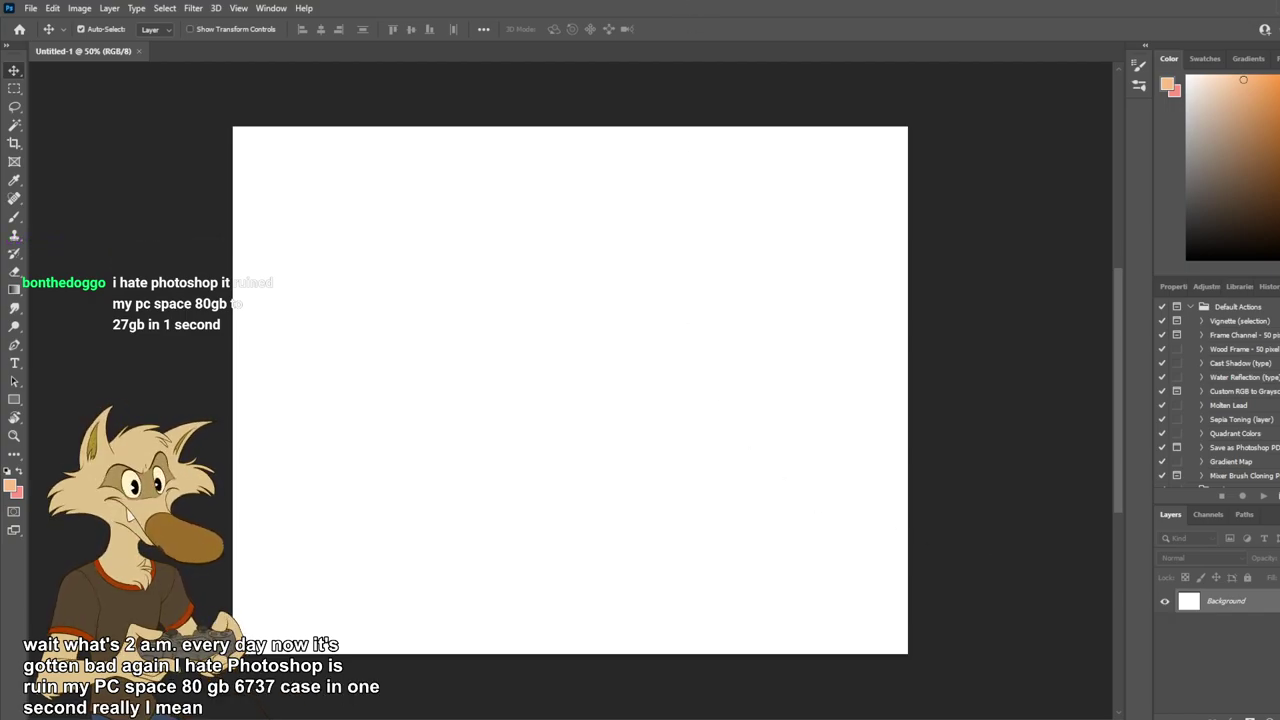
Add a new layer above the background and ready the Brush tool with a medium gray foreground colour.
click(1274, 718)
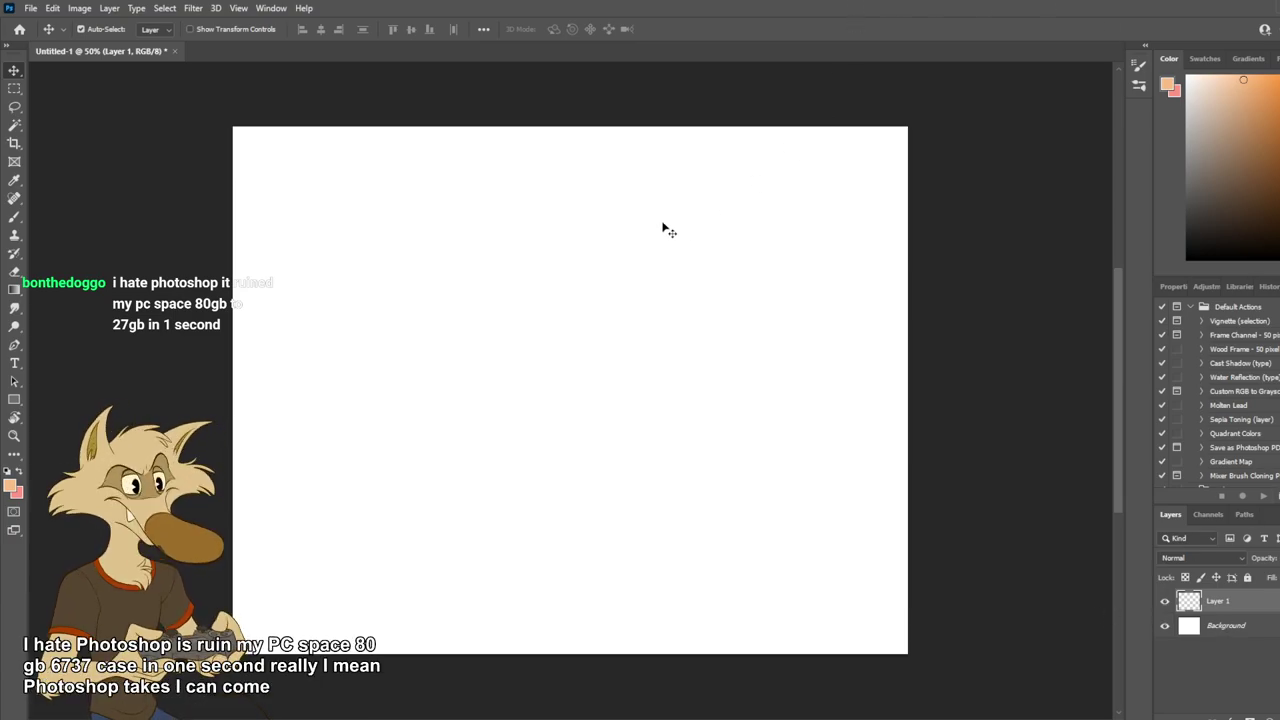
scroll(531, 218, up, 2)
scroll(526, 265, down, 1)
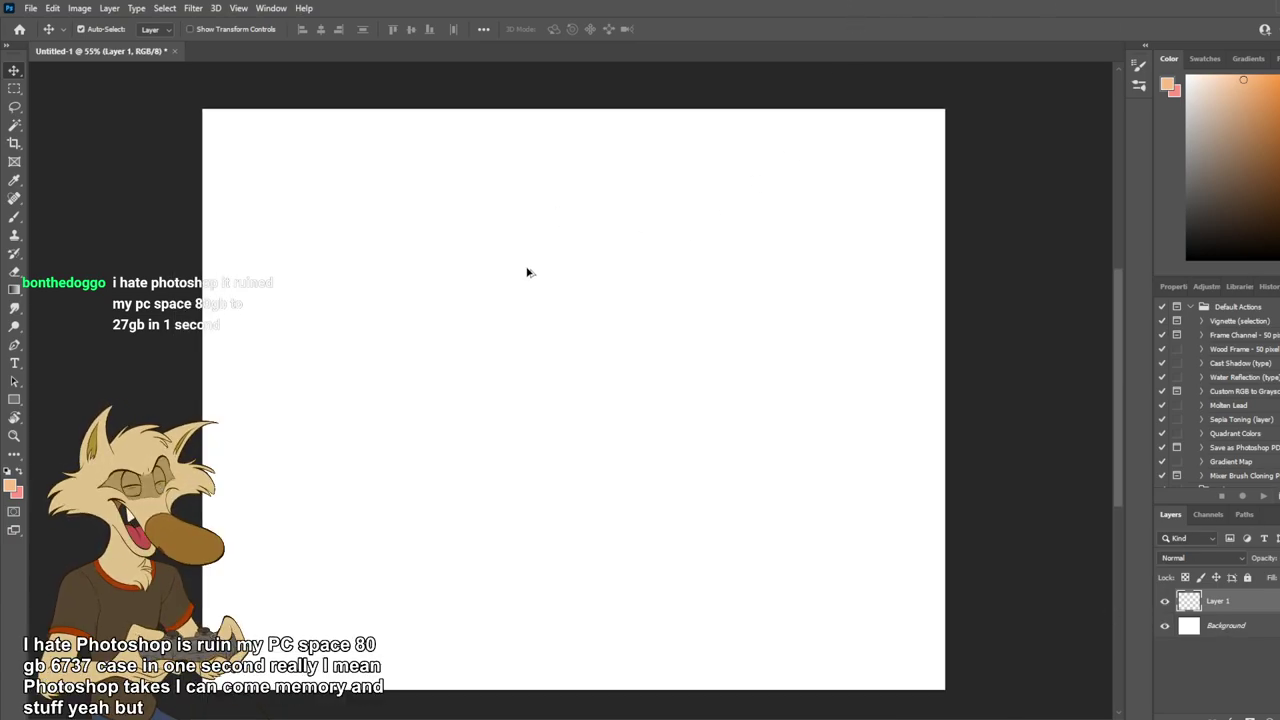
scroll(526, 271, up, 1)
drag(1116, 322, 1116, 337)
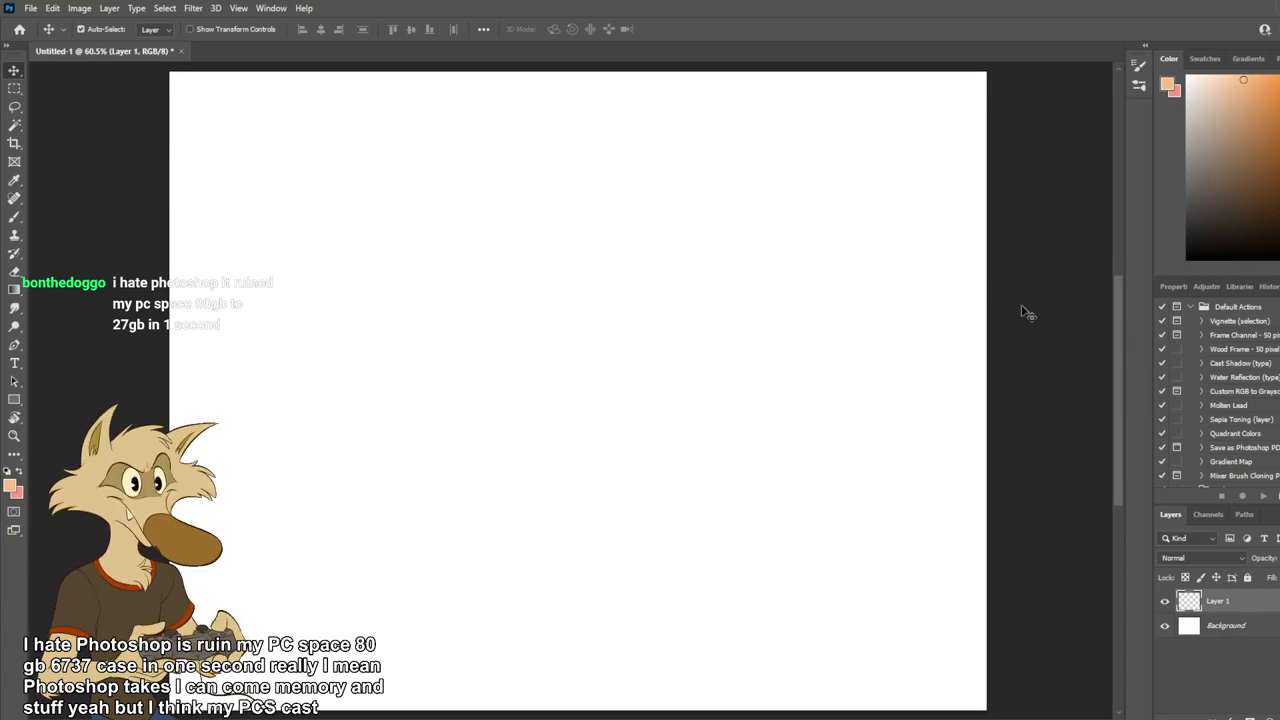
click(1187, 167)
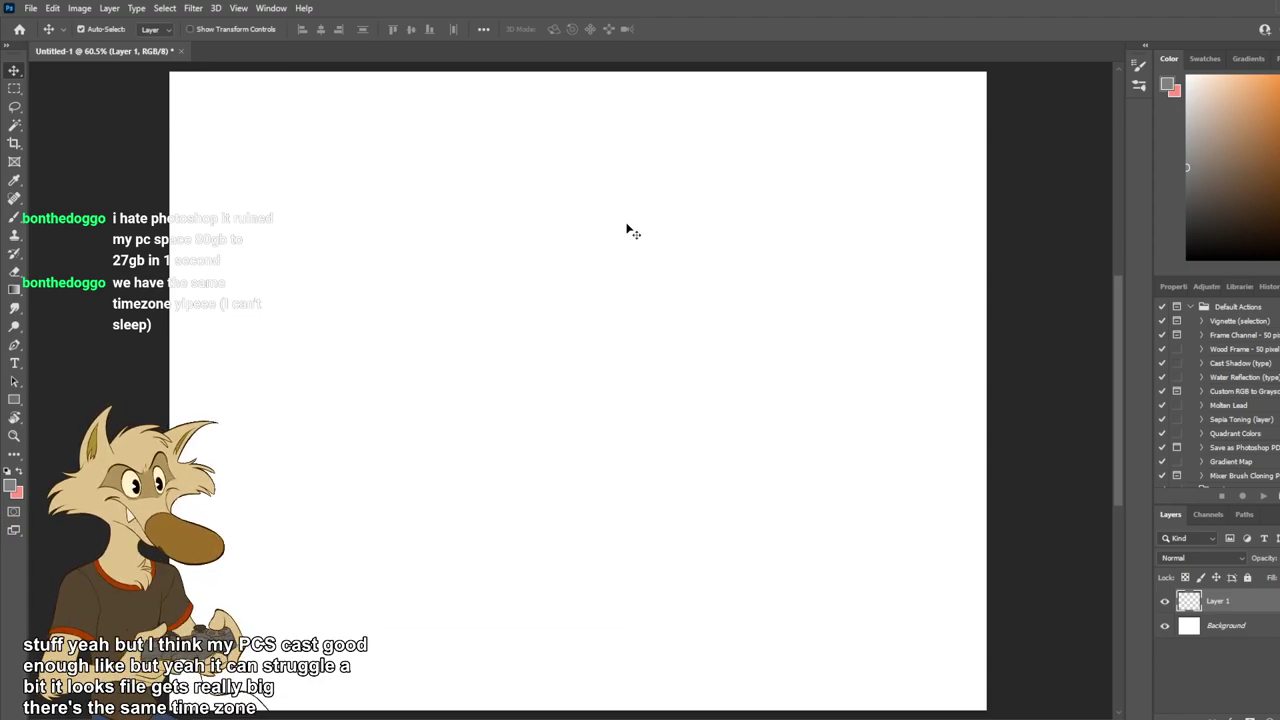
click(14, 217)
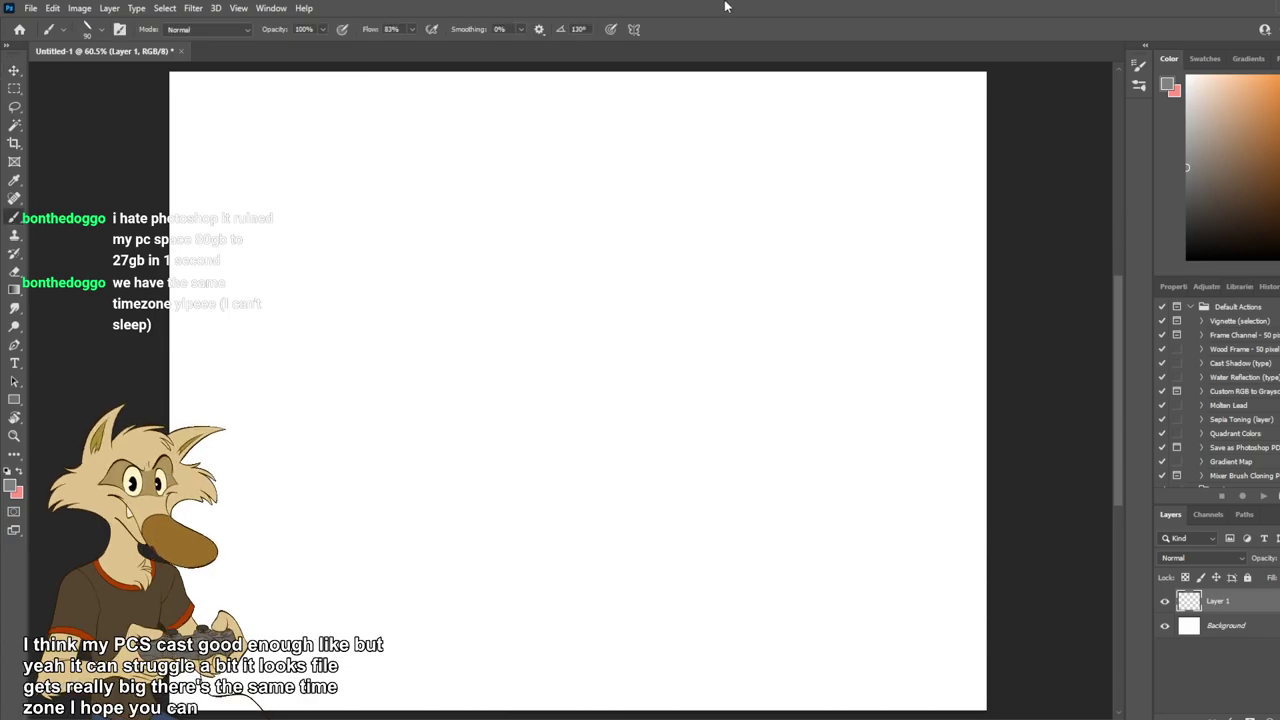
drag(666, 154, 689, 180)
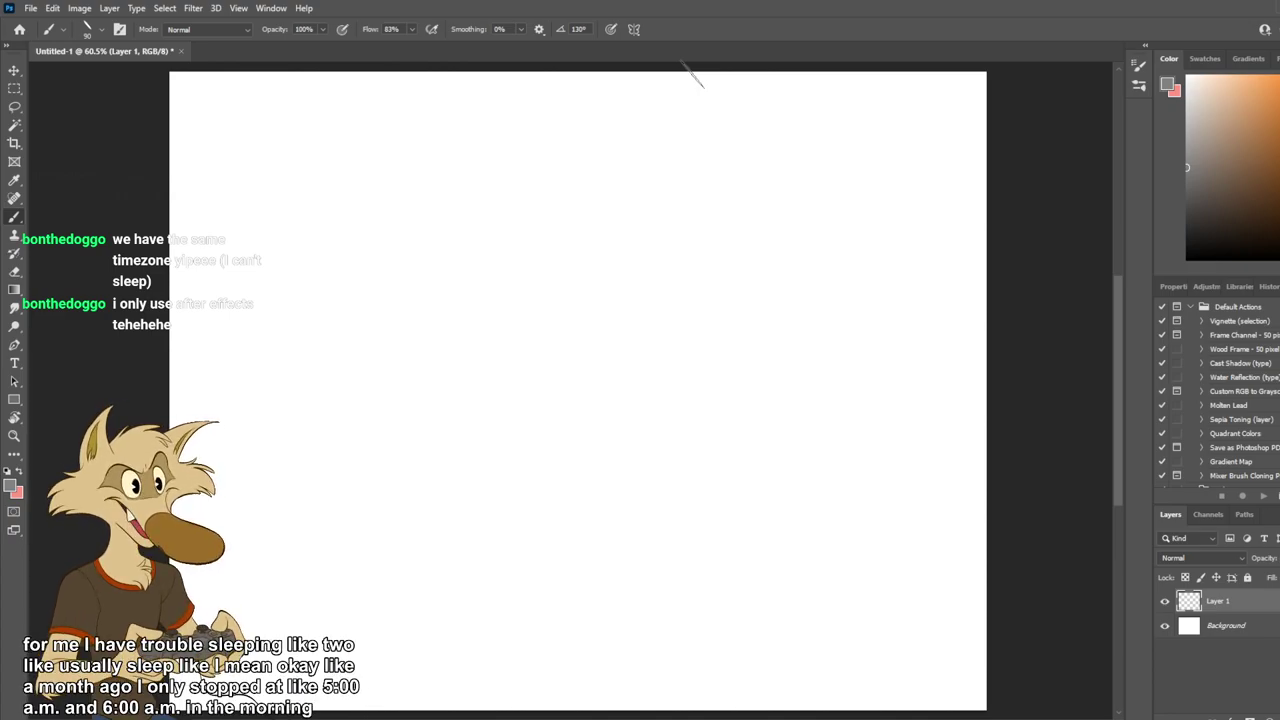
scroll(520, 214, up, 1)
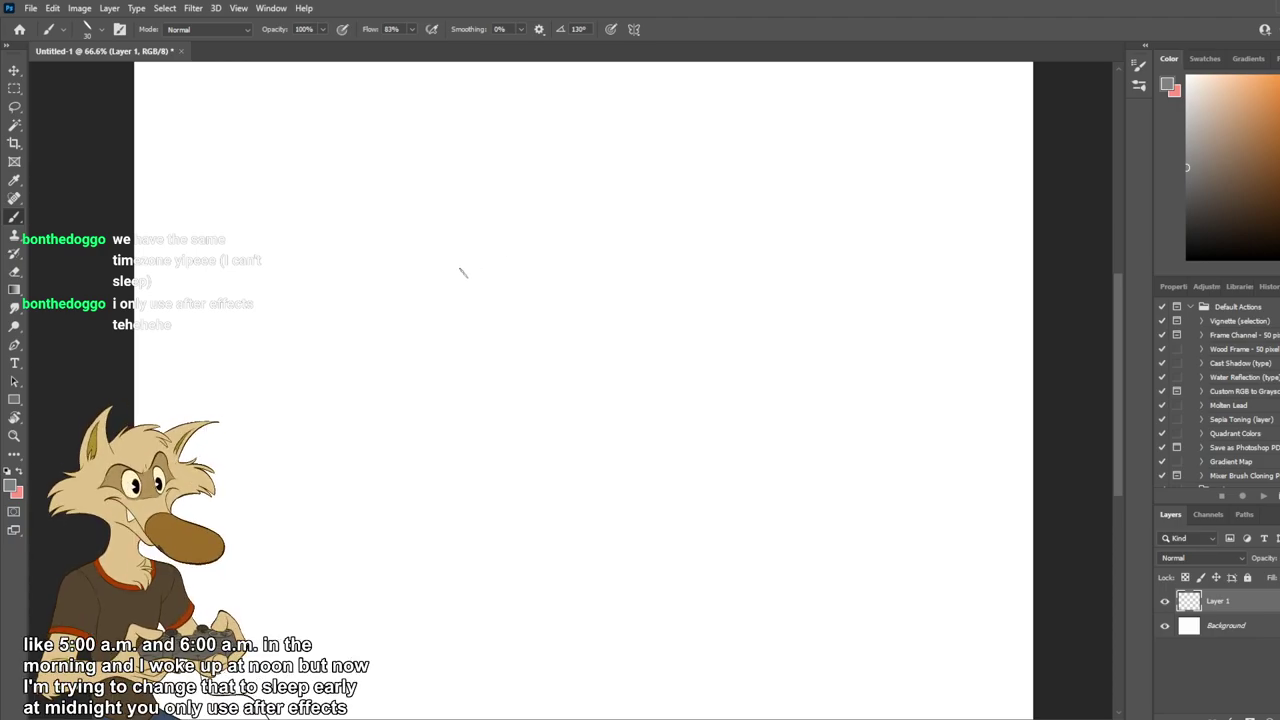
scroll(475, 262, down, 1)
scroll(459, 225, up, 1)
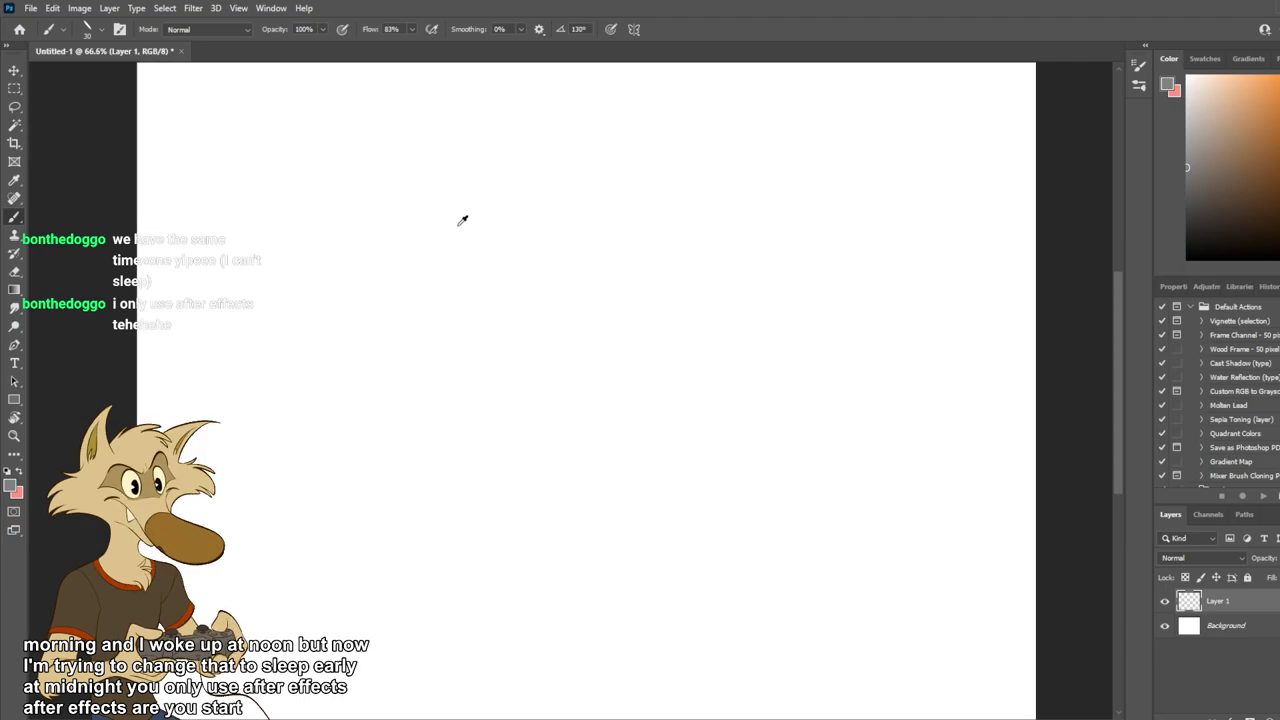
scroll(484, 239, down, 1)
scroll(484, 239, up, 1)
scroll(484, 239, down, 1)
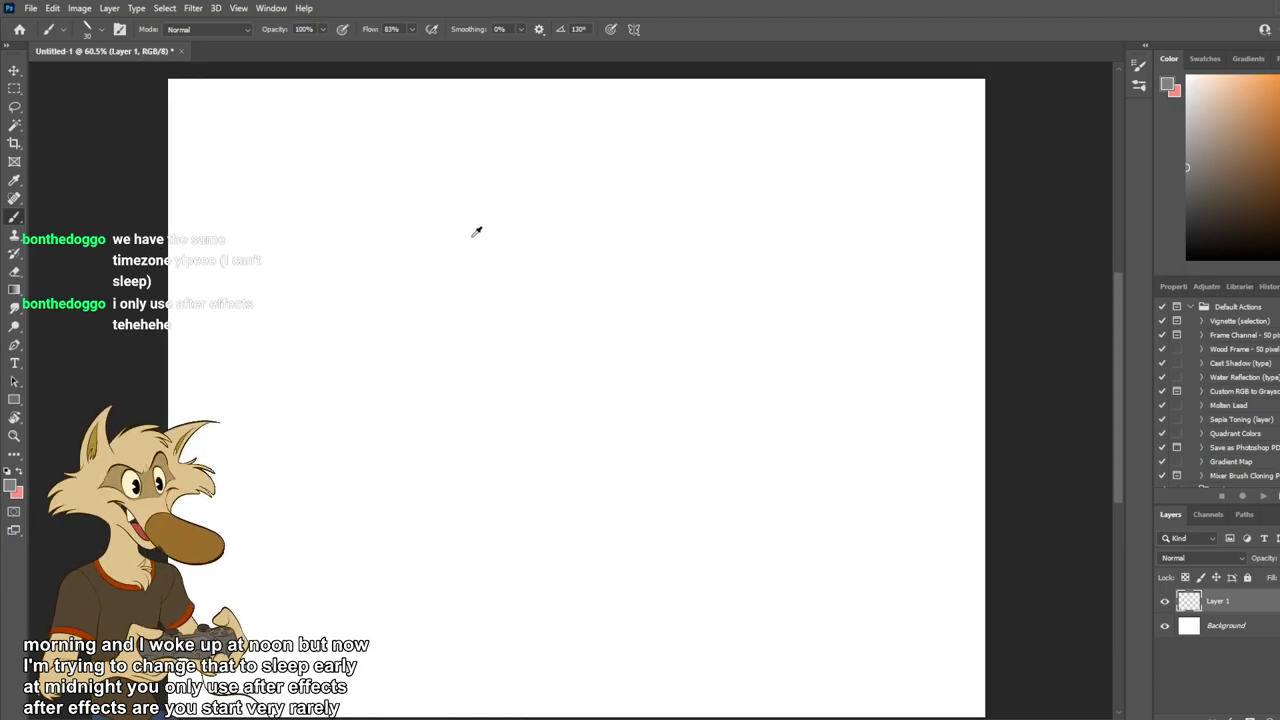
scroll(474, 233, up, 1)
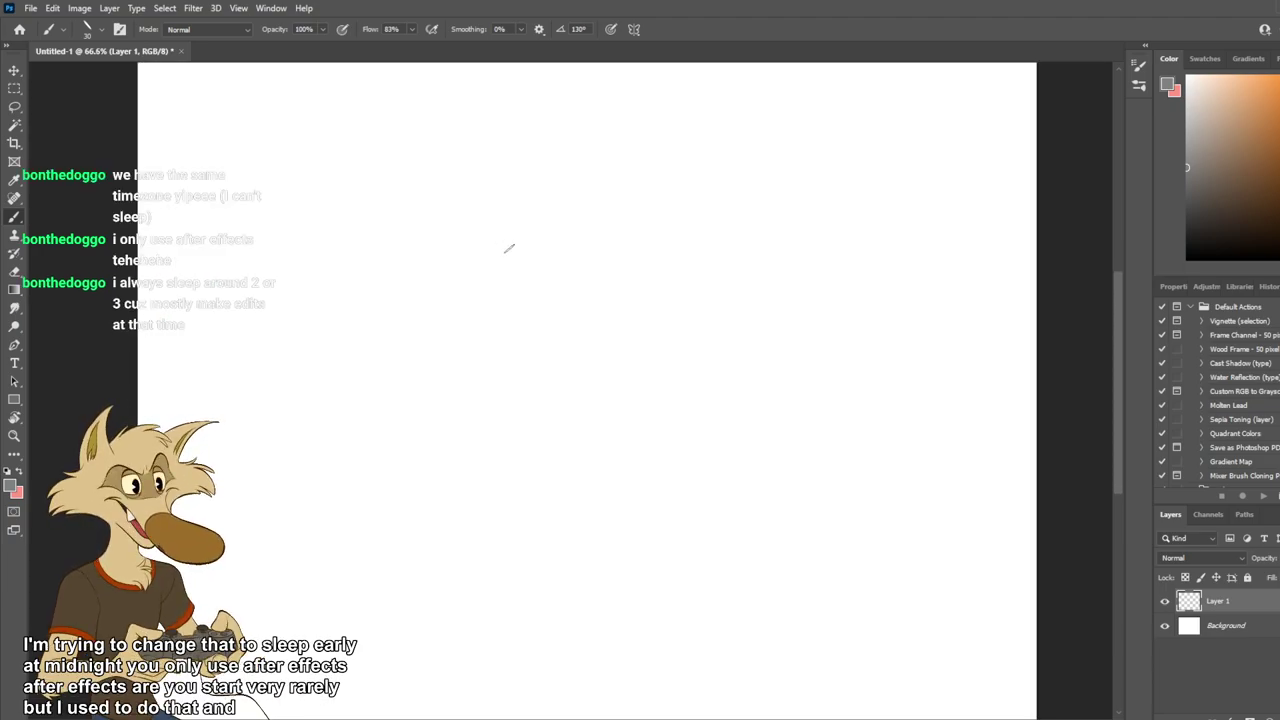
mouse_move(520, 210)
mouse_down()
mouse_move(555, 344)
mouse_move(595, 345)
mouse_move(485, 290)
mouse_up()
key(ctrl+z)
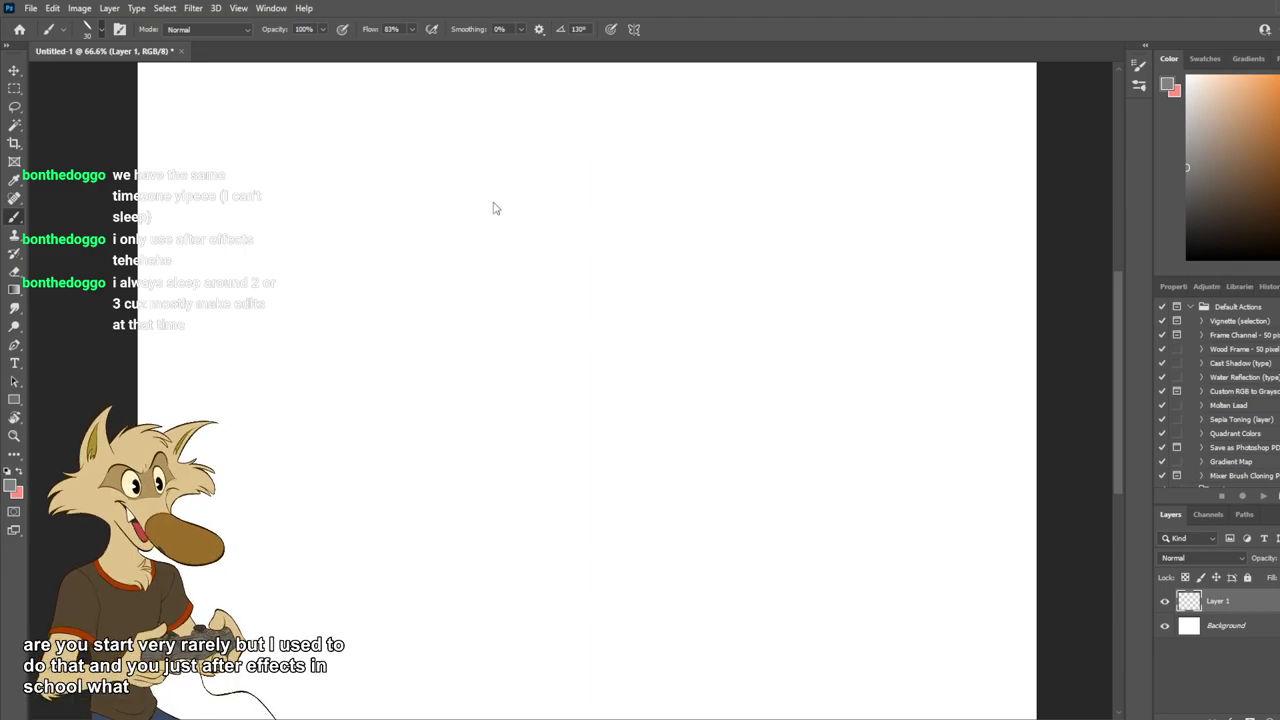
Switch to a rounder elliptical brush at size 40 and set the foreground colour to light gray.
key(shift+Right)
key(shift+Right)
key(shift+Right)
key(shift+Right)
key(shift+Right)
key(shift+Right)
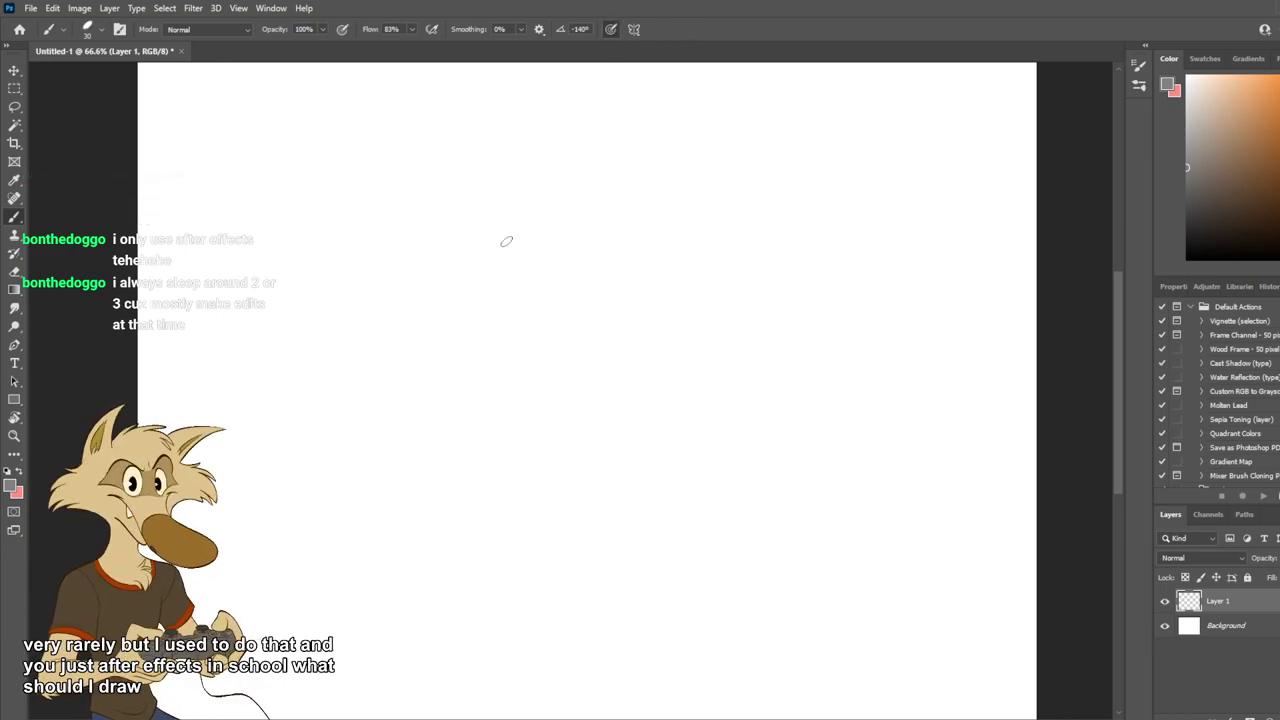
drag(1189, 139, 1149, 123)
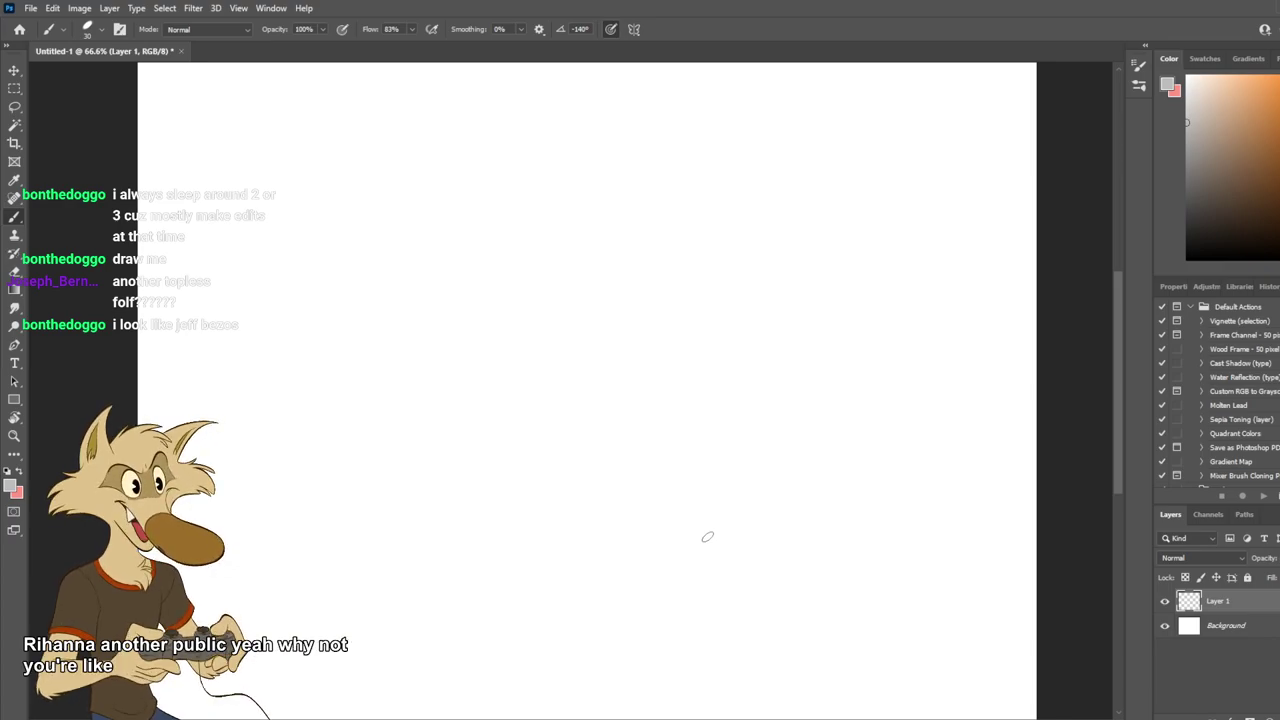
mouse_move(565, 155)
mouse_down()
mouse_move(475, 328)
mouse_move(631, 297)
mouse_up()
key(ctrl+z)
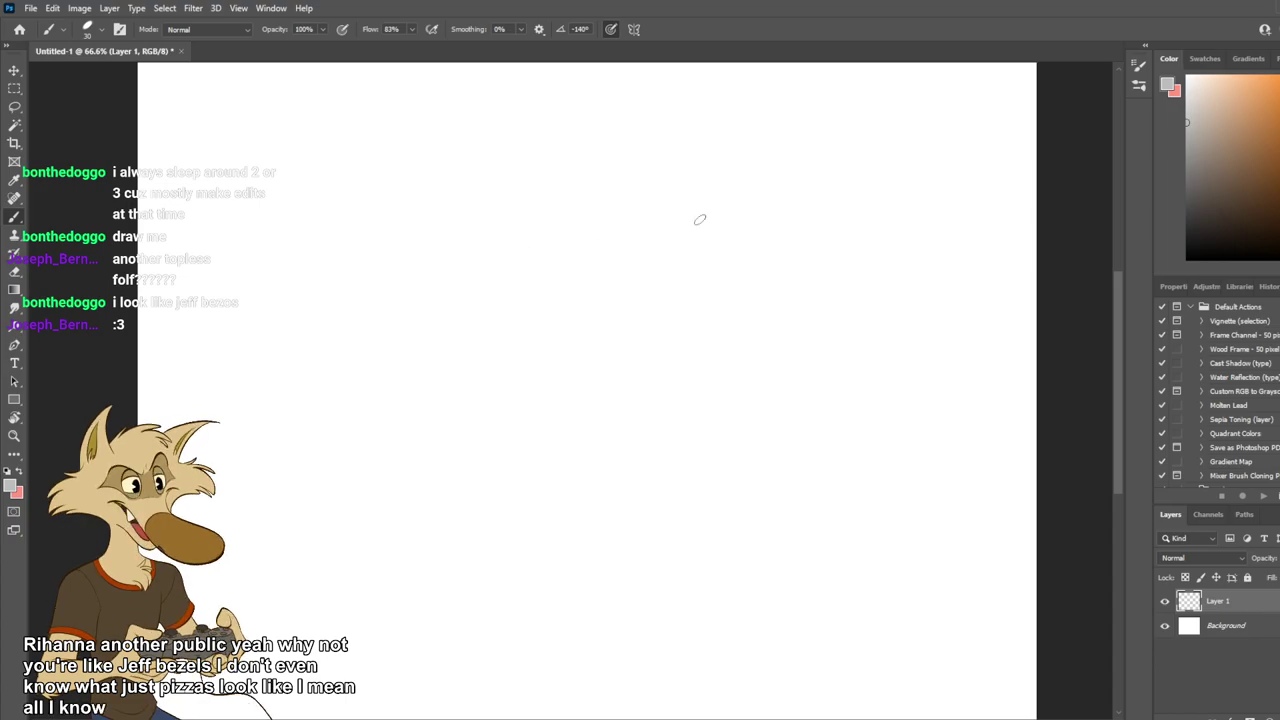
click(1187, 107)
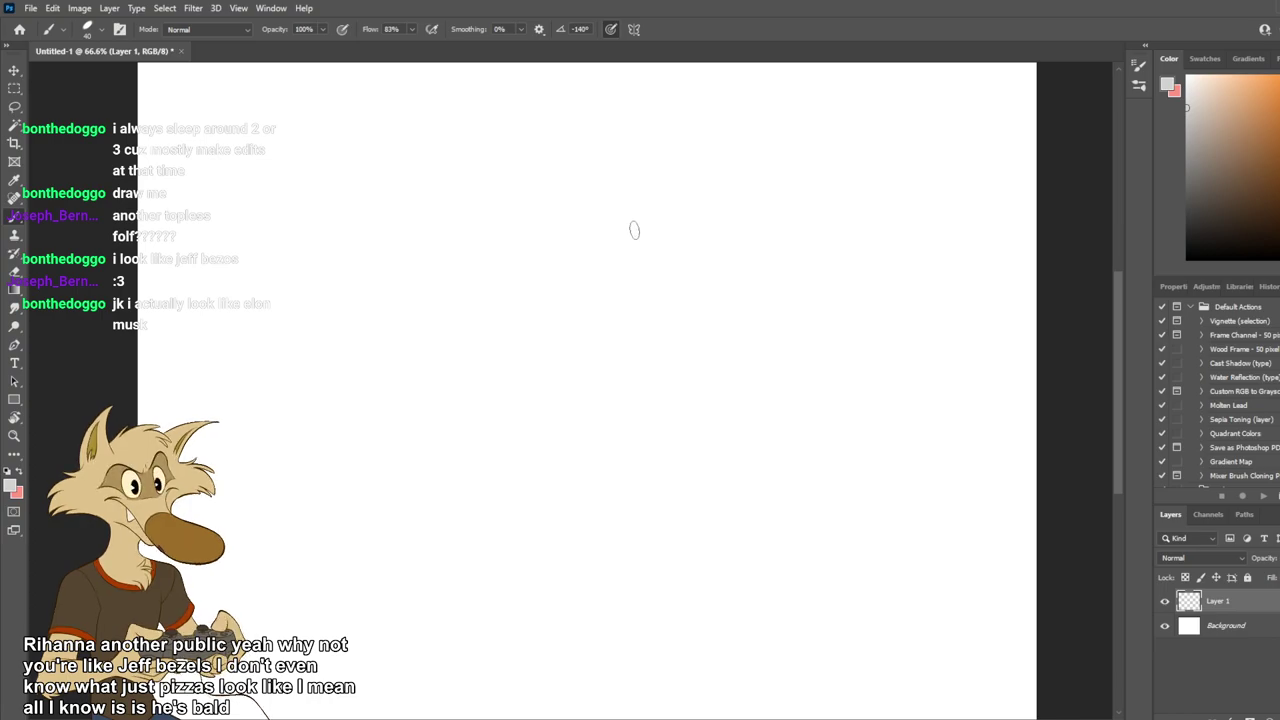
mouse_move(656, 234)
mouse_down()
mouse_move(554, 178)
mouse_move(561, 163)
mouse_move(562, 216)
mouse_up()
key(ctrl+z)
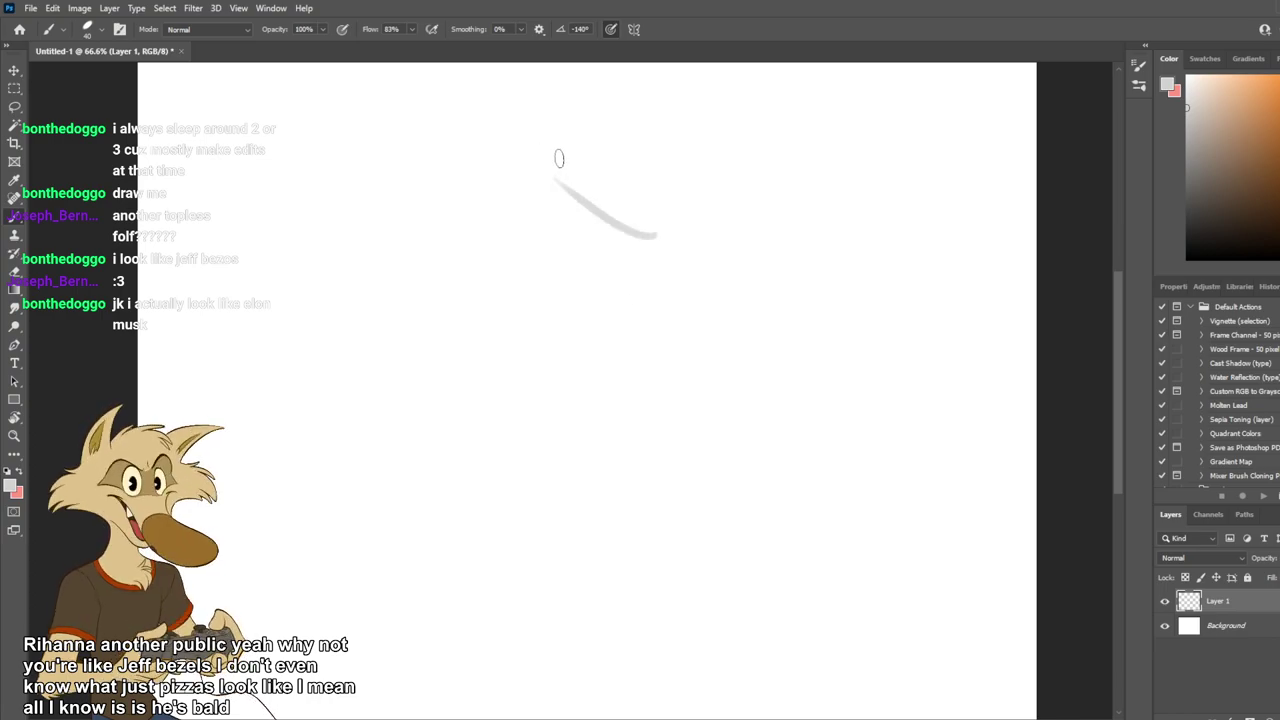
key(ctrl+z)
drag(560, 170, 569, 256)
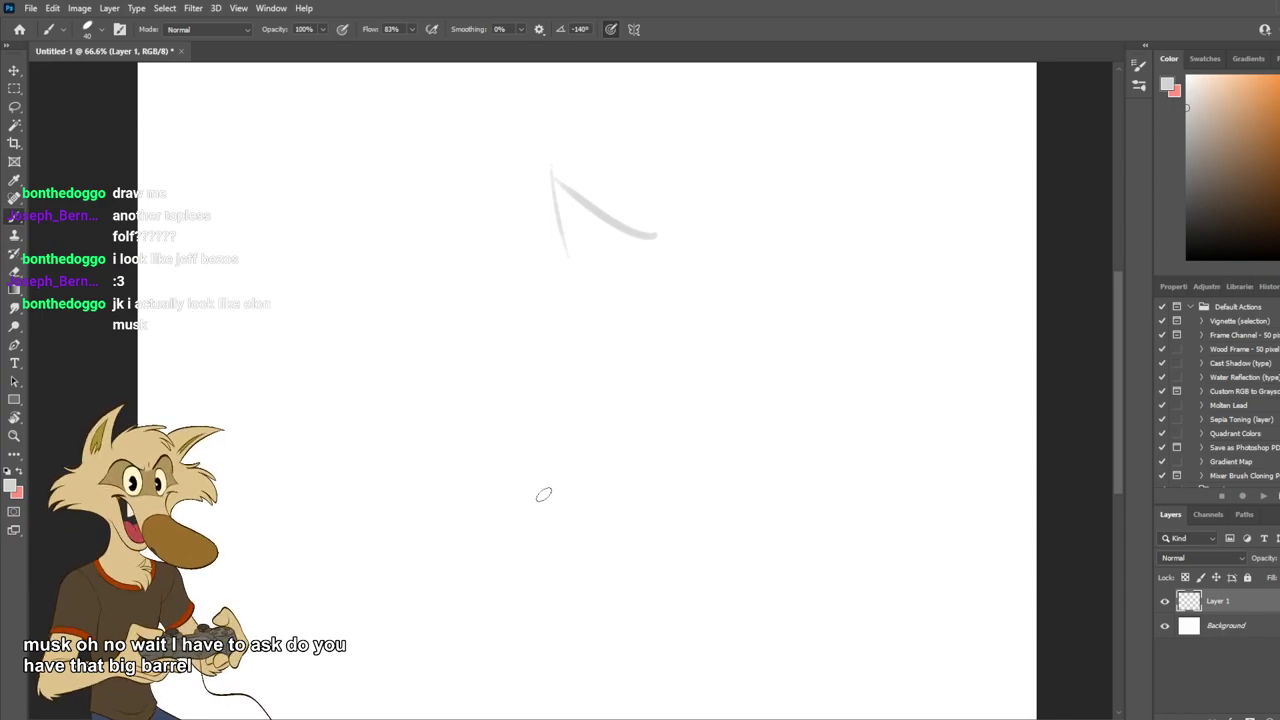
drag(565, 245, 494, 182)
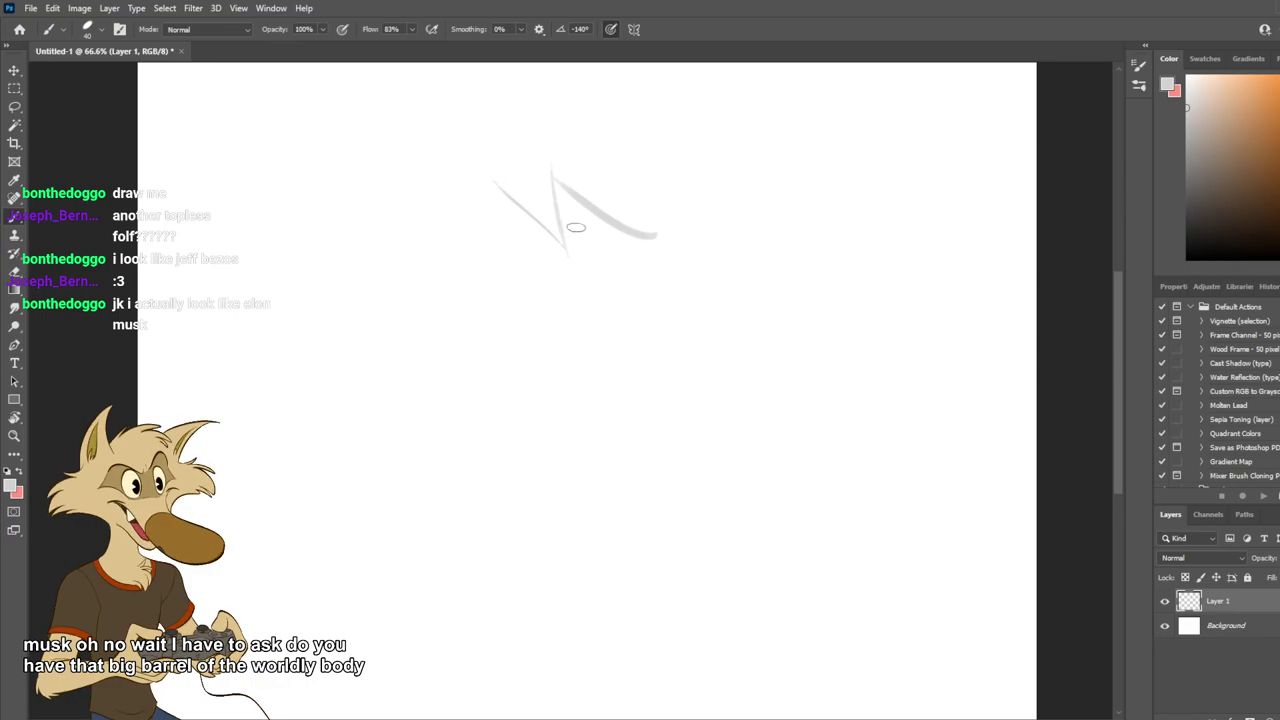
key(ctrl+z)
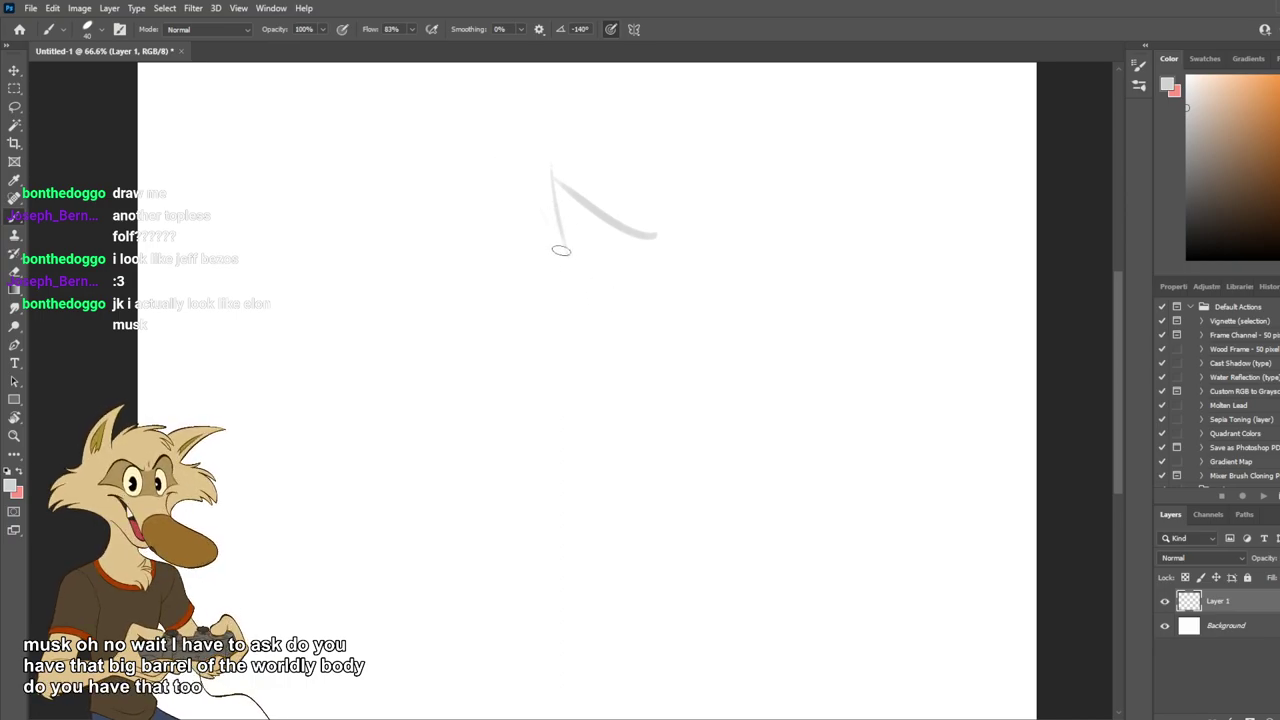
mouse_move(511, 172)
mouse_down()
mouse_move(574, 263)
mouse_move(522, 282)
mouse_up()
key(ctrl+z)
key(ctrl+z)
key(ctrl+z)
drag(520, 164, 528, 285)
key(ctrl+z)
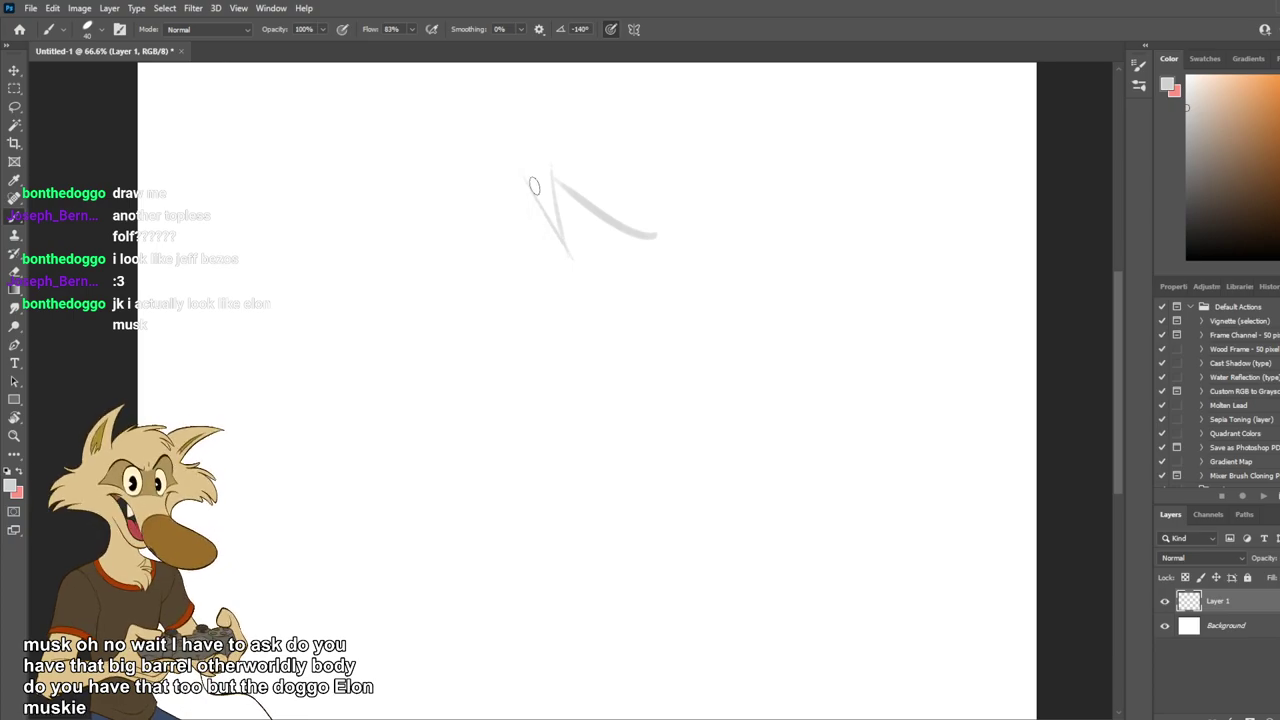
drag(534, 186, 509, 263)
key(ctrl+z)
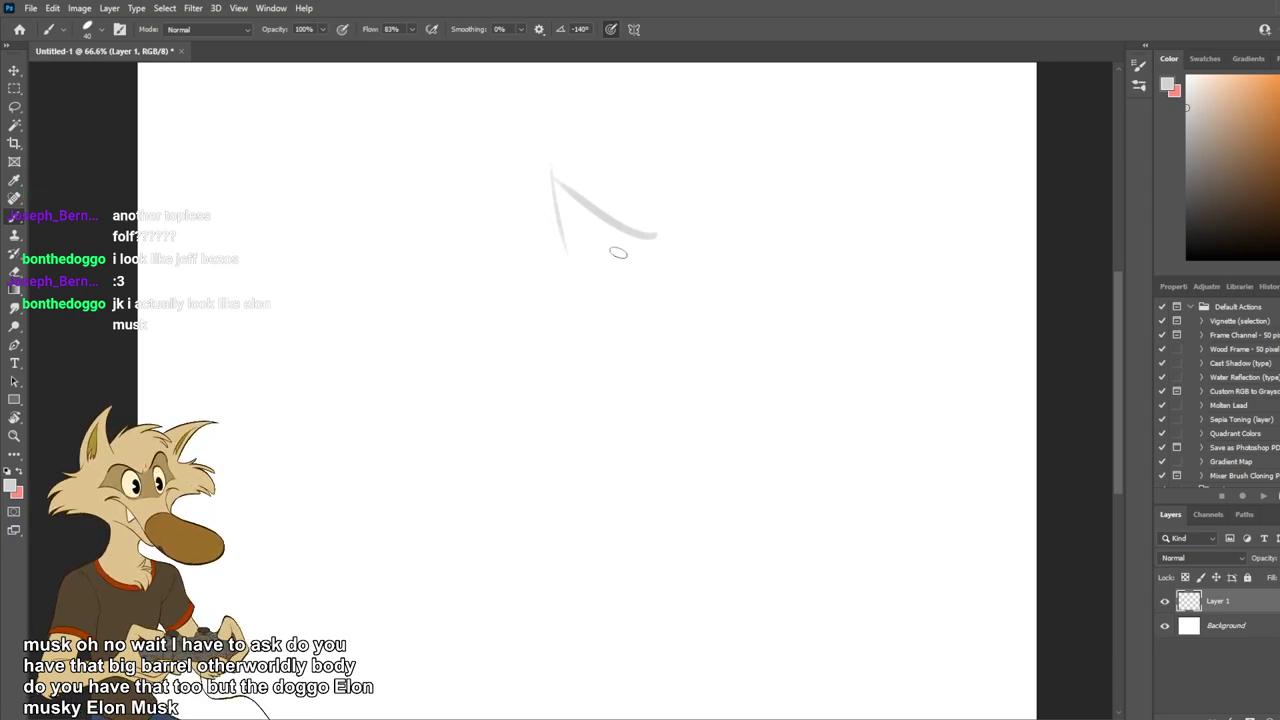
key(ctrl+z)
key(ctrl+z)
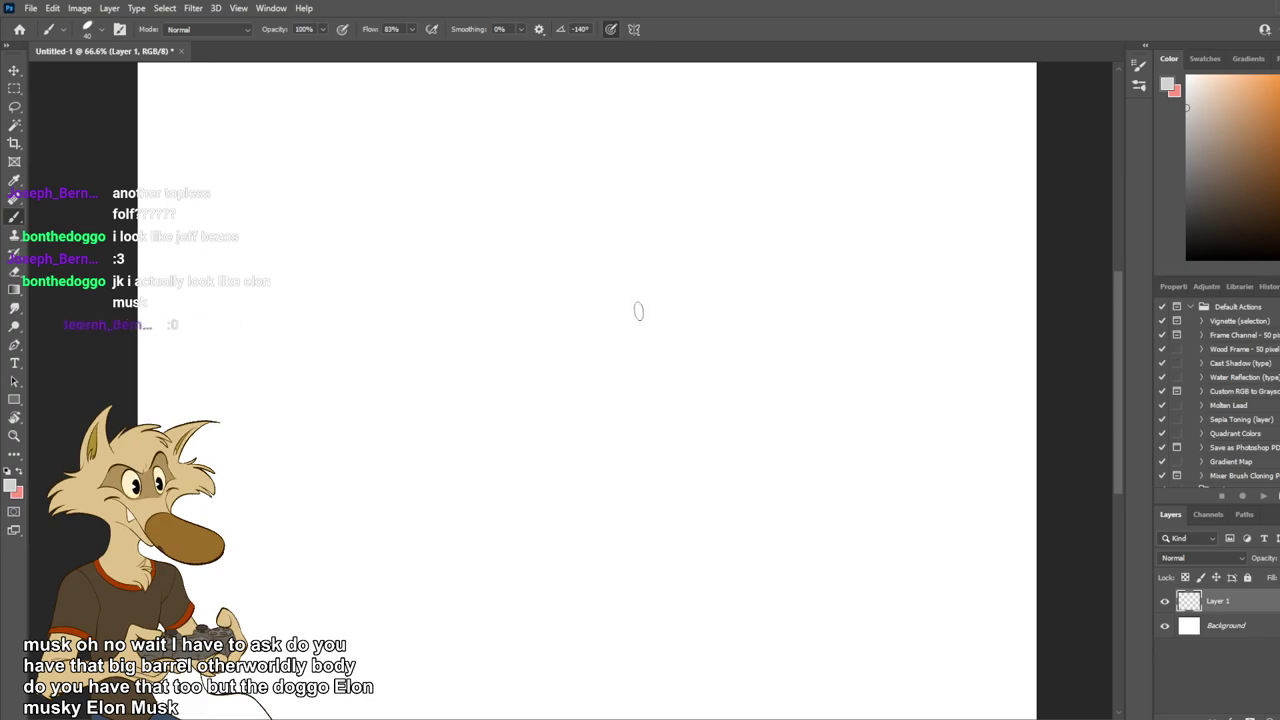
Sketch a head circle in the upper middle of the canvas with curved vertical and horizontal facial guide lines.
mouse_move(674, 234)
mouse_down()
mouse_move(546, 287)
mouse_move(630, 172)
mouse_move(707, 230)
mouse_move(612, 280)
mouse_up()
key(ctrl+z)
drag(604, 180, 613, 290)
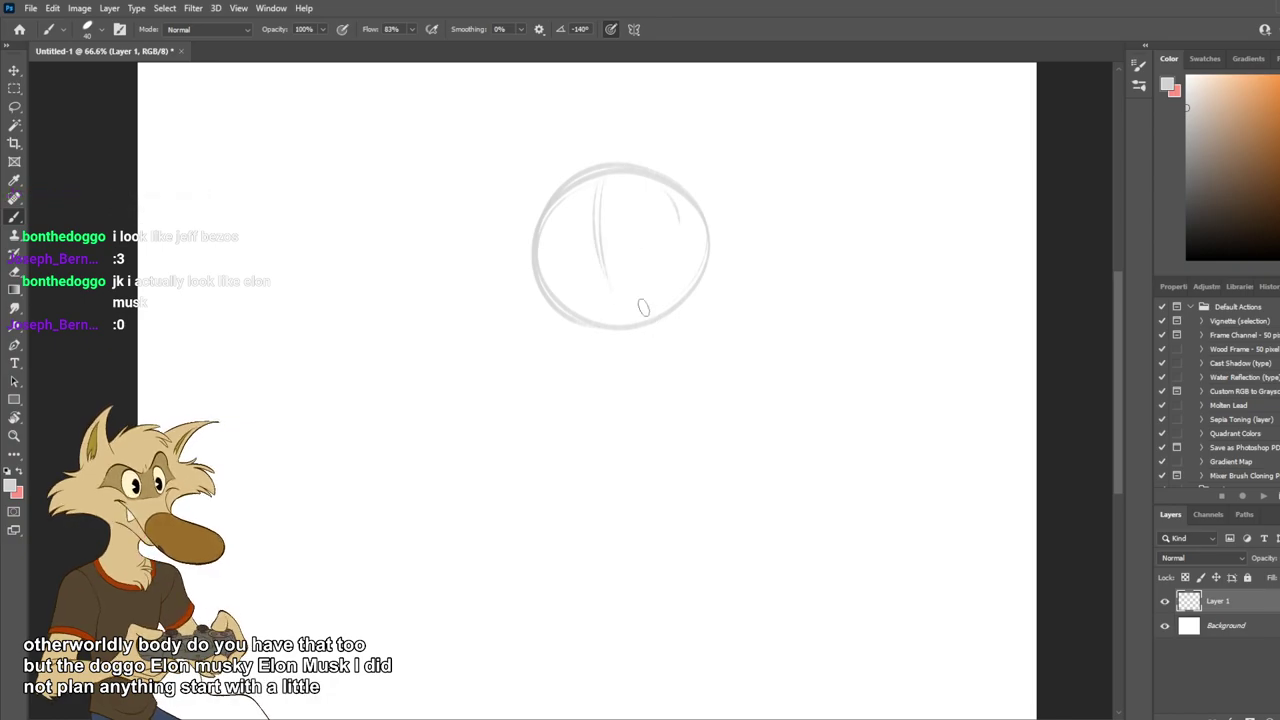
drag(552, 260, 672, 231)
key(ctrl+z)
key(ctrl+z)
drag(576, 240, 696, 252)
key(ctrl+z)
drag(553, 270, 655, 229)
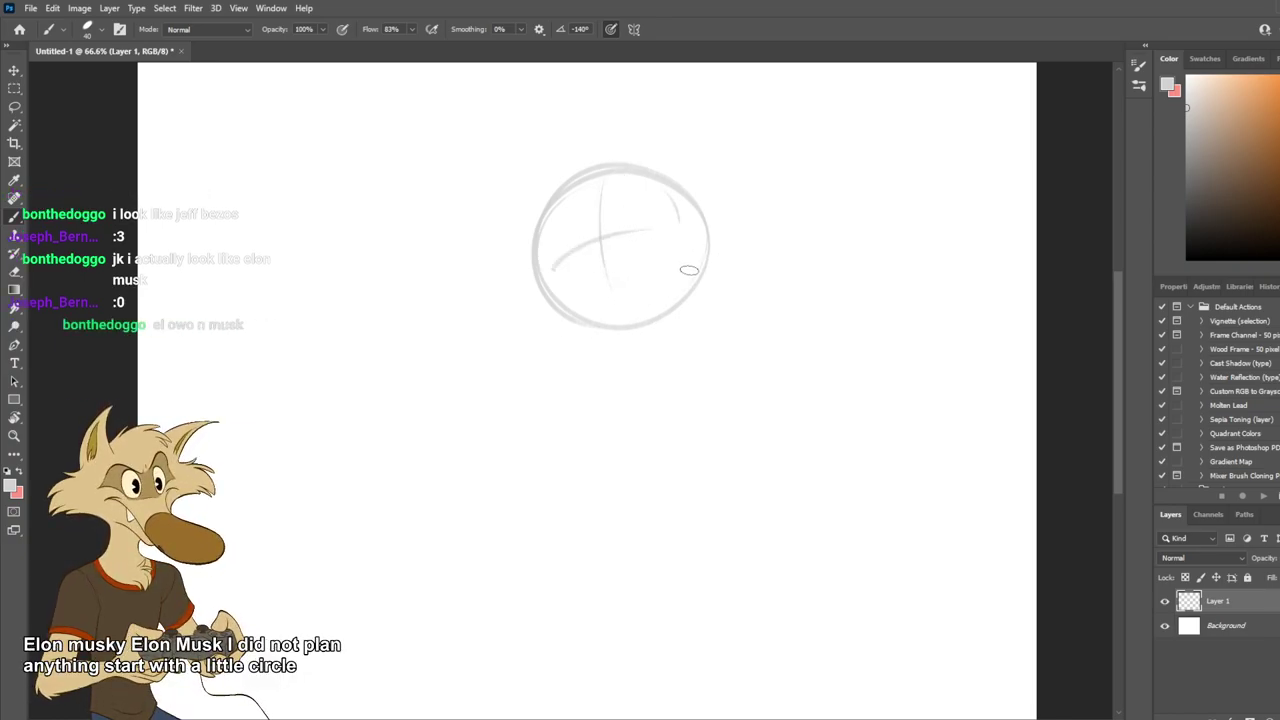
Try rough facial contour strokes inside the head circle and undo them back to the guide lines.
drag(600, 222, 678, 268)
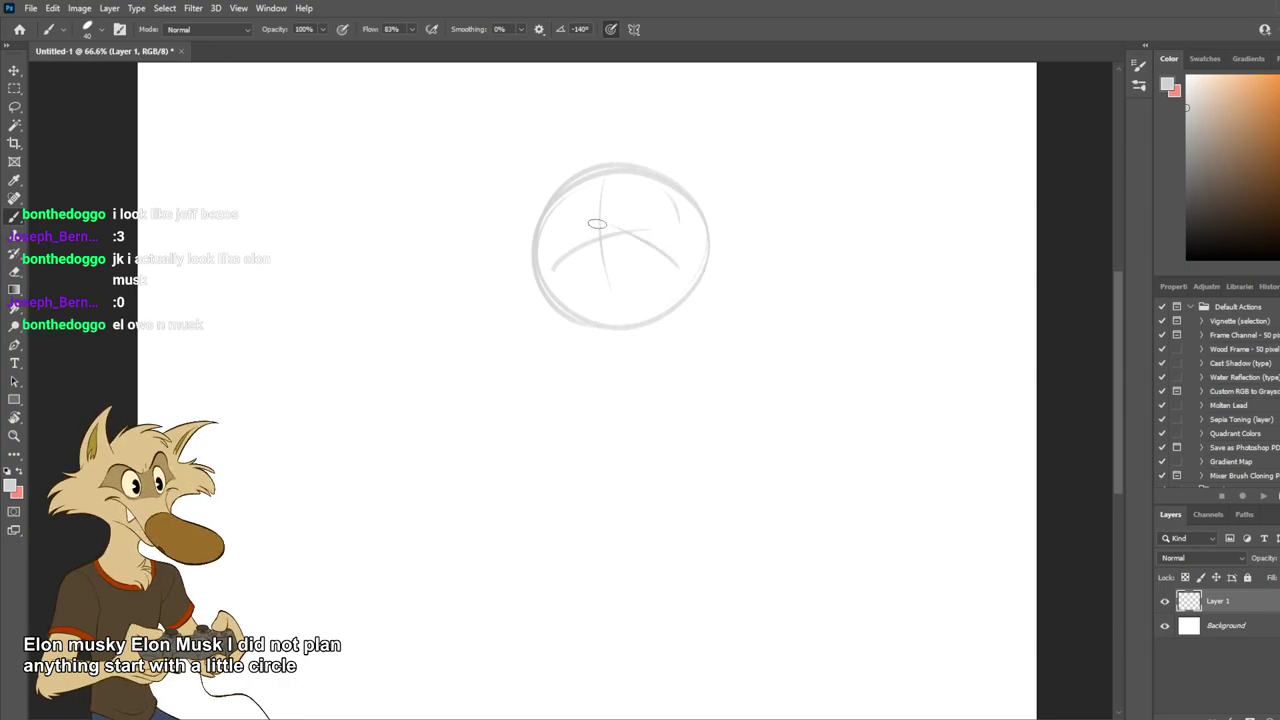
drag(598, 222, 555, 290)
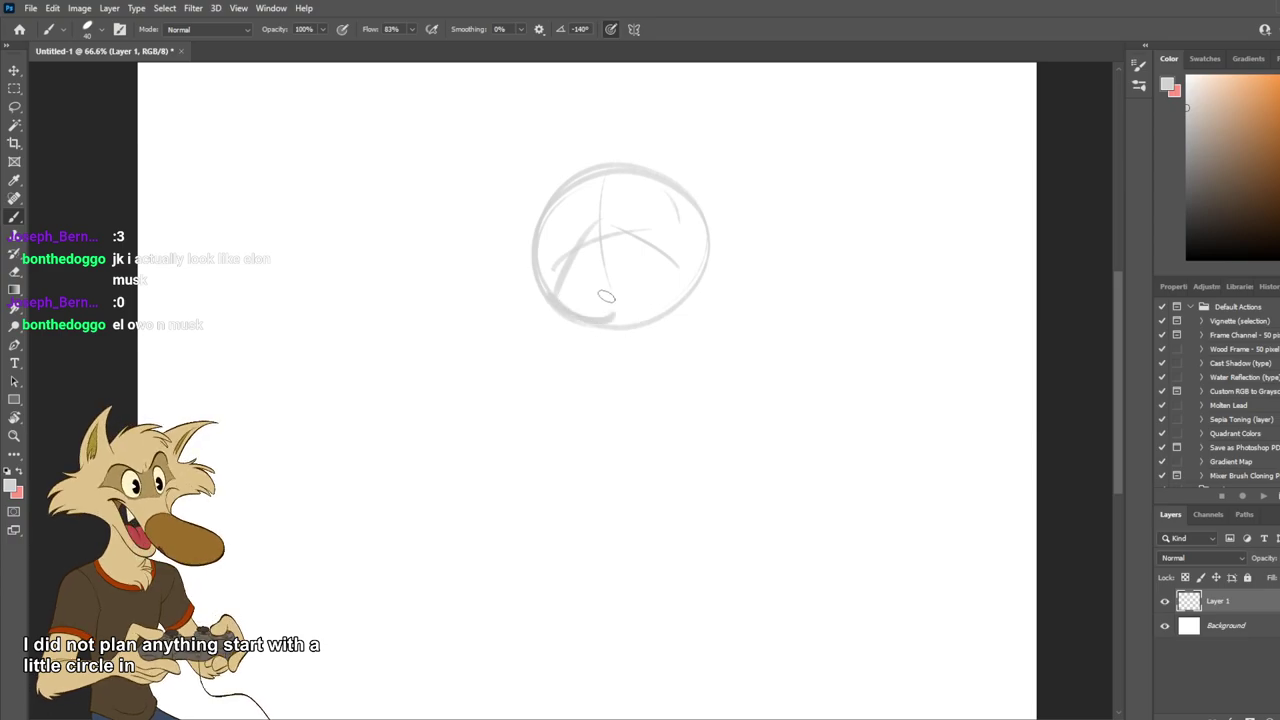
drag(592, 320, 648, 295)
drag(597, 310, 631, 280)
key(ctrl+z)
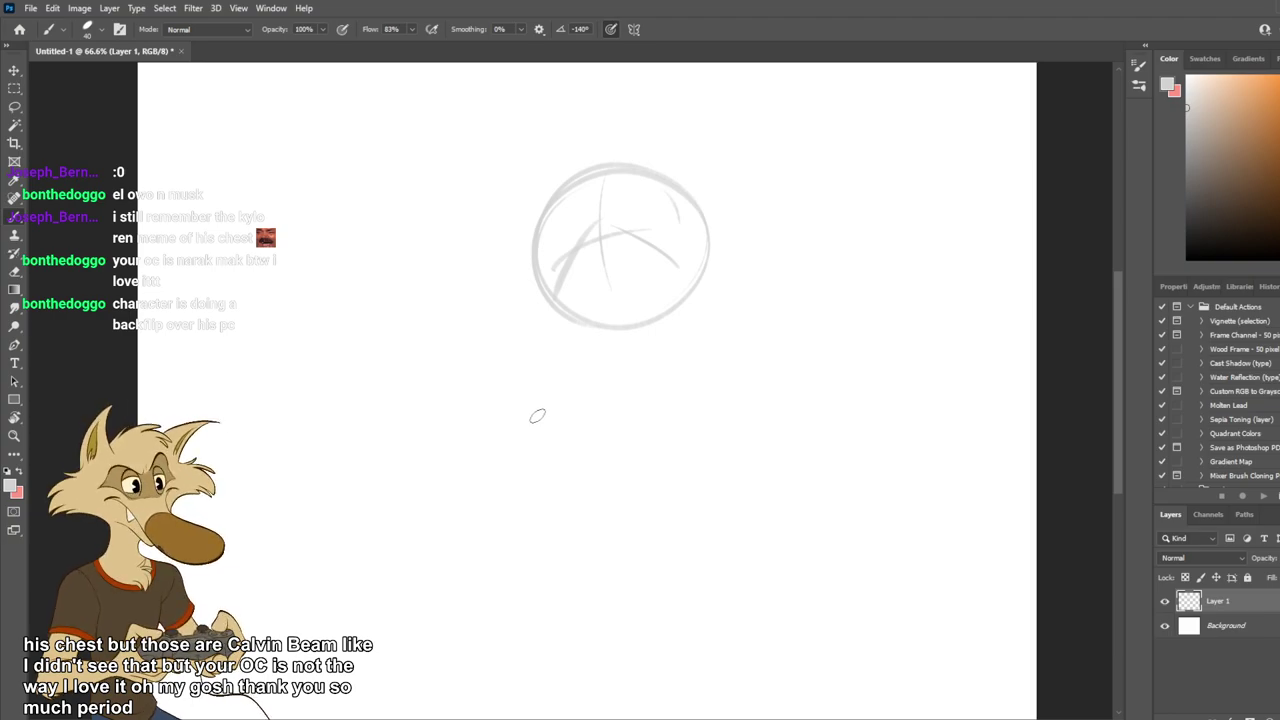
drag(606, 208, 596, 306)
key(ctrl+z)
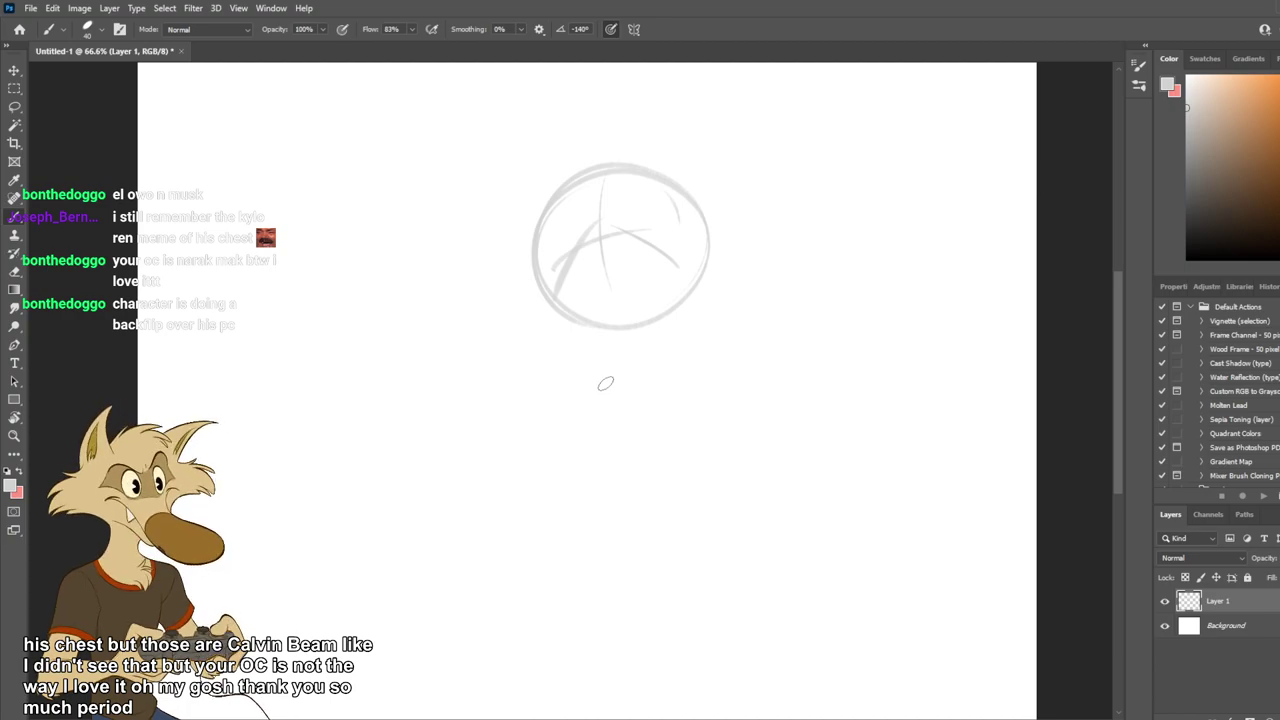
key(ctrl+z)
key(ctrl+z)
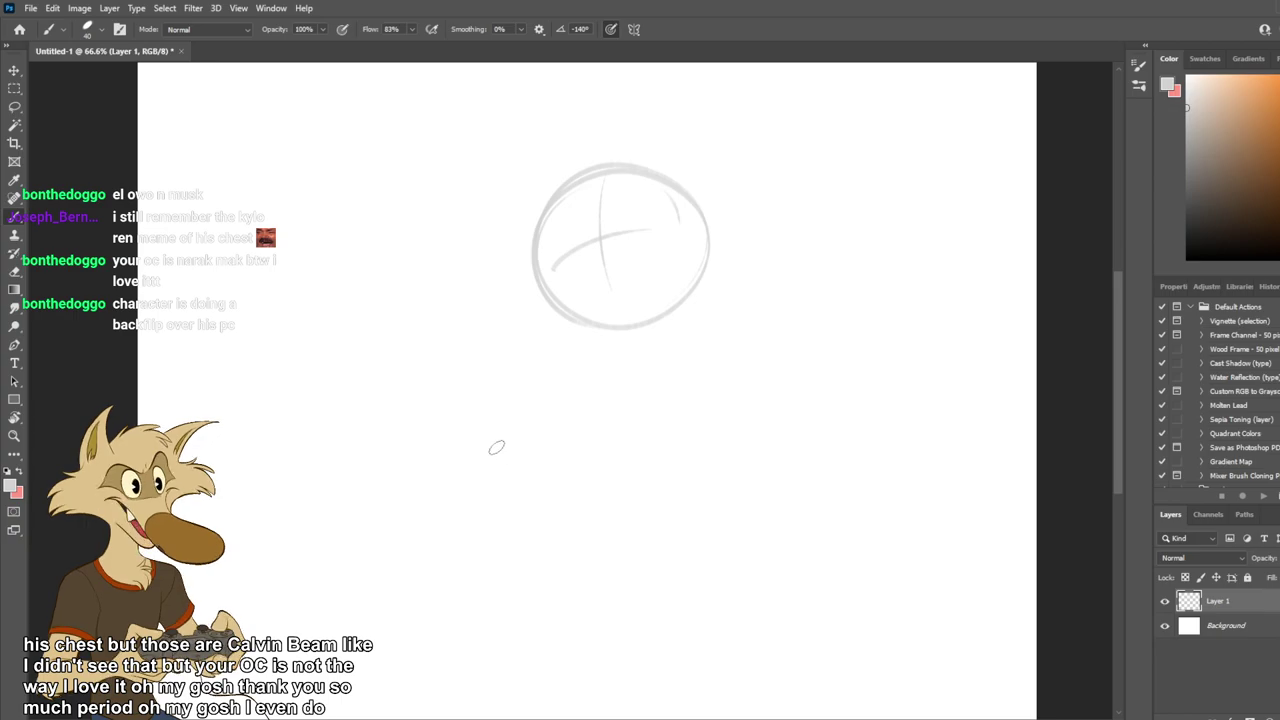
Delete the head sketch from Layer 1 using a rectangular selection and return to the Brush tool.
key(m)
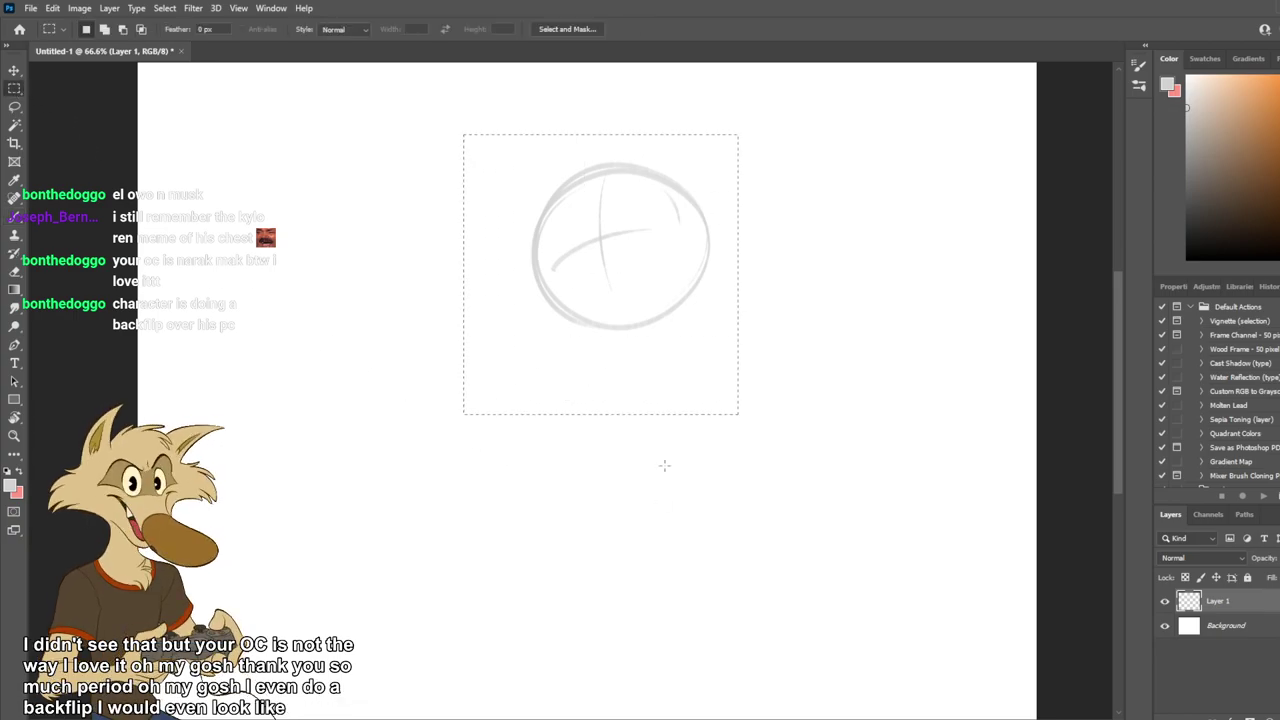
key(Delete)
key(b)
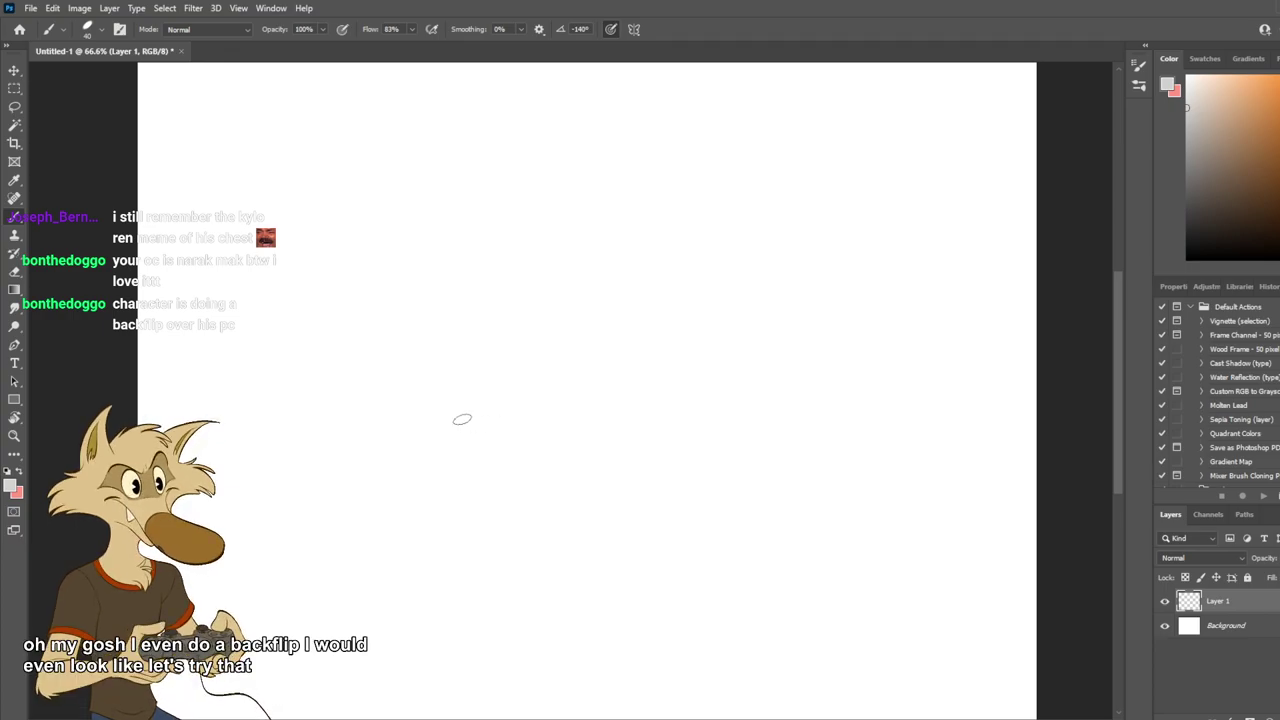
Sketch the upside-down torso with a curved back, a wide arched band across its lower part and a short closing side line.
drag(543, 177, 465, 450)
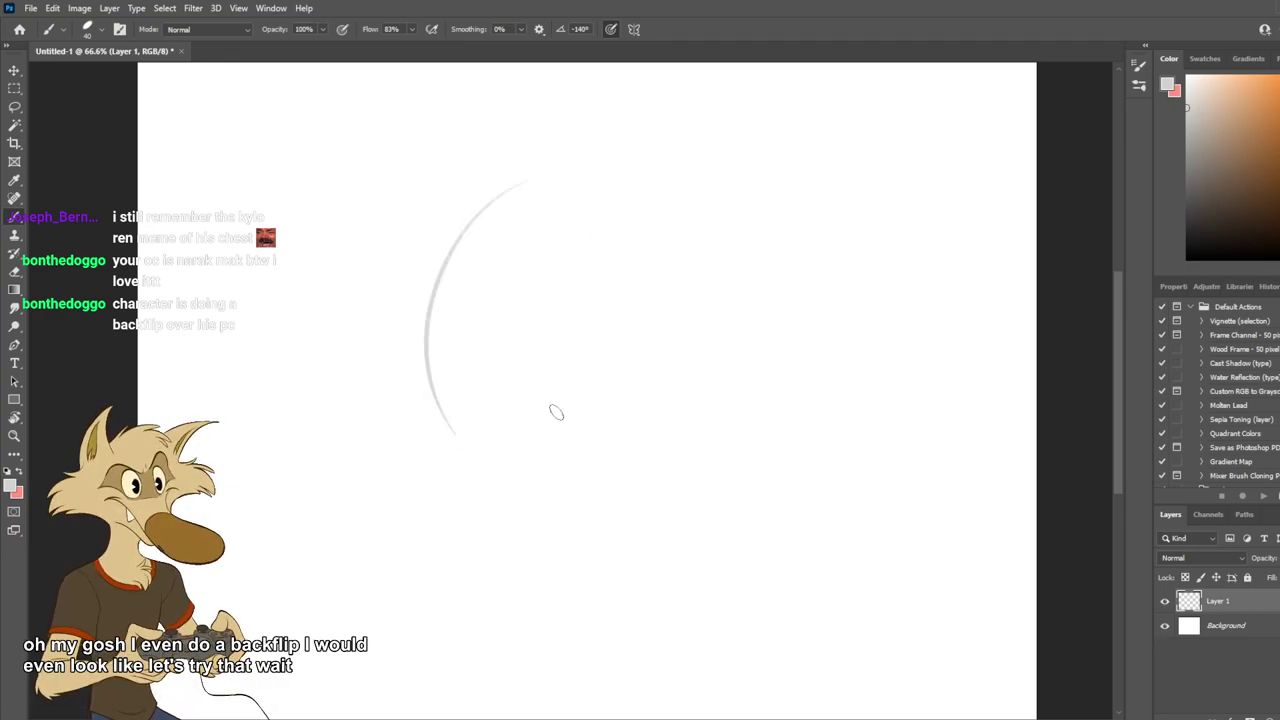
mouse_move(418, 265)
mouse_down()
mouse_move(442, 425)
mouse_move(470, 474)
mouse_move(675, 408)
mouse_up()
drag(644, 290, 635, 411)
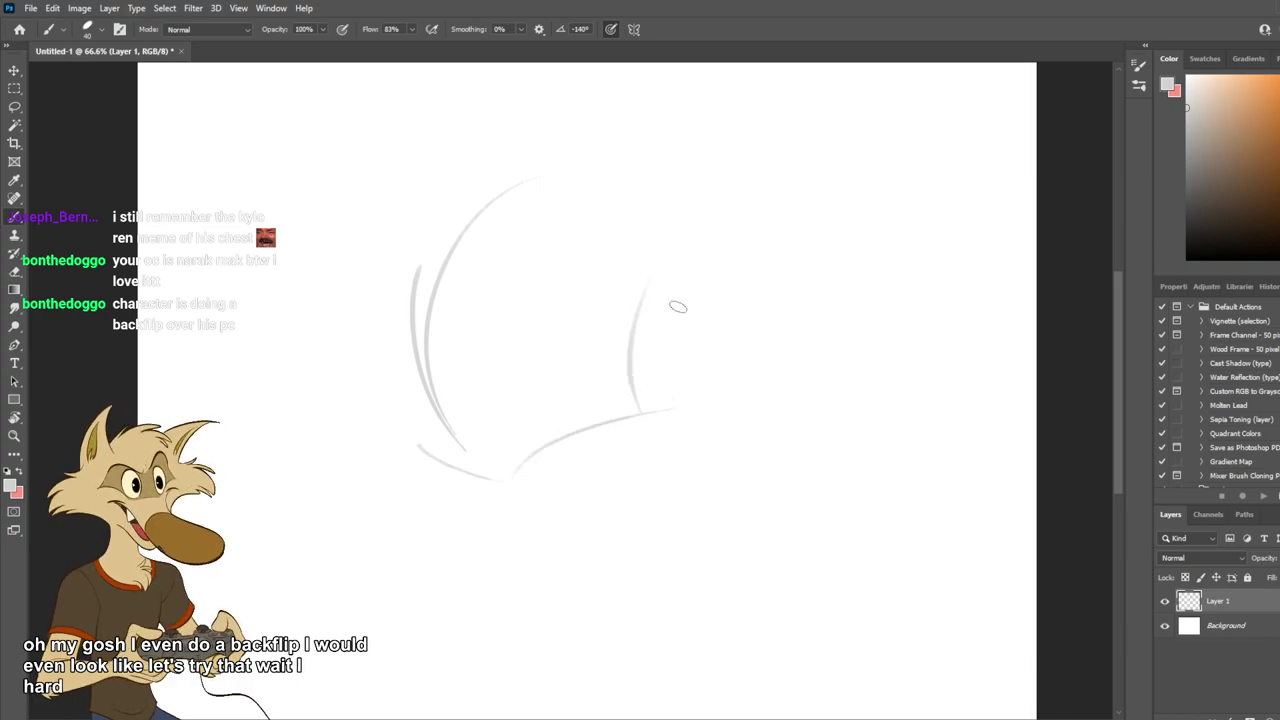
key(ctrl+z)
drag(658, 320, 654, 411)
drag(565, 328, 464, 446)
key(ctrl+z)
drag(658, 324, 418, 433)
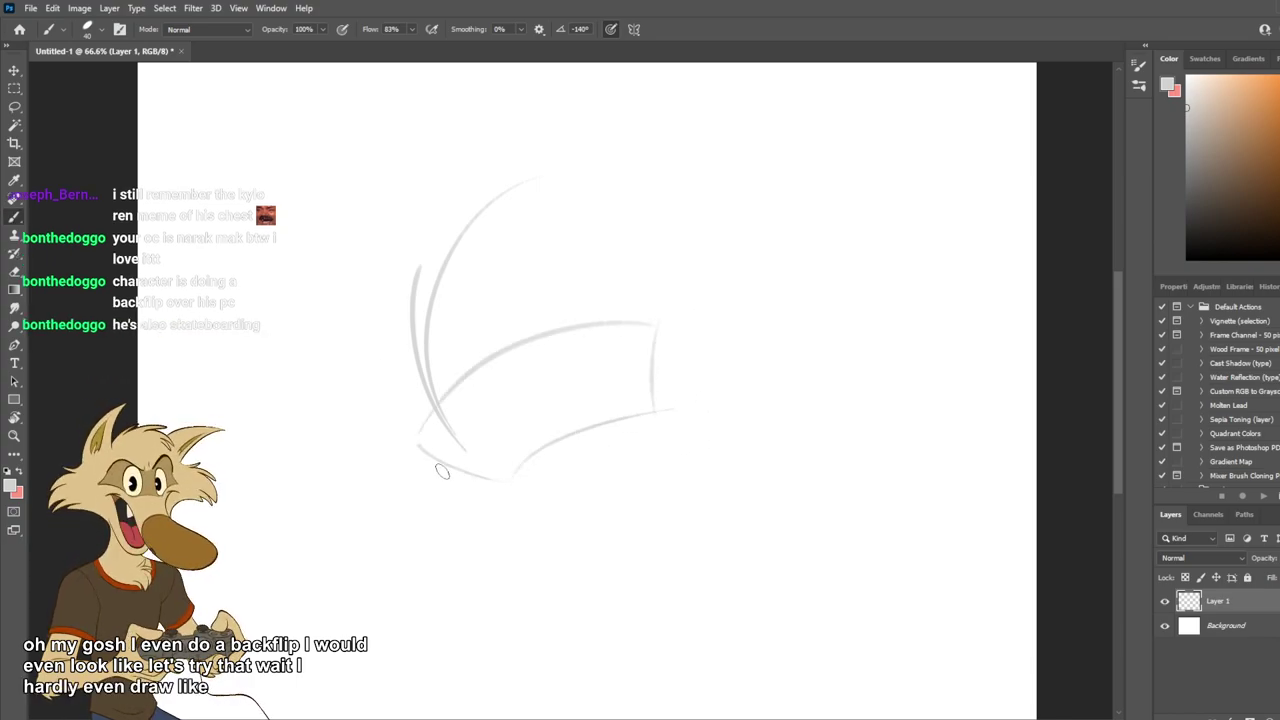
Round off the upper end of the torso, add a curved centre line through it and place a short arc above.
mouse_move(599, 320)
mouse_down()
mouse_move(572, 236)
mouse_move(514, 191)
mouse_move(445, 248)
mouse_up()
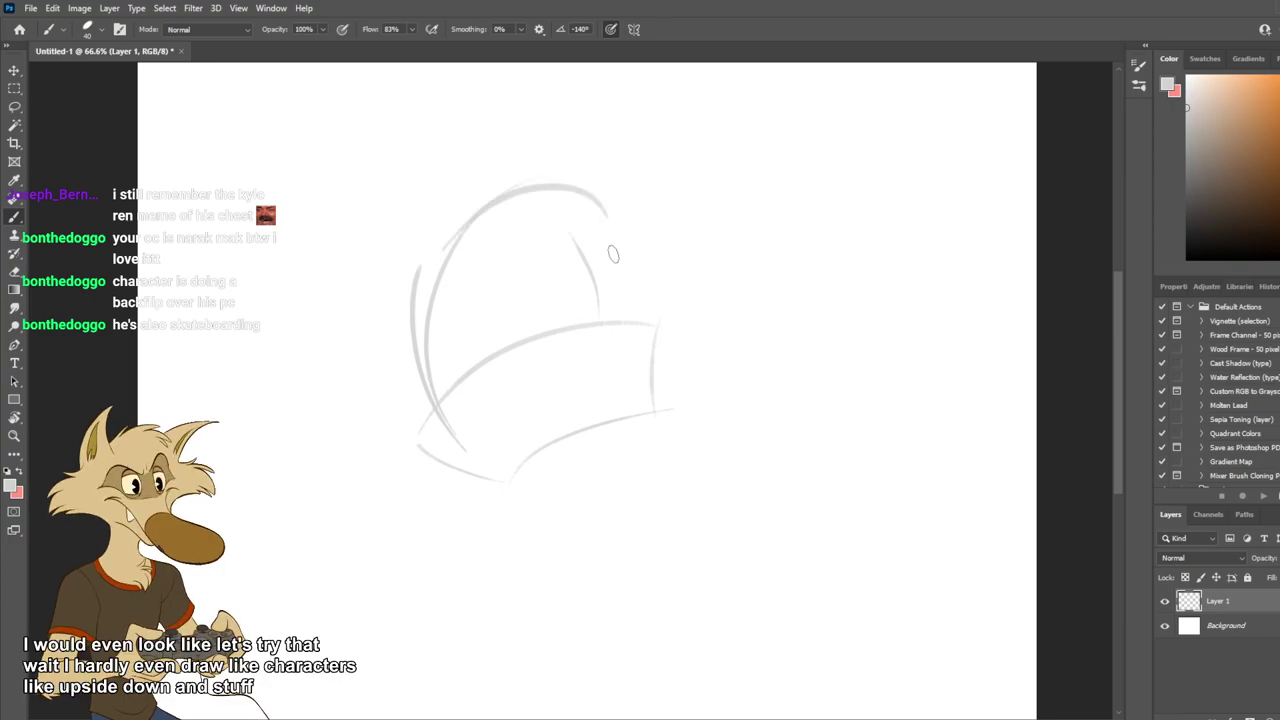
drag(590, 148, 670, 212)
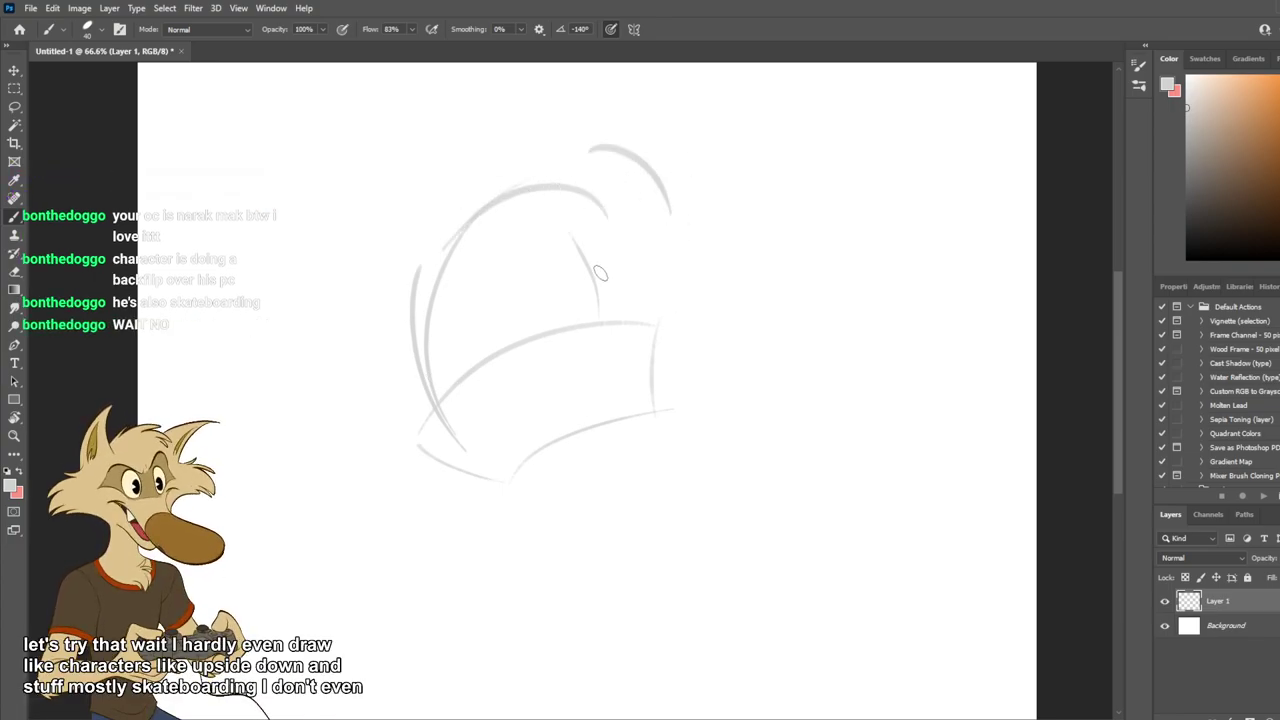
drag(532, 247, 595, 405)
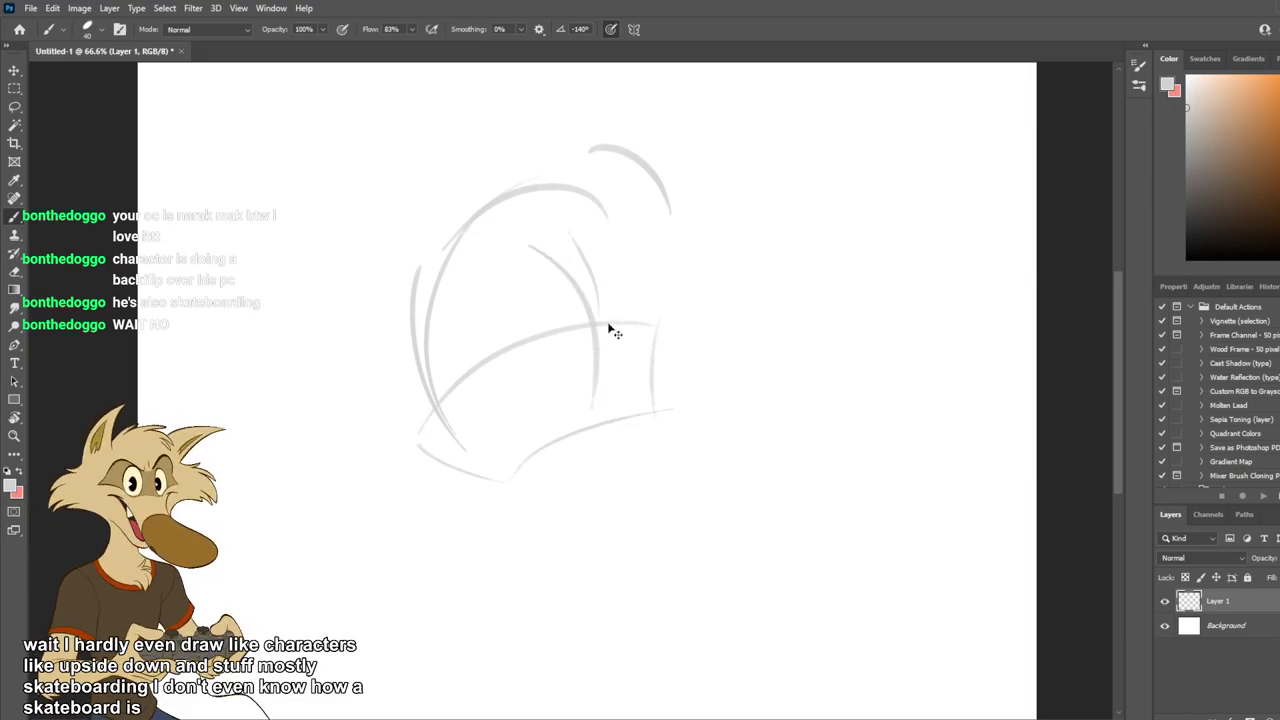
key(ctrl+z)
drag(548, 258, 590, 440)
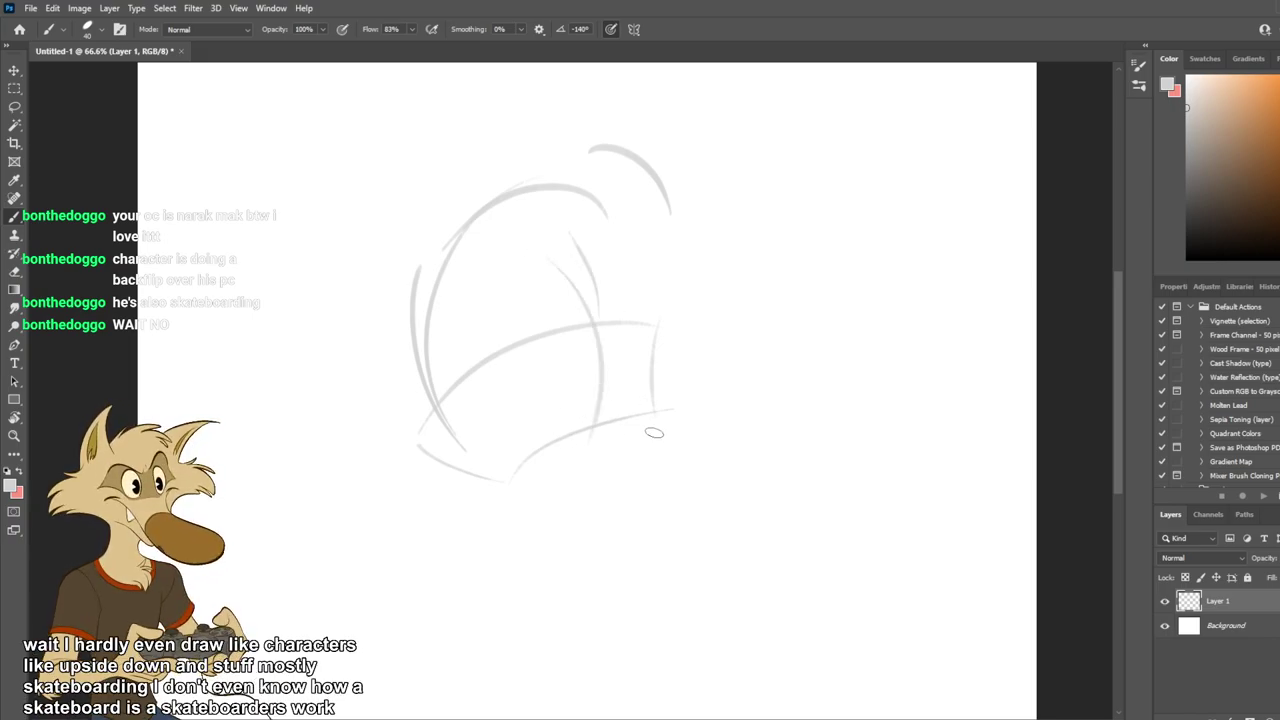
Sketch short neck strokes below the torso's lower edge, undoing the longer outer strokes.
mouse_move(497, 476)
mouse_down()
mouse_move(503, 534)
mouse_move(491, 535)
mouse_move(554, 508)
mouse_move(543, 518)
mouse_move(626, 514)
mouse_up()
mouse_move(628, 406)
mouse_down()
mouse_move(677, 464)
mouse_move(683, 429)
mouse_move(686, 476)
mouse_up()
key(ctrl+z)
key(ctrl+z)
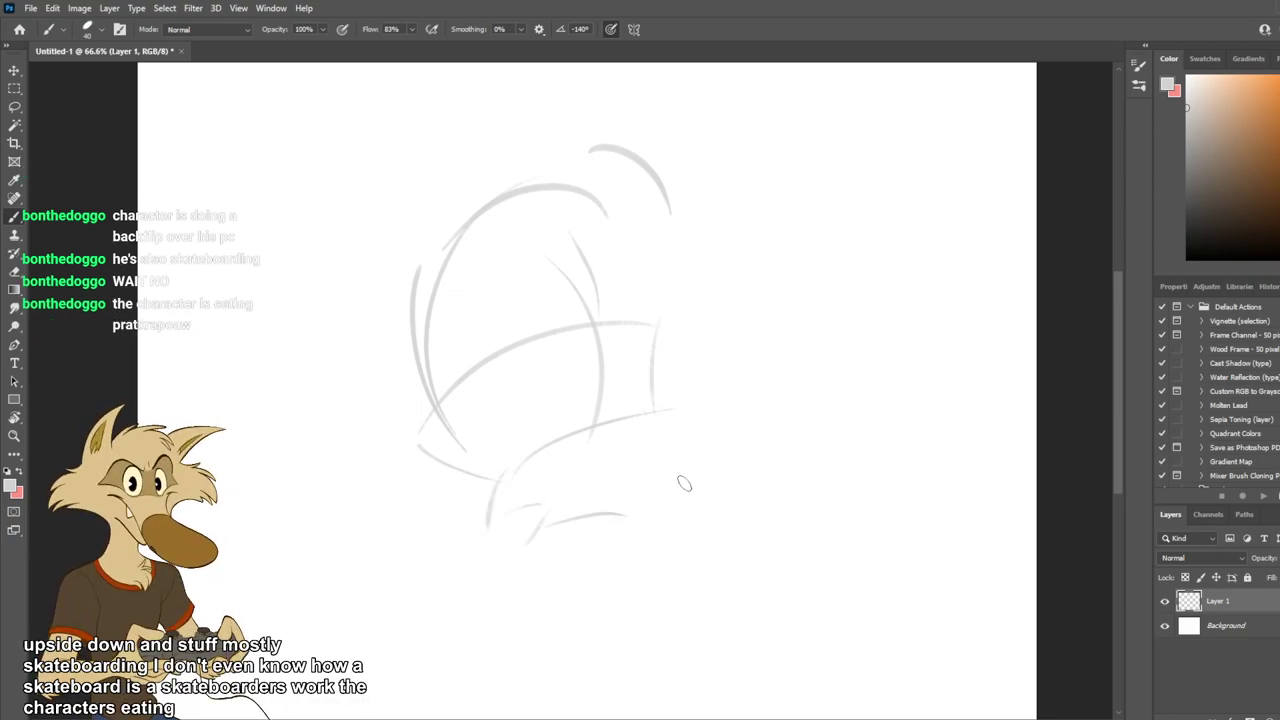
key(ctrl+z)
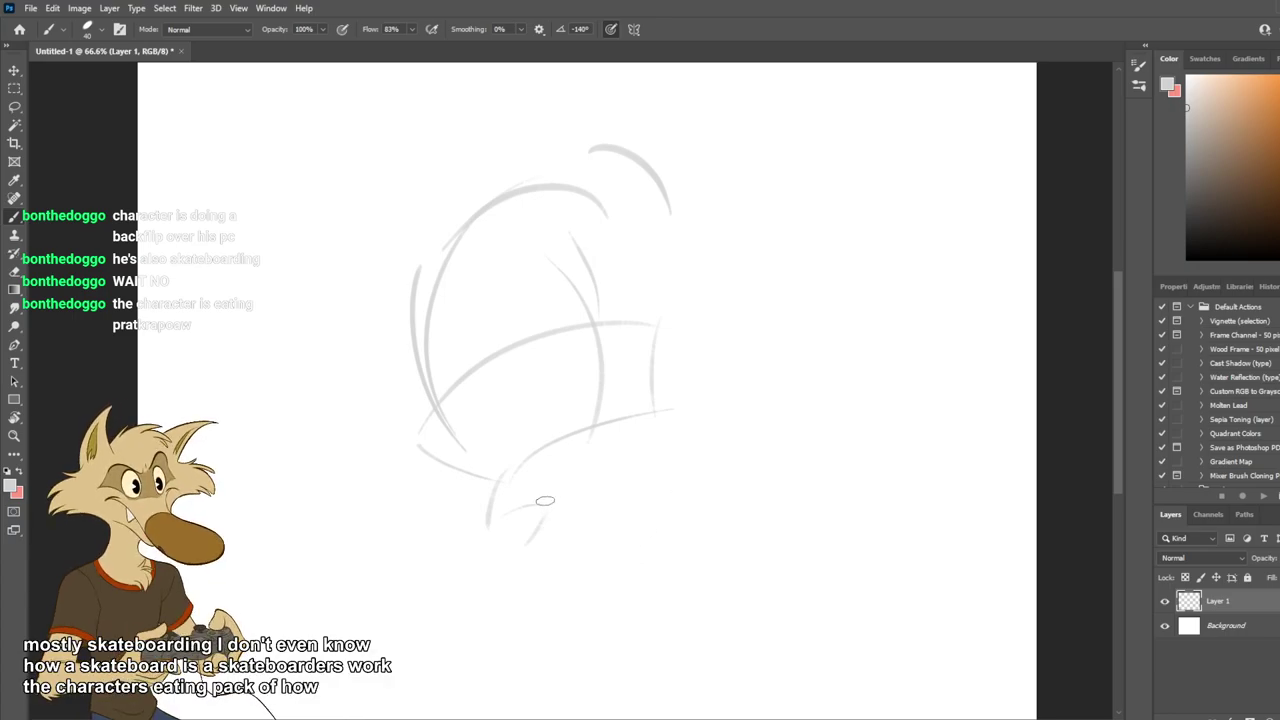
Try several curved contour strokes leading down from the neck and undo them.
drag(542, 502, 590, 553)
key(ctrl+z)
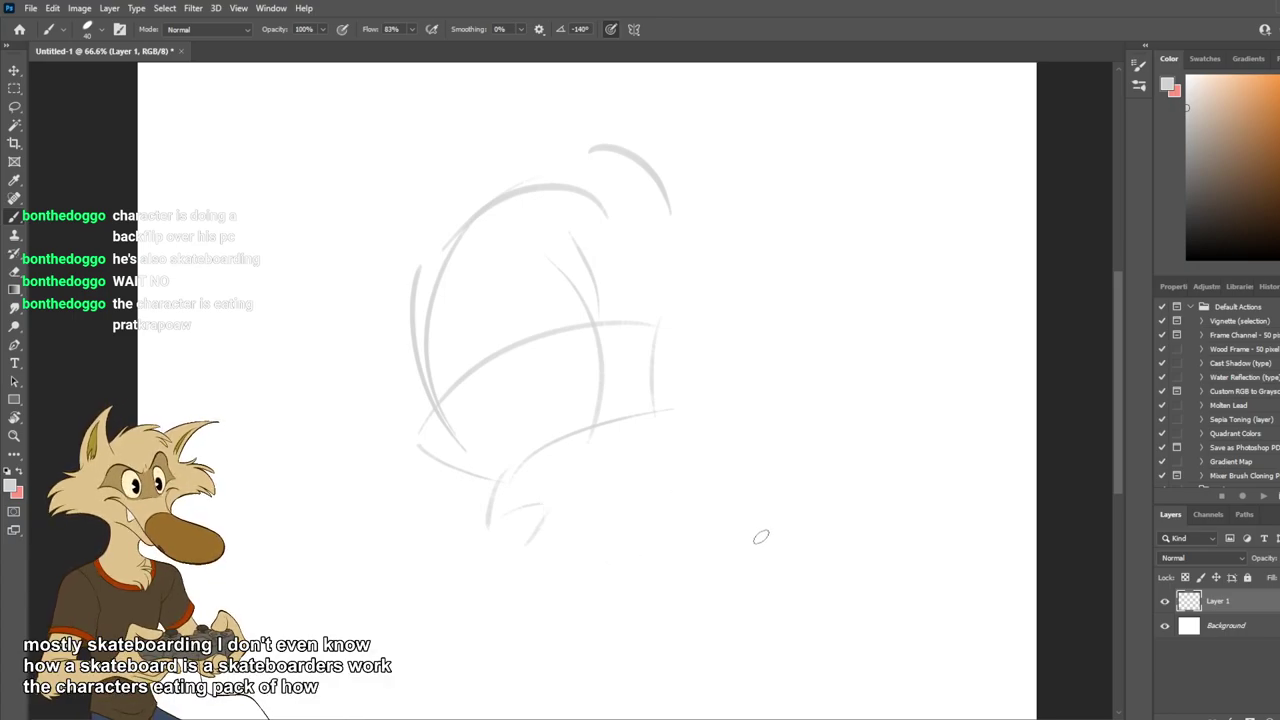
drag(544, 503, 568, 563)
key(ctrl+z)
mouse_move(527, 504)
mouse_down()
mouse_move(563, 522)
mouse_move(594, 573)
mouse_move(556, 596)
mouse_up()
key(ctrl+z)
key(ctrl+z)
key(ctrl+z)
drag(507, 502, 585, 592)
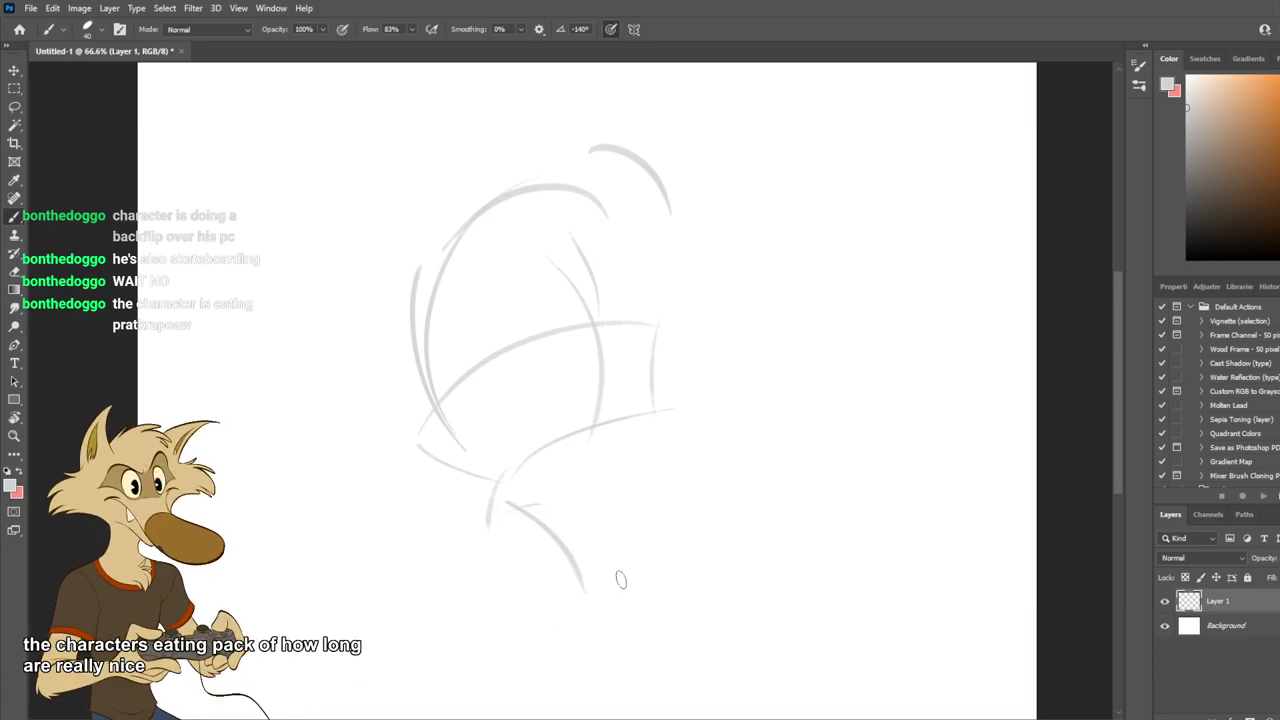
key(ctrl+z)
Sketch a head circle with overlapping loops against the torso's lower edge.
mouse_move(640, 441)
mouse_down()
mouse_move(569, 543)
mouse_move(686, 511)
mouse_move(596, 439)
mouse_move(672, 446)
mouse_move(702, 498)
mouse_up()
key(ctrl+z)
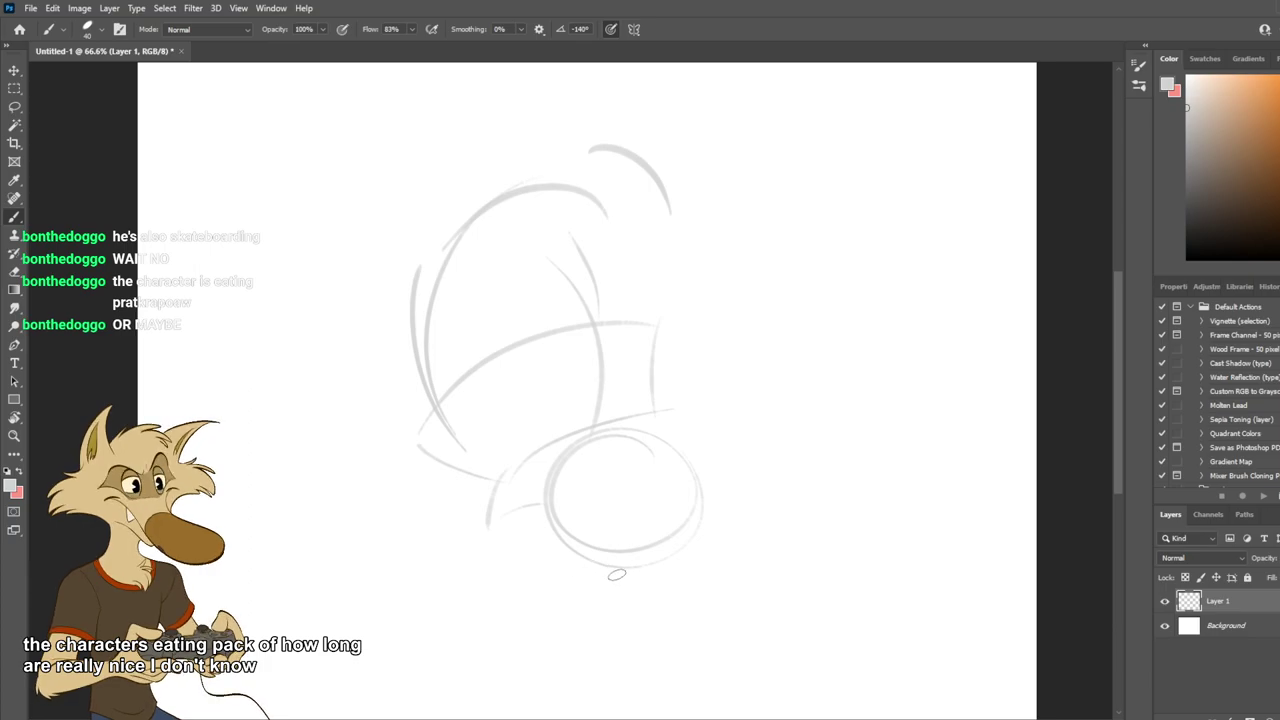
mouse_move(685, 487)
mouse_down()
mouse_move(585, 448)
mouse_move(700, 500)
mouse_up()
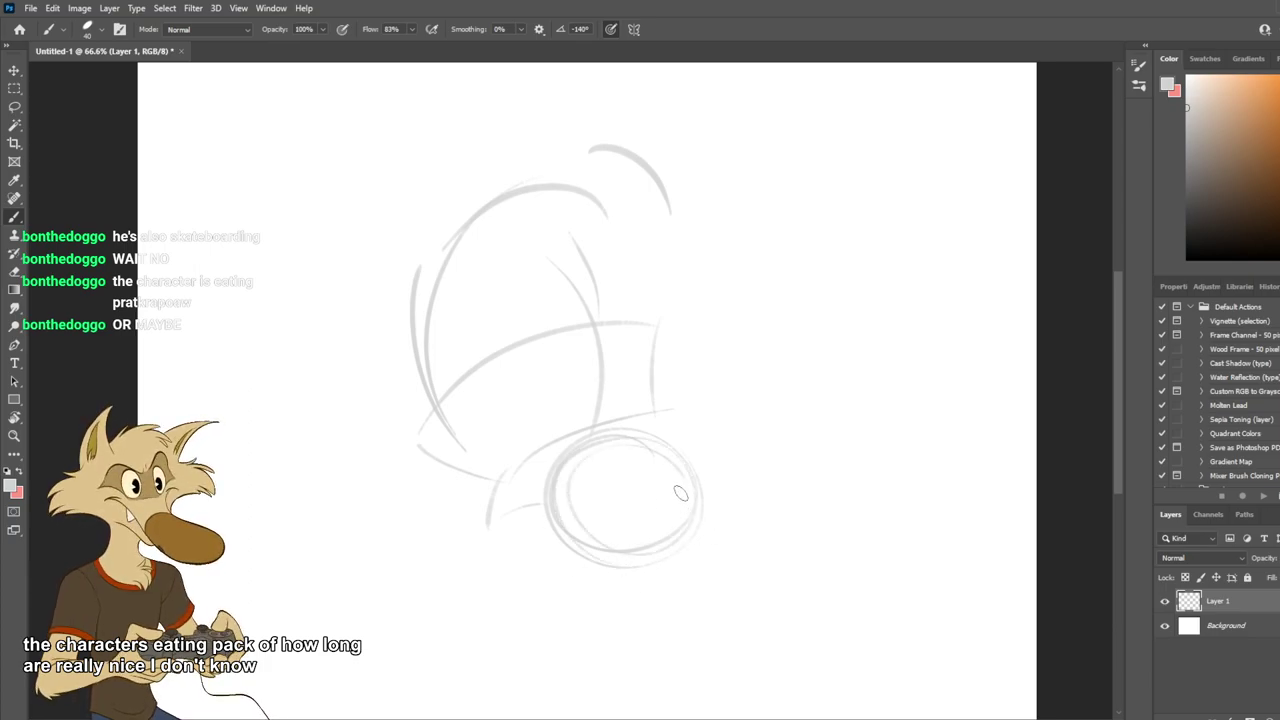
Draw the lower edge of a raised limb beside the upper torso, trying and undoing outlines for its rounded end.
mouse_move(654, 428)
mouse_down()
mouse_move(604, 288)
mouse_move(658, 287)
mouse_move(680, 260)
mouse_up()
key(ctrl+z)
key(ctrl+z)
key(ctrl+z)
mouse_move(612, 286)
mouse_down()
mouse_move(692, 250)
mouse_move(635, 169)
mouse_up()
key(ctrl+z)
mouse_move(711, 275)
mouse_down()
mouse_move(646, 163)
mouse_move(698, 223)
mouse_move(622, 182)
mouse_move(588, 250)
mouse_up()
key(ctrl+z)
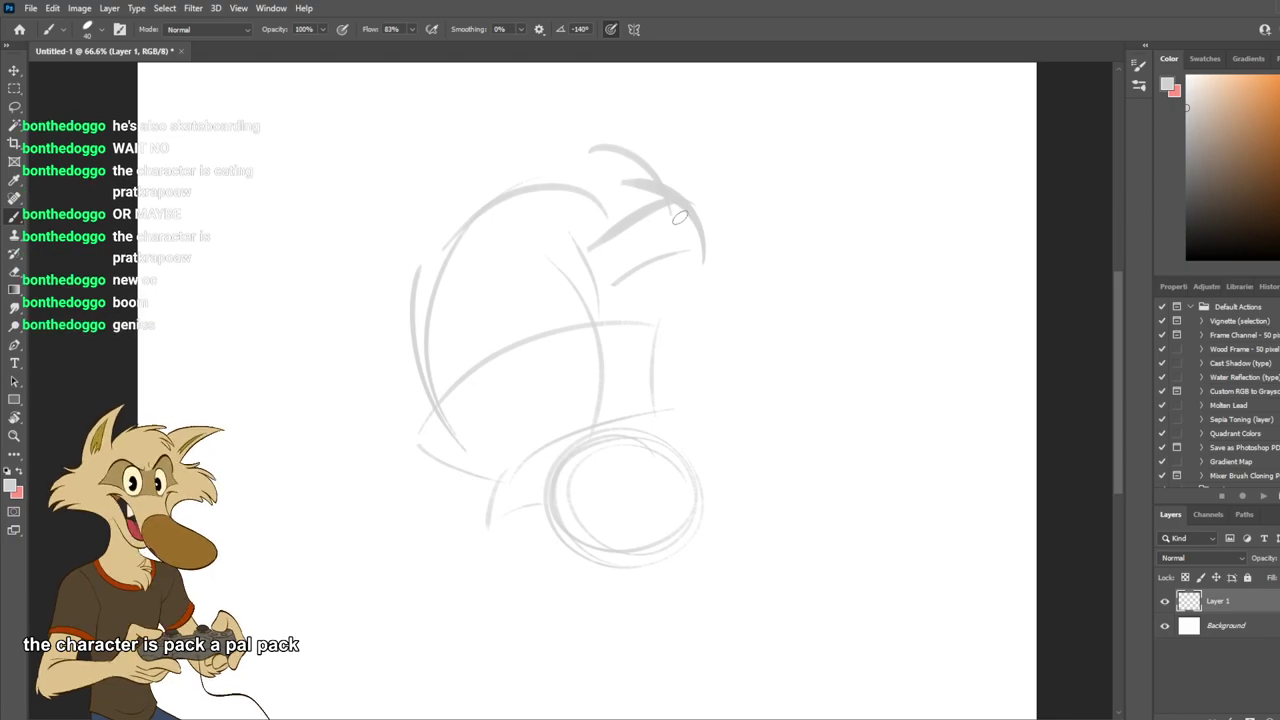
key(ctrl+z)
key(ctrl+z)
mouse_move(640, 156)
mouse_down()
mouse_move(681, 260)
mouse_move(677, 248)
mouse_up()
key(ctrl+z)
key(ctrl+z)
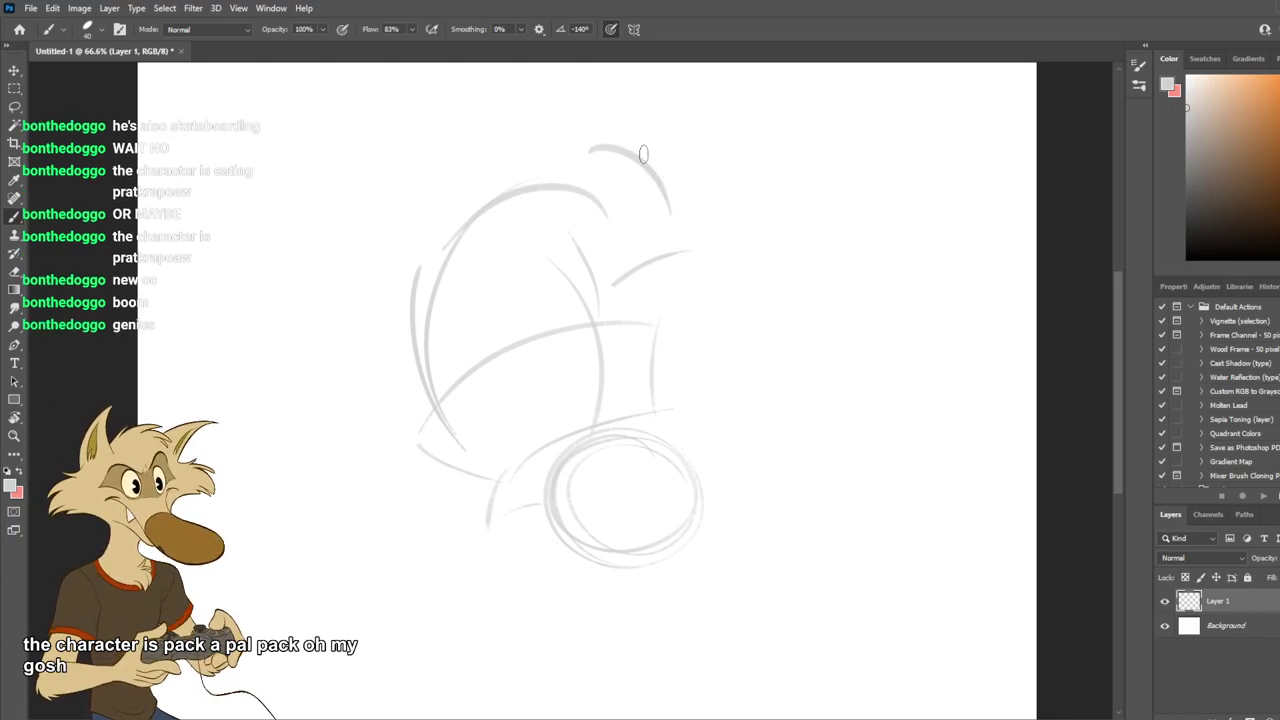
Draw the raised limb's rounded outer contour and reinforce its underside back to the torso.
drag(664, 176, 668, 270)
key(ctrl+z)
key(ctrl+z)
mouse_move(649, 153)
mouse_down()
mouse_move(665, 268)
mouse_move(679, 249)
mouse_up()
key(ctrl+z)
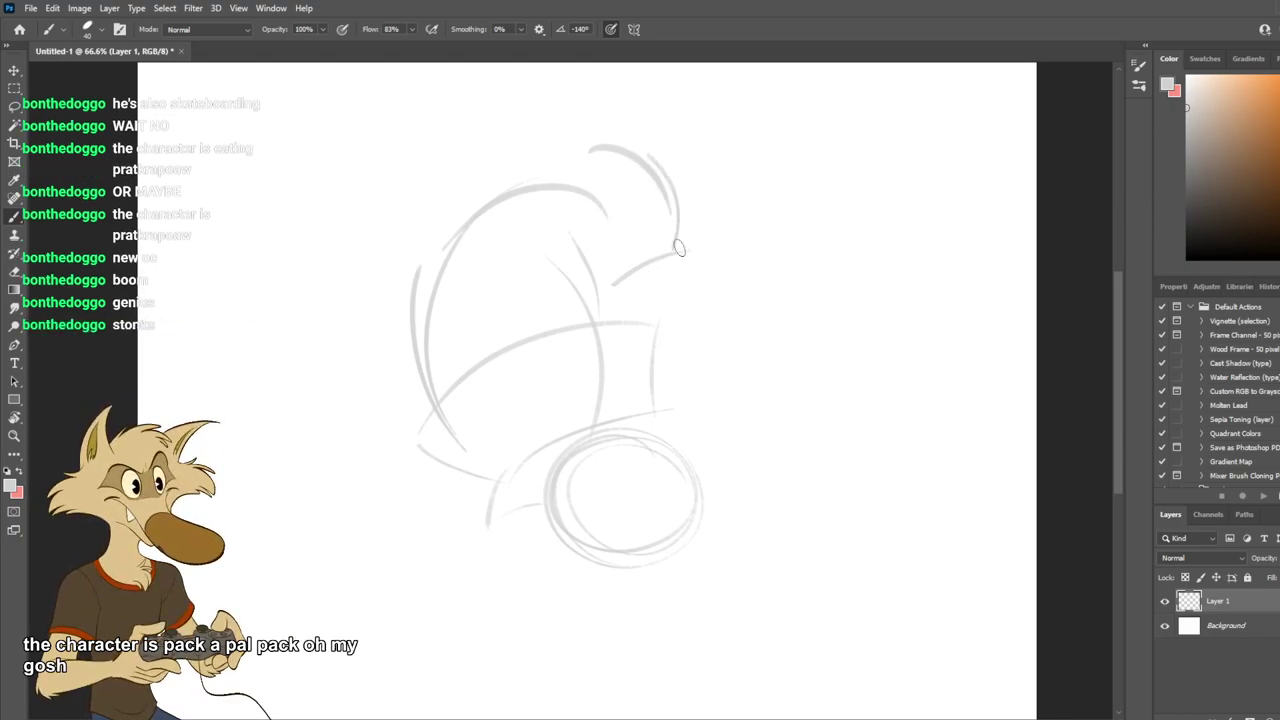
mouse_move(683, 198)
mouse_down()
mouse_move(674, 257)
mouse_move(568, 290)
mouse_up()
key(ctrl+z)
drag(674, 257, 597, 277)
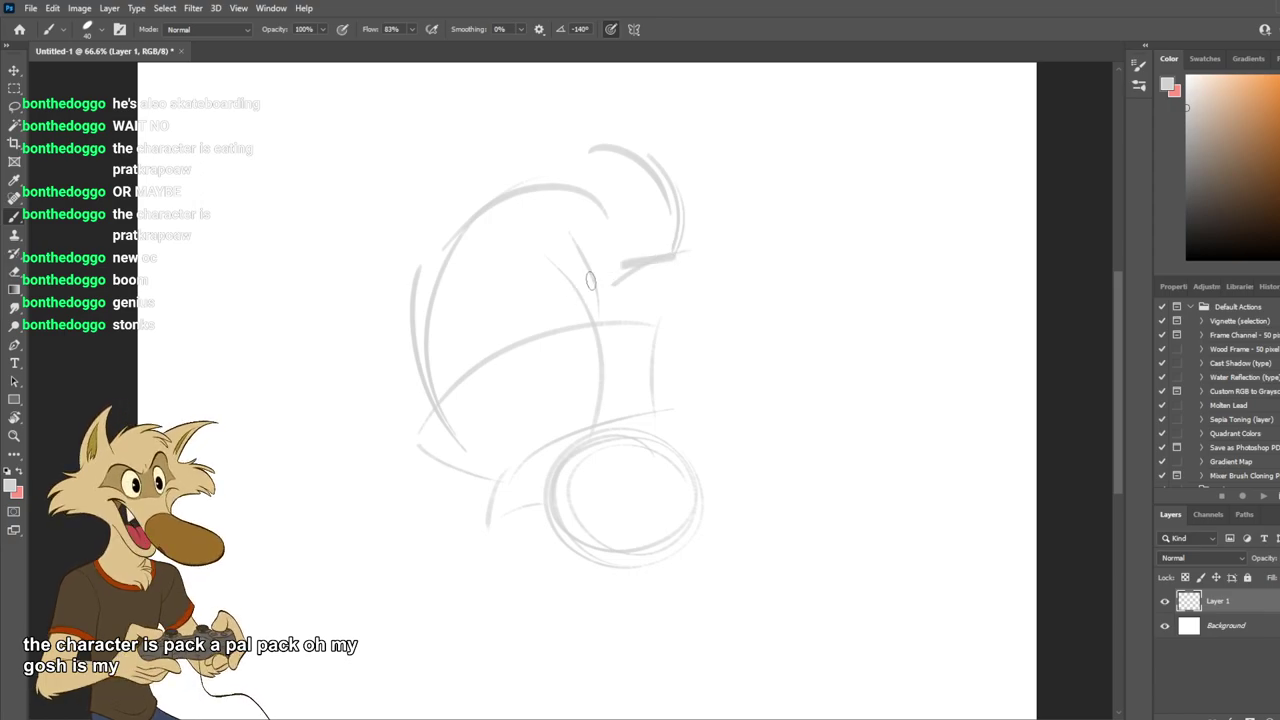
Connect the raised limb's upper edge to the torso contour and undo the extra arc drawn above it.
mouse_move(597, 148)
mouse_down()
mouse_move(524, 184)
mouse_move(569, 146)
mouse_move(495, 140)
mouse_up()
key(ctrl+z)
key(ctrl+z)
key(ctrl+z)
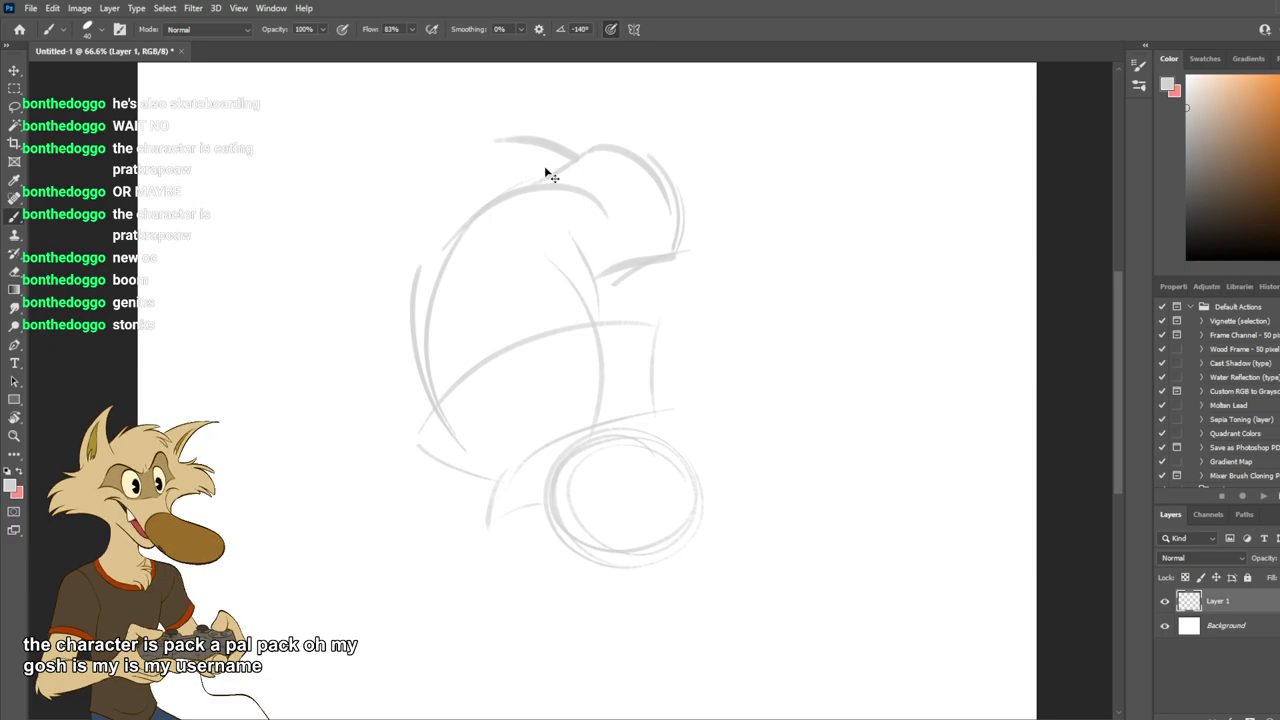
key(ctrl+z)
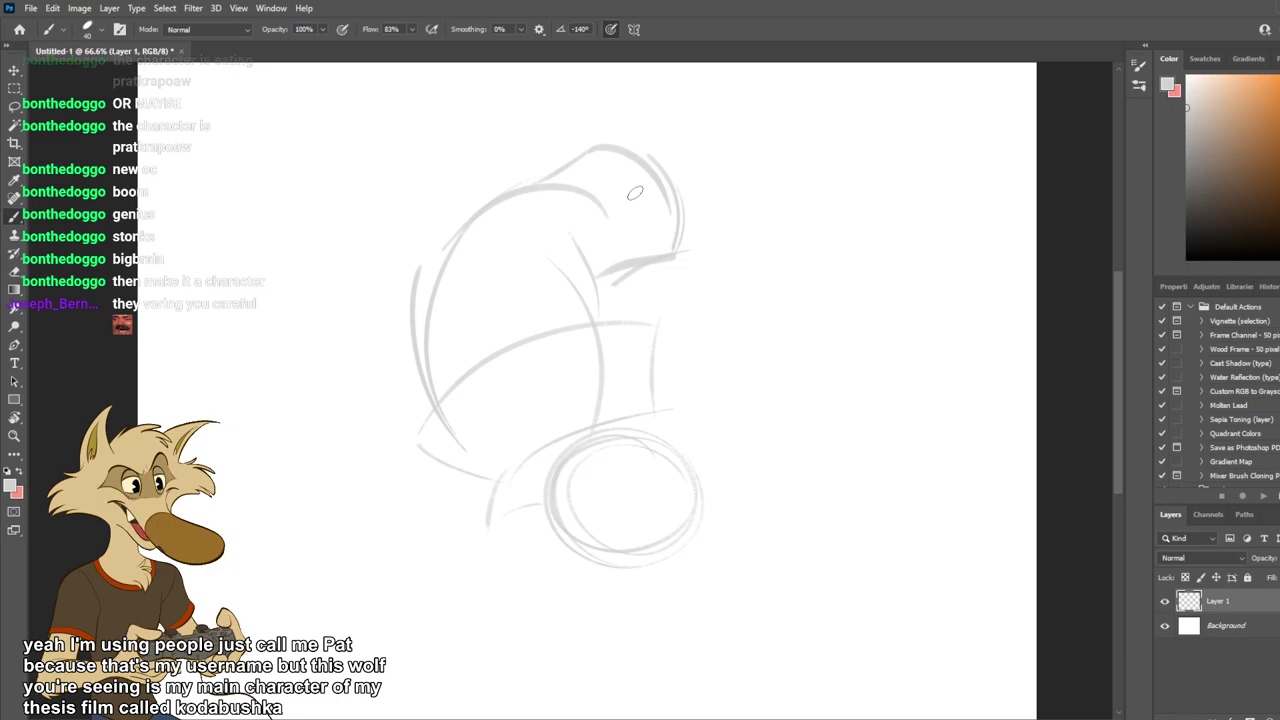
Sketch a second raised limb above the torso with an arched upper edge and a straight outer side, undoing rough attempts.
drag(554, 173, 574, 135)
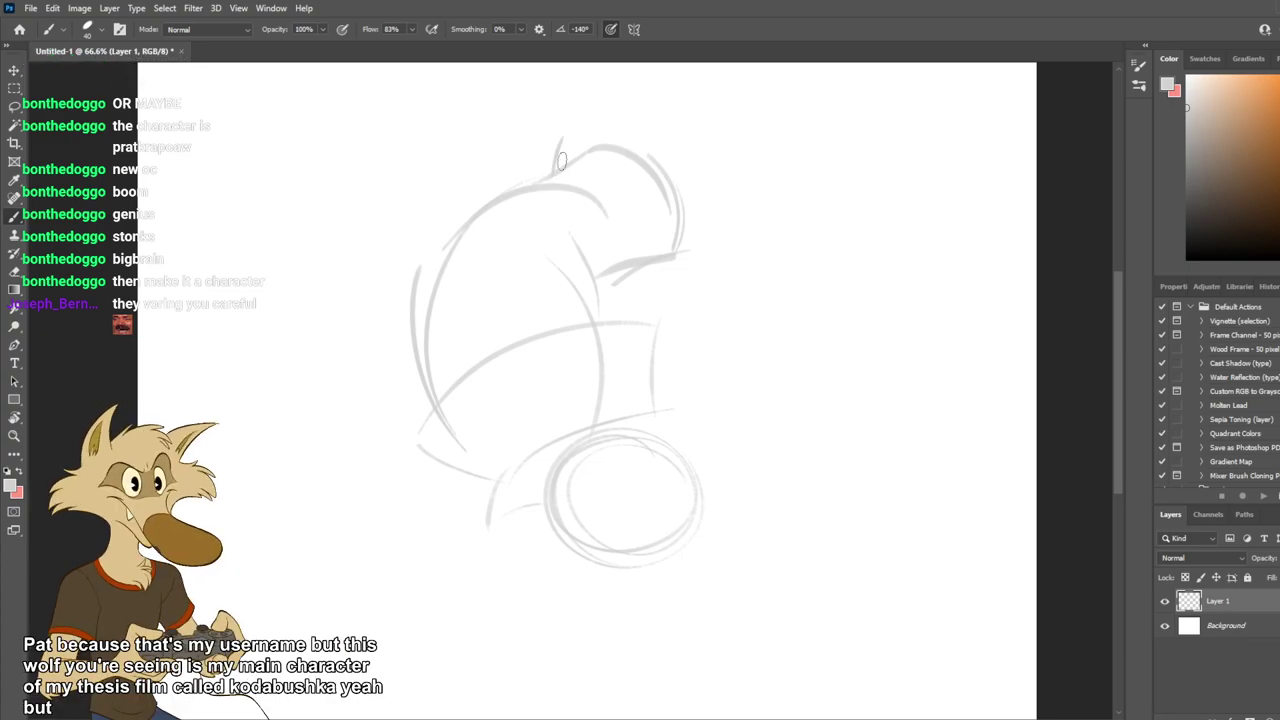
key(ctrl+z)
mouse_move(422, 135)
mouse_down()
mouse_move(540, 134)
mouse_move(450, 118)
mouse_move(436, 250)
mouse_up()
key(ctrl+z)
key(ctrl+z)
key(ctrl+z)
key(ctrl+z)
key(ctrl+z)
drag(455, 140, 443, 248)
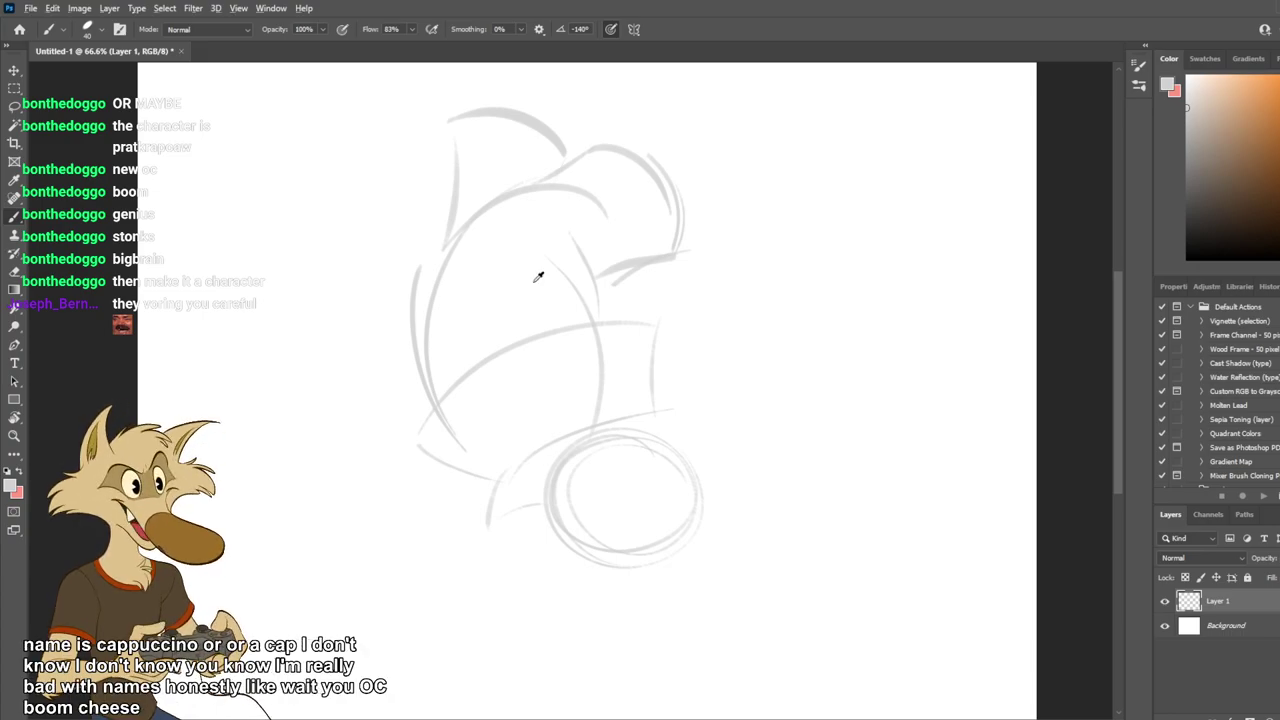
Draw a short diagonal line from the torso's centre curve to its lower edge, replacing two longer attempts.
scroll(538, 278, down, 3)
scroll(655, 298, up, 3)
scroll(656, 301, down, 3)
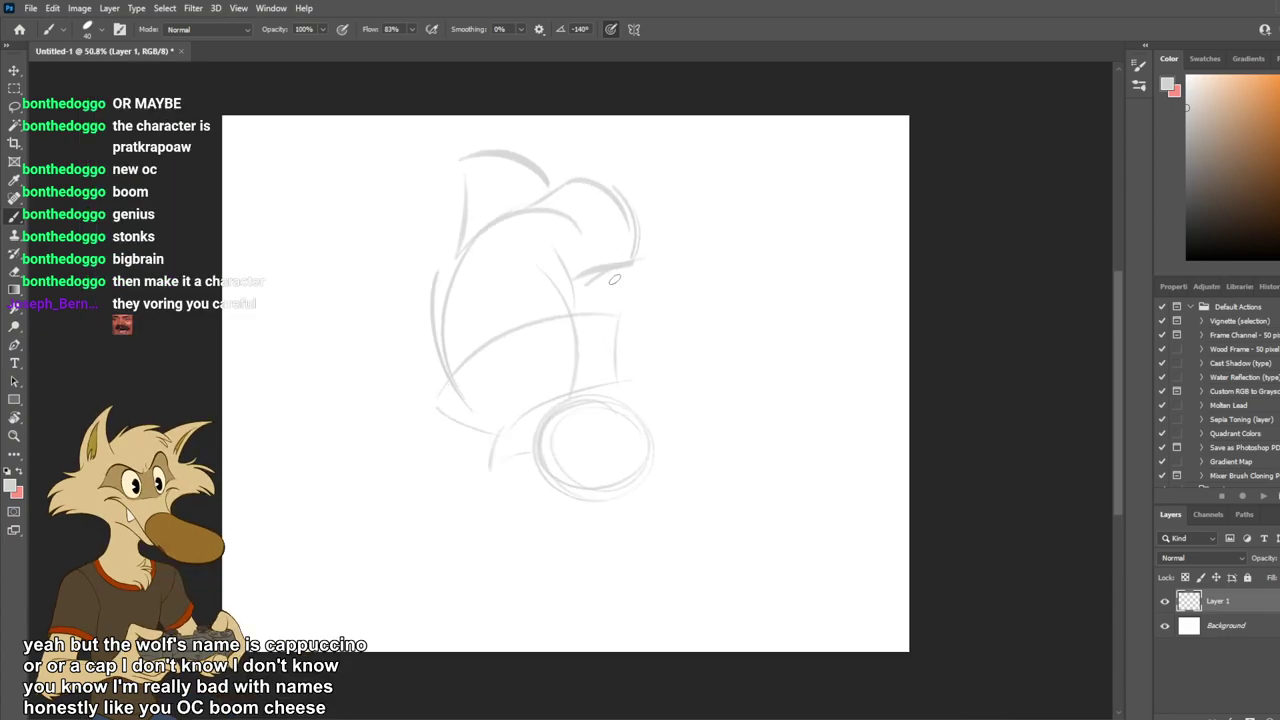
scroll(614, 280, up, 1)
scroll(585, 295, down, 2)
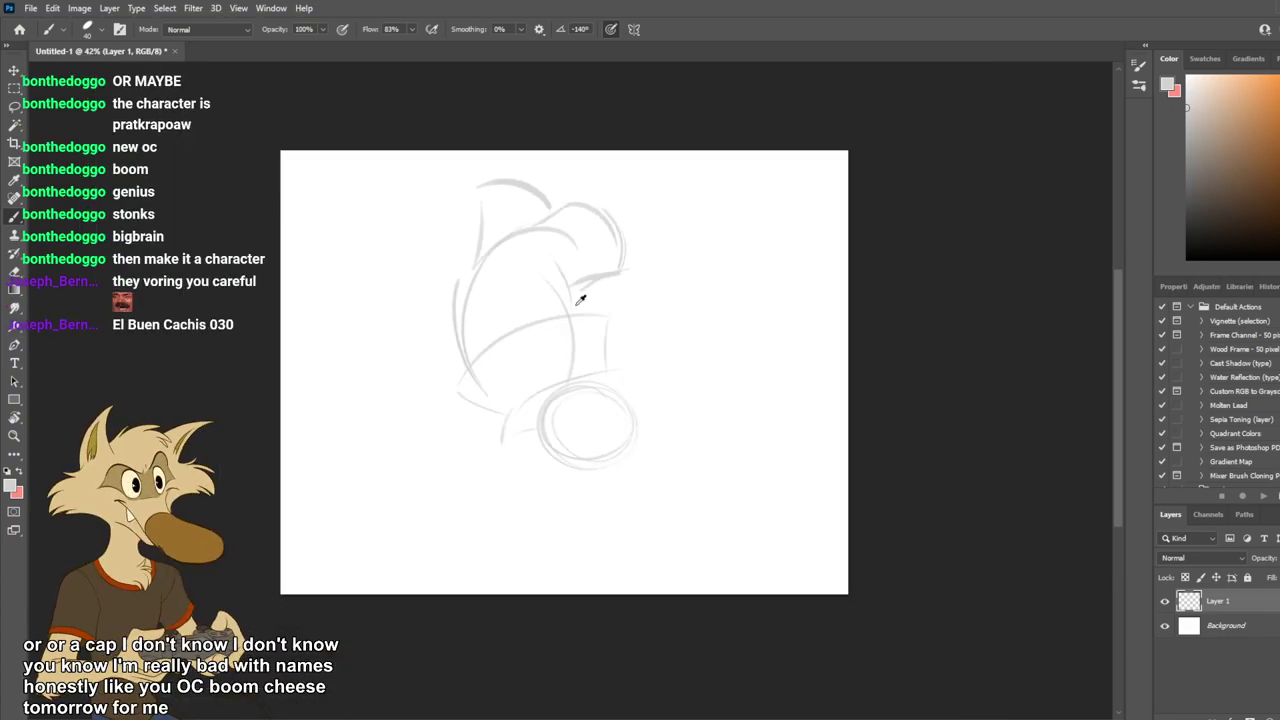
scroll(578, 300, up, 1)
scroll(570, 330, up, 1)
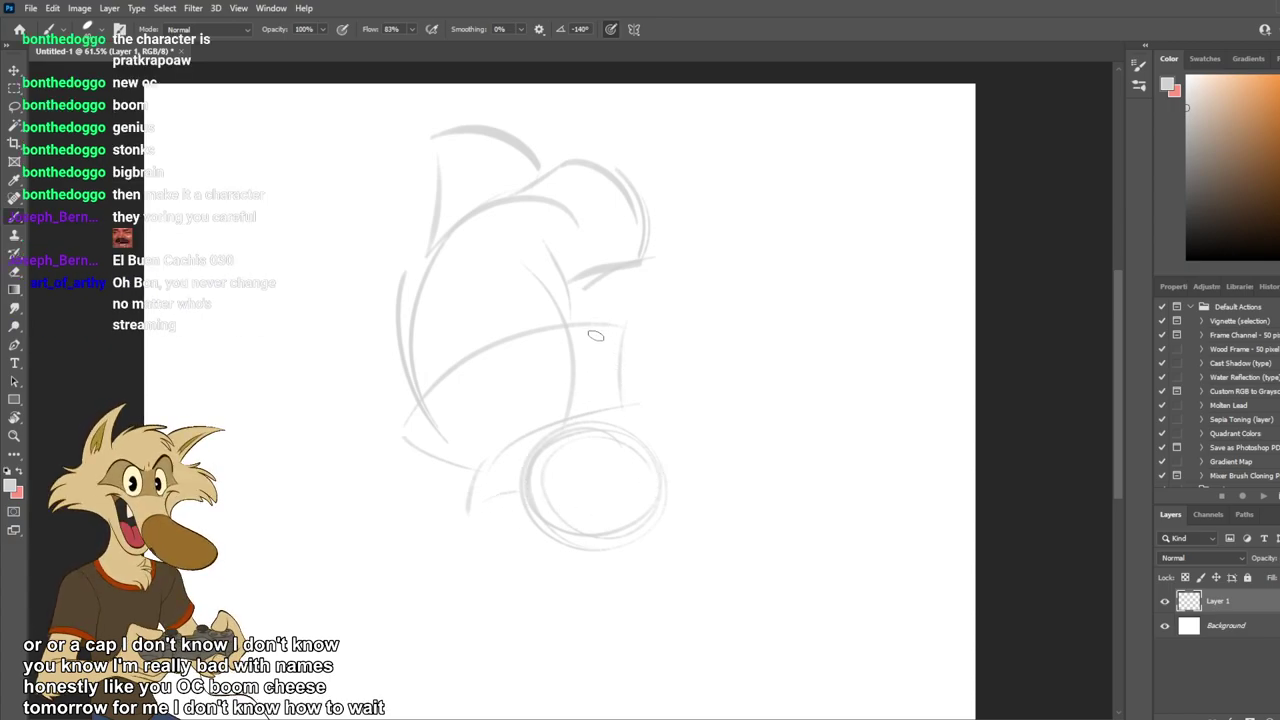
drag(568, 304, 647, 384)
key(ctrl+z)
drag(572, 297, 665, 415)
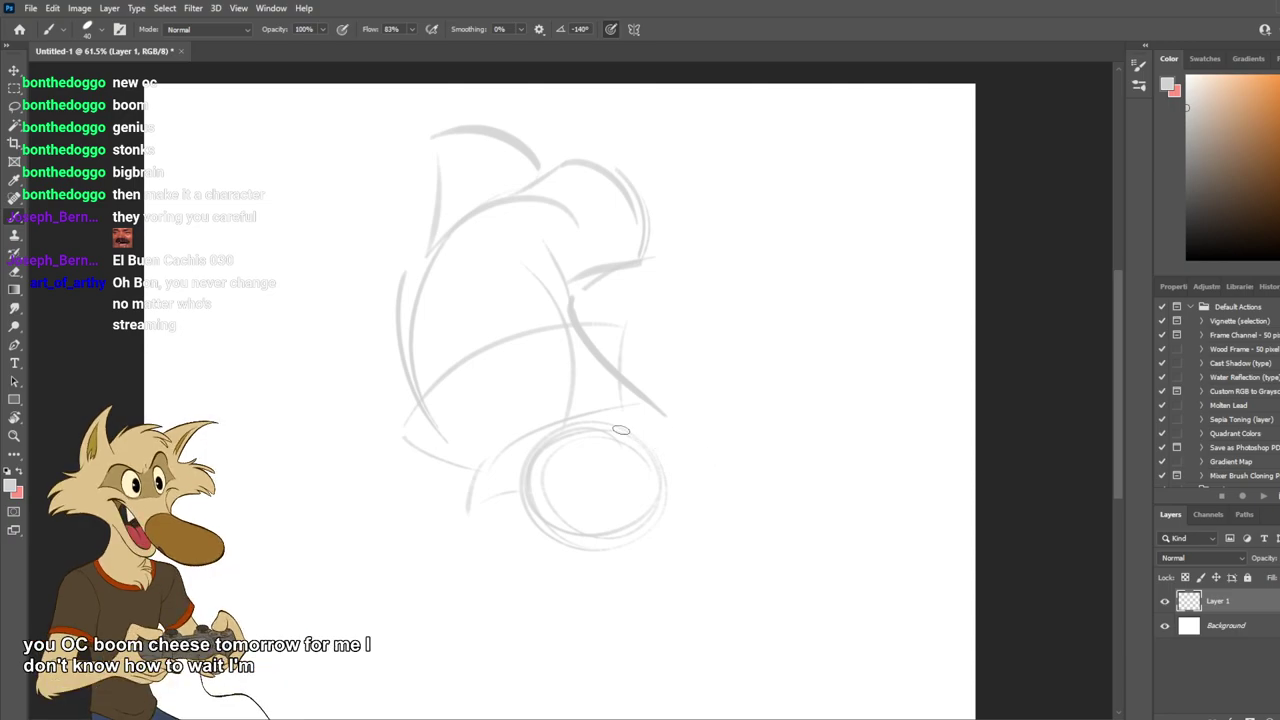
key(ctrl+z)
drag(574, 320, 612, 400)
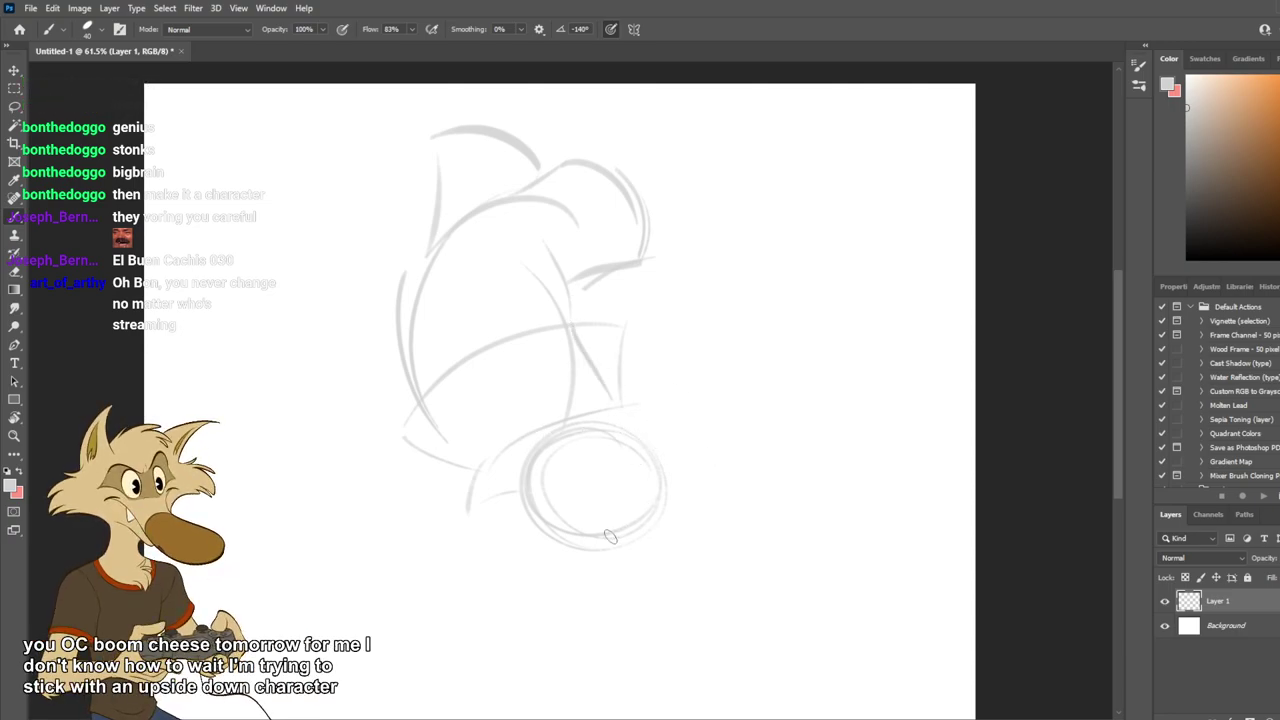
Erase the head circle below the torso with the Eraser enlarged to size 200, and return to the Brush tool.
key(e)
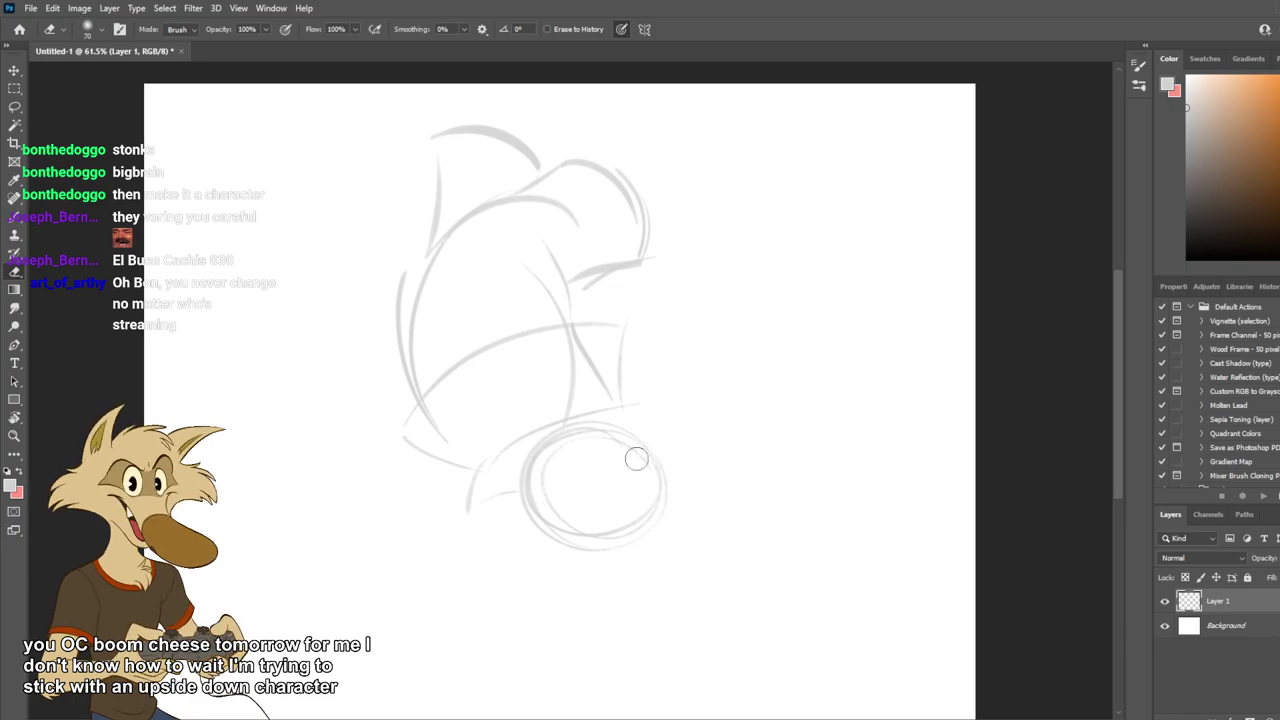
key(])
key(])
key(])
key(])
key(])
key(])
key(])
key(])
key(])
key(])
key(])
key(])
drag(649, 459, 661, 512)
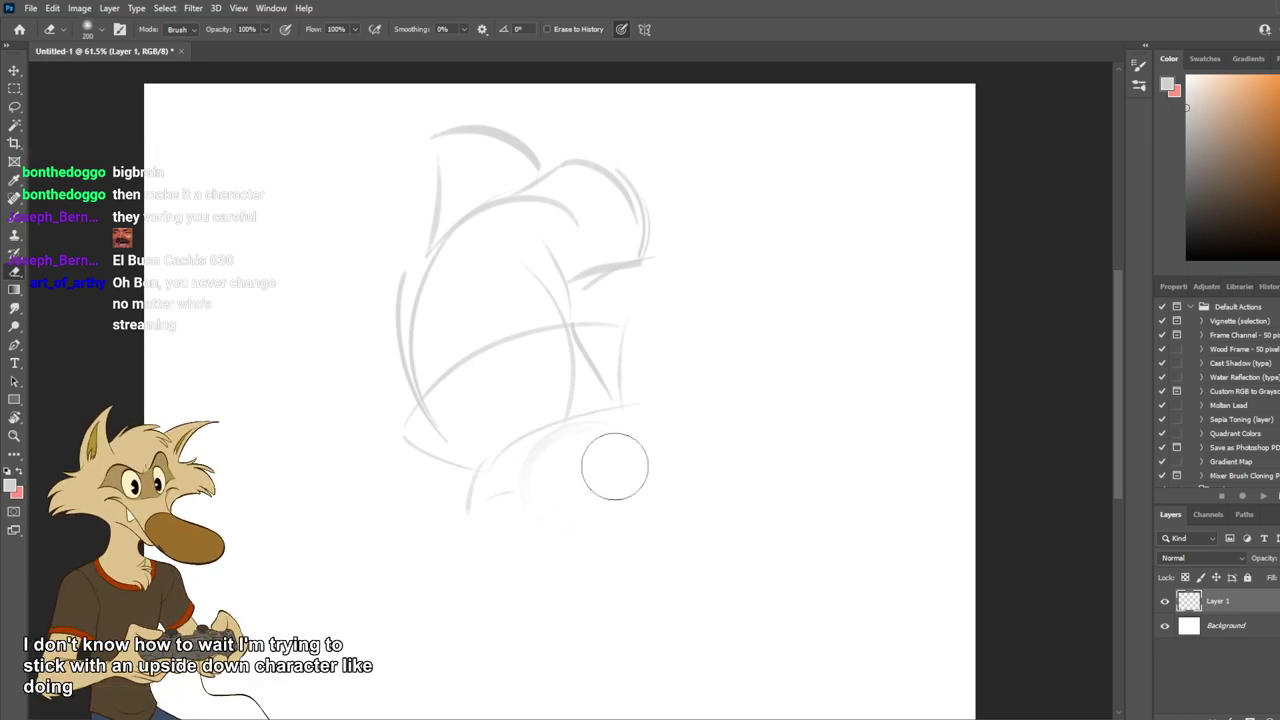
key(b)
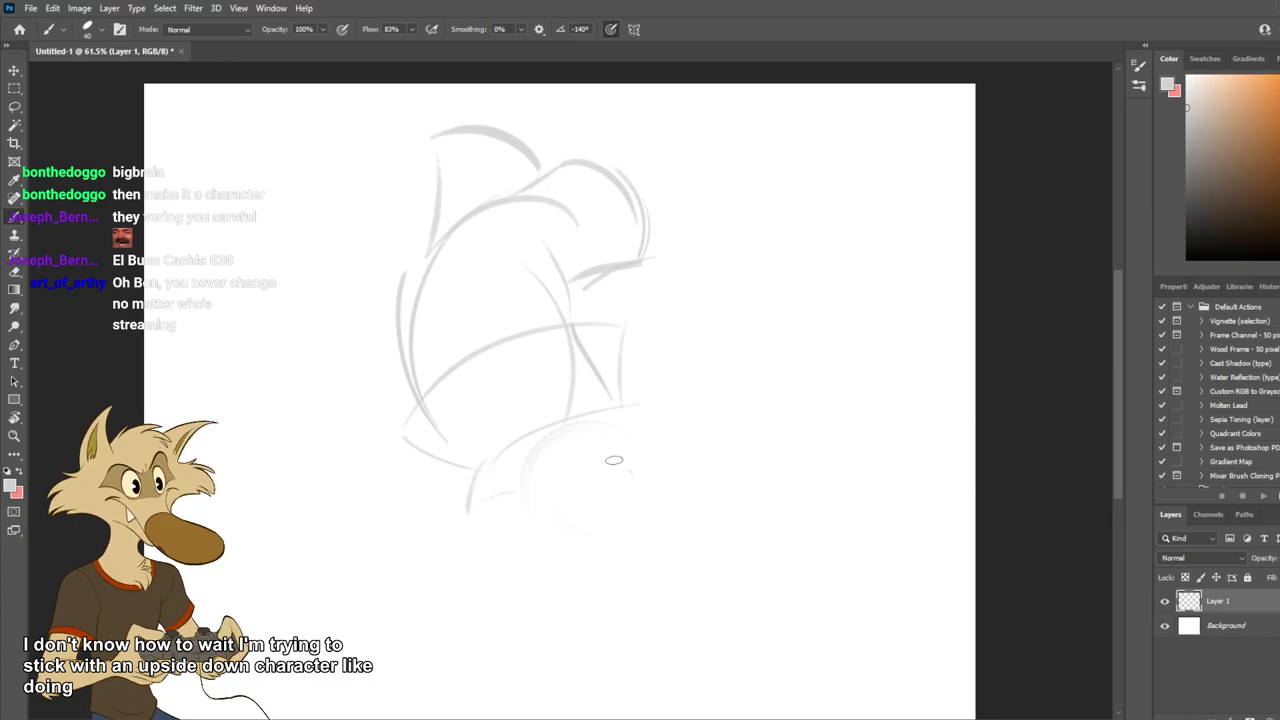
Sketch a curved shoulder below the torso, tufts at the bend and the long lower edge of an outstretched limb.
mouse_move(578, 448)
mouse_down()
mouse_move(586, 583)
mouse_move(576, 571)
mouse_move(654, 598)
mouse_move(580, 578)
mouse_up()
mouse_move(565, 588)
mouse_down()
mouse_move(553, 610)
mouse_move(772, 562)
mouse_up()
drag(636, 476, 730, 522)
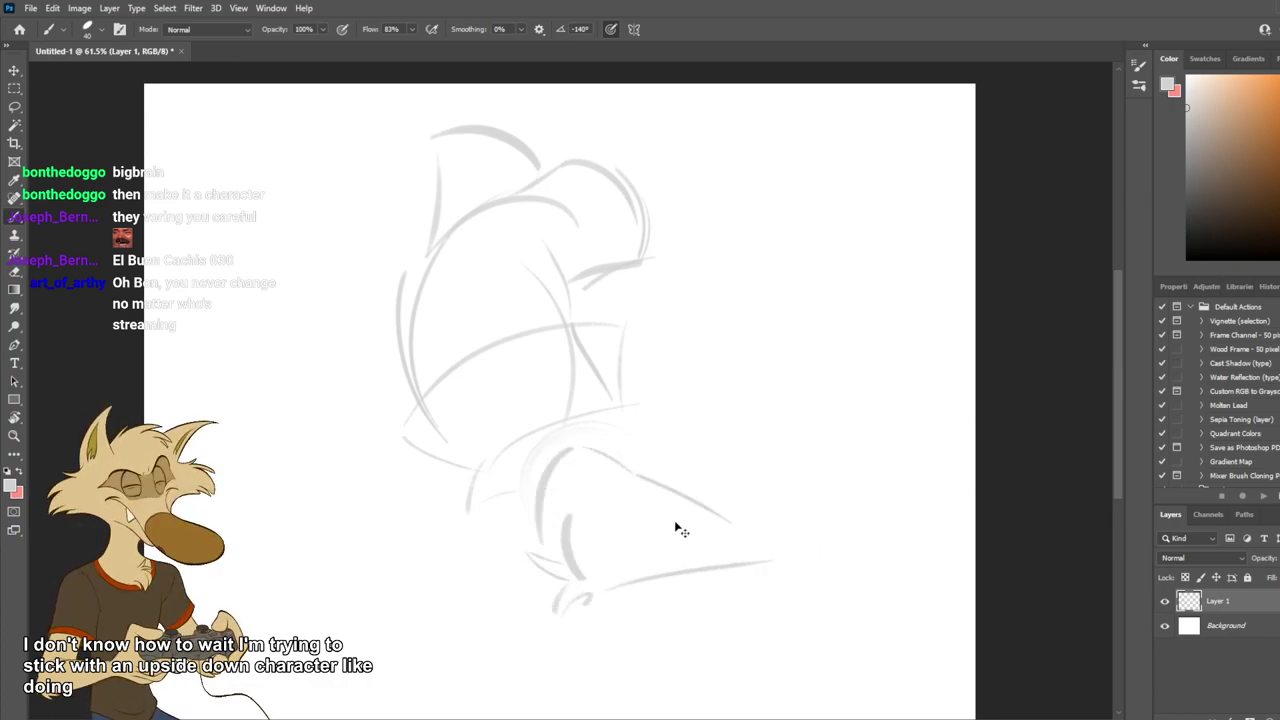
key(ctrl+z)
Draw the outstretched limb's upper edge, narrow wrist and upturned hand shape at its far end.
mouse_move(620, 510)
mouse_down()
mouse_move(758, 538)
mouse_move(826, 491)
mouse_up()
key(ctrl+z)
drag(755, 542, 793, 513)
mouse_move(779, 559)
mouse_down()
mouse_move(845, 484)
mouse_move(843, 518)
mouse_move(834, 430)
mouse_move(765, 466)
mouse_up()
key(ctrl+z)
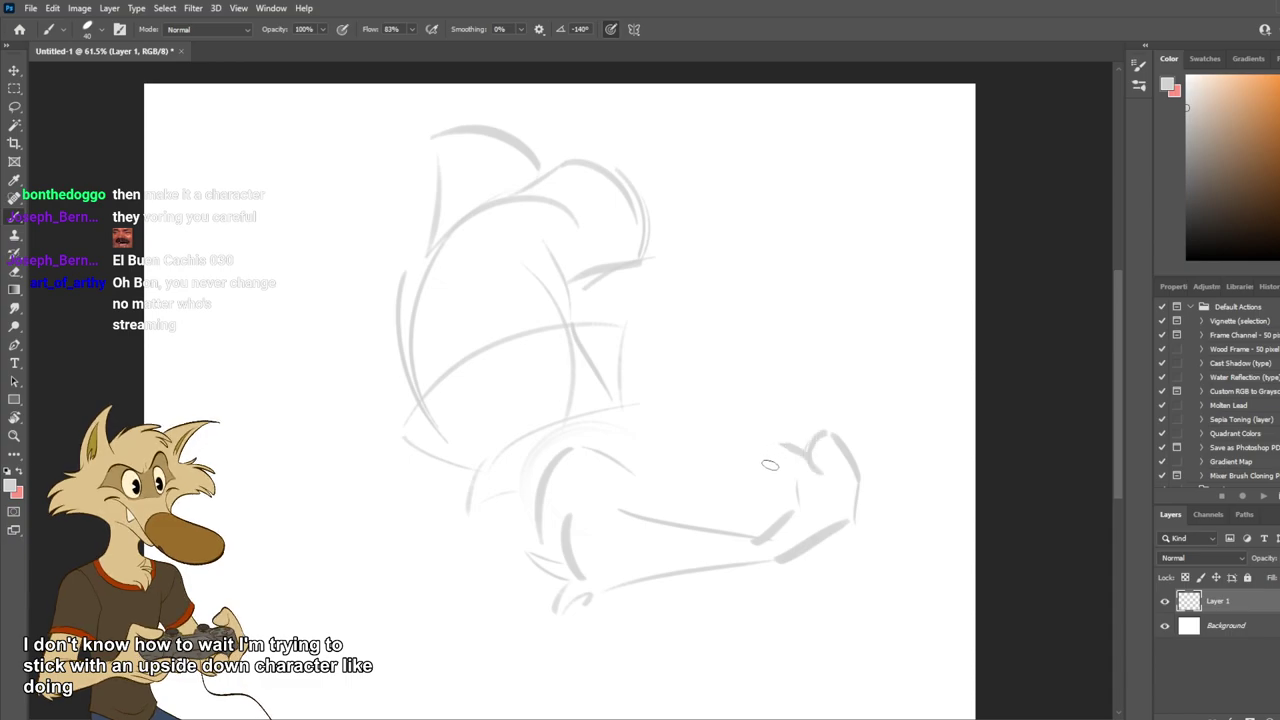
Erase the rounded raised limb beside the upper torso and return to the Brush tool.
key(e)
mouse_move(608, 277)
mouse_down()
mouse_move(605, 220)
mouse_move(578, 178)
mouse_up()
key(b)
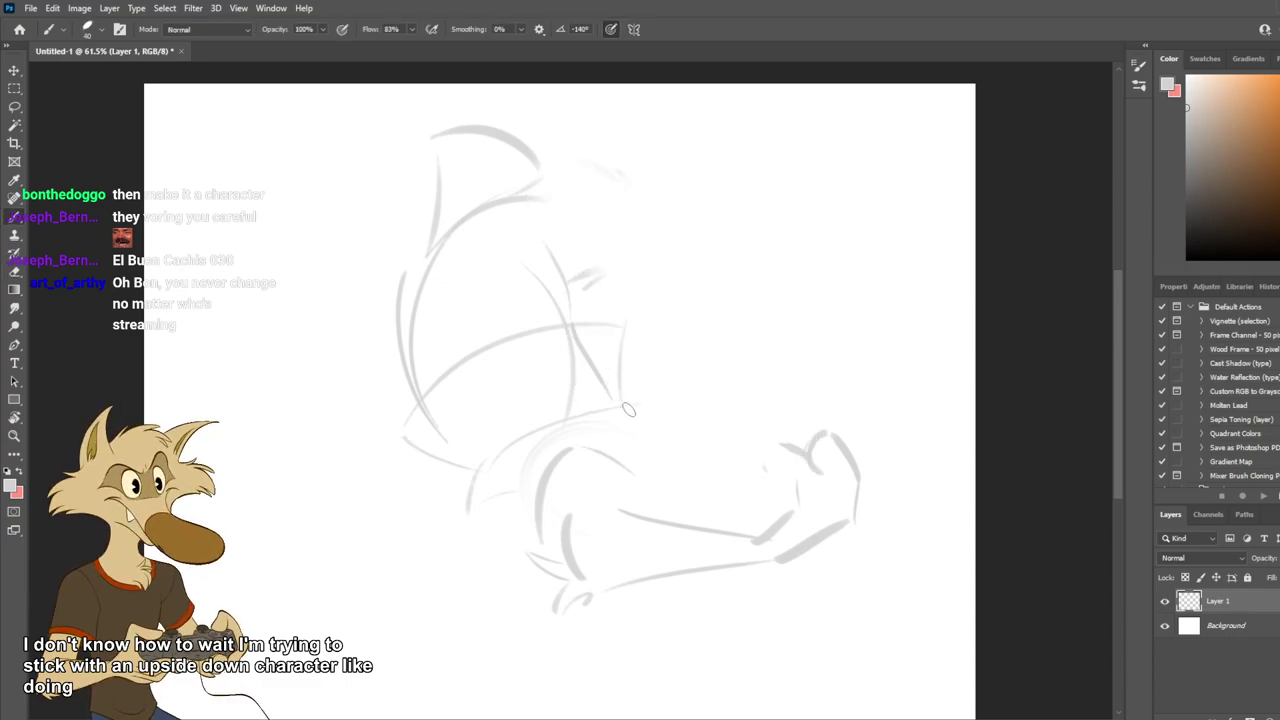
Extend the torso's diagonal line down to the shoulder and sketch a rounded form above the outstretched limb.
drag(580, 382, 633, 459)
key(ctrl+z)
drag(598, 370, 650, 467)
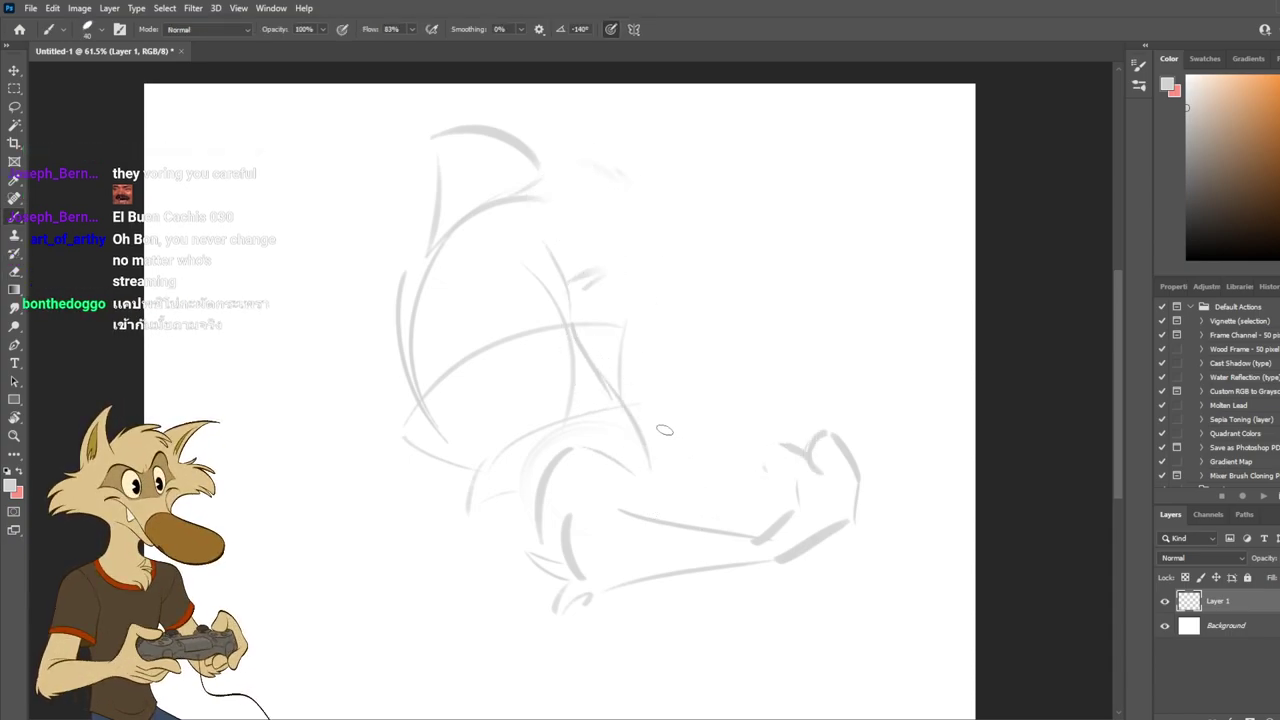
mouse_move(684, 385)
mouse_down()
mouse_move(707, 377)
mouse_move(692, 466)
mouse_move(754, 425)
mouse_up()
drag(640, 430, 660, 394)
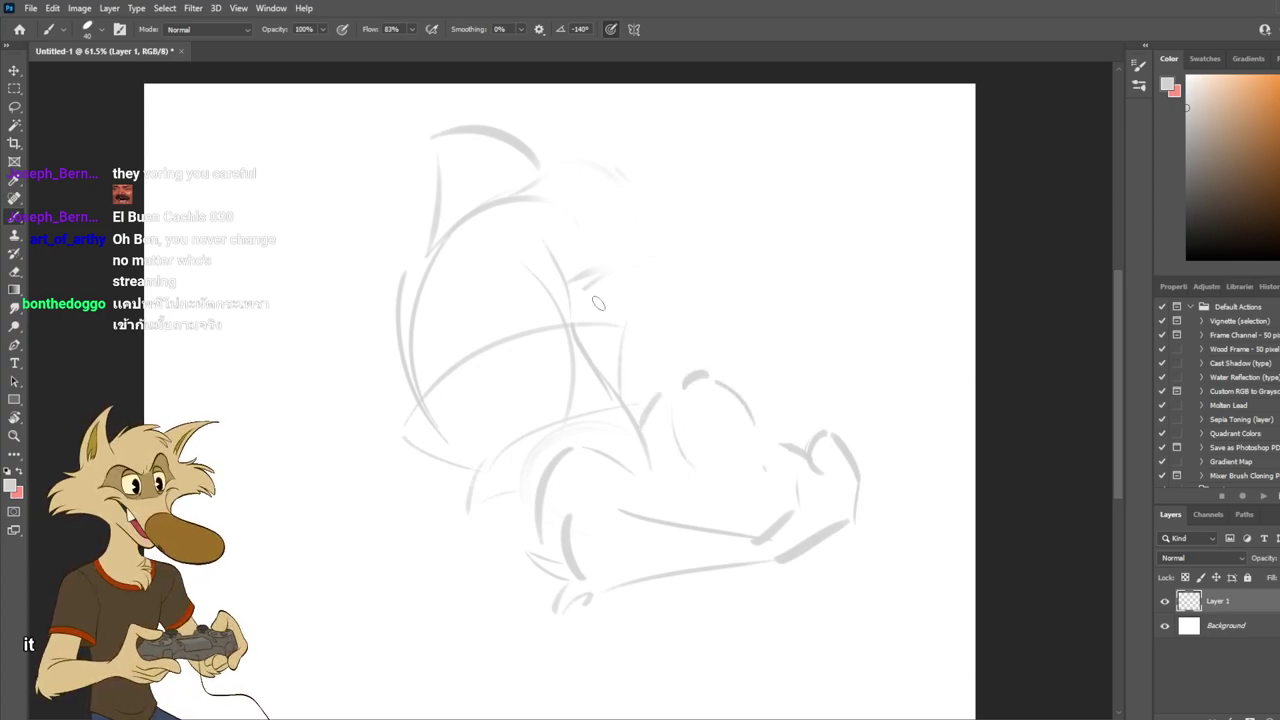
Erase the angular shape above the torso and draw a straight slanted line along the torso's outer side.
drag(611, 130, 472, 255)
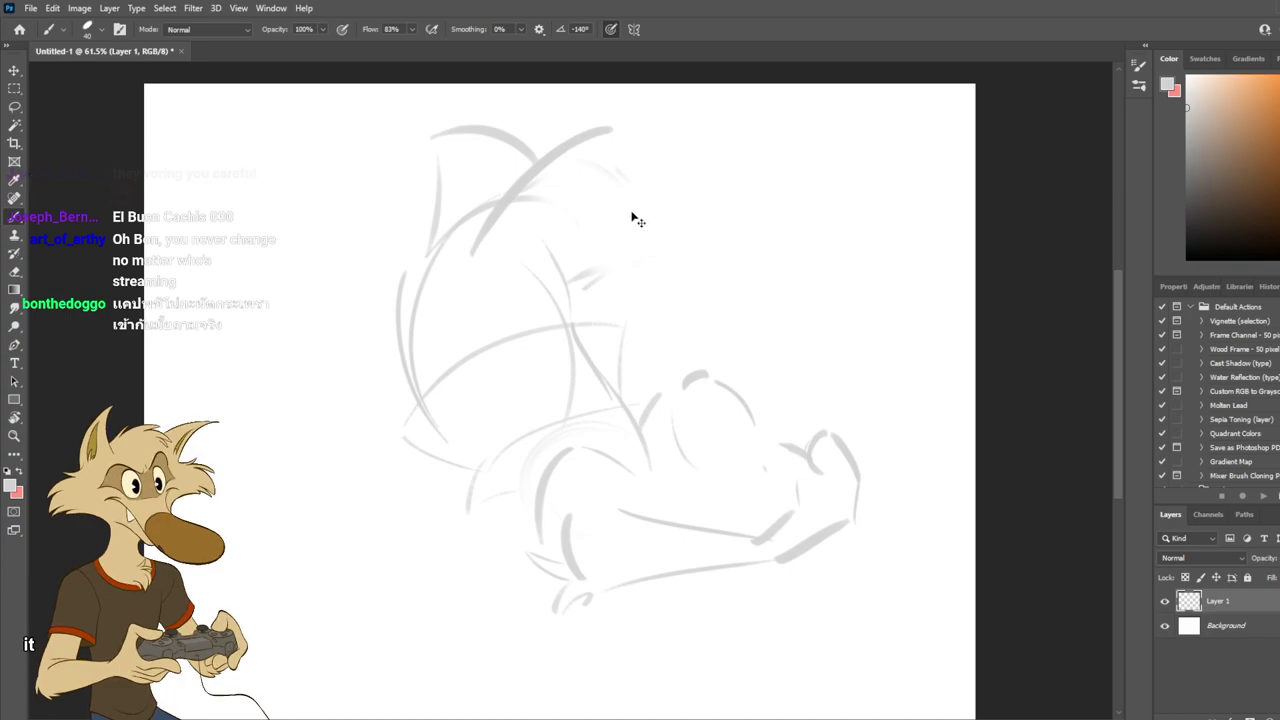
key(ctrl+z)
key(e)
mouse_move(551, 160)
mouse_down()
mouse_move(515, 202)
mouse_move(440, 400)
mouse_up()
key(b)
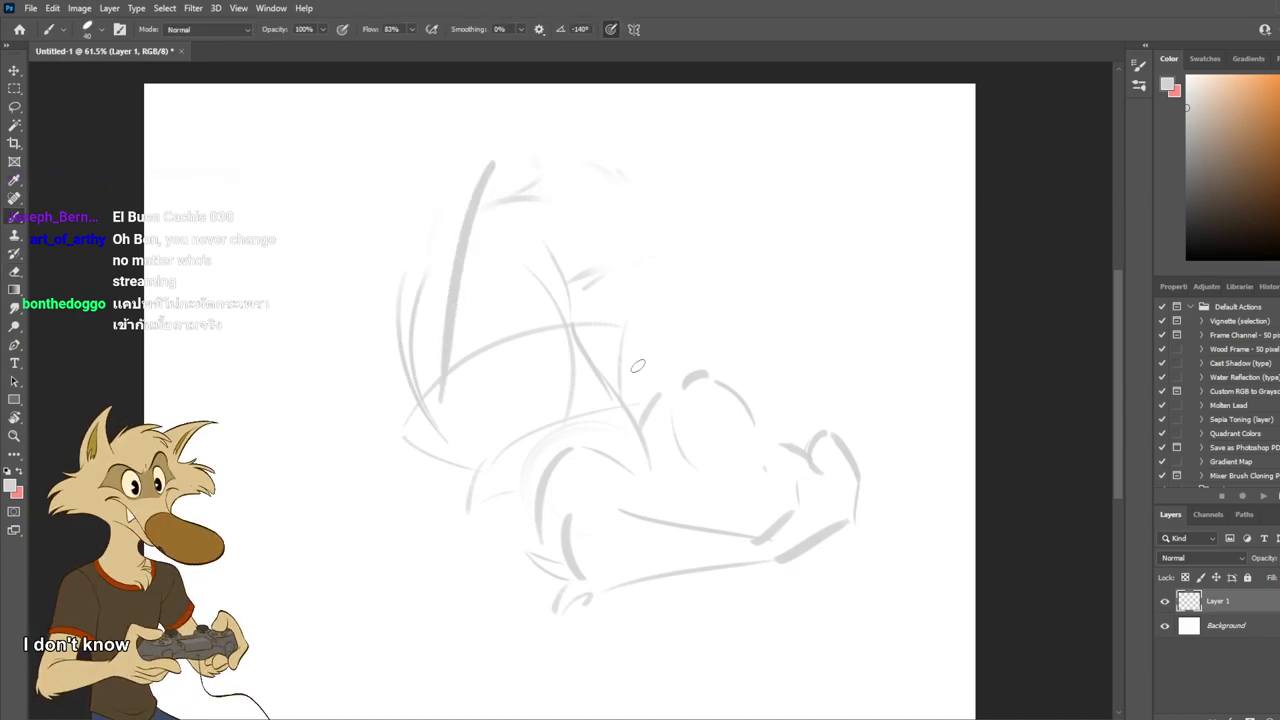
key(ctrl+z)
drag(456, 200, 428, 398)
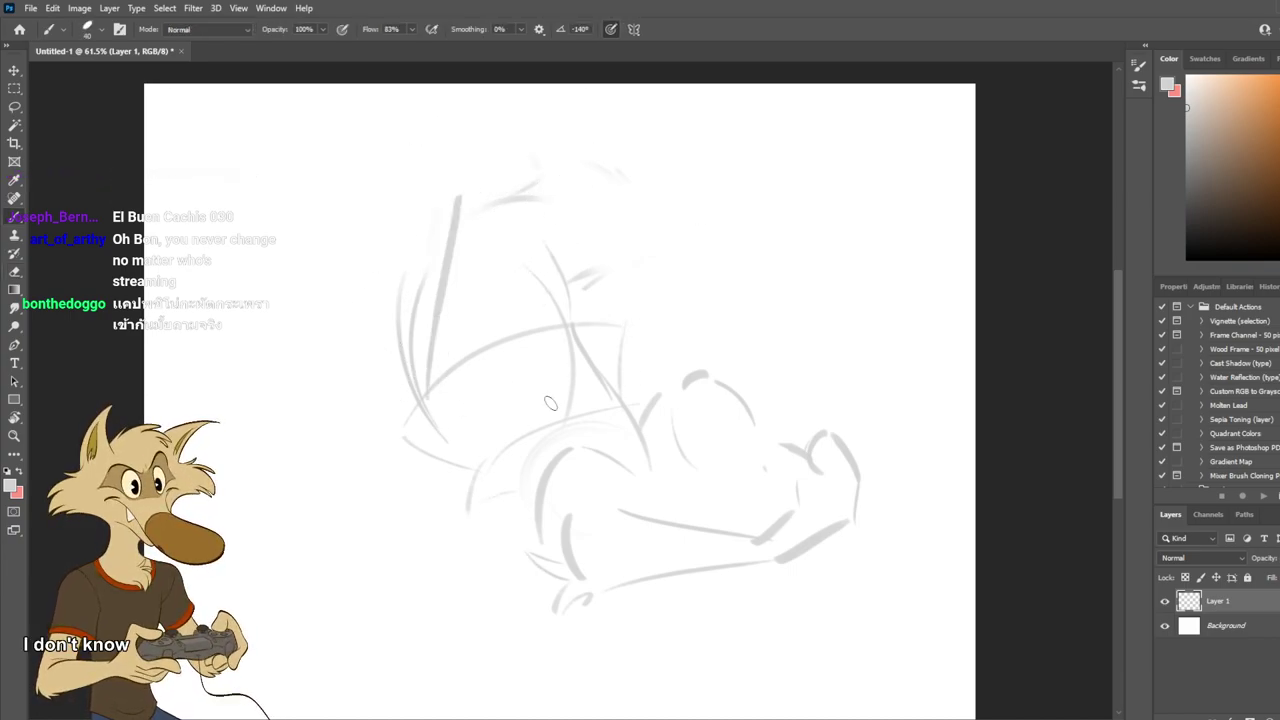
Sketch a raised paw with rounded fingers and a palm edge above the outstretched limb, away from the torso.
mouse_move(740, 166)
mouse_down()
mouse_move(768, 180)
mouse_move(744, 212)
mouse_up()
mouse_move(730, 167)
mouse_down()
mouse_move(702, 172)
mouse_move(692, 222)
mouse_up()
key(ctrl+z)
drag(734, 220, 743, 252)
key(ctrl+z)
drag(779, 200, 764, 266)
key(ctrl+z)
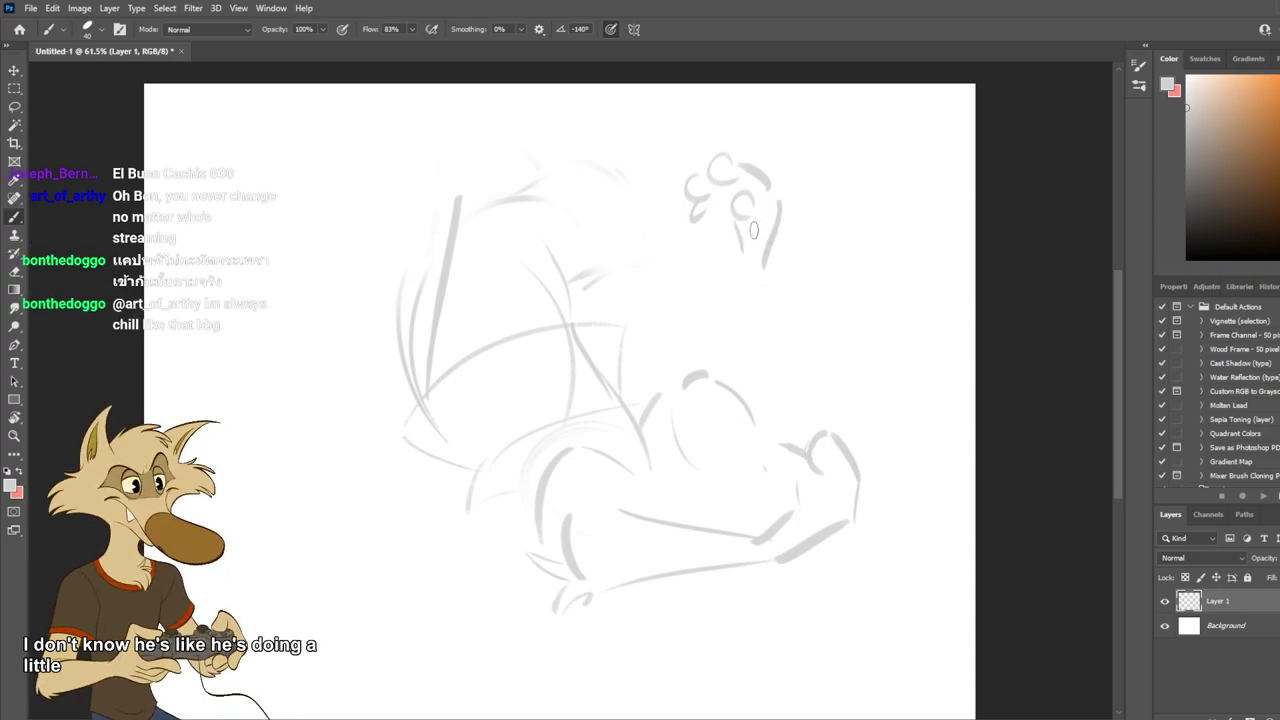
Draw the raised paw's wrist and two forearm lines running back toward the torso.
key(ctrl+z)
drag(750, 221, 755, 263)
key(ctrl+z)
mouse_move(785, 207)
mouse_down()
mouse_move(777, 264)
mouse_move(650, 290)
mouse_up()
key(ctrl+z)
key(ctrl+z)
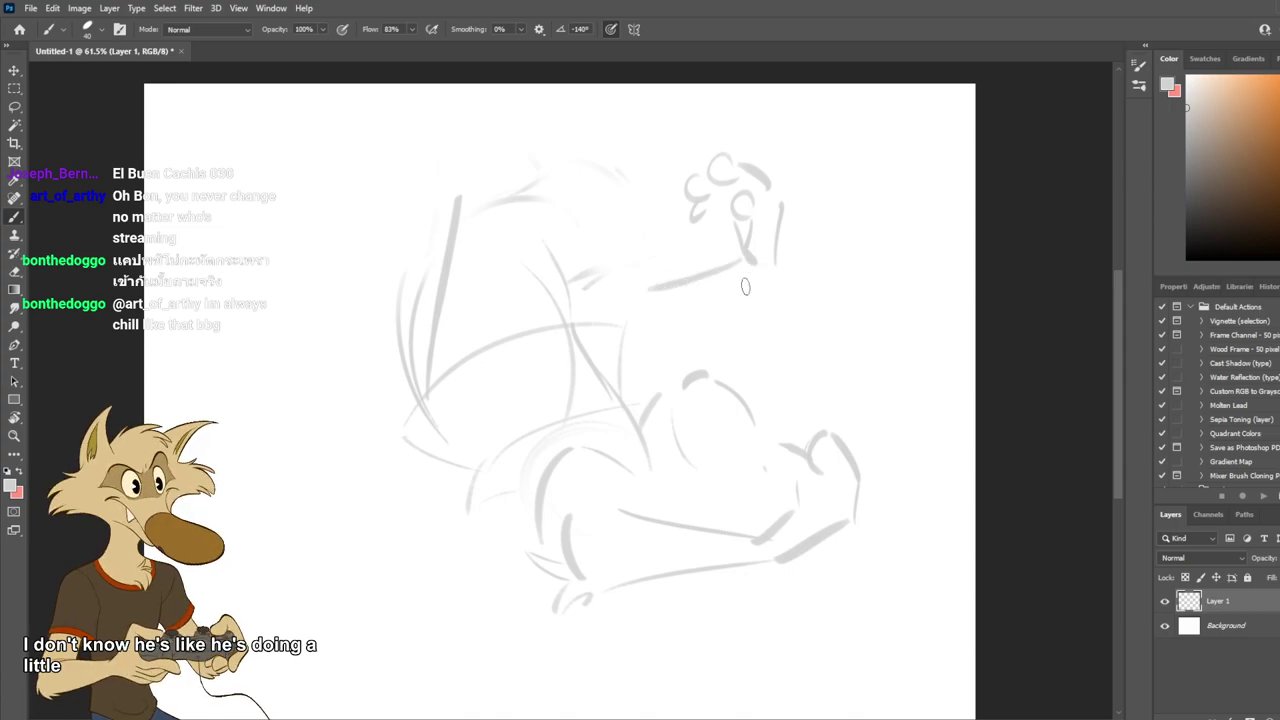
drag(750, 285, 677, 340)
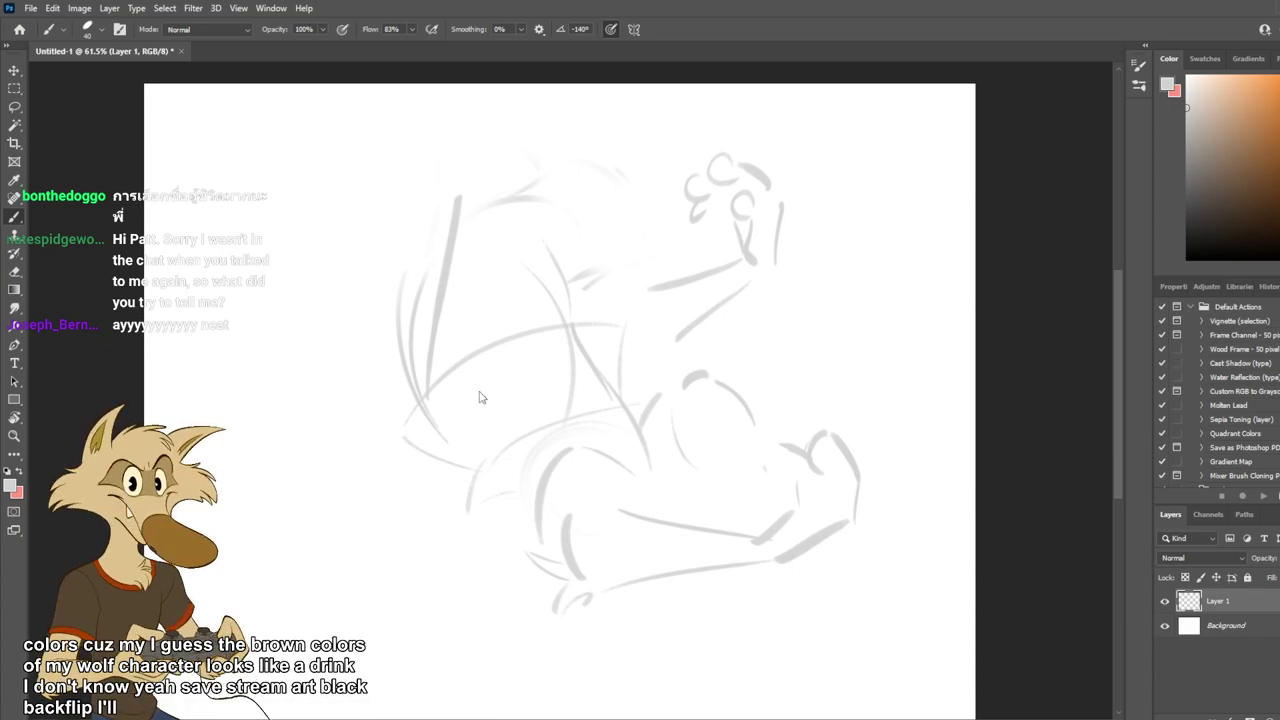
Save the document as 2023-04-06_backflip.psd and move the whole sketch down and to the left on the canvas.
key(ctrl+s)
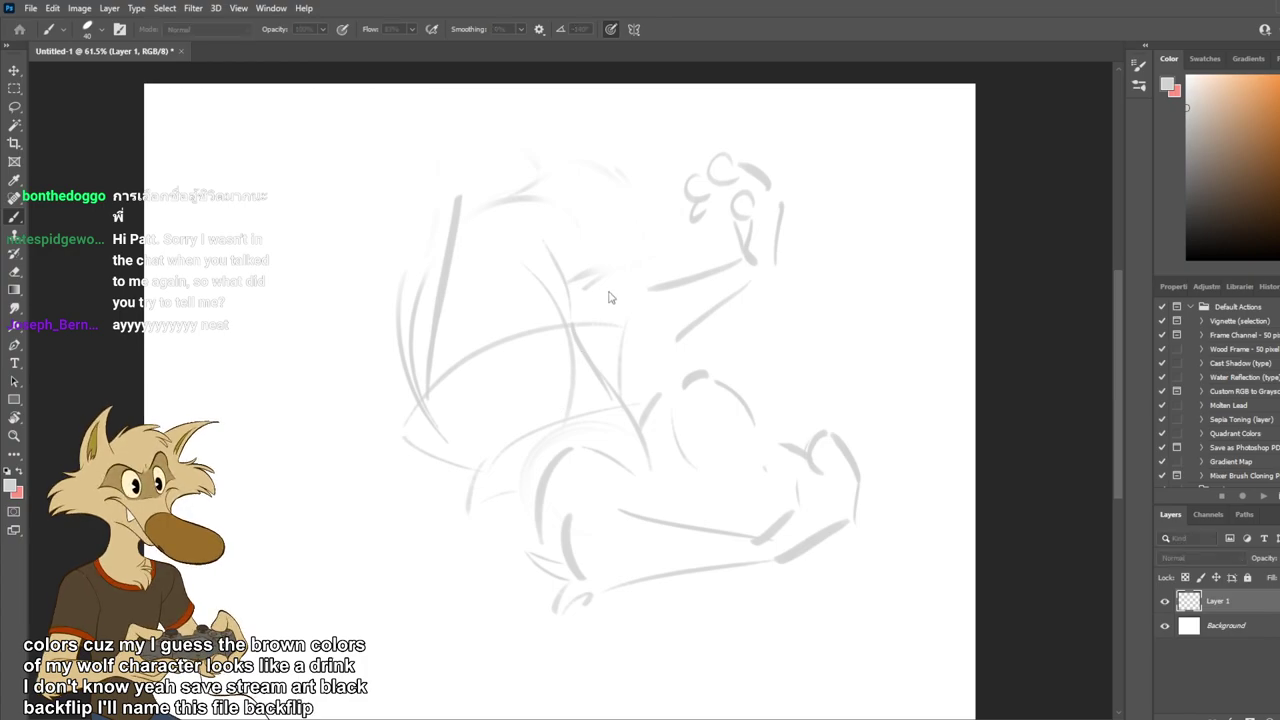
key(Return)
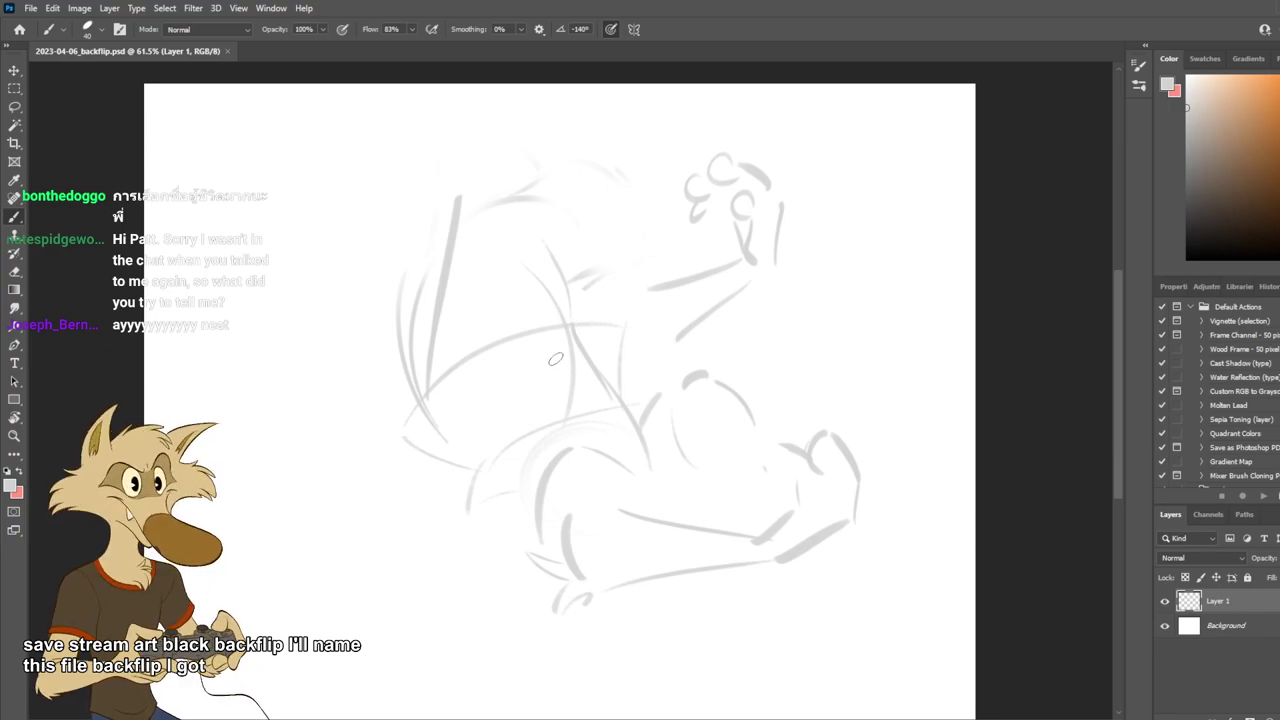
key(ctrl+t)
drag(537, 367, 491, 414)
key(Return)
key(b)
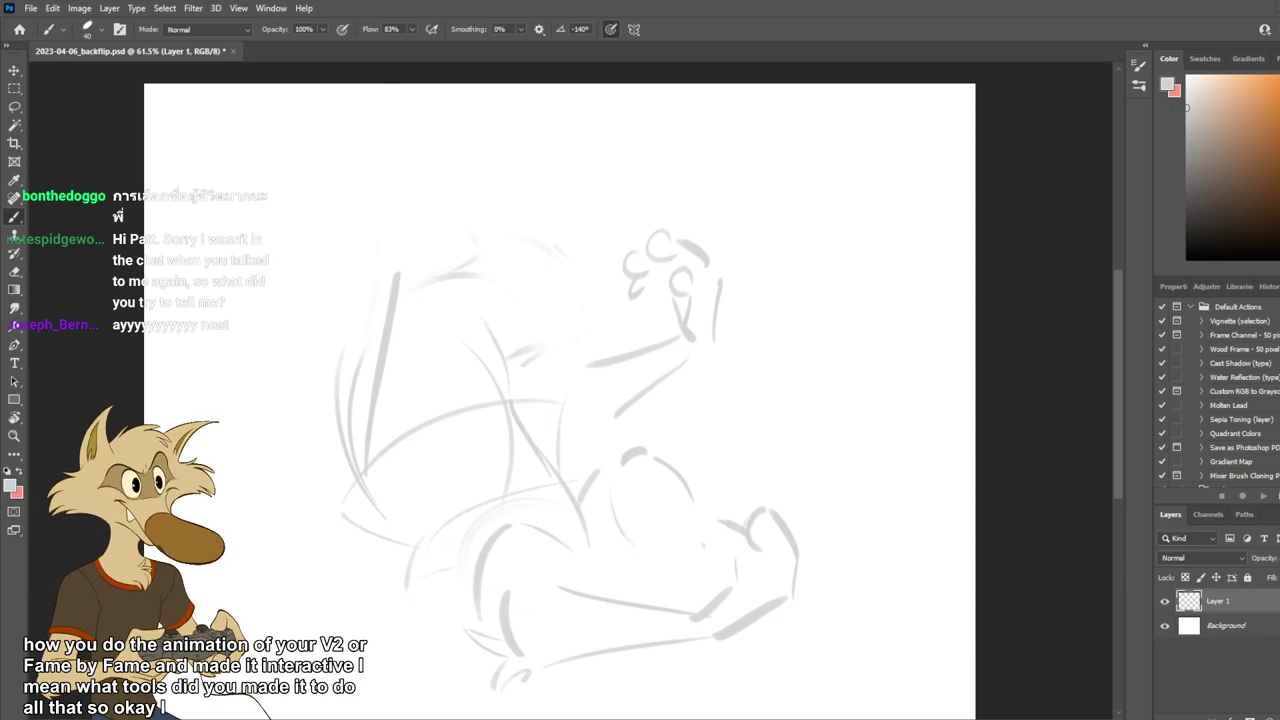
scroll(400, 310, down, 5)
scroll(240, 171, up, 9)
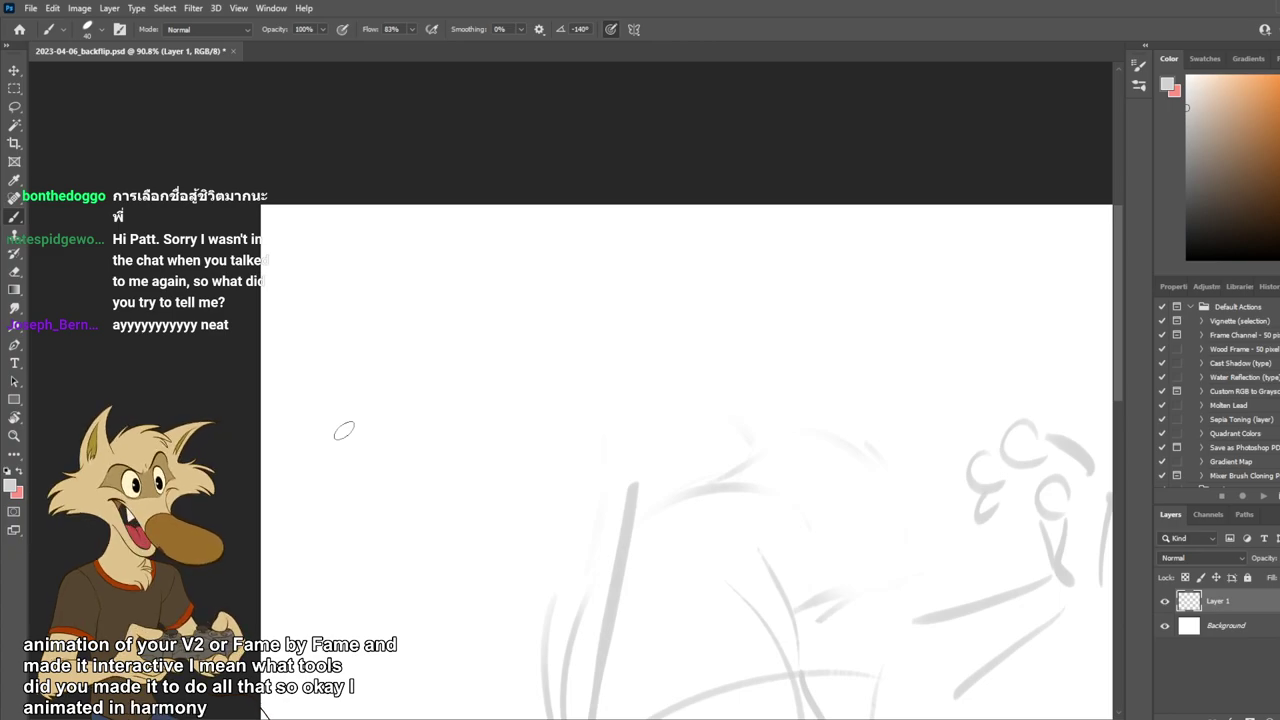
drag(343, 277, 405, 262)
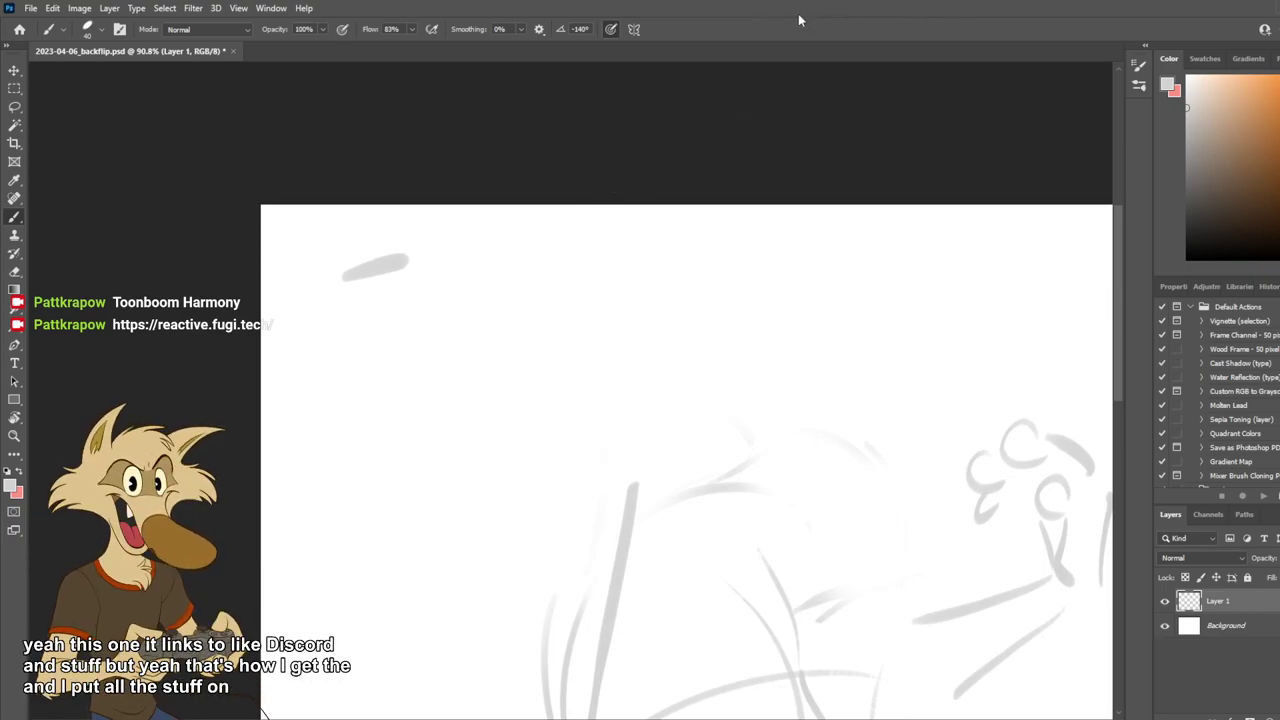
scroll(588, 253, down, 5)
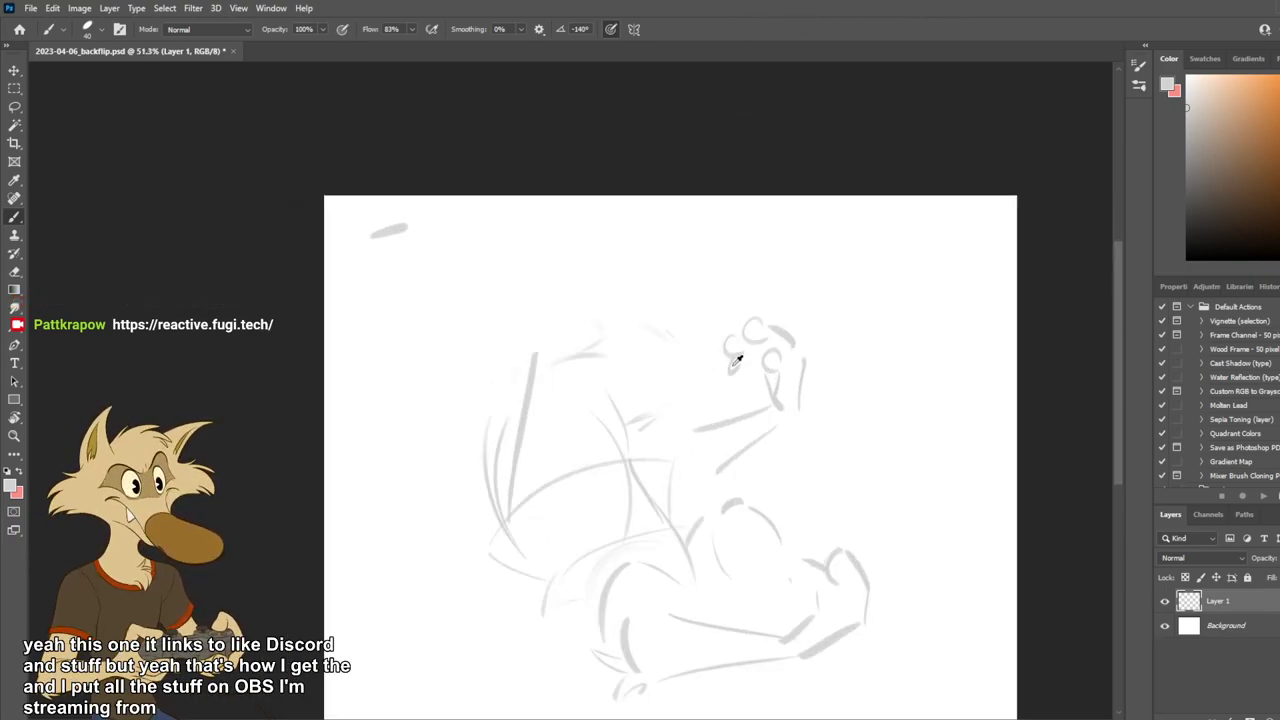
scroll(774, 409, up, 2)
key(e)
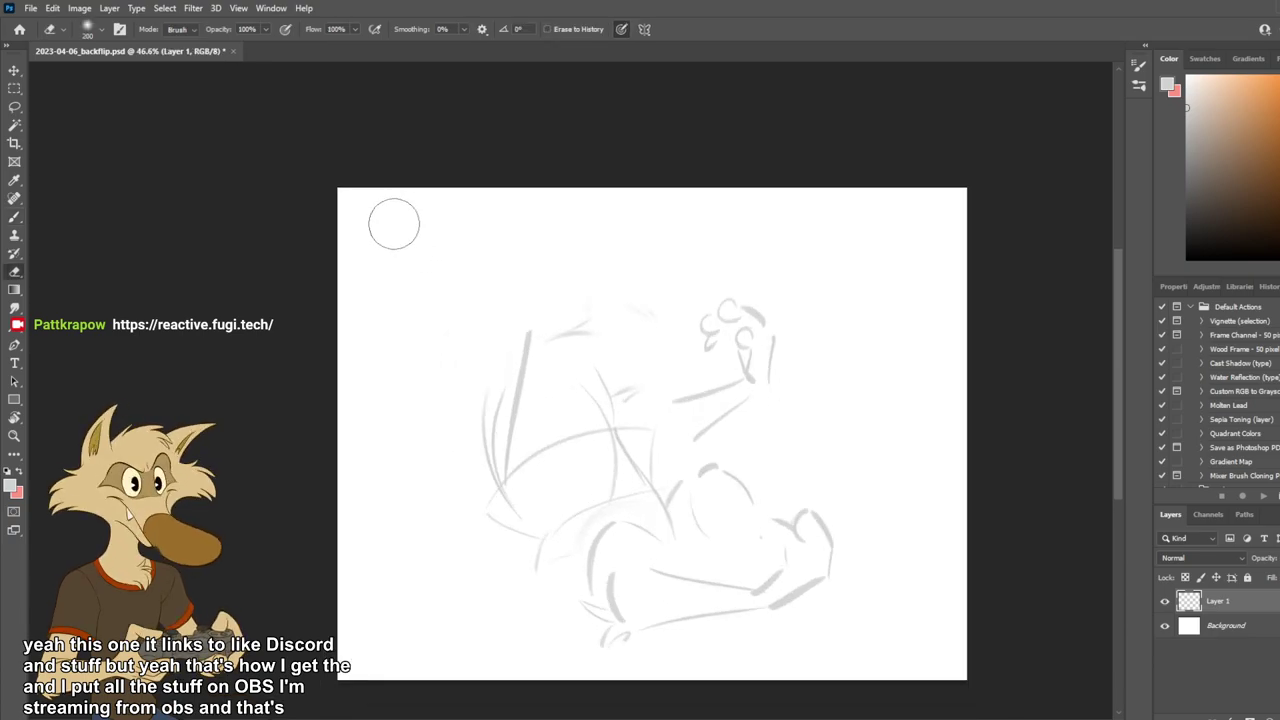
drag(784, 342, 705, 323)
scroll(705, 323, up, 1)
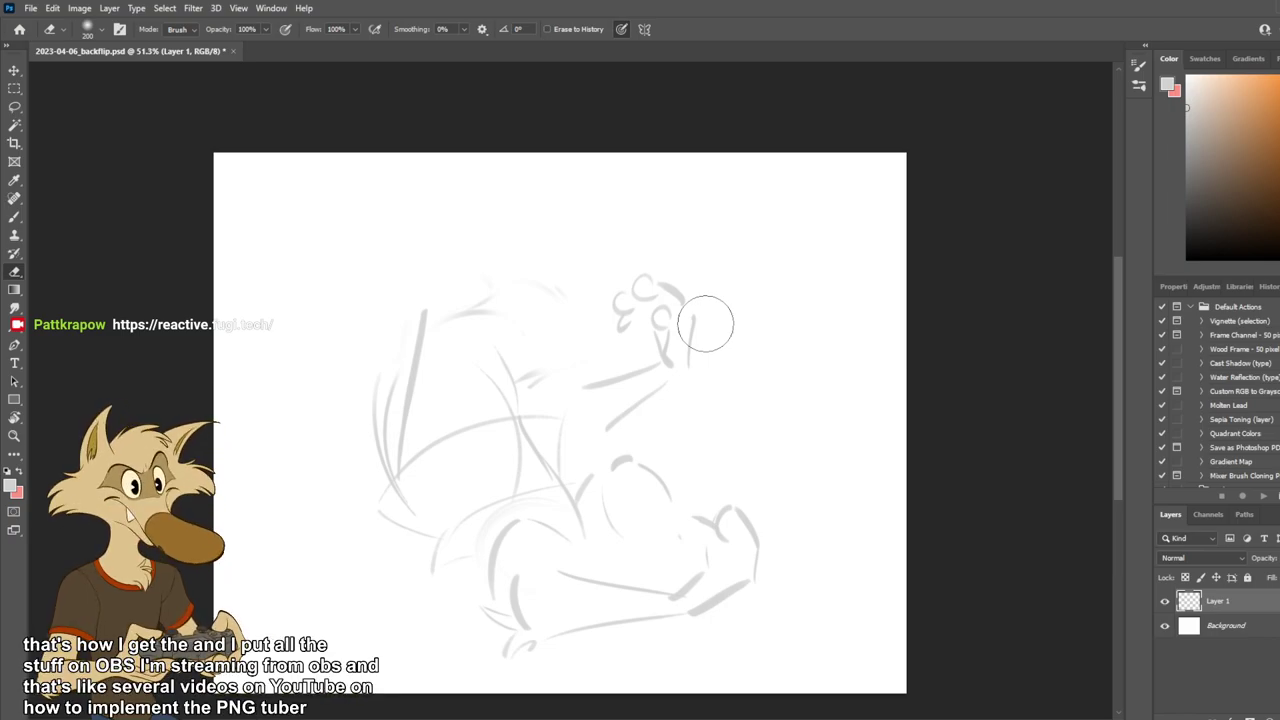
scroll(661, 344, down, 2)
scroll(696, 362, up, 2)
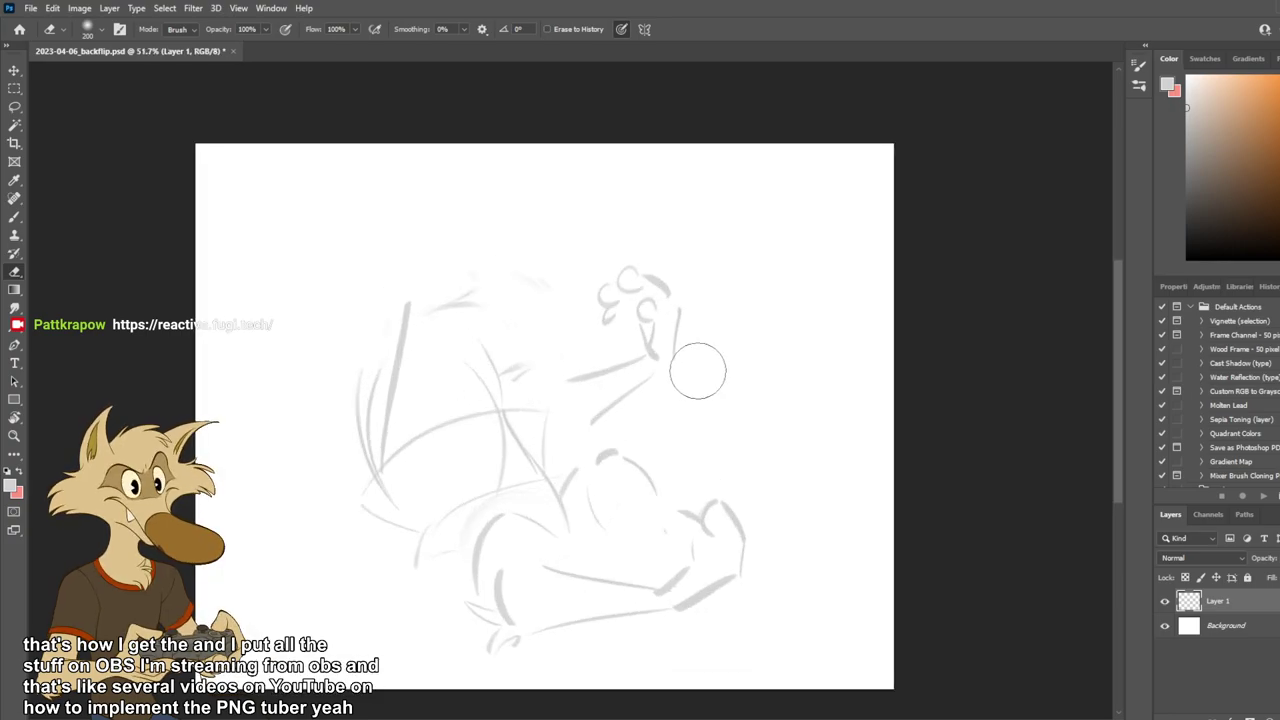
Draw a near-vertical line continuing the torso's inner side upward from its cross curve.
key(b)
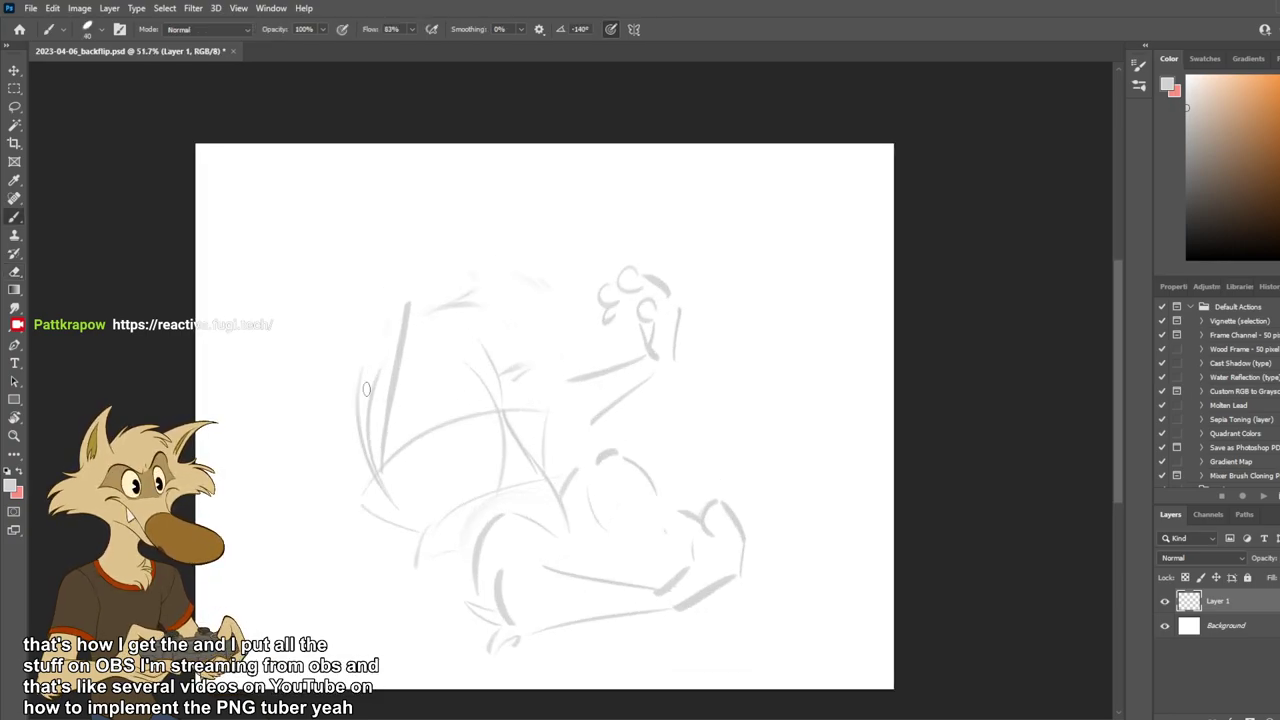
drag(414, 413, 548, 358)
key(ctrl+z)
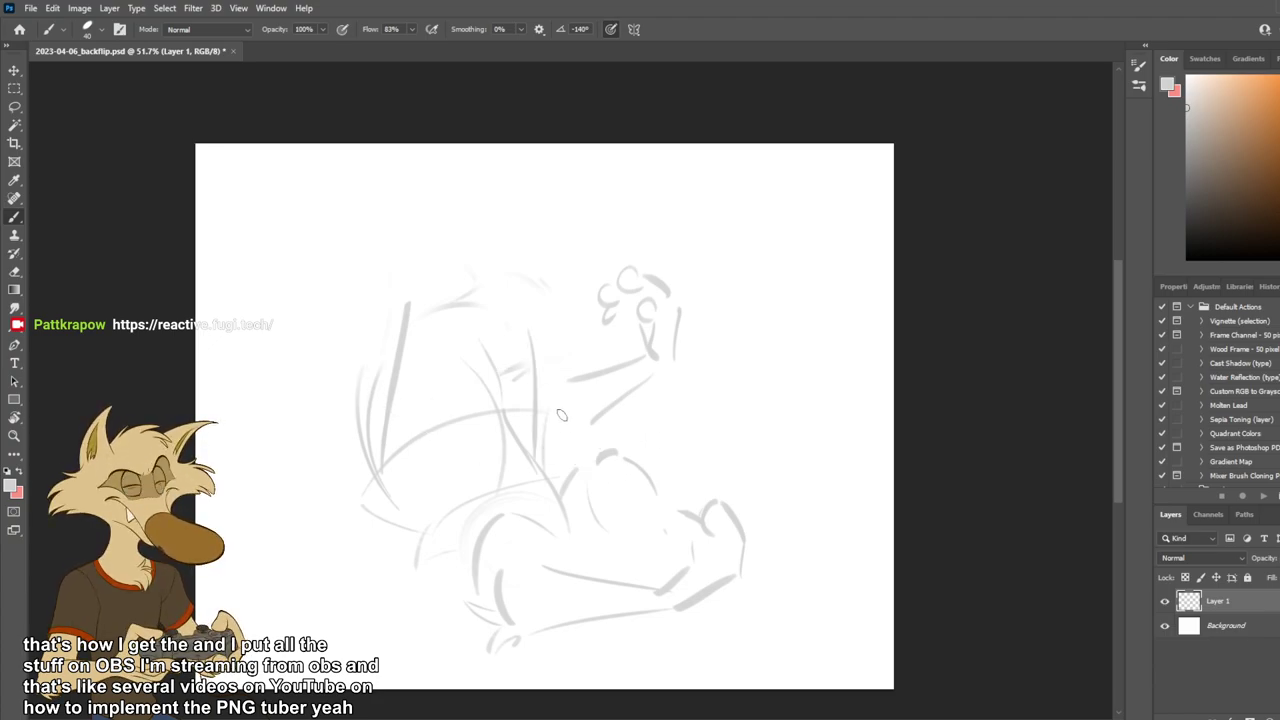
drag(494, 405, 497, 315)
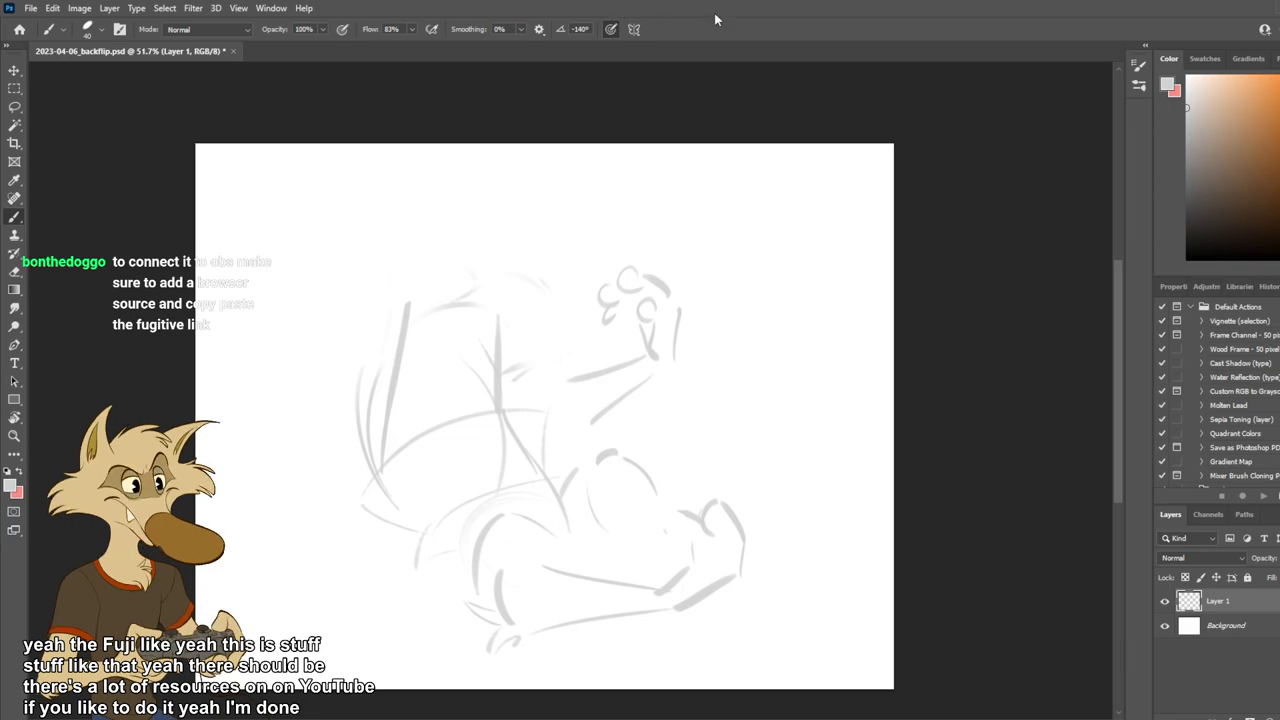
Sketch the bent thigh above the torso with a short hip curve, a long arched upper edge and an underside curve.
scroll(590, 294, down, 4)
scroll(591, 293, up, 5)
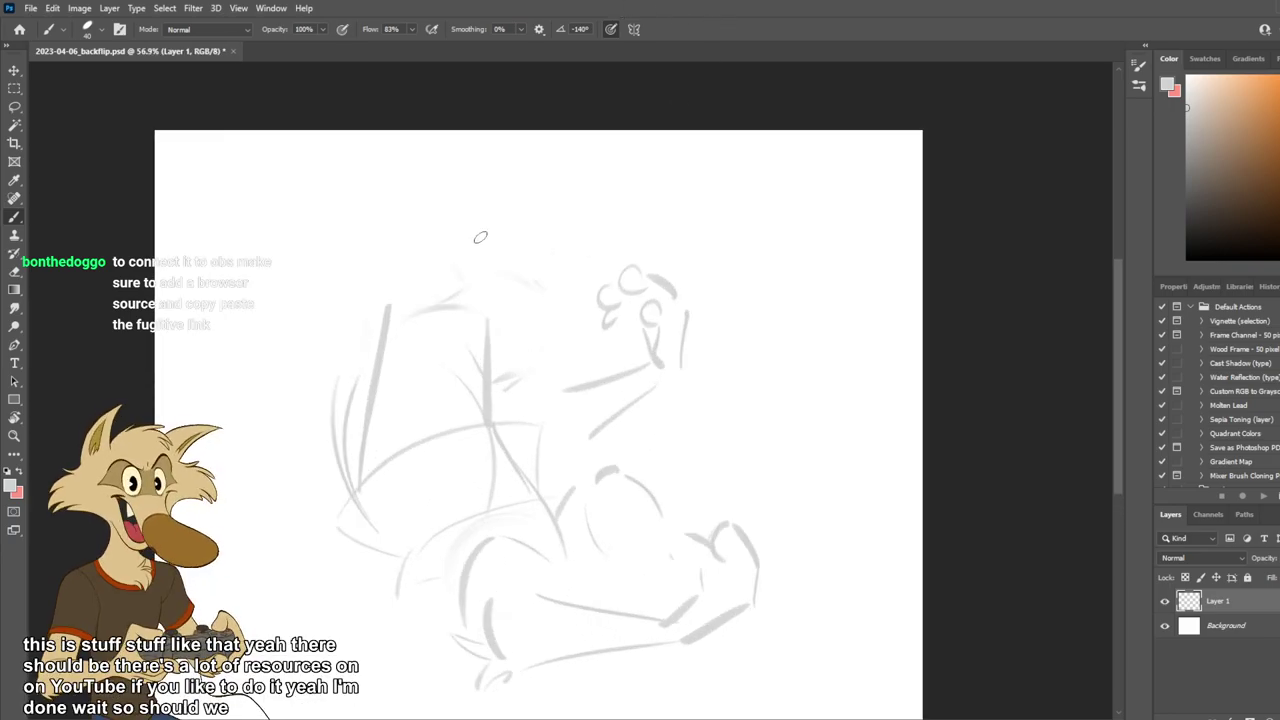
mouse_move(510, 205)
mouse_down()
mouse_move(385, 262)
mouse_move(555, 214)
mouse_move(414, 251)
mouse_up()
key(ctrl+z)
key(ctrl+z)
key(ctrl+z)
mouse_move(560, 212)
mouse_down()
mouse_move(446, 231)
mouse_move(417, 251)
mouse_move(398, 306)
mouse_up()
key(ctrl+z)
drag(412, 238, 393, 310)
key(ctrl+z)
drag(489, 322, 629, 265)
key(ctrl+z)
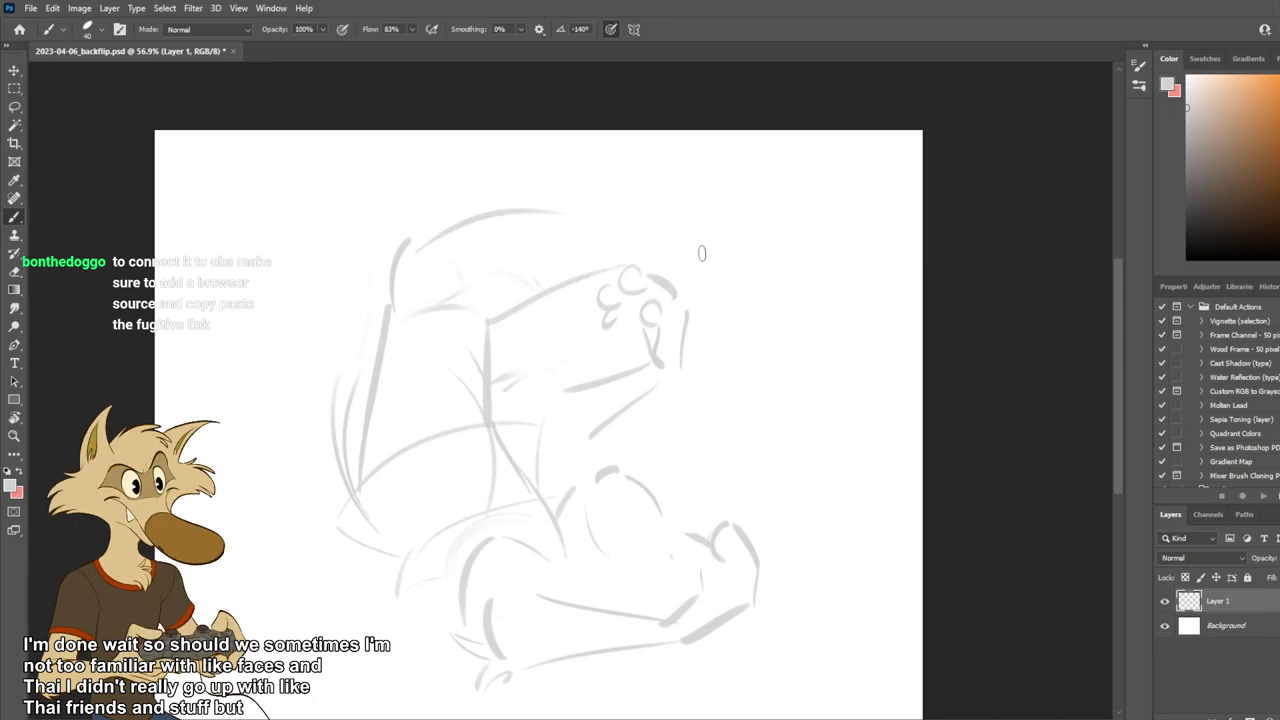
Redraw the thigh's underside as a rounder curve from the torso's inner line toward the raised paw.
key(ctrl+z)
mouse_move(490, 325)
mouse_down()
mouse_move(645, 255)
mouse_move(608, 258)
mouse_move(599, 168)
mouse_up()
key(ctrl+z)
key(ctrl+z)
key(ctrl+z)
mouse_move(627, 250)
mouse_down()
mouse_move(530, 164)
mouse_move(594, 180)
mouse_move(558, 152)
mouse_up()
key(ctrl+z)
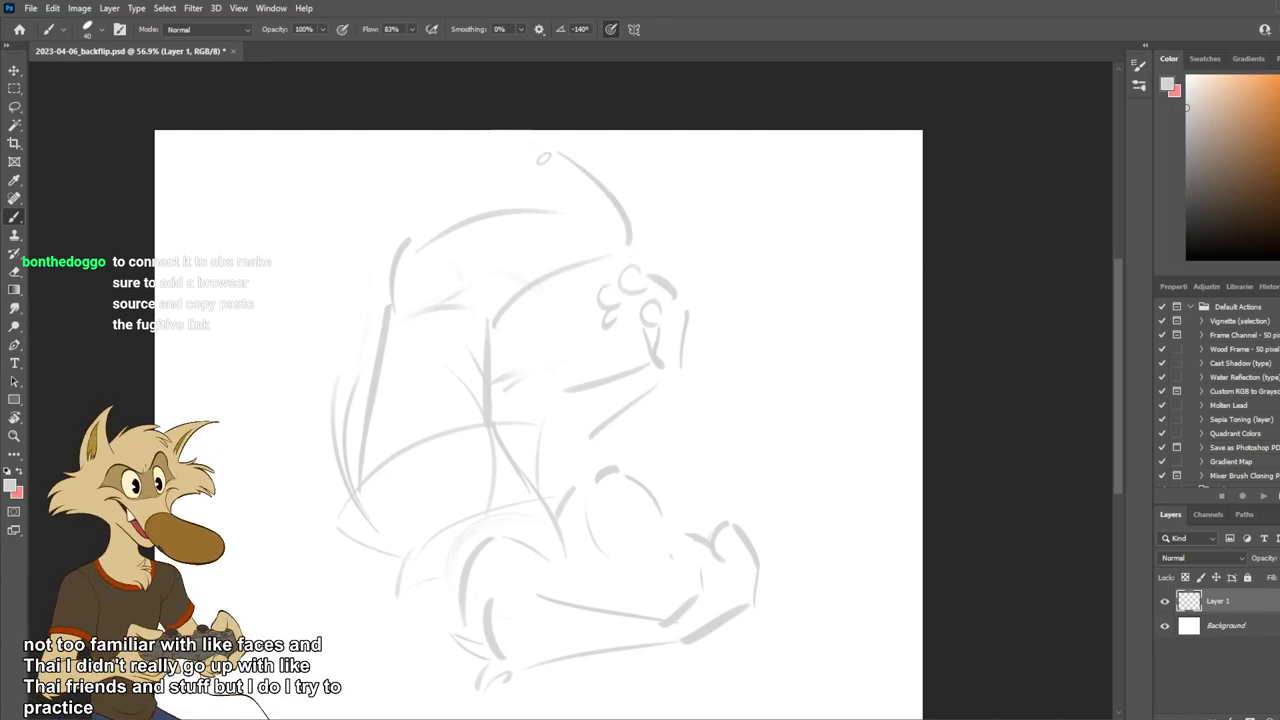
key(ctrl+z)
drag(633, 248, 515, 145)
drag(534, 208, 491, 163)
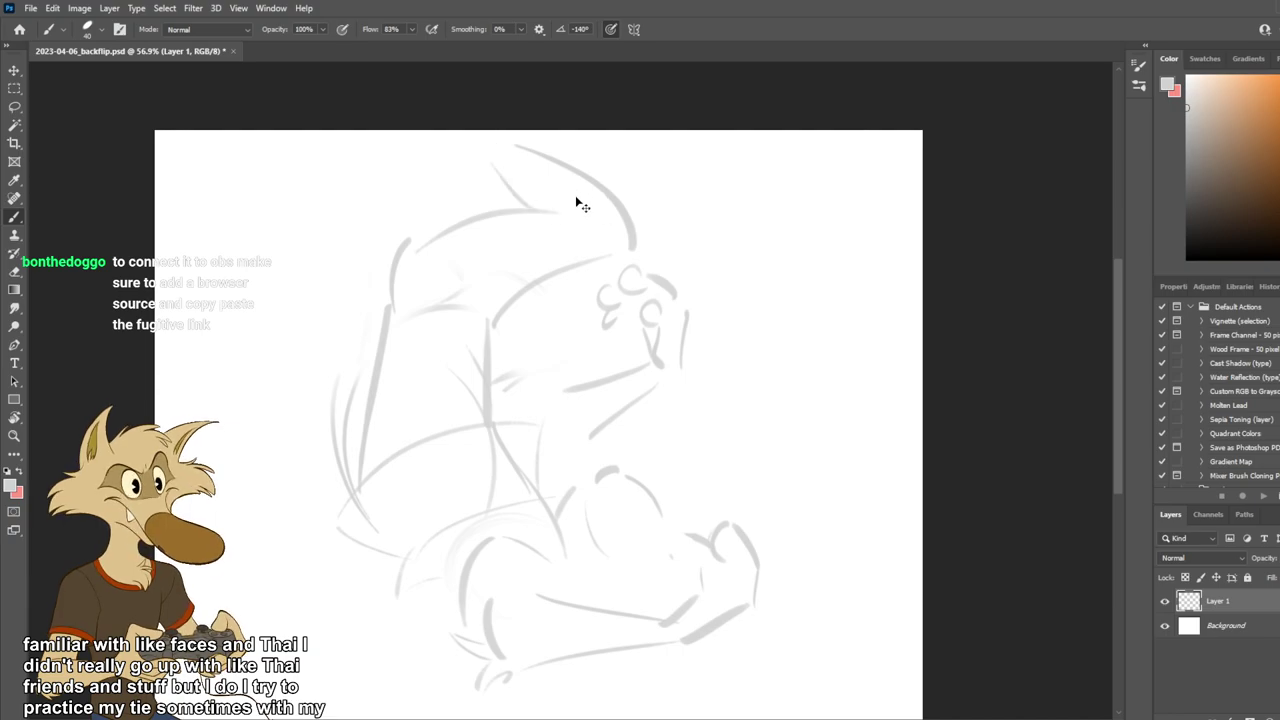
key(ctrl+z)
key(ctrl+z)
Sketch the second leg's lines beneath the thigh, running from the torso's inner line toward the raised paw.
scroll(631, 200, down, 3)
scroll(730, 245, up, 1)
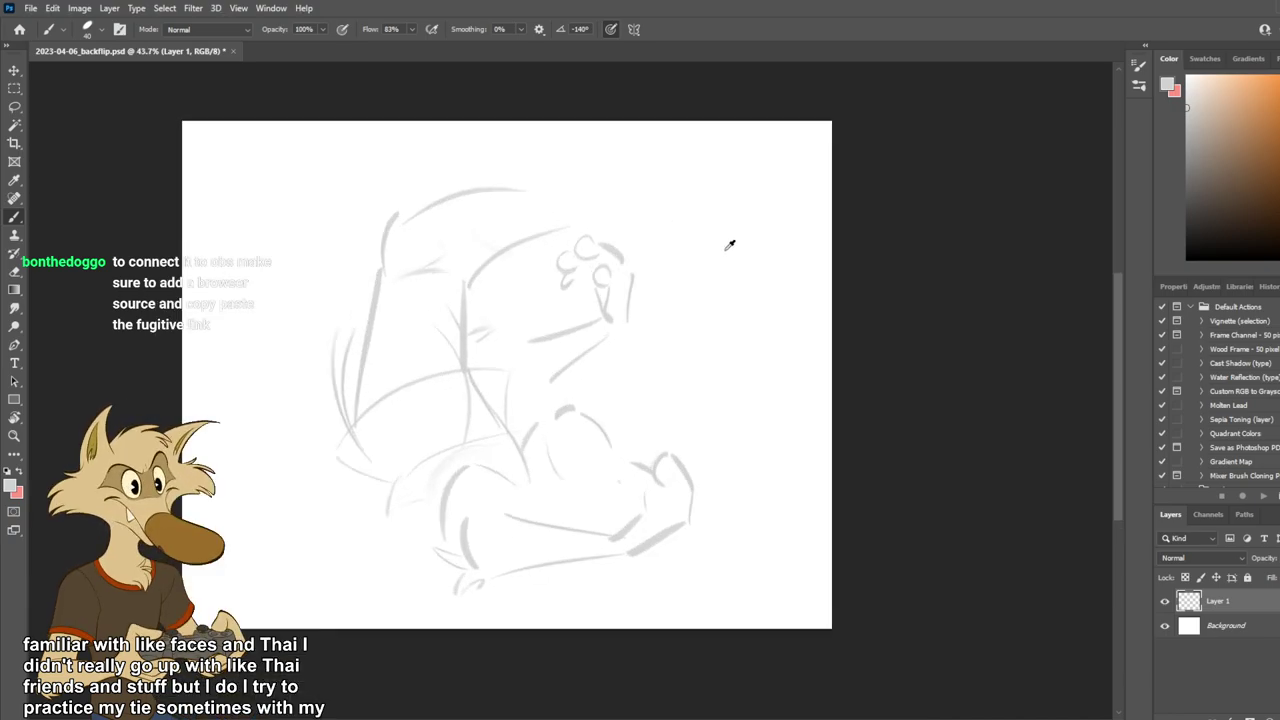
scroll(730, 245, up, 1)
key(ctrl+z)
mouse_move(438, 288)
mouse_down()
mouse_move(541, 298)
mouse_move(540, 325)
mouse_up()
key(ctrl+z)
key(ctrl+z)
drag(486, 247, 542, 267)
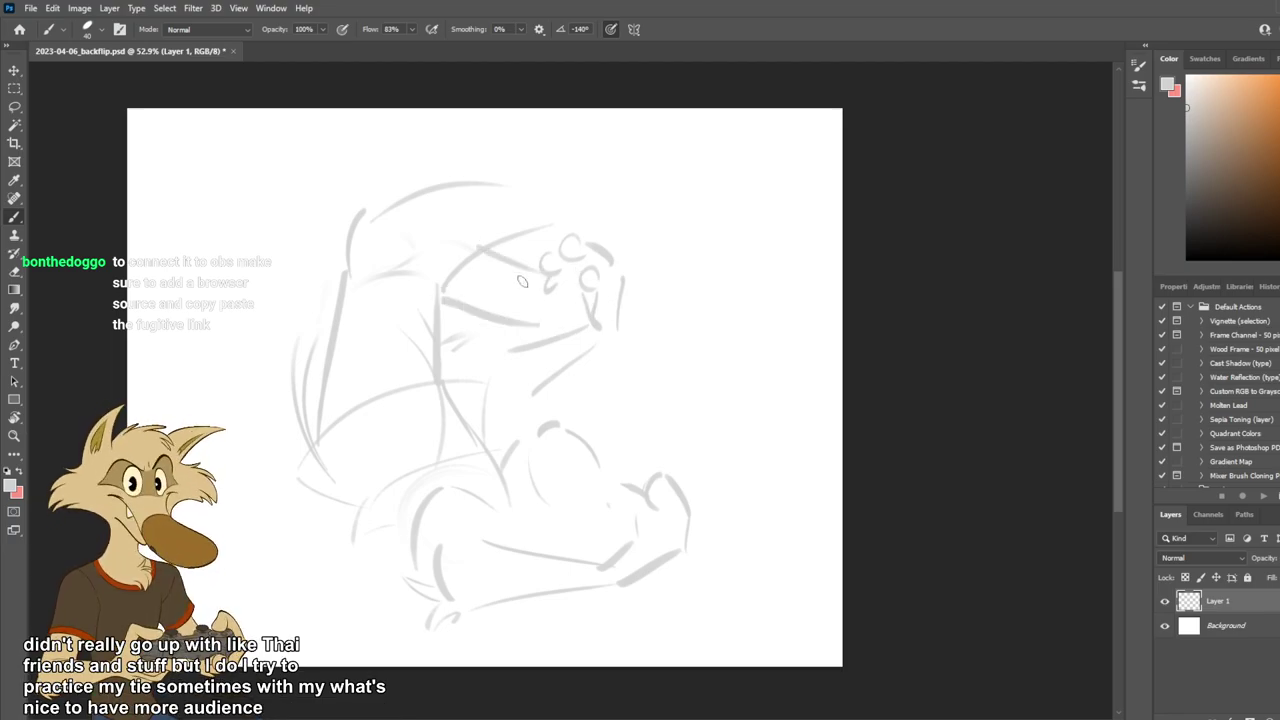
key(ctrl+z)
drag(491, 248, 538, 273)
key(ctrl+z)
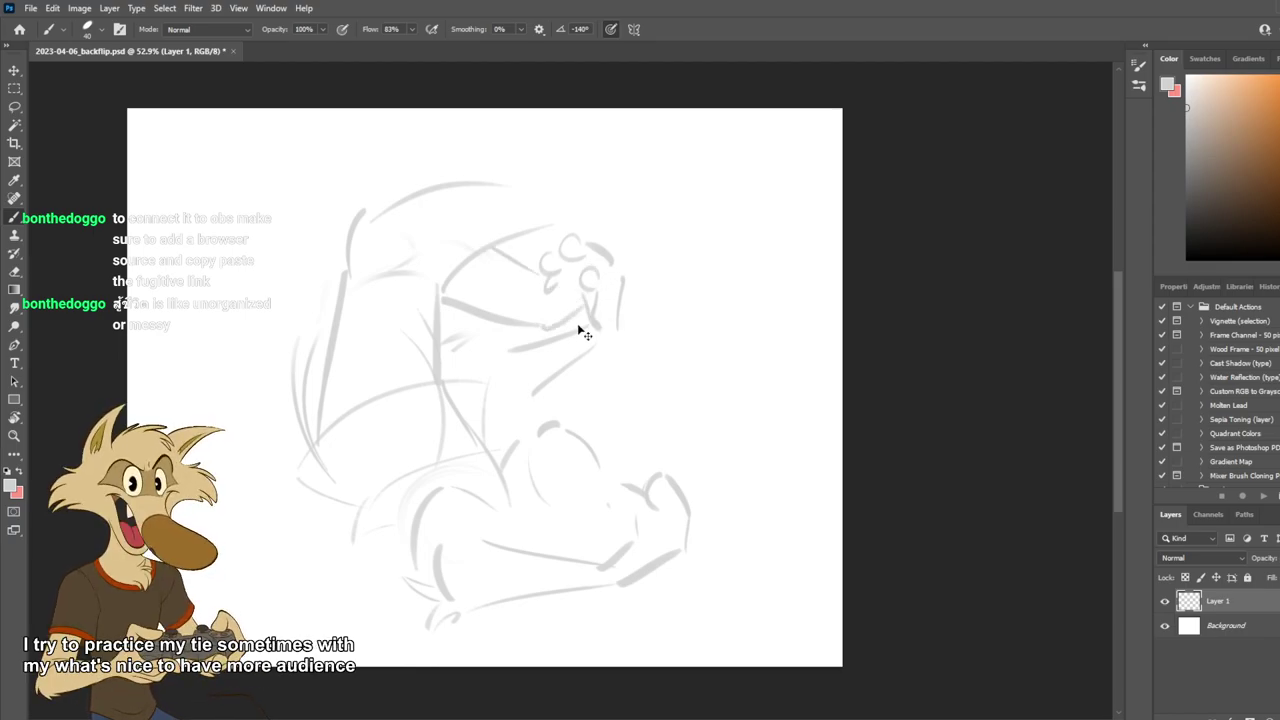
Undo the trial erasing around the leg lines beside the raised paw and save the document.
key(e)
drag(468, 305, 580, 318)
key(ctrl+z)
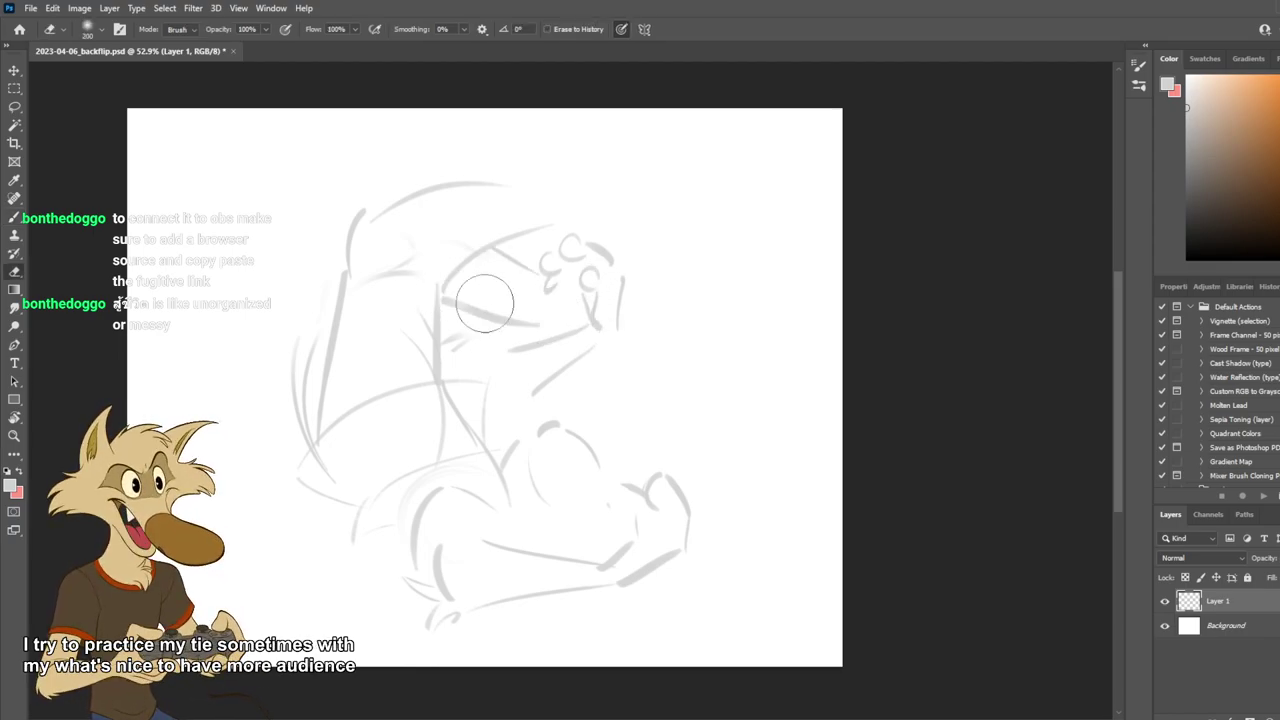
key(ctrl+z)
key(ctrl+shift+z)
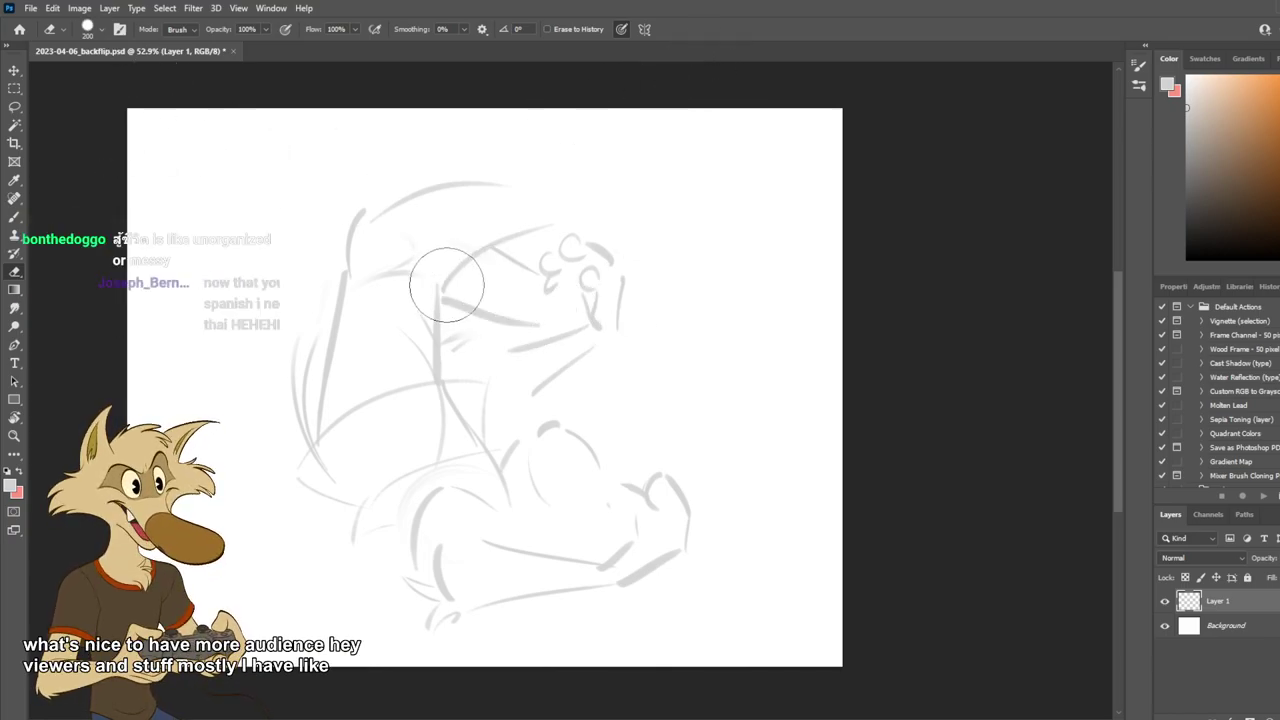
key(ctrl+z)
key(ctrl+shift+z)
key(ctrl+z)
key(ctrl+s)
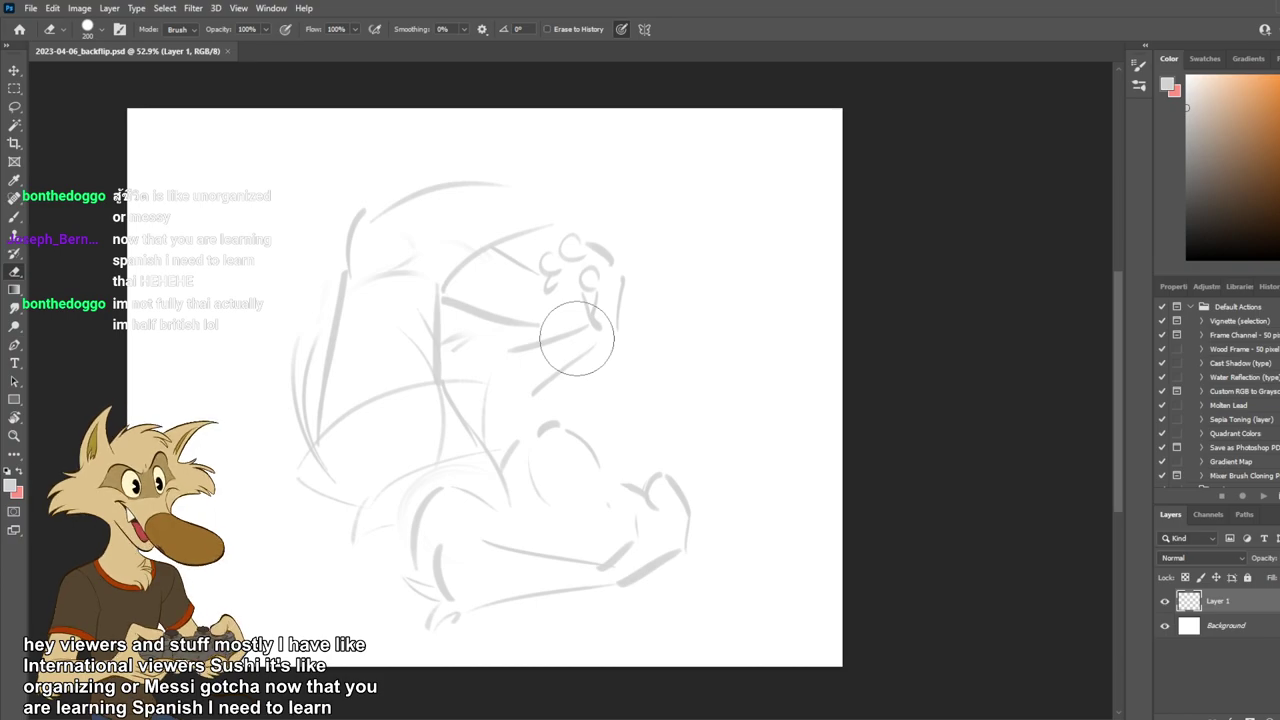
Draw a curved line rising from the thigh's far end toward the canvas's upper edge as the lower leg's outer side.
scroll(568, 337, down, 3)
scroll(506, 302, up, 2)
scroll(506, 301, down, 3)
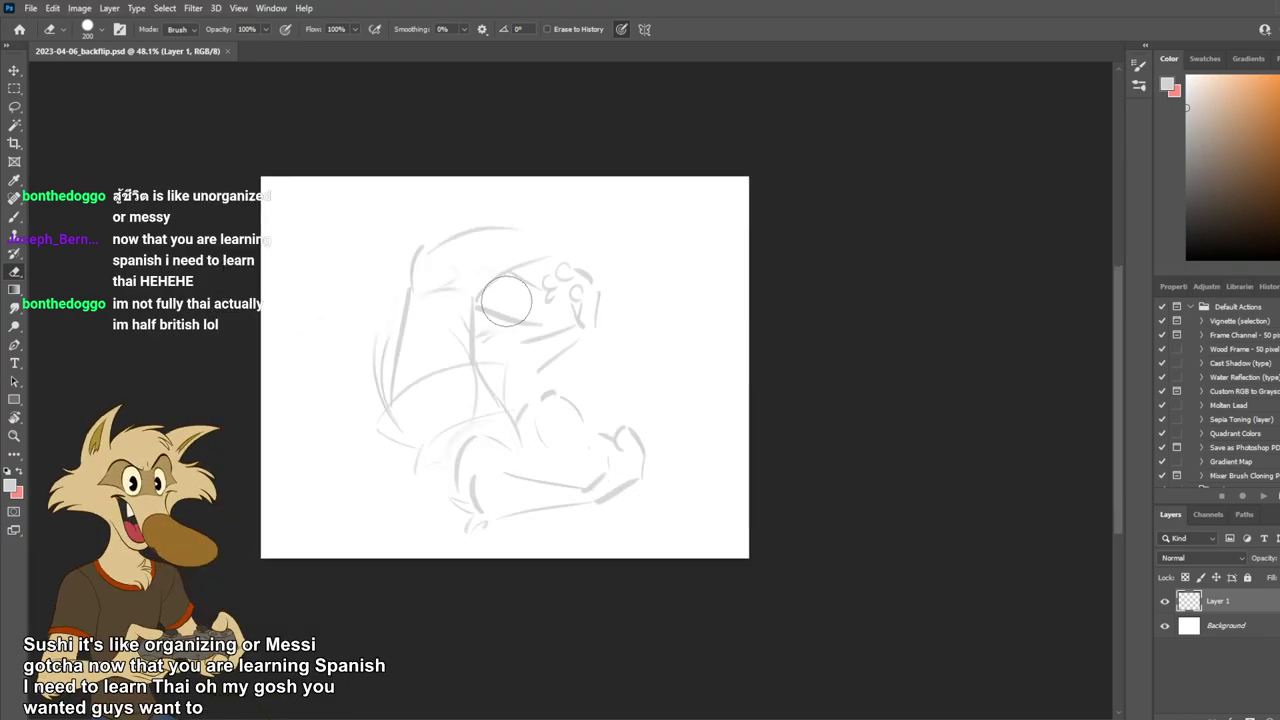
scroll(640, 337, up, 2)
key(b)
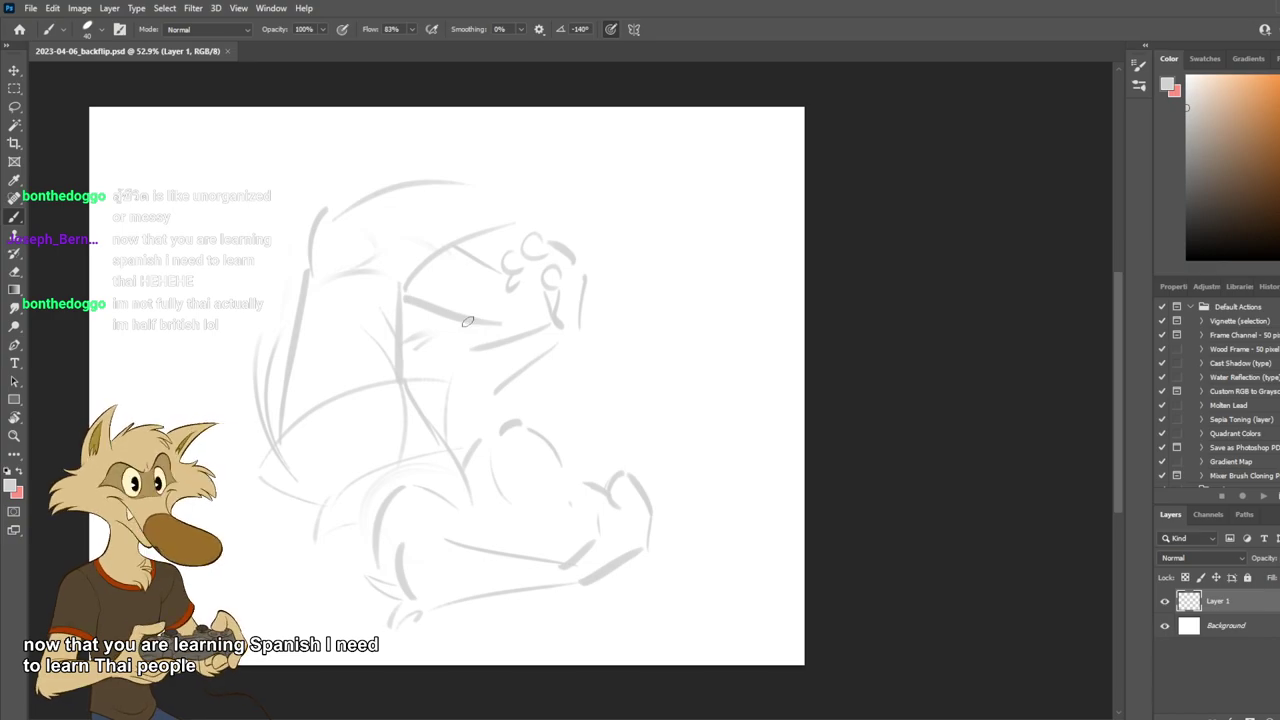
drag(463, 127, 527, 212)
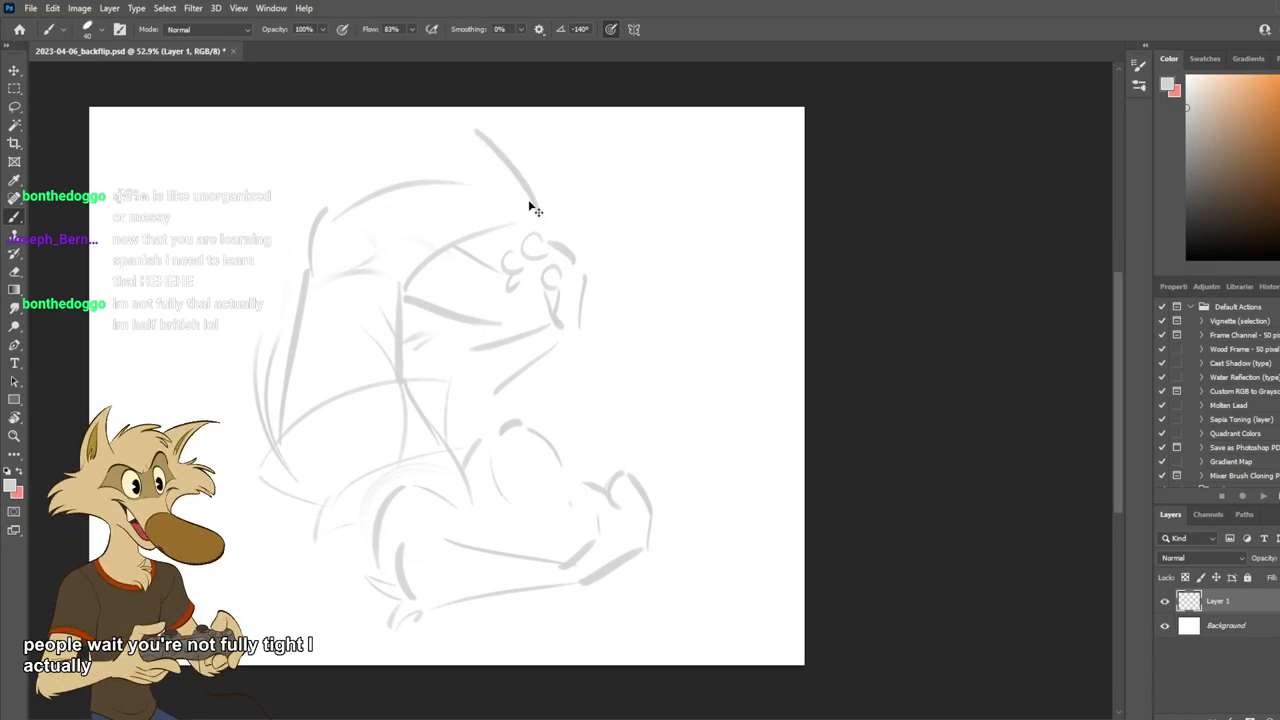
key(ctrl+z)
drag(478, 127, 521, 220)
Add a shorter slanted line above the thigh as the lower leg's inner side.
mouse_move(412, 114)
mouse_down()
mouse_move(467, 192)
mouse_move(468, 167)
mouse_move(475, 195)
mouse_up()
key(ctrl+z)
key(ctrl+z)
mouse_move(452, 126)
mouse_down()
mouse_move(467, 190)
mouse_move(443, 120)
mouse_up()
key(ctrl+z)
key(ctrl+z)
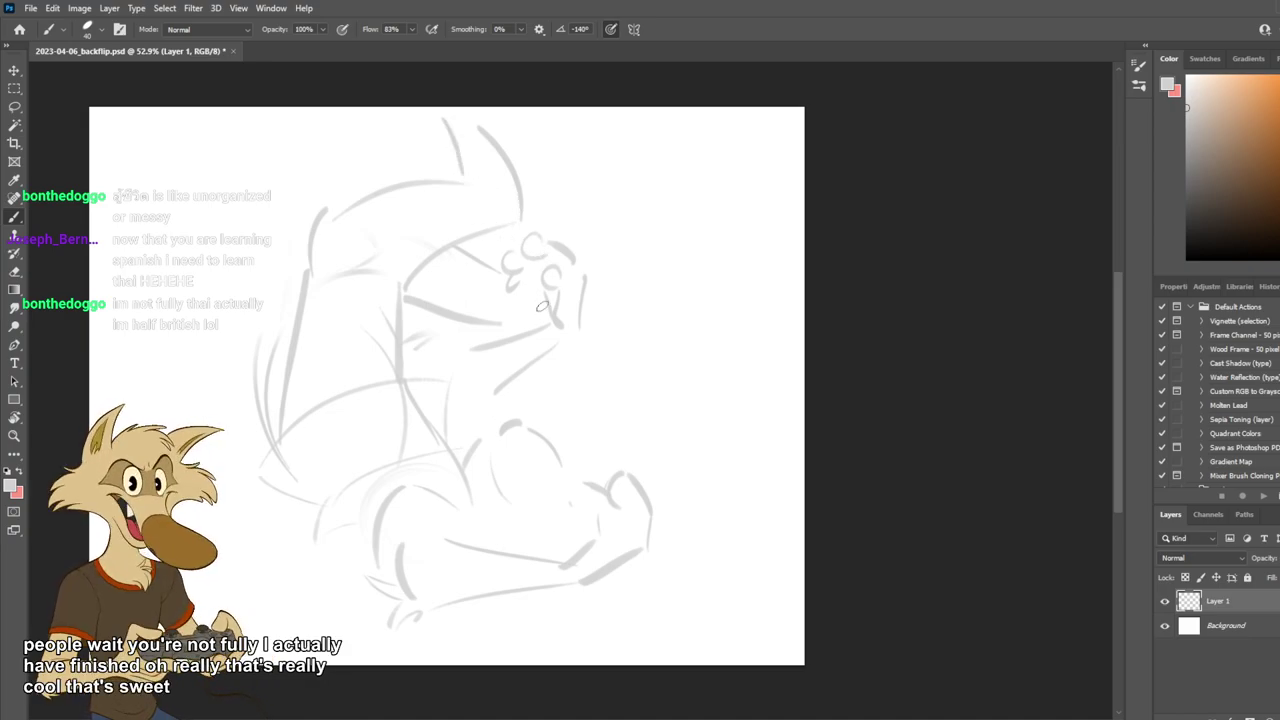
Move the whole sketch slightly down and to the left with Free Transform.
key(ctrl+t)
drag(570, 325, 563, 363)
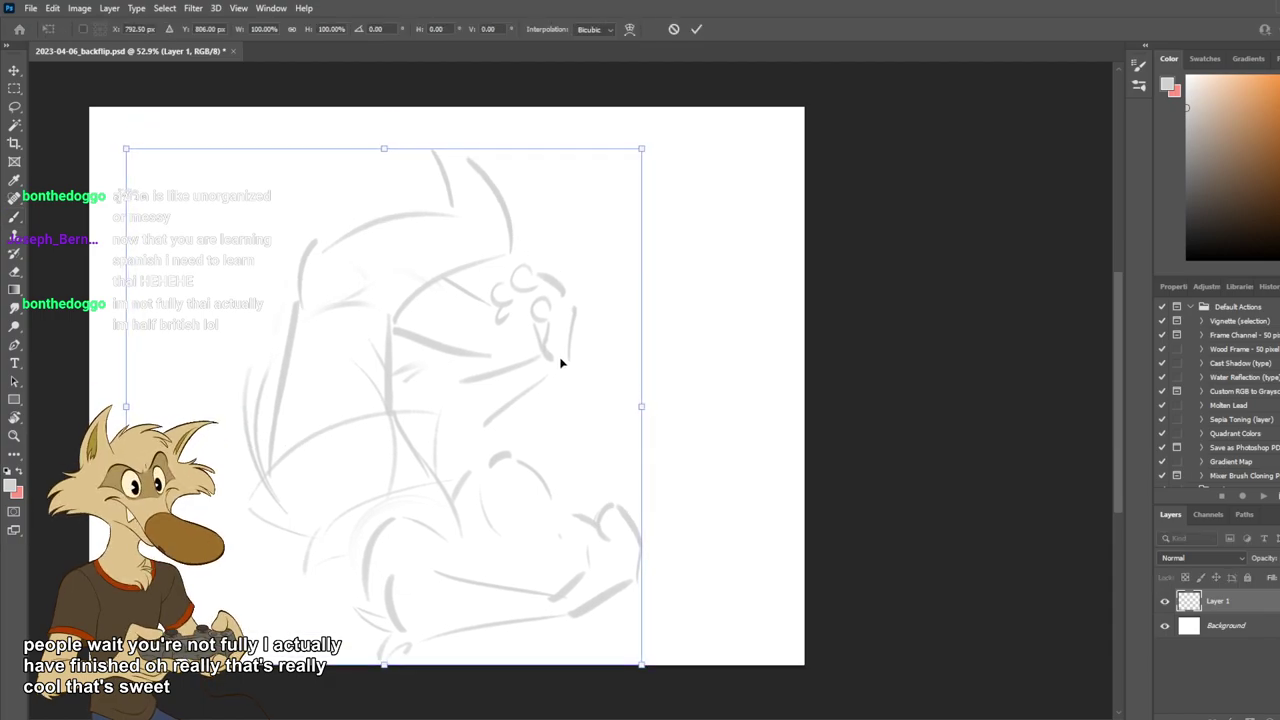
key(Return)
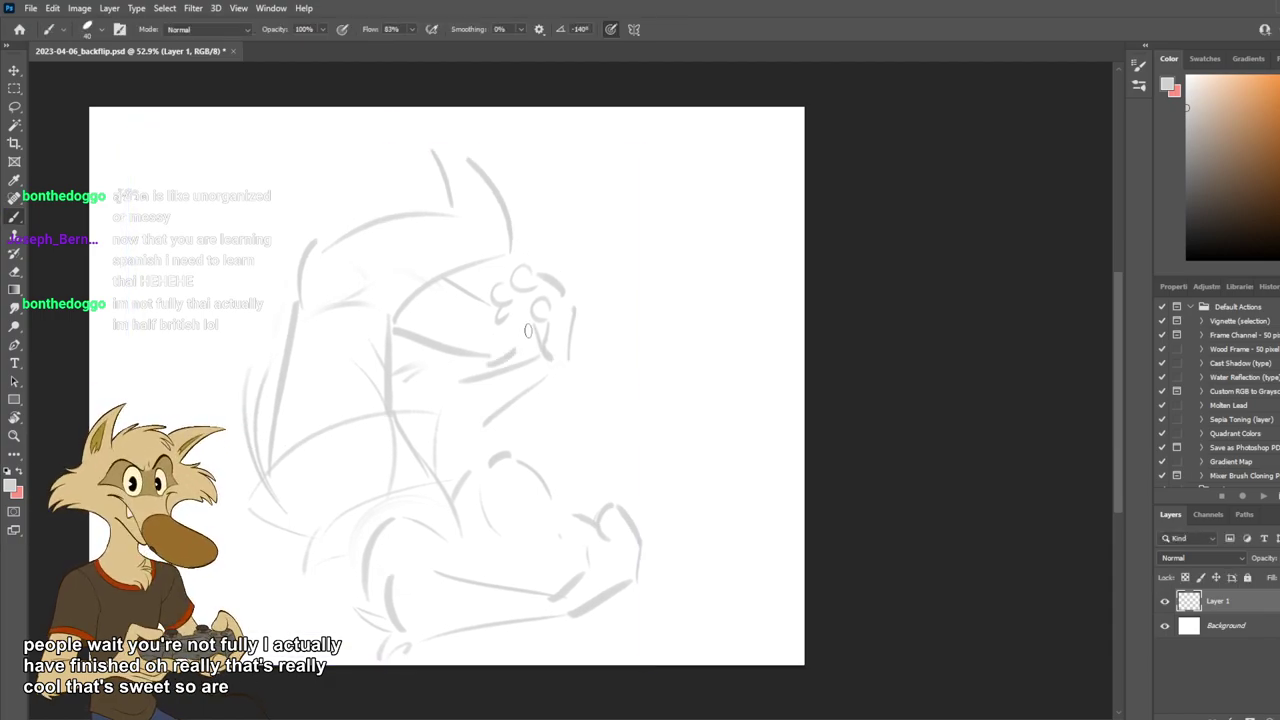
Draw the second leg arching out from behind the raised paw, with outer and inner lines bending down into a pointed foot.
drag(547, 282, 574, 240)
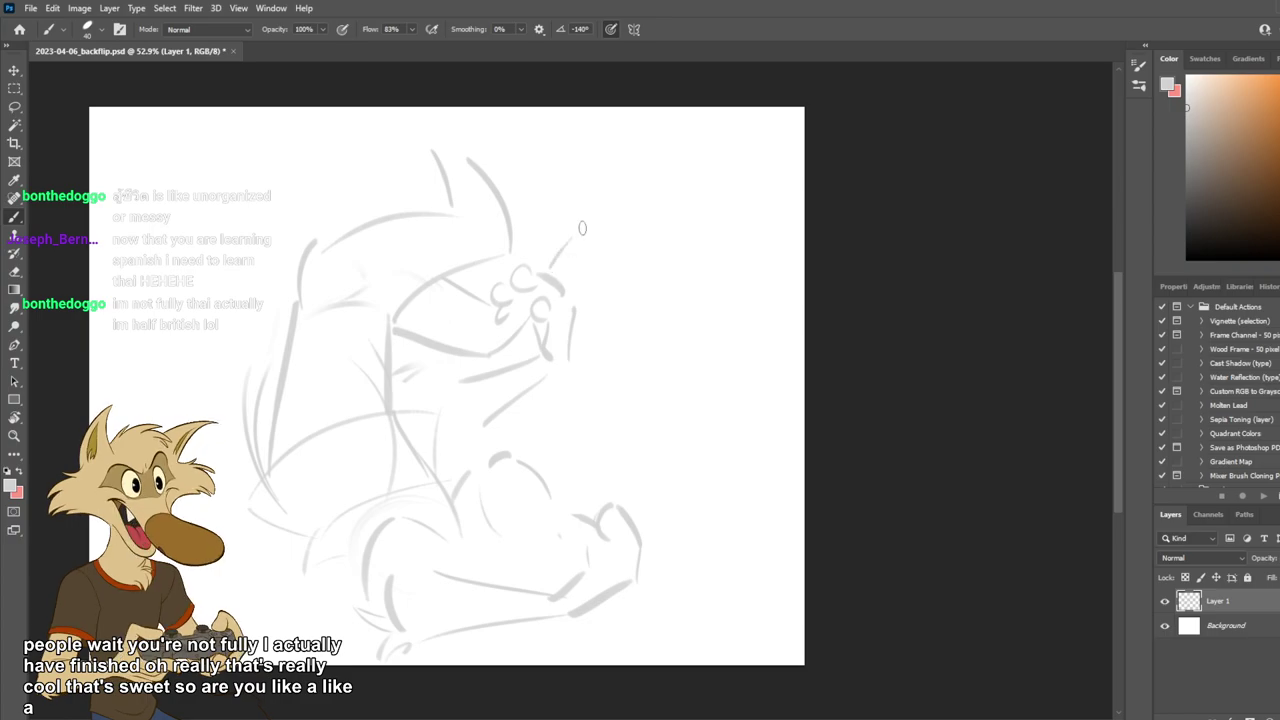
key(ctrl+z)
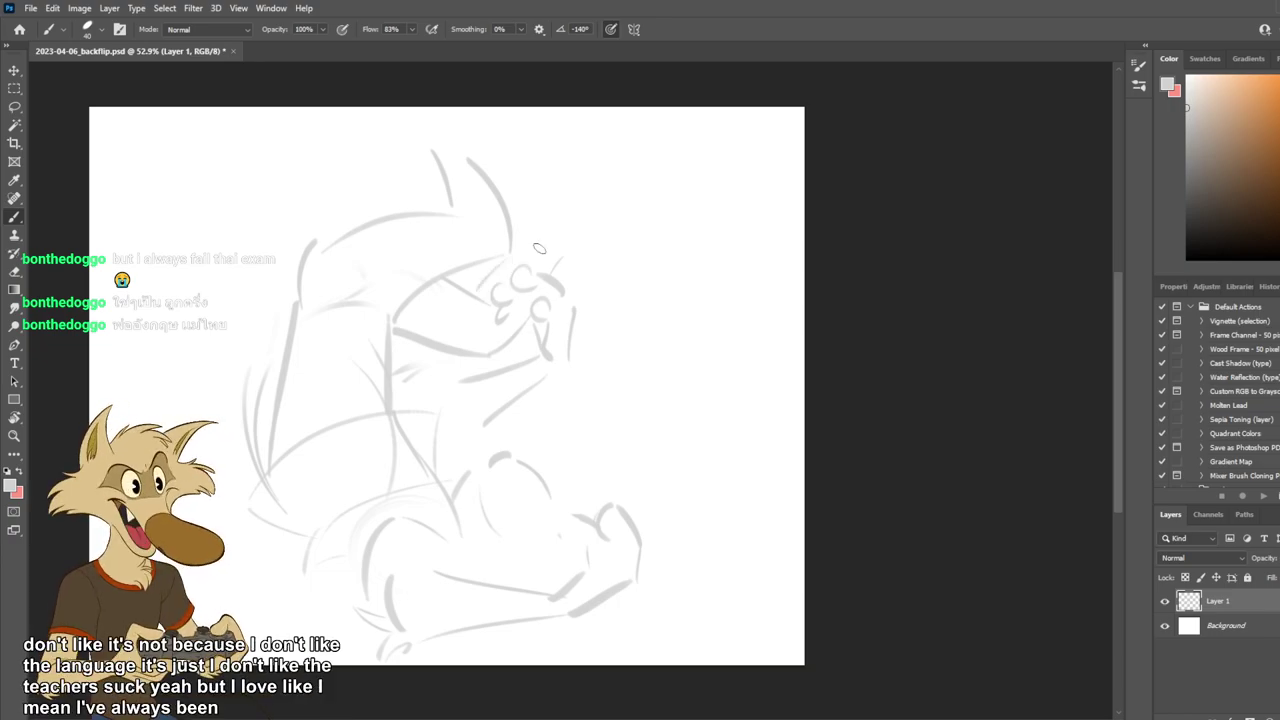
drag(502, 262, 475, 292)
mouse_move(523, 243)
mouse_down()
mouse_move(549, 227)
mouse_move(577, 228)
mouse_move(648, 291)
mouse_move(609, 307)
mouse_up()
key(ctrl+z)
key(ctrl+z)
mouse_move(576, 256)
mouse_down()
mouse_move(629, 305)
mouse_move(665, 284)
mouse_up()
key(ctrl+z)
key(ctrl+z)
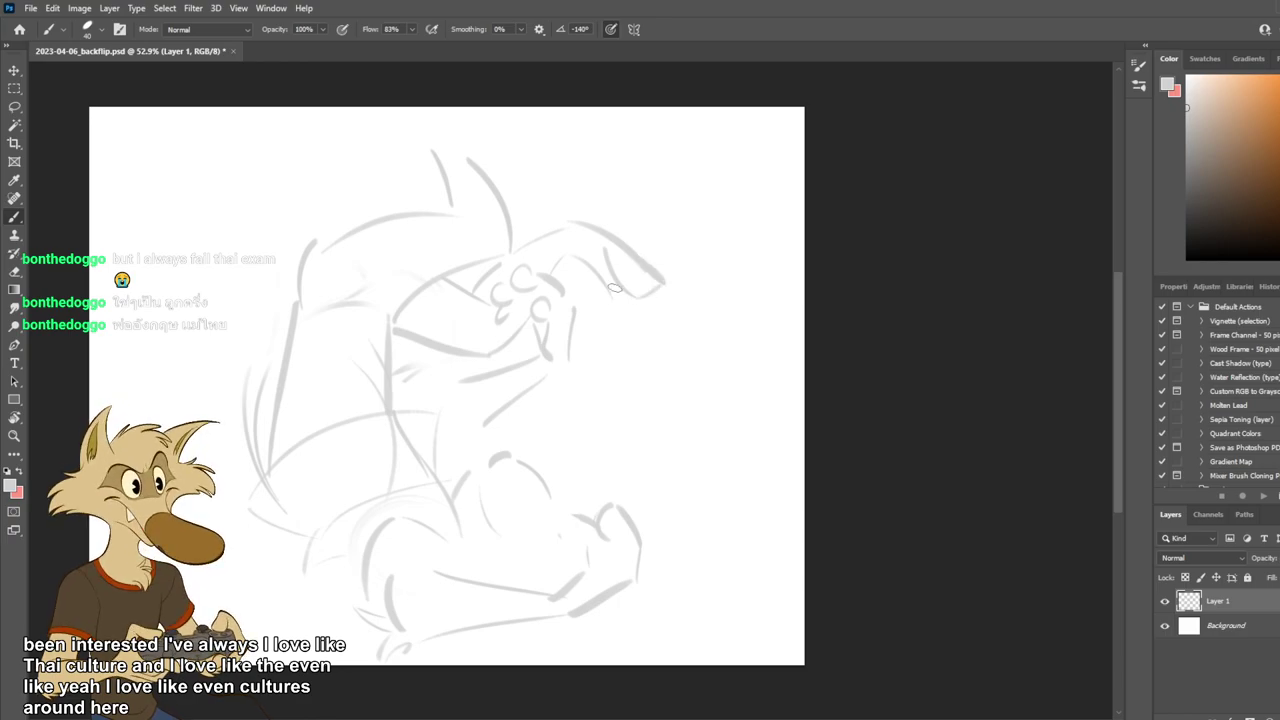
Add a short underside line at the second leg's foot, save the document, and close the foot's tip.
mouse_move(597, 257)
mouse_down()
mouse_move(623, 321)
mouse_move(664, 299)
mouse_up()
key(ctrl+z)
key(ctrl+z)
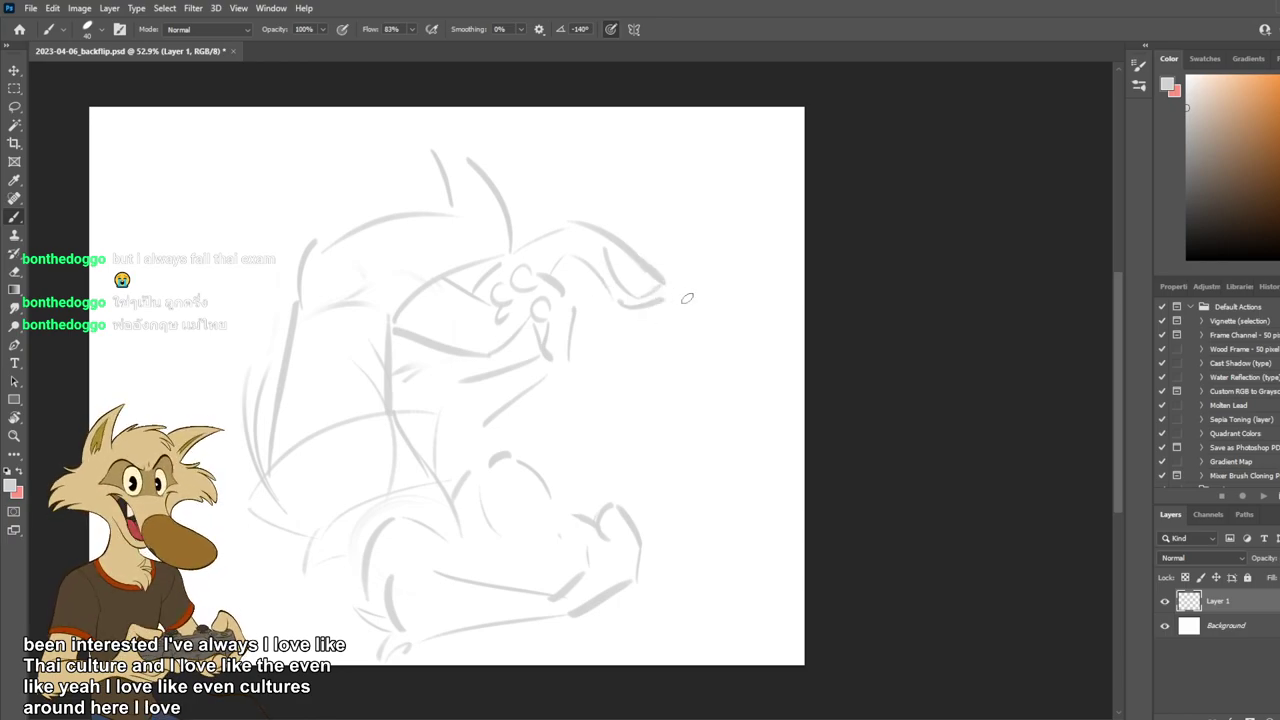
key(ctrl+s)
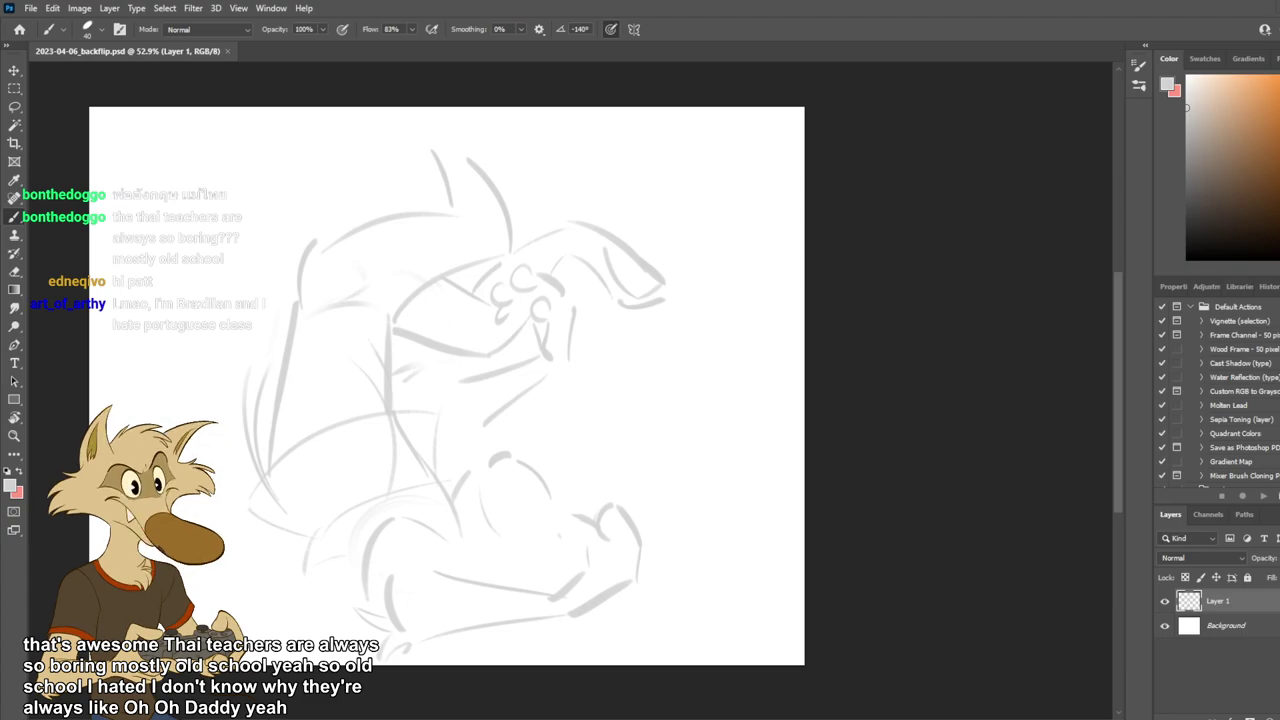
scroll(620, 230, down, 4)
scroll(620, 230, up, 4)
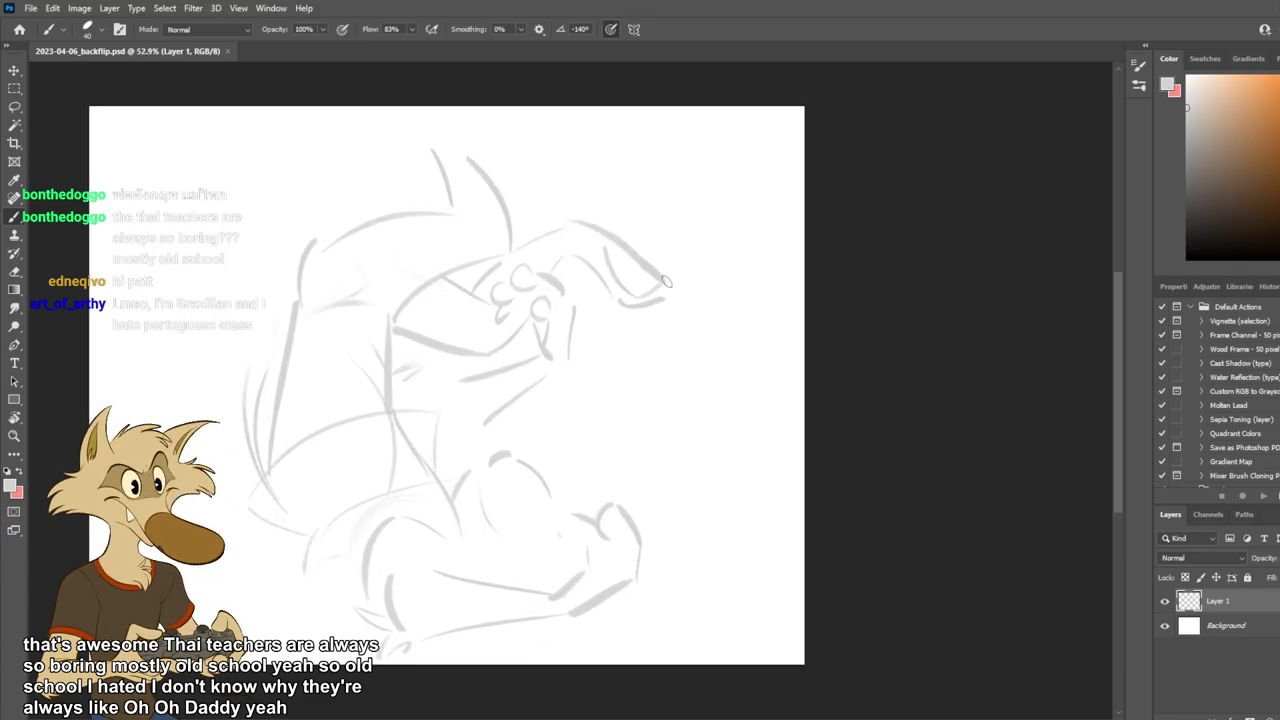
mouse_move(662, 279)
mouse_down()
mouse_move(629, 306)
mouse_move(667, 303)
mouse_up()
key(ctrl+z)
Draw a curved line out from the end of the first lower leg's outer side as the foot's underside, and save.
drag(469, 152, 543, 135)
key(ctrl+z)
key(ctrl+z)
key(ctrl+s)
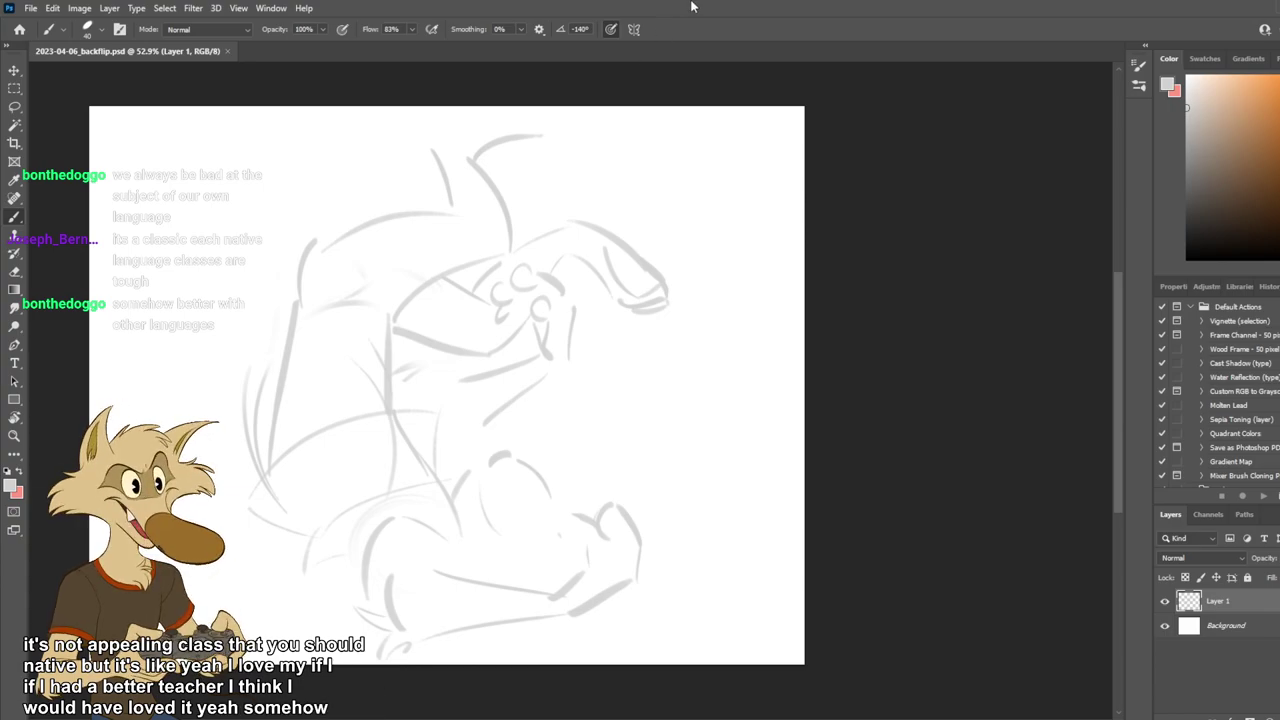
Draw a curved line from the end of the first lower leg's inner side toward the canvas's upper edge as the foot's top.
mouse_move(434, 153)
mouse_down()
mouse_move(538, 116)
mouse_move(482, 115)
mouse_up()
key(ctrl+z)
key(ctrl+z)
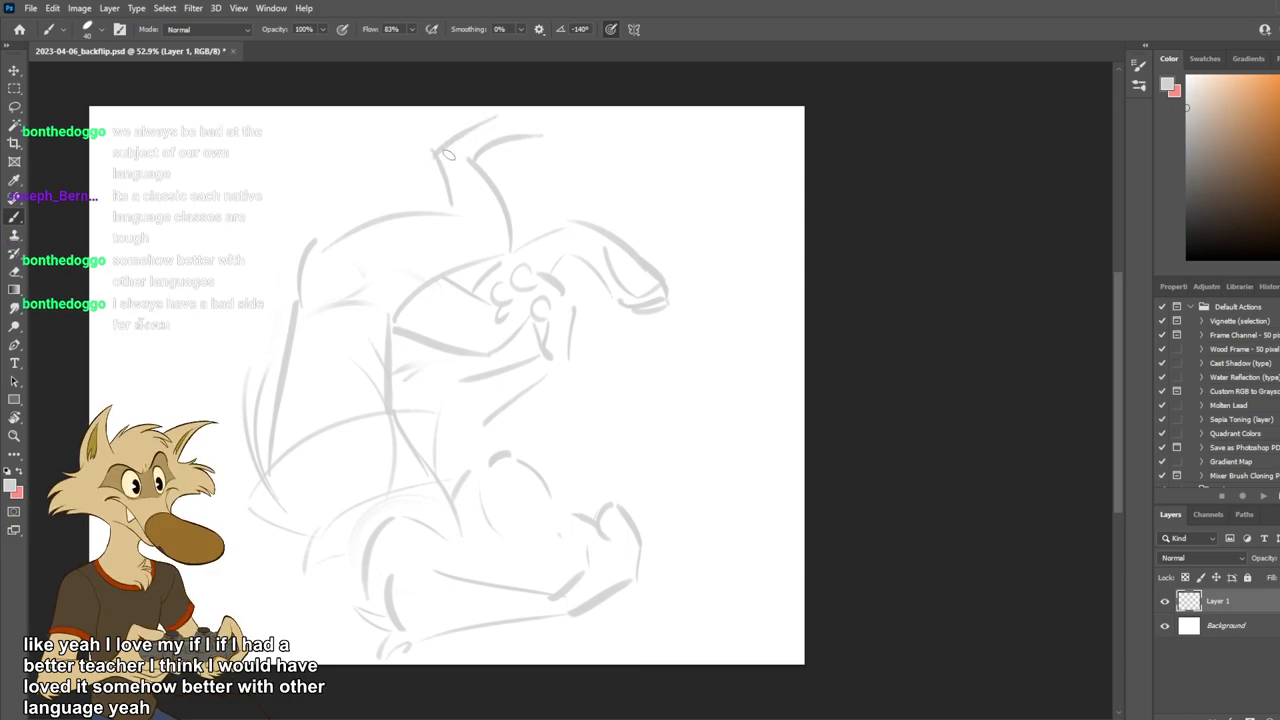
key(ctrl+z)
drag(443, 156, 504, 112)
key(ctrl+z)
drag(424, 177, 505, 121)
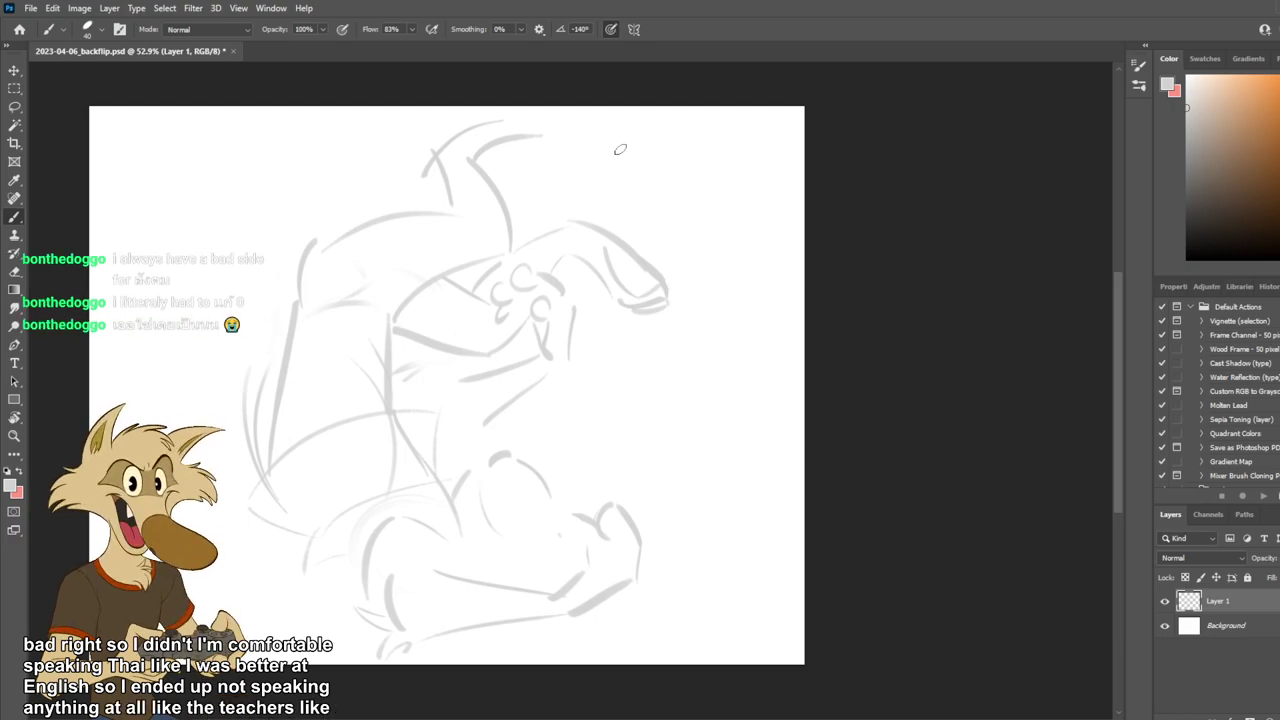
Erase the overhanging stroke where the first foot's top line crosses the lower leg, leaving no selection active.
key(w)
click(493, 200)
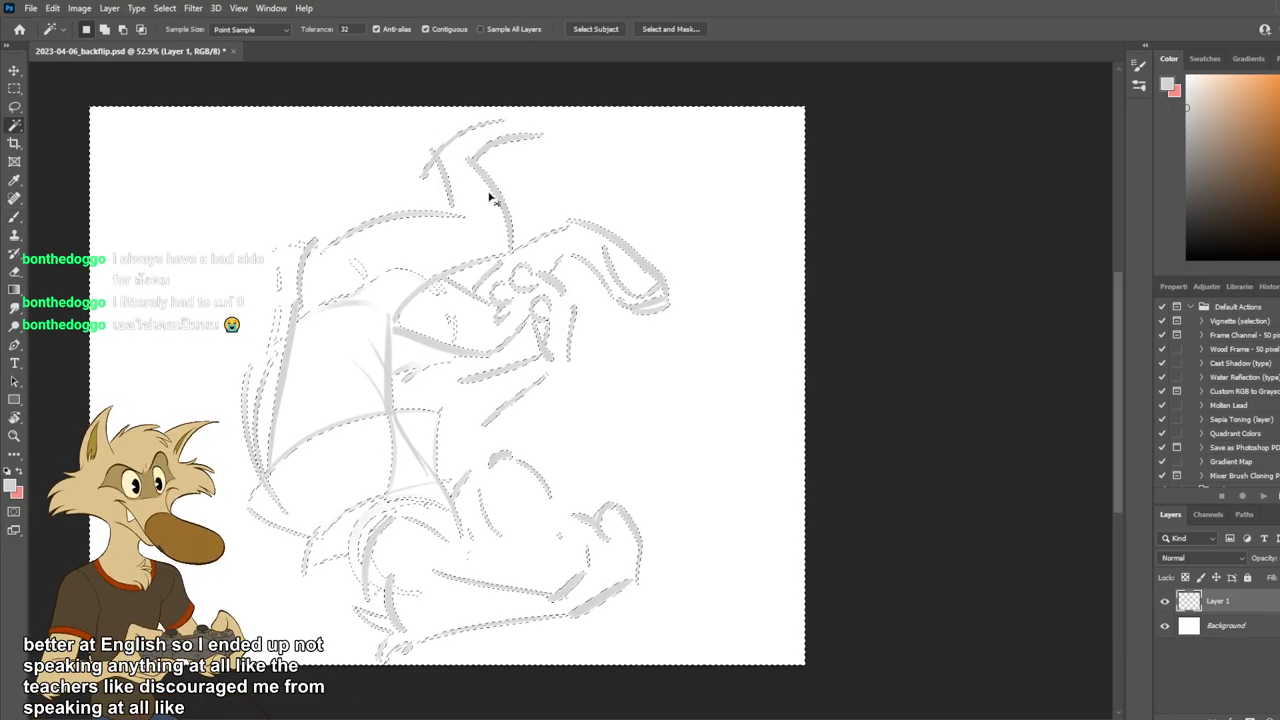
key(ctrl+d)
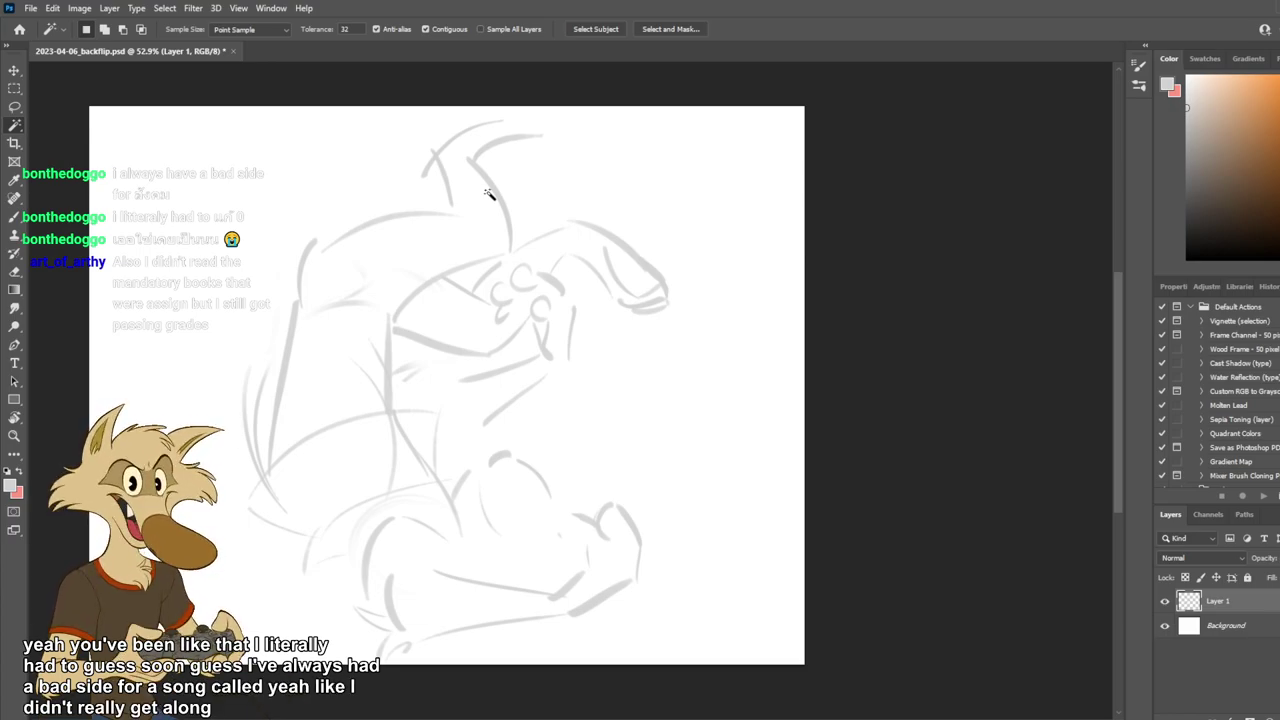
key(e)
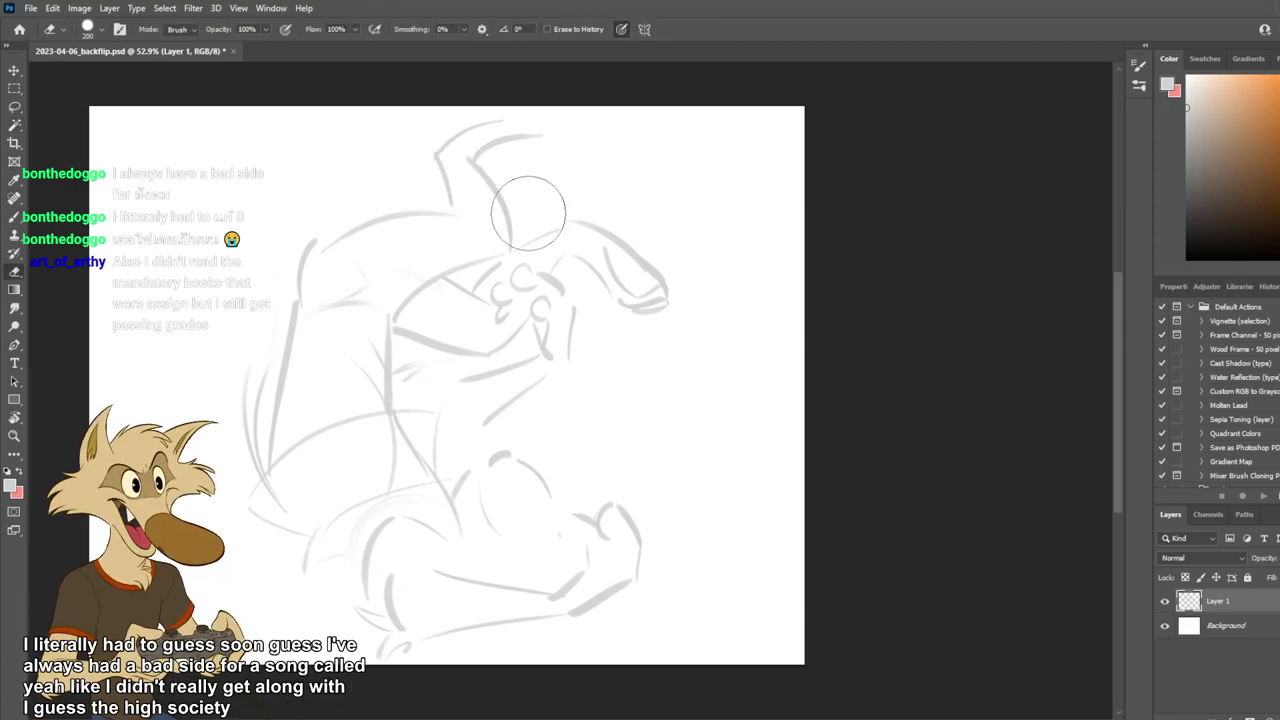
key(b)
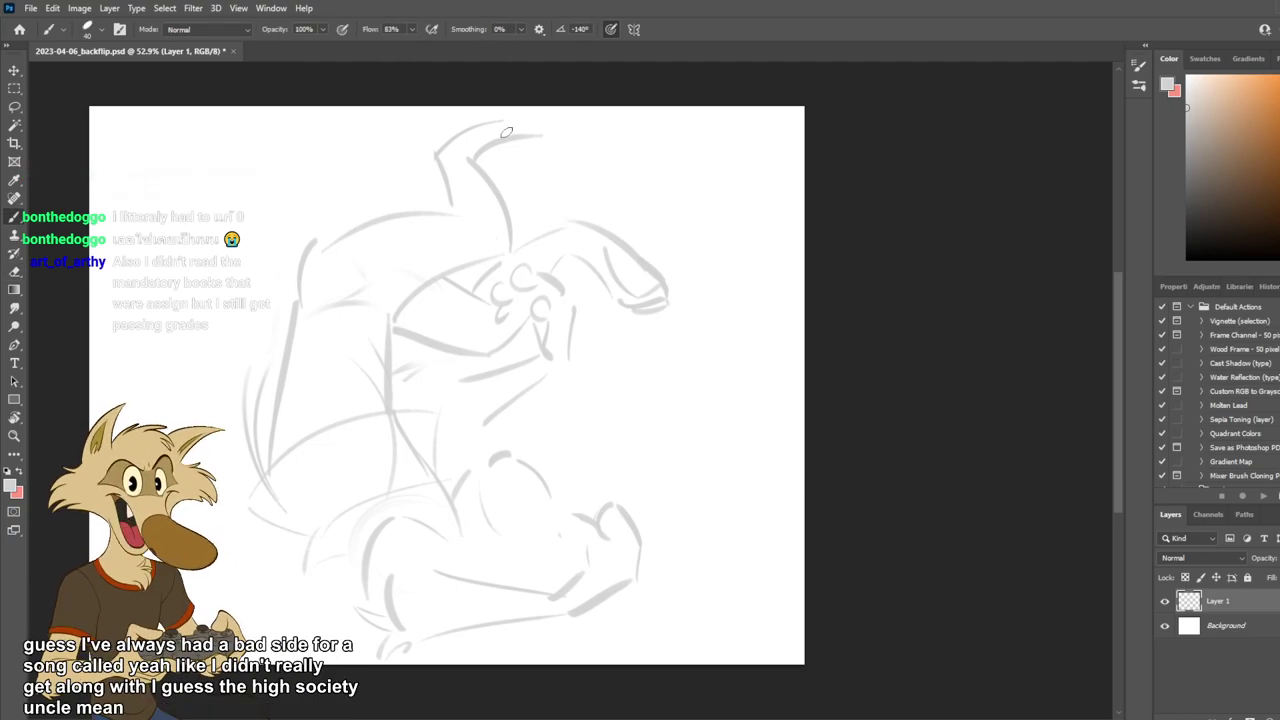
Close the first foot with a rounded toe end and add short curved toe lines inside it.
drag(480, 158, 530, 155)
key(ctrl+z)
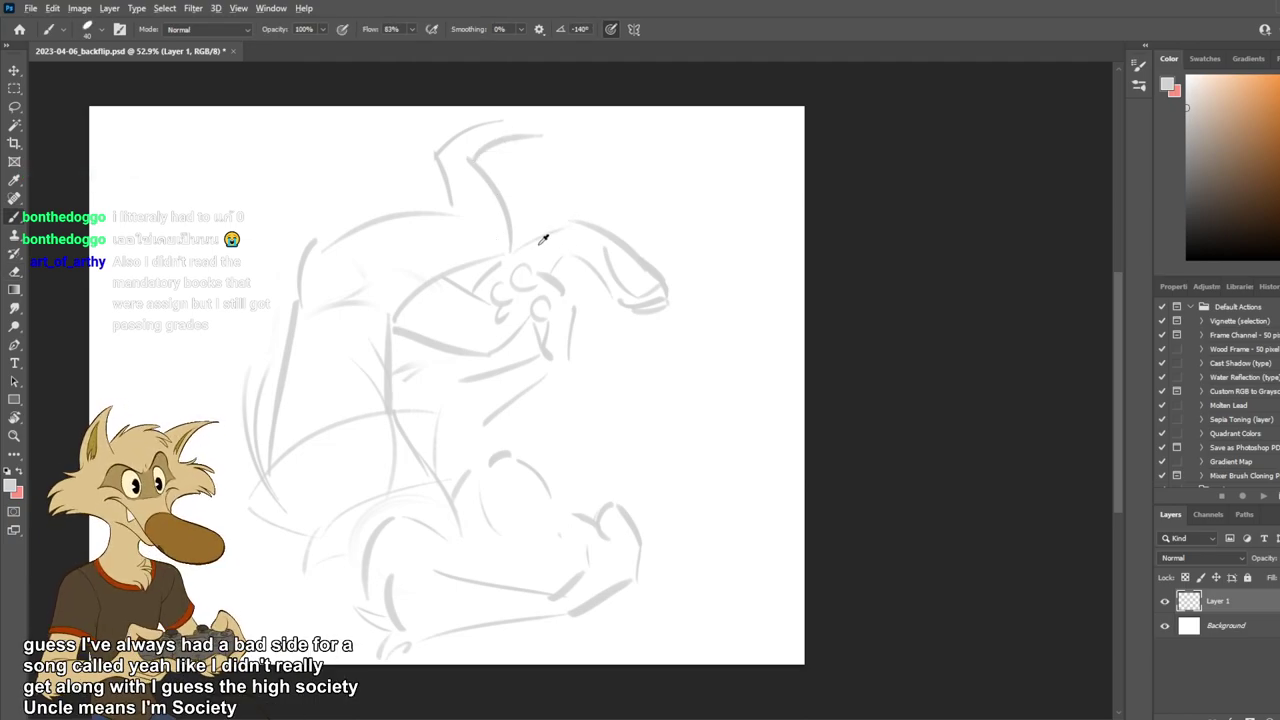
scroll(548, 281, down, 4)
scroll(455, 244, up, 3)
scroll(351, 237, up, 1)
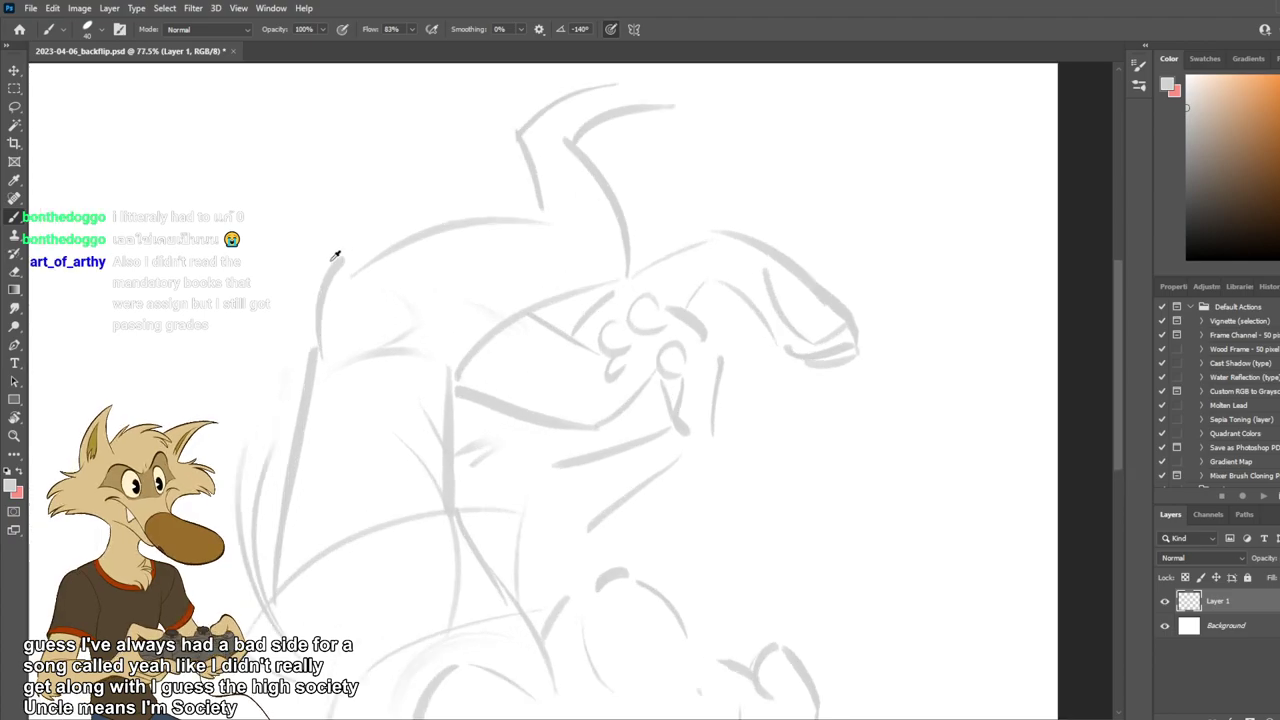
scroll(334, 257, up, 1)
scroll(330, 262, up, 1)
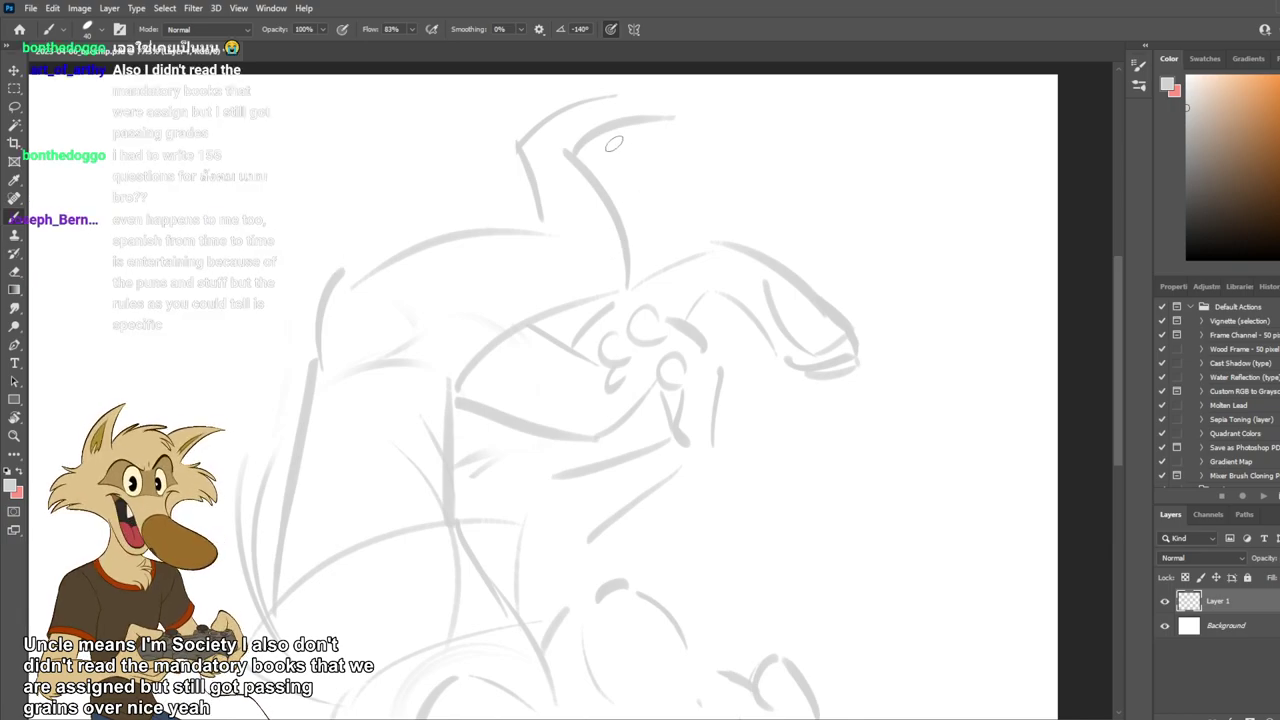
mouse_move(591, 147)
mouse_down()
mouse_move(658, 153)
mouse_move(604, 149)
mouse_move(647, 151)
mouse_move(680, 142)
mouse_up()
key(ctrl+z)
mouse_move(632, 96)
mouse_down()
mouse_move(680, 141)
mouse_move(600, 104)
mouse_move(645, 133)
mouse_move(671, 108)
mouse_move(637, 138)
mouse_up()
key(ctrl+z)
key(ctrl+z)
key(ctrl+z)
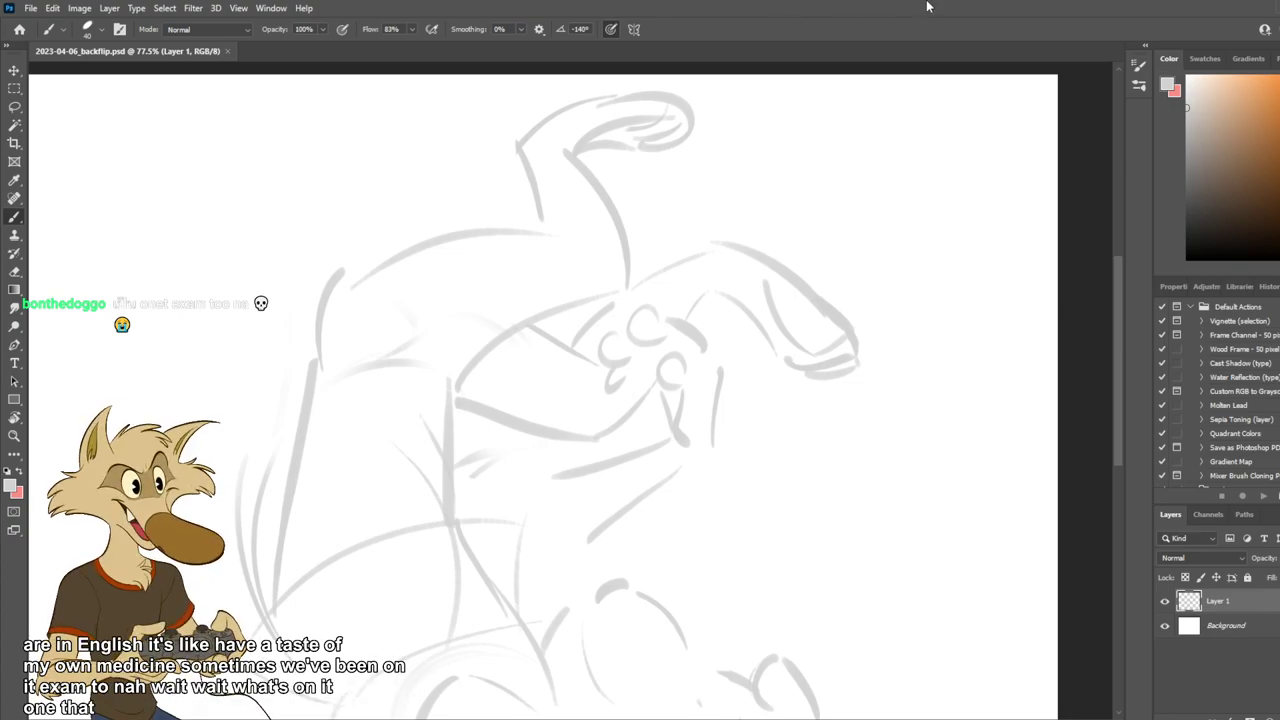
Draw a short line running back from the nose as the upper mouth edge and a stroke near the mouth's corner.
scroll(601, 188, down, 3)
scroll(651, 329, down, 1)
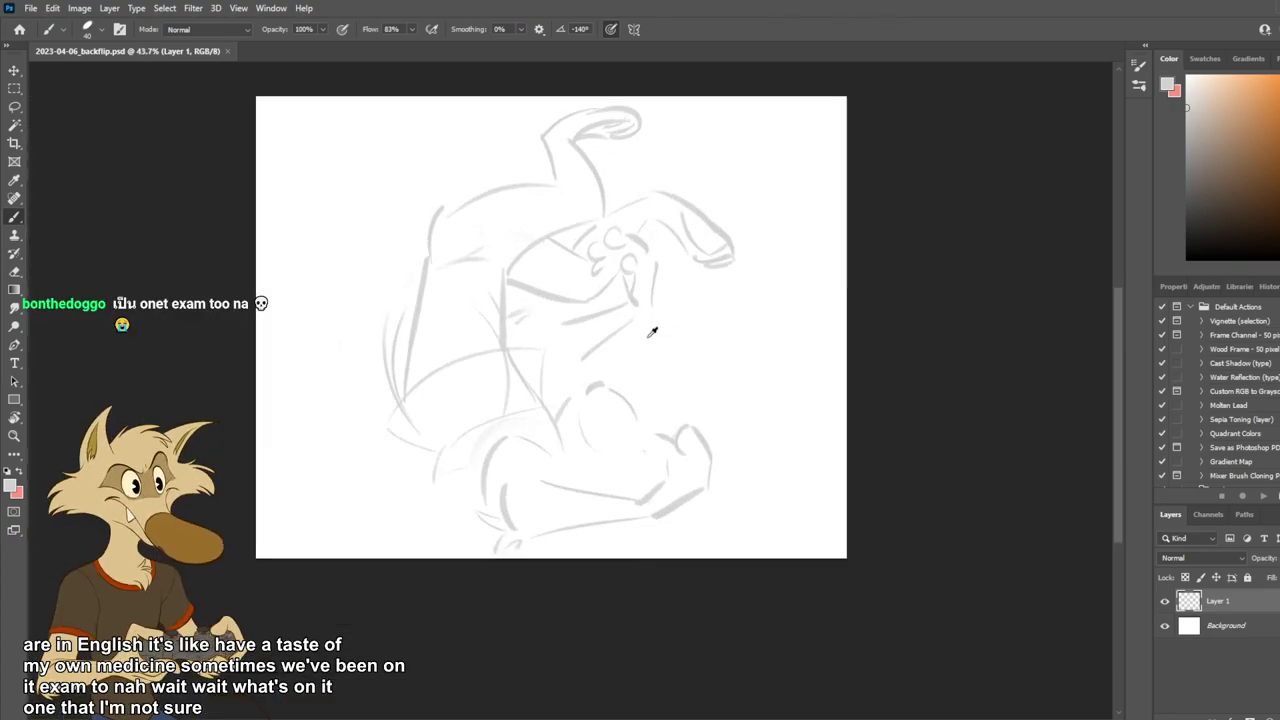
scroll(669, 394, up, 3)
mouse_move(559, 367)
mouse_down()
mouse_move(585, 404)
mouse_move(582, 380)
mouse_move(572, 431)
mouse_up()
key(ctrl+z)
key(ctrl+z)
key(ctrl+z)
mouse_move(537, 391)
mouse_down()
mouse_move(574, 440)
mouse_move(573, 483)
mouse_up()
key(ctrl+z)
key(ctrl+z)
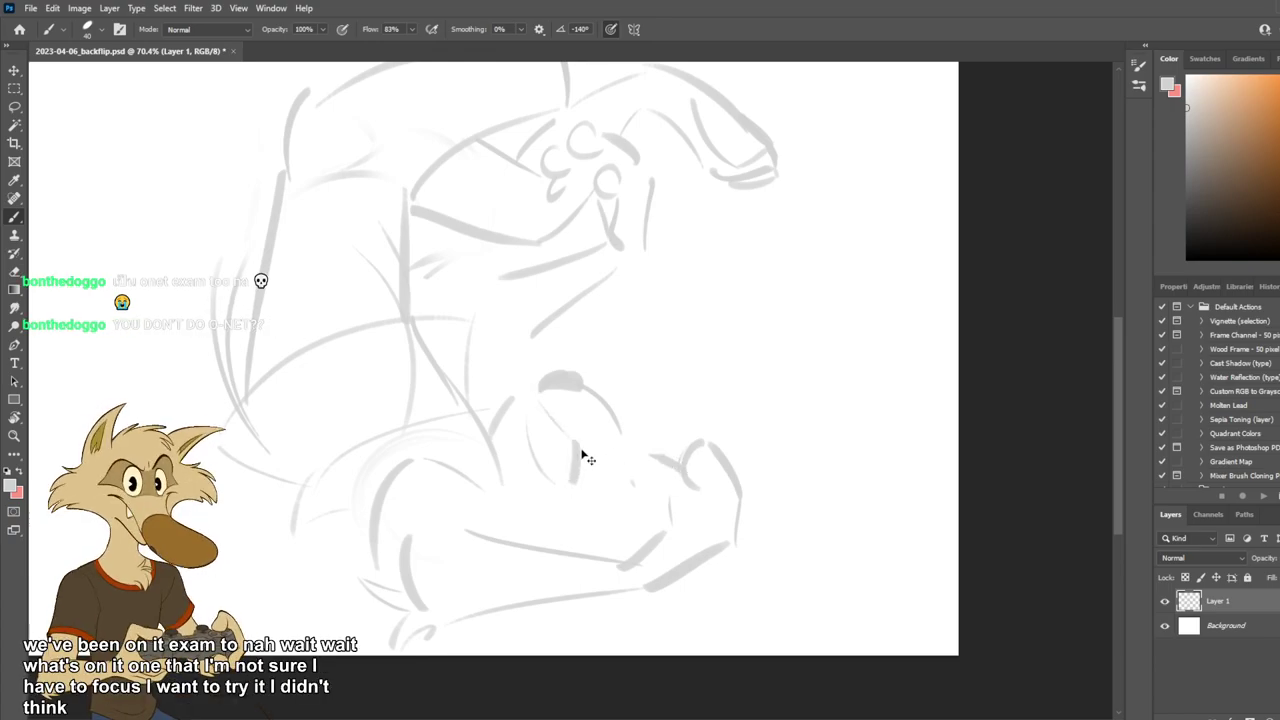
Replace the stroke at the mouth's corner with jagged tooth shapes along the open mouth.
key(ctrl+z)
mouse_move(583, 438)
mouse_down()
mouse_move(641, 472)
mouse_move(596, 456)
mouse_move(591, 502)
mouse_up()
key(ctrl+z)
key(ctrl+z)
mouse_move(551, 412)
mouse_down()
mouse_move(599, 477)
mouse_move(549, 449)
mouse_move(570, 491)
mouse_up()
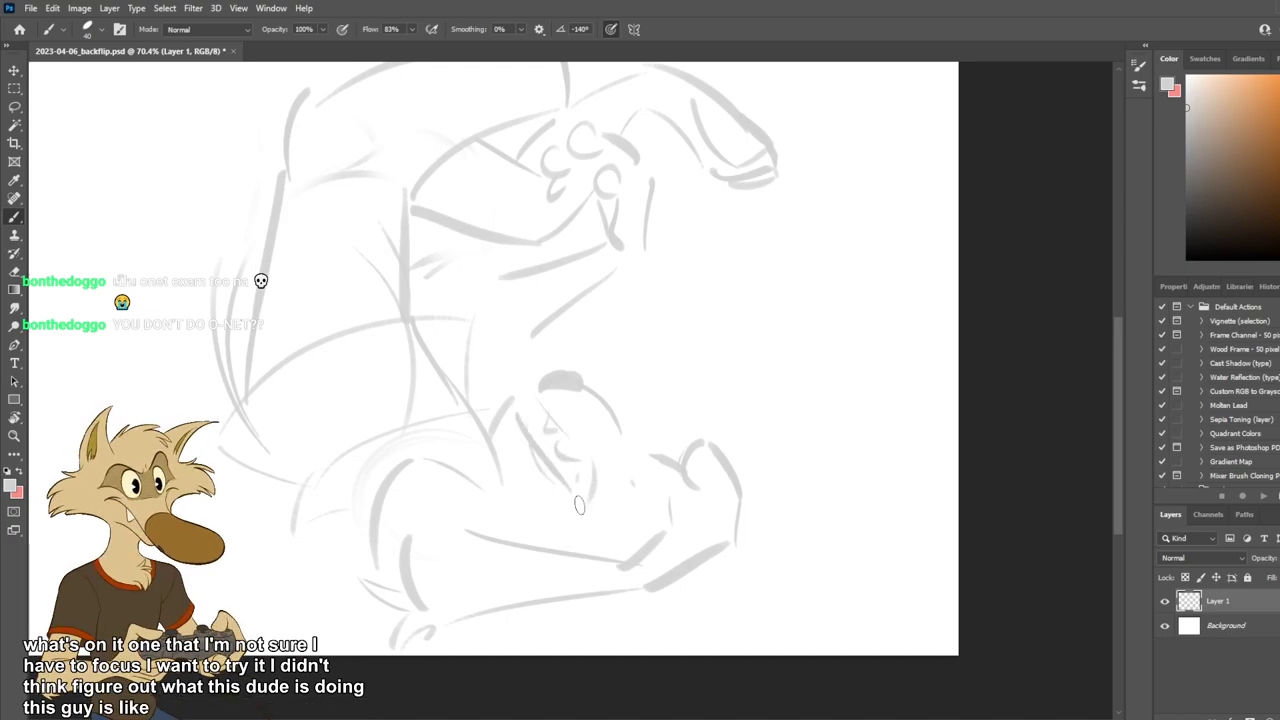
Draw the lower jaw with a slanted inner edge along the teeth and an outer line curving down toward the neck.
key(ctrl+z)
mouse_move(518, 415)
mouse_down()
mouse_move(574, 496)
mouse_move(597, 503)
mouse_up()
key(ctrl+z)
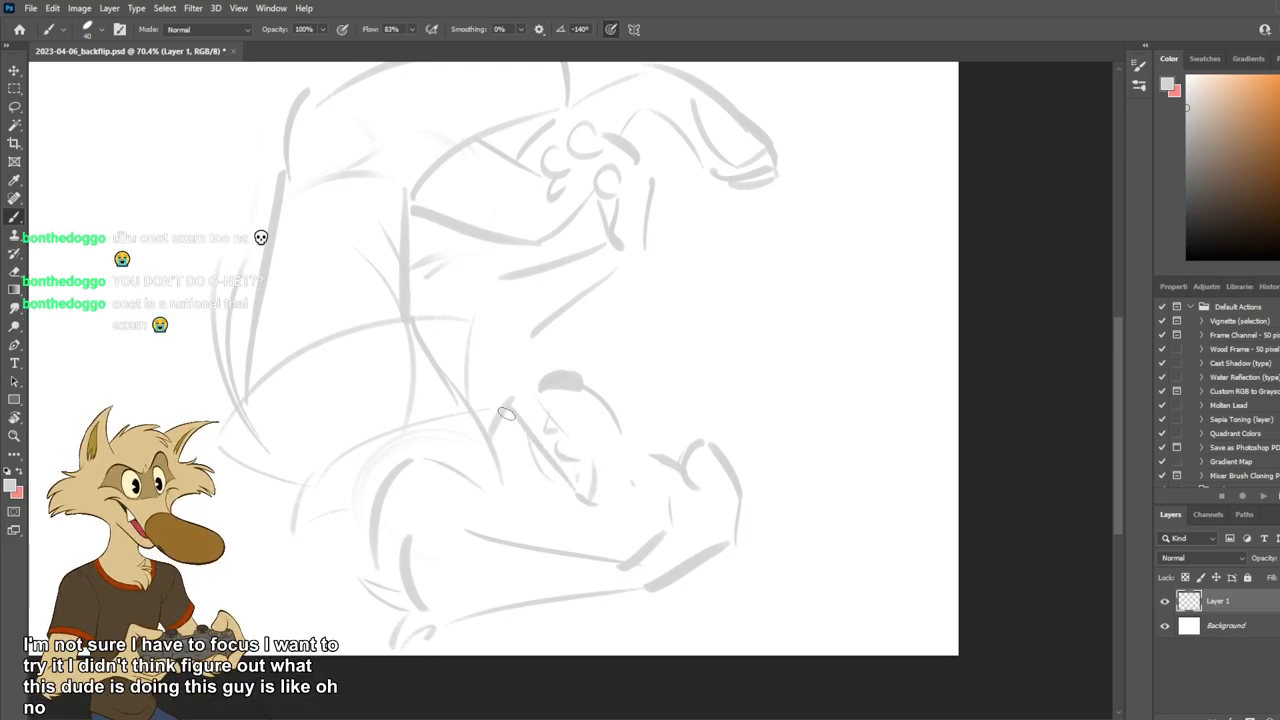
mouse_move(556, 453)
mouse_down()
mouse_move(567, 463)
mouse_move(532, 494)
mouse_up()
key(ctrl+z)
drag(502, 449, 544, 525)
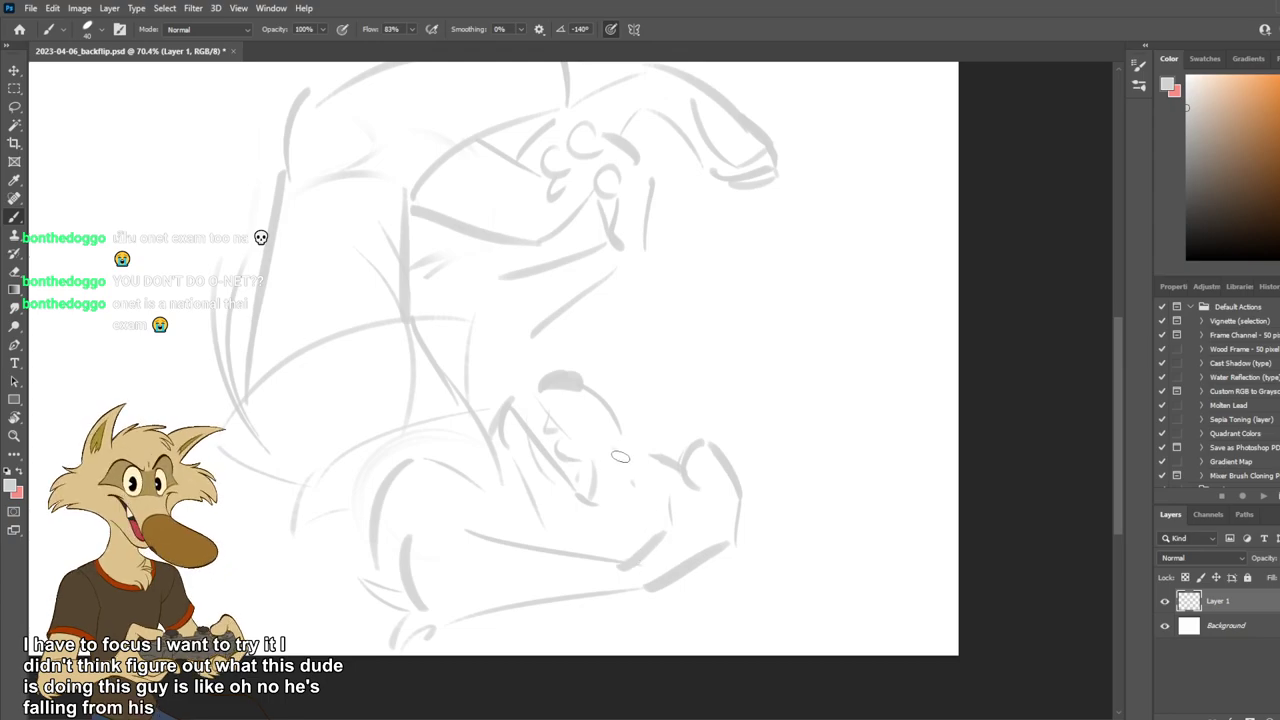
Draw a jagged brow where the muzzle meets the forehead and a pointed ear rising behind it, and save.
mouse_move(614, 448)
mouse_down()
mouse_move(651, 479)
mouse_move(625, 445)
mouse_move(666, 452)
mouse_move(687, 423)
mouse_move(698, 347)
mouse_up()
key(ctrl+z)
key(ctrl+z)
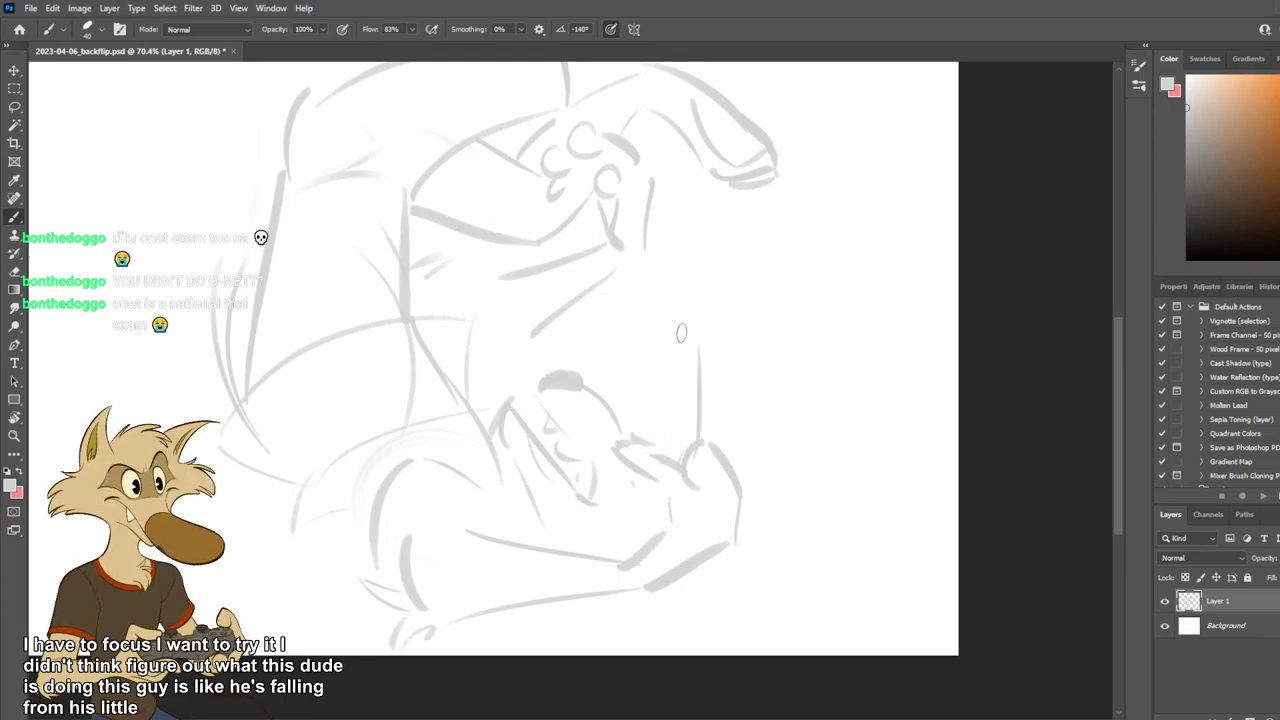
drag(646, 423, 681, 340)
key(ctrl+z)
key(ctrl+z)
mouse_move(706, 456)
mouse_down()
mouse_move(739, 377)
mouse_move(655, 431)
mouse_move(706, 397)
mouse_up()
key(ctrl+z)
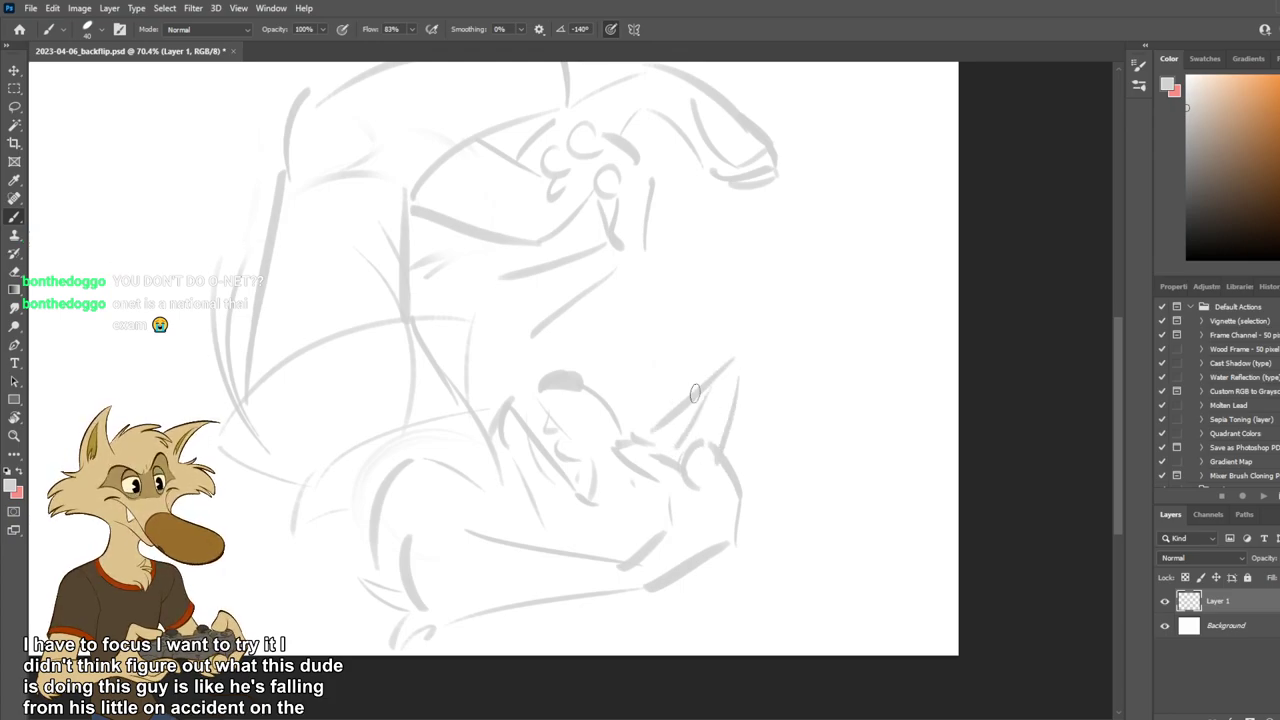
key(ctrl+s)
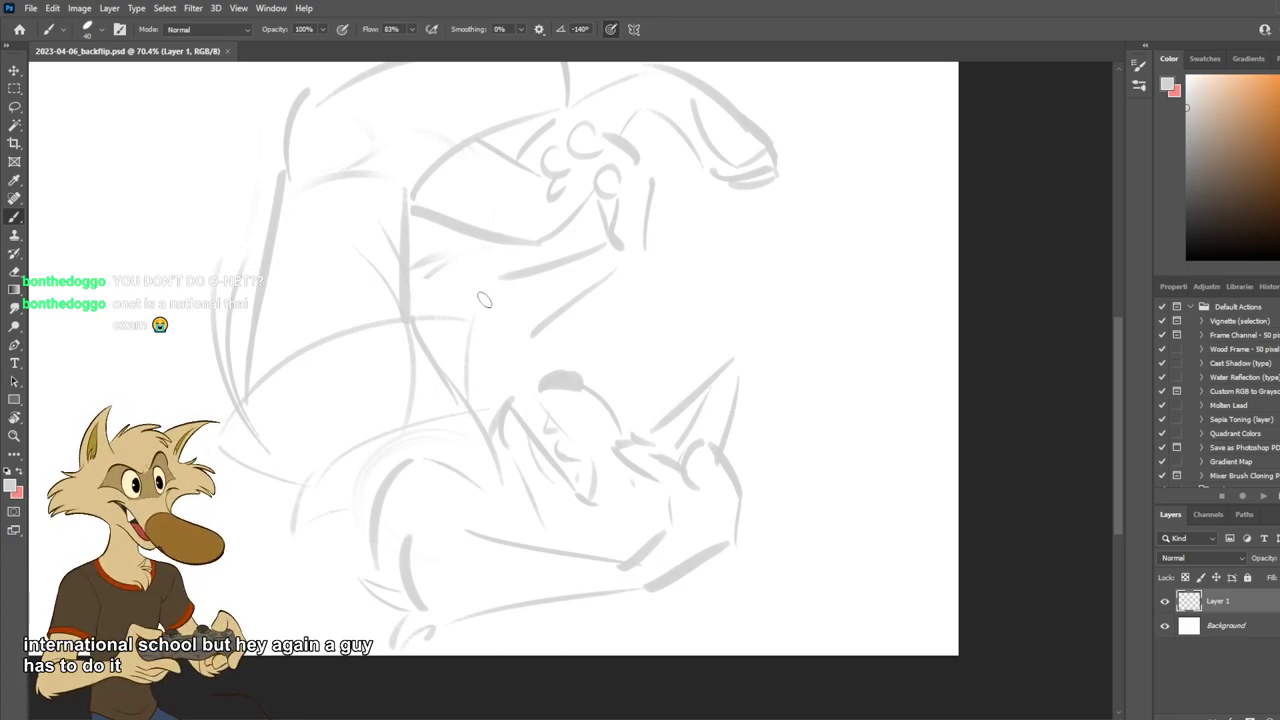
Draw two slanted upper-arm lines from the raised forearm's elbow down to the shoulder beside the muzzle, and save.
mouse_move(490, 288)
mouse_down()
mouse_move(426, 334)
mouse_move(464, 297)
mouse_move(471, 337)
mouse_move(446, 361)
mouse_up()
key(ctrl+z)
key(ctrl+z)
key(ctrl+z)
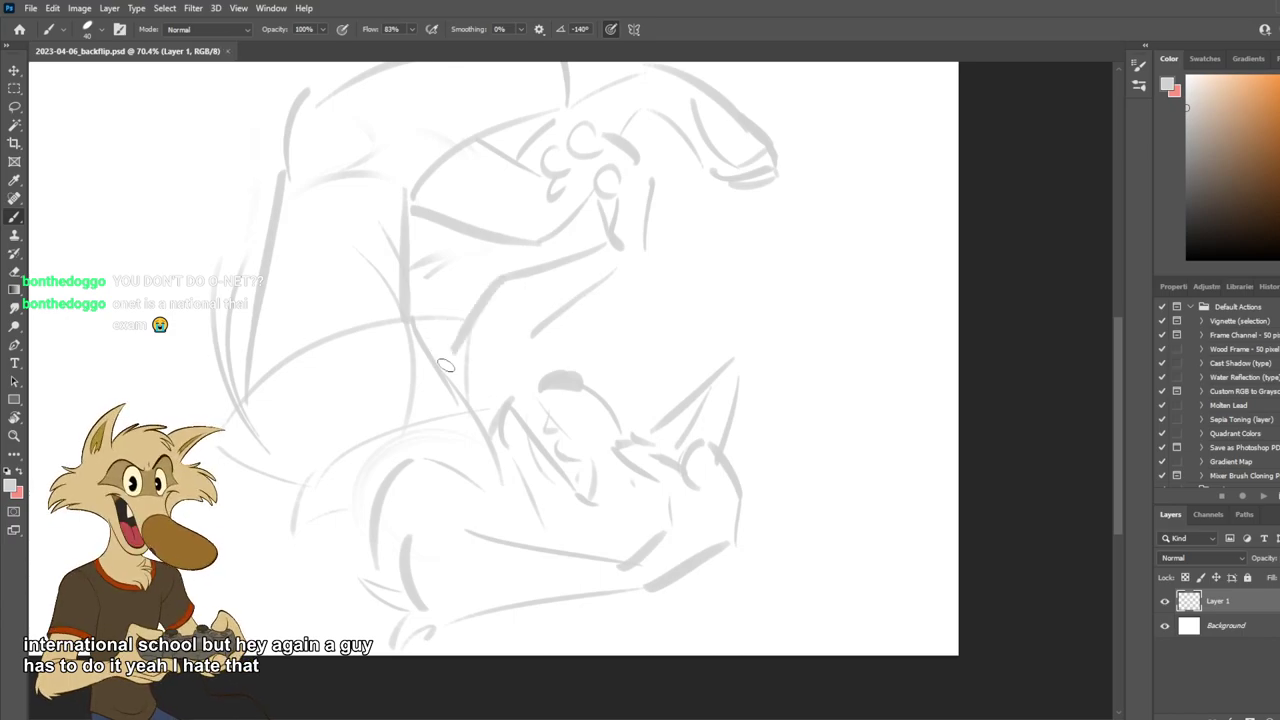
key(ctrl+z)
drag(503, 279, 448, 364)
drag(531, 349, 491, 408)
key(ctrl+z)
key(ctrl+z)
key(ctrl+s)
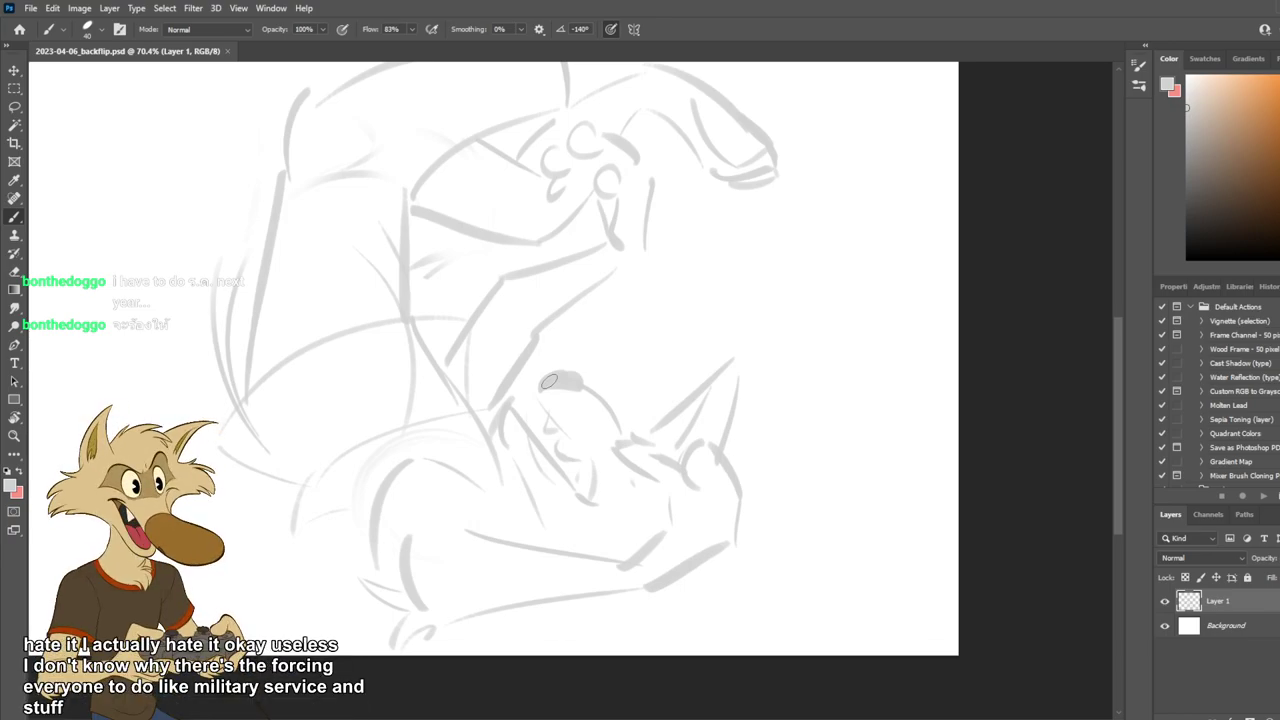
Erase the doubled curved construction lines outside the torso's back edge and the stray marks around the shoulder.
key(e)
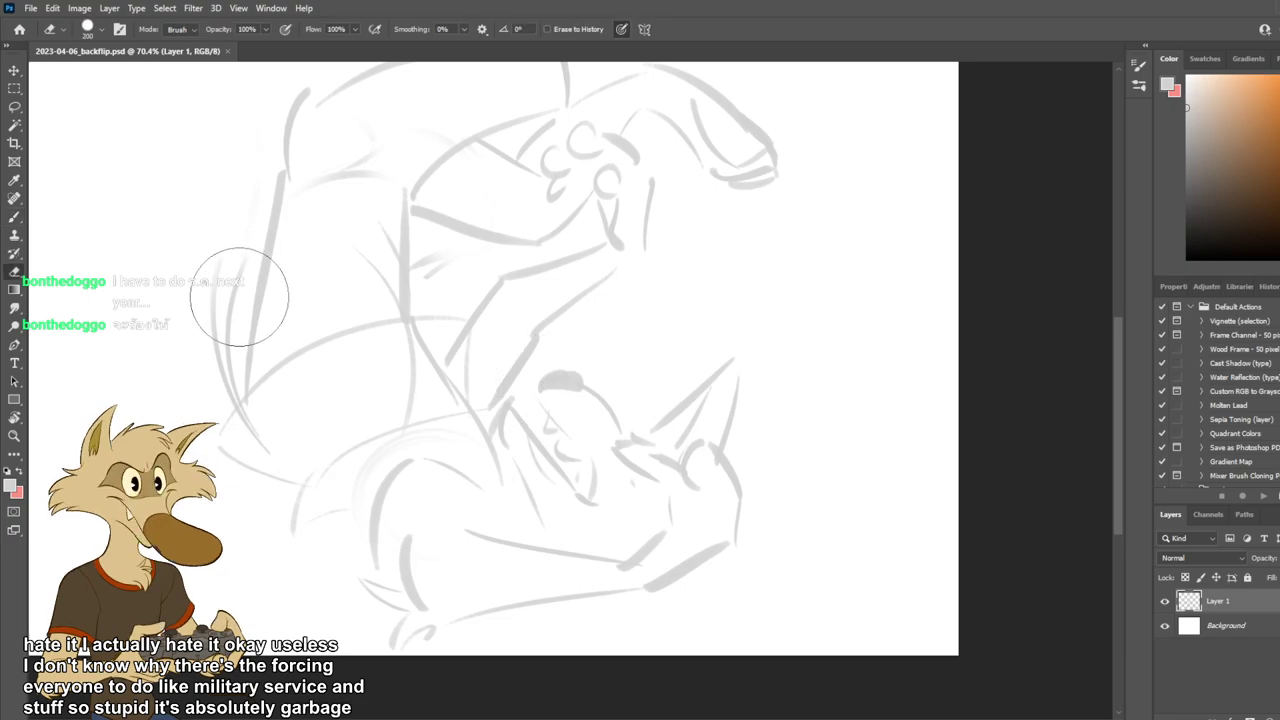
mouse_move(226, 235)
mouse_down()
mouse_move(217, 353)
mouse_move(229, 275)
mouse_move(246, 490)
mouse_move(219, 337)
mouse_up()
mouse_move(375, 551)
mouse_down()
mouse_move(332, 462)
mouse_move(381, 528)
mouse_up()
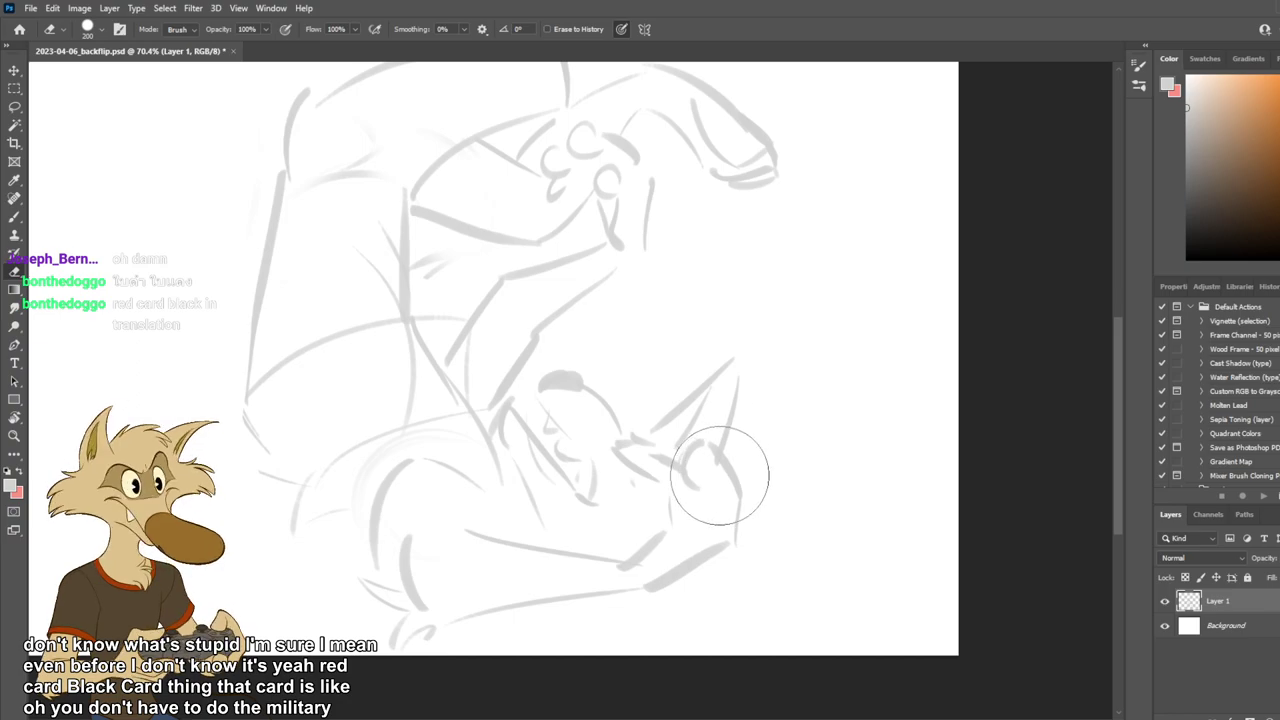
Erase the rounded fist outline at the end of the lower arm and redraw it as small looped fingers.
mouse_move(711, 468)
mouse_down()
mouse_move(709, 493)
mouse_move(731, 466)
mouse_move(741, 492)
mouse_up()
key(b)
drag(721, 456, 698, 469)
mouse_move(718, 503)
mouse_down()
mouse_move(735, 488)
mouse_move(735, 520)
mouse_move(738, 500)
mouse_up()
key(ctrl+z)
key(ctrl+z)
key(ctrl+z)
key(ctrl+z)
key(ctrl+z)
key(ctrl+z)
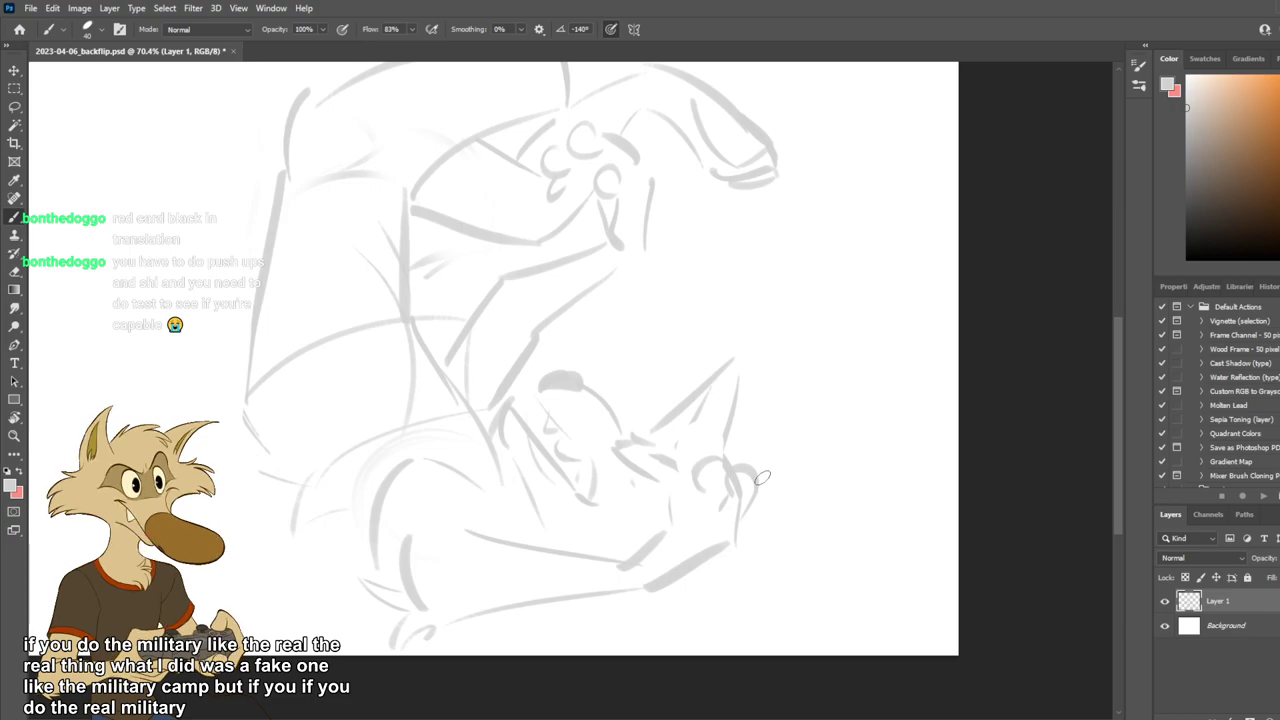
Clear the leftover lines inside the lower hand and draw a round thumb near the wrist and a small loop below the fingers.
key(e)
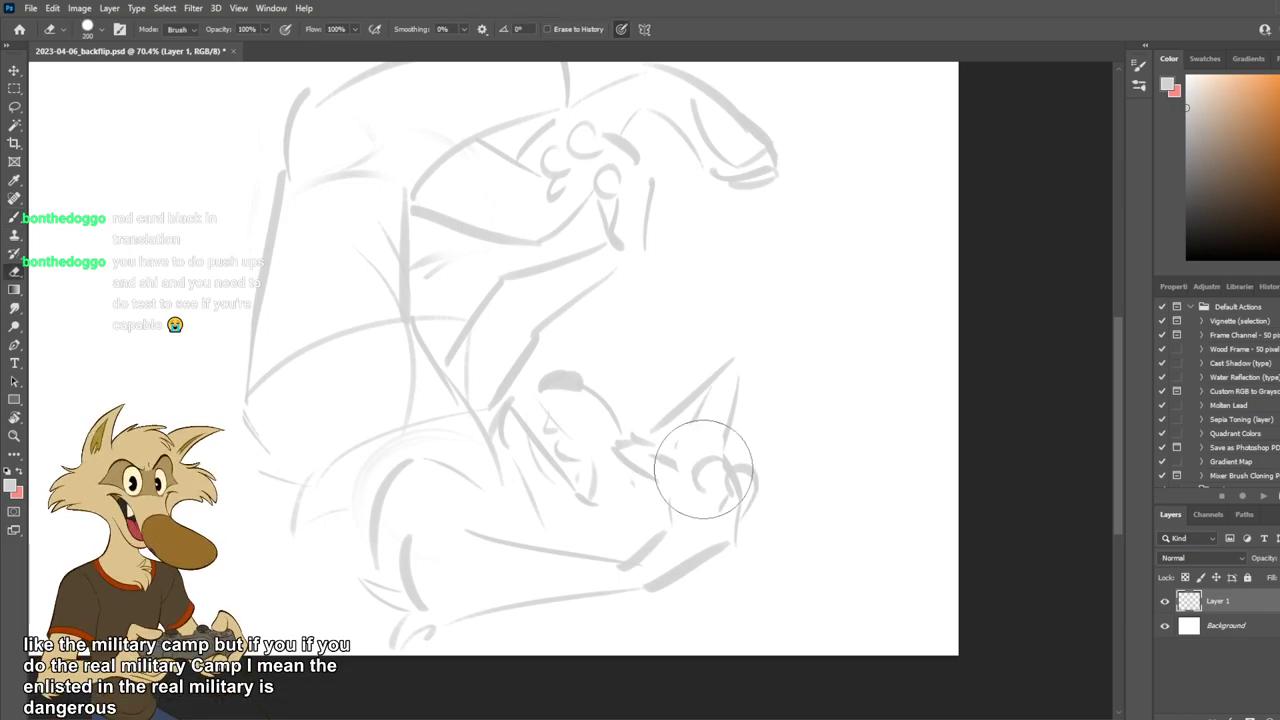
key(b)
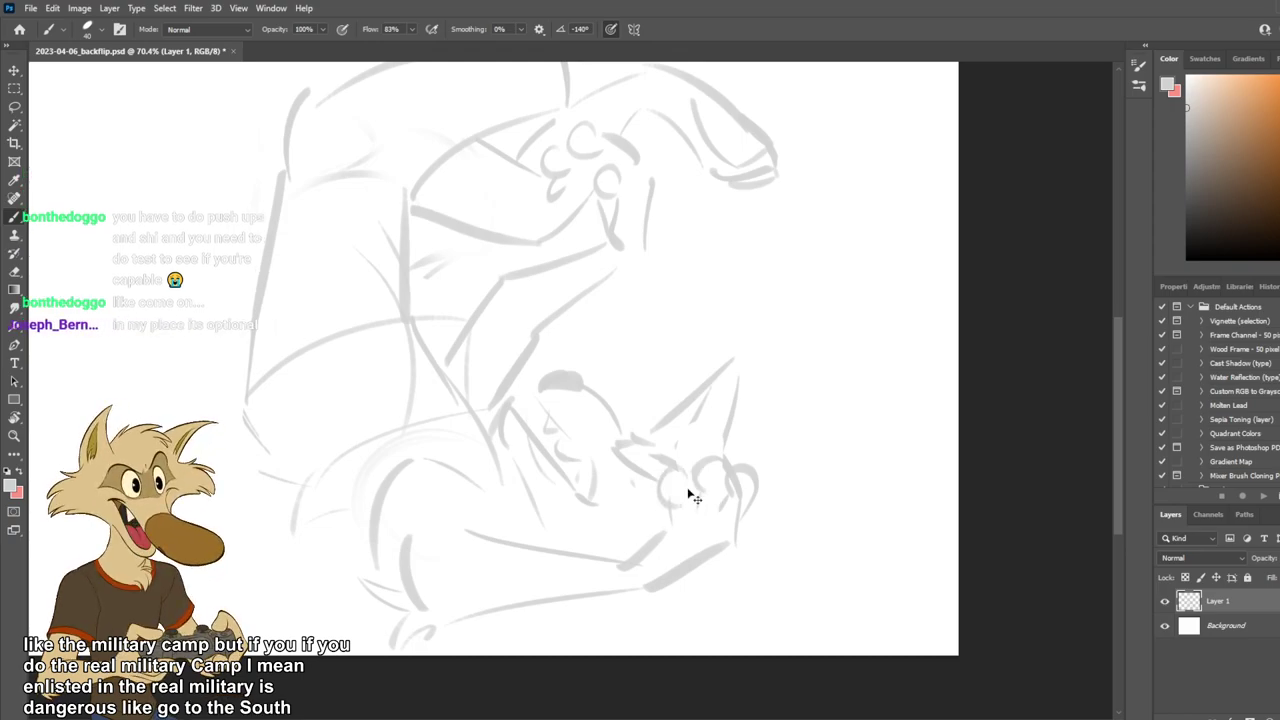
drag(698, 512, 670, 517)
key(ctrl+z)
key(ctrl+z)
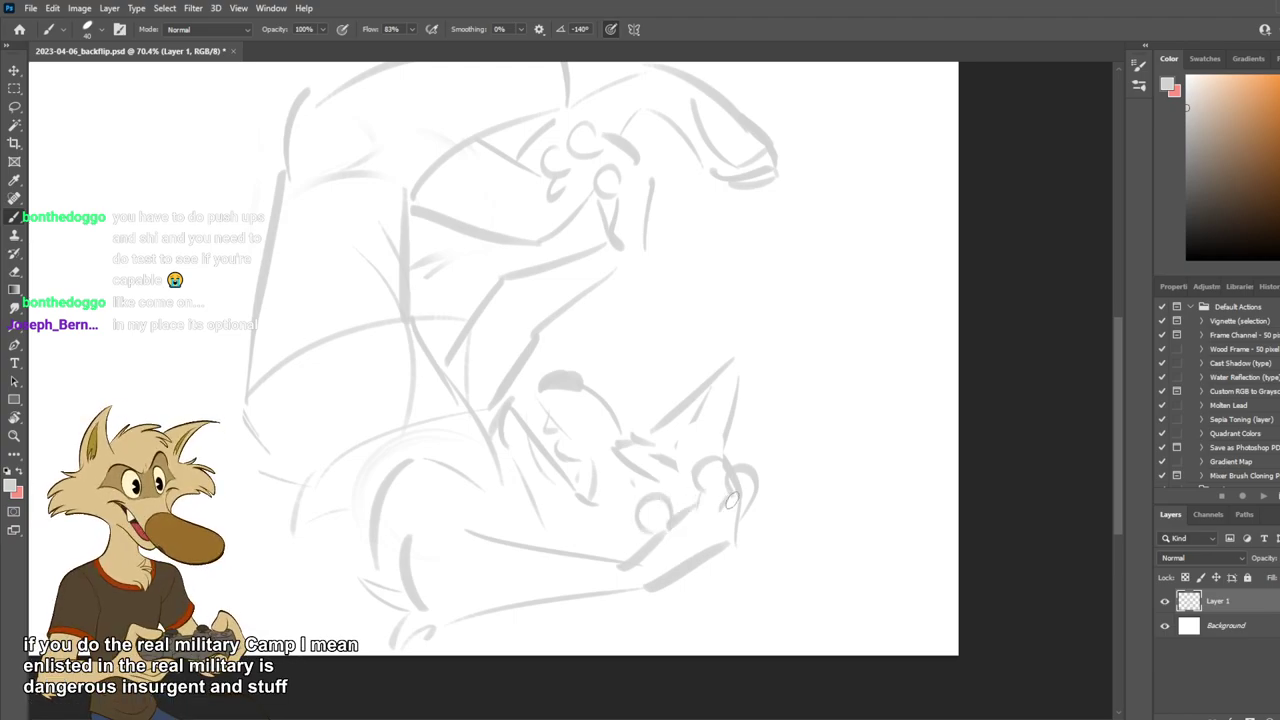
drag(730, 485, 730, 516)
key(ctrl+z)
key(ctrl+z)
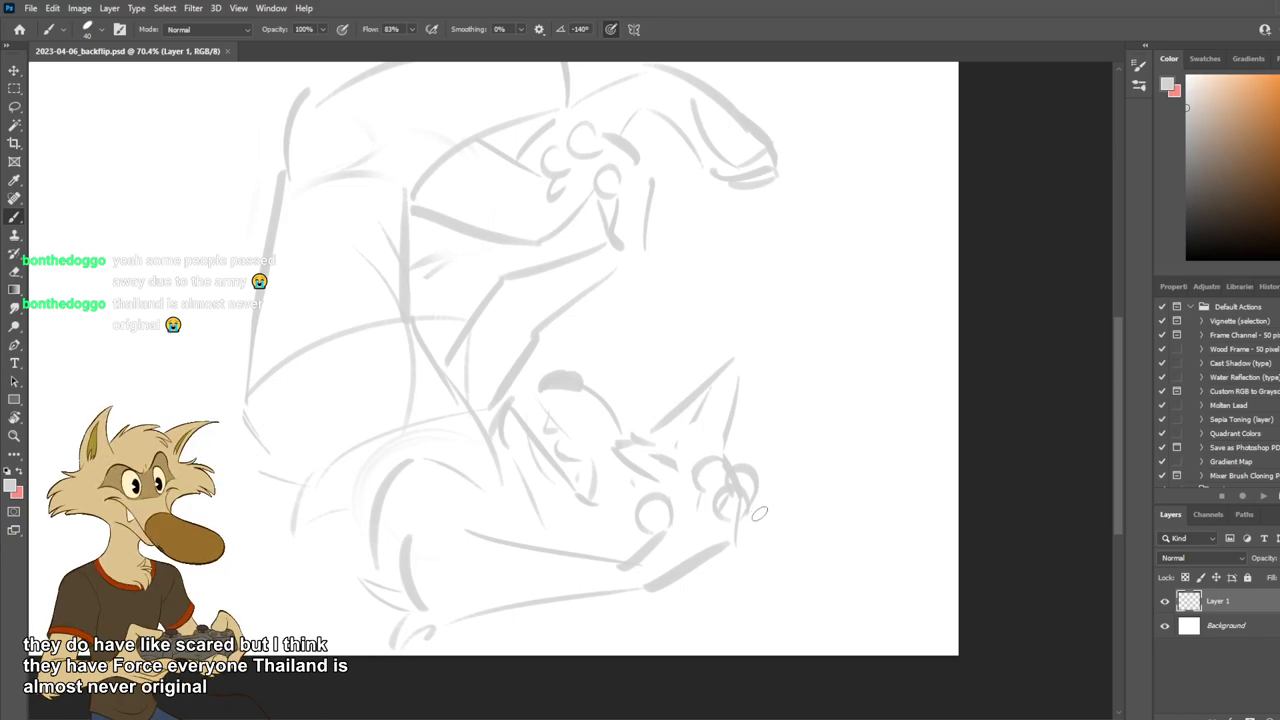
Draw a slanted line joining the curved shoulder line's open end to the lower arm, and a short curve below the jaw.
scroll(750, 508, down, 4)
scroll(752, 508, up, 3)
drag(334, 521, 397, 569)
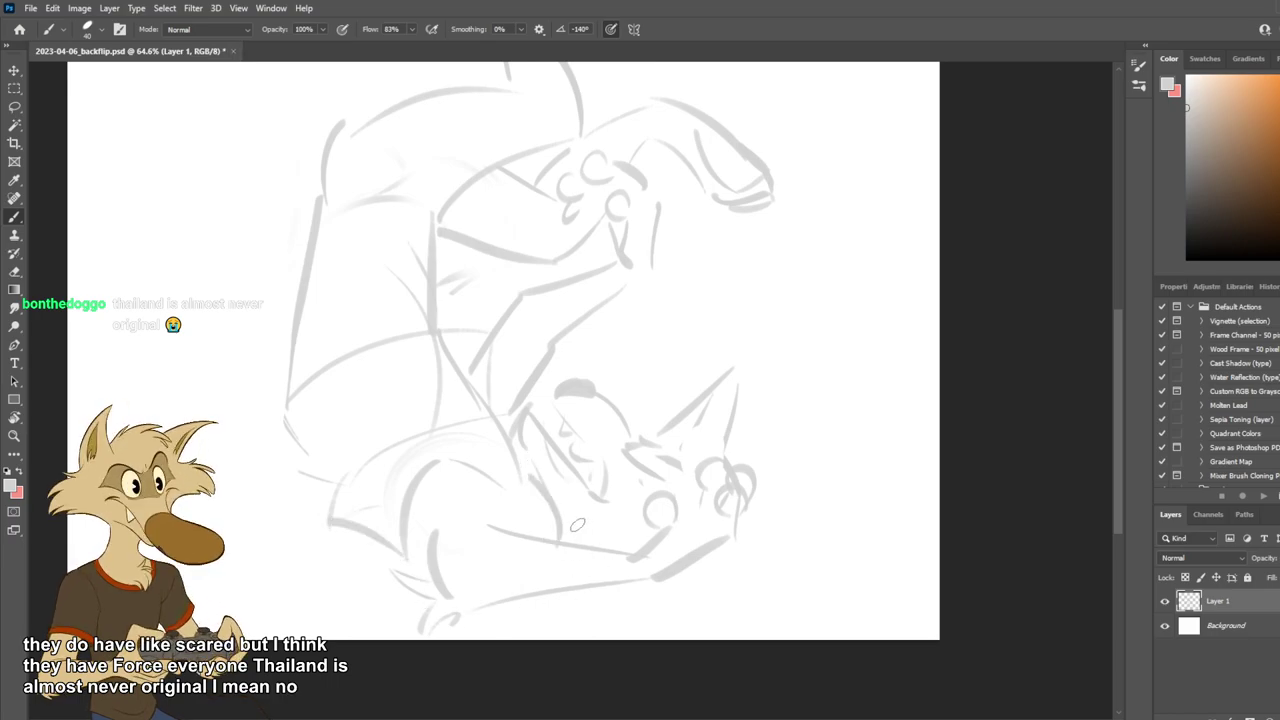
Erase the overlapping line between the jaw and the raised arm's elbow with a smaller eraser.
key(e)
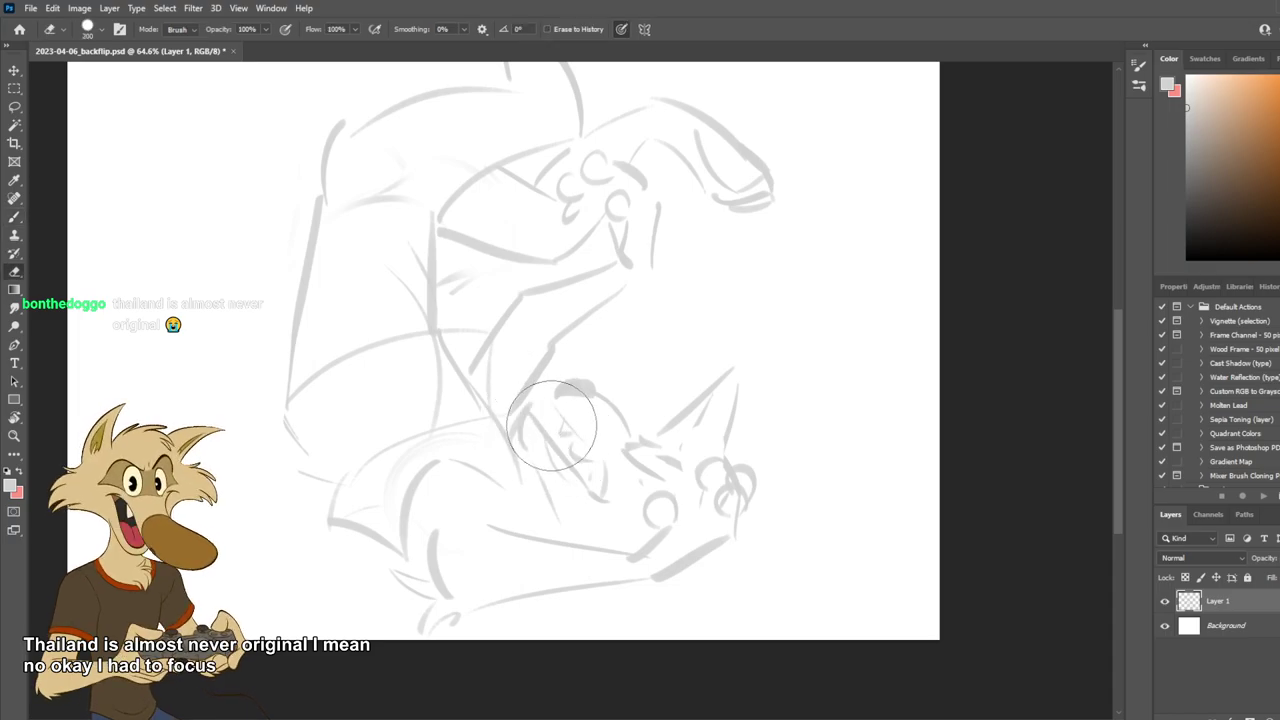
key(bracketleft)
key(bracketleft)
key(bracketleft)
key(bracketleft)
key(bracketleft)
key(bracketleft)
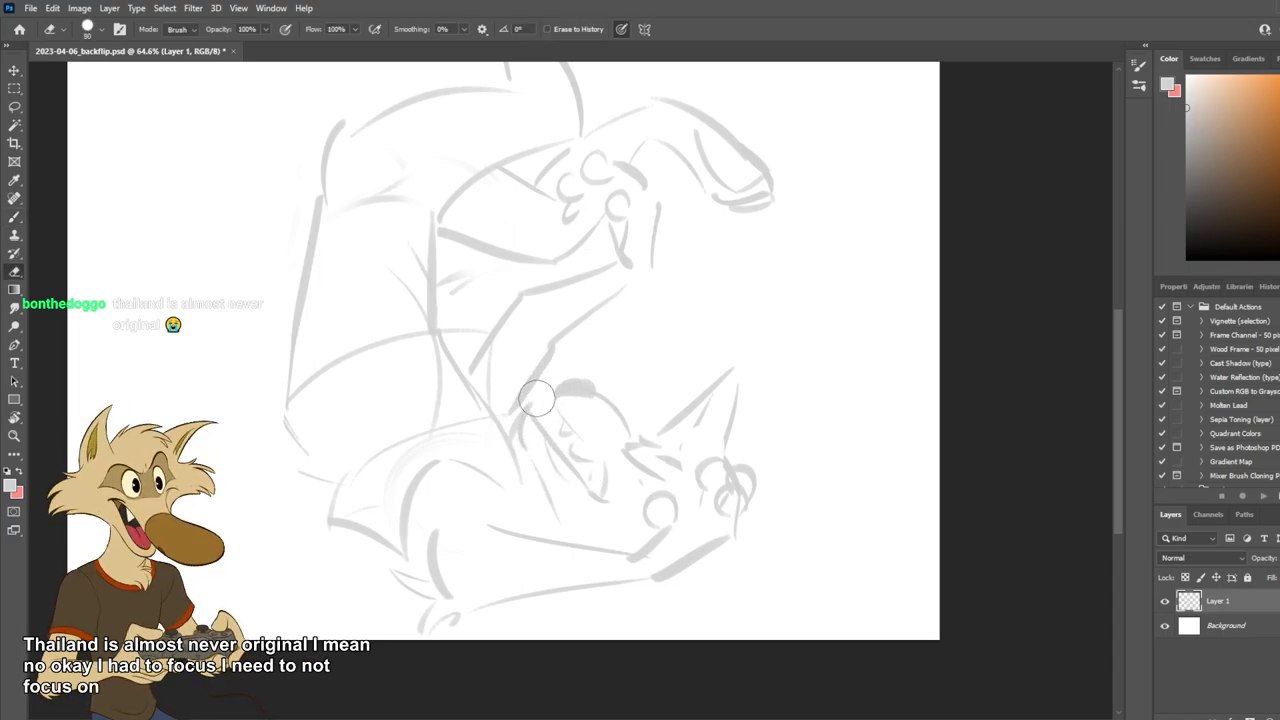
drag(537, 398, 528, 448)
key(b)
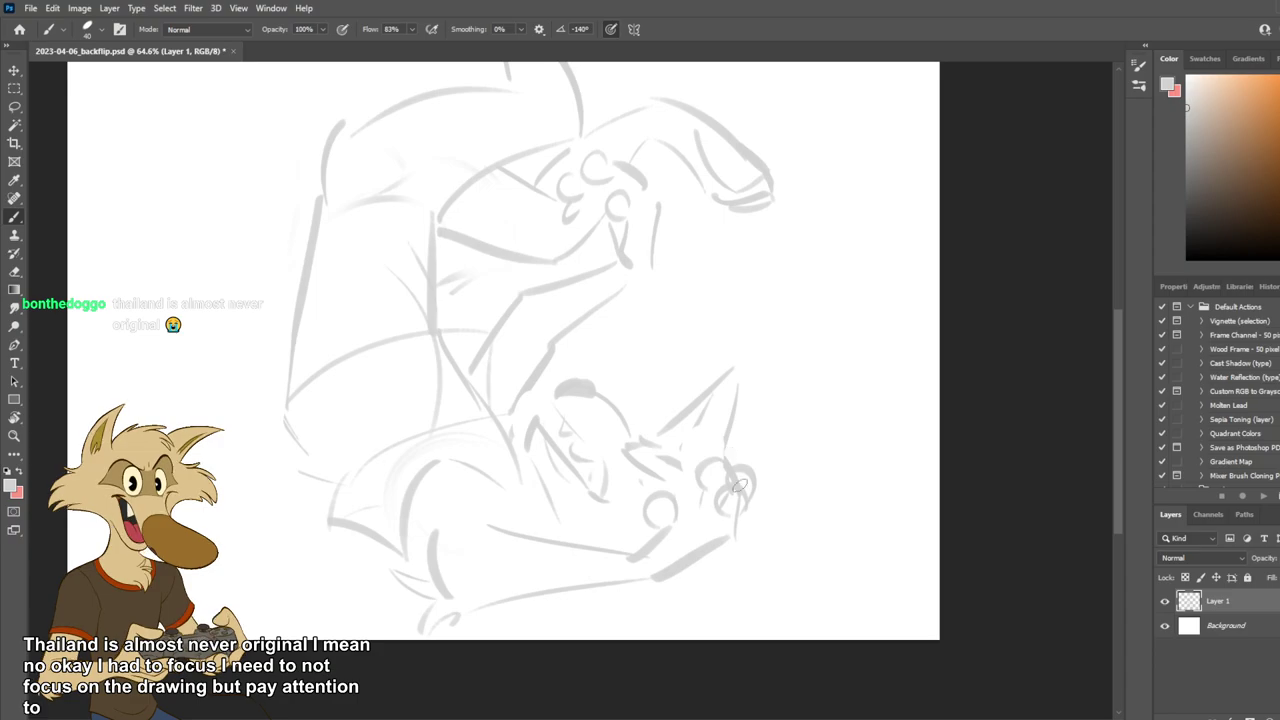
Duplicate Layer 1 and hide the original so the sketch continues on the copy.
scroll(797, 517, down, 8)
scroll(803, 507, up, 6)
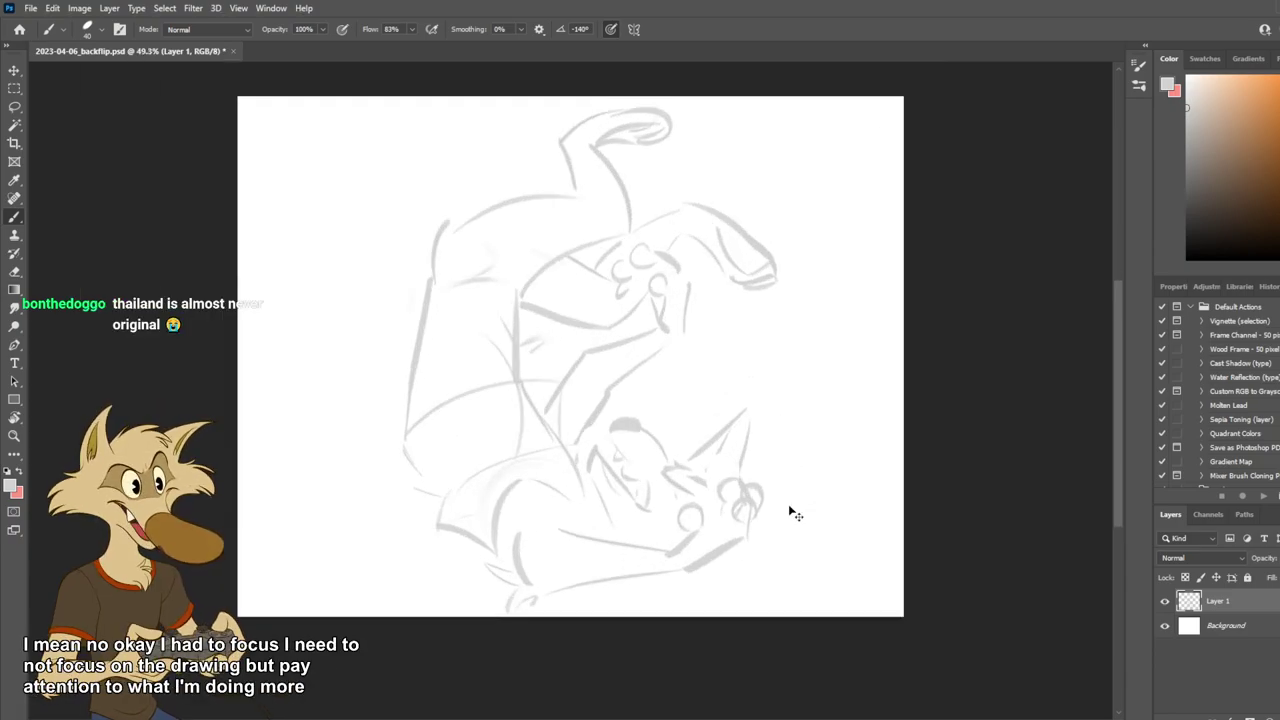
key(ctrl+f)
scroll(704, 481, down, 3)
key(ctrl+f)
scroll(700, 474, up, 2)
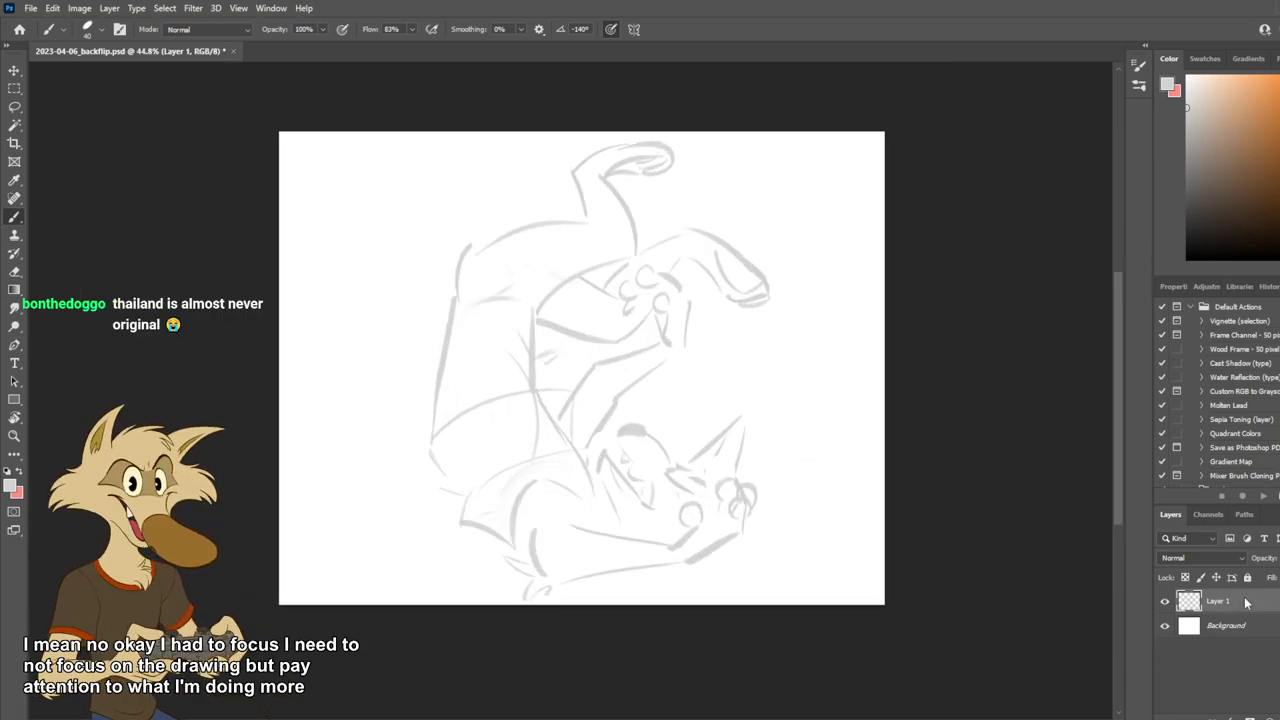
key(ctrl+j)
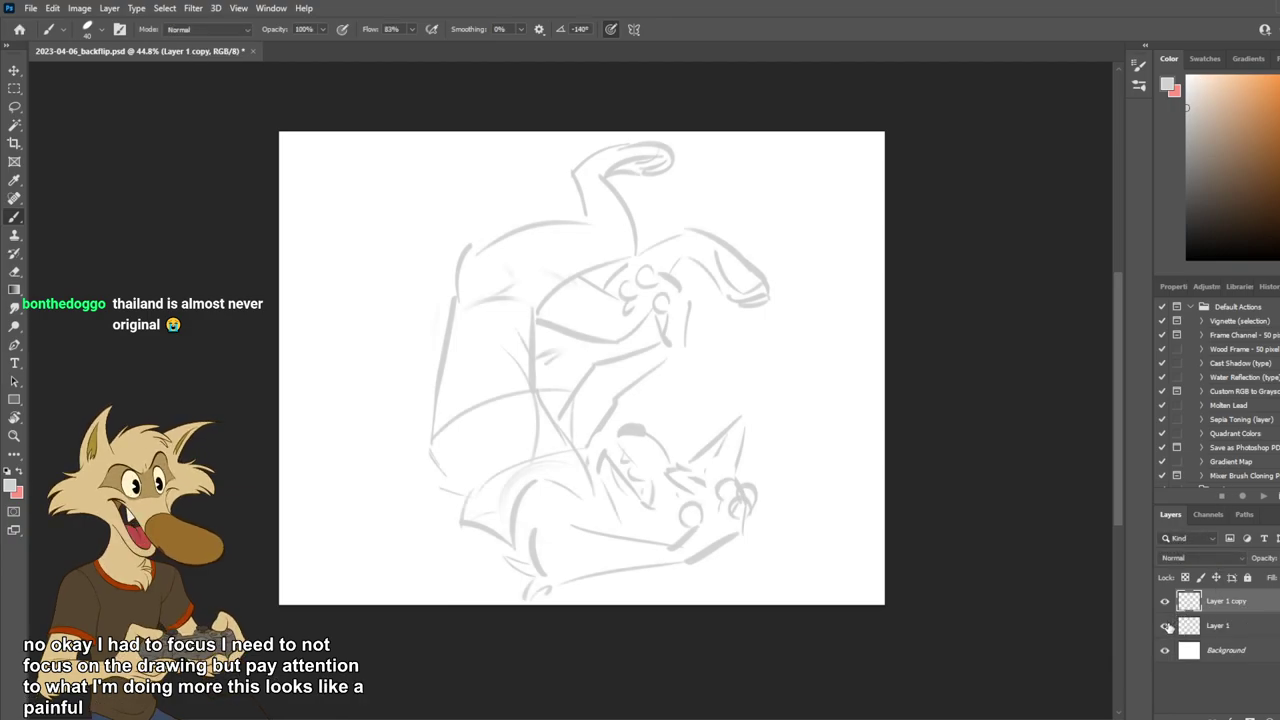
click(1164, 625)
Draw a thick short stroke joining the shoulder curve to the lower arm, and extend the raised forearm's lower edge to the wrist.
scroll(643, 500, up, 3)
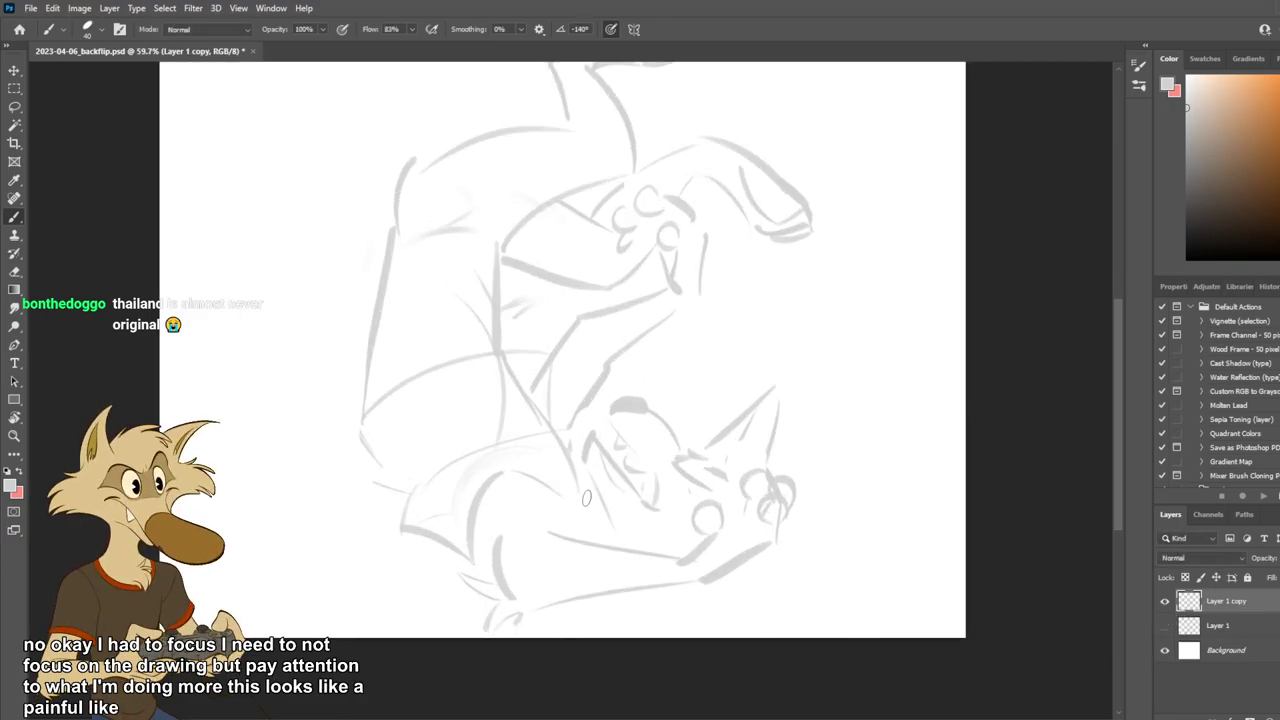
mouse_move(570, 545)
mouse_down()
mouse_move(545, 488)
mouse_move(578, 537)
mouse_up()
key(ctrl+z)
key(ctrl+z)
drag(556, 491, 575, 544)
drag(698, 290, 657, 326)
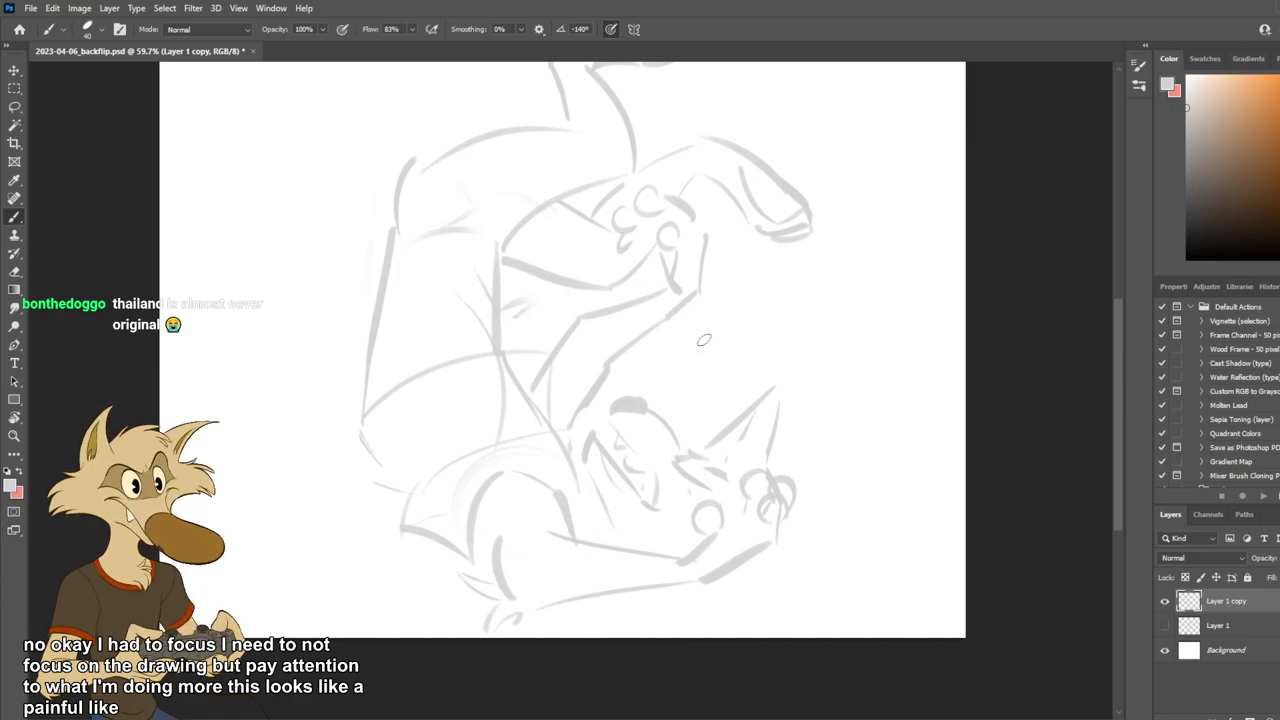
Erase the raised hand's upper finger circles and knuckle line, and redraw them as smaller rounded fingers.
scroll(574, 366, down, 4)
scroll(648, 351, up, 6)
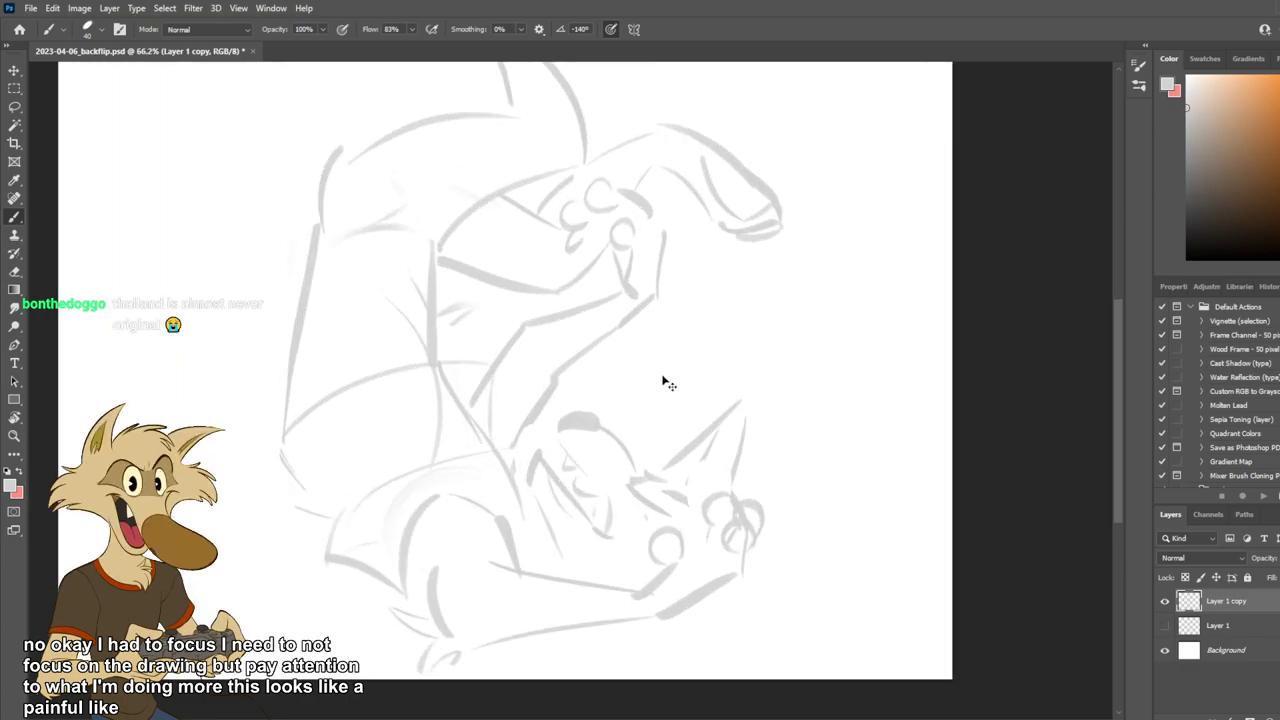
scroll(665, 383, down, 3)
scroll(717, 366, up, 2)
key(e)
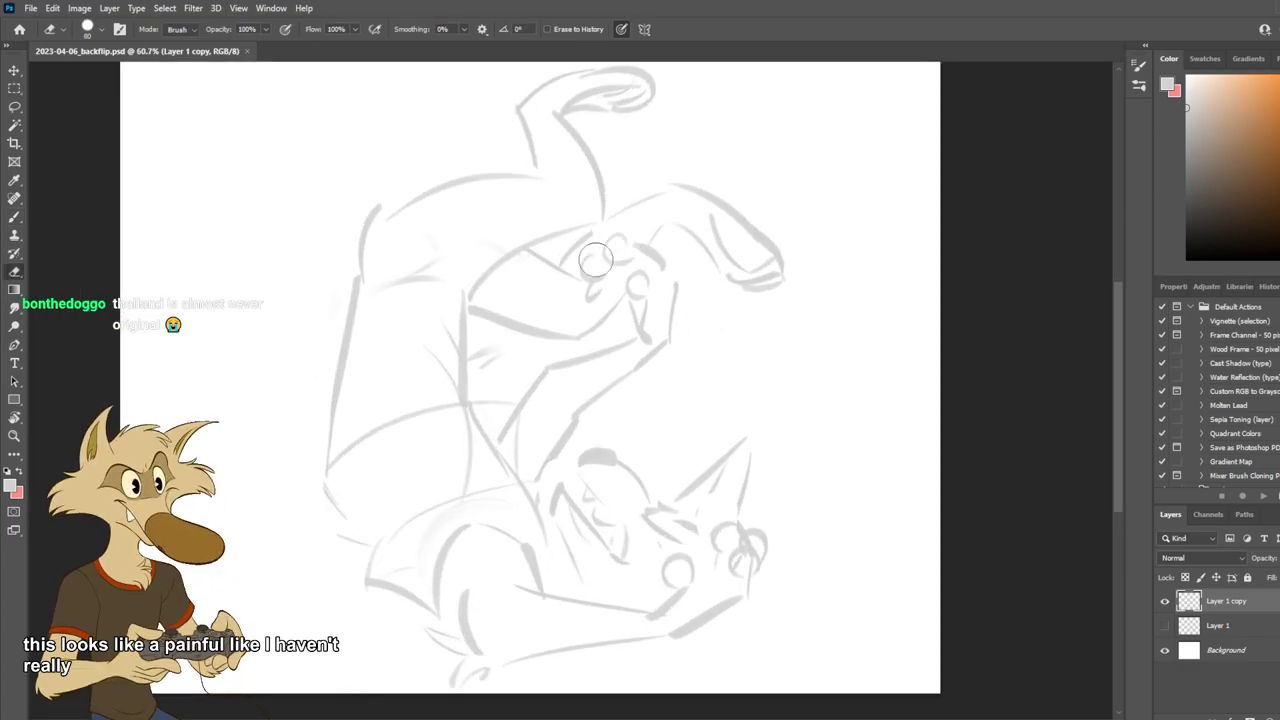
mouse_move(595, 260)
mouse_down()
mouse_move(684, 219)
mouse_move(616, 263)
mouse_move(651, 258)
mouse_up()
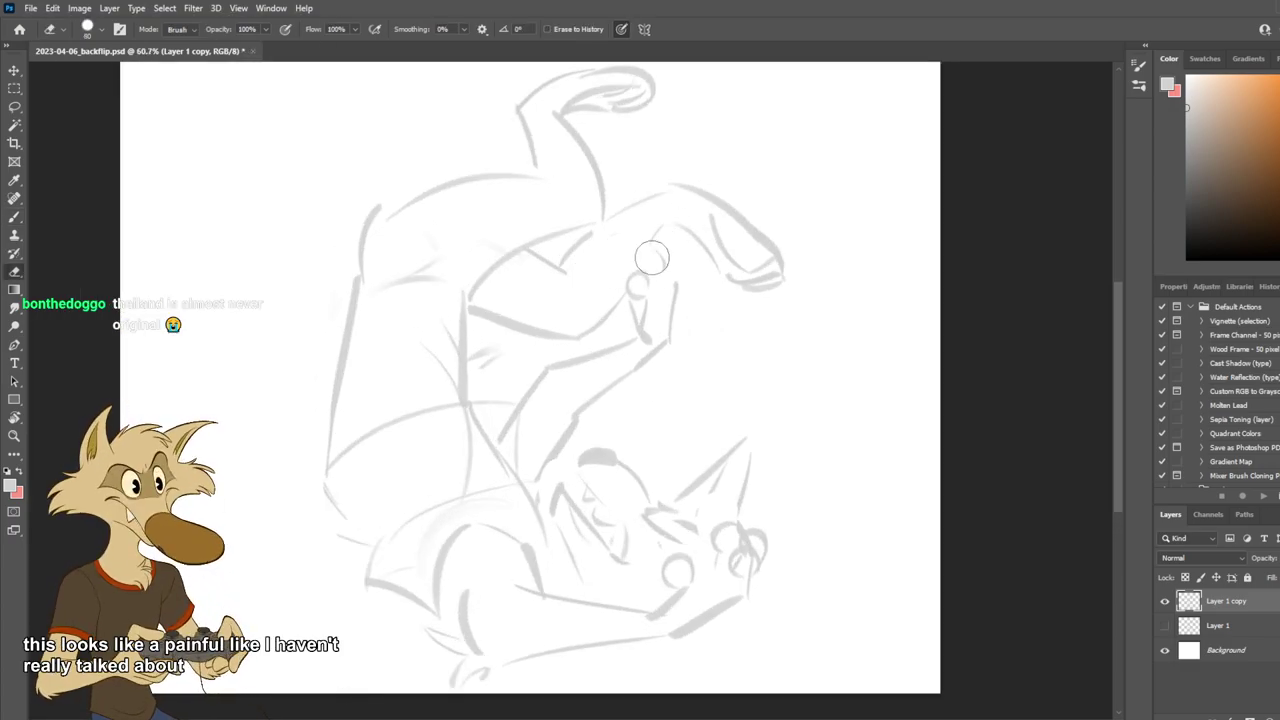
key(b)
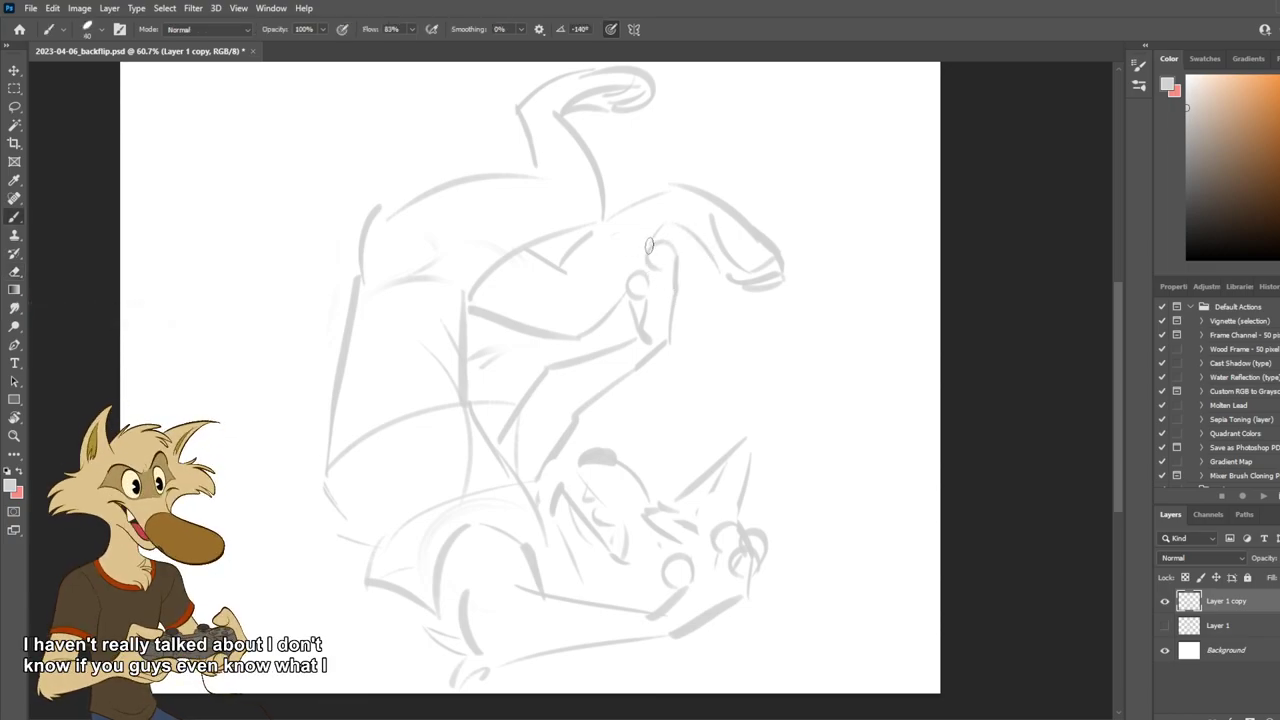
key(bracketleft)
key(bracketleft)
key(ctrl+z)
mouse_move(650, 240)
mouse_down()
mouse_move(621, 250)
mouse_move(613, 263)
mouse_move(642, 256)
mouse_move(620, 268)
mouse_move(625, 290)
mouse_move(618, 275)
mouse_move(612, 289)
mouse_move(637, 283)
mouse_move(610, 271)
mouse_move(656, 296)
mouse_up()
key(ctrl+z)
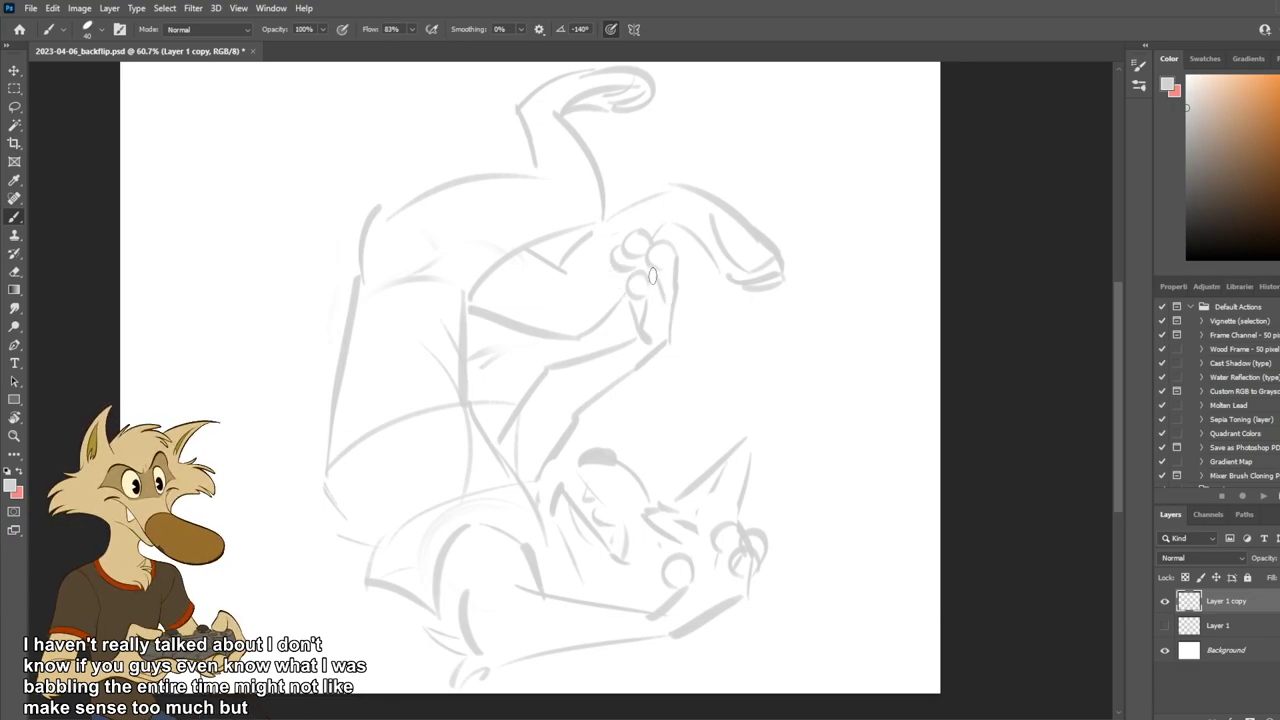
Clear the leftover palm lines of the raised hand and redraw the thumb with a short line down to the wrist.
key(e)
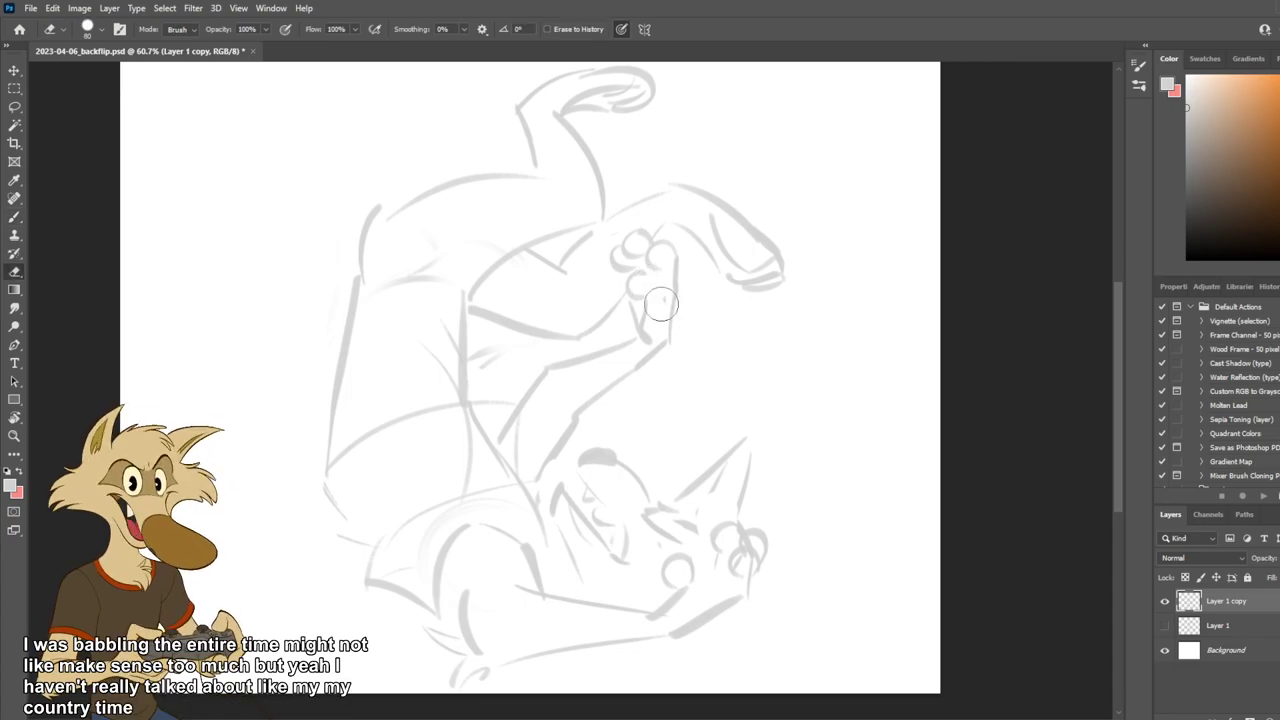
key(b)
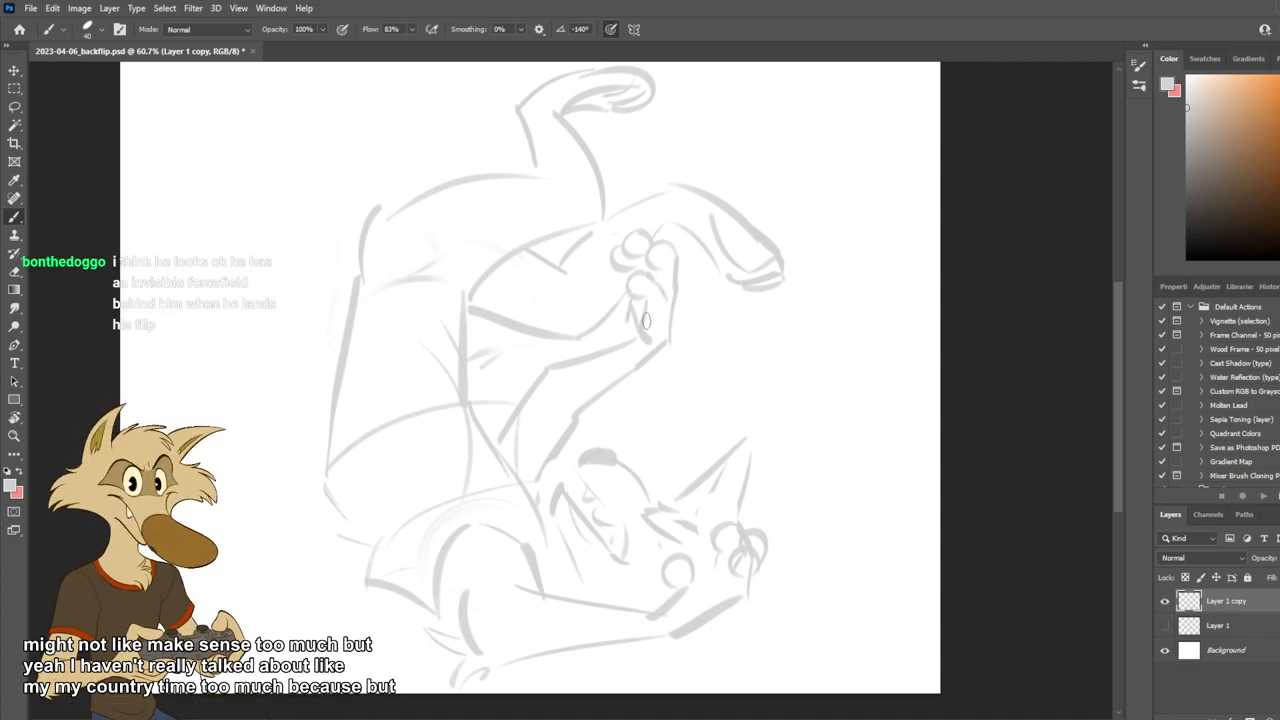
key(e)
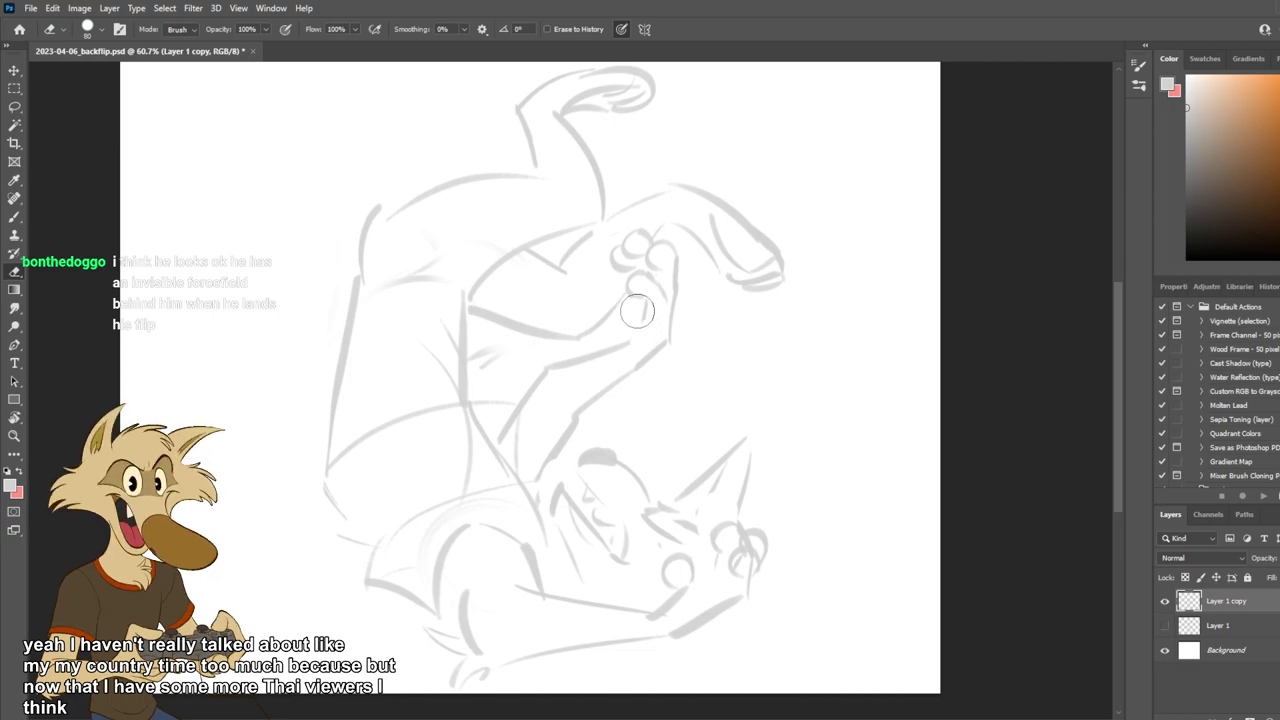
key(b)
drag(636, 312, 634, 342)
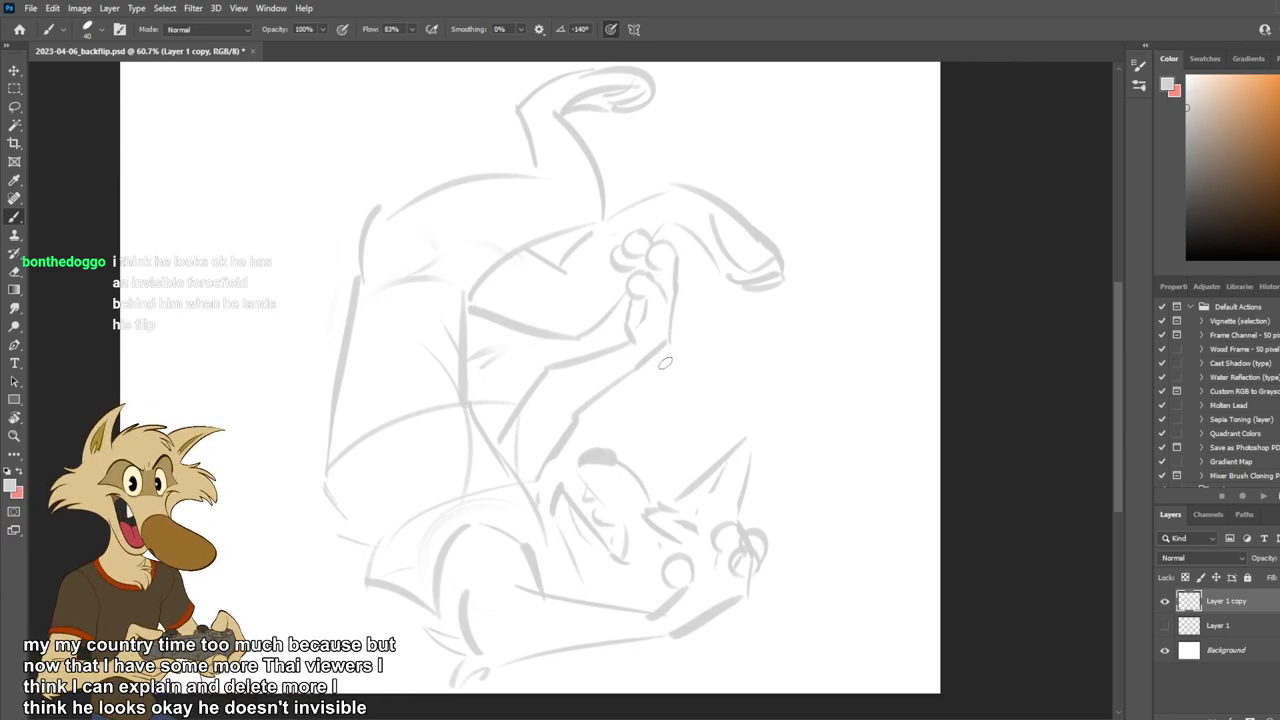
Examine the whole figure's pose with the redrawn raised hand at different magnifications.
scroll(665, 363, down, 4)
scroll(580, 424, up, 1)
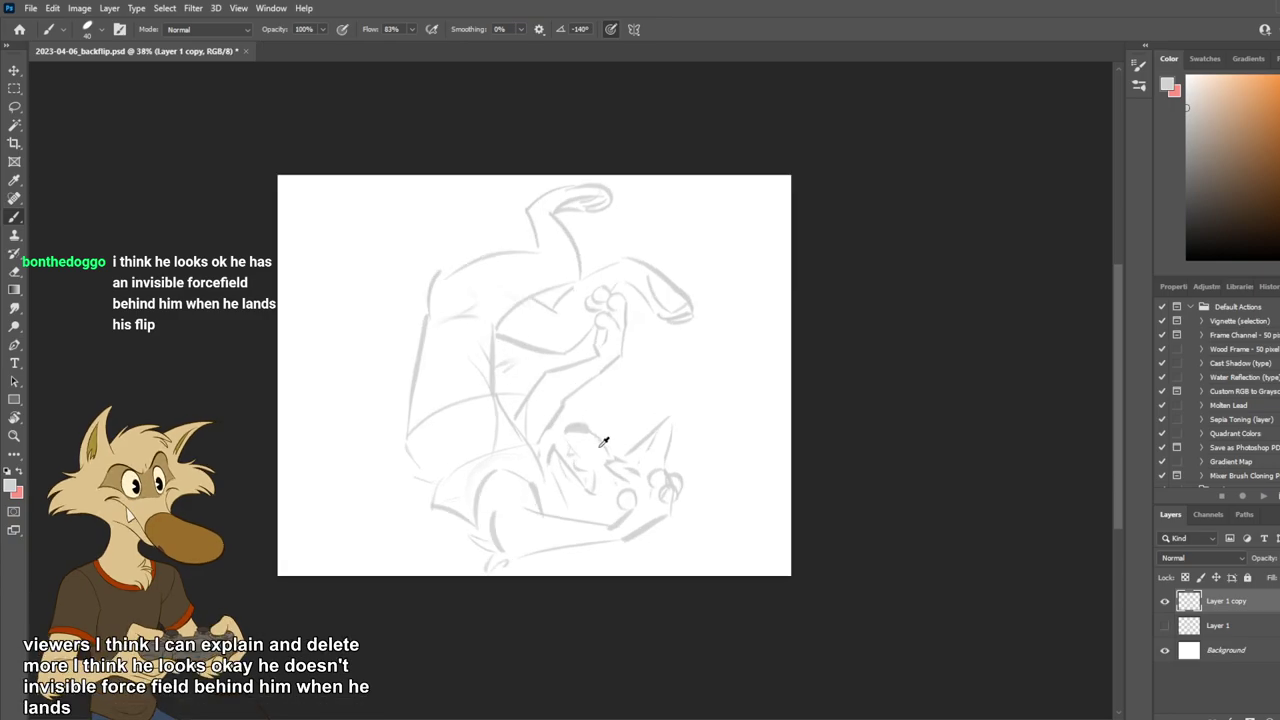
scroll(604, 441, up, 2)
scroll(537, 380, down, 2)
scroll(571, 371, up, 1)
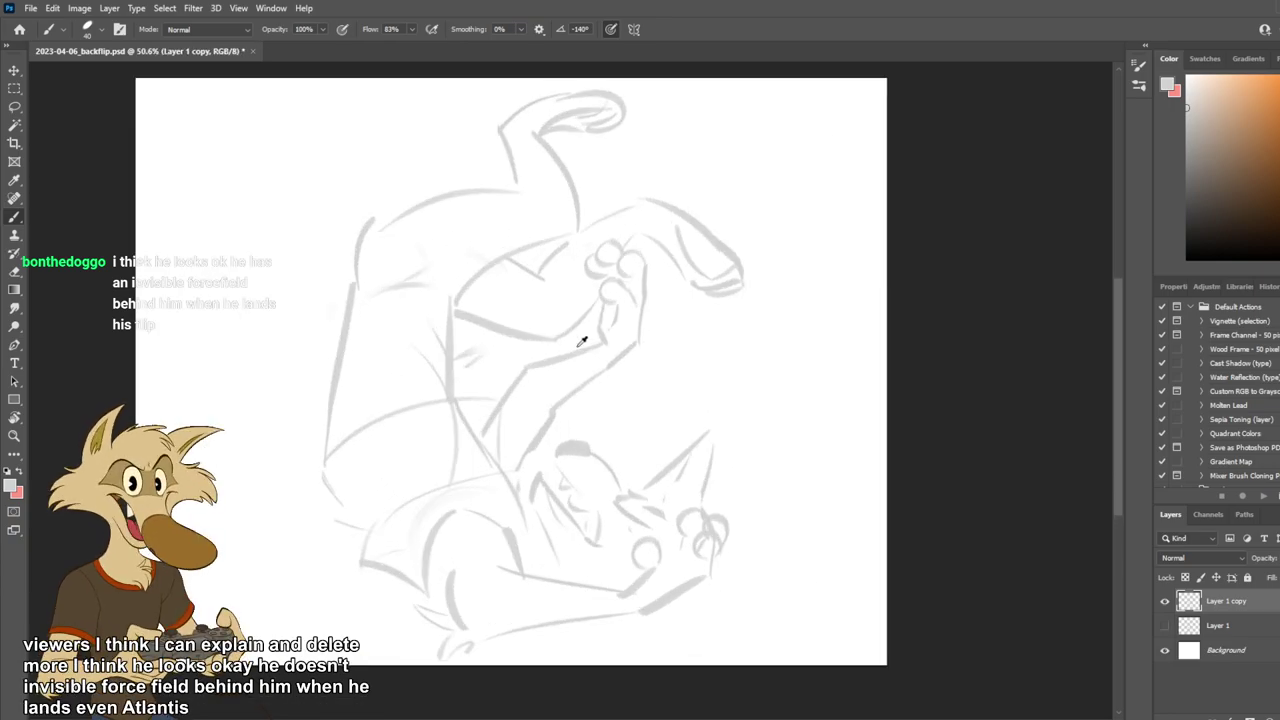
scroll(582, 342, up, 1)
scroll(578, 345, down, 1)
scroll(560, 422, up, 1)
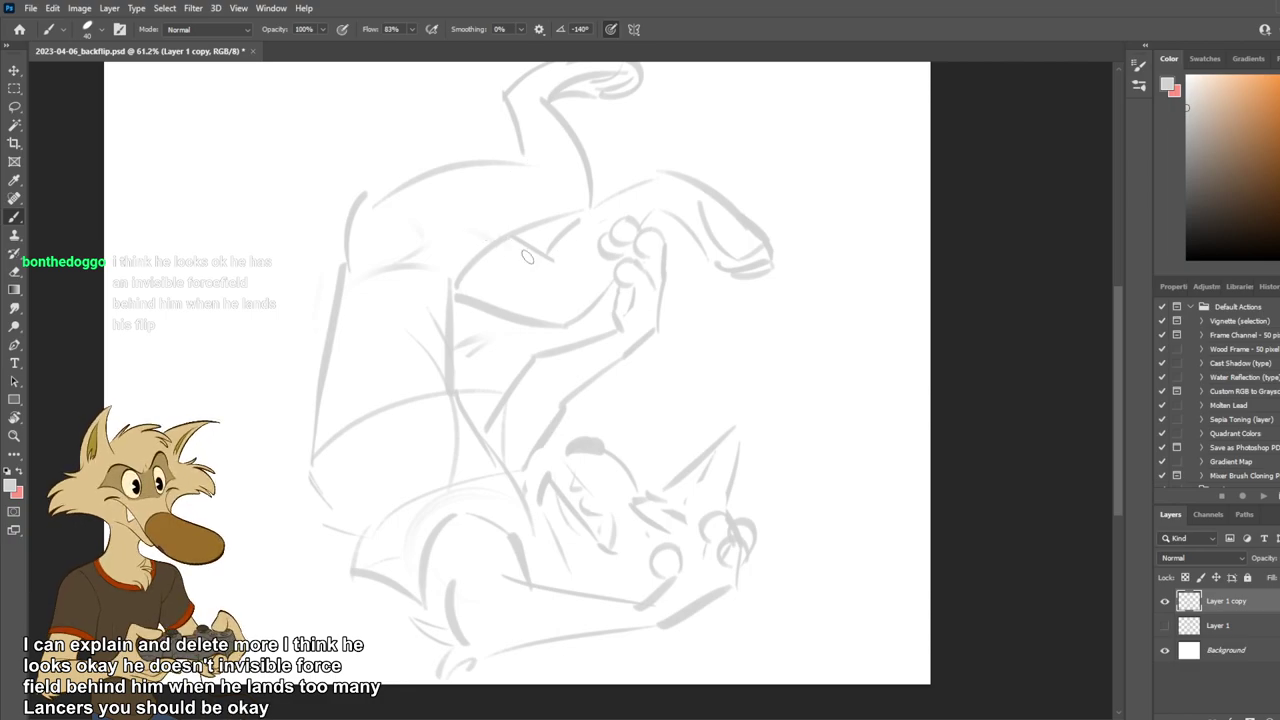
Draw a thick waistband for the pants across the hips, and erase the construction lines around it.
mouse_move(347, 271)
mouse_down()
mouse_move(436, 276)
mouse_move(425, 266)
mouse_move(457, 291)
mouse_up()
key(ctrl+z)
mouse_move(391, 259)
mouse_down()
mouse_move(467, 314)
mouse_move(404, 242)
mouse_up()
key(e)
mouse_move(457, 277)
mouse_down()
mouse_move(463, 299)
mouse_move(413, 246)
mouse_move(351, 256)
mouse_up()
key(b)
Erase the curved upper edge of the lower thigh and redraw it as a straighter slanted line.
key(e)
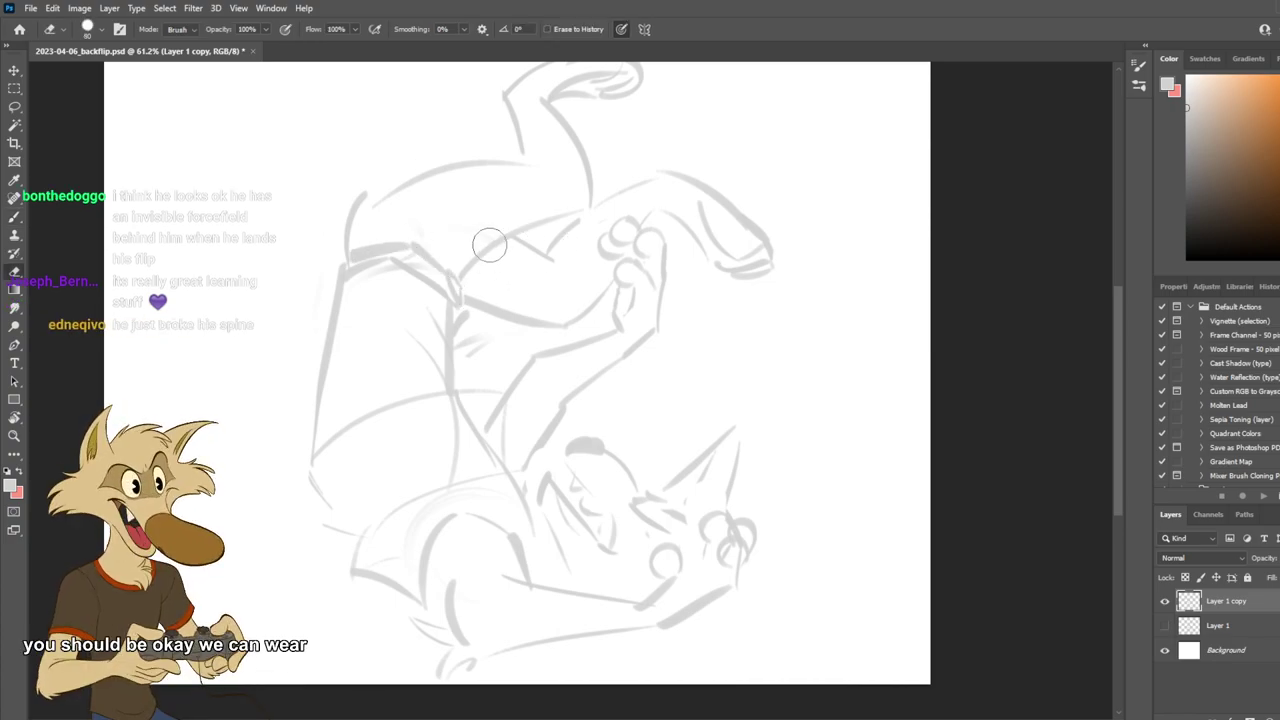
mouse_move(491, 246)
mouse_down()
mouse_move(467, 267)
mouse_move(551, 222)
mouse_up()
key(b)
key(ctrl+z)
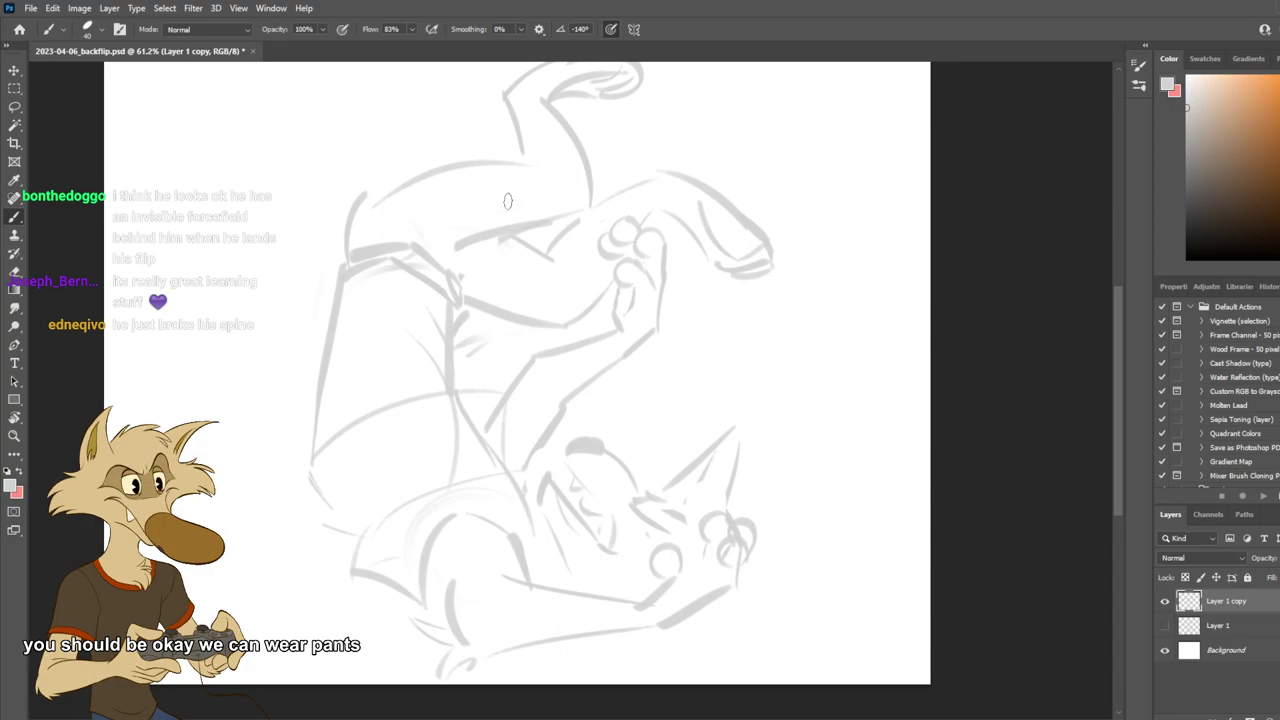
Draw jagged torn pant hems across both thighs and add an outer contour for the pants over the hip.
mouse_move(470, 156)
mouse_down()
mouse_move(537, 236)
mouse_move(513, 192)
mouse_up()
key(ctrl+z)
mouse_move(493, 158)
mouse_down()
mouse_move(471, 179)
mouse_move(530, 189)
mouse_move(495, 195)
mouse_move(535, 225)
mouse_up()
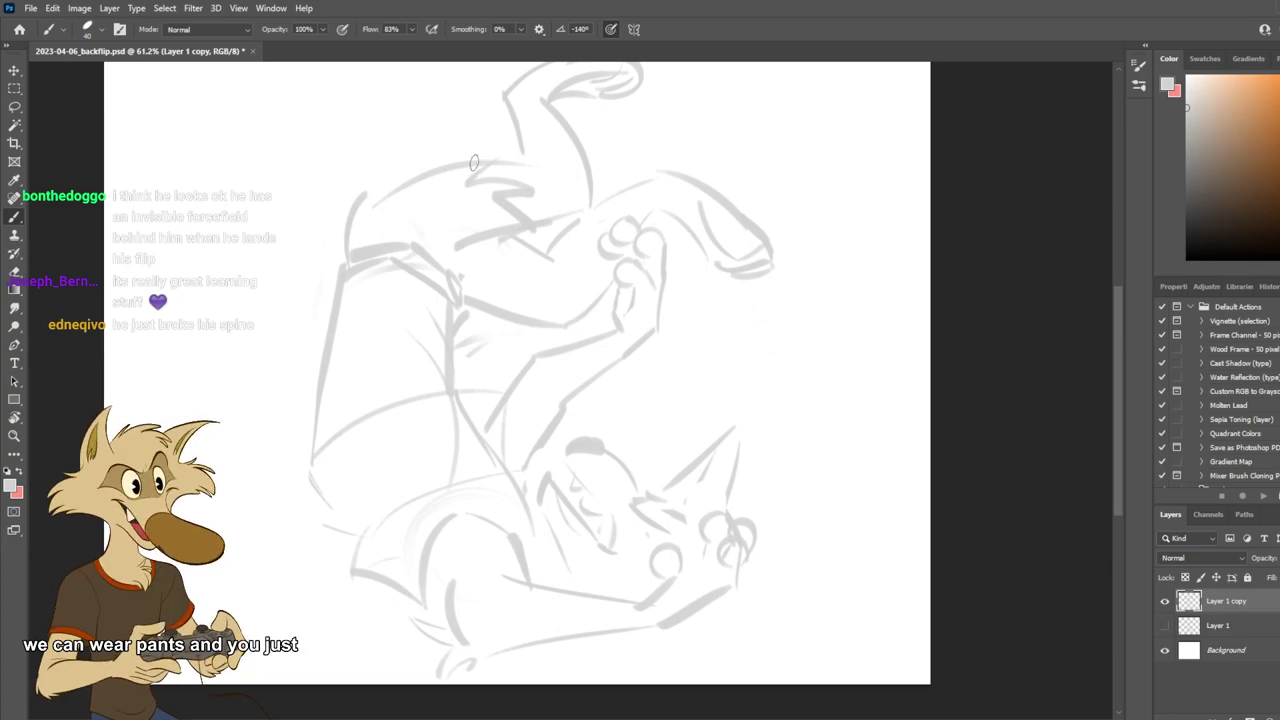
drag(340, 205, 512, 171)
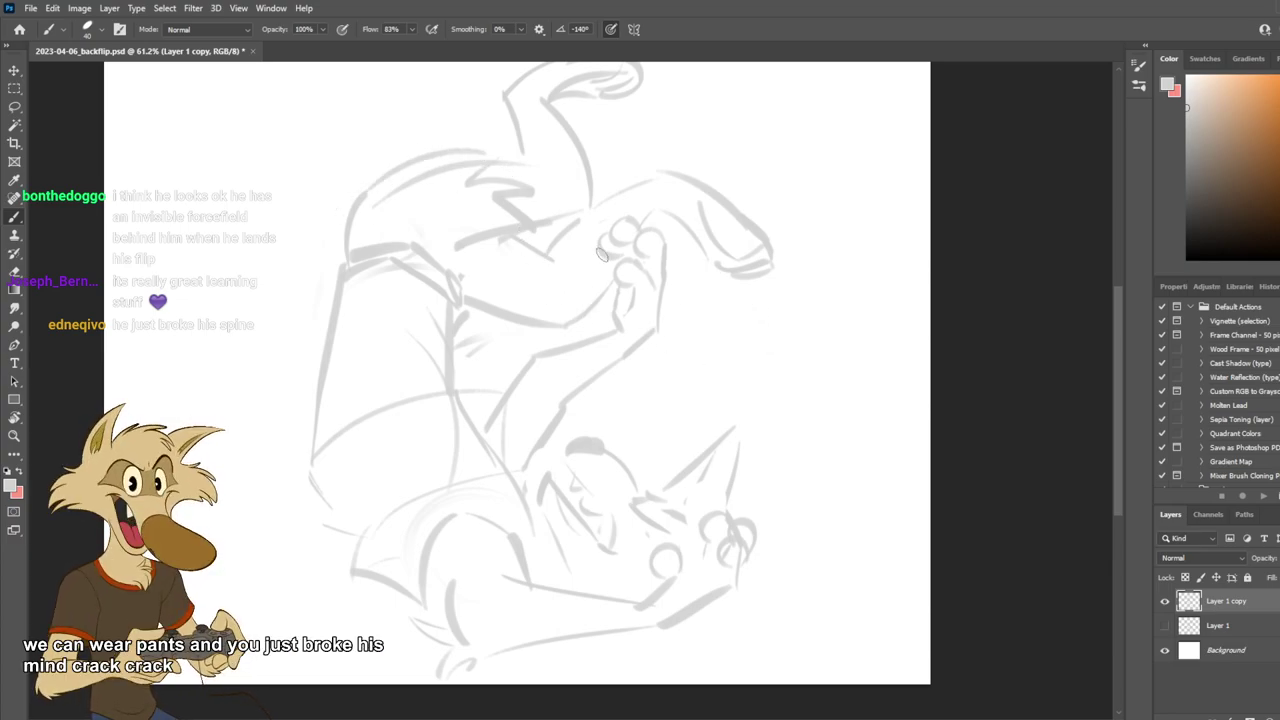
mouse_move(538, 256)
mouse_down()
mouse_move(522, 285)
mouse_move(537, 305)
mouse_up()
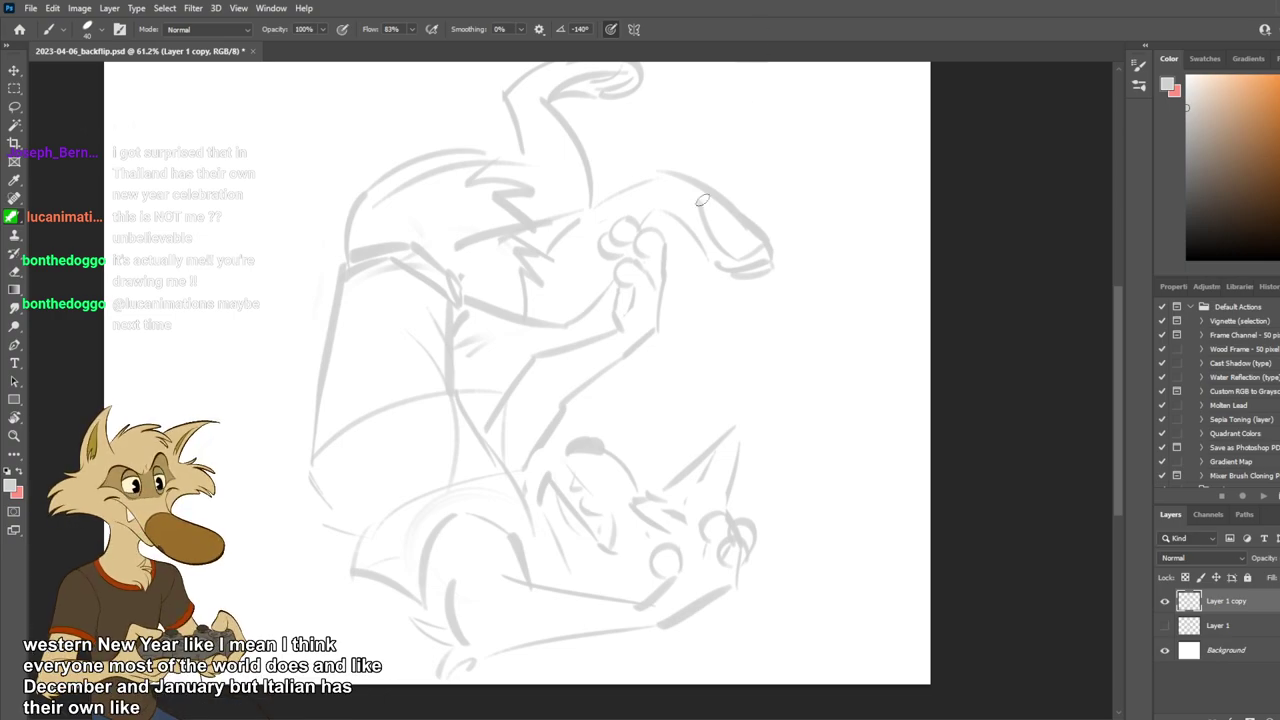
Redraw the lower leg's upper edge from the jagged pant hem to the ankle, and strengthen the line where both legs meet.
scroll(678, 243, down, 5)
scroll(683, 228, up, 4)
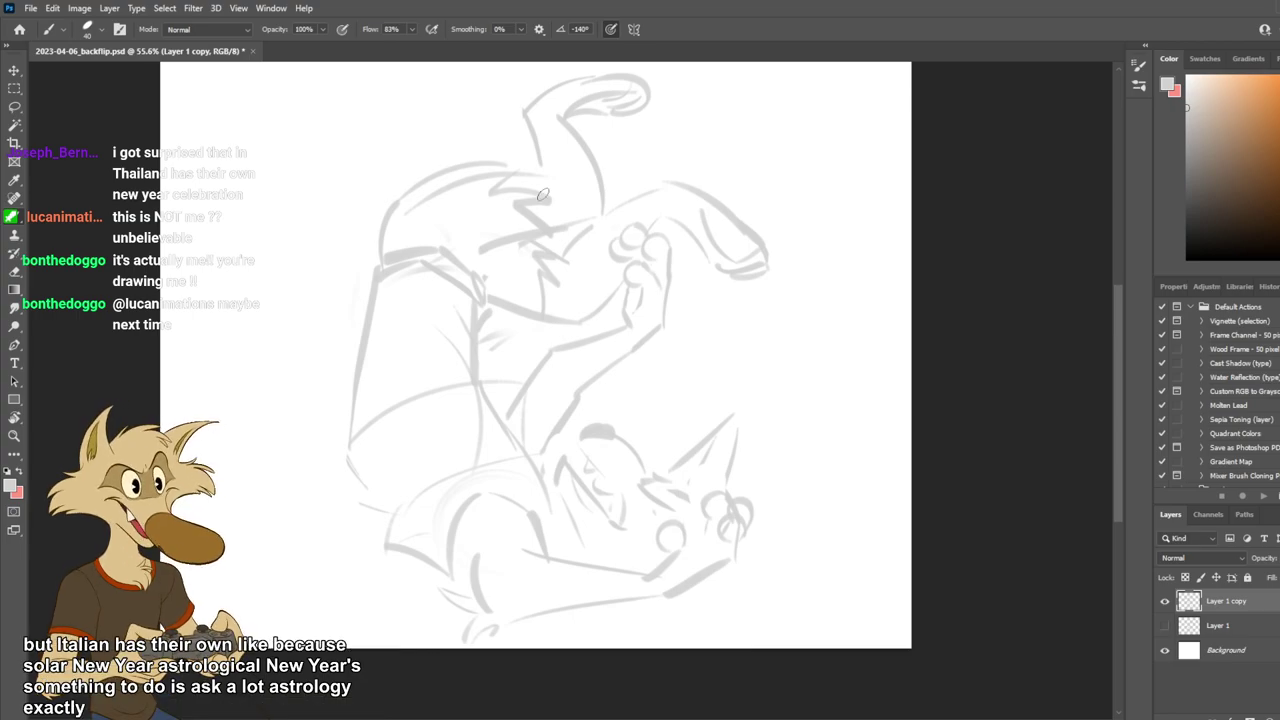
mouse_move(580, 216)
mouse_down()
mouse_move(497, 248)
mouse_move(603, 211)
mouse_up()
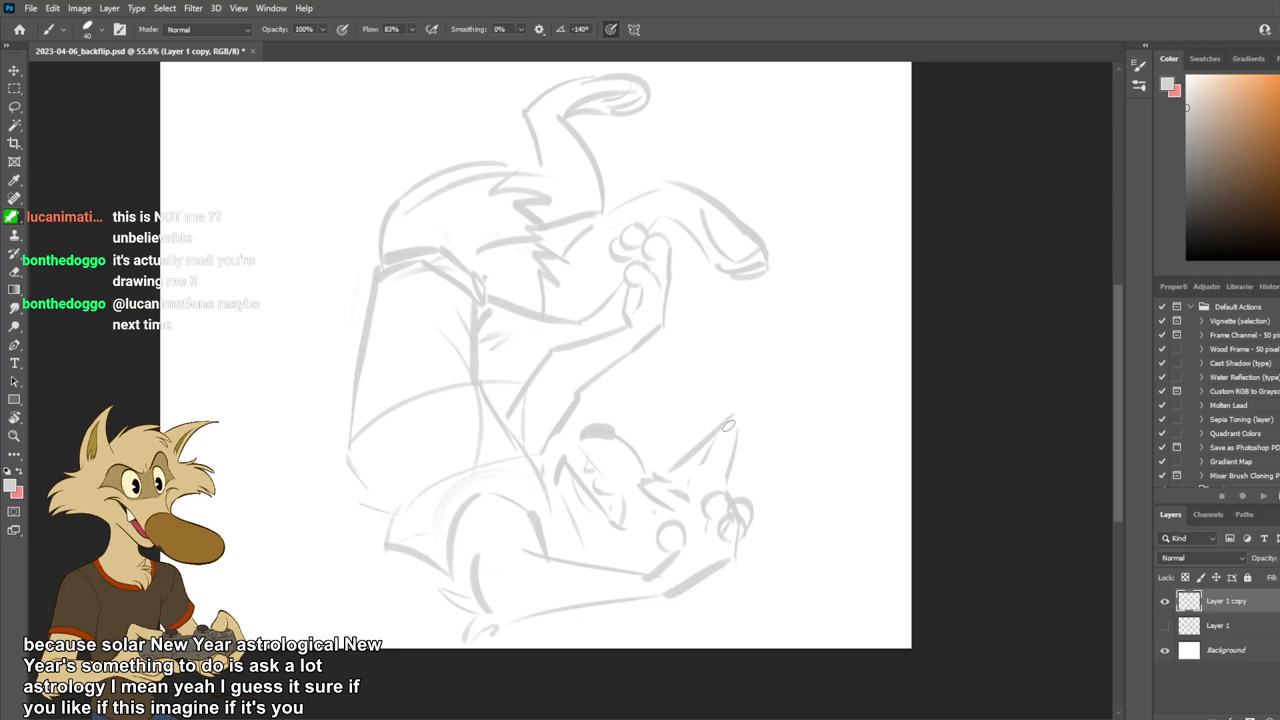
mouse_move(560, 263)
mouse_down()
mouse_move(616, 213)
mouse_move(577, 243)
mouse_move(704, 204)
mouse_move(704, 178)
mouse_up()
key(ctrl+z)
key(ctrl+z)
key(ctrl+z)
mouse_move(576, 265)
mouse_down()
mouse_move(706, 176)
mouse_move(680, 185)
mouse_up()
key(ctrl+z)
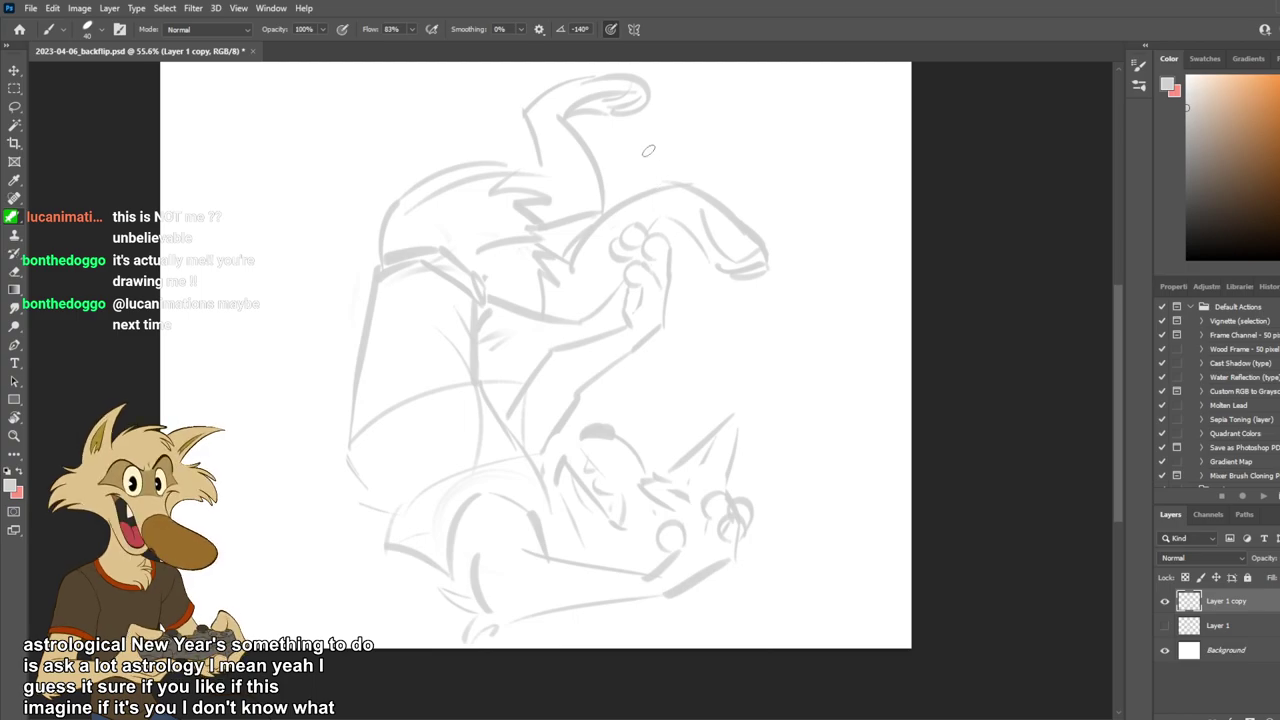
Erase the upper foot's rounded end and redraw its outer contour longer with a curved toe.
key(e)
drag(640, 92, 558, 110)
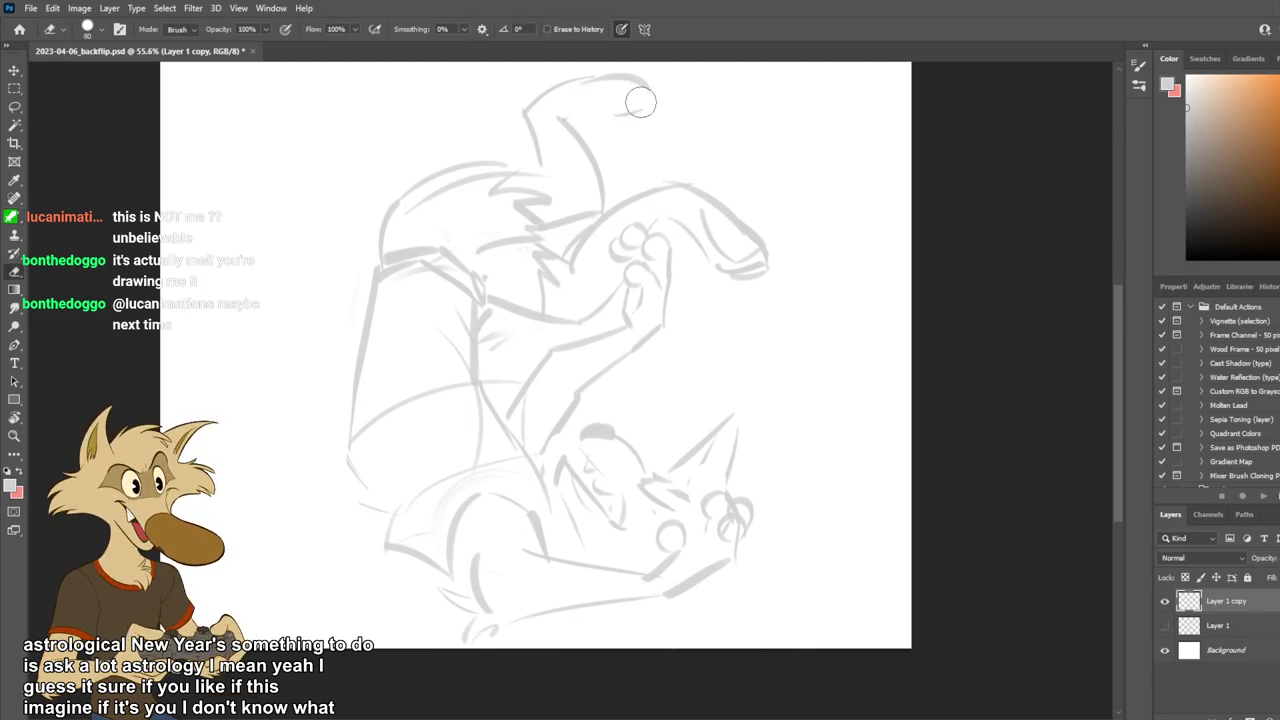
key(b)
mouse_move(650, 82)
mouse_down()
mouse_move(626, 124)
mouse_move(668, 87)
mouse_move(658, 120)
mouse_move(670, 129)
mouse_up()
key(ctrl+z)
key(ctrl+z)
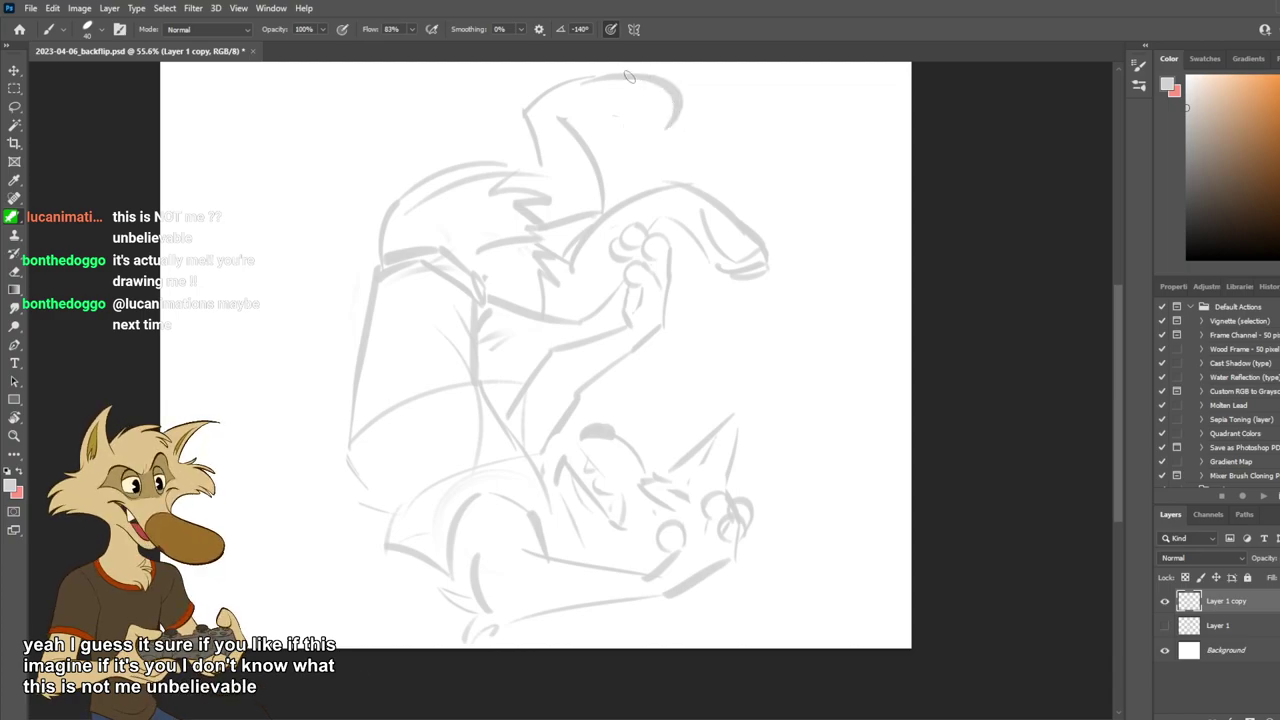
key(ctrl+z)
mouse_move(628, 76)
mouse_down()
mouse_move(676, 131)
mouse_move(689, 108)
mouse_move(620, 127)
mouse_move(667, 131)
mouse_up()
key(ctrl+z)
key(ctrl+z)
key(ctrl+z)
key(ctrl+z)
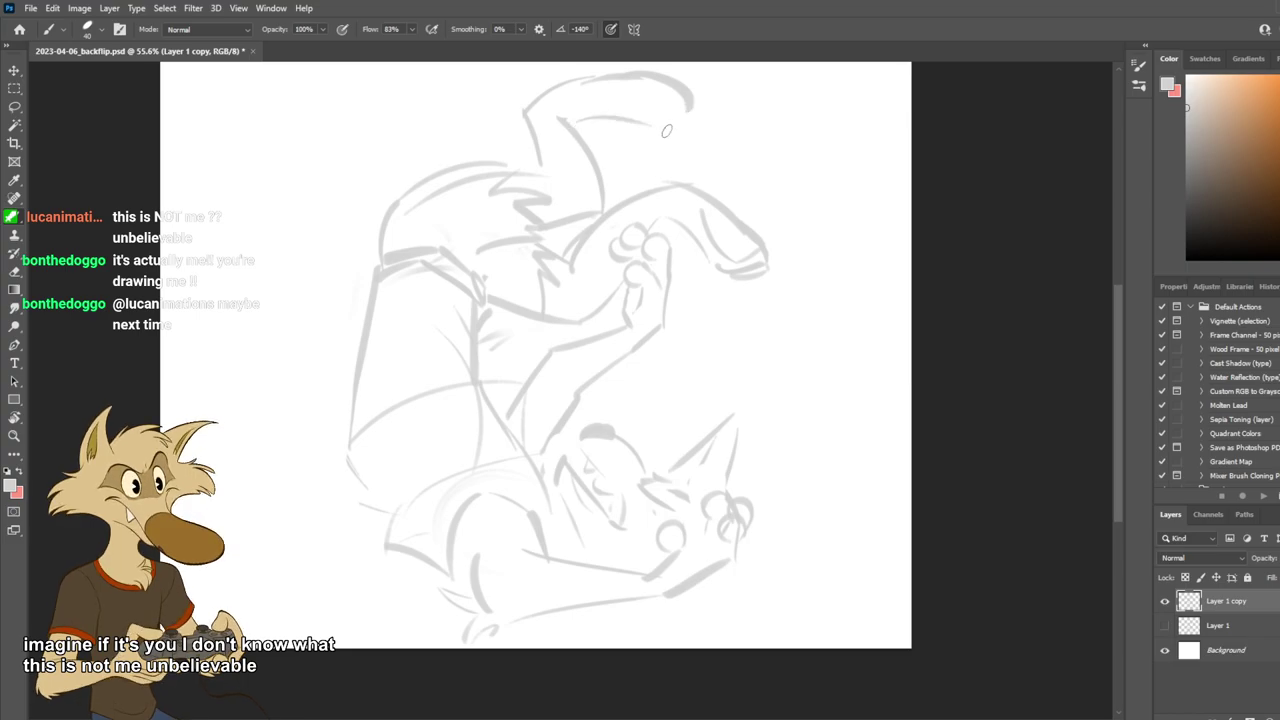
Close the upper foot's underside up to the toe and draw the curved sole lines inside it.
drag(572, 122, 694, 122)
key(ctrl+z)
drag(655, 126, 684, 115)
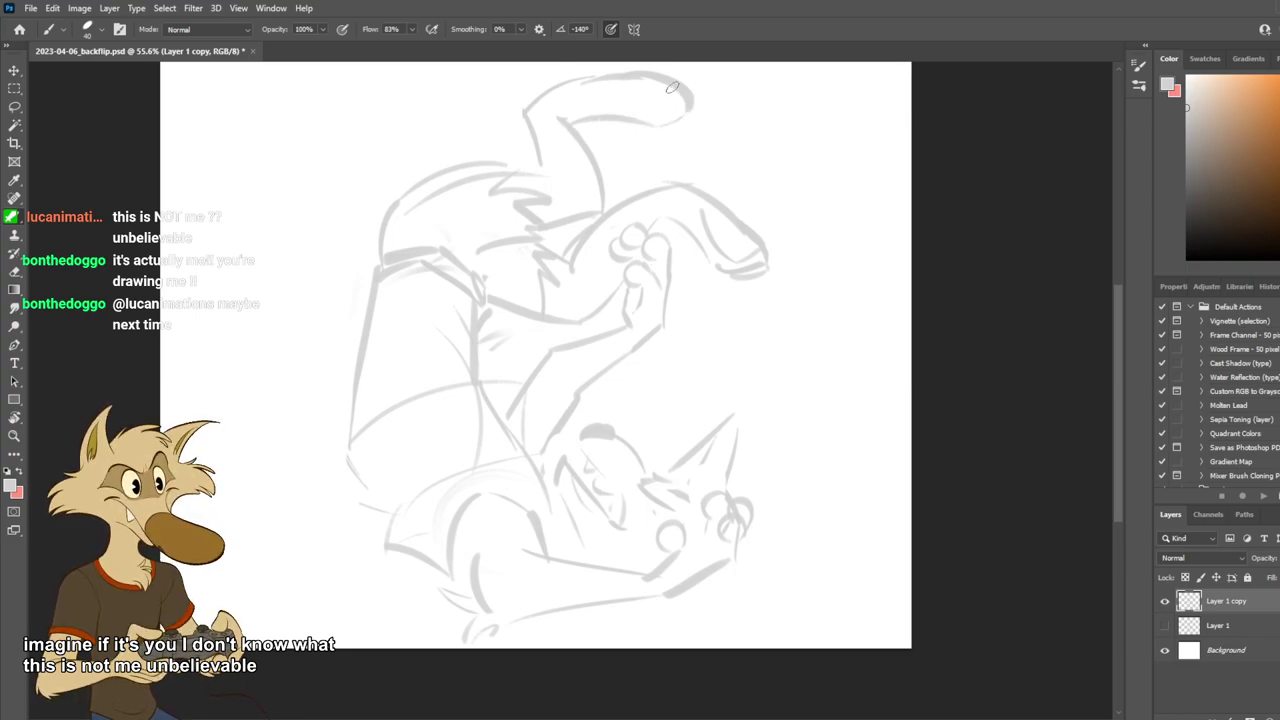
mouse_move(606, 91)
mouse_down()
mouse_move(675, 90)
mouse_move(667, 80)
mouse_move(689, 95)
mouse_move(686, 117)
mouse_up()
key(ctrl+z)
key(ctrl+z)
key(ctrl+z)
key(ctrl+z)
key(ctrl+z)
key(ctrl+z)
key(ctrl+z)
key(ctrl+z)
key(ctrl+z)
key(ctrl+z)
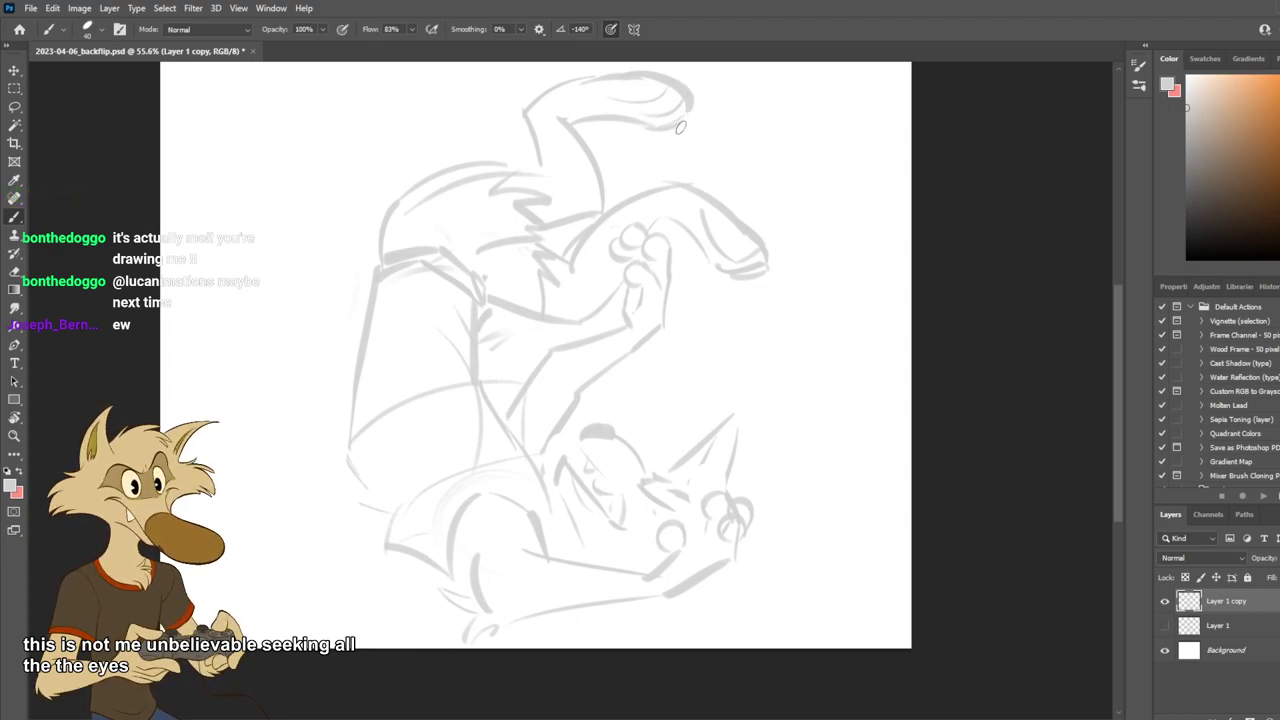
key(ctrl+z)
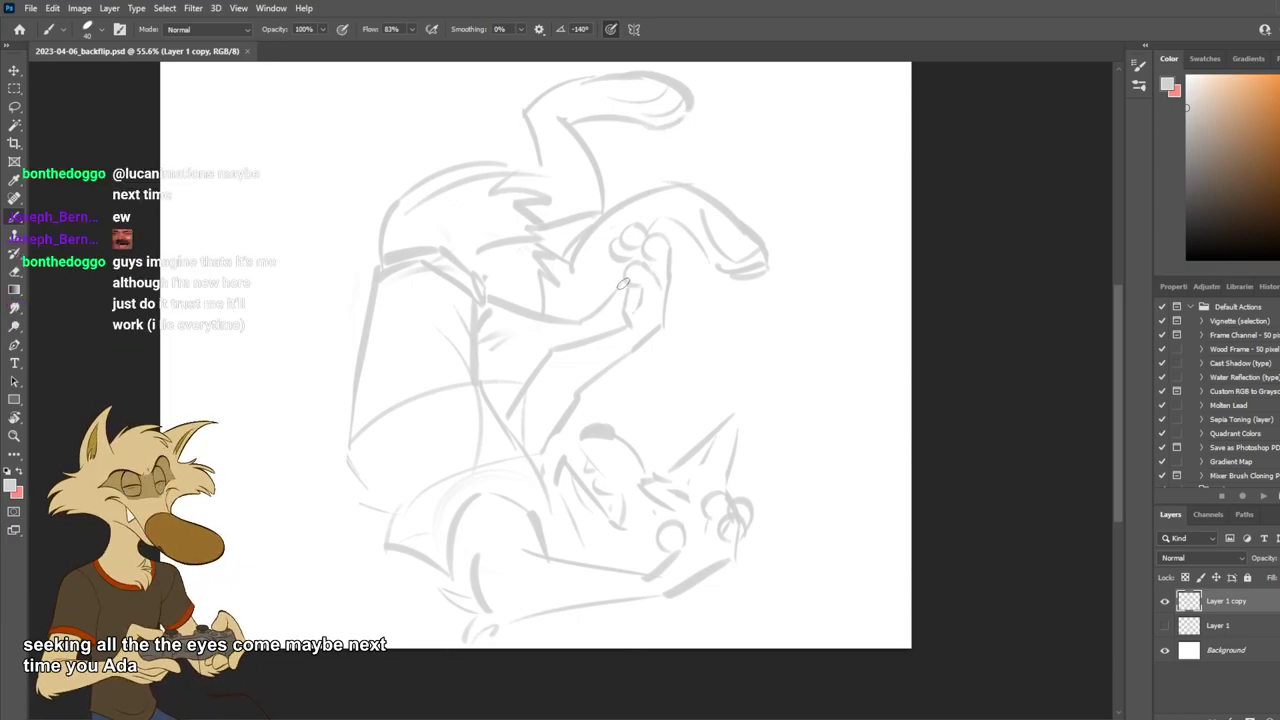
scroll(703, 266, down, 3)
scroll(671, 271, up, 4)
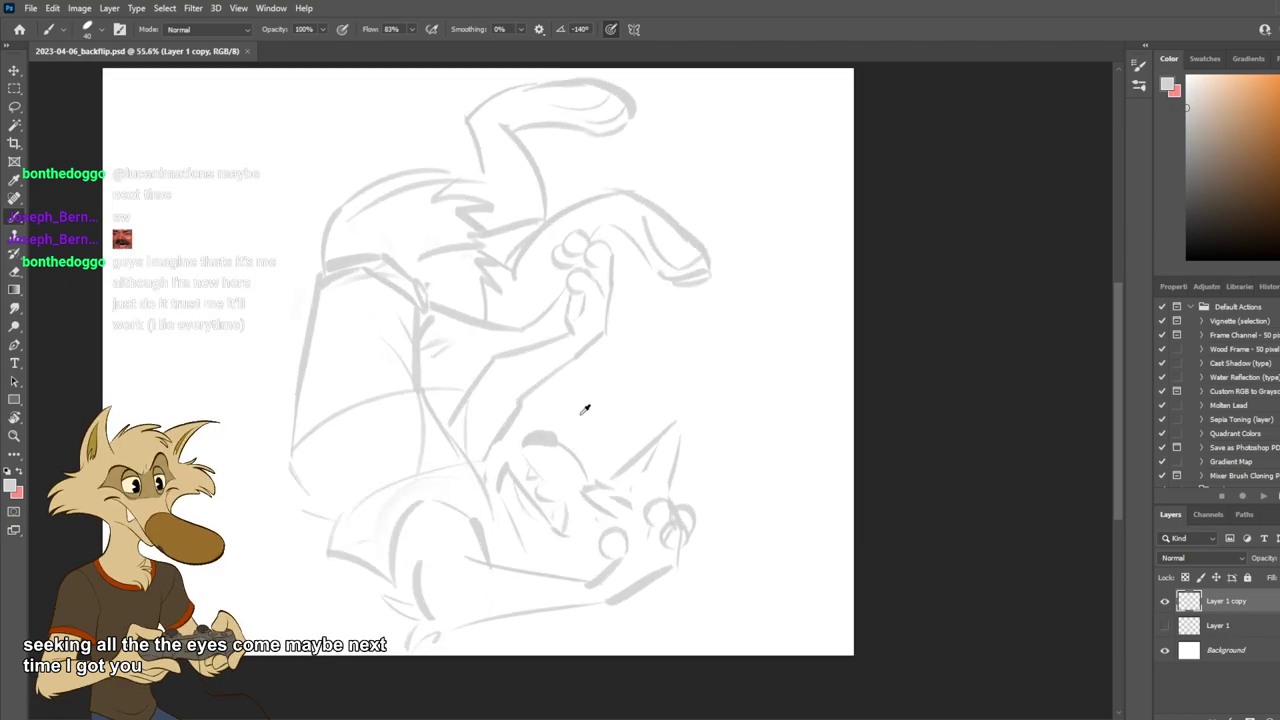
Draw a jagged fur edge from the open jaw down to the thumb of the lower hand.
key(e)
mouse_move(588, 498)
mouse_down()
mouse_move(619, 515)
mouse_move(569, 432)
mouse_move(604, 468)
mouse_move(587, 497)
mouse_up()
key(b)
key(ctrl+z)
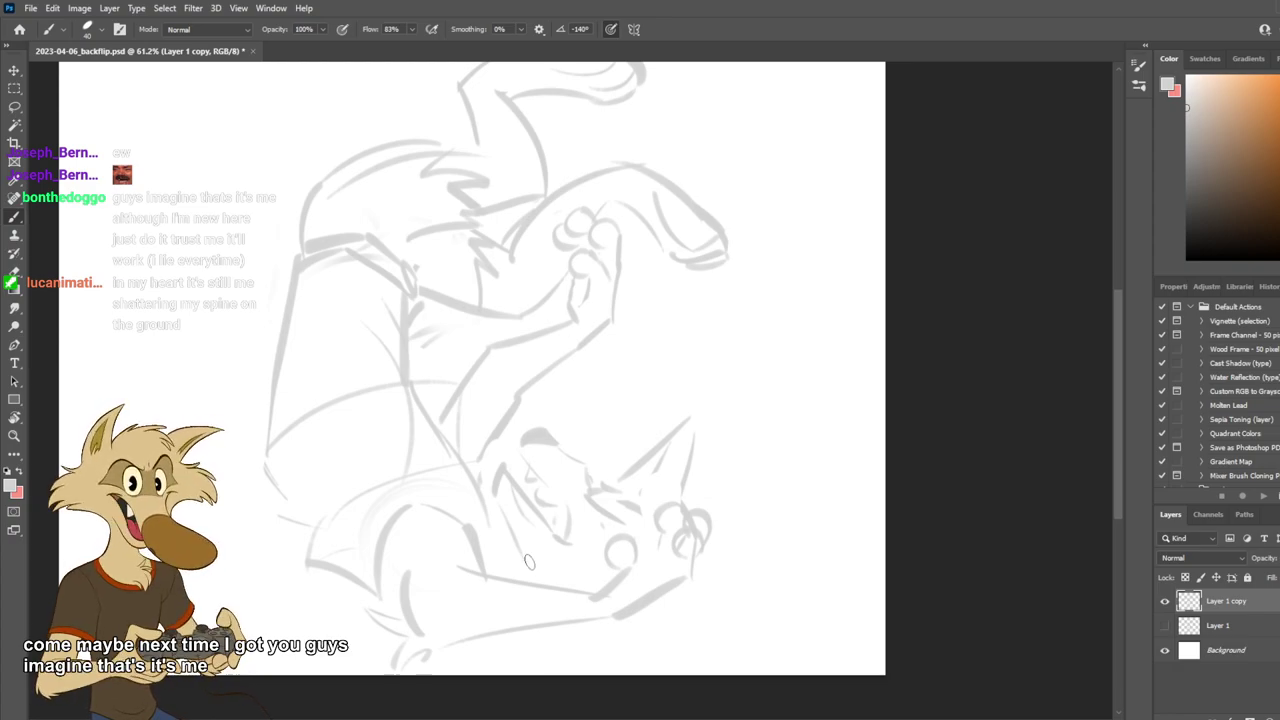
mouse_move(531, 561)
mouse_down()
mouse_move(520, 576)
mouse_move(541, 597)
mouse_move(584, 584)
mouse_up()
key(ctrl+z)
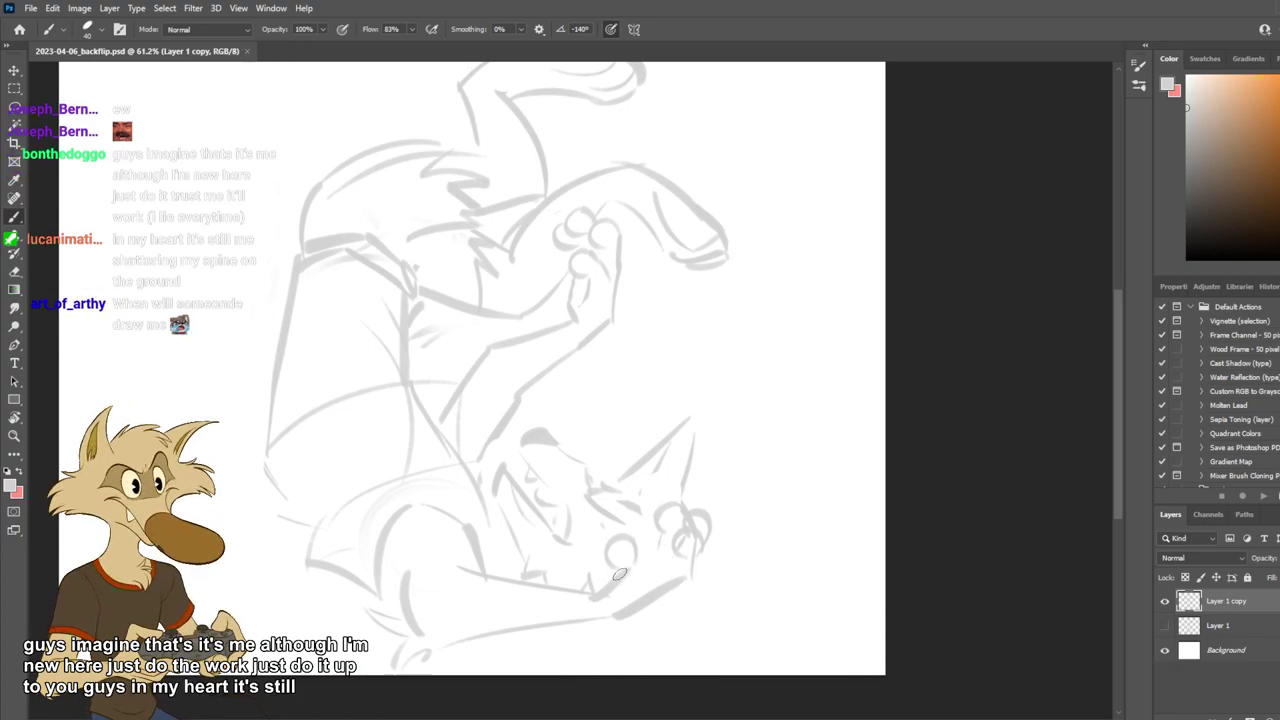
scroll(642, 495, down, 5)
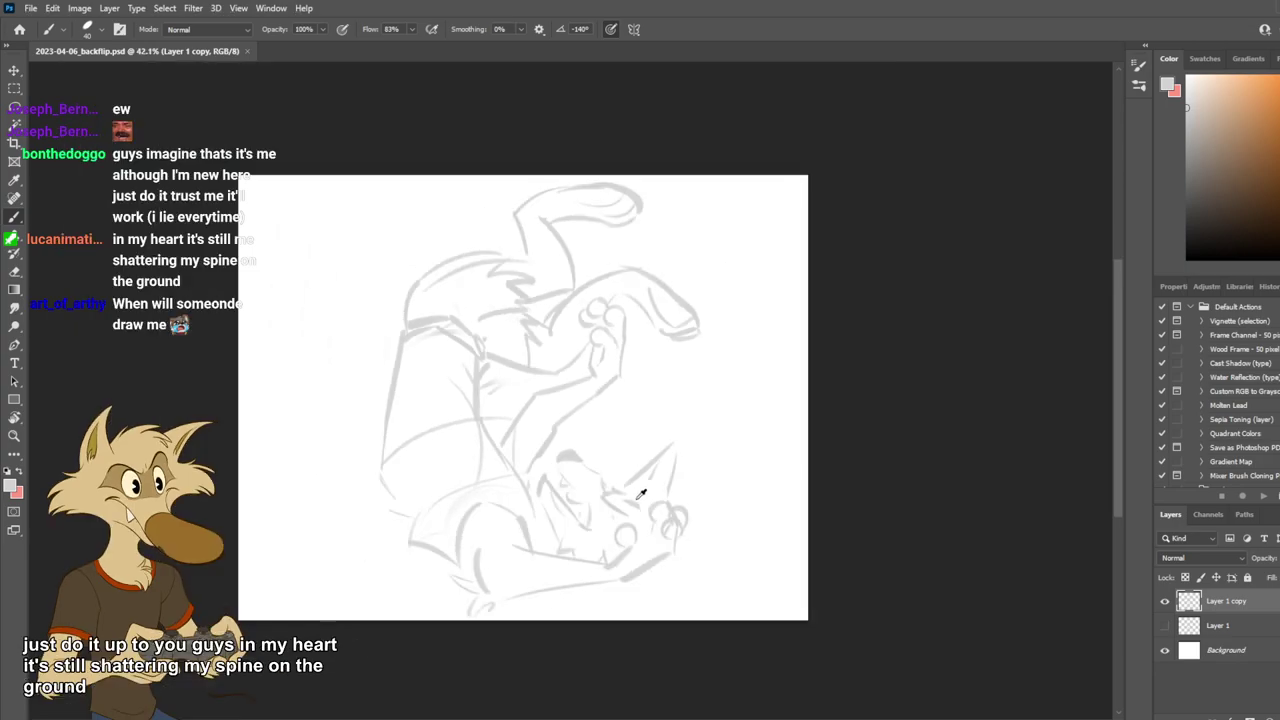
scroll(597, 526, up, 4)
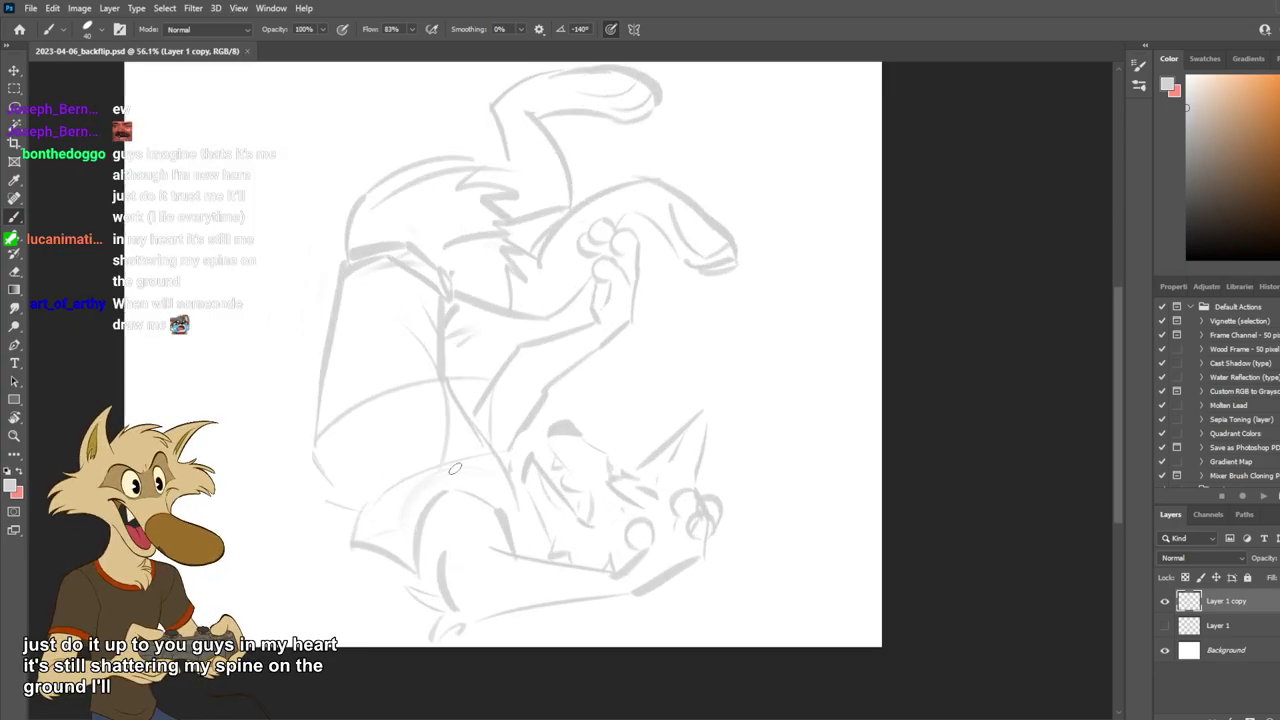
Draw the lower back's outer contour from the widest point of the torso down to the shoulder.
drag(315, 460, 415, 573)
key(ctrl+z)
drag(313, 456, 416, 573)
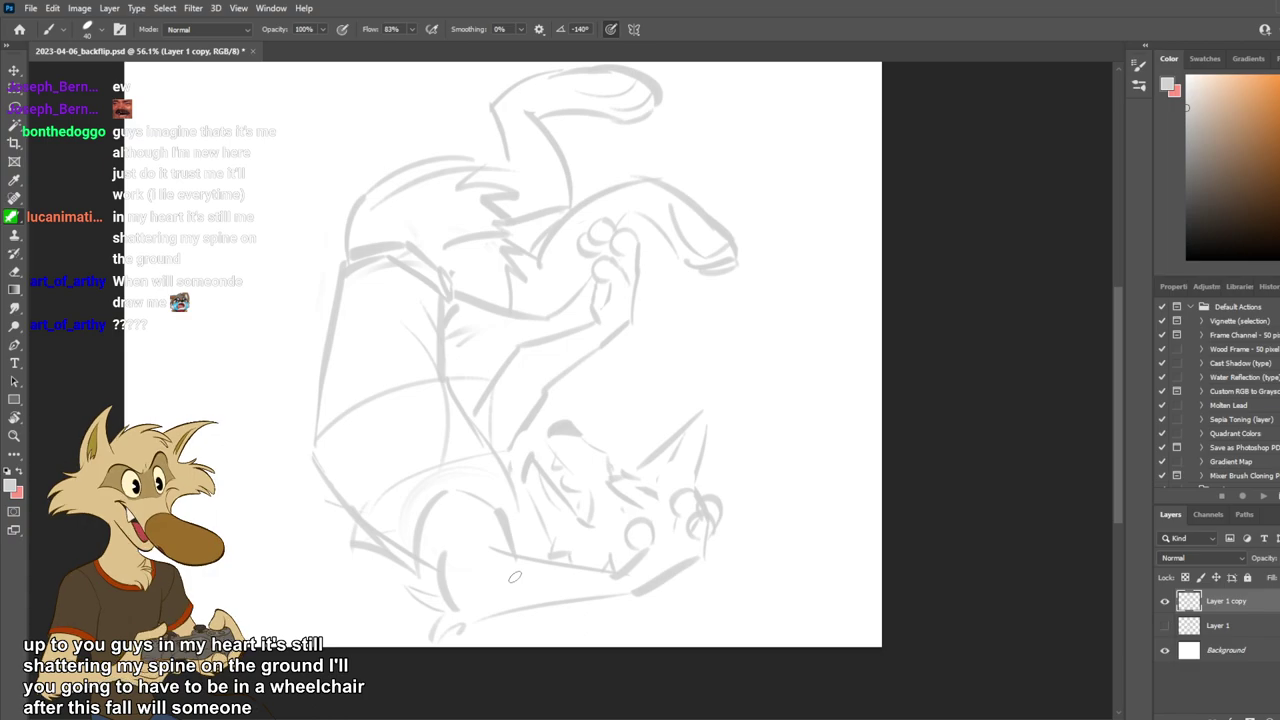
scroll(586, 423, down, 3)
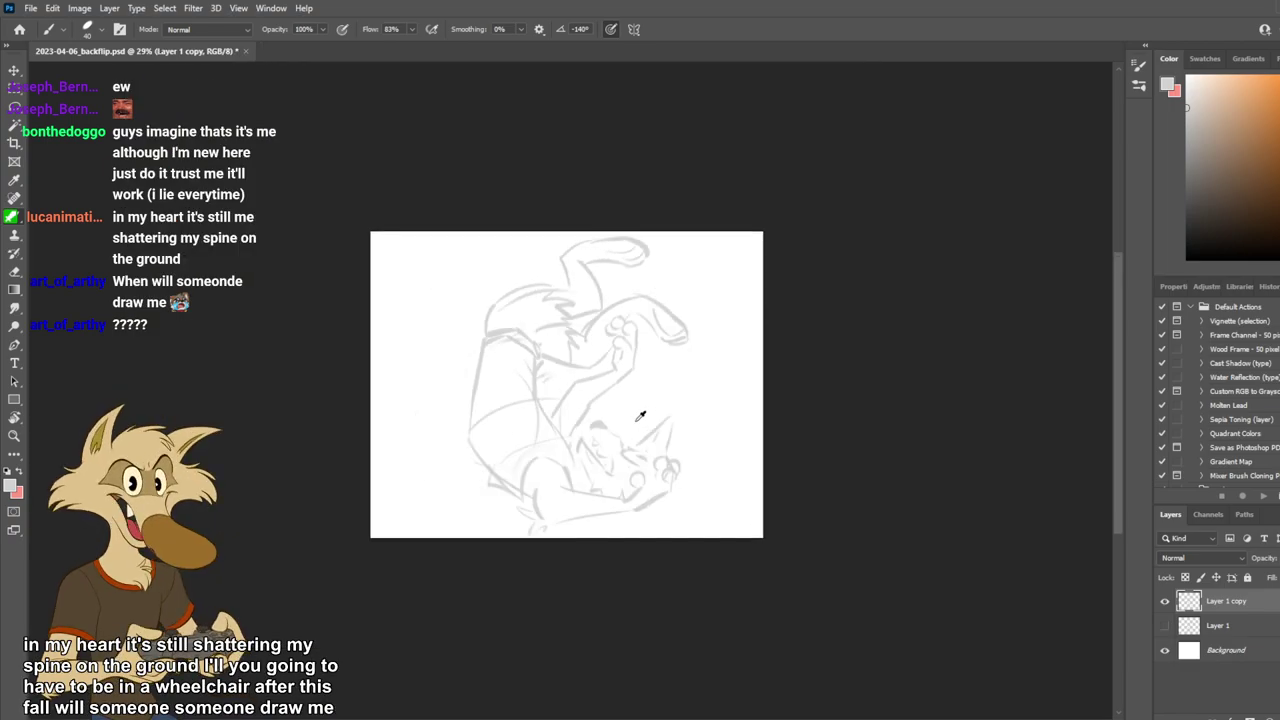
scroll(586, 434, up, 4)
Erase the stray curve beside the chest and redraw the back as a rounder curve from the waist to the shoulder.
key(e)
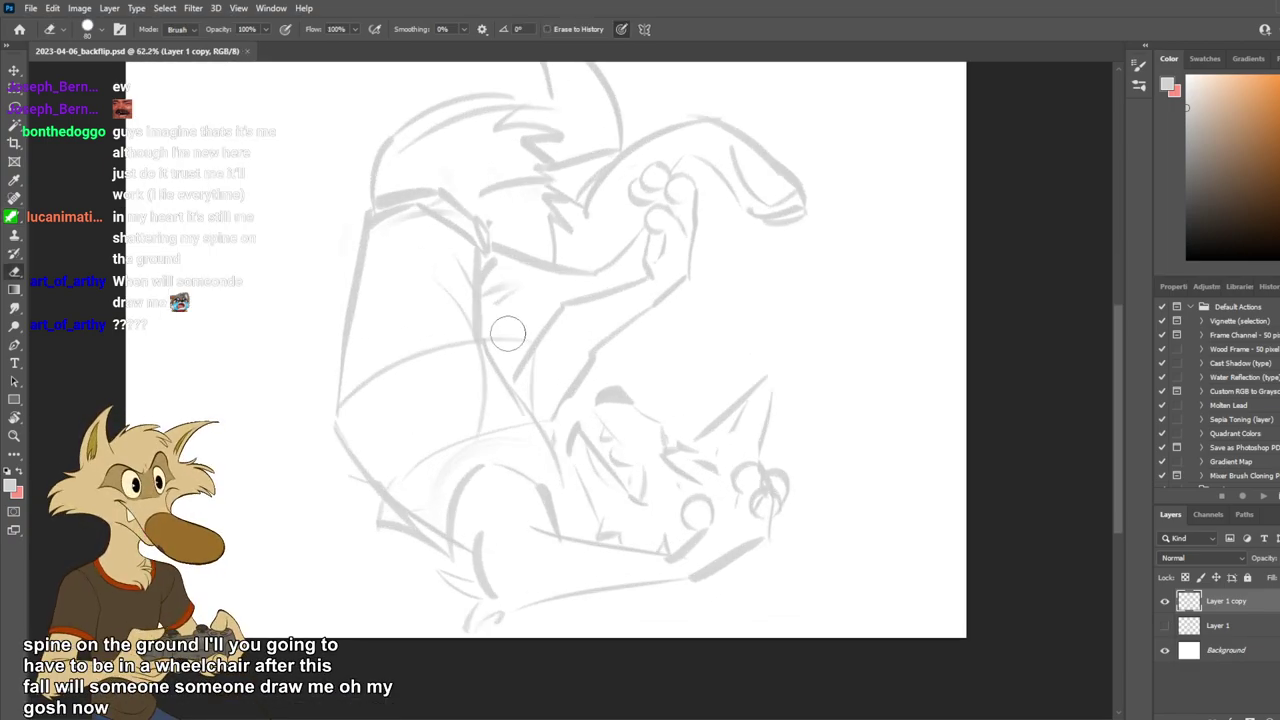
drag(509, 334, 495, 339)
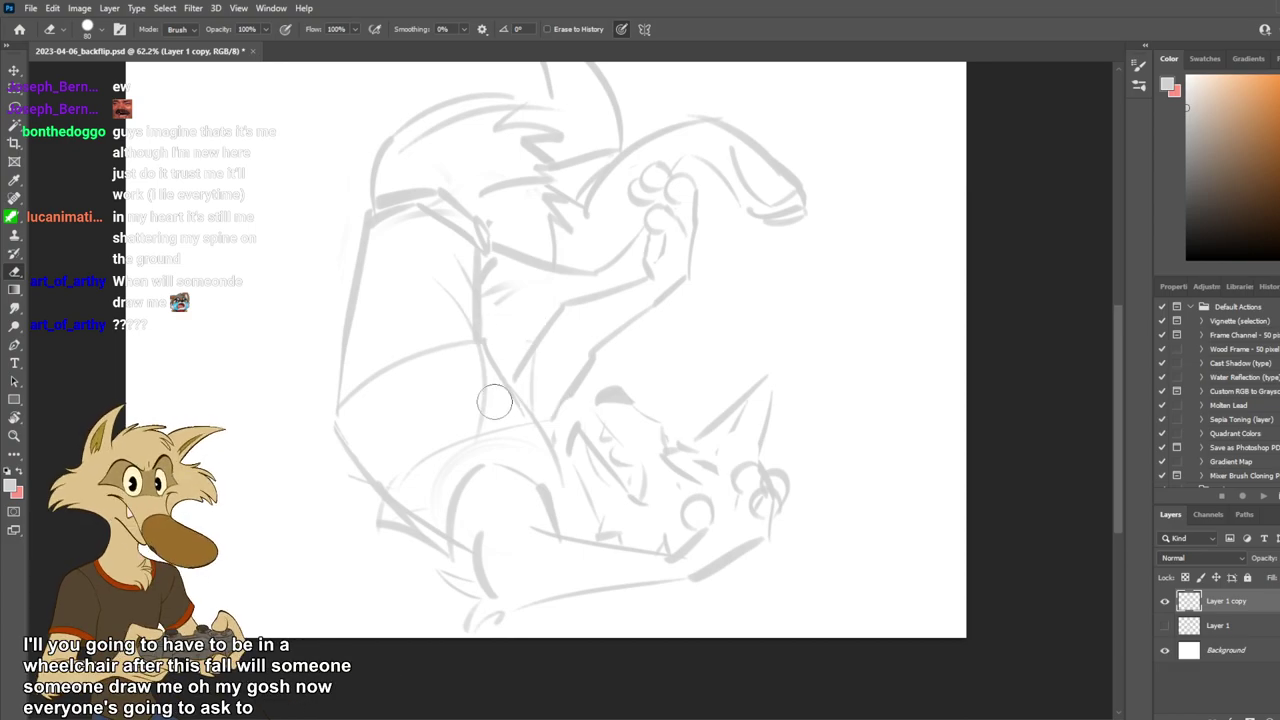
key(b)
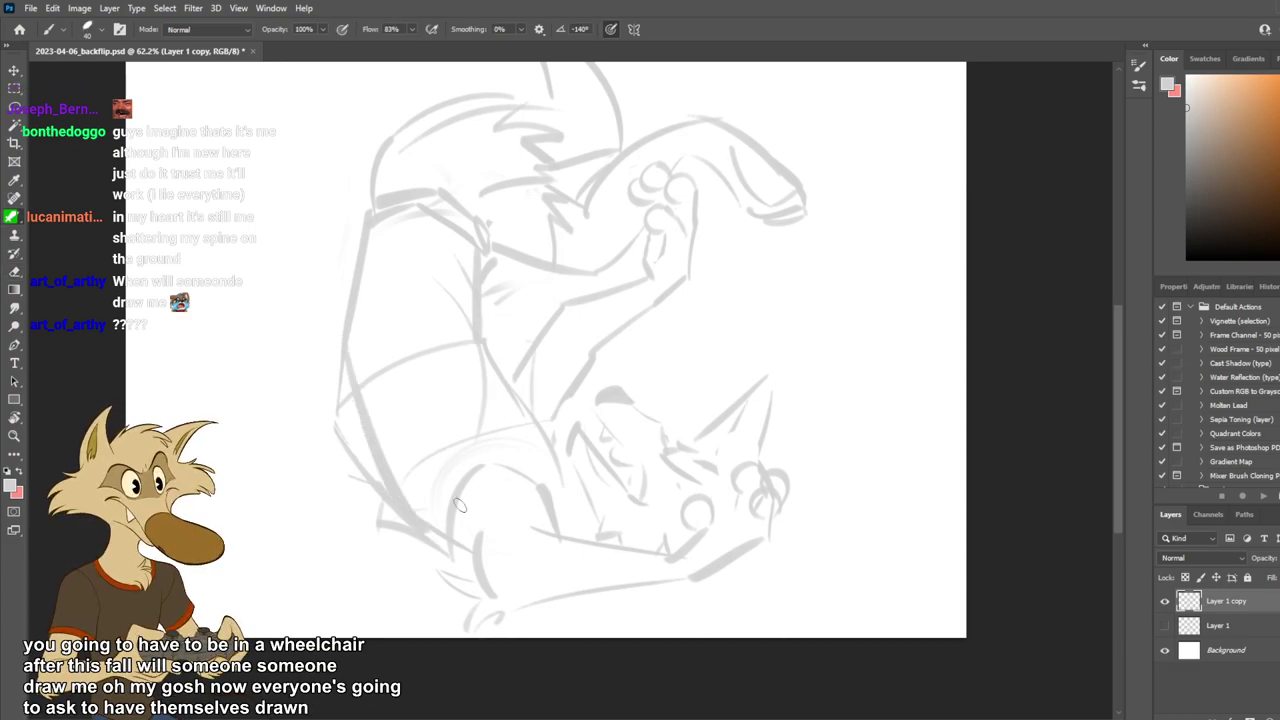
key(e)
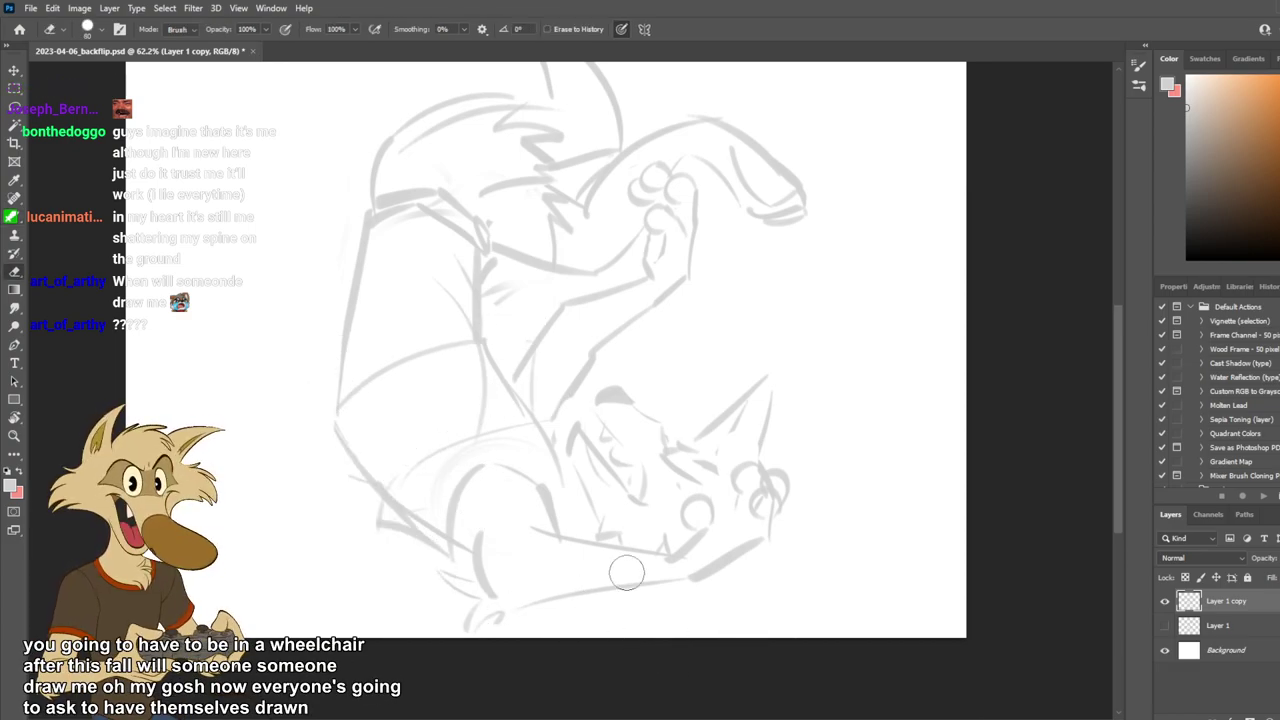
scroll(585, 501, down, 6)
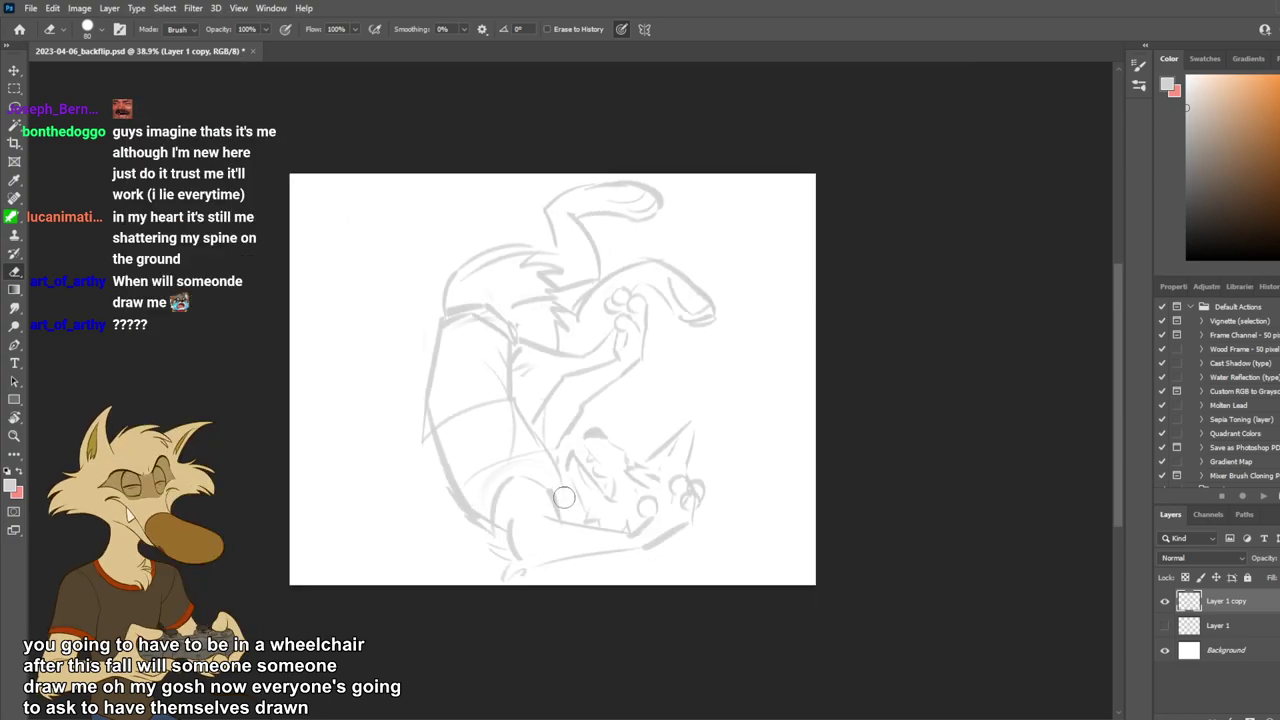
scroll(690, 320, up, 2)
scroll(613, 434, up, 1)
scroll(613, 433, down, 2)
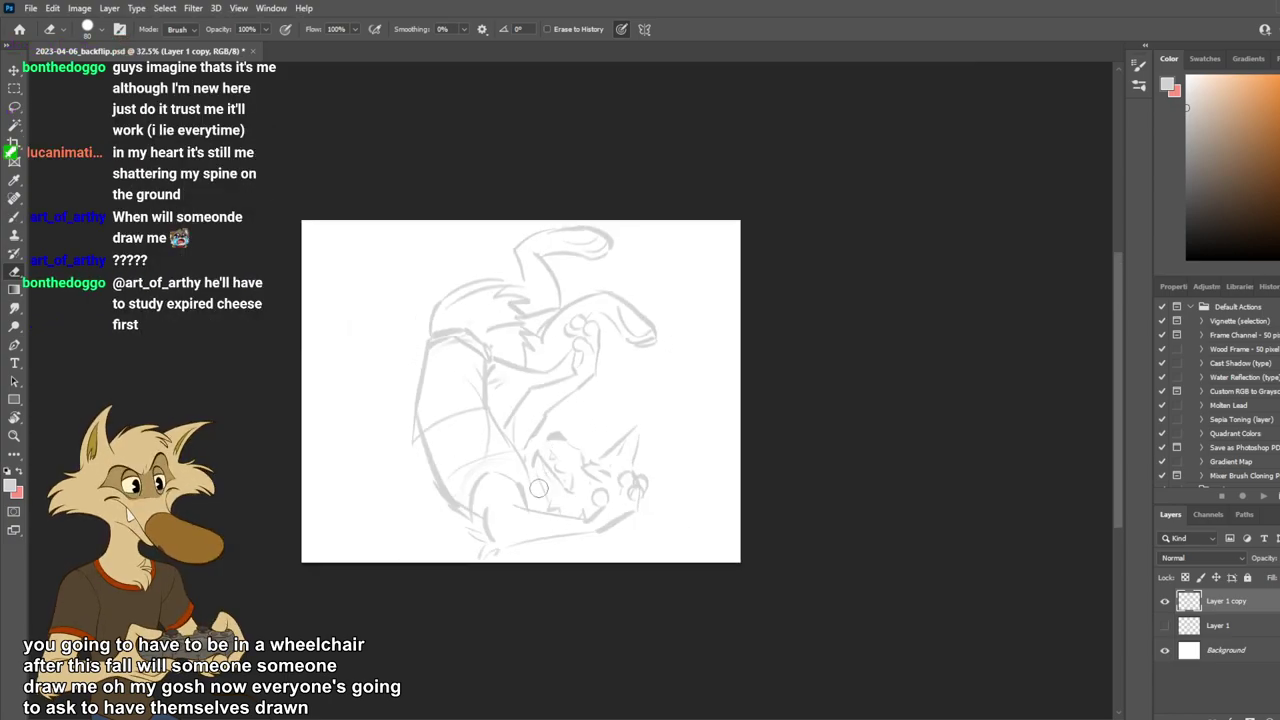
scroll(585, 445, up, 3)
key(b)
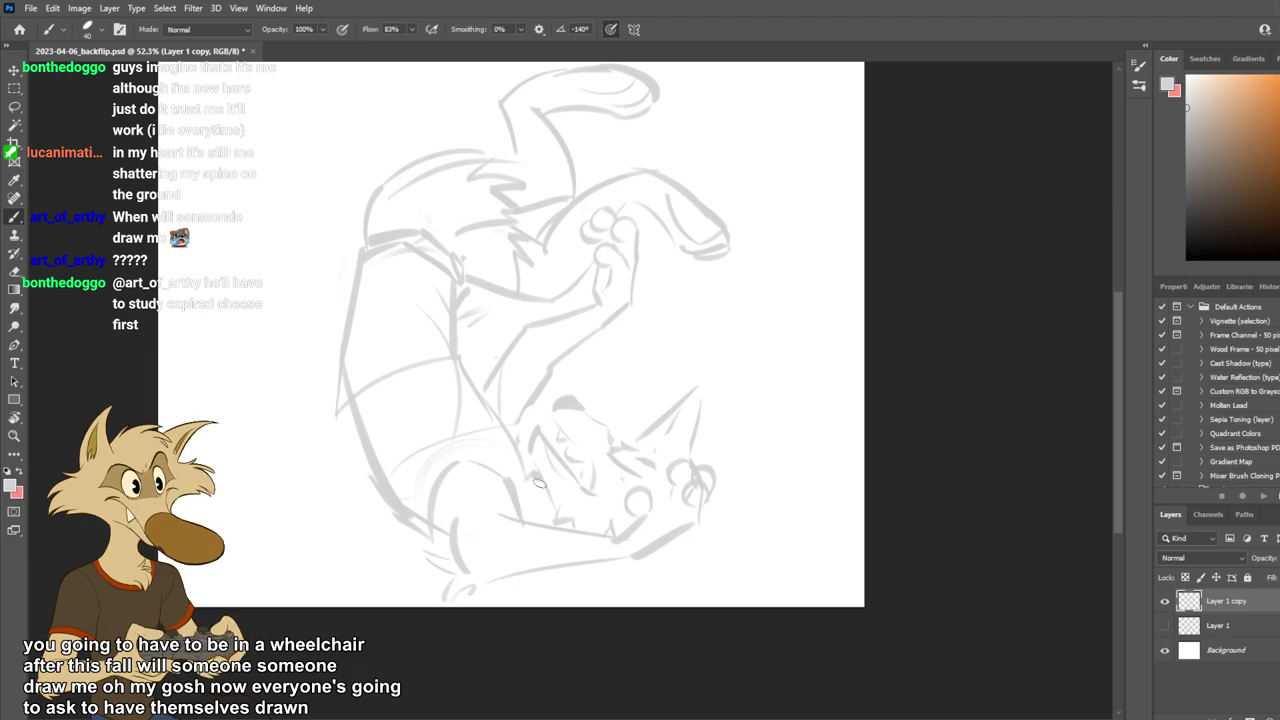
scroll(594, 477, up, 2)
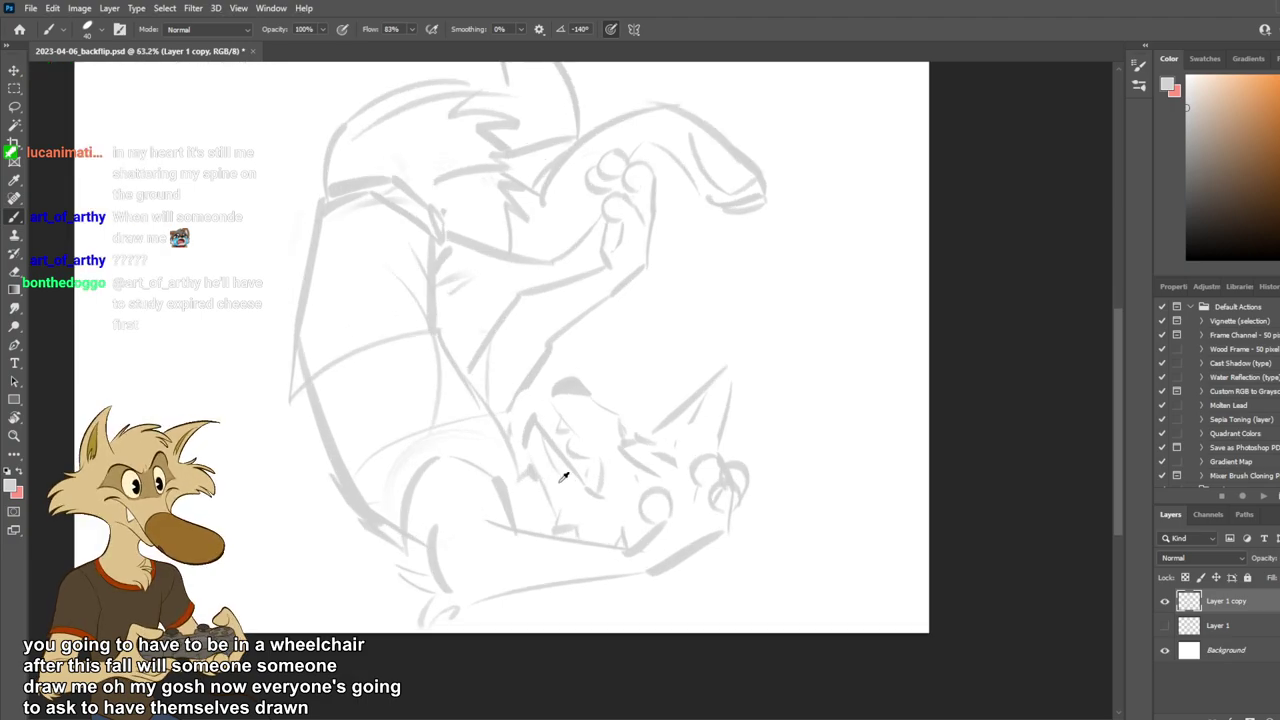
scroll(563, 463, down, 1)
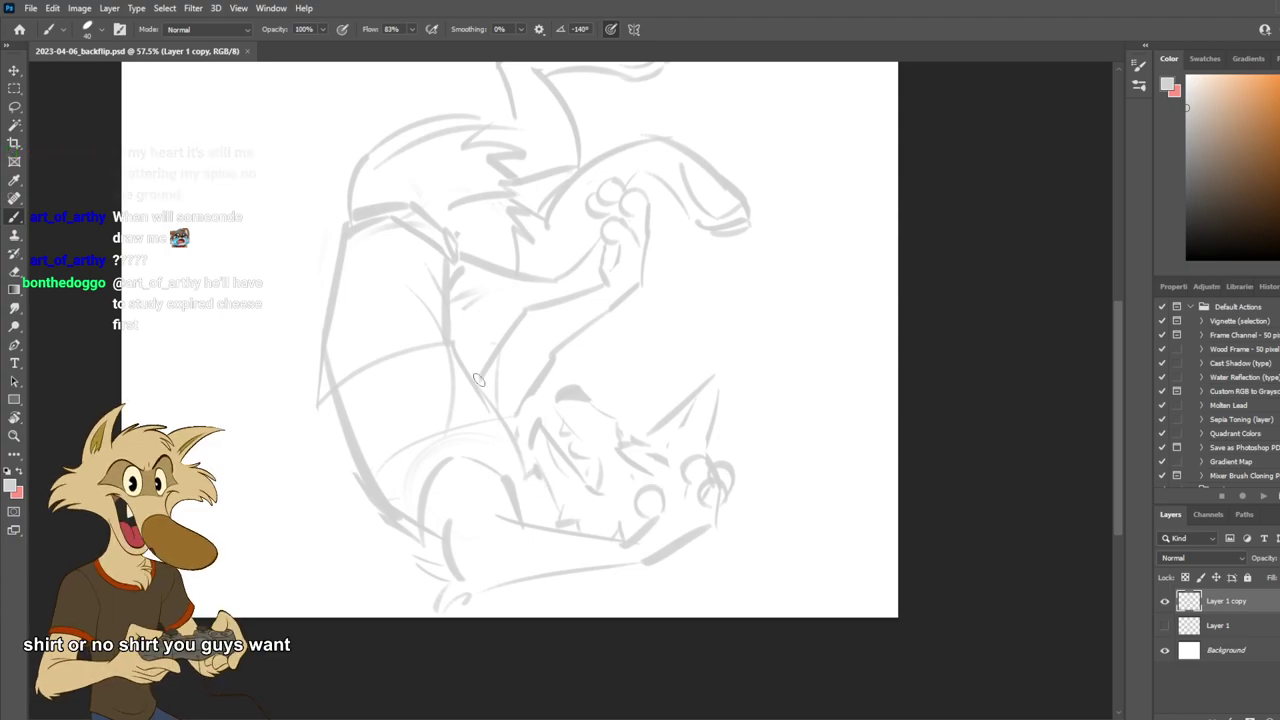
Erase the shirt hem across the torso and the leftover corner outside the back to leave the character shirtless.
key(e)
drag(305, 339, 338, 467)
drag(348, 388, 408, 354)
drag(428, 267, 431, 281)
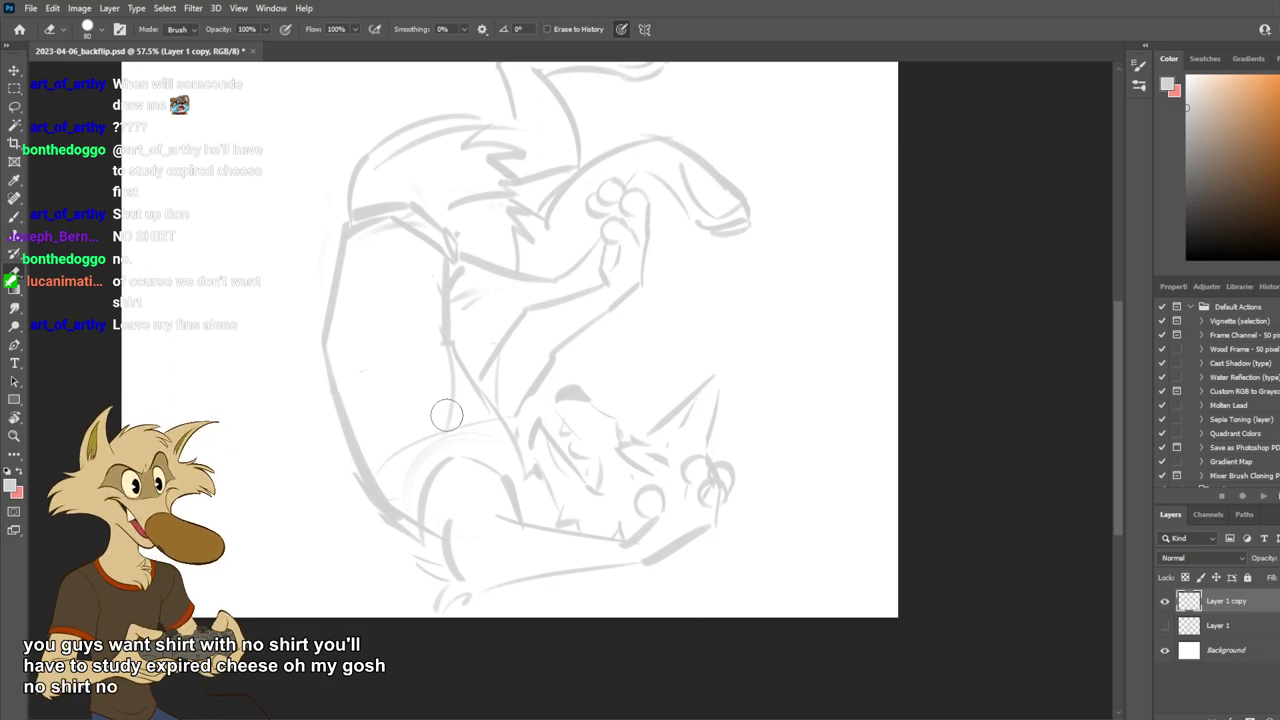
scroll(447, 414, down, 4)
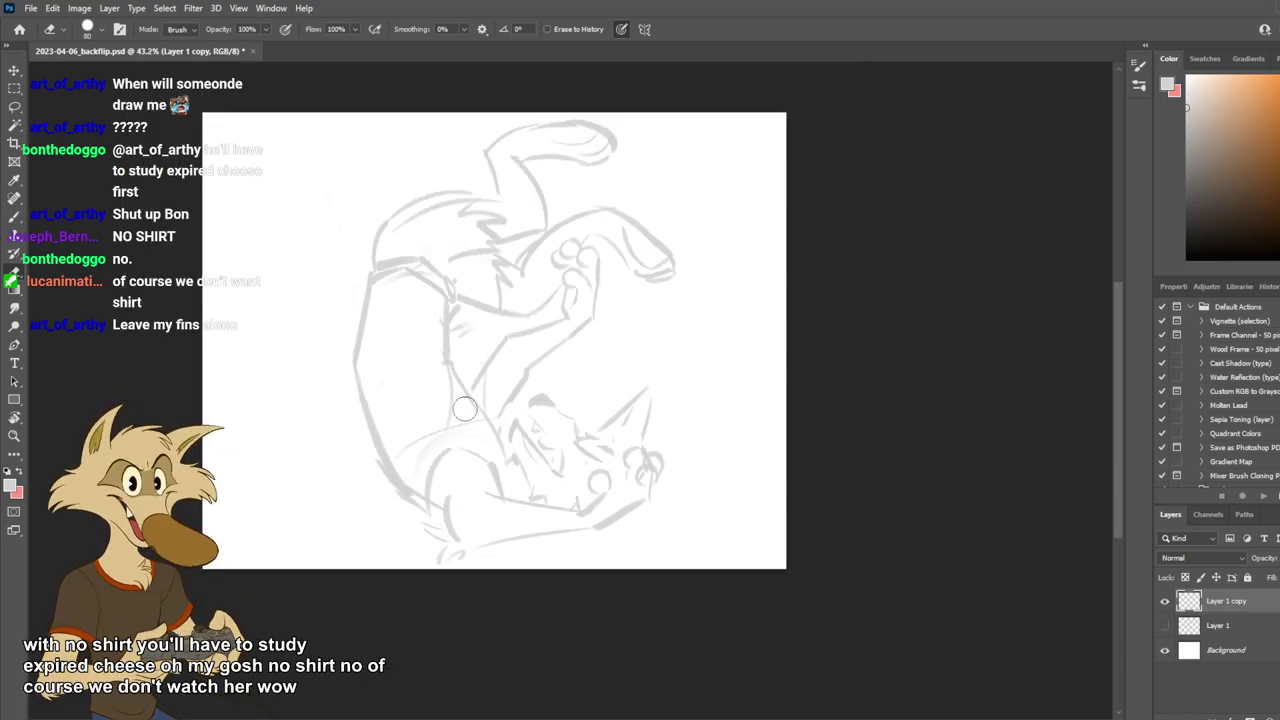
scroll(465, 406, up, 4)
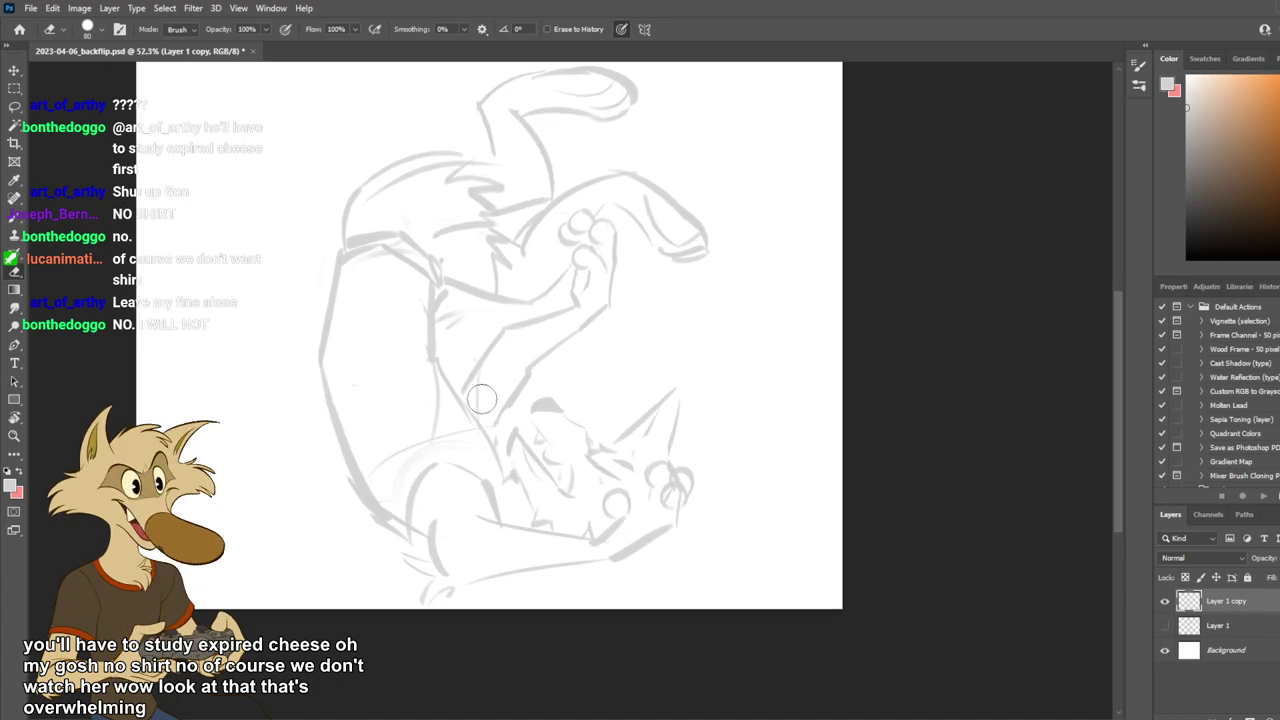
scroll(481, 399, up, 1)
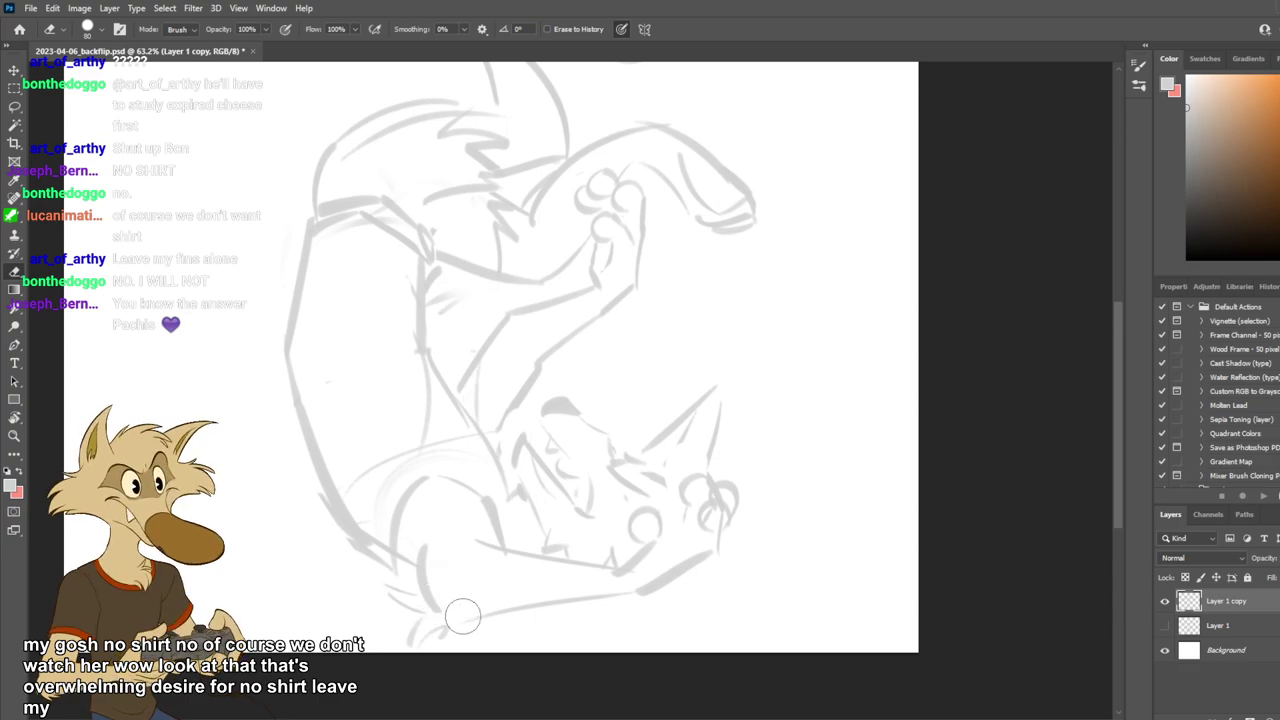
Extend the lower arm's bottom contour inward with a thicker stroke and strengthen the fur tuft beside the shoulder.
key(b)
mouse_move(445, 635)
mouse_down()
mouse_move(490, 604)
mouse_move(493, 616)
mouse_up()
key(ctrl+z)
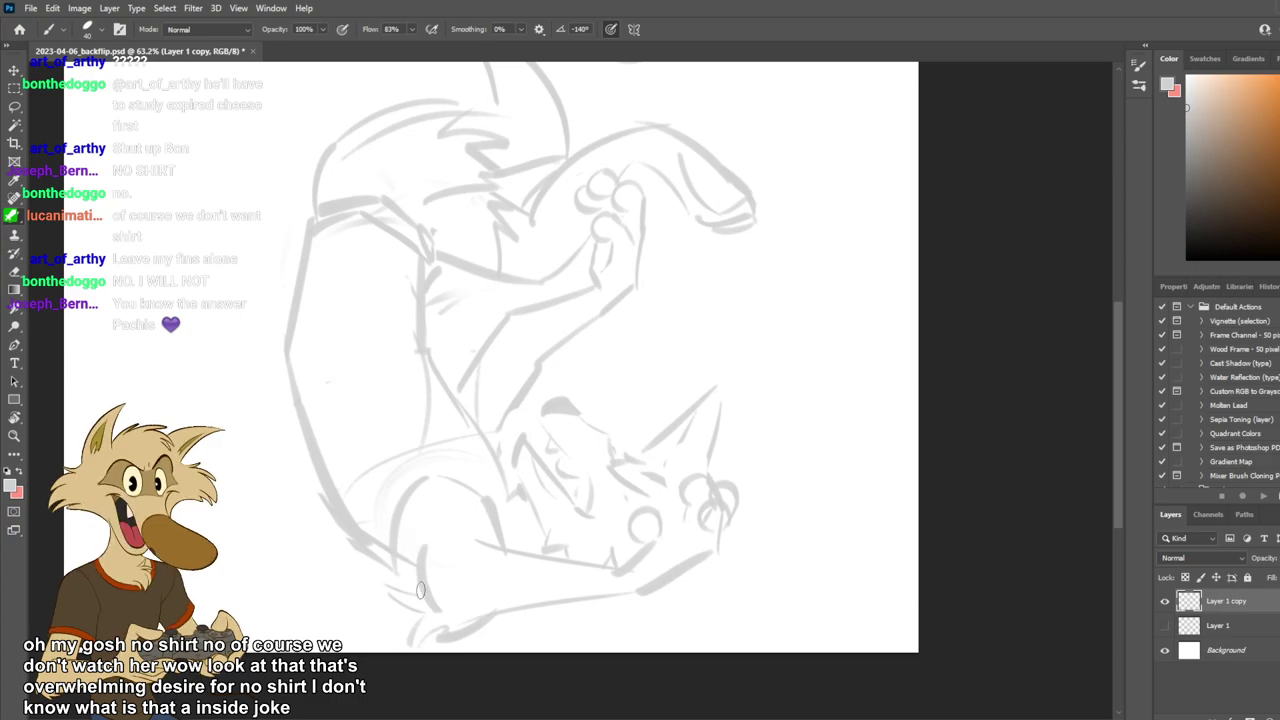
mouse_move(386, 577)
mouse_down()
mouse_move(424, 598)
mouse_move(388, 588)
mouse_up()
key(ctrl+z)
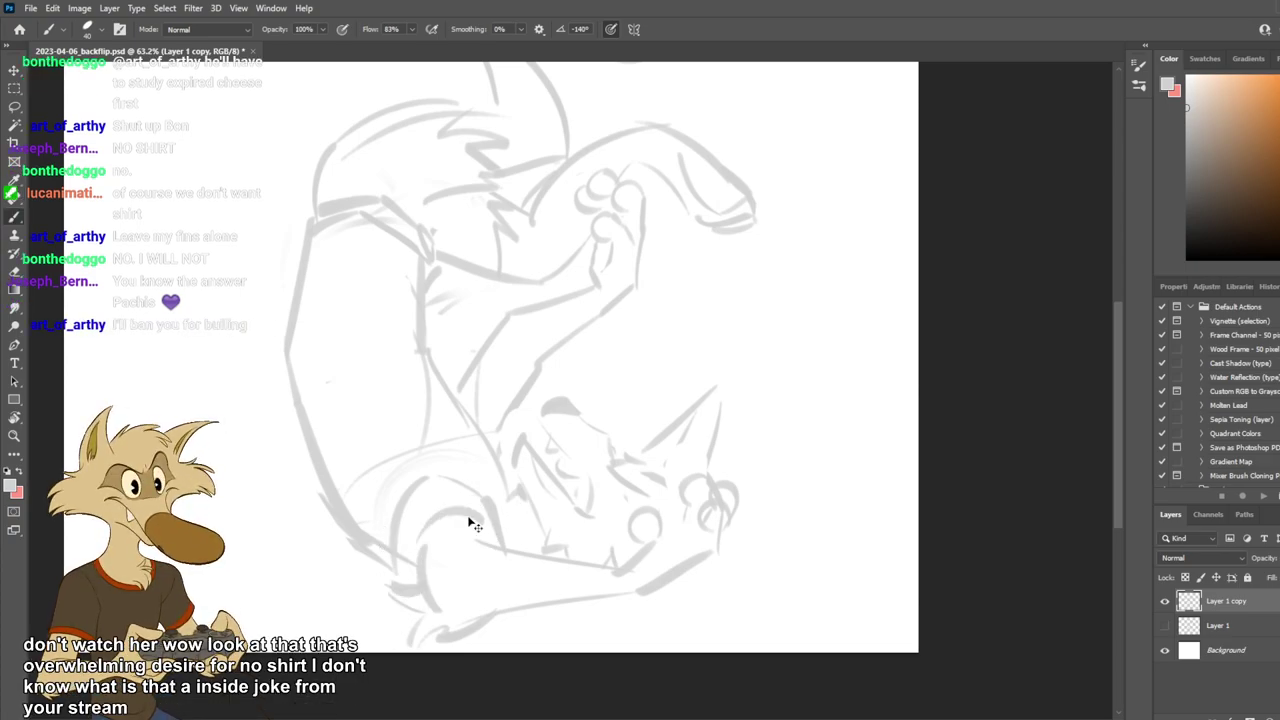
Draw a second arc inside the lower shoulder curve, parallel to it and ending near the arm's upper edge.
key(ctrl+z)
drag(414, 555, 474, 515)
key(ctrl+z)
mouse_move(410, 556)
mouse_down()
mouse_move(478, 520)
mouse_move(495, 532)
mouse_up()
key(ctrl+z)
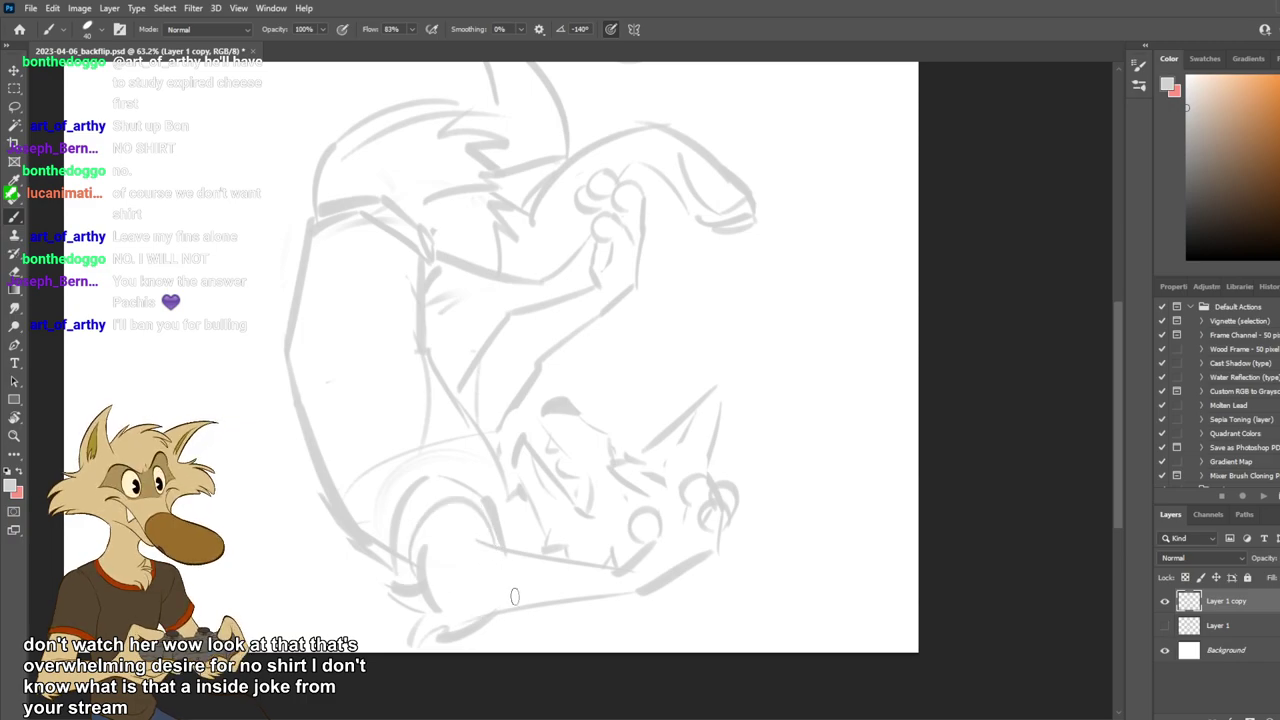
key(ctrl+z)
drag(410, 558, 490, 540)
key(ctrl+z)
mouse_move(411, 558)
mouse_down()
mouse_move(497, 543)
mouse_move(486, 543)
mouse_up()
key(ctrl+z)
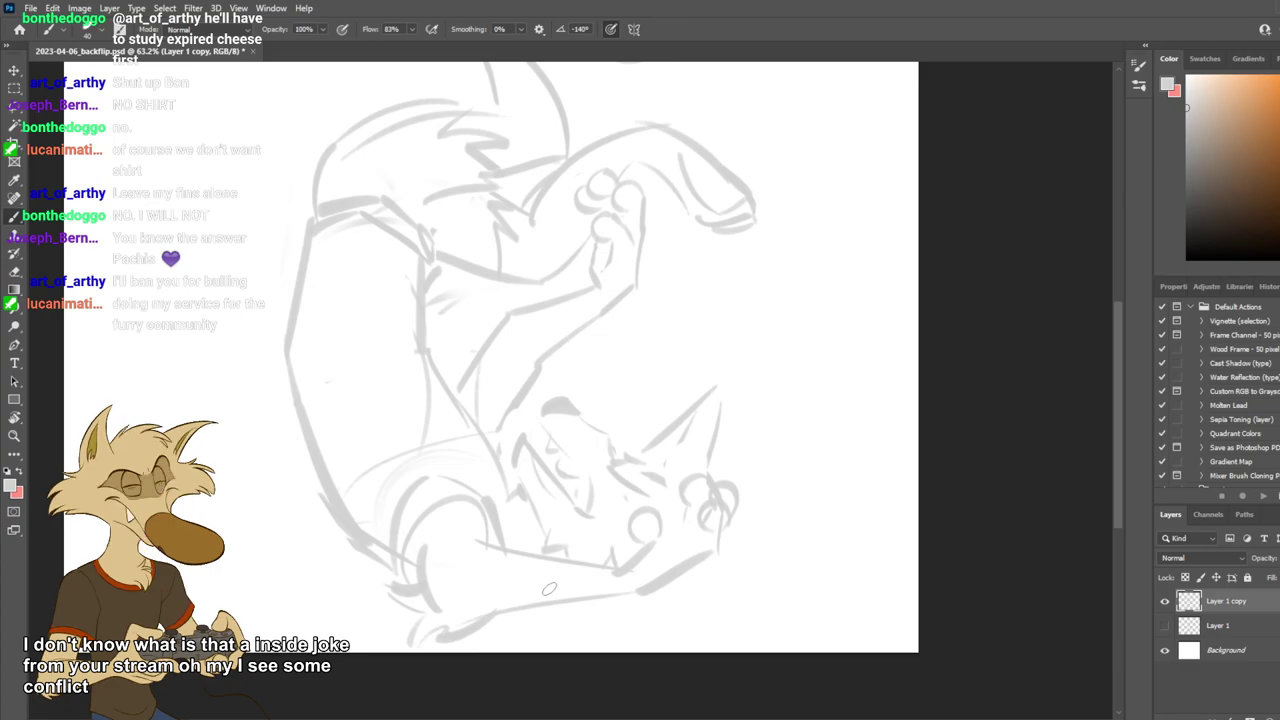
Draw the palm contour of the lower hand between its thumb and outer edge.
scroll(484, 518, down, 4)
scroll(535, 525, up, 4)
scroll(545, 554, down, 2)
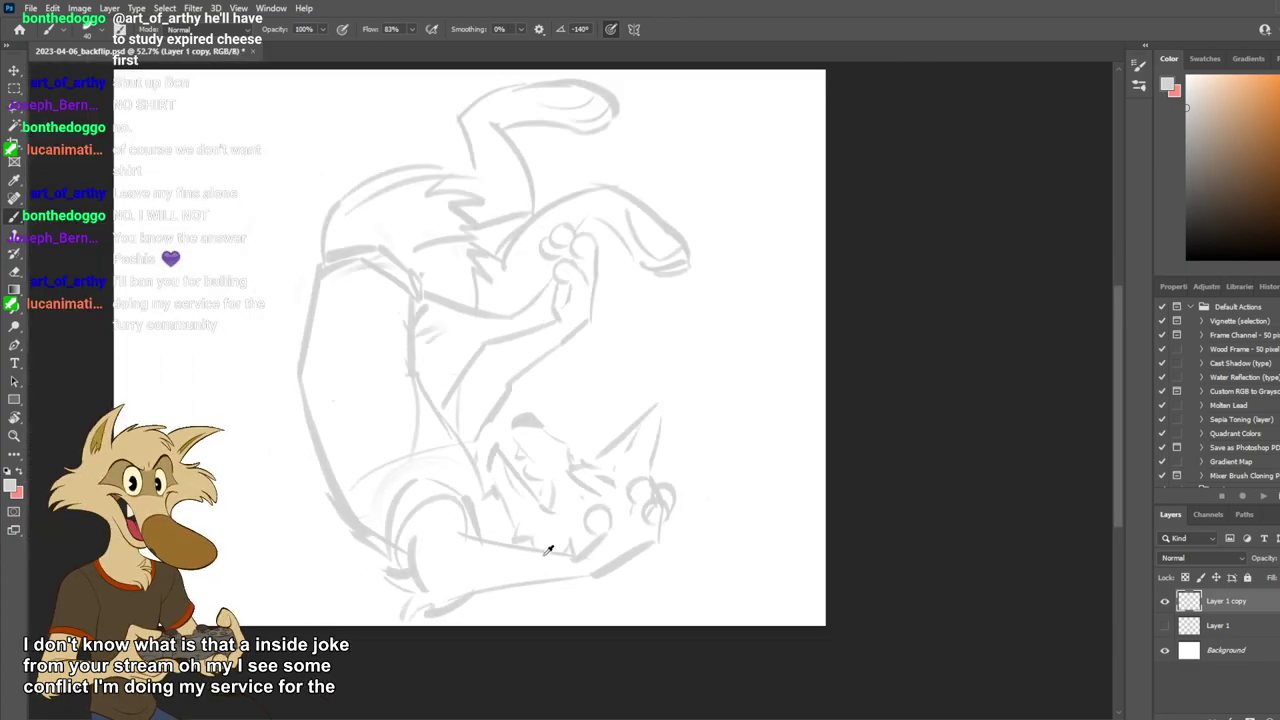
scroll(548, 550, up, 2)
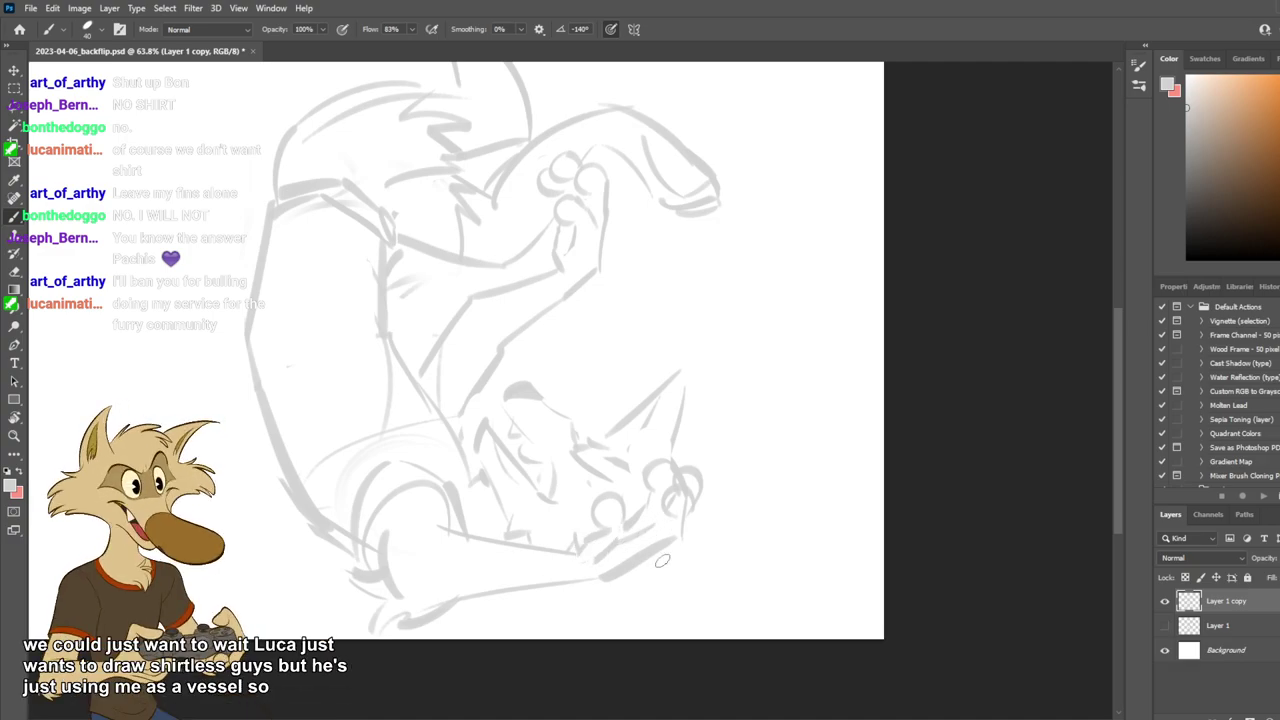
scroll(665, 545, down, 6)
scroll(682, 570, up, 7)
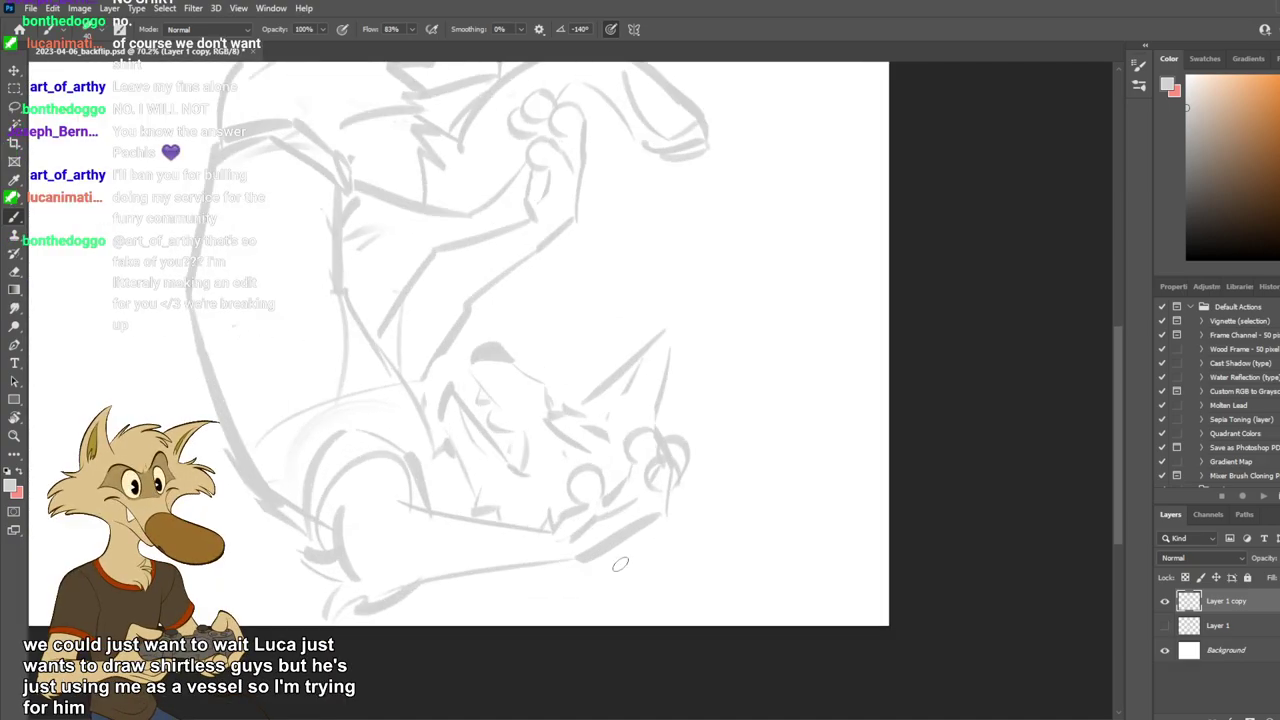
scroll(619, 563, down, 4)
scroll(571, 523, up, 2)
scroll(600, 530, down, 1)
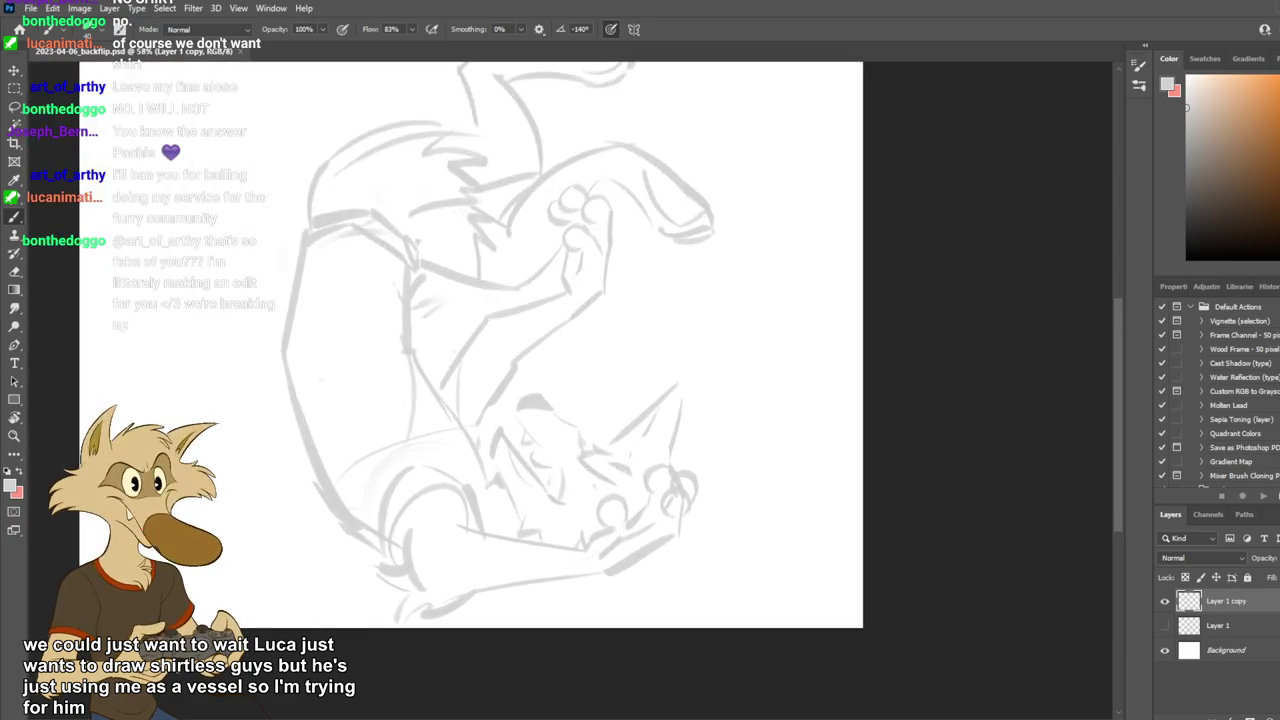
Lower the opacity of Layer 1 copy until the sketch is faint and add a new layer above it.
drag(1267, 578, 1262, 583)
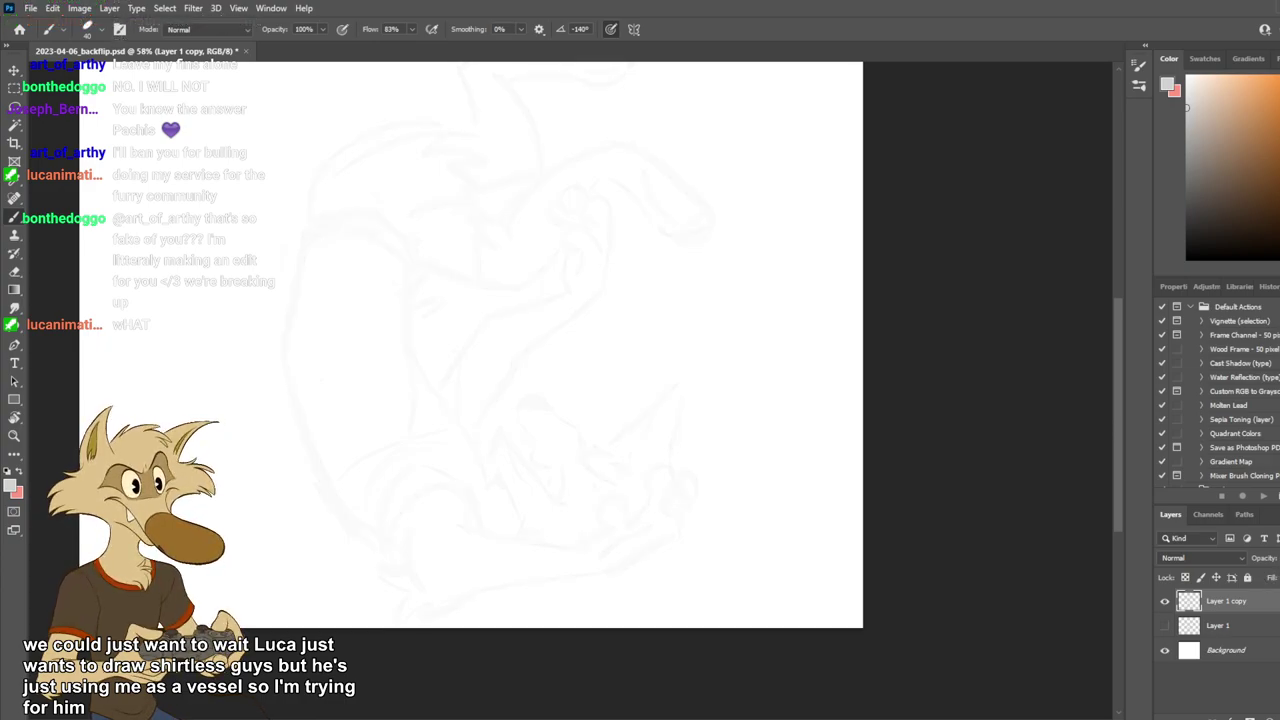
key(ctrl+shift+alt+n)
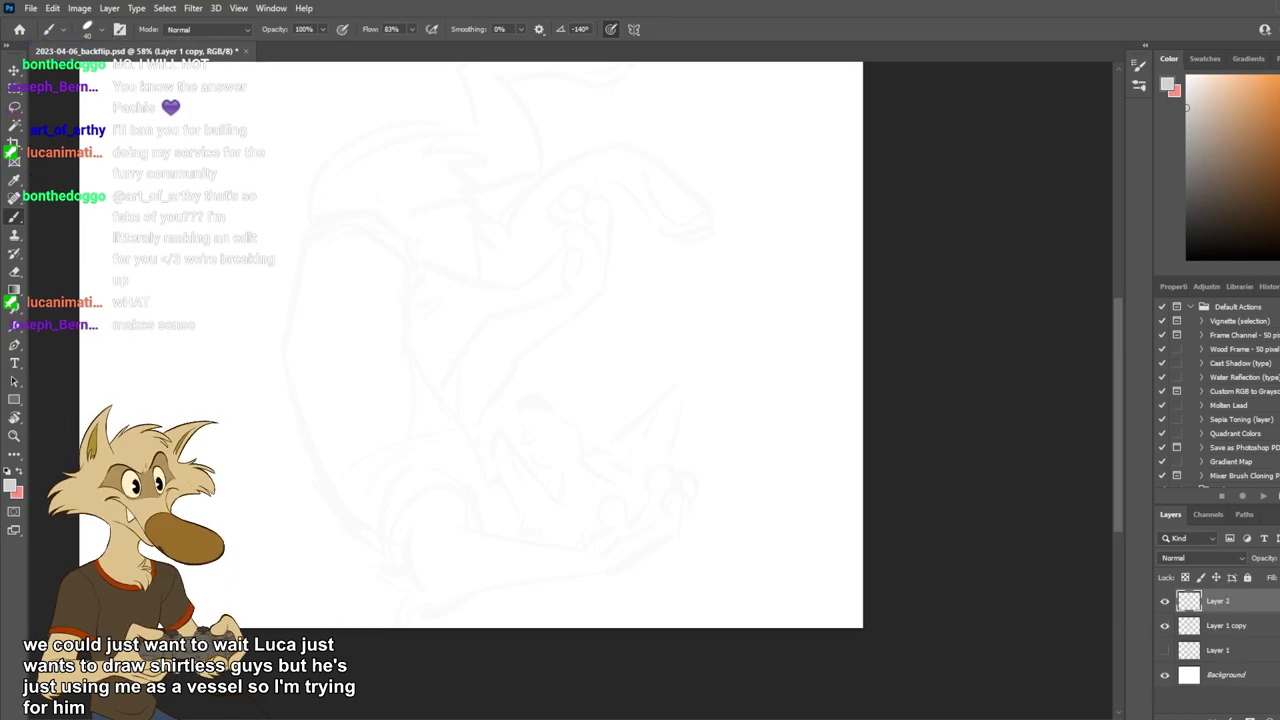
scroll(629, 423, up, 2)
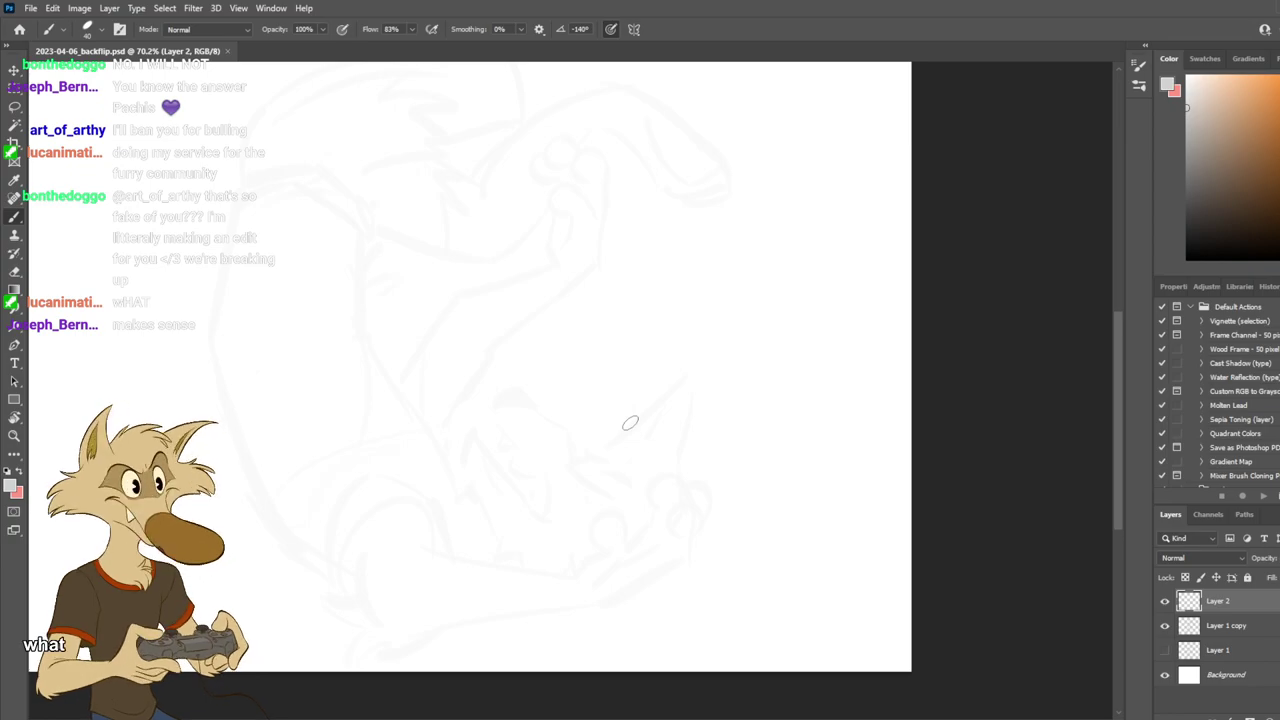
scroll(629, 423, up, 3)
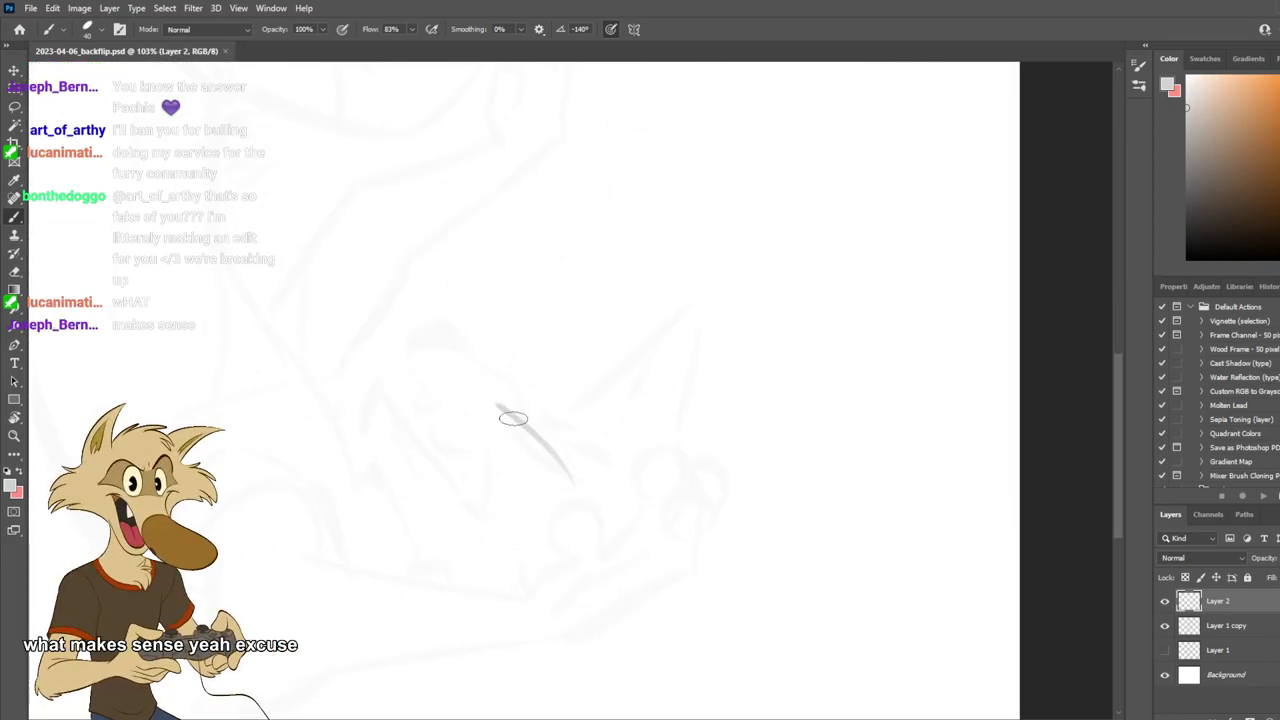
drag(549, 466, 541, 514)
key(ctrl+z)
mouse_move(516, 416)
mouse_down()
mouse_move(556, 480)
mouse_move(543, 529)
mouse_move(550, 498)
mouse_up()
key(ctrl+z)
key(ctrl+z)
key(ctrl+z)
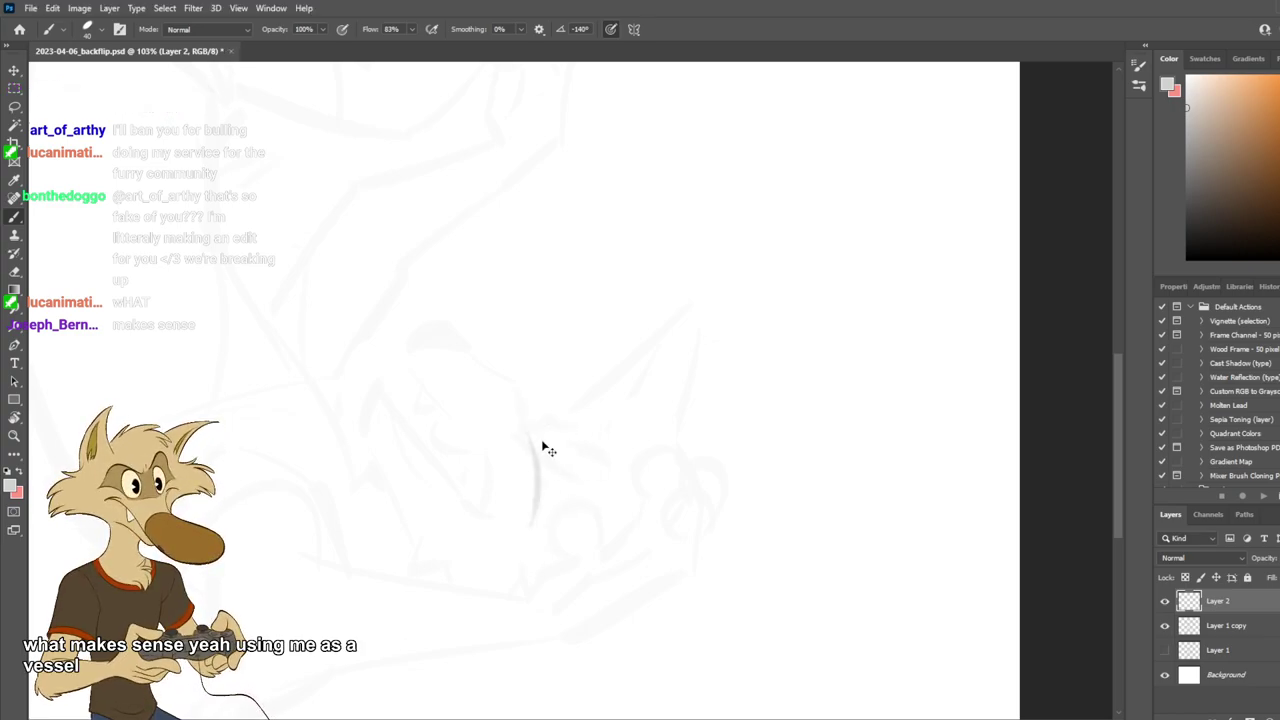
On Layer 2, draw a curved line at the base of the snout and a short diagonal stroke beside it.
drag(522, 430, 538, 524)
drag(537, 446, 600, 494)
key(ctrl+z)
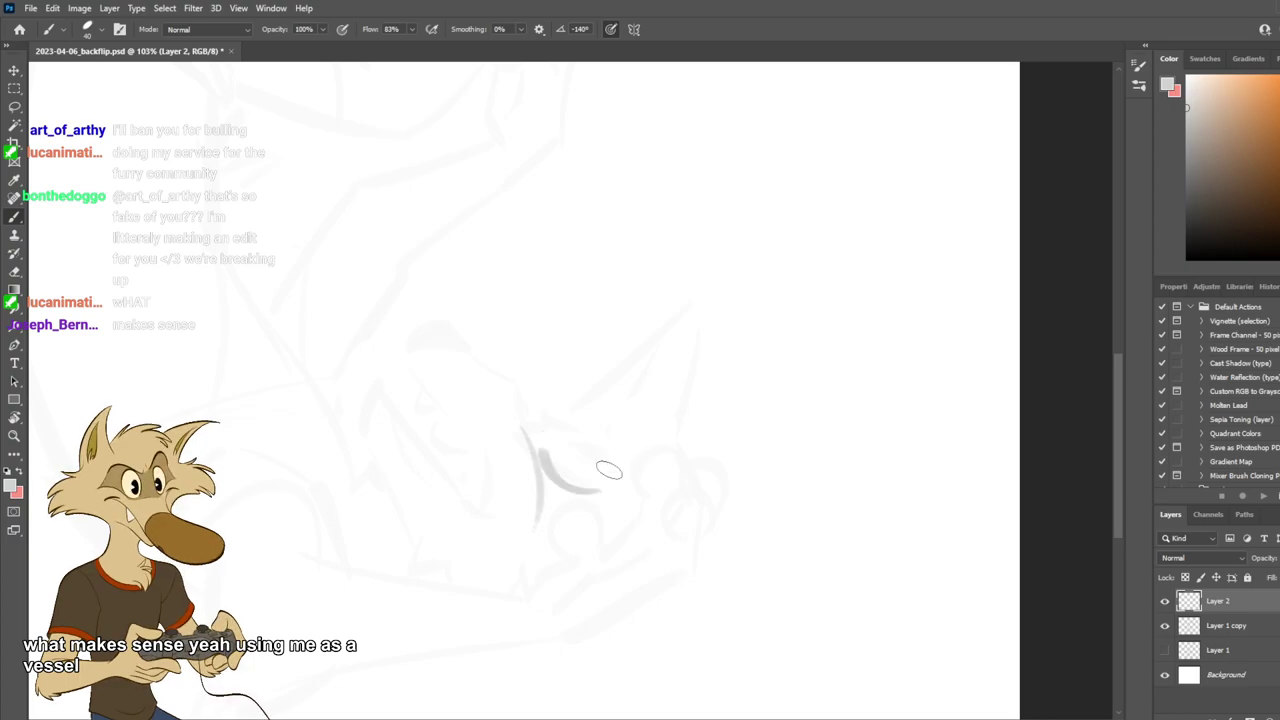
key(ctrl+z)
mouse_move(545, 454)
mouse_down()
mouse_move(629, 516)
mouse_move(584, 497)
mouse_up()
key(ctrl+z)
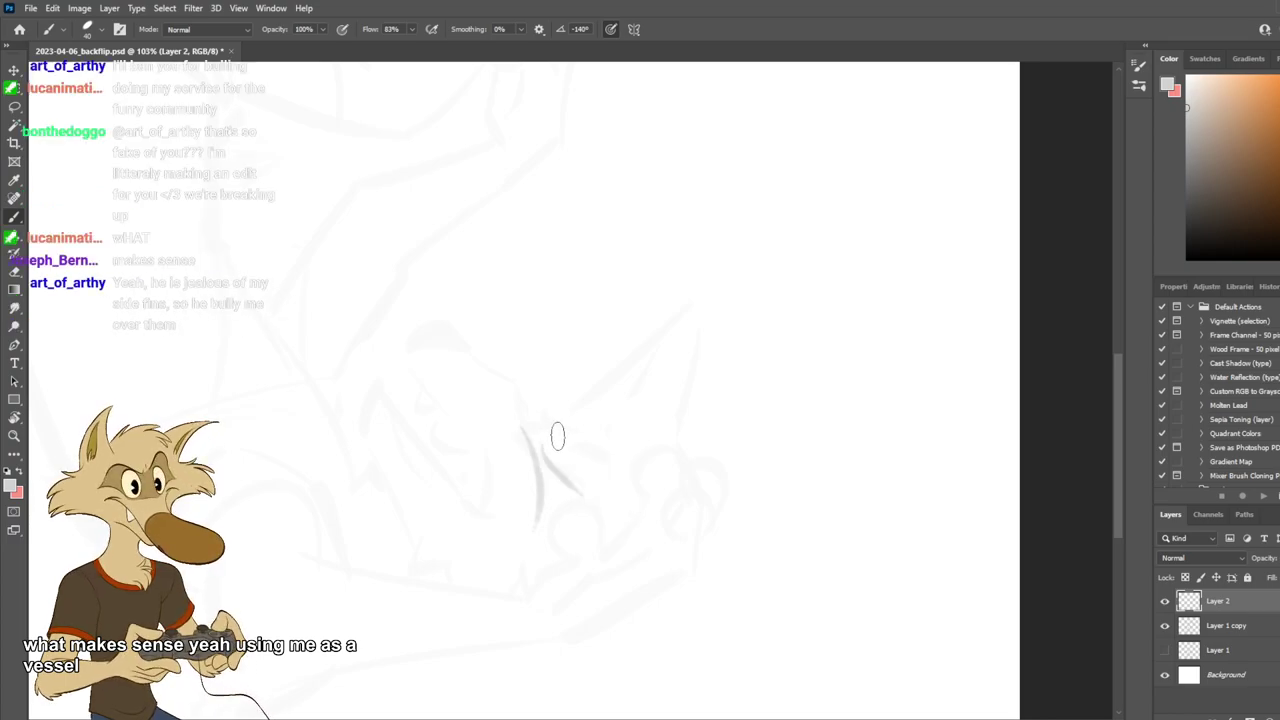
Draw a rounded arc joining the upper ends of the two face strokes between the snout and the ear.
mouse_move(563, 429)
mouse_down()
mouse_move(540, 451)
mouse_move(540, 421)
mouse_move(553, 422)
mouse_move(521, 418)
mouse_move(522, 432)
mouse_up()
key(ctrl+z)
key(ctrl+z)
key(ctrl+z)
key(ctrl+z)
key(ctrl+z)
key(ctrl+z)
key(ctrl+z)
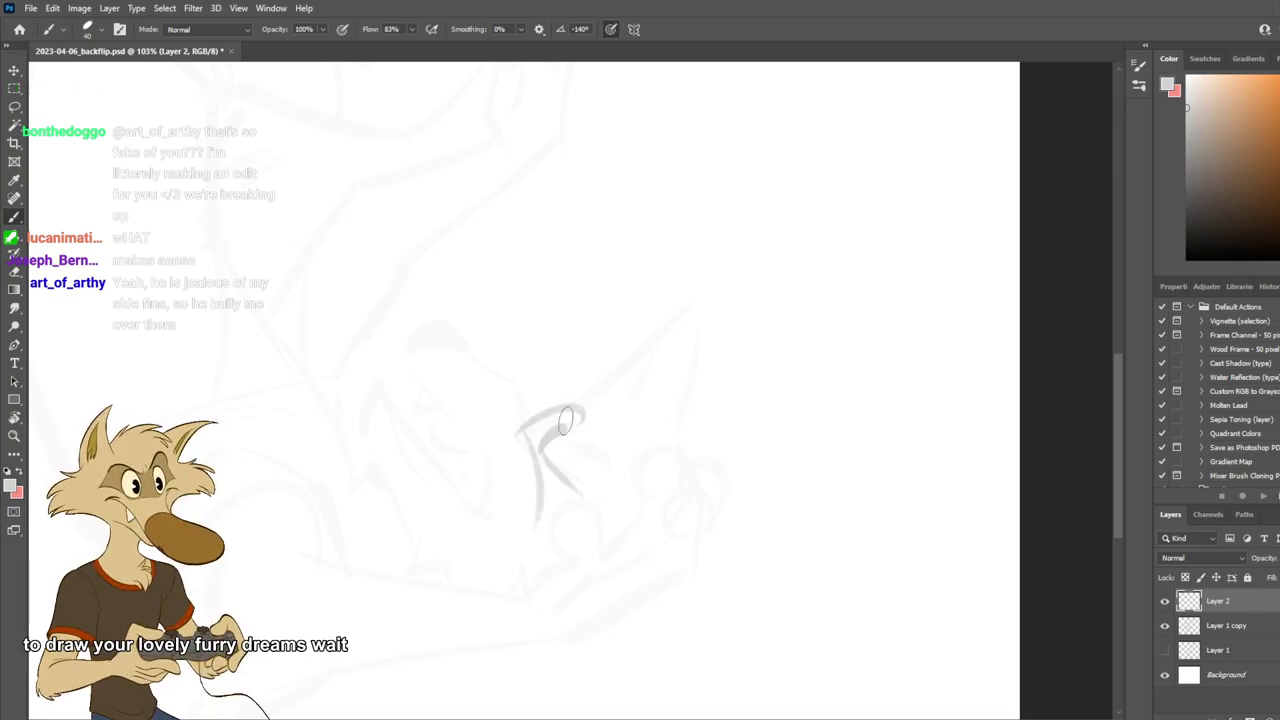
Undo the arc joining the face strokes and try short strokes running up from the curved line at the snout's base.
key(ctrl+z)
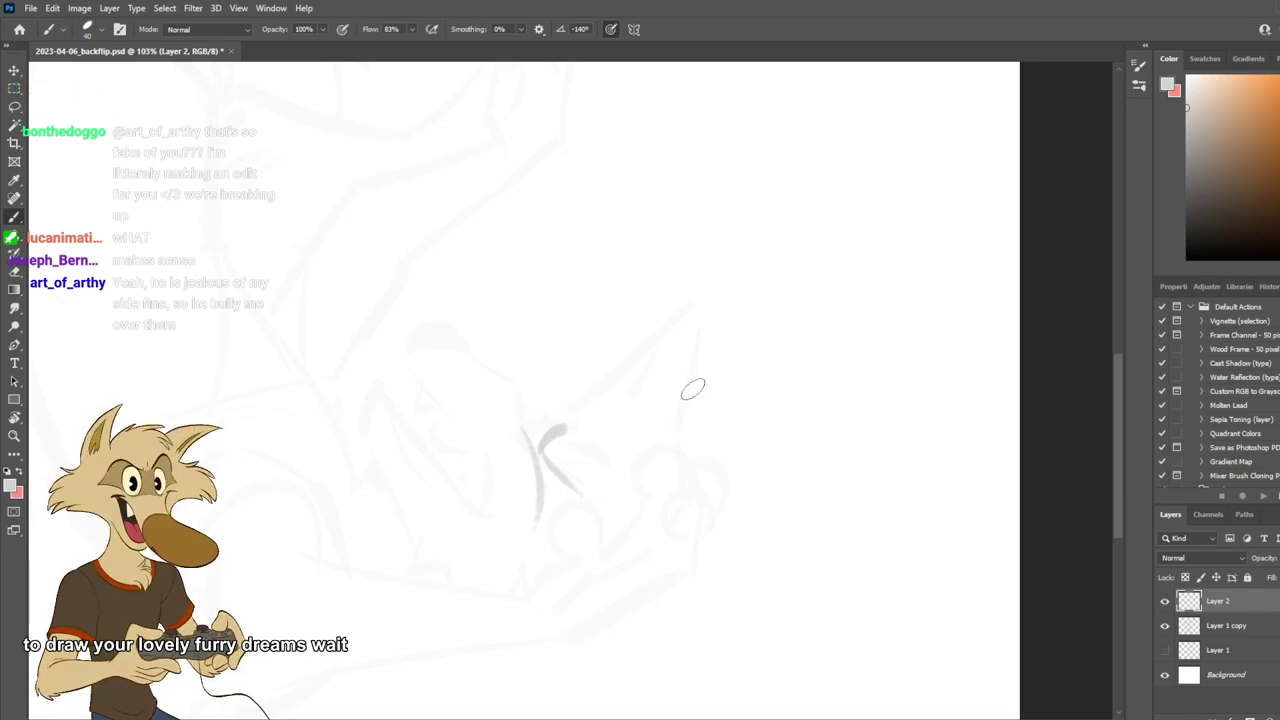
drag(498, 390, 558, 420)
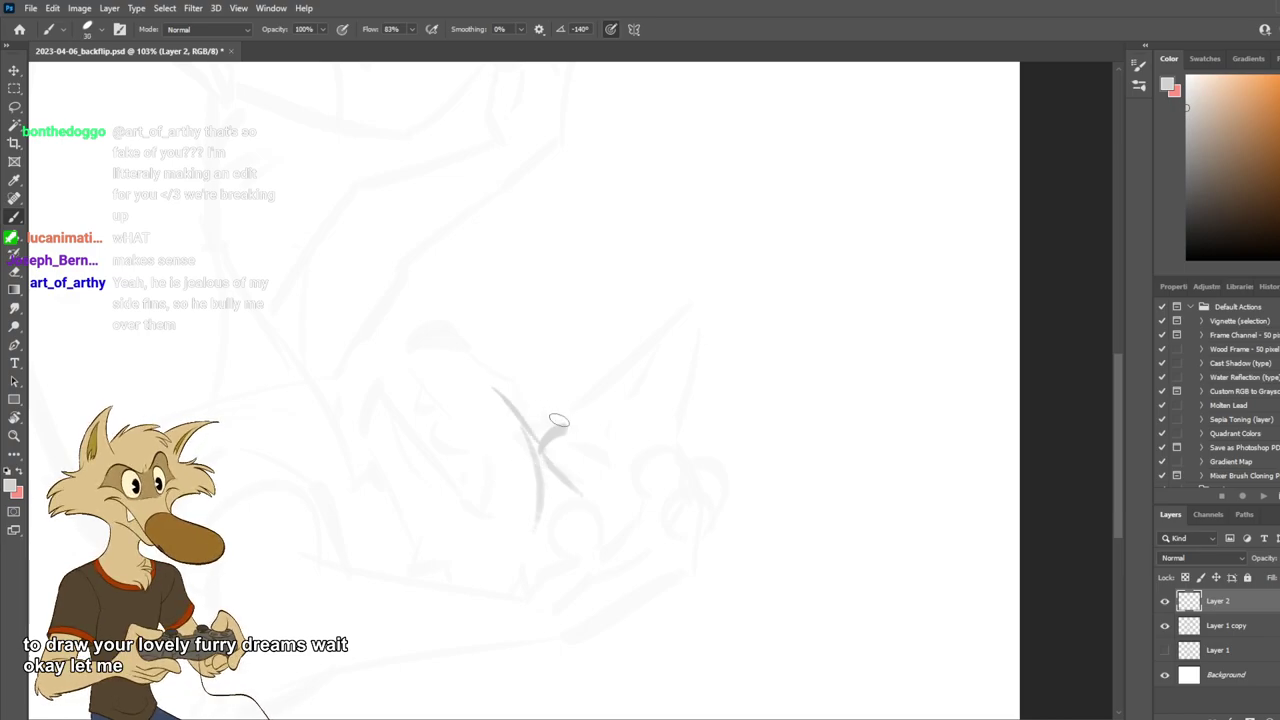
key(ctrl+z)
drag(490, 340, 540, 430)
key(ctrl+z)
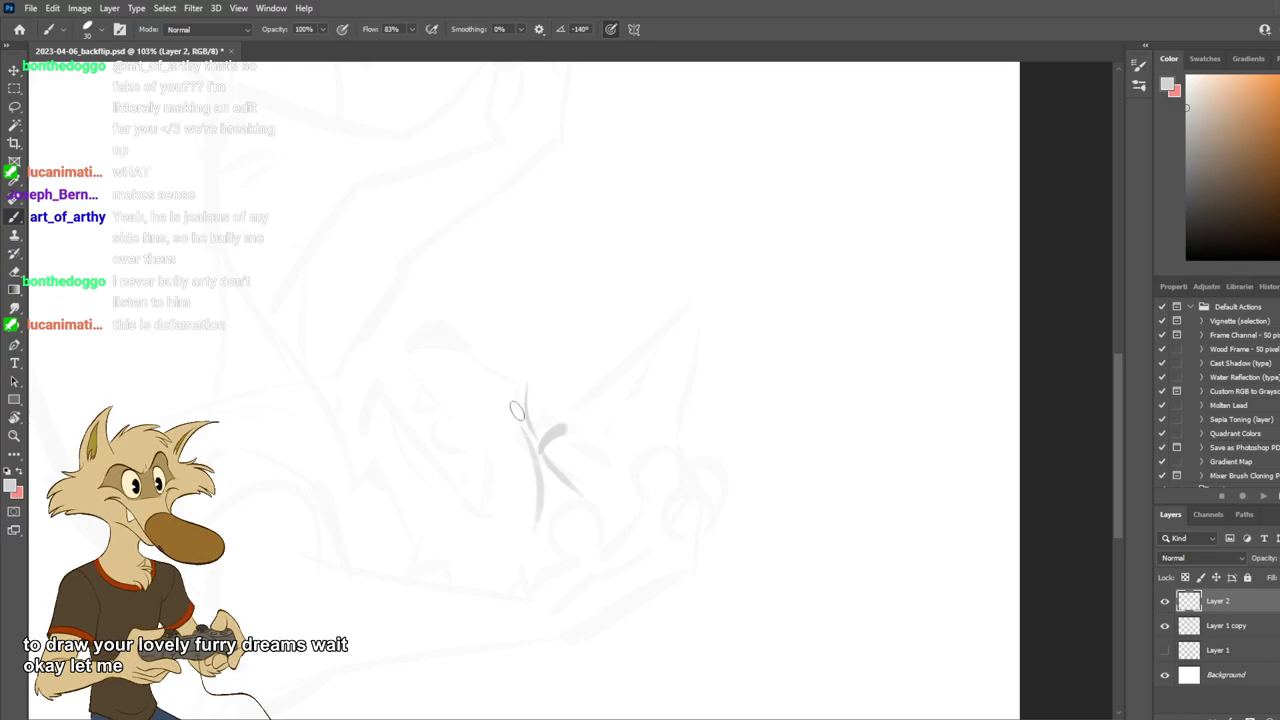
drag(437, 340, 540, 396)
key(ctrl+z)
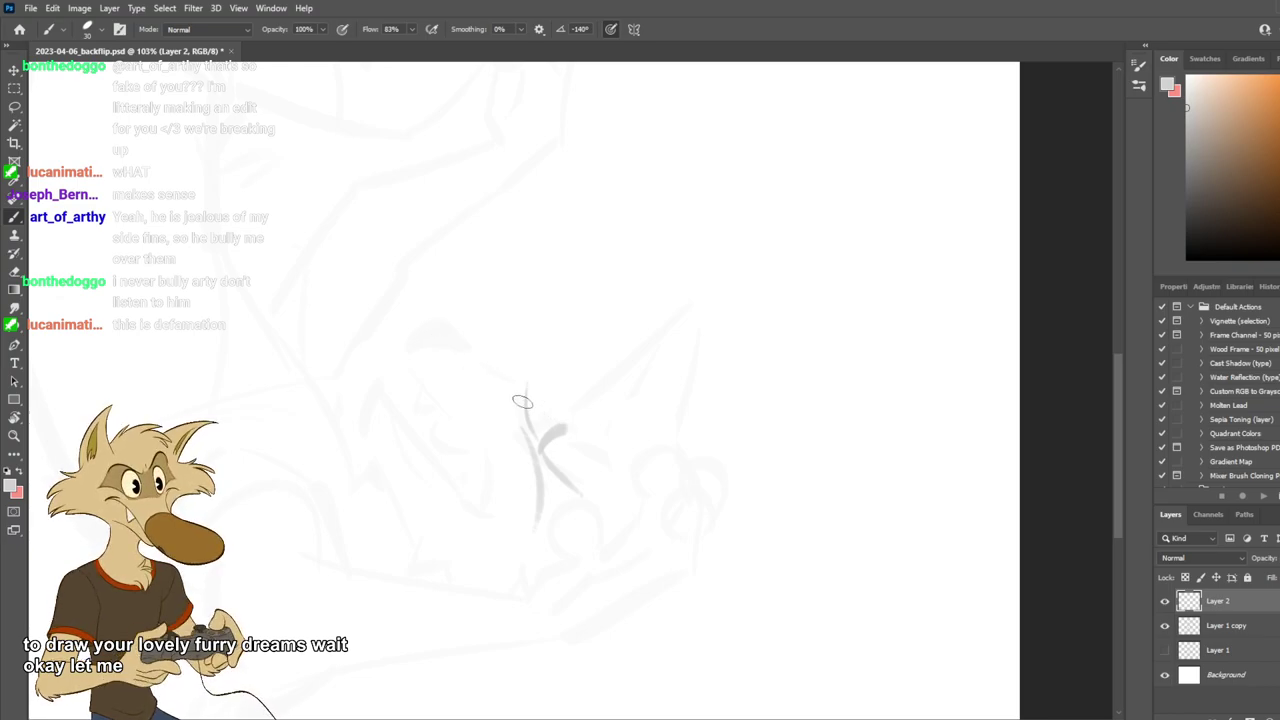
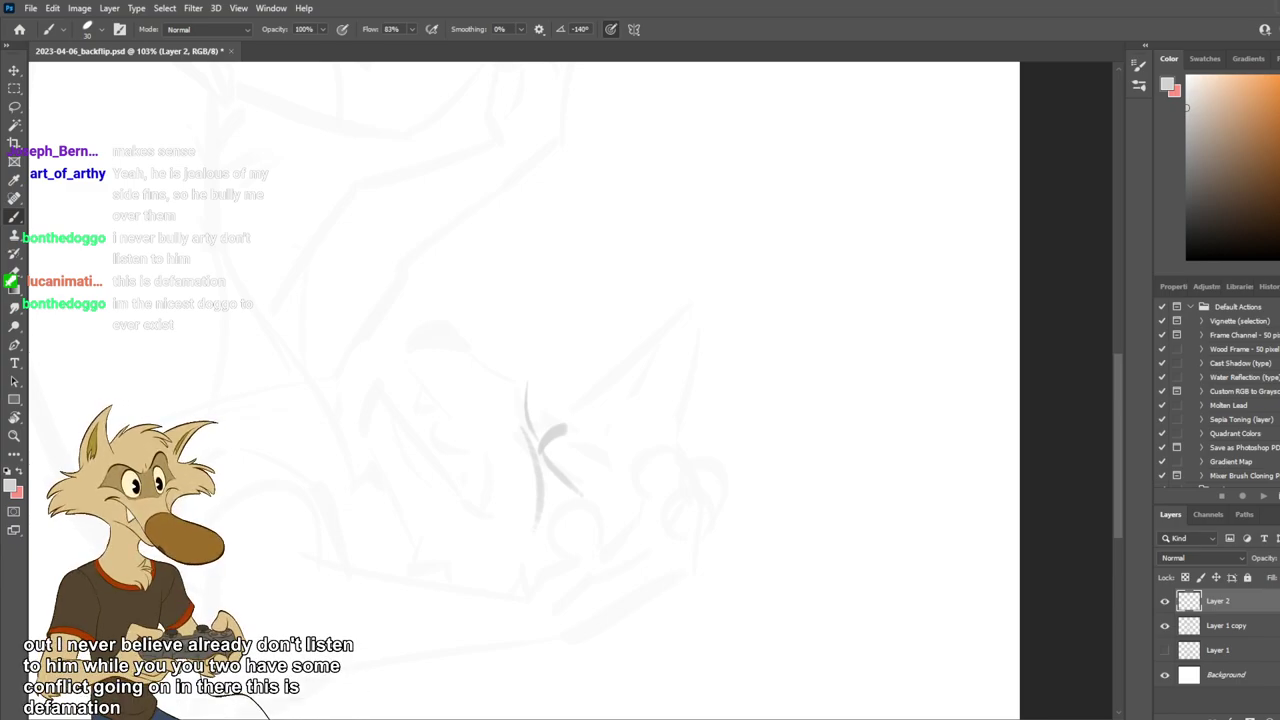
Try strokes for the bridge of the snout between the nose and the face strokes, undoing each attempt.
scroll(532, 388, up, 2)
mouse_move(440, 328)
mouse_down()
mouse_move(503, 389)
mouse_move(483, 369)
mouse_move(495, 378)
mouse_move(535, 450)
mouse_up()
key(ctrl+z)
key(ctrl+z)
drag(509, 404, 523, 447)
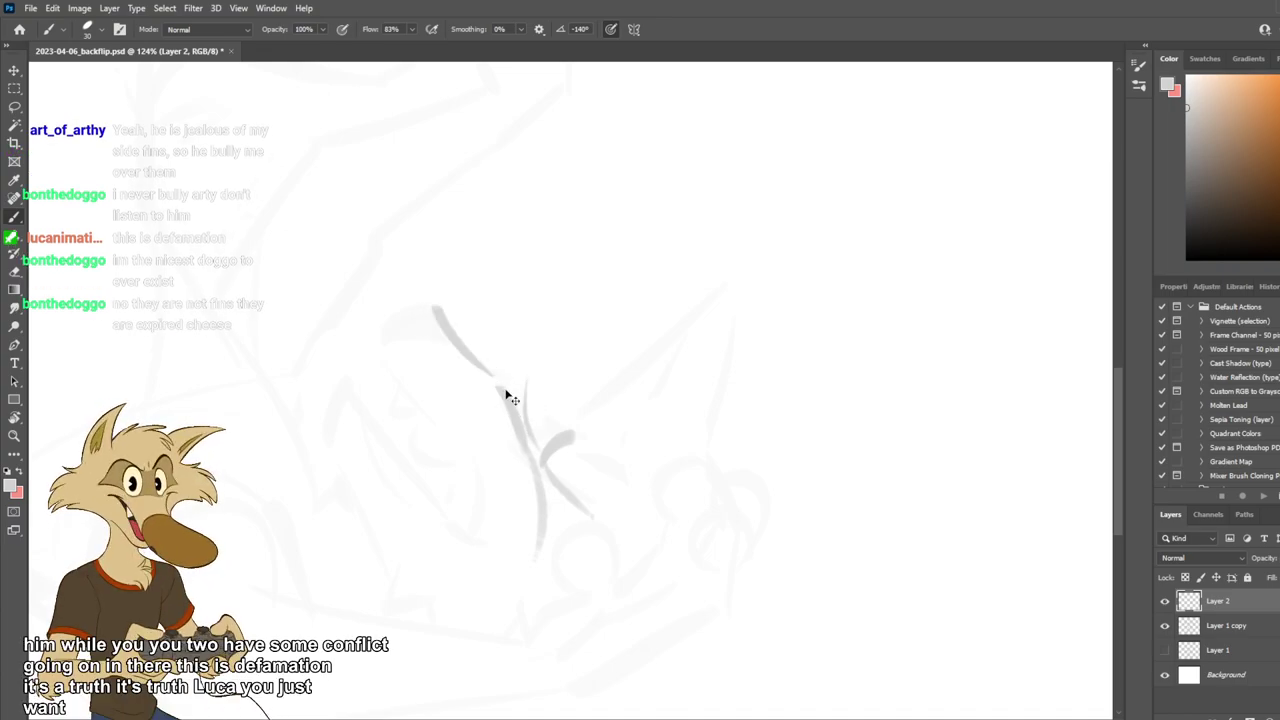
key(ctrl+z)
drag(508, 378, 522, 441)
key(ctrl+z)
drag(511, 380, 521, 439)
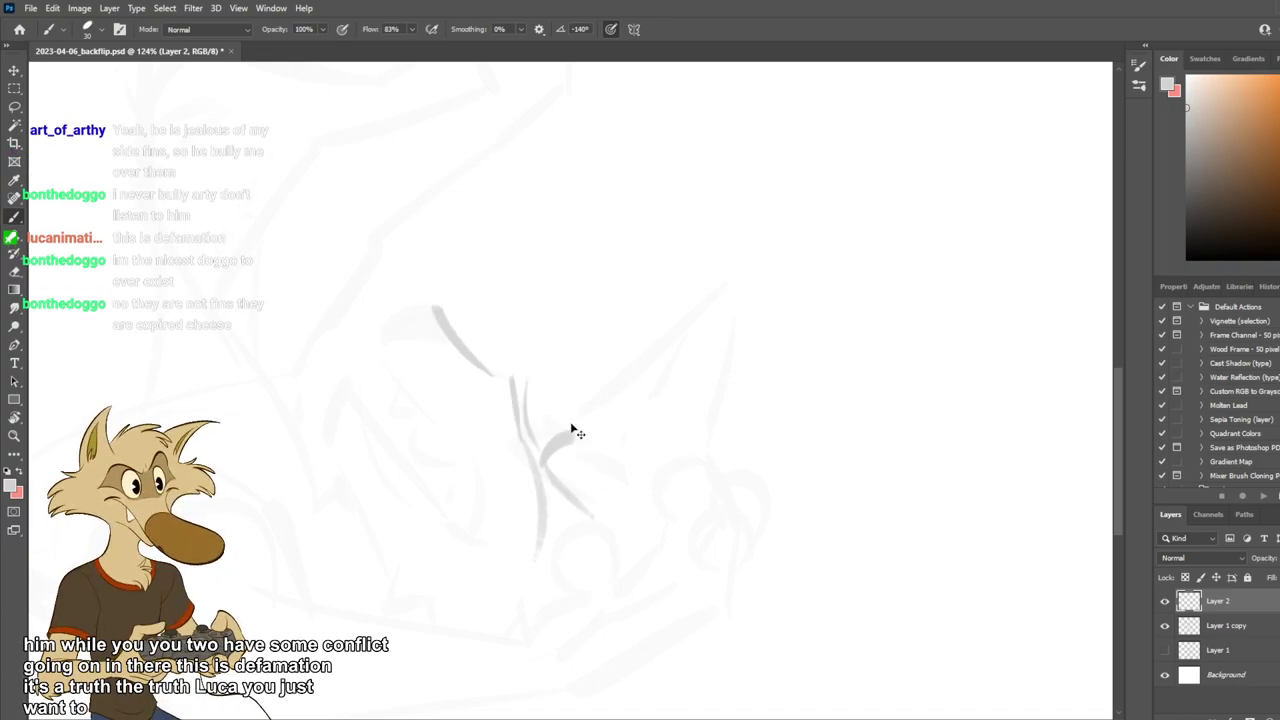
key(ctrl+z)
key(ctrl+z)
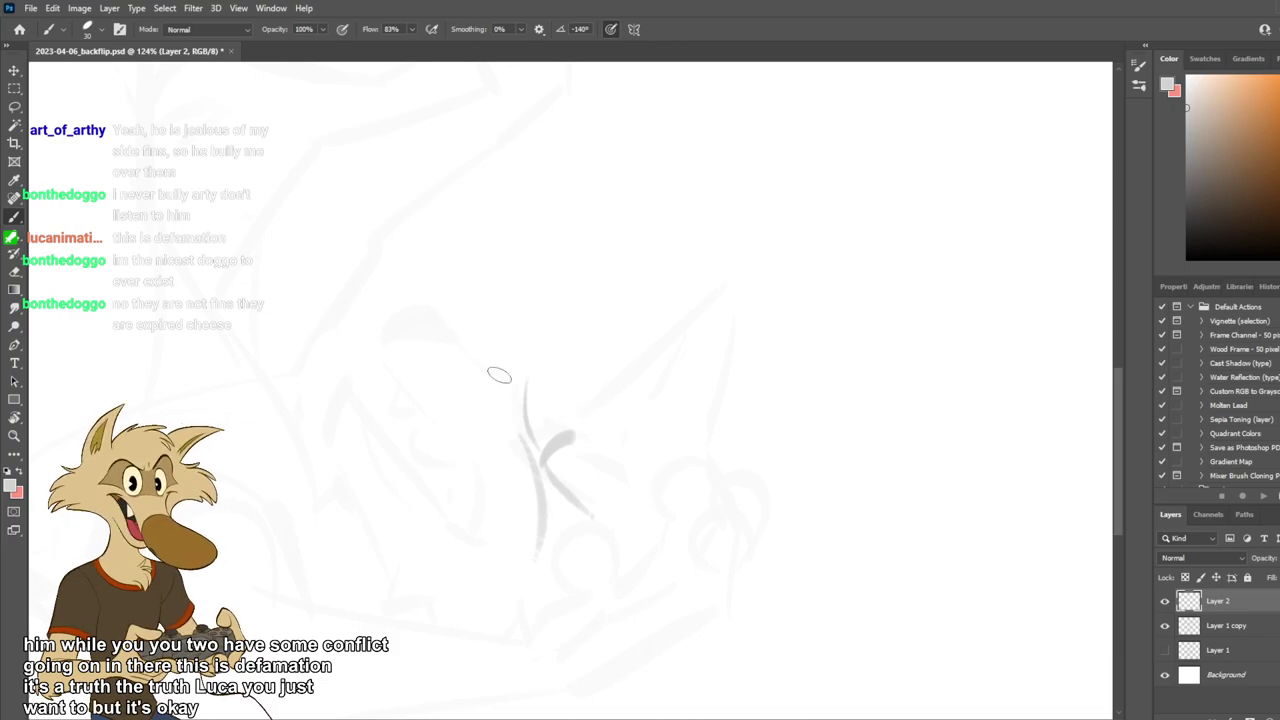
Outline the snout with its bridge, rounded nose and lower contour, and add a thick cheek curve beside the face strokes.
key(ctrl+shift+z)
key(ctrl+z)
drag(455, 324, 510, 384)
key(ctrl+z)
drag(394, 338, 470, 350)
key(ctrl+z)
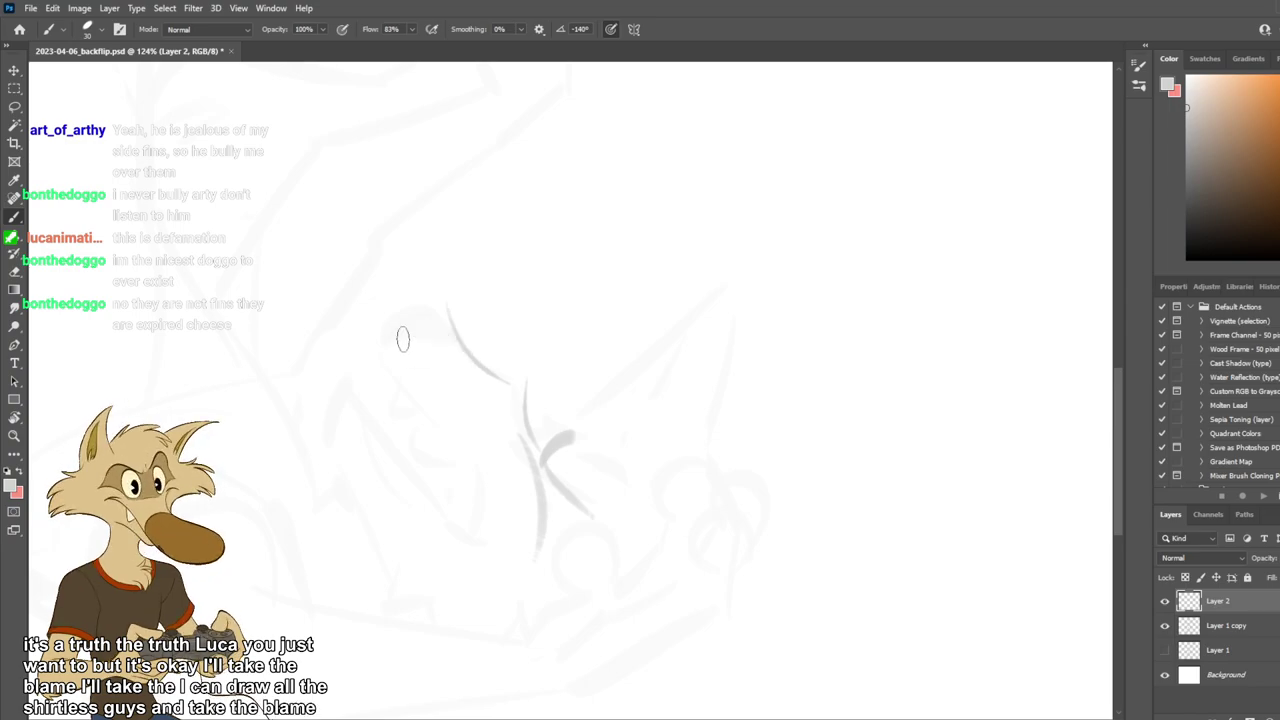
mouse_move(384, 345)
mouse_down()
mouse_move(450, 328)
mouse_move(388, 336)
mouse_move(416, 405)
mouse_move(402, 390)
mouse_move(482, 438)
mouse_up()
key(ctrl+z)
key(ctrl+z)
key(ctrl+z)
key(ctrl+z)
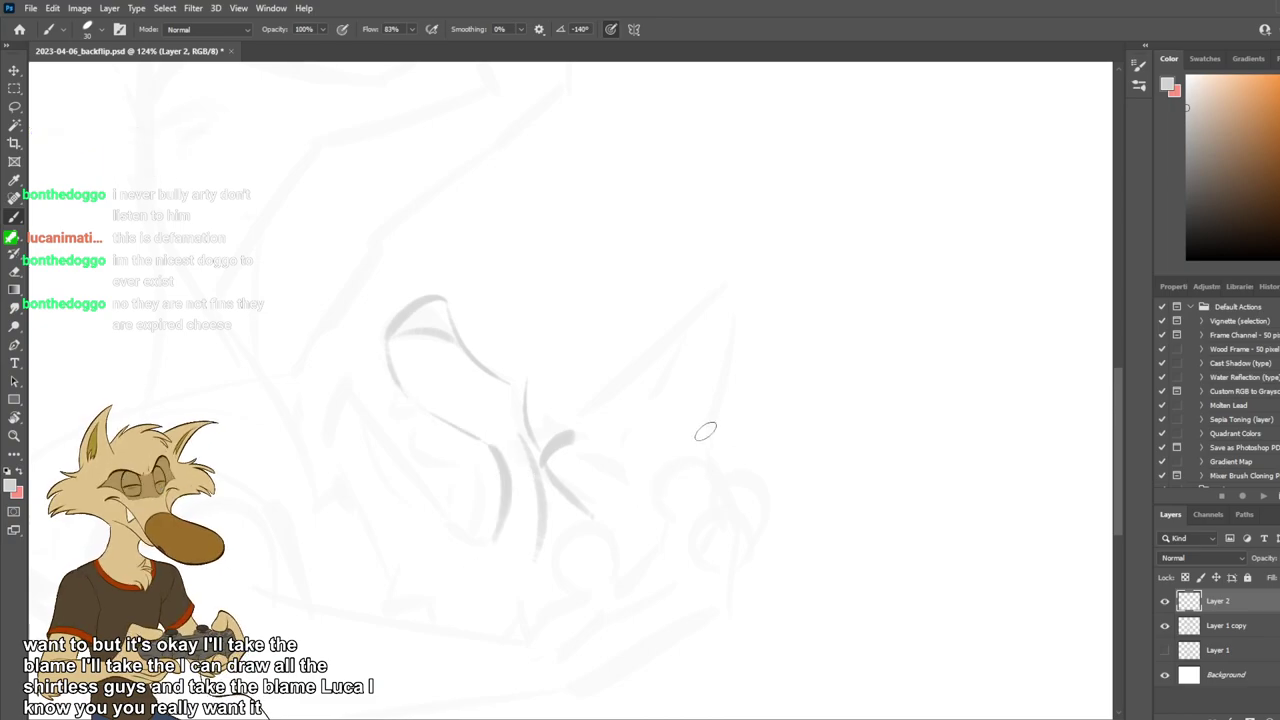
Undo the snout outline, the cheek curve and the short stroke above the face strokes.
scroll(738, 362, down, 2)
scroll(738, 362, down, 2)
scroll(711, 394, up, 3)
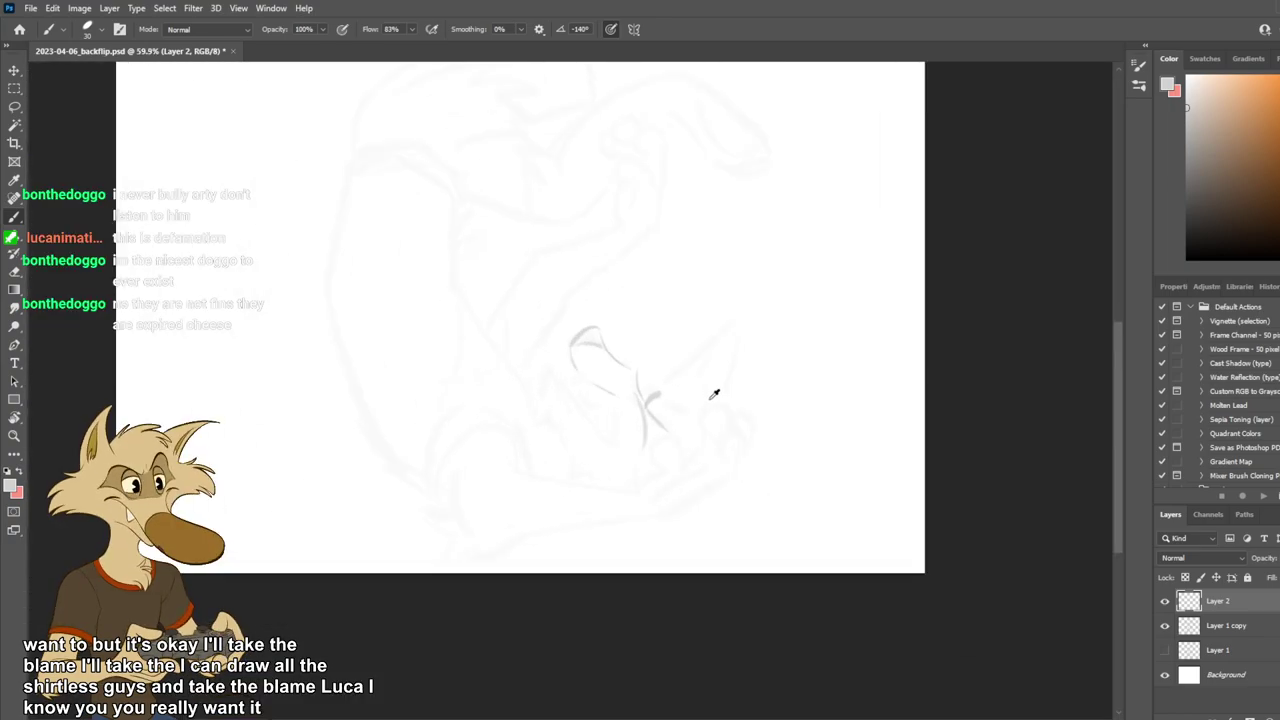
key(ctrl+z)
key(ctrl+z)
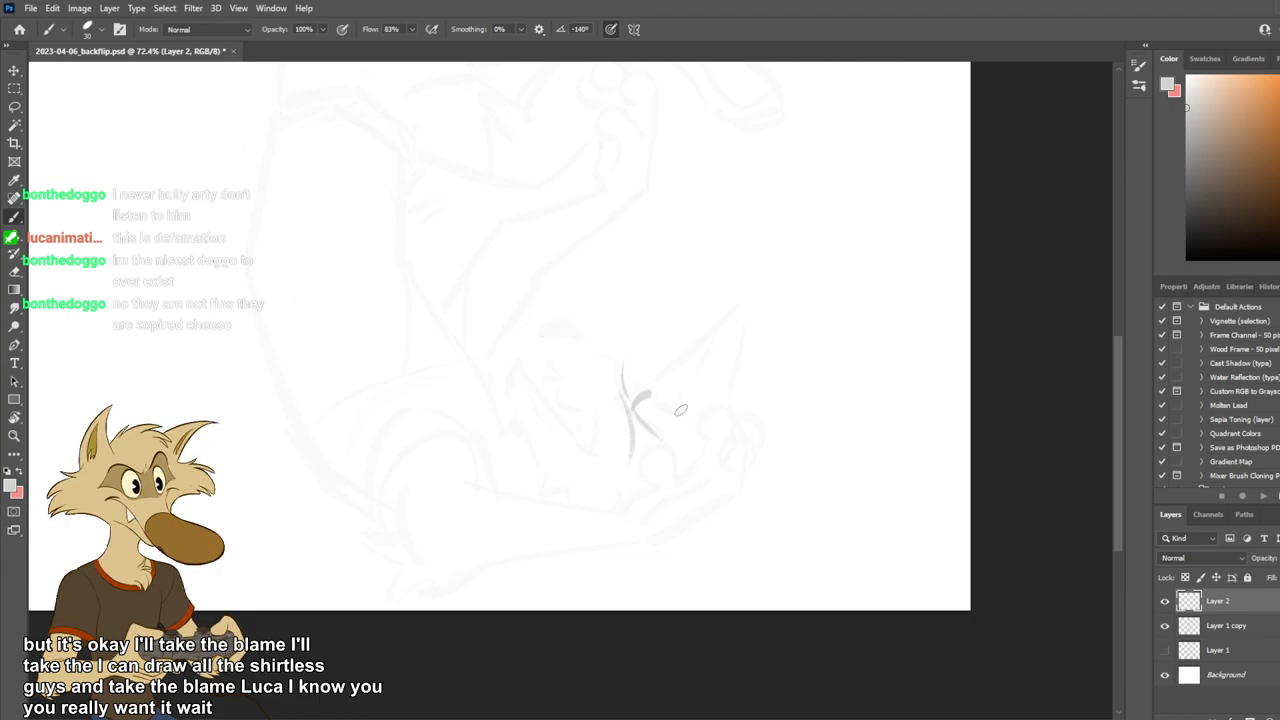
scroll(680, 410, up, 2)
key(ctrl+z)
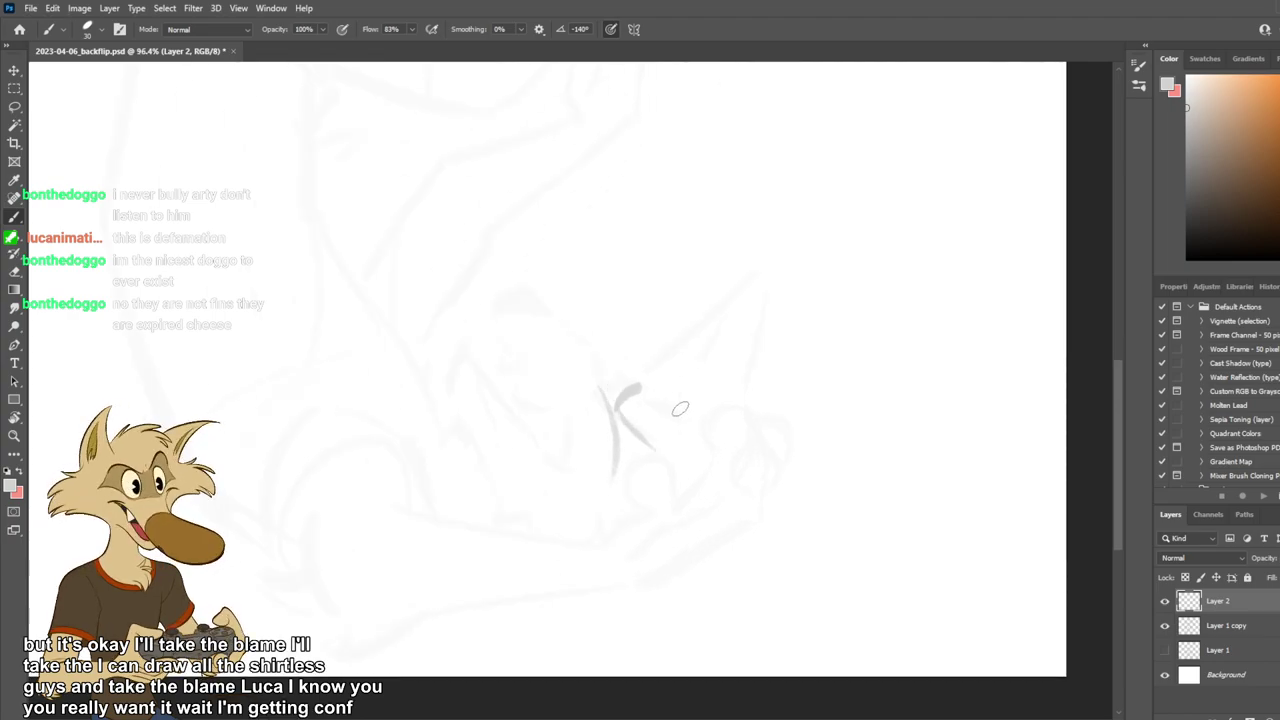
Draw a circle around the face strokes as a head guide, with a short brow stroke near its upper edge.
mouse_move(684, 394)
mouse_down()
mouse_move(604, 371)
mouse_move(640, 364)
mouse_move(655, 512)
mouse_move(630, 376)
mouse_move(598, 376)
mouse_move(580, 497)
mouse_move(604, 380)
mouse_move(648, 369)
mouse_up()
key(ctrl+z)
key(ctrl+z)
key(ctrl+z)
key(e)
key(ctrl+z)
key(b)
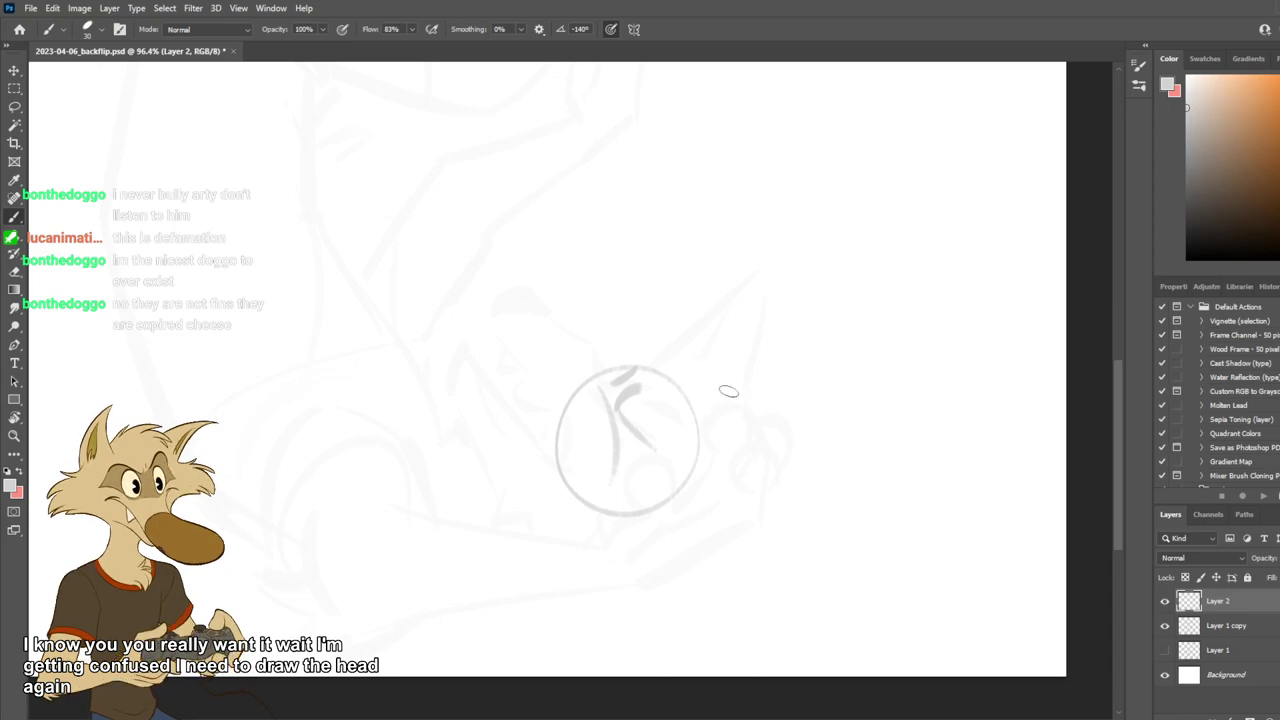
Try slanted strokes for a pointed shape above the head circle and undo them.
mouse_move(728, 380)
mouse_down()
mouse_move(690, 272)
mouse_move(664, 370)
mouse_up()
key(ctrl+z)
drag(688, 270, 665, 362)
key(ctrl+z)
key(ctrl+z)
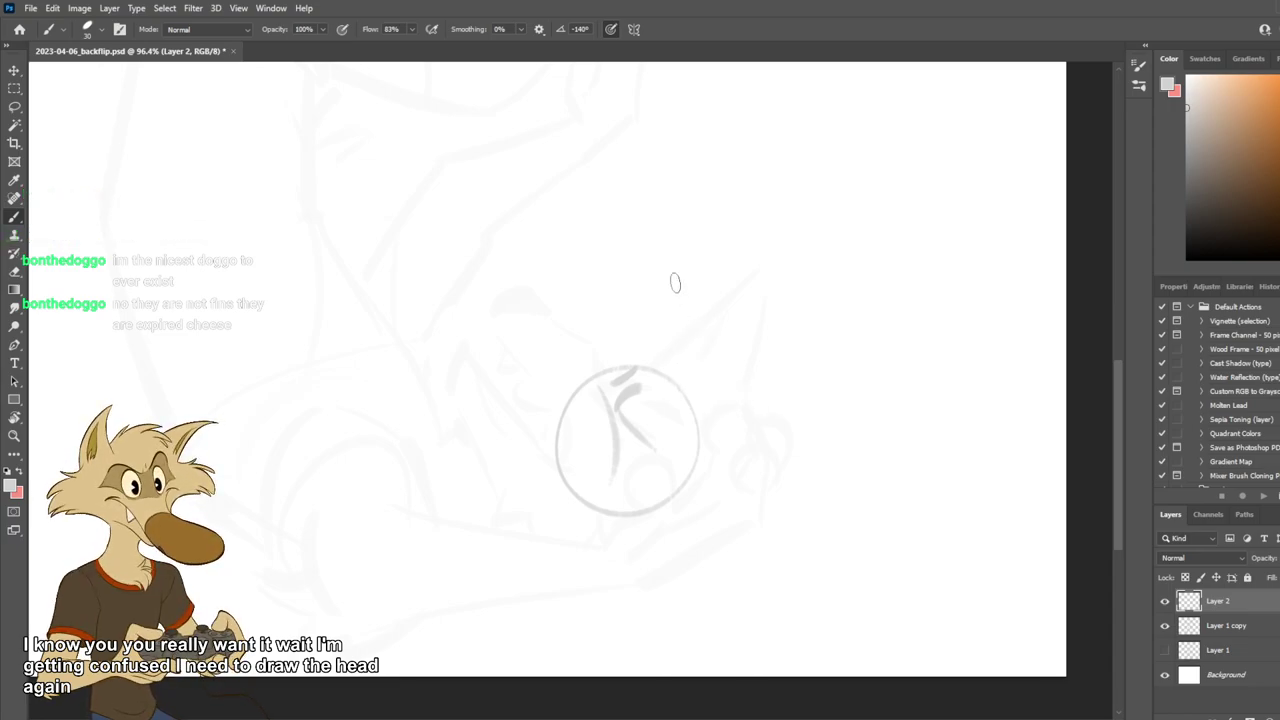
Draw a long slanted stroke above the head circle as the edge of a pointed fur tuft, retrying its second side.
drag(674, 280, 710, 360)
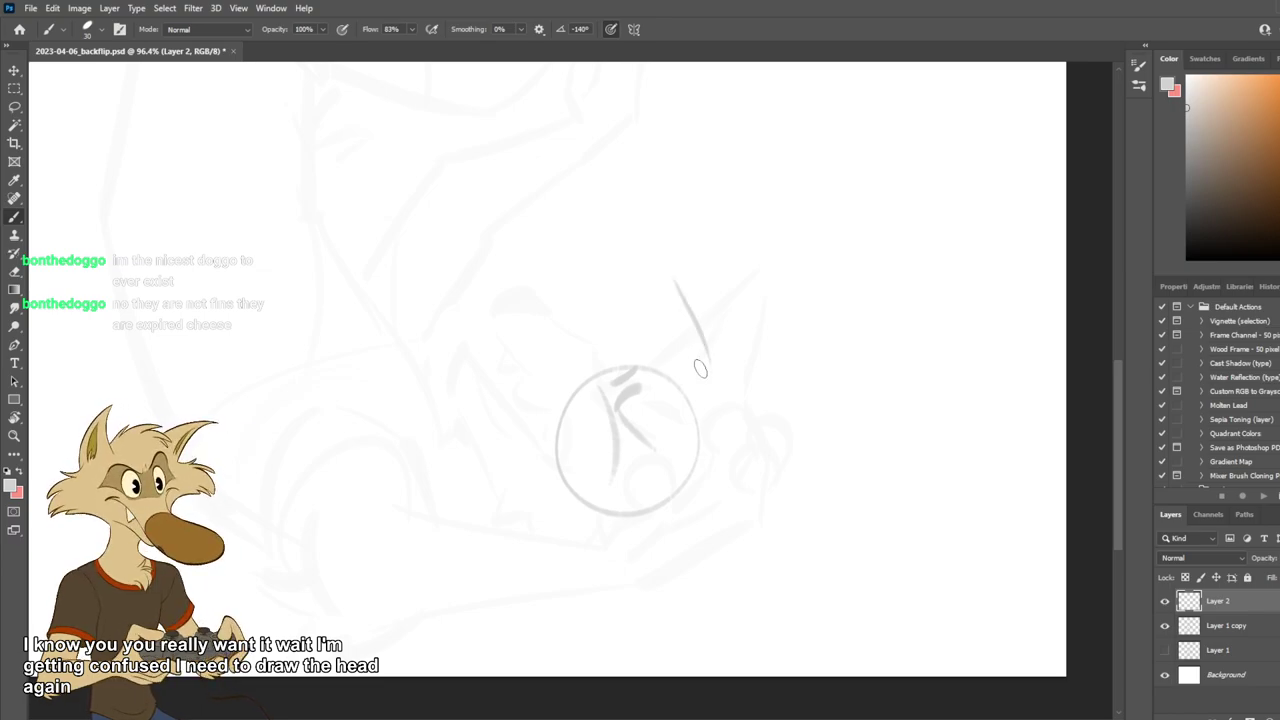
drag(675, 276, 662, 355)
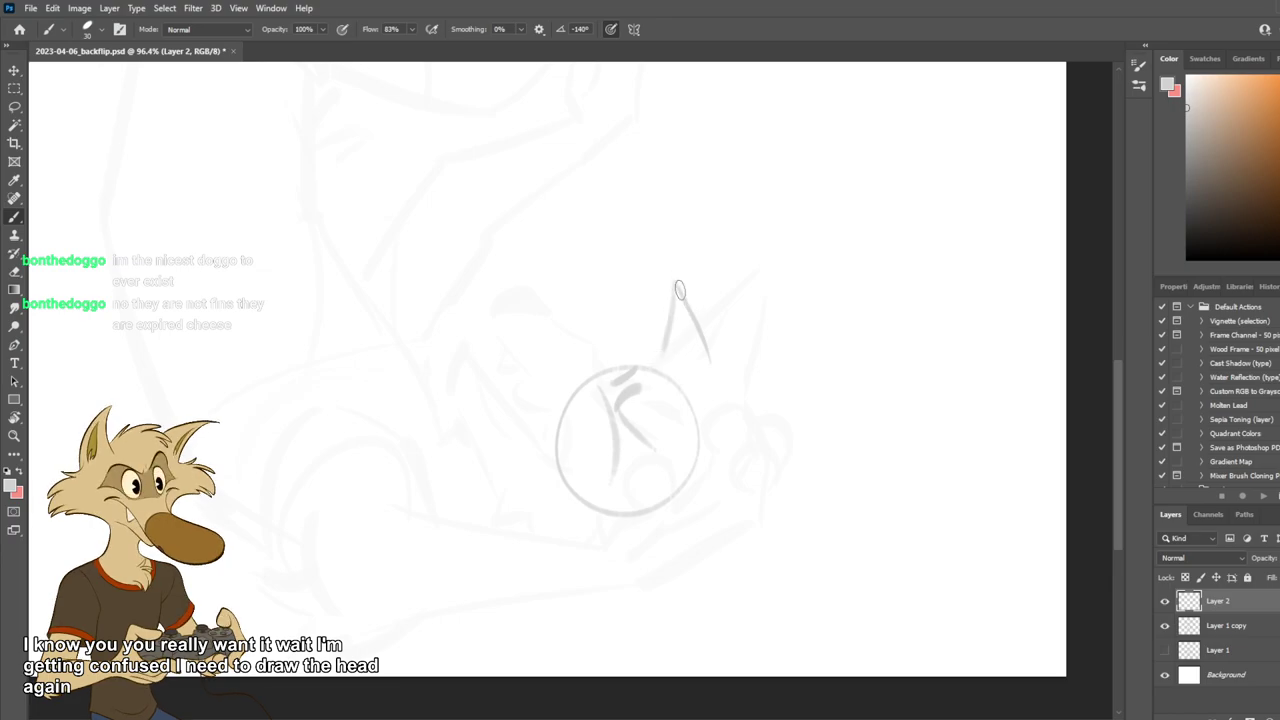
key(ctrl+z)
drag(671, 277, 669, 349)
key(ctrl+z)
drag(676, 288, 670, 352)
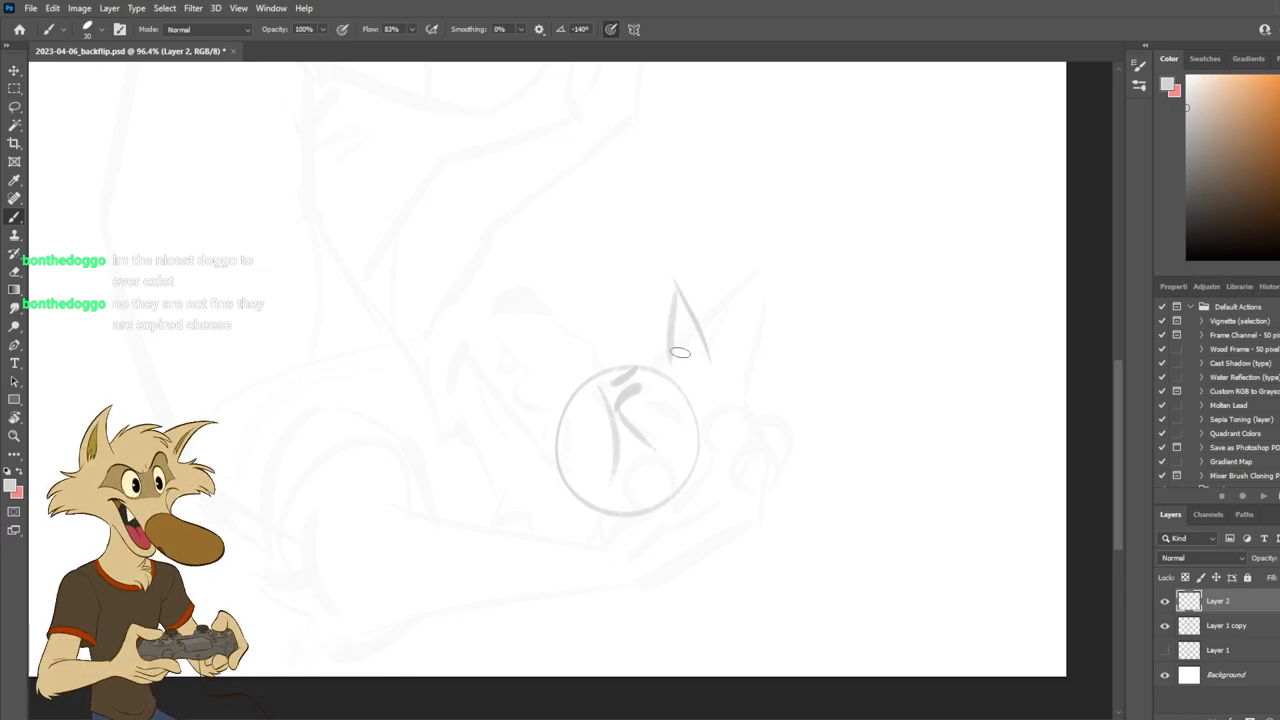
key(ctrl+z)
key(ctrl+z)
Finish the pointed tuft's inner side and add a smaller tuft beside it, toward the snout.
mouse_move(676, 287)
mouse_down()
mouse_move(685, 338)
mouse_move(673, 279)
mouse_move(668, 367)
mouse_up()
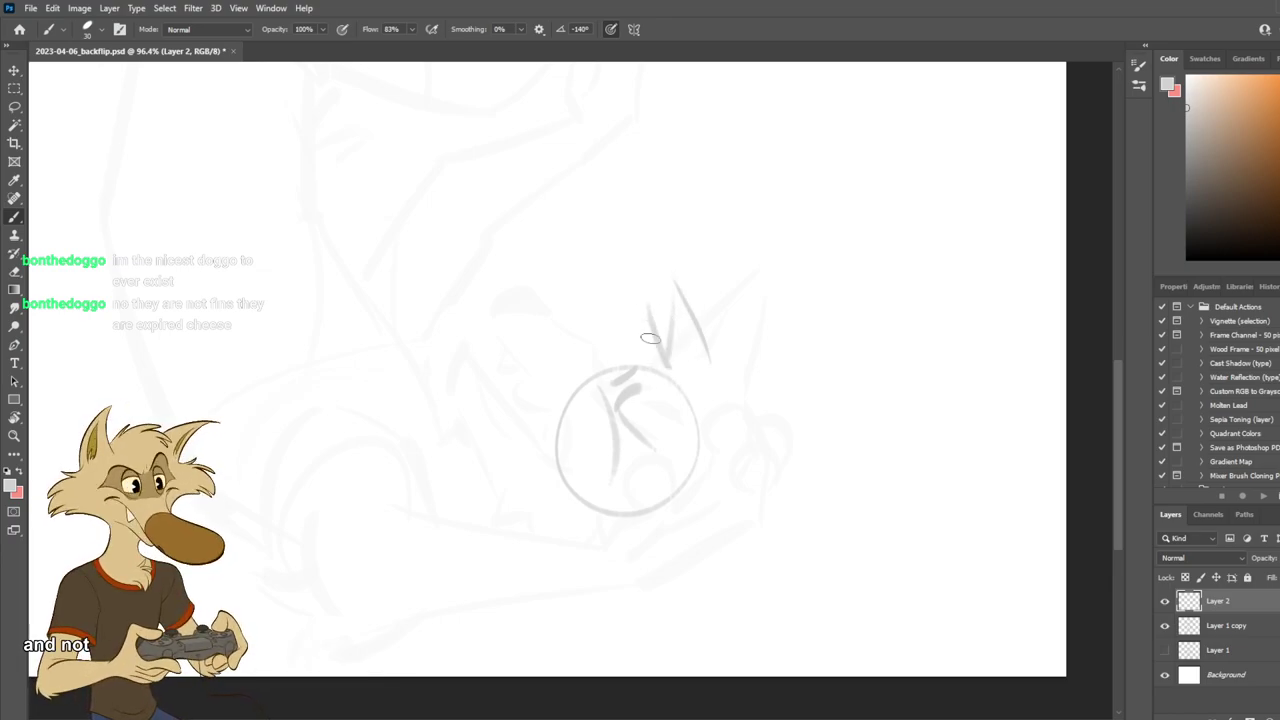
mouse_move(653, 312)
mouse_down()
mouse_move(650, 367)
mouse_move(697, 335)
mouse_move(681, 330)
mouse_move(644, 345)
mouse_up()
key(ctrl+z)
key(ctrl+z)
key(ctrl+z)
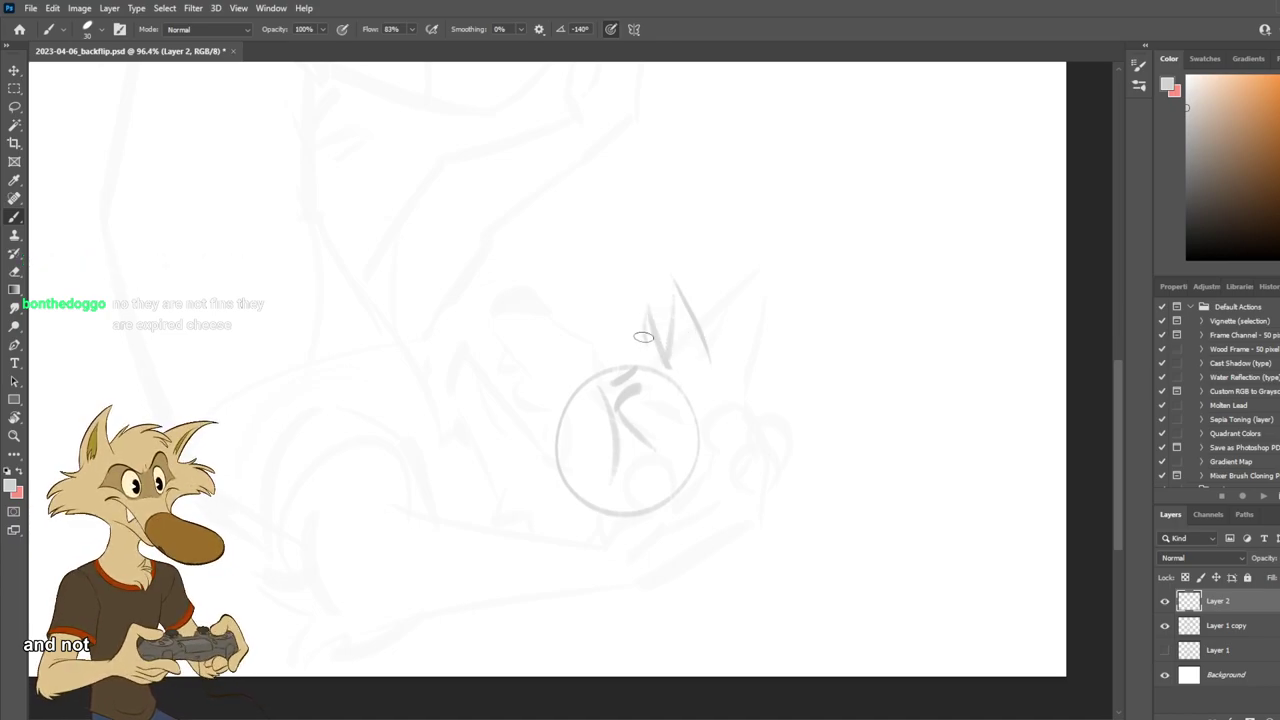
Continue the fur tufts down the back of the head with short strokes toward the hand.
mouse_move(675, 287)
mouse_down()
mouse_move(747, 346)
mouse_move(713, 416)
mouse_up()
key(ctrl+z)
key(ctrl+z)
drag(738, 352, 717, 419)
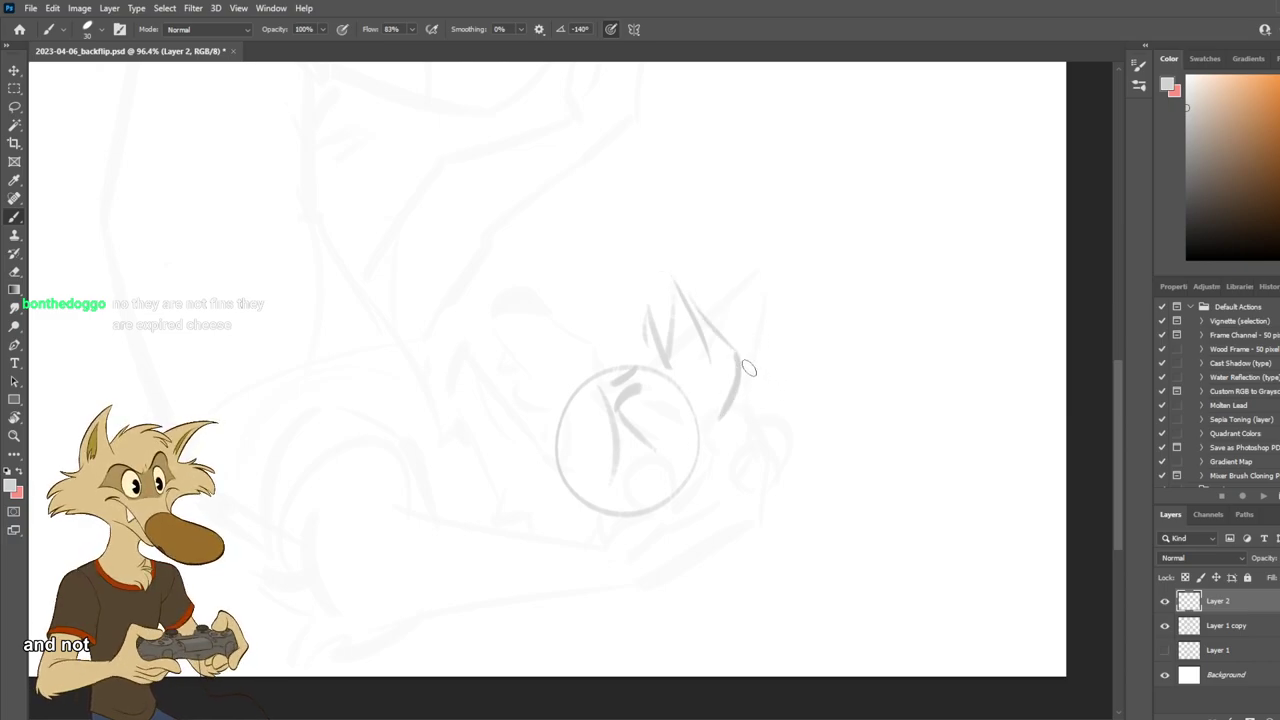
key(ctrl+z)
key(ctrl+z)
mouse_move(691, 310)
mouse_down()
mouse_move(724, 355)
mouse_move(729, 408)
mouse_up()
Draw the snout's lower contour from the nose into the head circle, leaving out the thick cheek curve.
mouse_move(596, 373)
mouse_down()
mouse_move(577, 323)
mouse_move(543, 293)
mouse_up()
key(ctrl+z)
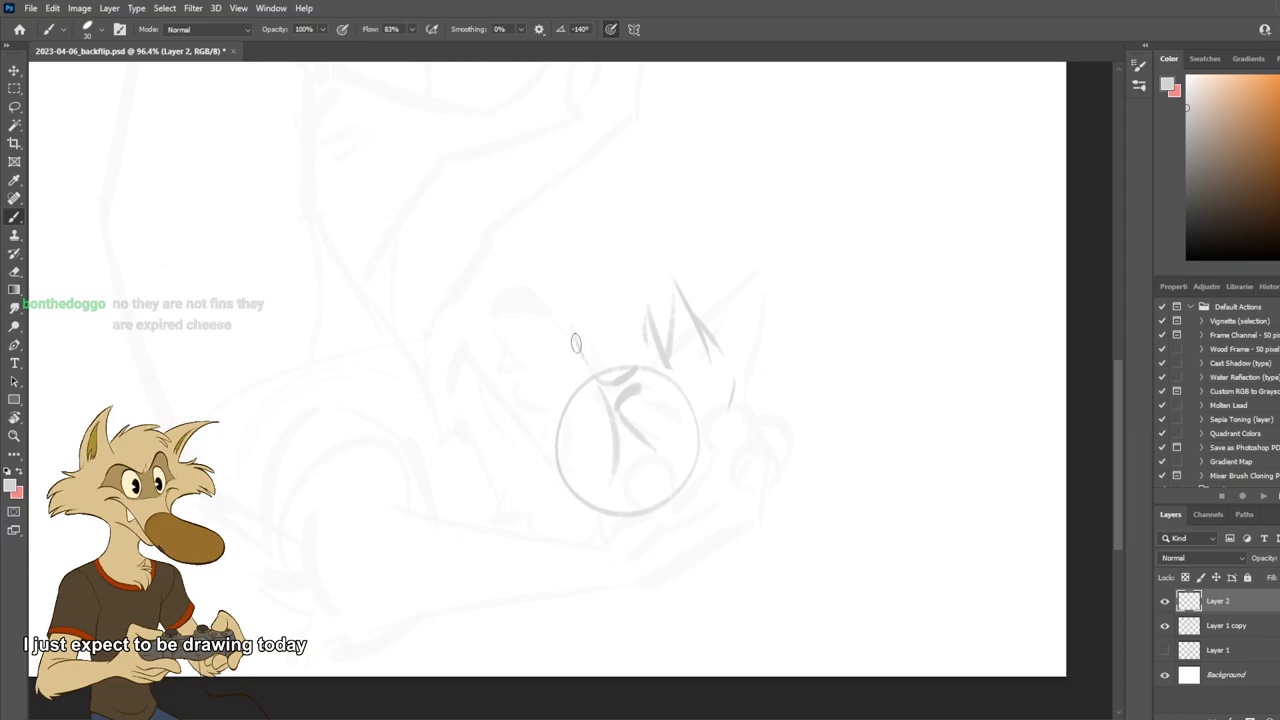
mouse_move(580, 340)
mouse_down()
mouse_move(532, 292)
mouse_move(492, 335)
mouse_move(592, 414)
mouse_move(562, 491)
mouse_up()
key(ctrl+z)
key(ctrl+z)
key(ctrl+z)
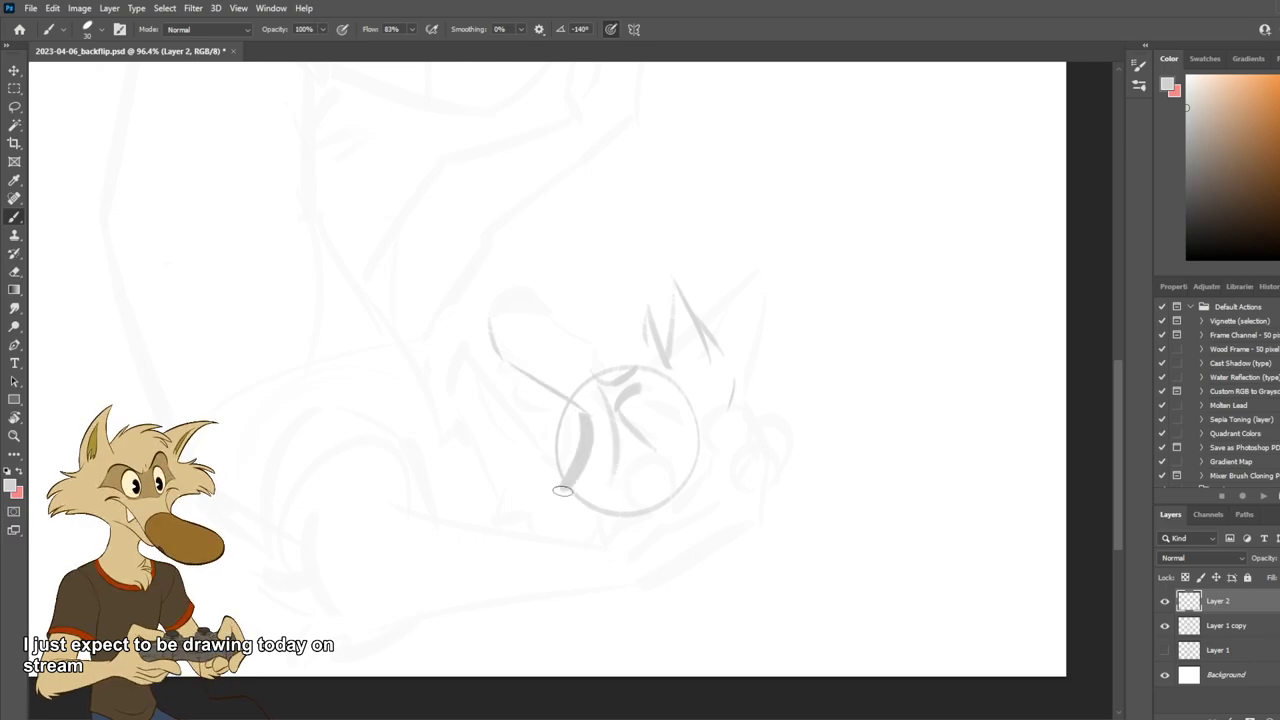
key(ctrl+z)
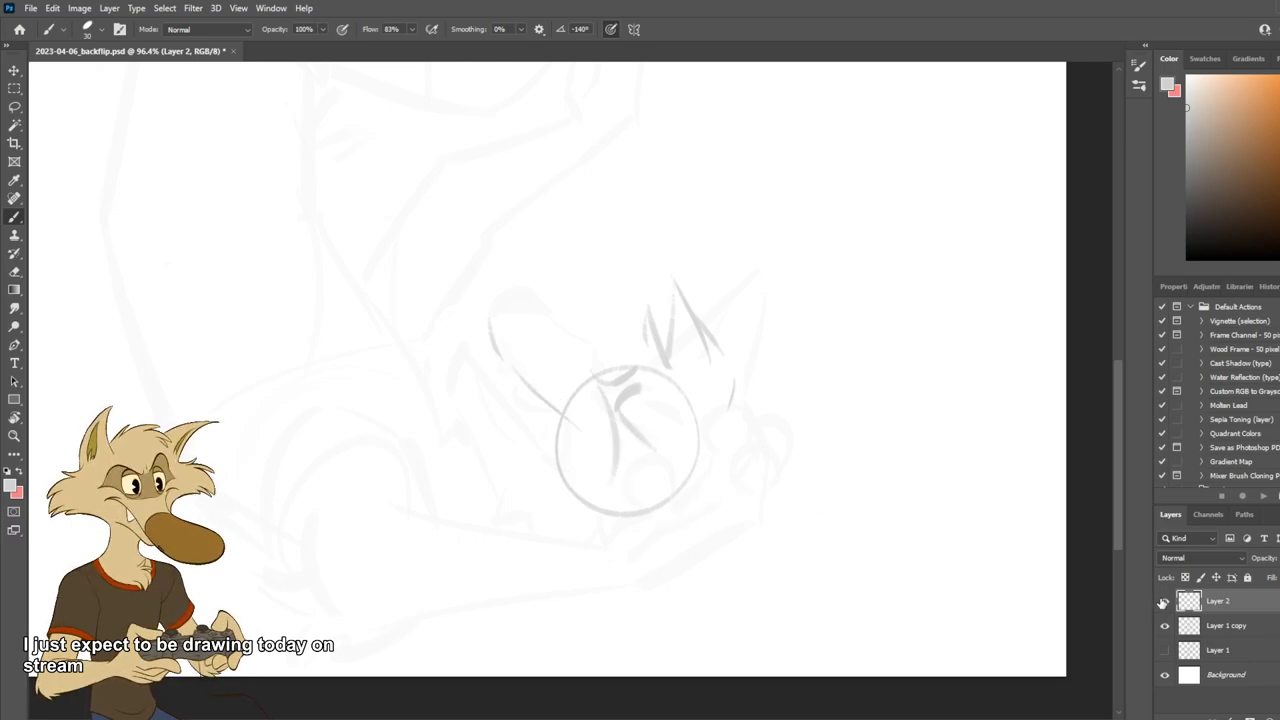
Hide Layer 2 and raise the opacity of Layer 1 copy so the rough sketch shows more strongly.
click(1163, 601)
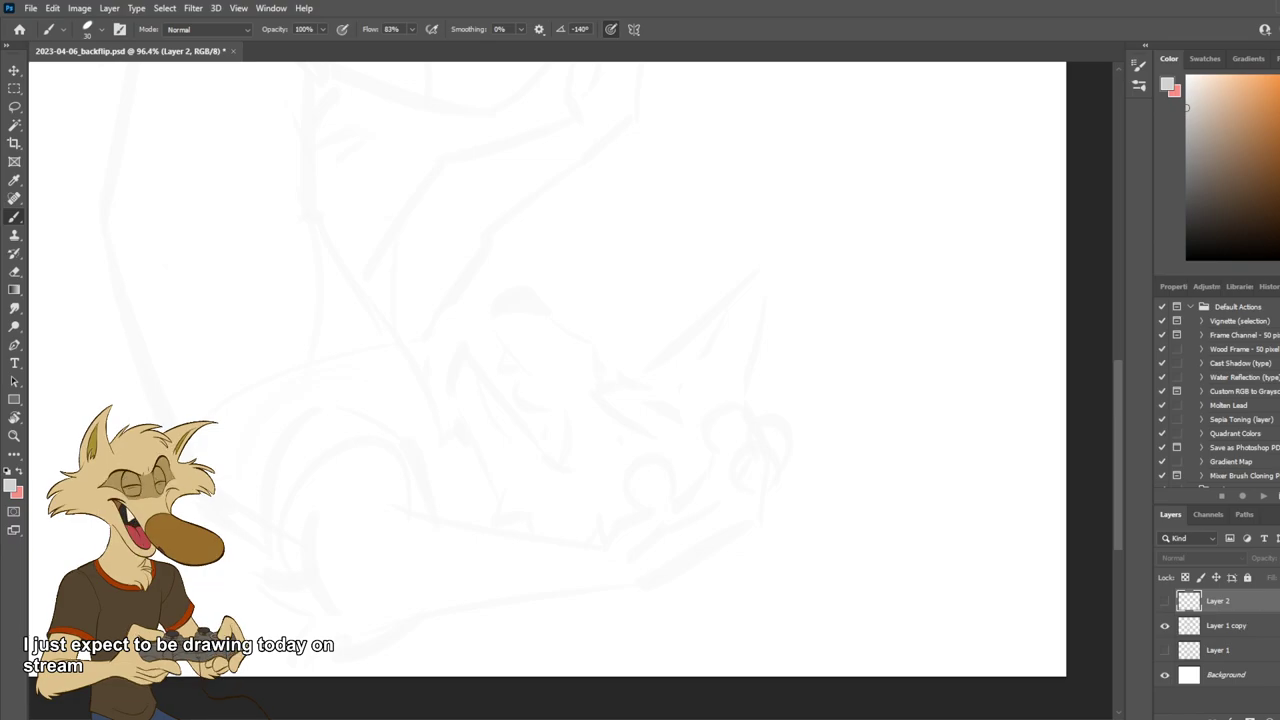
click(1226, 626)
mouse_move(1263, 558)
mouse_down()
mouse_move(1274, 558)
mouse_move(1263, 558)
mouse_up()
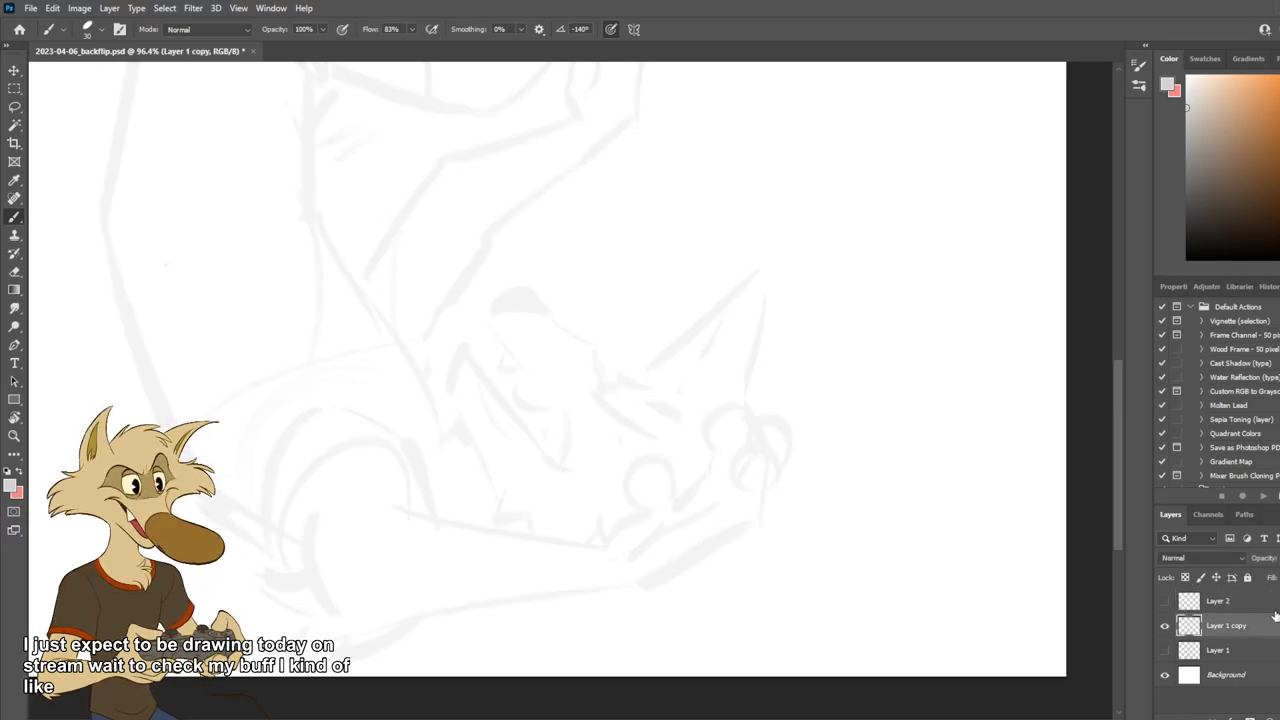
Compare Layer 2 briefly with the rough sketch, hide it again and add a new layer above it.
click(1235, 601)
key(e)
click(1164, 601)
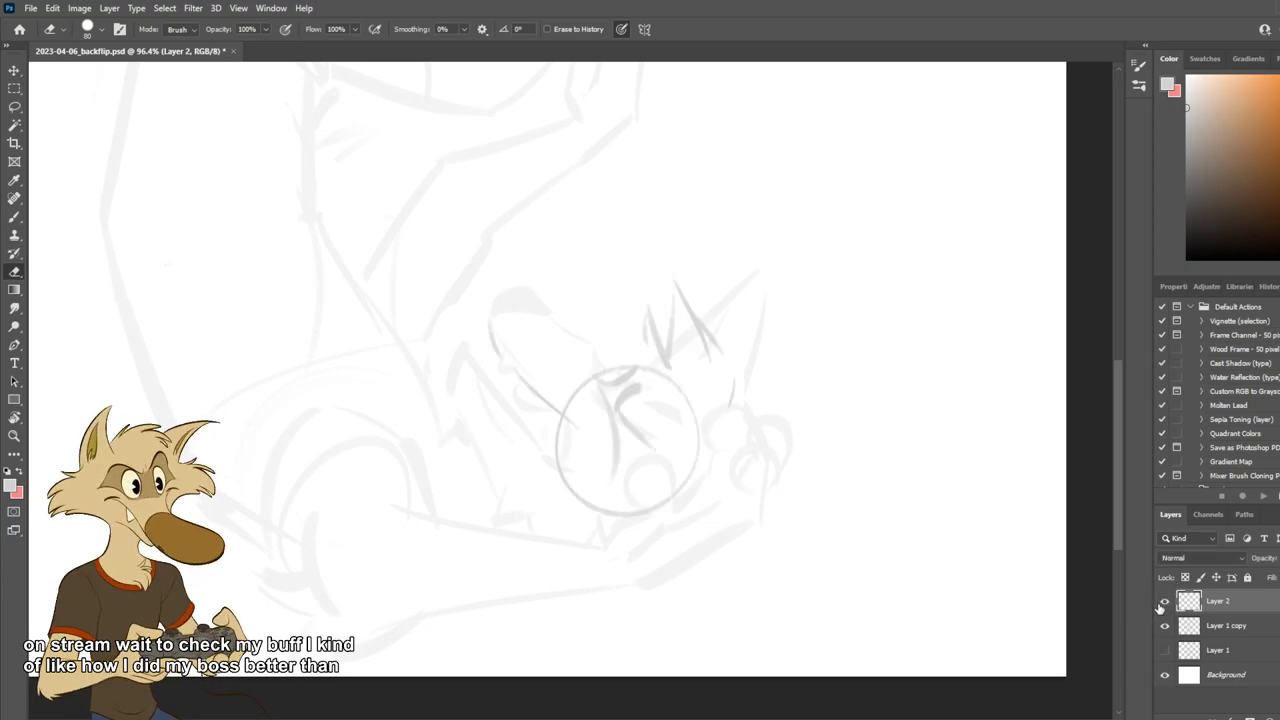
click(1164, 601)
key(ctrl+shift+alt+n)
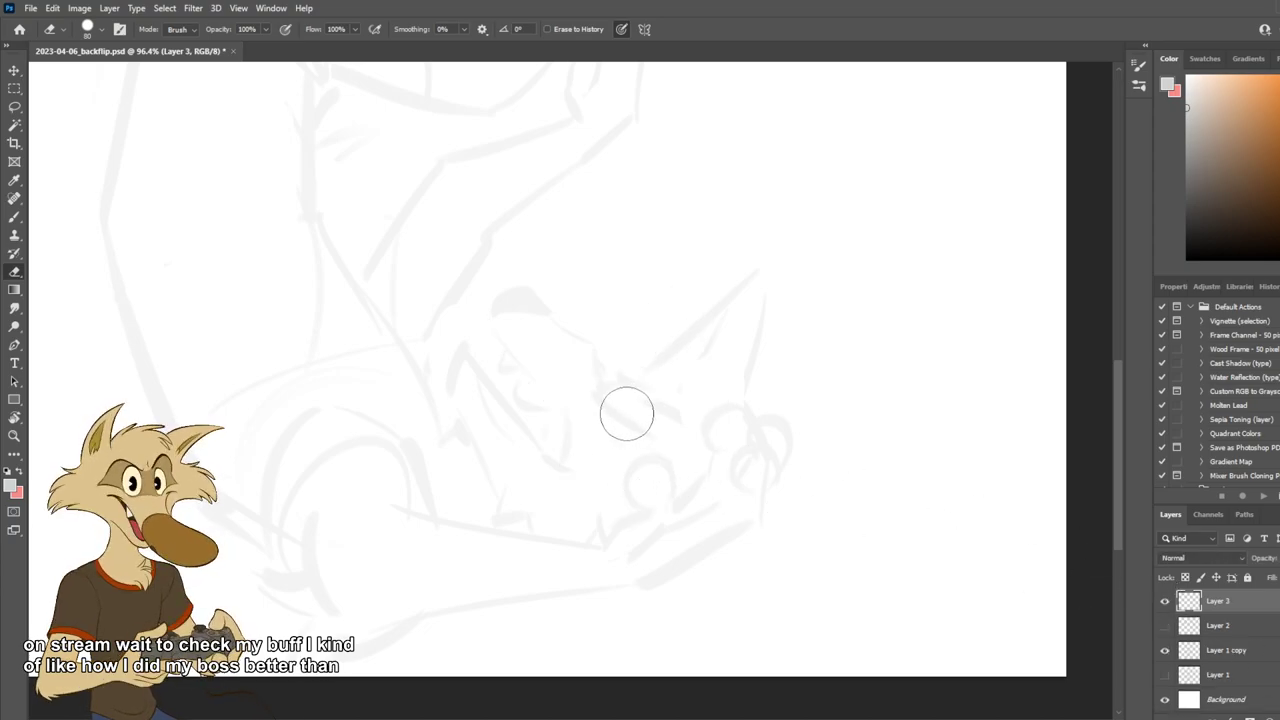
Try brush strokes for the face at the base of the snout on Layer 3 and undo them.
key(b)
drag(622, 386, 592, 518)
key(ctrl+z)
drag(597, 403, 664, 440)
key(ctrl+z)
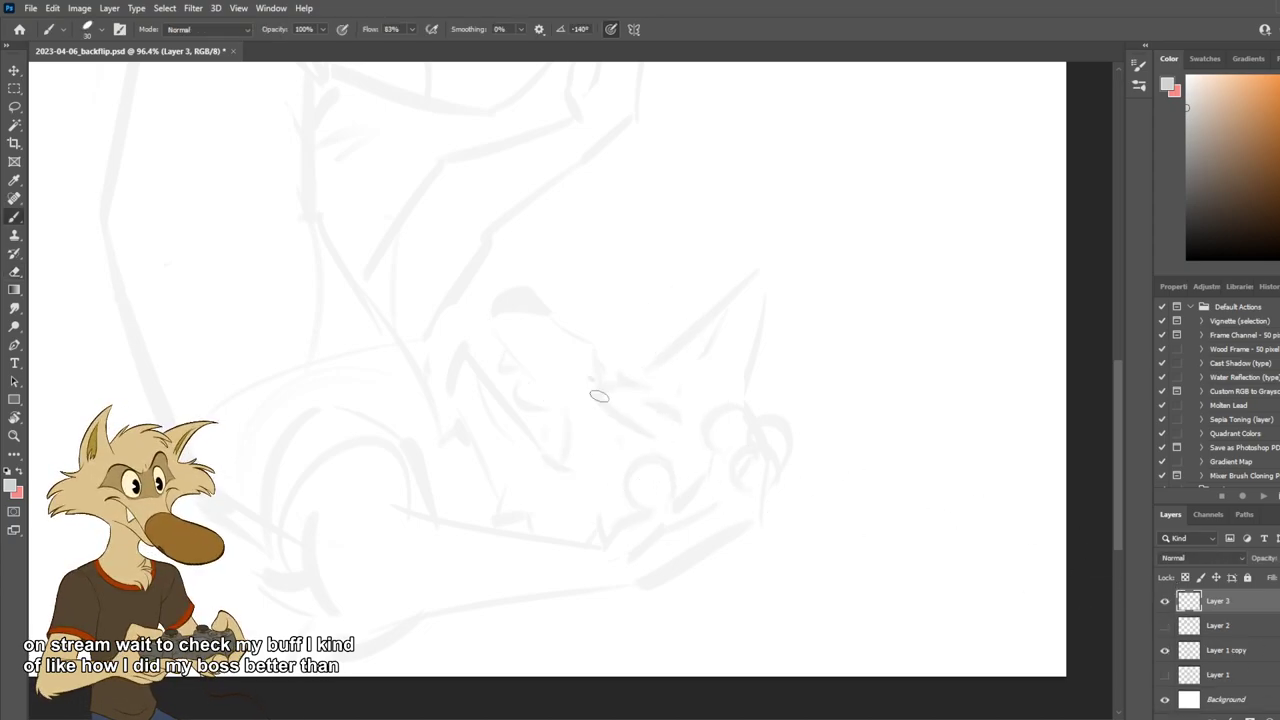
drag(589, 380, 643, 428)
key(ctrl+z)
key(ctrl+z)
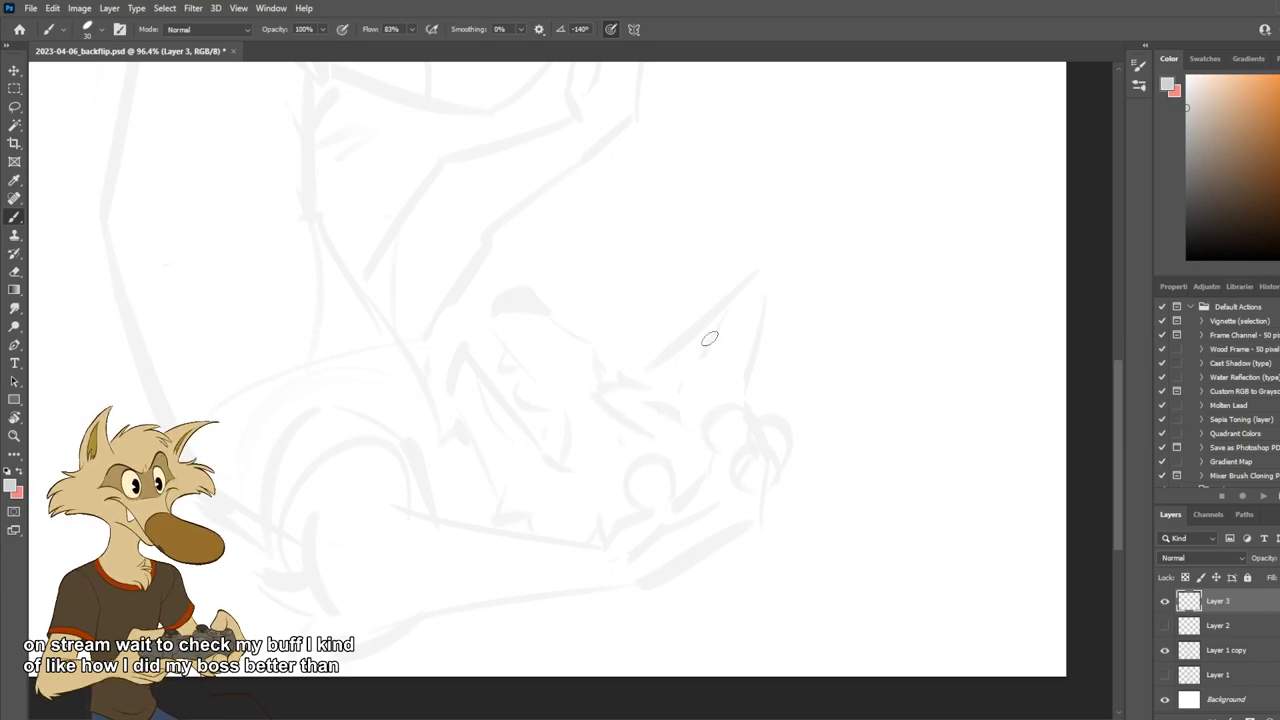
Choose a slightly darker grey and draw a curved brow line at the base of the snout on Layer 3.
click(1187, 116)
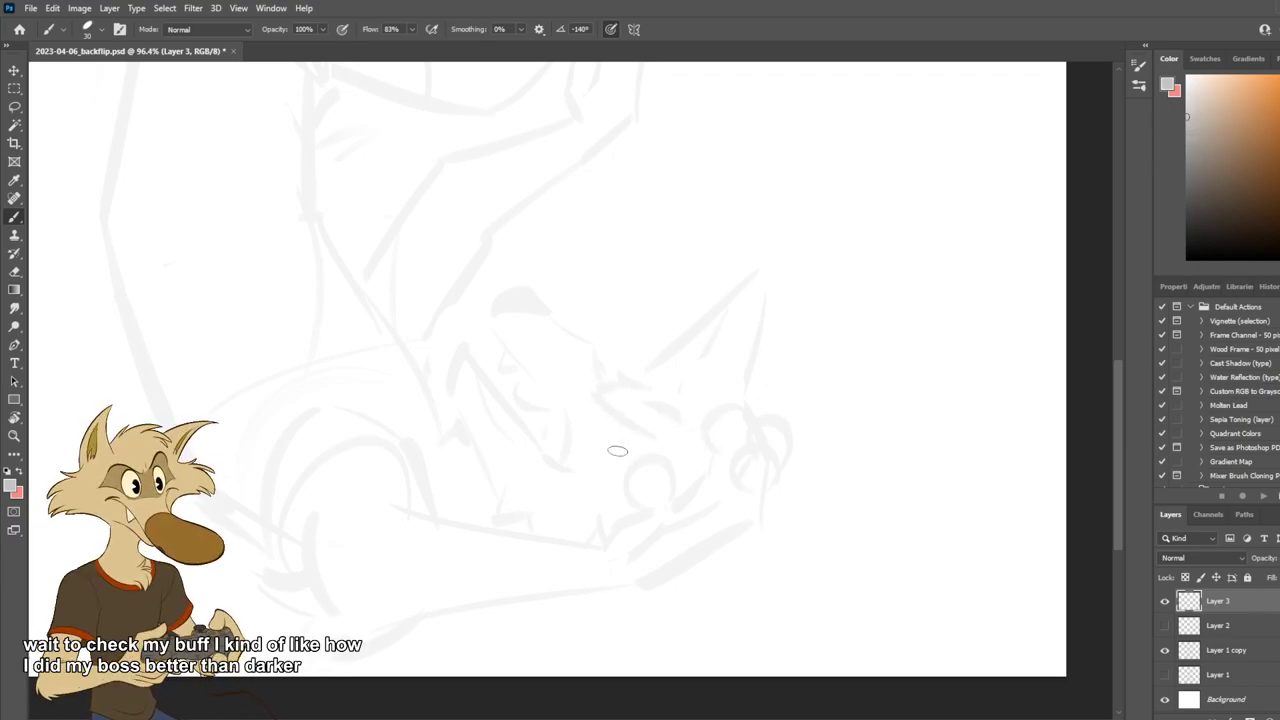
drag(592, 386, 652, 430)
key(ctrl+z)
drag(590, 378, 626, 422)
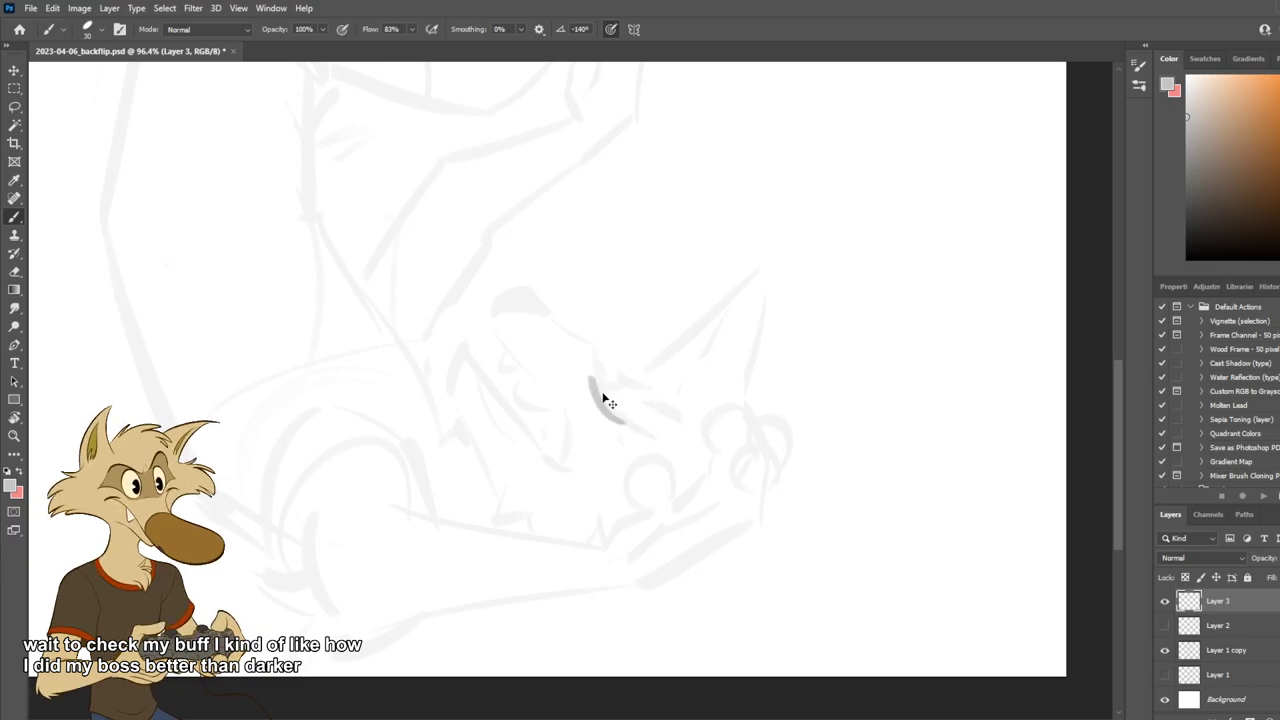
key(ctrl+z)
mouse_move(592, 378)
mouse_down()
mouse_move(638, 424)
mouse_move(636, 376)
mouse_up()
key(ctrl+z)
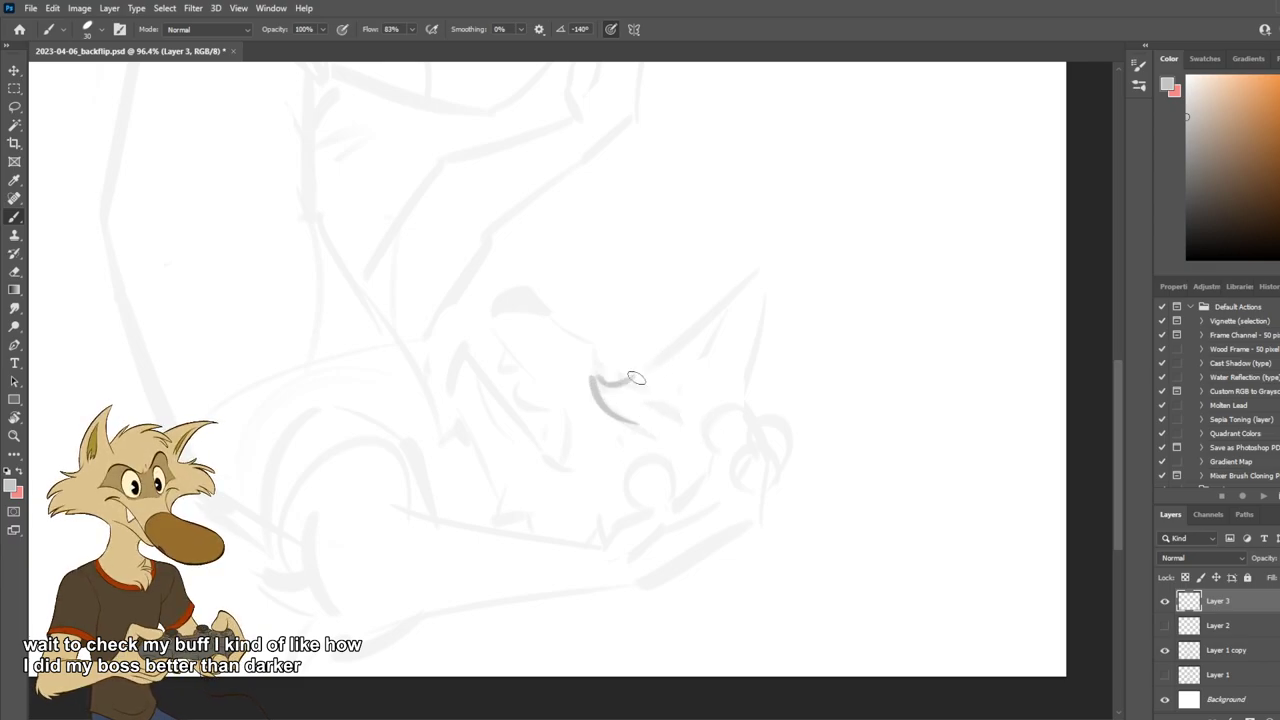
key(ctrl+z)
key(ctrl+z)
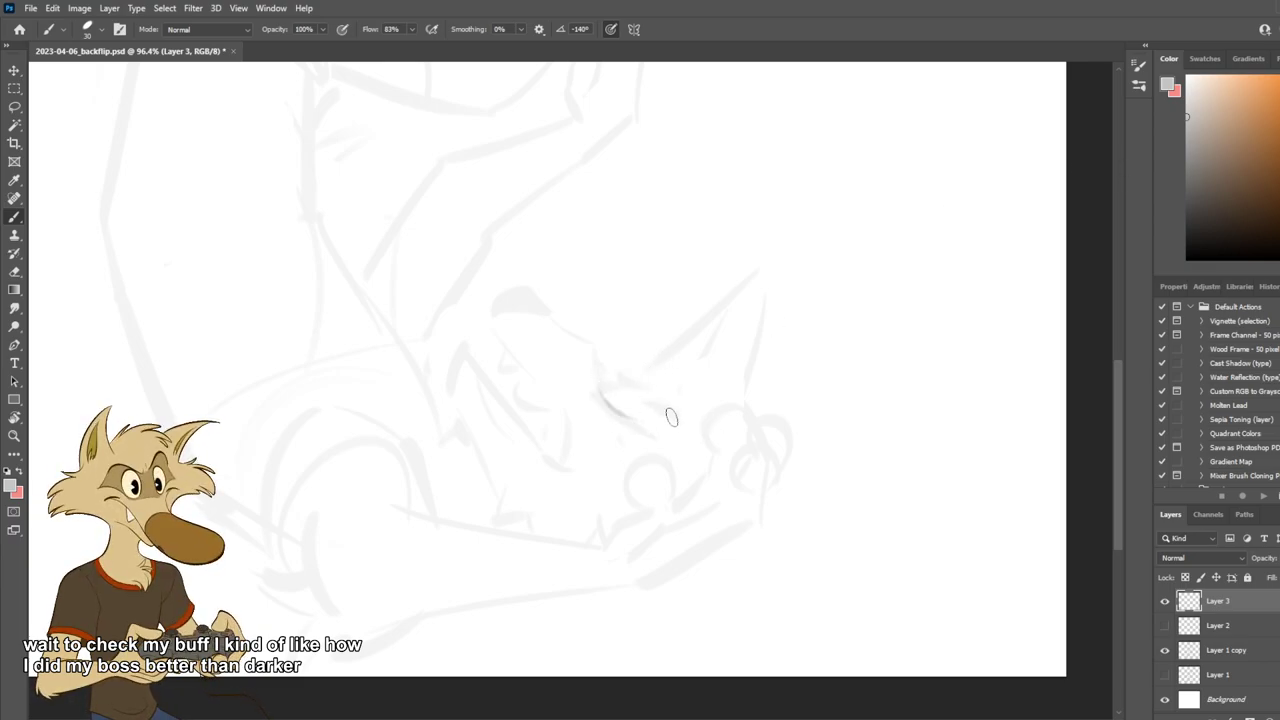
drag(594, 382, 642, 428)
key(ctrl+z)
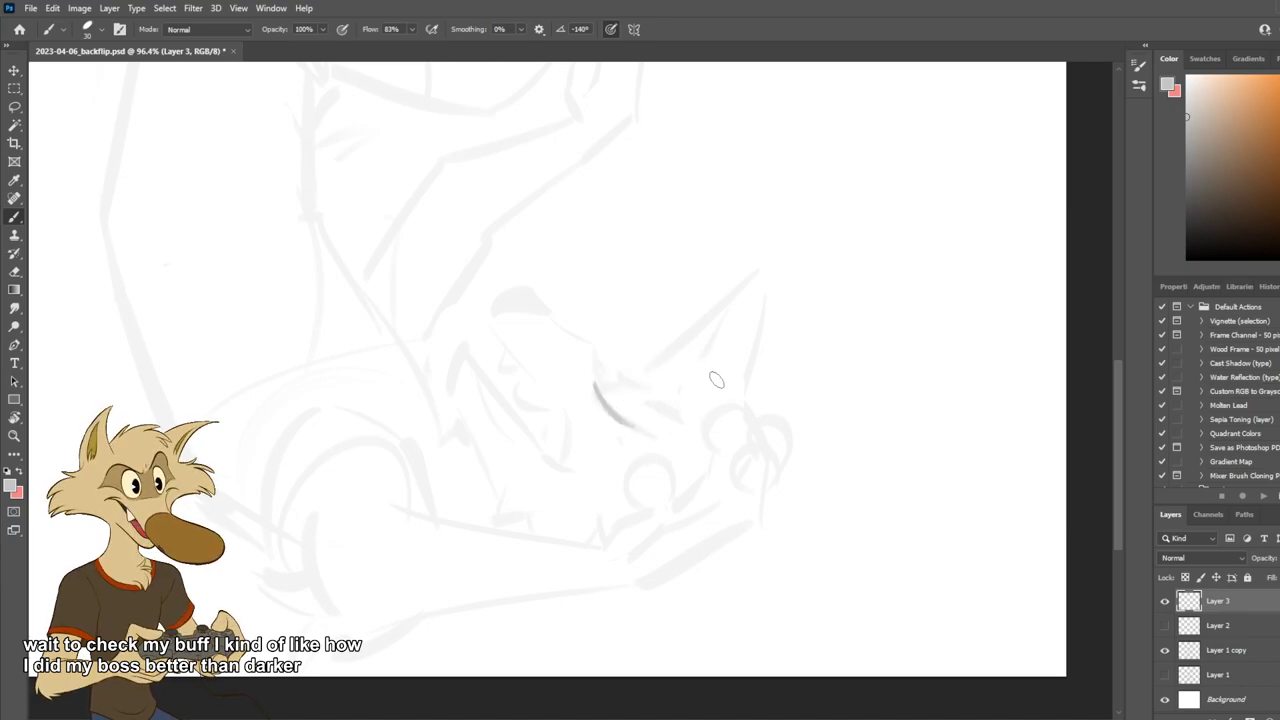
Draw a tall pointed ear with jagged fur spikes on the head and clear the old curved brow line beneath them.
mouse_move(737, 397)
mouse_down()
mouse_move(733, 350)
mouse_move(714, 370)
mouse_move(650, 293)
mouse_move(648, 376)
mouse_up()
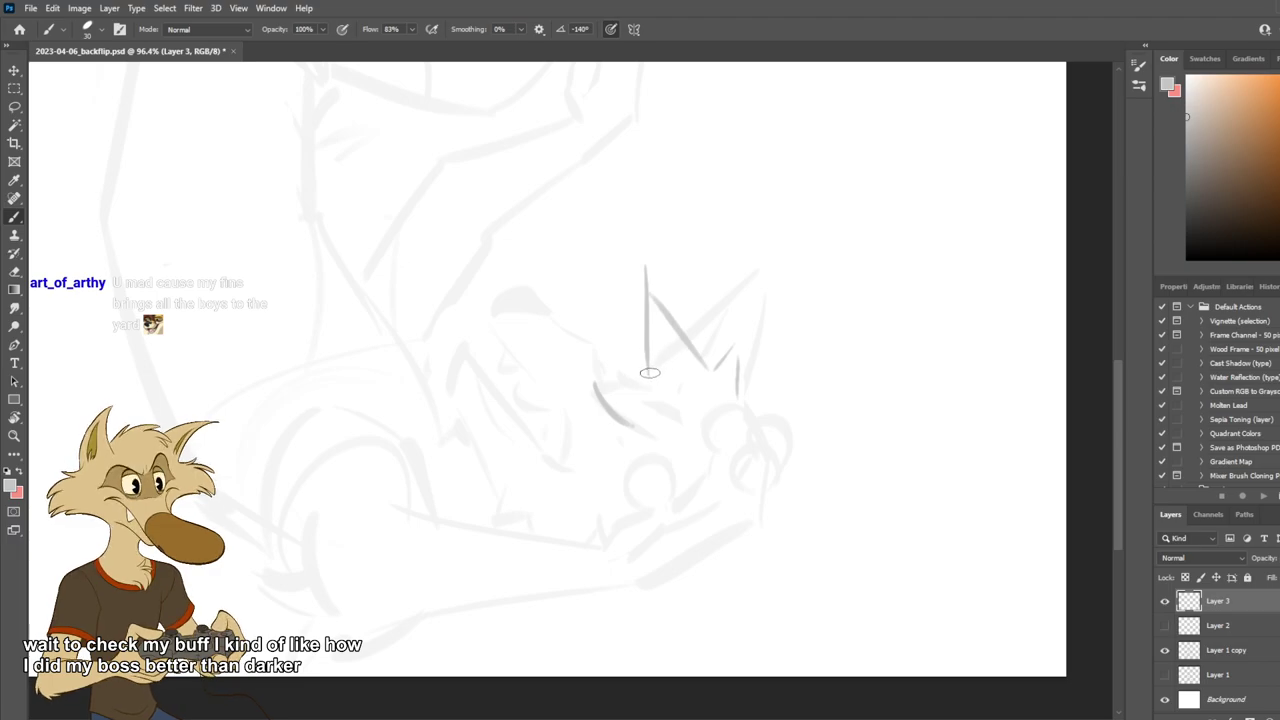
drag(635, 312, 626, 366)
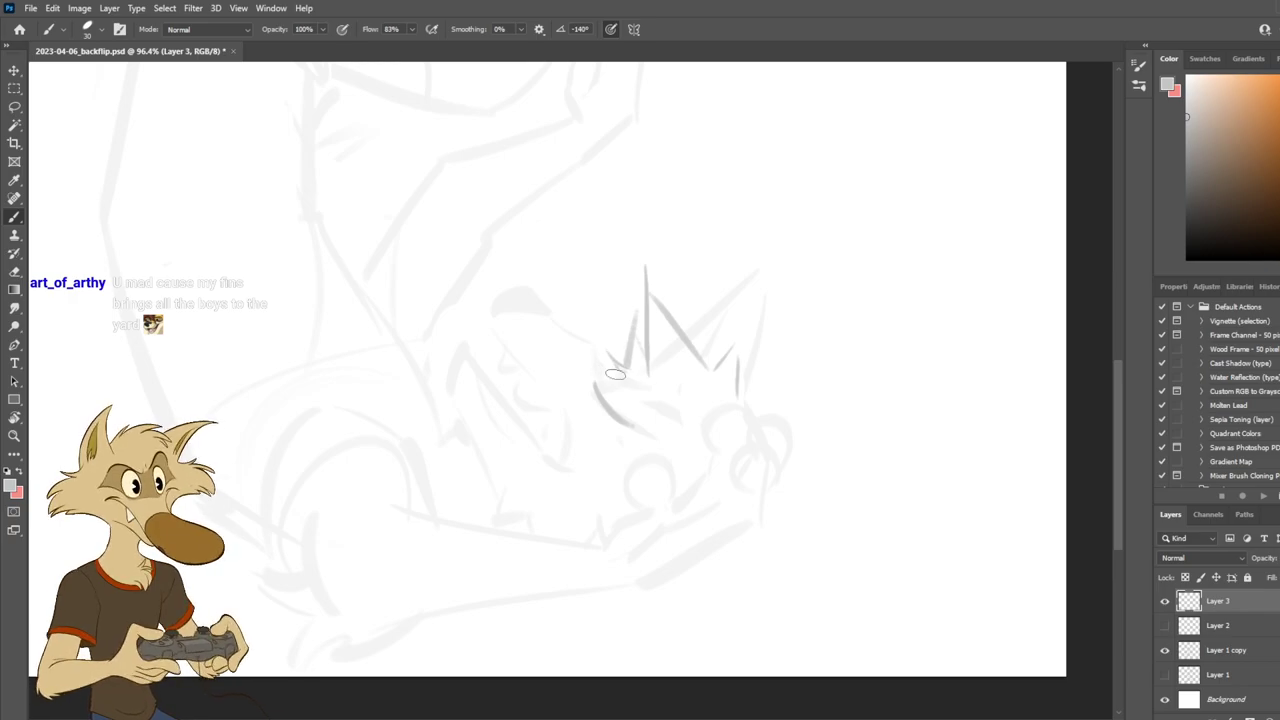
key(e)
mouse_move(606, 400)
mouse_down()
mouse_move(678, 391)
mouse_move(622, 407)
mouse_move(663, 406)
mouse_move(639, 430)
mouse_up()
key(b)
key(ctrl+z)
key(ctrl+z)
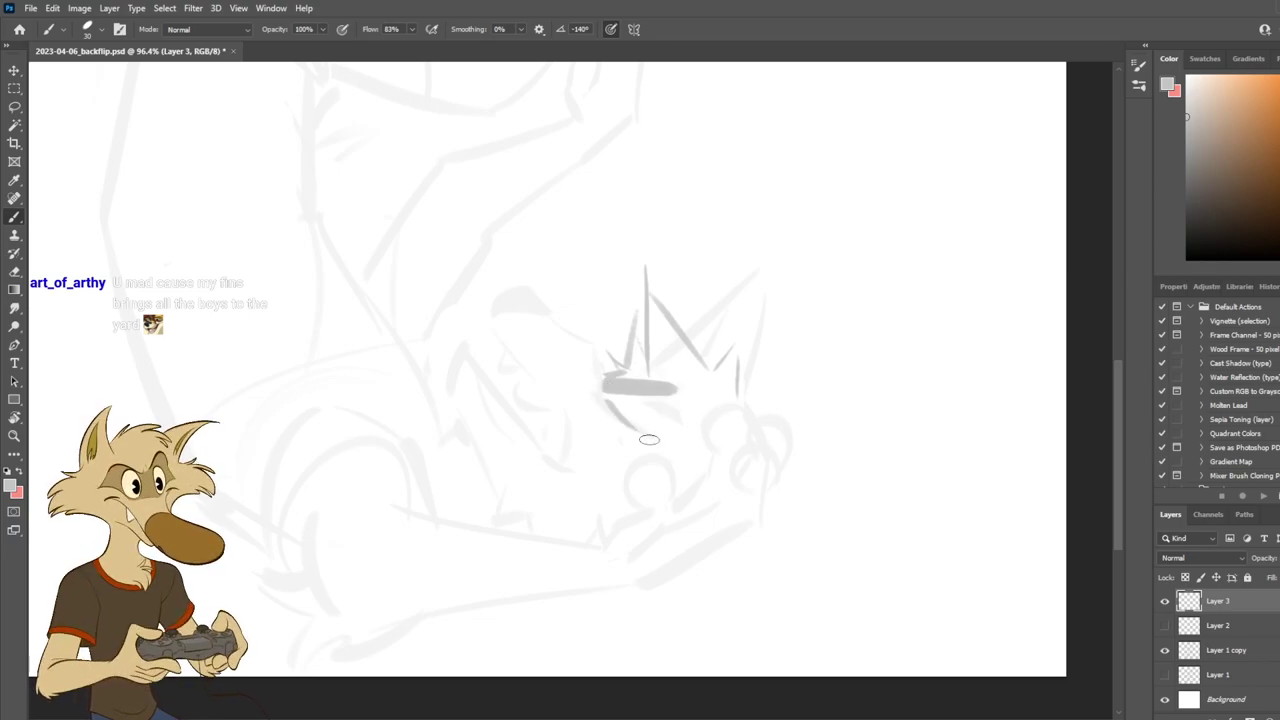
key(ctrl+z)
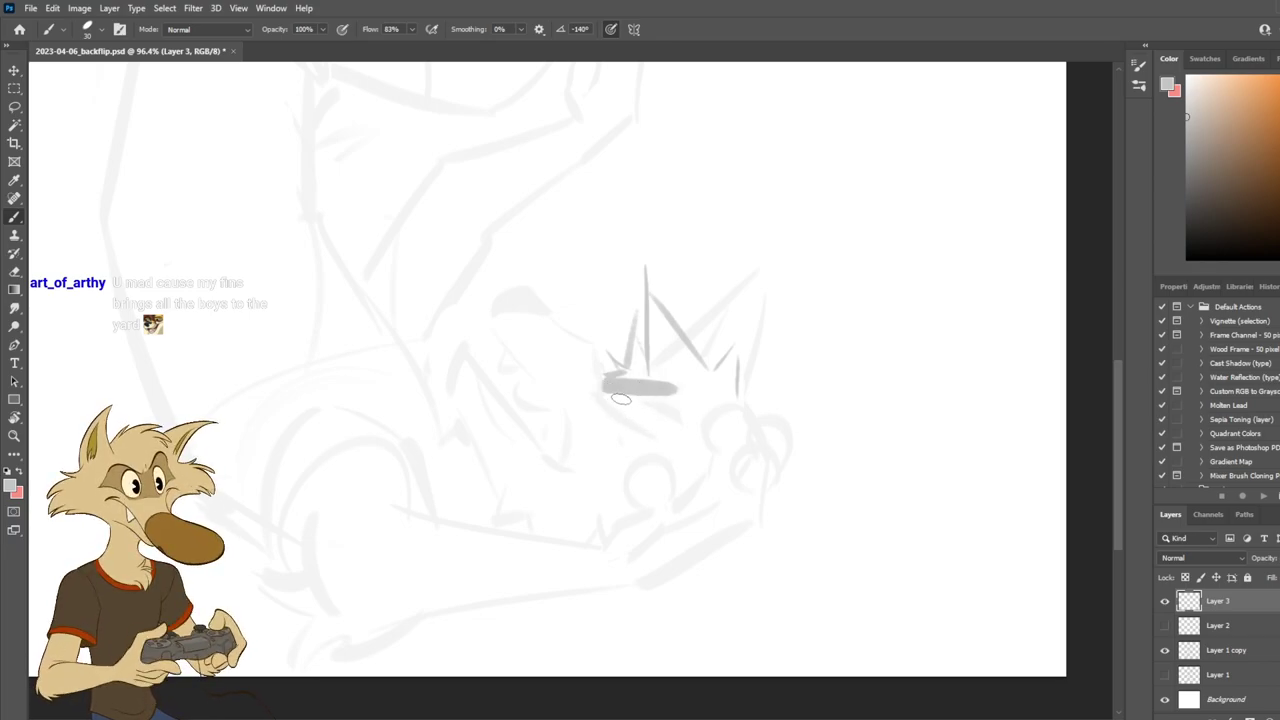
key(ctrl+z)
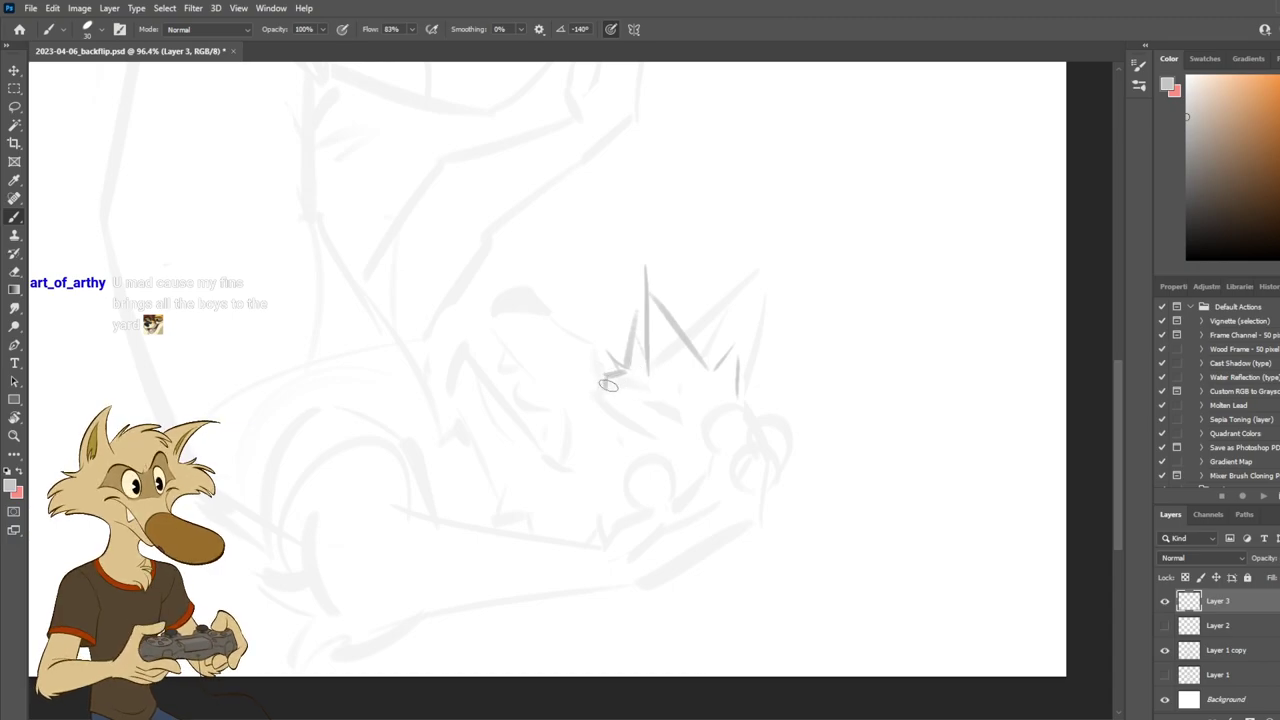
Draw the brow as a short near-horizontal line with a slanted line below it, starting at the base of the snout.
drag(608, 385, 664, 391)
key(ctrl+z)
key(ctrl+z)
key(ctrl+z)
key(ctrl+z)
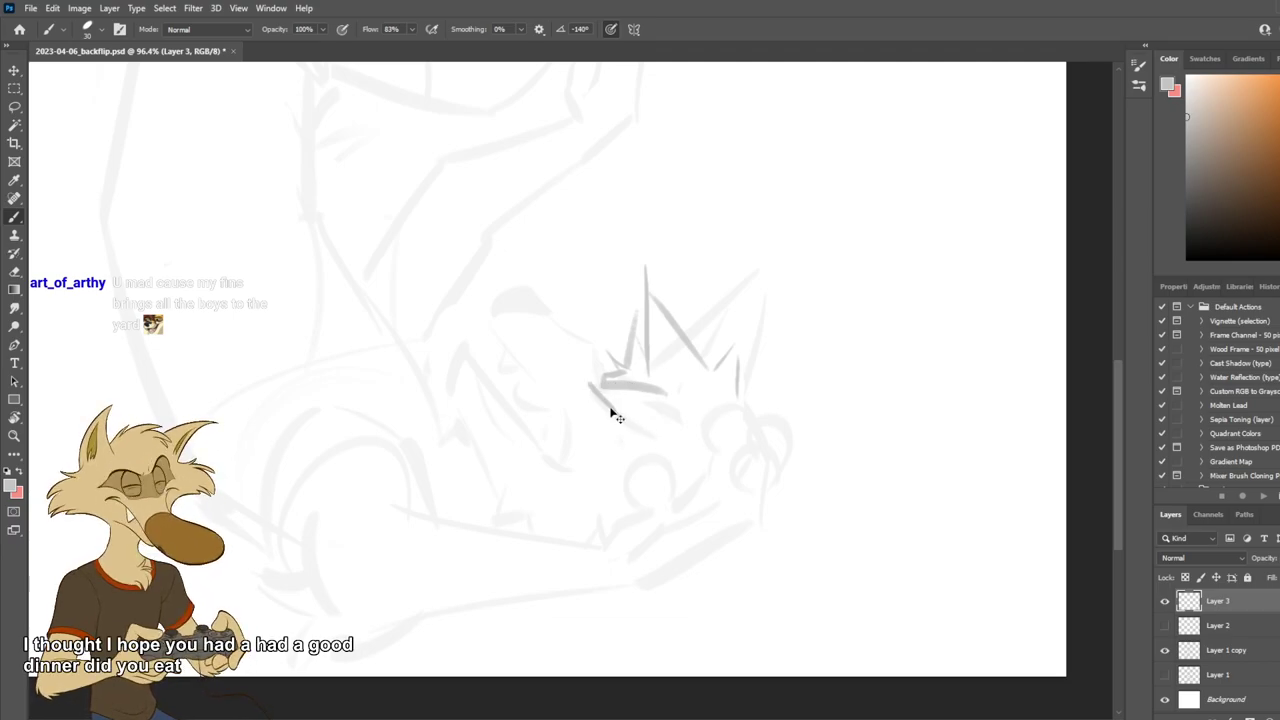
key(ctrl+z)
drag(595, 387, 622, 421)
key(ctrl+z)
key(ctrl+z)
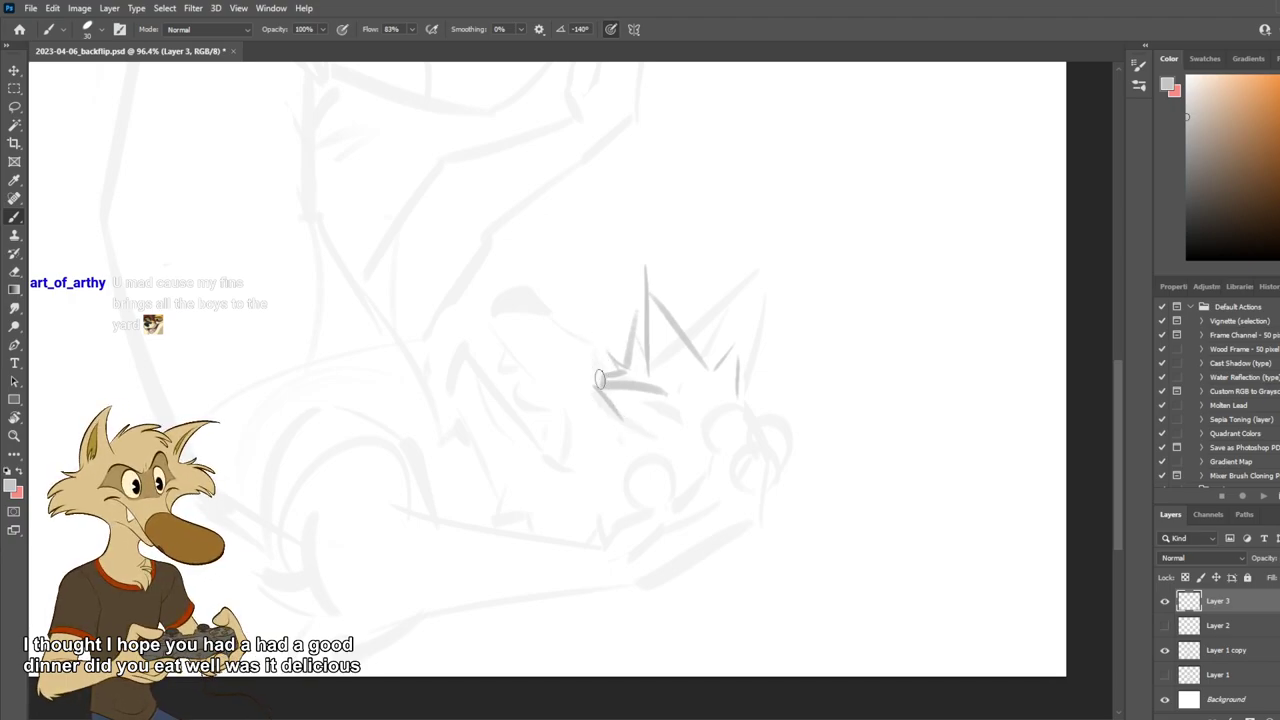
Try a line for the bridge of the snout from the brow to the nose and undo it.
mouse_move(588, 339)
mouse_down()
mouse_move(603, 377)
mouse_move(590, 342)
mouse_move(598, 359)
mouse_move(564, 327)
mouse_move(586, 334)
mouse_move(576, 316)
mouse_move(581, 337)
mouse_move(525, 289)
mouse_up()
key(ctrl+z)
key(ctrl+z)
key(ctrl+z)
key(ctrl+z)
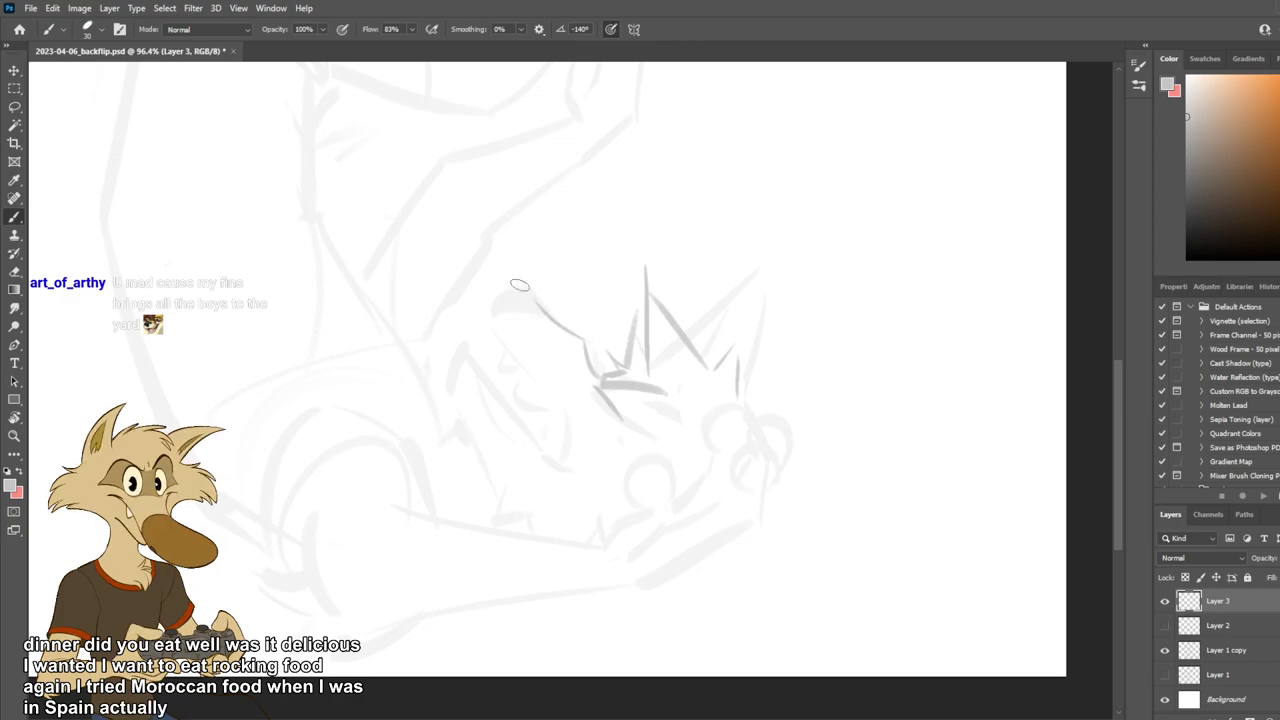
key(ctrl+z)
key(ctrl+z)
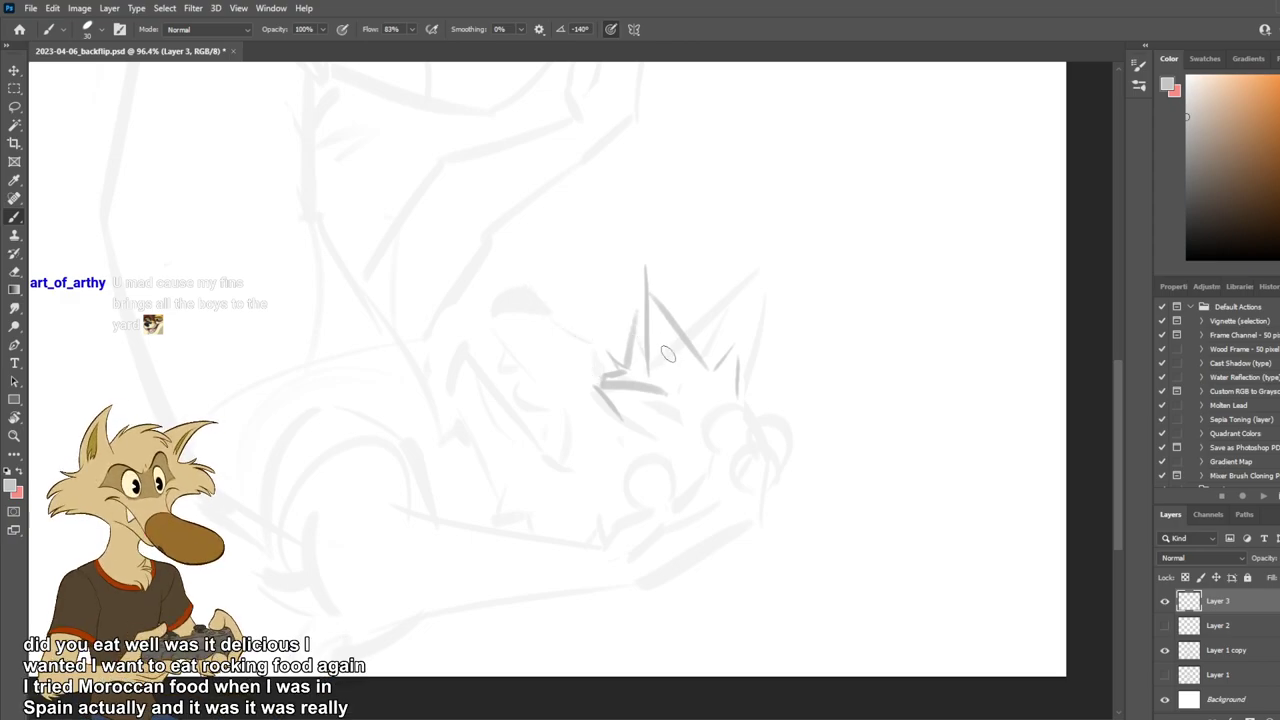
Draw the bridge of the snout from the brow to the nose, including the curved edge at the base of the nose.
mouse_move(588, 343)
mouse_down()
mouse_move(535, 304)
mouse_move(499, 302)
mouse_move(494, 317)
mouse_up()
key(ctrl+z)
key(ctrl+z)
key(ctrl+z)
key(ctrl+z)
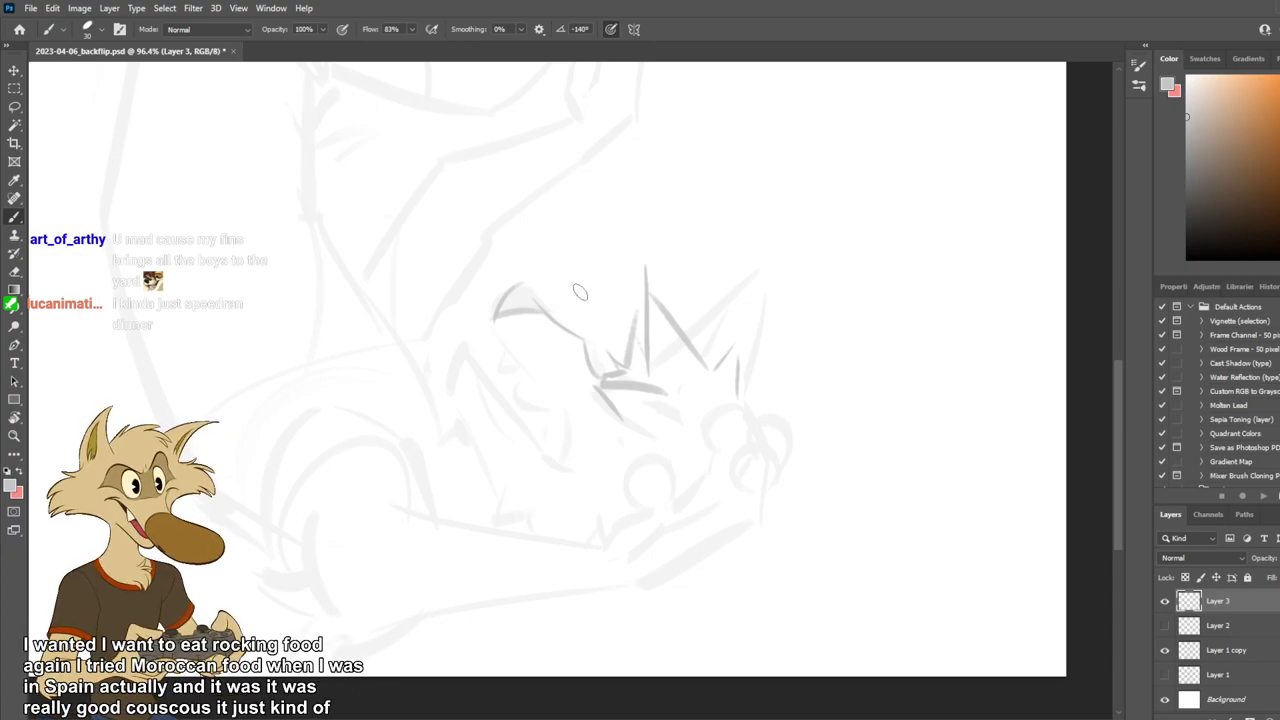
Redraw the outer contour of the nose as a larger, thicker curve at the tip of the snout.
mouse_move(522, 287)
mouse_down()
mouse_move(555, 316)
mouse_move(534, 289)
mouse_move(541, 309)
mouse_move(520, 298)
mouse_move(537, 300)
mouse_move(525, 281)
mouse_move(492, 332)
mouse_move(560, 363)
mouse_move(534, 289)
mouse_move(491, 320)
mouse_up()
key(ctrl+z)
key(ctrl+z)
key(ctrl+z)
key(ctrl+z)
drag(524, 276, 491, 319)
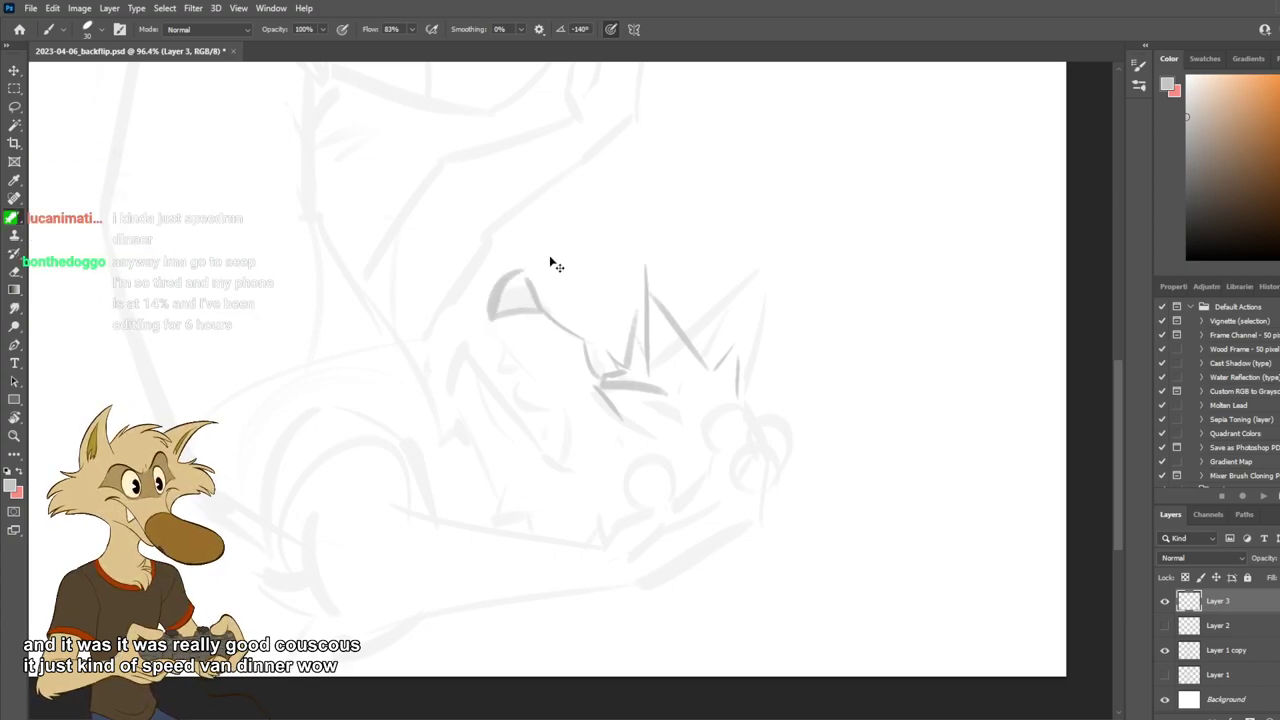
key(ctrl+z)
drag(524, 260, 487, 317)
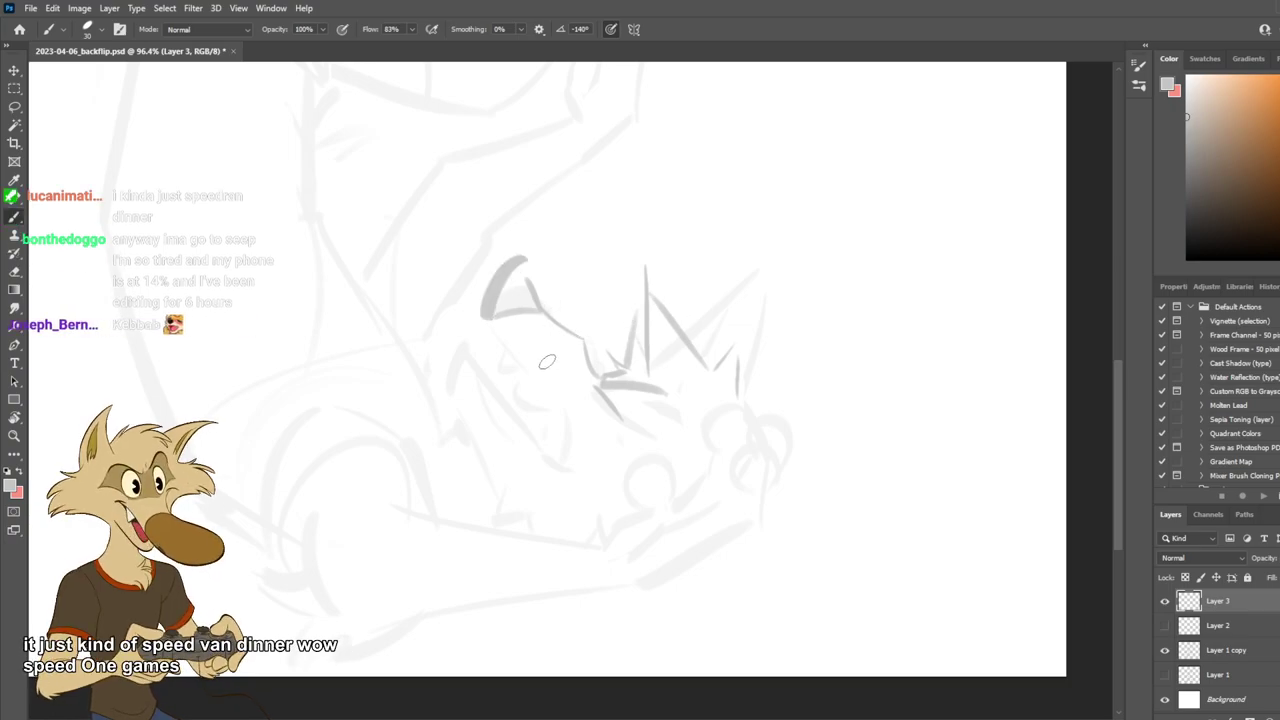
Draw the upper lip line from the nose back along the snout and save the file.
mouse_move(487, 319)
mouse_down()
mouse_move(506, 356)
mouse_move(499, 345)
mouse_move(545, 376)
mouse_up()
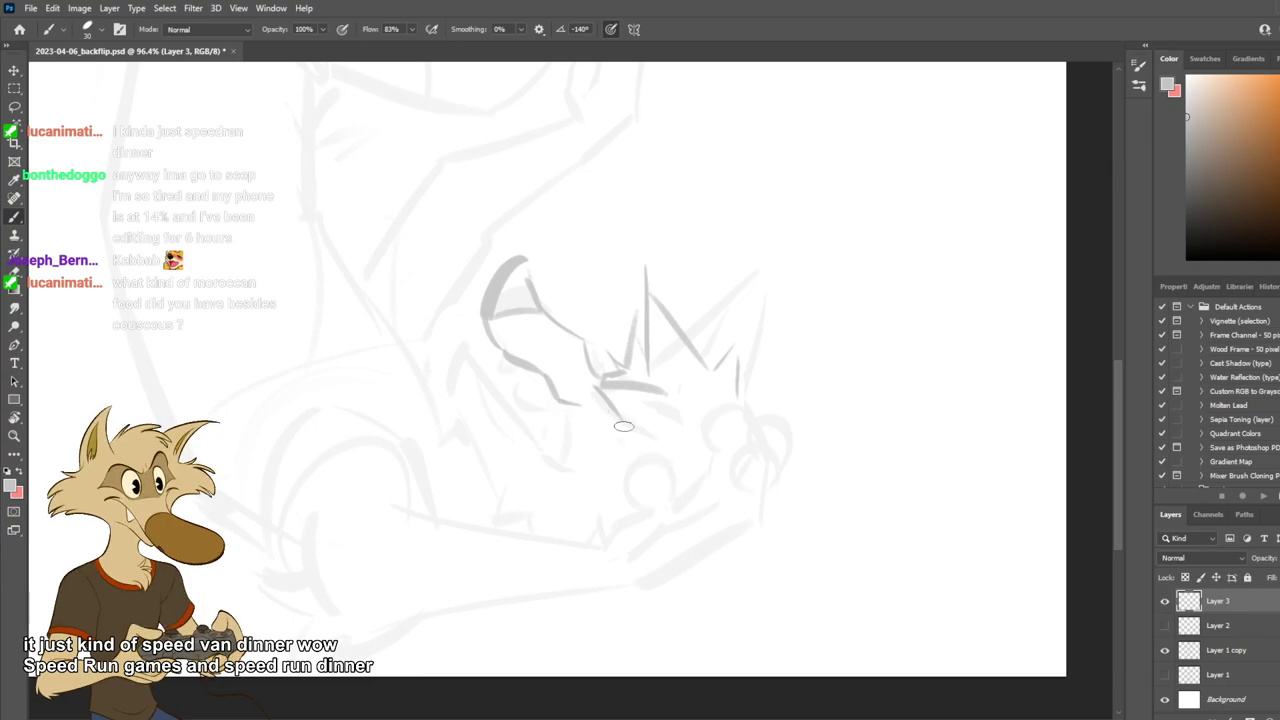
scroll(666, 494, down, 3)
scroll(660, 485, up, 3)
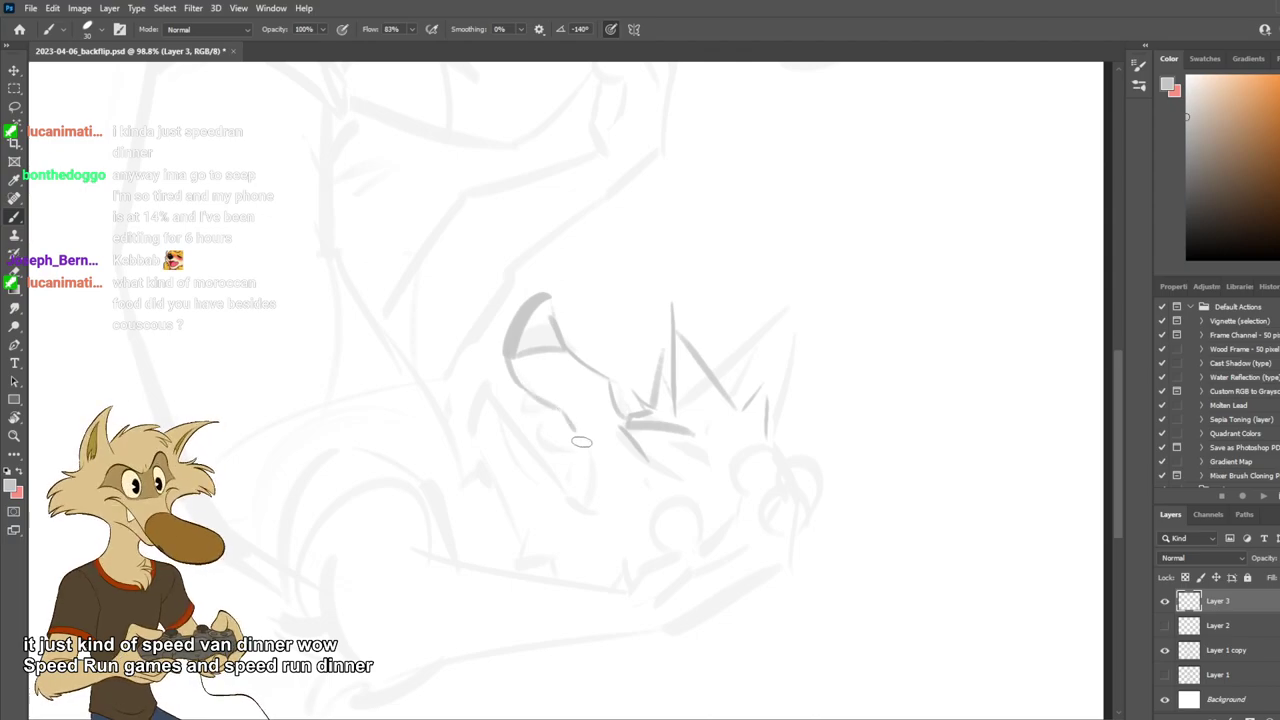
key(ctrl+s)
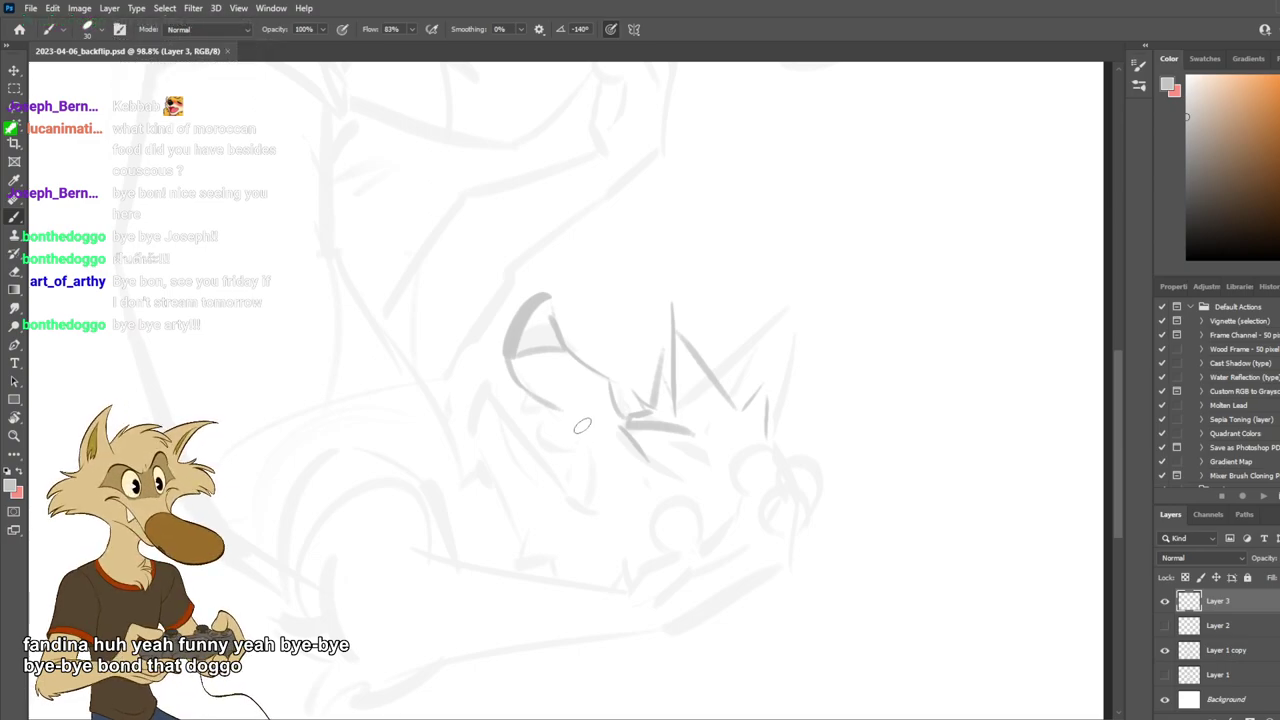
Extend the upper lip line back and curve it around the corner of the open mouth, reworking the stroke.
mouse_move(565, 405)
mouse_down()
mouse_move(599, 441)
mouse_move(594, 507)
mouse_up()
key(ctrl+z)
key(ctrl+z)
key(ctrl+z)
key(ctrl+z)
key(ctrl+z)
key(ctrl+z)
drag(591, 443, 591, 507)
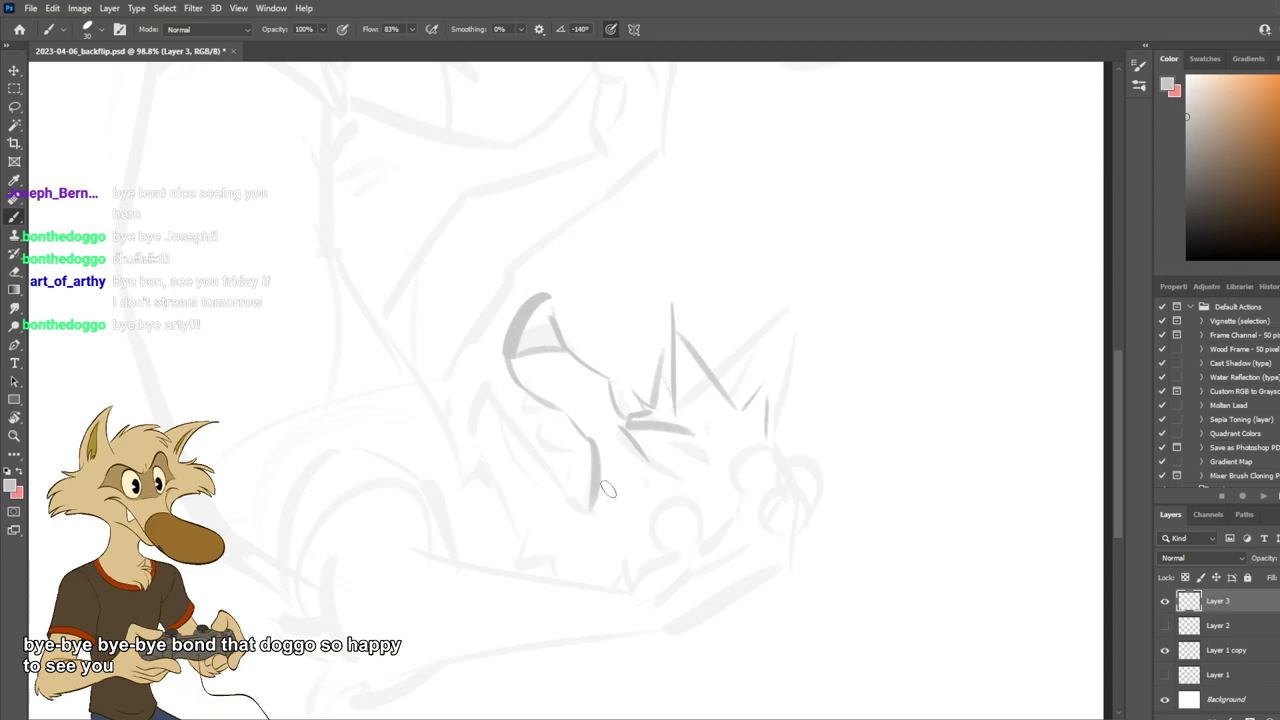
key(ctrl+z)
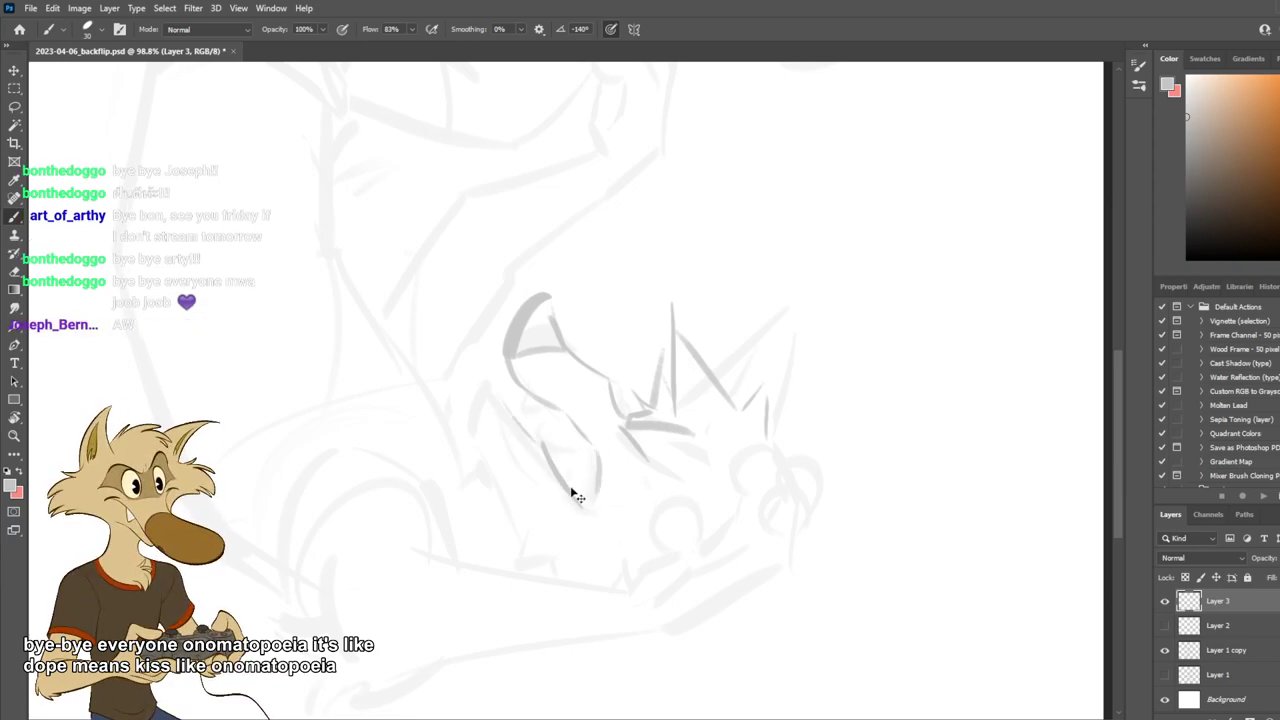
Draw the slanted inner mouth line, the jagged teeth and a short stroke at the front of the mouth.
drag(514, 424, 586, 502)
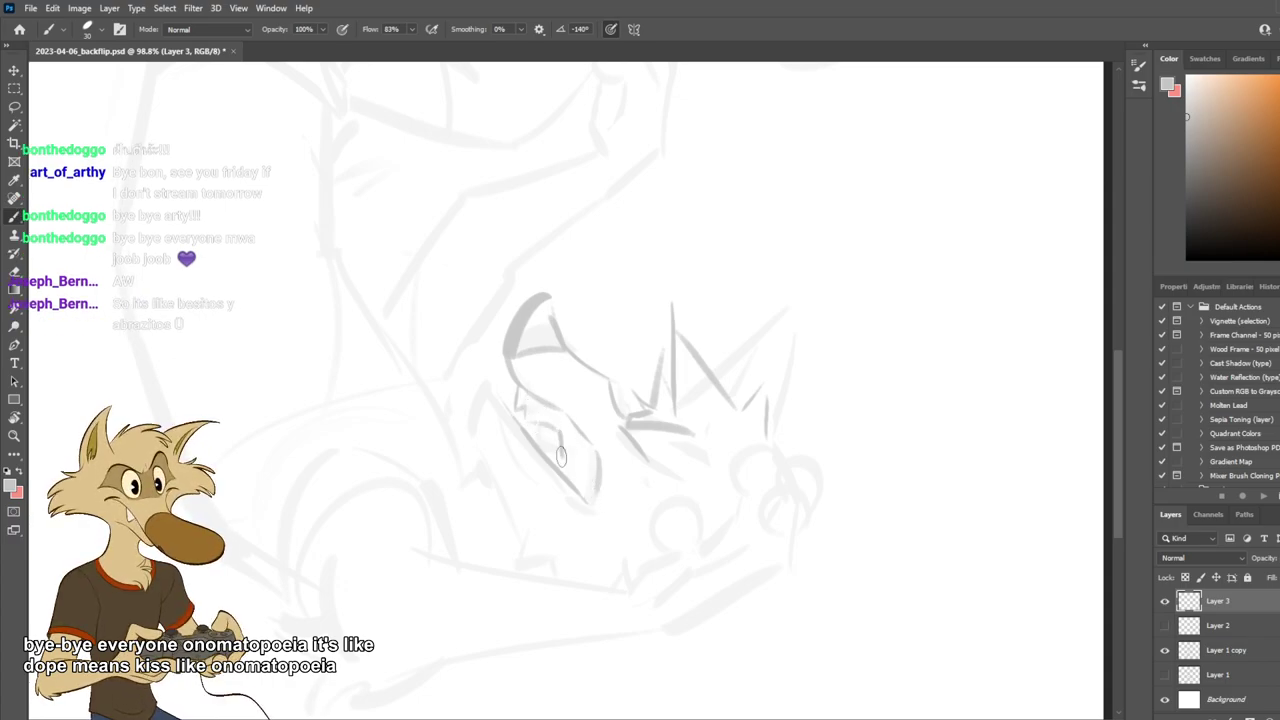
mouse_move(561, 456)
mouse_down()
mouse_move(583, 468)
mouse_move(587, 496)
mouse_up()
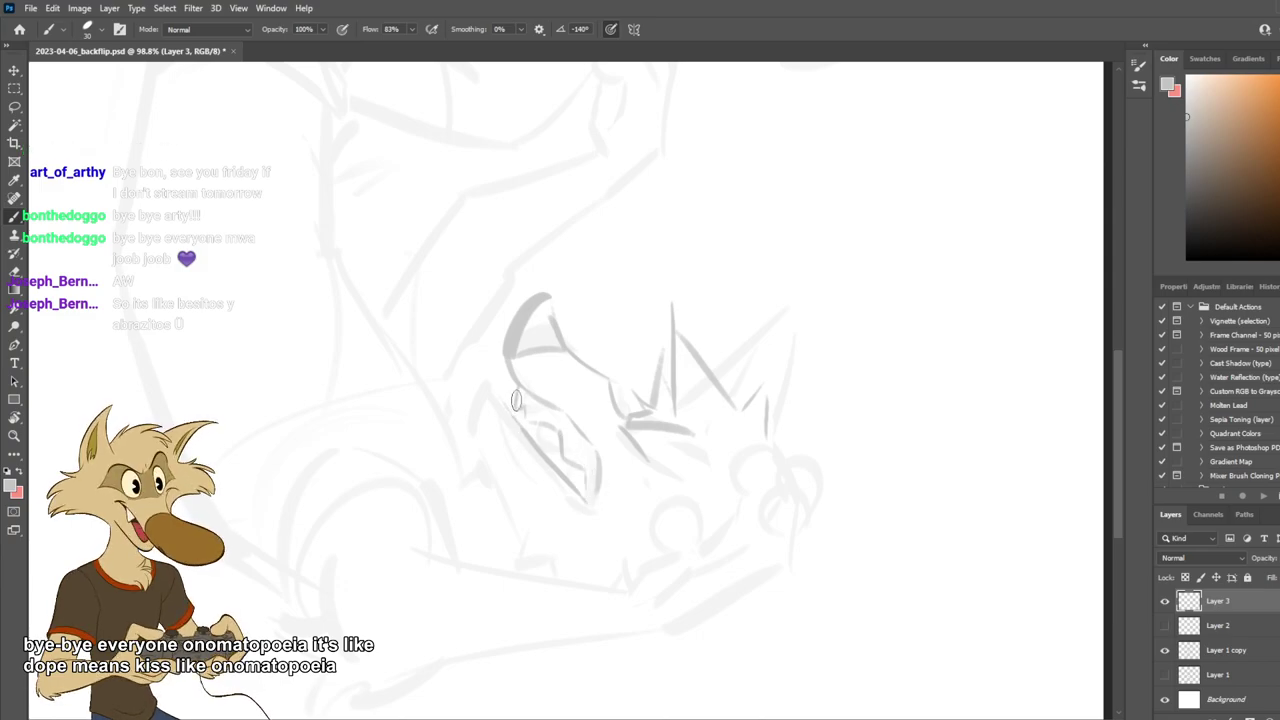
drag(517, 393, 503, 399)
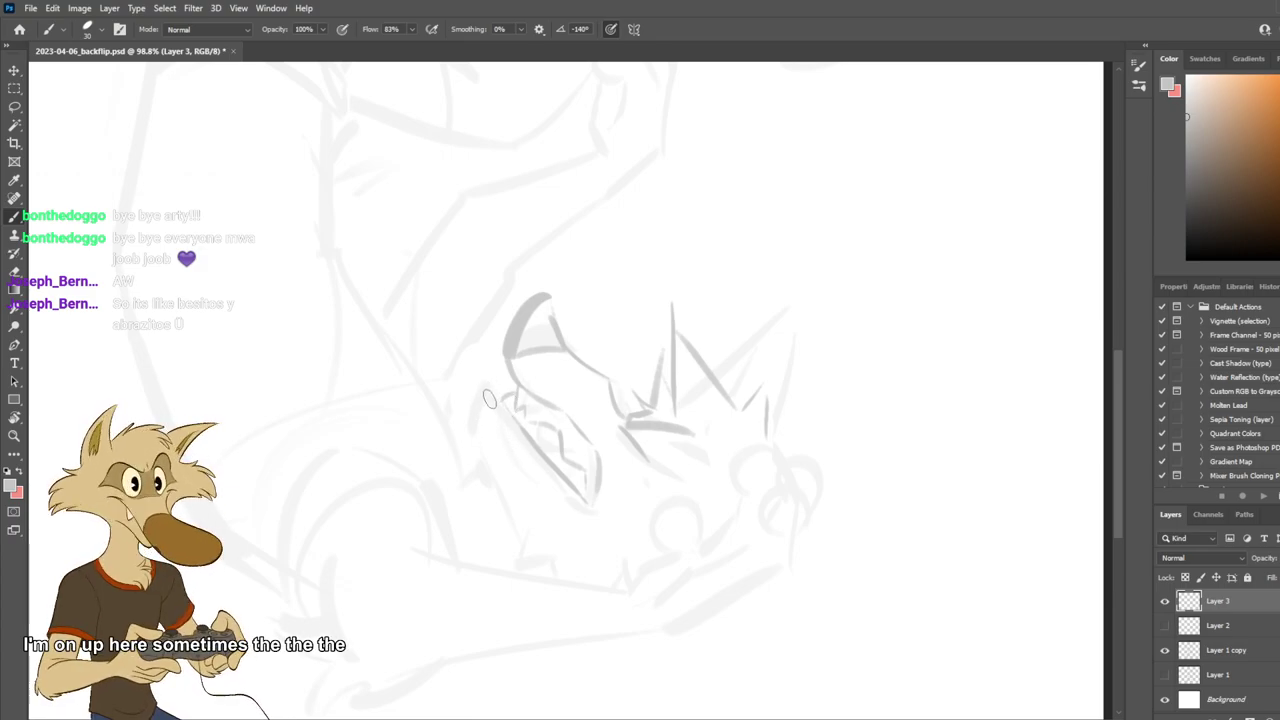
Draw the front and the long slanted underside of the lower jaw, saving the file between the two strokes.
drag(490, 398, 470, 438)
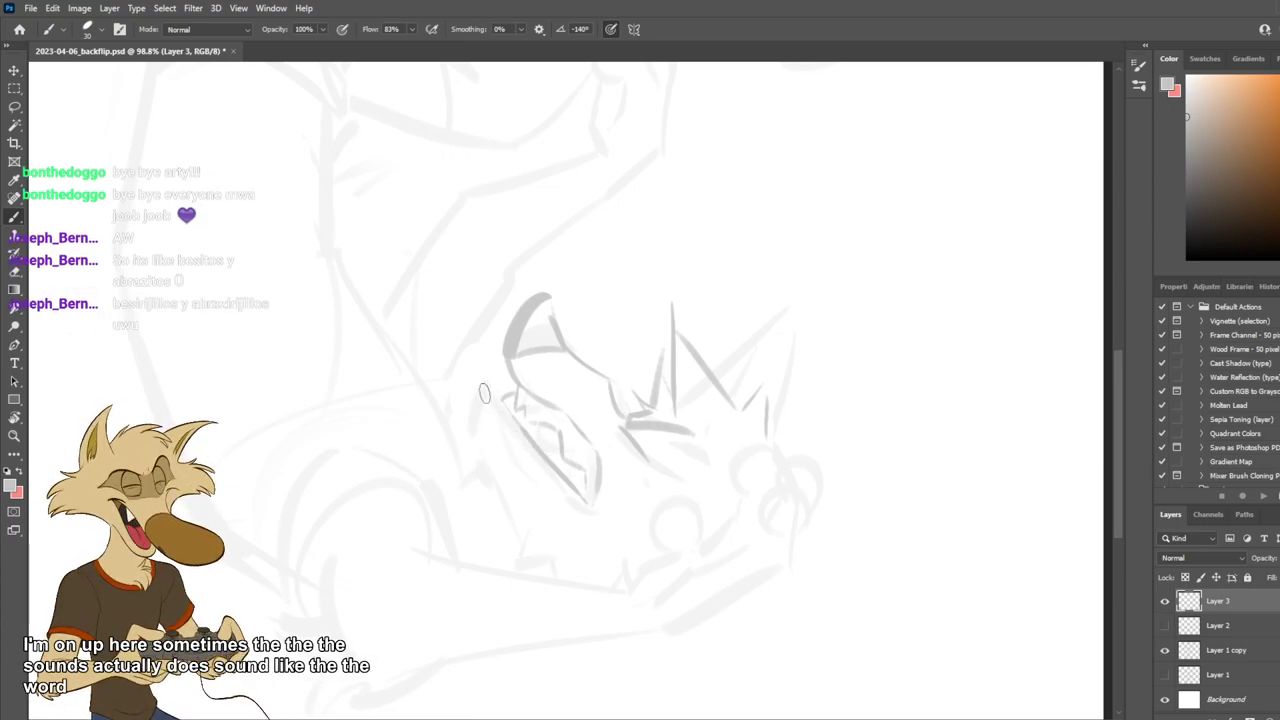
key(ctrl+s)
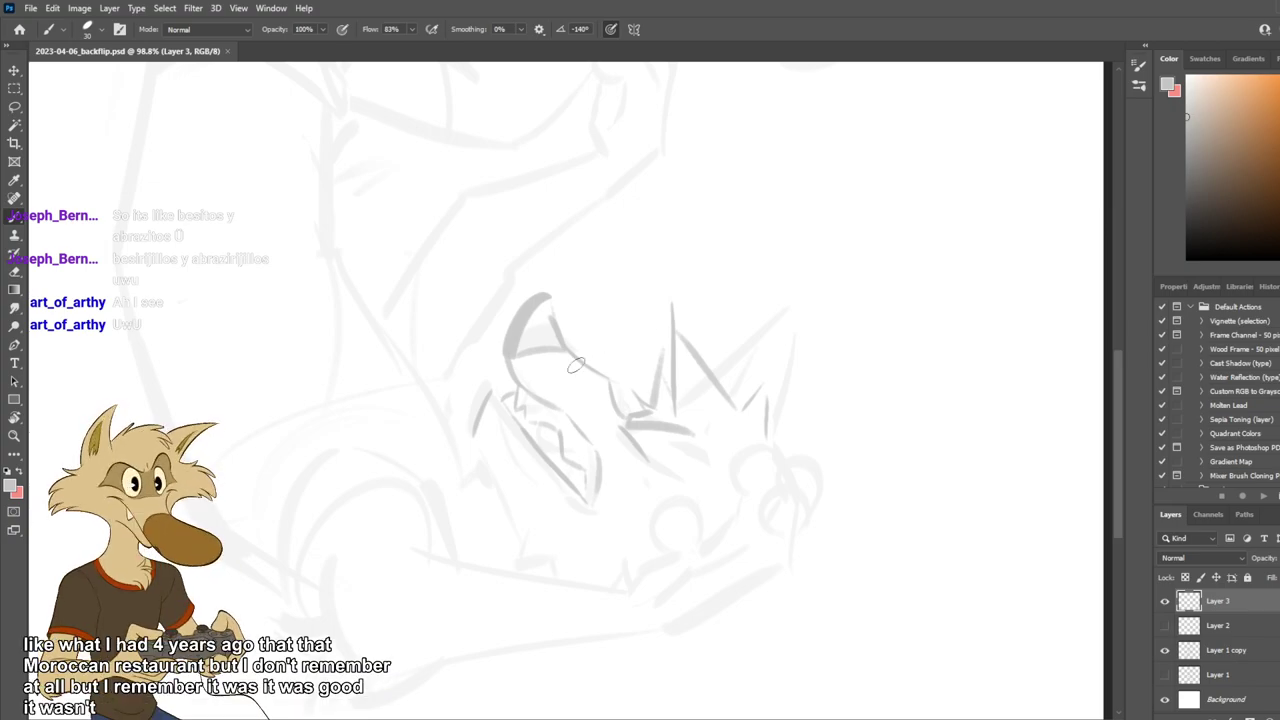
mouse_move(475, 433)
mouse_down()
mouse_move(494, 487)
mouse_move(531, 514)
mouse_up()
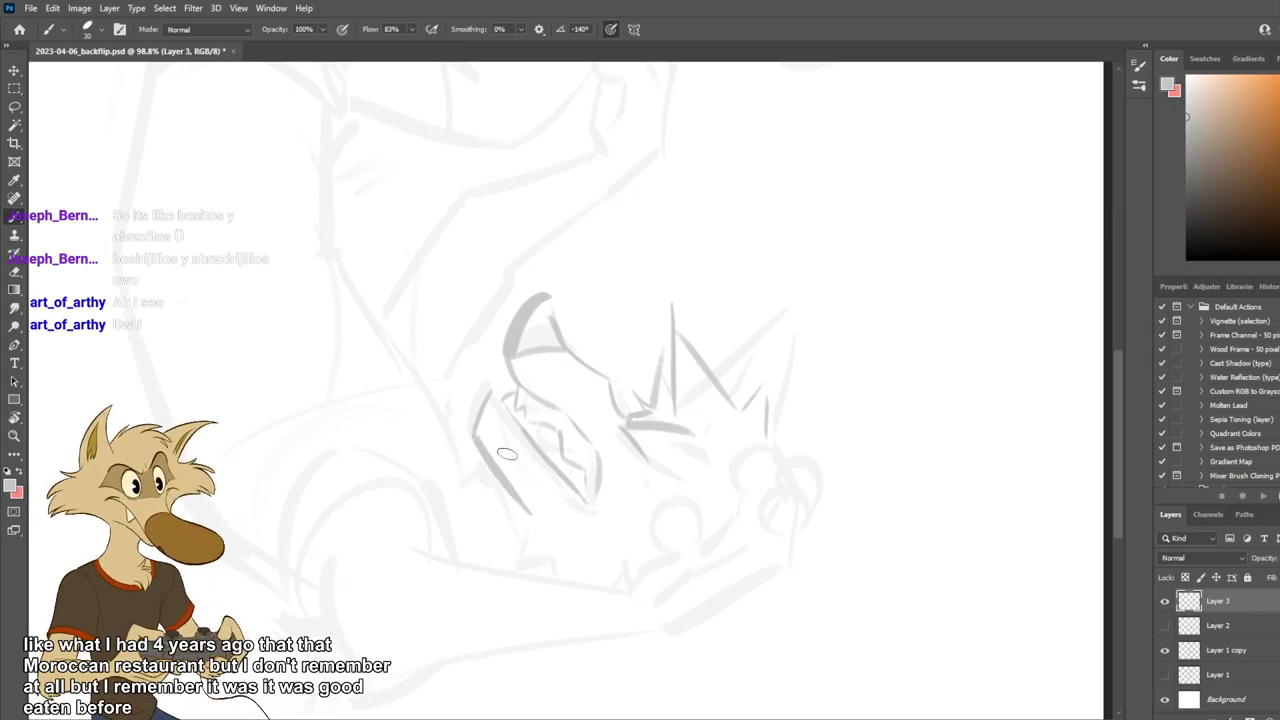
key(ctrl+z)
drag(480, 446, 543, 525)
key(ctrl+z)
mouse_move(480, 444)
mouse_down()
mouse_move(569, 550)
mouse_move(540, 530)
mouse_up()
key(ctrl+z)
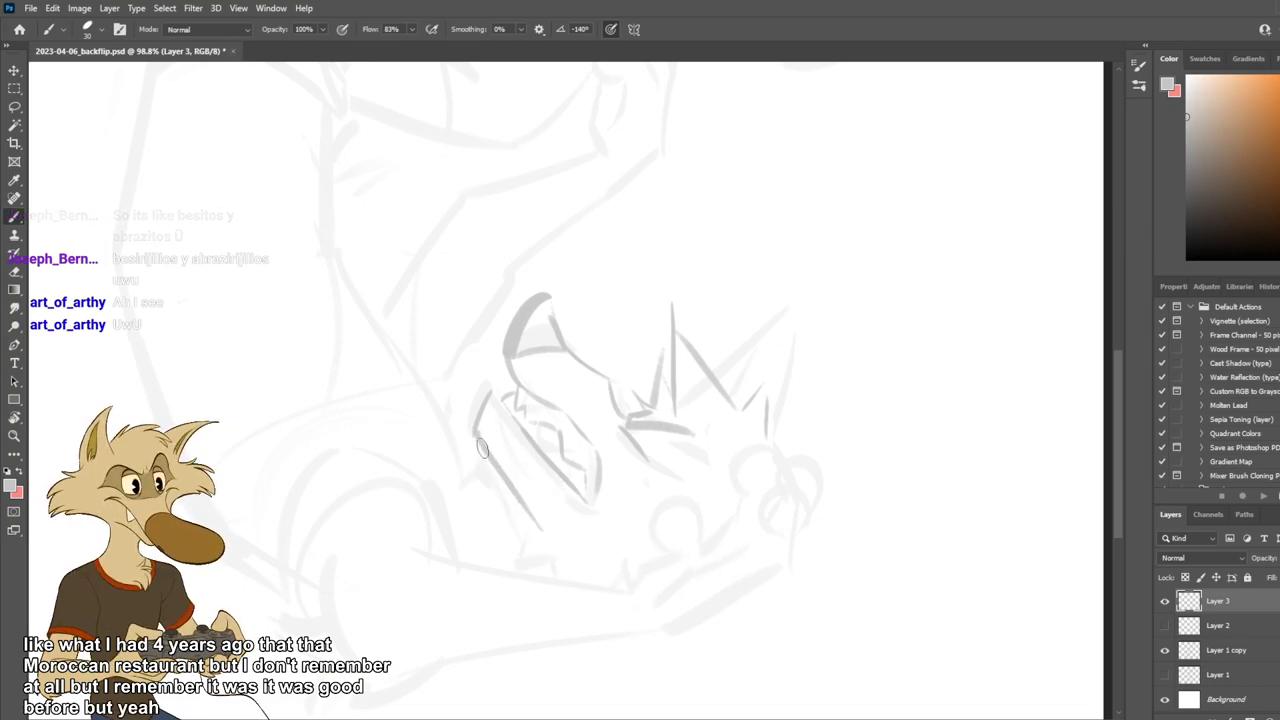
drag(500, 468, 455, 433)
key(ctrl+z)
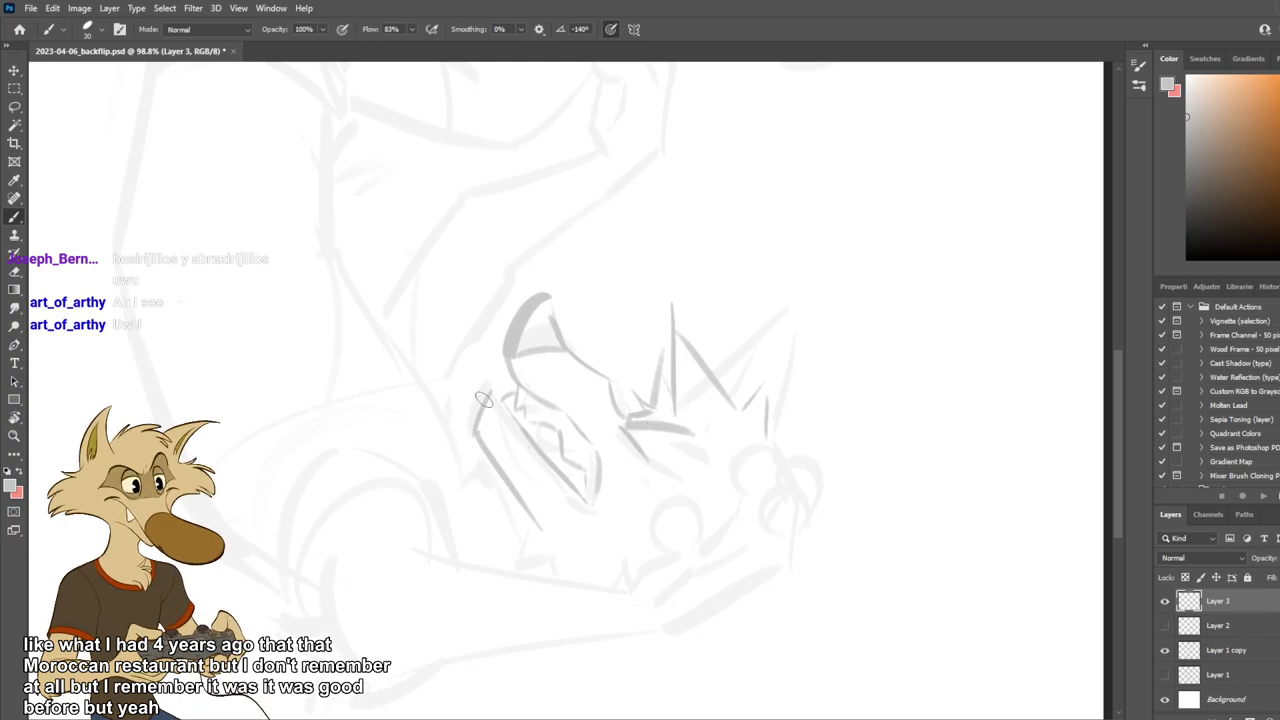
Add a short stroke at the back end of the jaw and a small zigzag beside the jaw's underside.
mouse_move(555, 530)
mouse_down()
mouse_move(565, 493)
mouse_move(543, 514)
mouse_move(532, 468)
mouse_move(486, 500)
mouse_move(543, 475)
mouse_up()
key(ctrl+z)
key(ctrl+z)
key(ctrl+z)
key(ctrl+z)
key(ctrl+z)
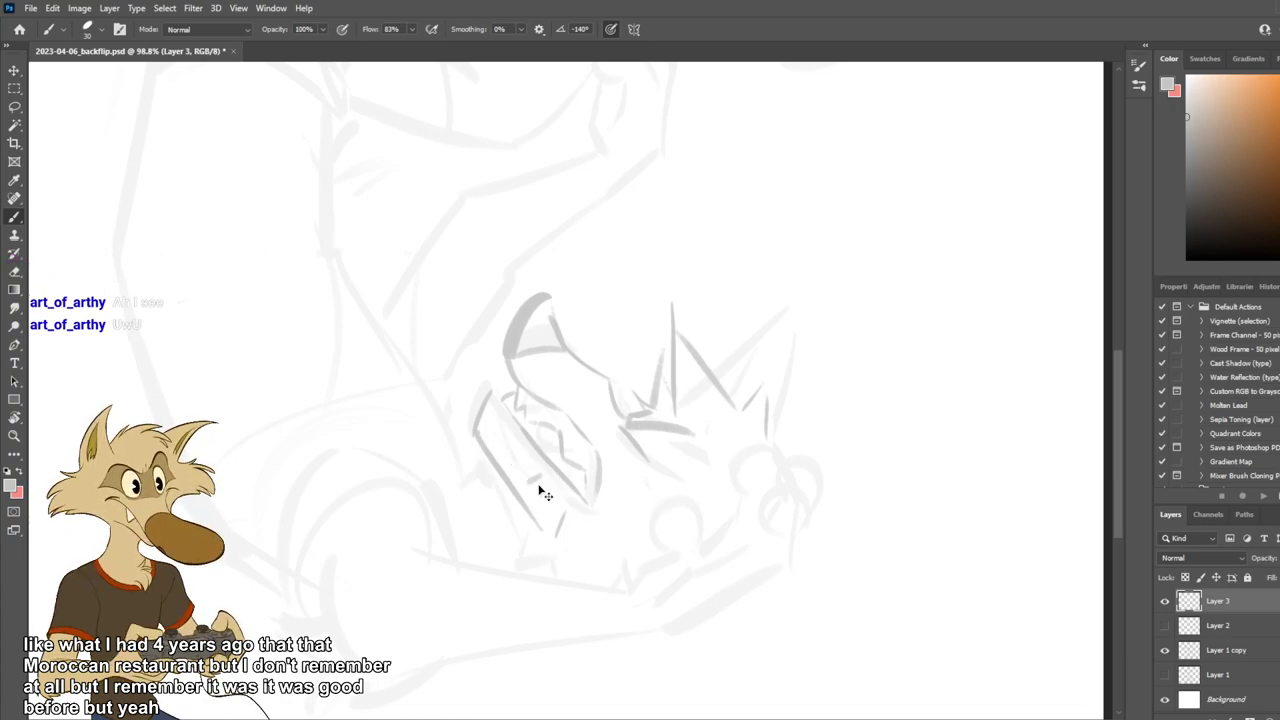
key(ctrl+z)
mouse_move(544, 508)
mouse_down()
mouse_move(540, 479)
mouse_move(528, 491)
mouse_up()
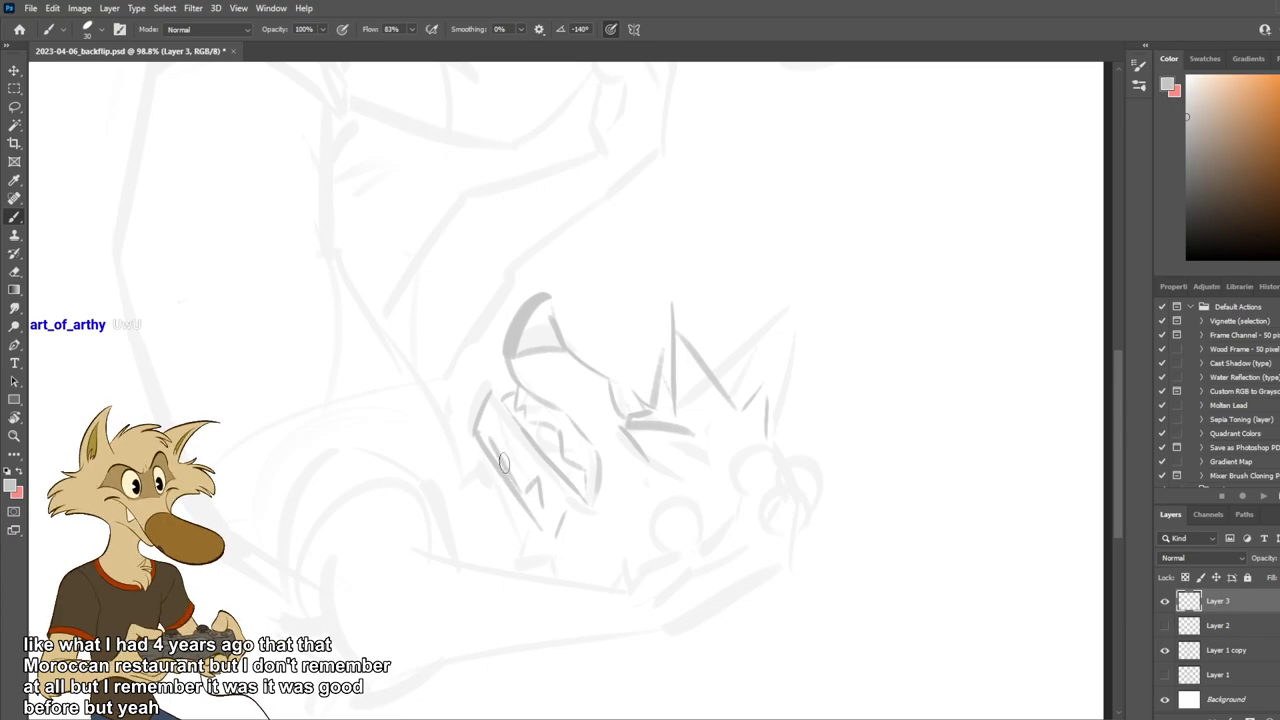
Draw a slanted stroke across the jaw line with a small hooked end at the neck and save the file.
mouse_move(497, 441)
mouse_down()
mouse_move(530, 486)
mouse_move(483, 502)
mouse_up()
key(ctrl+z)
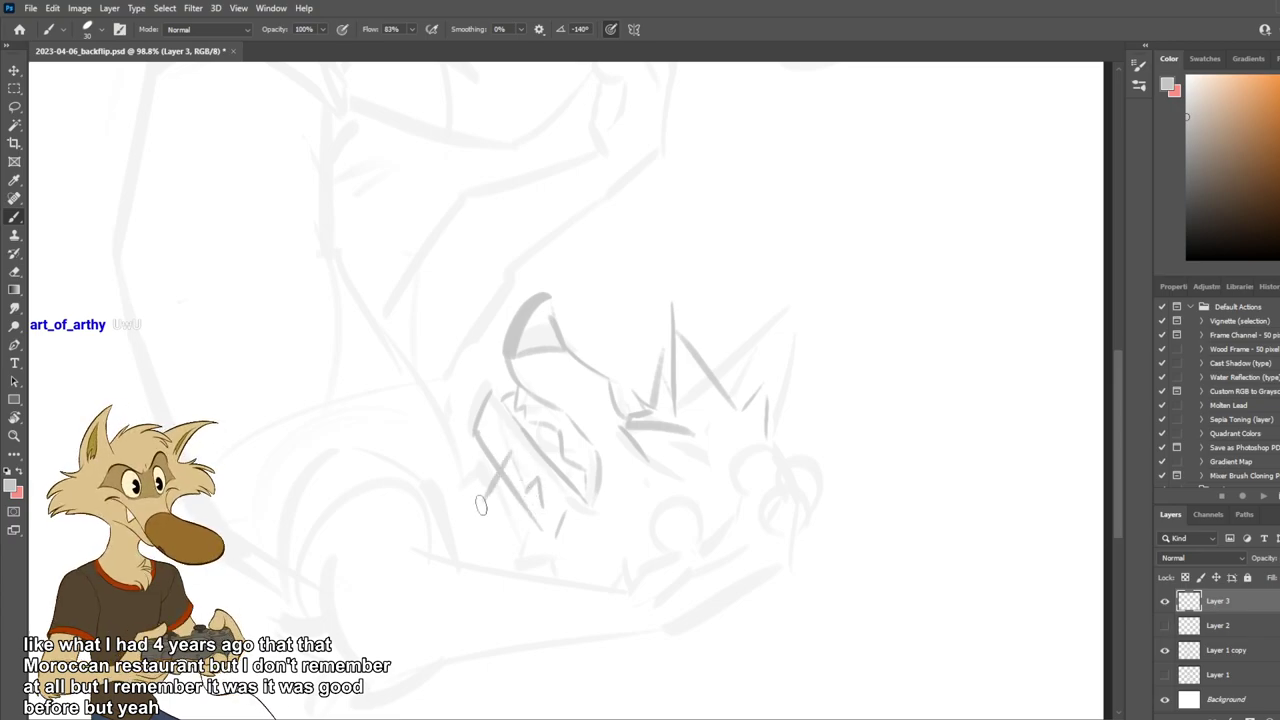
key(ctrl+z)
mouse_move(510, 456)
mouse_down()
mouse_move(472, 495)
mouse_move(505, 461)
mouse_move(497, 479)
mouse_move(498, 464)
mouse_move(473, 479)
mouse_move(458, 464)
mouse_move(691, 480)
mouse_move(642, 538)
mouse_move(506, 482)
mouse_move(462, 442)
mouse_move(464, 468)
mouse_move(450, 386)
mouse_up()
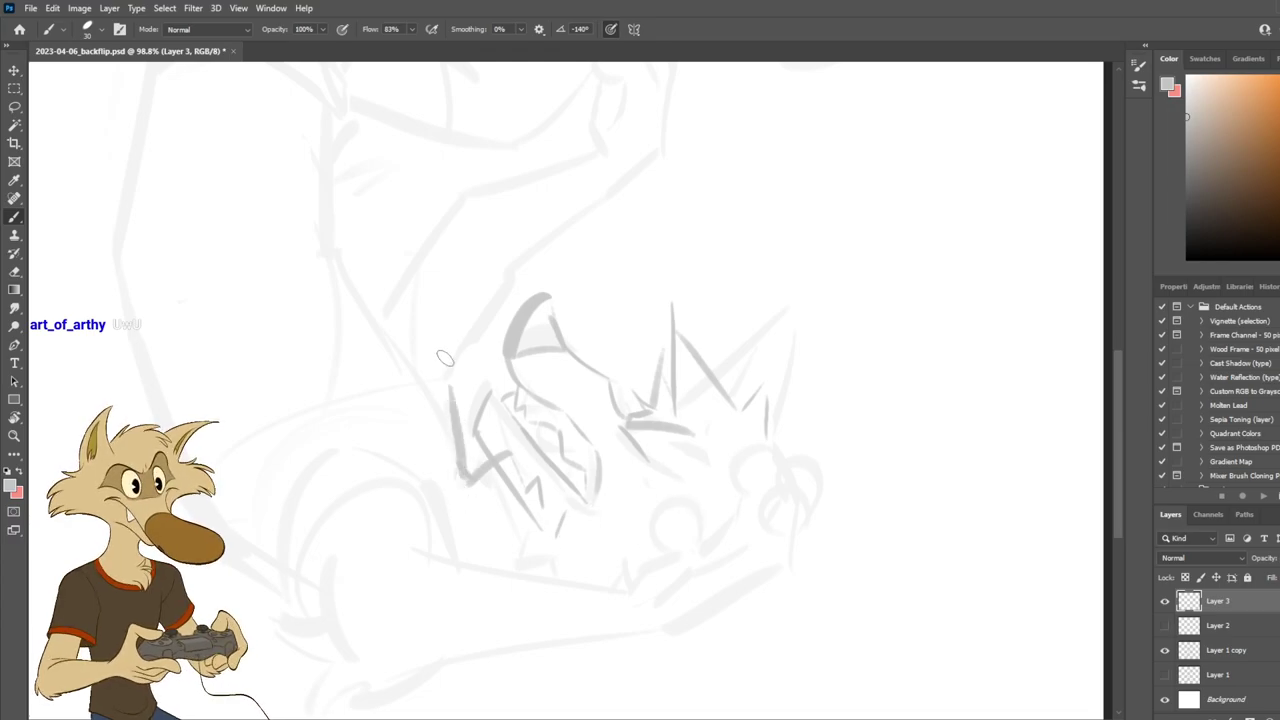
key(ctrl+z)
key(ctrl+z)
drag(455, 483, 476, 483)
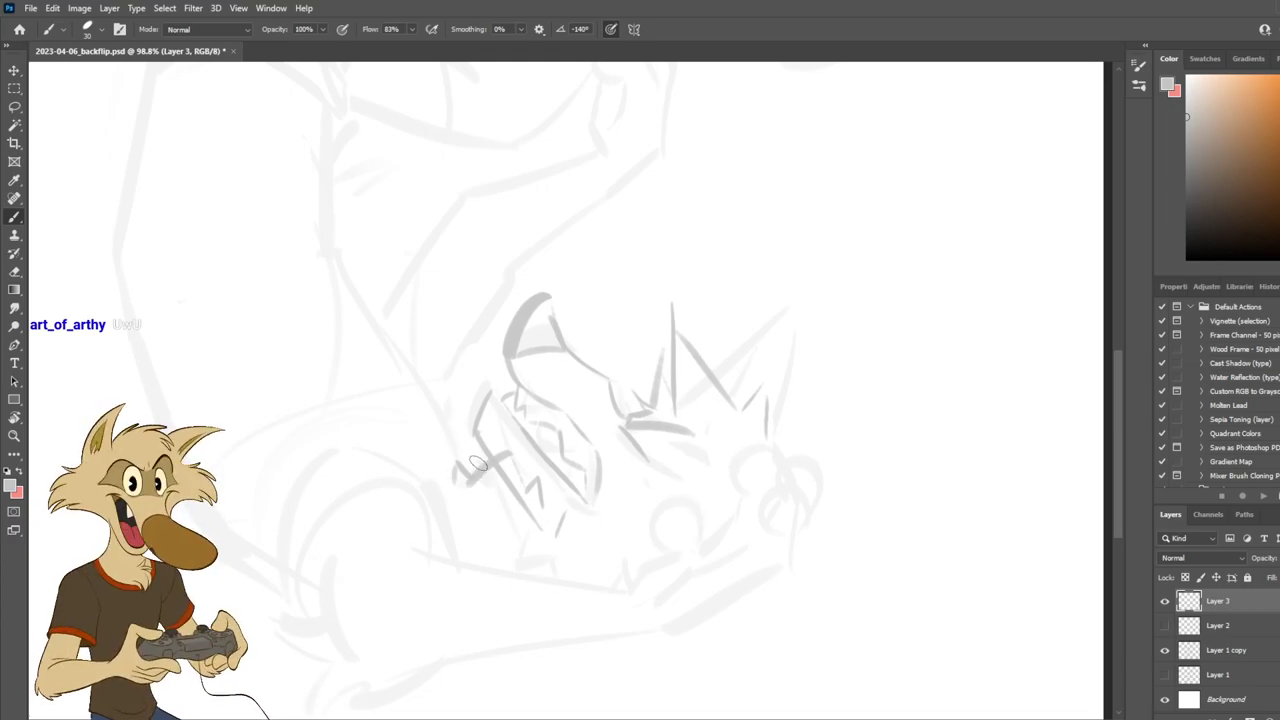
key(ctrl+s)
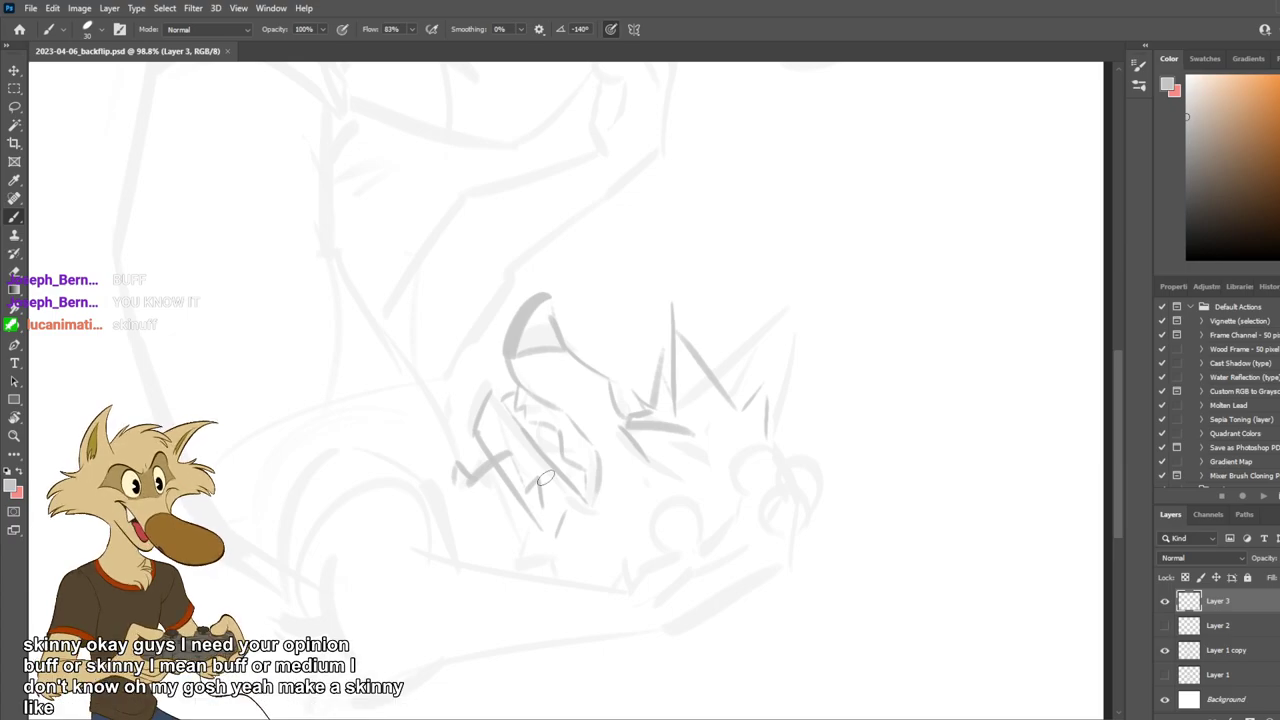
Erase the stroke crossing the back of the jaw and redraw the jagged fur edge at that corner.
scroll(545, 478, up, 2)
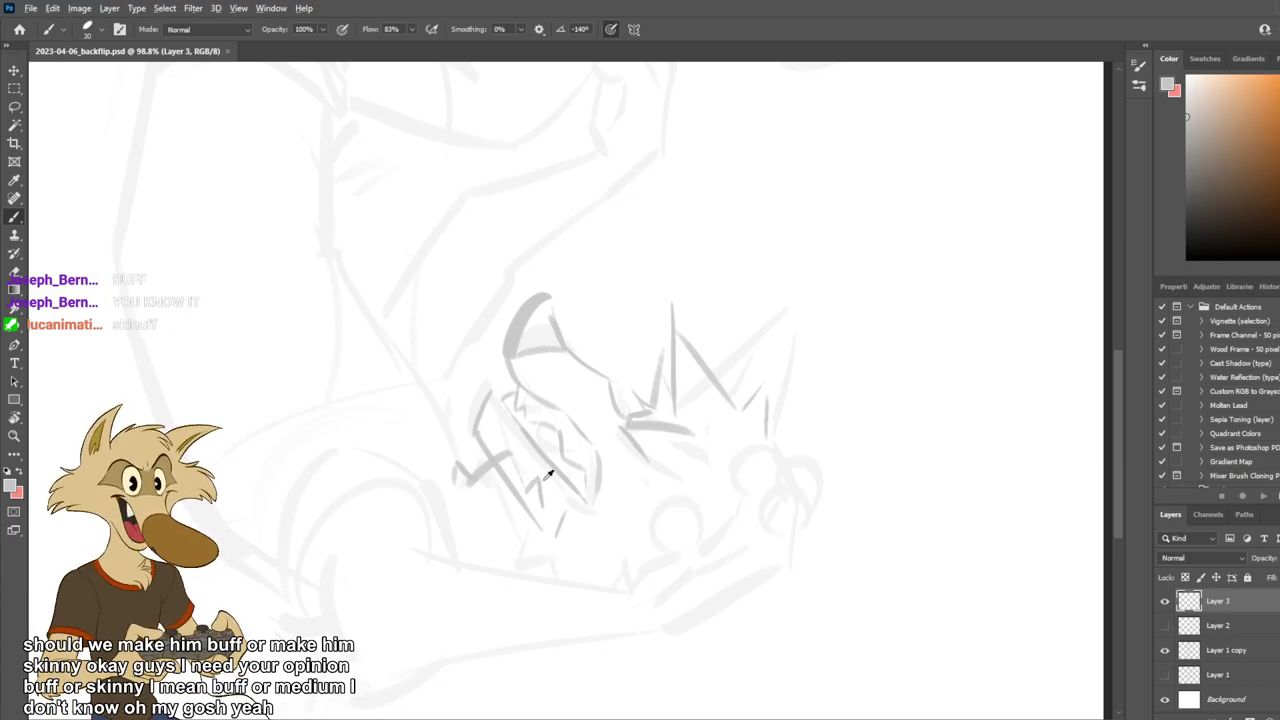
scroll(549, 471, down, 4)
scroll(543, 471, up, 3)
scroll(516, 490, up, 2)
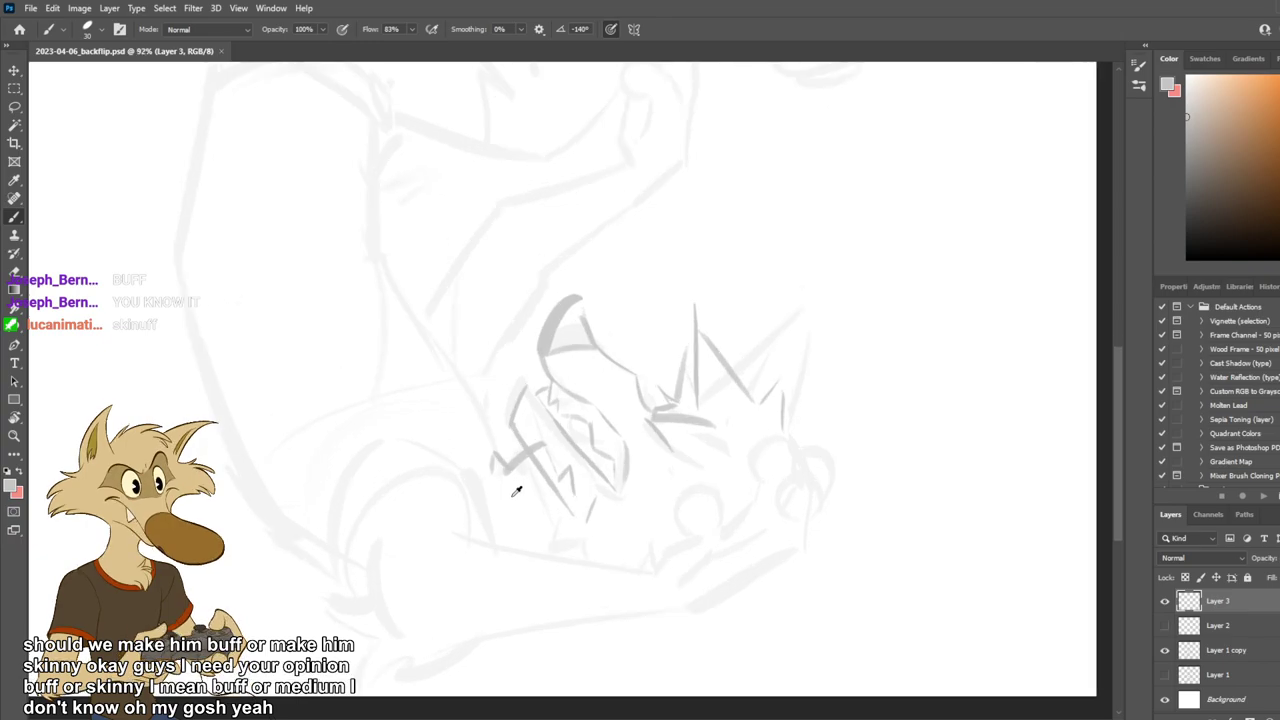
scroll(515, 493, down, 2)
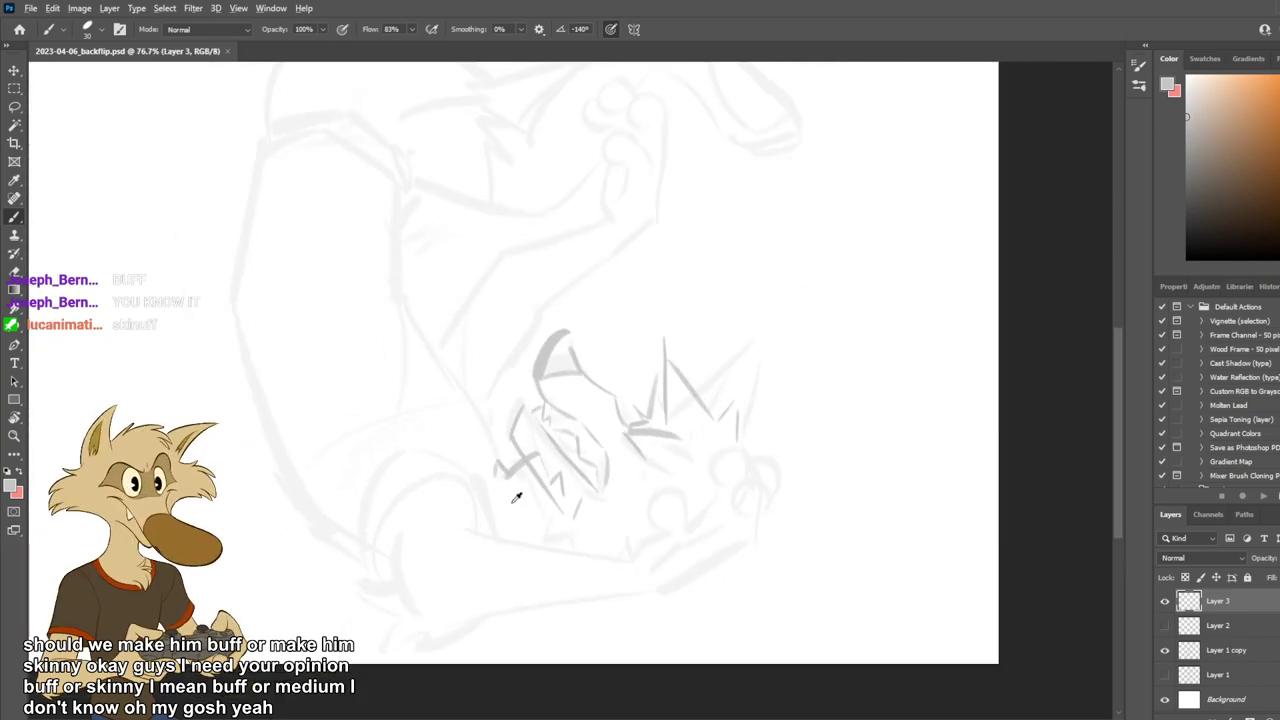
scroll(516, 497, up, 1)
key(e)
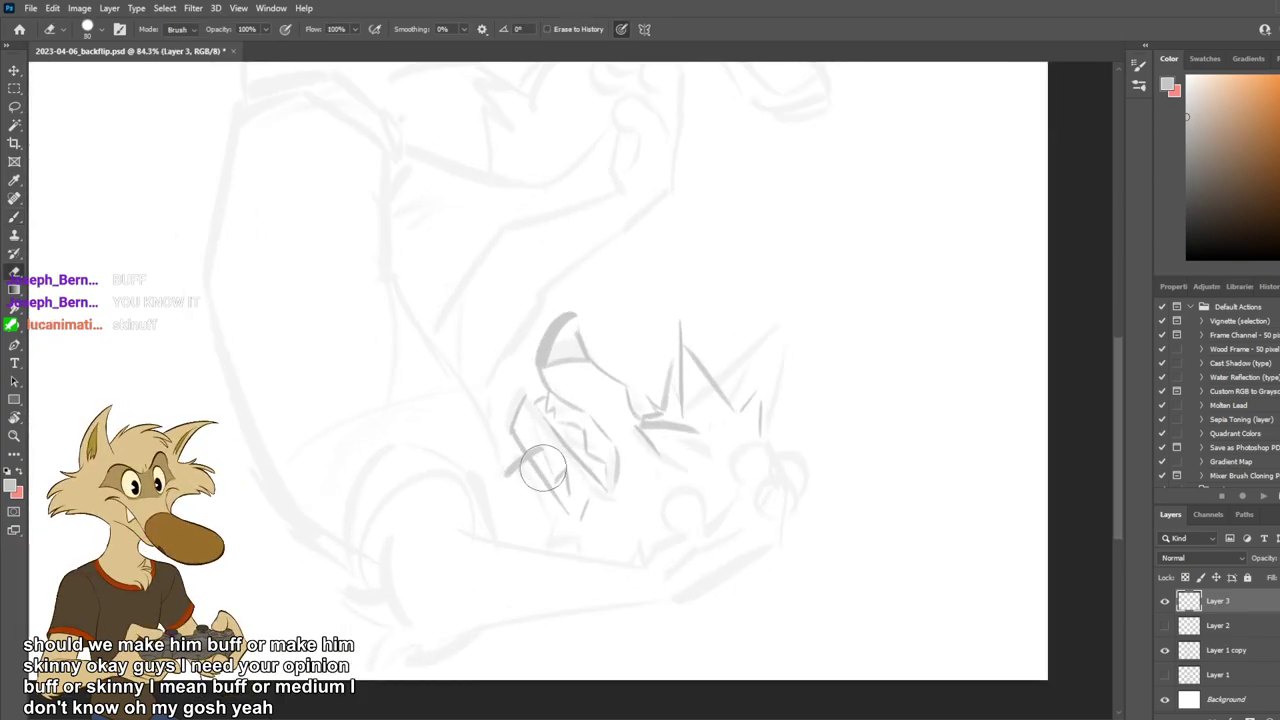
drag(532, 462, 568, 535)
key(b)
mouse_move(557, 475)
mouse_down()
mouse_move(542, 446)
mouse_move(520, 482)
mouse_up()
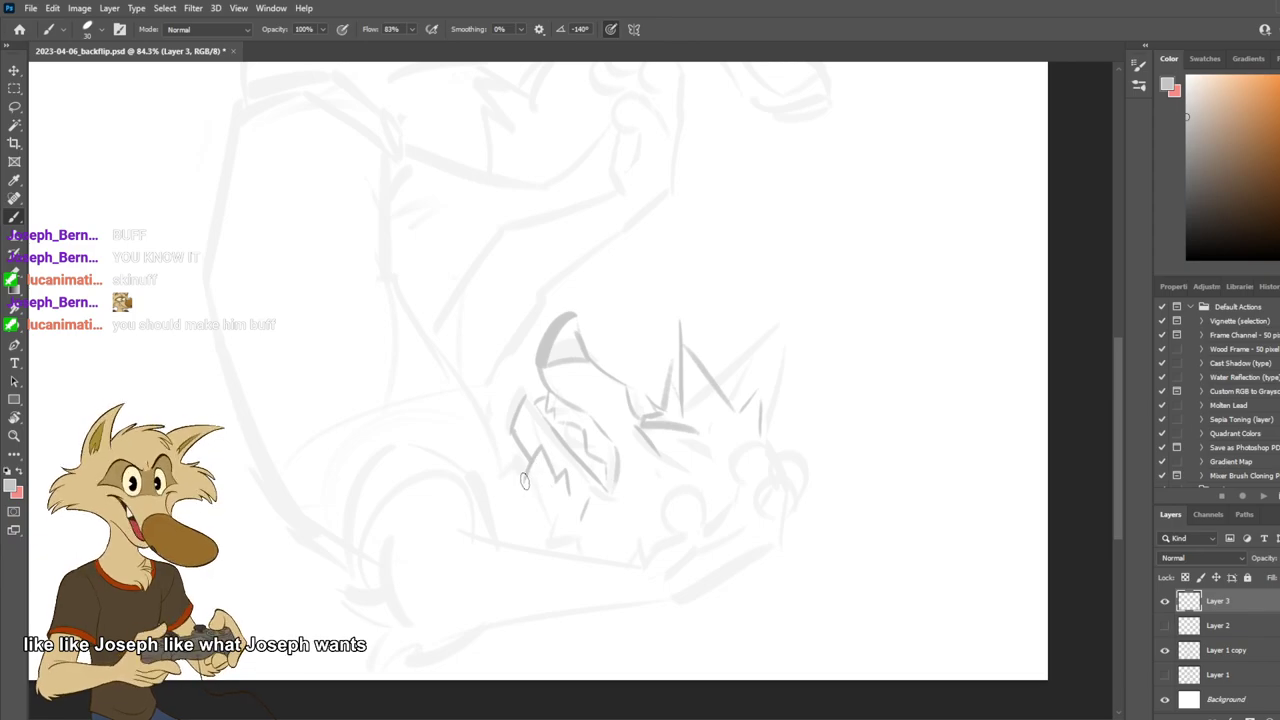
Save the file and rework the back corner of the jaw with a short fur stroke pointing outward.
scroll(639, 457, down, 3)
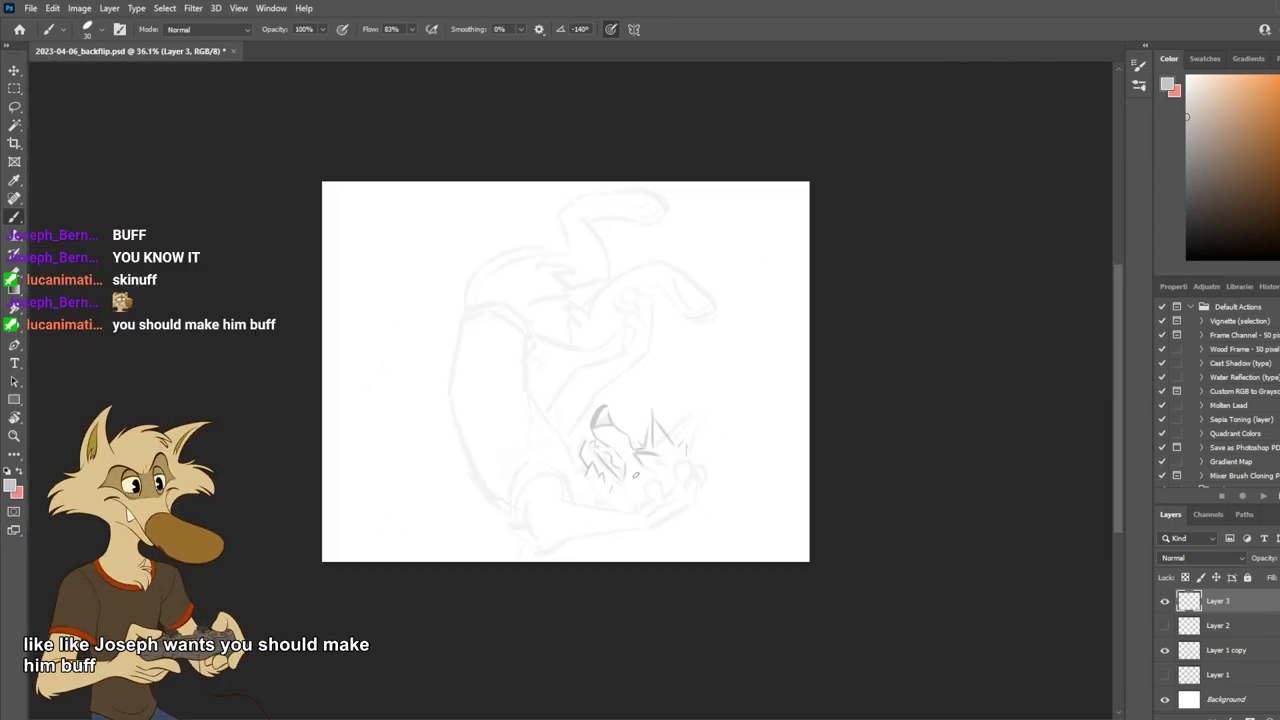
scroll(640, 478, up, 2)
scroll(583, 469, up, 2)
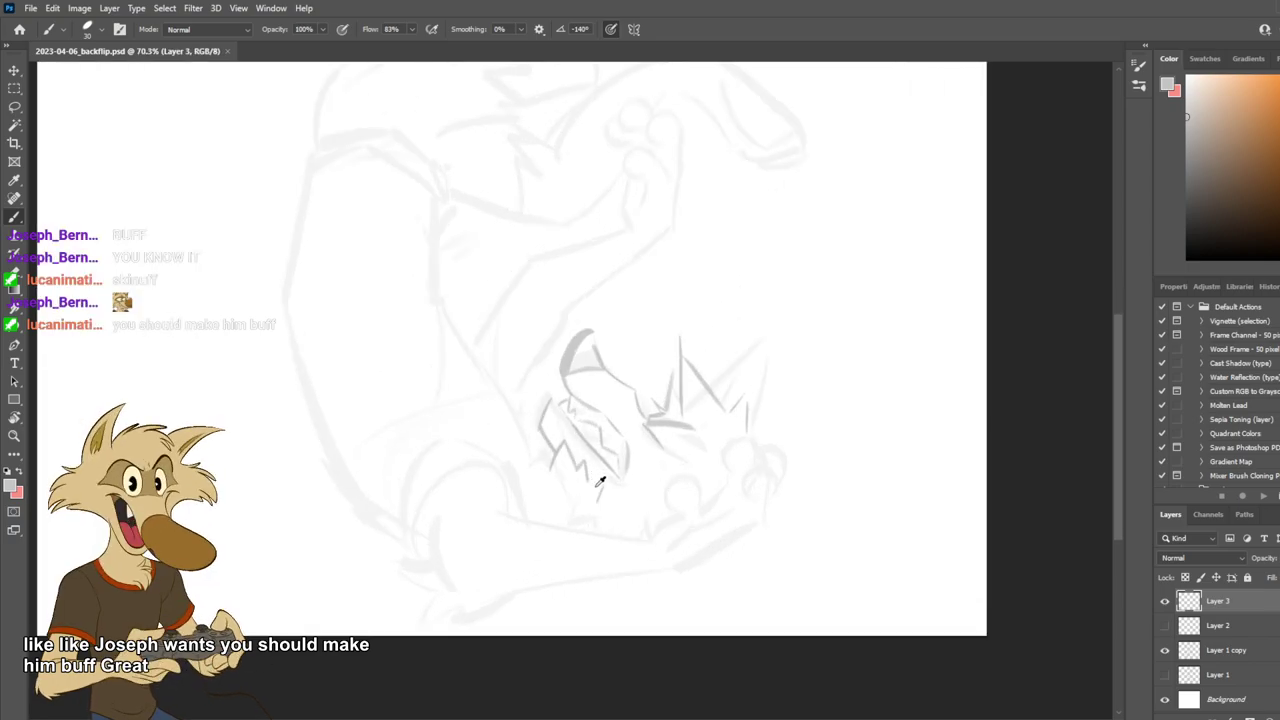
scroll(599, 480, down, 3)
scroll(684, 521, up, 1)
scroll(624, 508, up, 1)
scroll(586, 489, up, 1)
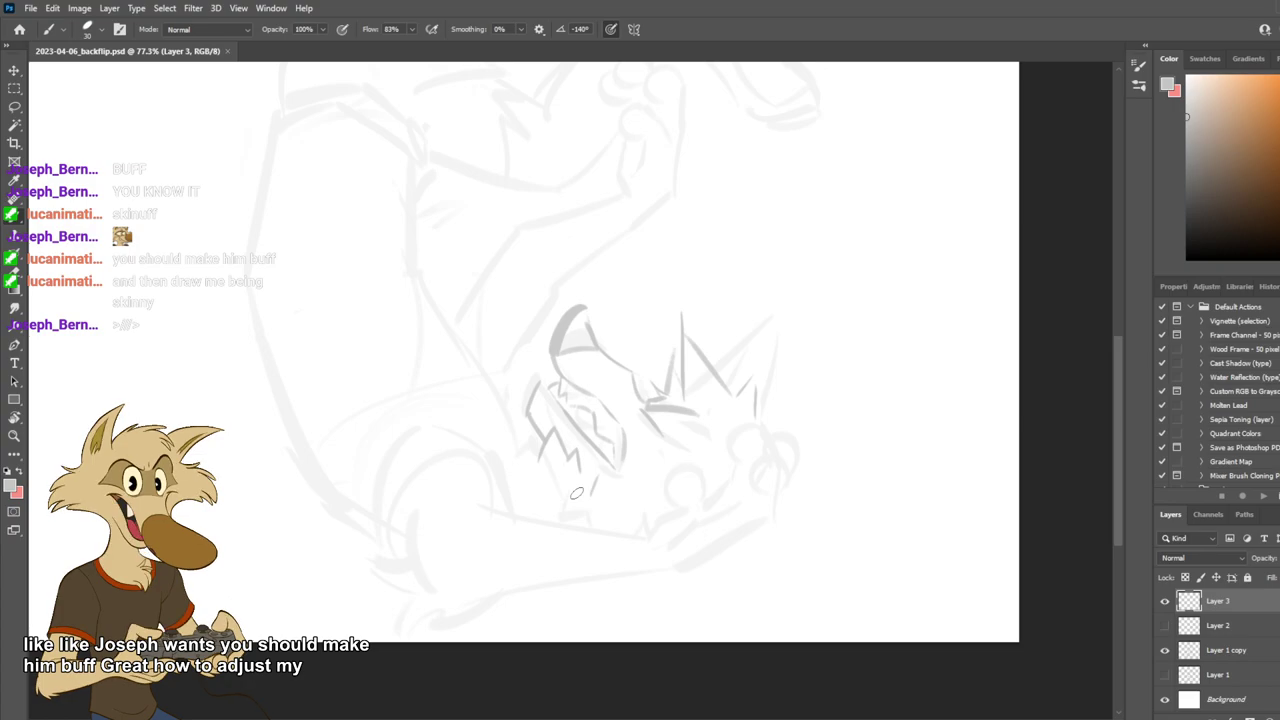
key(ctrl+z)
mouse_move(538, 454)
mouse_down()
mouse_move(552, 433)
mouse_move(541, 438)
mouse_up()
key(ctrl+z)
key(ctrl+z)
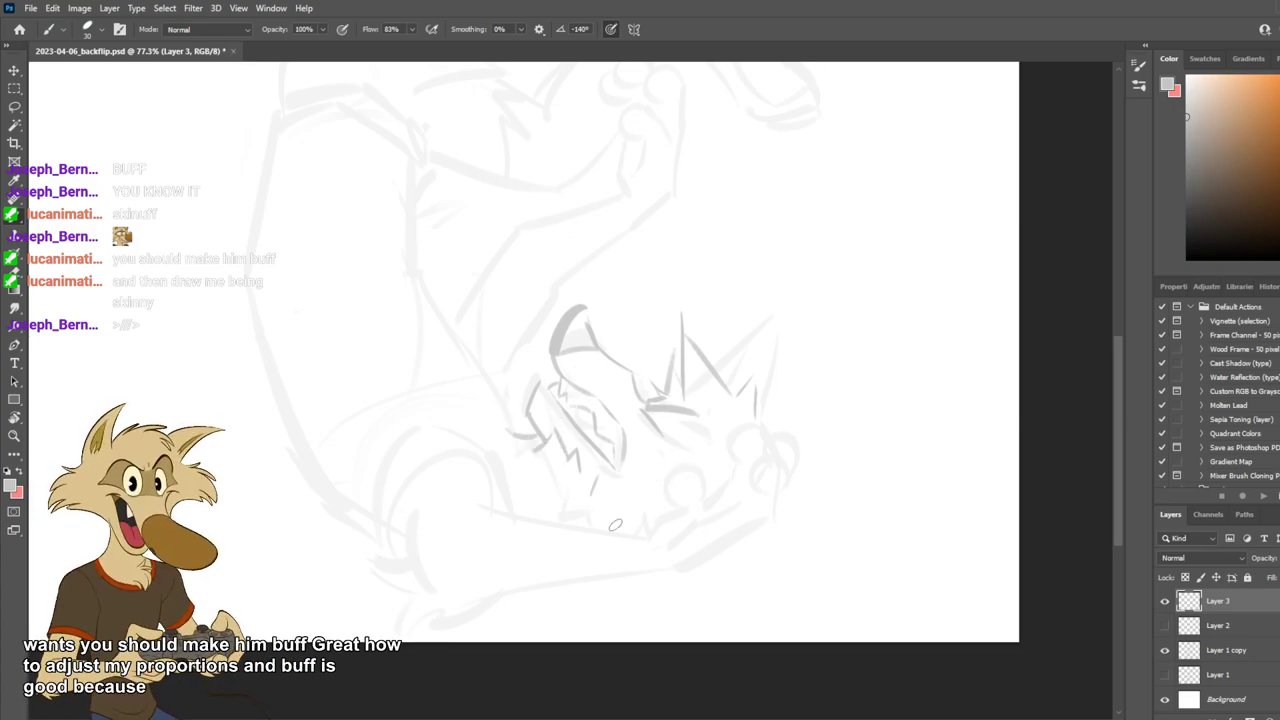
key(ctrl+z)
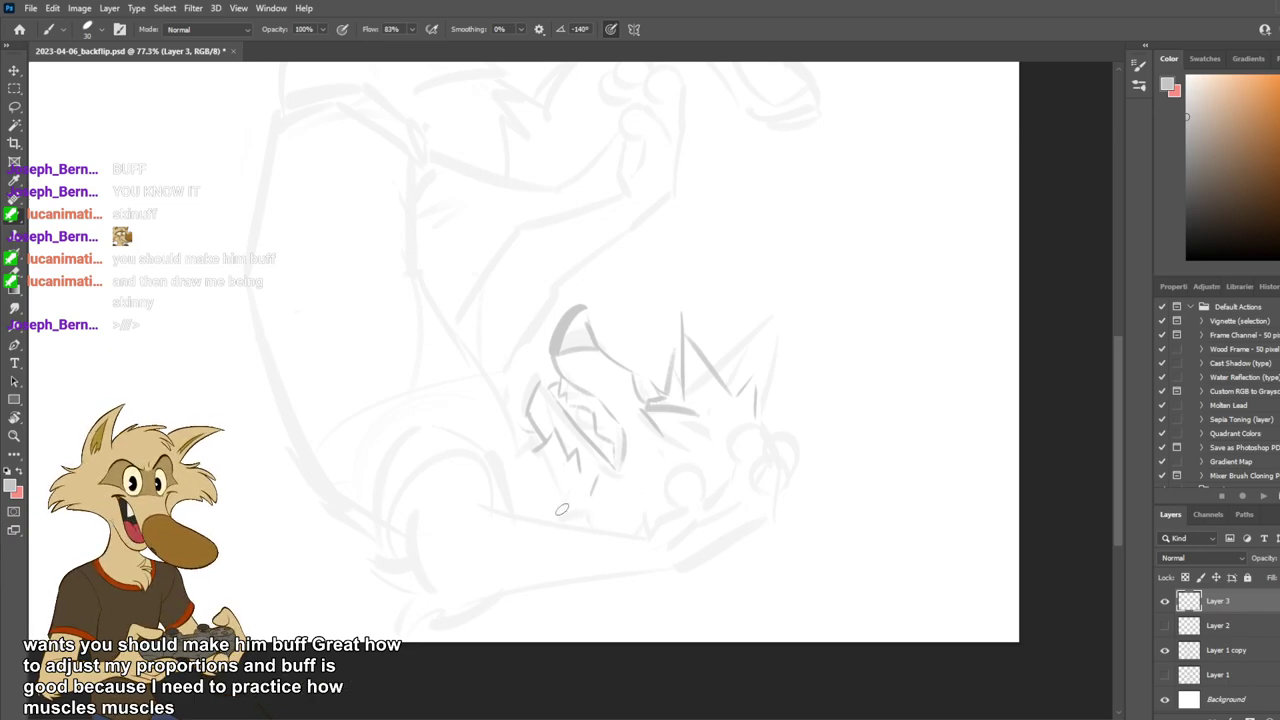
Try a large slanted oval for the ribcage over the lower torso of the faded rough and undo it.
scroll(461, 482, down, 7)
scroll(550, 485, up, 3)
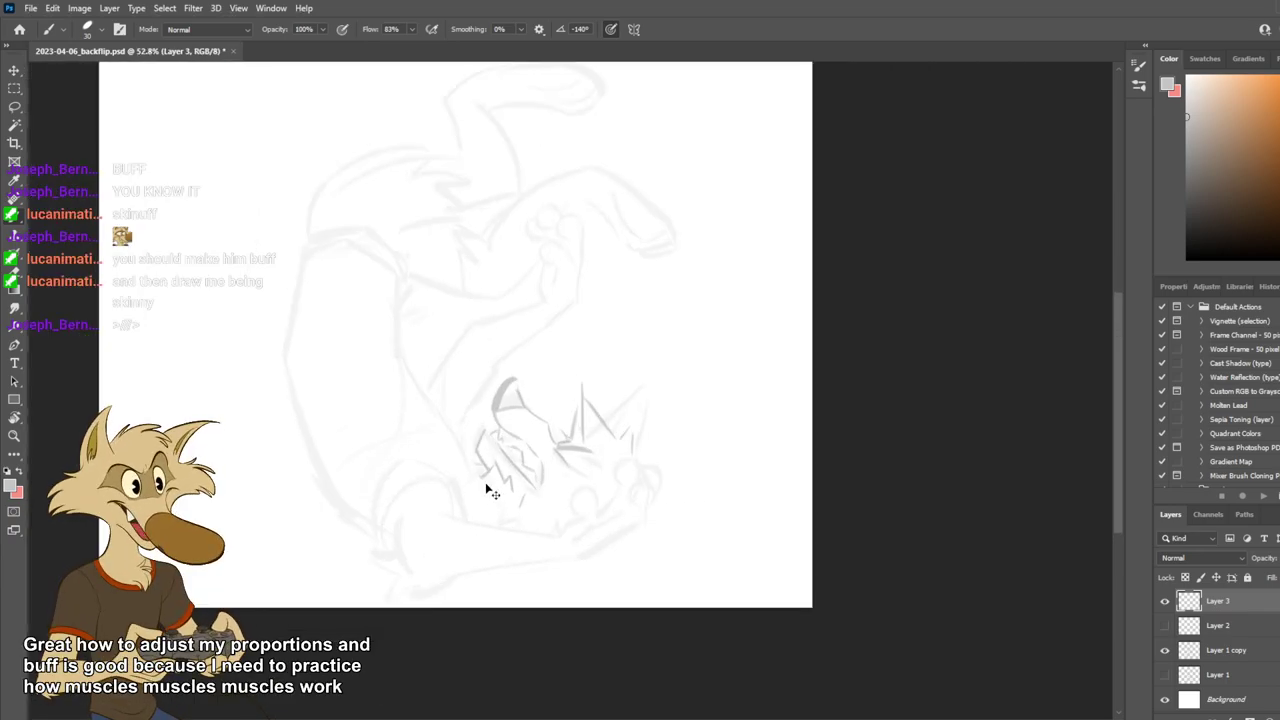
scroll(459, 506, up, 1)
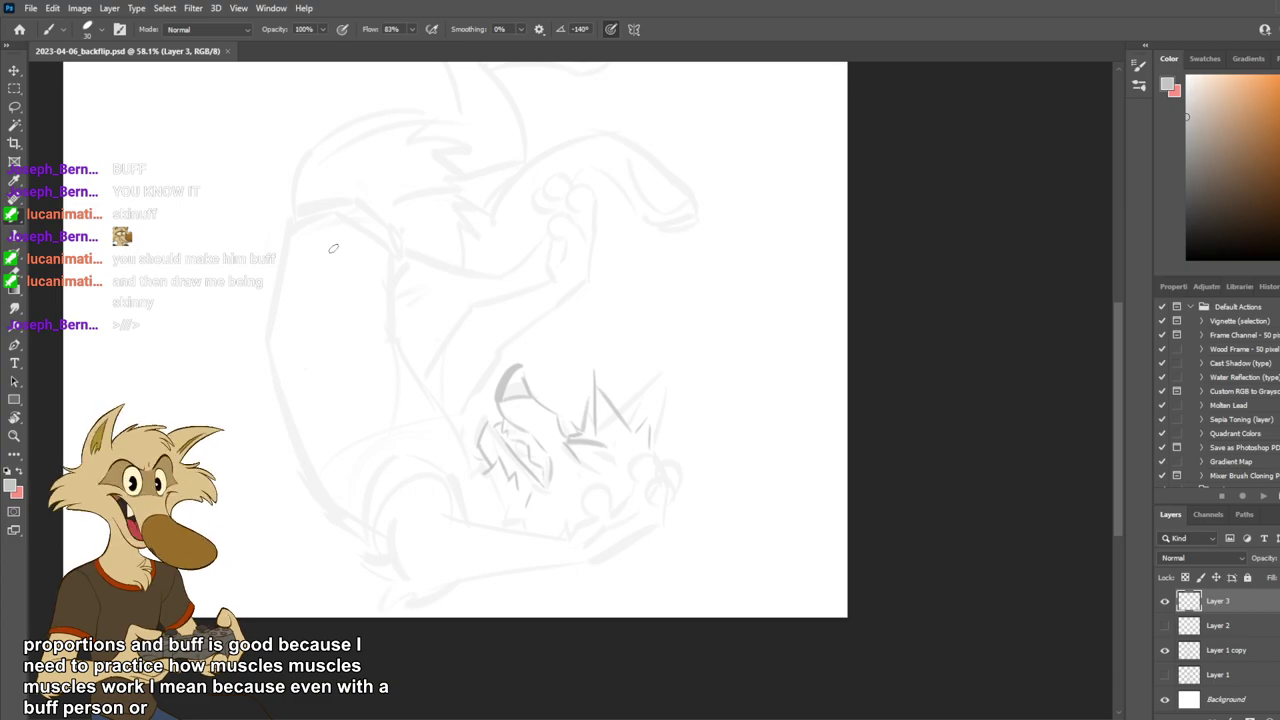
scroll(306, 269, up, 2)
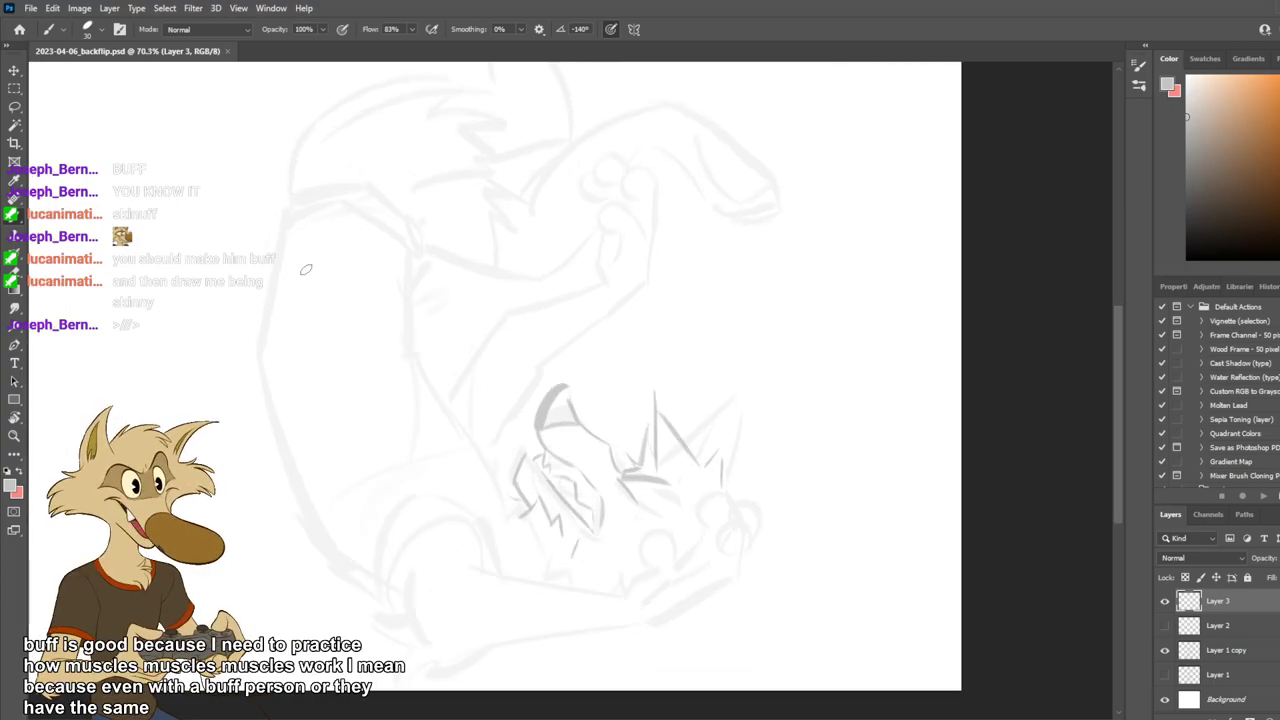
mouse_move(441, 423)
mouse_down()
mouse_move(336, 505)
mouse_move(440, 383)
mouse_up()
drag(338, 364, 333, 253)
key(ctrl+z)
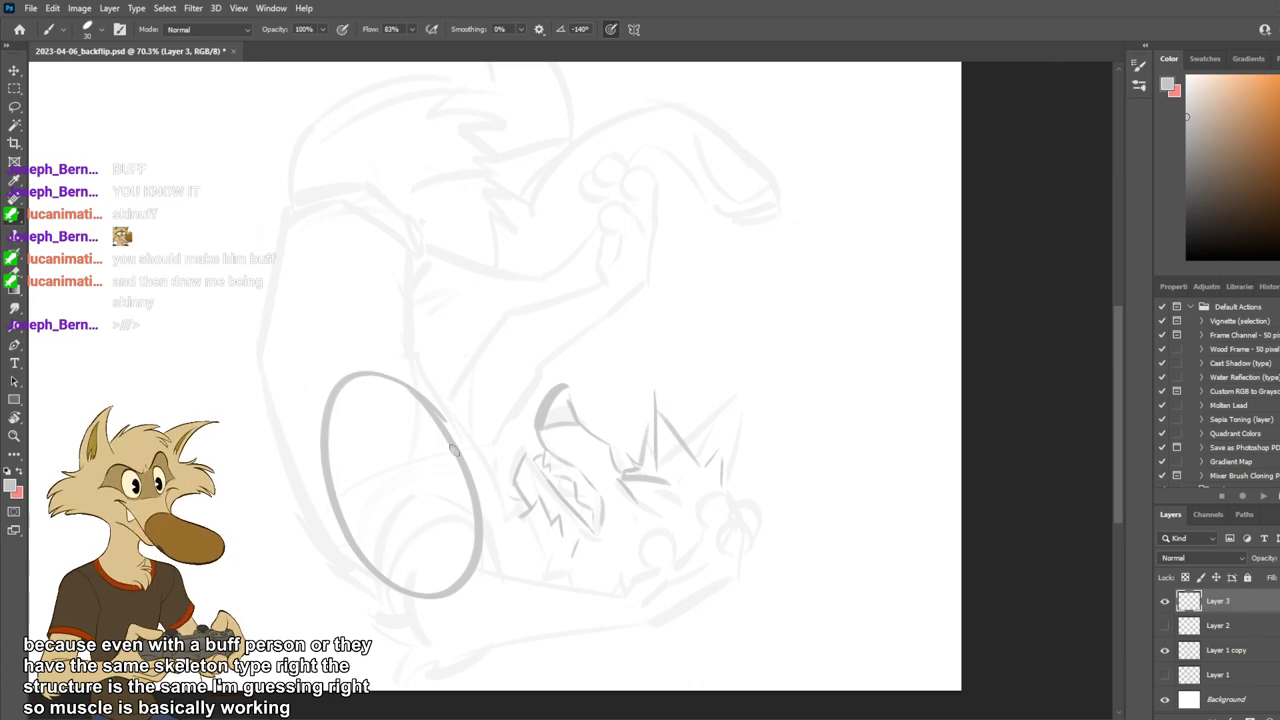
key(ctrl+z)
Draw the near ear as a long pointed triangle with a doubled slanted stroke along its inner edge.
drag(671, 324, 681, 304)
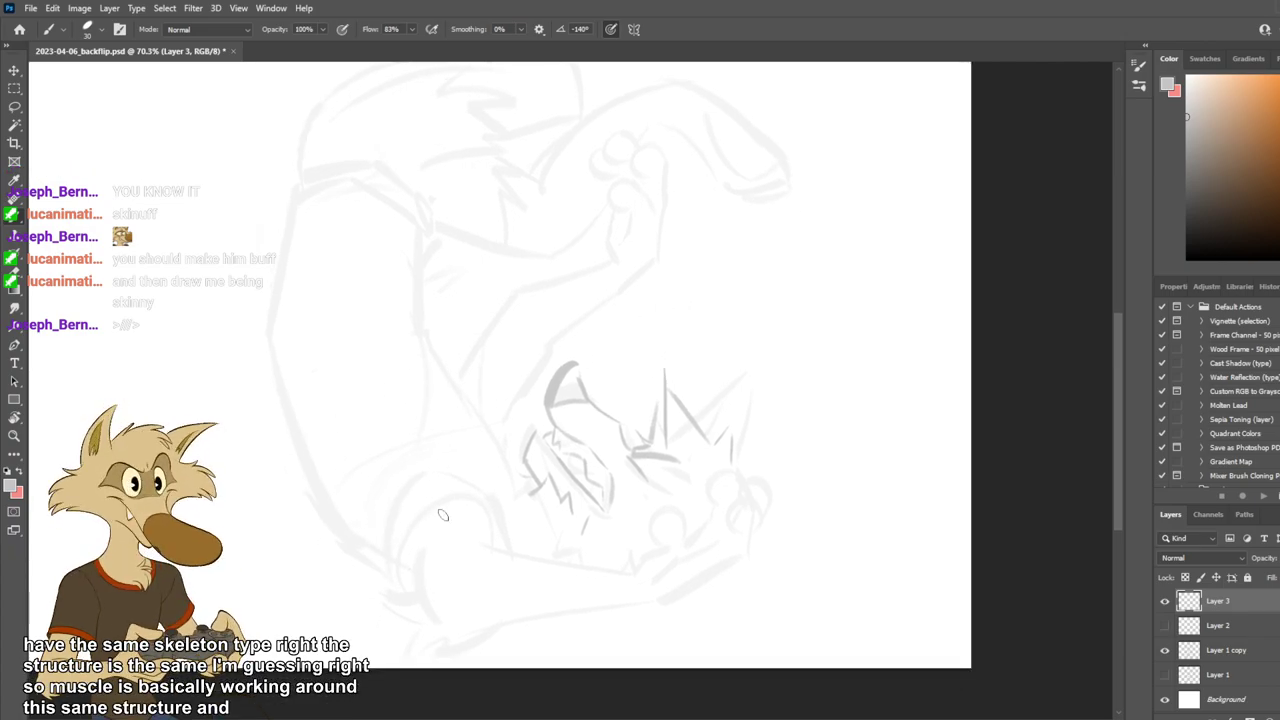
drag(733, 414, 728, 371)
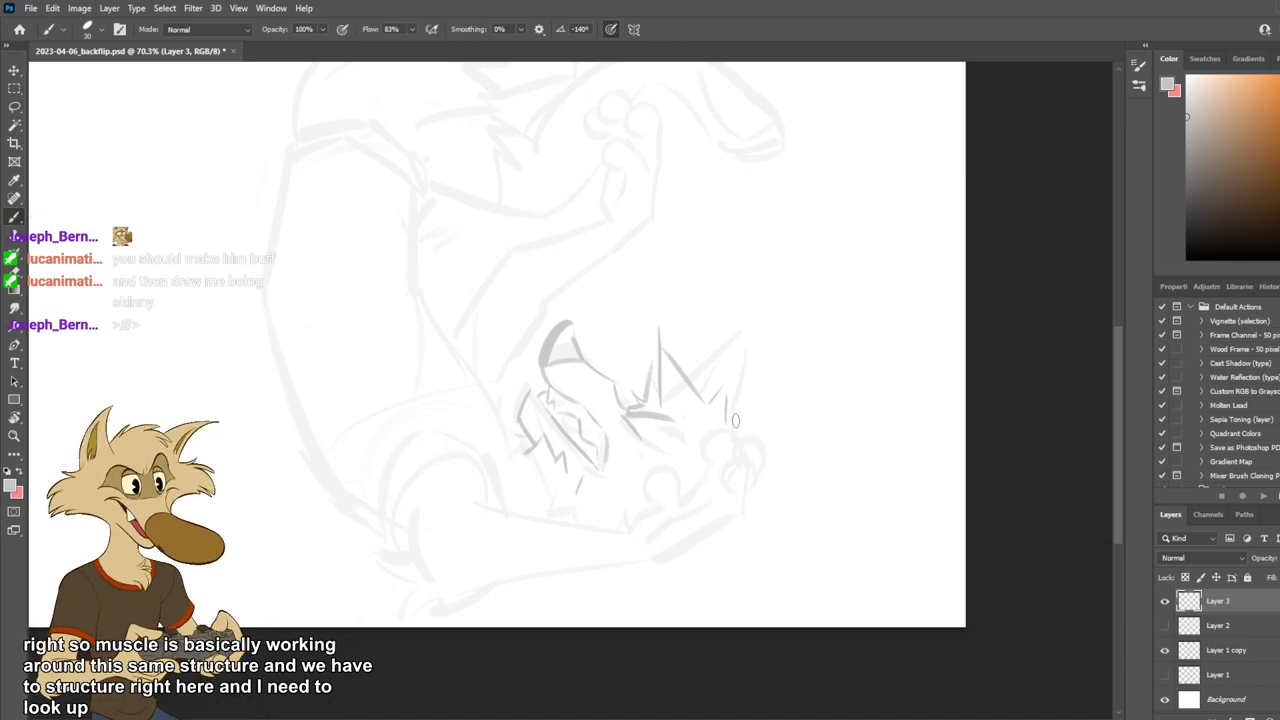
mouse_move(743, 467)
mouse_down()
mouse_move(768, 374)
mouse_move(687, 435)
mouse_up()
drag(766, 375, 682, 448)
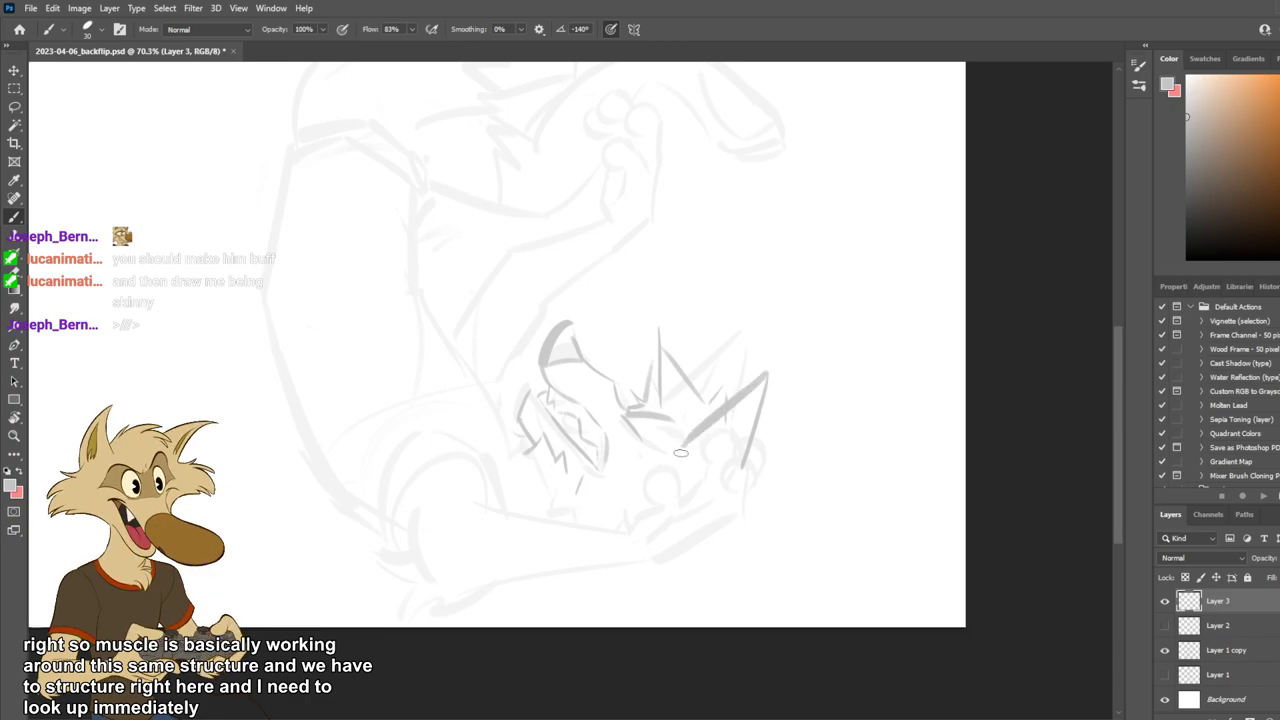
mouse_move(730, 411)
mouse_down()
mouse_move(687, 452)
mouse_move(703, 440)
mouse_up()
Undo the upright stroke behind the near ear and draw the far ear as a smaller slanted point.
key(ctrl+z)
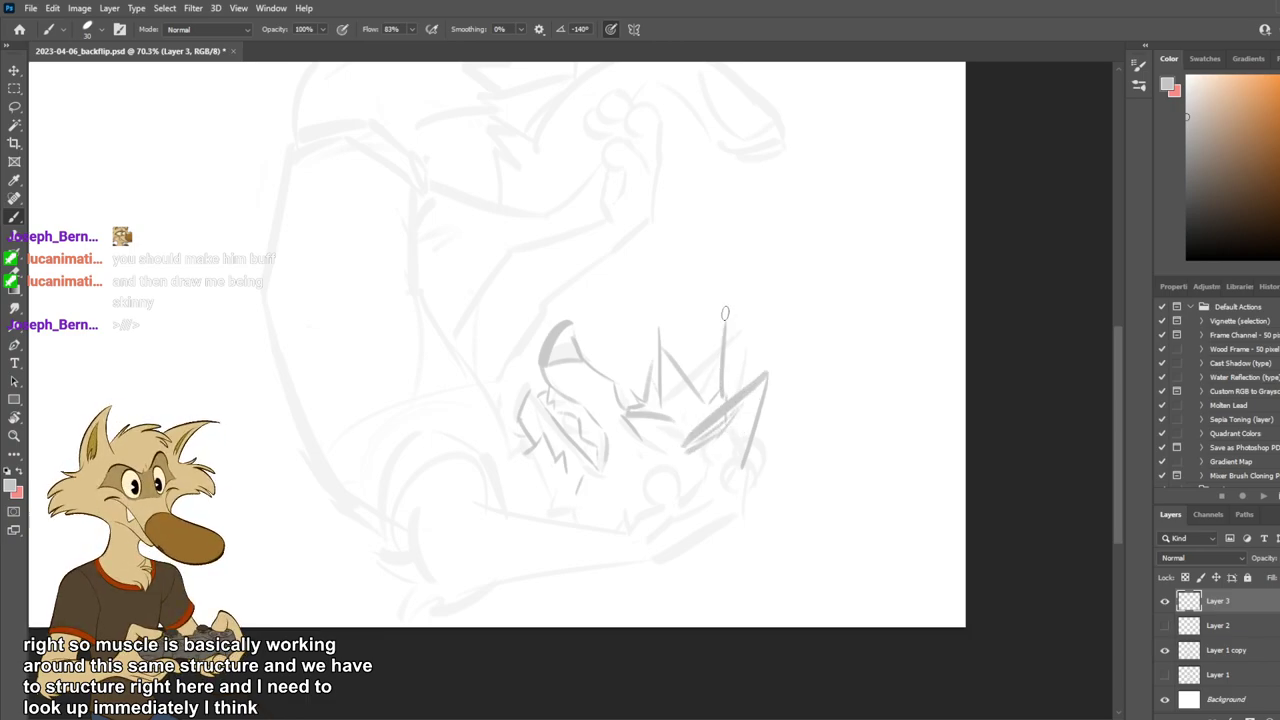
mouse_move(744, 341)
mouse_down()
mouse_move(695, 376)
mouse_move(701, 386)
mouse_up()
key(ctrl+z)
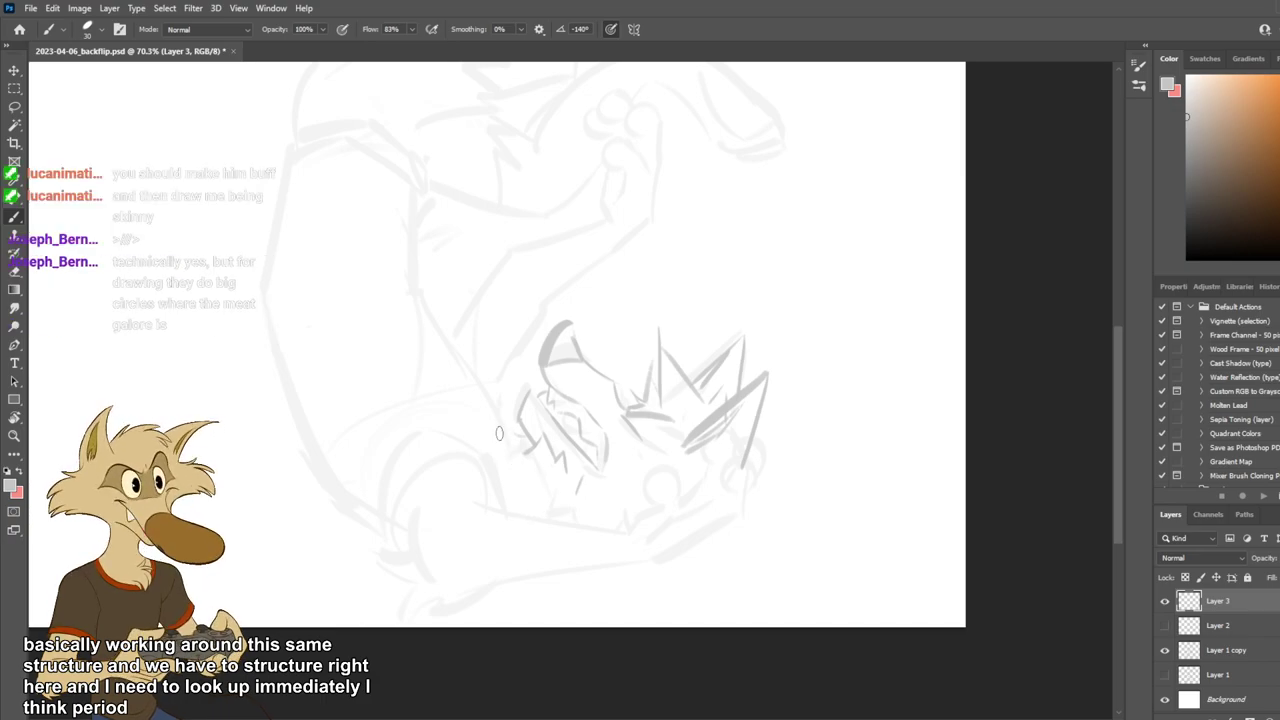
Draw a slanted neck line from the jaw's back corner, undo the curved throat strokes tried beside it, and save the file.
key(r)
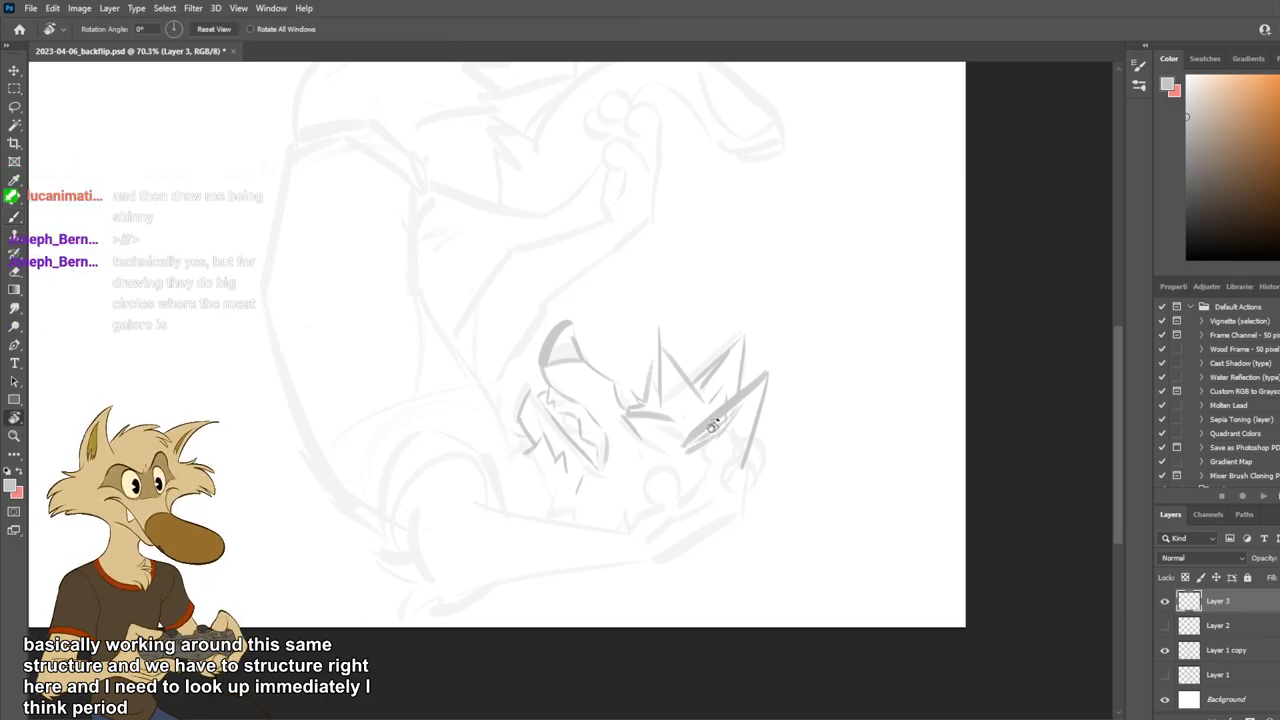
drag(708, 431, 644, 278)
key(b)
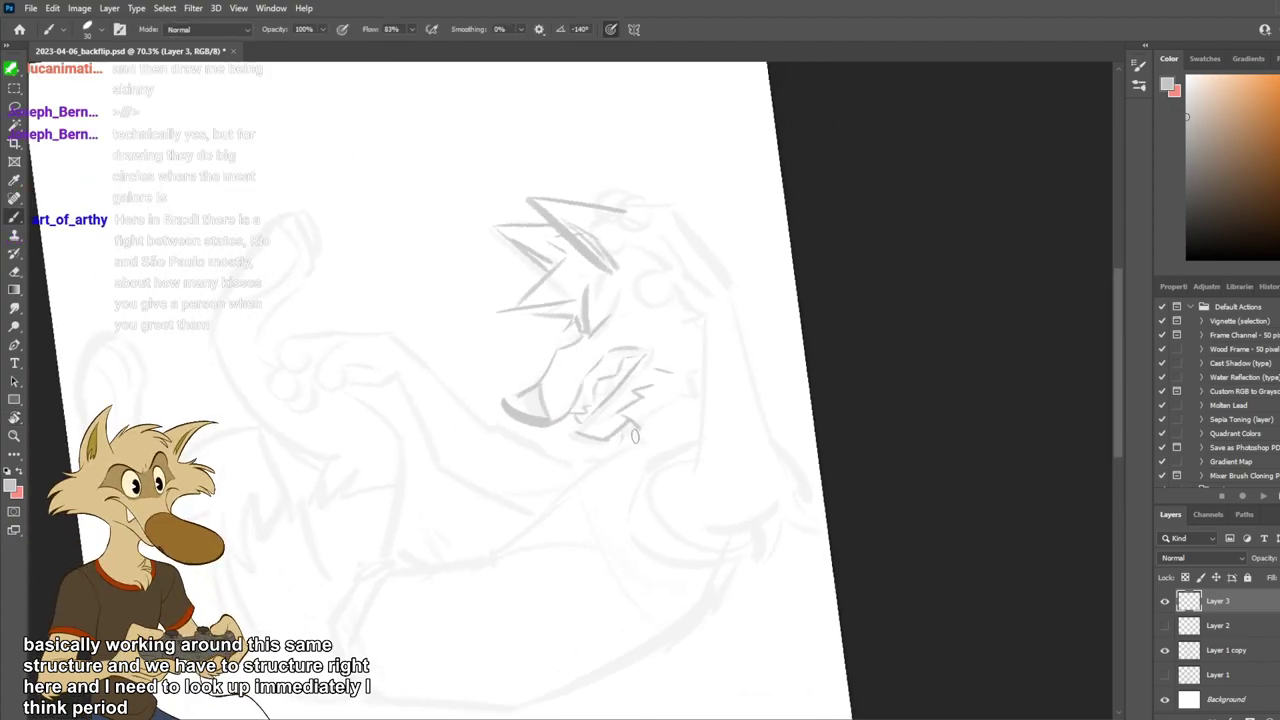
mouse_move(630, 433)
mouse_down()
mouse_move(532, 472)
mouse_move(476, 588)
mouse_up()
key(ctrl+z)
key(ctrl+z)
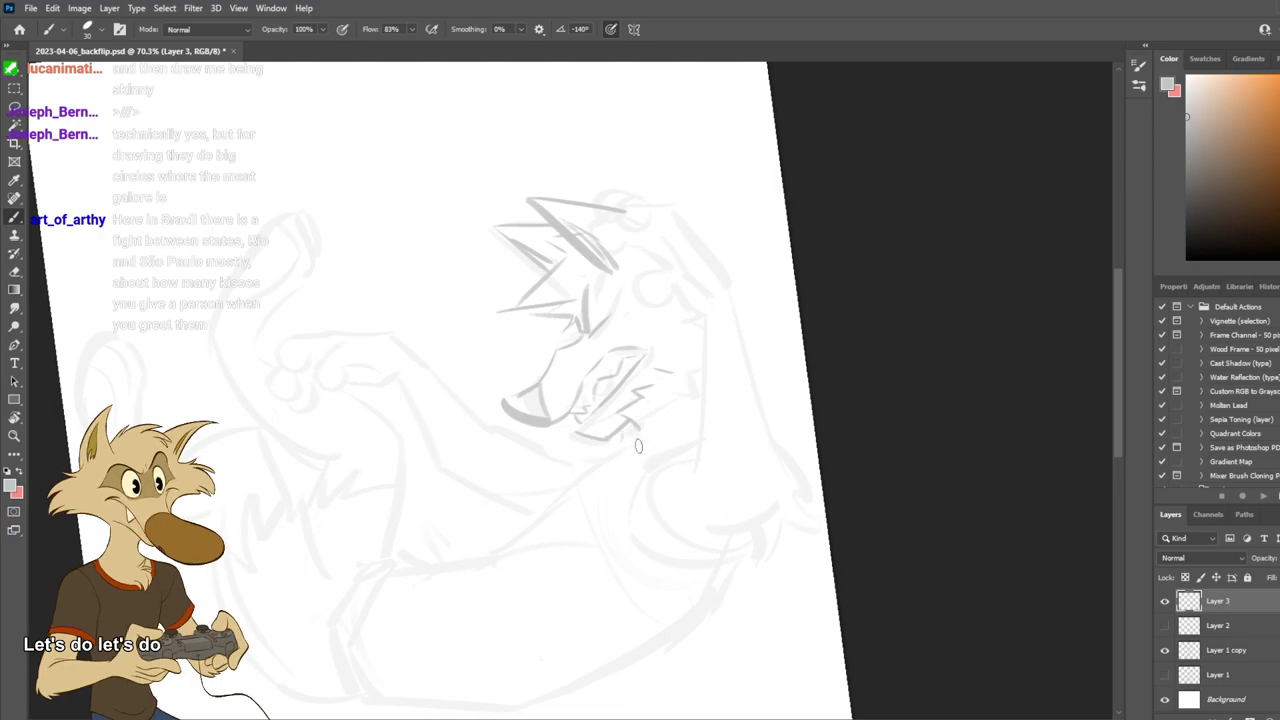
mouse_move(634, 431)
mouse_down()
mouse_move(690, 446)
mouse_move(528, 518)
mouse_up()
drag(594, 438, 538, 518)
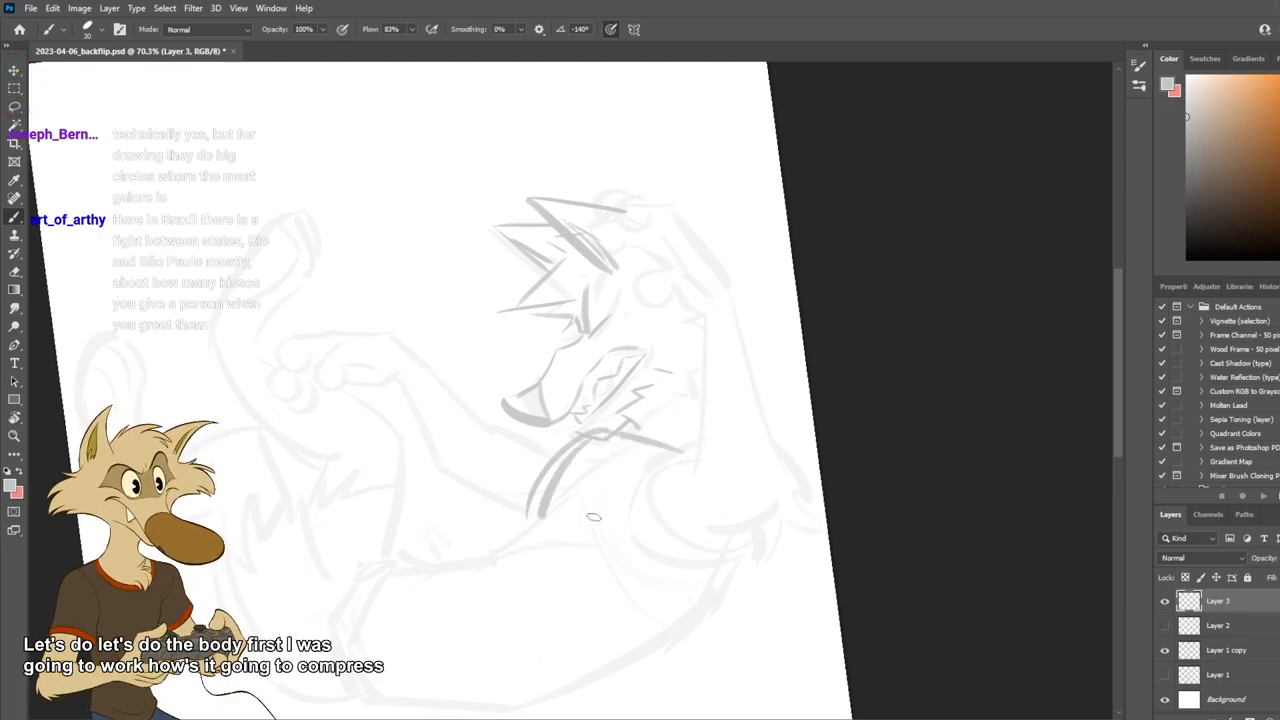
key(ctrl+z)
key(ctrl+z)
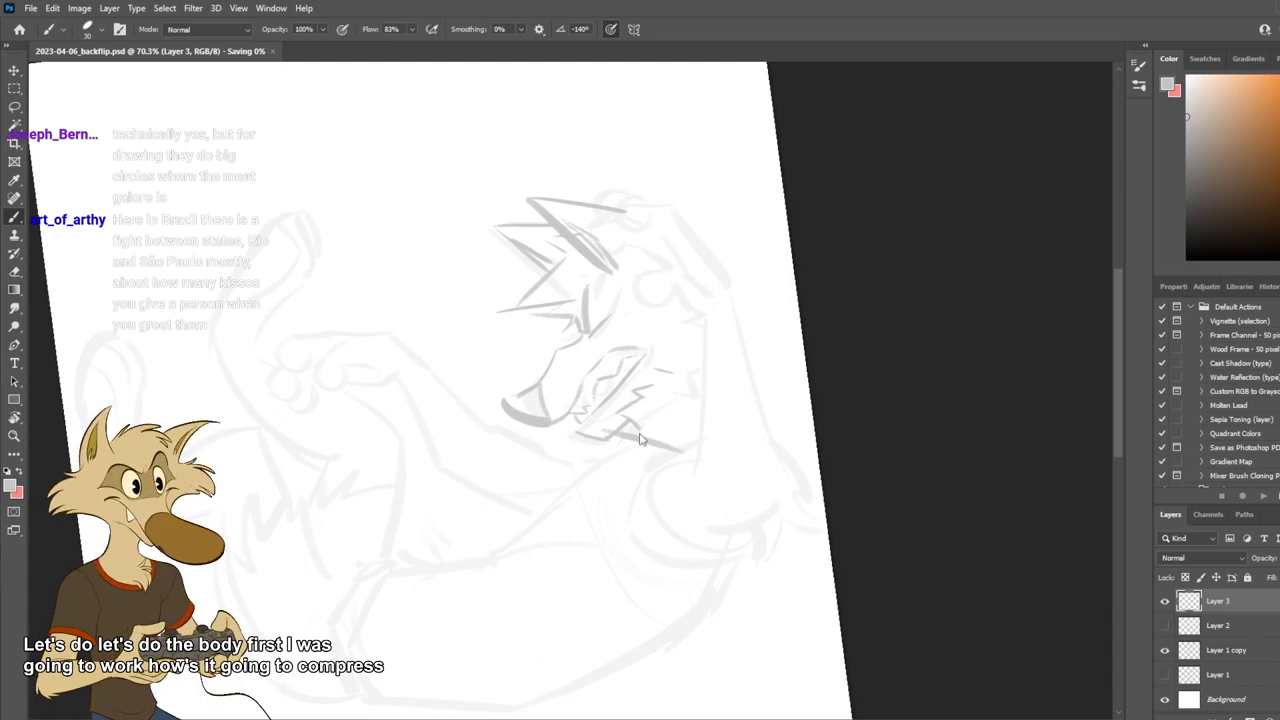
key(ctrl+z)
drag(590, 437, 541, 534)
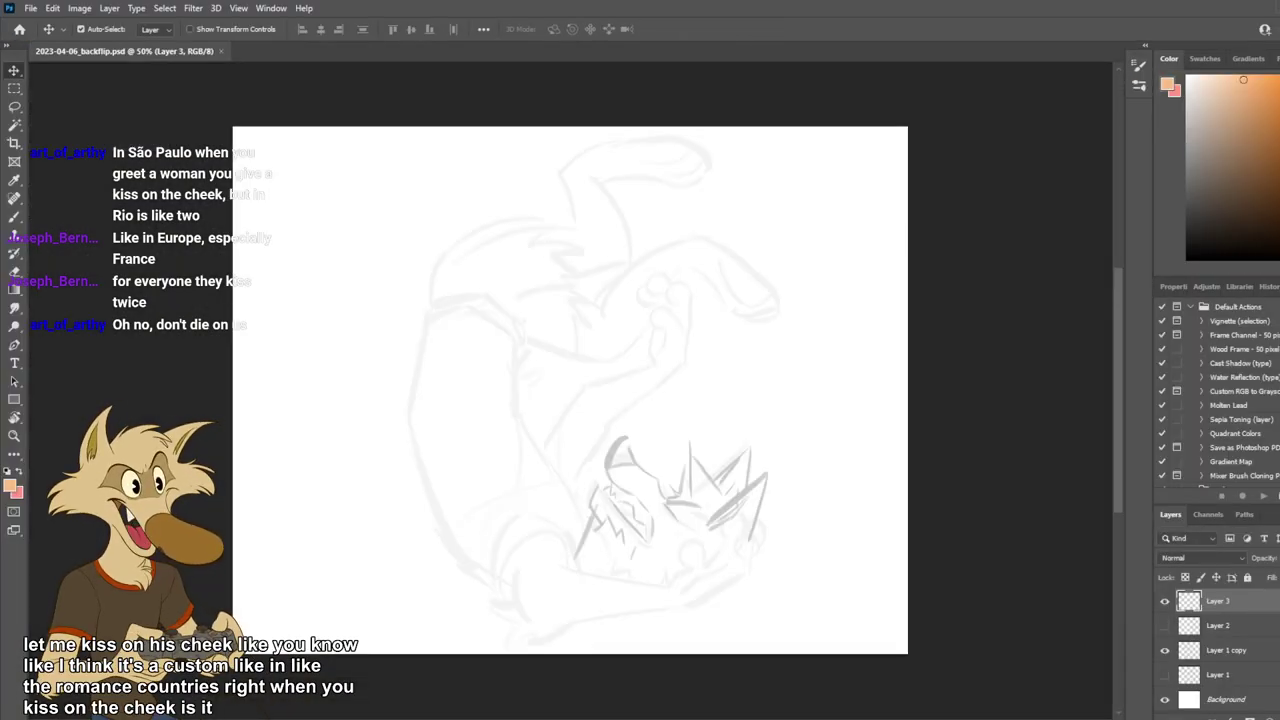
double_click(912, 10)
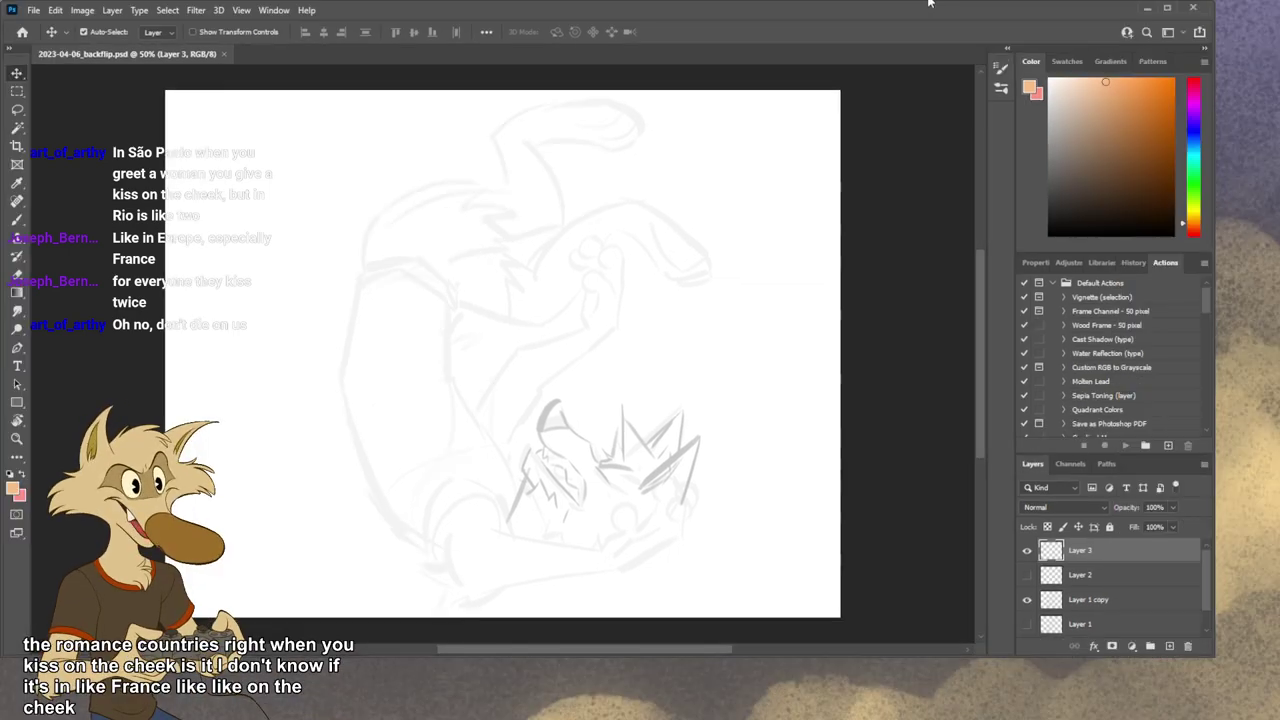
double_click(914, 8)
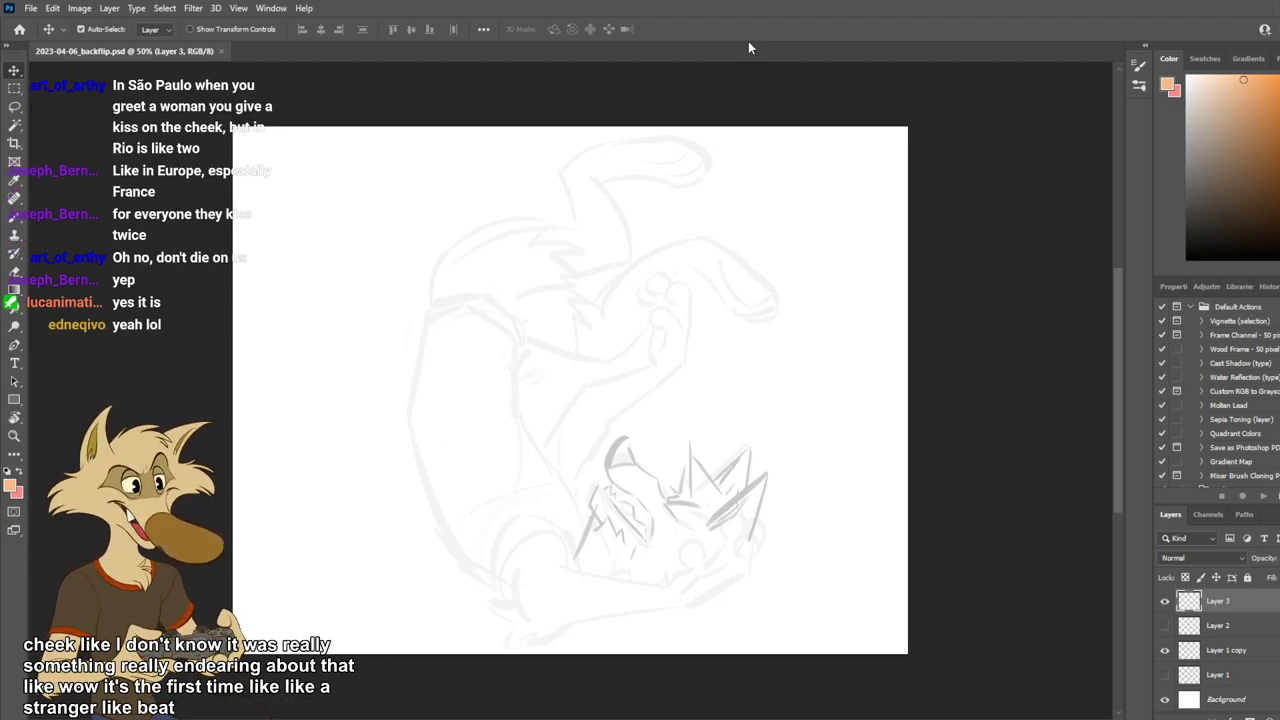
scroll(720, 215, down, 1)
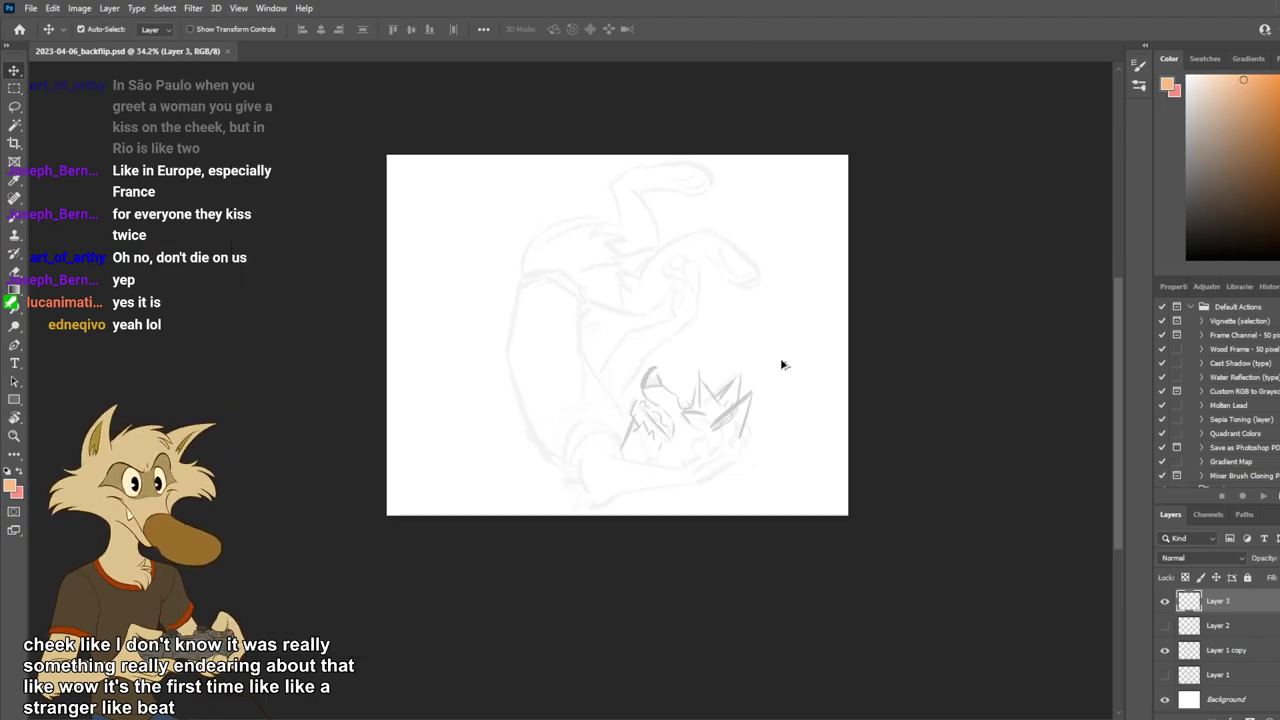
scroll(708, 396, up, 1)
scroll(629, 423, up, 2)
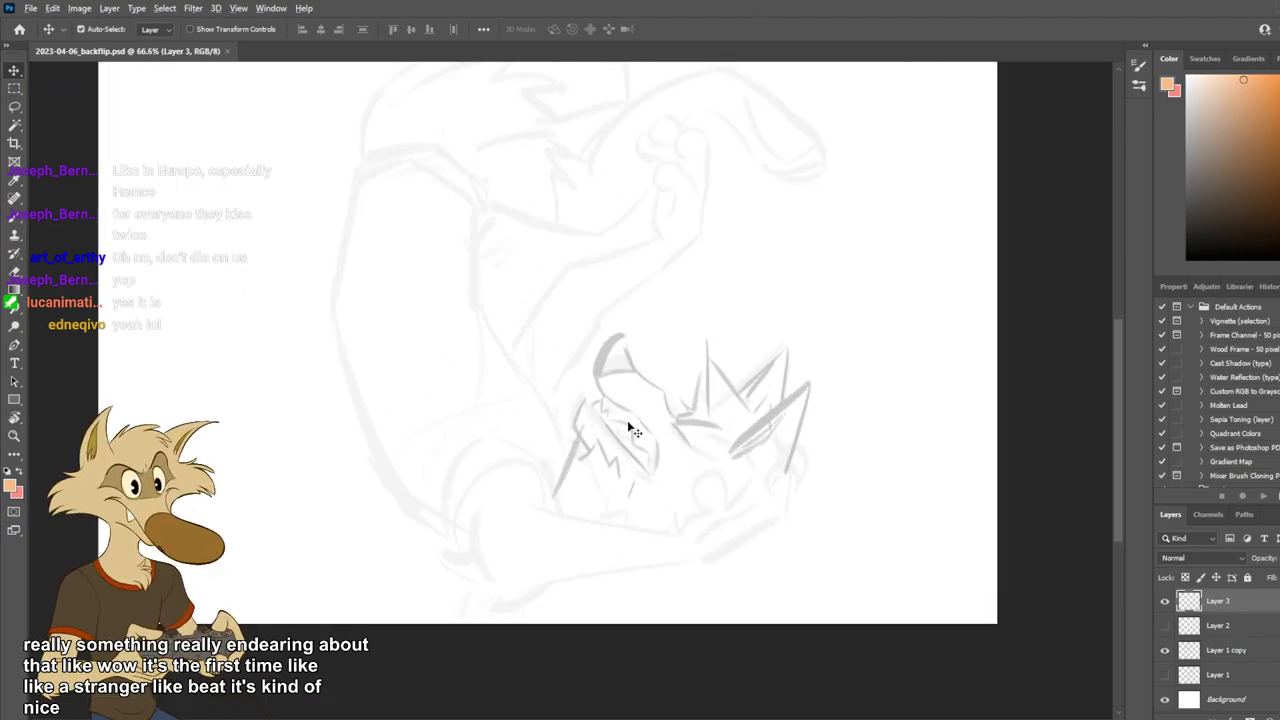
scroll(627, 420, down, 2)
scroll(621, 482, up, 1)
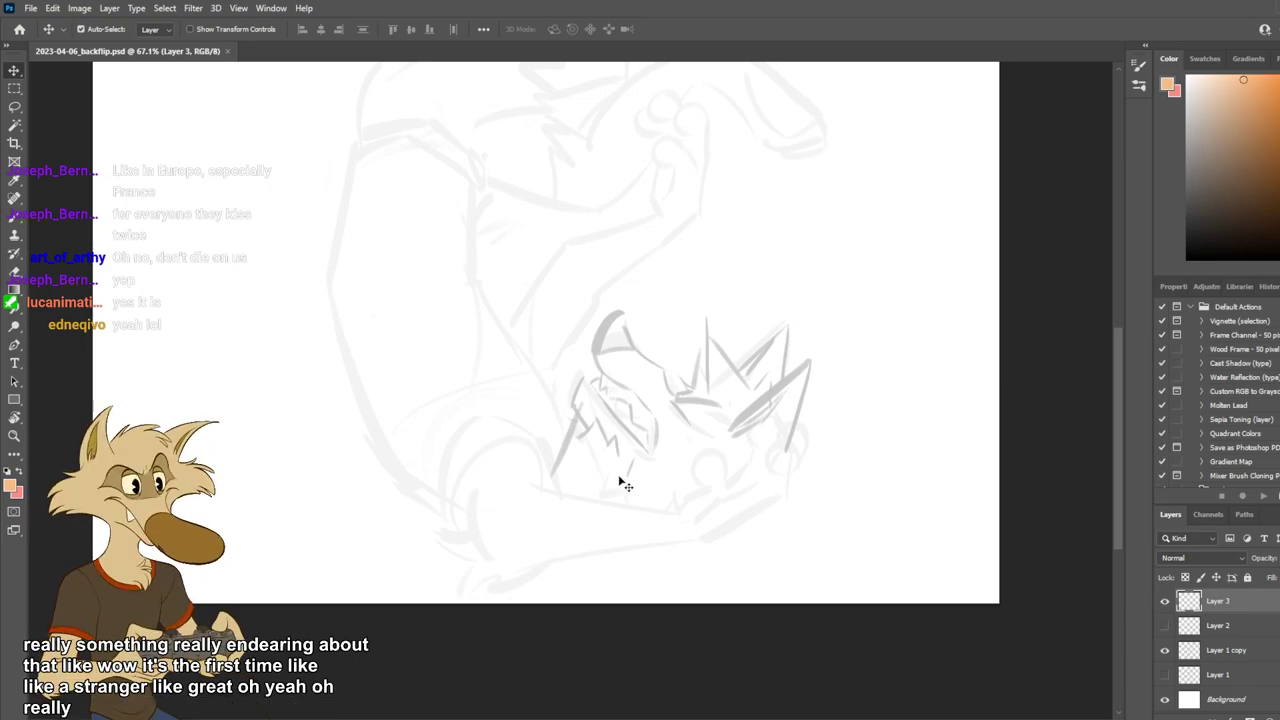
scroll(714, 331, down, 1)
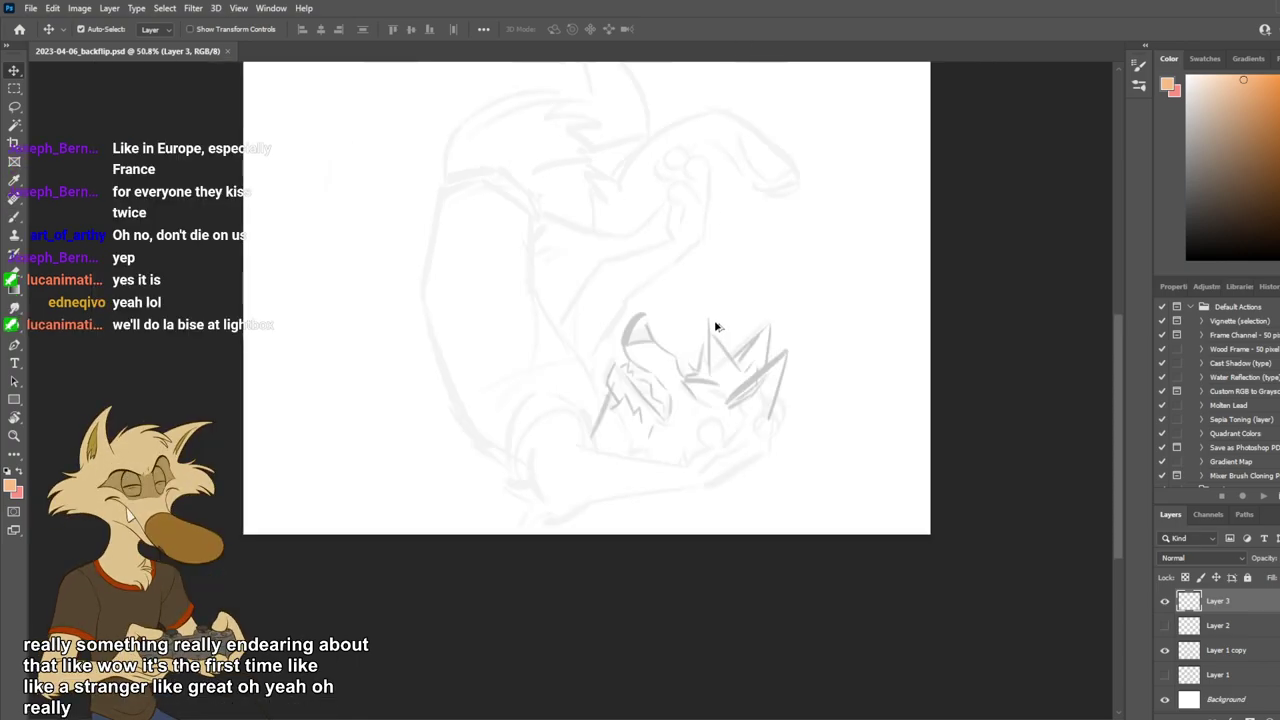
scroll(663, 343, up, 1)
scroll(629, 391, down, 1)
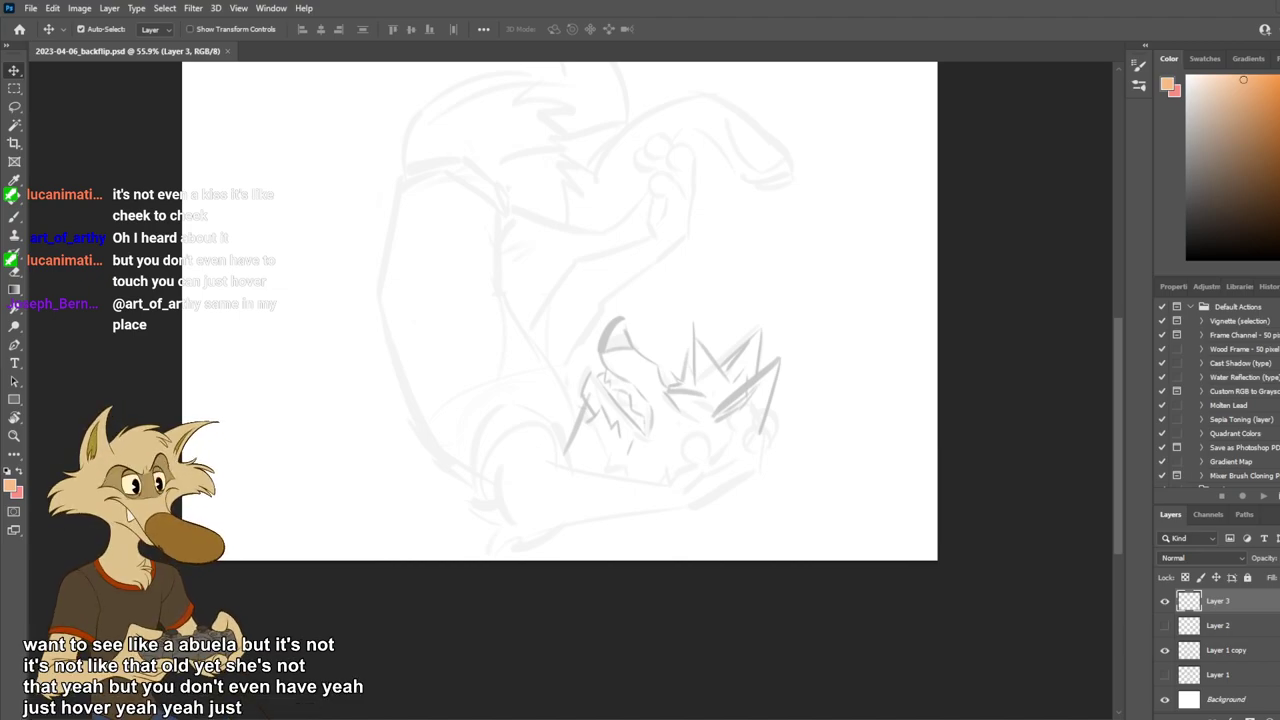
scroll(640, 340, up, 2)
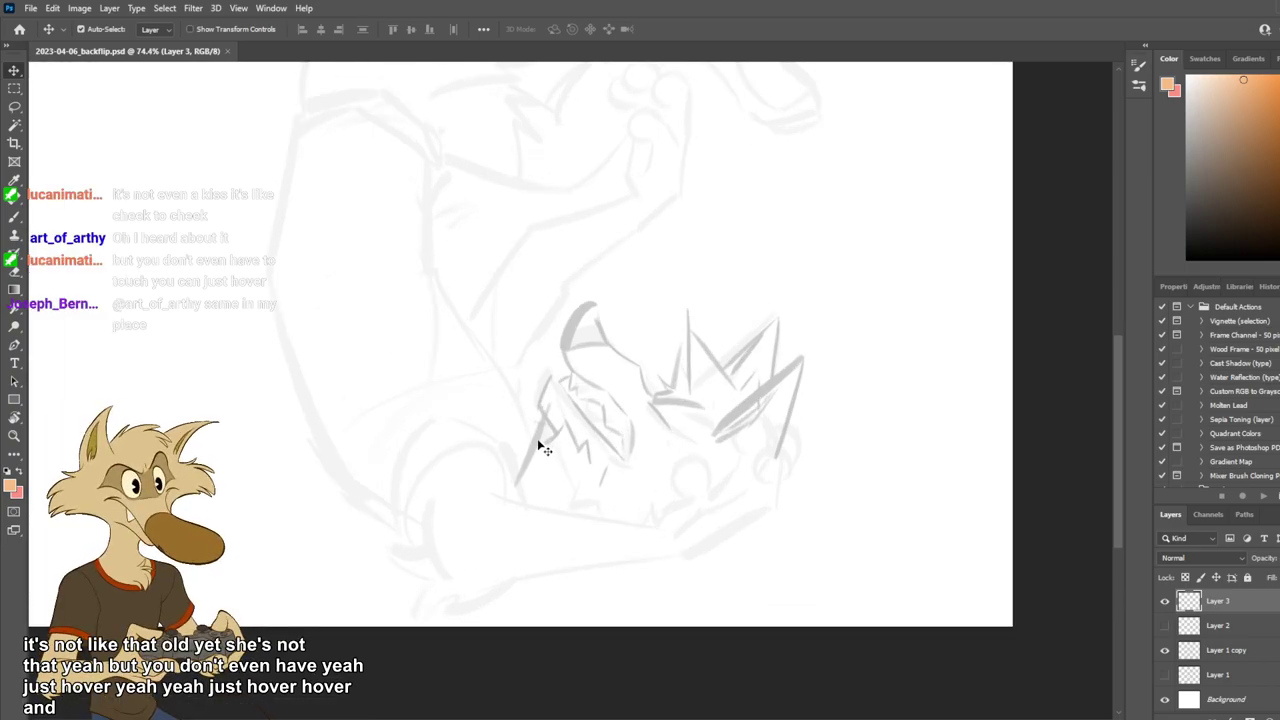
Set the brush angle to 60°, sample the light grey of the nose as the paint colour, and reduce the brush size to 30.
click(14, 88)
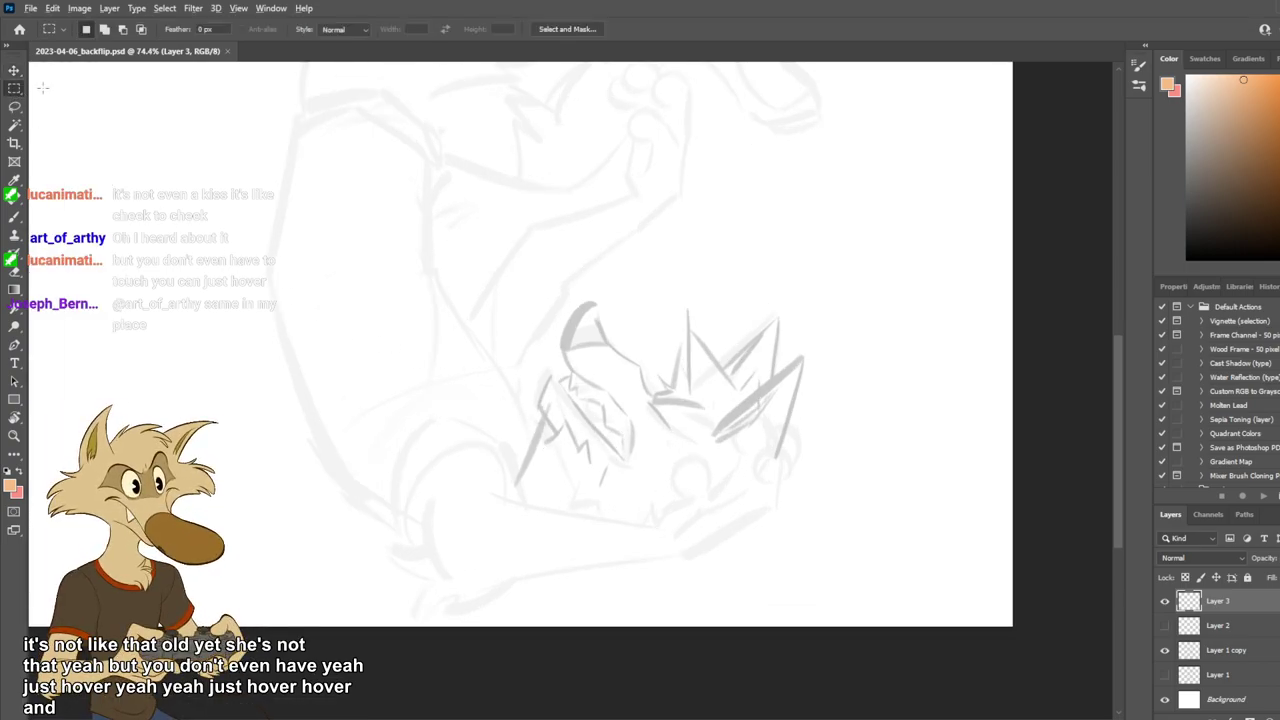
scroll(352, 234, down, 1)
key(b)
scroll(420, 285, down, 1)
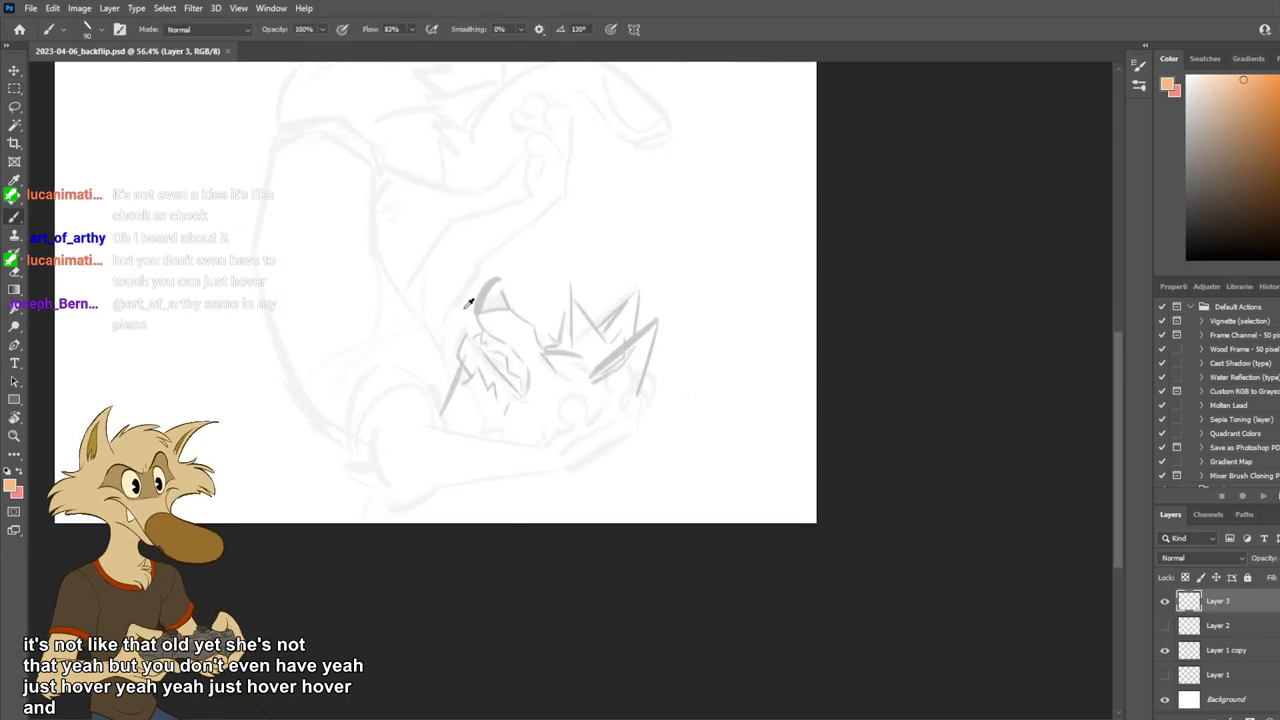
scroll(468, 302, up, 2)
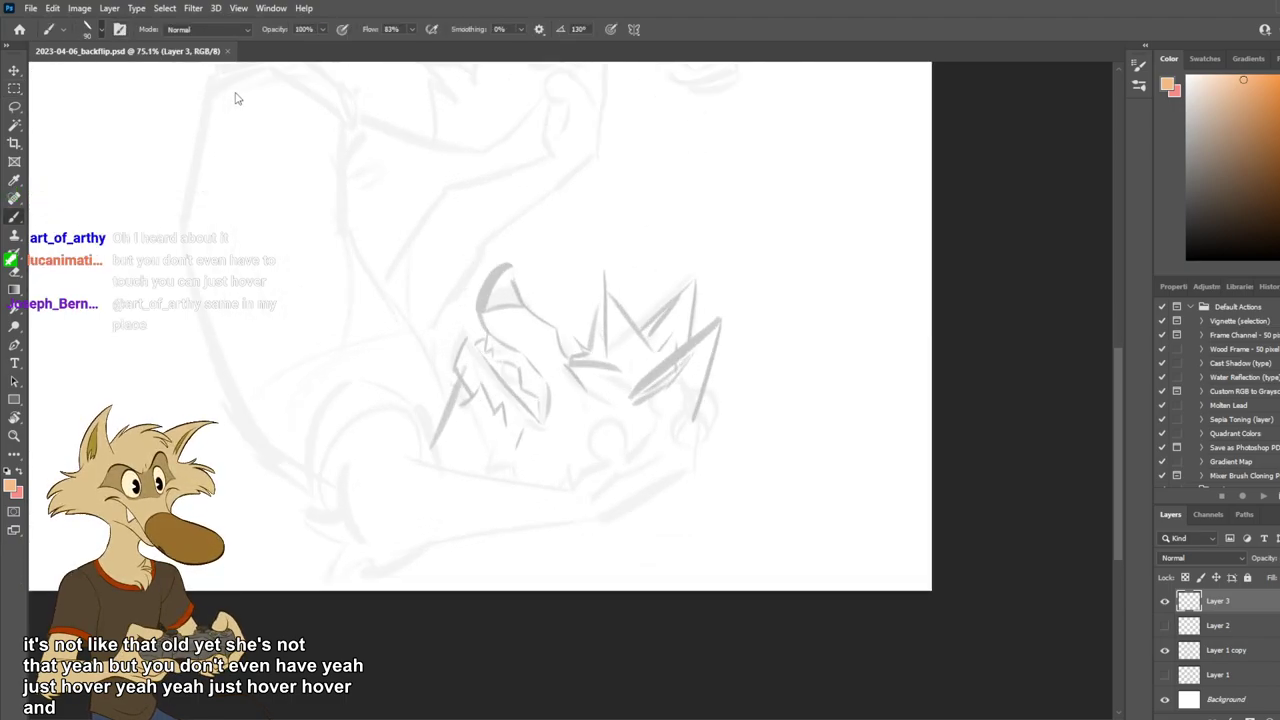
key(period)
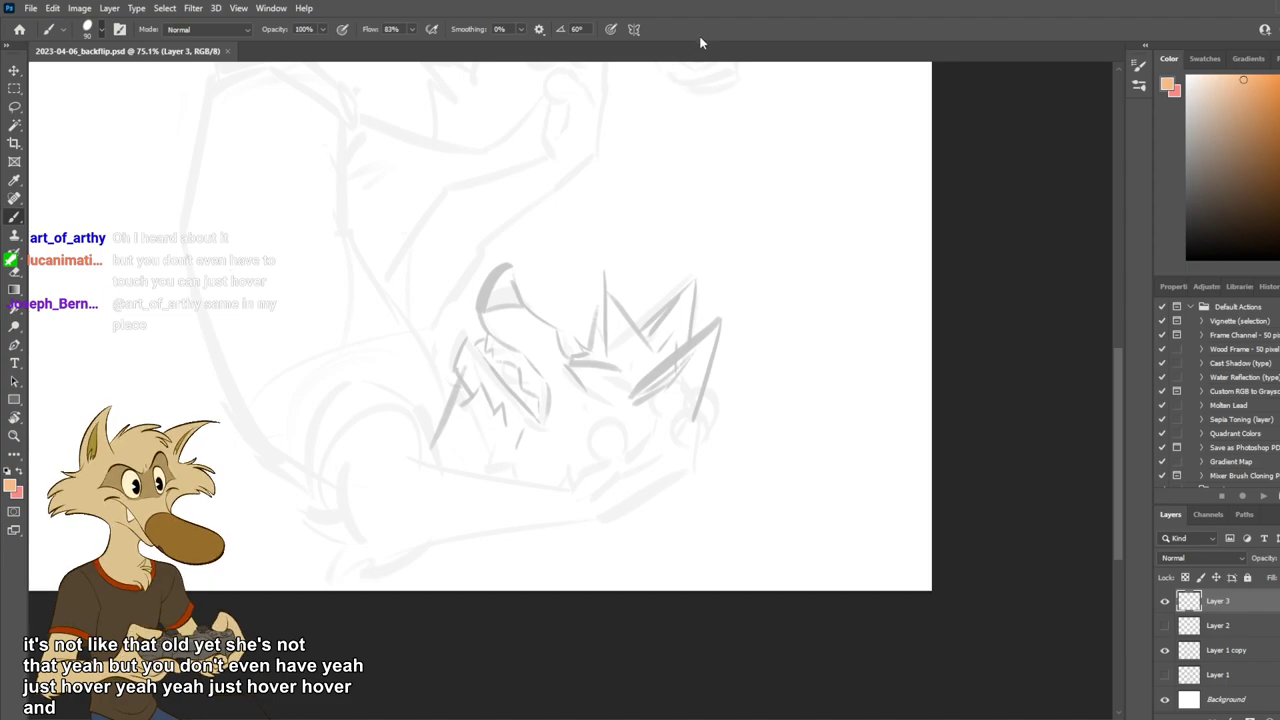
alt+click(495, 281)
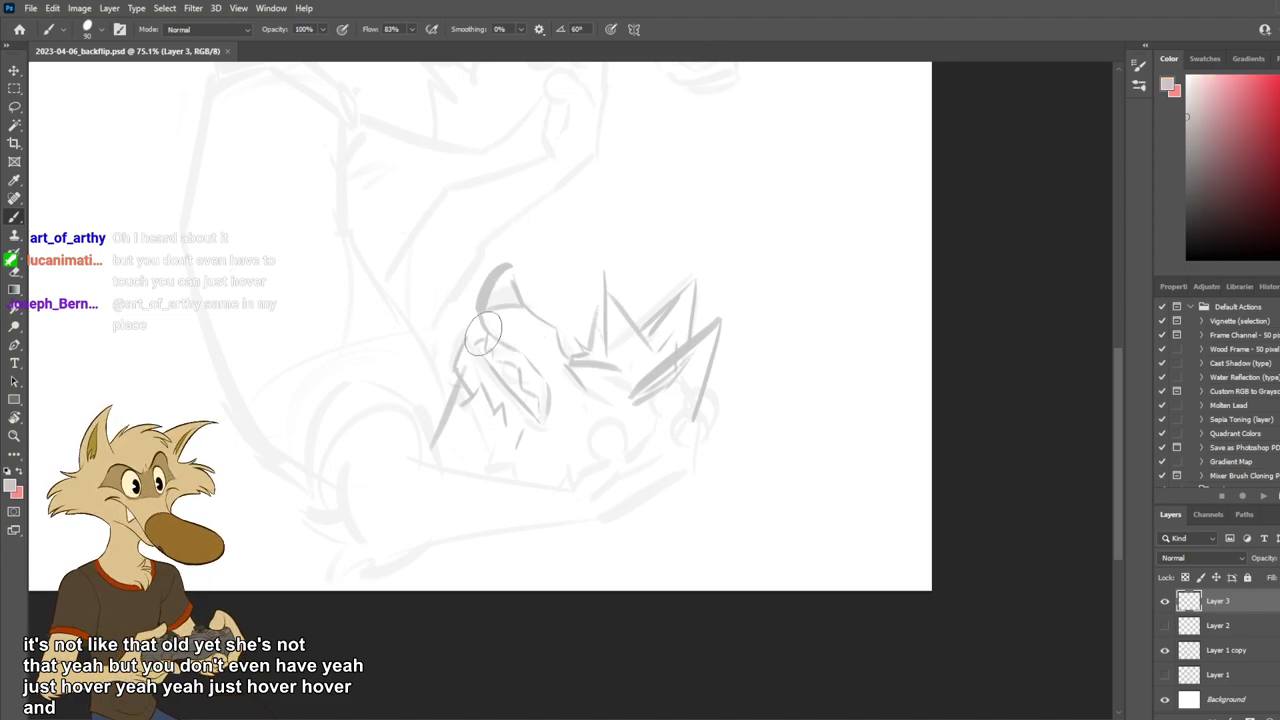
key(bracketleft)
key(bracketleft)
key(bracketleft)
key(bracketleft)
key(bracketleft)
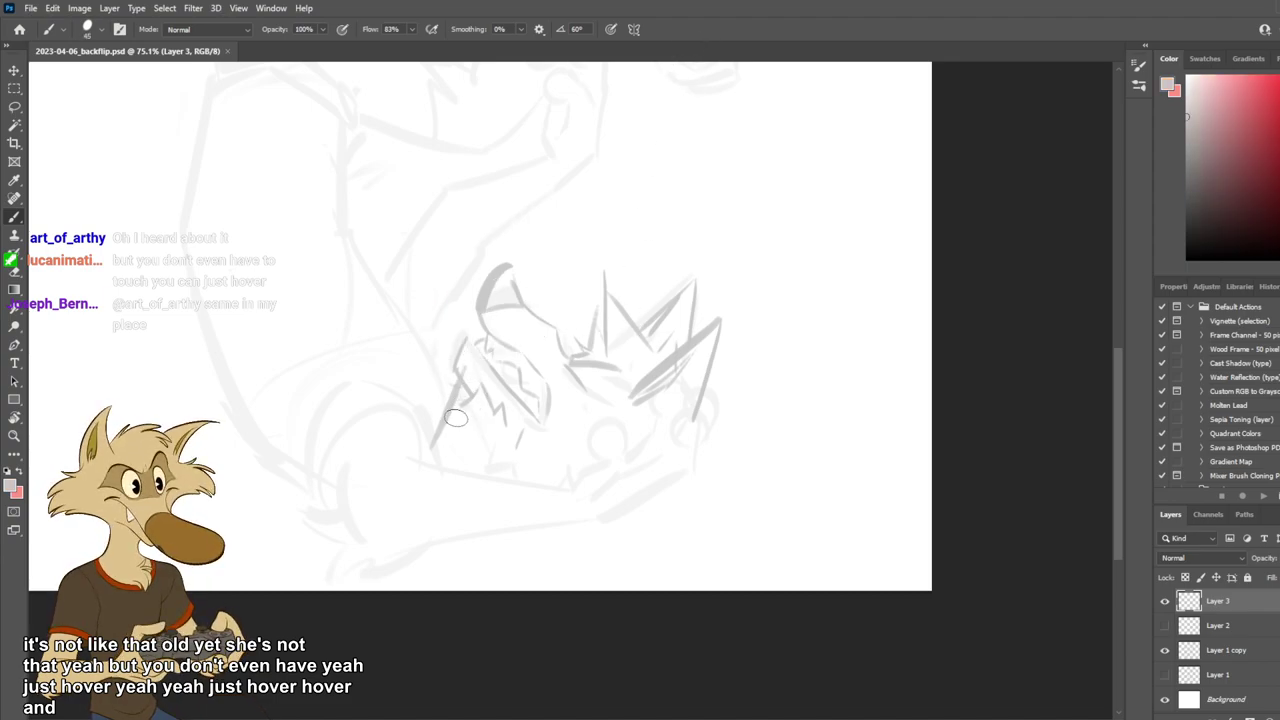
key(bracketleft)
key(bracketleft)
key(bracketleft)
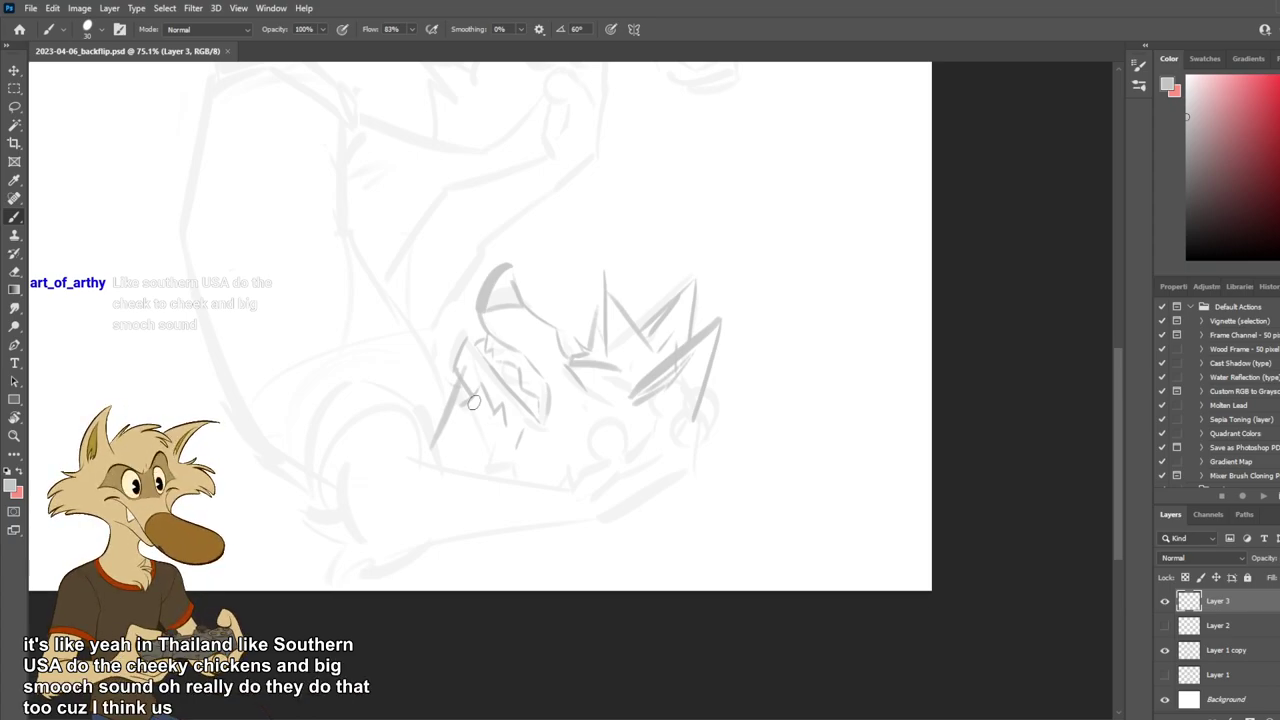
Erase the slanted neck line below the jaw's back corner and clean up the stray marks along the jaw edge.
scroll(543, 386, down, 1)
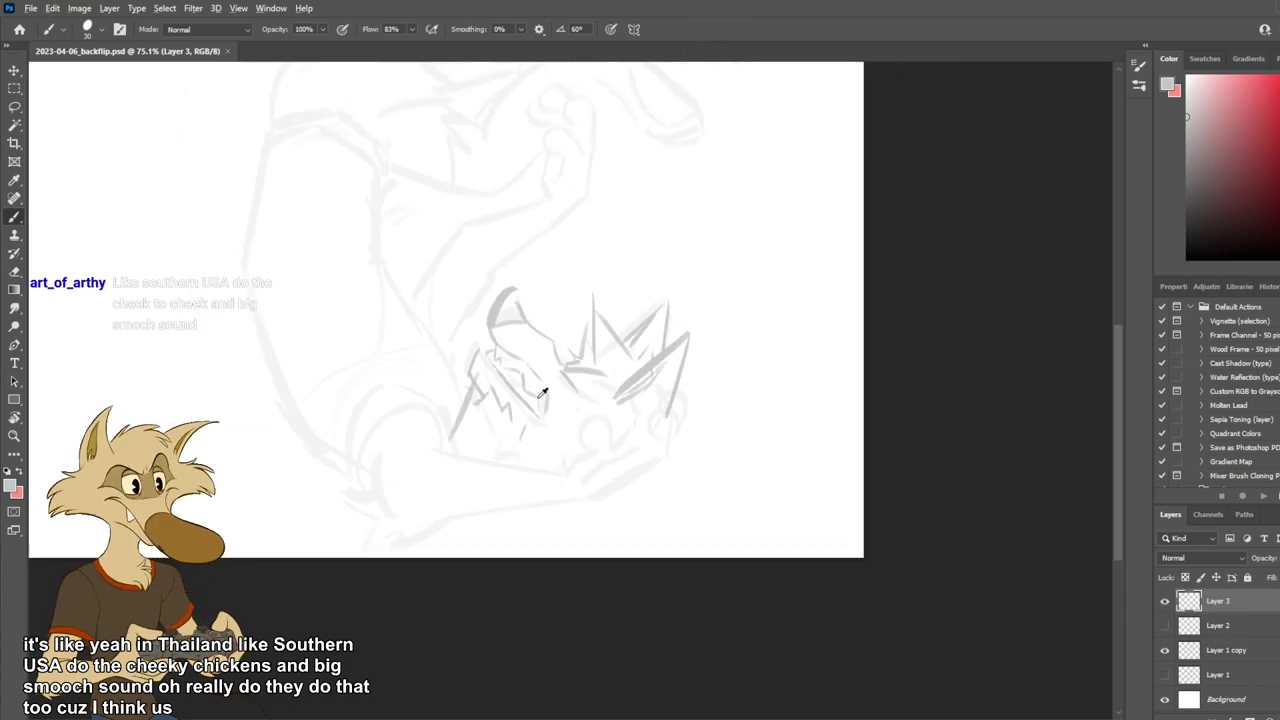
scroll(543, 390, up, 2)
key(e)
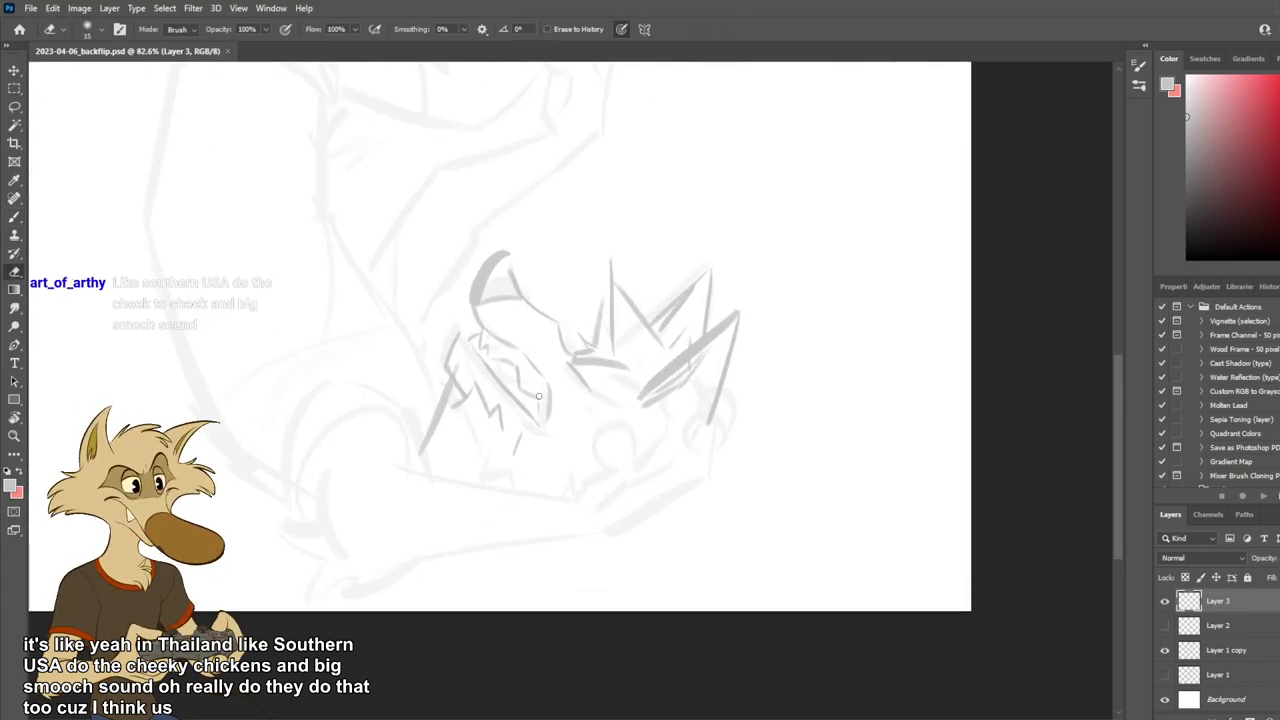
drag(453, 396, 423, 450)
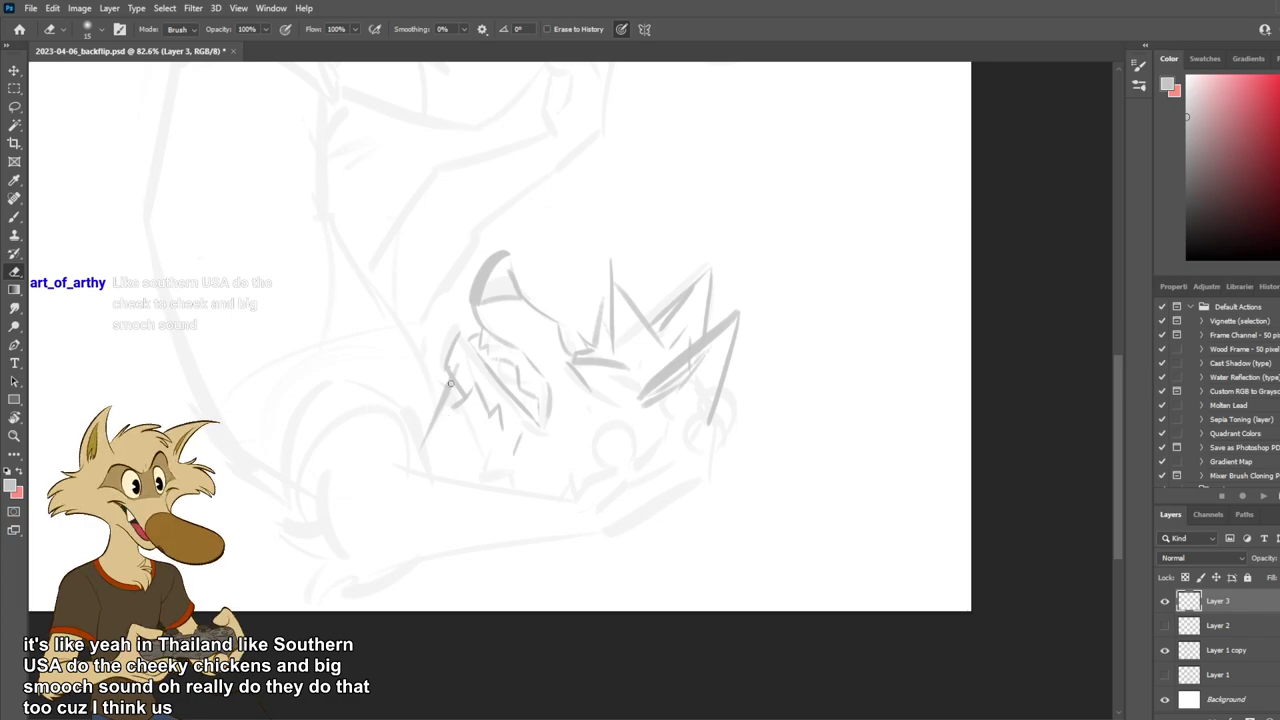
key(])
key(])
key(])
key(])
key(])
key(])
drag(446, 387, 431, 437)
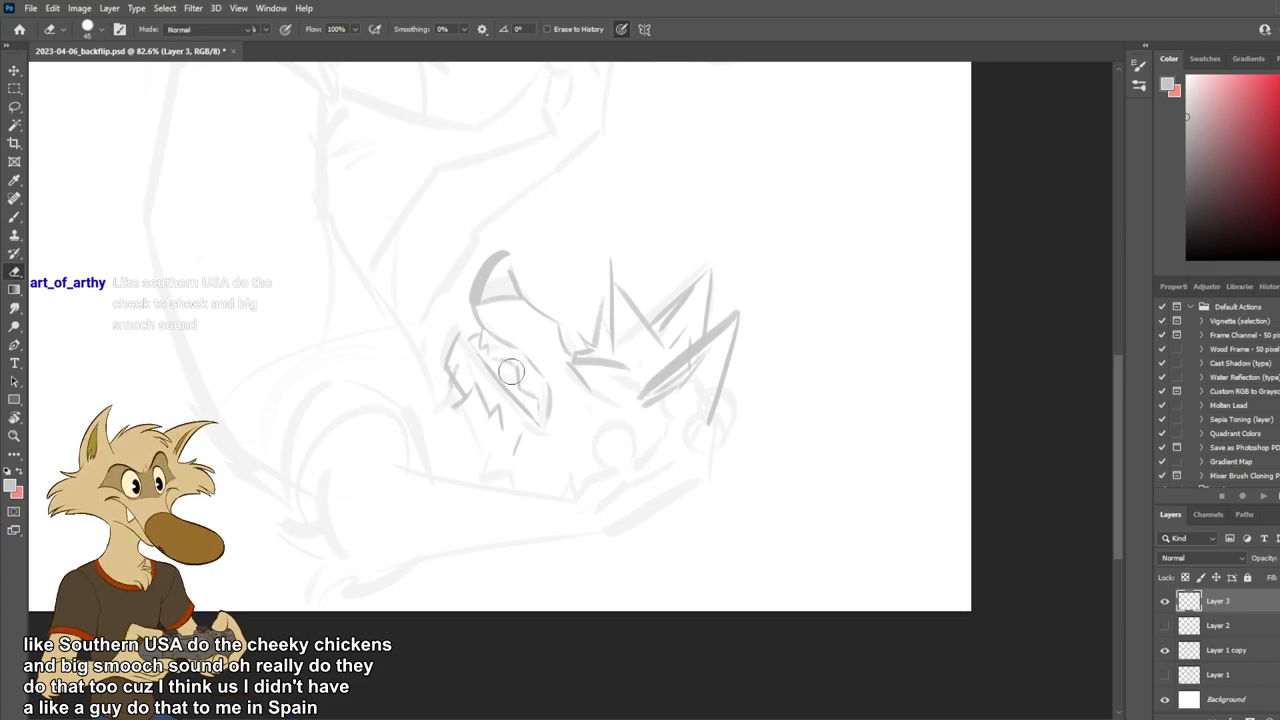
key(b)
key(e)
drag(464, 377, 472, 373)
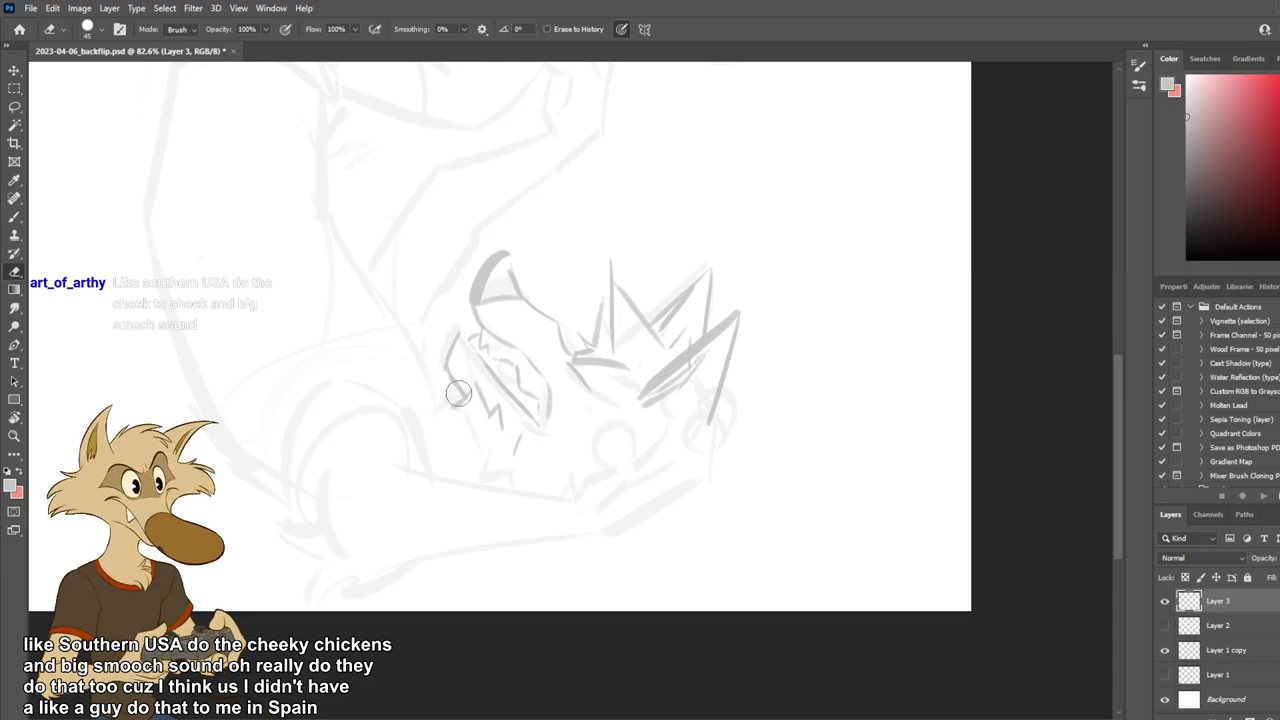
key(b)
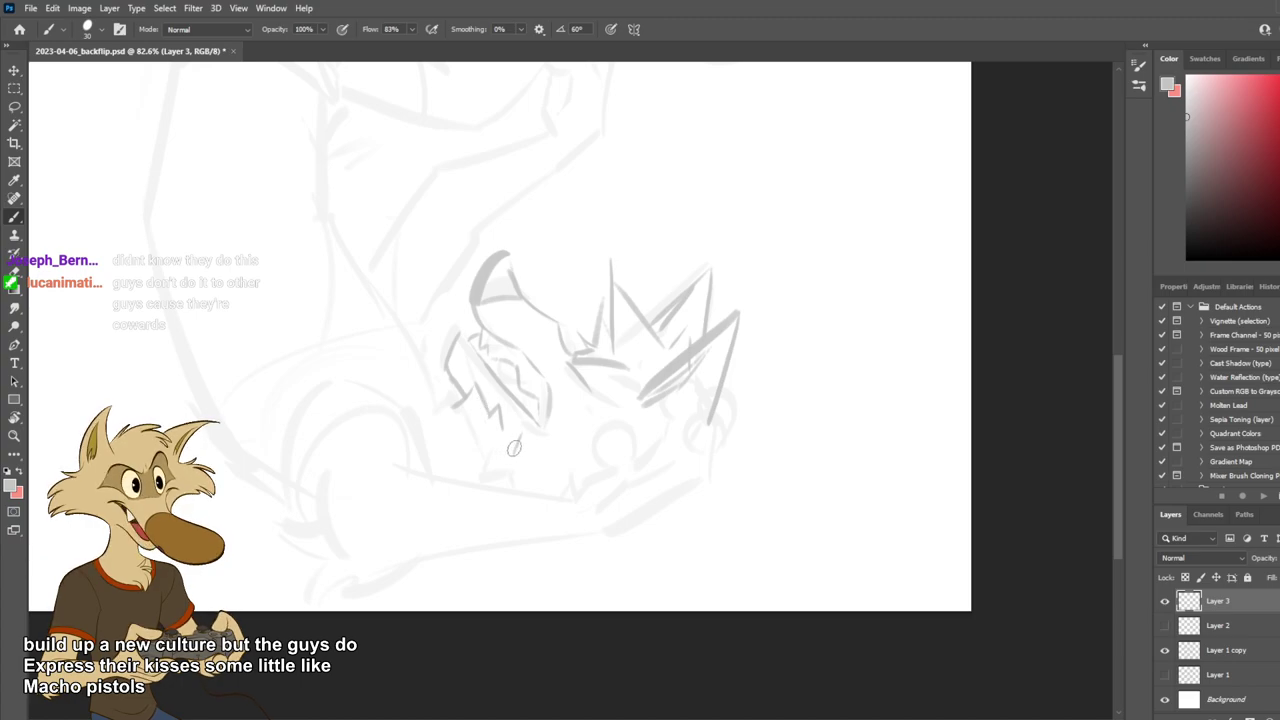
Move Layer 1 copy above Layer 2 in the layer order.
key(r)
mouse_move(685, 417)
mouse_down()
mouse_move(700, 386)
mouse_move(573, 308)
mouse_up()
key(b)
drag(731, 392, 715, 371)
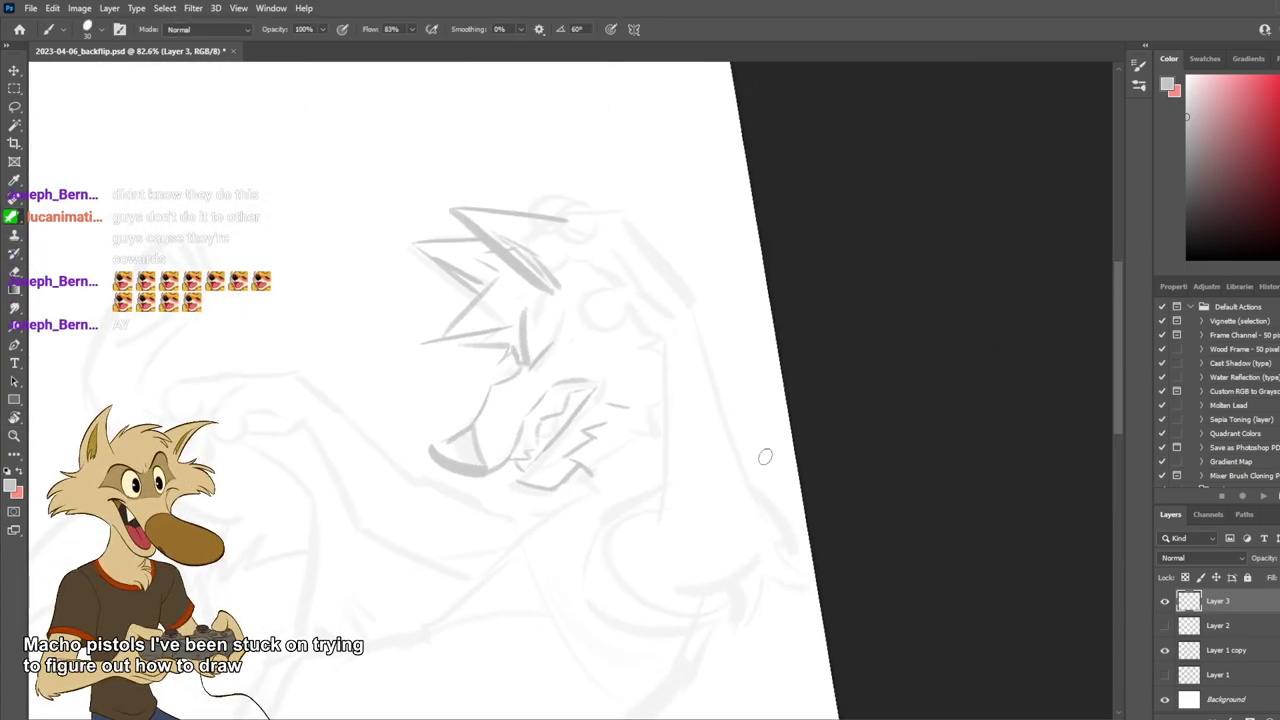
scroll(560, 334, down, 5)
scroll(563, 337, up, 2)
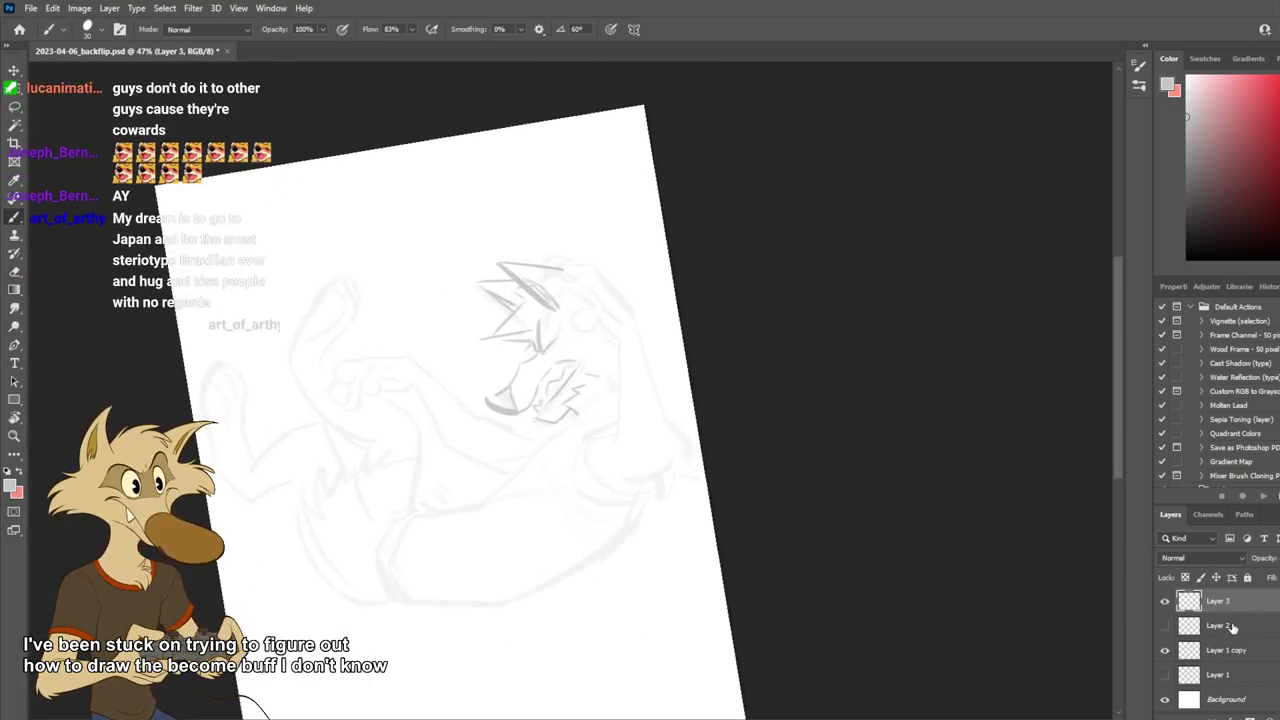
drag(1230, 650, 1188, 628)
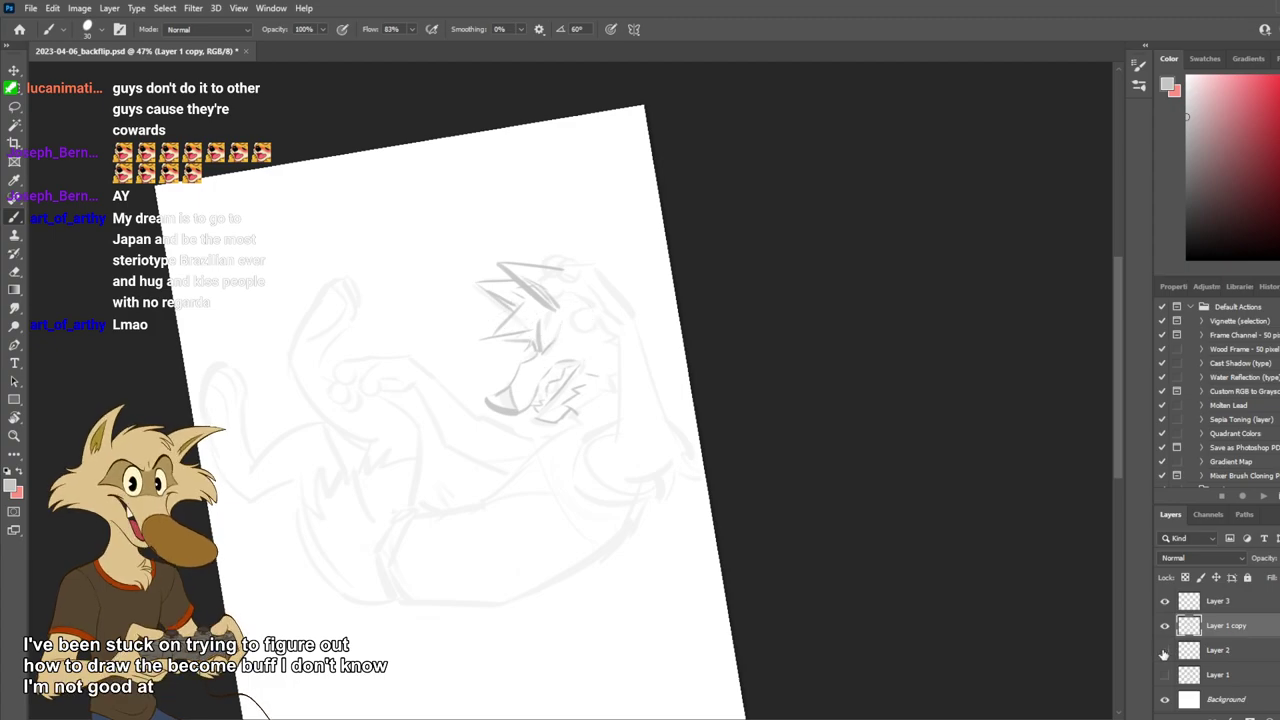
Duplicate Layer 3, move the original below Layer 1 copy, and hide it.
click(1248, 605)
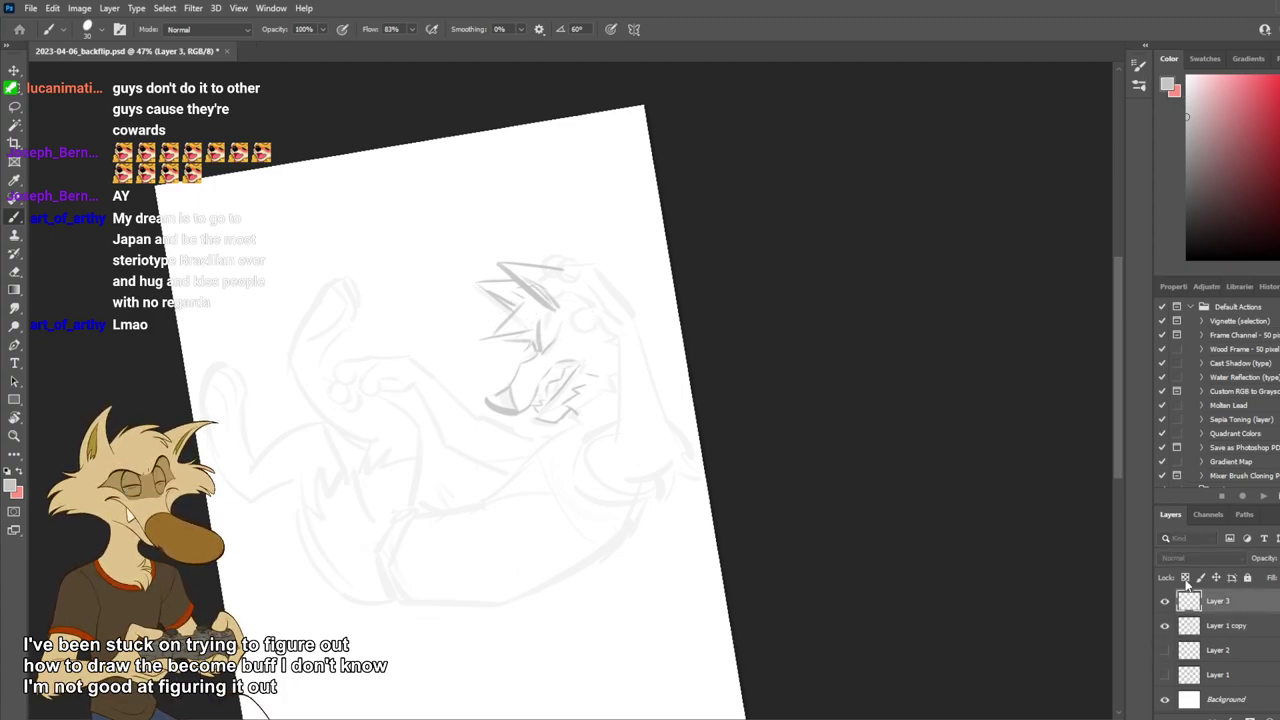
key(ctrl+j)
drag(1215, 652, 1213, 635)
click(1164, 650)
ctrl+click(1225, 601)
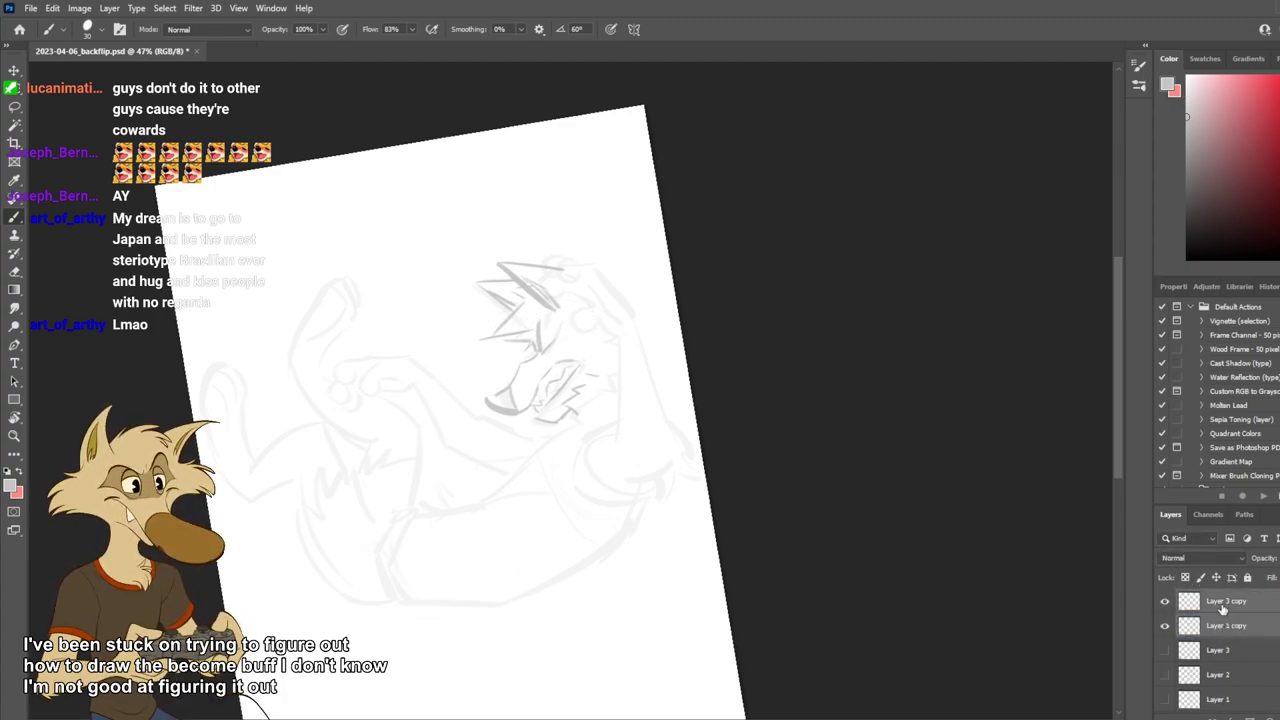
key(ctrl+t)
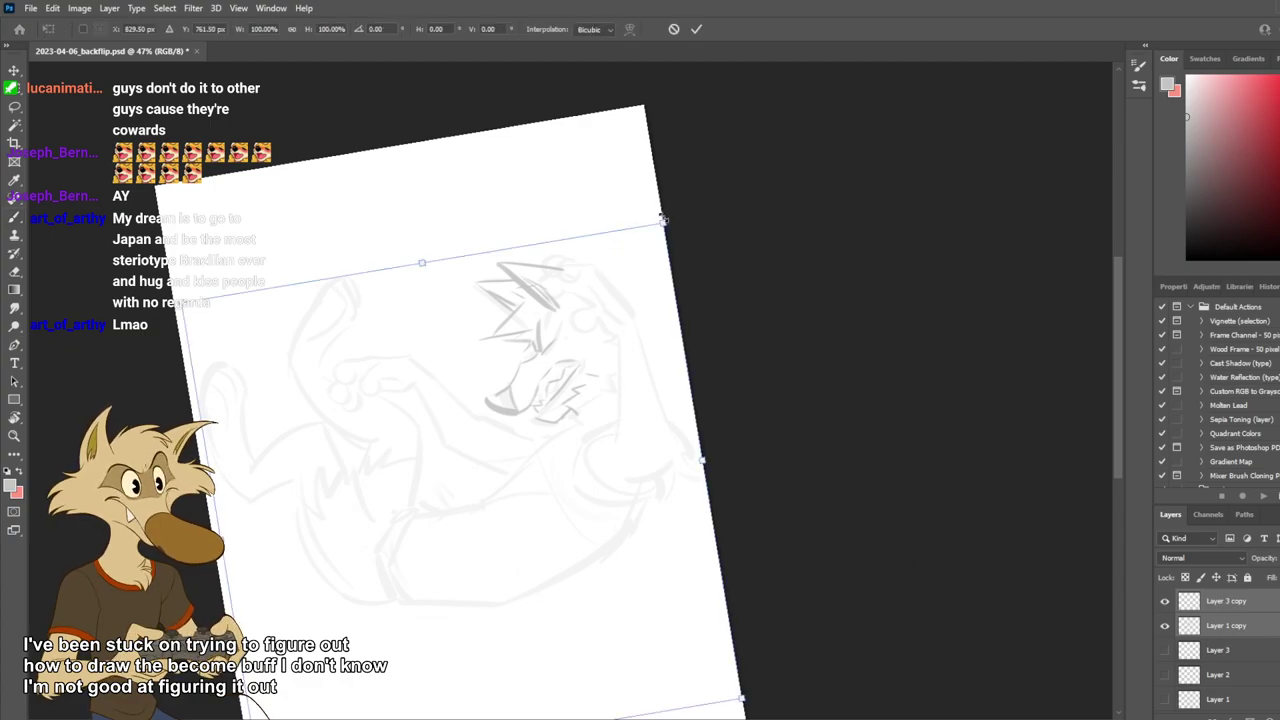
drag(662, 218, 650, 241)
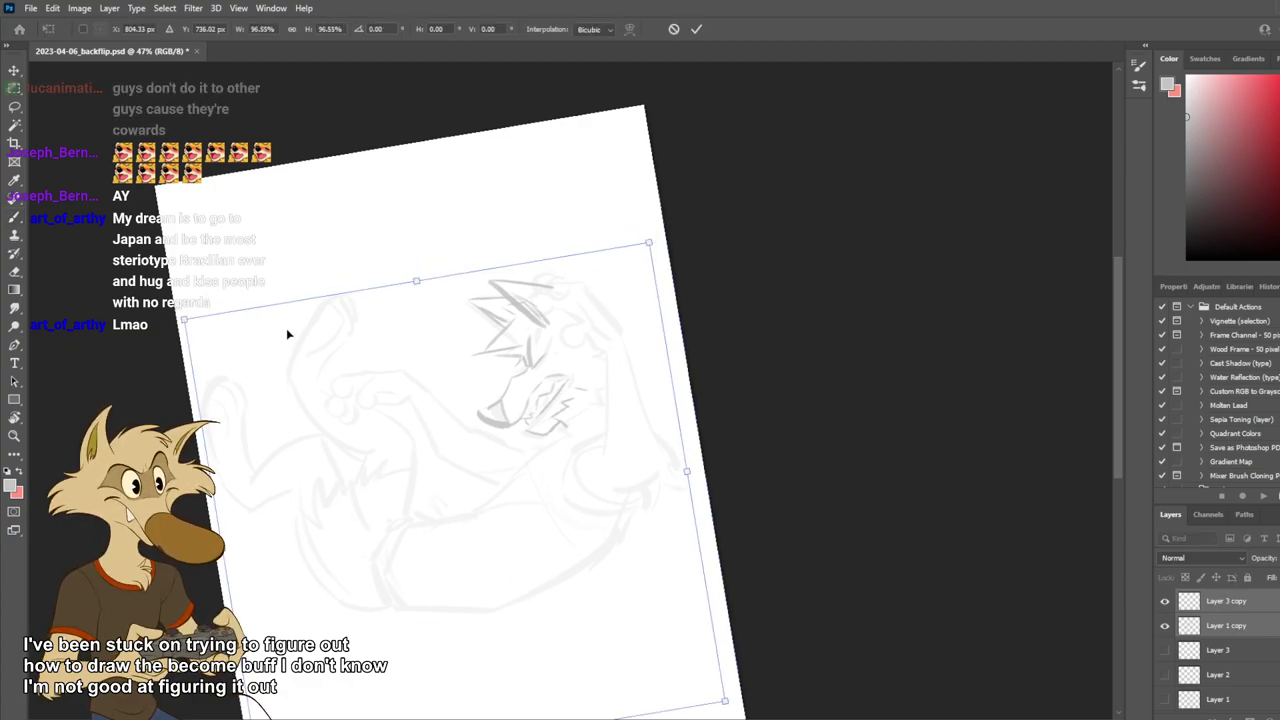
key(Escape)
key(Escape)
Extend the canvas with the Crop tool by a narrow strip along its top and bottom edges.
scroll(556, 430, down, 2)
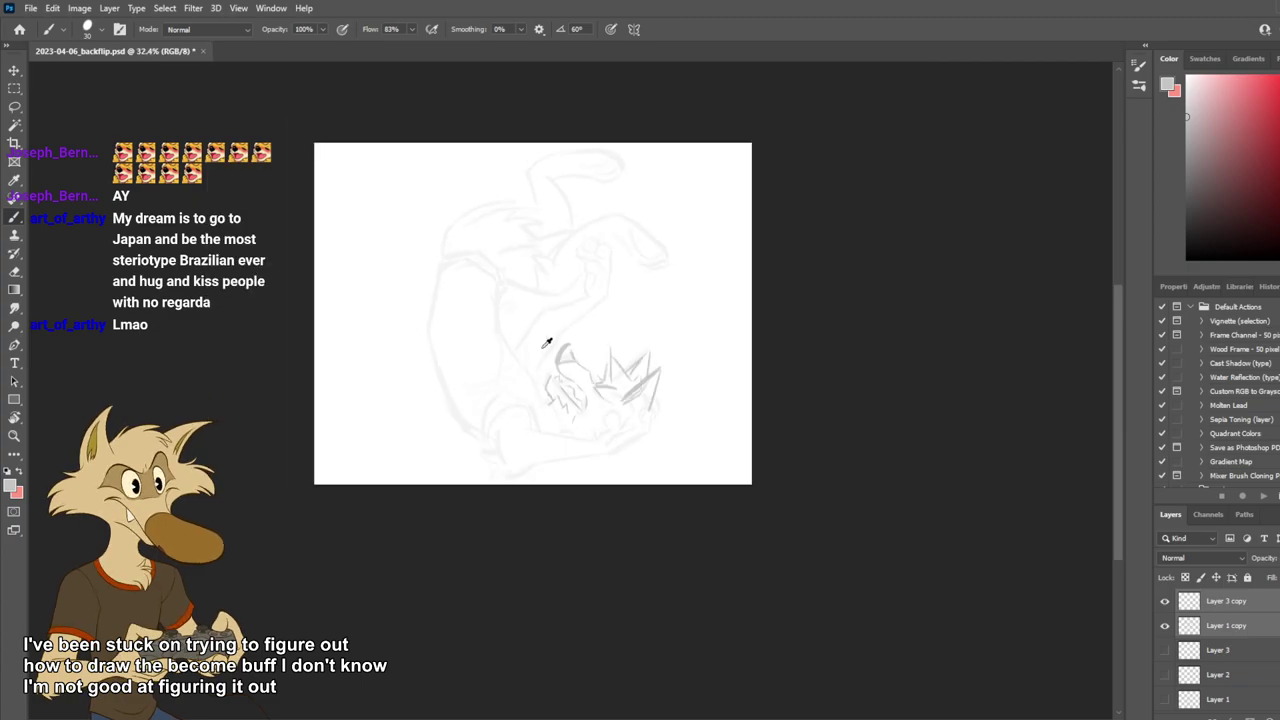
scroll(524, 289, up, 1)
click(14, 145)
drag(555, 110, 552, 97)
drag(543, 540, 545, 552)
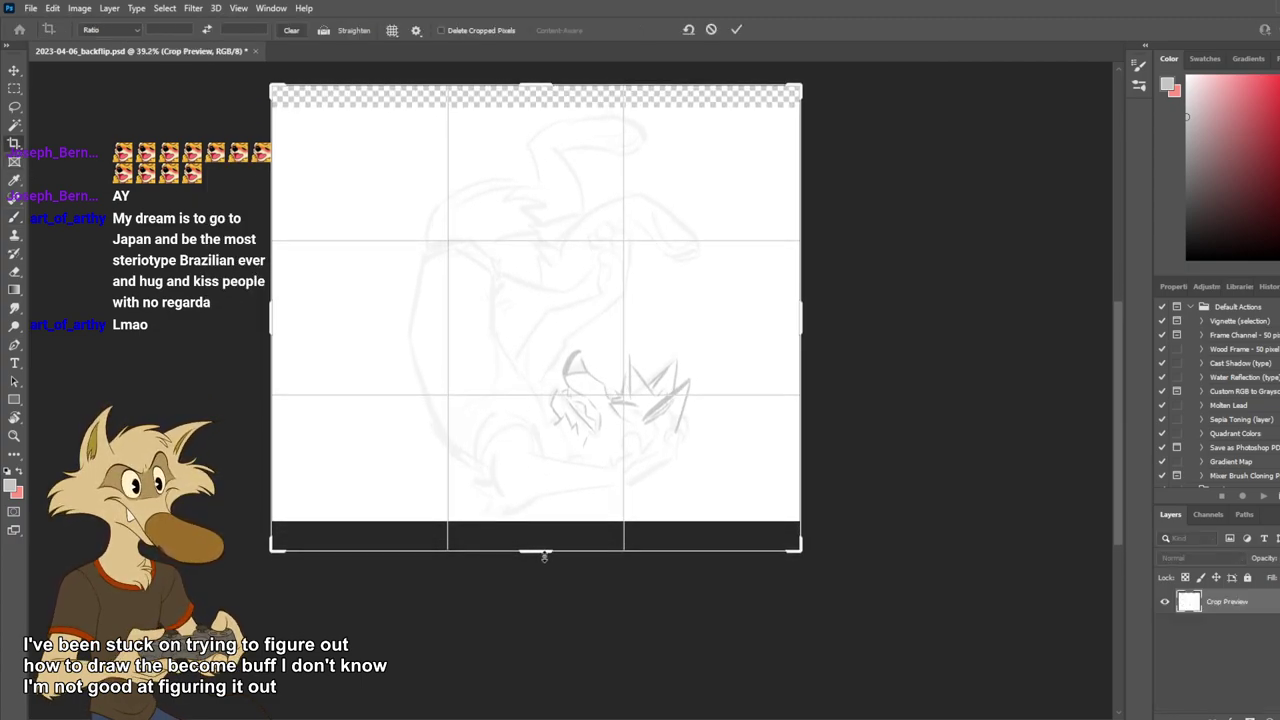
key(Return)
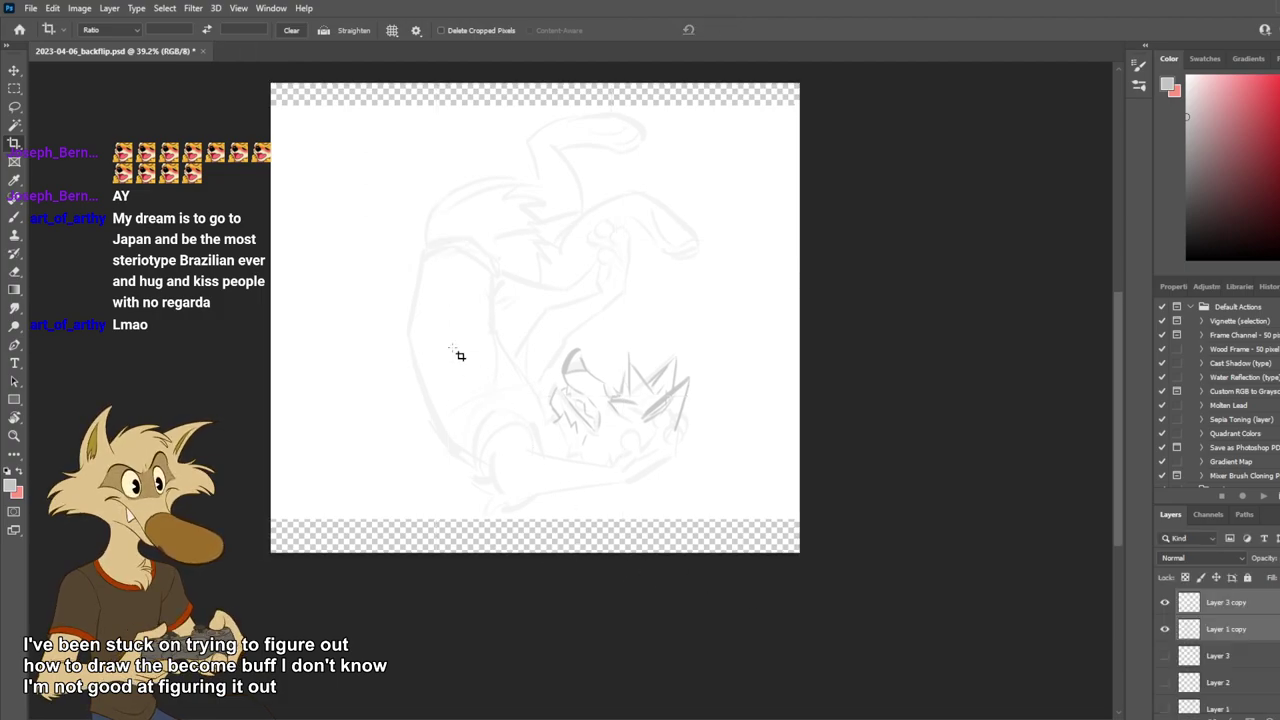
Enlarge the canvas further at the bottom and top edges and slightly at the right edge.
click(280, 131)
drag(531, 557, 532, 590)
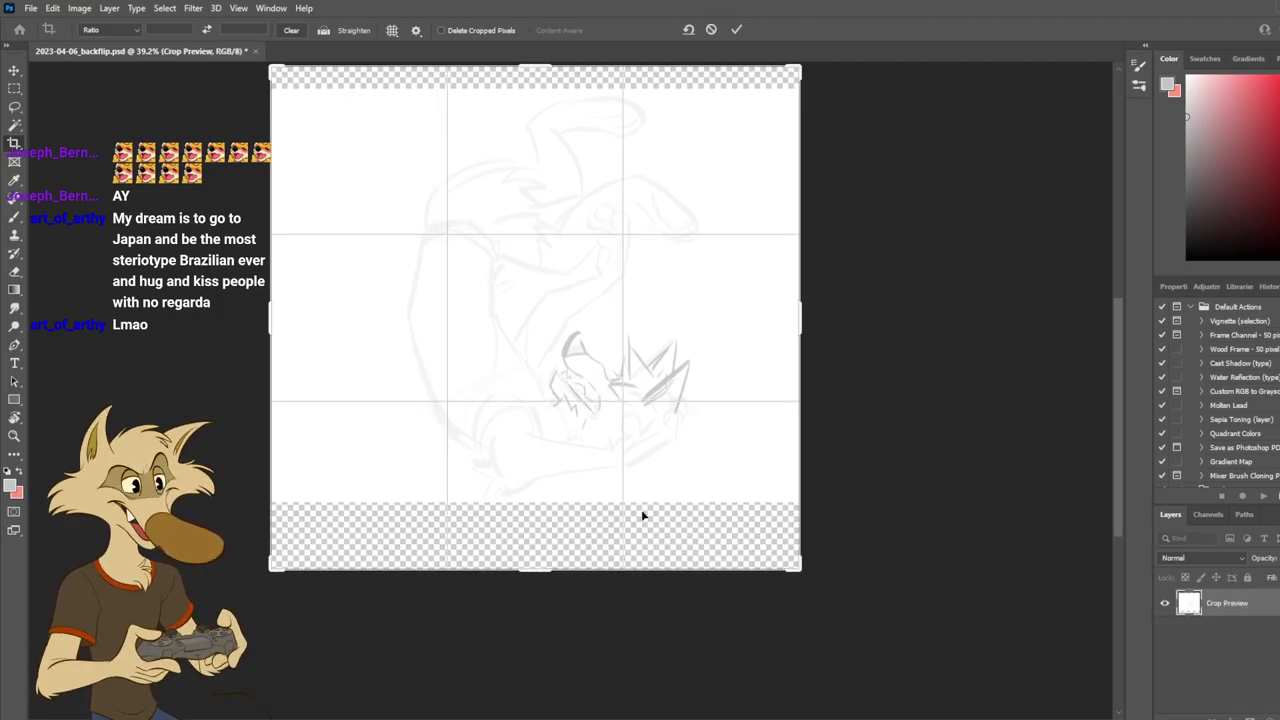
drag(806, 321, 815, 321)
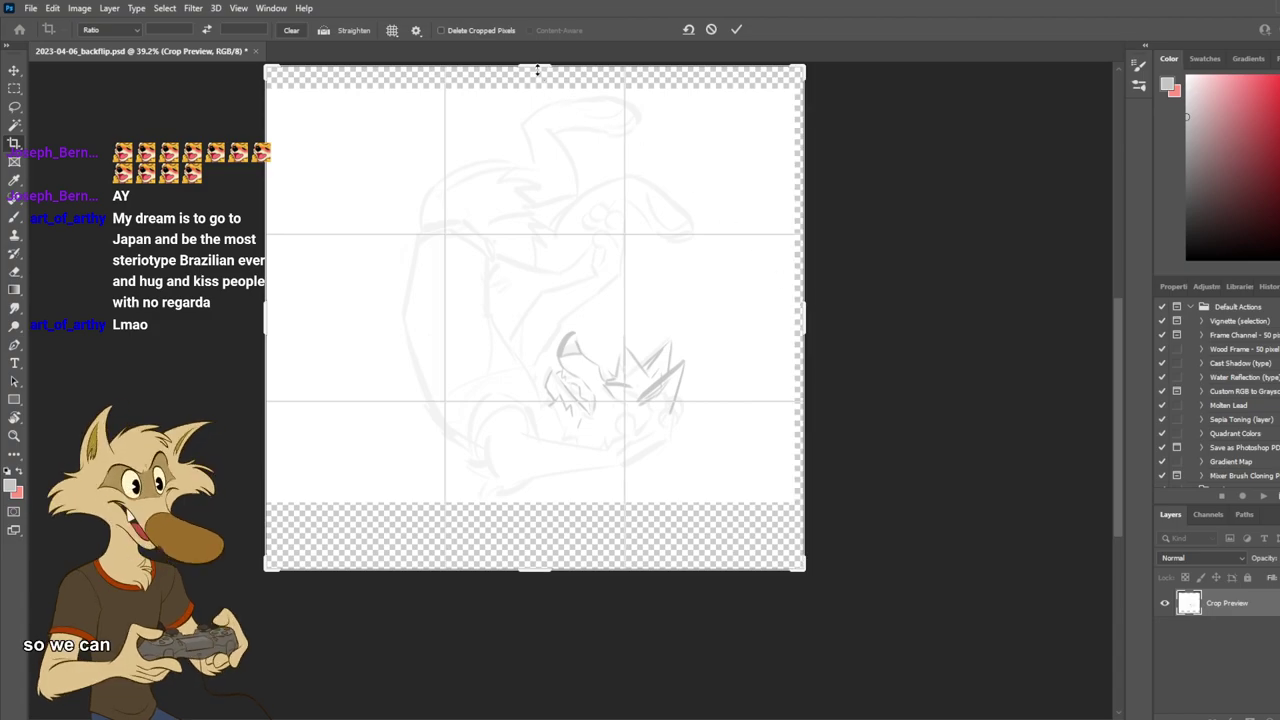
drag(537, 70, 540, 66)
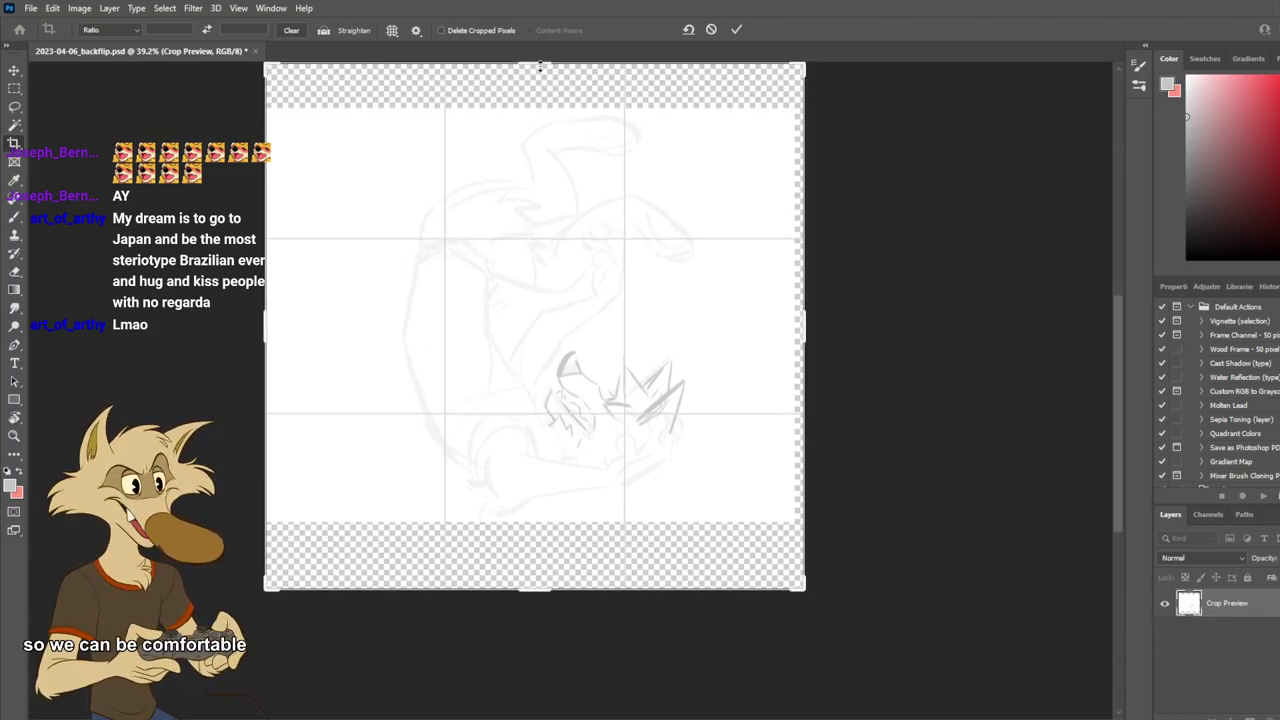
key(Return)
Stretch the white Layer 0 with Free Transform until it fills the whole enlarged canvas.
scroll(1247, 702, down, 2)
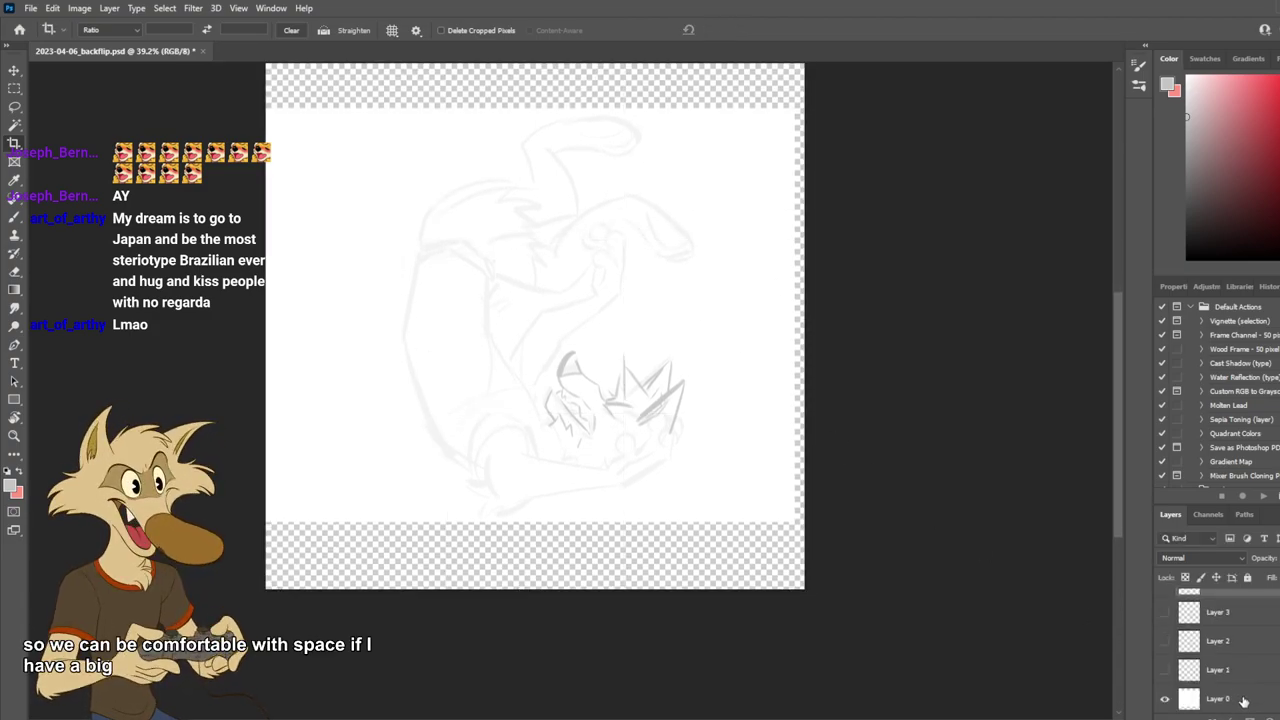
click(1244, 702)
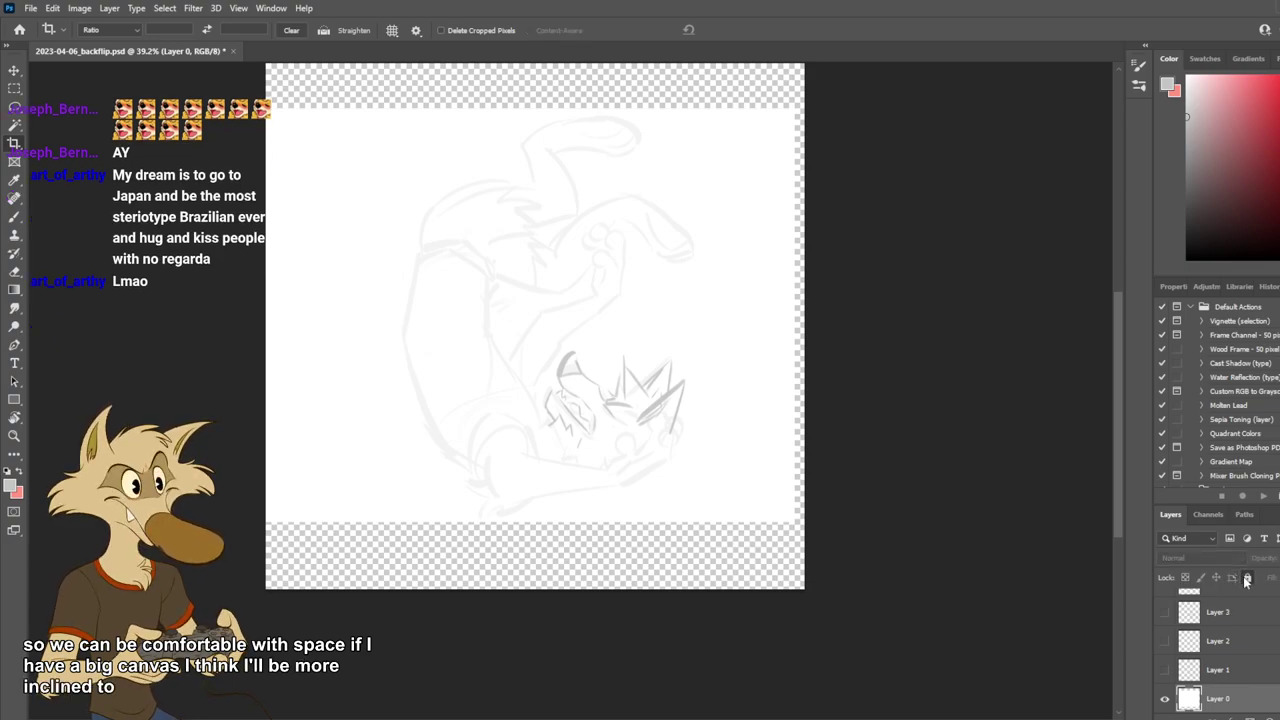
key(ctrl+t)
drag(529, 521, 530, 589)
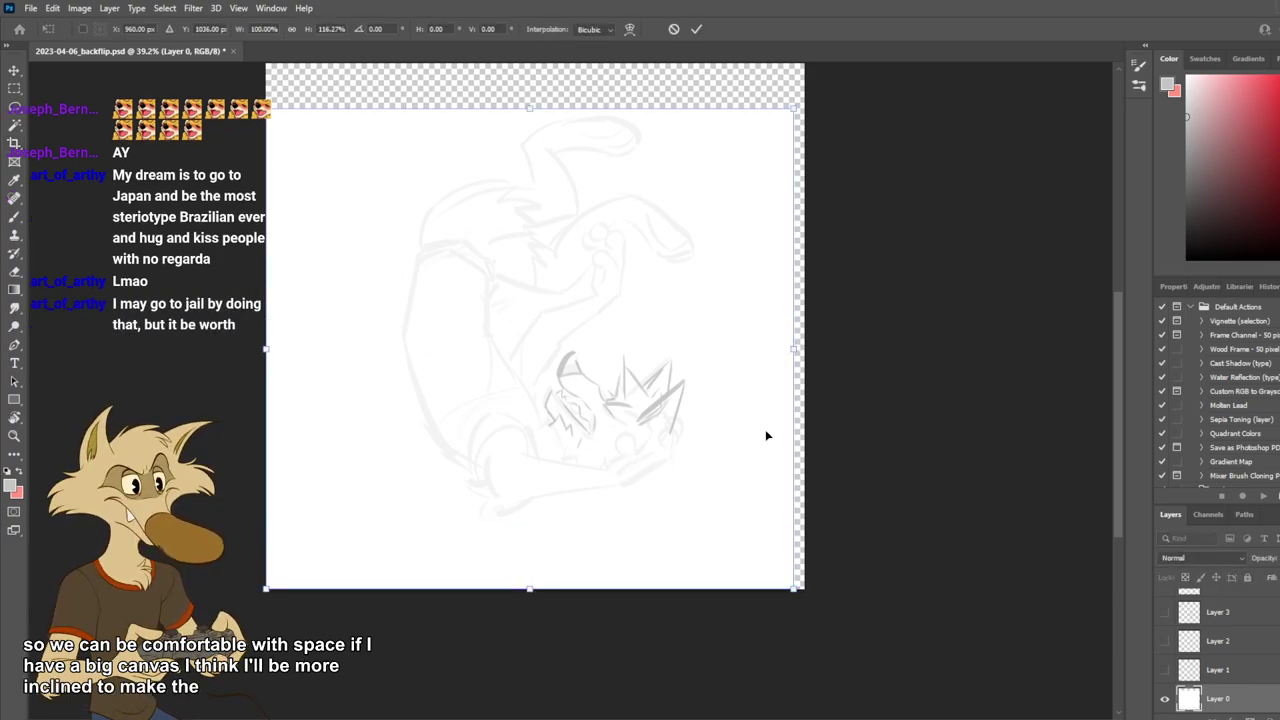
drag(794, 112, 802, 64)
key(Return)
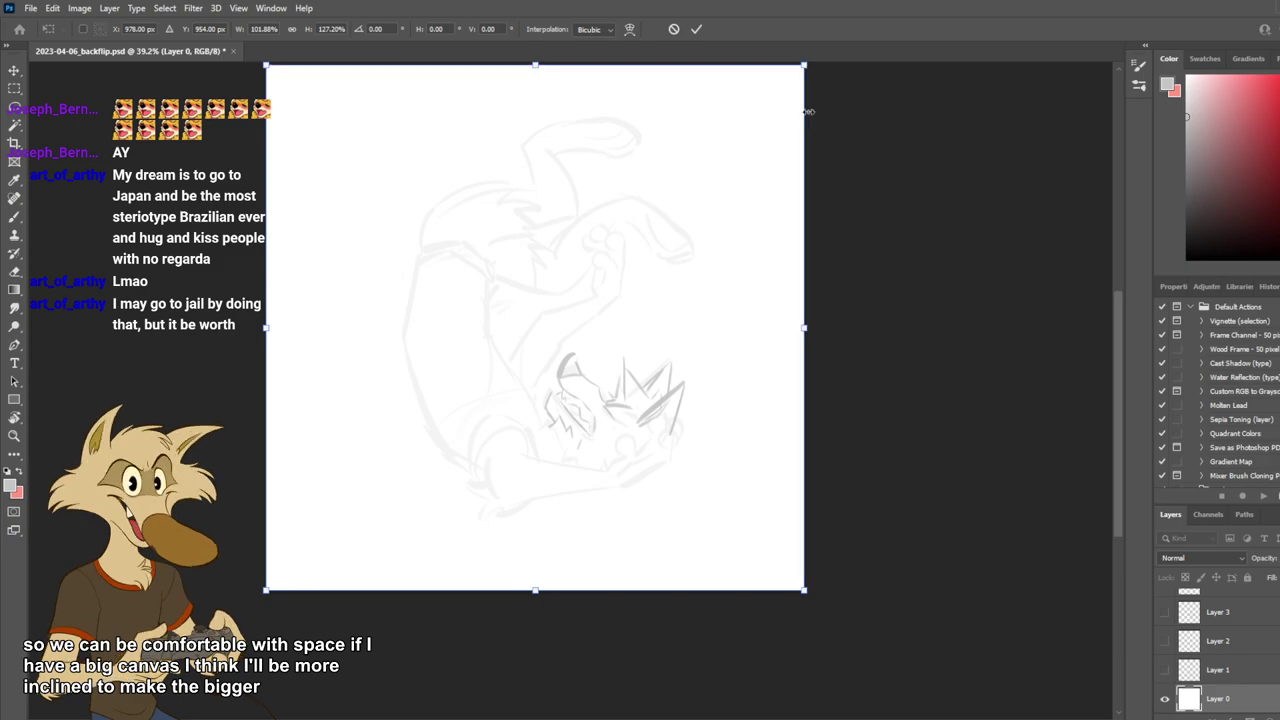
Make Layer 3 copy active for brushwork and rotate the canvas until the wolf's head is upright.
key(c)
scroll(1238, 632, up, 2)
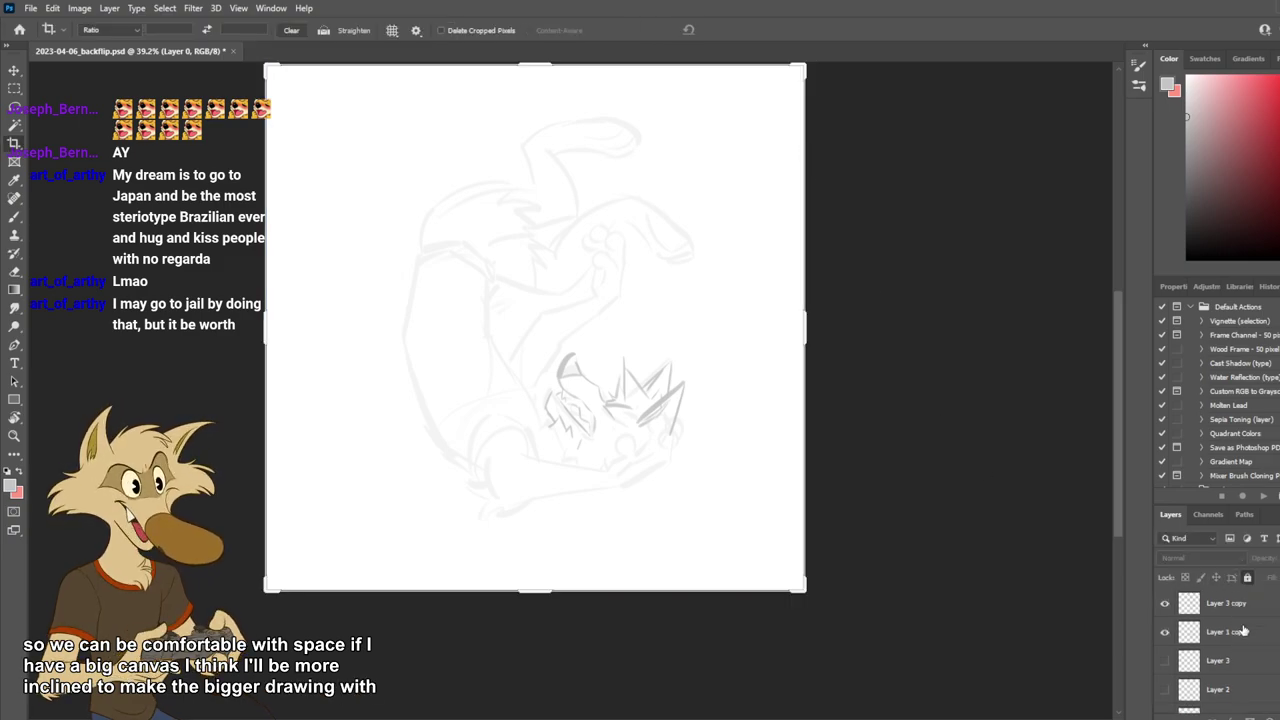
click(1226, 603)
scroll(582, 413, up, 2)
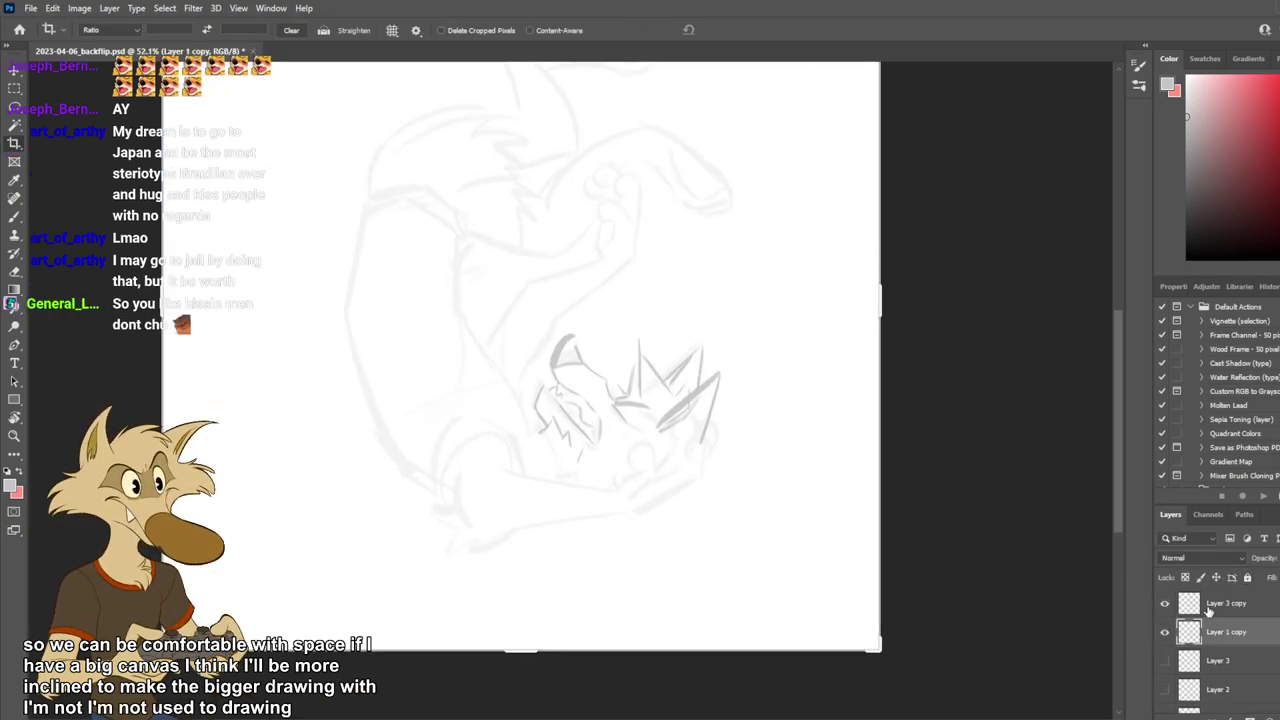
click(14, 216)
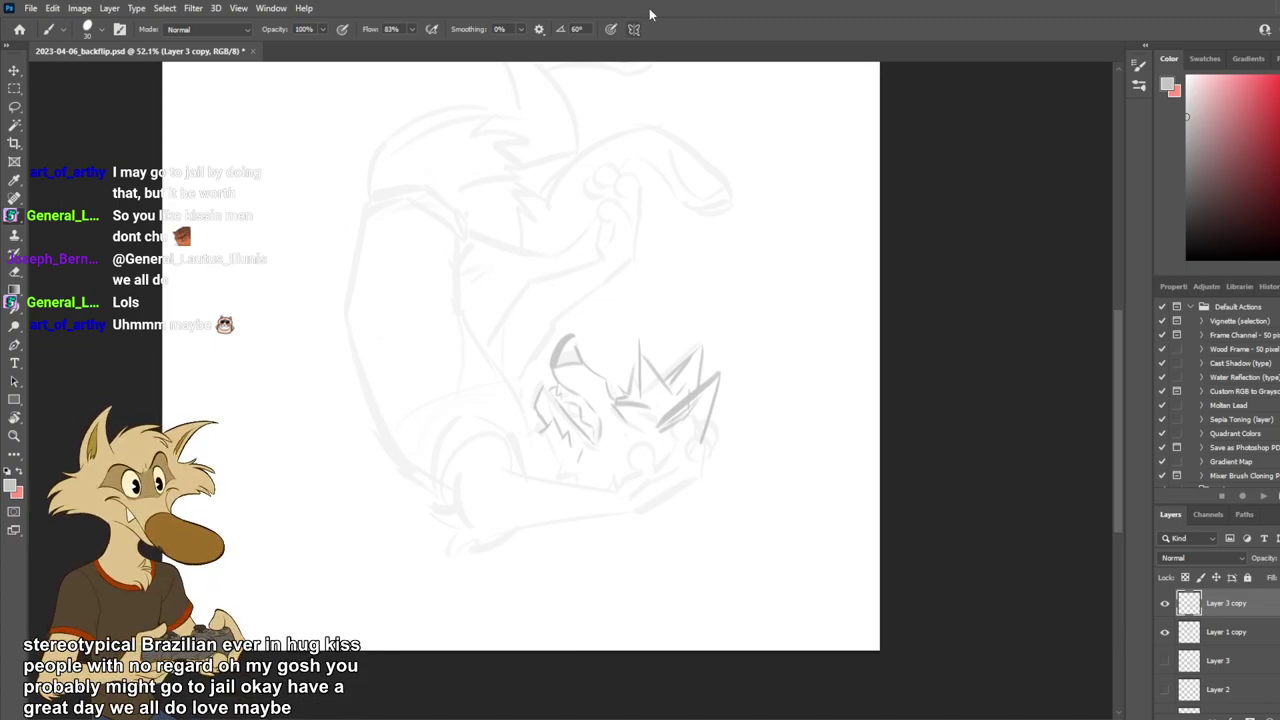
key(r)
drag(697, 258, 416, 219)
key(b)
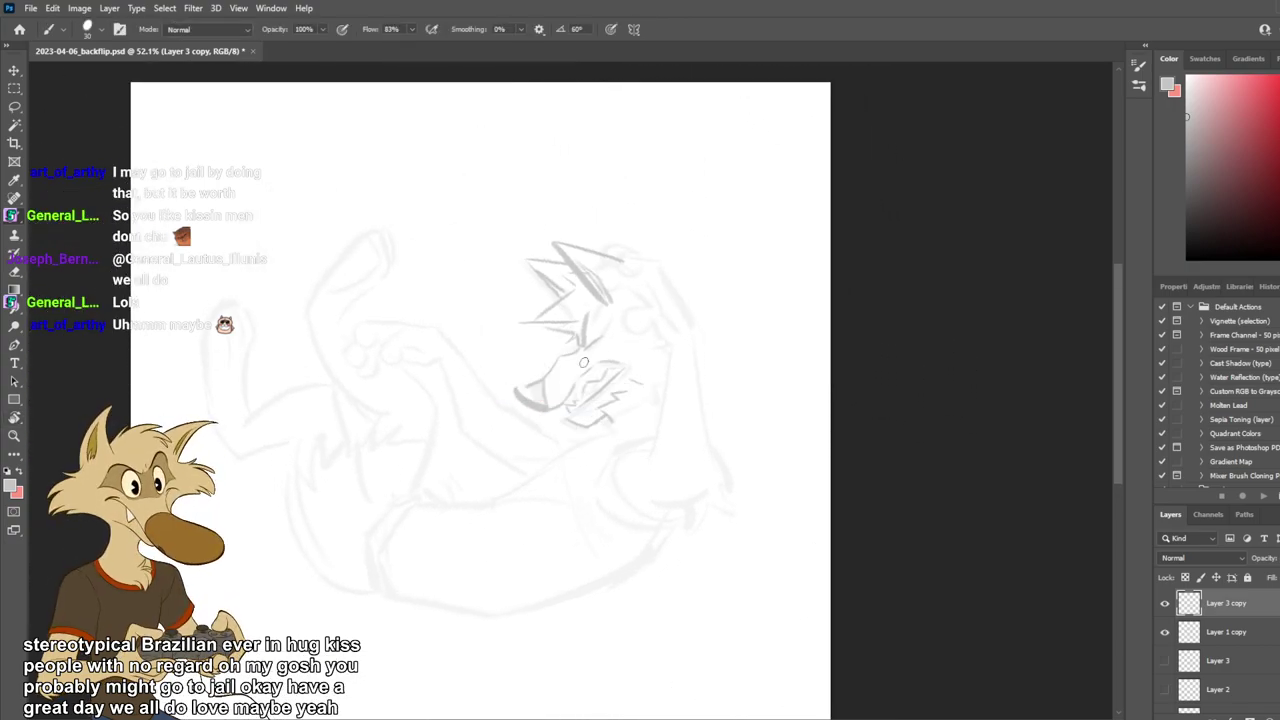
scroll(654, 440, up, 1)
scroll(640, 500, up, 2)
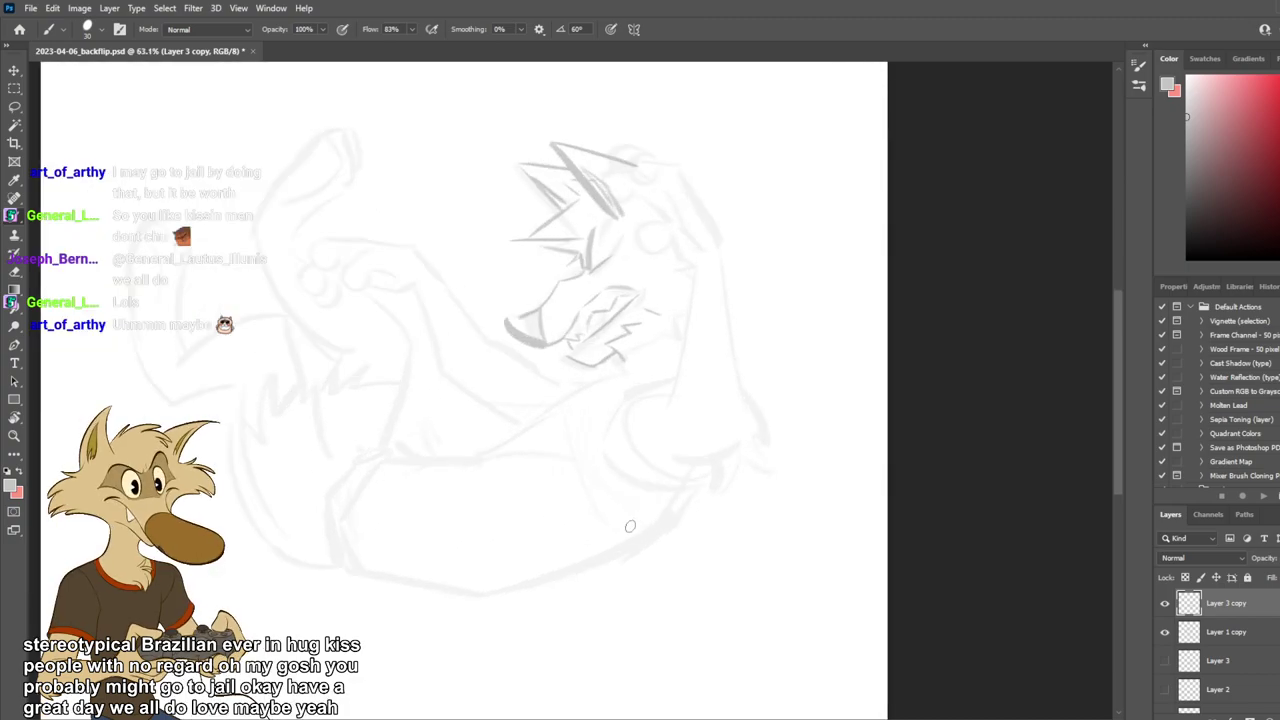
Try brush strokes for the front neck and chest contour running down from beneath the wolf's jaw.
drag(622, 362, 508, 412)
key(ctrl+z)
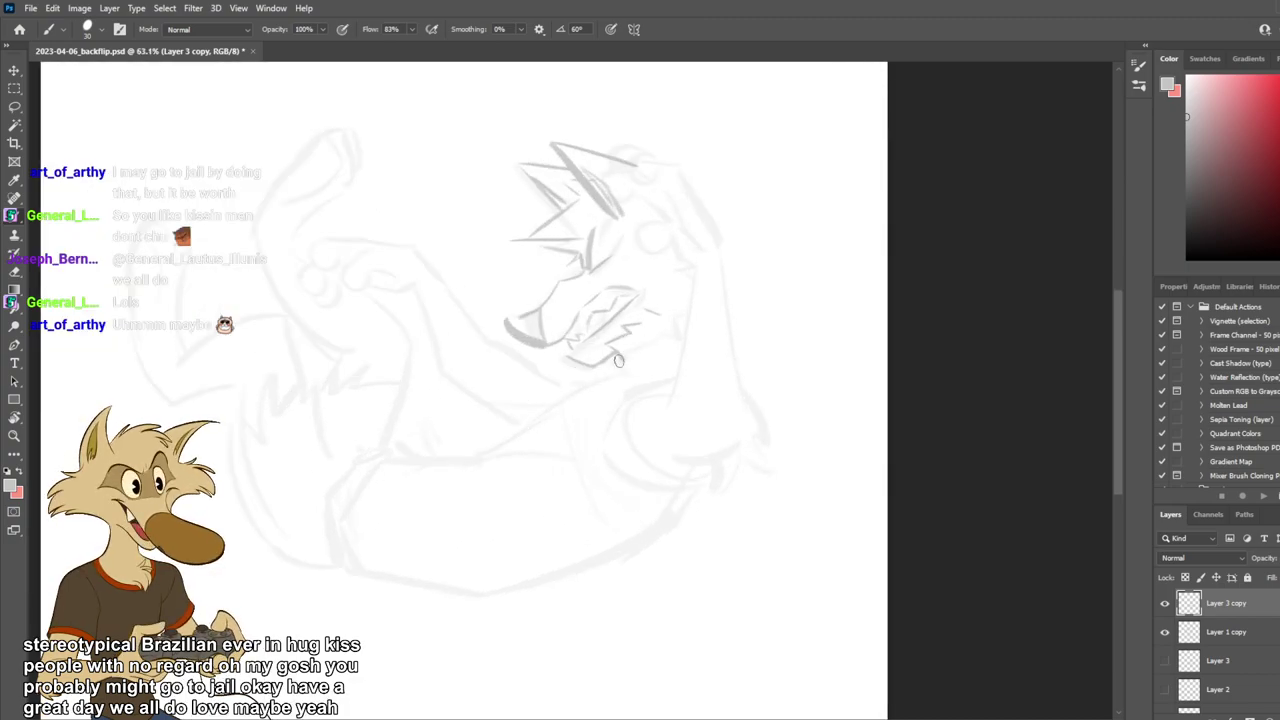
mouse_move(624, 359)
mouse_down()
mouse_move(541, 380)
mouse_move(504, 450)
mouse_up()
key(ctrl+z)
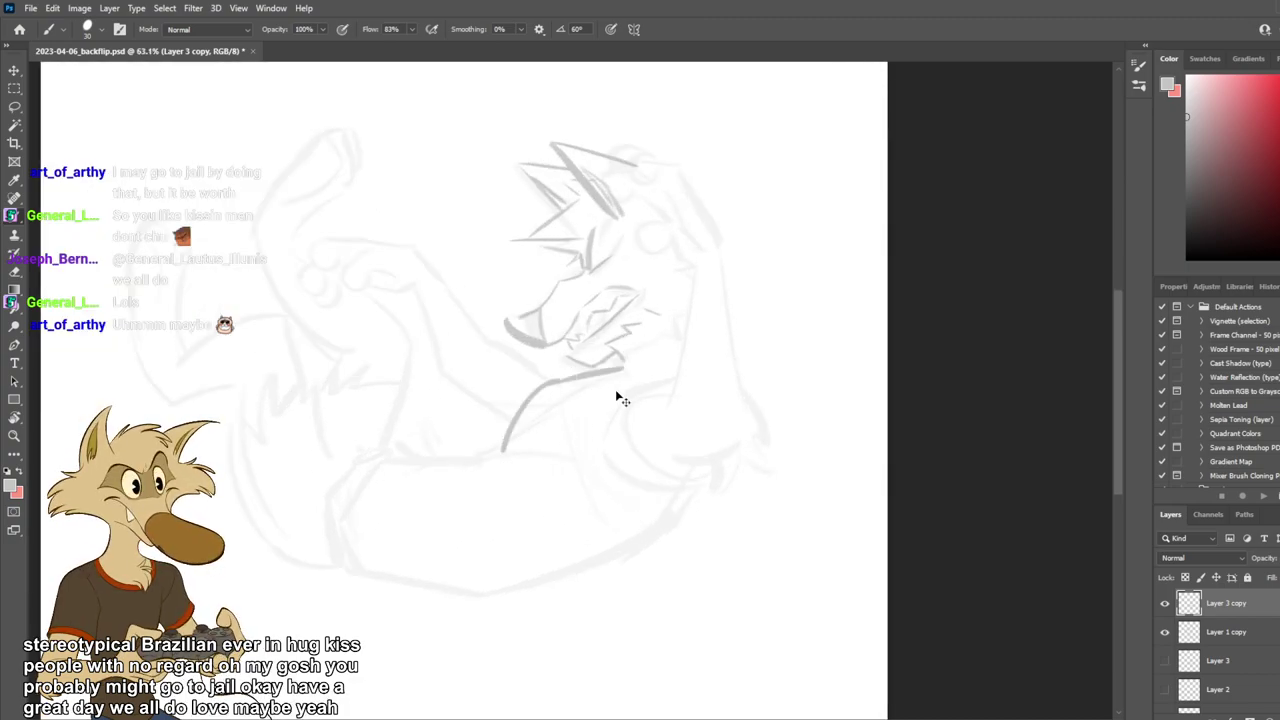
key(ctrl+z)
drag(557, 380, 490, 431)
key(ctrl+z)
key(ctrl+z)
mouse_move(617, 363)
mouse_down()
mouse_move(548, 376)
mouse_move(506, 422)
mouse_up()
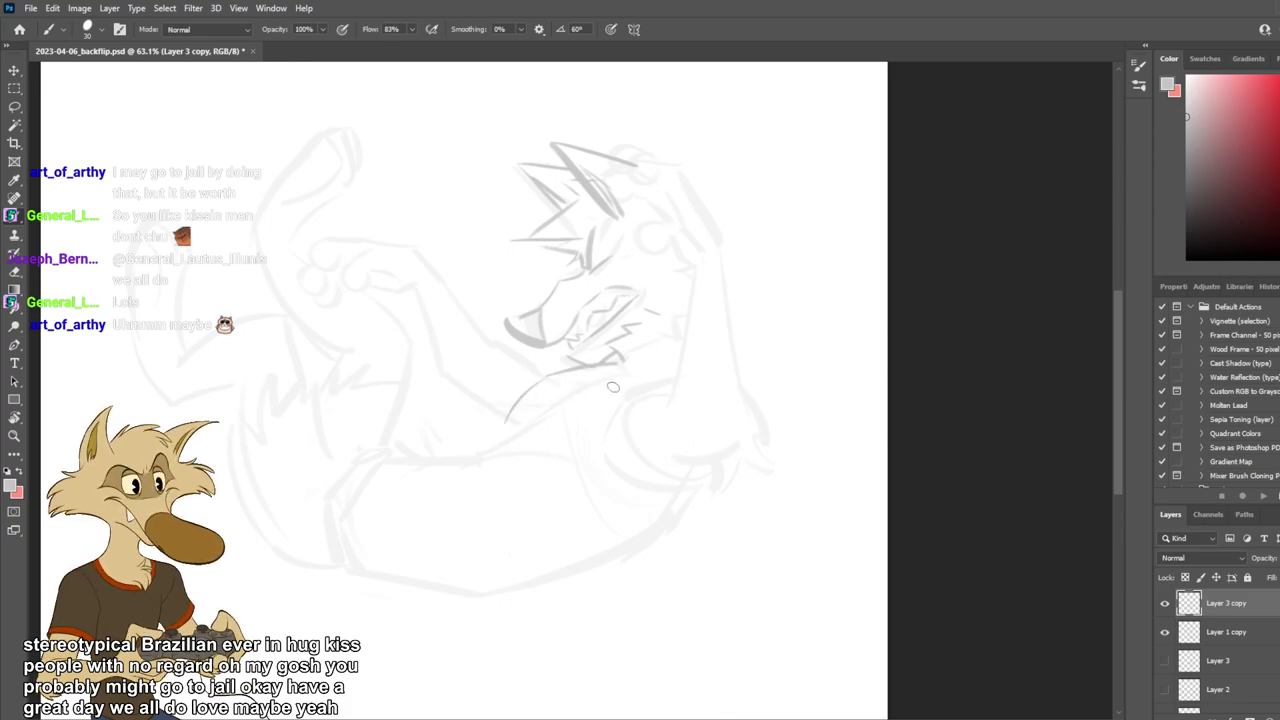
key(ctrl+z)
Enlarge the brush to 45 and sketch the chest contour curving down from beneath the jaw.
key(bracketright)
key(bracketright)
key(bracketright)
drag(548, 376, 509, 418)
key(ctrl+z)
key(ctrl+z)
drag(550, 376, 505, 417)
key(ctrl+z)
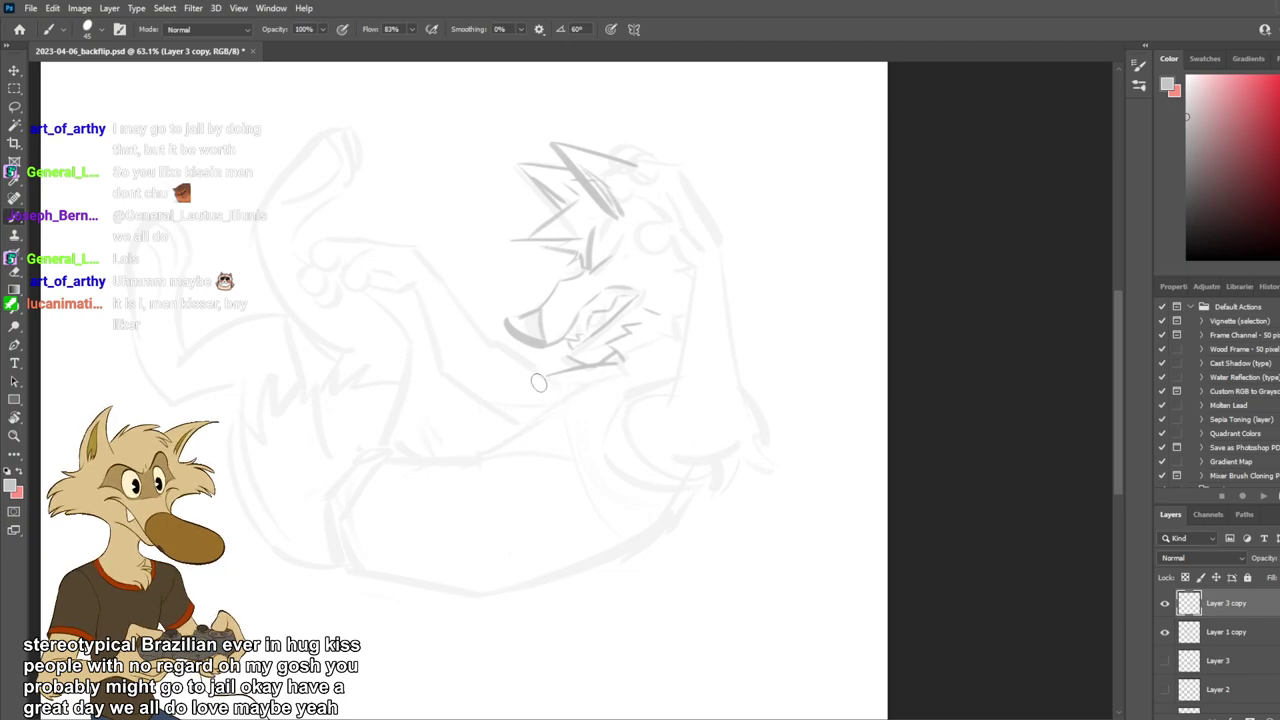
mouse_move(548, 377)
mouse_down()
mouse_move(580, 400)
mouse_move(541, 381)
mouse_move(513, 424)
mouse_up()
key(ctrl+z)
key(ctrl+z)
drag(548, 377, 512, 424)
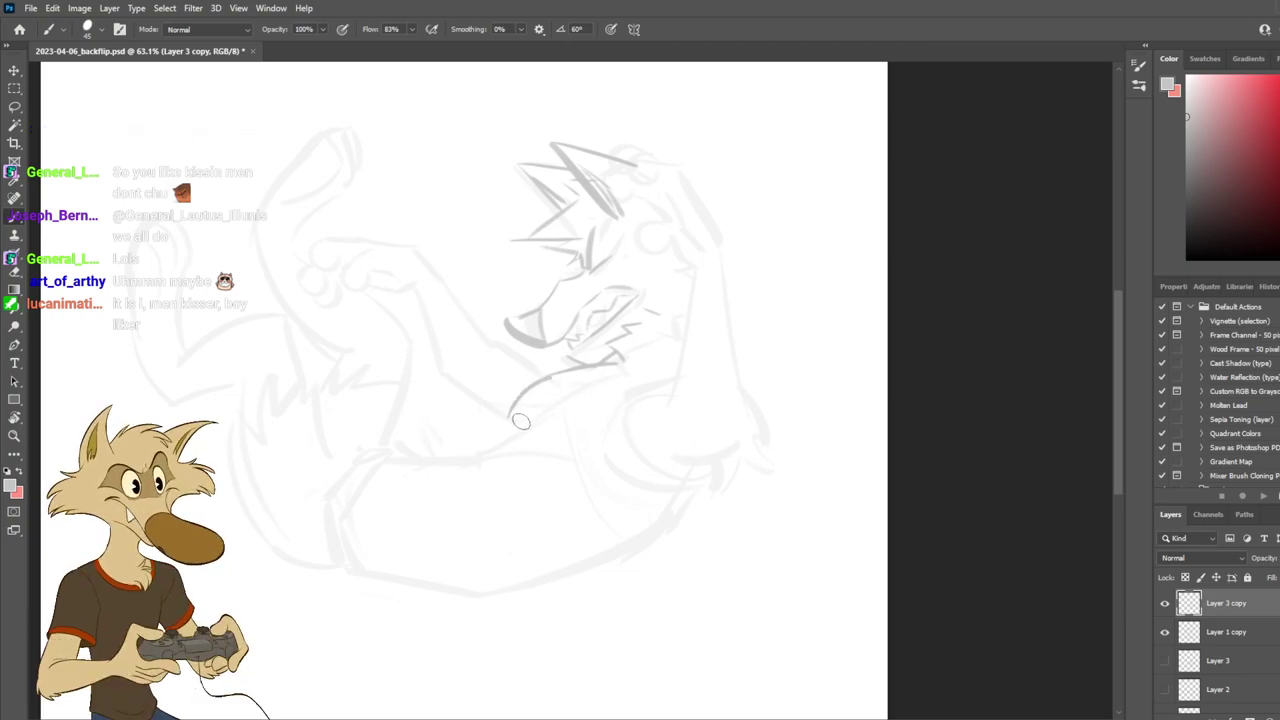
key(ctrl+z)
mouse_move(549, 376)
mouse_down()
mouse_move(563, 404)
mouse_move(562, 391)
mouse_move(516, 416)
mouse_move(525, 382)
mouse_move(557, 416)
mouse_move(545, 398)
mouse_move(521, 432)
mouse_move(677, 425)
mouse_move(600, 410)
mouse_up()
key(ctrl+z)
key(ctrl+z)
key(ctrl+z)
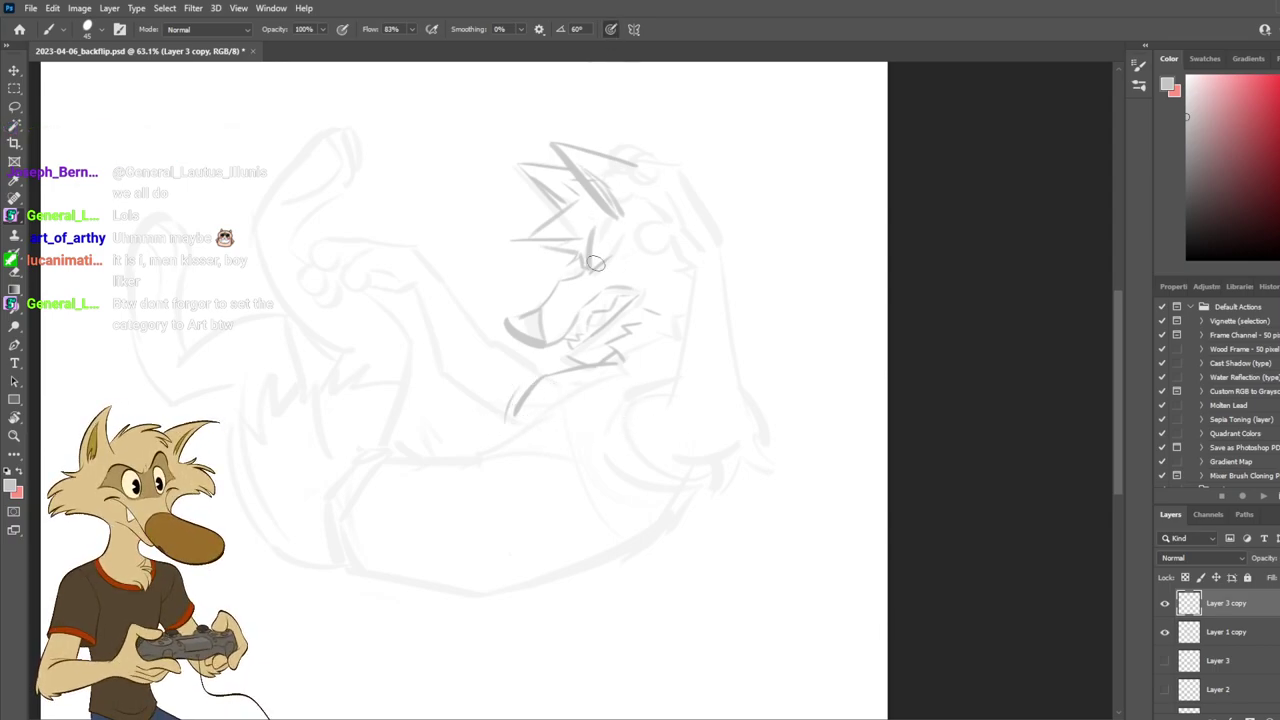
Try longer strokes from the jaw down across the chest.
drag(608, 328, 546, 494)
key(ctrl+z)
drag(622, 388, 516, 490)
key(ctrl+z)
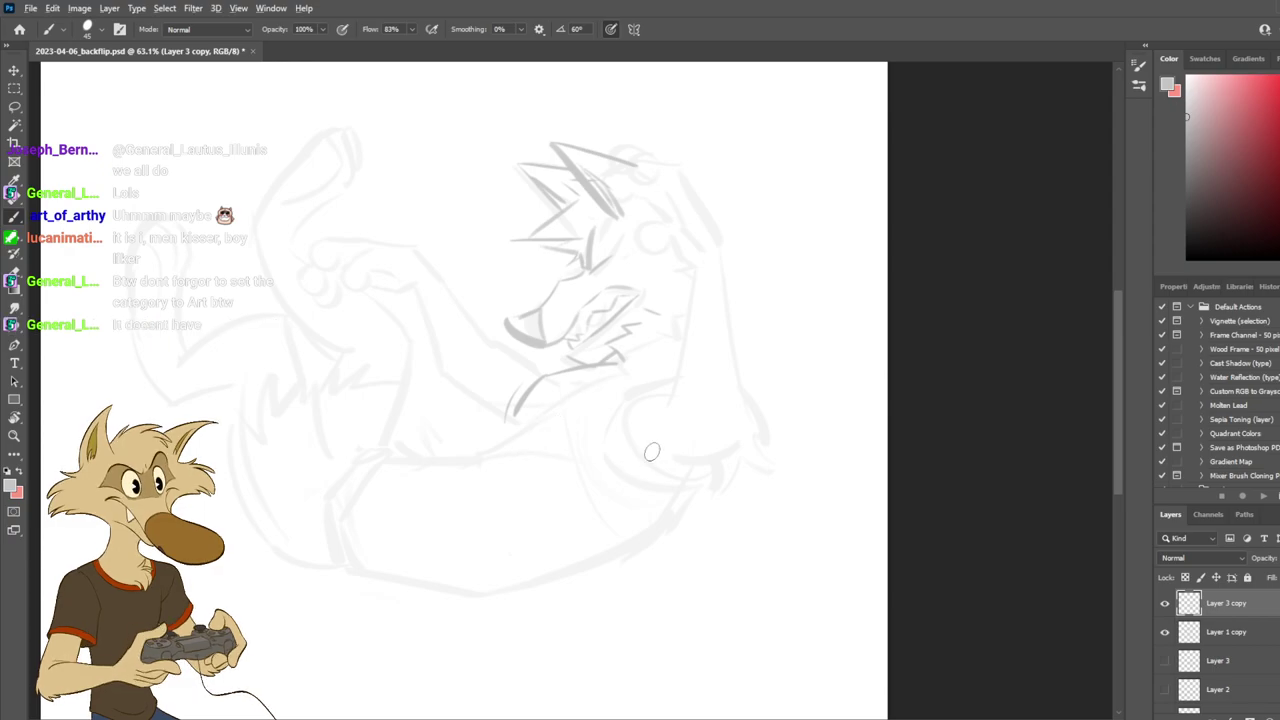
scroll(636, 339, up, 3)
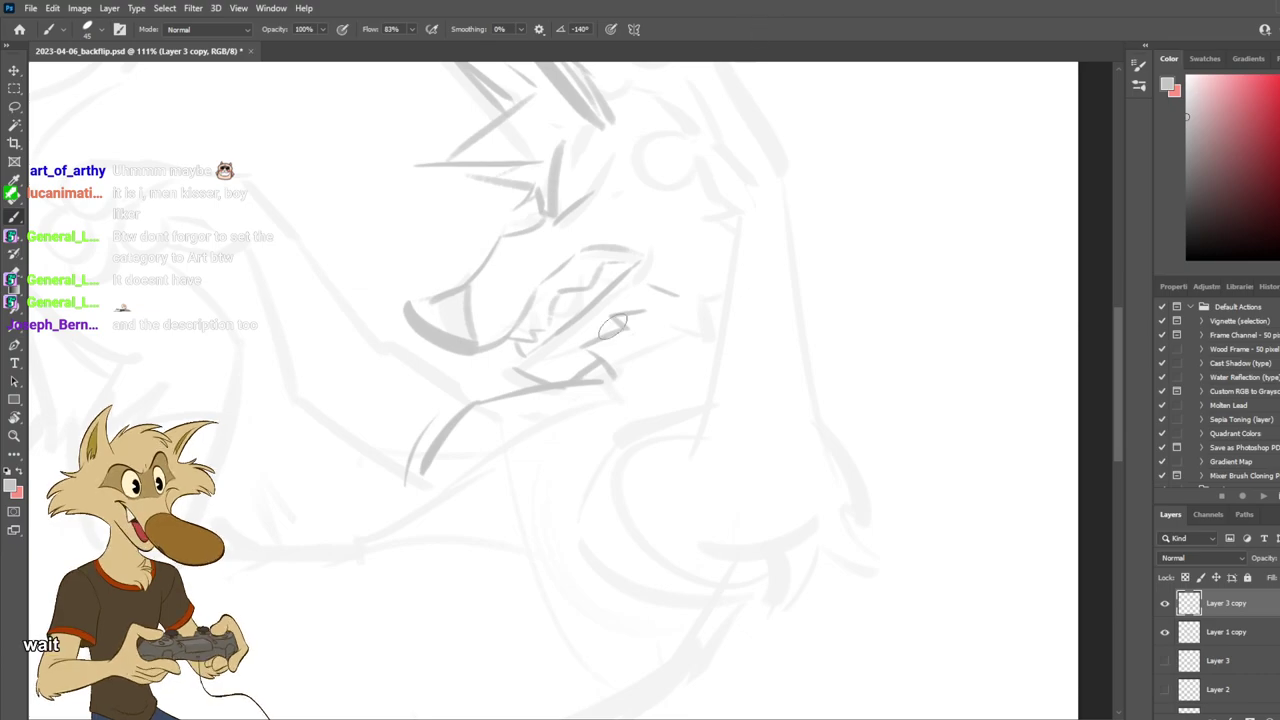
Remove the angular chest strokes and redraw the contour as one smooth curve sweeping down from under the jaw.
key(ctrl+z)
key(ctrl+z)
key(ctrl+z)
drag(455, 384, 630, 435)
key(ctrl+z)
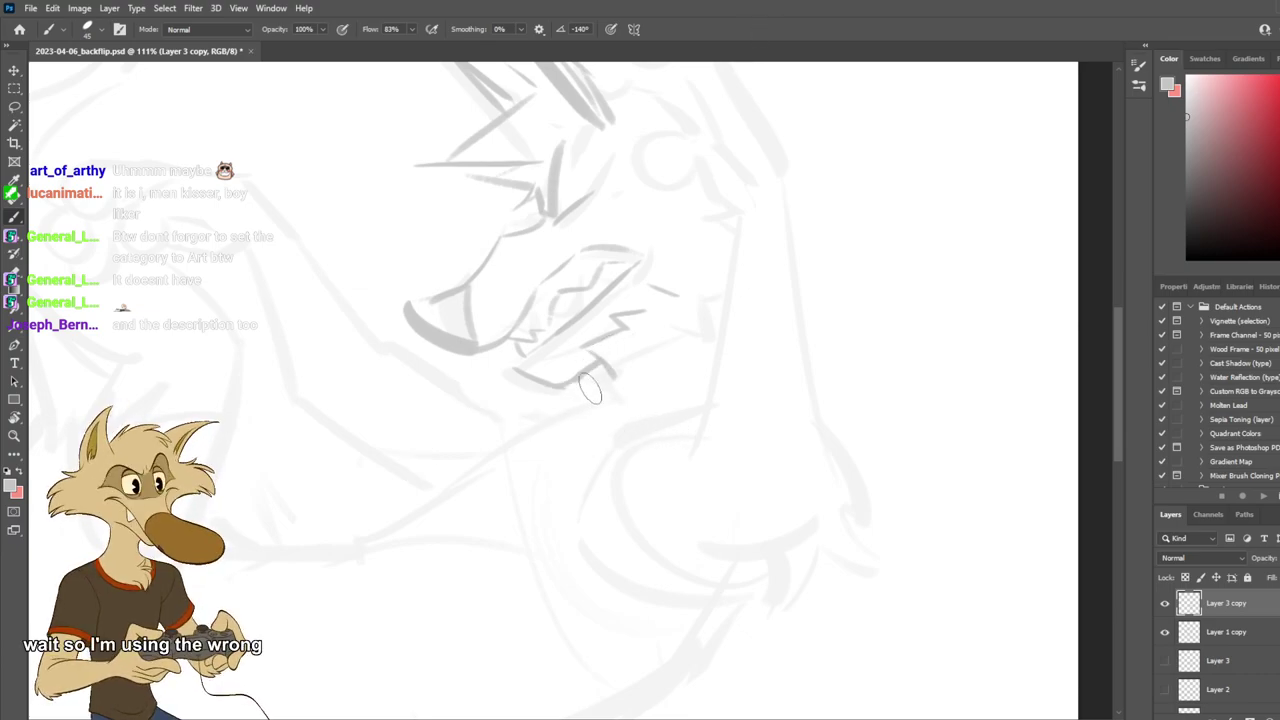
mouse_move(591, 389)
mouse_down()
mouse_move(442, 504)
mouse_move(435, 450)
mouse_up()
key(ctrl+z)
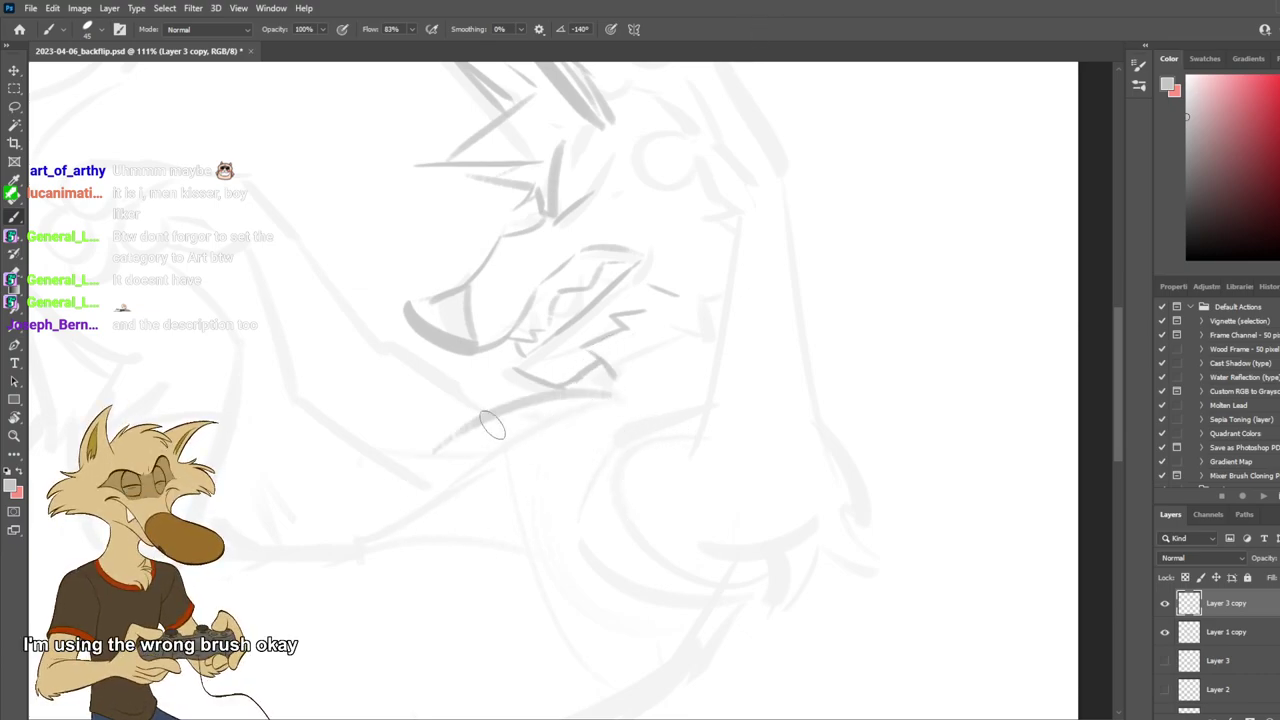
drag(494, 422, 425, 526)
key(ctrl+z)
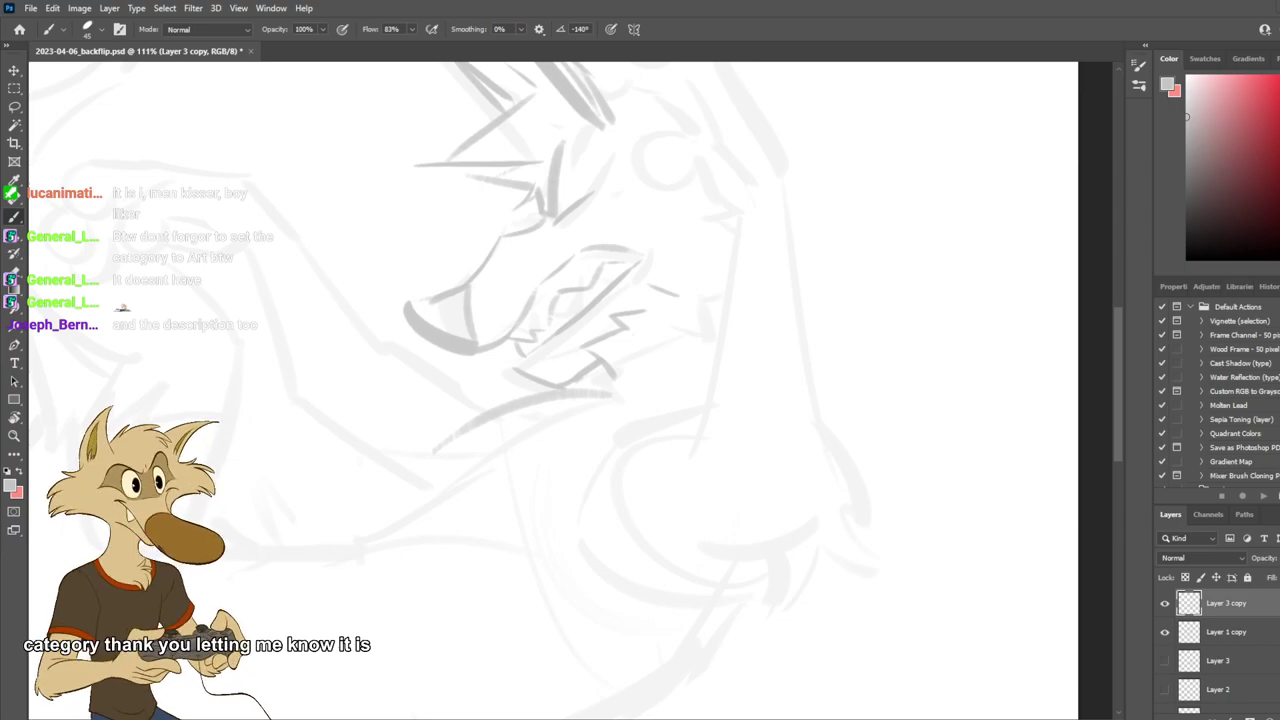
Continue the chest curve downward and sketch a short slanted line for the lower edge of the near pectoral.
scroll(610, 303, down, 2)
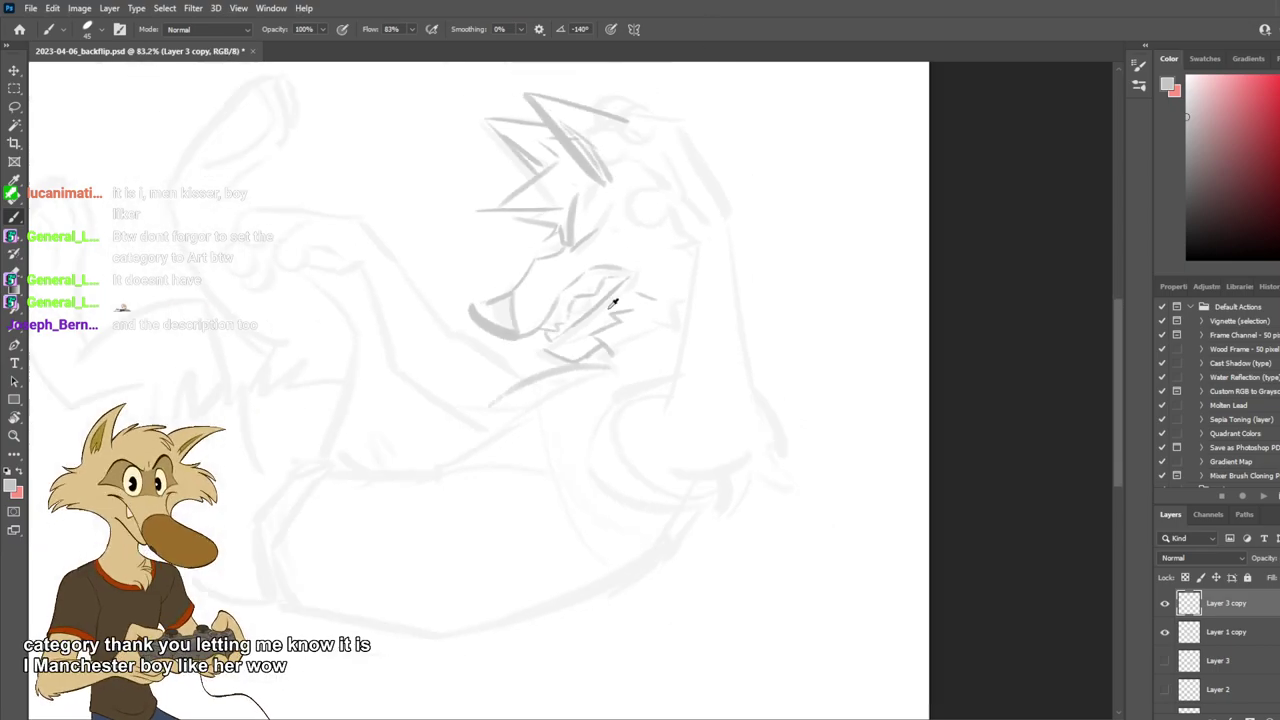
scroll(522, 308, up, 1)
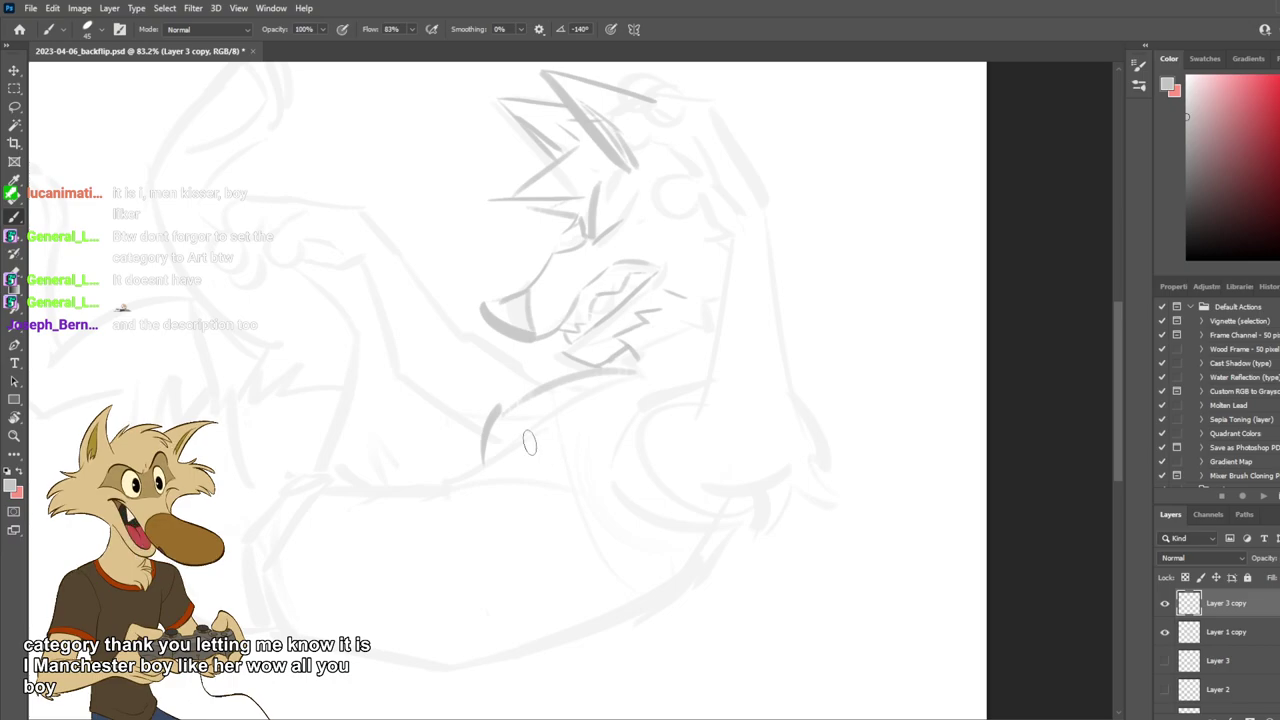
mouse_move(505, 413)
mouse_down()
mouse_move(490, 452)
mouse_move(592, 462)
mouse_up()
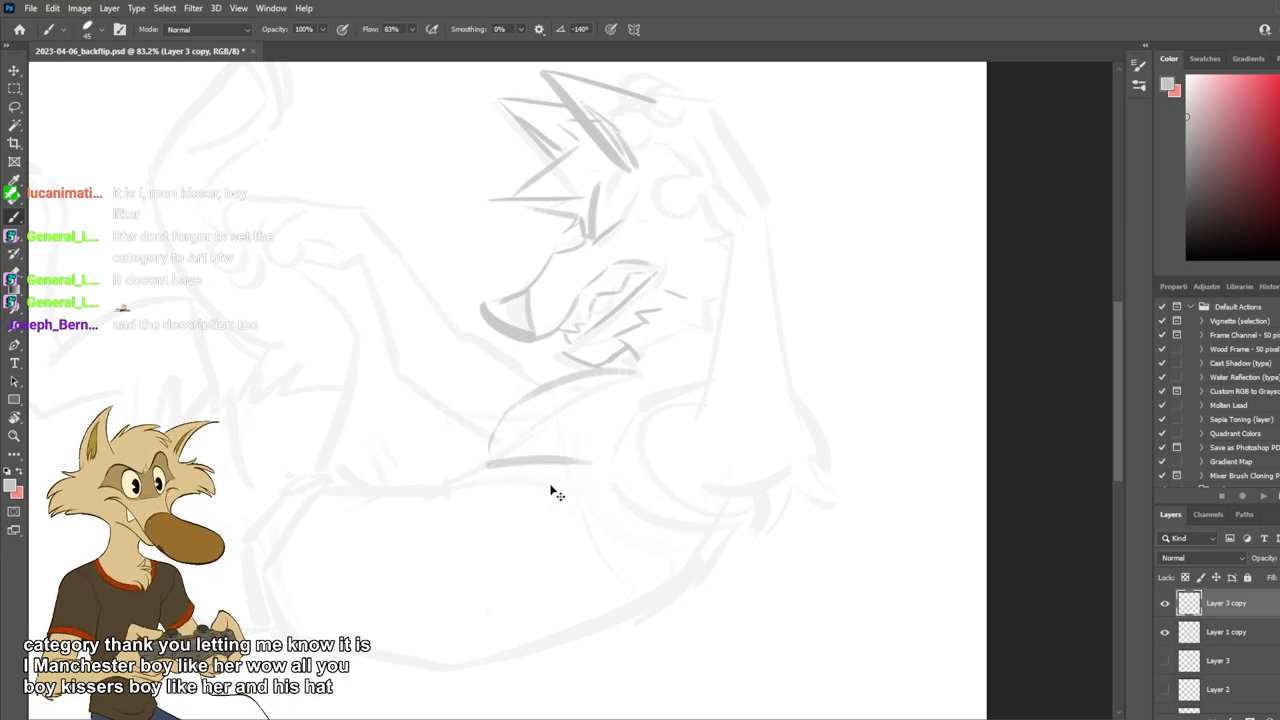
key(ctrl+z)
mouse_move(460, 484)
mouse_down()
mouse_move(634, 522)
mouse_move(584, 509)
mouse_up()
key(ctrl+z)
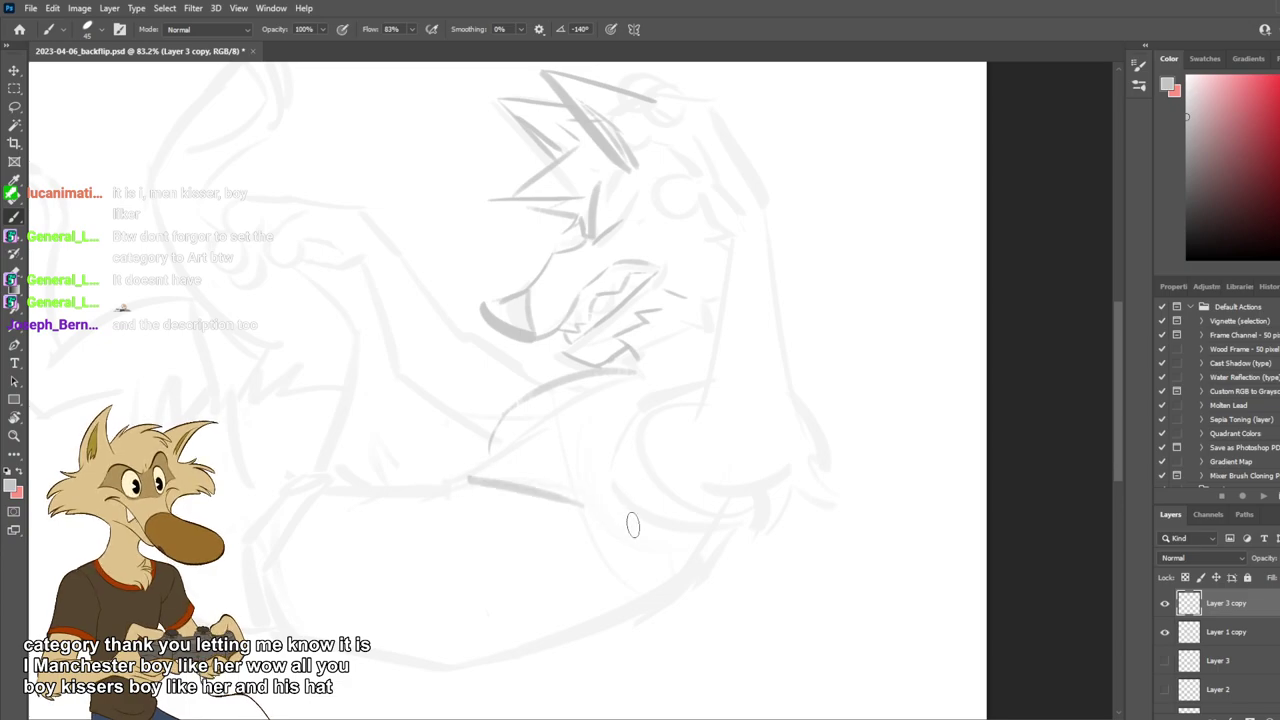
key(ctrl+z)
drag(496, 481, 588, 513)
Thicken the near pectoral's front edge, then add the far pectoral's rounded outline and a short line leading to the belly.
drag(490, 448, 482, 465)
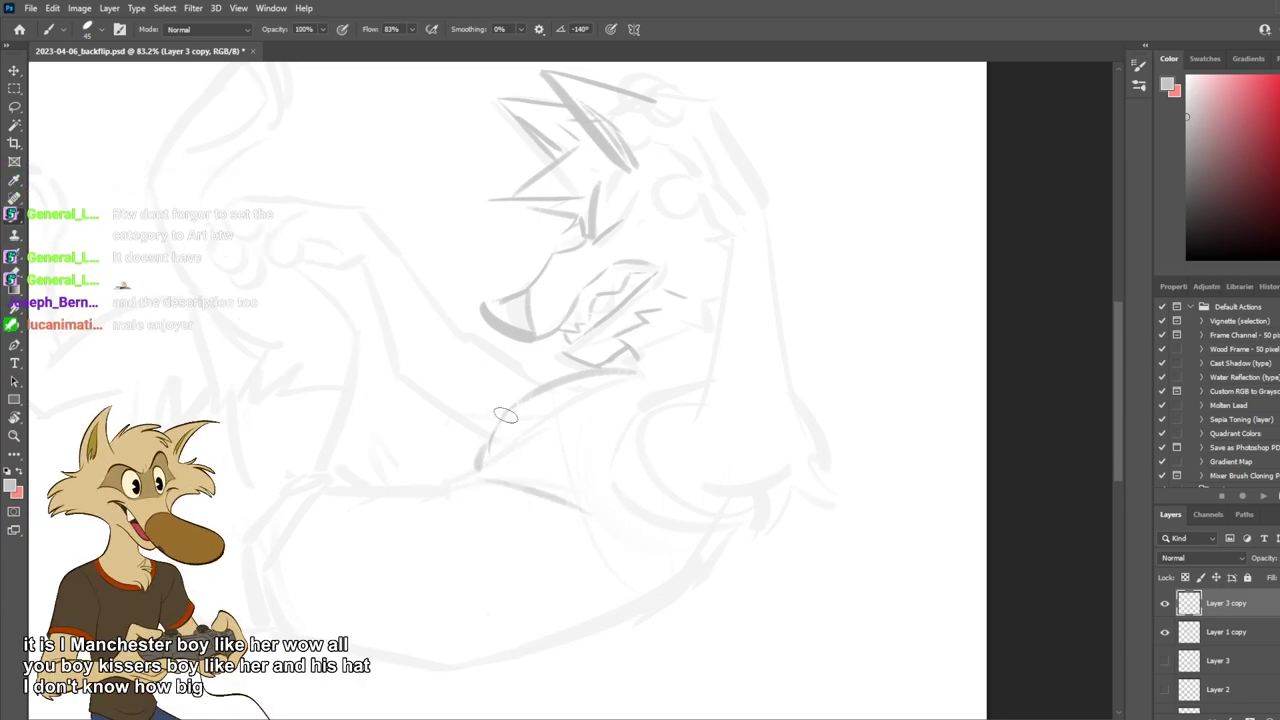
drag(506, 414, 483, 465)
drag(556, 367, 480, 420)
key(ctrl+z)
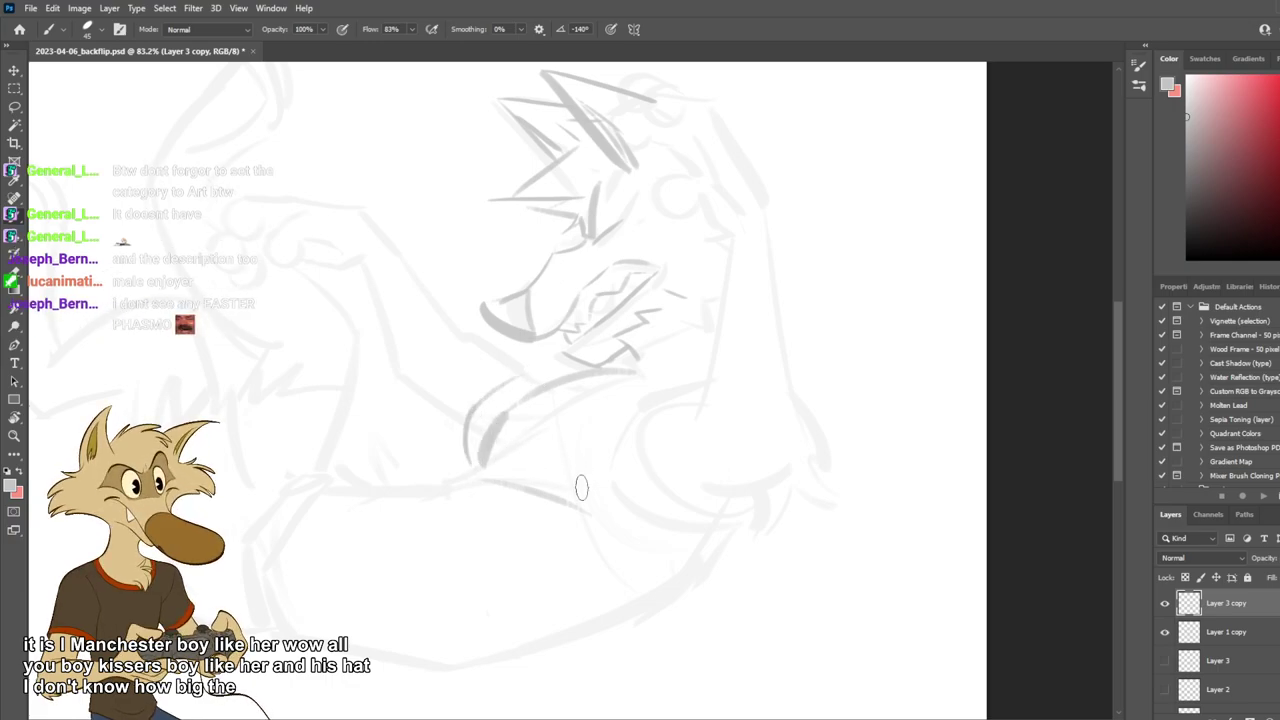
drag(436, 478, 467, 457)
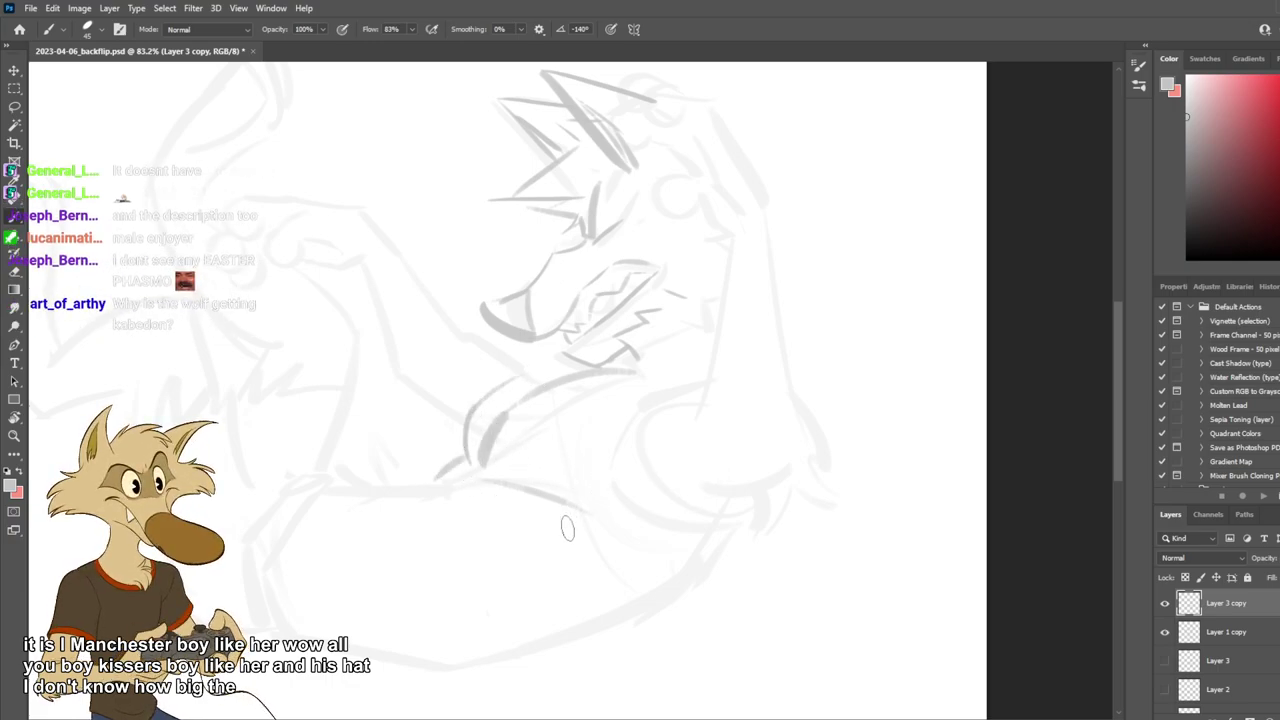
Sketch the curved back contour along the underside of the torso, rising towards the shoulder.
mouse_move(467, 648)
mouse_down()
mouse_move(672, 666)
mouse_move(790, 544)
mouse_move(804, 506)
mouse_up()
key(ctrl+z)
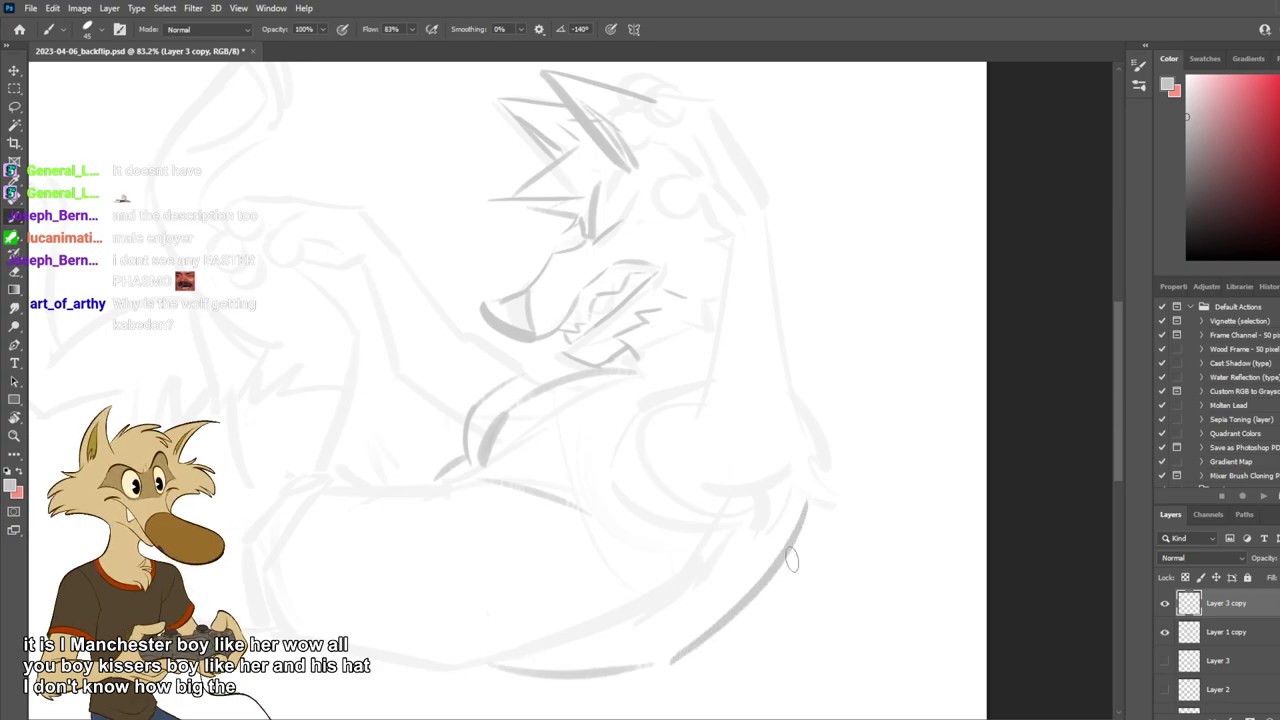
key(ctrl+z)
key(ctrl+z)
mouse_move(490, 657)
mouse_down()
mouse_move(711, 622)
mouse_move(810, 422)
mouse_up()
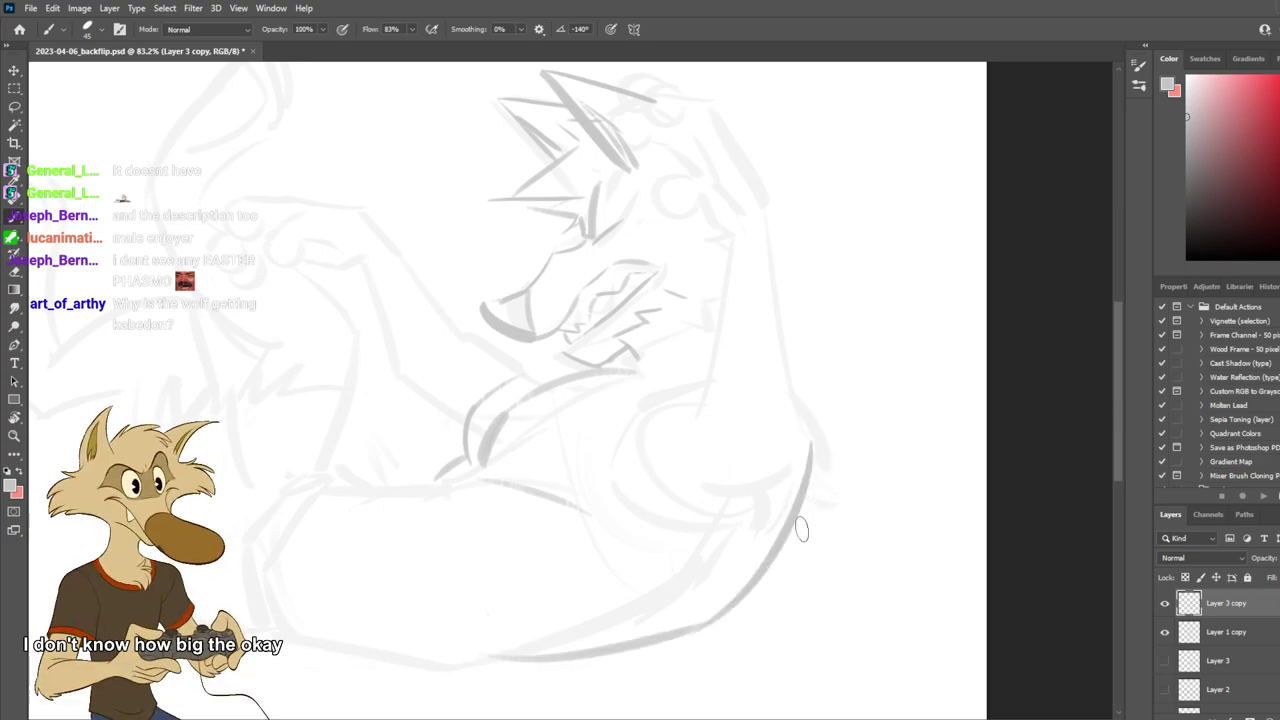
key(ctrl+z)
drag(702, 632, 795, 545)
drag(660, 405, 662, 505)
key(ctrl+z)
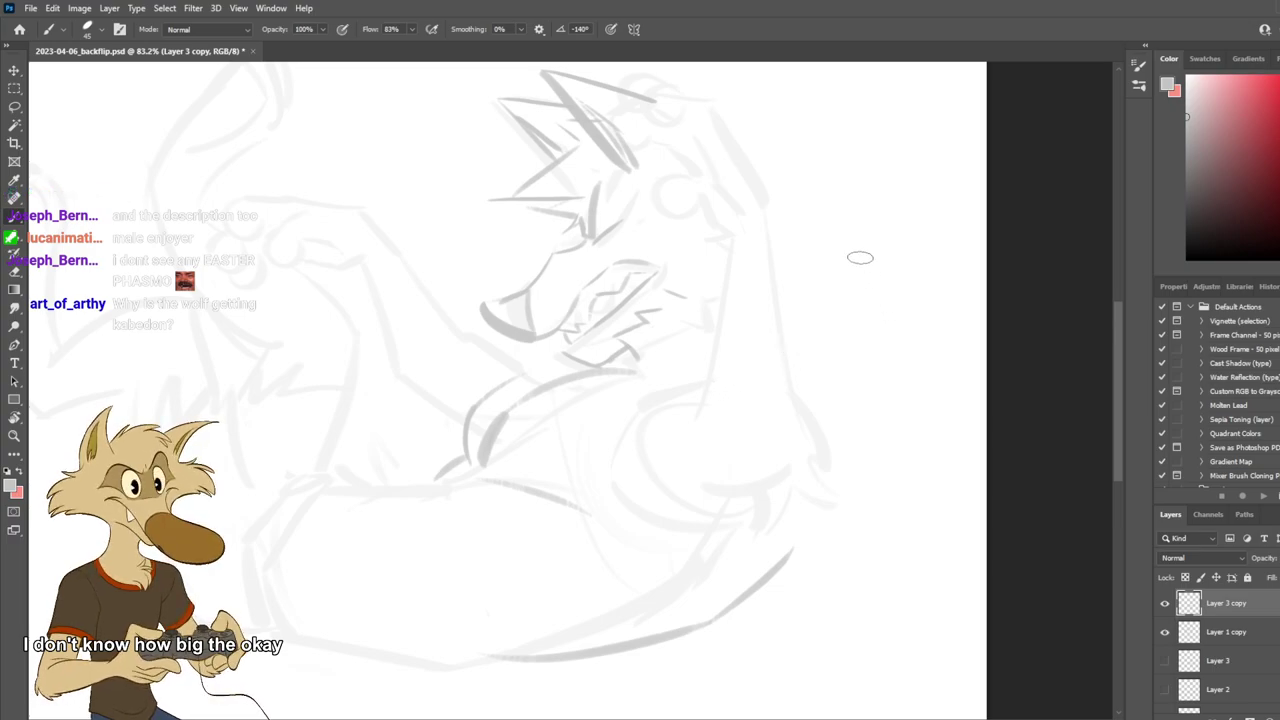
Sketch a long slanted stroke out beyond the rough arm as the raised upper arm's outer contour.
drag(810, 207, 887, 427)
key(ctrl+z)
drag(838, 228, 918, 402)
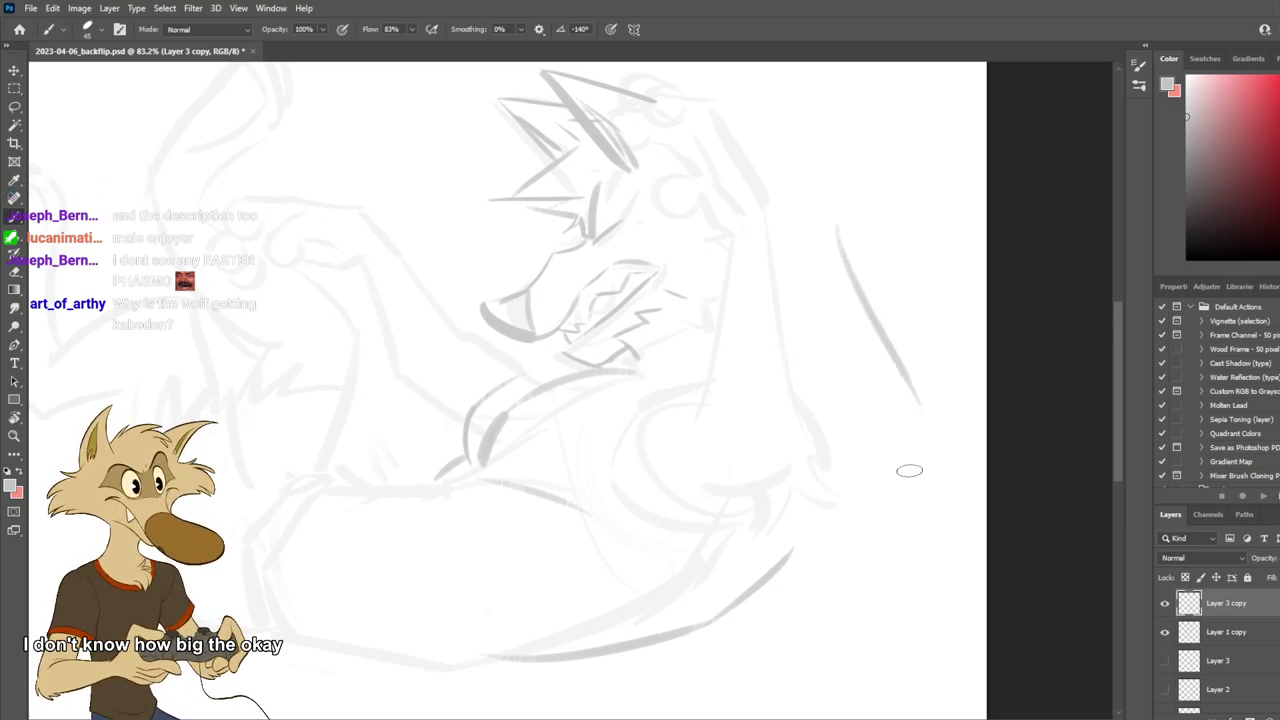
Sketch the shoulder edge behind the jaw with a short, nearly horizontal stroke bending into a slanted one.
drag(734, 352, 746, 433)
key(ctrl+z)
drag(788, 338, 712, 347)
mouse_move(654, 385)
mouse_down()
mouse_move(718, 473)
mouse_move(641, 413)
mouse_move(639, 477)
mouse_up()
key(ctrl+z)
key(ctrl+z)
mouse_move(780, 318)
mouse_down()
mouse_move(699, 333)
mouse_move(667, 396)
mouse_up()
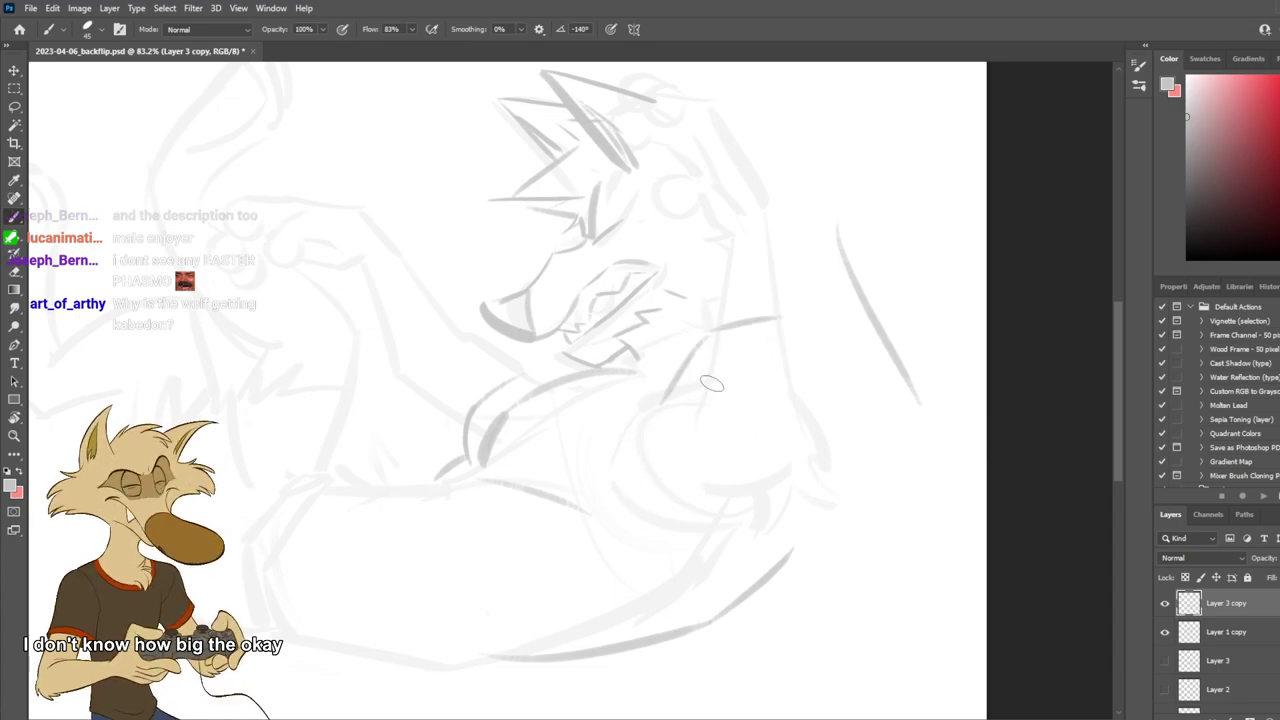
key(ctrl+z)
drag(720, 331, 666, 387)
key(ctrl+z)
drag(721, 328, 661, 386)
key(ctrl+z)
key(ctrl+z)
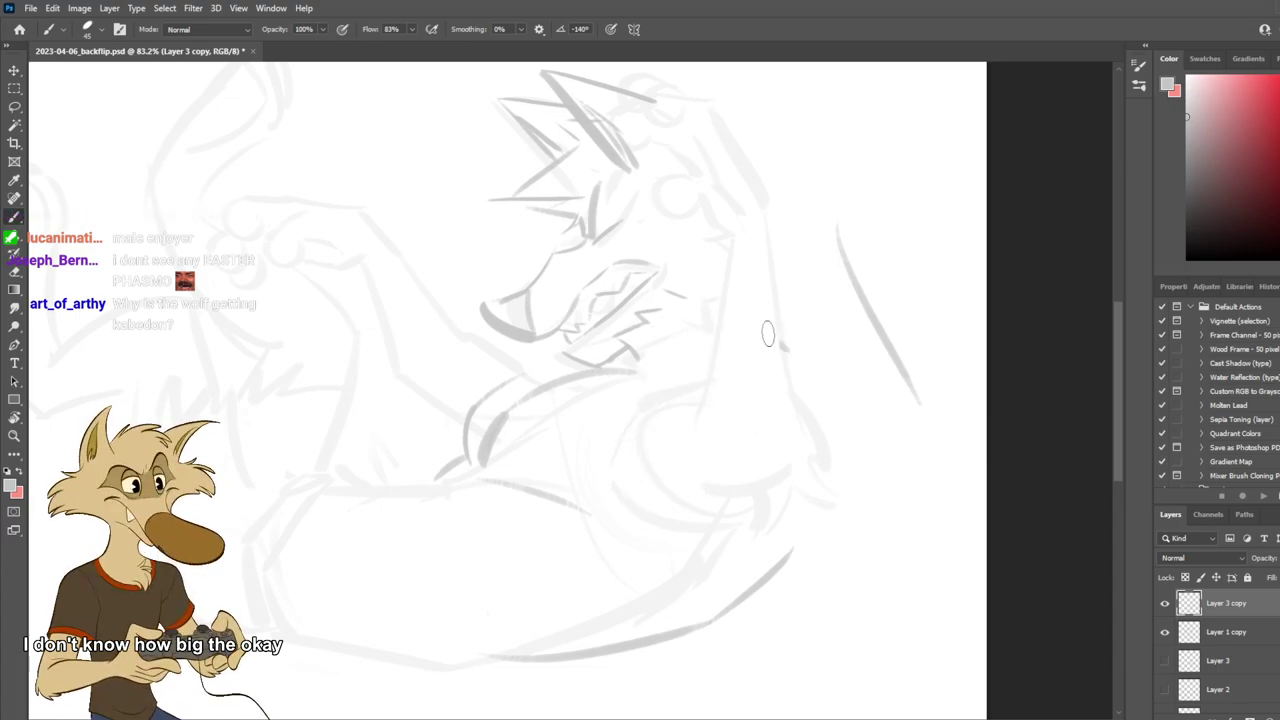
drag(757, 319, 688, 334)
drag(691, 334, 657, 390)
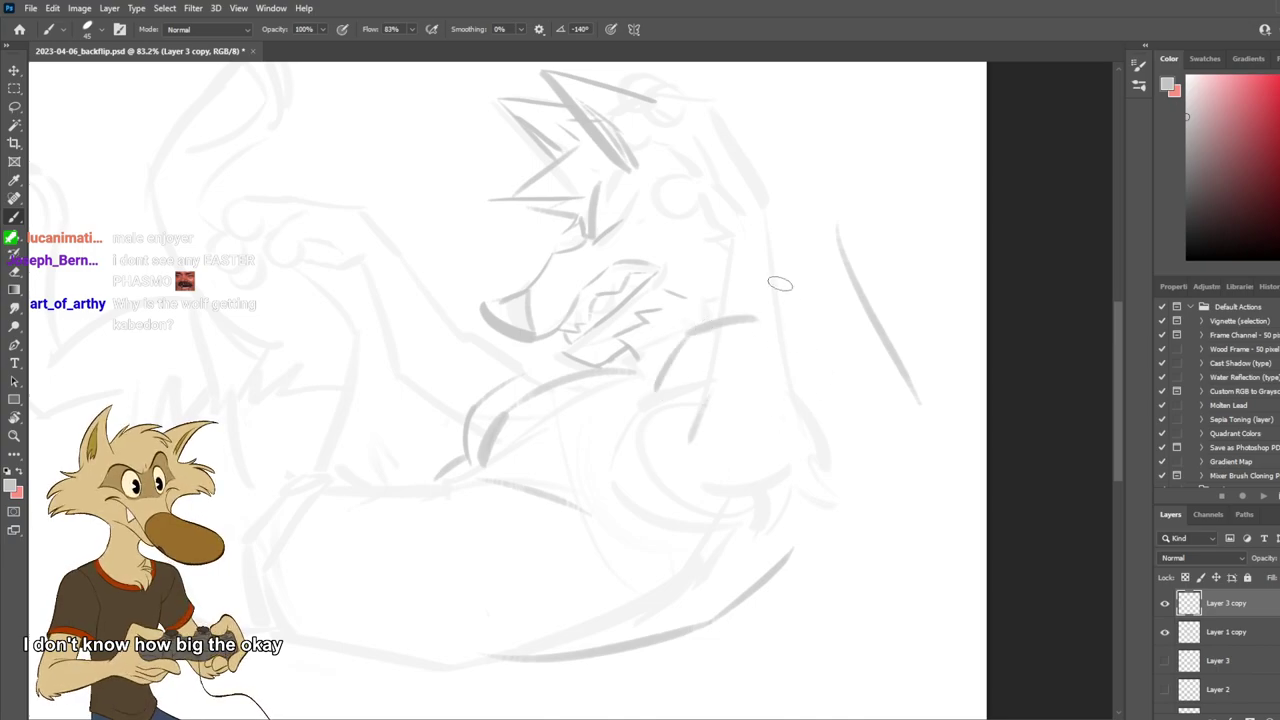
Try a vertical stroke for the raised arm's inner contour above the shoulder.
mouse_move(757, 208)
mouse_down()
mouse_move(752, 382)
mouse_move(791, 412)
mouse_move(758, 302)
mouse_up()
key(ctrl+z)
key(ctrl+z)
drag(765, 240, 750, 424)
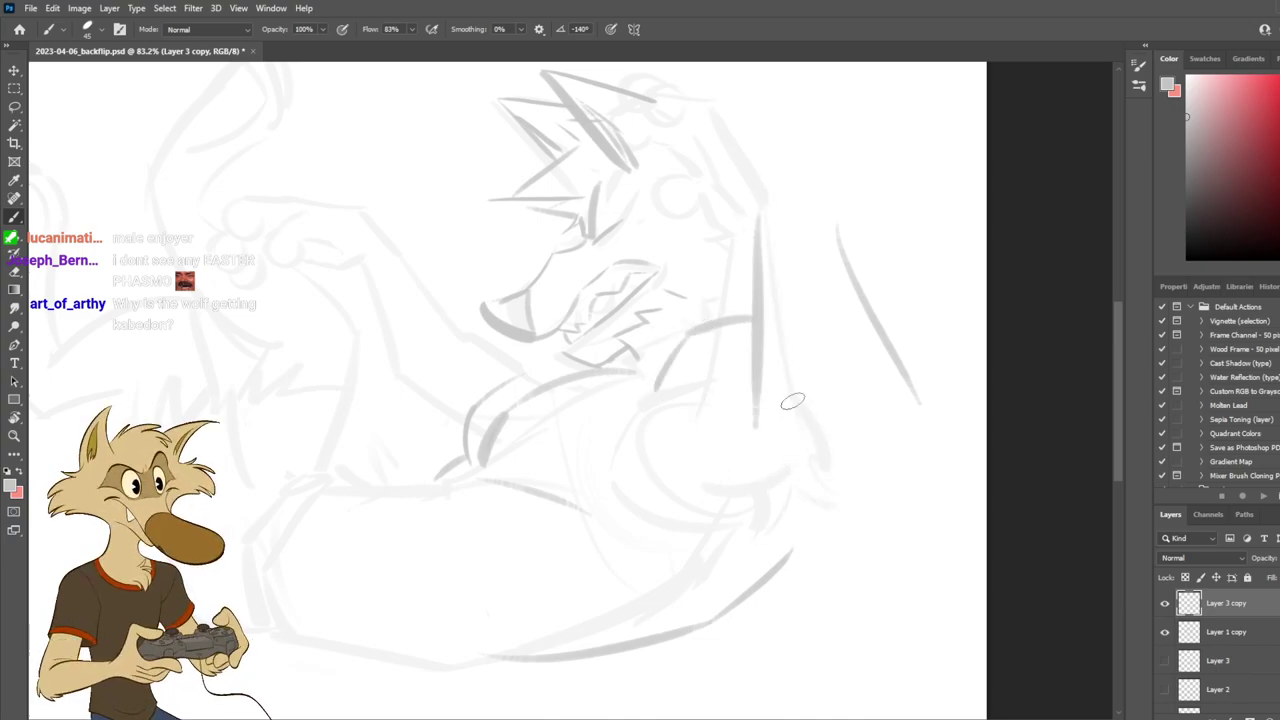
key(ctrl+z)
drag(776, 168, 770, 366)
key(ctrl+z)
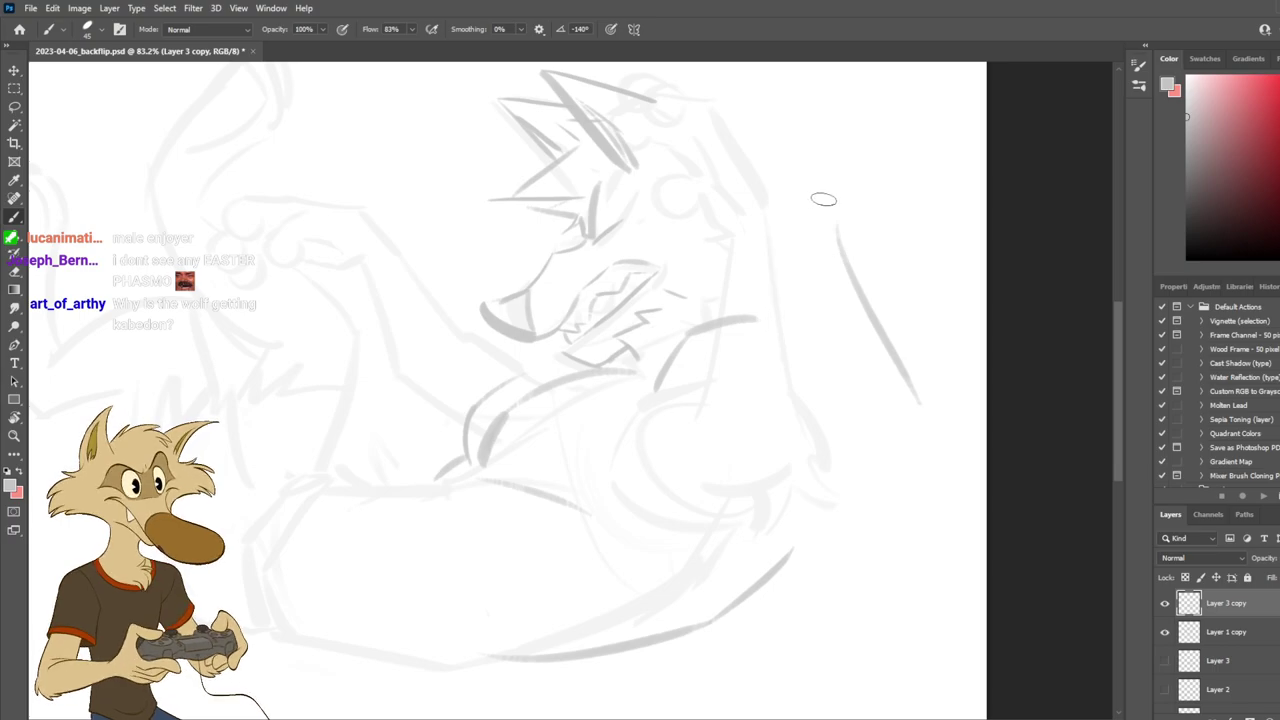
Try steeper outer and inner contour strokes for the raised arm between the hand and the shoulder.
drag(760, 94, 886, 358)
key(ctrl+z)
key(ctrl+z)
drag(793, 208, 907, 359)
drag(738, 226, 774, 386)
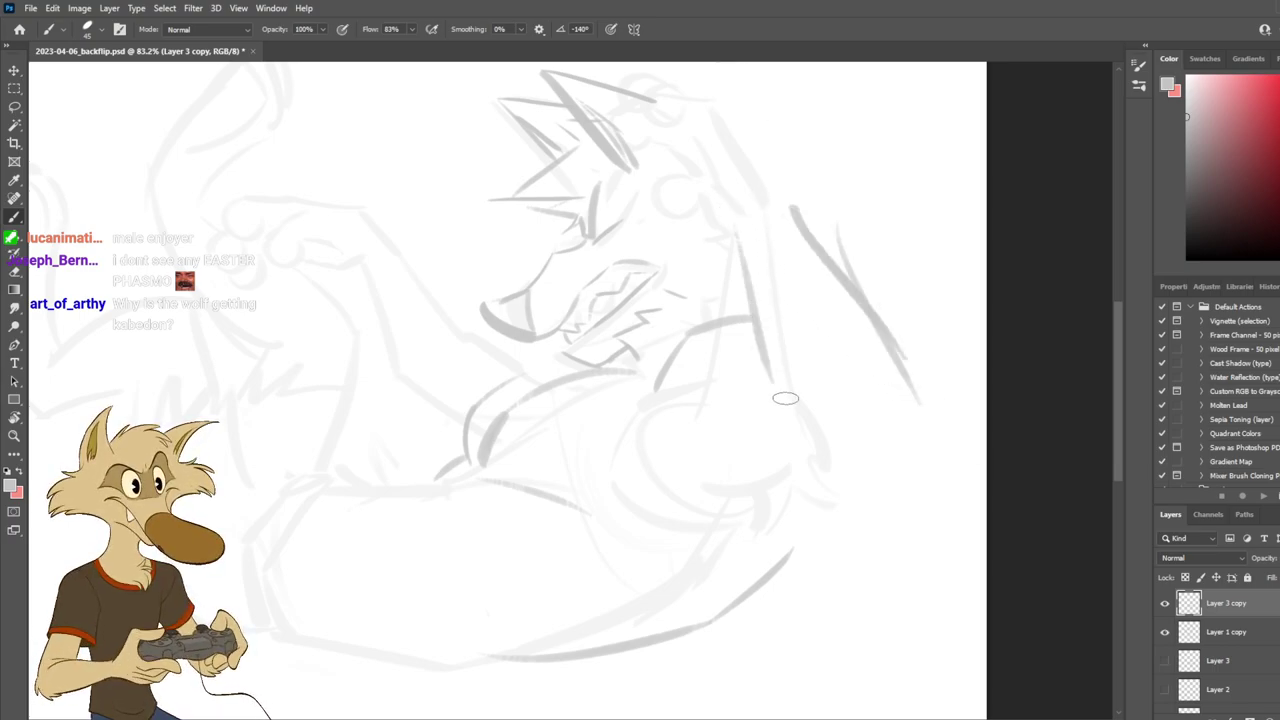
key(ctrl+z)
drag(784, 199, 701, 106)
drag(676, 173, 727, 254)
key(ctrl+z)
key(ctrl+z)
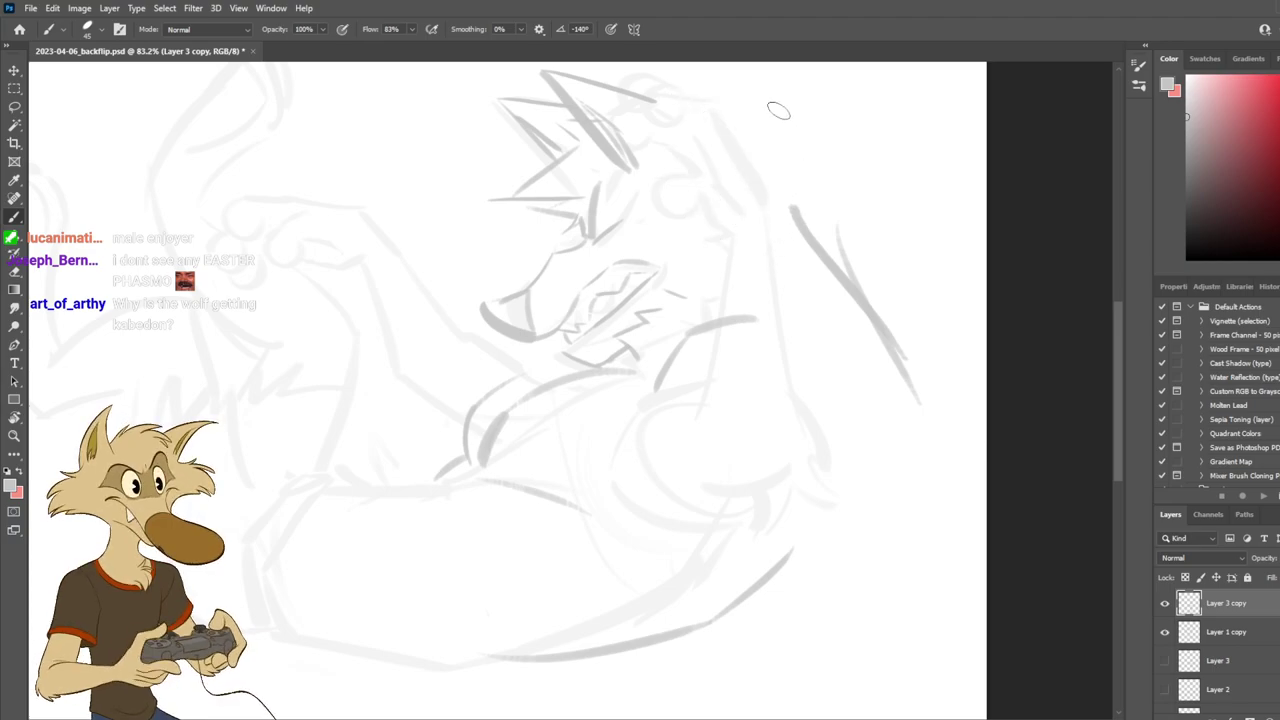
drag(776, 96, 808, 214)
key(ctrl+z)
key(ctrl+z)
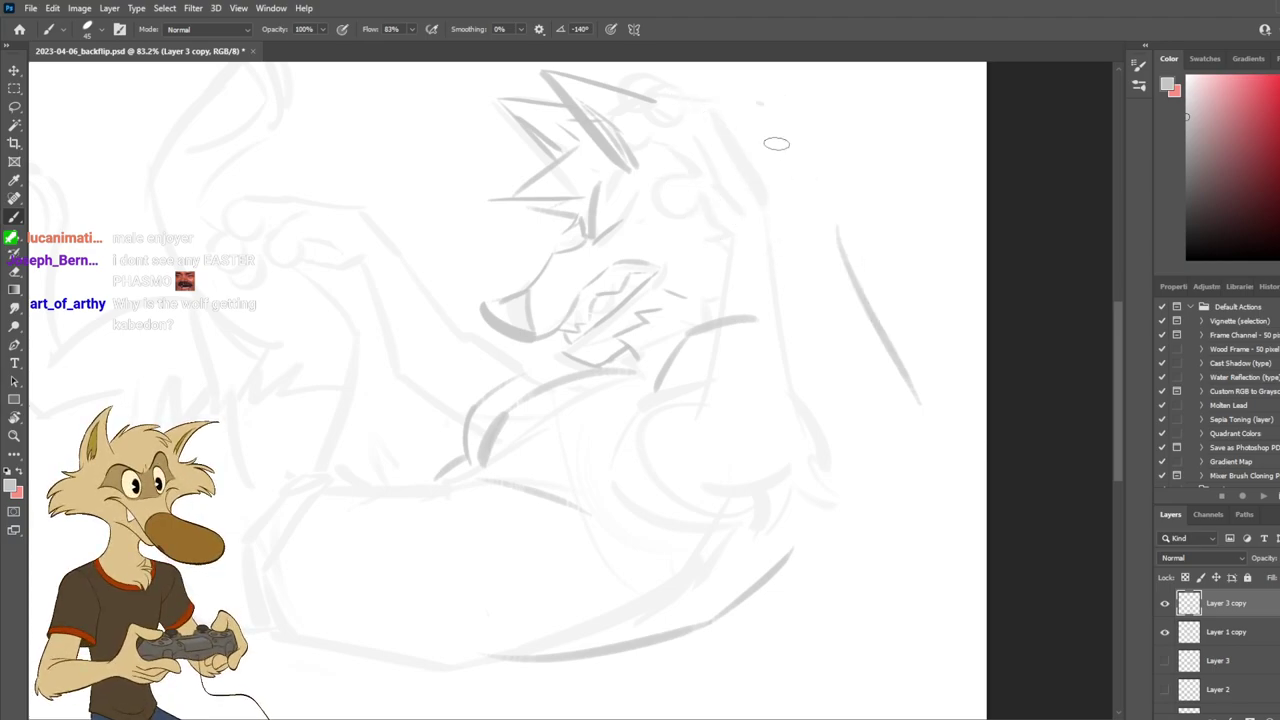
Sketch the forearm's outer contour and the raised arm's inner contour above the shoulder, and save the document.
mouse_move(758, 106)
mouse_down()
mouse_move(829, 224)
mouse_move(817, 215)
mouse_up()
key(ctrl+z)
mouse_move(748, 252)
mouse_down()
mouse_move(746, 408)
mouse_move(768, 380)
mouse_up()
key(ctrl+z)
key(ctrl+z)
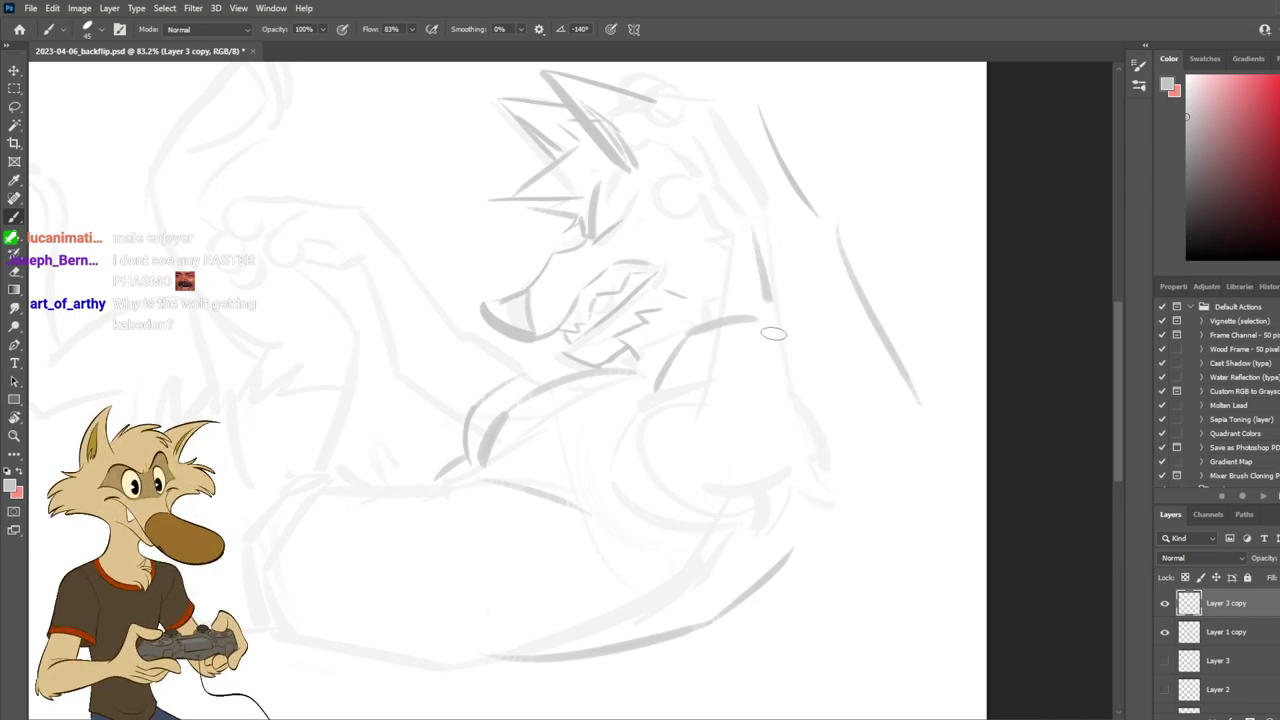
drag(753, 227, 776, 342)
key(ctrl+s)
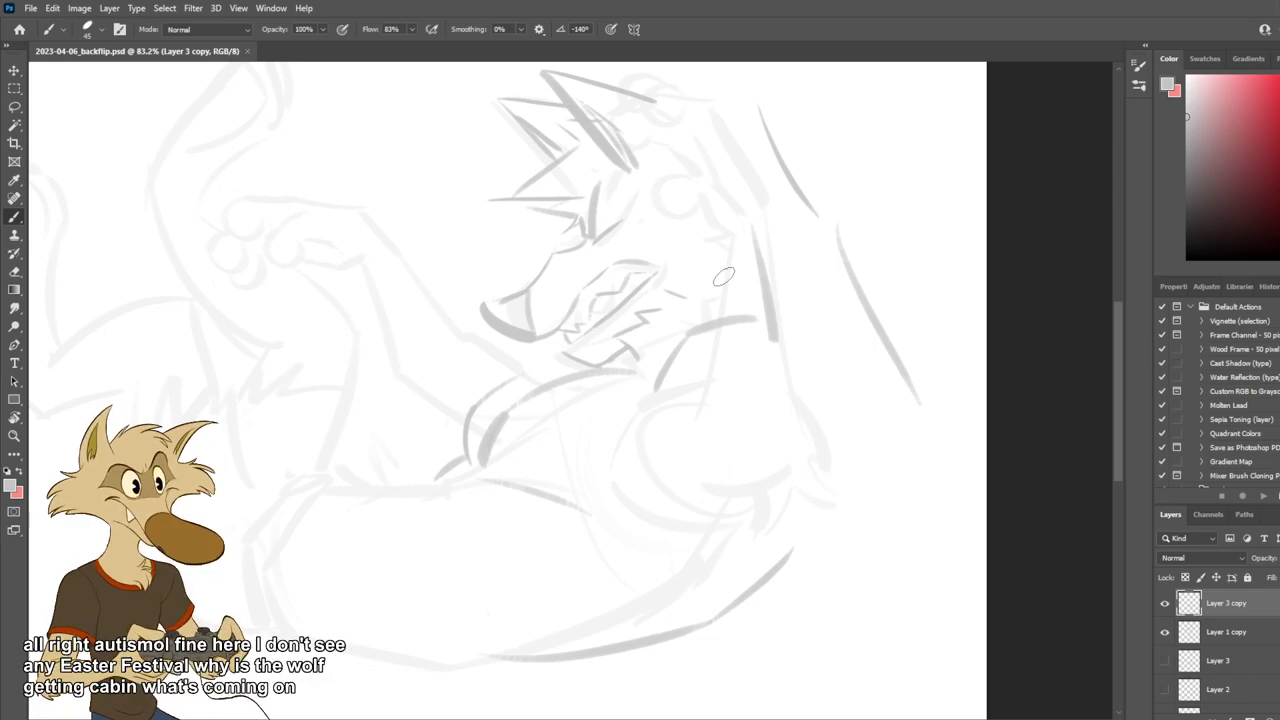
Extend the forearm's outer contour with a short stroke towards the hand behind the wolf's ears.
scroll(714, 294, down, 3)
scroll(790, 202, up, 4)
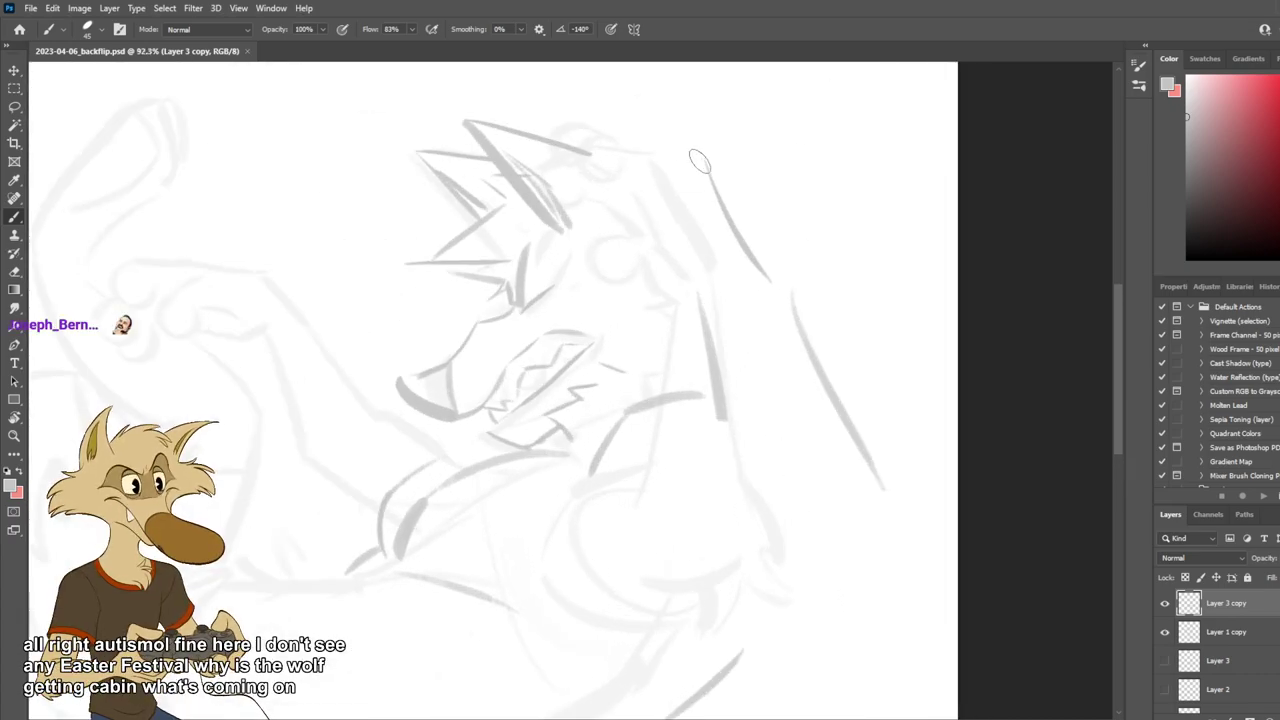
mouse_move(701, 163)
mouse_down()
mouse_move(620, 132)
mouse_move(631, 129)
mouse_up()
key(ctrl+z)
key(ctrl+z)
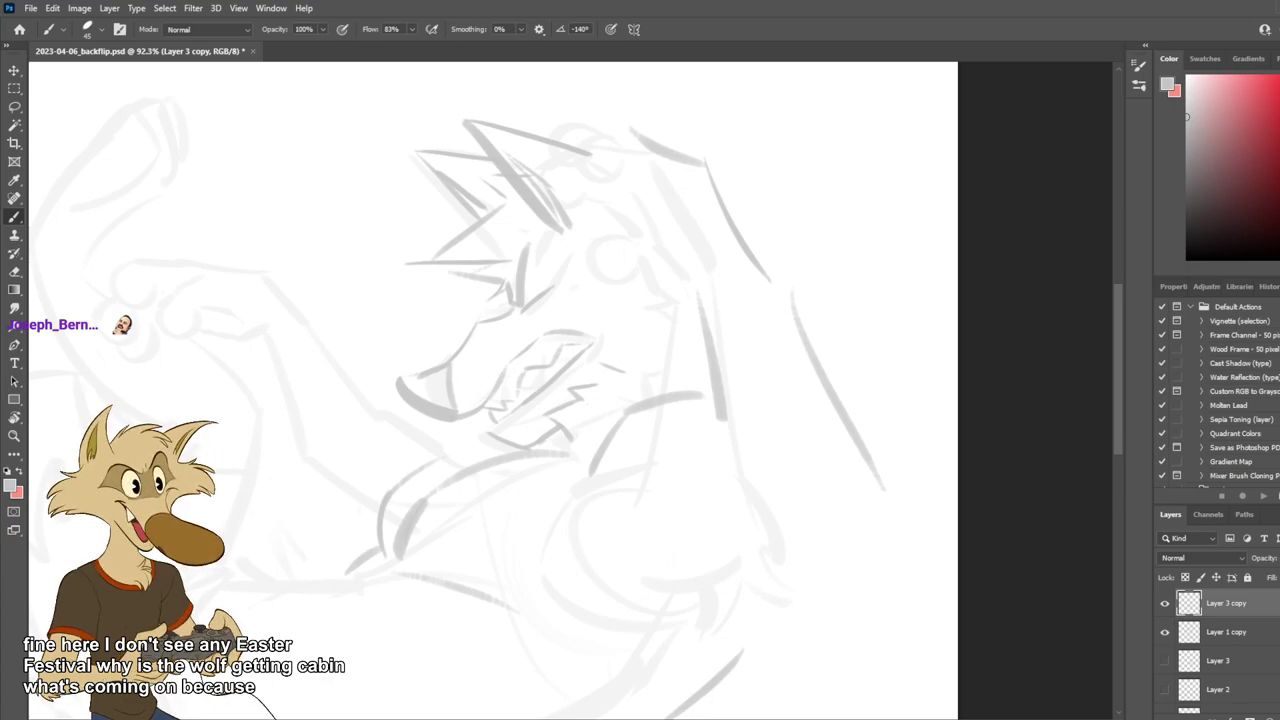
scroll(784, 373, down, 2)
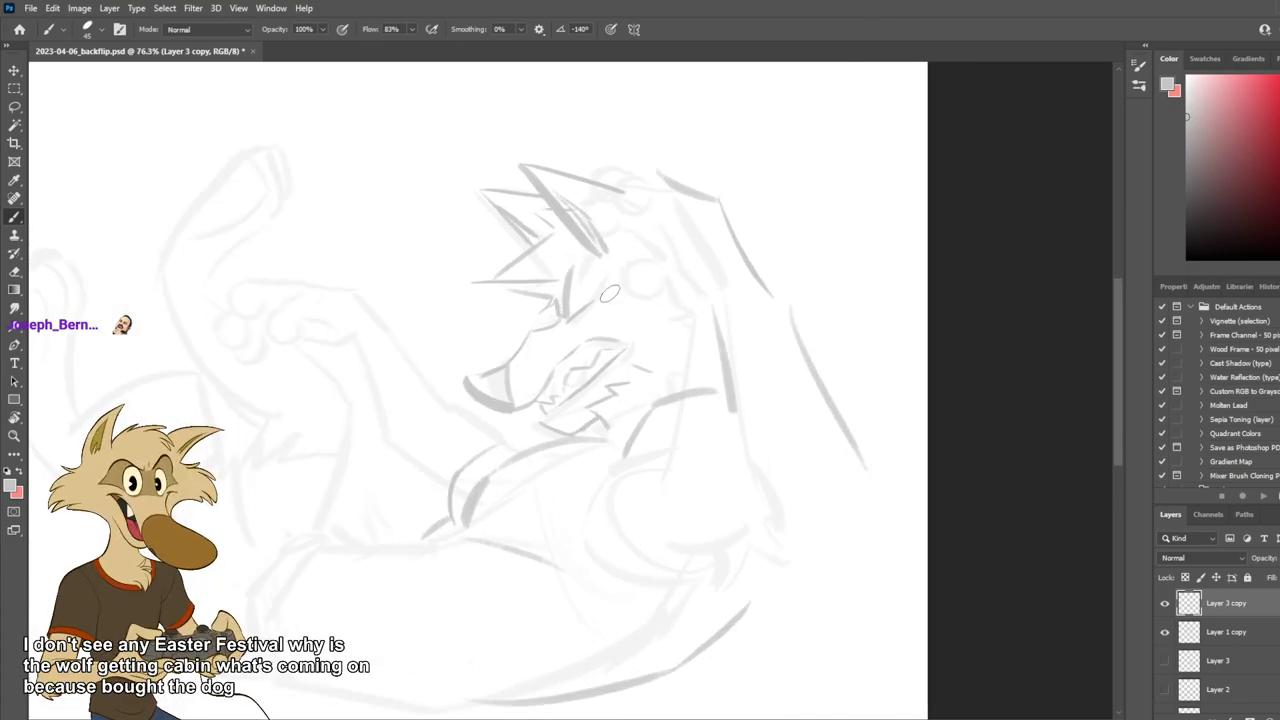
Sketch the fingers of the raised hand gripping the wolf's head beside the ears, clean up their overlaps, and save the document.
key(ctrl+z)
mouse_move(668, 179)
mouse_down()
mouse_move(664, 216)
mouse_move(680, 198)
mouse_move(680, 218)
mouse_up()
key(ctrl+z)
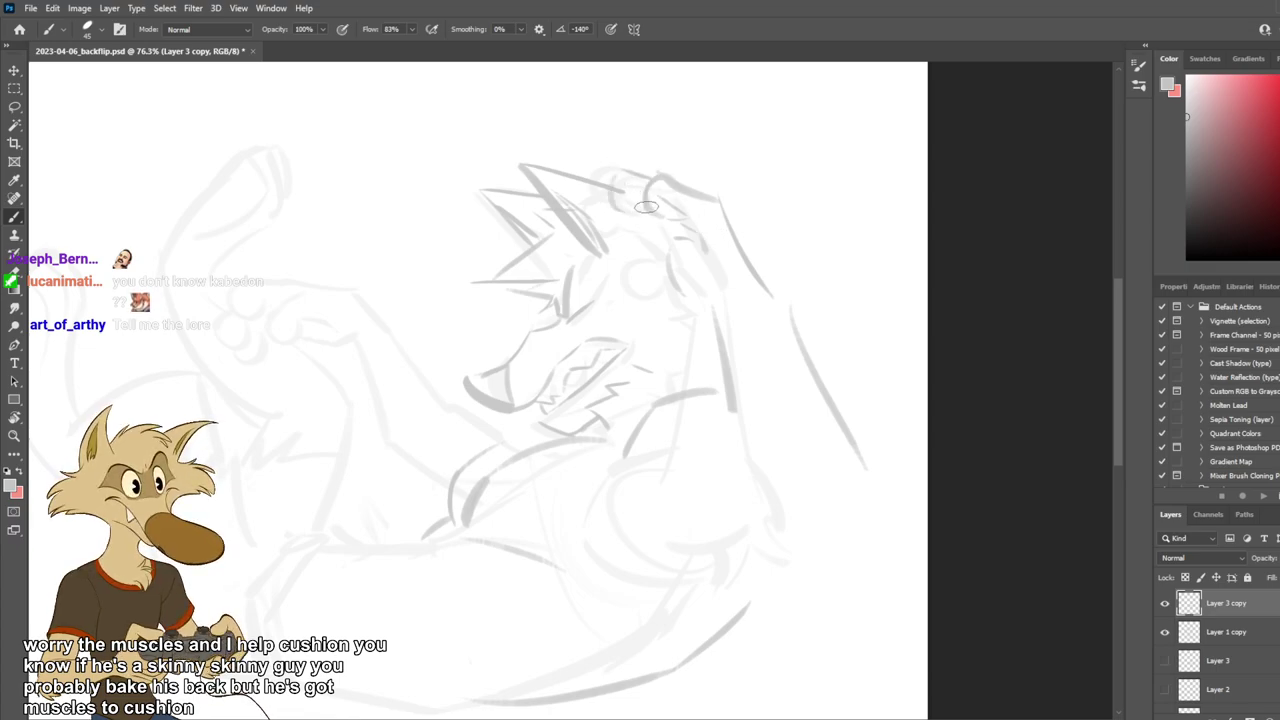
key(ctrl+z)
mouse_move(615, 173)
mouse_down()
mouse_move(606, 194)
mouse_move(636, 213)
mouse_up()
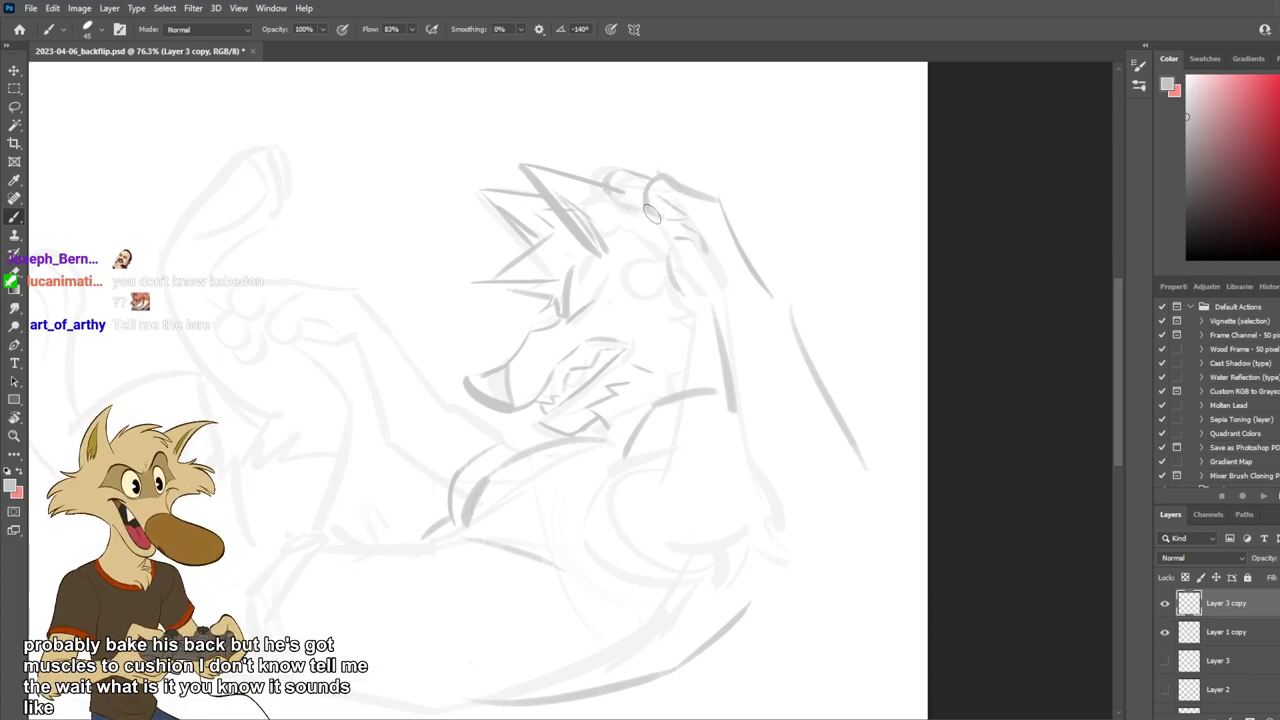
key(e)
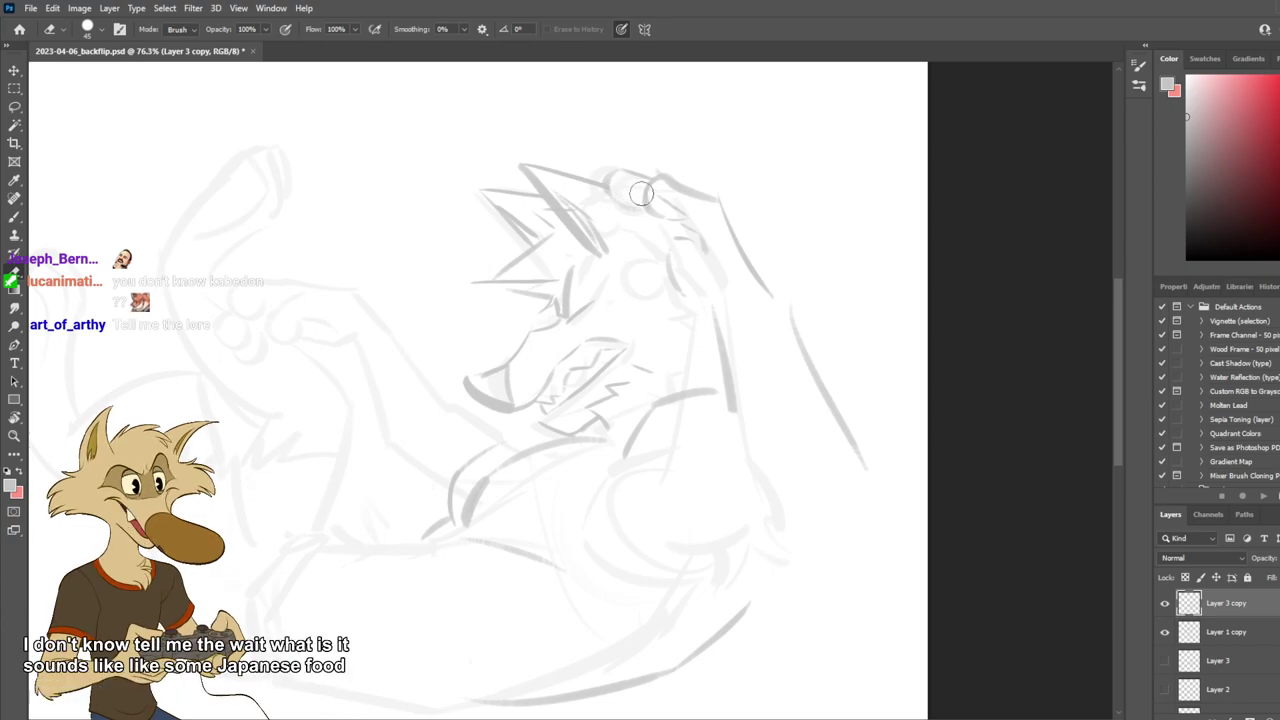
key(b)
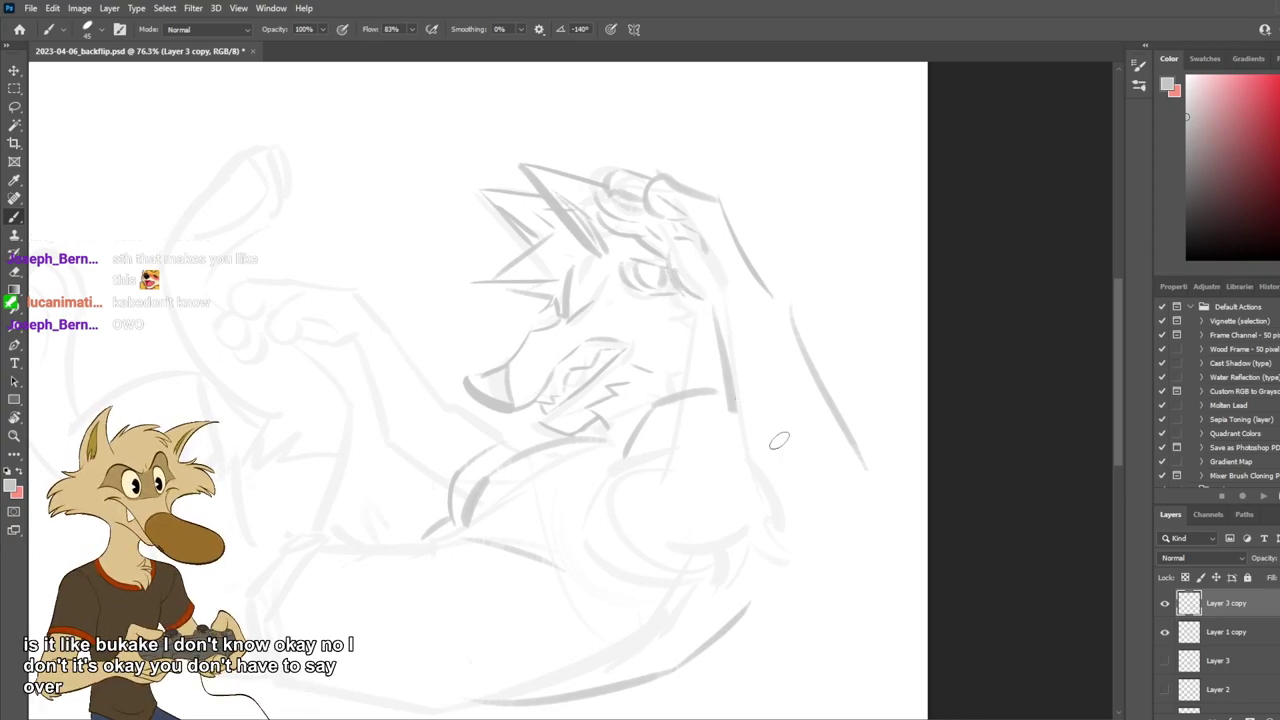
key(ctrl+s)
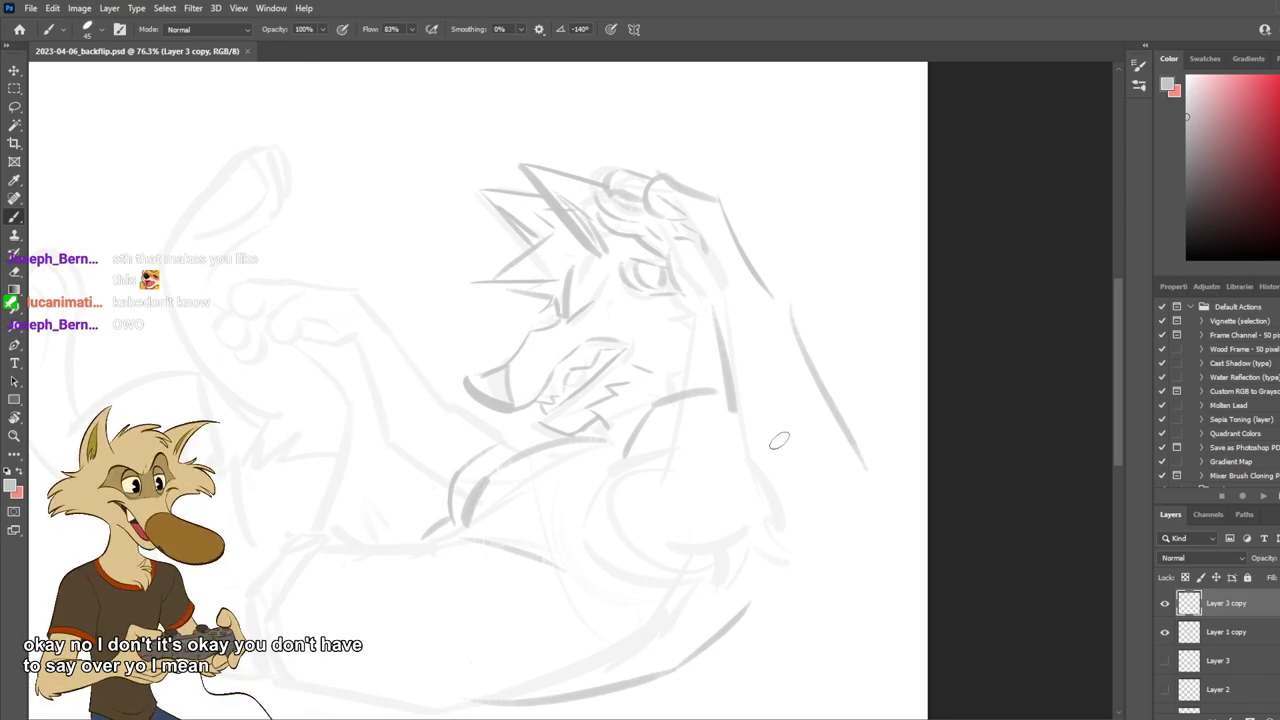
Redraw the base of the raised hand's palm and add a short line across the wrist.
click(14, 106)
click(14, 216)
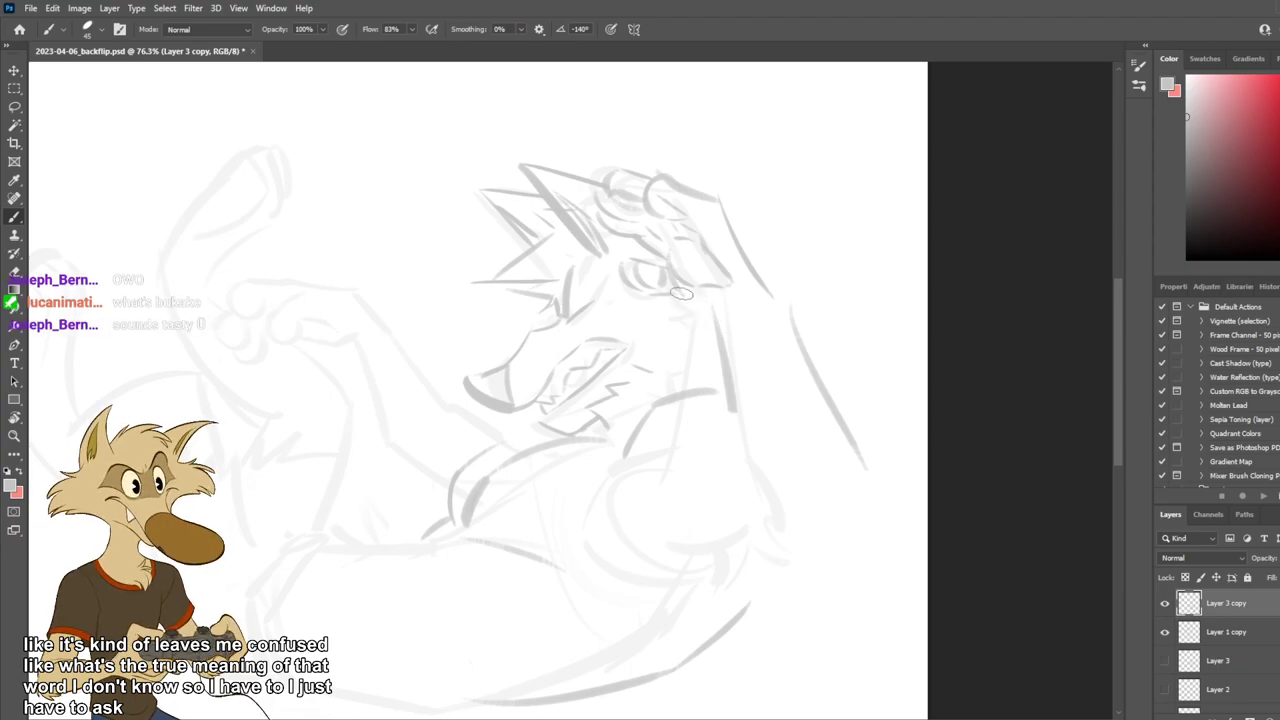
key(ctrl+z)
mouse_move(678, 285)
mouse_down()
mouse_move(708, 319)
mouse_move(751, 320)
mouse_up()
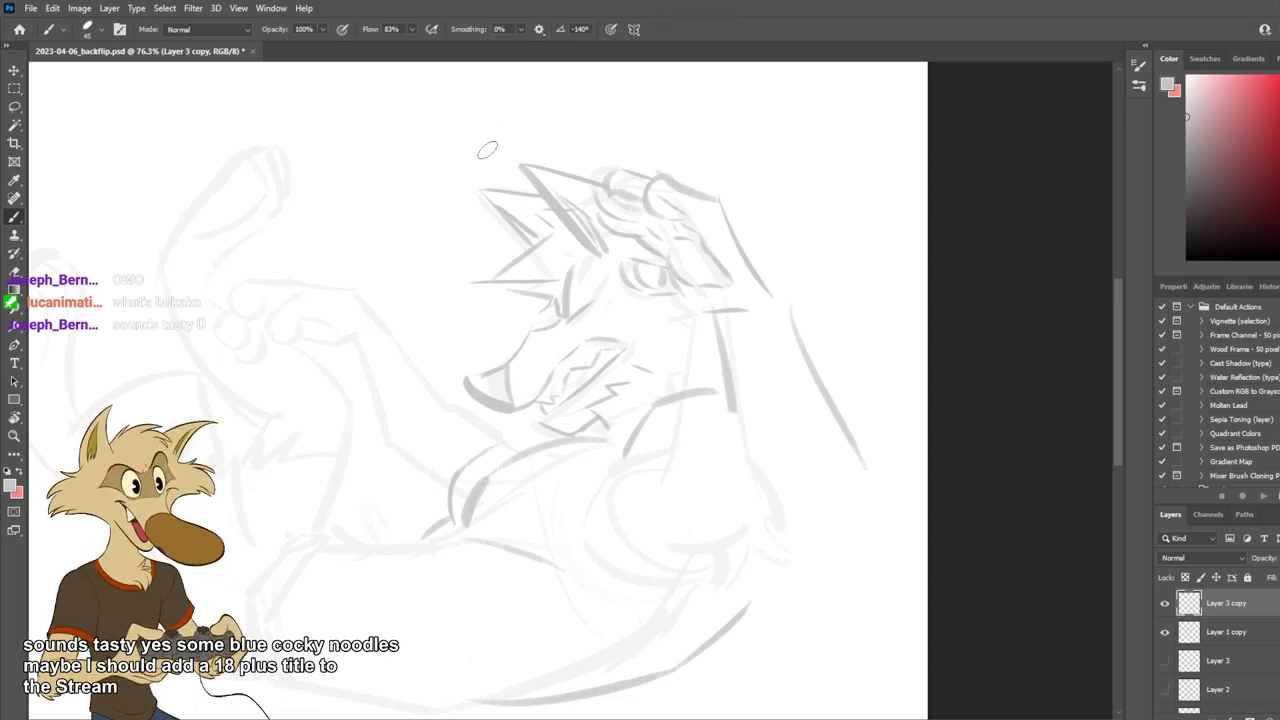
Extend the raised arm's inner contour from the forearm down to the crook of the elbow with a bold curved stroke.
scroll(542, 209, down, 7)
scroll(587, 232, up, 6)
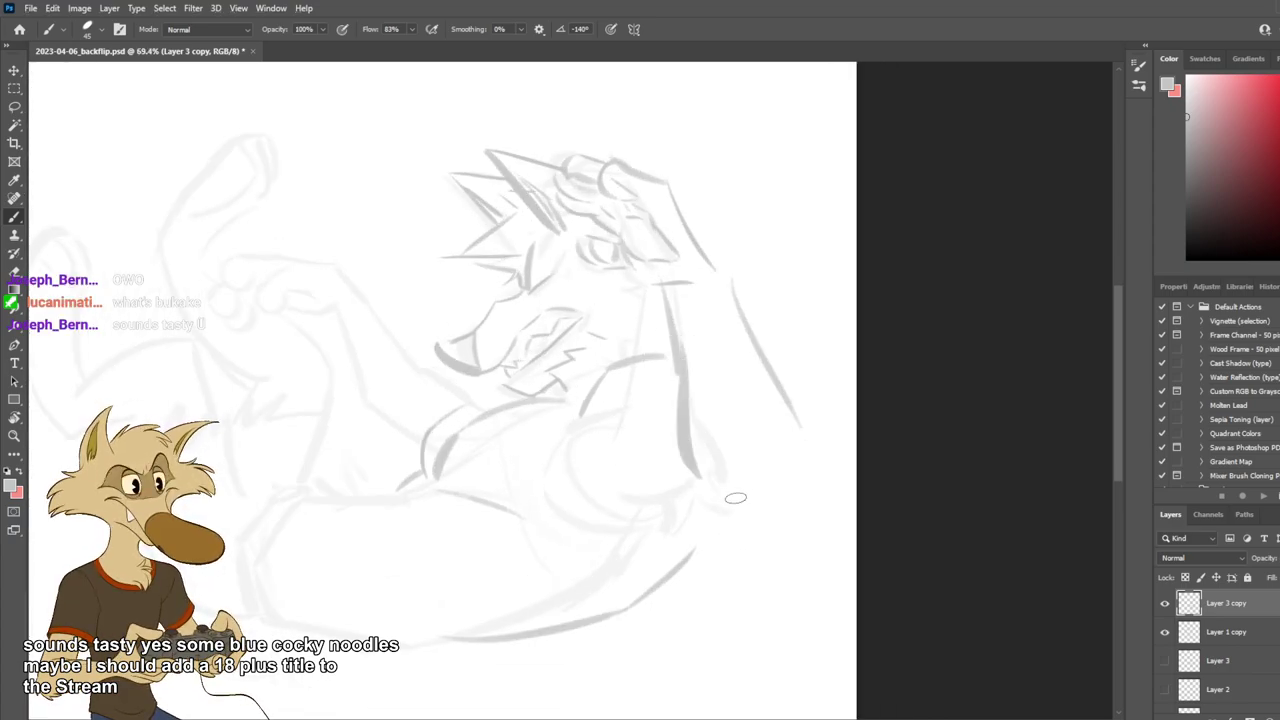
drag(656, 440, 656, 460)
key(ctrl+z)
mouse_move(668, 350)
mouse_down()
mouse_move(699, 471)
mouse_move(806, 488)
mouse_up()
Reinforce the lower part of the forearm's outer contour with a thicker stroke bulging slightly outward.
drag(776, 366, 811, 442)
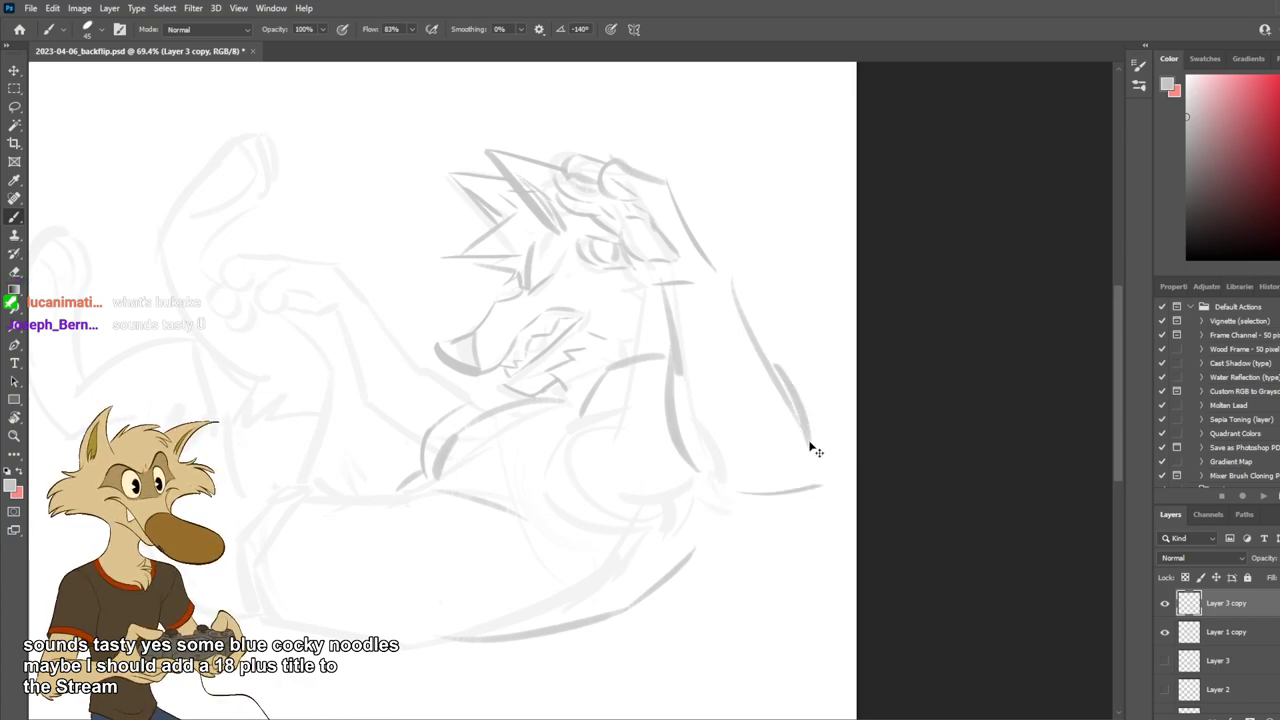
key(ctrl+z)
key(ctrl+z)
drag(739, 317, 812, 428)
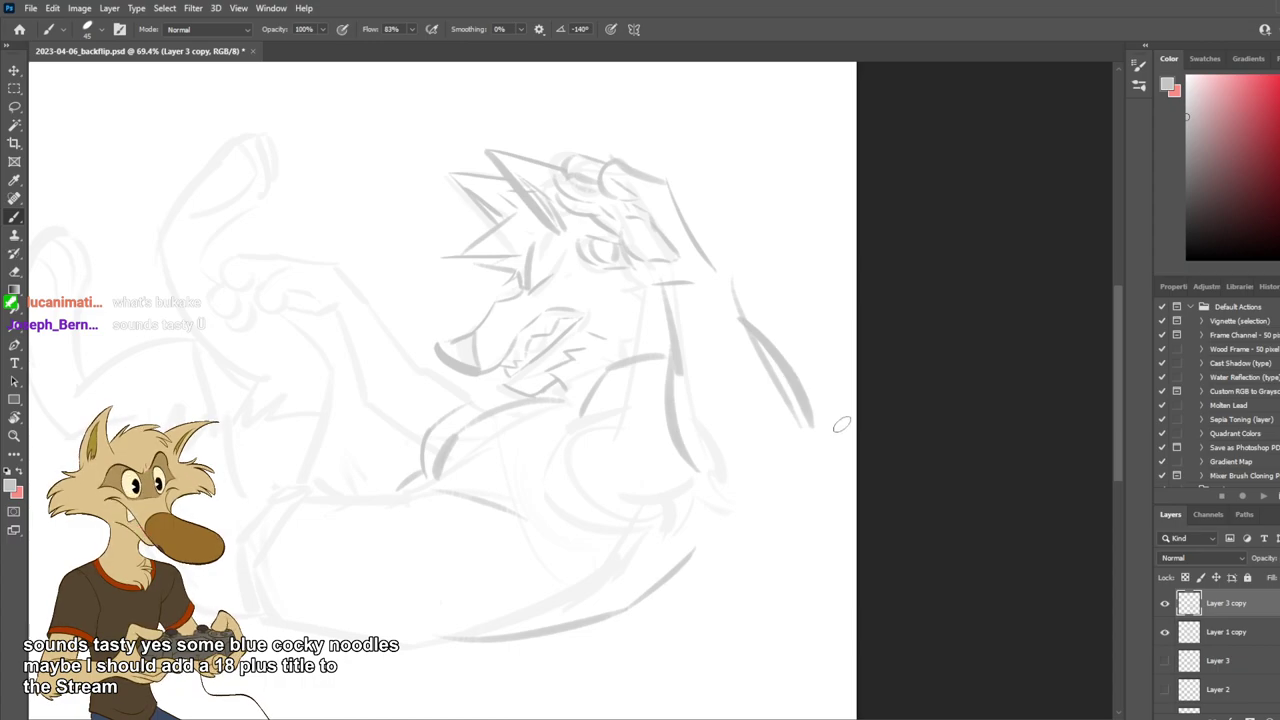
Rotate the canvas so the wolf hangs upside down and try short strokes for the arm's contour near the elbow.
key(Escape)
scroll(749, 408, down, 4)
scroll(680, 459, up, 1)
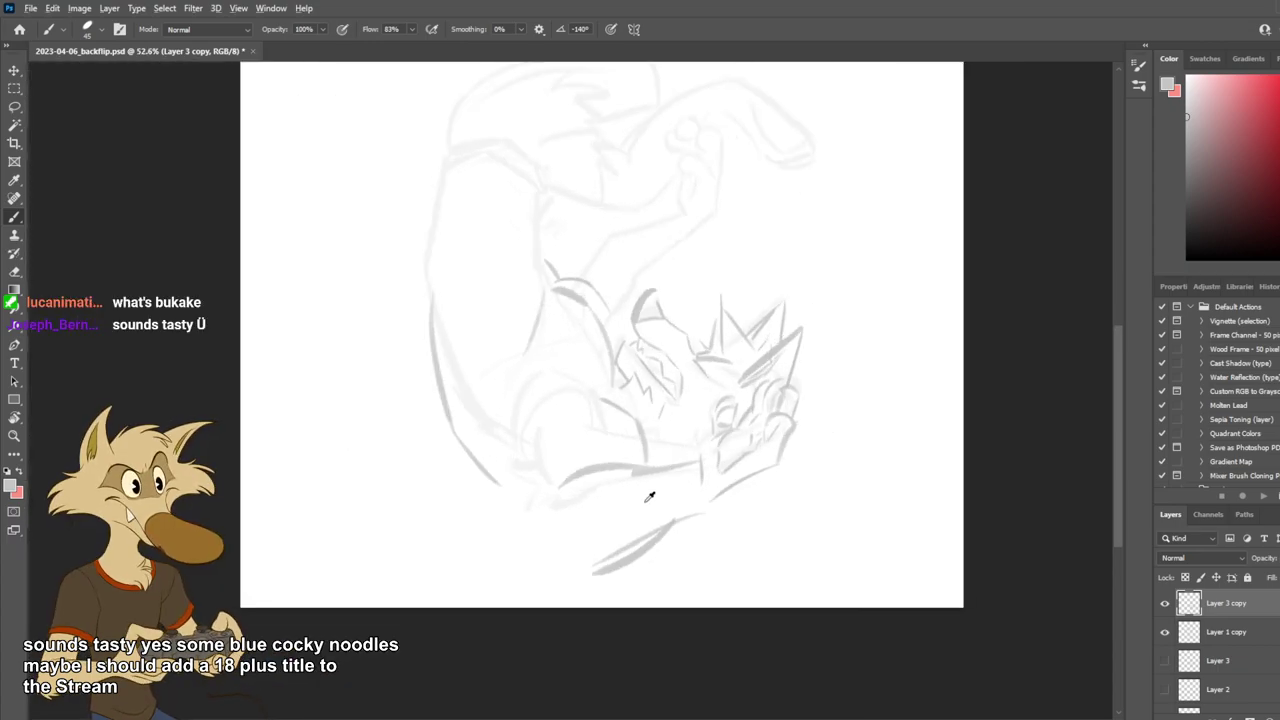
scroll(649, 496, up, 1)
drag(496, 452, 487, 545)
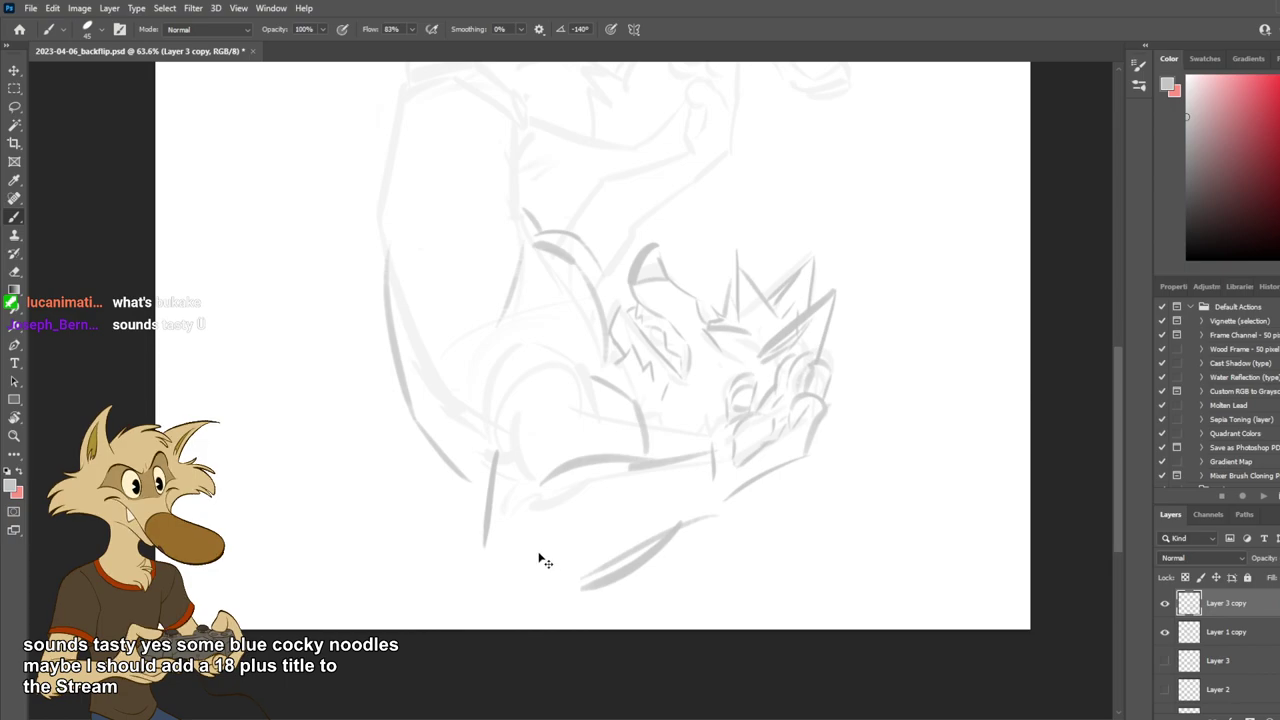
key(ctrl+z)
drag(588, 465, 517, 556)
key(ctrl+z)
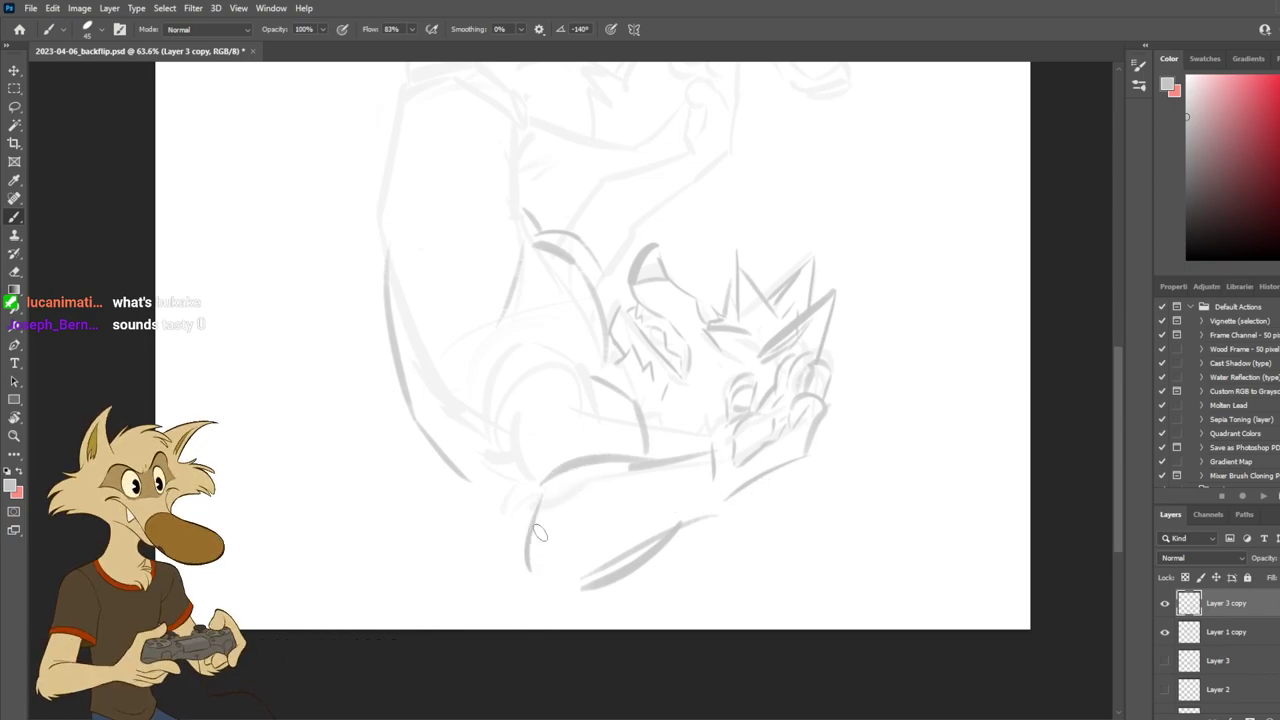
Sketch a curve from the inner arm contour down towards the elbow, with a shorter outer stroke beside it.
drag(549, 487, 529, 570)
key(ctrl+z)
drag(554, 482, 534, 594)
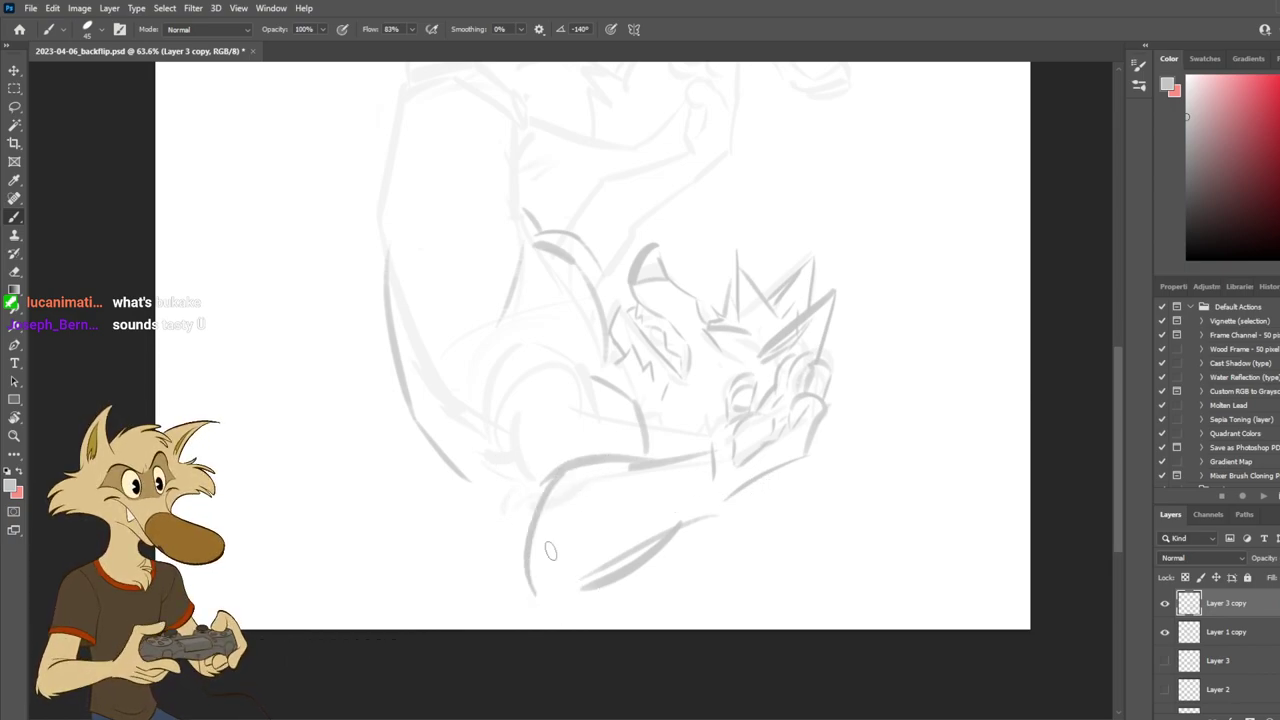
drag(496, 505, 507, 590)
Try long curved strokes for the upper arm's contour between the shoulder and the elbow.
drag(568, 404, 496, 515)
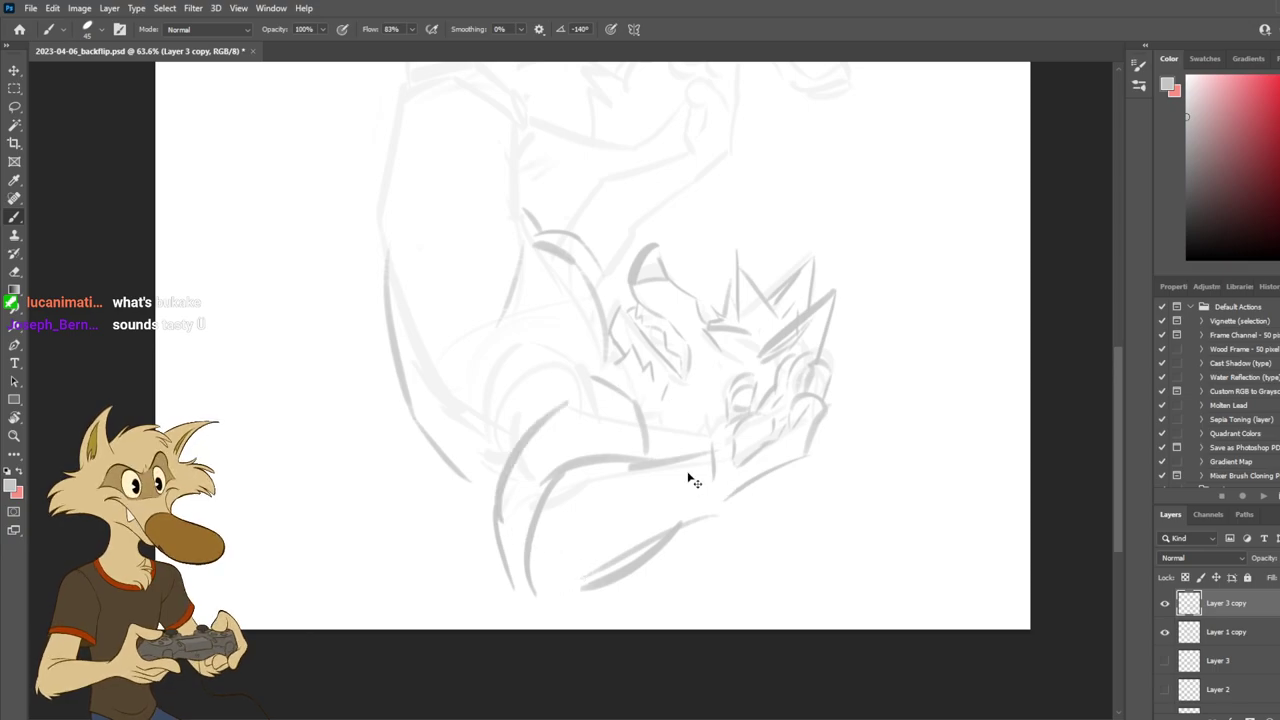
key(ctrl+z)
drag(565, 362, 487, 458)
key(ctrl+z)
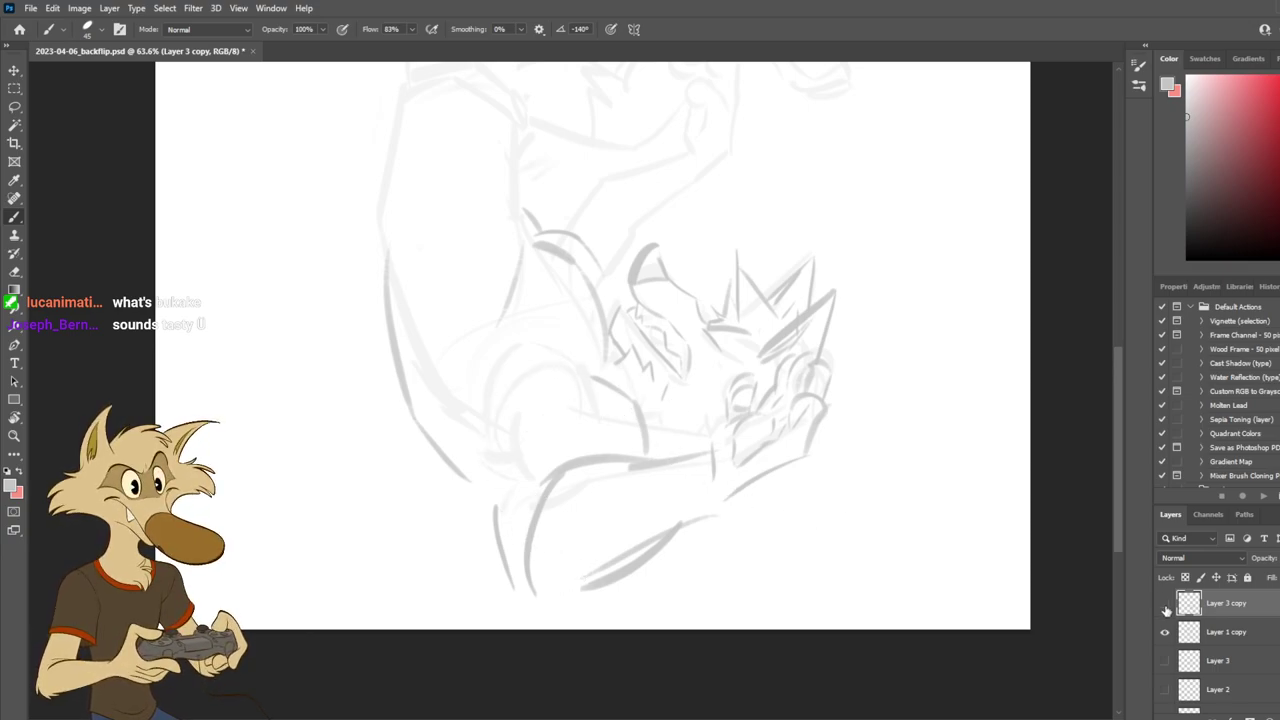
Toggle Layer 3 copy's visibility to compare it with the rough, and add a short curved stroke above the elbow crook.
click(1165, 605)
click(1165, 605)
drag(567, 427, 535, 501)
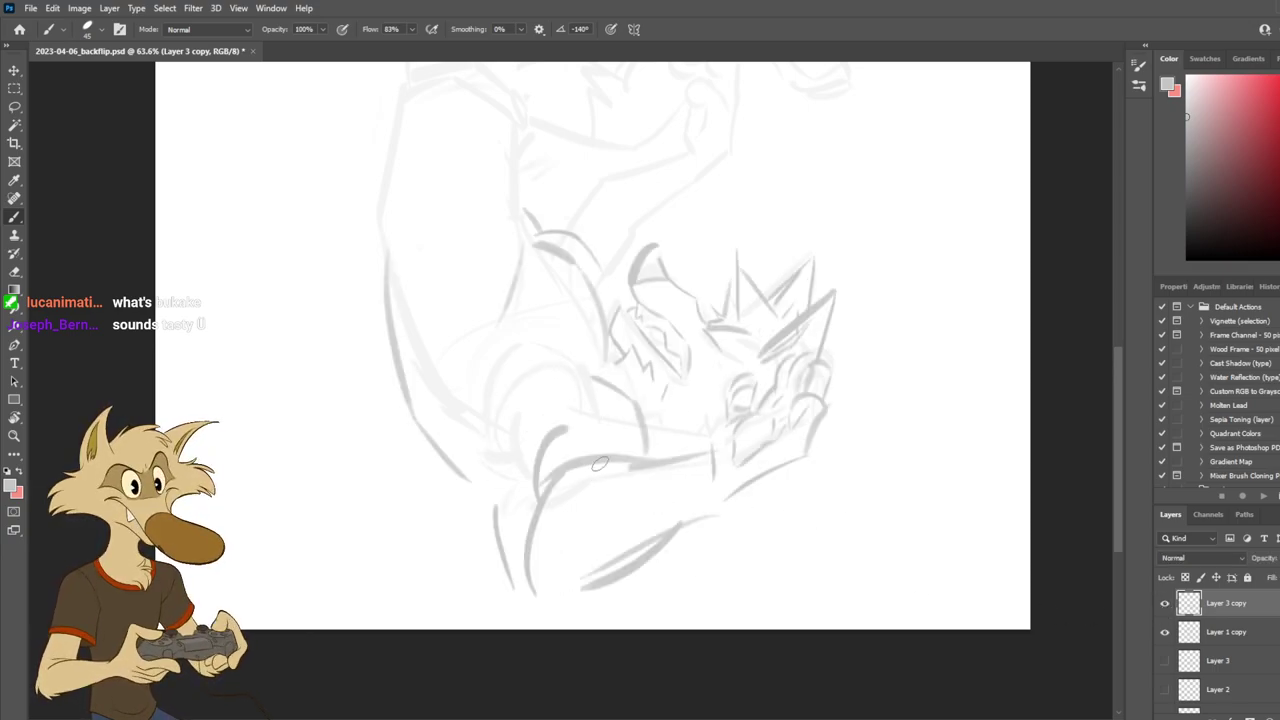
Try several curved strokes for the upper arm's outer contour between the shoulder and the elbow, undoing them.
key(ctrl+z)
mouse_move(526, 367)
mouse_down()
mouse_move(502, 430)
mouse_move(519, 527)
mouse_up()
key(ctrl+z)
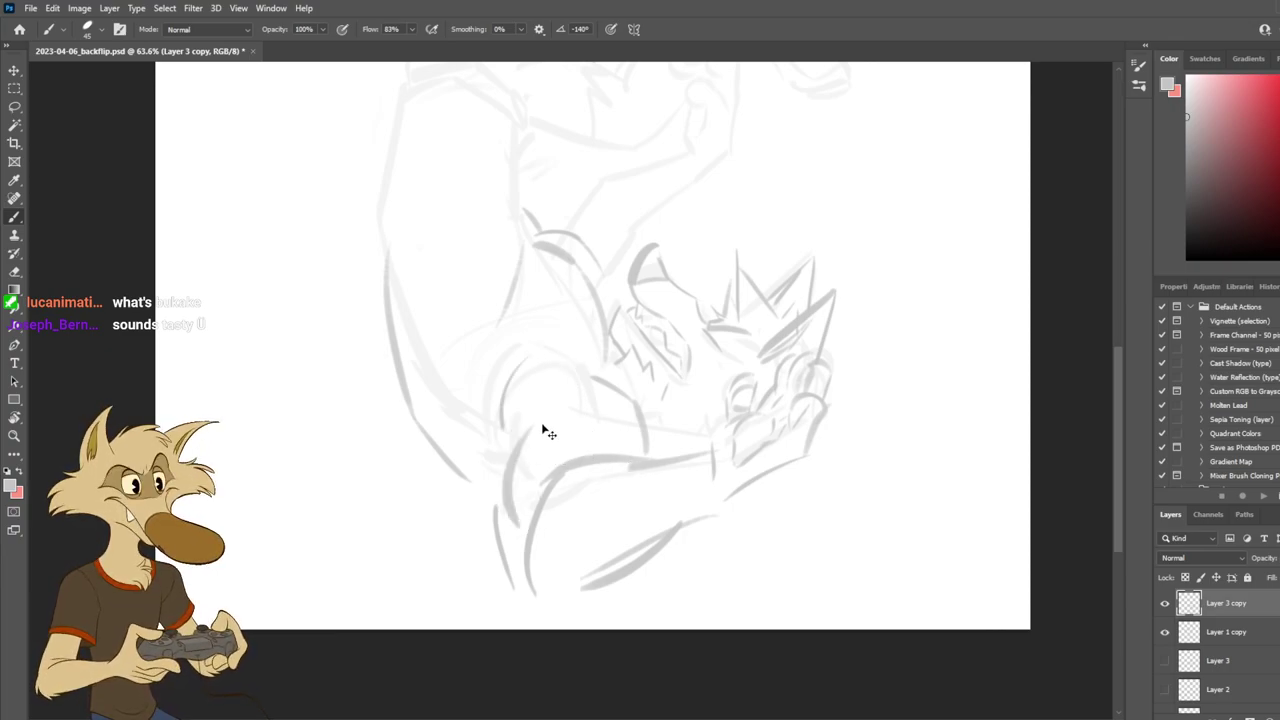
key(ctrl+z)
drag(516, 472, 512, 538)
key(ctrl+z)
mouse_move(541, 415)
mouse_down()
mouse_move(504, 446)
mouse_move(514, 550)
mouse_up()
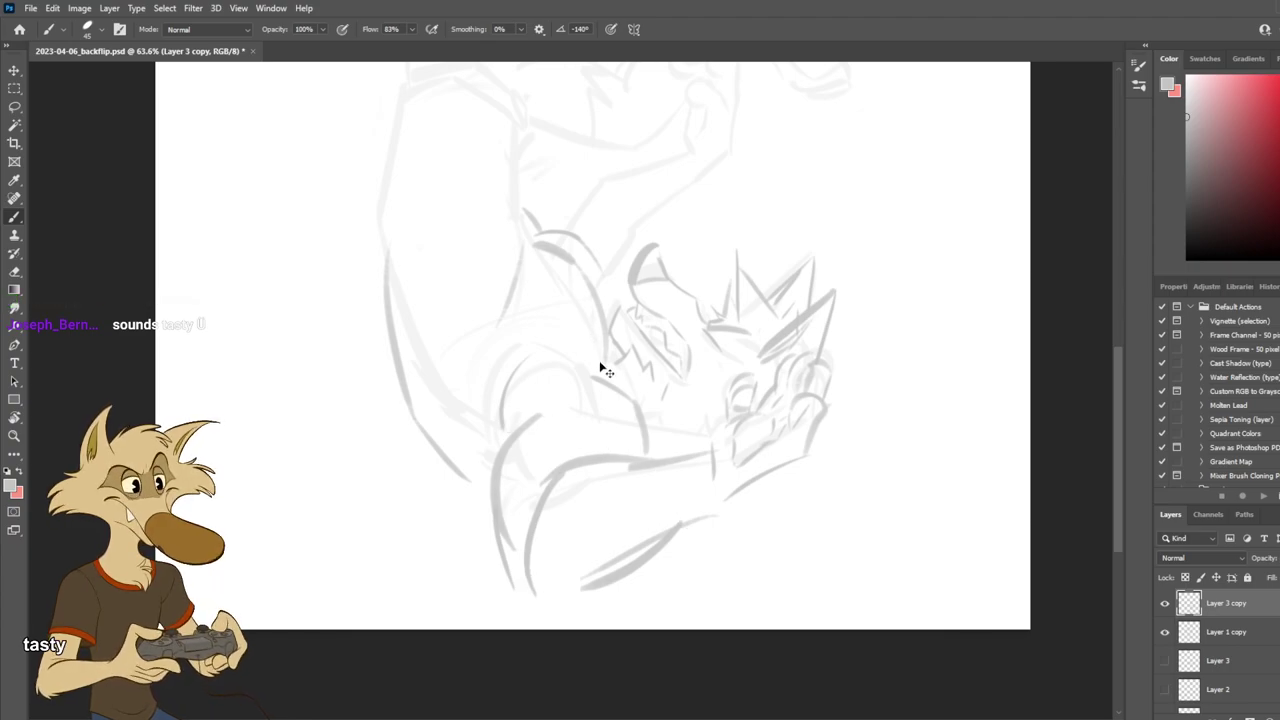
key(ctrl+z)
Rotate the canvas so the figure's head is upright and add a stroke along the upper back behind the shoulder.
scroll(612, 360, down, 2)
key(r)
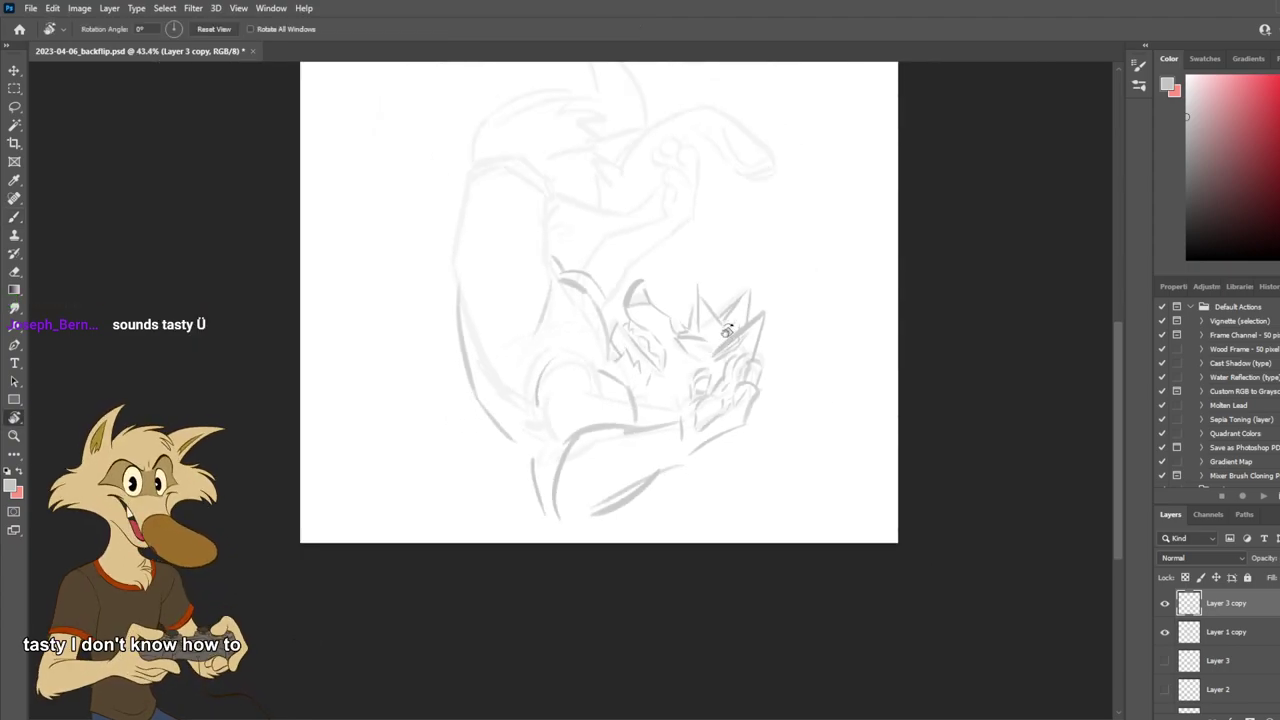
mouse_move(728, 322)
mouse_down()
mouse_move(498, 246)
mouse_move(520, 318)
mouse_up()
key(b)
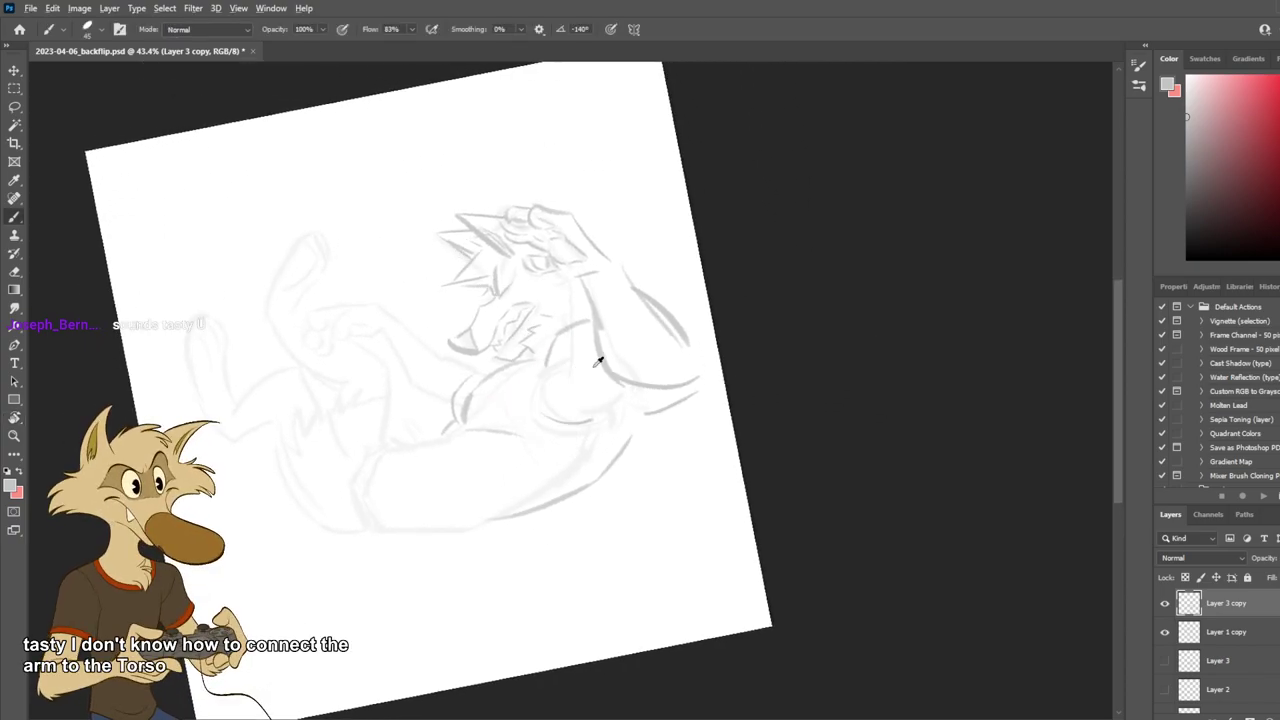
scroll(593, 366, up, 2)
drag(572, 435, 522, 444)
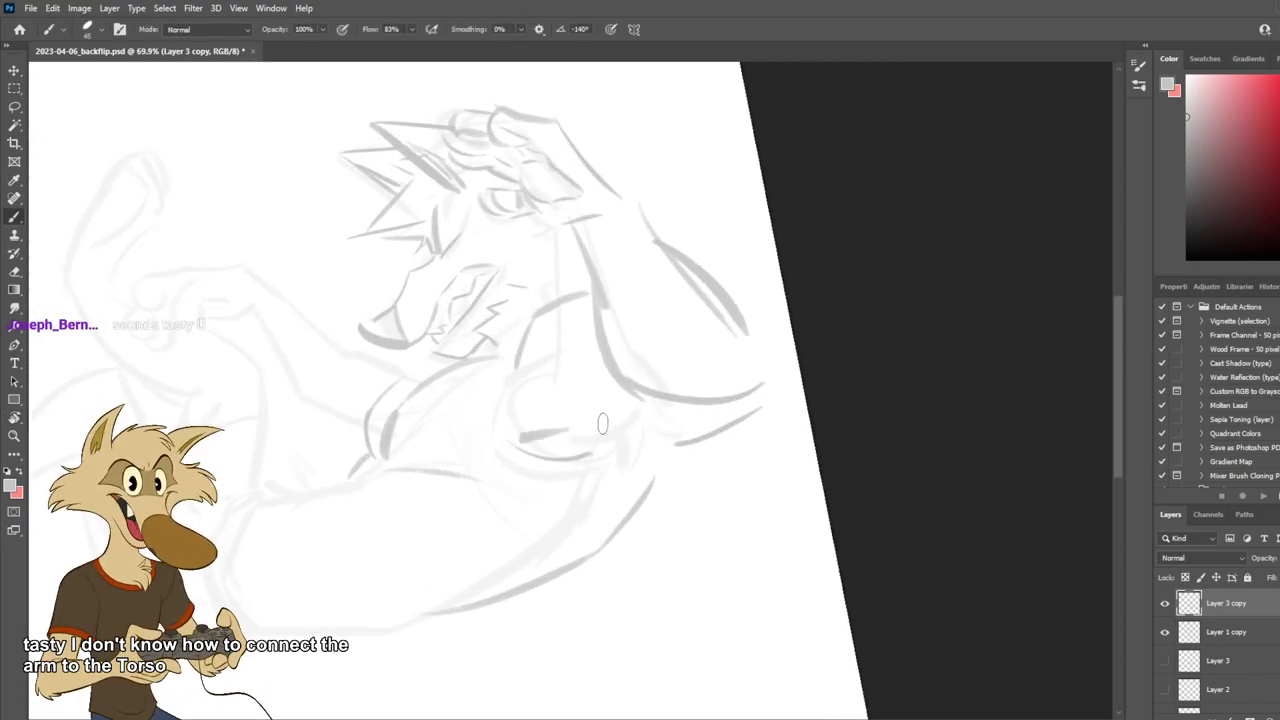
key(ctrl+z)
drag(641, 448, 576, 512)
key(ctrl+z)
drag(640, 474, 558, 562)
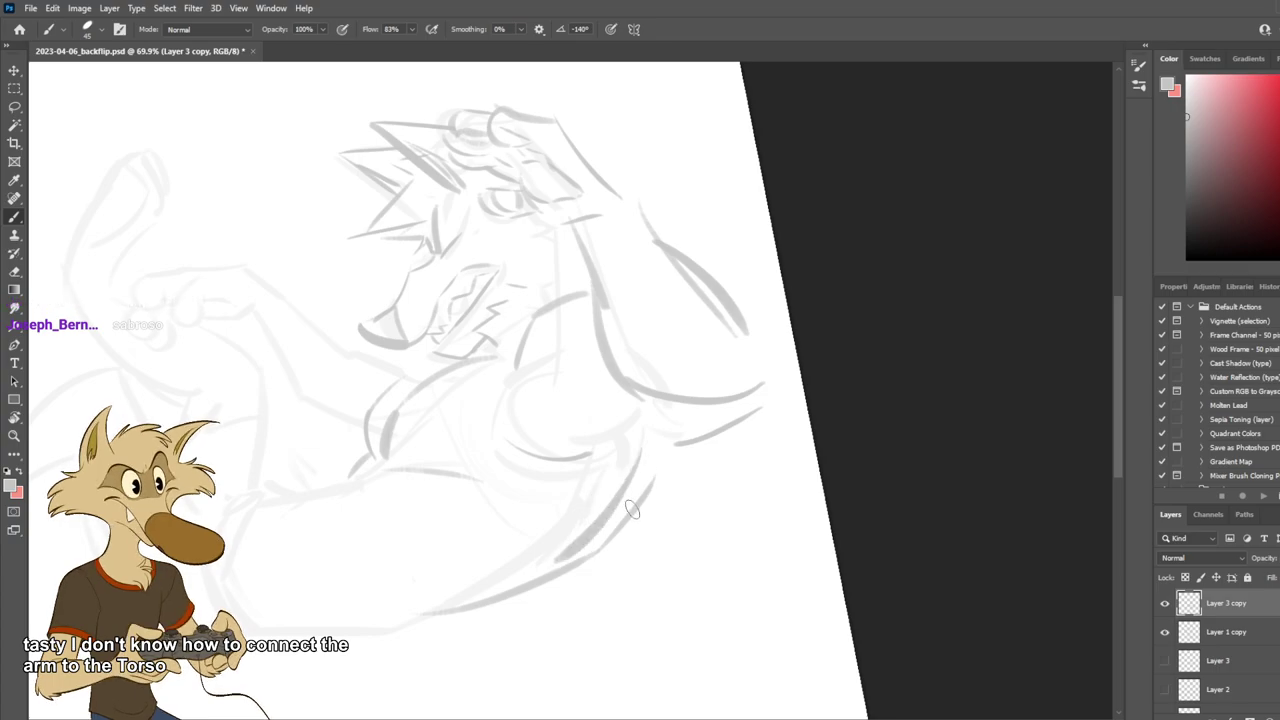
key(ctrl+z)
drag(650, 464, 569, 551)
key(ctrl+z)
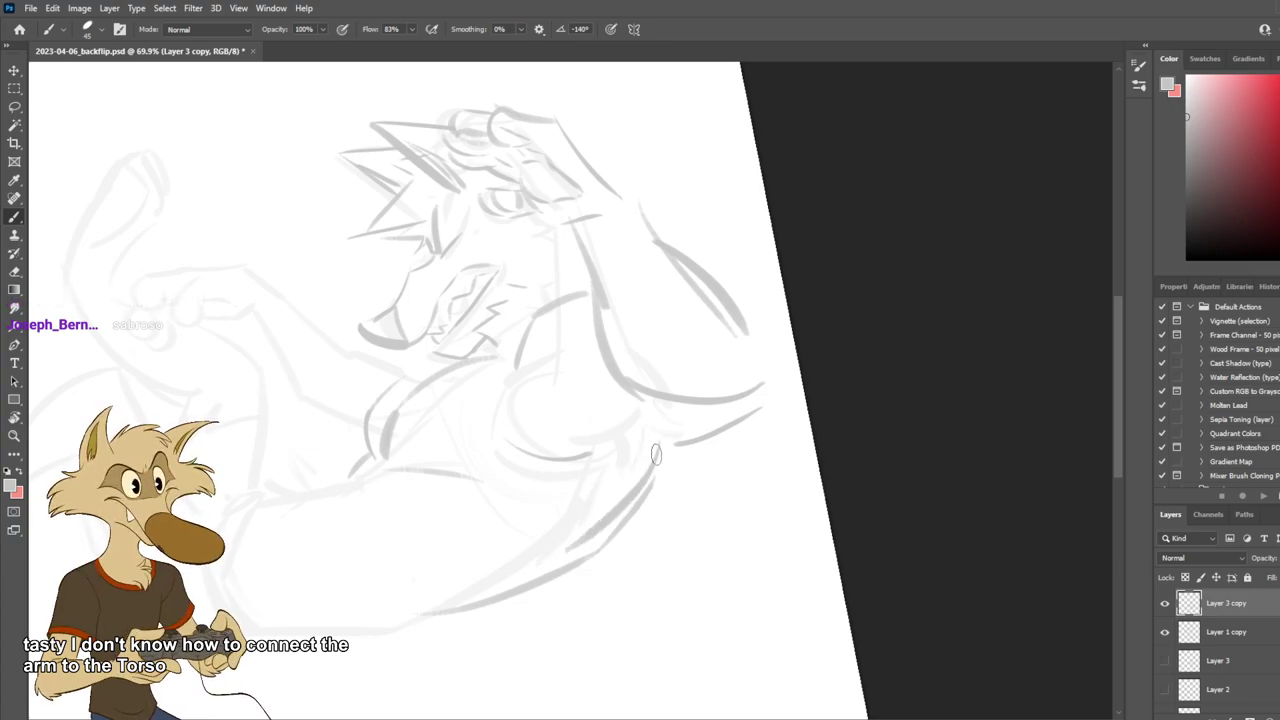
Sketch a rounded shoulder contour on the chest where the raised arm joins the torso.
drag(623, 443, 689, 440)
key(ctrl+z)
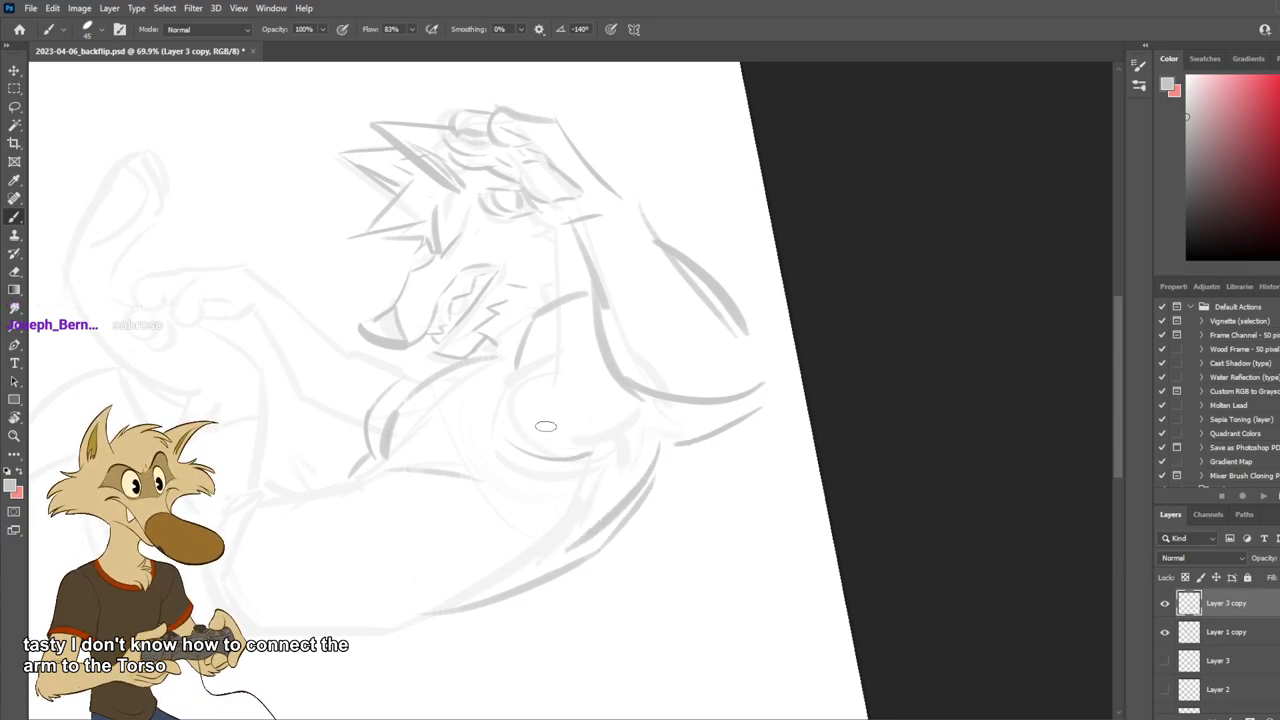
mouse_move(513, 374)
mouse_down()
mouse_move(570, 446)
mouse_move(594, 440)
mouse_up()
key(ctrl+z)
key(ctrl+z)
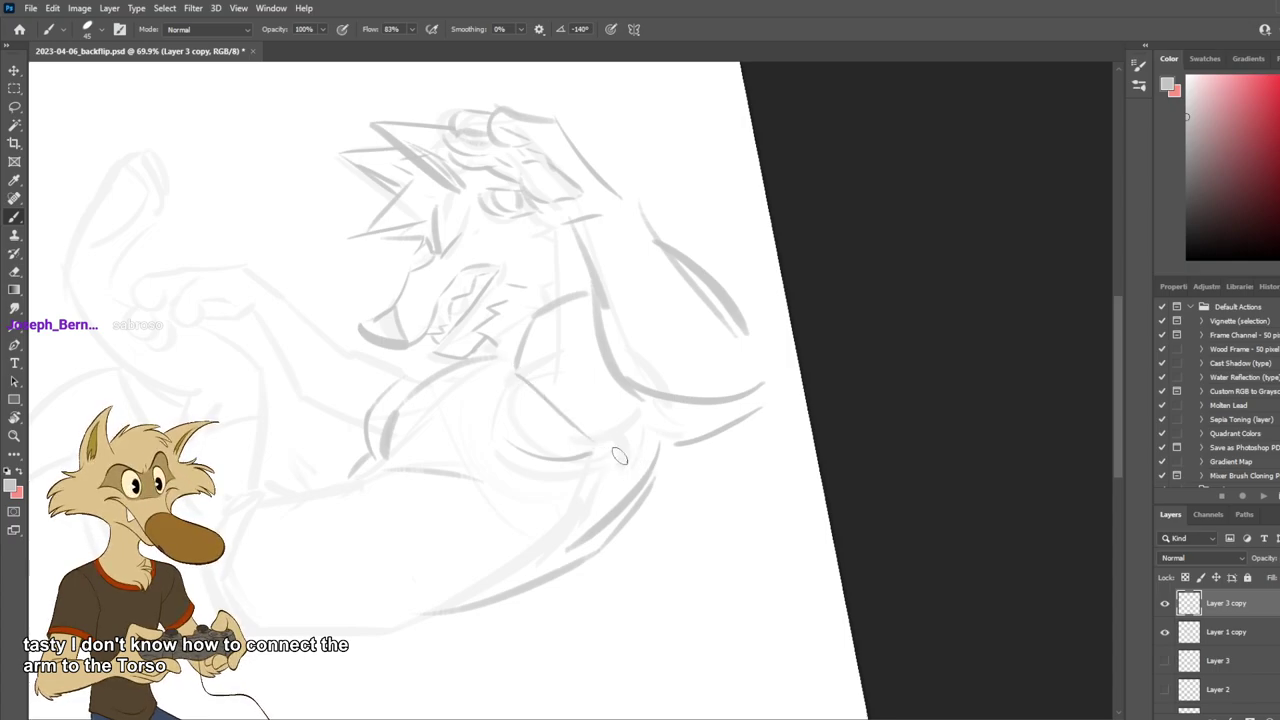
key(ctrl+z)
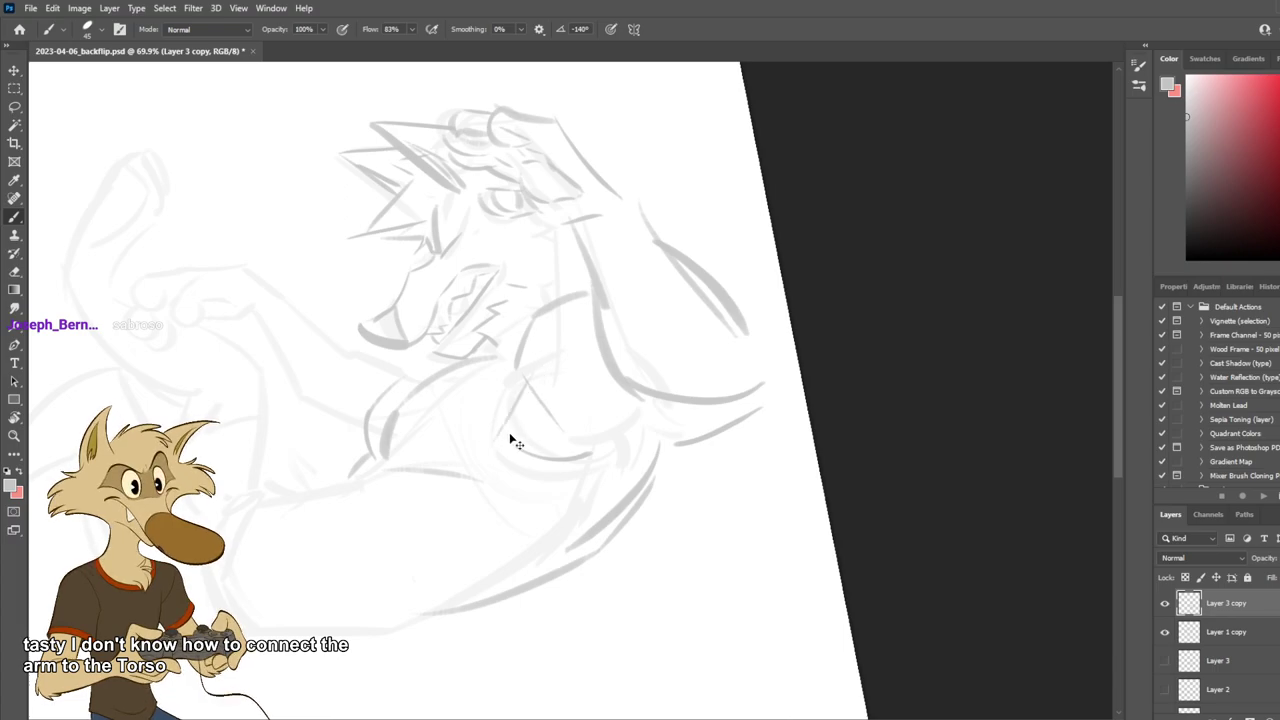
drag(481, 462, 575, 366)
key(ctrl+z)
drag(508, 426, 600, 348)
key(ctrl+z)
key(ctrl+z)
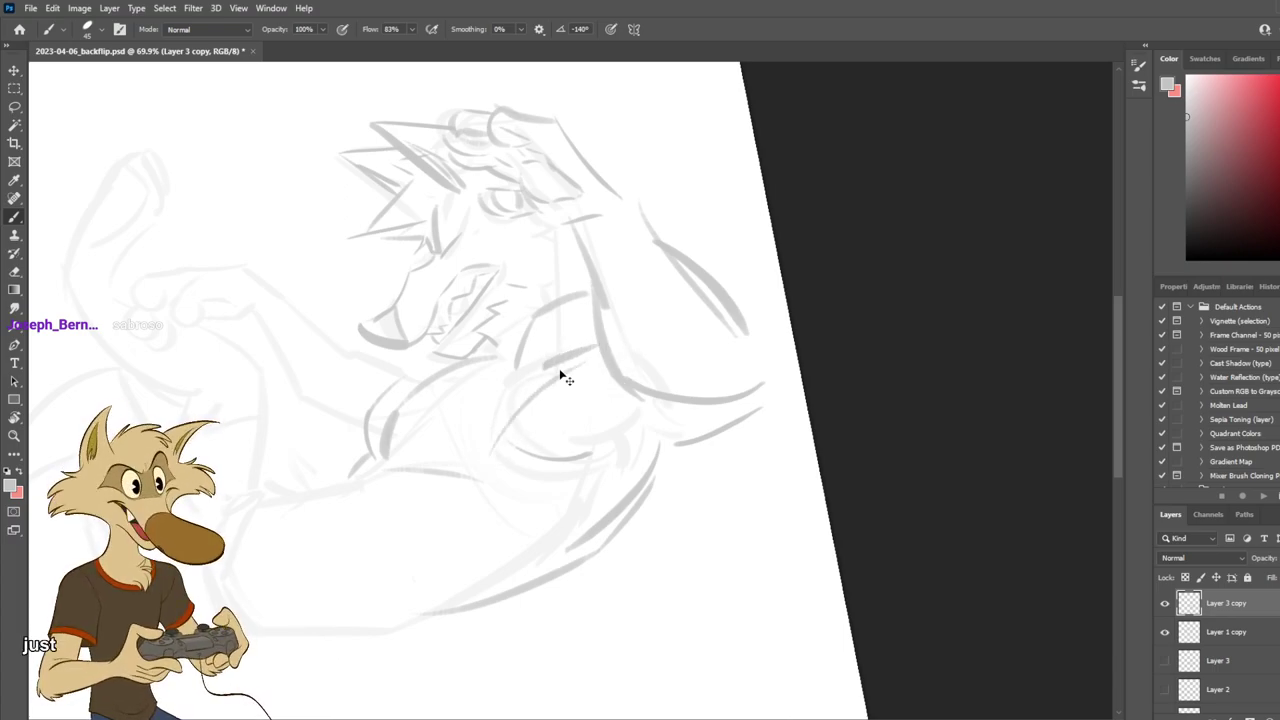
Sketch a line across the shoulder under the neck and a long curve along the upper arm's underside to the elbow.
key(ctrl+z)
mouse_move(531, 367)
mouse_down()
mouse_move(598, 352)
mouse_move(644, 434)
mouse_up()
key(ctrl+z)
key(ctrl+z)
drag(582, 376, 724, 418)
key(ctrl+z)
key(ctrl+z)
drag(585, 372, 750, 389)
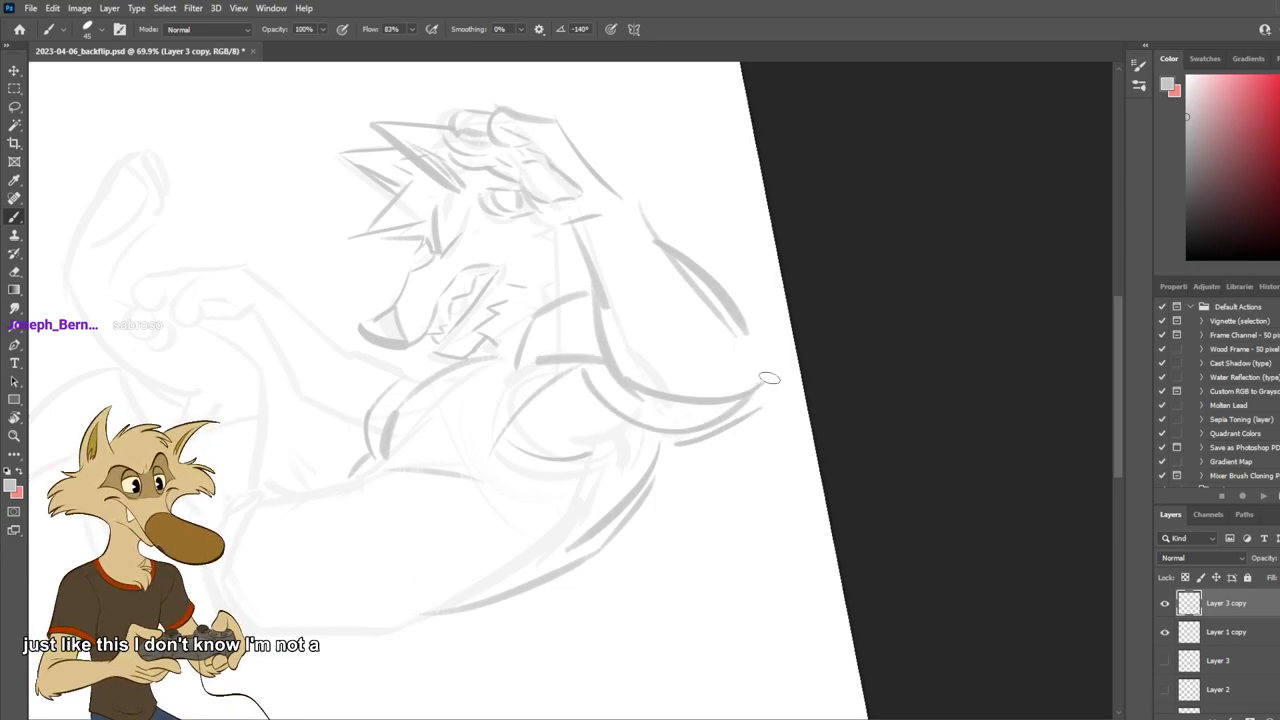
Erase the old overlapping arm line beside the new upper arm curve and reinforce the wrist contour.
key(e)
mouse_move(650, 393)
mouse_down()
mouse_move(721, 394)
mouse_move(698, 402)
mouse_up()
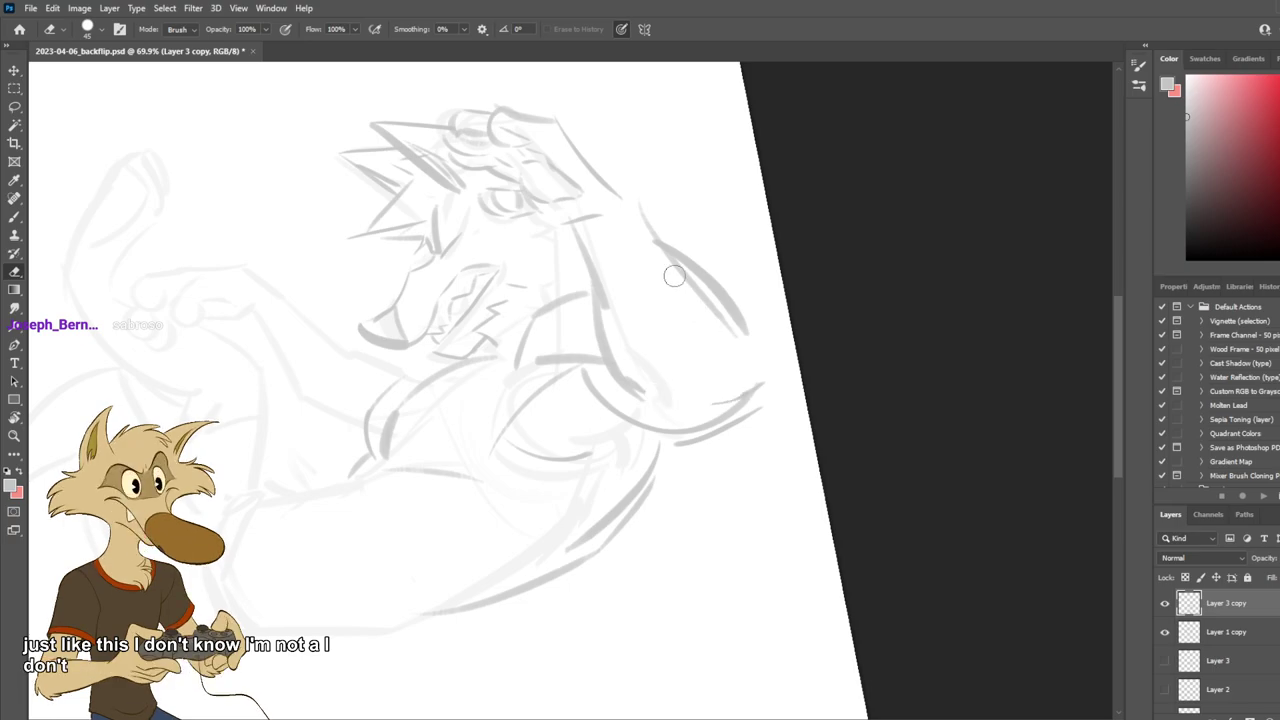
key(b)
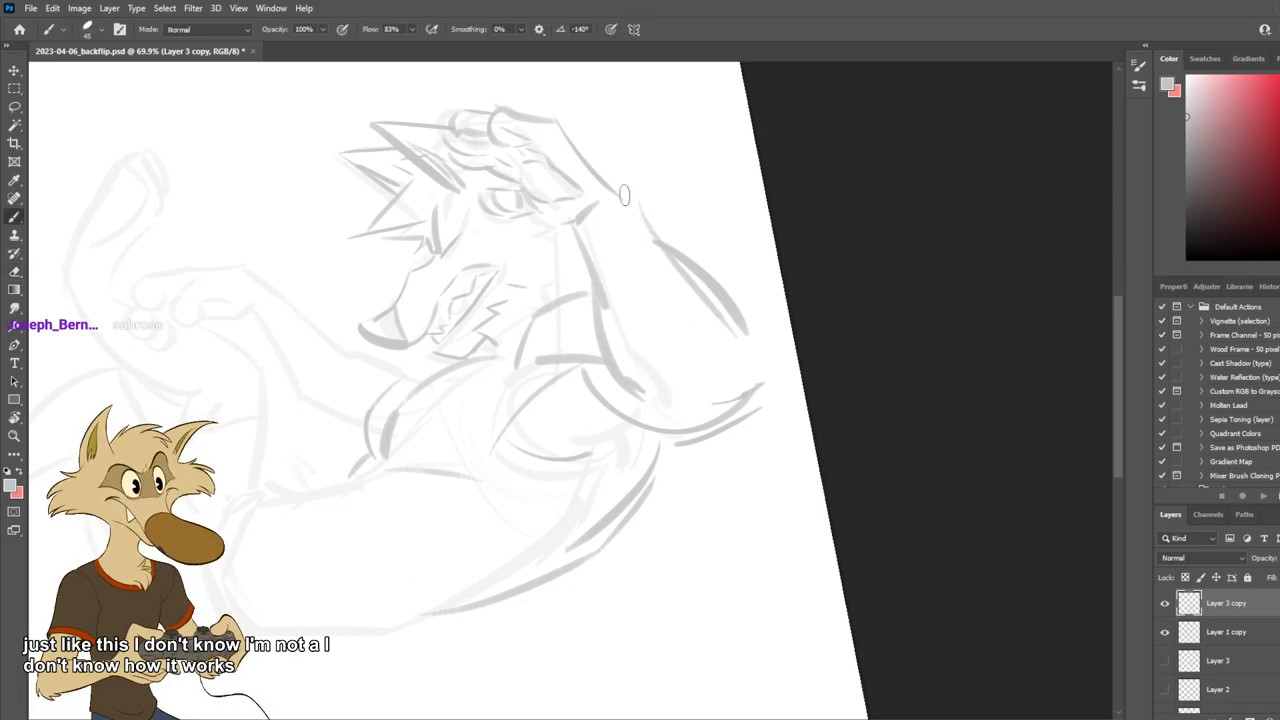
scroll(699, 211, down, 3)
scroll(698, 215, up, 3)
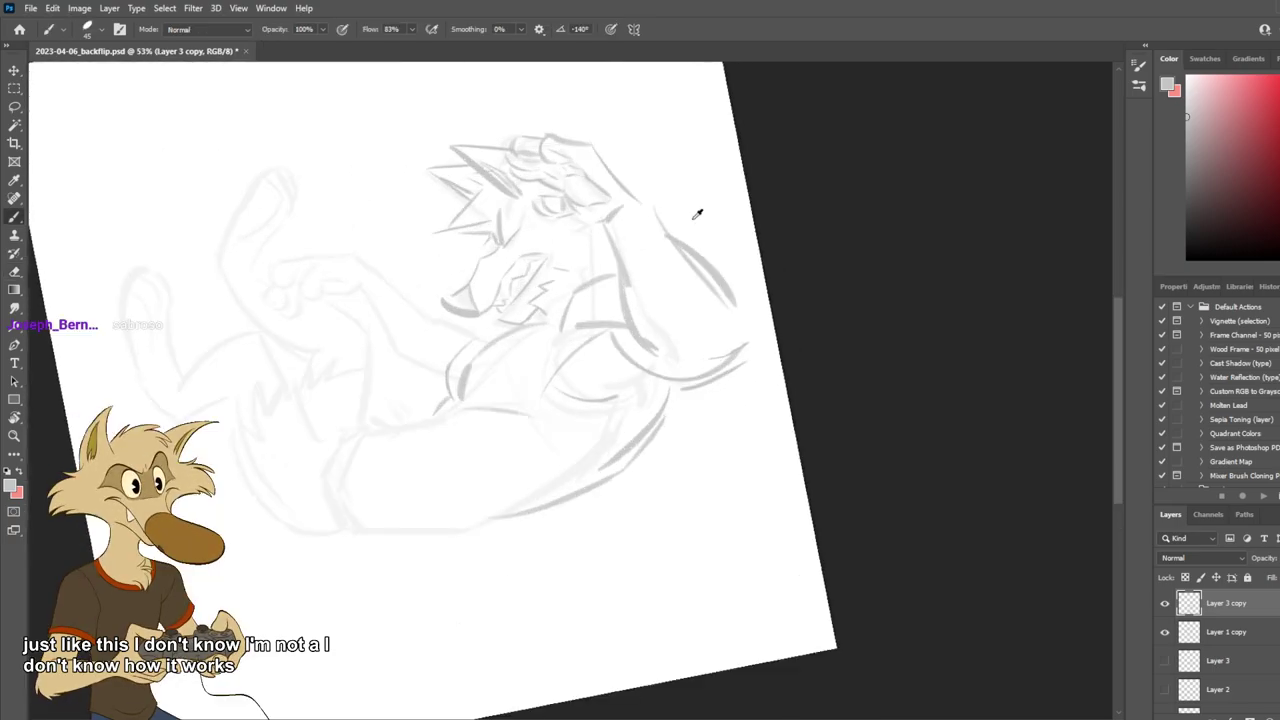
scroll(691, 218, down, 1)
scroll(702, 241, up, 2)
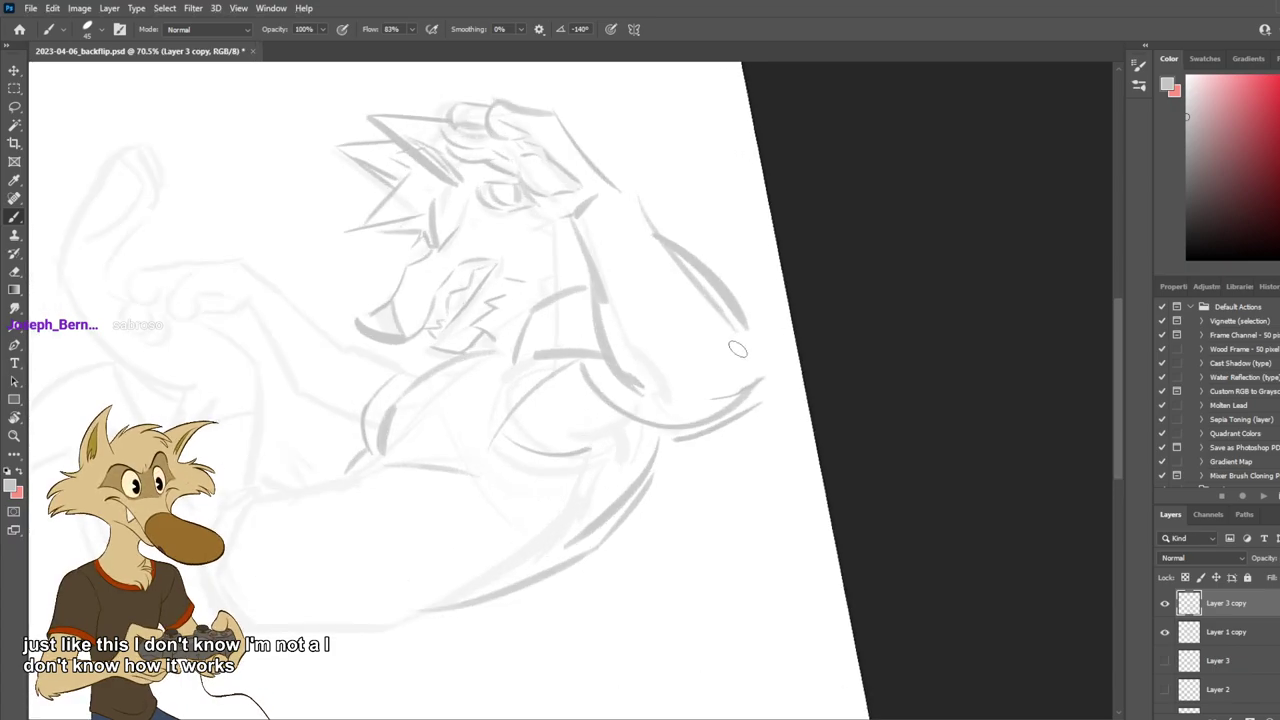
Sketch the rounded elbow tip with short strokes joining the forearm to the upper arm.
mouse_move(709, 327)
mouse_down()
mouse_move(777, 346)
mouse_move(775, 390)
mouse_move(737, 391)
mouse_move(754, 375)
mouse_move(766, 409)
mouse_move(740, 402)
mouse_up()
key(ctrl+z)
key(e)
key(b)
key(ctrl+z)
key(ctrl+z)
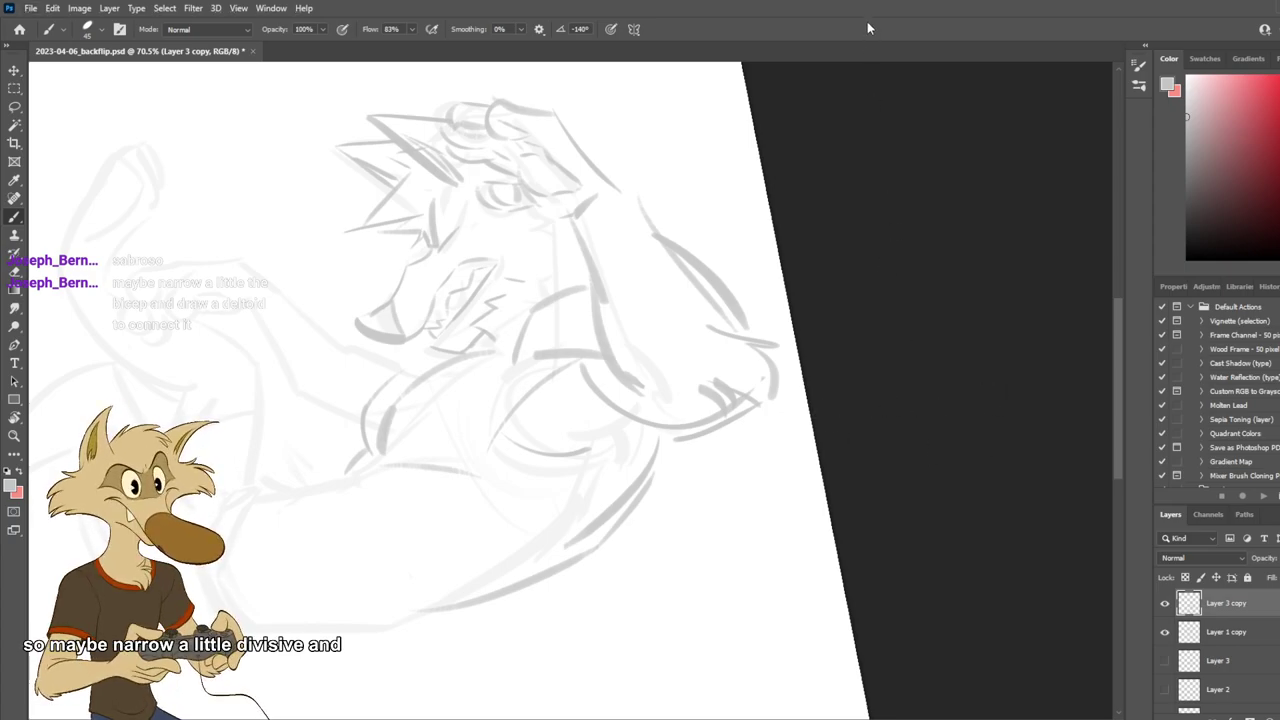
scroll(686, 347, down, 4)
scroll(657, 330, up, 3)
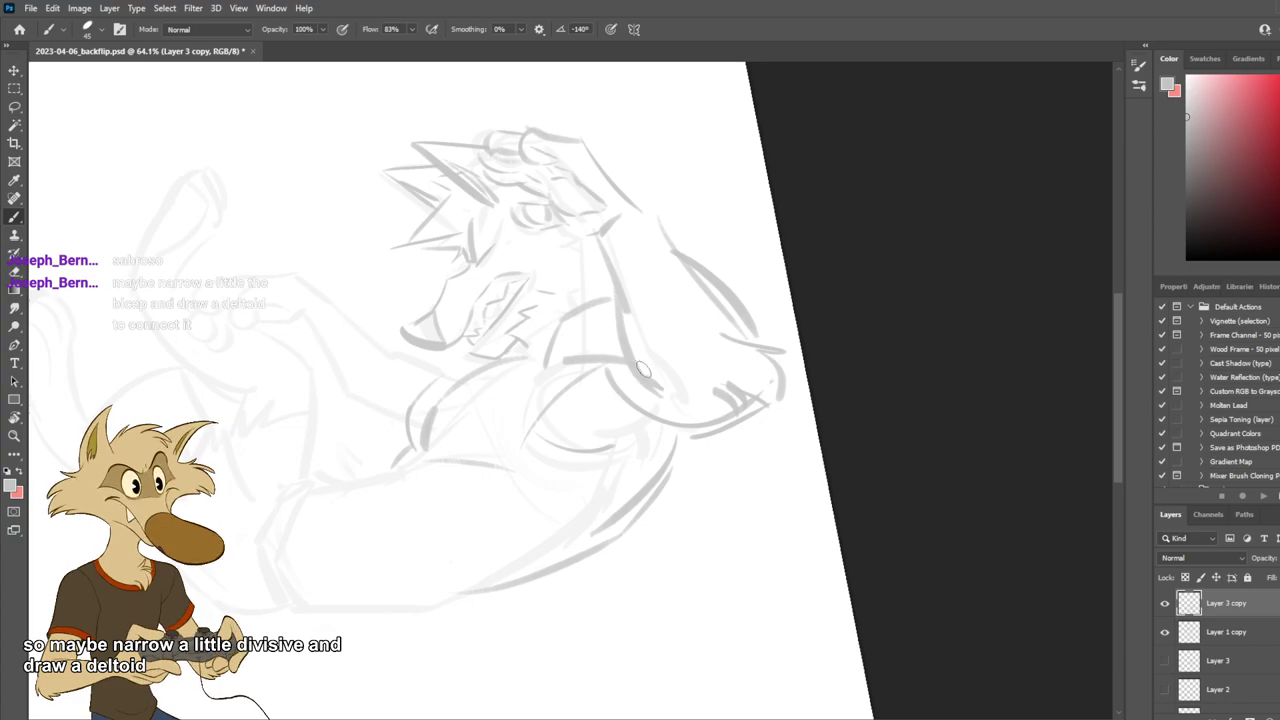
Erase the forearm's inner line at the elbow fold and sketch a bulging bicep curve in its place.
key(e)
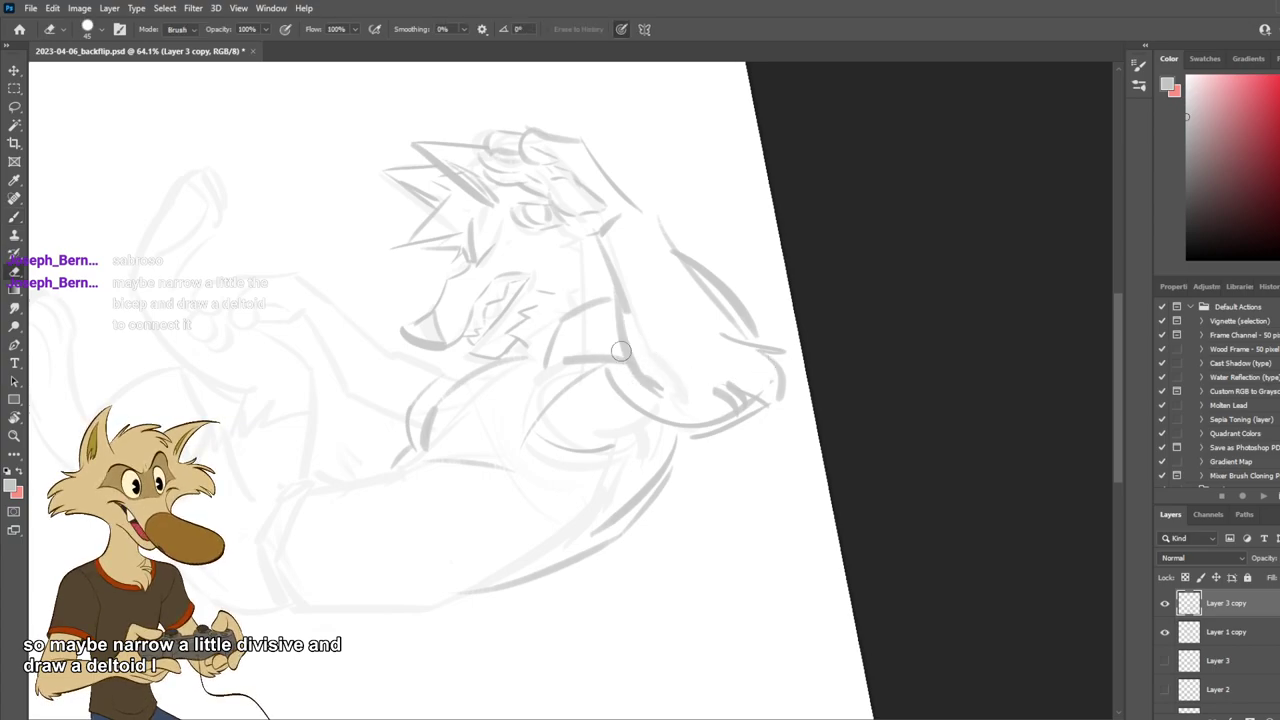
drag(622, 357, 668, 378)
drag(615, 328, 680, 391)
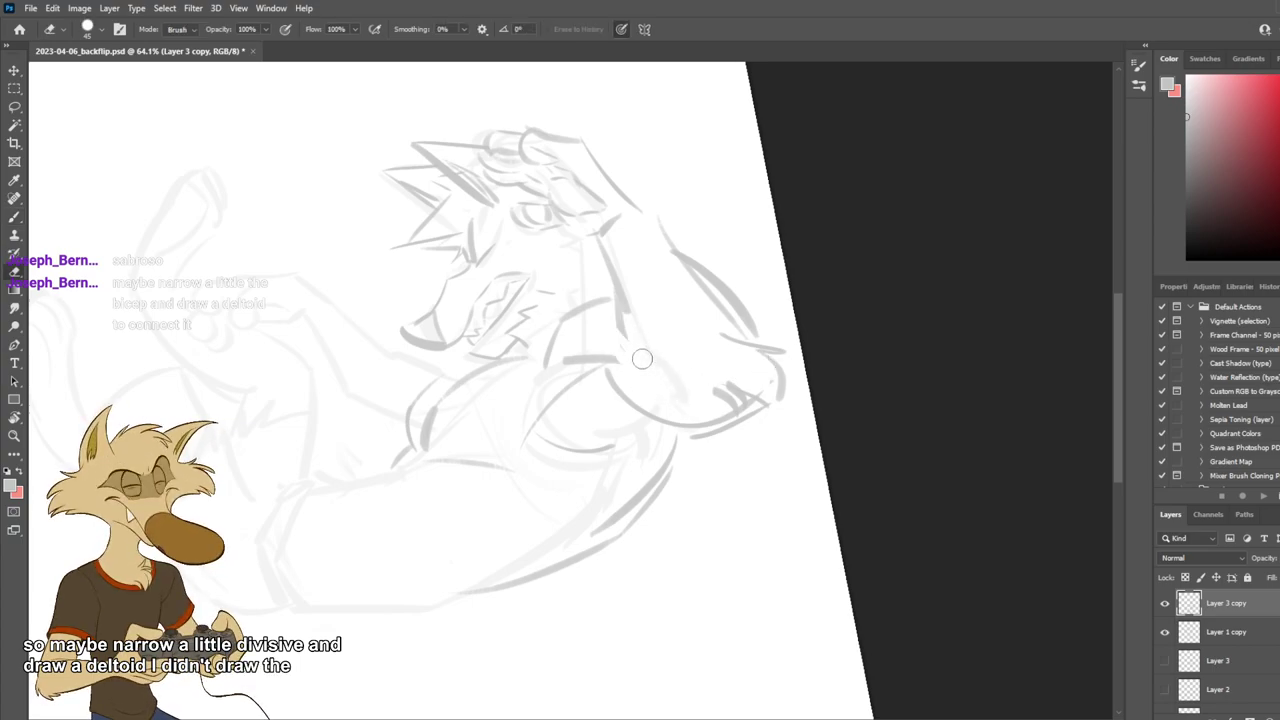
drag(613, 313, 650, 409)
key(b)
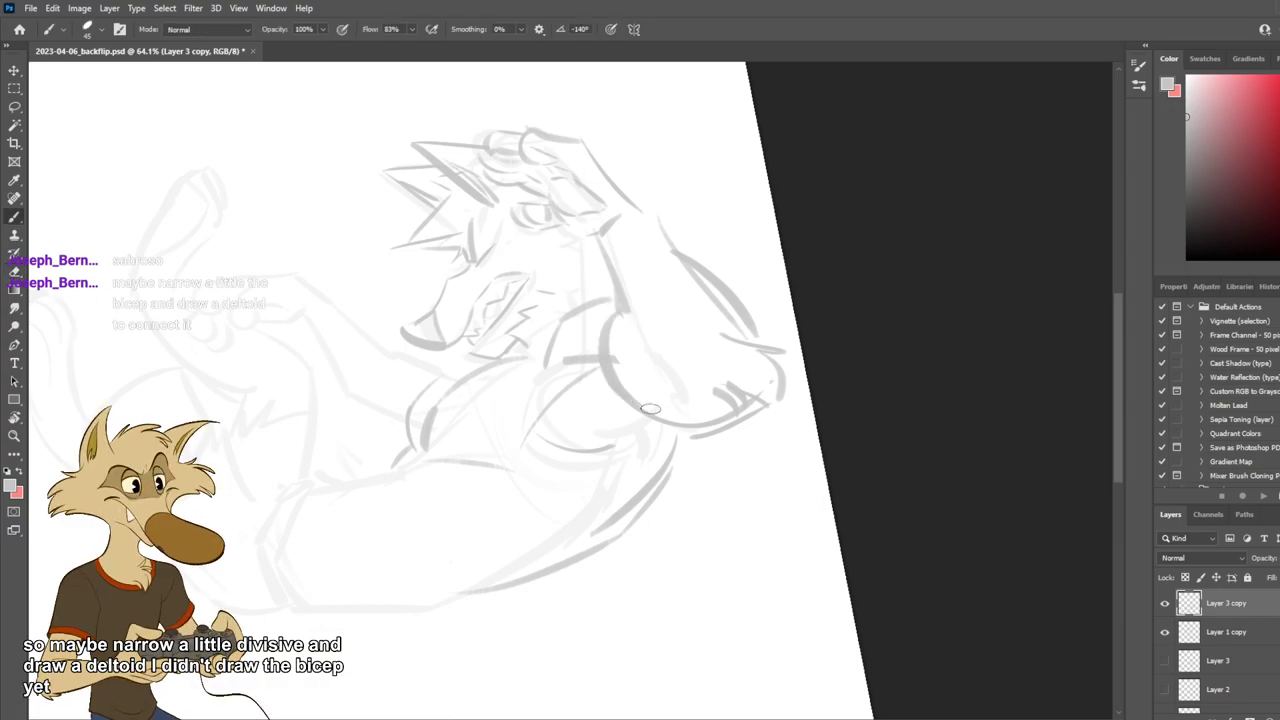
key(ctrl+z)
mouse_move(618, 318)
mouse_down()
mouse_move(647, 422)
mouse_move(670, 432)
mouse_up()
key(ctrl+z)
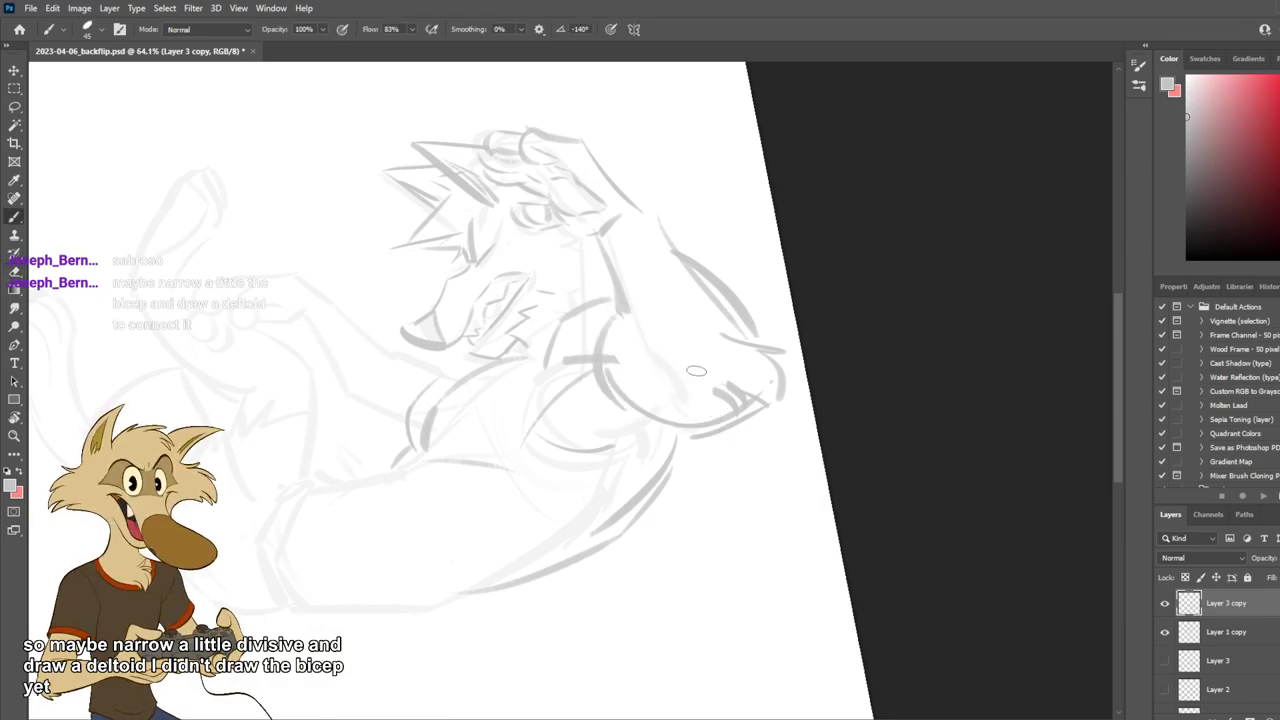
Sketch a curved muscle contour inside the forearm near the elbow.
drag(712, 315, 735, 411)
key(ctrl+z)
mouse_move(698, 317)
mouse_down()
mouse_move(681, 420)
mouse_move(685, 403)
mouse_up()
key(ctrl+z)
Erase the bicep contour and redraw the upper arm with rounded deltoid and bicep curves near the shoulder.
key(e)
mouse_move(618, 352)
mouse_down()
mouse_move(640, 411)
mouse_move(655, 413)
mouse_up()
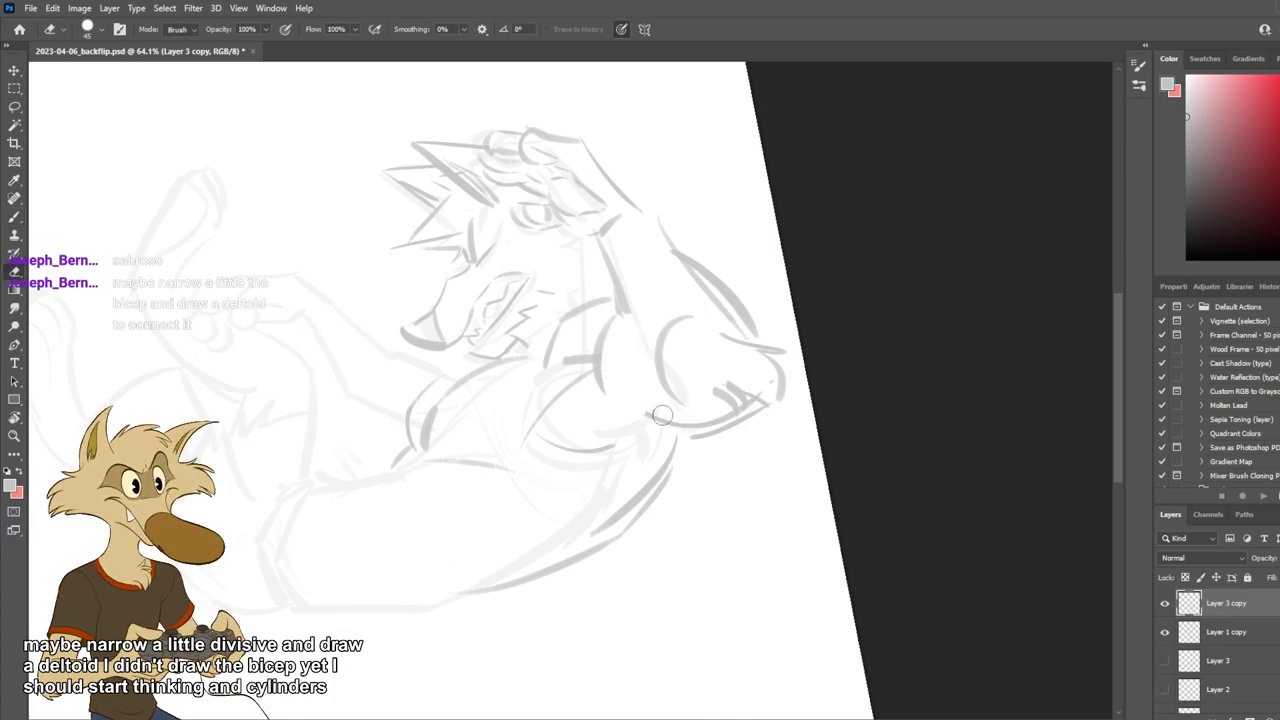
drag(606, 326, 601, 390)
key(b)
mouse_move(612, 306)
mouse_down()
mouse_move(604, 388)
mouse_move(587, 372)
mouse_move(637, 410)
mouse_up()
key(ctrl+z)
key(ctrl+z)
drag(581, 364, 637, 411)
drag(613, 309, 649, 406)
key(ctrl+z)
key(ctrl+z)
mouse_move(626, 312)
mouse_down()
mouse_move(632, 390)
mouse_move(660, 402)
mouse_up()
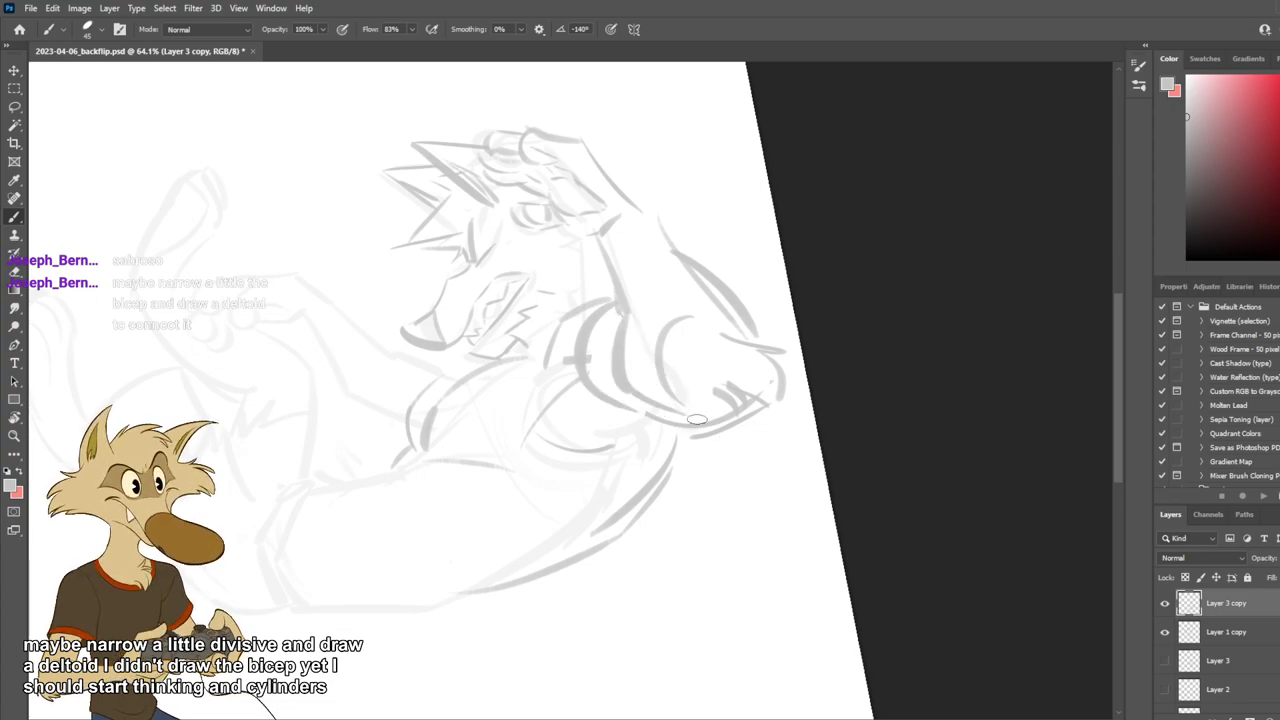
Undo the latest bicep strokes and extend the forearm's inner line down into the elbow fold.
key(e)
drag(667, 333, 665, 377)
key(ctrl+z)
key(ctrl+z)
key(ctrl+z)
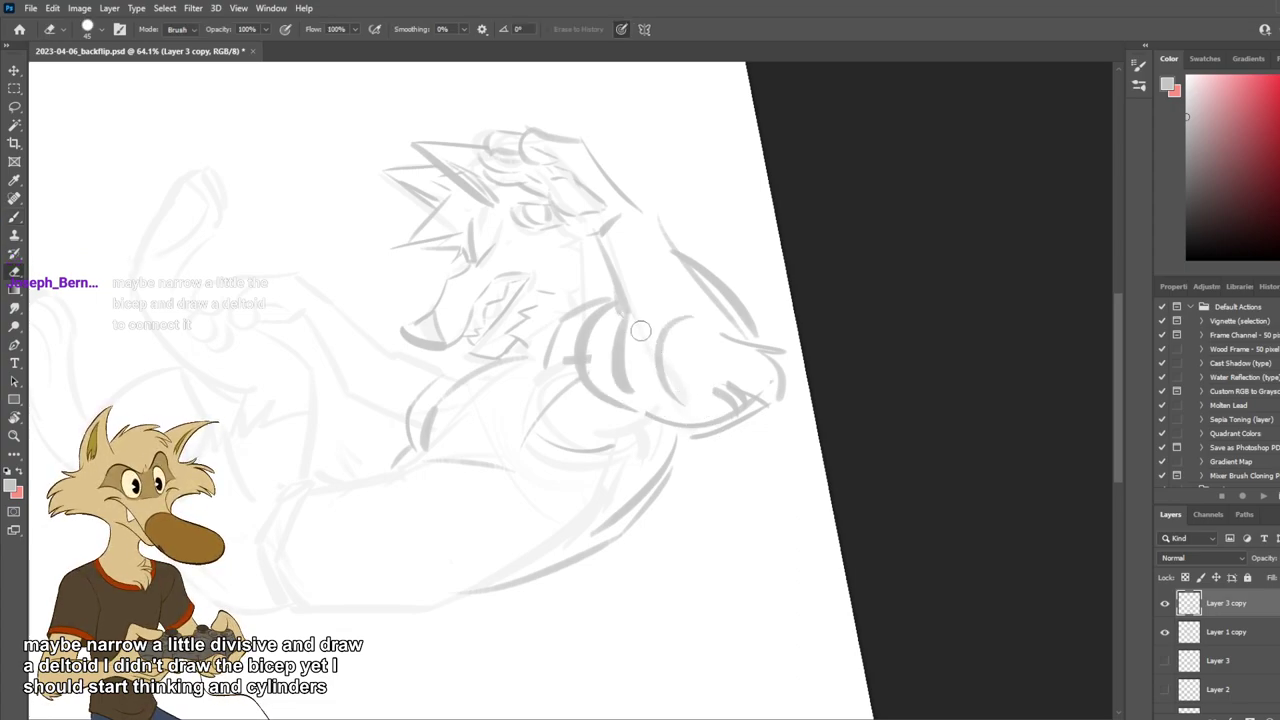
key(b)
drag(613, 296, 645, 375)
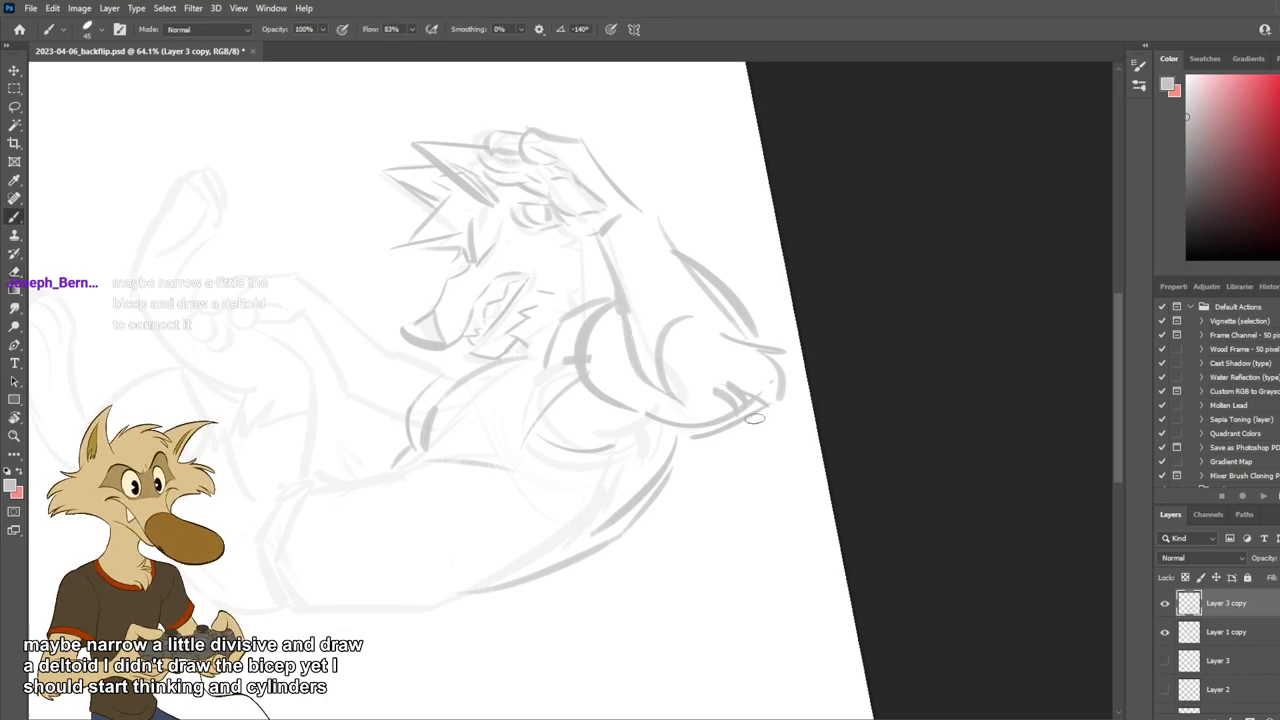
Reset the canvas rotation and erase the stray short strokes at the elbow.
key(Escape)
scroll(695, 427, down, 3)
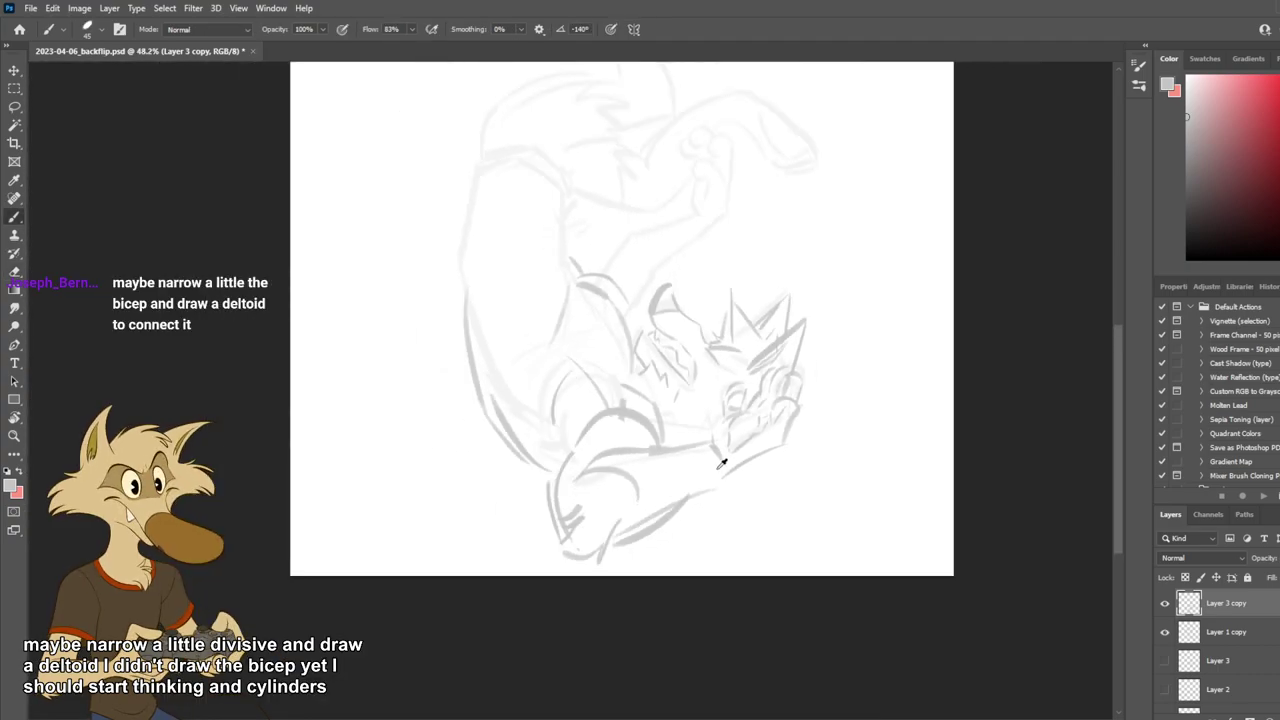
scroll(723, 463, up, 5)
key(e)
mouse_move(467, 489)
mouse_down()
mouse_move(487, 593)
mouse_move(519, 519)
mouse_up()
Redraw the upper arm's outer contour as a clean curve from the shoulder down to the elbow.
key(b)
mouse_move(506, 440)
mouse_down()
mouse_move(502, 514)
mouse_move(479, 496)
mouse_move(510, 583)
mouse_up()
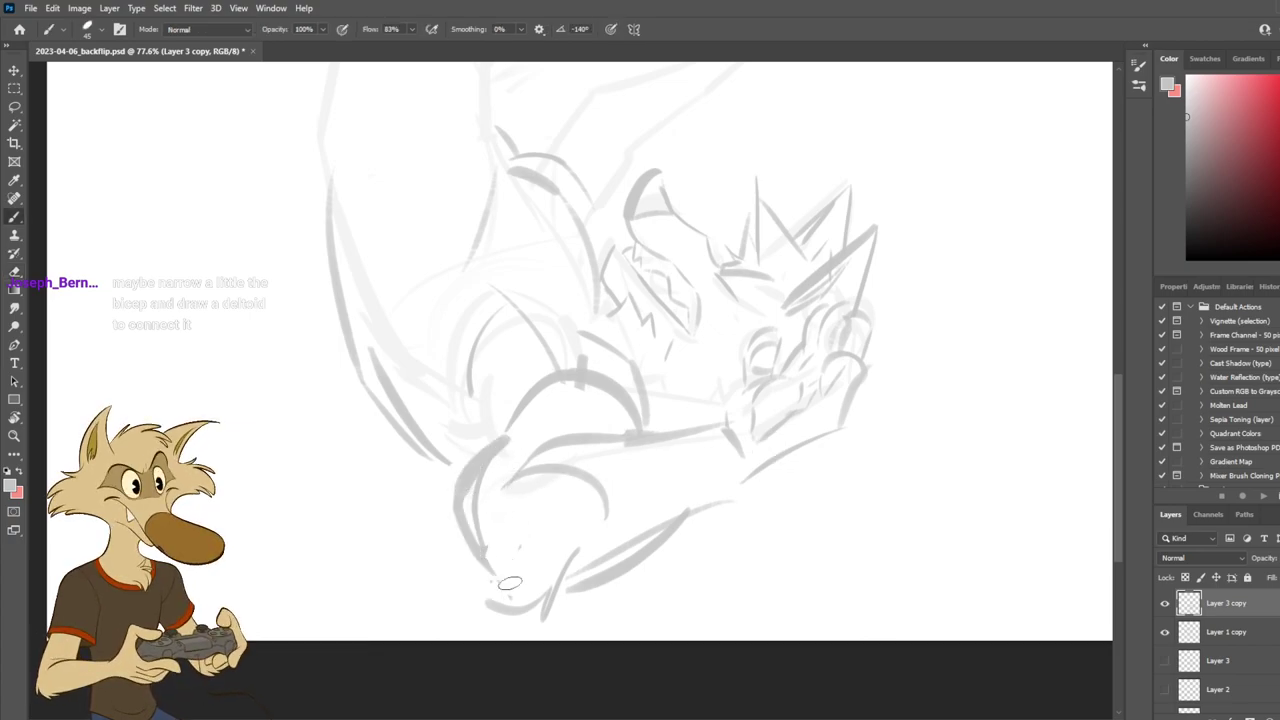
key(ctrl+z)
key(ctrl+z)
mouse_move(517, 434)
mouse_down()
mouse_move(457, 514)
mouse_move(478, 542)
mouse_move(510, 535)
mouse_move(484, 575)
mouse_up()
key(e)
key(b)
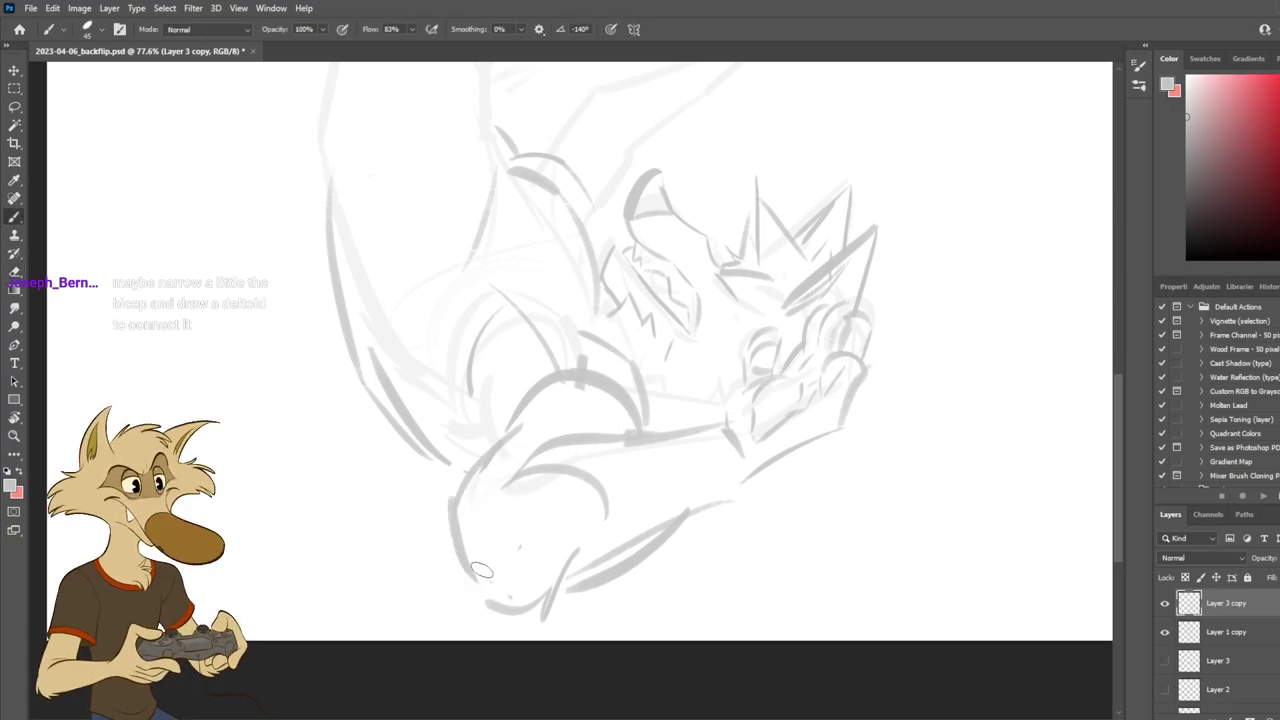
key(ctrl+z)
mouse_move(457, 504)
mouse_down()
mouse_move(490, 590)
mouse_move(442, 556)
mouse_move(479, 582)
mouse_up()
mouse_move(480, 585)
mouse_down()
mouse_move(454, 612)
mouse_move(542, 611)
mouse_up()
key(ctrl+z)
key(ctrl+z)
key(ctrl+z)
key(ctrl+z)
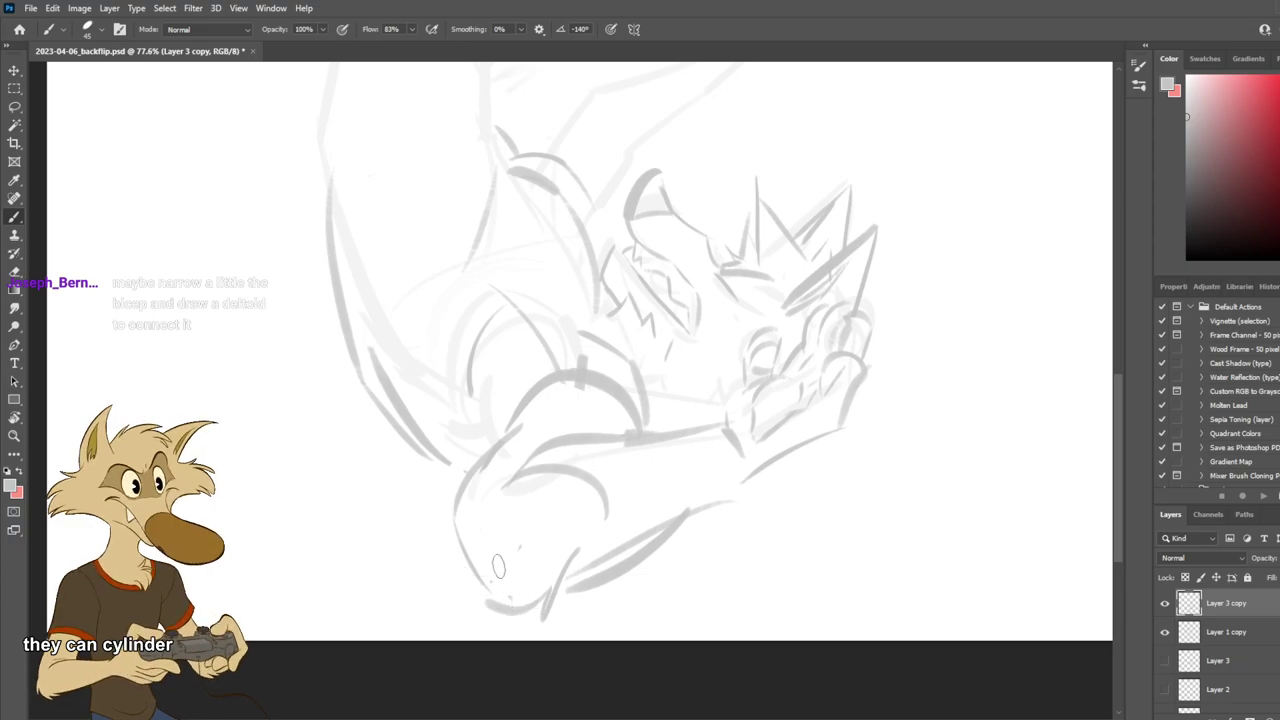
Sketch a pointed fur tuft at the elbow and erase the excess line beside it.
drag(497, 572, 444, 556)
mouse_move(444, 556)
mouse_down()
mouse_move(469, 578)
mouse_move(443, 611)
mouse_up()
drag(443, 611, 540, 614)
key(e)
drag(548, 568, 566, 553)
key(b)
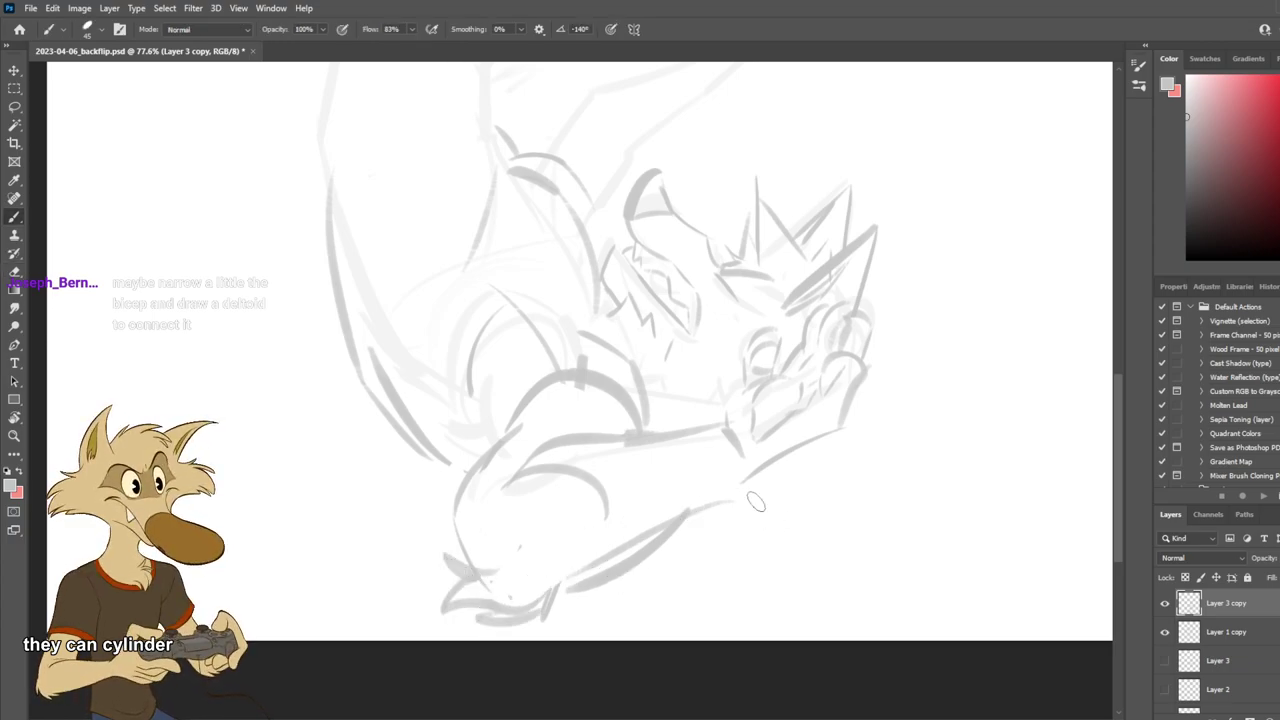
Erase the muscle arc inside the forearm and redraw the elbow fold as a curve continuing the forearm's upper edge.
key(e)
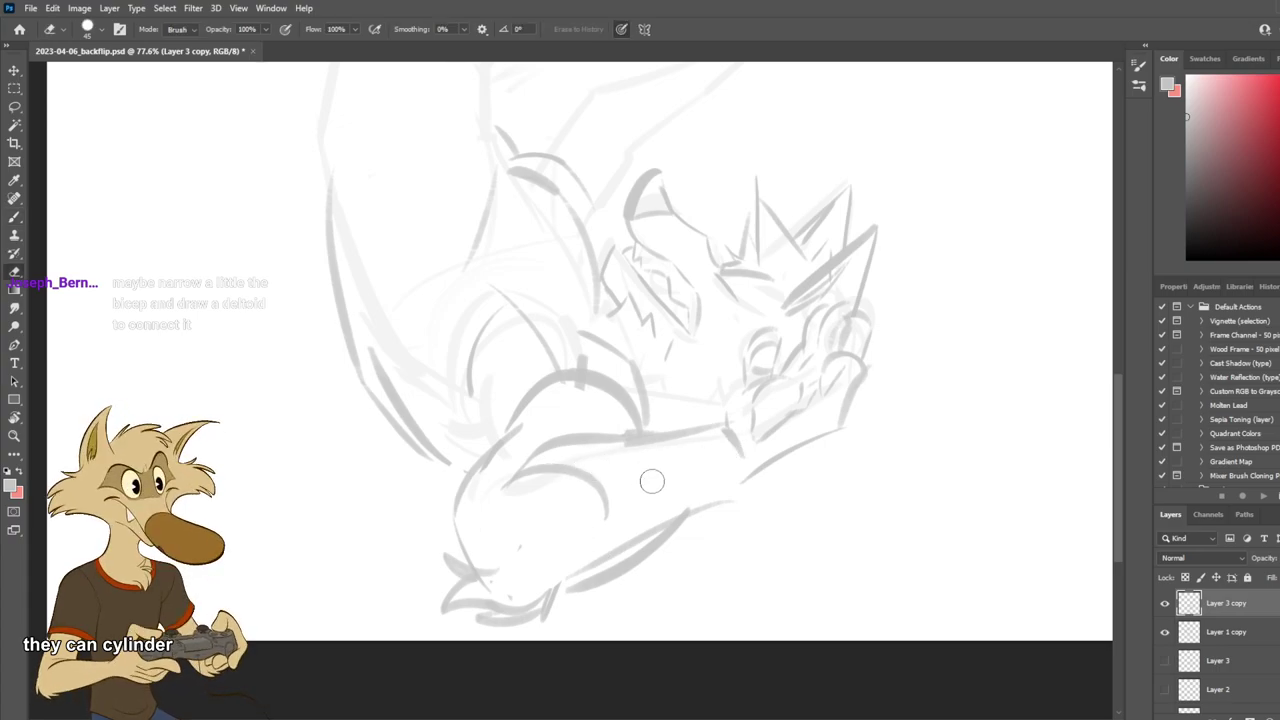
mouse_move(630, 524)
mouse_down()
mouse_move(602, 487)
mouse_move(560, 470)
mouse_move(606, 517)
mouse_up()
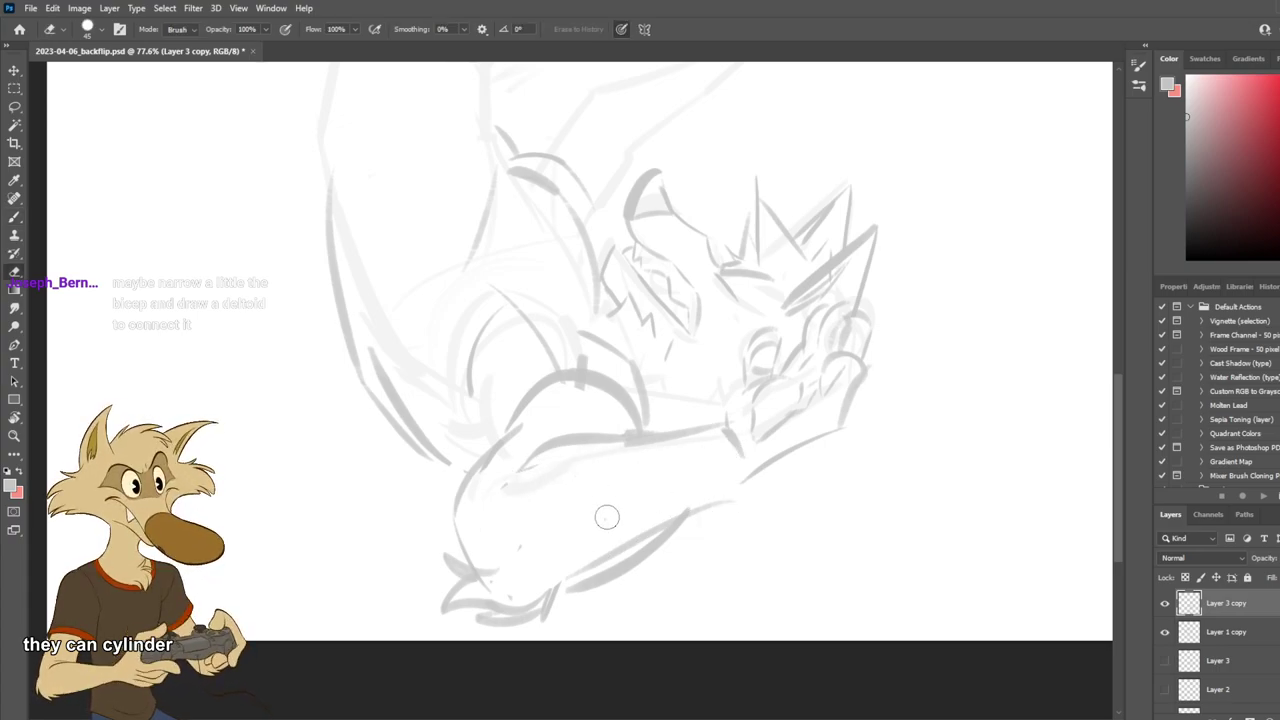
key(b)
drag(540, 458, 497, 532)
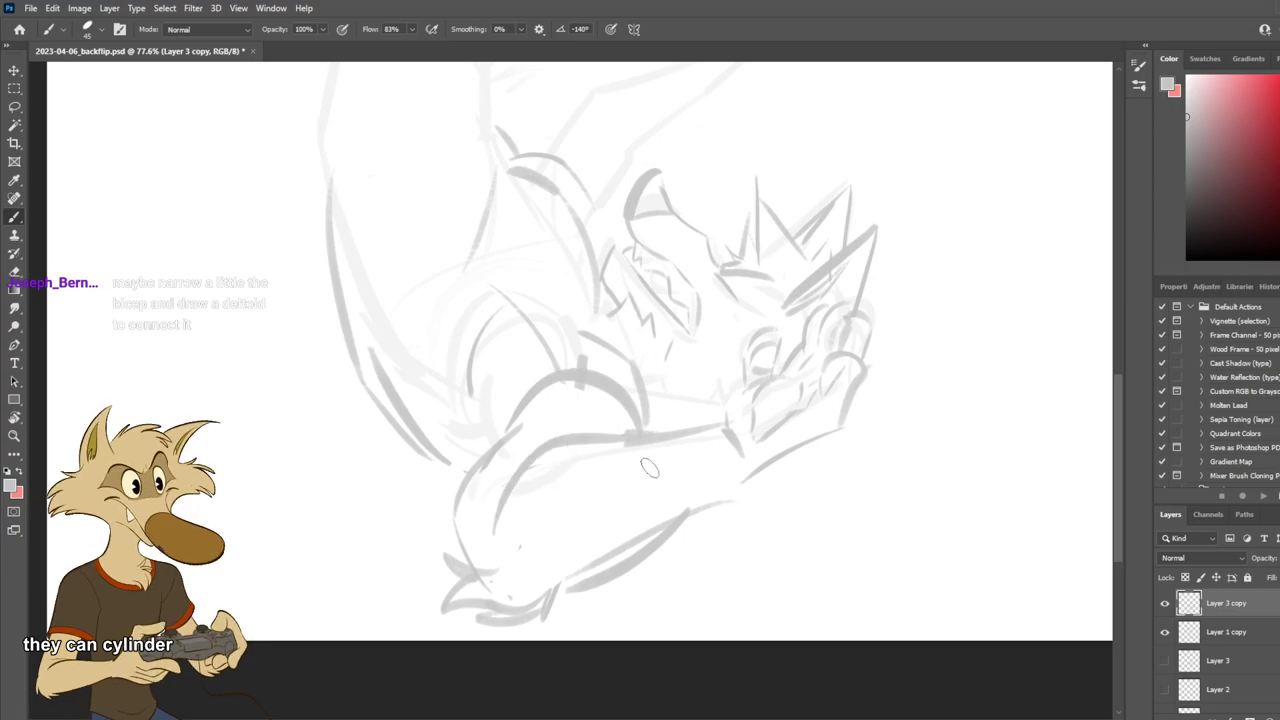
mouse_move(560, 435)
mouse_down()
mouse_move(513, 454)
mouse_move(630, 434)
mouse_up()
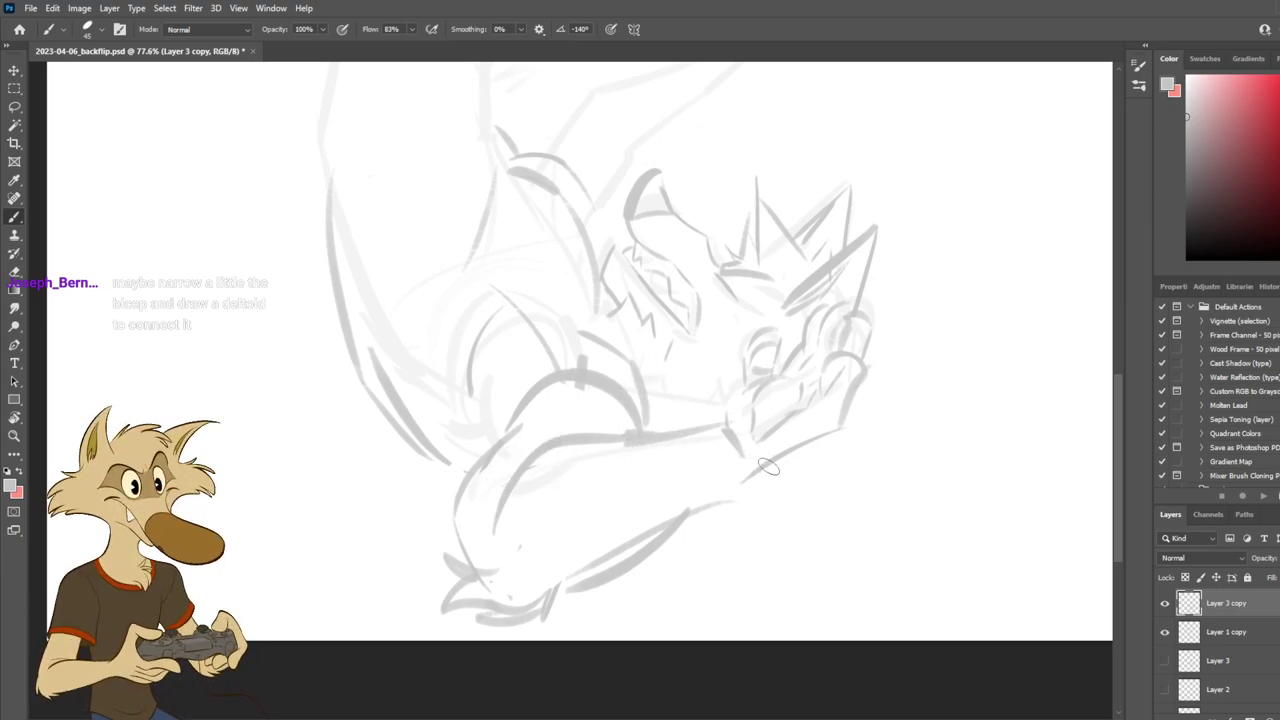
Rotate the canvas to turn the head upright, clean up the shoulder lines, and sketch a shoulder curve from the forearm toward the chest.
key(r)
mouse_move(806, 486)
mouse_down()
mouse_move(780, 389)
mouse_move(626, 306)
mouse_move(556, 289)
mouse_up()
key(ctrl+z)
key(e)
drag(532, 340, 507, 381)
key(b)
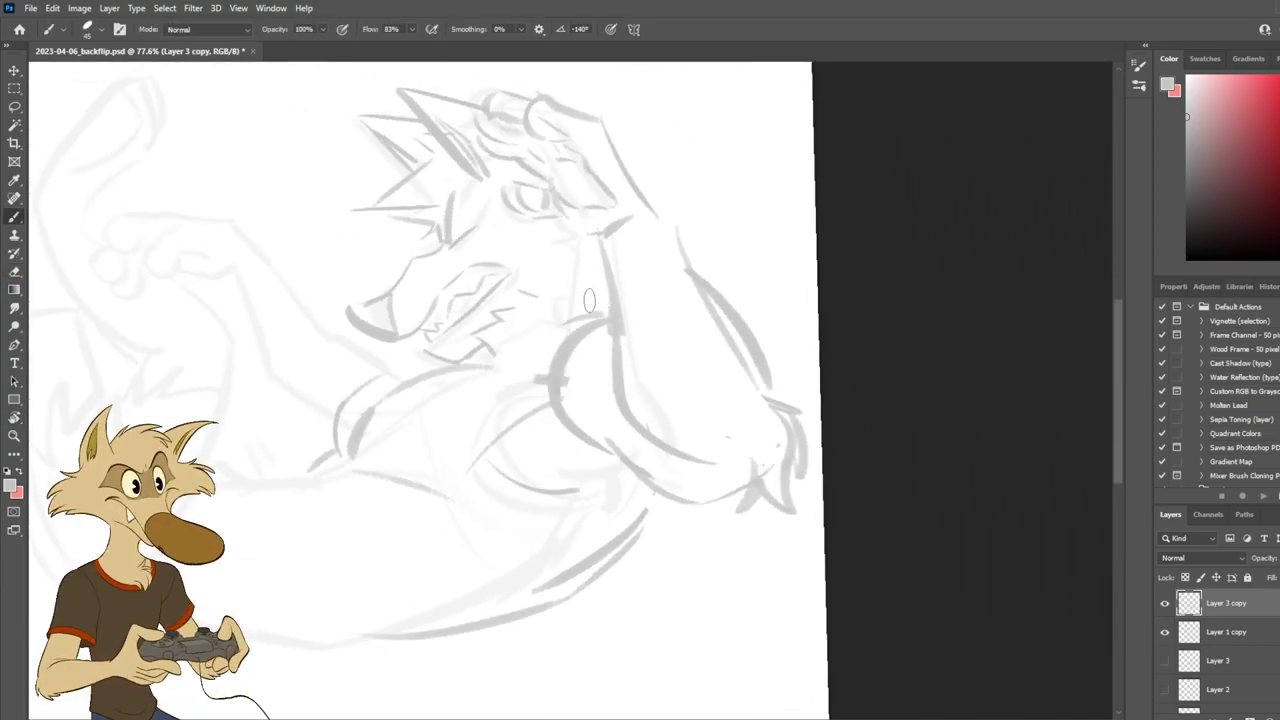
mouse_move(600, 297)
mouse_down()
mouse_move(550, 312)
mouse_move(488, 400)
mouse_up()
key(ctrl+z)
Sketch a pointed fur tuft on the cheek behind the open mouth.
mouse_move(615, 307)
mouse_down()
mouse_move(590, 309)
mouse_move(490, 412)
mouse_move(468, 404)
mouse_move(600, 310)
mouse_move(566, 238)
mouse_move(544, 231)
mouse_up()
key(ctrl+z)
key(ctrl+z)
key(ctrl+z)
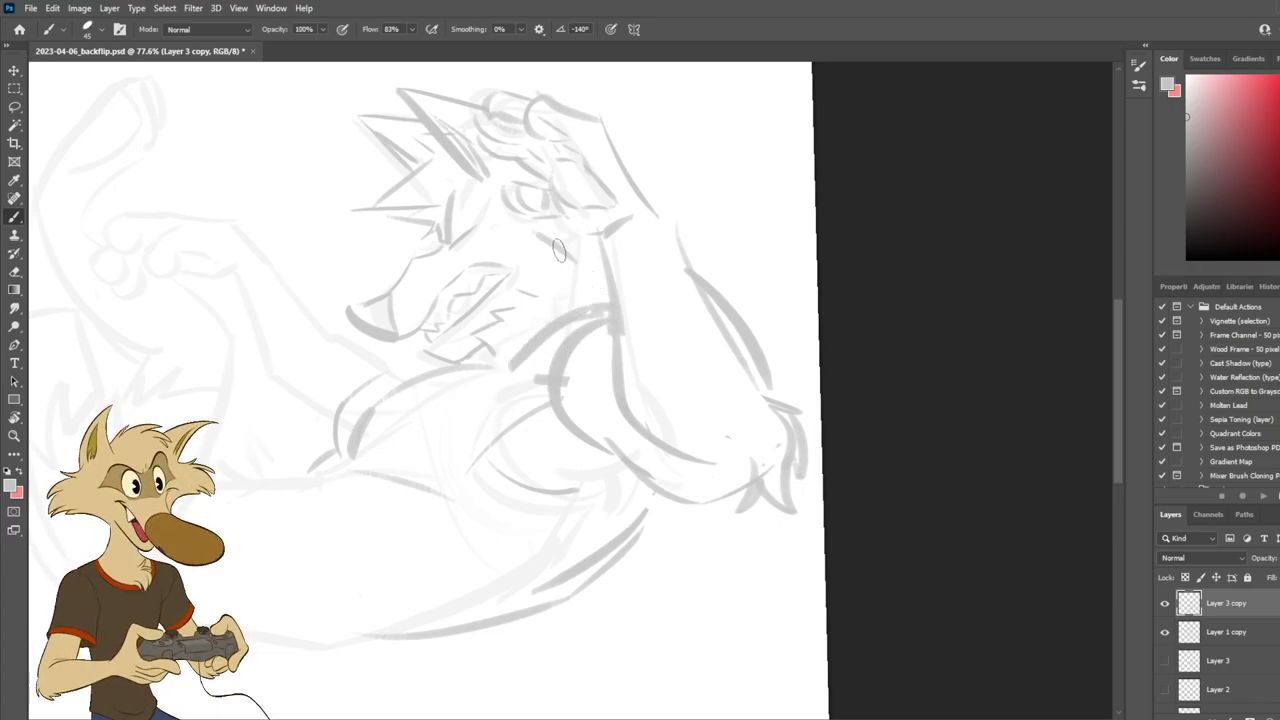
key(ctrl+z)
drag(583, 284, 541, 230)
key(ctrl+z)
drag(541, 230, 551, 270)
drag(523, 272, 551, 270)
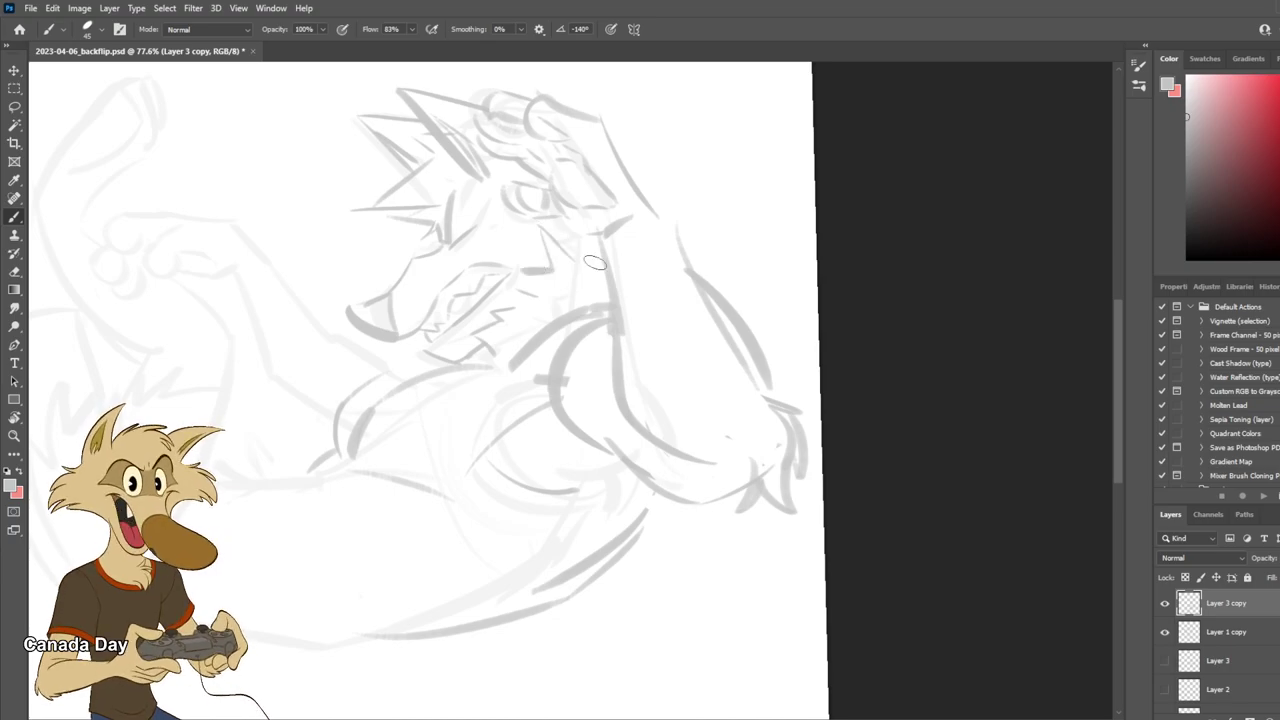
Sketch a jagged fur tuft on the outer edge of the raised arm's wrist.
mouse_move(645, 188)
mouse_down()
mouse_move(679, 177)
mouse_move(666, 161)
mouse_up()
key(ctrl+z)
mouse_move(666, 161)
mouse_down()
mouse_move(655, 209)
mouse_move(640, 139)
mouse_move(646, 189)
mouse_up()
key(ctrl+shift+h)
key(ctrl+shift+h)
key(ctrl+z)
mouse_move(646, 189)
mouse_down()
mouse_move(682, 182)
mouse_move(677, 231)
mouse_up()
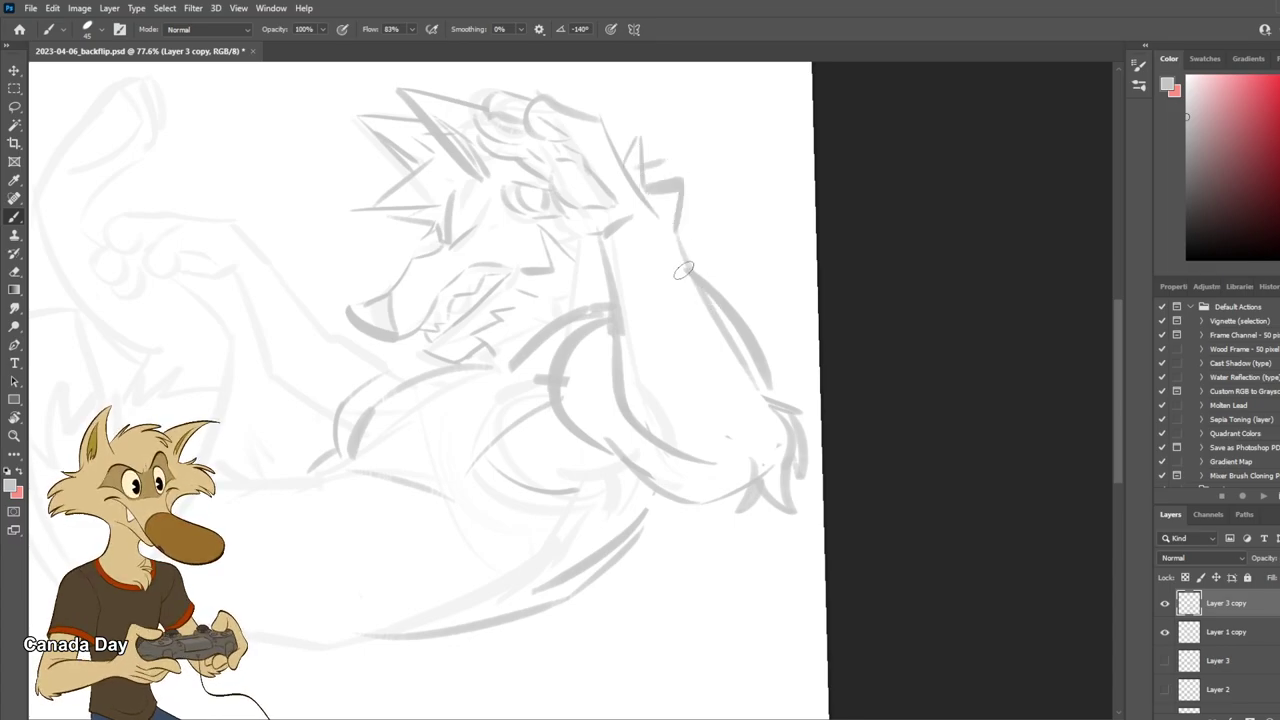
Erase the underside of the upper arm and redraw it as a smooth curve from the shoulder to the elbow.
key(e)
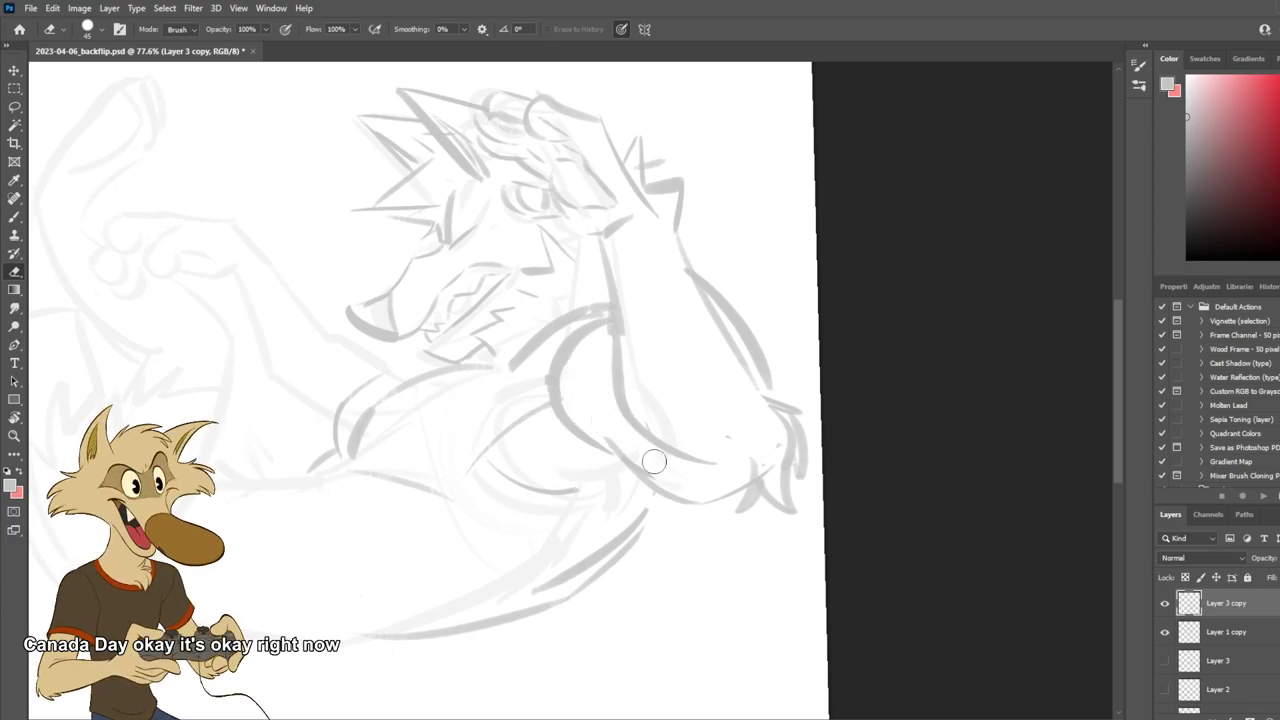
key(b)
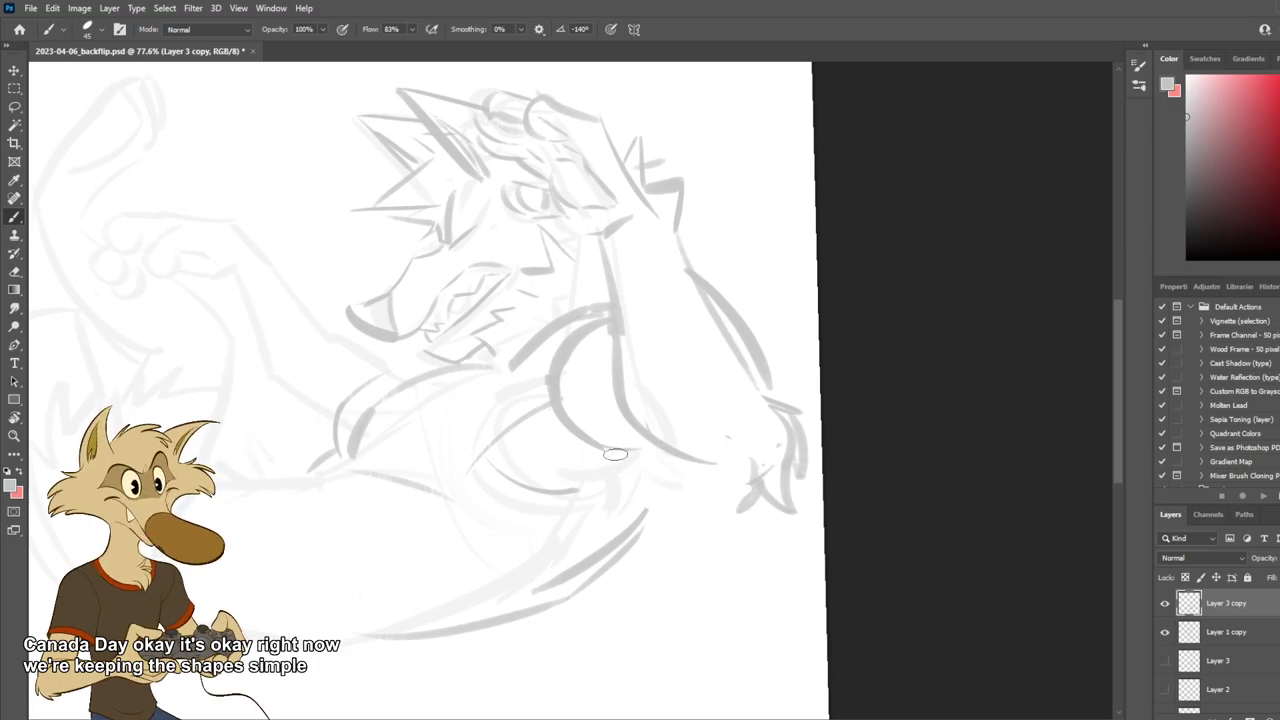
drag(614, 455, 764, 480)
key(ctrl+z)
key(ctrl+z)
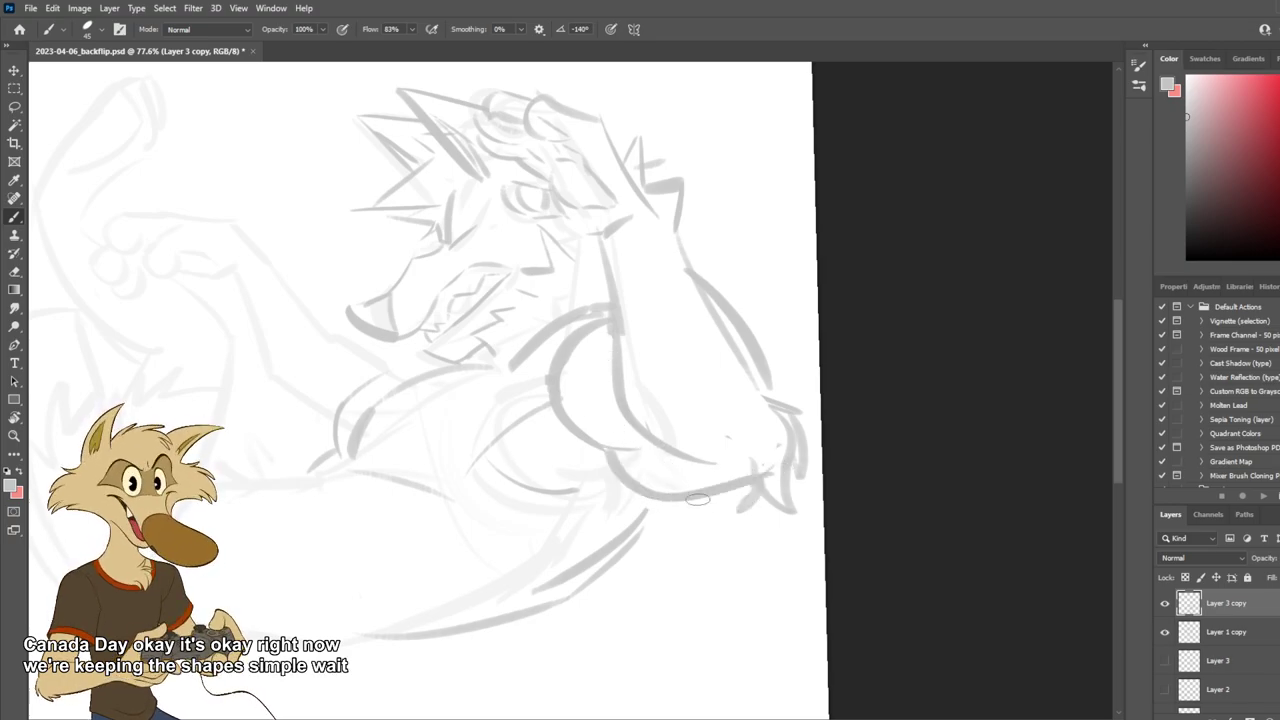
key(ctrl+z)
drag(611, 453, 756, 480)
key(ctrl+z)
drag(594, 449, 735, 479)
key(ctrl+z)
drag(596, 473, 756, 492)
drag(577, 438, 586, 463)
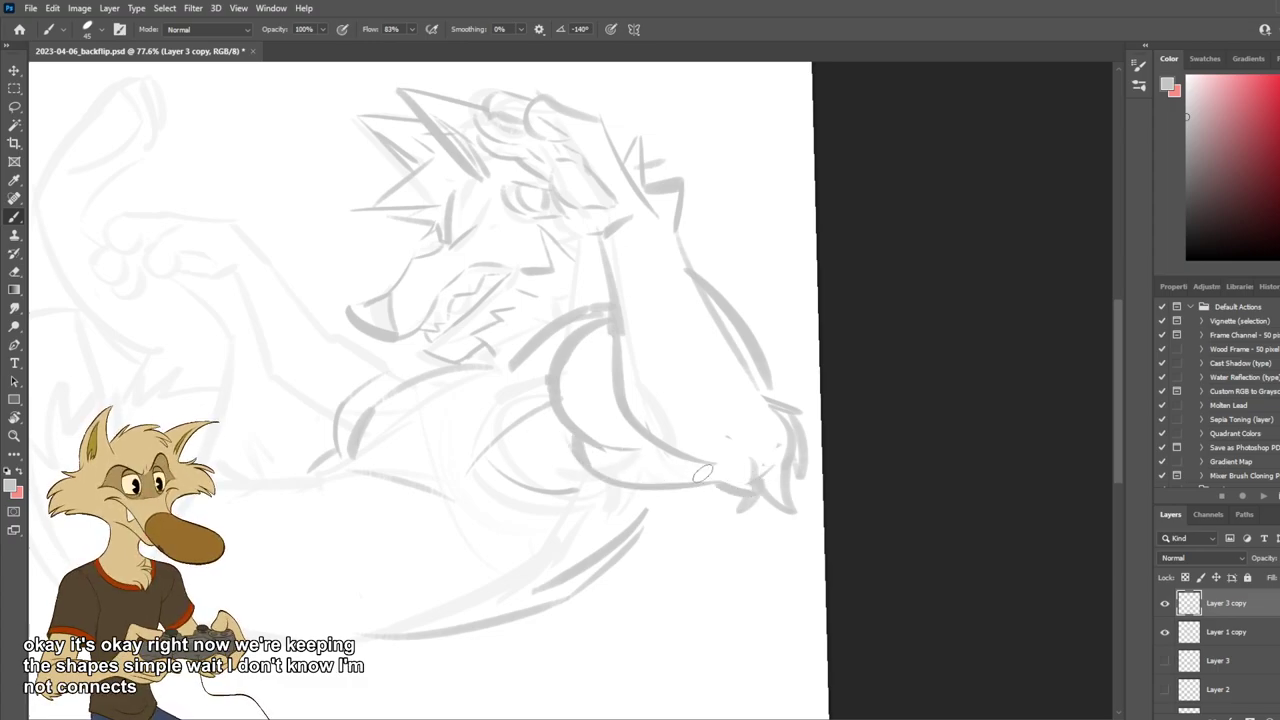
key(ctrl+z)
key(ctrl+z)
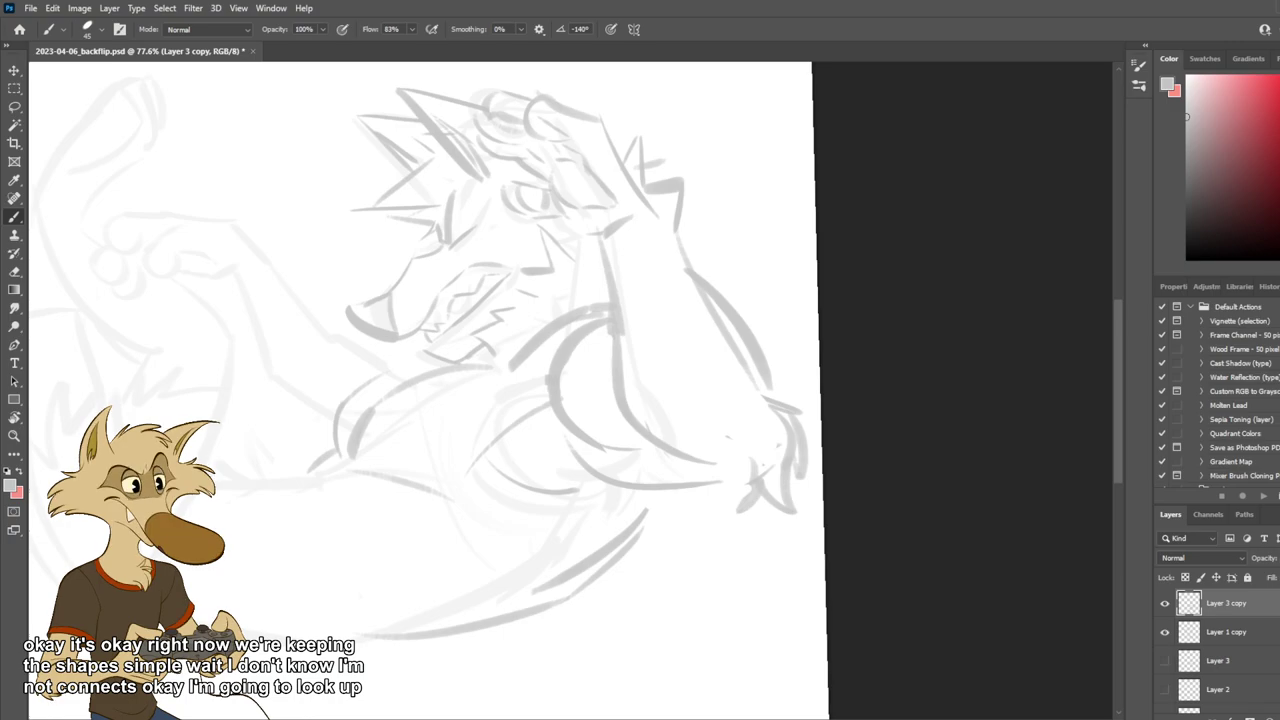
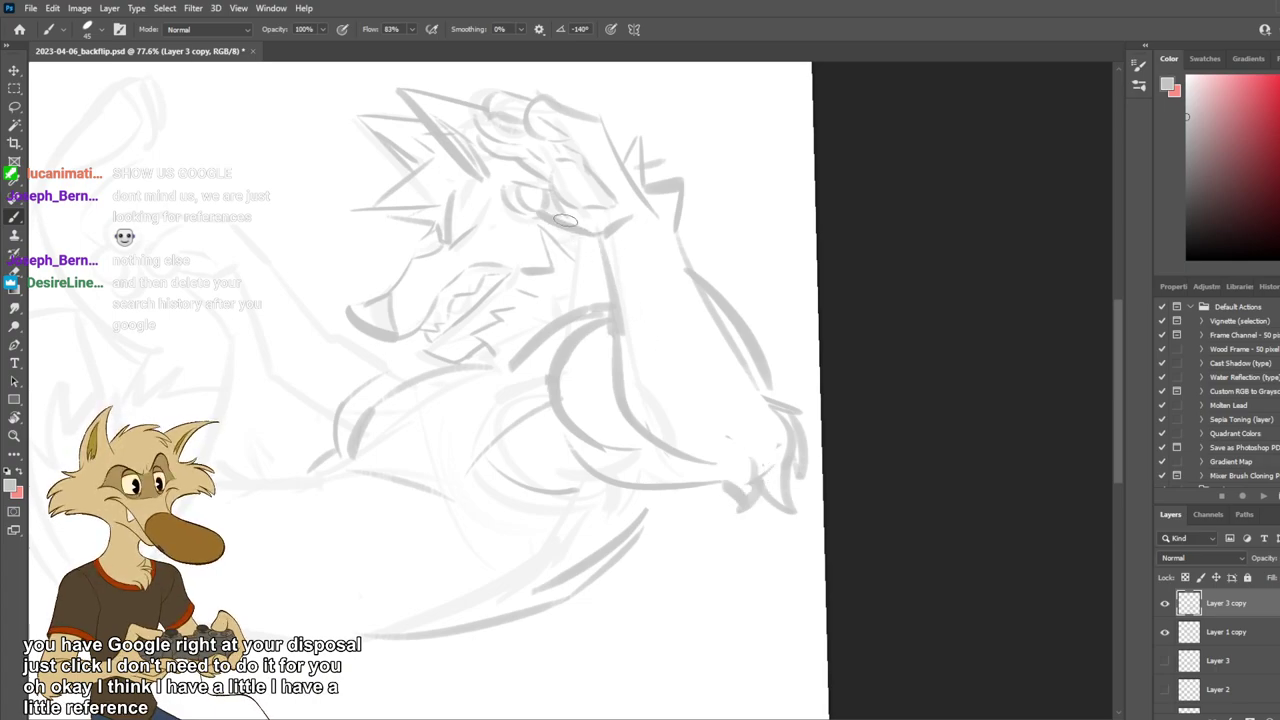
Erase the back-of-hand contour and old palm lines, and redraw the thumb as a rounded shape.
key(e)
drag(607, 134, 657, 213)
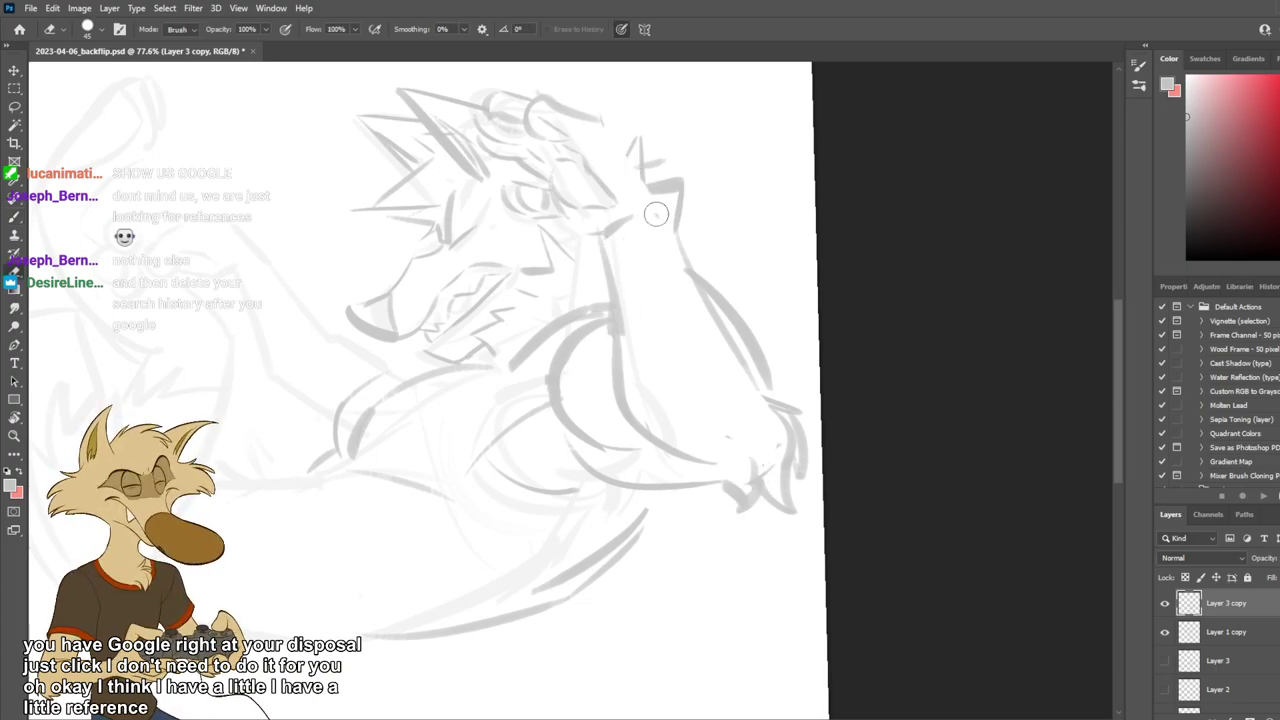
mouse_move(606, 165)
mouse_down()
mouse_move(600, 199)
mouse_move(574, 170)
mouse_move(561, 195)
mouse_move(562, 168)
mouse_move(564, 193)
mouse_move(607, 172)
mouse_move(596, 174)
mouse_up()
key(b)
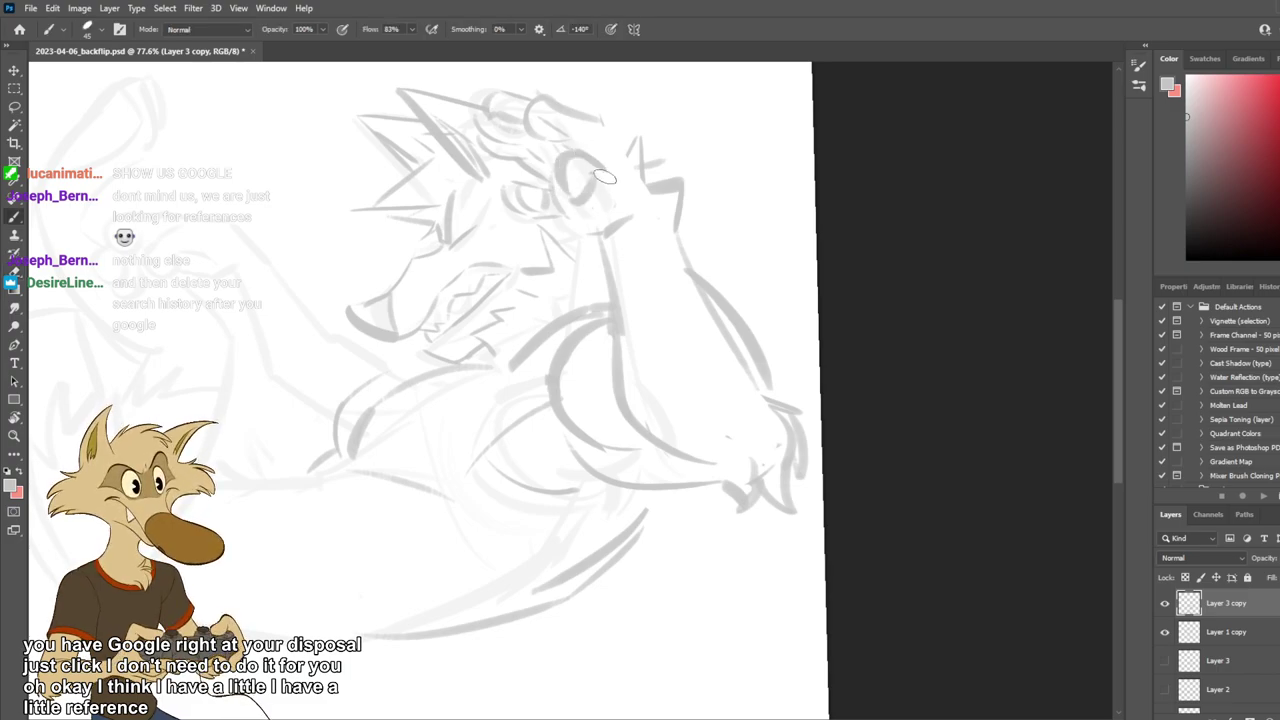
Extend the jagged wrist contour upward to form the back of the raised hand.
drag(614, 126, 656, 189)
key(ctrl+z)
key(ctrl+z)
drag(622, 119, 654, 186)
key(ctrl+z)
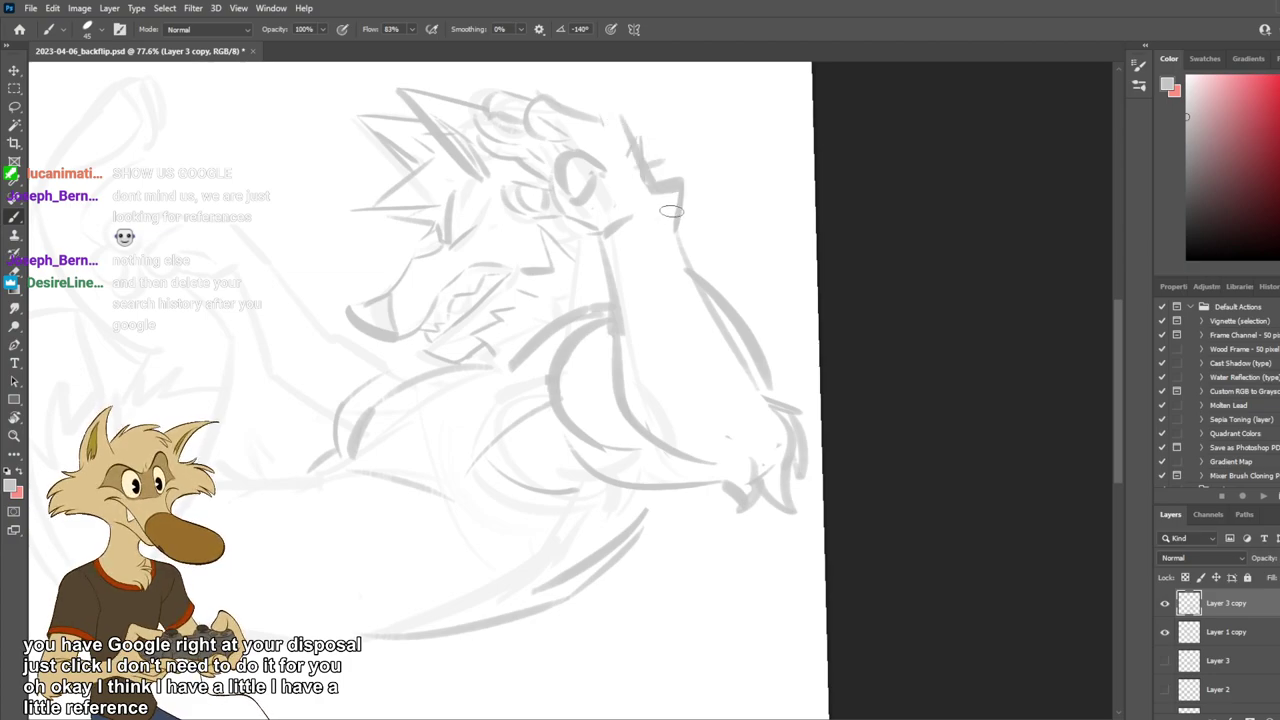
Erase the old upper contour of the raised hand around the fingers.
mouse_move(615, 121)
mouse_down()
mouse_move(582, 89)
mouse_move(600, 103)
mouse_move(577, 113)
mouse_move(596, 121)
mouse_move(567, 107)
mouse_move(601, 101)
mouse_move(547, 134)
mouse_move(565, 124)
mouse_move(539, 100)
mouse_move(539, 124)
mouse_move(572, 97)
mouse_up()
key(ctrl+z)
key(ctrl+z)
key(e)
key(b)
key(ctrl+z)
key(e)
key(b)
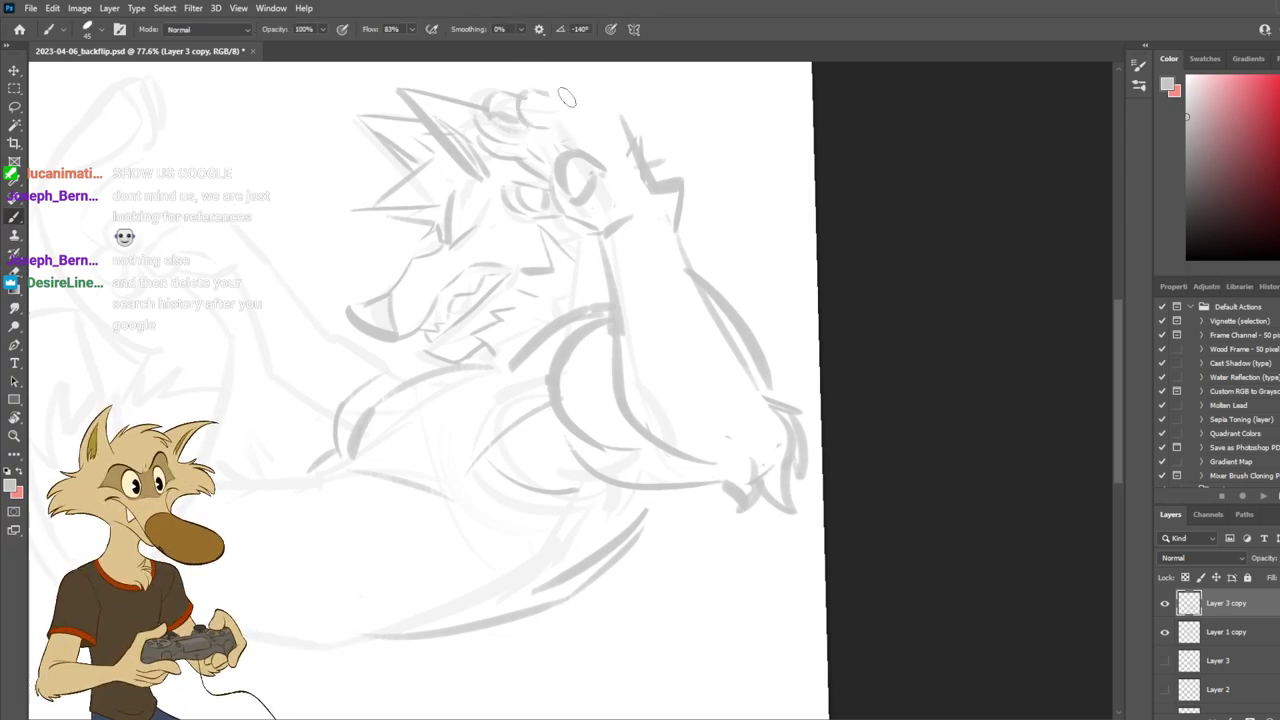
Clean up the thumb, redraw the hand's upper contour into its back, and round off the finger as an oval.
key(e)
mouse_move(582, 193)
mouse_down()
mouse_move(612, 165)
mouse_move(592, 160)
mouse_up()
key(b)
mouse_move(572, 97)
mouse_down()
mouse_move(613, 108)
mouse_move(639, 152)
mouse_up()
key(ctrl+z)
mouse_move(553, 123)
mouse_down()
mouse_move(586, 125)
mouse_move(562, 119)
mouse_up()
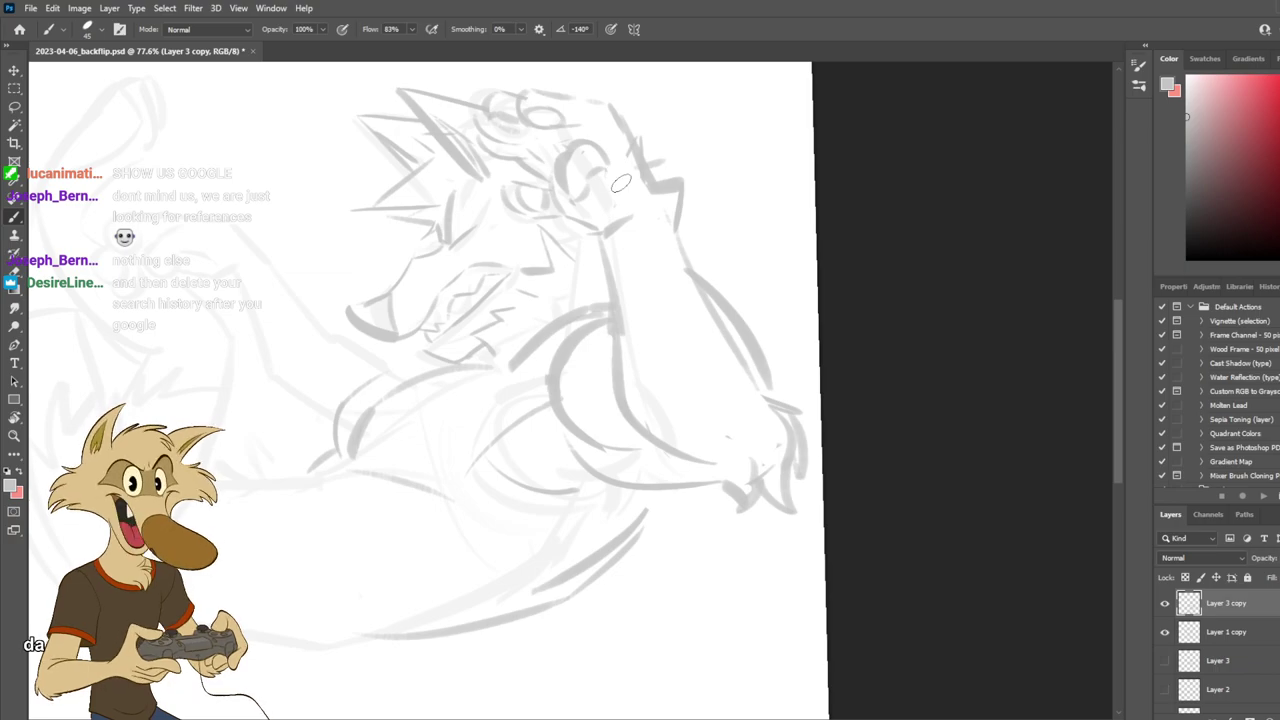
Reset the canvas rotation and examine the whole figure's pose.
key(Escape)
scroll(582, 336, down, 3)
scroll(731, 297, up, 1)
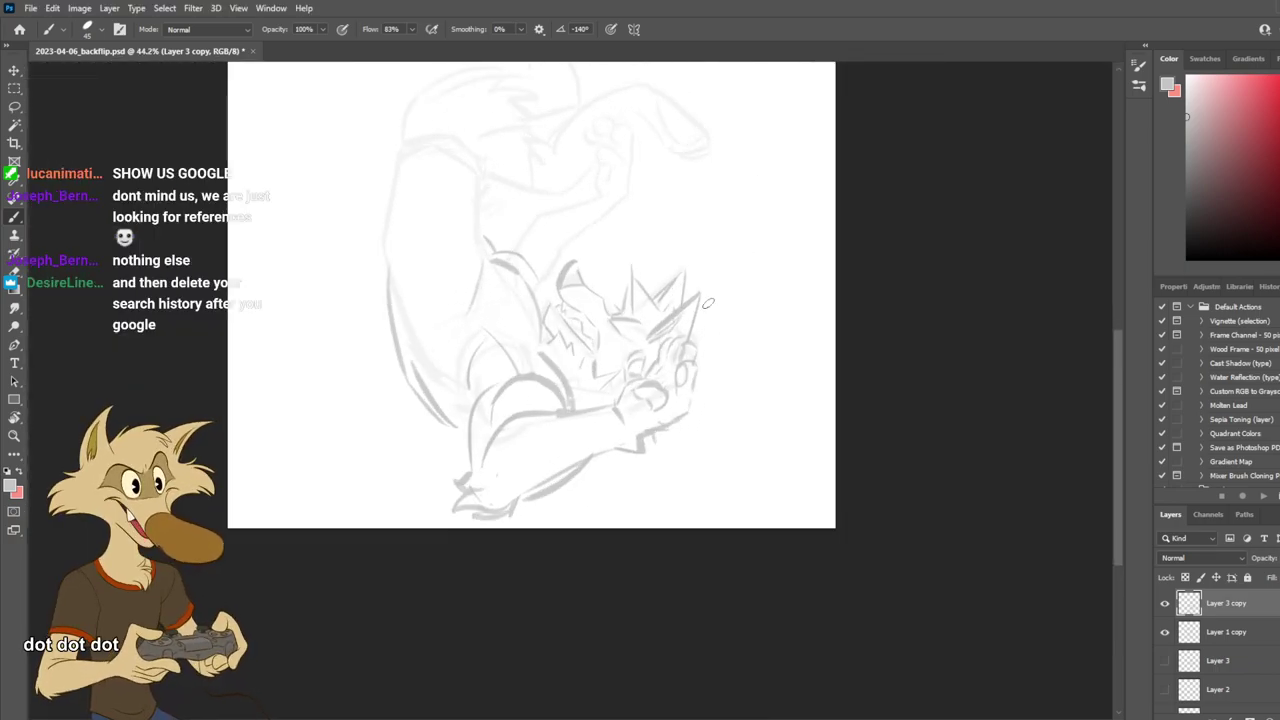
scroll(663, 280, down, 2)
scroll(663, 286, up, 3)
scroll(631, 297, down, 2)
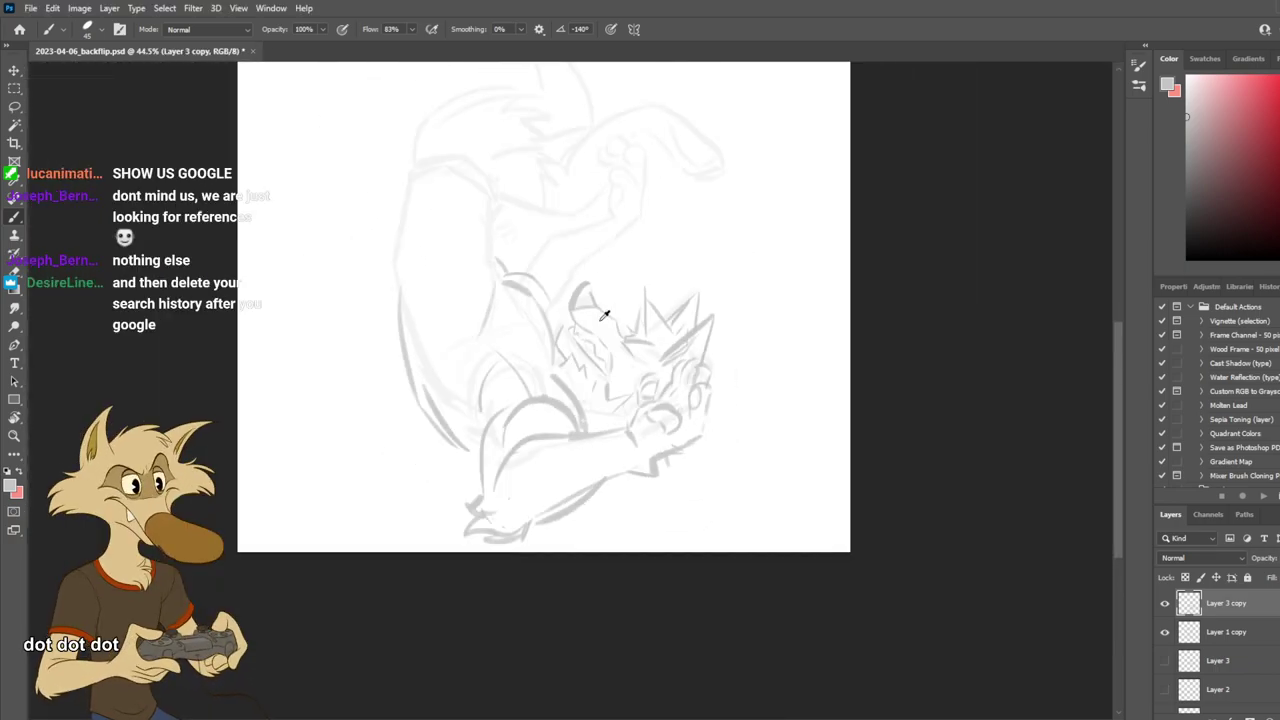
scroll(604, 315, up, 2)
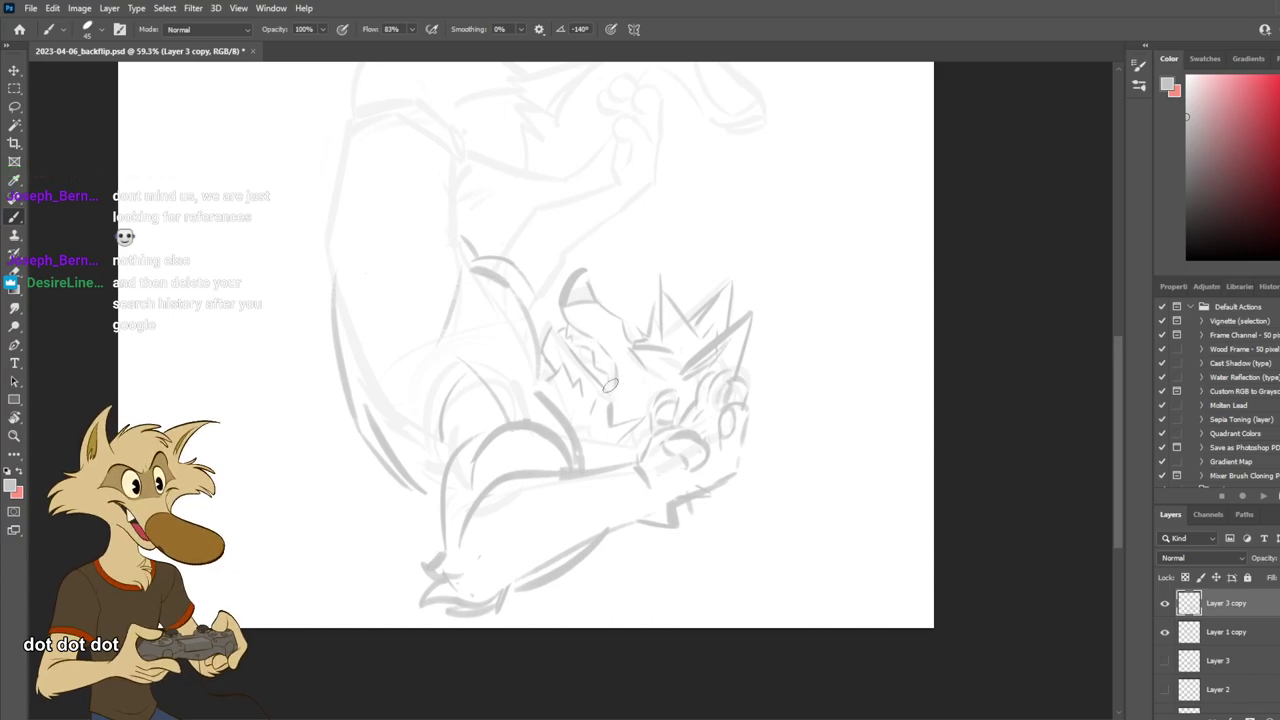
Rotate the canvas, redraw the upper back contour as a curve from beneath the upper arm toward the lower back, and save.
key(r)
drag(688, 363, 518, 280)
mouse_move(576, 341)
mouse_down()
mouse_move(589, 429)
mouse_move(570, 449)
mouse_move(640, 459)
mouse_move(716, 447)
mouse_move(722, 431)
mouse_move(752, 437)
mouse_up()
key(e)
key(b)
mouse_move(662, 430)
mouse_down()
mouse_move(784, 419)
mouse_move(696, 439)
mouse_move(742, 440)
mouse_up()
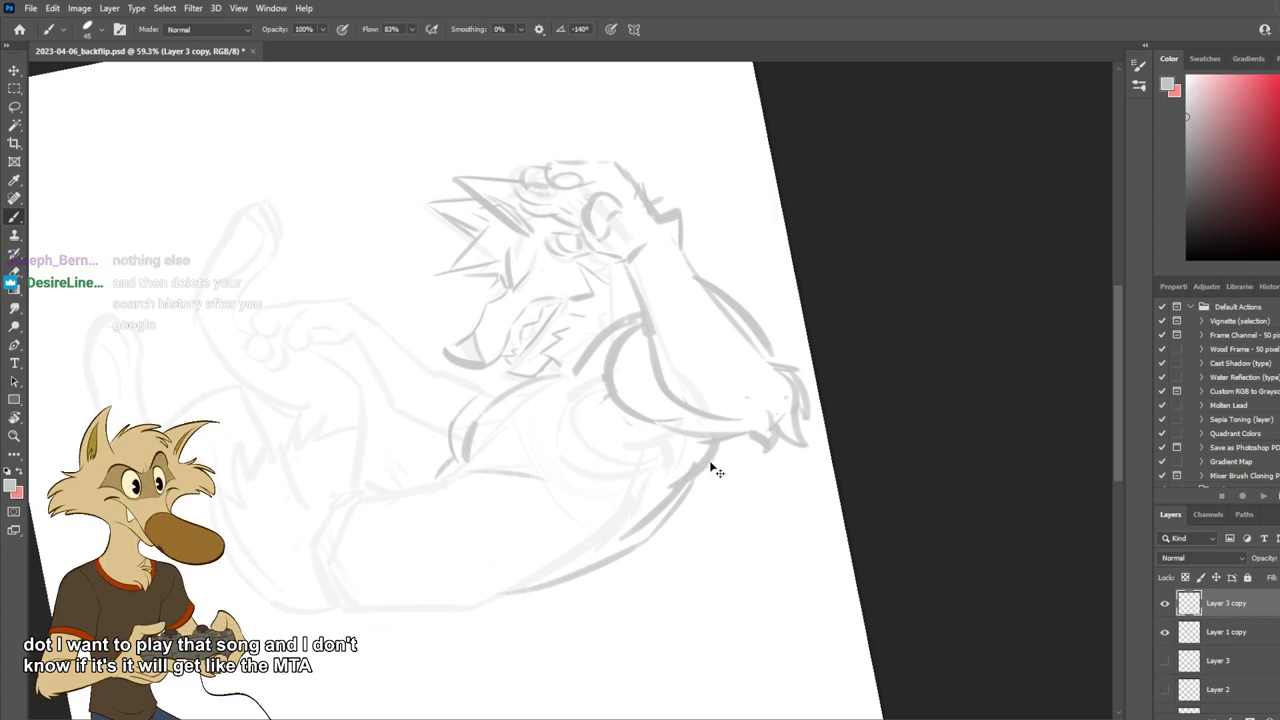
key(e)
mouse_move(705, 464)
mouse_down()
mouse_move(651, 522)
mouse_move(689, 493)
mouse_move(677, 467)
mouse_move(714, 456)
mouse_up()
key(b)
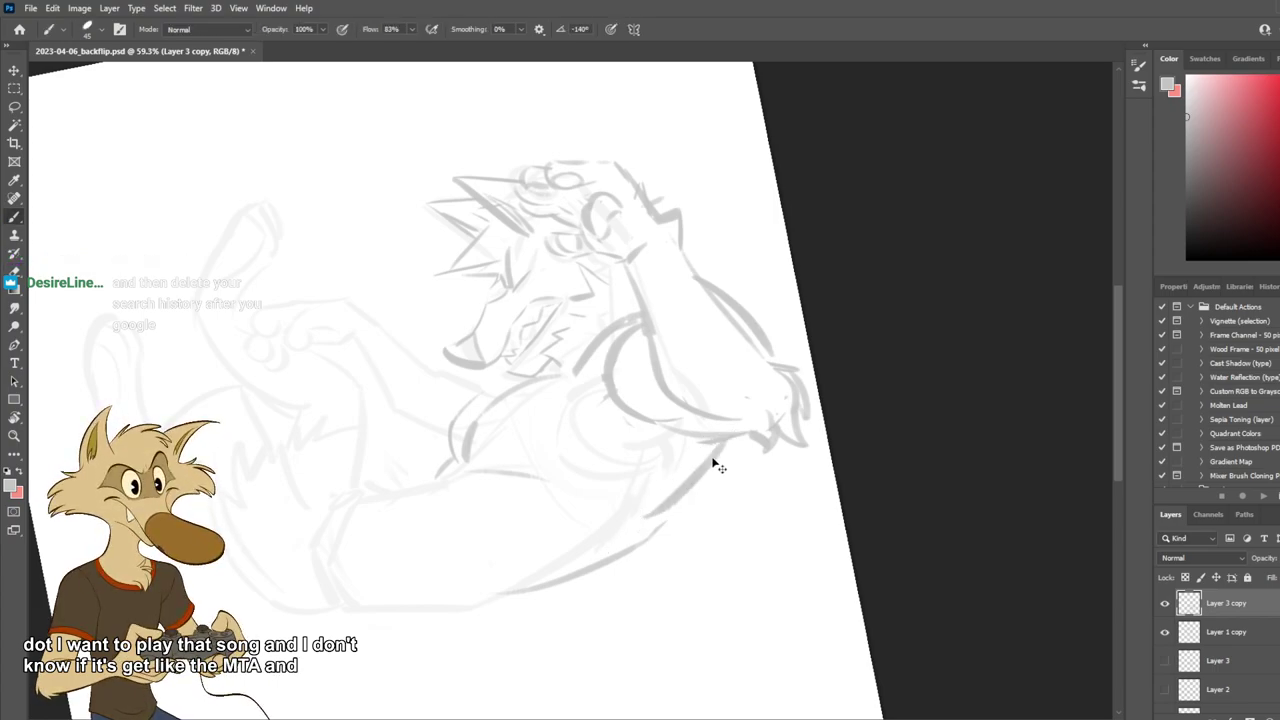
key(ctrl+z)
drag(646, 522, 714, 444)
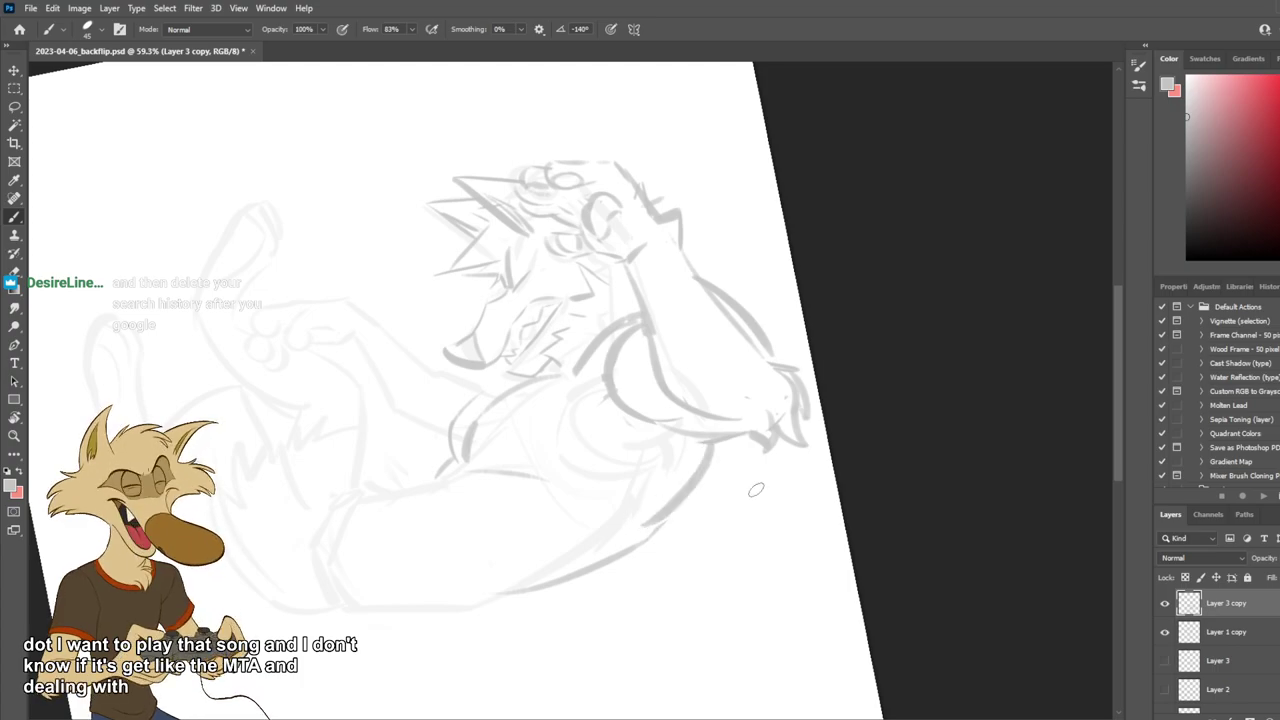
key(ctrl+s)
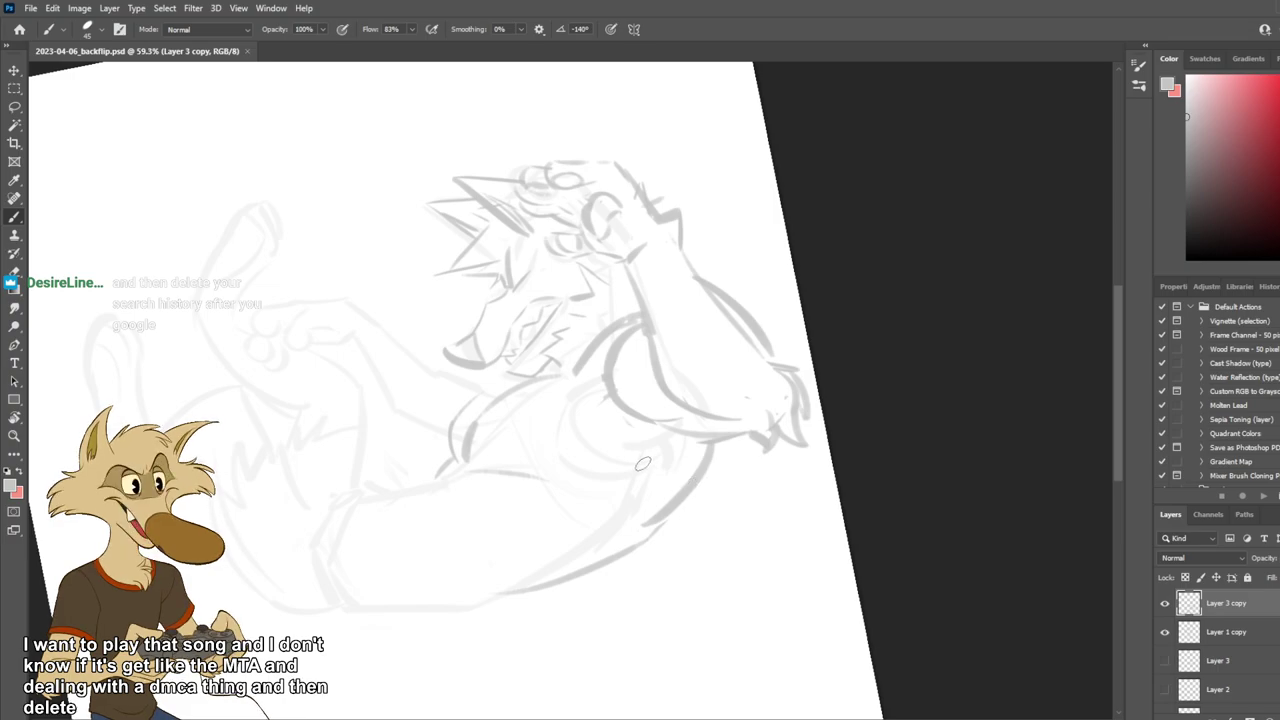
Erase the stray specks inside the elbow.
scroll(643, 458, down, 6)
scroll(643, 480, up, 6)
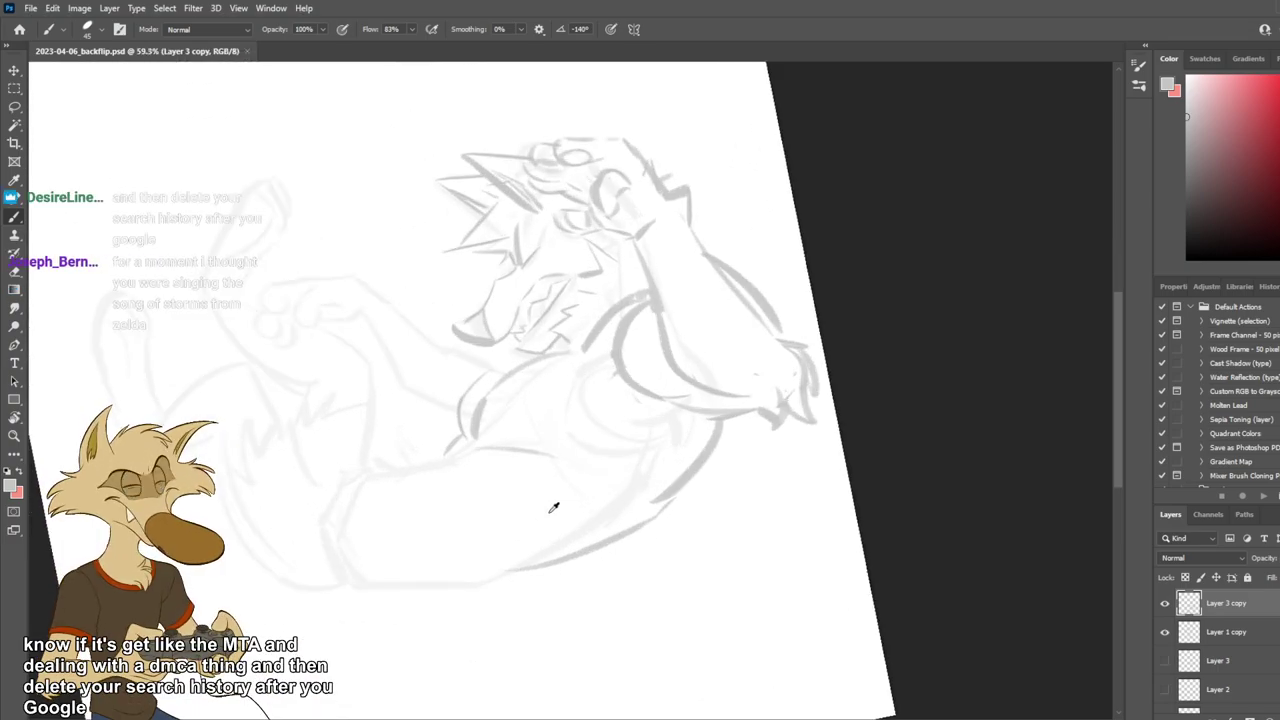
scroll(560, 507, down, 4)
scroll(560, 520, up, 4)
scroll(537, 537, down, 5)
scroll(508, 549, up, 7)
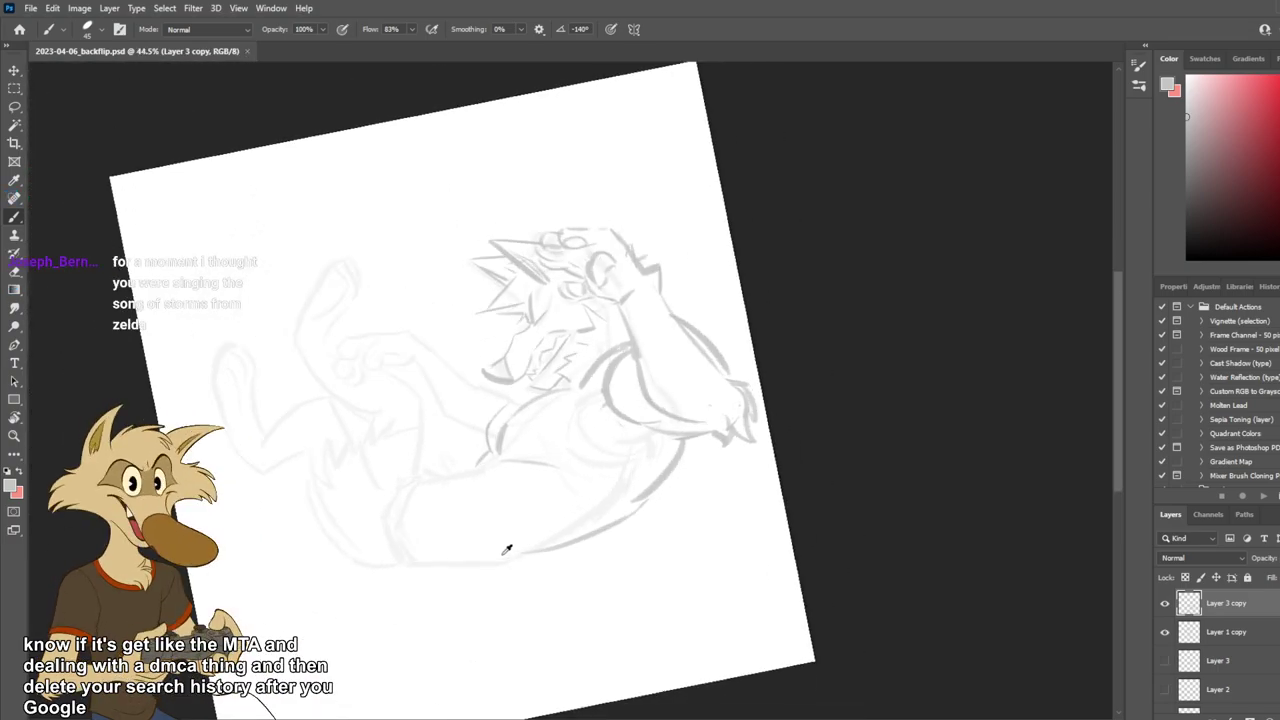
key(e)
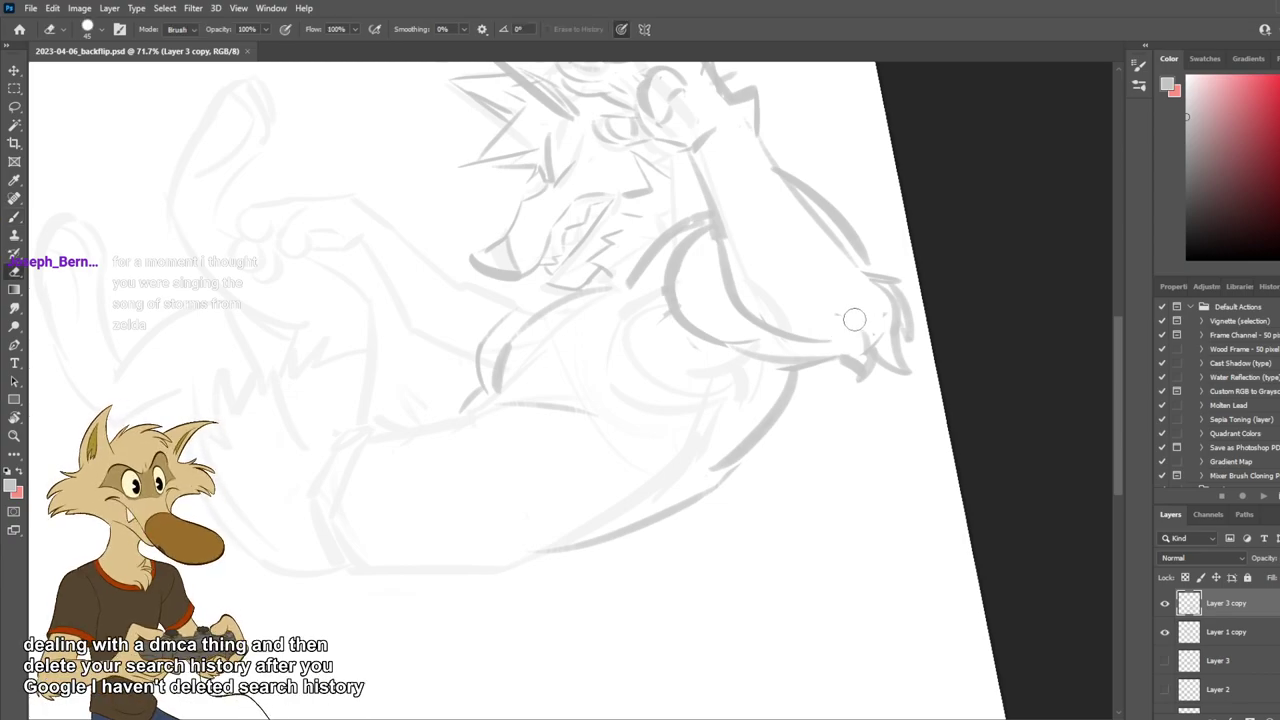
mouse_move(857, 314)
mouse_down()
mouse_move(902, 314)
mouse_move(885, 327)
mouse_move(885, 316)
mouse_move(853, 345)
mouse_up()
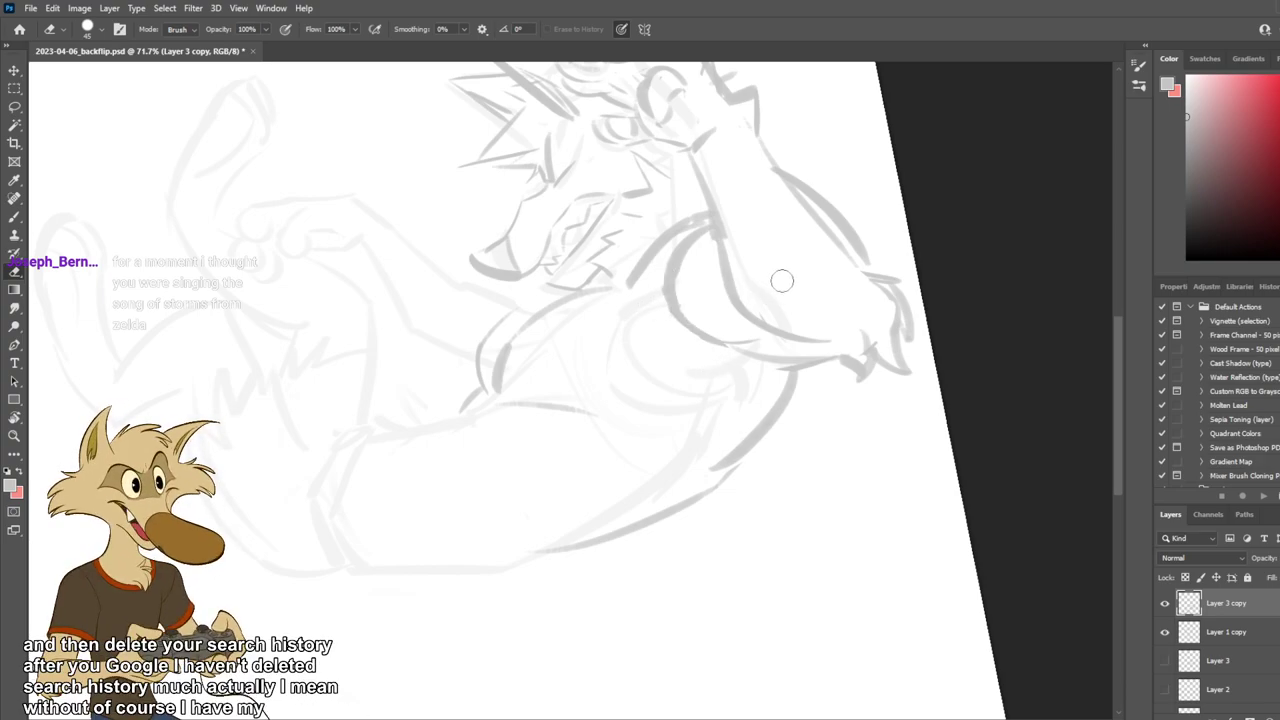
Sketch the belly contour as short tufted curves from the chest toward the hip and save the file.
key(b)
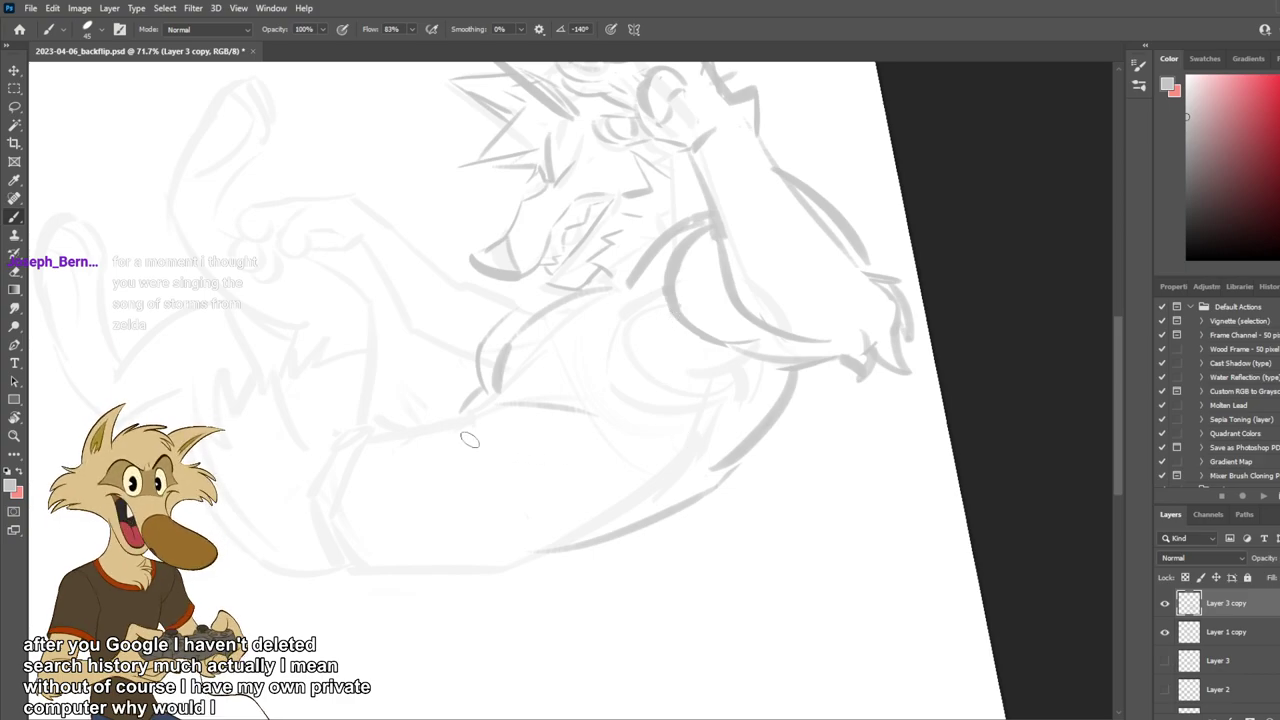
drag(462, 400, 368, 412)
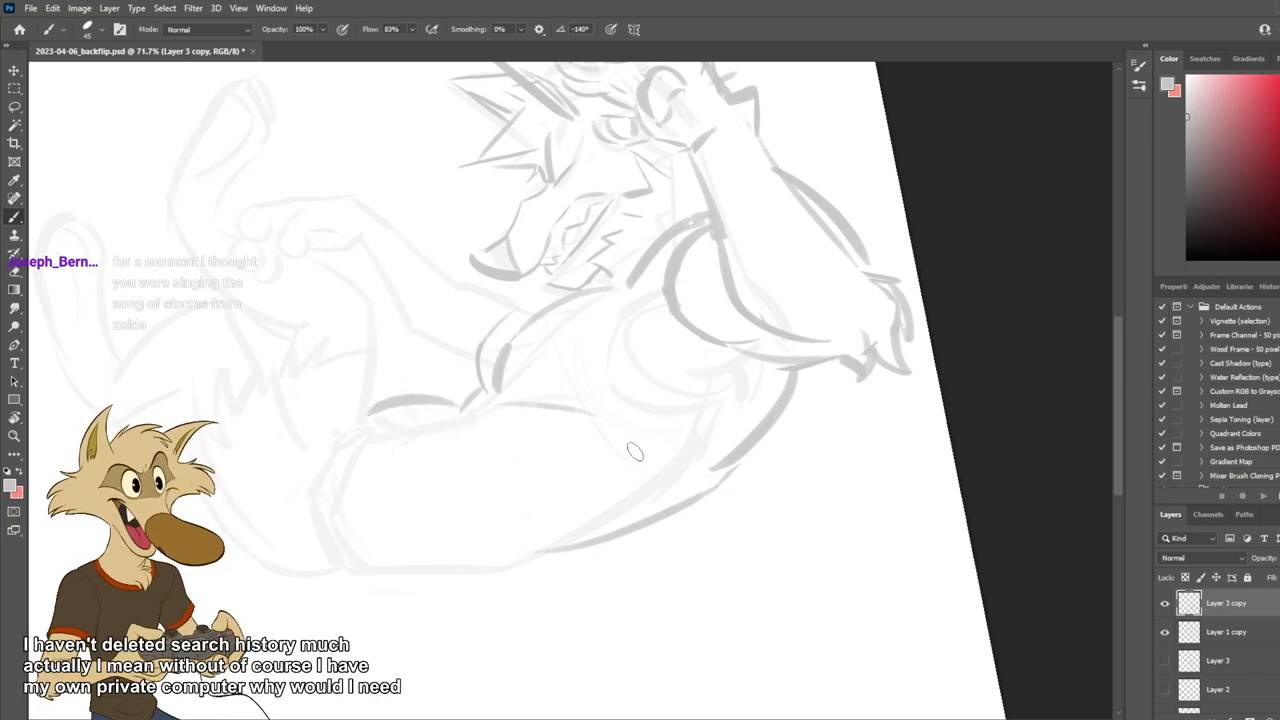
key(ctrl+z)
mouse_move(458, 404)
mouse_down()
mouse_move(366, 418)
mouse_move(461, 418)
mouse_move(460, 390)
mouse_move(486, 375)
mouse_move(462, 400)
mouse_move(427, 393)
mouse_move(371, 411)
mouse_up()
key(ctrl+z)
key(ctrl+z)
key(ctrl+z)
key(ctrl+z)
key(ctrl+z)
key(ctrl+z)
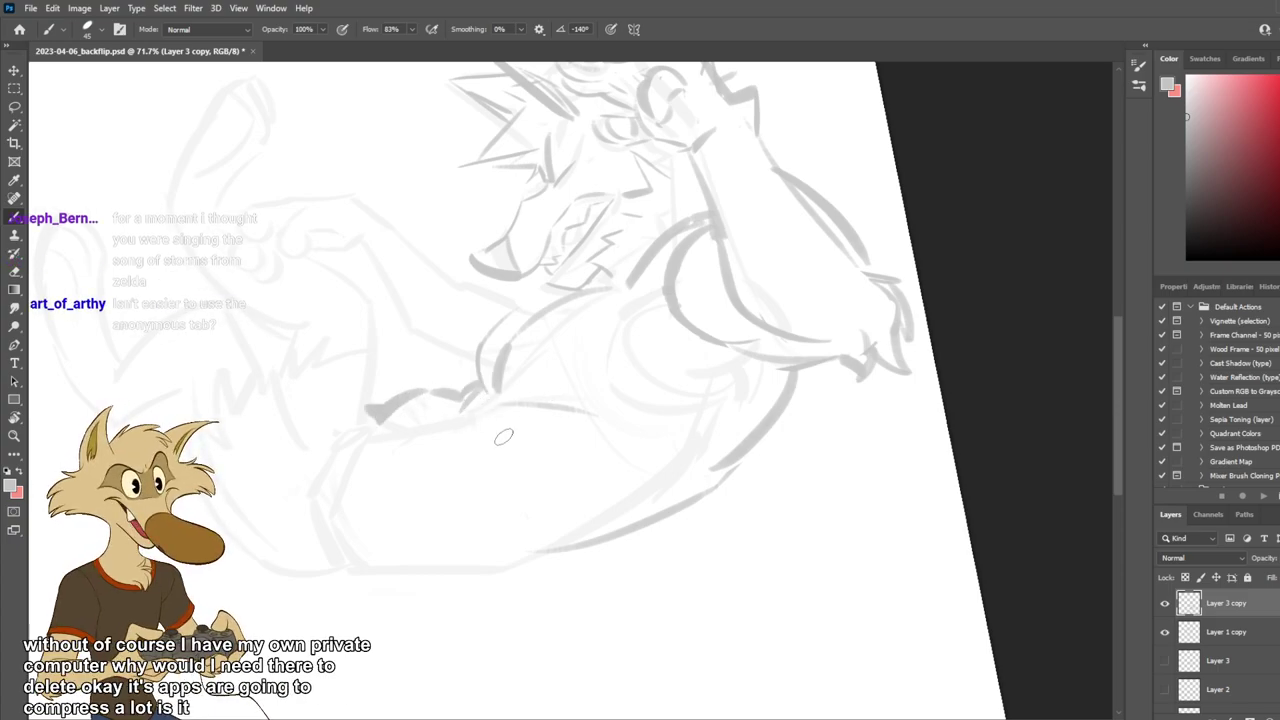
key(ctrl+s)
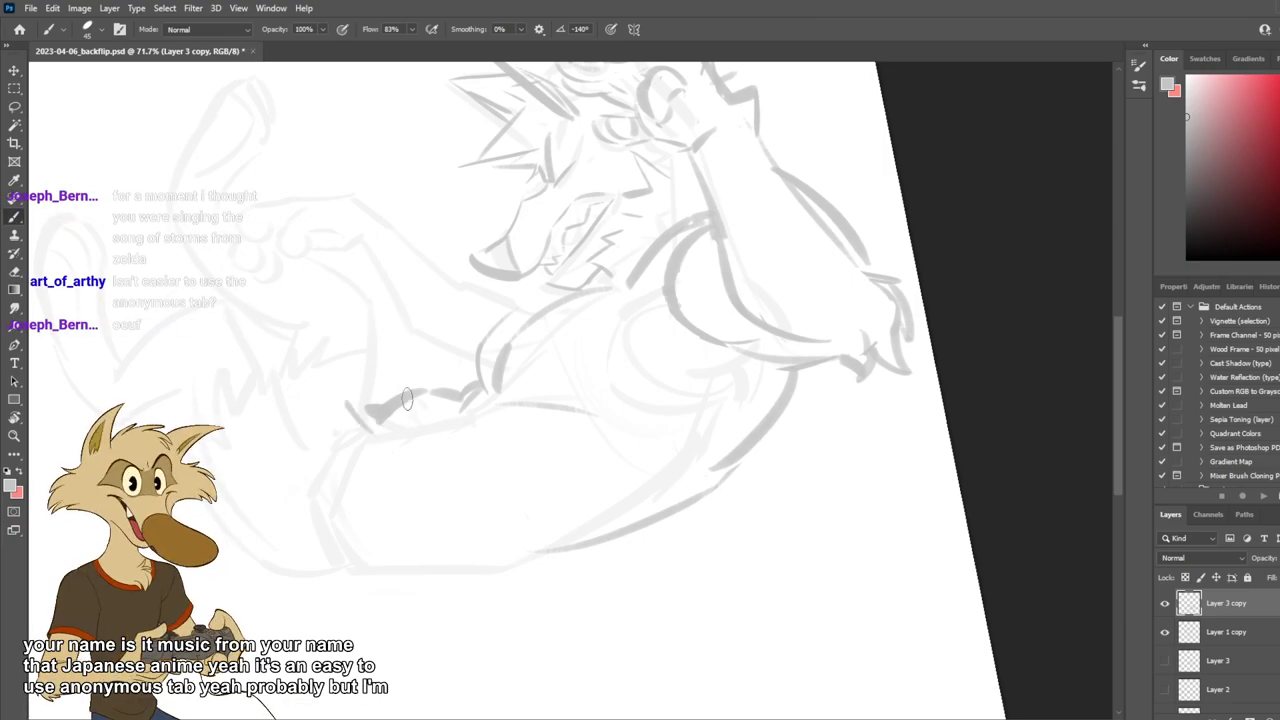
Sketch a jagged fur tuft at the hip and a curved waist line running down toward the lower back.
mouse_move(362, 403)
mouse_down()
mouse_move(375, 419)
mouse_move(326, 398)
mouse_move(303, 399)
mouse_move(324, 421)
mouse_move(296, 418)
mouse_move(315, 423)
mouse_move(320, 555)
mouse_move(437, 579)
mouse_up()
key(ctrl+z)
key(ctrl+z)
key(ctrl+z)
key(ctrl+z)
key(ctrl+z)
key(ctrl+z)
mouse_move(338, 557)
mouse_down()
mouse_move(444, 577)
mouse_move(671, 545)
mouse_up()
key(ctrl+z)
drag(424, 573, 615, 540)
key(ctrl+z)
key(ctrl+z)
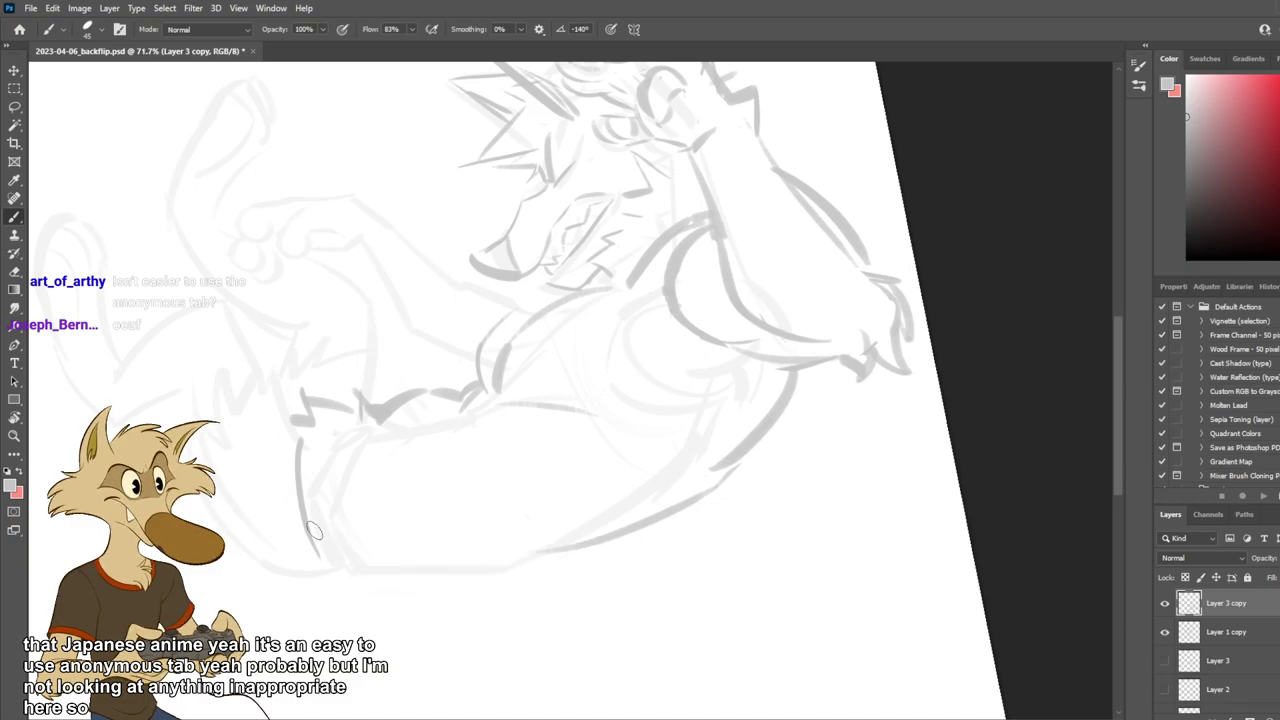
Try to curve the lower end of the waist line into the lower back contour.
mouse_move(314, 528)
mouse_down()
mouse_move(450, 550)
mouse_move(441, 566)
mouse_up()
key(ctrl+z)
key(ctrl+z)
drag(313, 539, 357, 563)
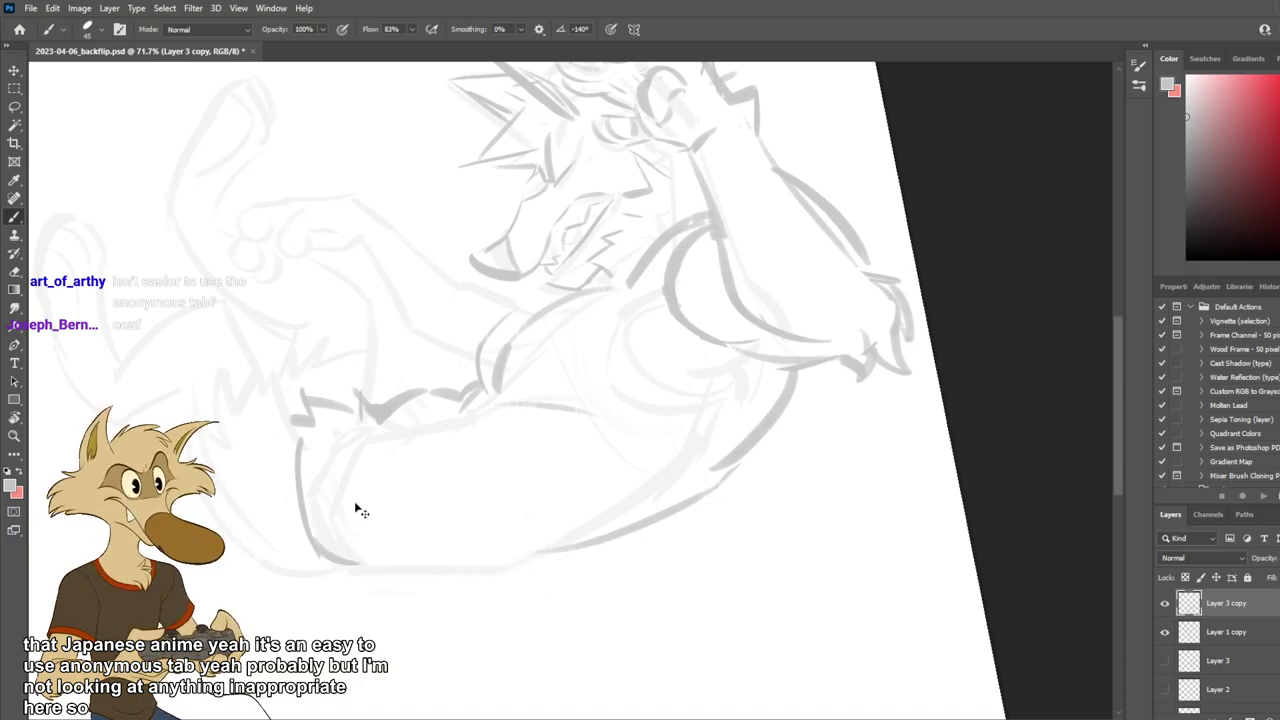
key(ctrl+z)
Draw a second curve parallel to the waist line to form the waistband of the pants.
mouse_move(326, 432)
mouse_down()
mouse_move(341, 540)
mouse_move(326, 558)
mouse_move(404, 579)
mouse_move(490, 578)
mouse_up()
key(ctrl+z)
key(ctrl+z)
drag(498, 576, 600, 566)
key(ctrl+z)
drag(490, 574, 598, 555)
key(ctrl+z)
key(ctrl+z)
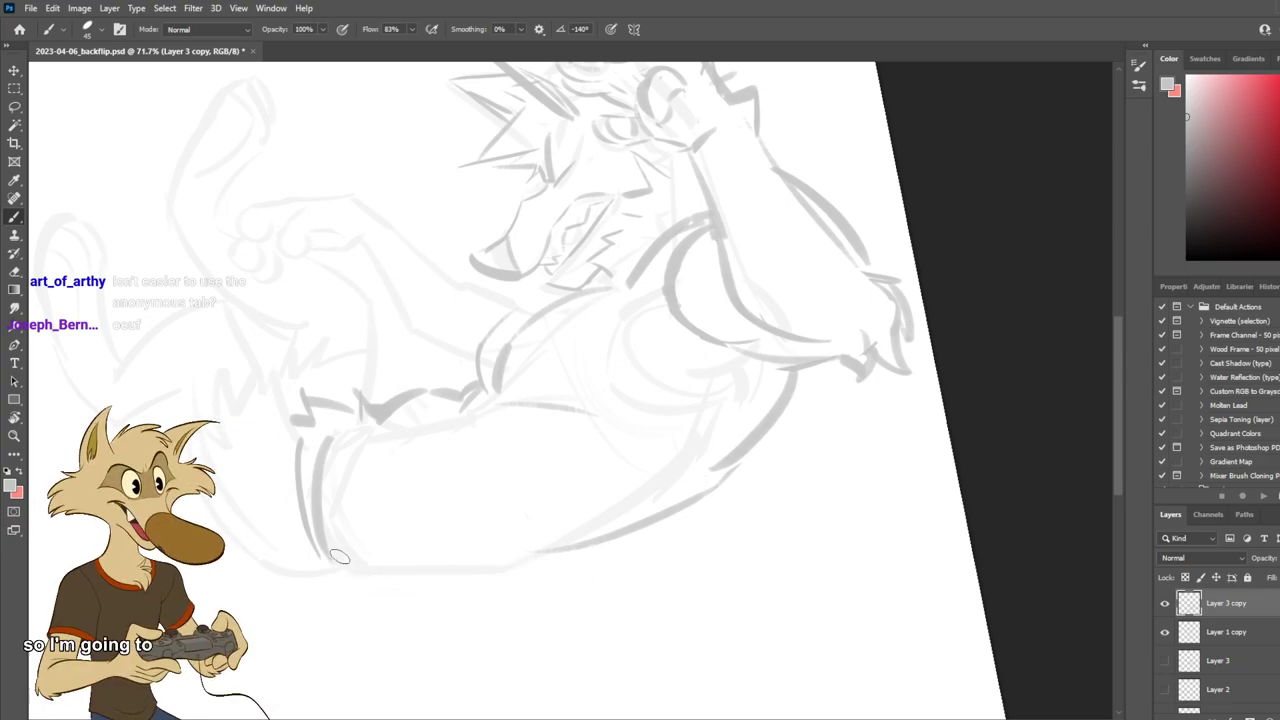
Try to draw the lower back contour from the waistband to the existing back line.
mouse_move(346, 559)
mouse_down()
mouse_move(542, 563)
mouse_move(640, 537)
mouse_up()
key(ctrl+z)
drag(335, 573, 522, 556)
key(ctrl+z)
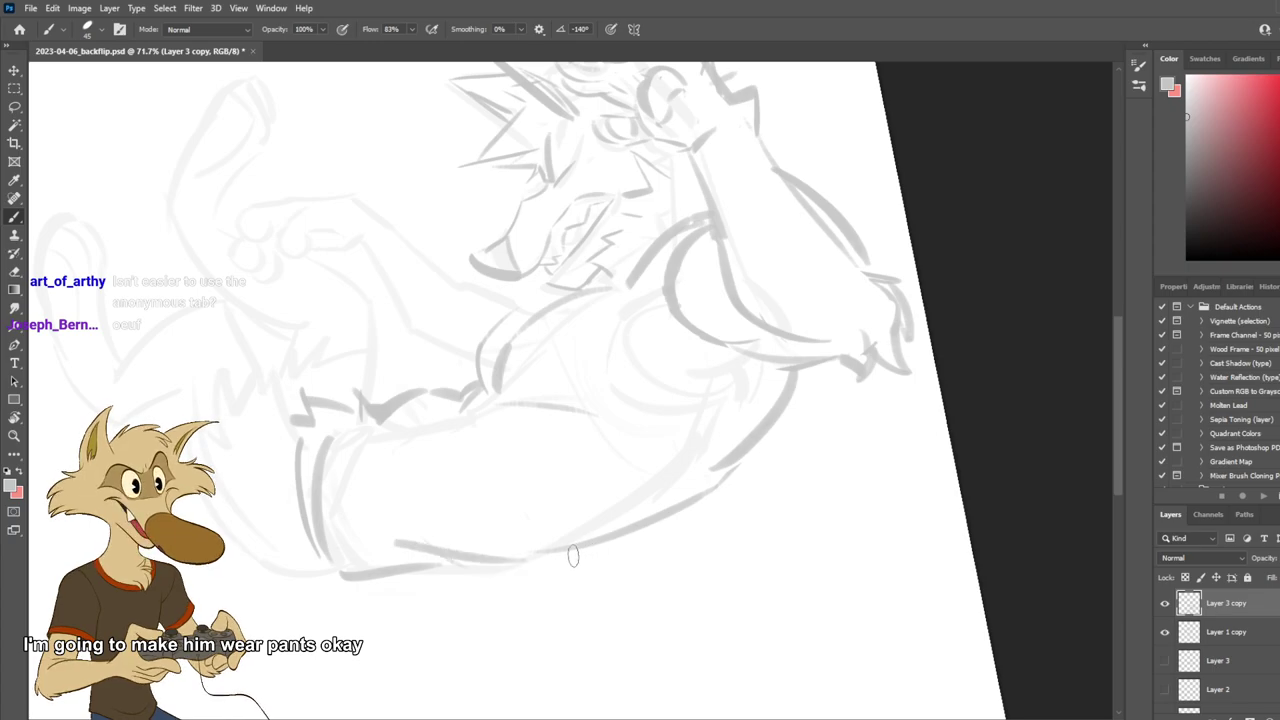
key(ctrl+z)
key(ctrl+z)
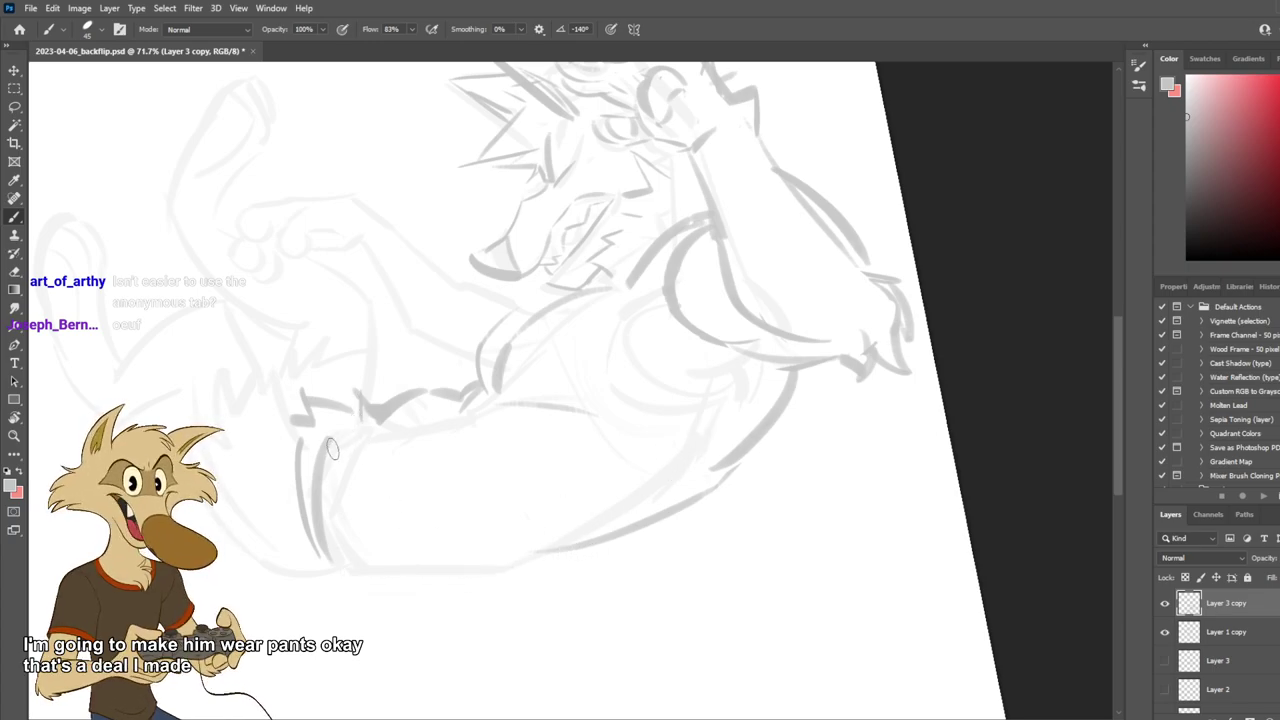
Erase the two parallel waistband curves beside the hip fur tuft.
key(e)
mouse_move(340, 425)
mouse_down()
mouse_move(331, 557)
mouse_move(310, 480)
mouse_up()
drag(300, 435, 300, 530)
key(b)
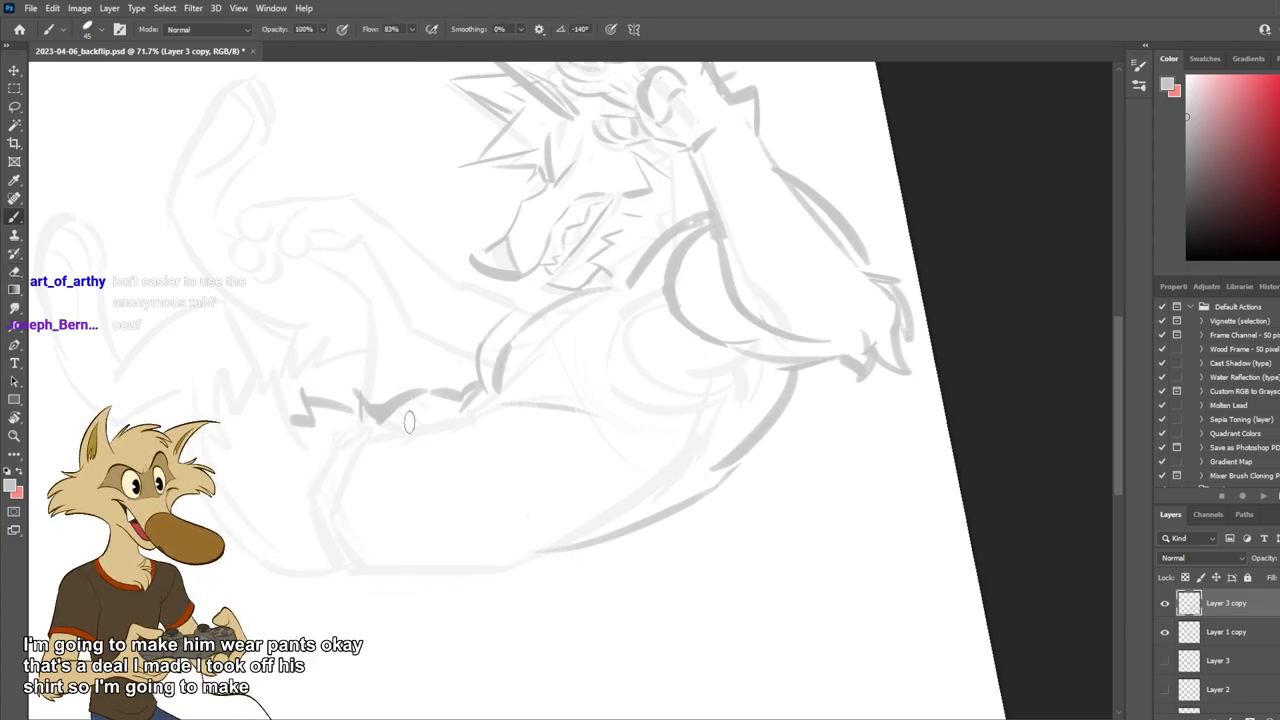
Redraw the waist as a single curve bending at its lower end into a short lower back contour.
mouse_move(378, 426)
mouse_down()
mouse_move(346, 480)
mouse_move(335, 469)
mouse_move(367, 570)
mouse_up()
key(ctrl+z)
key(ctrl+z)
mouse_move(333, 467)
mouse_down()
mouse_move(360, 556)
mouse_move(385, 573)
mouse_move(371, 561)
mouse_move(565, 550)
mouse_move(716, 481)
mouse_up()
key(ctrl+z)
key(ctrl+z)
key(ctrl+z)
mouse_move(386, 573)
mouse_down()
mouse_move(529, 561)
mouse_move(515, 564)
mouse_move(643, 498)
mouse_up()
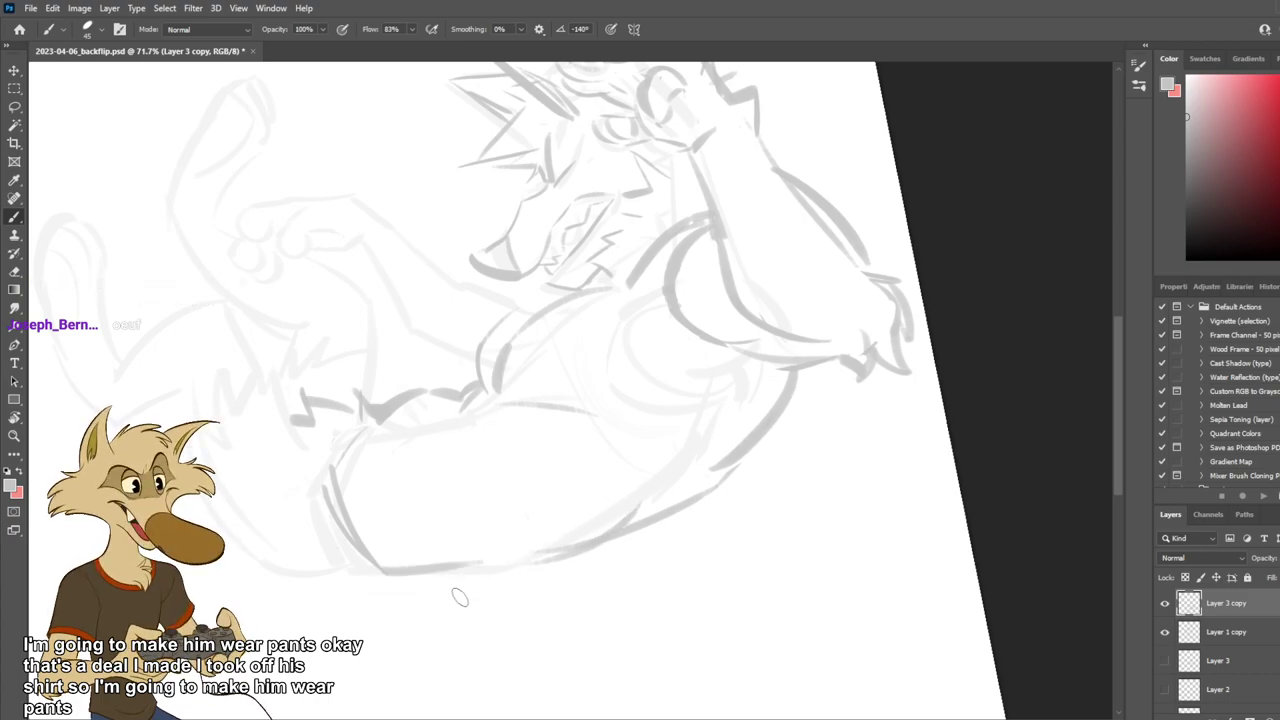
Draw a bent line on the torso parallel to the waist, and reinforce the back contour toward the shoulder.
mouse_move(364, 460)
mouse_down()
mouse_move(412, 478)
mouse_move(452, 548)
mouse_up()
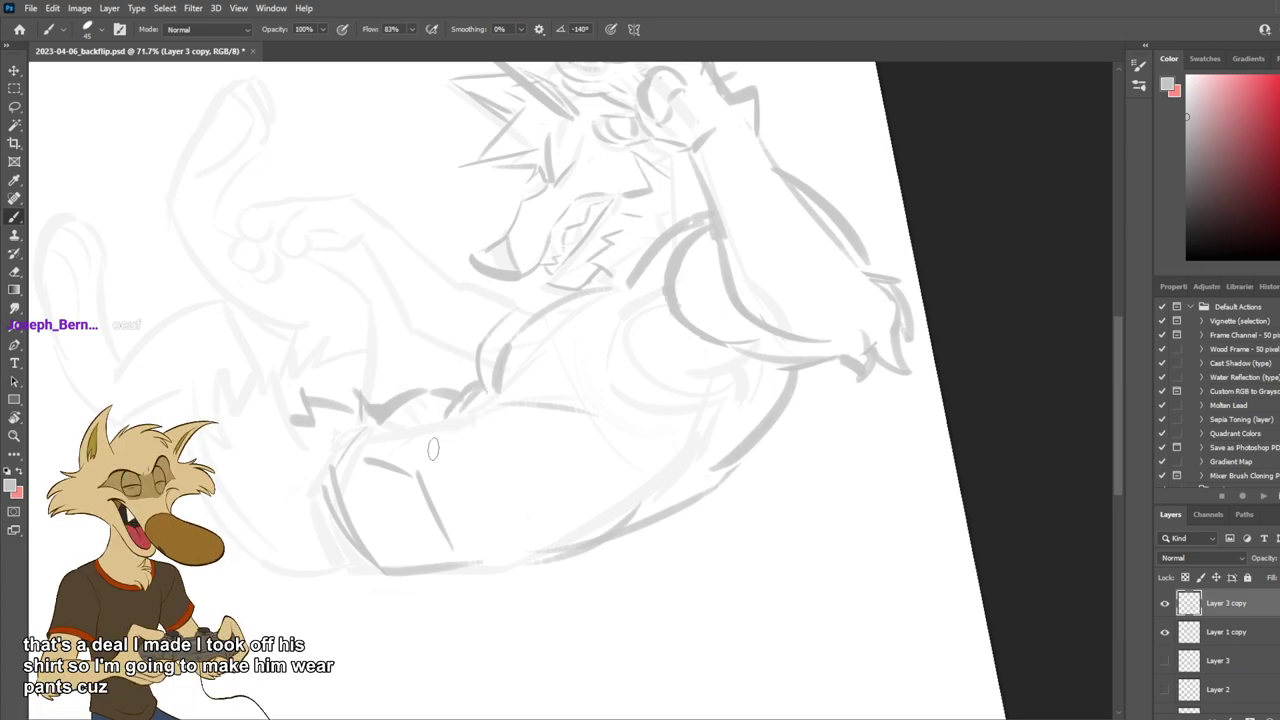
key(ctrl+z)
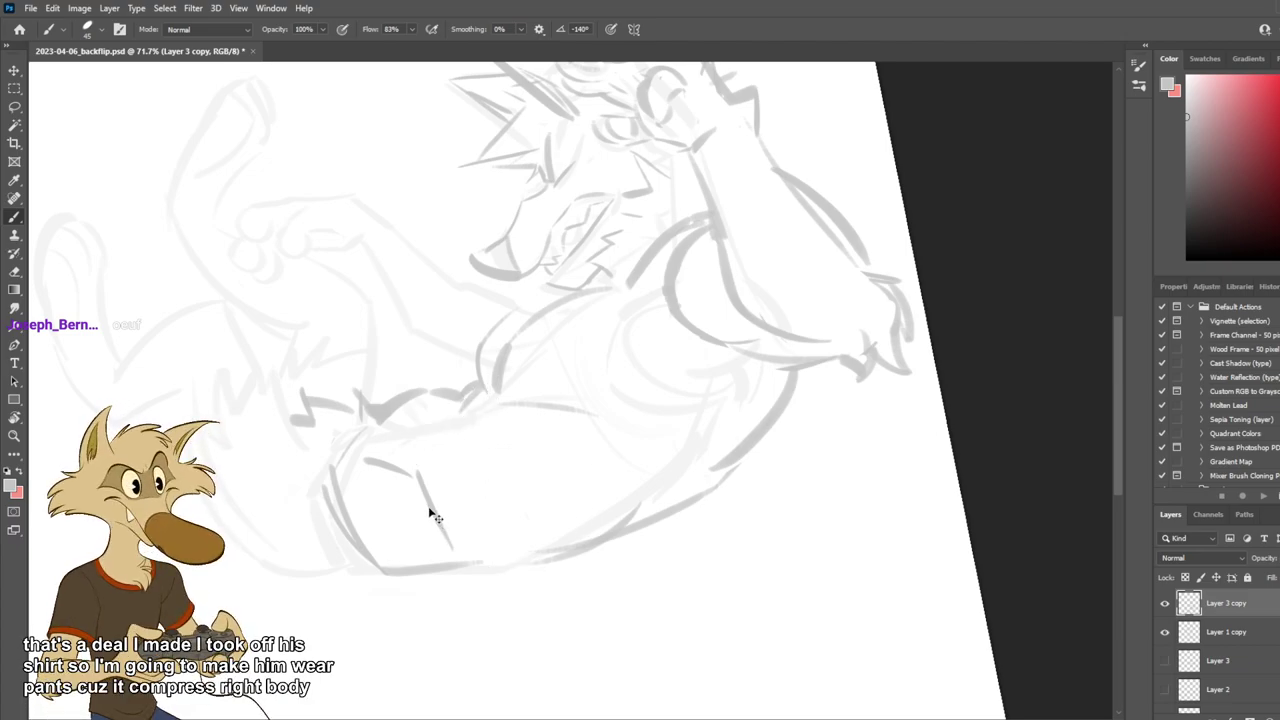
key(ctrl+z)
drag(413, 477, 460, 552)
drag(190, 410, 264, 330)
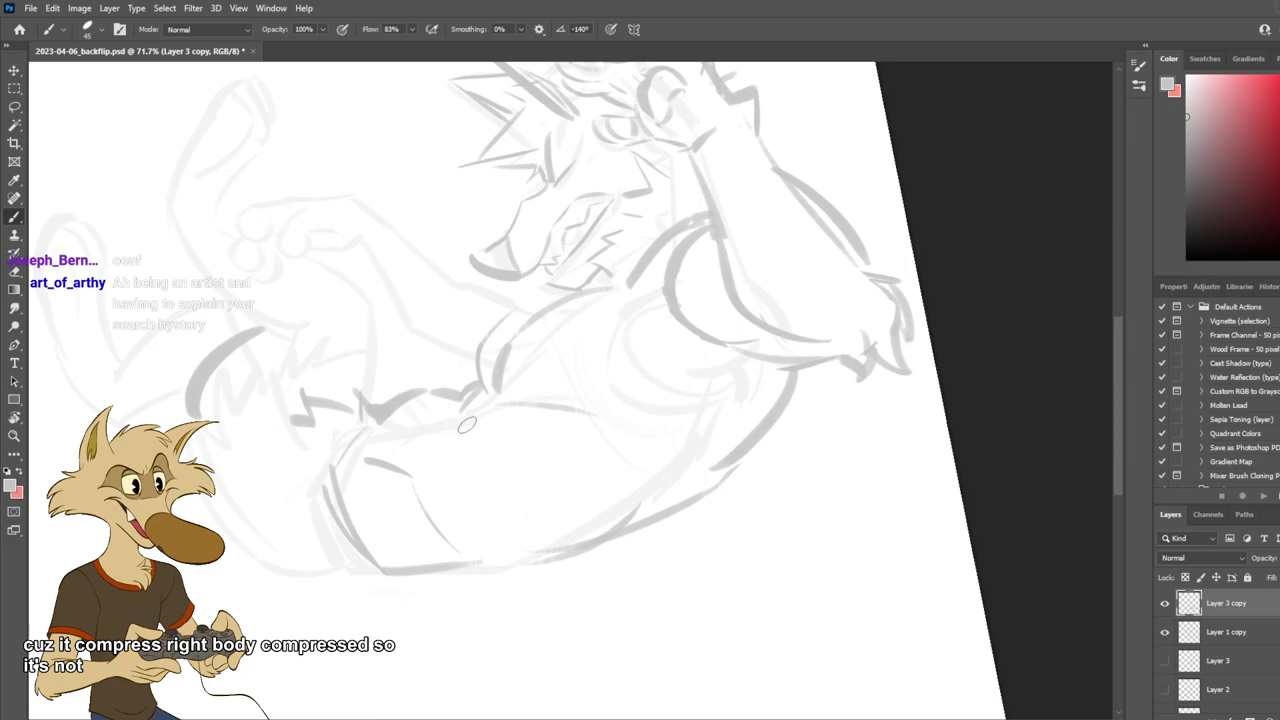
key(ctrl+z)
mouse_move(619, 542)
mouse_down()
mouse_move(727, 487)
mouse_move(742, 462)
mouse_up()
mouse_move(686, 495)
mouse_down()
mouse_move(735, 459)
mouse_move(612, 526)
mouse_up()
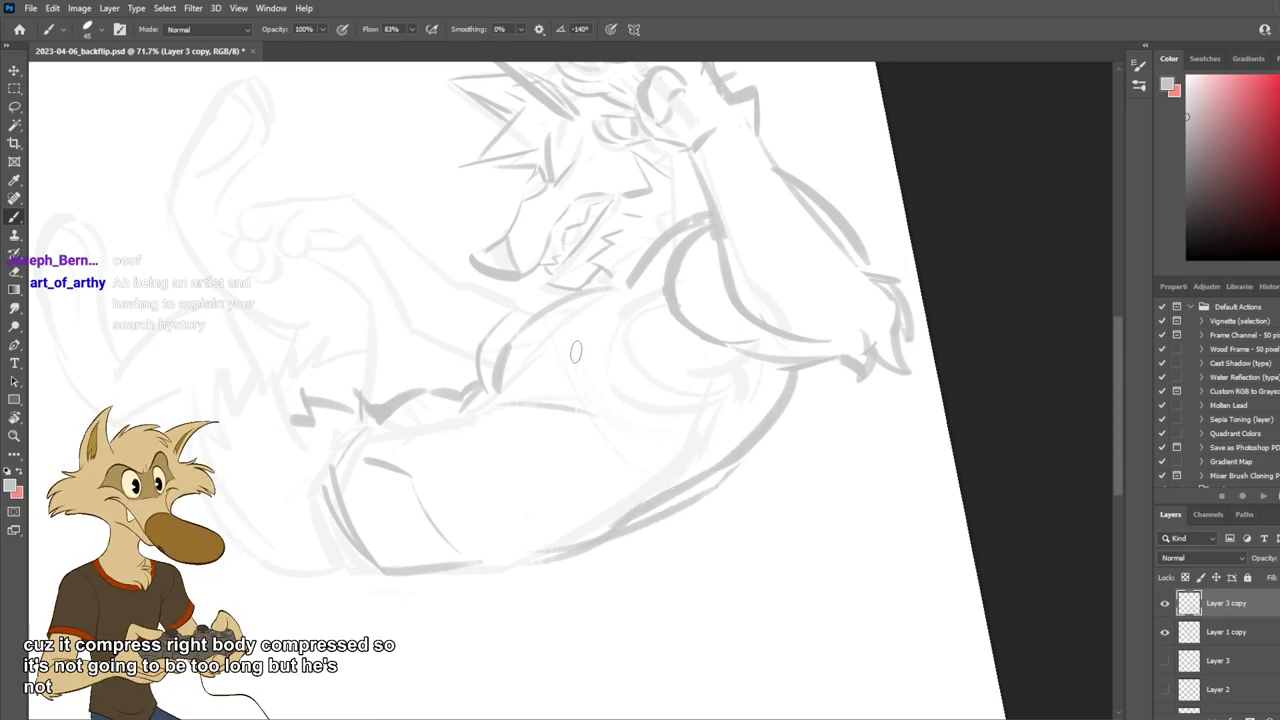
Draw a small oval nipple on the chest and spiky fur along the chest edge near the chin.
drag(566, 347, 567, 350)
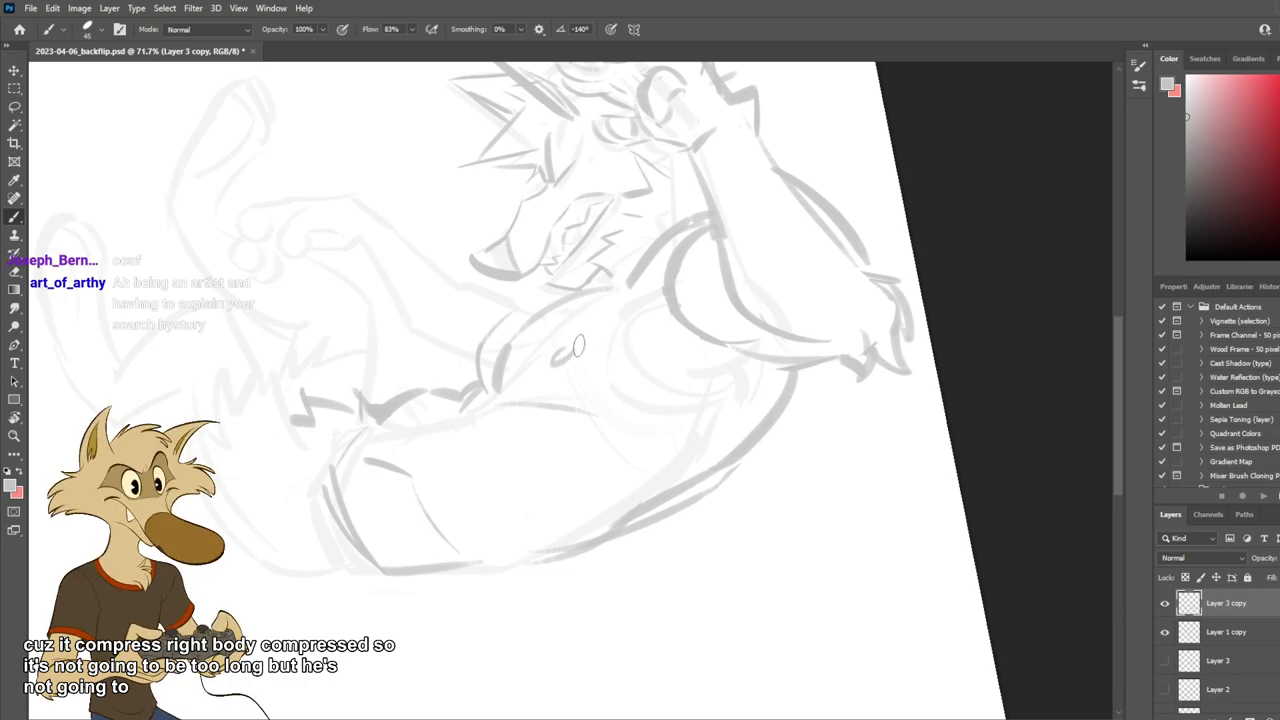
key(ctrl+z)
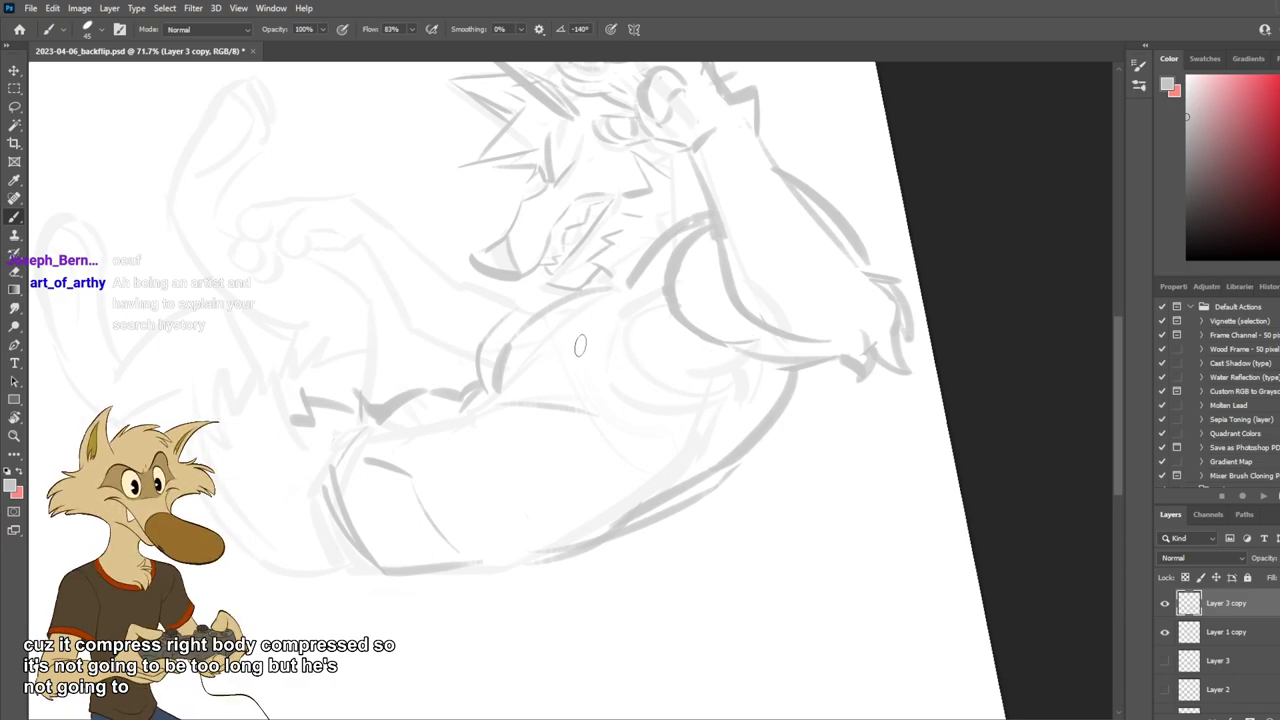
drag(577, 346, 578, 348)
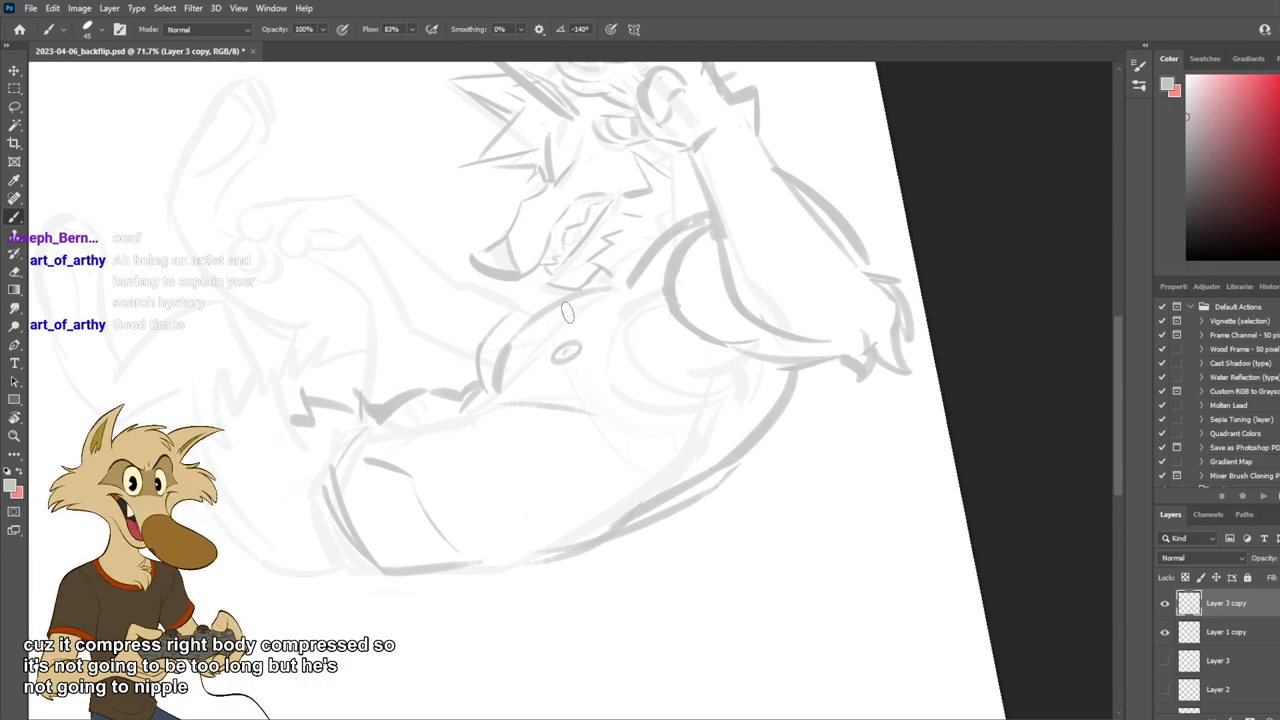
mouse_move(534, 306)
mouse_down()
mouse_move(440, 312)
mouse_move(470, 368)
mouse_up()
Reset the canvas rotation, sketch a spiky fur tuft at the armpit beside the shoulder, and save the file.
scroll(639, 346, down, 8)
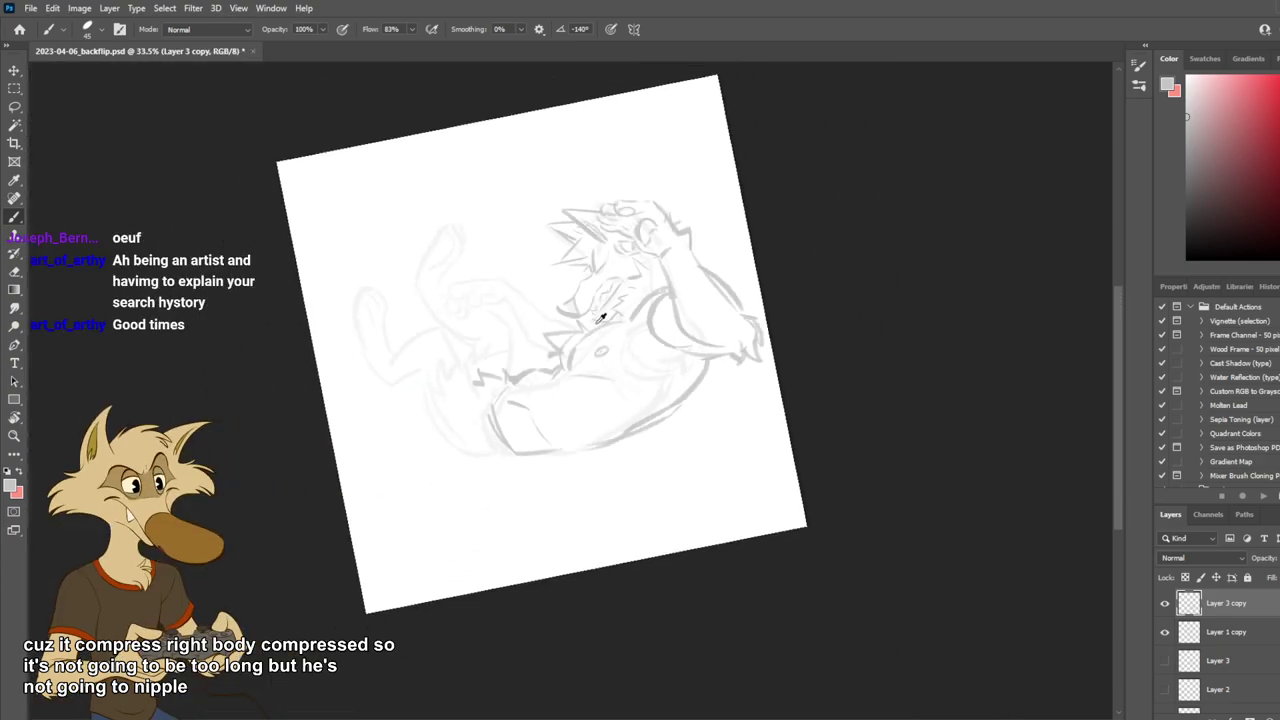
scroll(602, 318, up, 5)
key(Escape)
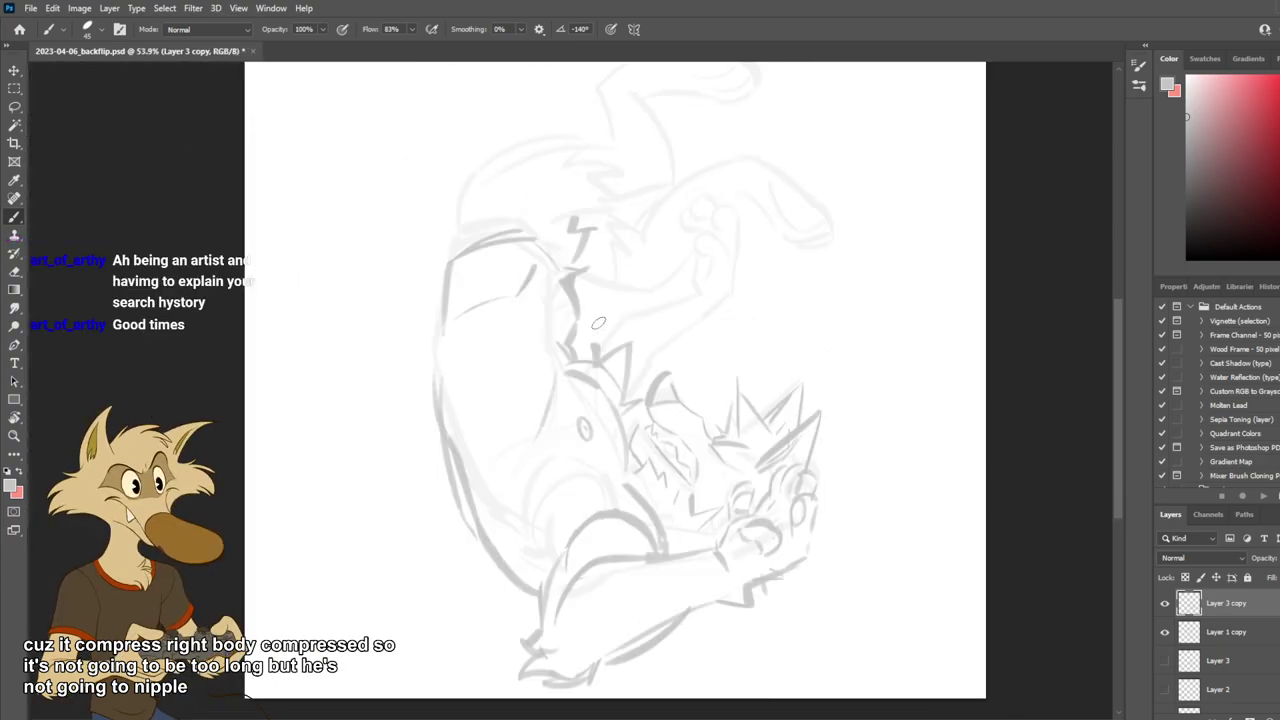
scroll(606, 318, down, 3)
scroll(609, 319, up, 3)
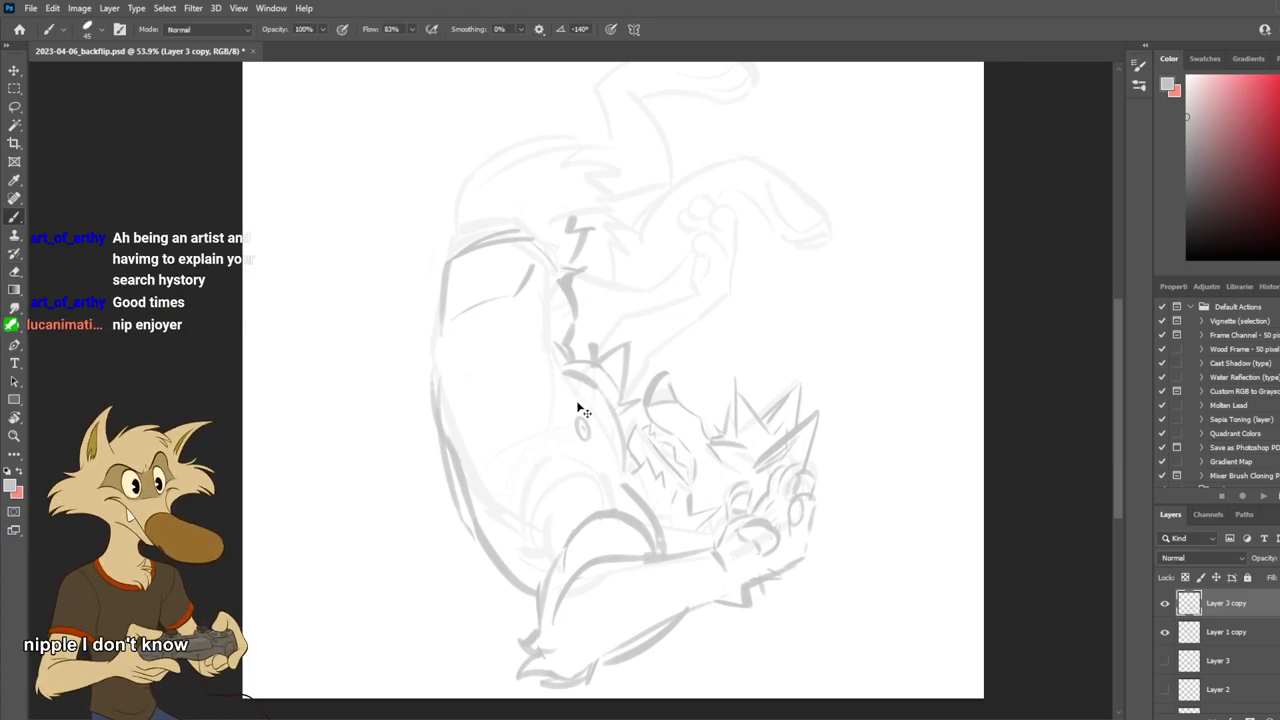
mouse_move(543, 476)
mouse_down()
mouse_move(579, 499)
mouse_move(564, 498)
mouse_up()
key(ctrl+z)
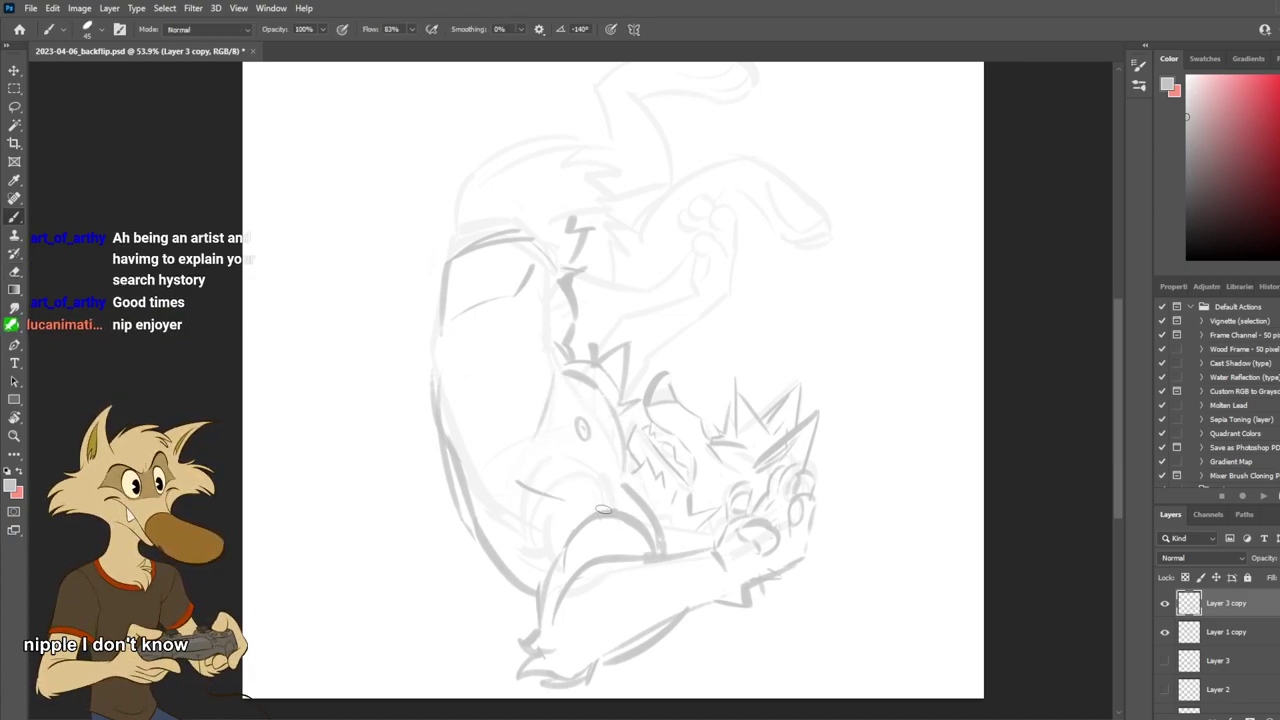
key(ctrl+z)
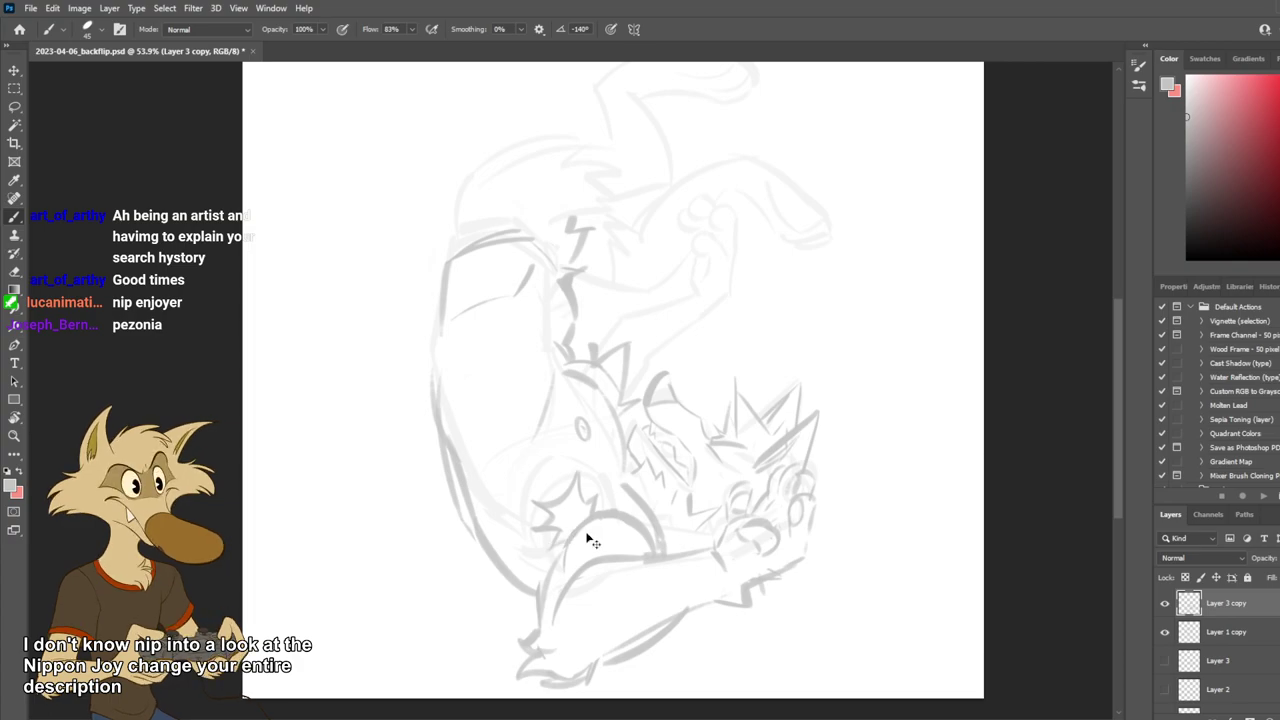
key(ctrl+s)
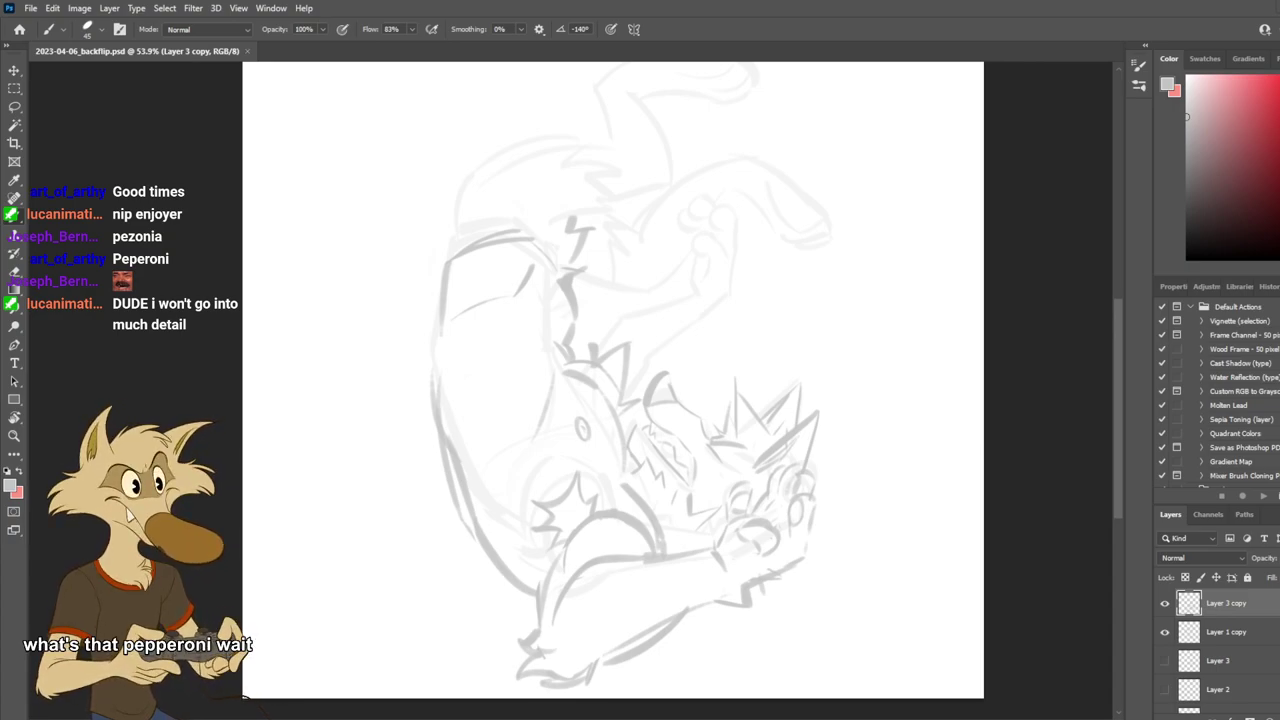
Erase the jagged hip tuft and the waist lines across the hips with an enlarged eraser.
scroll(583, 410, down, 4)
scroll(582, 294, up, 4)
key(e)
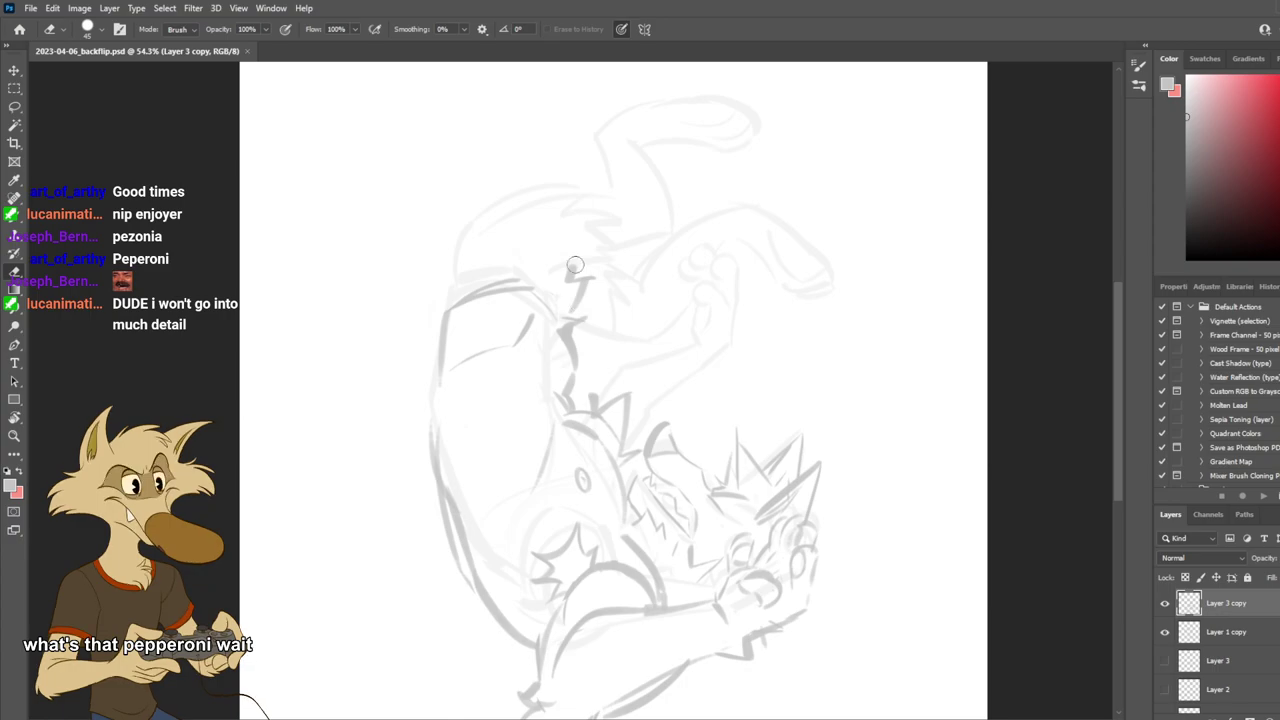
key(])
key(])
key(])
key(])
key(])
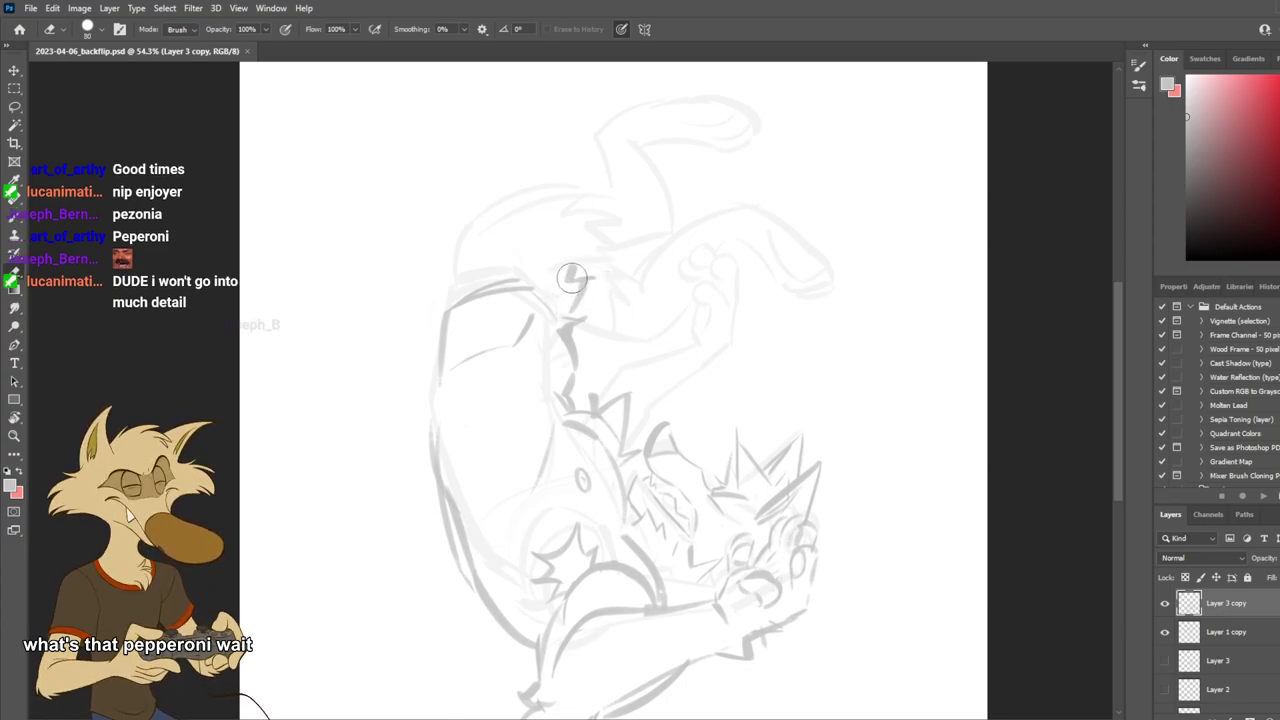
drag(587, 276, 564, 277)
key(b)
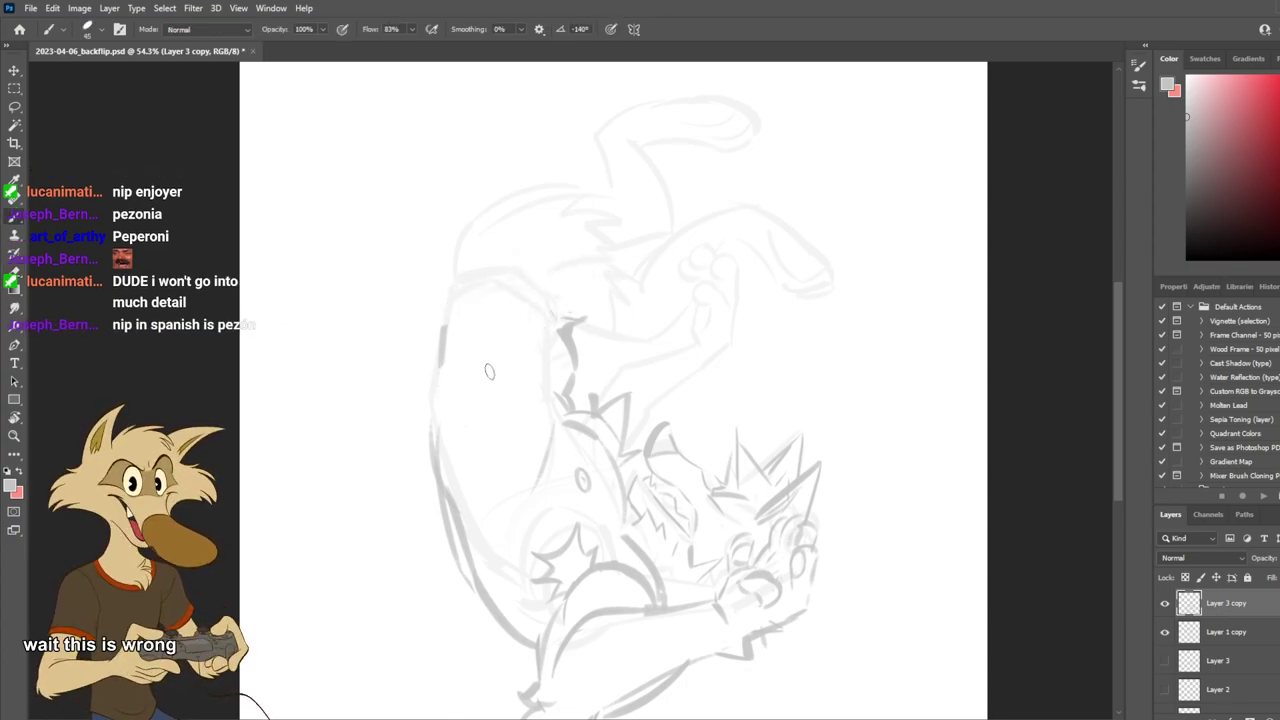
Draw two downward-bowing curves across the waist to form the waistband, extending the upper one past the belly edge.
drag(446, 370, 534, 359)
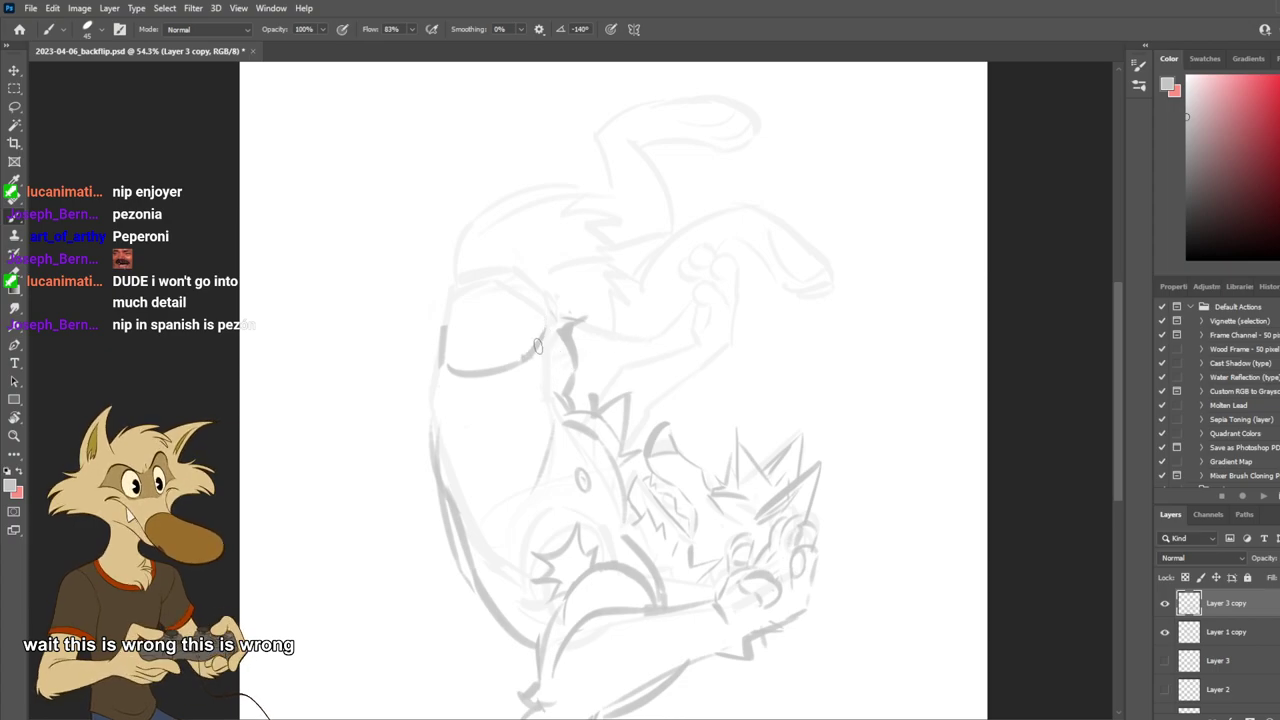
drag(432, 326, 605, 305)
key(ctrl+z)
key(ctrl+z)
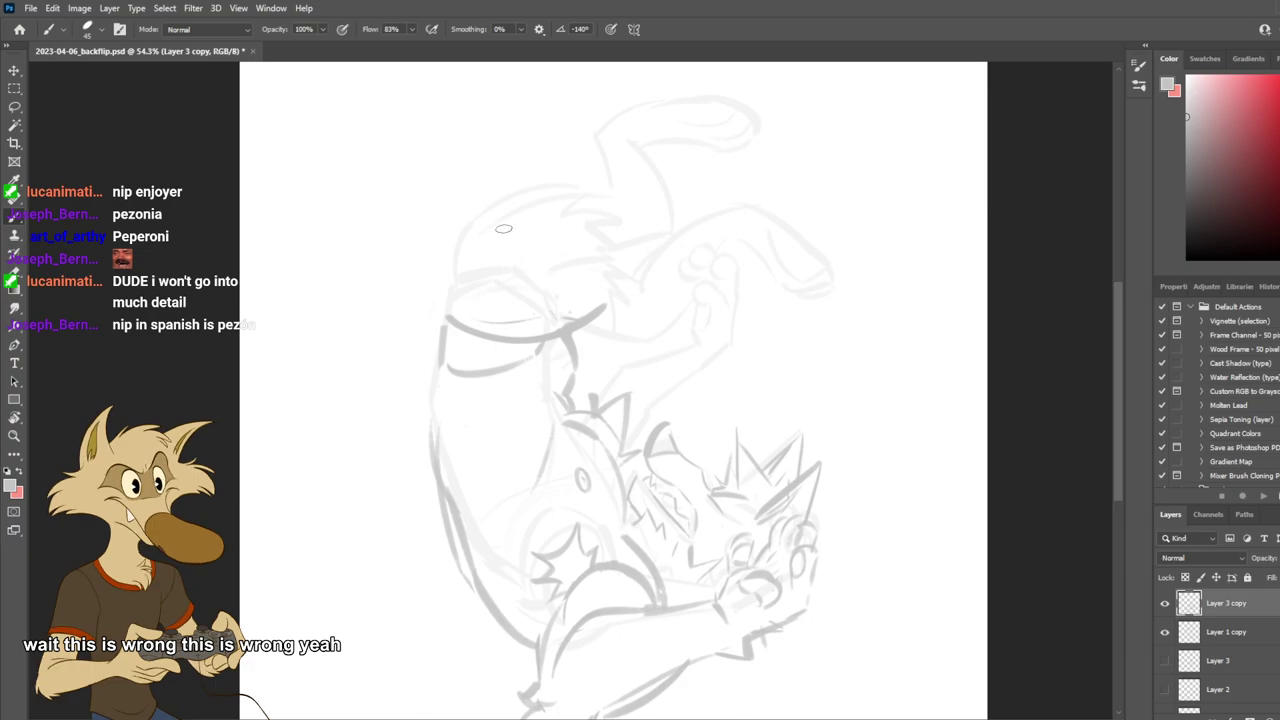
Sketch two curved cross-contour lines around the hip and thigh, plus a diagonal line for the thigh's belly-side edge.
drag(460, 170, 606, 262)
key(ctrl+z)
key(ctrl+z)
drag(478, 260, 570, 297)
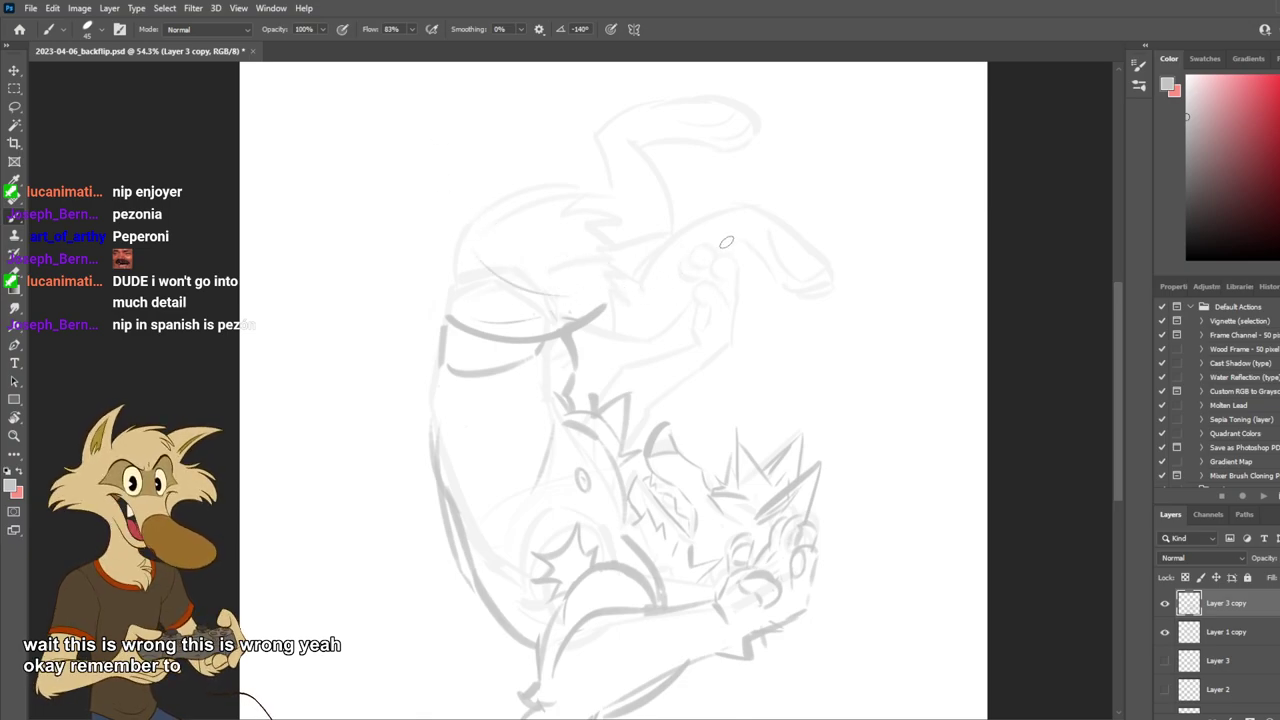
drag(550, 200, 604, 262)
key(ctrl+z)
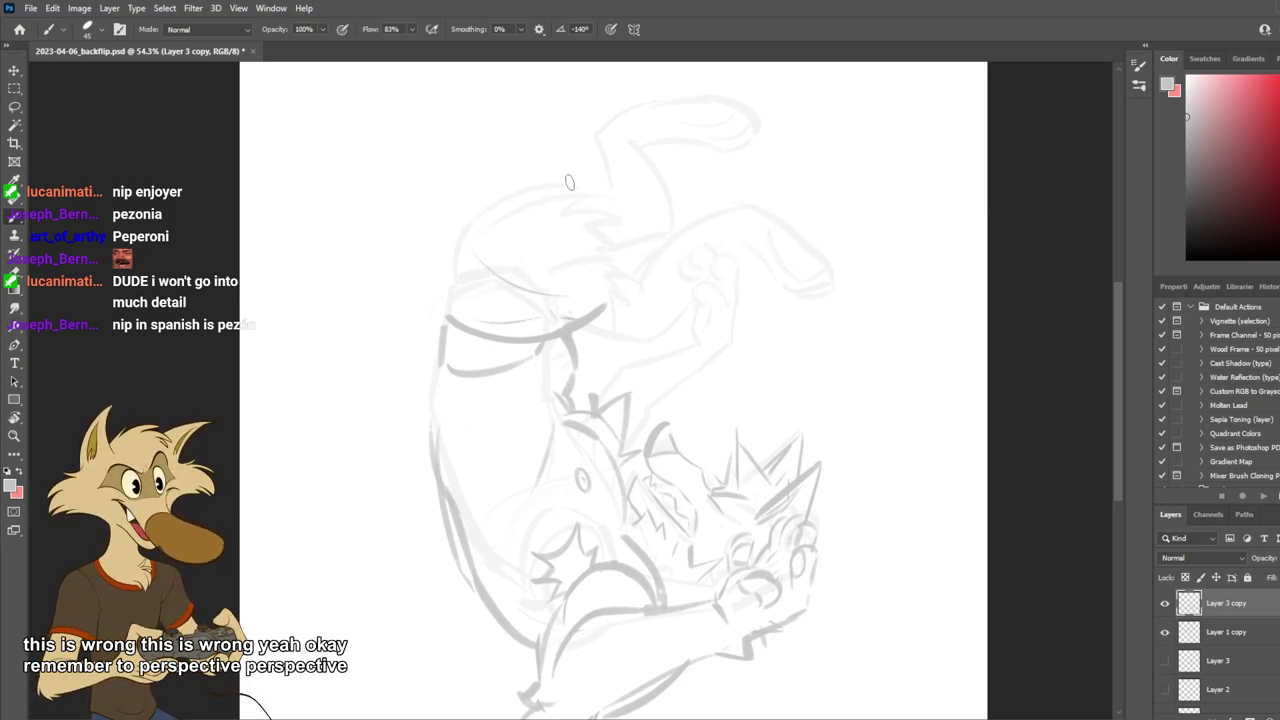
mouse_move(560, 172)
mouse_down()
mouse_move(606, 265)
mouse_move(568, 310)
mouse_up()
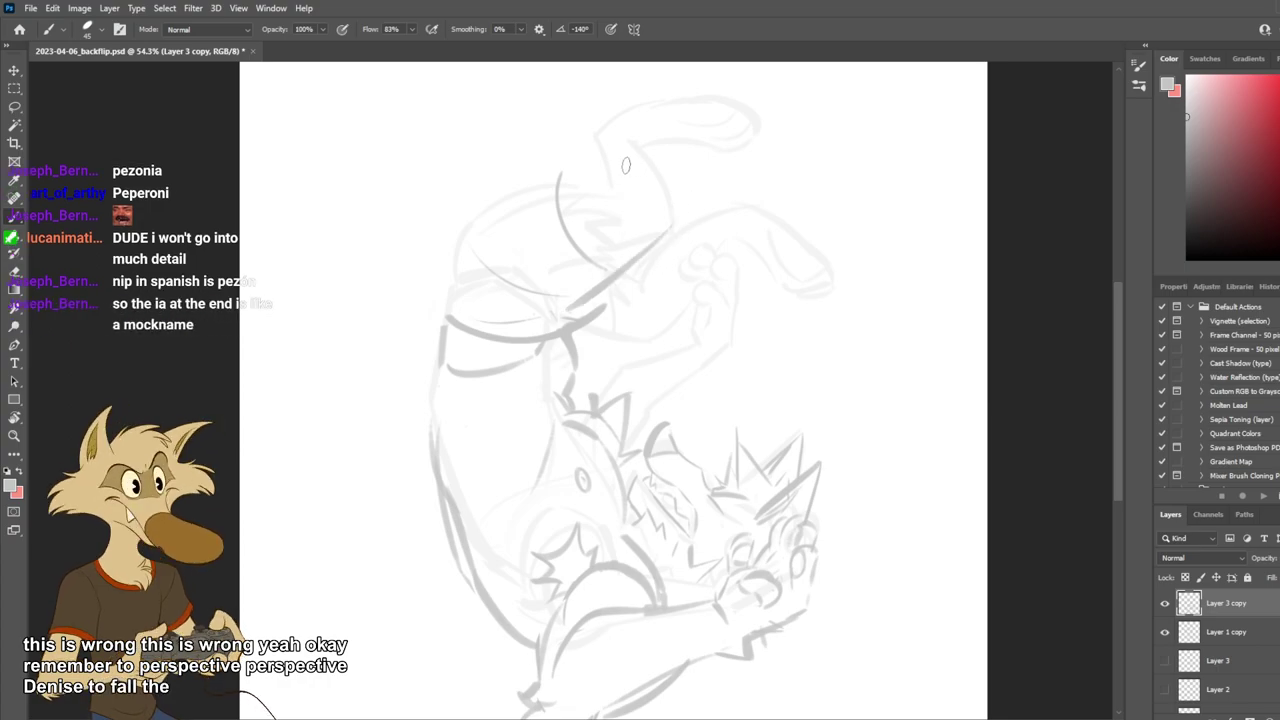
Draw the outer contour of the thigh as one long arc from the knee area down toward the hip.
drag(646, 184, 482, 252)
key(ctrl+z)
drag(658, 170, 448, 308)
key(ctrl+z)
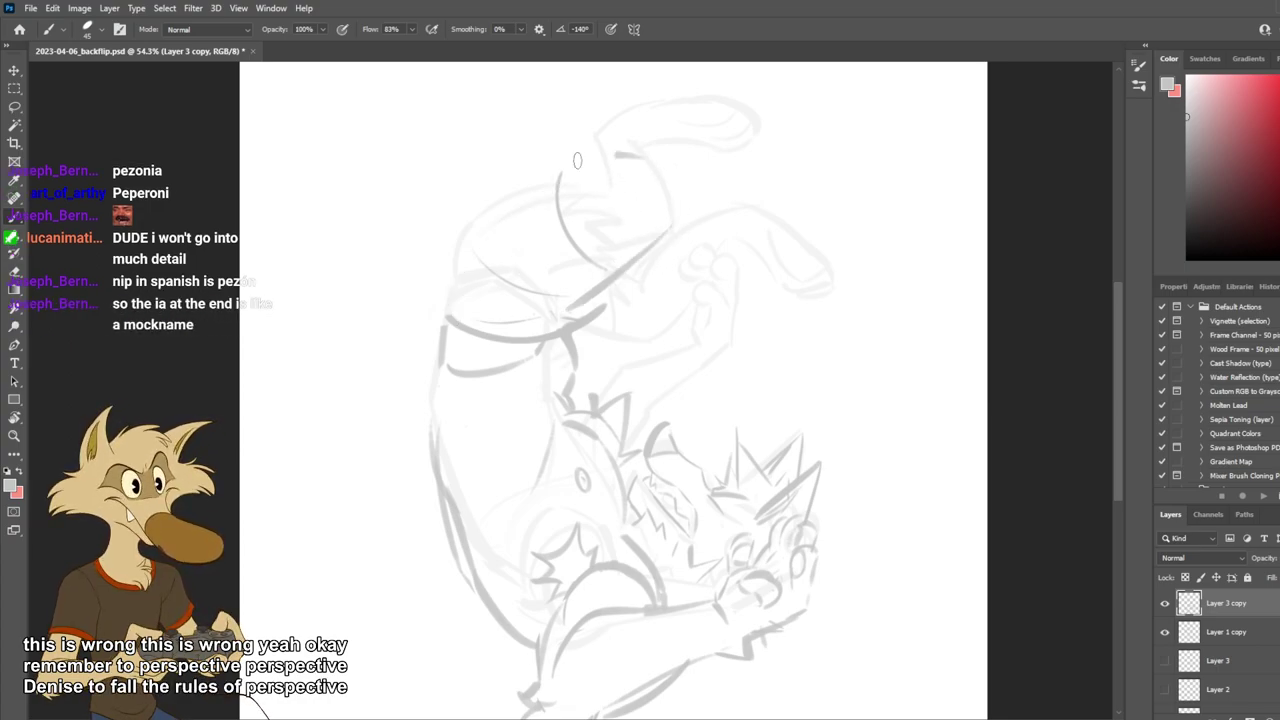
drag(616, 152, 463, 255)
Draw a hooked curve for the knee at the end of the thigh and save the file.
drag(648, 236, 679, 168)
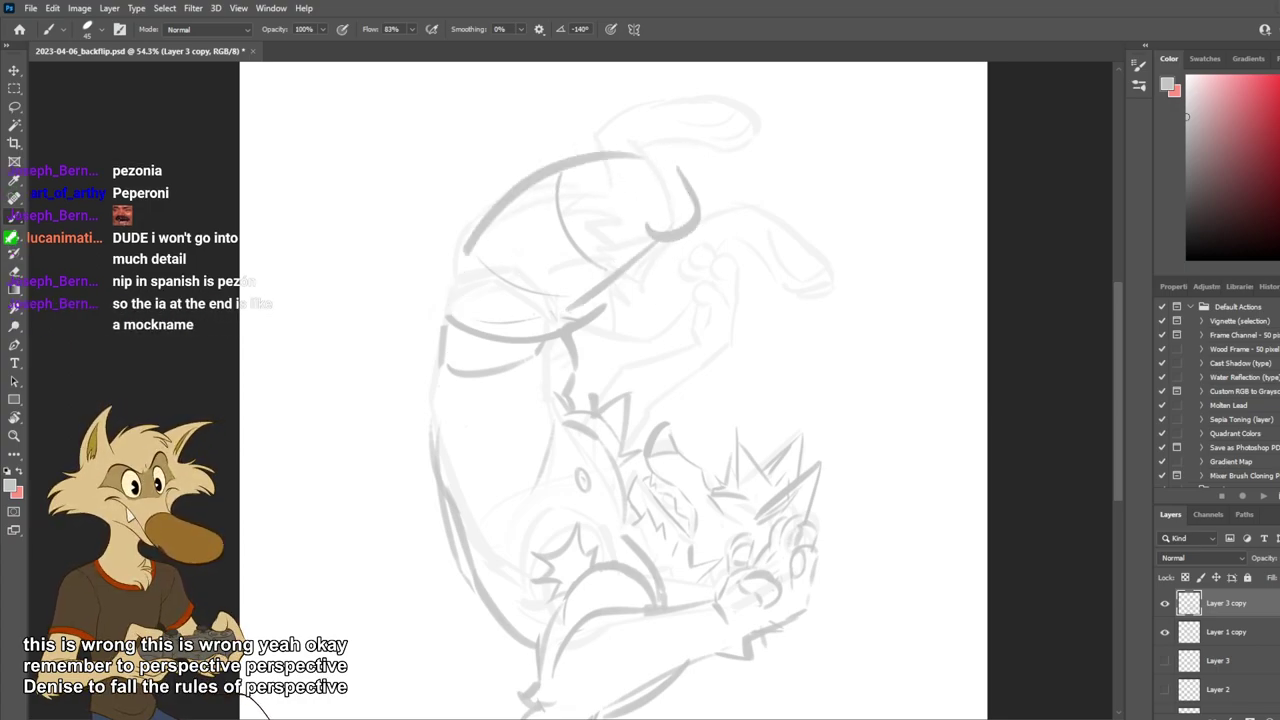
key(ctrl+z)
drag(656, 226, 688, 182)
key(ctrl+s)
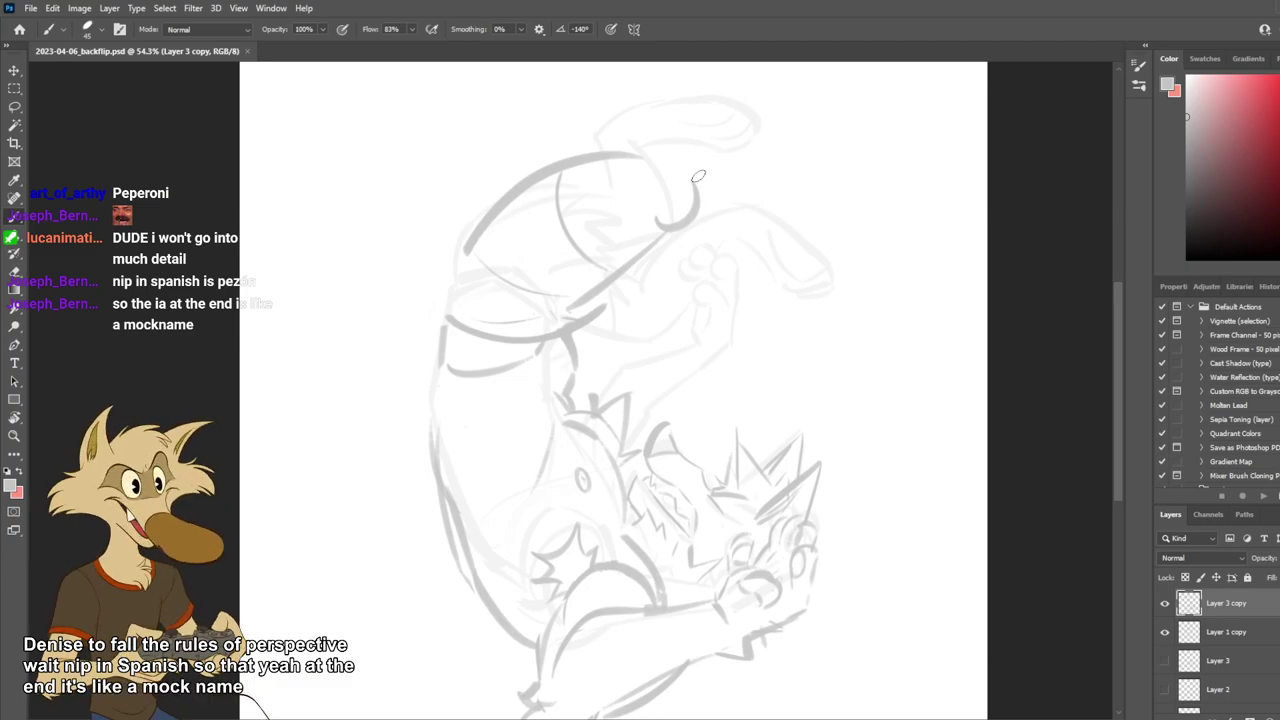
Extend the outer thigh contour down to the waistband.
scroll(703, 331, down, 3)
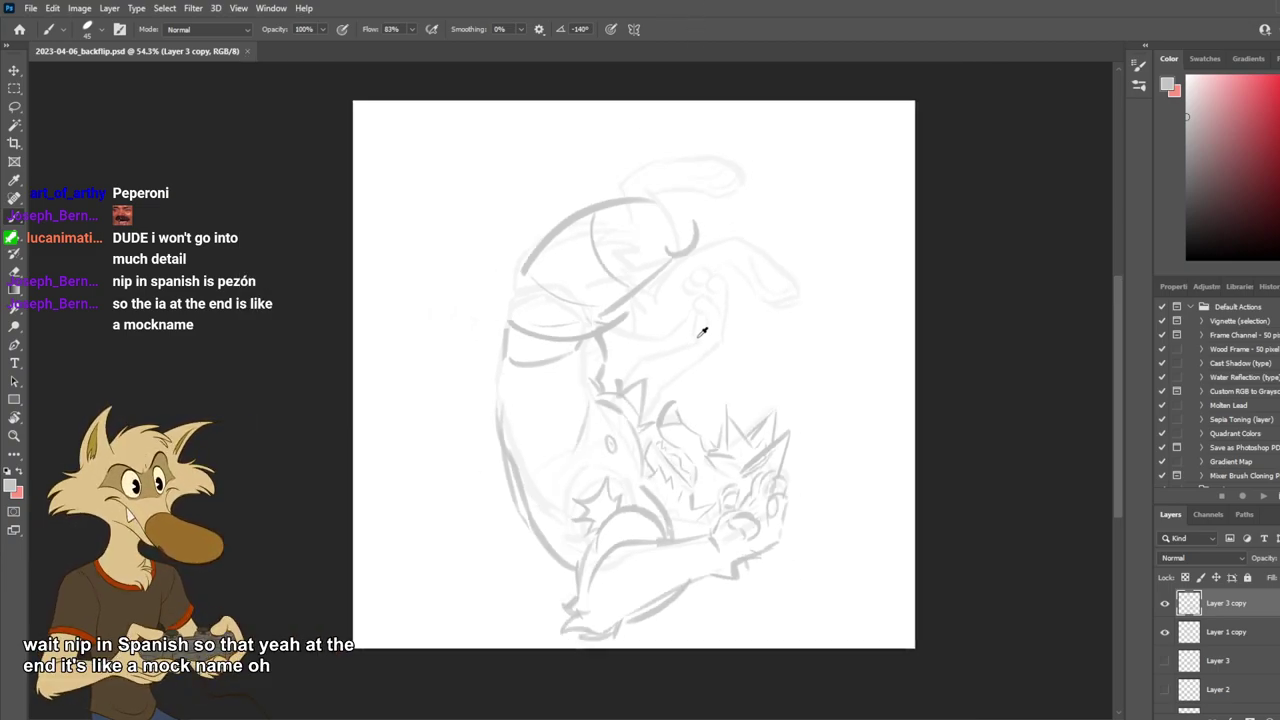
scroll(718, 288, up, 2)
drag(481, 276, 467, 300)
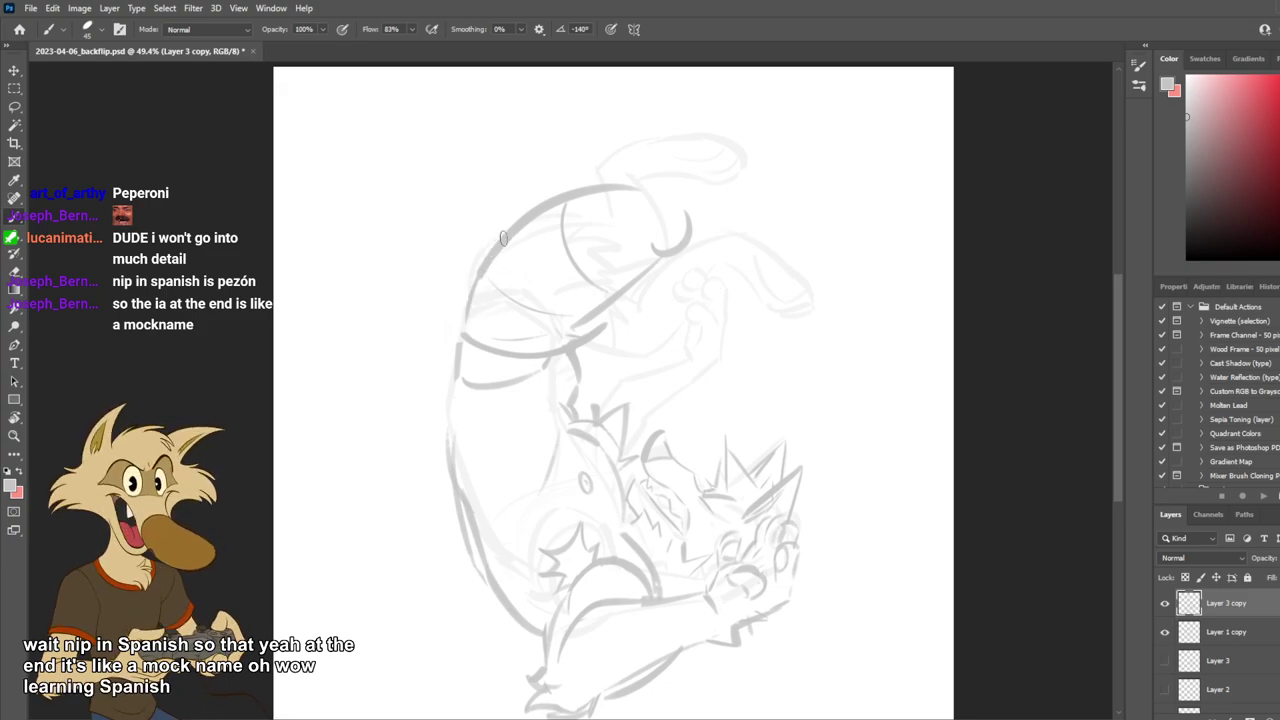
Sketch a long arc above the hip as the upper contour of the tail.
mouse_move(499, 230)
mouse_down()
mouse_move(518, 164)
mouse_move(455, 227)
mouse_up()
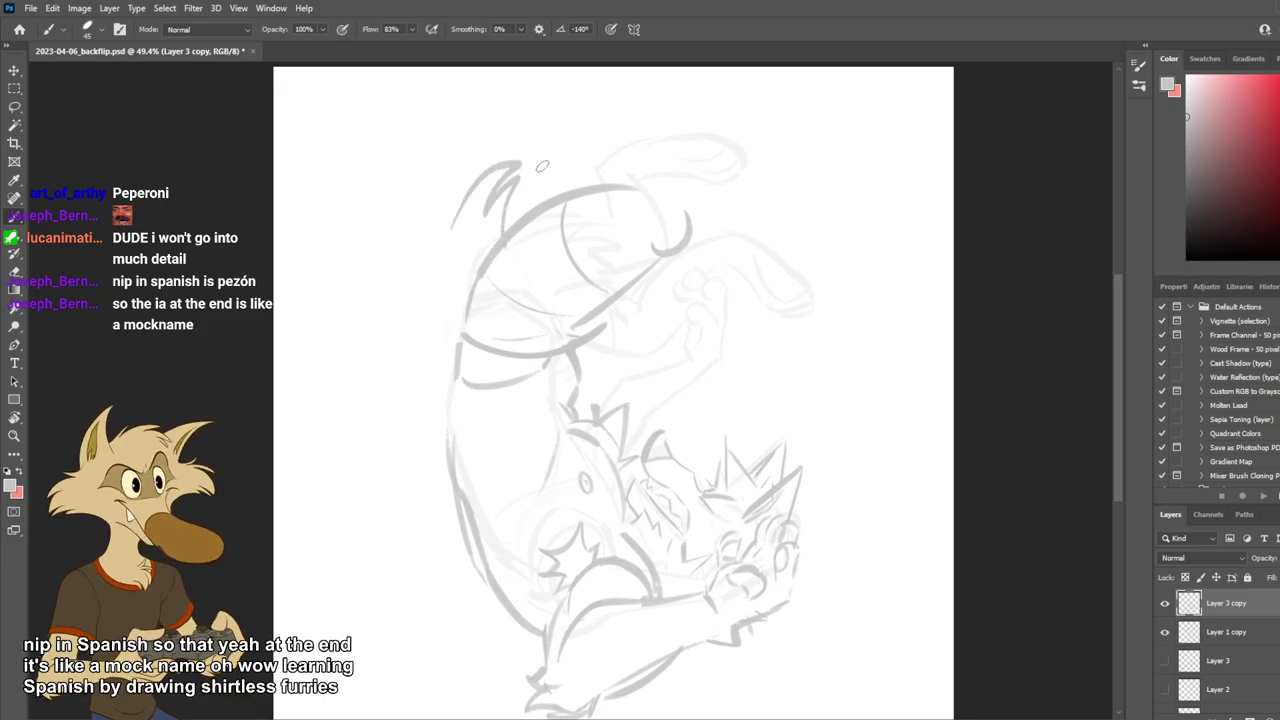
key(ctrl+z)
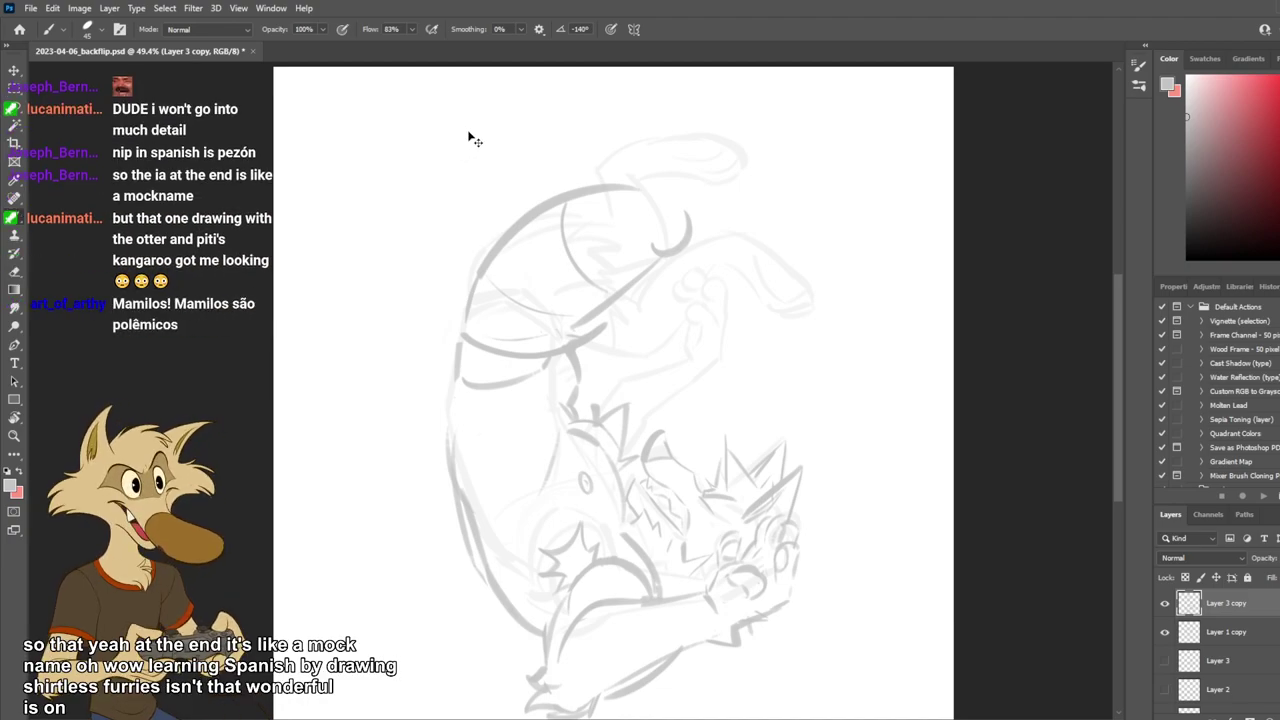
drag(483, 224, 456, 295)
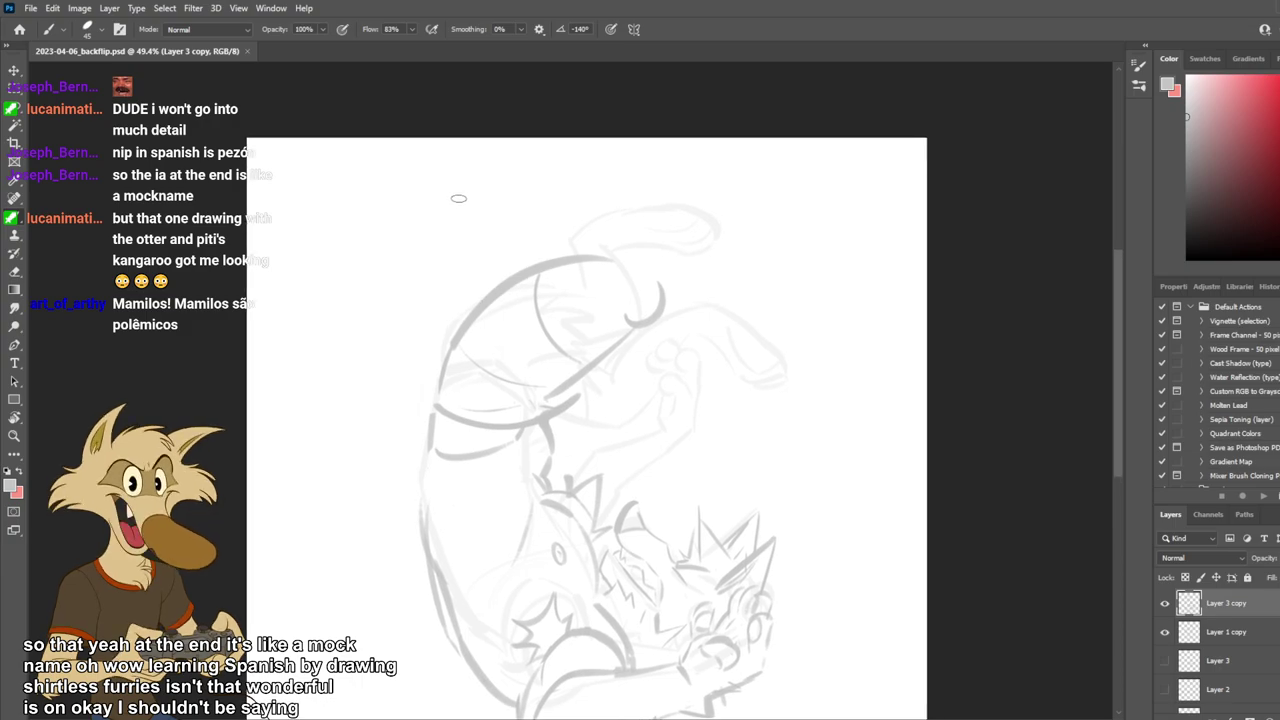
drag(327, 177, 492, 224)
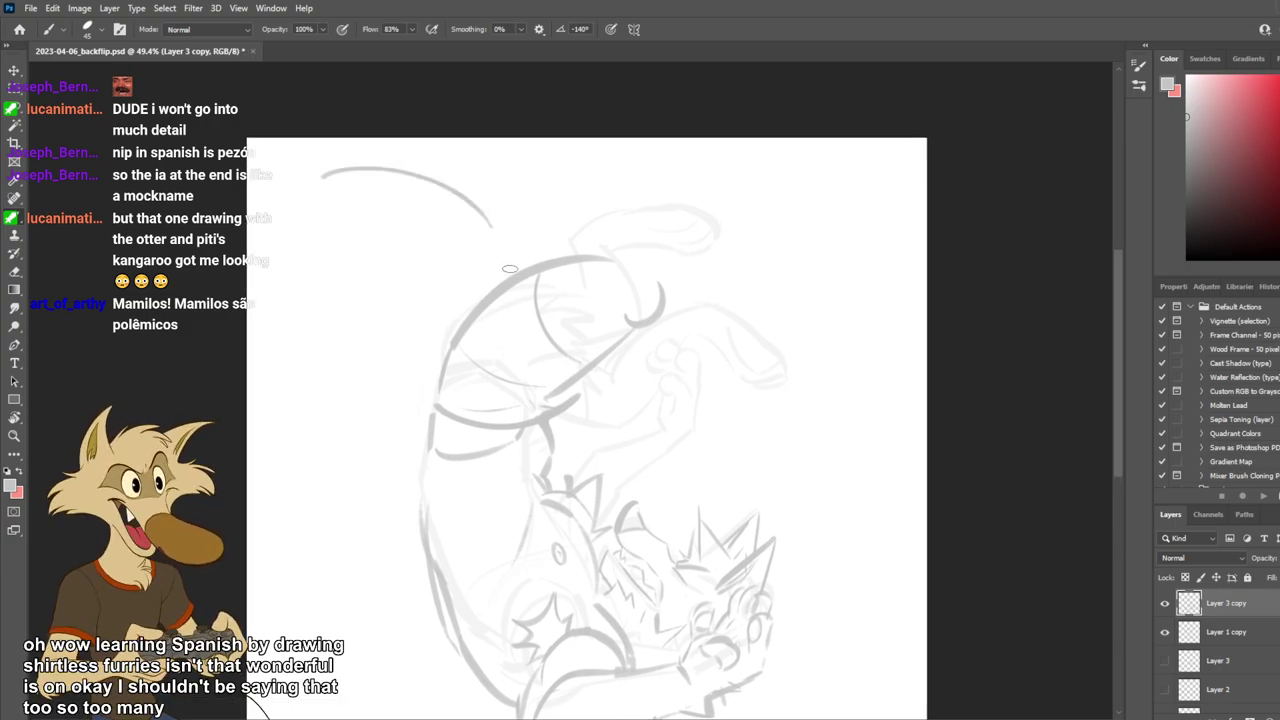
key(ctrl+z)
mouse_move(524, 167)
mouse_down()
mouse_move(395, 249)
mouse_move(389, 287)
mouse_up()
key(ctrl+z)
drag(570, 181, 417, 264)
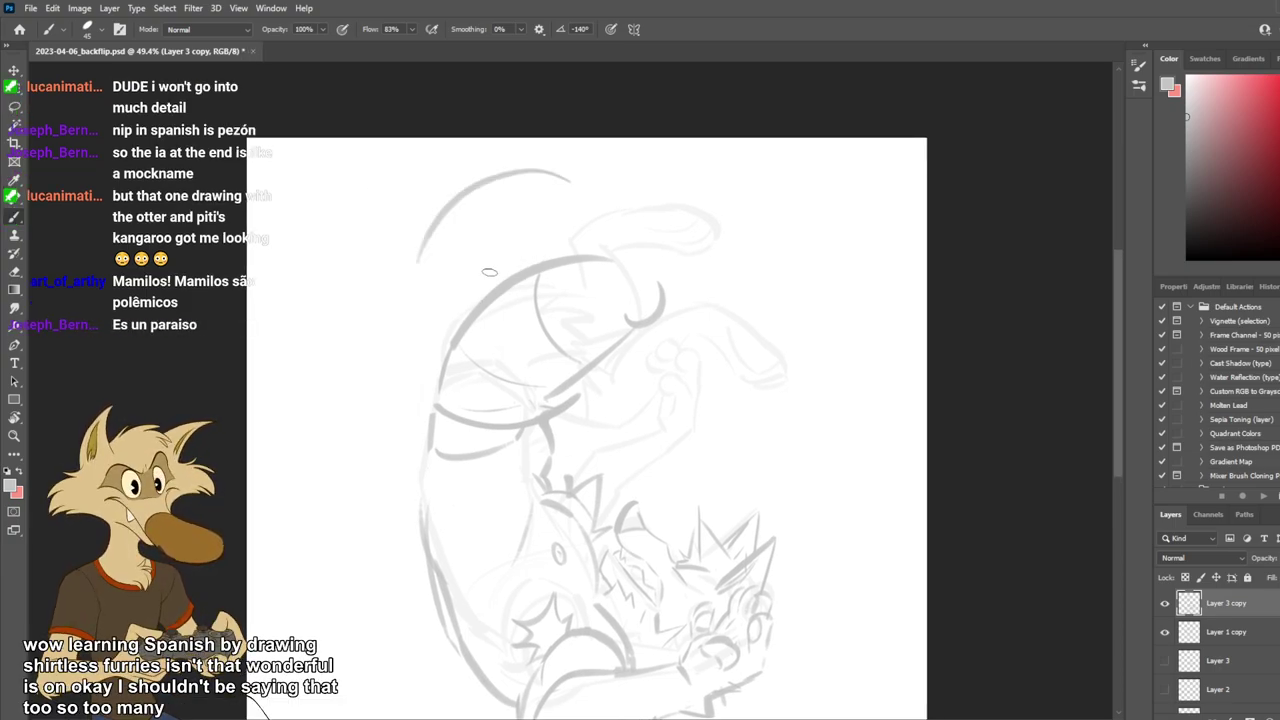
Add a fur notch at the lower end of the tail arc, with a second curve sweeping down beside the hip.
drag(428, 190, 410, 262)
key(ctrl+z)
mouse_move(440, 198)
mouse_down()
mouse_move(439, 263)
mouse_move(440, 207)
mouse_move(392, 302)
mouse_up()
key(ctrl+z)
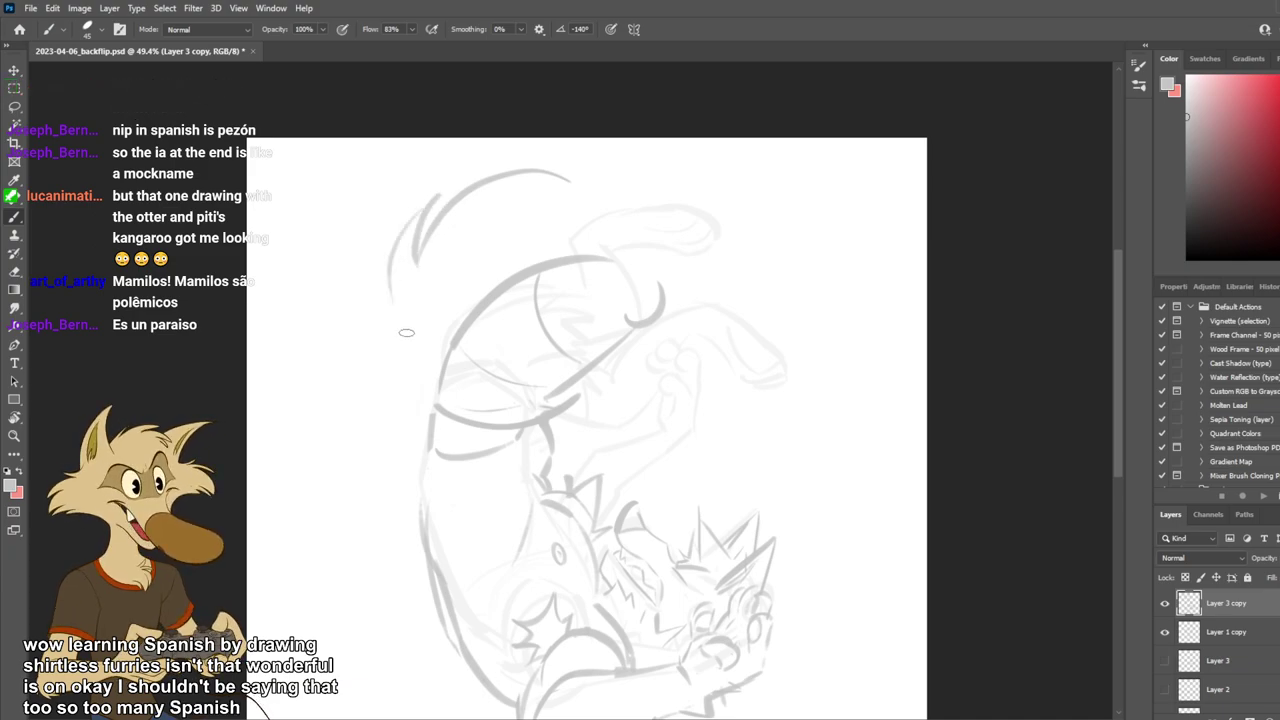
key(ctrl+z)
drag(436, 202, 392, 307)
key(ctrl+z)
drag(440, 197, 393, 312)
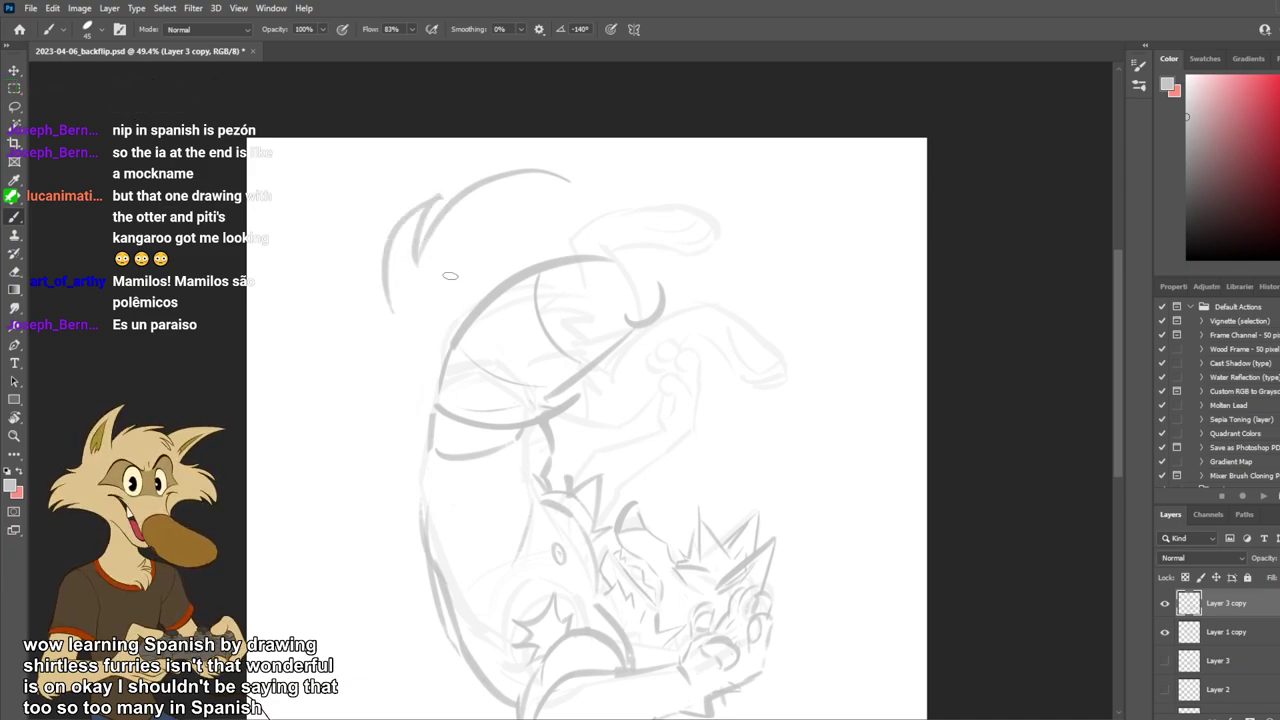
Undo the tail curves above the hip, try another tail arc in their place, and save the file.
key(ctrl+z)
key(ctrl+z)
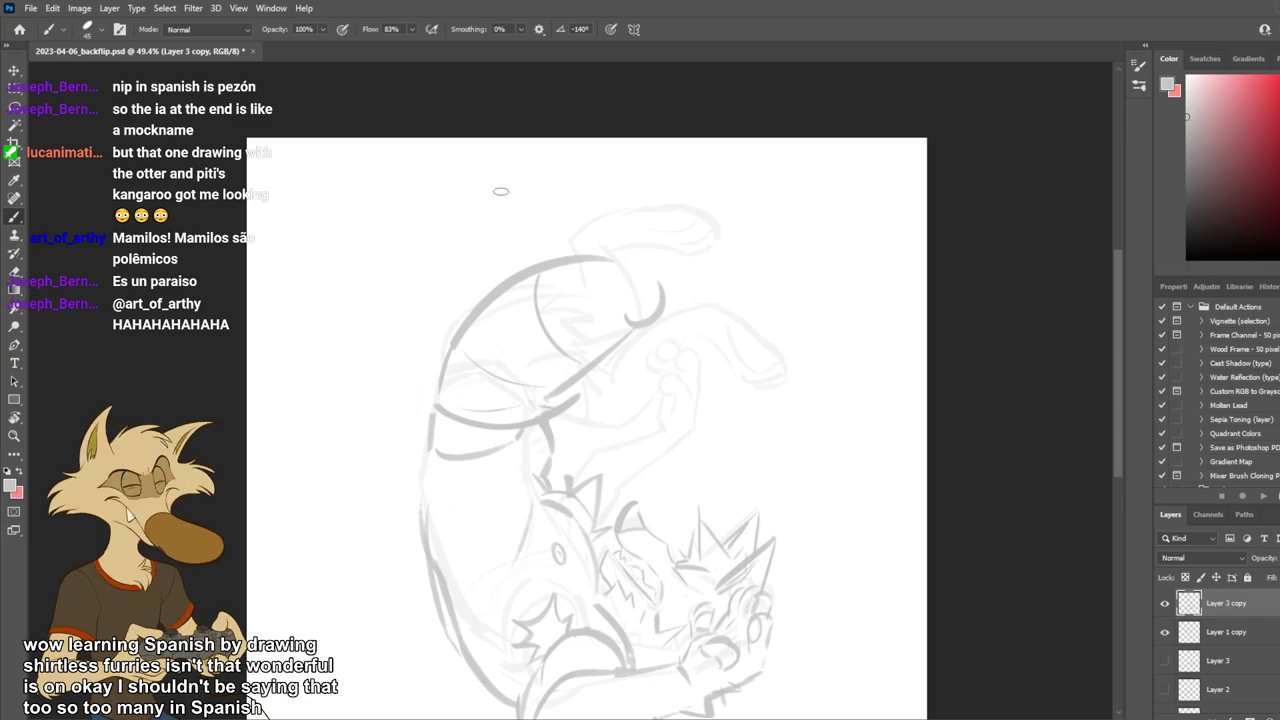
drag(460, 171, 362, 326)
key(ctrl+z)
key(ctrl+s)
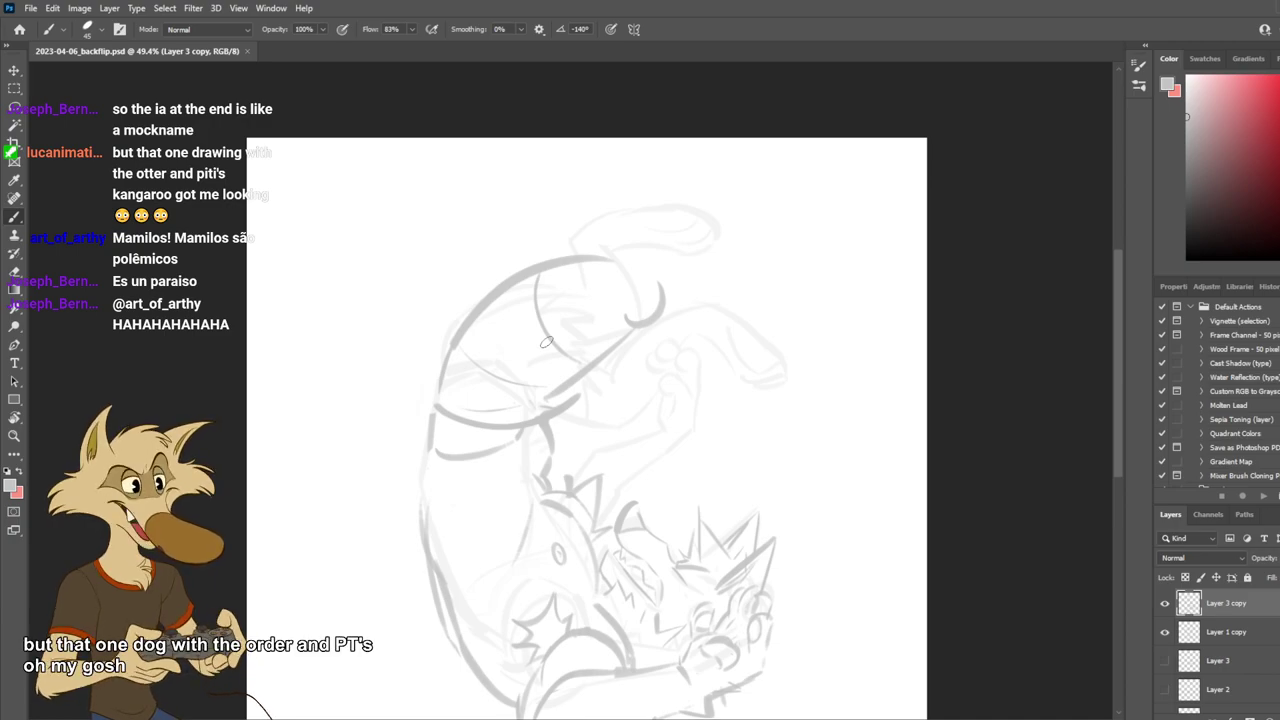
Erase the hooked knee curve and draw a tighter rounded kneecap, trimming where it meets the lower thigh line.
key(e)
mouse_move(660, 268)
mouse_down()
mouse_move(660, 295)
mouse_move(625, 320)
mouse_move(653, 312)
mouse_up()
key(b)
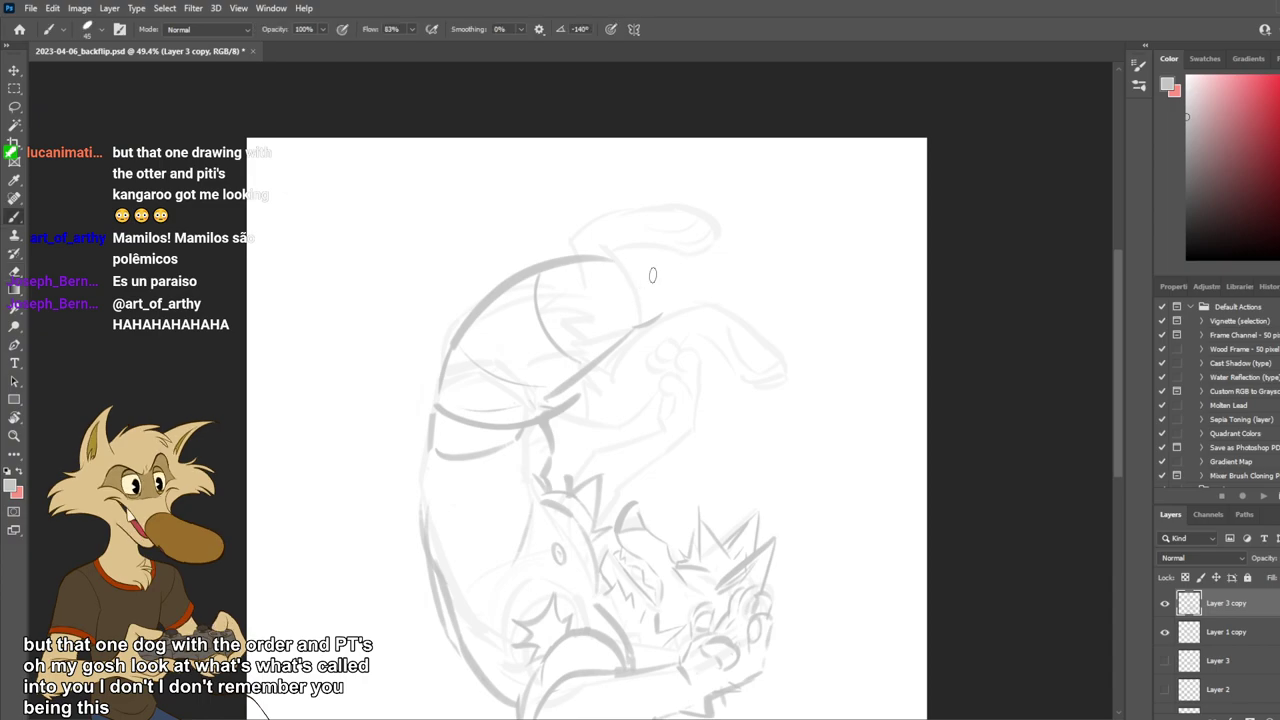
mouse_move(644, 262)
mouse_down()
mouse_move(654, 303)
mouse_move(638, 328)
mouse_up()
key(ctrl+z)
key(ctrl+z)
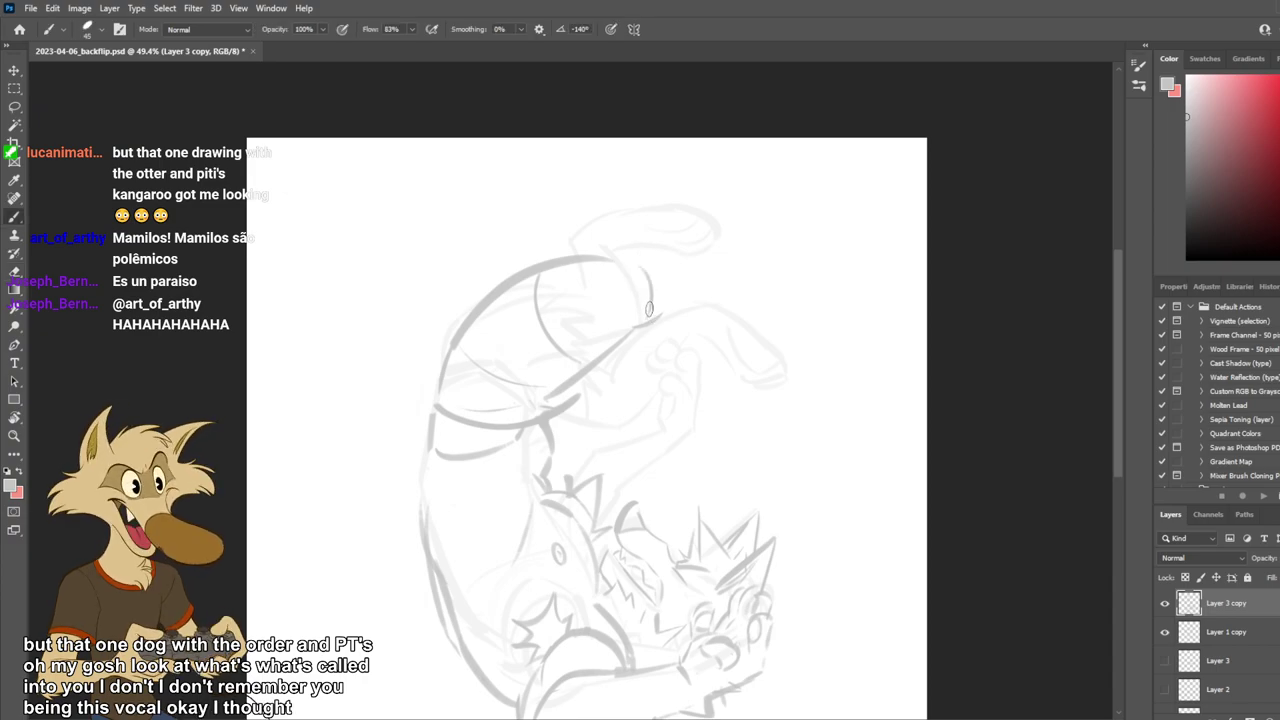
key(ctrl+z)
mouse_move(642, 262)
mouse_down()
mouse_move(653, 303)
mouse_move(629, 317)
mouse_up()
key(ctrl+z)
key(ctrl+z)
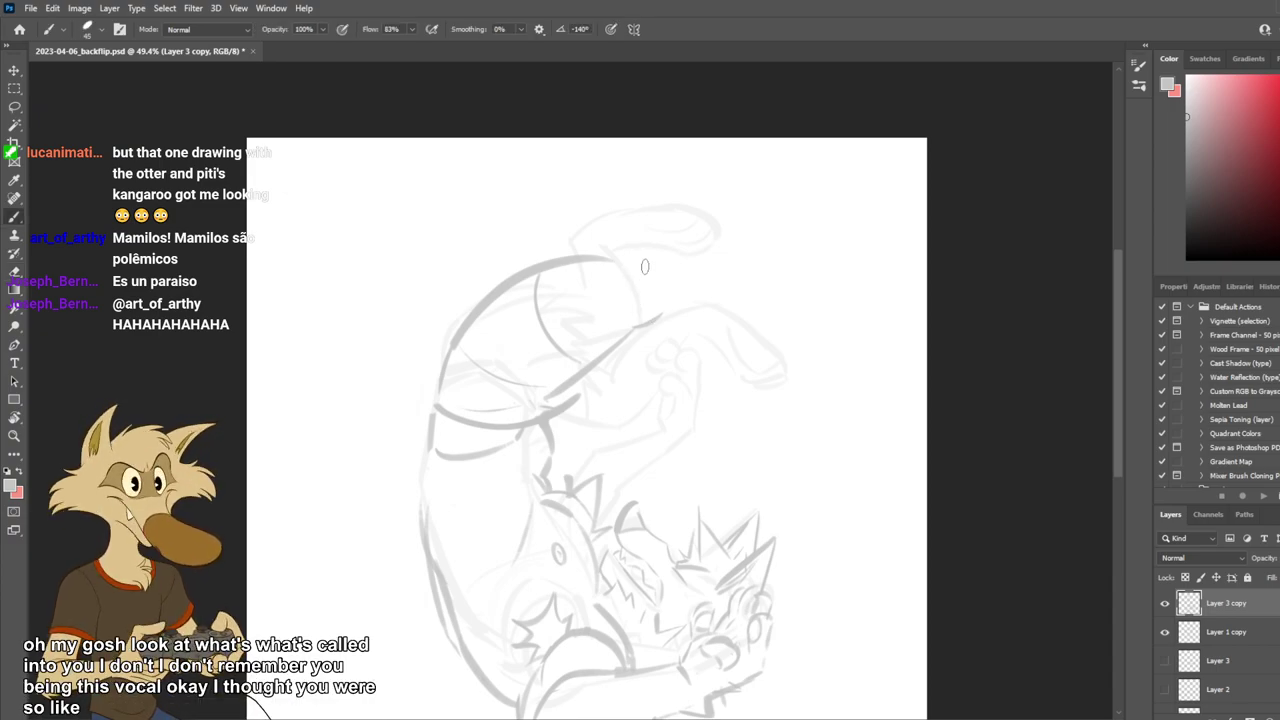
key(ctrl+z)
mouse_move(641, 262)
mouse_down()
mouse_move(651, 306)
mouse_move(640, 319)
mouse_up()
key(ctrl+z)
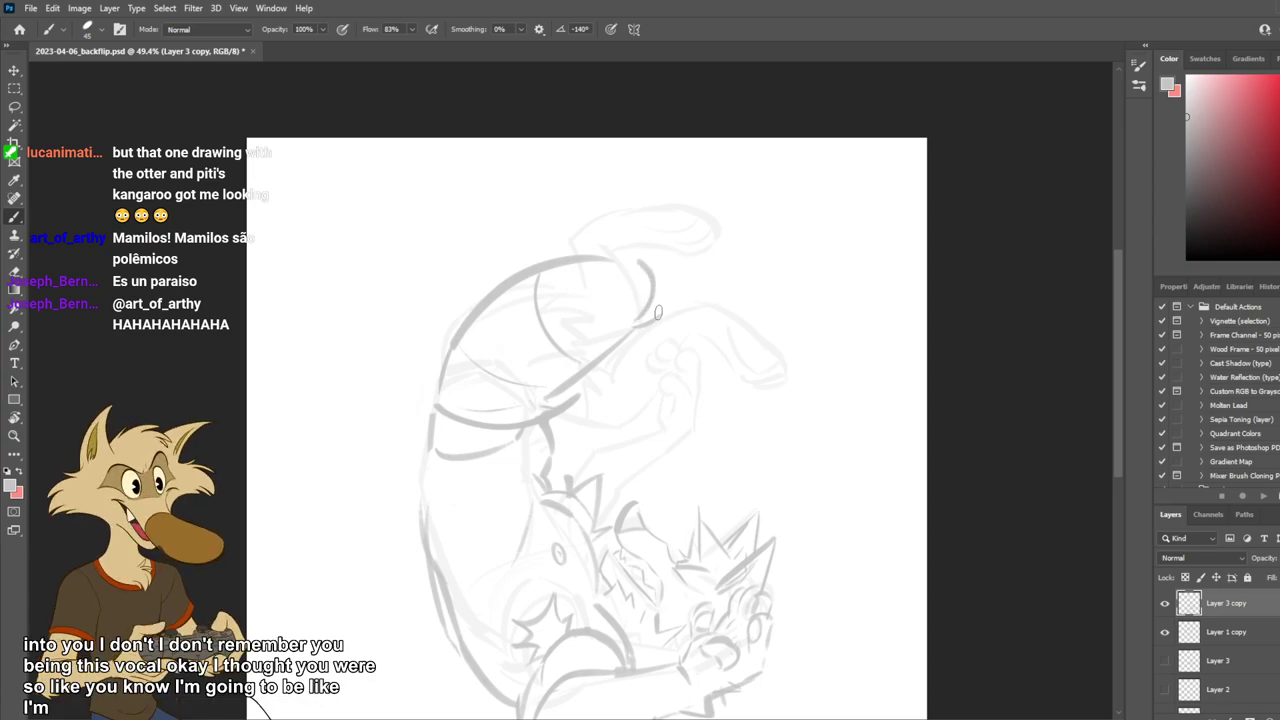
key(e)
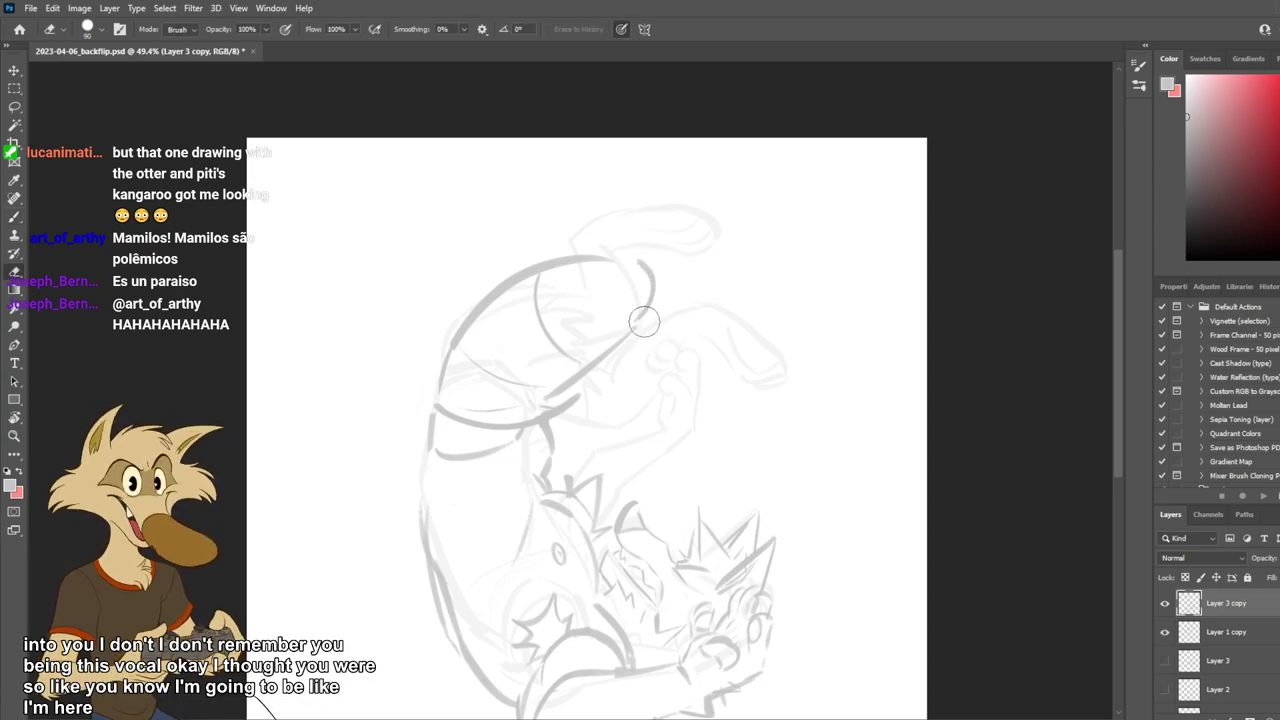
key(b)
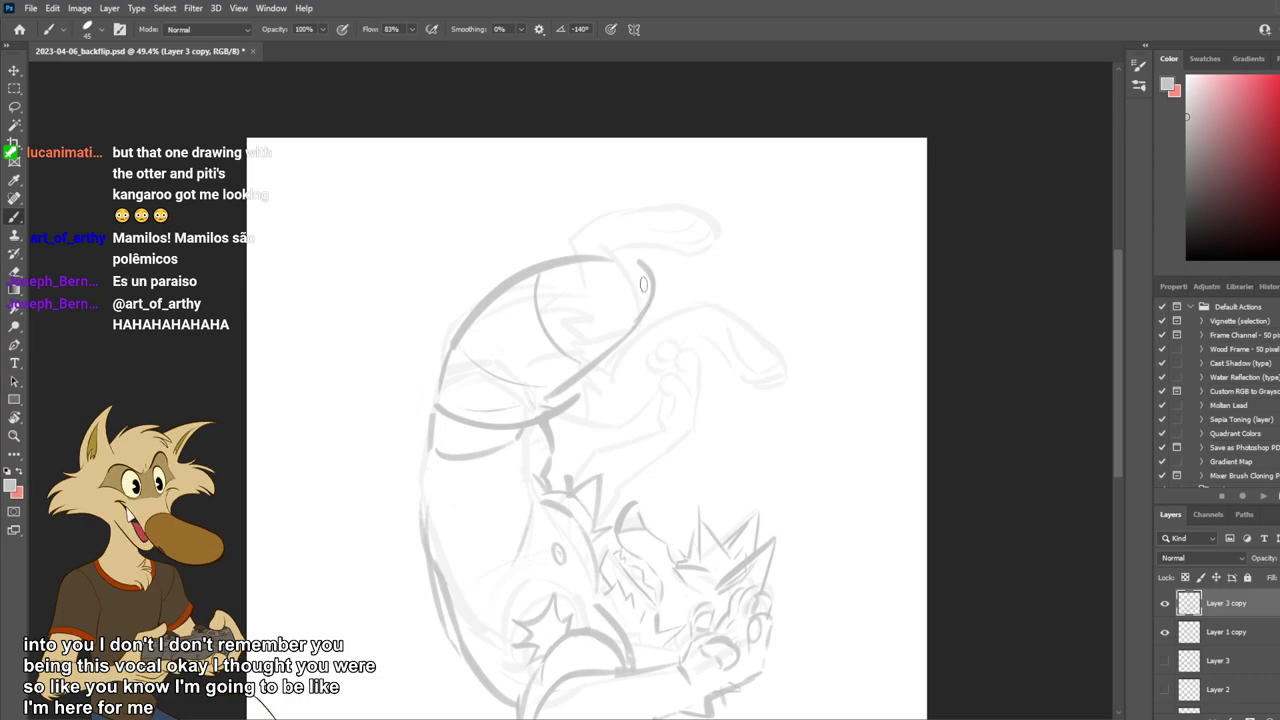
Draw the front shin contour curving up and back from the top of the knee.
mouse_move(647, 263)
mouse_down()
mouse_move(557, 191)
mouse_move(594, 217)
mouse_move(546, 213)
mouse_move(526, 254)
mouse_up()
key(ctrl+z)
key(ctrl+z)
key(ctrl+z)
mouse_move(541, 194)
mouse_down()
mouse_move(534, 238)
mouse_move(553, 257)
mouse_up()
key(ctrl+z)
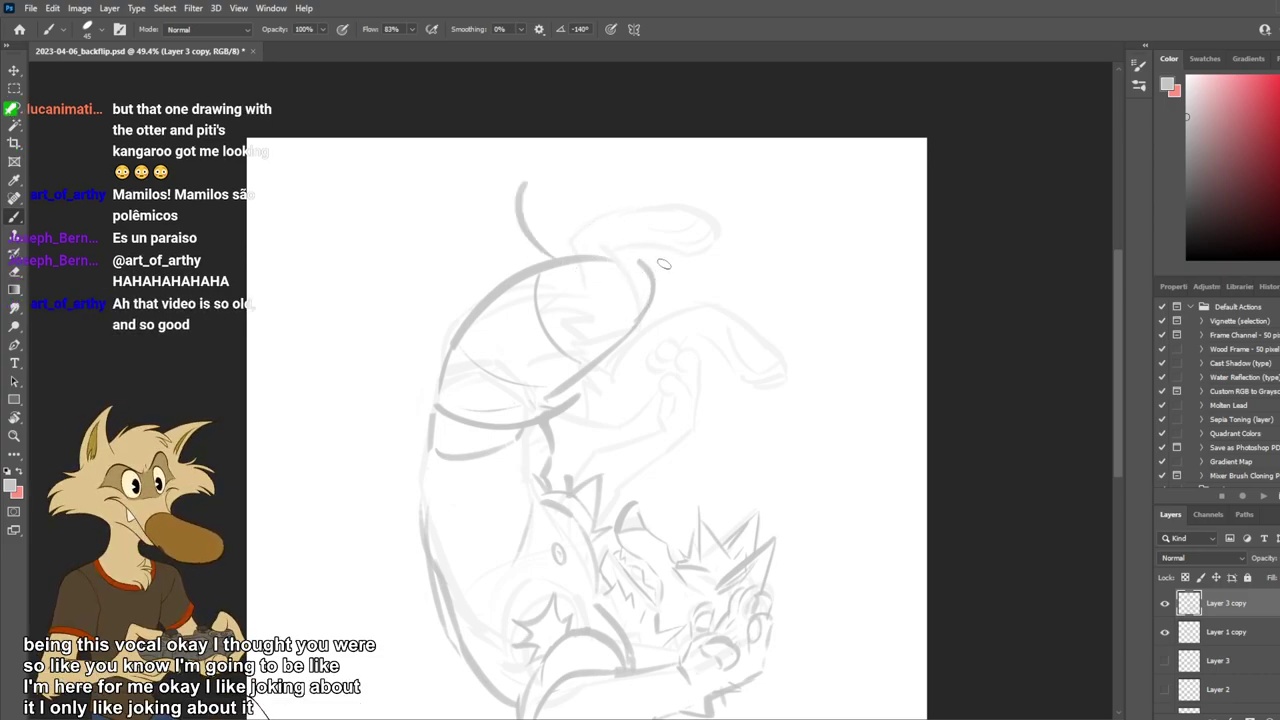
key(ctrl+z)
mouse_move(638, 260)
mouse_down()
mouse_move(576, 200)
mouse_move(636, 240)
mouse_move(552, 260)
mouse_up()
key(ctrl+z)
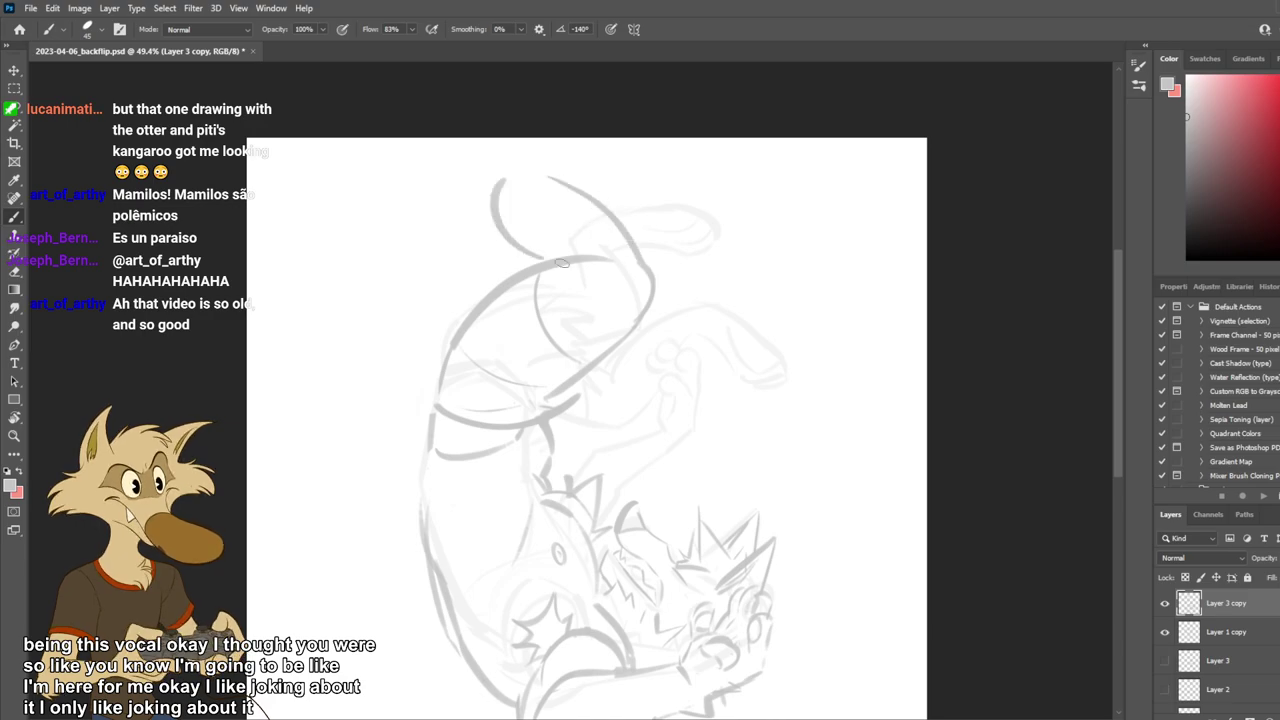
Try a calf line and a hooked heel curve above the thigh, checking the pose in a mirrored view.
key(ctrl+z)
drag(548, 175, 522, 258)
key(ctrl+z)
drag(558, 155, 546, 205)
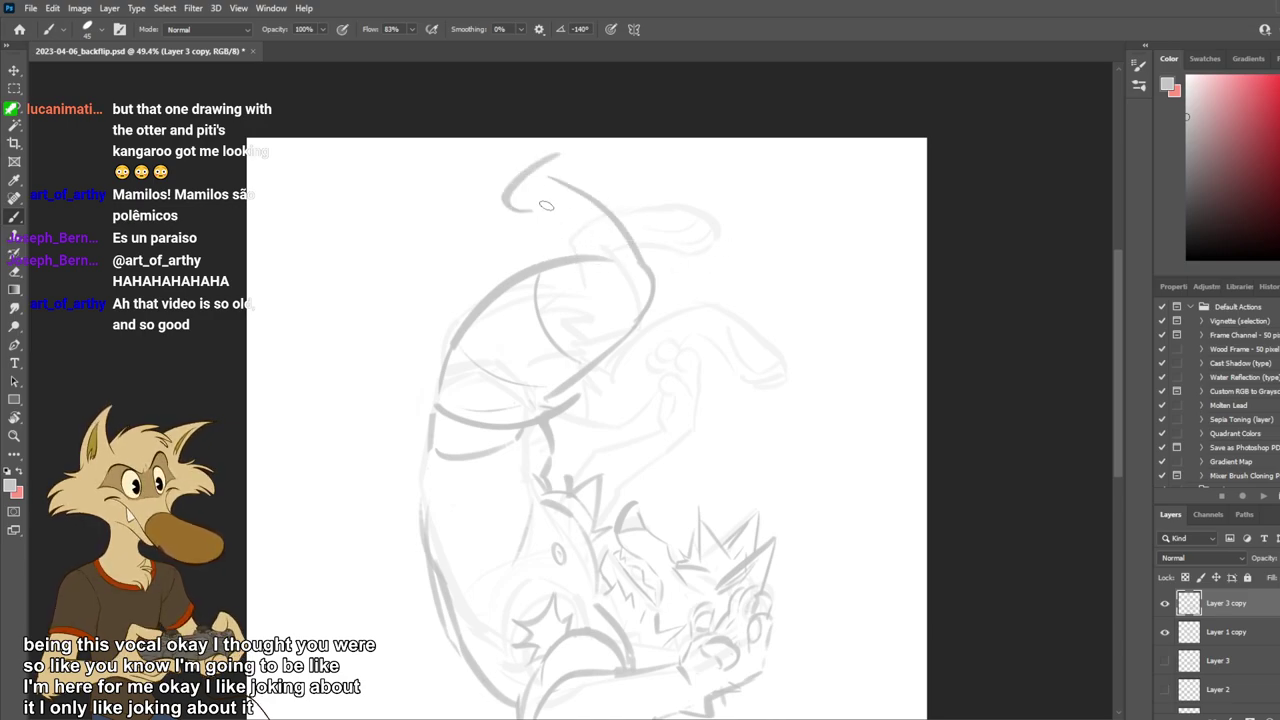
key(ctrl+shift+h)
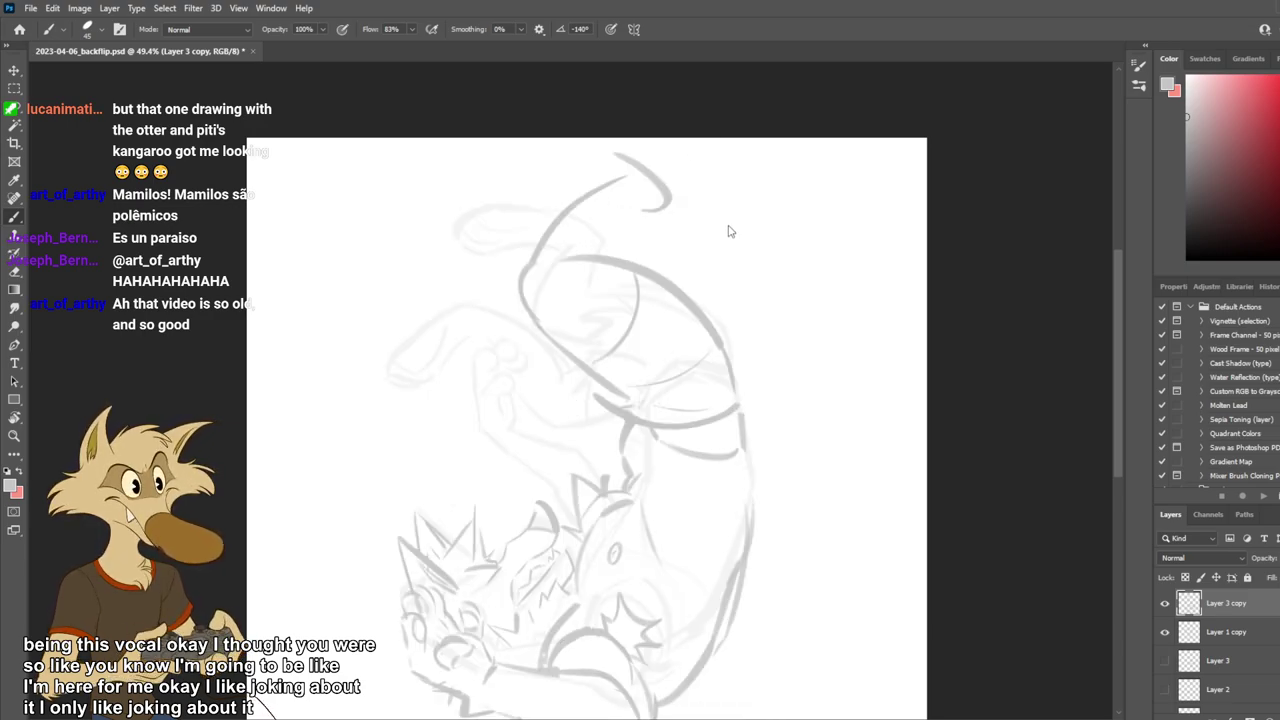
scroll(740, 250, down, 4)
scroll(766, 285, up, 2)
key(ctrl+shift+h)
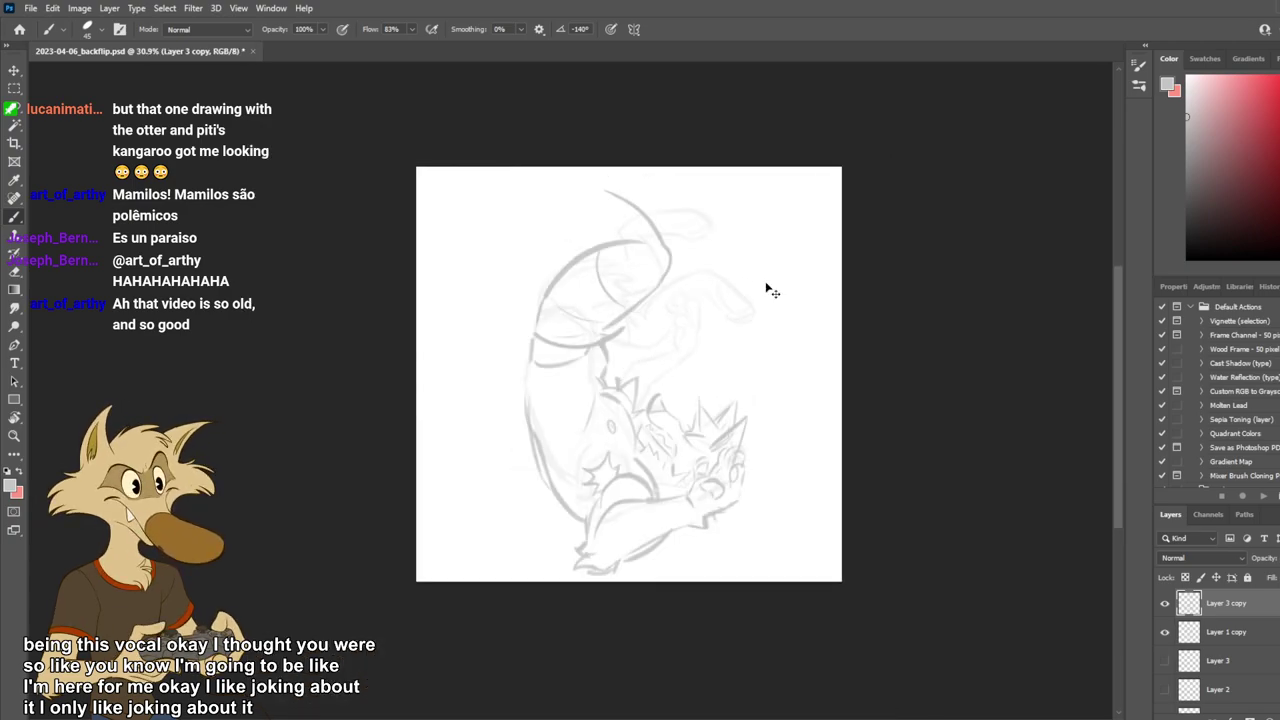
scroll(760, 284, up, 1)
scroll(694, 296, up, 1)
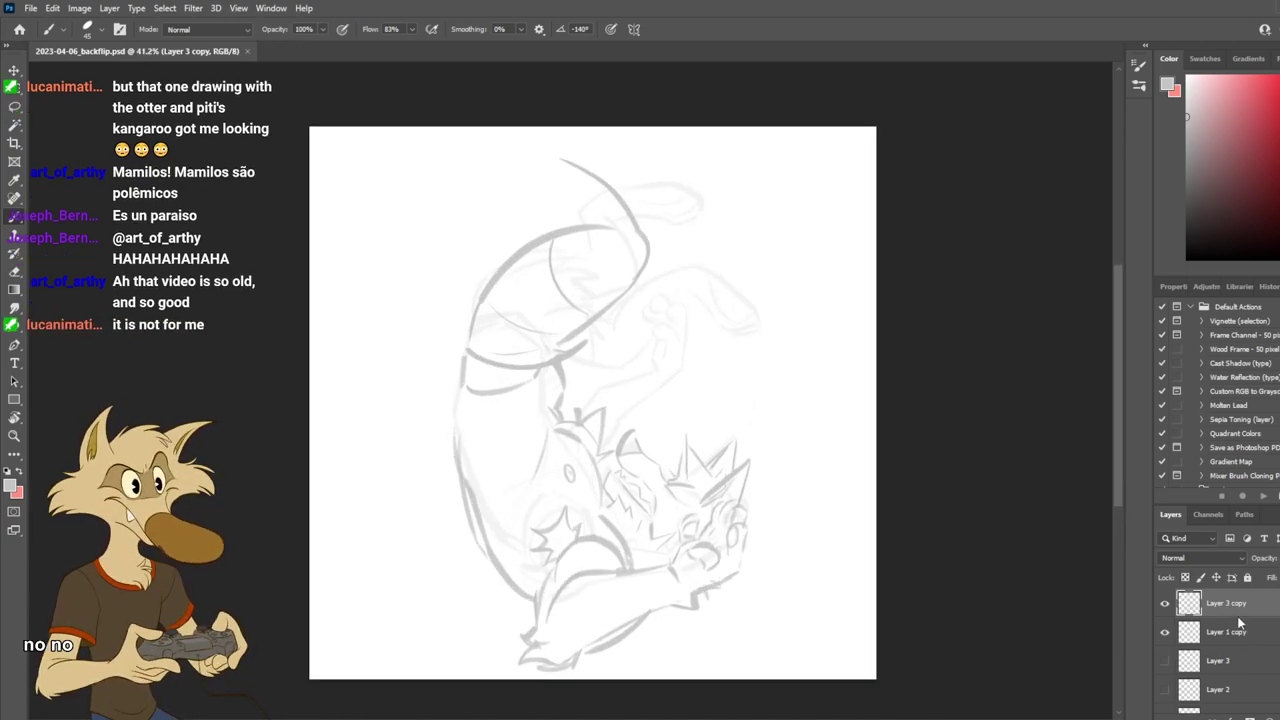
Erase the thigh, knee and shin lines on a duplicate of Layer 3 copy, keeping the original hidden.
key(ctrl+j)
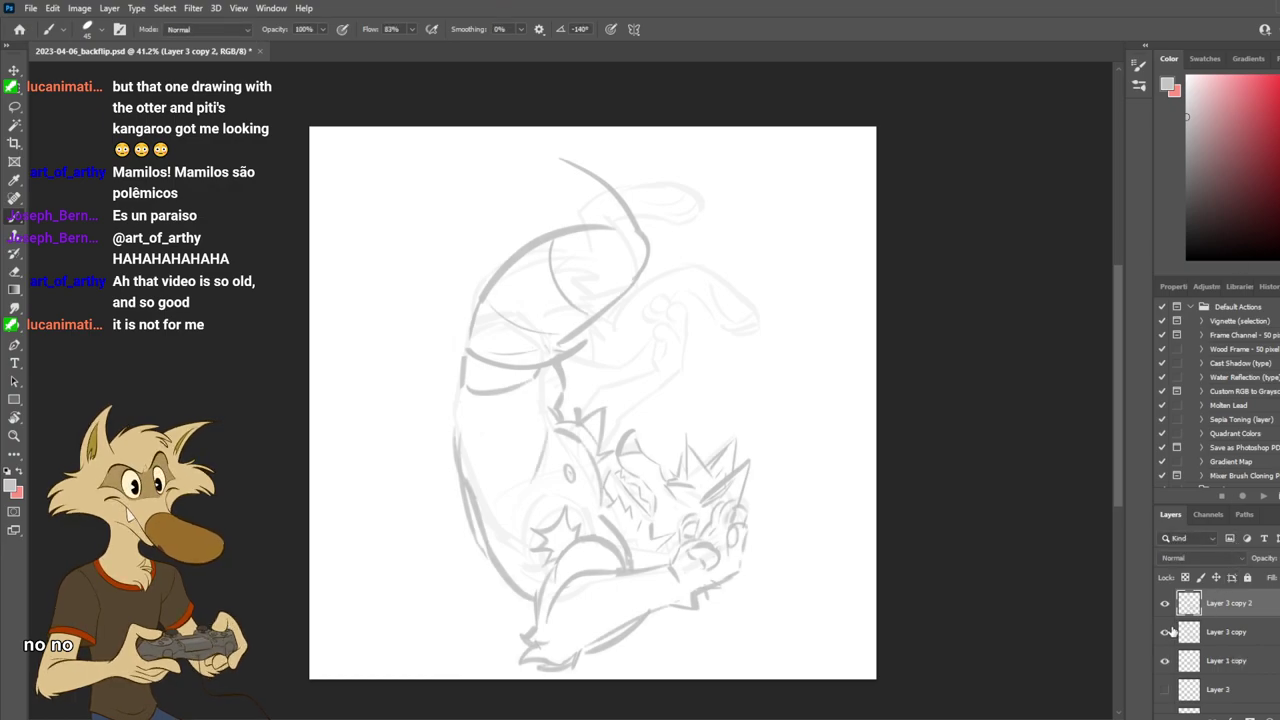
click(1165, 632)
scroll(668, 350, up, 2)
key(e)
key(bracketright)
key(bracketright)
key(bracketright)
key(bracketright)
key(bracketright)
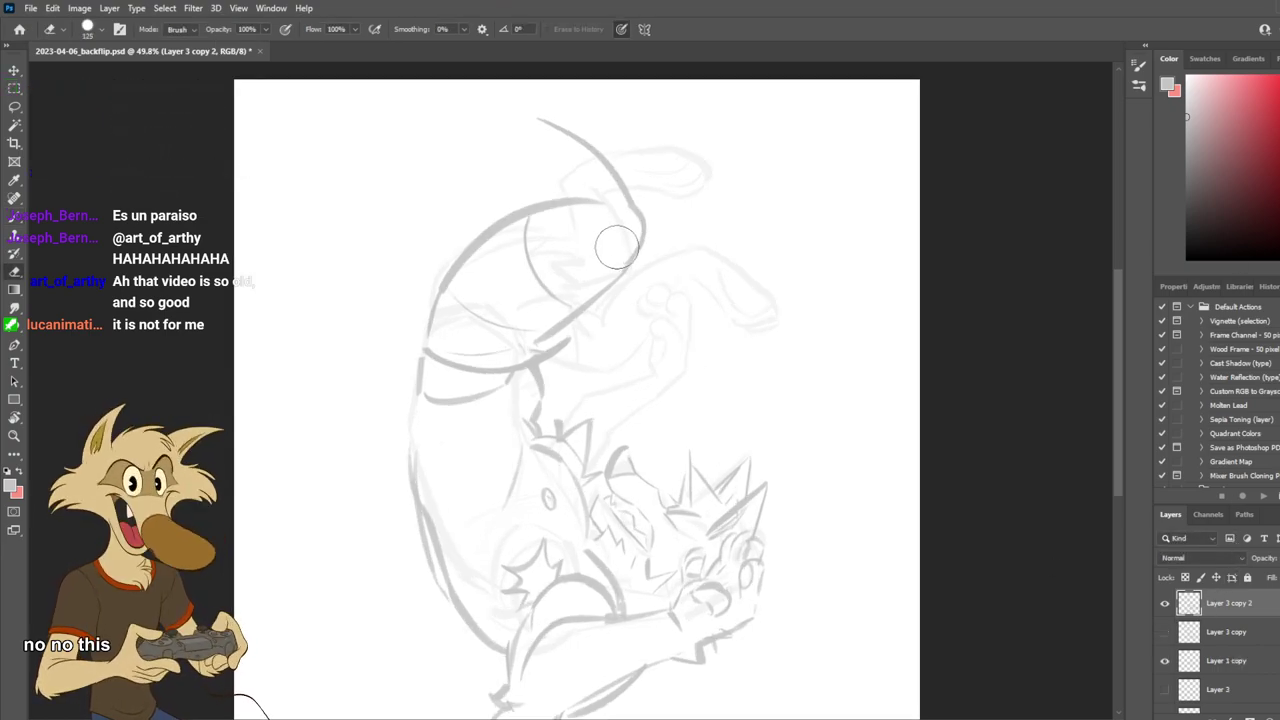
drag(573, 211, 456, 300)
mouse_move(539, 108)
mouse_down()
mouse_move(543, 290)
mouse_move(523, 306)
mouse_move(594, 329)
mouse_move(541, 355)
mouse_move(683, 263)
mouse_up()
key(b)
key(ctrl+z)
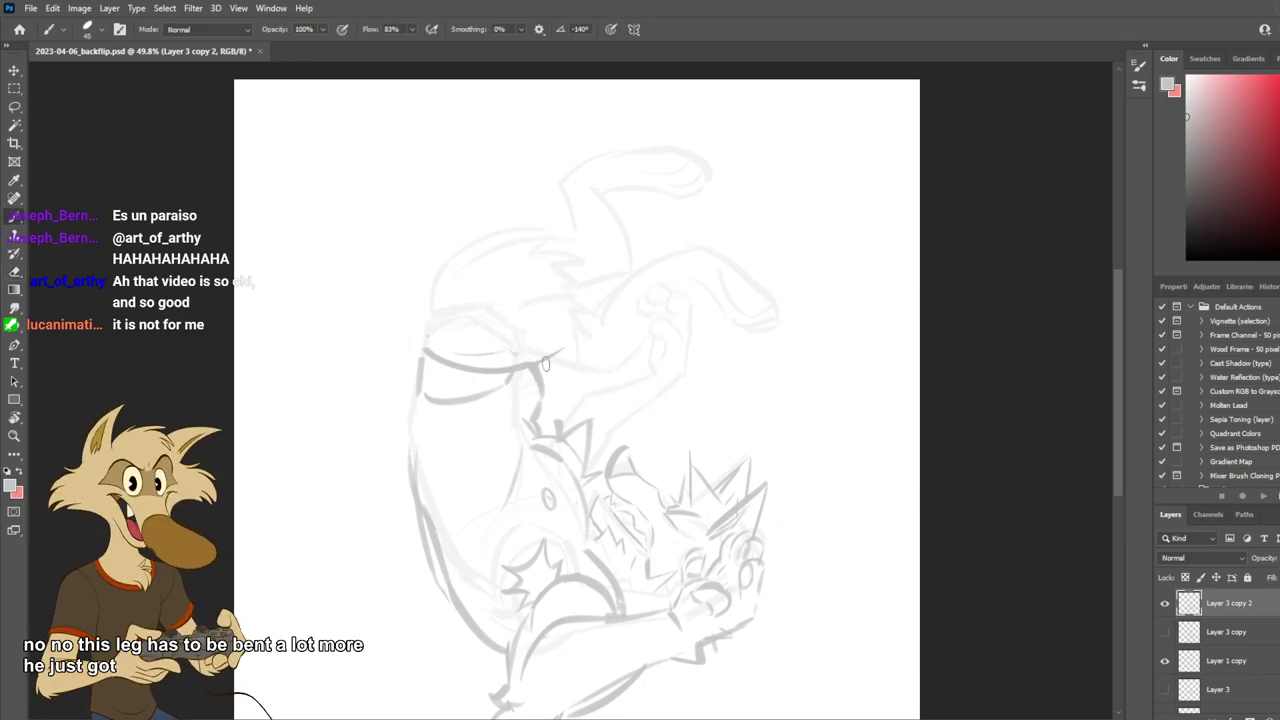
Redraw the thigh more sharply bent, with a lower contour from the waistband to the knee and an arched upper contour.
drag(520, 366, 681, 325)
mouse_move(662, 279)
mouse_down()
mouse_move(492, 250)
mouse_move(440, 300)
mouse_move(429, 341)
mouse_up()
key(ctrl+z)
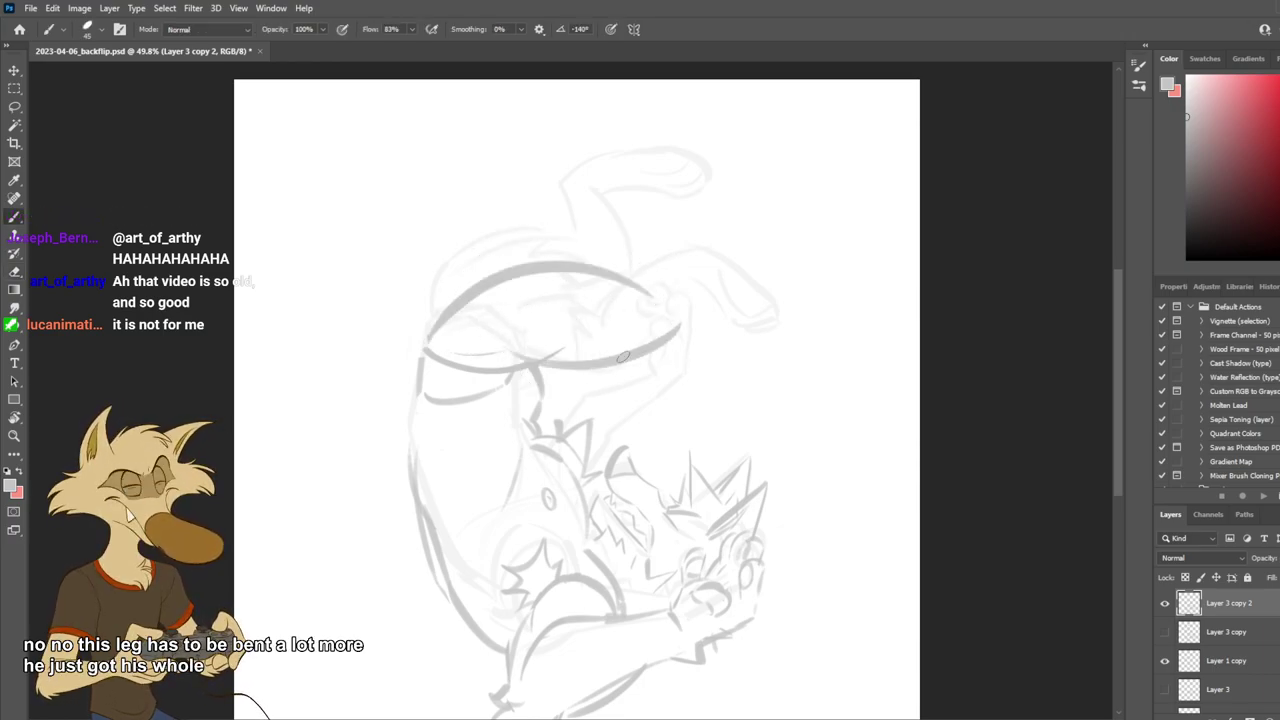
key(ctrl+z)
drag(468, 270, 656, 294)
Draw the shin curving up and back from the knee, with a short calf line behind it.
mouse_move(682, 344)
mouse_down()
mouse_move(646, 183)
mouse_move(610, 192)
mouse_up()
key(ctrl+z)
mouse_move(626, 271)
mouse_down()
mouse_move(572, 202)
mouse_move(586, 188)
mouse_move(560, 186)
mouse_move(648, 146)
mouse_up()
key(ctrl+z)
key(ctrl+z)
key(ctrl+z)
key(ctrl+z)
key(ctrl+z)
Sketch the upper contour of the raised foot from the heel and a slanting stroke for its underside.
drag(572, 190, 660, 134)
key(ctrl+z)
drag(560, 184, 672, 136)
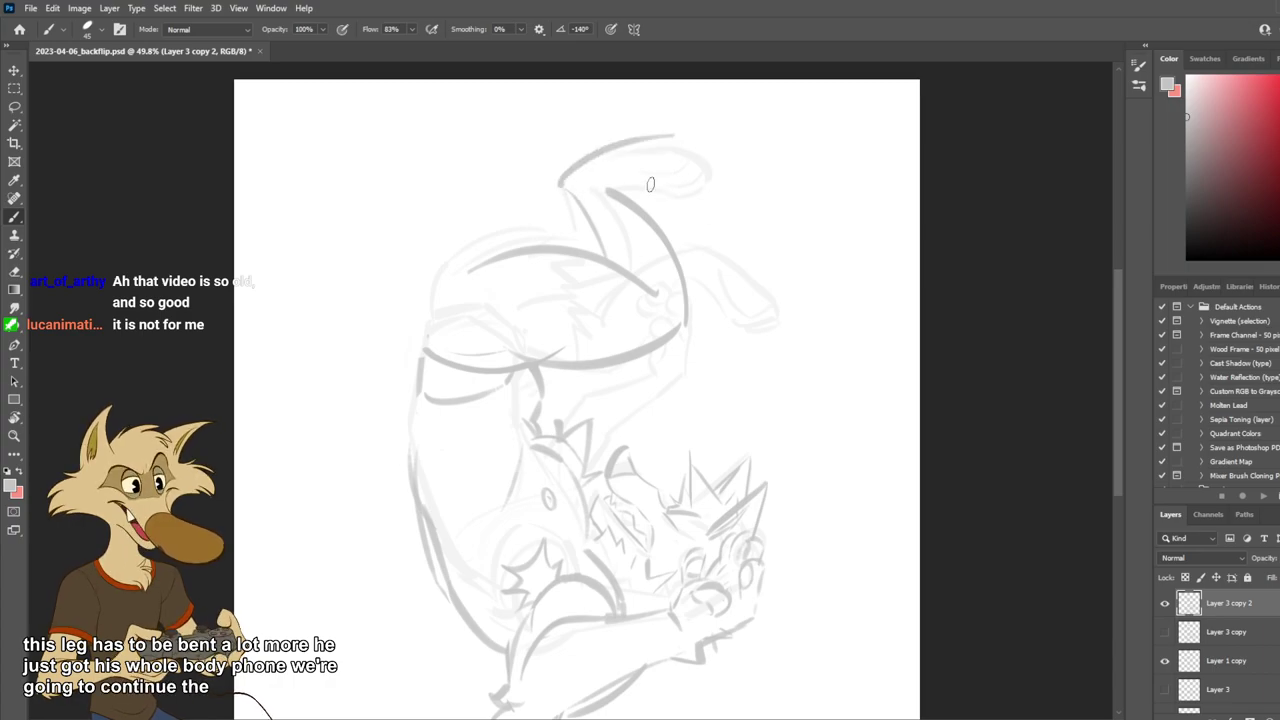
mouse_move(620, 180)
mouse_down()
mouse_move(720, 198)
mouse_move(674, 203)
mouse_move(715, 230)
mouse_up()
key(ctrl+z)
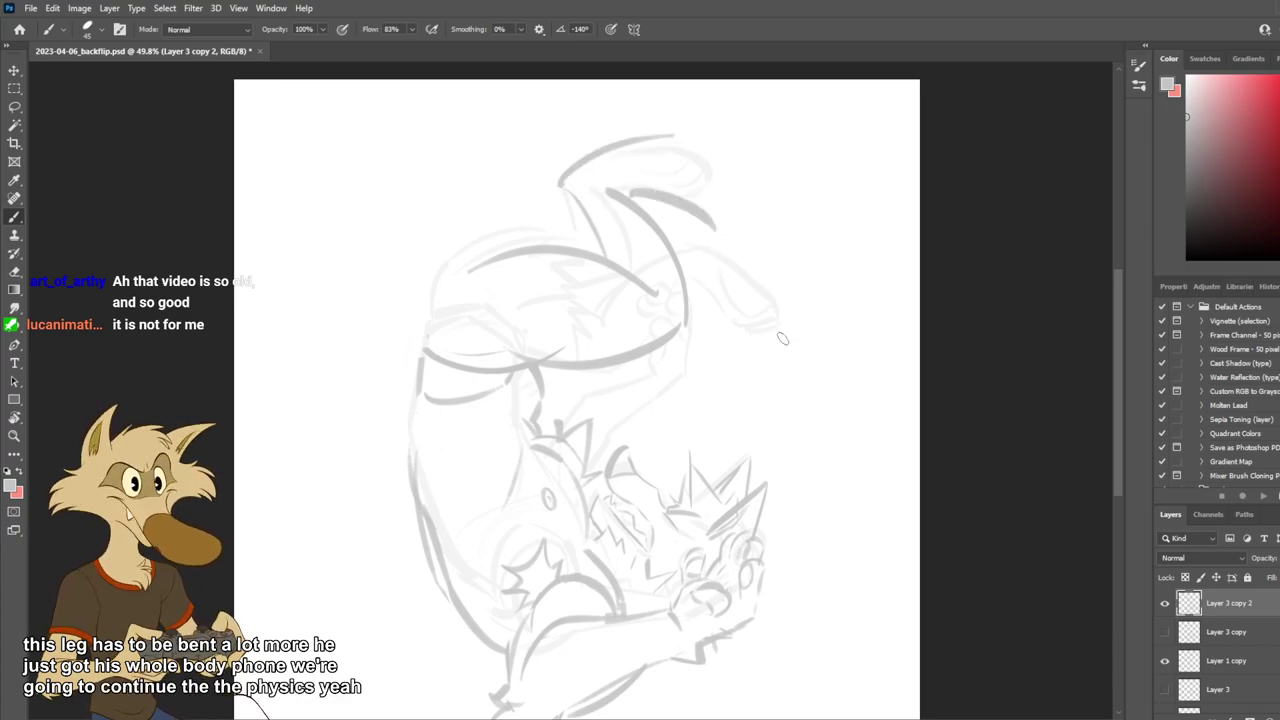
Check the pose in a mirrored view and draw two short vertical motion lines beside the knee.
key(ctrl+shift+h)
key(ctrl+shift+h)
drag(723, 303, 696, 428)
key(ctrl+z)
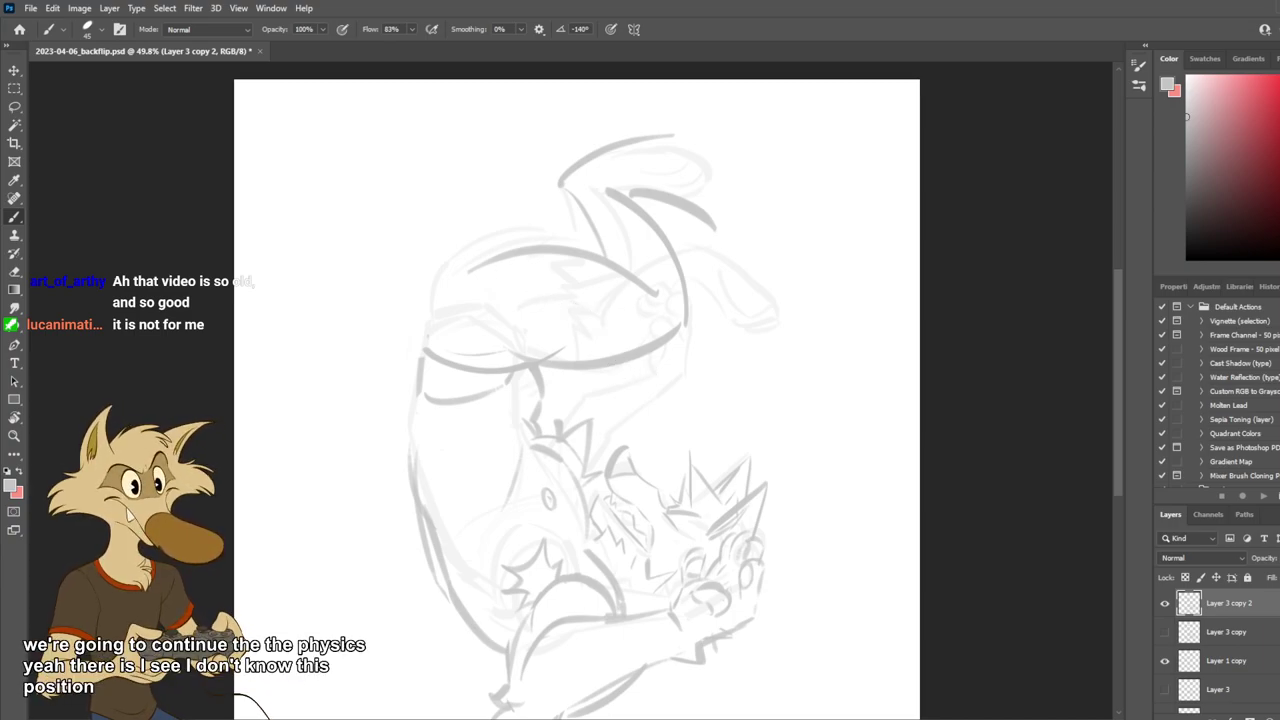
scroll(664, 250, down, 3)
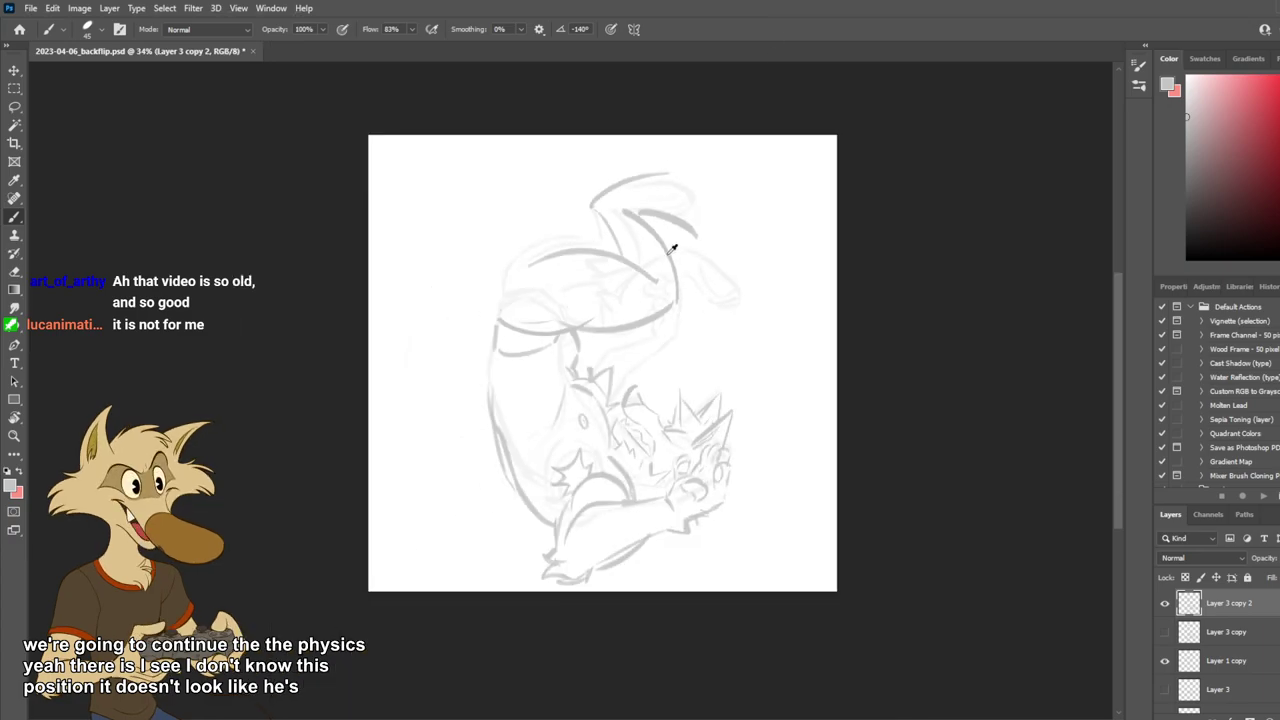
scroll(679, 260, up, 1)
drag(727, 244, 725, 406)
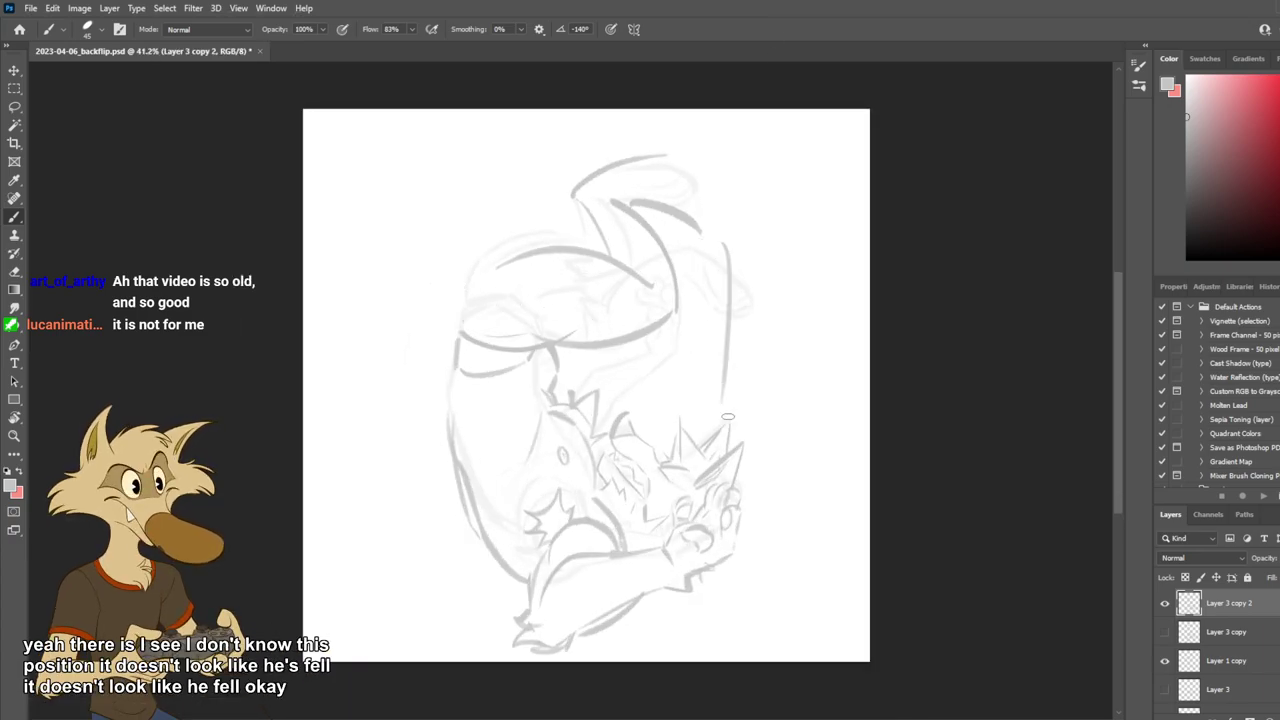
key(ctrl+z)
drag(716, 300, 714, 384)
drag(703, 311, 696, 417)
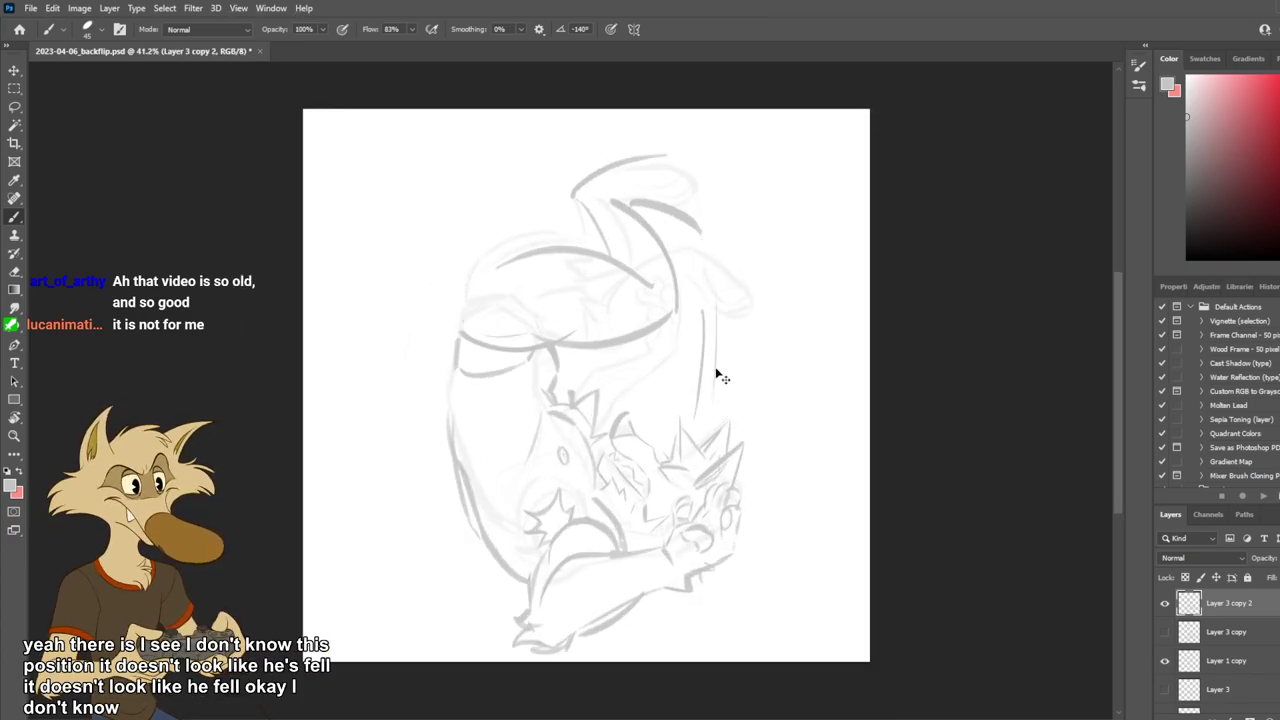
key(ctrl+z)
drag(706, 310, 704, 398)
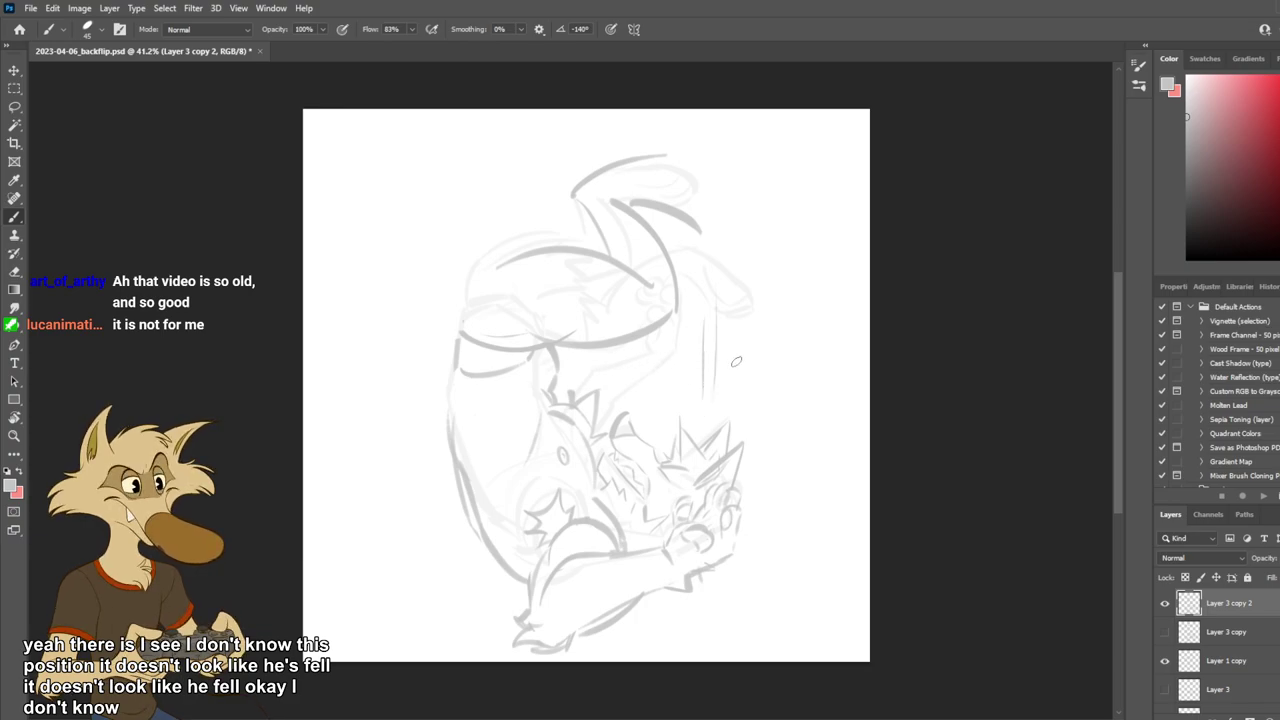
Erase the slanting underside stroke of the foot and draw a flatter line outward from the top of the shin.
key(e)
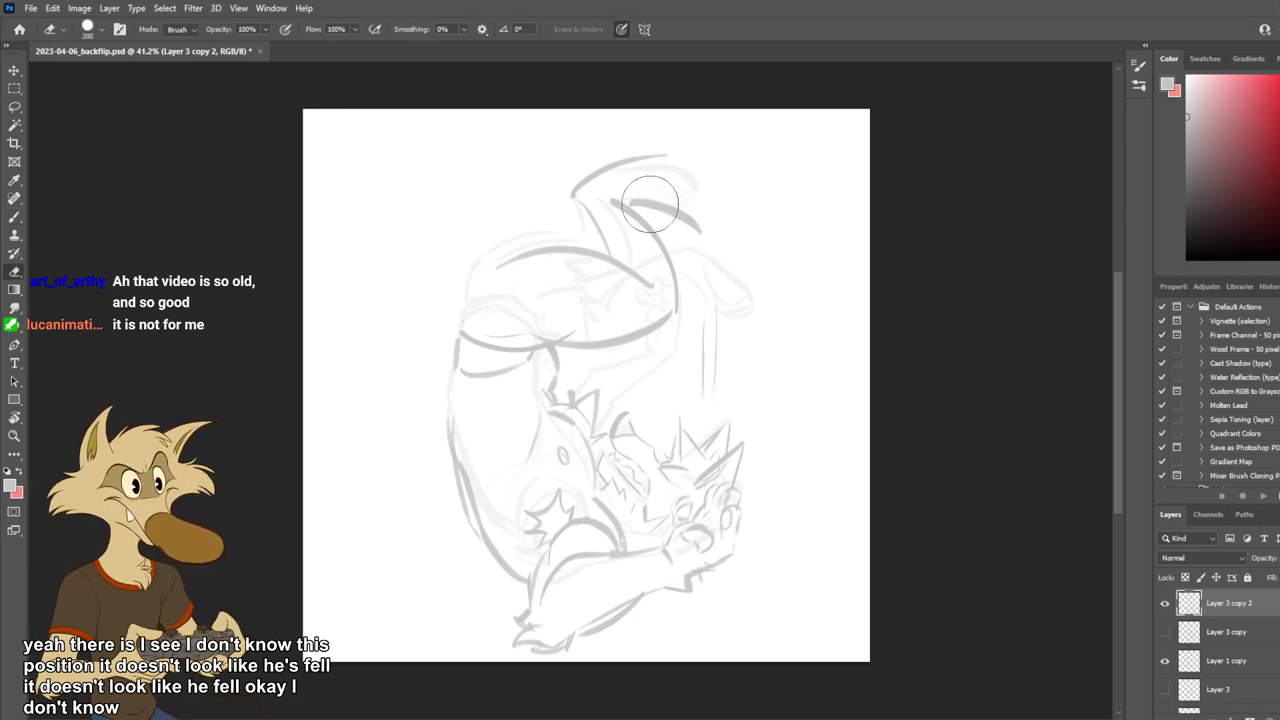
mouse_move(650, 202)
mouse_down()
mouse_move(706, 228)
mouse_move(660, 197)
mouse_move(677, 206)
mouse_up()
key(b)
key(ctrl+z)
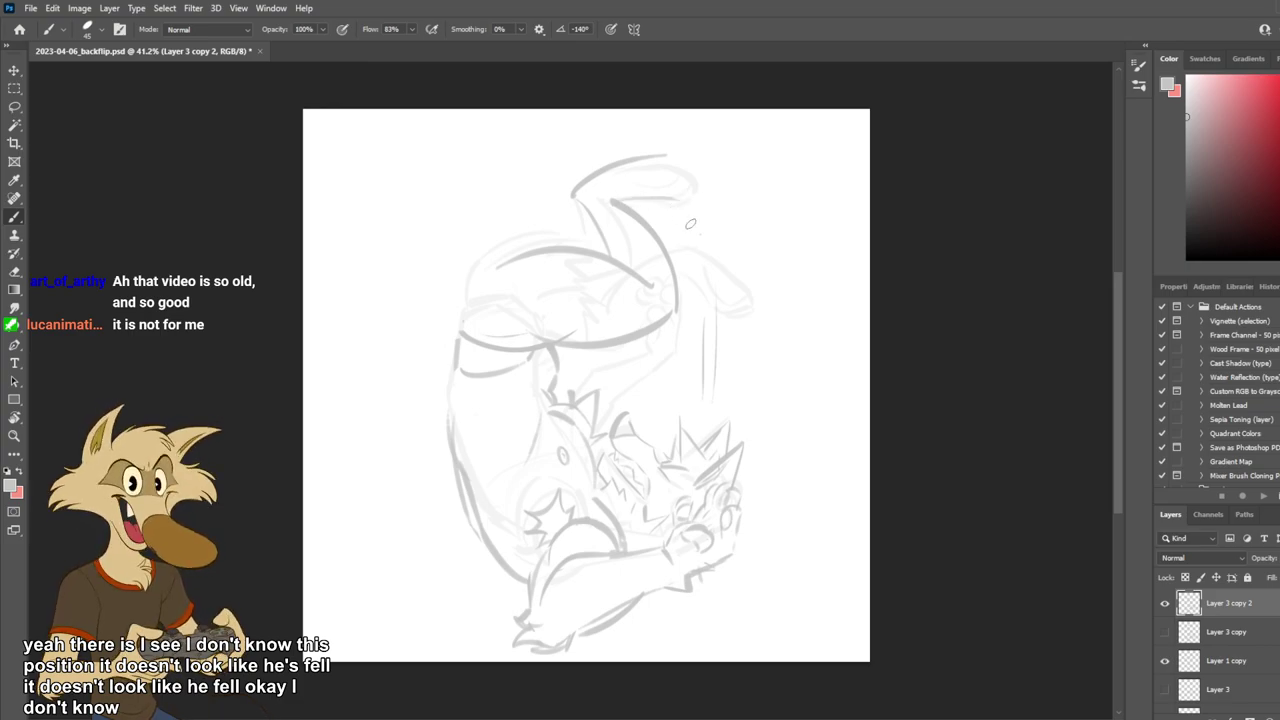
scroll(737, 220, up, 1)
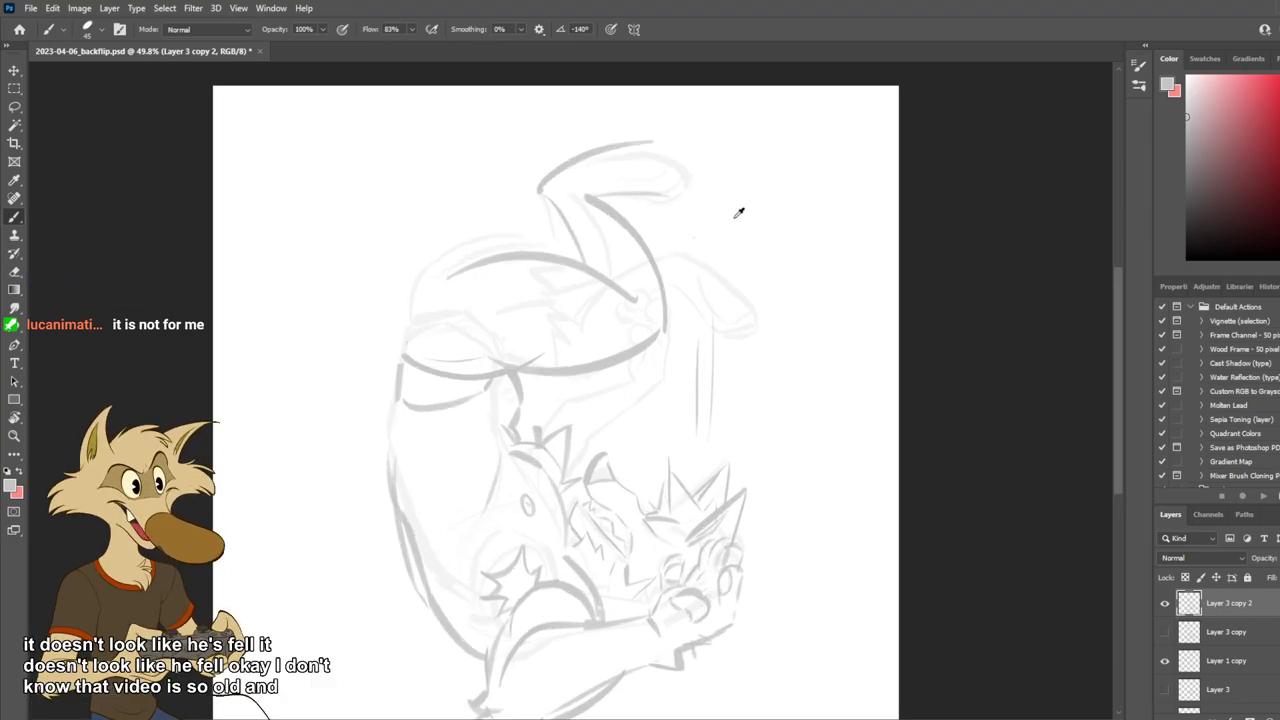
key(ctrl+z)
drag(587, 198, 658, 185)
key(ctrl+z)
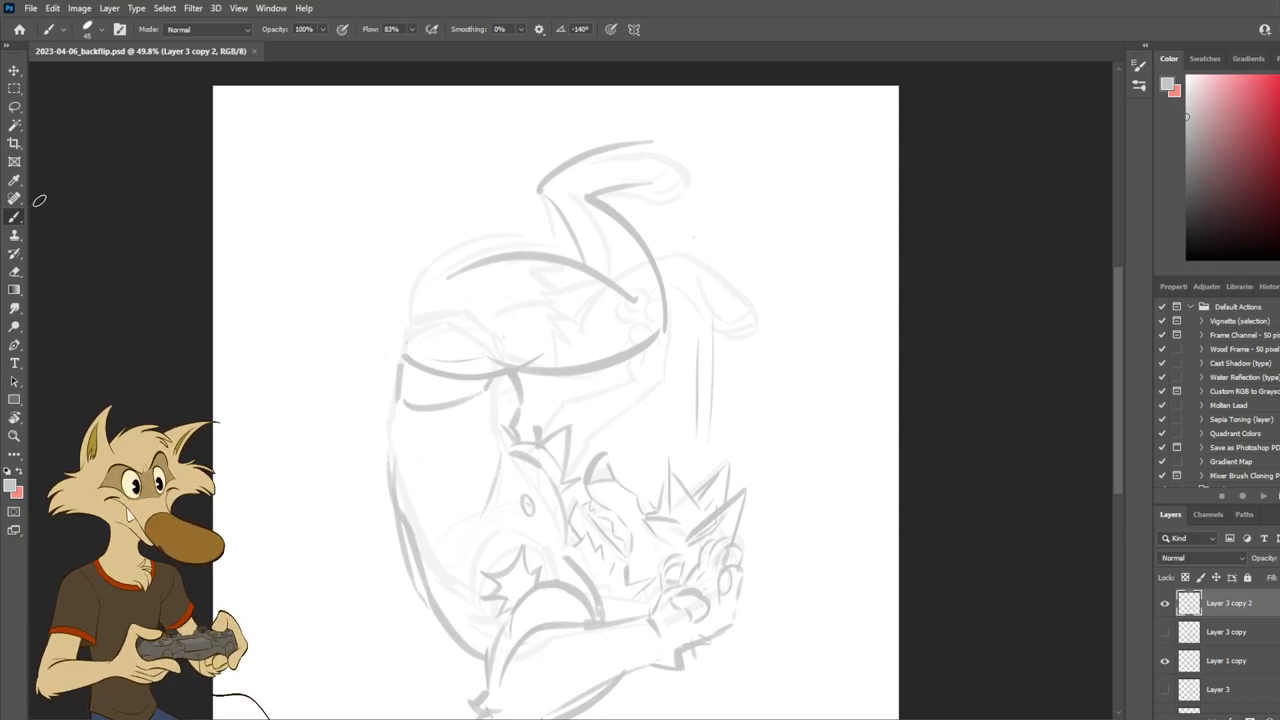
Try a short stroke on the raised foot and erase the end of the upper thigh contour past the calf.
scroll(673, 127, up, 1)
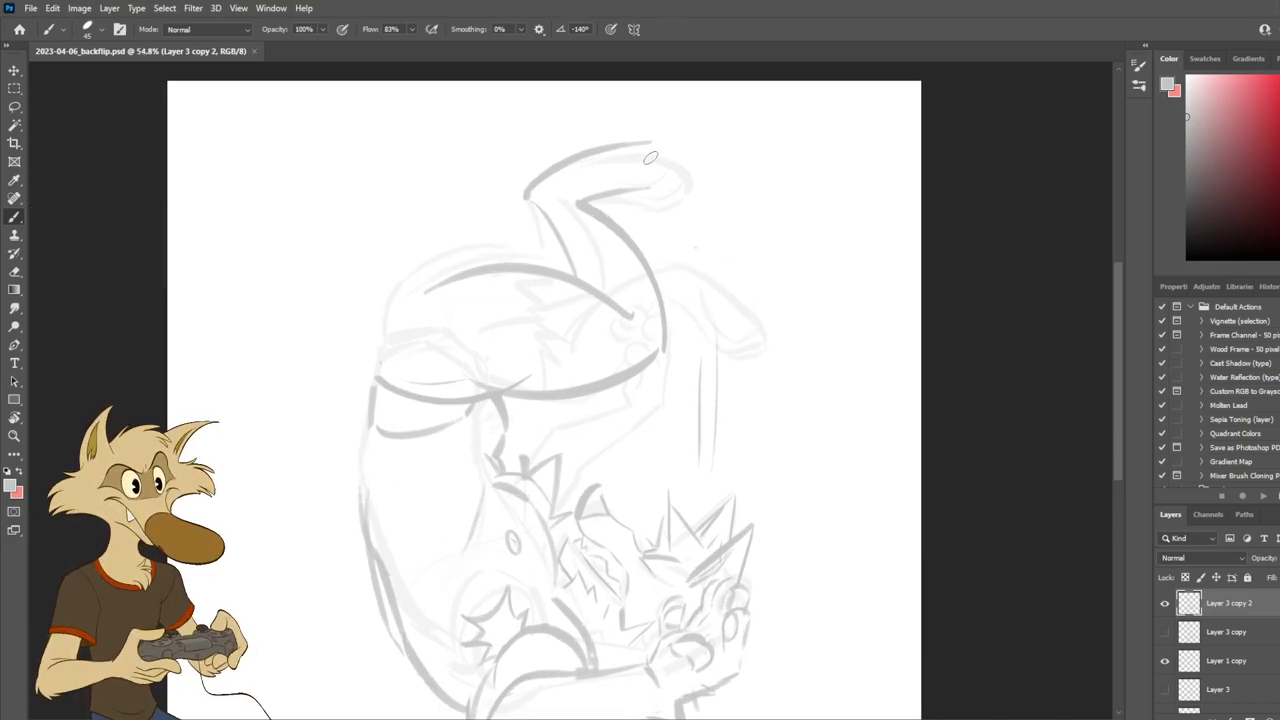
mouse_move(628, 172)
mouse_down()
mouse_move(676, 171)
mouse_move(674, 144)
mouse_move(648, 174)
mouse_up()
key(ctrl+z)
key(ctrl+z)
key(ctrl+z)
key(e)
drag(602, 277, 640, 342)
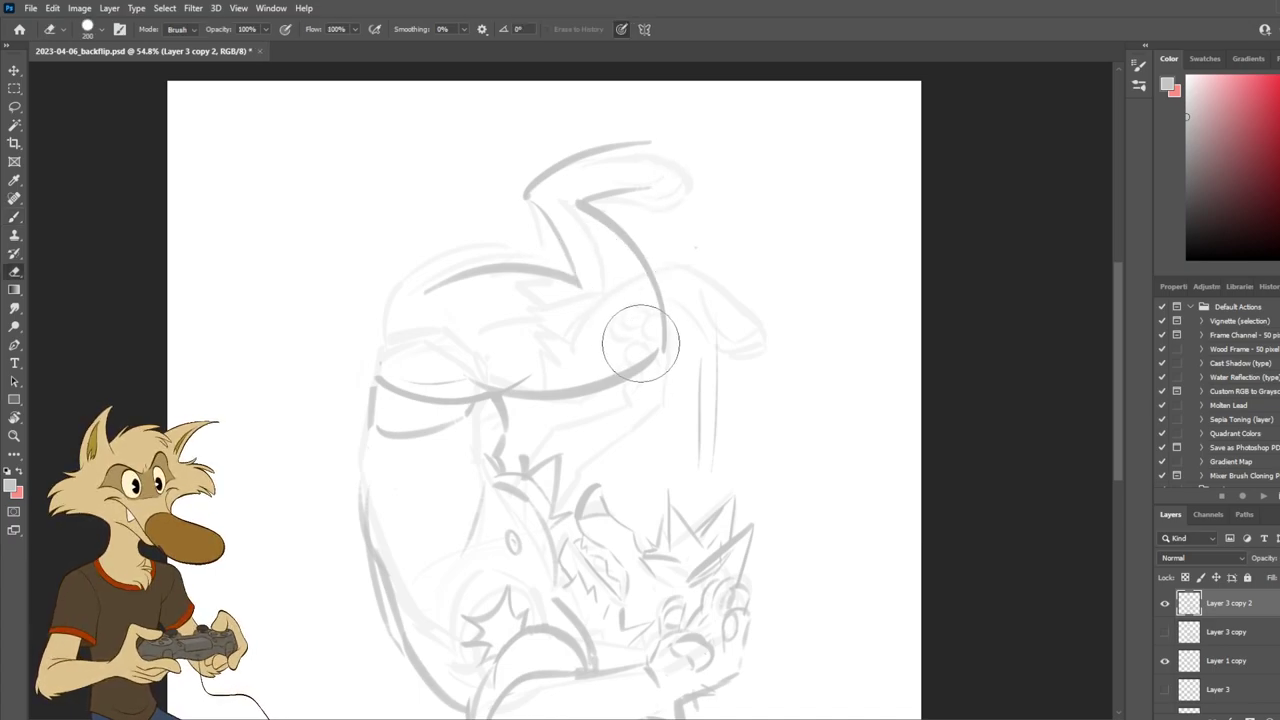
Try a second arched contour across the thigh toward the knee.
key(b)
drag(520, 282, 605, 348)
key(ctrl+z)
drag(440, 287, 640, 345)
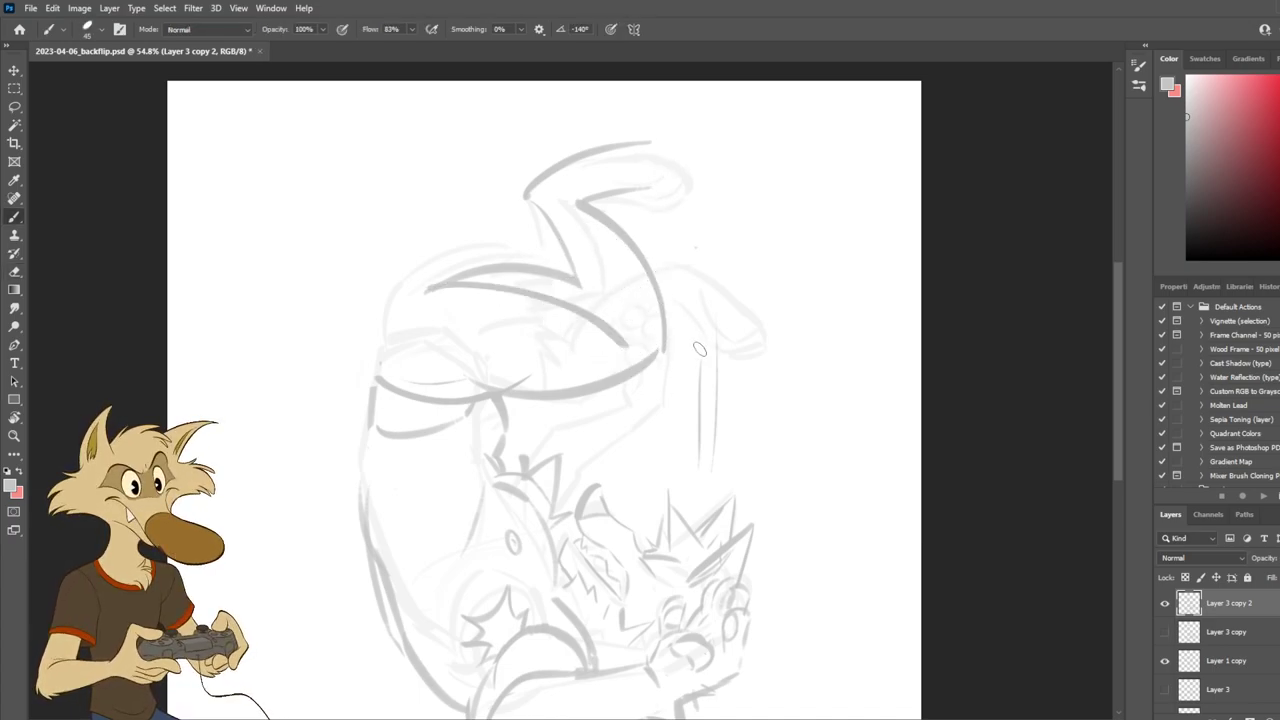
scroll(650, 338, down, 2)
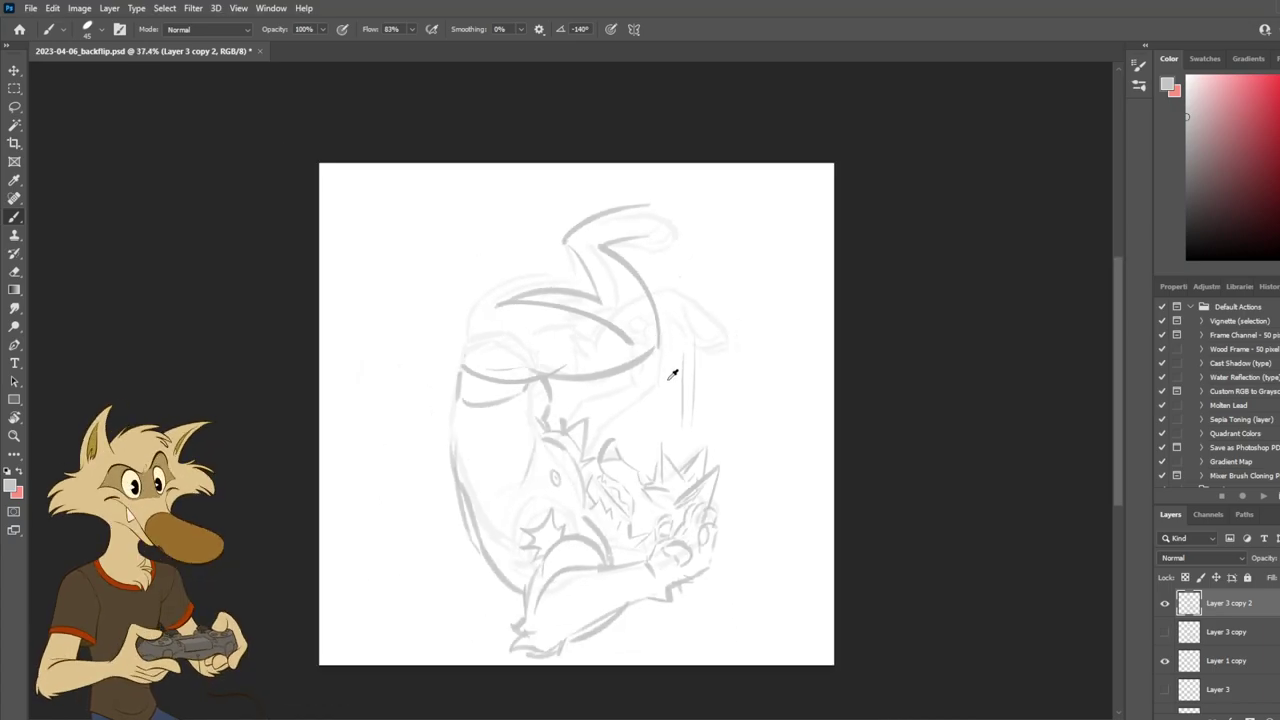
scroll(708, 449, up, 1)
key(ctrl+z)
Sketch the seat contour up from the waistband and a straighter upper thigh line running to the calf.
drag(411, 261, 391, 361)
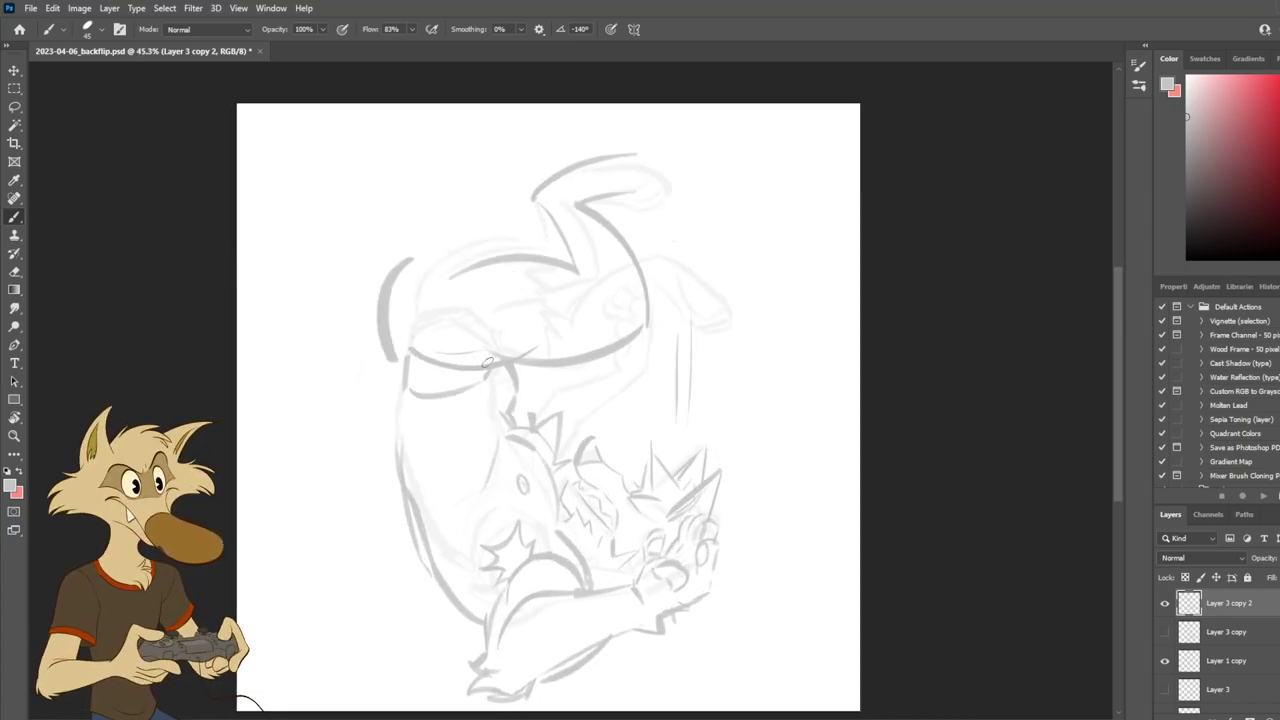
key(ctrl+z)
mouse_move(438, 260)
mouse_down()
mouse_move(412, 363)
mouse_move(403, 310)
mouse_move(402, 350)
mouse_move(572, 276)
mouse_up()
key(ctrl+z)
key(ctrl+z)
key(ctrl+z)
drag(448, 261, 575, 271)
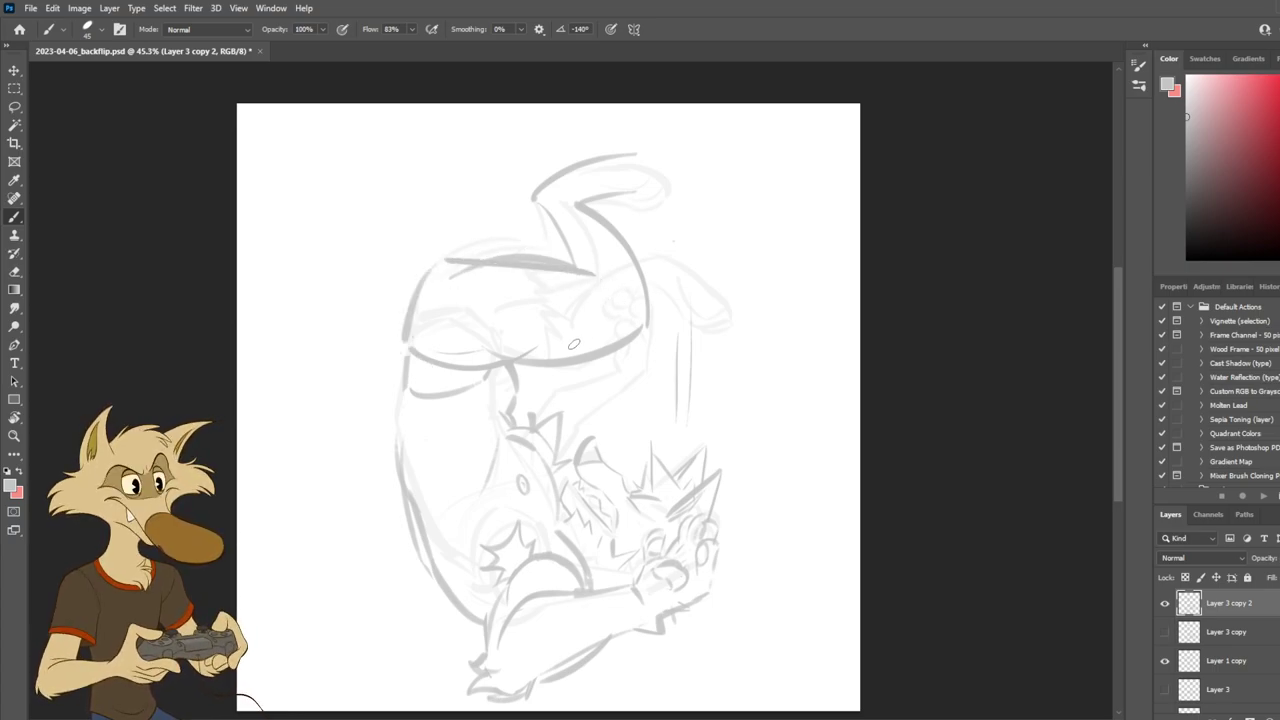
Replace the upper thigh contour with a single line sloping down toward the calf.
drag(530, 357, 663, 309)
key(ctrl+z)
key(ctrl+z)
key(e)
drag(456, 275, 600, 304)
key(b)
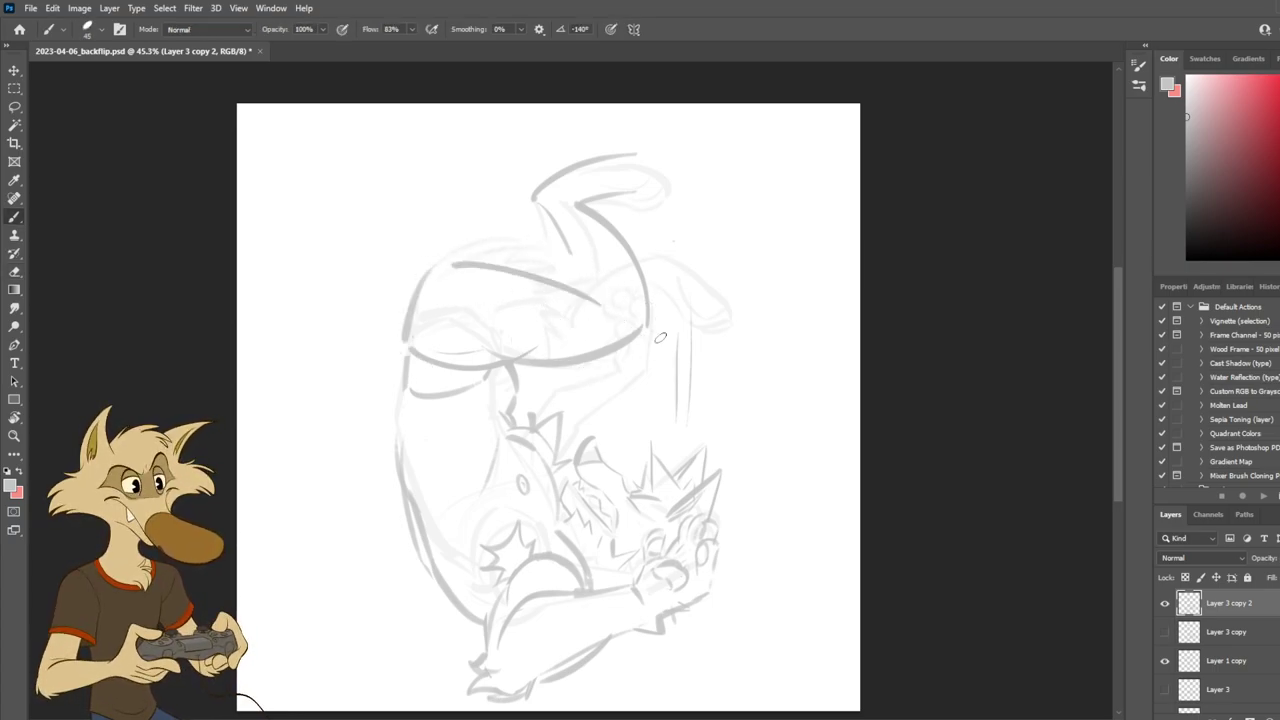
Try a thick second contour beneath the thigh that wraps around the knee.
drag(541, 368, 657, 341)
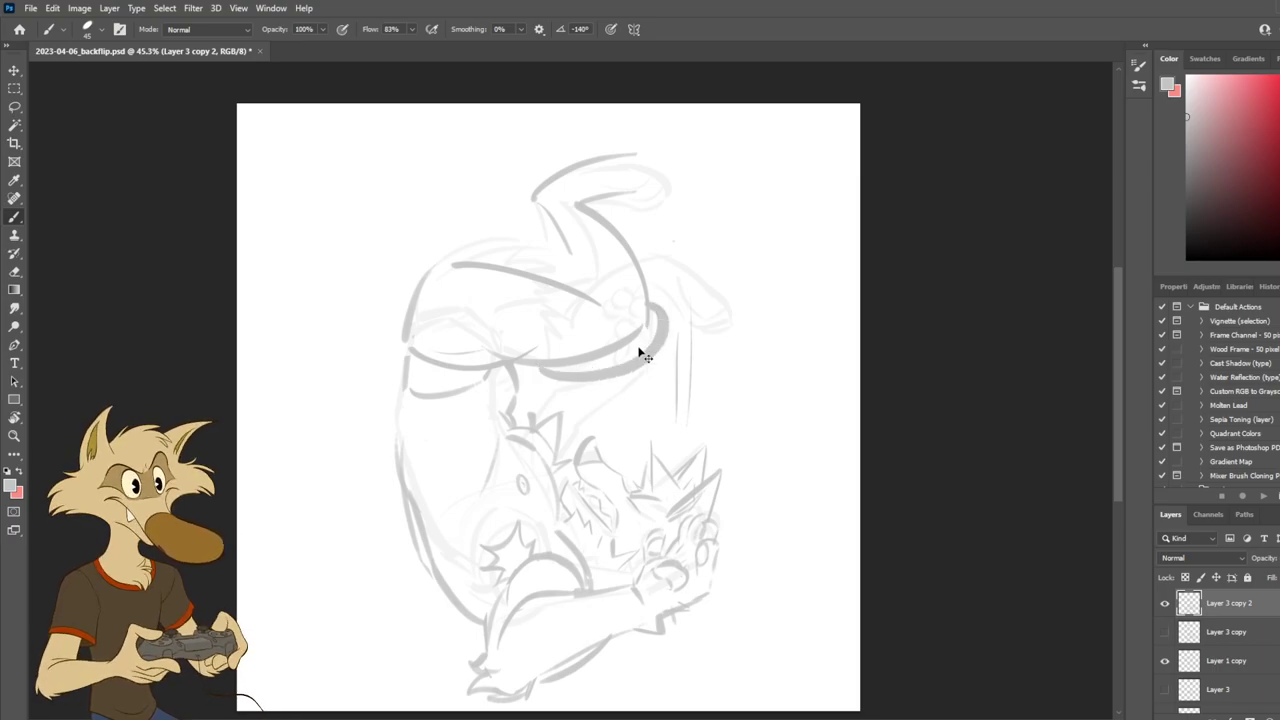
key(ctrl+z)
key(ctrl+z)
key(ctrl+z)
key(ctrl+z)
key(ctrl+shift+z)
key(ctrl+shift+z)
key(ctrl+shift+z)
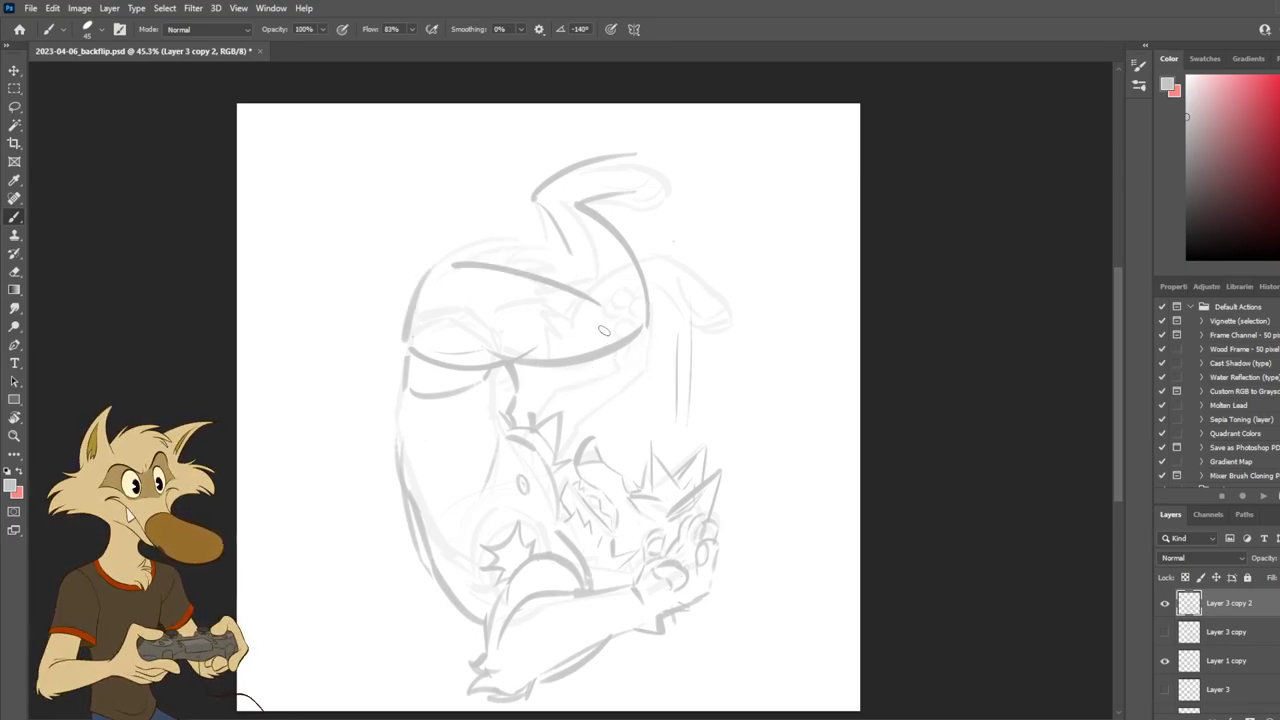
Draw the back contour of the near shin from the thigh up to the heel and check the drawing mirrored.
mouse_move(552, 281)
mouse_down()
mouse_move(605, 289)
mouse_move(539, 204)
mouse_up()
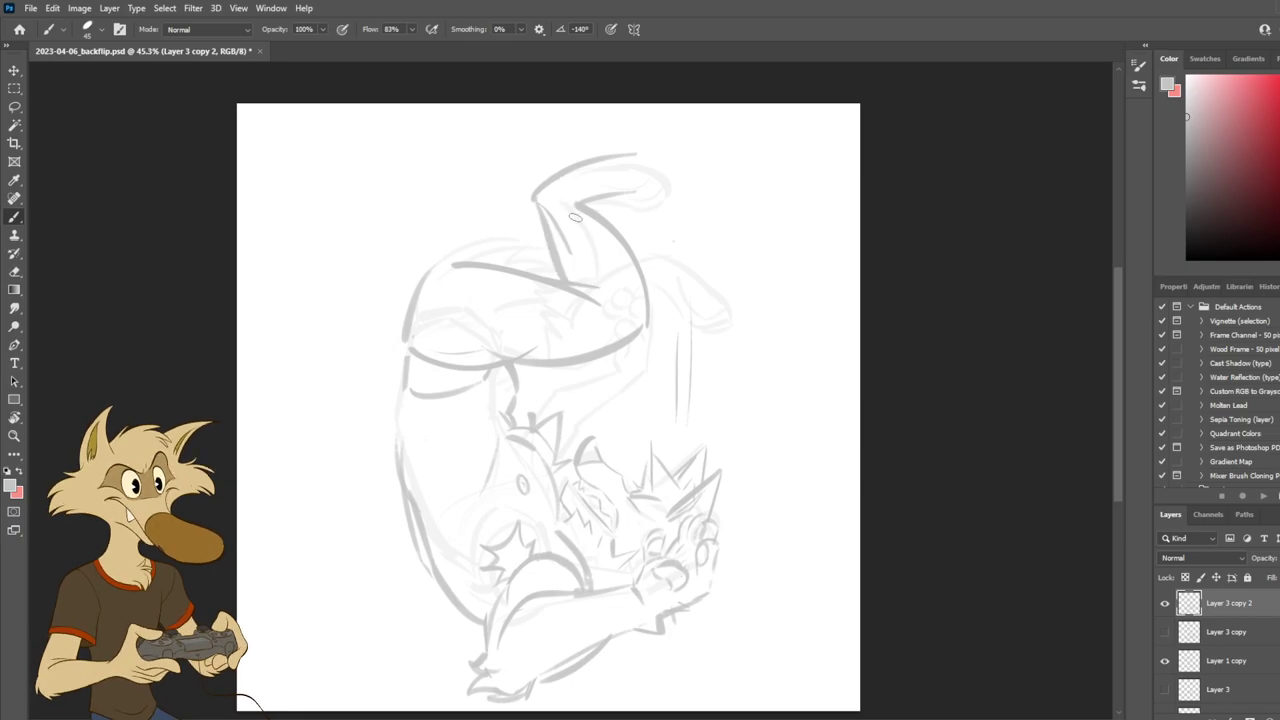
key(ctrl+z)
drag(557, 274, 539, 210)
key(ctrl+z)
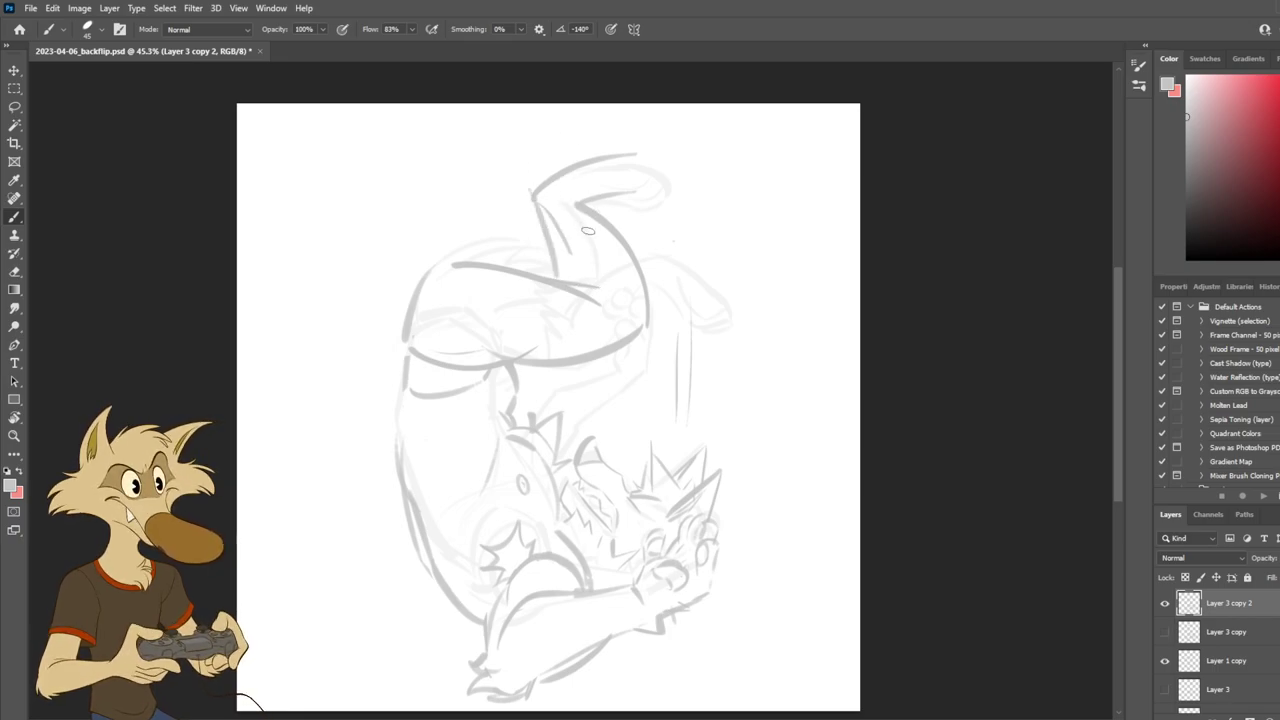
drag(572, 282, 530, 195)
key(ctrl+shift+h)
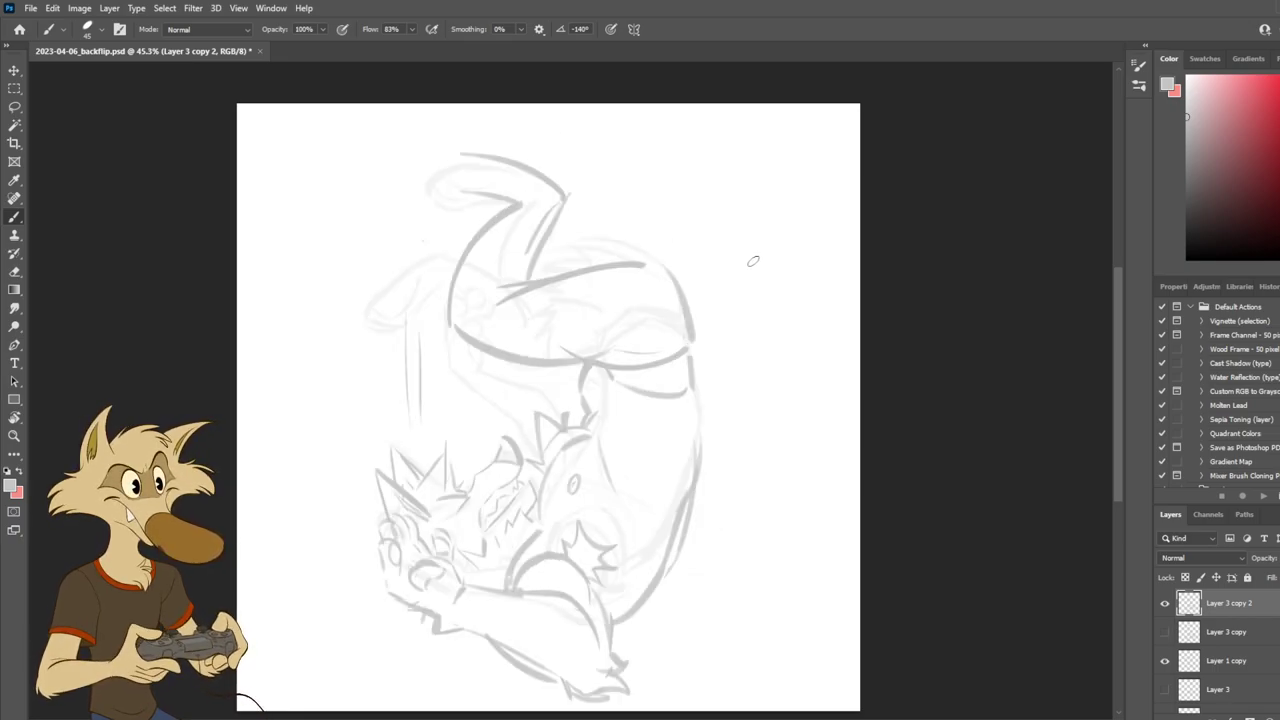
key(ctrl+h)
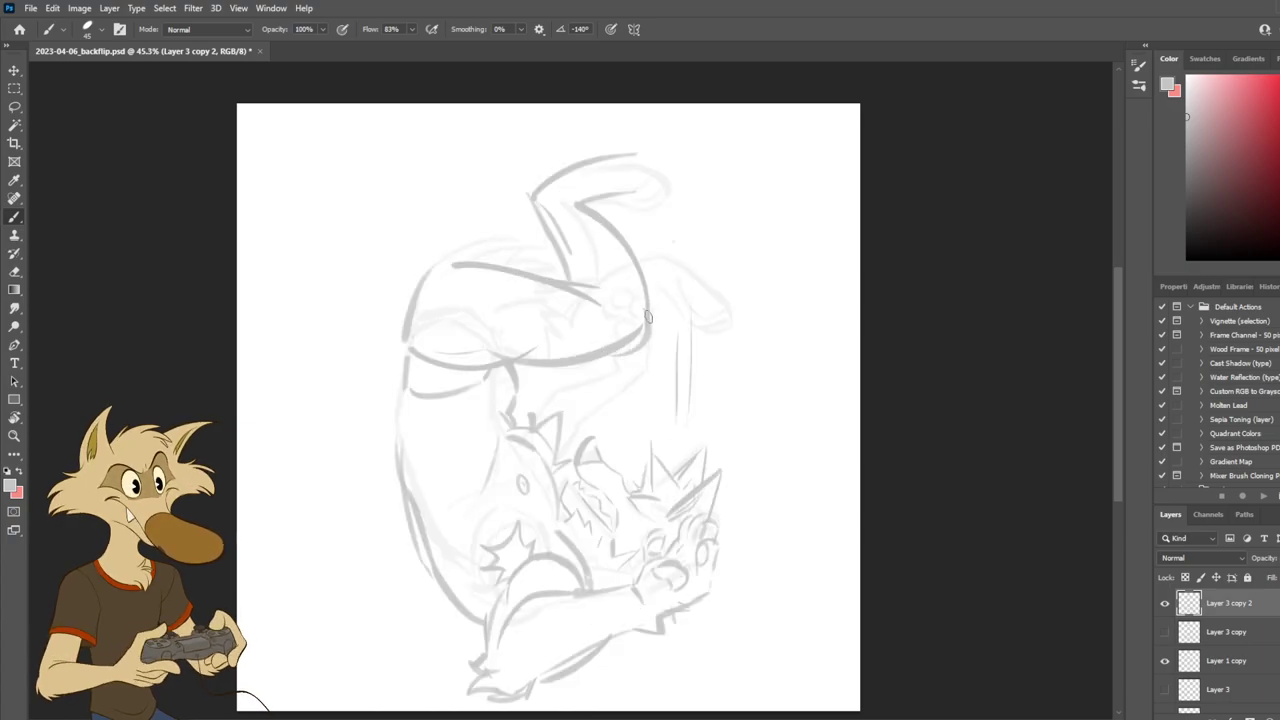
key(e)
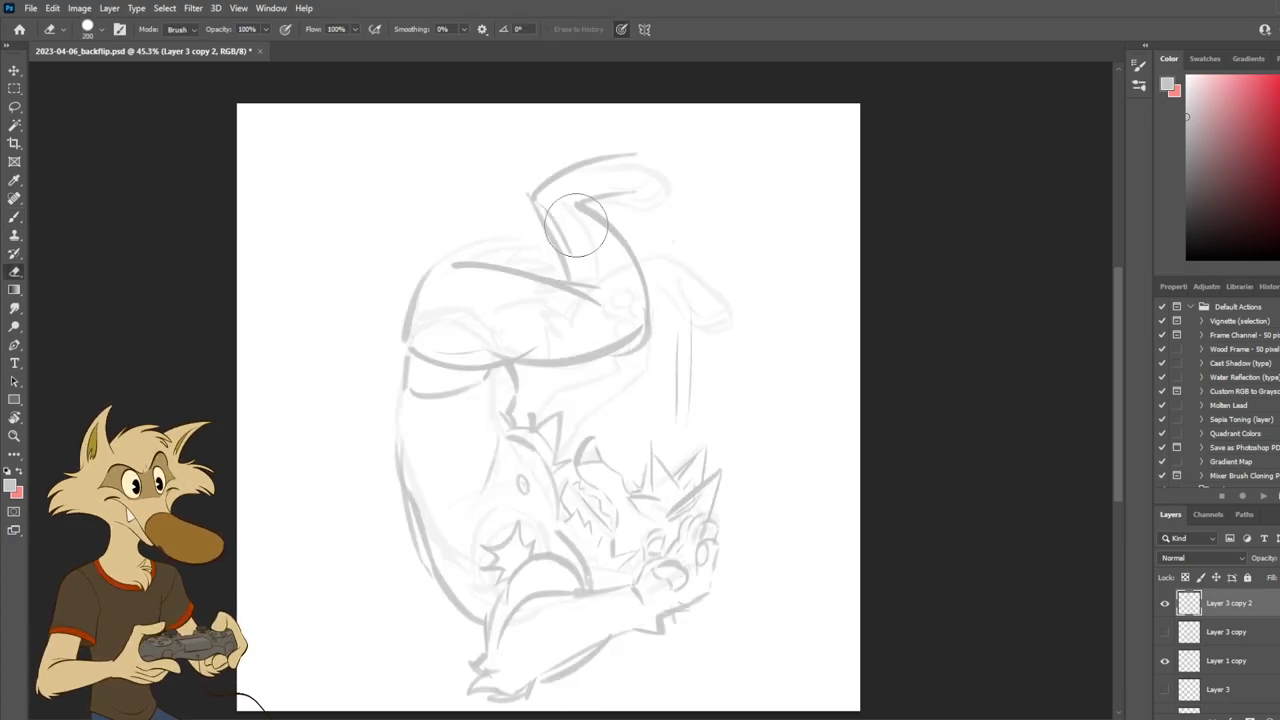
key(b)
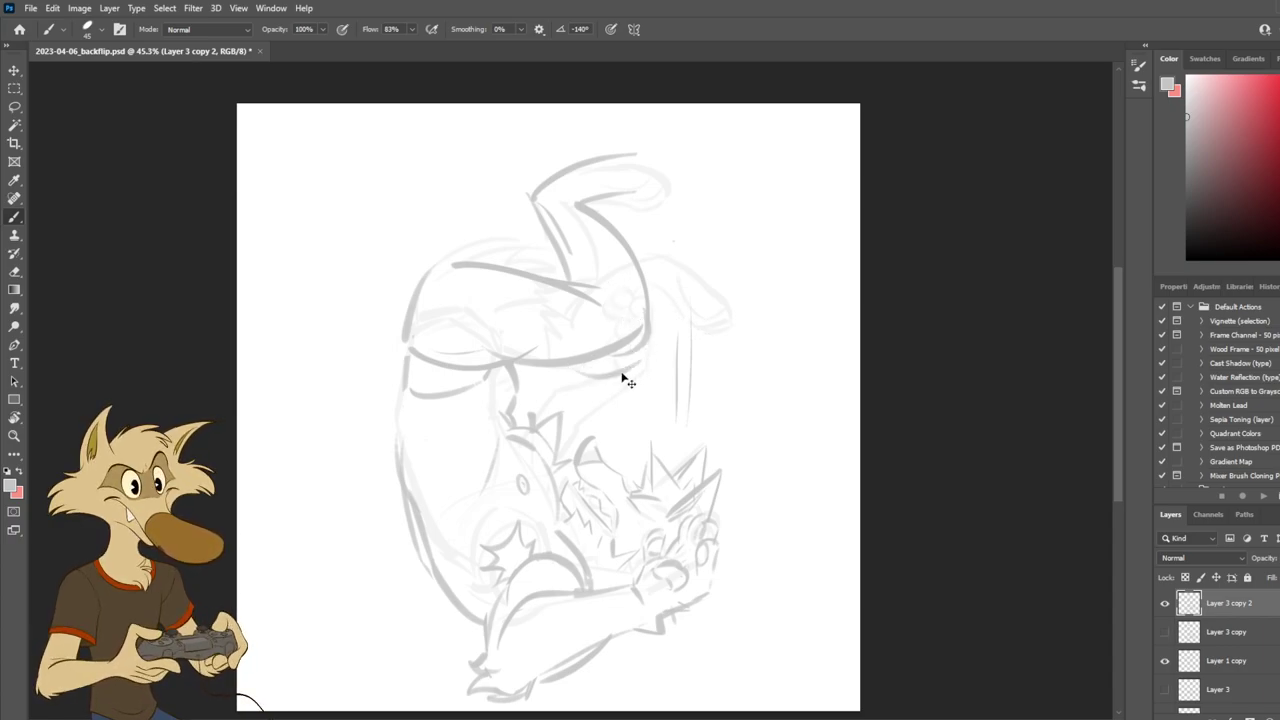
Sketch the far leg, with a thigh line below the near thigh and two shin lines rising to the heel.
key(ctrl+z)
mouse_move(530, 370)
mouse_down()
mouse_move(636, 386)
mouse_move(695, 314)
mouse_up()
key(ctrl+z)
mouse_move(638, 376)
mouse_down()
mouse_move(690, 277)
mouse_move(670, 263)
mouse_move(711, 236)
mouse_up()
key(ctrl+z)
drag(645, 267, 688, 239)
key(ctrl+z)
Try a drooping foot on the far leg and compare it with the underlying rough by toggling Layer 3 copy 2.
mouse_move(691, 236)
mouse_down()
mouse_move(775, 282)
mouse_move(743, 272)
mouse_move(757, 322)
mouse_up()
key(ctrl+z)
key(ctrl+z)
key(ctrl+z)
click(1166, 604)
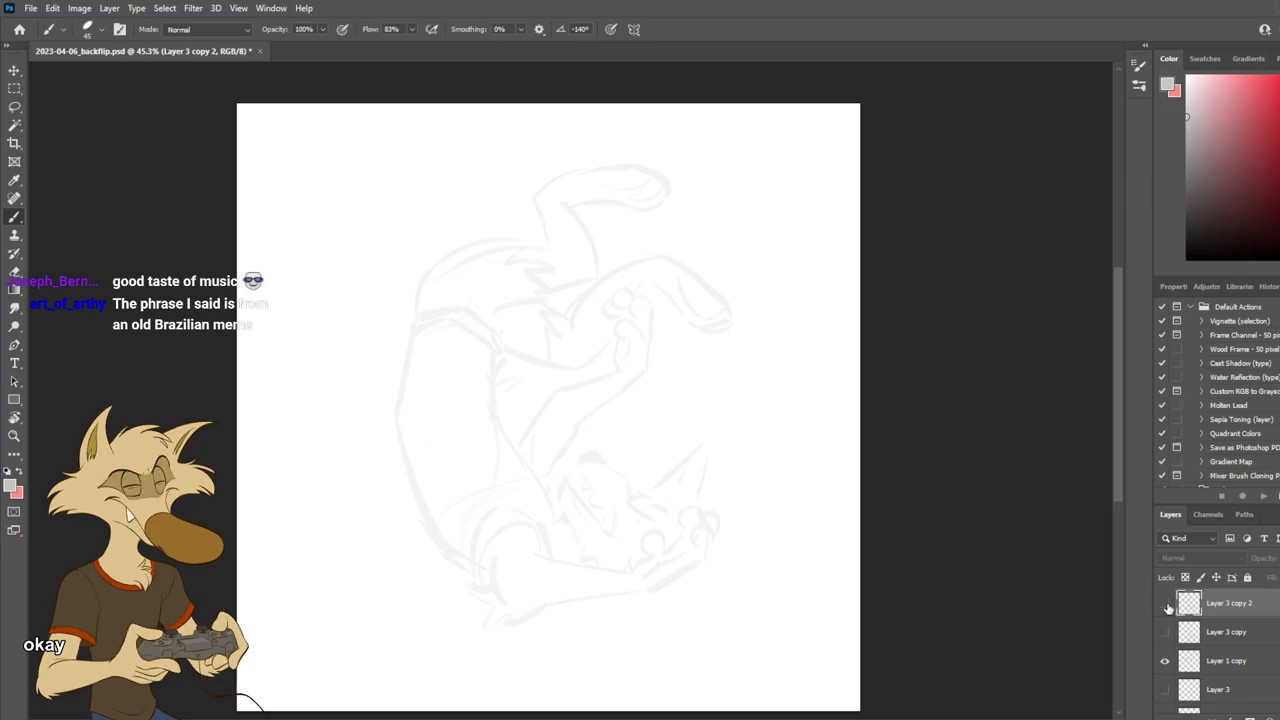
click(1165, 604)
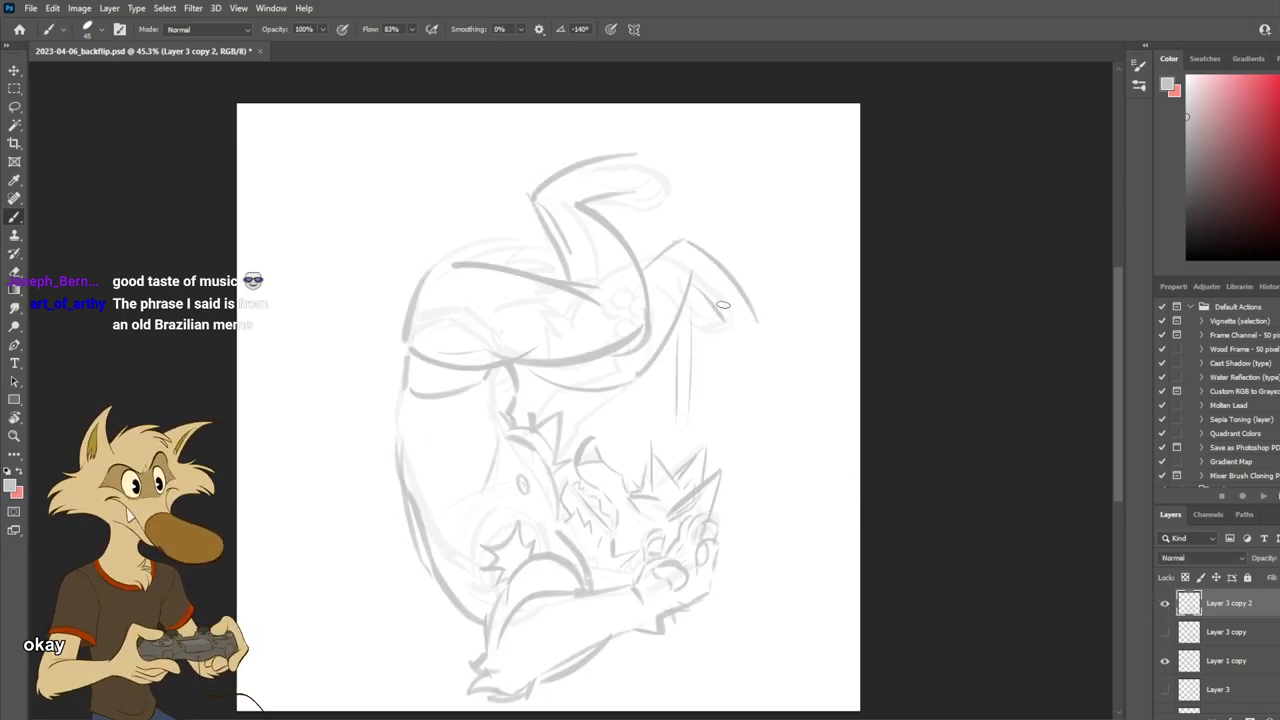
key(ctrl+z)
key(ctrl+z)
key(ctrl+z)
key(ctrl+z)
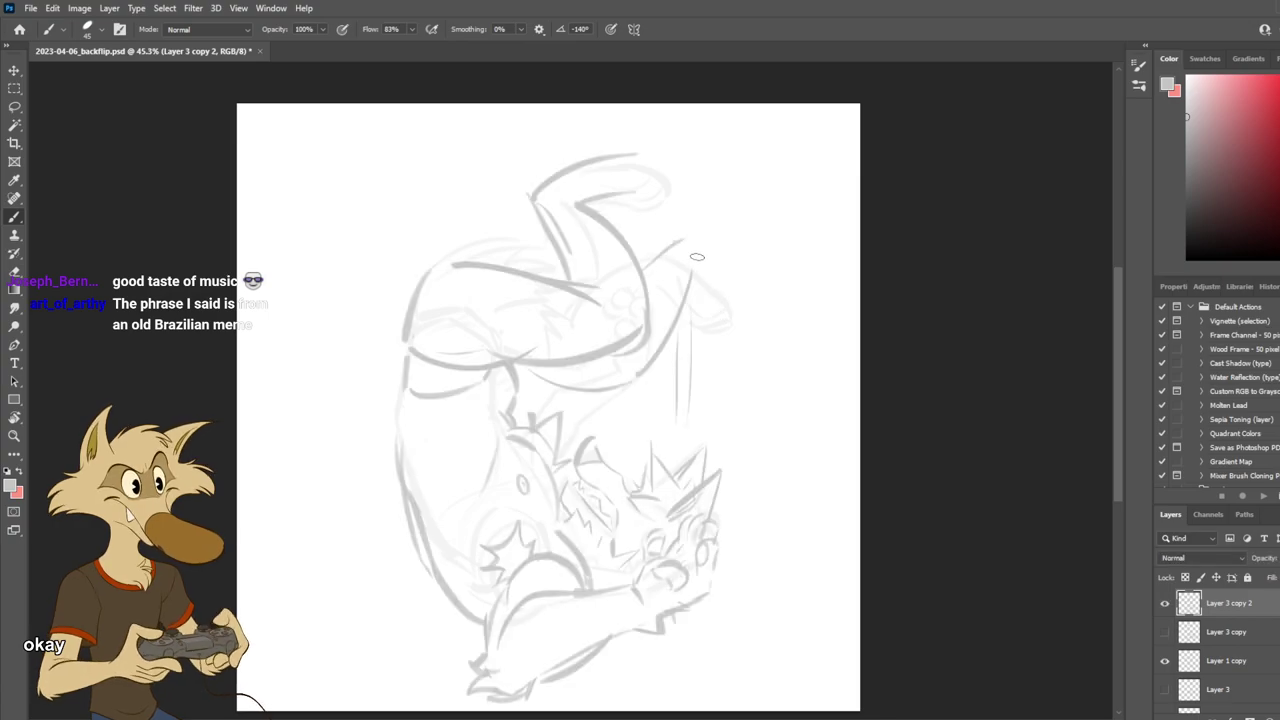
Try a flatter, longer top contour for the far foot, running outward from the heel.
mouse_move(682, 241)
mouse_down()
mouse_move(711, 251)
mouse_move(760, 295)
mouse_up()
key(ctrl+z)
drag(685, 237, 755, 285)
key(ctrl+z)
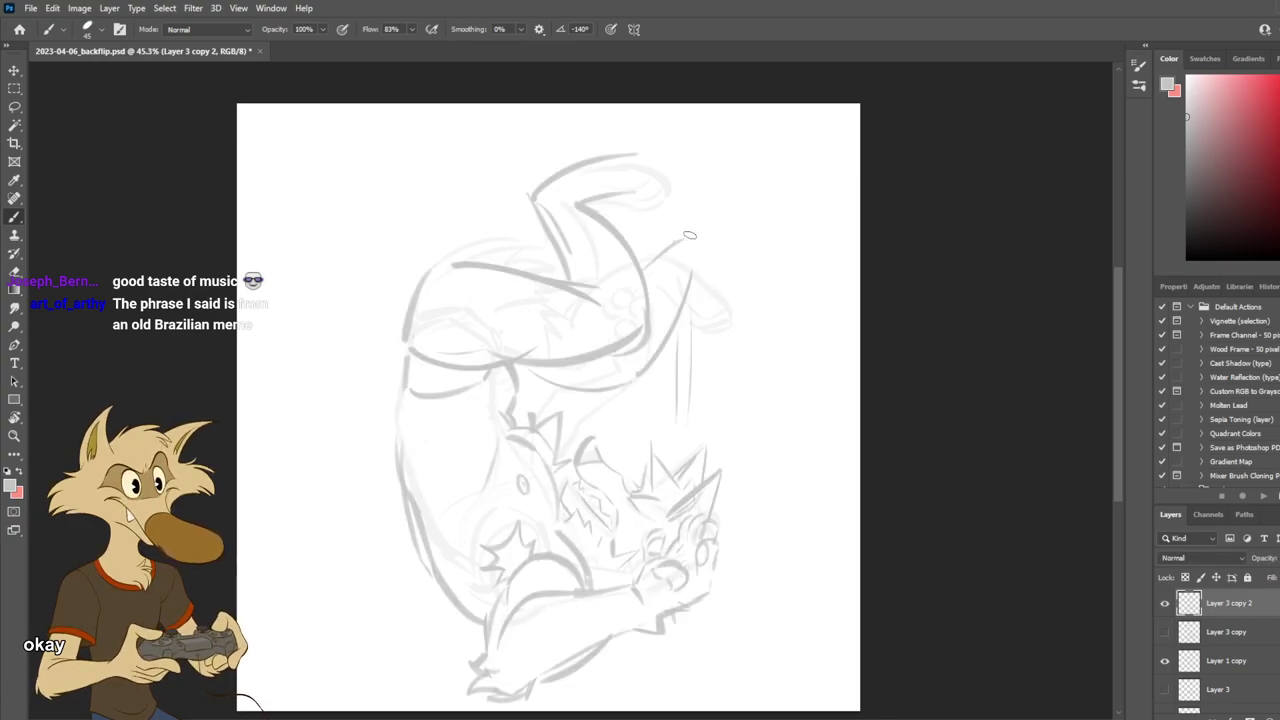
drag(686, 231, 767, 294)
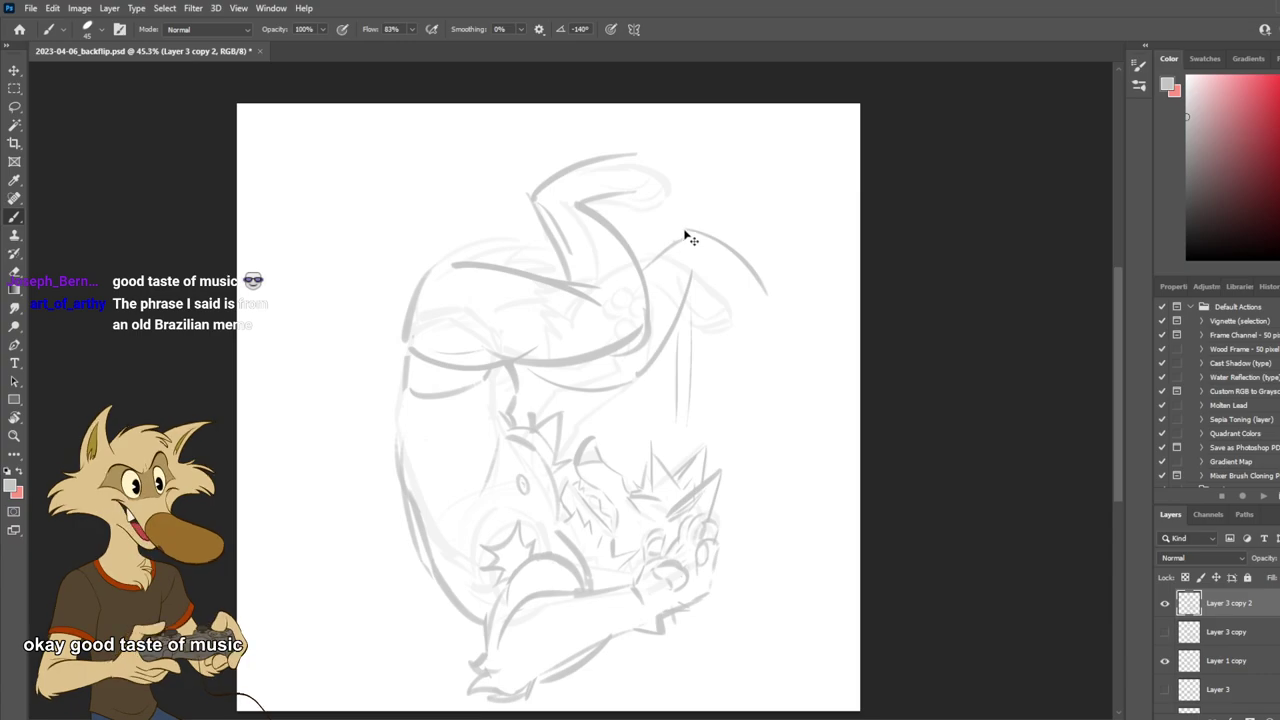
key(ctrl+z)
Erase the upper end of the far shin and redraw it to a higher heel with a curved top line for the foot.
key(e)
mouse_move(667, 258)
mouse_down()
mouse_move(683, 243)
mouse_move(650, 266)
mouse_up()
key(b)
mouse_move(679, 223)
mouse_down()
mouse_move(649, 266)
mouse_move(748, 271)
mouse_up()
key(ctrl+z)
key(ctrl+z)
key(ctrl+z)
mouse_move(681, 223)
mouse_down()
mouse_move(765, 288)
mouse_move(668, 243)
mouse_move(648, 267)
mouse_move(721, 288)
mouse_move(735, 321)
mouse_up()
key(ctrl+z)
Try an underside line and a rounded toe end on the far foot.
mouse_move(690, 266)
mouse_down()
mouse_move(751, 333)
mouse_move(710, 284)
mouse_move(725, 310)
mouse_up()
key(ctrl+z)
key(ctrl+z)
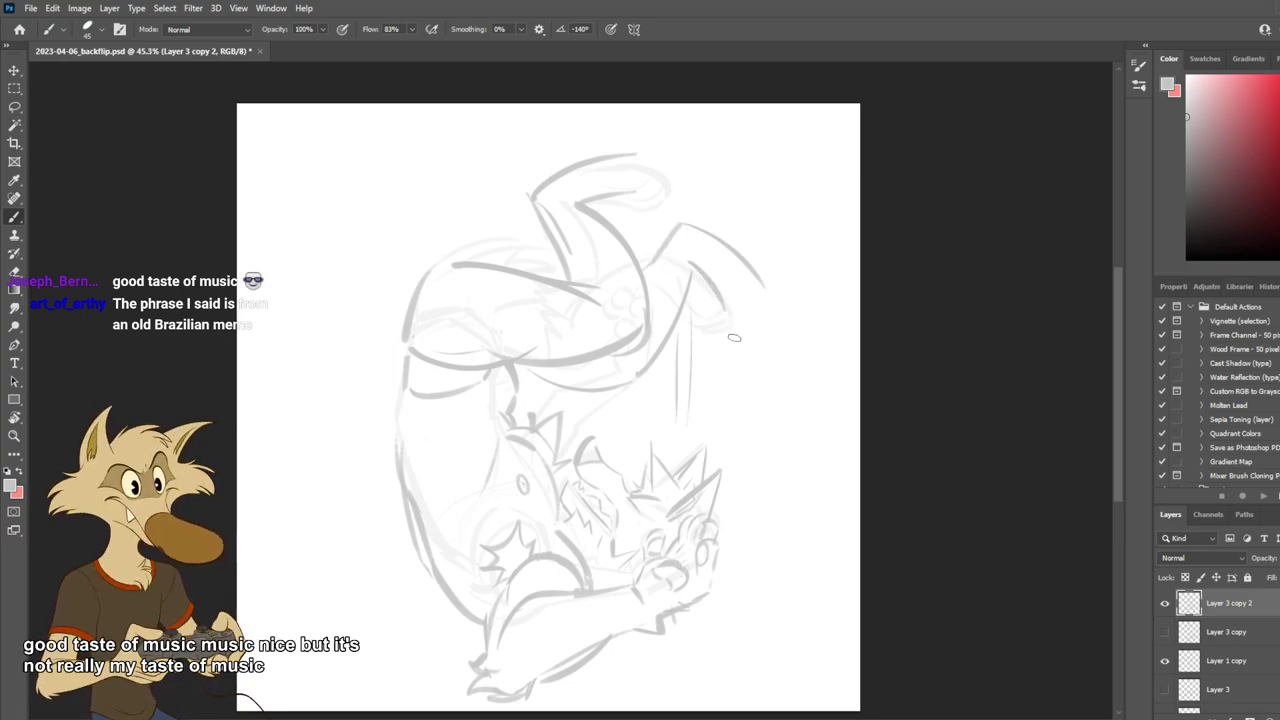
key(ctrl+z)
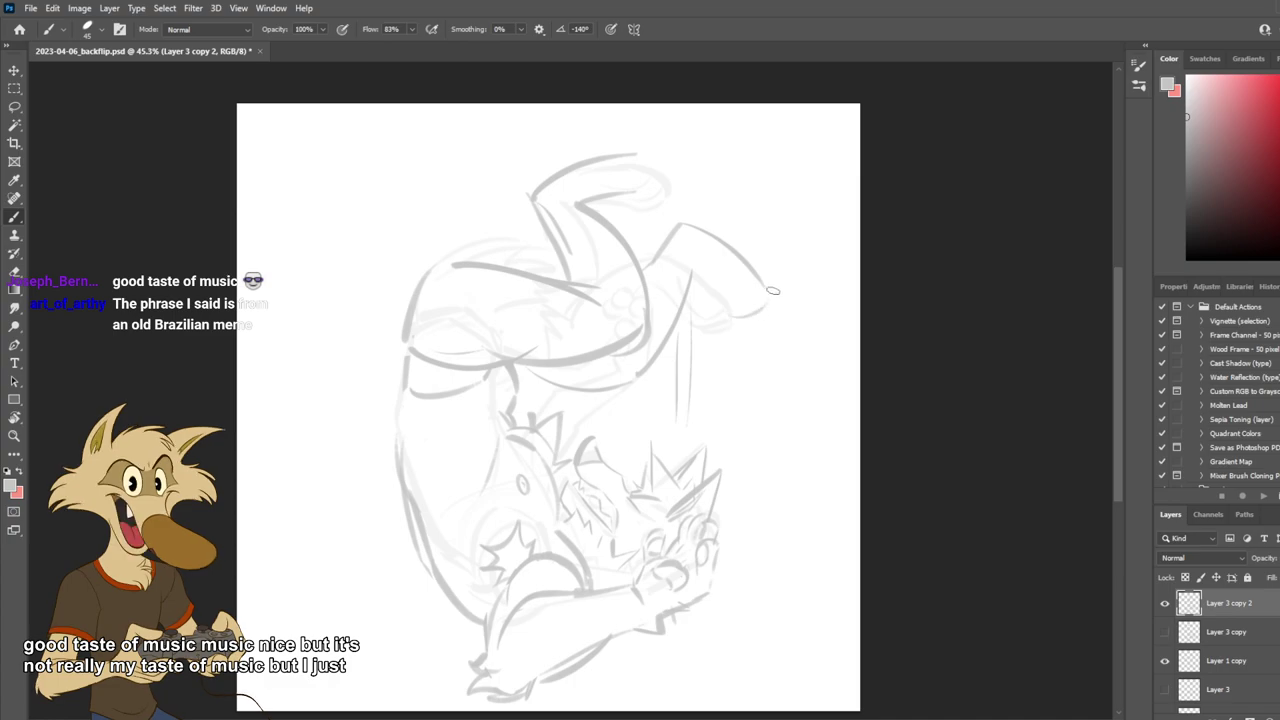
drag(724, 266, 764, 296)
key(ctrl+z)
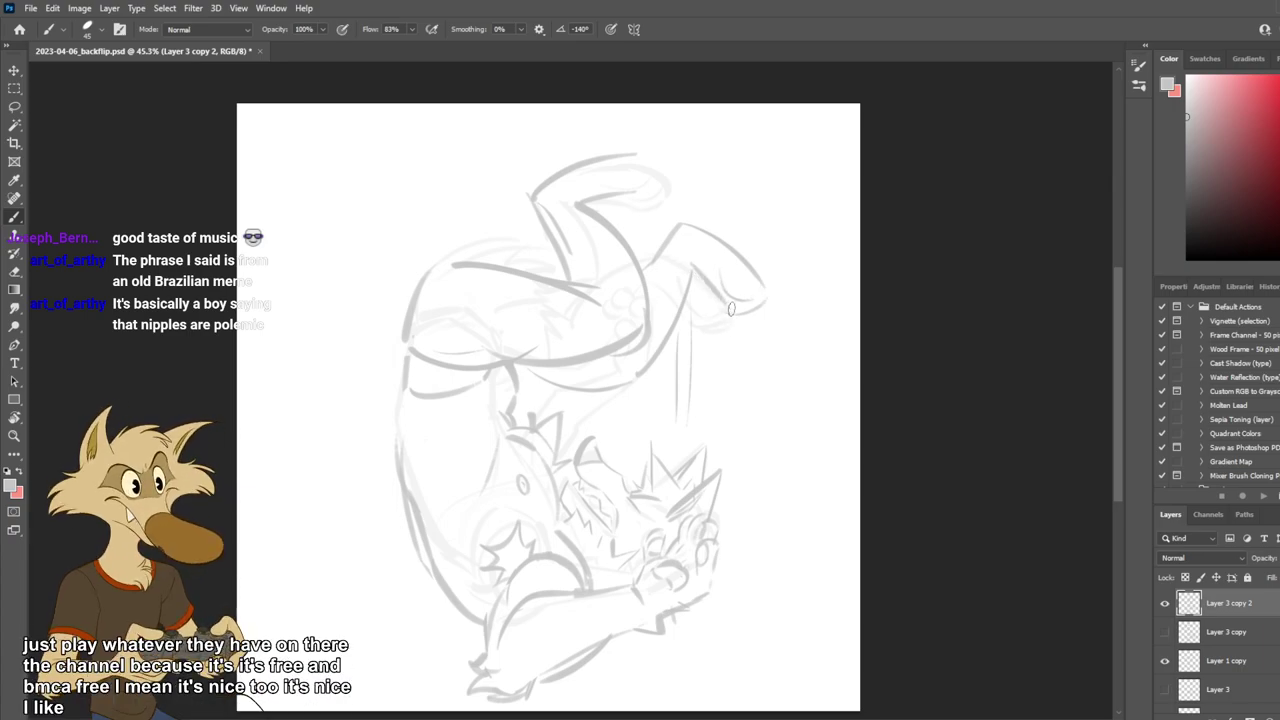
key(ctrl+z)
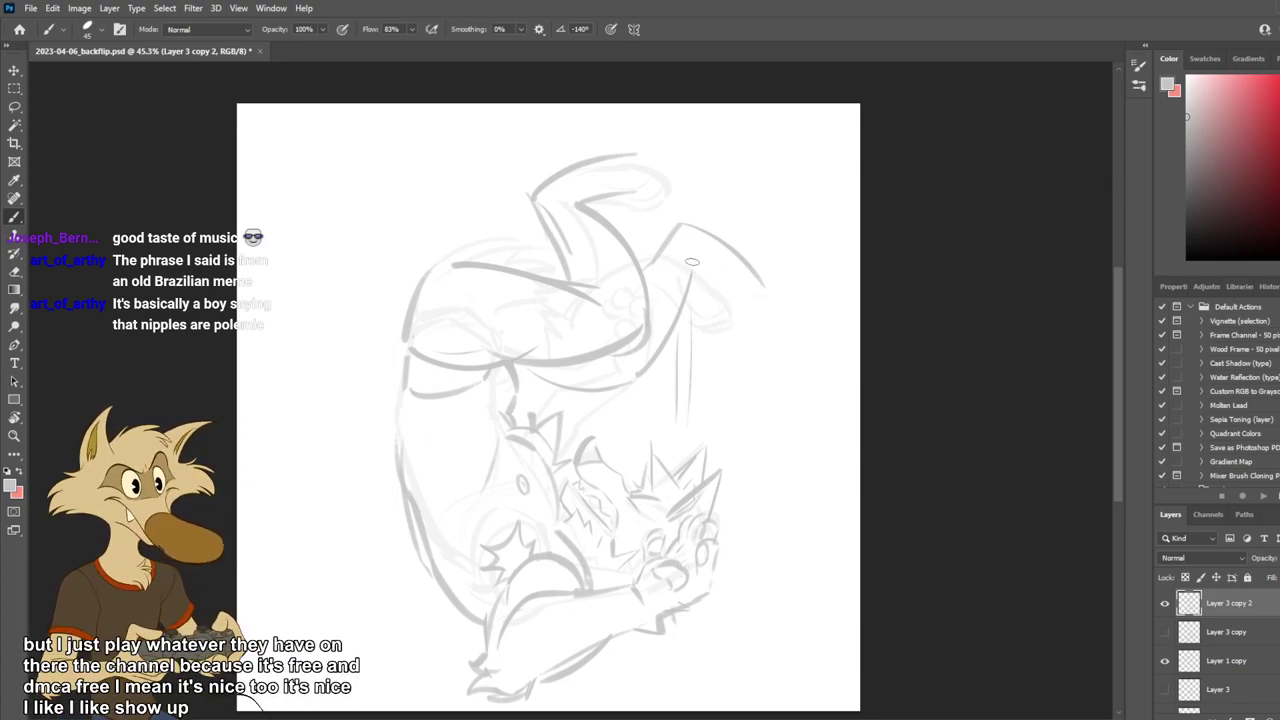
Draw the underside of the far foot as a line sloping down from the ankle and save the document.
mouse_move(690, 265)
mouse_down()
mouse_move(730, 307)
mouse_move(770, 284)
mouse_move(748, 332)
mouse_up()
key(ctrl+z)
key(ctrl+z)
key(ctrl+z)
key(ctrl+z)
key(ctrl+z)
key(ctrl+z)
key(ctrl+z)
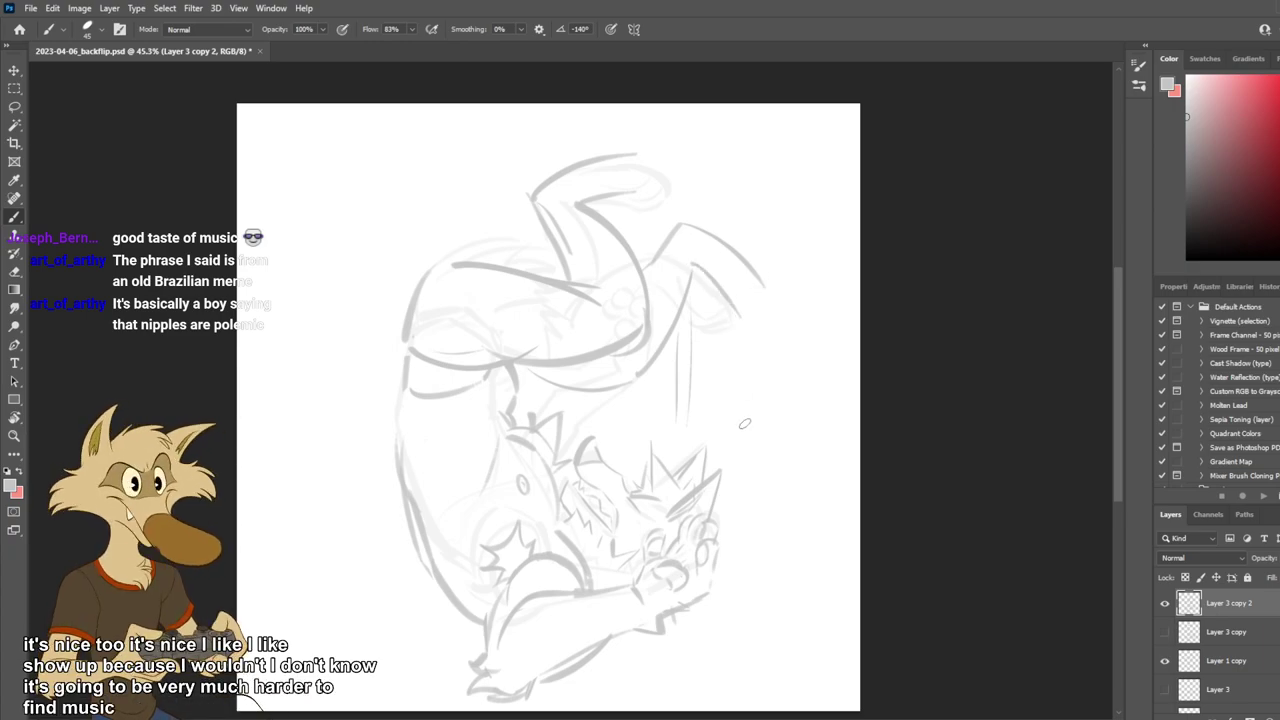
key(ctrl+s)
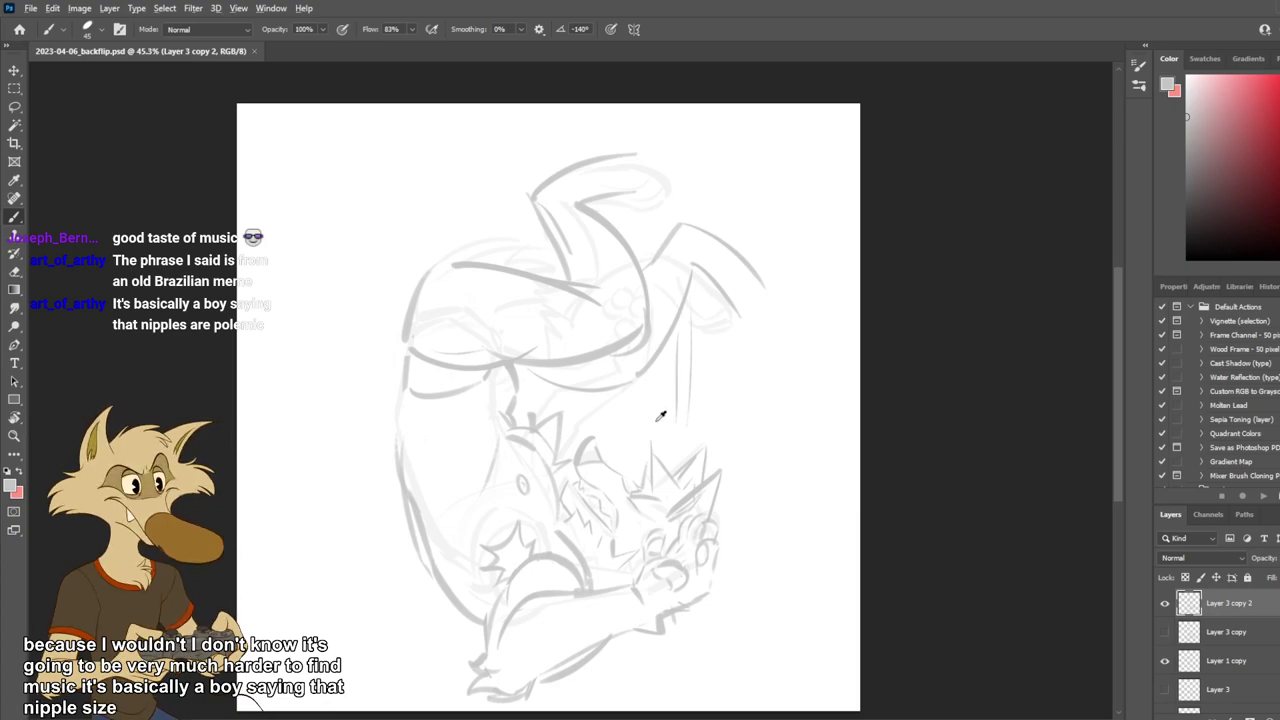
Erase the extra stroke inside the near shin and trim the heel and foot tip, checking the drawing mirrored.
scroll(663, 417, down, 3)
scroll(716, 309, up, 4)
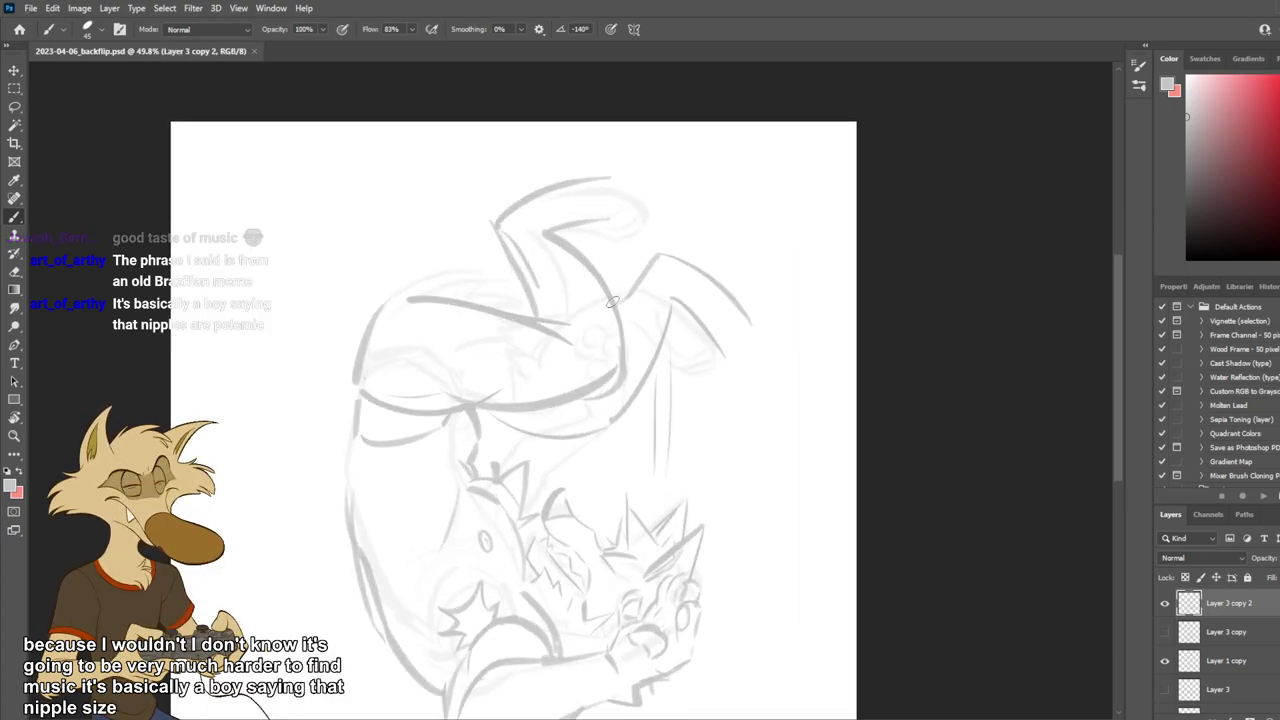
key(e)
drag(534, 244, 550, 288)
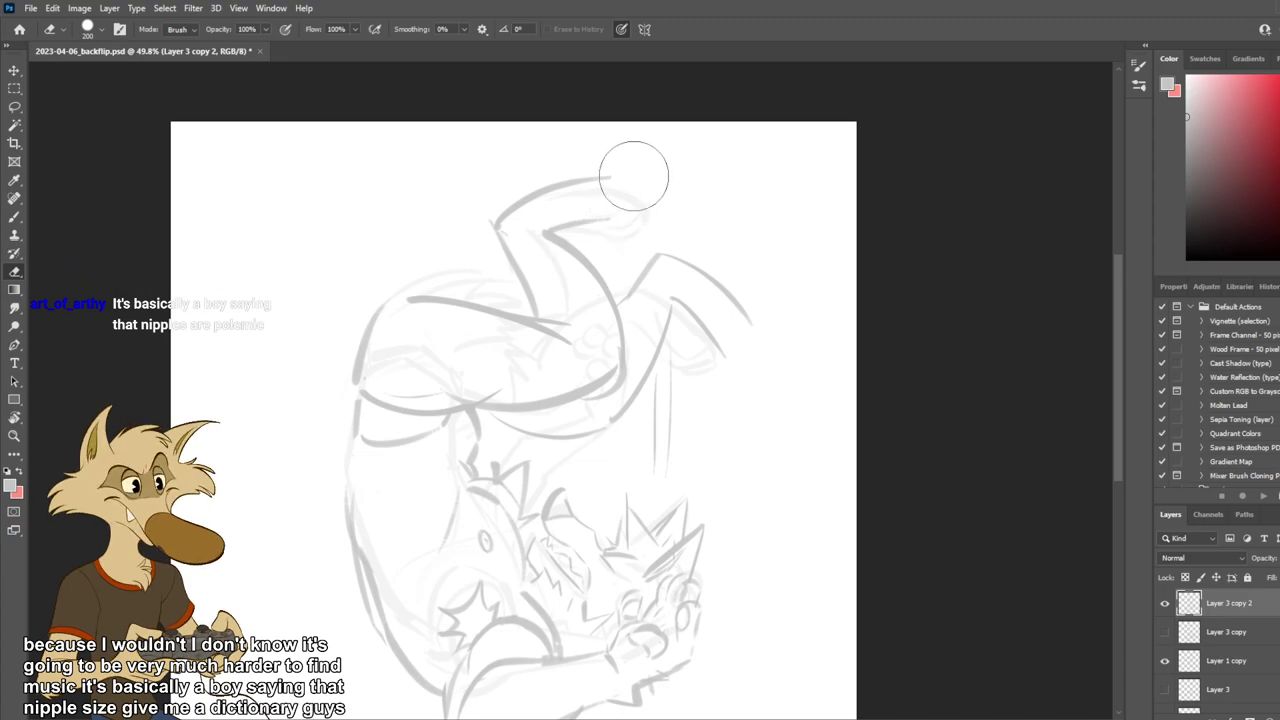
mouse_move(630, 178)
mouse_down()
mouse_move(526, 231)
mouse_move(608, 180)
mouse_up()
key(b)
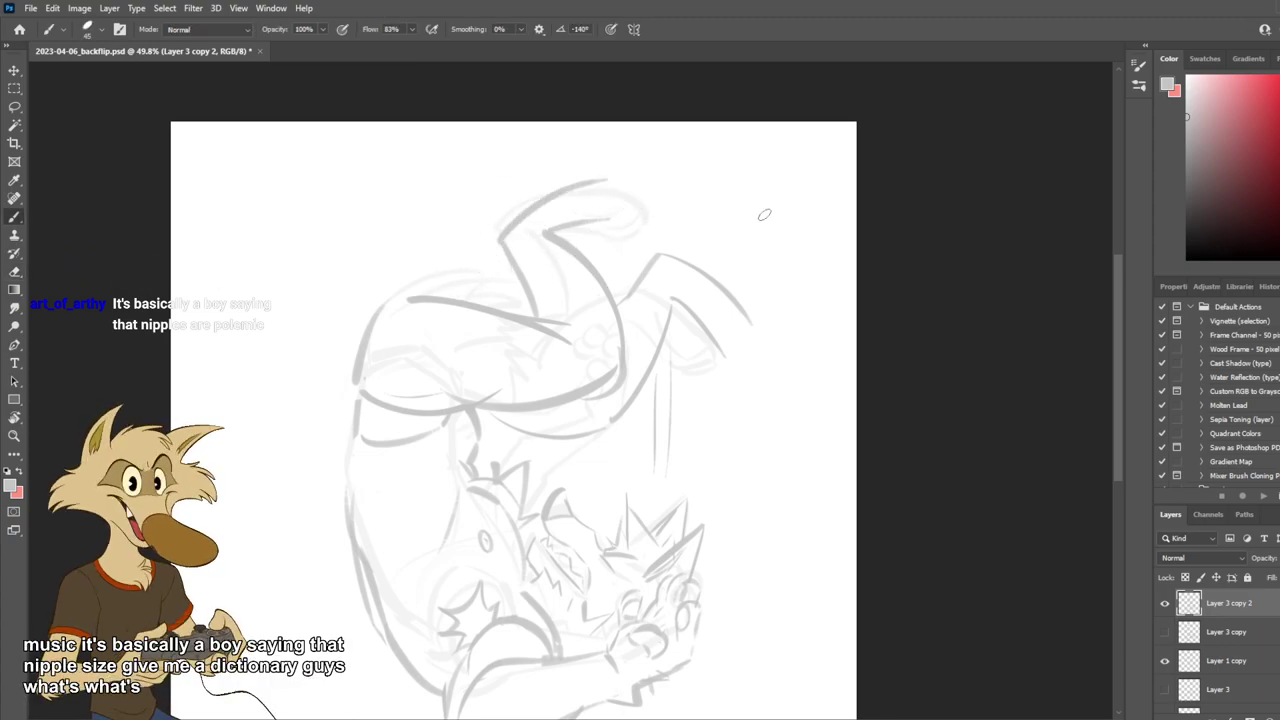
key(ctrl+shift+h)
key(ctrl+shift+h)
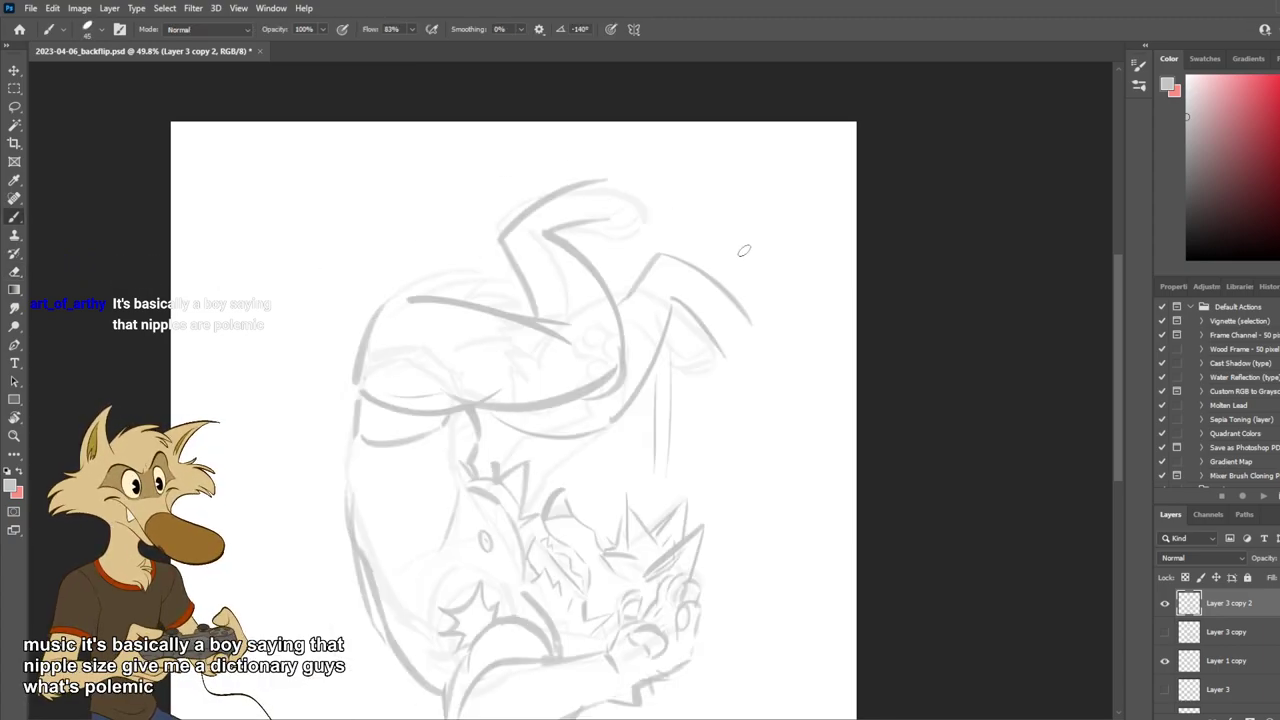
Redraw the near shin's front contour as a thicker line with a lower ankle and add a short heel stroke.
key(e)
mouse_move(561, 243)
mouse_down()
mouse_move(611, 347)
mouse_move(535, 252)
mouse_move(537, 318)
mouse_up()
key(b)
key(ctrl+z)
drag(493, 252, 538, 320)
key(ctrl+z)
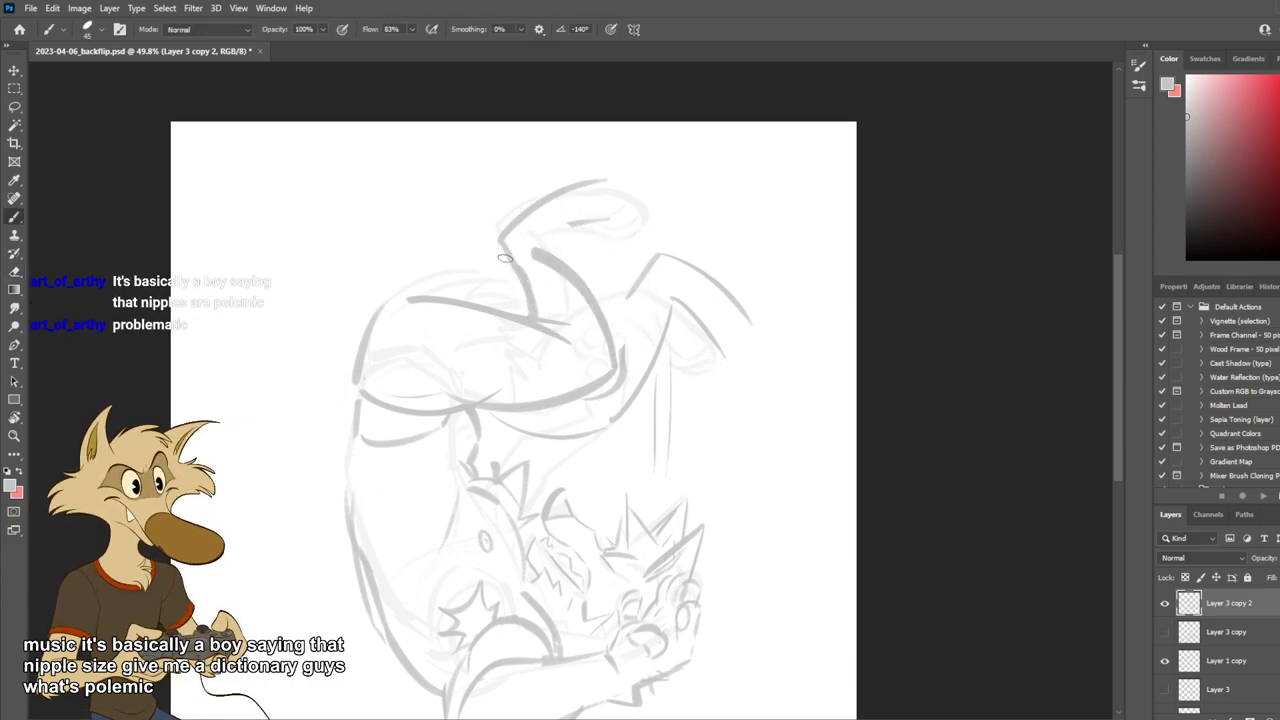
drag(492, 252, 514, 265)
Try a thick foot underside from the lowered ankle and erase the old outline of the near foot.
mouse_move(526, 268)
mouse_down()
mouse_move(624, 215)
mouse_move(578, 204)
mouse_move(523, 218)
mouse_move(635, 236)
mouse_up()
key(e)
key(b)
scroll(634, 241, down, 9)
scroll(643, 257, up, 10)
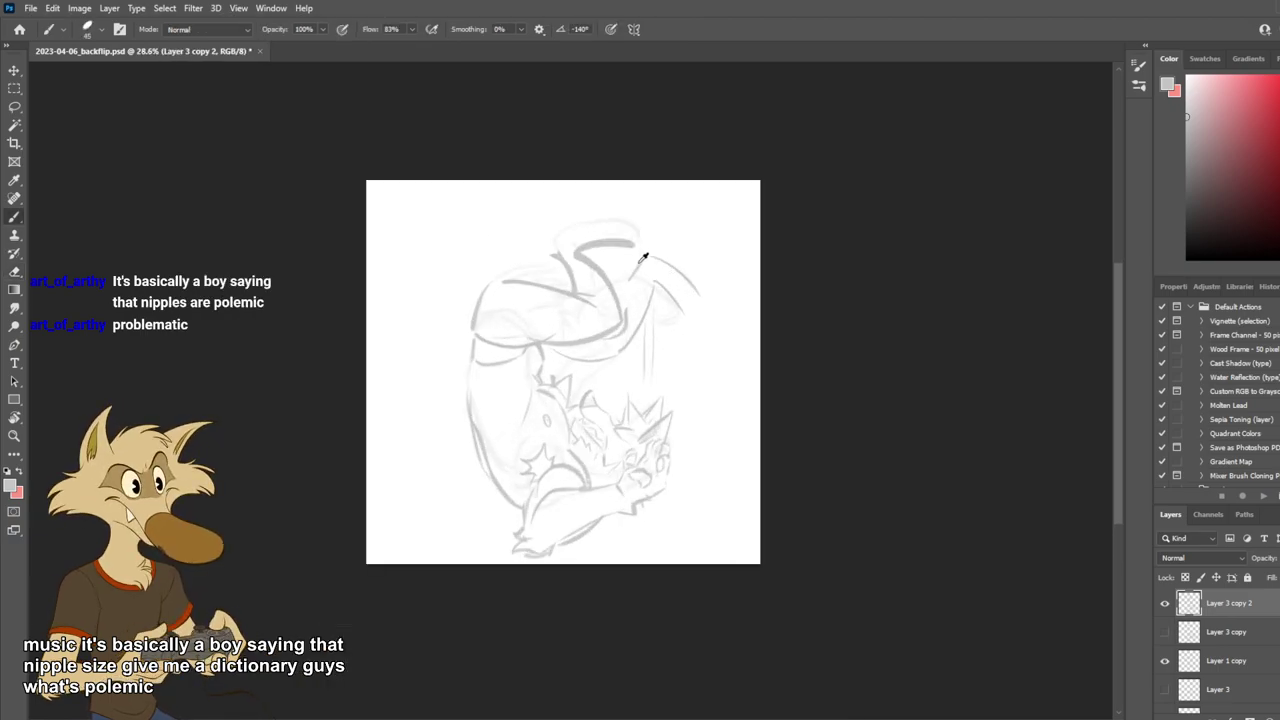
key(ctrl+z)
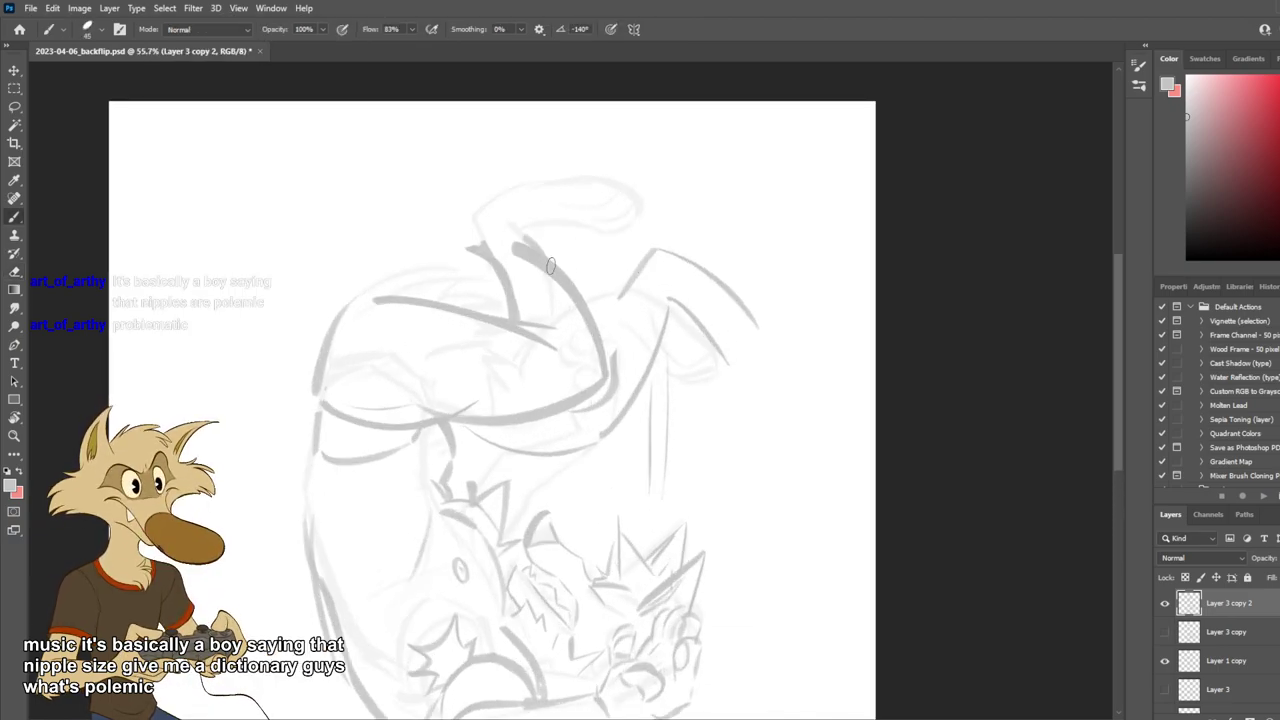
Draw the near foot's top contour as an arc between the heel and the toes.
drag(460, 241, 617, 175)
key(ctrl+z)
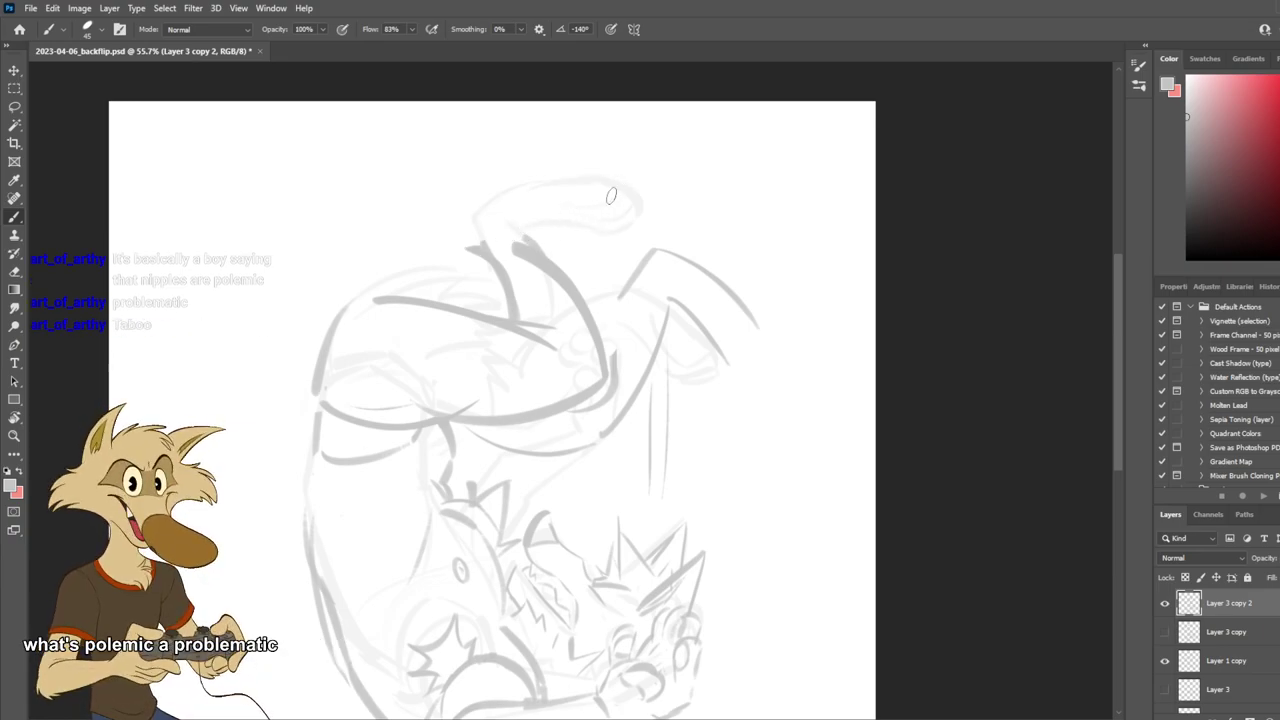
drag(614, 184, 482, 242)
key(ctrl+z)
drag(591, 187, 466, 248)
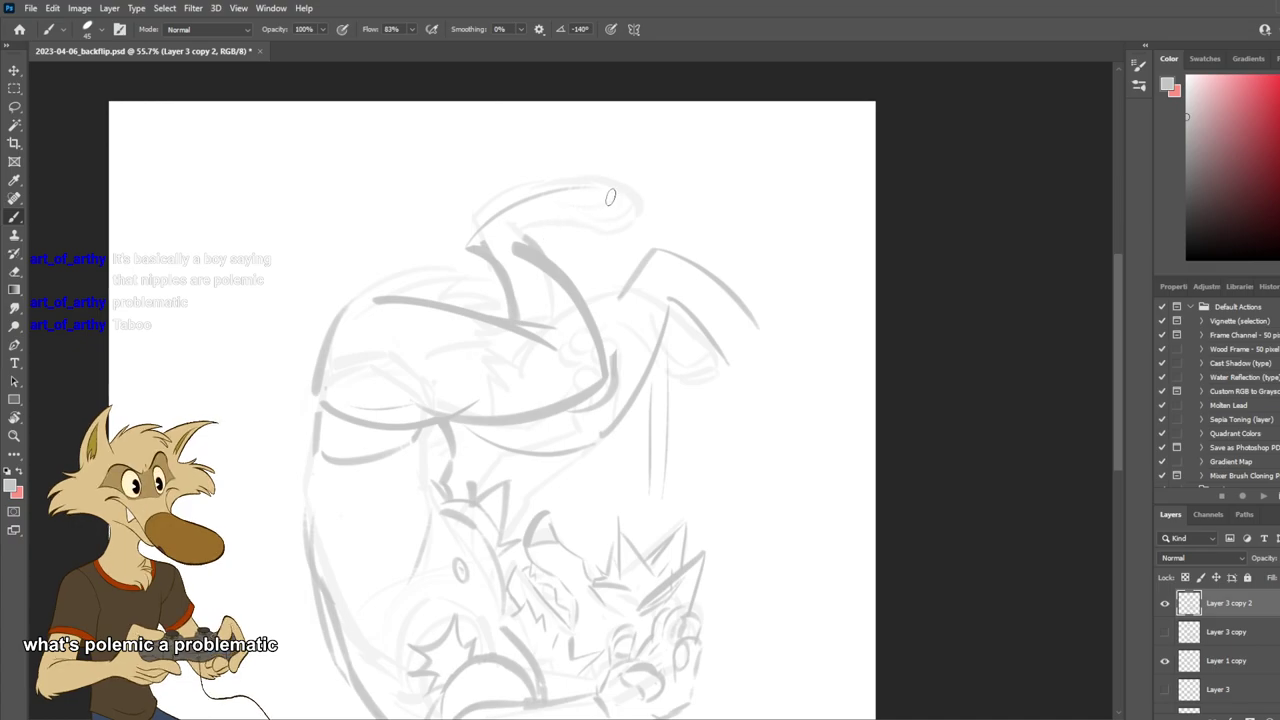
drag(611, 198, 468, 248)
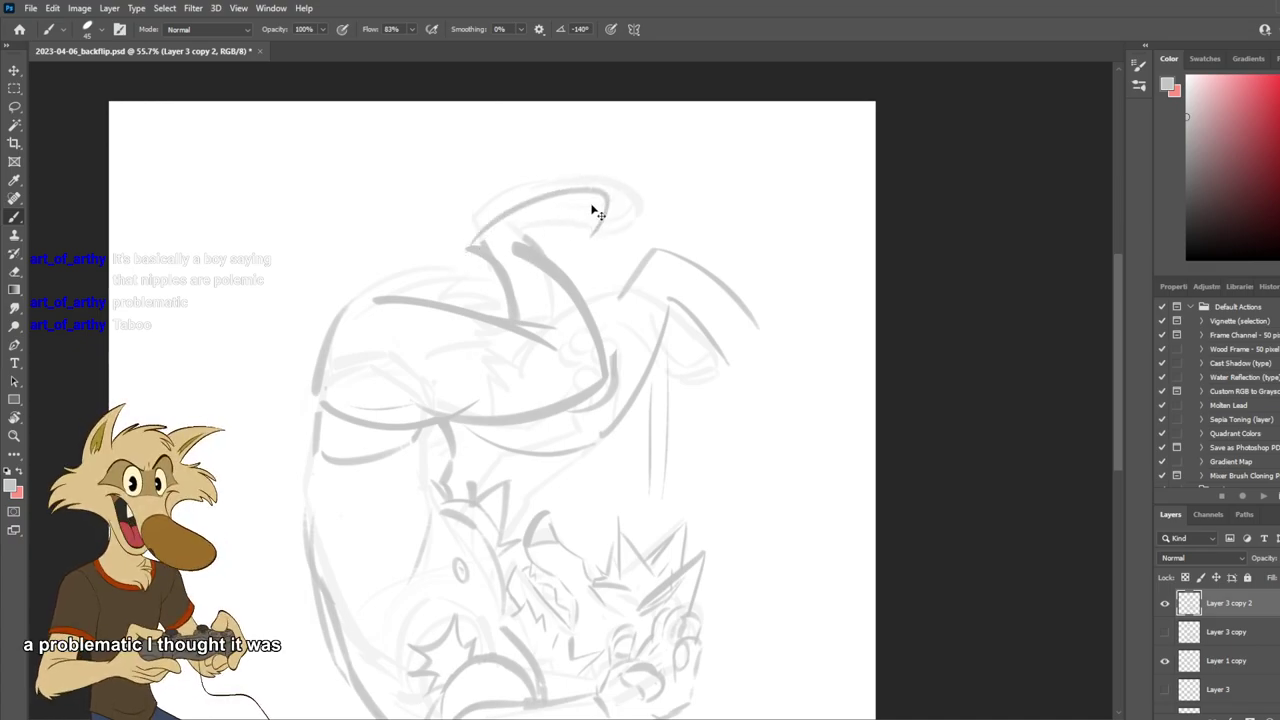
key(ctrl+z)
Sketch the near foot's underside from the ankle toward the toes.
drag(541, 229, 606, 198)
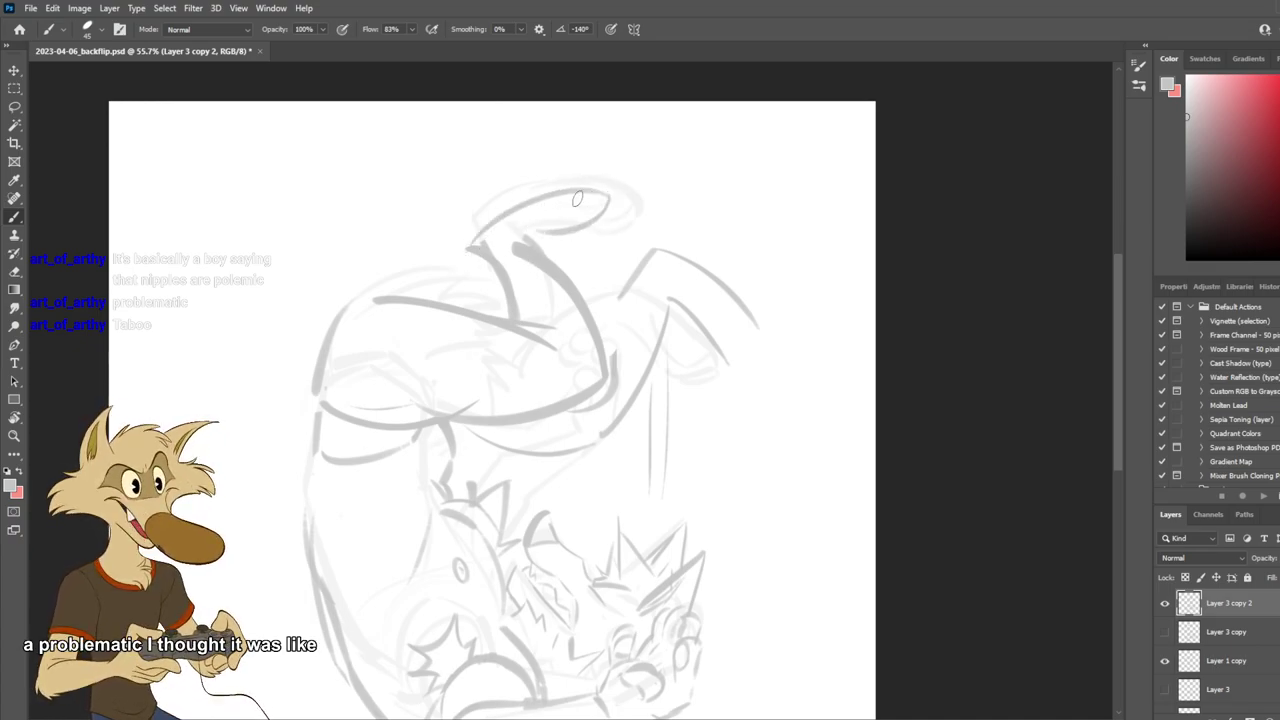
key(ctrl+z)
mouse_move(538, 220)
mouse_down()
mouse_move(606, 204)
mouse_move(586, 239)
mouse_up()
key(ctrl+z)
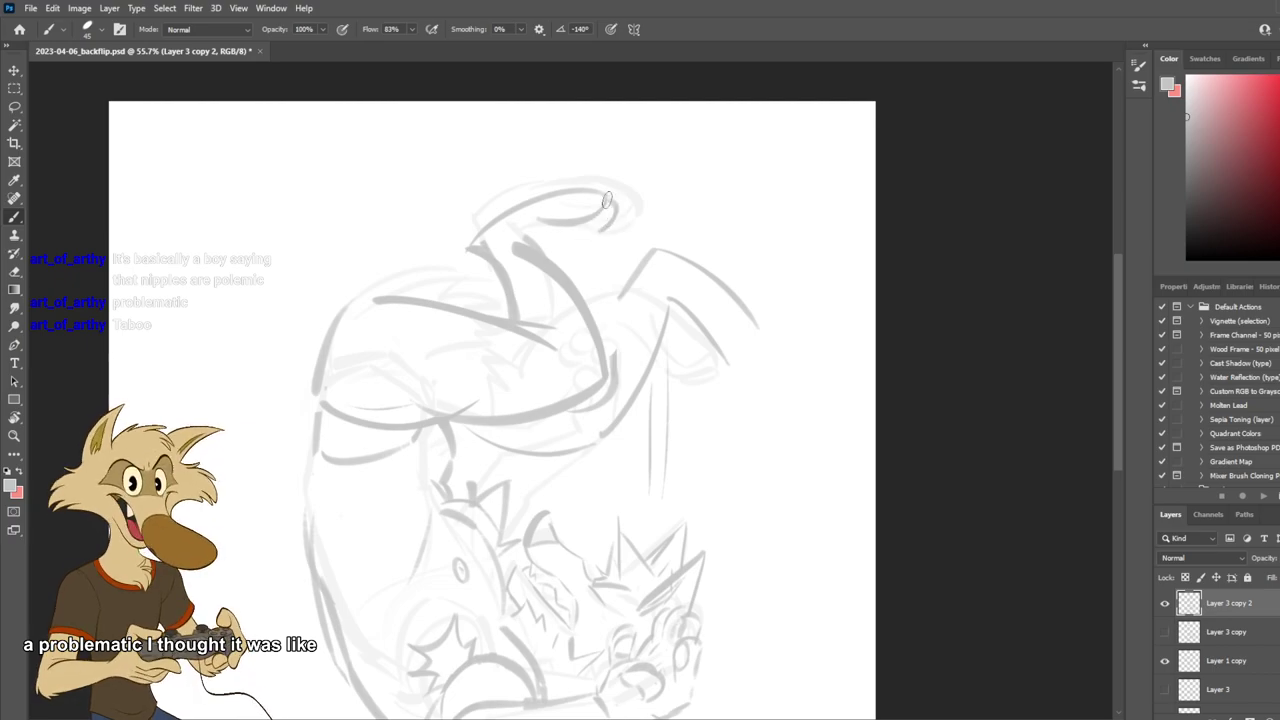
Close the toe end of the near foot with curved strokes and save the document.
mouse_move(608, 196)
mouse_down()
mouse_move(556, 238)
mouse_move(613, 217)
mouse_move(578, 236)
mouse_move(598, 252)
mouse_move(608, 245)
mouse_move(587, 245)
mouse_move(619, 224)
mouse_up()
key(ctrl+z)
key(ctrl+z)
key(ctrl+z)
key(ctrl+z)
key(ctrl+z)
key(ctrl+z)
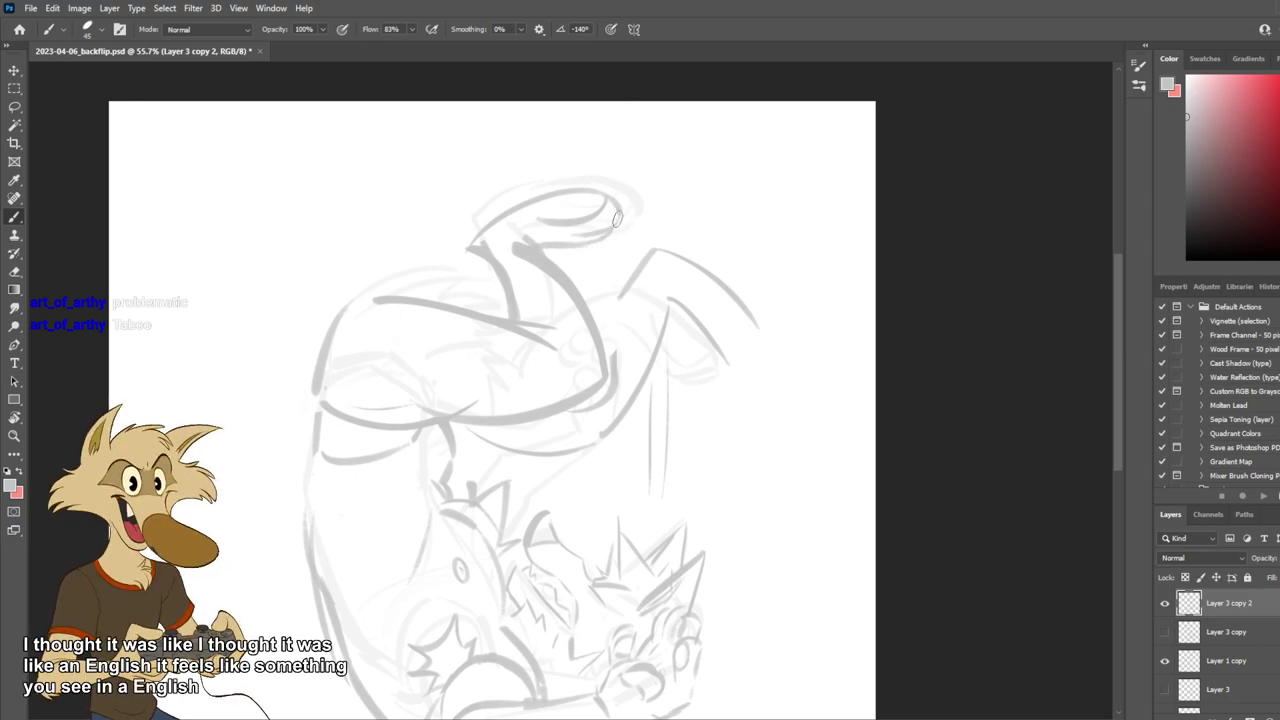
key(ctrl+s)
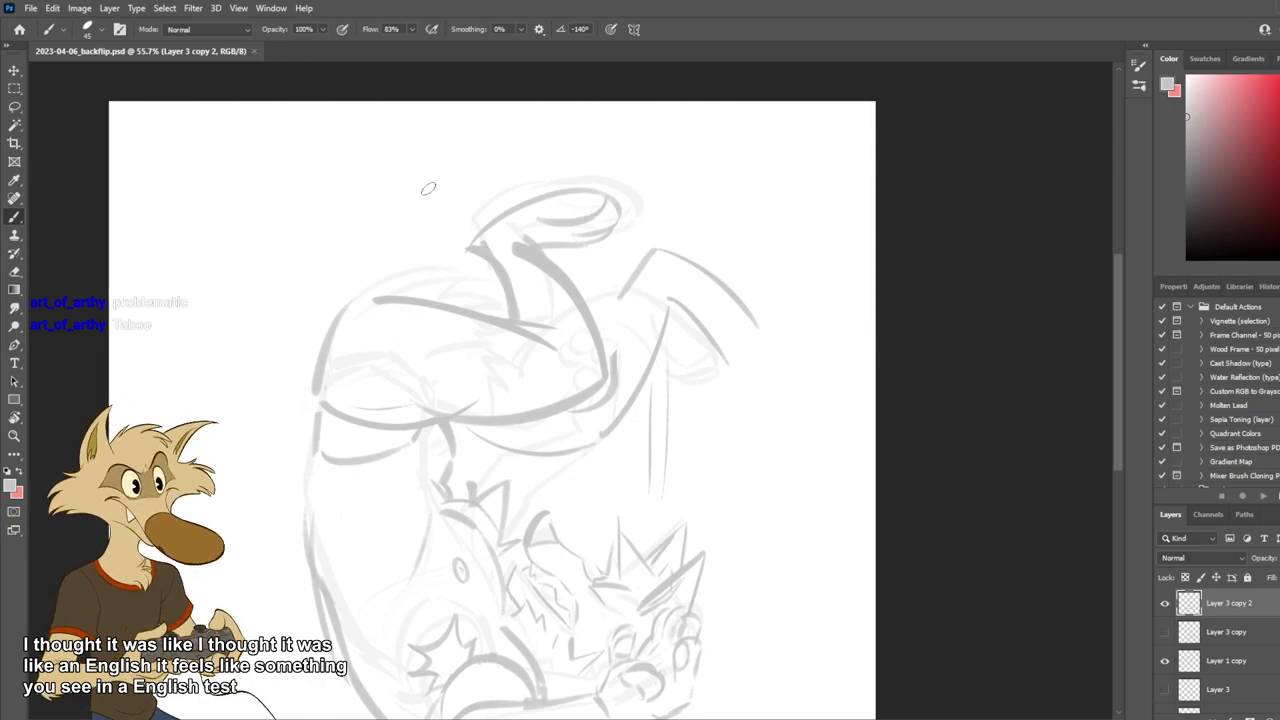
Lasso the near foot and stretch it lengthwise toward the toes with Free Transform, then clear the selection.
click(14, 106)
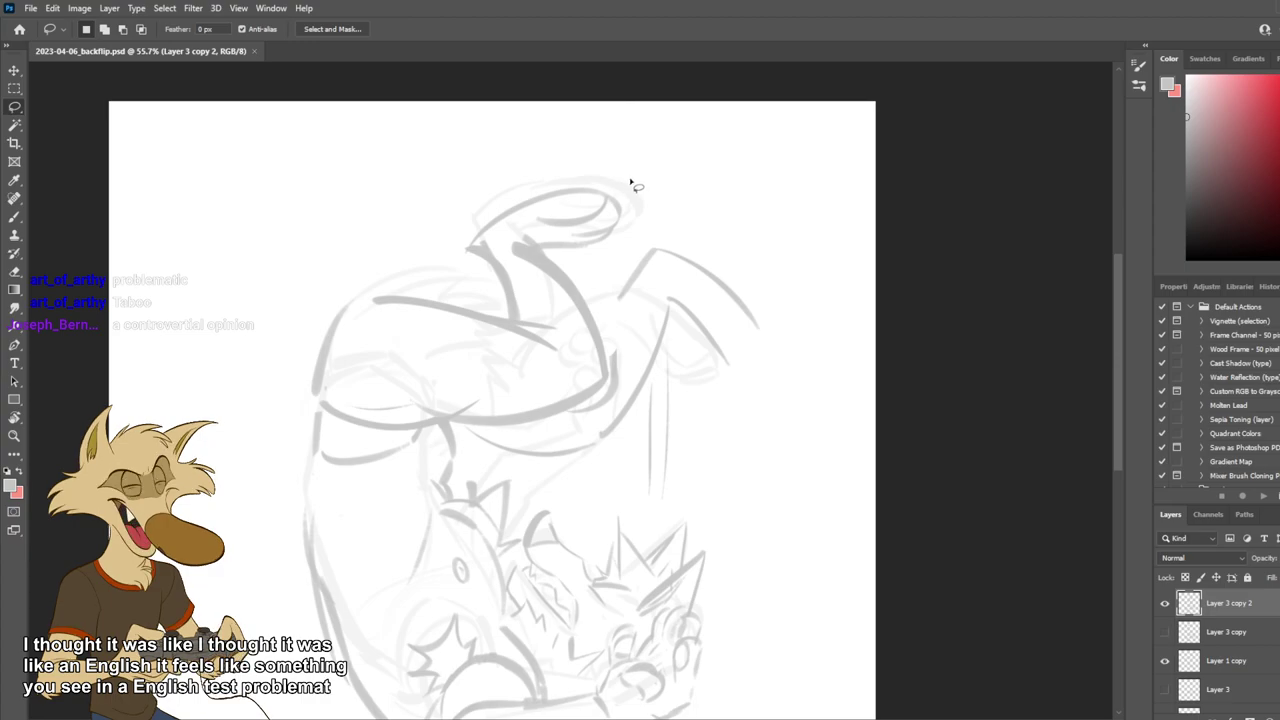
mouse_move(630, 183)
mouse_down()
mouse_move(537, 182)
mouse_move(468, 246)
mouse_move(523, 228)
mouse_move(580, 257)
mouse_move(651, 220)
mouse_up()
key(ctrl+t)
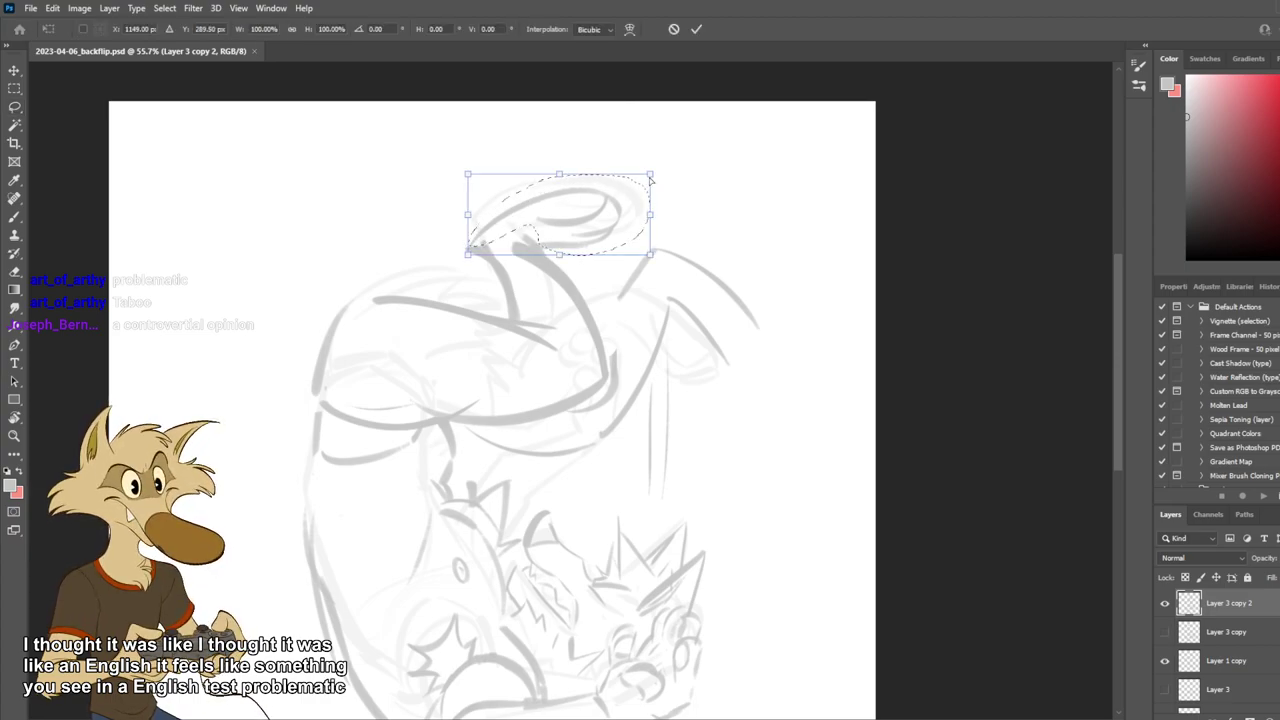
drag(662, 173, 692, 169)
key(Return)
key(ctrl+d)
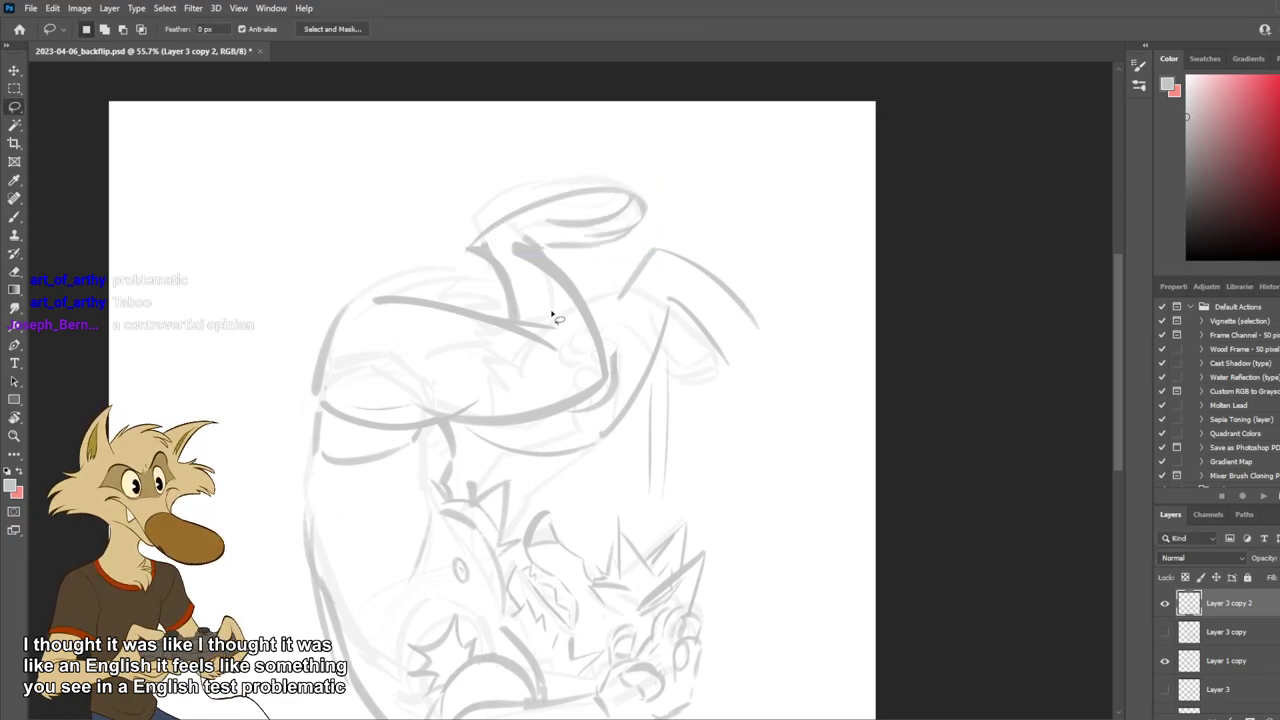
Extend the far leg's shin line toward the knee and compare the drawing with the faint sketch by toggling Layer 3 copy 2.
key(b)
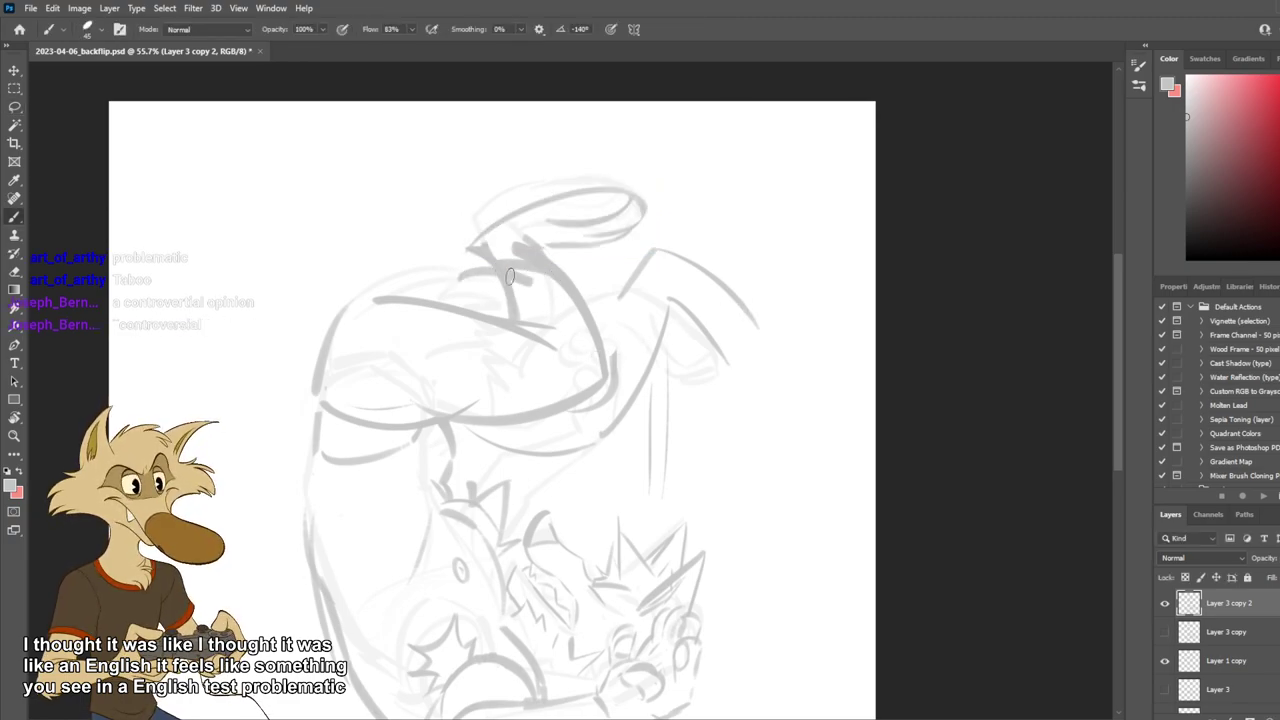
scroll(586, 306, down, 2)
scroll(594, 334, up, 3)
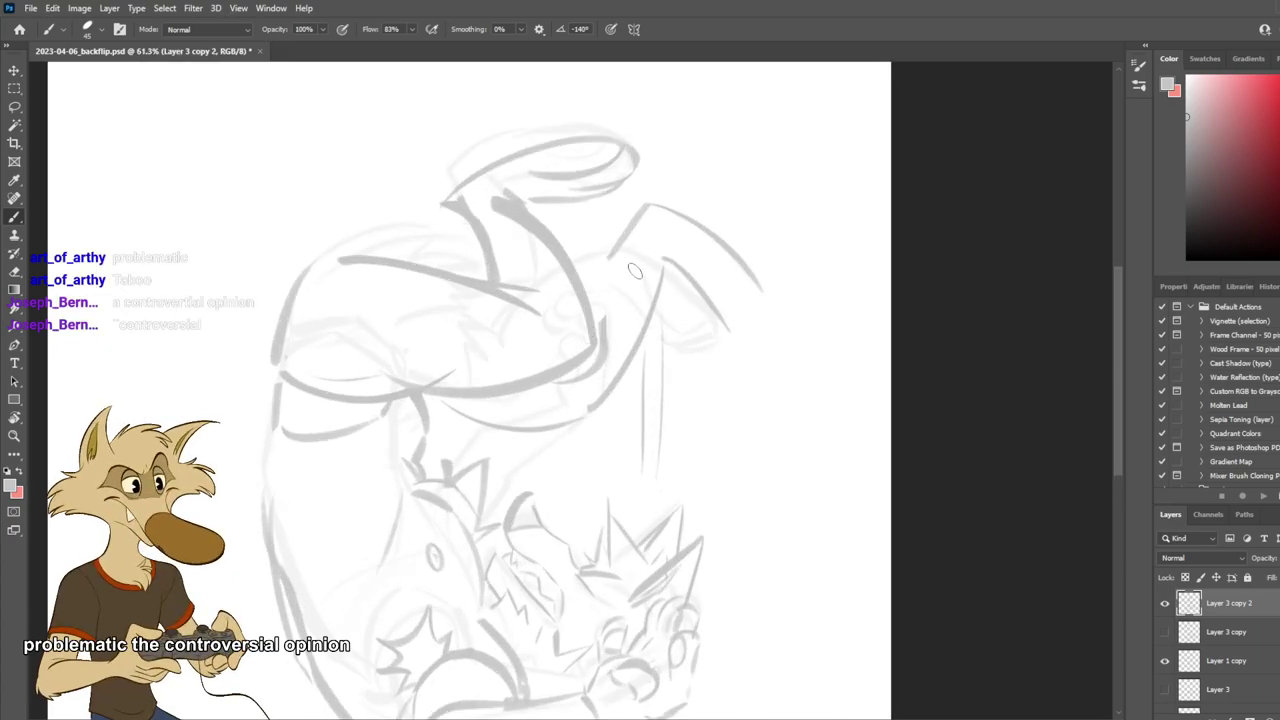
key(ctrl+z)
drag(614, 260, 596, 280)
click(1166, 605)
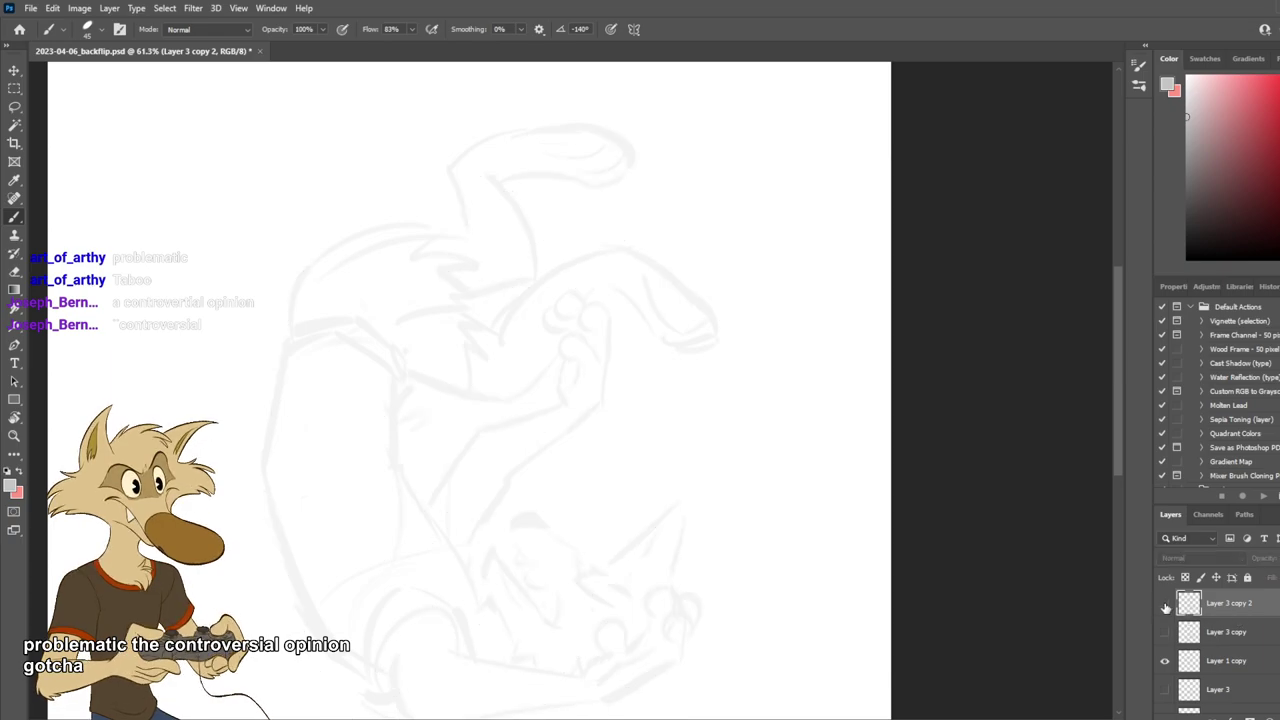
click(1166, 606)
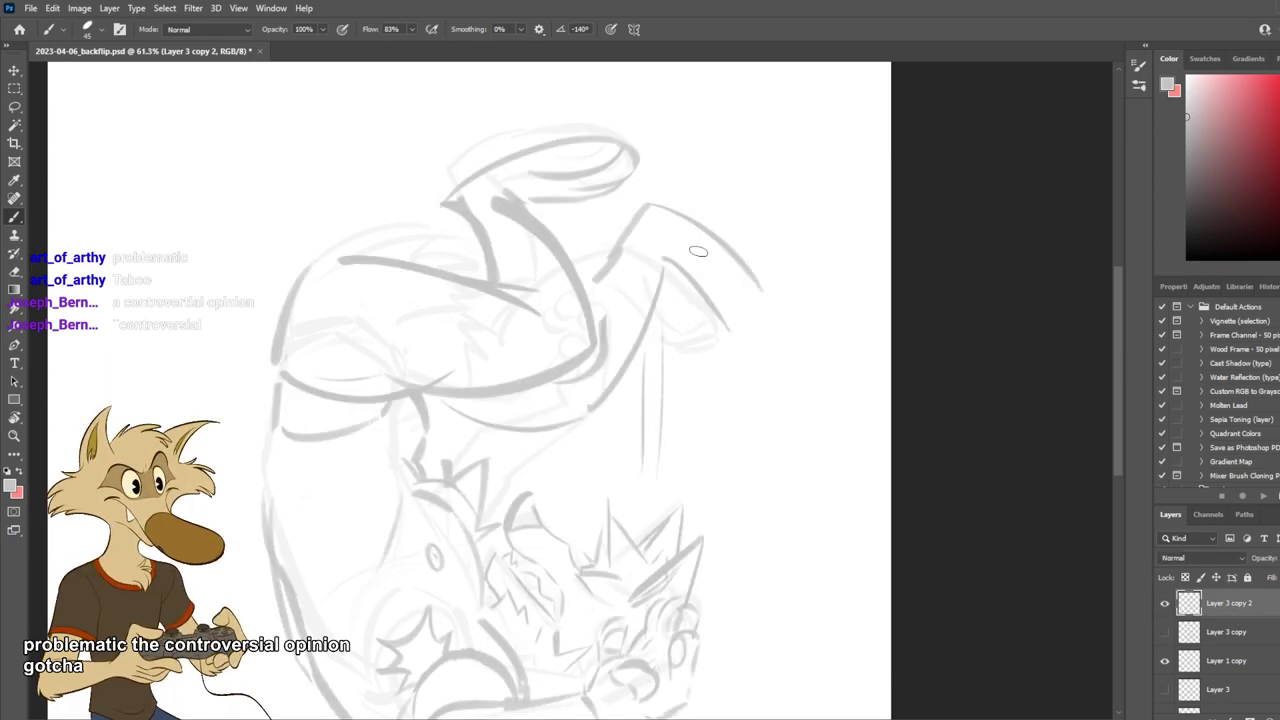
Erase the far foot's old outline and redraw its top contour, underside and pointed toe end.
key(e)
drag(675, 223, 763, 283)
key(b)
drag(632, 218, 763, 316)
drag(661, 258, 715, 351)
drag(709, 305, 746, 354)
key(ctrl+z)
key(ctrl+z)
mouse_move(664, 259)
mouse_down()
mouse_move(724, 347)
mouse_move(690, 317)
mouse_move(737, 313)
mouse_move(706, 329)
mouse_move(770, 343)
mouse_up()
mouse_move(711, 290)
mouse_down()
mouse_move(728, 325)
mouse_move(761, 329)
mouse_move(745, 284)
mouse_up()
Erase the far ankle's corner and try new angles for the shin line rising from behind the near knee.
key(e)
drag(630, 214, 646, 243)
key(b)
key(ctrl+z)
drag(598, 281, 641, 234)
scroll(681, 258, down, 3)
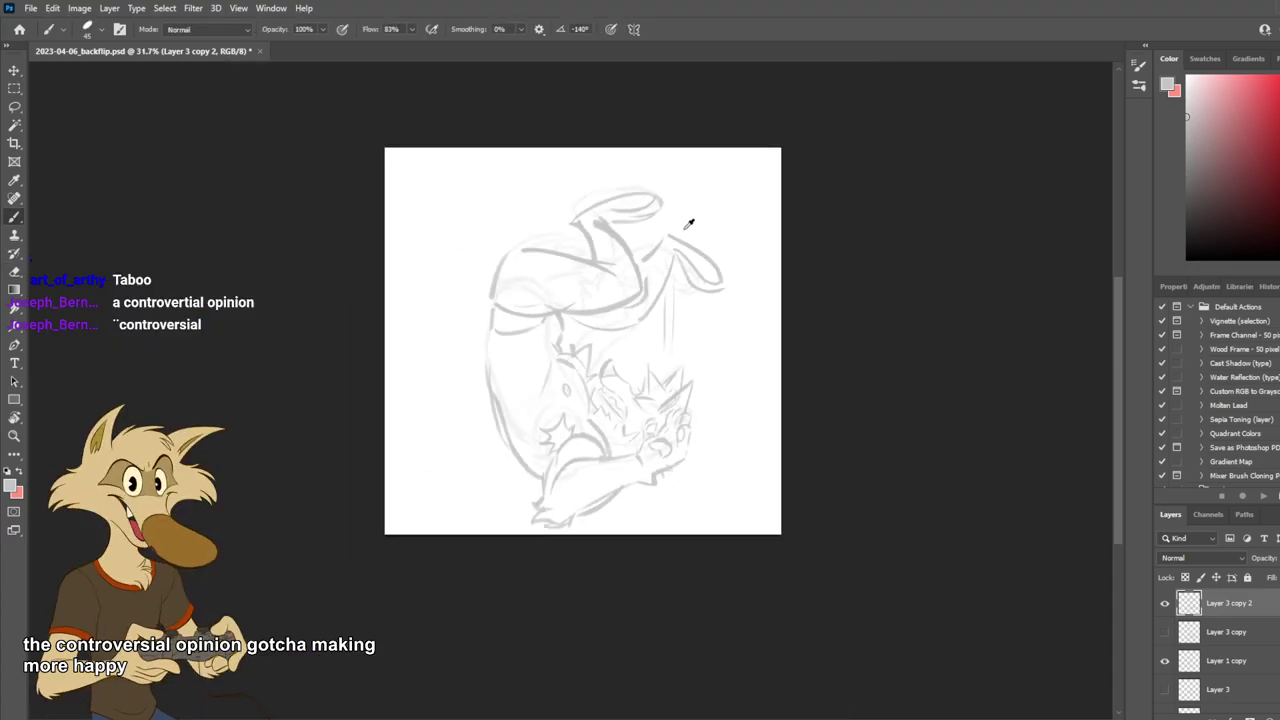
scroll(697, 257, up, 3)
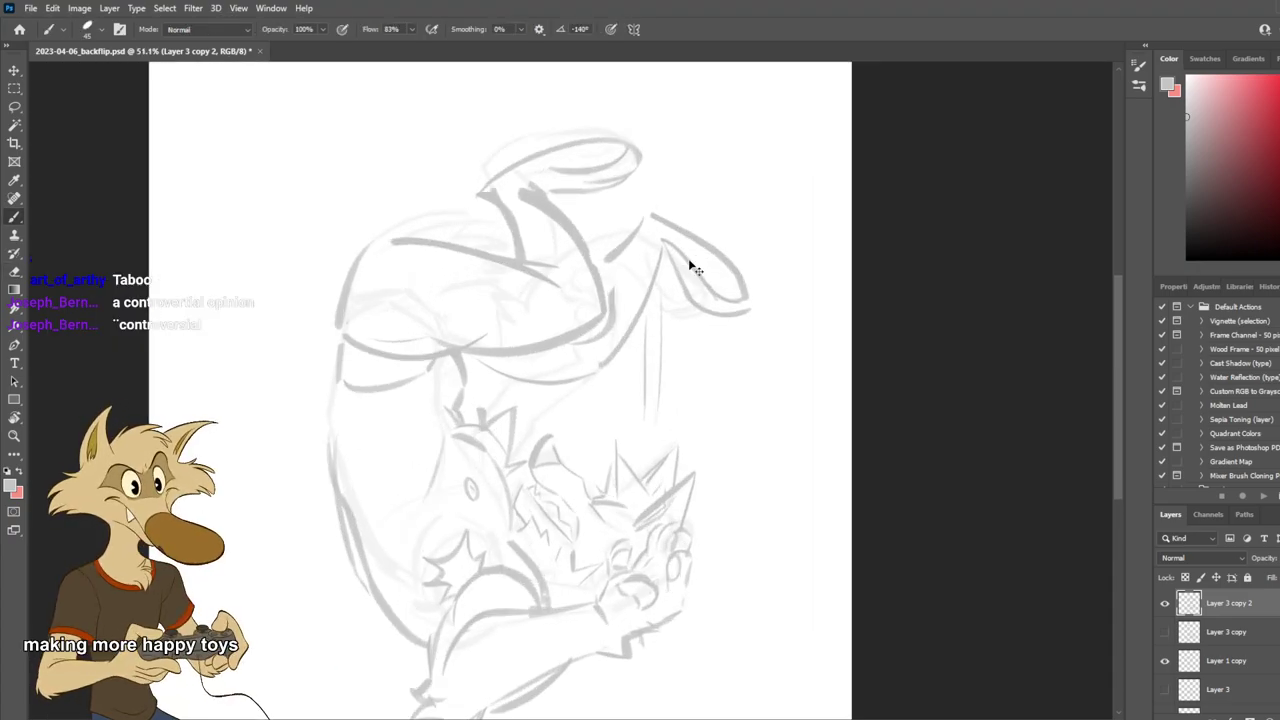
key(ctrl+z)
key(ctrl+z)
mouse_move(630, 204)
mouse_down()
mouse_move(629, 256)
mouse_move(597, 261)
mouse_up()
Erase the near lower leg's rear line and redraw it as a longer line rising from the thigh to a higher ankle.
key(e)
drag(479, 207, 490, 212)
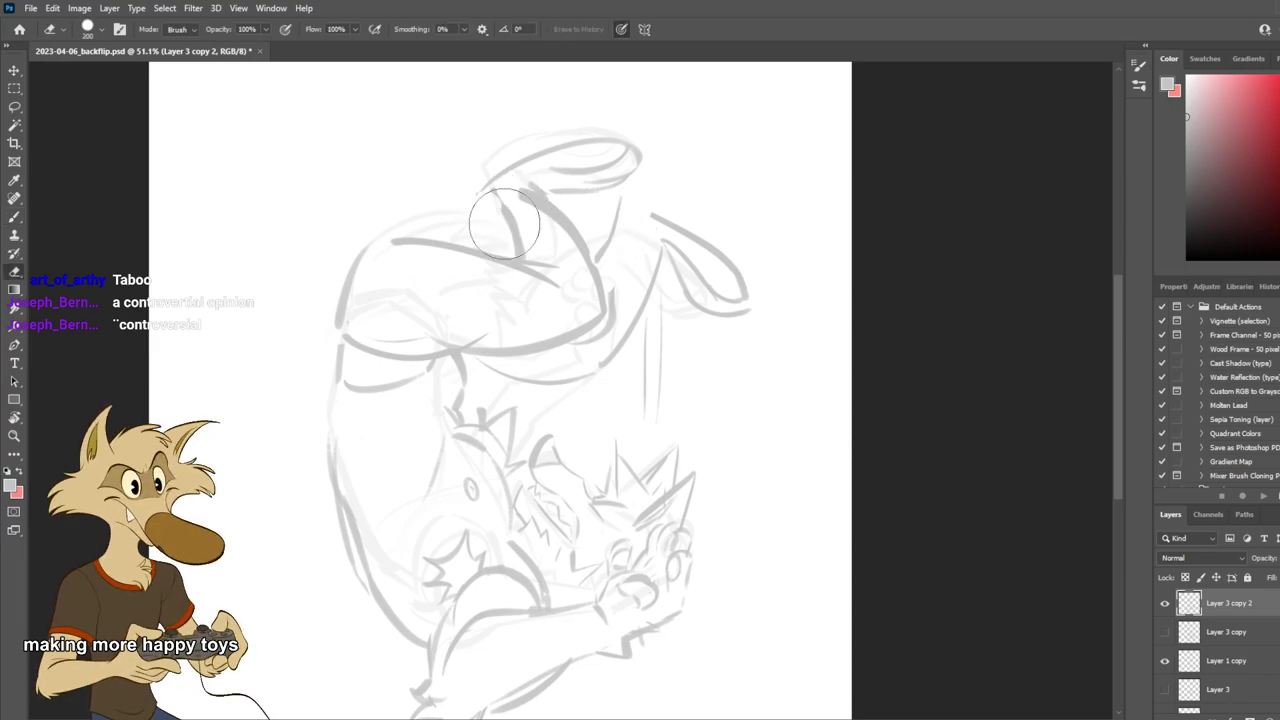
key(b)
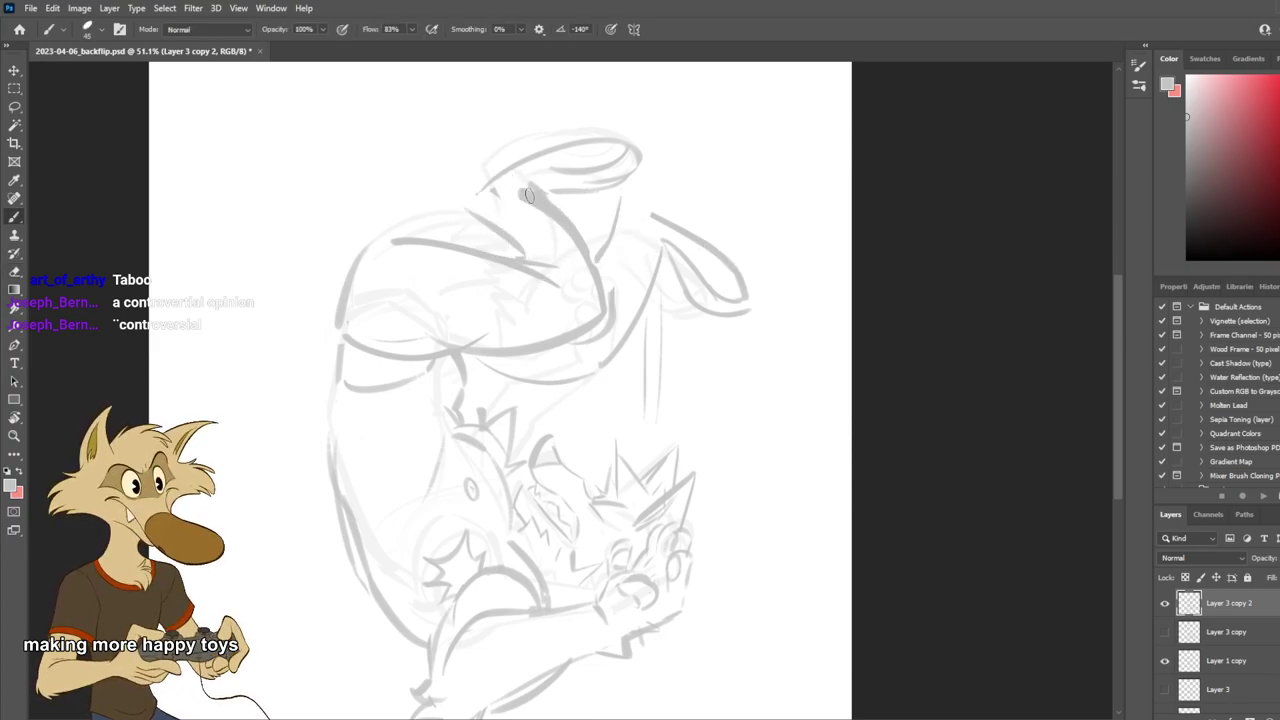
mouse_move(462, 212)
mouse_down()
mouse_move(575, 128)
mouse_move(628, 142)
mouse_move(478, 190)
mouse_move(492, 252)
mouse_move(508, 256)
mouse_up()
key(ctrl+z)
key(ctrl+z)
key(ctrl+z)
key(ctrl+z)
key(ctrl+z)
key(ctrl+z)
drag(460, 177, 492, 253)
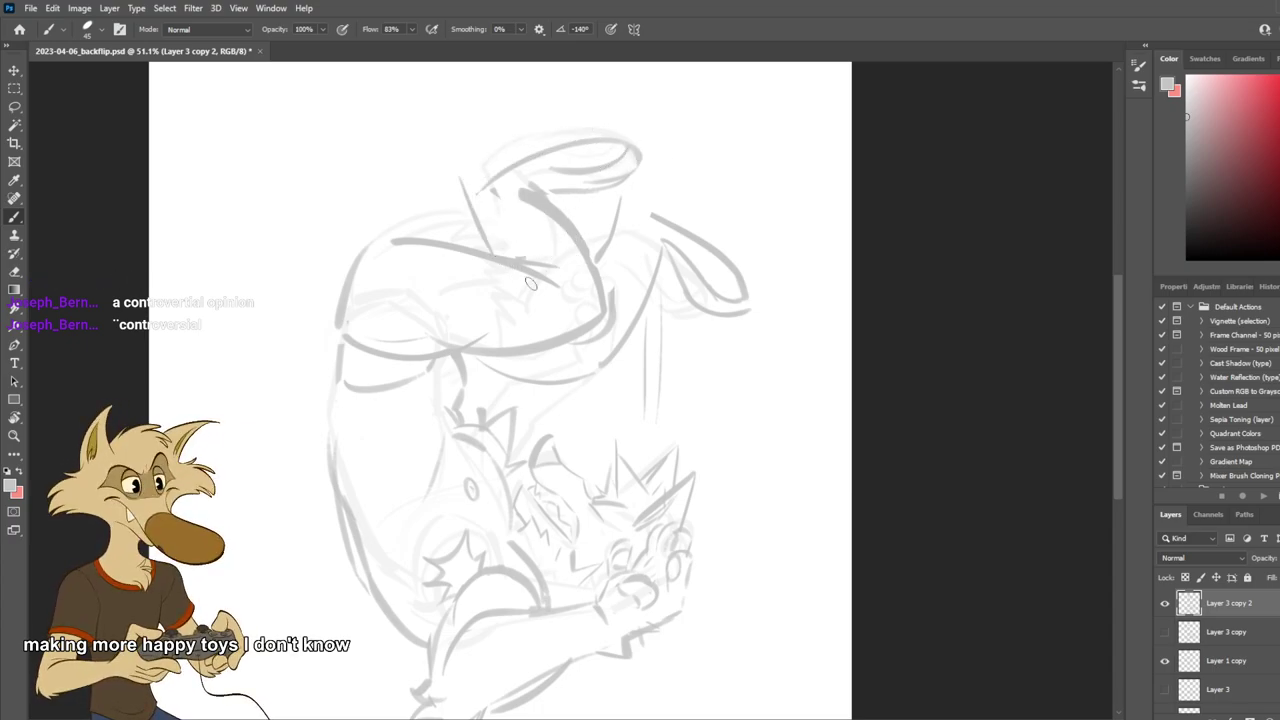
Remove the near foot's outline, redraw the shin's front contour up to the raised ankle and erase the old thick line.
key(ctrl+z)
key(ctrl+z)
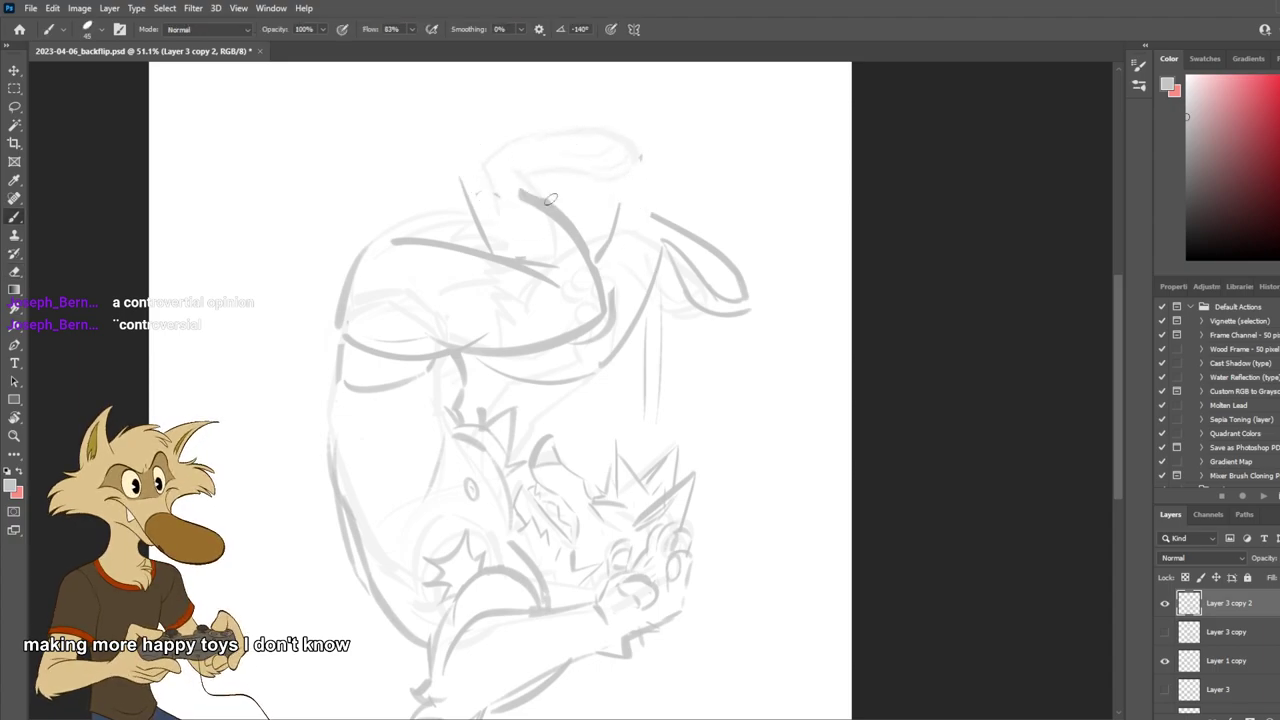
mouse_move(482, 160)
mouse_down()
mouse_move(578, 244)
mouse_move(618, 312)
mouse_up()
key(ctrl+z)
key(e)
drag(534, 193, 553, 243)
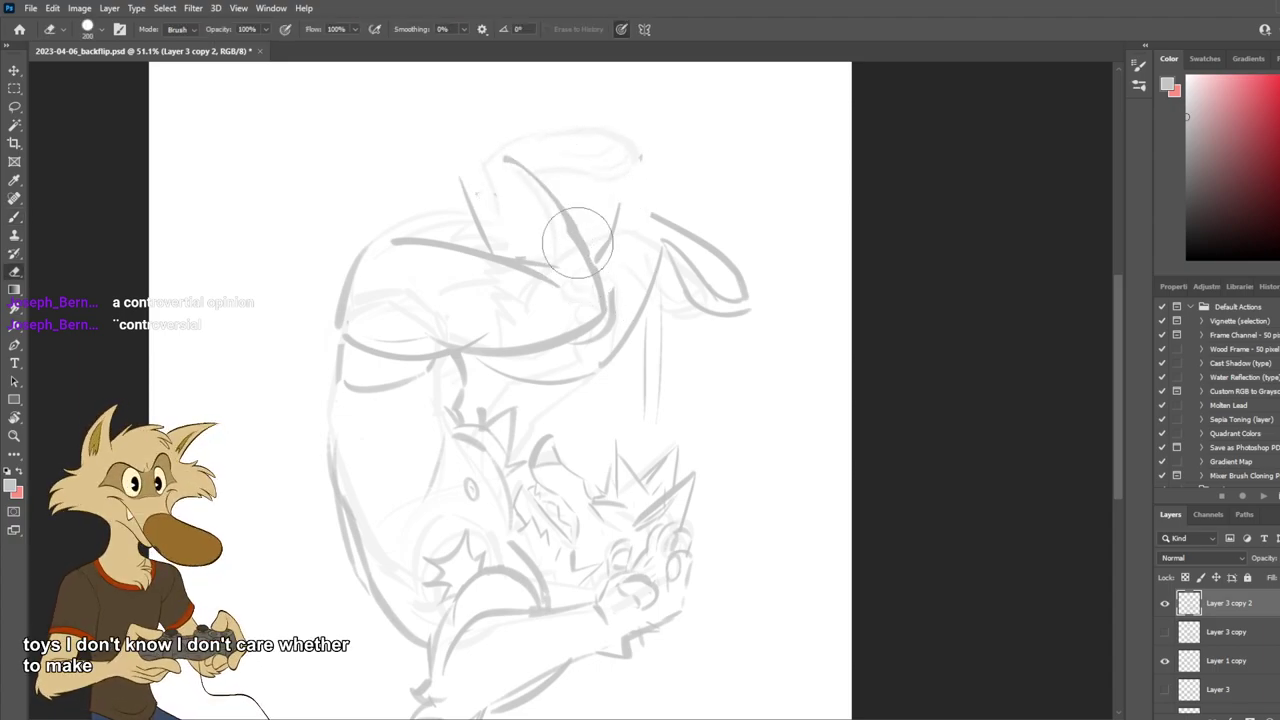
Try a top contour and a short underside for the near foot from the raised ankle.
key(b)
drag(472, 177, 589, 123)
key(ctrl+z)
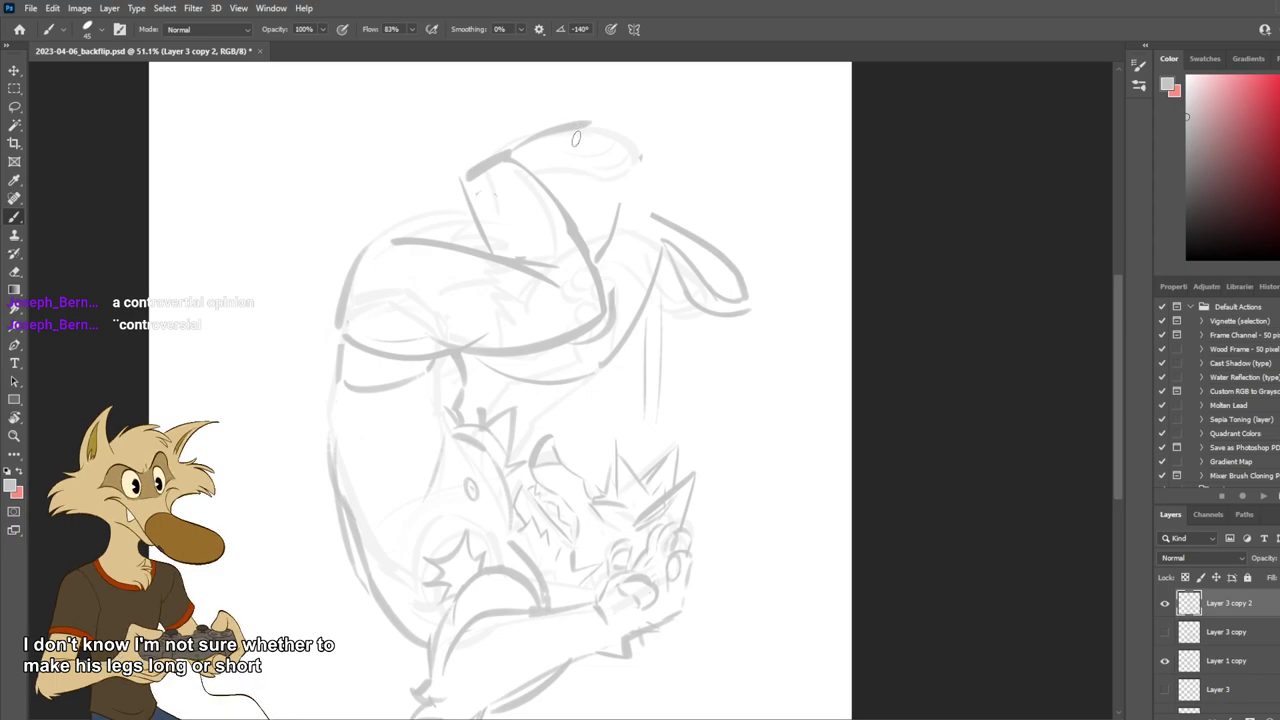
key(ctrl+z)
drag(522, 168, 603, 155)
key(ctrl+z)
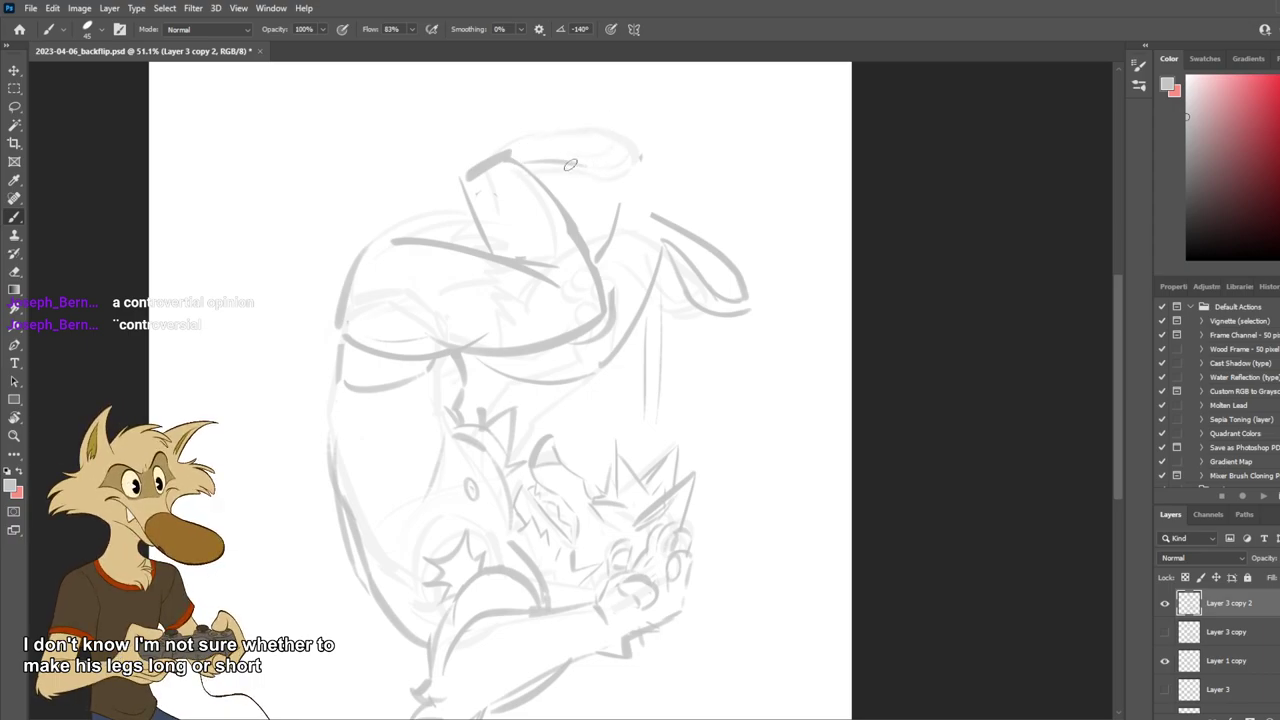
key(ctrl+z)
Rework the near ankle lines and draw the foot's top contour as a long arc from the heel toward the toes.
mouse_move(462, 182)
mouse_down()
mouse_move(535, 163)
mouse_move(549, 190)
mouse_move(487, 180)
mouse_move(459, 158)
mouse_move(497, 246)
mouse_move(531, 222)
mouse_move(480, 164)
mouse_move(457, 204)
mouse_up()
key(ctrl+z)
key(e)
key(b)
drag(459, 159, 555, 122)
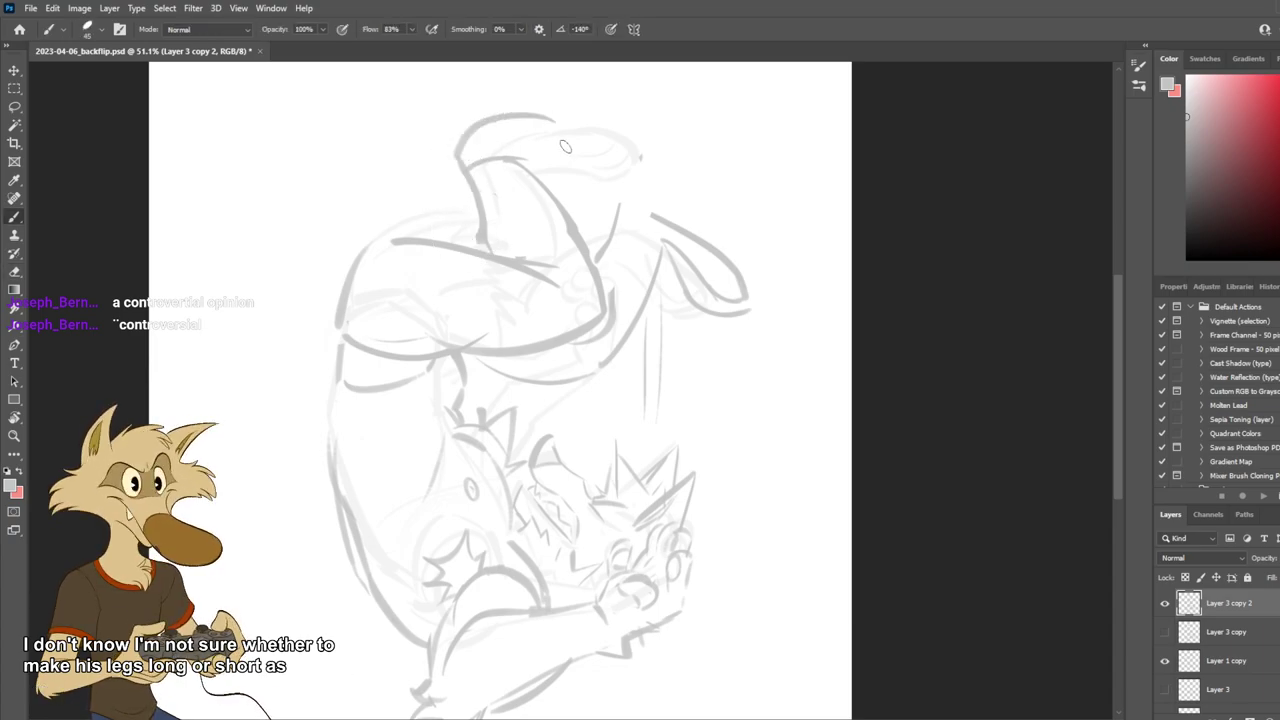
key(ctrl+z)
drag(468, 135, 610, 92)
Draw the near foot's underside curving up into the toes and add a short curve inside the toe area.
mouse_move(517, 157)
mouse_down()
mouse_move(603, 153)
mouse_move(600, 105)
mouse_up()
key(ctrl+z)
drag(570, 157, 622, 126)
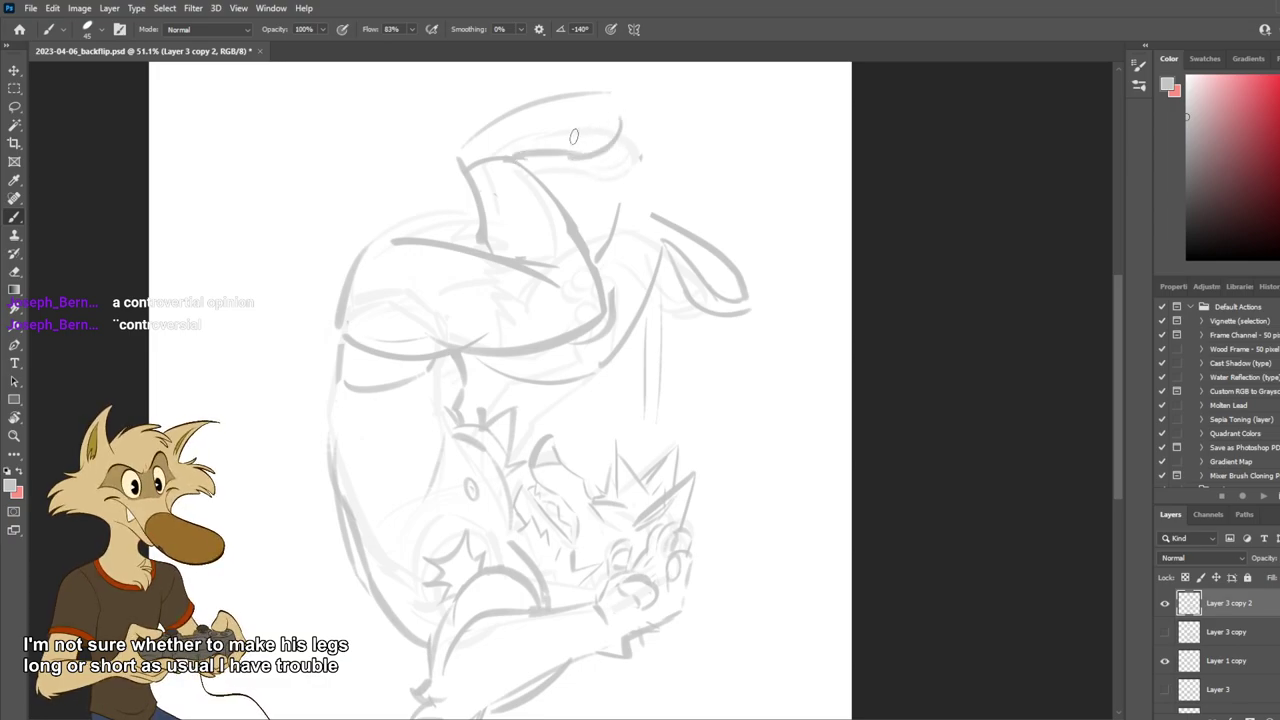
drag(536, 140, 594, 133)
Draw a second, lower arc along the near foot's top that ends at the toe tip.
drag(492, 143, 618, 106)
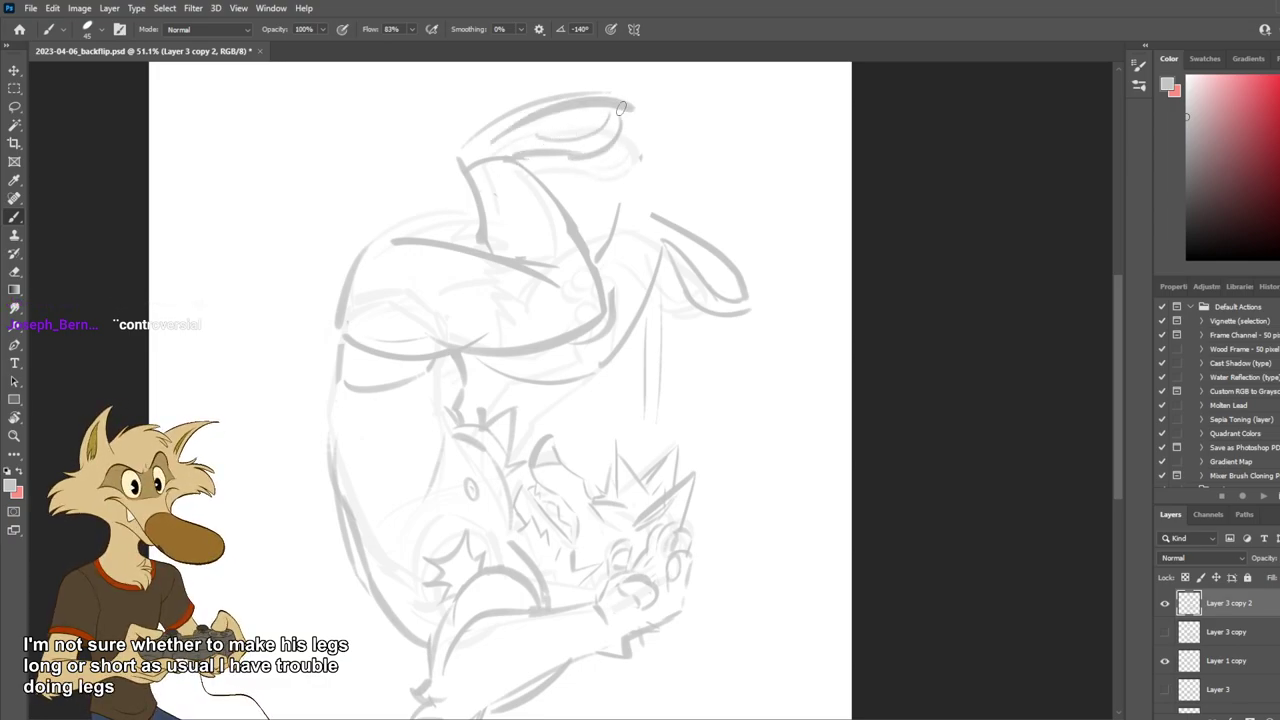
key(ctrl+z)
drag(508, 122, 618, 106)
key(ctrl+z)
mouse_move(508, 123)
mouse_down()
mouse_move(606, 101)
mouse_move(627, 112)
mouse_up()
drag(626, 113, 608, 152)
key(ctrl+z)
Erase the far leg's steep shin line and redraw it as a gentle curve up to the ankle.
key(e)
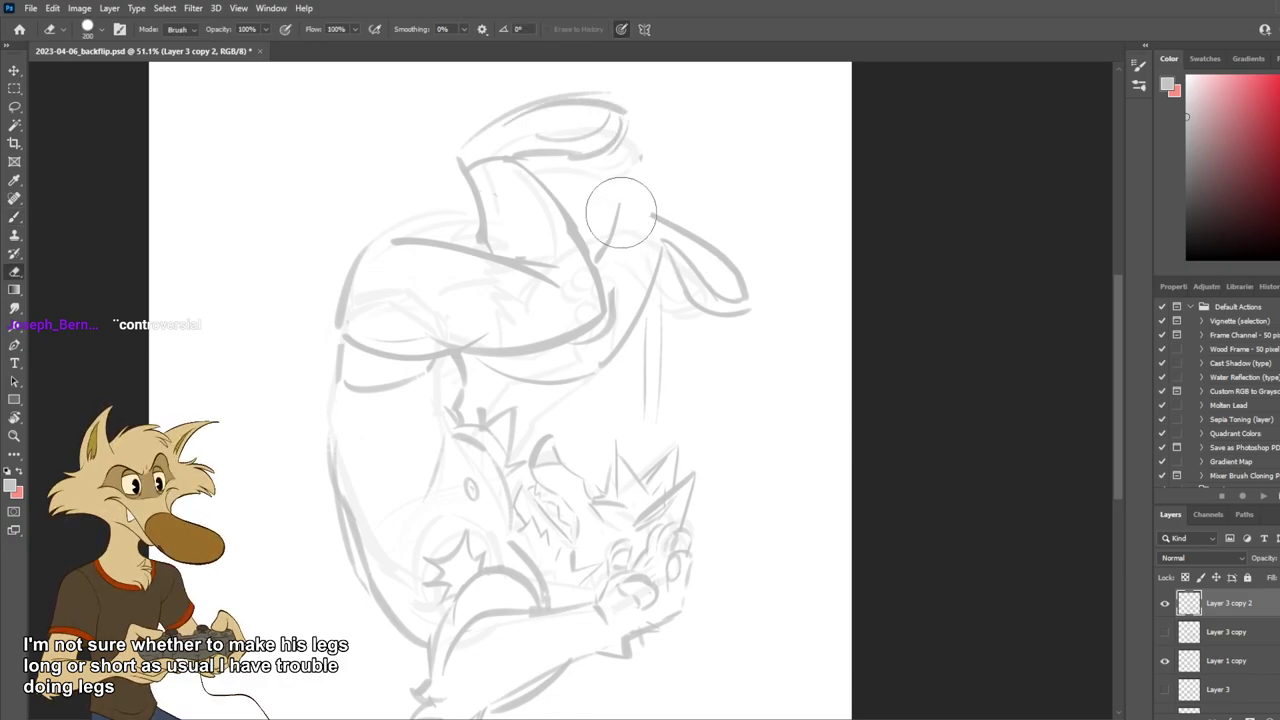
drag(620, 210, 595, 258)
key(b)
key(ctrl+z)
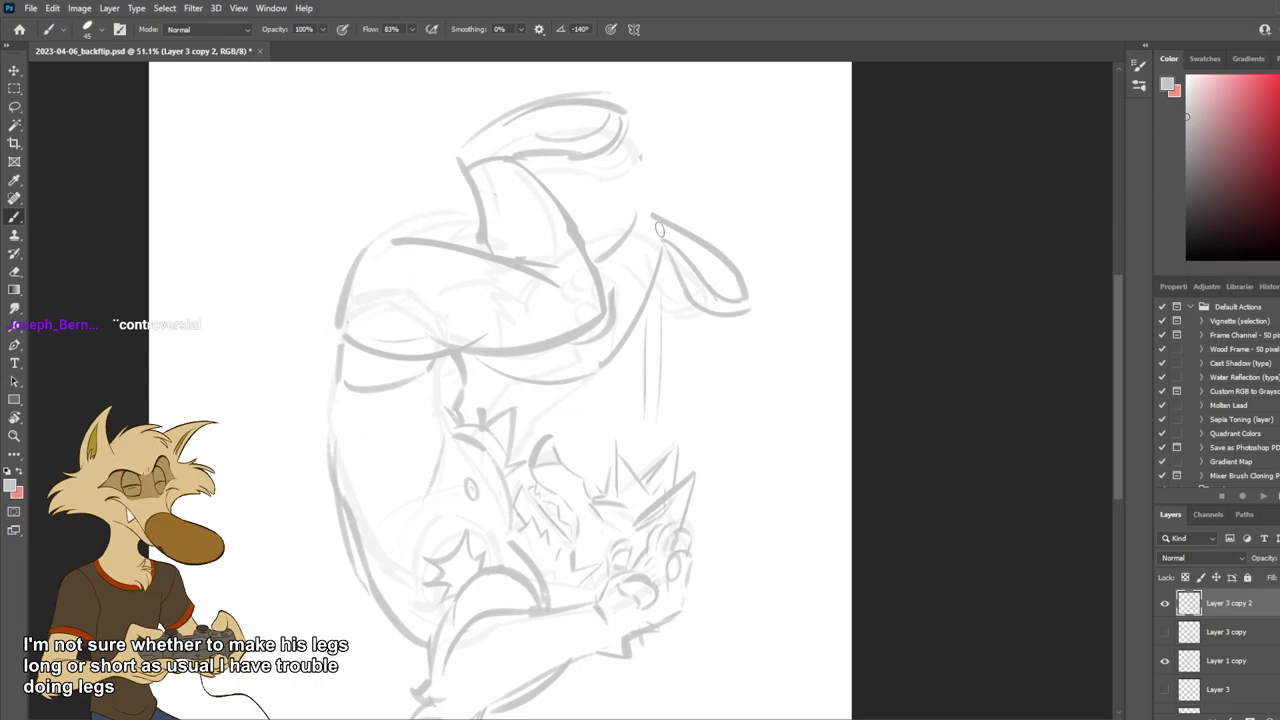
Redraw the far foot's top contour as a rounded arc from the ankle around the toes and erase the old lines inside it.
drag(640, 211, 757, 311)
key(ctrl+z)
drag(645, 211, 753, 311)
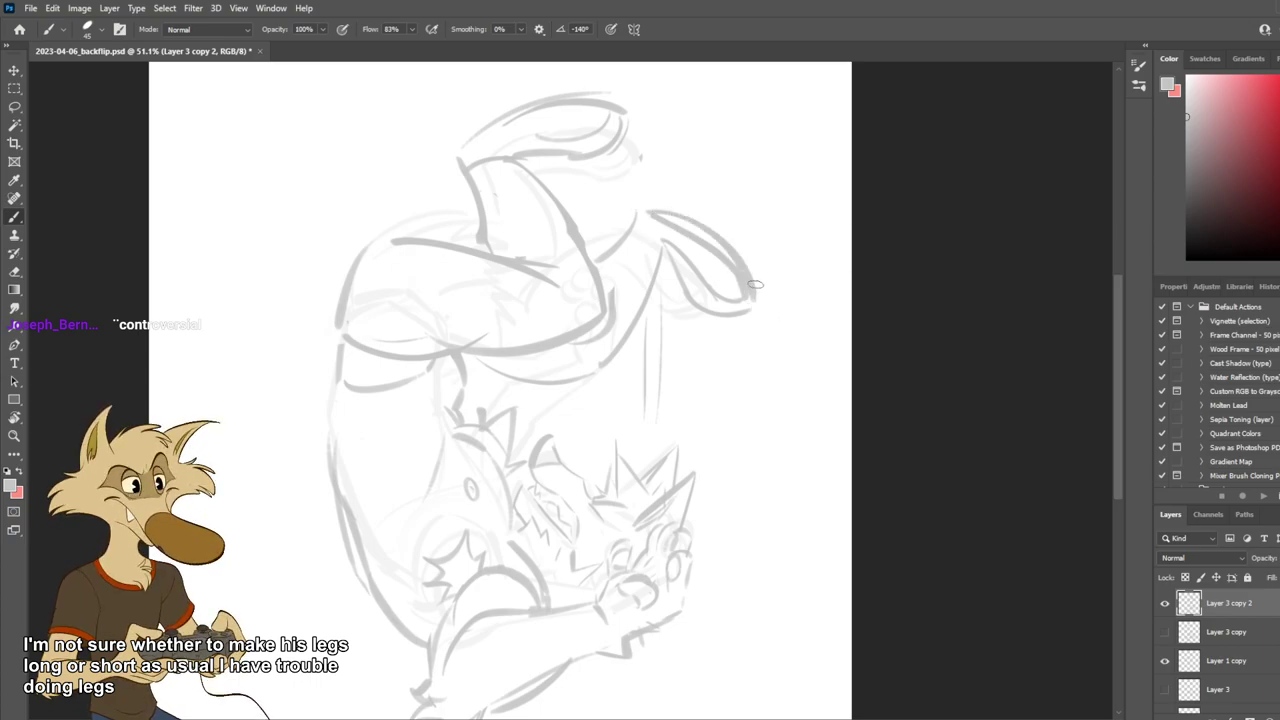
key(e)
mouse_move(660, 223)
mouse_down()
mouse_move(734, 304)
mouse_move(684, 218)
mouse_up()
key(b)
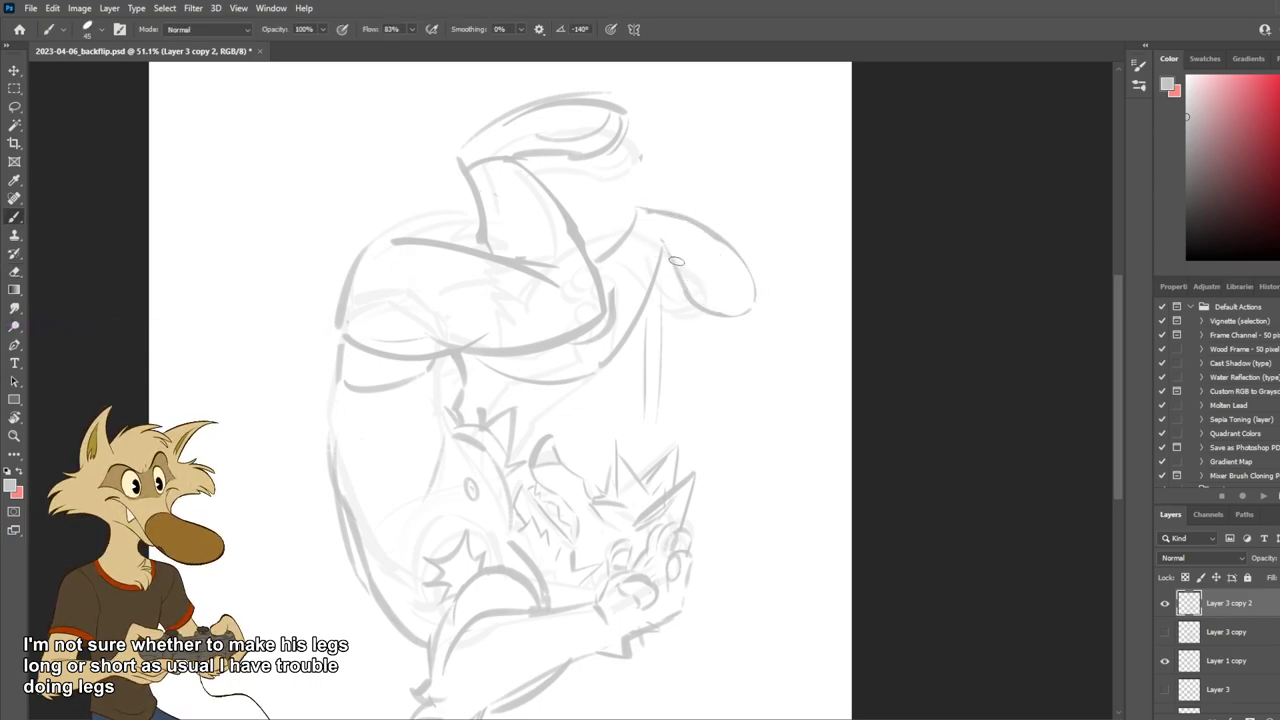
Check the pose mirrored, draw the far leg's curved ankle line and the contour inside its foot, and save the document.
key(ctrl+shift+h)
scroll(643, 273, down, 4)
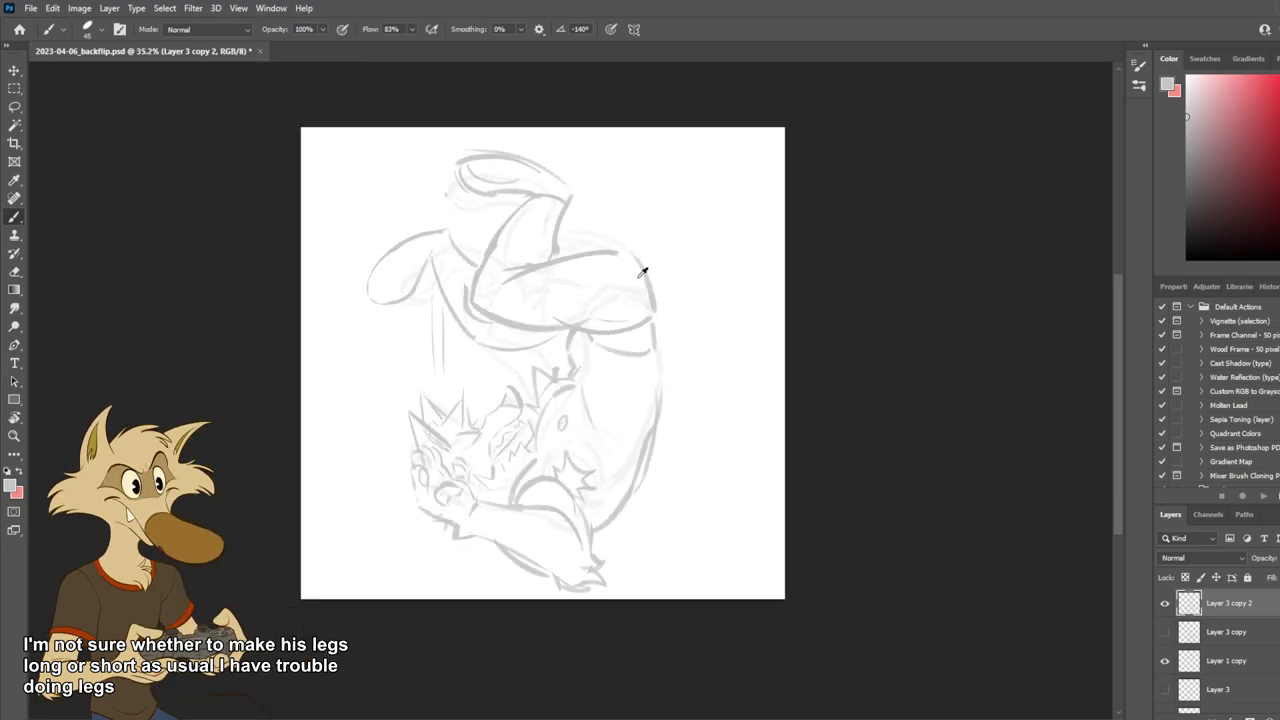
key(ctrl+shift+h)
scroll(643, 273, up, 3)
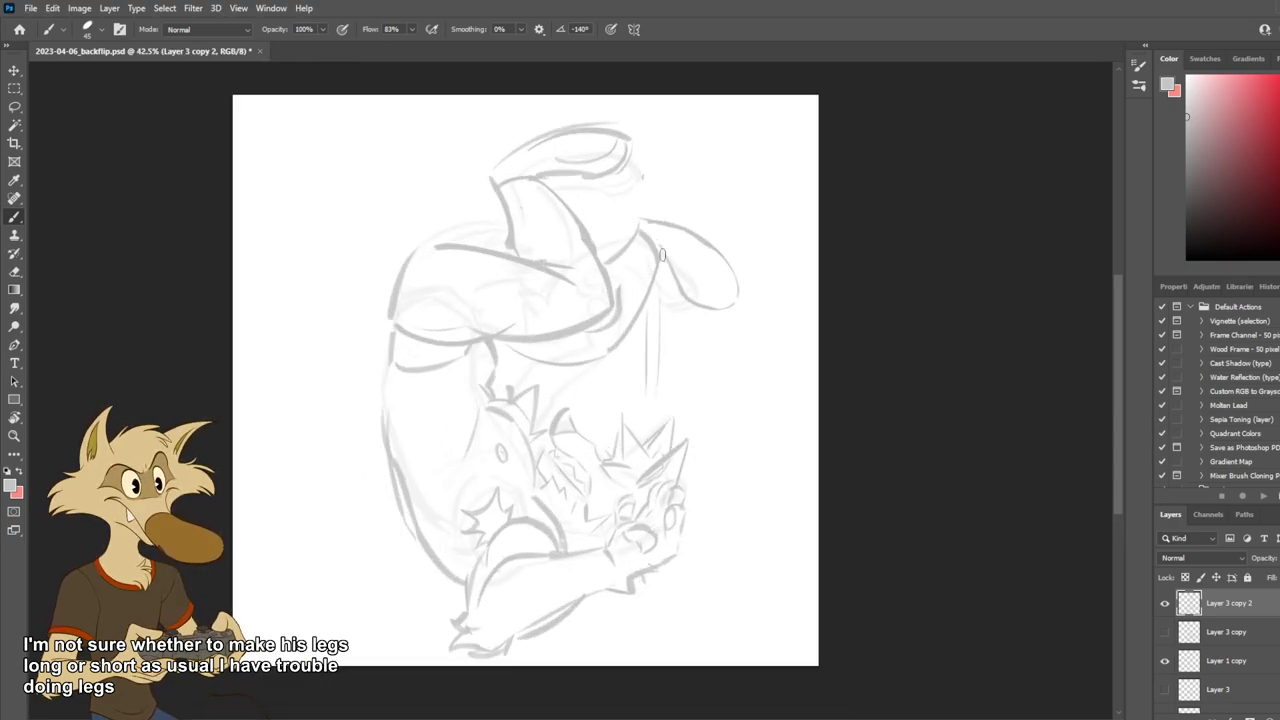
mouse_move(642, 240)
mouse_down()
mouse_move(716, 266)
mouse_move(733, 292)
mouse_move(693, 252)
mouse_move(744, 279)
mouse_up()
key(ctrl+z)
key(ctrl+z)
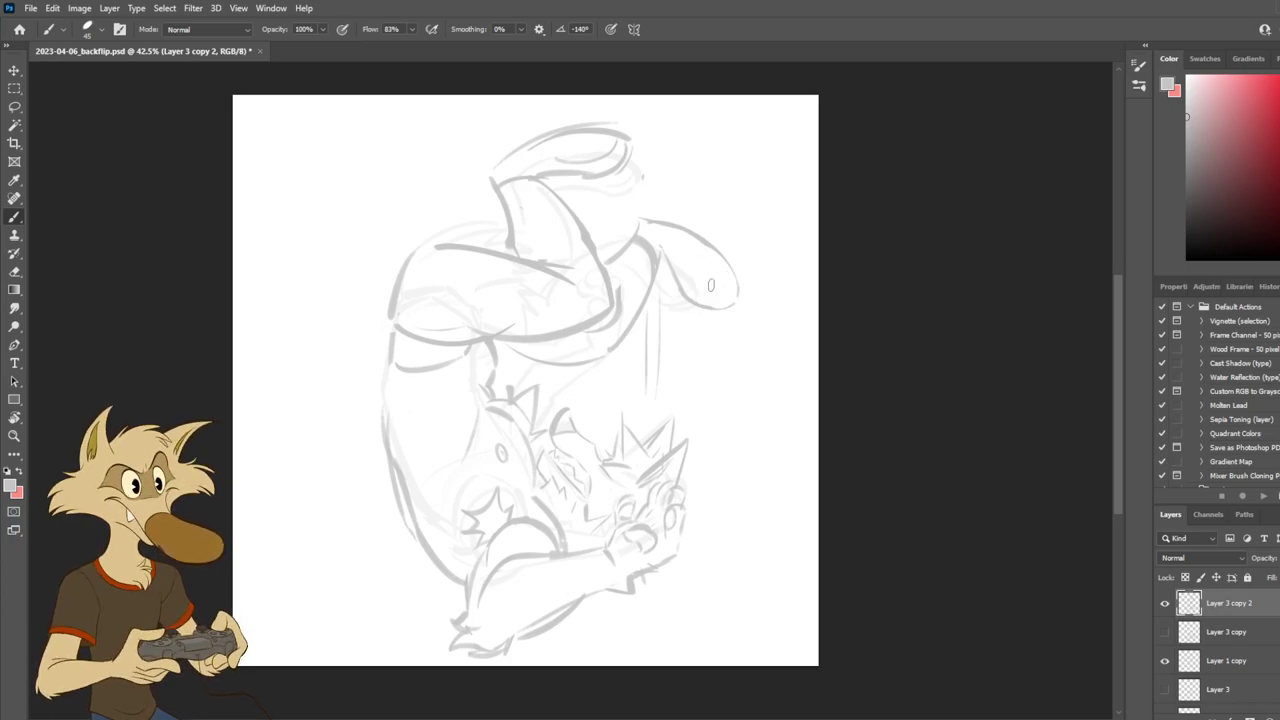
mouse_move(685, 246)
mouse_down()
mouse_move(723, 290)
mouse_move(748, 282)
mouse_up()
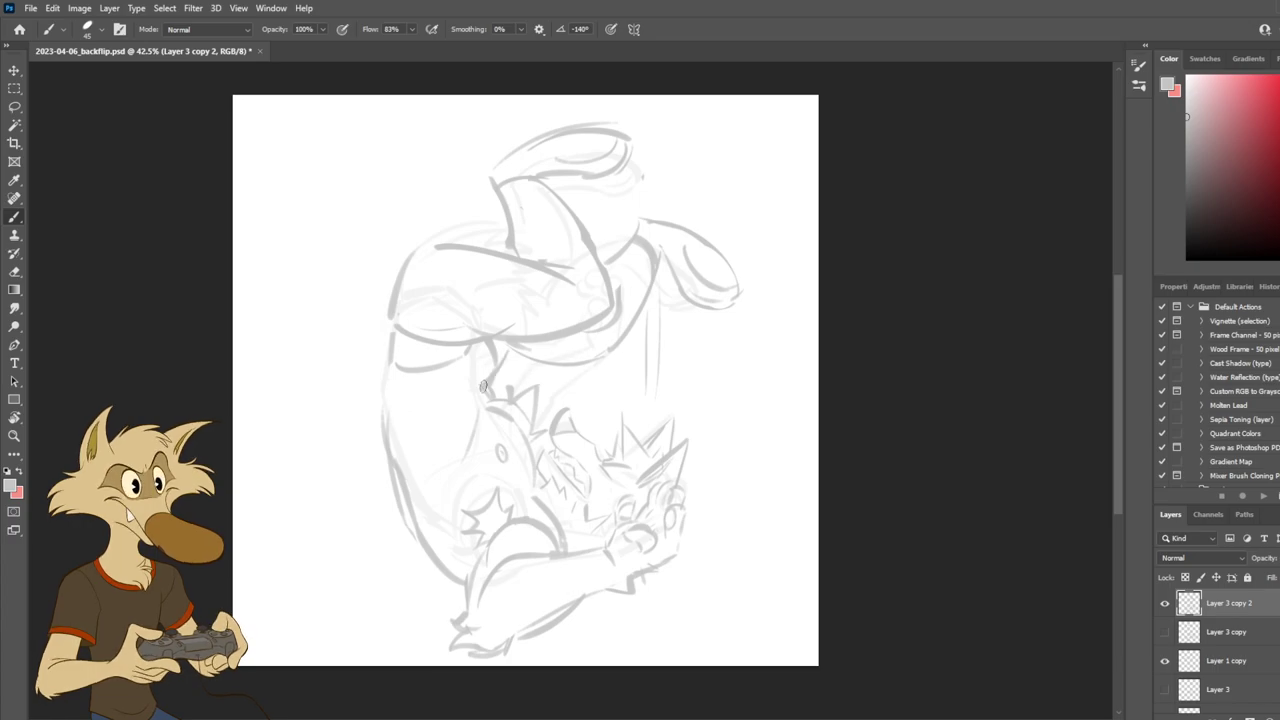
scroll(587, 298, down, 3)
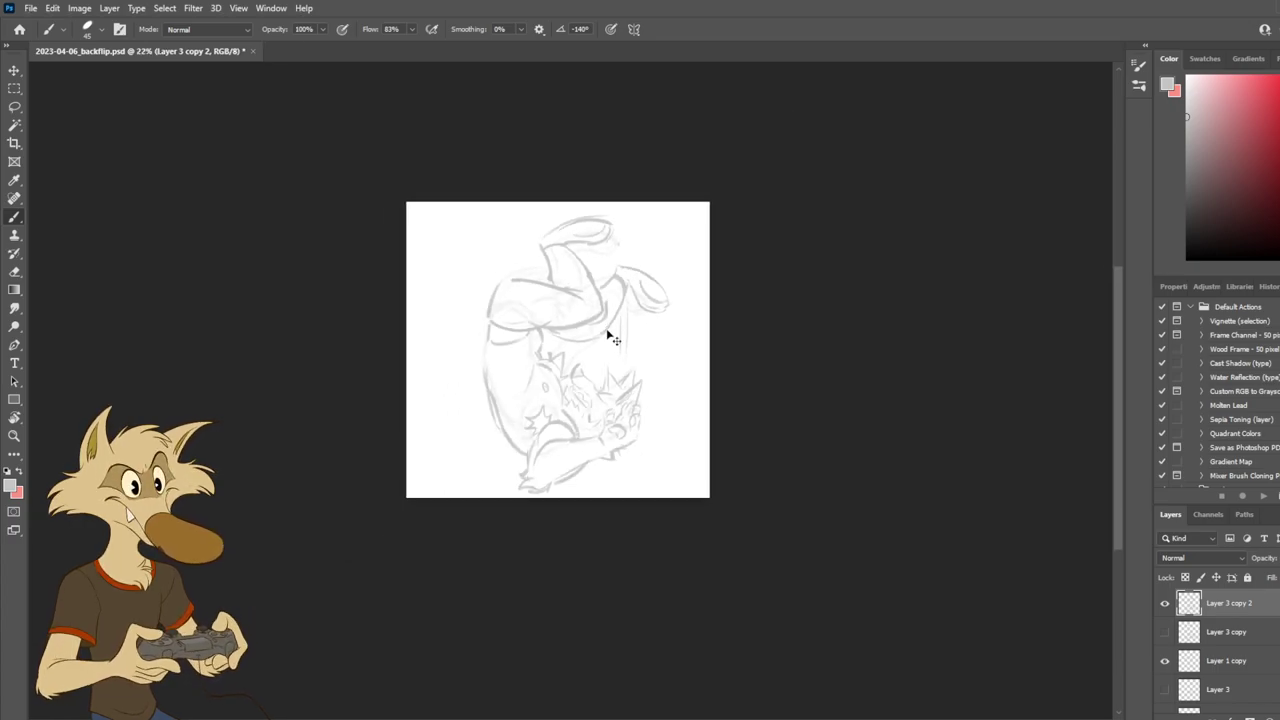
scroll(609, 344, up, 5)
scroll(594, 360, down, 2)
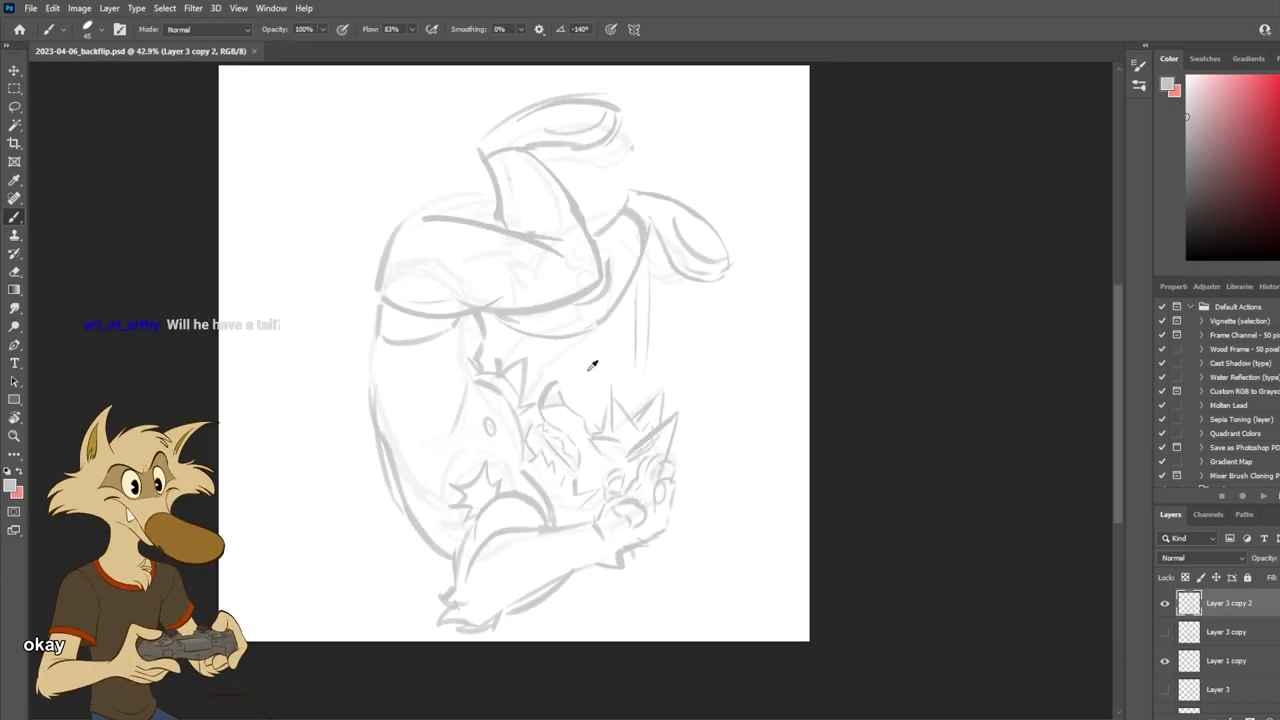
Try redrawing a finger pad on the paw beside the head.
scroll(575, 418, up, 2)
drag(668, 492, 676, 460)
key(ctrl+z)
mouse_move(668, 486)
mouse_down()
mouse_move(682, 453)
mouse_move(677, 487)
mouse_up()
key(ctrl+z)
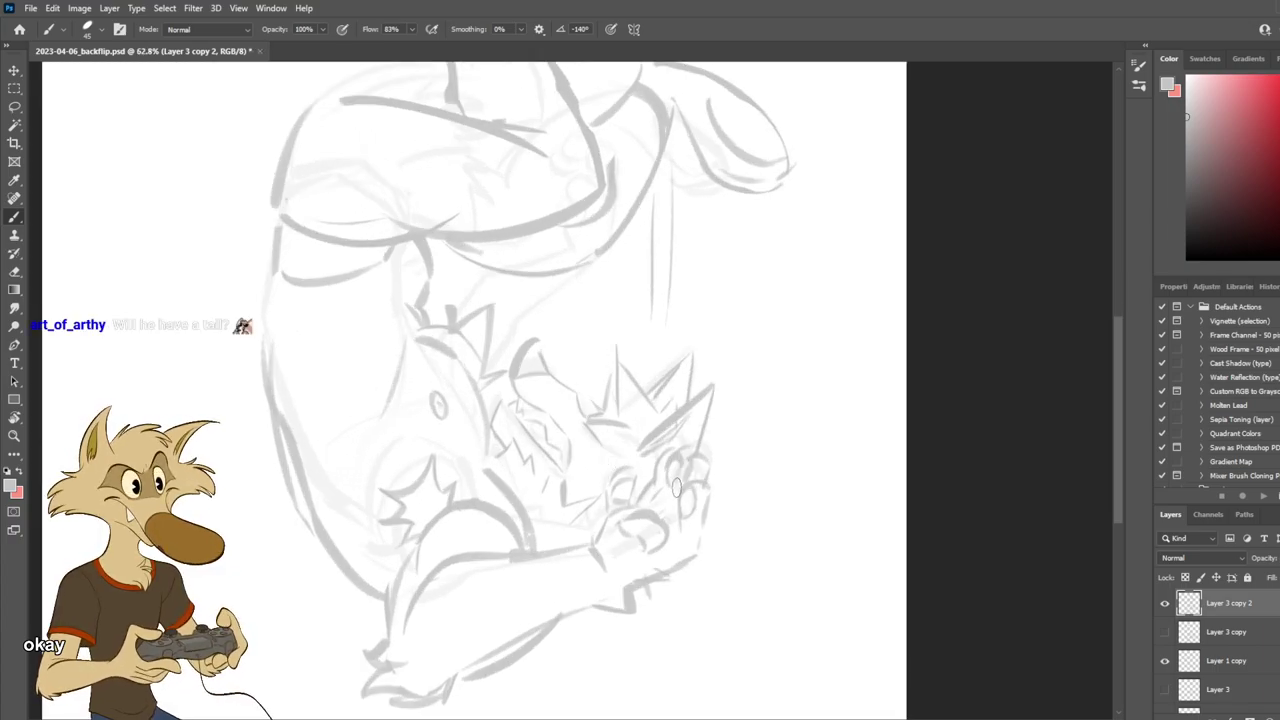
scroll(690, 475, down, 3)
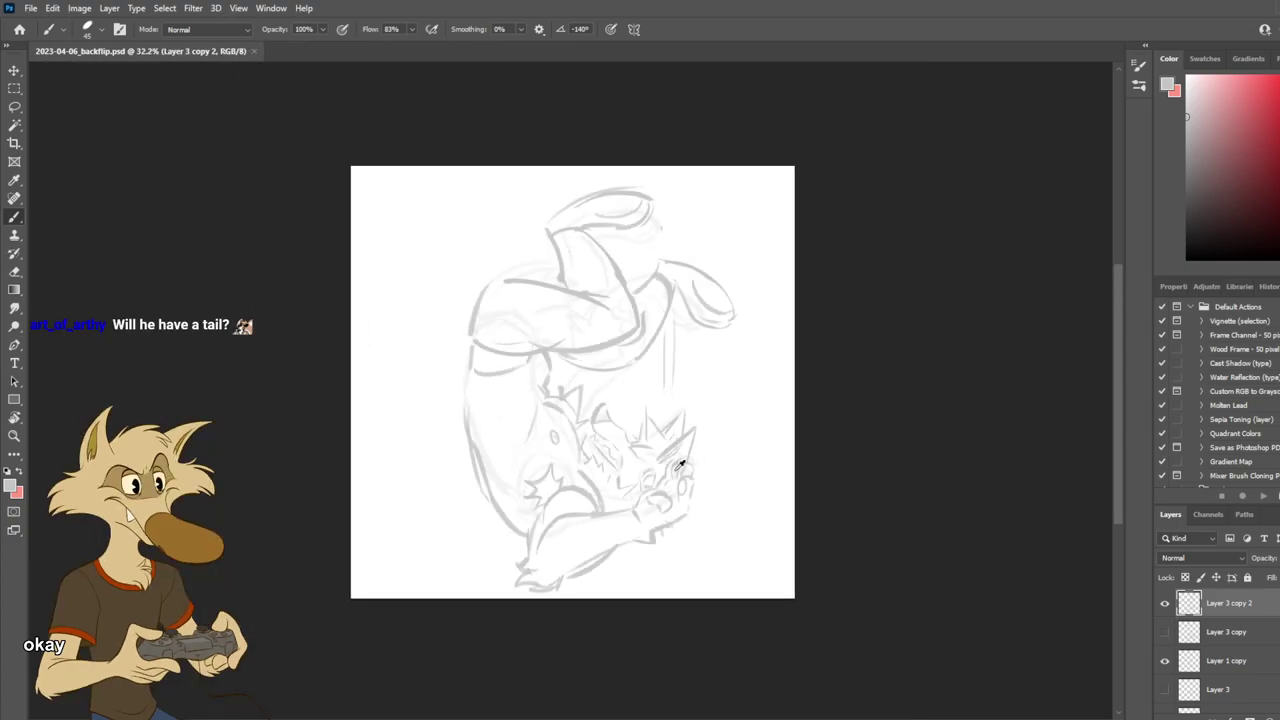
Sketch a large bushy tail arching up and back from the hips, with a sweeping outer curve and shorter inner strokes.
scroll(571, 360, up, 2)
mouse_move(472, 247)
mouse_down()
mouse_move(441, 271)
mouse_move(483, 190)
mouse_move(331, 196)
mouse_up()
key(ctrl+z)
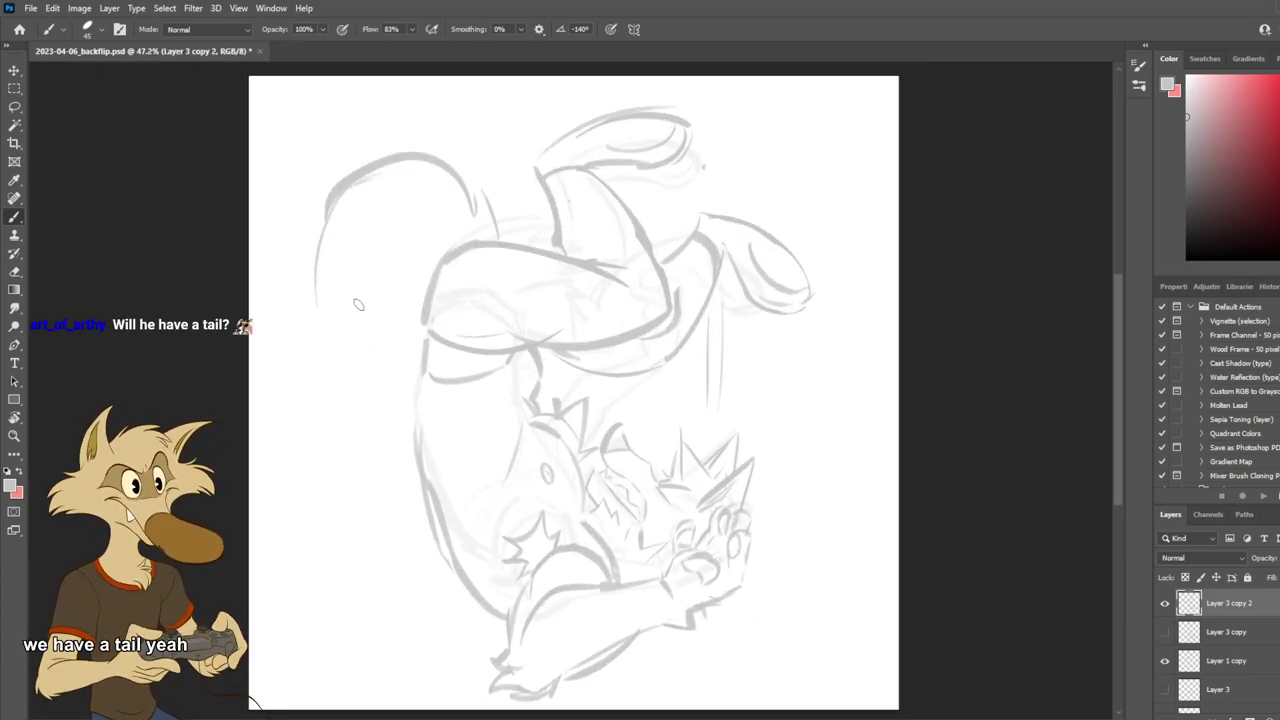
key(ctrl+z)
mouse_move(472, 199)
mouse_down()
mouse_move(297, 163)
mouse_move(330, 145)
mouse_move(305, 268)
mouse_move(330, 300)
mouse_up()
mouse_move(325, 282)
mouse_down()
mouse_move(335, 235)
mouse_move(405, 188)
mouse_up()
drag(345, 255, 530, 237)
Check the pose mirrored and redraw the tail as a wide backward-curling arc with shorter curved strokes inside it.
key(ctrl+shift+h)
key(ctrl+shift+h)
key(ctrl+z)
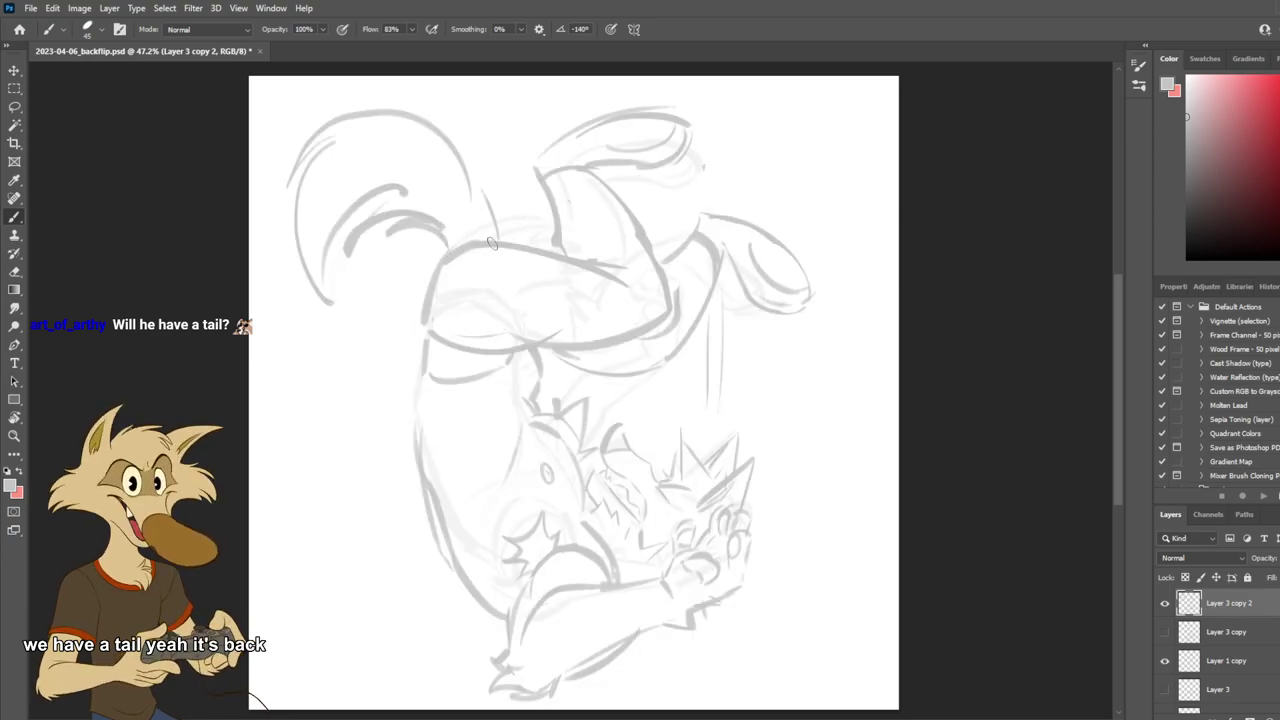
mouse_move(393, 236)
mouse_down()
mouse_move(436, 242)
mouse_move(490, 149)
mouse_up()
key(ctrl+z)
Draw upward-flicking fur strokes where the tail rises from the hips and reinforce the tail's outer arc.
mouse_move(476, 238)
mouse_down()
mouse_move(489, 168)
mouse_move(448, 86)
mouse_up()
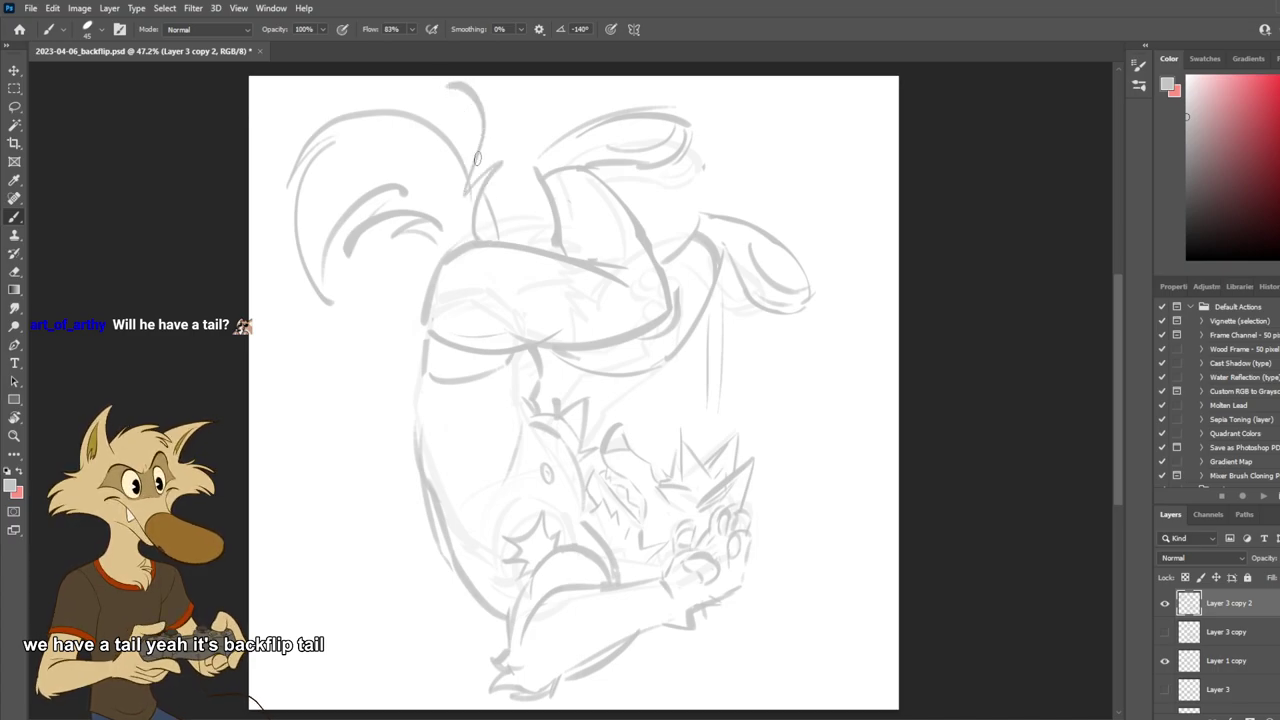
key(ctrl+z)
key(ctrl+z)
drag(483, 238, 483, 154)
drag(466, 210, 430, 95)
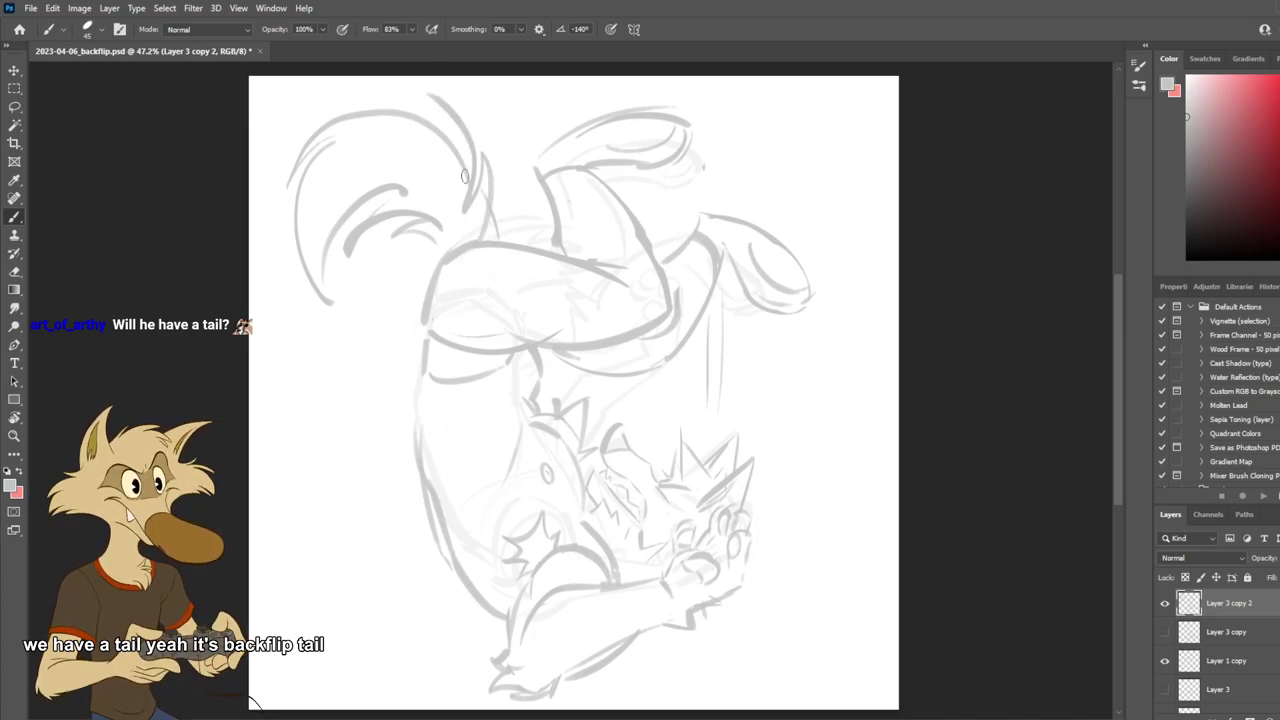
drag(454, 147, 335, 166)
key(ctrl+z)
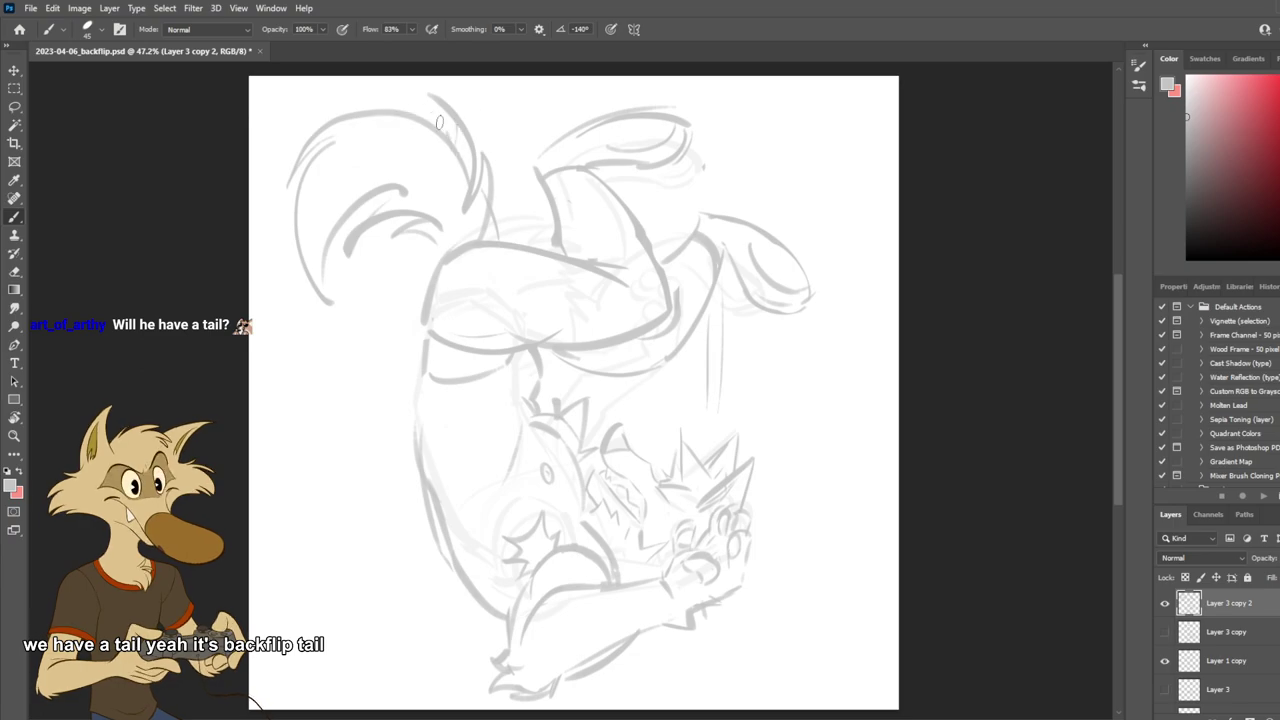
drag(441, 121, 306, 192)
Examine the whole pose with its new tail at several zoom levels, comparing it with the faint original sketch beneath.
key(ctrl+shift+h)
scroll(377, 288, down, 3)
key(shift+h)
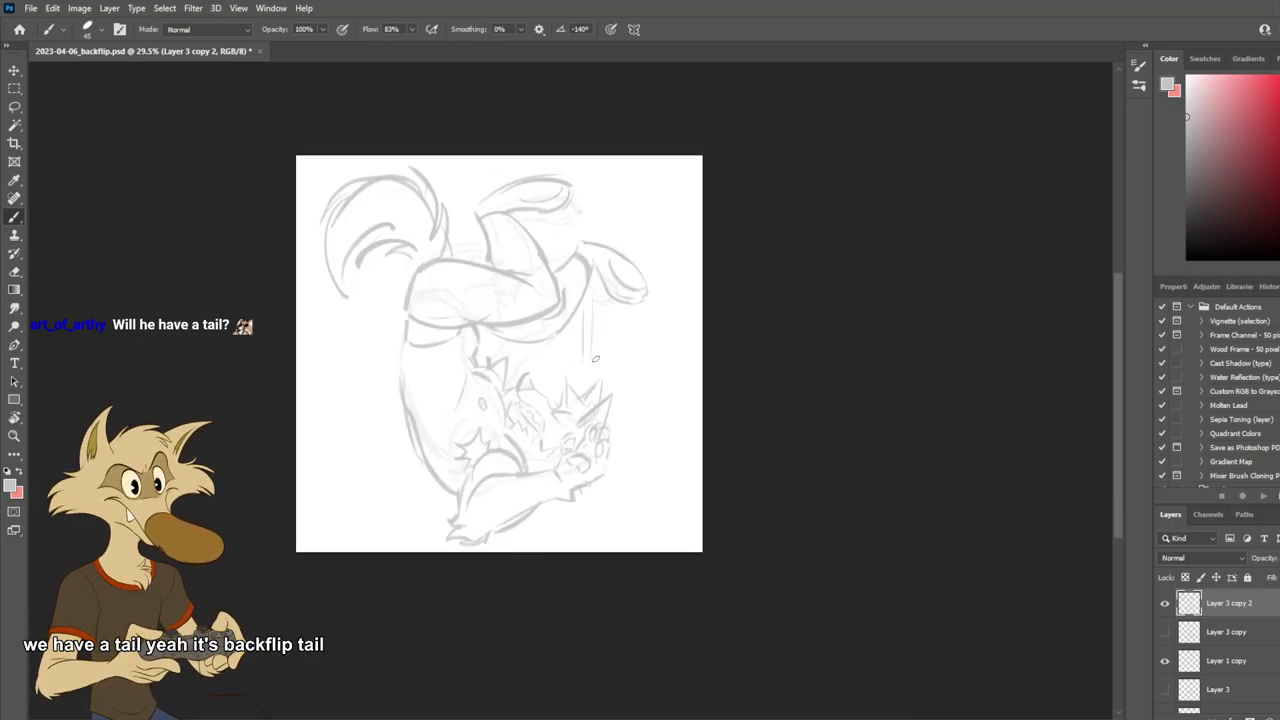
scroll(663, 399, up, 3)
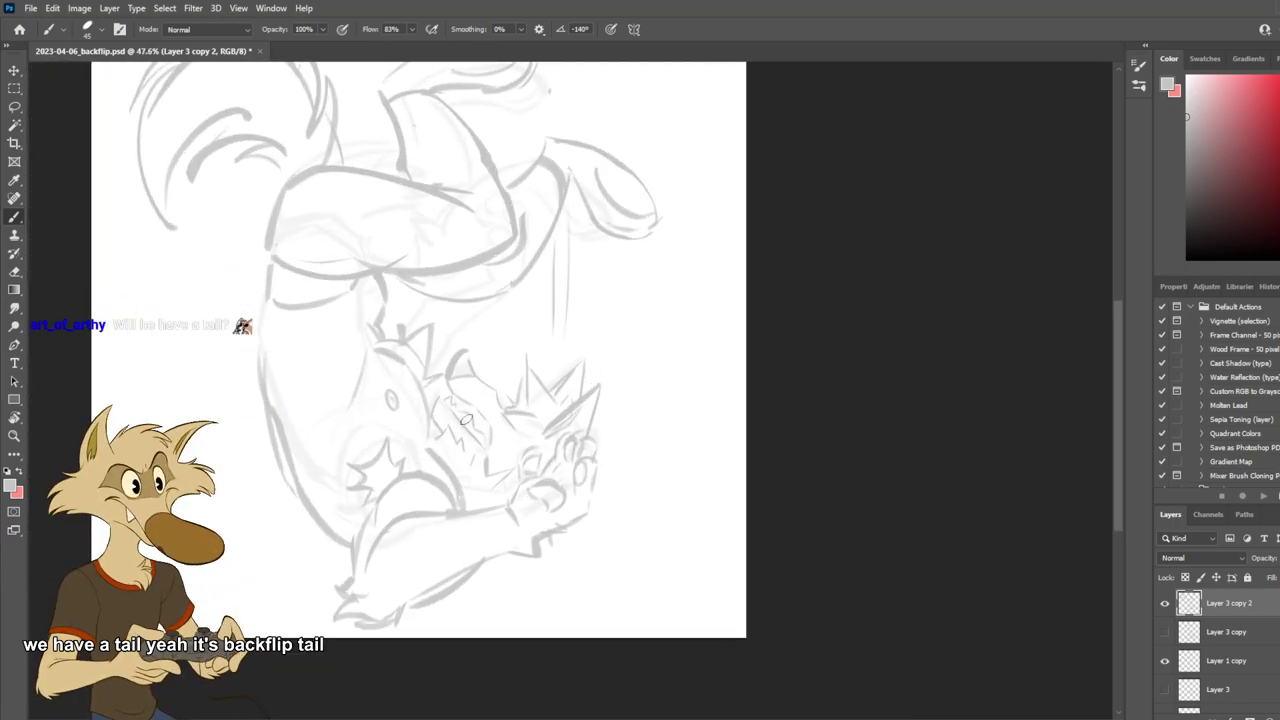
scroll(484, 340, down, 1)
scroll(458, 308, up, 2)
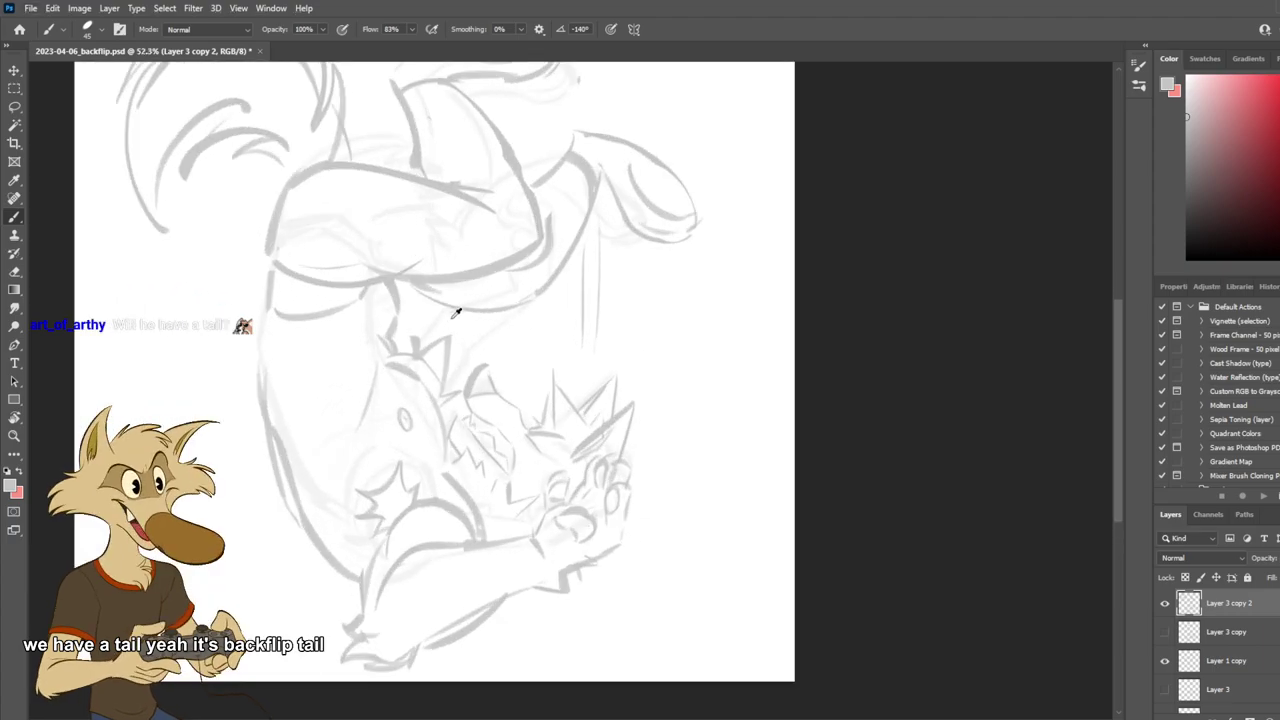
click(1165, 604)
click(1165, 604)
scroll(680, 340, down, 3)
scroll(557, 304, up, 2)
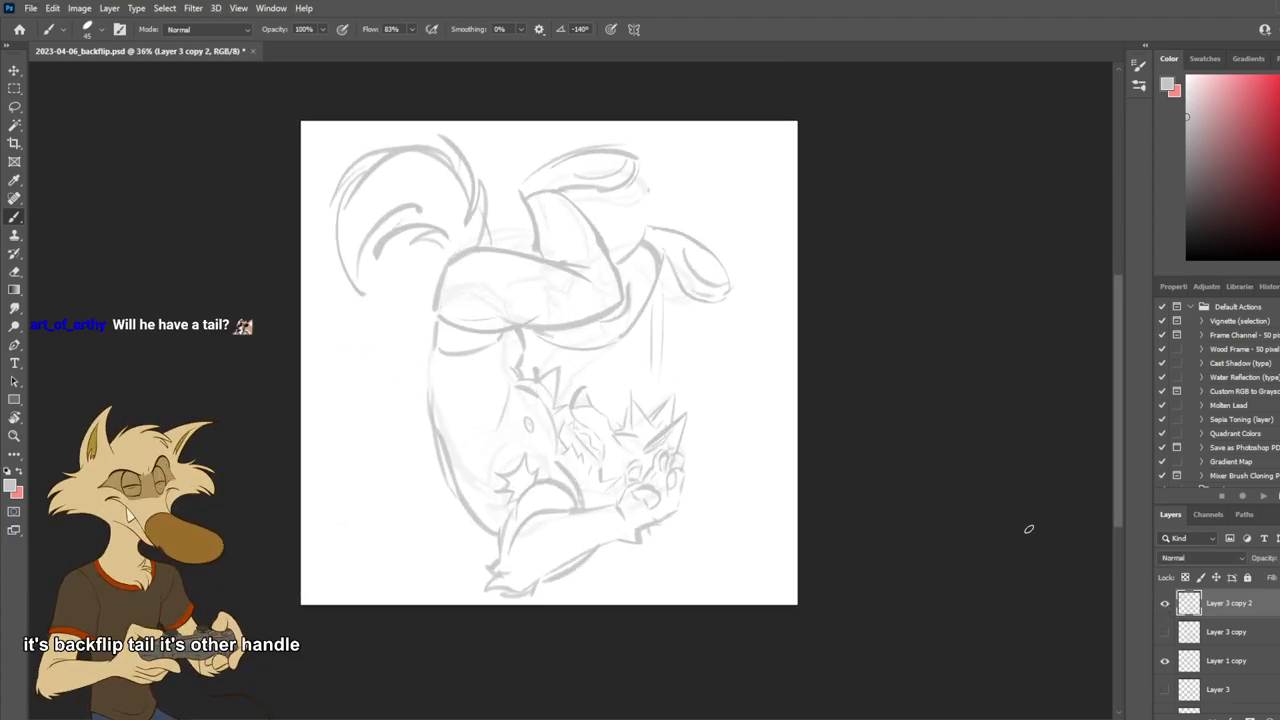
scroll(789, 380, down, 2)
scroll(737, 366, up, 2)
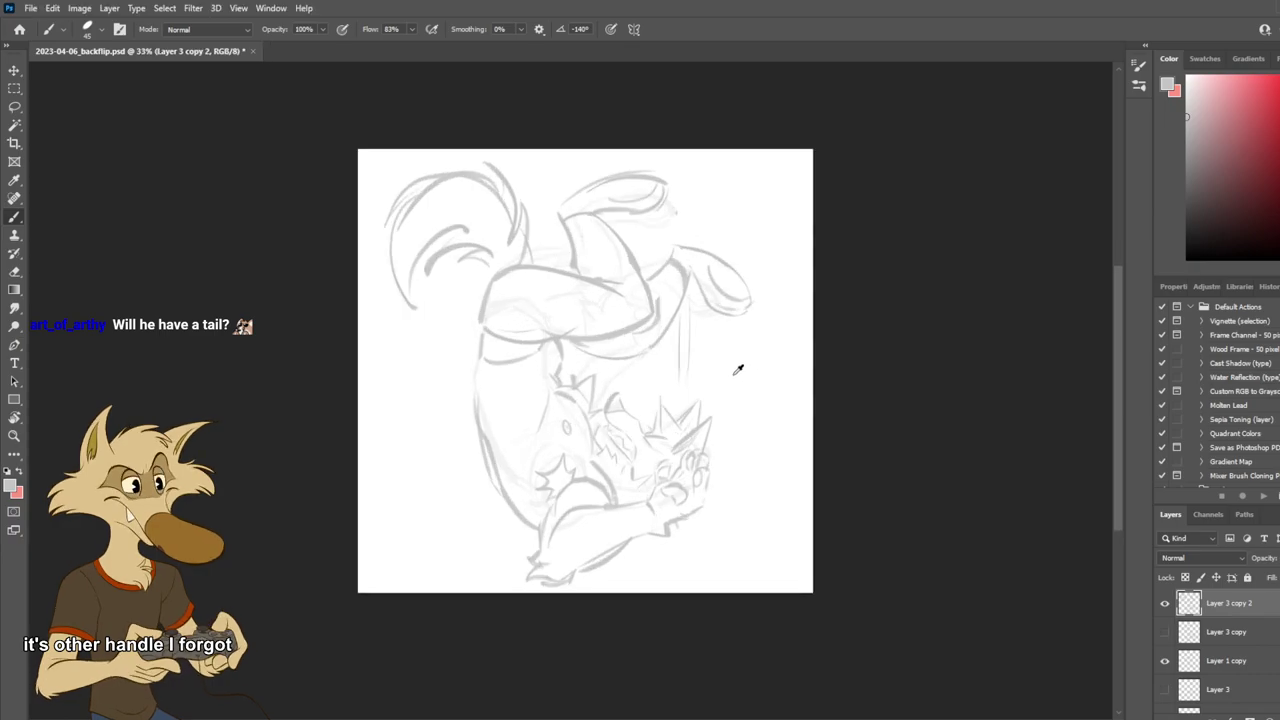
scroll(738, 366, down, 1)
scroll(738, 366, up, 1)
click(1165, 604)
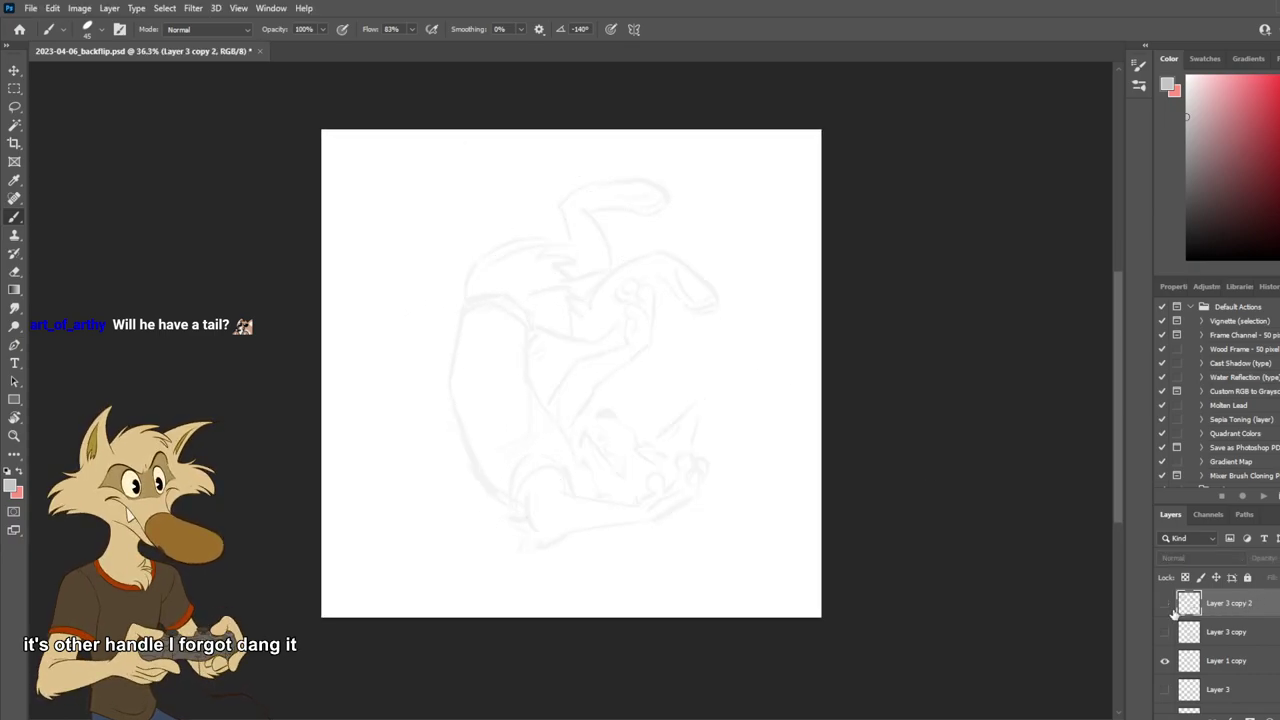
click(1165, 604)
scroll(645, 435, down, 2)
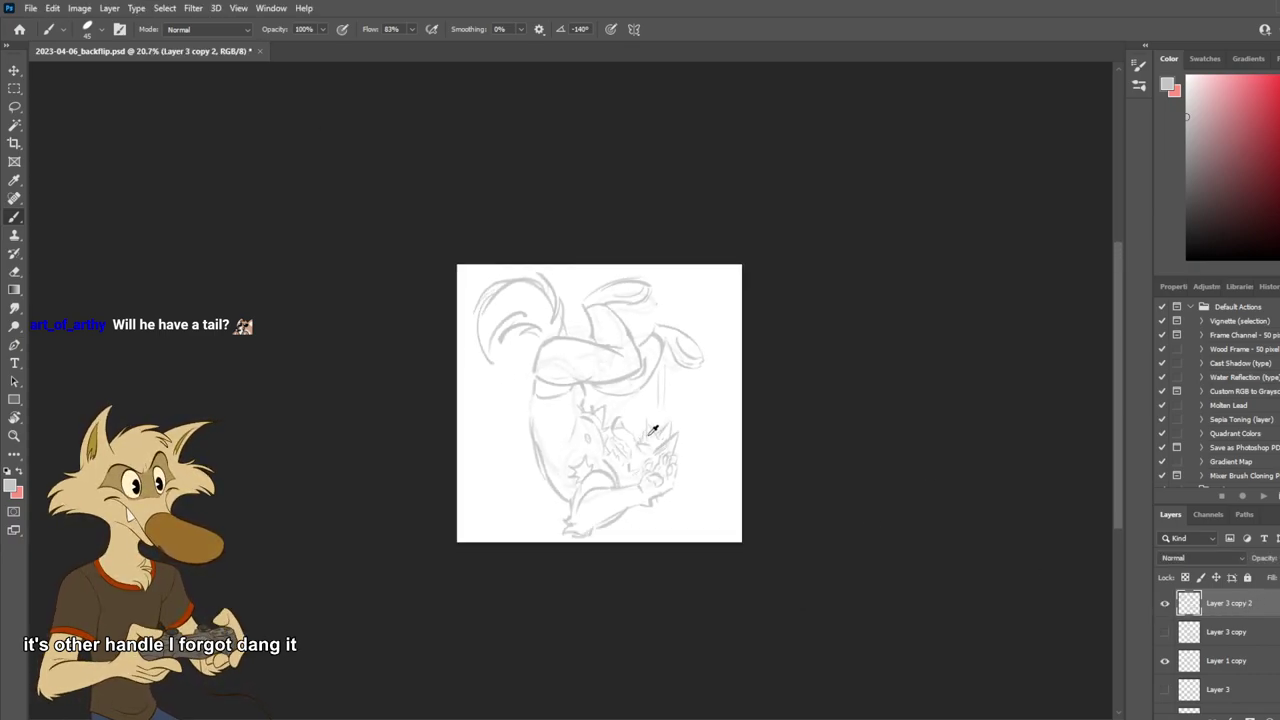
scroll(652, 428, up, 3)
scroll(643, 366, down, 4)
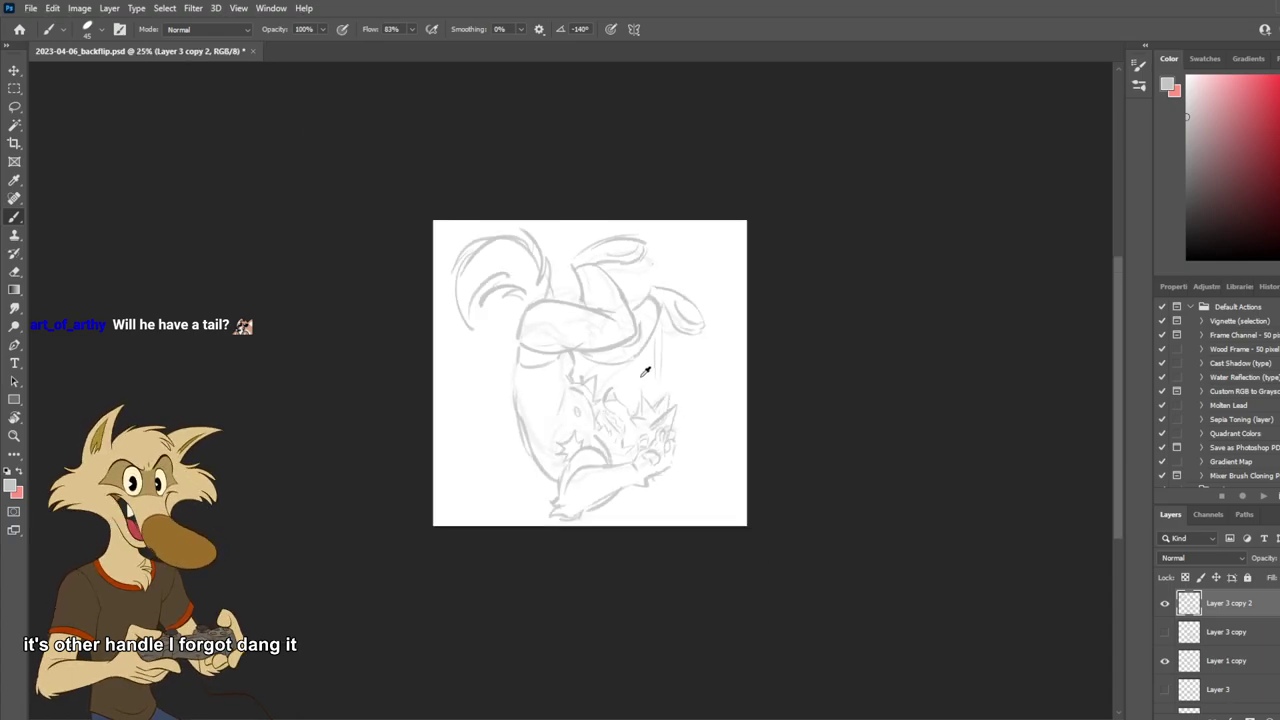
scroll(655, 375, up, 2)
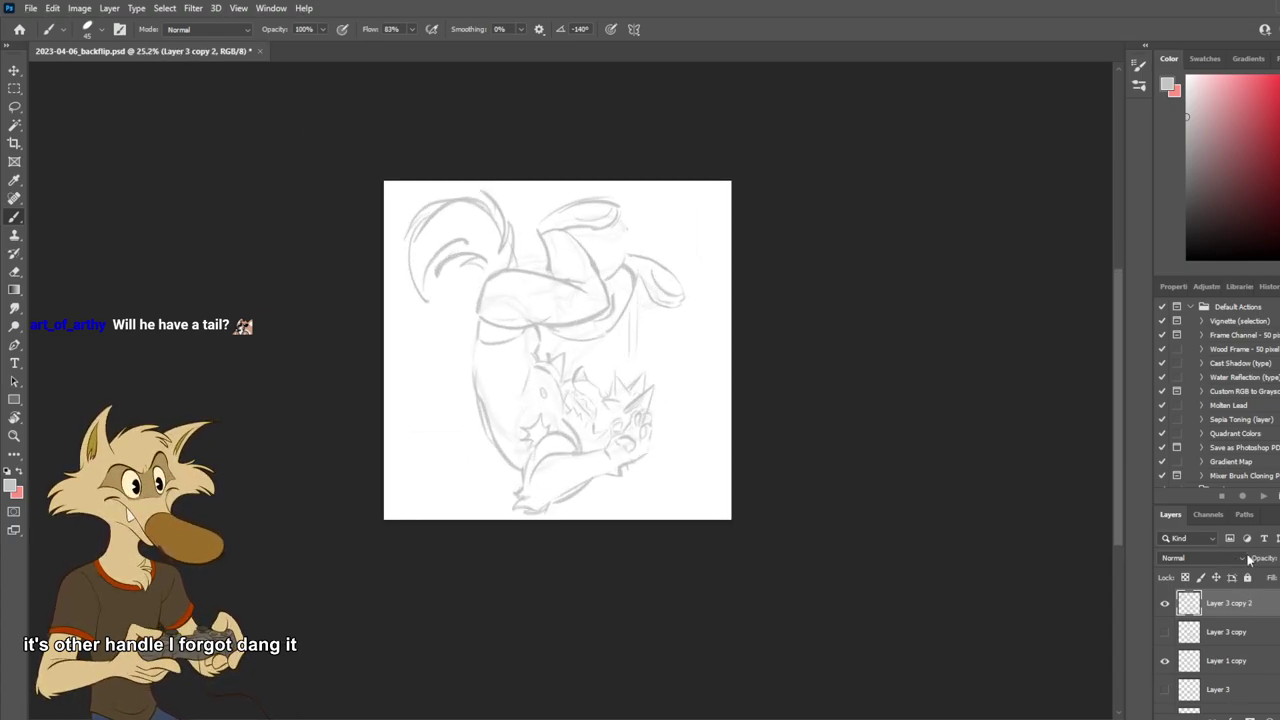
Duplicate the current sketch layer and hide the original so the far arm can be worked on separately.
key(ctrl+j)
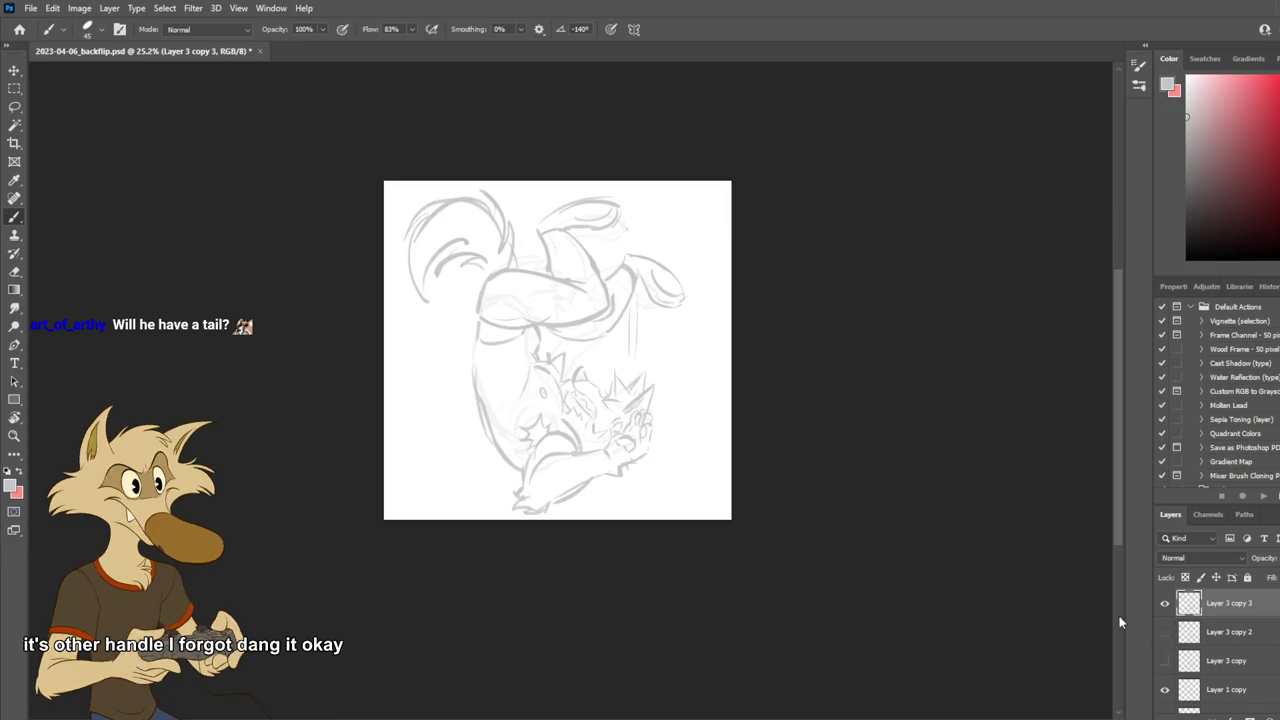
scroll(741, 428, down, 1)
scroll(621, 399, up, 1)
scroll(631, 391, up, 2)
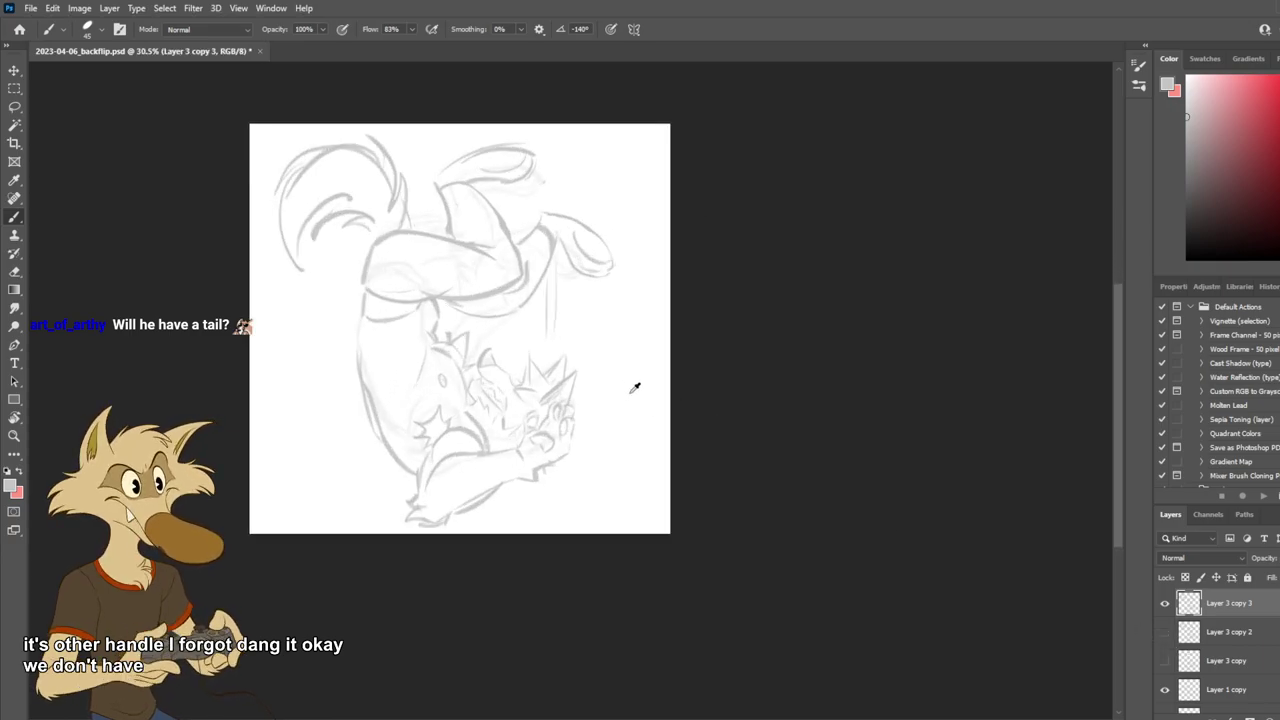
Try sketching the far hand close beside the paw at the head.
drag(568, 387, 606, 384)
mouse_move(568, 442)
mouse_down()
mouse_move(632, 408)
mouse_move(603, 398)
mouse_up()
key(ctrl+z)
key(ctrl+z)
key(ctrl+z)
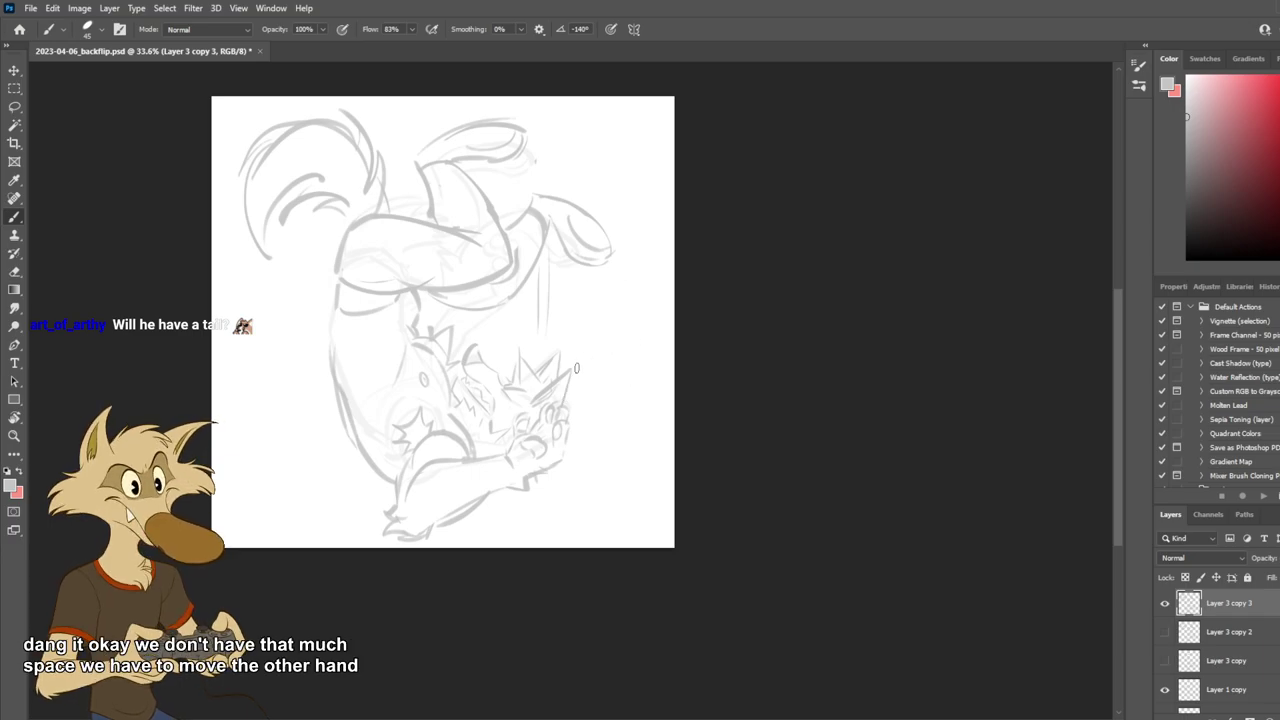
Draw the far arm's upper contour as a long curve from behind the head toward the canvas edge and check it mirrored.
drag(621, 347, 543, 346)
key(ctrl+z)
mouse_move(619, 321)
mouse_down()
mouse_move(535, 332)
mouse_move(502, 373)
mouse_up()
key(ctrl+z)
key(ctrl+z)
mouse_move(634, 342)
mouse_down()
mouse_move(546, 335)
mouse_move(498, 360)
mouse_up()
key(ctrl+shift+h)
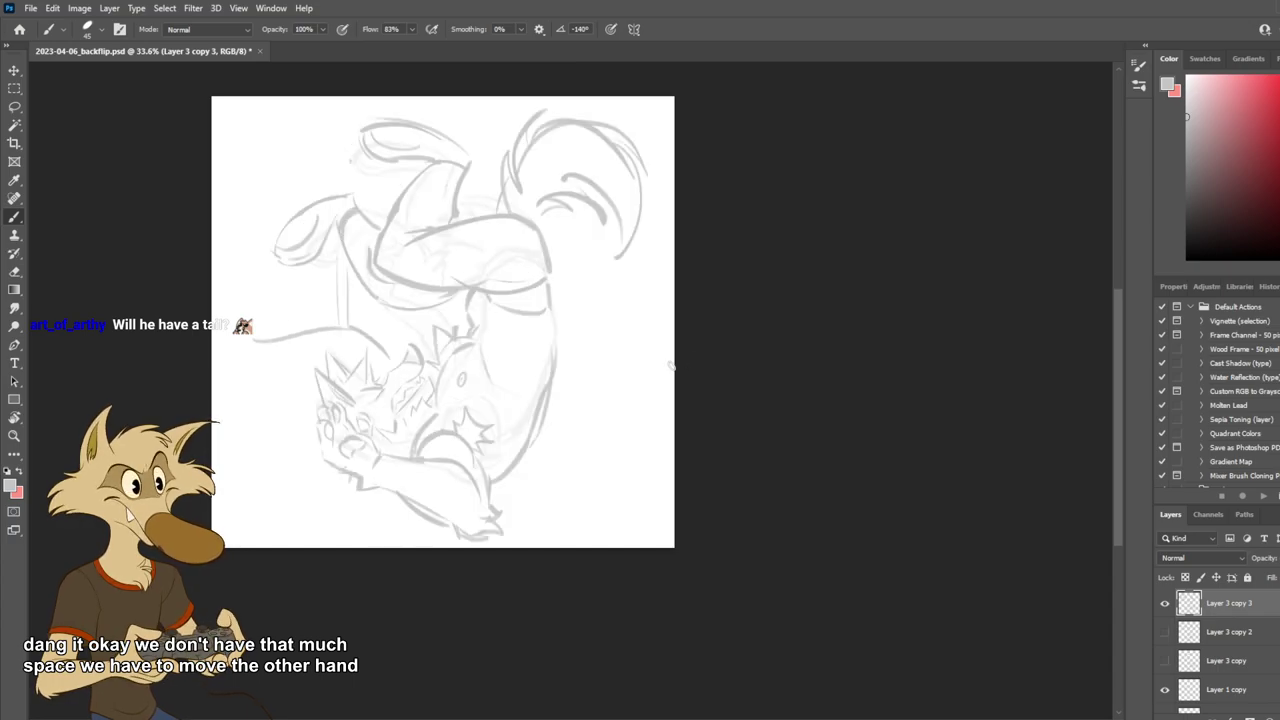
key(ctrl+shift+h)
Draw the far forearm's lower contour and two upright wrist lines, erasing the excess, and save the document.
mouse_move(587, 376)
mouse_down()
mouse_move(651, 364)
mouse_move(662, 311)
mouse_move(635, 337)
mouse_up()
key(ctrl+z)
key(ctrl+z)
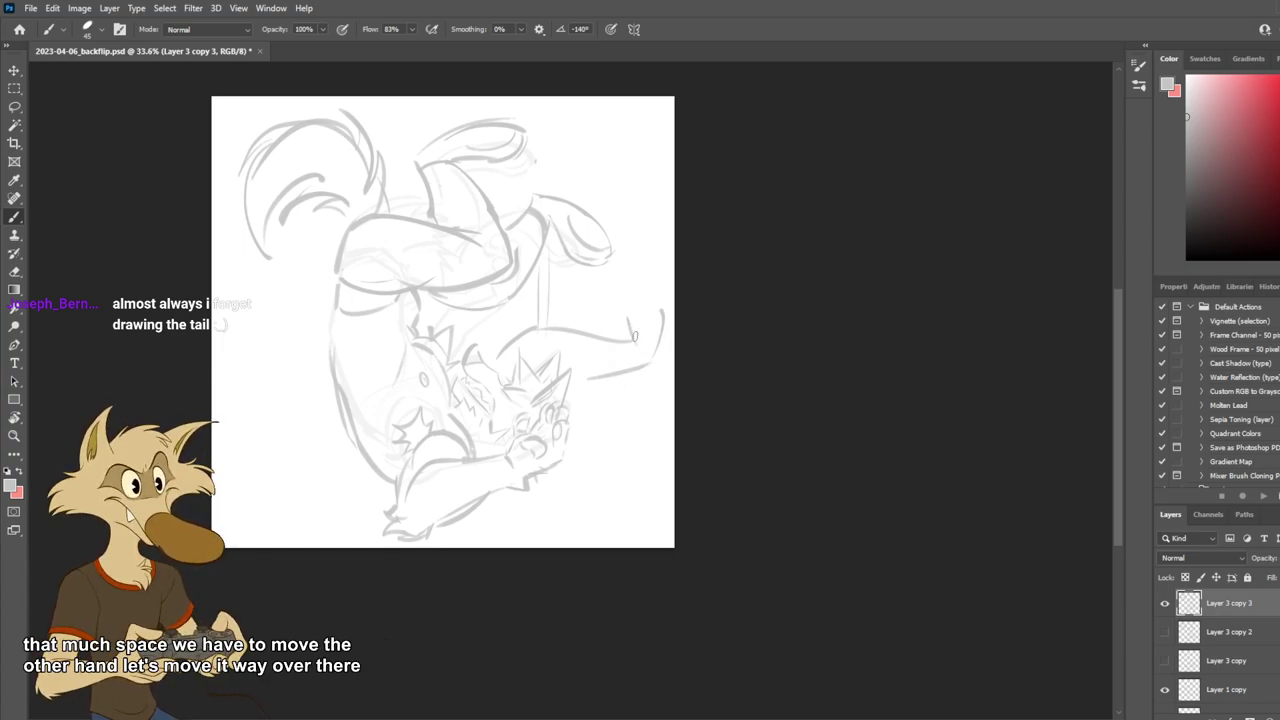
mouse_move(594, 376)
mouse_down()
mouse_move(563, 395)
mouse_move(640, 362)
mouse_move(652, 311)
mouse_up()
key(ctrl+z)
key(e)
mouse_move(658, 364)
mouse_down()
mouse_move(657, 338)
mouse_move(635, 329)
mouse_move(637, 345)
mouse_up()
key(b)
drag(616, 317, 620, 337)
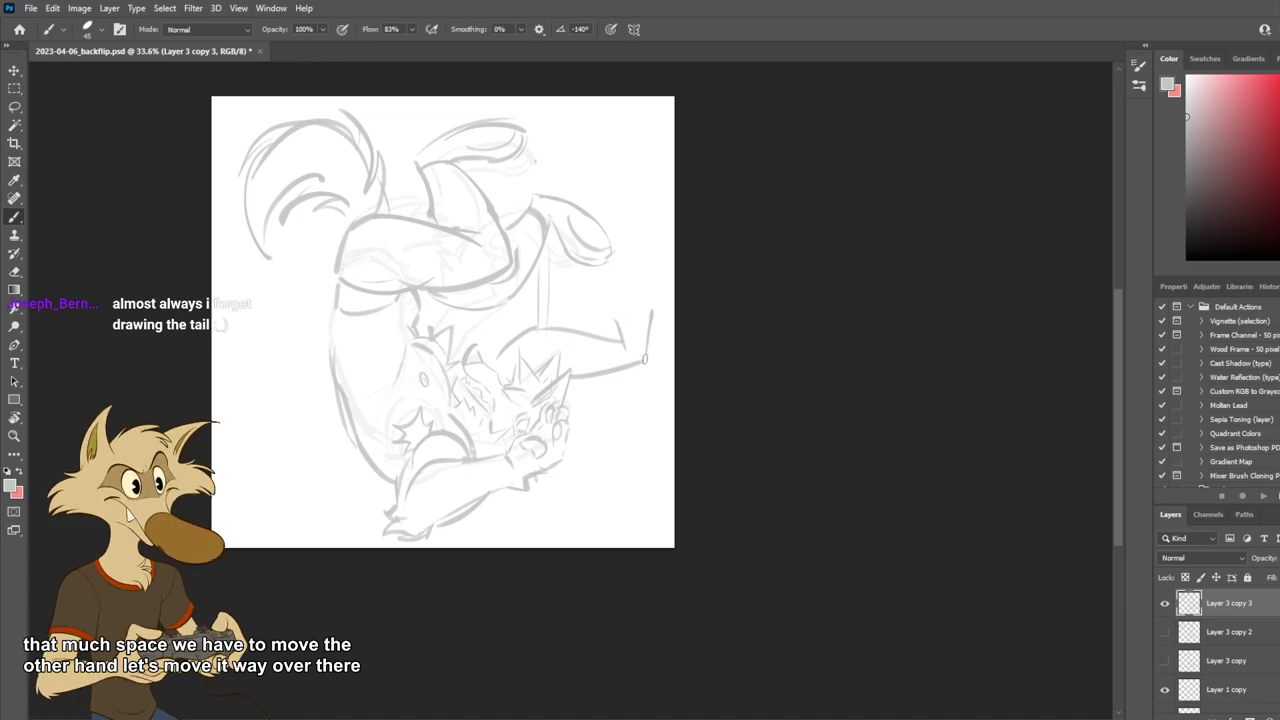
key(ctrl+s)
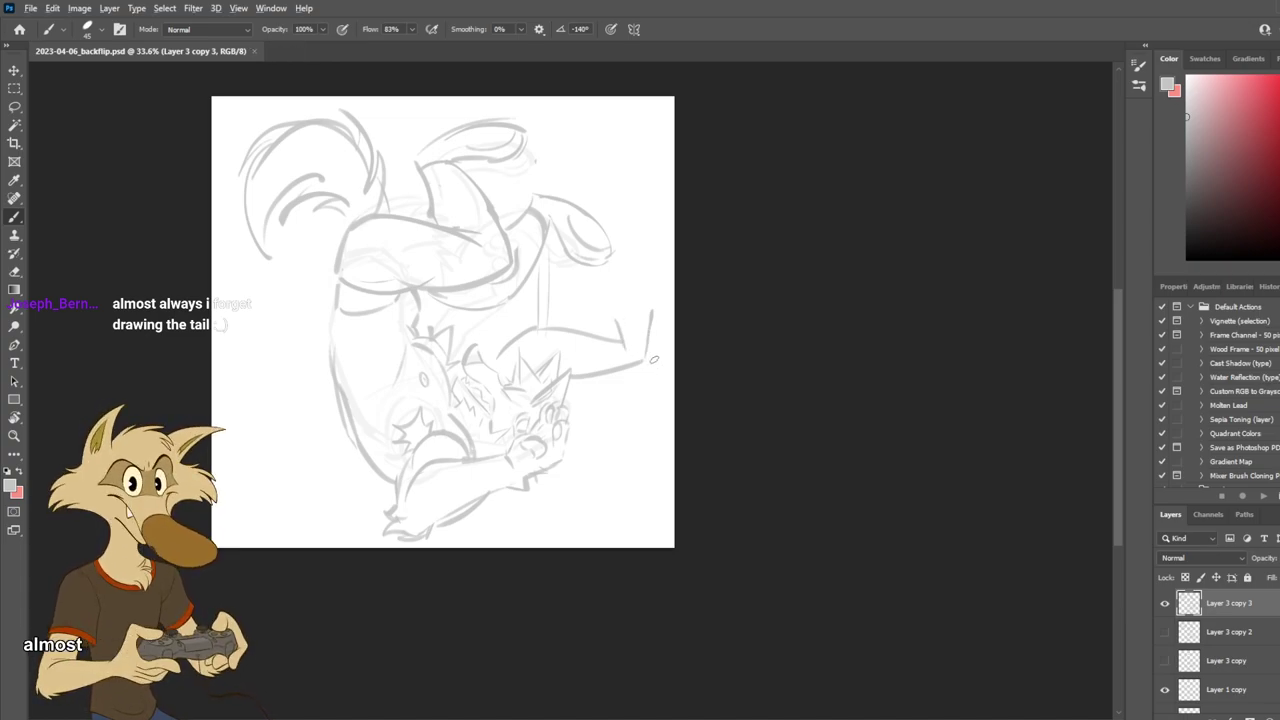
Sketch the base of the far hand above the wrist with a rounded thumb shape and short palm lines.
scroll(654, 358, up, 2)
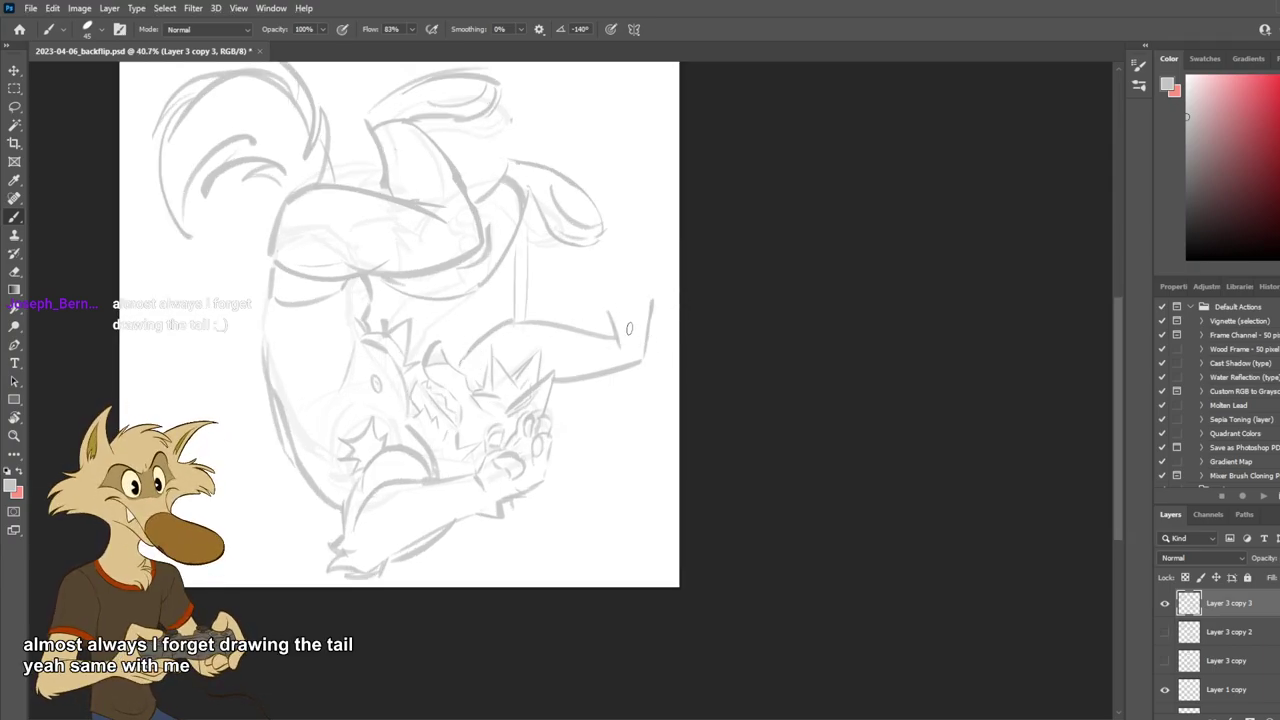
key(e)
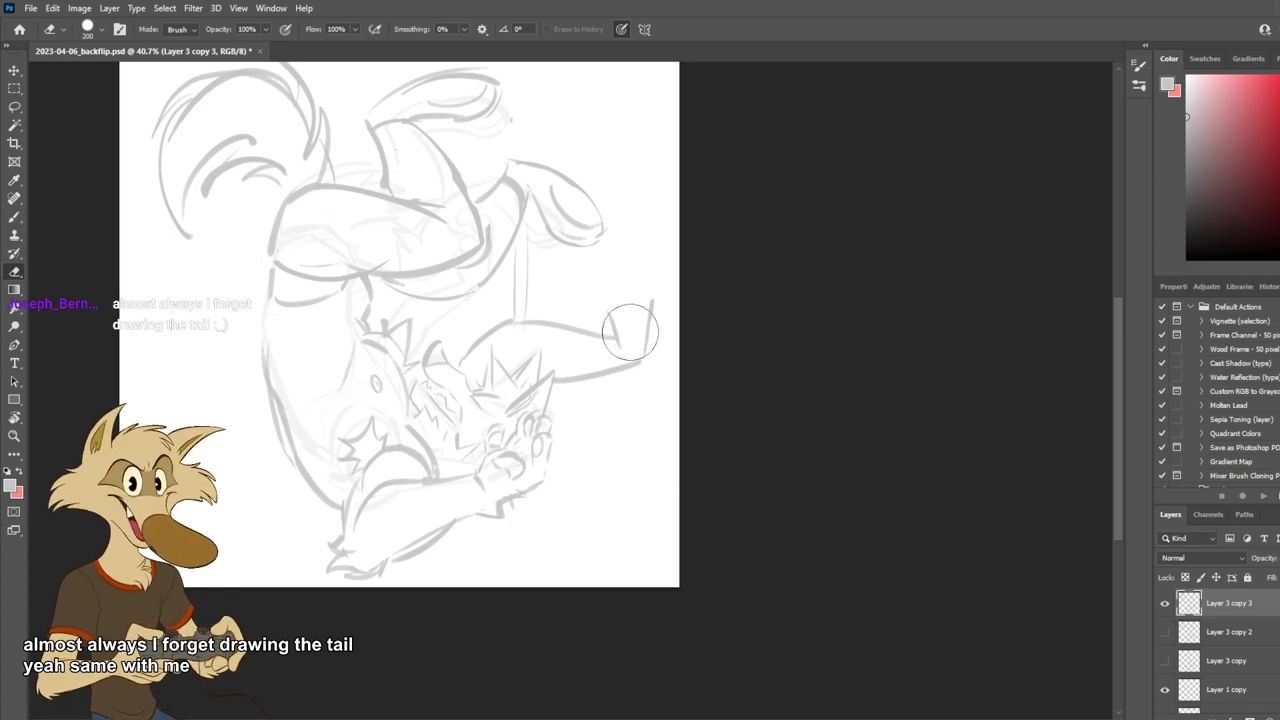
key(b)
mouse_move(634, 319)
mouse_down()
mouse_move(622, 342)
mouse_move(637, 326)
mouse_up()
key(ctrl+z)
key(ctrl+z)
key(ctrl+z)
key(ctrl+z)
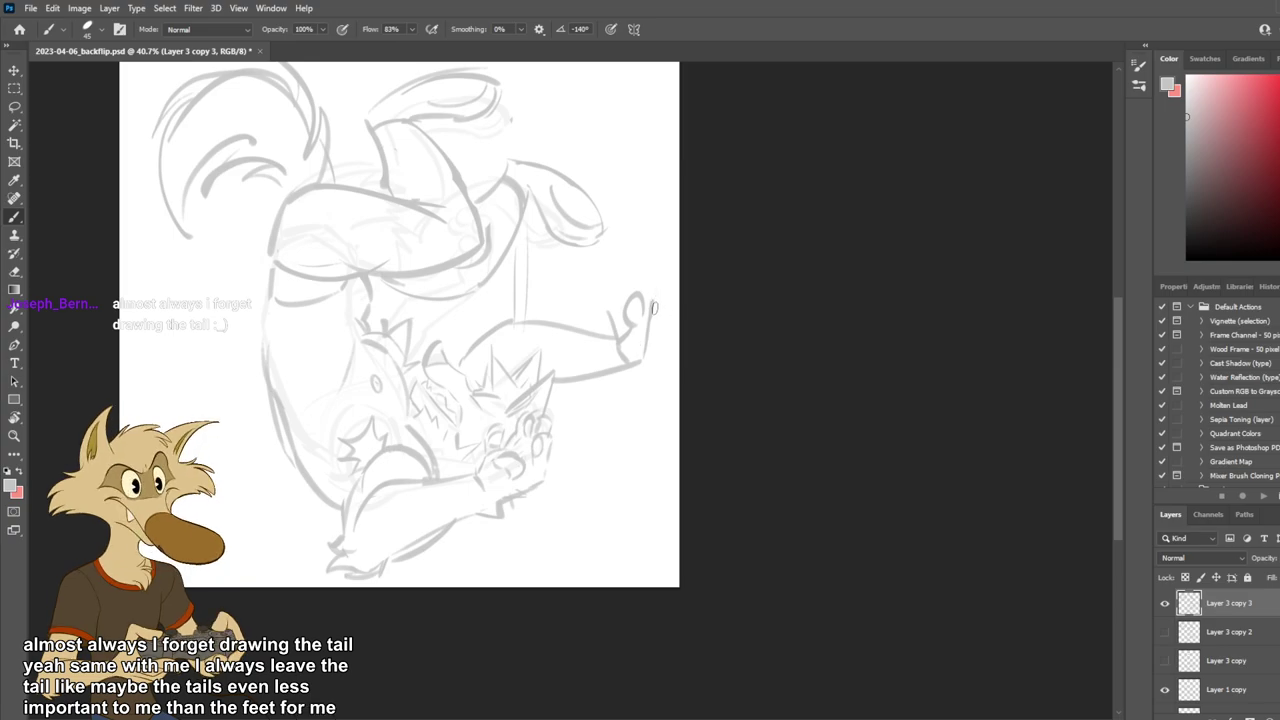
Draw the far hand's fingers as short rounded tips held close together above the palm.
mouse_move(650, 300)
mouse_down()
mouse_move(638, 254)
mouse_move(626, 290)
mouse_up()
key(ctrl+z)
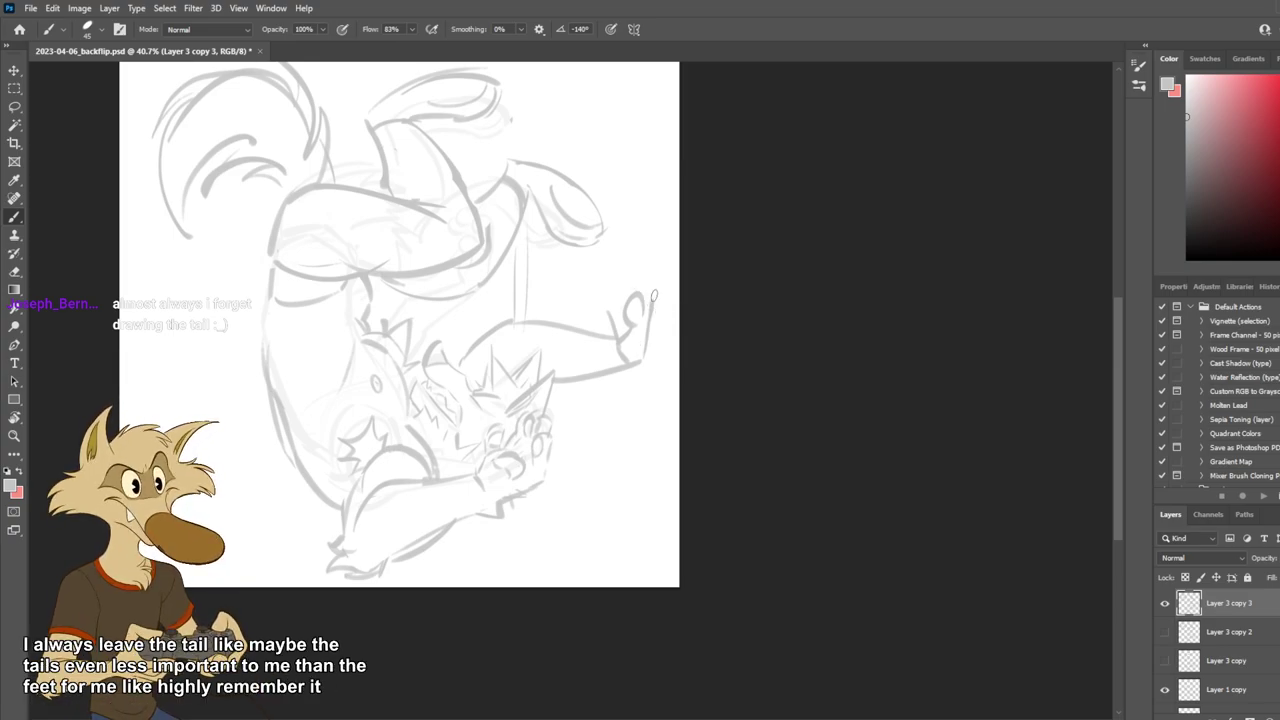
drag(654, 296, 657, 293)
mouse_move(629, 249)
mouse_down()
mouse_move(652, 263)
mouse_move(624, 300)
mouse_move(609, 260)
mouse_move(624, 285)
mouse_up()
key(ctrl+z)
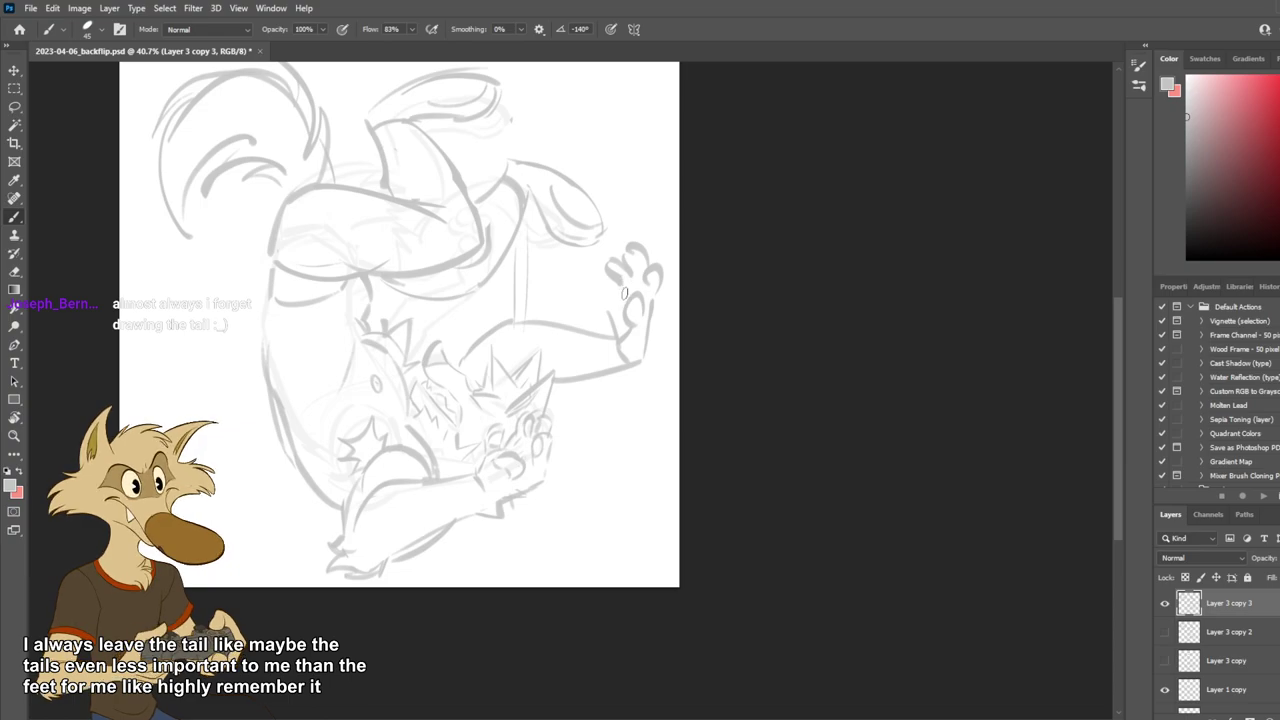
key(ctrl+z)
key(ctrl+z)
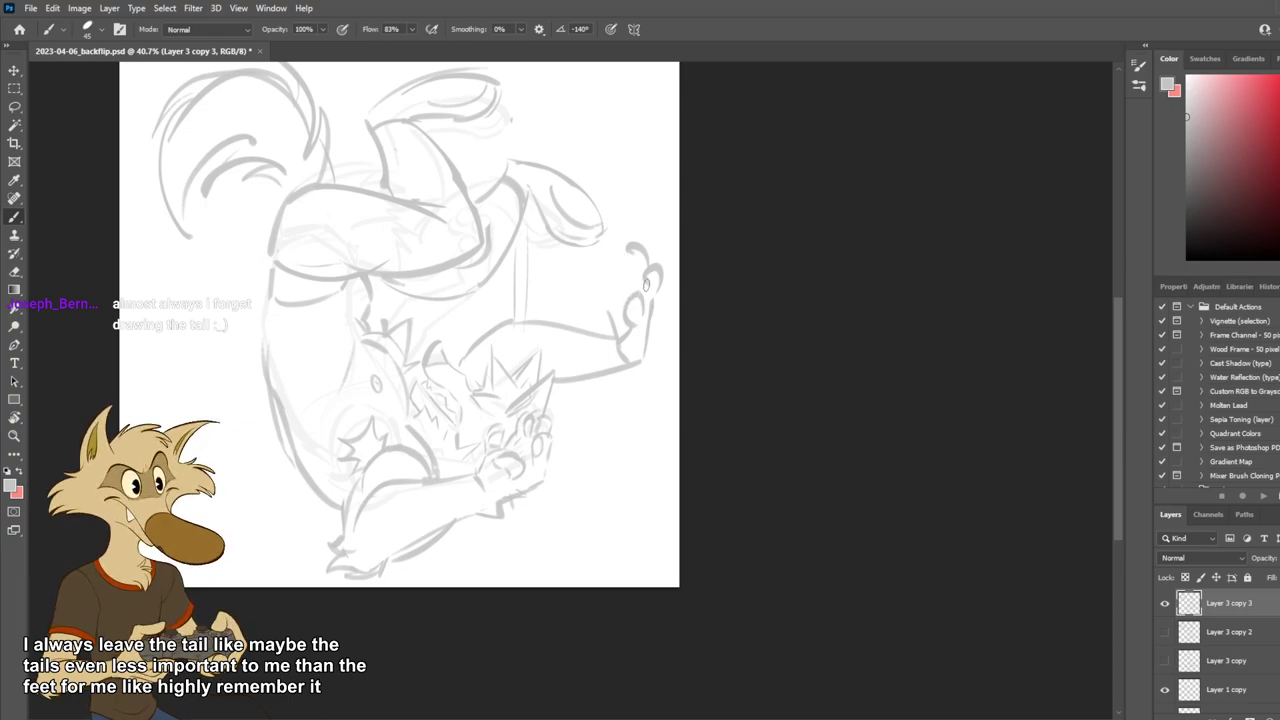
key(ctrl+z)
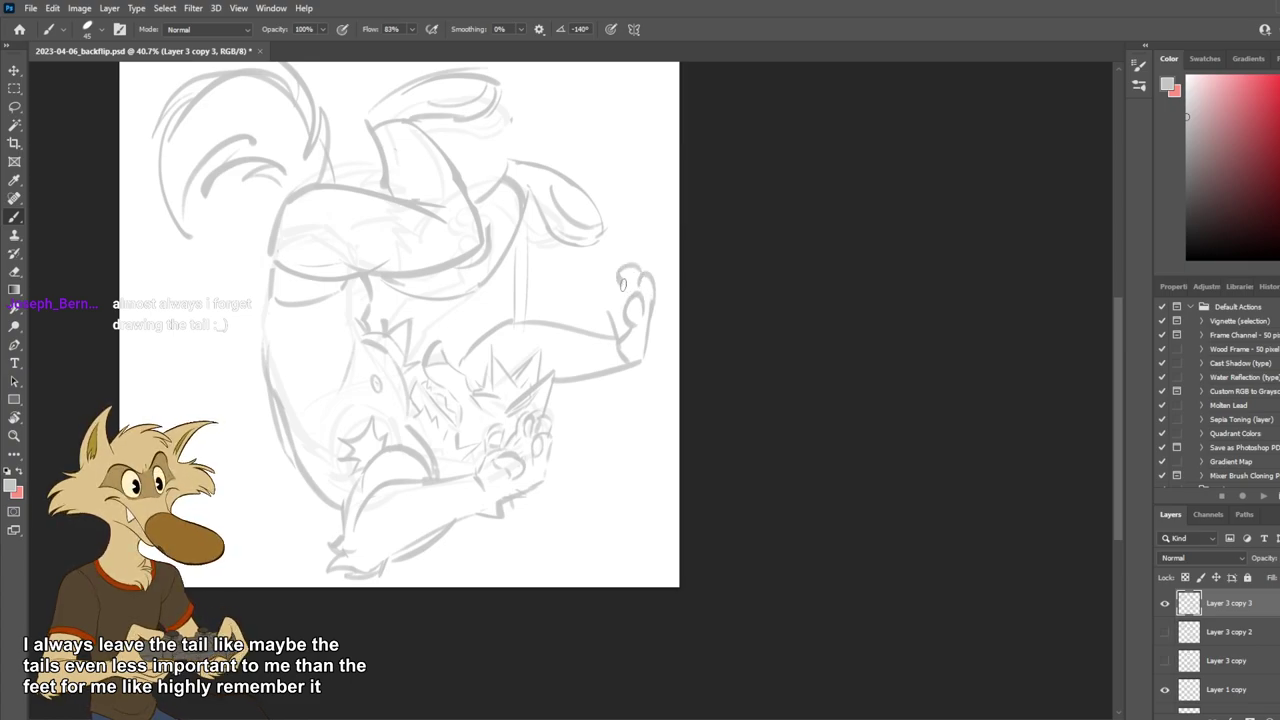
drag(644, 286, 626, 291)
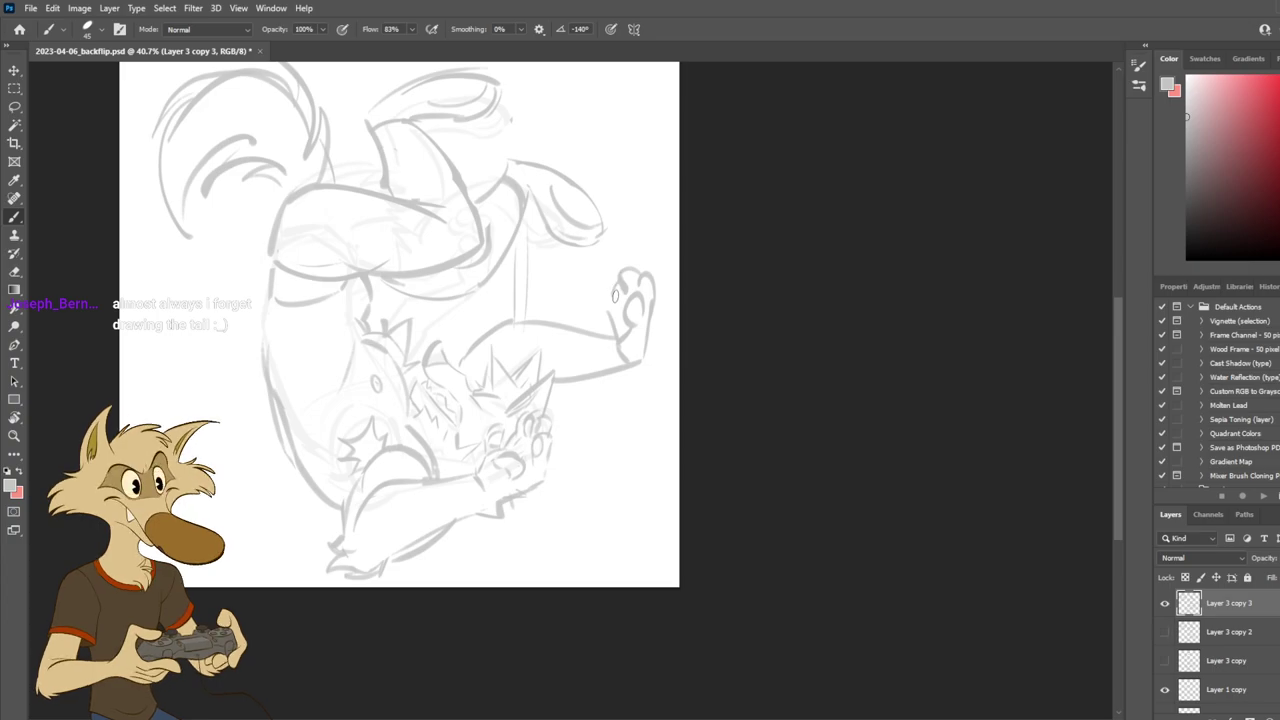
Erase the clutter inside the far hand and redraw its outer side down to the wrist.
key(e)
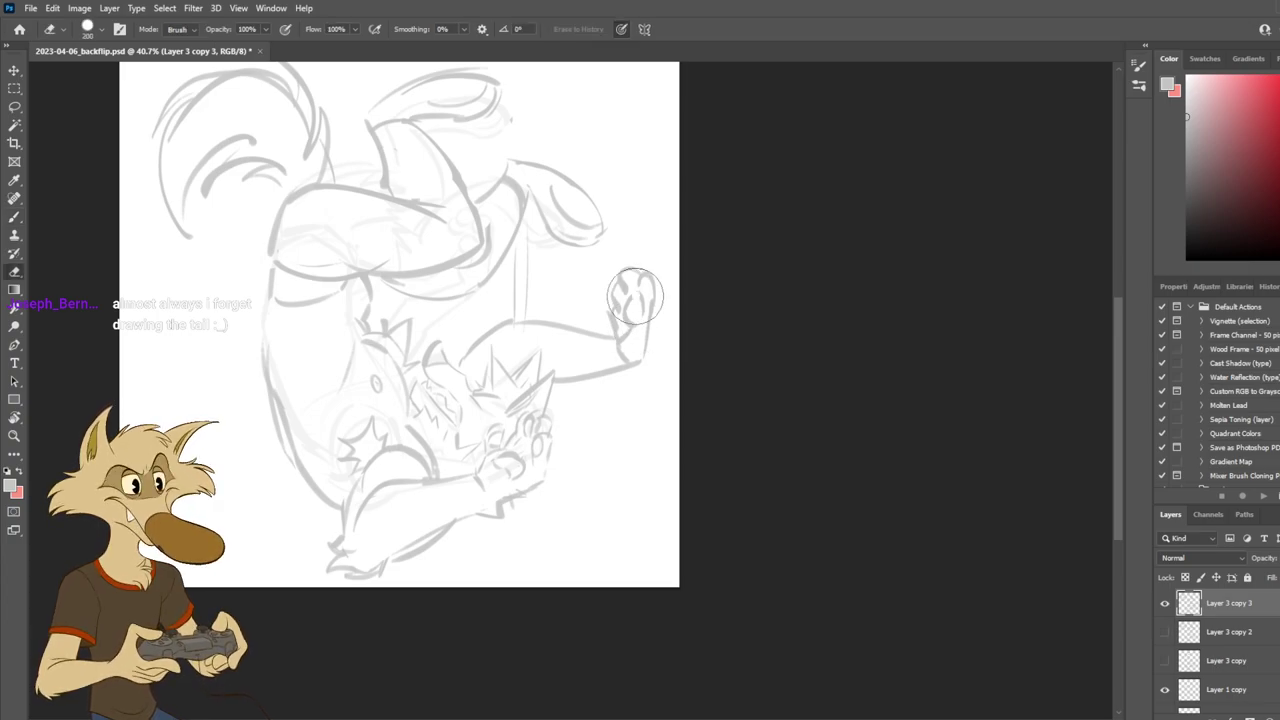
drag(635, 296, 639, 351)
key(b)
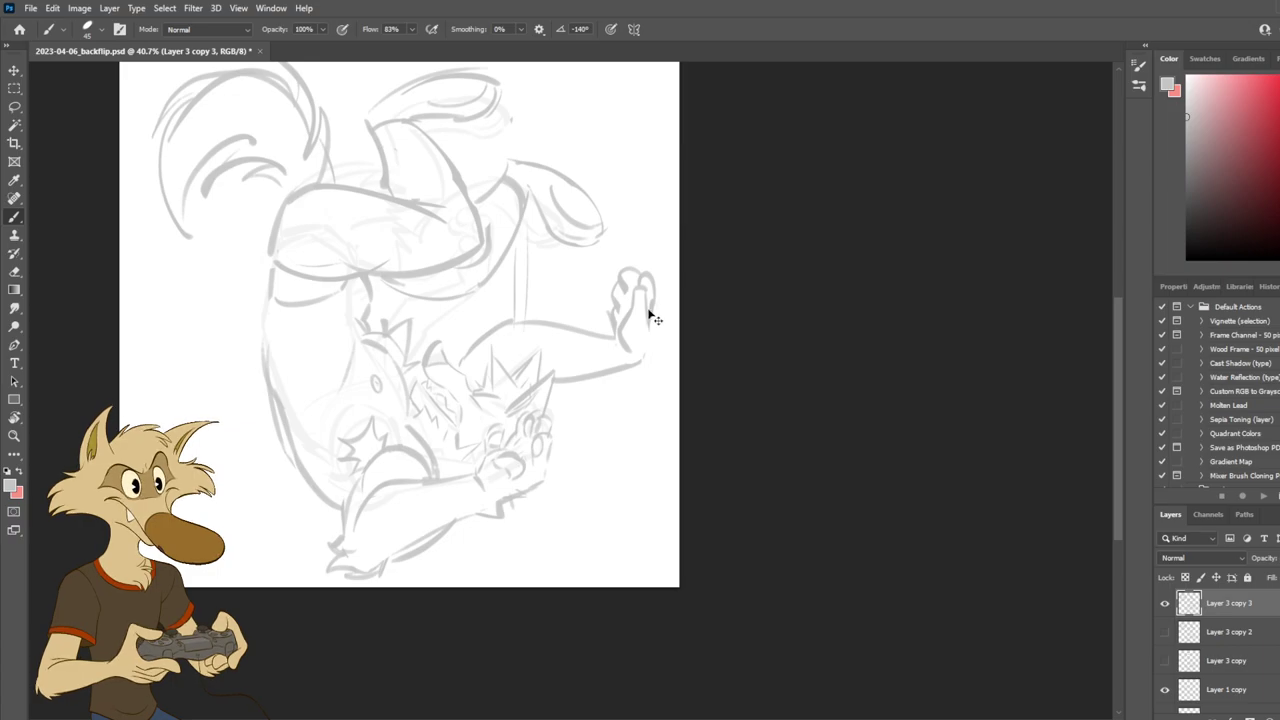
mouse_move(641, 291)
mouse_down()
mouse_move(625, 361)
mouse_move(642, 351)
mouse_up()
key(ctrl+z)
key(ctrl+z)
key(e)
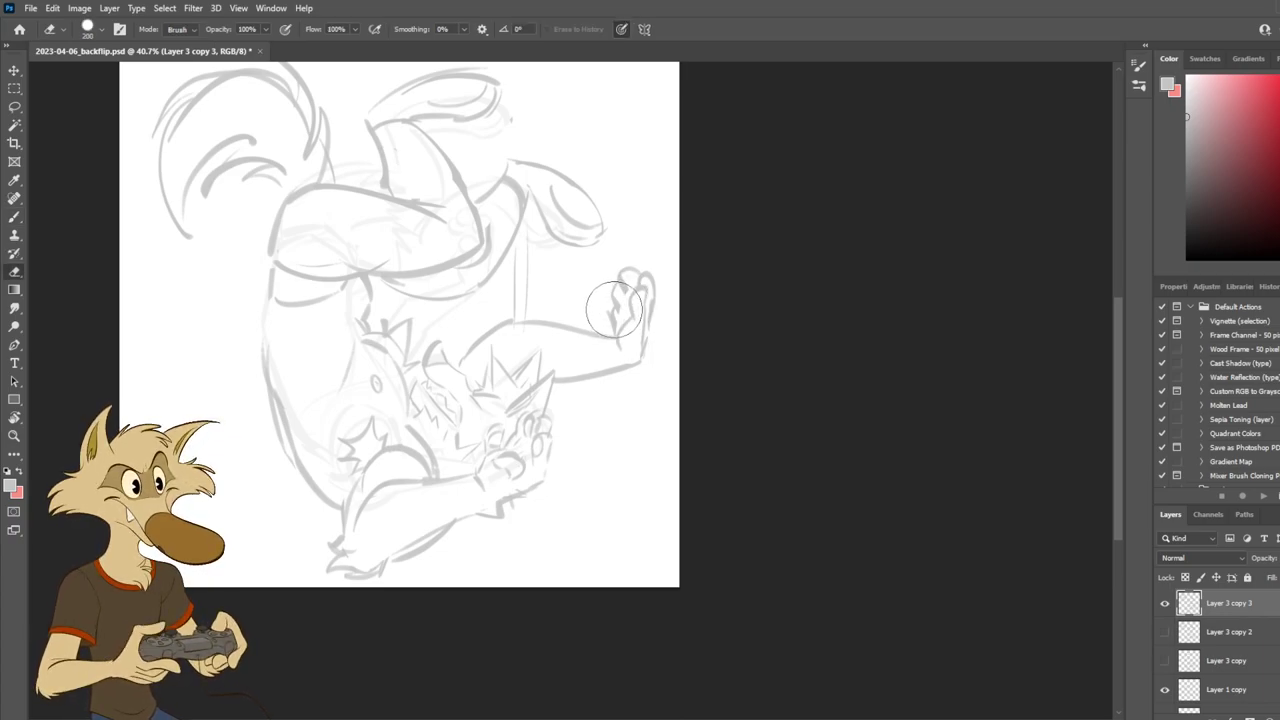
Mirror the view, erase the far hand's inner finger lines and redraw its palm edge as a slanted line to the wrist.
scroll(621, 315, down, 5)
scroll(621, 315, up, 2)
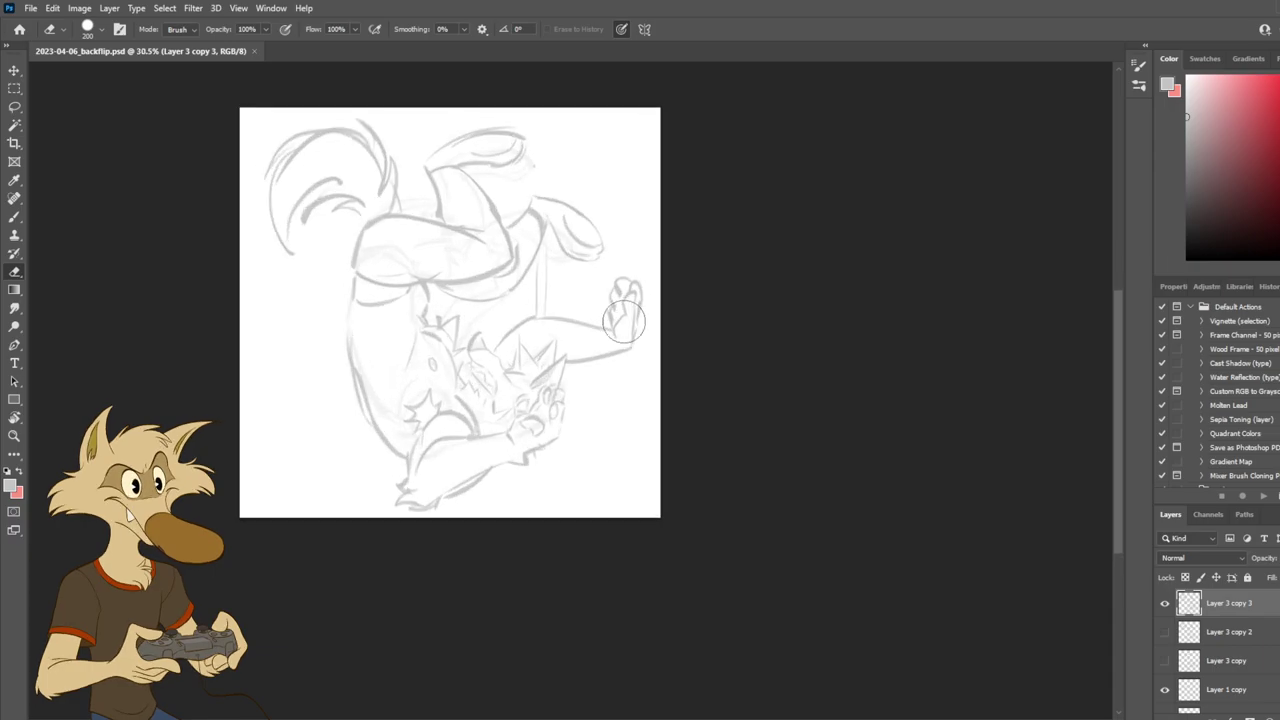
key(ctrl+shift+h)
scroll(439, 361, up, 4)
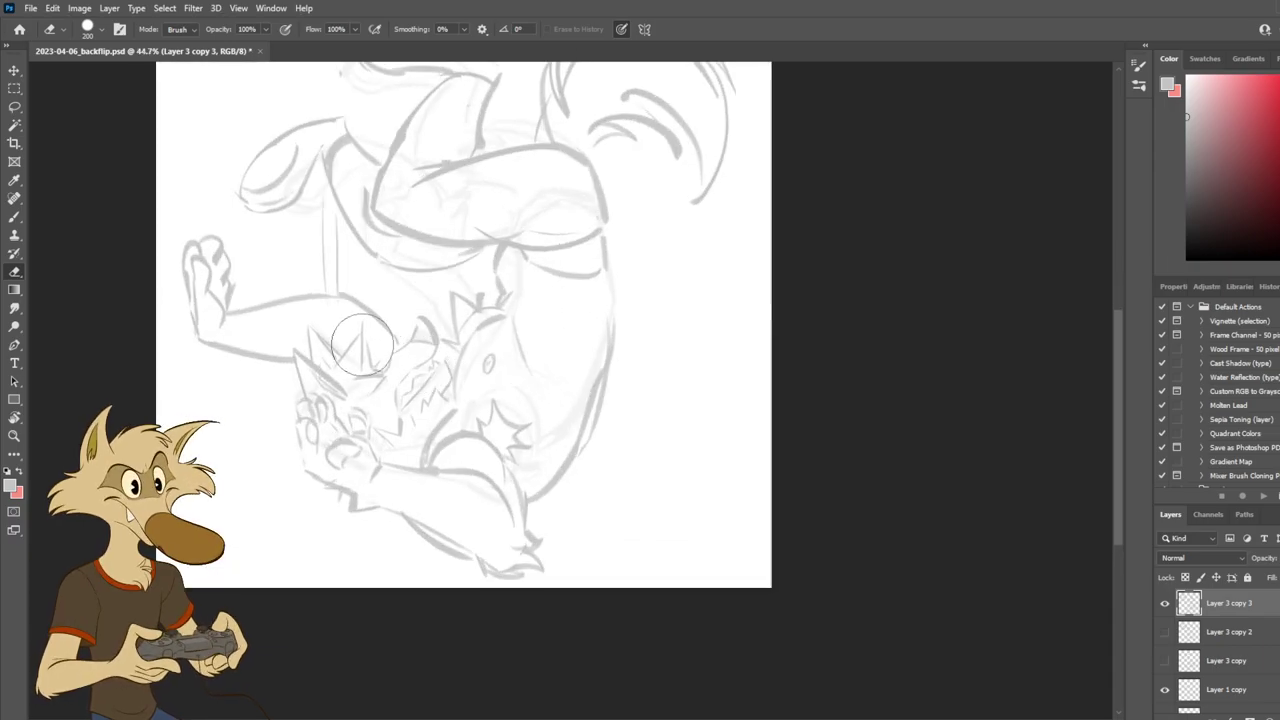
mouse_move(284, 257)
mouse_down()
mouse_move(284, 300)
mouse_move(267, 289)
mouse_move(288, 320)
mouse_up()
key(b)
key(ctrl+z)
key(ctrl+z)
key(ctrl+z)
mouse_move(287, 321)
mouse_down()
mouse_move(278, 281)
mouse_move(282, 322)
mouse_up()
key(ctrl+z)
key(ctrl+z)
key(ctrl+z)
drag(266, 279, 279, 319)
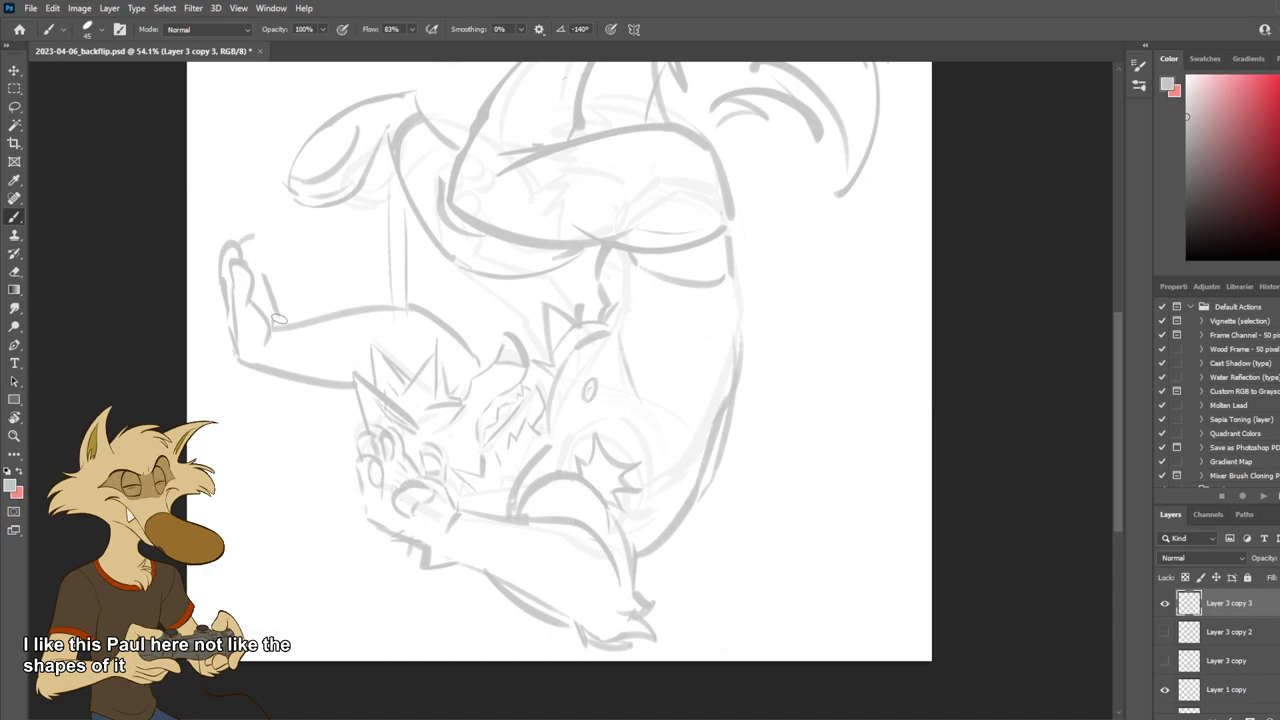
Draw rounded, curled fingertips across the top of the far hand, ending with one hooked outward.
mouse_move(236, 236)
mouse_down()
mouse_move(252, 274)
mouse_move(286, 265)
mouse_move(273, 278)
mouse_up()
key(ctrl+z)
key(ctrl+z)
key(ctrl+z)
key(ctrl+z)
drag(258, 262, 275, 253)
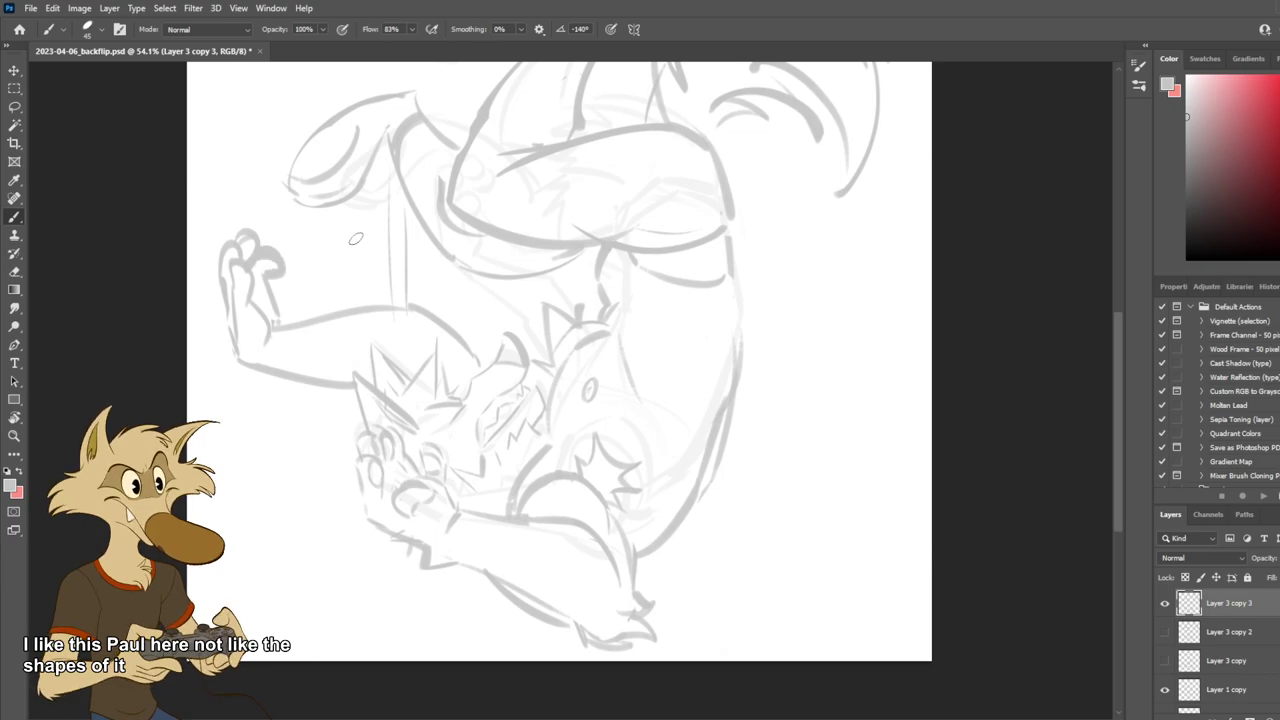
Draw a short straight line across the far arm just below the hand to mark the wrist.
scroll(337, 349, down, 5)
scroll(337, 354, up, 5)
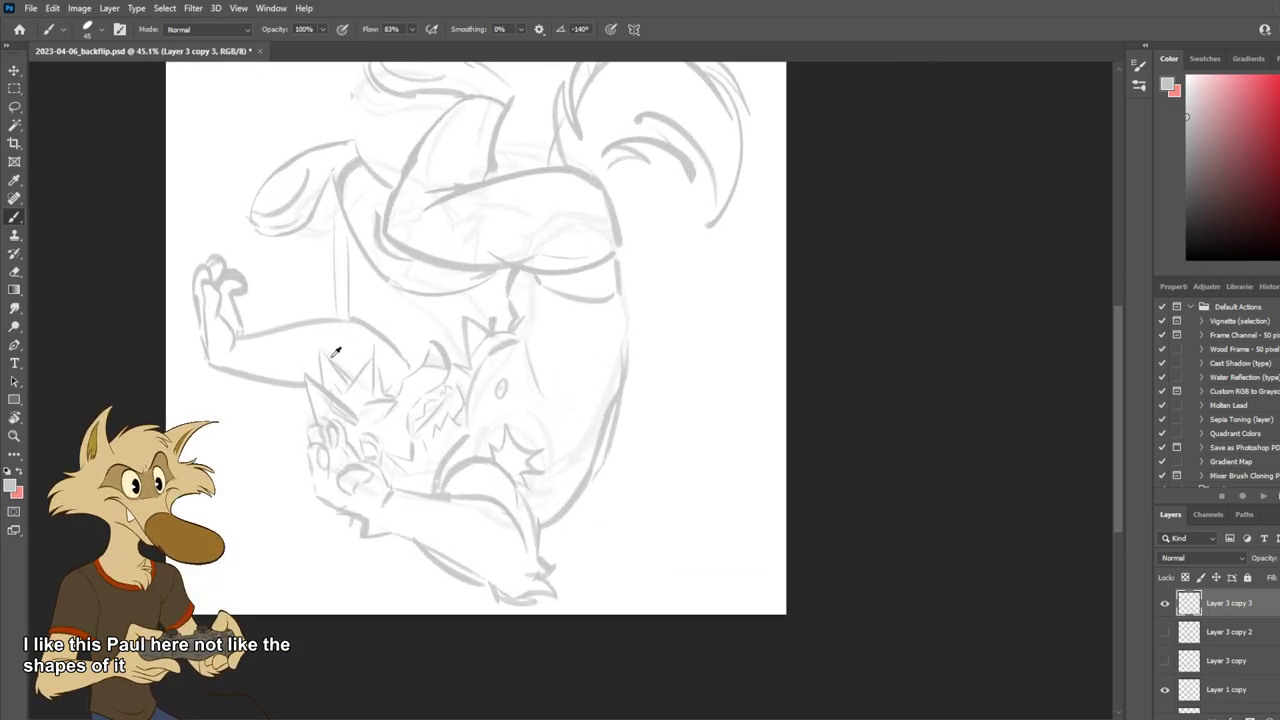
key(e)
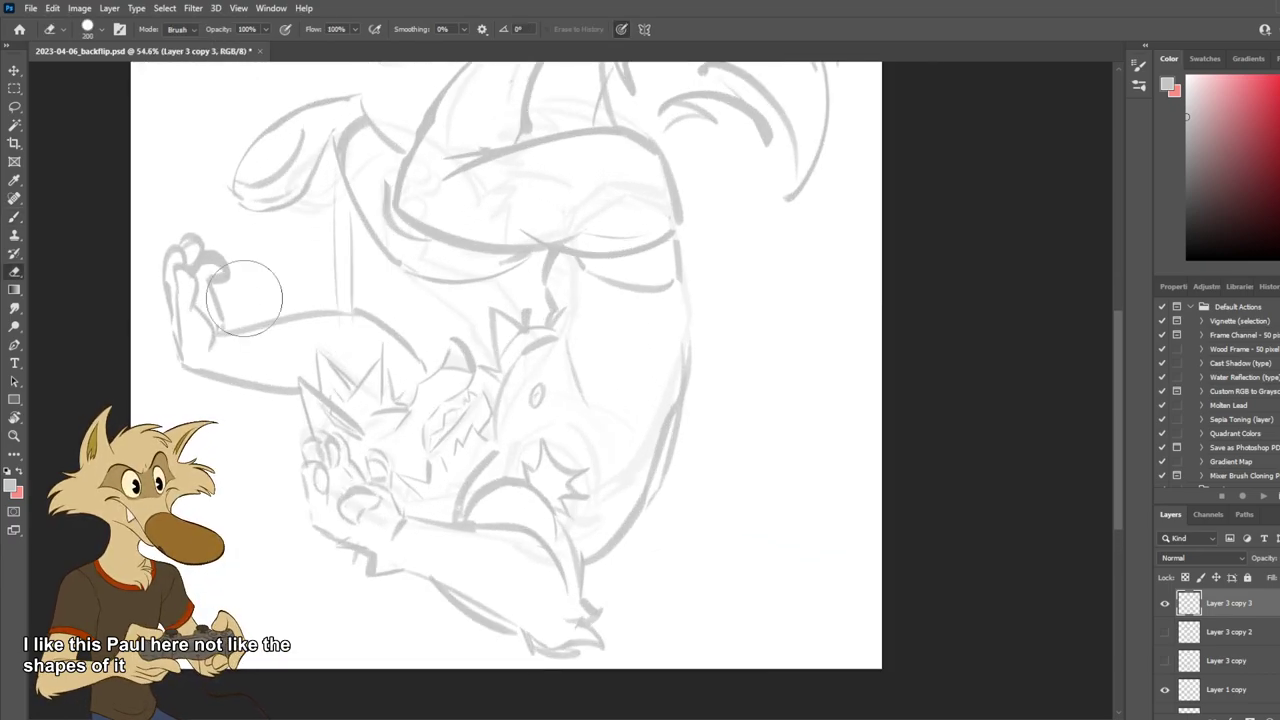
key(b)
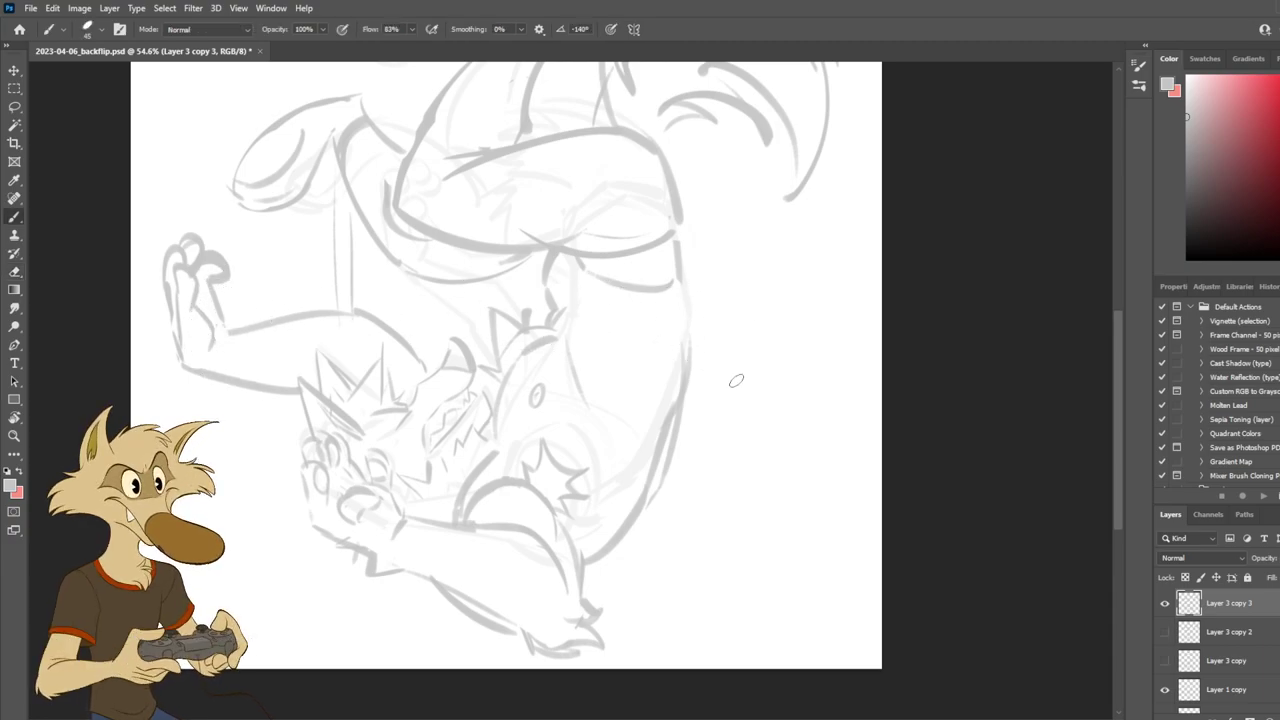
drag(233, 324, 229, 372)
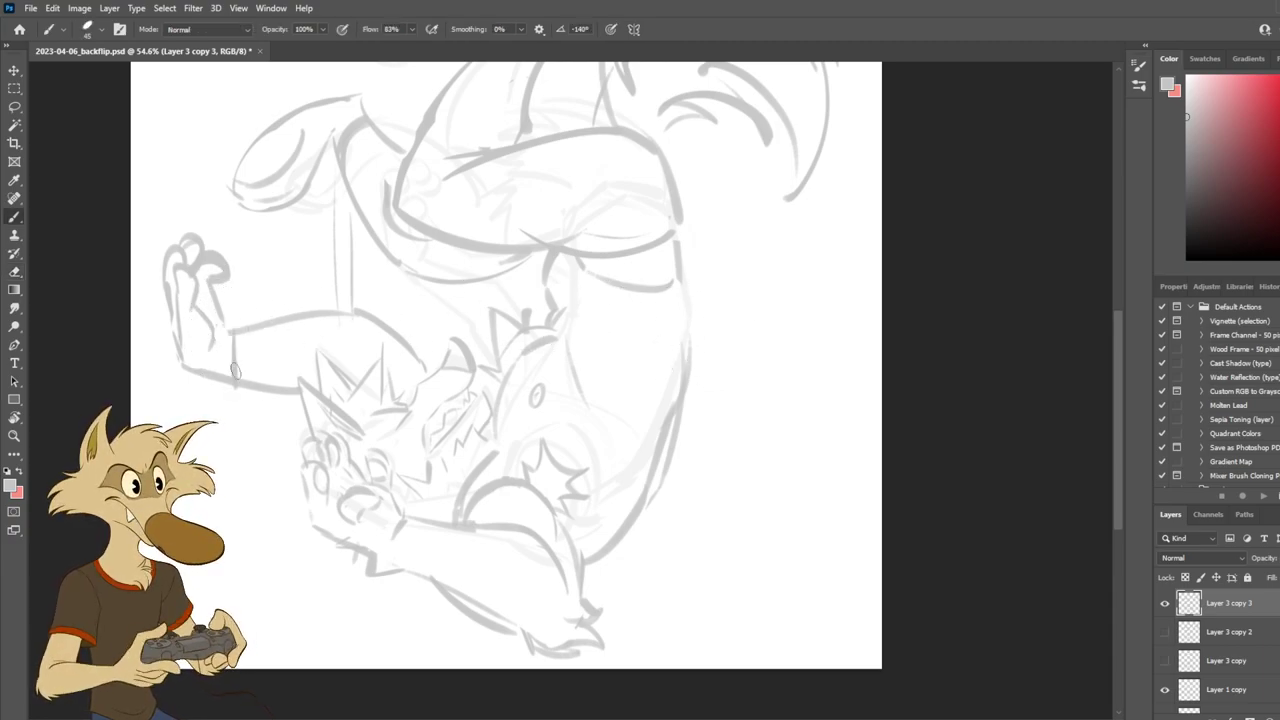
scroll(322, 312, down, 5)
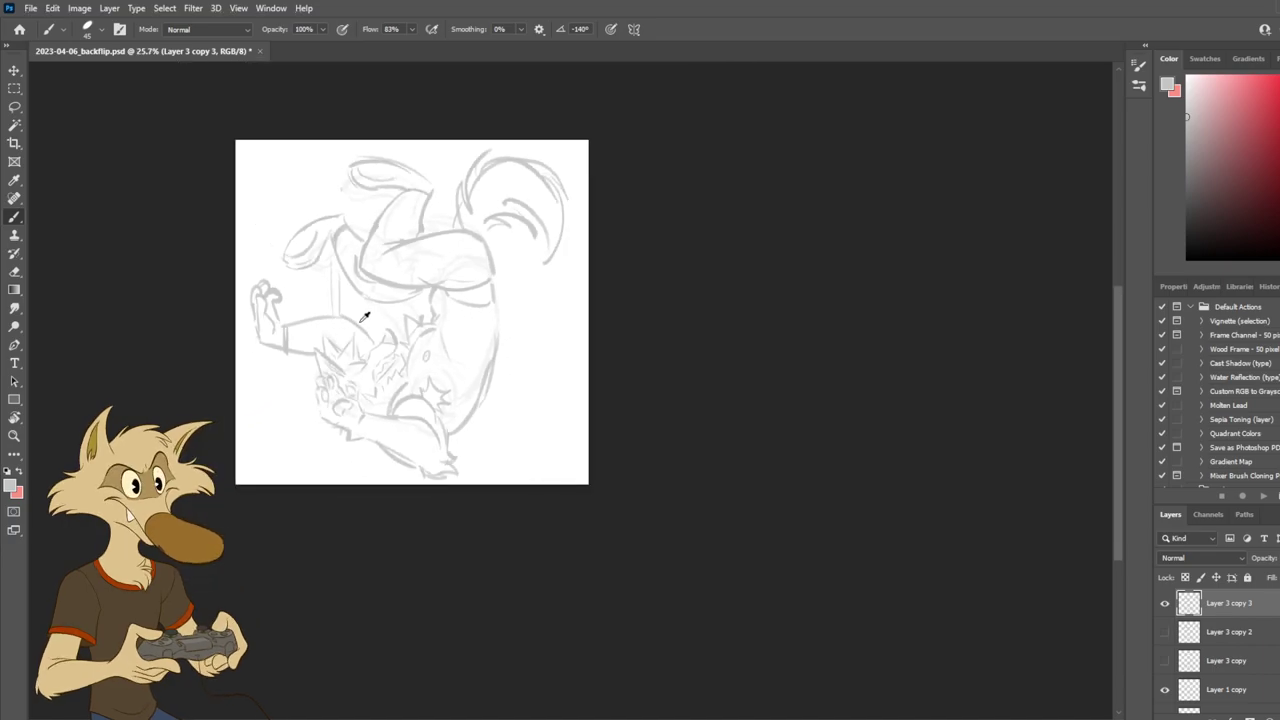
Examine the whole pose and the far arm's shapes, flipping the view horizontally to compare both orientations.
scroll(365, 316, up, 3)
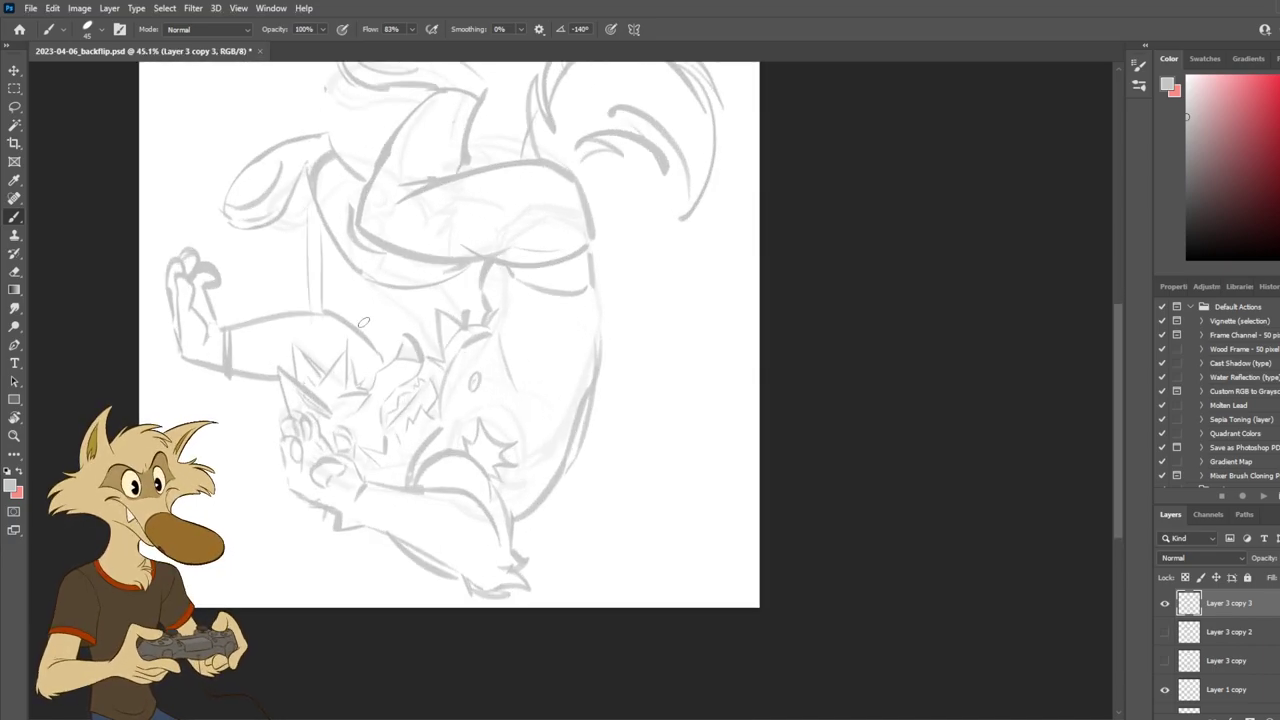
scroll(365, 318, down, 2)
scroll(367, 316, up, 2)
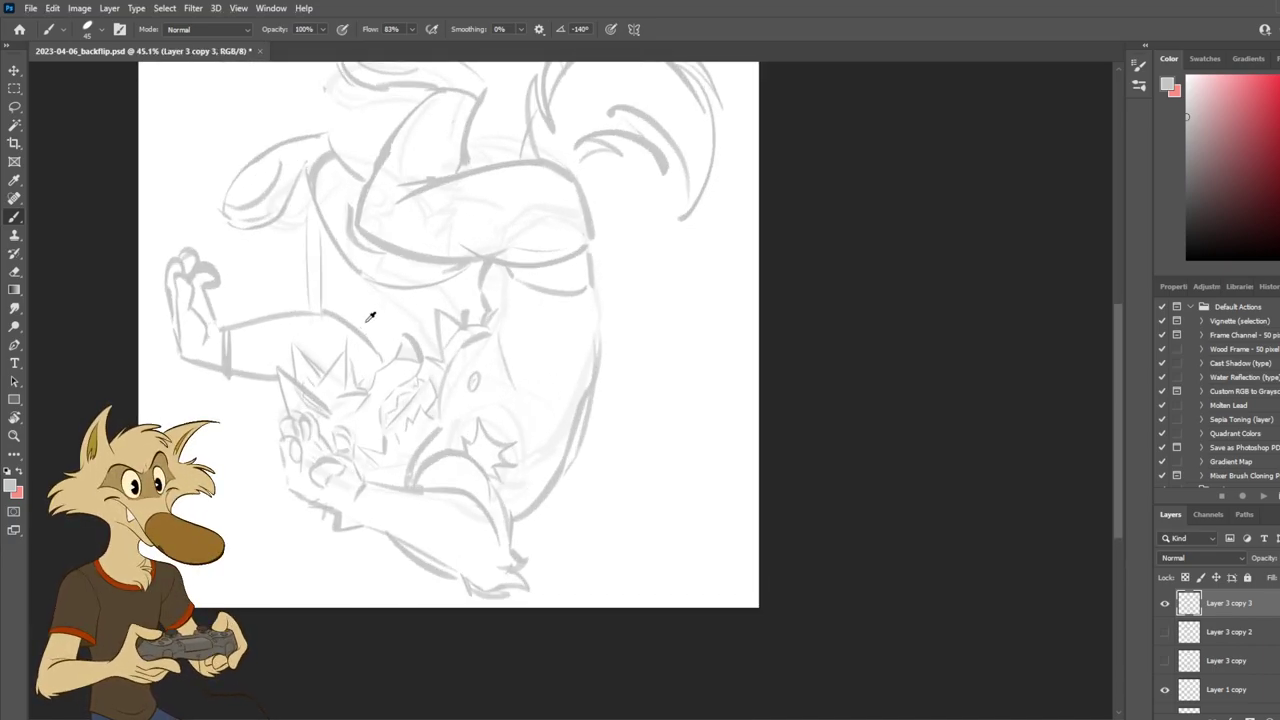
scroll(366, 338, up, 1)
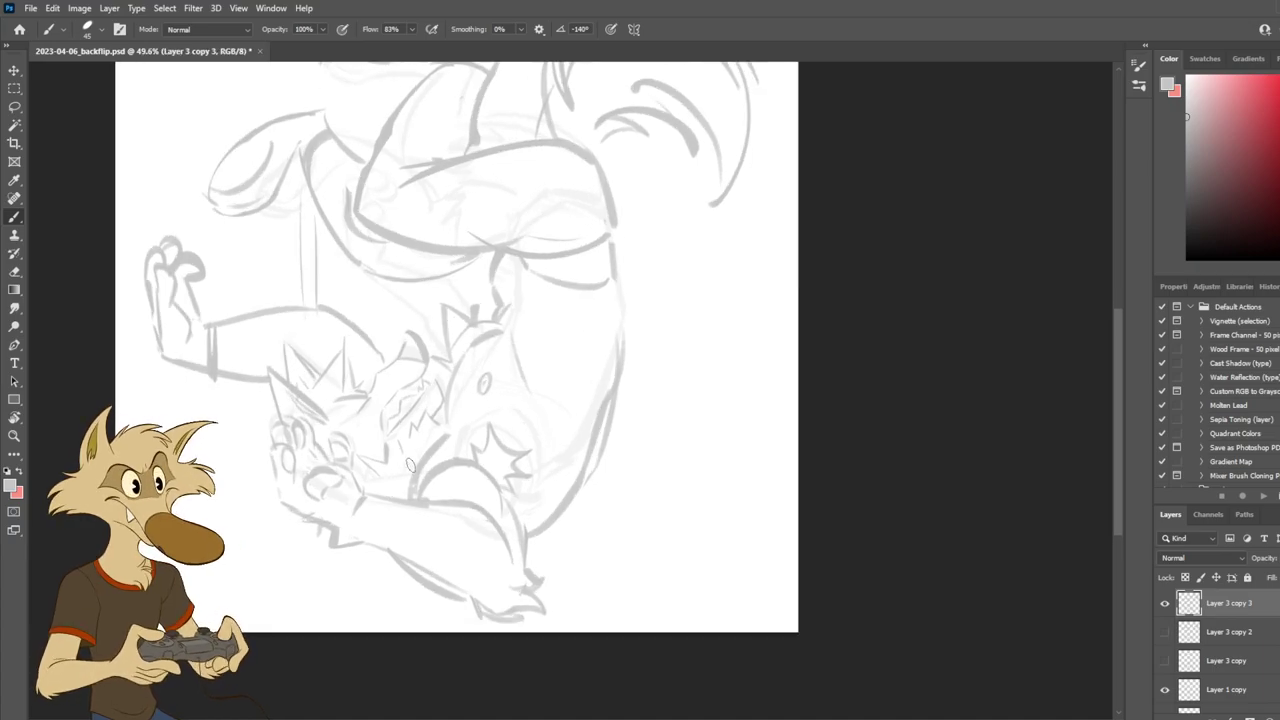
scroll(601, 459, down, 3)
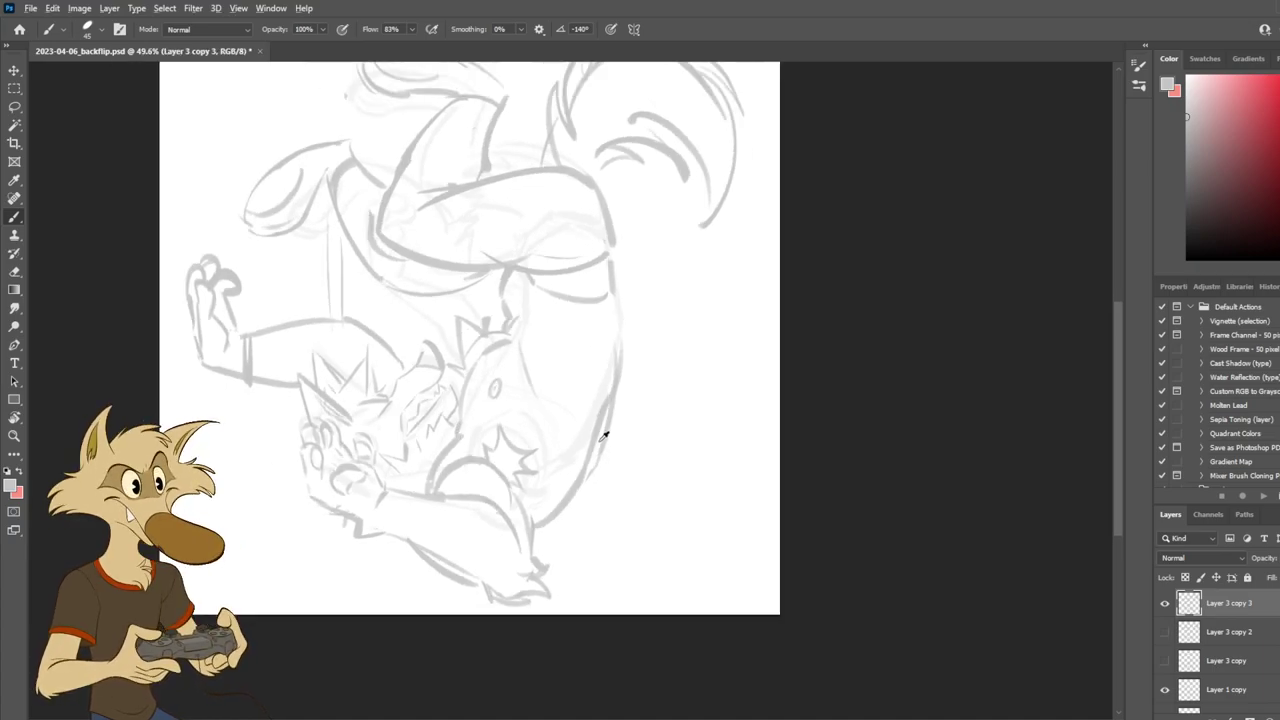
scroll(523, 457, up, 3)
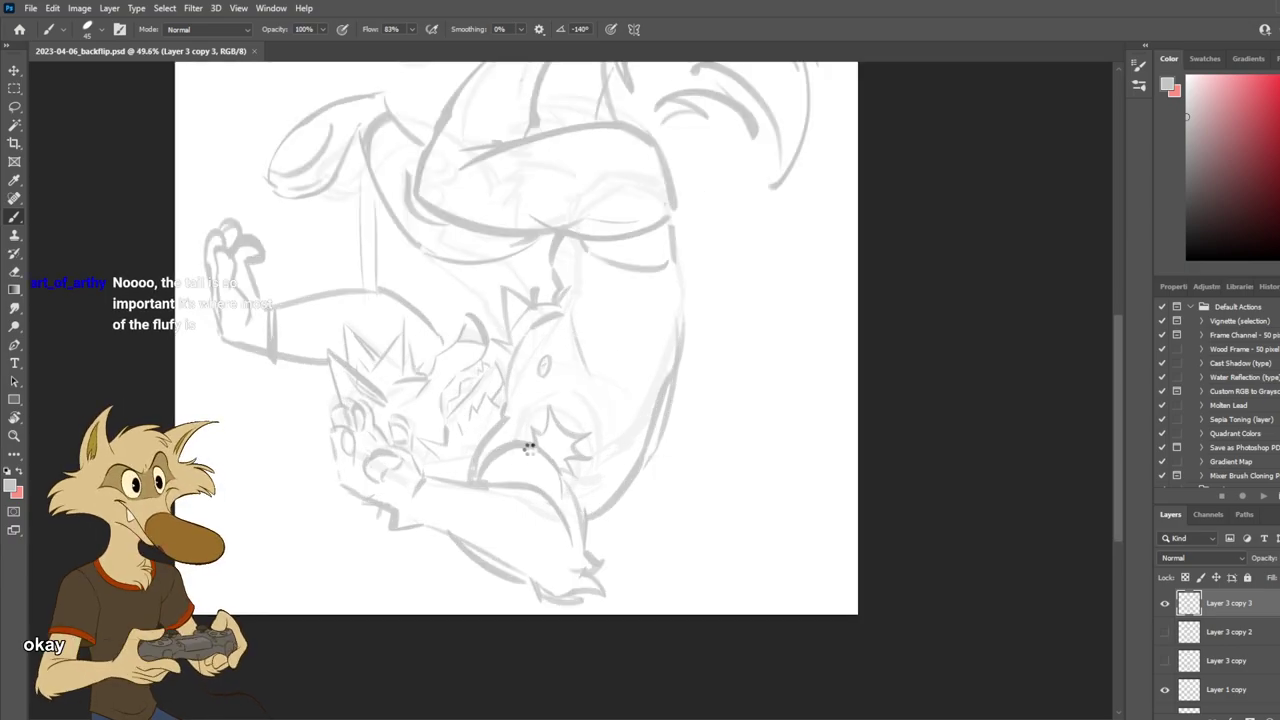
key(ctrl+alt+h)
scroll(550, 443, down, 3)
scroll(540, 405, up, 3)
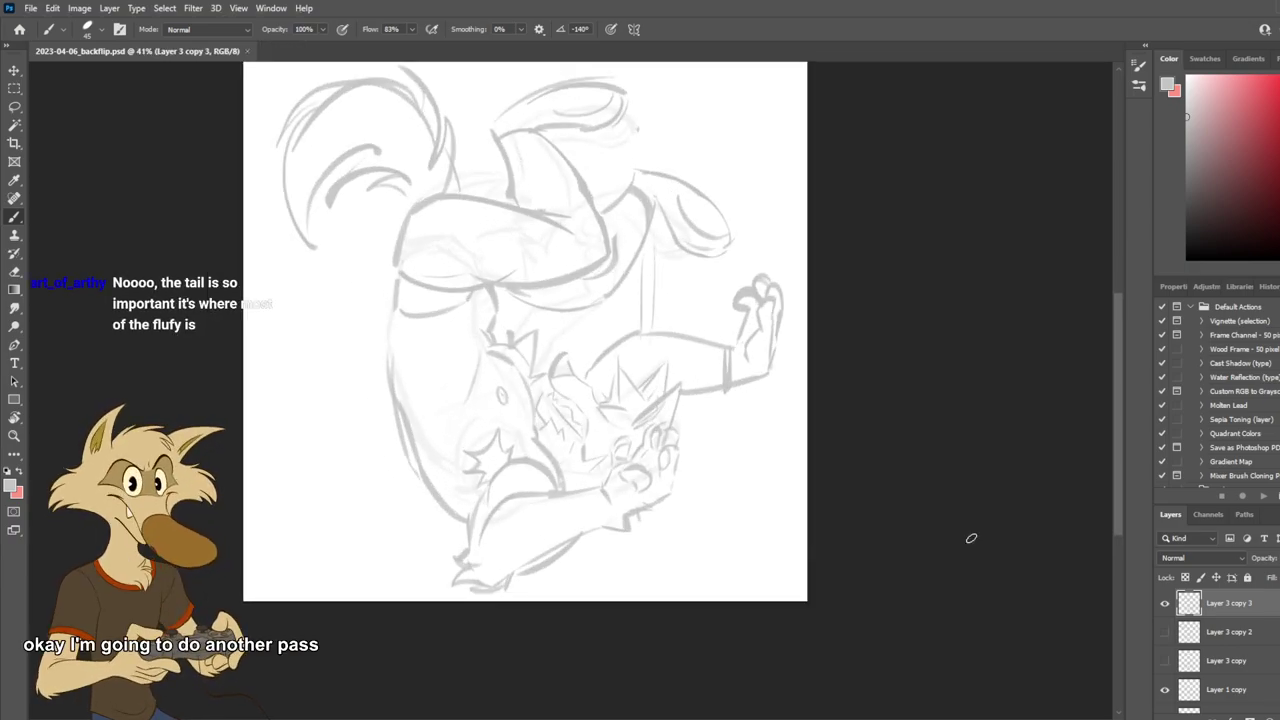
scroll(680, 449, down, 1)
scroll(630, 418, up, 2)
scroll(631, 418, up, 1)
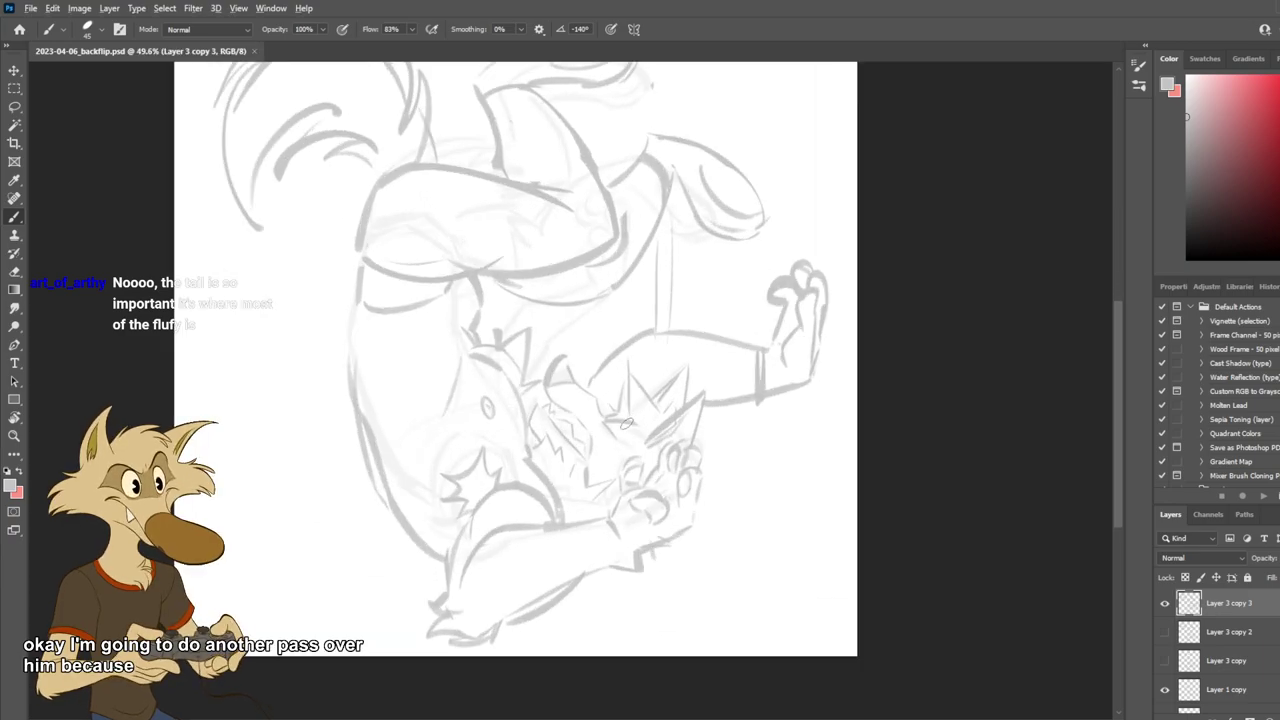
Hide Layer 1 copy, move it directly below the top layer and rename it as 1st ruff.
click(1163, 605)
key(l)
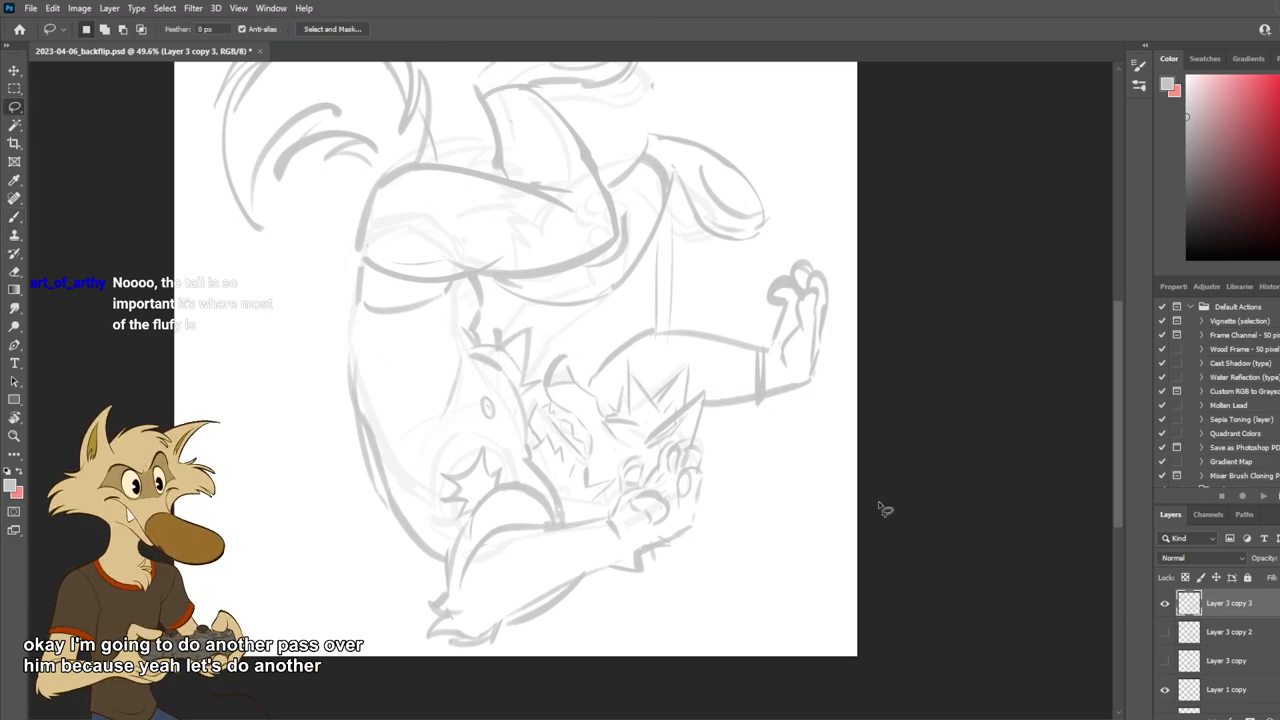
click(1164, 689)
drag(1244, 697, 1247, 640)
double_click(1228, 631)
text(1st ruff)
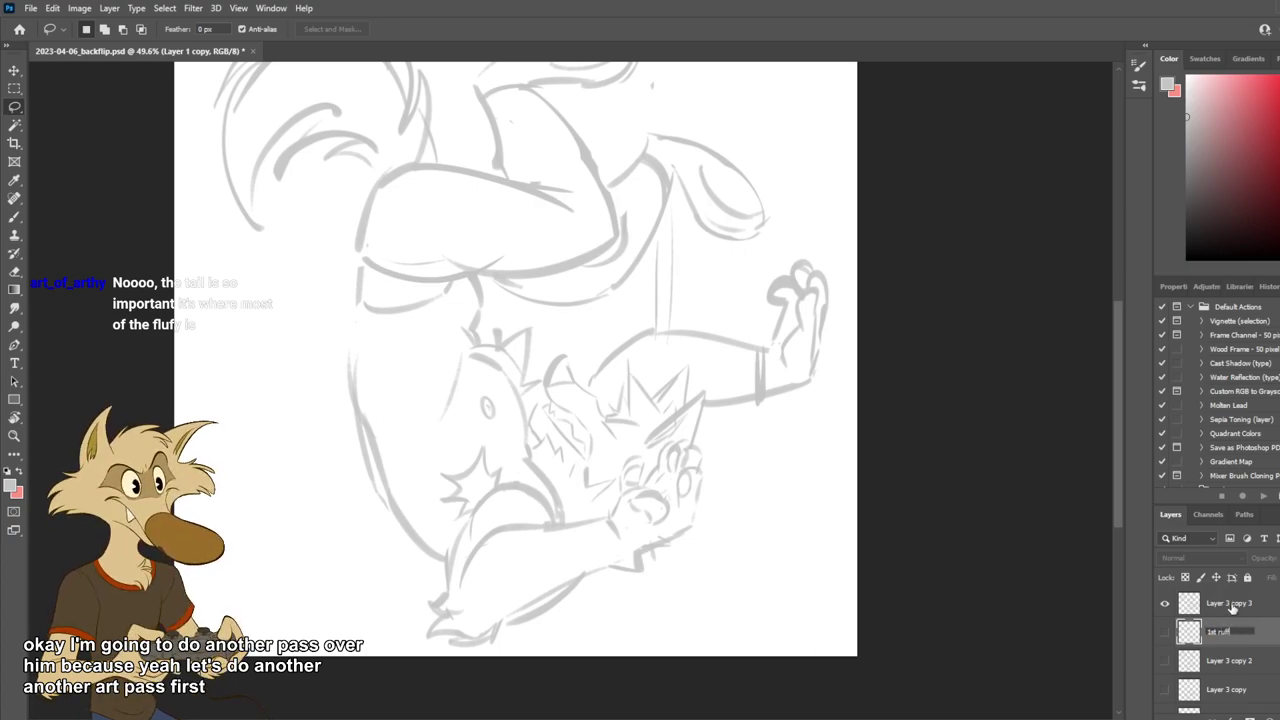
Rename the Layer 3 copy 3 layer as 2nd ruff.
click(1232, 604)
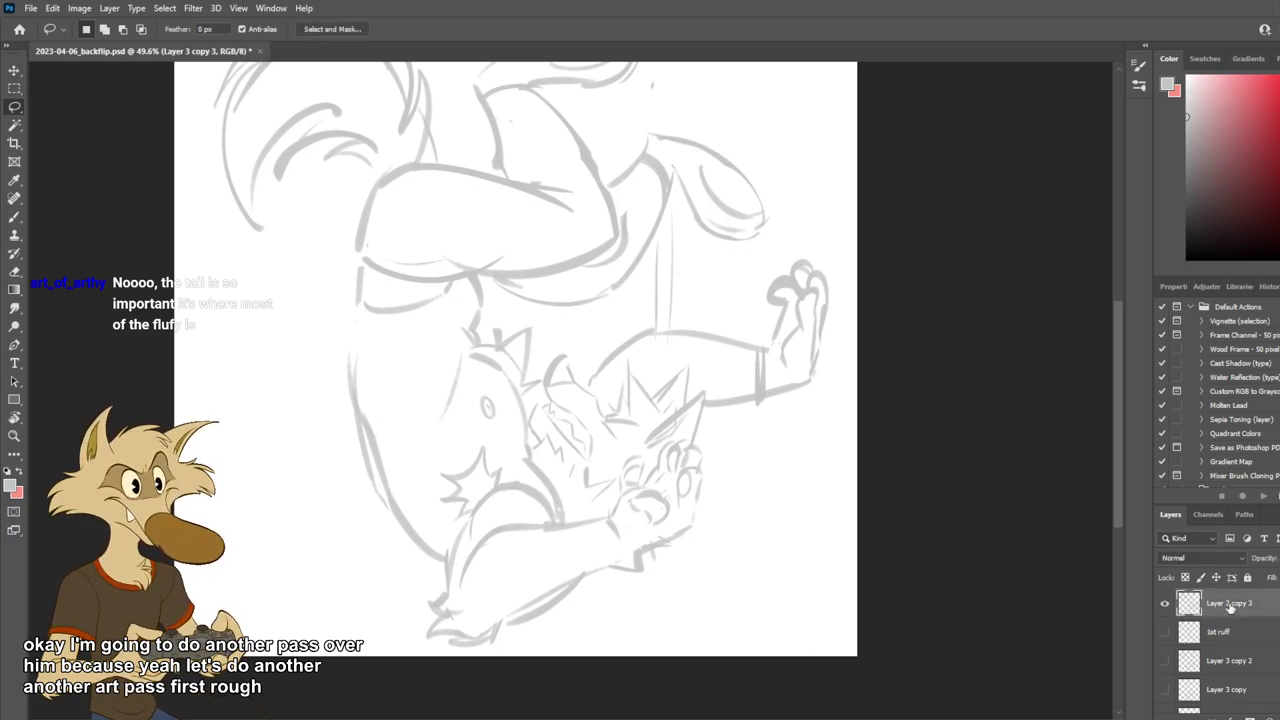
double_click(1232, 604)
text(2nd ruf)
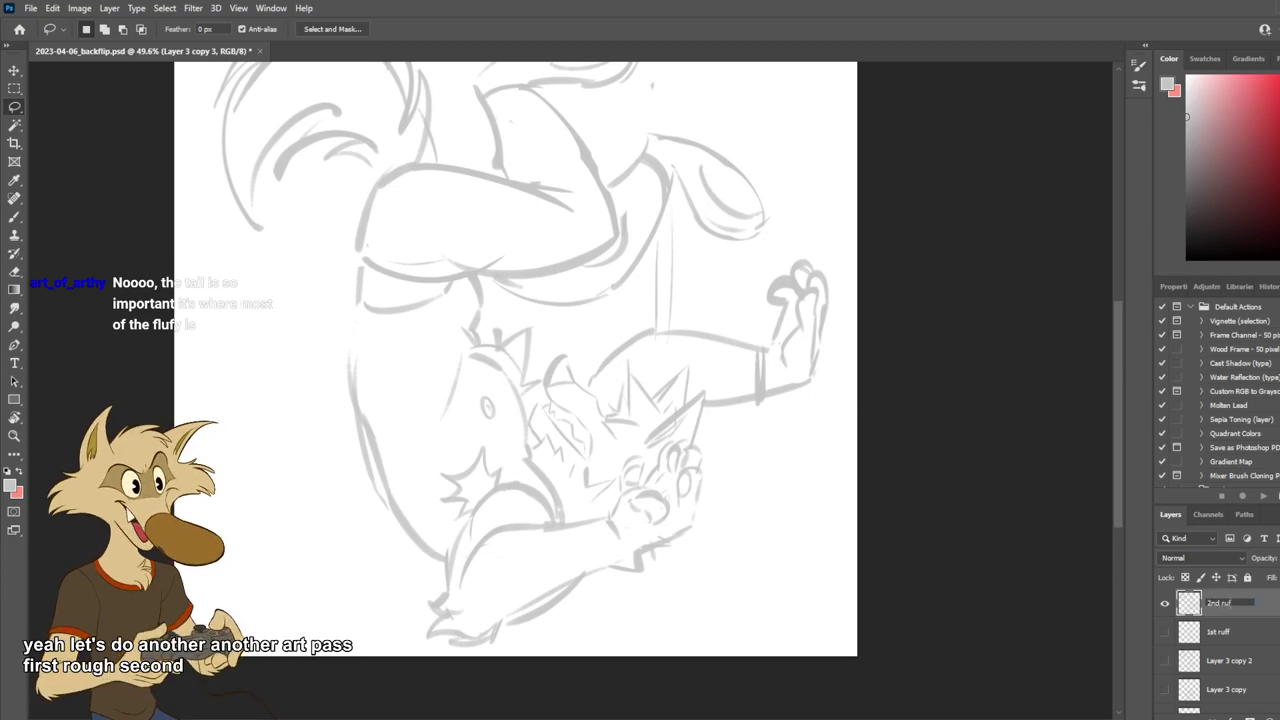
key(Return)
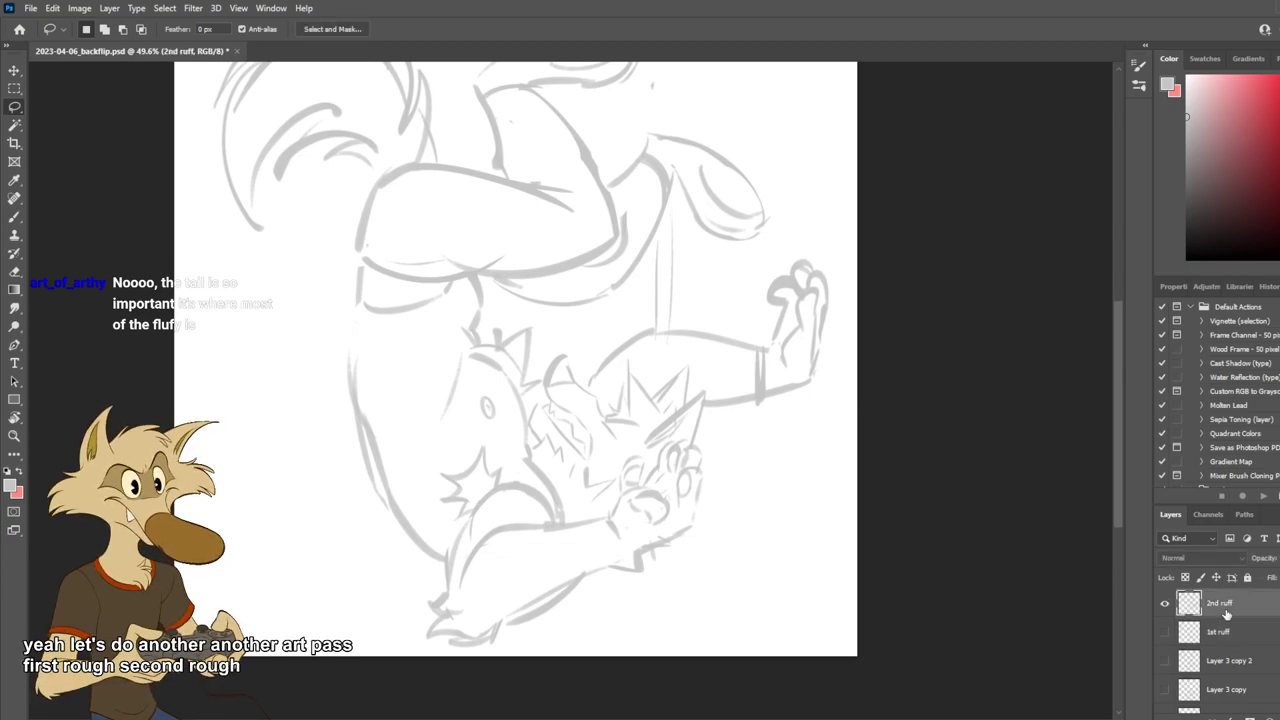
Lower the 2nd ruff layer's opacity to 20% and add a new layer above it.
scroll(743, 466, down, 2)
scroll(743, 466, up, 1)
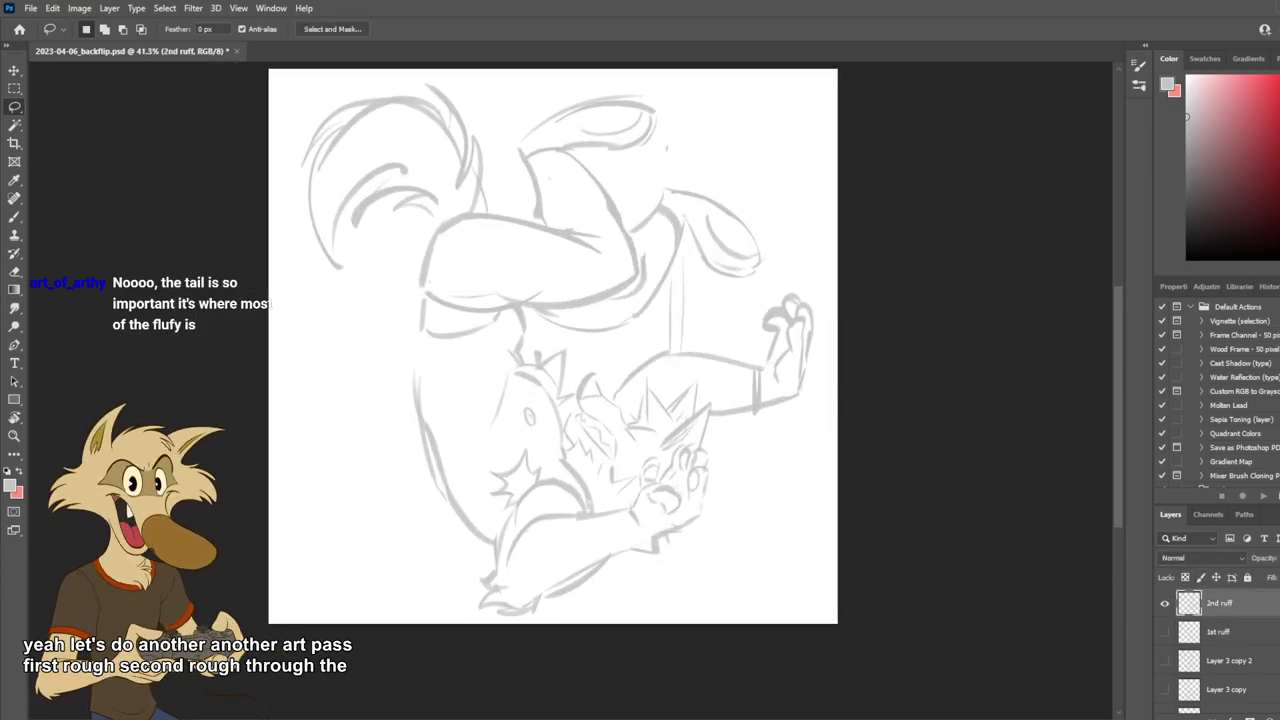
key(2)
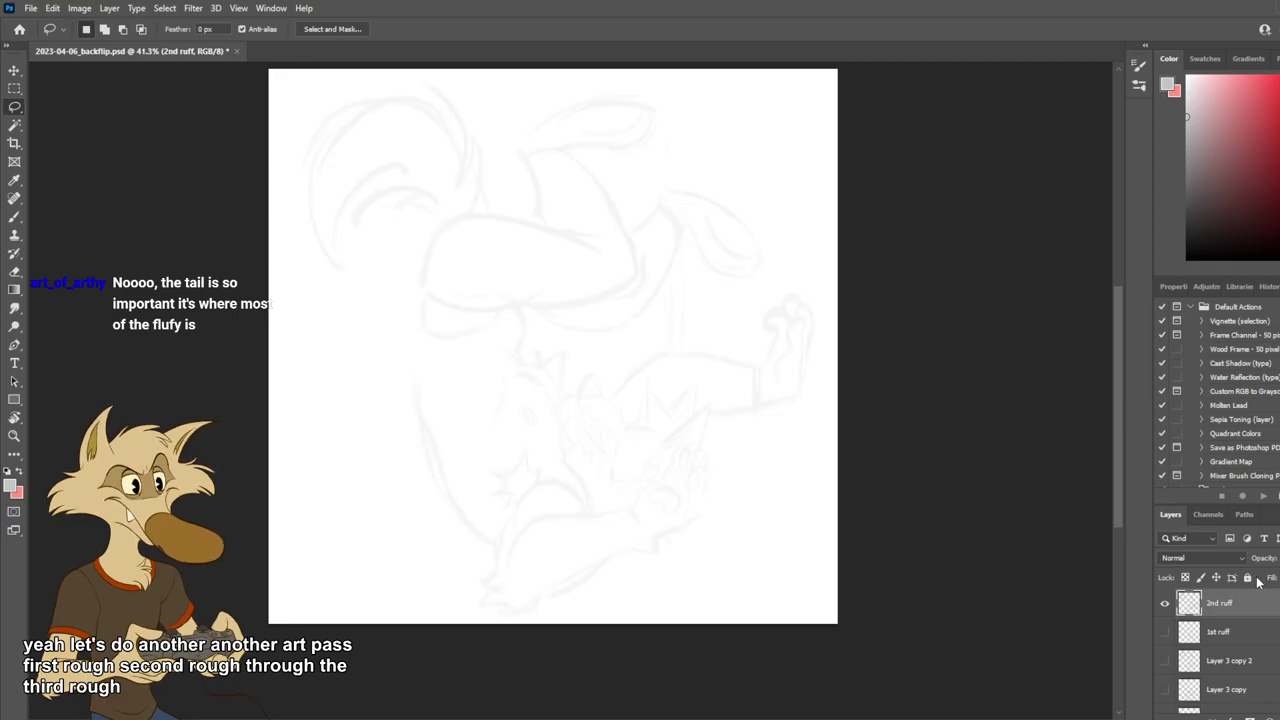
scroll(632, 450, up, 1)
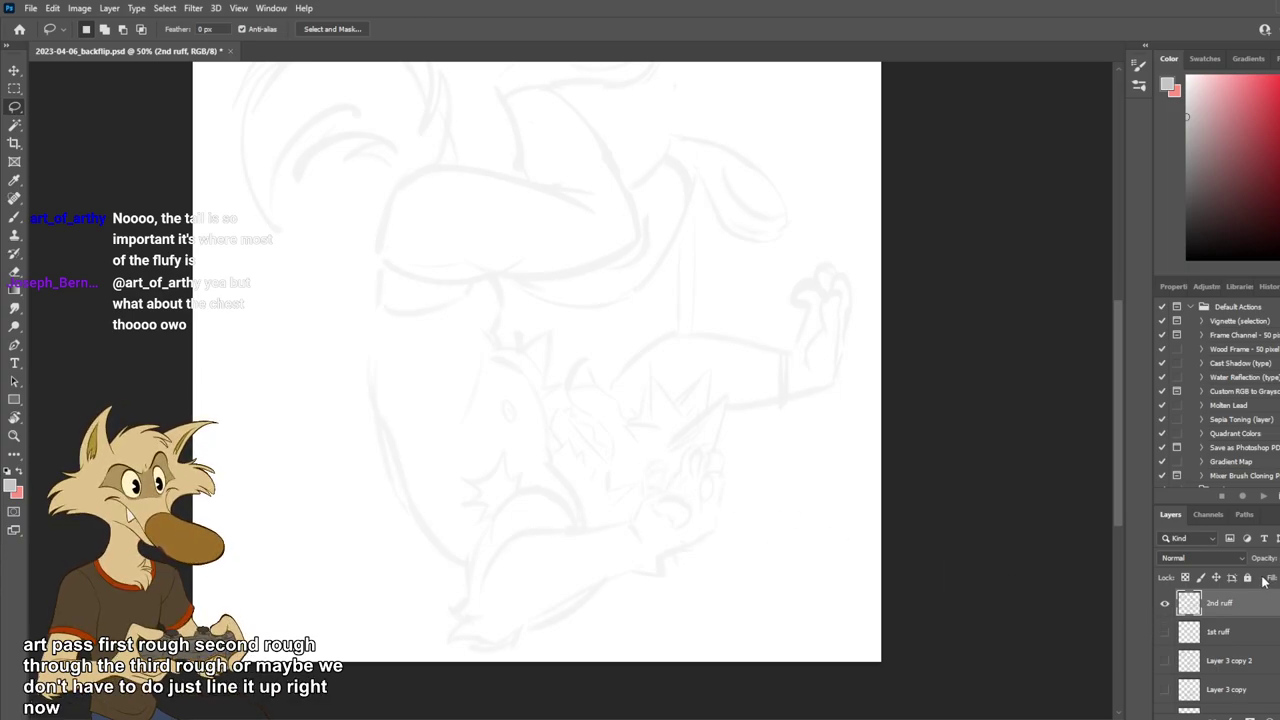
click(1268, 718)
Set the brush angle to 130° with pen pressure controlling size, and choose a medium gray as the foreground color.
scroll(665, 535, up, 2)
key(b)
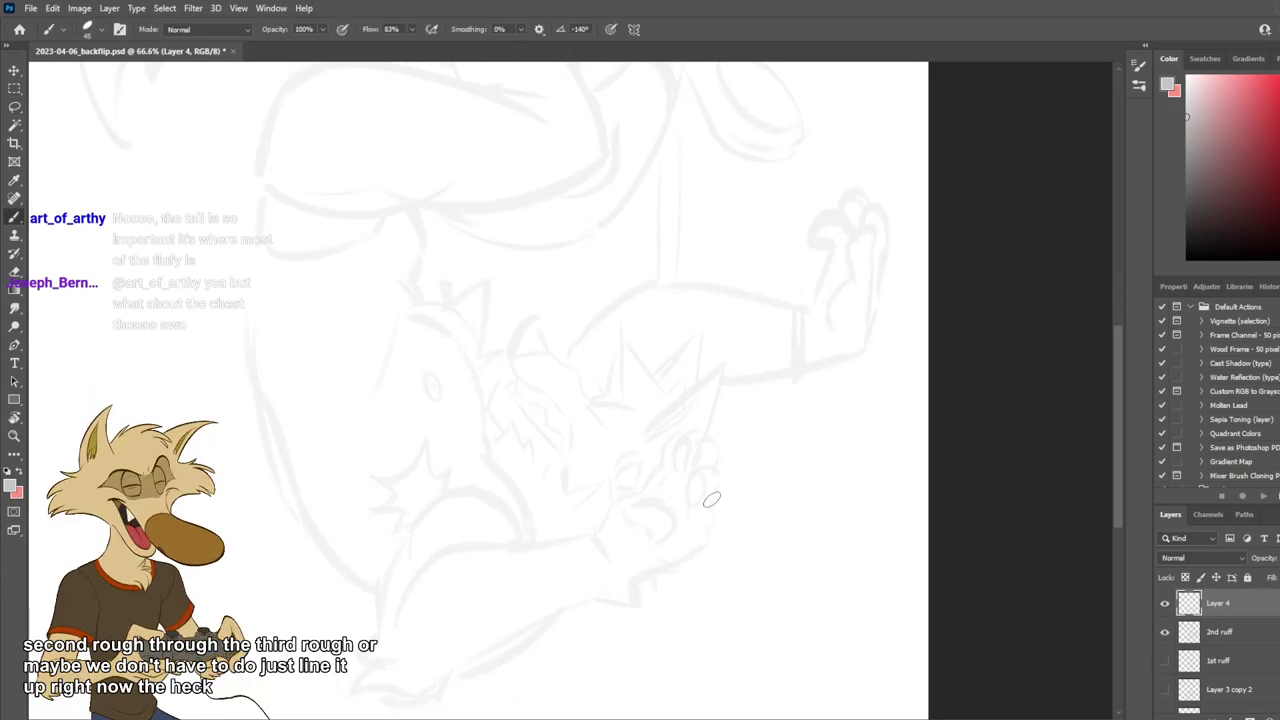
scroll(701, 501, up, 1)
scroll(700, 500, up, 1)
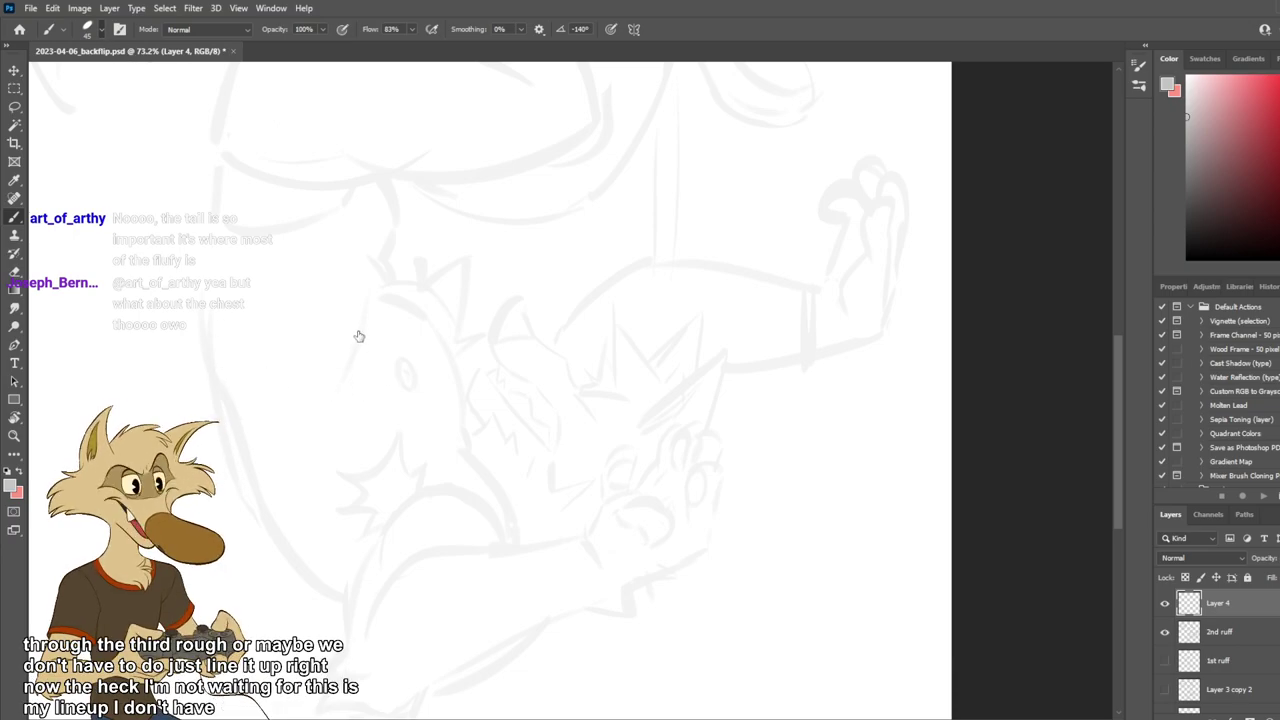
key(shift+Left)
key(shift+Left)
key(shift+Left)
key(shift+Left)
key(shift+Left)
key(shift+Left)
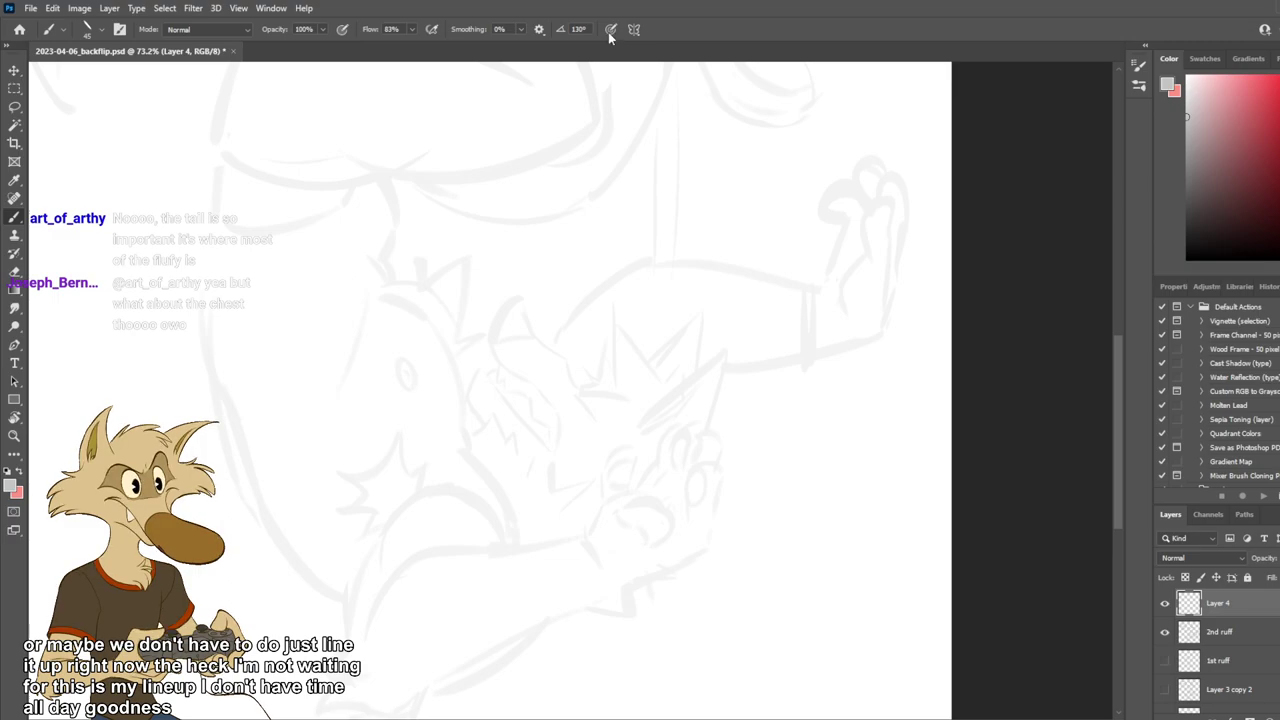
scroll(591, 374, up, 3)
key(x)
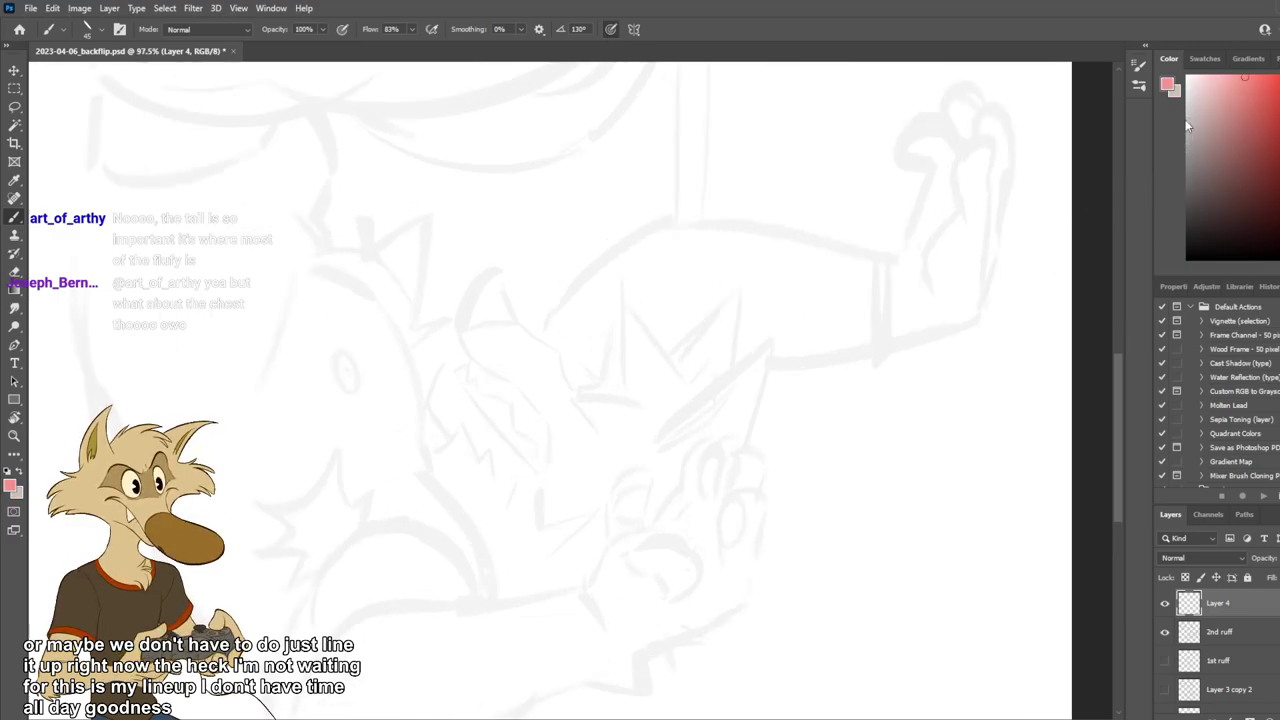
click(1185, 145)
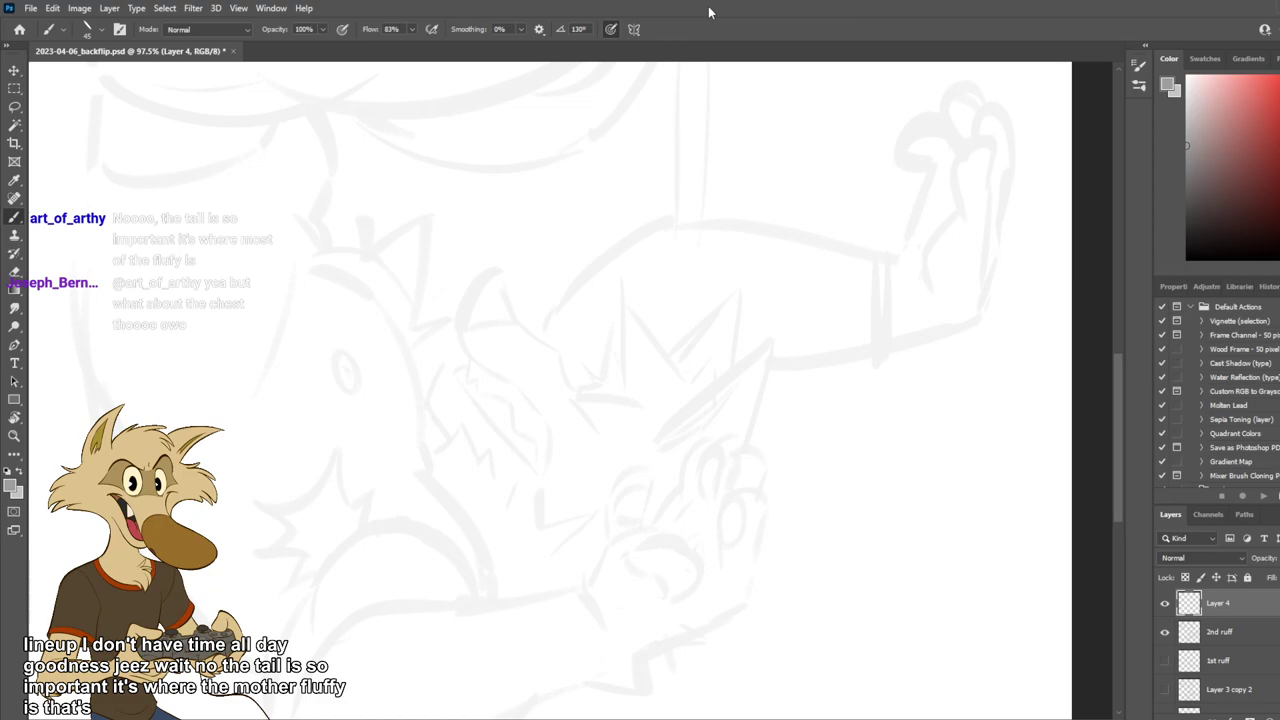
Rotate the canvas view counterclockwise by about a quarter turn for working on the wolf's head.
scroll(577, 262, down, 2)
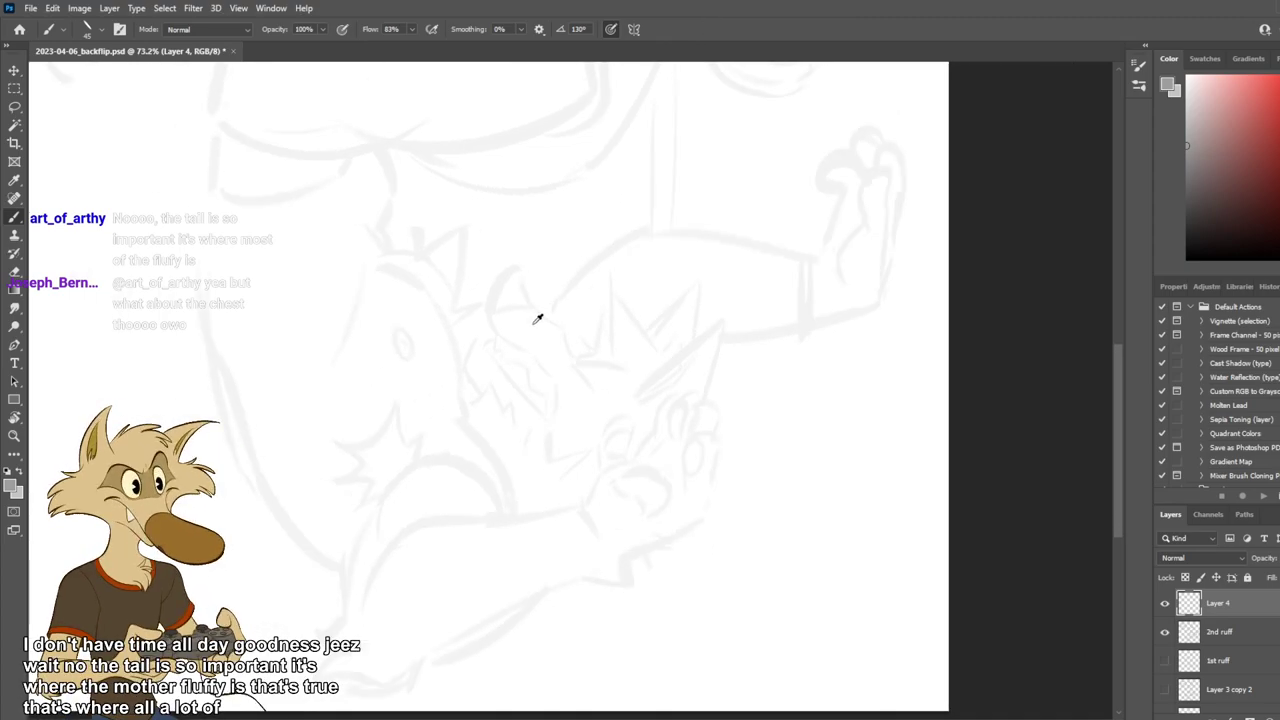
scroll(537, 318, down, 1)
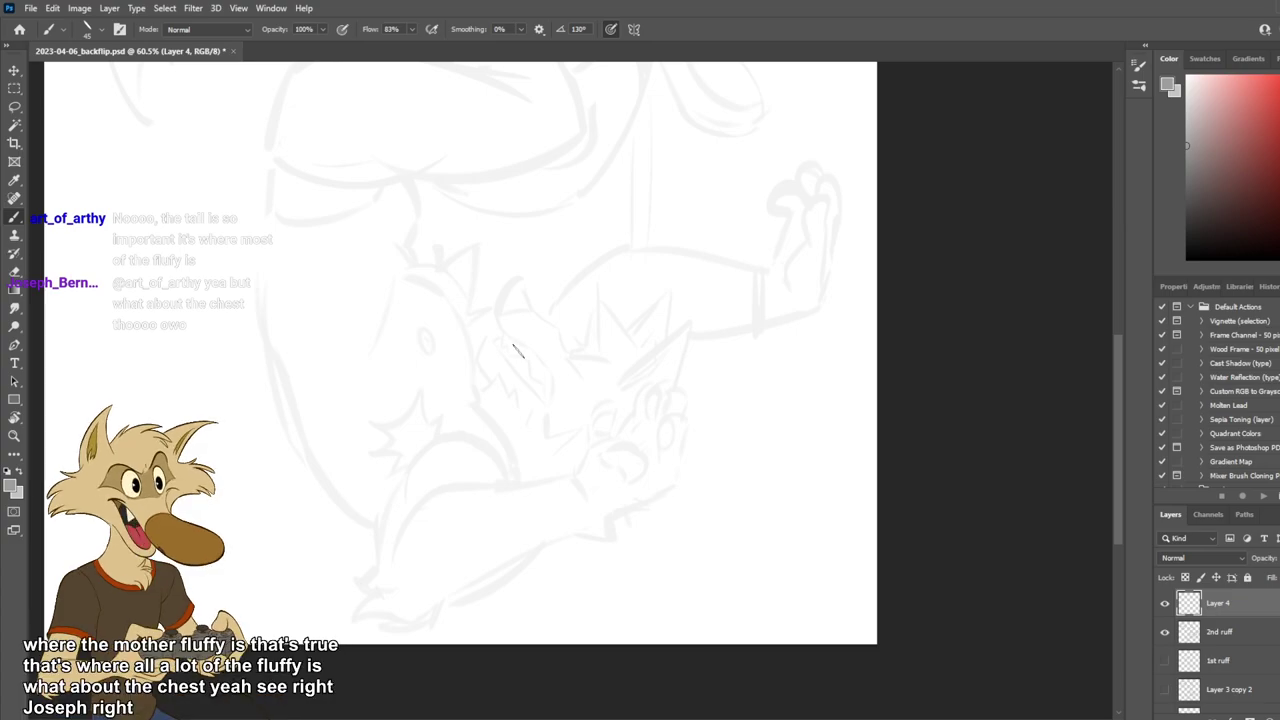
scroll(516, 350, down, 3)
scroll(531, 357, up, 2)
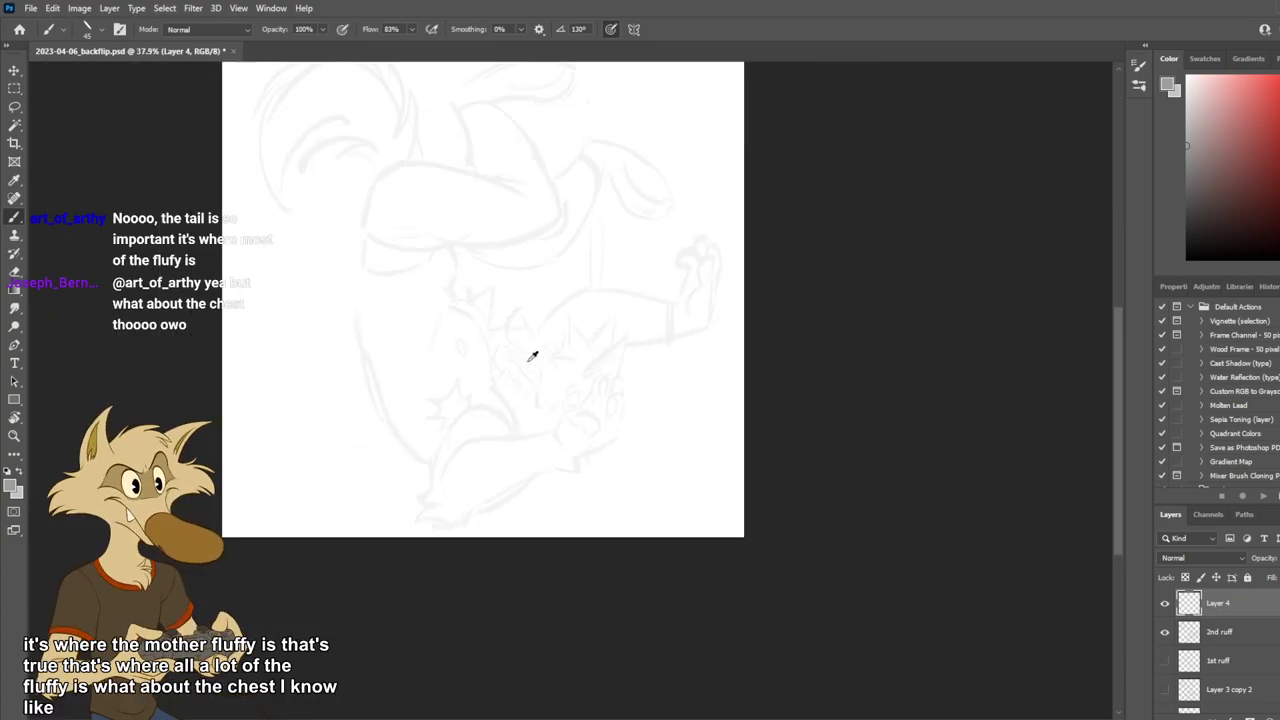
key(r)
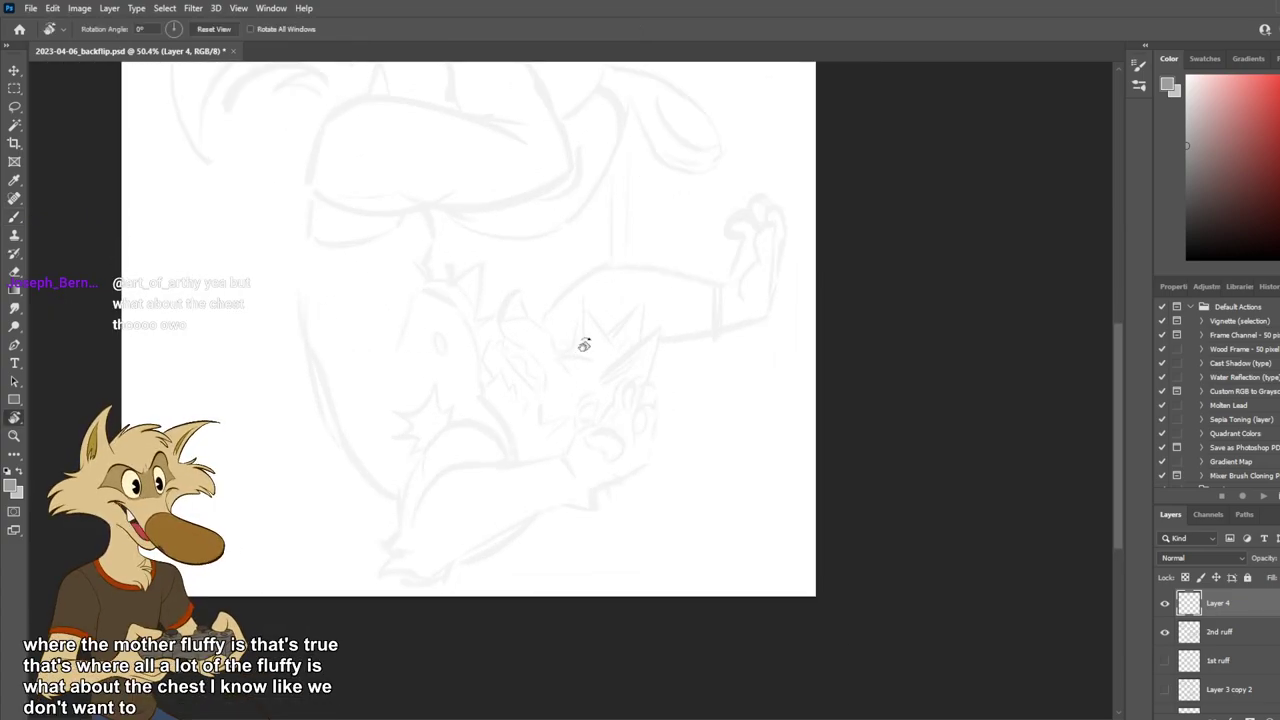
mouse_move(603, 326)
mouse_down()
mouse_move(454, 237)
mouse_move(326, 237)
mouse_up()
scroll(586, 449, down, 2)
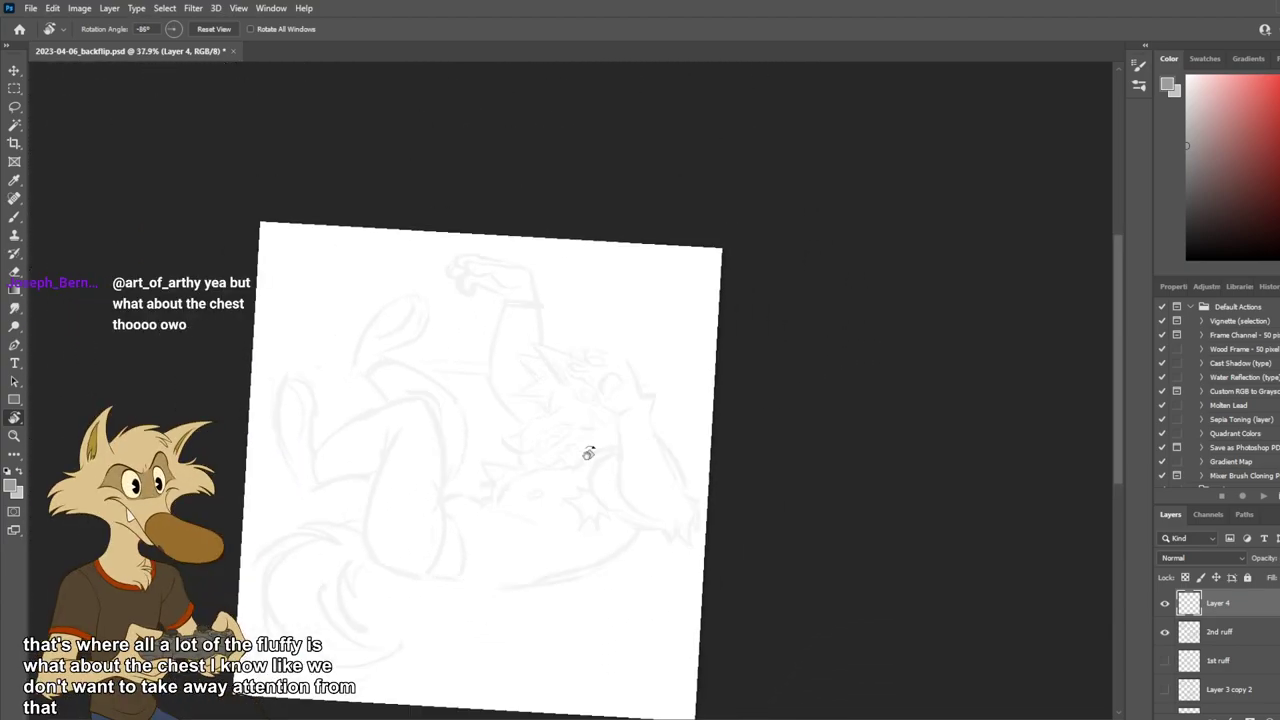
scroll(543, 414, up, 5)
scroll(504, 464, up, 1)
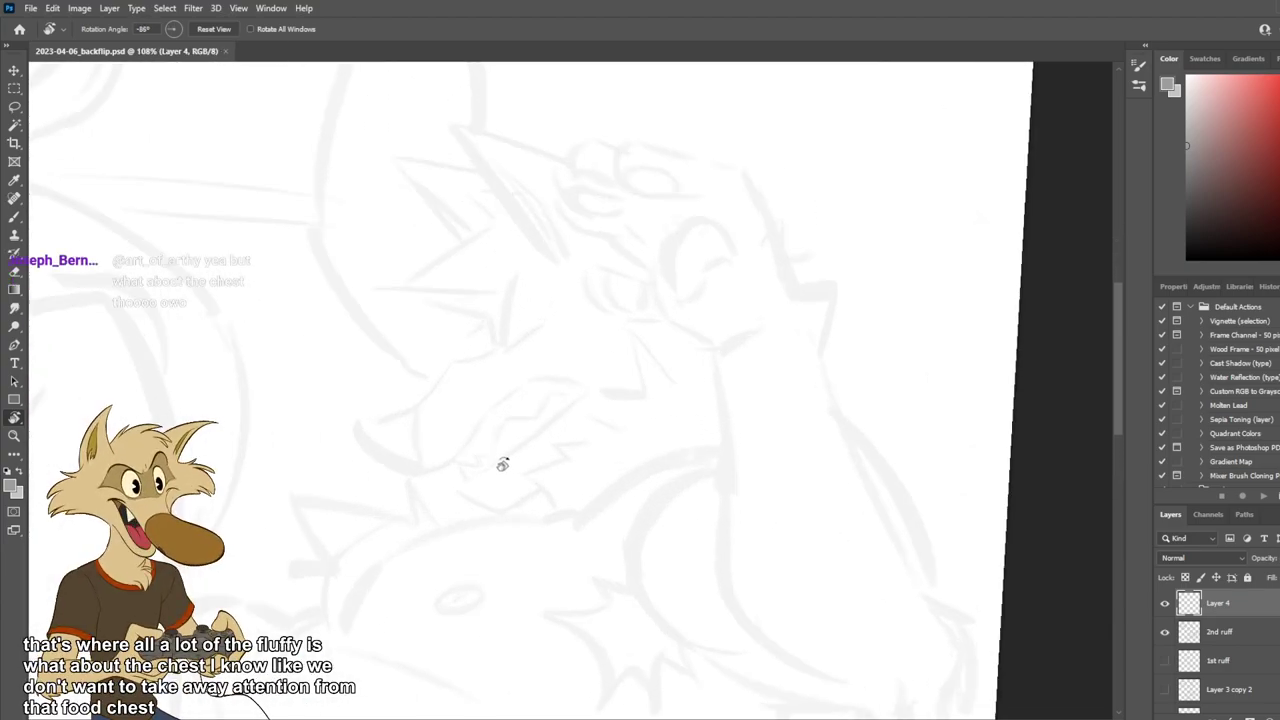
key(b)
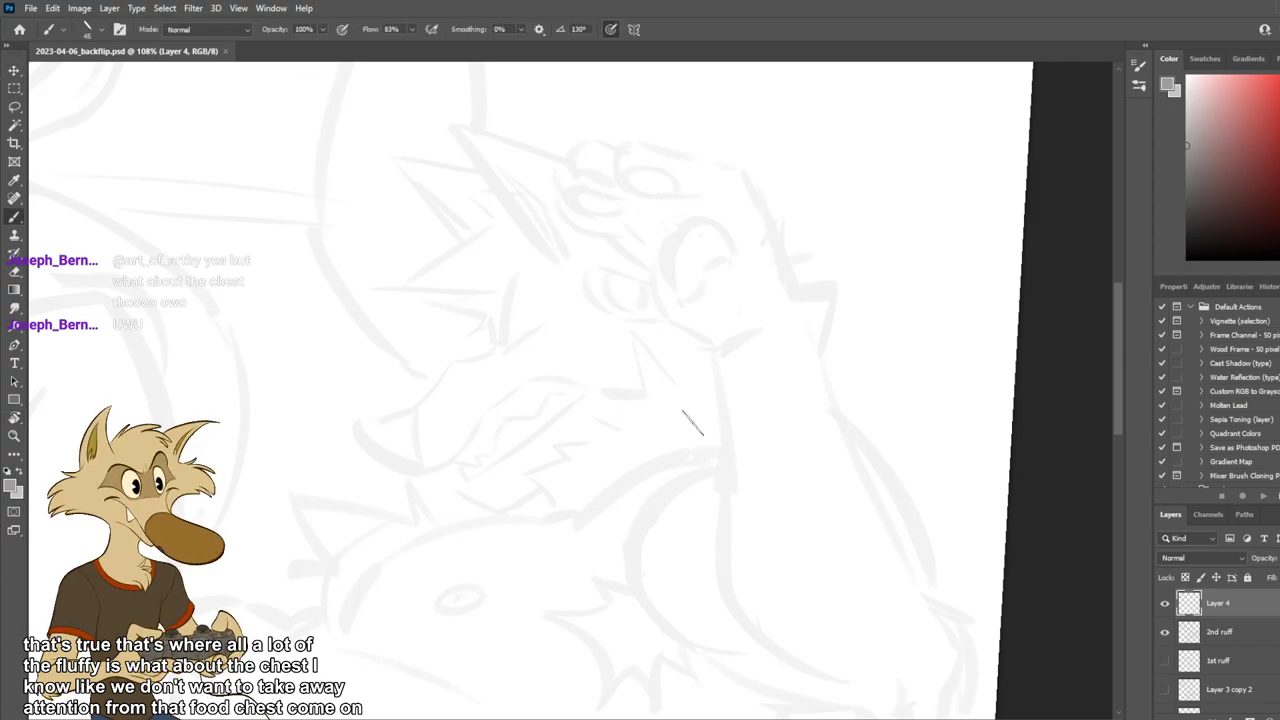
drag(503, 351, 582, 322)
key(ctrl+z)
drag(516, 291, 574, 319)
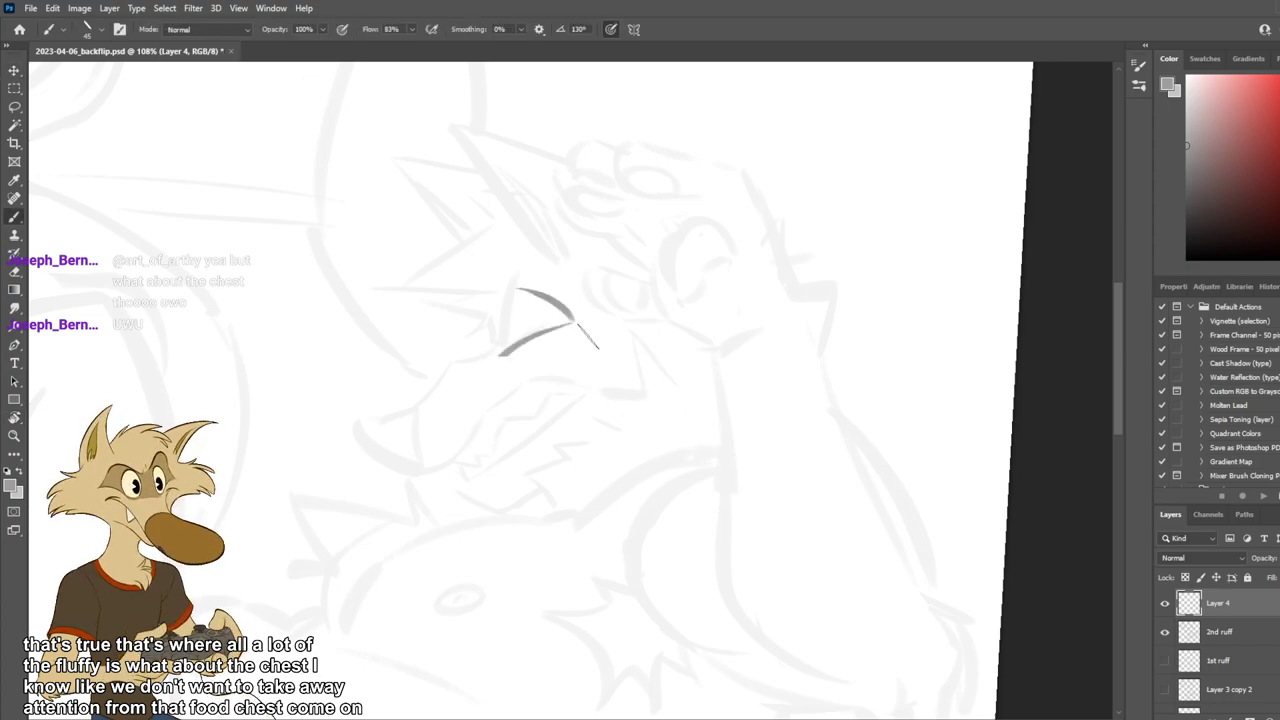
key(ctrl+z)
key(ctrl+z)
scroll(589, 346, down, 5)
scroll(591, 344, down, 2)
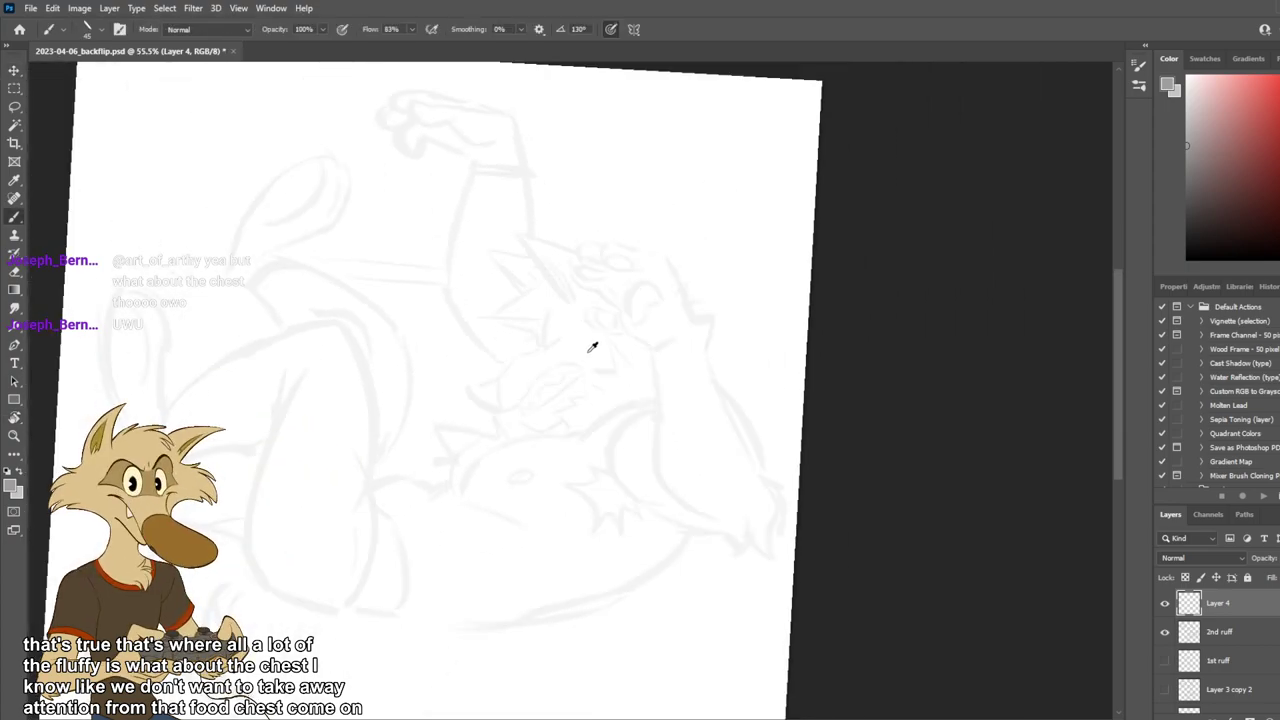
scroll(606, 364, up, 3)
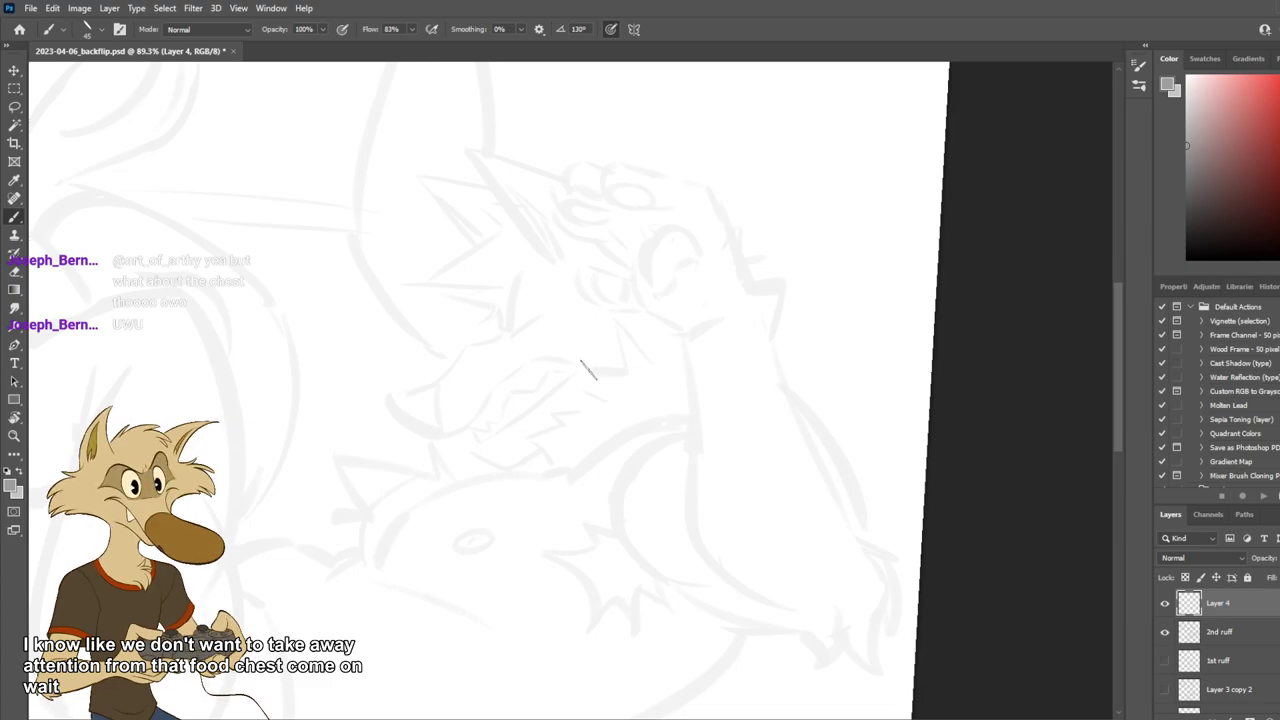
Fade the 2nd ruff layer further and reduce the brush size to 20 for drawing on Layer 4.
scroll(548, 304, up, 1)
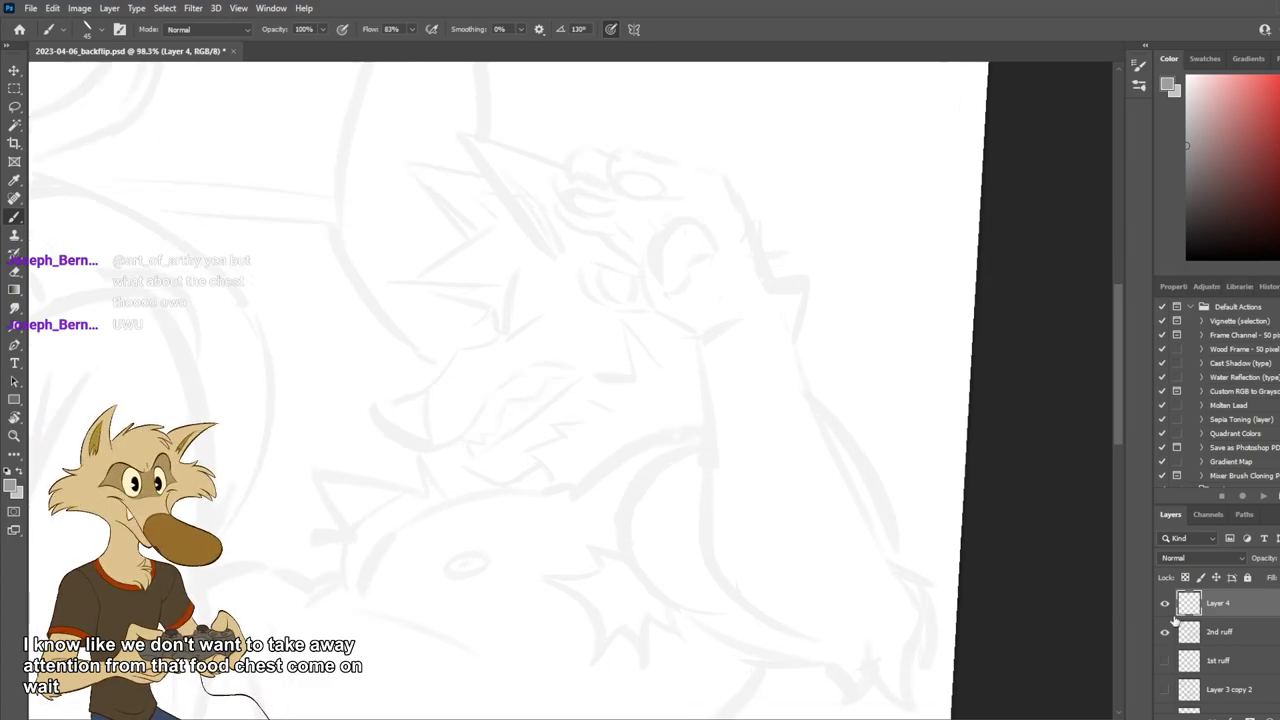
click(1216, 632)
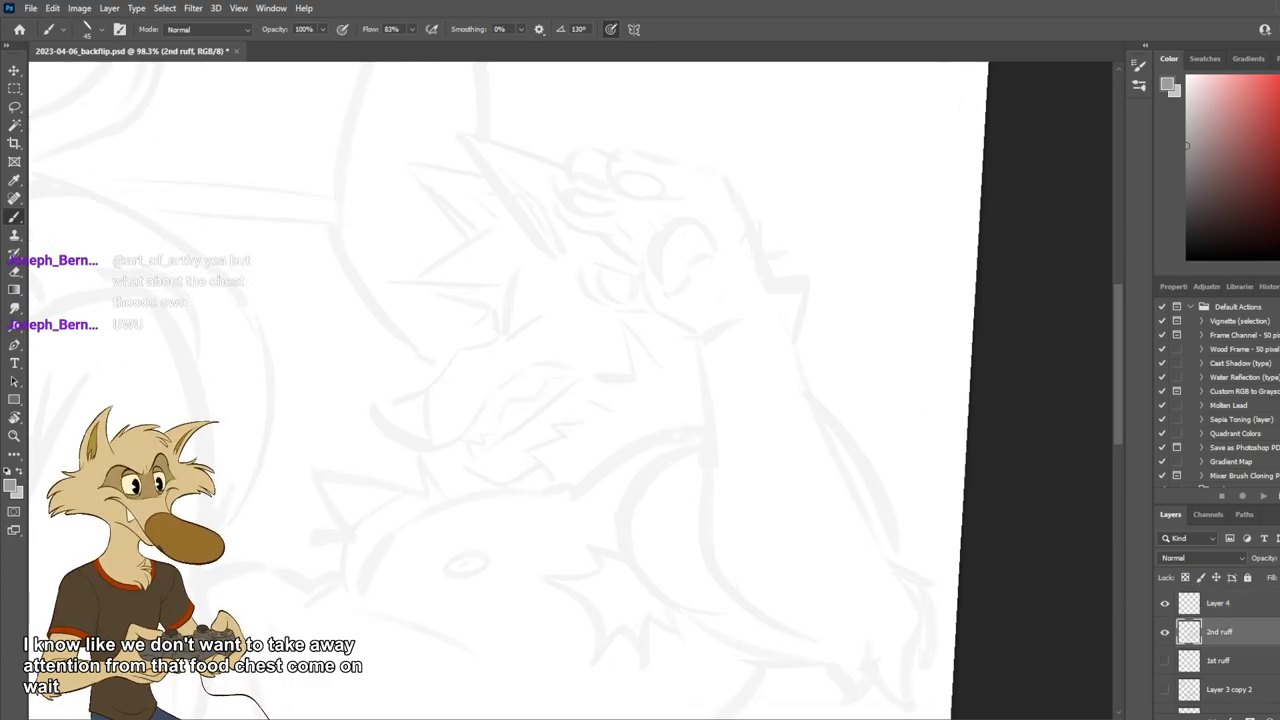
click(1248, 607)
scroll(513, 313, up, 1)
key(bracketleft)
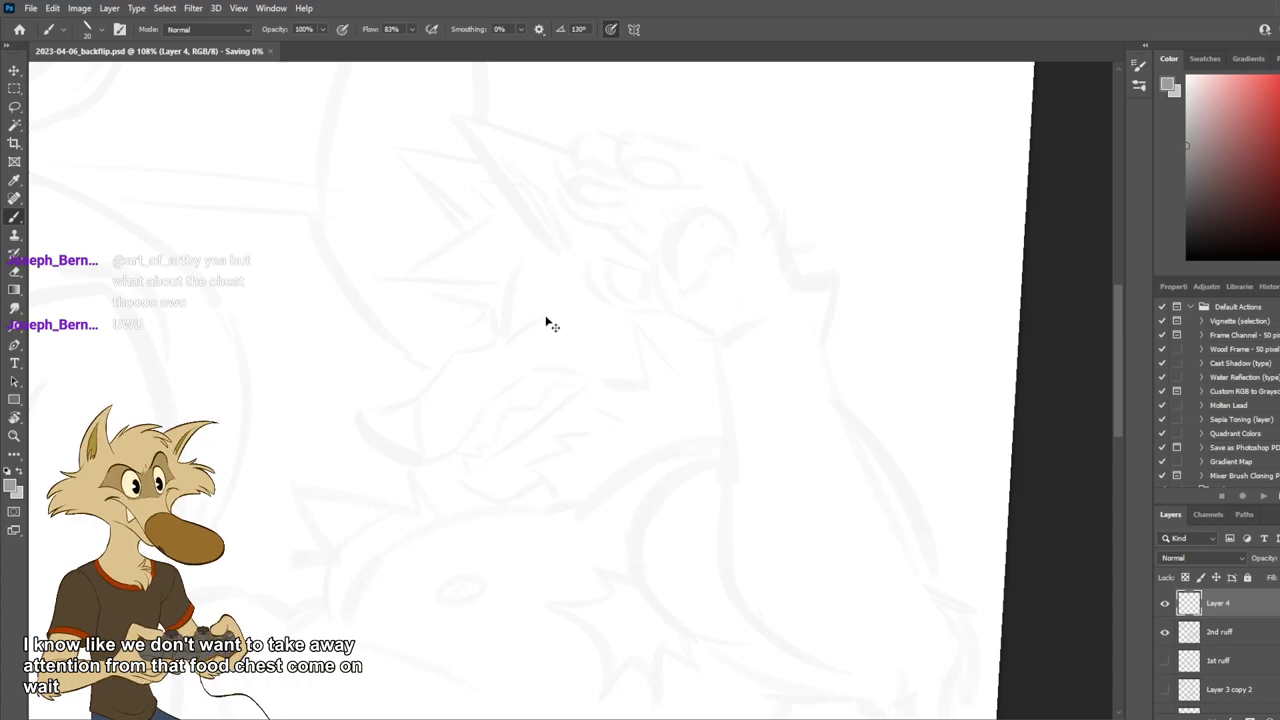
Draw the angled crease where the wolf's near eye meets the top of the muzzle.
mouse_move(505, 342)
mouse_down()
mouse_move(566, 318)
mouse_move(556, 312)
mouse_up()
key(ctrl+z)
key(ctrl+z)
key(ctrl+z)
key(ctrl+z)
key(ctrl+z)
key(ctrl+z)
key(ctrl+z)
key(ctrl+z)
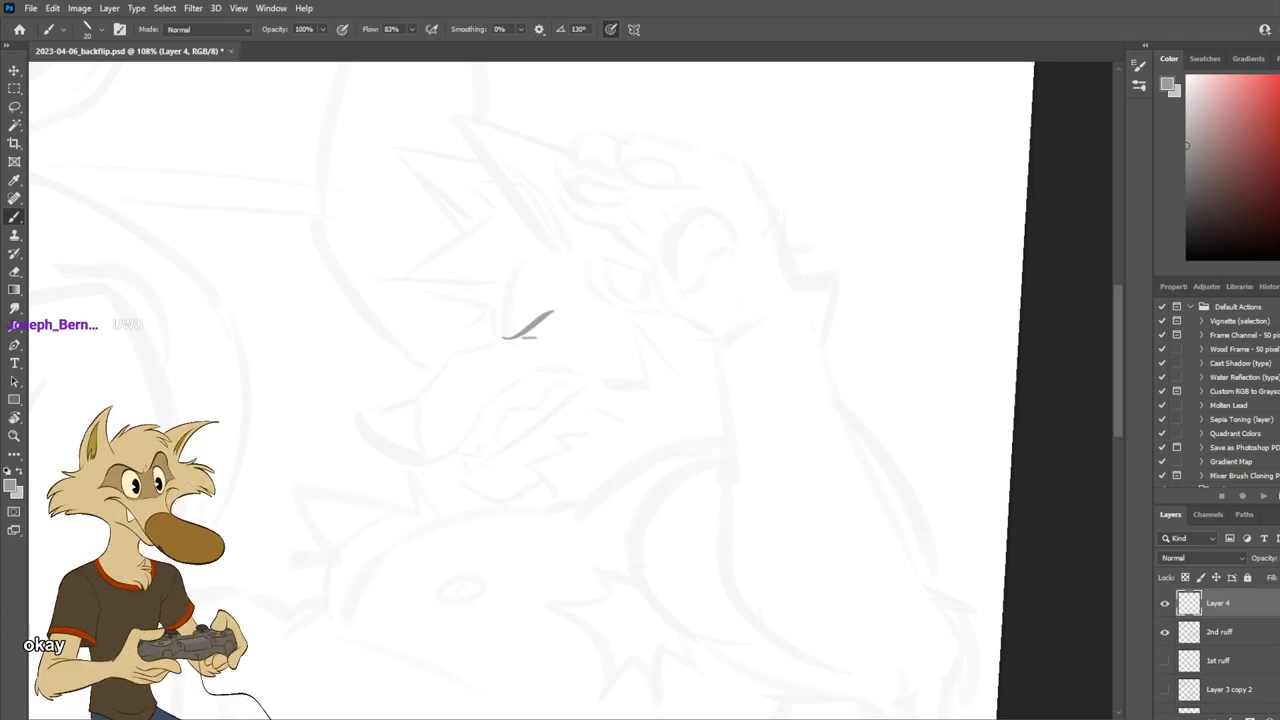
Draw the curved front edge of the wolf's near eye and the snout bridge, with a small fur break toward the nose.
mouse_move(543, 266)
mouse_down()
mouse_move(515, 268)
mouse_move(502, 333)
mouse_move(440, 352)
mouse_move(454, 354)
mouse_up()
key(ctrl+z)
key(ctrl+z)
key(ctrl+z)
mouse_move(424, 358)
mouse_down()
mouse_move(472, 366)
mouse_move(449, 379)
mouse_move(436, 370)
mouse_move(383, 404)
mouse_up()
key(ctrl+z)
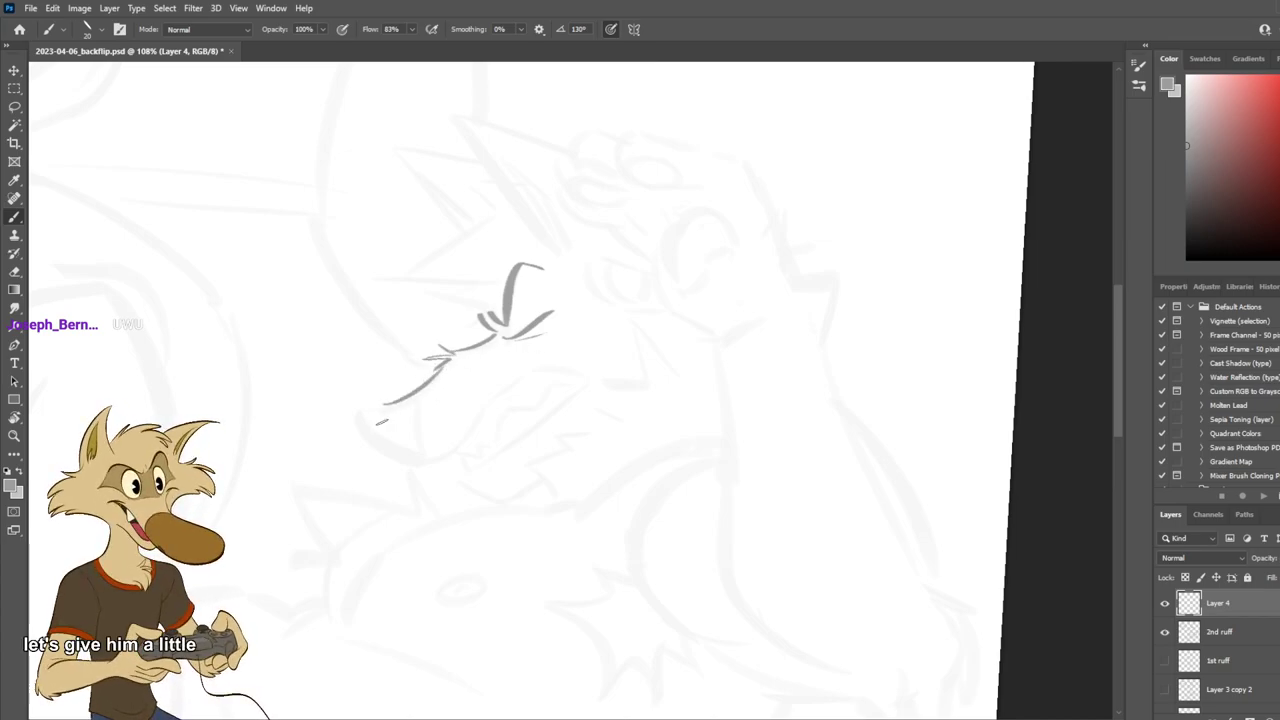
Outline the wolf's pointed nose at the end of the snout, closing it with a curved back edge.
mouse_move(359, 419)
mouse_down()
mouse_move(420, 458)
mouse_move(405, 452)
mouse_move(419, 457)
mouse_move(441, 387)
mouse_up()
key(ctrl+z)
key(ctrl+z)
key(ctrl+z)
key(ctrl+z)
key(ctrl+z)
mouse_move(421, 452)
mouse_down()
mouse_move(423, 392)
mouse_move(348, 418)
mouse_up()
key(ctrl+z)
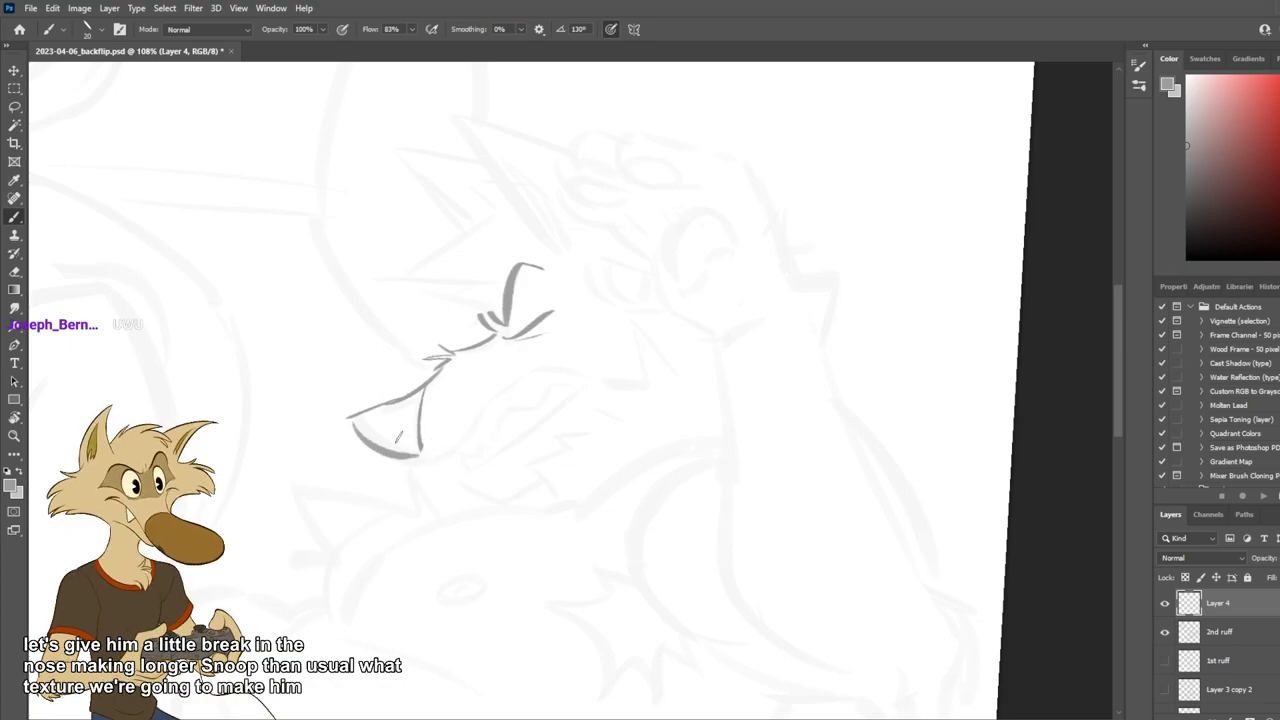
Draw the short muzzle line running back from the underside of the nose.
key(e)
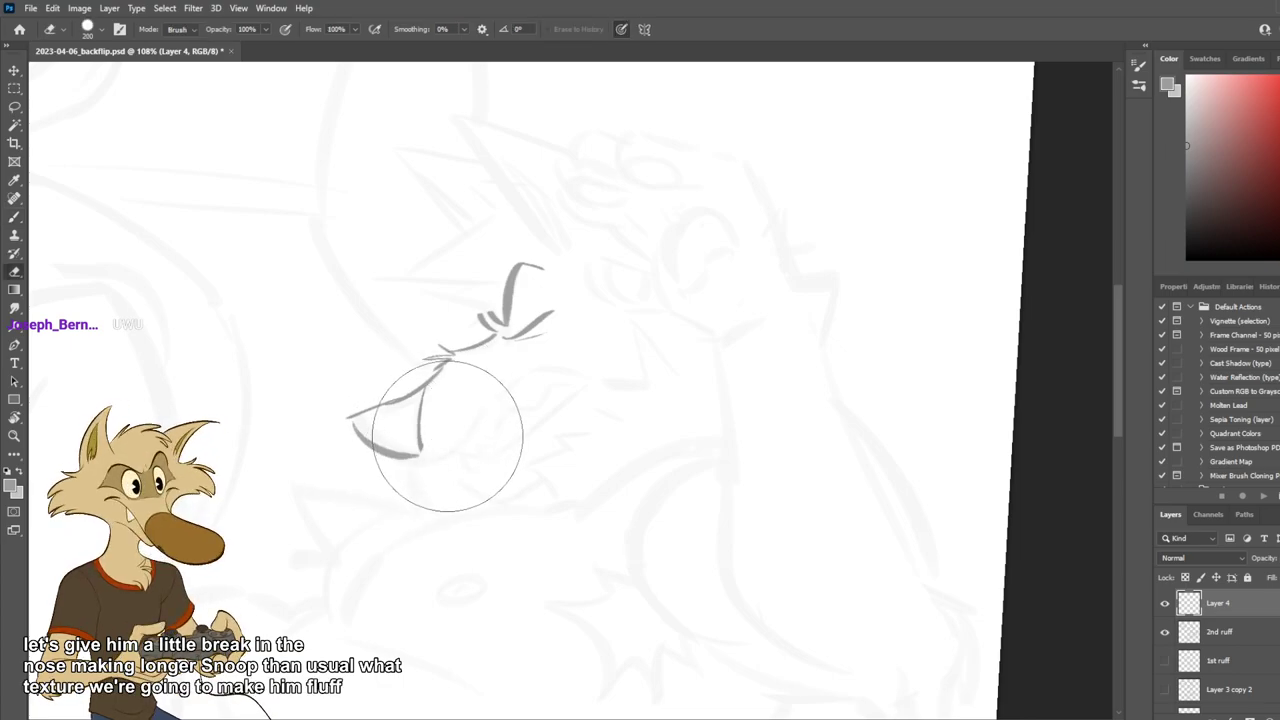
key(b)
mouse_move(418, 456)
mouse_down()
mouse_move(463, 453)
mouse_move(453, 456)
mouse_up()
key(ctrl+z)
key(ctrl+z)
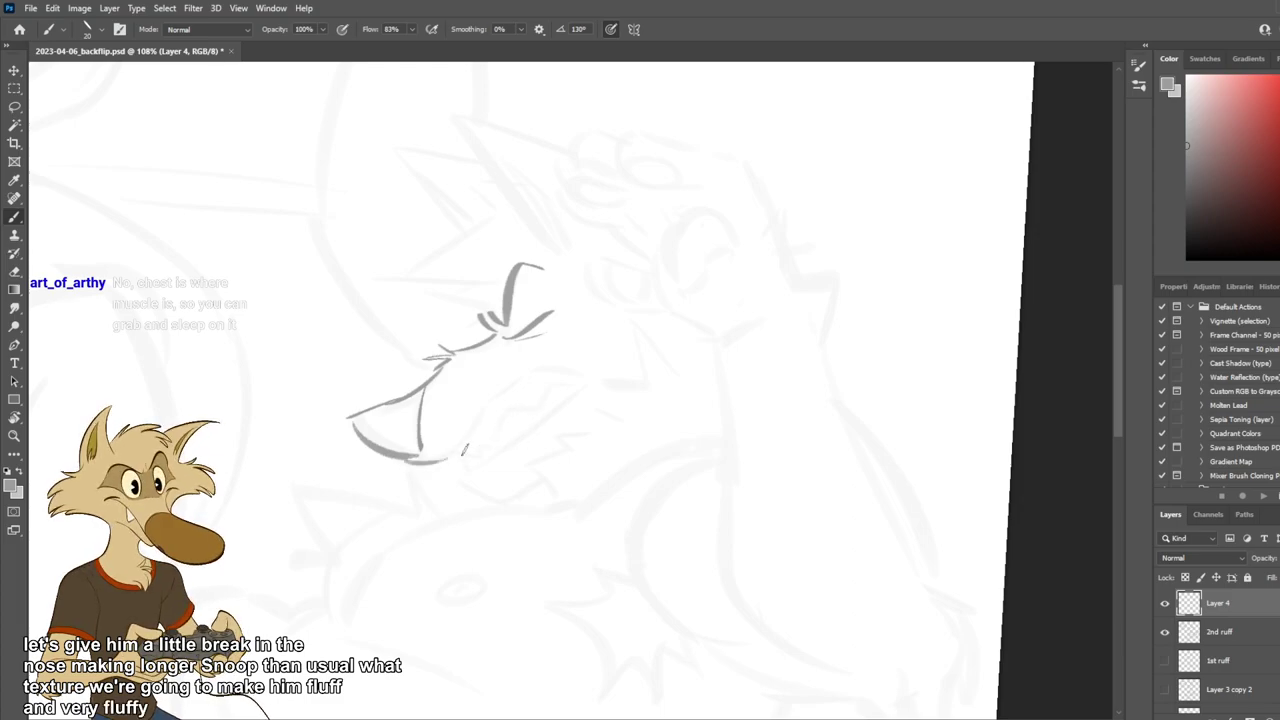
key(ctrl+z)
mouse_move(436, 457)
mouse_down()
mouse_move(466, 444)
mouse_move(502, 390)
mouse_up()
key(ctrl+z)
key(ctrl+z)
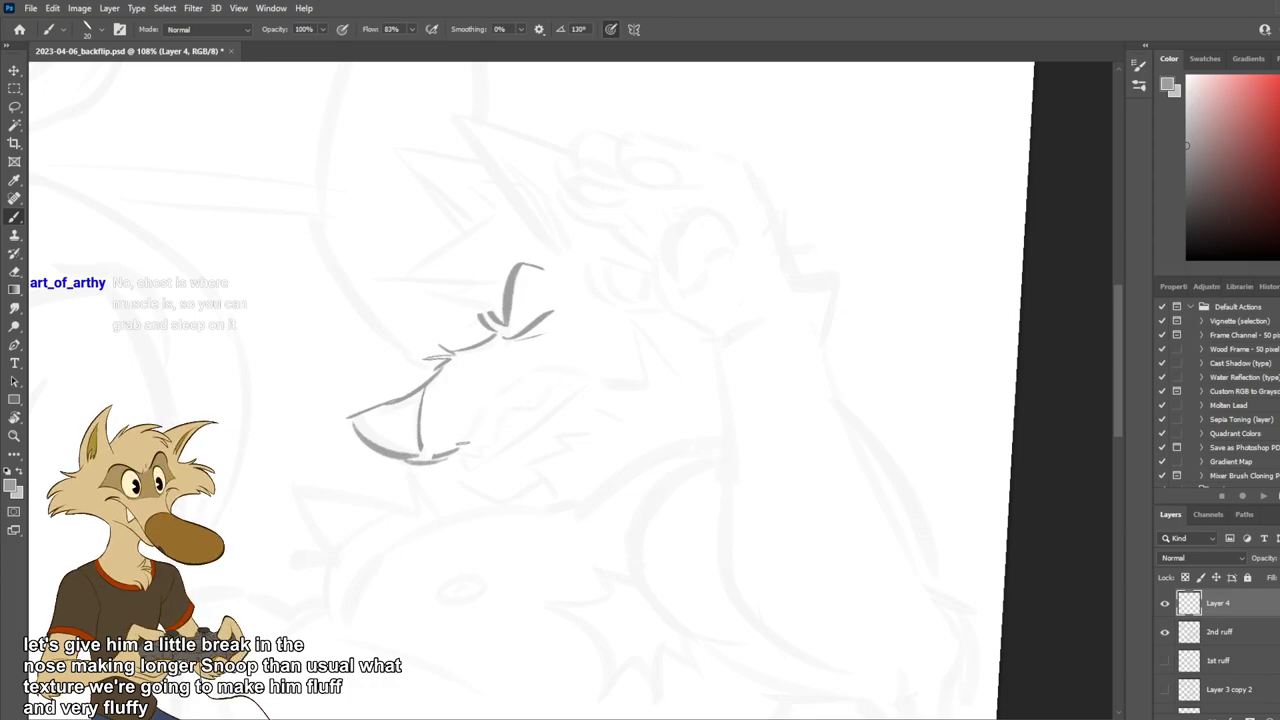
Draw the upper lip curving from under the nose to the mouth corner, with a thin snarl crease above it.
drag(458, 448, 562, 349)
key(ctrl+z)
drag(457, 449, 549, 358)
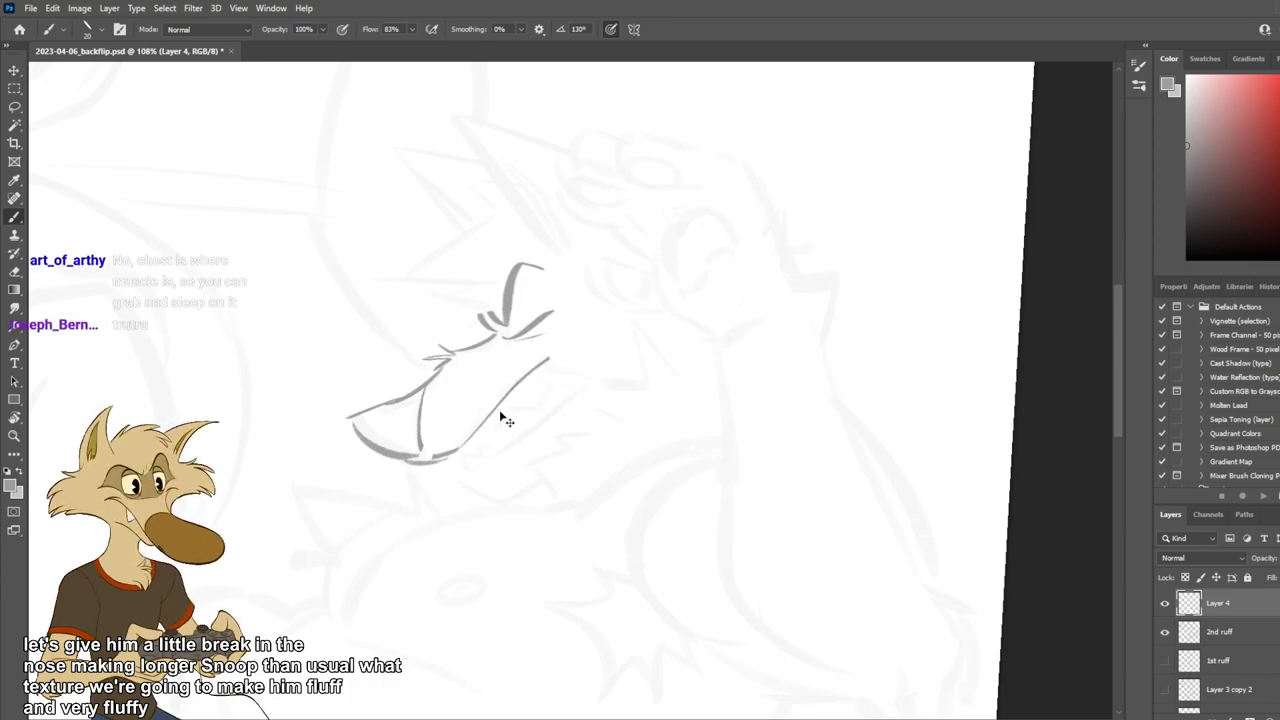
key(ctrl+z)
drag(457, 449, 536, 360)
key(ctrl+z)
drag(457, 449, 522, 368)
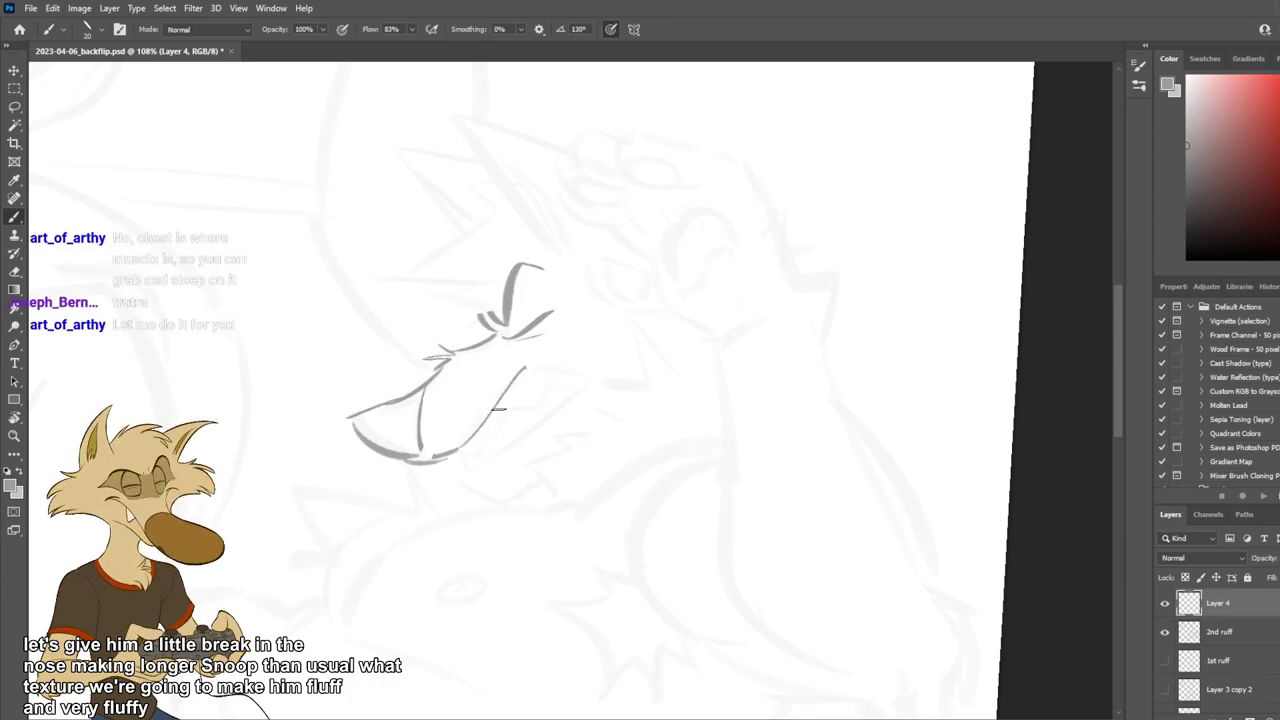
key(ctrl+z)
mouse_move(457, 449)
mouse_down()
mouse_move(545, 362)
mouse_move(590, 377)
mouse_move(493, 367)
mouse_move(495, 350)
mouse_move(566, 349)
mouse_move(548, 353)
mouse_move(580, 357)
mouse_move(581, 371)
mouse_up()
key(ctrl+z)
key(ctrl+z)
key(ctrl+z)
key(ctrl+z)
key(ctrl+z)
mouse_move(589, 372)
mouse_down()
mouse_move(559, 368)
mouse_move(599, 381)
mouse_up()
key(ctrl+z)
key(ctrl+z)
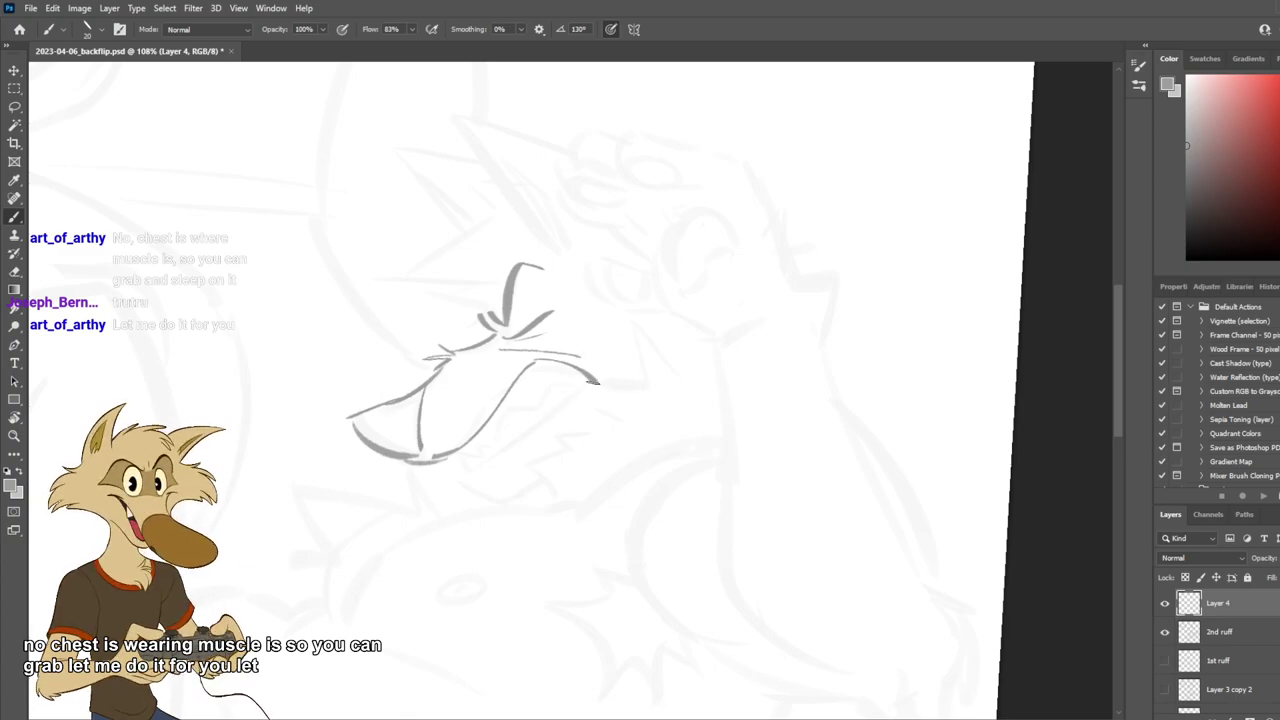
Draw the lower lip from the mouth corner to the jaw tip and the angular chin line beneath it.
mouse_move(598, 383)
mouse_down()
mouse_move(529, 463)
mouse_move(465, 468)
mouse_up()
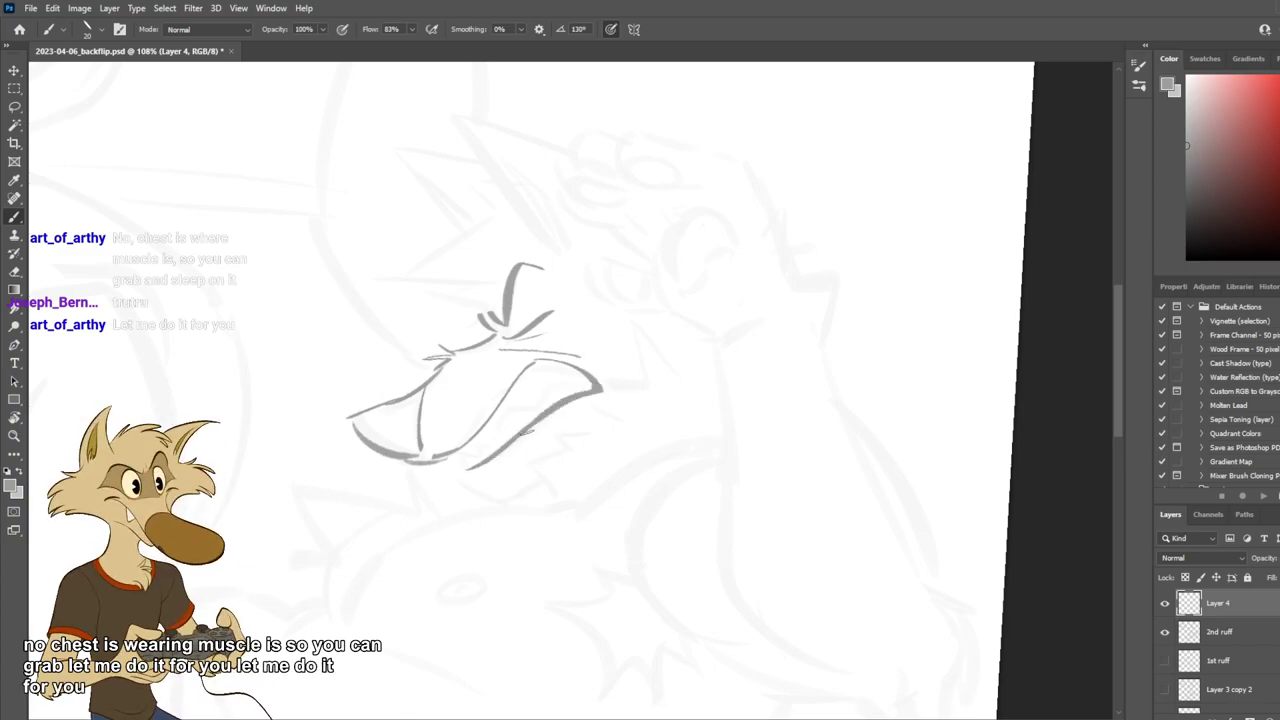
key(ctrl+z)
mouse_move(529, 432)
mouse_down()
mouse_move(460, 470)
mouse_move(500, 465)
mouse_move(523, 498)
mouse_move(557, 476)
mouse_up()
key(ctrl+z)
key(ctrl+z)
key(ctrl+z)
key(ctrl+z)
key(ctrl+z)
key(ctrl+z)
key(ctrl+z)
key(ctrl+z)
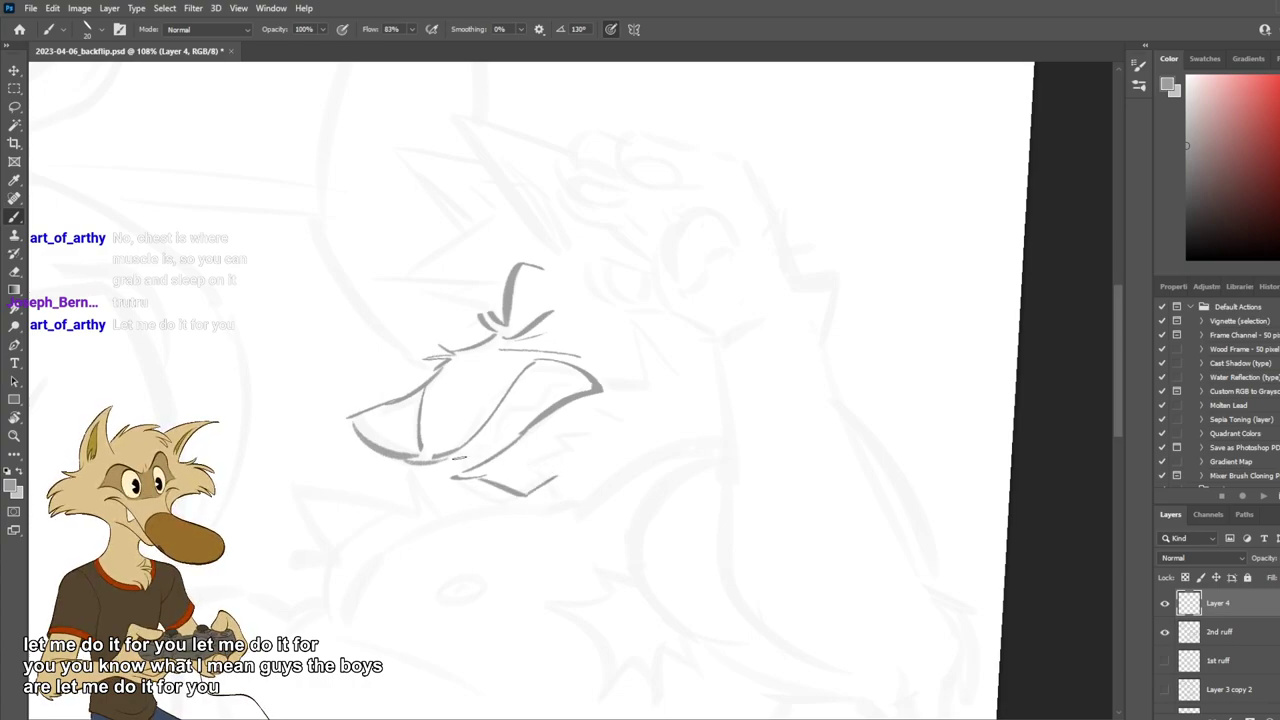
drag(449, 457, 484, 451)
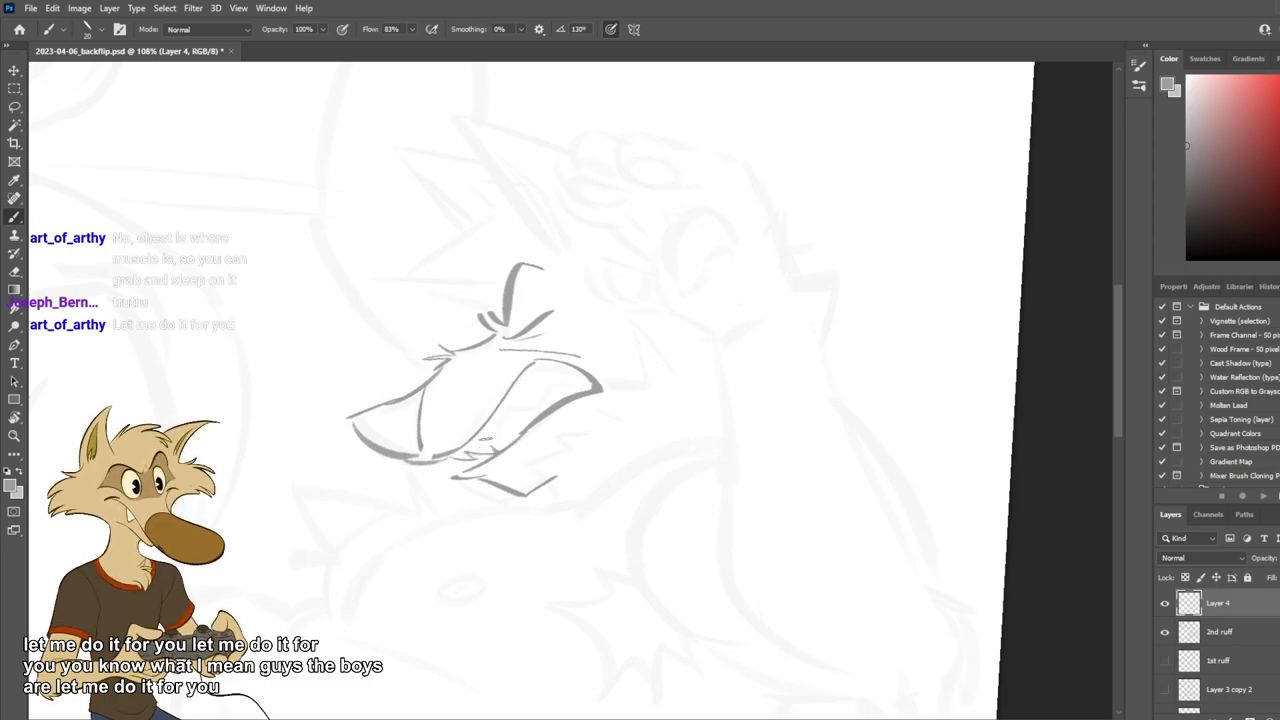
drag(488, 457, 520, 464)
drag(486, 462, 518, 438)
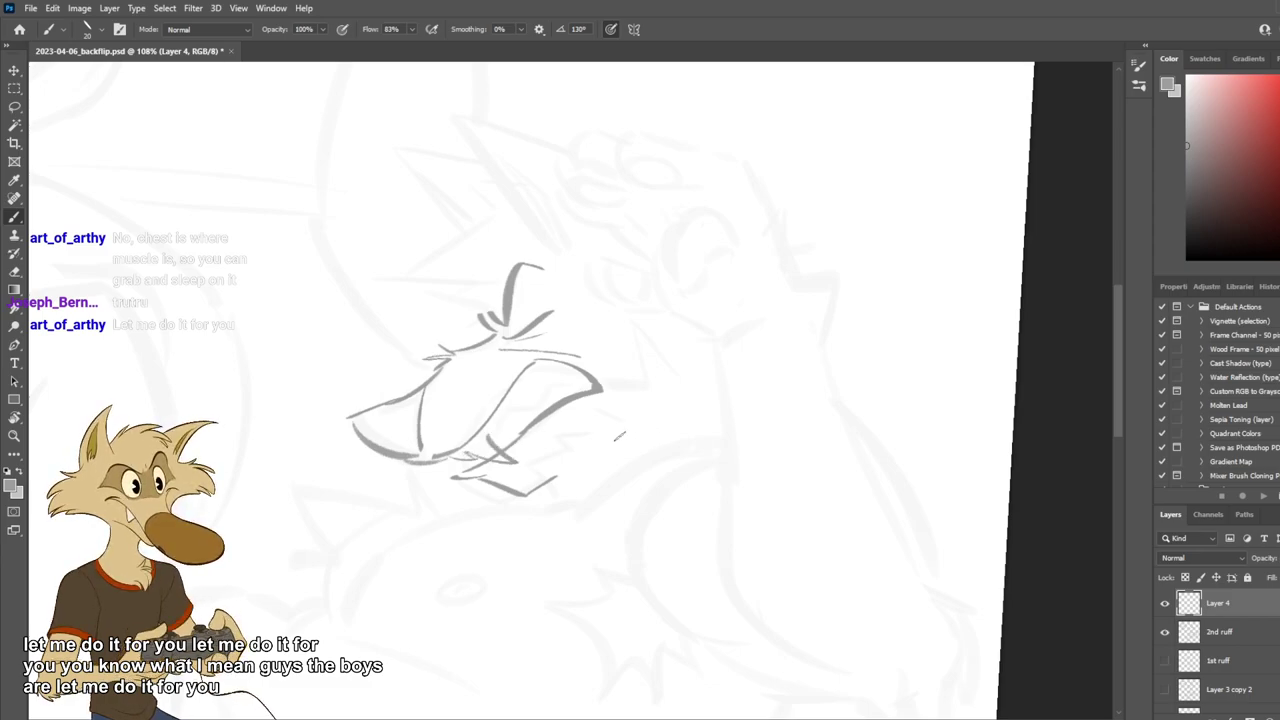
key(ctrl+z)
key(ctrl+z)
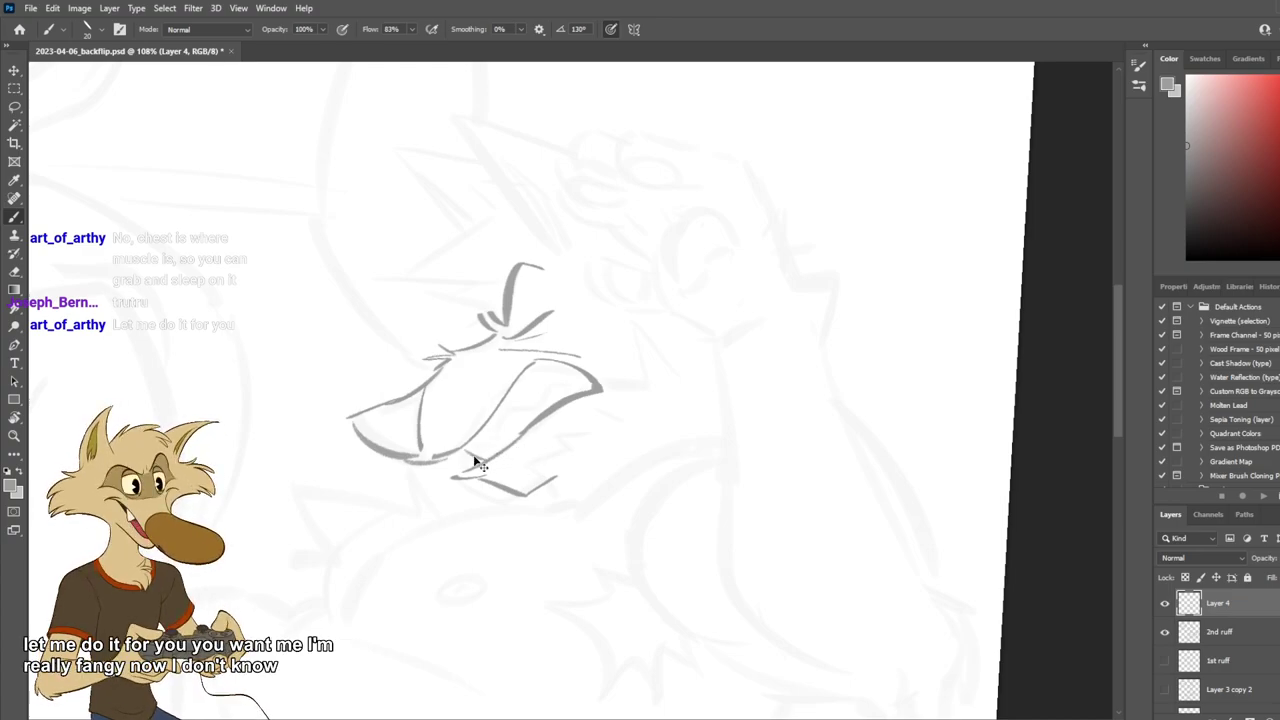
Draw the jagged fangs and gum line inside the wolf's open mouth, and save the document.
mouse_move(444, 459)
mouse_down()
mouse_move(505, 454)
mouse_move(488, 453)
mouse_move(558, 381)
mouse_move(543, 379)
mouse_move(540, 401)
mouse_move(538, 374)
mouse_move(523, 388)
mouse_move(545, 375)
mouse_up()
key(ctrl+z)
key(ctrl+z)
key(ctrl+z)
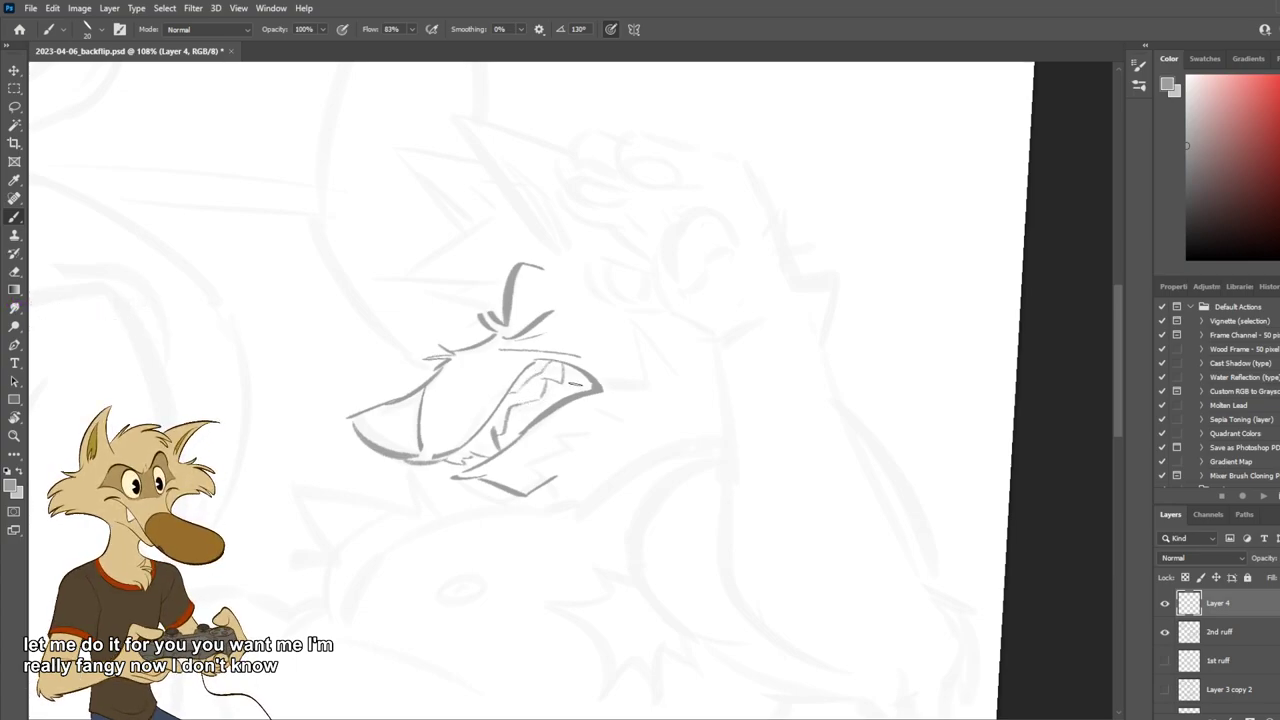
key(ctrl+z)
mouse_move(539, 373)
mouse_down()
mouse_move(509, 398)
mouse_move(547, 381)
mouse_move(540, 370)
mouse_move(510, 396)
mouse_up()
key(ctrl+z)
key(ctrl+z)
key(ctrl+z)
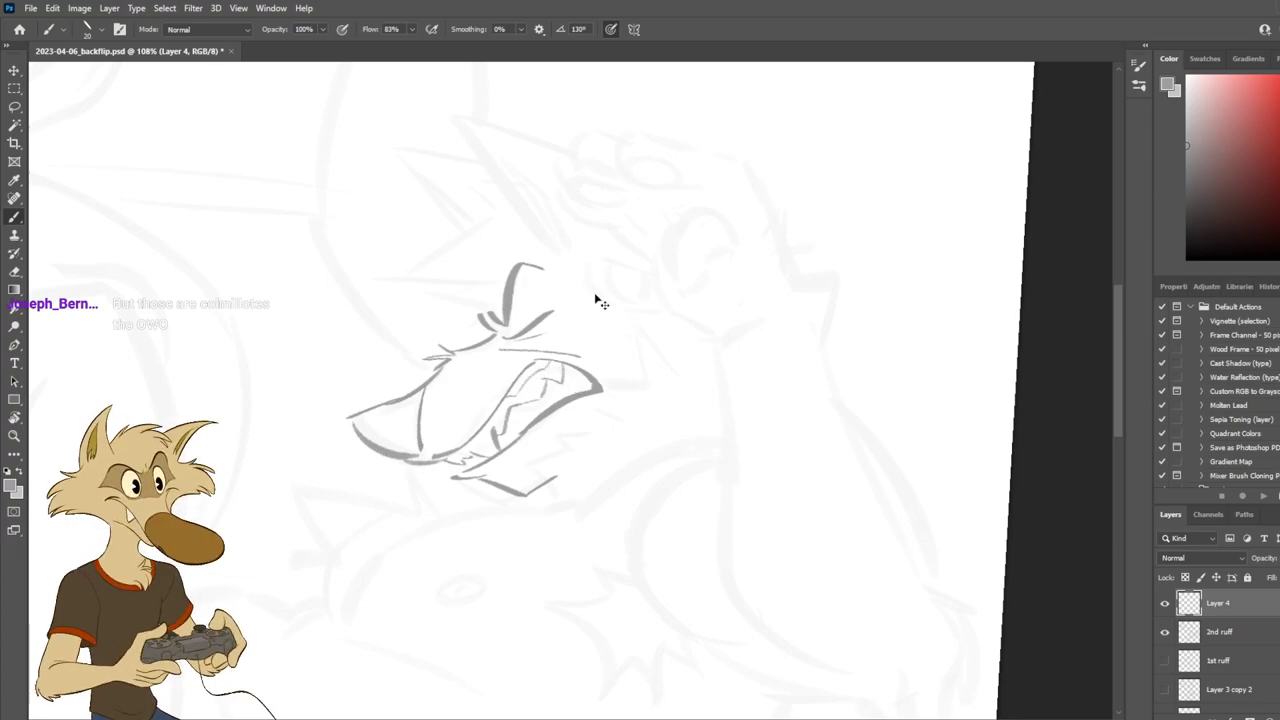
key(ctrl+s)
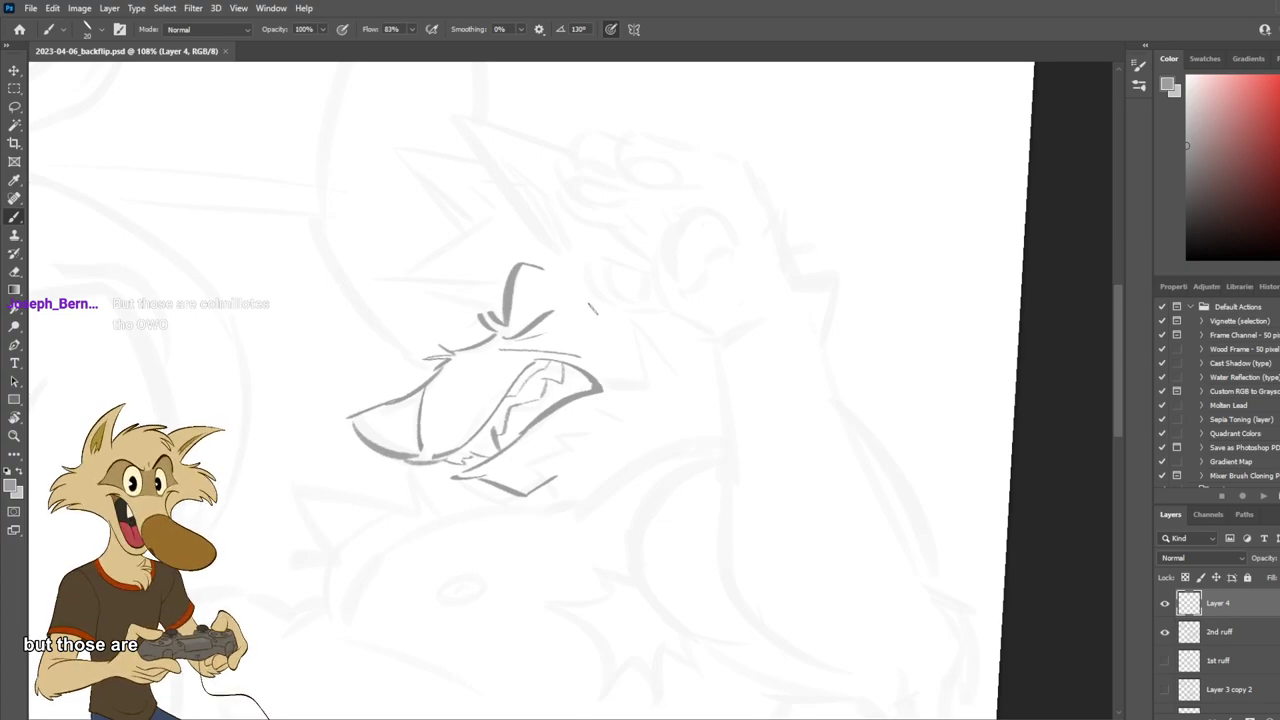
Clean up the front of the lower jaw with a size 30 eraser and redraw its line.
mouse_move(472, 469)
mouse_down()
mouse_move(490, 464)
mouse_move(476, 476)
mouse_up()
key(ctrl+z)
key(ctrl+z)
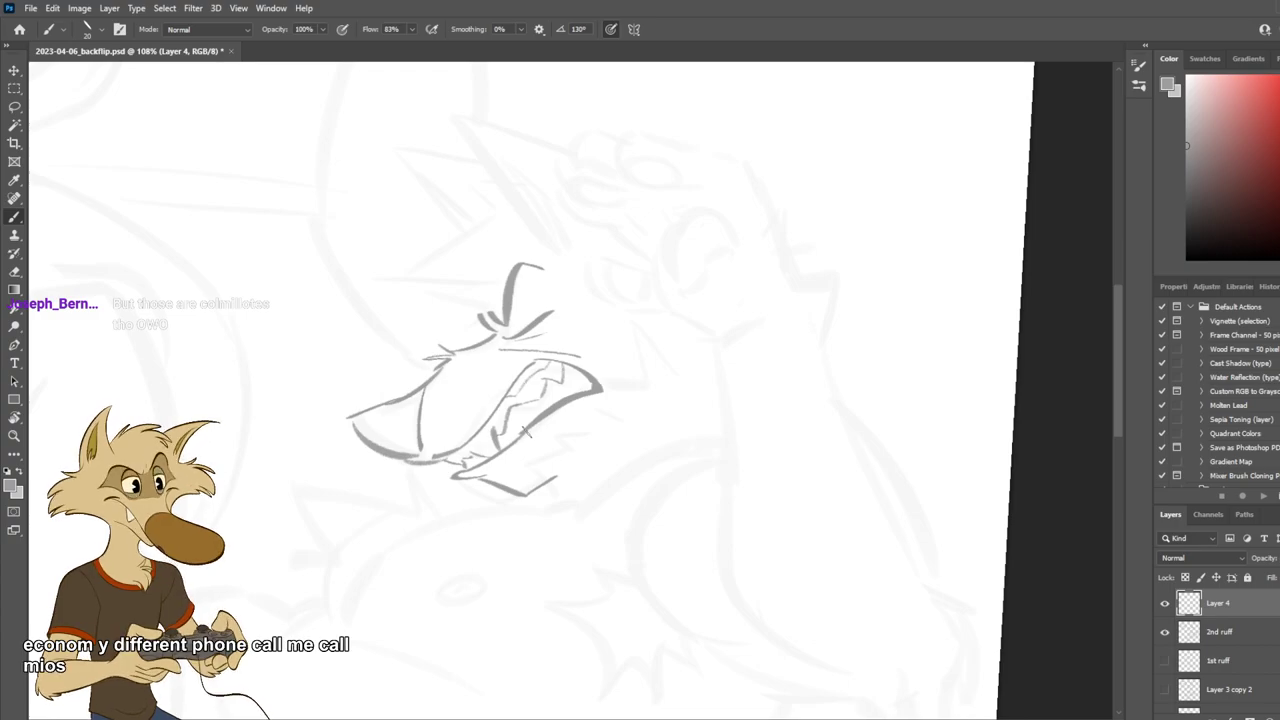
key(e)
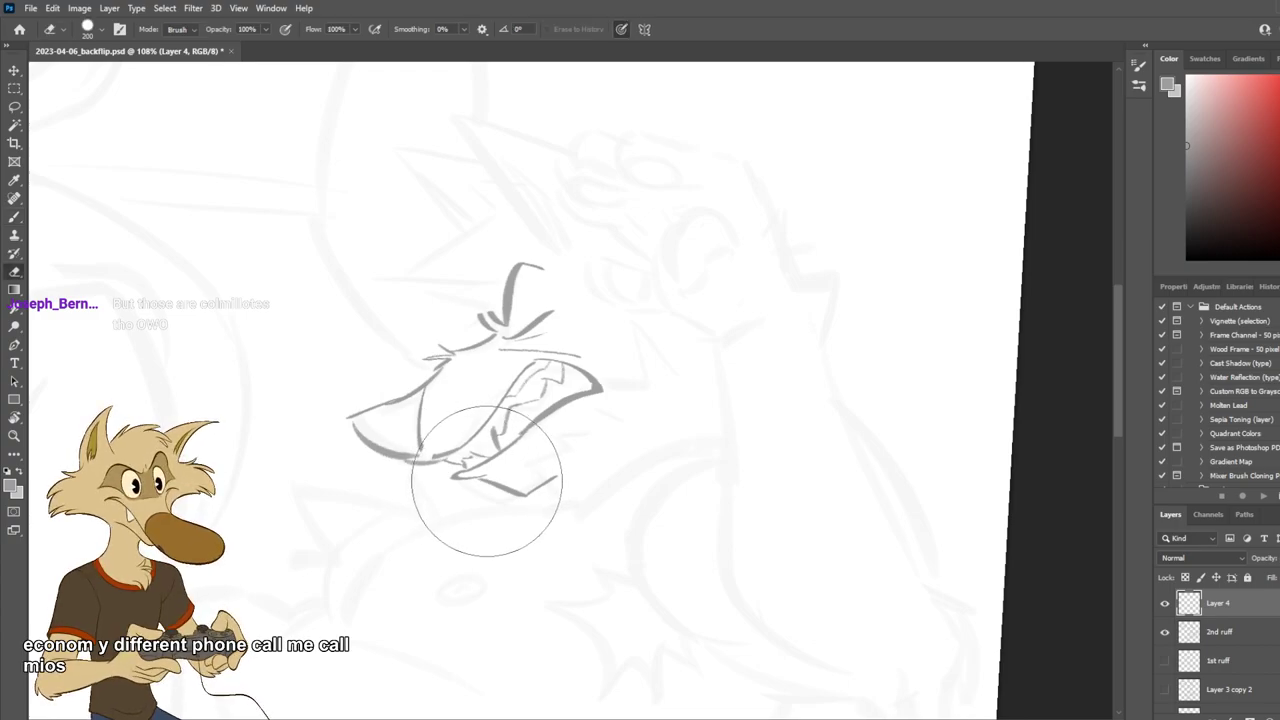
key(bracketleft)
key(bracketleft)
key(bracketleft)
key(bracketleft)
key(bracketleft)
key(bracketleft)
key(bracketleft)
key(bracketleft)
key(bracketleft)
key(bracketleft)
key(bracketleft)
key(bracketleft)
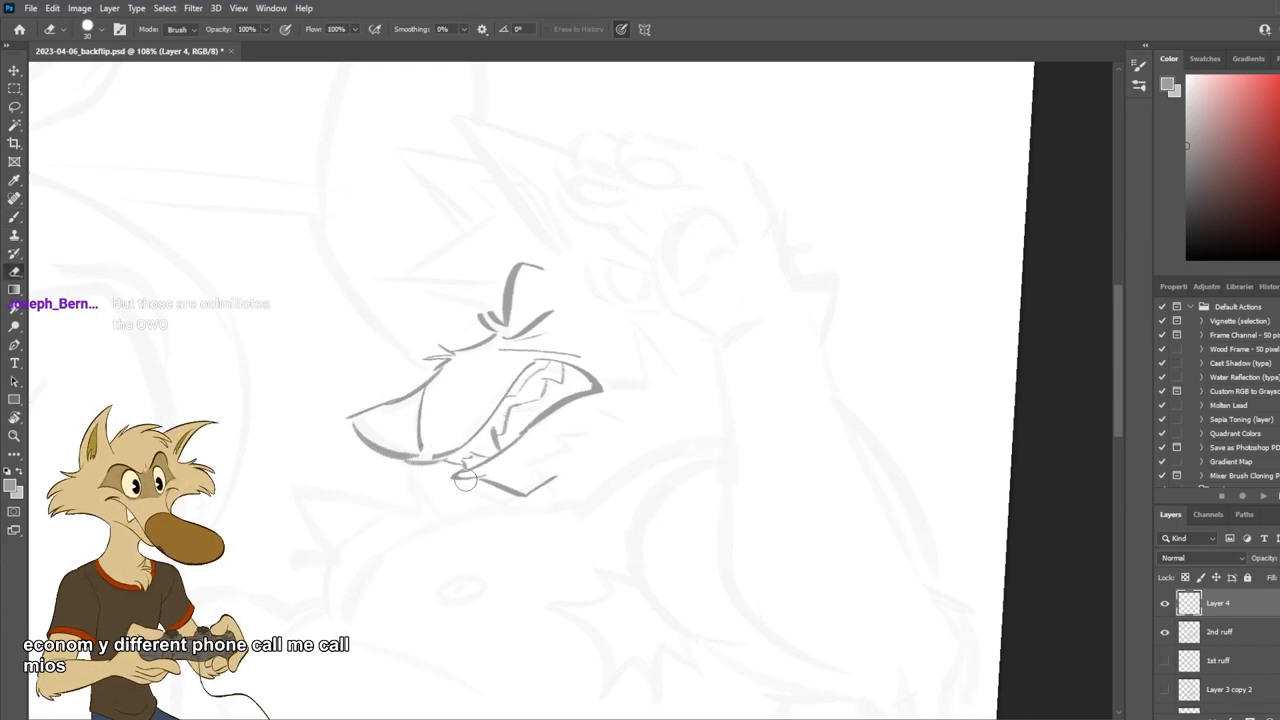
mouse_move(497, 474)
mouse_down()
mouse_move(457, 483)
mouse_move(512, 480)
mouse_up()
key(b)
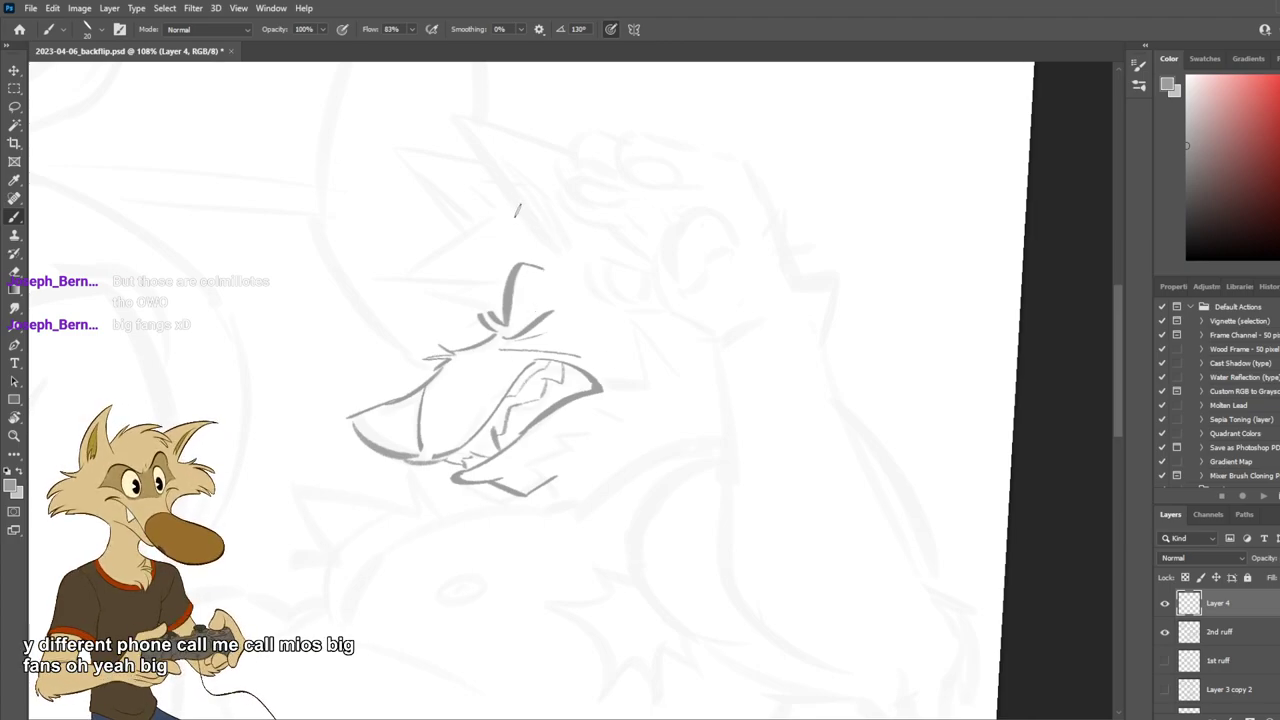
Draw the thin far-eye line rising from the snout bridge in front of the near eye.
mouse_move(513, 201)
mouse_down()
mouse_move(436, 220)
mouse_move(345, 294)
mouse_up()
key(ctrl+z)
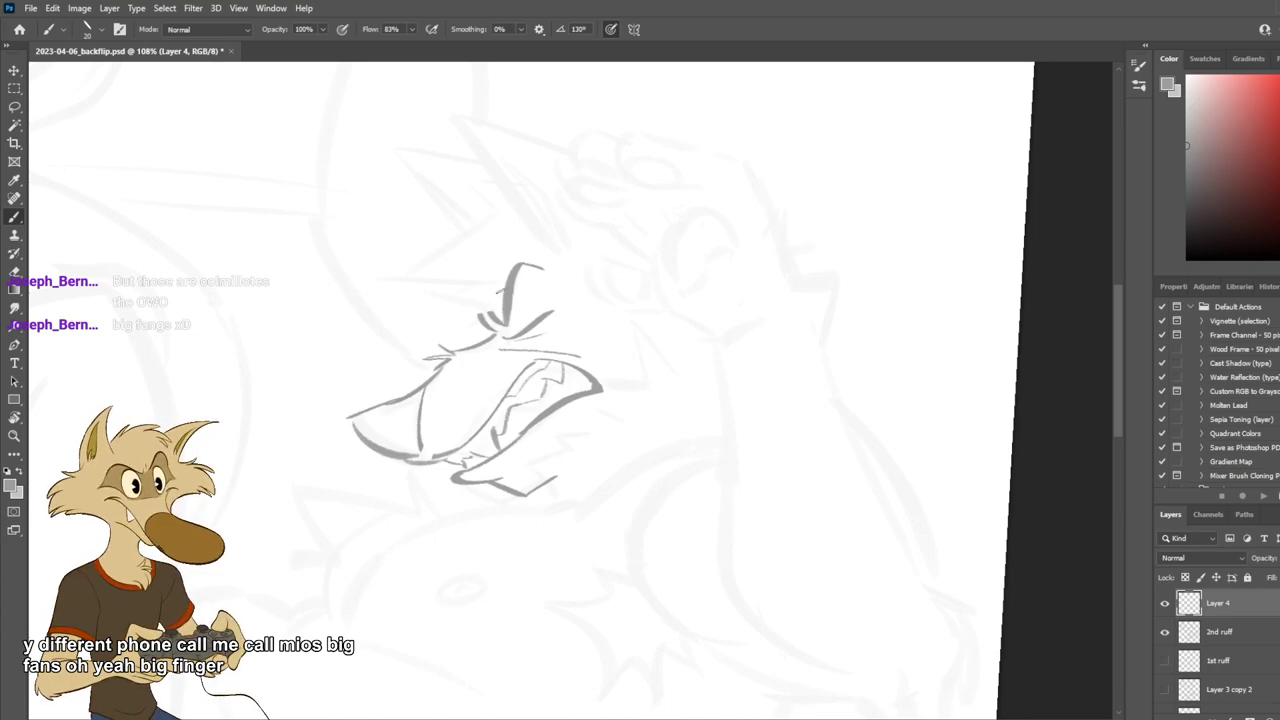
drag(486, 273, 478, 319)
key(ctrl+z)
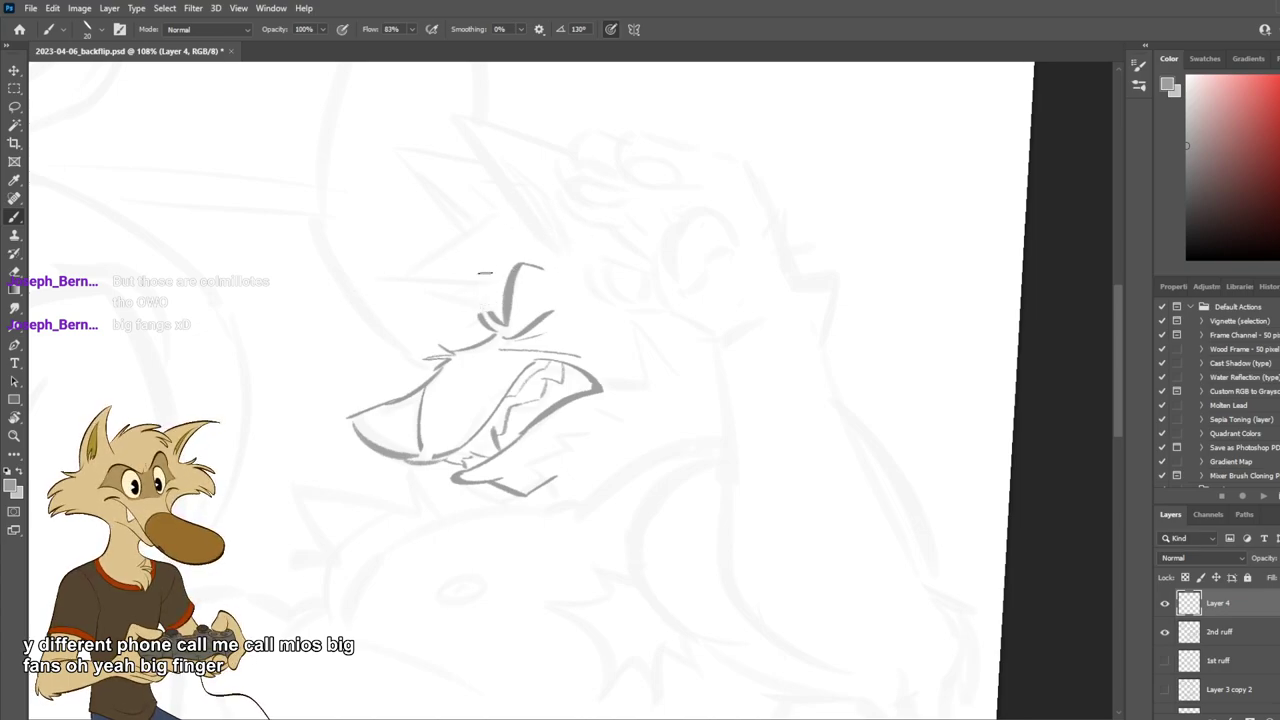
drag(487, 274, 478, 314)
key(ctrl+z)
key(ctrl+z)
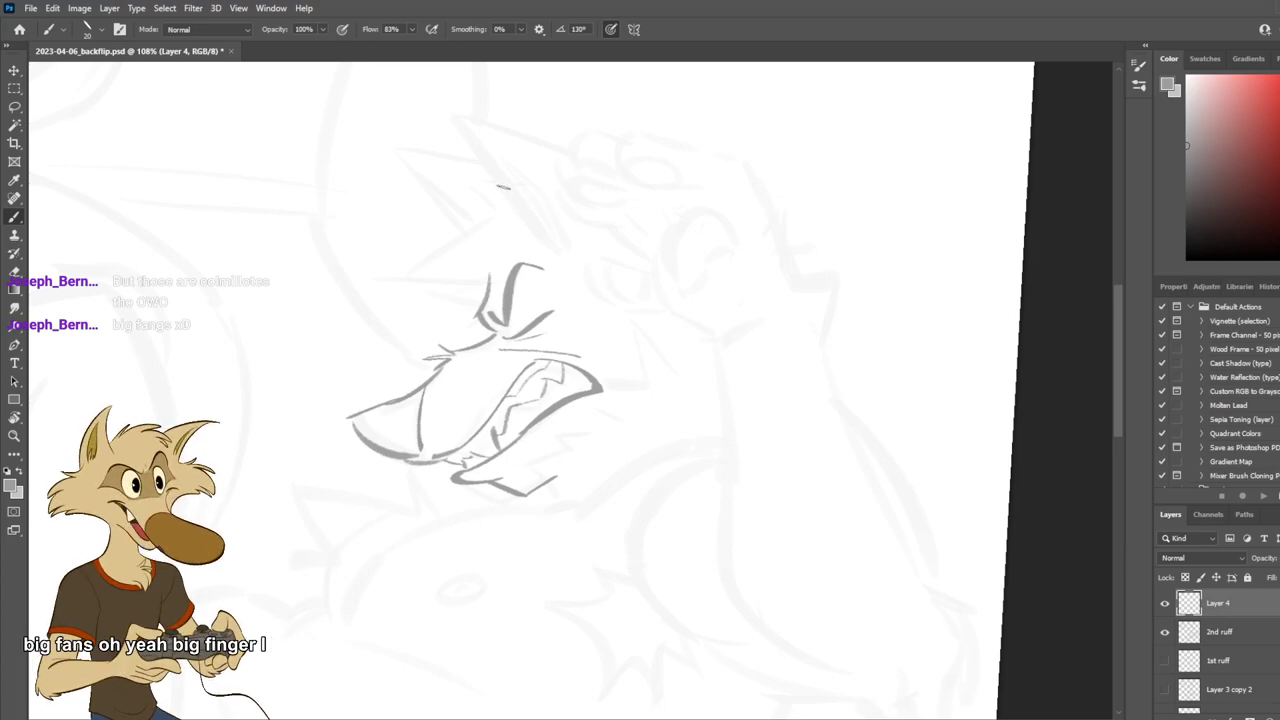
Draw the spiky hair tufts projecting forward from the wolf's forehead above the eyes.
mouse_move(438, 170)
mouse_down()
mouse_move(484, 184)
mouse_move(402, 260)
mouse_move(376, 255)
mouse_up()
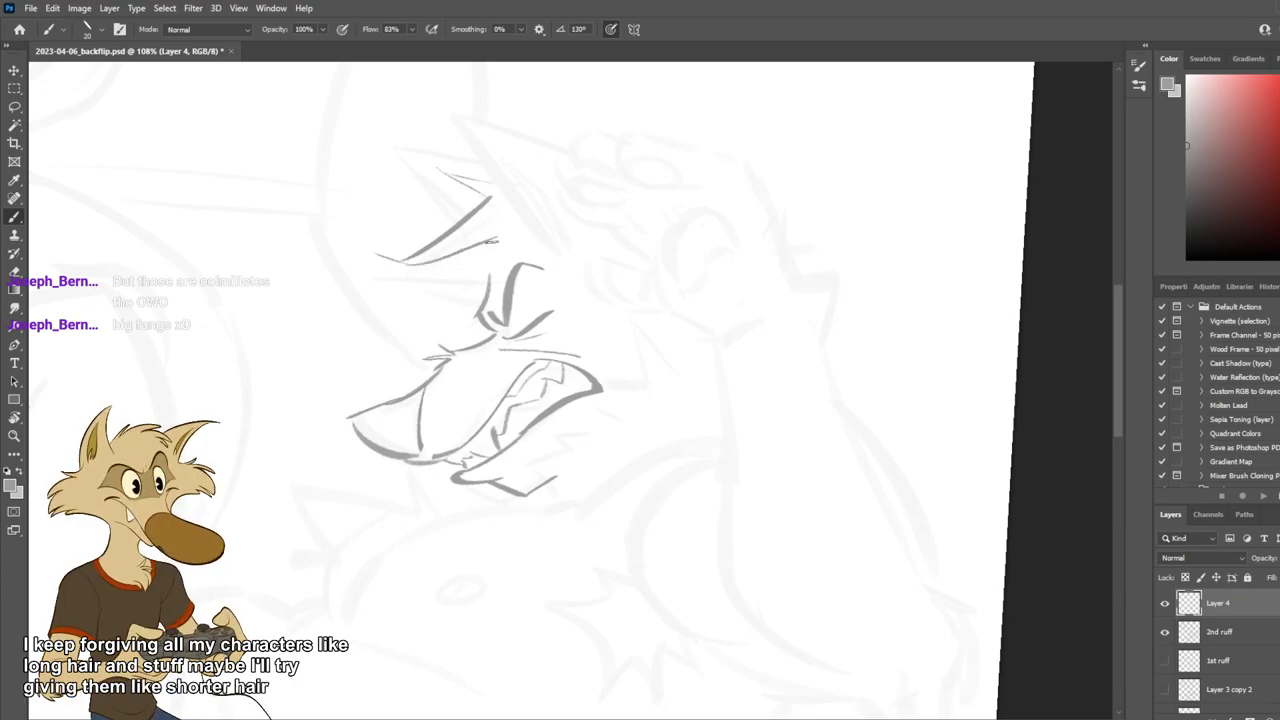
drag(398, 272, 492, 262)
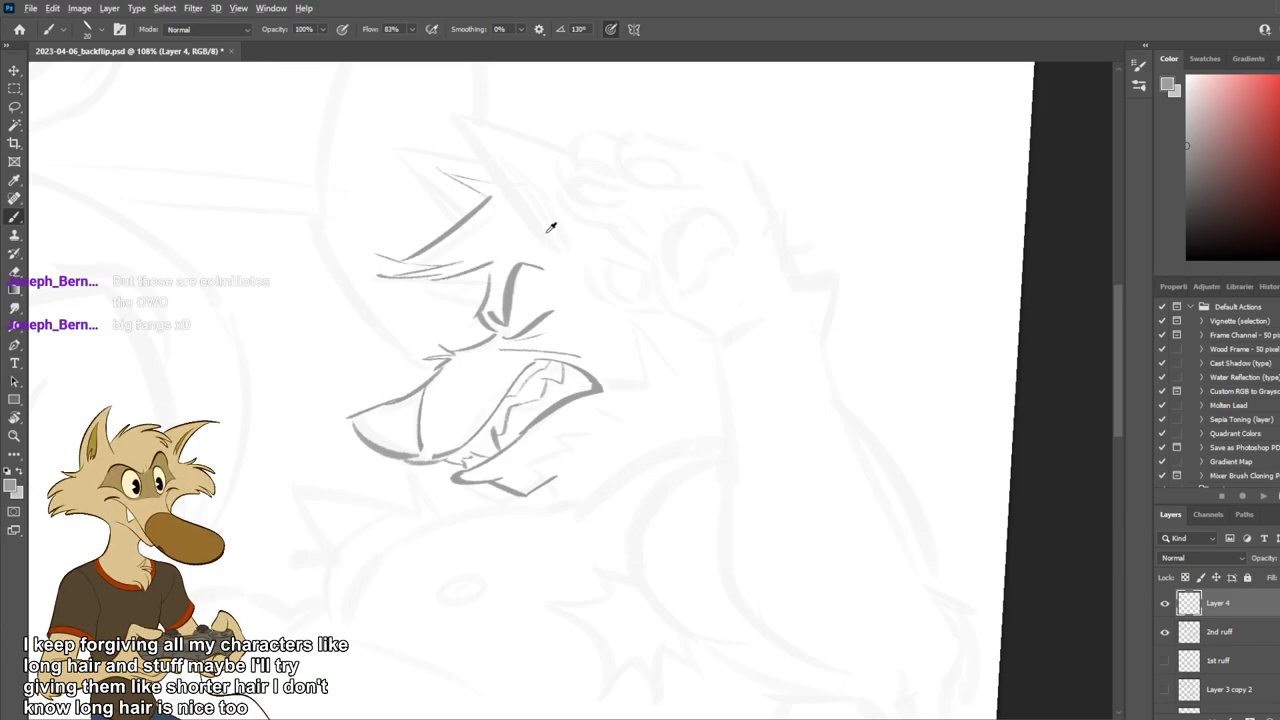
scroll(554, 230, down, 6)
scroll(560, 248, up, 5)
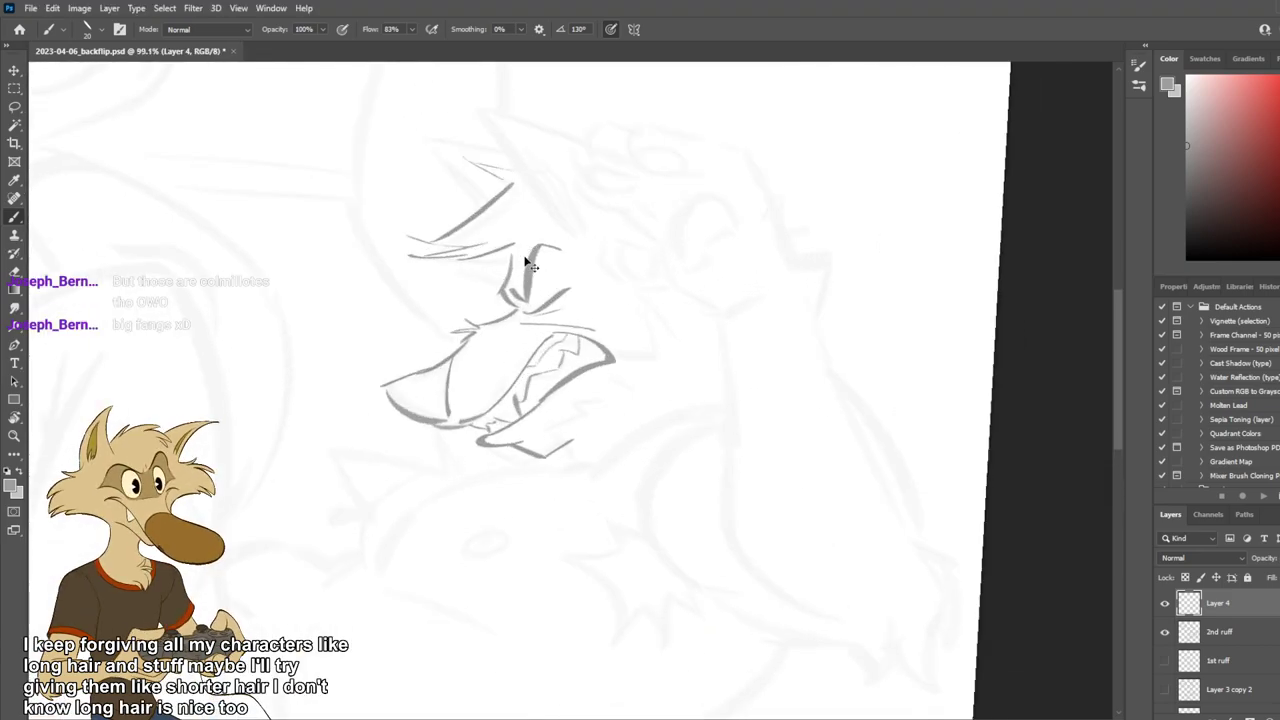
mouse_move(490, 252)
mouse_down()
mouse_move(460, 272)
mouse_move(504, 255)
mouse_up()
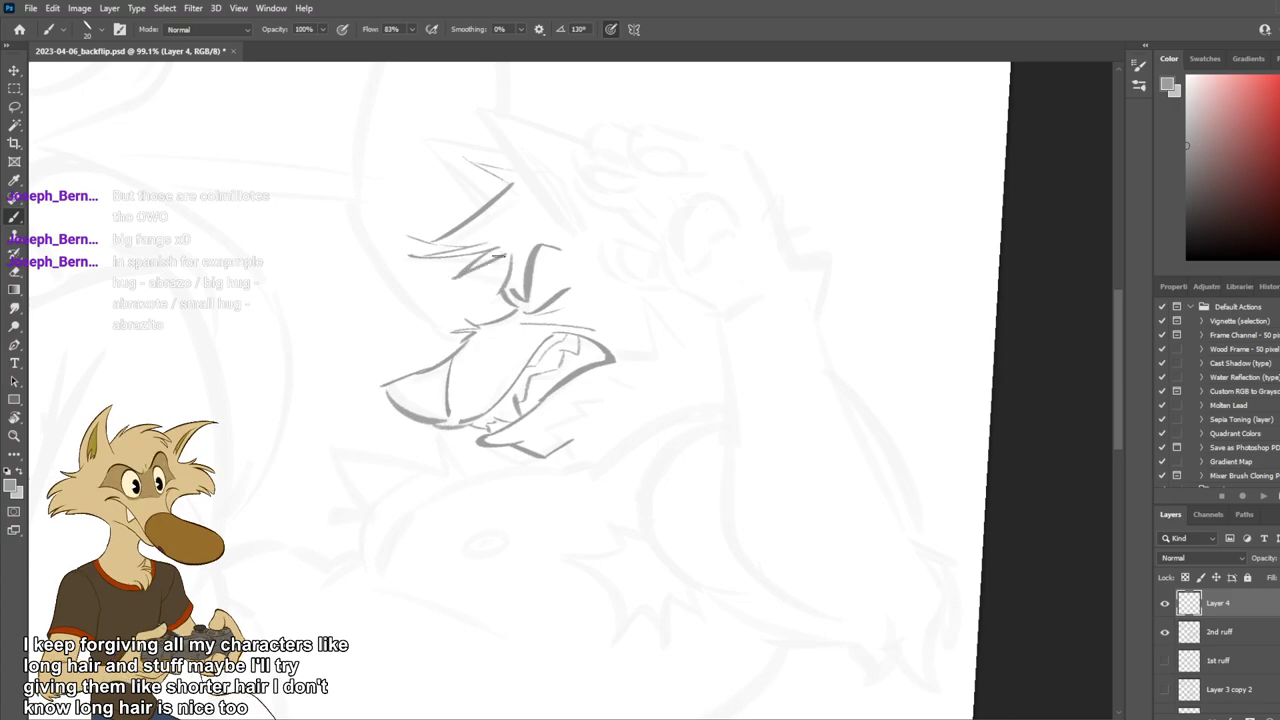
key(ctrl+z)
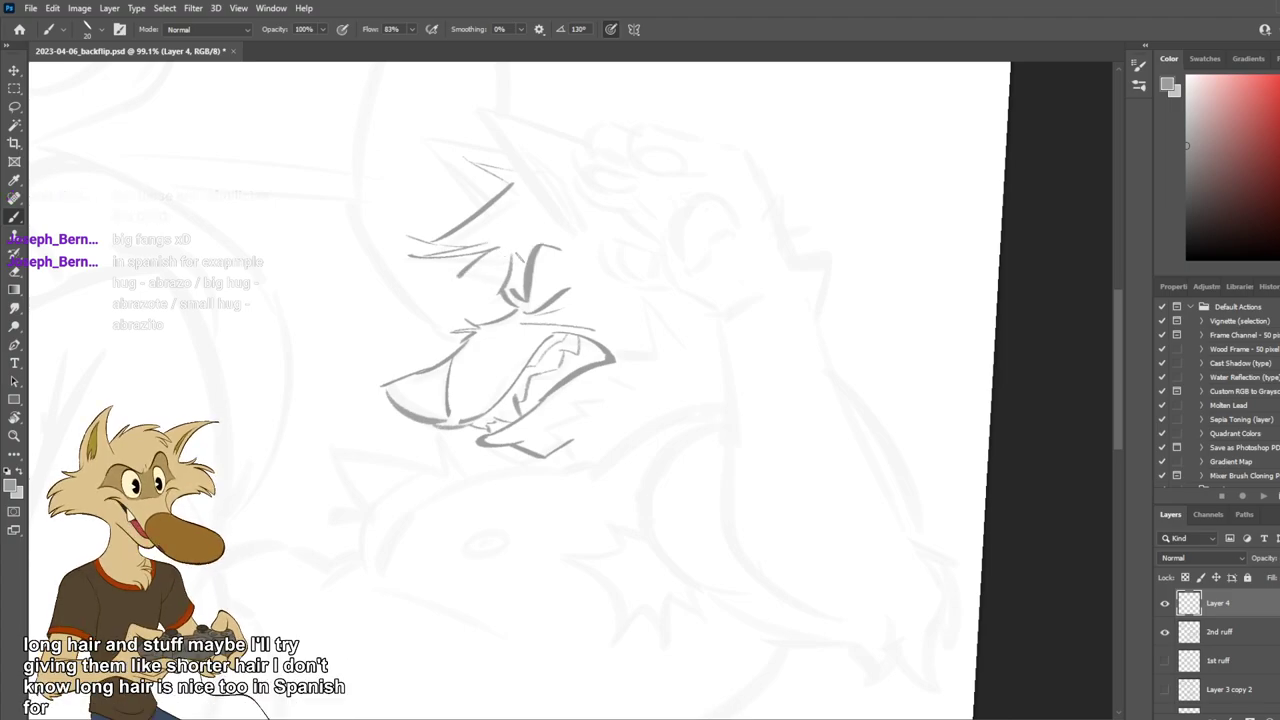
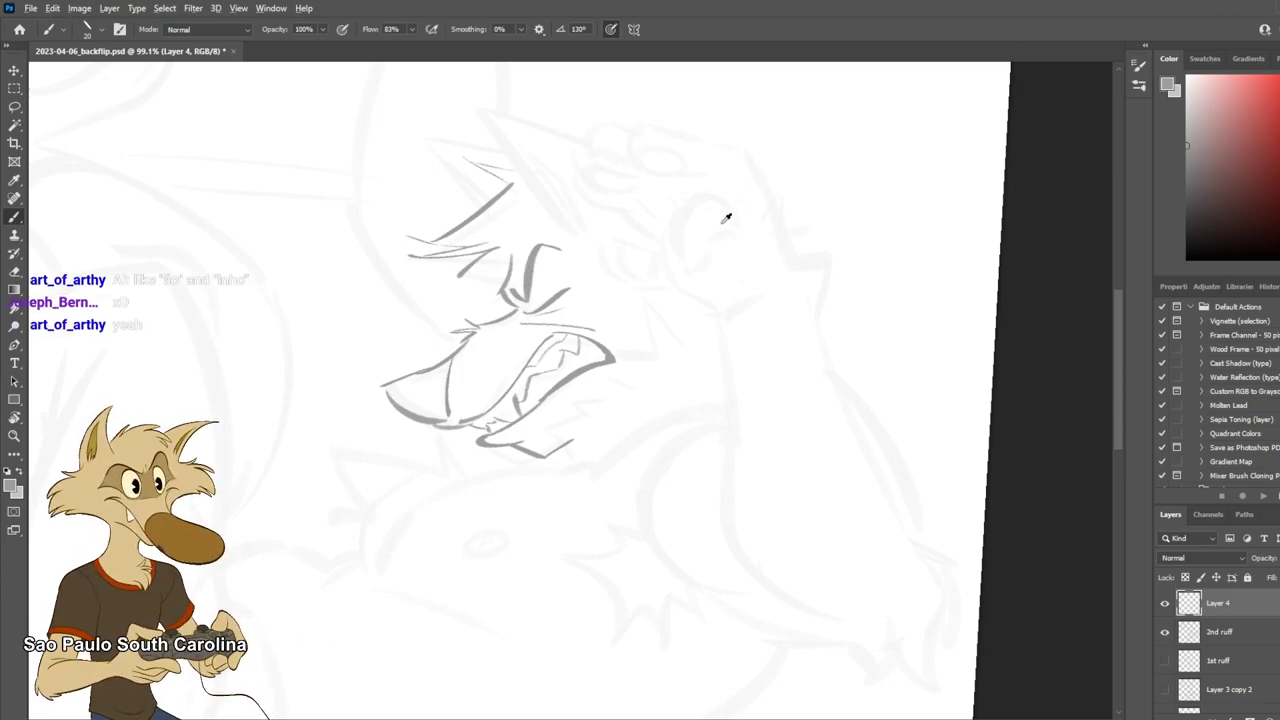
scroll(724, 218, down, 2)
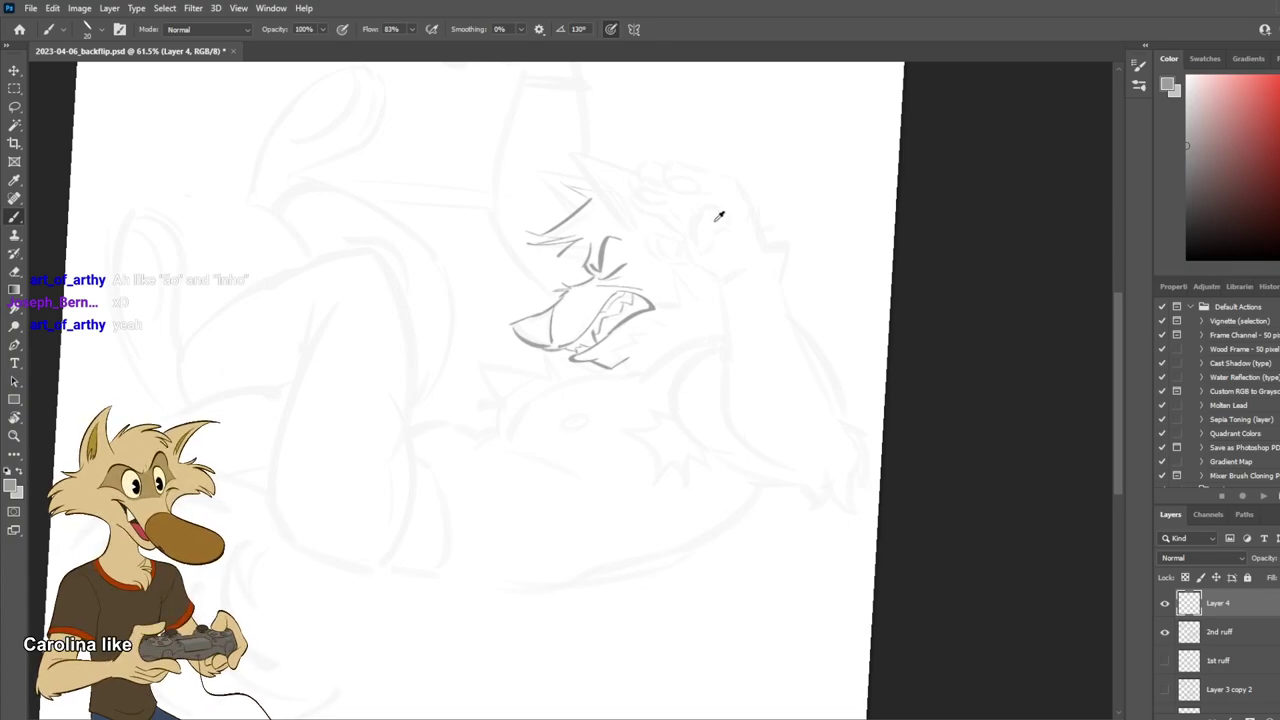
scroll(660, 174, up, 2)
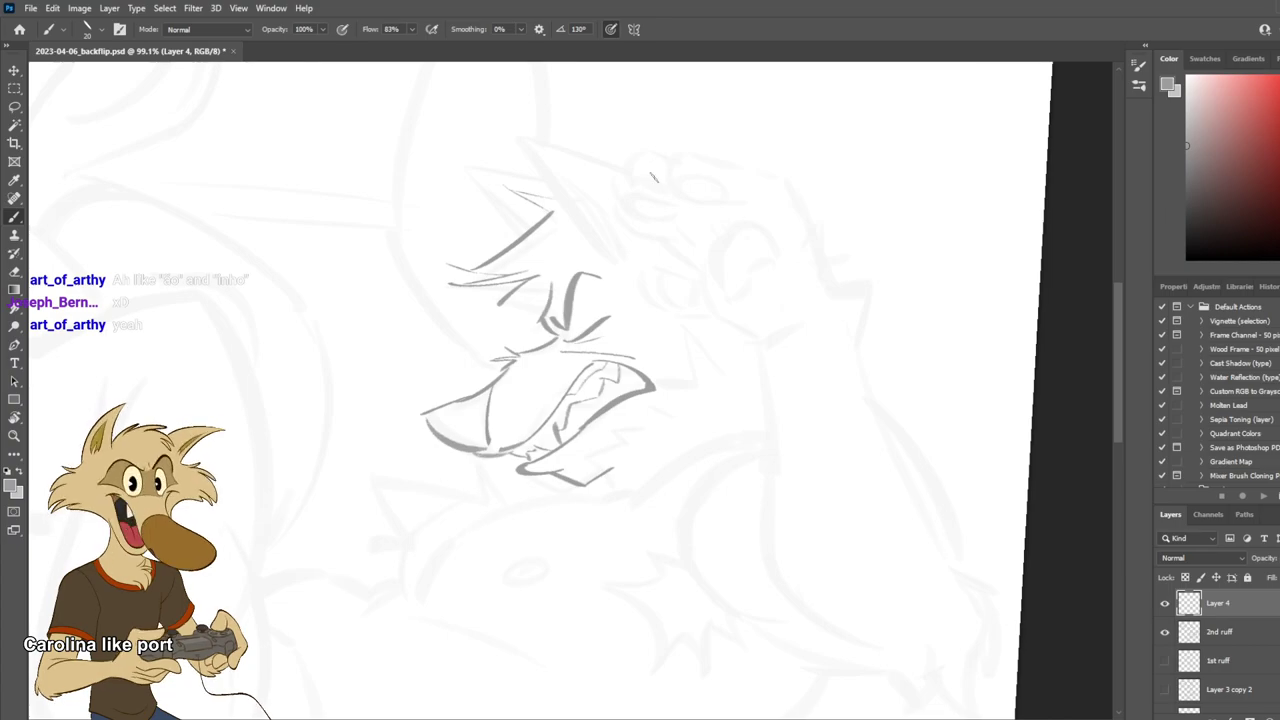
Draw the rounded outline of the wolf's far eye between the angry brow stroke and the near eye.
mouse_move(551, 283)
mouse_down()
mouse_move(486, 327)
mouse_move(522, 315)
mouse_move(511, 300)
mouse_move(540, 305)
mouse_move(518, 293)
mouse_move(541, 307)
mouse_move(524, 310)
mouse_up()
key(ctrl+z)
key(ctrl+z)
key(ctrl+z)
key(ctrl+z)
key(ctrl+z)
key(ctrl+z)
key(ctrl+z)
key(ctrl+z)
key(ctrl+z)
key(ctrl+z)
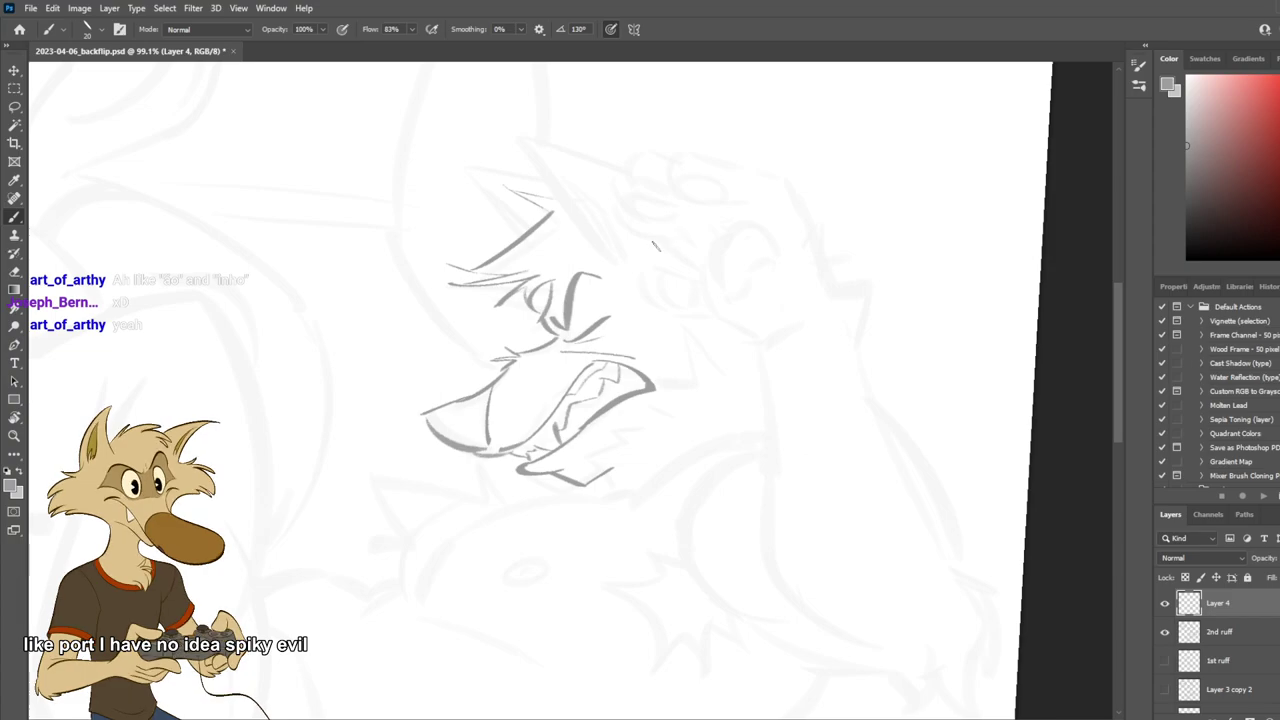
drag(604, 209, 447, 230)
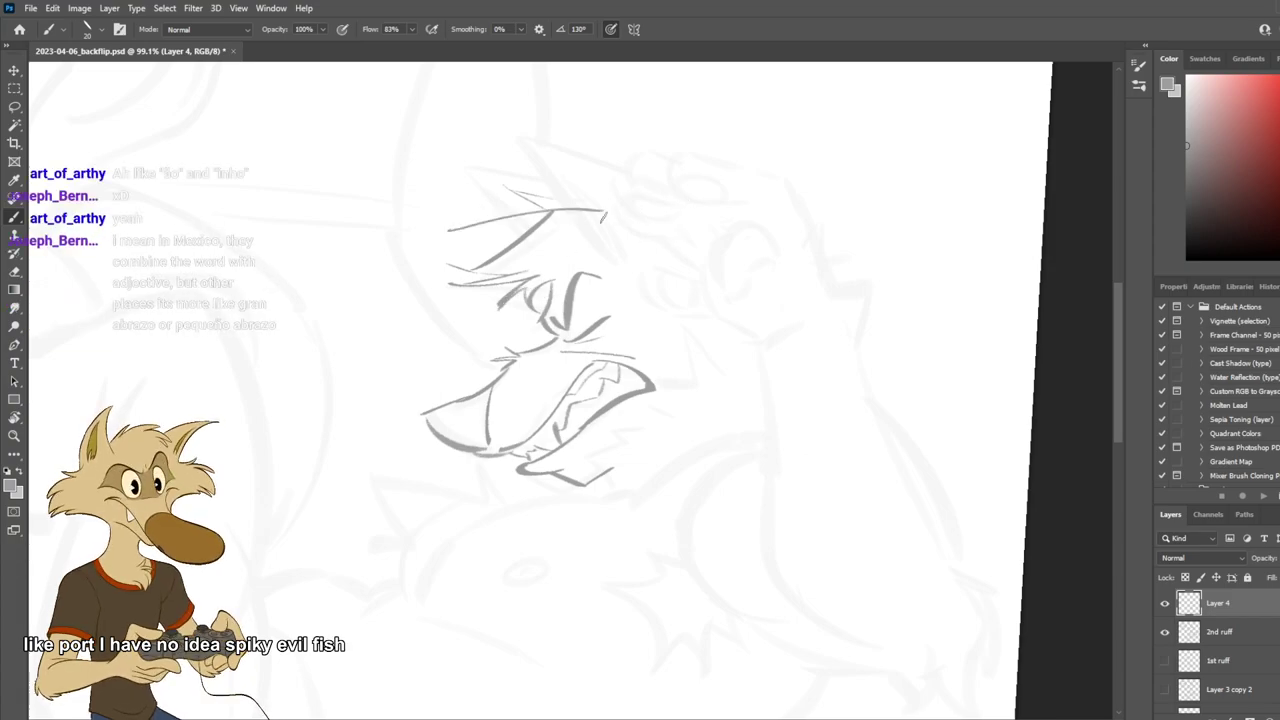
drag(604, 215, 470, 232)
key(ctrl+z)
key(ctrl+z)
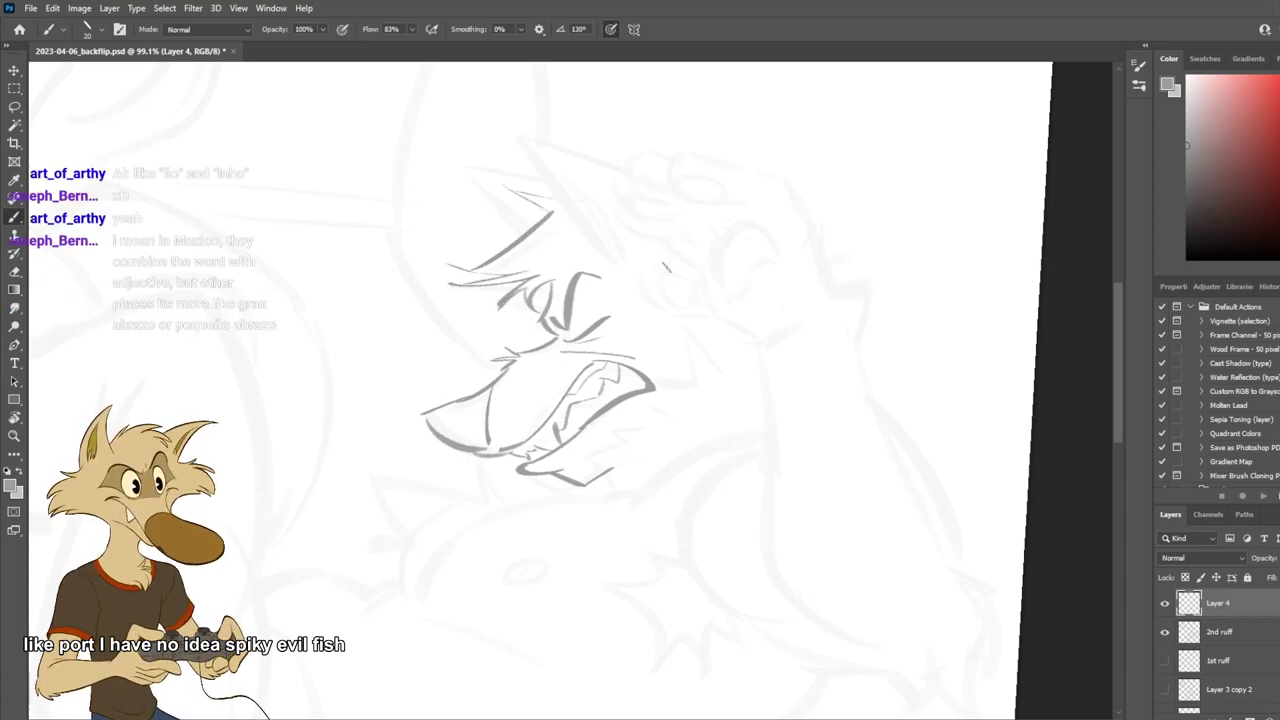
Save the document, then erase the stray upper hair lines and trim the tip of the top forehead tuft.
key(ctrl+s)
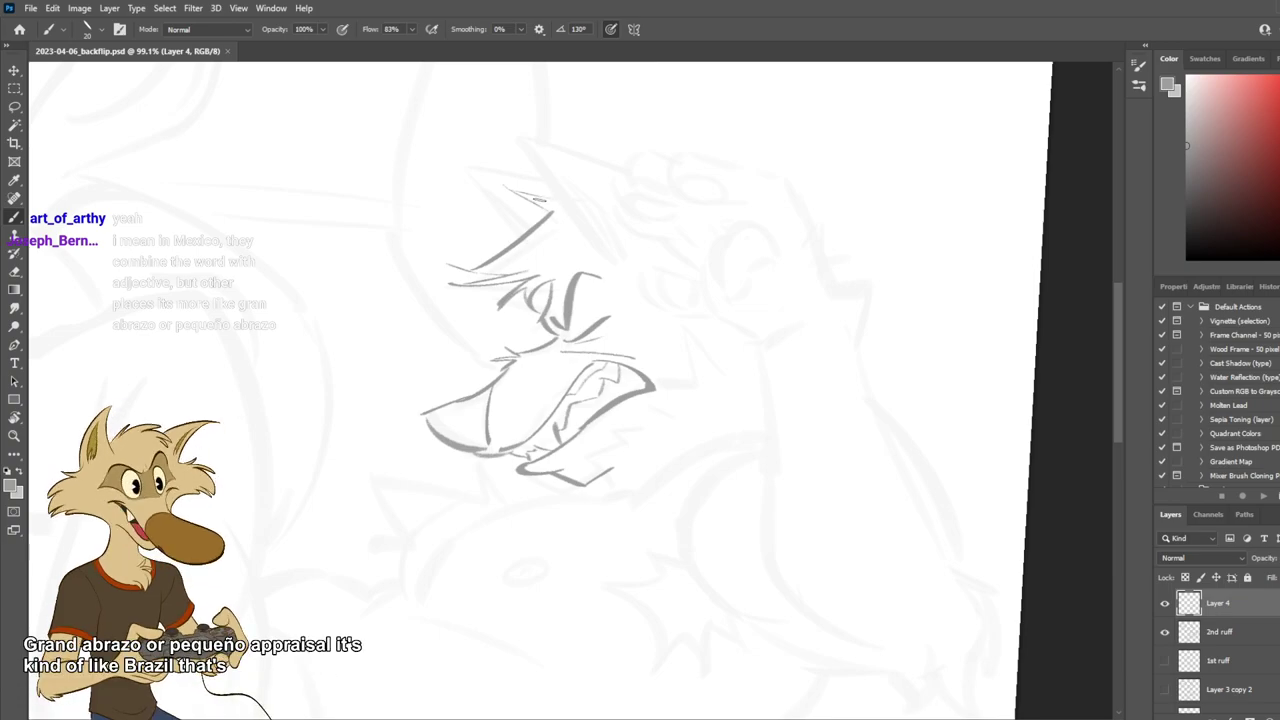
key(e)
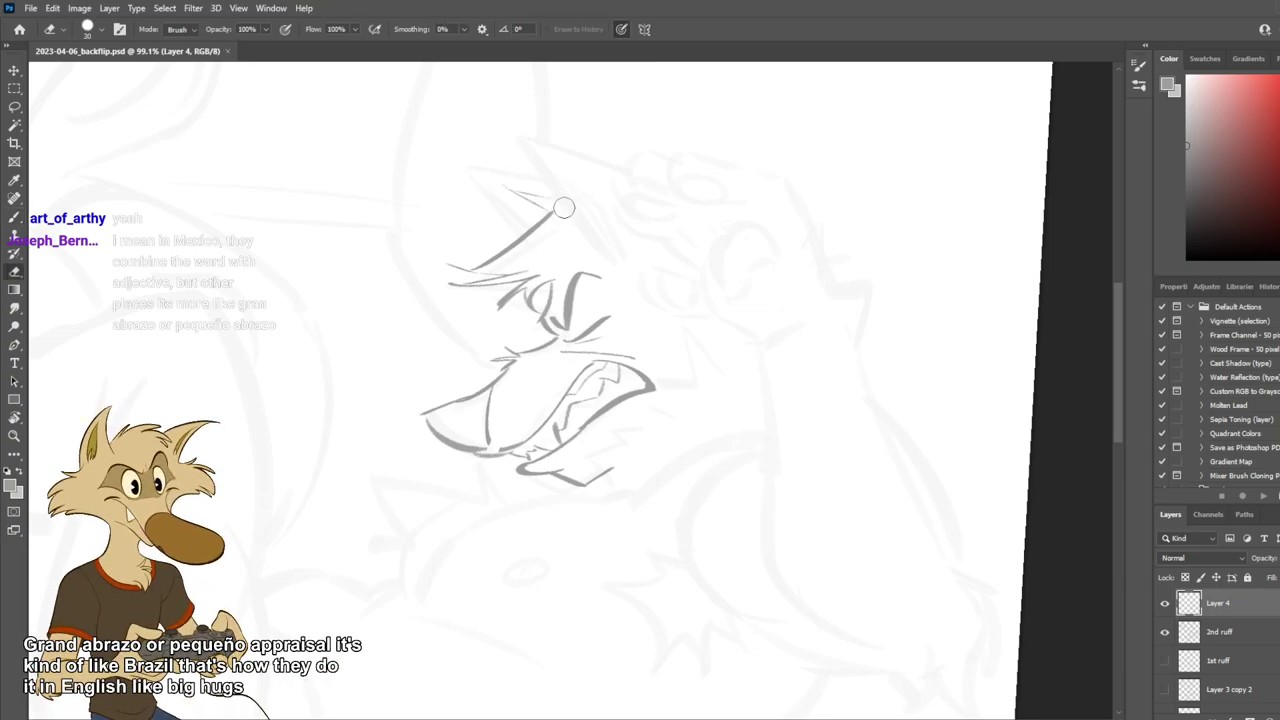
mouse_move(560, 205)
mouse_down()
mouse_move(510, 190)
mouse_move(566, 208)
mouse_up()
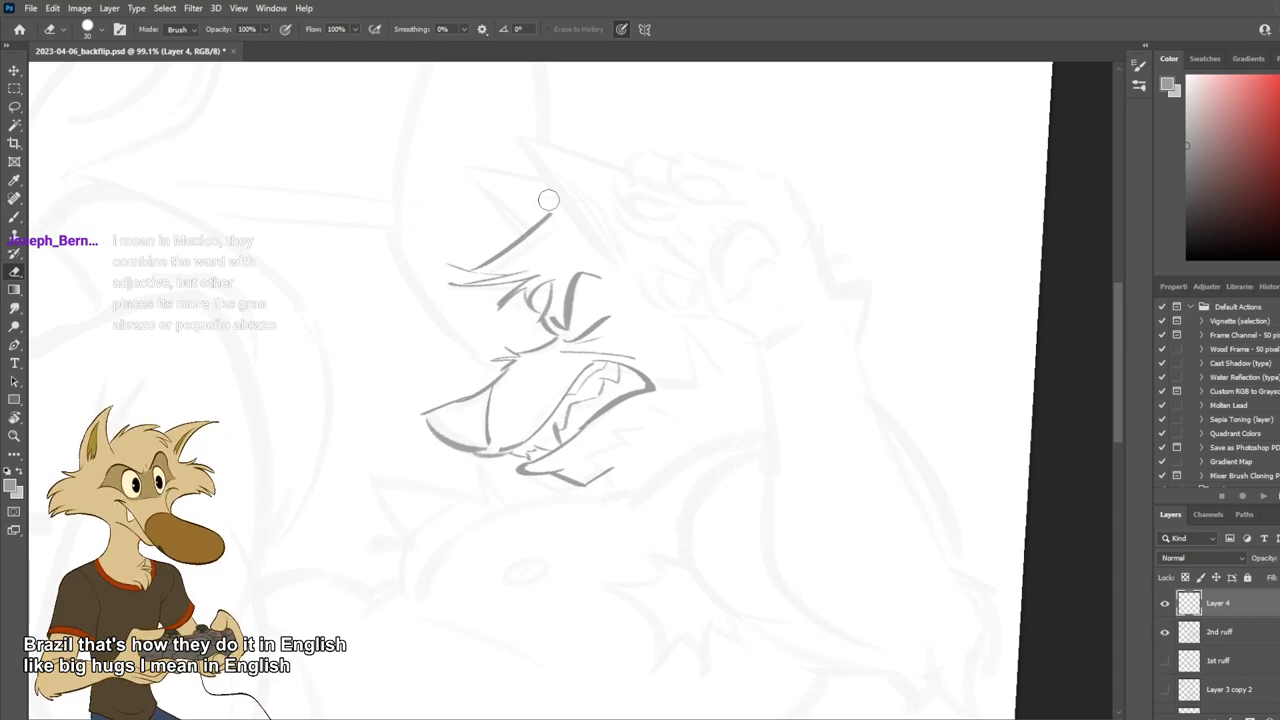
key(b)
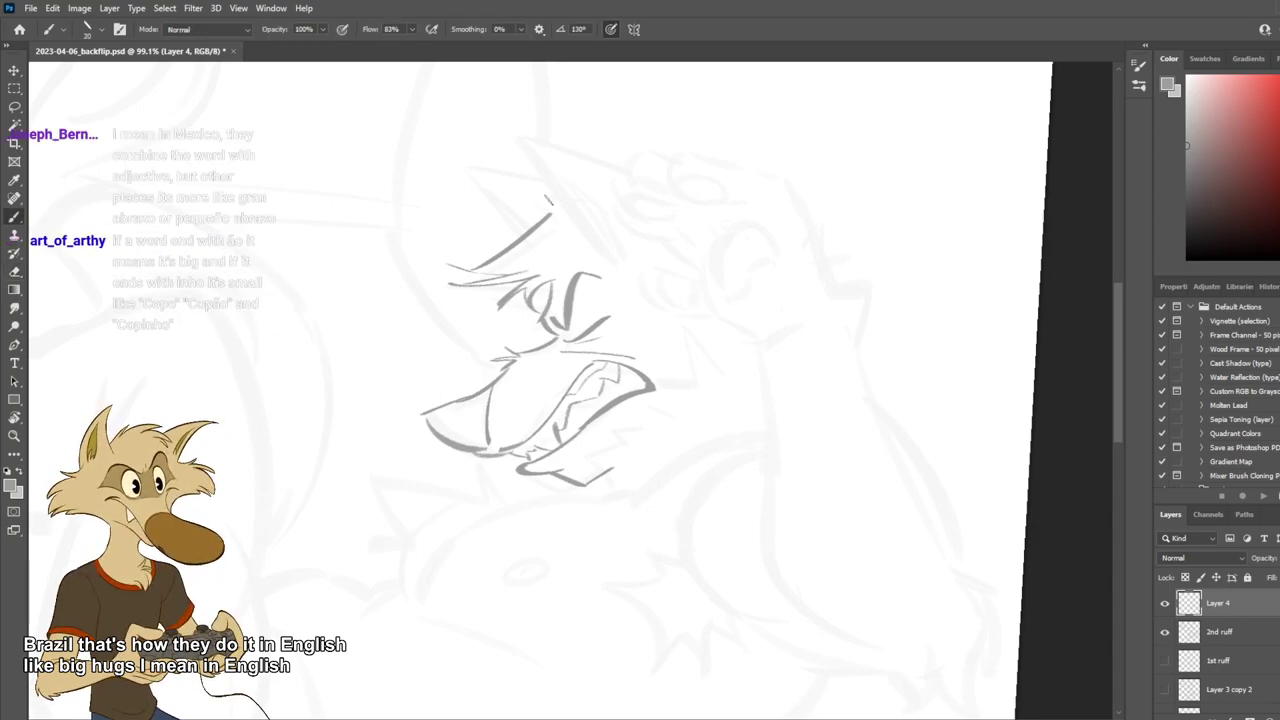
key(e)
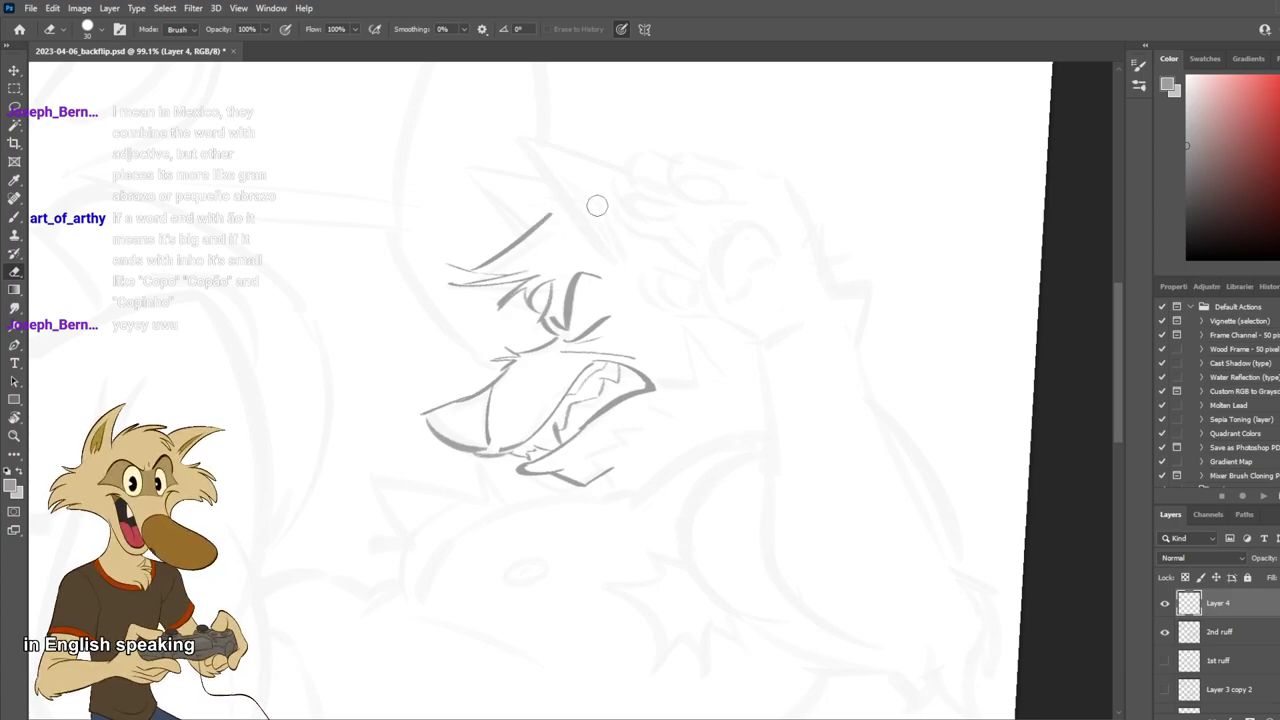
key(b)
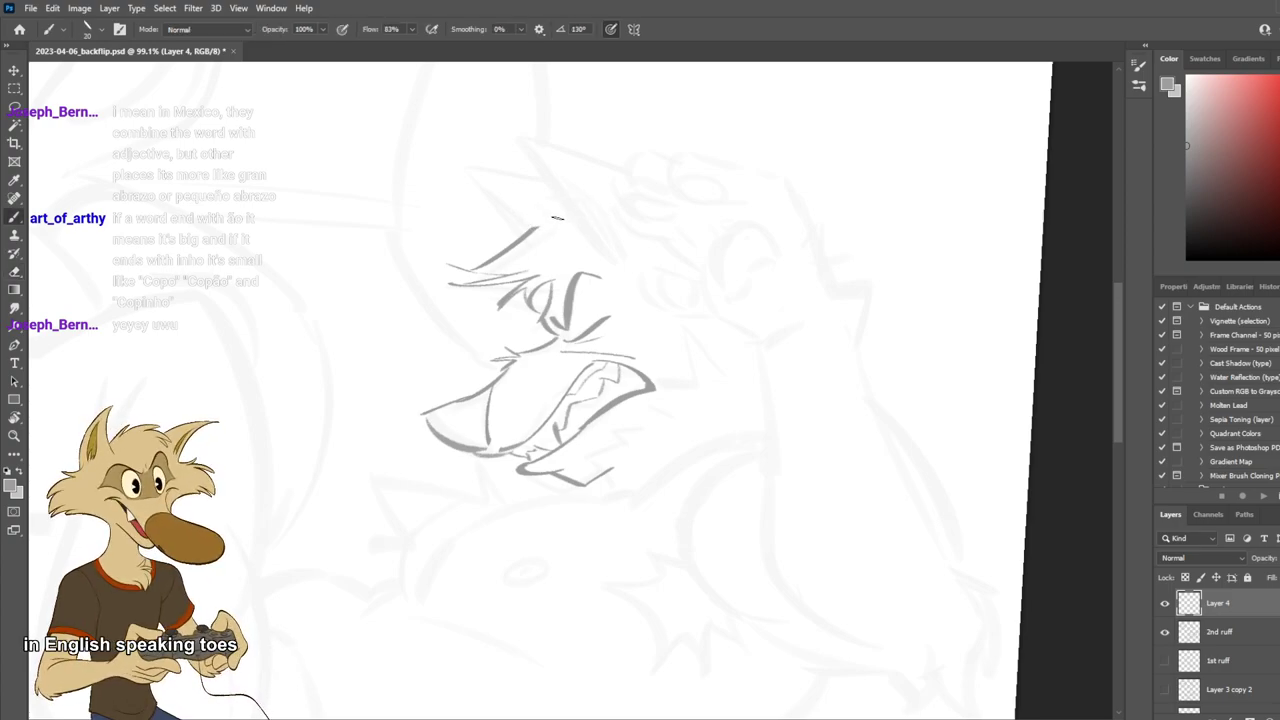
Draw the curved upper edge of the top forehead tuft, sweeping from its pointed tip back toward the crown.
mouse_move(480, 222)
mouse_down()
mouse_move(546, 226)
mouse_move(537, 214)
mouse_move(574, 204)
mouse_move(484, 252)
mouse_up()
key(ctrl+z)
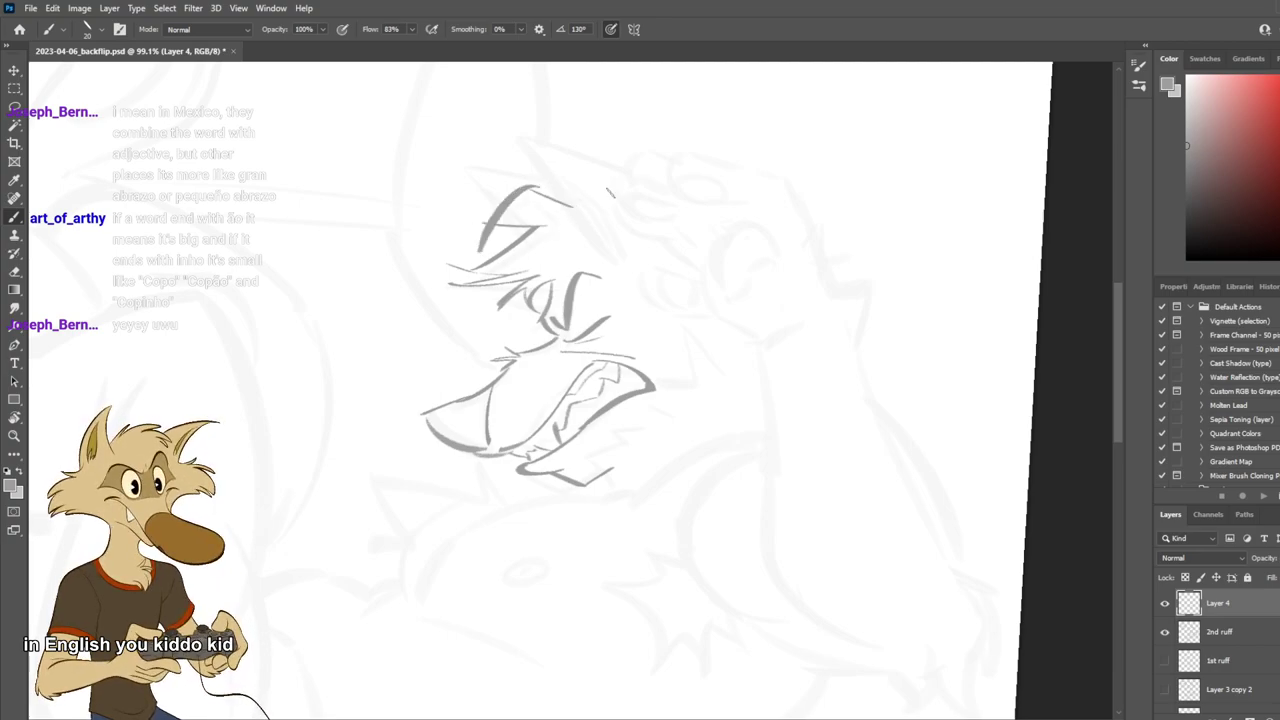
key(ctrl+z)
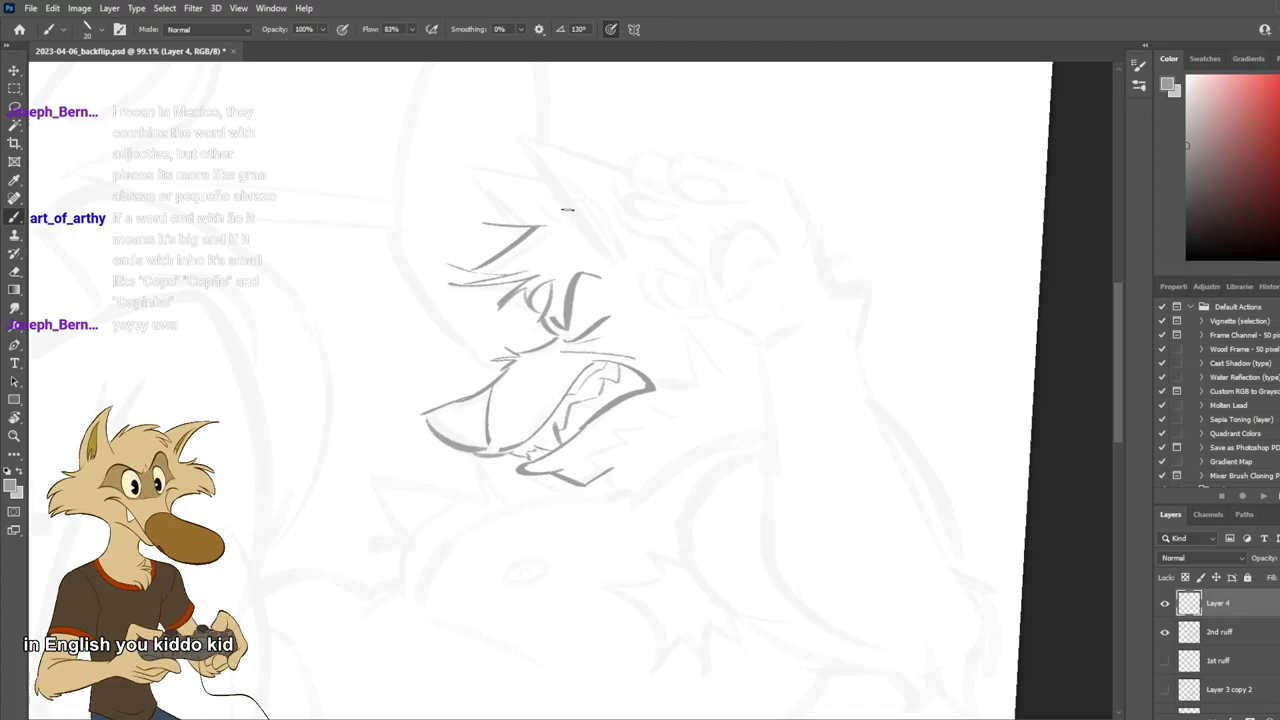
drag(481, 225, 572, 209)
key(ctrl+z)
mouse_move(469, 225)
mouse_down()
mouse_move(558, 193)
mouse_move(458, 223)
mouse_up()
key(ctrl+z)
key(ctrl+z)
drag(560, 206, 468, 222)
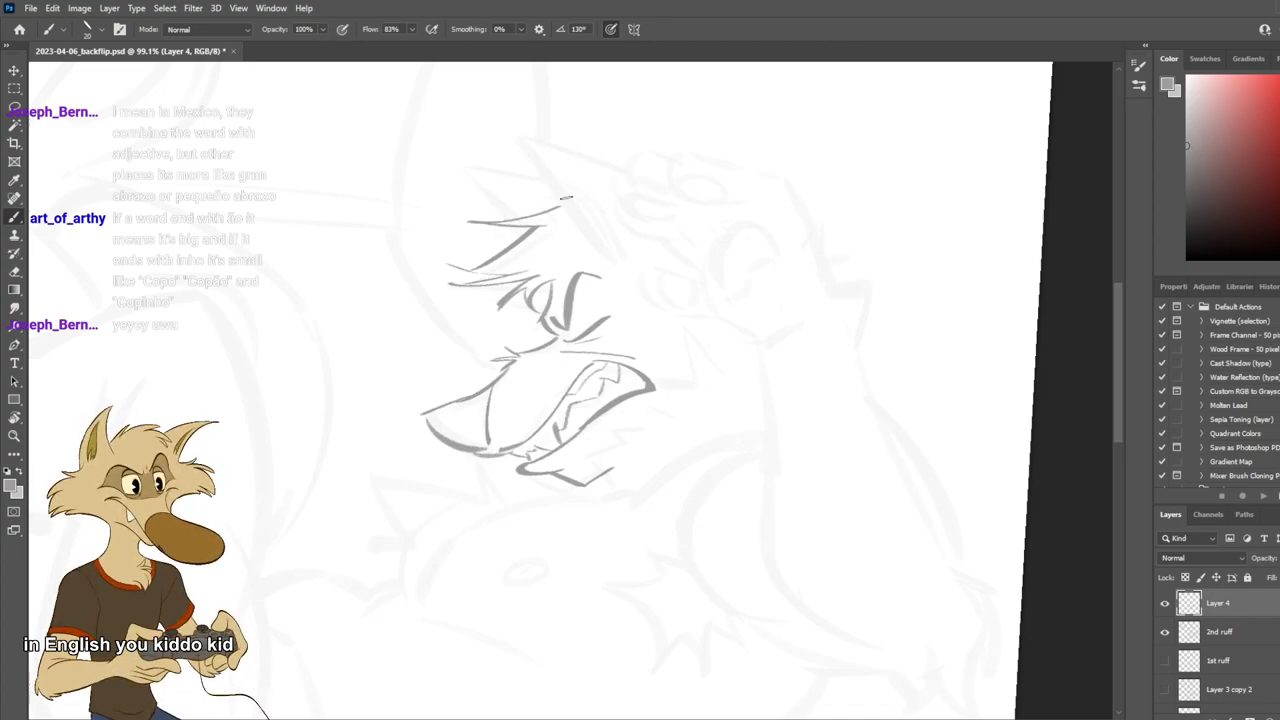
key(ctrl+z)
drag(557, 205, 457, 217)
mouse_move(545, 206)
mouse_down()
mouse_move(506, 160)
mouse_move(500, 170)
mouse_move(457, 157)
mouse_move(506, 217)
mouse_up()
key(ctrl+z)
key(ctrl+z)
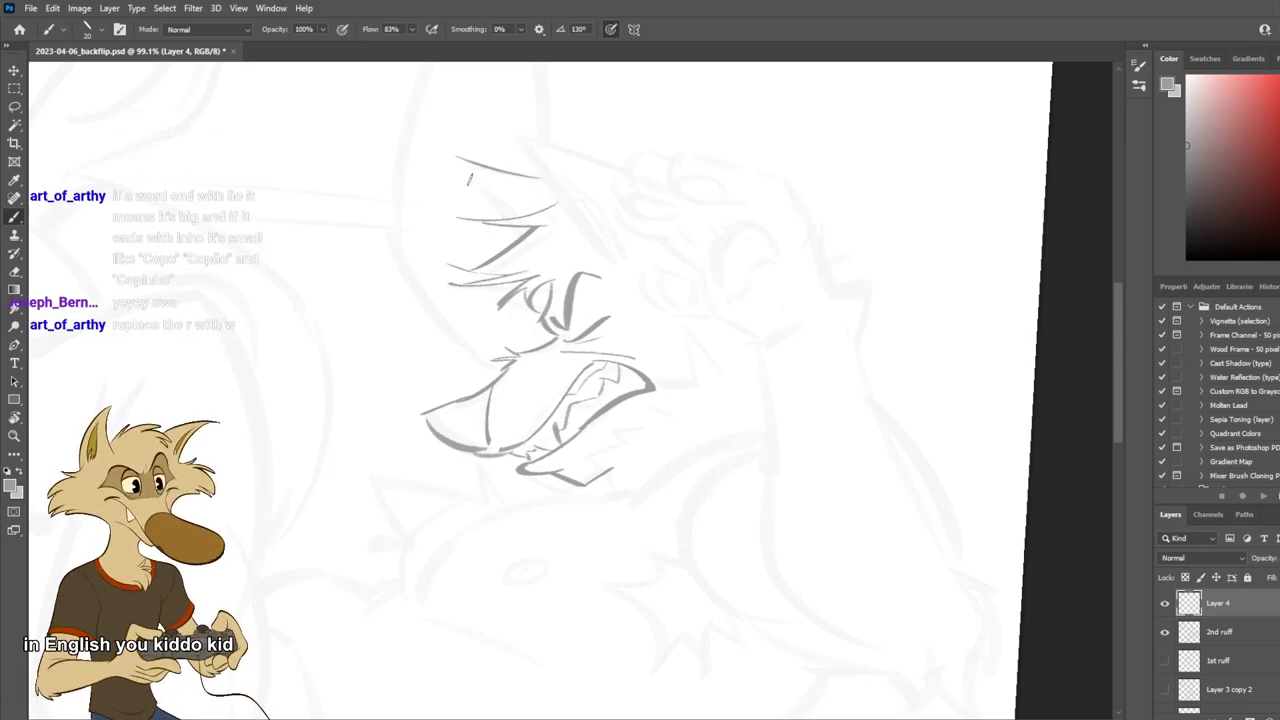
Try a tall pointed outline for the far ear above the forehead tufts.
drag(460, 160, 522, 218)
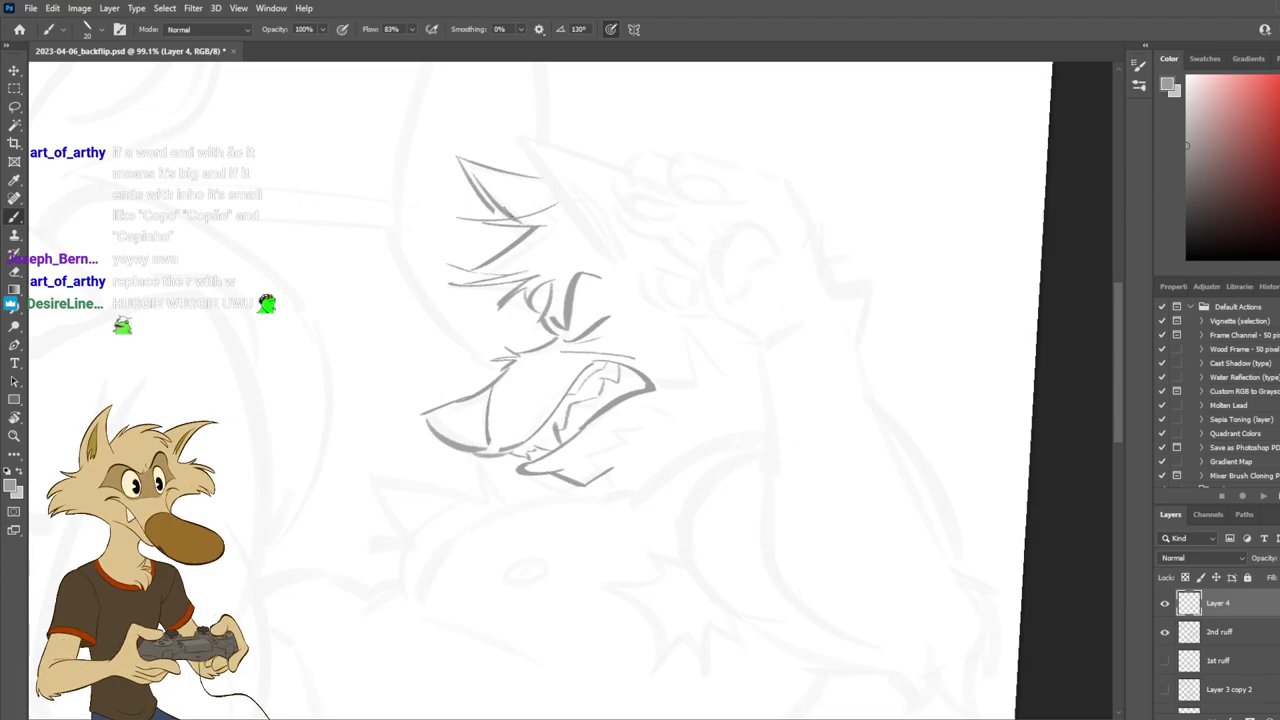
key(ctrl+z)
key(ctrl+z)
drag(476, 174, 522, 218)
key(ctrl+z)
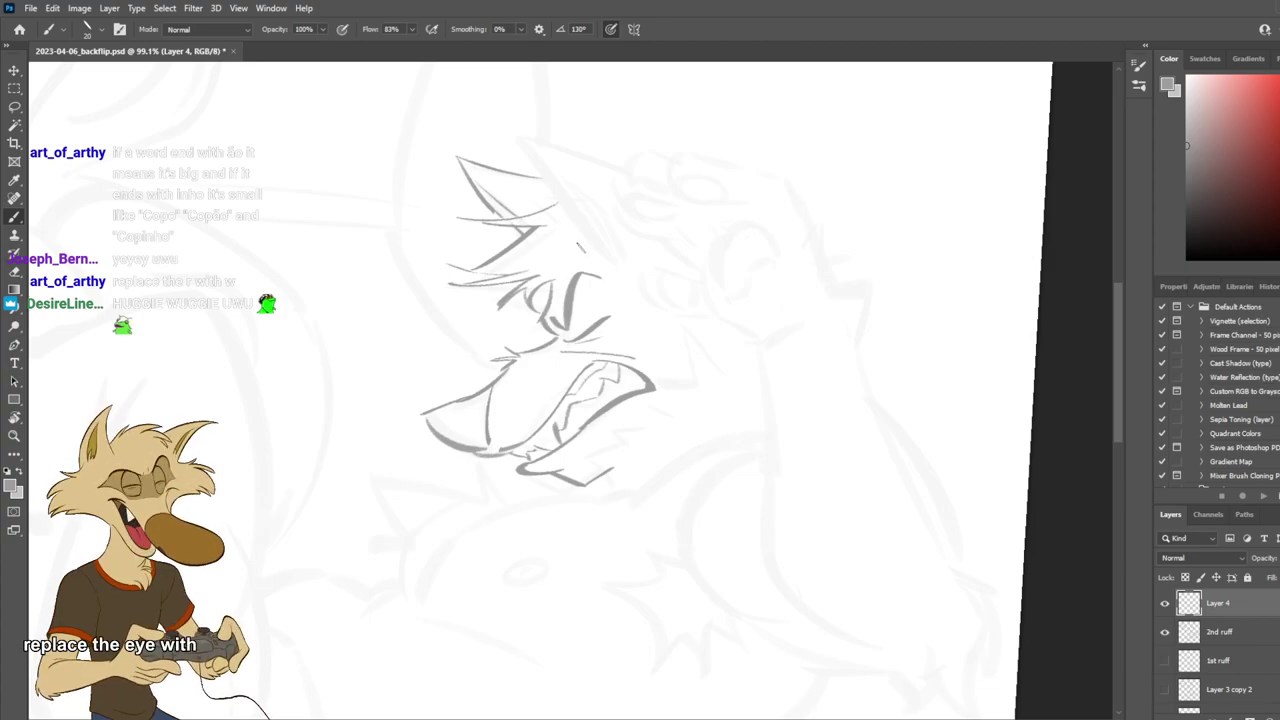
Try a pointed outline for the near ear behind the far ear, and undo both ear outlines.
scroll(580, 239, down, 3)
scroll(615, 214, up, 3)
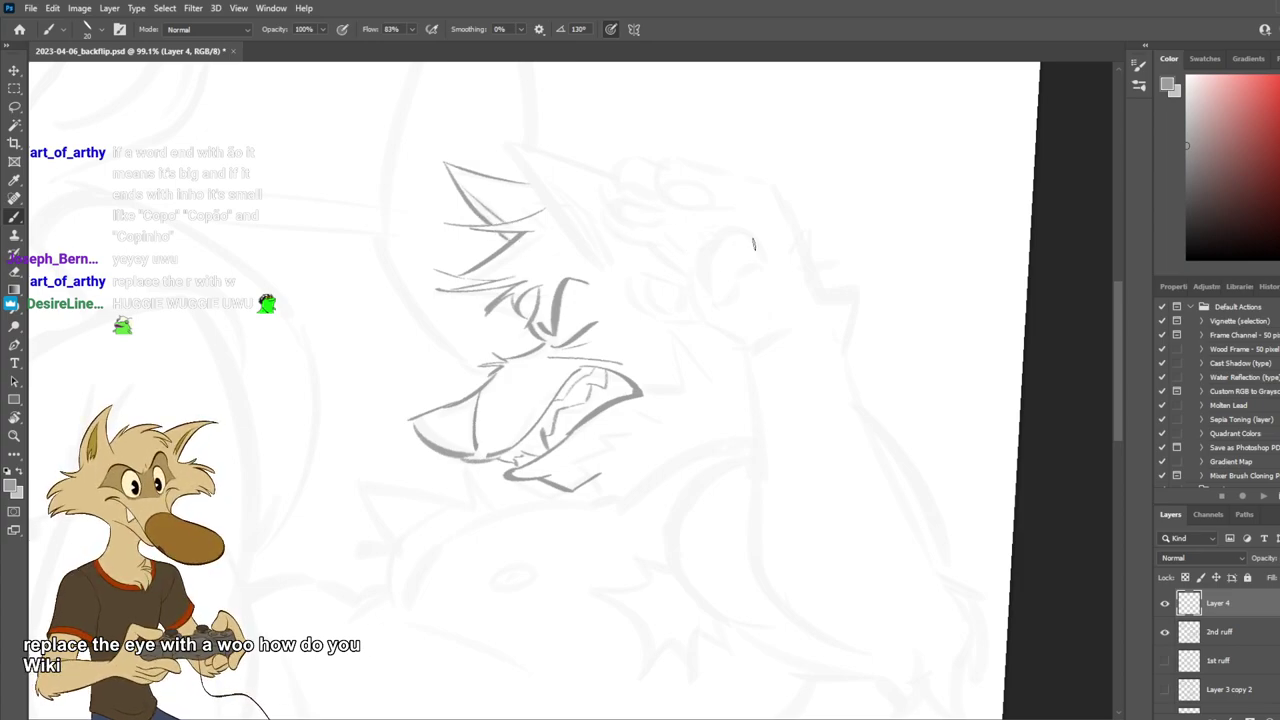
mouse_move(631, 183)
mouse_down()
mouse_move(524, 137)
mouse_move(538, 135)
mouse_move(584, 245)
mouse_up()
key(ctrl+z)
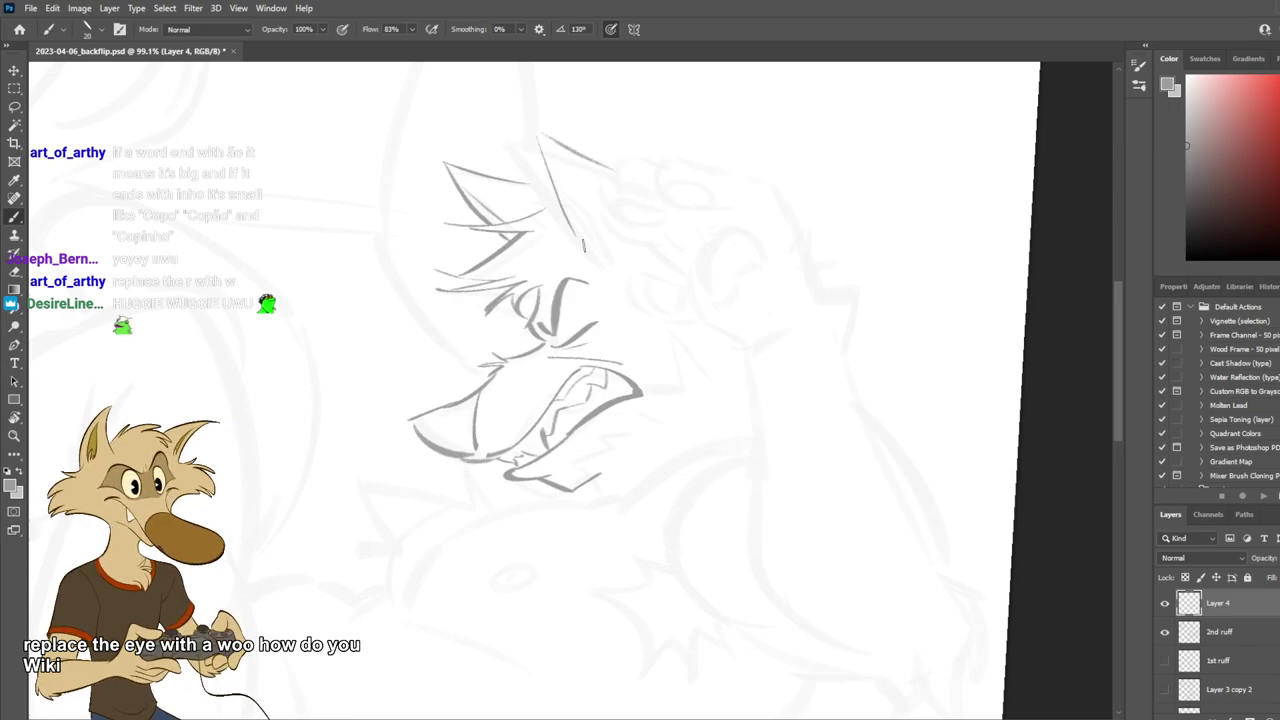
key(ctrl+z)
key(ctrl+z)
drag(612, 170, 517, 139)
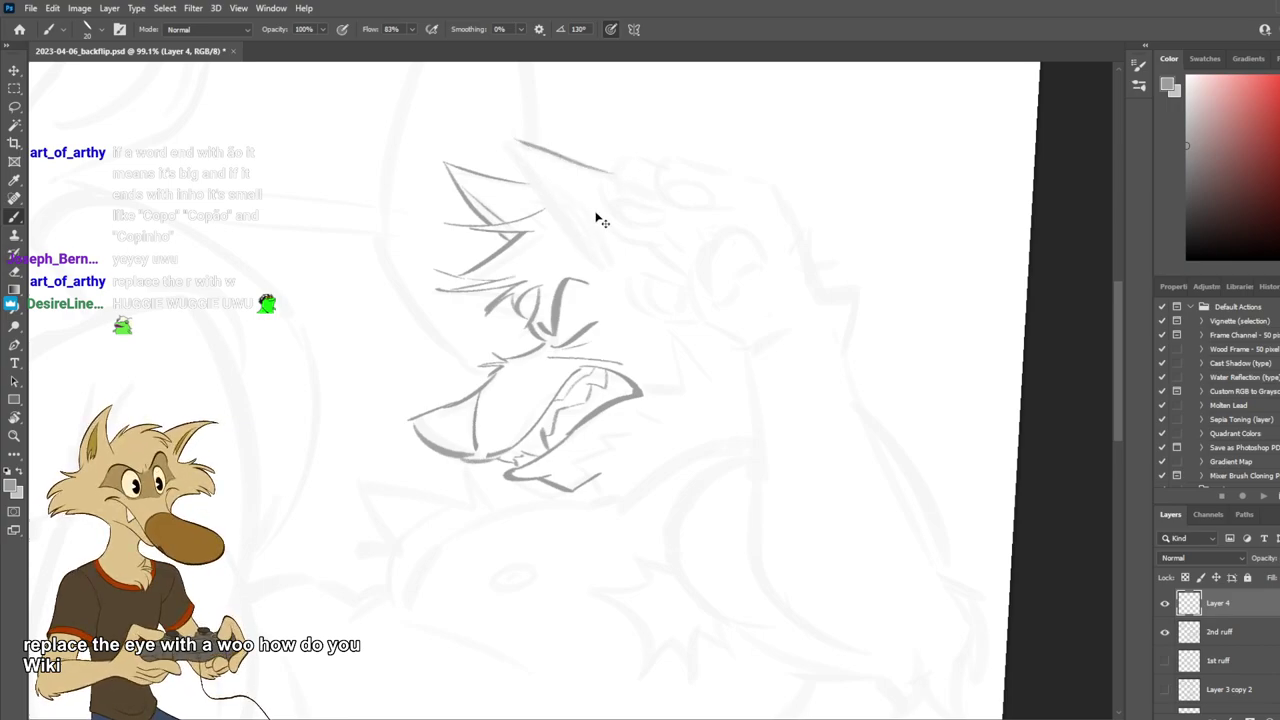
key(ctrl+z)
key(ctrl+z)
key(ctrl+z)
key(ctrl+z)
key(ctrl+shift+z)
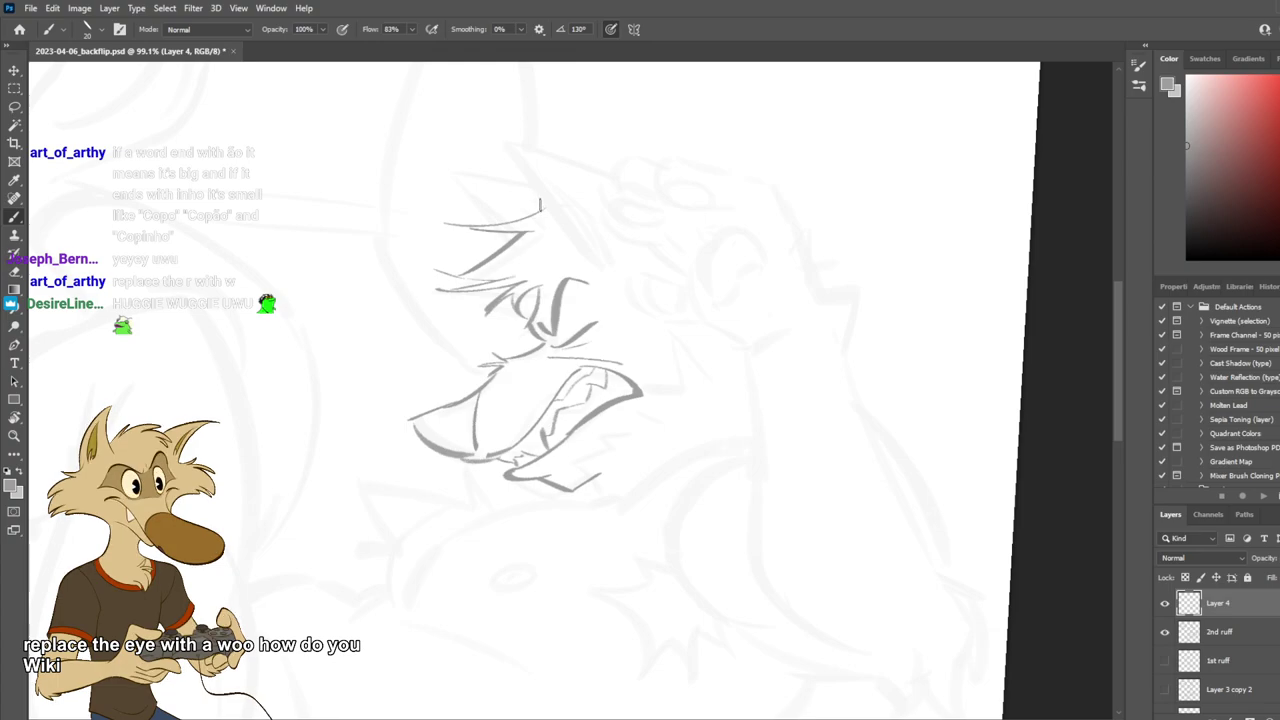
Draw a shorter pointed far ear above the forehead tufts, with its front edge crossing the top tuft.
drag(545, 211, 470, 186)
key(ctrl+z)
drag(543, 209, 465, 184)
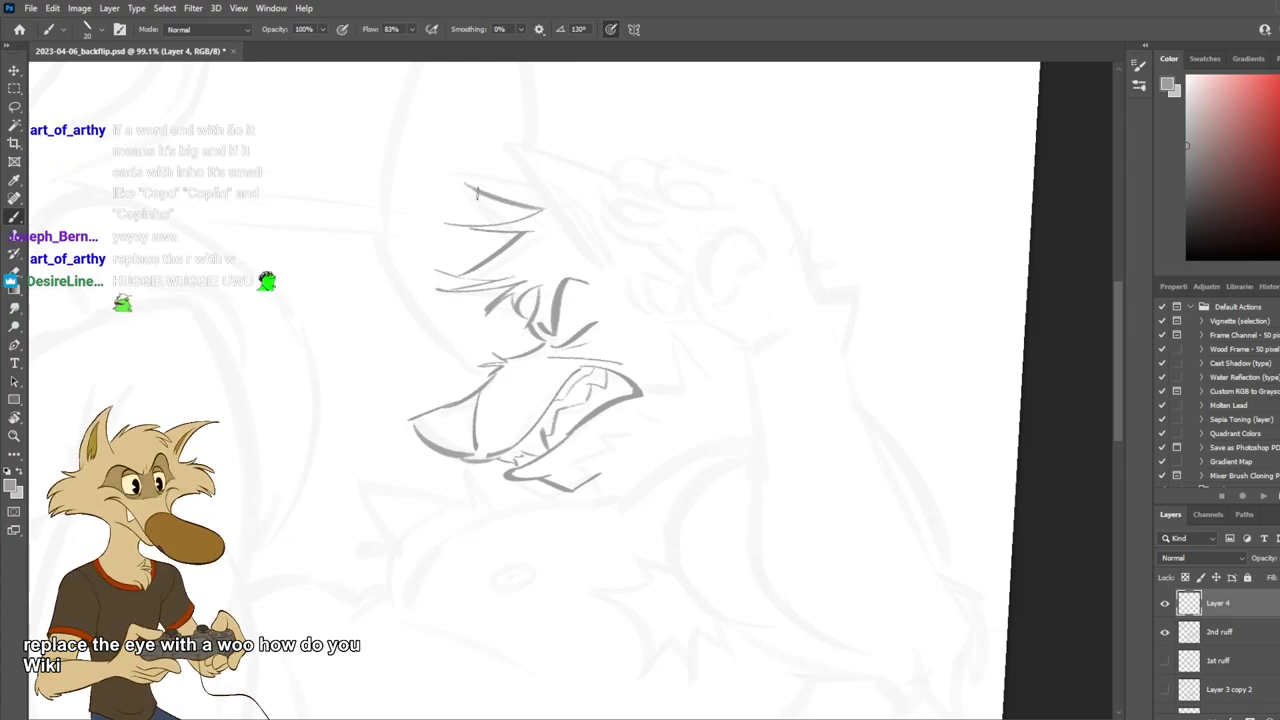
key(ctrl+z)
mouse_move(543, 209)
mouse_down()
mouse_move(470, 171)
mouse_move(473, 222)
mouse_move(448, 178)
mouse_move(482, 225)
mouse_up()
key(ctrl+z)
key(ctrl+z)
key(ctrl+z)
drag(453, 180, 491, 250)
key(ctrl+z)
key(ctrl+z)
key(ctrl+z)
key(ctrl+z)
key(ctrl+z)
drag(471, 185, 491, 250)
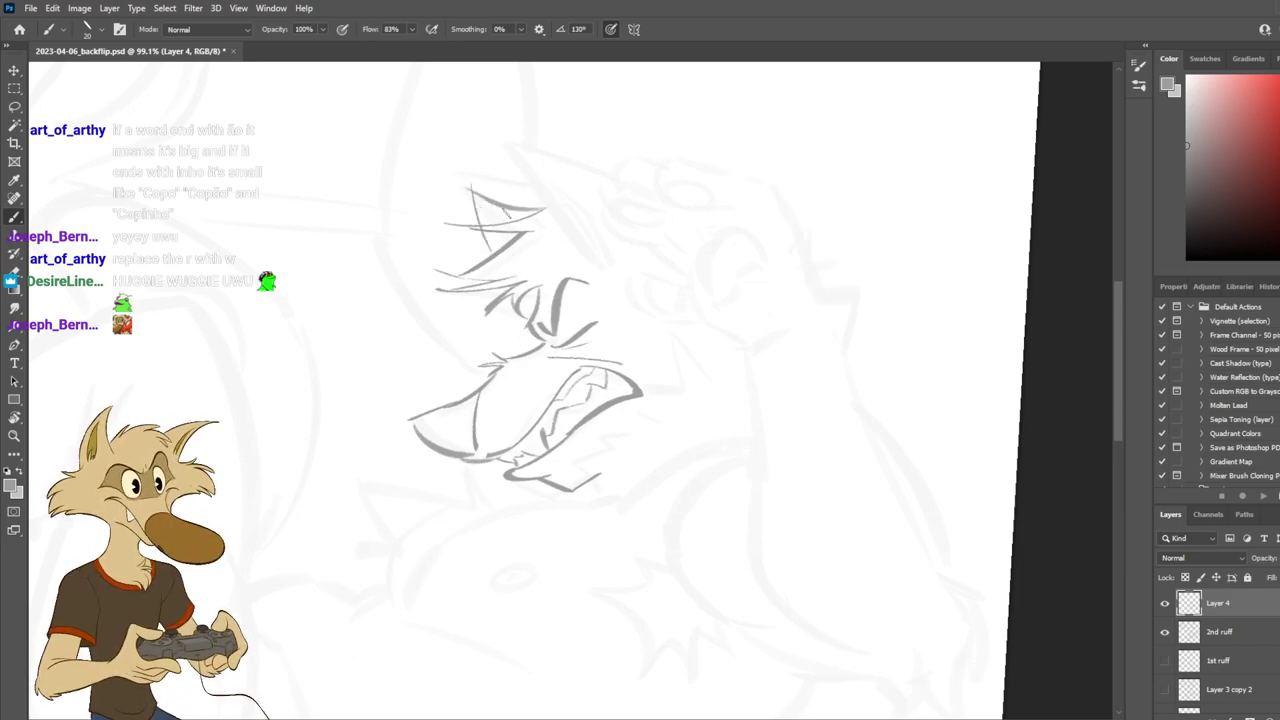
Draw the two long outer edges of the near ear, meeting in a point above and behind the far ear.
drag(506, 115, 570, 236)
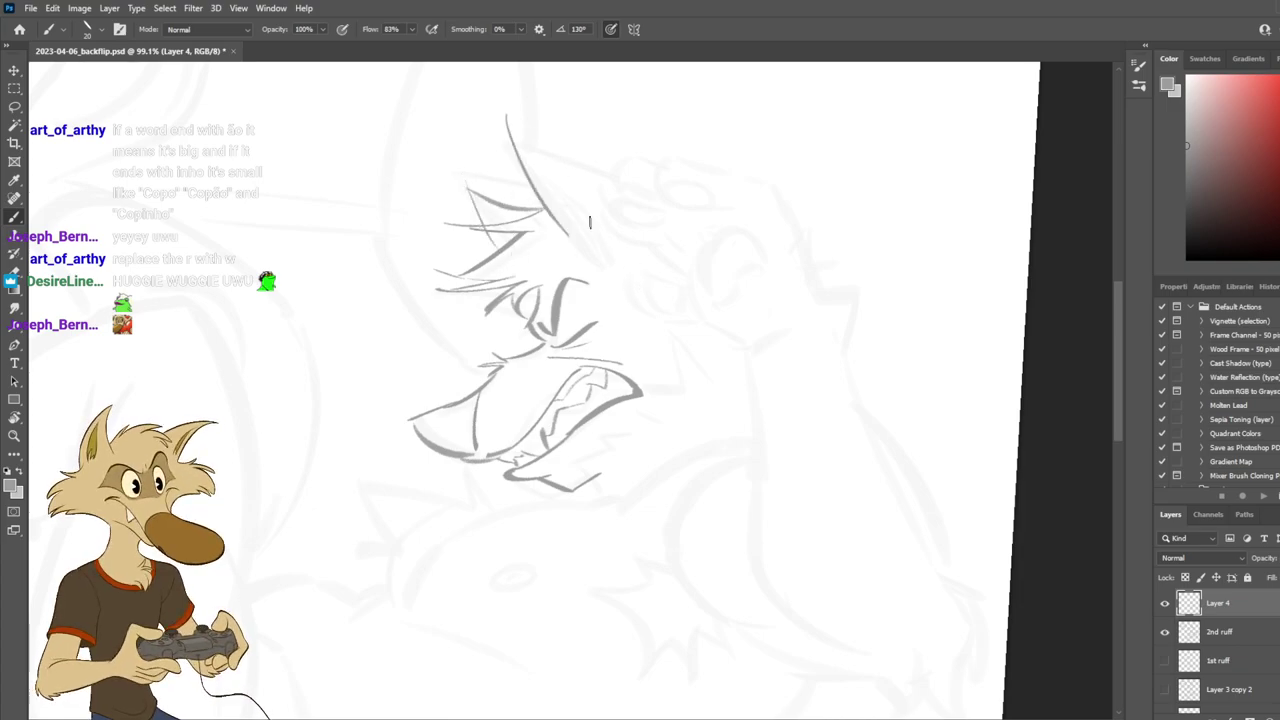
key(ctrl+z)
drag(520, 162, 585, 250)
mouse_move(503, 142)
mouse_down()
mouse_move(636, 183)
mouse_move(618, 182)
mouse_up()
key(ctrl+z)
key(ctrl+z)
key(ctrl+z)
key(ctrl+z)
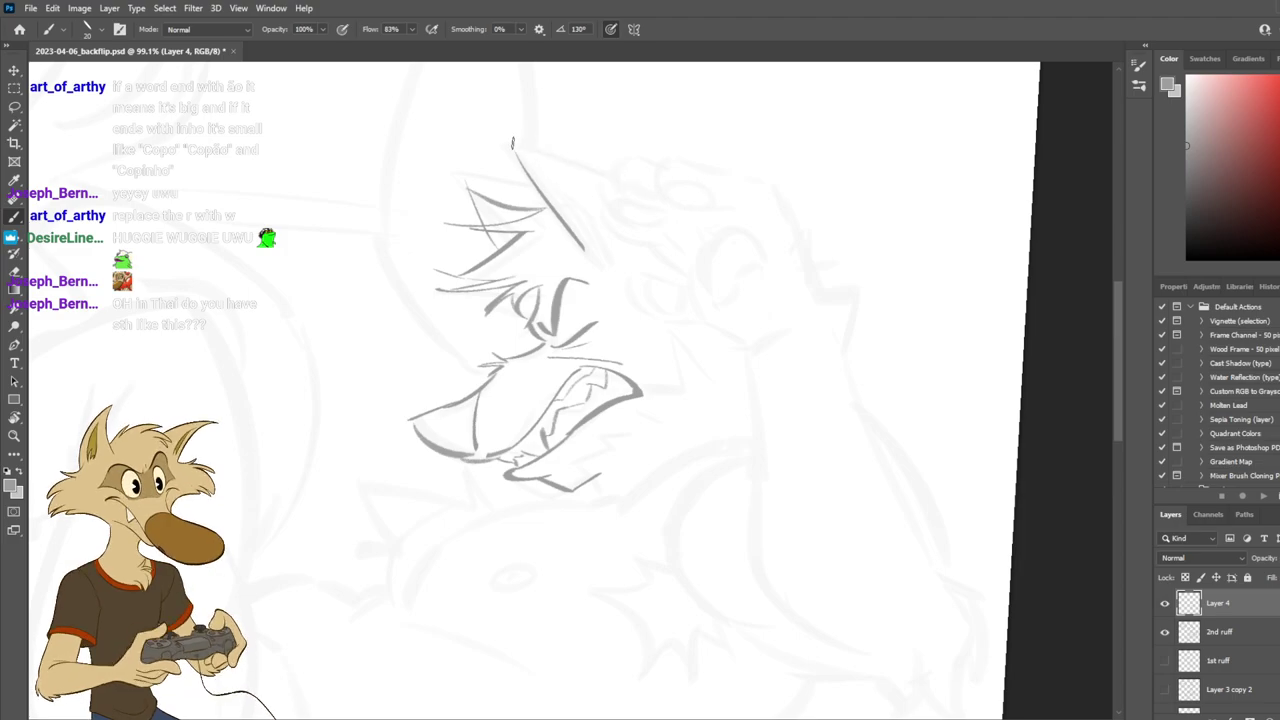
drag(512, 143, 622, 182)
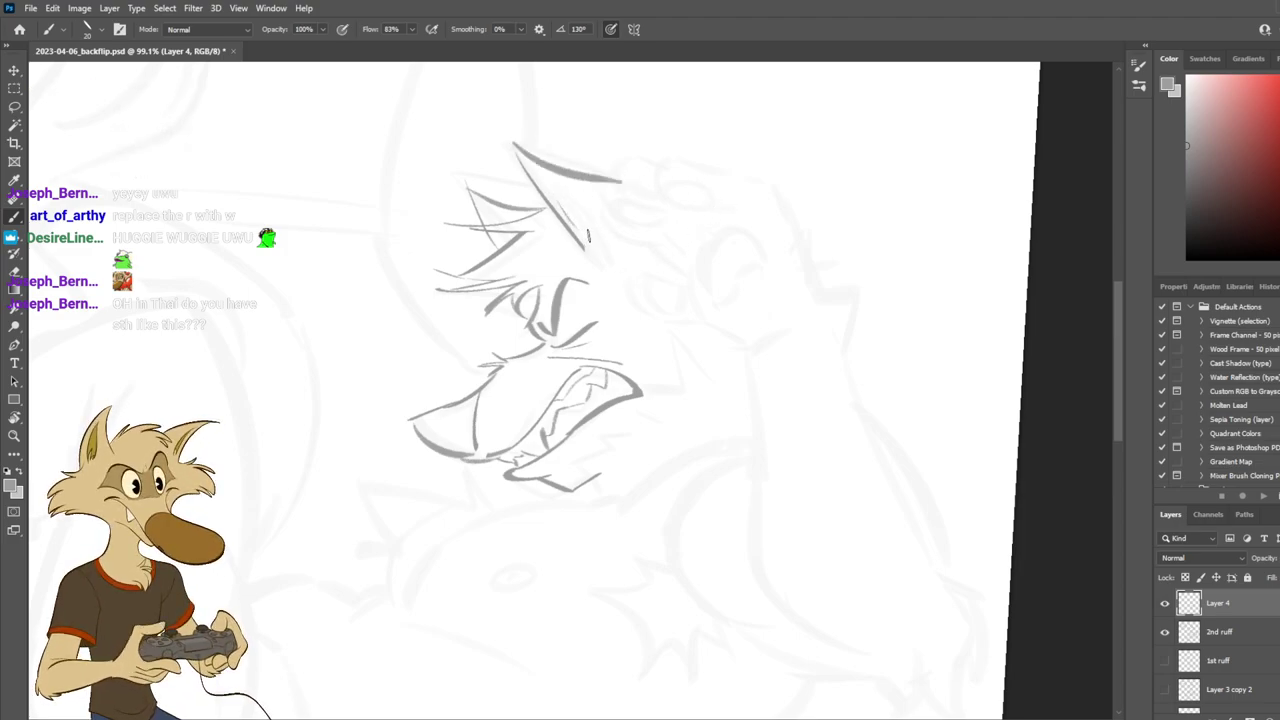
Draw the inner edge and jagged inner fur of the near ear down to its base.
mouse_move(532, 170)
mouse_down()
mouse_move(608, 220)
mouse_move(634, 262)
mouse_move(593, 211)
mouse_move(641, 254)
mouse_move(588, 254)
mouse_up()
key(ctrl+z)
key(ctrl+z)
key(ctrl+z)
key(ctrl+z)
key(ctrl+z)
key(ctrl+z)
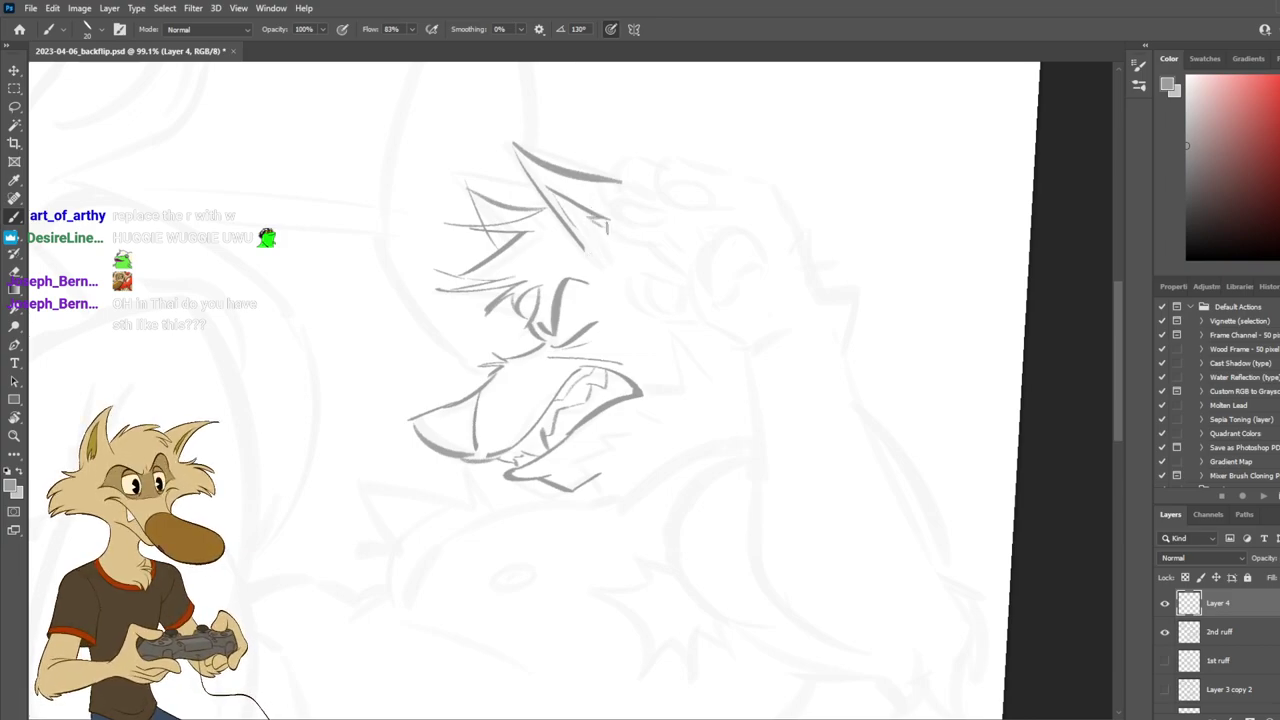
drag(588, 218, 614, 258)
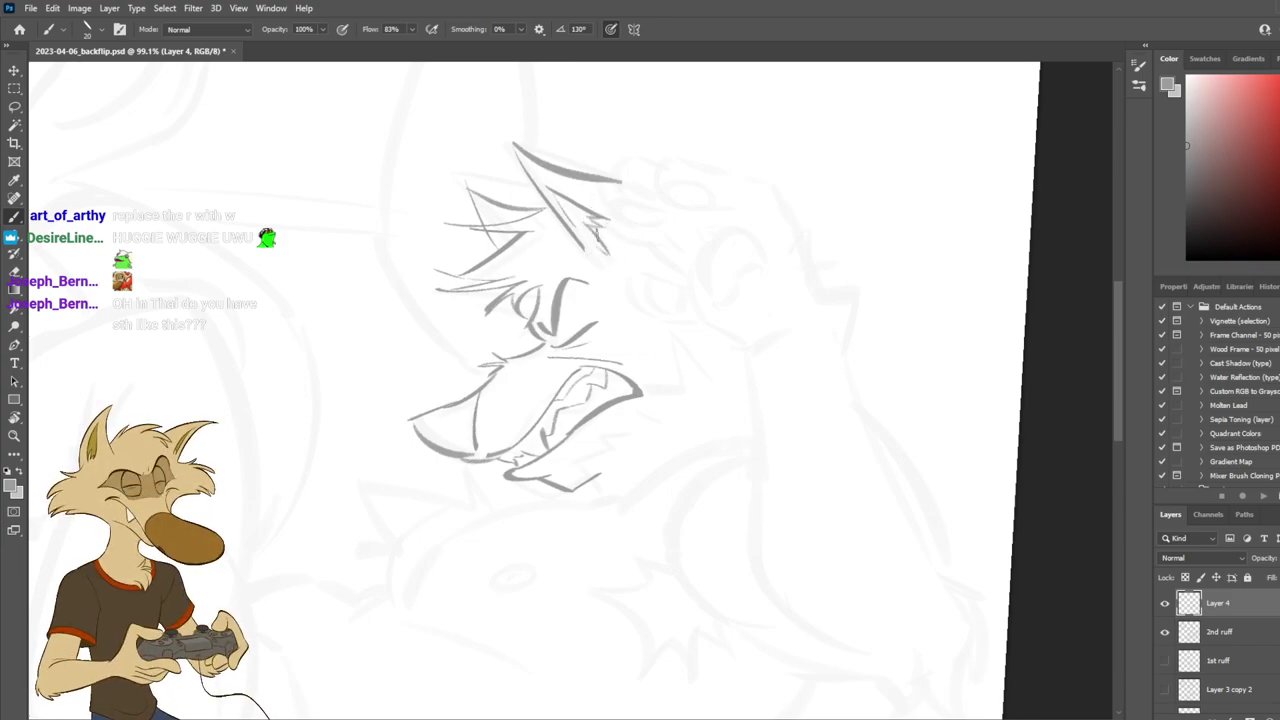
mouse_move(607, 219)
mouse_down()
mouse_move(649, 263)
mouse_move(642, 277)
mouse_move(587, 248)
mouse_move(684, 314)
mouse_up()
key(ctrl+z)
key(ctrl+z)
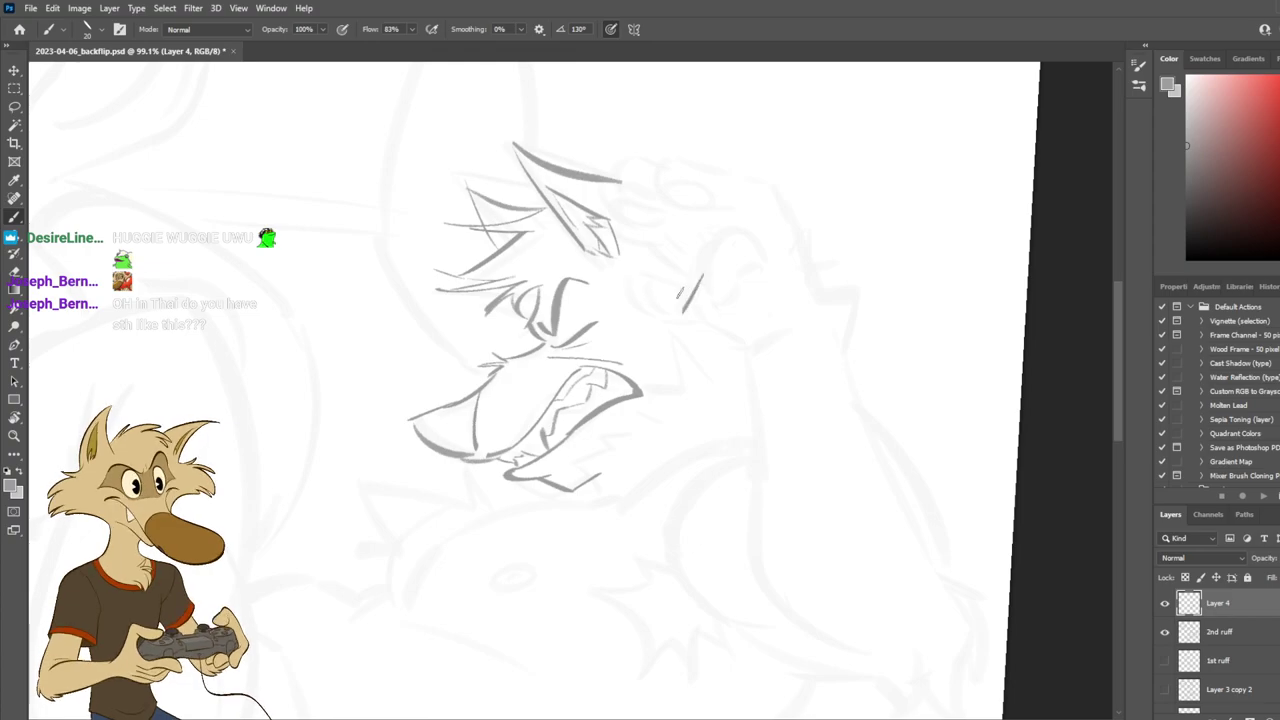
Try a head contour stroke behind the near ear's base, and undo it.
key(ctrl+z)
drag(608, 264, 668, 286)
scroll(708, 334, down, 9)
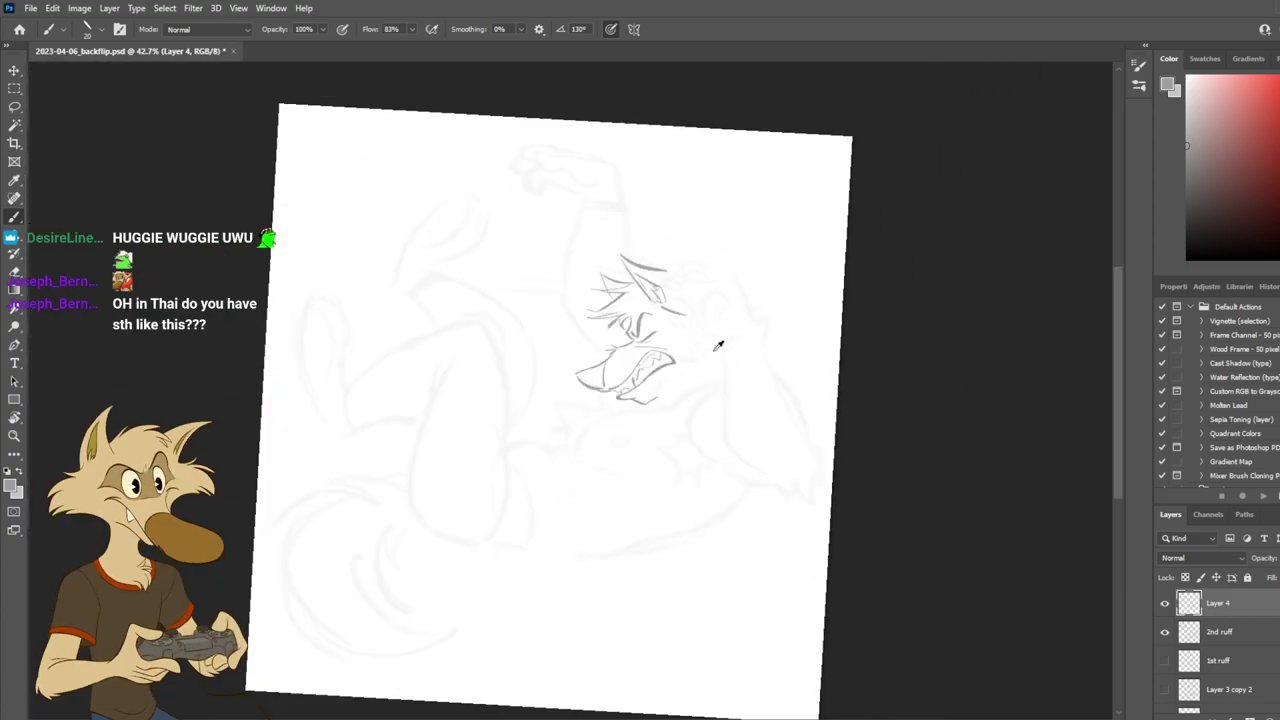
scroll(713, 340, up, 8)
key(ctrl+z)
scroll(553, 224, up, 2)
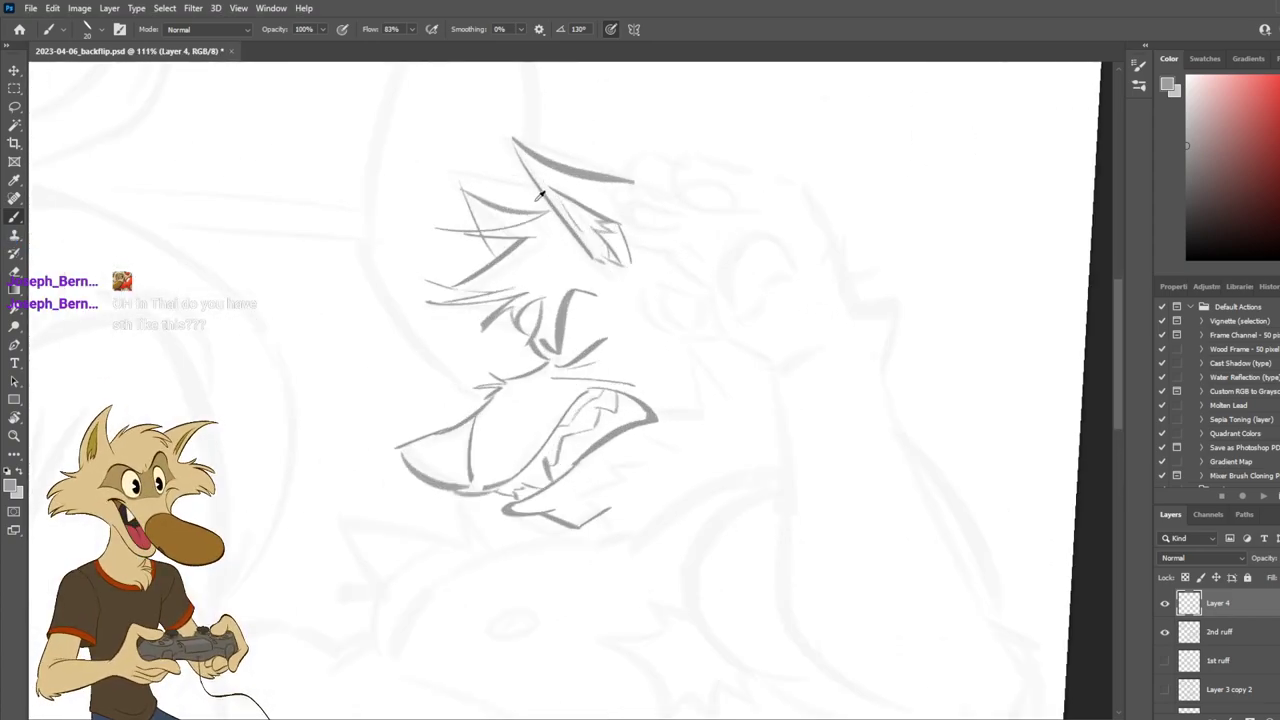
Select the near ear with the Lasso and shift it slightly back, away from the face and far ear.
key(l)
drag(633, 151, 499, 134)
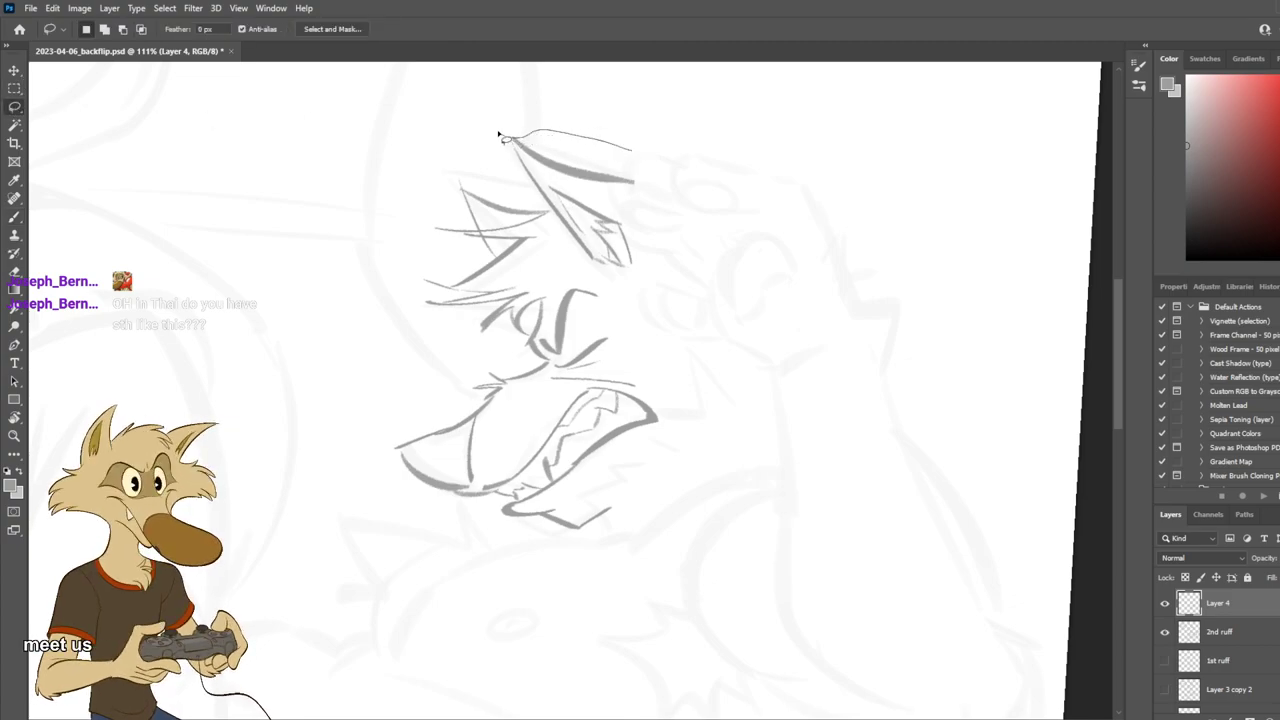
key(ctrl+z)
mouse_move(640, 155)
mouse_down()
mouse_move(507, 118)
mouse_move(524, 176)
mouse_move(572, 250)
mouse_move(664, 181)
mouse_move(644, 160)
mouse_move(656, 179)
mouse_up()
key(ctrl+t)
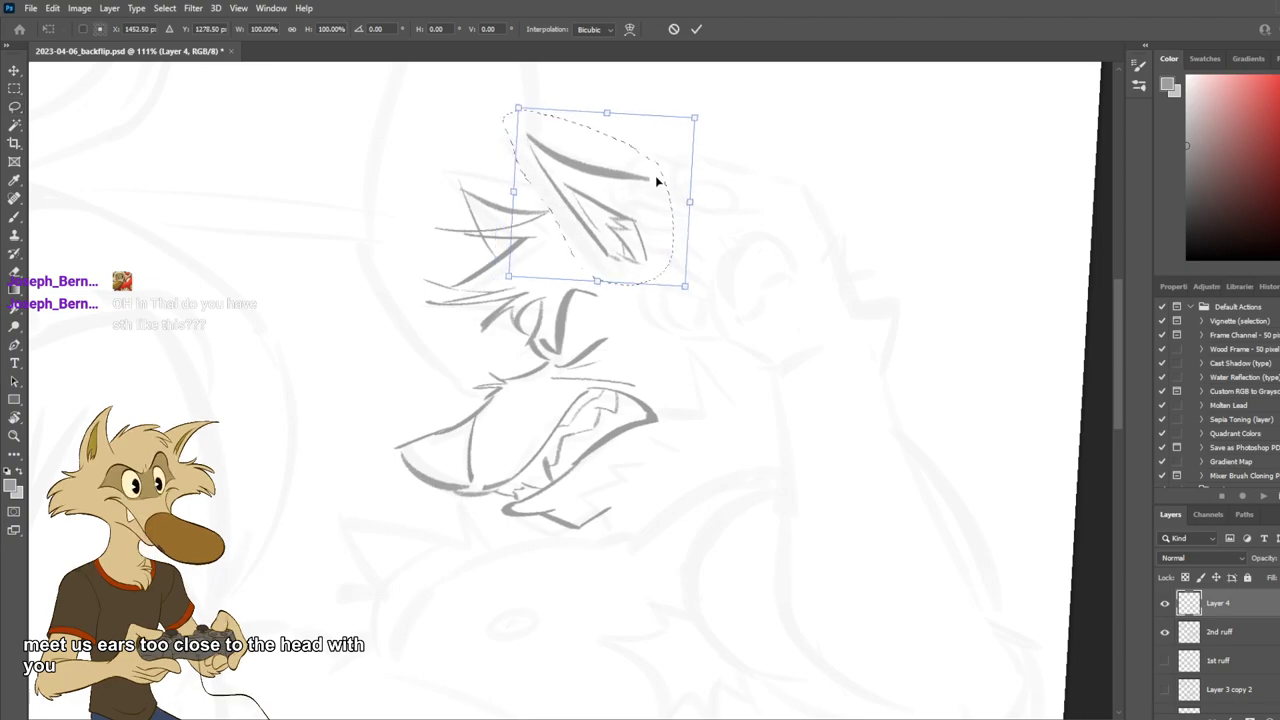
key(Return)
key(ctrl+d)
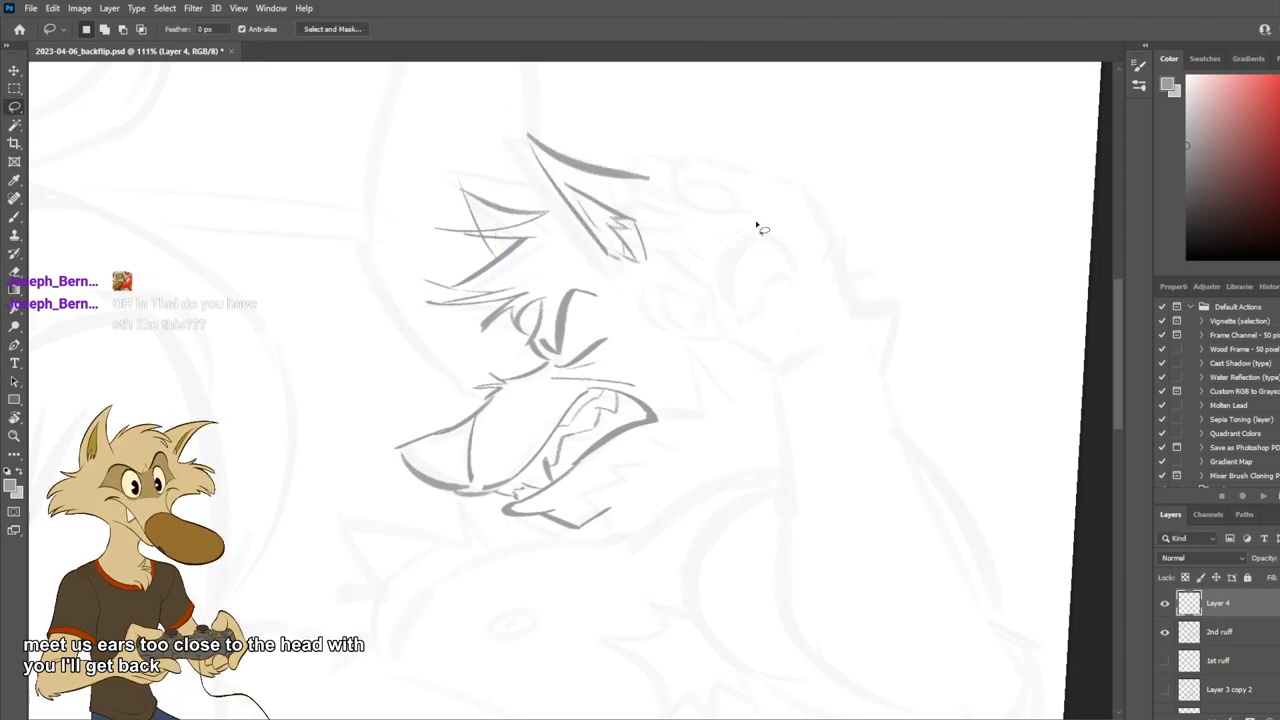
key(ctrl+d)
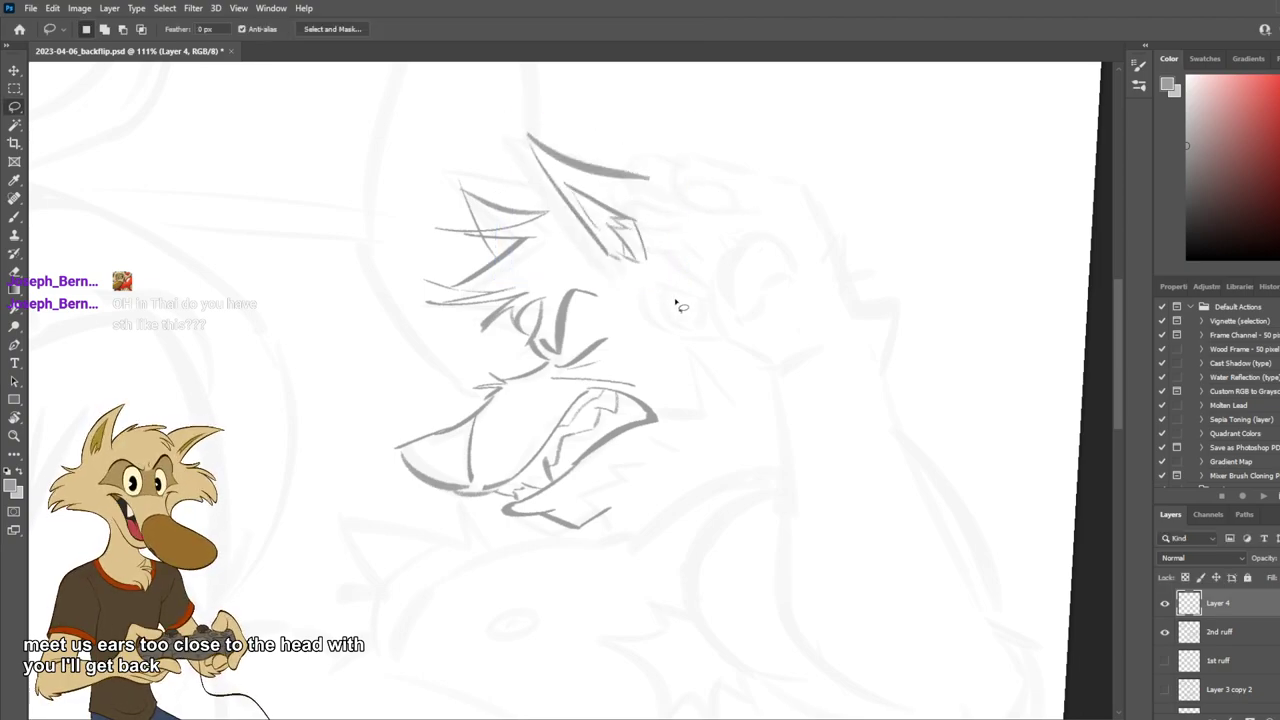
Extend the far ear's top edge with the brush to meet the near ear, and save the document.
key(b)
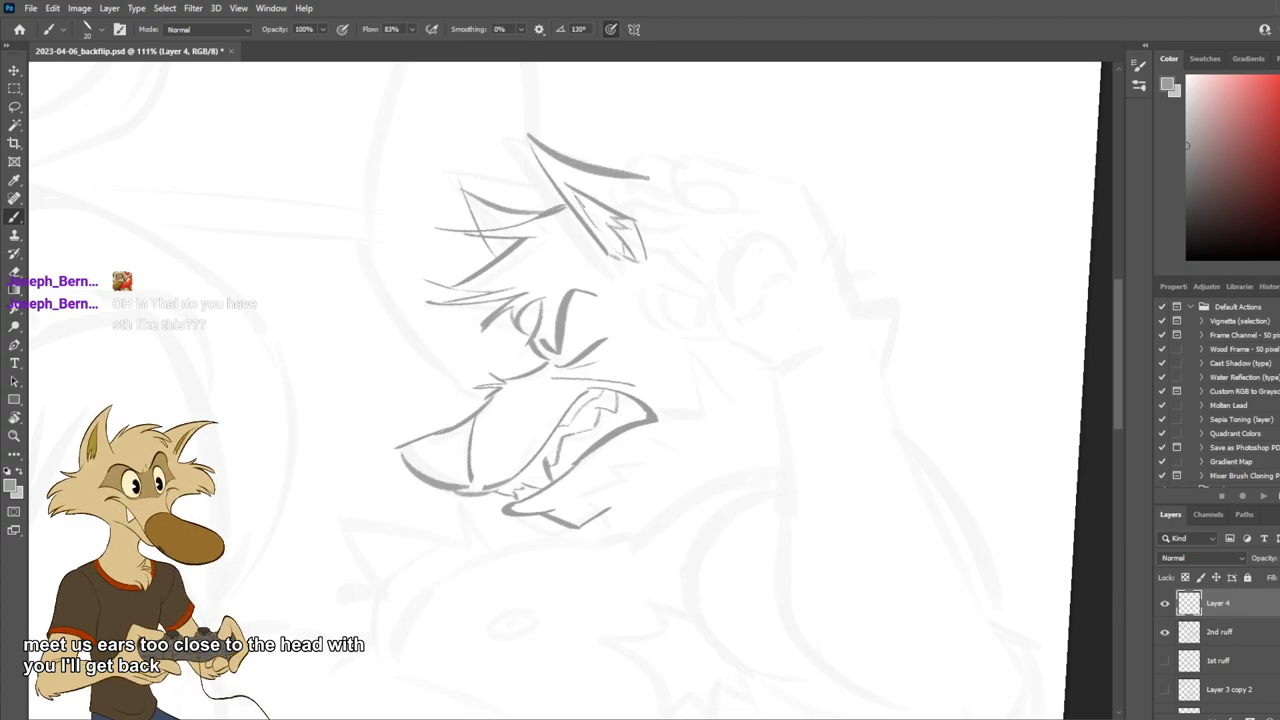
key(ctrl+s)
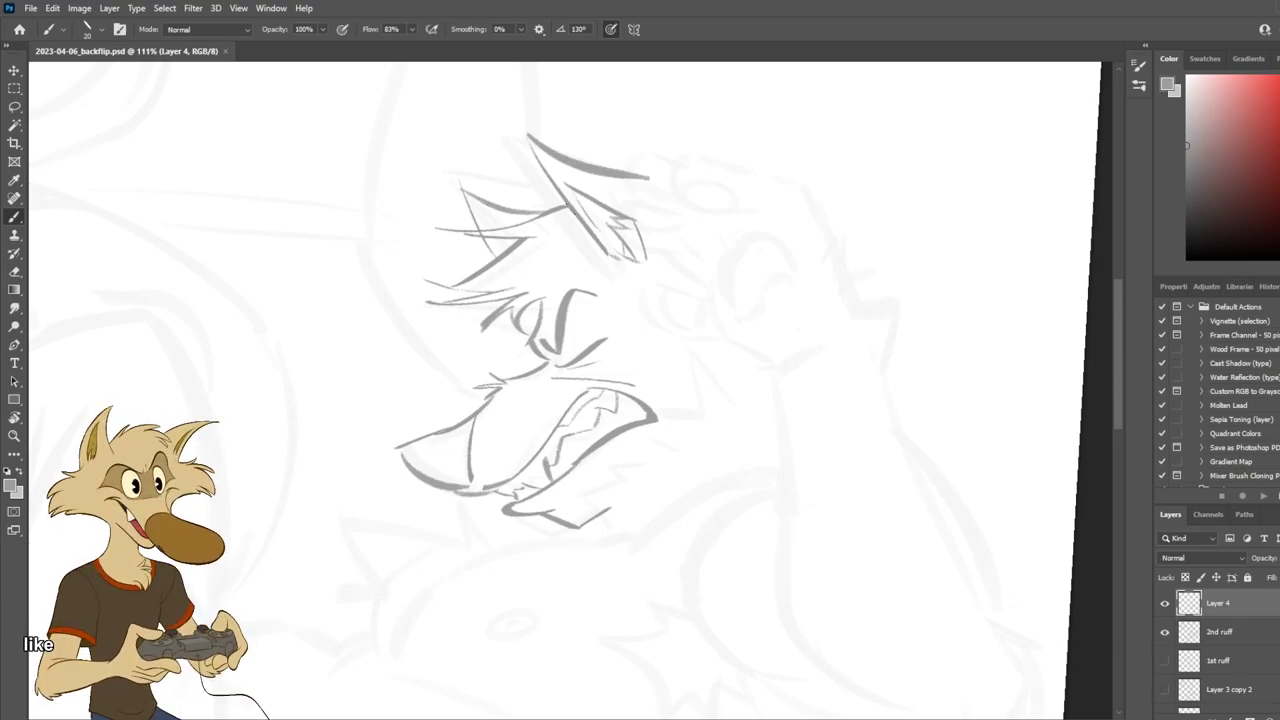
Extend the near ear's back edge down past its base with a short brush stroke towards the raised hand.
drag(390, 356, 469, 345)
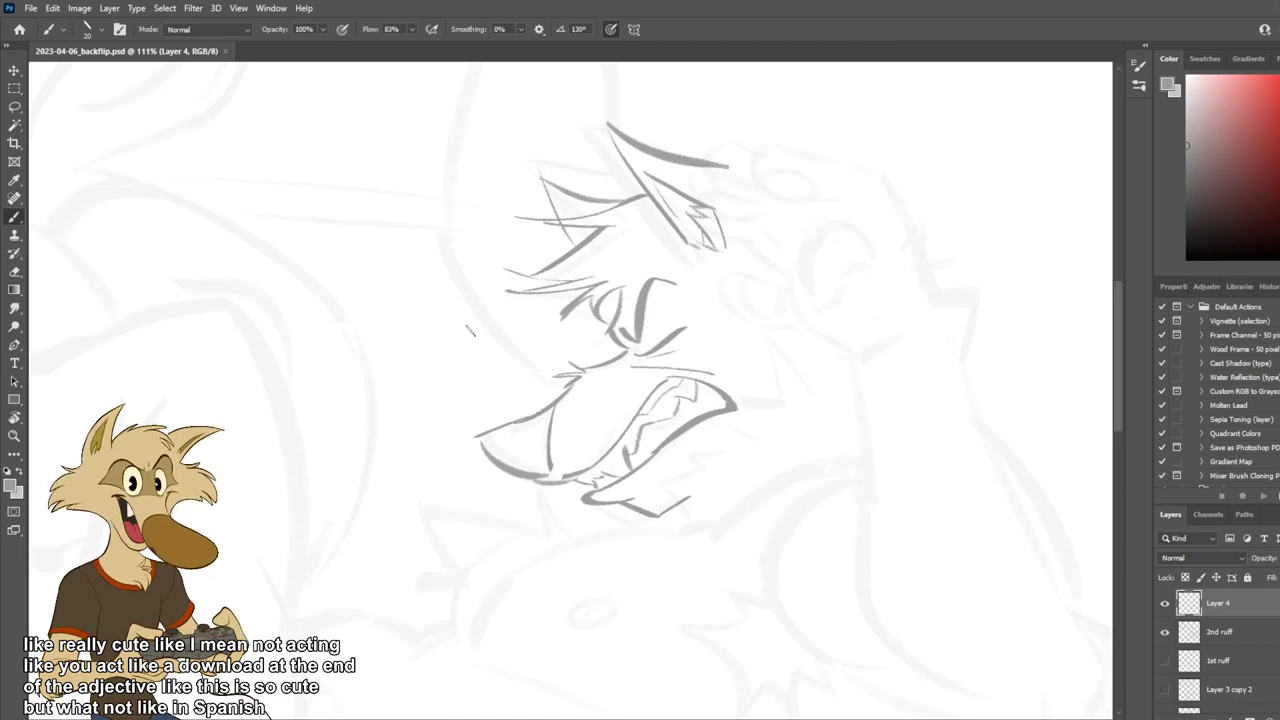
drag(786, 421, 669, 445)
drag(605, 190, 656, 220)
key(ctrl+z)
key(ctrl+z)
key(ctrl+z)
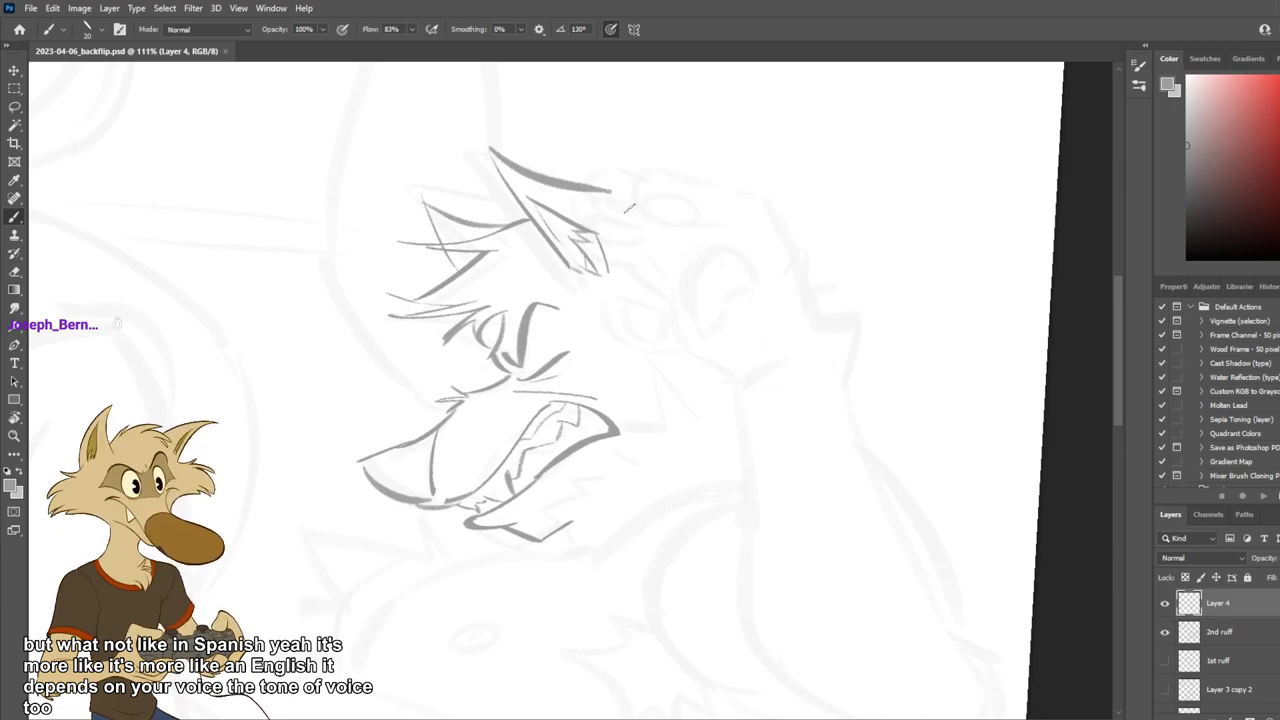
drag(608, 190, 648, 208)
drag(703, 250, 595, 192)
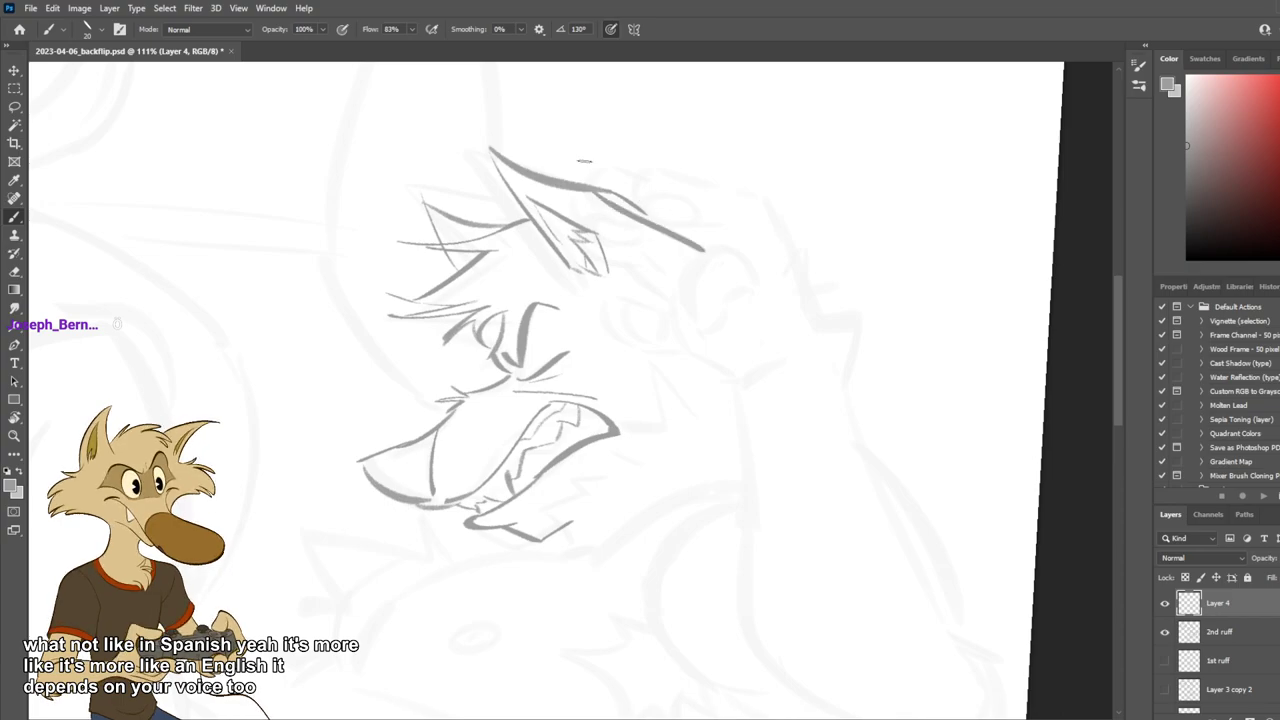
key(ctrl+z)
Try short strokes for the outer edge of the near hand behind the ear.
drag(702, 221, 632, 156)
key(ctrl+z)
mouse_move(754, 194)
mouse_down()
mouse_move(628, 152)
mouse_move(742, 190)
mouse_up()
key(ctrl+z)
key(ctrl+z)
key(ctrl+z)
drag(668, 164, 727, 182)
key(ctrl+z)
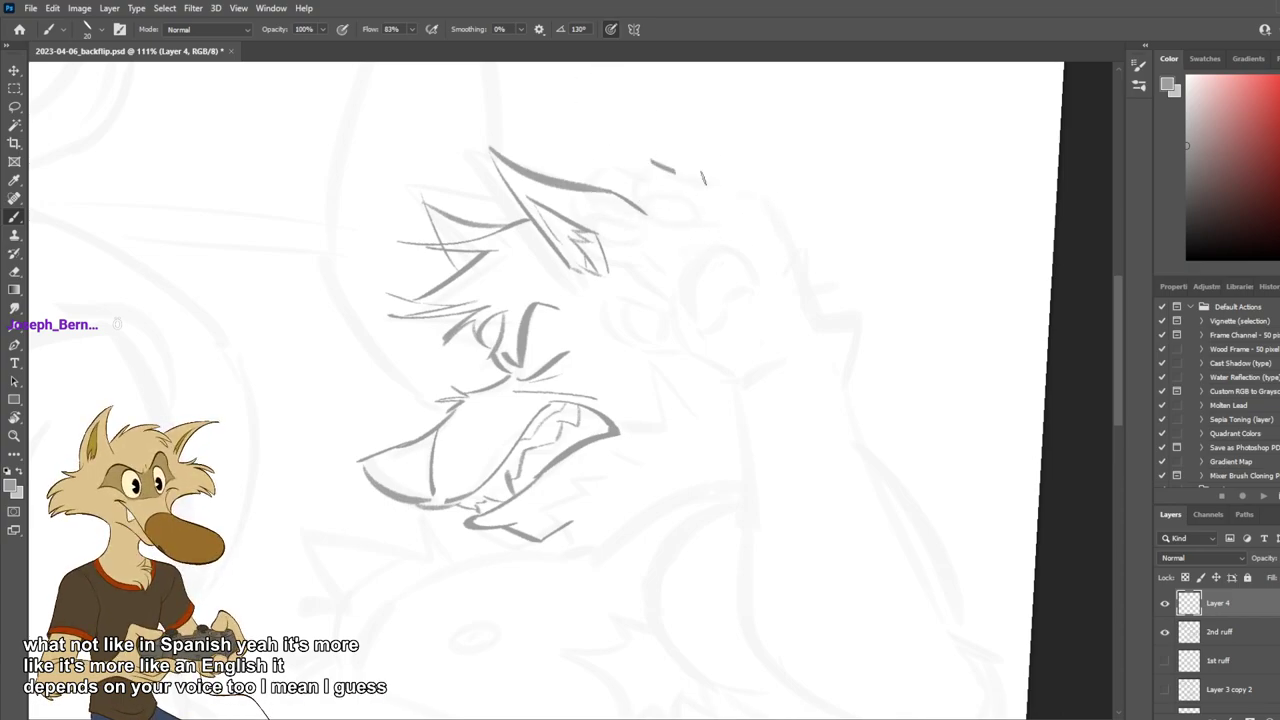
key(ctrl+shift+z)
key(ctrl+z)
Draw the outer edge of the near hand behind the ear, following the faded rough.
mouse_move(860, 290)
mouse_down()
mouse_move(871, 329)
mouse_move(803, 471)
mouse_up()
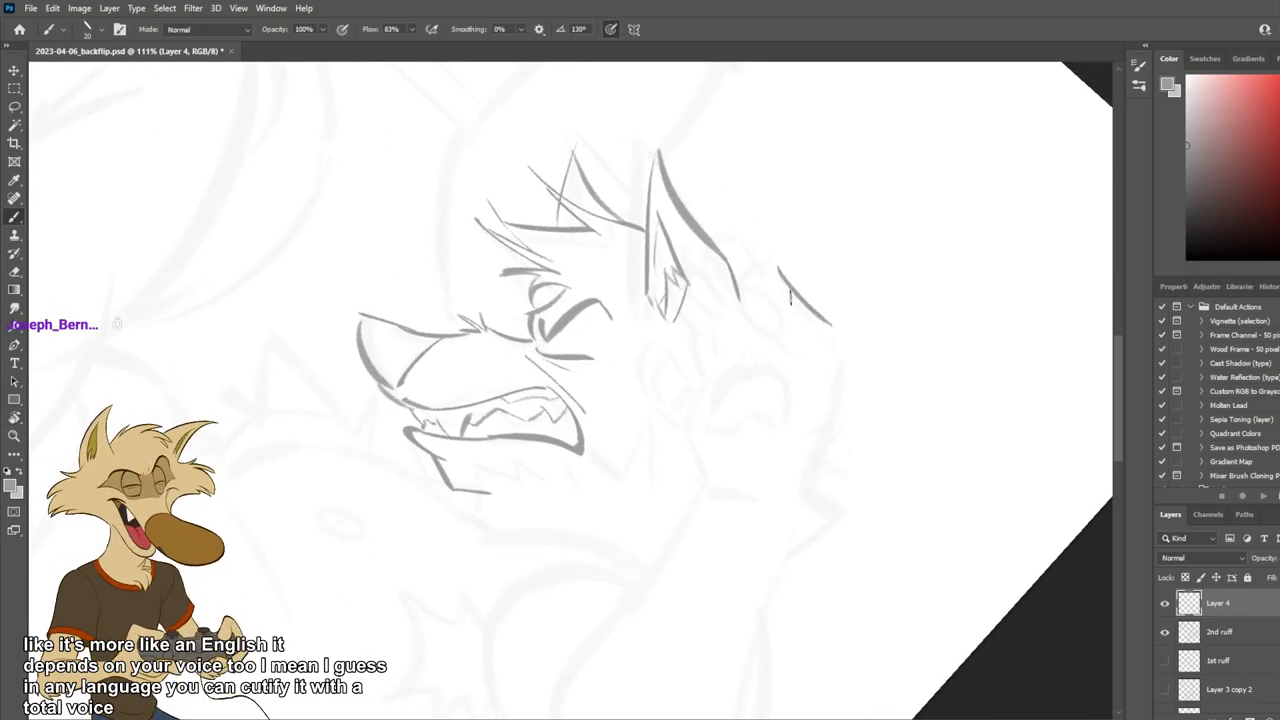
key(ctrl+z)
mouse_move(781, 272)
mouse_down()
mouse_move(849, 348)
mouse_move(820, 328)
mouse_move(837, 344)
mouse_up()
key(ctrl+z)
key(ctrl+z)
drag(791, 278, 846, 356)
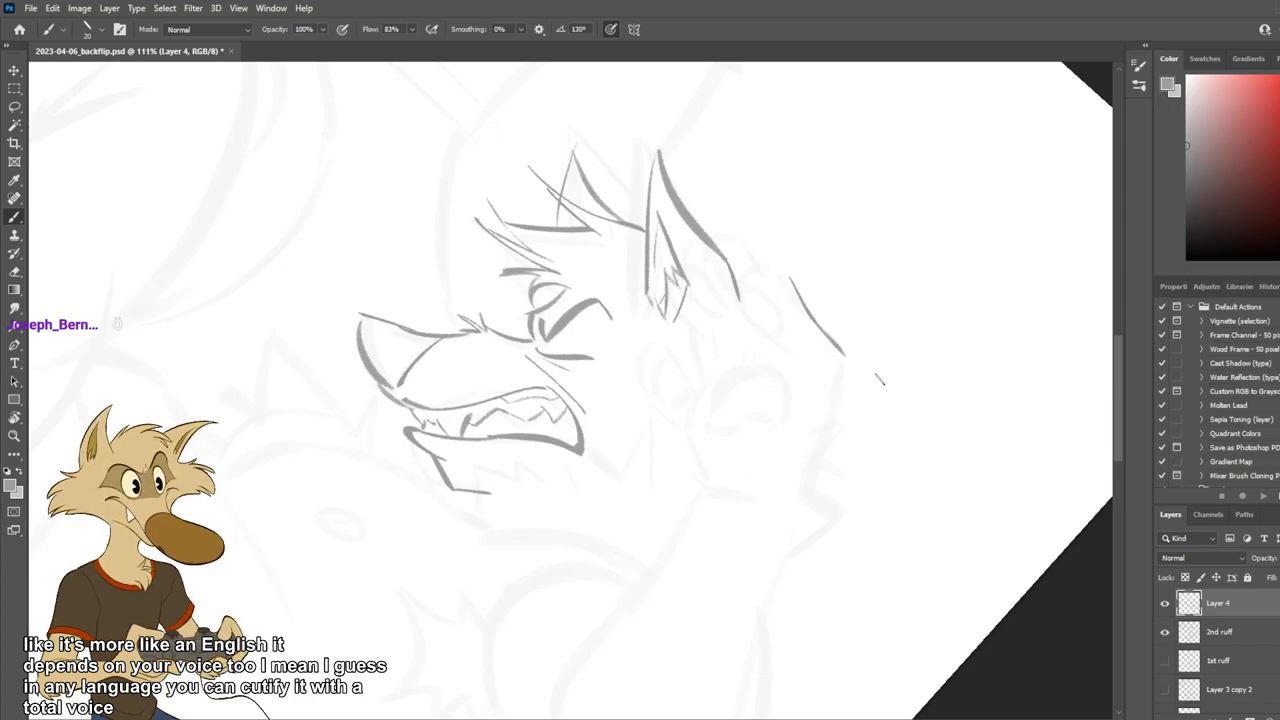
key(ctrl+z)
Draw the near hand's fingertip with its pointed claw and the finger's inner edge beside the ear.
mouse_move(790, 280)
mouse_down()
mouse_move(756, 284)
mouse_move(752, 273)
mouse_move(791, 278)
mouse_move(747, 246)
mouse_move(755, 270)
mouse_move(742, 298)
mouse_up()
key(ctrl+z)
key(ctrl+z)
key(ctrl+z)
key(ctrl+z)
key(ctrl+z)
key(ctrl+z)
key(ctrl+z)
key(ctrl+z)
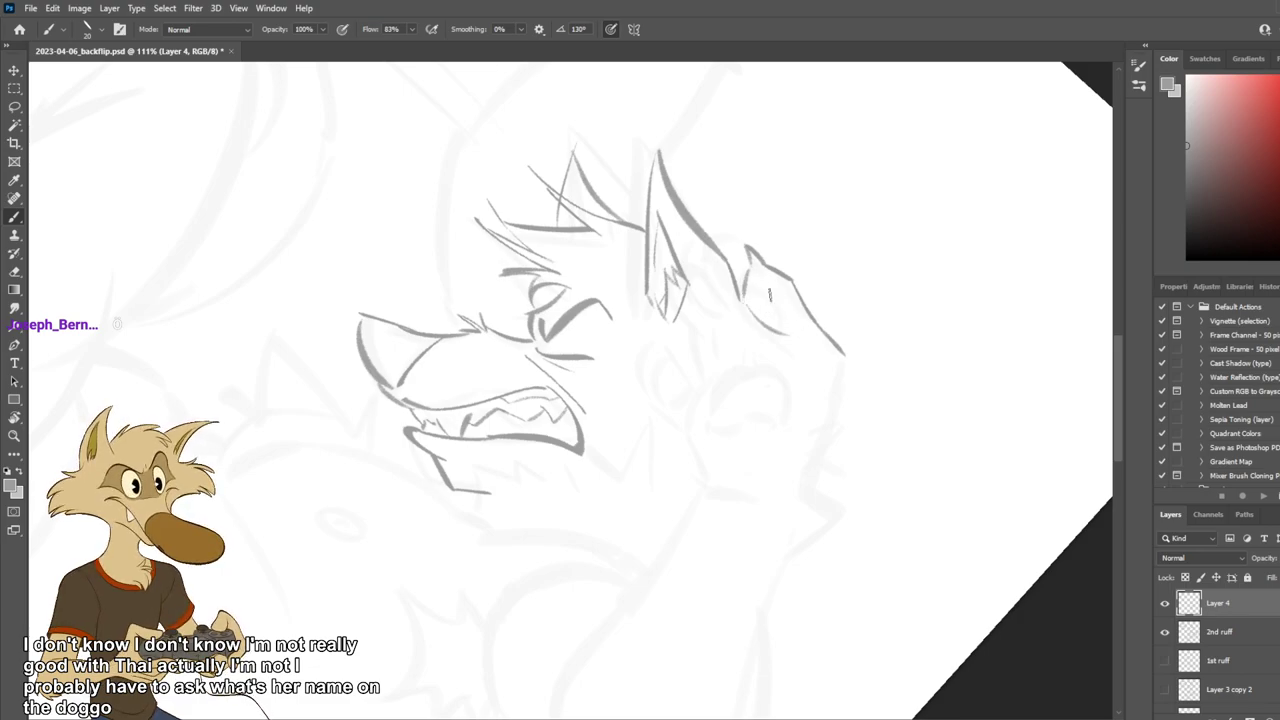
Close the oval pad inside the fingertip and extend the finger's inner edge towards the palm.
mouse_move(790, 332)
mouse_down()
mouse_move(775, 296)
mouse_move(754, 308)
mouse_up()
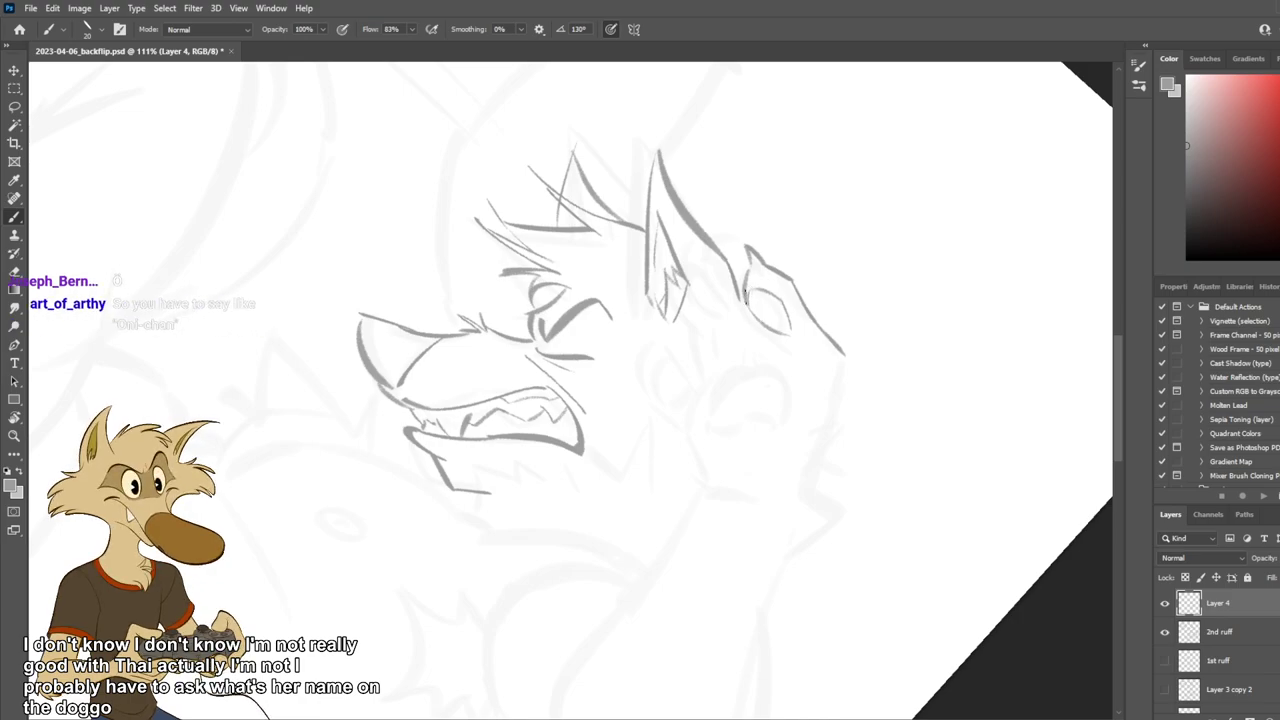
key(ctrl+z)
mouse_move(777, 334)
mouse_down()
mouse_move(791, 360)
mouse_move(815, 347)
mouse_up()
key(ctrl+z)
key(ctrl+z)
key(ctrl+z)
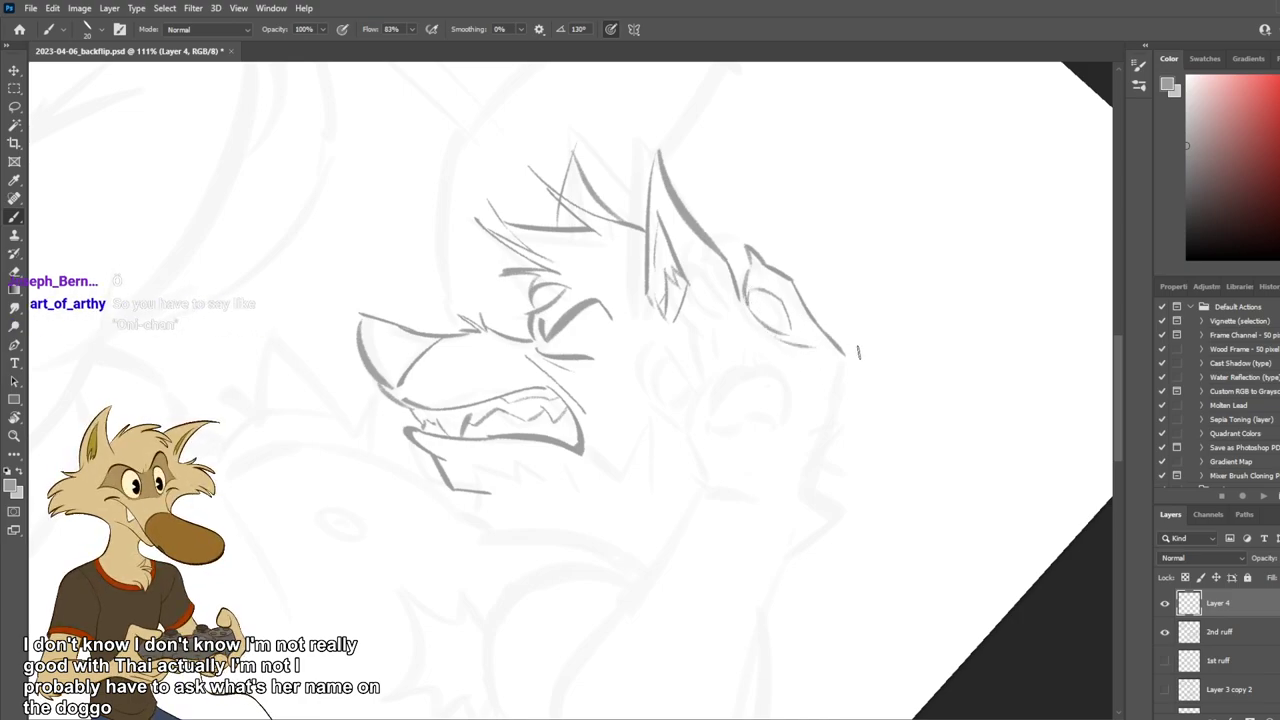
drag(713, 287, 748, 250)
key(ctrl+z)
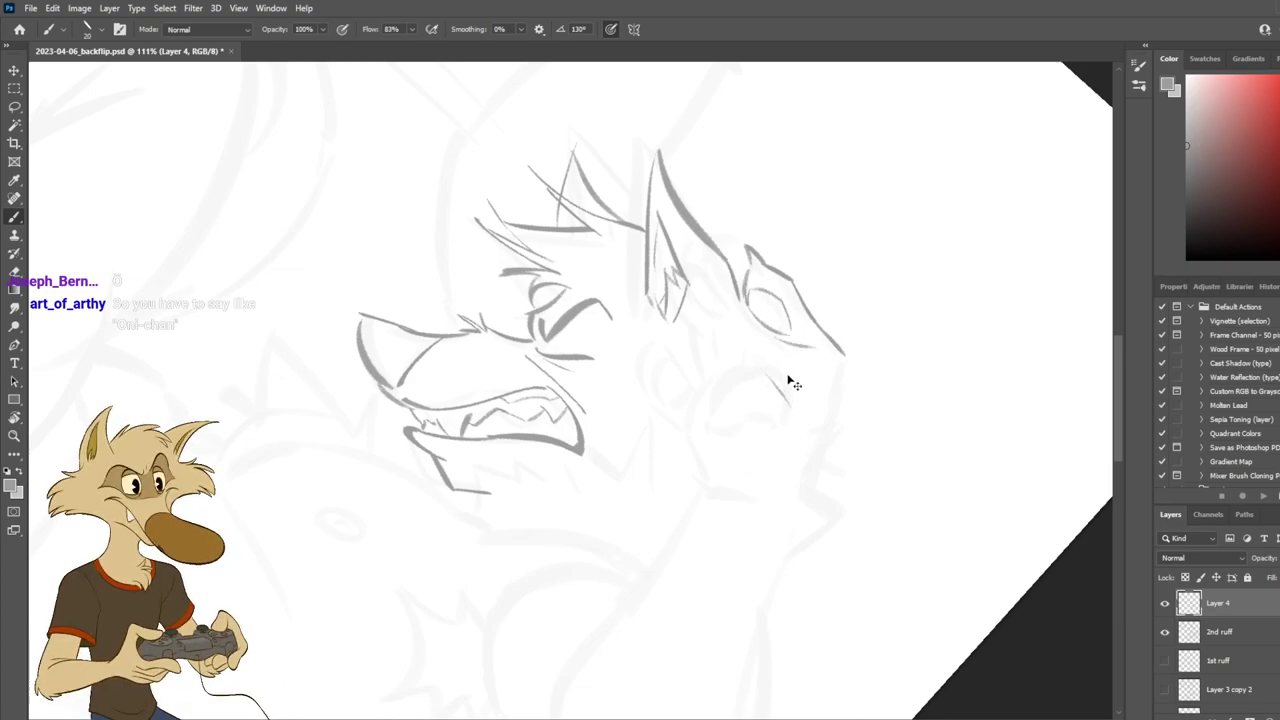
Draw the inner palm line and carry the hand's outer edge around the back of the hand to the wrist.
drag(801, 366, 792, 440)
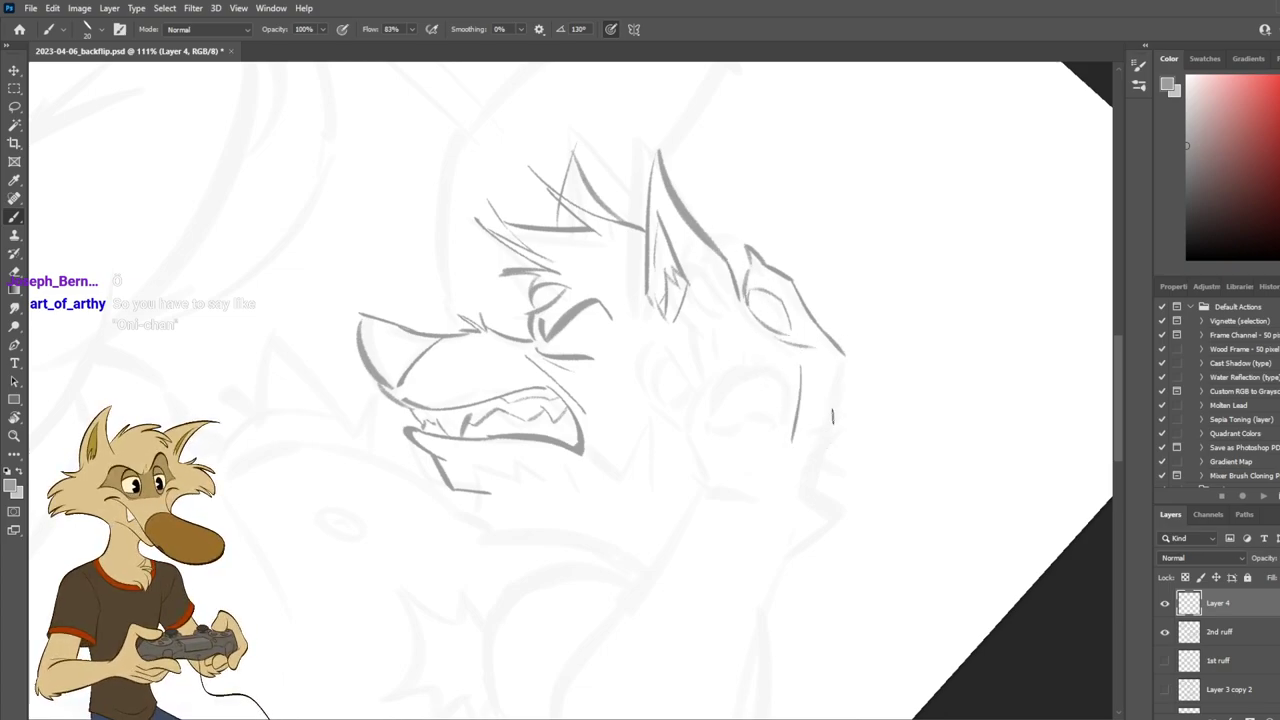
drag(843, 350, 840, 472)
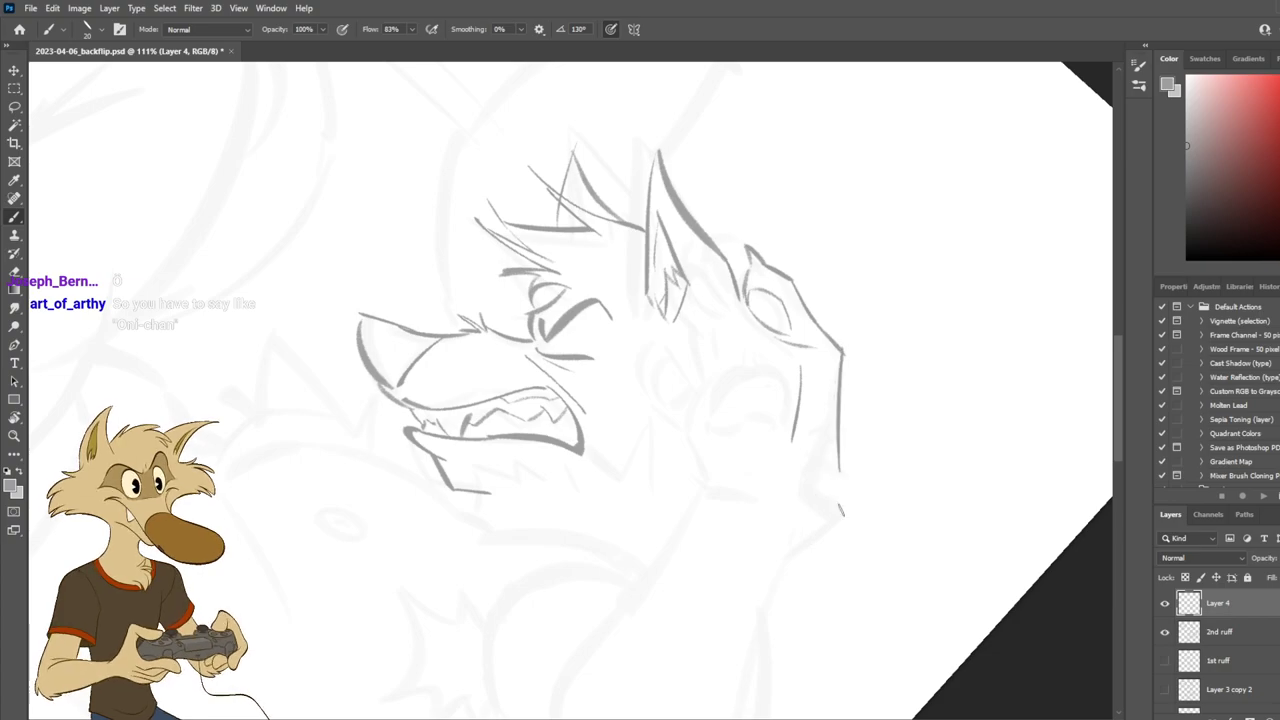
key(ctrl+z)
mouse_move(845, 350)
mouse_down()
mouse_move(839, 444)
mouse_move(804, 514)
mouse_up()
key(ctrl+z)
drag(835, 446, 809, 512)
Check the head and hand line work at several zoom levels, with the canvas rotation reset.
scroll(688, 315, down, 5)
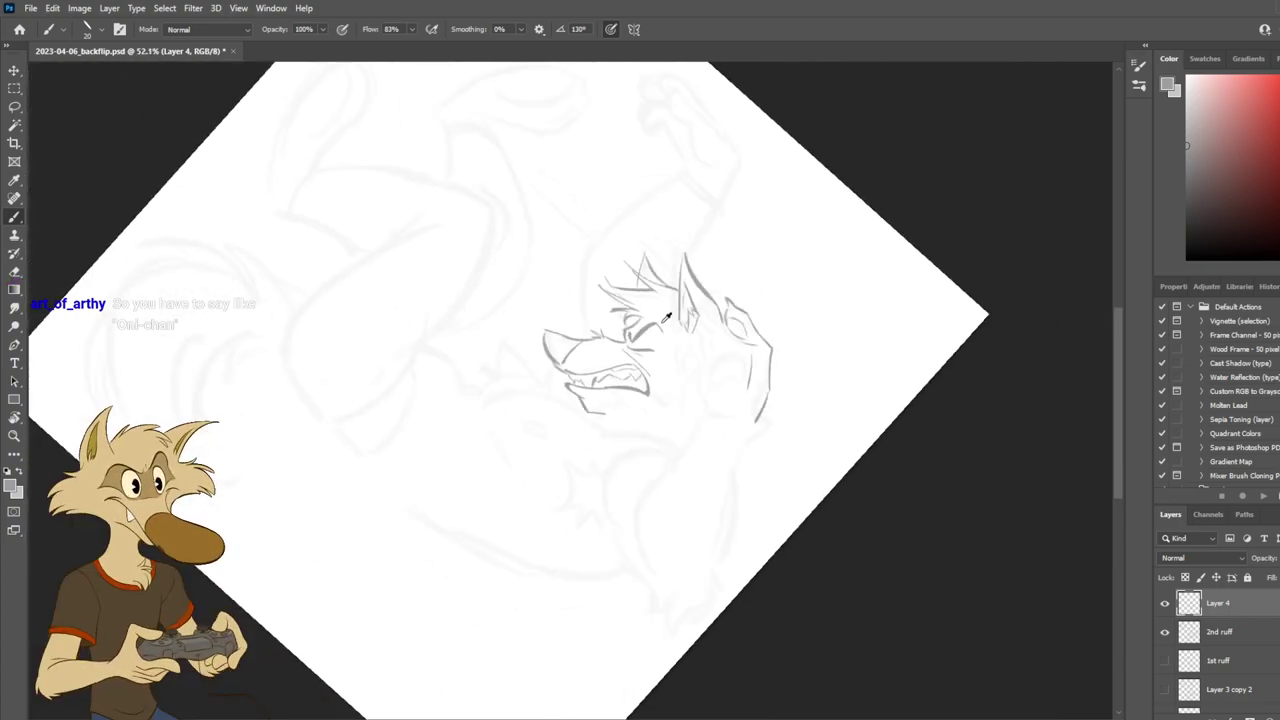
scroll(722, 369, up, 3)
scroll(726, 372, up, 1)
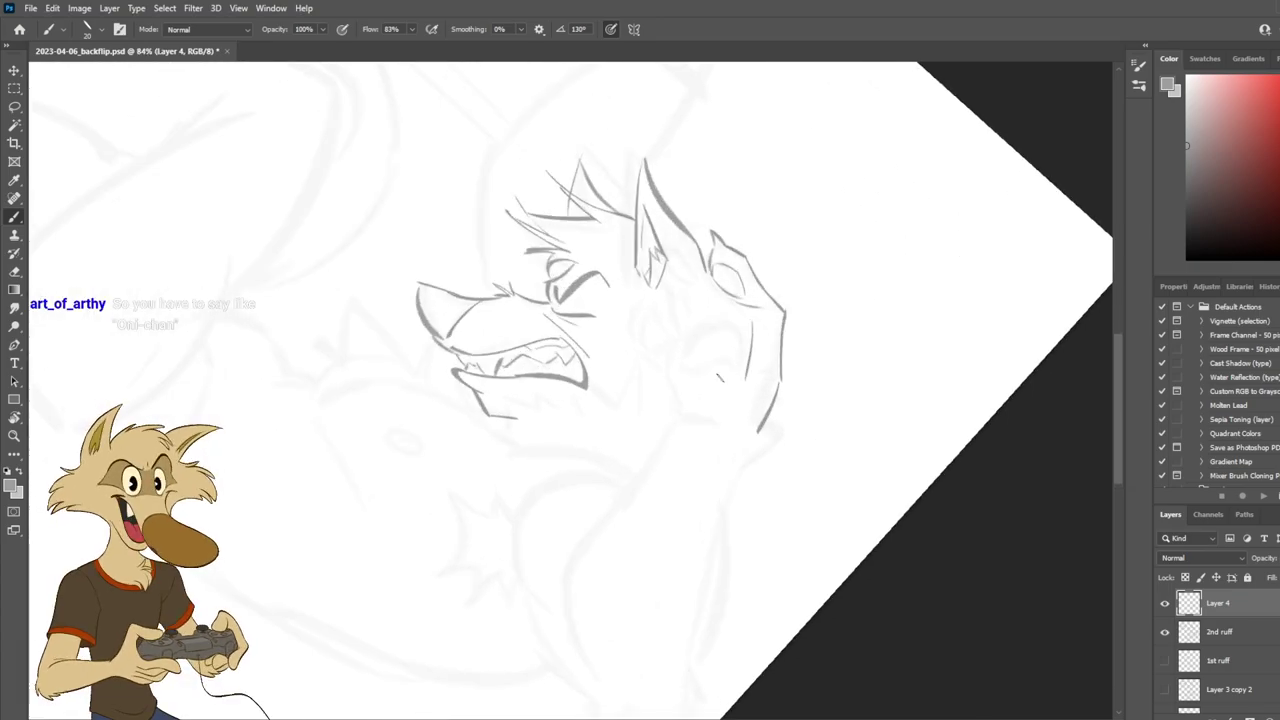
scroll(724, 378, down, 2)
key(Escape)
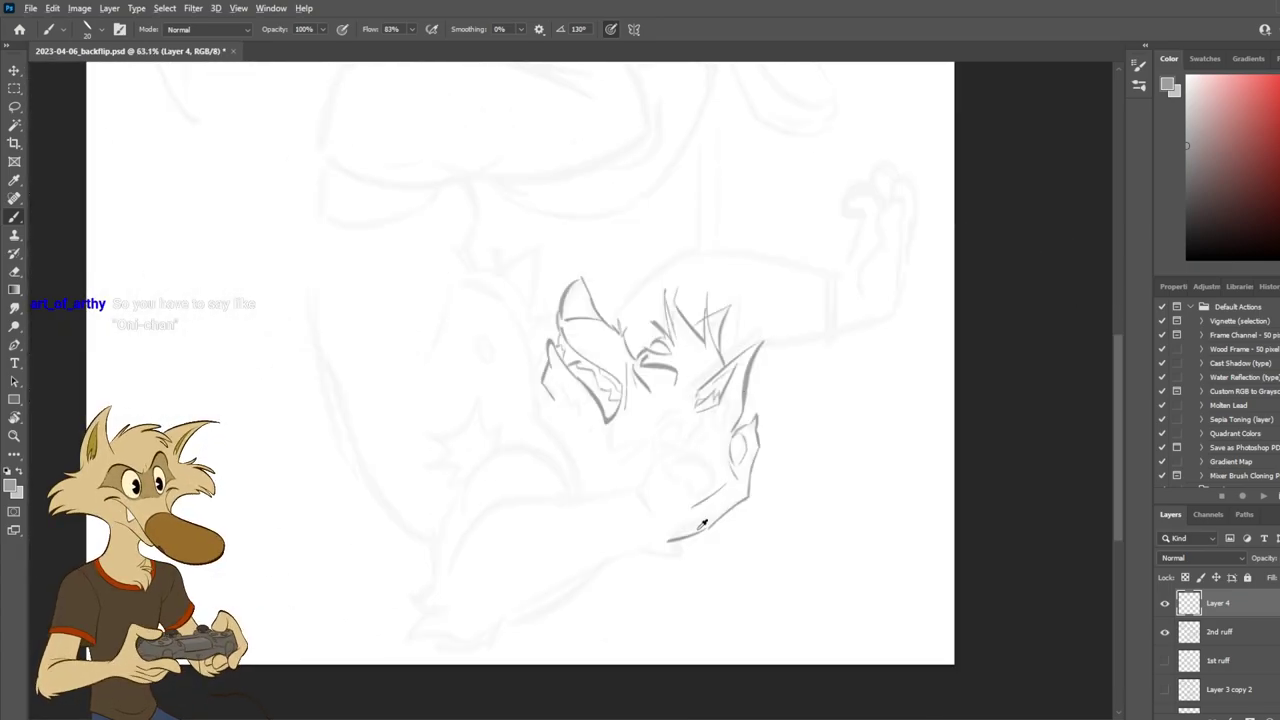
scroll(684, 541, up, 3)
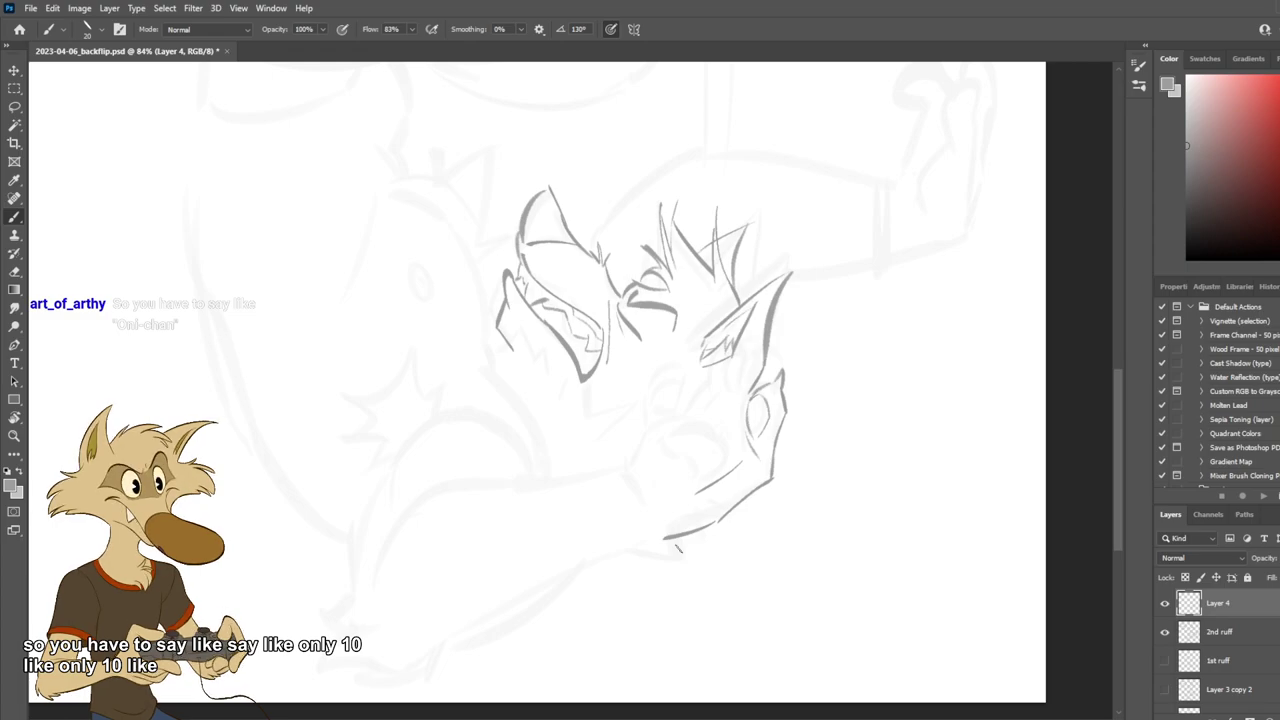
scroll(540, 553, up, 3)
scroll(543, 560, down, 3)
scroll(547, 580, up, 3)
scroll(555, 572, down, 4)
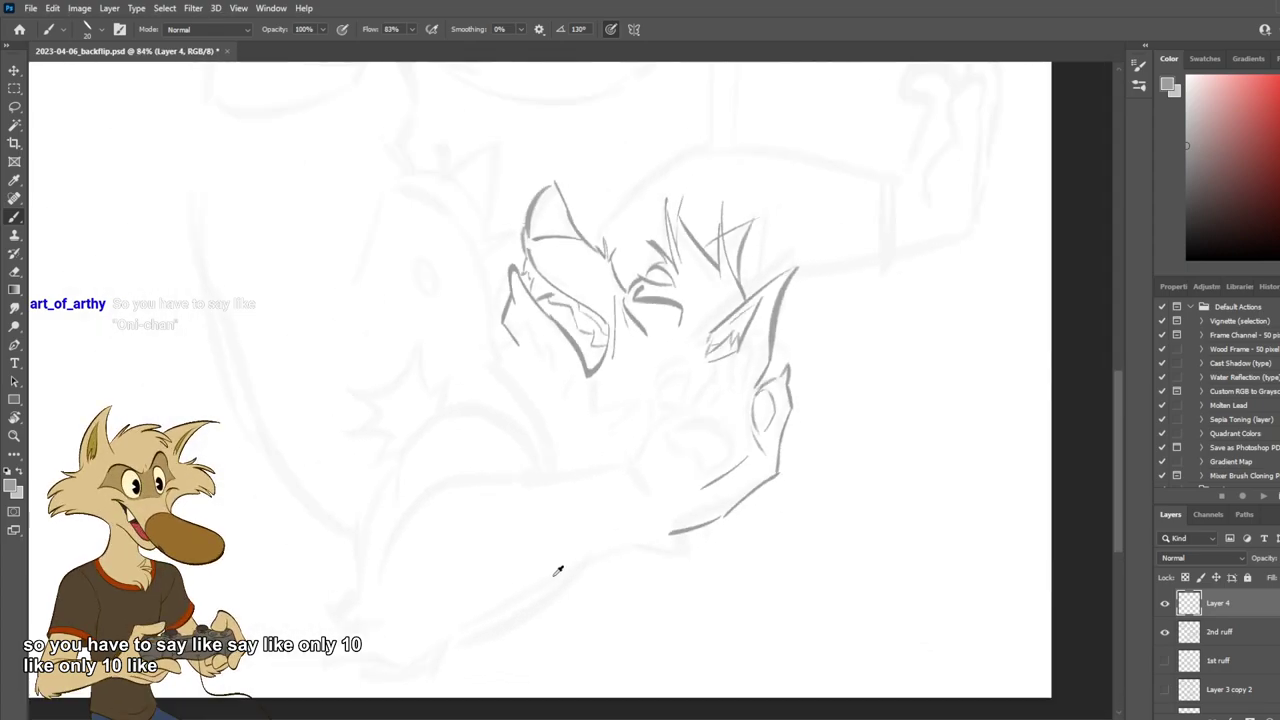
Erase the curved lower end of the hand's outer edge and redraw it as a flat, angular wrist line.
scroll(554, 591, up, 2)
scroll(554, 590, up, 3)
key(e)
mouse_move(794, 500)
mouse_down()
mouse_move(731, 500)
mouse_move(797, 470)
mouse_move(744, 475)
mouse_up()
key(b)
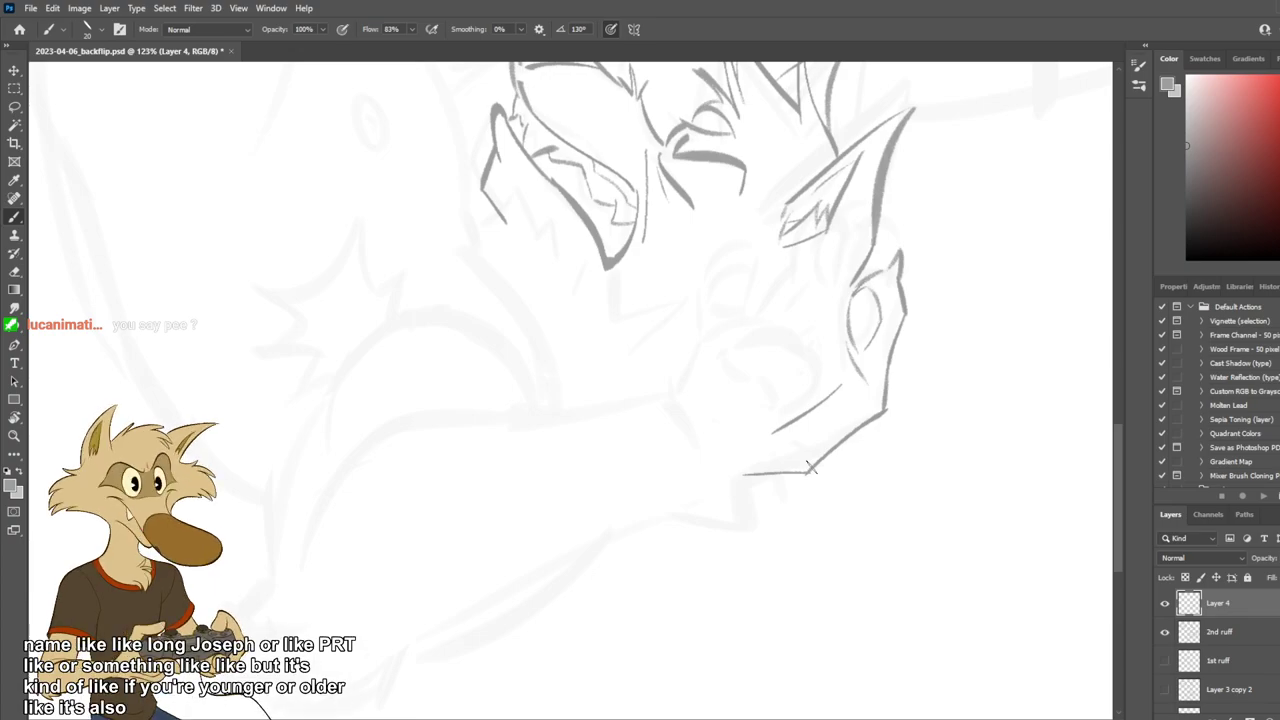
Try several strokes for the forearm's outer edge, running from the wrist towards the elbow.
drag(757, 472, 692, 512)
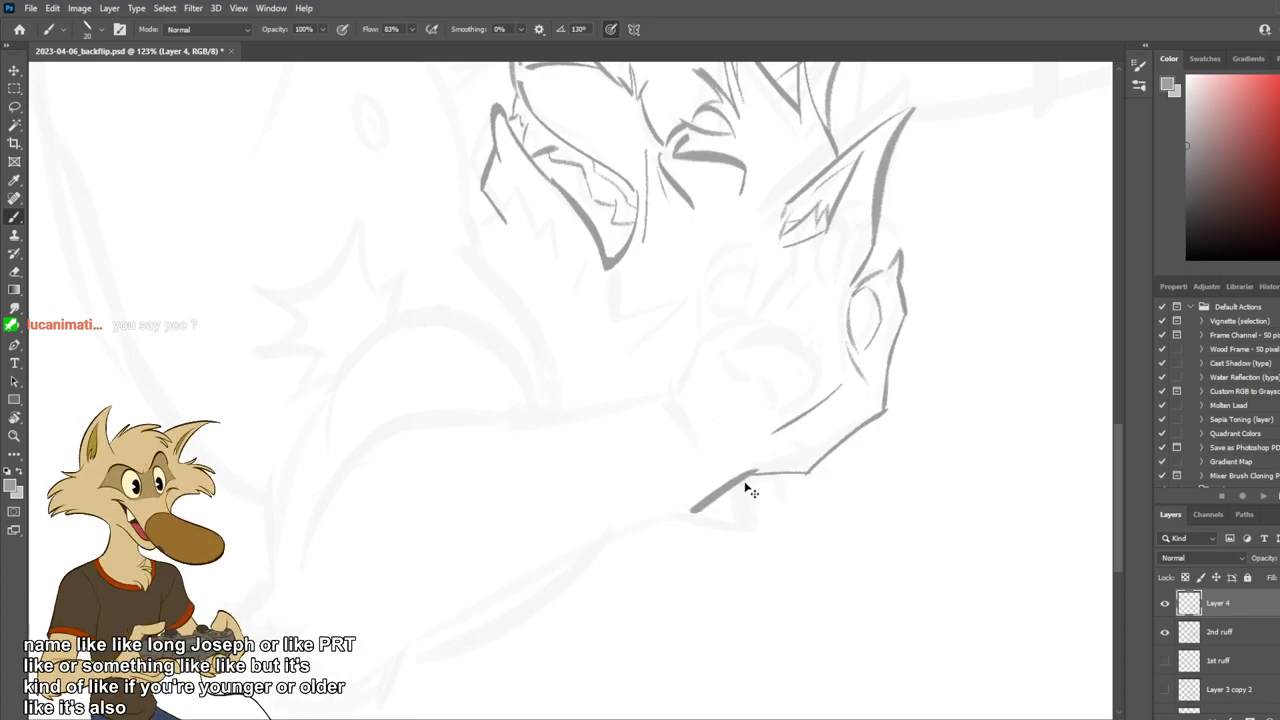
key(ctrl+z)
drag(756, 471, 630, 531)
key(ctrl+z)
mouse_move(745, 477)
mouse_down()
mouse_move(542, 585)
mouse_move(500, 635)
mouse_up()
key(ctrl+z)
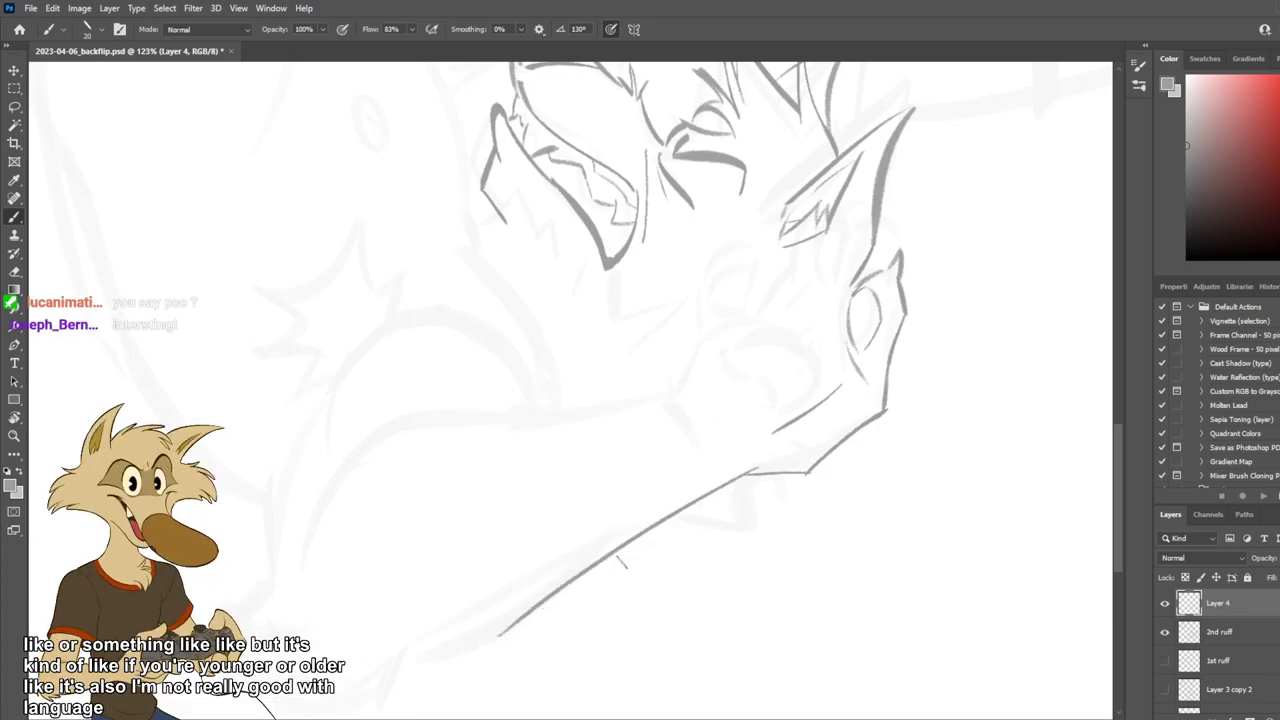
key(ctrl+z)
mouse_move(745, 477)
mouse_down()
mouse_move(542, 585)
mouse_move(522, 615)
mouse_up()
key(ctrl+z)
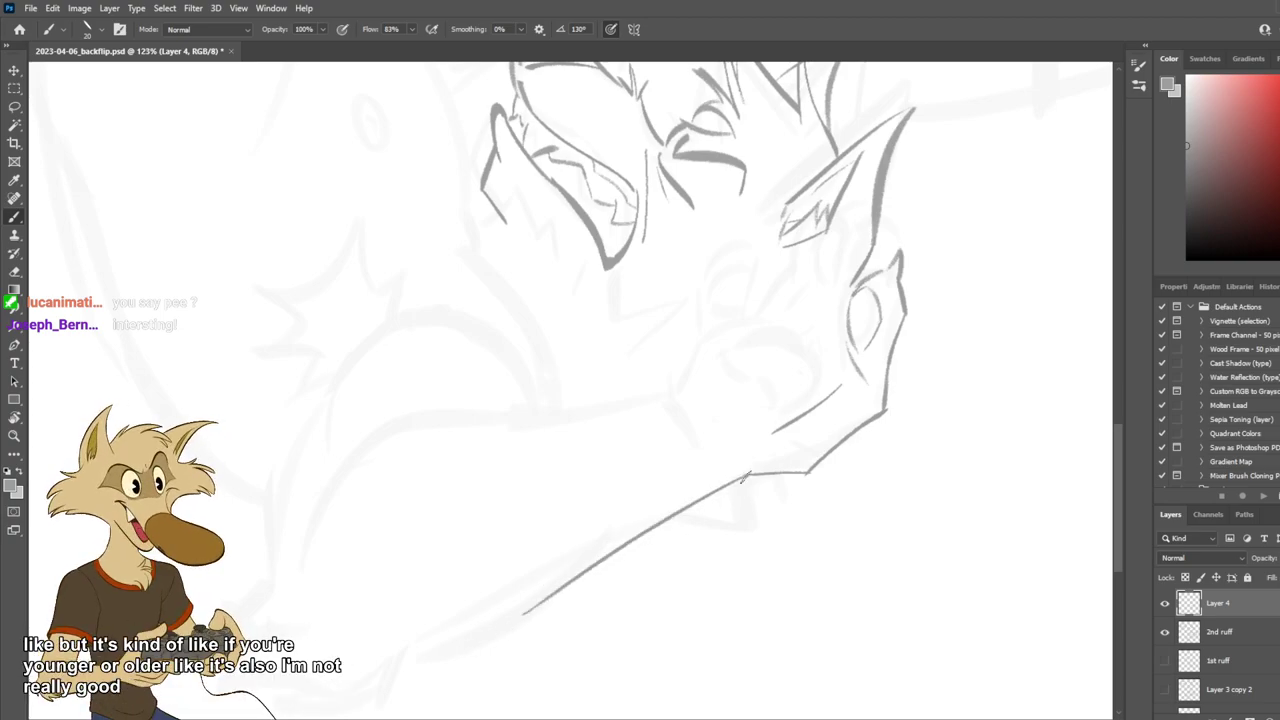
key(ctrl+z)
drag(748, 471, 537, 608)
key(ctrl+z)
mouse_move(744, 473)
mouse_down()
mouse_move(512, 617)
mouse_move(573, 580)
mouse_up()
key(ctrl+z)
key(ctrl+z)
key(ctrl+z)
Draw the forearm's outer edge from the wrist towards the elbow as one long curved stroke.
drag(748, 476, 514, 632)
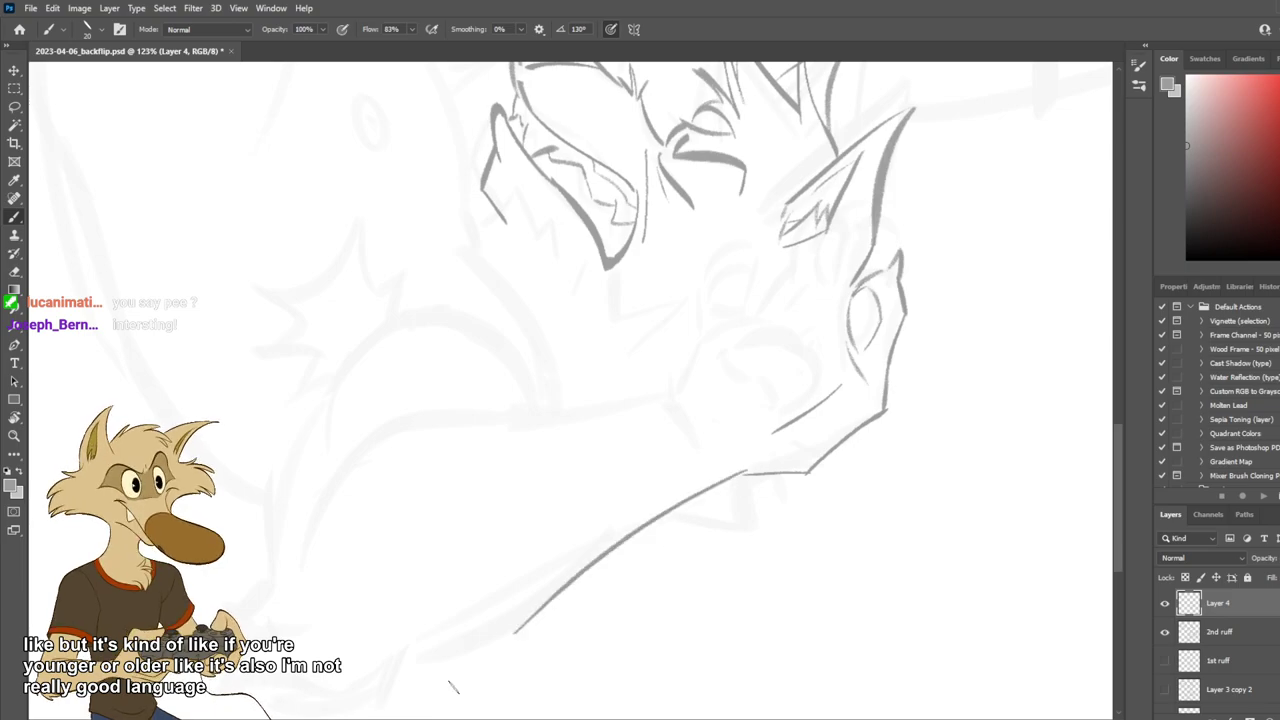
key(ctrl+z)
drag(748, 474, 497, 636)
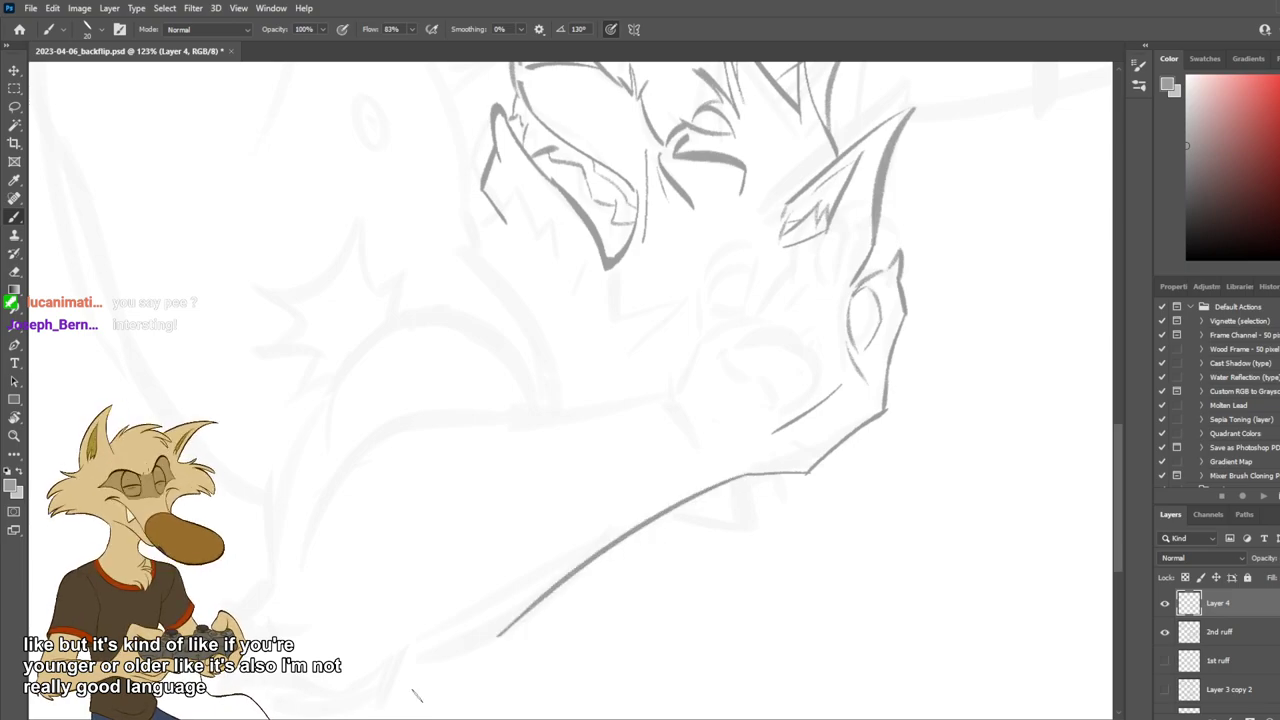
scroll(510, 520, down, 4)
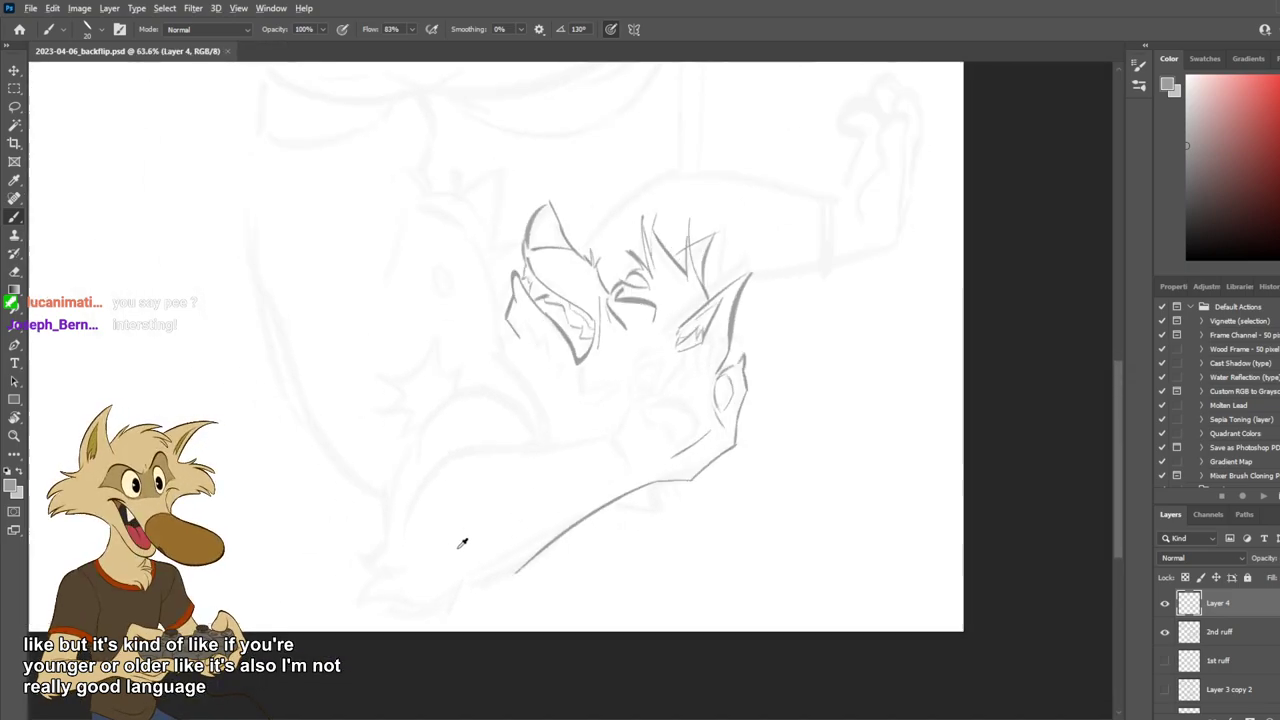
scroll(462, 542, up, 4)
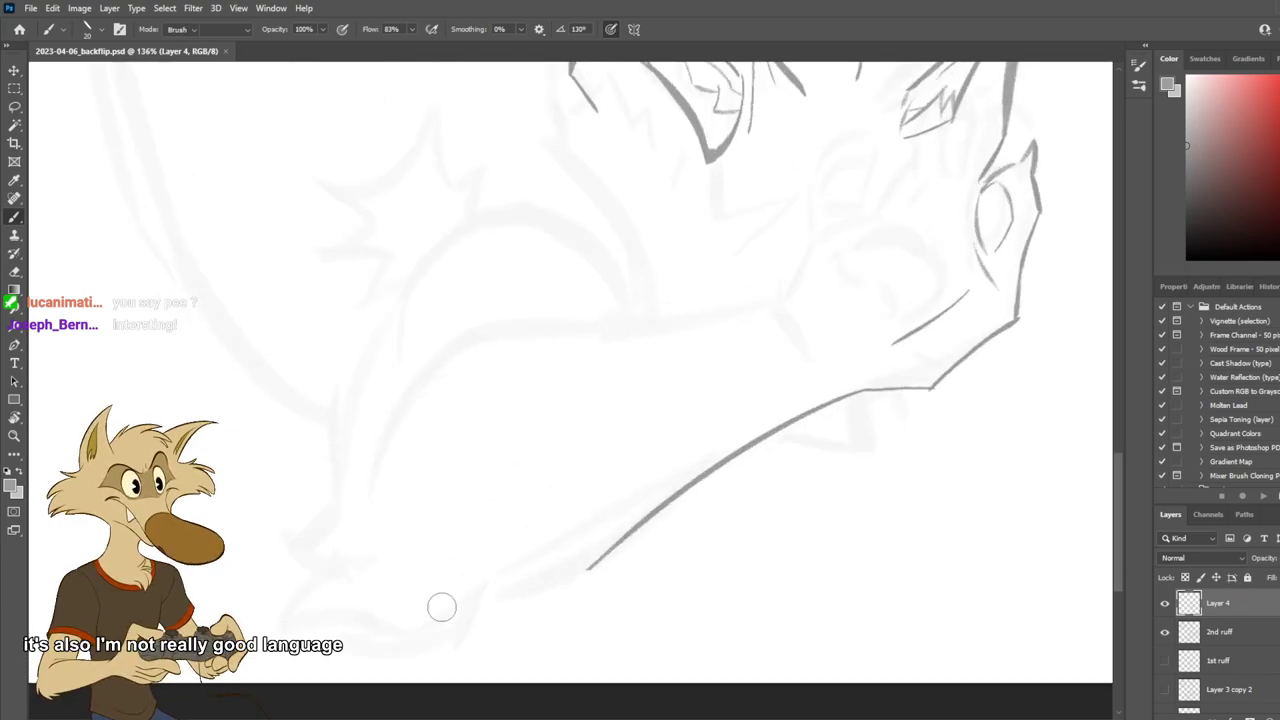
Erase the elbow end of the forearm's outer edge to shorten the line.
key(e)
drag(611, 546, 561, 615)
key(b)
Try a curved continuation of the forearm's outer edge drawn from the elbow up to the shortened line, and undo it.
mouse_move(468, 579)
mouse_down()
mouse_move(647, 517)
mouse_move(544, 566)
mouse_move(645, 520)
mouse_up()
key(ctrl+z)
key(ctrl+z)
key(ctrl+z)
key(ctrl+z)
key(ctrl+z)
key(ctrl+z)
drag(459, 586, 663, 534)
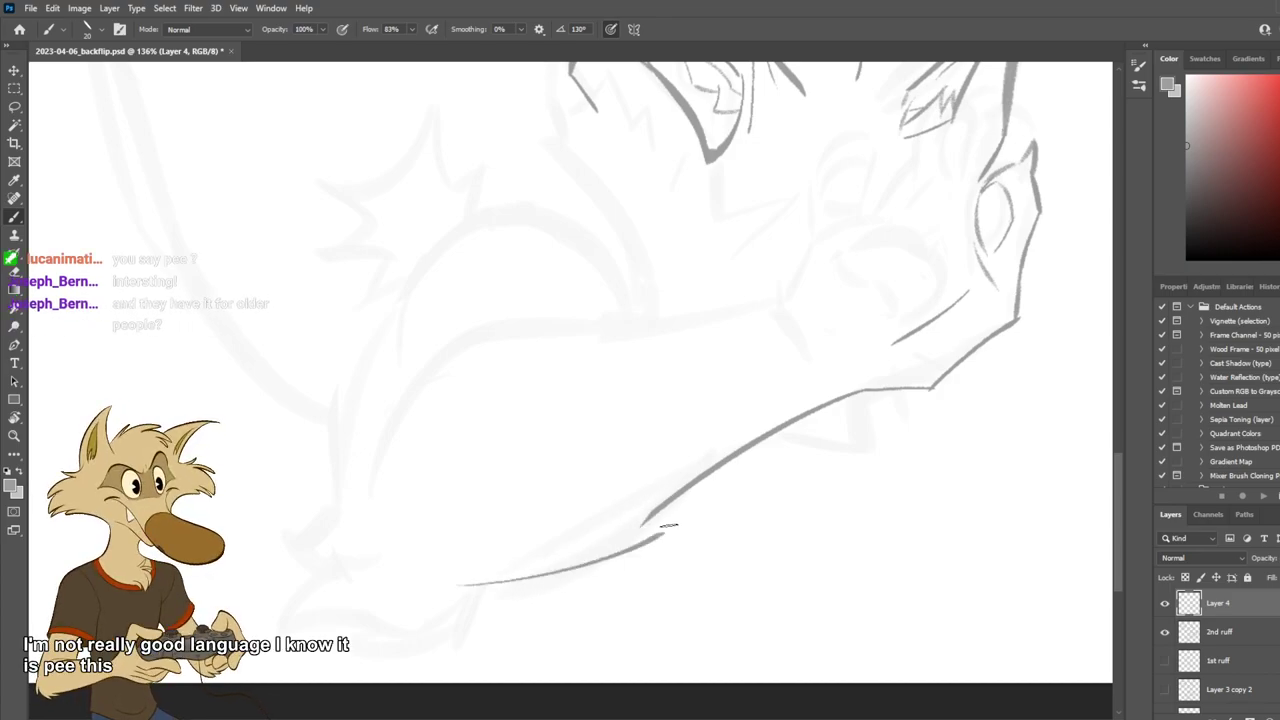
key(ctrl+z)
drag(442, 585, 650, 516)
key(ctrl+z)
drag(422, 592, 642, 520)
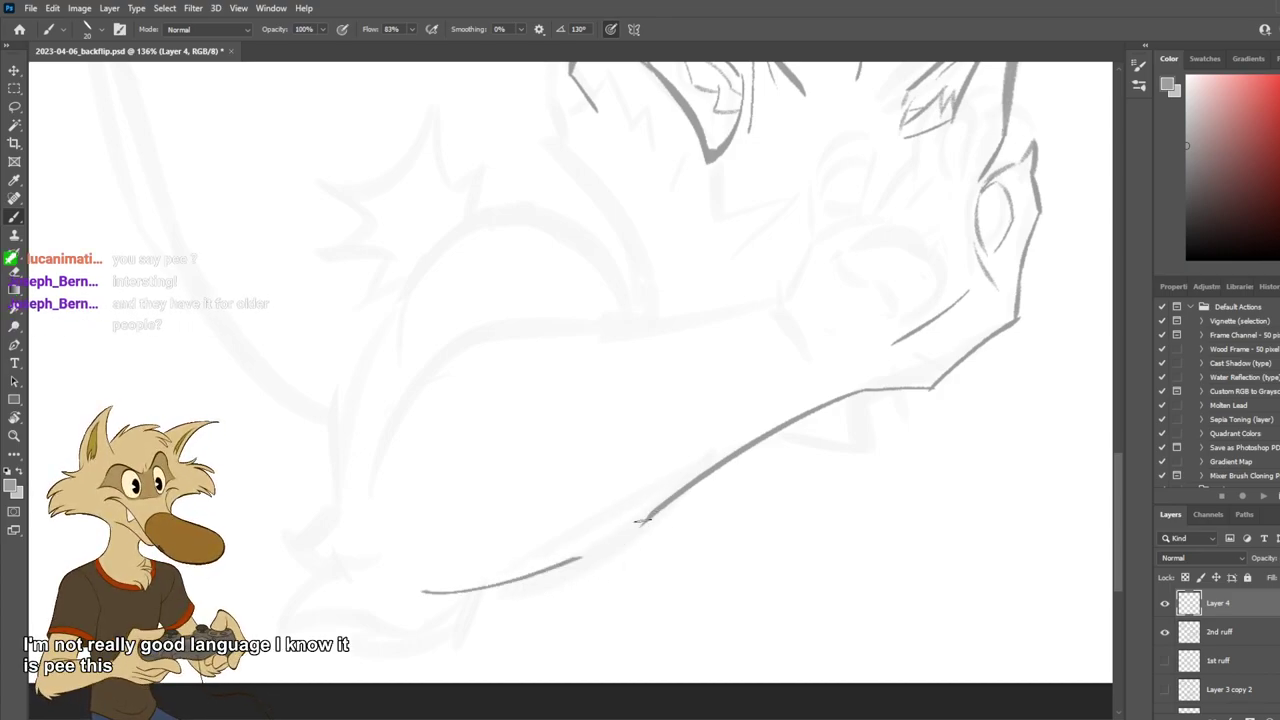
scroll(588, 540, down, 3)
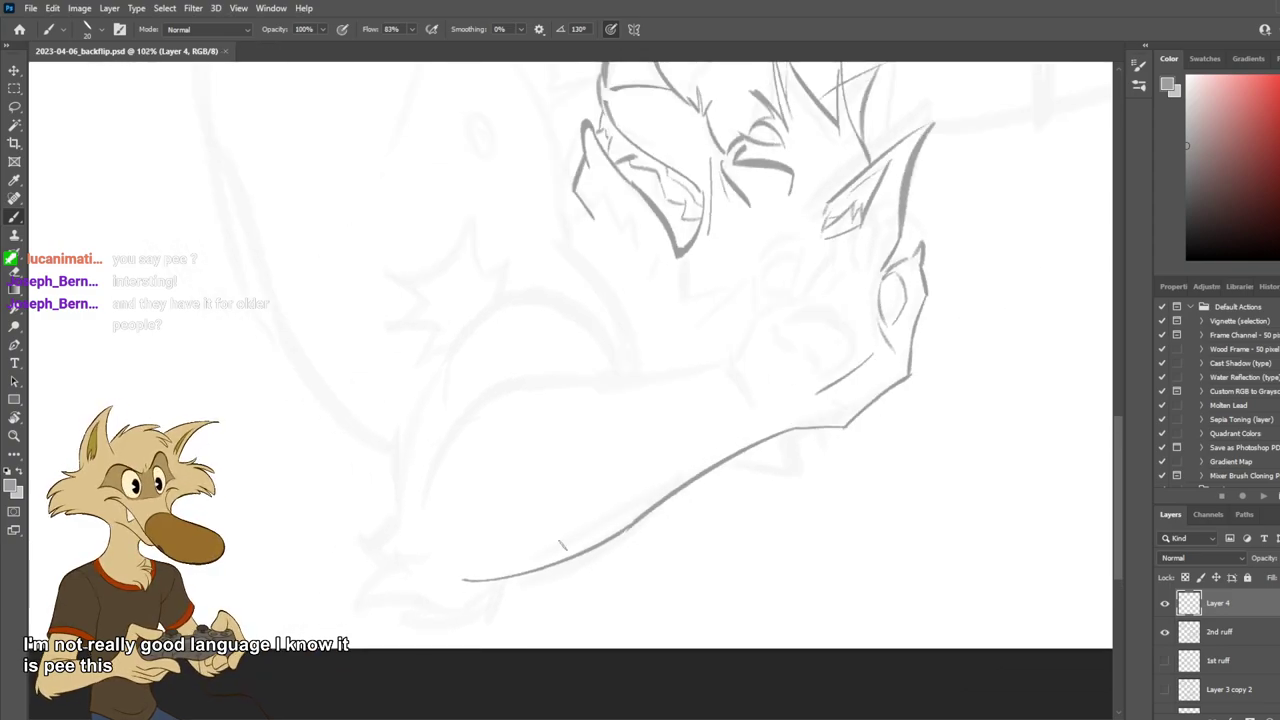
scroll(540, 545, up, 3)
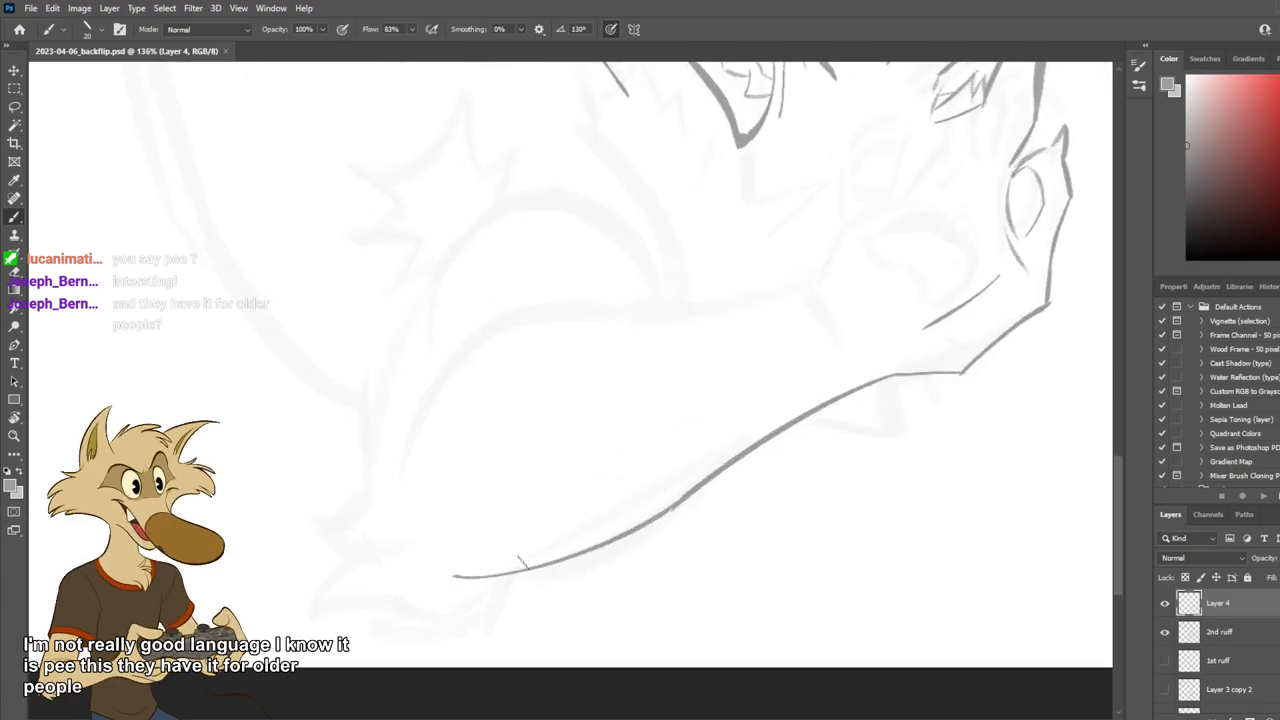
key(ctrl+z)
Continue the forearm's outer edge from its shortened end to the elbow with a nearly straight stroke.
scroll(520, 562, up, 1)
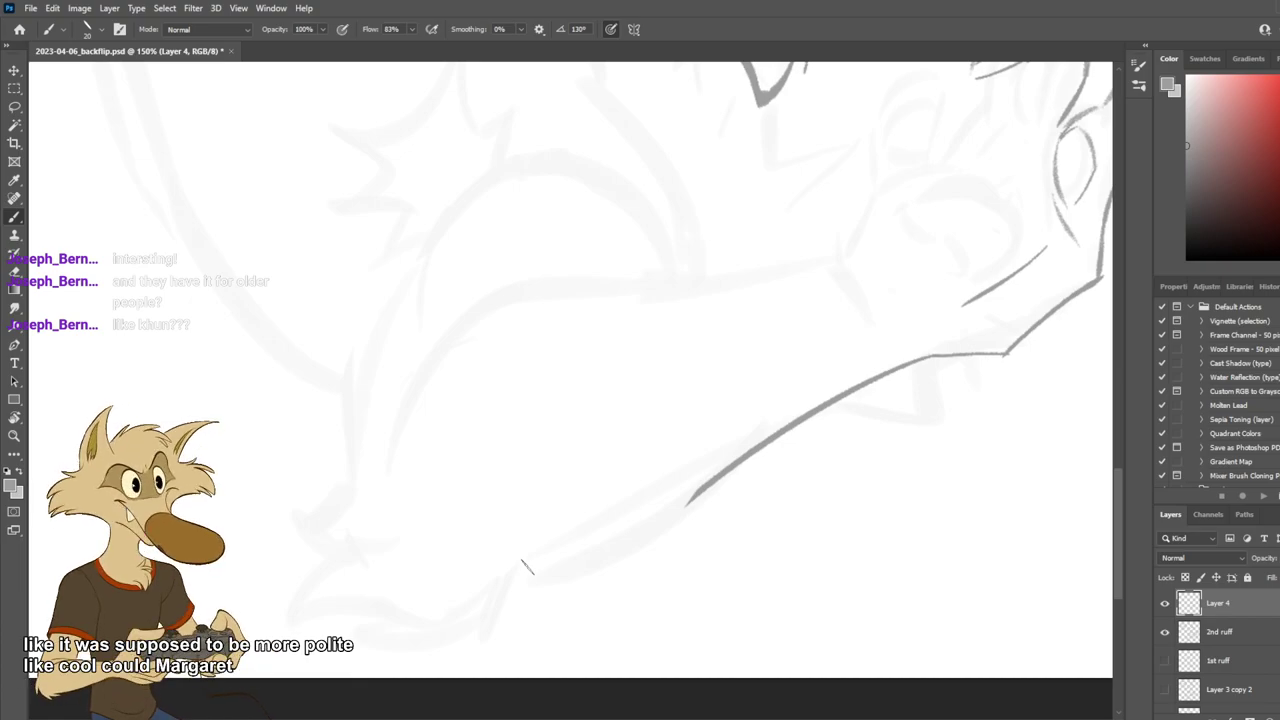
drag(690, 503, 543, 552)
key(ctrl+z)
drag(692, 503, 498, 563)
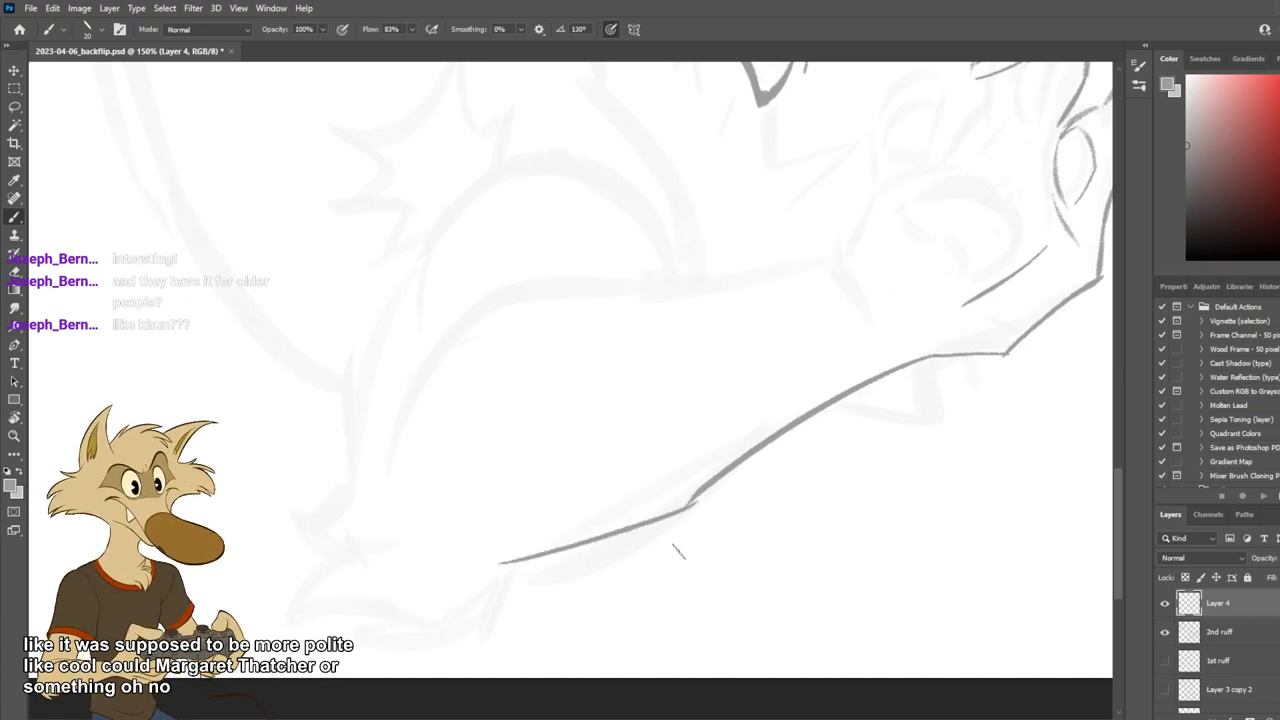
key(ctrl+z)
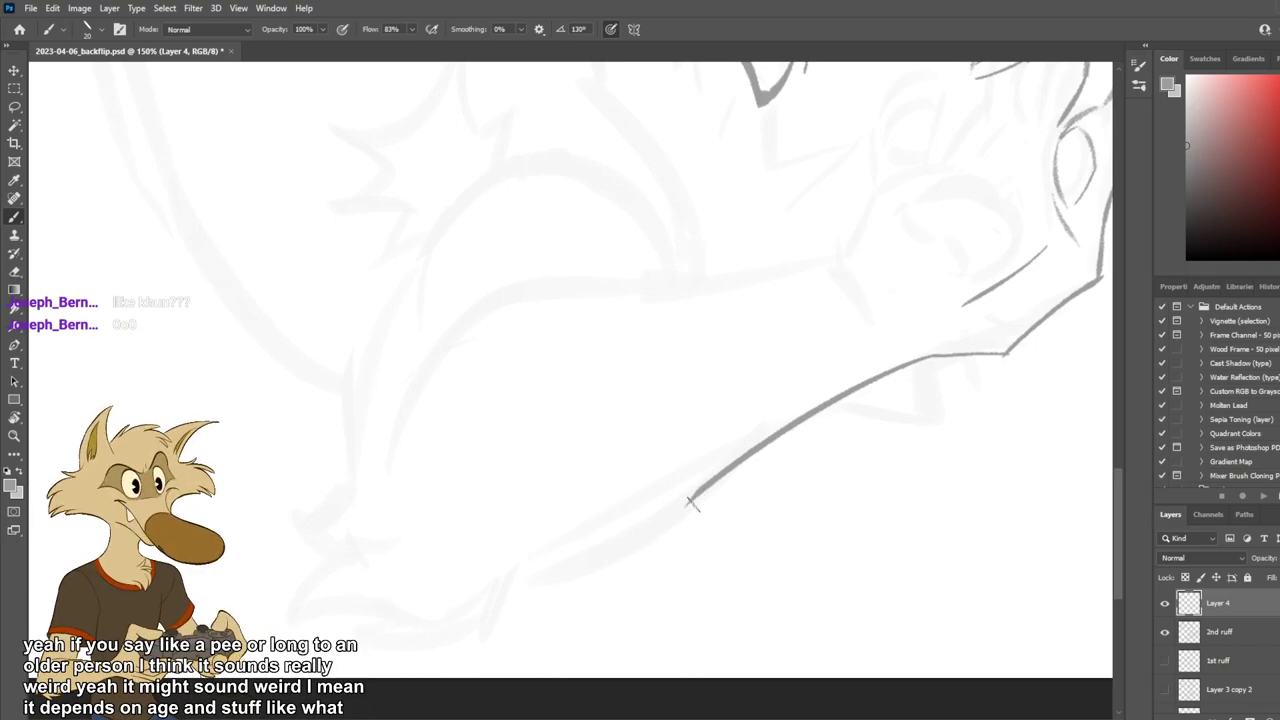
drag(700, 494, 528, 564)
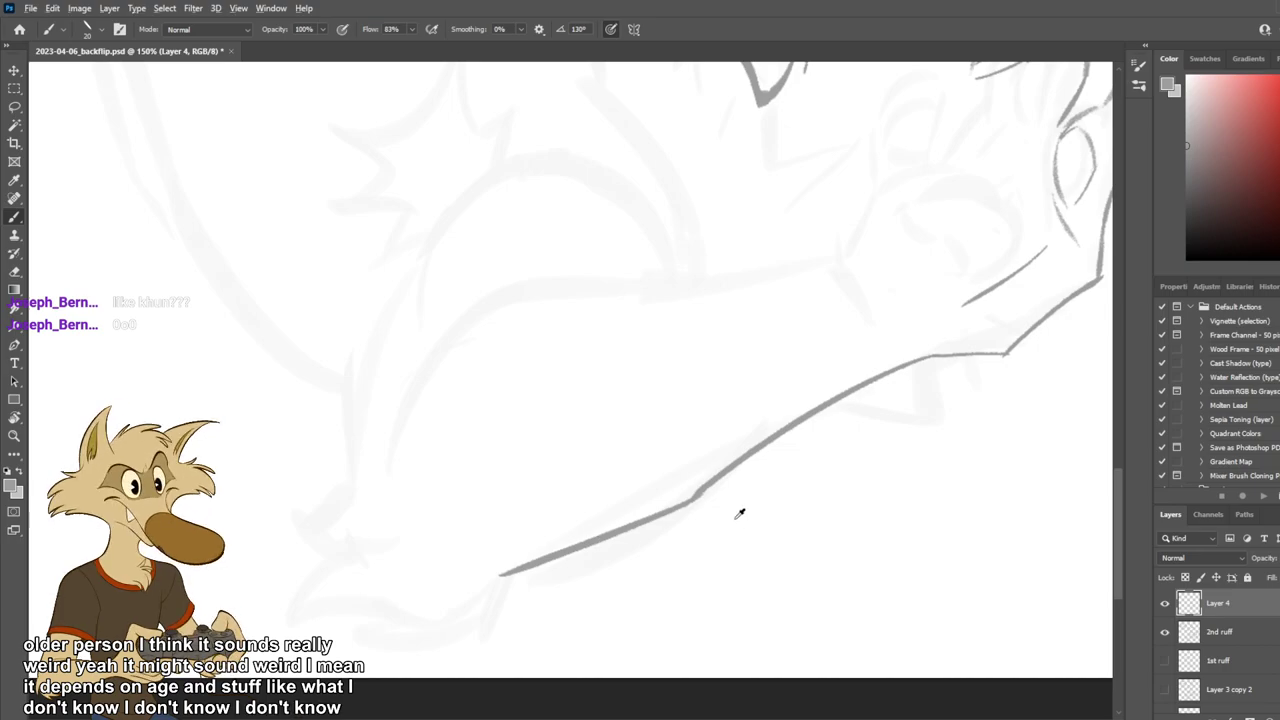
Draw a curved fur tuft at the elbow end of the forearm's outer edge, retrying the strokes until the hooked shape fits.
scroll(737, 514, down, 5)
scroll(790, 476, up, 2)
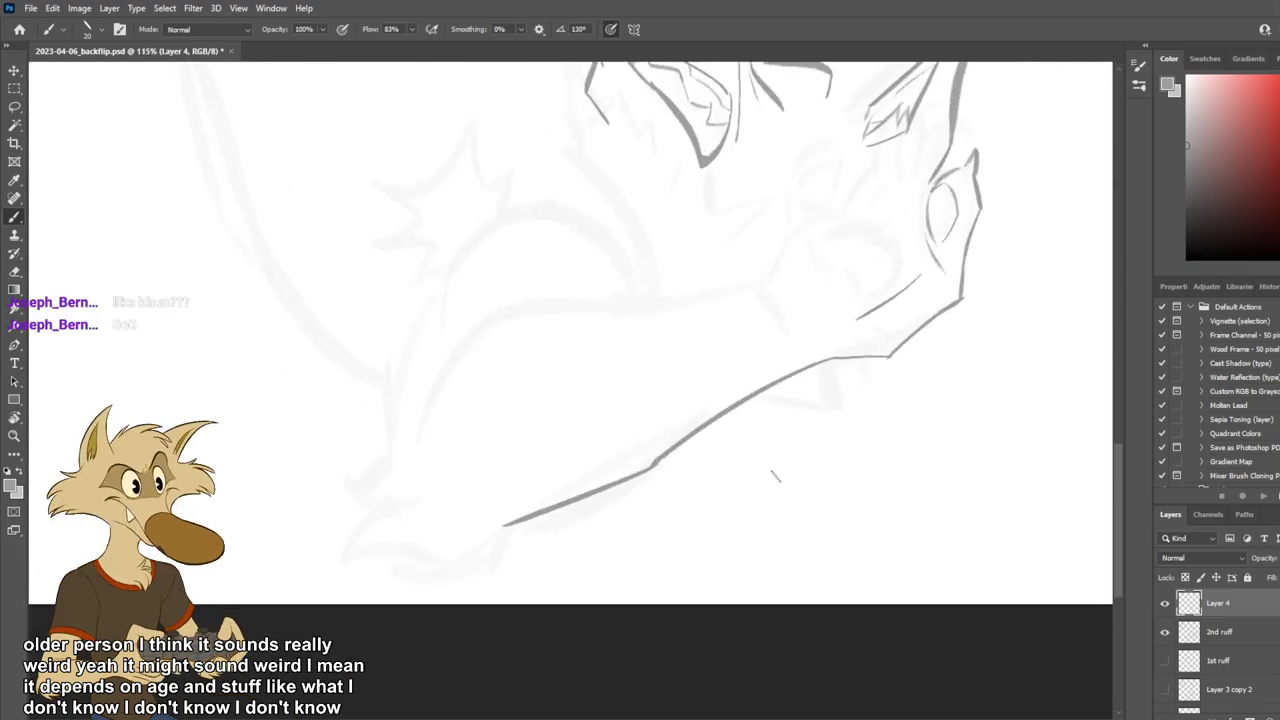
drag(516, 510, 507, 551)
key(ctrl+z)
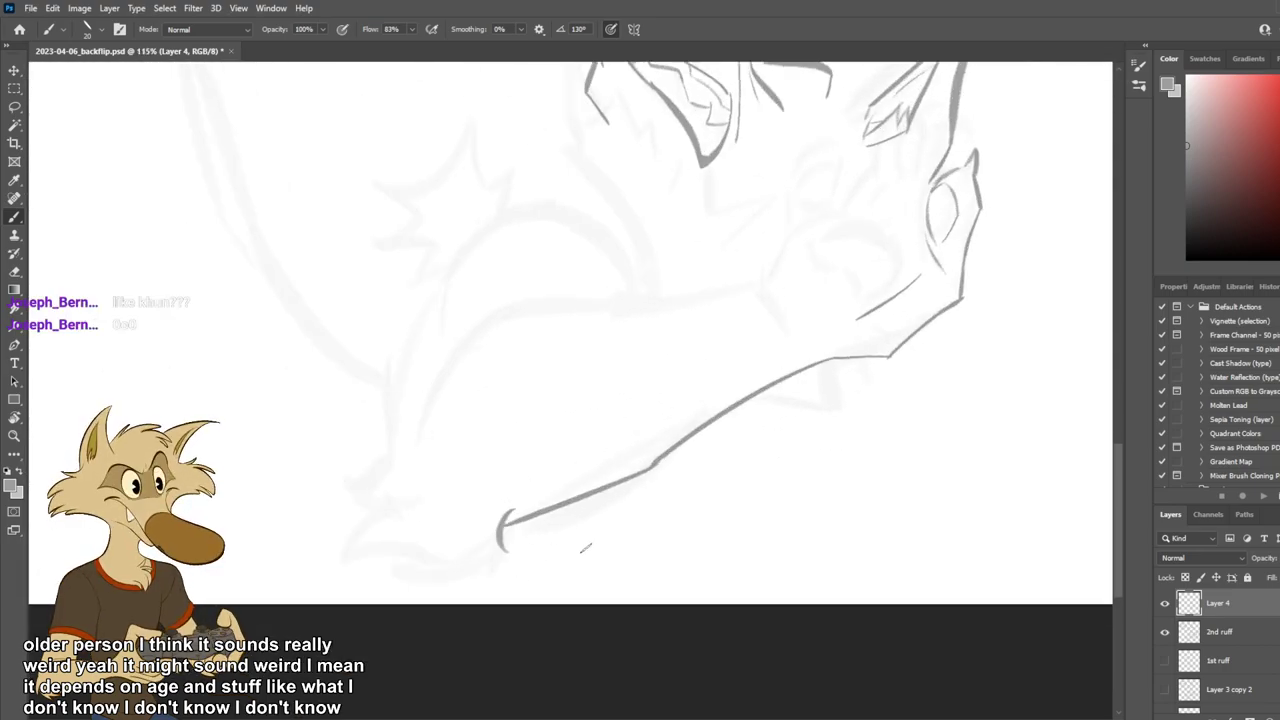
mouse_move(468, 511)
mouse_down()
mouse_move(519, 561)
mouse_move(541, 554)
mouse_up()
key(ctrl+z)
key(ctrl+z)
key(ctrl+z)
key(ctrl+z)
Continue the elbow fur with a long sweeping stroke along its underside and a short curved spike at the far end.
mouse_move(471, 536)
mouse_down()
mouse_move(540, 555)
mouse_move(354, 567)
mouse_up()
key(ctrl+z)
key(ctrl+z)
key(ctrl+z)
key(ctrl+z)
drag(418, 541, 369, 569)
scroll(564, 444, down, 3)
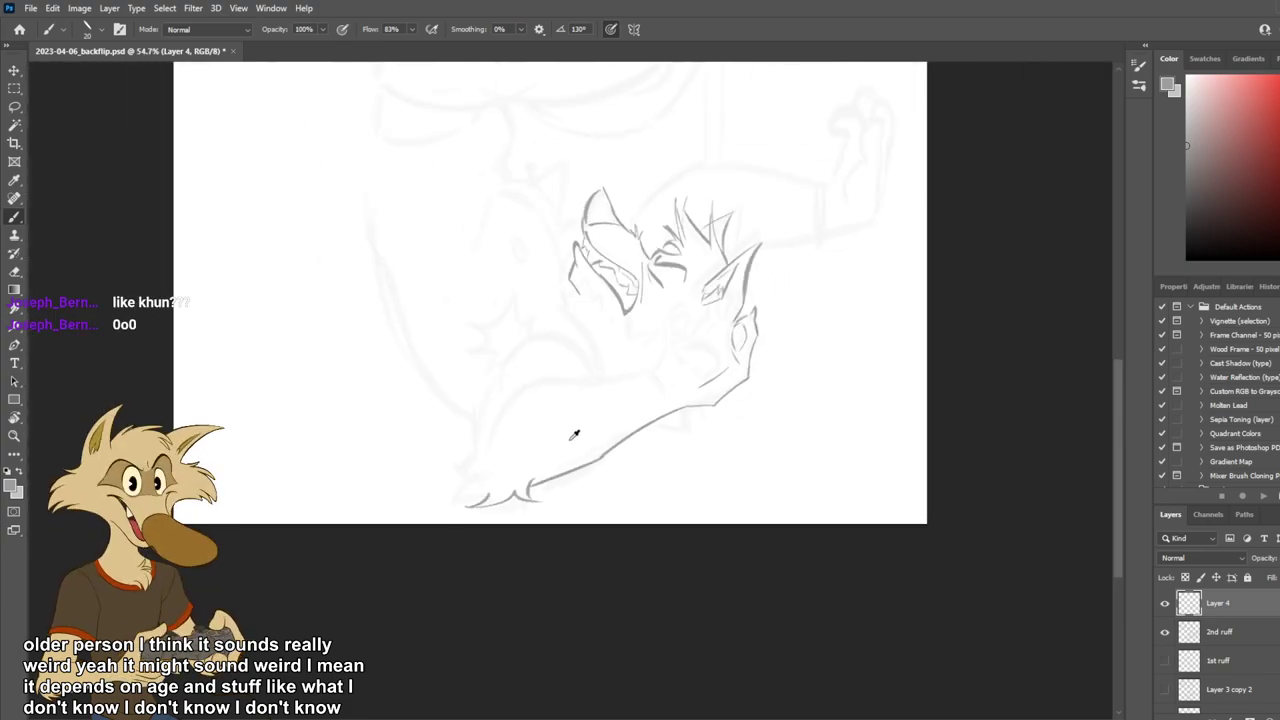
scroll(565, 443, up, 1)
scroll(568, 439, up, 5)
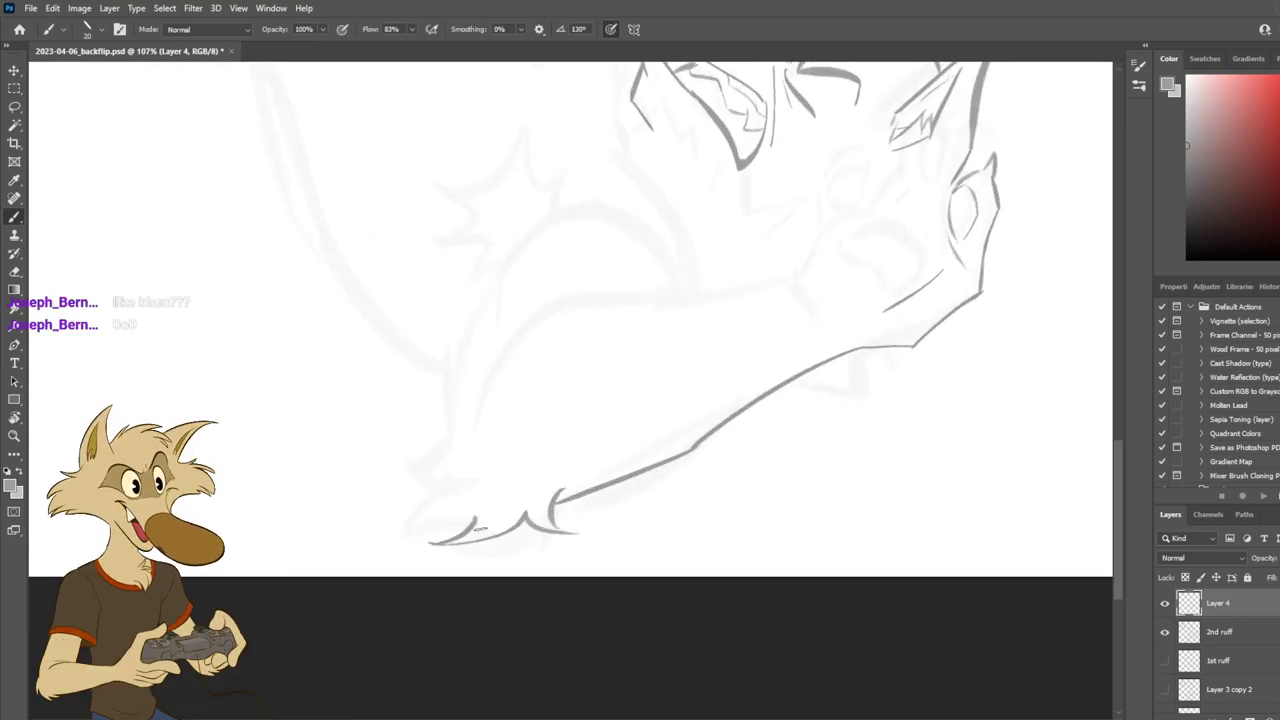
Draw the pointed fur tufts around the elbow's tip and a thin upper-arm line rising from them.
key(ctrl+z)
mouse_move(396, 498)
mouse_down()
mouse_move(464, 525)
mouse_move(450, 466)
mouse_move(436, 461)
mouse_move(445, 436)
mouse_move(430, 477)
mouse_move(439, 459)
mouse_up()
key(ctrl+z)
key(ctrl+z)
key(ctrl+z)
key(ctrl+z)
key(ctrl+z)
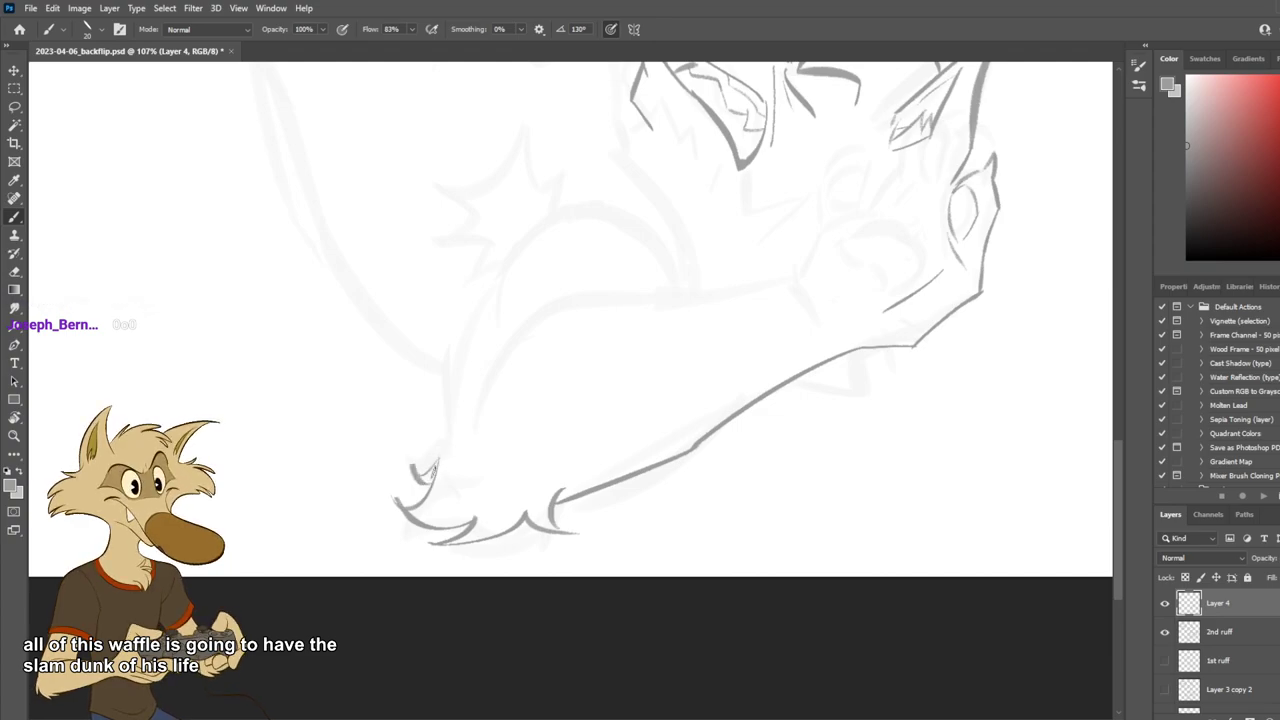
drag(447, 406, 433, 478)
key(ctrl+z)
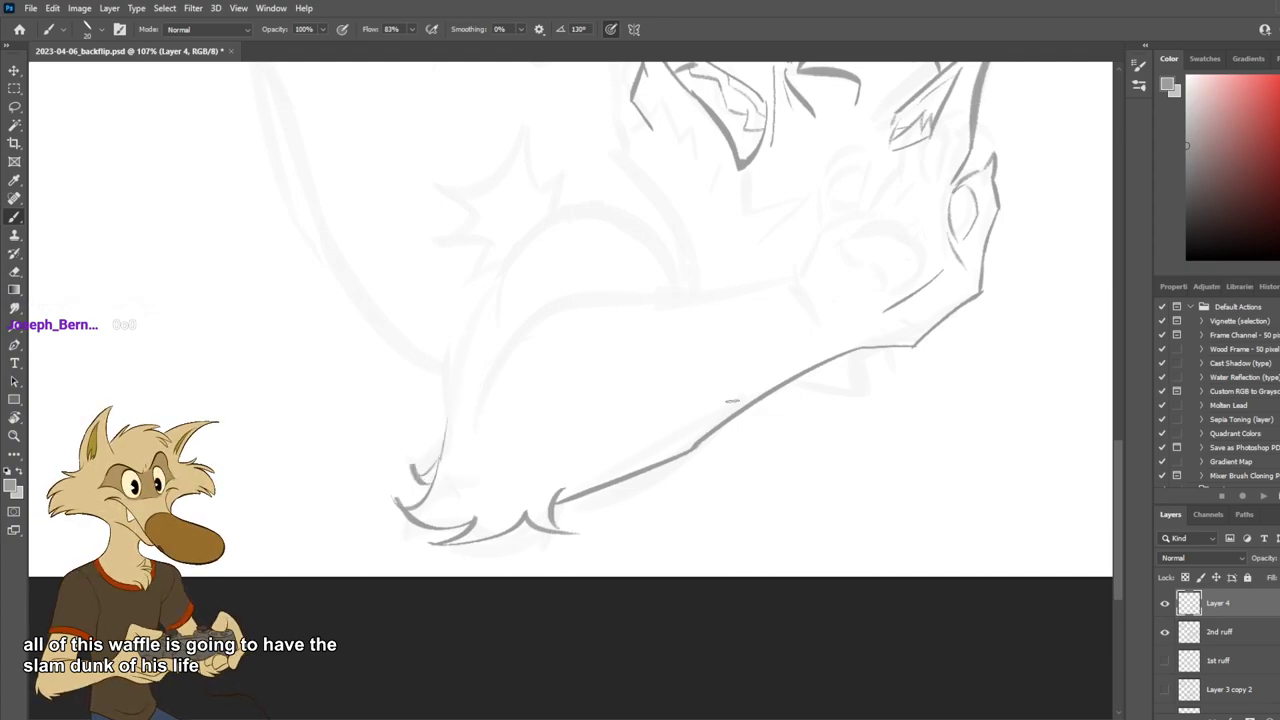
Draw the wrist-side part of the forearm's inner edge as a shallow curve running towards the elbow, and check it against the whole figure.
drag(737, 467, 706, 500)
drag(785, 437, 728, 489)
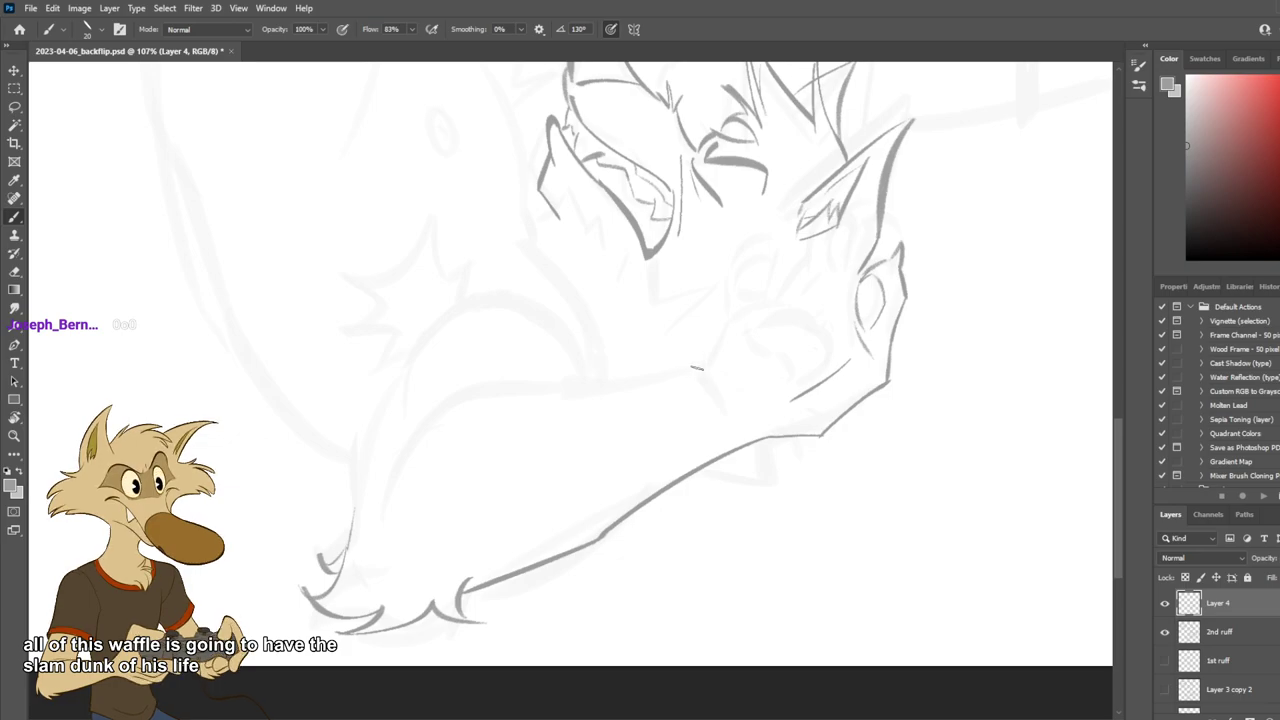
drag(697, 368, 556, 383)
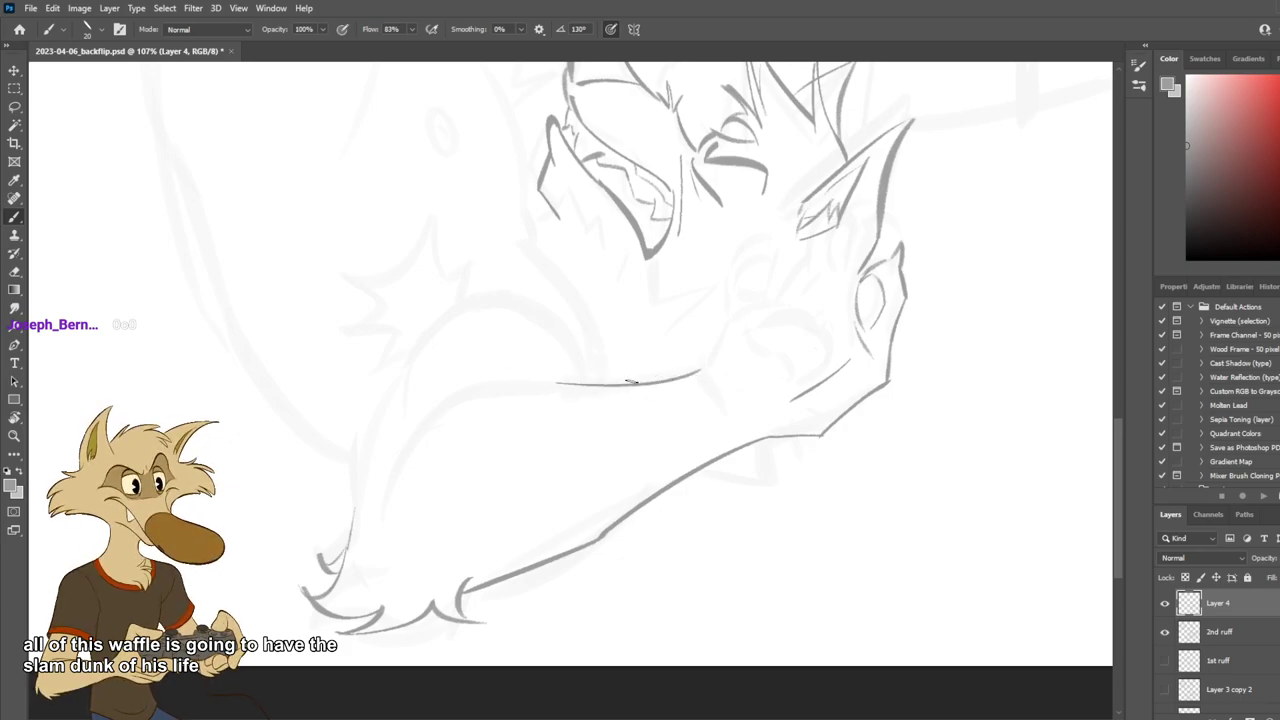
scroll(700, 368, down, 5)
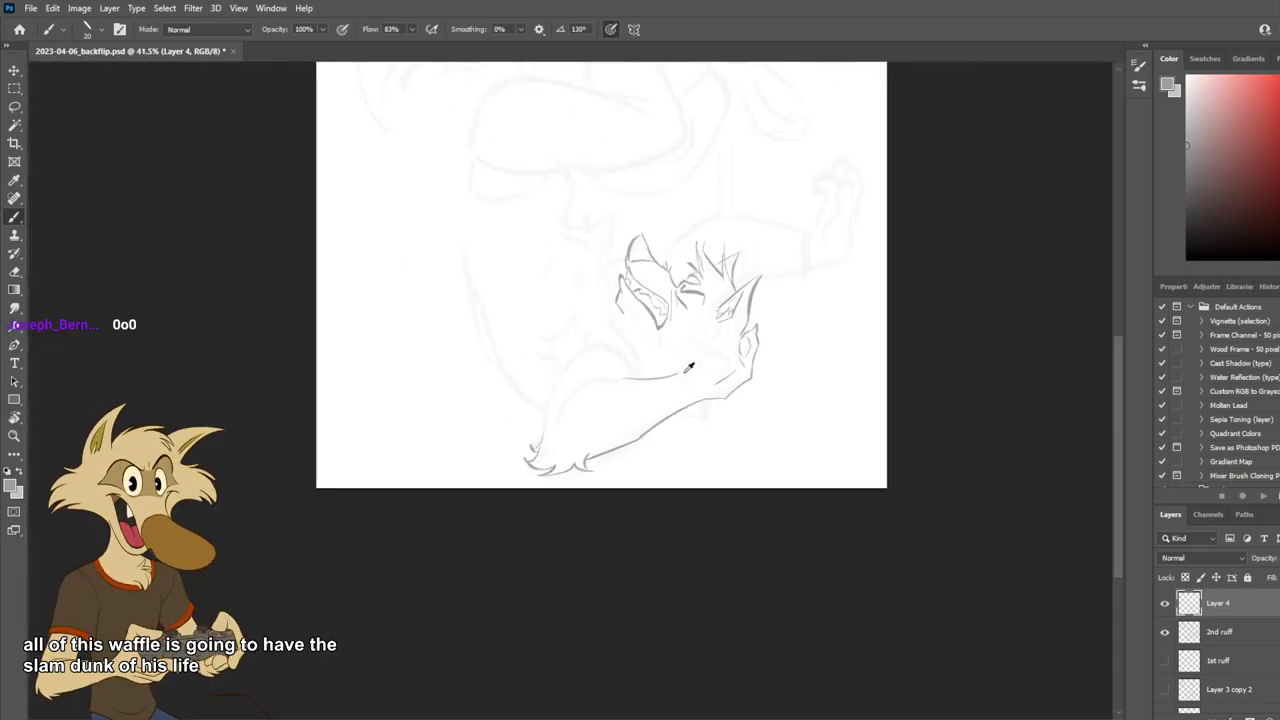
scroll(721, 361, down, 1)
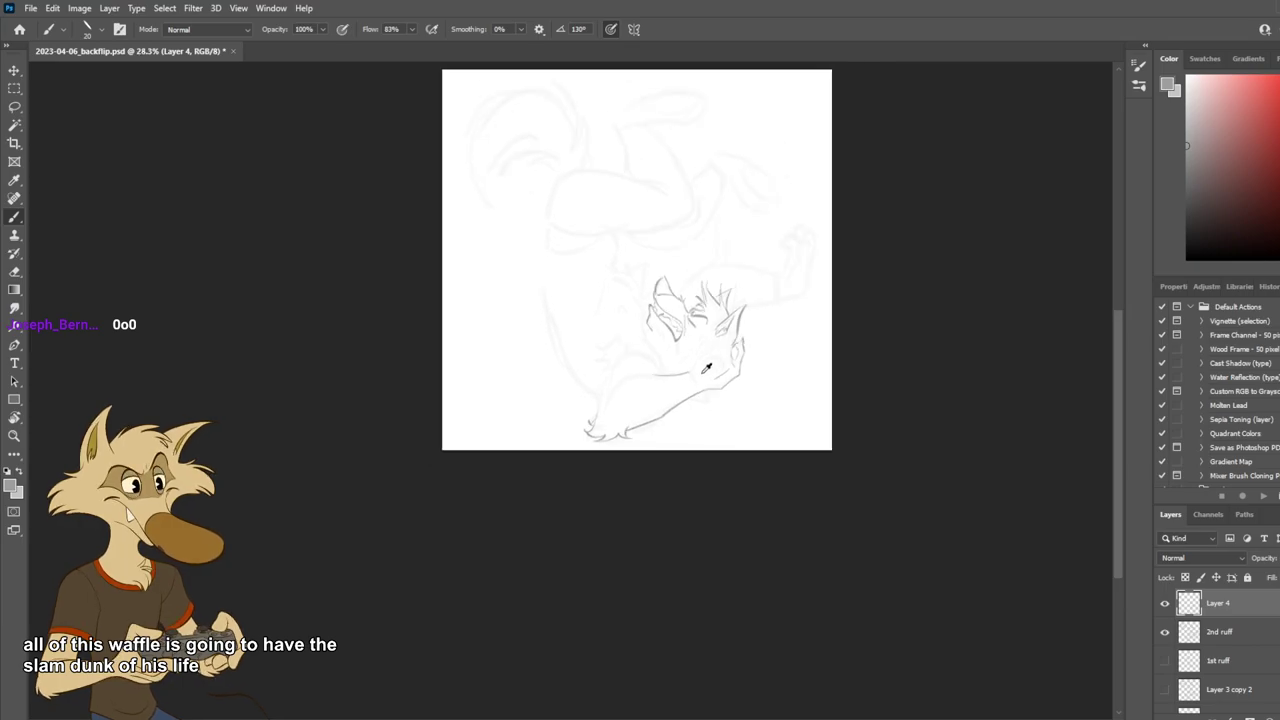
scroll(689, 366, up, 3)
scroll(667, 363, down, 3)
scroll(662, 364, up, 3)
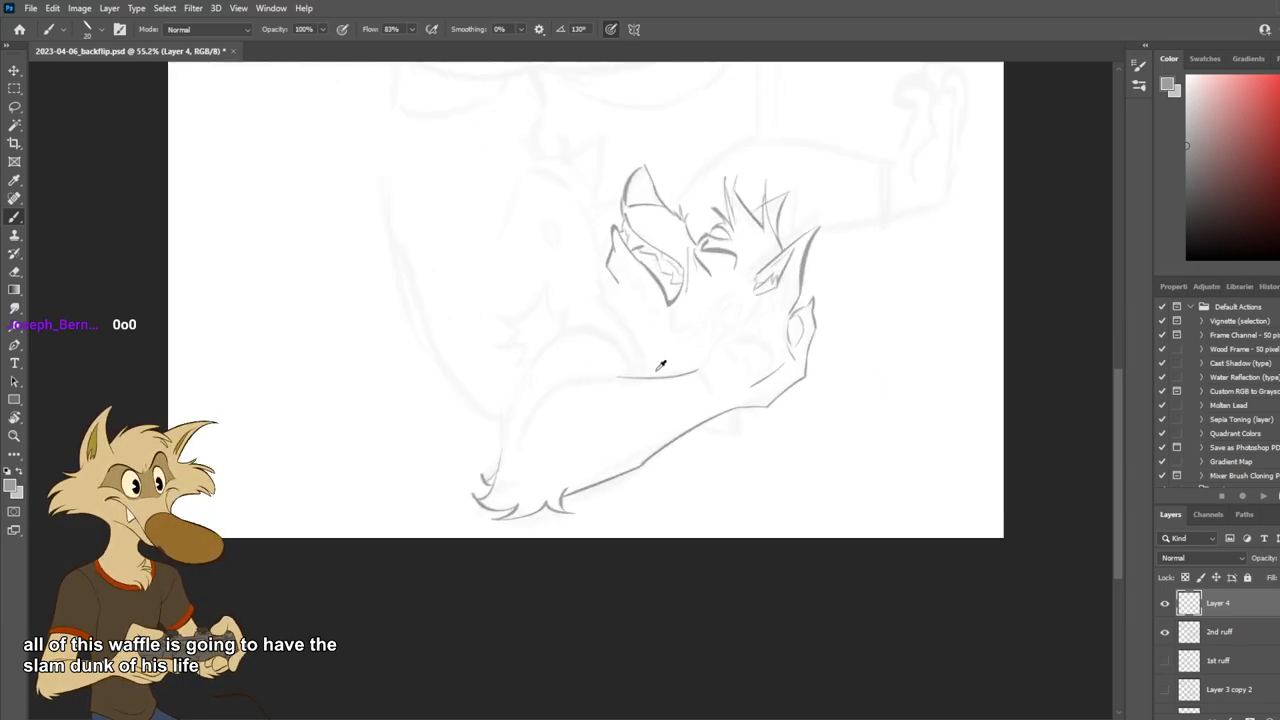
Draw the forearm's upper contour curving down toward the elbow fur, and save the document.
scroll(661, 366, up, 2)
key(ctrl+z)
mouse_move(584, 379)
mouse_down()
mouse_move(416, 465)
mouse_move(428, 480)
mouse_up()
key(ctrl+z)
mouse_move(600, 378)
mouse_down()
mouse_move(406, 529)
mouse_move(474, 406)
mouse_move(422, 500)
mouse_up()
key(ctrl+z)
key(ctrl+s)
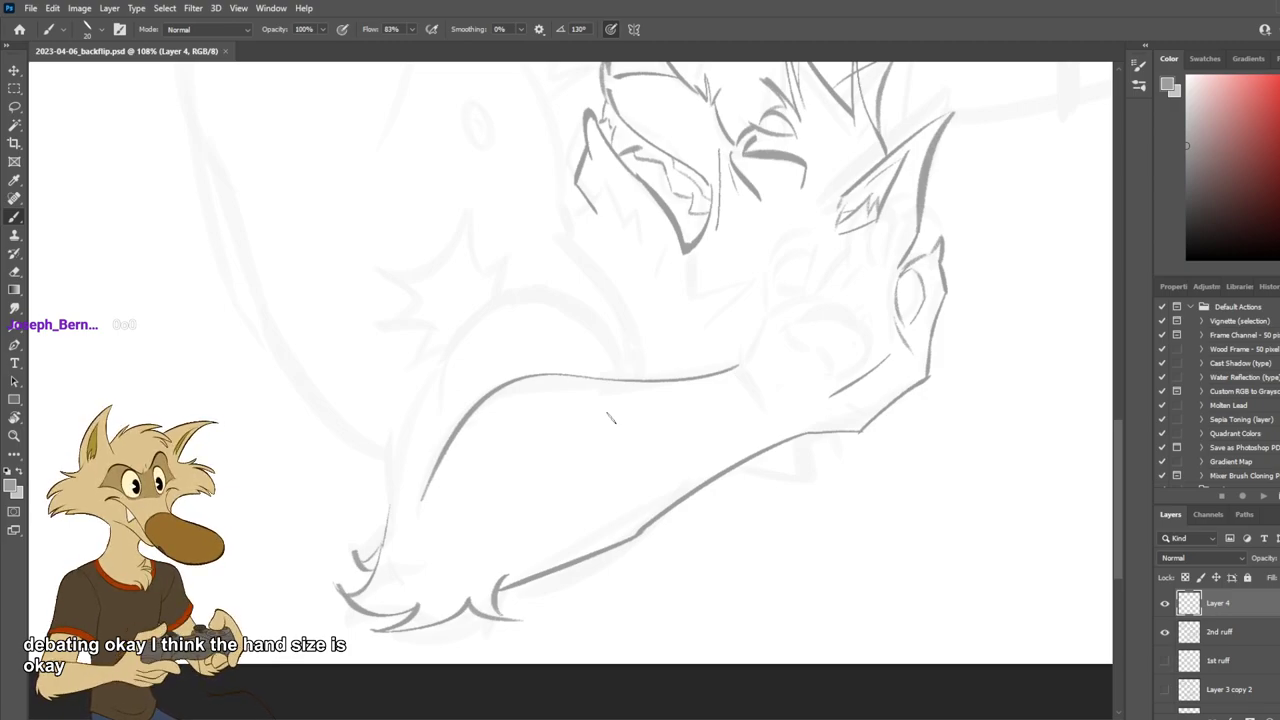
Try several strokes for the outer upper-arm contour running down to the elbow fur.
drag(441, 379, 391, 471)
key(ctrl+z)
drag(413, 399, 382, 483)
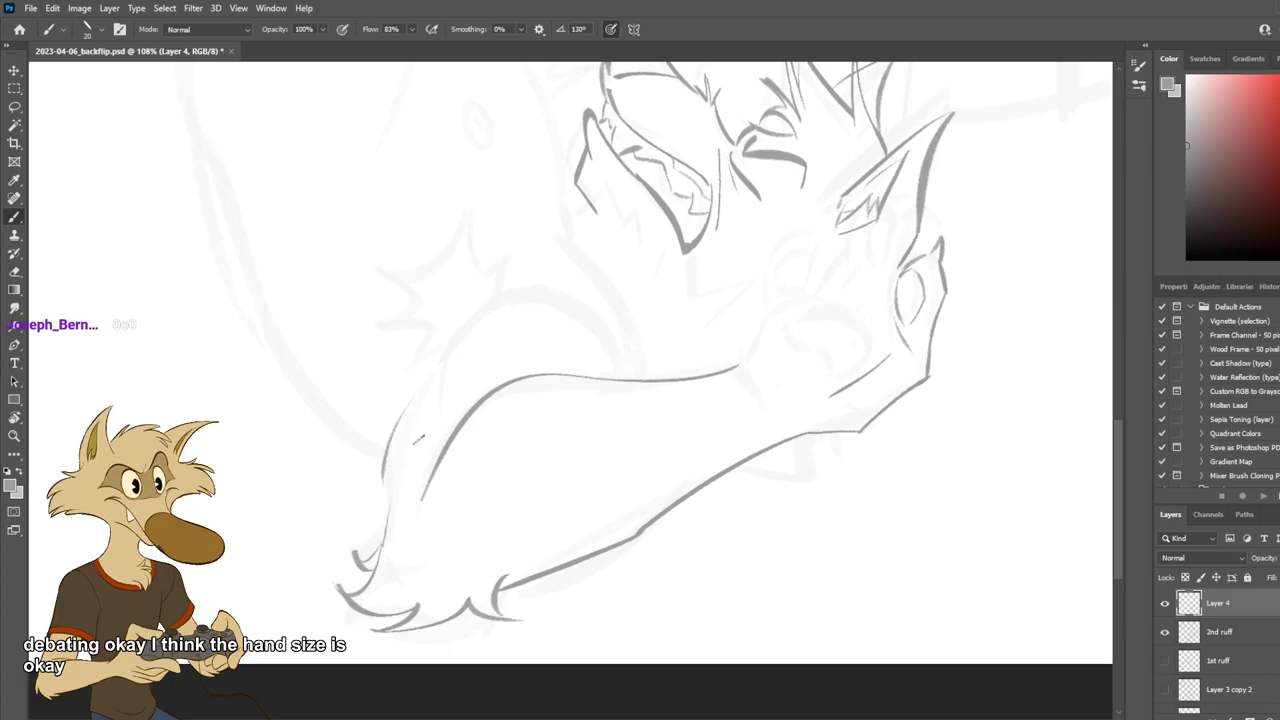
key(ctrl+z)
drag(439, 374, 387, 478)
key(ctrl+z)
drag(421, 392, 388, 508)
key(ctrl+z)
key(ctrl+z)
key(ctrl+shift+z)
key(ctrl+z)
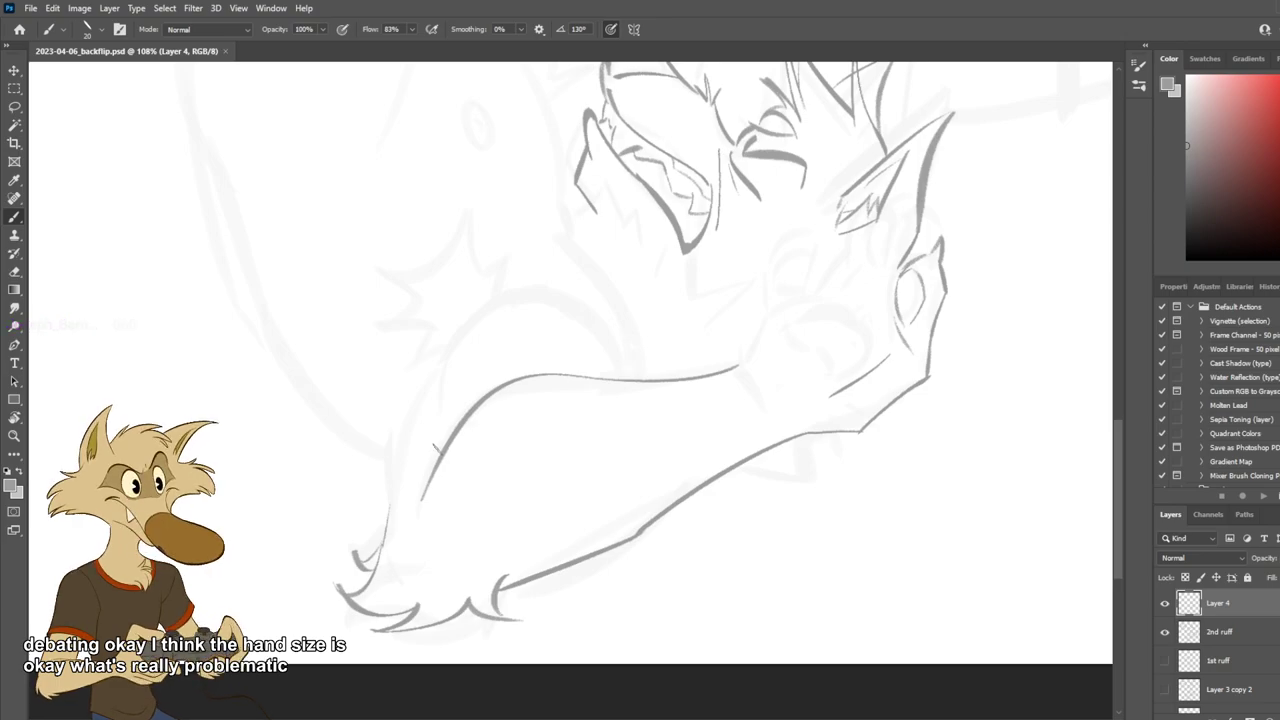
key(e)
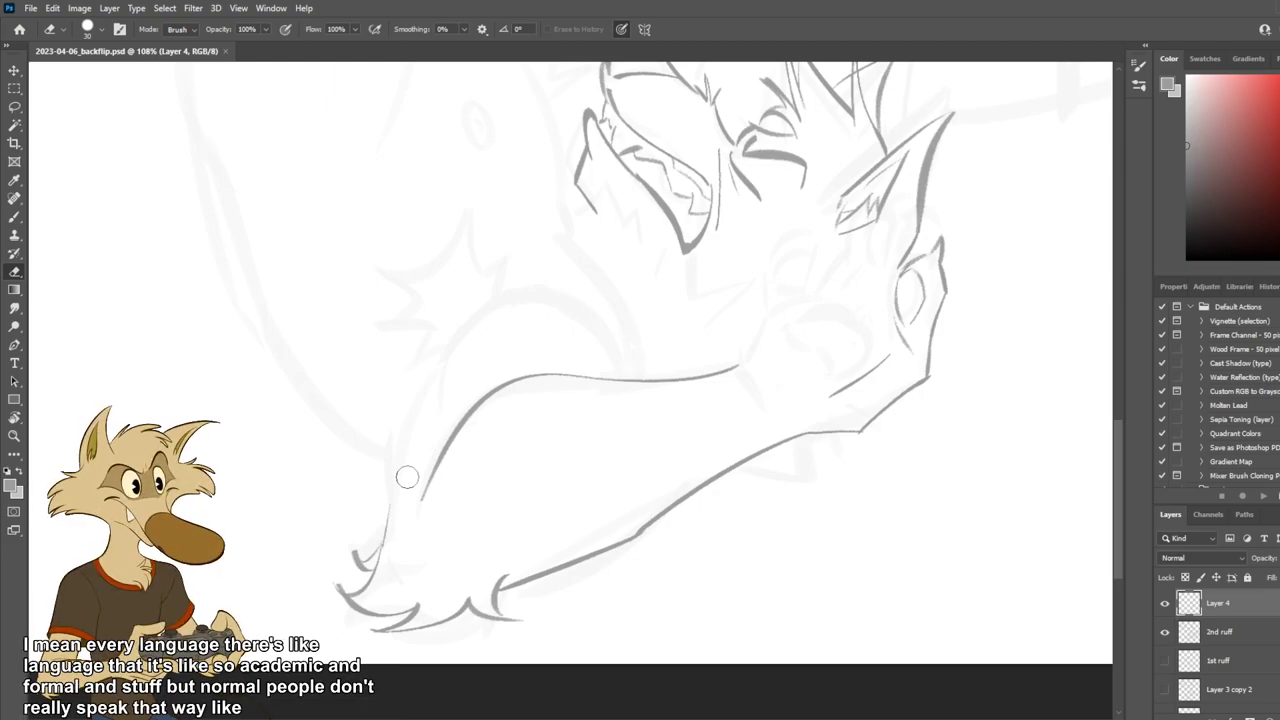
scroll(402, 476, up, 1)
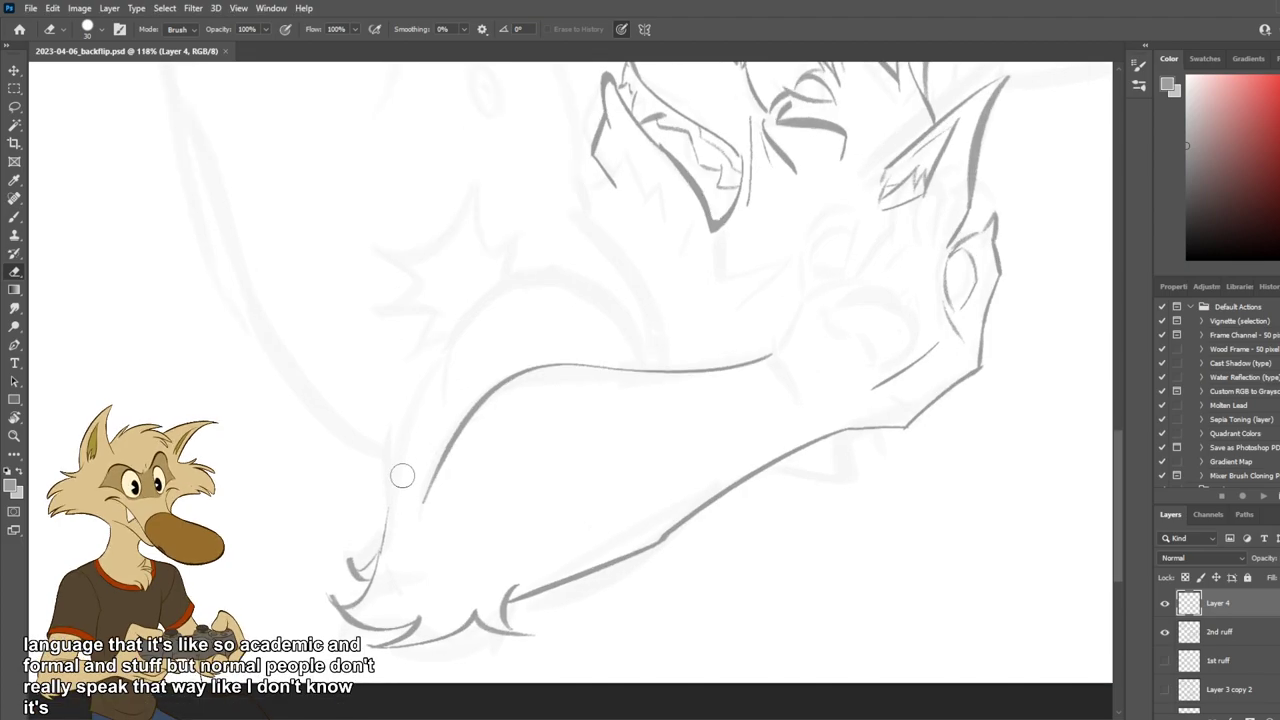
key(b)
drag(432, 366, 376, 496)
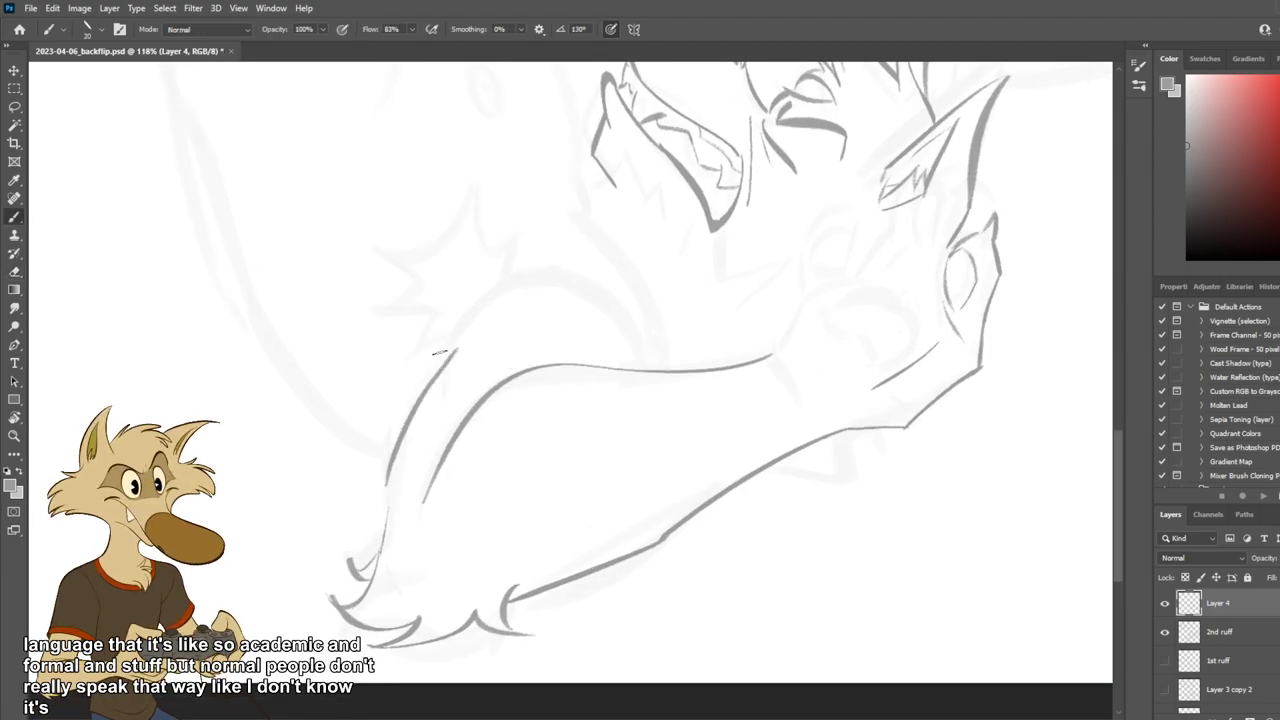
key(ctrl+z)
drag(438, 371, 384, 515)
key(ctrl+z)
drag(405, 415, 382, 565)
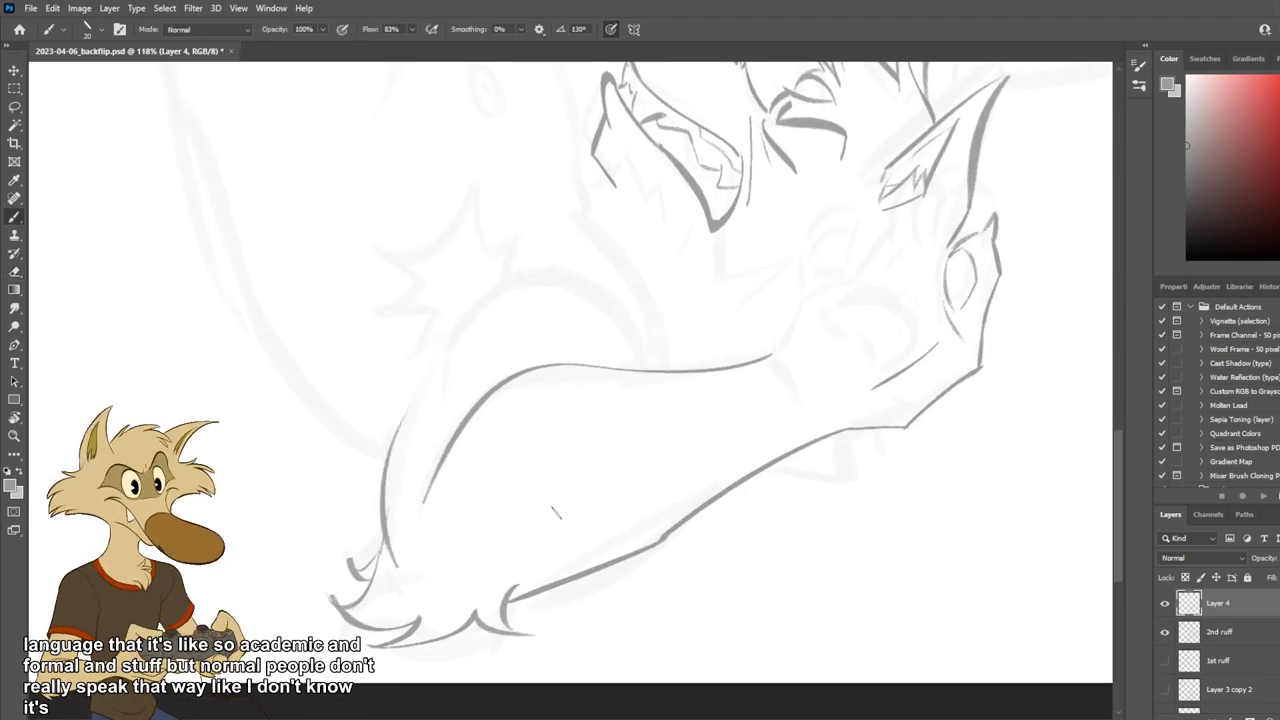
key(ctrl+z)
drag(431, 383, 384, 556)
key(ctrl+z)
Erase the upper end of the thin elbow line and redraw the outer arm contour above it.
key(e)
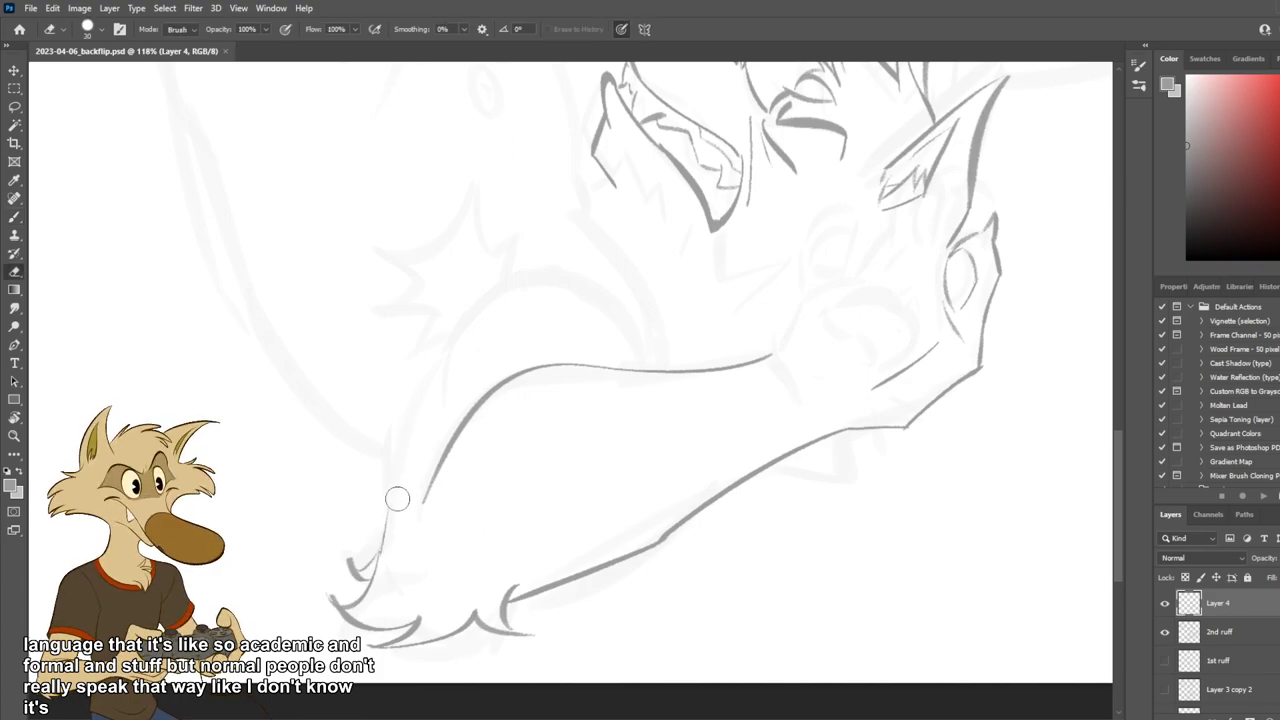
drag(388, 512, 391, 548)
key(b)
drag(409, 405, 380, 545)
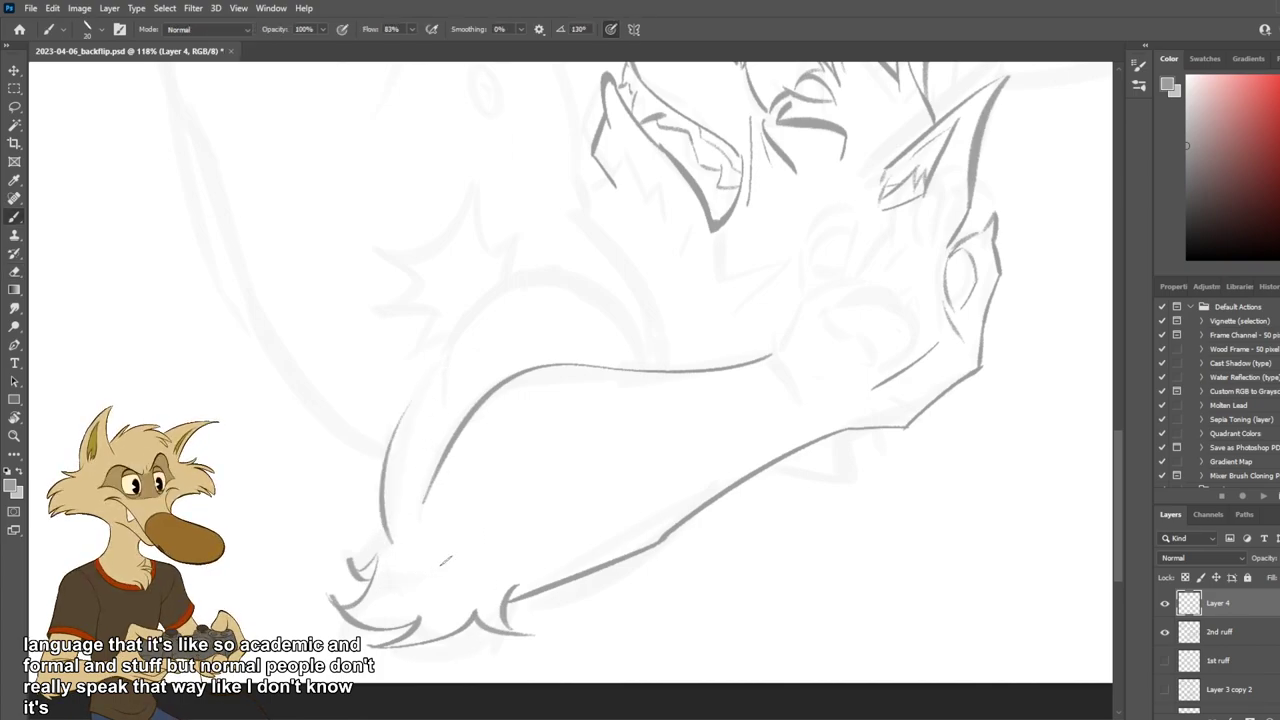
key(ctrl+z)
drag(432, 382, 372, 556)
key(ctrl+z)
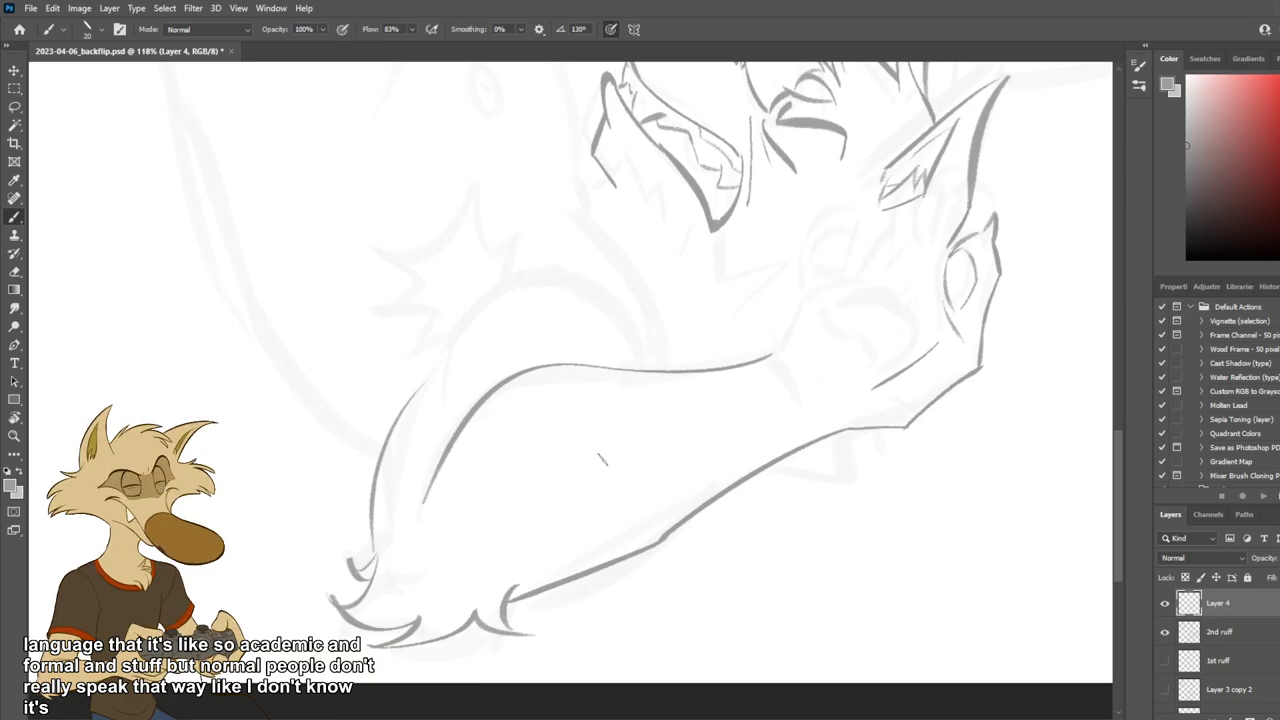
scroll(602, 459, down, 4)
scroll(588, 402, up, 3)
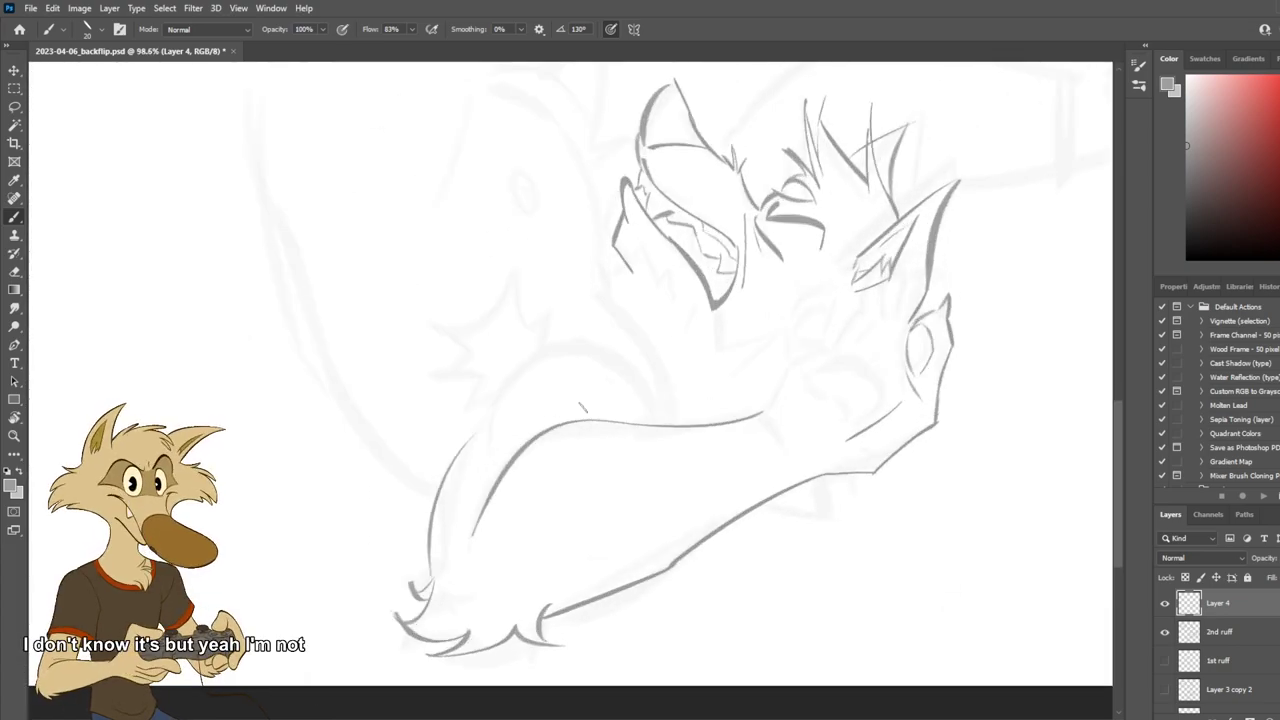
Try rebuilding the outer arm contour from an upper stroke and a separate lower stroke meeting the elbow fur.
key(ctrl+z)
mouse_move(474, 426)
mouse_down()
mouse_move(464, 469)
mouse_move(472, 439)
mouse_move(434, 521)
mouse_move(456, 469)
mouse_move(442, 475)
mouse_move(434, 513)
mouse_up()
key(ctrl+z)
drag(435, 503, 433, 575)
key(ctrl+z)
key(ctrl+z)
drag(434, 500, 433, 578)
key(ctrl+z)
key(ctrl+z)
key(ctrl+z)
key(ctrl+z)
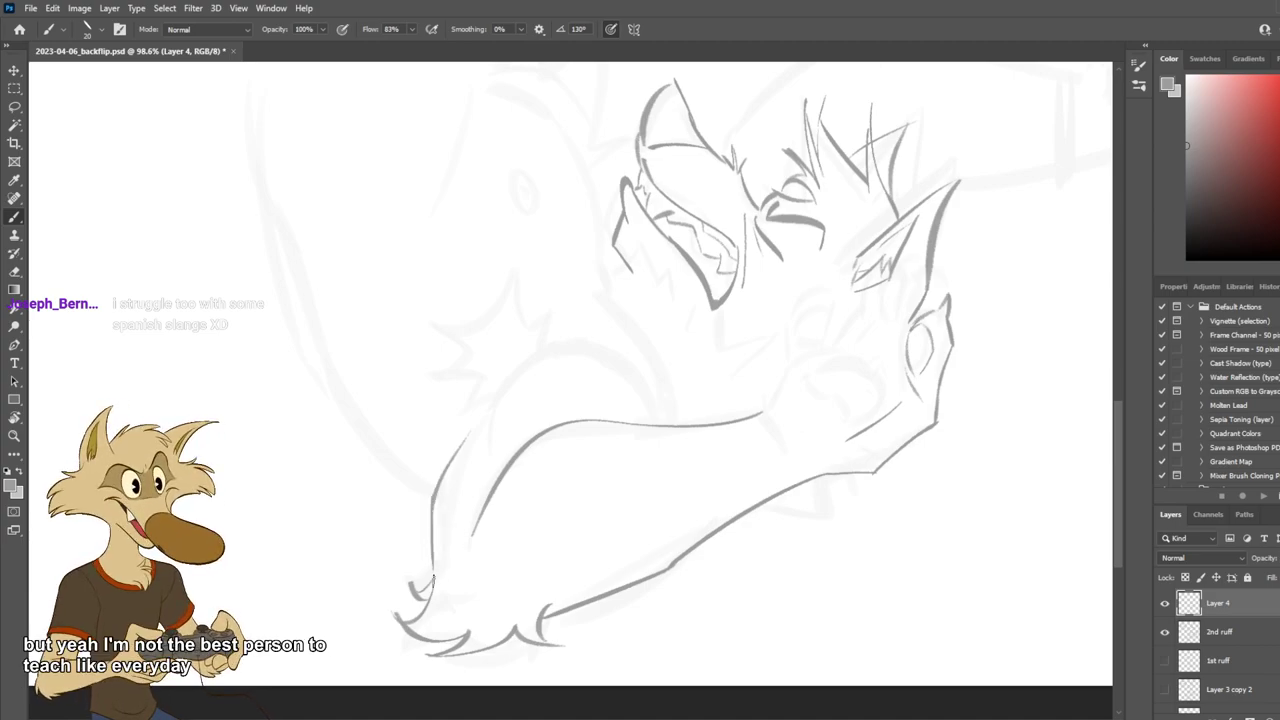
key(ctrl+z)
drag(435, 496, 435, 571)
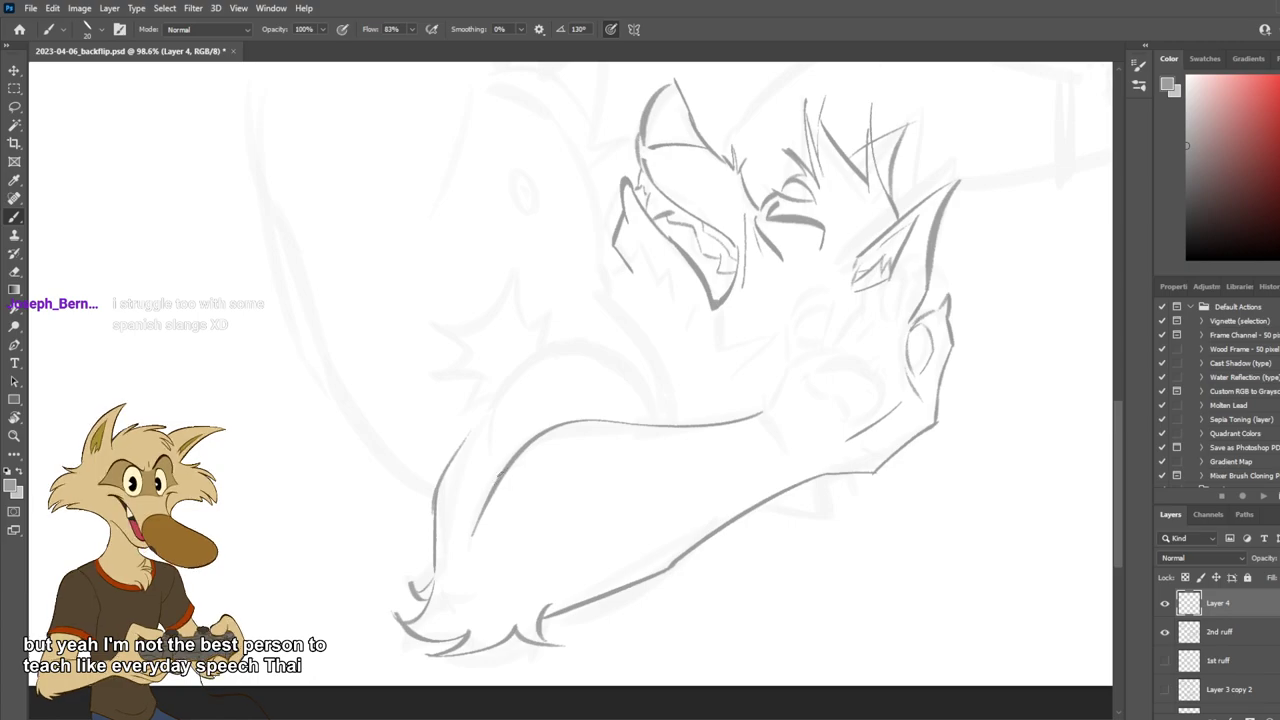
key(ctrl+z)
key(ctrl+z)
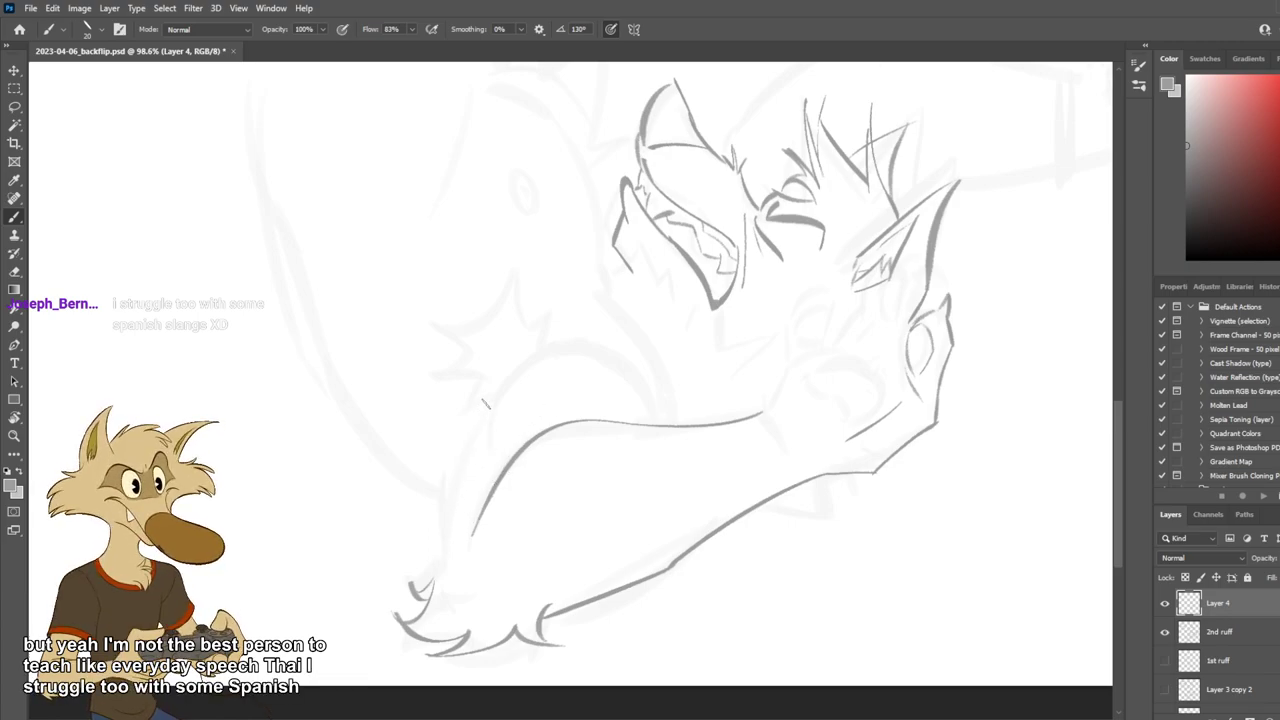
Redraw the outer arm contour as one curve ending at the elbow fur, retrying the stroke until it fits.
mouse_move(489, 402)
mouse_down()
mouse_move(435, 507)
mouse_move(433, 550)
mouse_up()
key(ctrl+z)
key(ctrl+z)
drag(489, 418, 433, 552)
key(ctrl+z)
key(ctrl+z)
key(ctrl+z)
mouse_move(472, 450)
mouse_down()
mouse_move(460, 553)
mouse_move(474, 461)
mouse_move(430, 571)
mouse_up()
key(ctrl+z)
key(ctrl+z)
drag(490, 421, 431, 561)
key(ctrl+z)
drag(484, 432, 437, 548)
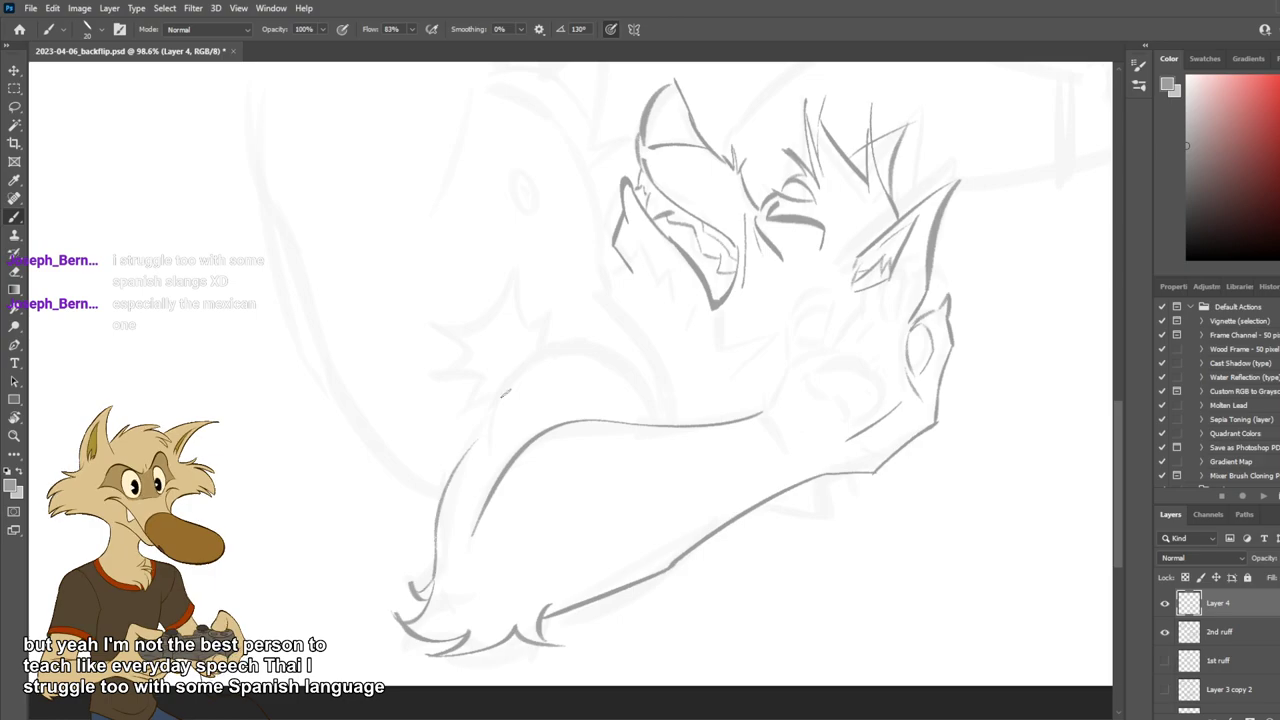
Draw a second curved line overlapping the top of the outer arm contour and tapering down inside the arm.
drag(517, 378, 467, 490)
key(ctrl+z)
drag(491, 403, 460, 506)
key(ctrl+z)
key(ctrl+z)
drag(505, 378, 463, 495)
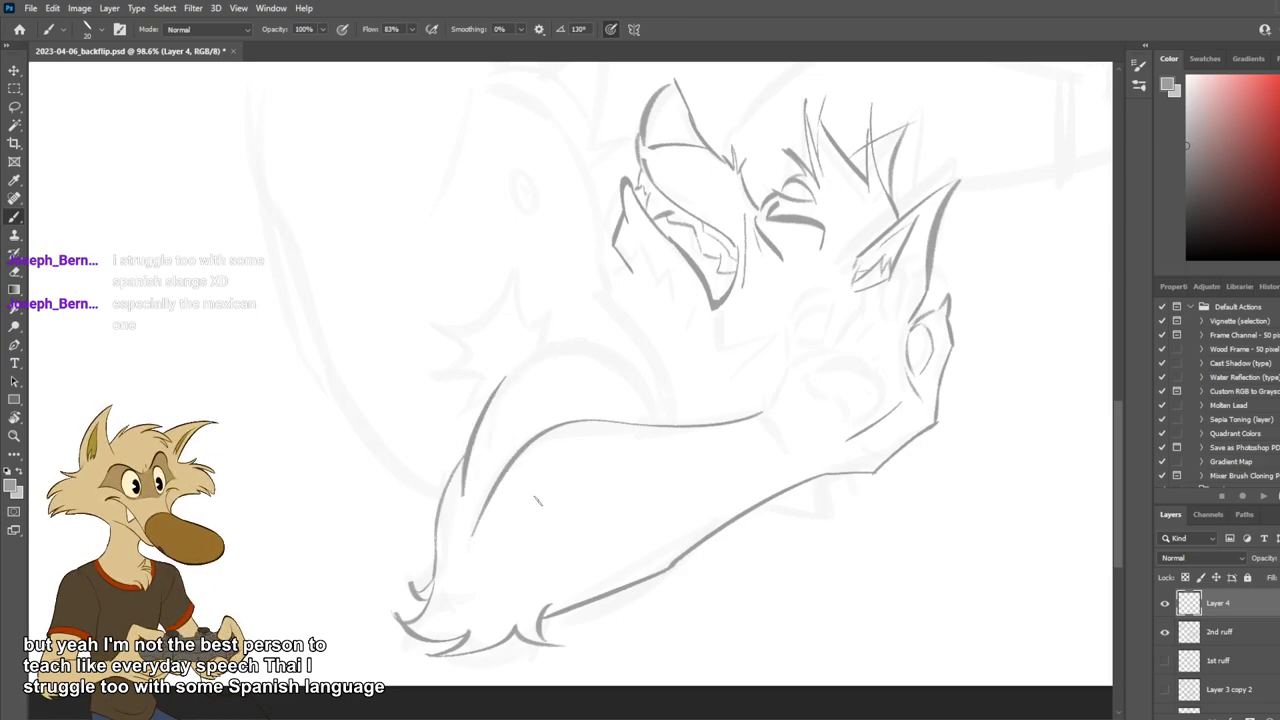
key(ctrl+z)
drag(518, 374, 467, 500)
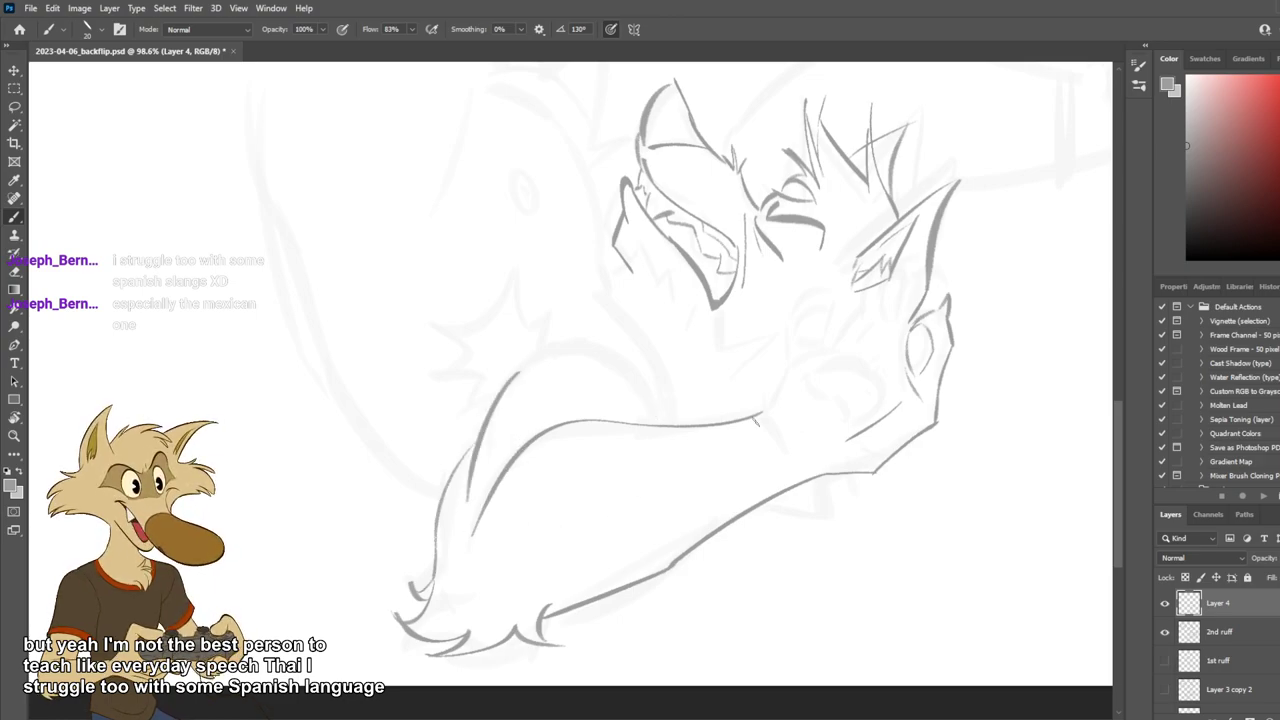
scroll(756, 422, down, 4)
scroll(766, 426, up, 2)
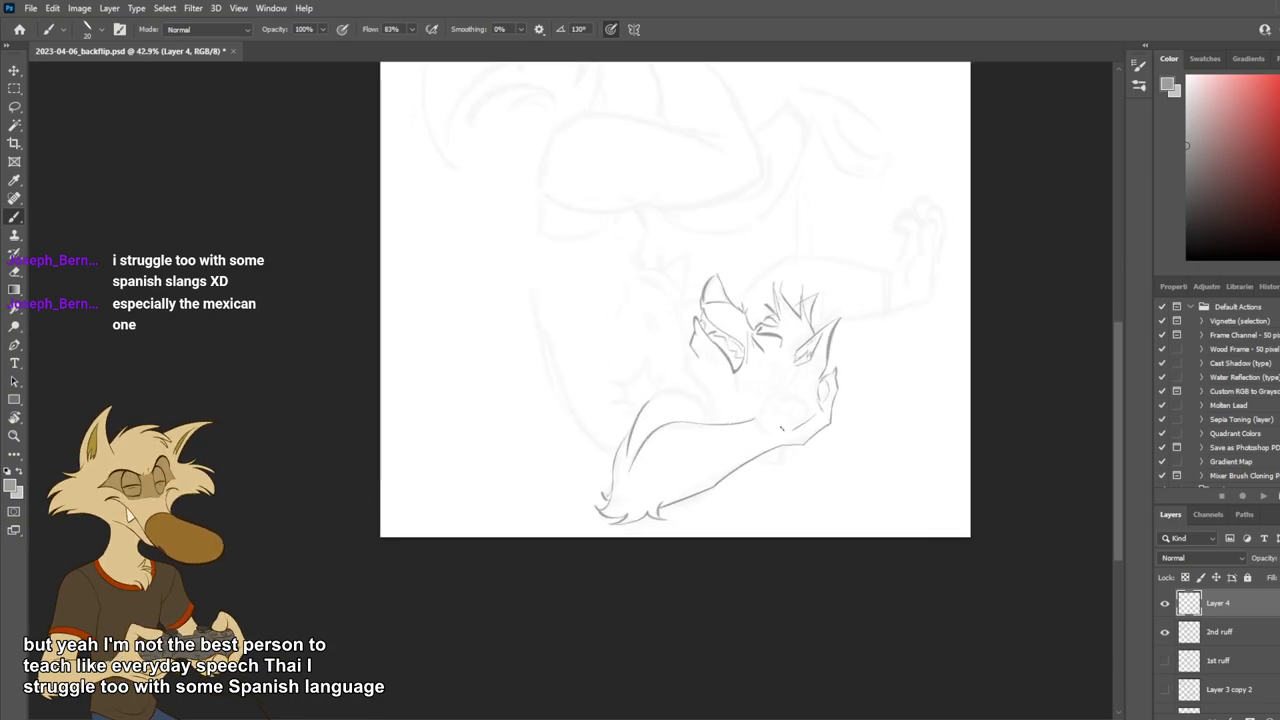
Flip the canvas horizontally to check the arm sketch in mirror view.
key(ctrl+shift+h)
scroll(661, 445, up, 3)
scroll(661, 443, down, 4)
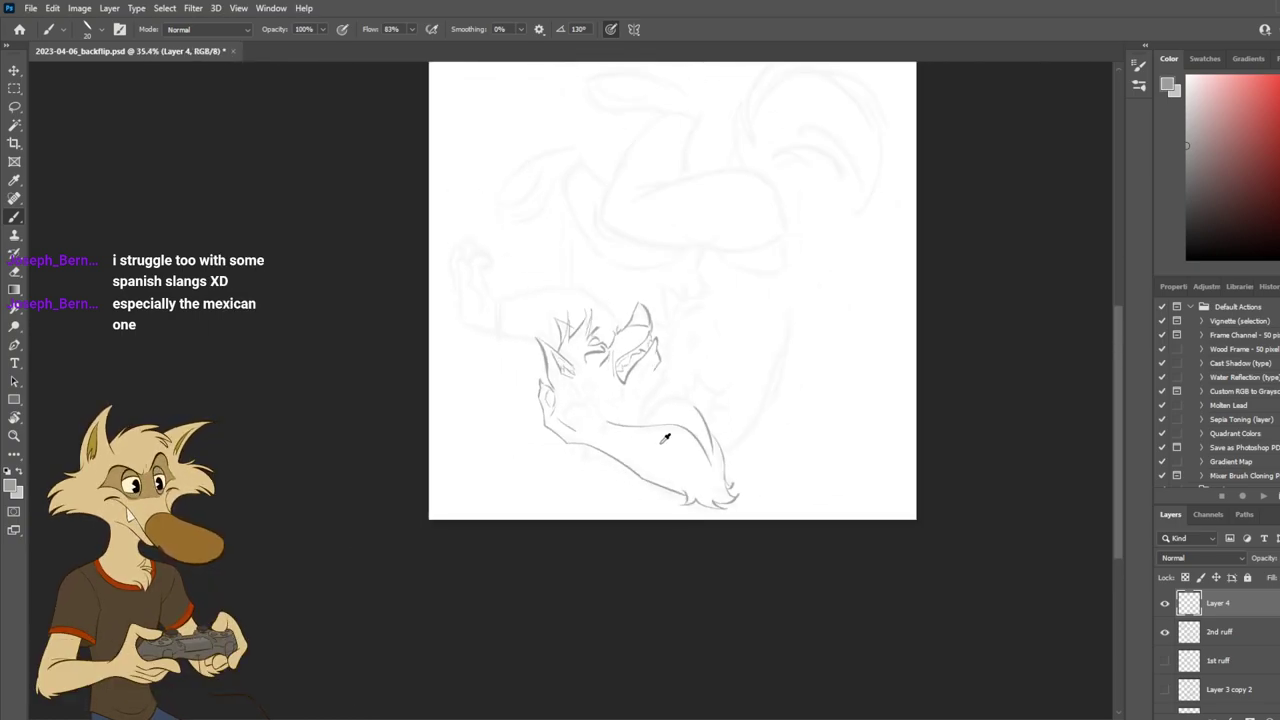
scroll(687, 432, down, 1)
scroll(700, 430, up, 4)
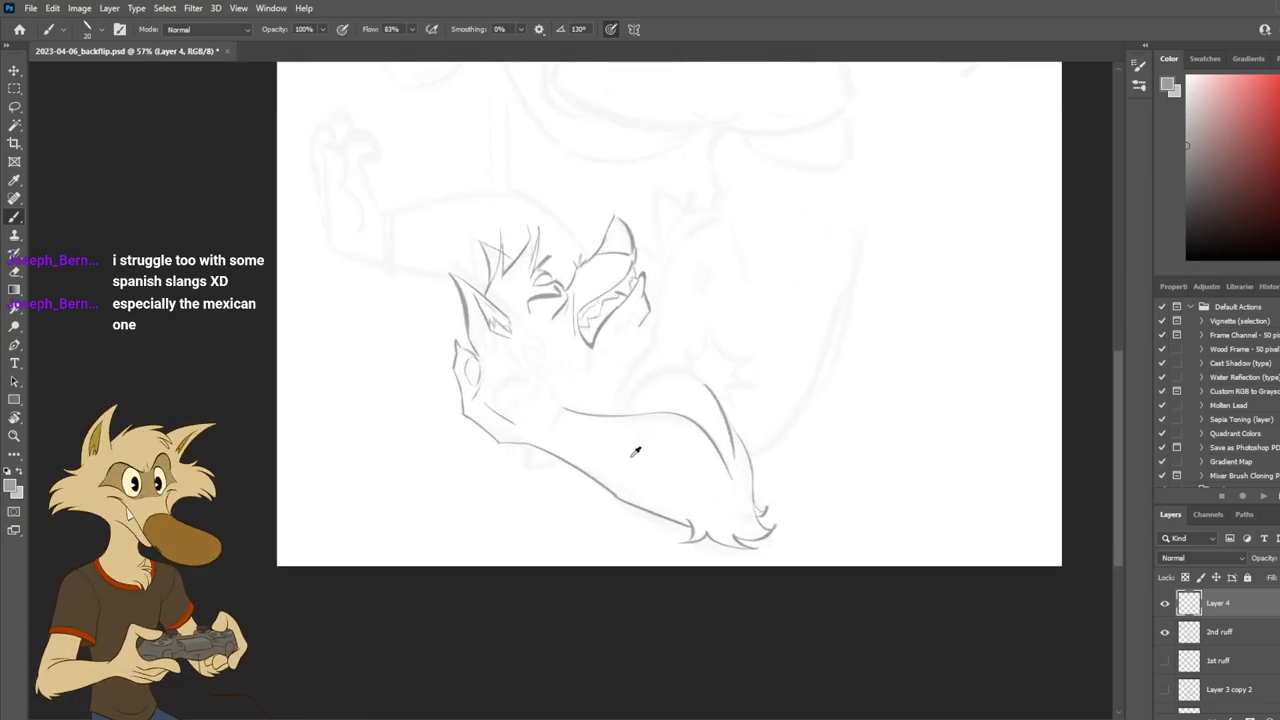
scroll(632, 450, up, 1)
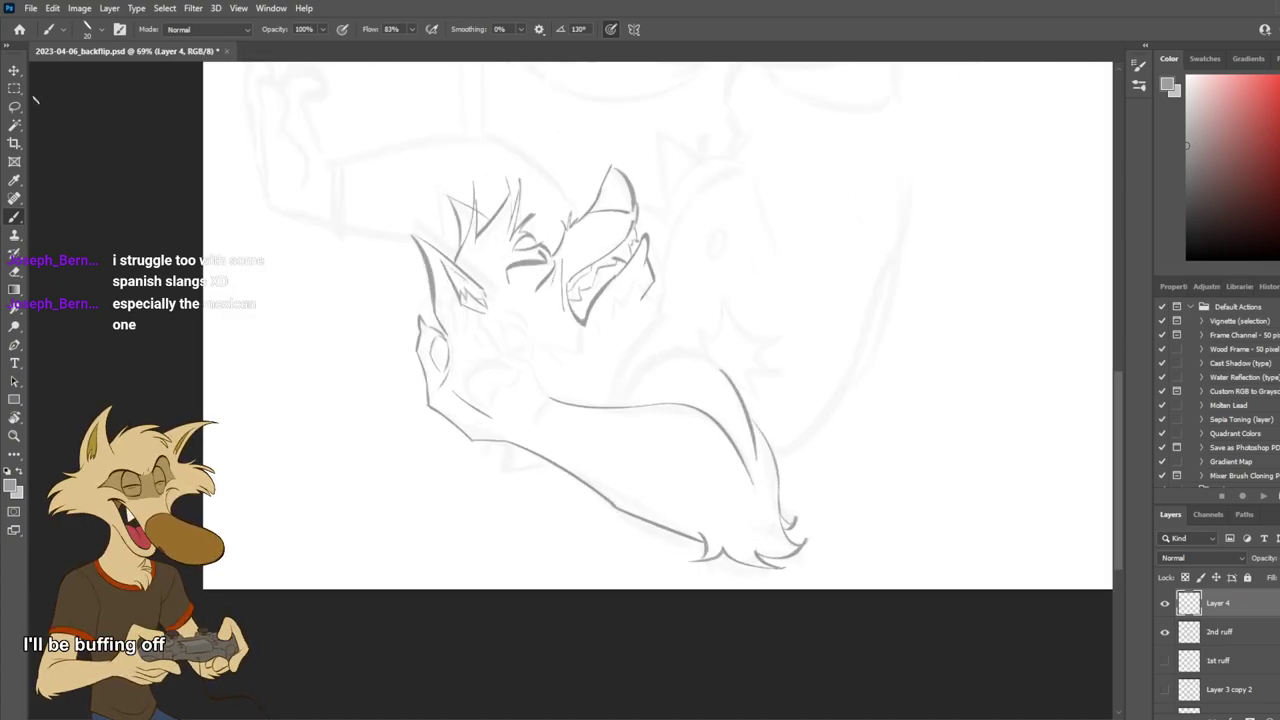
Lasso the hand and lower forearm outline and duplicate Layer 4, keeping the original hidden below the 2nd ruff layer.
key(l)
mouse_move(386, 330)
mouse_down()
mouse_move(608, 524)
mouse_move(702, 547)
mouse_move(689, 519)
mouse_move(494, 396)
mouse_move(400, 306)
mouse_up()
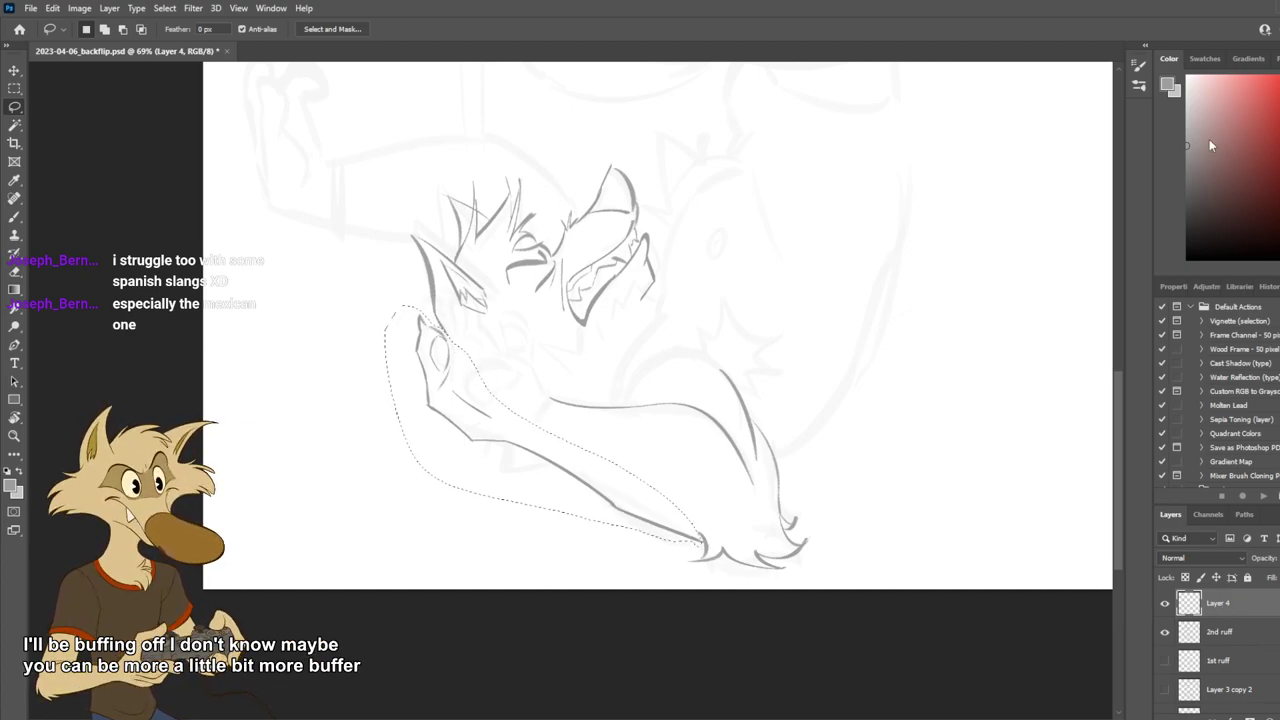
key(ctrl+j)
drag(1216, 635, 1220, 667)
click(1225, 603)
Move the selected hand and lower forearm outline to X 691 px, Y 1604.5 px to thicken the forearm, and deselect.
key(ctrl+t)
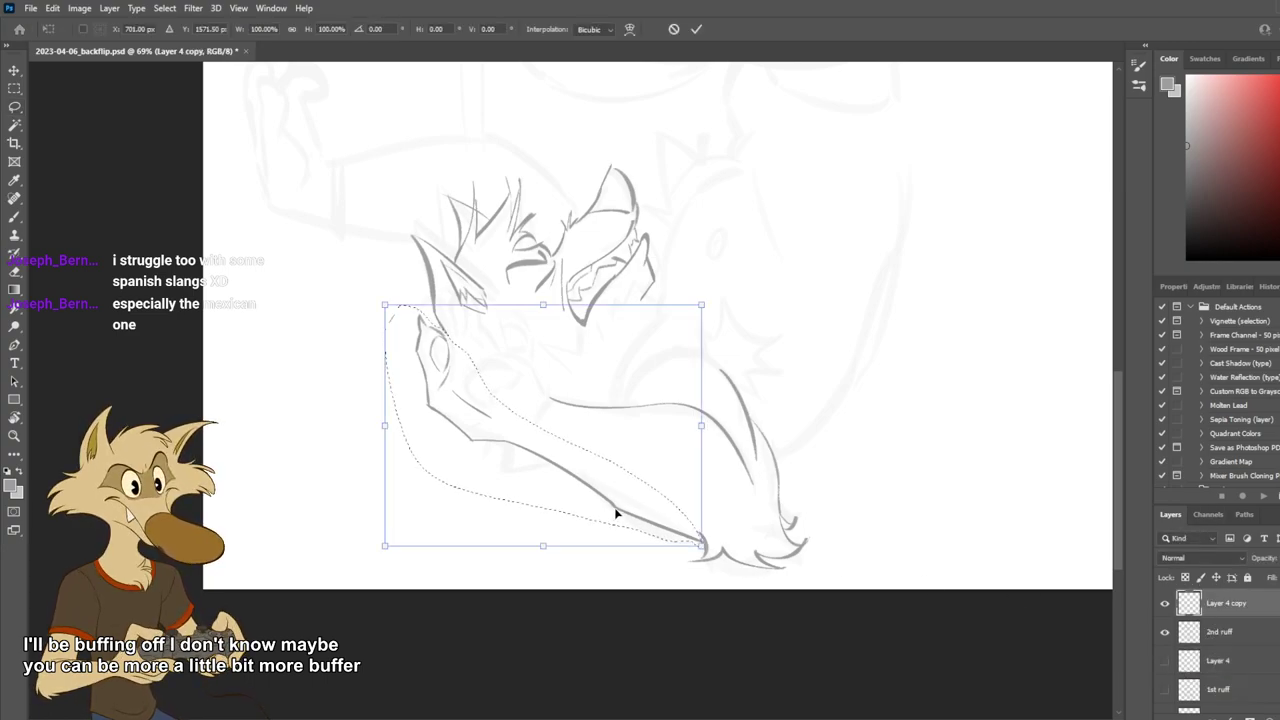
drag(614, 508, 611, 525)
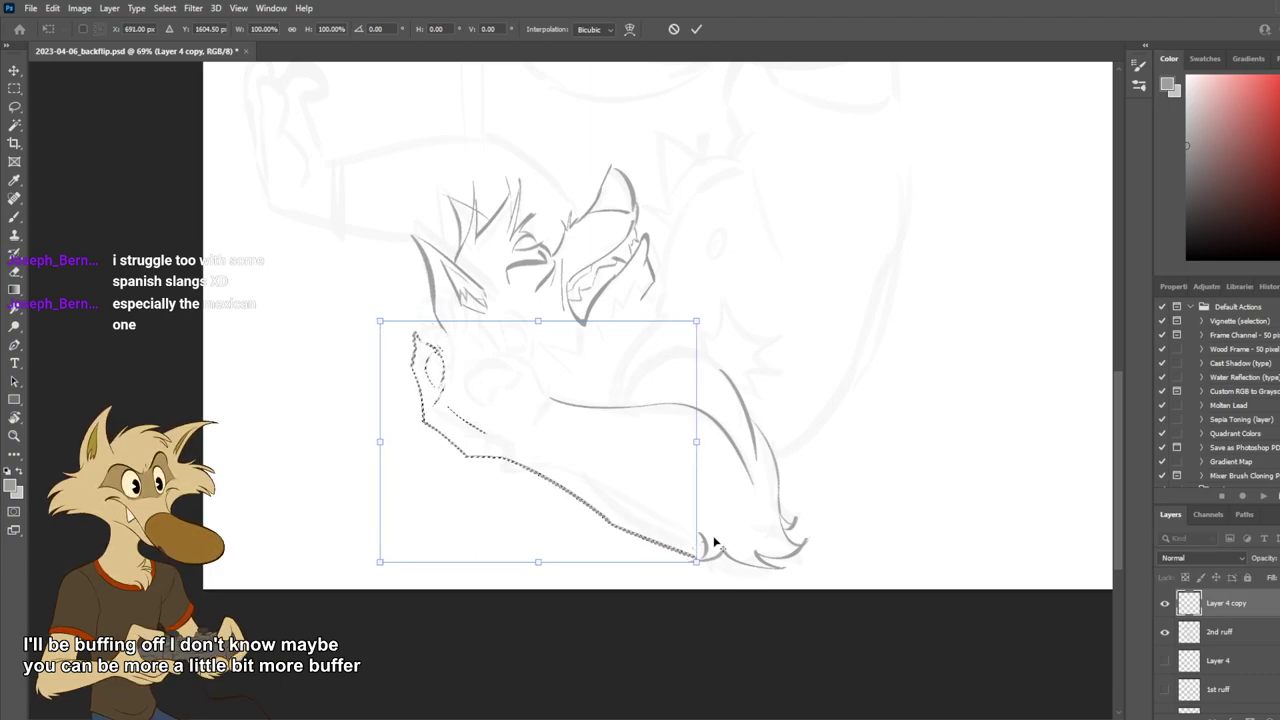
scroll(700, 546, down, 3)
scroll(724, 543, up, 4)
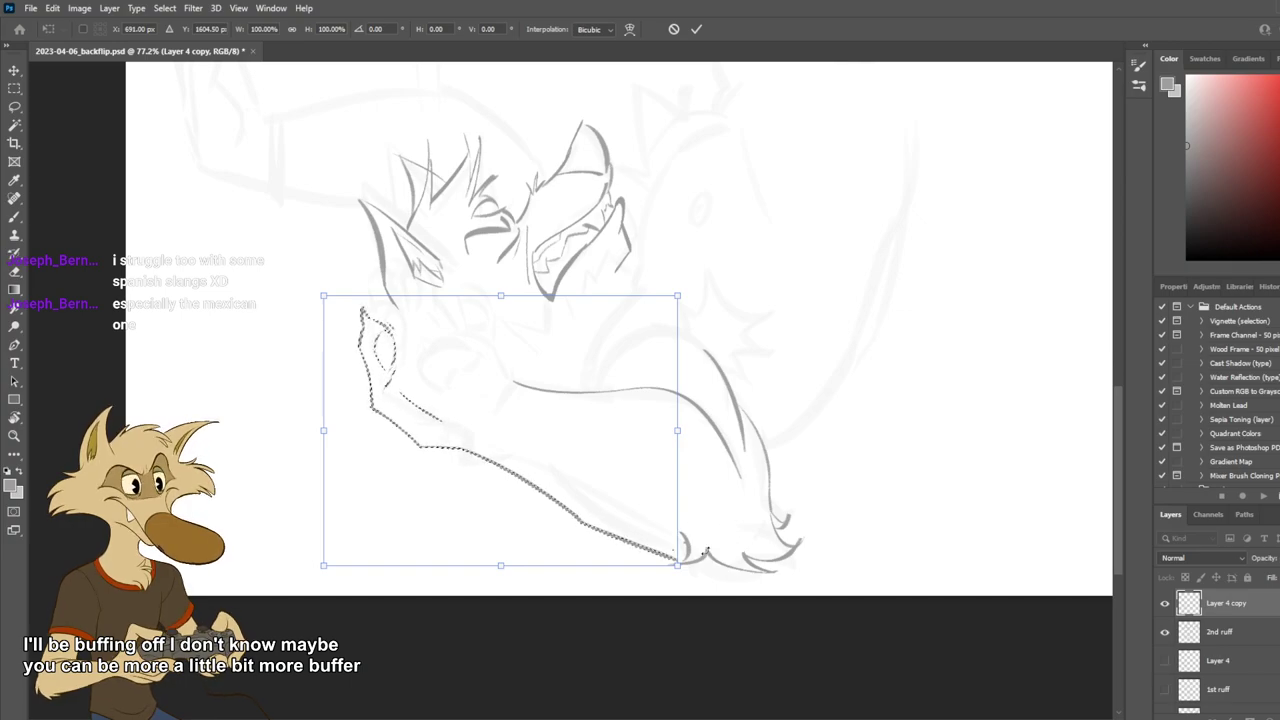
key(Return)
key(l)
scroll(690, 548, down, 2)
scroll(683, 541, up, 2)
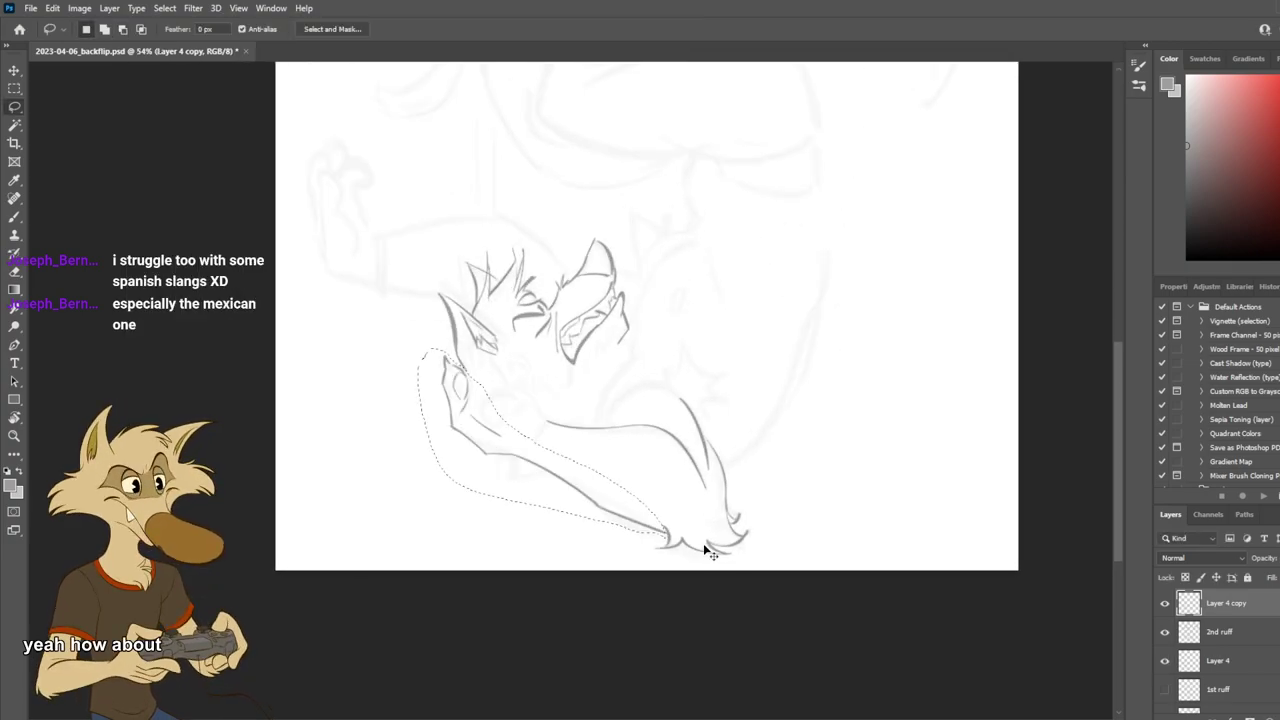
key(ctrl+d)
scroll(704, 550, up, 2)
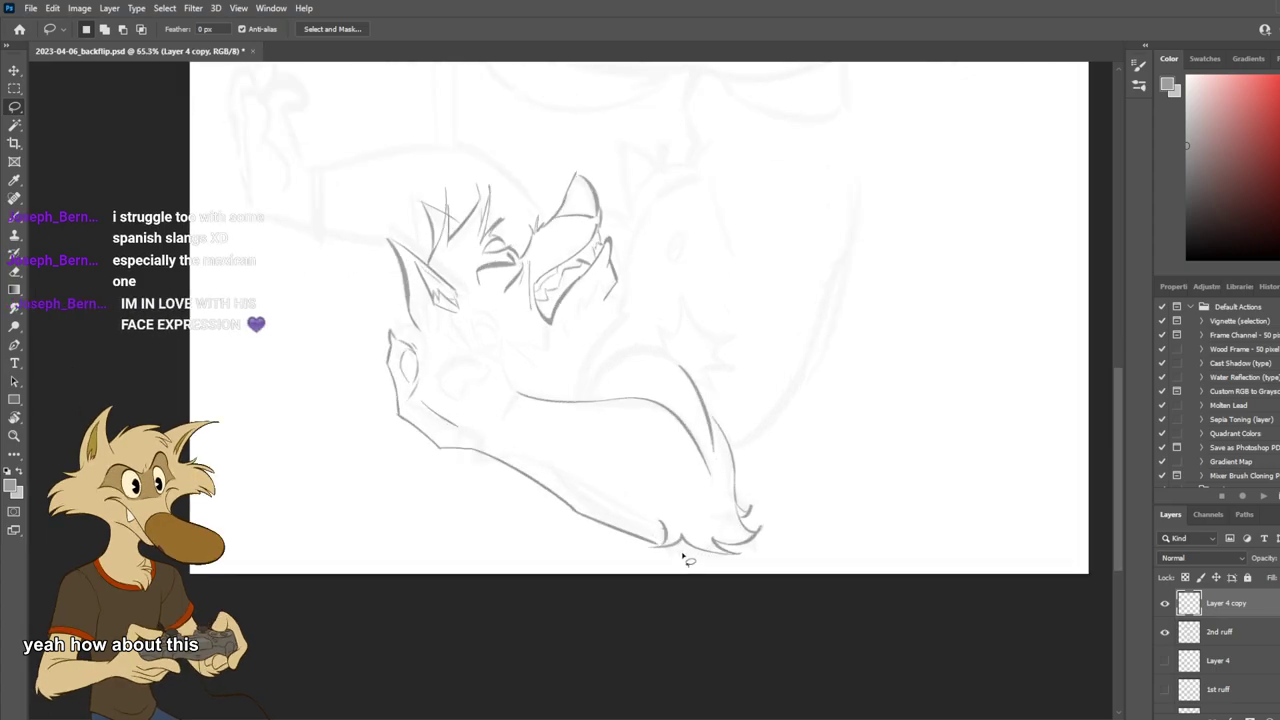
Erase the end of the moved lower forearm line and redraw it as a smooth curve joining the elbow fur.
key(e)
mouse_move(531, 495)
mouse_down()
mouse_move(661, 545)
mouse_move(539, 489)
mouse_move(671, 532)
mouse_up()
key(b)
mouse_move(535, 485)
mouse_down()
mouse_move(618, 517)
mouse_move(702, 528)
mouse_move(646, 546)
mouse_up()
key(ctrl+z)
key(e)
key(b)
key(ctrl+z)
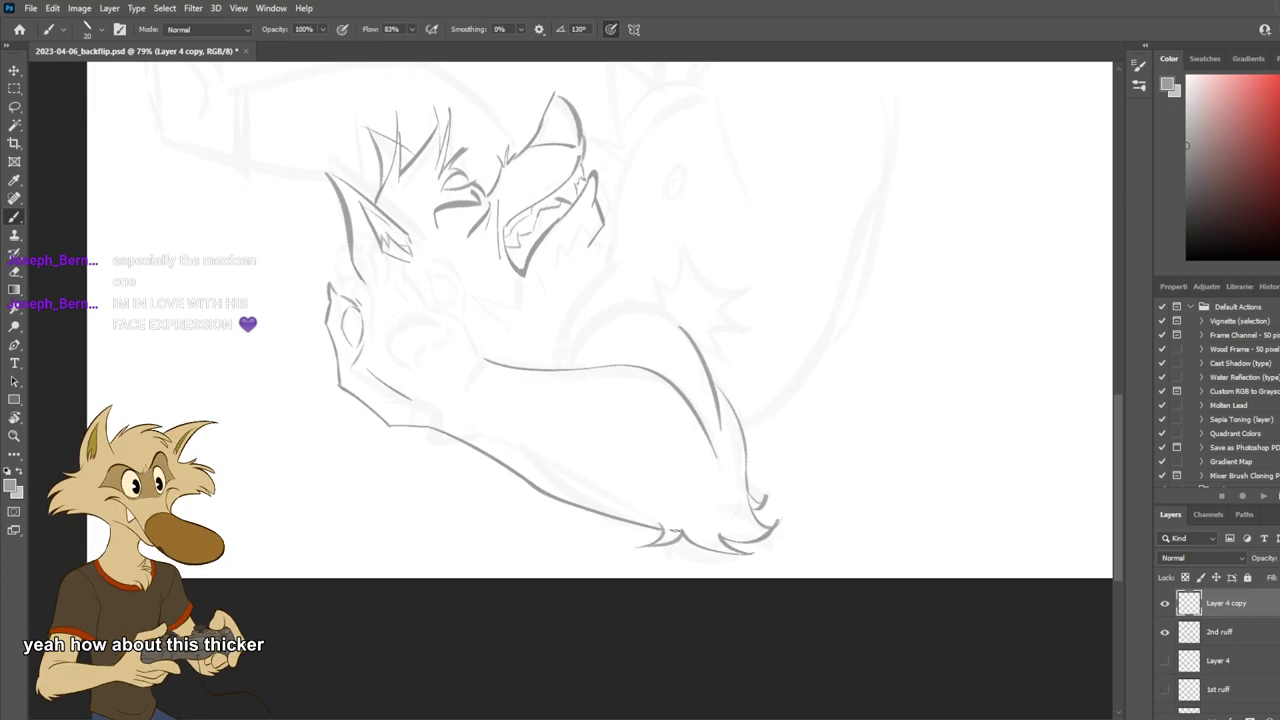
Draw the palm curve, claws, fingers and finger pads of the hand beside the ear.
scroll(668, 508, down, 3)
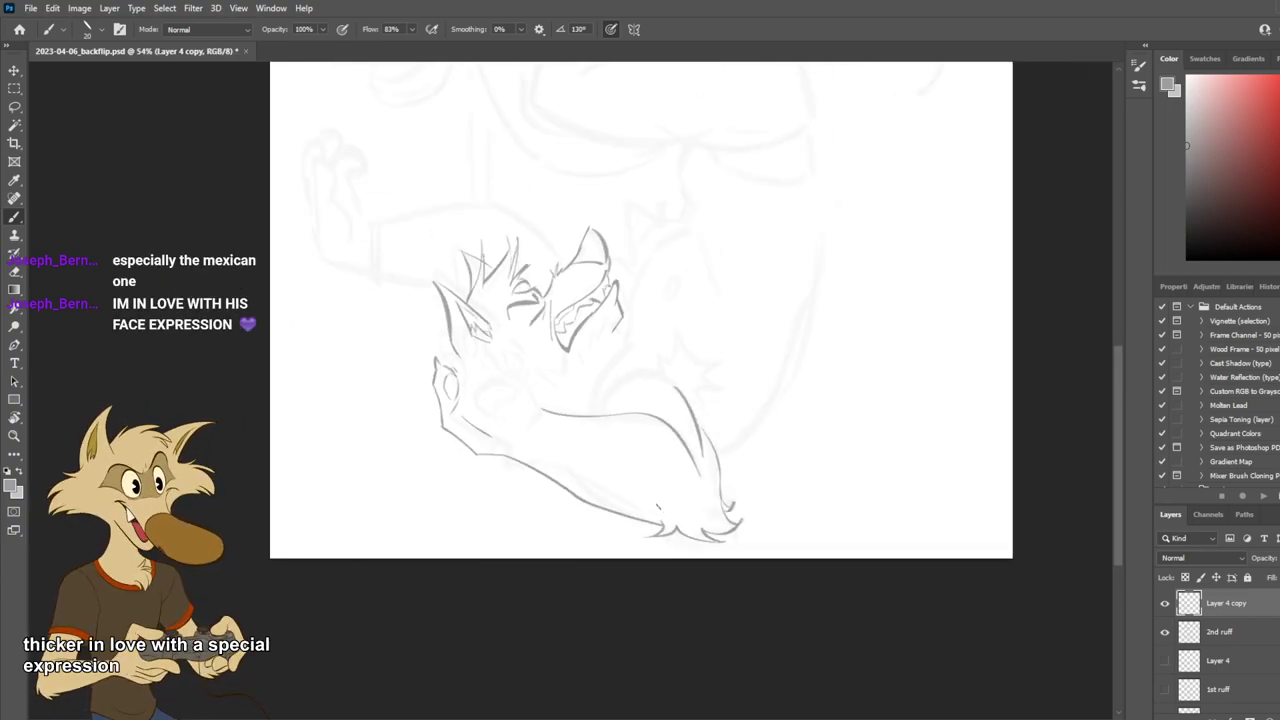
scroll(537, 406, up, 4)
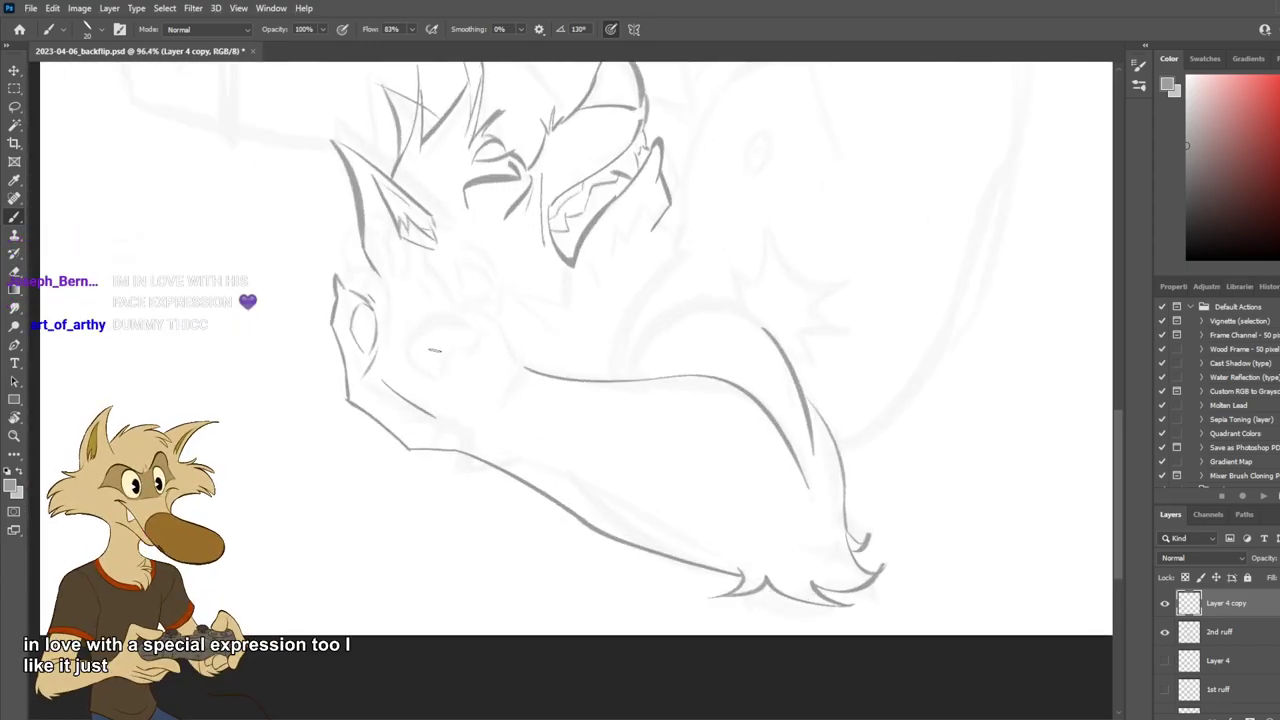
drag(430, 333, 388, 372)
drag(367, 258, 393, 301)
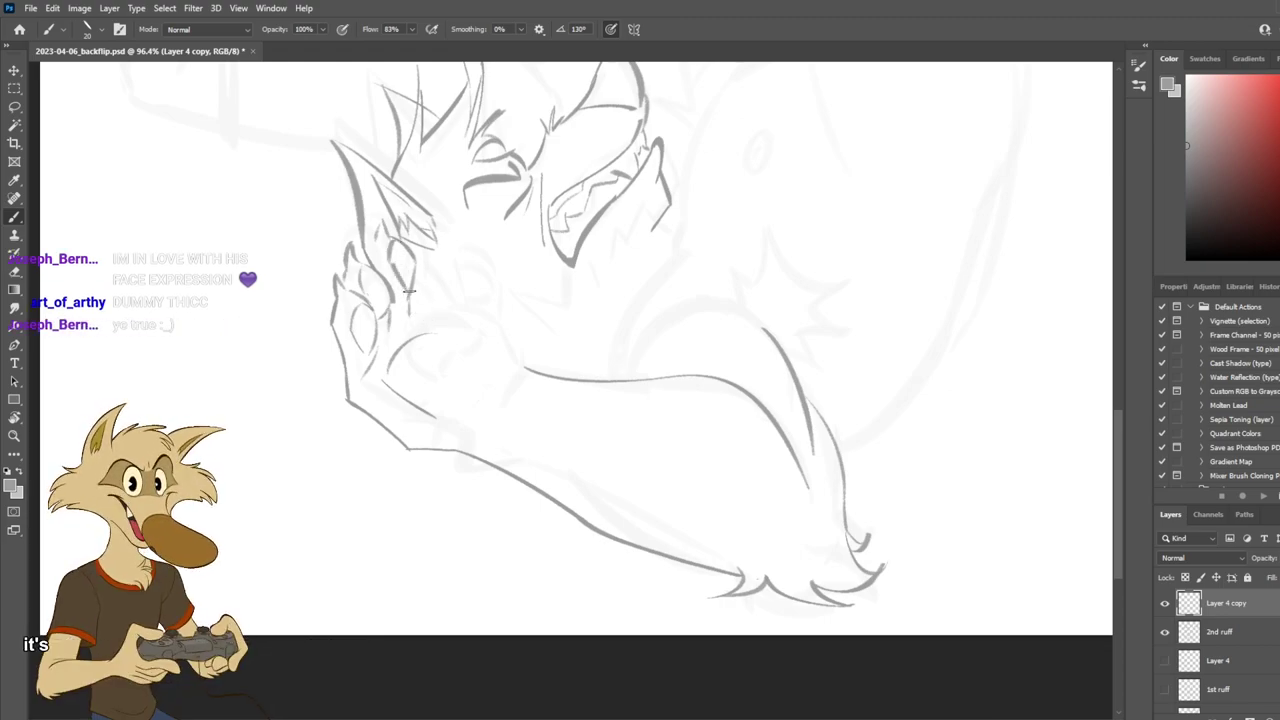
mouse_move(440, 304)
mouse_down()
mouse_move(472, 266)
mouse_move(445, 272)
mouse_up()
key(ctrl+z)
key(ctrl+z)
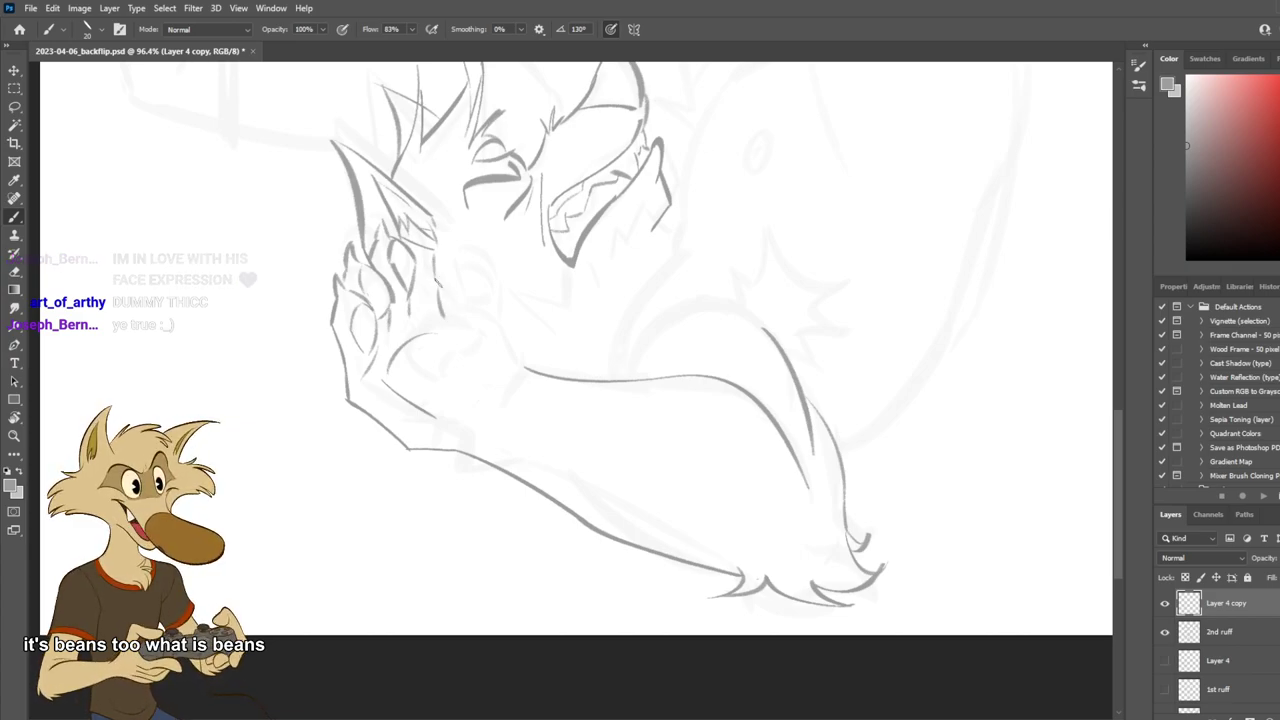
Undo the latest finger strokes where the hand crowds the ear.
scroll(463, 327, down, 5)
scroll(463, 327, up, 3)
scroll(463, 327, up, 2)
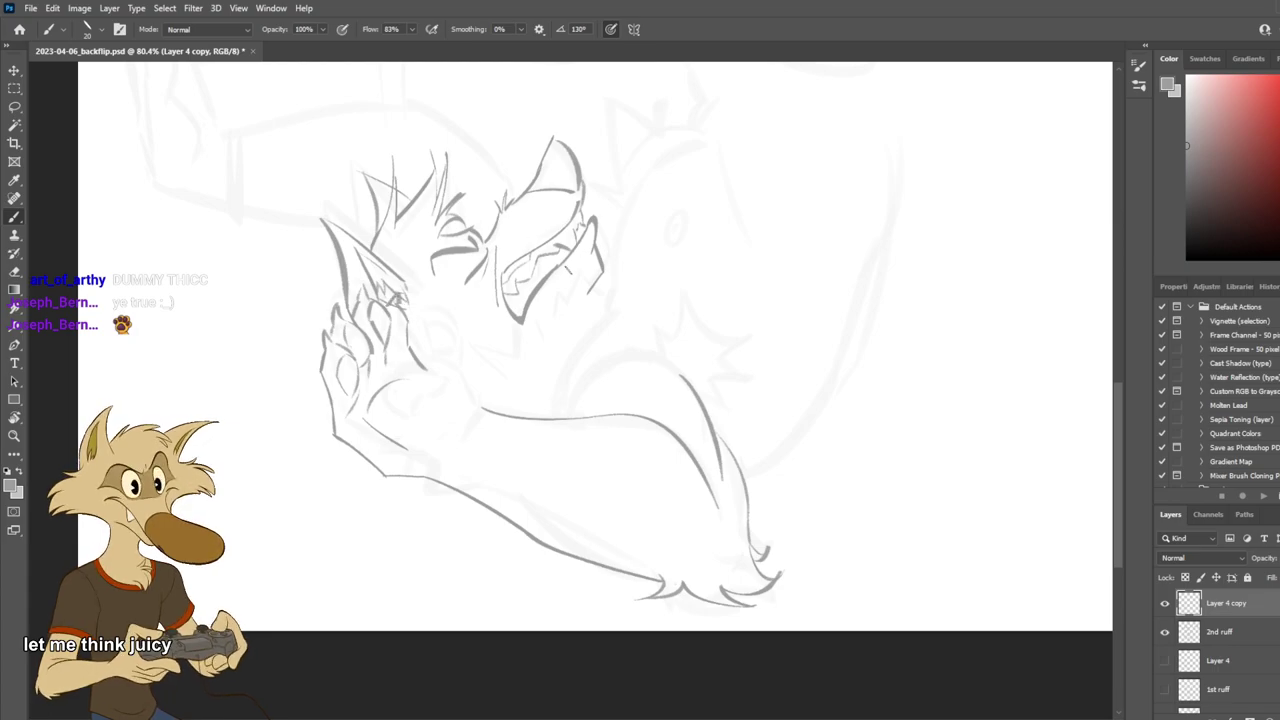
scroll(568, 263, down, 4)
scroll(470, 300, up, 4)
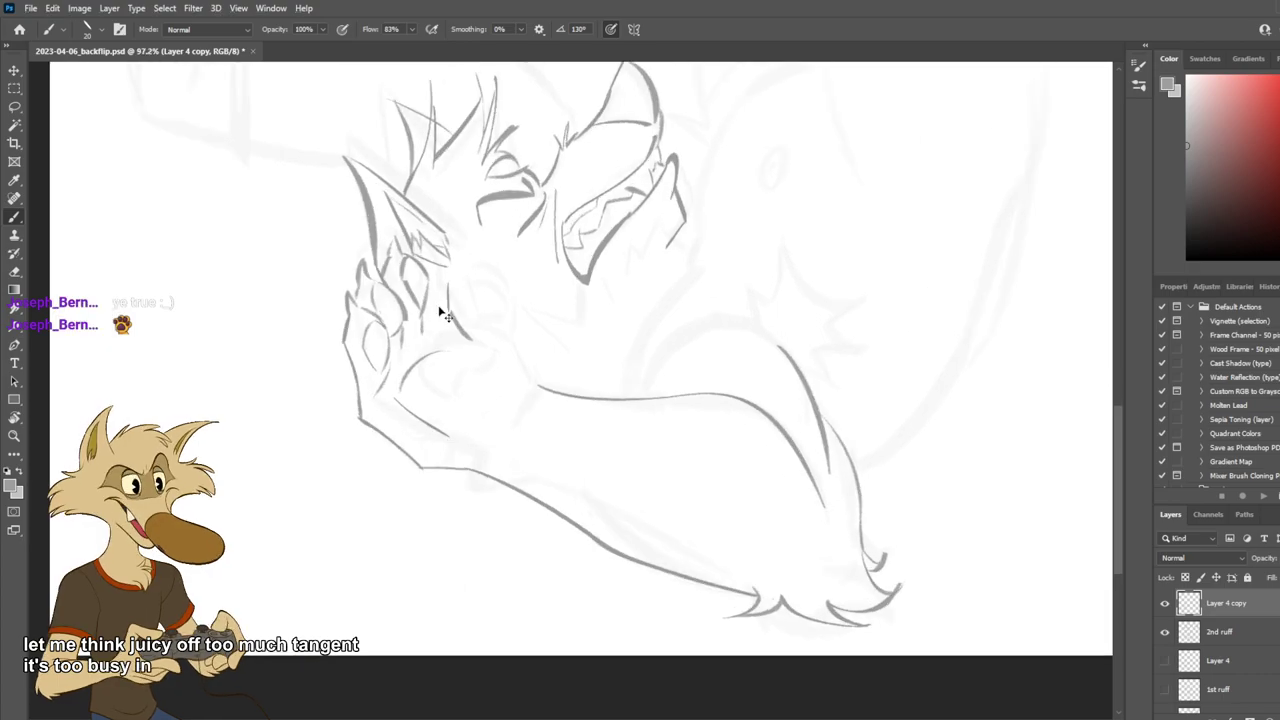
key(ctrl+z)
key(ctrl+z)
key(ctrl+z)
key(ctrl+z)
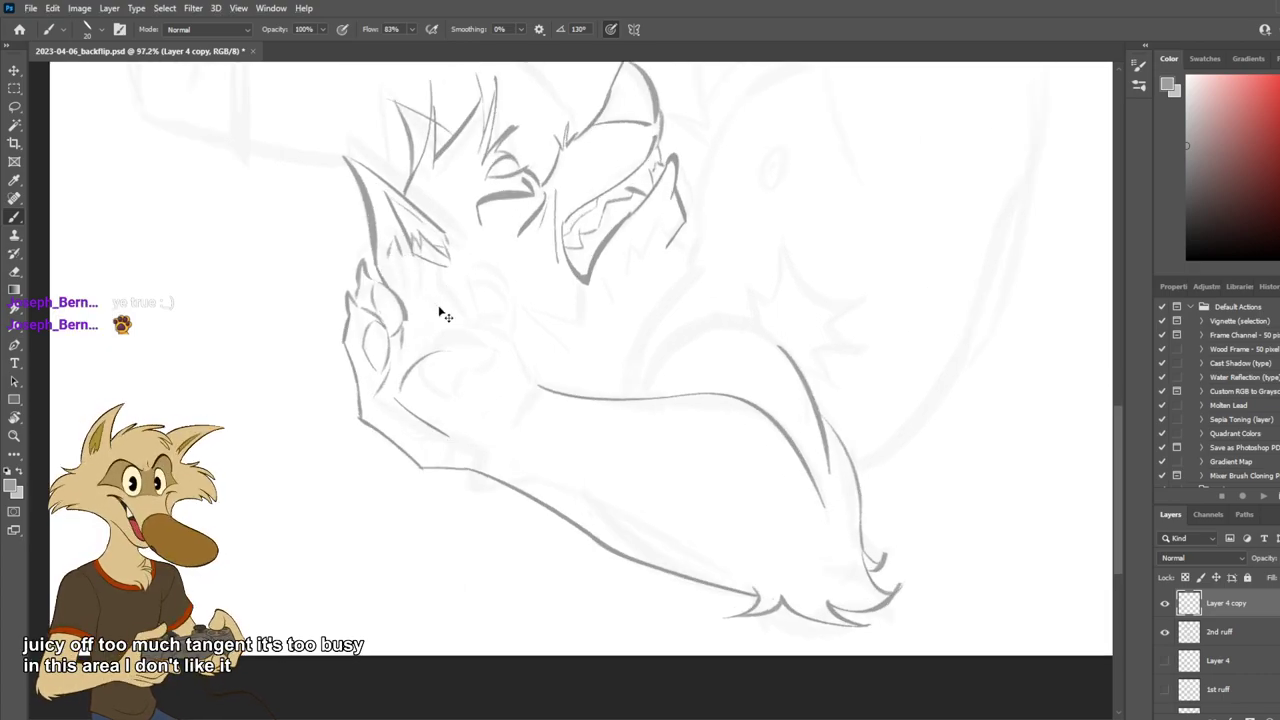
Redraw the forefinger outline as a smooth curve running below the ear toward the cheek.
key(ctrl+z)
scroll(563, 370, down, 3)
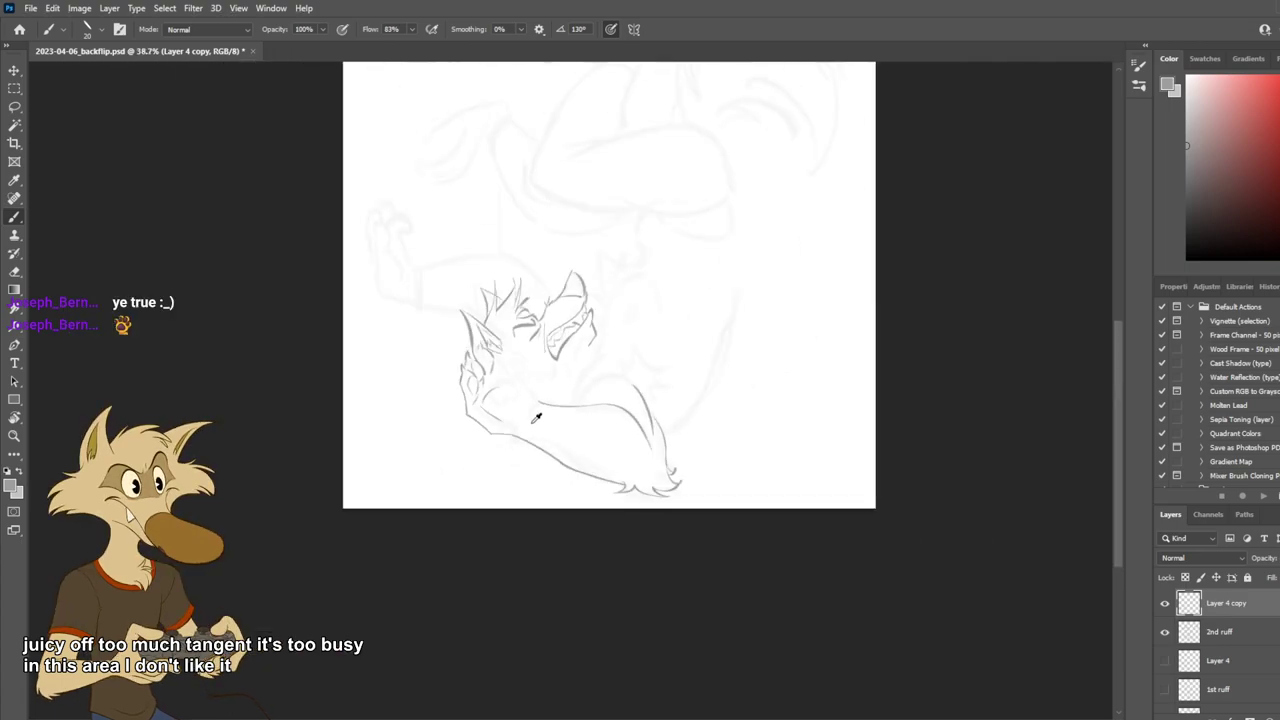
scroll(540, 420, up, 3)
scroll(553, 390, up, 2)
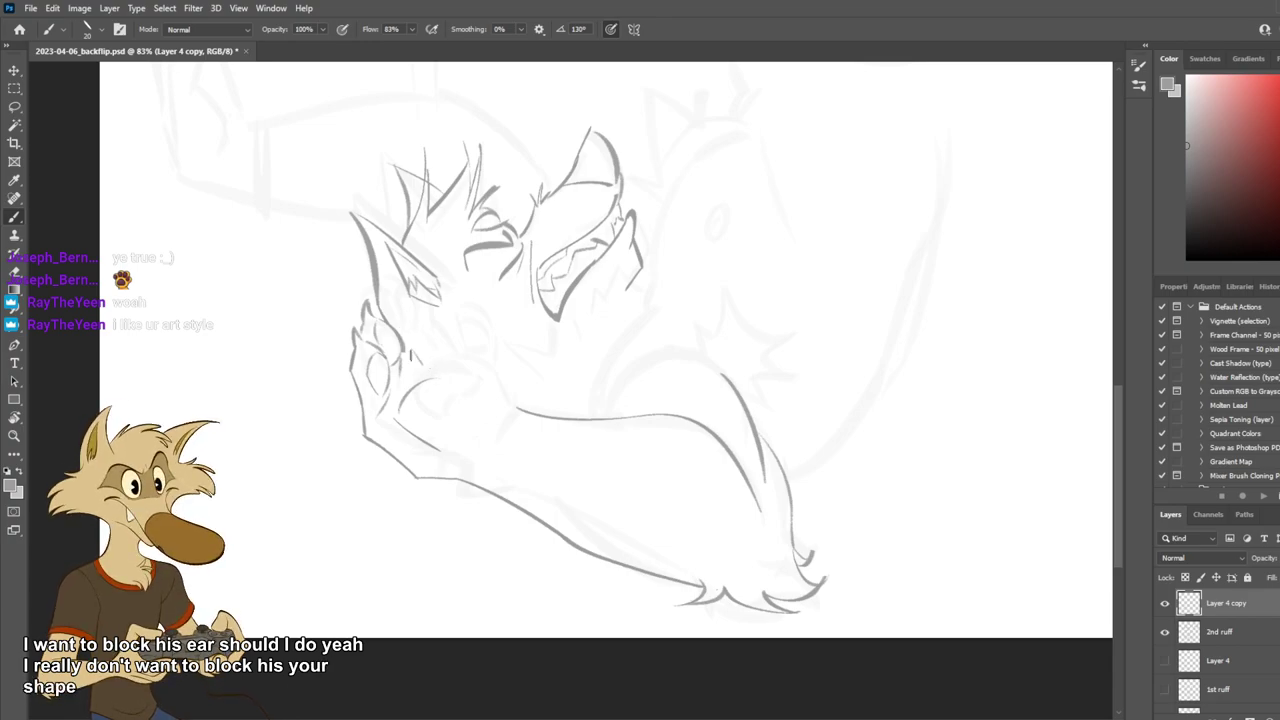
drag(428, 340, 458, 366)
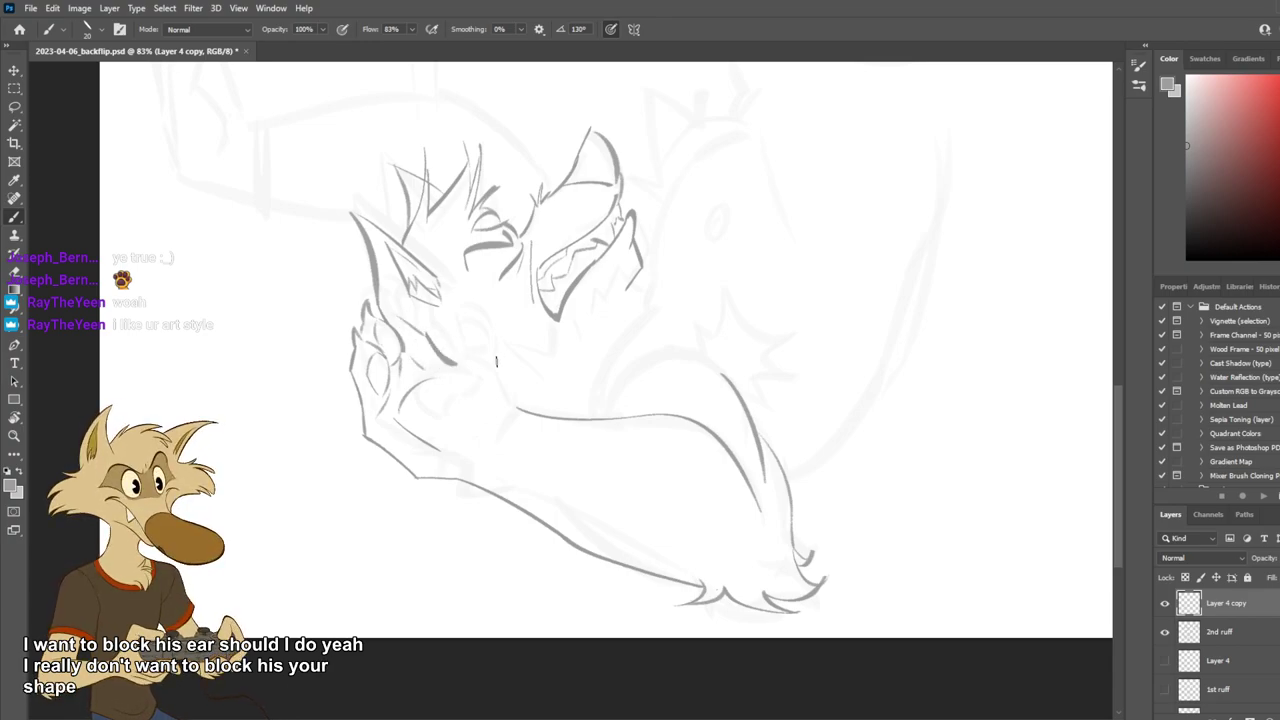
key(ctrl+z)
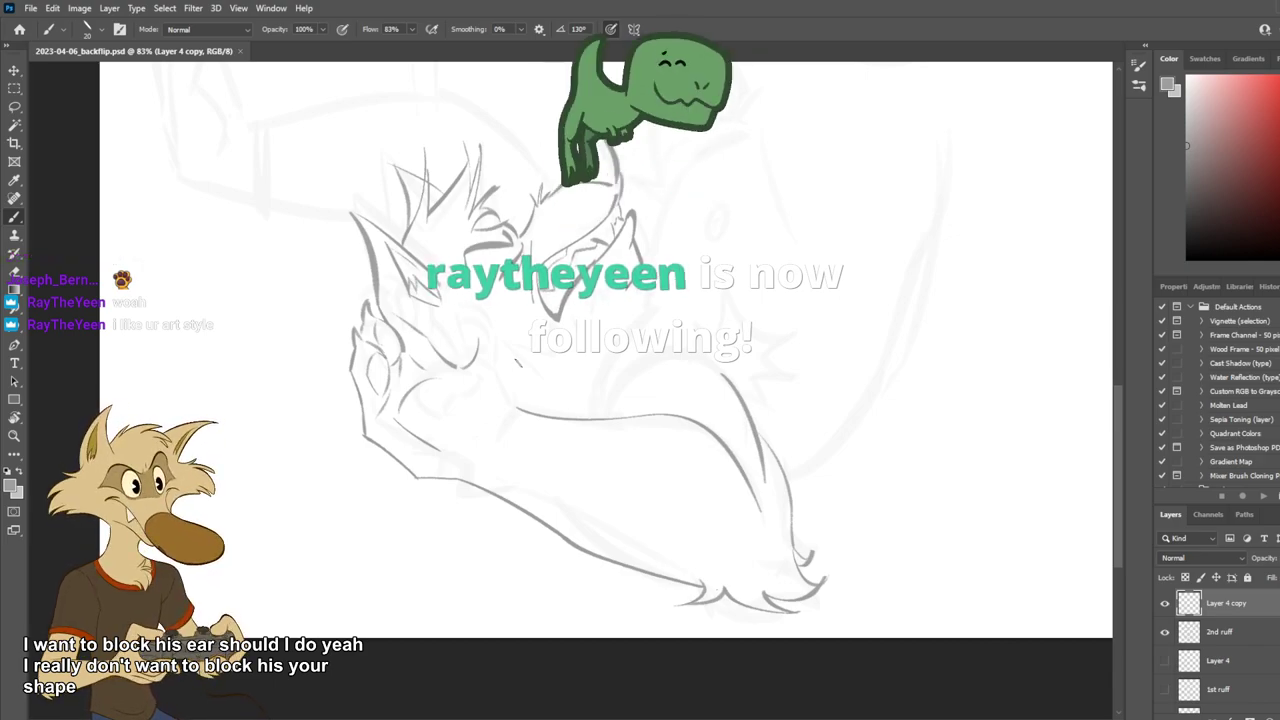
scroll(522, 358, down, 3)
scroll(516, 350, up, 5)
scroll(507, 347, down, 3)
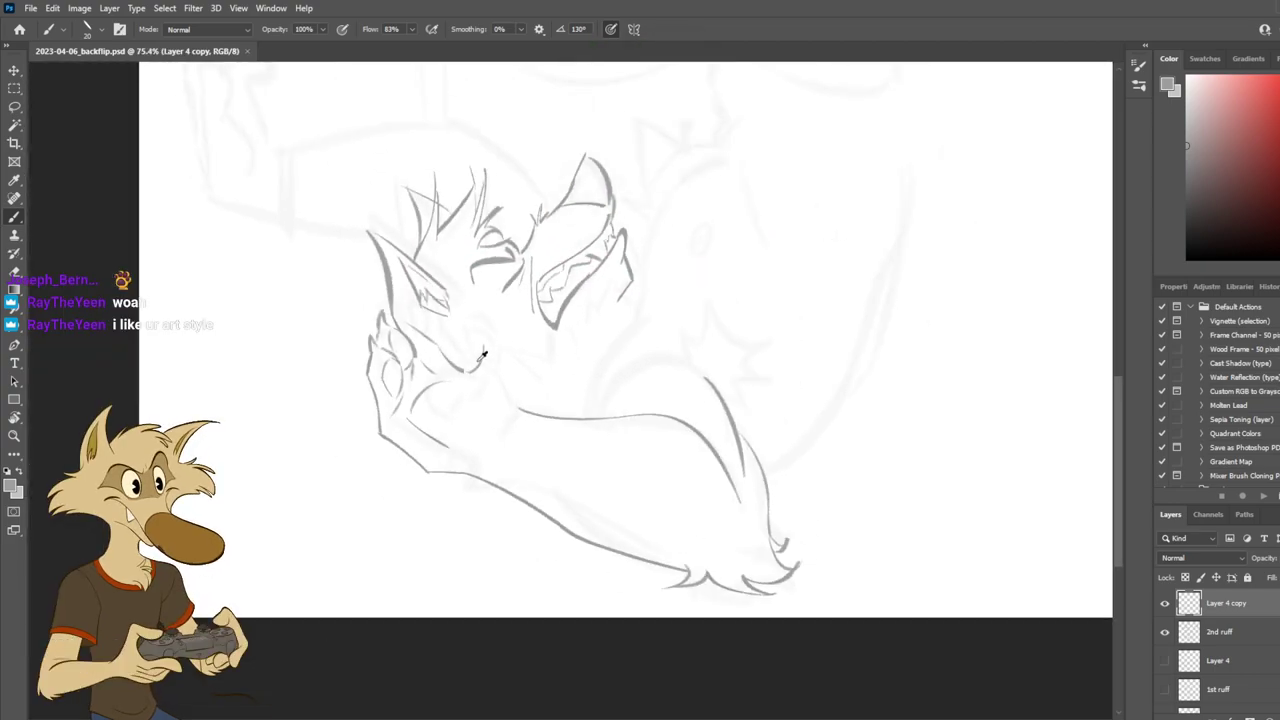
scroll(482, 355, up, 4)
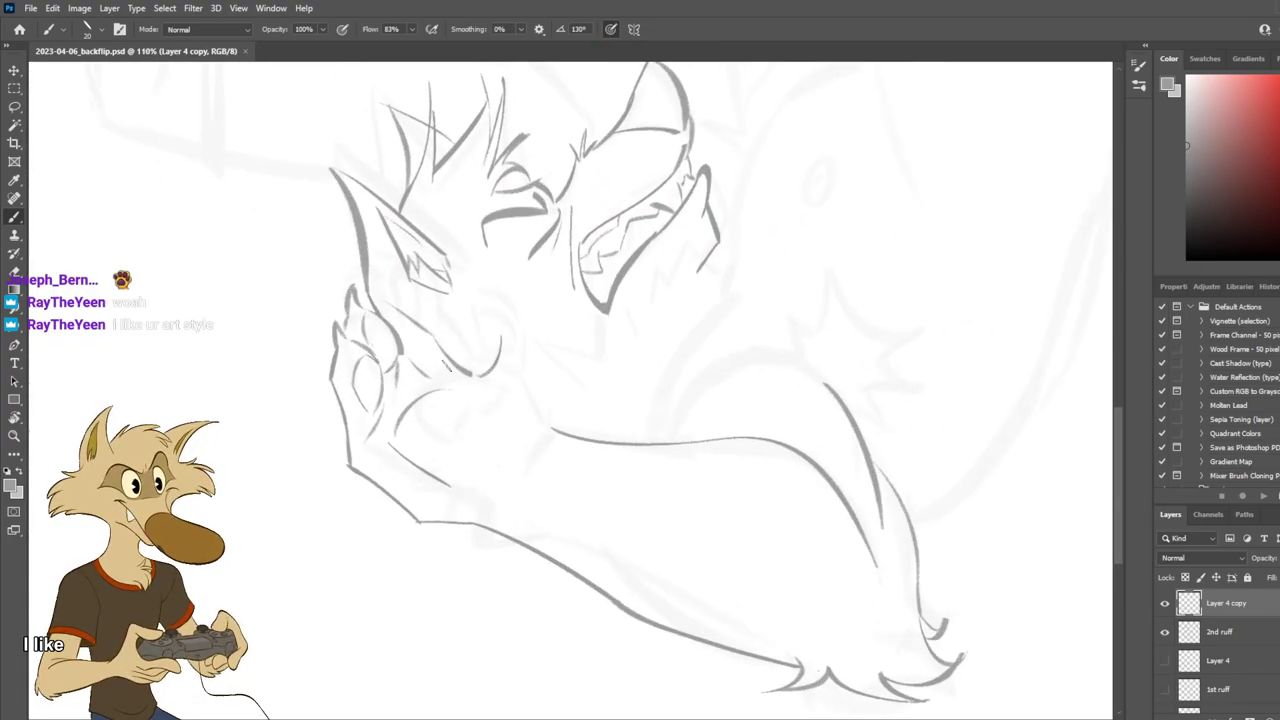
Add the pad line to the finger below the ear, clean up its tip and draw the fingertip contour.
drag(407, 340, 421, 348)
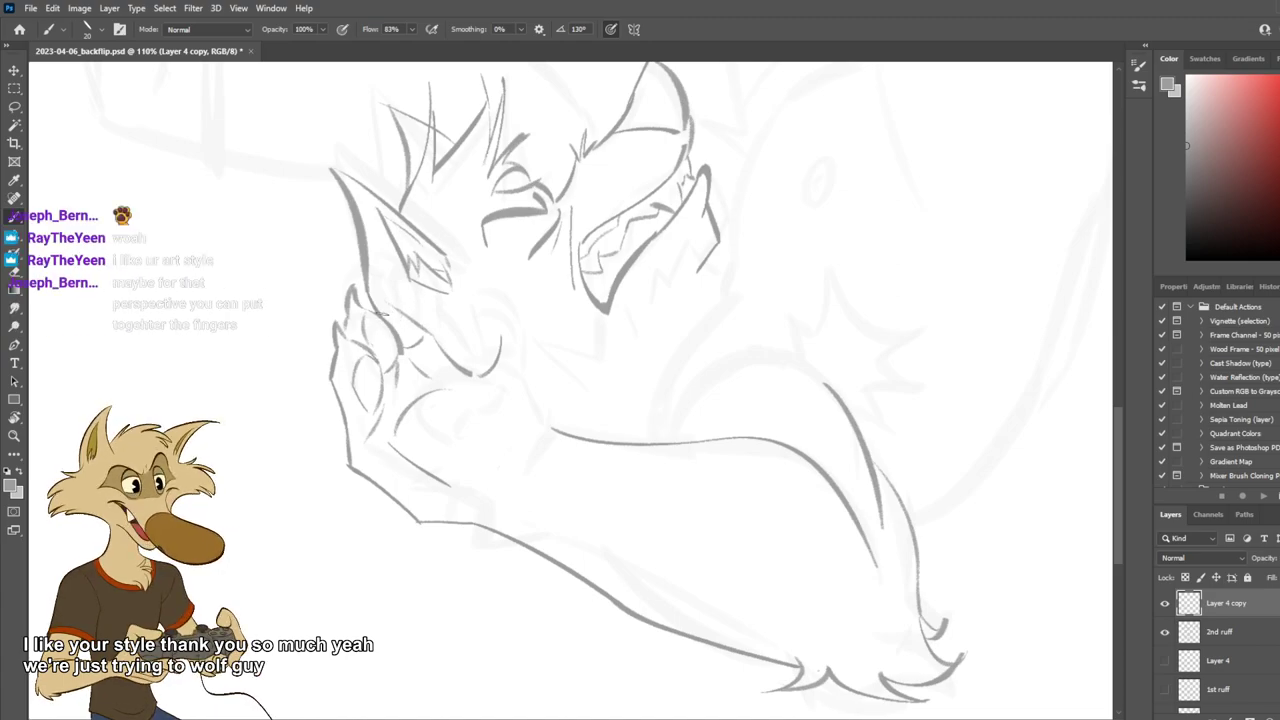
key(e)
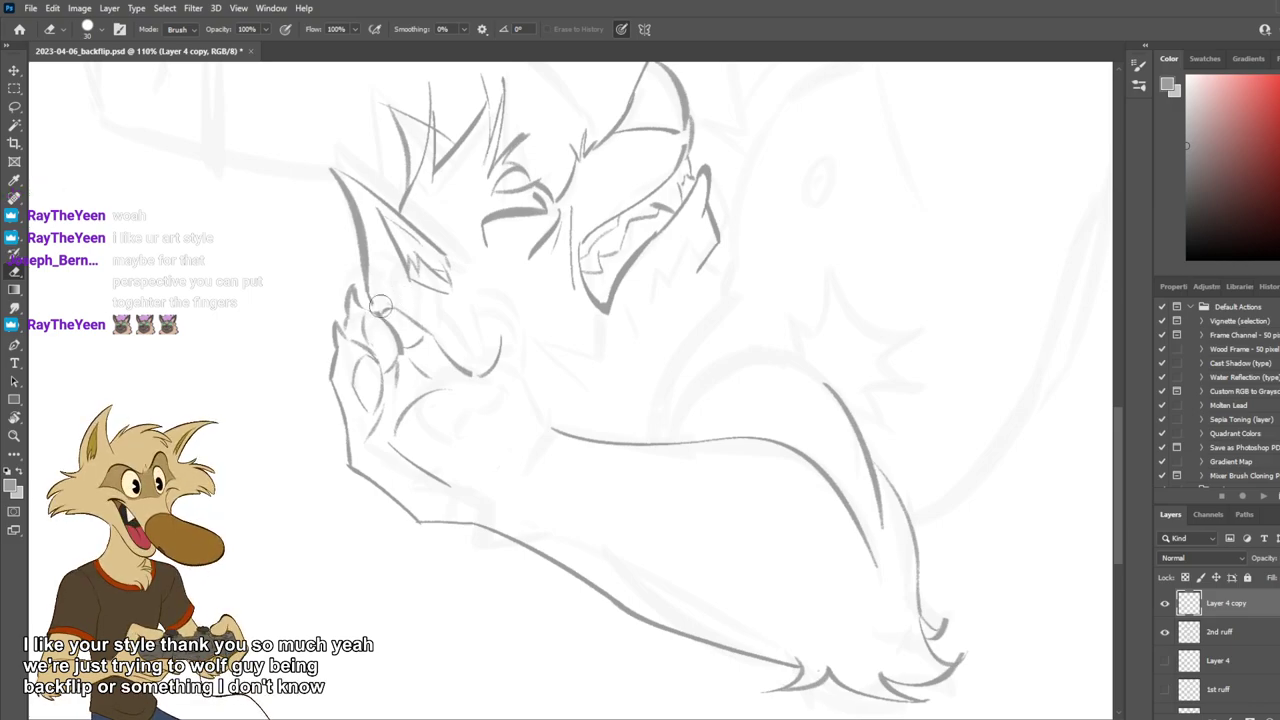
key(b)
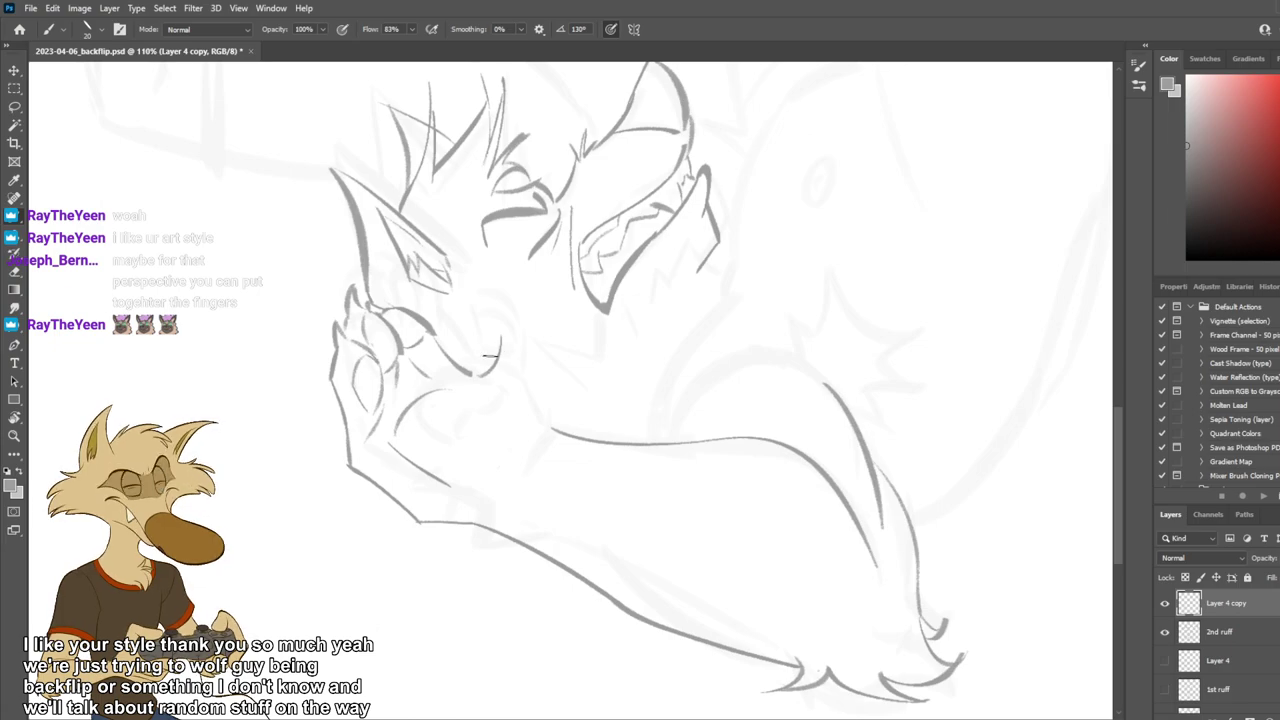
drag(443, 319, 495, 350)
key(ctrl+z)
drag(418, 298, 500, 385)
key(ctrl+z)
key(ctrl+z)
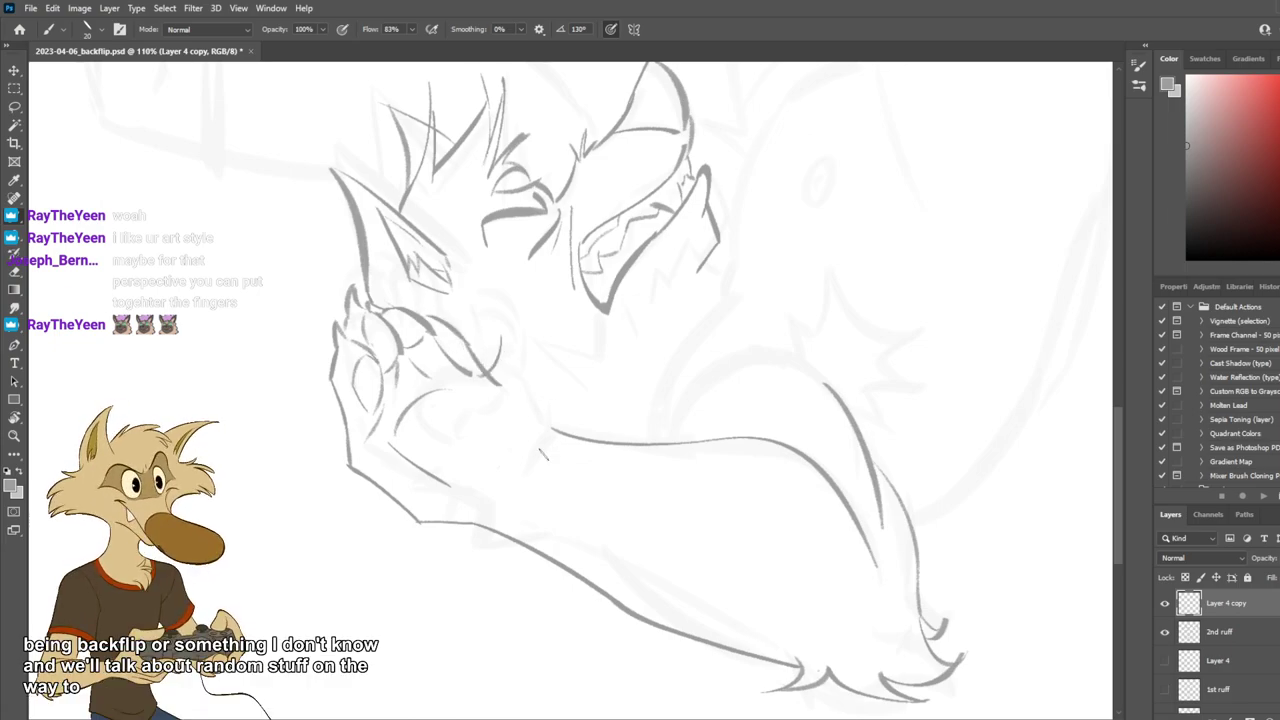
scroll(482, 426, down, 5)
scroll(532, 440, up, 4)
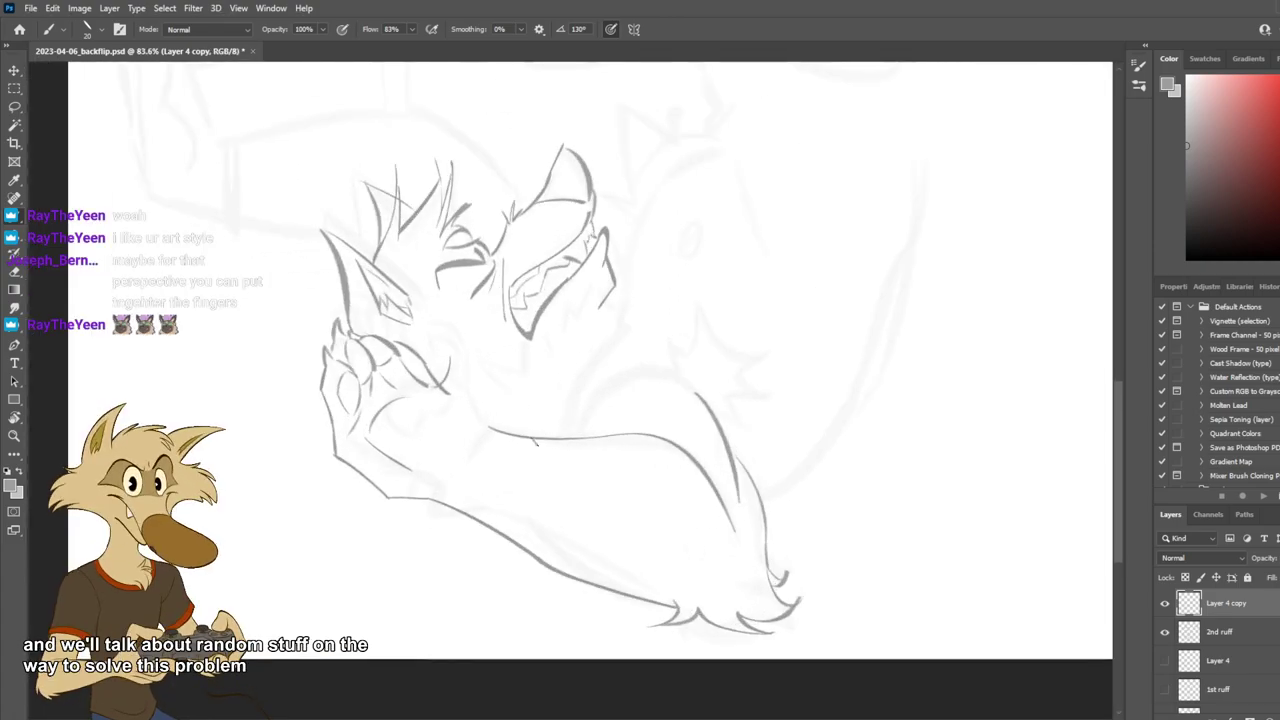
key(ctrl+z)
key(ctrl+z)
scroll(531, 438, up, 2)
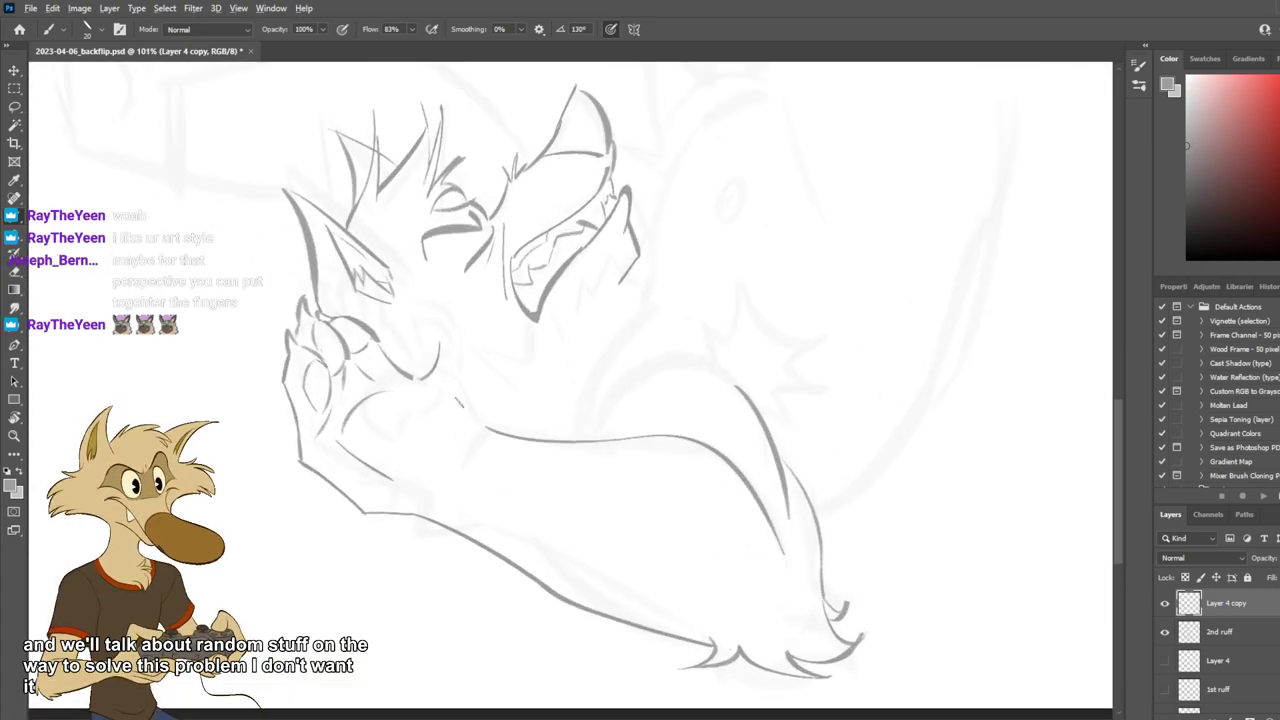
Lasso the whole hand, rotate it -12.55° and move it to X 506.98 px, Y 1526.56 px, clear of the ear.
scroll(448, 392, down, 5)
scroll(405, 368, up, 6)
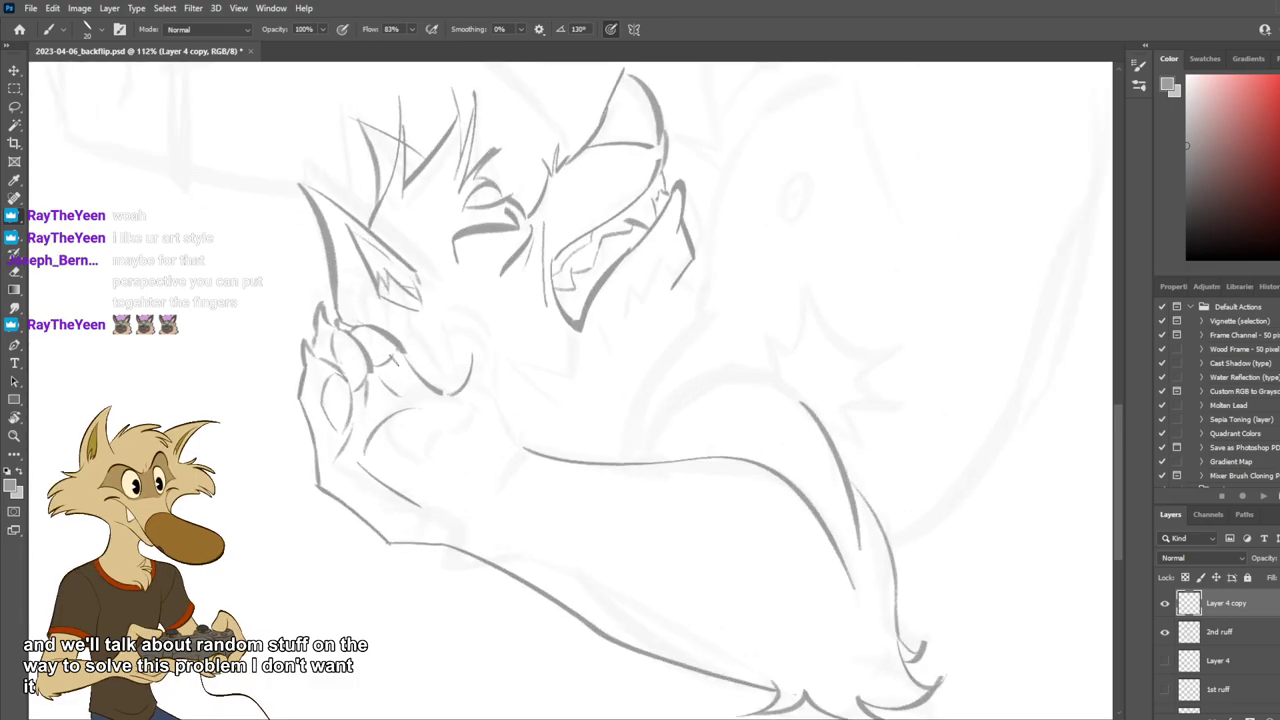
key(l)
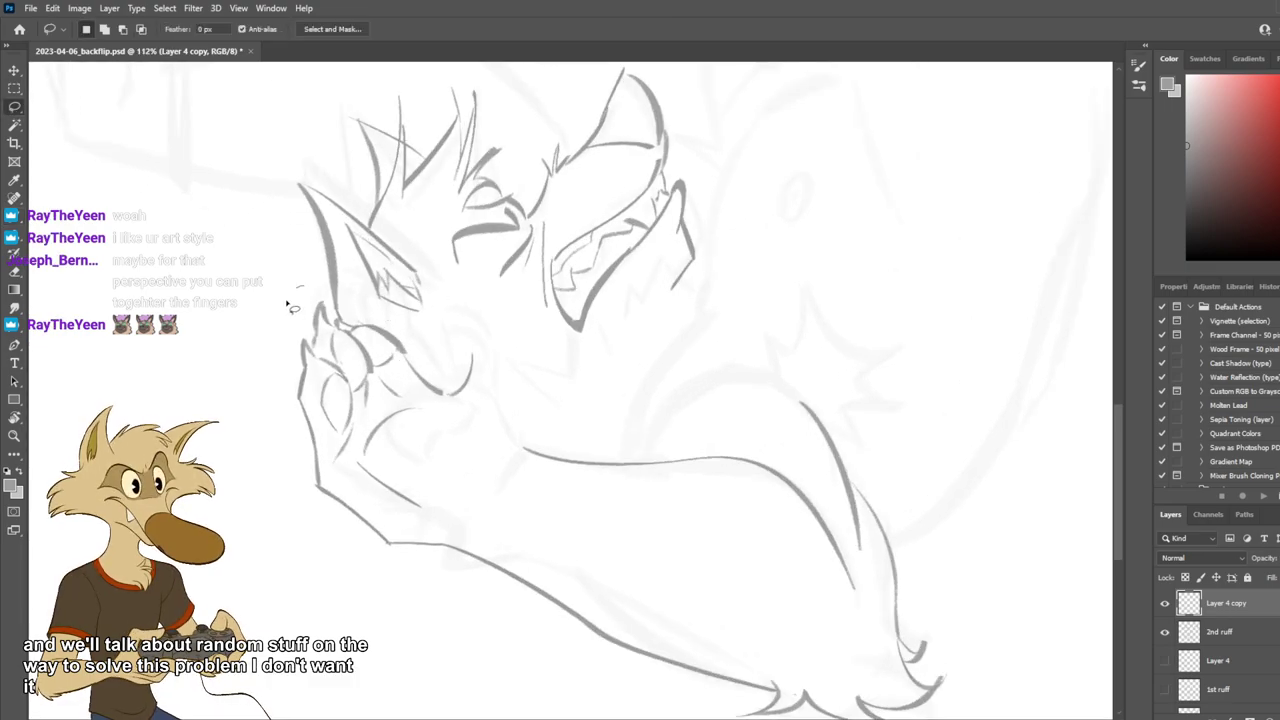
mouse_move(288, 303)
mouse_down()
mouse_move(384, 592)
mouse_move(426, 594)
mouse_move(464, 513)
mouse_move(496, 385)
mouse_move(383, 315)
mouse_move(332, 316)
mouse_up()
key(ctrl+t)
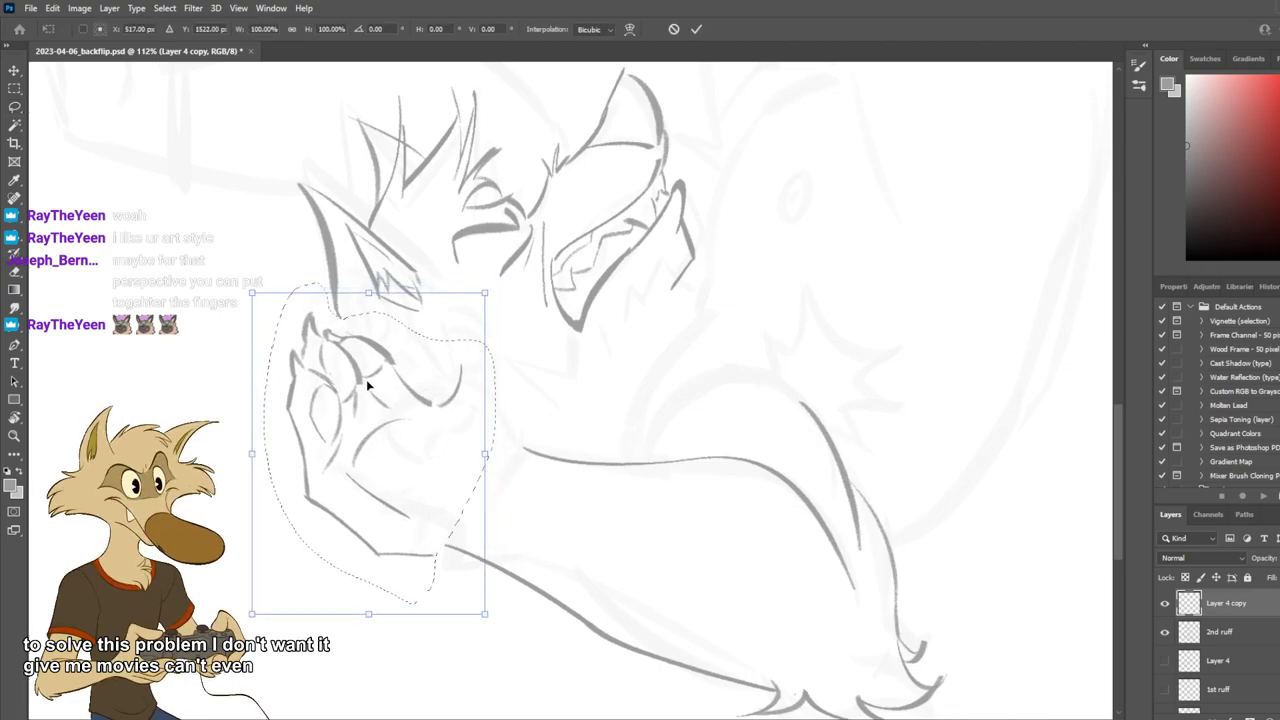
drag(495, 625, 474, 545)
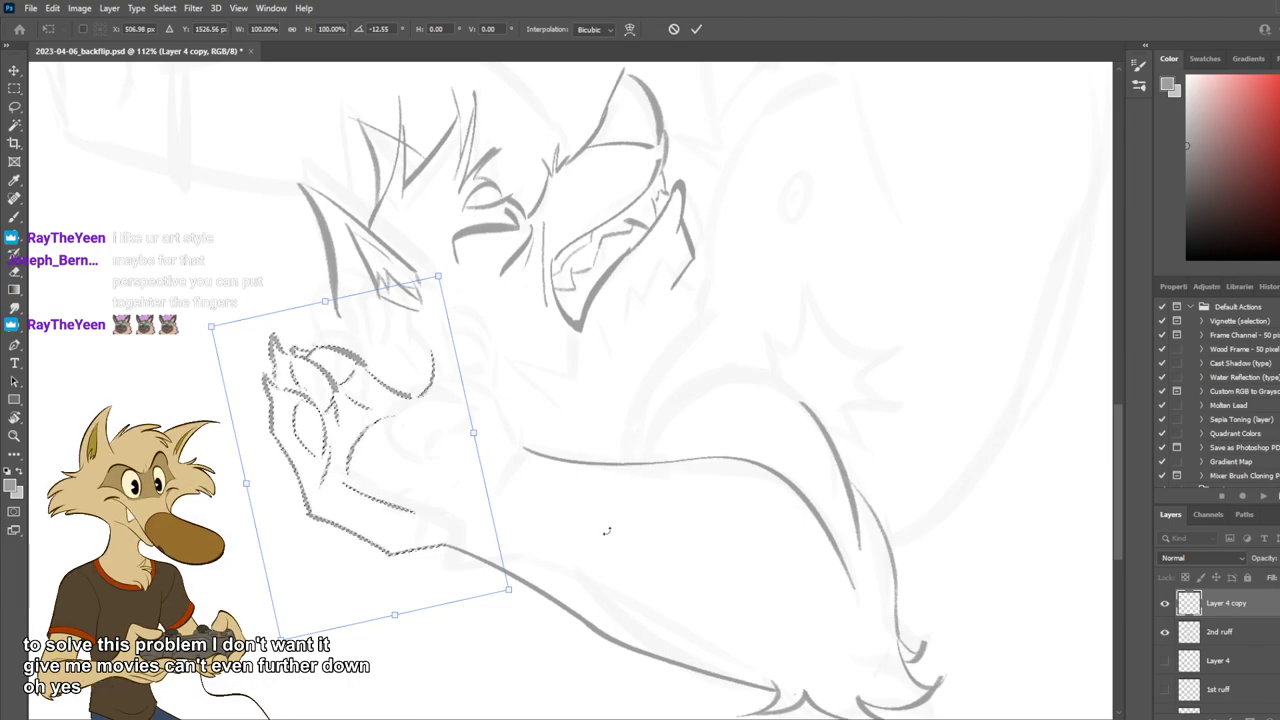
key(Return)
key(ctrl+d)
Check the rotated hand against the head and arm, clear the selection and save the document.
scroll(609, 489, down, 5)
scroll(626, 437, up, 2)
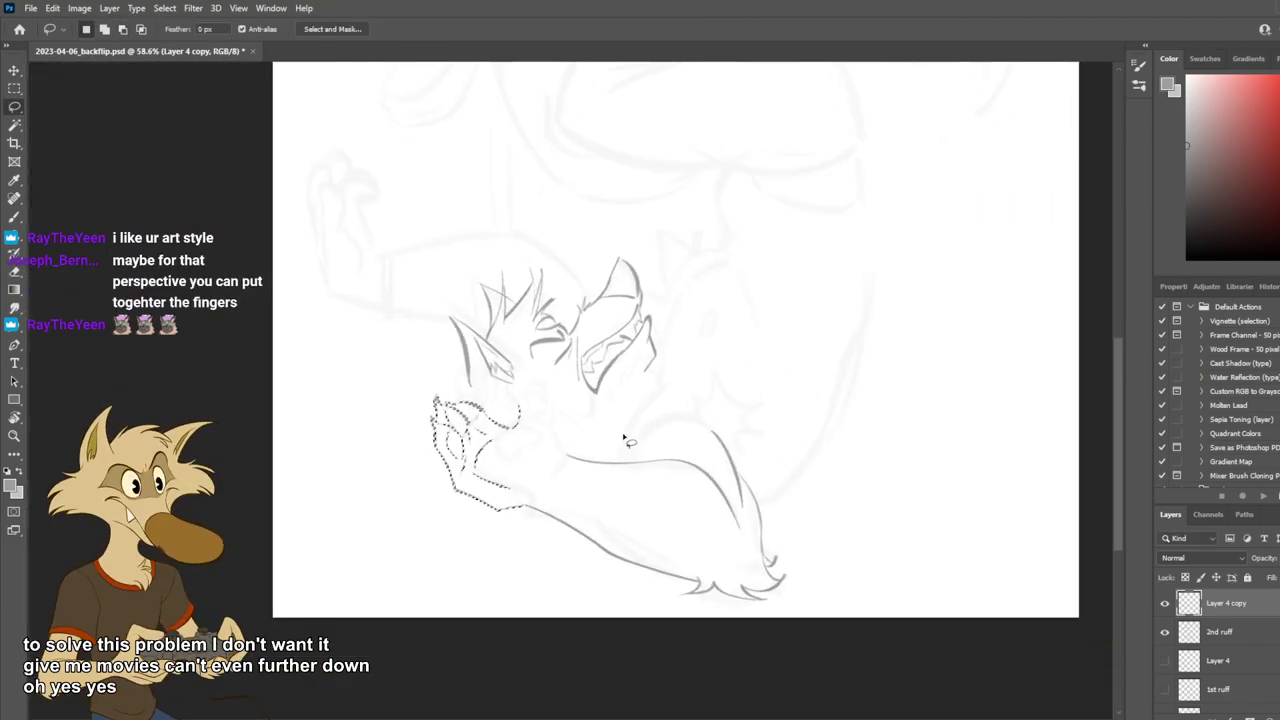
scroll(632, 445, up, 2)
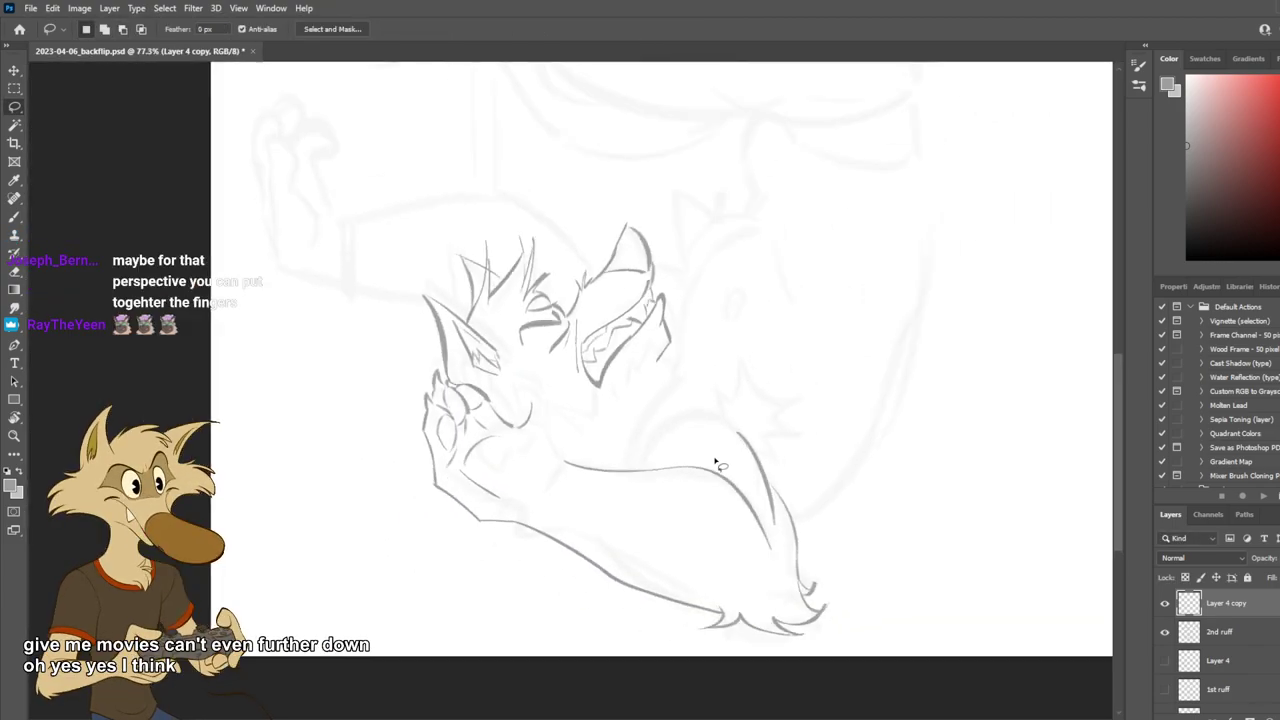
scroll(714, 461, down, 4)
scroll(640, 468, up, 6)
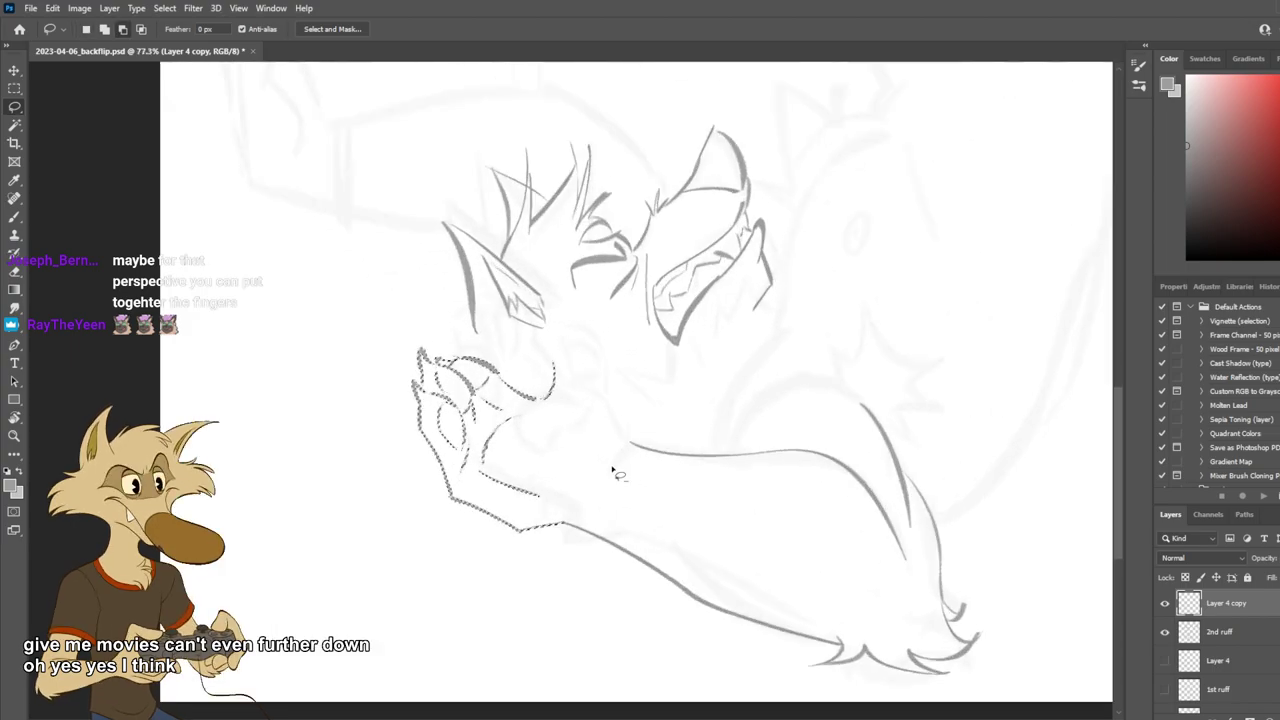
key(ctrl+d)
scroll(438, 348, up, 1)
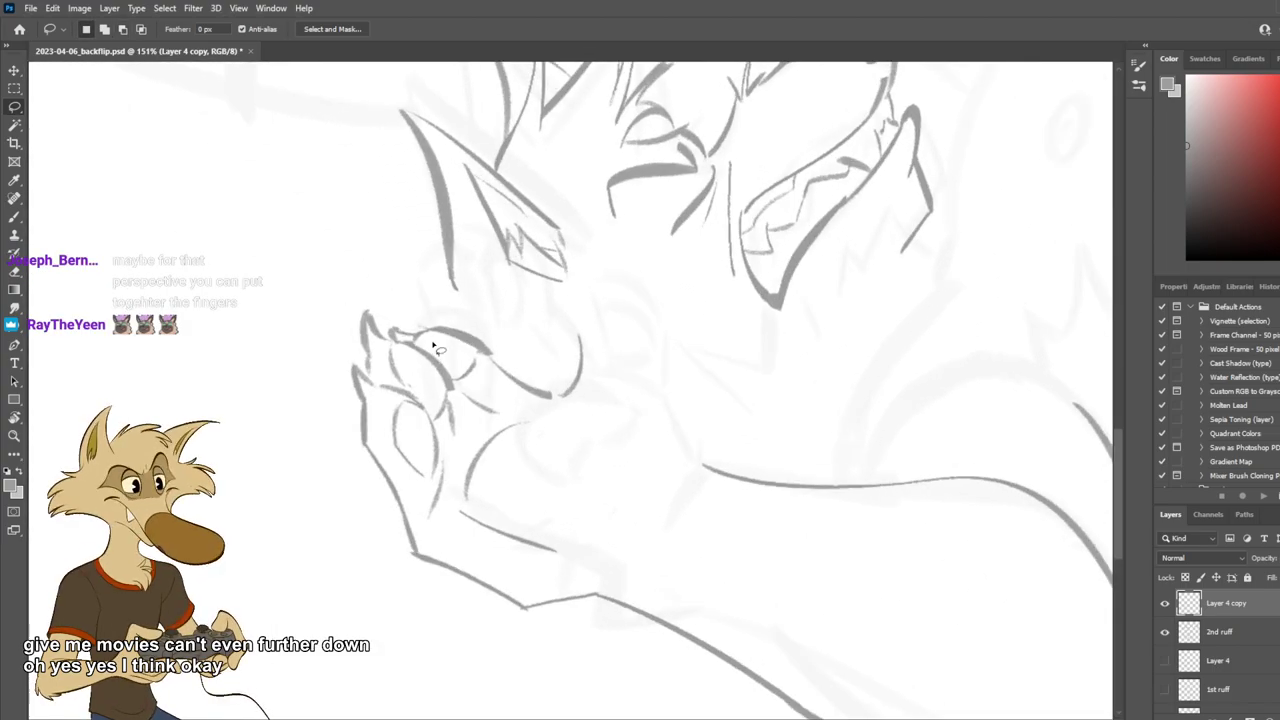
key(ctrl+s)
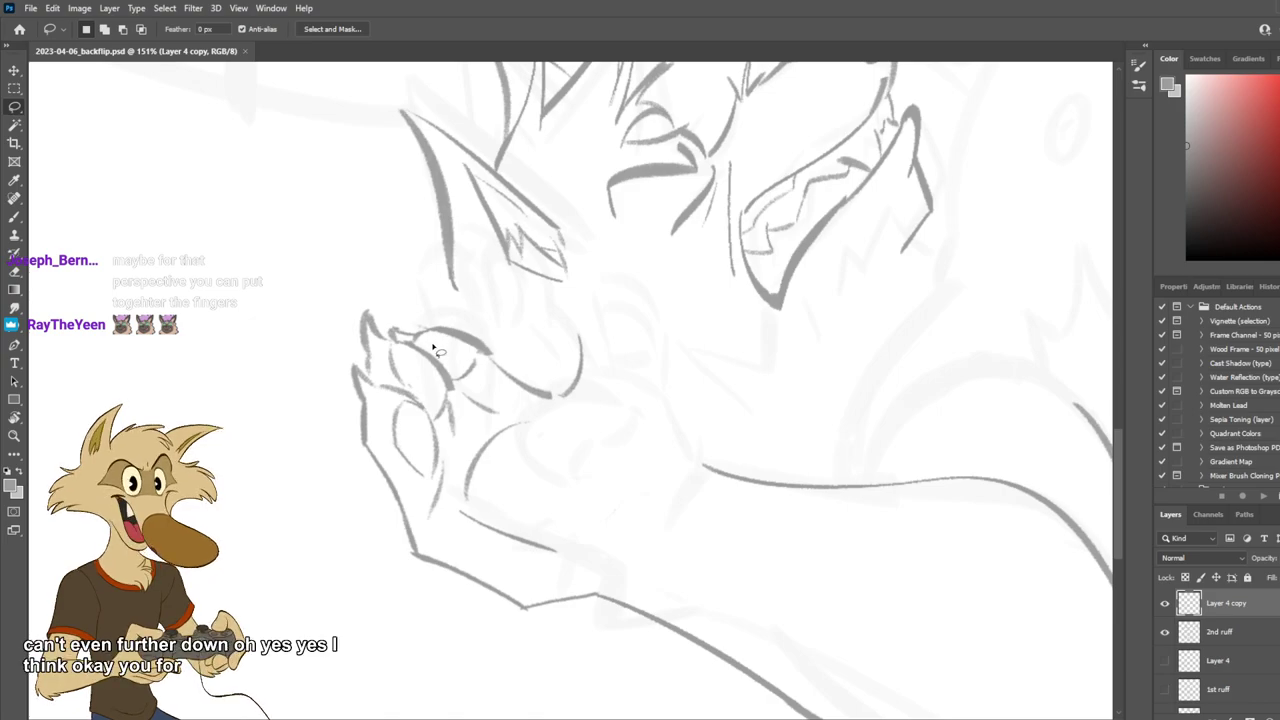
Lasso the upper finger's outline, shift it outward to overlap the neighbouring fingertip, and deselect.
mouse_move(427, 298)
mouse_down()
mouse_move(393, 328)
mouse_move(435, 346)
mouse_move(458, 388)
mouse_move(540, 416)
mouse_move(531, 334)
mouse_move(502, 312)
mouse_move(431, 306)
mouse_up()
key(ctrl+t)
key(Return)
key(ctrl+d)
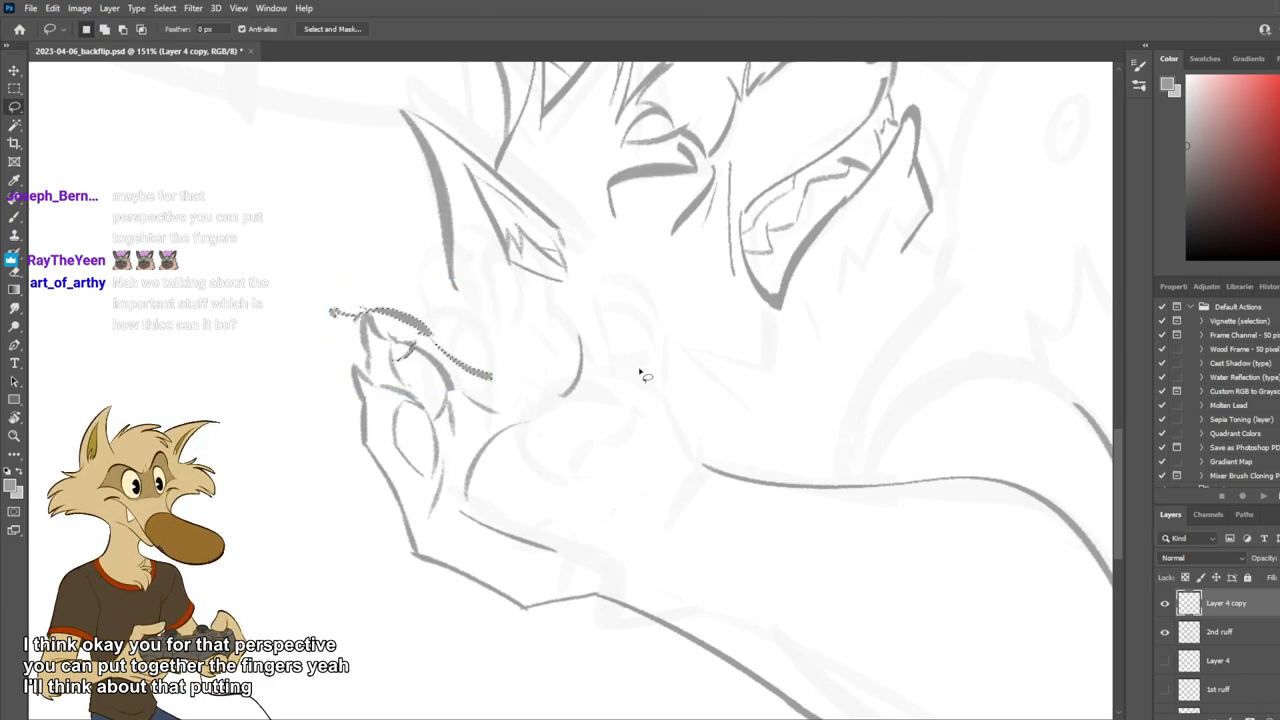
key(b)
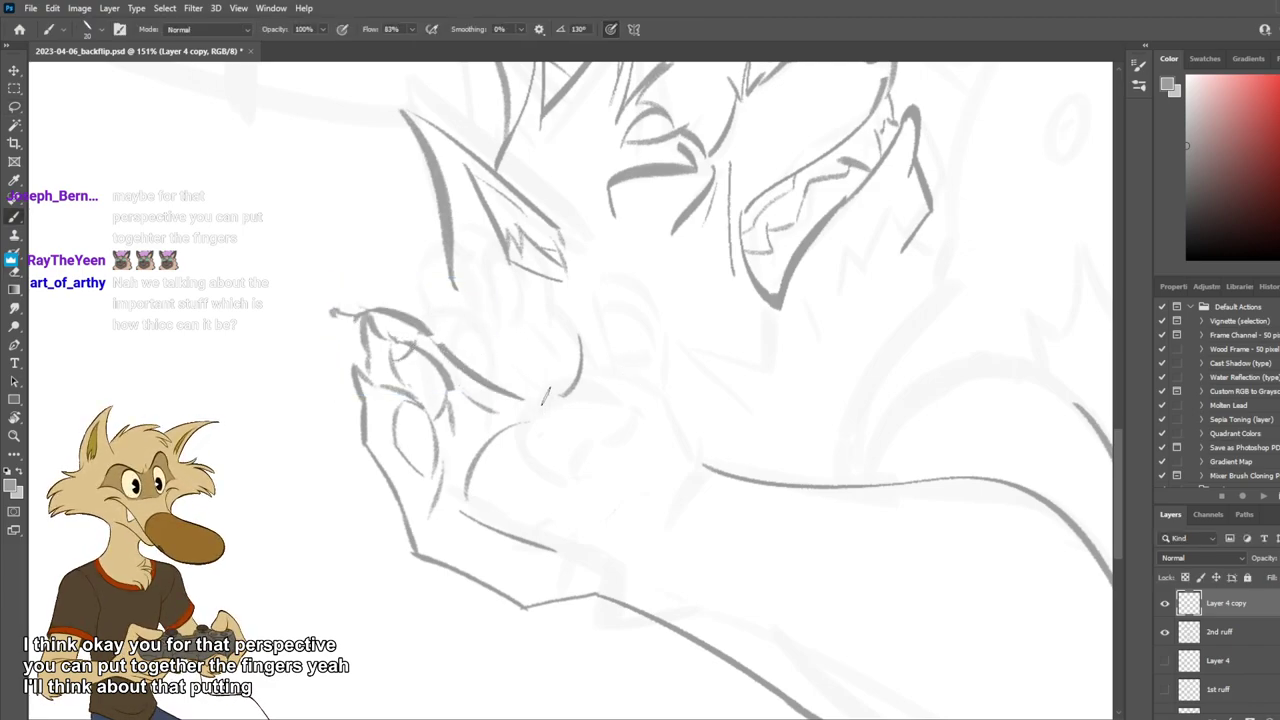
drag(447, 325, 552, 372)
drag(452, 343, 548, 377)
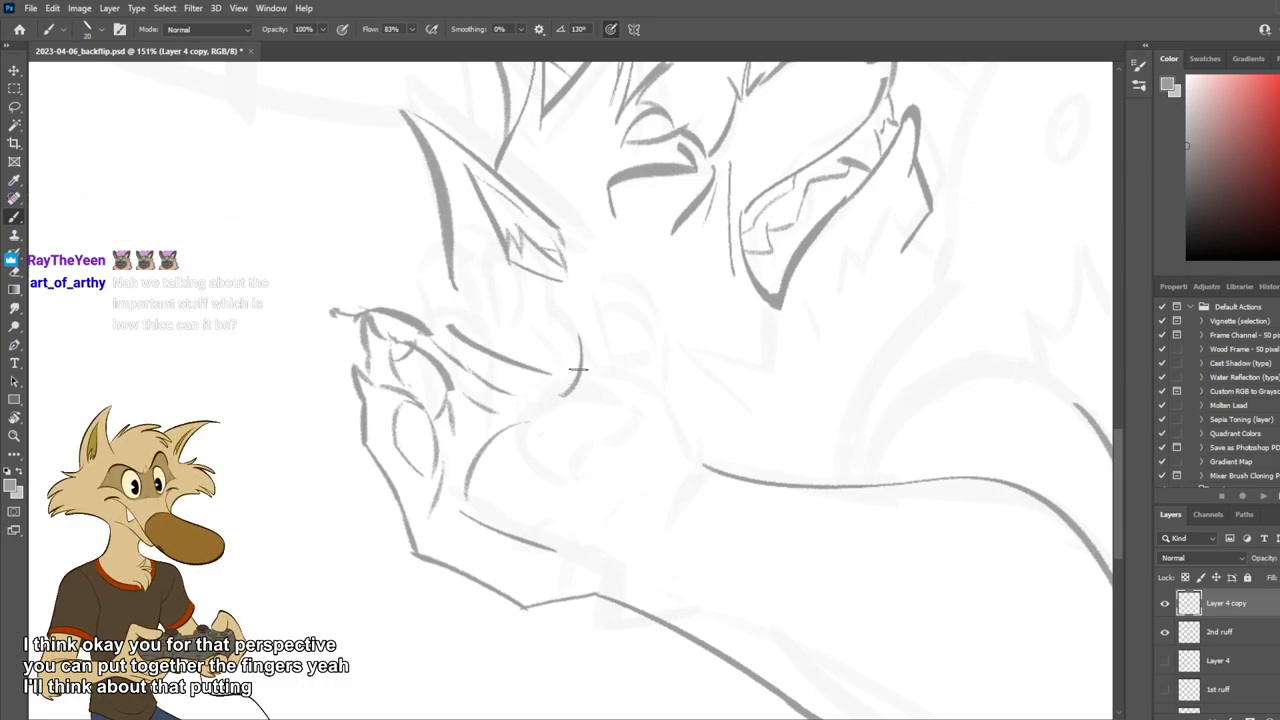
key(ctrl+z)
drag(484, 346, 565, 391)
key(ctrl+z)
mouse_move(483, 349)
mouse_down()
mouse_move(454, 315)
mouse_move(492, 350)
mouse_up()
key(ctrl+z)
key(ctrl+z)
Draw the rounded tip of another finger behind the moved one and reshape the moved finger's claw.
drag(411, 315, 470, 328)
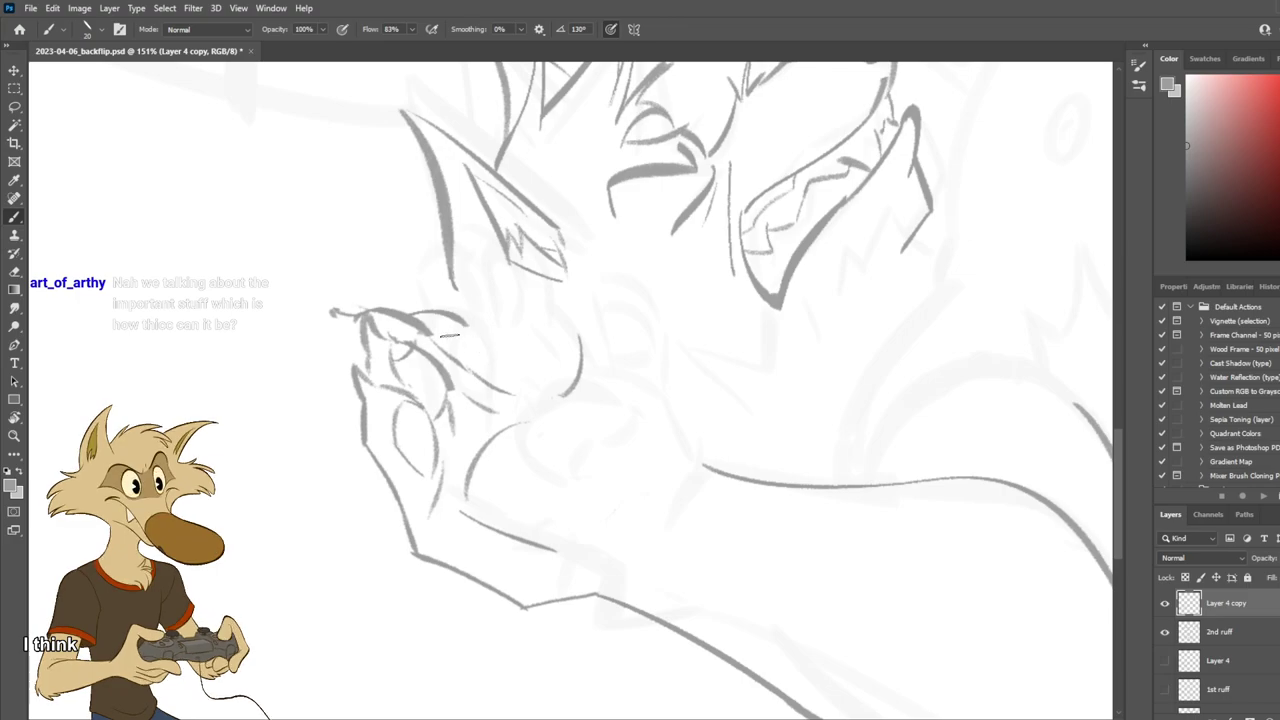
key(ctrl+z)
mouse_move(467, 330)
mouse_down()
mouse_move(414, 332)
mouse_move(447, 349)
mouse_up()
key(e)
key(b)
key(e)
drag(331, 312, 353, 333)
key(b)
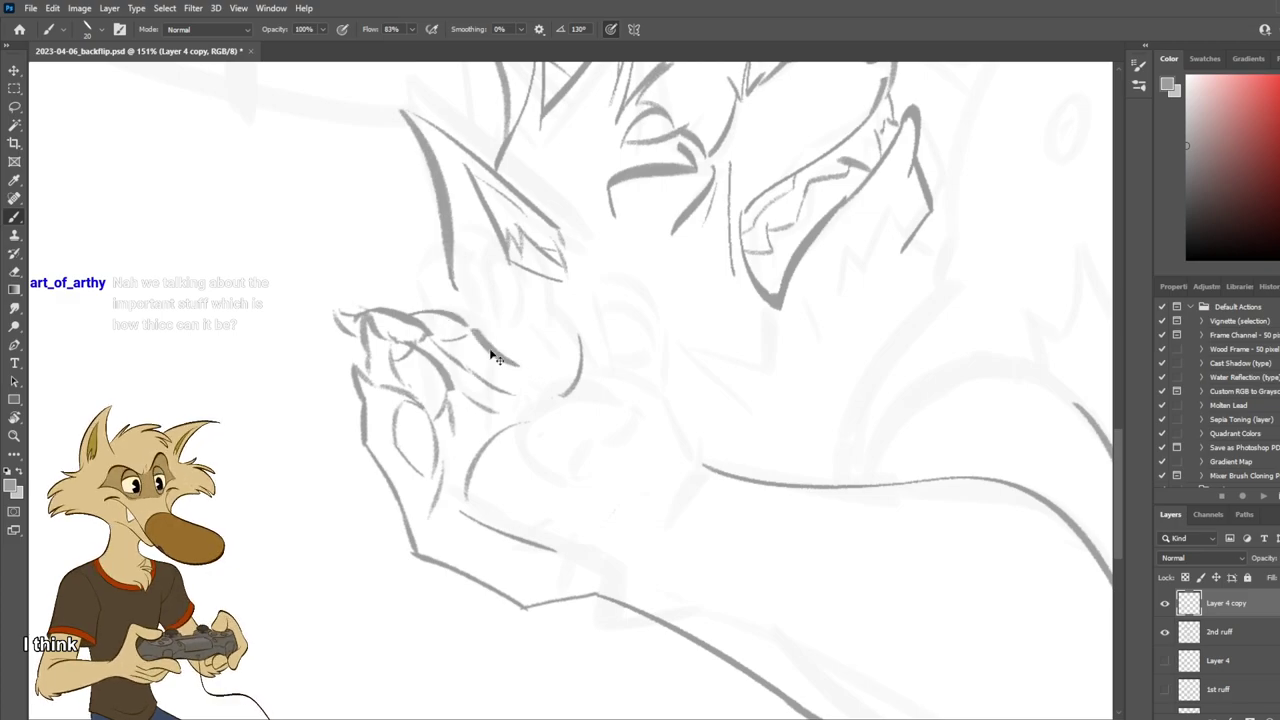
Erase the overlapping lines between the upper fingers and redraw the middle finger's top contour.
key(e)
mouse_move(399, 332)
mouse_down()
mouse_move(416, 340)
mouse_move(402, 360)
mouse_move(415, 365)
mouse_move(420, 335)
mouse_move(454, 344)
mouse_move(422, 341)
mouse_move(422, 352)
mouse_up()
key(b)
key(e)
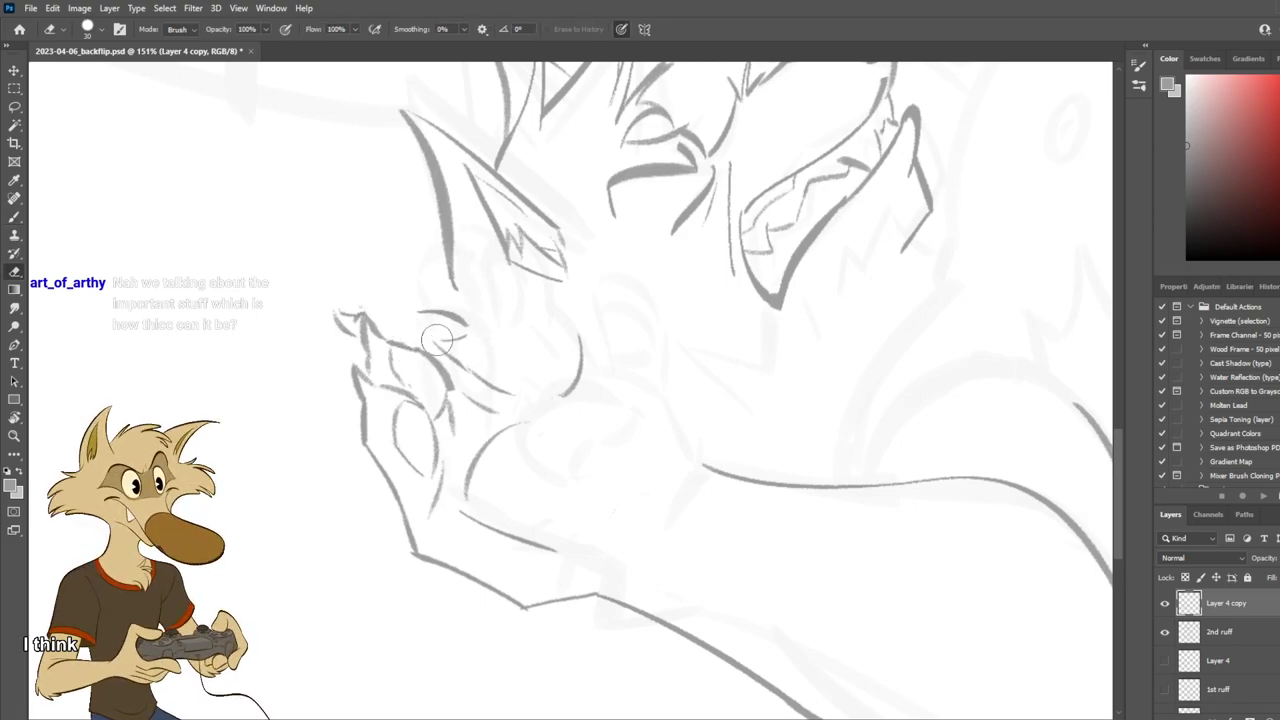
key(b)
drag(405, 330, 492, 356)
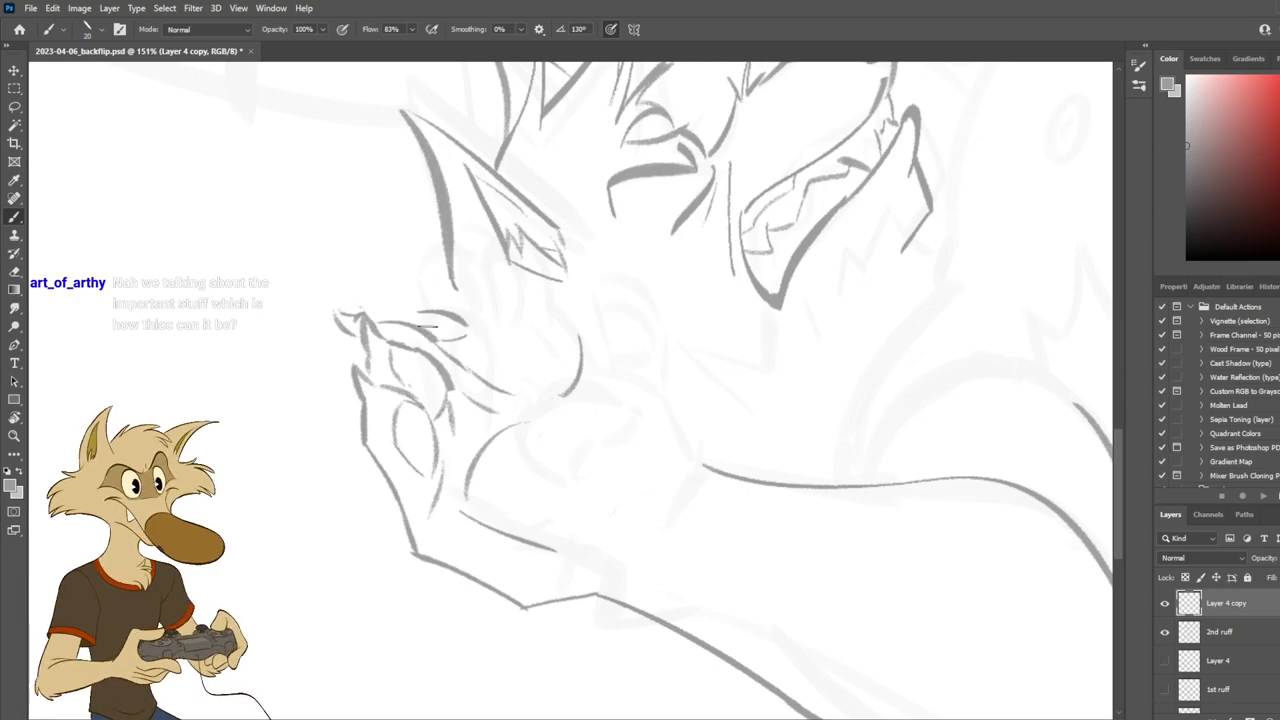
Clean up and sharpen the middle finger's claw, add a small claw to the finger behind it, and save.
key(e)
mouse_move(357, 294)
mouse_down()
mouse_move(355, 334)
mouse_move(366, 300)
mouse_move(353, 323)
mouse_move(347, 305)
mouse_move(337, 321)
mouse_move(390, 353)
mouse_up()
key(b)
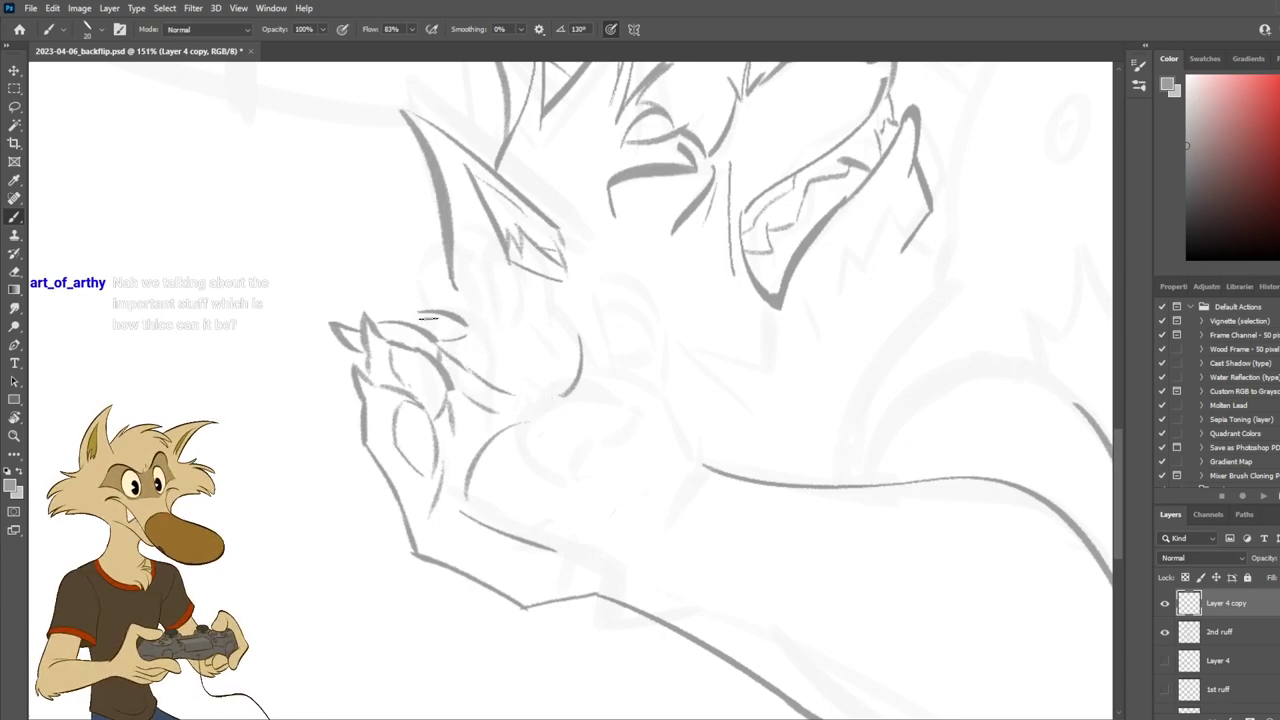
drag(412, 316, 392, 317)
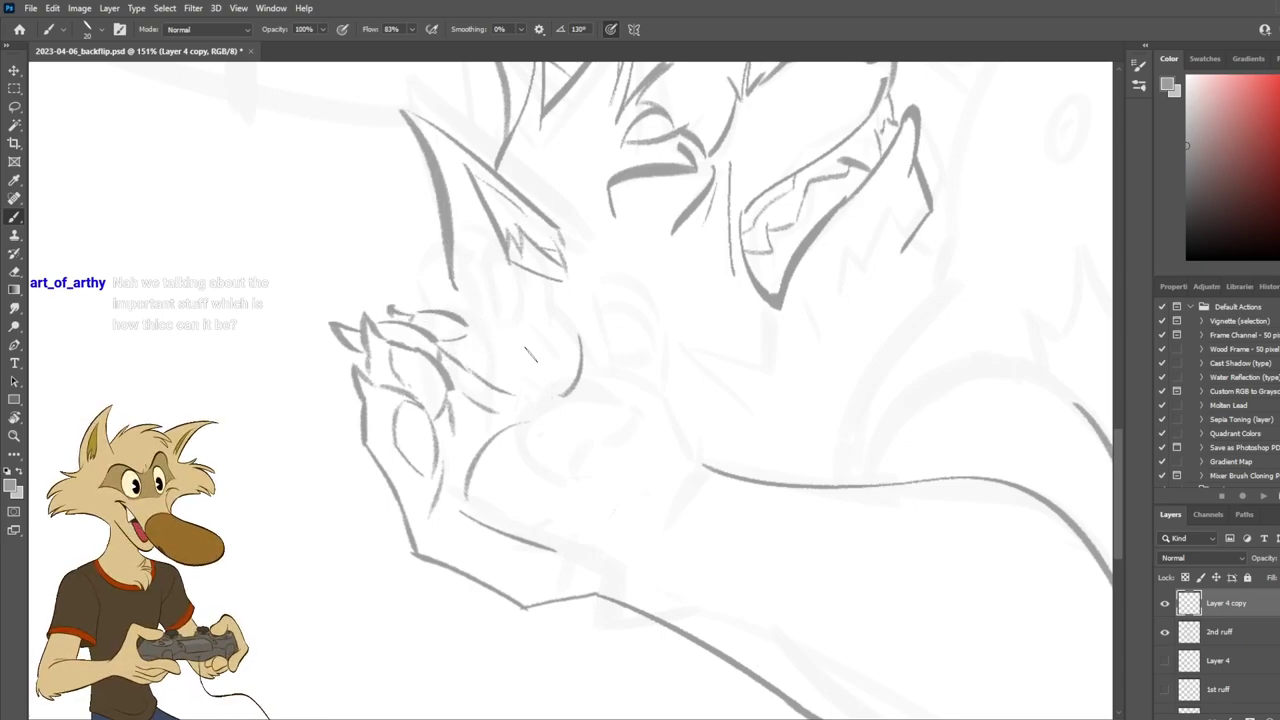
key(ctrl+s)
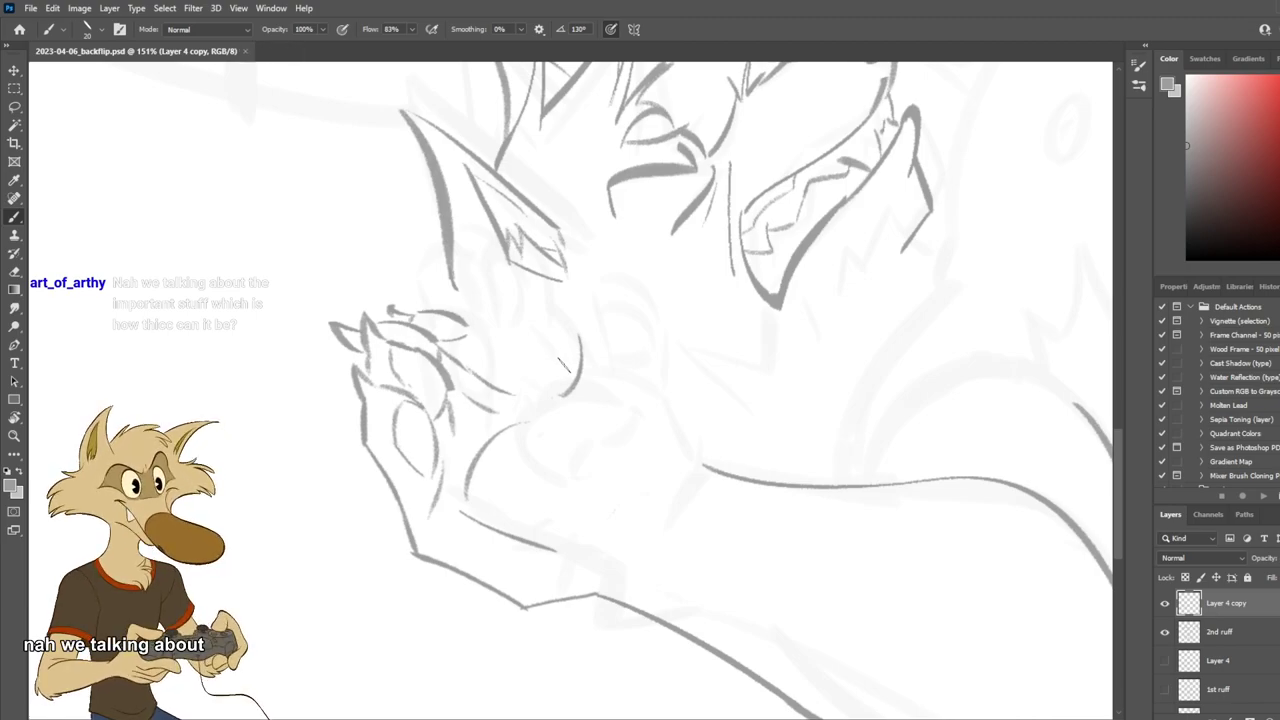
Undo the rear finger's small claw, redraw it slimmer, and redraw the finger's rounded top contour.
key(ctrl+z)
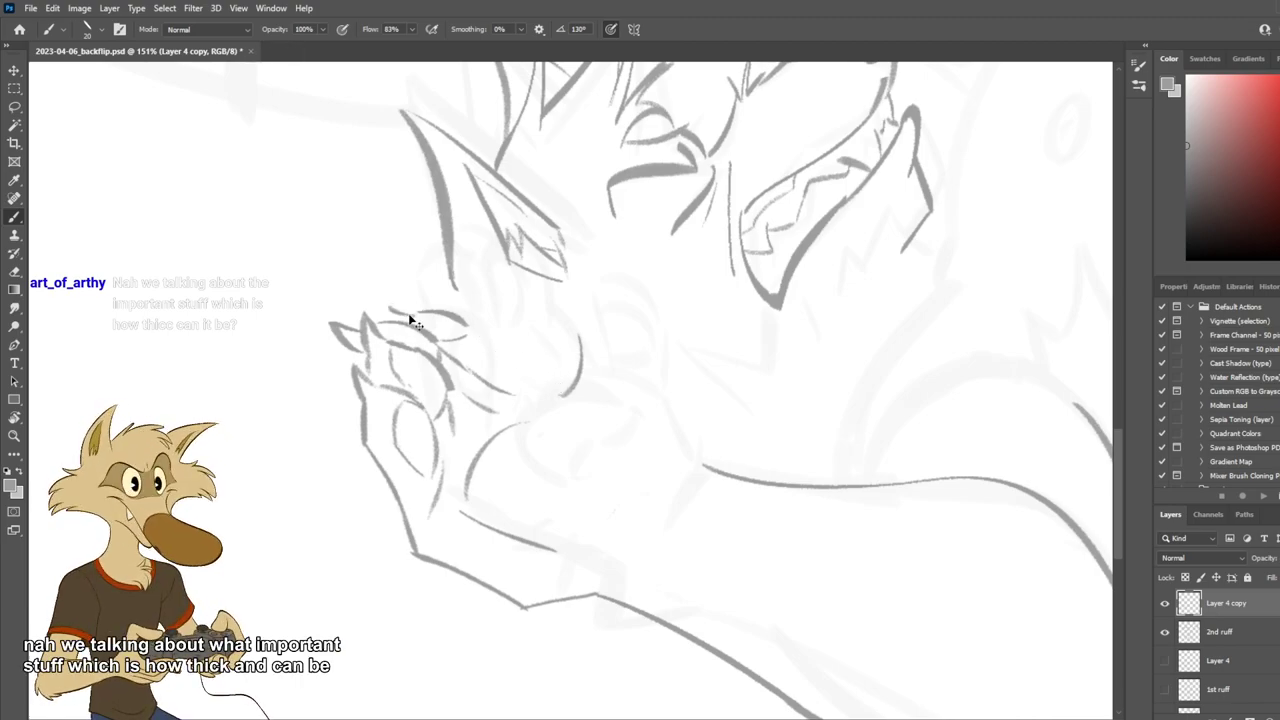
key(ctrl+z)
mouse_move(381, 311)
mouse_down()
mouse_move(424, 312)
mouse_move(413, 314)
mouse_up()
key(ctrl+z)
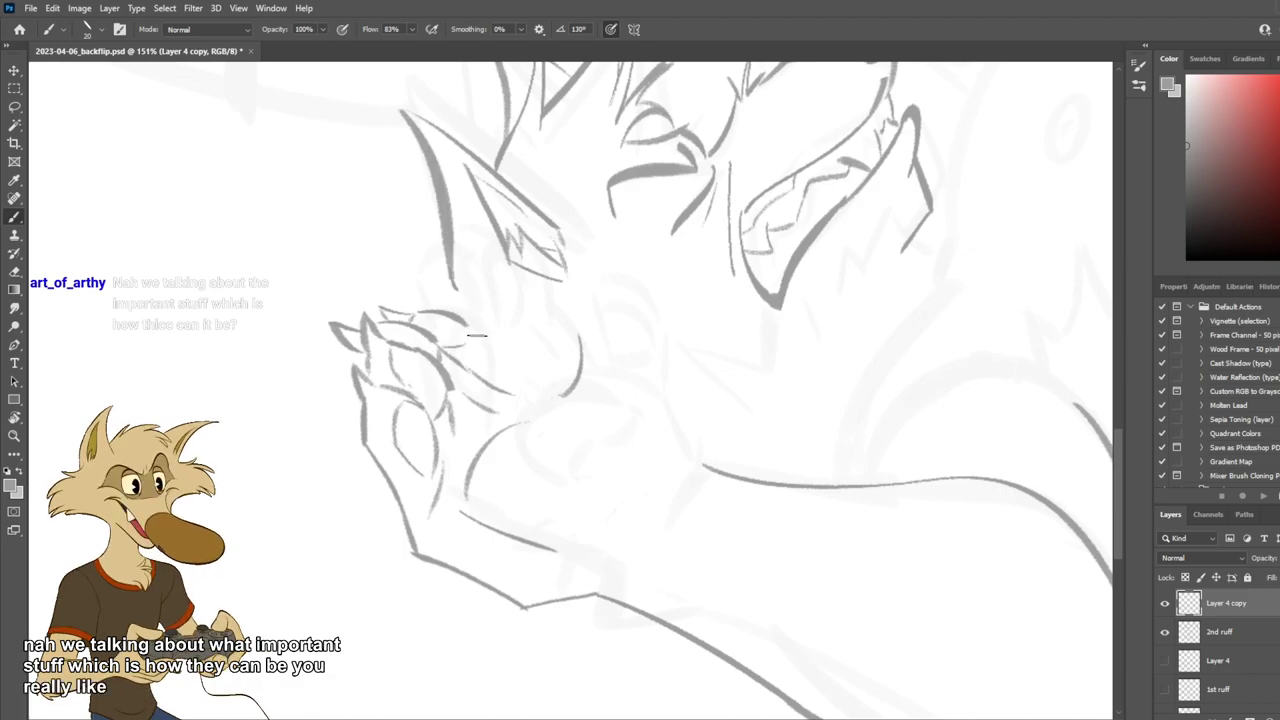
key(e)
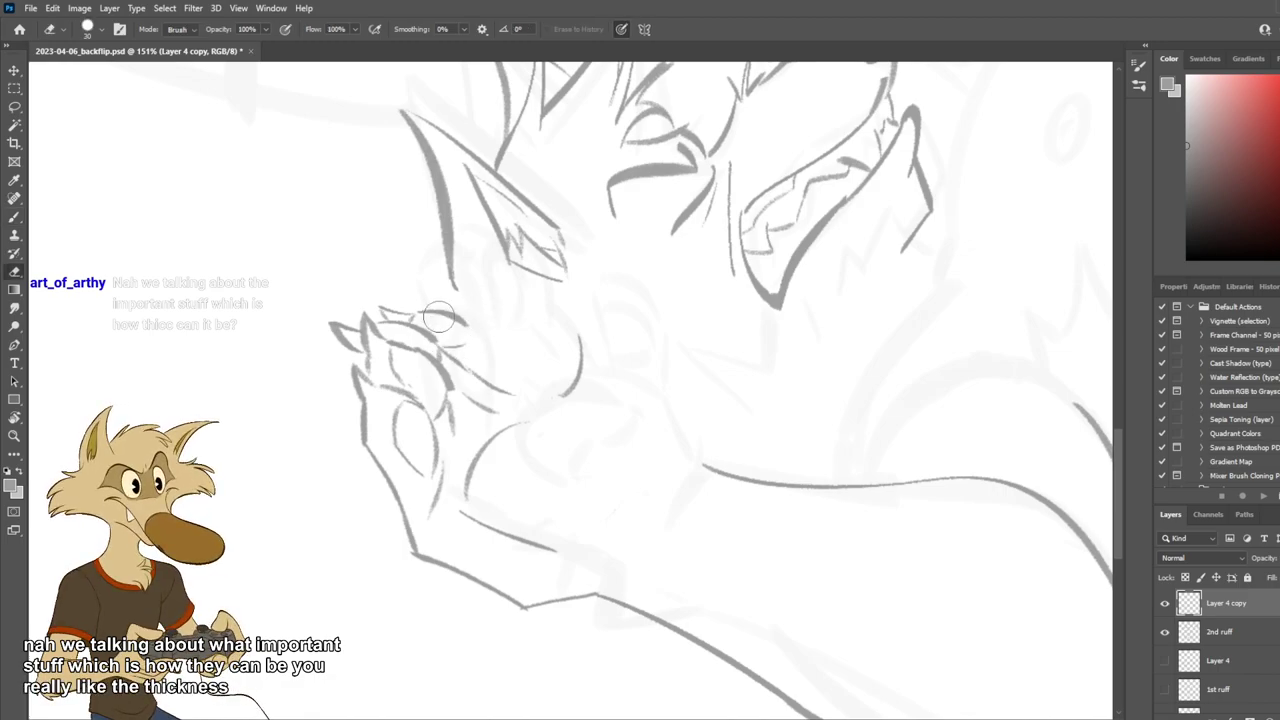
key(ctrl+z)
drag(399, 320, 427, 310)
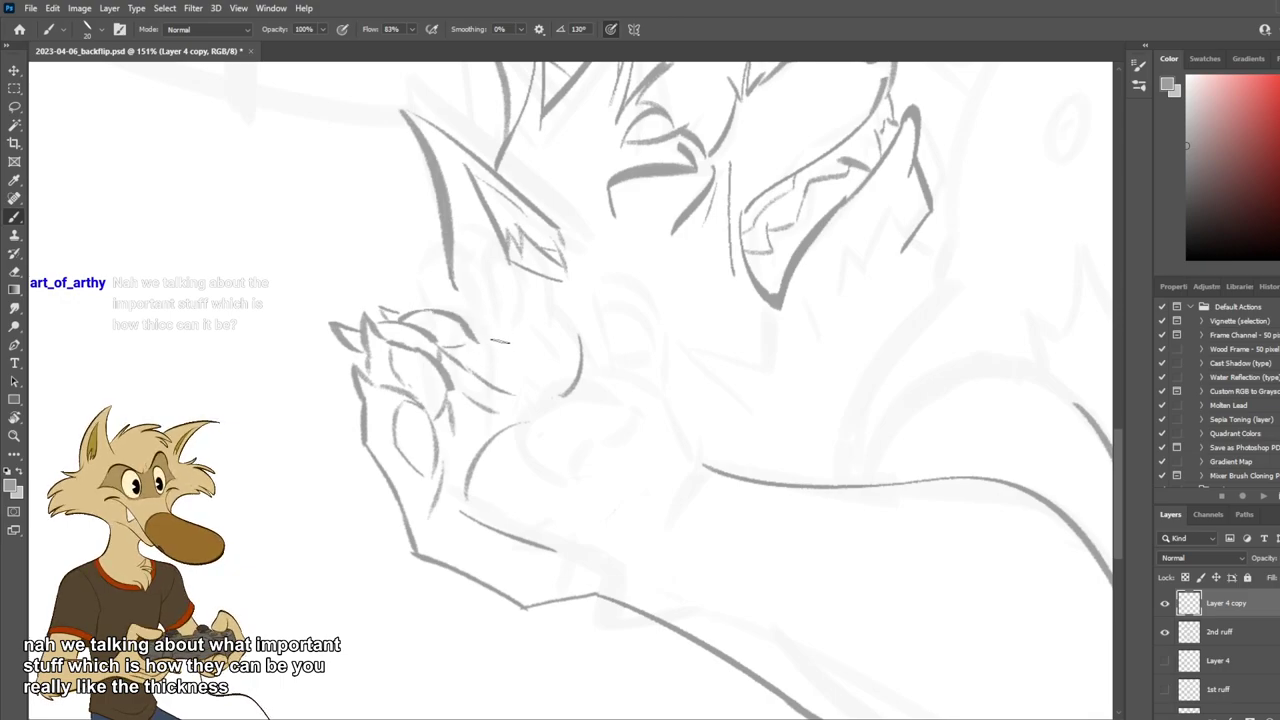
Refine the rear finger's top contour and draw the palm's upper edge running from the fingers toward the thumb.
key(e)
key(b)
drag(420, 312, 477, 347)
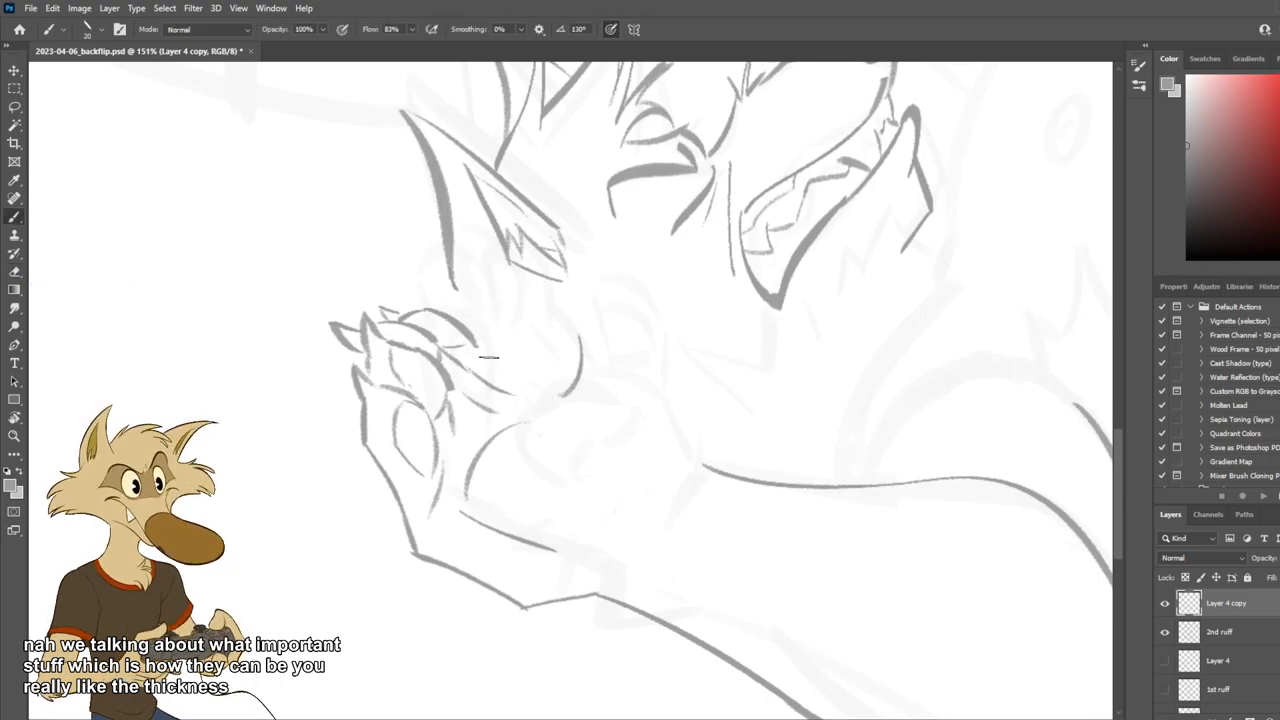
key(ctrl+z)
drag(426, 312, 492, 354)
key(ctrl+z)
key(ctrl+z)
key(ctrl+z)
mouse_move(425, 313)
mouse_down()
mouse_move(559, 391)
mouse_move(609, 393)
mouse_up()
key(ctrl+z)
key(ctrl+z)
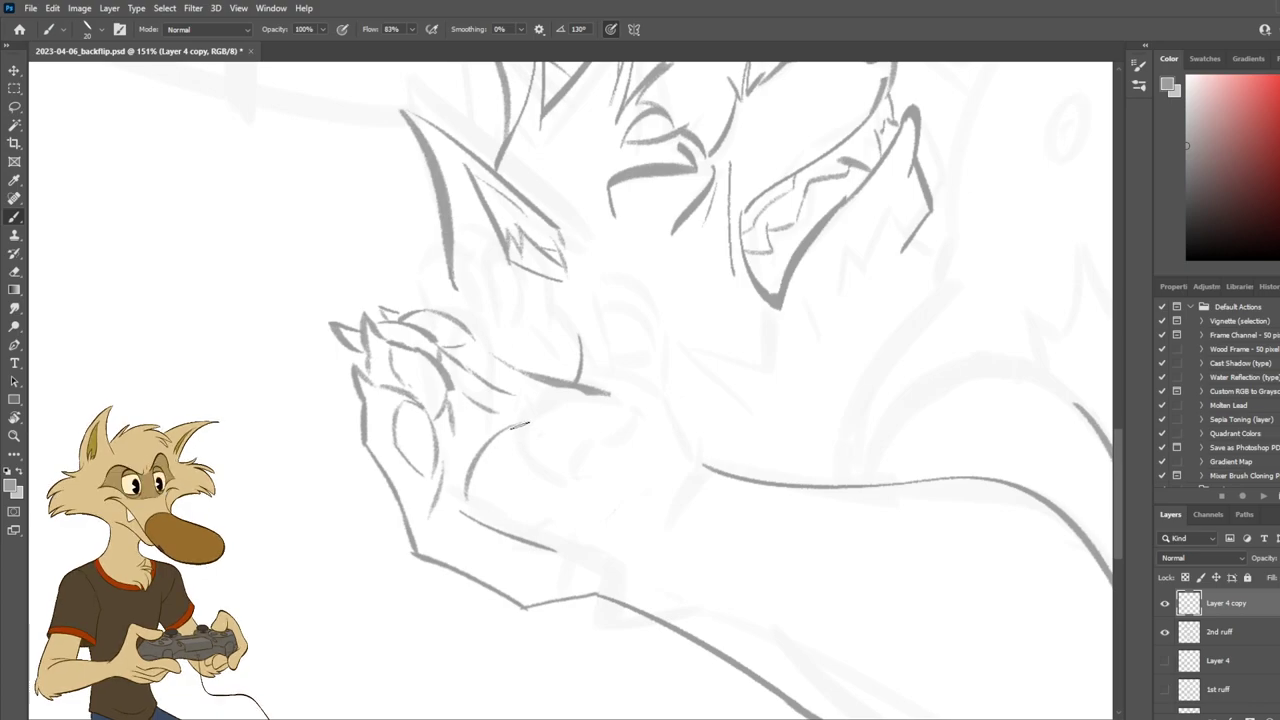
Extend the palm pad's outline with a rounded upper contour sloping down toward the wrist.
drag(520, 412, 608, 420)
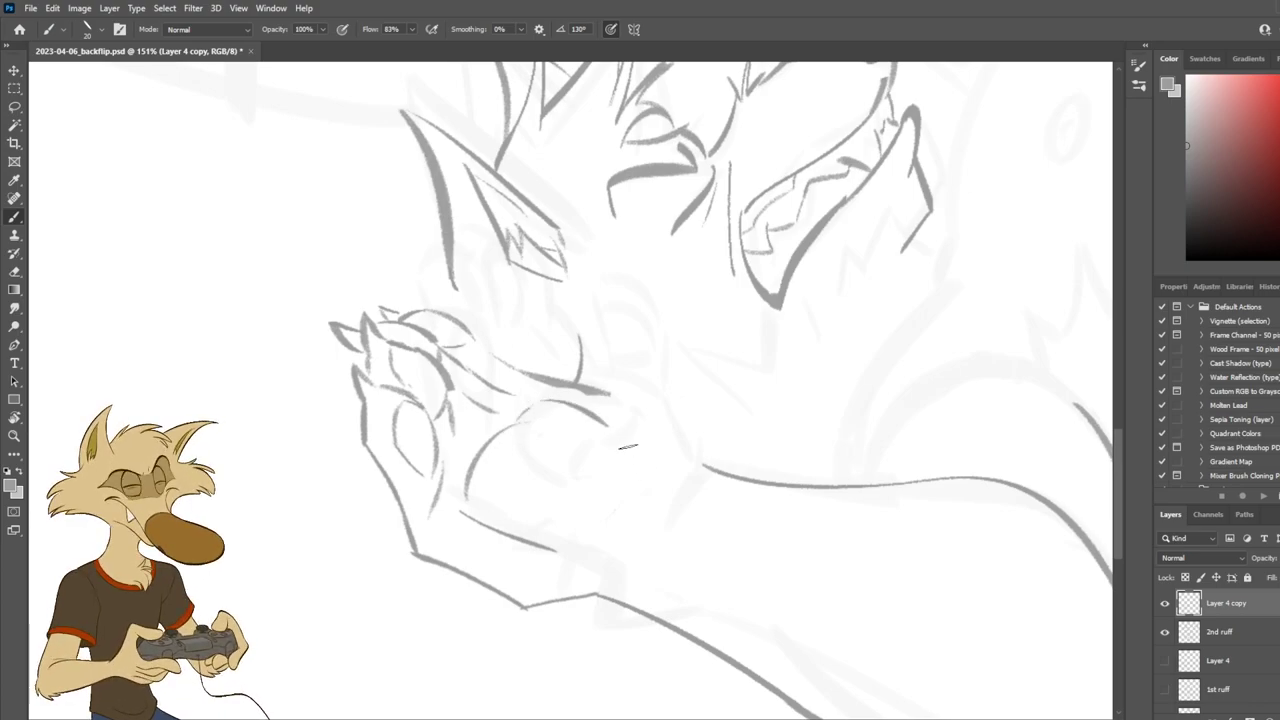
key(ctrl+z)
mouse_move(536, 404)
mouse_down()
mouse_move(627, 461)
mouse_move(616, 444)
mouse_move(620, 482)
mouse_move(553, 548)
mouse_up()
key(ctrl+z)
key(ctrl+z)
key(ctrl+z)
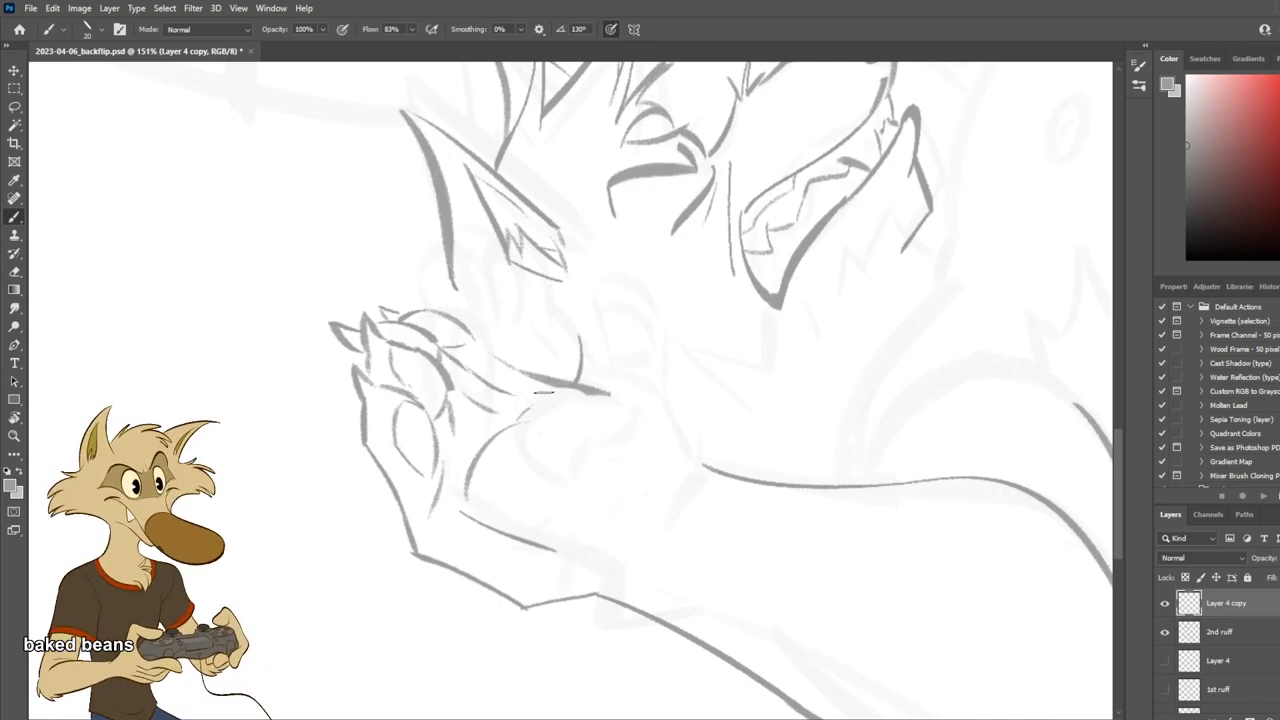
drag(535, 404, 629, 443)
key(ctrl+z)
Erase the stray palm line below the pad and close the palm pad with an angular lower contour.
key(e)
mouse_move(474, 516)
mouse_down()
mouse_move(593, 565)
mouse_move(510, 528)
mouse_move(637, 491)
mouse_up()
key(b)
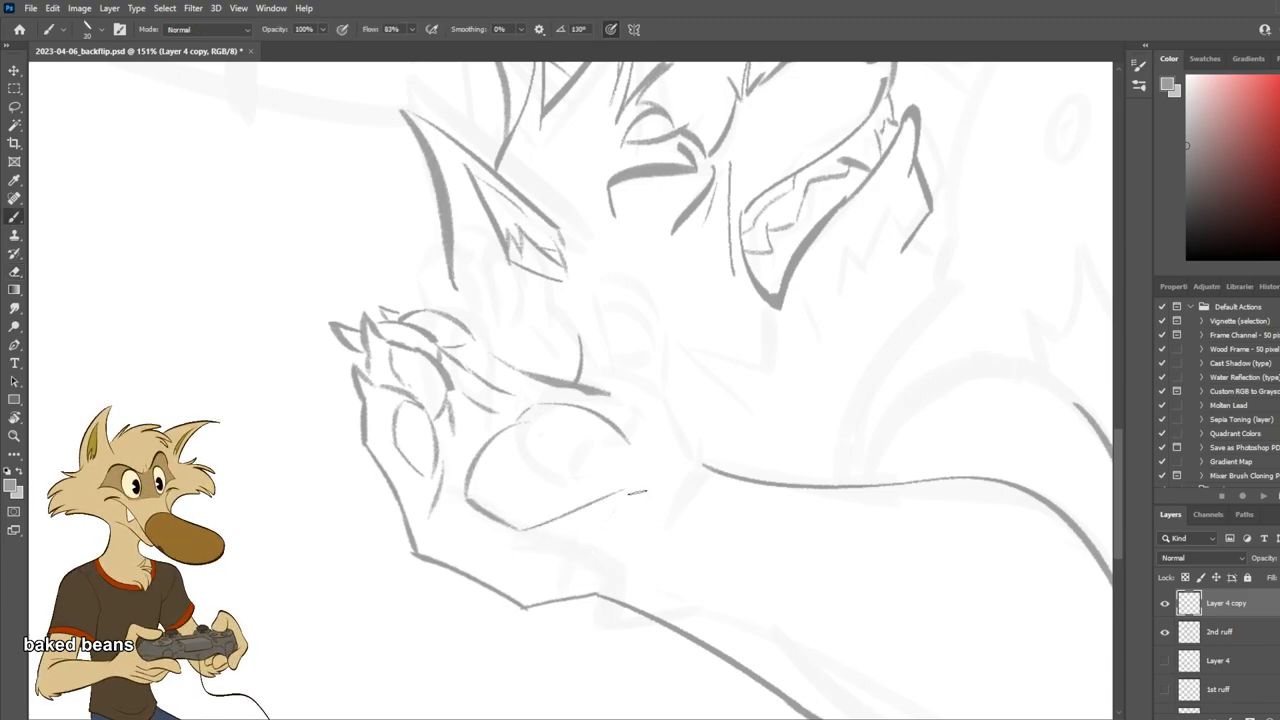
key(ctrl+z)
mouse_move(519, 528)
mouse_down()
mouse_move(593, 501)
mouse_move(613, 458)
mouse_up()
key(ctrl+z)
drag(586, 504, 630, 448)
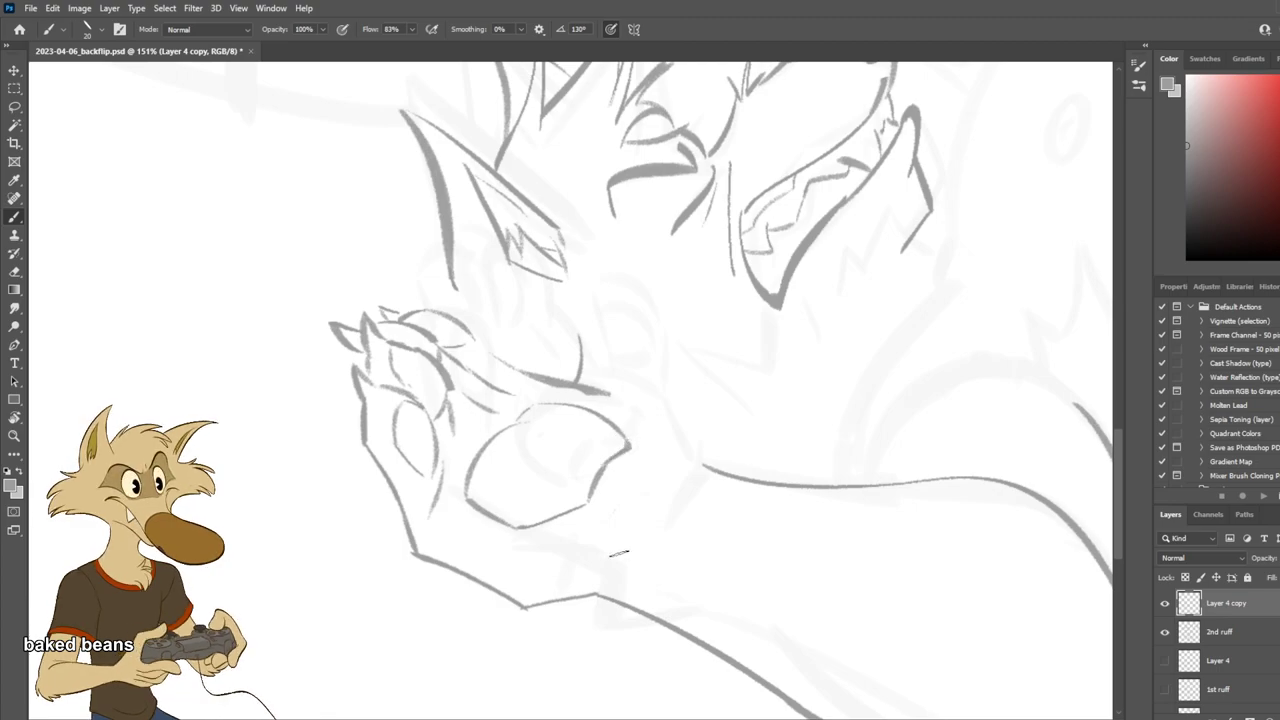
Erase the hand's lower outline beneath the palm pad and redraw it toward the wrist.
key(e)
drag(426, 560, 560, 614)
key(b)
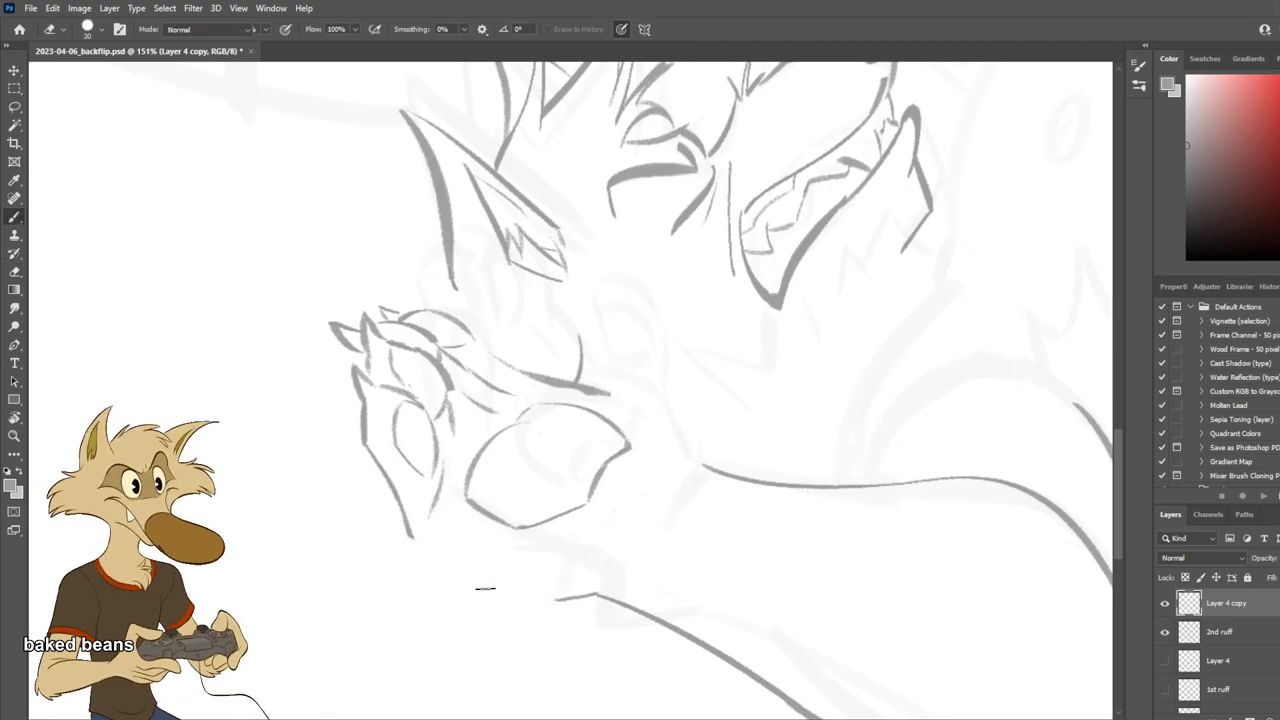
drag(411, 539, 568, 605)
scroll(550, 617, down, 8)
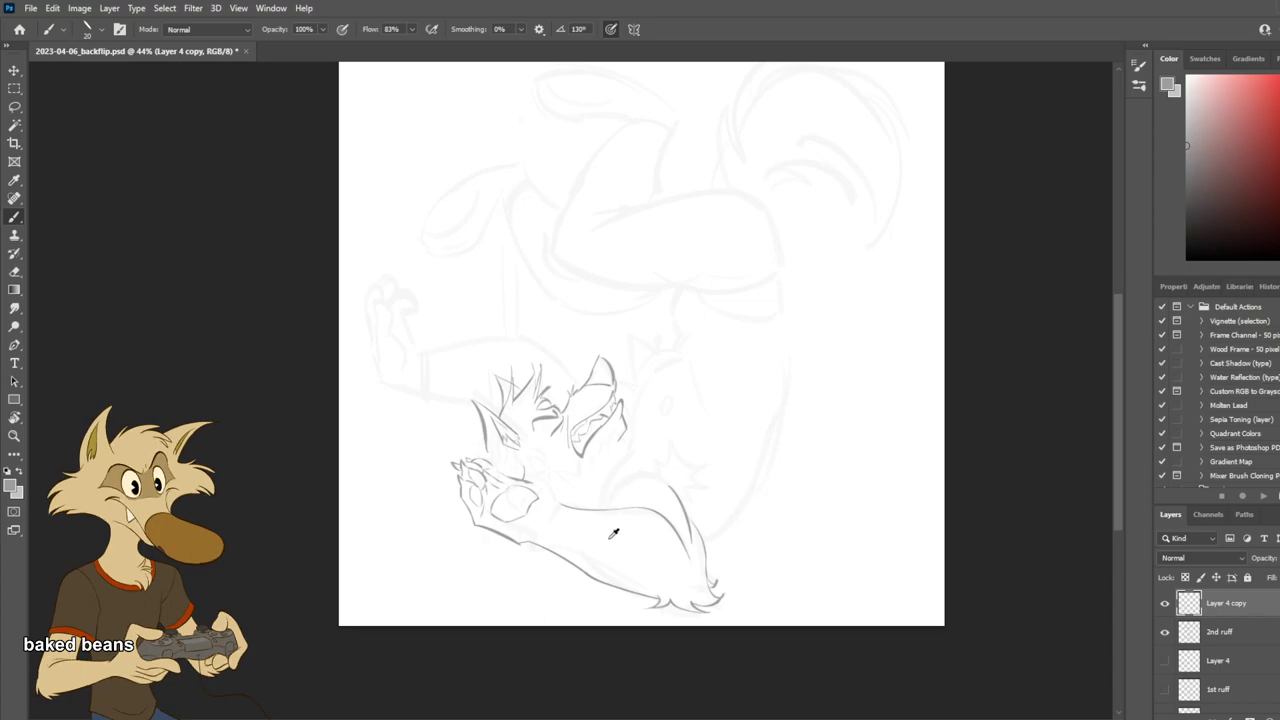
scroll(510, 555, up, 4)
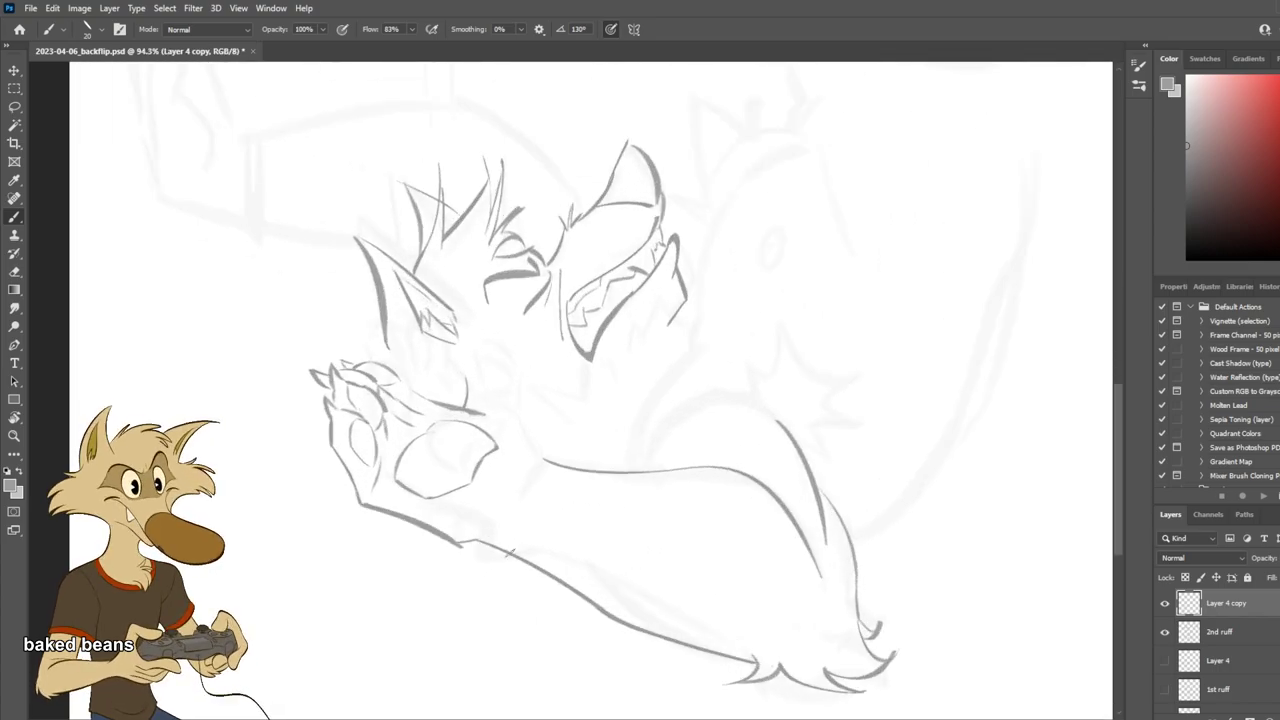
Undo the heavy stroke along the heel of the hand and redraw it as a thinner outline.
key(ctrl+z)
drag(366, 503, 437, 539)
key(ctrl+z)
drag(364, 502, 442, 535)
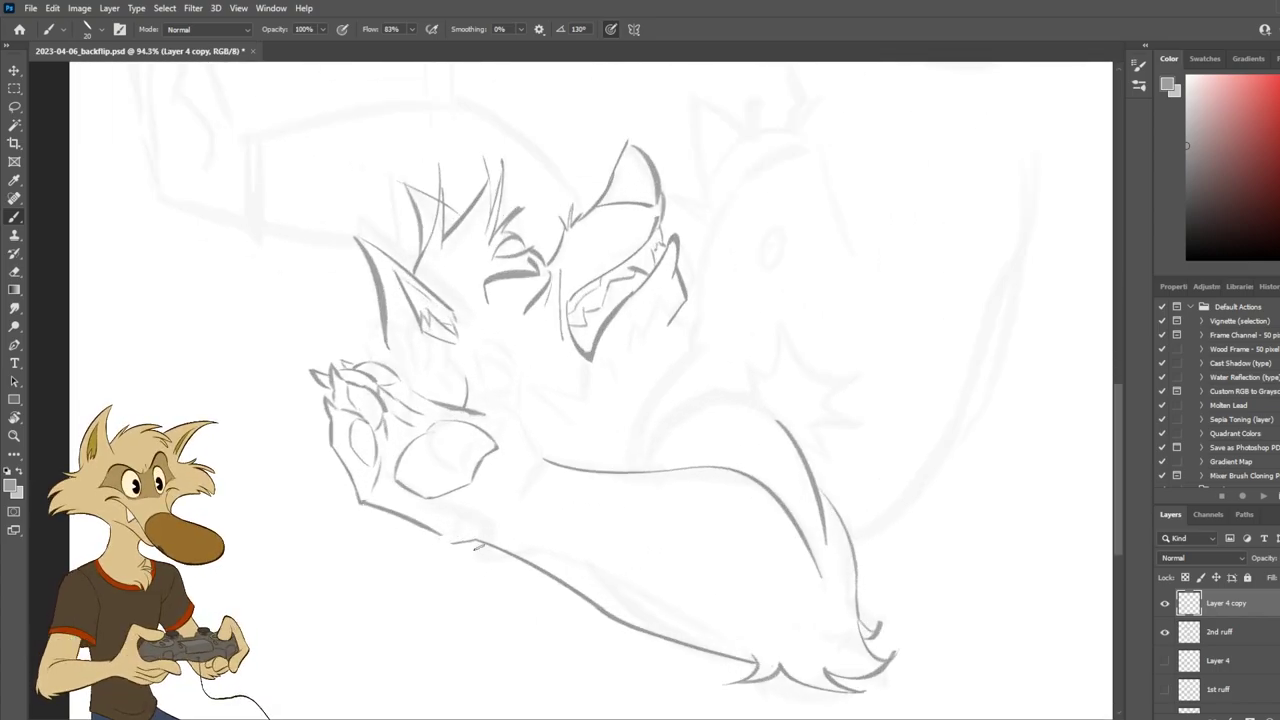
key(ctrl+z)
mouse_move(360, 503)
mouse_down()
mouse_move(430, 537)
mouse_move(532, 555)
mouse_move(425, 531)
mouse_move(494, 549)
mouse_up()
key(ctrl+z)
key(e)
key(b)
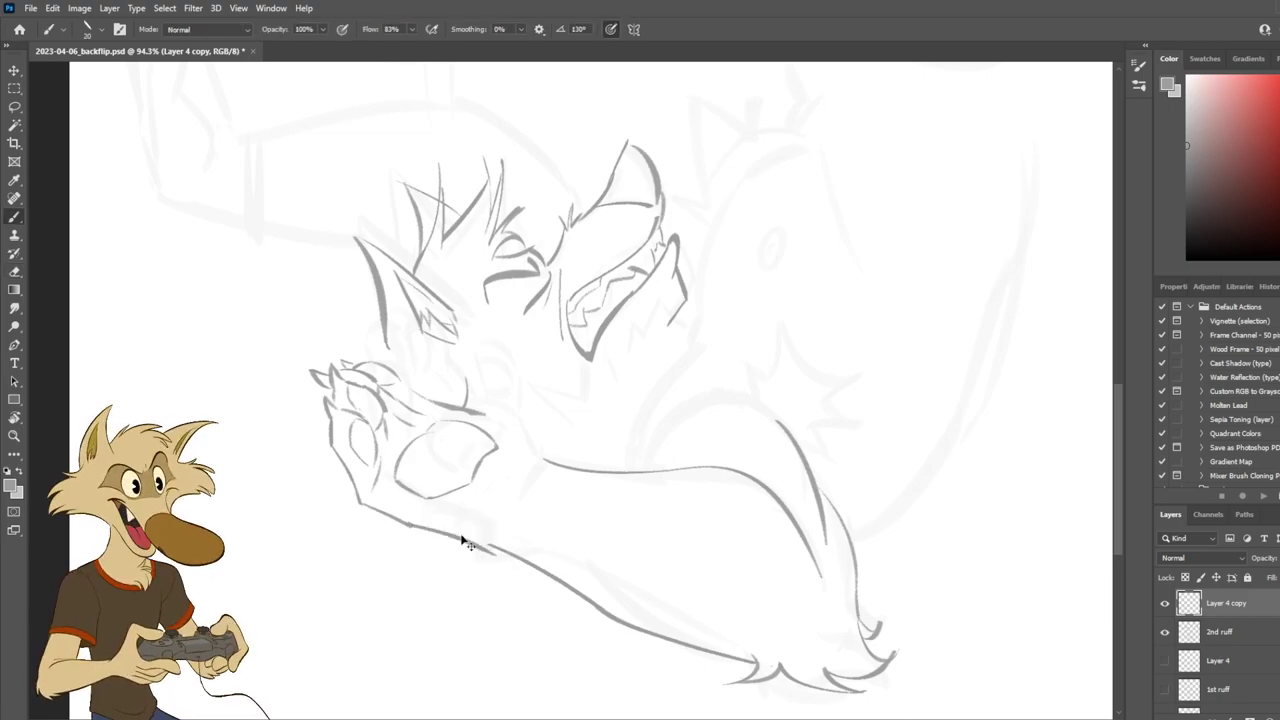
Clean up the outline ends at the wrist and draw a smooth line joining the heel of the hand to the forearm.
key(ctrl+z)
drag(413, 526, 508, 549)
key(ctrl+z)
key(ctrl+z)
key(ctrl+z)
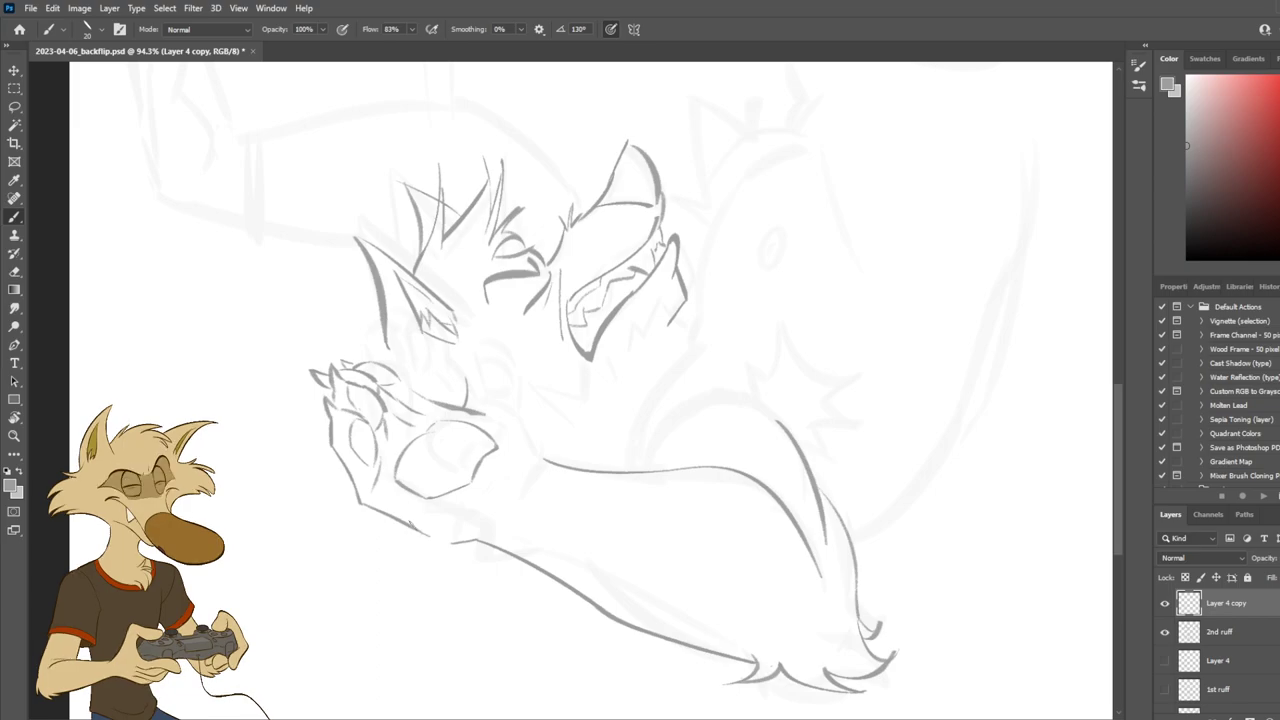
key(e)
mouse_move(430, 537)
mouse_down()
mouse_move(404, 524)
mouse_move(494, 544)
mouse_up()
key(b)
drag(402, 521, 502, 548)
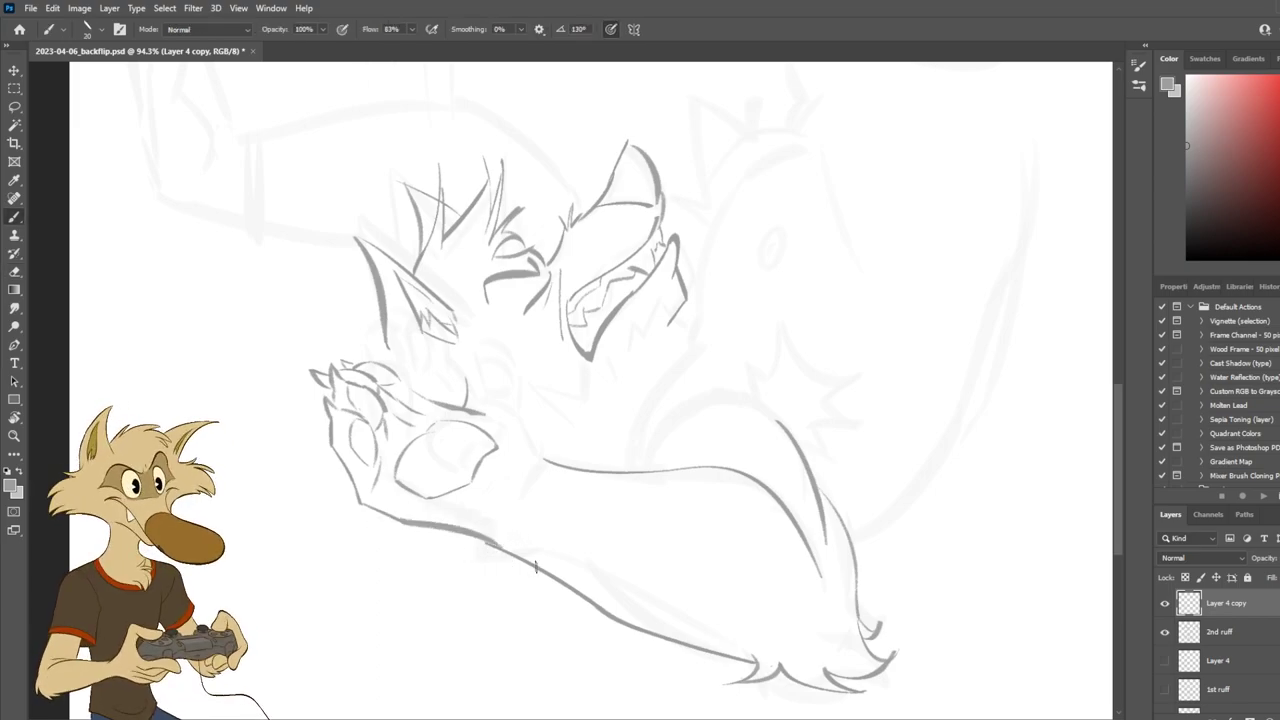
key(ctrl+z)
mouse_move(408, 519)
mouse_down()
mouse_move(535, 552)
mouse_move(503, 541)
mouse_move(562, 590)
mouse_up()
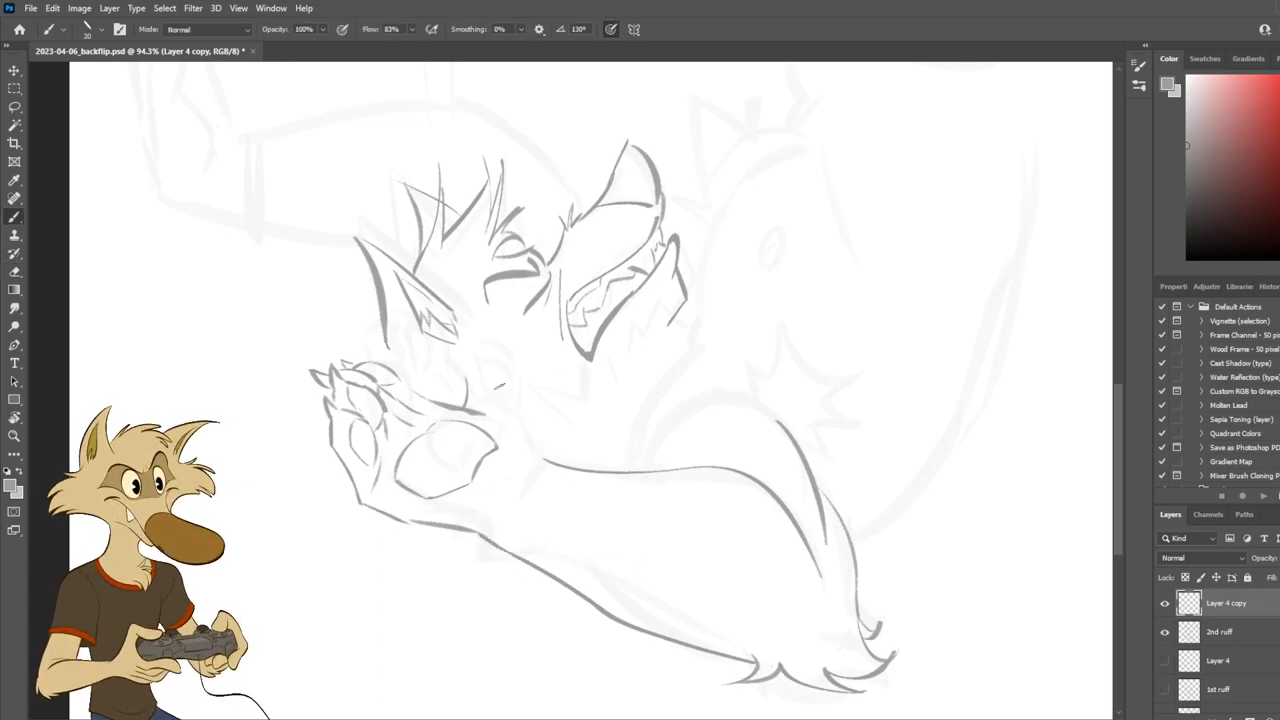
Try a curved contour from the base of the thumb down to the forearm's upper edge.
key(ctrl+z)
key(ctrl+z)
drag(504, 388, 541, 457)
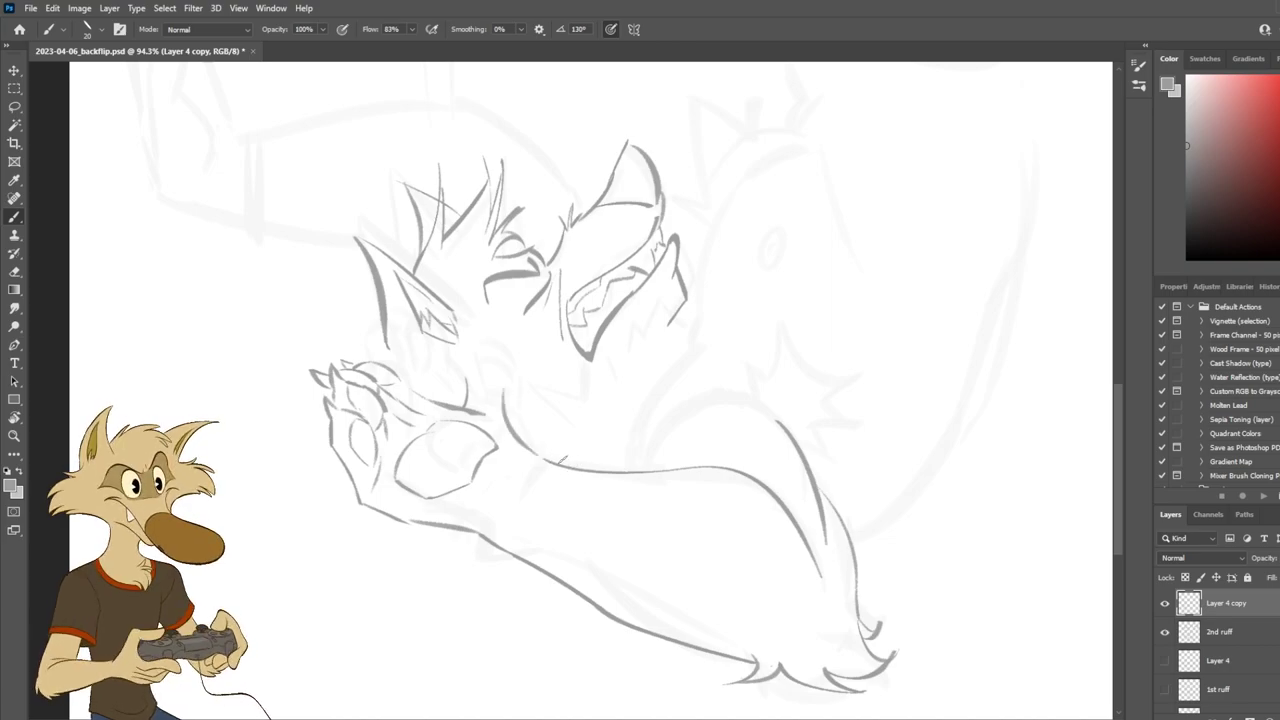
key(ctrl+z)
drag(499, 387, 538, 453)
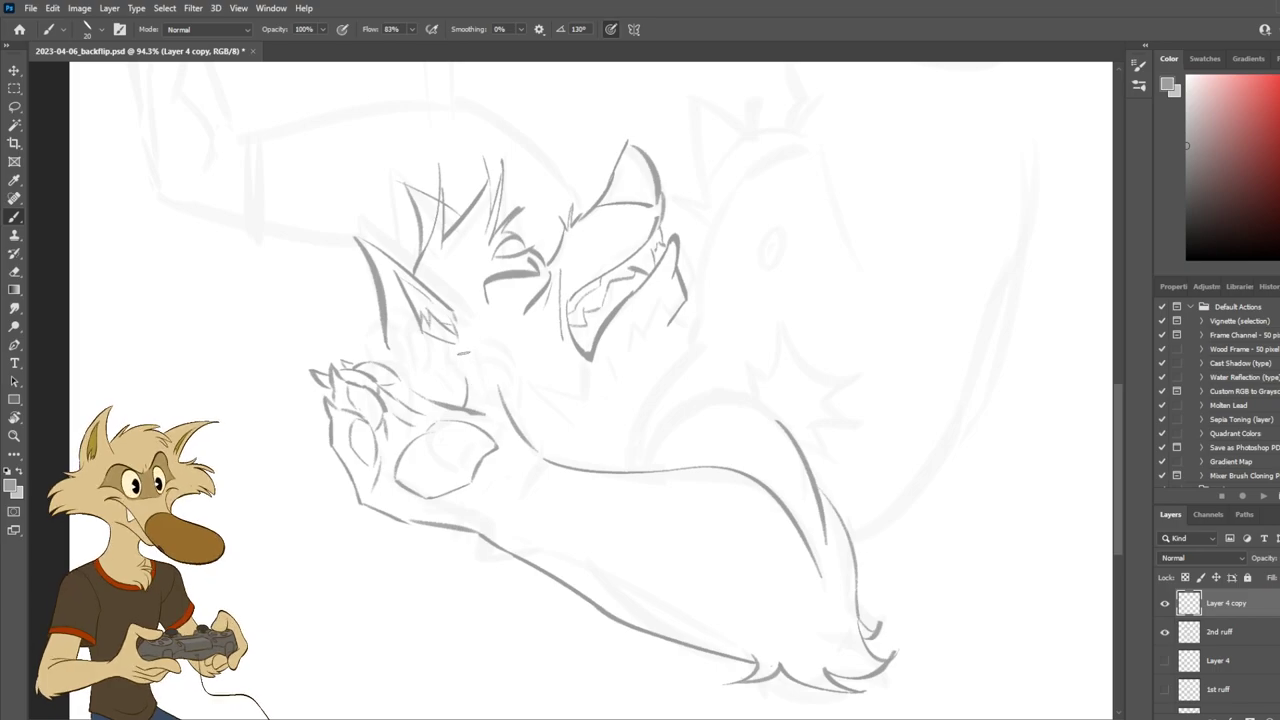
Draw an oval thumb tip beside the ear and save the file.
mouse_move(470, 382)
mouse_down()
mouse_move(465, 355)
mouse_move(484, 358)
mouse_move(470, 346)
mouse_move(490, 371)
mouse_move(481, 384)
mouse_up()
key(ctrl+z)
key(ctrl+z)
key(ctrl+s)
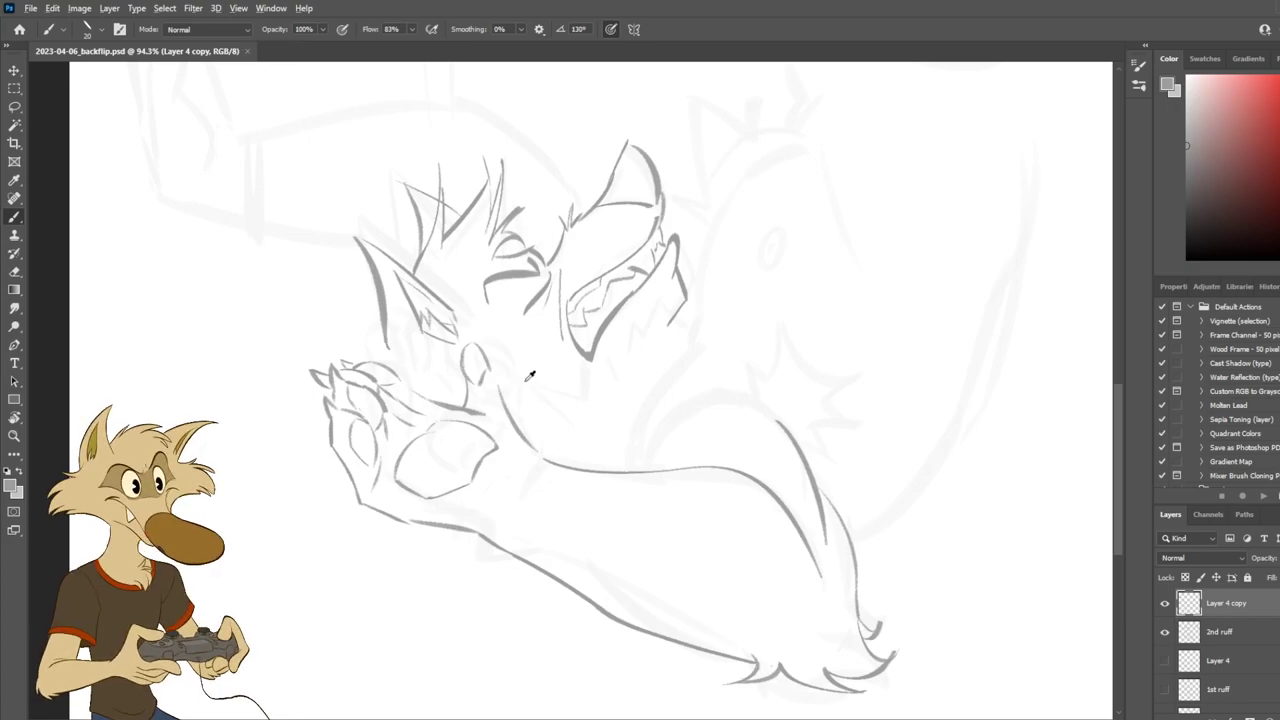
Reshape the oval thumb tip and remove the contour line between the thumb and the forearm.
scroll(530, 375, down, 3)
scroll(530, 370, up, 5)
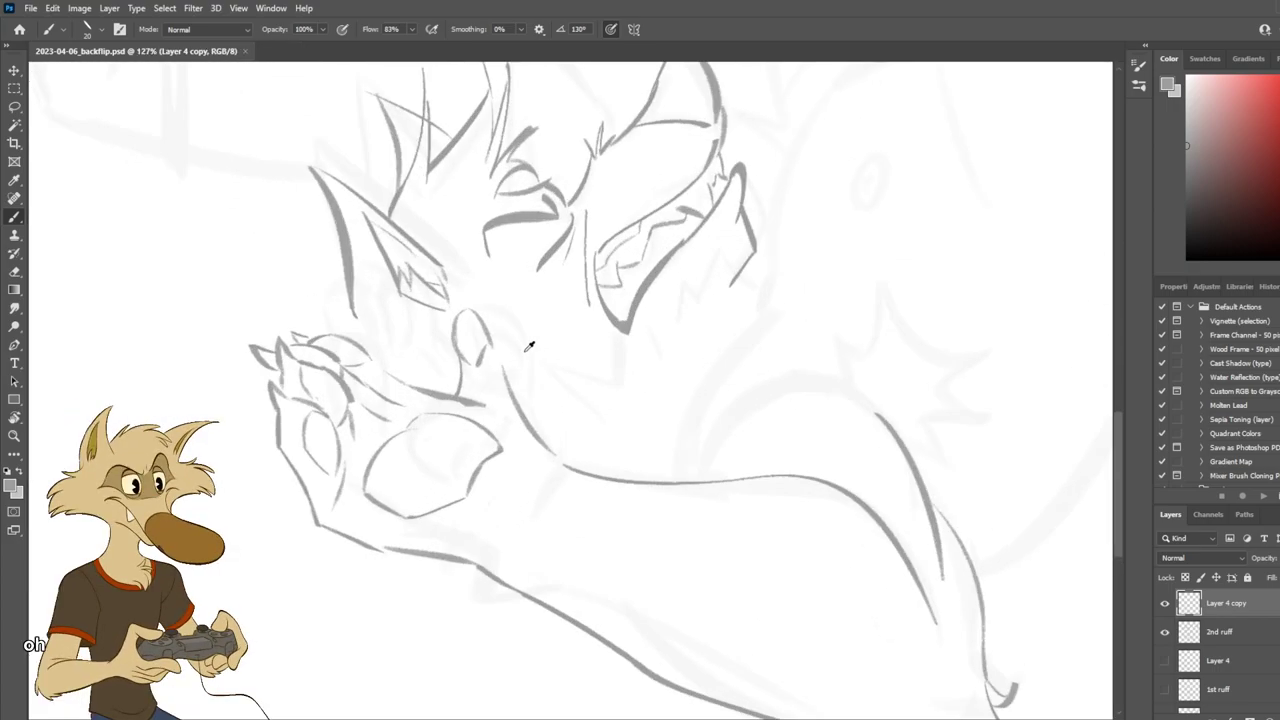
key(ctrl+z)
mouse_move(472, 308)
mouse_down()
mouse_move(494, 327)
mouse_move(488, 362)
mouse_up()
key(ctrl+z)
key(ctrl+z)
mouse_move(491, 328)
mouse_down()
mouse_move(484, 369)
mouse_move(534, 420)
mouse_up()
key(ctrl+z)
key(e)
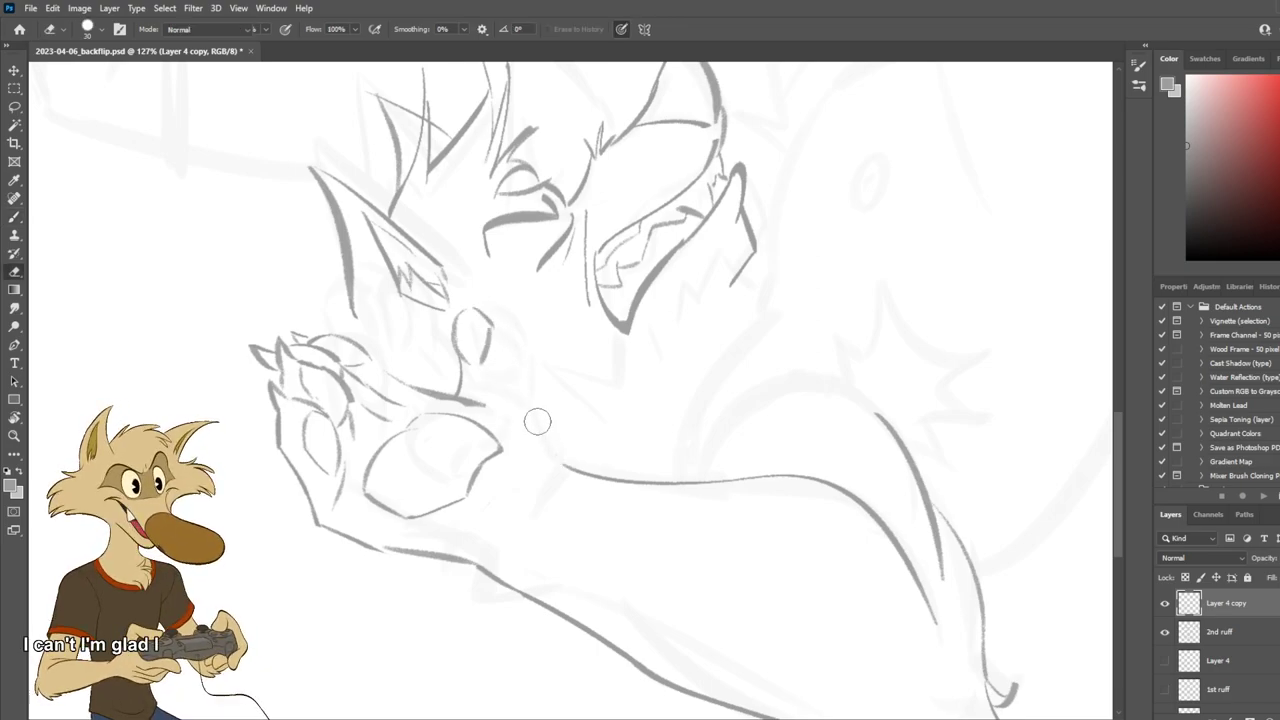
Add a small claw to the thumb tip and draw fur tufts at the ear's base behind the fingers.
key(b)
drag(470, 287, 467, 304)
key(ctrl+z)
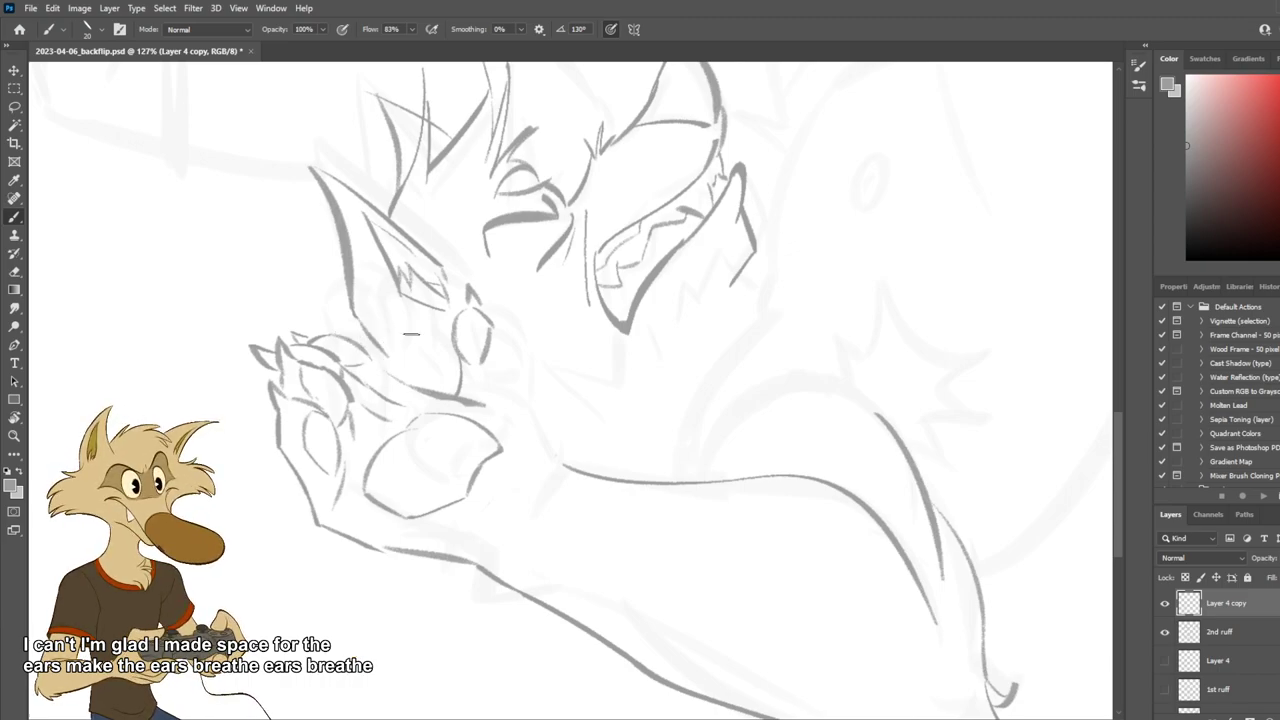
key(ctrl+z)
key(ctrl+z)
mouse_move(405, 339)
mouse_down()
mouse_move(391, 353)
mouse_move(375, 331)
mouse_up()
key(ctrl+z)
mouse_move(379, 332)
mouse_down()
mouse_move(408, 347)
mouse_move(383, 366)
mouse_up()
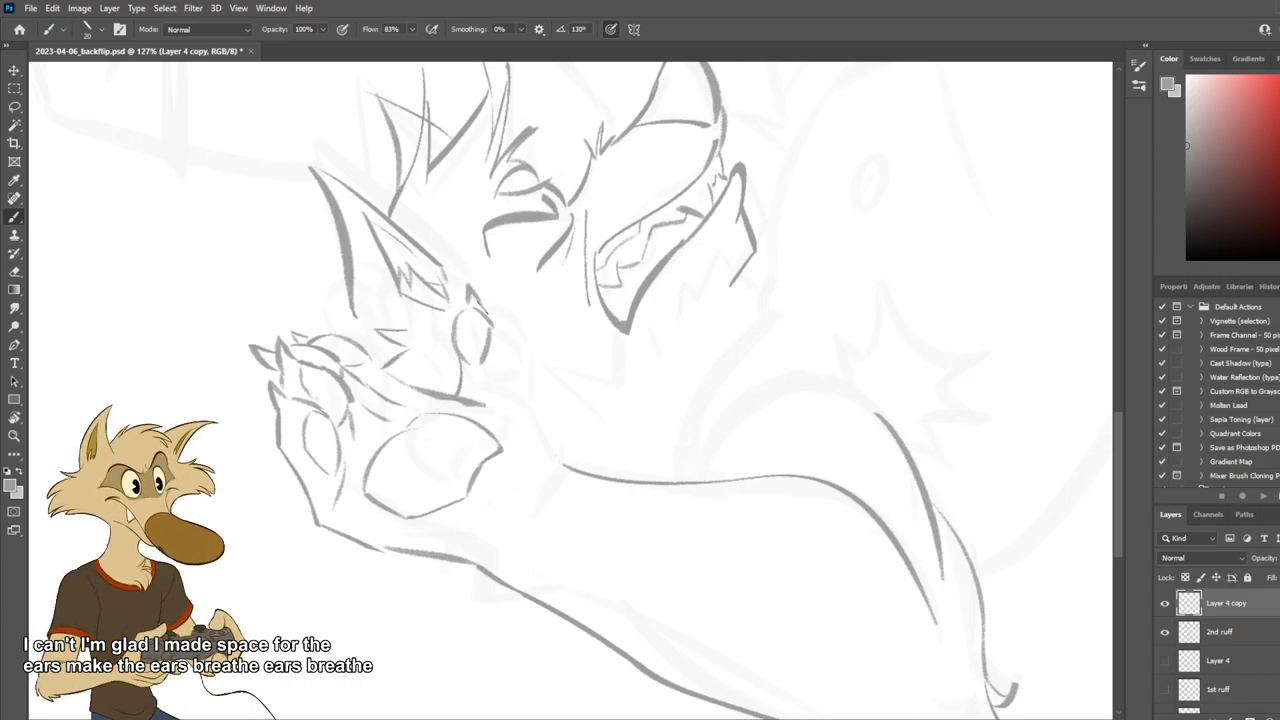
scroll(476, 372, down, 5)
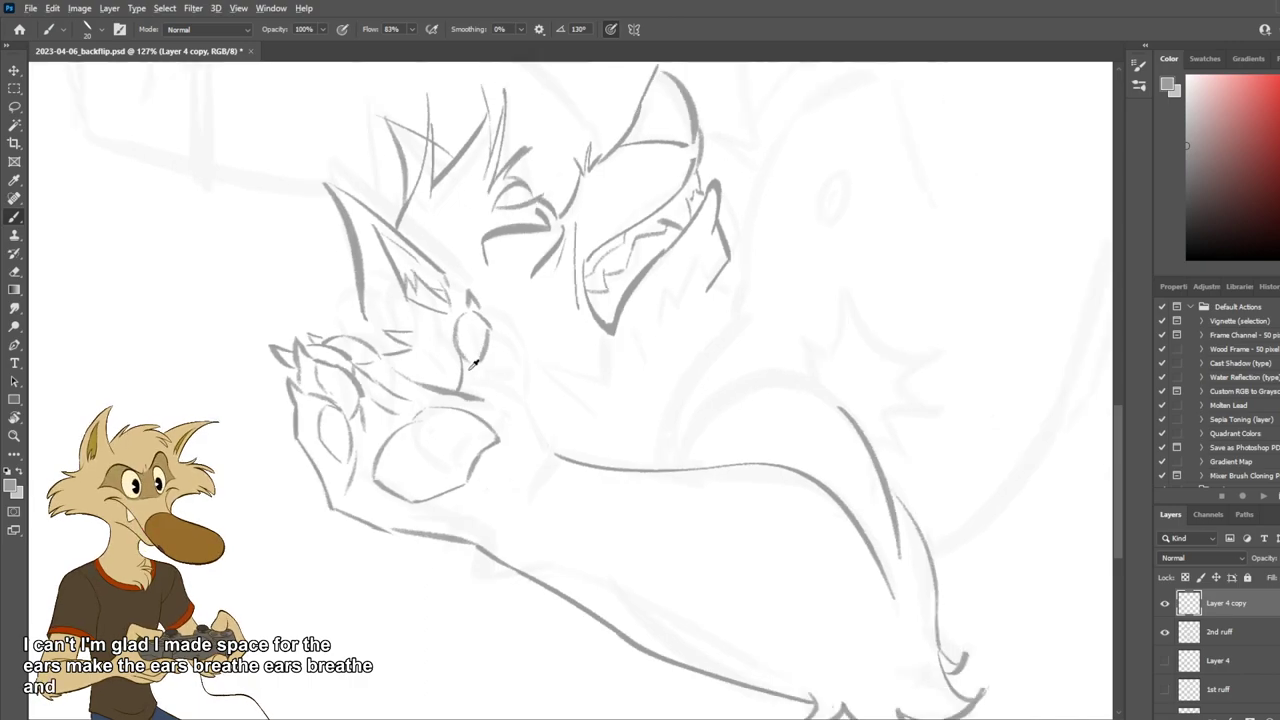
scroll(476, 372, up, 4)
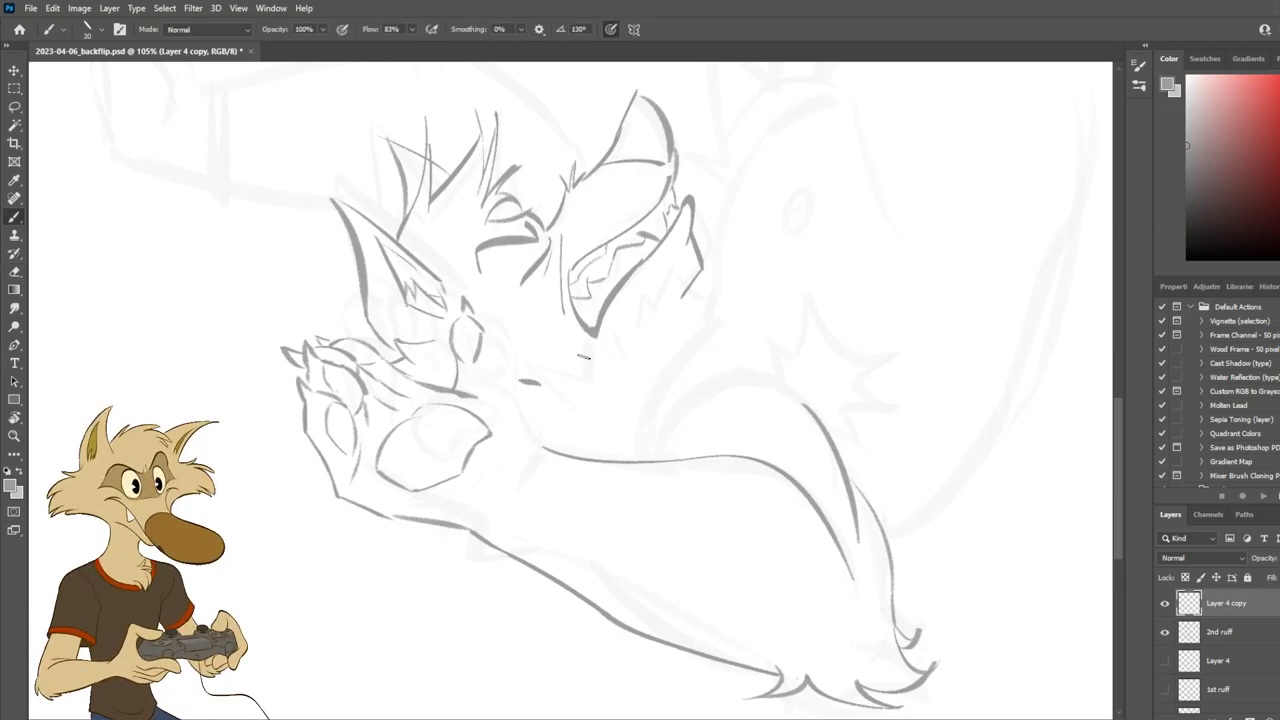
Redraw the thumb-side contour down to the forearm, add short wrist creases, and save.
drag(480, 348, 500, 410)
key(ctrl+z)
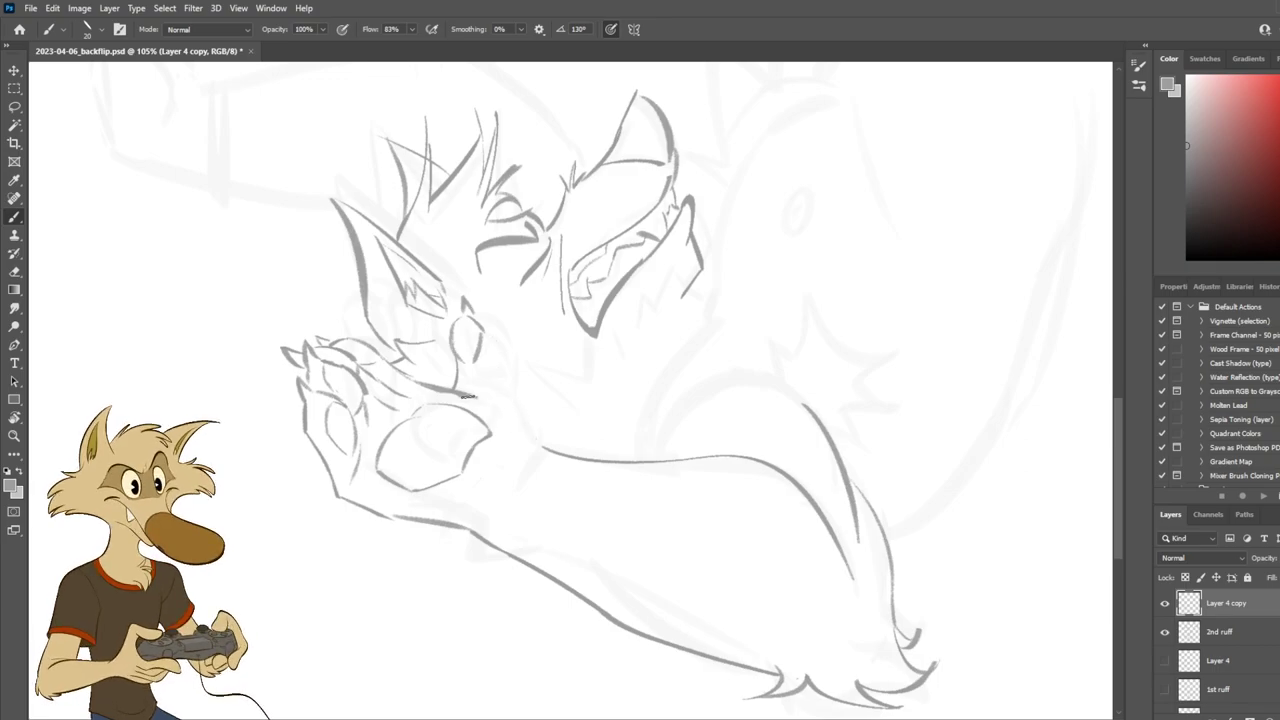
key(e)
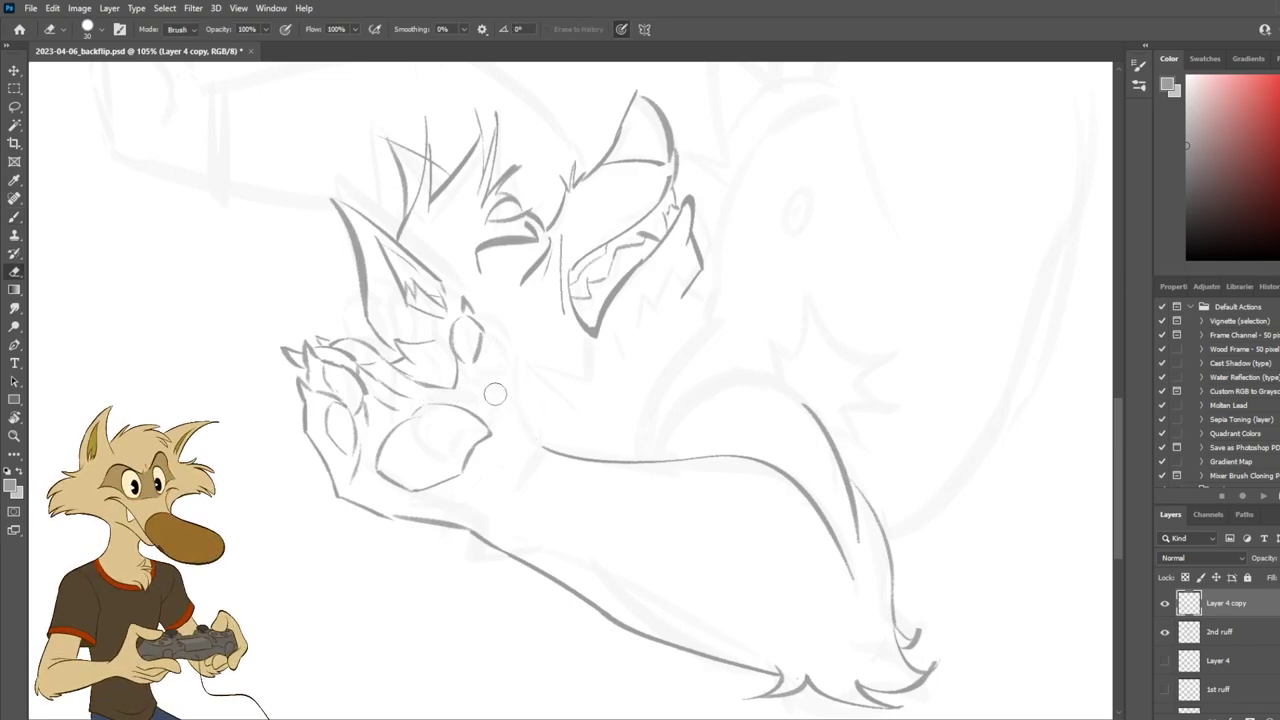
key(b)
drag(480, 348, 507, 418)
key(ctrl+z)
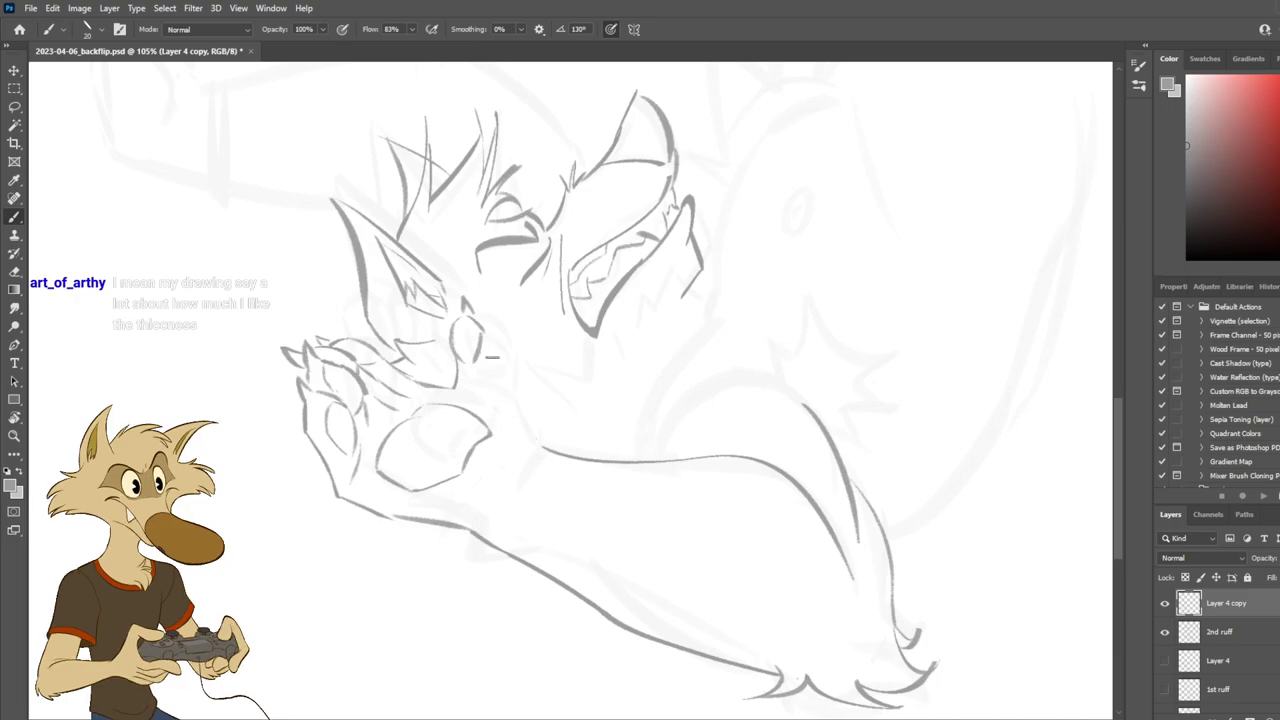
drag(487, 336, 538, 462)
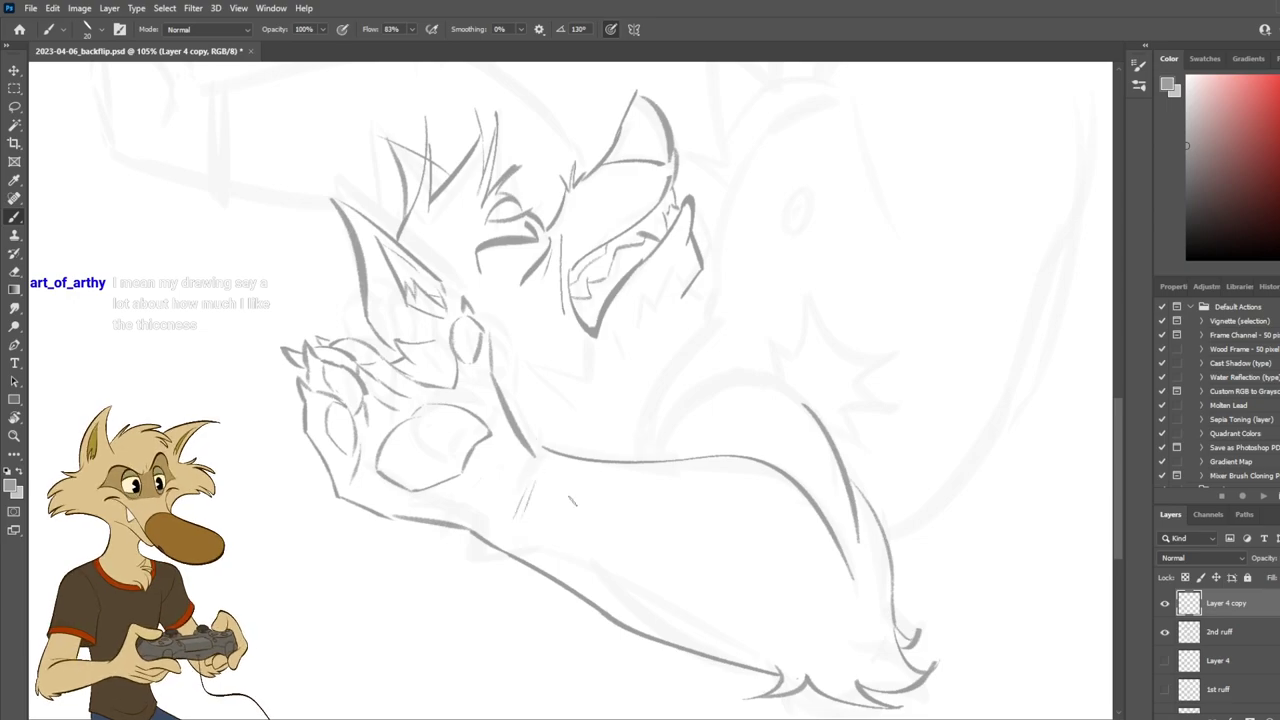
scroll(488, 468, down, 5)
scroll(523, 461, up, 3)
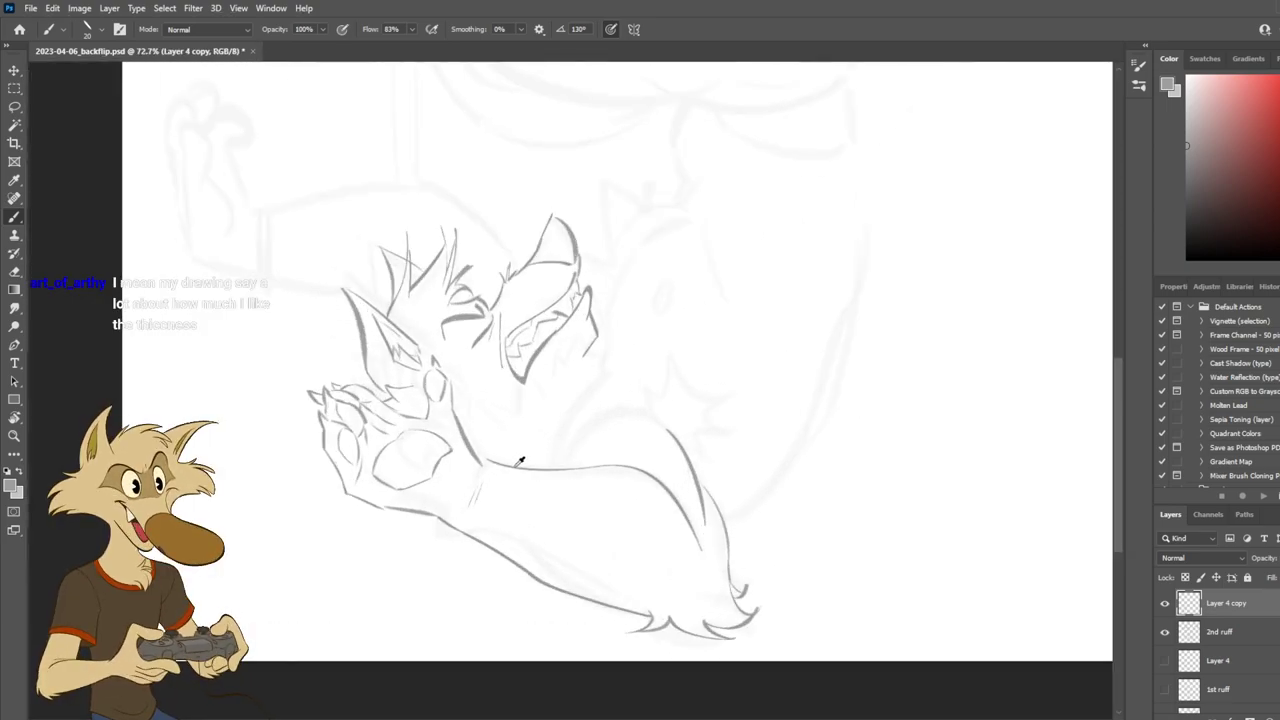
scroll(520, 476, up, 2)
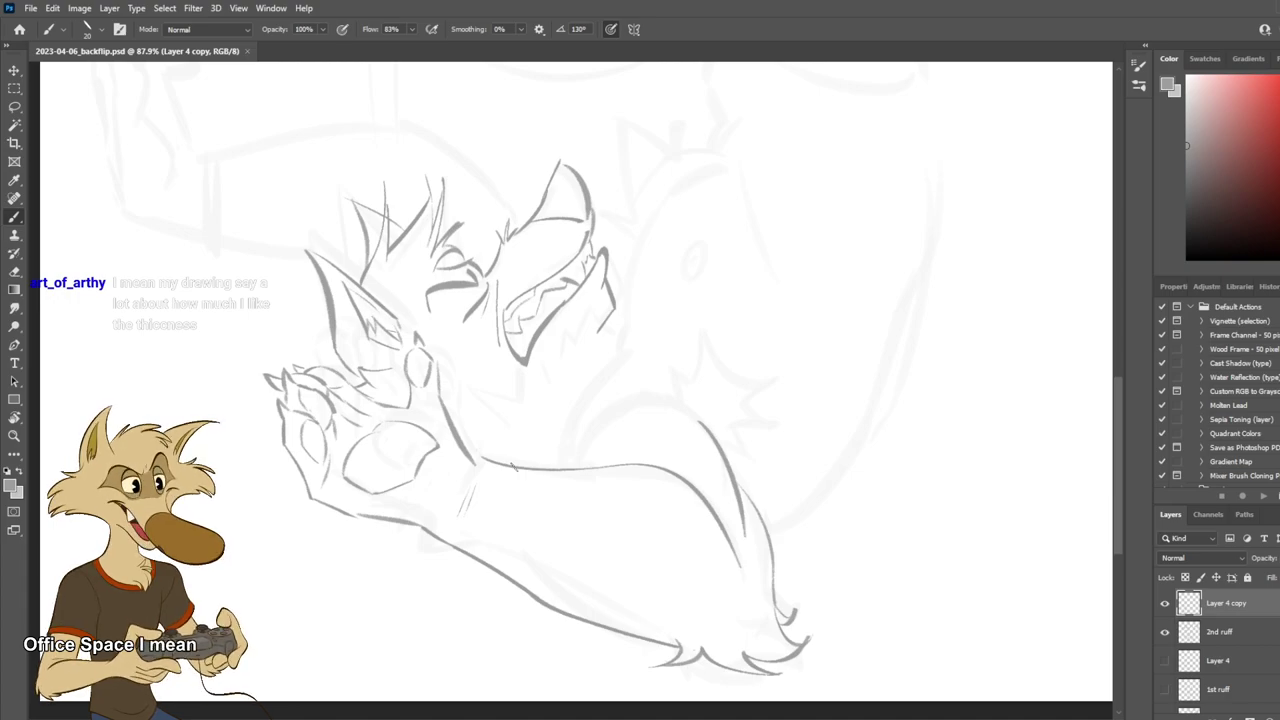
Refine the crease lines at the wrist, trim them with the eraser, and save.
scroll(518, 462, down, 2)
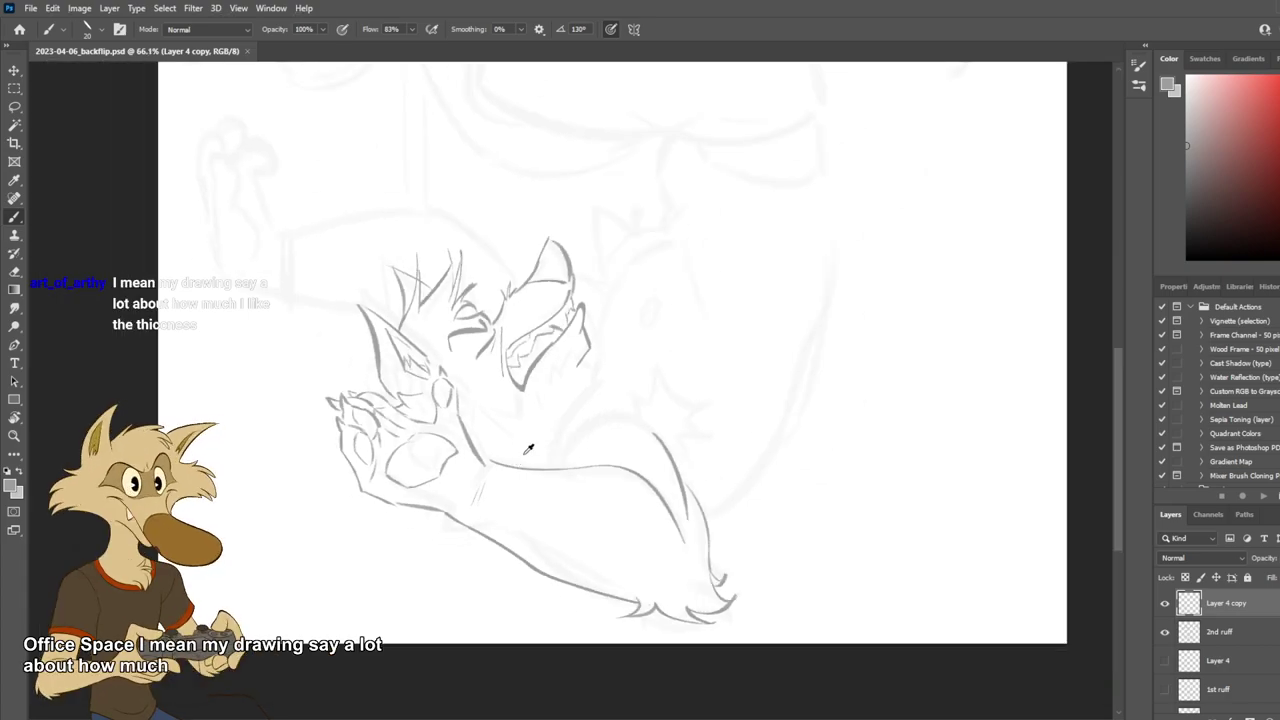
scroll(520, 456, up, 4)
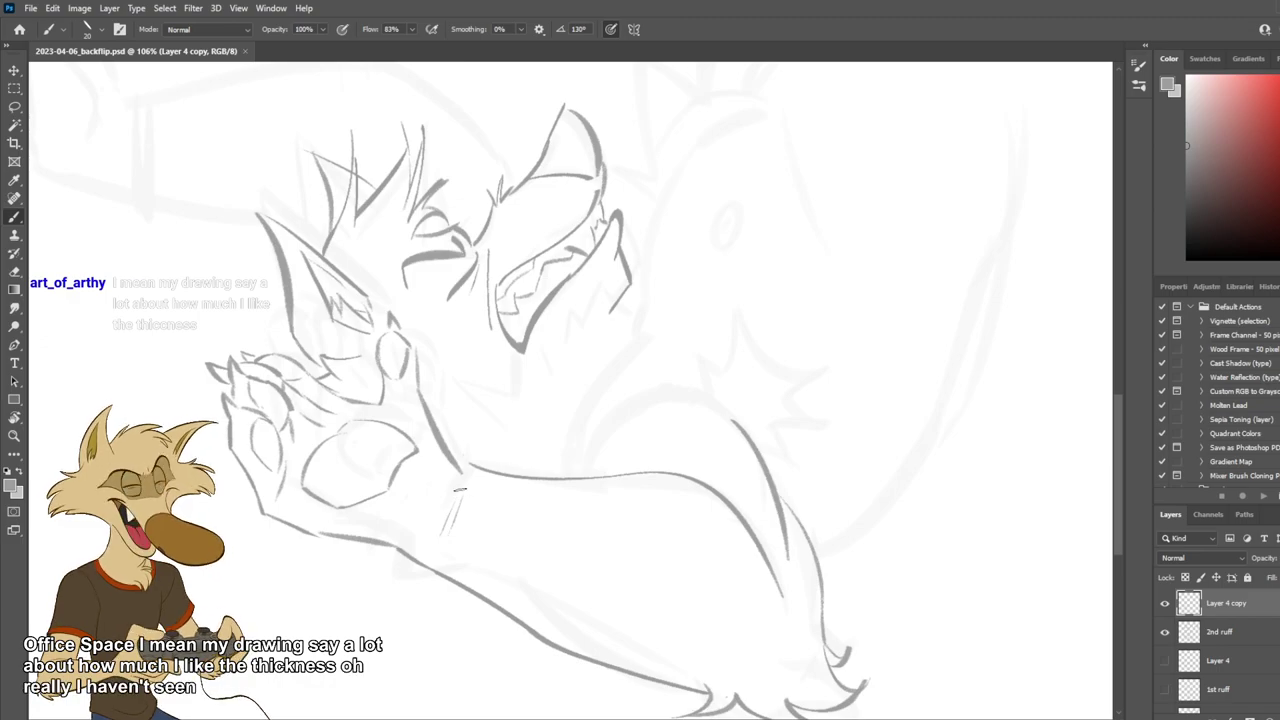
drag(461, 488, 455, 510)
key(ctrl+z)
key(ctrl+z)
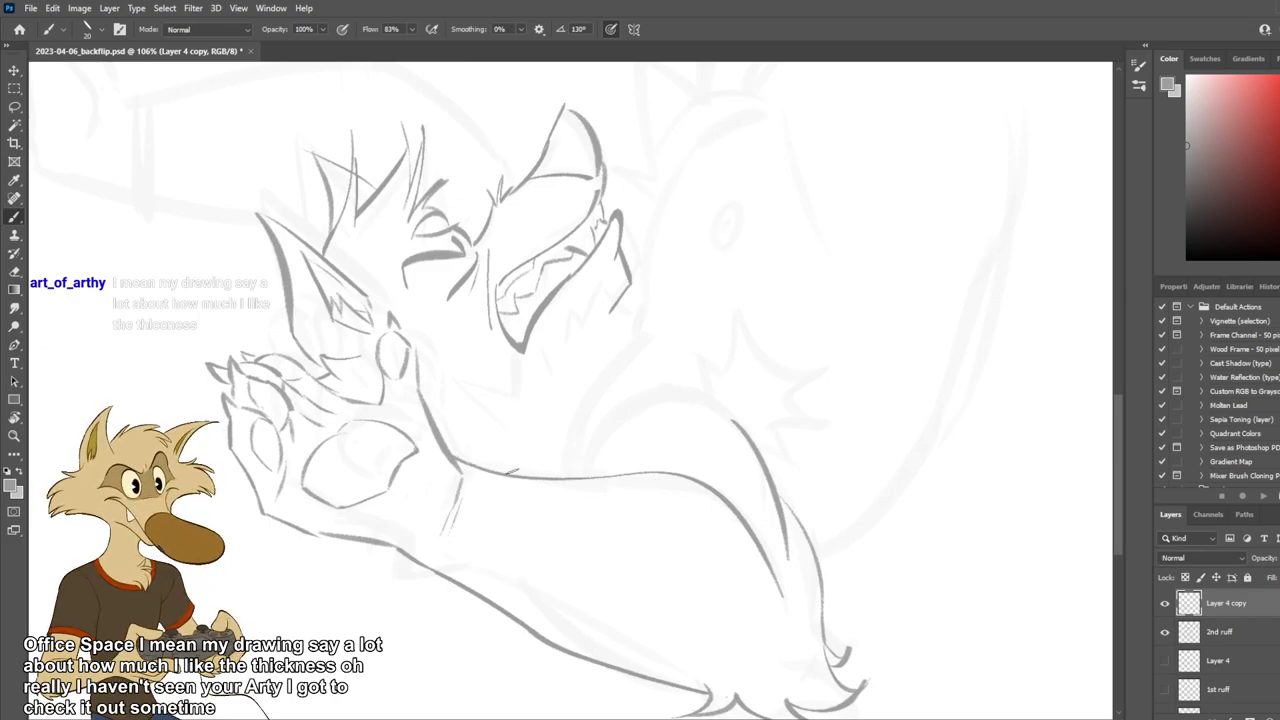
key(e)
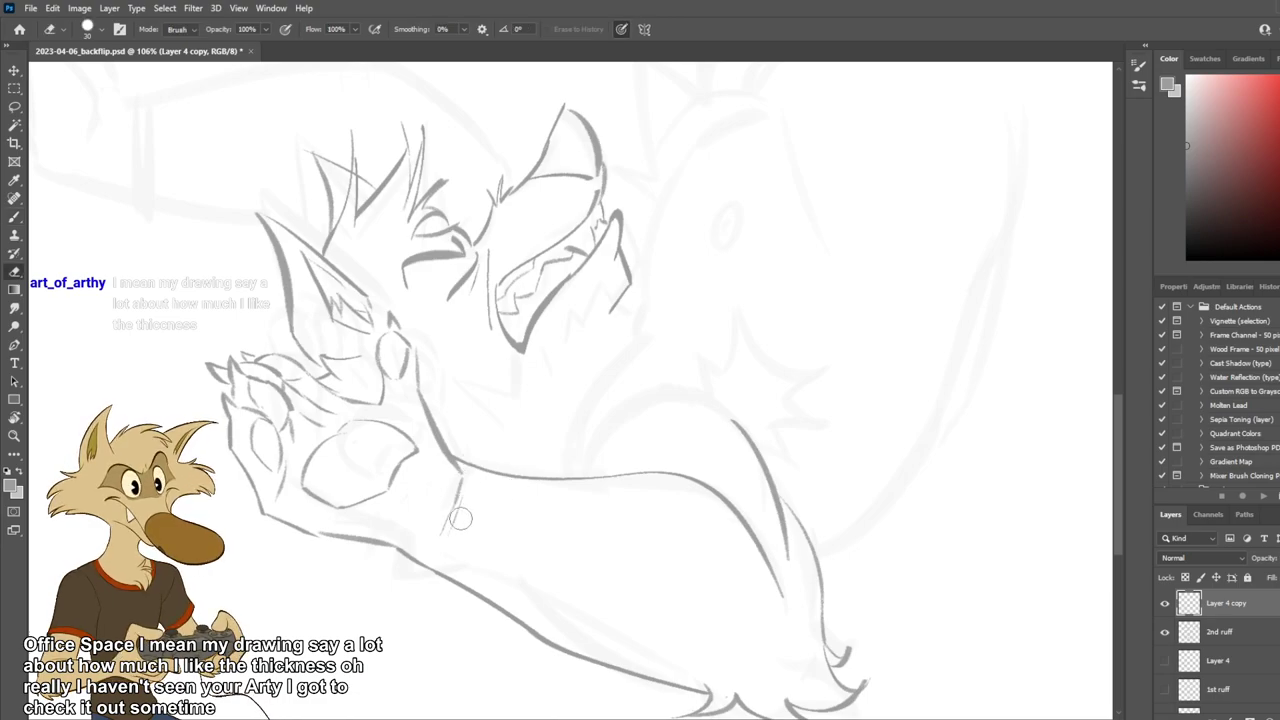
scroll(490, 498, down, 5)
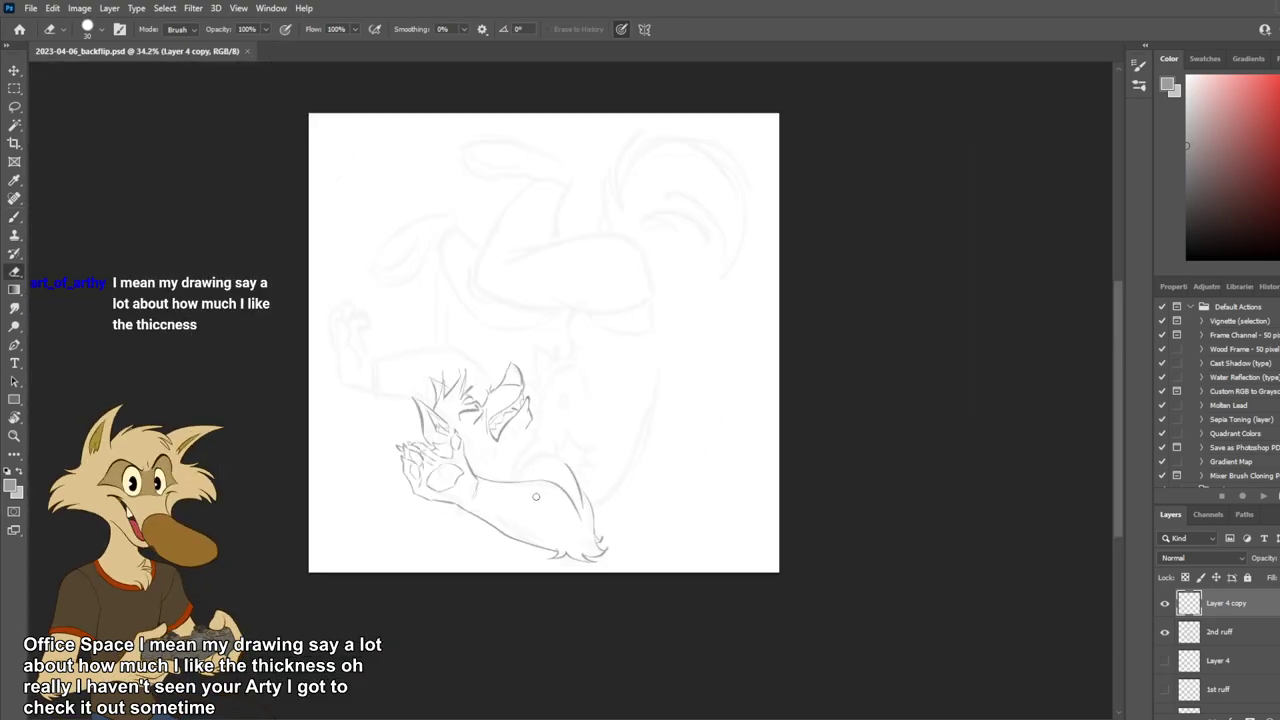
scroll(468, 485, up, 5)
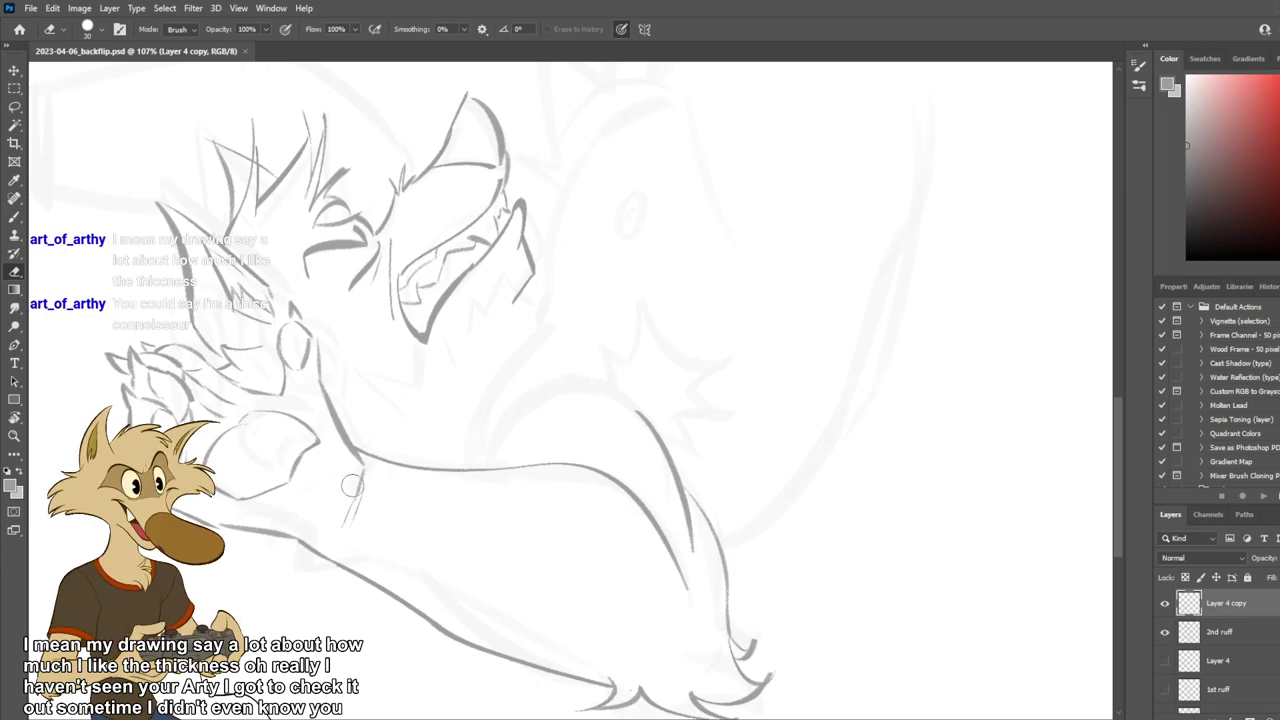
Erase the rough crease marks at the wrist and redraw them as one short crease line below the thumb-side contour.
mouse_move(354, 484)
mouse_down()
mouse_move(341, 537)
mouse_move(366, 503)
mouse_up()
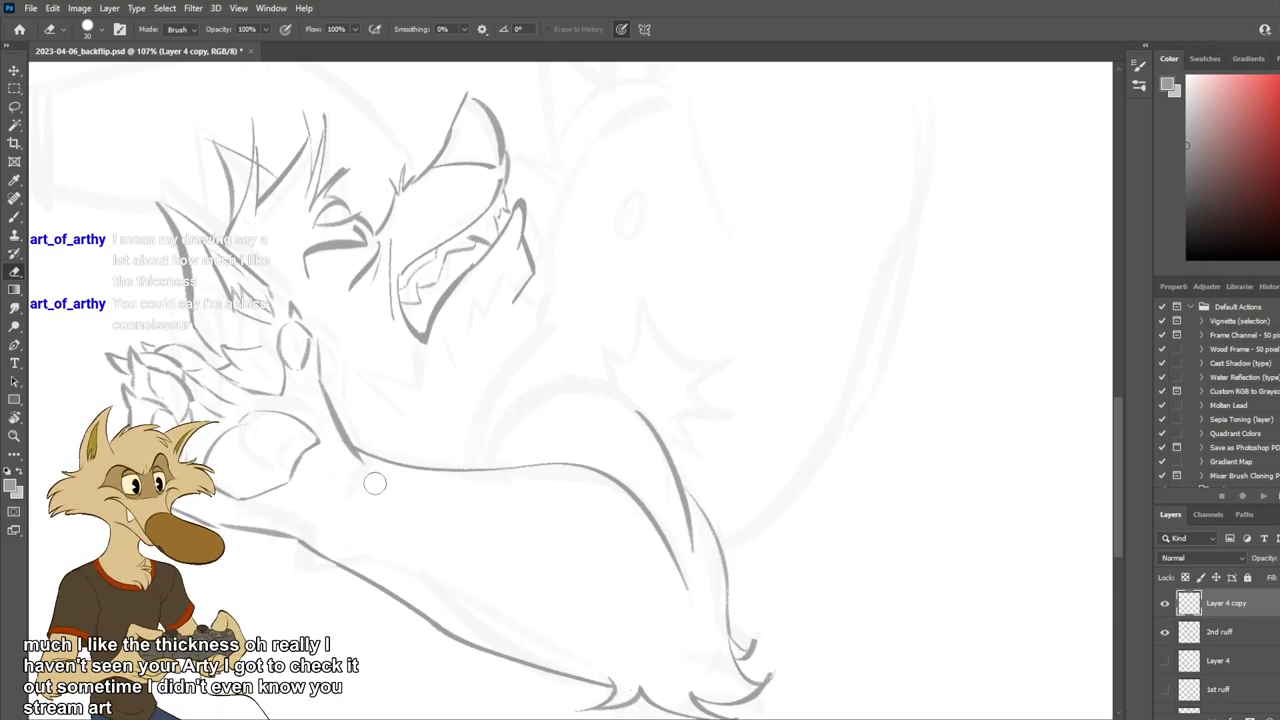
key(b)
drag(363, 470, 348, 511)
key(ctrl+z)
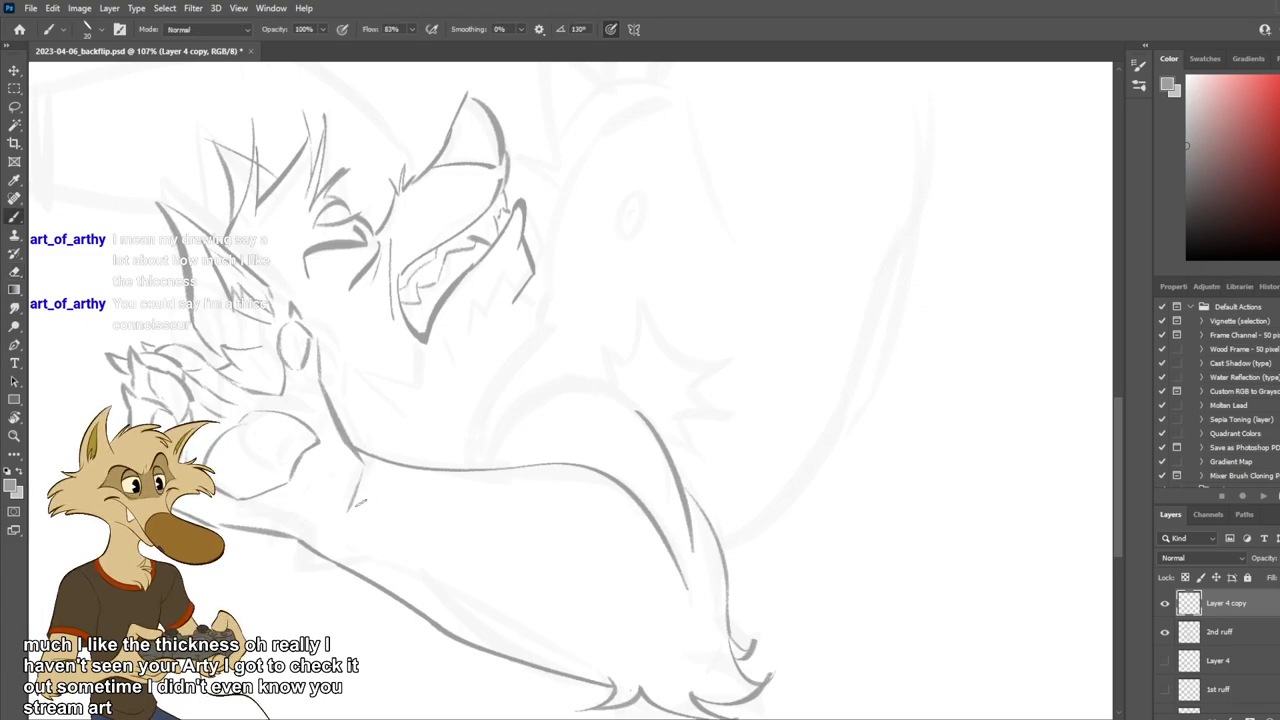
scroll(380, 494, down, 5)
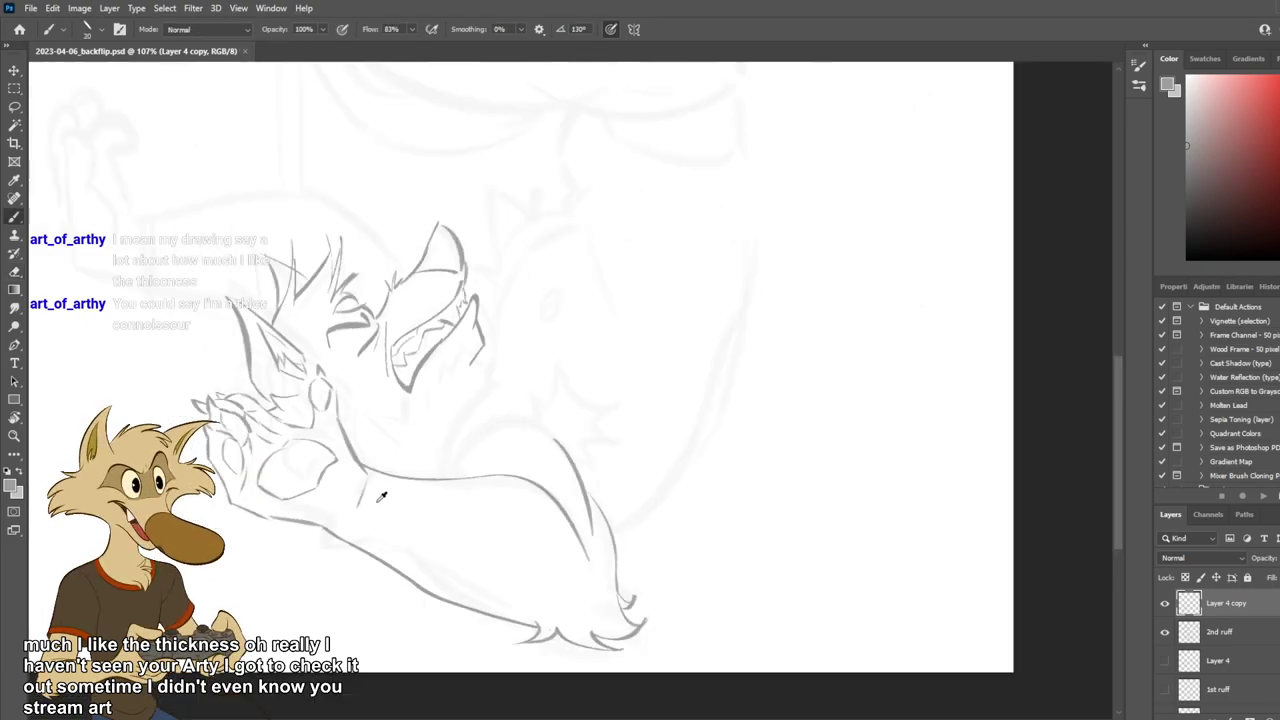
scroll(420, 492, up, 3)
scroll(446, 488, up, 1)
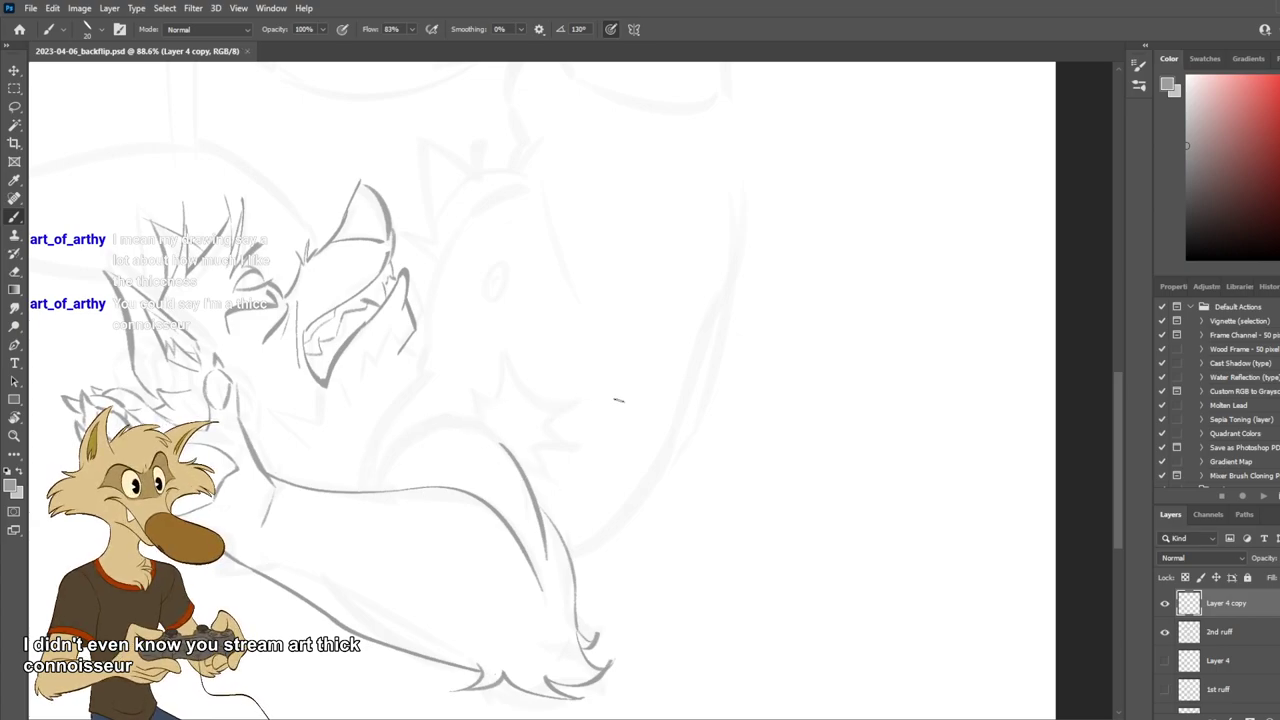
Draw jagged fur tufts along the underside of the lower jaw, behind the chin.
drag(398, 324, 376, 372)
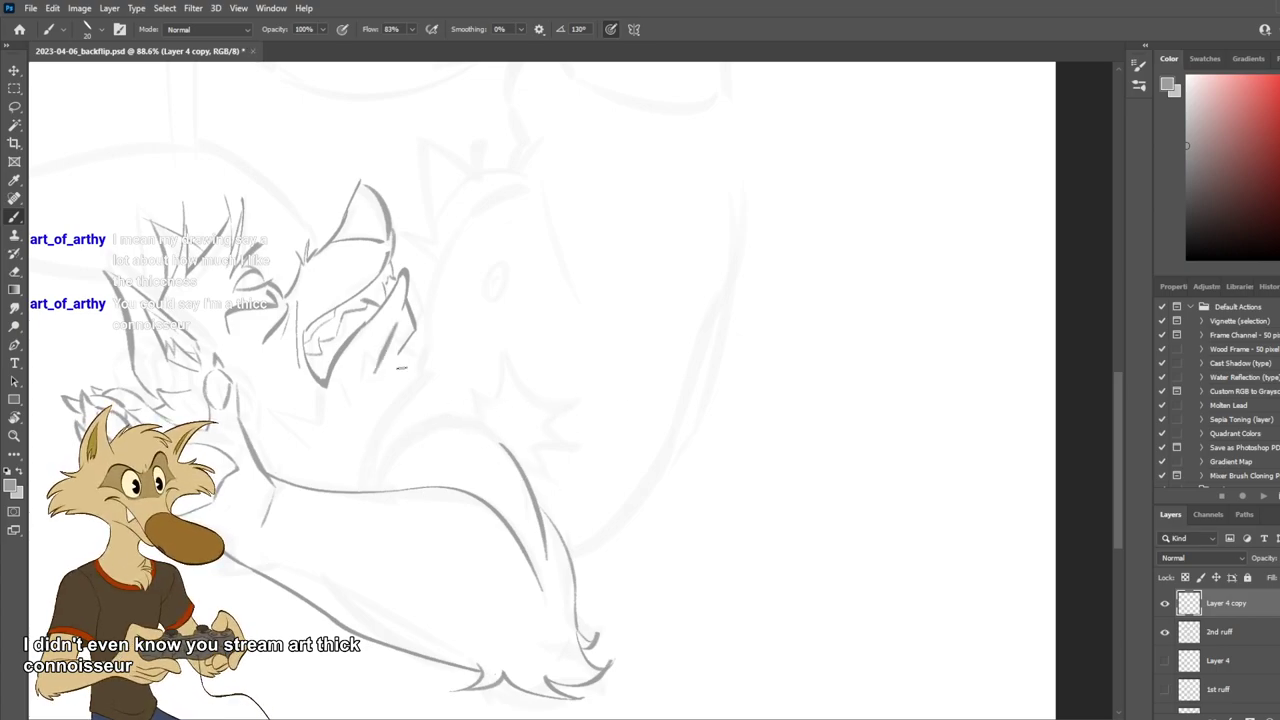
key(ctrl+z)
mouse_move(397, 321)
mouse_down()
mouse_move(378, 356)
mouse_move(407, 369)
mouse_up()
key(ctrl+z)
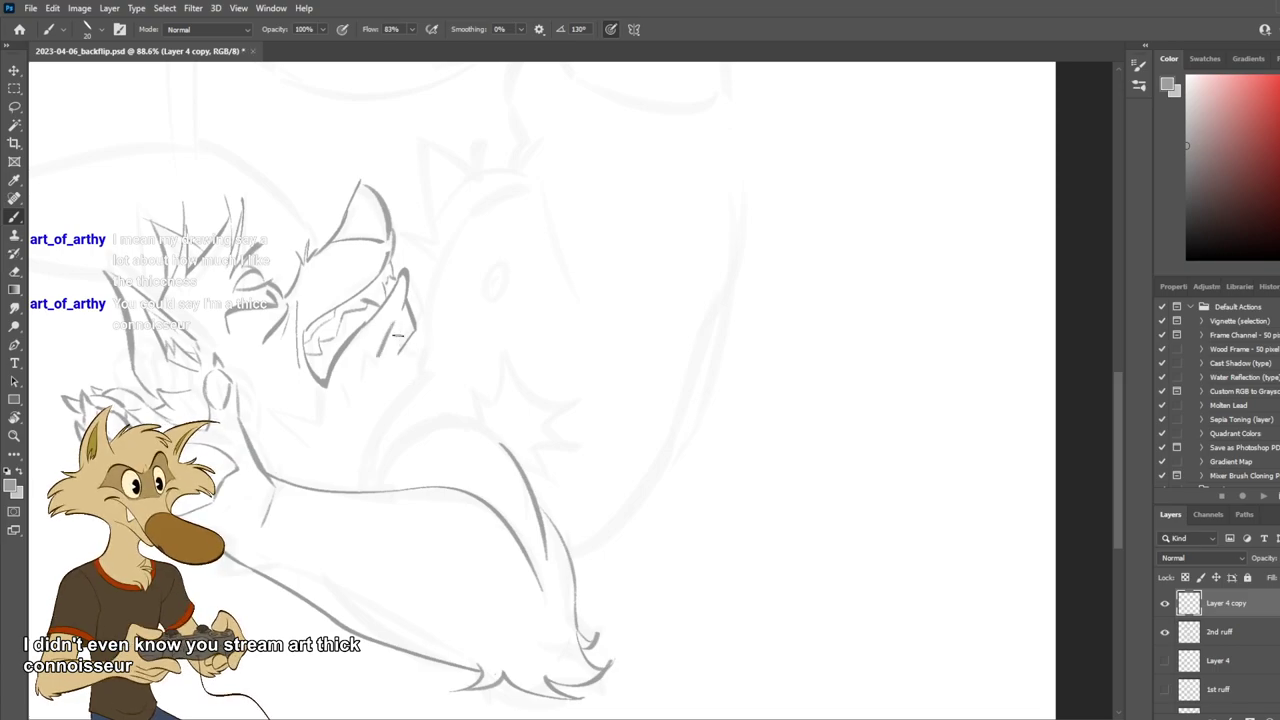
key(ctrl+z)
key(ctrl+z)
mouse_move(399, 326)
mouse_down()
mouse_move(397, 357)
mouse_move(375, 369)
mouse_up()
key(ctrl+z)
key(ctrl+z)
drag(398, 327, 369, 370)
drag(366, 359, 361, 383)
drag(435, 361, 491, 359)
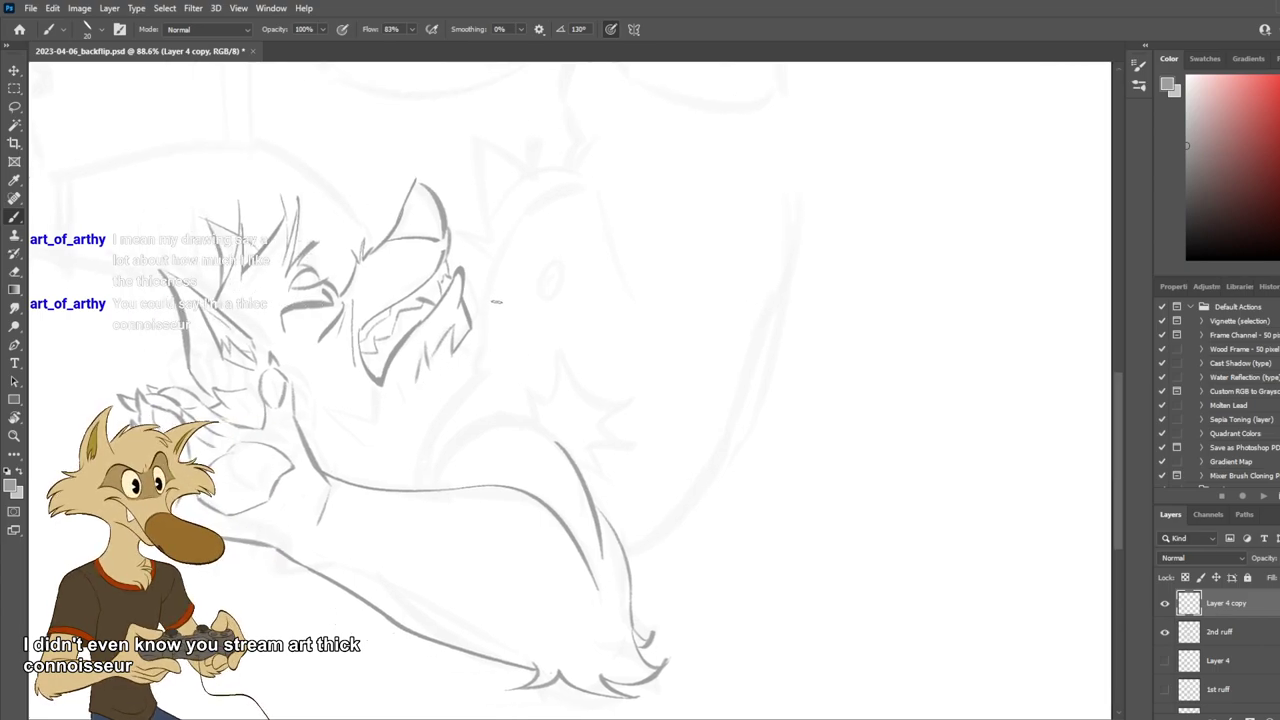
Draw the cheek fur line from behind the thumb toward the jaw, ending in a pointed tuft.
drag(467, 313, 477, 251)
key(ctrl+z)
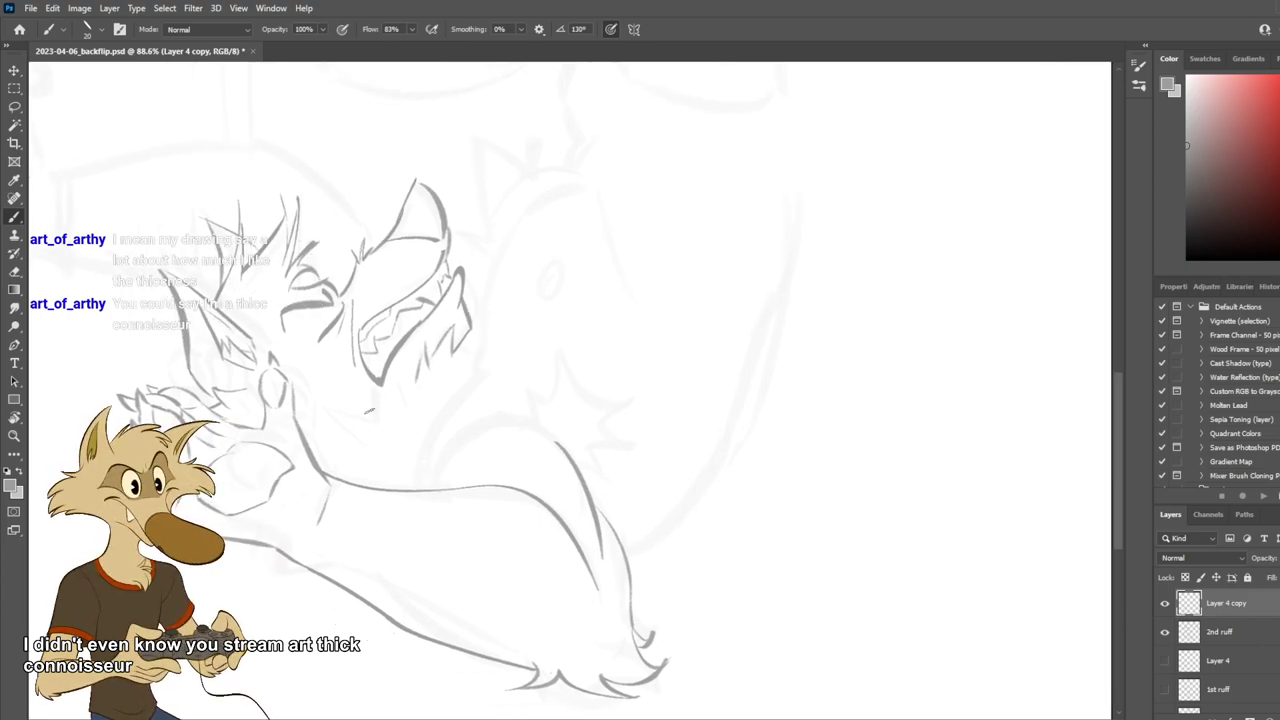
mouse_move(368, 410)
mouse_down()
mouse_move(319, 383)
mouse_move(394, 465)
mouse_move(388, 438)
mouse_move(413, 406)
mouse_move(374, 416)
mouse_up()
key(ctrl+z)
key(ctrl+z)
key(ctrl+z)
key(ctrl+z)
key(ctrl+z)
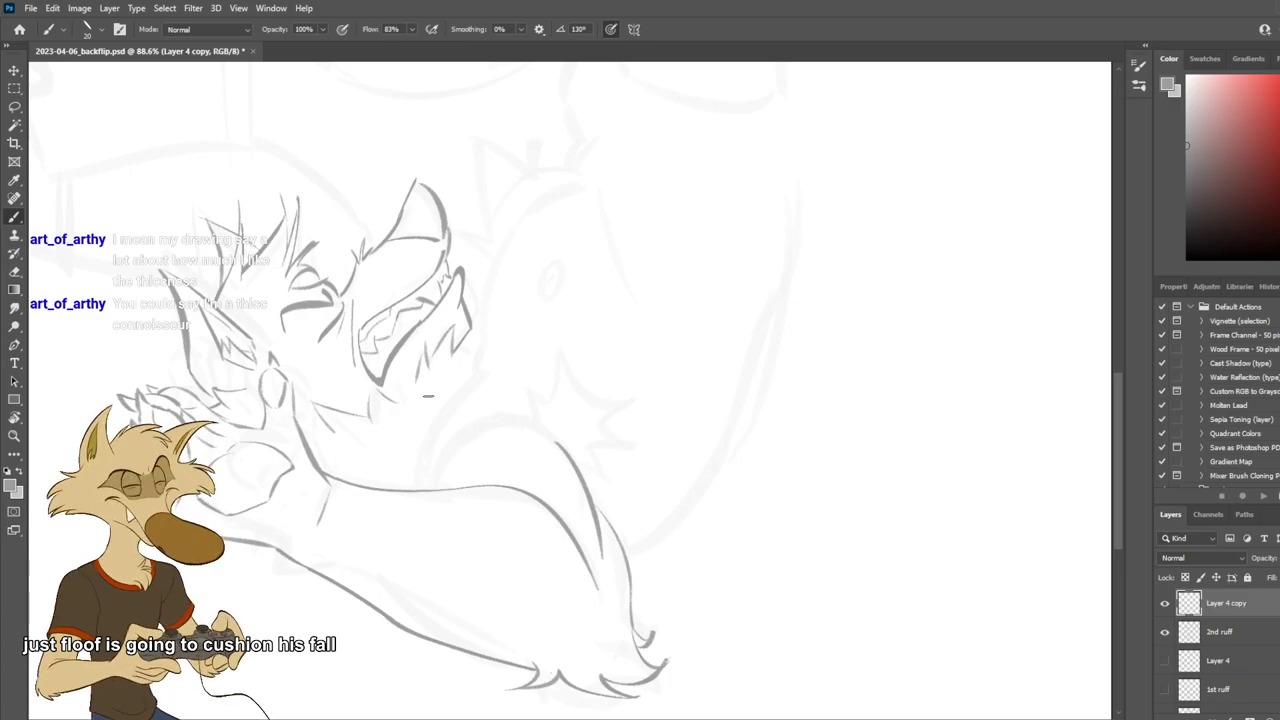
Try out several diagonal neck contour strokes between the chin and the shoulder.
drag(483, 367, 449, 421)
key(ctrl+z)
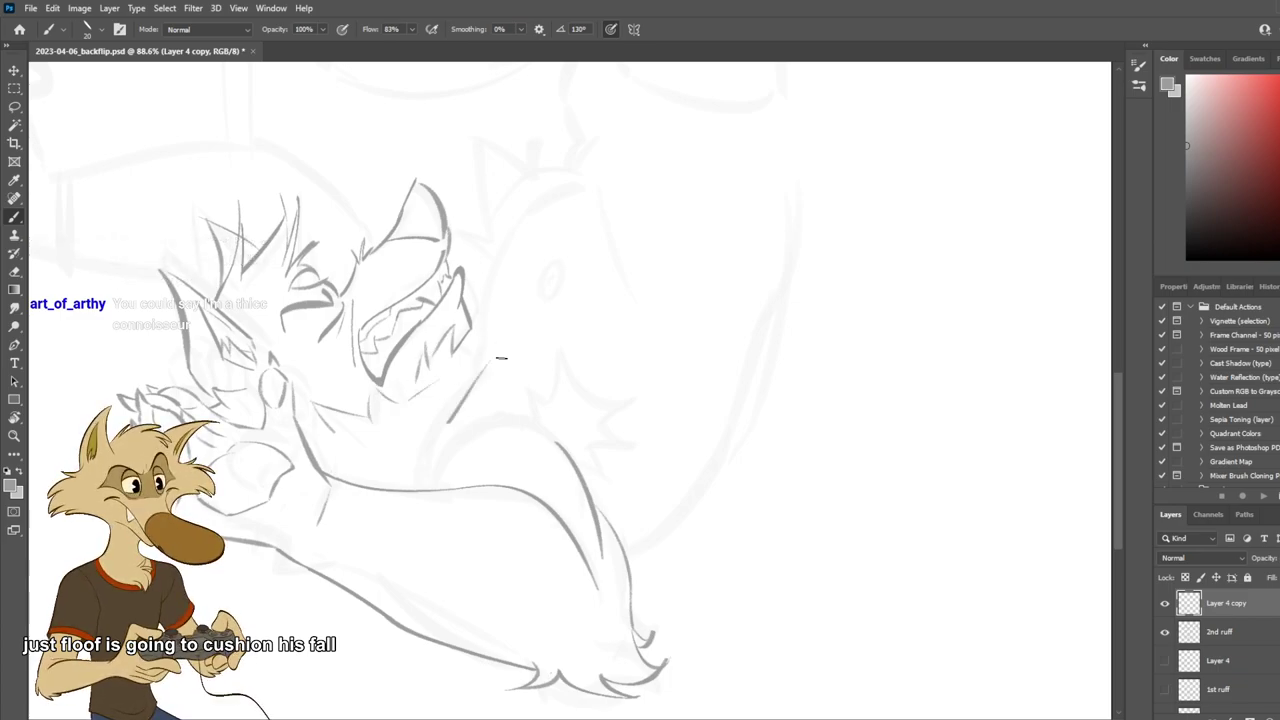
drag(508, 348, 417, 438)
key(ctrl+z)
key(ctrl+z)
drag(479, 369, 427, 433)
key(ctrl+z)
key(ctrl+z)
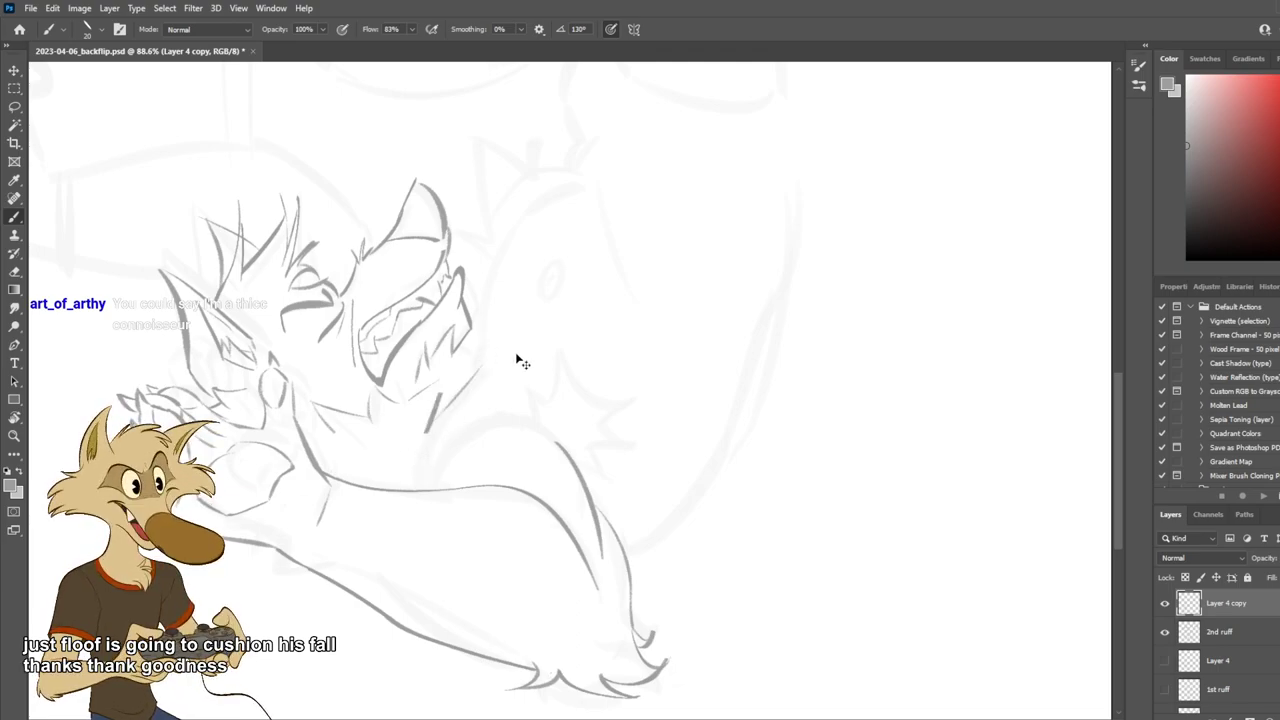
key(ctrl+z)
key(ctrl+z)
drag(537, 309, 488, 385)
key(ctrl+z)
mouse_move(501, 256)
mouse_down()
mouse_move(513, 340)
mouse_move(517, 298)
mouse_up()
key(ctrl+z)
key(ctrl+z)
Draw a thin, pointed fur tuft beside the chin, just beyond the tip of the lower jaw.
mouse_move(497, 254)
mouse_down()
mouse_move(484, 209)
mouse_move(459, 287)
mouse_up()
key(ctrl+z)
drag(486, 208, 475, 278)
key(ctrl+z)
drag(481, 207, 478, 285)
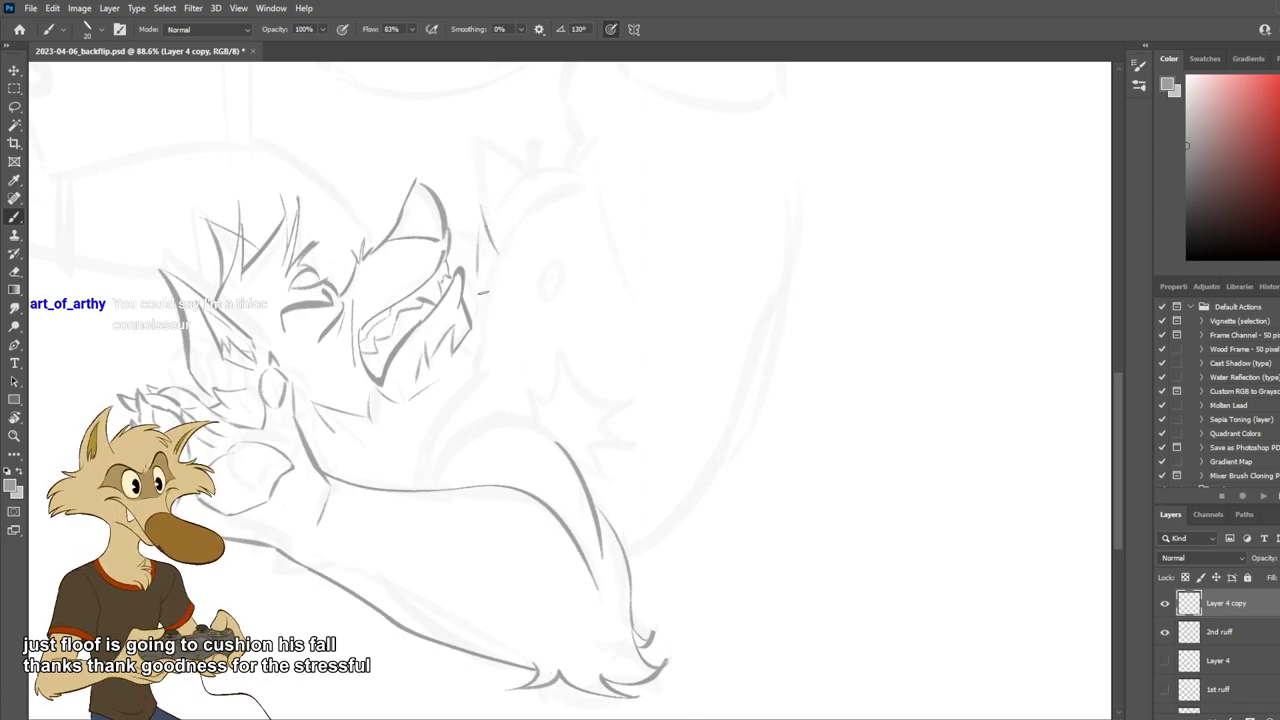
drag(482, 228, 476, 274)
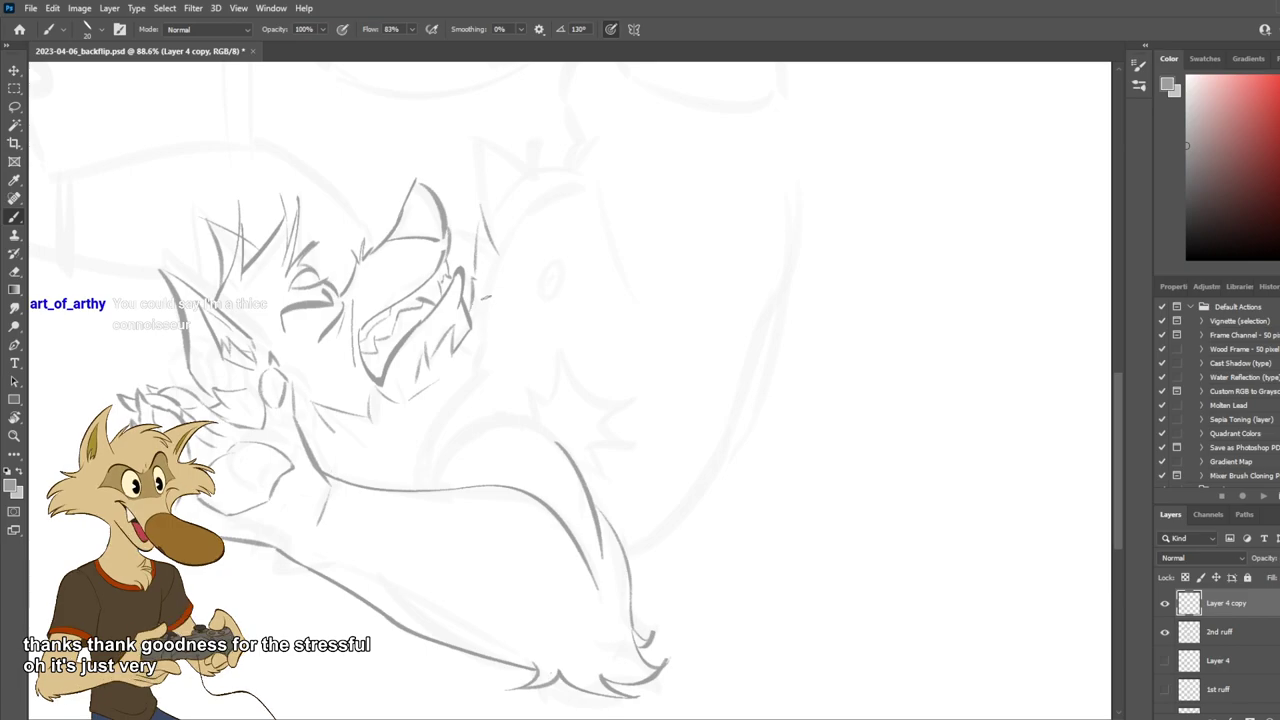
scroll(514, 318, down, 6)
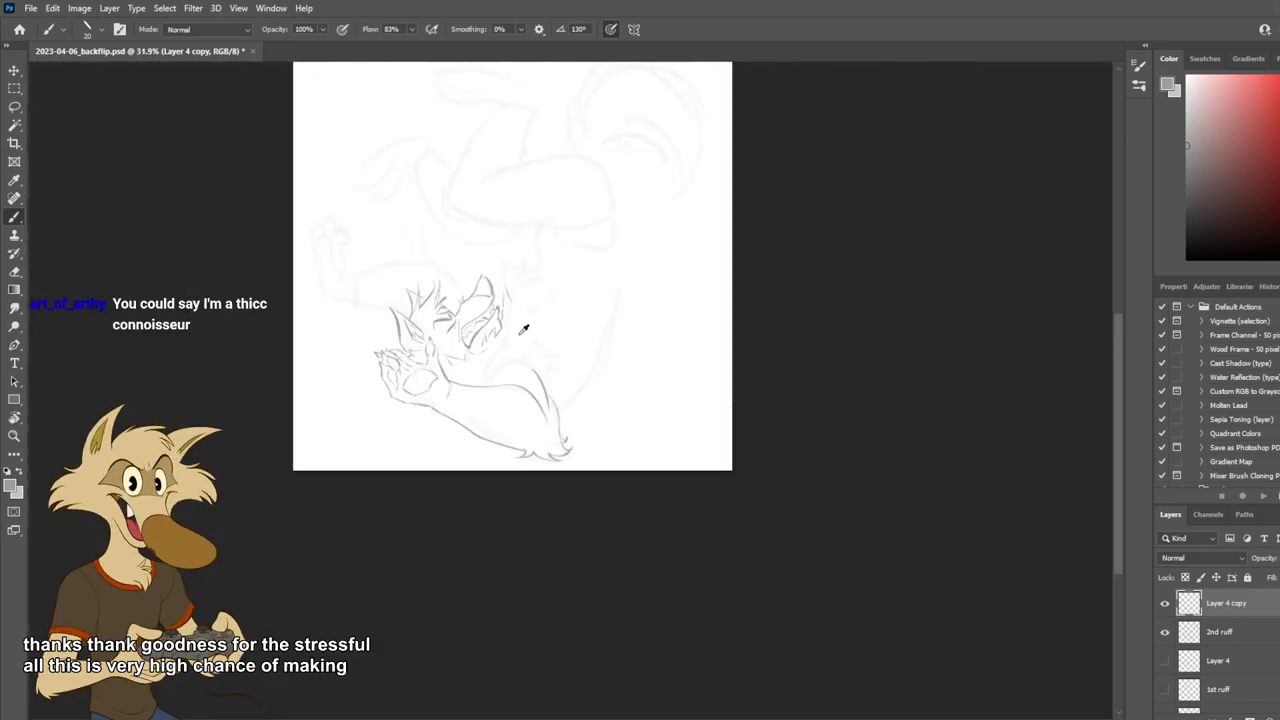
scroll(509, 322, up, 5)
scroll(475, 340, up, 2)
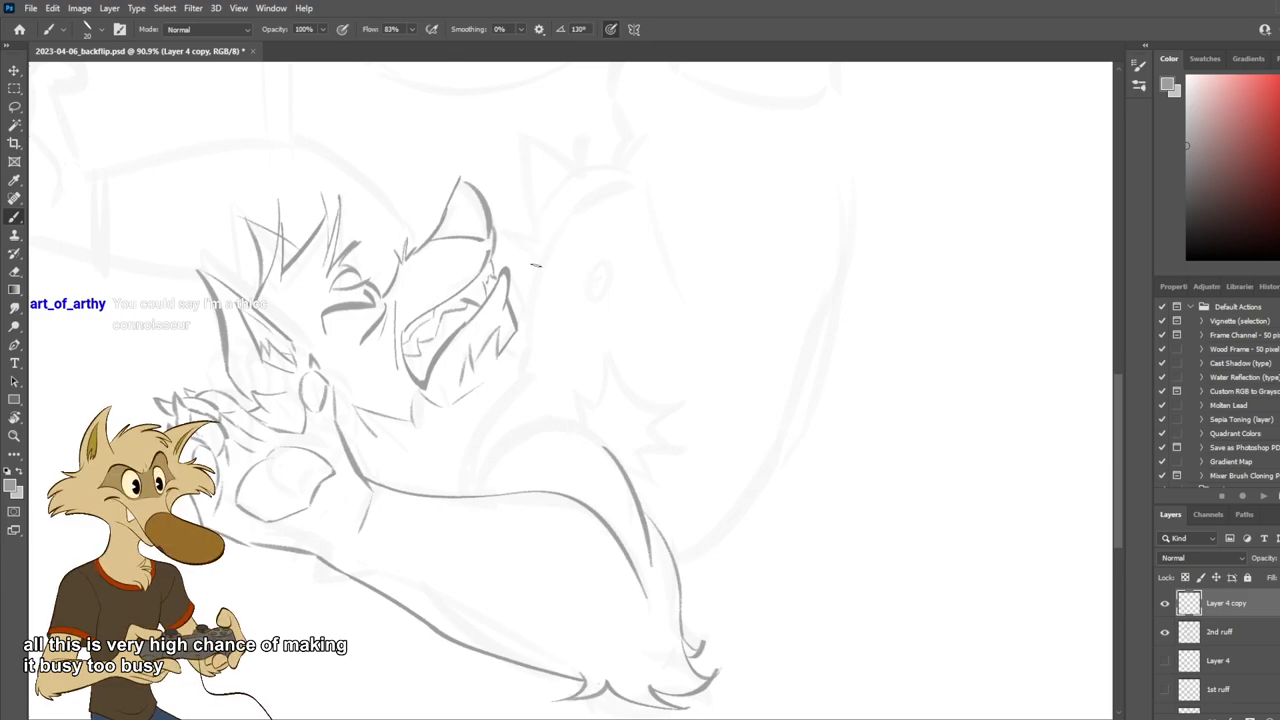
mouse_move(539, 268)
mouse_down()
mouse_move(530, 238)
mouse_move(539, 256)
mouse_move(519, 294)
mouse_up()
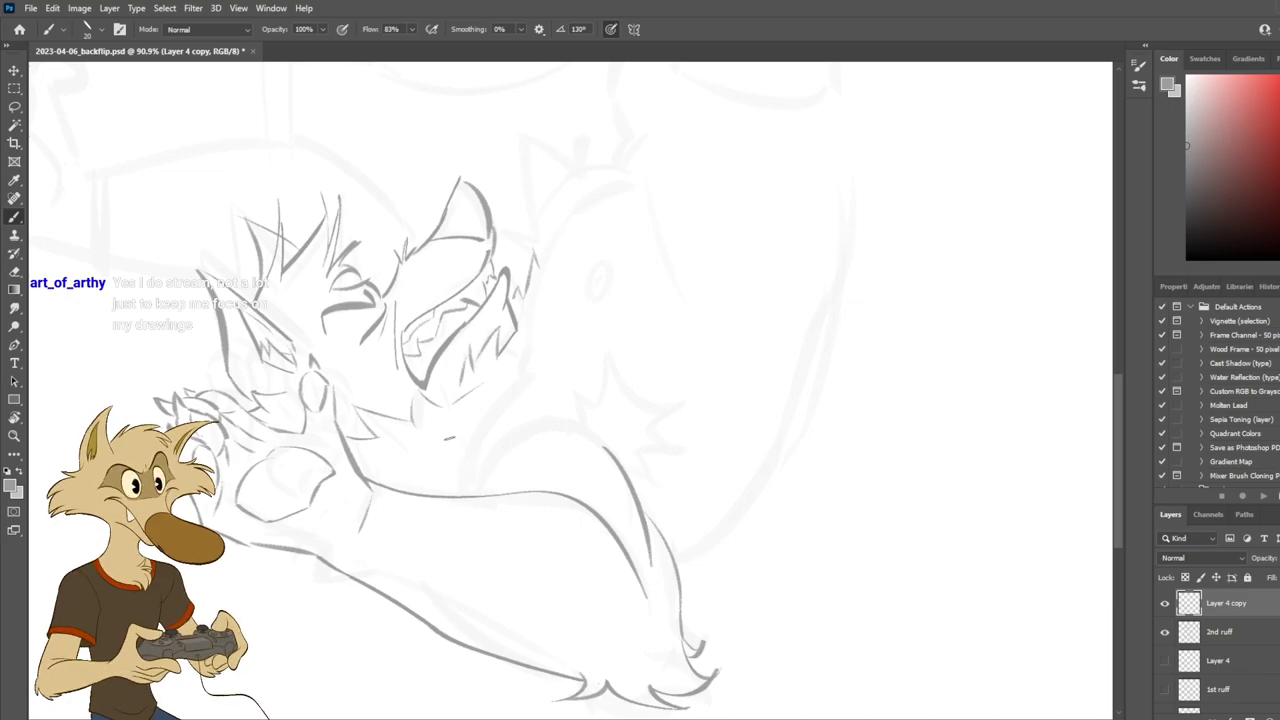
Draw short curved fur strokes on the neck between the cheek tufts and the forearm, and save the drawing.
drag(382, 458, 450, 467)
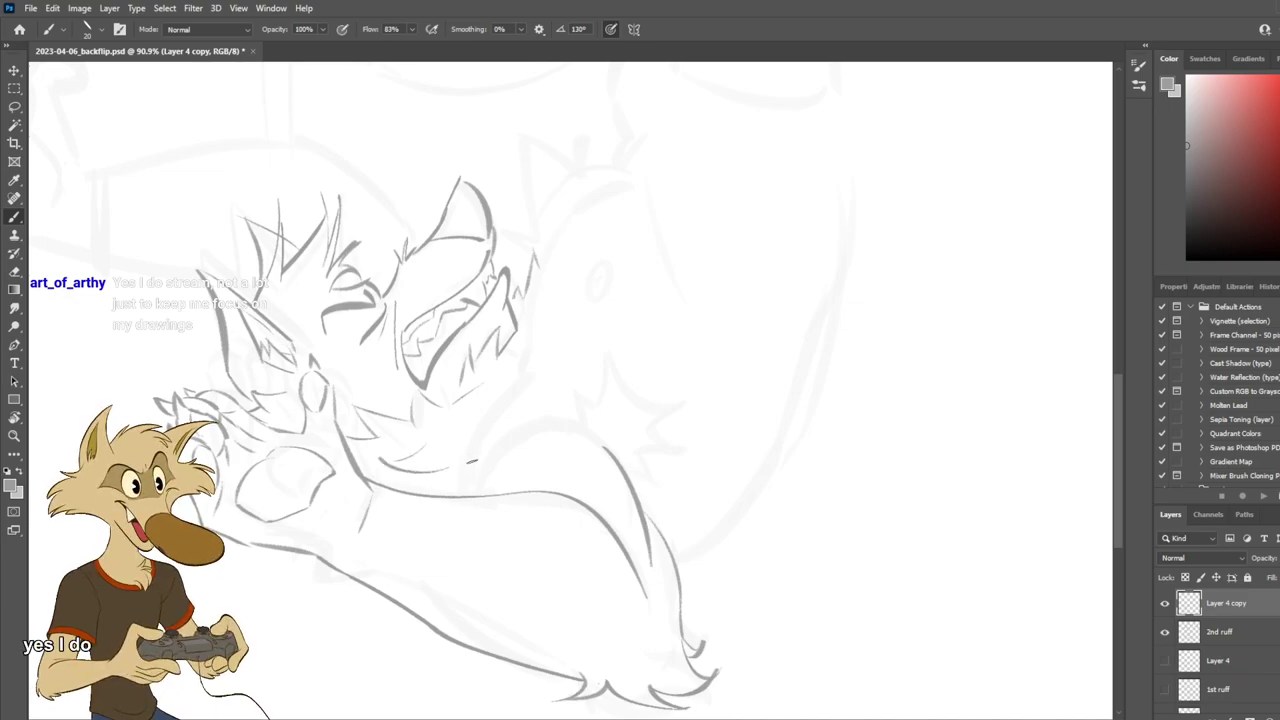
key(ctrl+s)
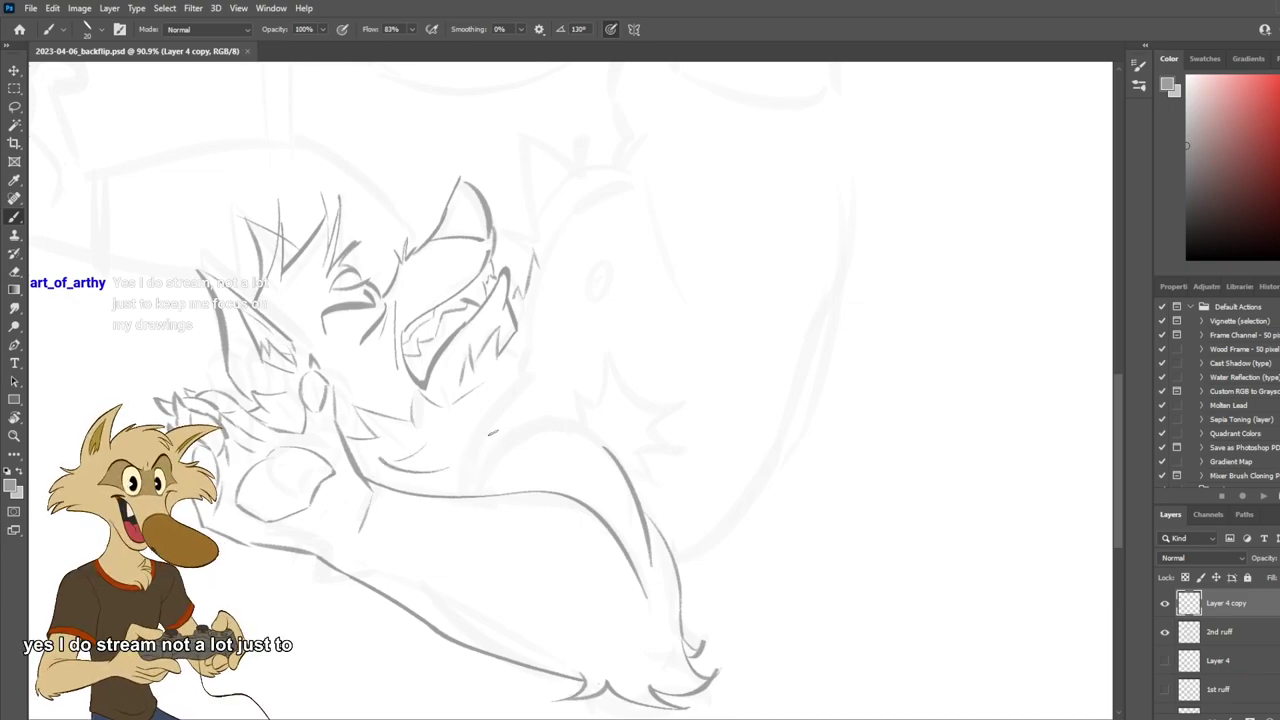
key(ctrl+z)
drag(391, 460, 431, 484)
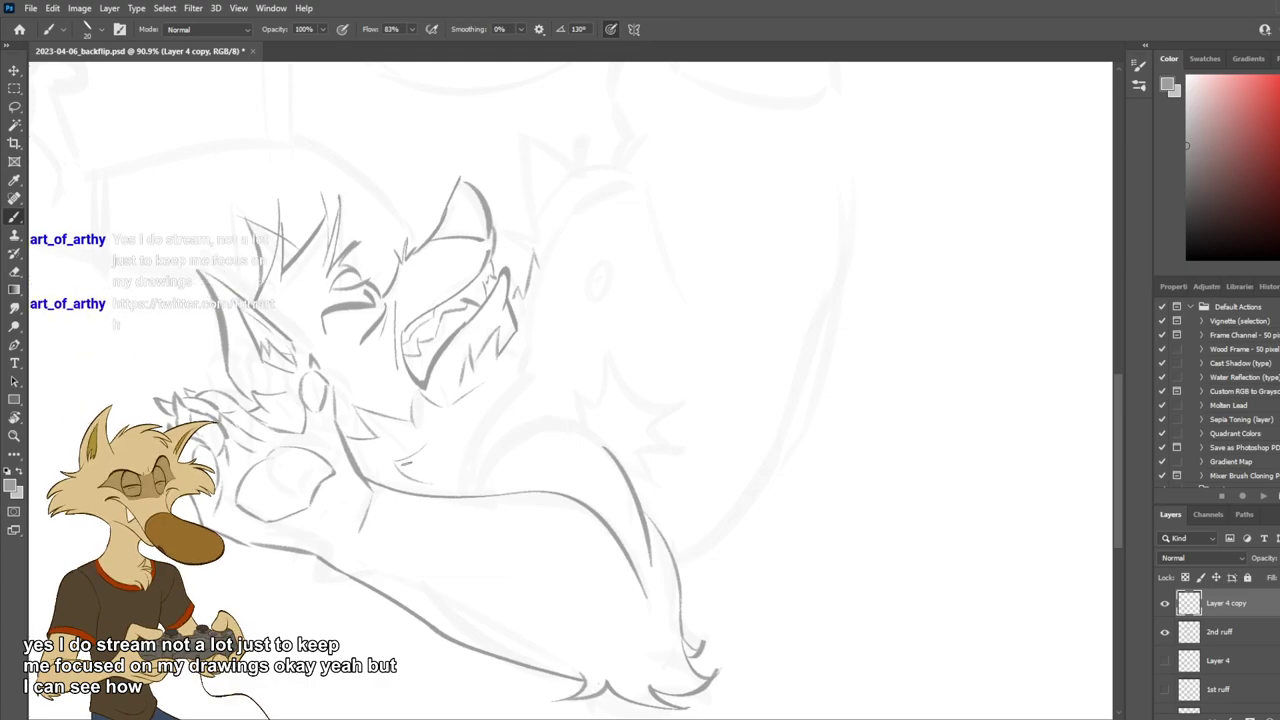
drag(402, 463, 458, 466)
key(ctrl+s)
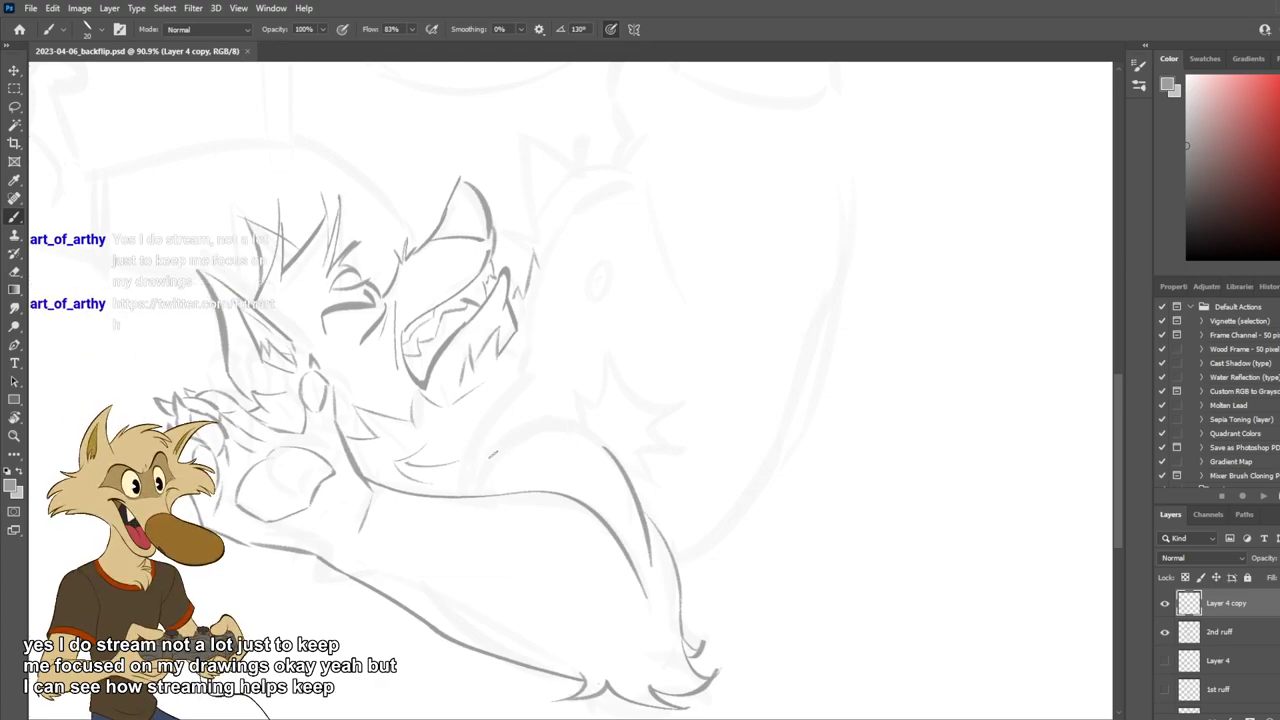
key(ctrl+z)
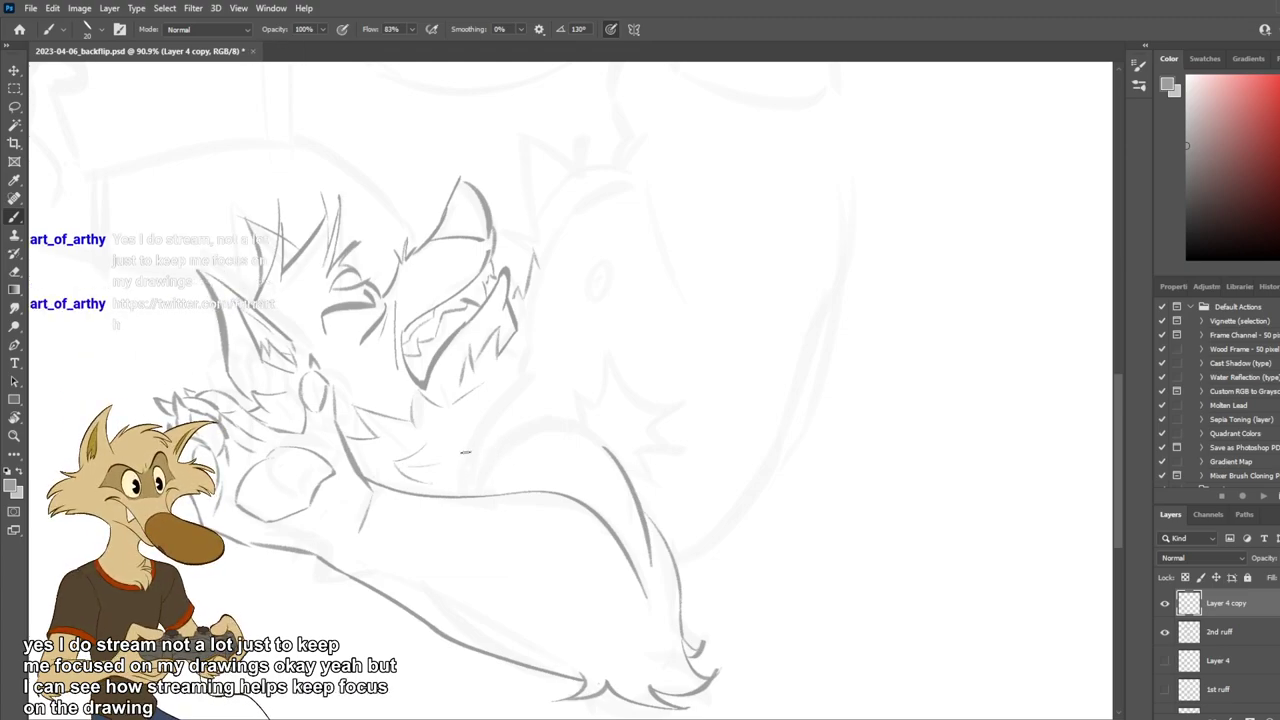
key(ctrl+s)
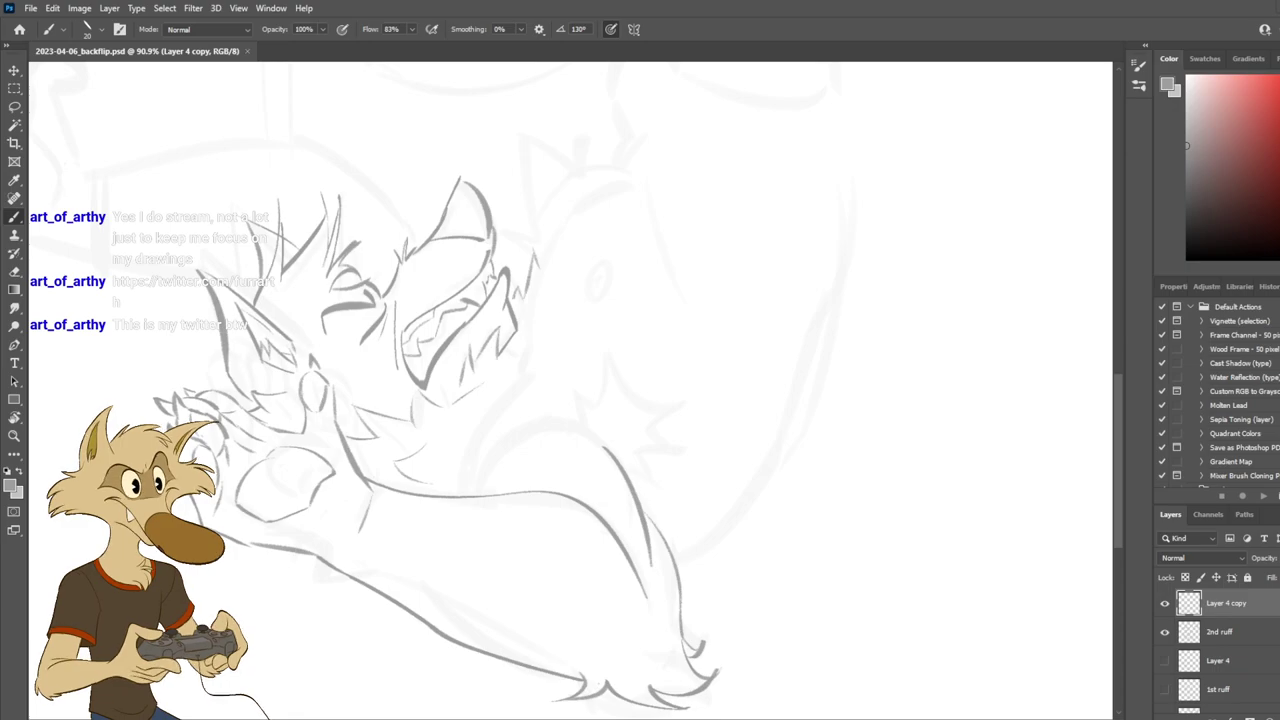
Draw the rounded shoulder contour arching from the forearm line up to the top of the elbow line.
scroll(464, 275, down, 3)
scroll(540, 300, up, 2)
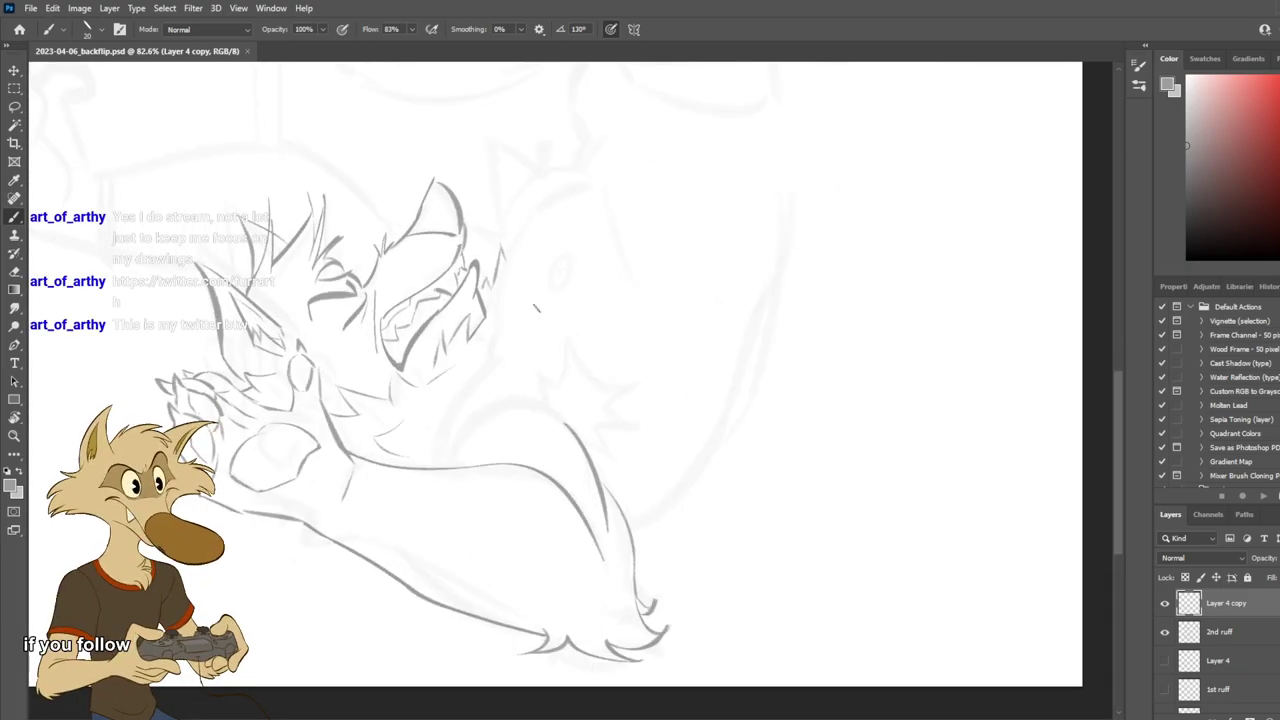
mouse_move(565, 430)
mouse_down()
mouse_move(529, 415)
mouse_move(438, 463)
mouse_up()
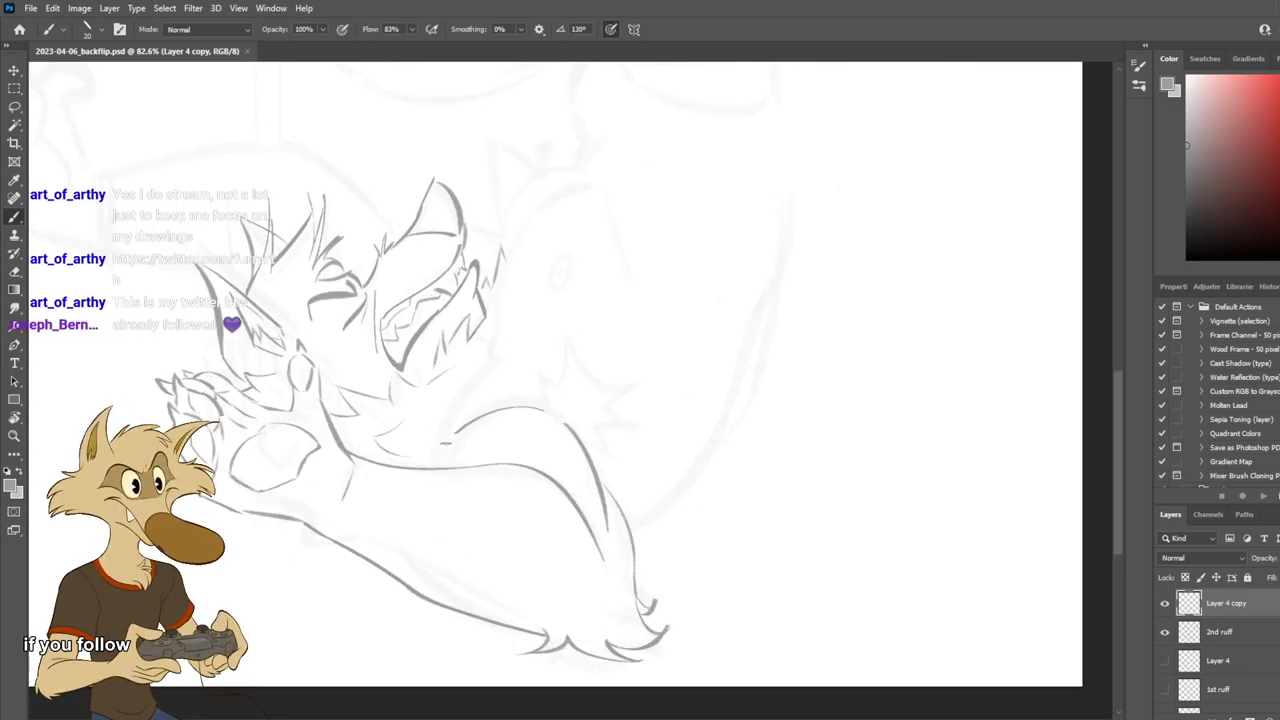
key(ctrl+z)
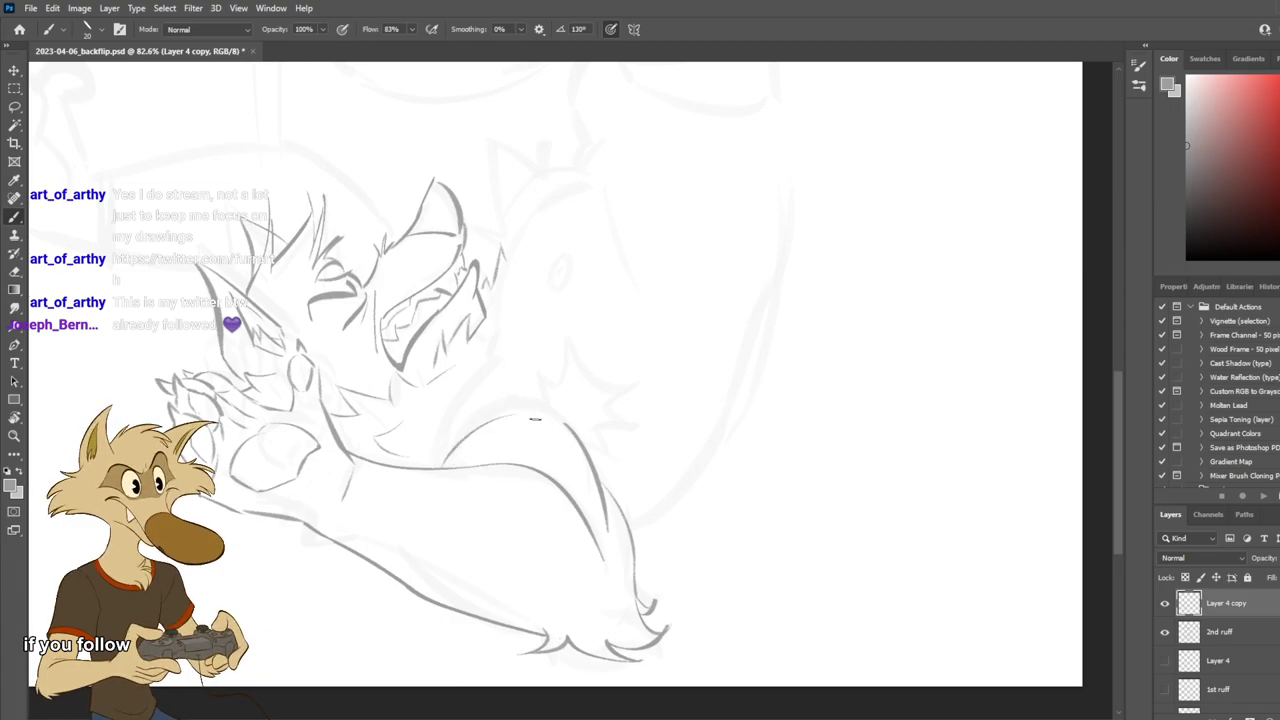
drag(452, 468, 520, 420)
key(ctrl+z)
mouse_move(447, 466)
mouse_down()
mouse_move(520, 420)
mouse_move(464, 417)
mouse_up()
key(ctrl+z)
key(ctrl+z)
mouse_move(556, 412)
mouse_down()
mouse_move(476, 420)
mouse_move(450, 464)
mouse_up()
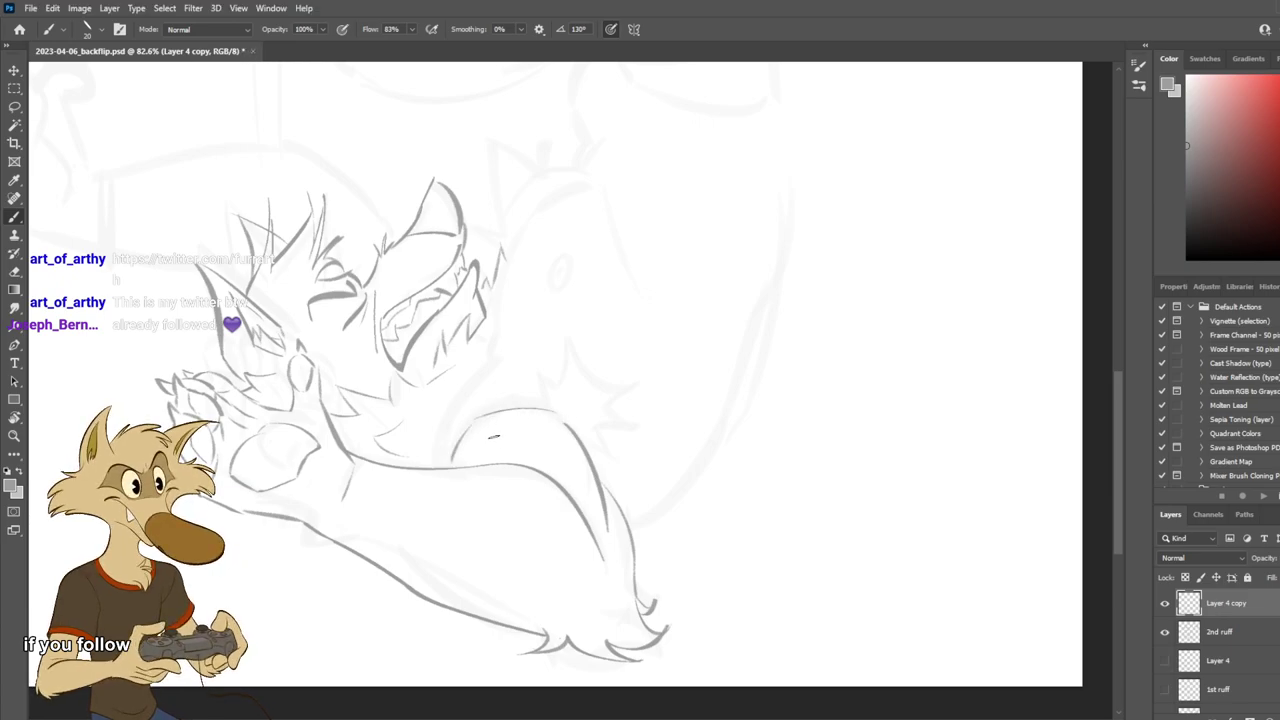
key(ctrl+z)
drag(484, 418, 446, 466)
key(ctrl+z)
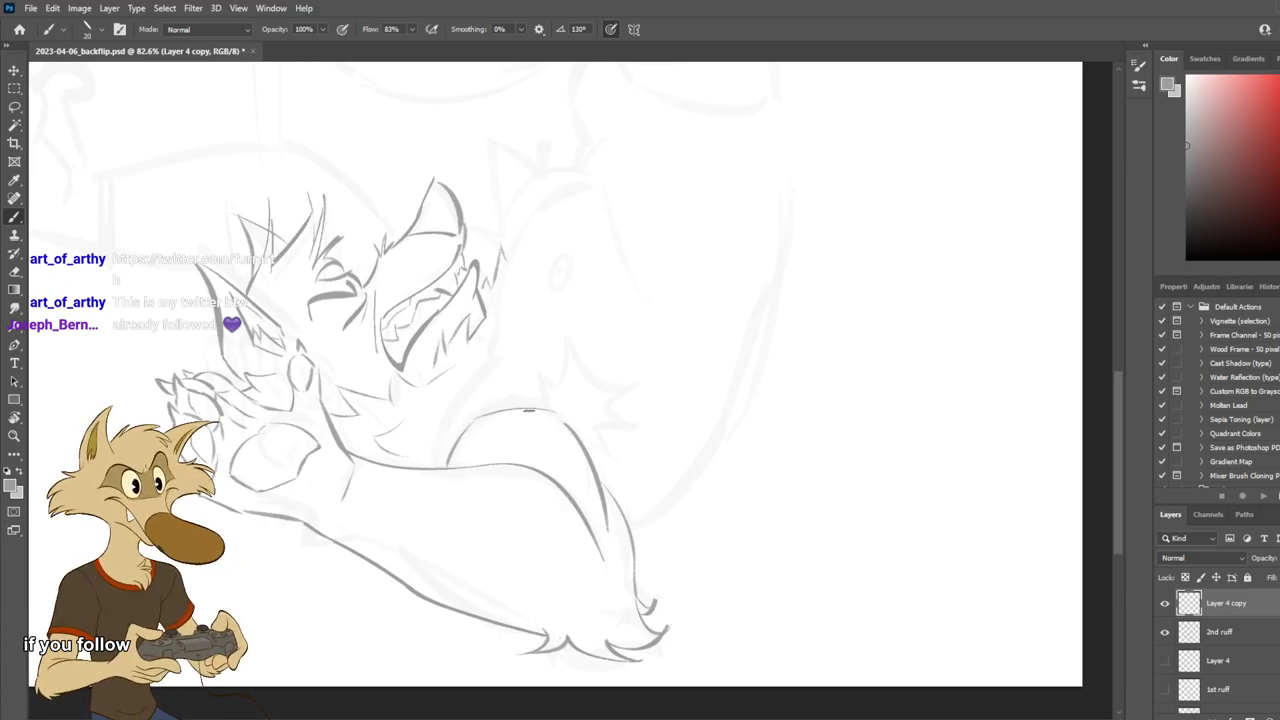
Try out a second contour above the shoulder and short lines running from the upper arm into the chest.
drag(549, 352, 468, 404)
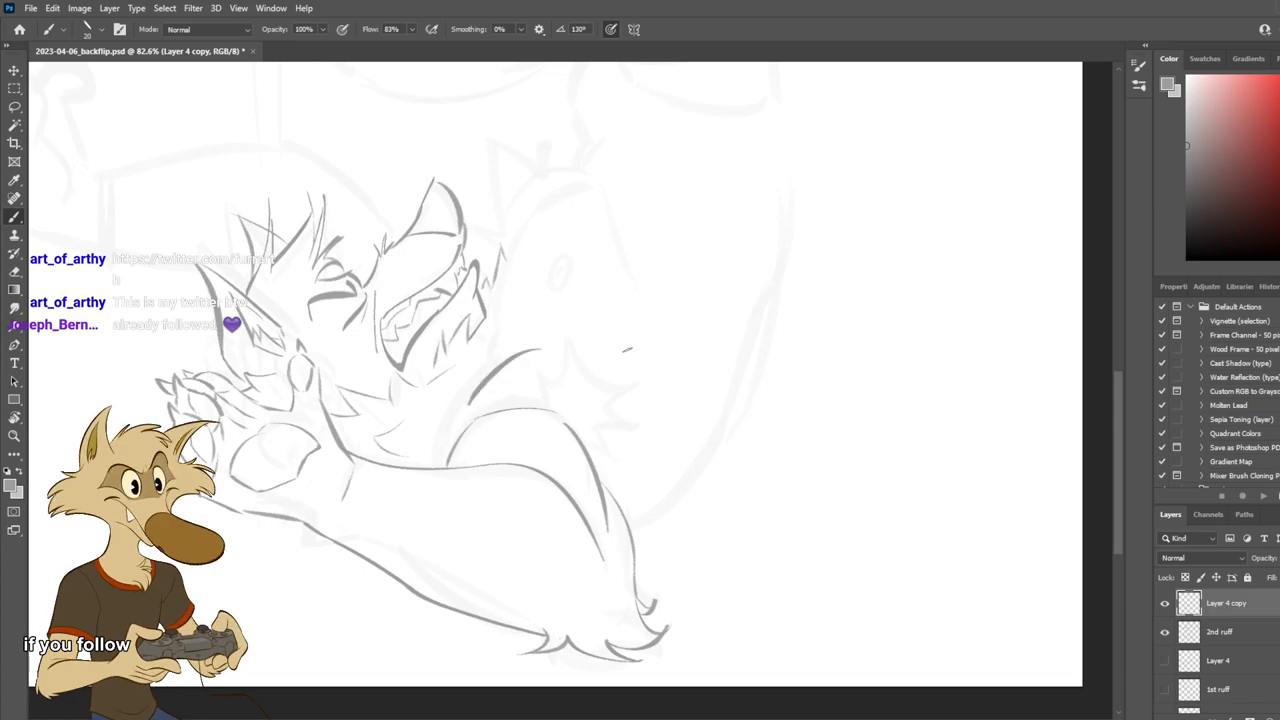
key(ctrl+z)
mouse_move(562, 412)
mouse_down()
mouse_move(516, 350)
mouse_move(526, 335)
mouse_up()
key(ctrl+z)
key(ctrl+z)
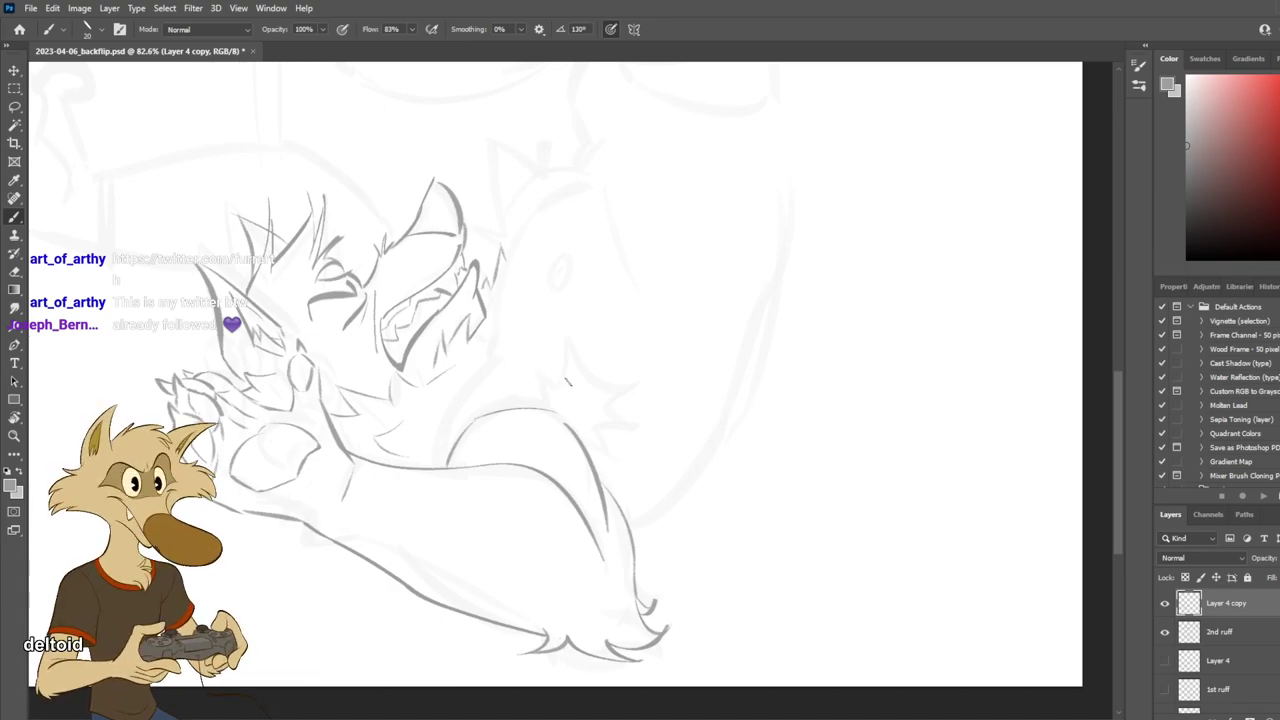
key(ctrl+z)
drag(510, 352, 564, 420)
key(ctrl+z)
key(ctrl+z)
key(ctrl+z)
mouse_move(531, 345)
mouse_down()
mouse_move(609, 455)
mouse_move(558, 415)
mouse_up()
key(ctrl+z)
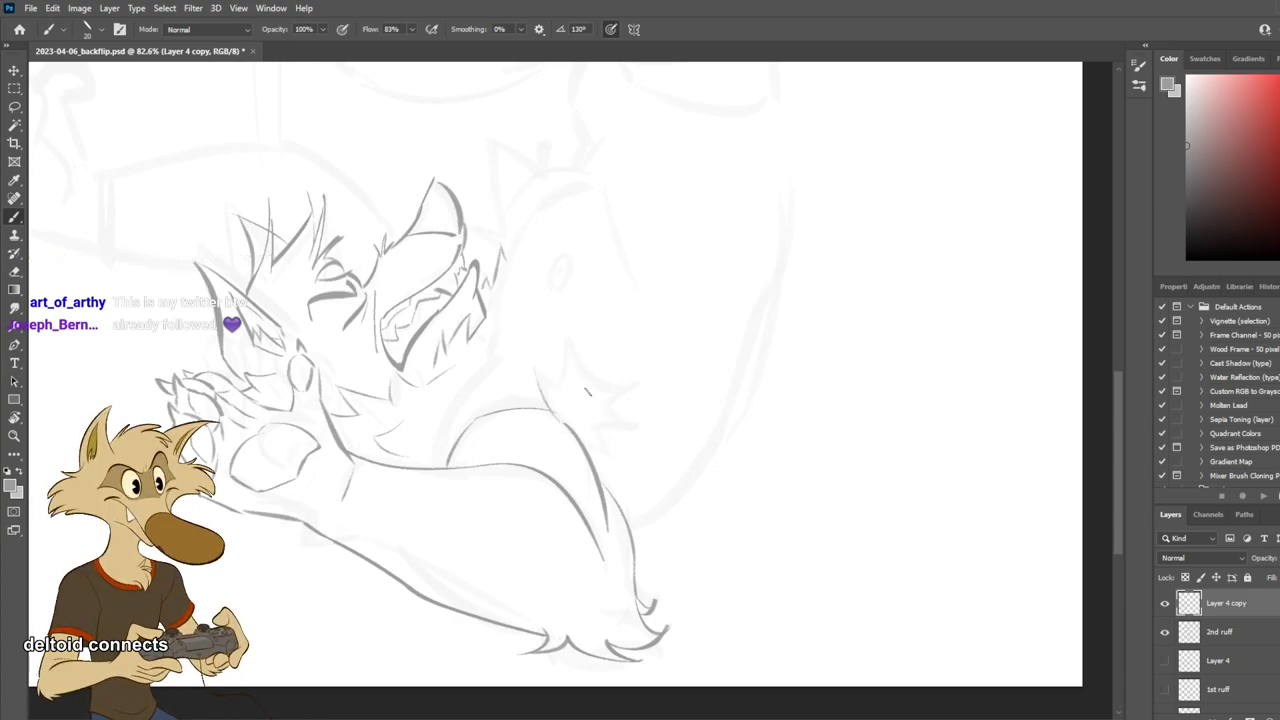
Redraw the short armpit line so it continues the upper arm's contour into the chest.
key(r)
mouse_move(667, 412)
mouse_down()
mouse_move(680, 437)
mouse_move(578, 505)
mouse_up()
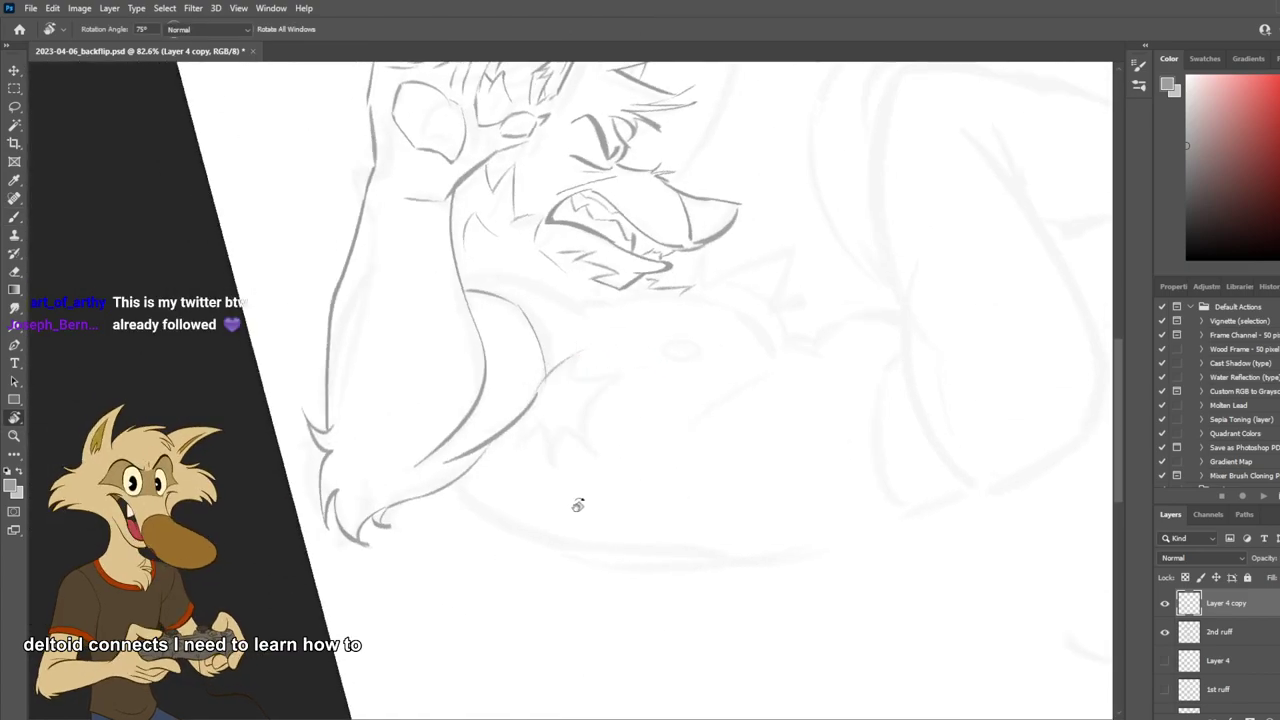
key(ctrl+z)
mouse_move(598, 349)
mouse_down()
mouse_move(535, 405)
mouse_move(539, 391)
mouse_up()
key(ctrl+z)
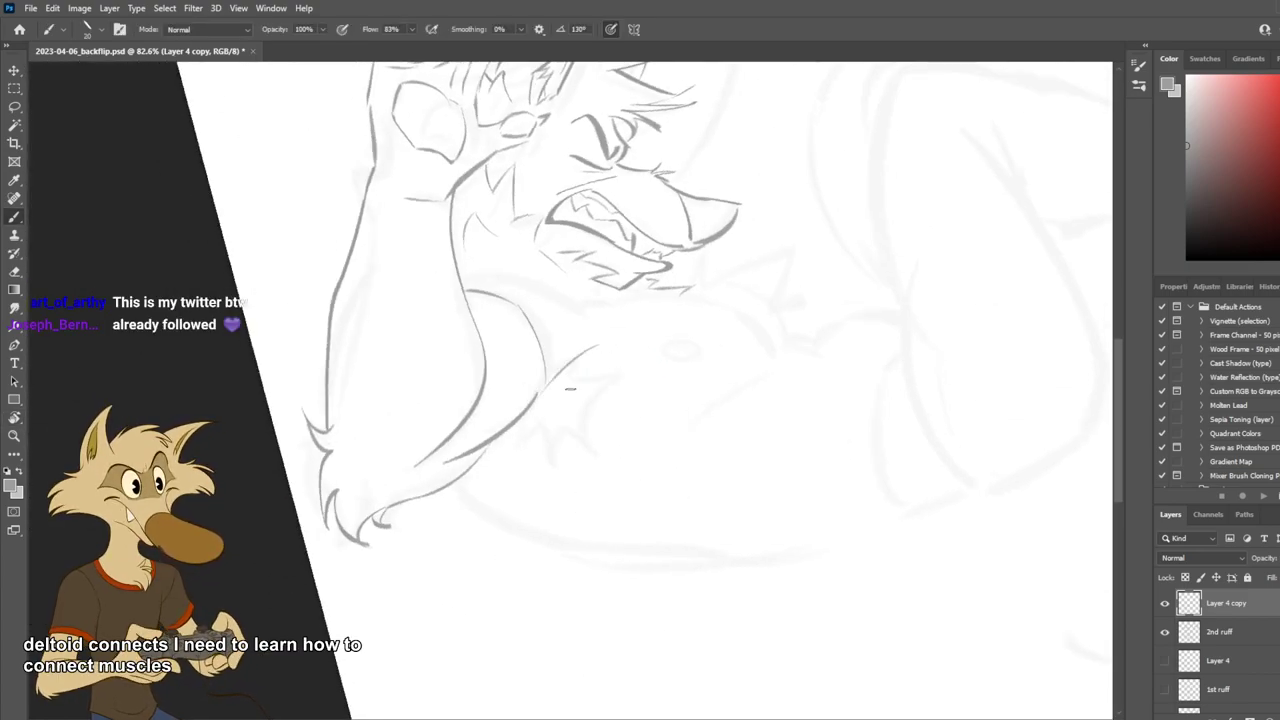
Try out a chest muscle contour sweeping away from the armpit line across the torso.
drag(558, 338, 709, 383)
key(ctrl+z)
drag(573, 363, 691, 409)
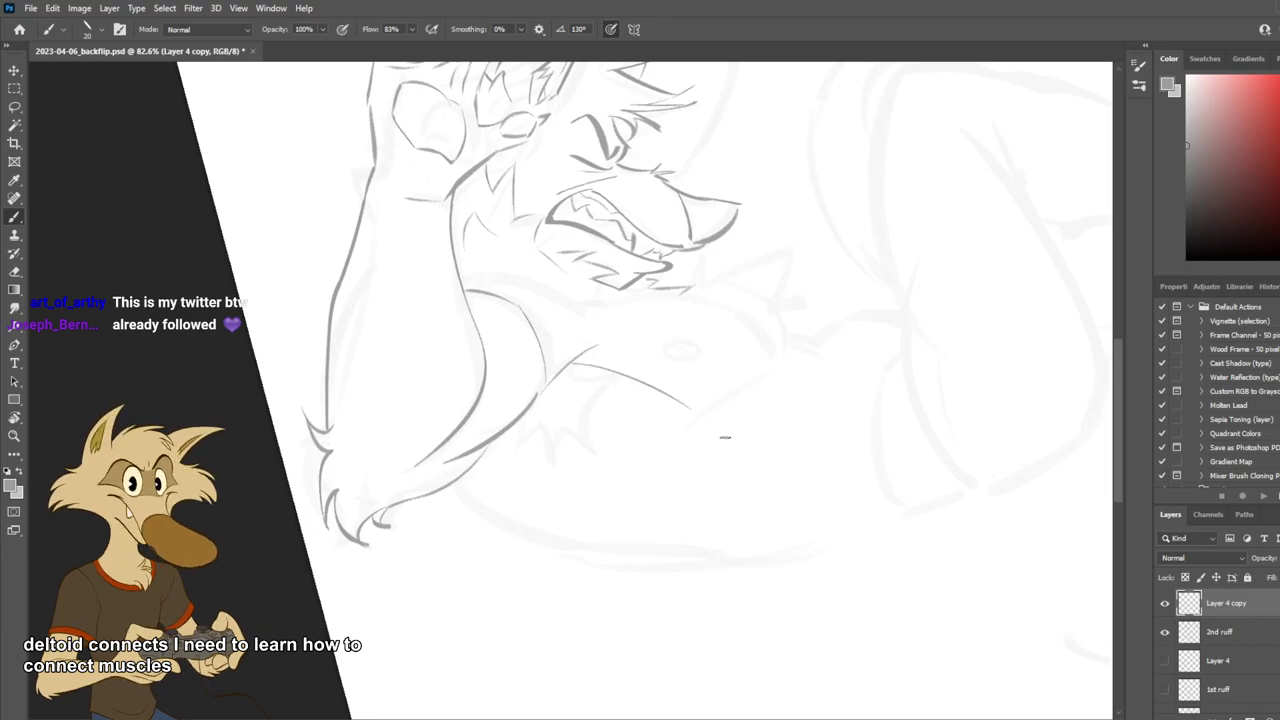
key(ctrl+z)
mouse_move(572, 363)
mouse_down()
mouse_move(723, 436)
mouse_move(653, 415)
mouse_up()
key(ctrl+z)
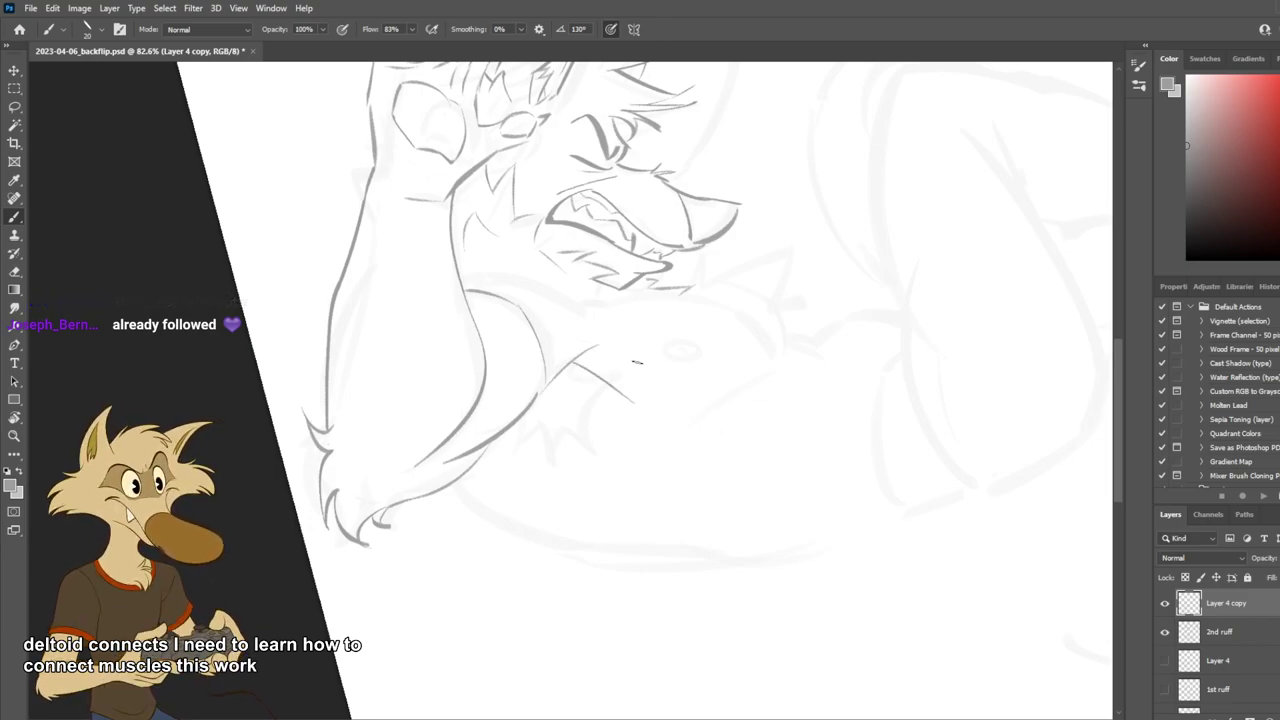
key(ctrl+z)
Try out a line from the raised forearm beneath the neck fur toward the chest, plus a short mark above the shoulder.
mouse_move(578, 299)
mouse_down()
mouse_move(501, 241)
mouse_move(582, 304)
mouse_up()
key(ctrl+z)
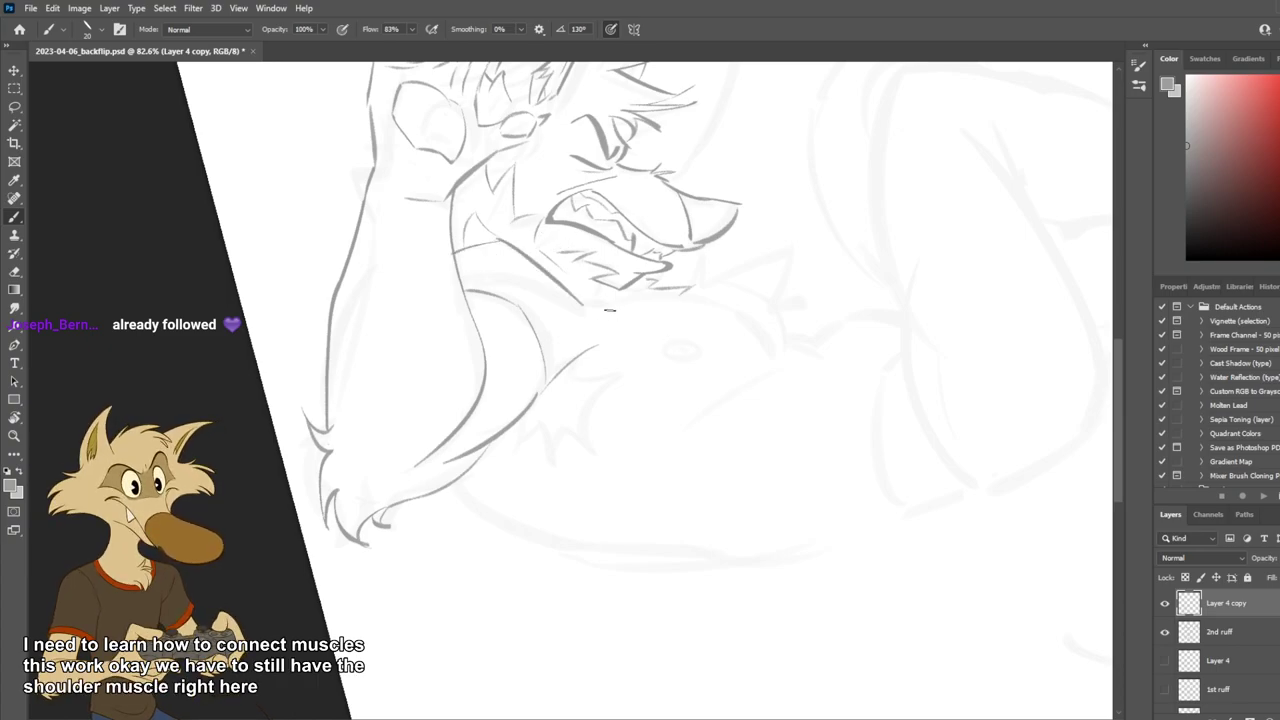
key(ctrl+z)
mouse_move(502, 247)
mouse_down()
mouse_move(582, 321)
mouse_move(476, 312)
mouse_up()
key(ctrl+z)
key(ctrl+z)
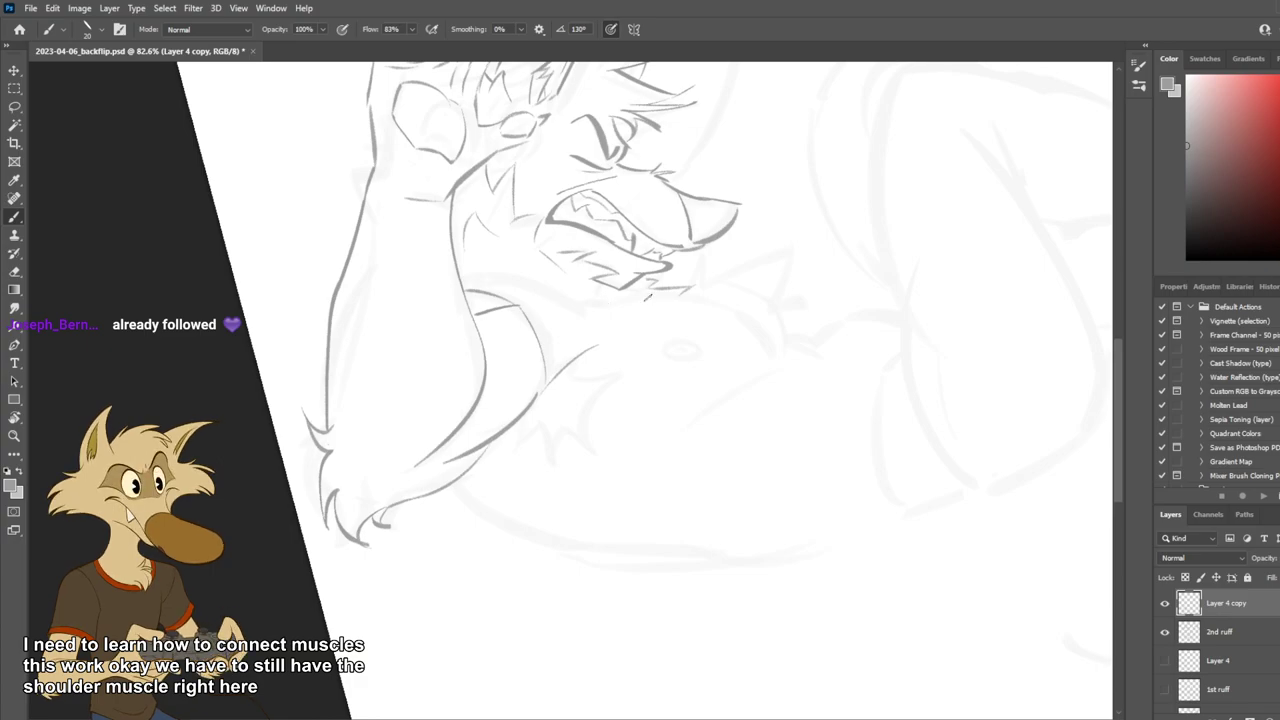
key(ctrl+z)
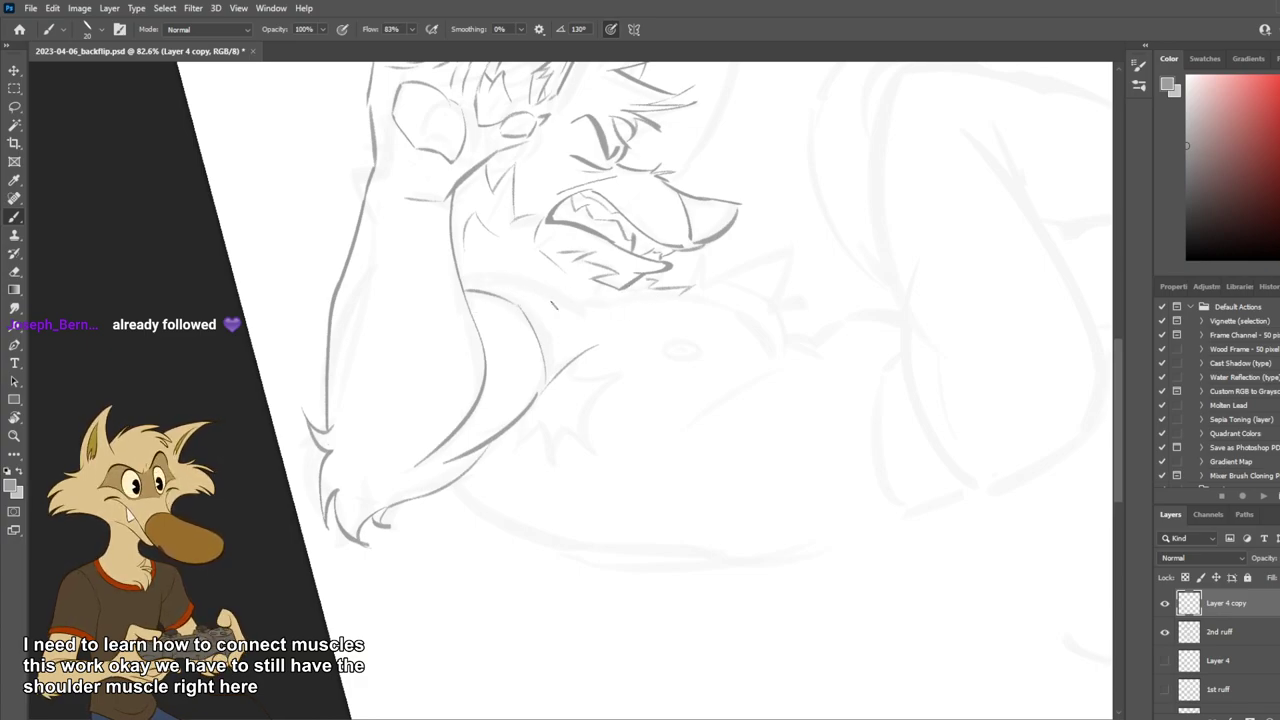
Try out a reworked top of the shoulder contour, undo it, and save the drawing.
mouse_move(522, 287)
mouse_down()
mouse_move(505, 357)
mouse_move(454, 358)
mouse_move(530, 372)
mouse_up()
key(e)
key(b)
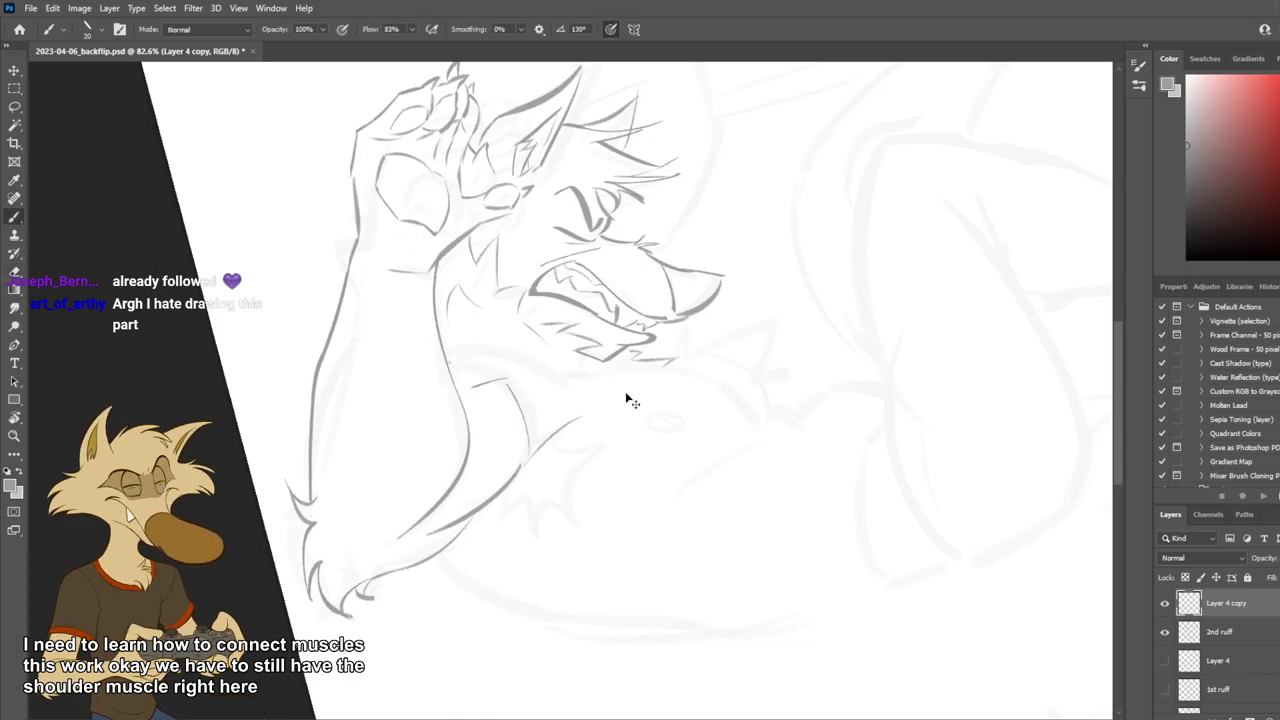
key(ctrl+z)
key(ctrl+z)
key(ctrl+s)
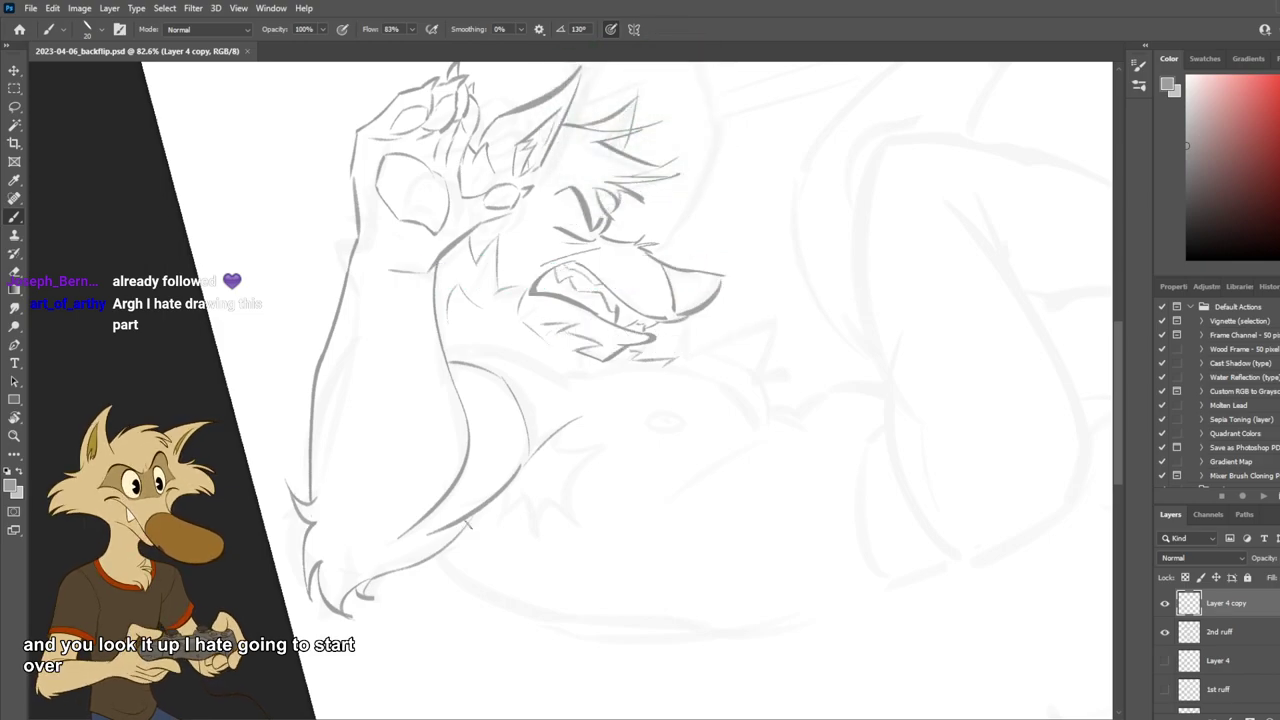
Try out a sloping muscle line from the forearm under the cheek fur down past the jaw toward the armpit.
scroll(470, 522, up, 1)
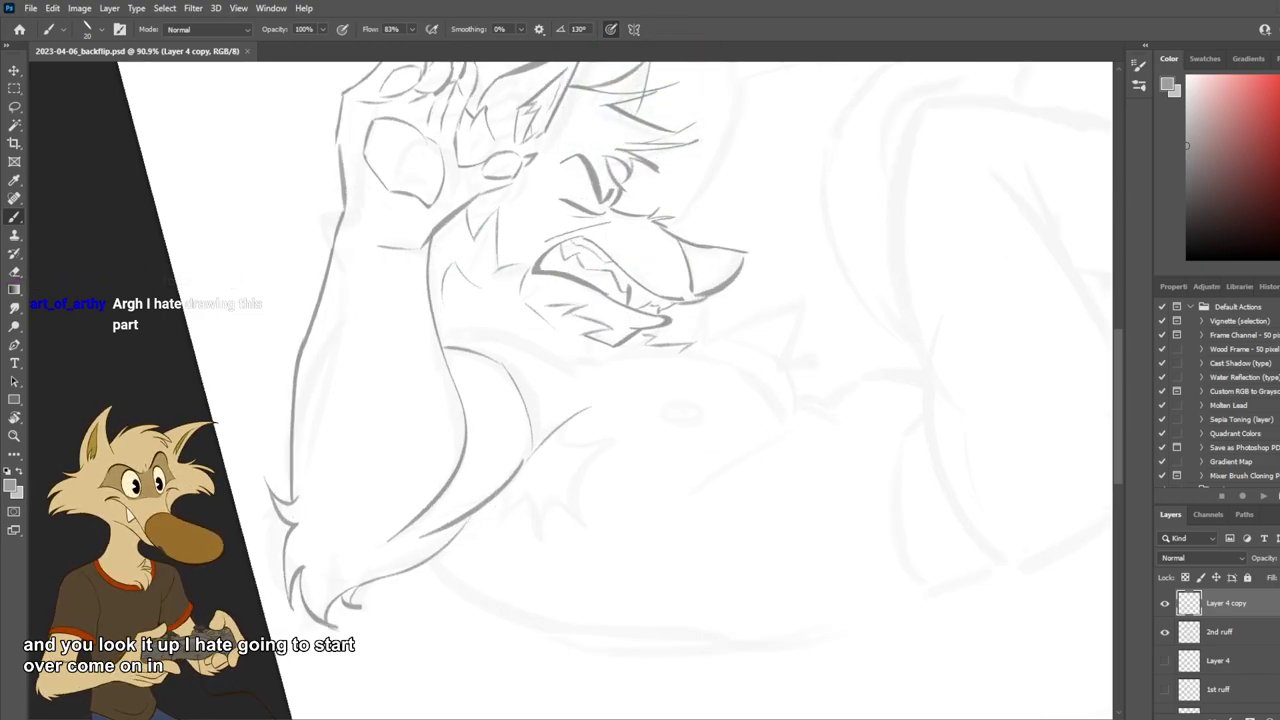
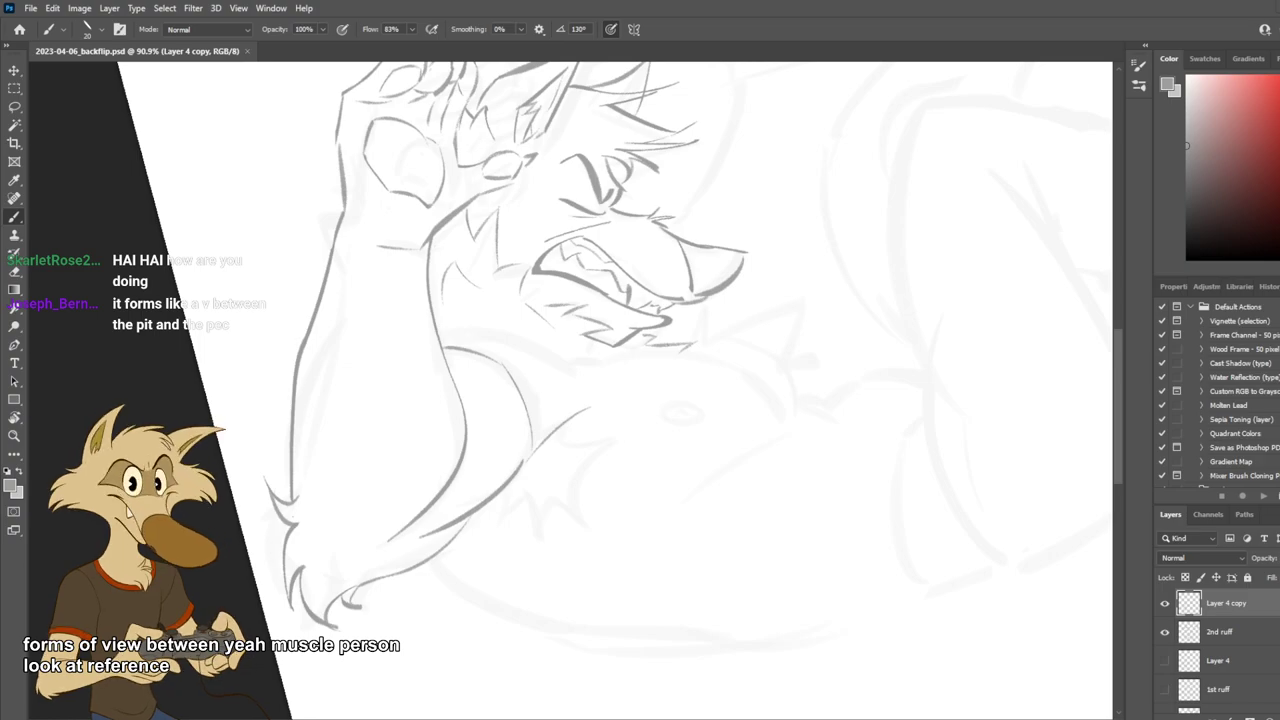
drag(636, 261, 640, 270)
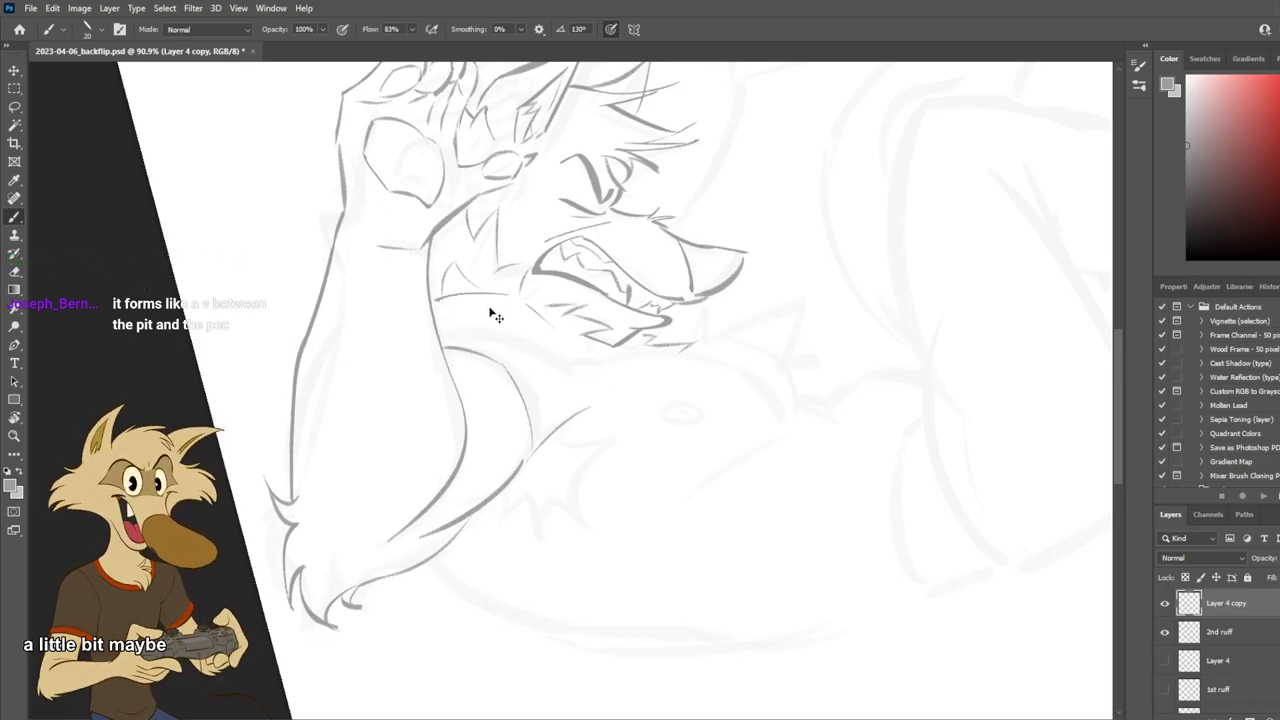
key(ctrl+z)
mouse_move(432, 299)
mouse_down()
mouse_move(492, 292)
mouse_move(590, 361)
mouse_up()
key(ctrl+z)
key(ctrl+z)
key(ctrl+z)
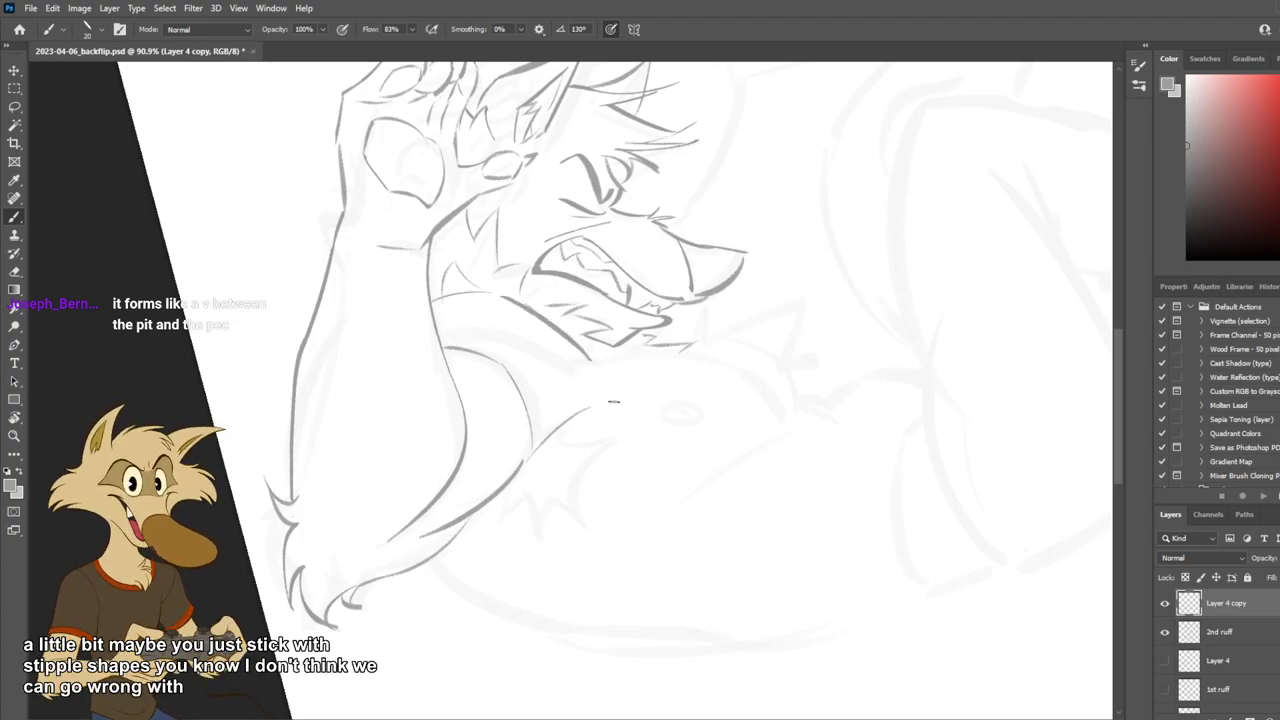
key(ctrl+z)
drag(502, 295, 596, 358)
key(ctrl+z)
drag(505, 296, 587, 397)
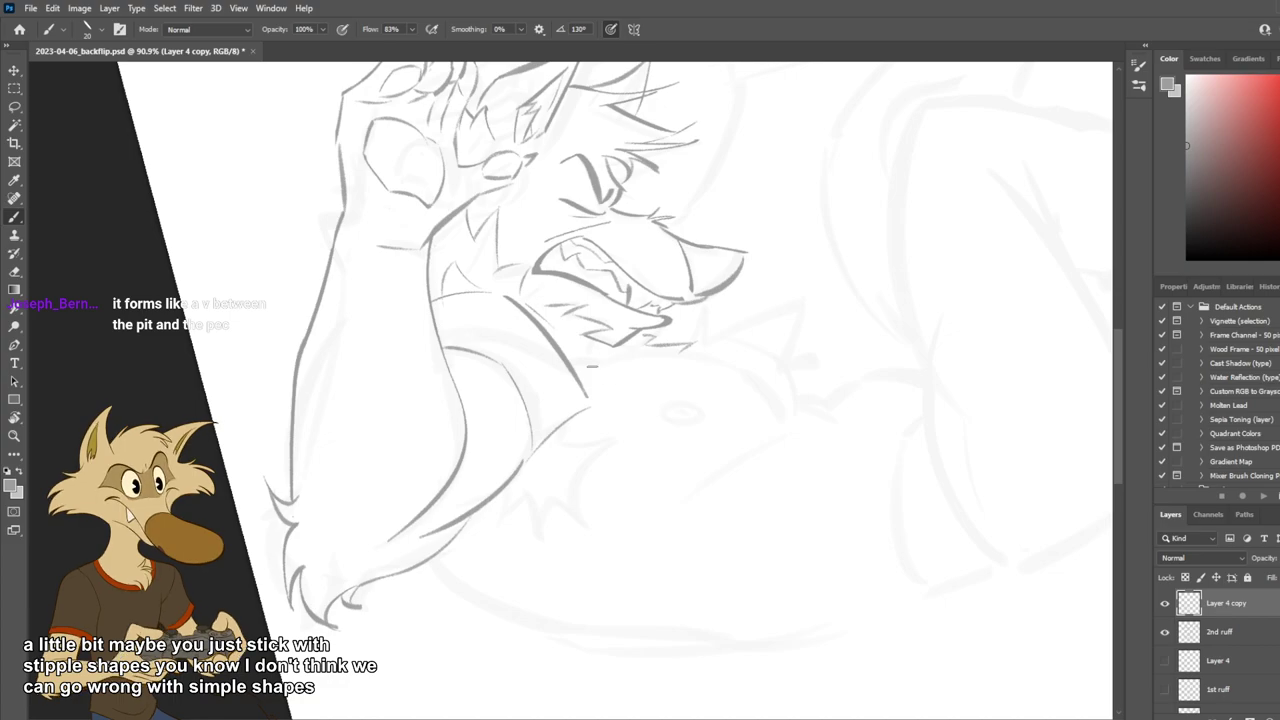
Draw a short shoulder line from the forearm beneath the cheek fur, undoing its downward extension toward the chest.
key(ctrl+z)
key(ctrl+z)
mouse_move(434, 307)
mouse_down()
mouse_move(507, 295)
mouse_move(496, 296)
mouse_move(577, 372)
mouse_up()
key(ctrl+z)
key(ctrl+z)
drag(496, 297, 568, 373)
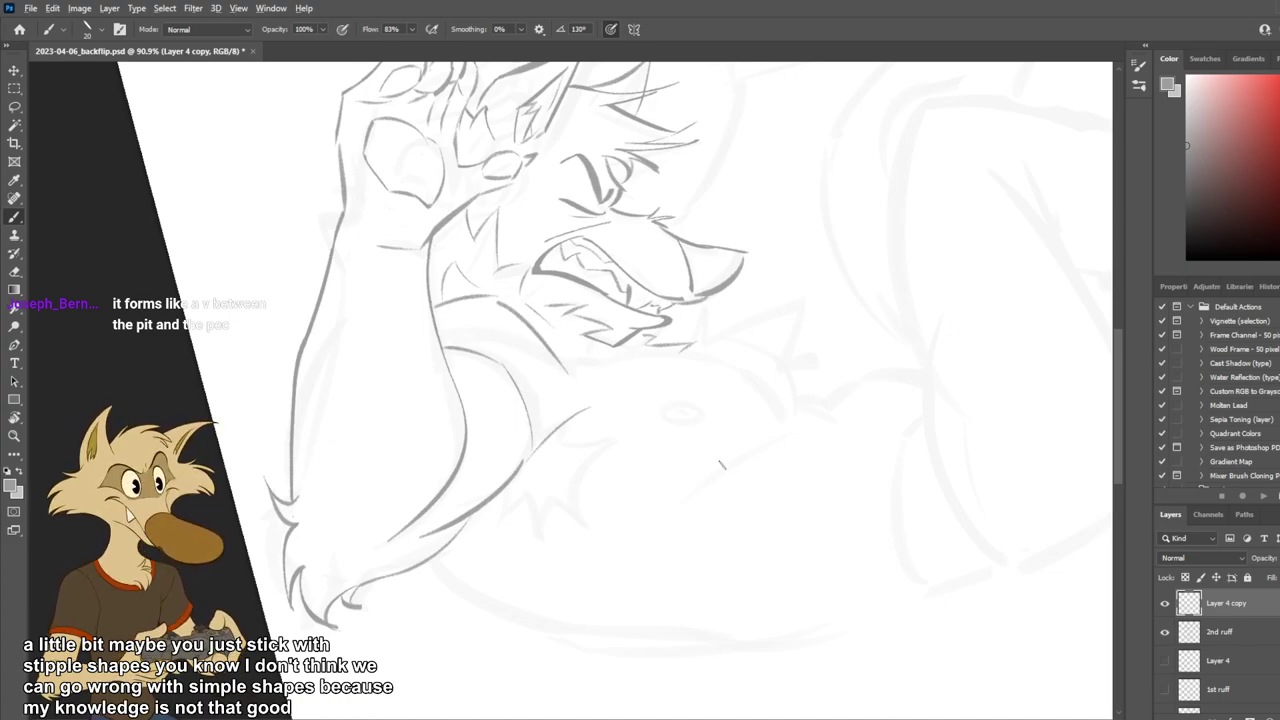
scroll(517, 420, down, 9)
scroll(554, 412, up, 9)
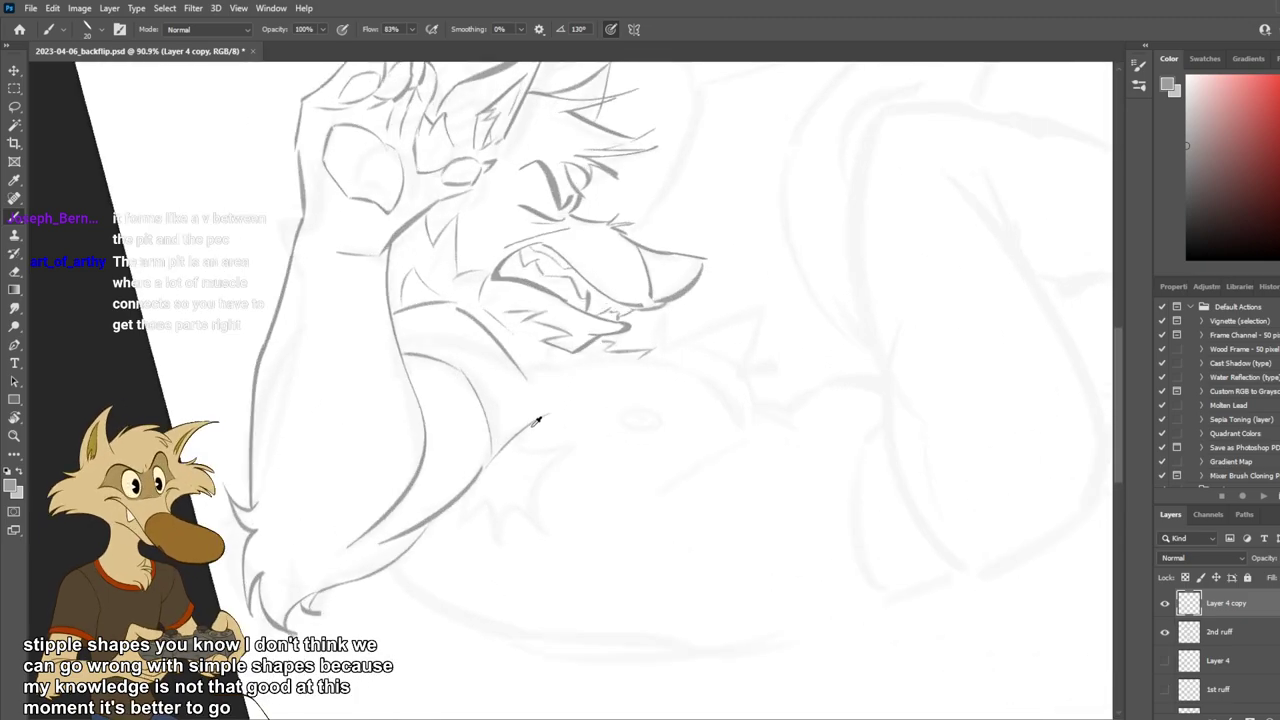
key(ctrl+z)
Erase the lower part of the forearm's outer contour and try out a fuller replacement curve down to the elbow fur.
scroll(524, 432, down, 6)
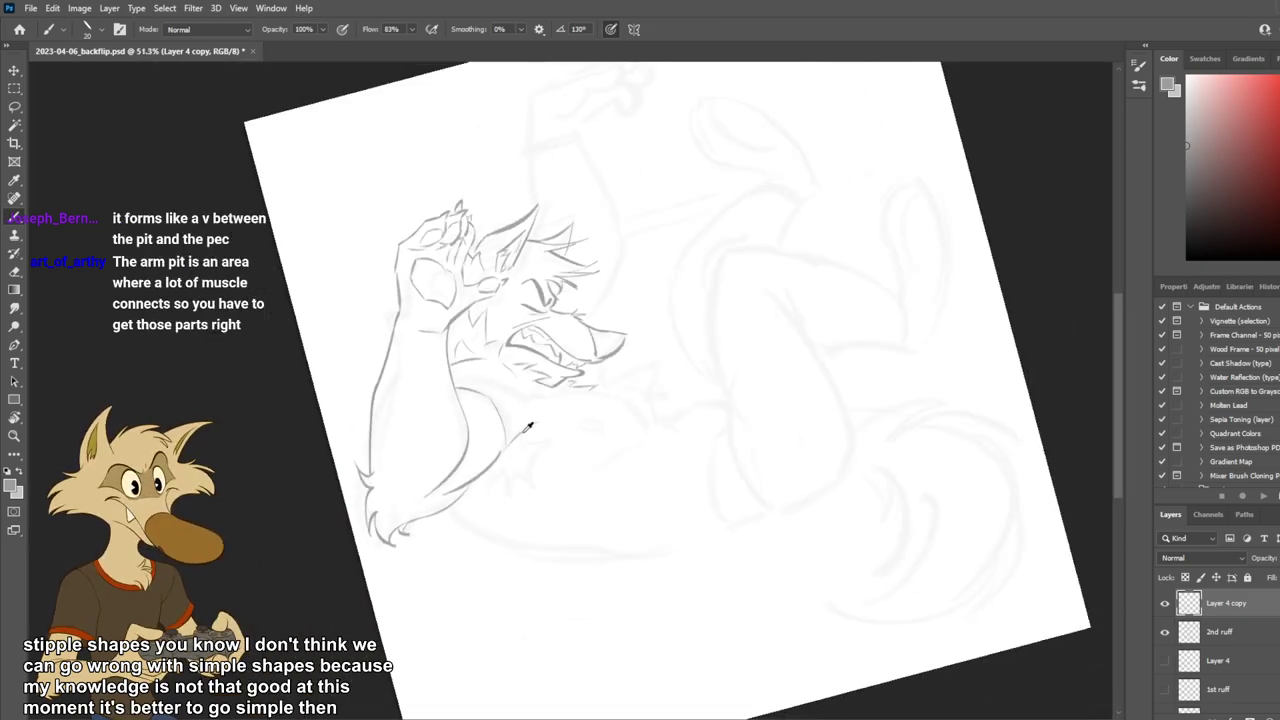
scroll(530, 427, down, 1)
scroll(550, 423, up, 4)
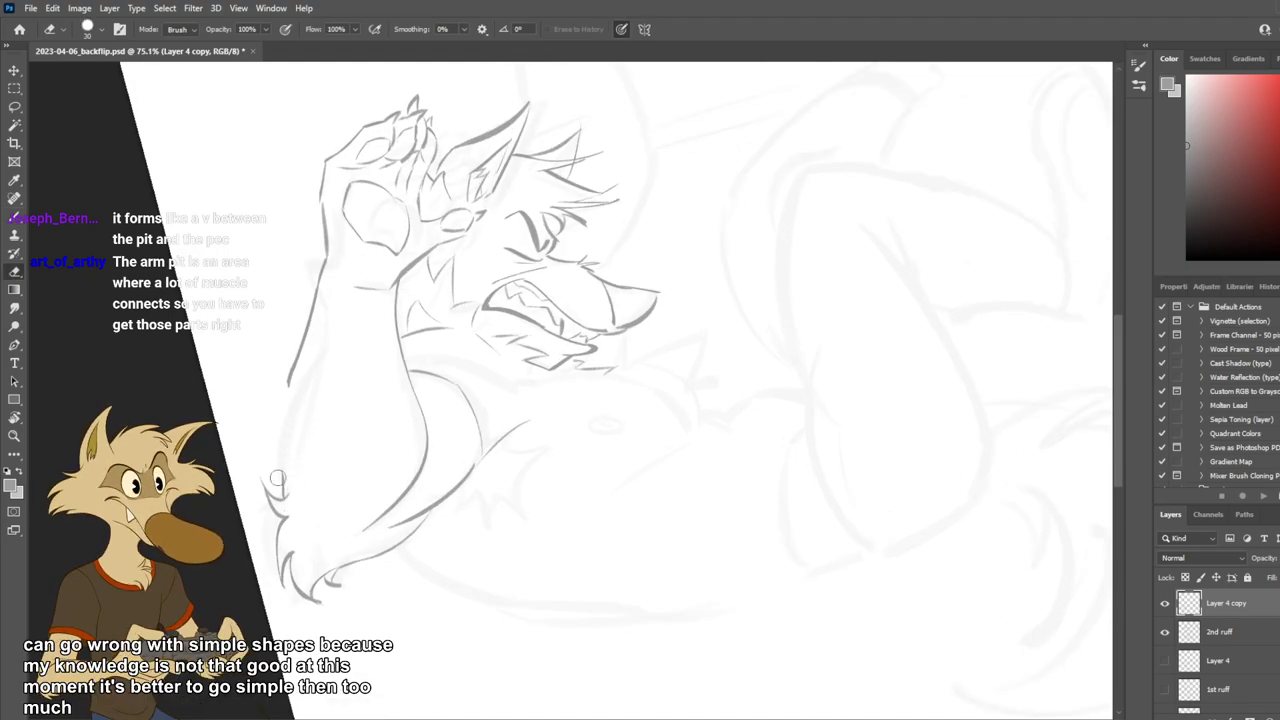
drag(276, 369, 265, 505)
key(ctrl+z)
drag(289, 363, 284, 515)
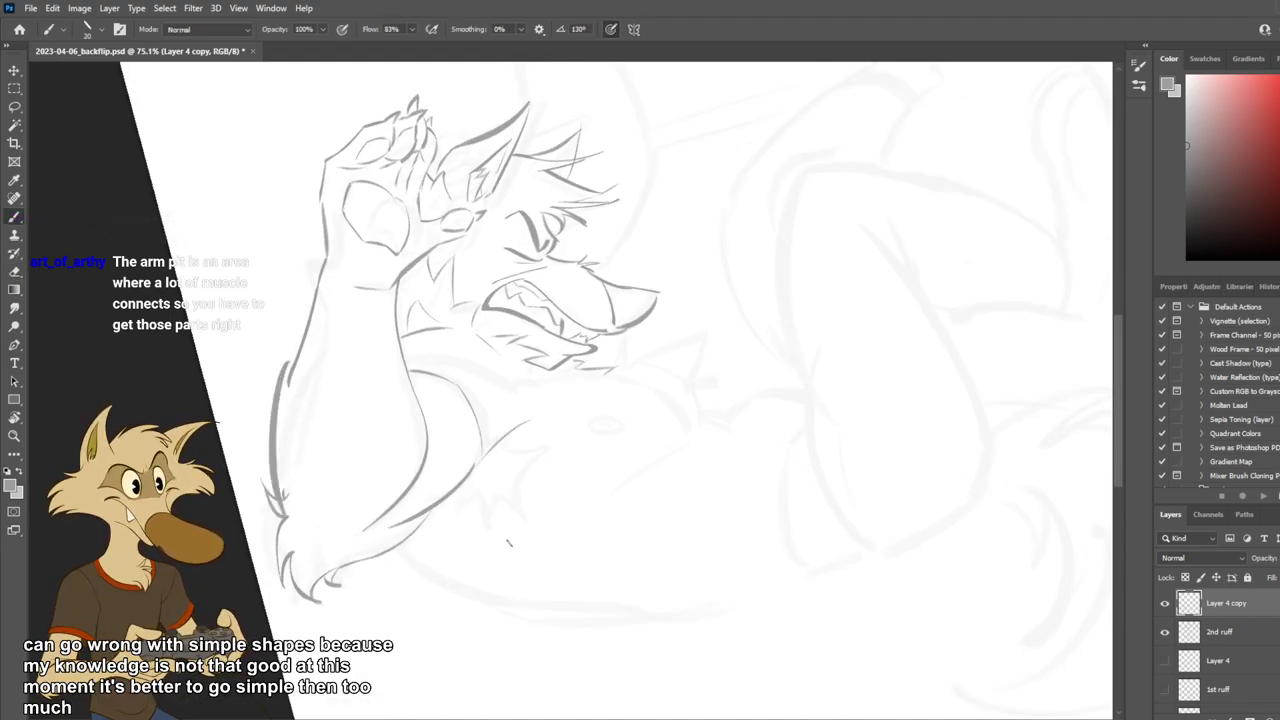
key(ctrl+z)
key(ctrl+z)
key(ctrl+shift+z)
key(ctrl+shift+z)
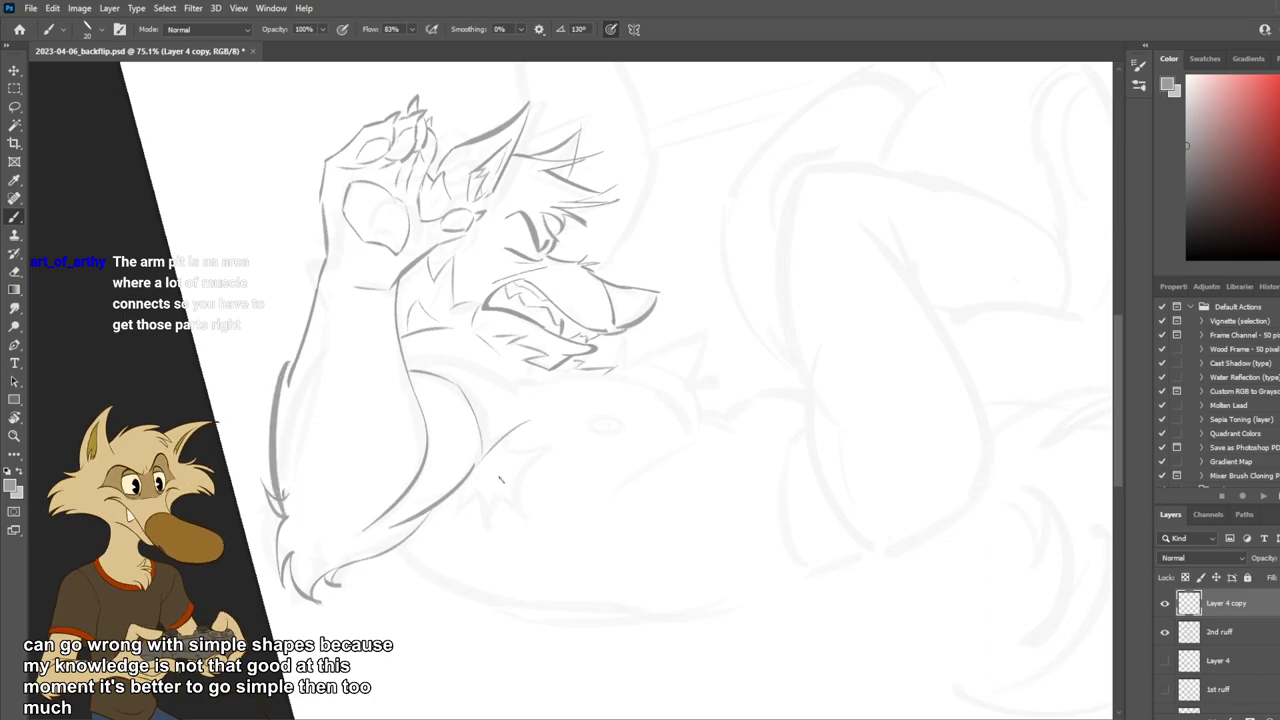
Redraw the forearm's outer contour as one smooth, slightly bulging curve that ends in the elbow fur.
scroll(535, 428, down, 5)
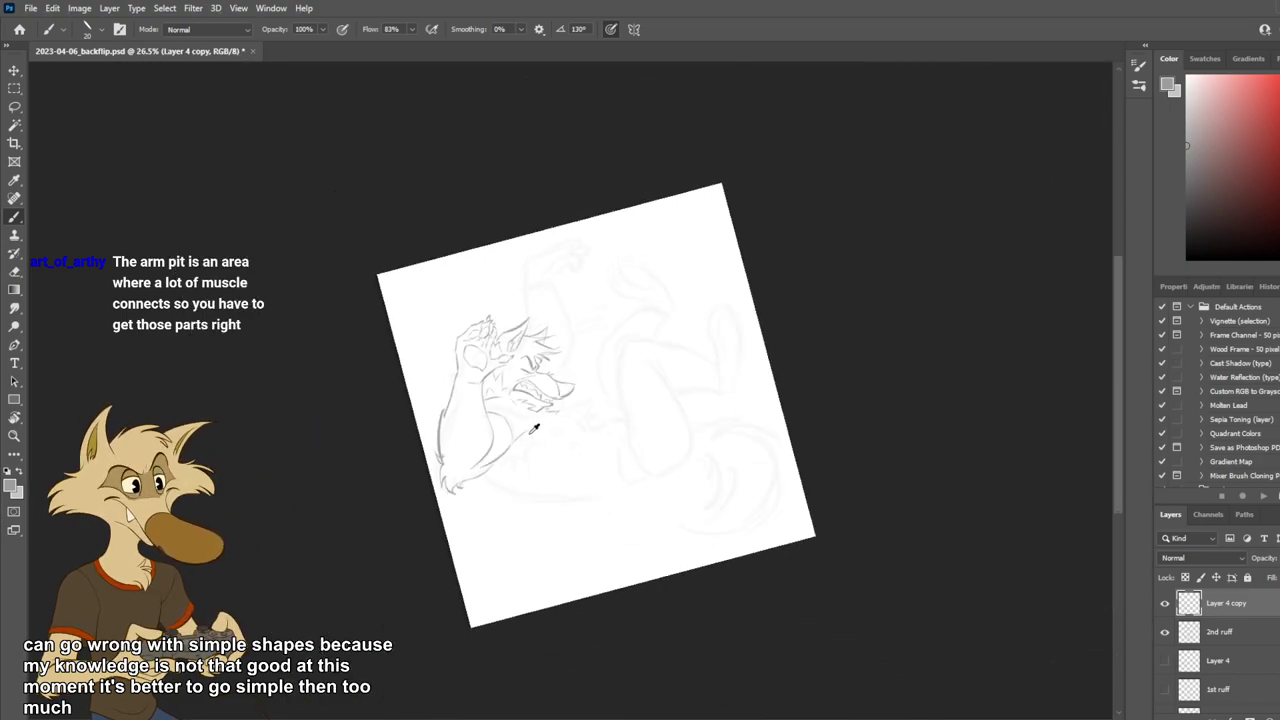
scroll(488, 437, up, 6)
key(ctrl+z)
mouse_move(281, 358)
mouse_down()
mouse_move(284, 521)
mouse_move(269, 499)
mouse_up()
key(ctrl+z)
key(ctrl+z)
drag(287, 358, 272, 488)
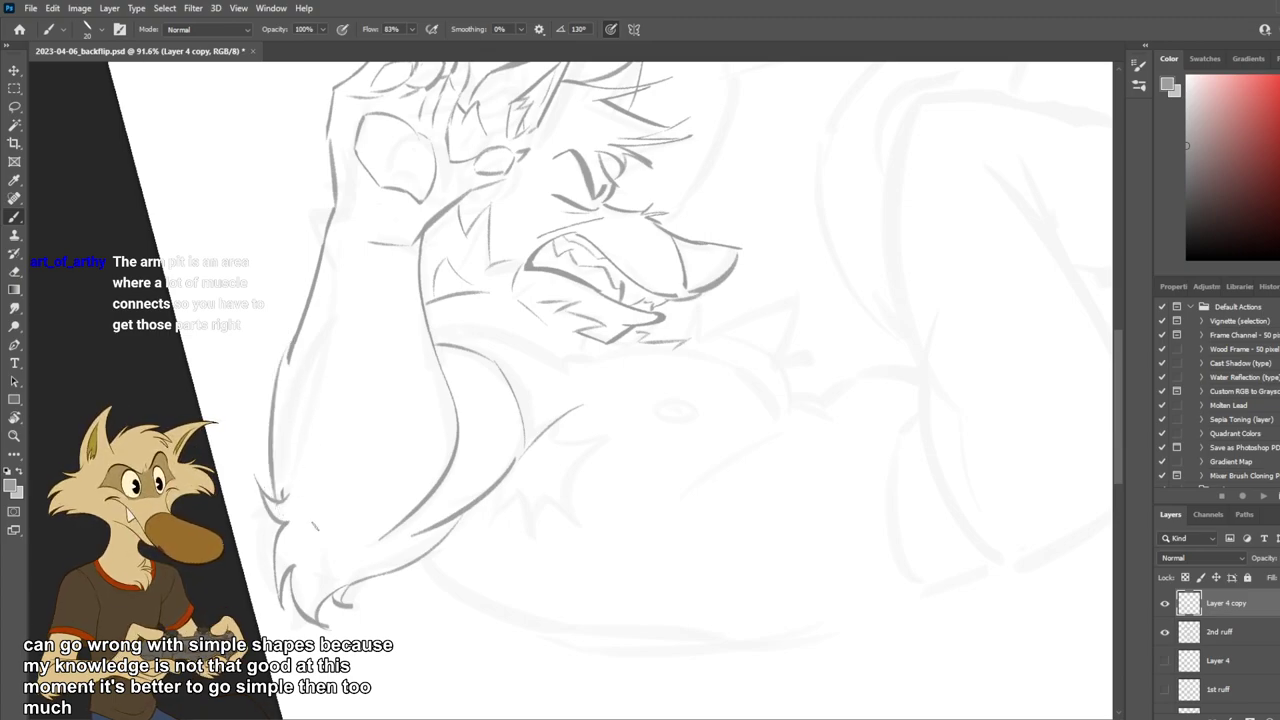
key(ctrl+z)
drag(289, 360, 274, 496)
key(ctrl+z)
drag(291, 358, 278, 496)
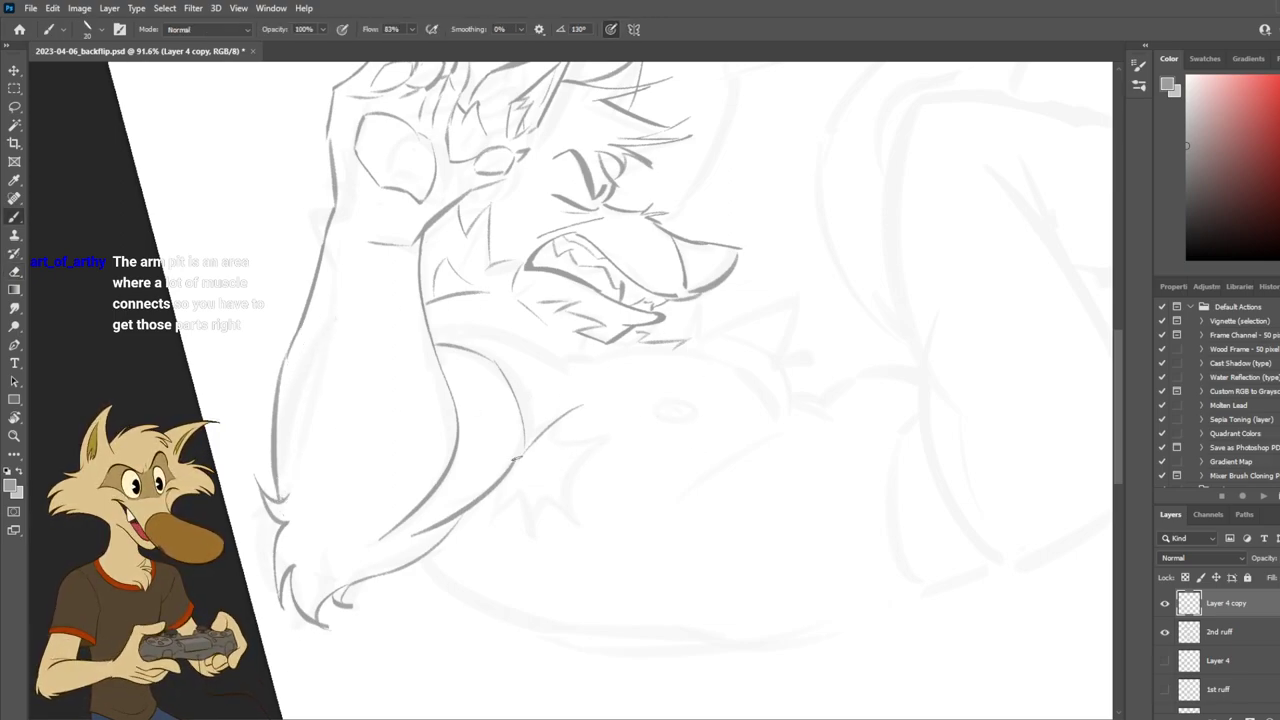
Try out chest muscle lines angling from the armpit into the torso.
drag(574, 404, 672, 438)
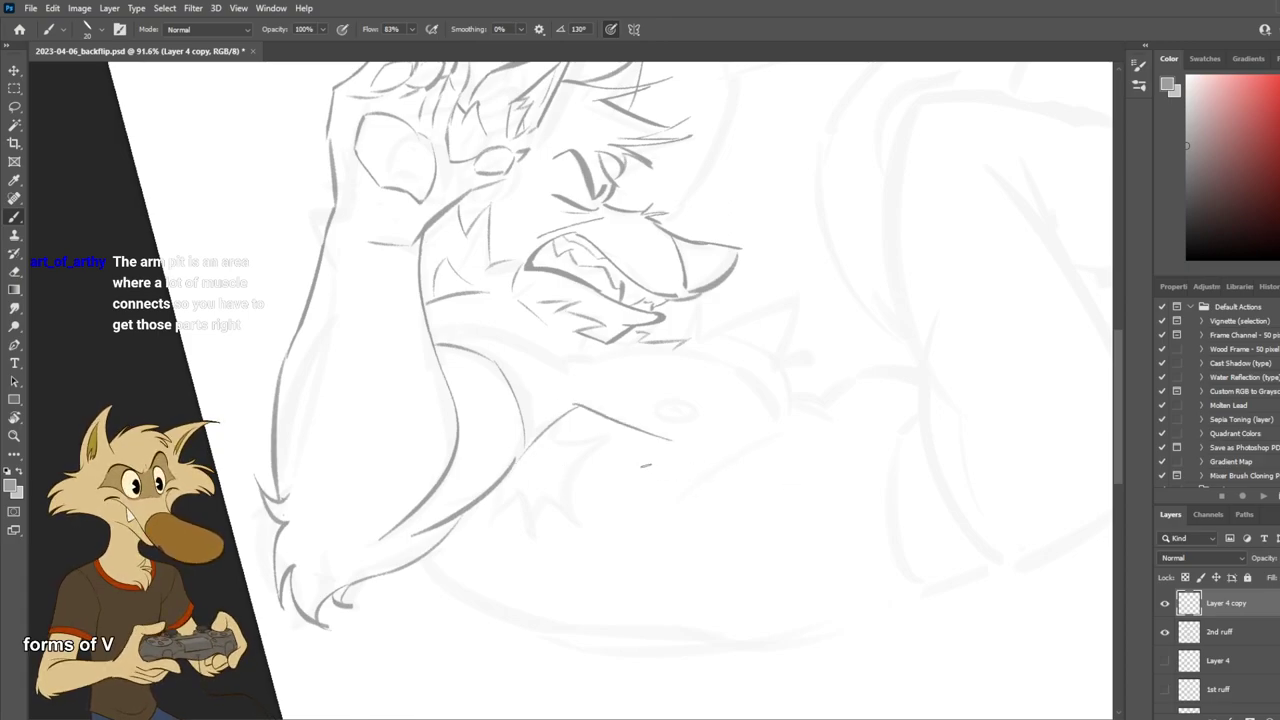
key(ctrl+z)
drag(527, 456, 642, 479)
key(ctrl+z)
mouse_move(542, 447)
mouse_down()
mouse_move(662, 487)
mouse_move(656, 464)
mouse_up()
key(ctrl+z)
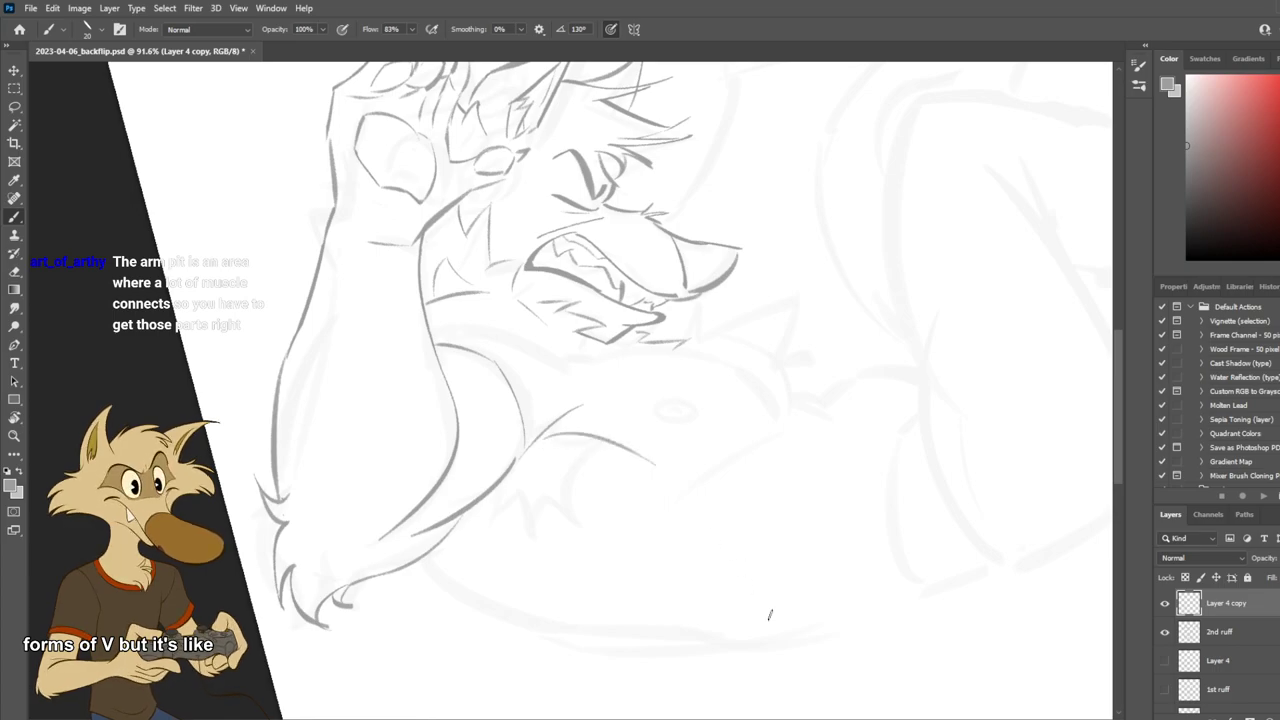
Sketch the chest's lower edge as two curves, one from the armpit and one rising toward the far side of the torso.
key(ctrl+z)
mouse_move(540, 436)
mouse_down()
mouse_move(668, 472)
mouse_move(803, 422)
mouse_up()
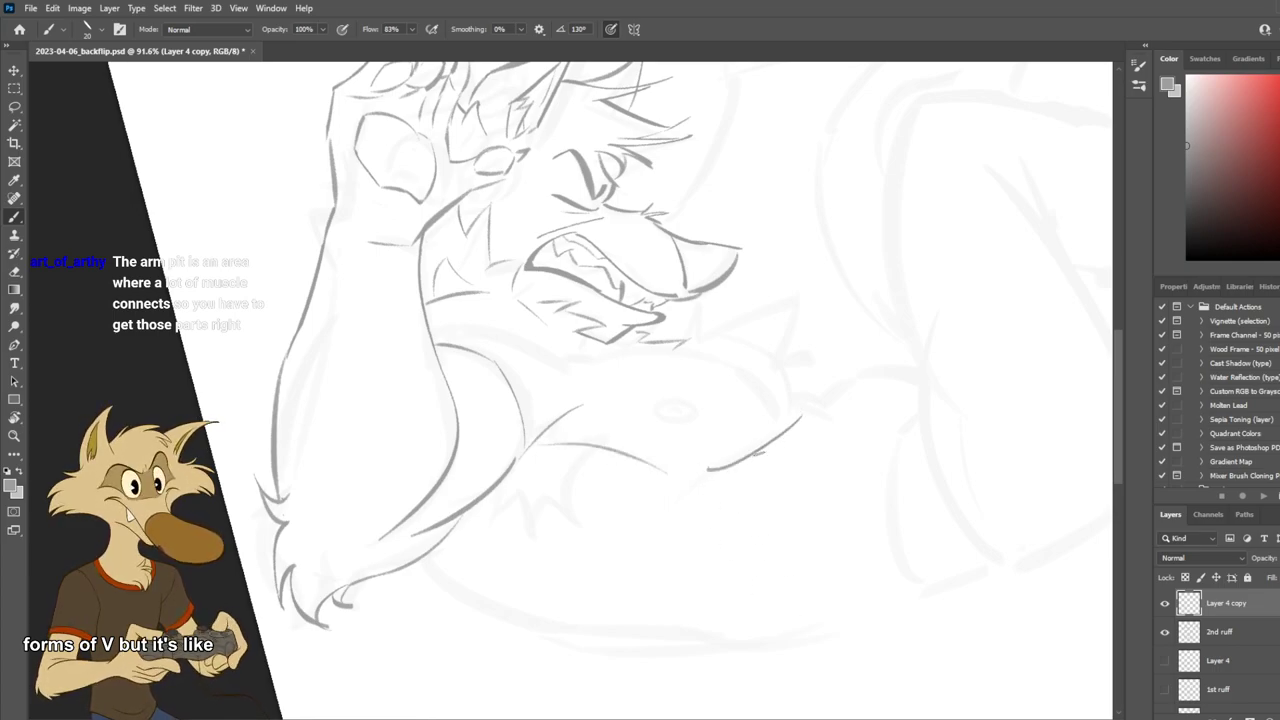
key(ctrl+z)
Try out a large arched contour from the far side of the chest over its top toward the shoulder.
mouse_move(726, 464)
mouse_down()
mouse_move(802, 430)
mouse_move(768, 444)
mouse_move(493, 424)
mouse_up()
key(ctrl+z)
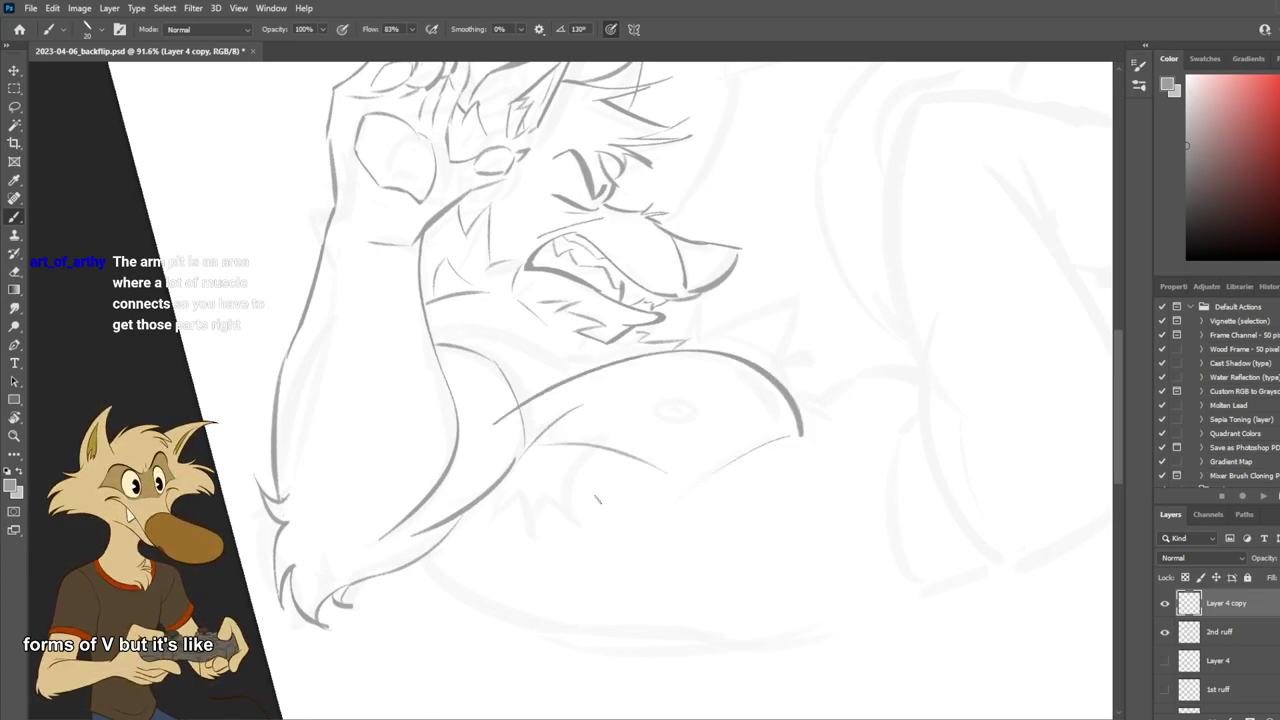
key(ctrl+z)
drag(789, 421, 614, 349)
key(ctrl+z)
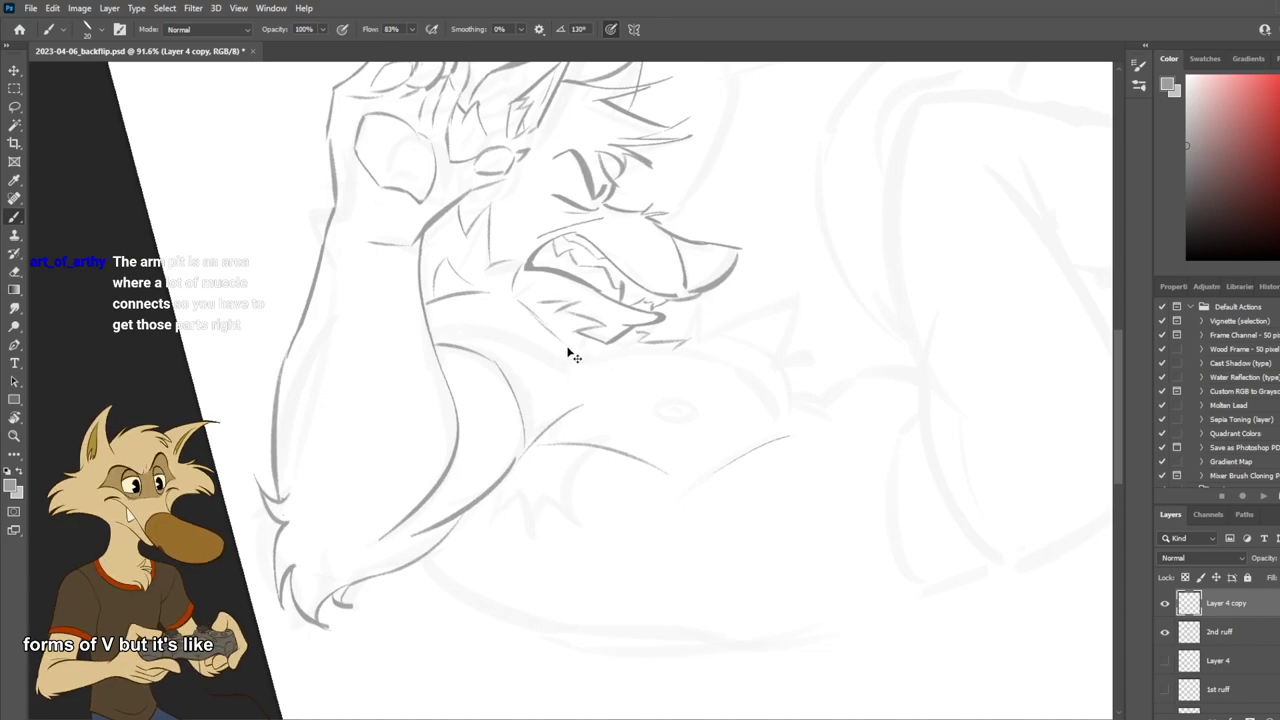
Try out a neck line below the jaw and an upper chest contour arching away from it across the torso.
drag(520, 298, 585, 372)
key(ctrl+z)
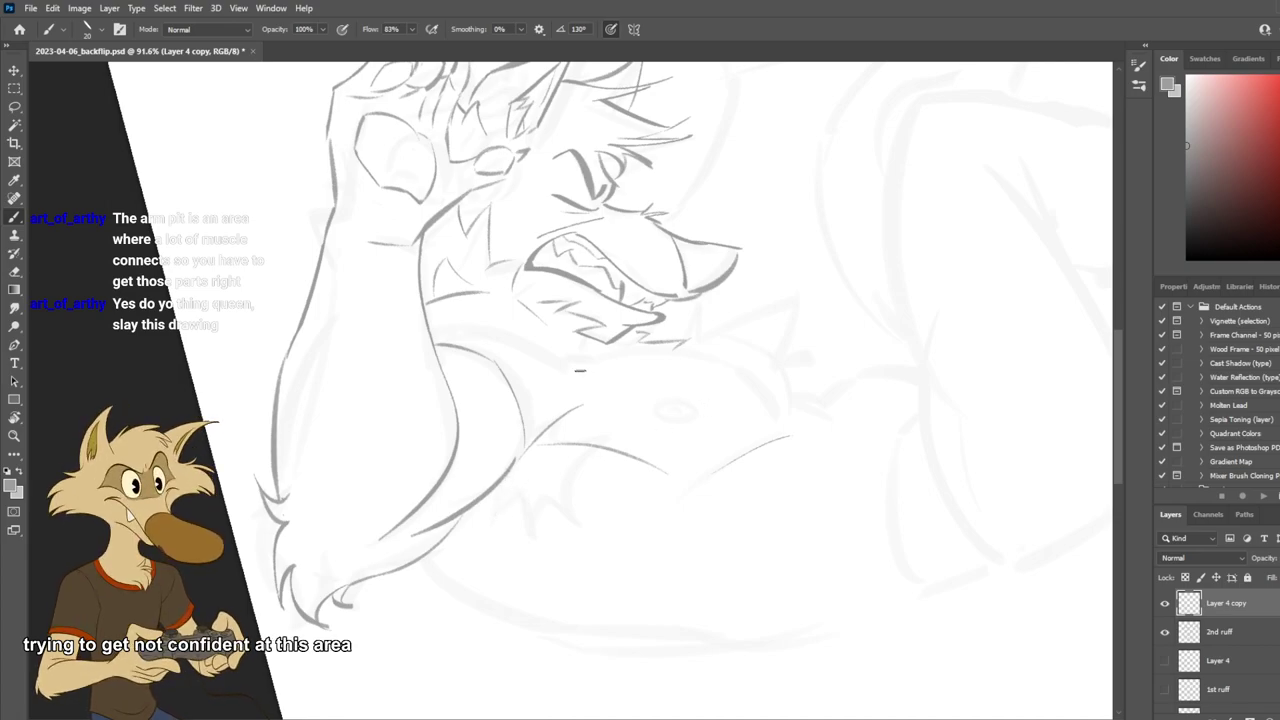
drag(572, 356, 700, 351)
key(ctrl+z)
drag(571, 355, 742, 362)
key(ctrl+z)
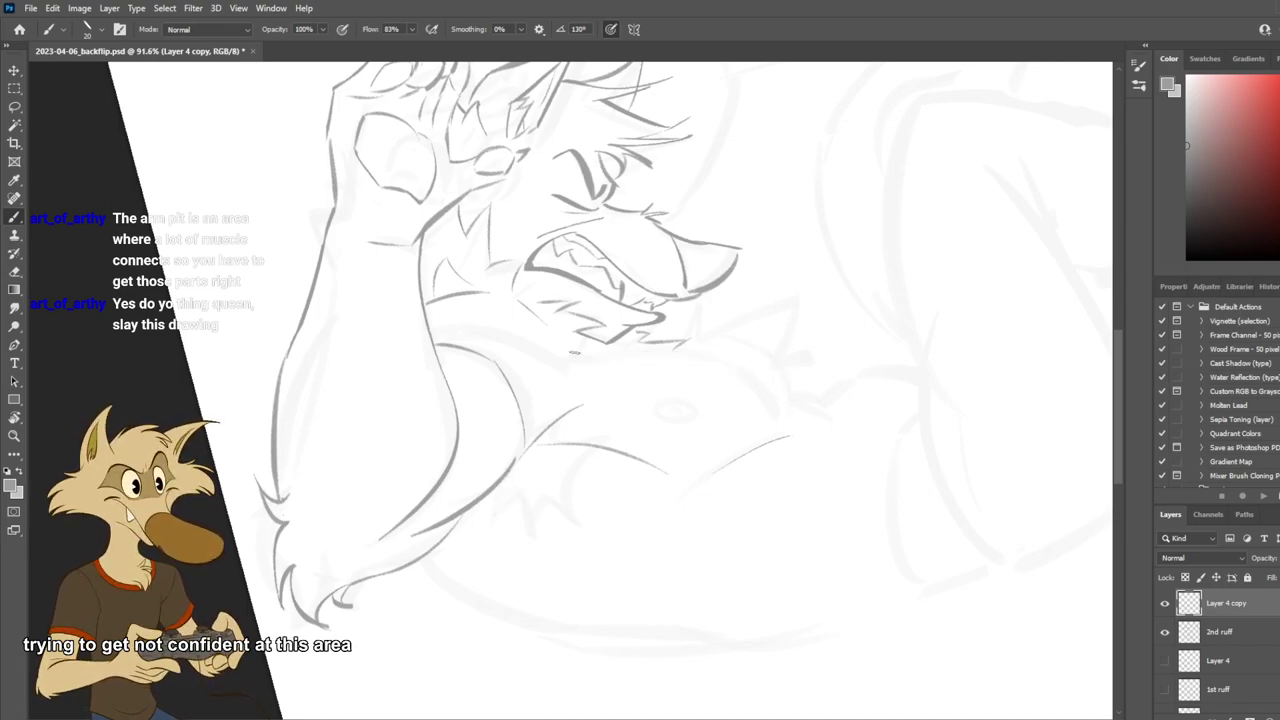
mouse_move(571, 352)
mouse_down()
mouse_move(780, 372)
mouse_move(751, 366)
mouse_move(819, 419)
mouse_up()
key(ctrl+z)
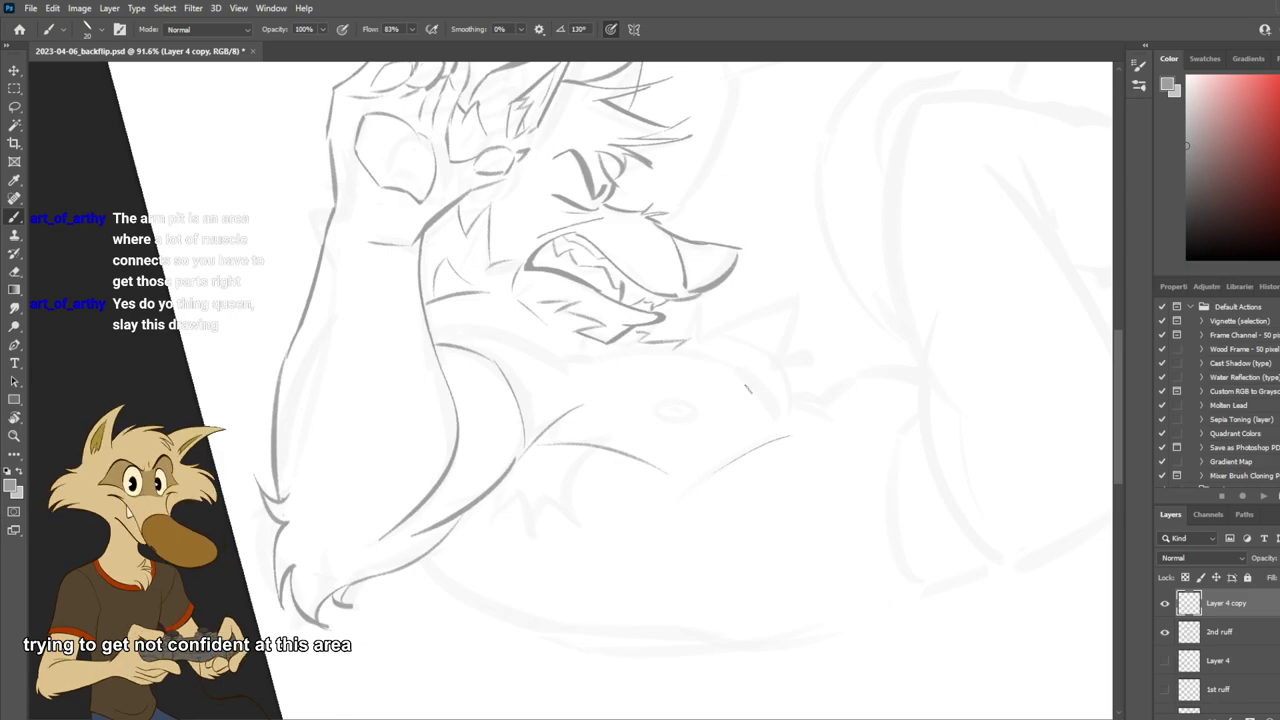
Try out a steep line from the tip of the armpit line down to the chest's lower edge.
scroll(744, 388, up, 2)
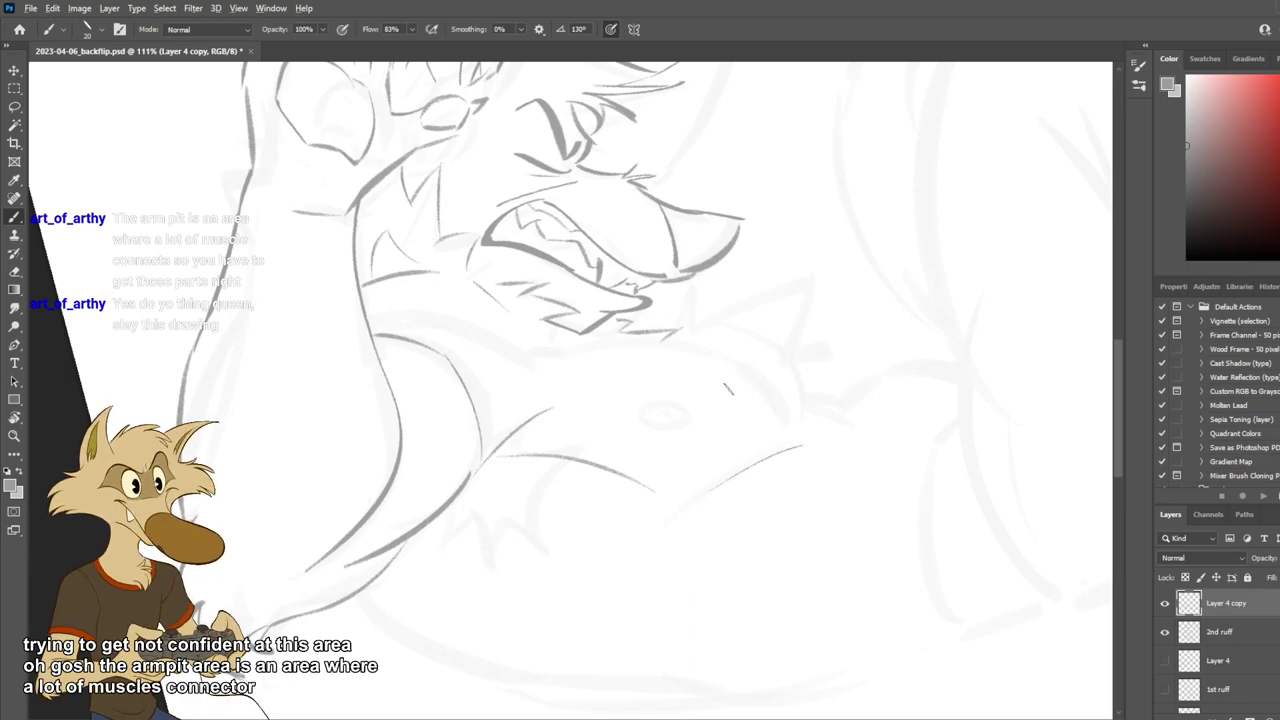
scroll(730, 385, down, 3)
scroll(695, 385, up, 1)
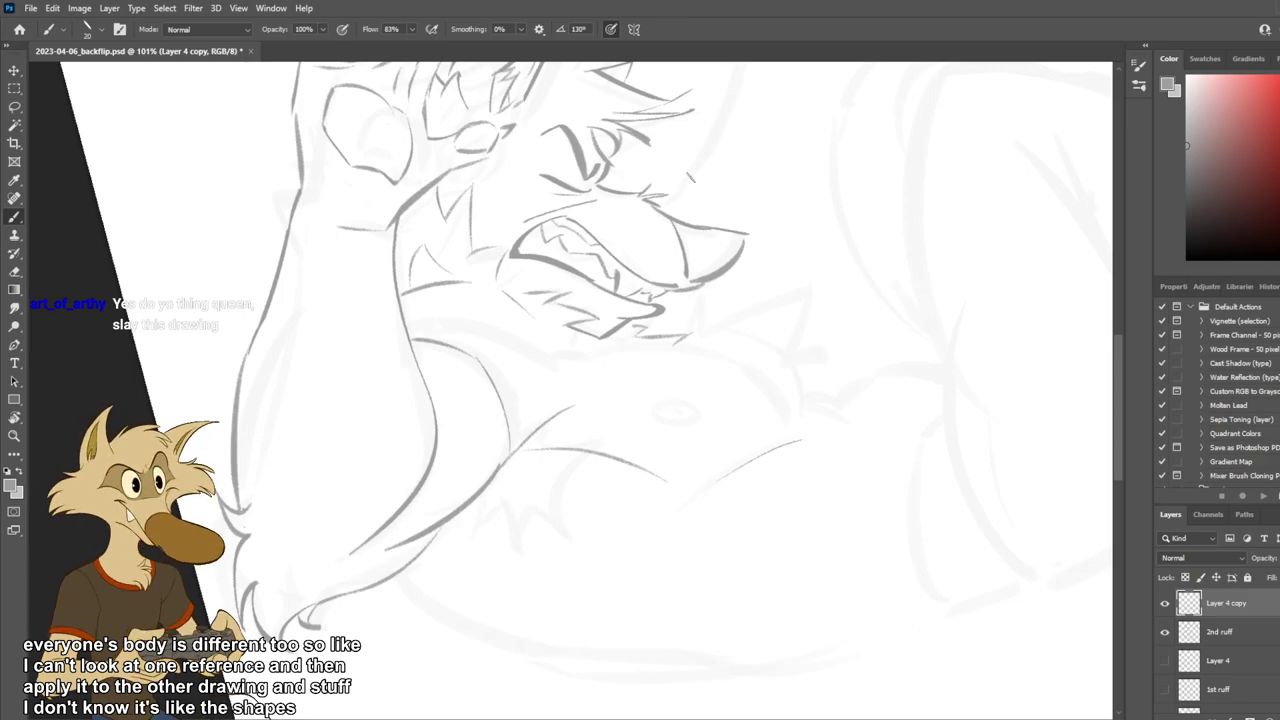
drag(561, 414, 658, 487)
key(ctrl+z)
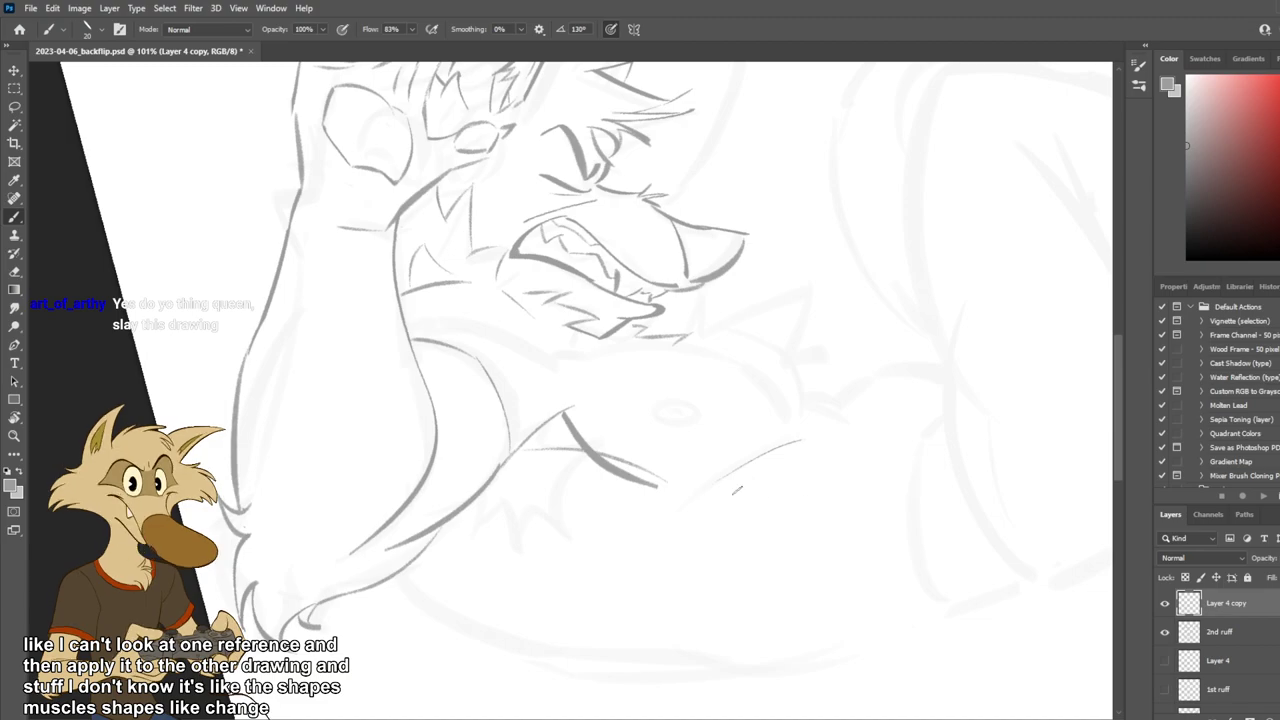
key(ctrl+z)
Try out a flatter, sagging lower chest contour starting at the armpit line.
key(e)
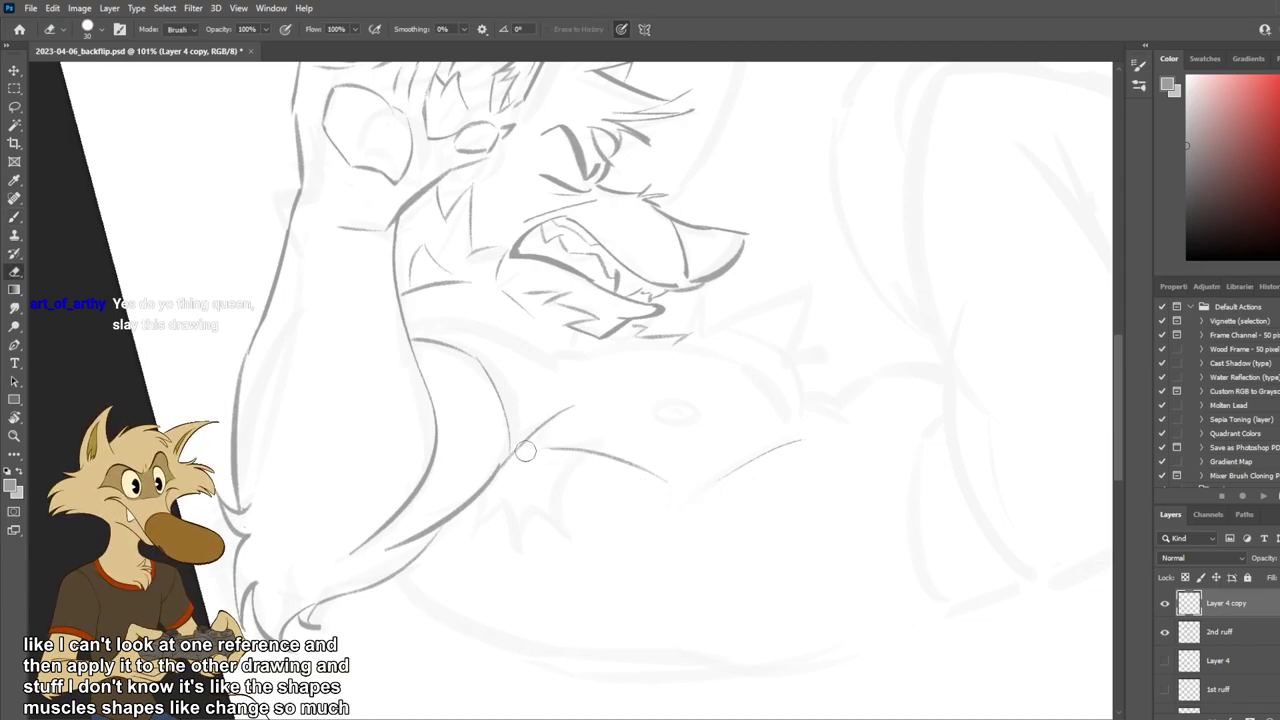
key(b)
drag(526, 451, 687, 465)
key(ctrl+z)
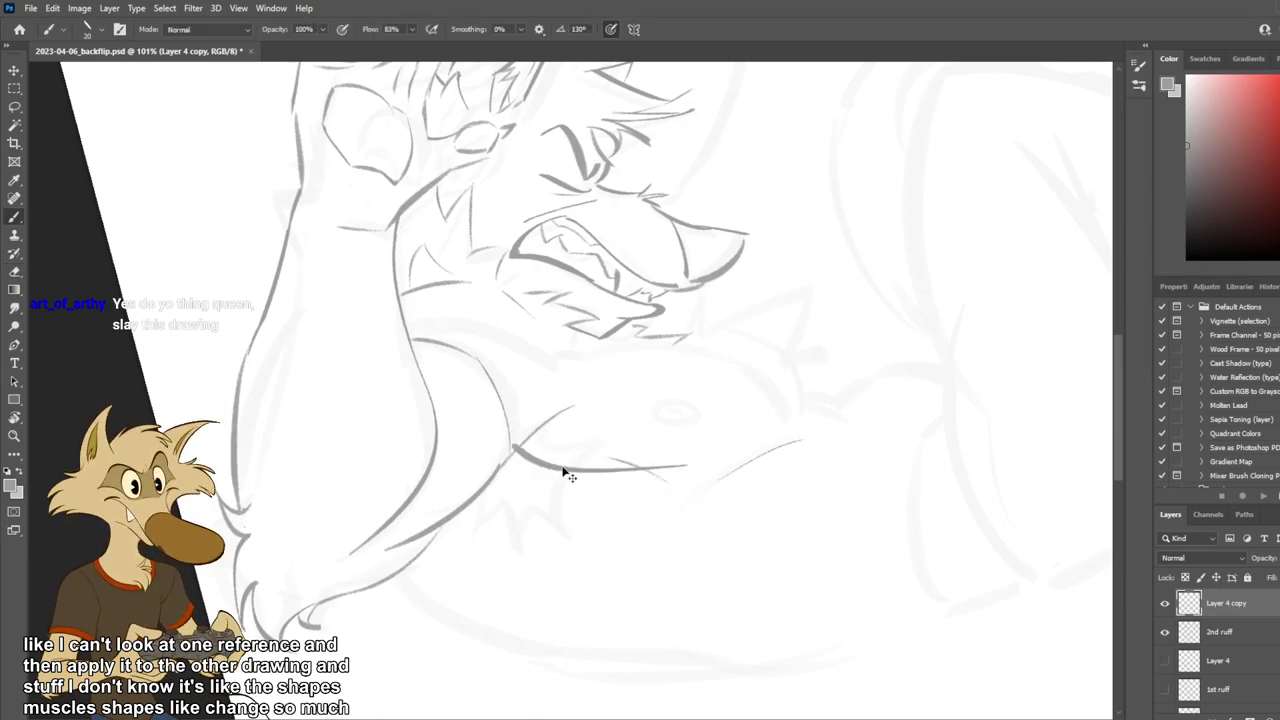
key(ctrl+z)
drag(517, 449, 722, 470)
key(ctrl+z)
Erase the old lower chest curve beside the armpit and draw a flatter, sagging contour across the torso in its place.
key(e)
drag(618, 458, 658, 476)
key(b)
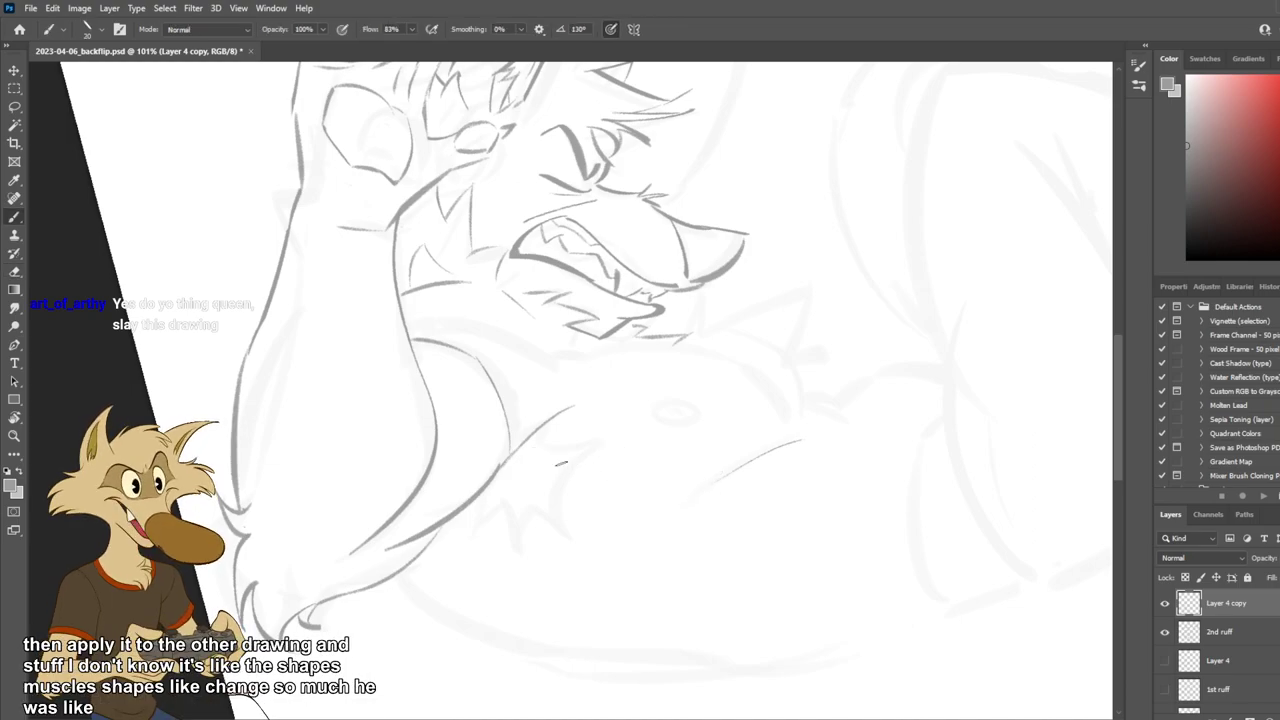
drag(524, 451, 702, 471)
key(ctrl+z)
key(ctrl+z)
drag(516, 448, 695, 470)
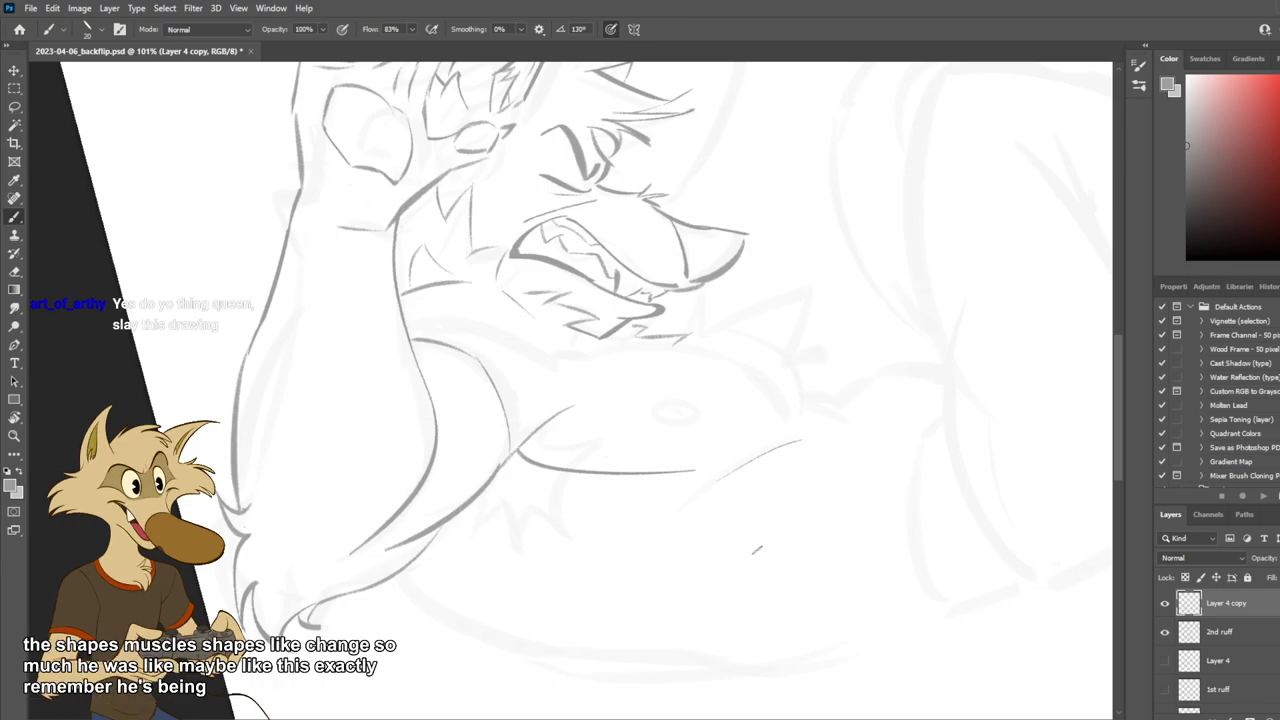
Draw the rounded end of the near chest muscle, curving down to the faint rib line.
drag(737, 507, 695, 519)
mouse_move(697, 377)
mouse_down()
mouse_move(751, 453)
mouse_move(709, 385)
mouse_move(751, 441)
mouse_move(740, 445)
mouse_up()
key(ctrl+z)
key(ctrl+z)
key(ctrl+z)
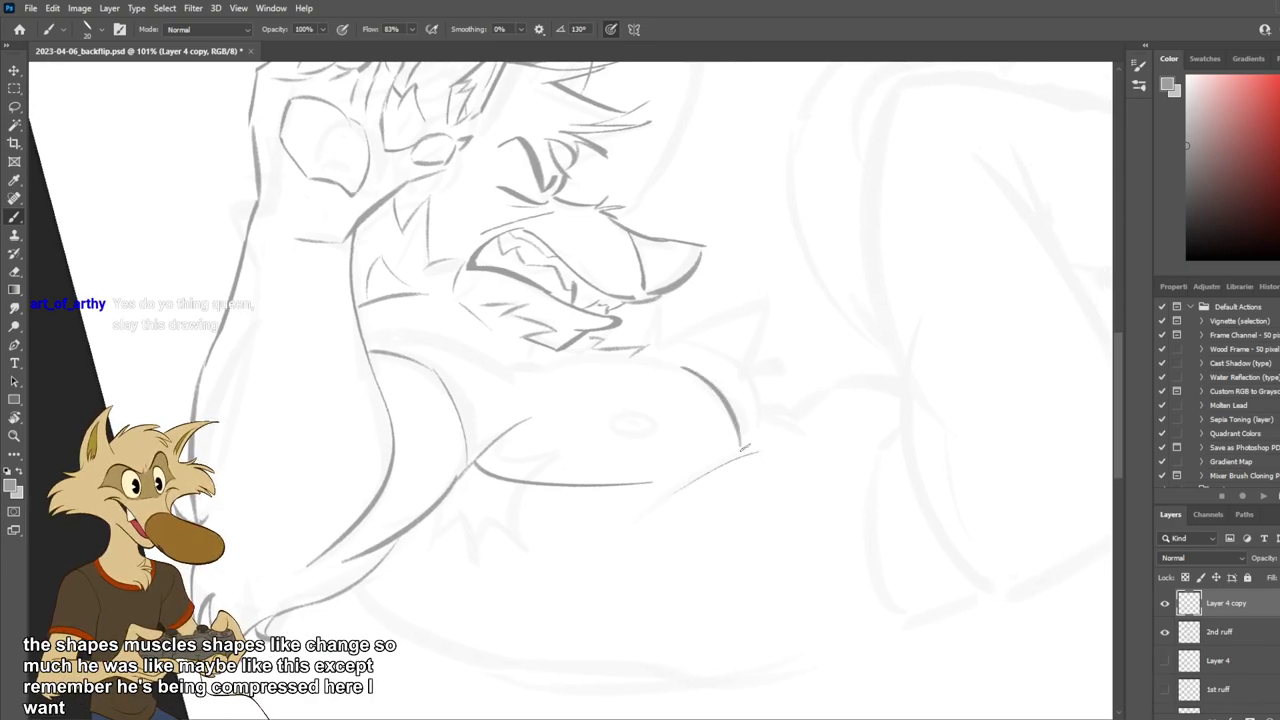
Draw the upper chest contour from the rounded end back toward the neck, arching below the jaw.
drag(692, 372, 495, 380)
key(ctrl+z)
drag(690, 370, 528, 374)
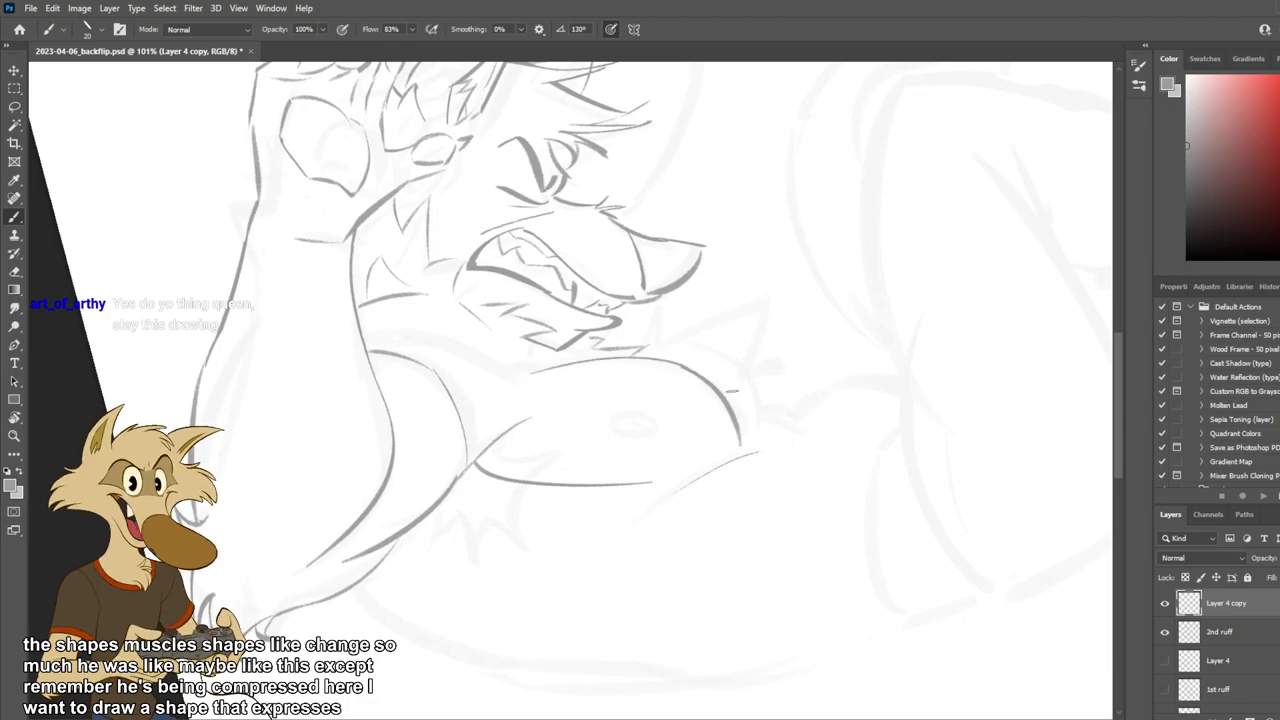
key(ctrl+z)
mouse_move(686, 367)
mouse_down()
mouse_move(527, 375)
mouse_move(540, 371)
mouse_up()
key(ctrl+z)
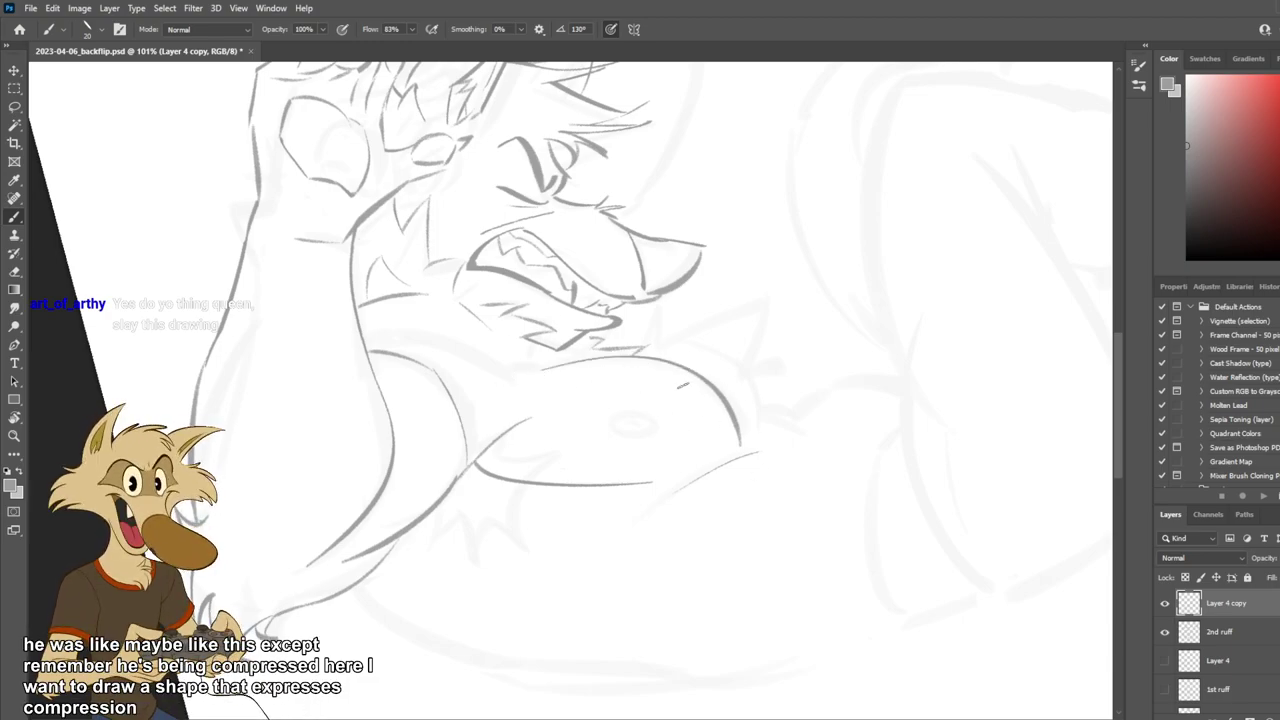
mouse_move(536, 368)
mouse_down()
mouse_move(458, 325)
mouse_move(530, 364)
mouse_up()
key(ctrl+z)
key(ctrl+z)
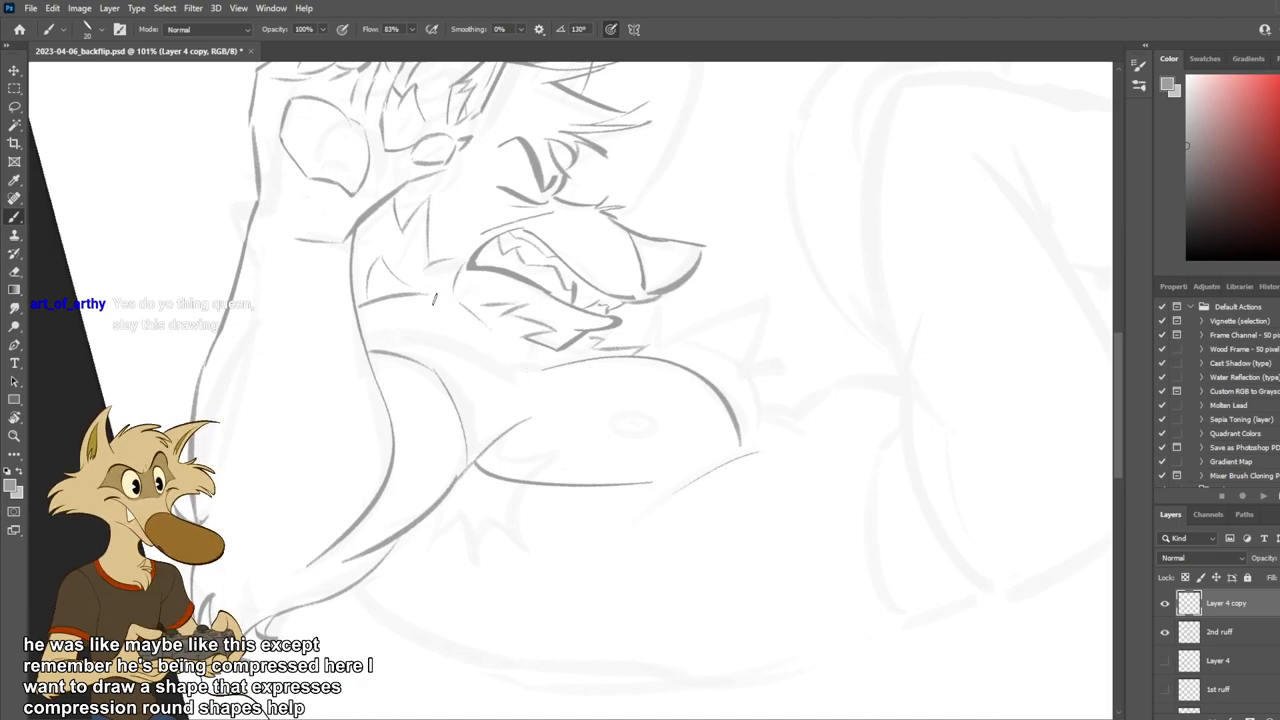
Draw a slanted neck line from the shoulder line behind the jaw down to the start of the upper chest contour.
drag(433, 293, 512, 366)
key(ctrl+z)
key(ctrl+z)
drag(417, 292, 524, 364)
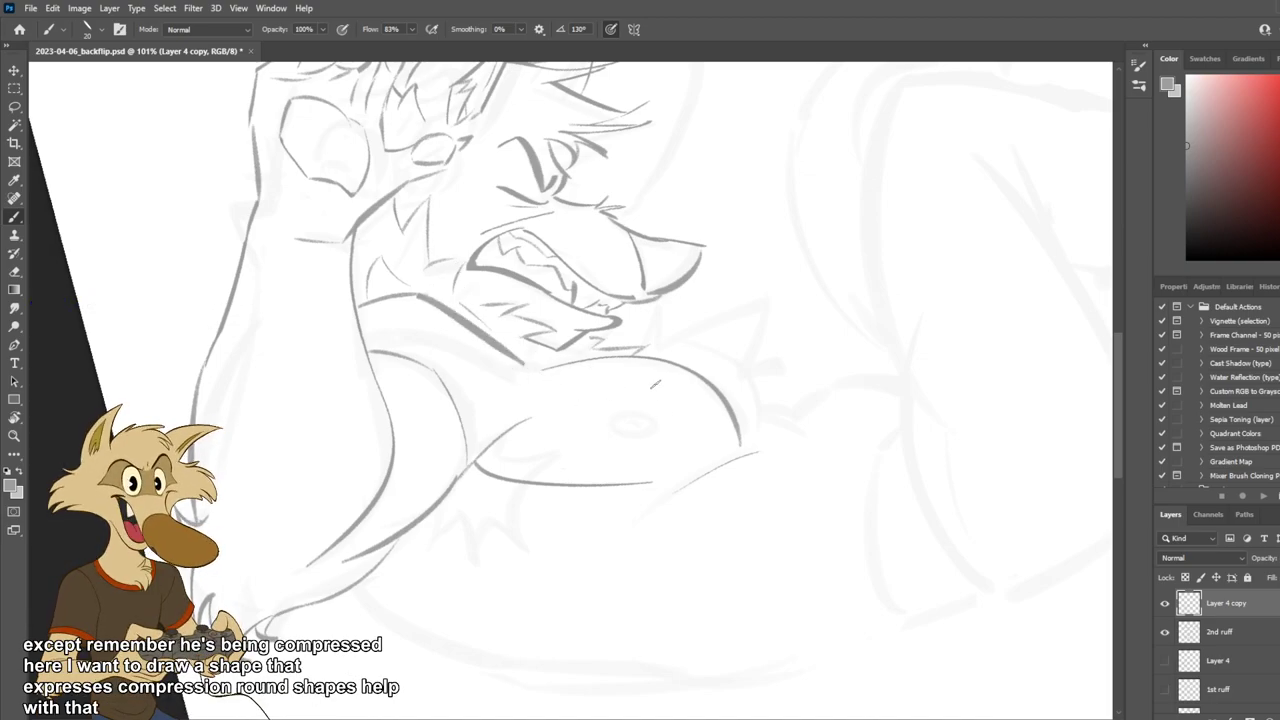
scroll(680, 374, down, 8)
scroll(642, 366, up, 6)
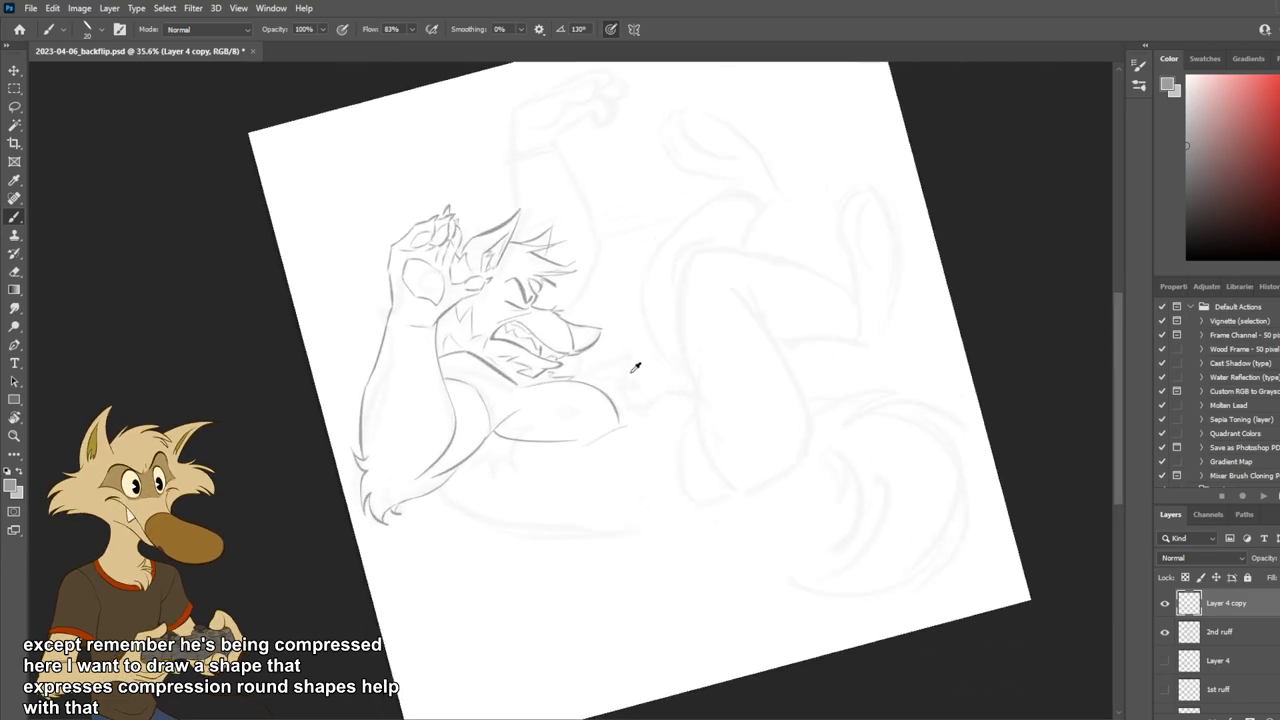
scroll(553, 380, up, 2)
key(ctrl+z)
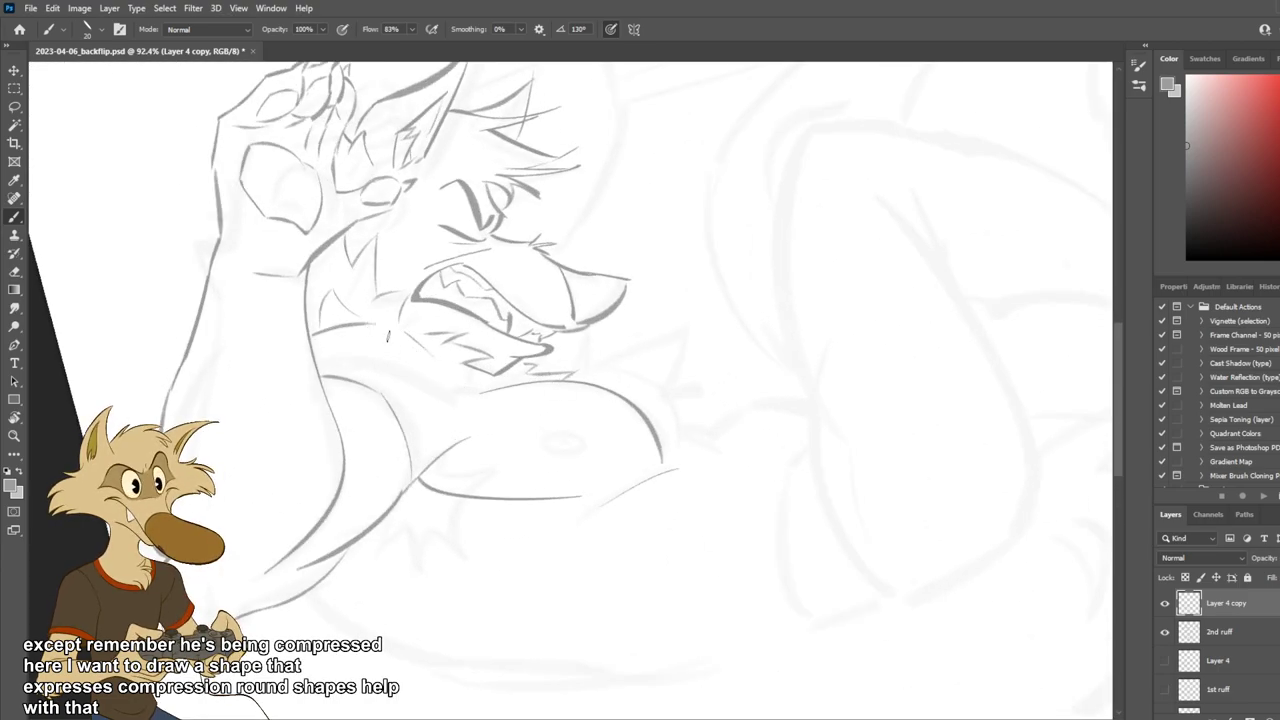
drag(368, 325, 462, 391)
Draw the far chest muscle as a second curve just outside the rounded end of the near one.
scroll(694, 449, down, 4)
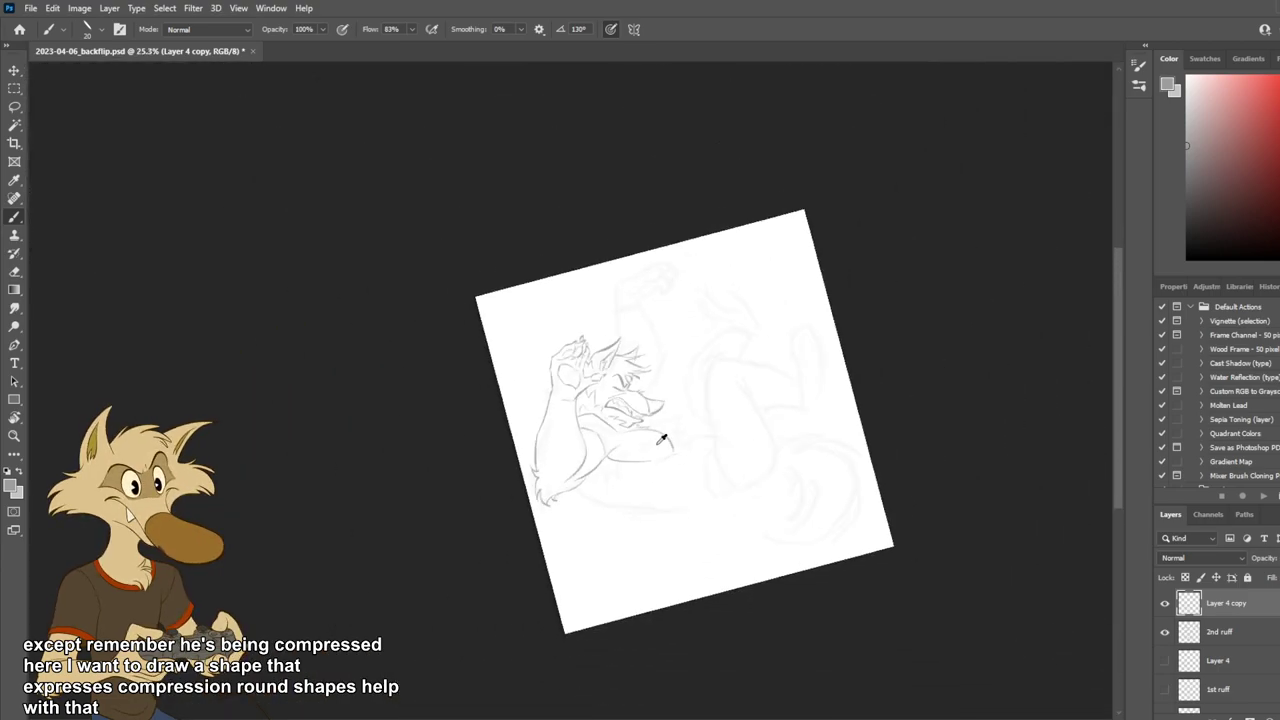
scroll(737, 447, up, 4)
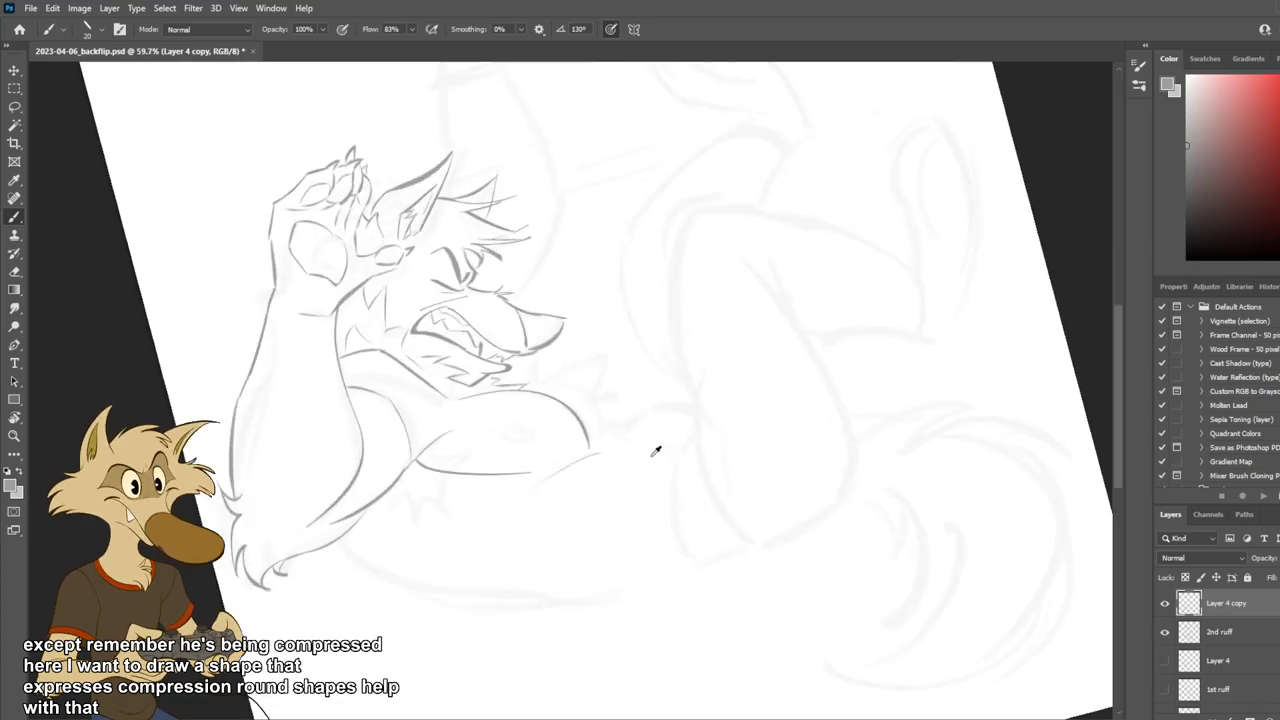
scroll(653, 452, down, 7)
scroll(654, 452, up, 2)
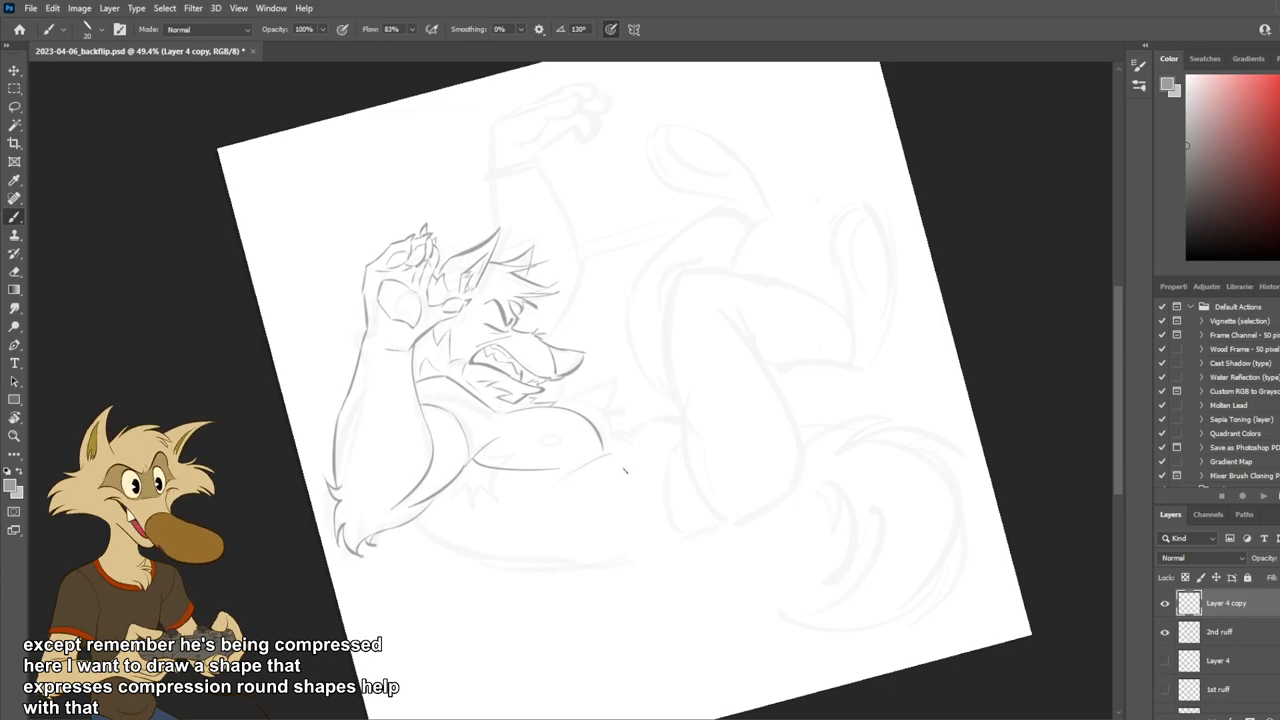
scroll(627, 467, up, 1)
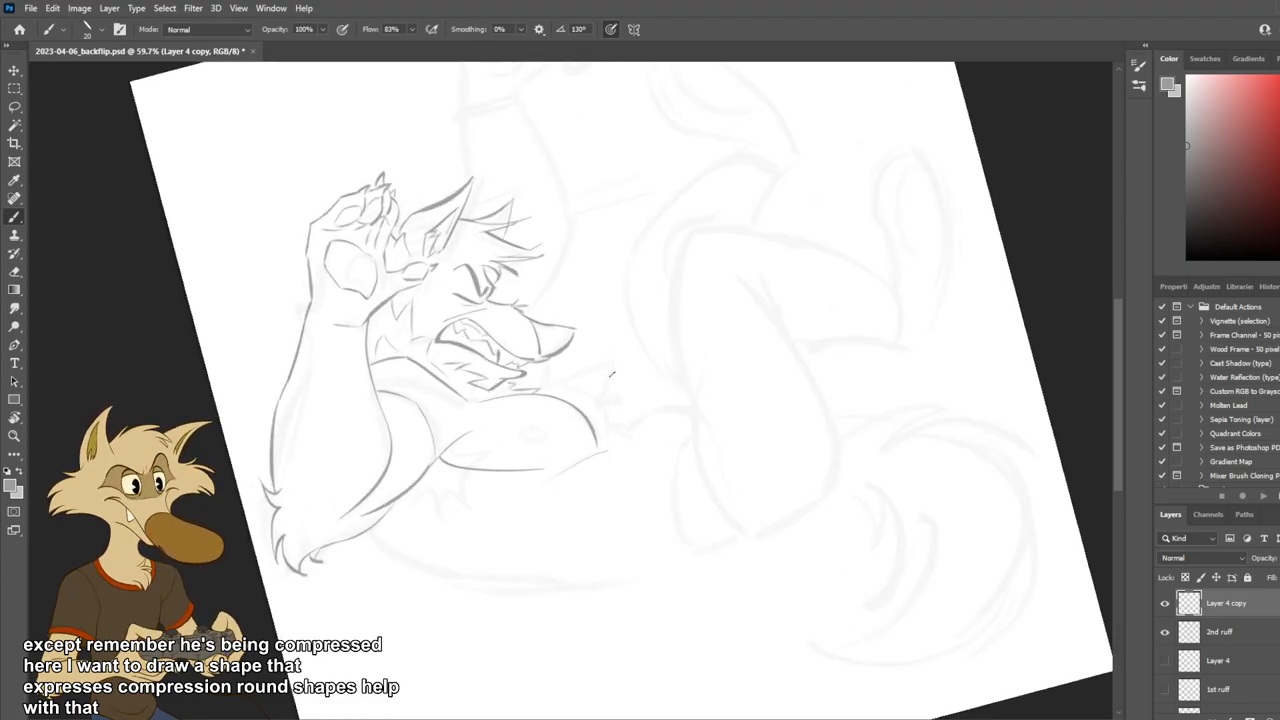
mouse_move(548, 386)
mouse_down()
mouse_move(635, 379)
mouse_move(574, 386)
mouse_move(611, 429)
mouse_move(627, 427)
mouse_up()
key(ctrl+z)
key(ctrl+z)
scroll(680, 508, down, 3)
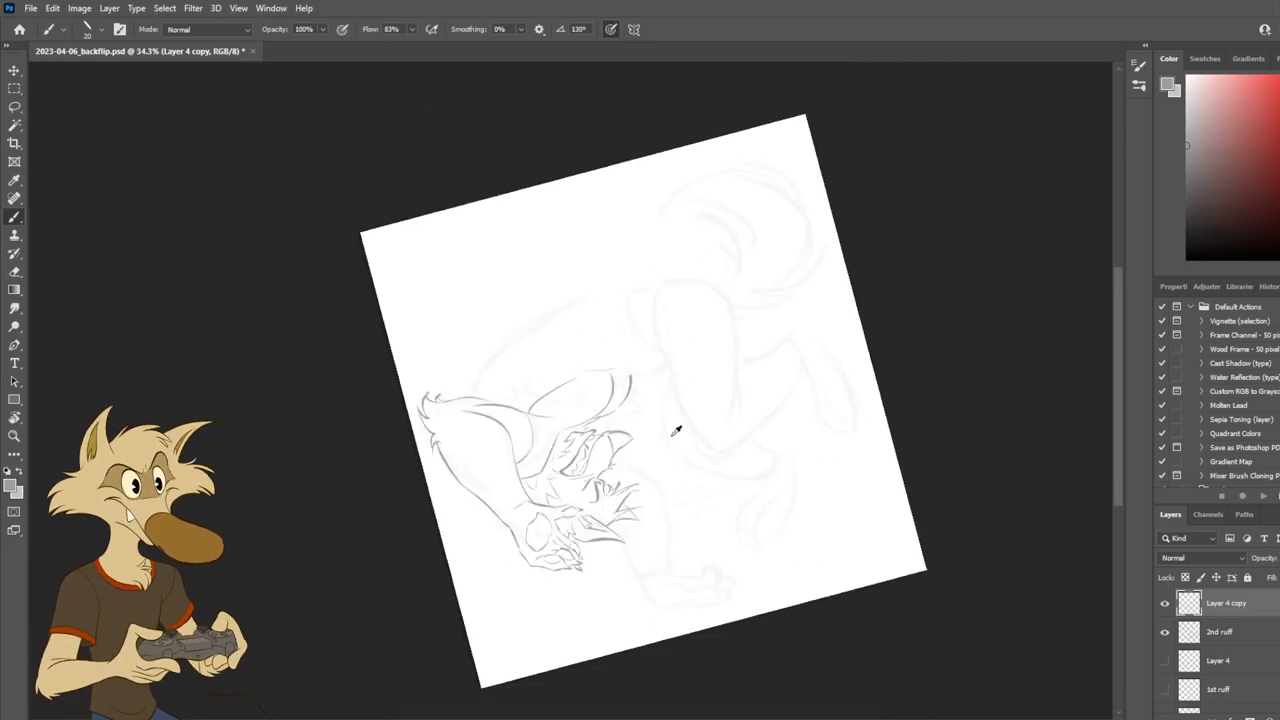
Mirror the canvas horizontally and check the flipped pose upright and at a rotated view angle.
key(Escape)
scroll(669, 434, down, 2)
scroll(666, 427, up, 1)
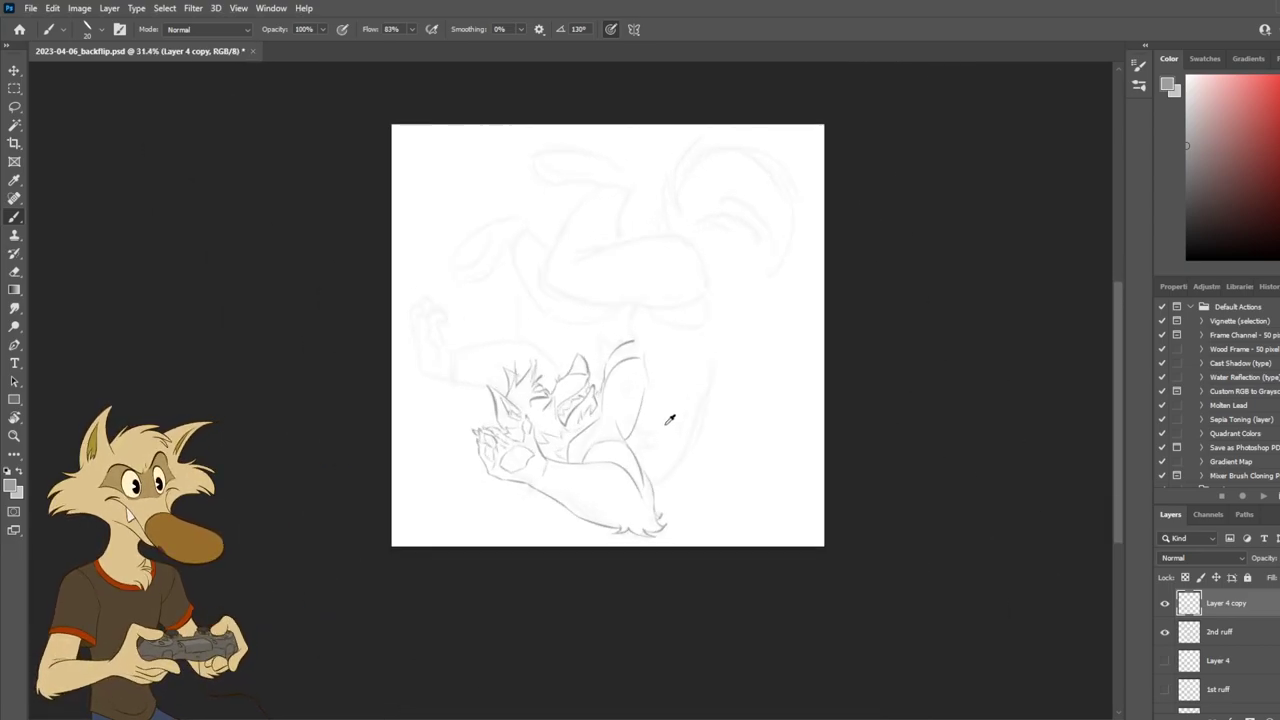
key(ctrl+shift+h)
scroll(635, 394, up, 6)
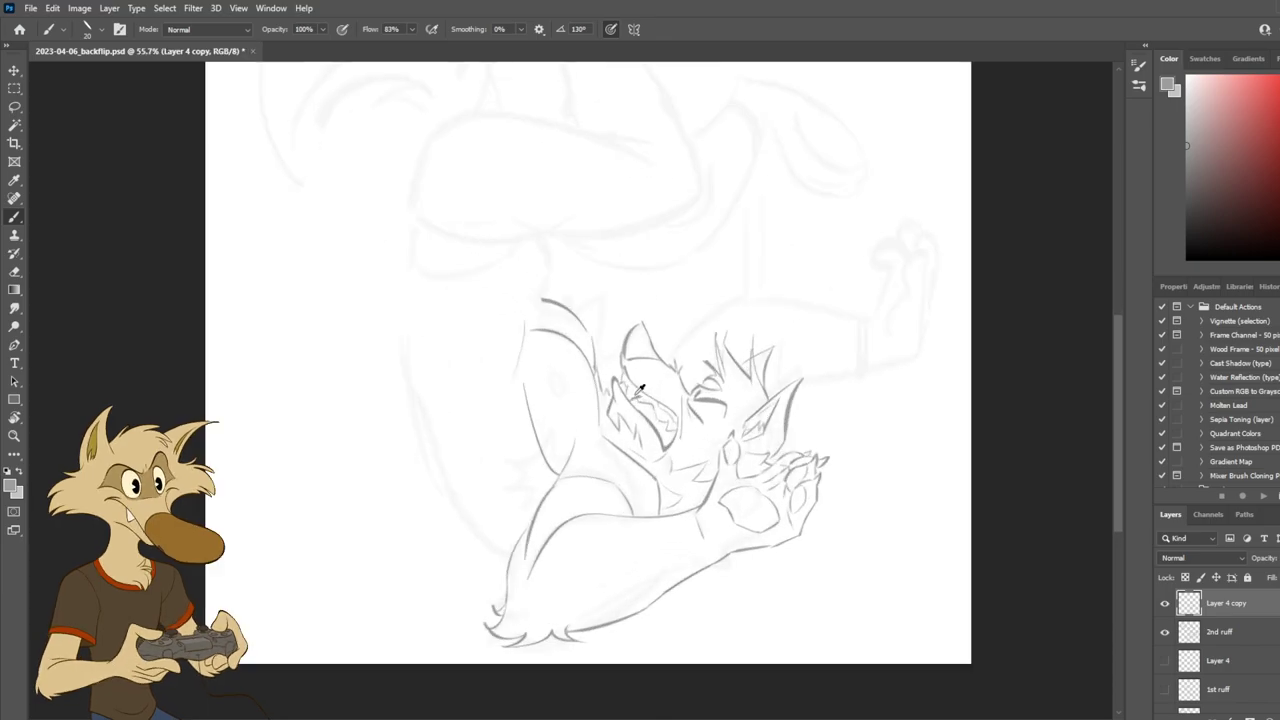
scroll(636, 394, down, 4)
scroll(641, 388, up, 2)
key(r)
mouse_move(641, 388)
mouse_down()
mouse_move(631, 352)
mouse_move(492, 325)
mouse_up()
key(b)
scroll(604, 418, up, 2)
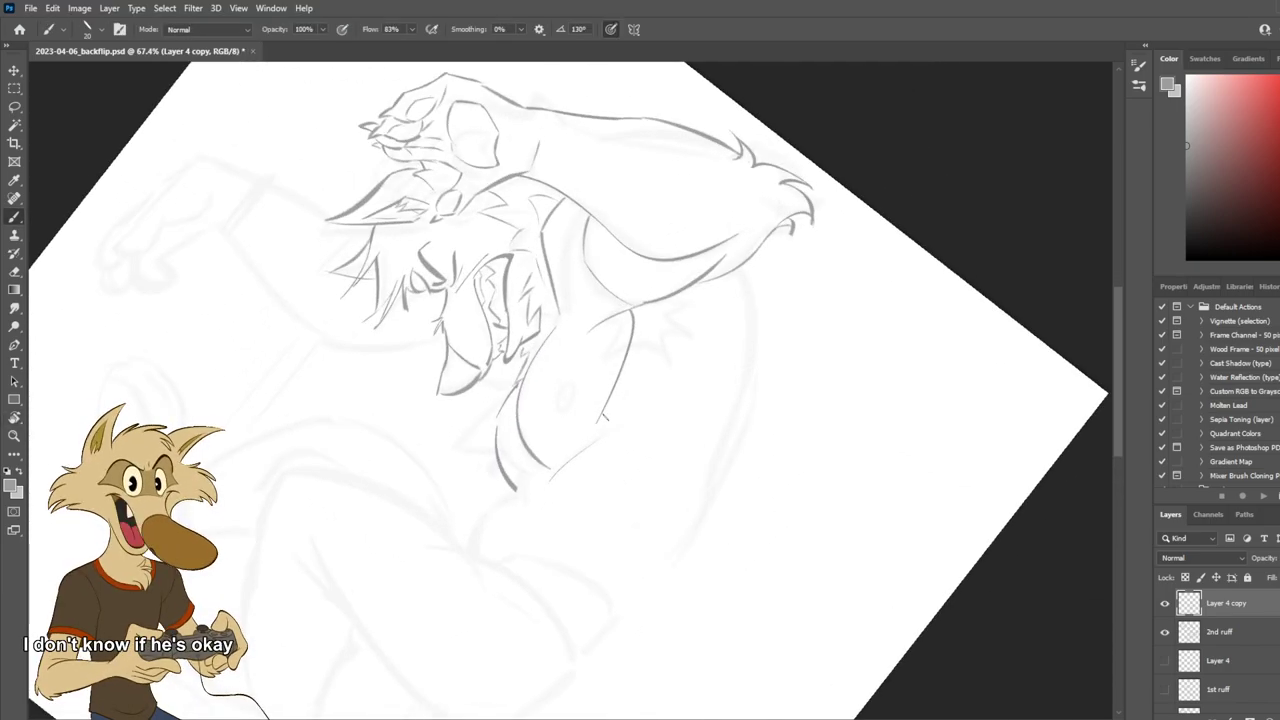
Close the pointed end of the far chest muscle with a short stroke and try out a nipple outline on the near one.
mouse_move(573, 383)
mouse_down()
mouse_move(562, 411)
mouse_move(573, 412)
mouse_up()
key(ctrl+z)
key(ctrl+z)
key(ctrl+z)
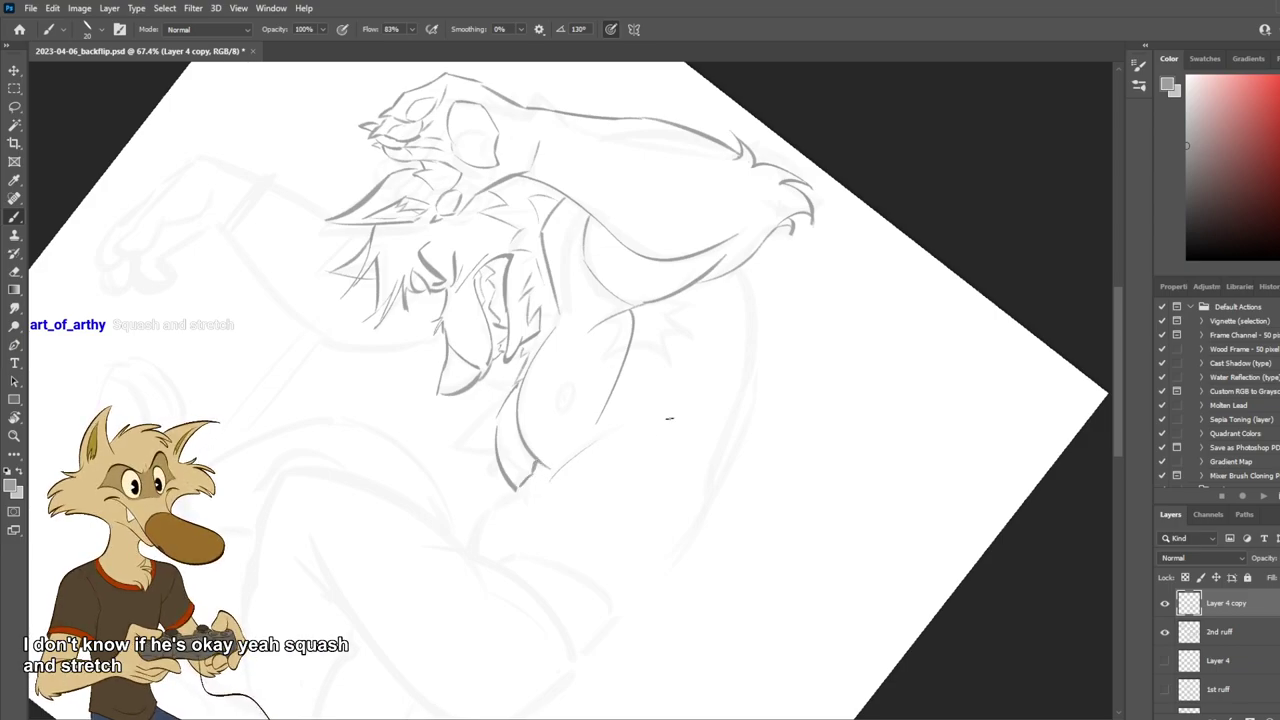
Try out wider and narrower oval nipple outlines on the near chest muscle.
drag(588, 370, 572, 406)
key(ctrl+z)
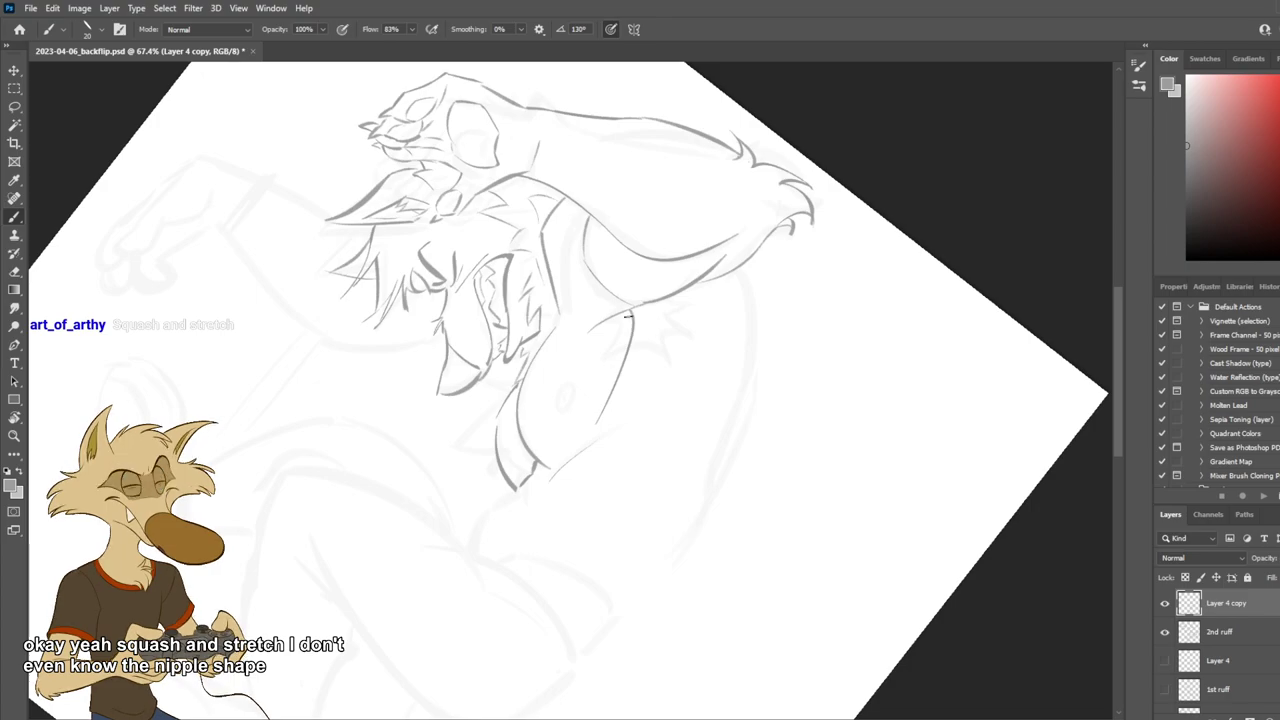
drag(564, 395, 574, 390)
key(ctrl+z)
key(ctrl+z)
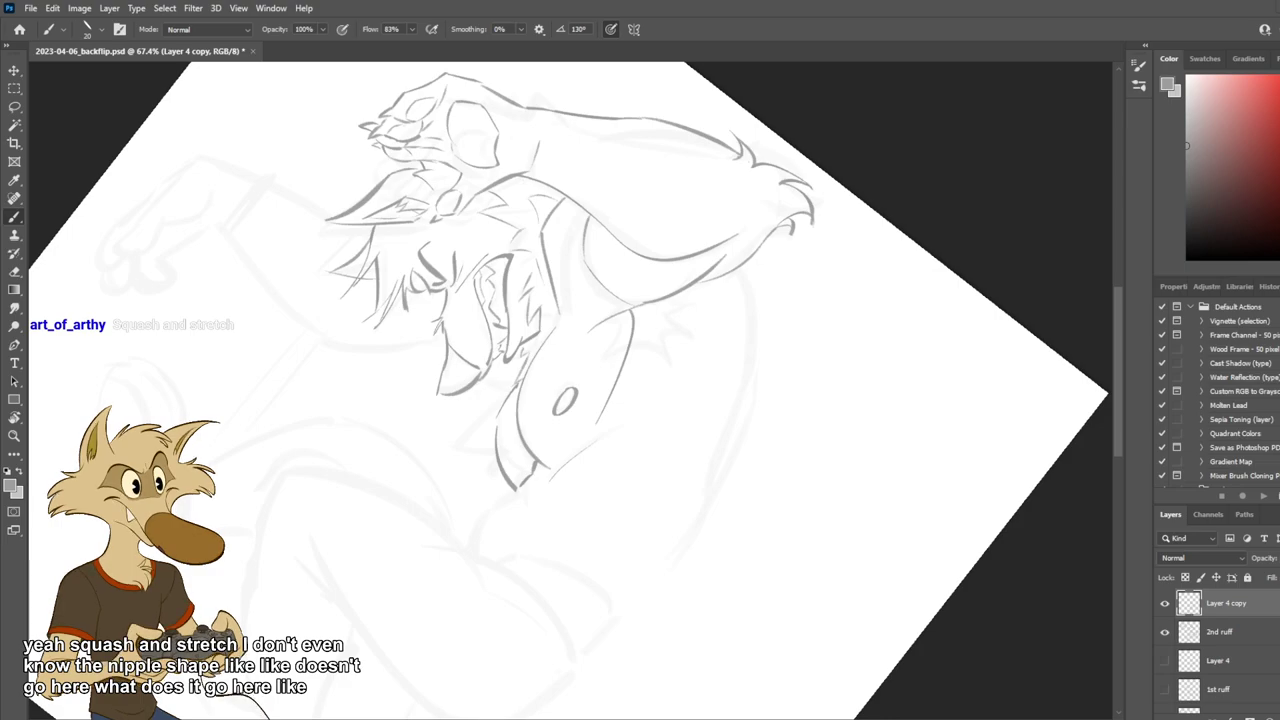
key(ctrl+z)
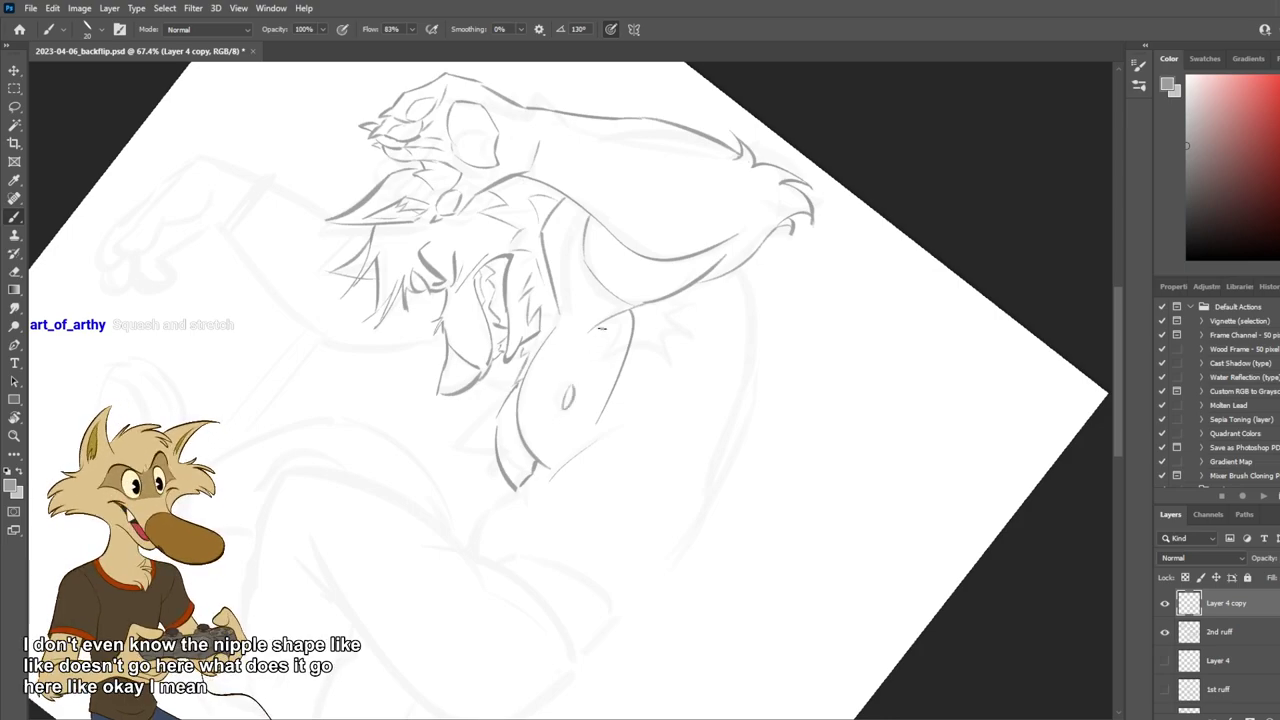
key(ctrl+z)
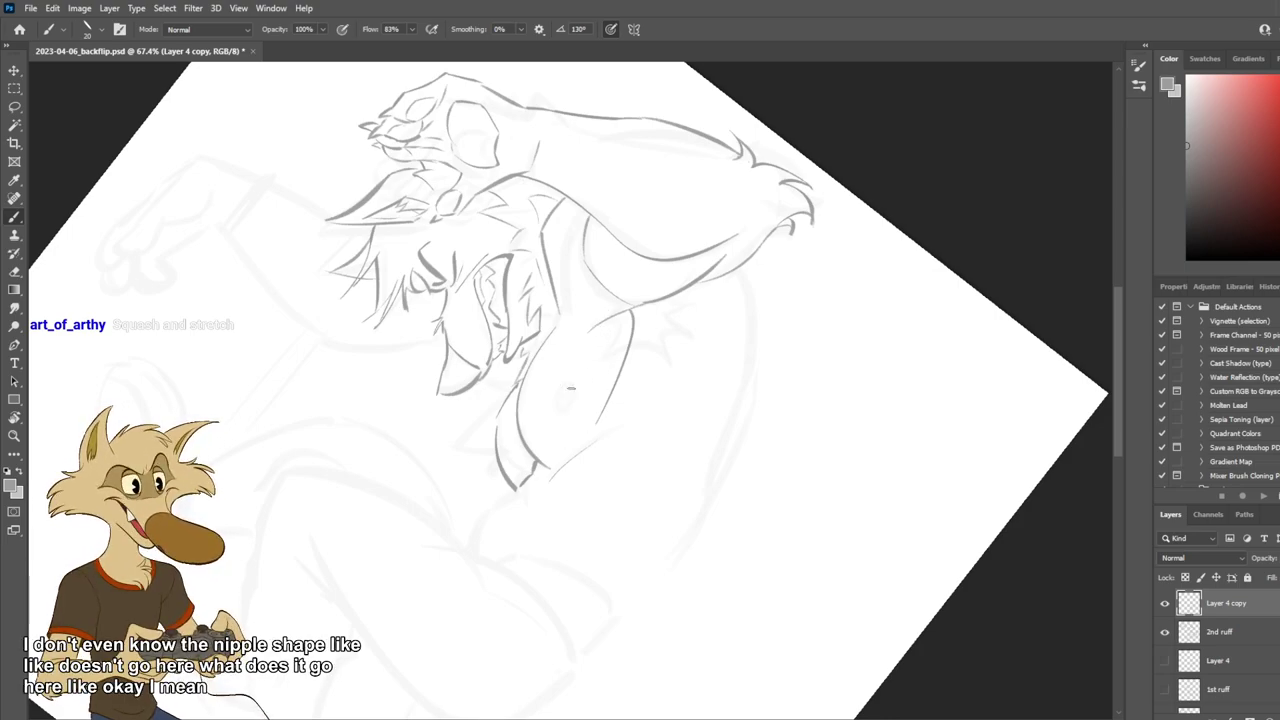
Draw a small oval nipple over the rough one on the near chest muscle.
drag(569, 389, 577, 386)
key(ctrl+z)
key(ctrl+z)
key(ctrl+z)
key(ctrl+z)
key(ctrl+z)
key(ctrl+z)
key(ctrl+z)
key(ctrl+z)
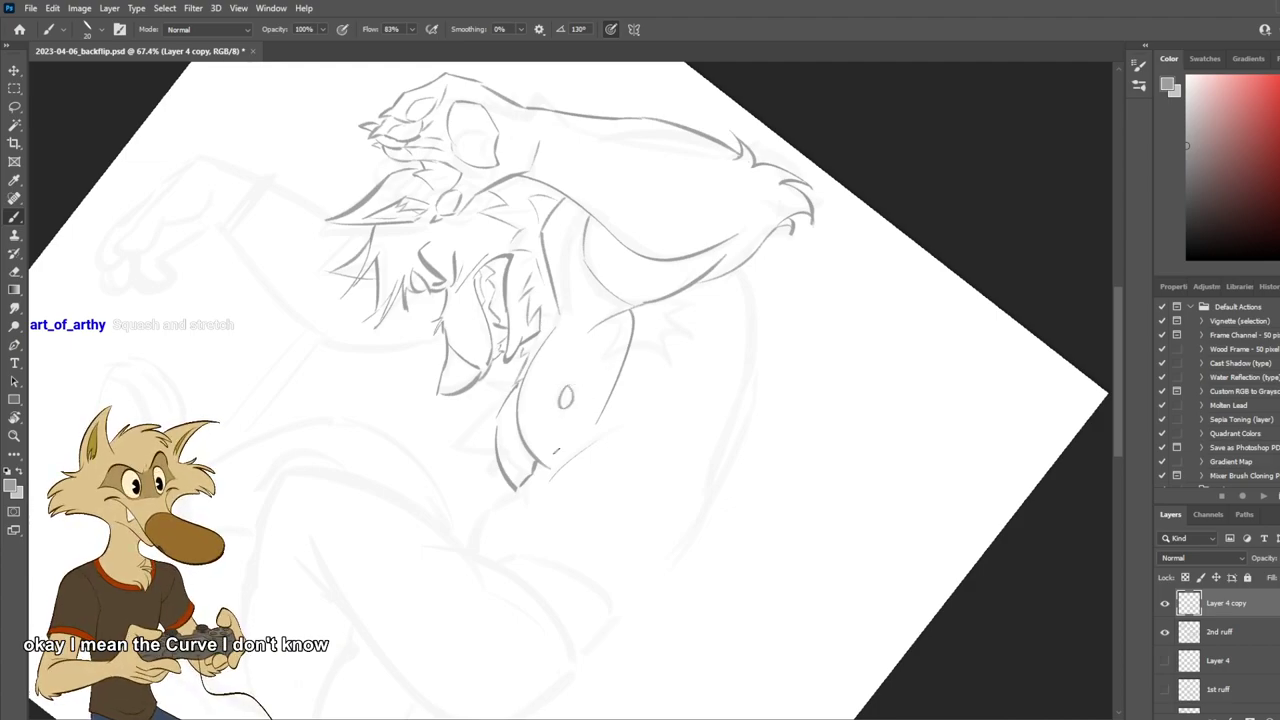
Draw jagged armpit hair tufts where the chest contour meets the armpit line, and save the drawing.
drag(634, 312, 636, 415)
key(ctrl+z)
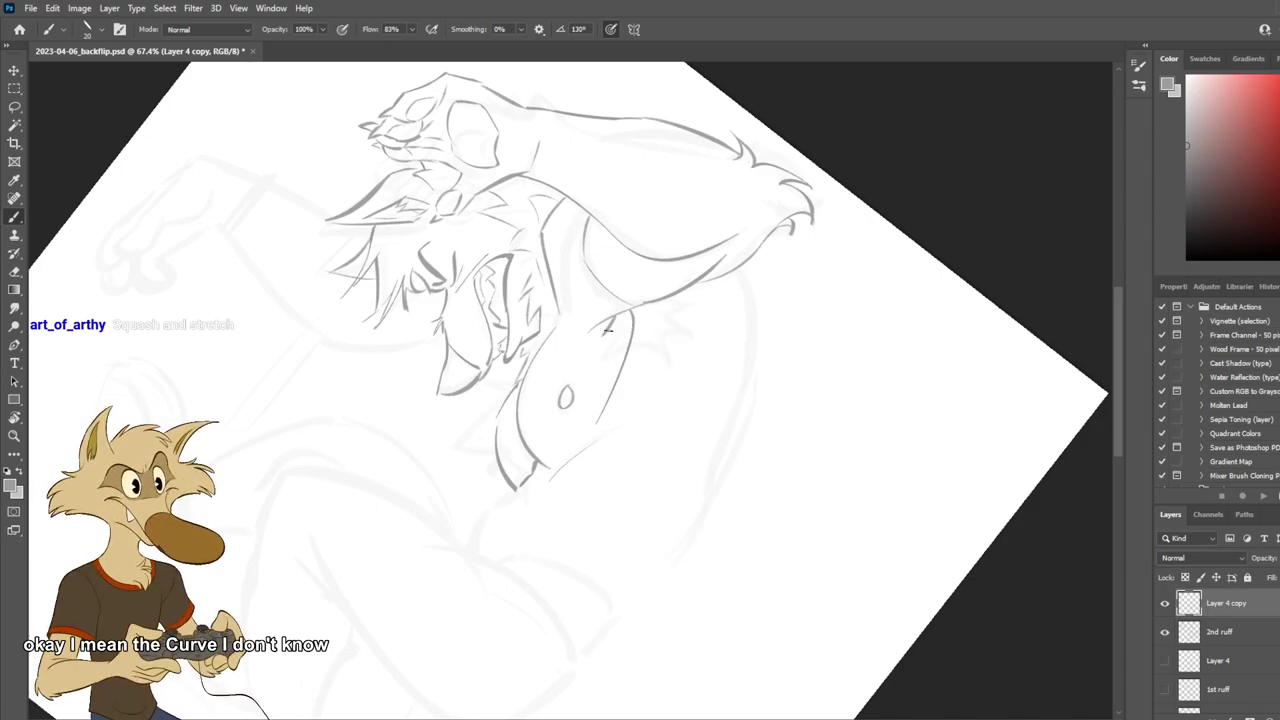
drag(620, 331, 614, 358)
key(ctrl+z)
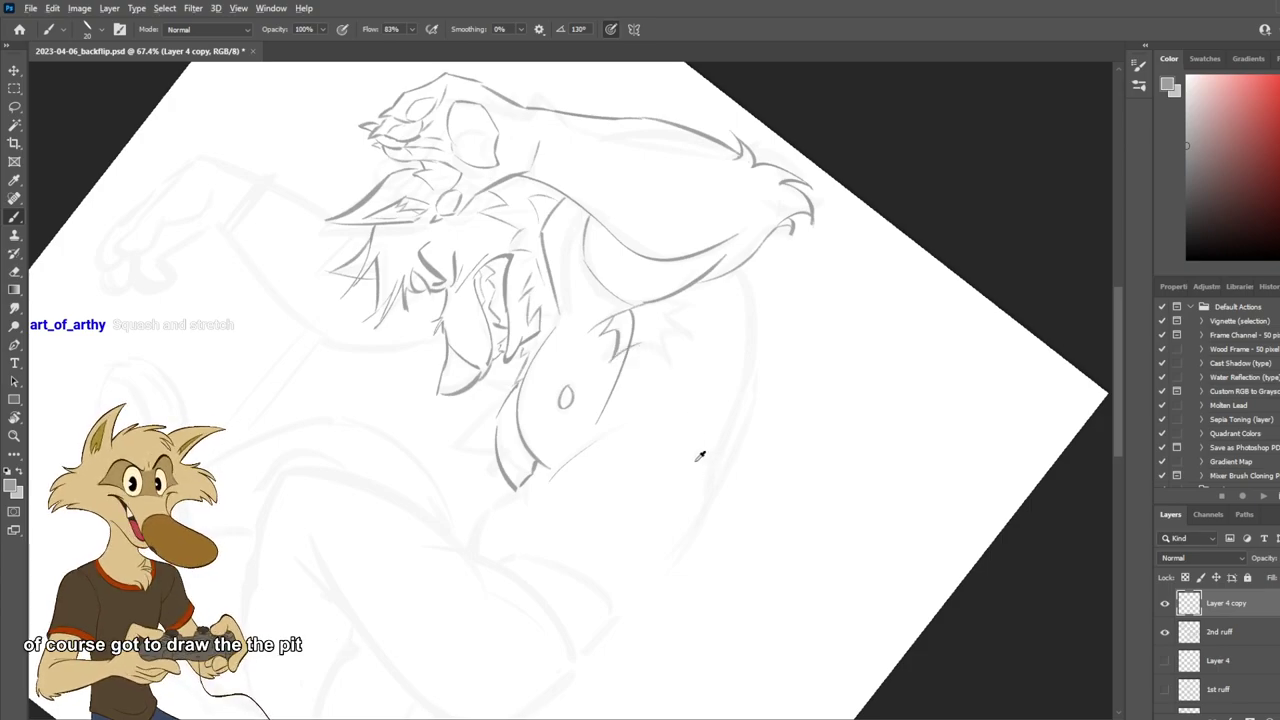
scroll(700, 456, down, 3)
scroll(768, 436, up, 3)
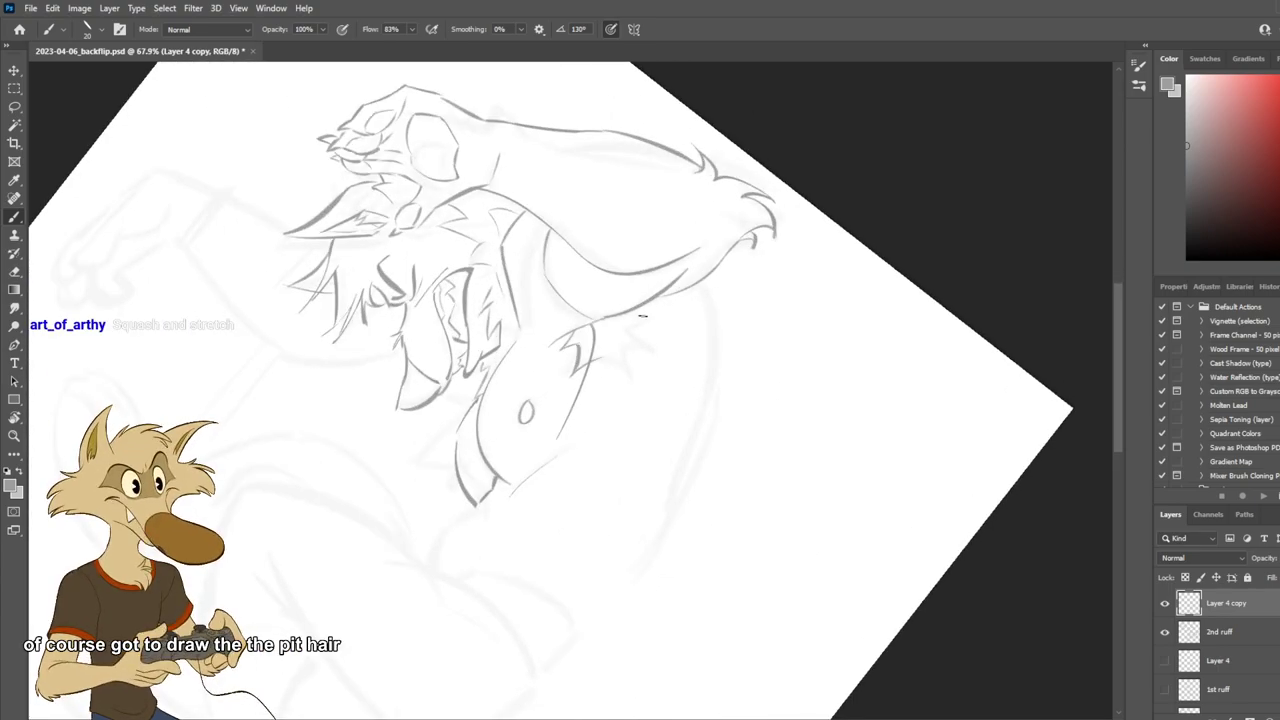
key(ctrl+s)
Try out a short stroke running off the underside of the upper arm beside the armpit.
drag(664, 330, 668, 337)
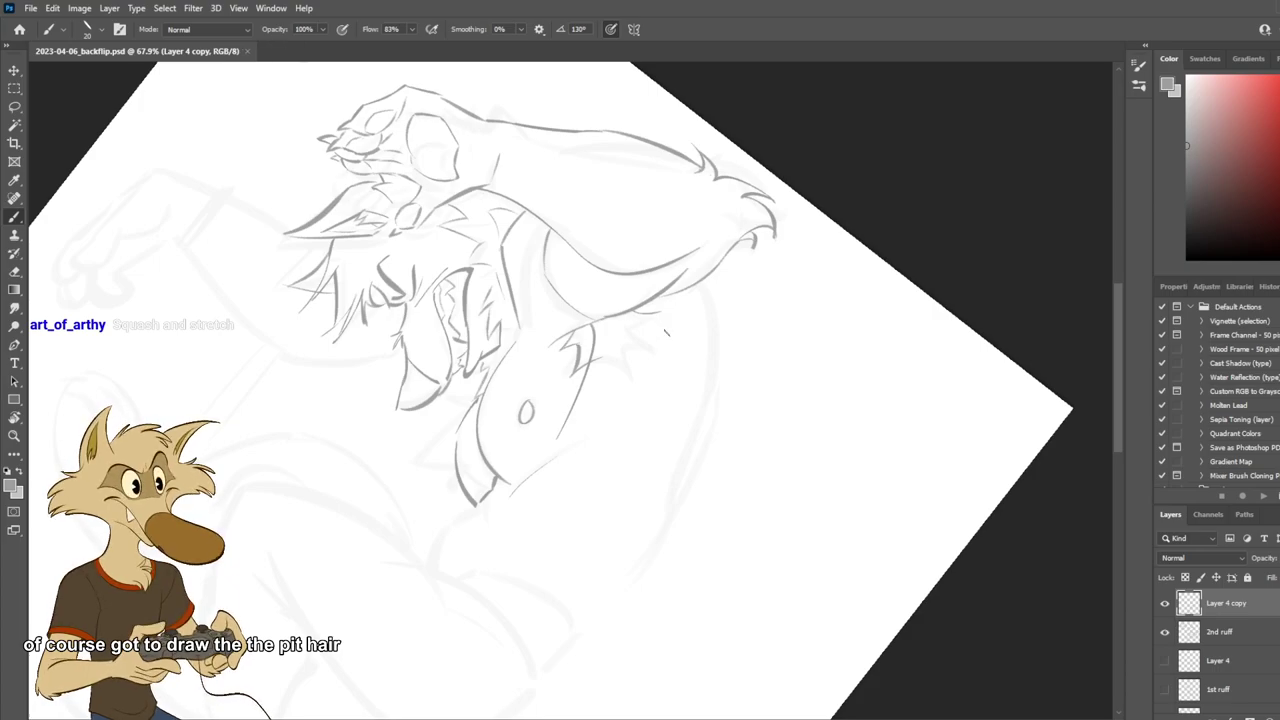
scroll(654, 337, down, 3)
scroll(654, 337, up, 3)
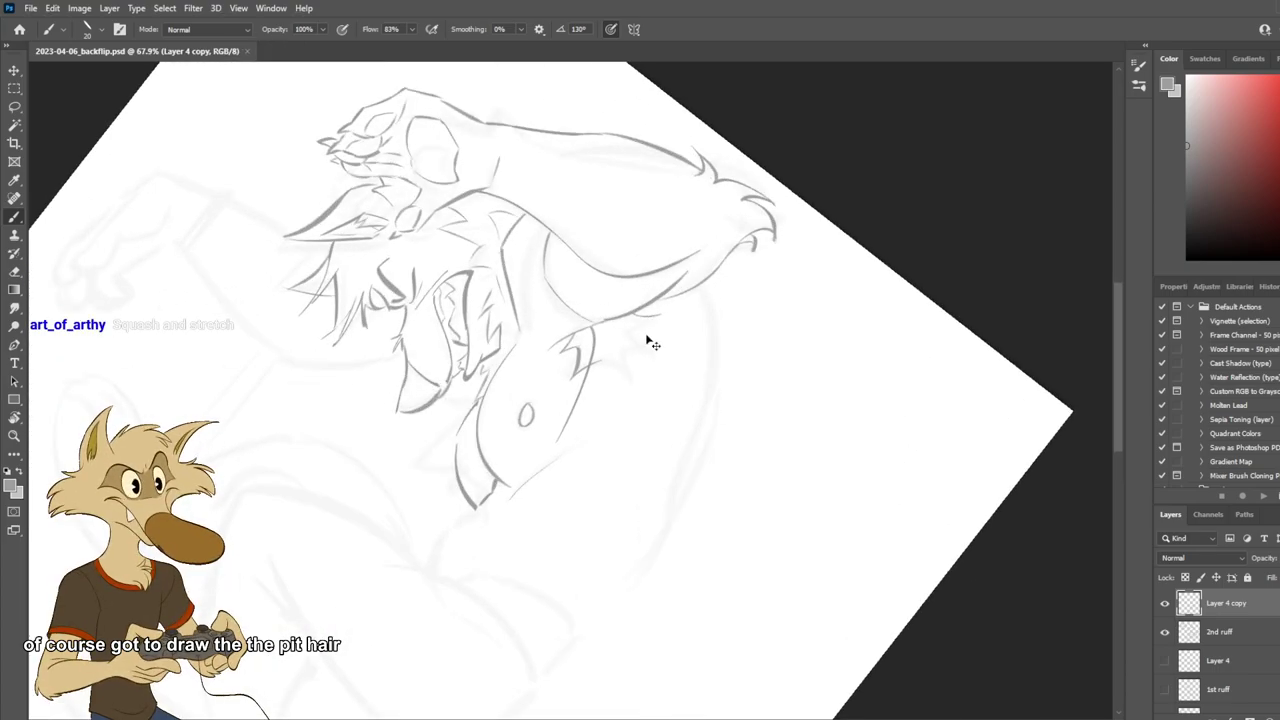
key(ctrl+z)
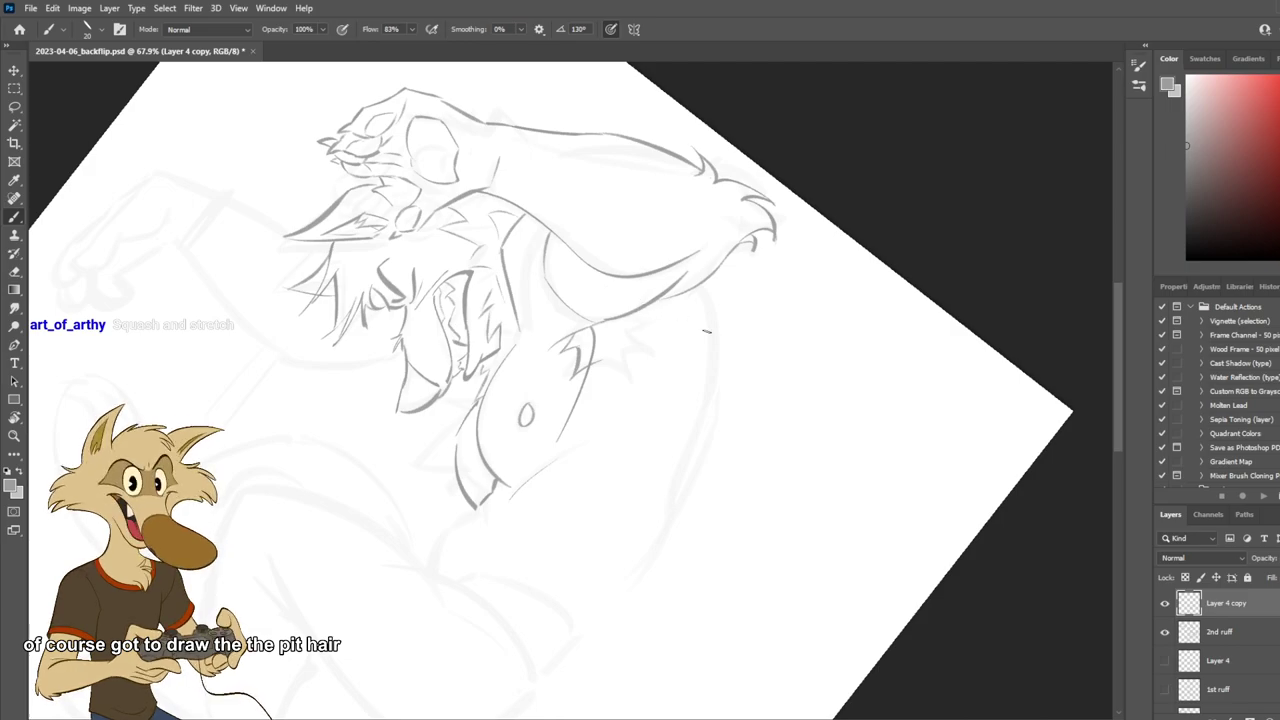
drag(701, 341, 641, 371)
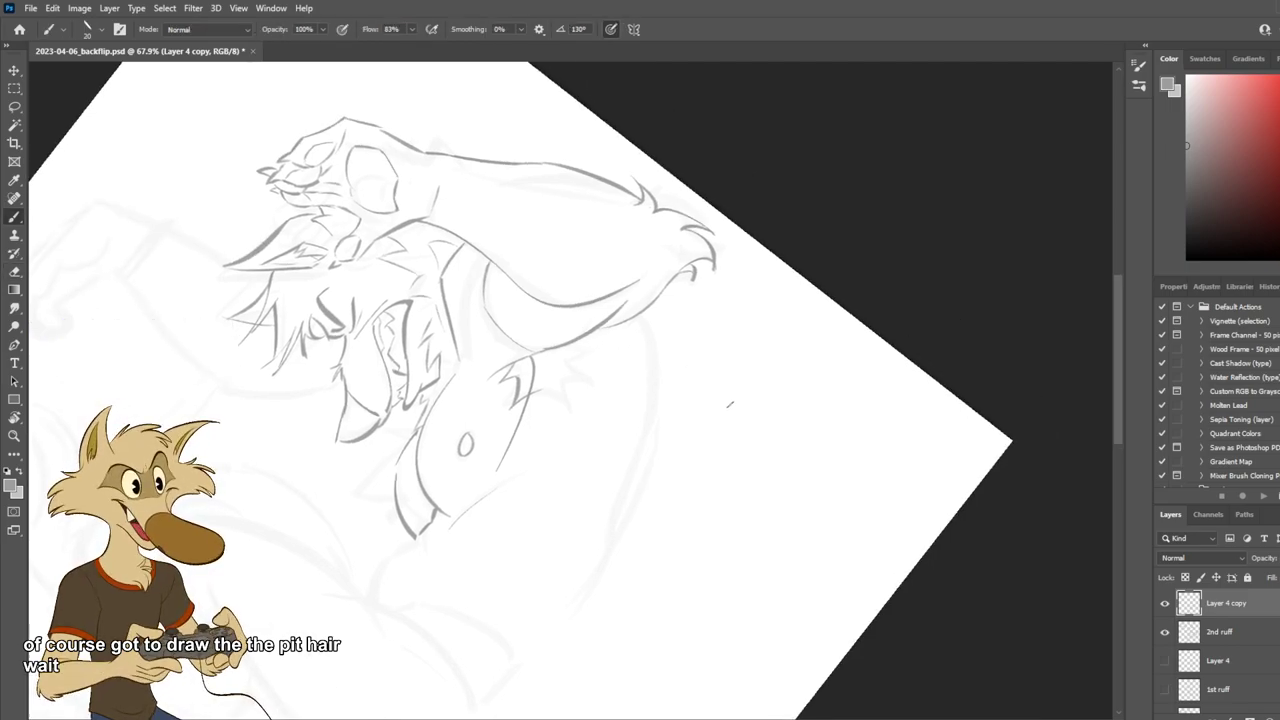
drag(793, 442, 763, 480)
key(ctrl+z)
Turn the view so the arm points up and erase the section of the armpit line below the shoulder on Layer 4 copy.
key(alt+bracketleft)
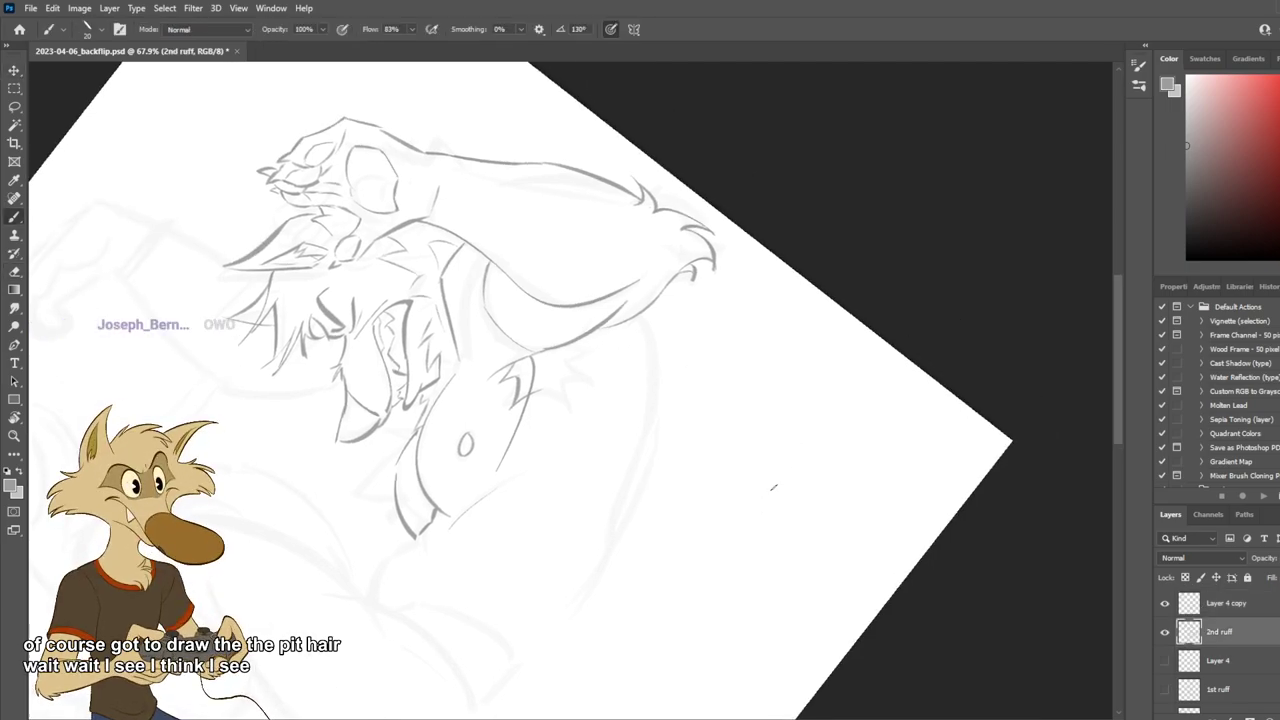
key(Escape)
scroll(790, 480, down, 1)
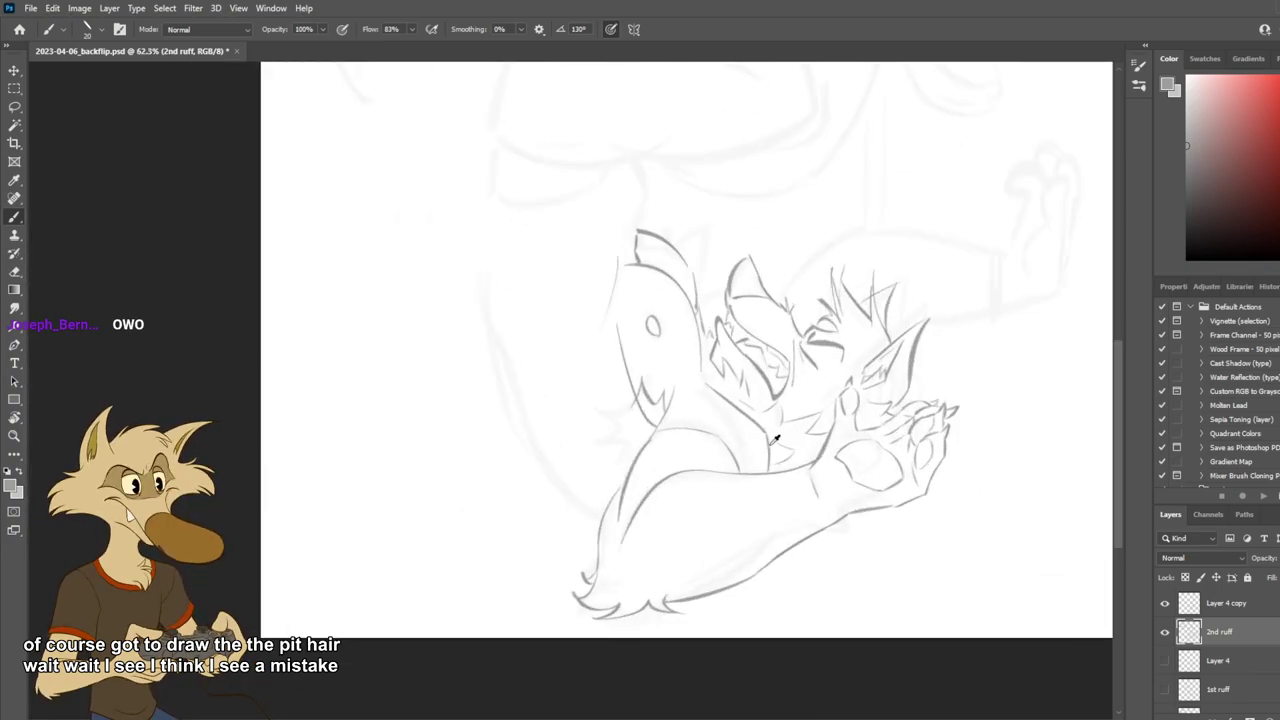
key(r)
drag(754, 447, 851, 96)
scroll(728, 346, down, 4)
scroll(728, 346, up, 6)
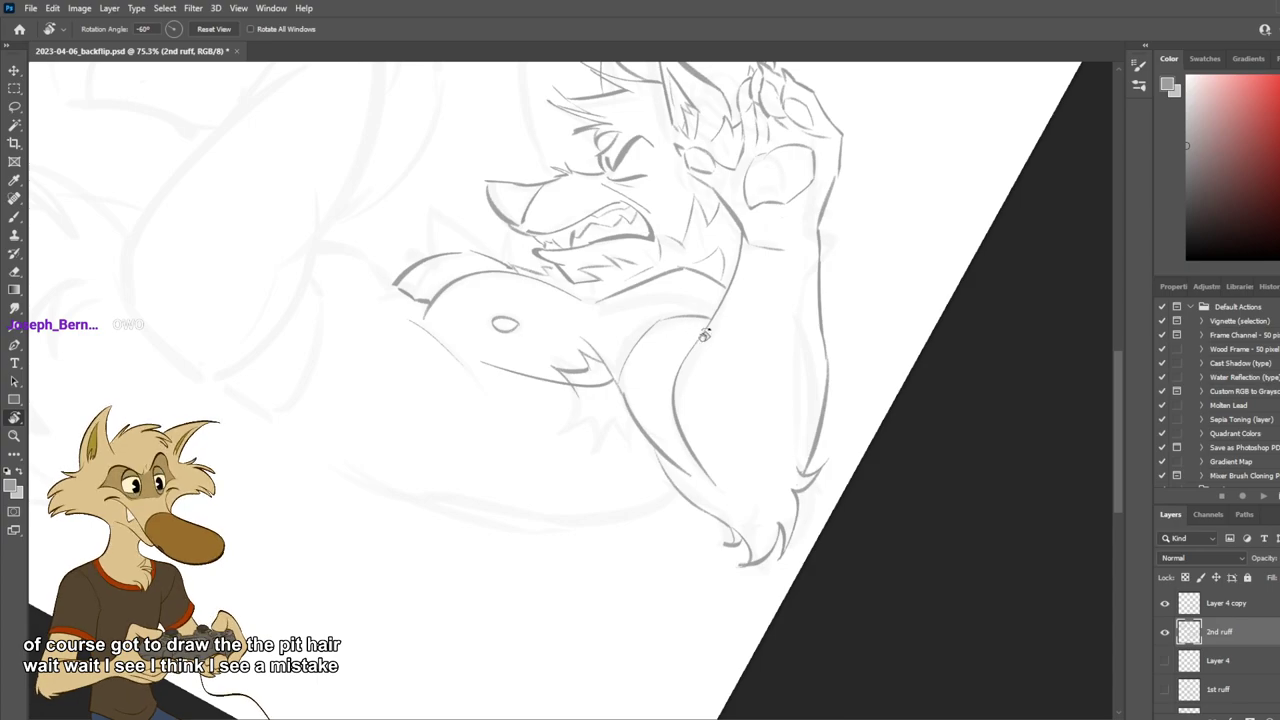
key(e)
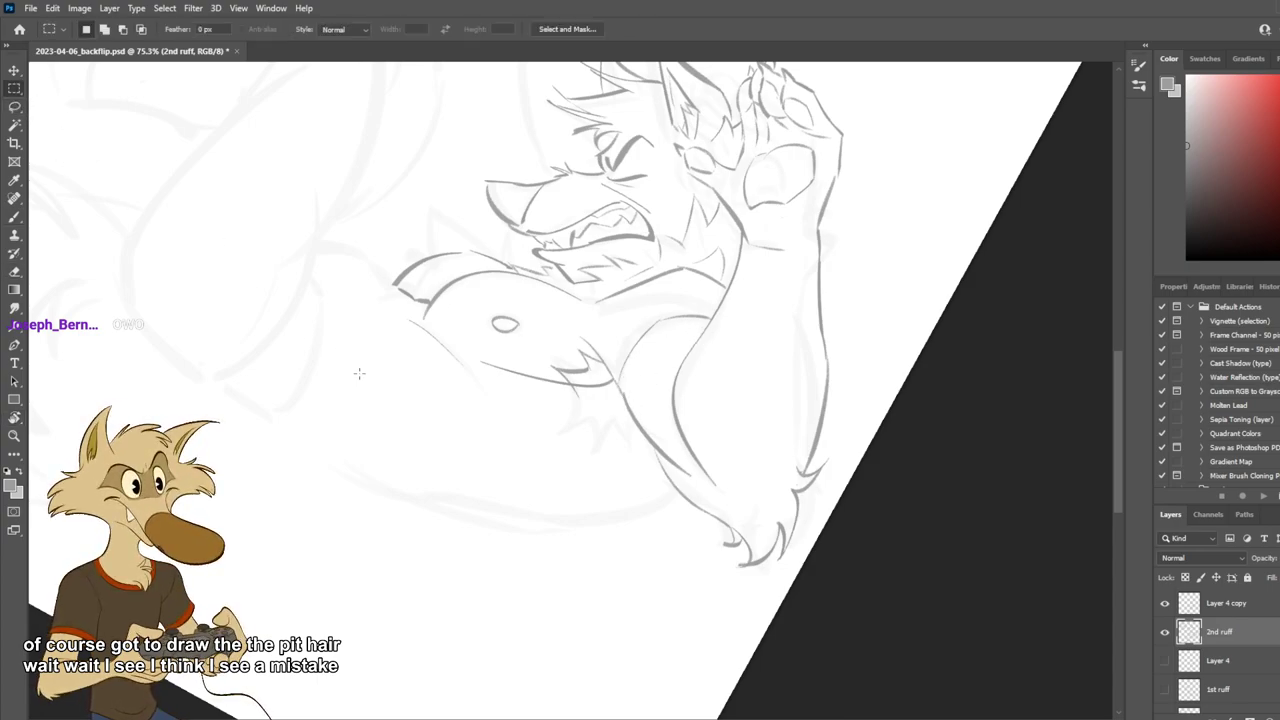
key(v)
click(632, 412)
key(b)
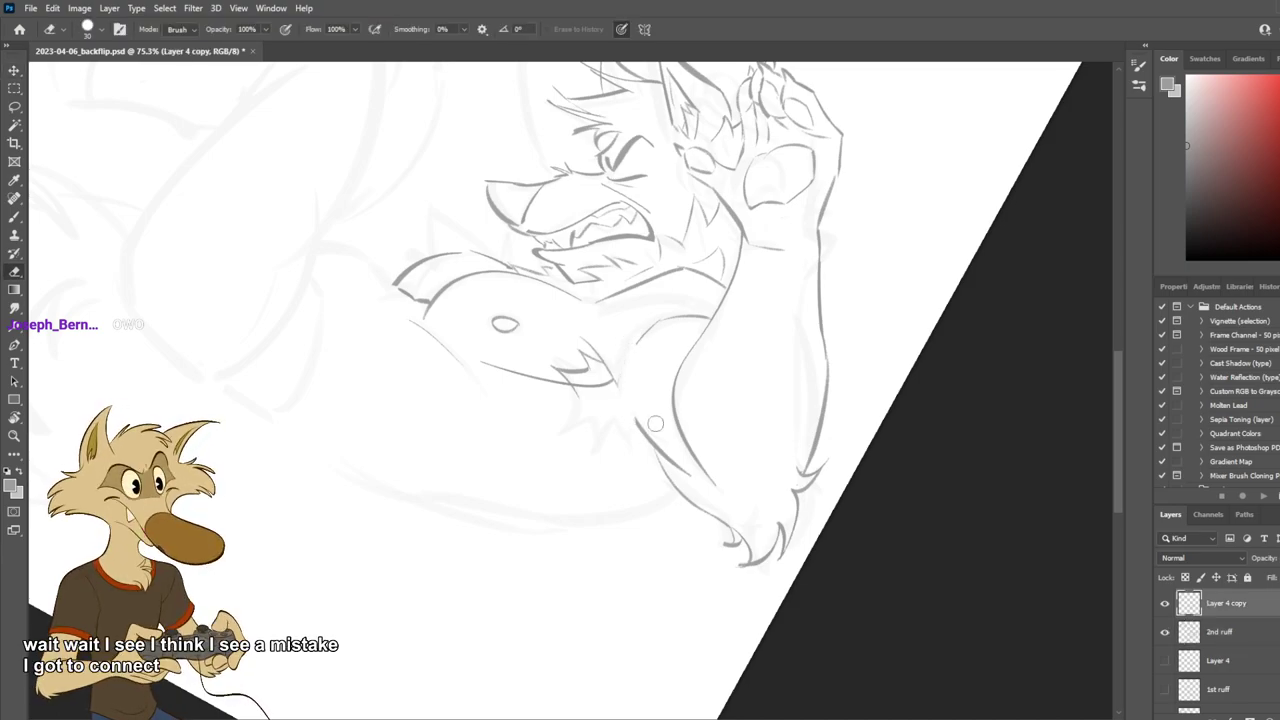
Redraw the shoulder muscle as a continuous curve joining the underside of the upper arm.
drag(641, 328, 658, 443)
key(ctrl+z)
drag(651, 329, 656, 446)
key(ctrl+z)
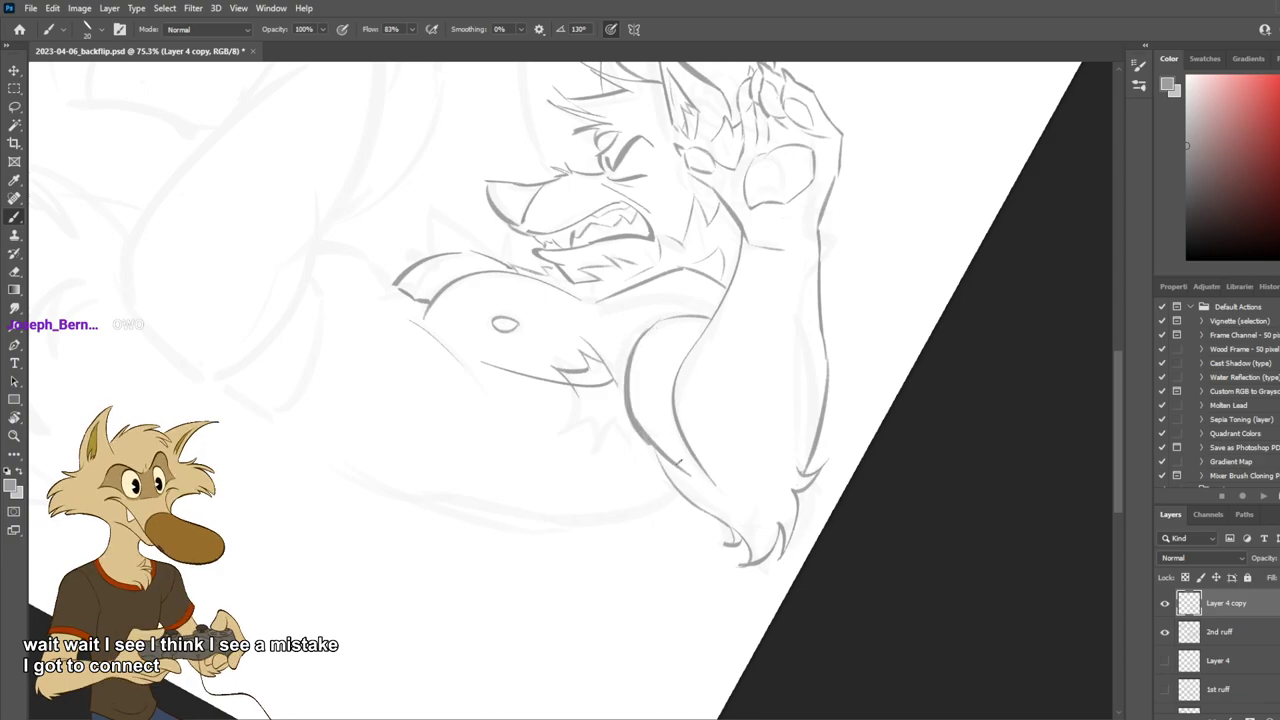
key(ctrl+z)
key(ctrl+z)
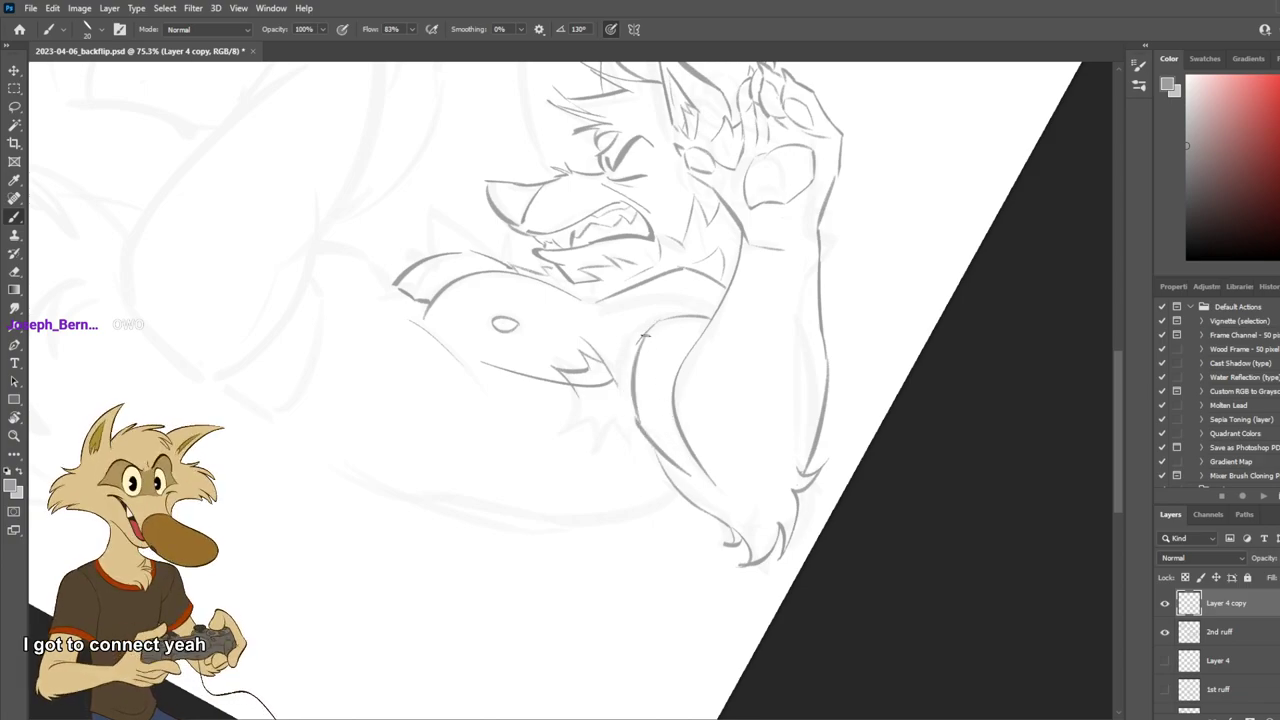
Redraw the armpit-side curve of the shoulder muscle so it runs down into the underside of the upper arm.
key(ctrl+z)
drag(650, 333, 637, 423)
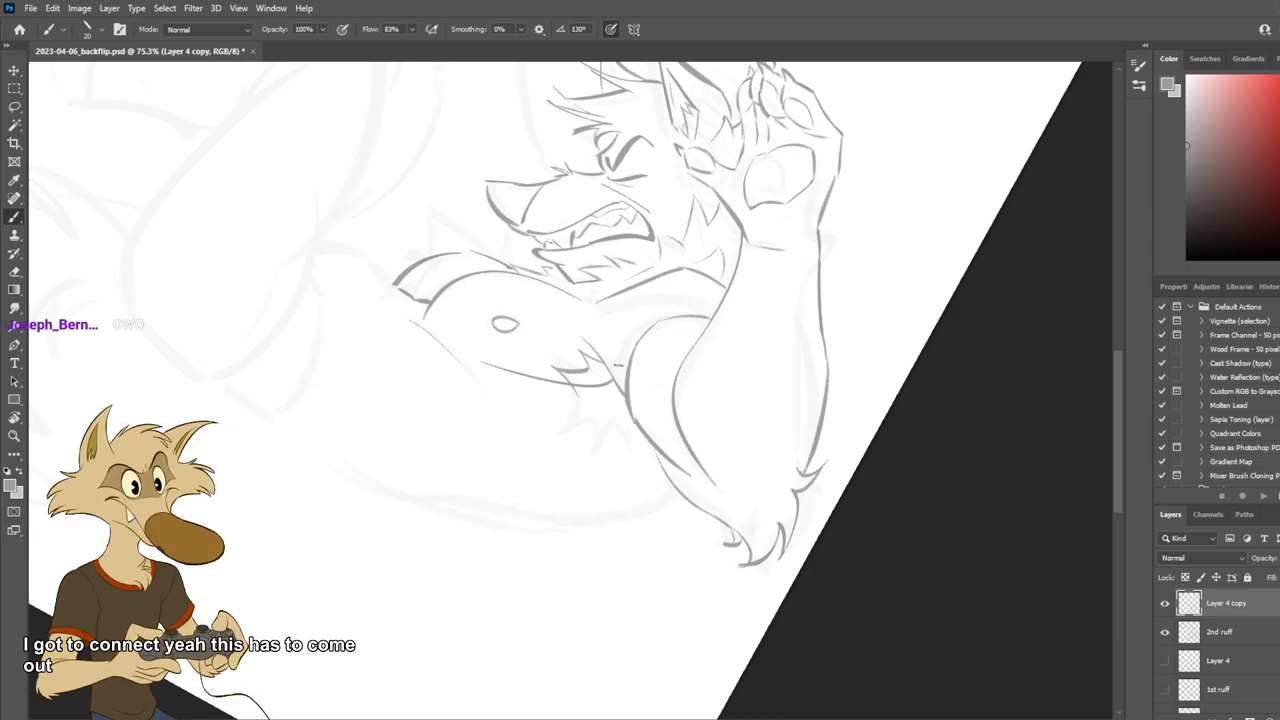
key(ctrl+z)
drag(568, 339, 622, 371)
key(ctrl+z)
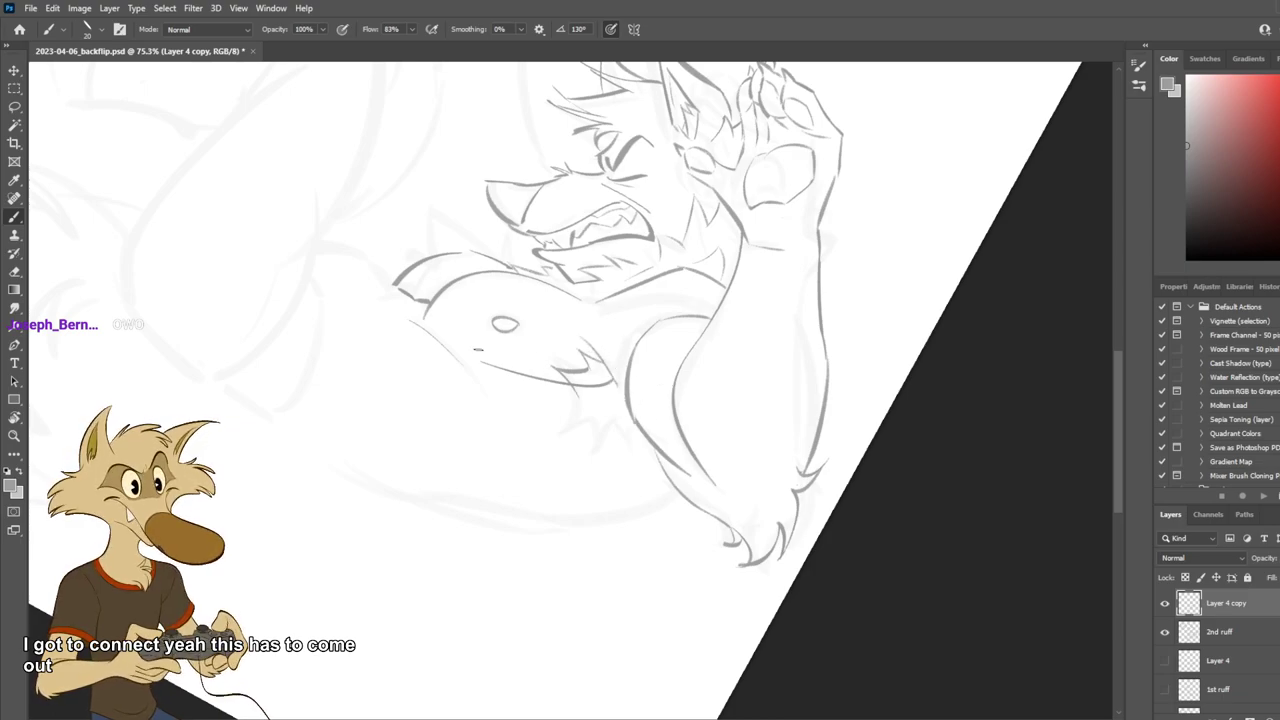
Try out a straighter lower edge for the chest, running from the outer corner toward the armpit.
drag(477, 349, 590, 348)
scroll(665, 372, down, 10)
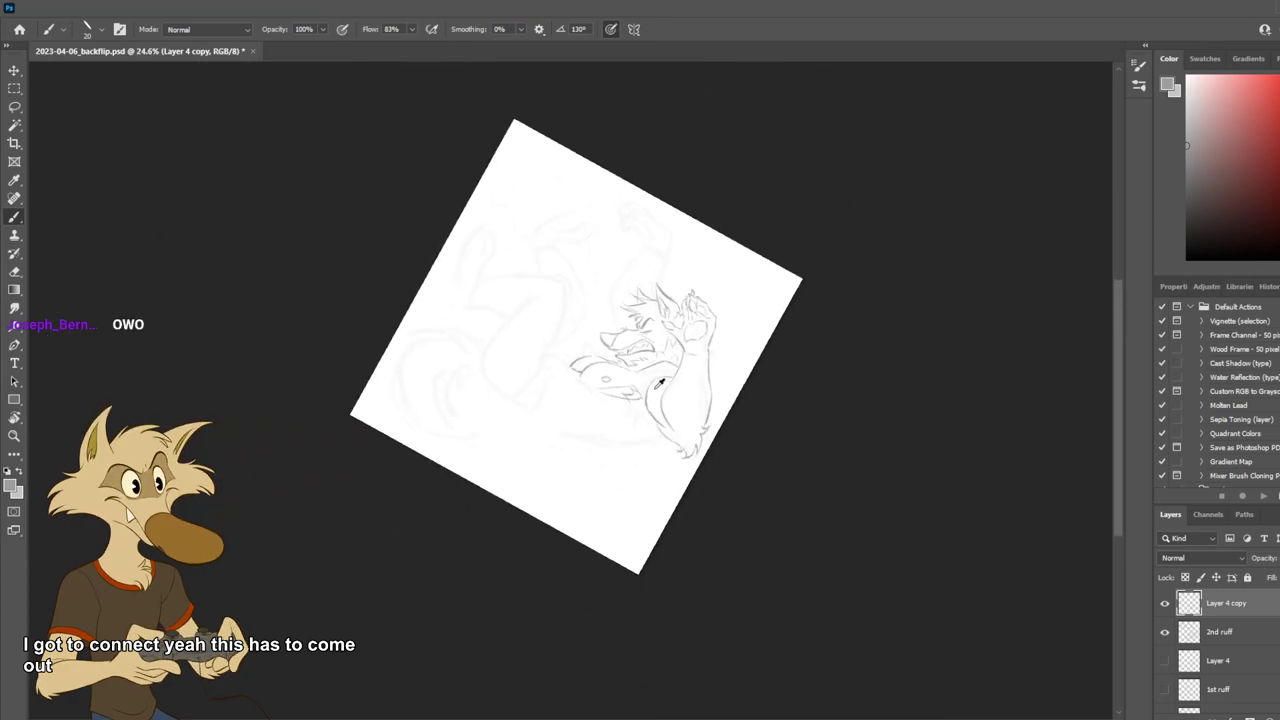
scroll(660, 378, up, 10)
key(ctrl+z)
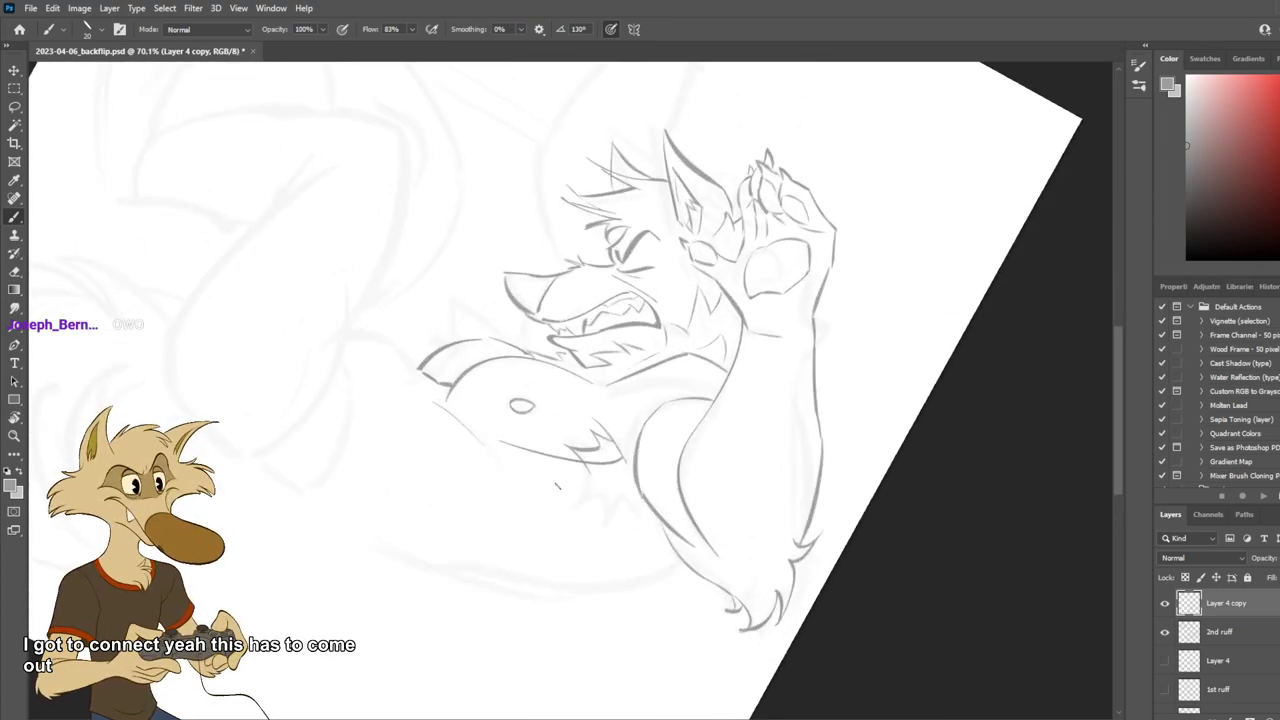
drag(500, 450, 612, 460)
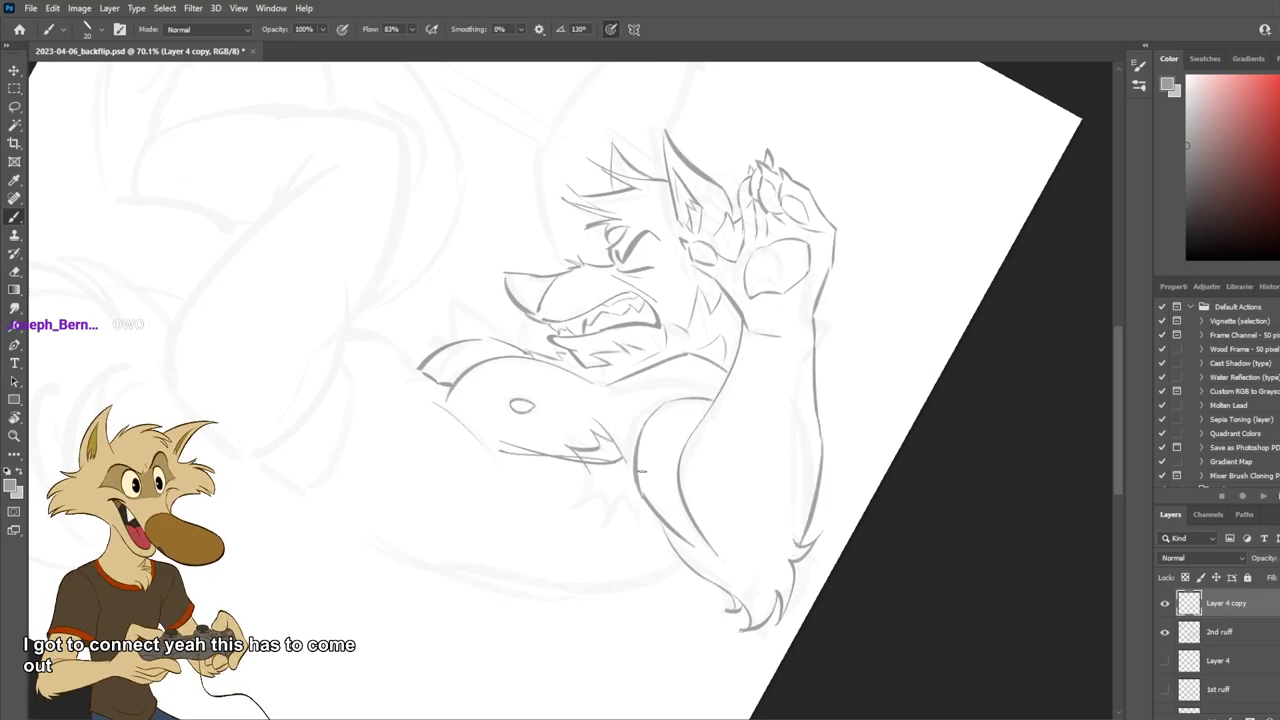
key(ctrl+z)
drag(500, 454, 630, 462)
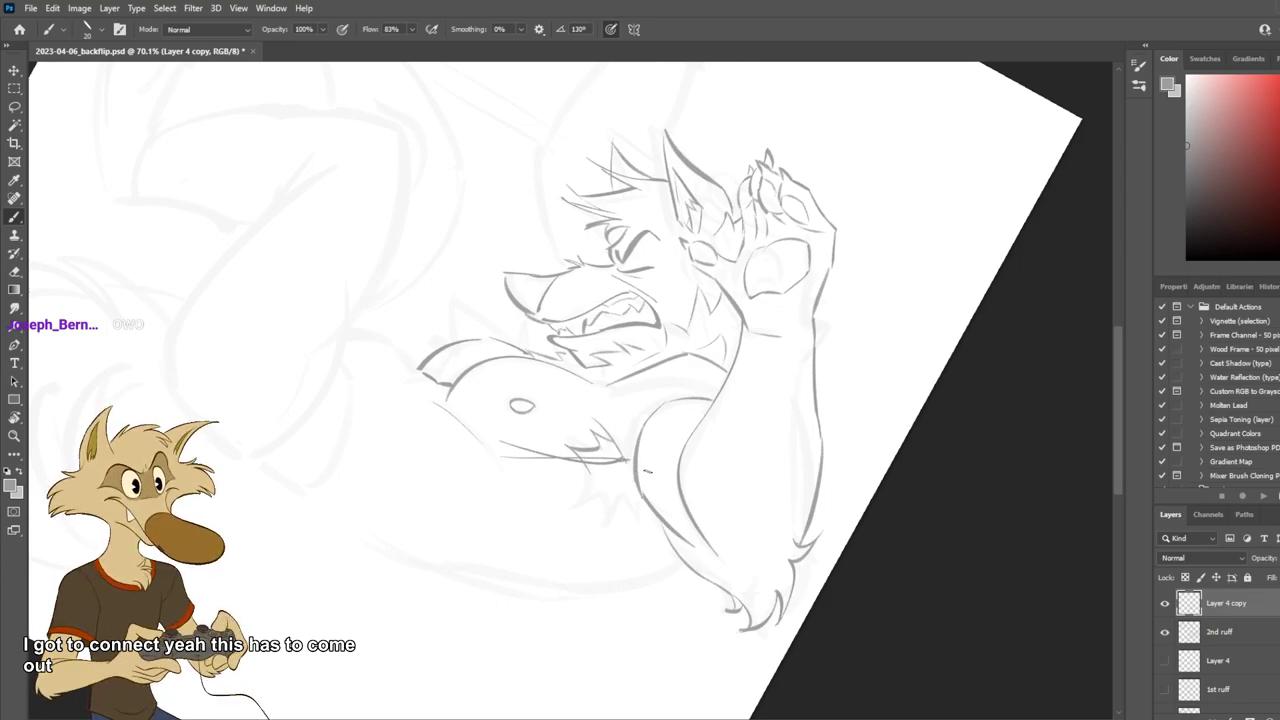
key(ctrl+z)
key(ctrl+shift+z)
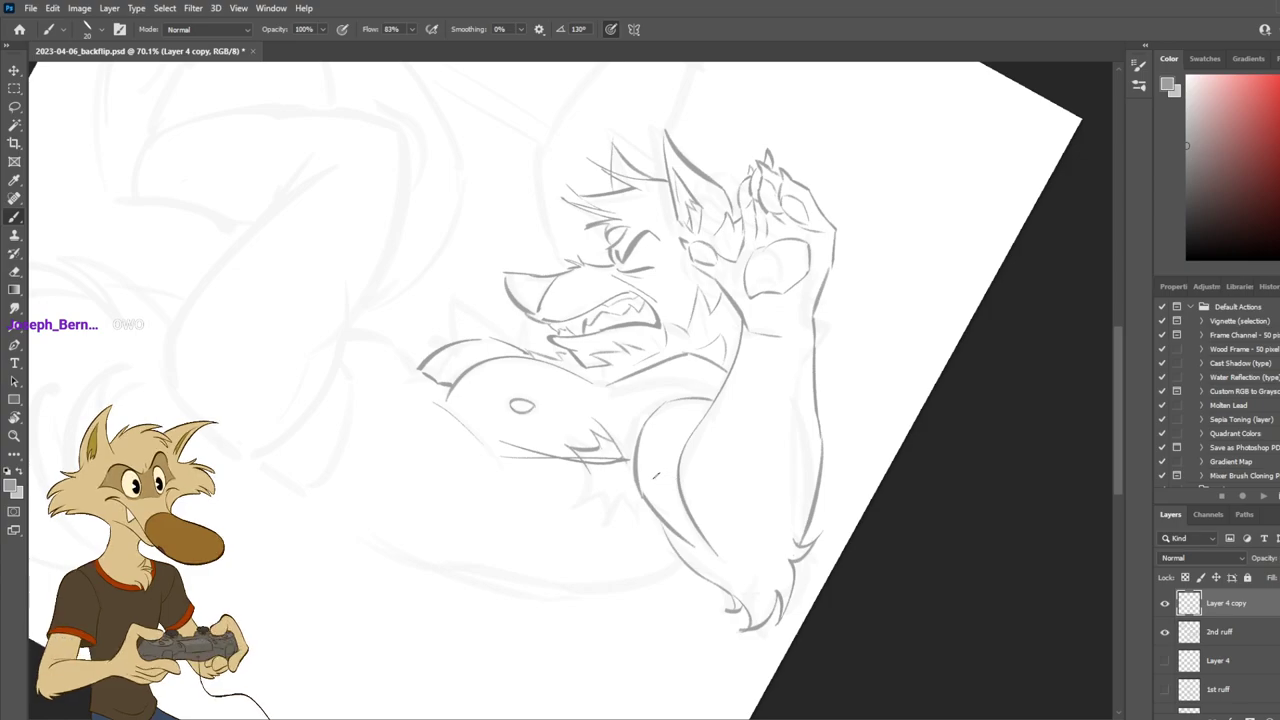
key(ctrl+z)
Erase the curved lower edge of the chest and replace it with a straight line ending at the armpit tufts.
key(e)
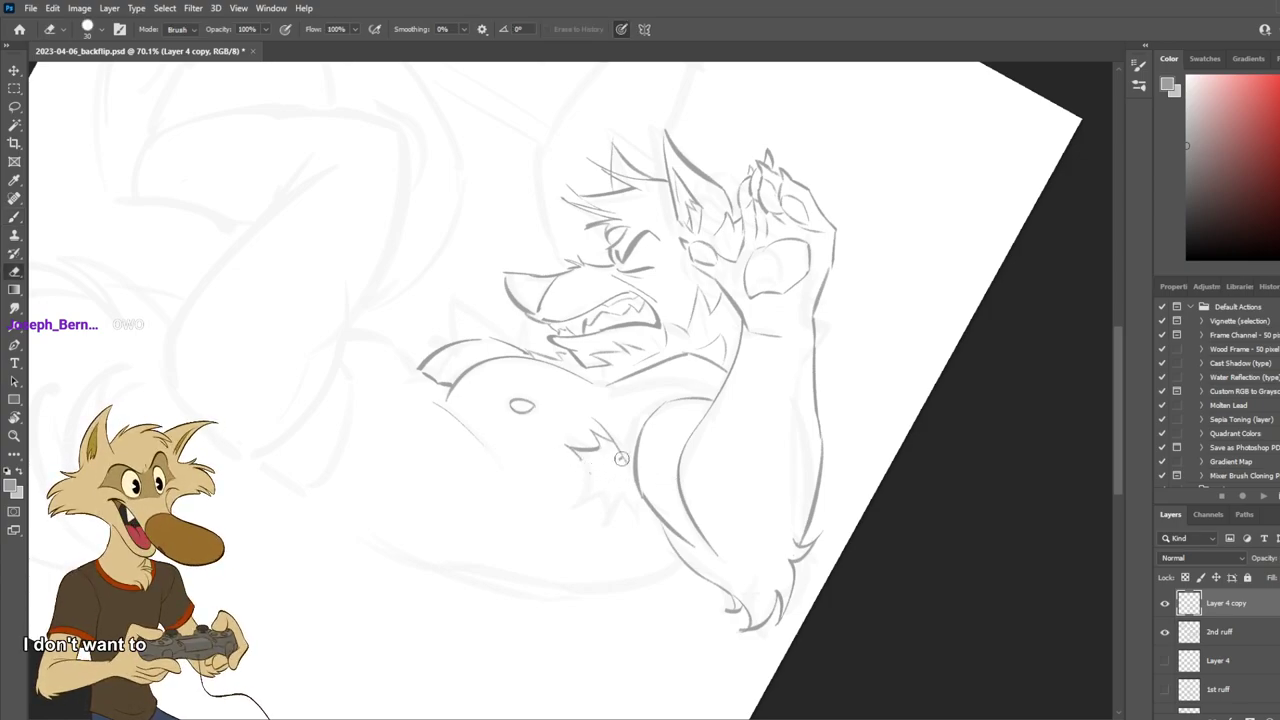
key(b)
key(ctrl+shift+z)
key(ctrl+z)
drag(498, 458, 588, 463)
key(ctrl+z)
key(ctrl+z)
key(ctrl+z)
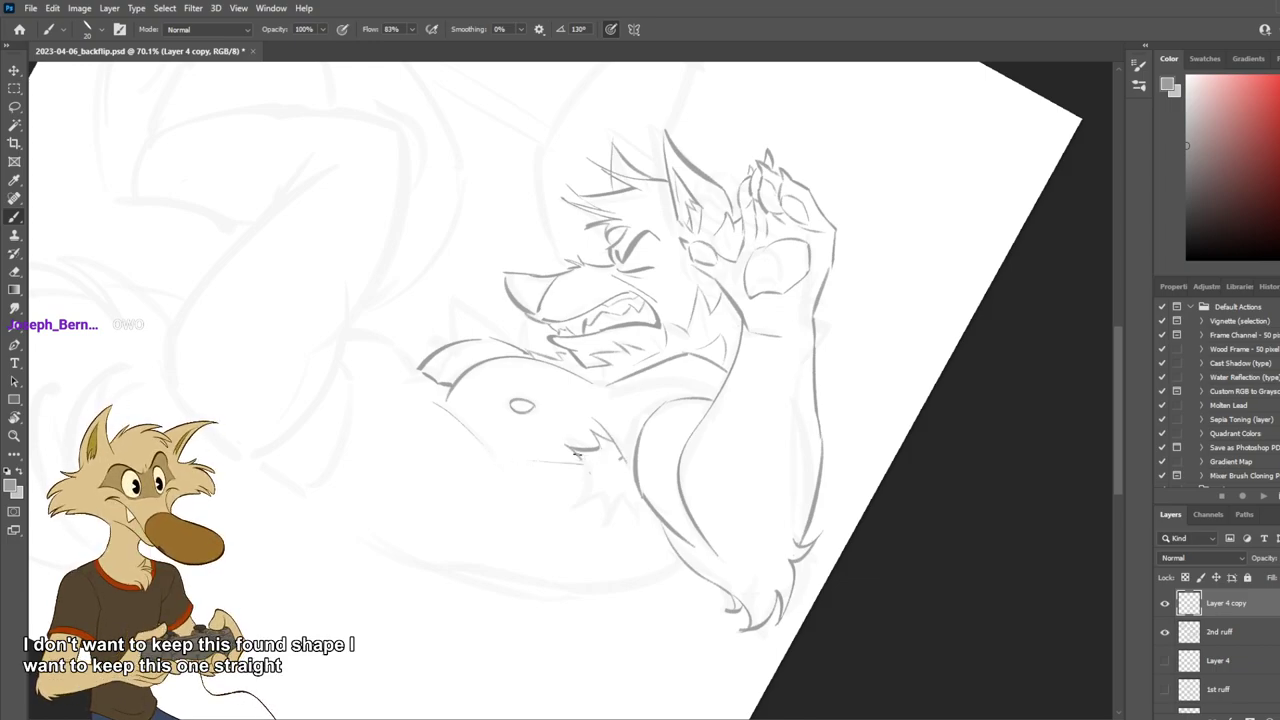
key(ctrl+z)
drag(510, 461, 590, 465)
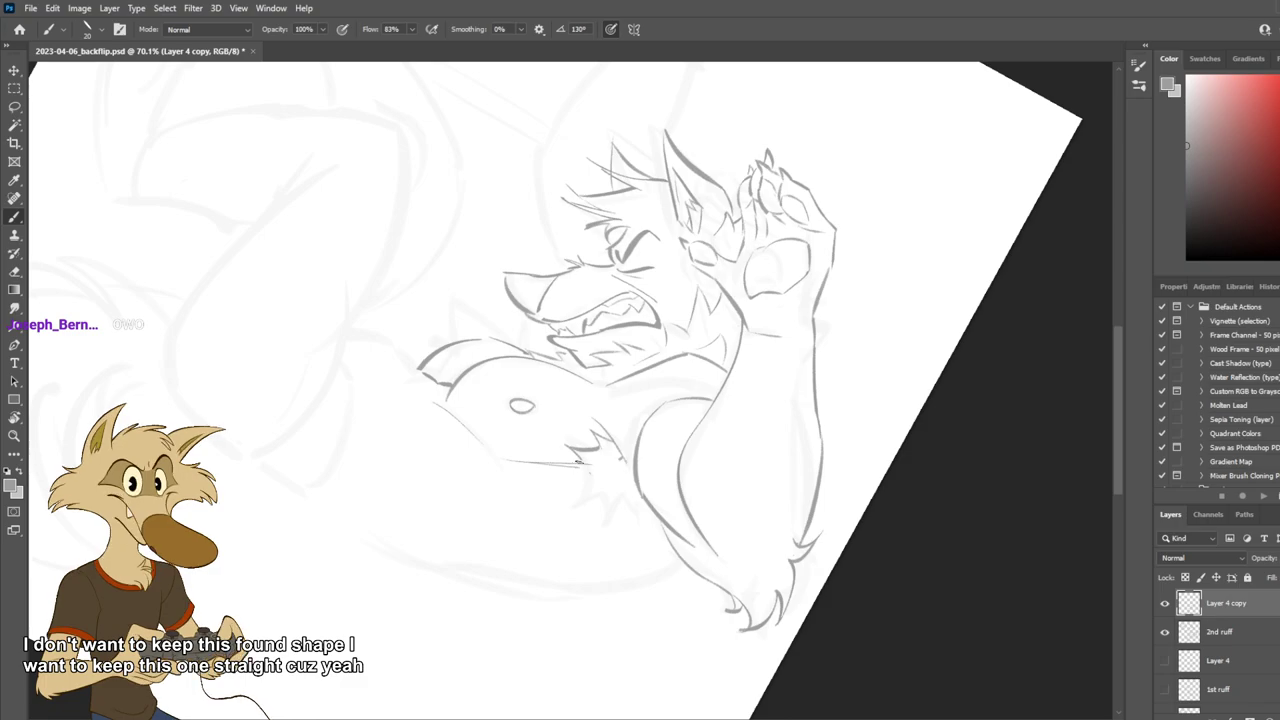
key(ctrl+z)
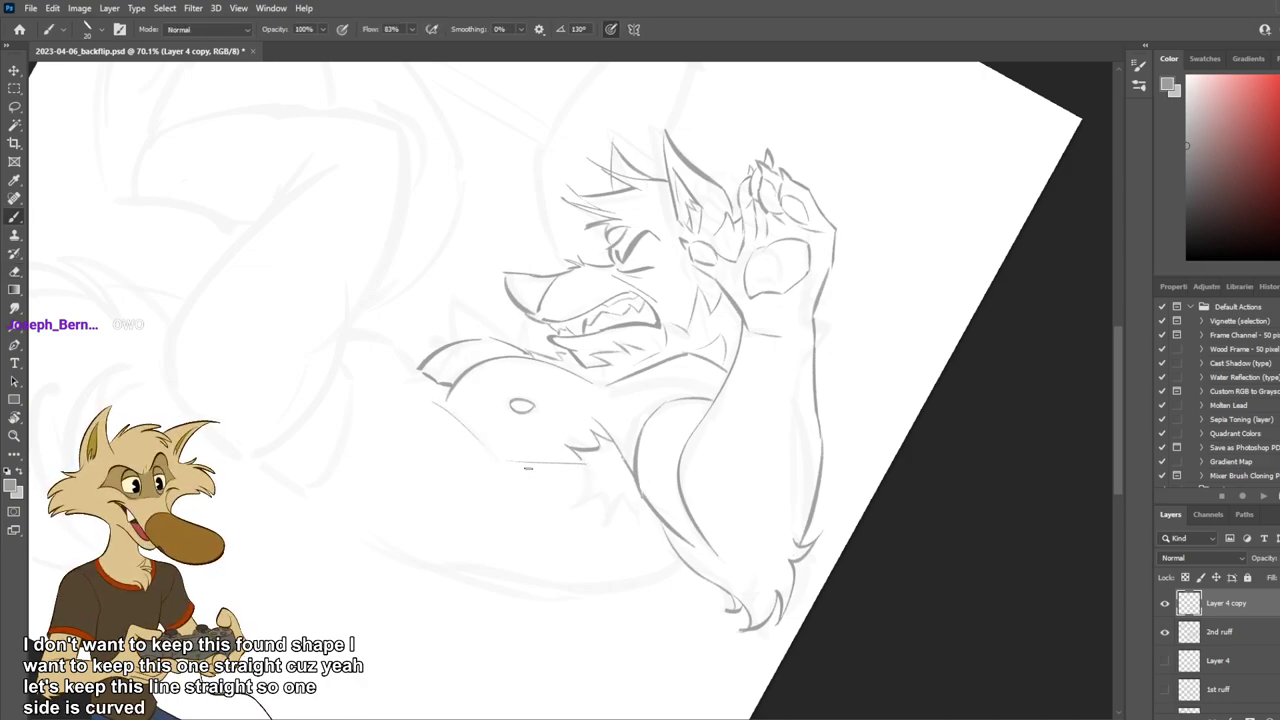
Draw pointed fur tufts hanging from the armpit, between the straight chest edge and the underside of the upper arm.
key(e)
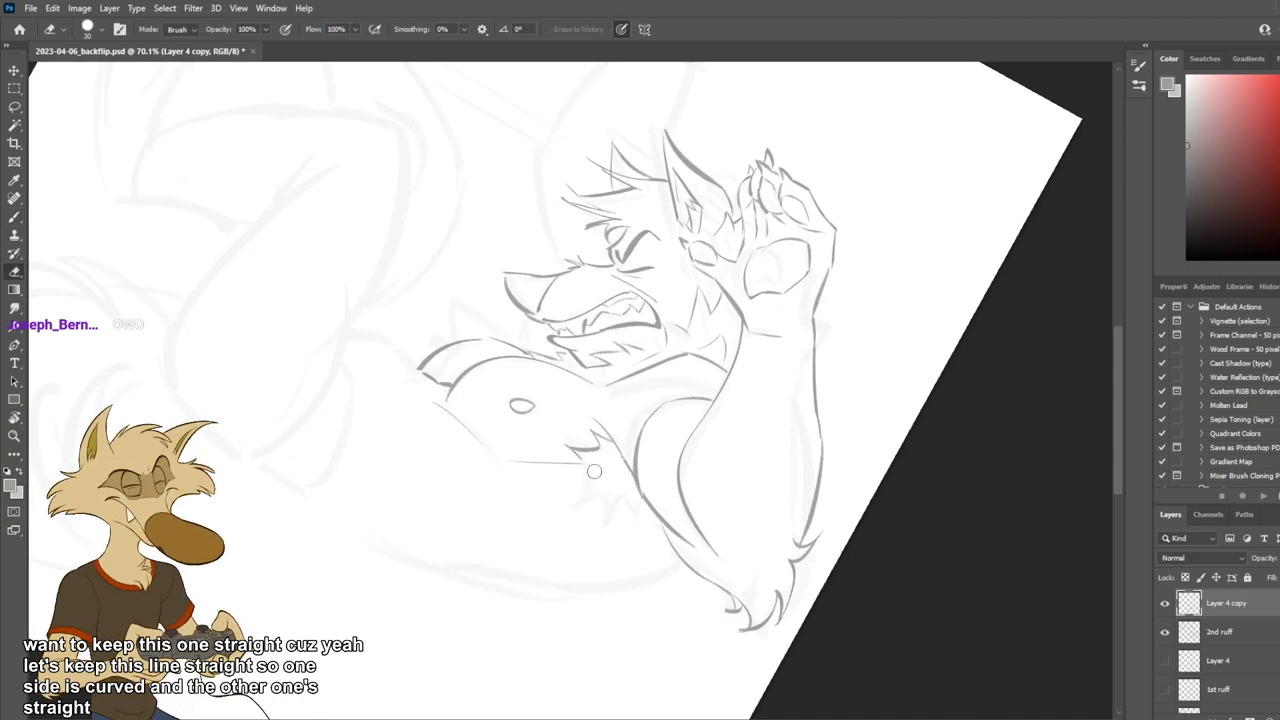
key(b)
drag(583, 463, 564, 502)
key(ctrl+z)
mouse_move(583, 460)
mouse_down()
mouse_move(564, 492)
mouse_move(577, 516)
mouse_move(614, 501)
mouse_move(586, 508)
mouse_move(616, 502)
mouse_move(613, 520)
mouse_move(614, 498)
mouse_move(612, 514)
mouse_move(644, 493)
mouse_up()
key(ctrl+z)
key(ctrl+z)
key(ctrl+z)
key(ctrl+z)
key(ctrl+z)
key(ctrl+z)
key(ctrl+z)
key(ctrl+z)
key(ctrl+z)
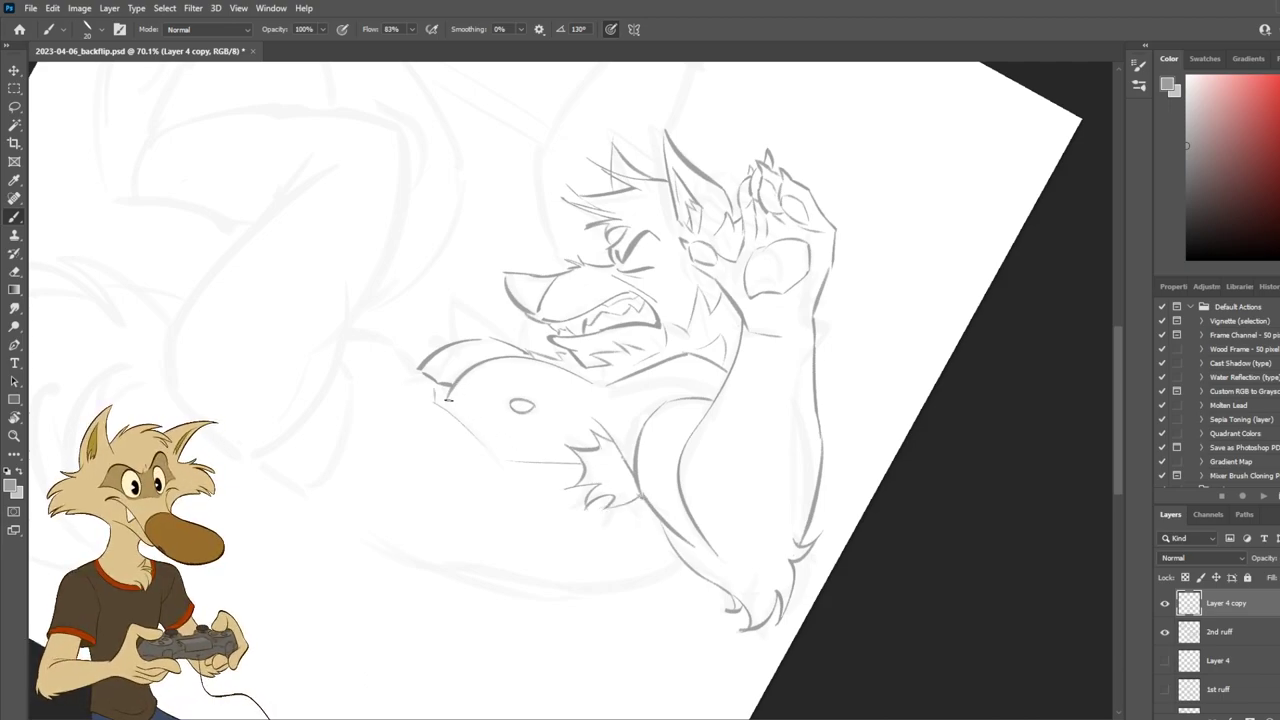
Draw short bumps and a first compression fold on the torso just below the chest, and save the drawing.
drag(440, 390, 450, 406)
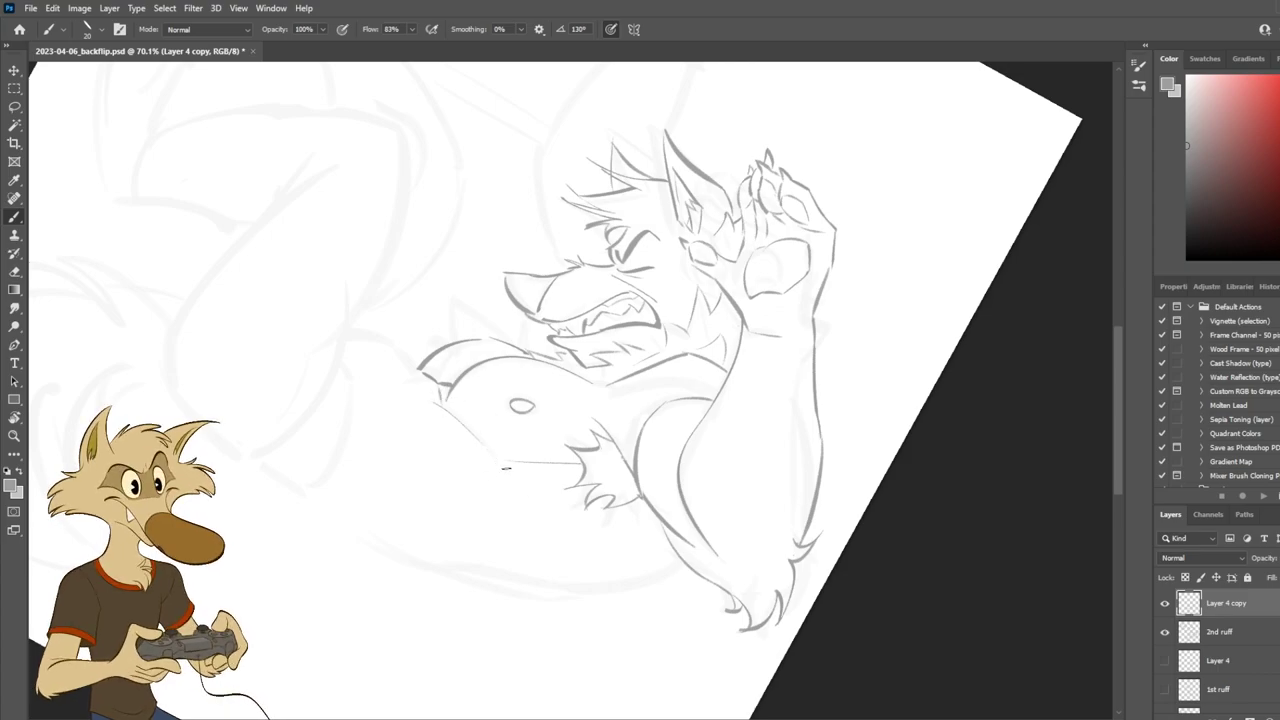
key(r)
mouse_move(704, 464)
mouse_down()
mouse_move(689, 406)
mouse_move(614, 360)
mouse_up()
key(space)
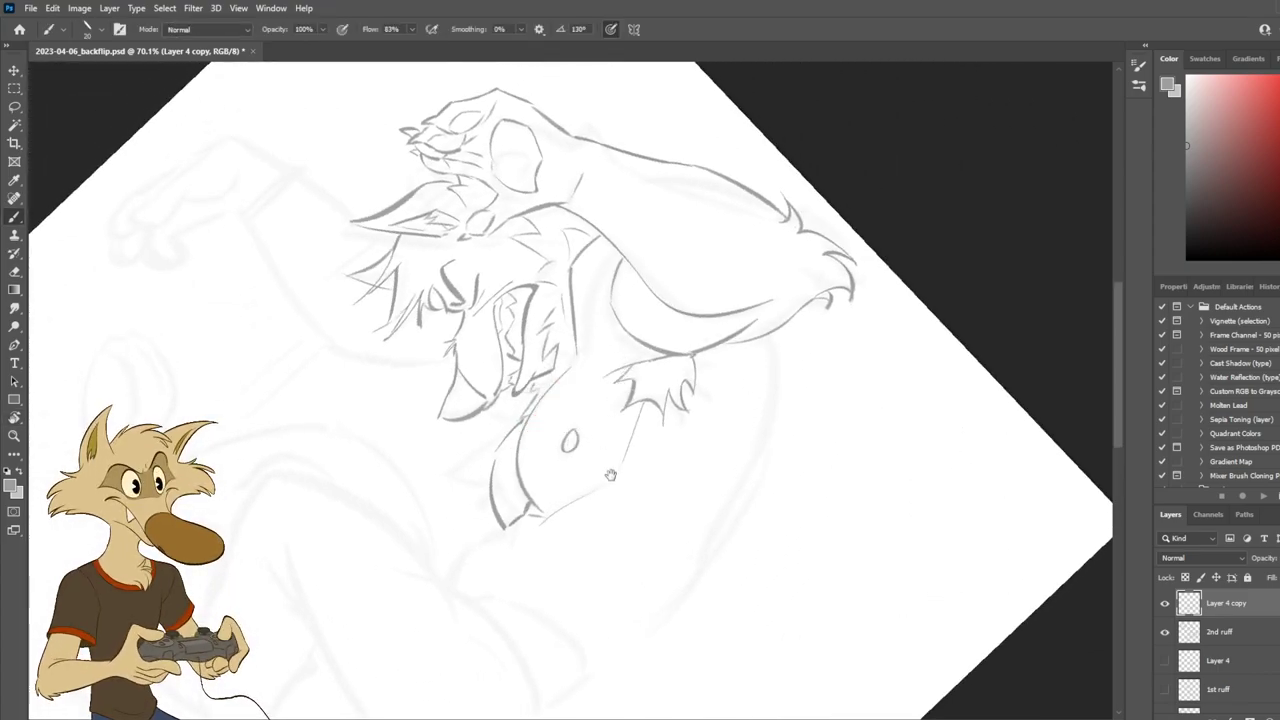
drag(611, 475, 633, 415)
mouse_move(522, 477)
mouse_down()
mouse_move(458, 514)
mouse_move(560, 483)
mouse_up()
key(ctrl+z)
key(ctrl+z)
key(ctrl+z)
mouse_move(487, 504)
mouse_down()
mouse_move(520, 478)
mouse_move(491, 497)
mouse_move(565, 483)
mouse_move(567, 499)
mouse_up()
key(ctrl+z)
key(ctrl+z)
key(ctrl+z)
key(ctrl+z)
key(ctrl+z)
drag(530, 478, 582, 481)
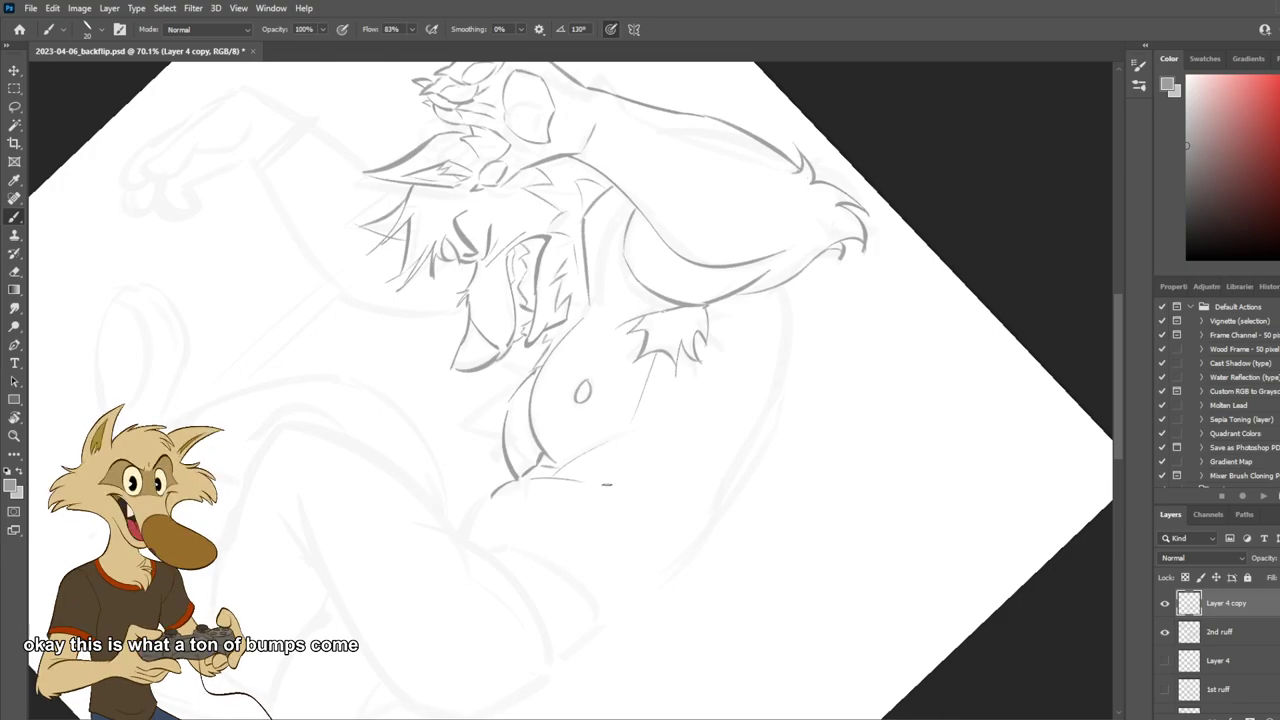
key(ctrl+s)
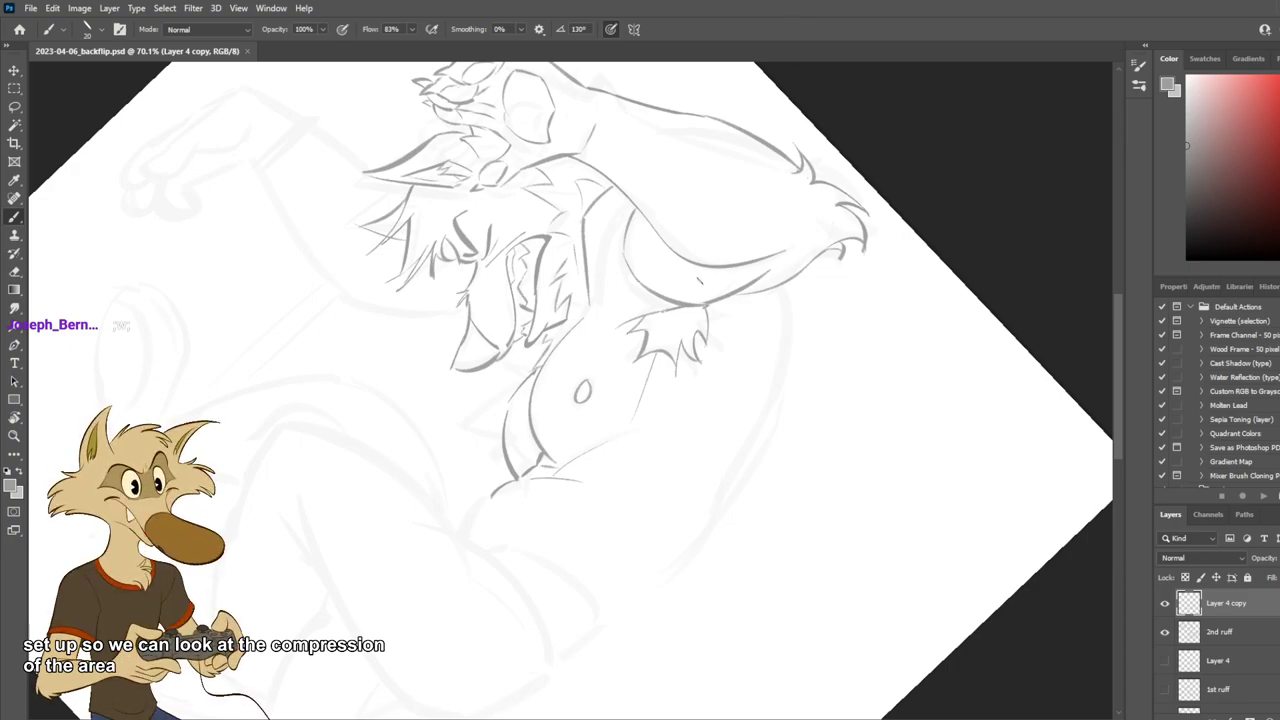
Extend the belly outline toward the thigh and add short compression folds below the chest.
mouse_move(538, 485)
mouse_down()
mouse_move(499, 511)
mouse_move(502, 499)
mouse_up()
key(ctrl+z)
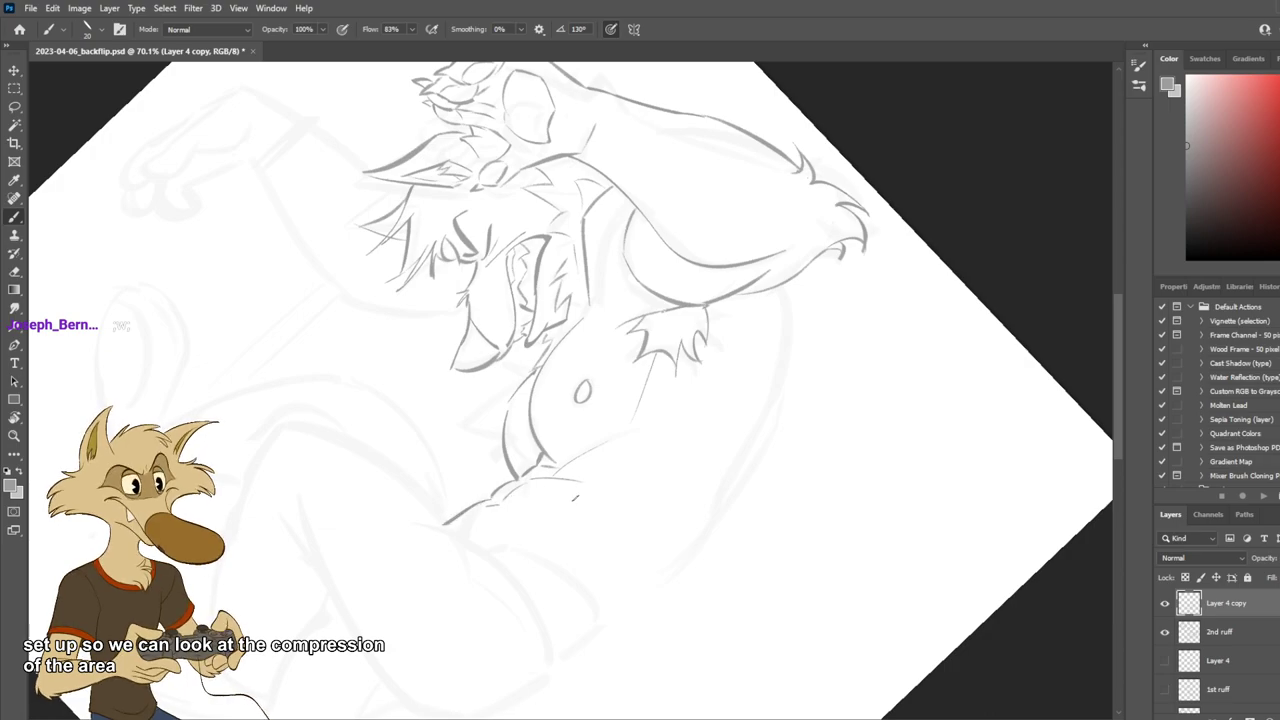
mouse_move(495, 498)
mouse_down()
mouse_move(556, 535)
mouse_move(589, 523)
mouse_move(534, 506)
mouse_move(608, 487)
mouse_up()
key(ctrl+z)
key(ctrl+z)
key(ctrl+z)
key(ctrl+z)
key(ctrl+z)
key(ctrl+z)
key(ctrl+z)
key(ctrl+z)
Draw the lower belly fold as angled strokes running across the torso beneath the existing folds.
drag(482, 548, 559, 530)
key(ctrl+z)
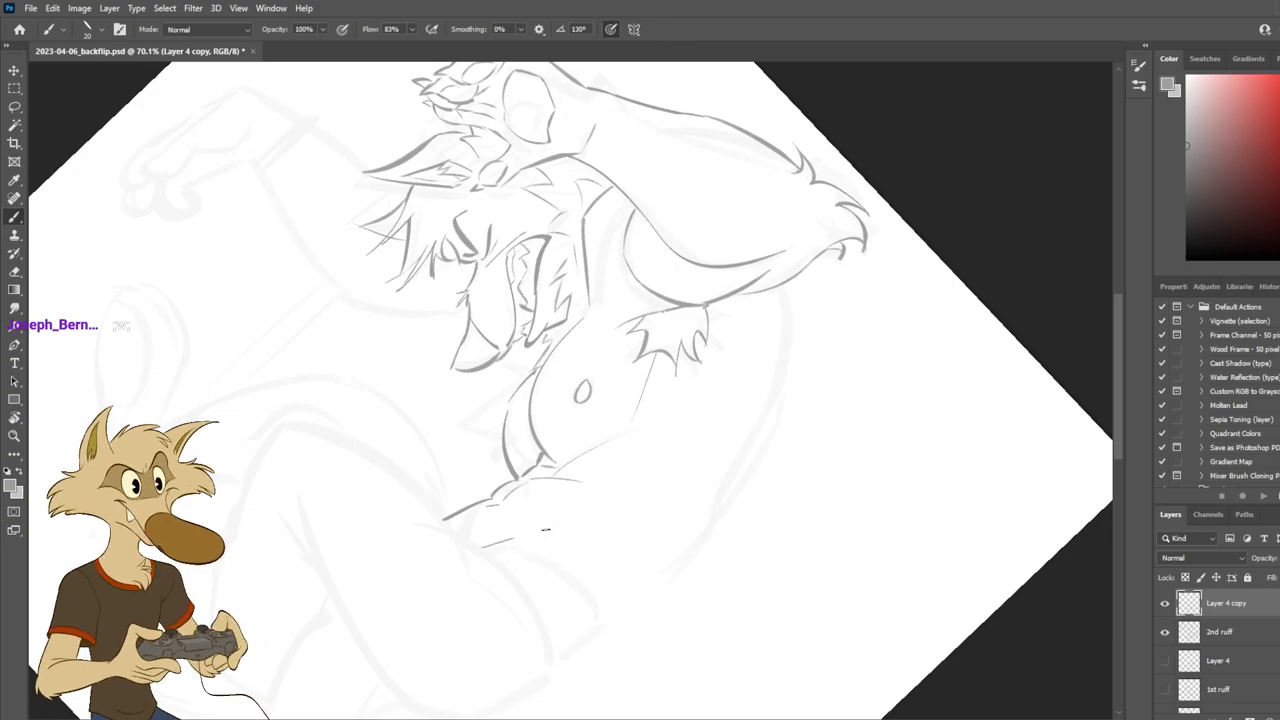
mouse_move(483, 547)
mouse_down()
mouse_move(553, 528)
mouse_move(593, 485)
mouse_move(571, 514)
mouse_up()
key(ctrl+z)
key(ctrl+z)
key(ctrl+z)
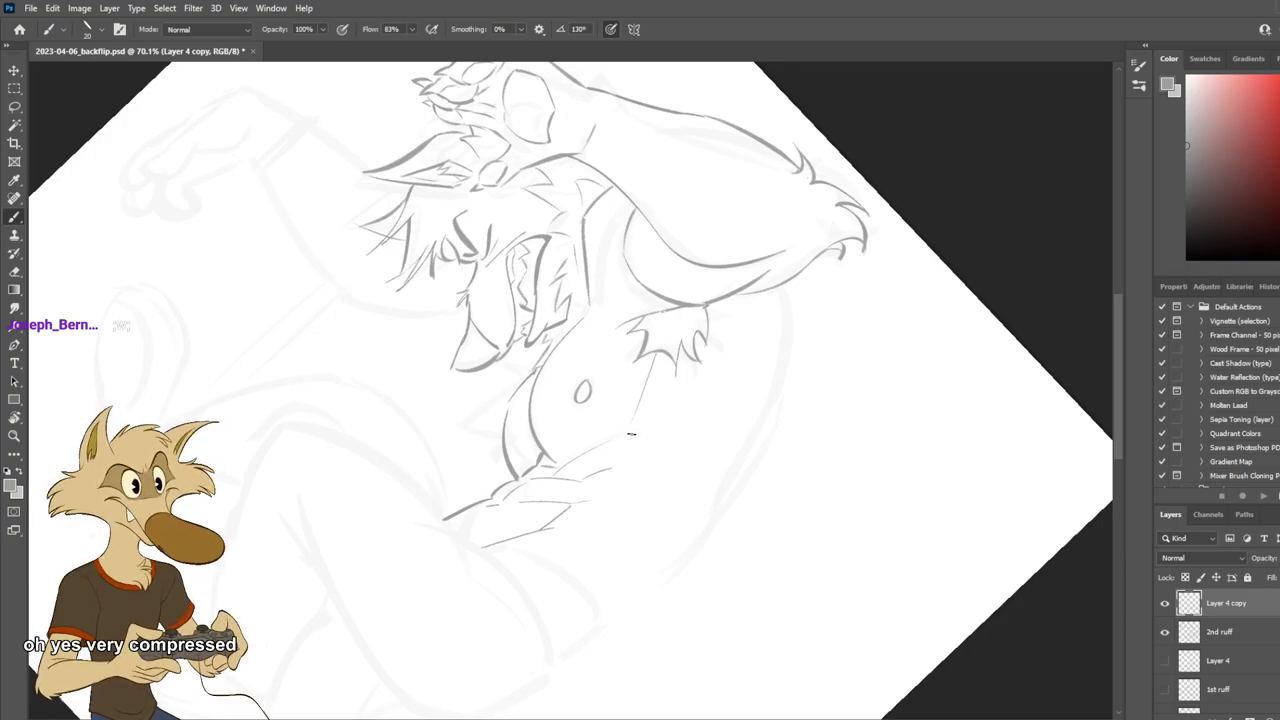
Try out a rib cage line sweeping from under the chest up toward the armpit fur.
drag(664, 410, 712, 386)
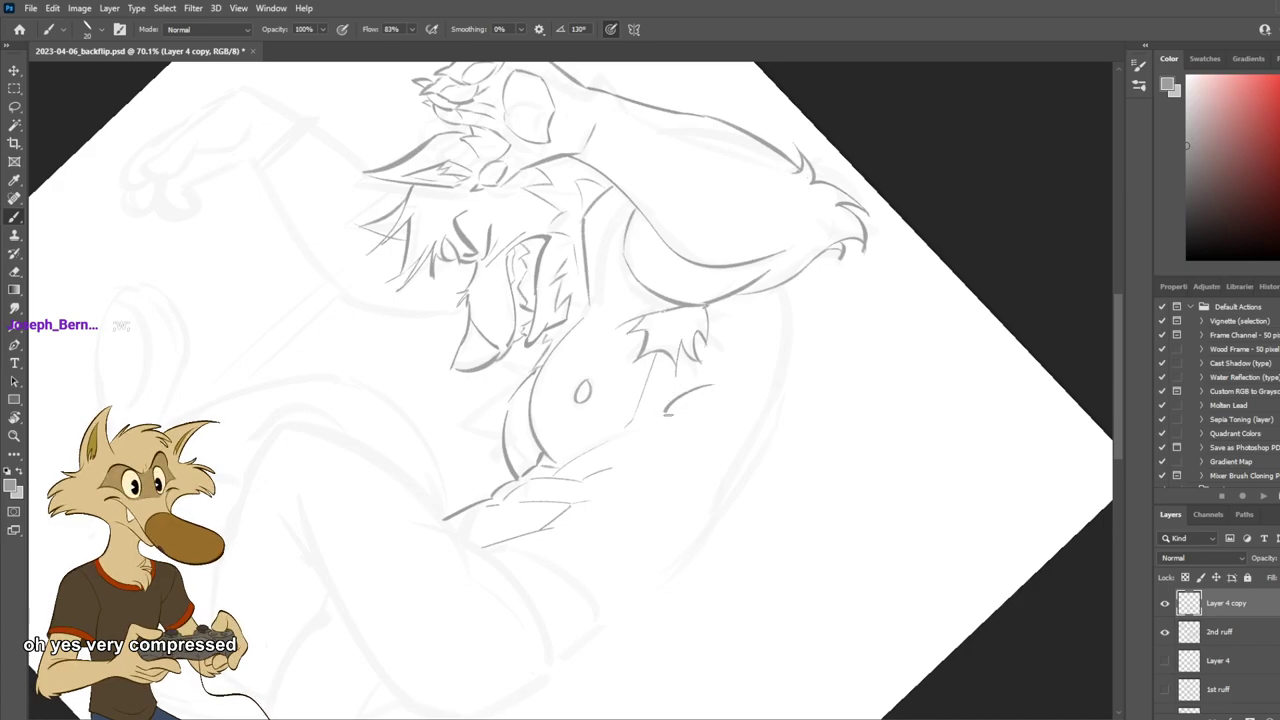
key(ctrl+z)
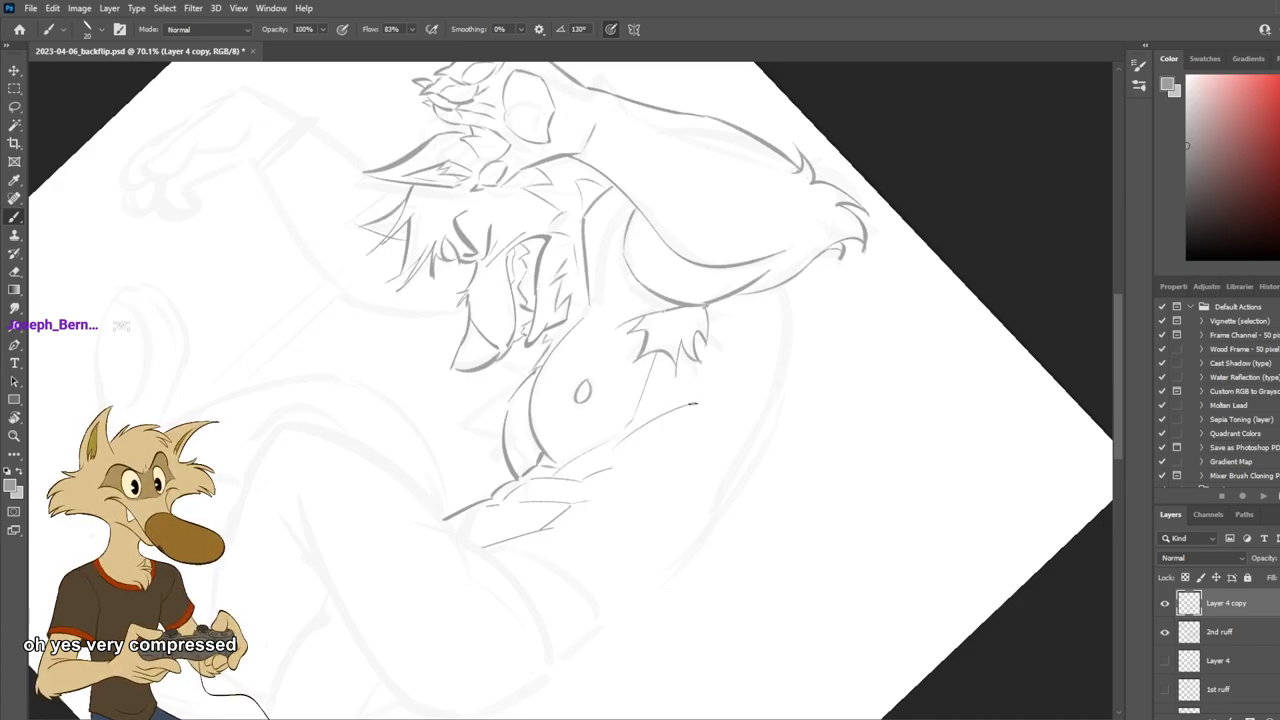
drag(628, 448, 697, 405)
key(ctrl+z)
drag(622, 464, 711, 387)
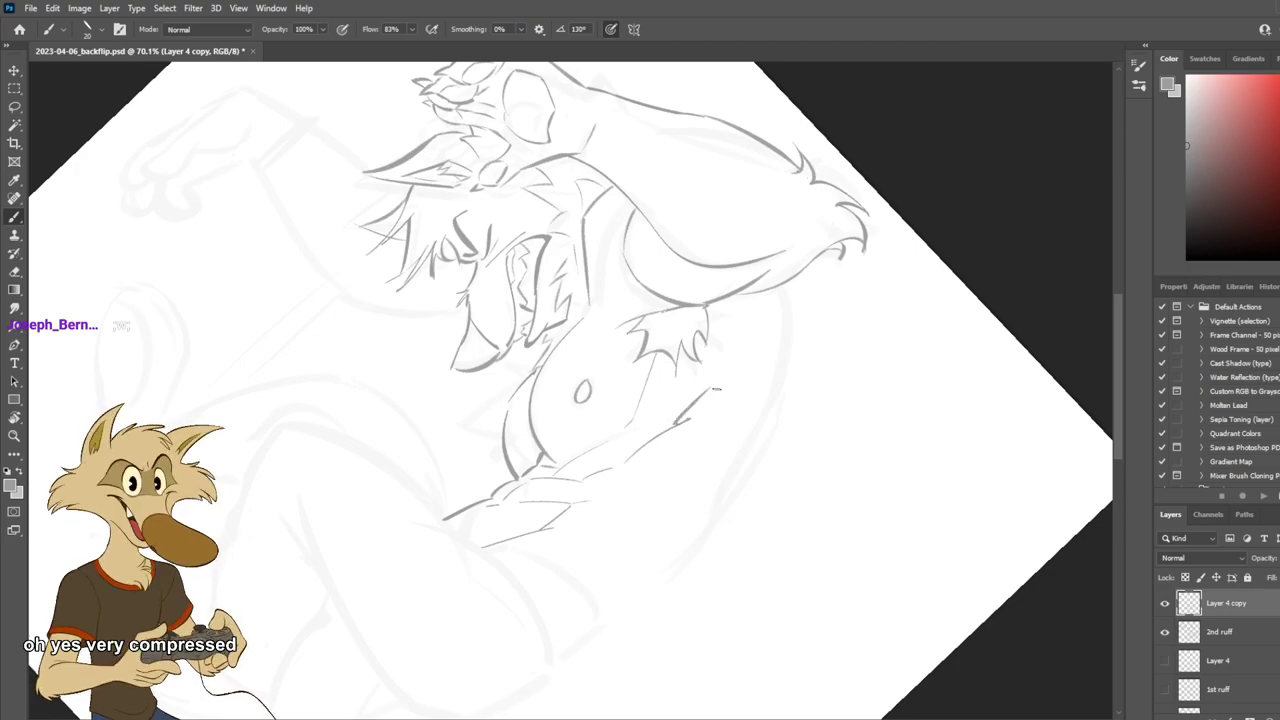
key(ctrl+z)
drag(667, 430, 715, 391)
key(ctrl+z)
key(ctrl+z)
drag(667, 430, 715, 388)
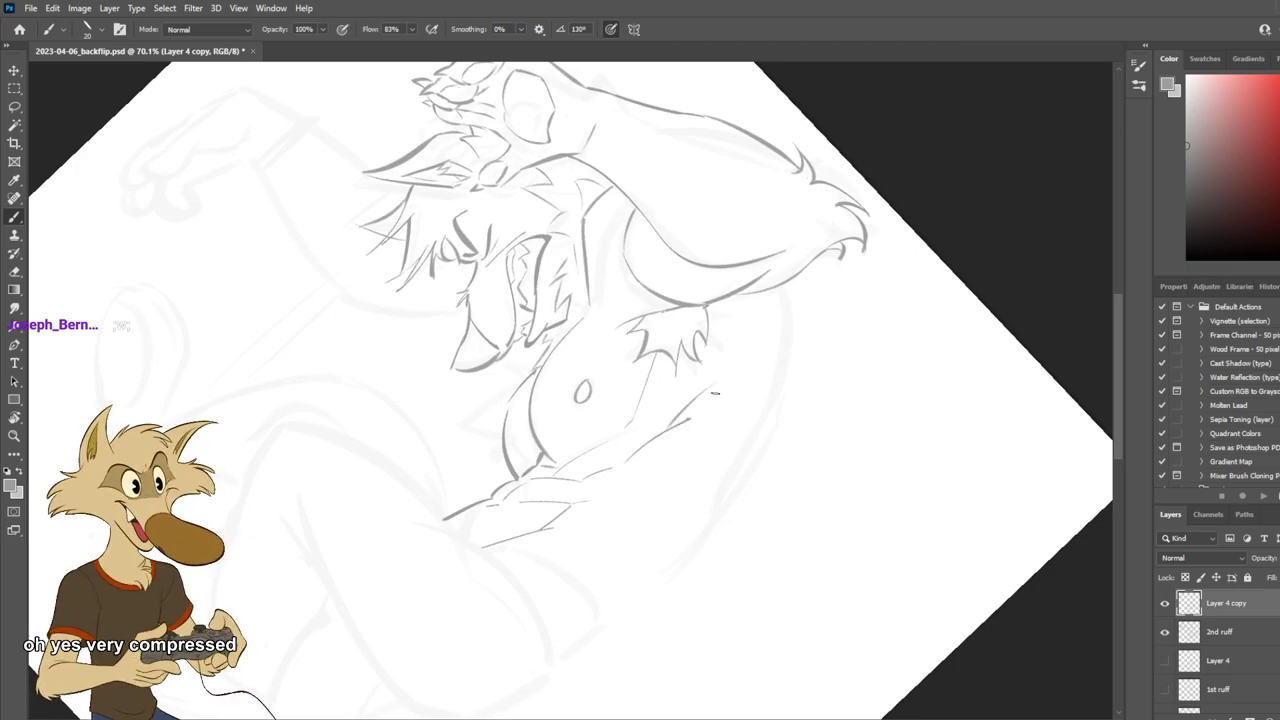
Settle on a short diagonal rib line beneath the lower corner of the chest, testing an extension toward the back.
key(ctrl+z)
mouse_move(667, 428)
mouse_down()
mouse_move(708, 399)
mouse_move(631, 460)
mouse_move(718, 387)
mouse_up()
key(ctrl+z)
key(ctrl+z)
key(ctrl+z)
key(ctrl+z)
key(ctrl+z)
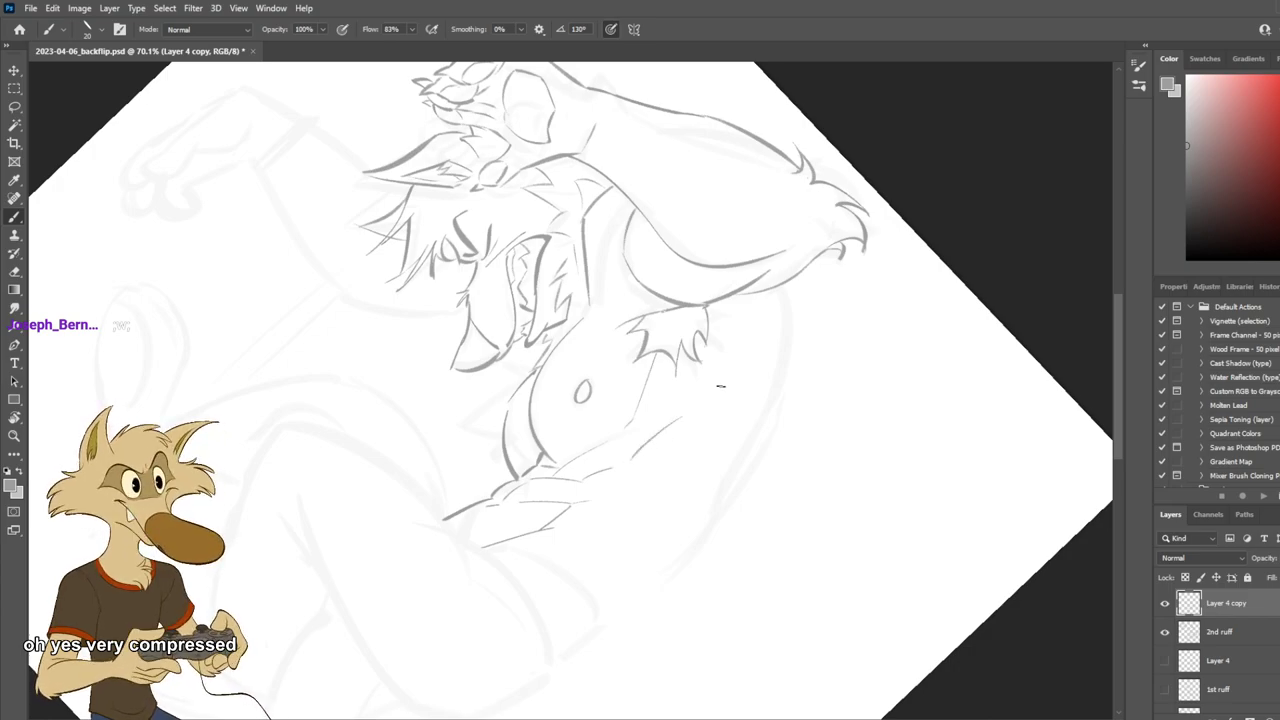
drag(662, 432, 713, 390)
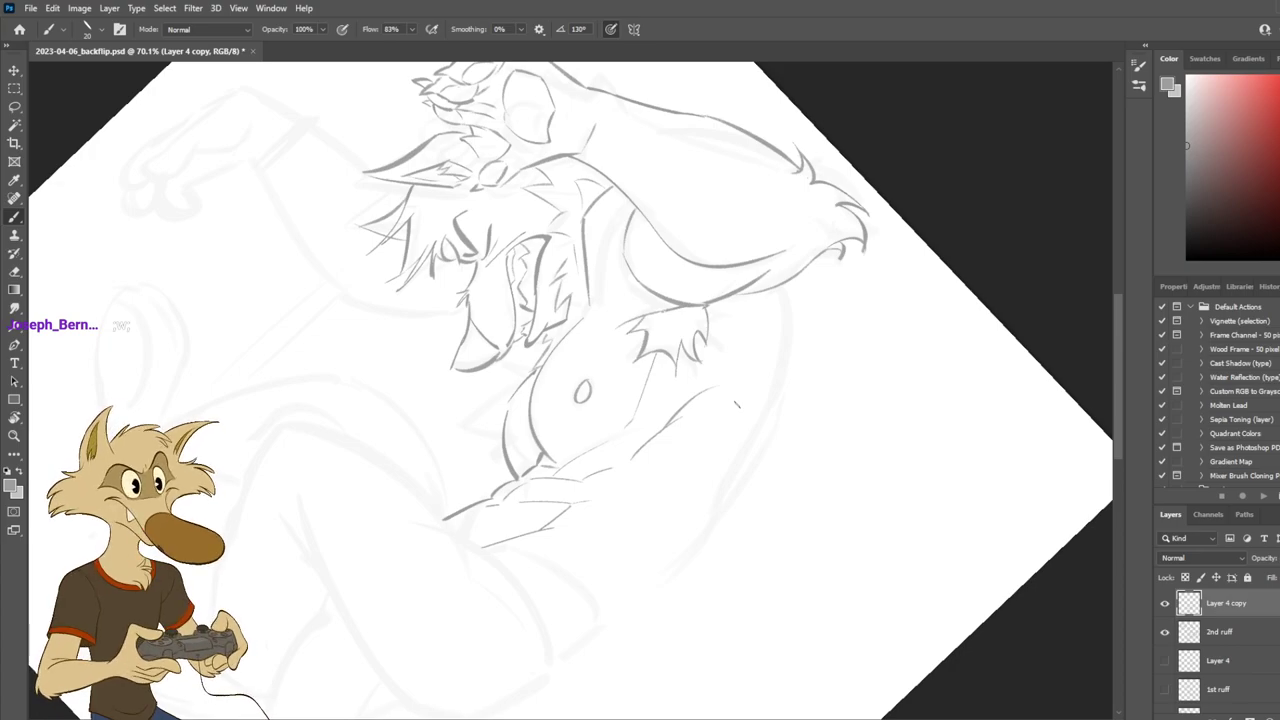
key(ctrl+z)
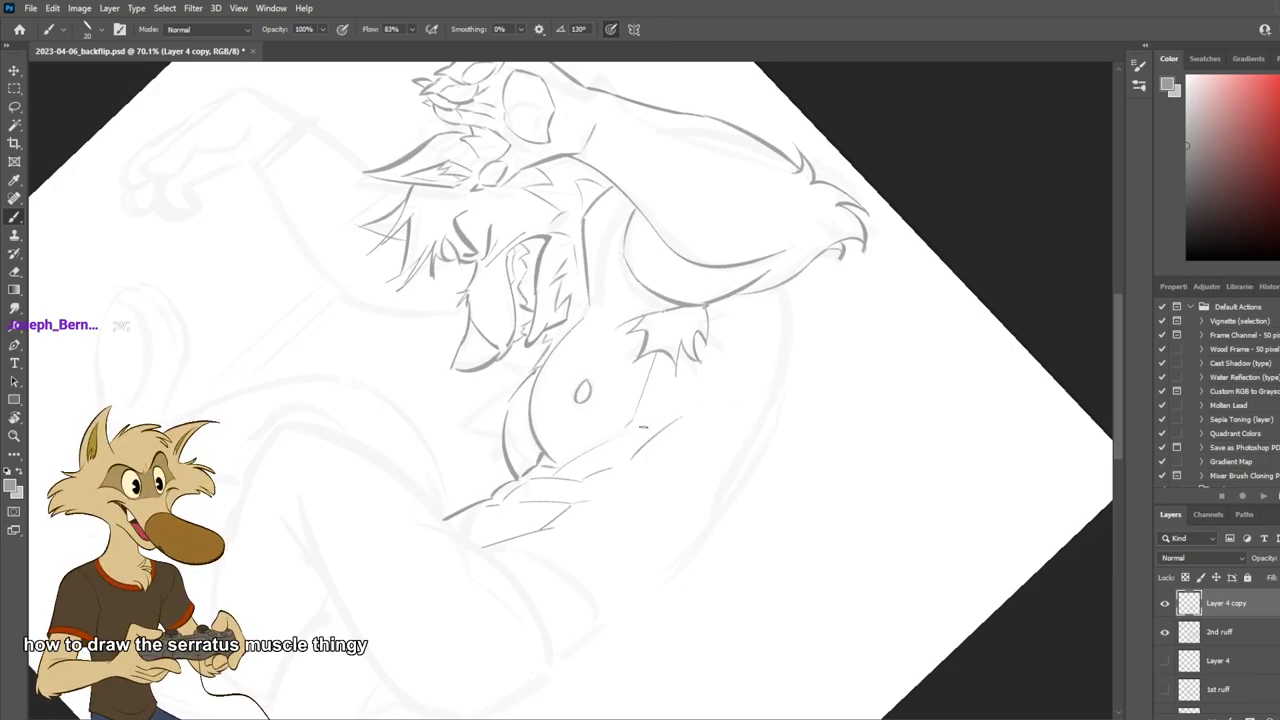
Draw small angled serratus strokes between the lower corner of the chest and the rib line.
drag(655, 410, 624, 442)
mouse_move(666, 437)
mouse_down()
mouse_move(642, 429)
mouse_move(660, 428)
mouse_up()
key(ctrl+z)
key(ctrl+z)
key(ctrl+z)
key(ctrl+z)
key(ctrl+z)
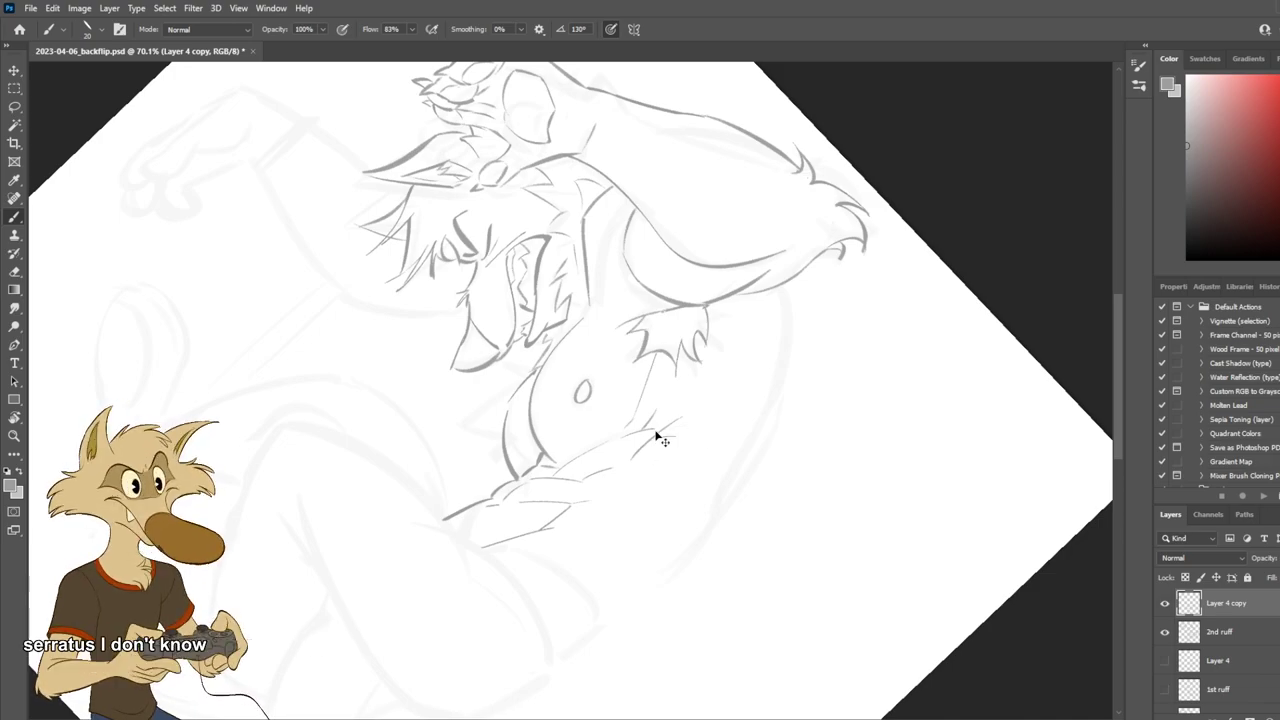
Try out zigzag serratus strokes branching off the rib line toward the back.
key(ctrl+z)
drag(650, 429, 664, 431)
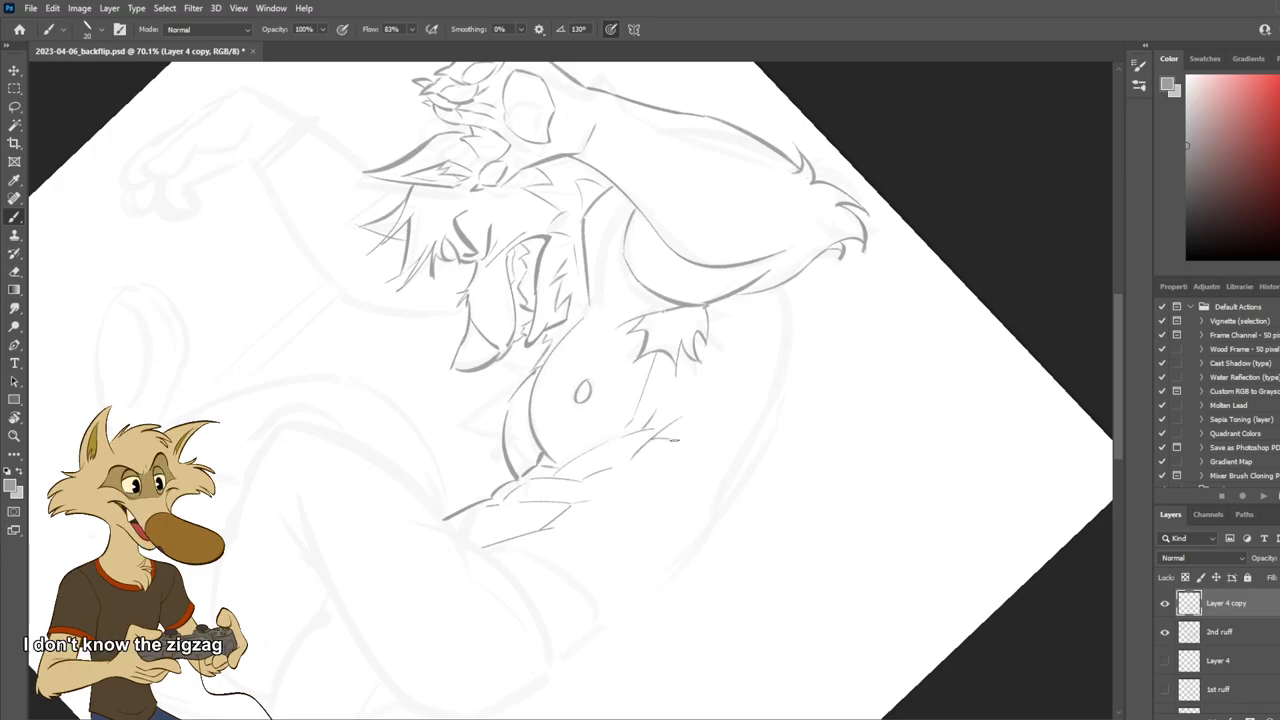
drag(692, 429, 650, 457)
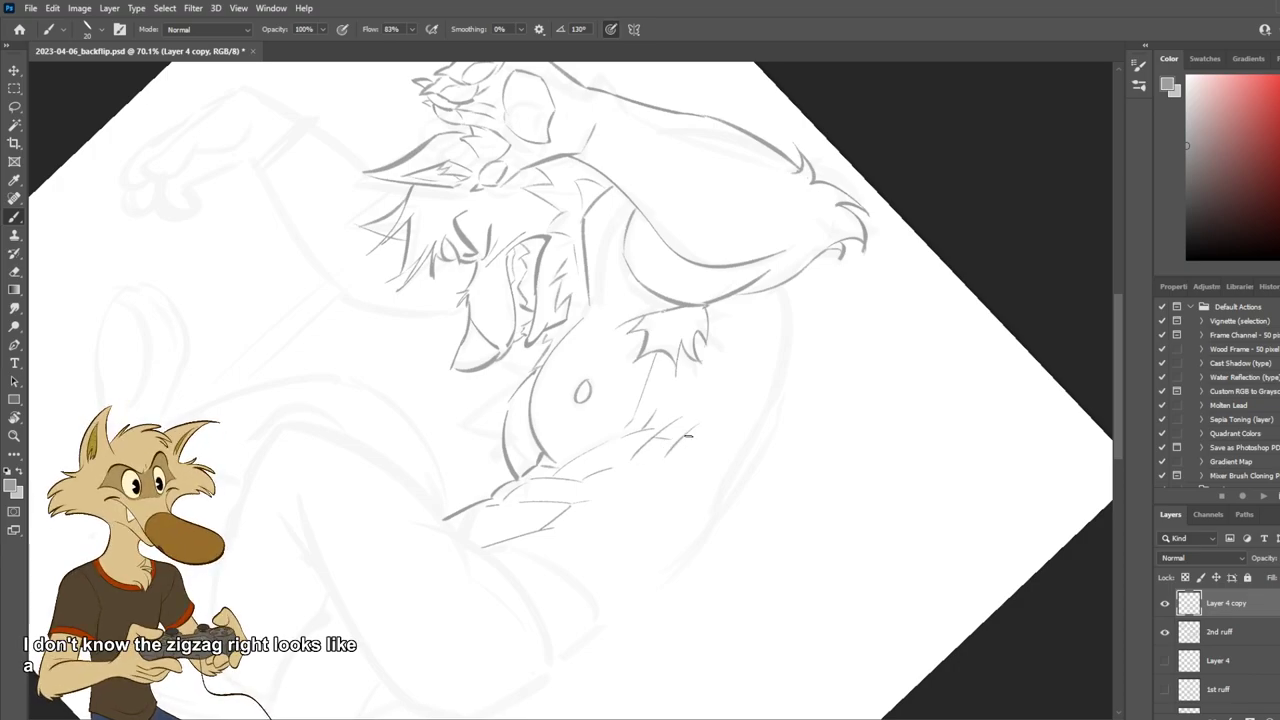
key(ctrl+z)
drag(706, 419, 673, 441)
key(ctrl+z)
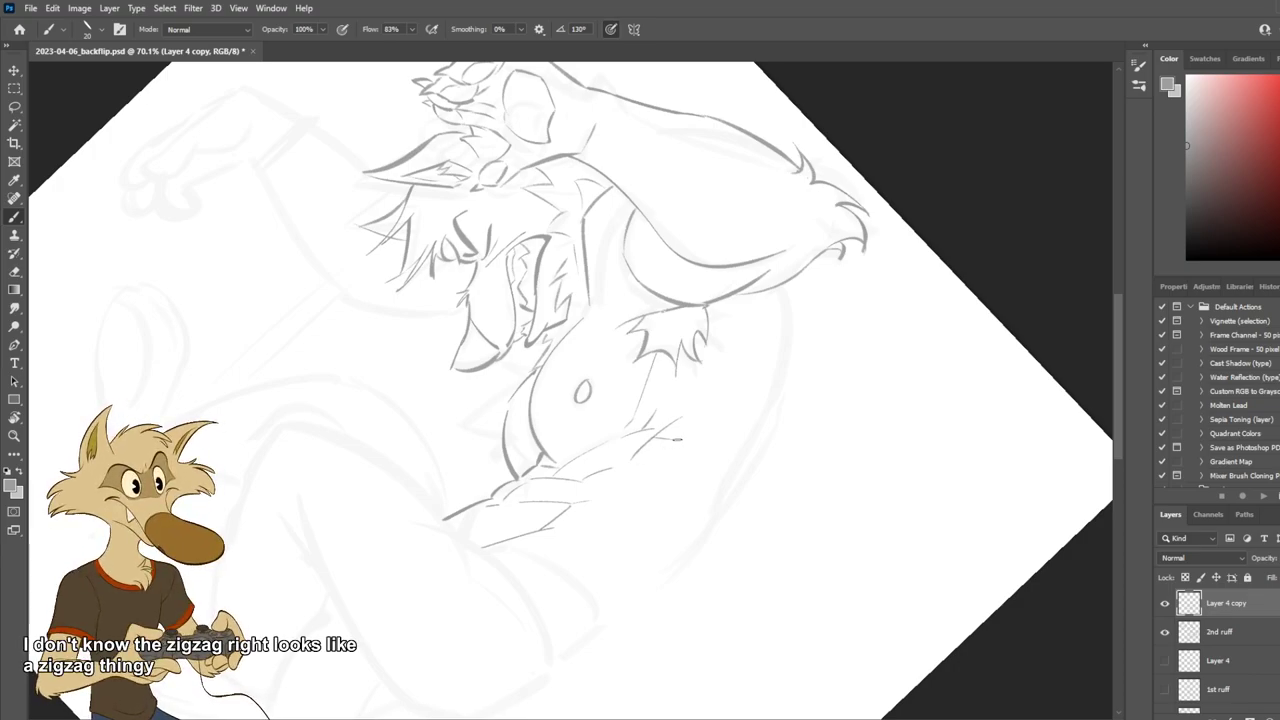
drag(738, 432, 668, 471)
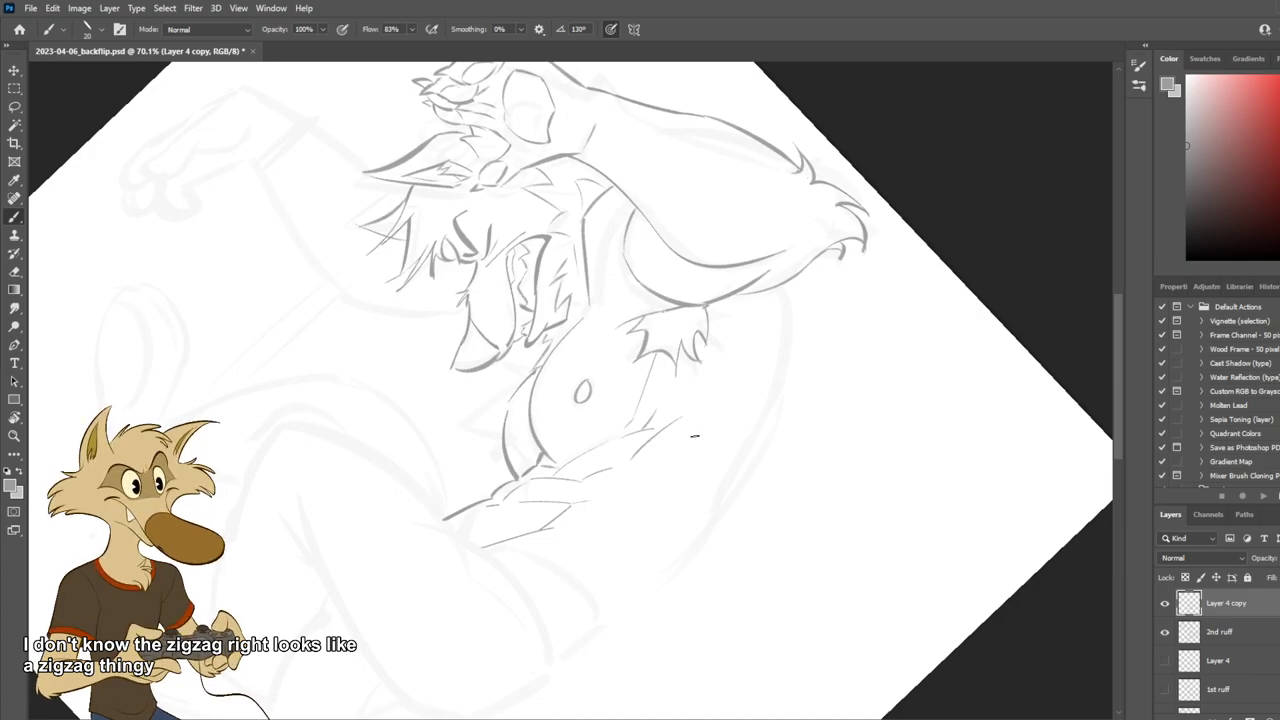
Erase part of the rib line and redraw the side with a longer diagonal stroke and short staggered rib muscle marks.
key(e)
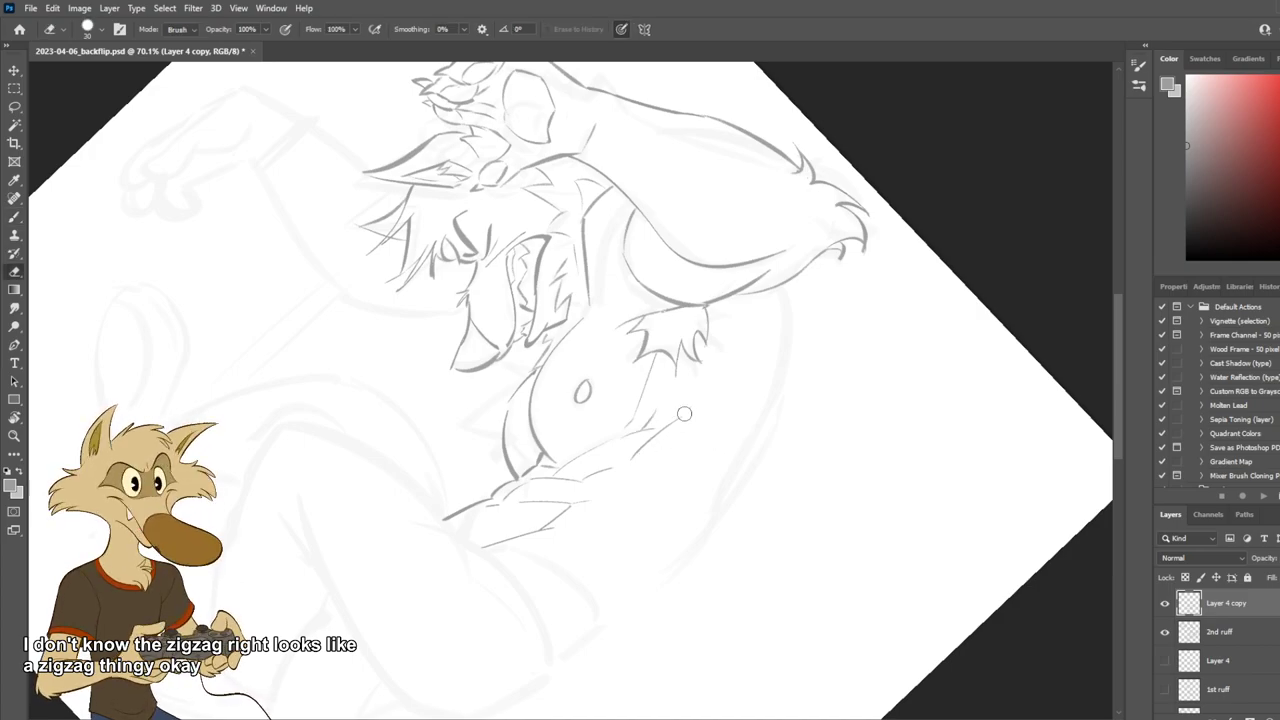
drag(684, 414, 636, 456)
mouse_move(664, 414)
mouse_down()
mouse_move(643, 423)
mouse_move(731, 395)
mouse_up()
key(b)
key(ctrl+z)
key(ctrl+z)
key(ctrl+z)
key(ctrl+z)
drag(661, 444, 738, 390)
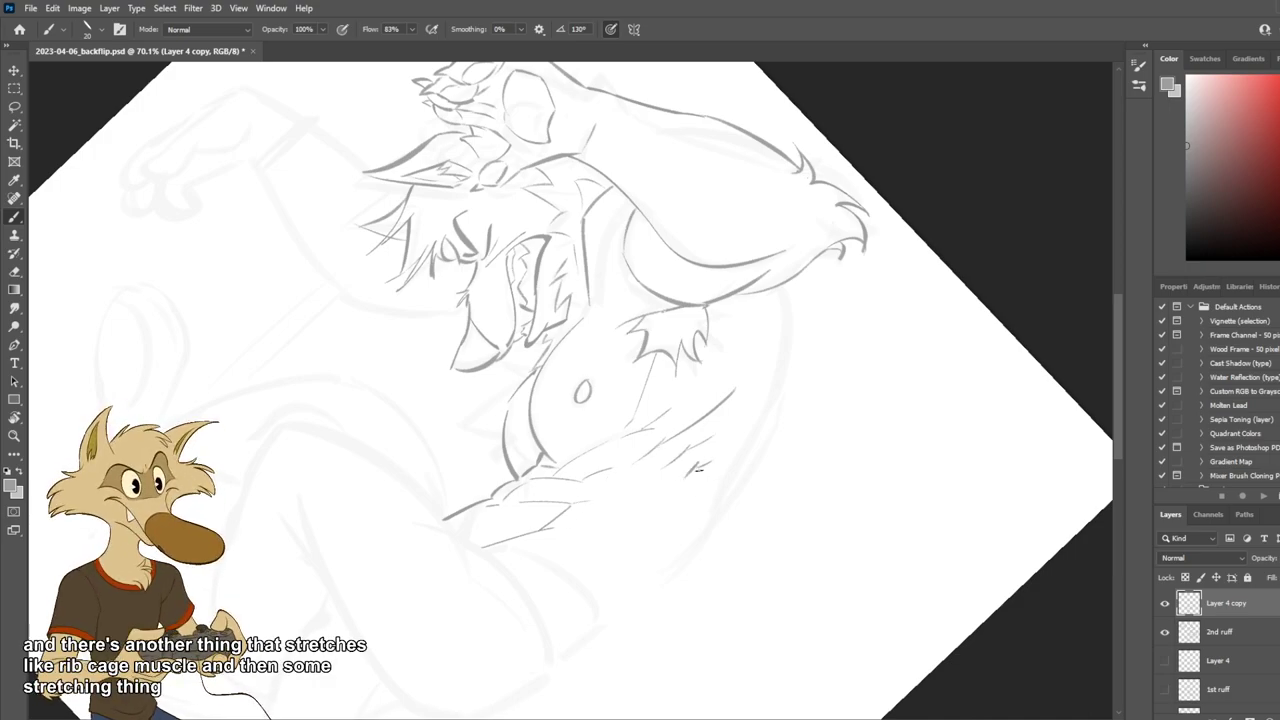
drag(701, 467, 692, 471)
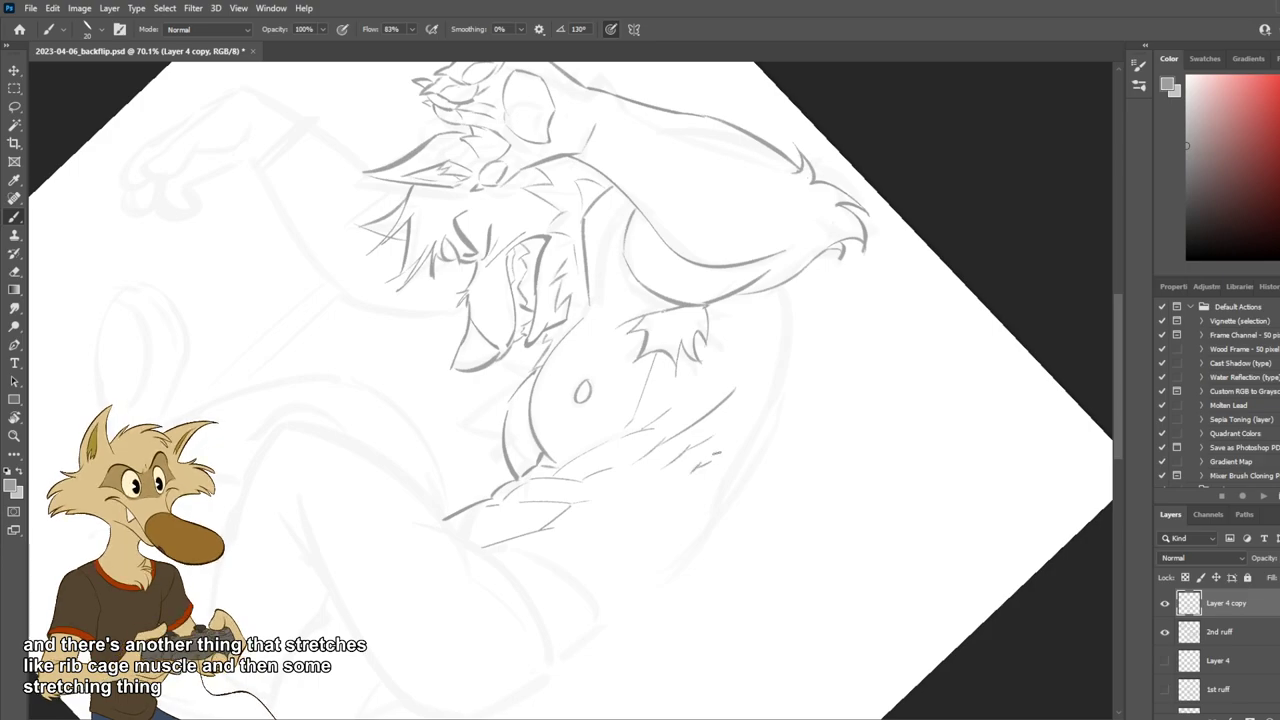
Try long curved back outlines running from beneath the raised arm down toward the waist.
drag(772, 366, 706, 480)
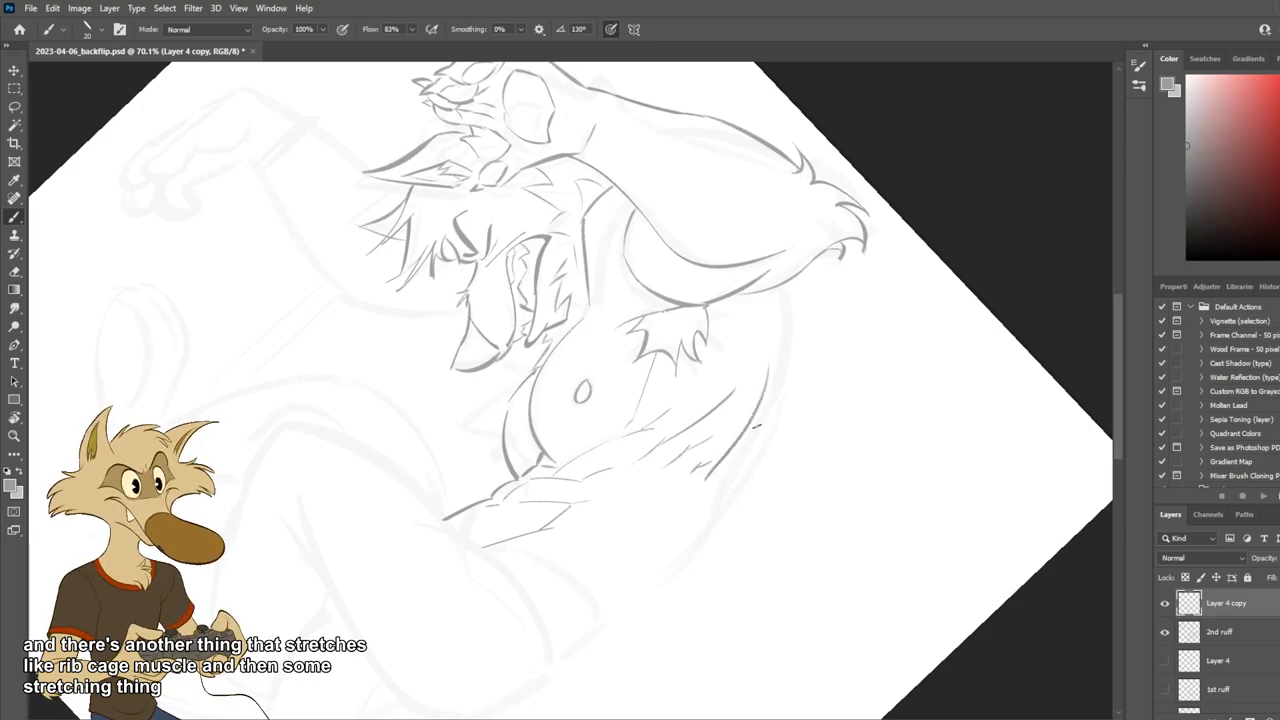
key(ctrl+z)
drag(786, 284, 733, 486)
key(ctrl+z)
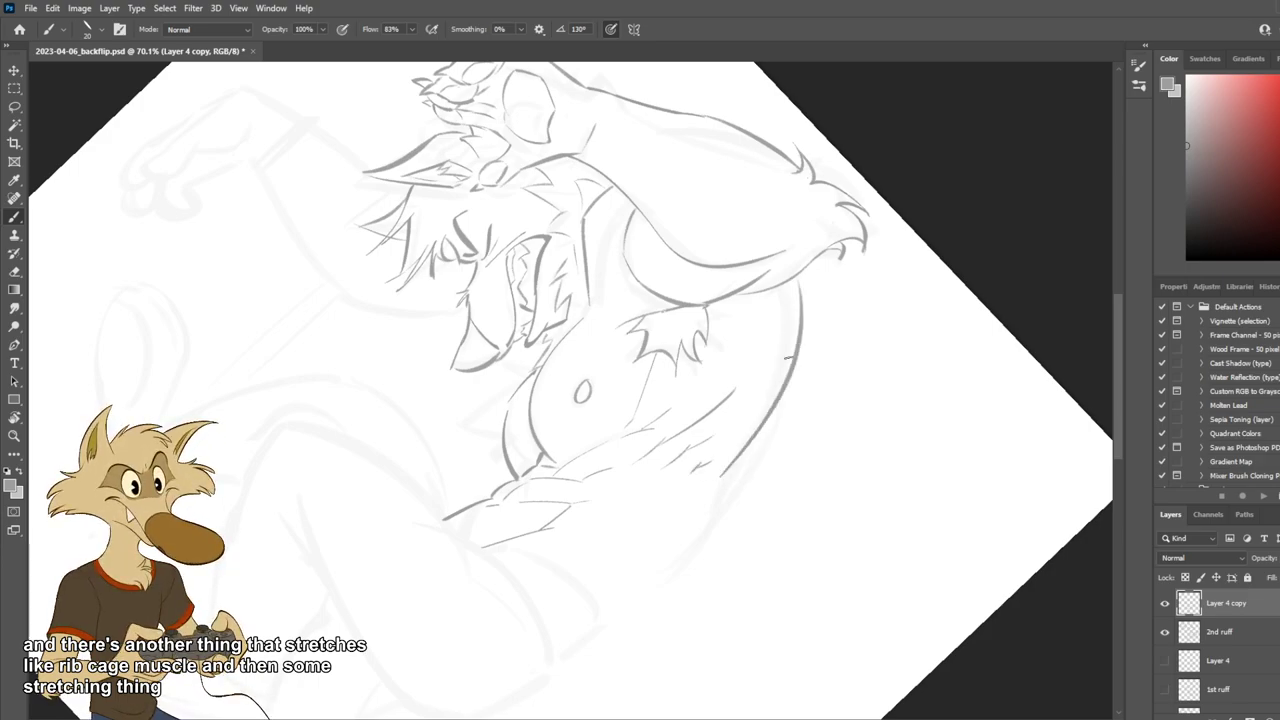
mouse_move(800, 282)
mouse_down()
mouse_move(792, 370)
mouse_move(733, 486)
mouse_up()
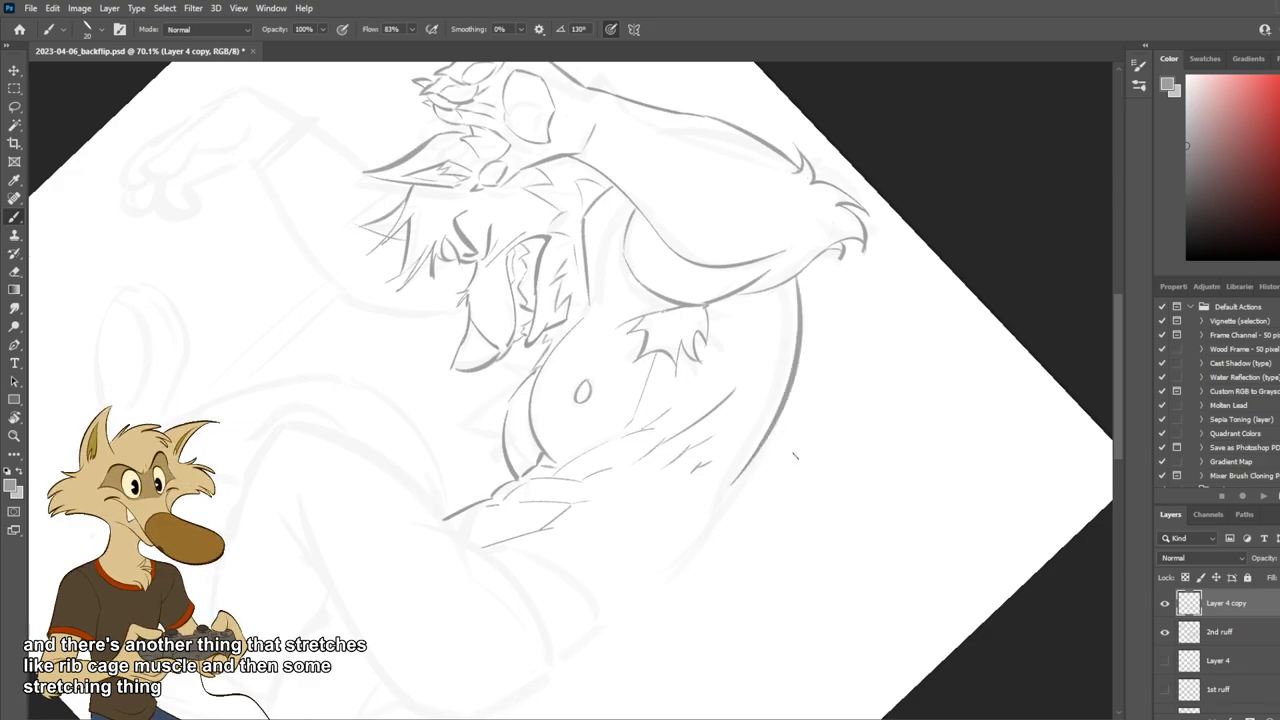
key(ctrl+z)
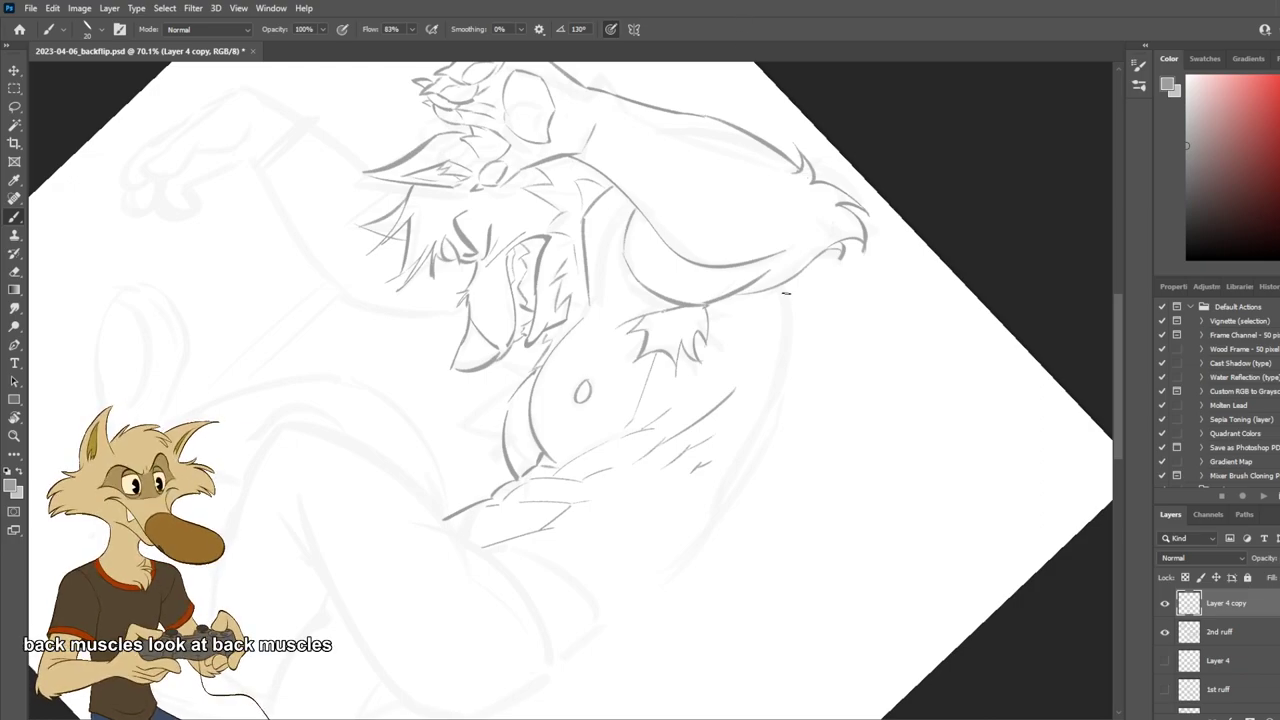
Test shorter back strokes below the raised arm and settle on a short curve following the start of the back.
drag(788, 293, 762, 424)
key(ctrl+z)
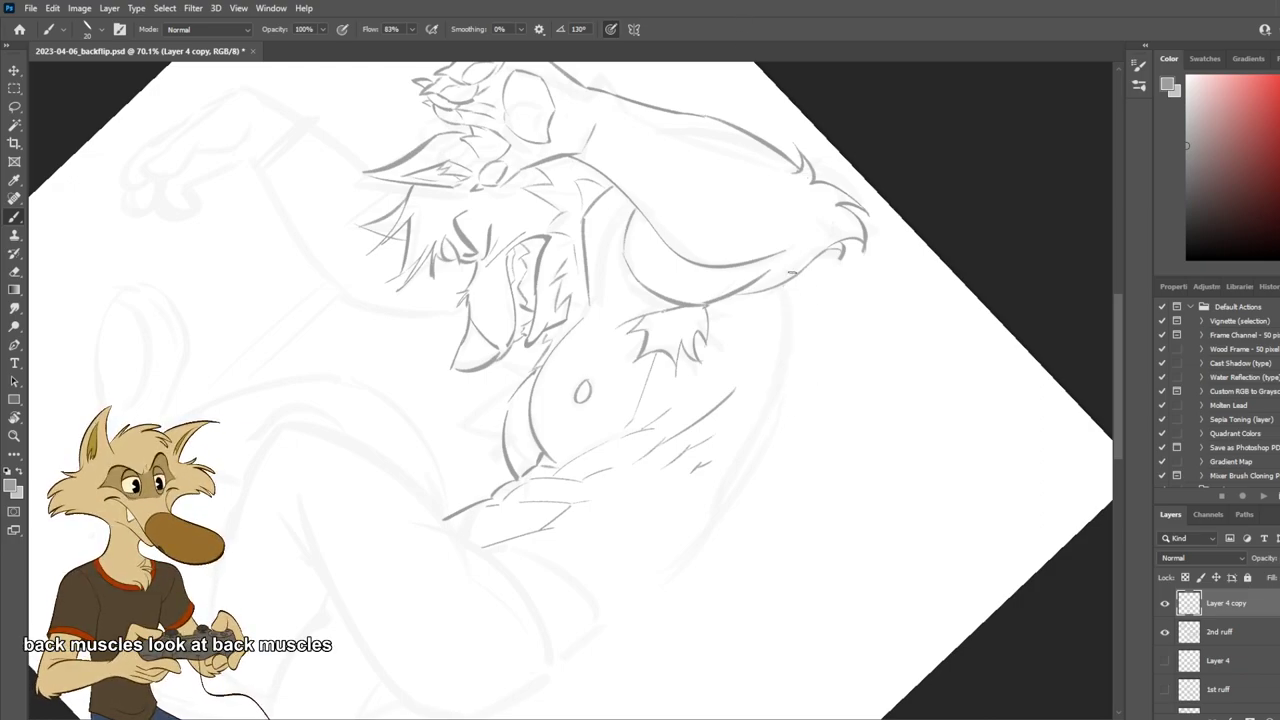
drag(800, 282, 781, 382)
drag(796, 338, 768, 414)
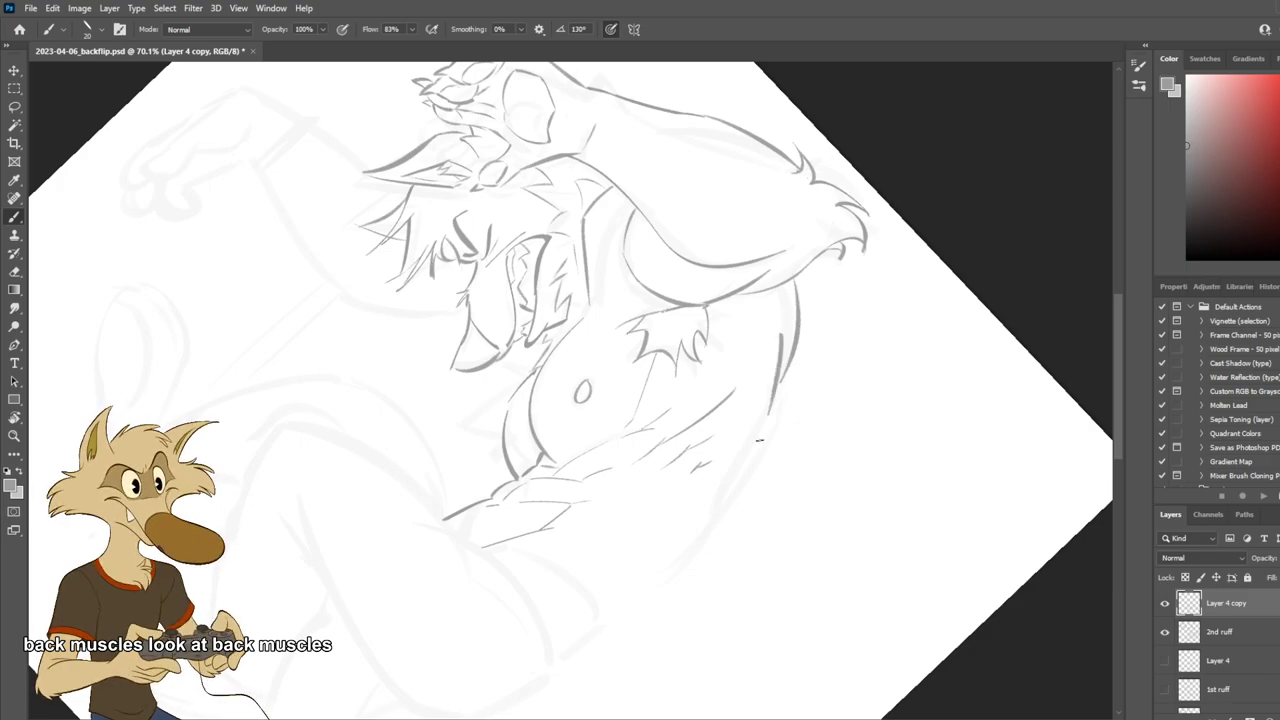
key(ctrl+z)
key(ctrl+z)
drag(796, 281, 755, 447)
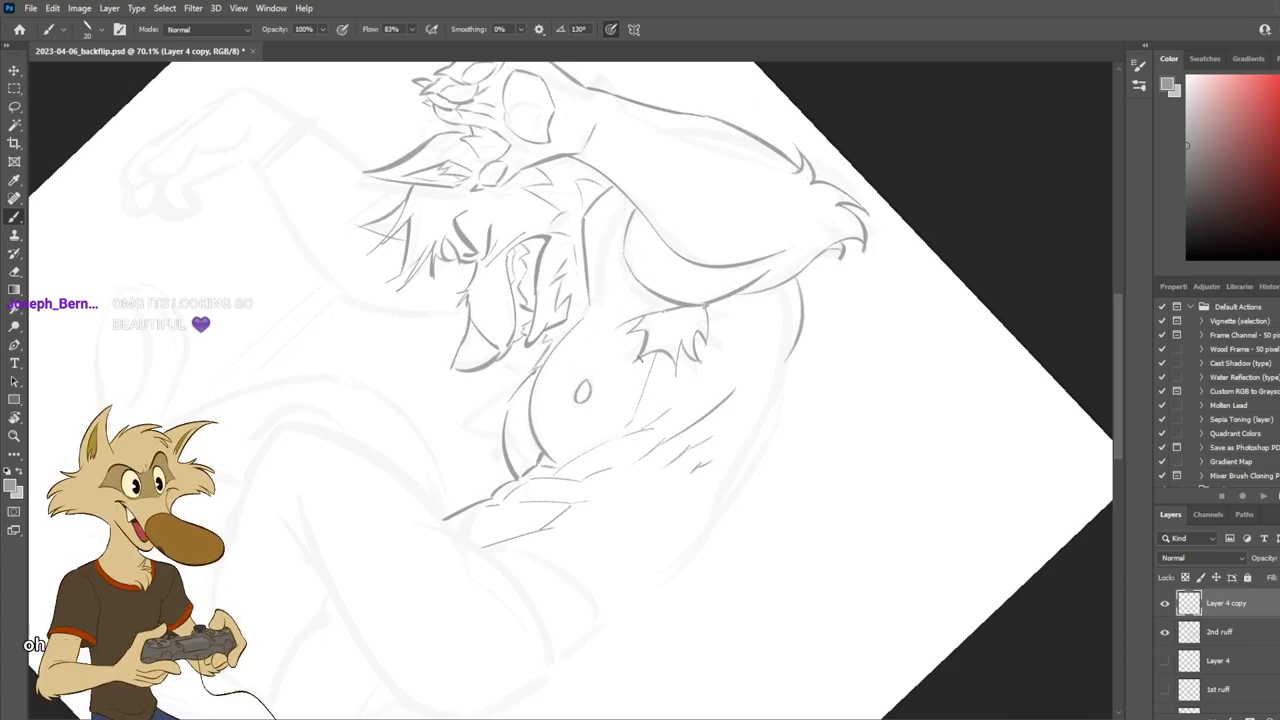
Try a straighter diagonal stroke across the chest to test a stretched pectoral shape, checking it against the whole figure.
drag(571, 323, 536, 466)
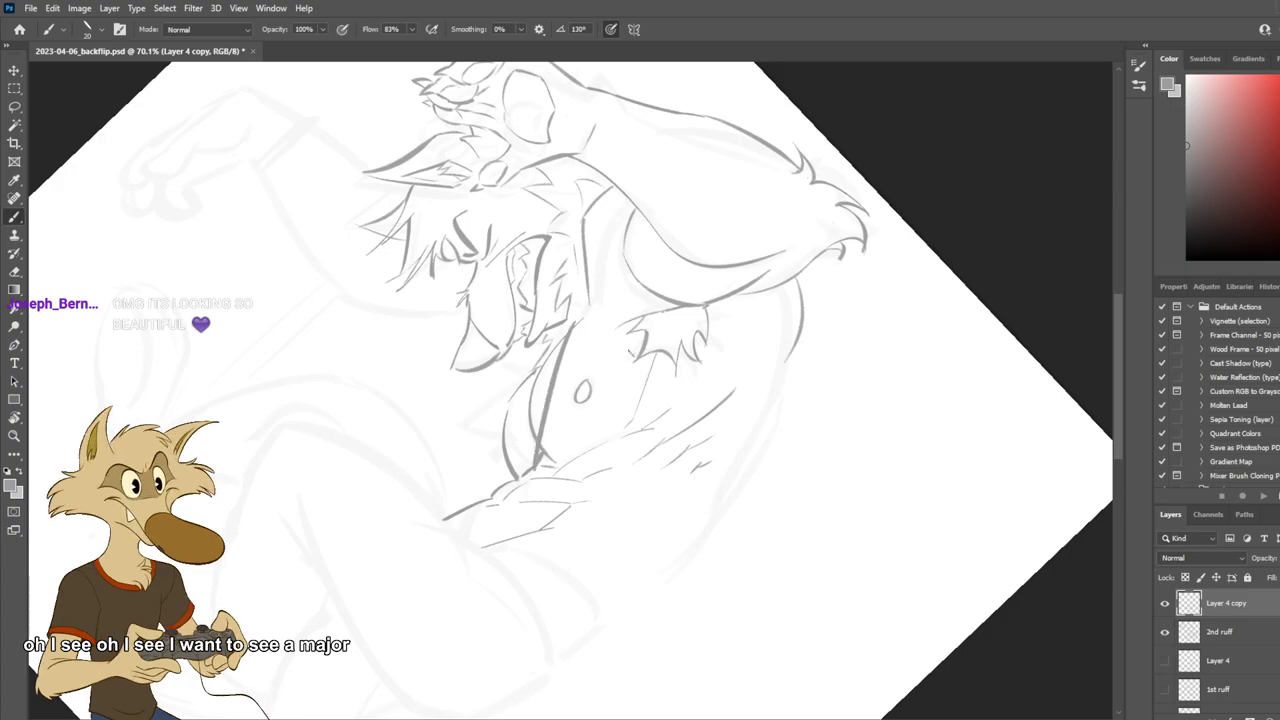
scroll(669, 310, down, 11)
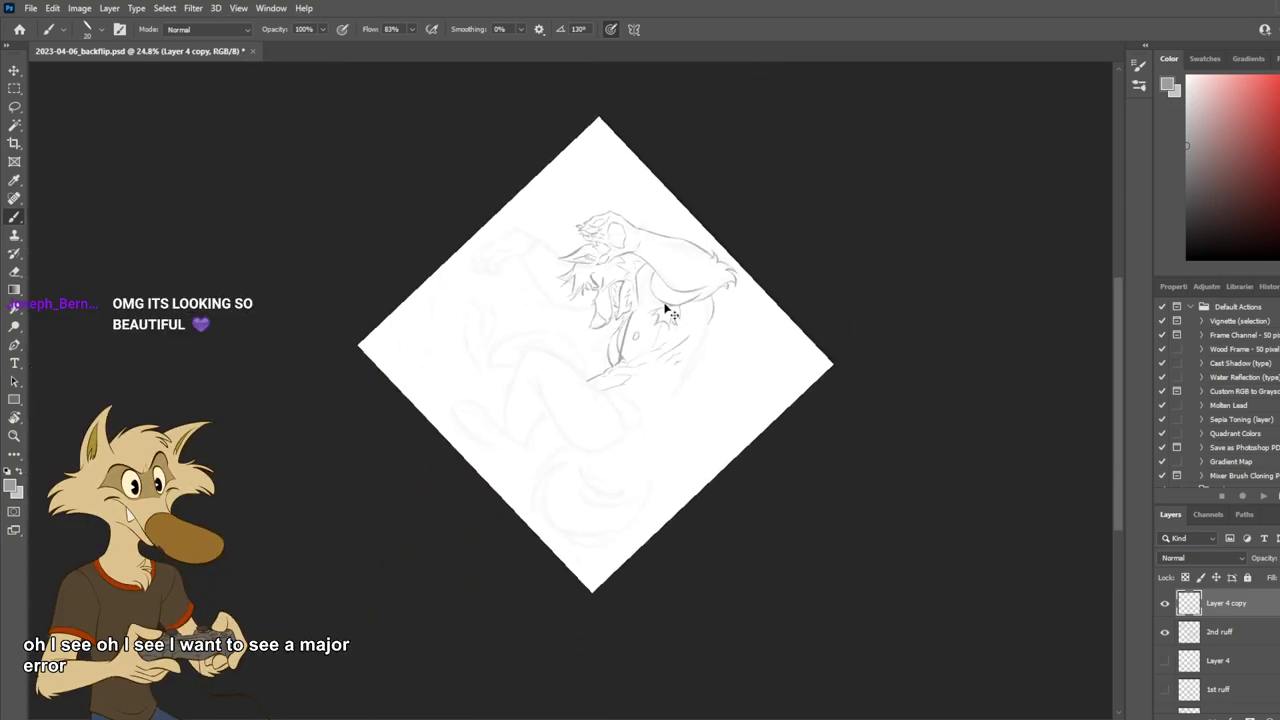
key(ctrl+z)
scroll(669, 303, up, 10)
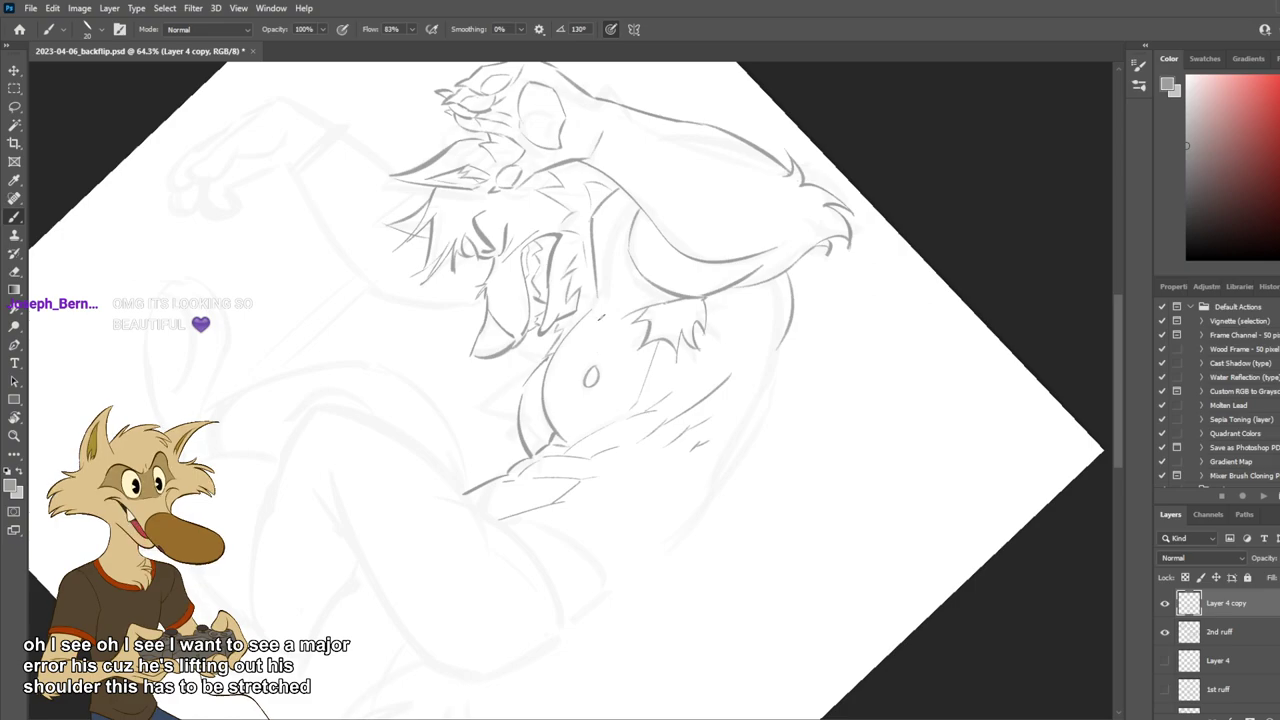
scroll(687, 260, down, 4)
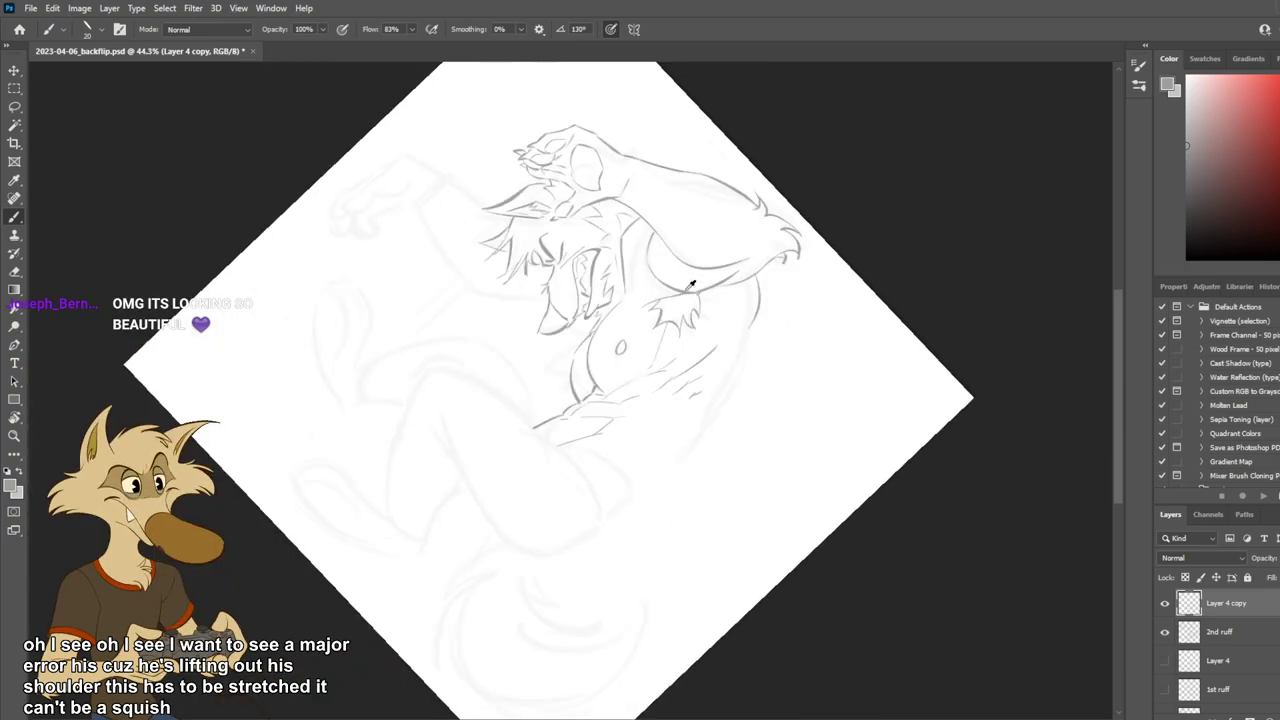
scroll(703, 285, up, 4)
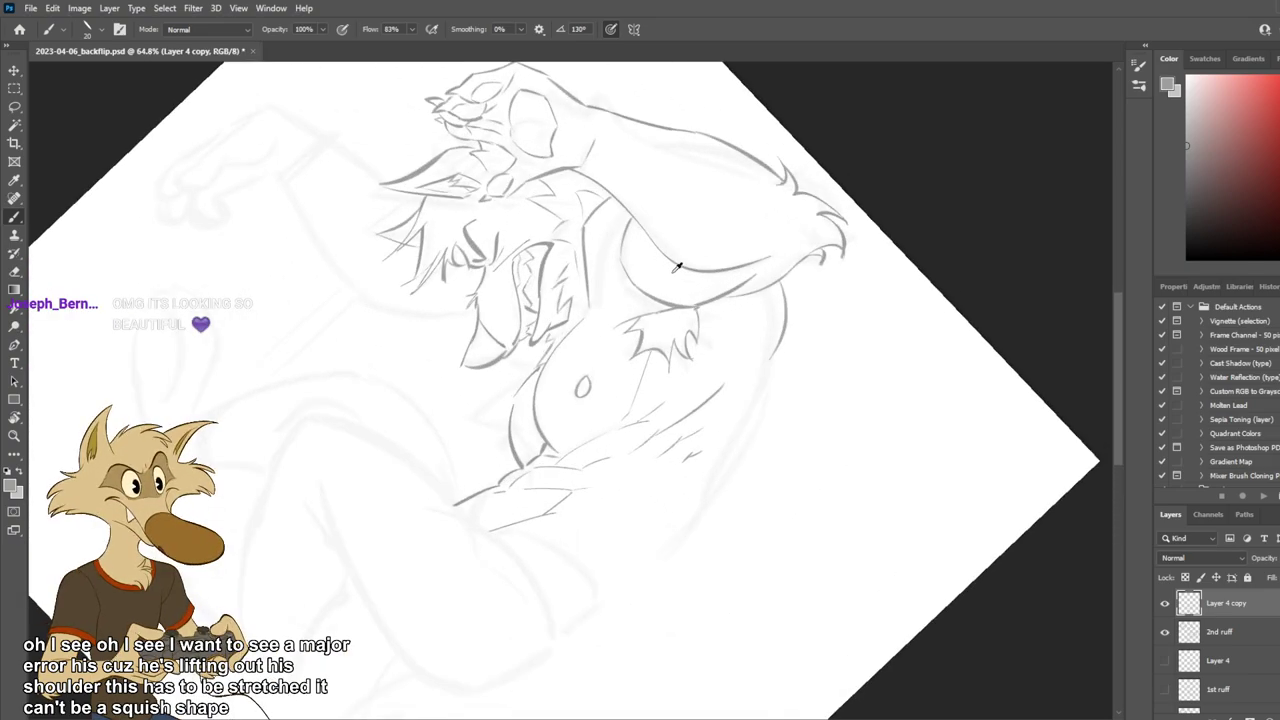
scroll(660, 270, down, 4)
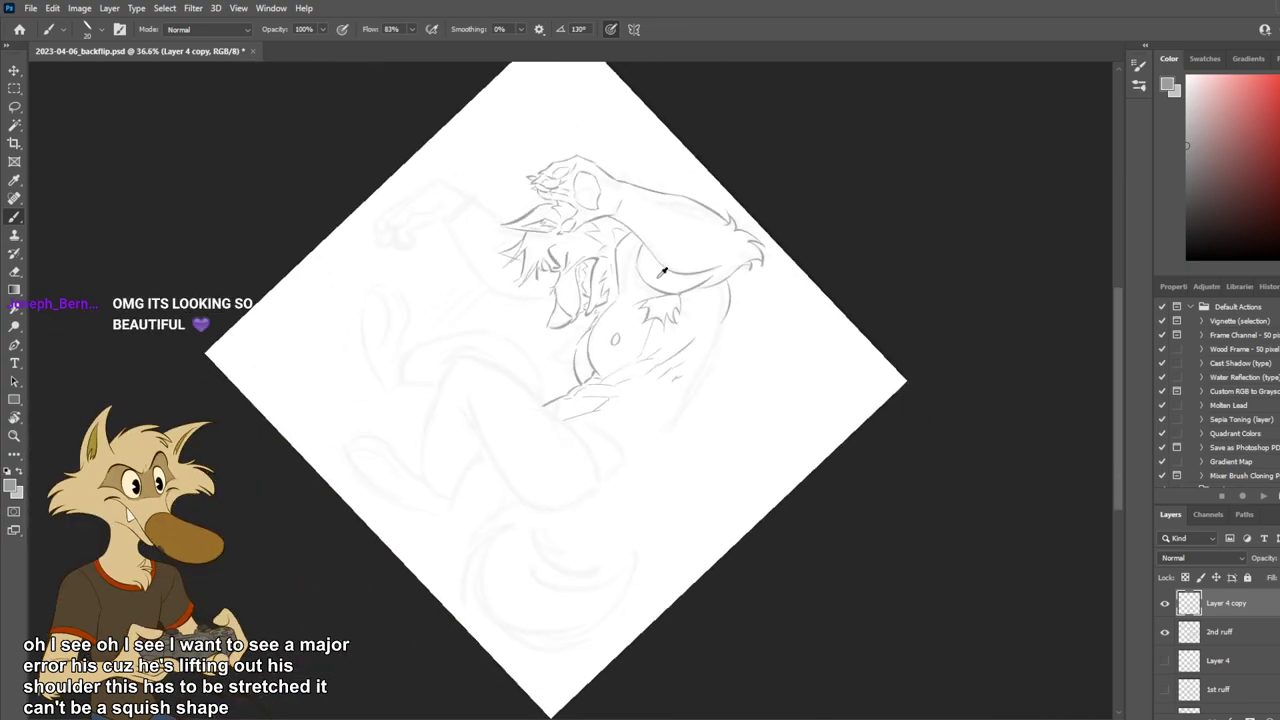
scroll(660, 270, up, 3)
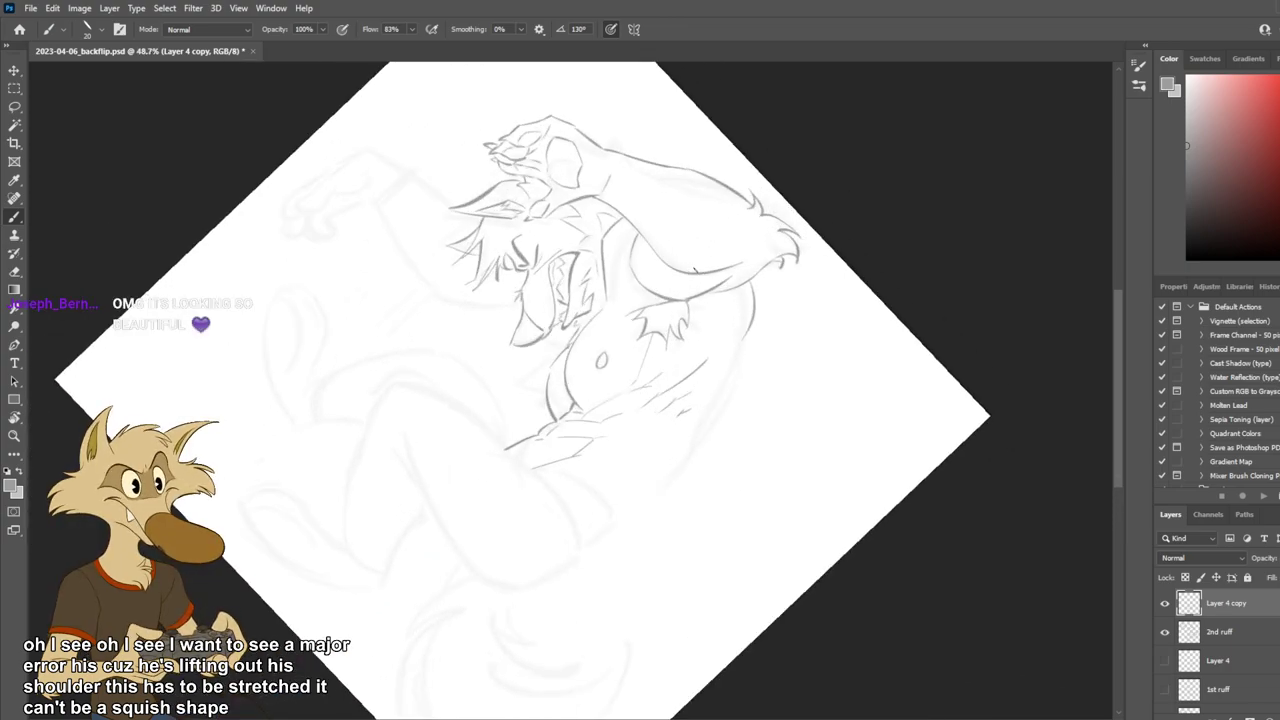
Save the drawing, duplicate the Layer 4 copy line layer and hide the original.
key(r)
drag(711, 263, 608, 398)
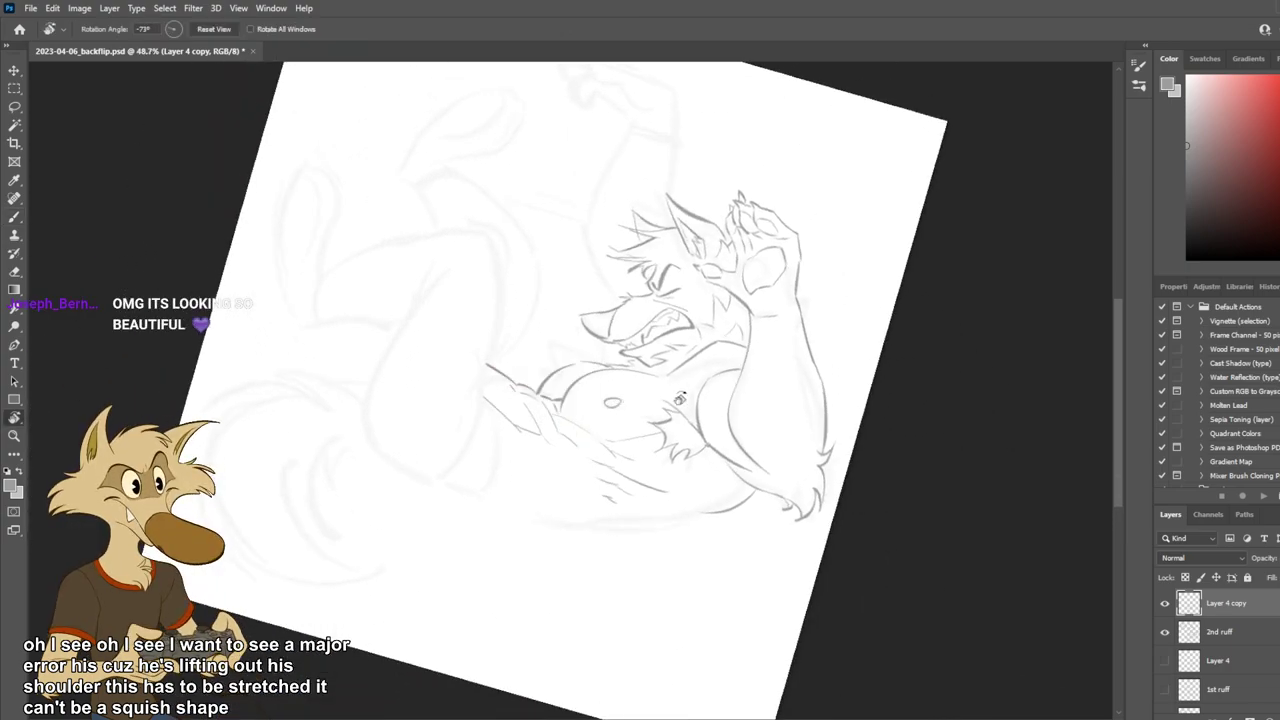
key(ctrl+s)
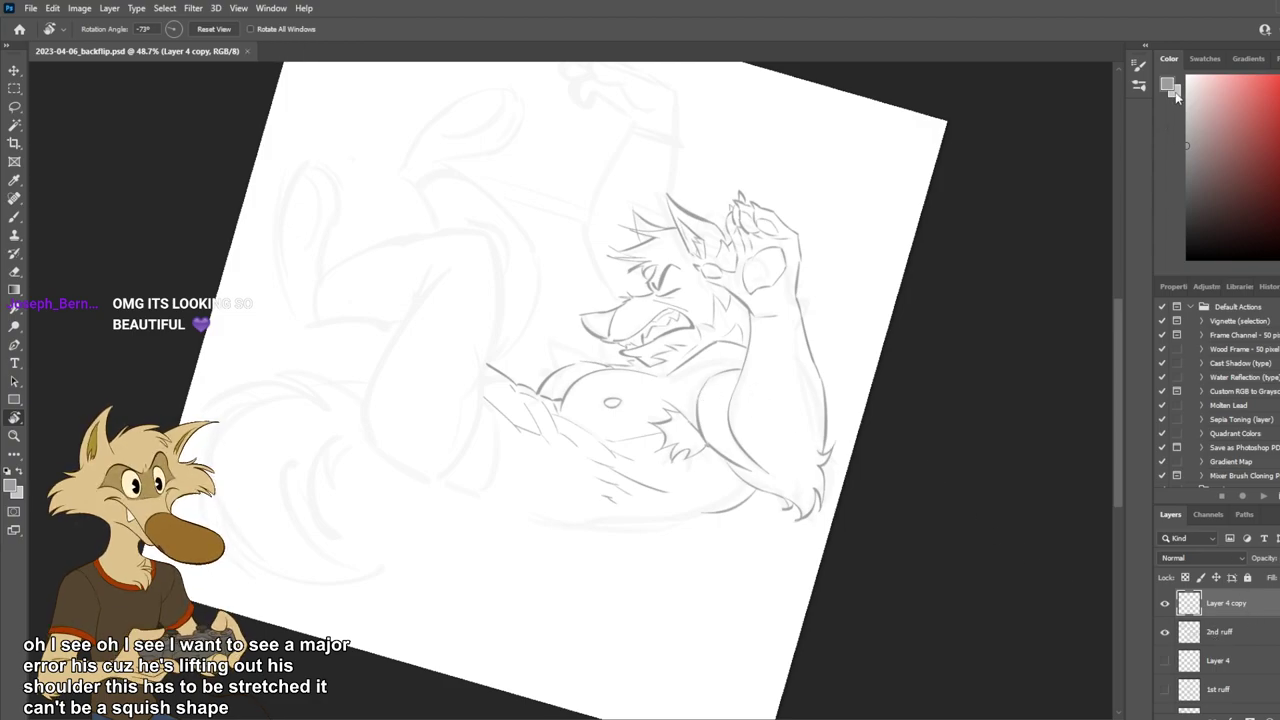
key(ctrl+j)
scroll(667, 388, up, 1)
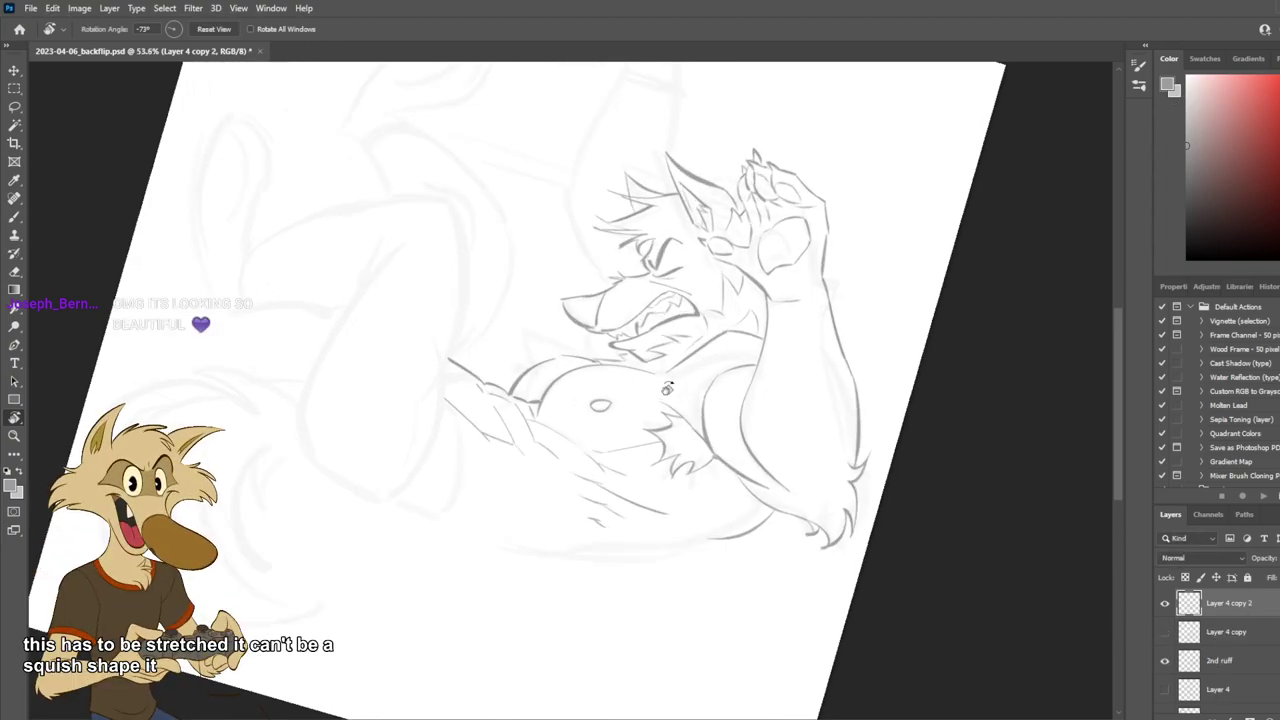
scroll(667, 388, up, 2)
Erase the rounded upper edge of the near chest muscle and the nipple on the duplicated layer.
key(e)
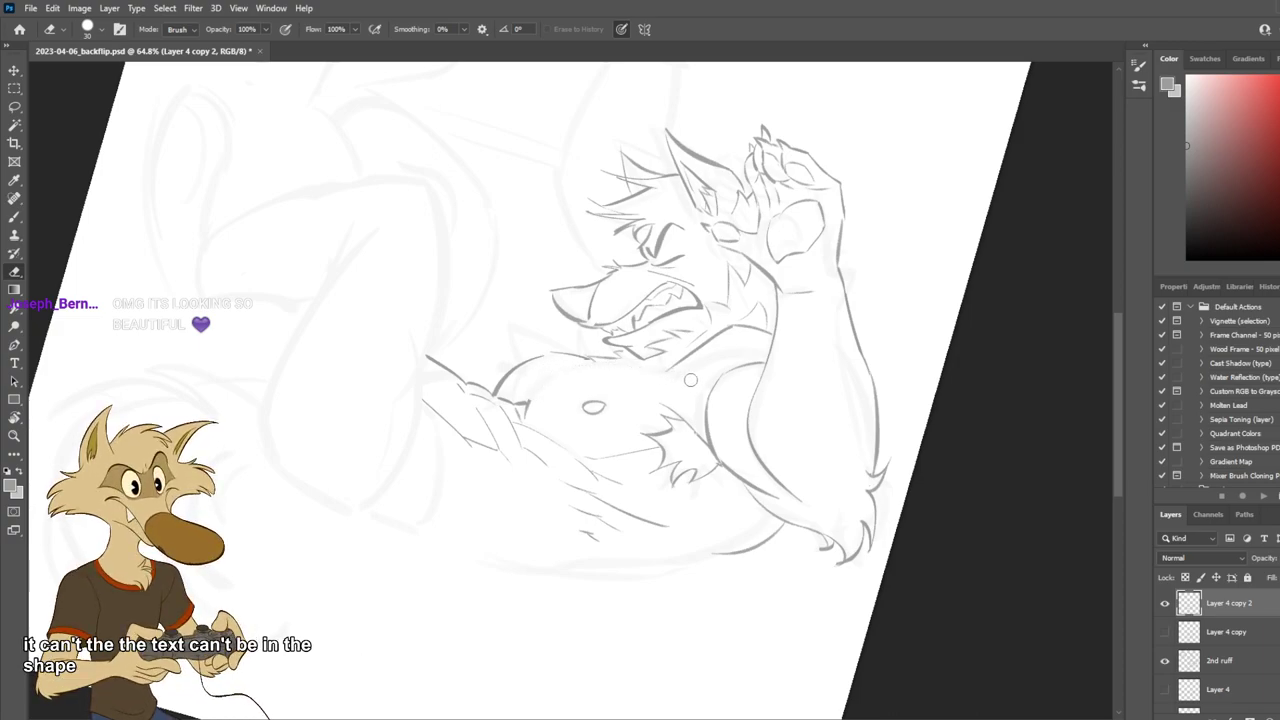
key(b)
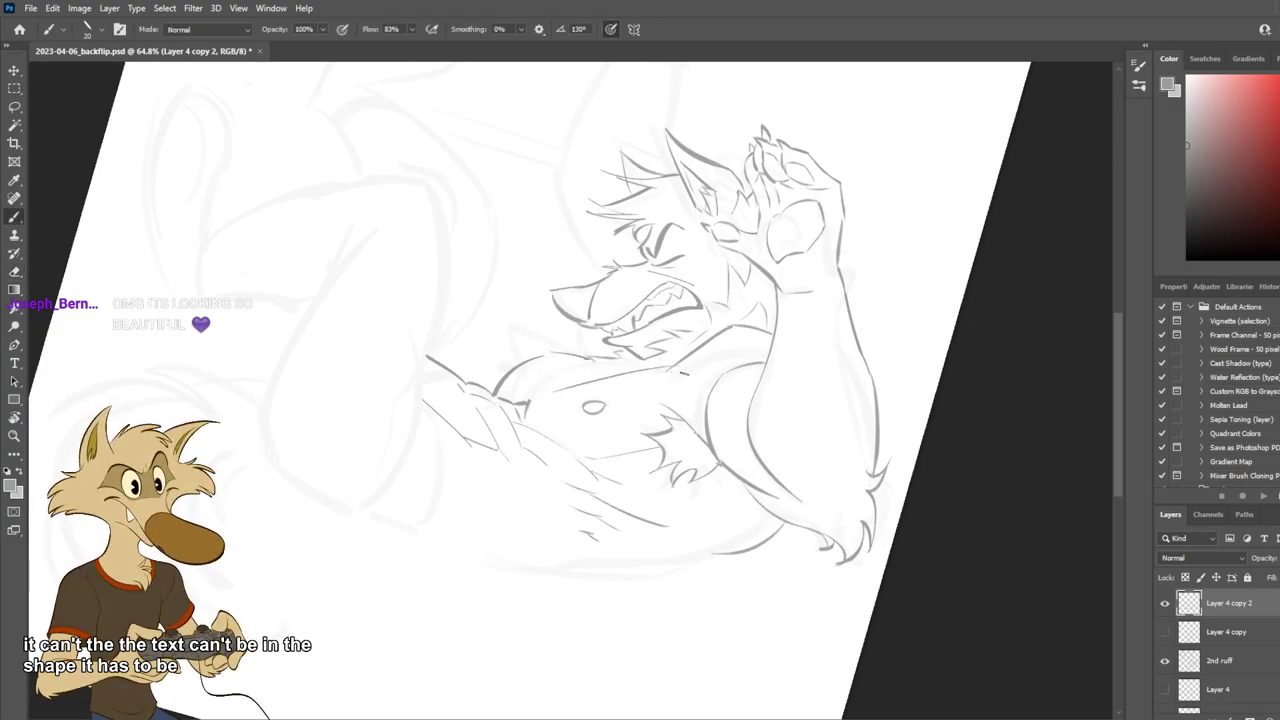
key(e)
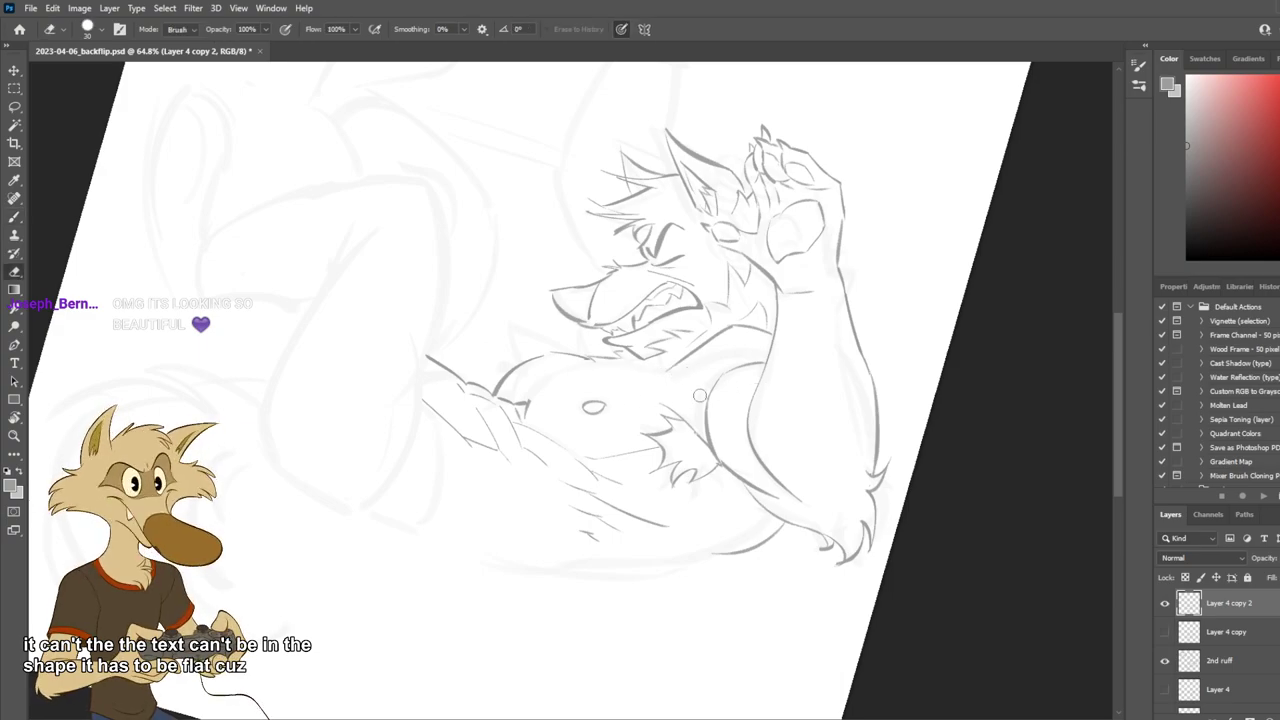
drag(590, 405, 614, 403)
key(b)
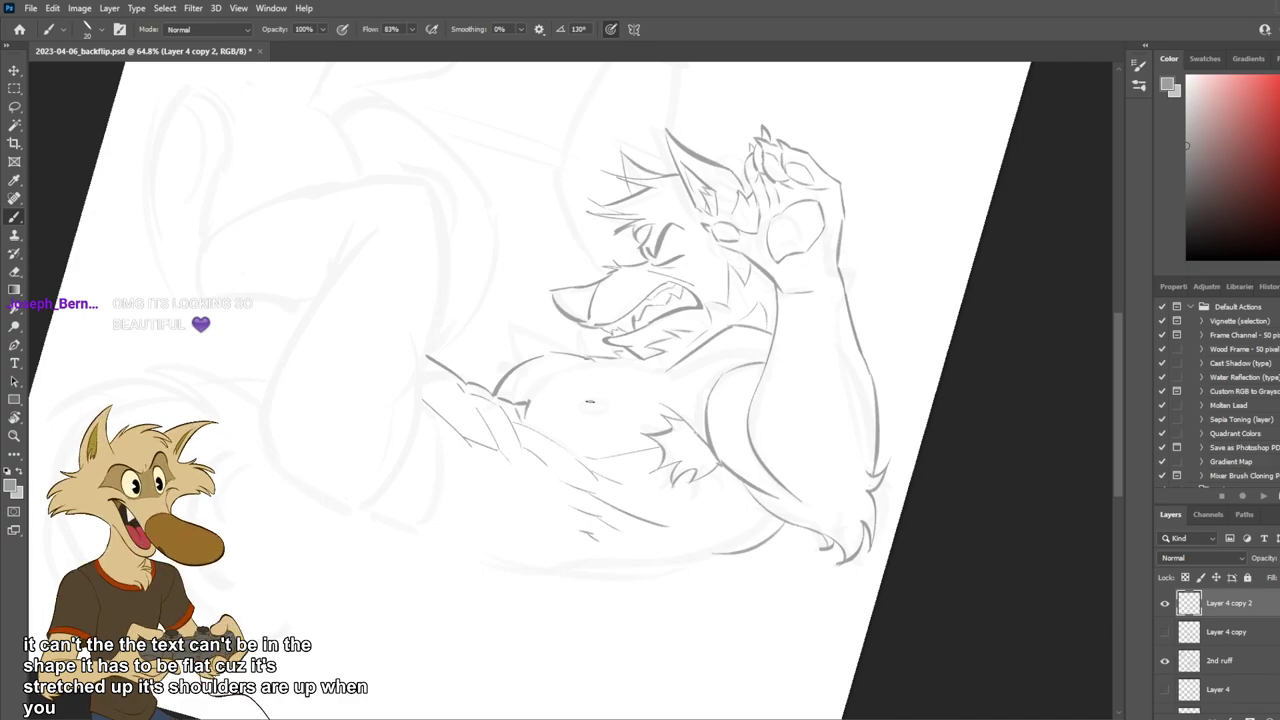
Redraw the upper edge of the near chest muscle as a flatter, stretched line running toward the shoulder.
drag(520, 395, 678, 361)
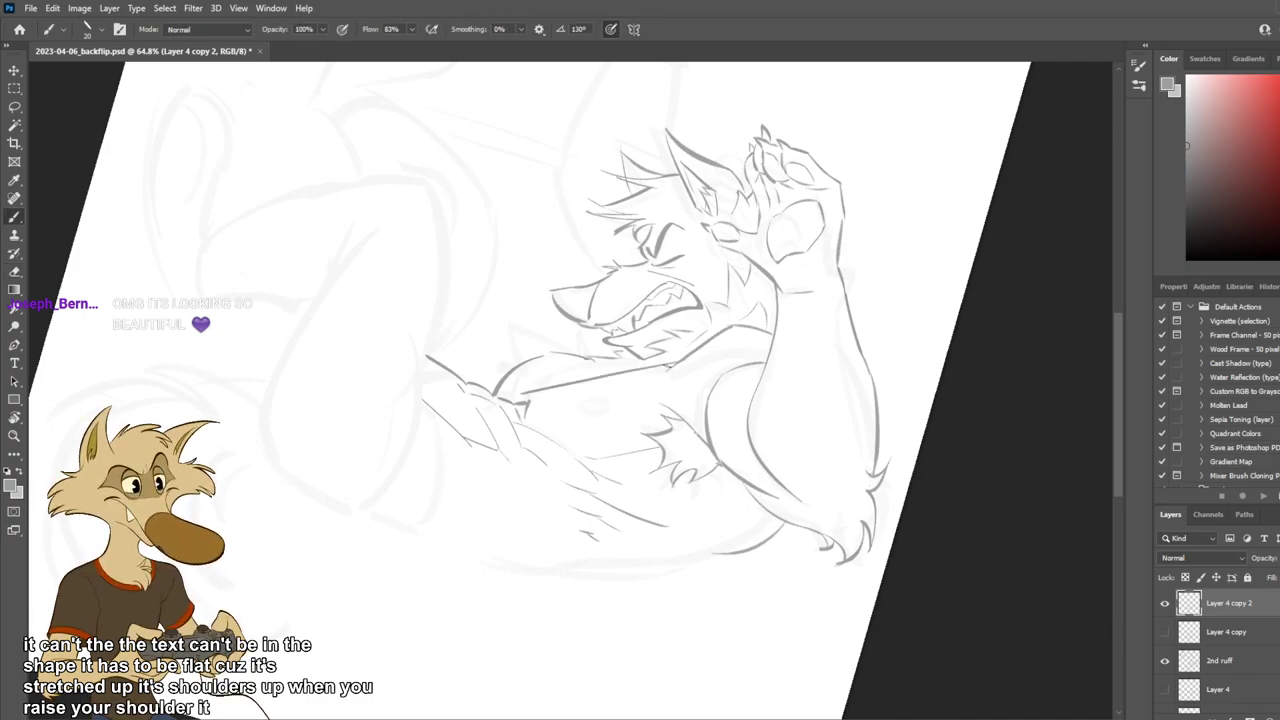
key(ctrl+z)
drag(557, 391, 676, 366)
key(ctrl+z)
mouse_move(552, 389)
mouse_down()
mouse_move(674, 365)
mouse_move(533, 411)
mouse_move(623, 430)
mouse_up()
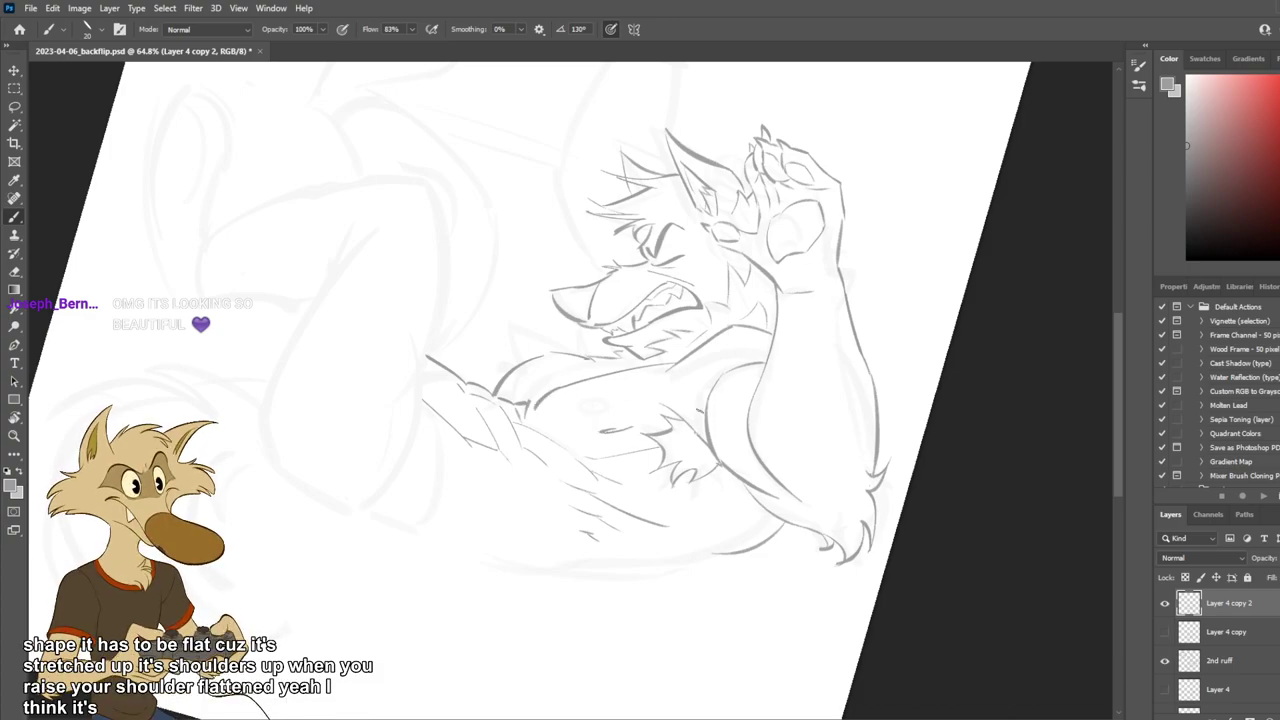
key(ctrl+z)
Erase the rounded outline of the far chest muscle and redraw it flatter alongside the near one.
key(e)
mouse_move(588, 357)
mouse_down()
mouse_move(548, 360)
mouse_move(500, 396)
mouse_up()
key(b)
key(b)
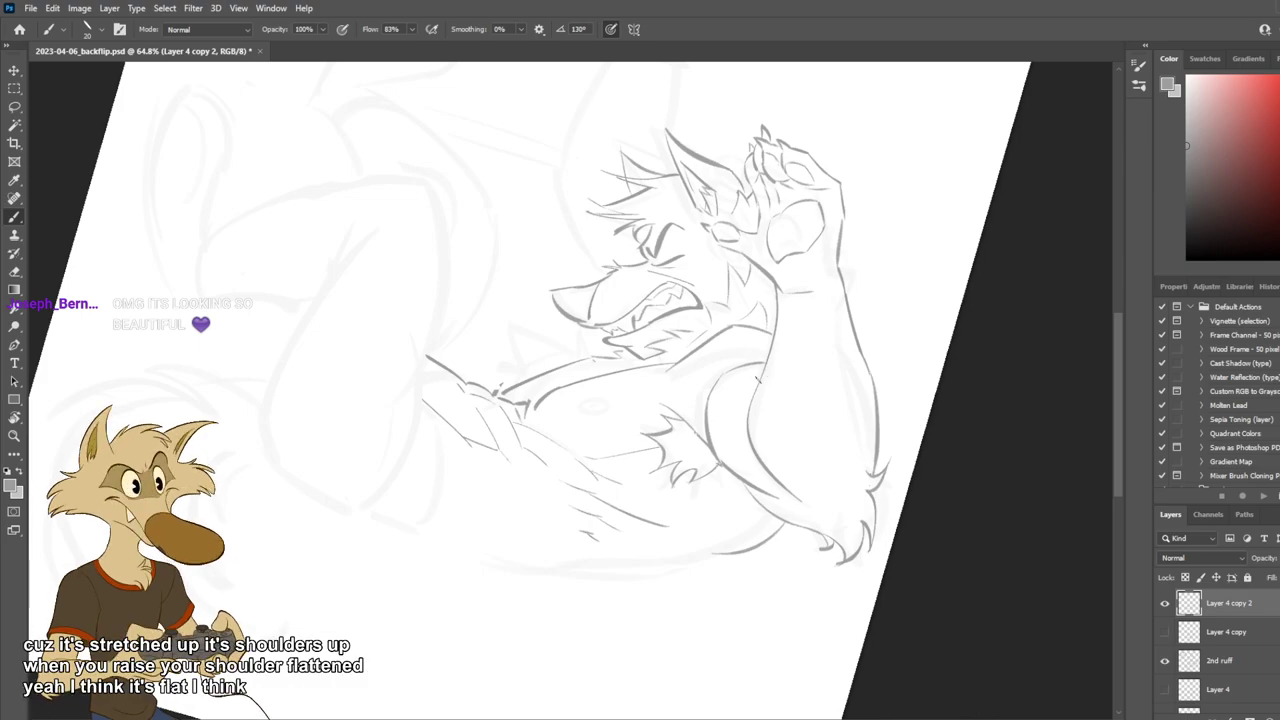
Compare the flattened chest with the earlier rounded version by stepping back through the edits and viewing the whole figure.
scroll(760, 374, down, 5)
scroll(760, 364, up, 2)
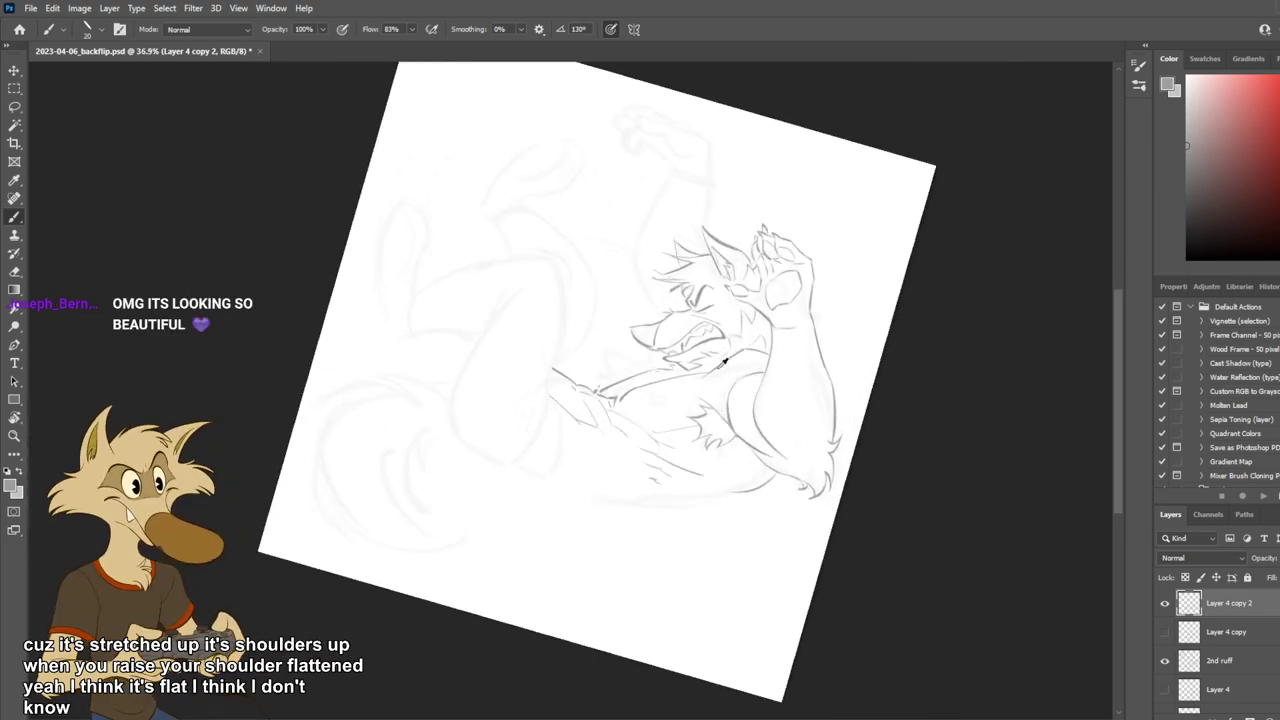
scroll(724, 362, up, 4)
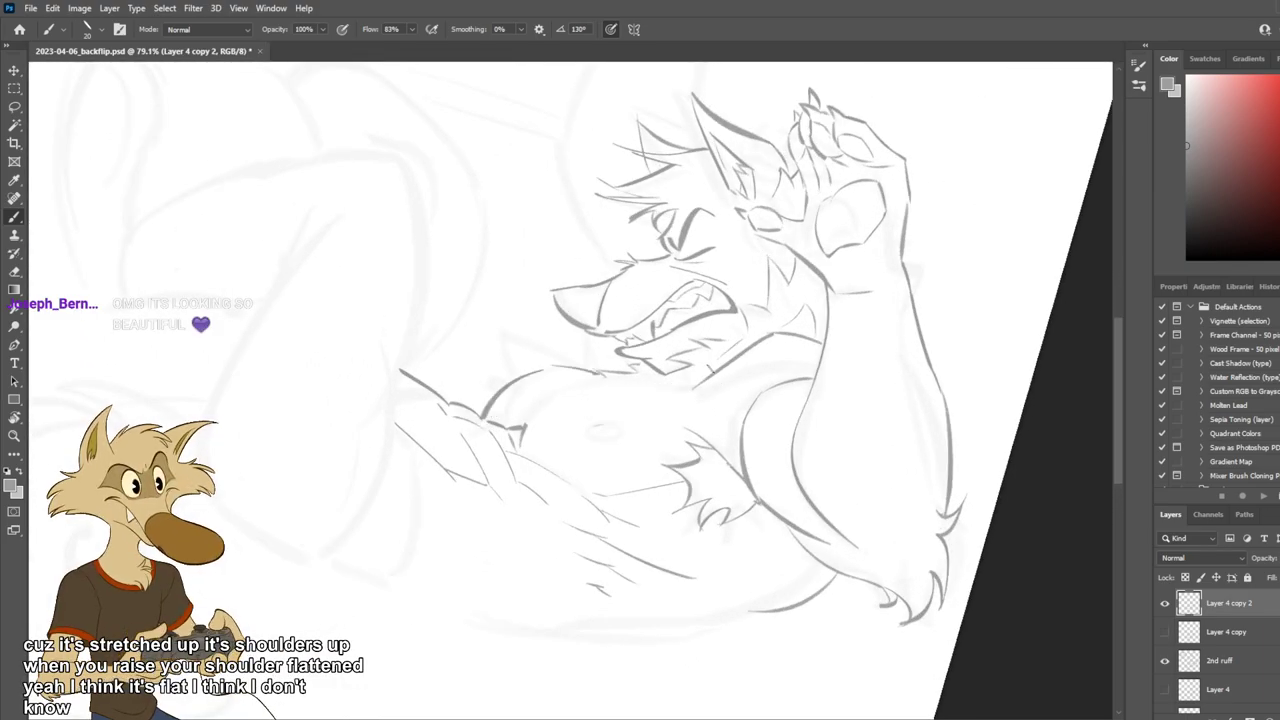
key(ctrl+z)
key(ctrl+z)
key(ctrl+z)
key(ctrl+z)
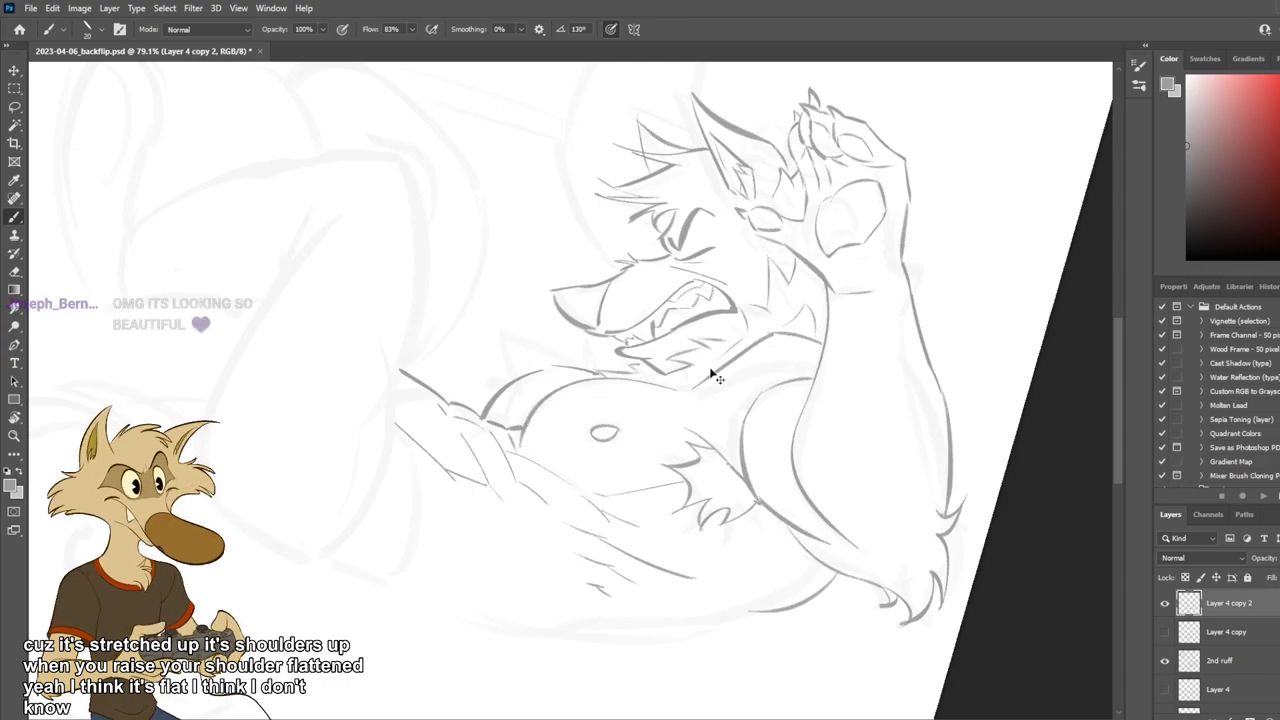
scroll(717, 377, down, 4)
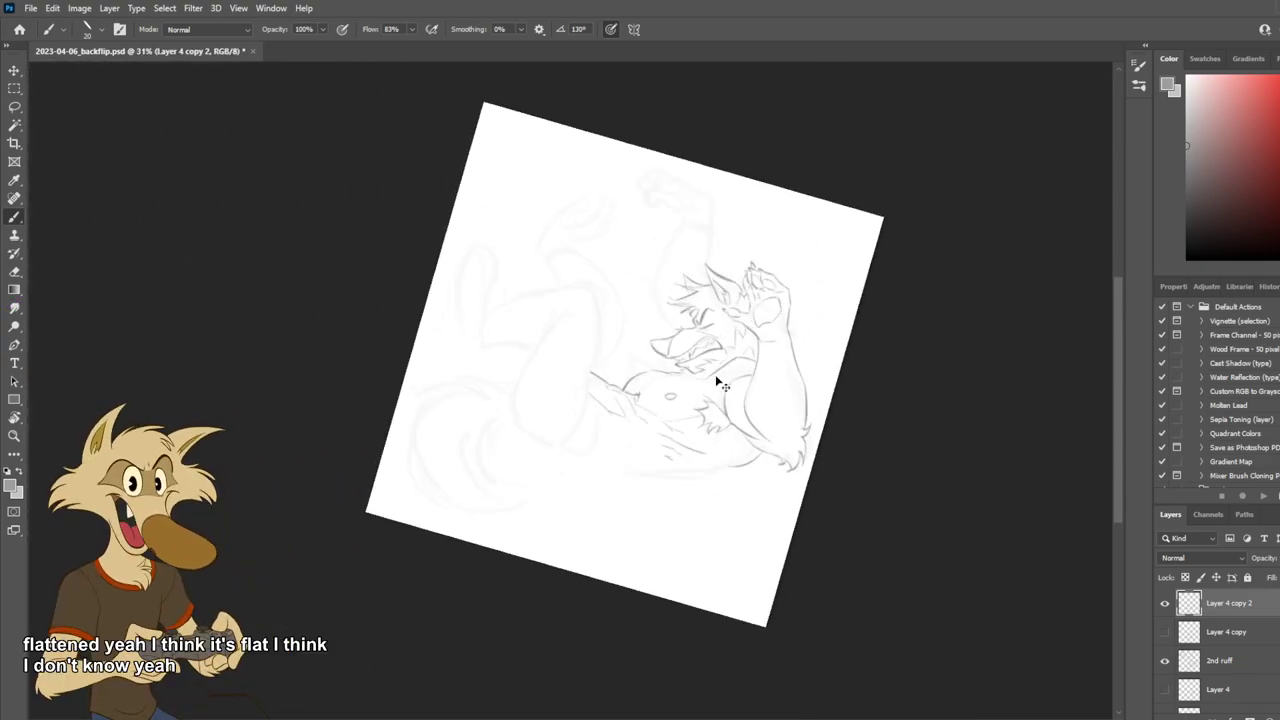
scroll(716, 383, up, 3)
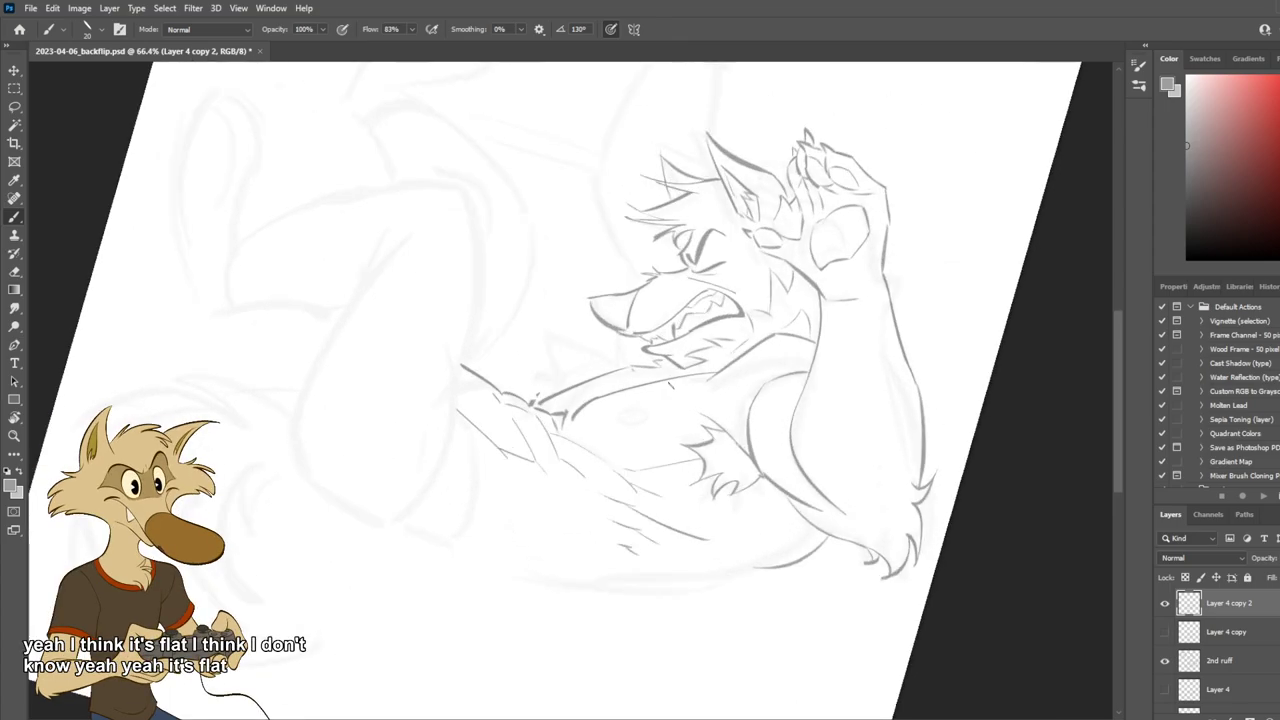
Redraw the far chest muscle's outline with several trial strokes until it forms a low curve beneath the chin.
key(ctrl+z)
drag(636, 369, 538, 388)
key(ctrl+z)
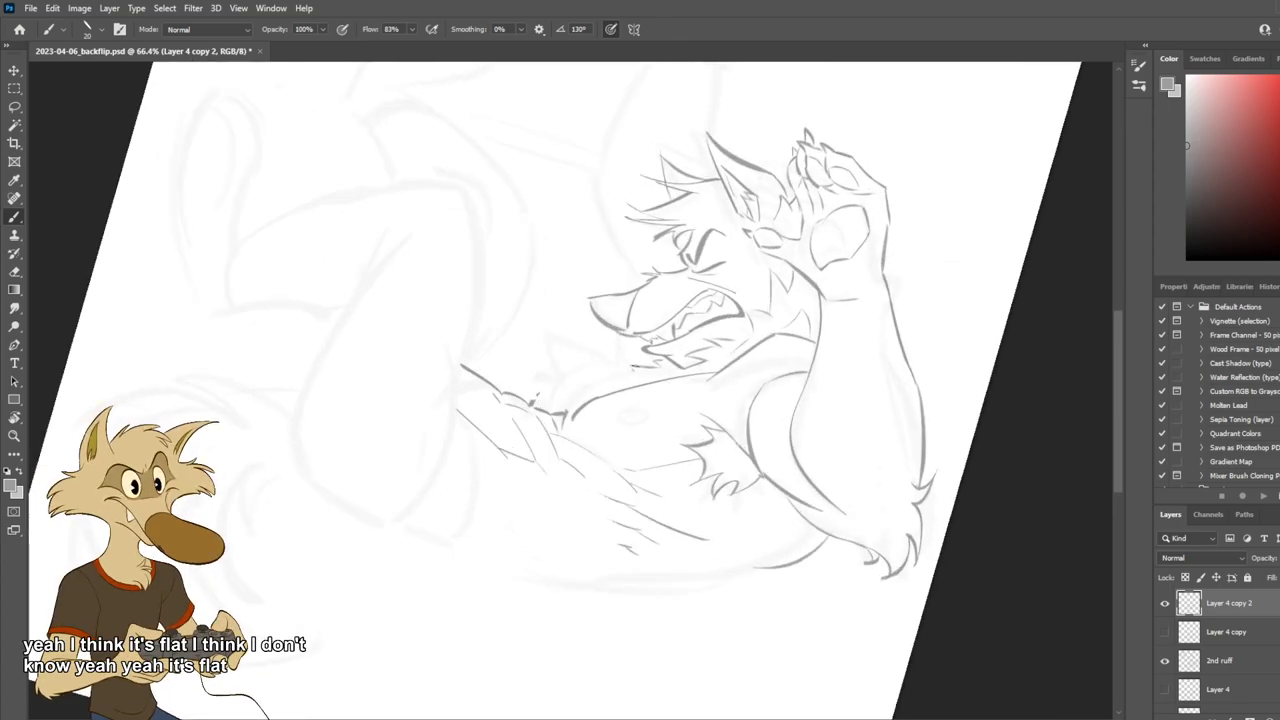
drag(637, 368, 545, 381)
key(ctrl+z)
drag(631, 370, 547, 393)
key(ctrl+z)
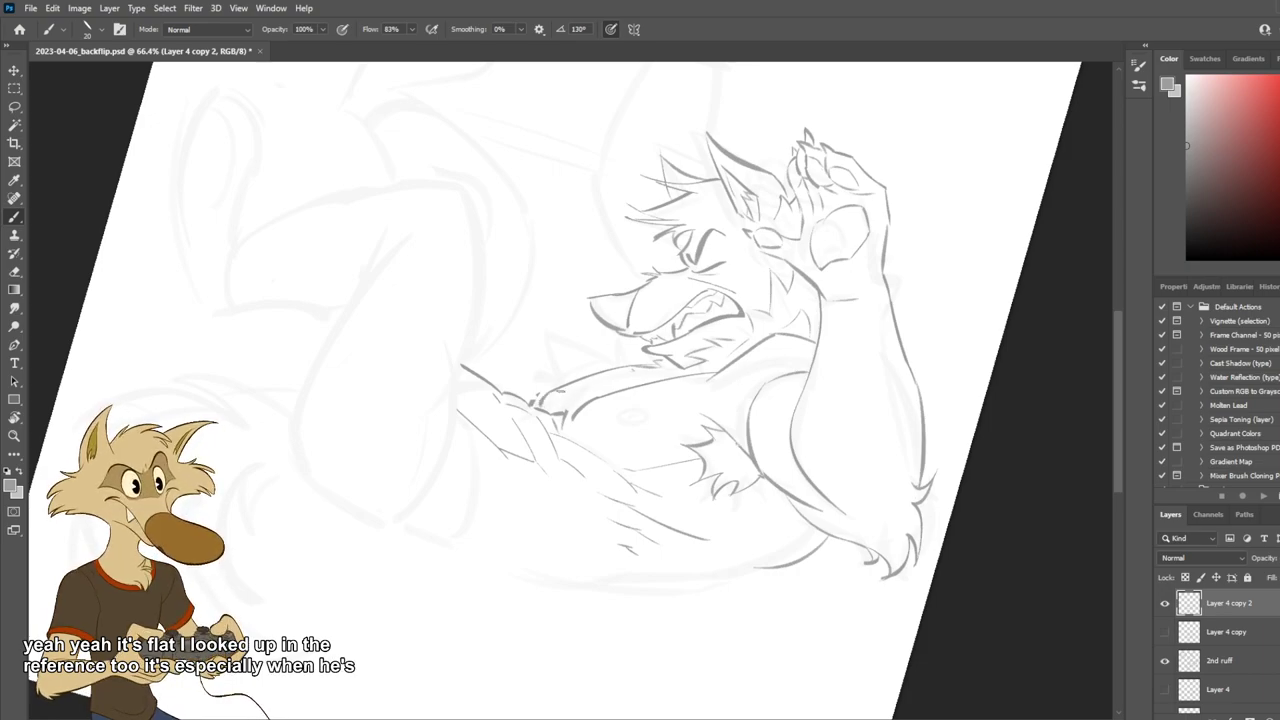
Draw a small flattened nipple oval on the near chest muscle and erase part of the chest's lower edge line.
key(e)
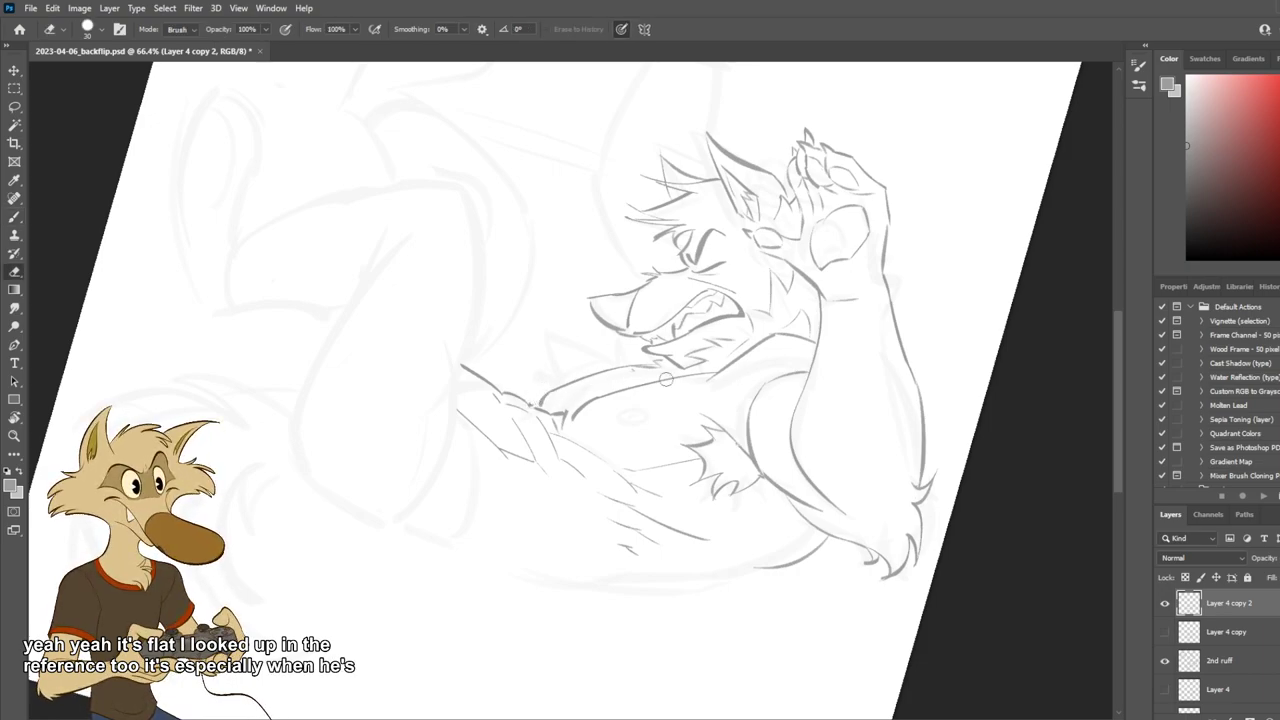
key(b)
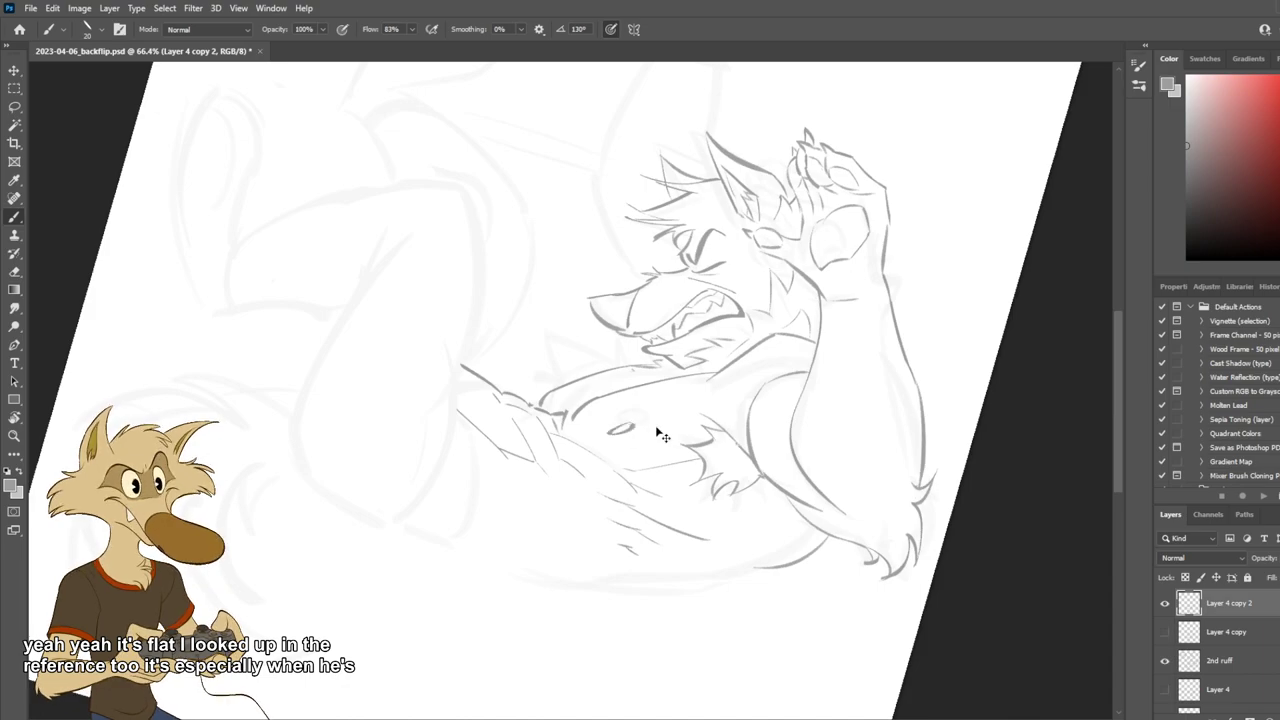
drag(644, 431, 640, 425)
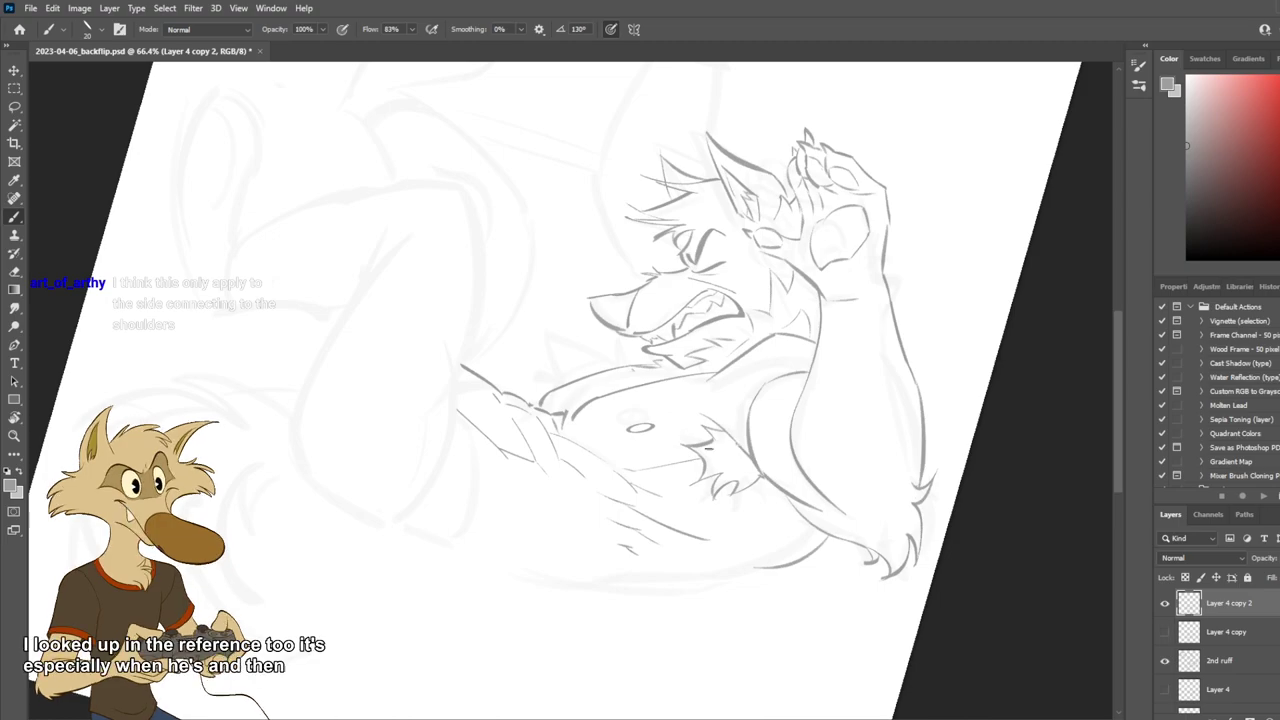
key(e)
key(b)
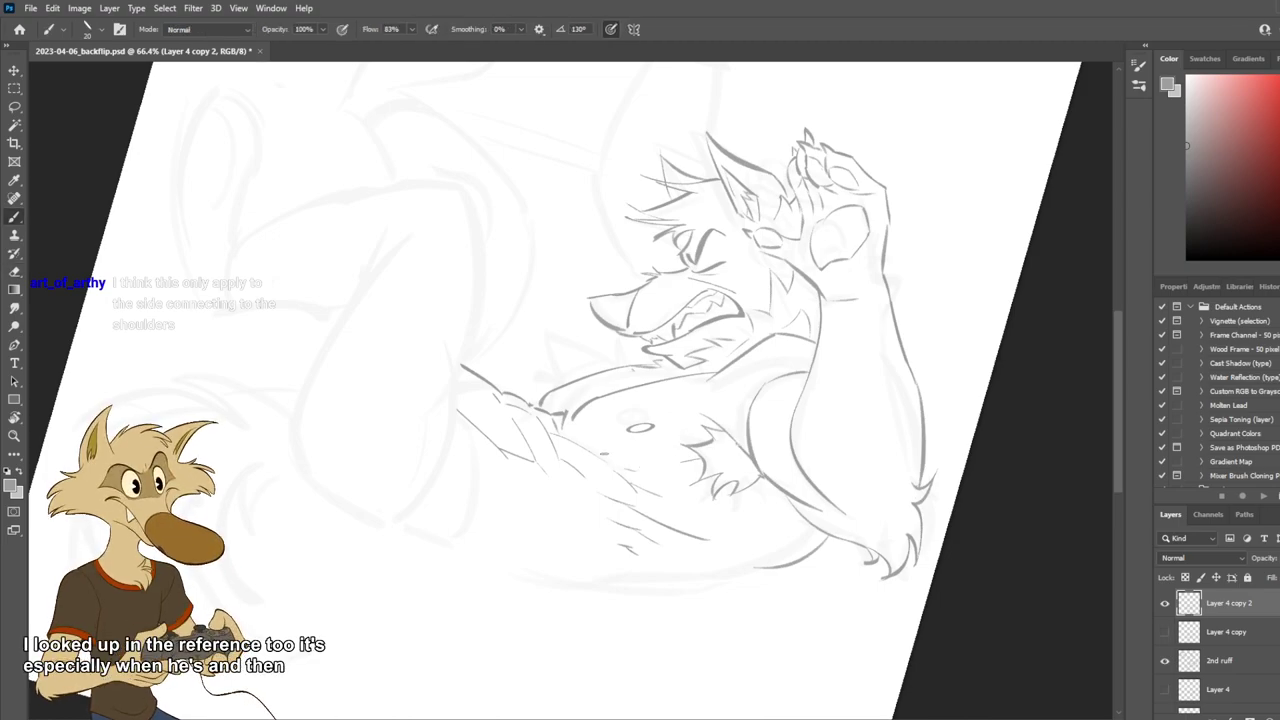
Rework the near chest muscle's lower edge with a trial stroke running toward the armpit fur.
drag(602, 453, 704, 456)
key(ctrl+z)
key(ctrl+z)
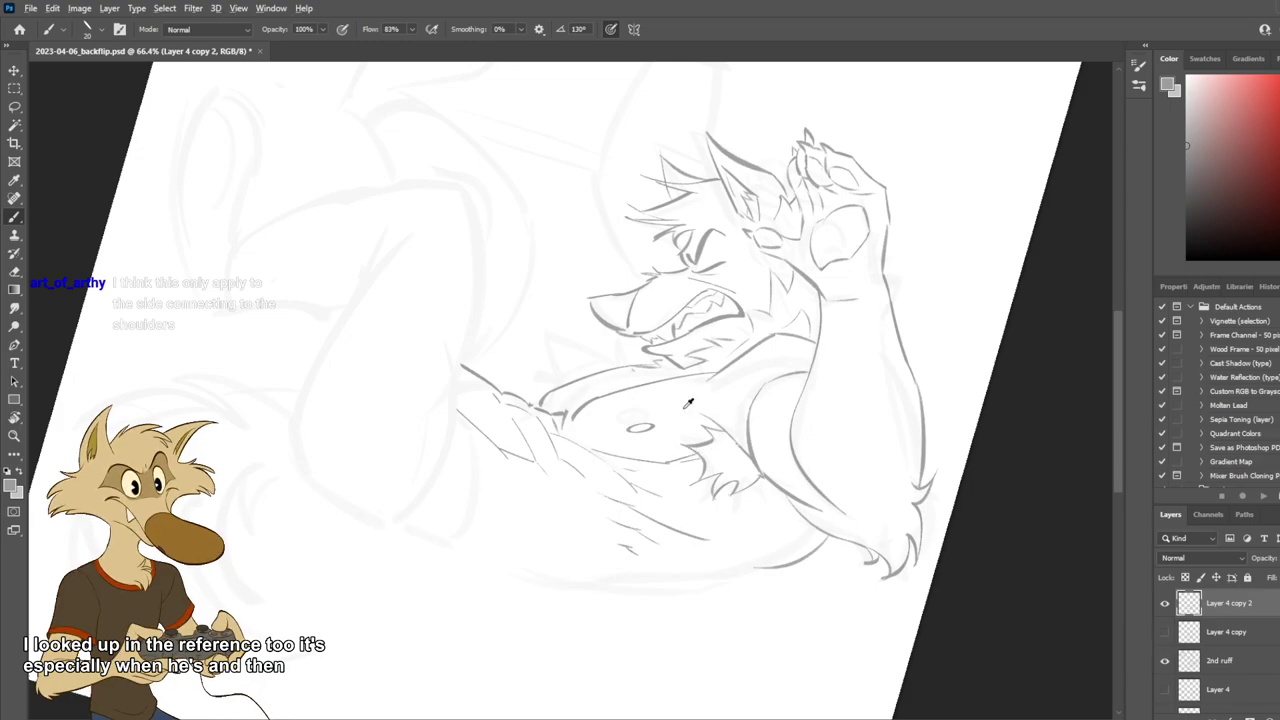
scroll(650, 427, down, 6)
scroll(717, 425, up, 5)
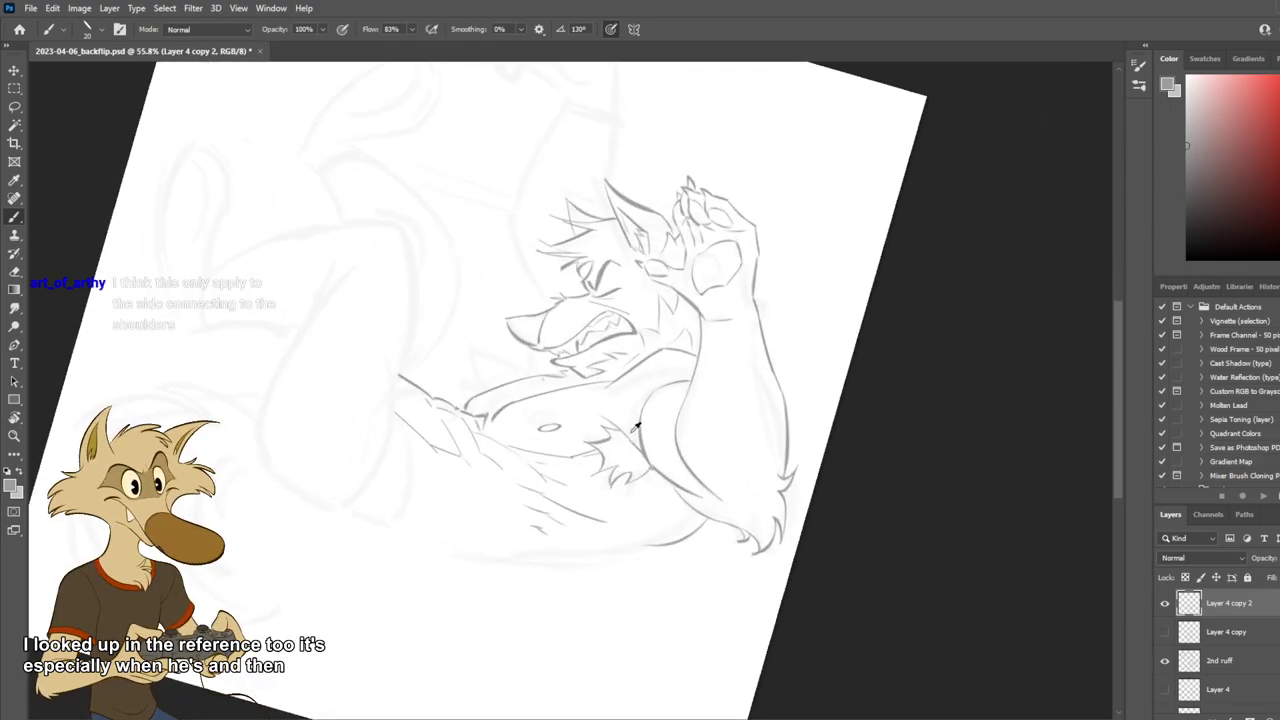
scroll(632, 428, up, 2)
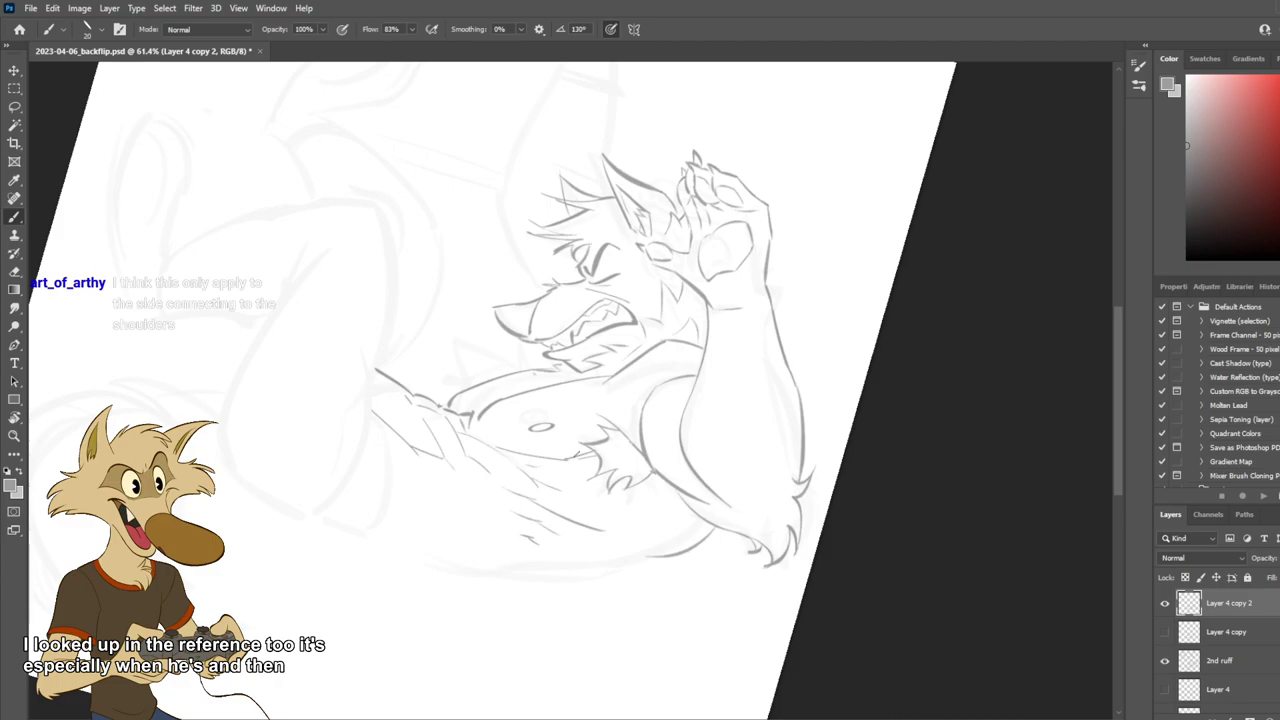
key(e)
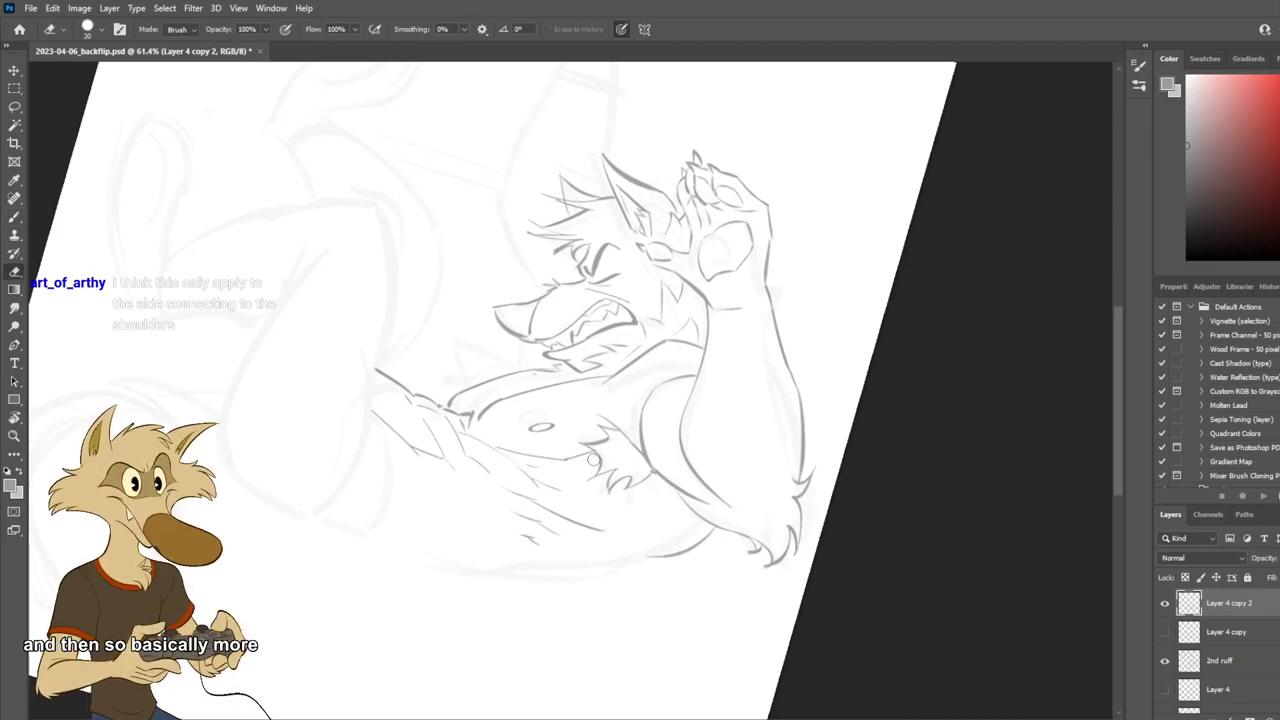
key(b)
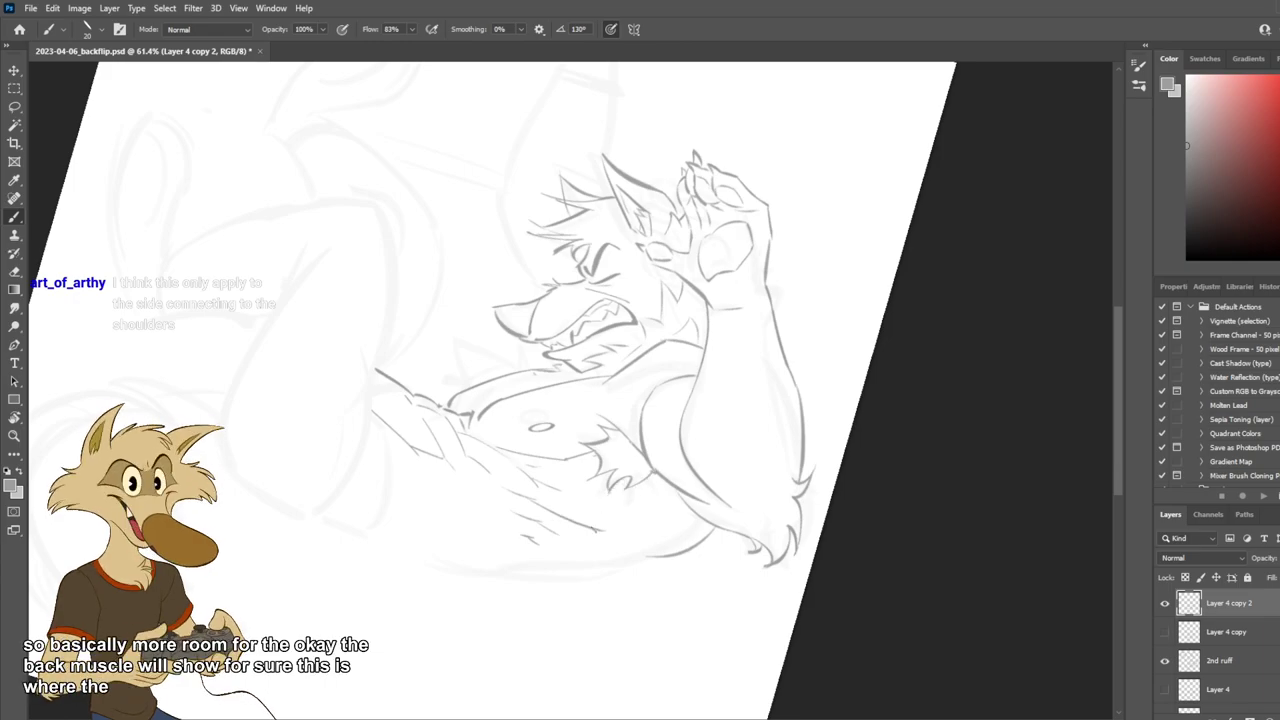
Erase the stray line on the lower torso and draw a long, shallow curve for the back muscle beneath it.
key(e)
mouse_move(584, 525)
mouse_down()
mouse_move(603, 530)
mouse_move(564, 512)
mouse_move(658, 557)
mouse_up()
key(b)
key(ctrl+z)
drag(476, 563, 679, 568)
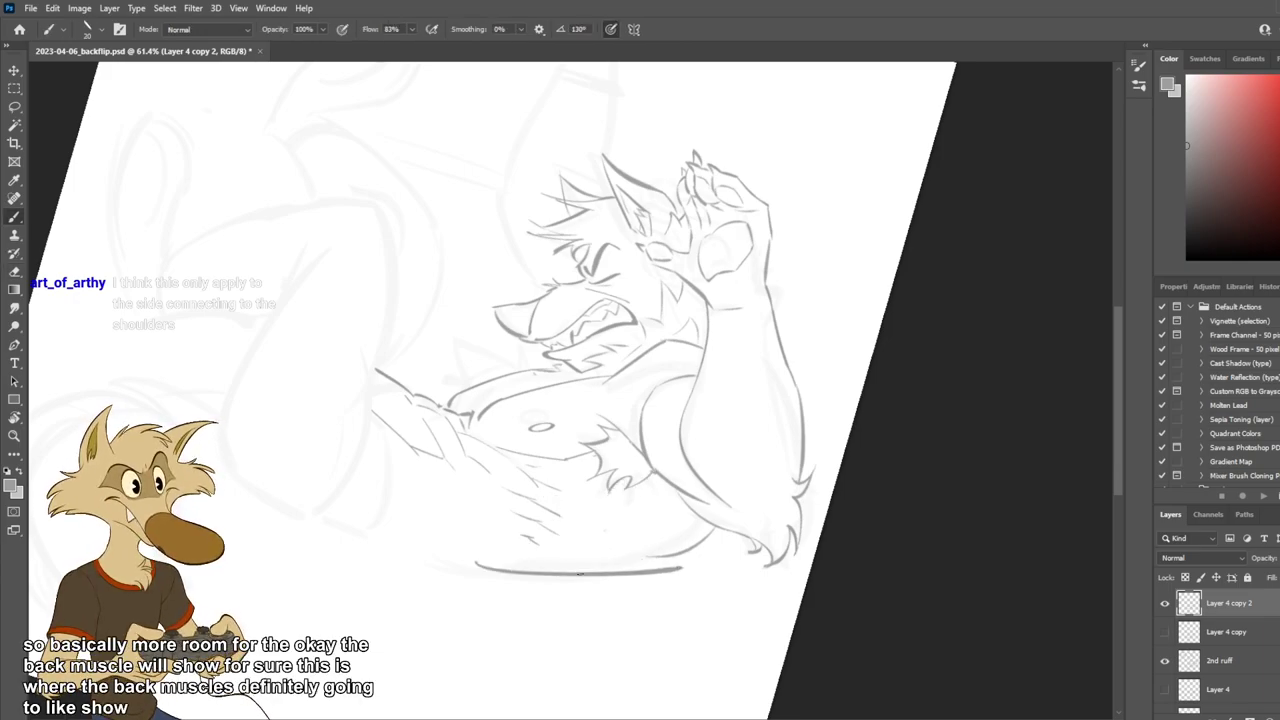
key(ctrl+z)
mouse_move(422, 550)
mouse_down()
mouse_move(616, 575)
mouse_move(661, 563)
mouse_up()
key(ctrl+z)
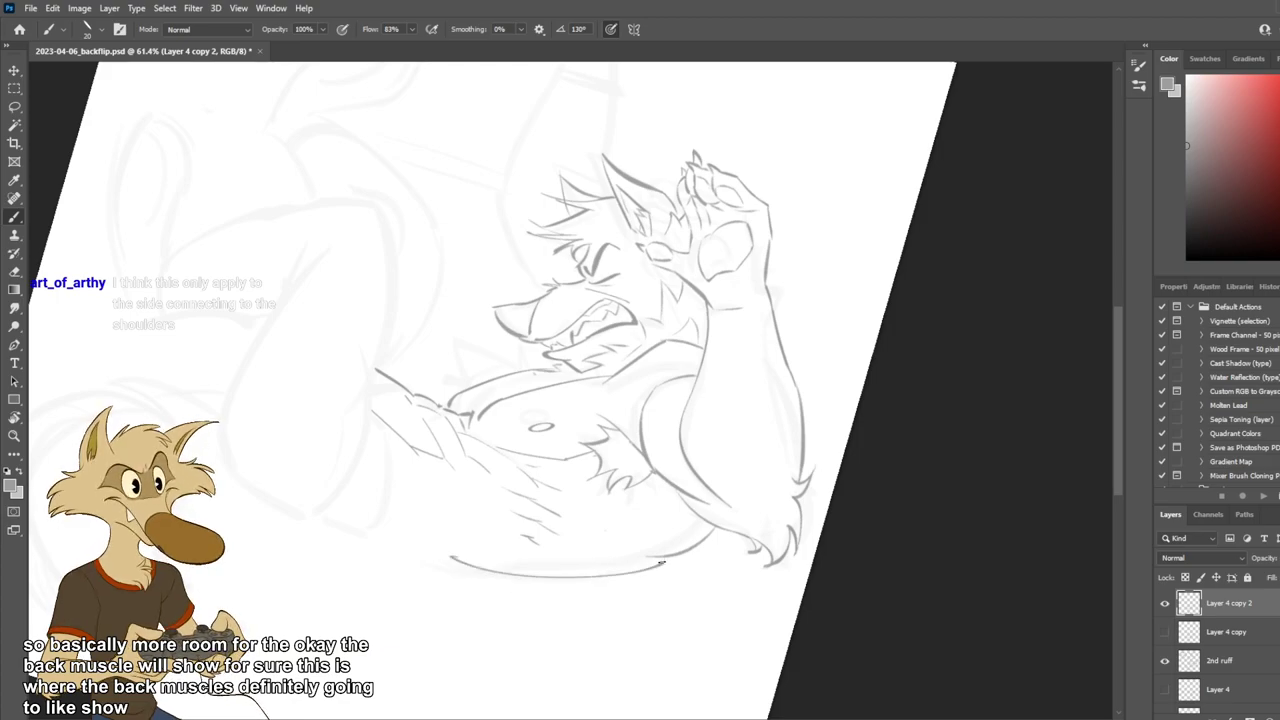
scroll(660, 563, down, 5)
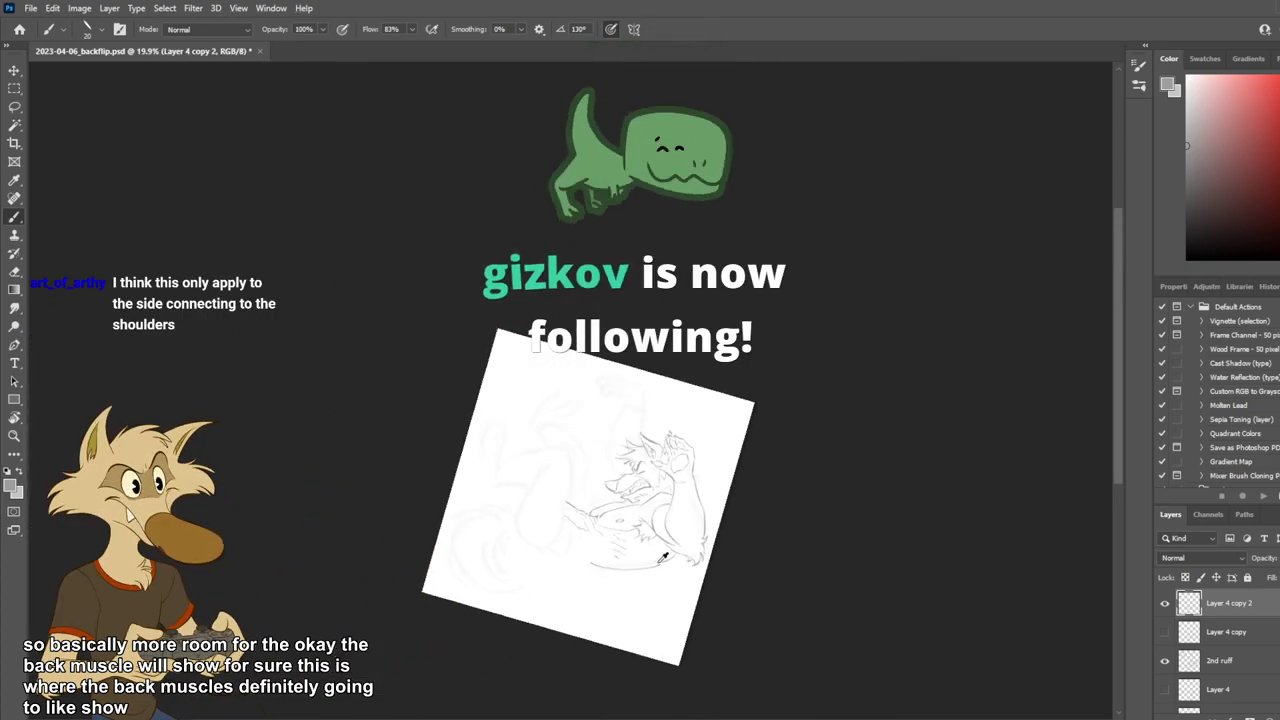
scroll(660, 558, up, 4)
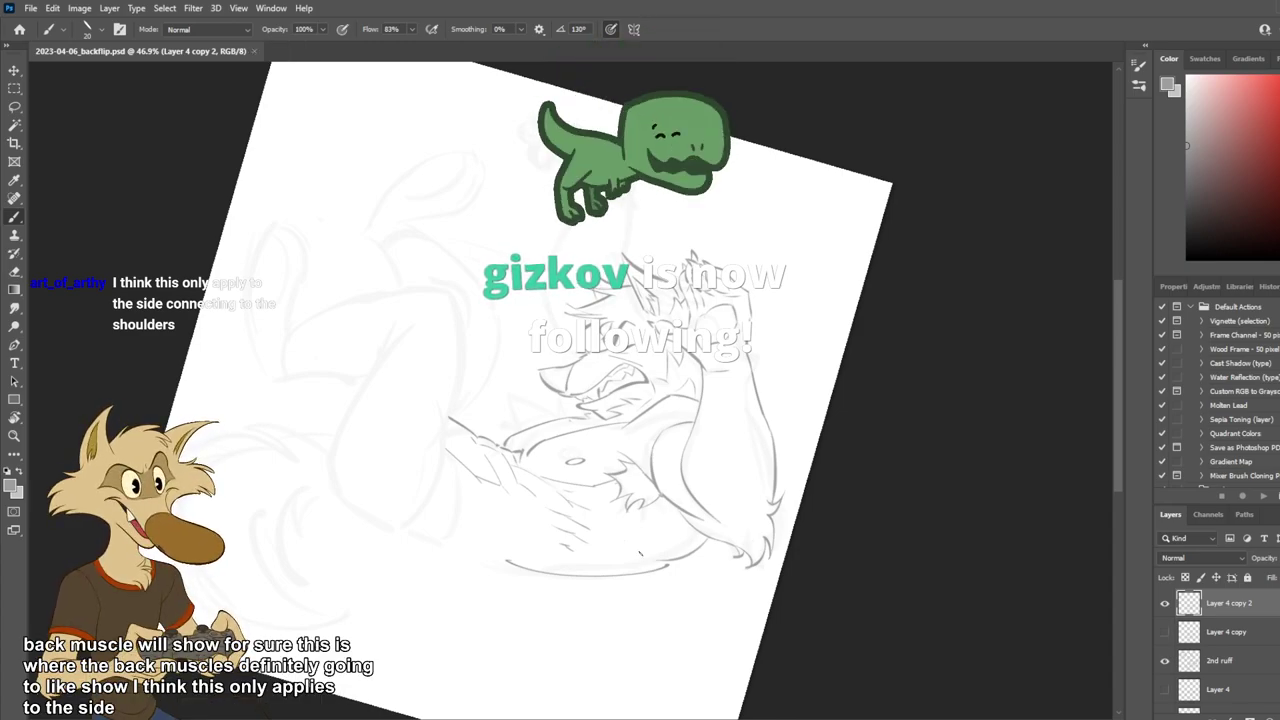
scroll(640, 552, up, 1)
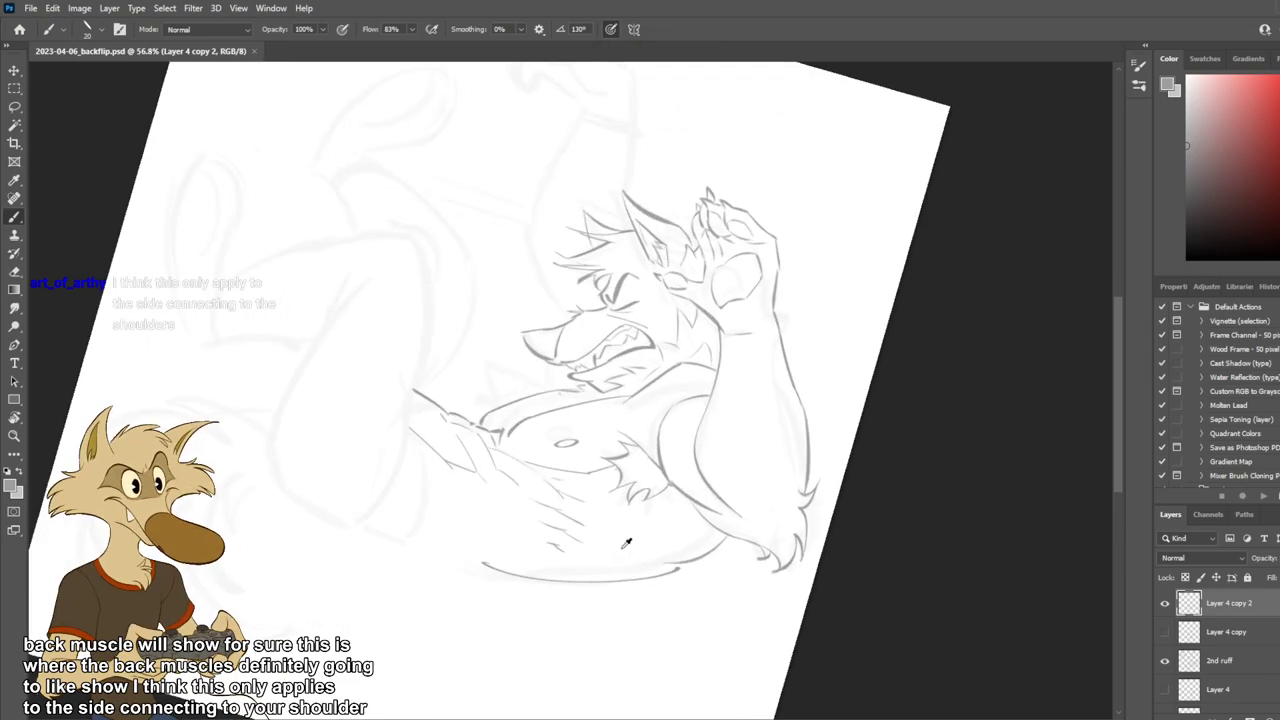
Erase the line joining the shoulder to the near chest muscle and redraw it straighter, reworking the muscle's front curve.
scroll(627, 543, up, 1)
scroll(678, 365, up, 1)
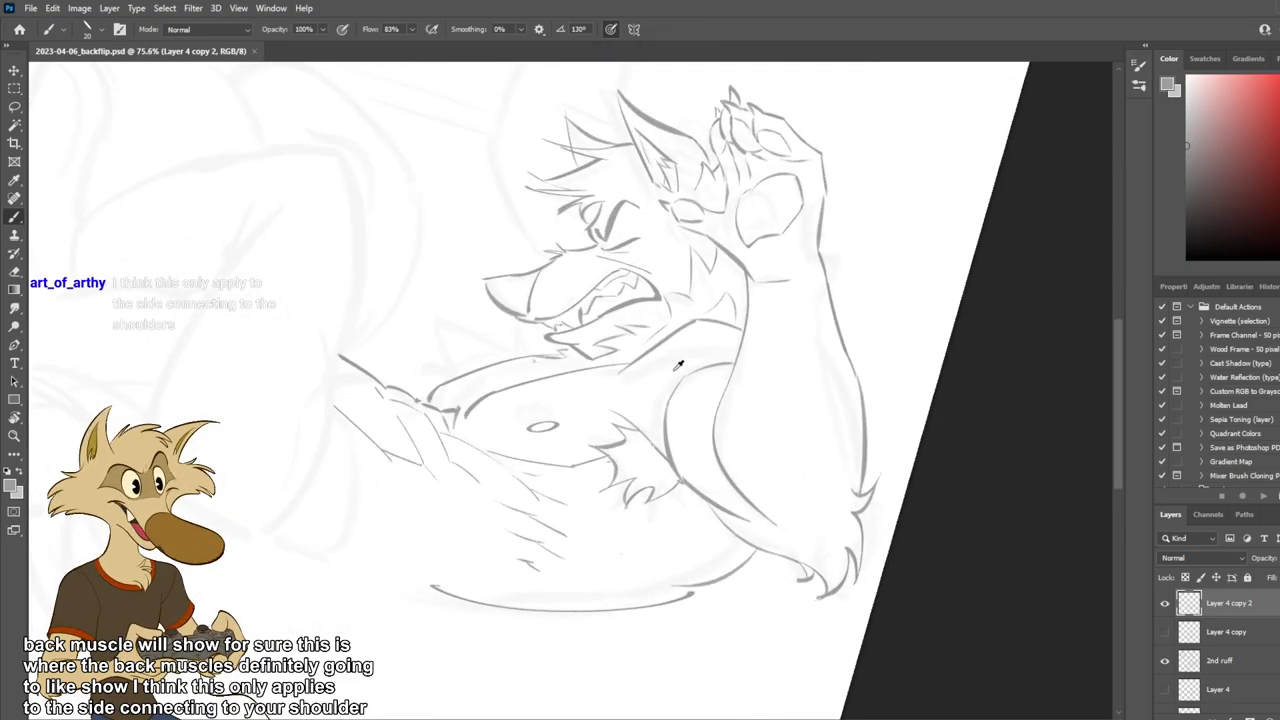
key(e)
drag(697, 324, 620, 376)
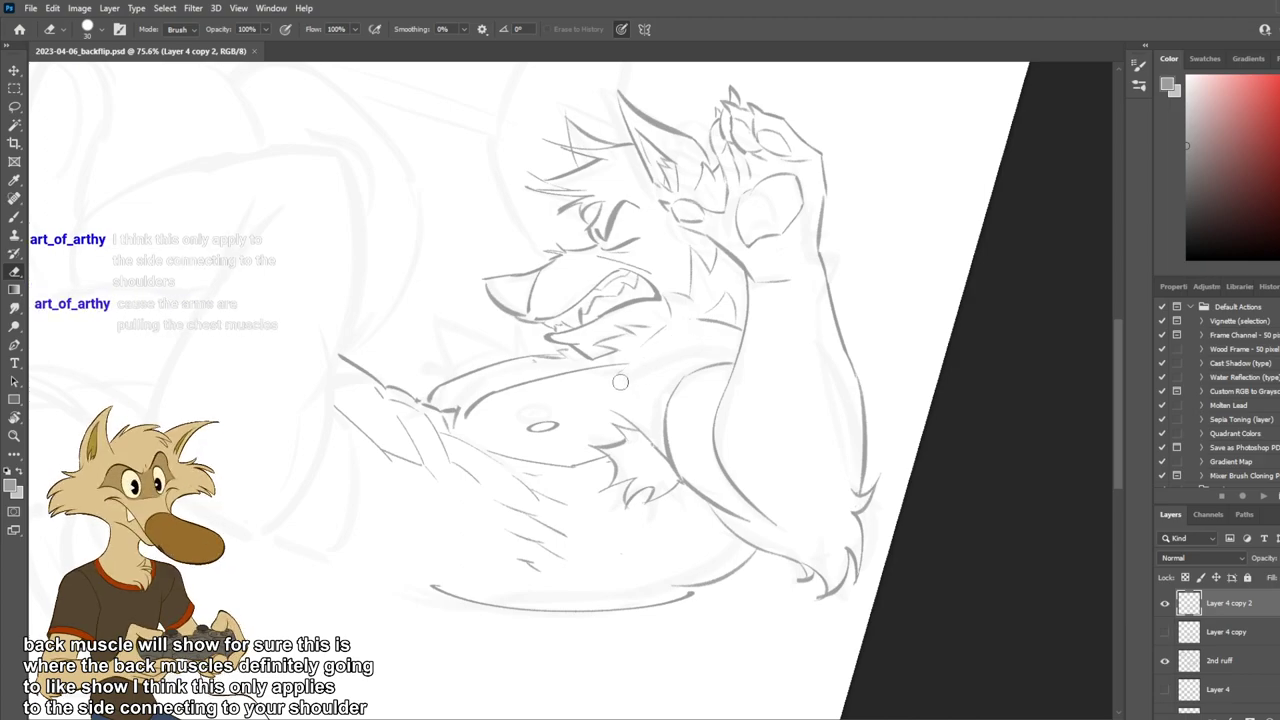
key(b)
mouse_move(691, 328)
mouse_down()
mouse_move(600, 377)
mouse_move(619, 373)
mouse_up()
key(ctrl+z)
key(ctrl+z)
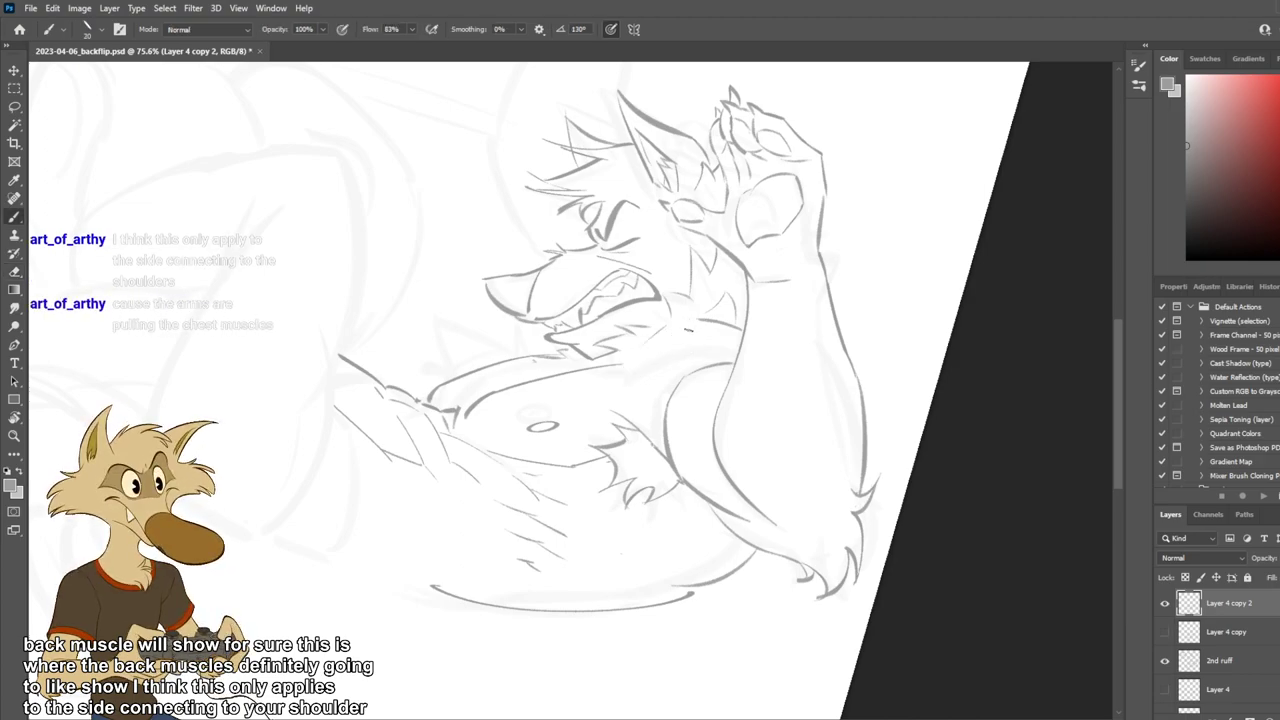
drag(690, 331, 620, 374)
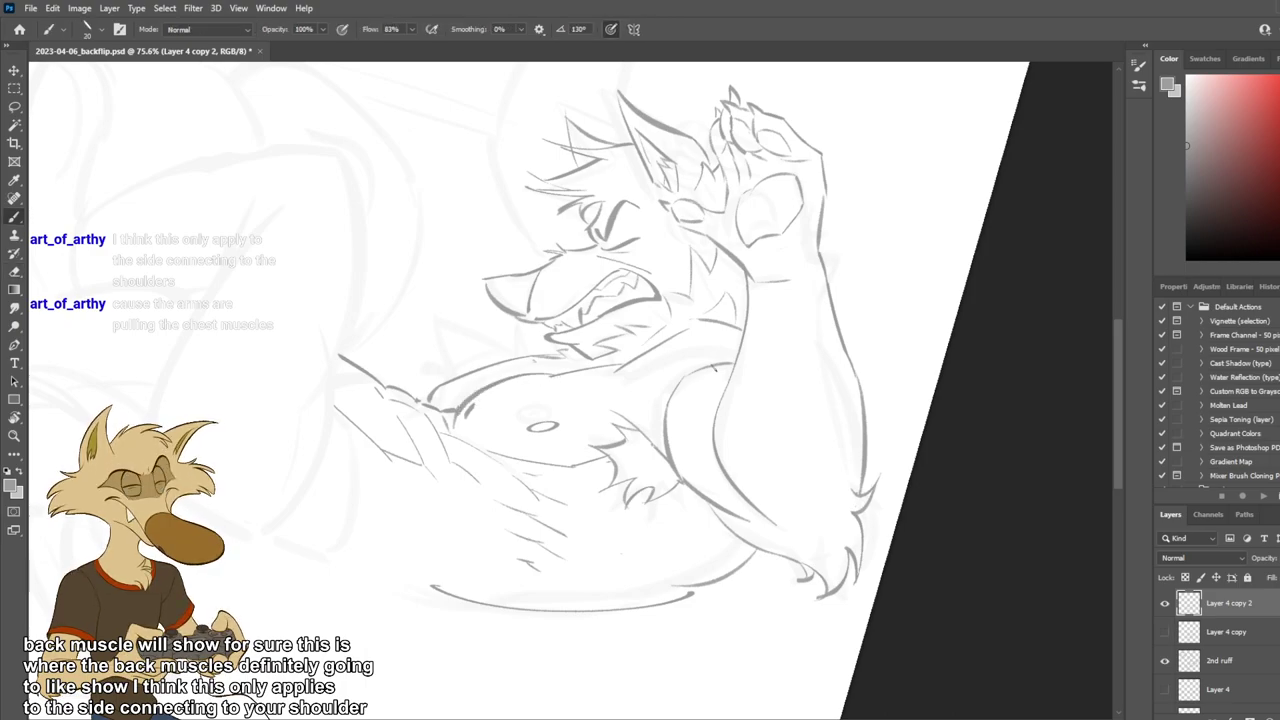
key(ctrl+z)
drag(466, 413, 557, 376)
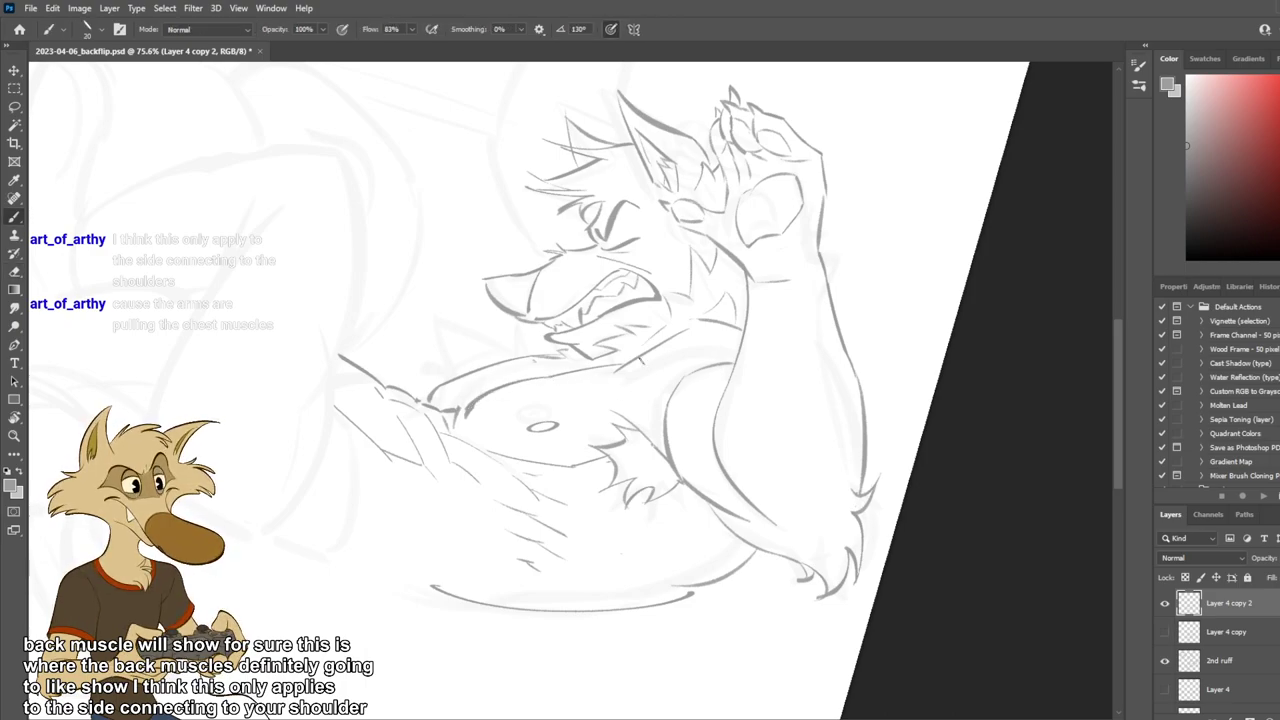
Compare the reshaped chest on Layer 4 copy 2 with the rounded version on Layer 4 copy by switching layer visibility.
scroll(645, 382, down, 10)
scroll(648, 388, up, 5)
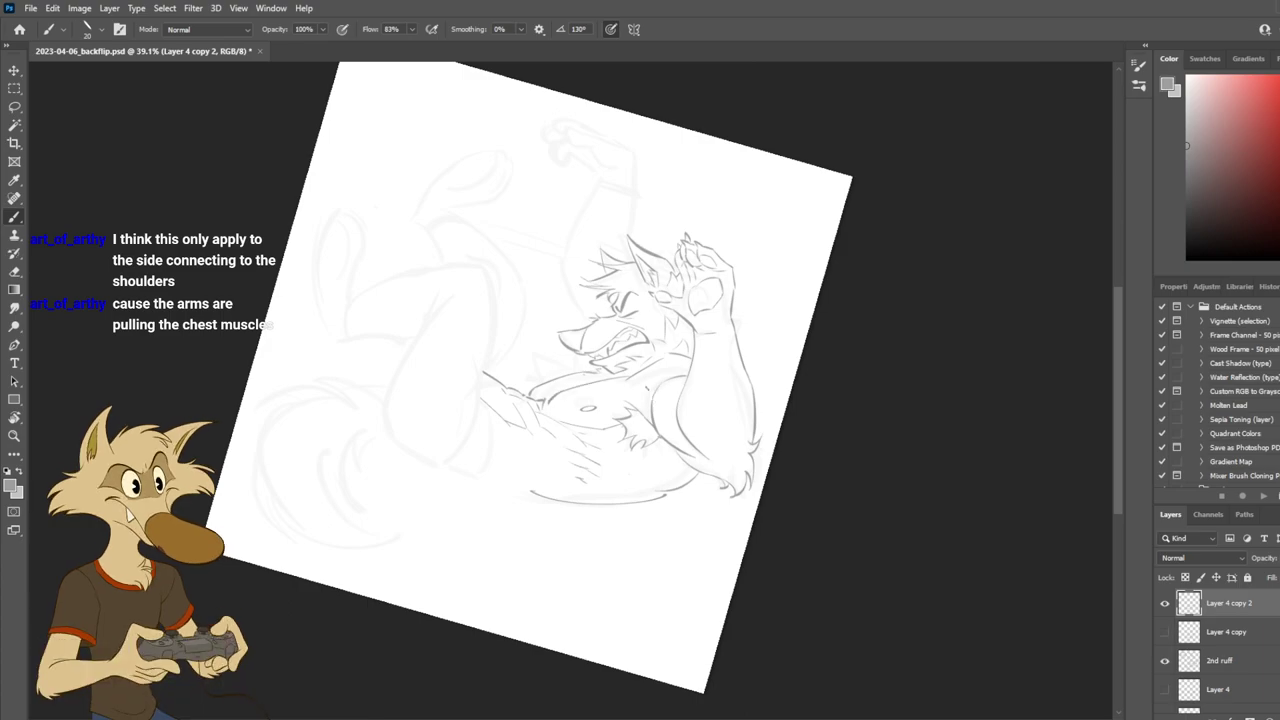
scroll(649, 388, up, 2)
scroll(655, 386, up, 1)
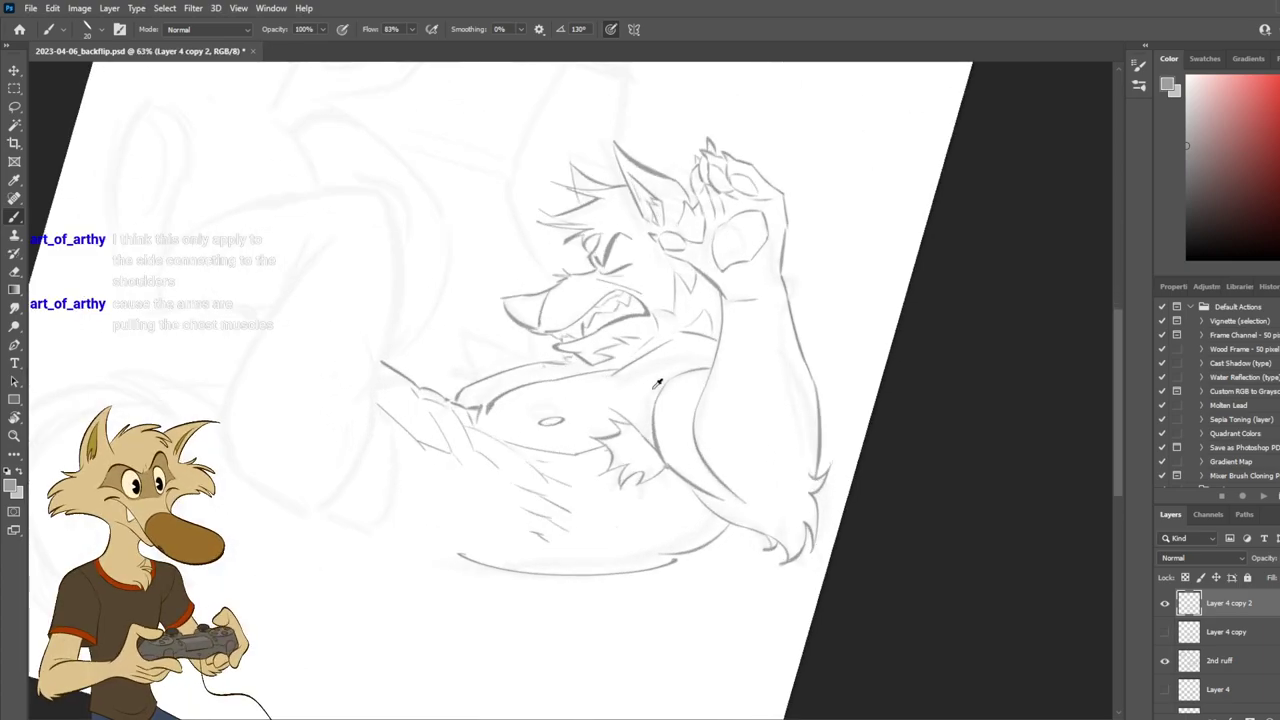
click(1164, 603)
click(1164, 631)
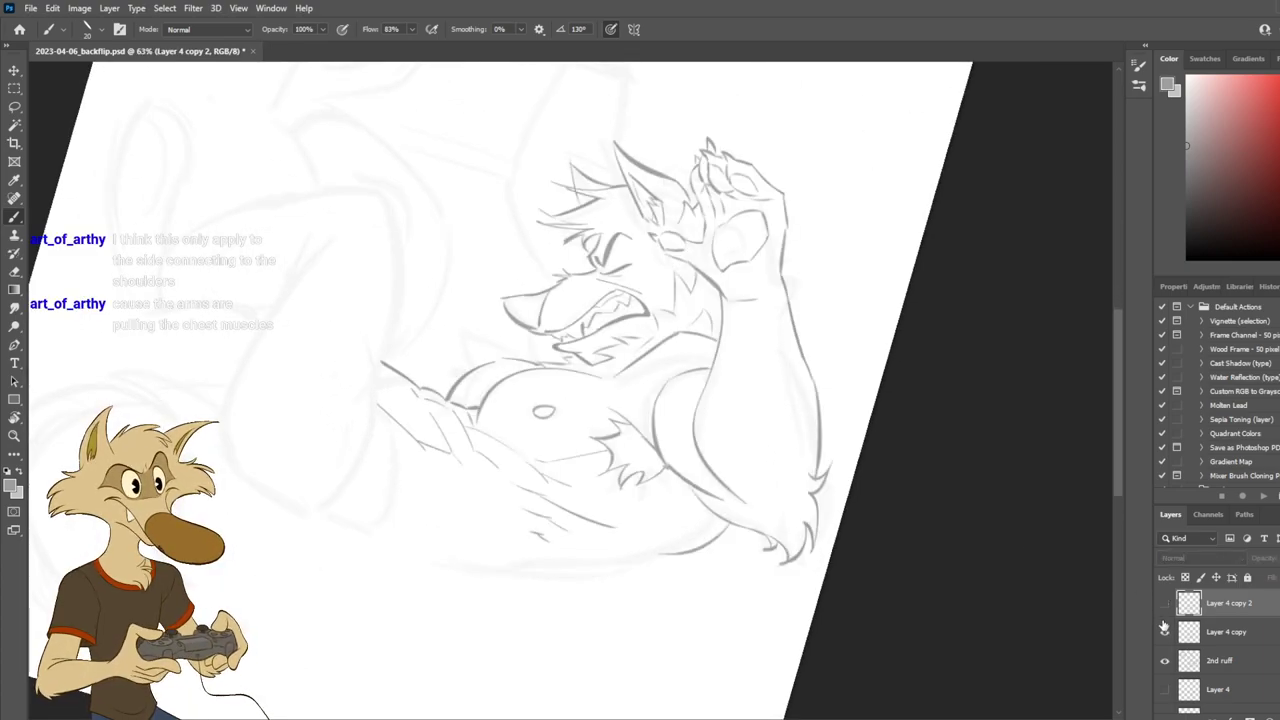
click(1164, 630)
scroll(920, 527, down, 7)
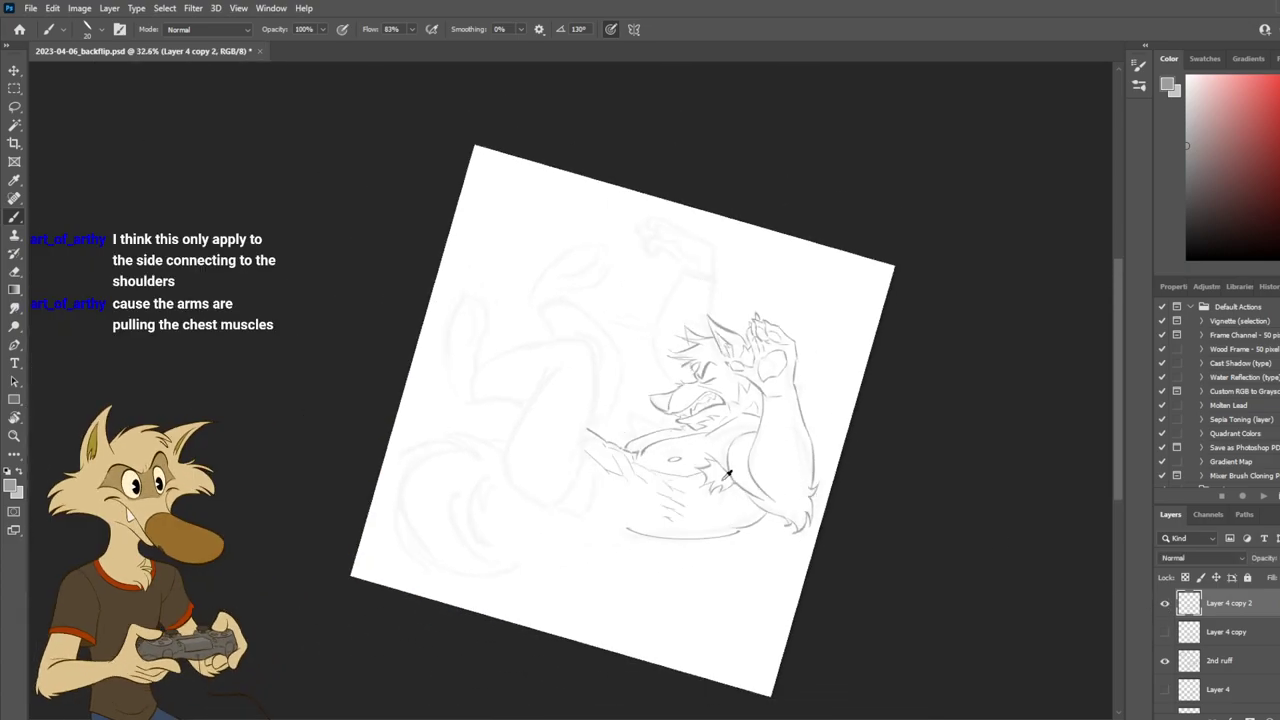
scroll(729, 471, up, 7)
scroll(699, 462, up, 1)
key(ctrl+comma)
key(ctrl+comma)
key(ctrl+comma)
key(ctrl+comma)
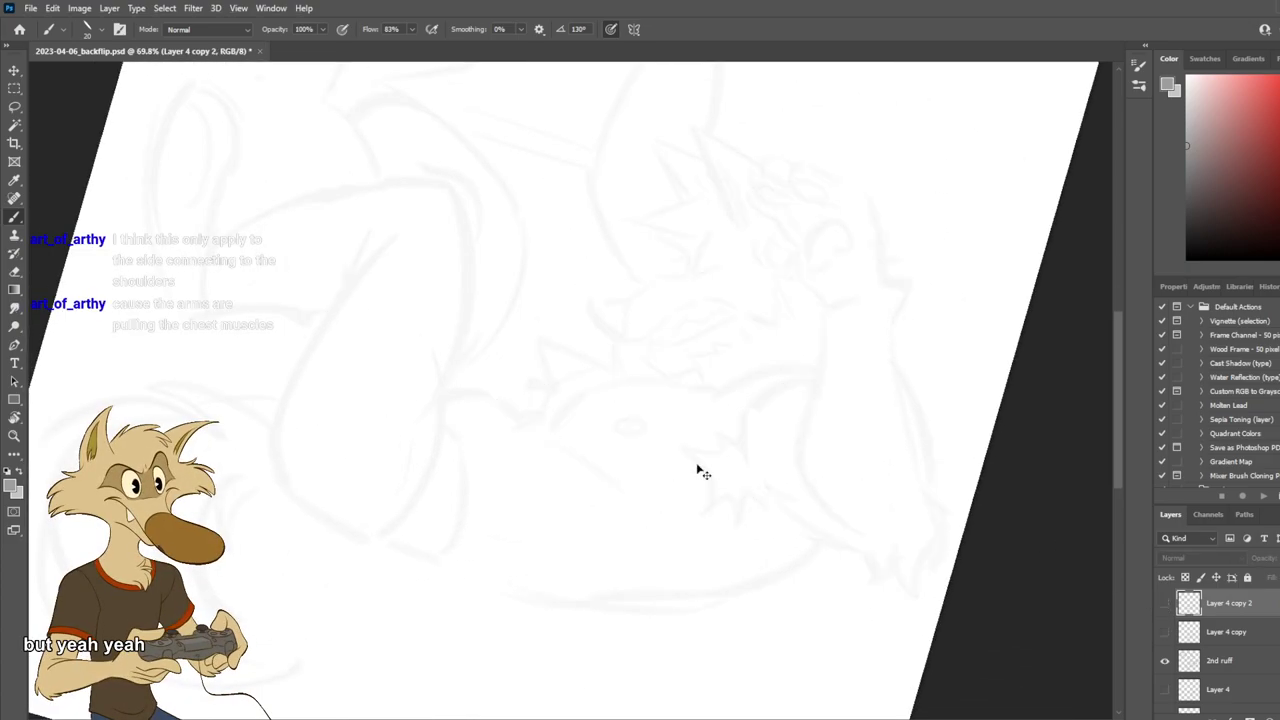
key(ctrl+z)
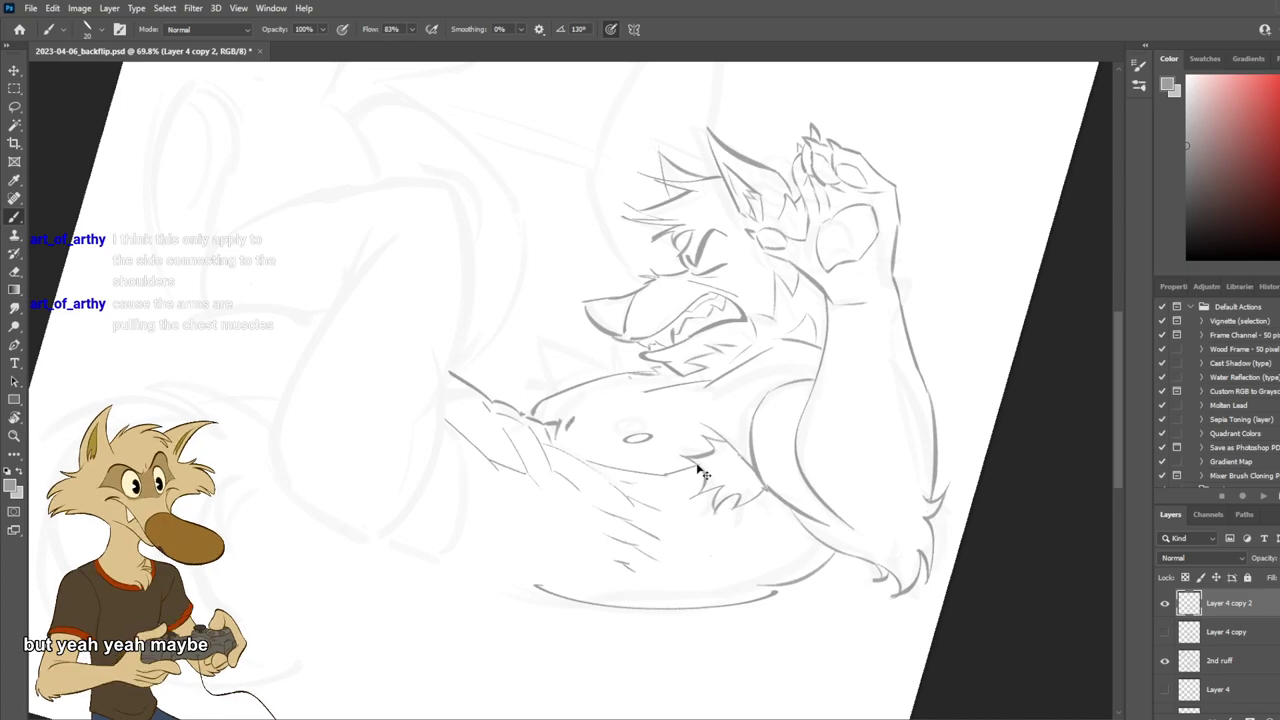
Redraw the near chest muscle's upper front curve with trial strokes from below the chin down toward the belly.
key(e)
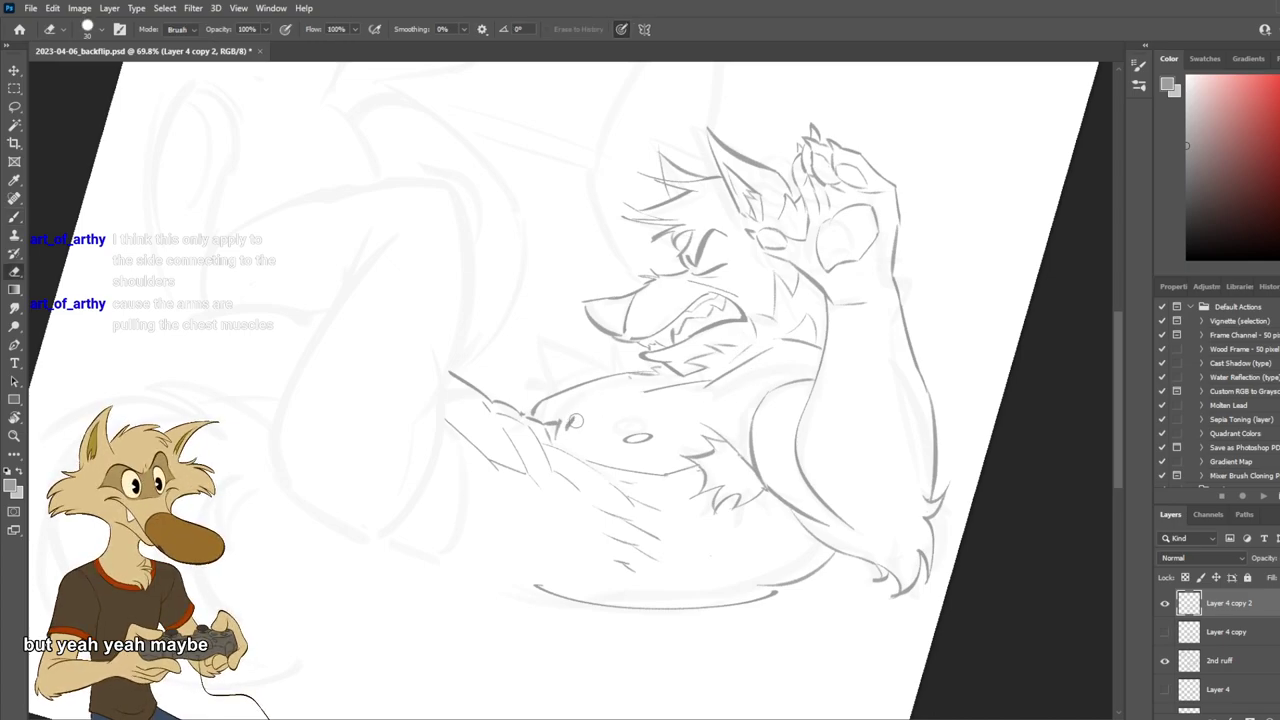
key(b)
mouse_move(648, 391)
mouse_down()
mouse_move(566, 422)
mouse_move(607, 396)
mouse_move(558, 430)
mouse_up()
key(ctrl+z)
key(ctrl+z)
drag(650, 391, 562, 430)
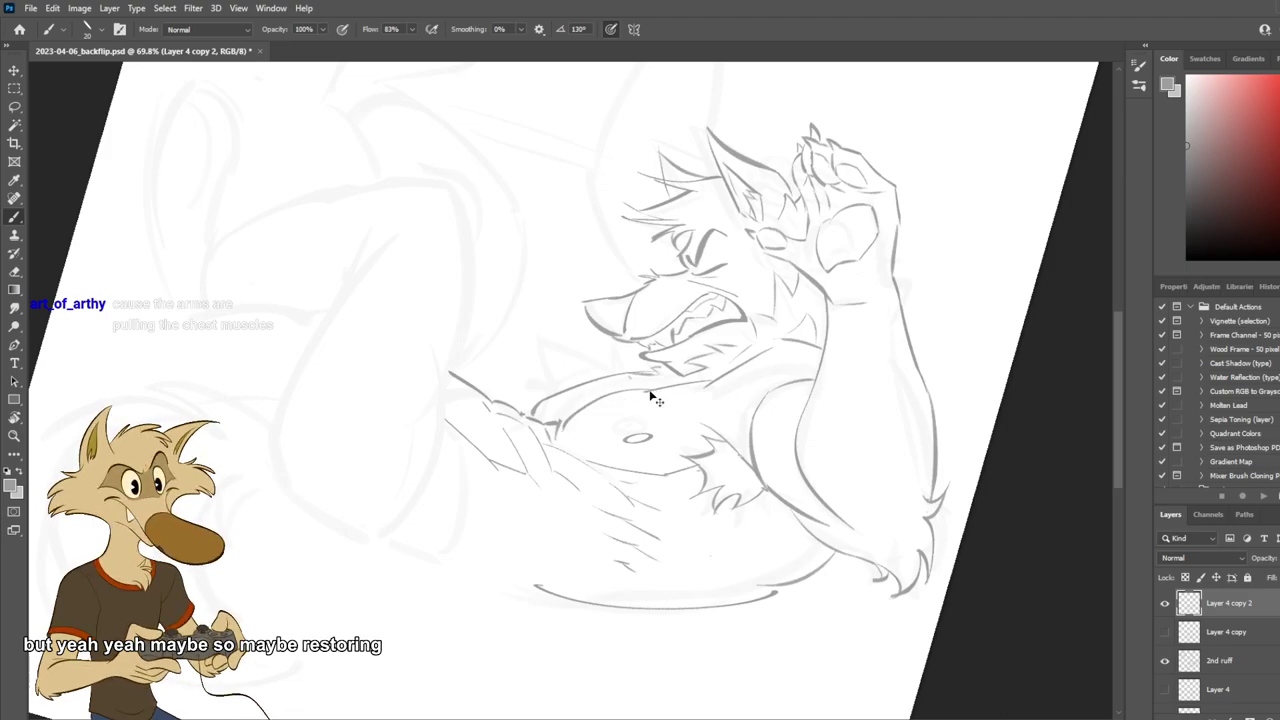
key(ctrl+z)
drag(649, 391, 567, 430)
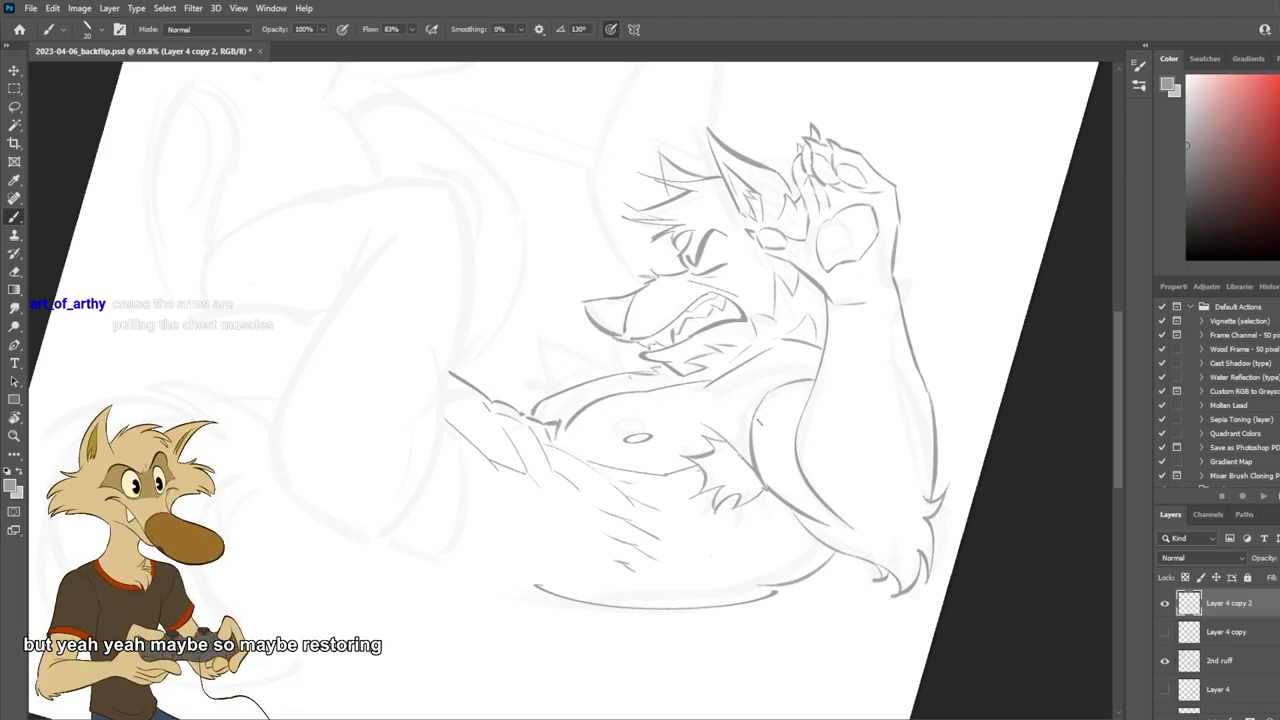
drag(580, 441, 667, 474)
key(ctrl+z)
key(ctrl+z)
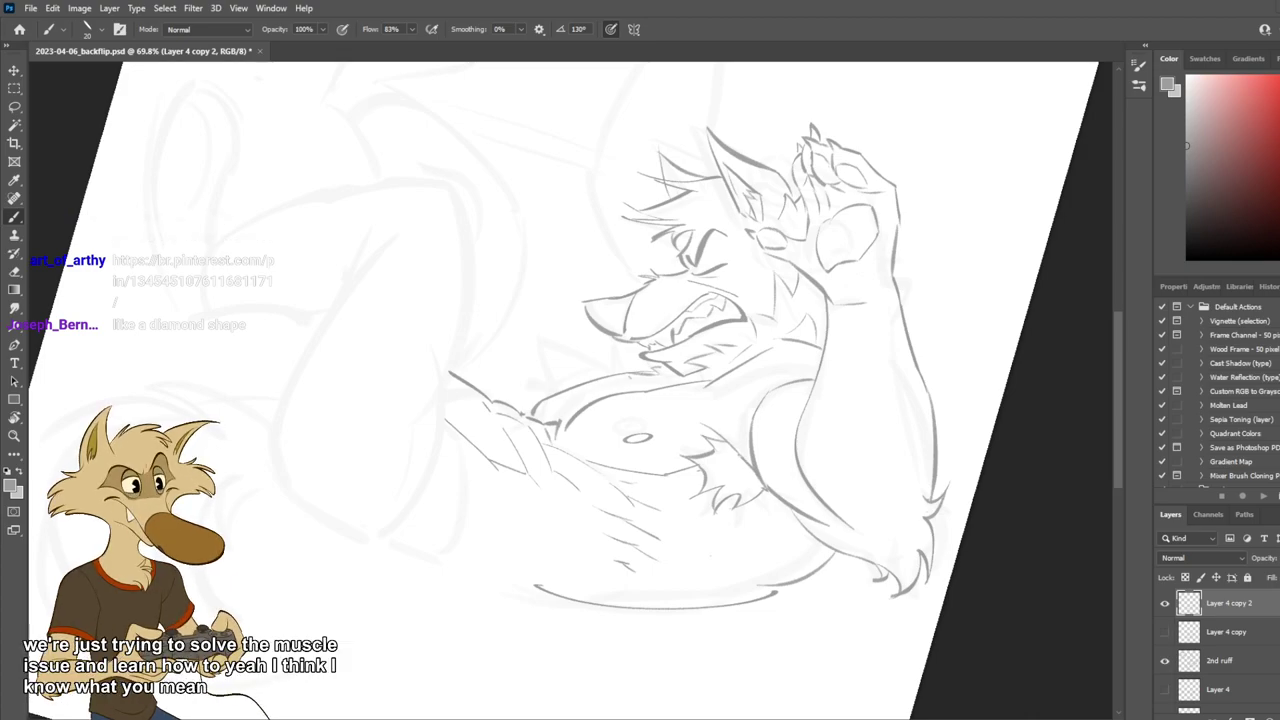
Erase the far chest muscle's outline beneath the chin and try a straighter line there.
scroll(665, 385, up, 1)
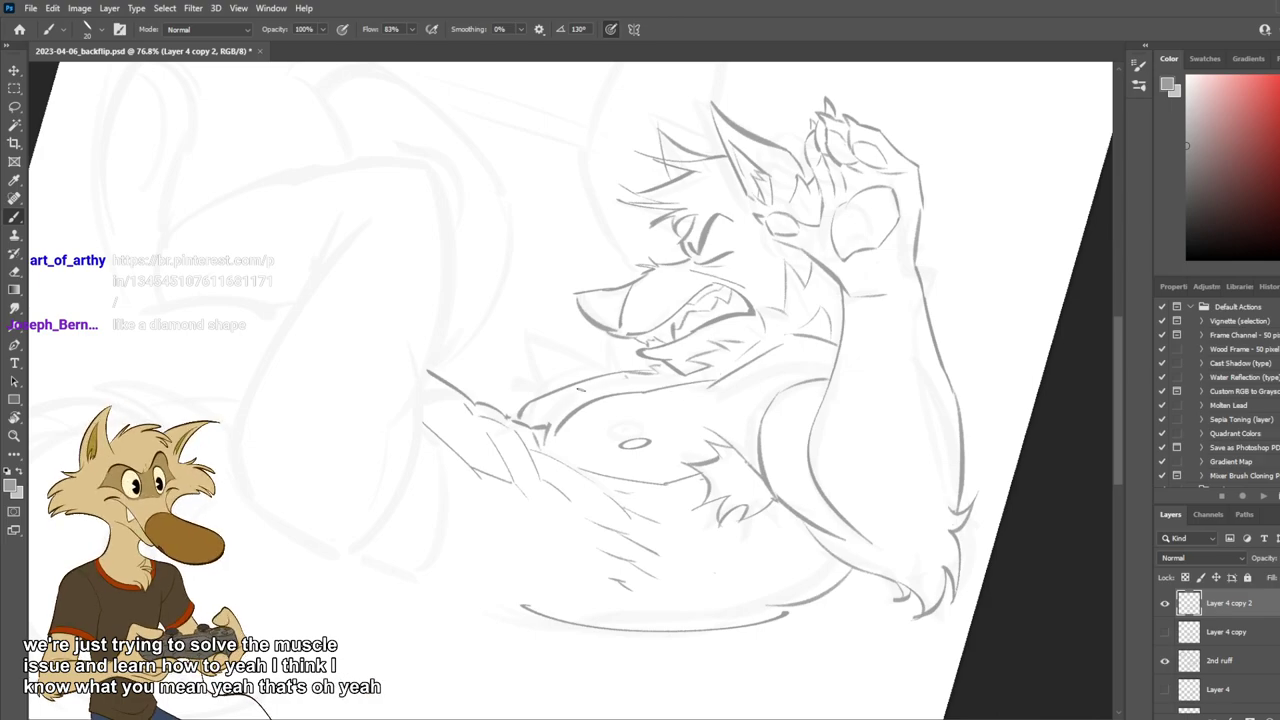
key(e)
drag(602, 377, 659, 375)
key(b)
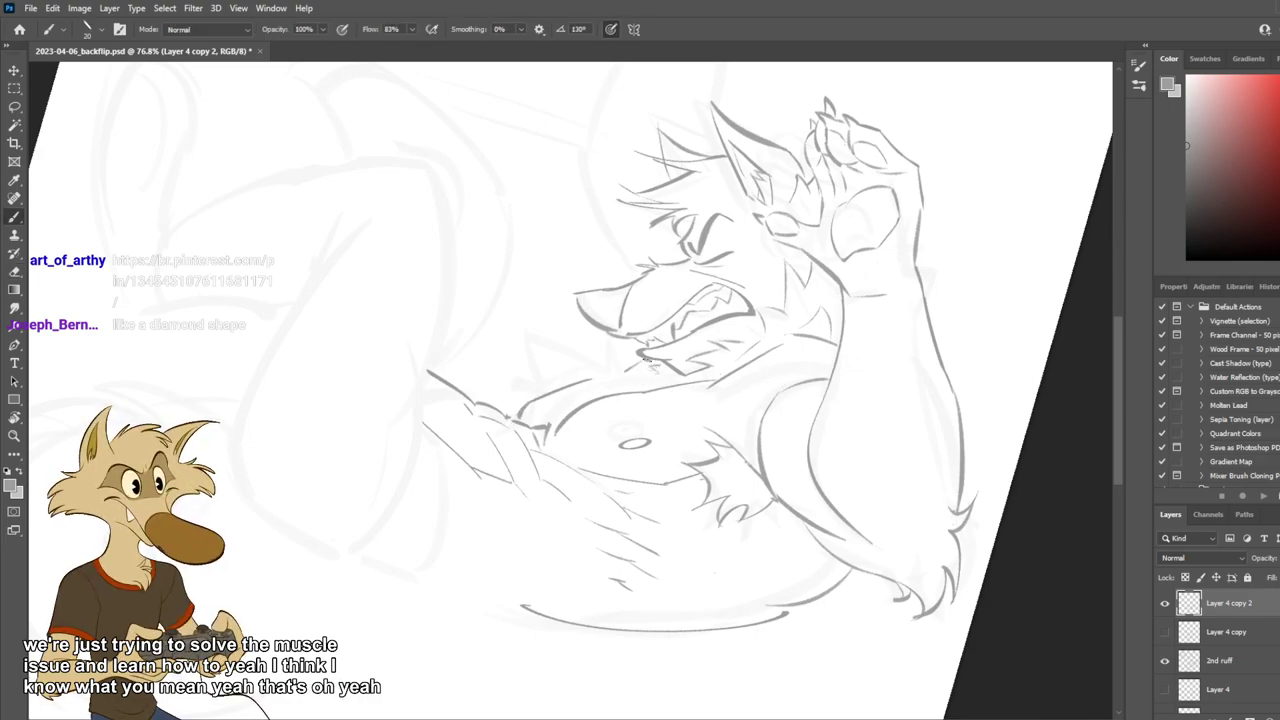
key(e)
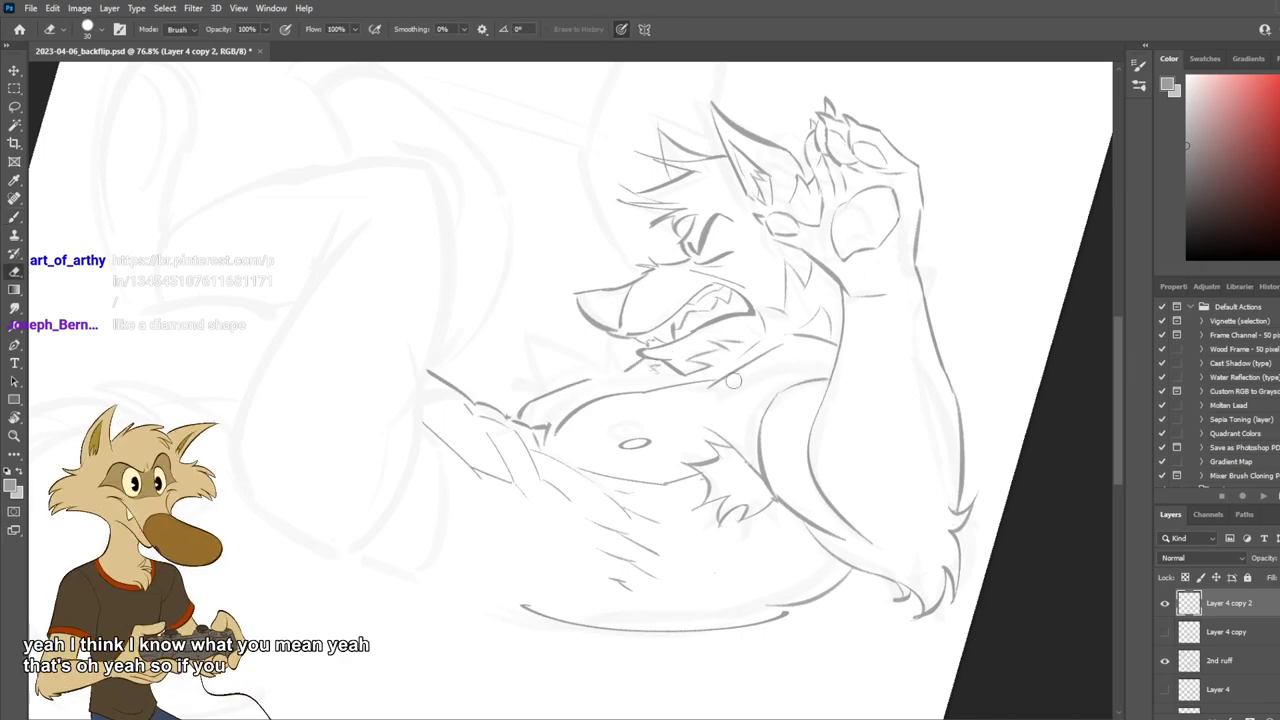
key(b)
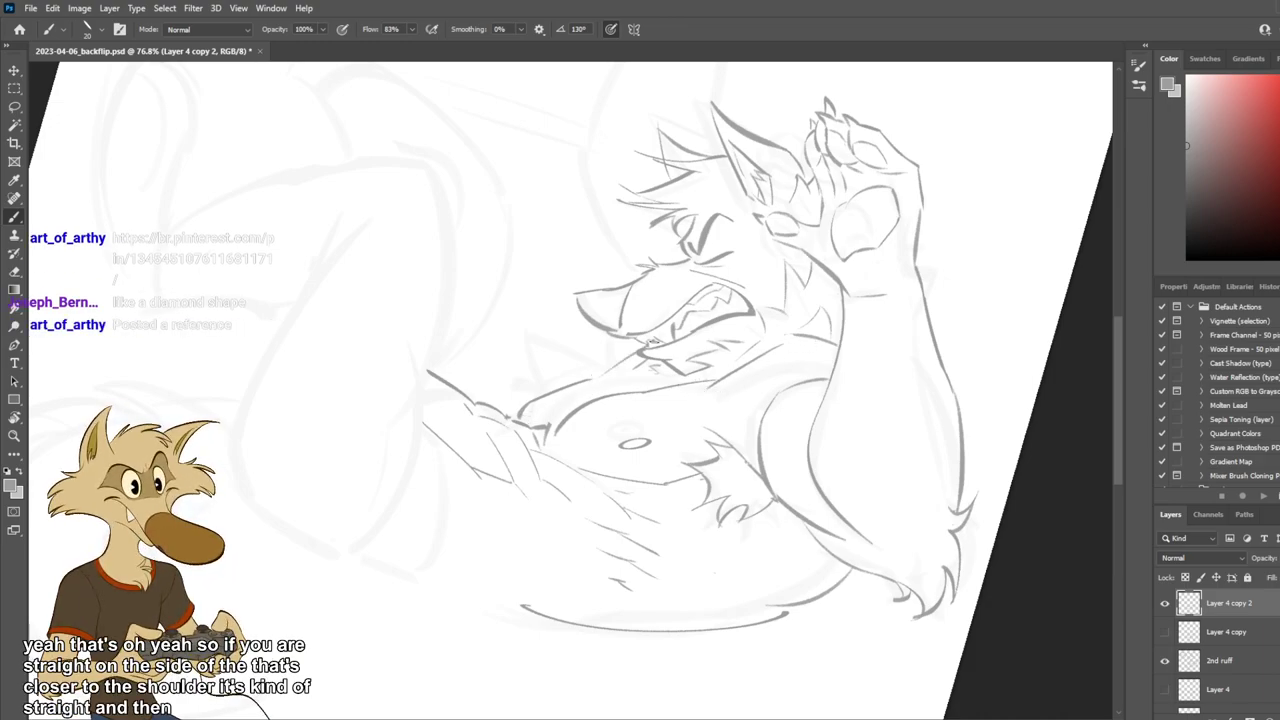
Erase the rest of the far chest muscle's outline and redraw it as one low curve rising to the chin.
key(e)
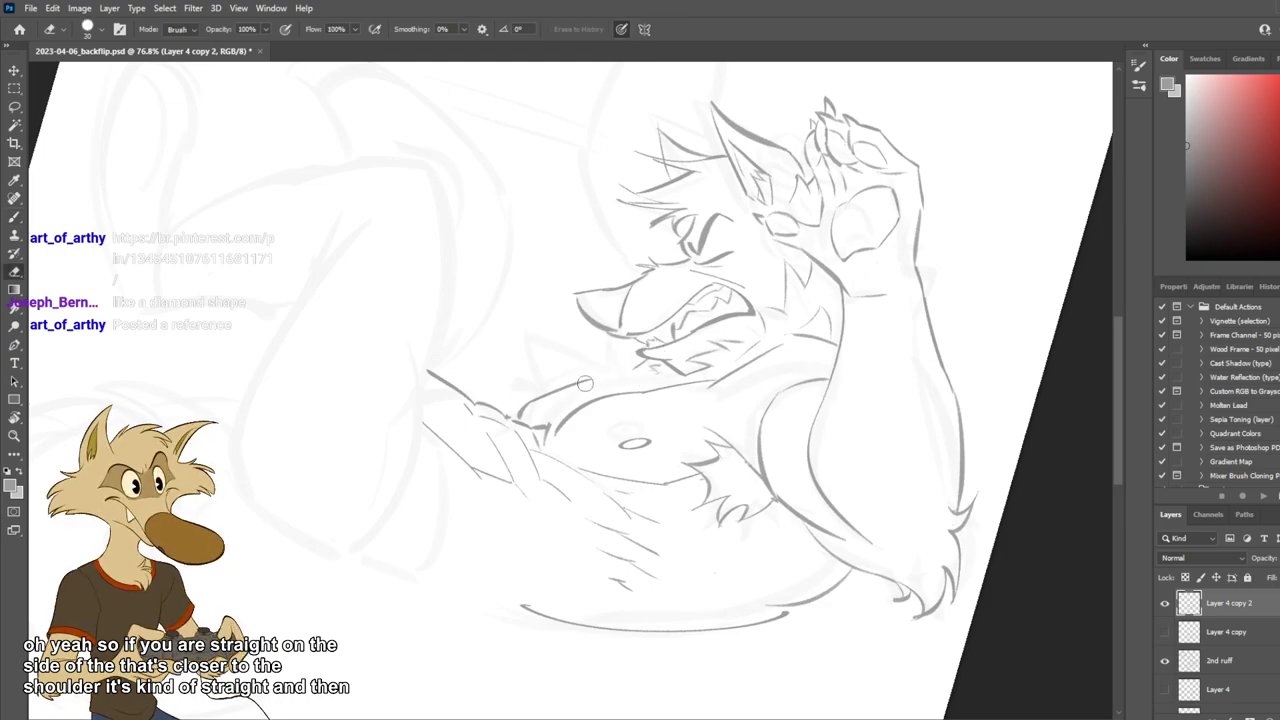
drag(586, 383, 523, 415)
key(b)
mouse_move(635, 369)
mouse_down()
mouse_move(533, 413)
mouse_move(641, 369)
mouse_up()
key(ctrl+z)
key(ctrl+z)
drag(524, 419, 638, 369)
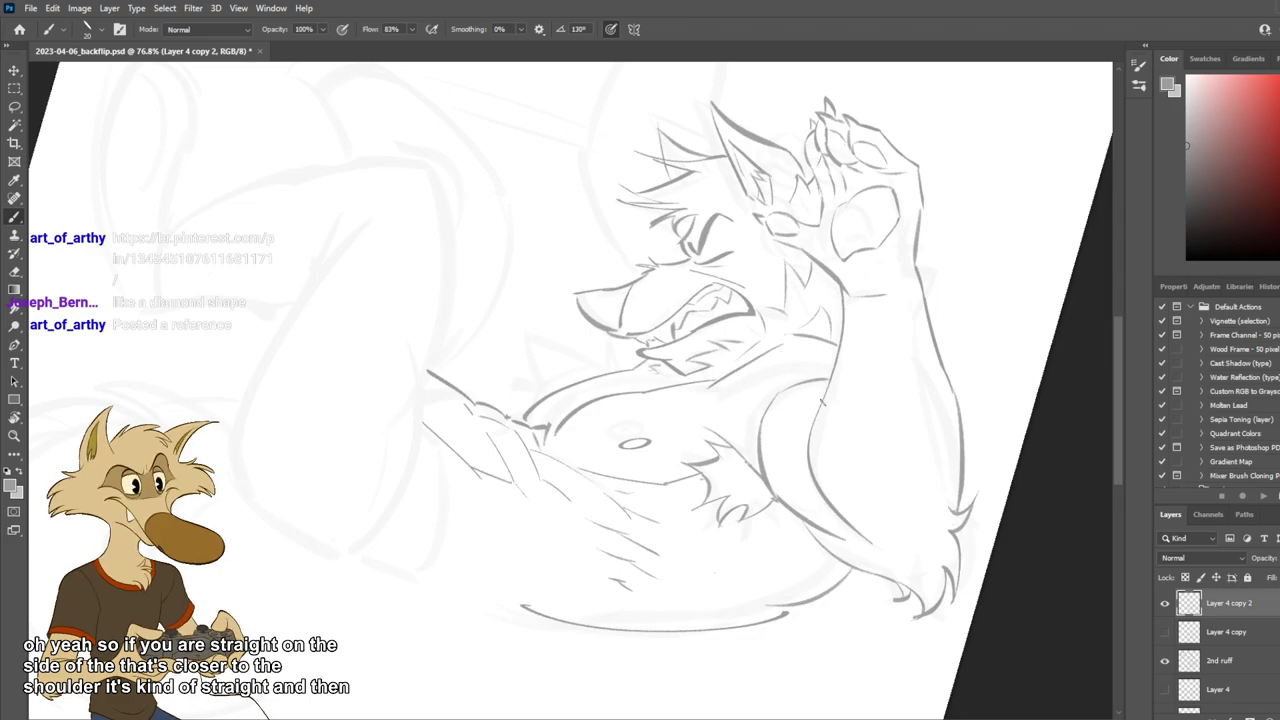
scroll(797, 437, down, 10)
scroll(777, 426, up, 6)
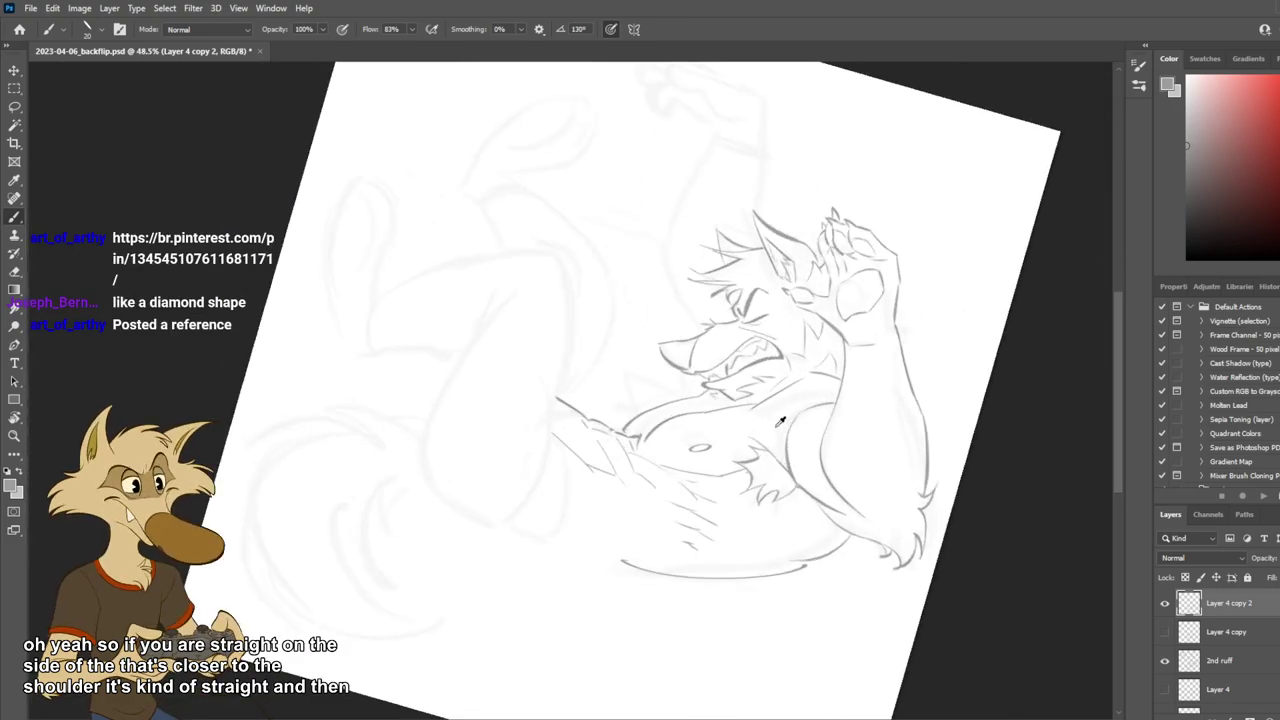
scroll(780, 422, up, 1)
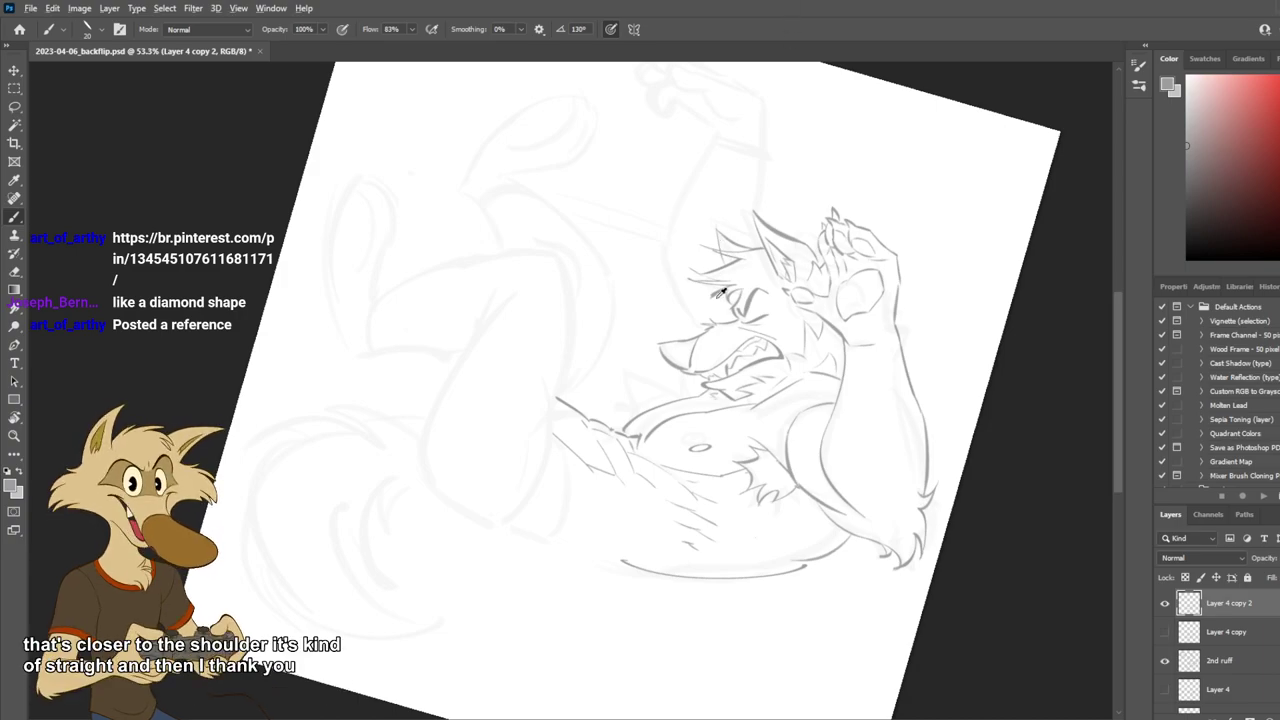
scroll(715, 323, up, 3)
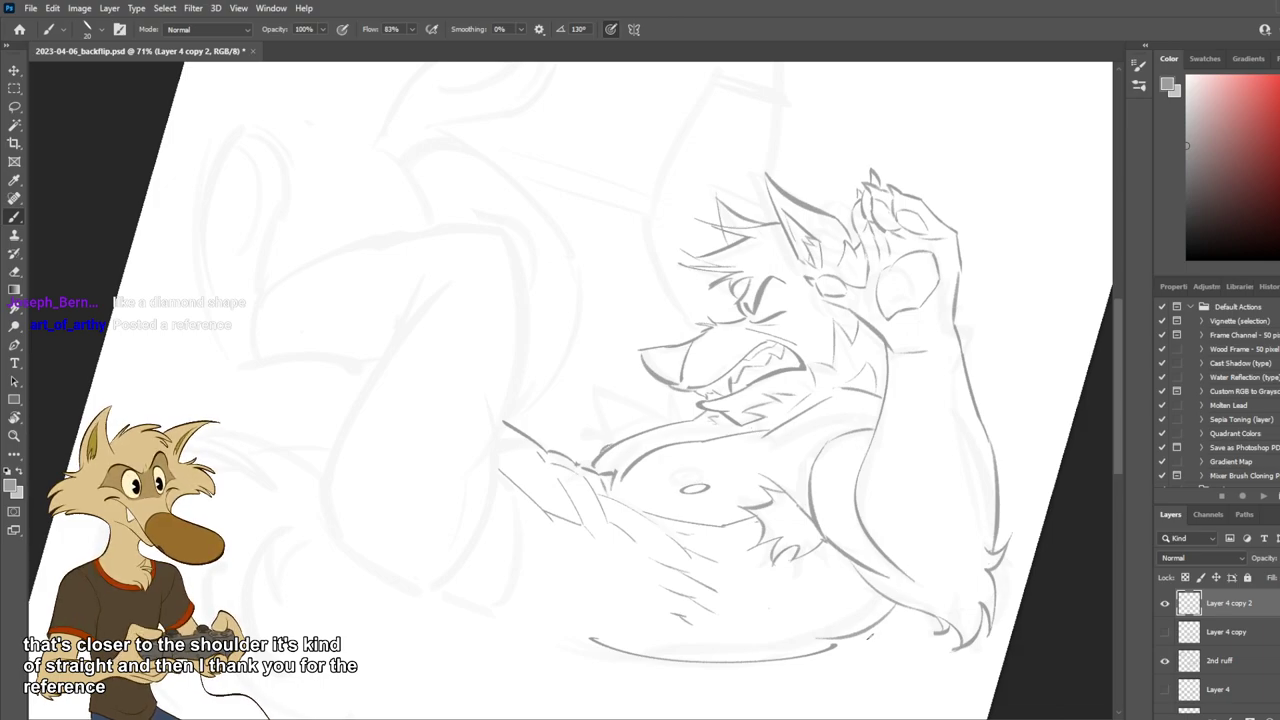
scroll(757, 537, down, 6)
scroll(898, 560, up, 5)
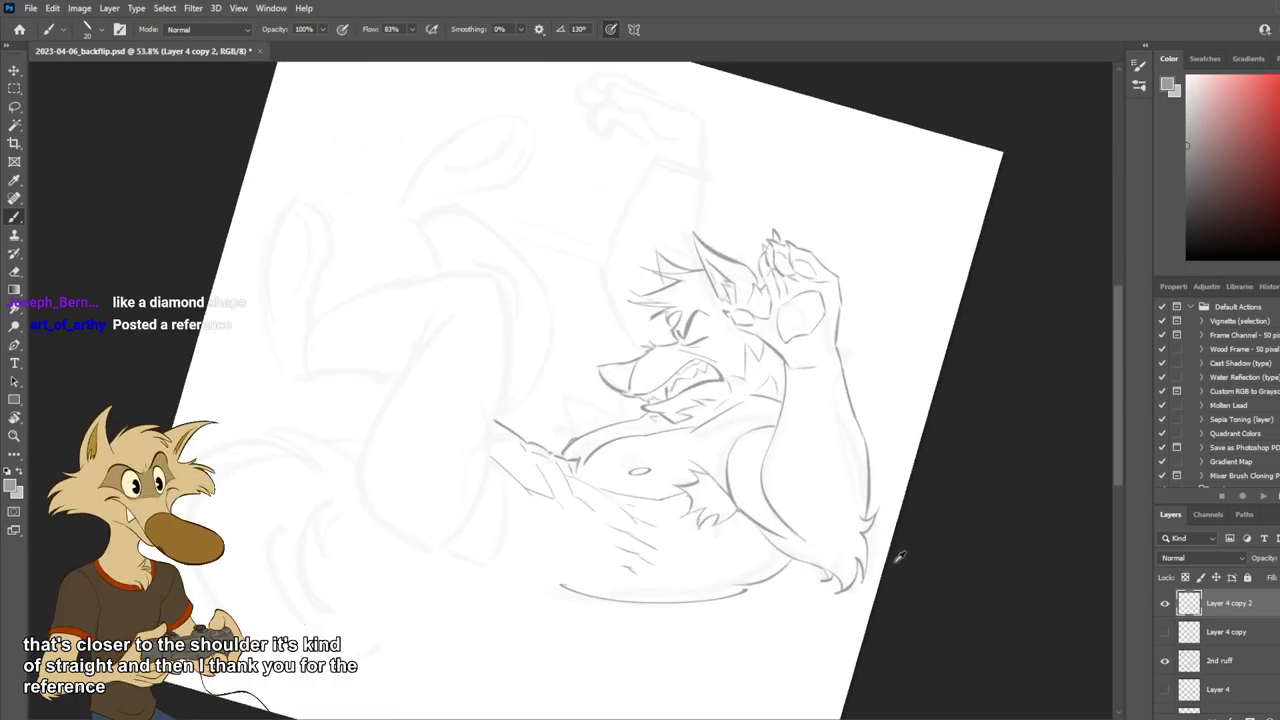
Save the file, paste the armpit muscle reference, rotate it upright and place it beside the figure's chest.
key(ctrl+s)
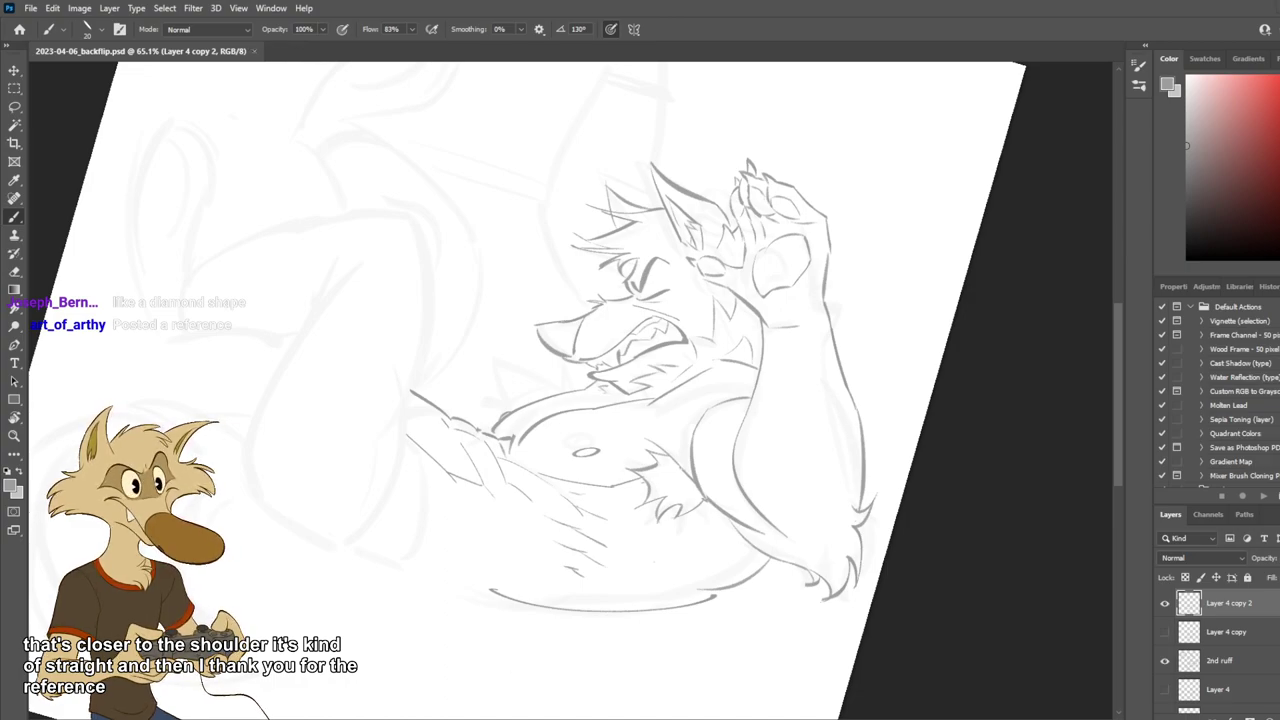
scroll(625, 247, down, 2)
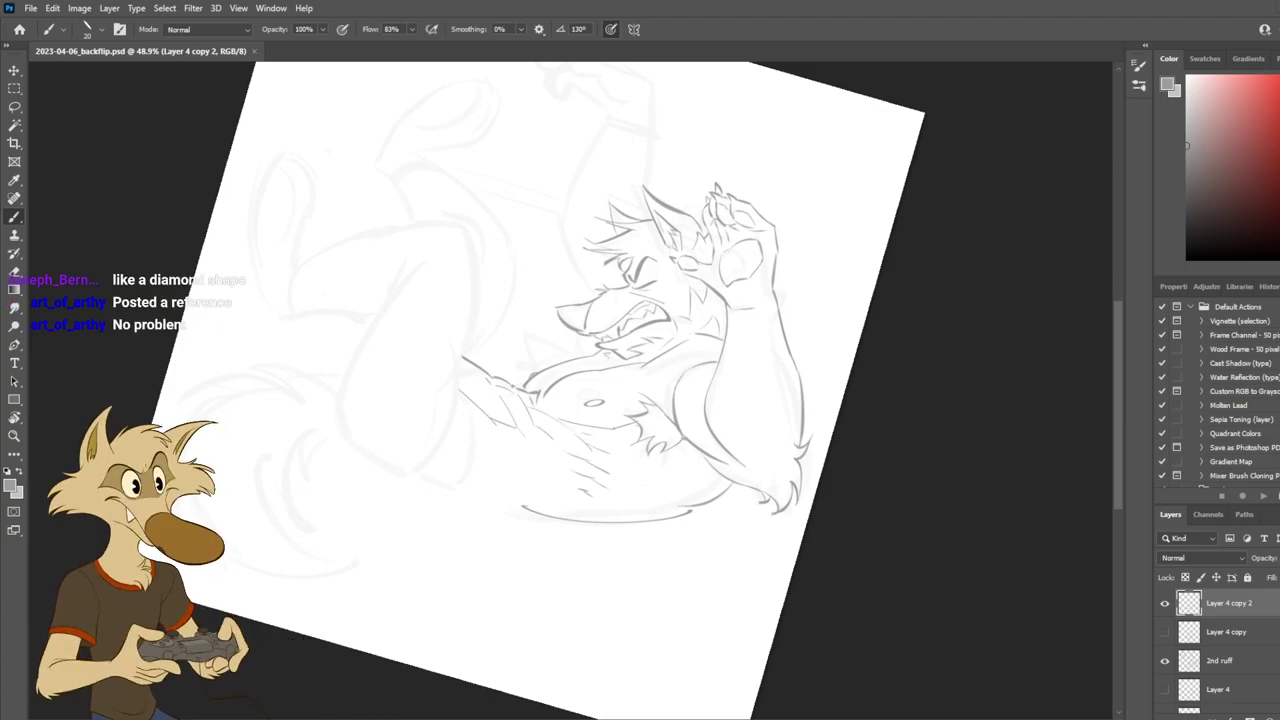
key(ctrl+v)
drag(625, 340, 628, 346)
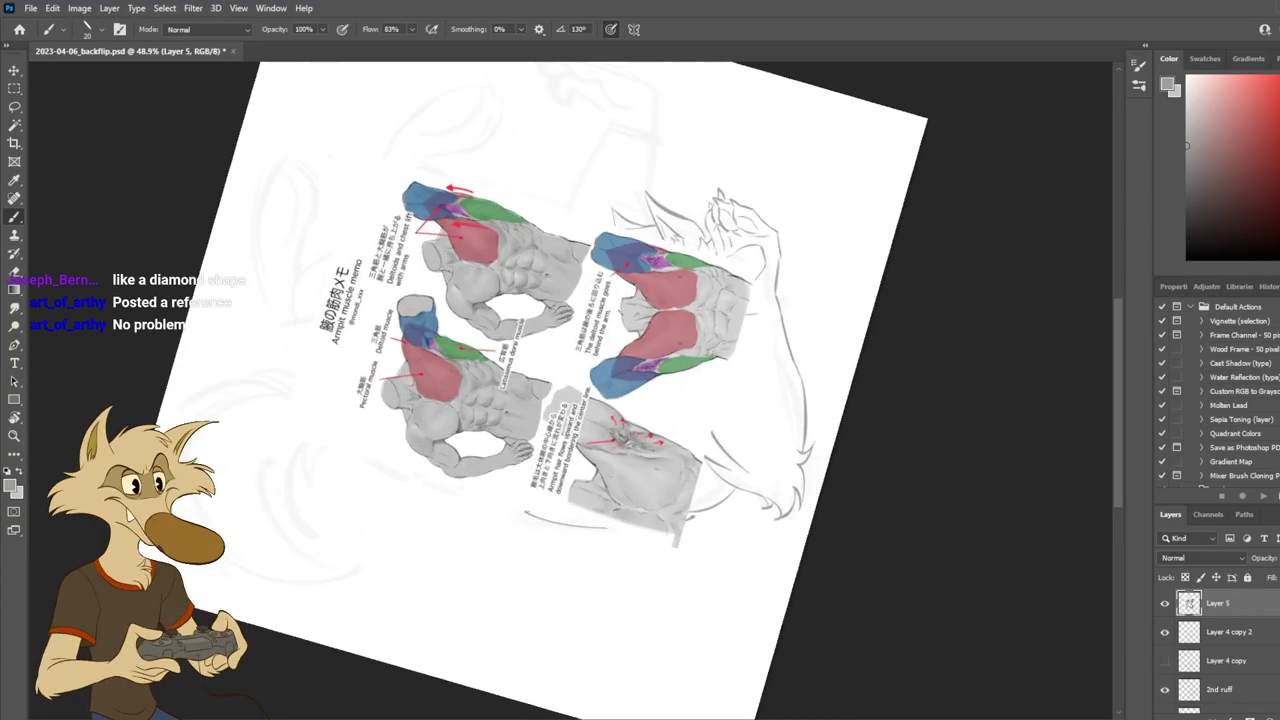
key(ctrl+t)
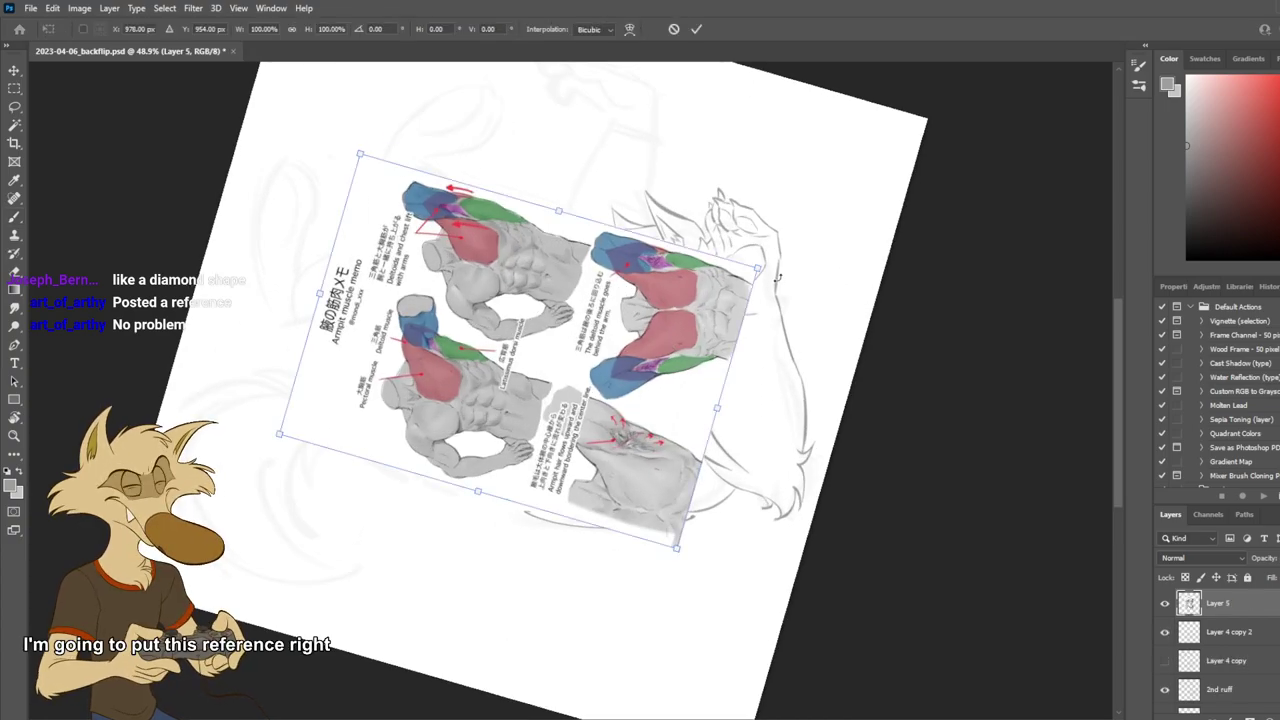
drag(778, 279, 579, 495)
drag(552, 425, 342, 480)
key(Return)
key(b)
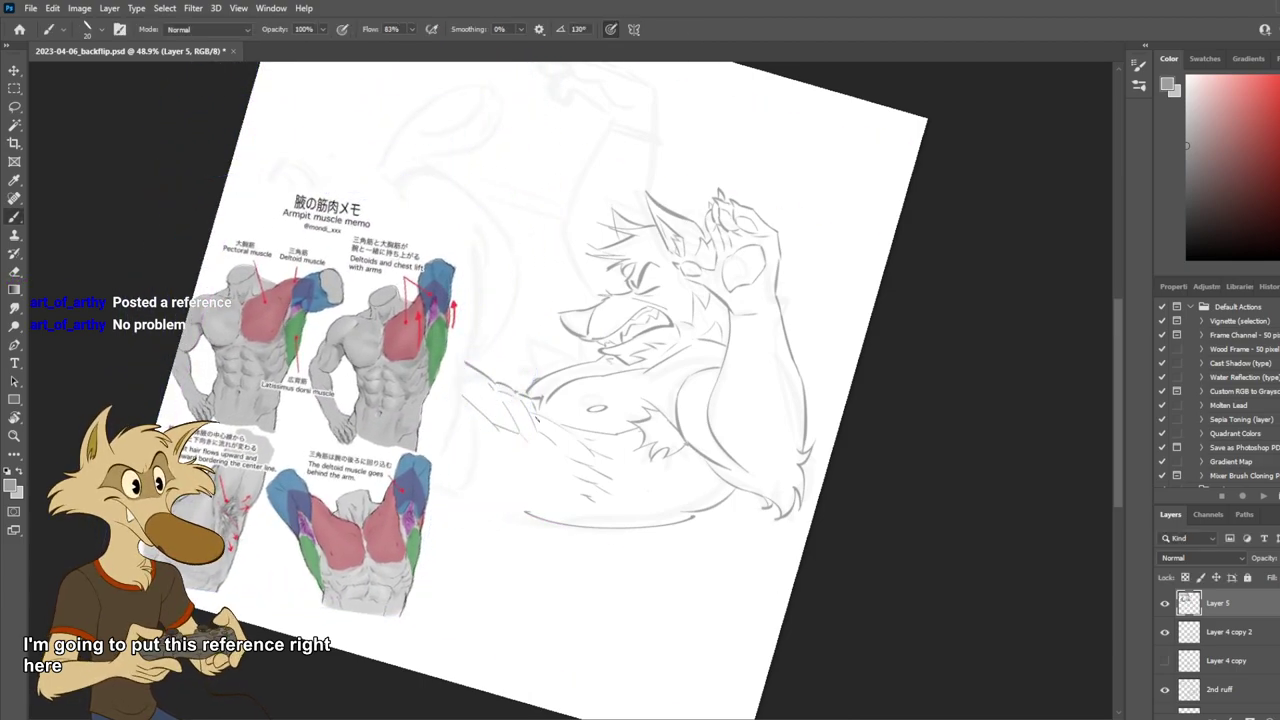
Try tracing the raised-arm chest muscle in grey over the upper reference torso.
scroll(546, 401, up, 2)
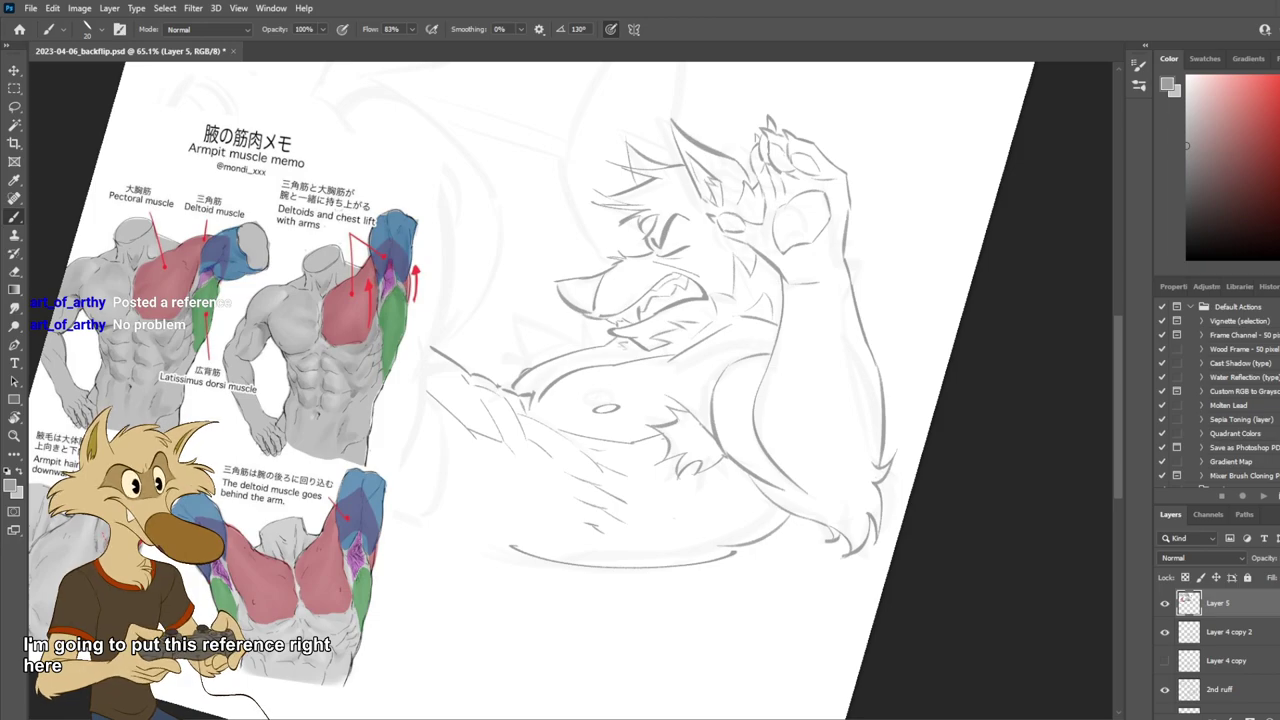
drag(389, 326, 503, 318)
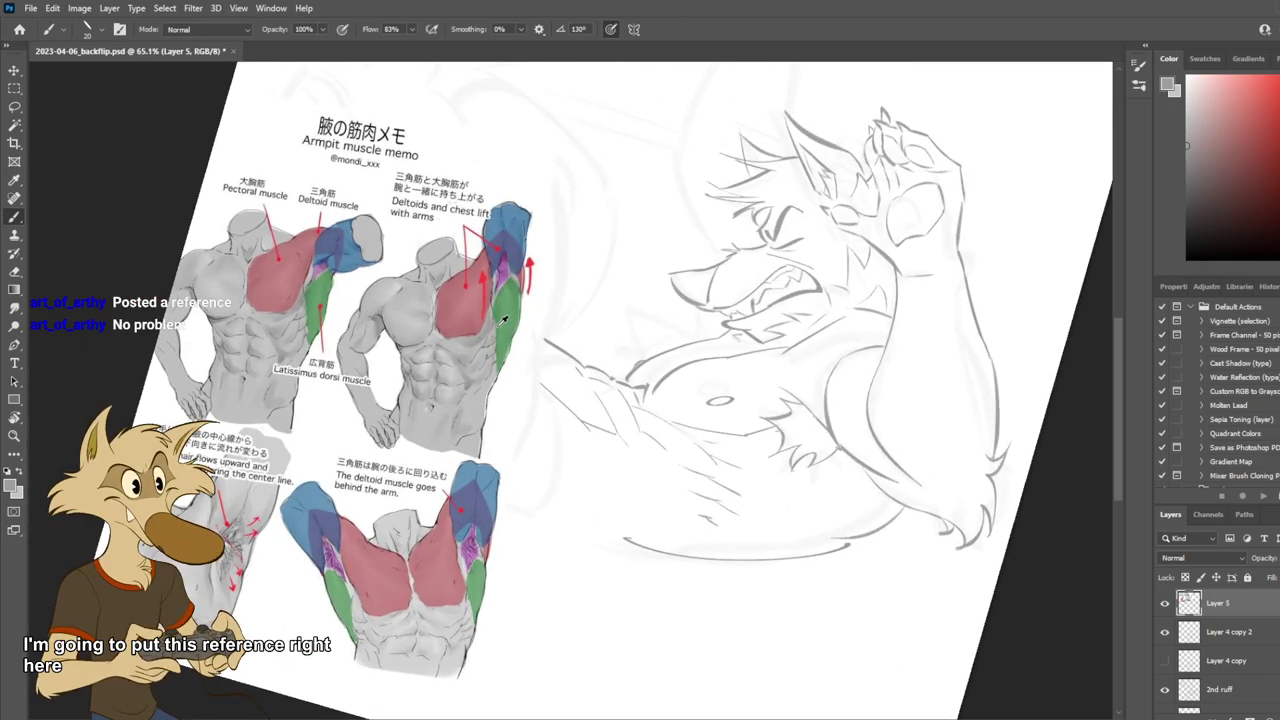
scroll(503, 318, up, 1)
mouse_move(496, 241)
mouse_down()
mouse_move(467, 279)
mouse_move(432, 289)
mouse_up()
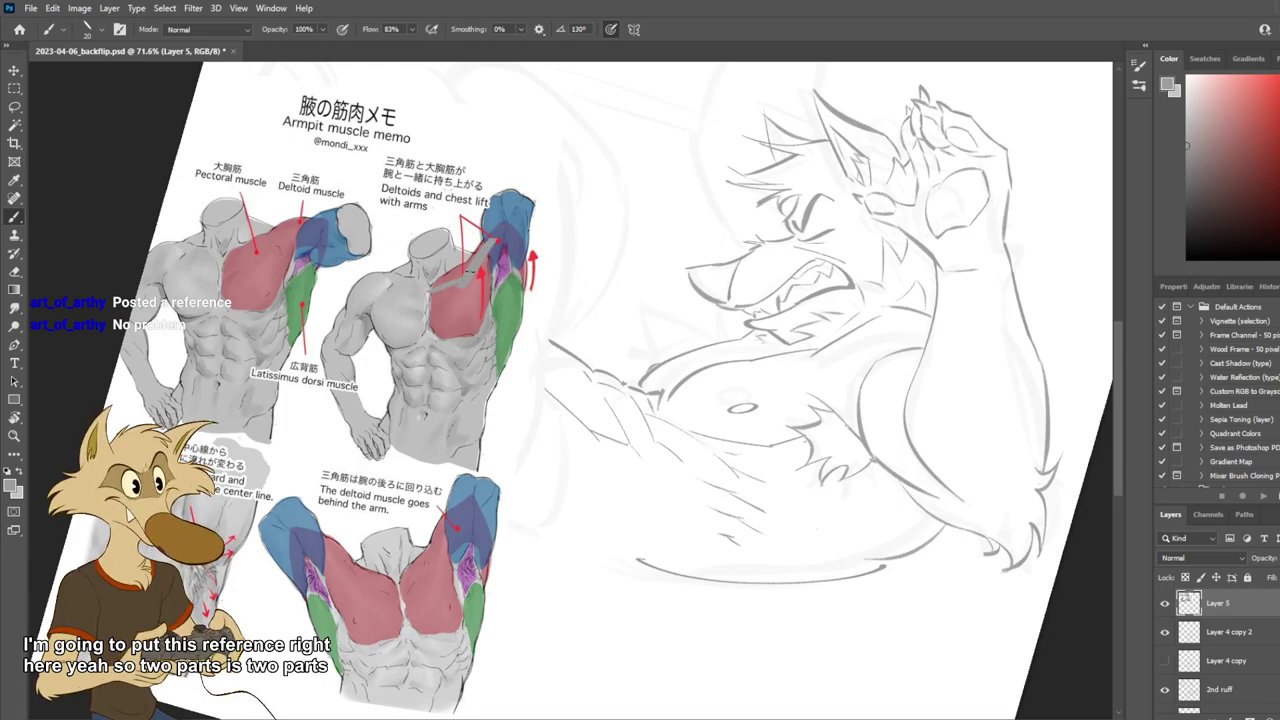
key(ctrl+z)
mouse_move(499, 241)
mouse_down()
mouse_move(470, 251)
mouse_move(431, 303)
mouse_move(466, 332)
mouse_move(498, 246)
mouse_up()
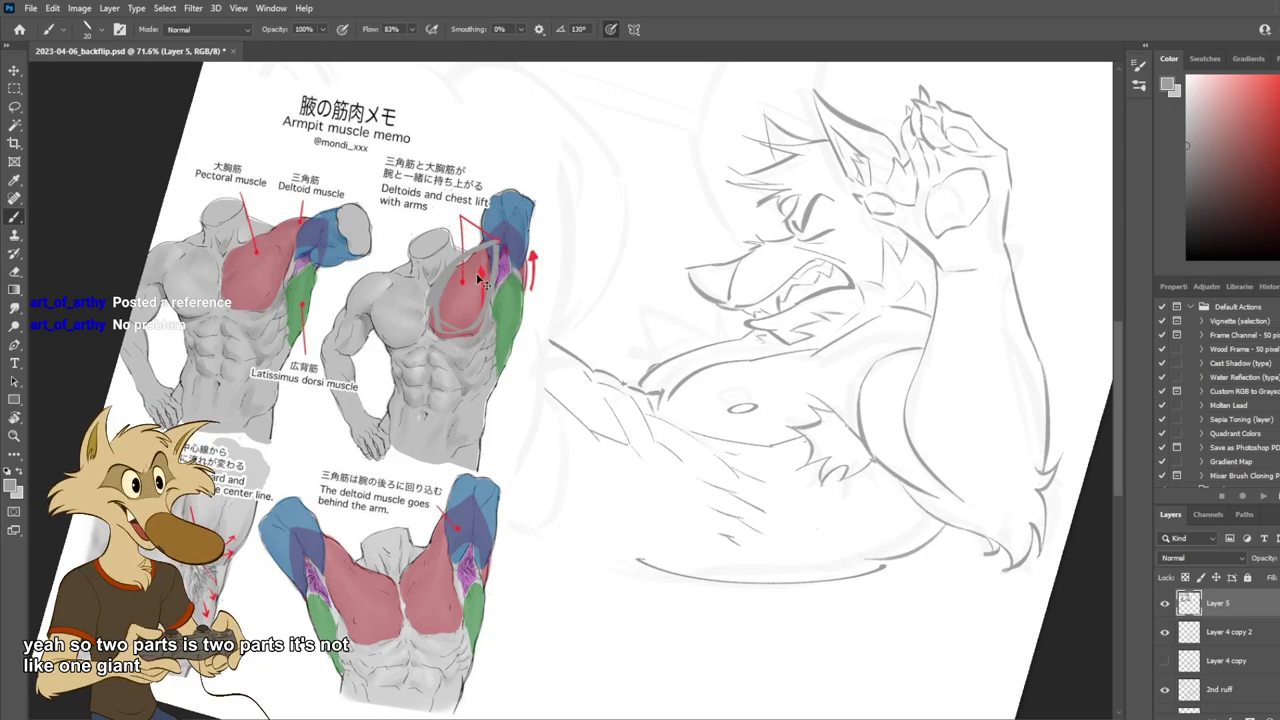
key(ctrl+z)
Try outlining the two parts of the raised-arm chest muscle on the reference in red.
click(1276, 112)
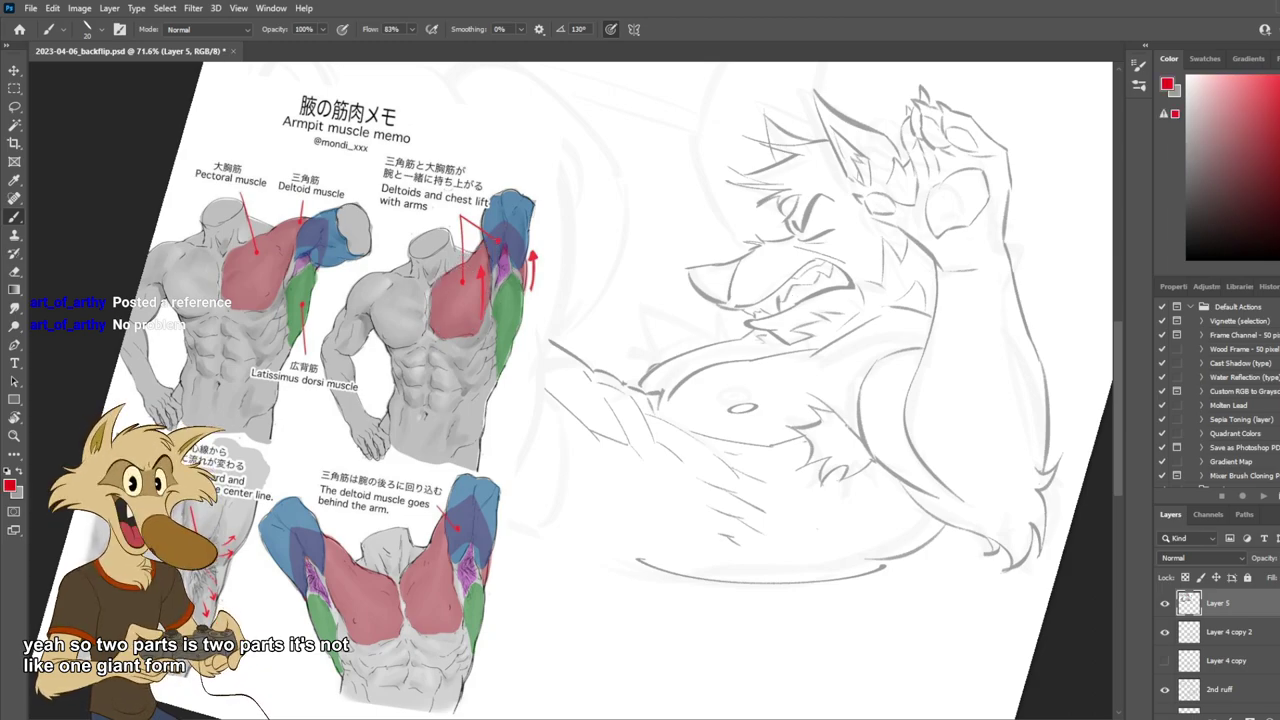
mouse_move(486, 240)
mouse_down()
mouse_move(430, 314)
mouse_move(459, 342)
mouse_move(484, 316)
mouse_move(484, 244)
mouse_up()
mouse_move(478, 318)
mouse_down()
mouse_move(443, 326)
mouse_move(433, 298)
mouse_move(481, 318)
mouse_move(488, 240)
mouse_move(487, 290)
mouse_move(458, 270)
mouse_move(426, 308)
mouse_up()
key(ctrl+z)
key(ctrl+z)
mouse_move(488, 248)
mouse_down()
mouse_move(474, 335)
mouse_move(434, 323)
mouse_move(474, 336)
mouse_up()
key(ctrl+z)
key(ctrl+z)
key(ctrl+z)
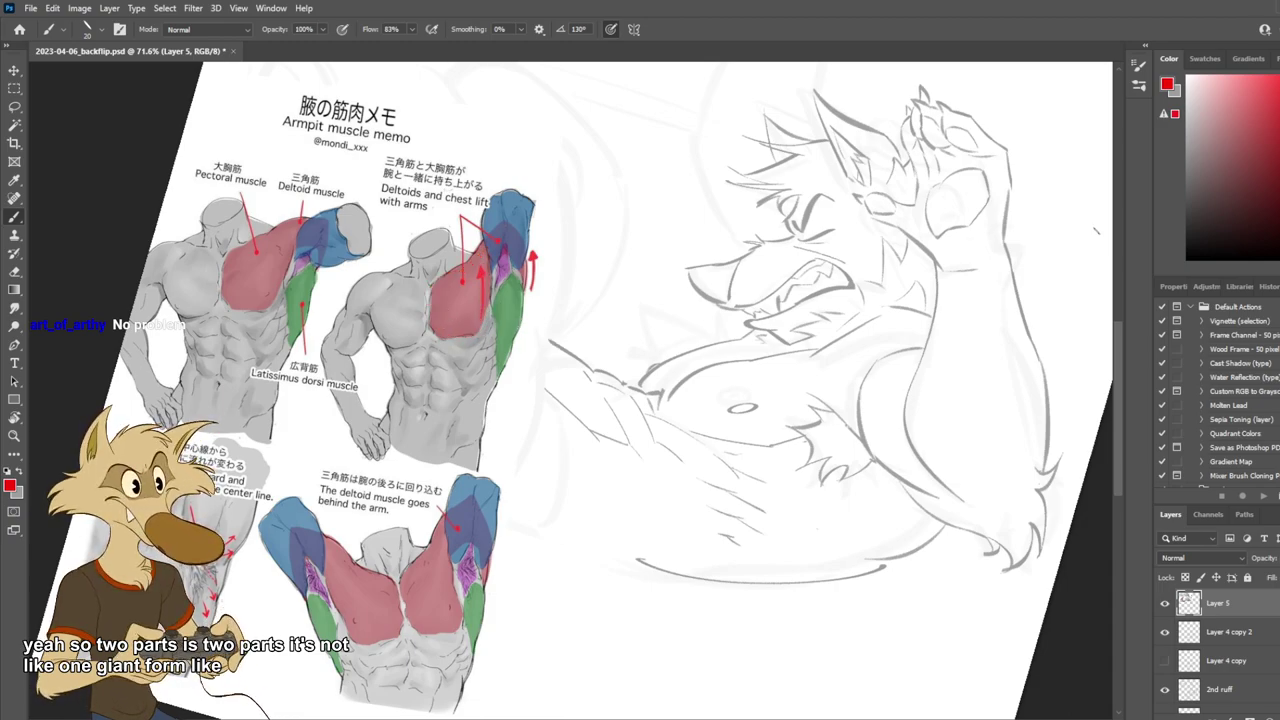
Return to grey on Layer 4 copy 2 and try a shoulder line from the near chest muscle to the raised arm.
key(x)
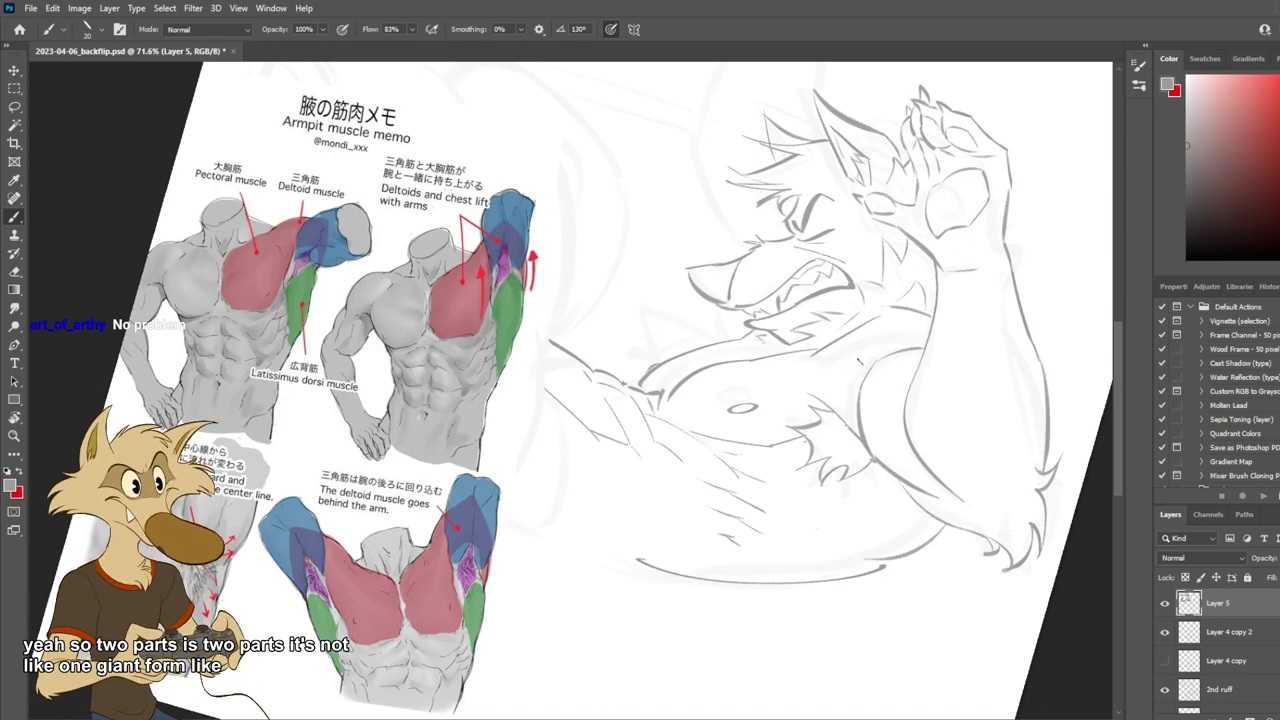
key(e)
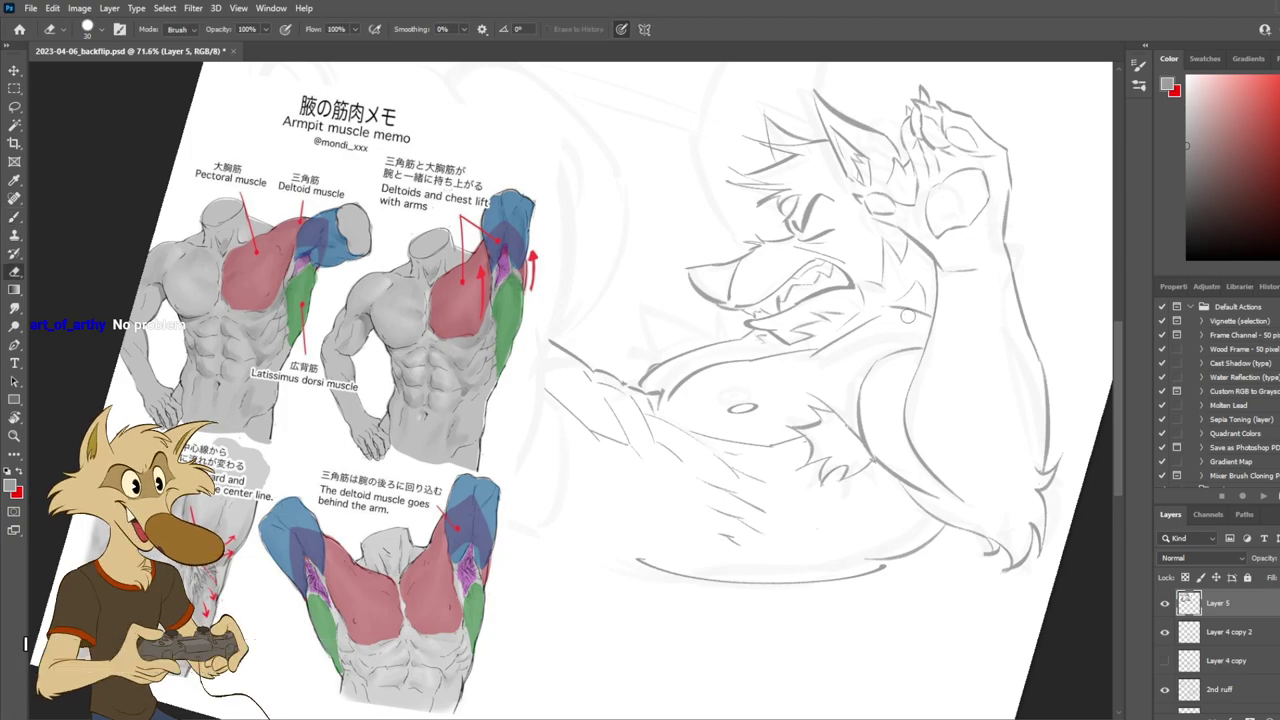
key(alt+bracketleft)
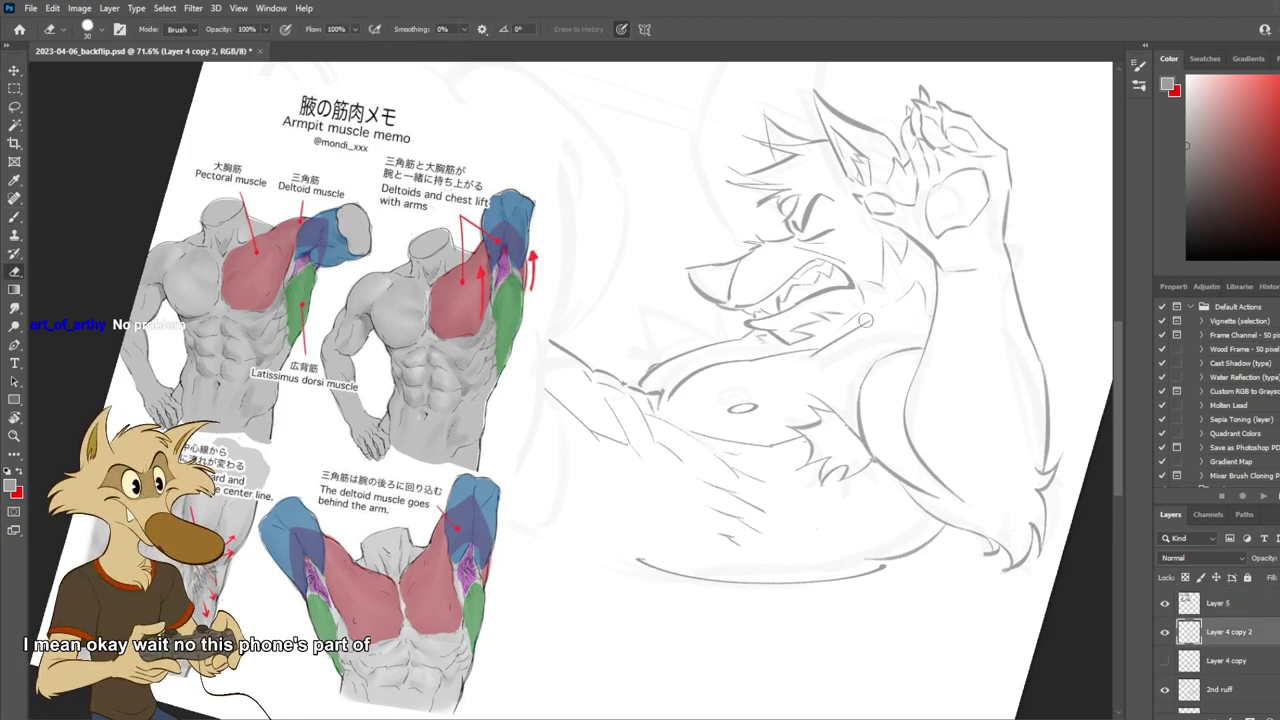
key(b)
mouse_move(817, 353)
mouse_down()
mouse_move(930, 342)
mouse_move(896, 325)
mouse_move(914, 321)
mouse_up()
key(ctrl+z)
key(ctrl+z)
key(ctrl+z)
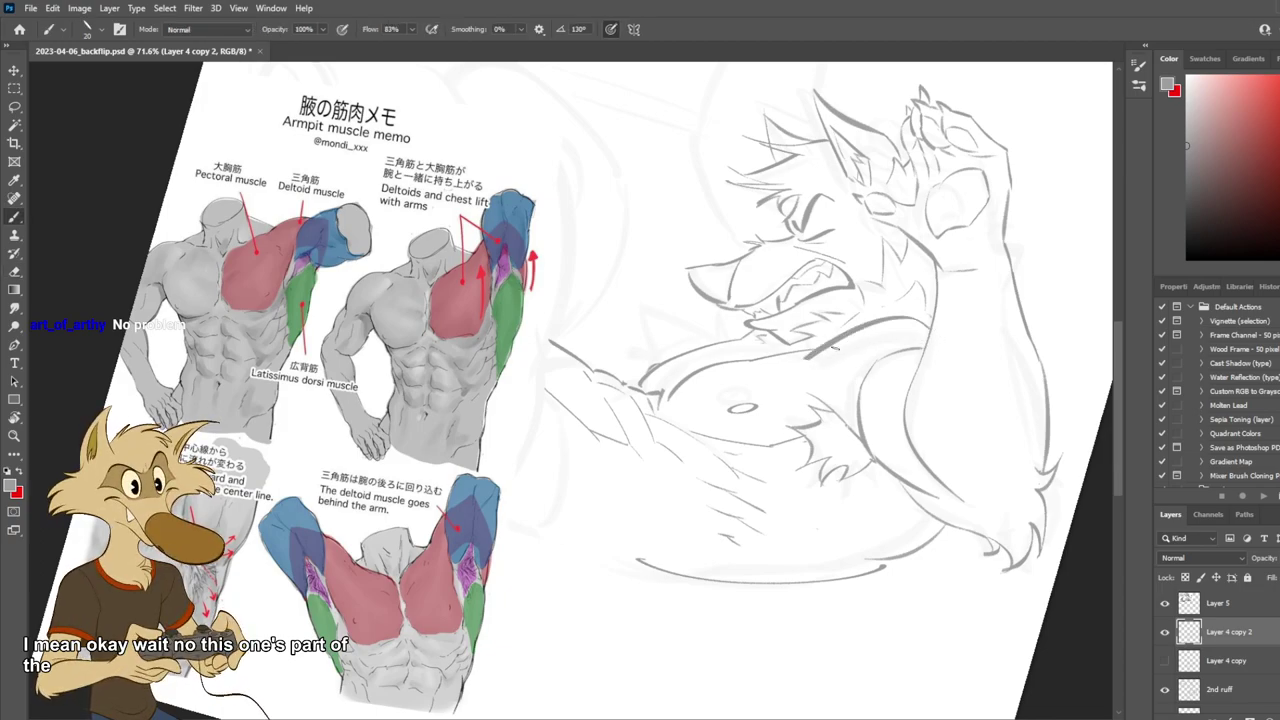
key(ctrl+z)
mouse_move(799, 358)
mouse_down()
mouse_move(878, 325)
mouse_move(924, 330)
mouse_up()
key(ctrl+z)
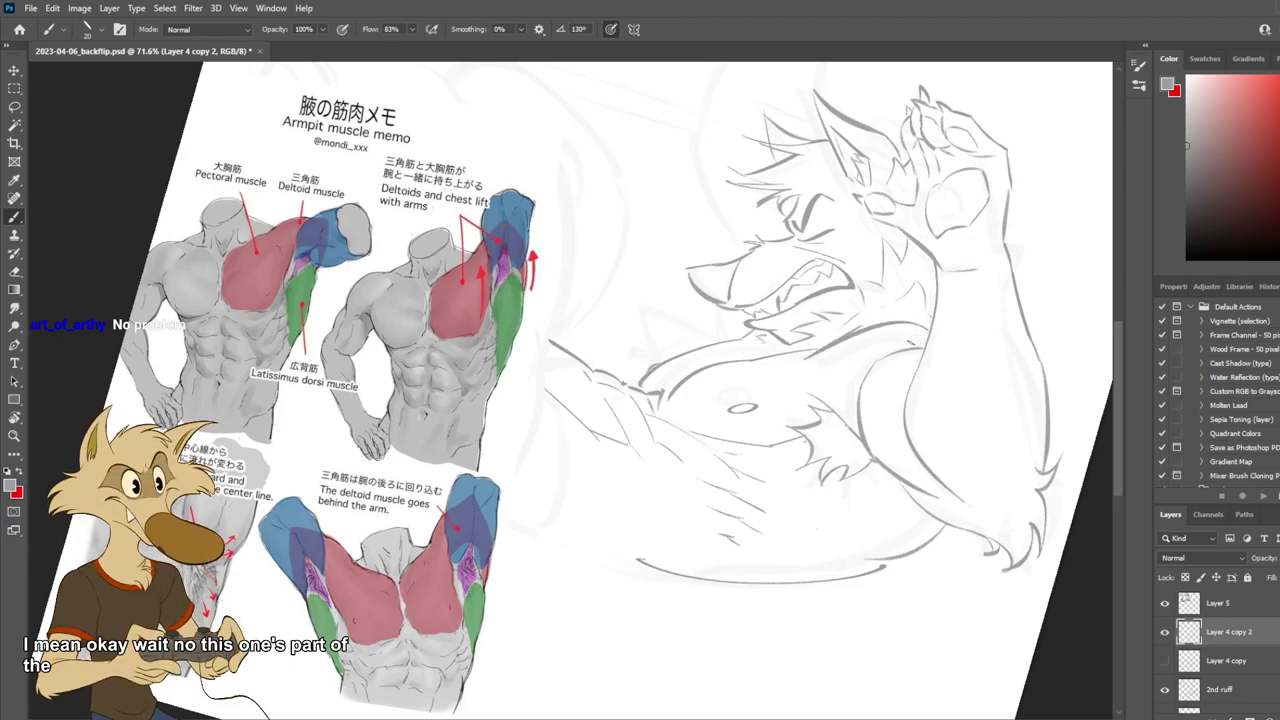
key(ctrl+z)
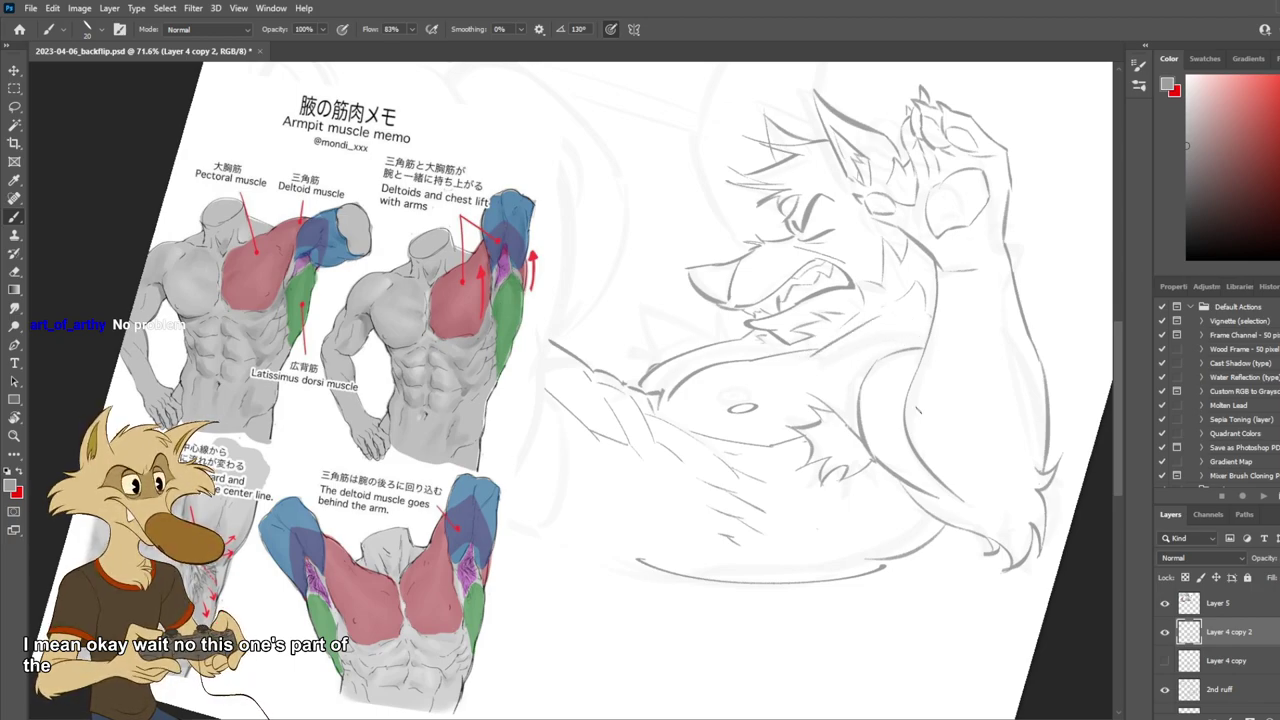
key(ctrl+shift+z)
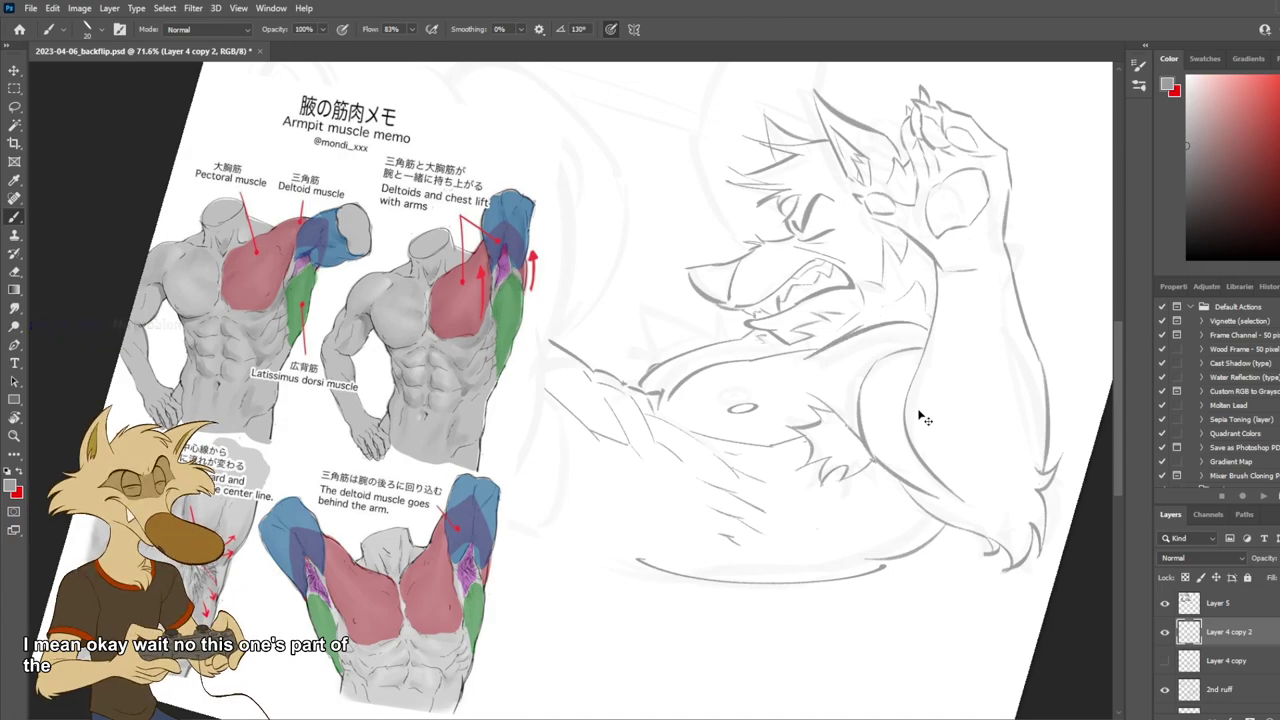
key(ctrl+z)
Redraw the shoulder line with trial strokes as an arch below the neck fur, connecting the raised arm to the chest.
drag(914, 321, 814, 353)
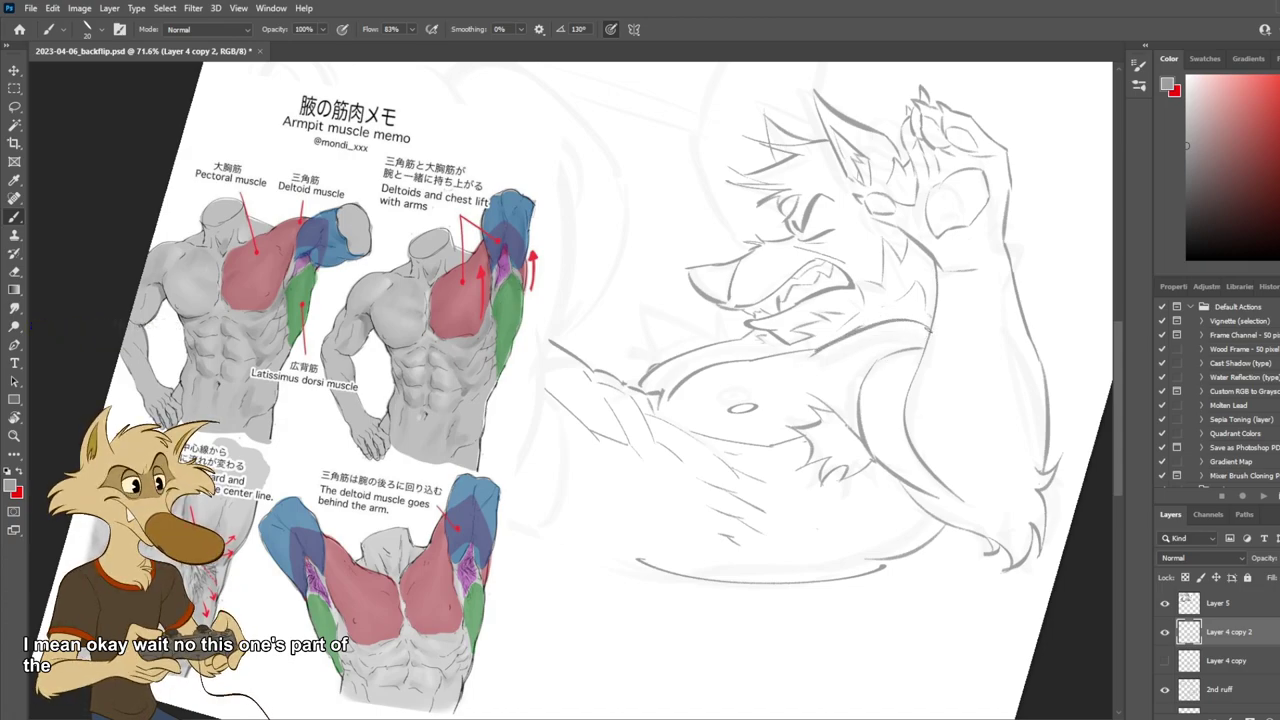
key(ctrl+z)
drag(916, 321, 832, 344)
key(ctrl+z)
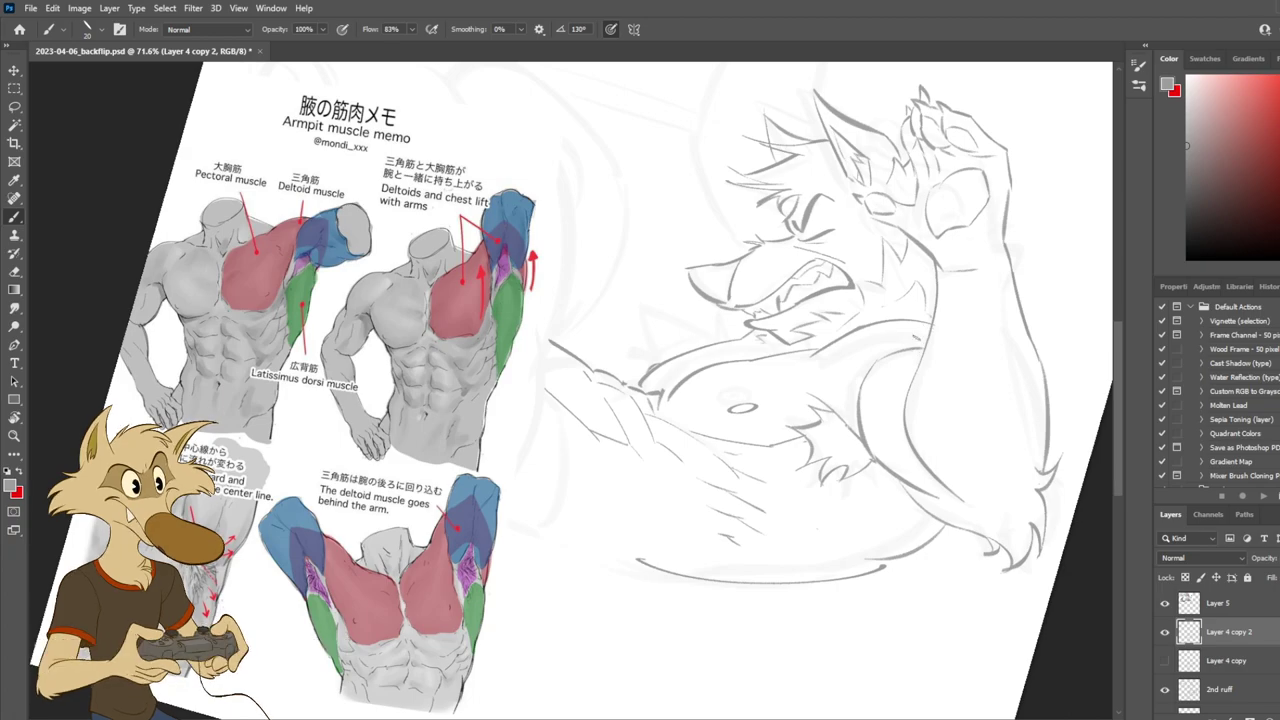
drag(918, 320, 844, 341)
key(ctrl+z)
mouse_move(918, 320)
mouse_down()
mouse_move(855, 329)
mouse_move(810, 355)
mouse_move(934, 326)
mouse_up()
key(ctrl+z)
key(ctrl+z)
key(e)
key(b)
key(ctrl+z)
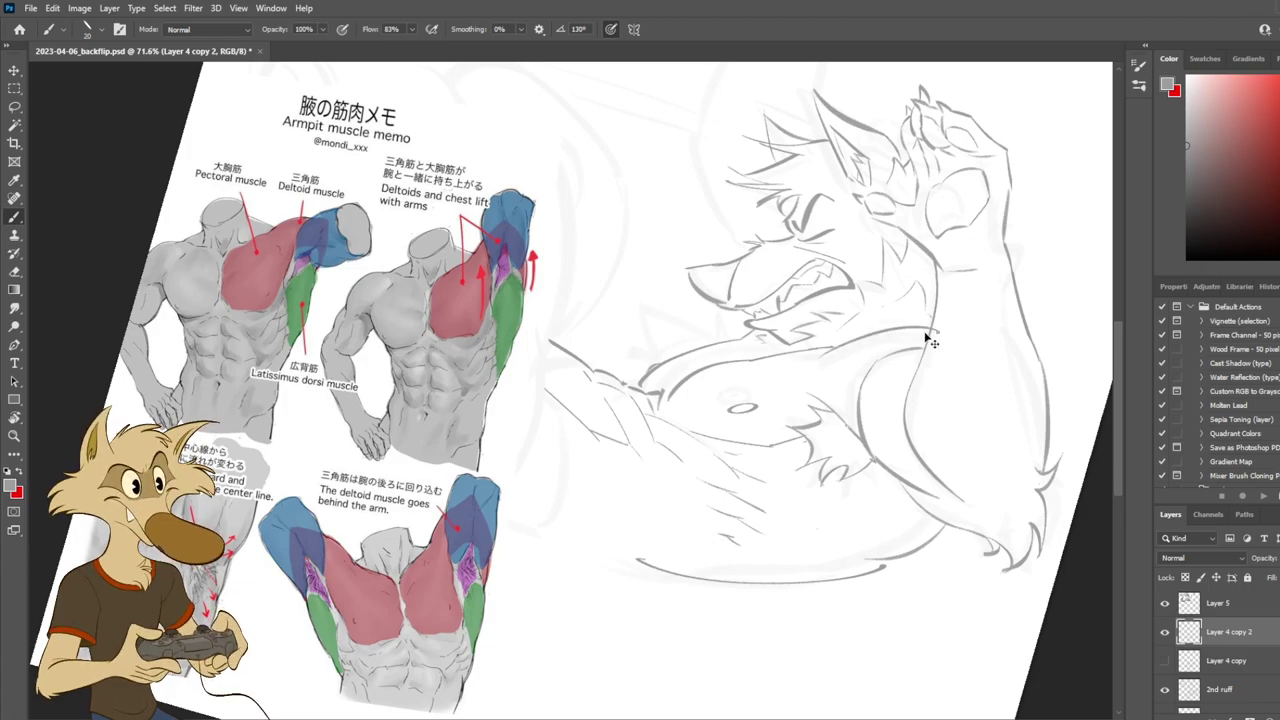
key(ctrl+z)
drag(817, 364, 928, 325)
key(ctrl+z)
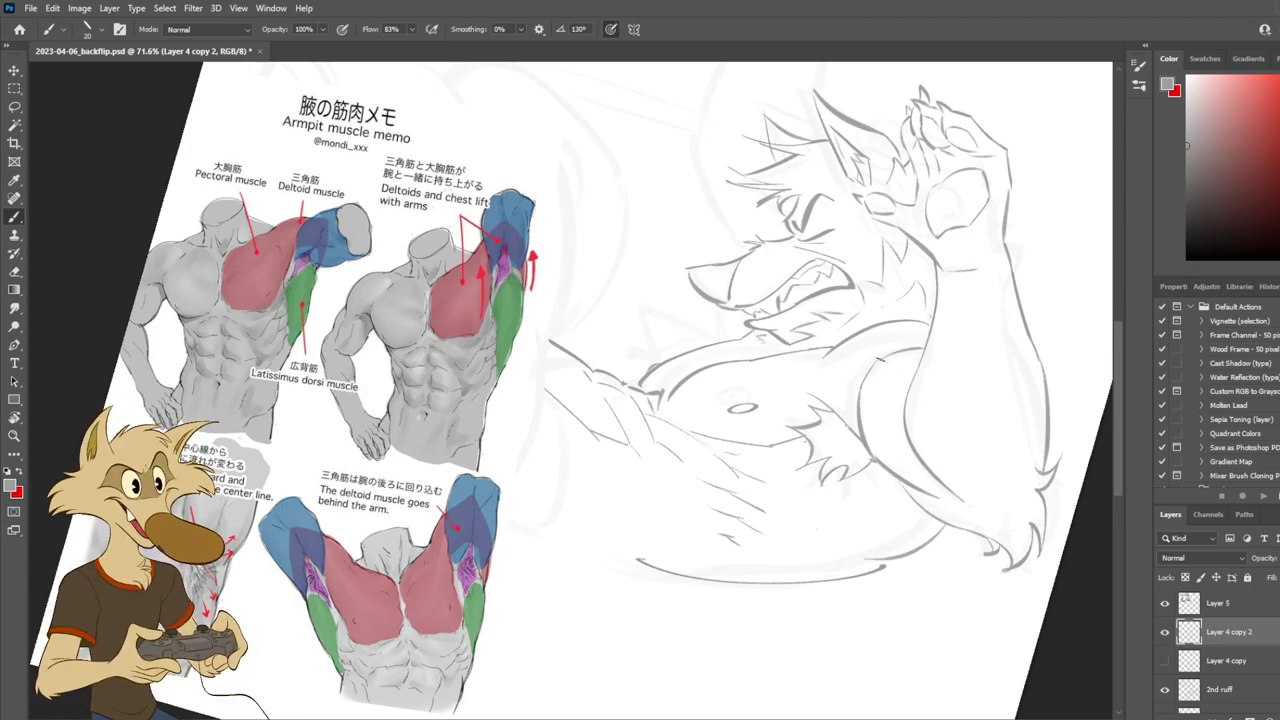
Erase the upper part of the rounded armpit curve and redraw its inner edge with a flatter top toward the raised arm.
key(e)
mouse_move(888, 353)
mouse_down()
mouse_move(918, 348)
mouse_move(919, 360)
mouse_up()
key(b)
key(ctrl+z)
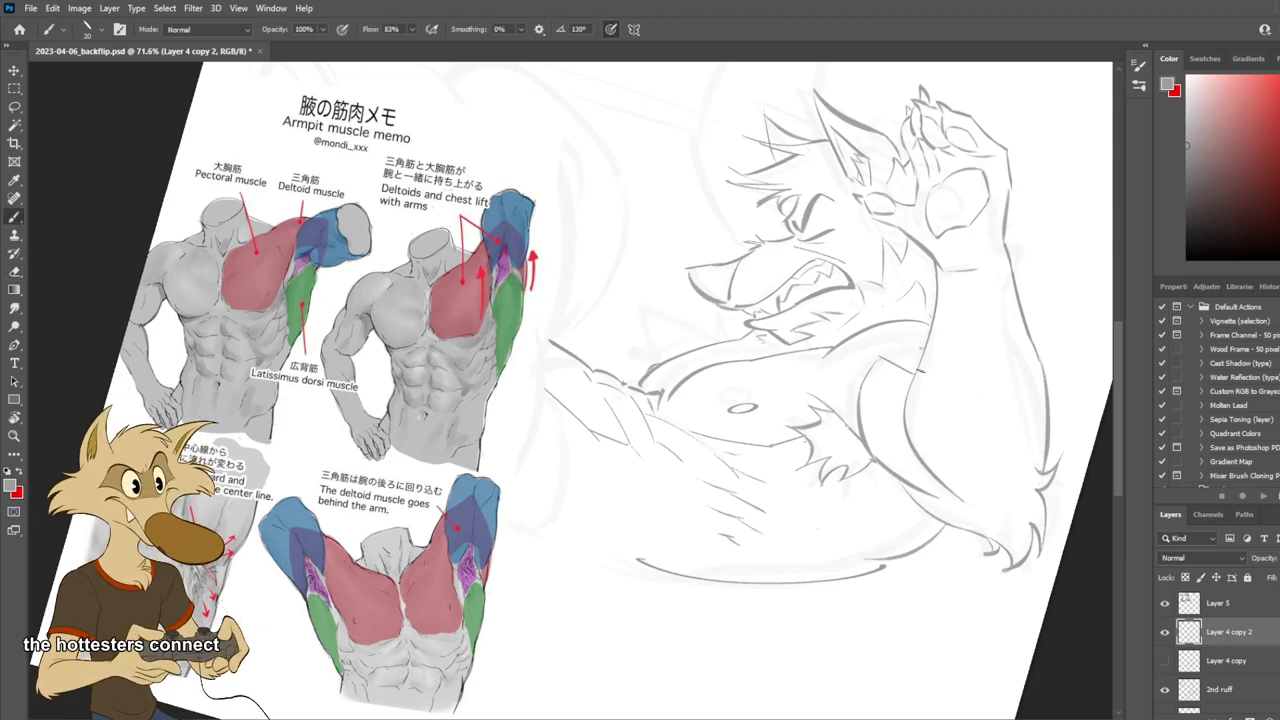
key(e)
mouse_move(876, 368)
mouse_down()
mouse_move(858, 414)
mouse_move(874, 462)
mouse_up()
key(b)
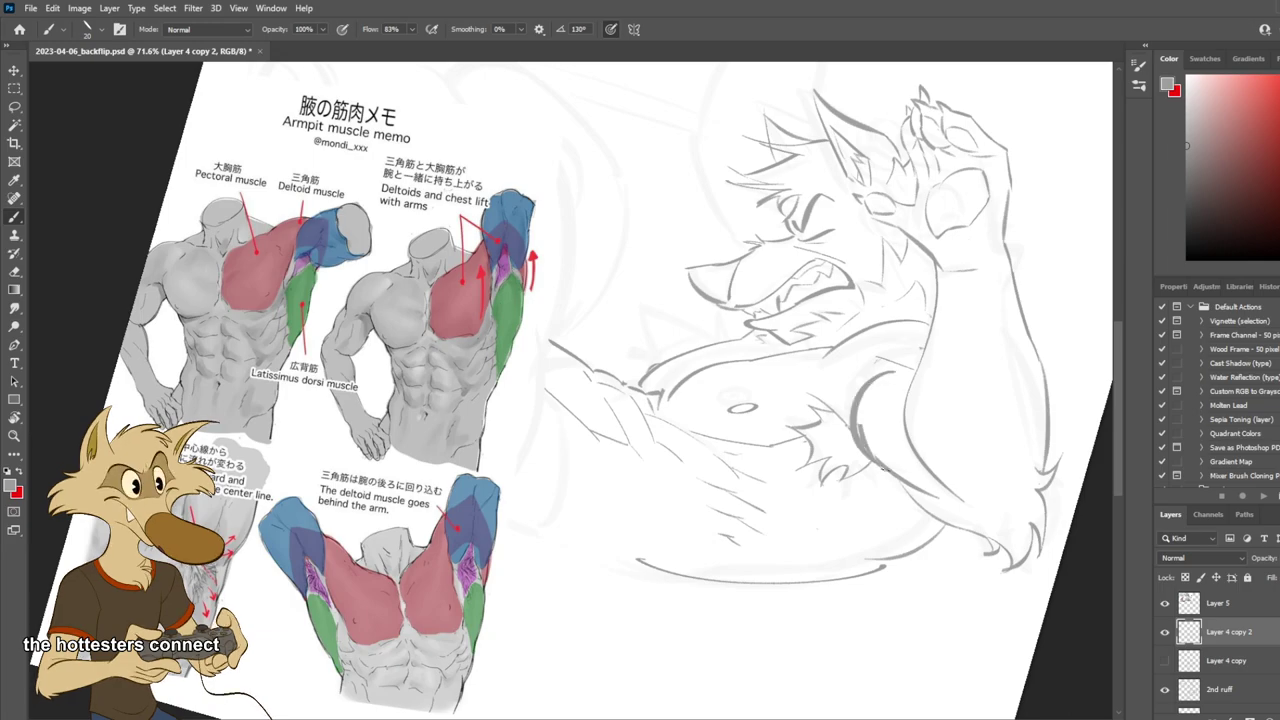
drag(895, 378, 906, 480)
scroll(765, 450, down, 3)
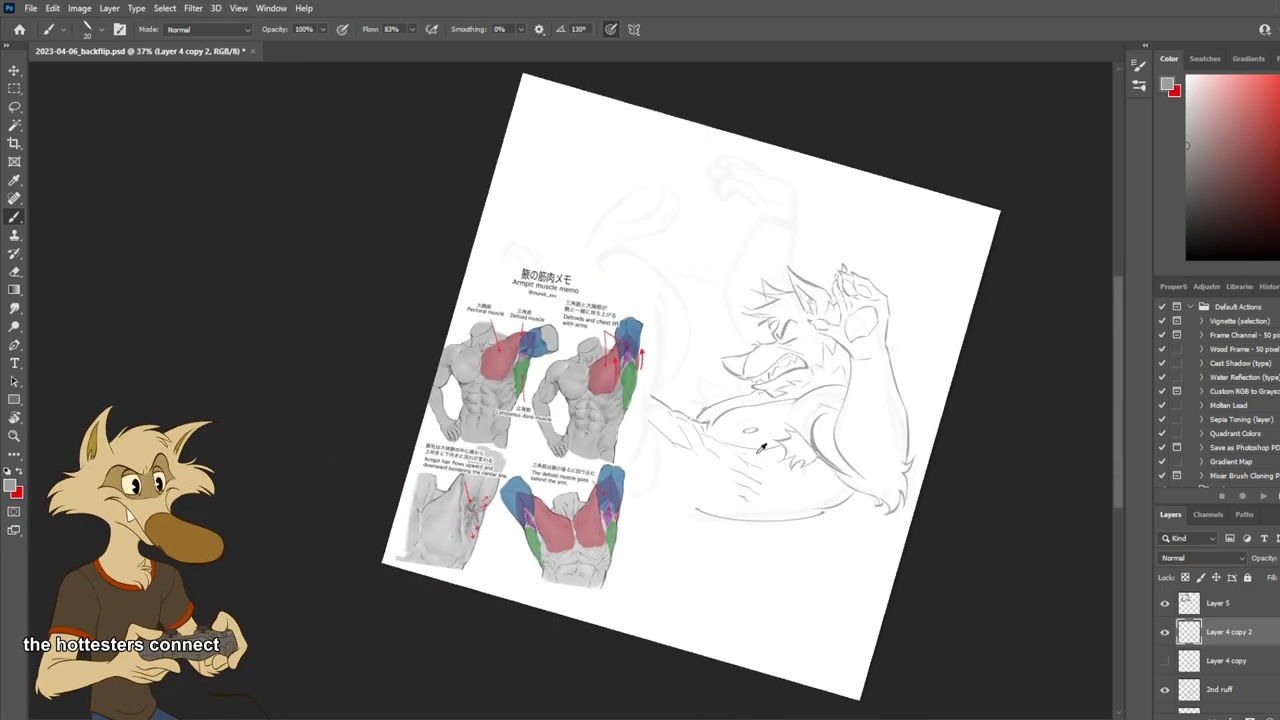
scroll(822, 438, up, 2)
scroll(818, 432, up, 2)
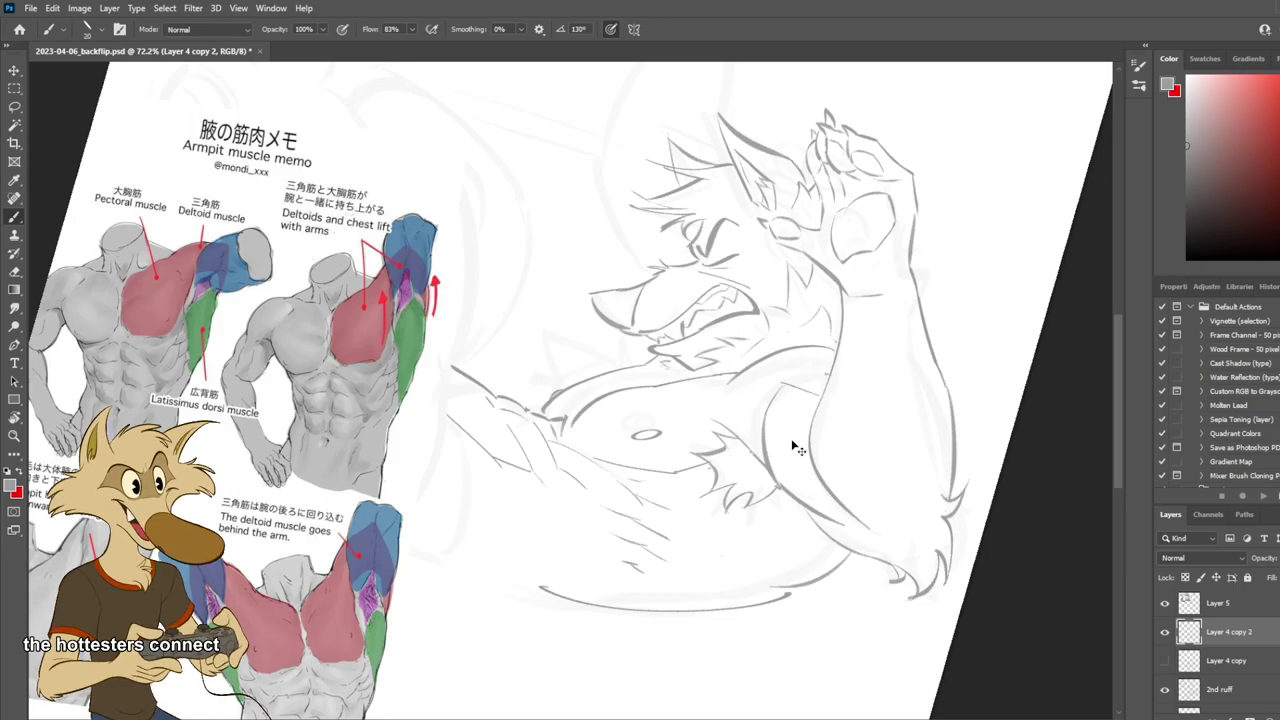
Compare the rounded and reworked shoulder and armpit shapes by stepping through the edit history.
key(ctrl+z)
key(ctrl+z)
key(ctrl+z)
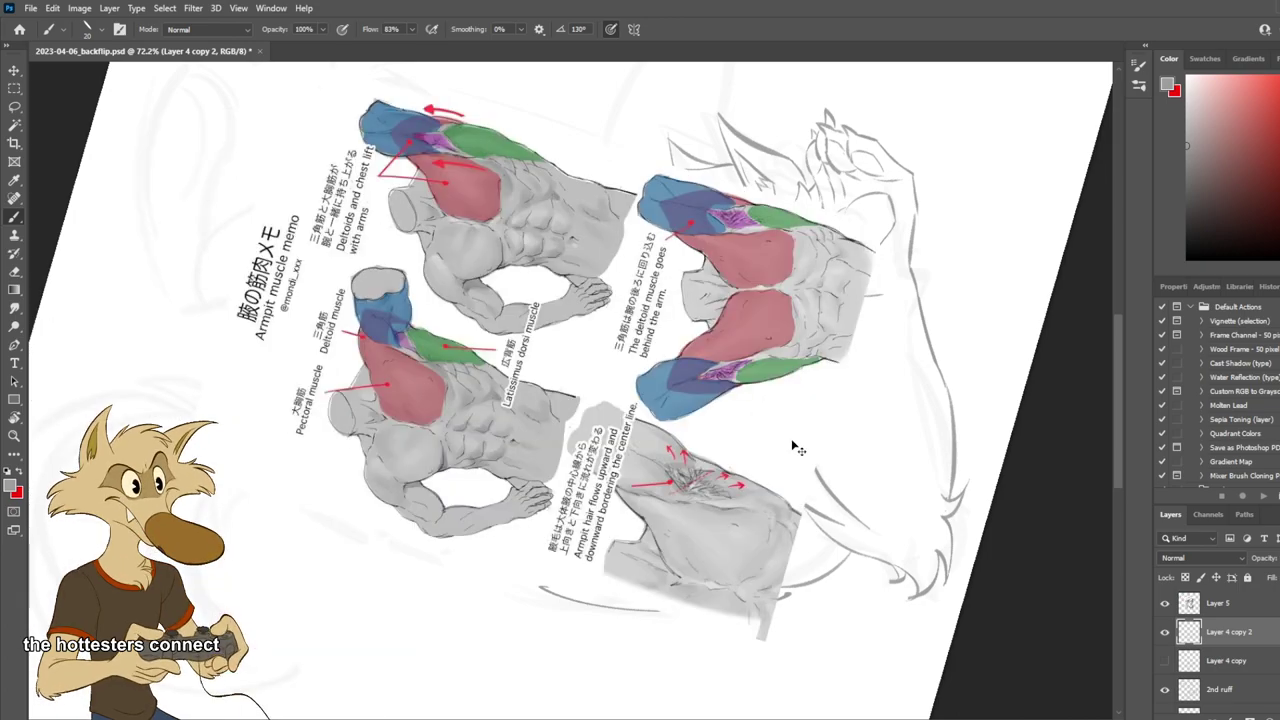
key(ctrl+z)
key(ctrl+z)
key(ctrl+z)
key(ctrl+z)
key(ctrl+z)
key(ctrl+z)
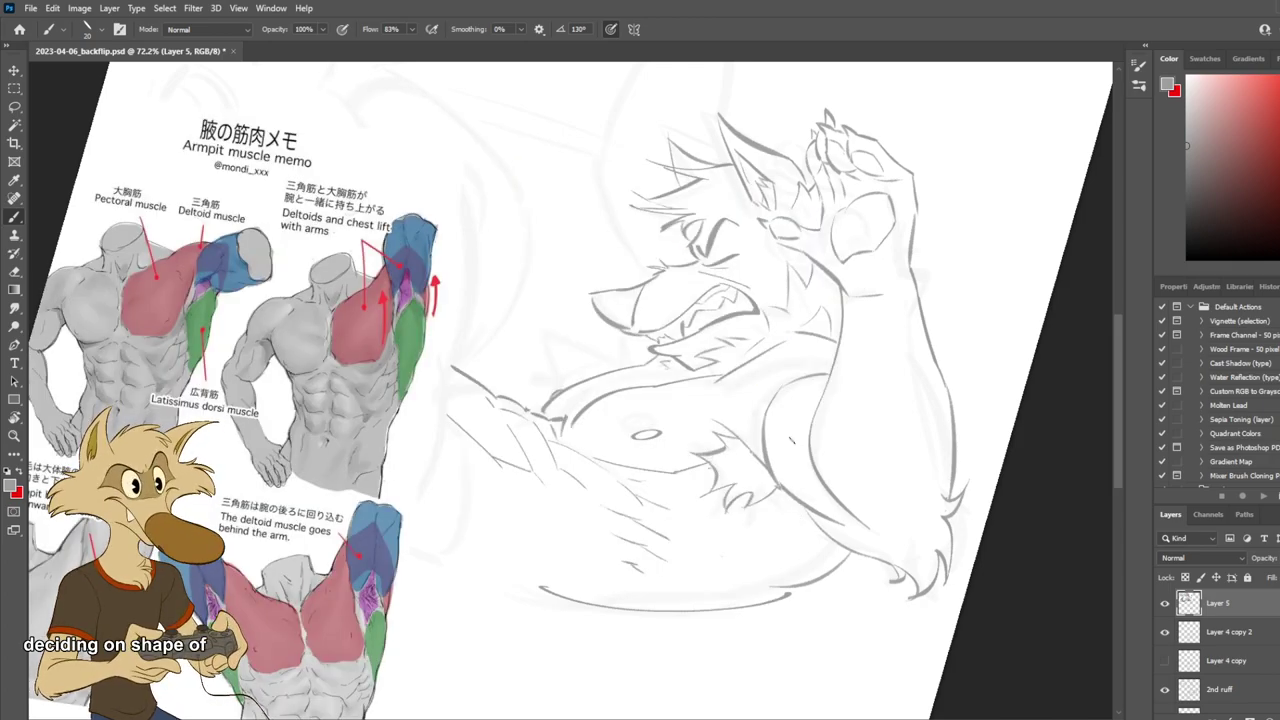
key(ctrl+z)
key(ctrl+z)
key(ctrl+z)
key(ctrl+z)
key(ctrl+z)
key(ctrl+z)
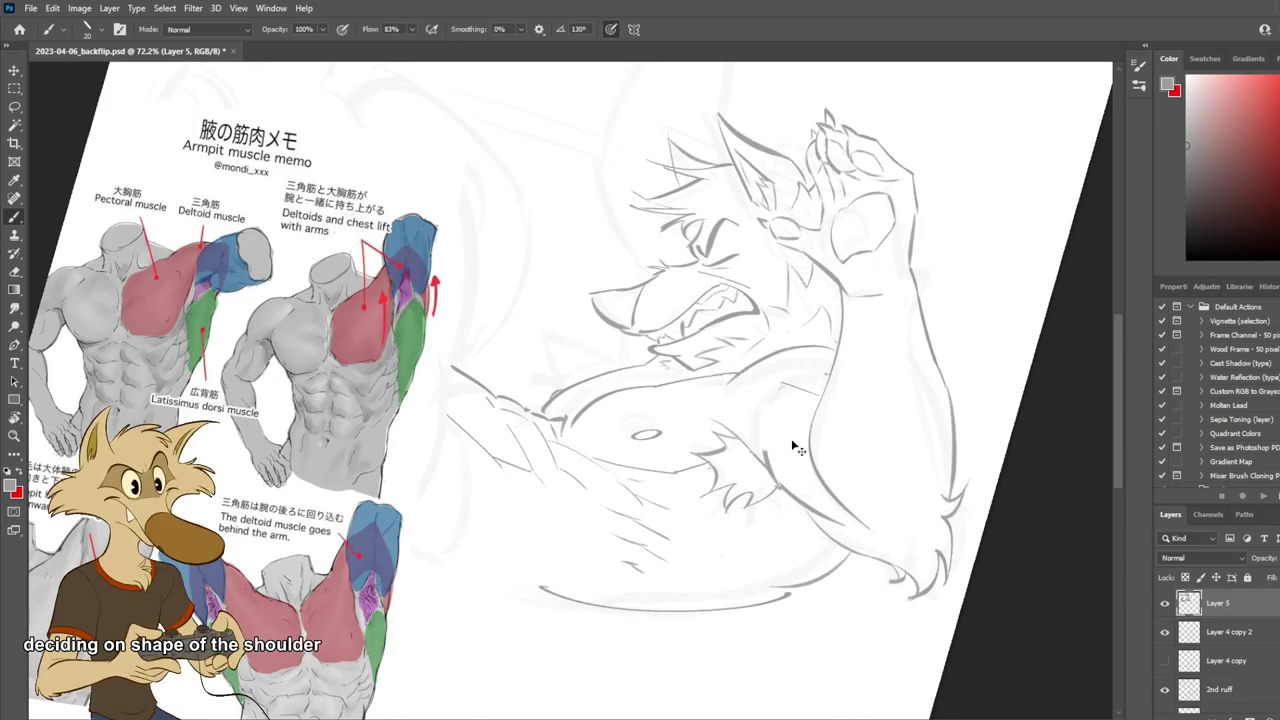
key(ctrl+z)
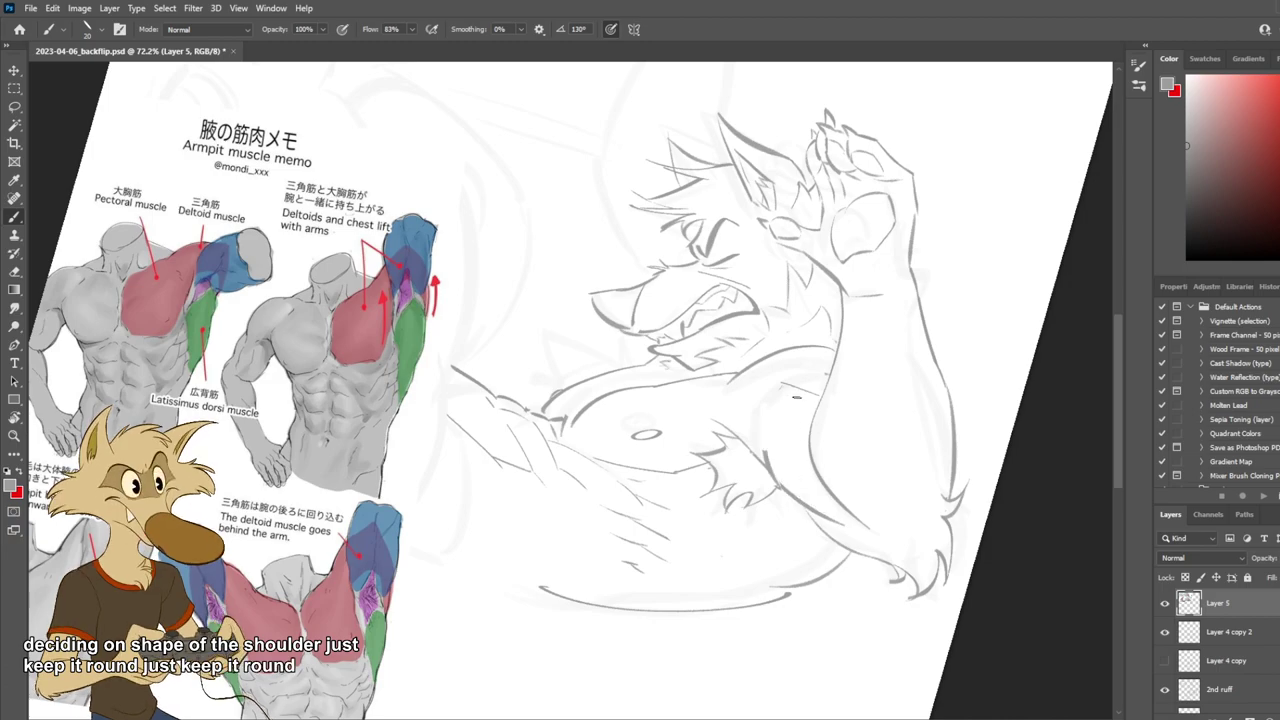
Check Layer 5's content by toggling its visibility, and paste its stray lines in place on a new layer above.
key(e)
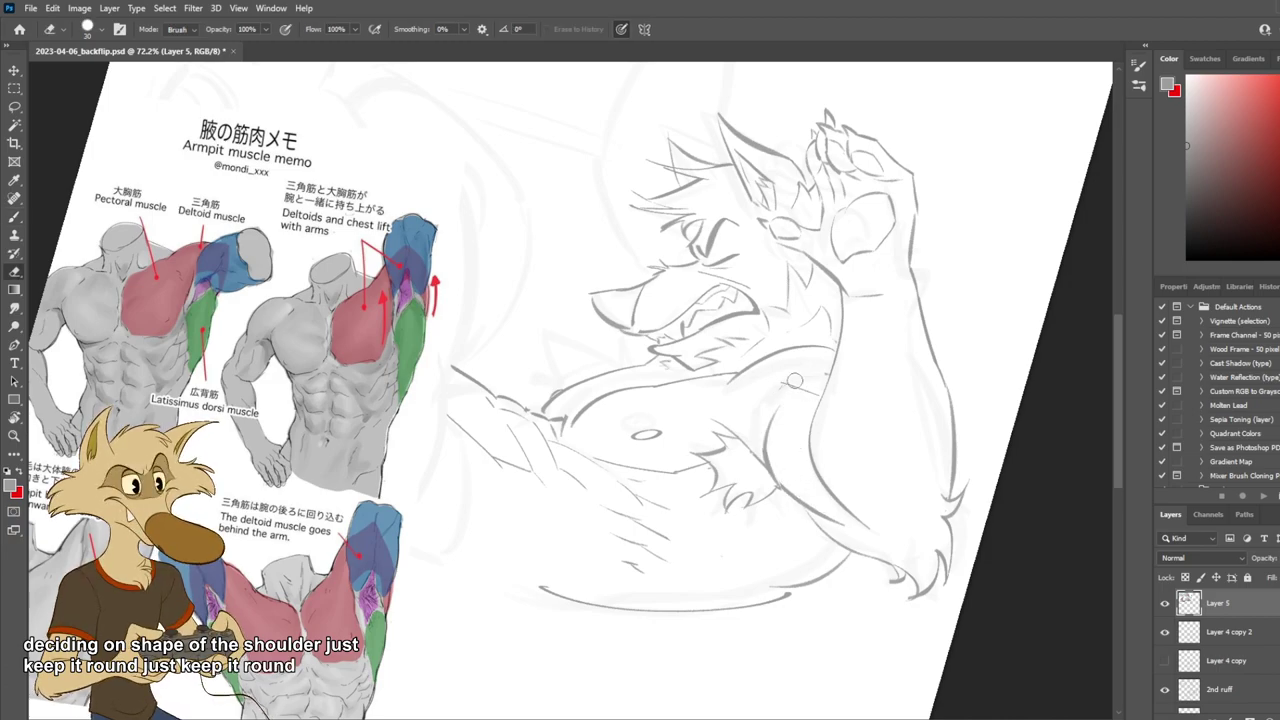
click(1165, 605)
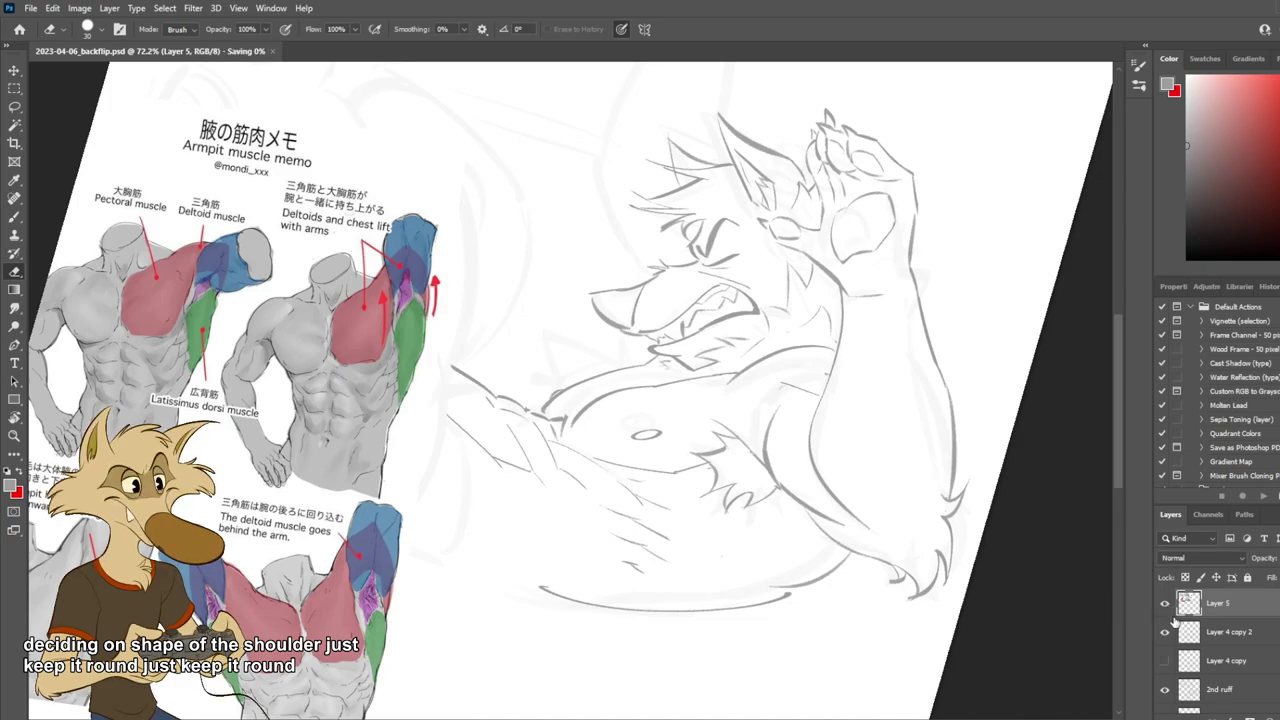
click(1165, 604)
click(1165, 604)
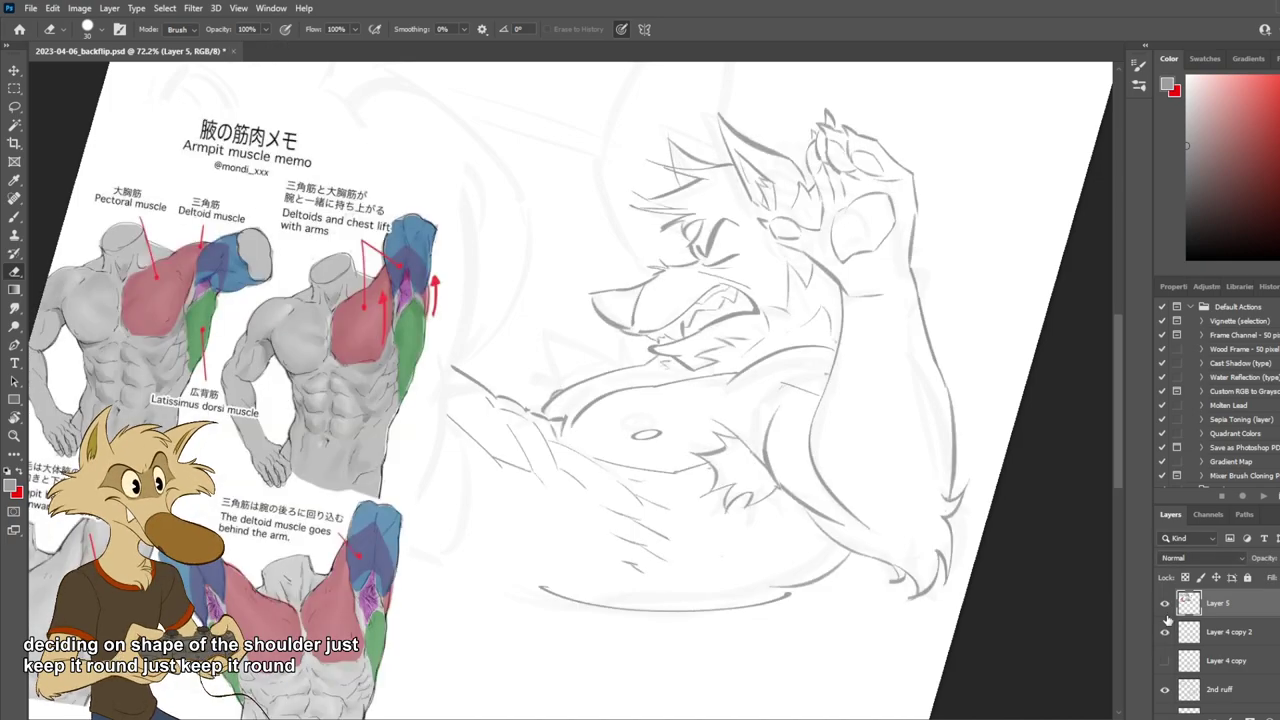
click(14, 107)
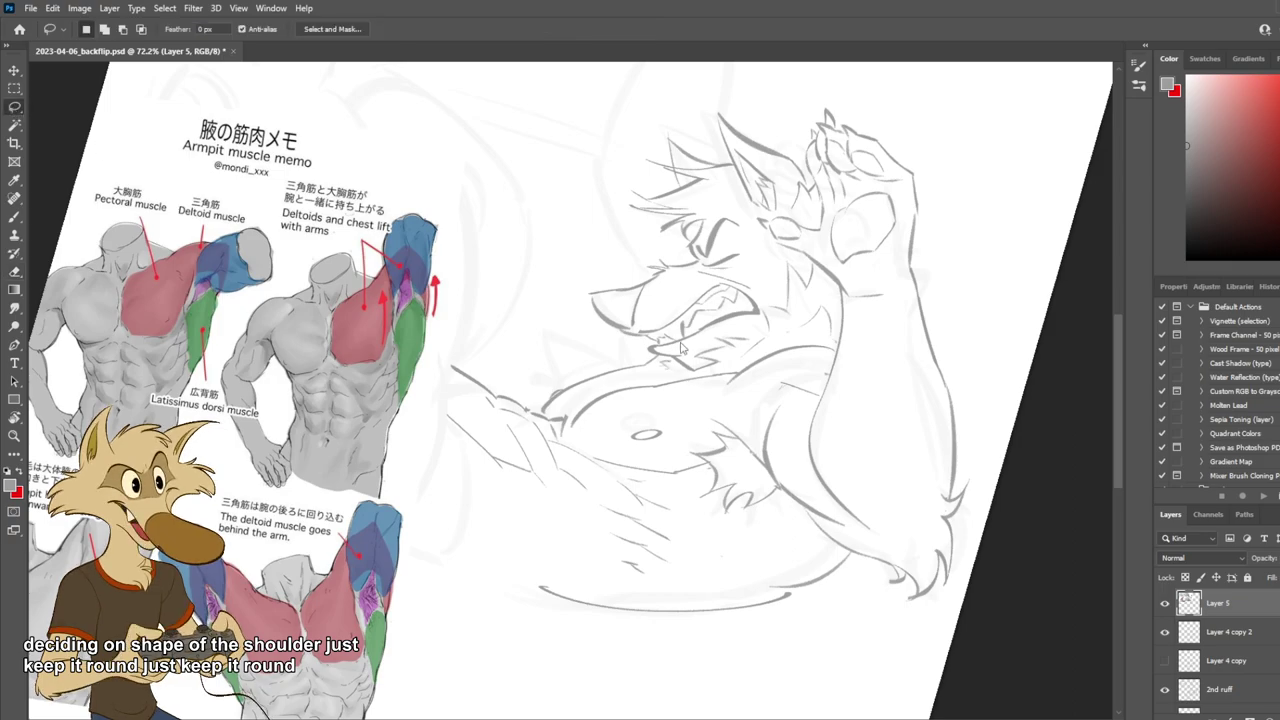
key(ctrl+shift+v)
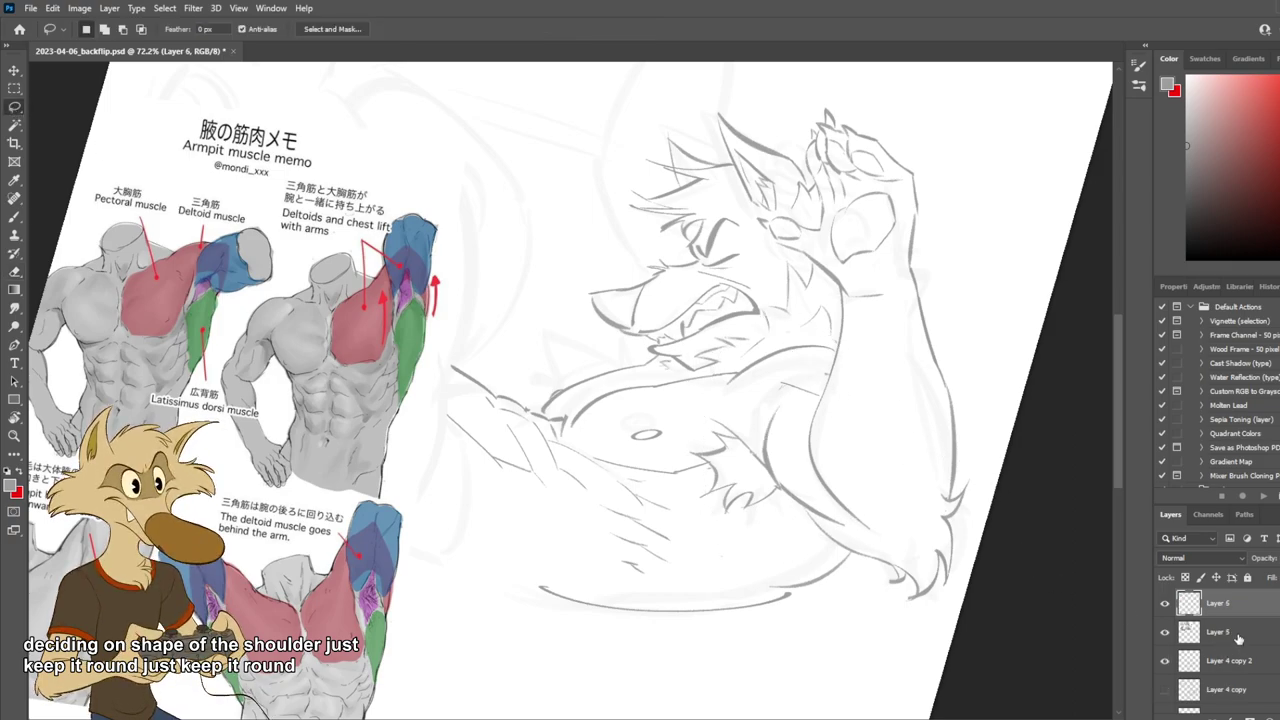
Move Layer 6 below Layer 5, merge it with Layer 4 copy 2, and place the merged layer above Layer 5.
drag(1232, 612, 1235, 643)
shift+click(1237, 661)
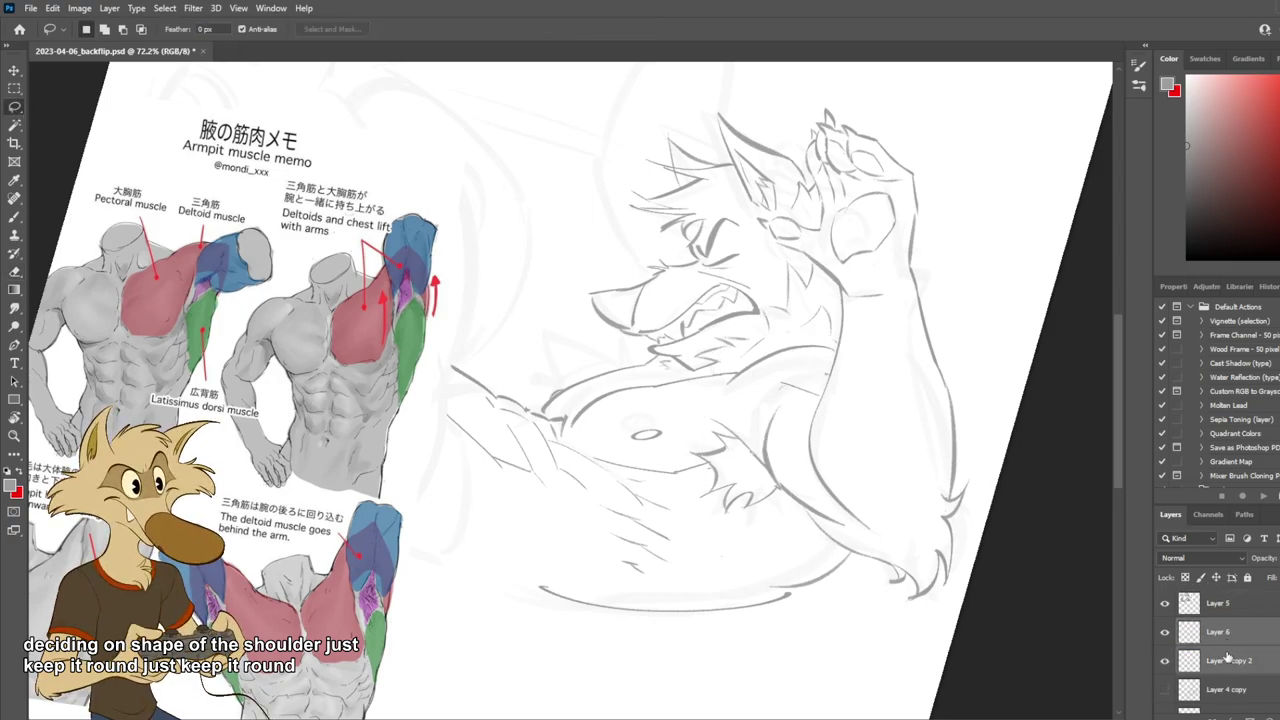
key(ctrl+e)
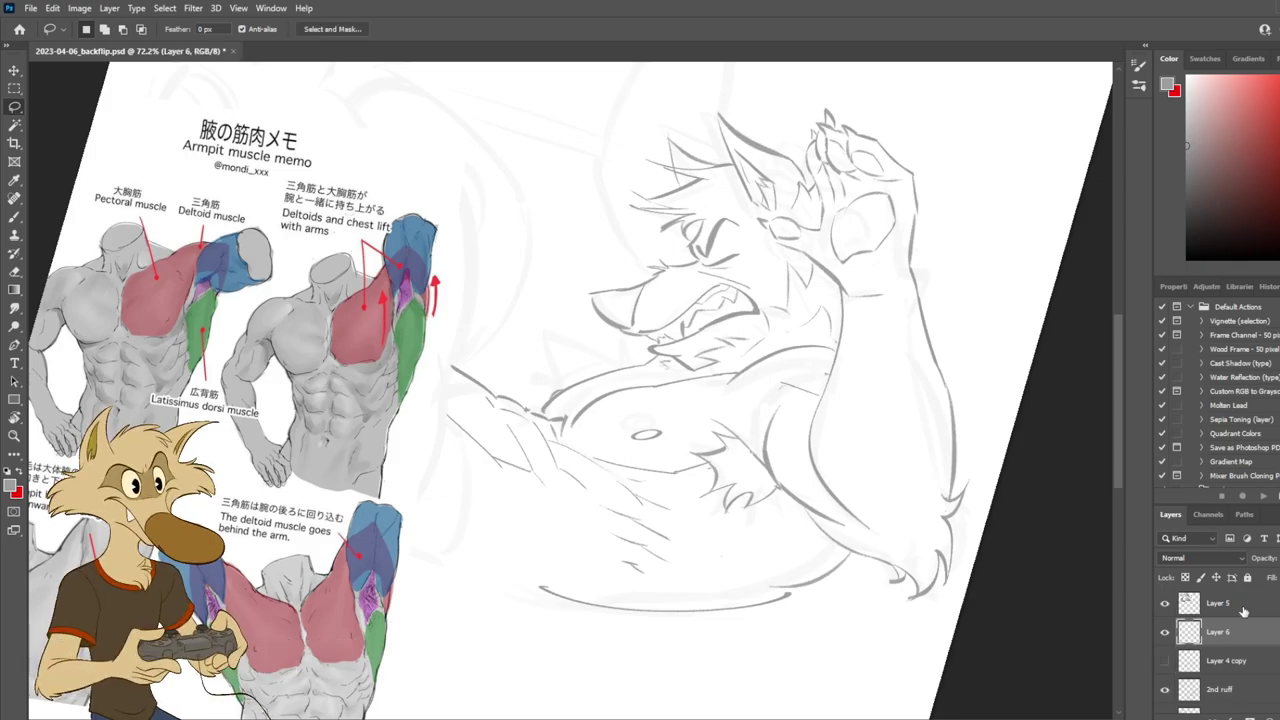
click(1241, 604)
key(ctrl+s)
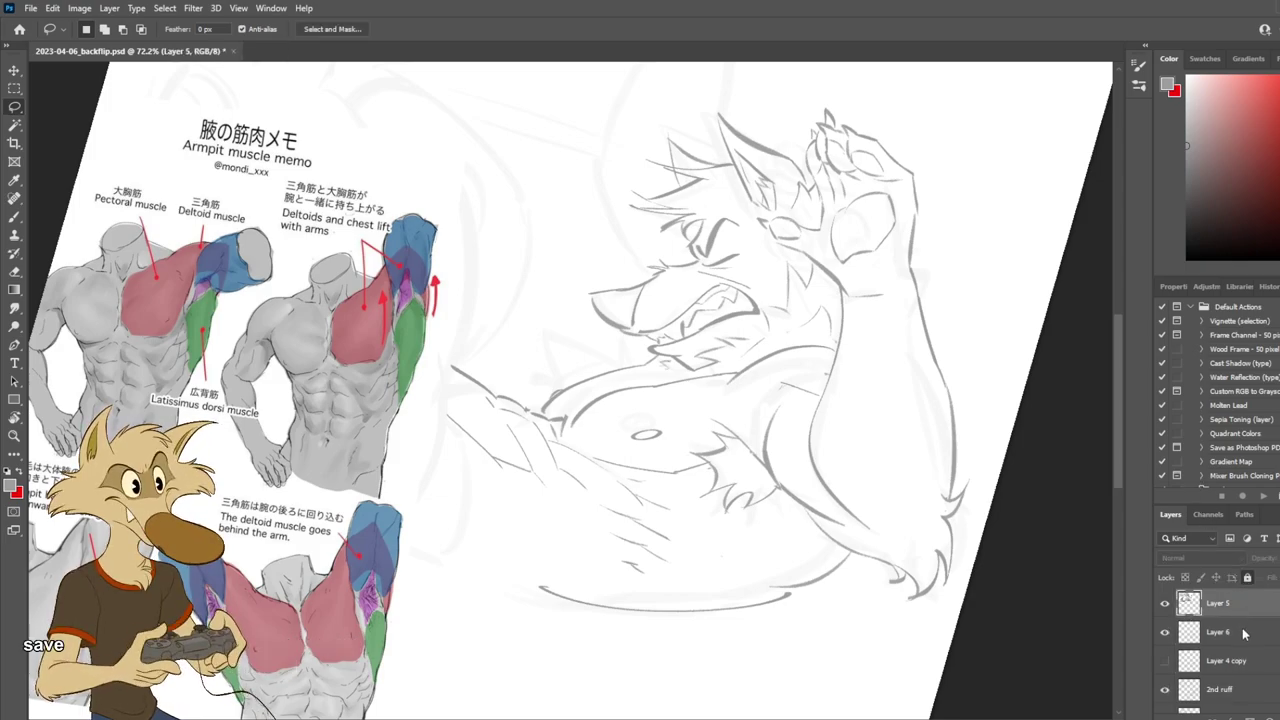
drag(1246, 634, 1237, 605)
Save the backflip drawing.
key(b)
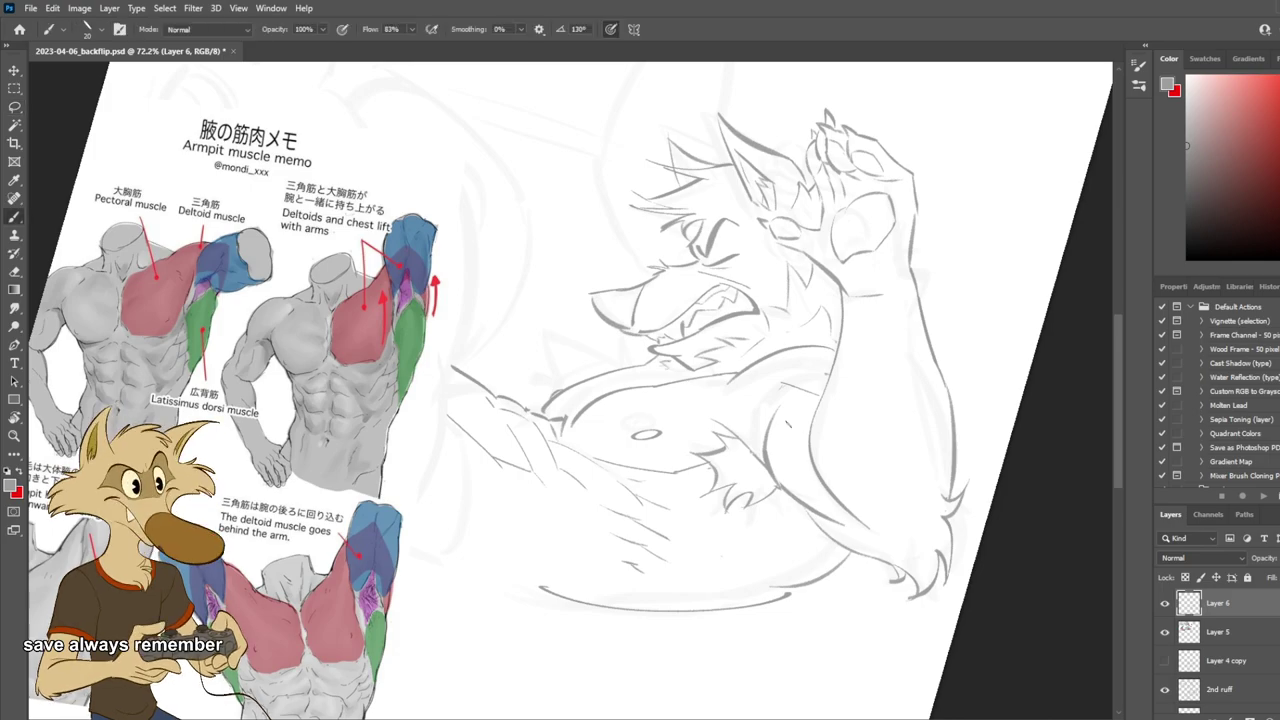
key(e)
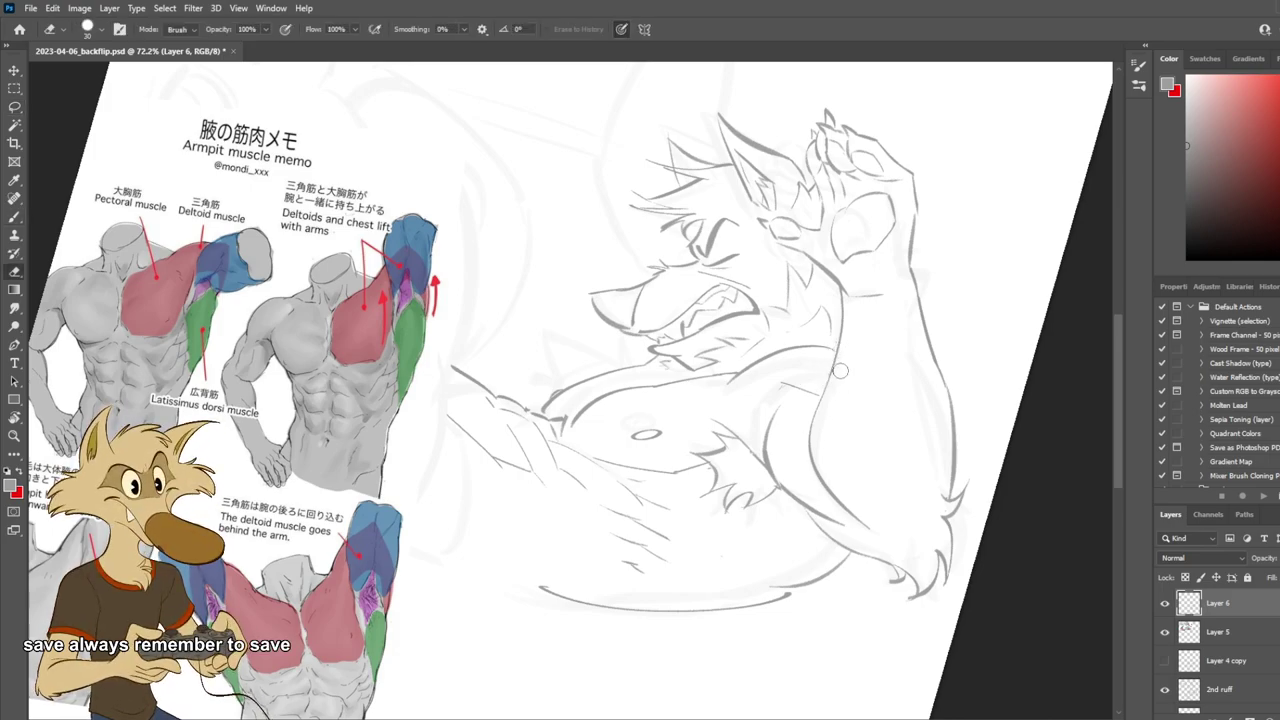
scroll(250, 180, down, 1)
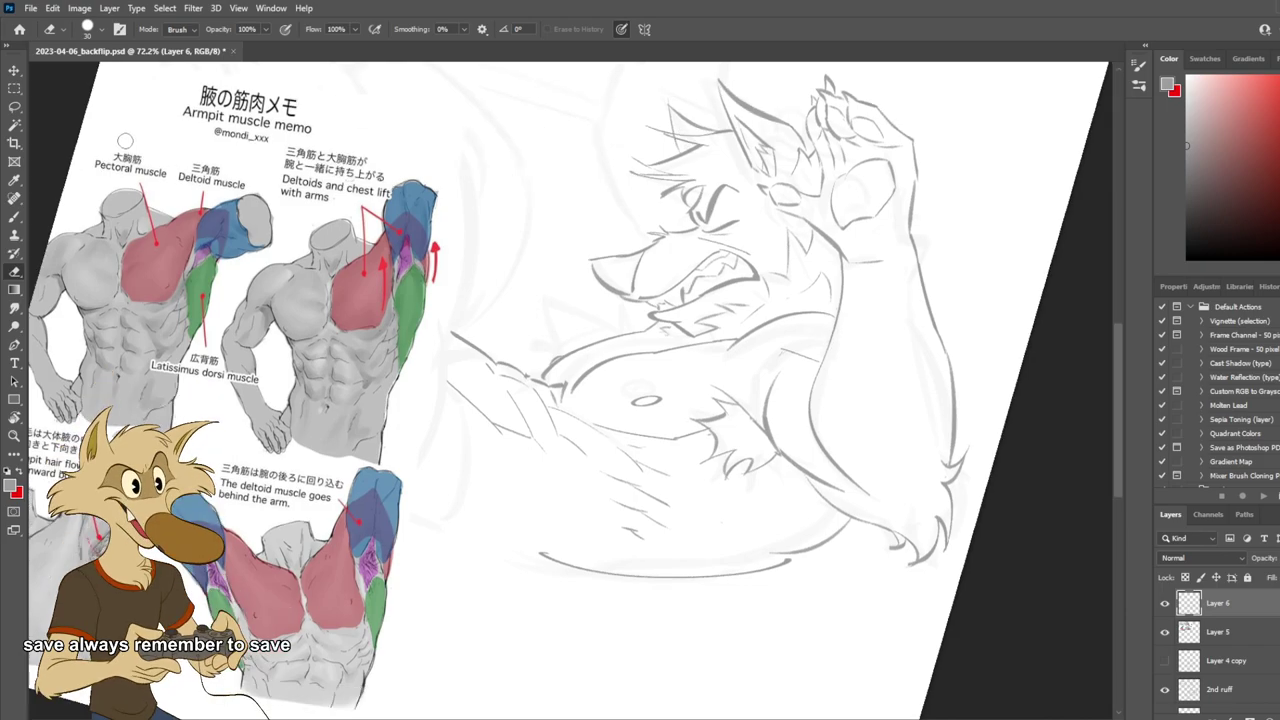
click(16, 89)
scroll(735, 400, down, 5)
scroll(710, 405, up, 5)
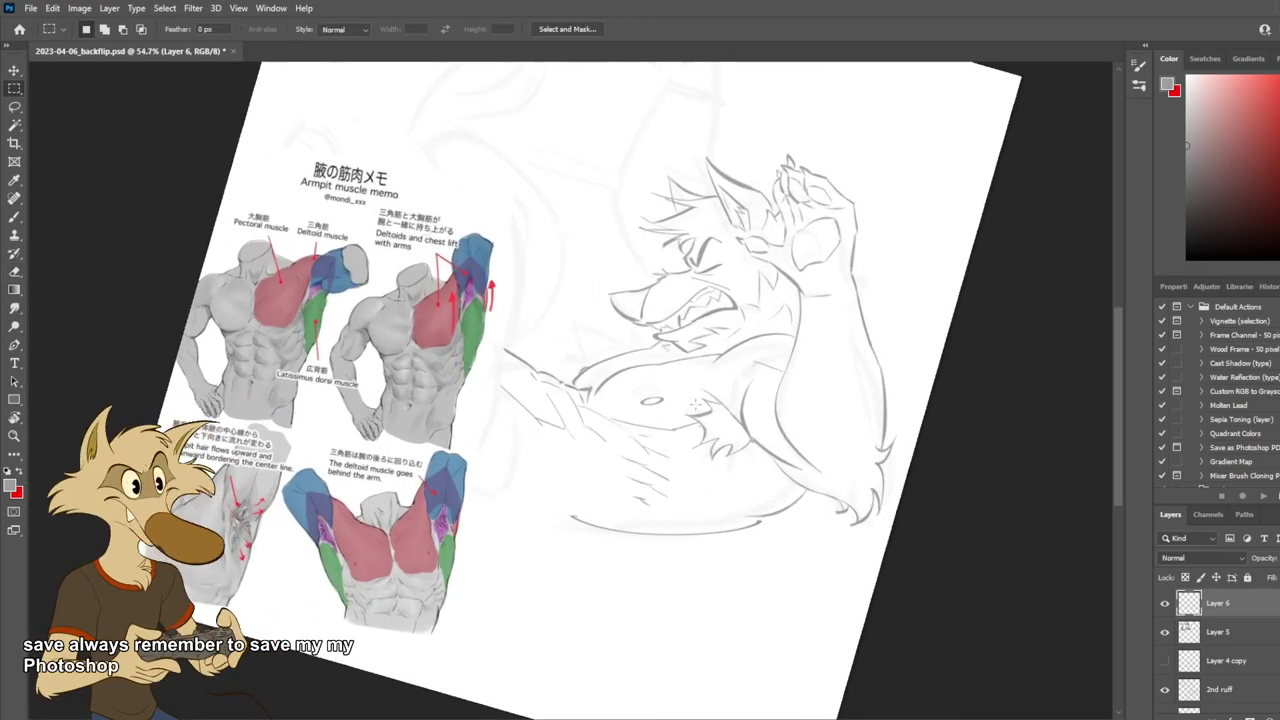
key(ctrl+s)
scroll(698, 403, up, 1)
key(b)
scroll(700, 400, down, 1)
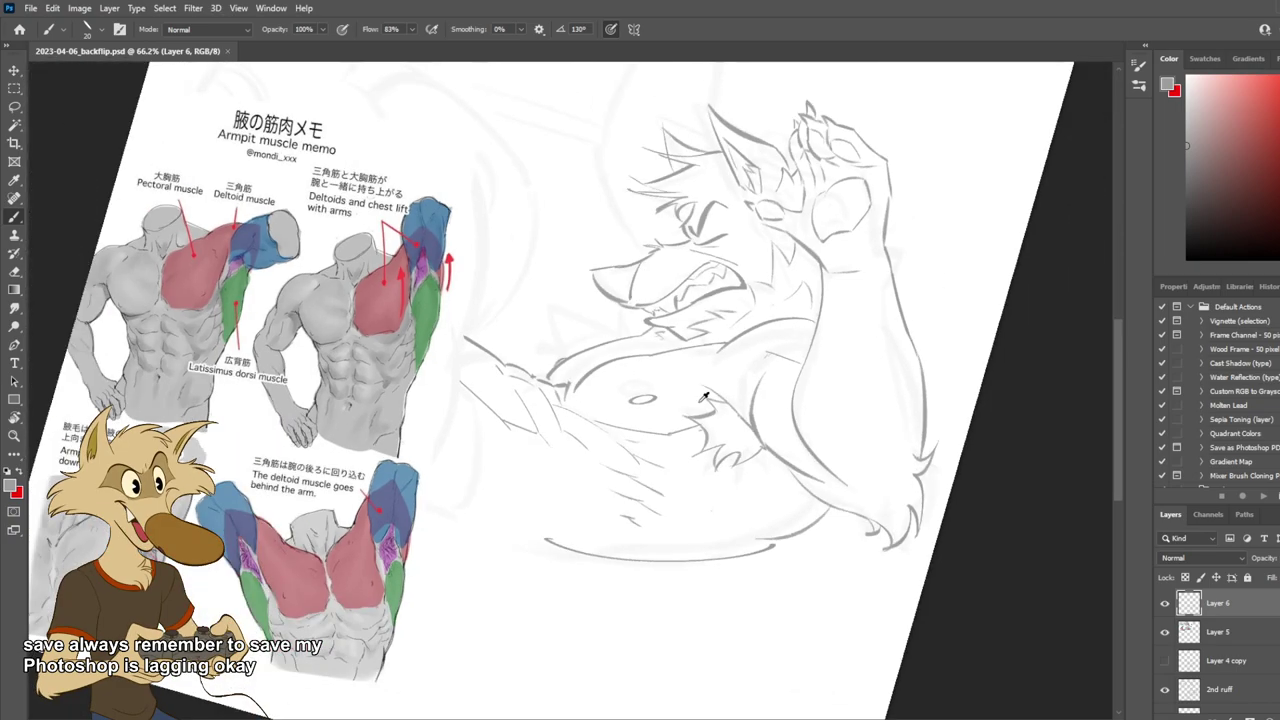
scroll(770, 473, down, 1)
scroll(750, 523, up, 1)
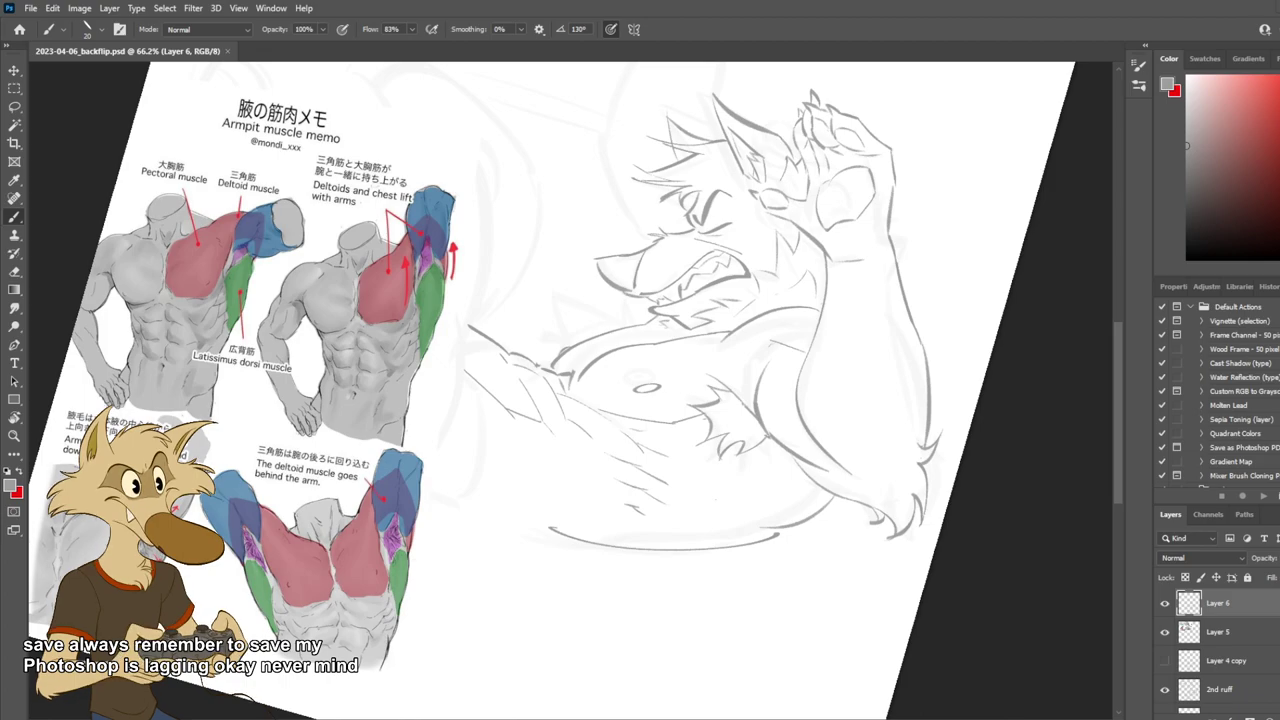
Paste the shirtless man photo as a reference, rotate it about 79.6° so he lies down, and place it above the armpit muscle memo.
key(ctrl+v)
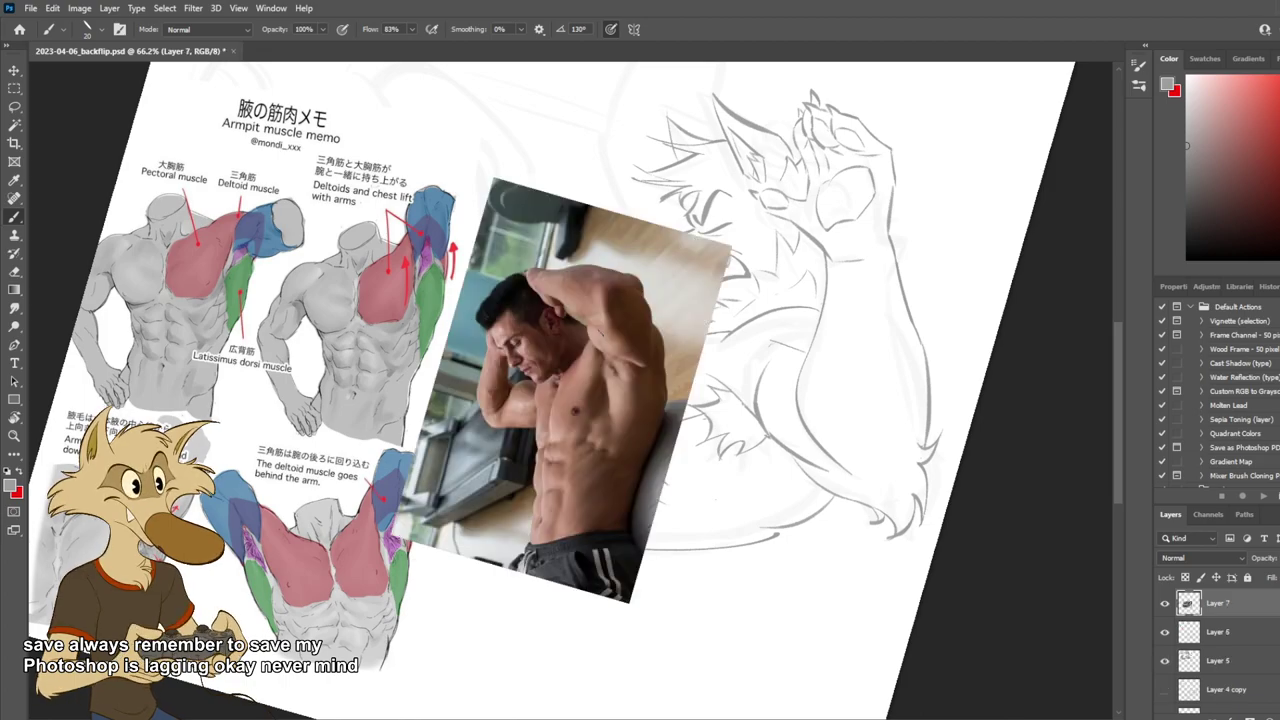
key(ctrl+t)
drag(747, 255, 664, 490)
drag(631, 460, 445, 169)
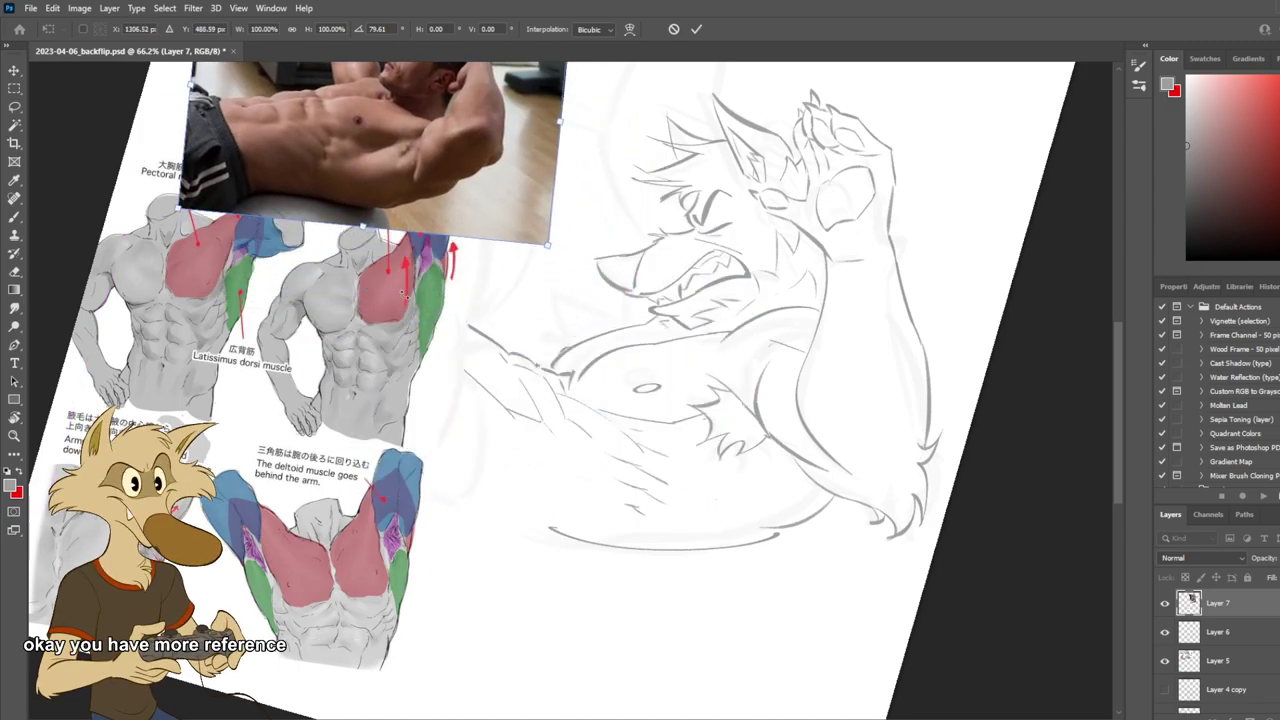
scroll(457, 411, down, 3)
scroll(558, 399, up, 2)
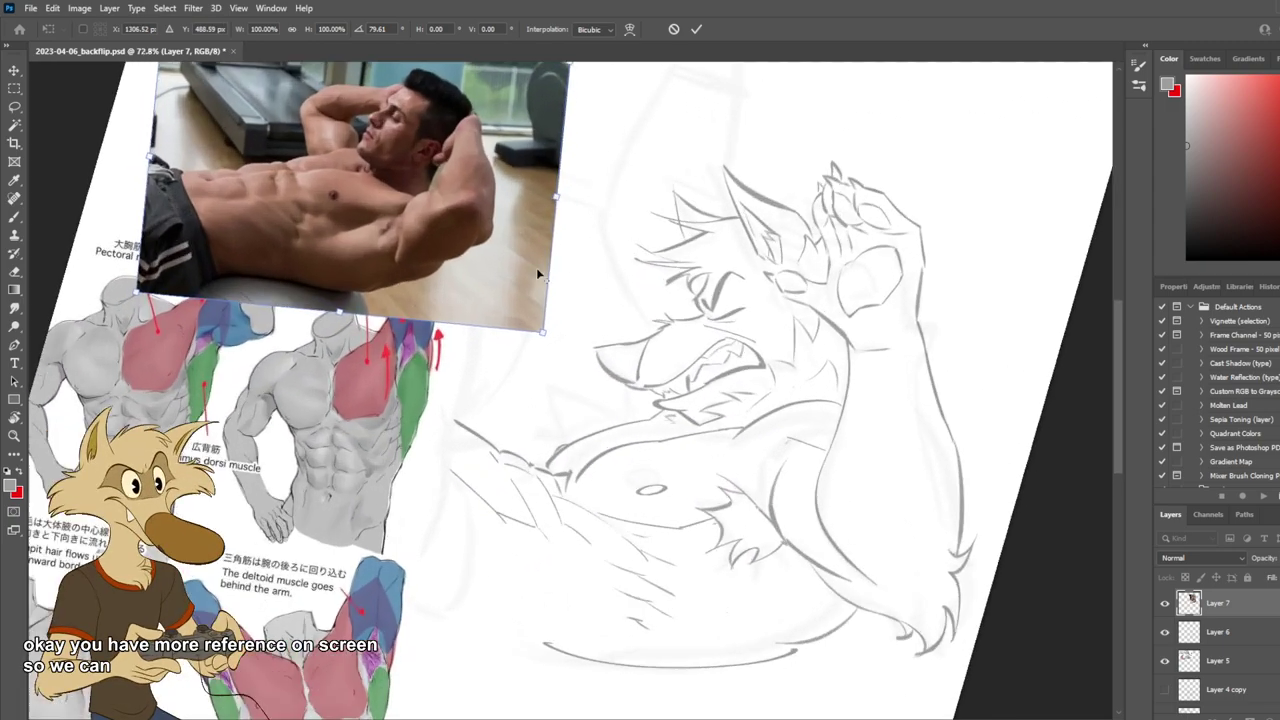
drag(438, 222, 486, 163)
scroll(792, 316, down, 2)
scroll(791, 318, up, 1)
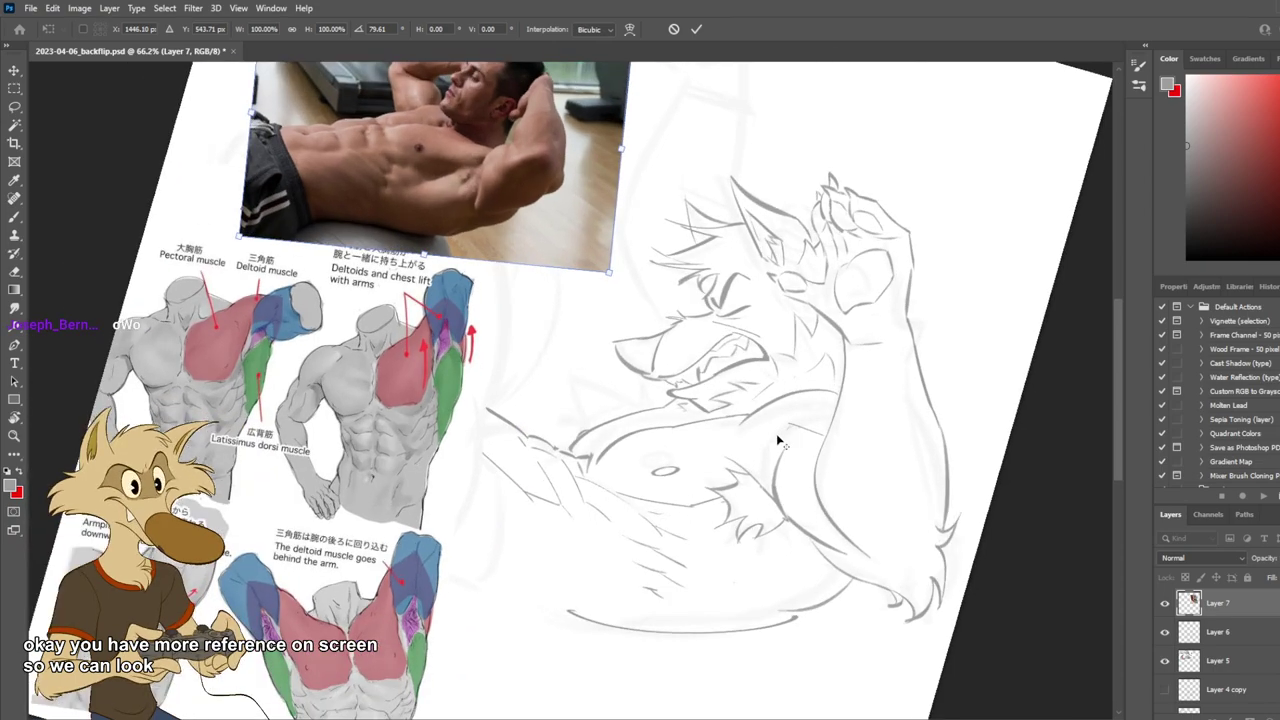
scroll(775, 454, up, 1)
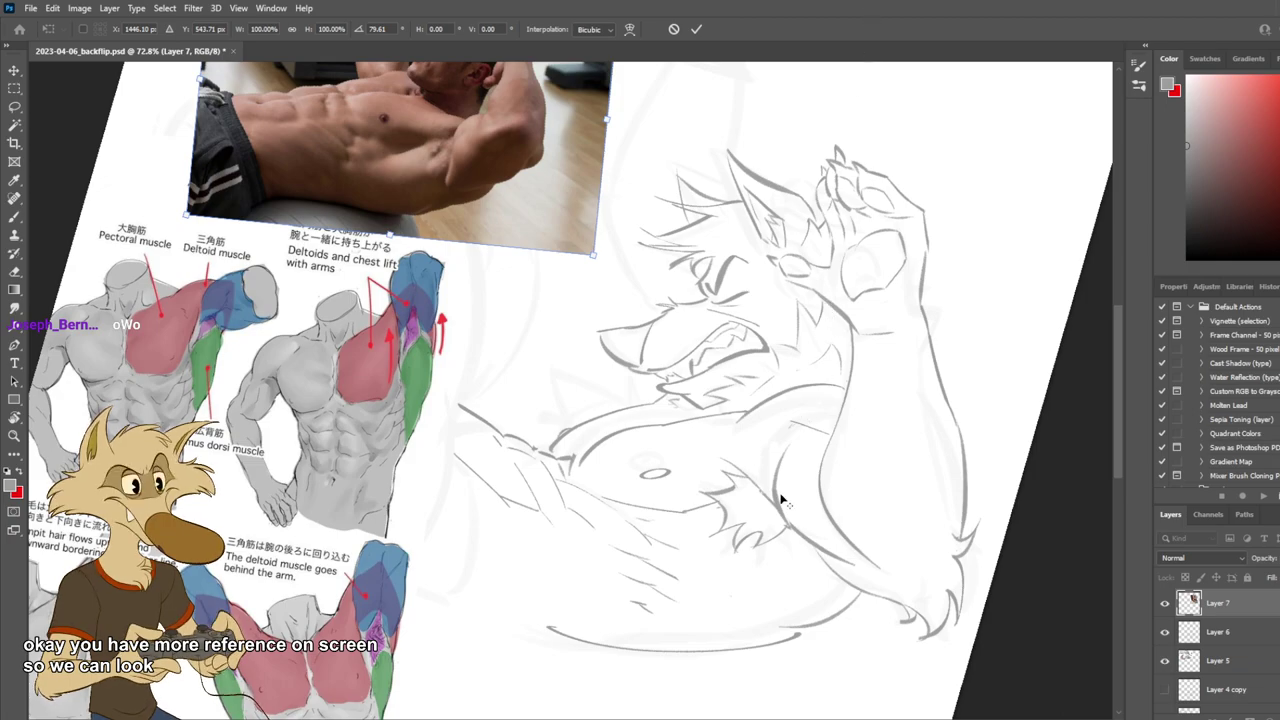
scroll(746, 652, up, 1)
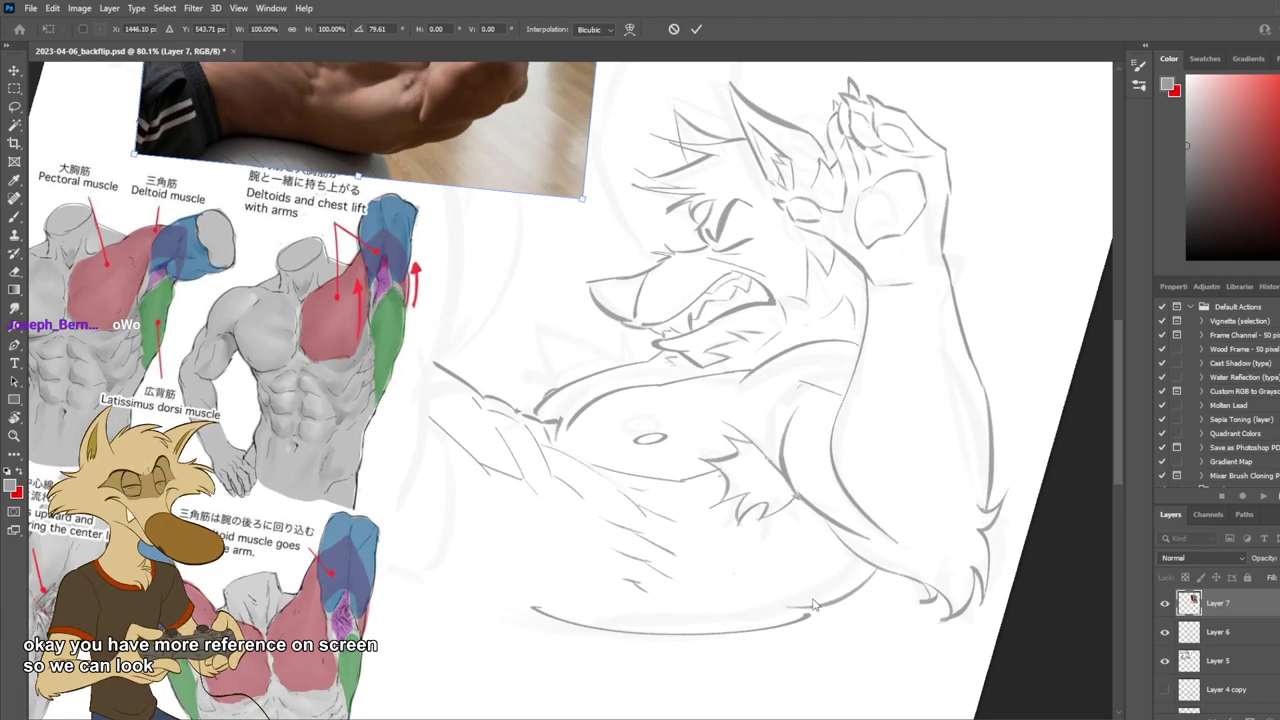
key(Return)
scroll(816, 563, down, 1)
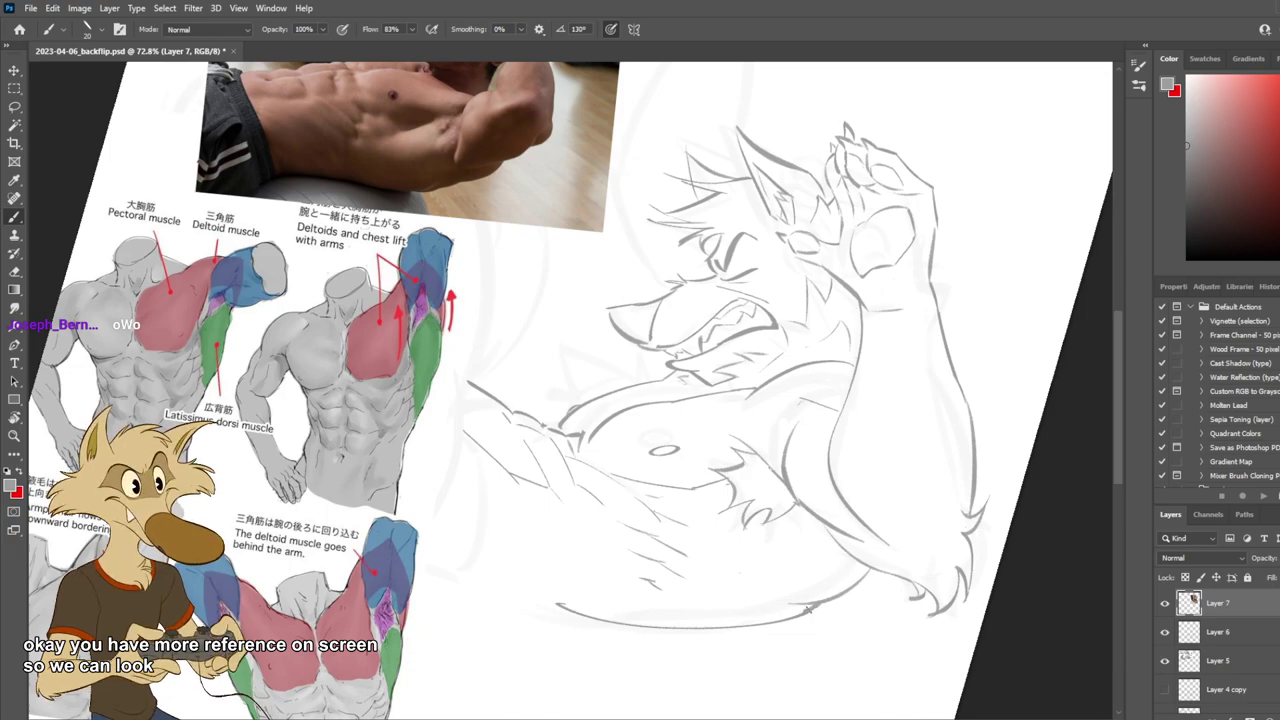
Make Layer 6 active and close the gap in the long curve along the underside of the character's body.
key(e)
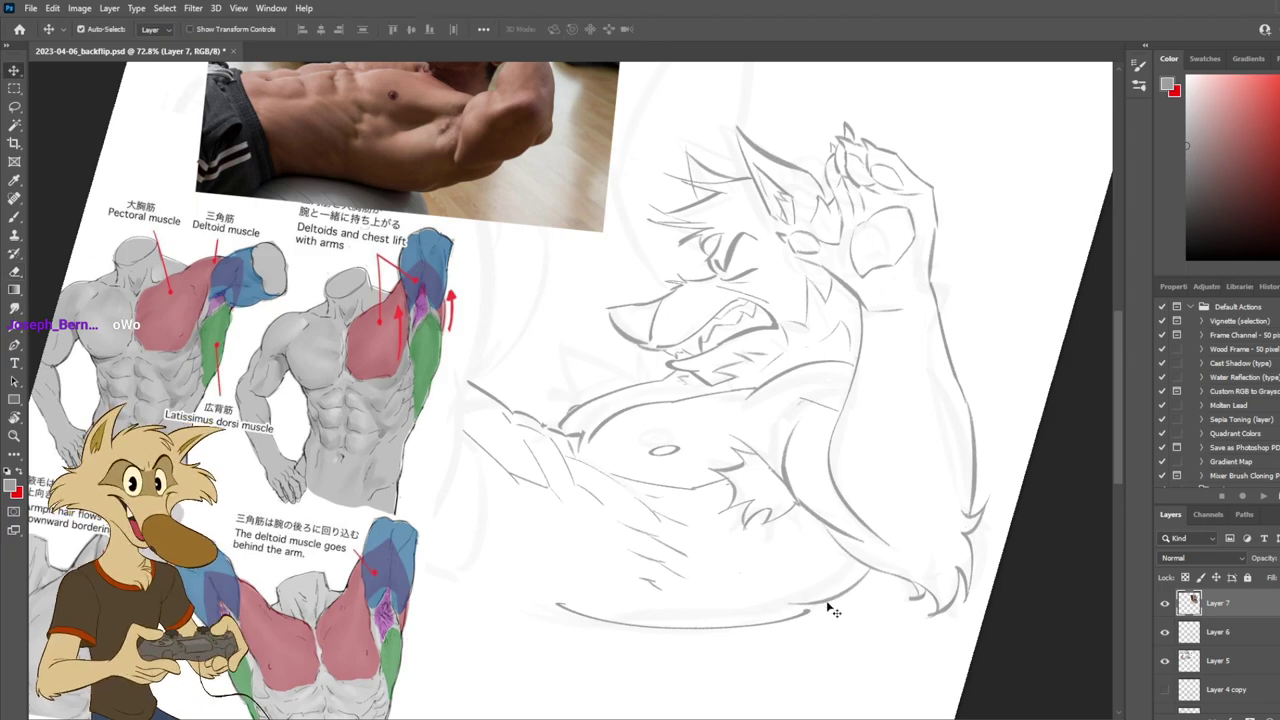
ctrl+click(829, 603)
key(b)
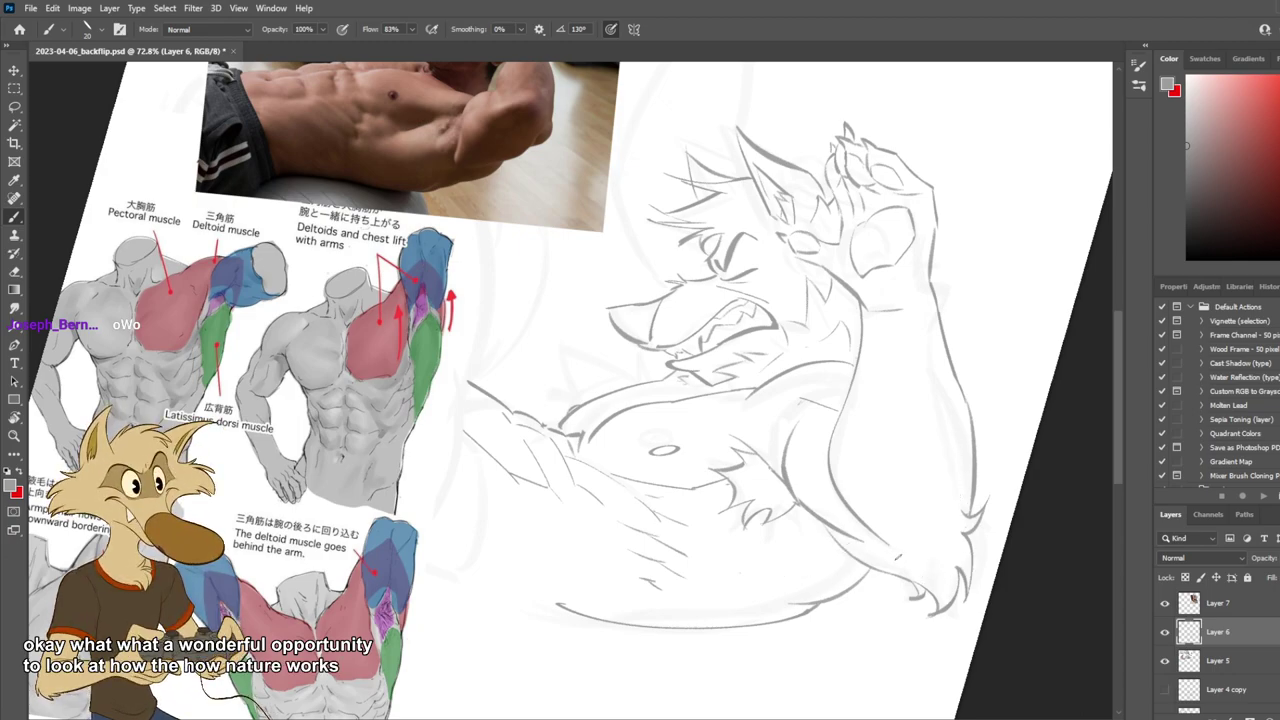
Erase the lower part of the raised arm's inner edge and redraw the wrist line below the palm.
key(e)
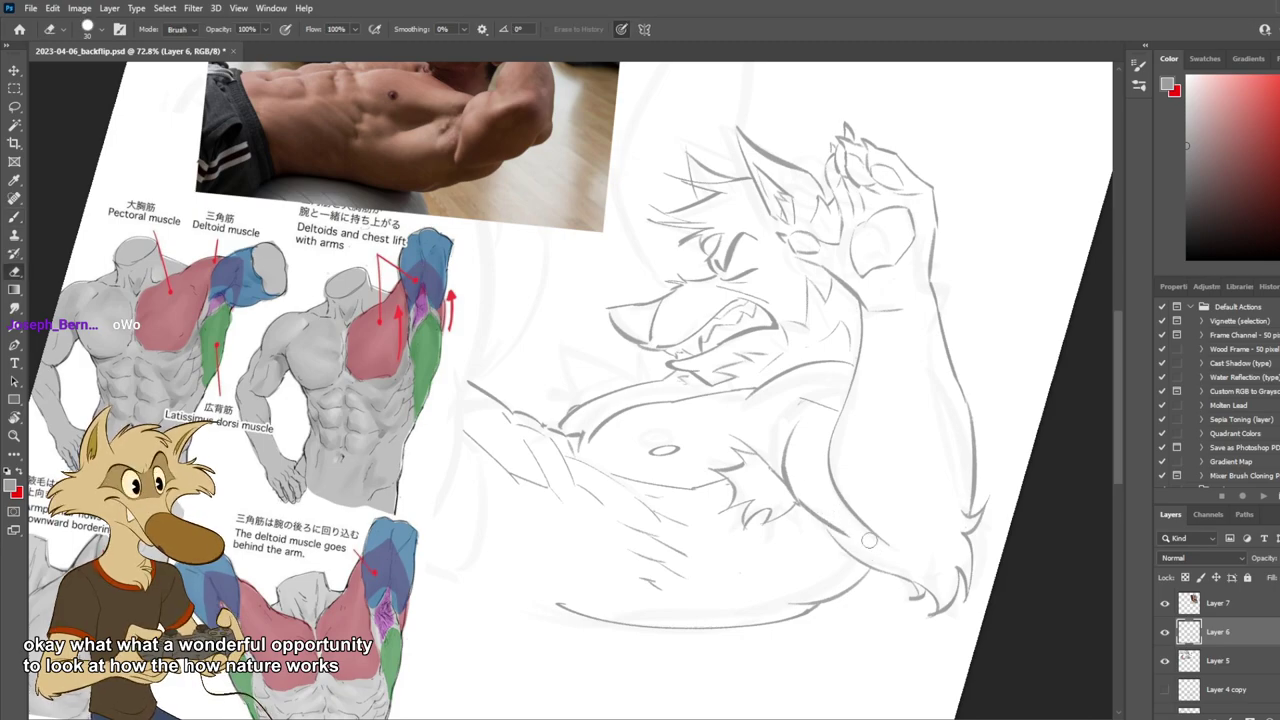
key(b)
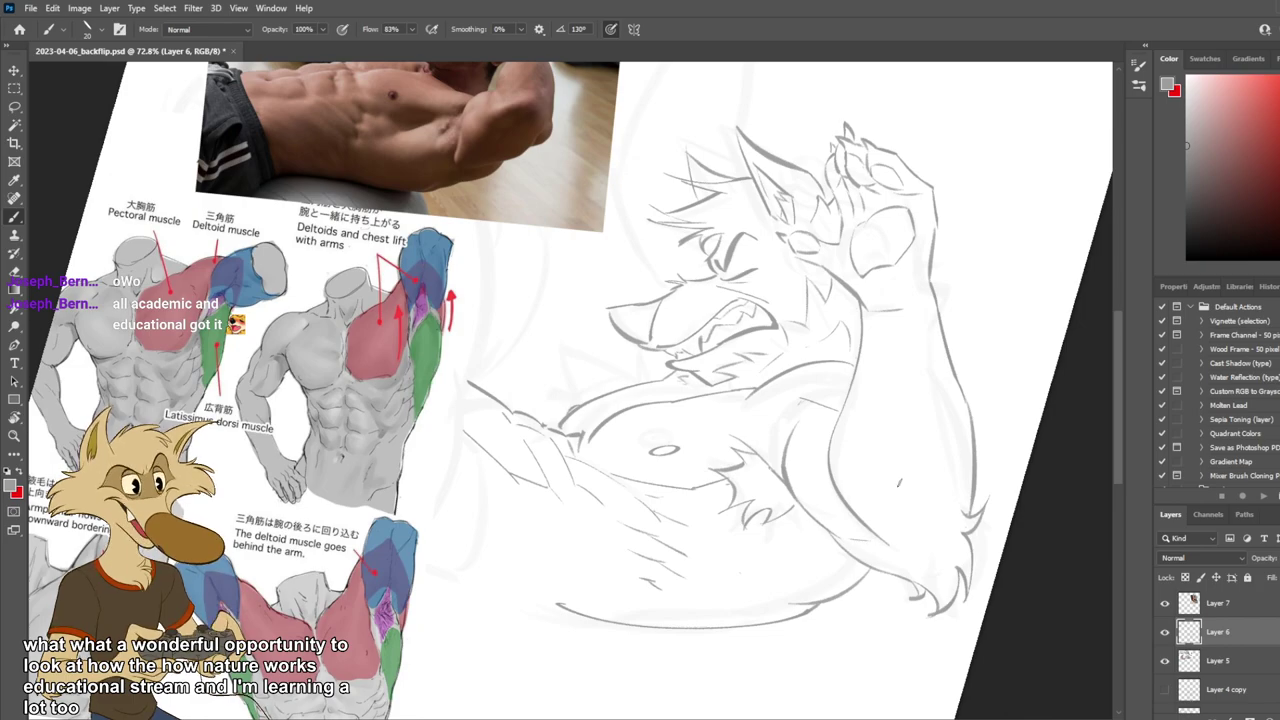
drag(899, 488, 884, 524)
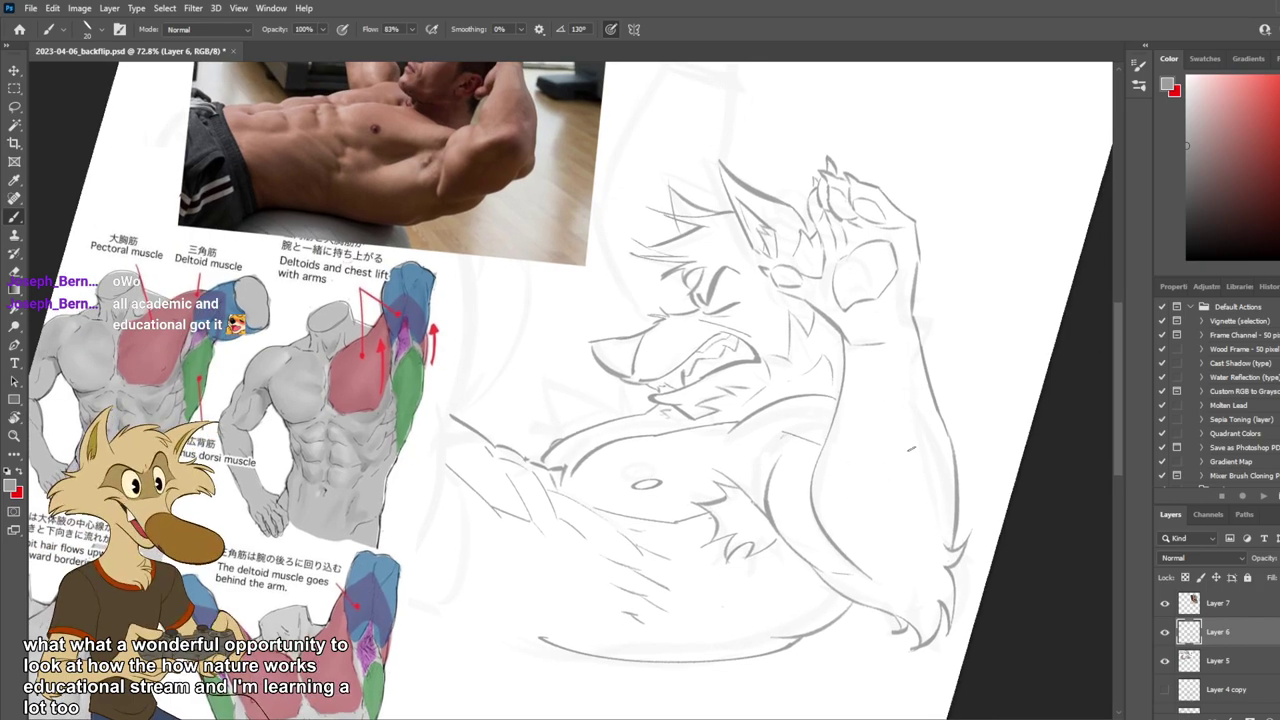
key(e)
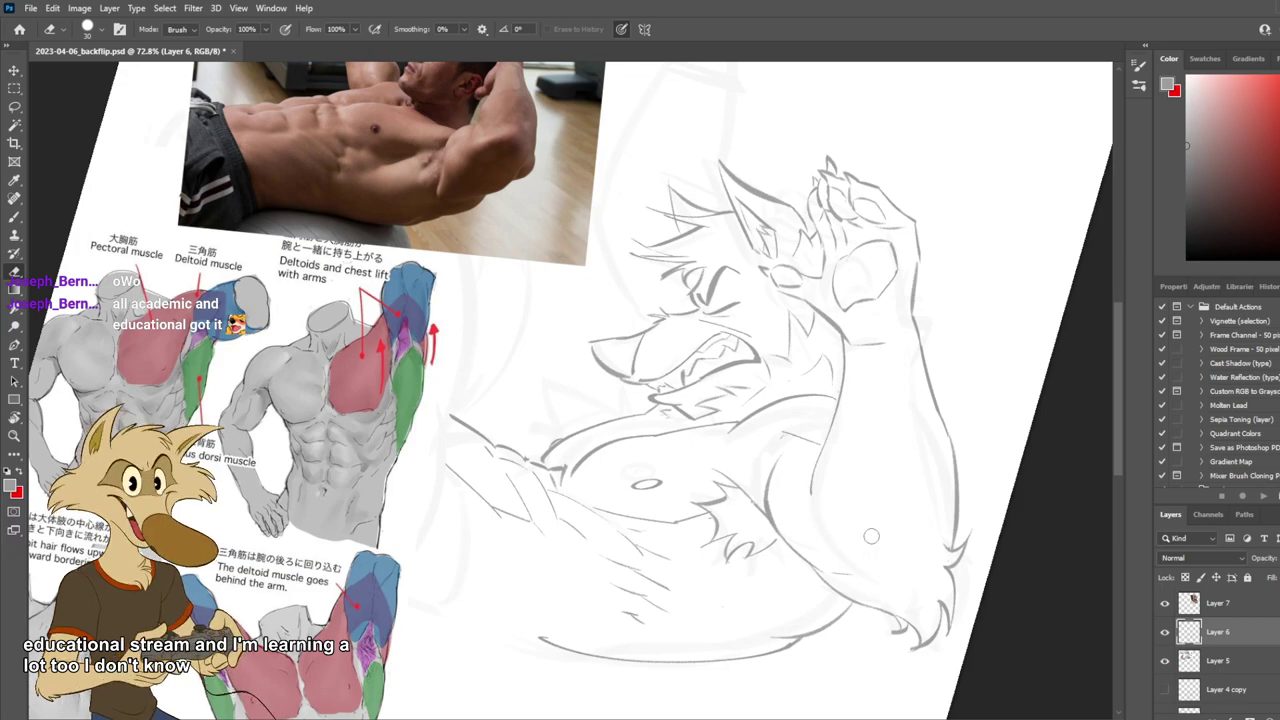
mouse_move(821, 428)
mouse_down()
mouse_move(811, 519)
mouse_move(811, 506)
mouse_move(846, 542)
mouse_up()
key(b)
key(ctrl+z)
key(e)
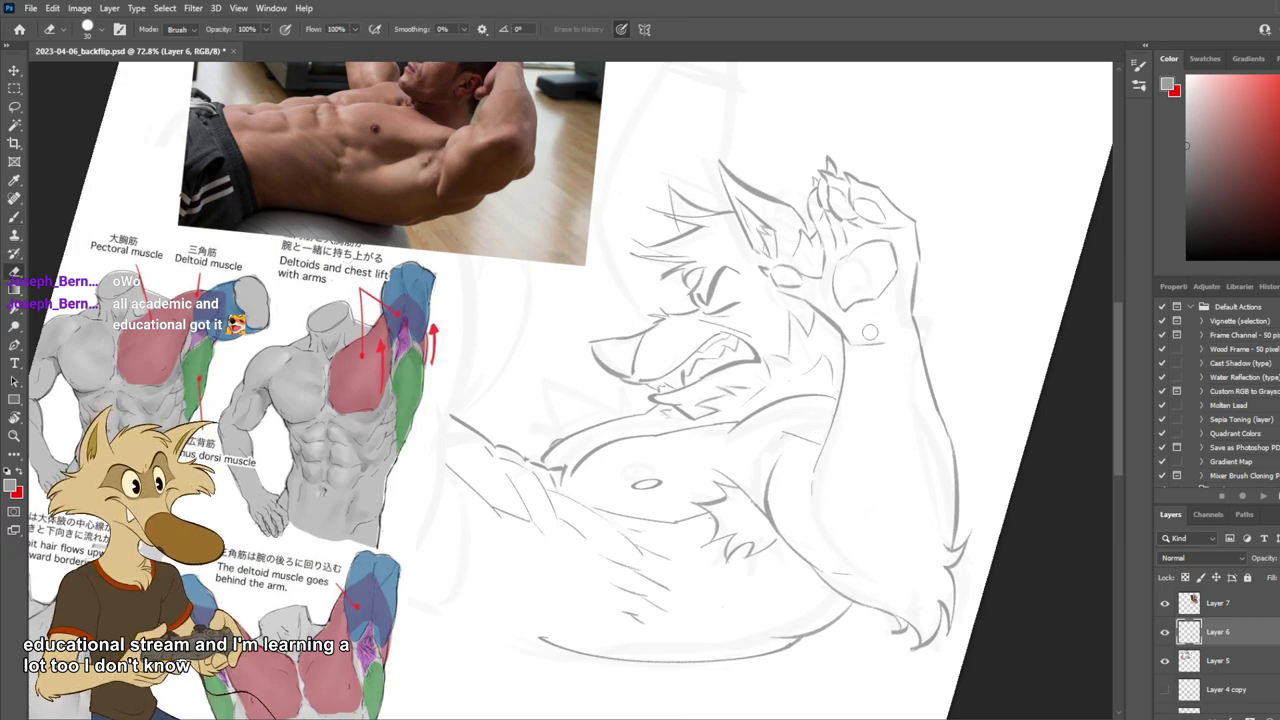
key(b)
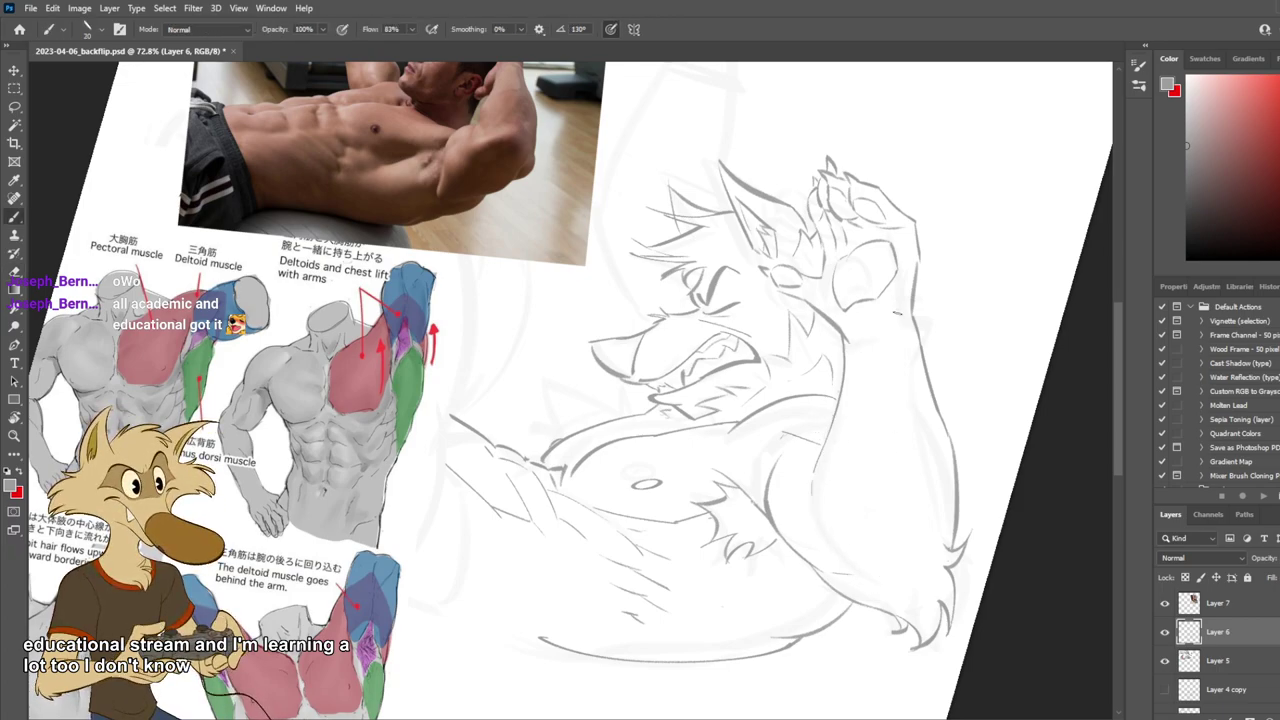
key(e)
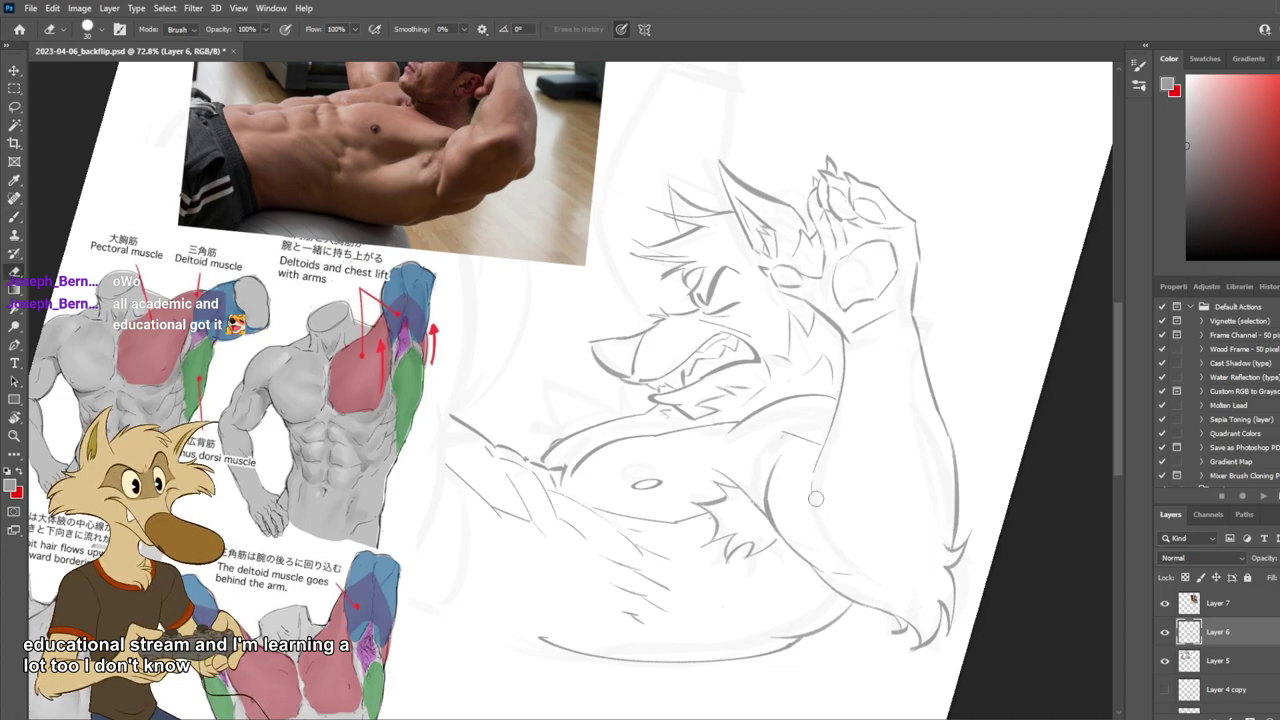
Redraw the raised arm's inner curve toward the elbow and sketch straight plane lines across the elbow and along the outer forearm.
key(b)
mouse_move(817, 498)
mouse_down()
mouse_move(813, 485)
mouse_move(840, 546)
mouse_up()
key(ctrl+z)
mouse_move(811, 483)
mouse_down()
mouse_move(852, 549)
mouse_move(908, 508)
mouse_up()
key(ctrl+z)
key(ctrl+z)
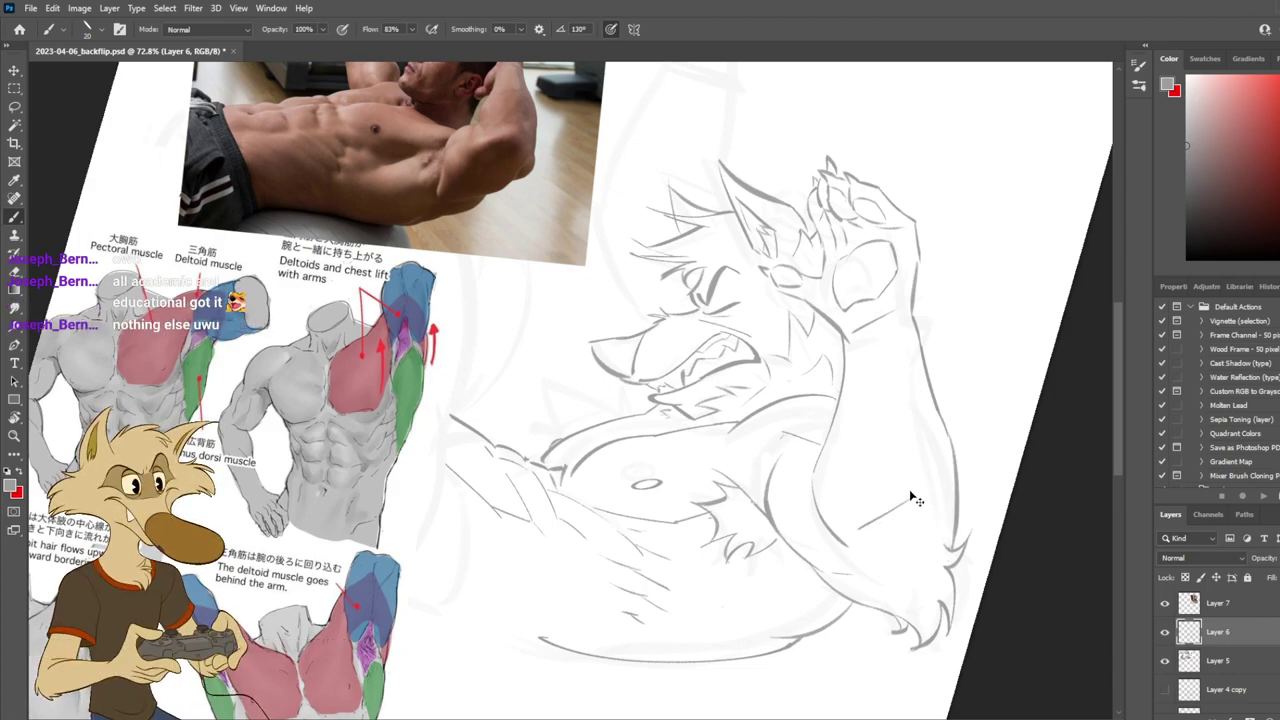
key(ctrl+z)
drag(859, 537, 916, 488)
key(ctrl+z)
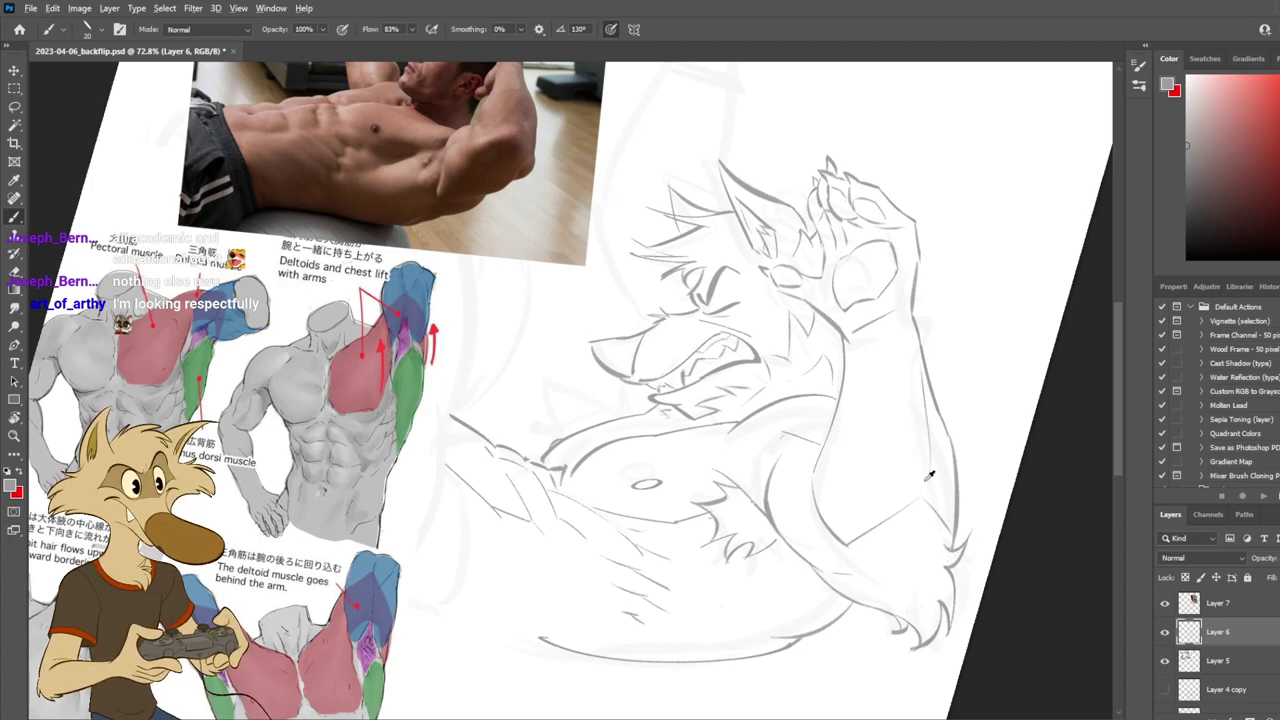
Move the photo's Layer 7 below Layer 6 and make Layer 6 active for drawing over the photo.
scroll(890, 468, down, 3)
scroll(935, 488, up, 3)
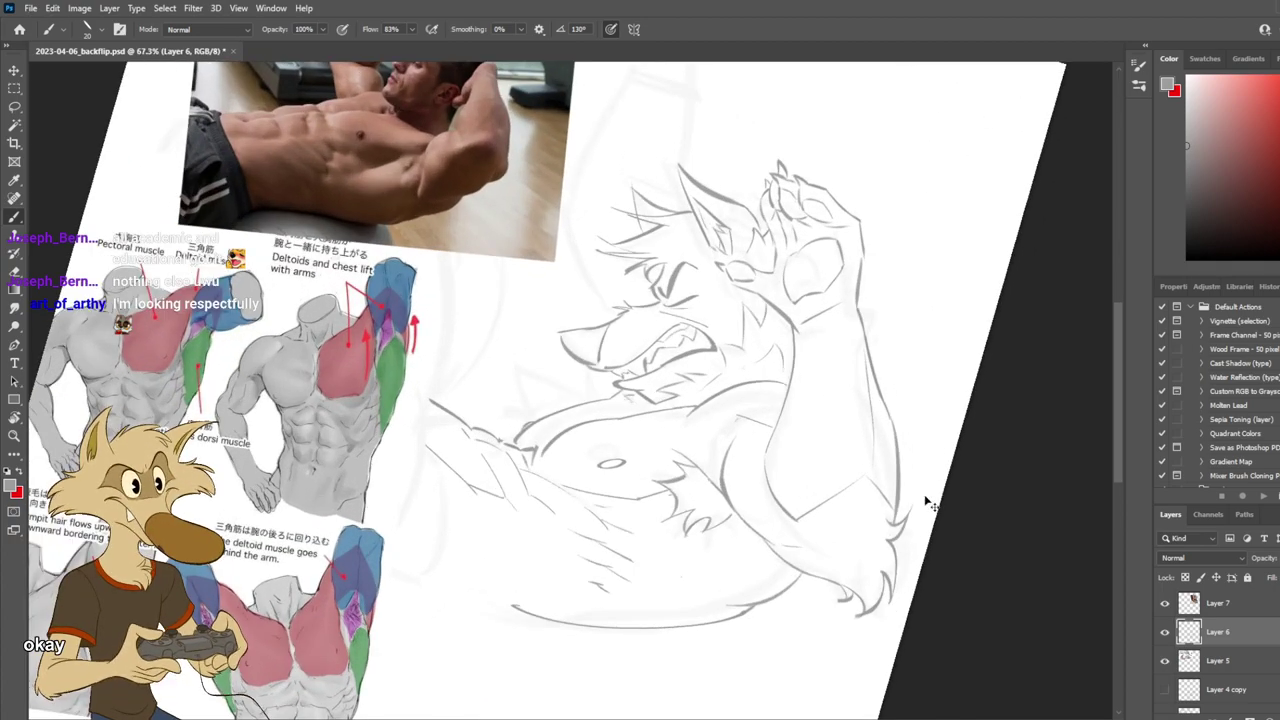
scroll(922, 528, up, 1)
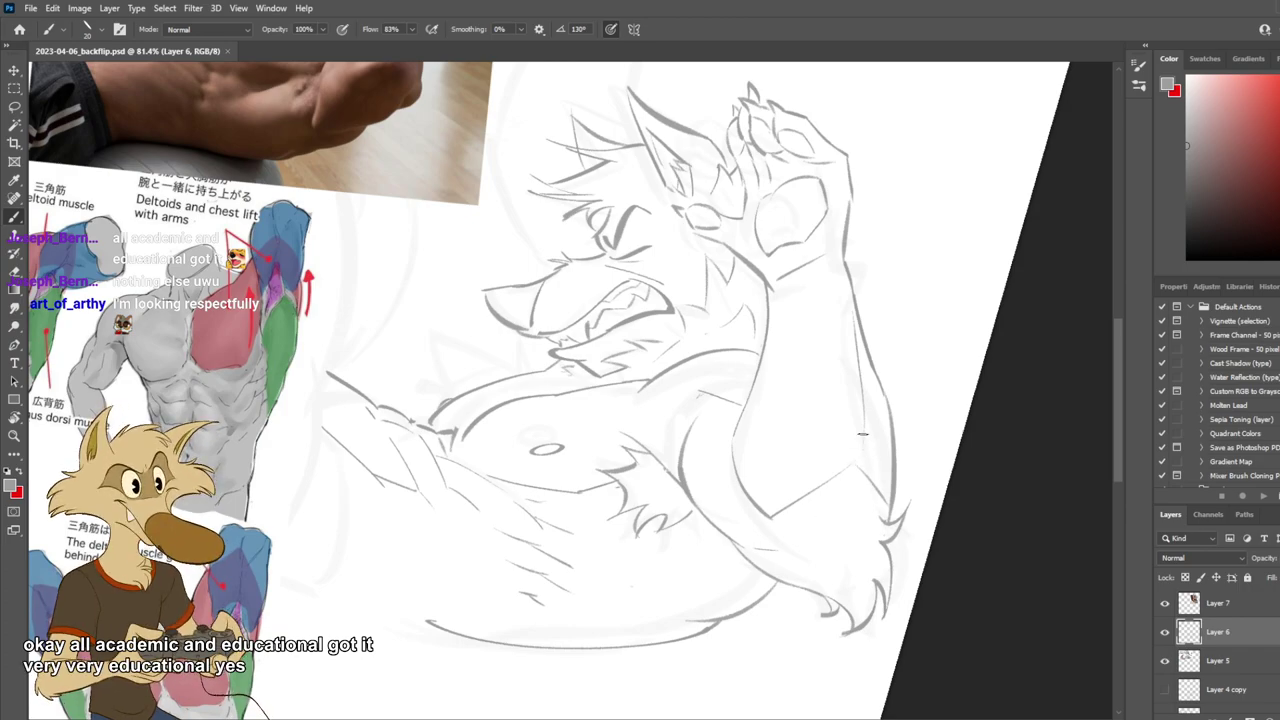
drag(793, 414, 795, 476)
drag(413, 159, 442, 184)
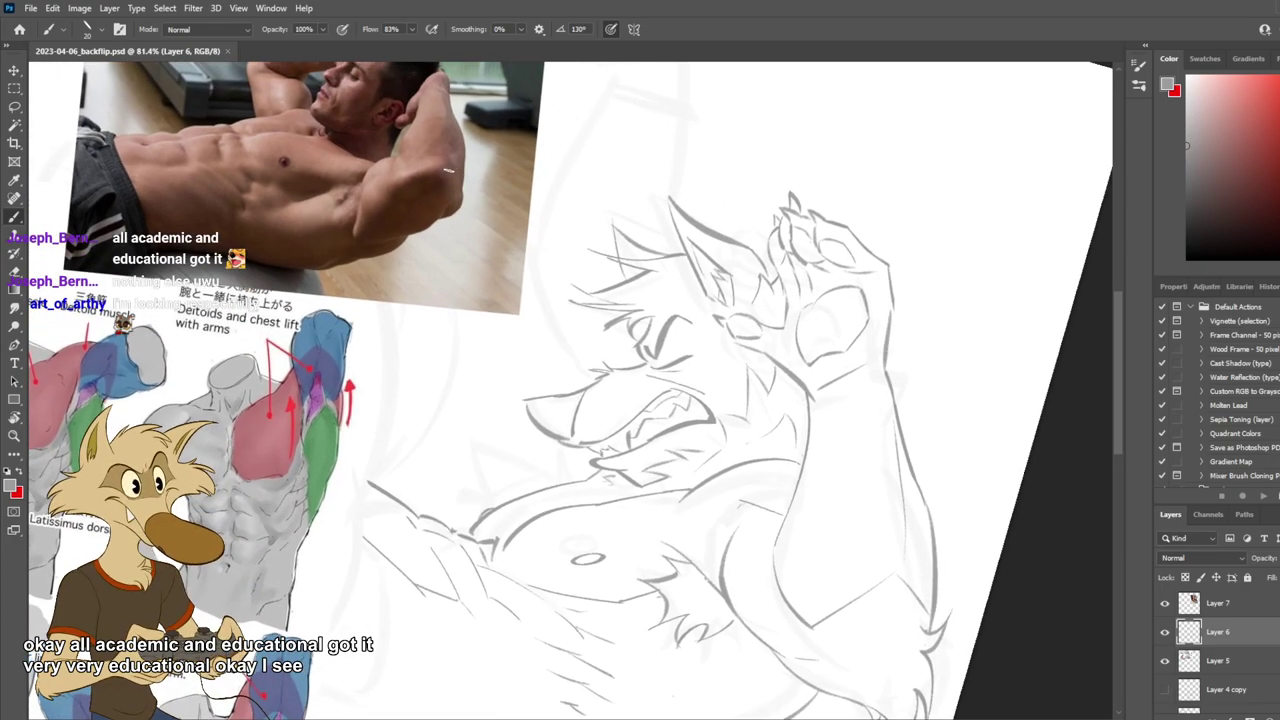
drag(1225, 614, 1242, 634)
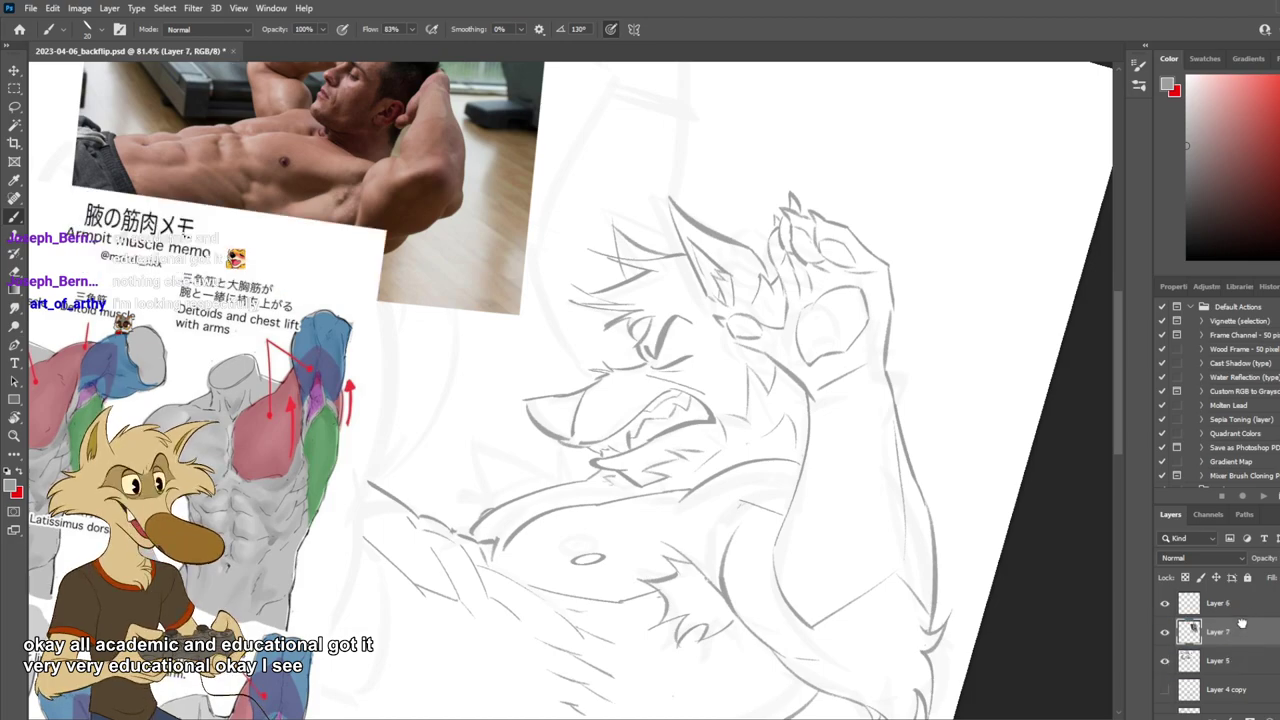
click(1205, 597)
Trace the angular elbow and forearm planes over the man's raised arm in the photo, undoing the trial strokes.
mouse_move(402, 181)
mouse_down()
mouse_move(440, 172)
mouse_move(451, 187)
mouse_move(440, 124)
mouse_up()
key(ctrl+z)
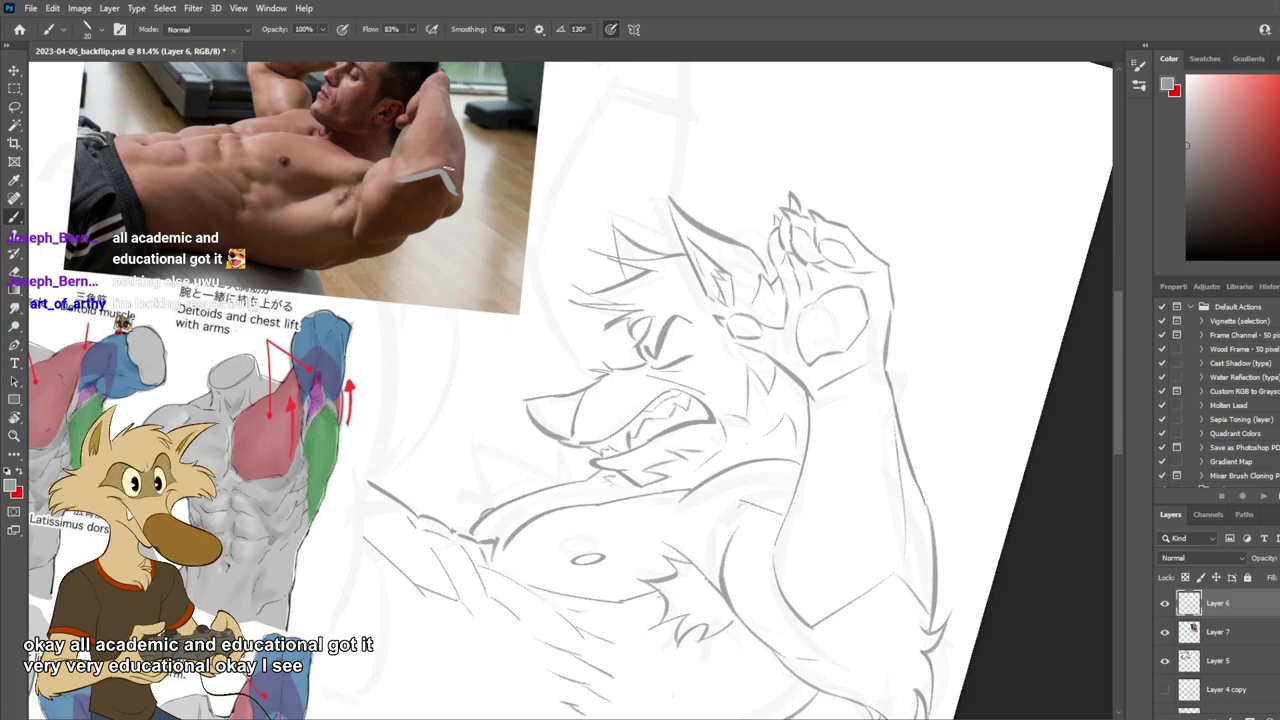
drag(448, 172, 446, 113)
key(ctrl+z)
key(ctrl+z)
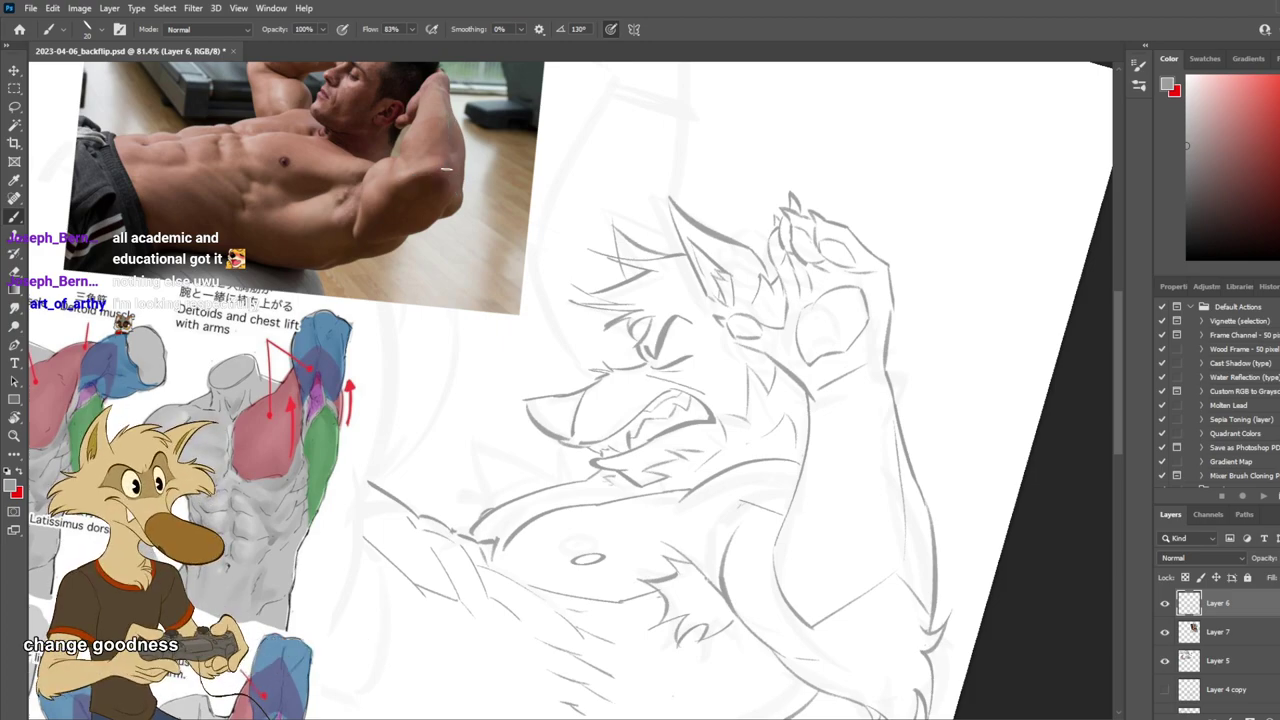
mouse_move(412, 173)
mouse_down()
mouse_move(448, 168)
mouse_move(454, 201)
mouse_up()
drag(443, 108, 452, 166)
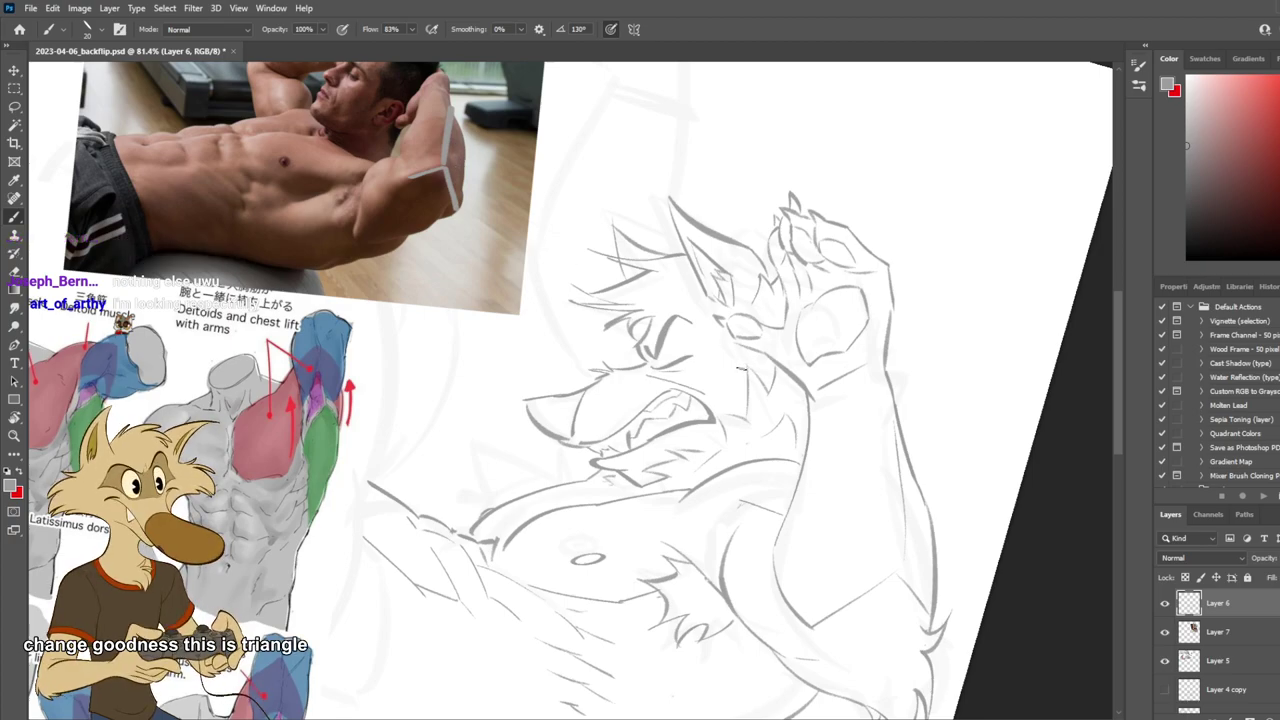
drag(743, 368, 734, 300)
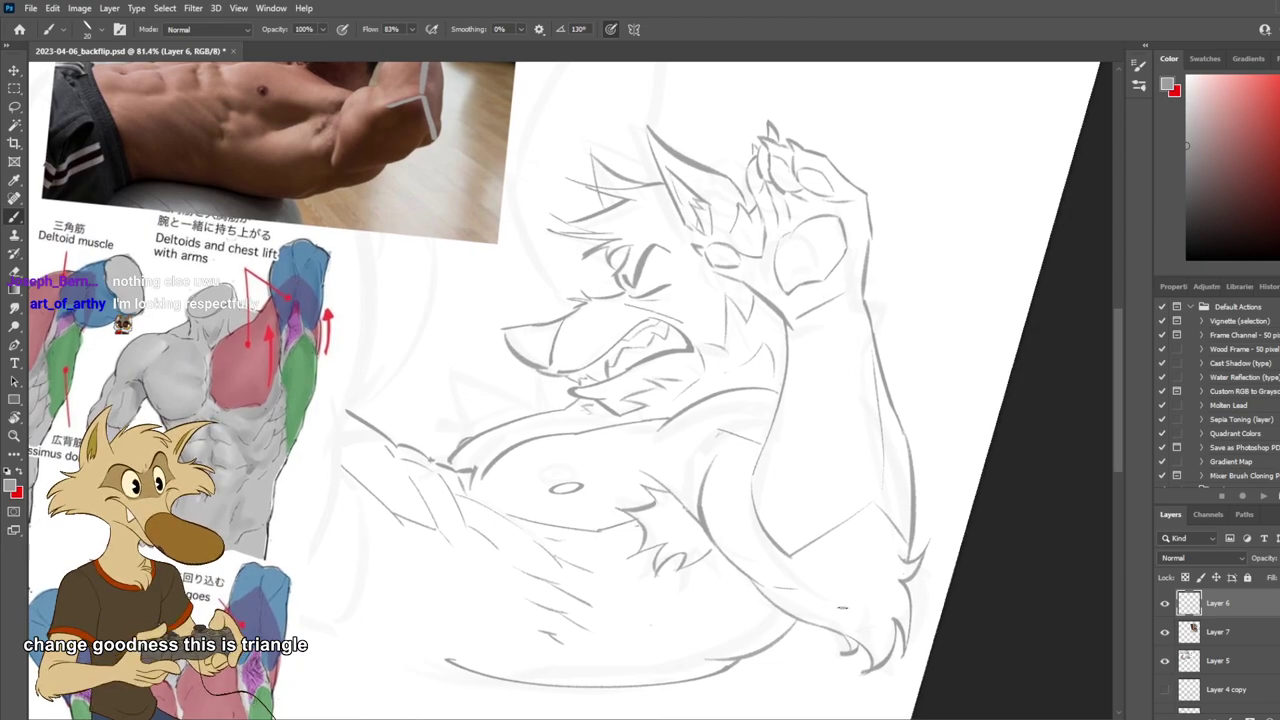
Erase the underside line of the upper arm near the elbow and redraw it toward the fur tuft, undoing the trial strokes.
key(e)
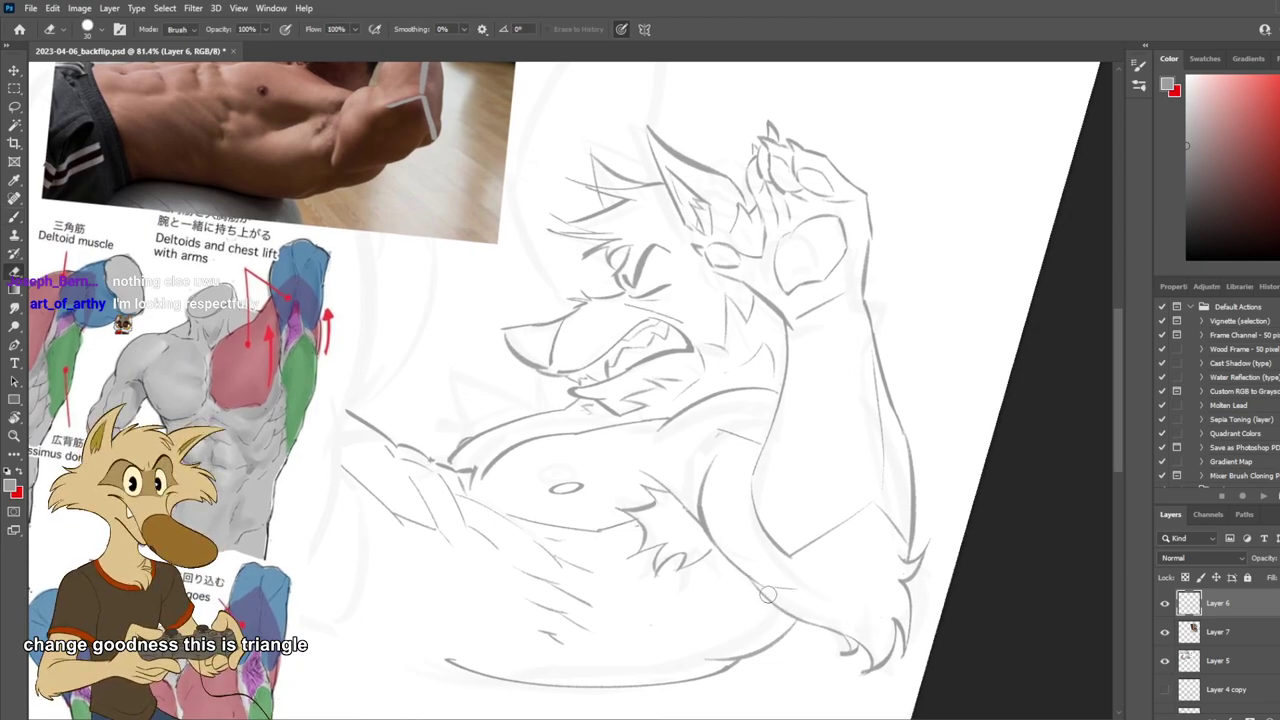
key(b)
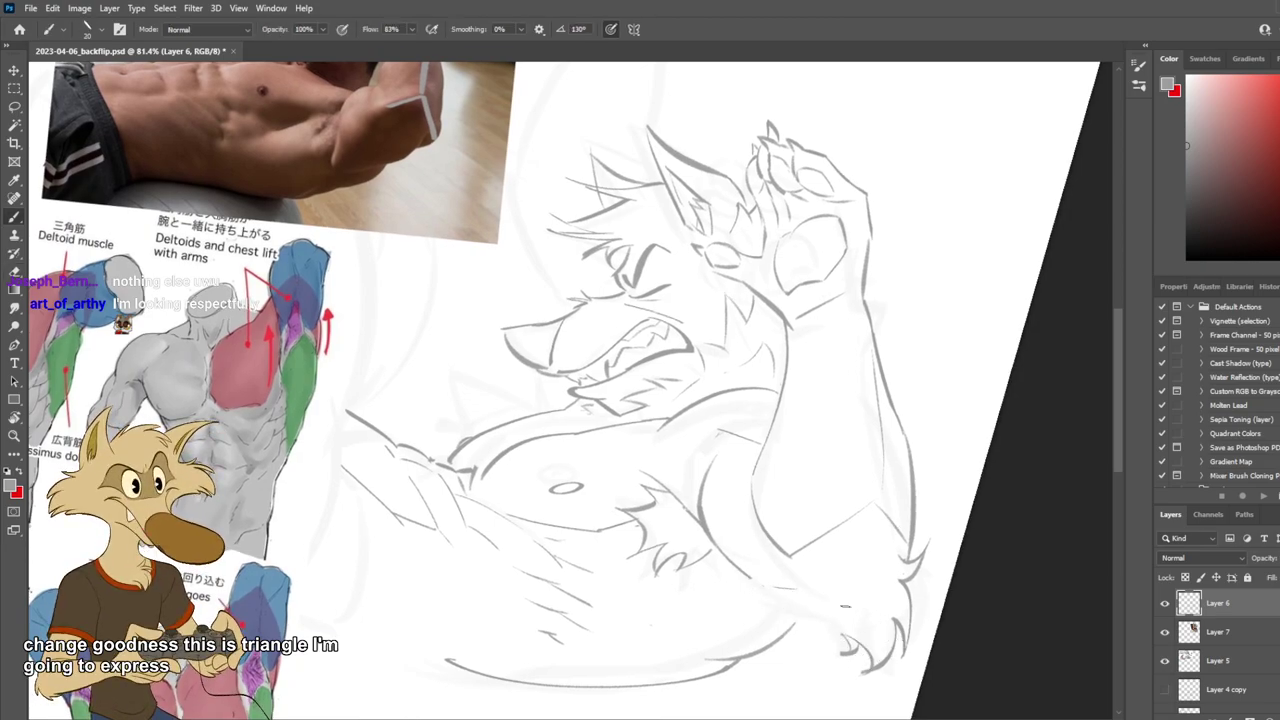
drag(824, 592, 877, 636)
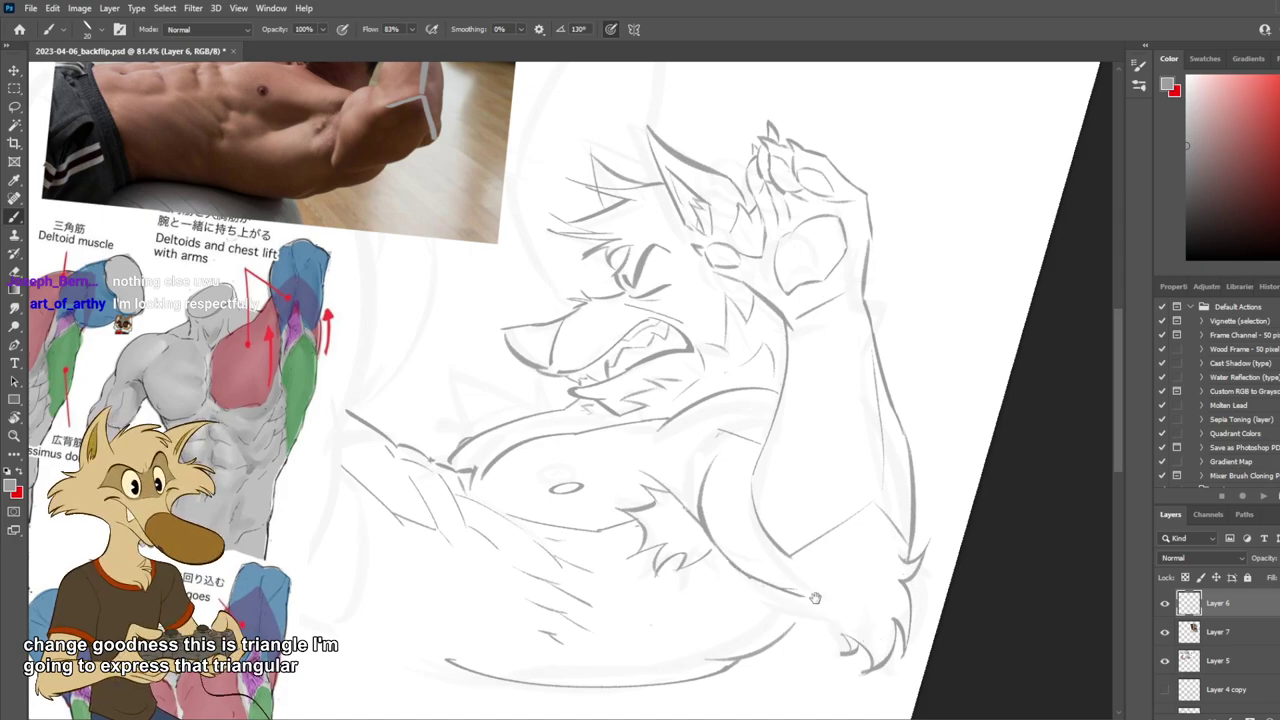
drag(819, 596, 815, 621)
key(ctrl+z)
drag(733, 597, 820, 638)
key(ctrl+z)
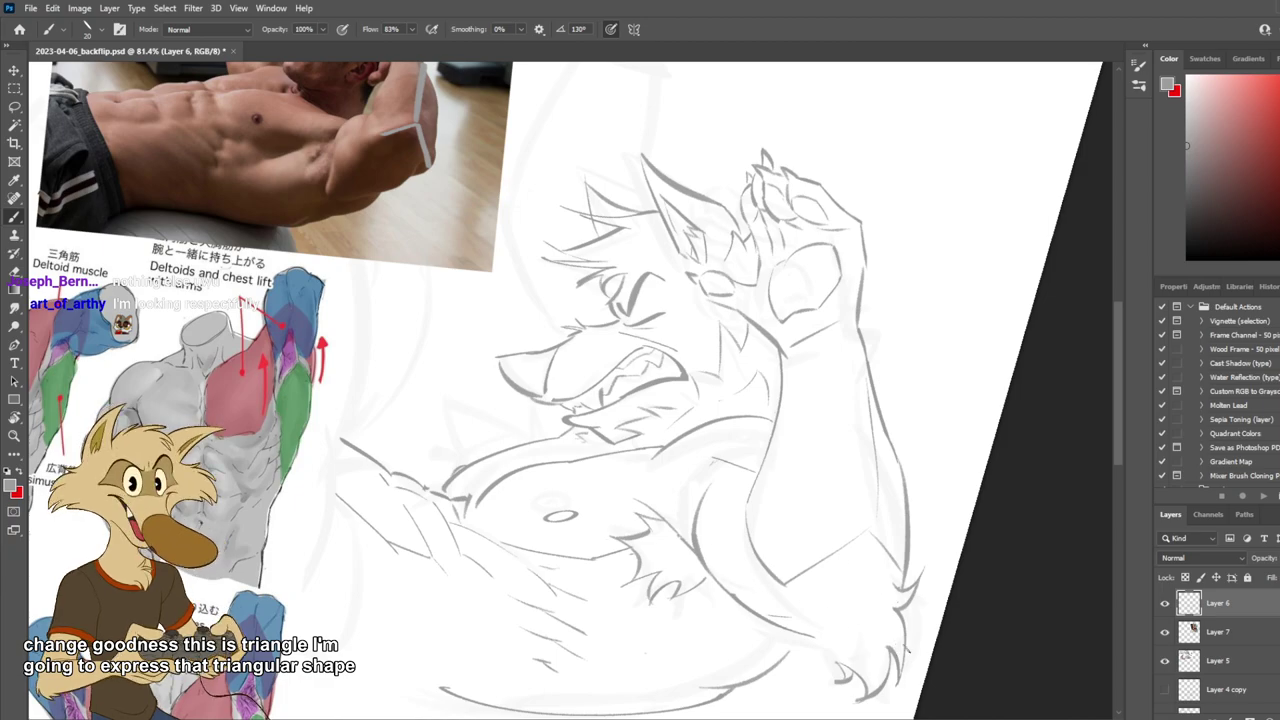
Select the lower fur tuft at the elbow and rotate it about 28 degrees, tucking it closer to the arm.
key(l)
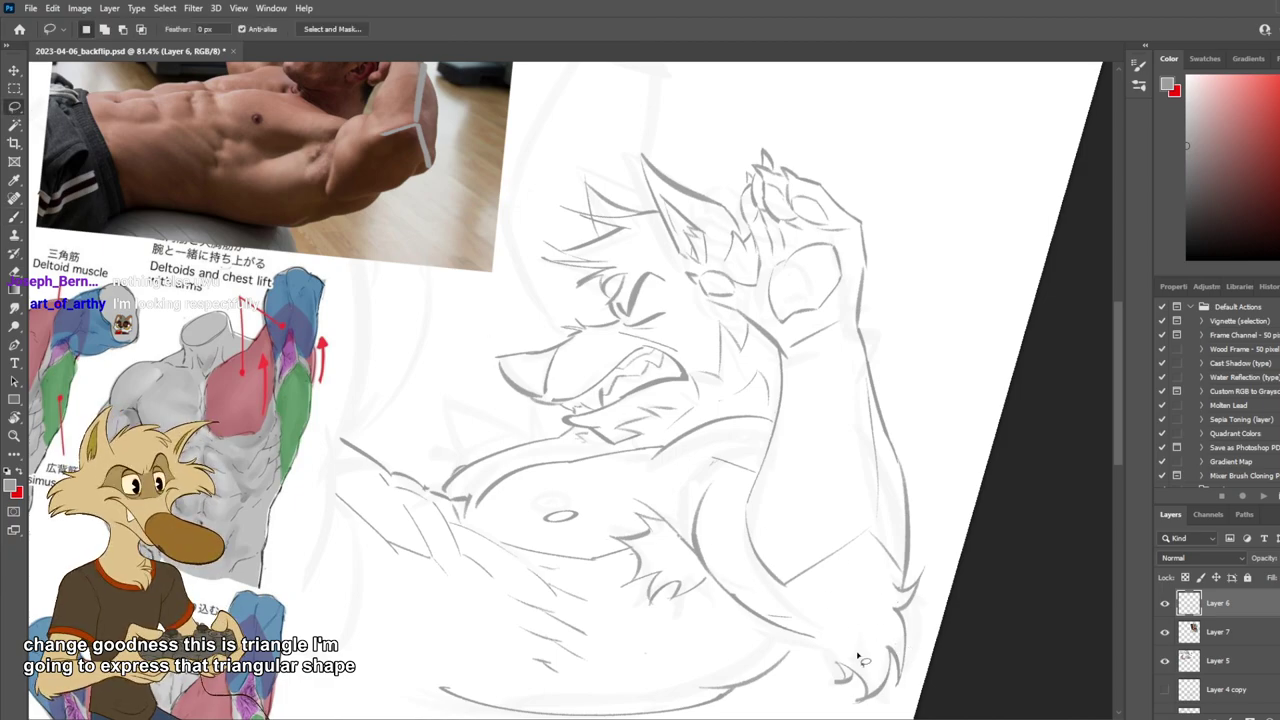
mouse_move(864, 660)
mouse_down()
mouse_move(899, 693)
mouse_move(894, 654)
mouse_move(873, 636)
mouse_move(923, 661)
mouse_move(914, 678)
mouse_move(885, 661)
mouse_up()
key(ctrl+t)
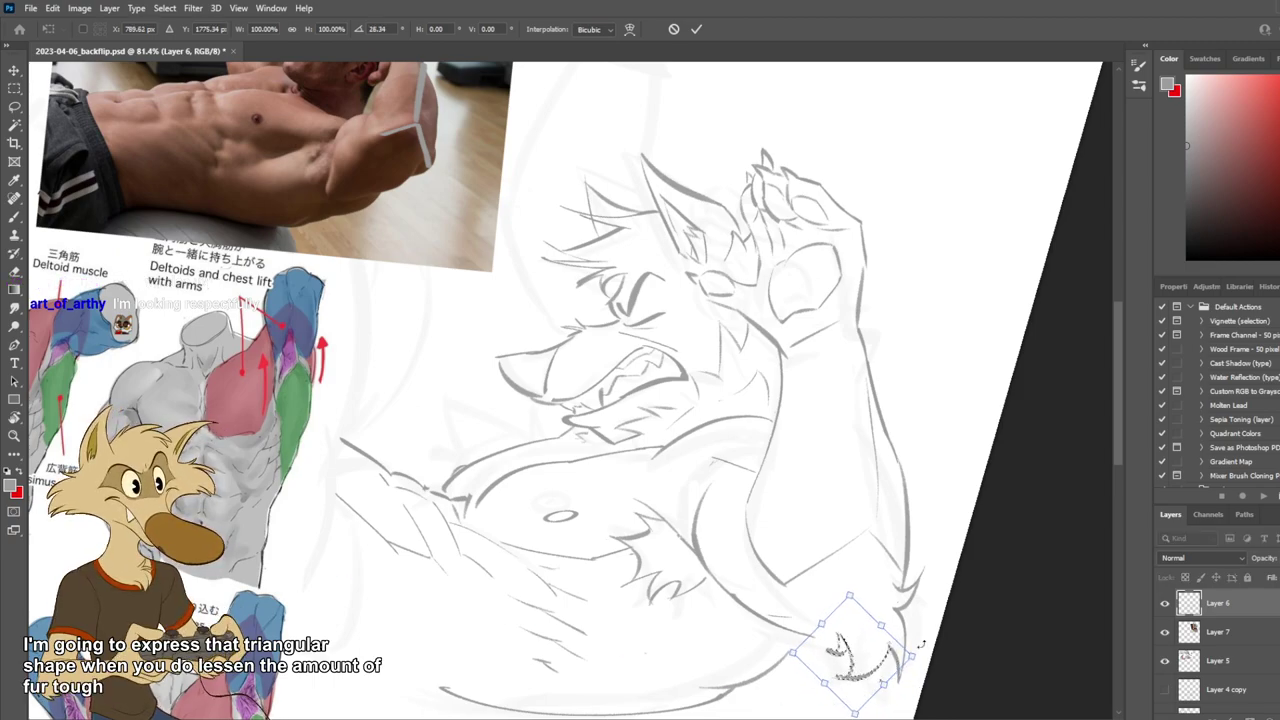
key(Return)
scroll(925, 648, down, 4)
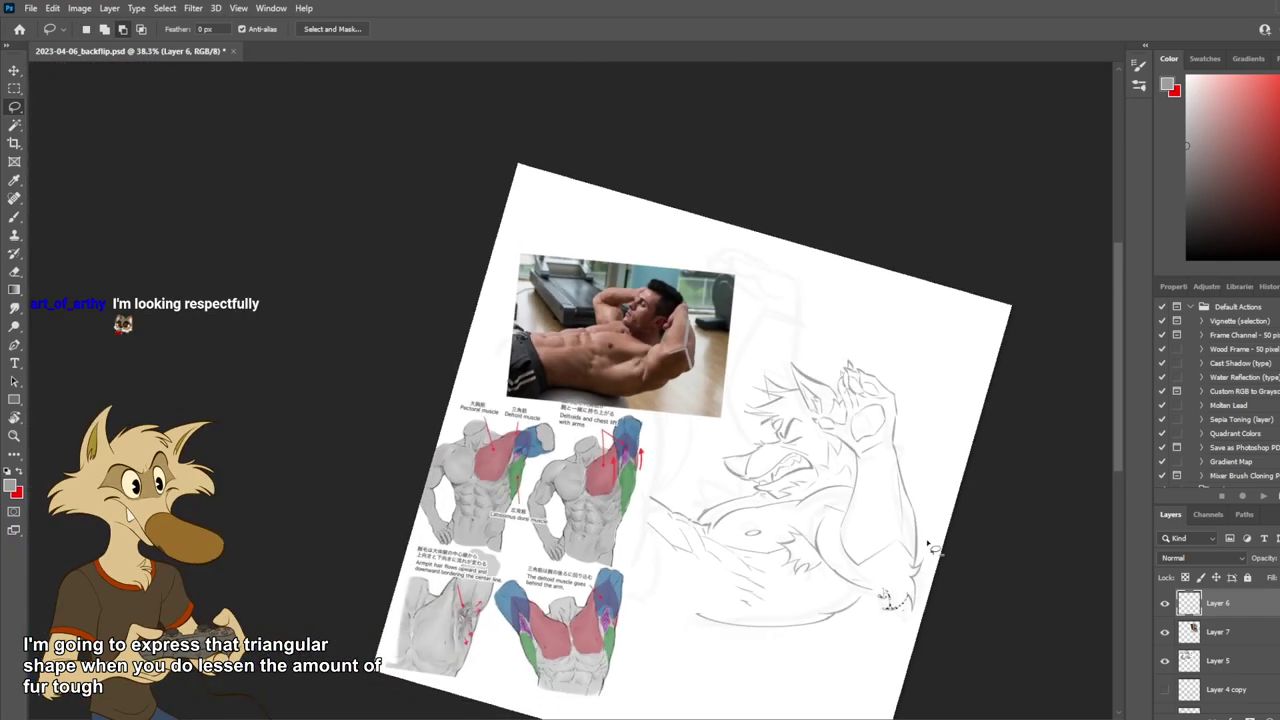
Examine the wolf's elbow fur tuft close up and from afar, in the rotated and upright canvas view, clearing the lasso selection.
scroll(922, 588, up, 2)
scroll(925, 590, up, 1)
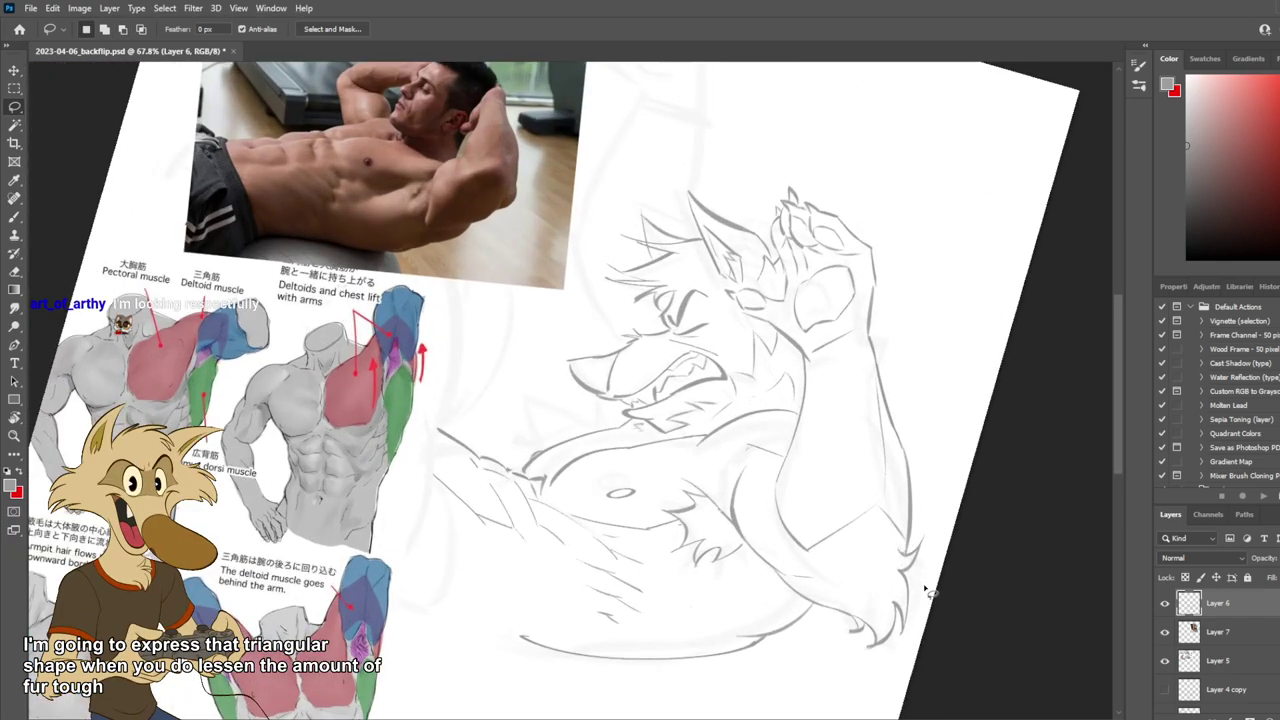
scroll(925, 590, up, 1)
scroll(925, 590, down, 1)
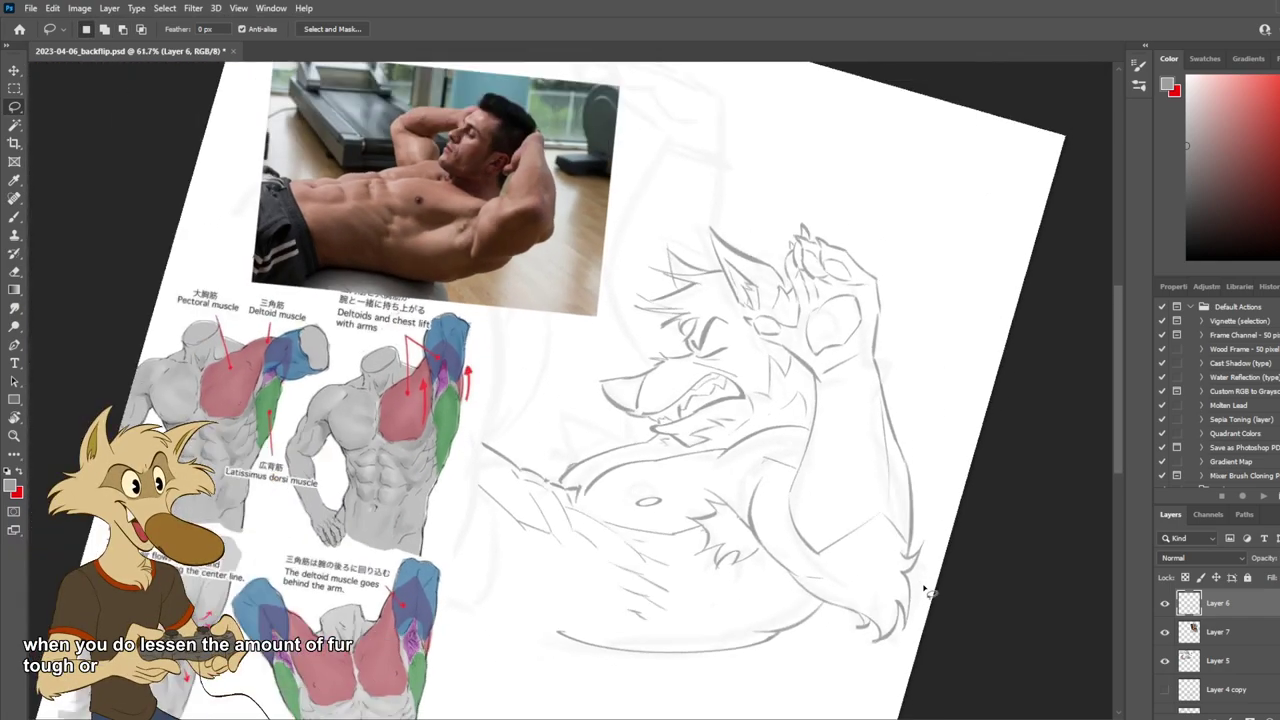
scroll(925, 590, up, 1)
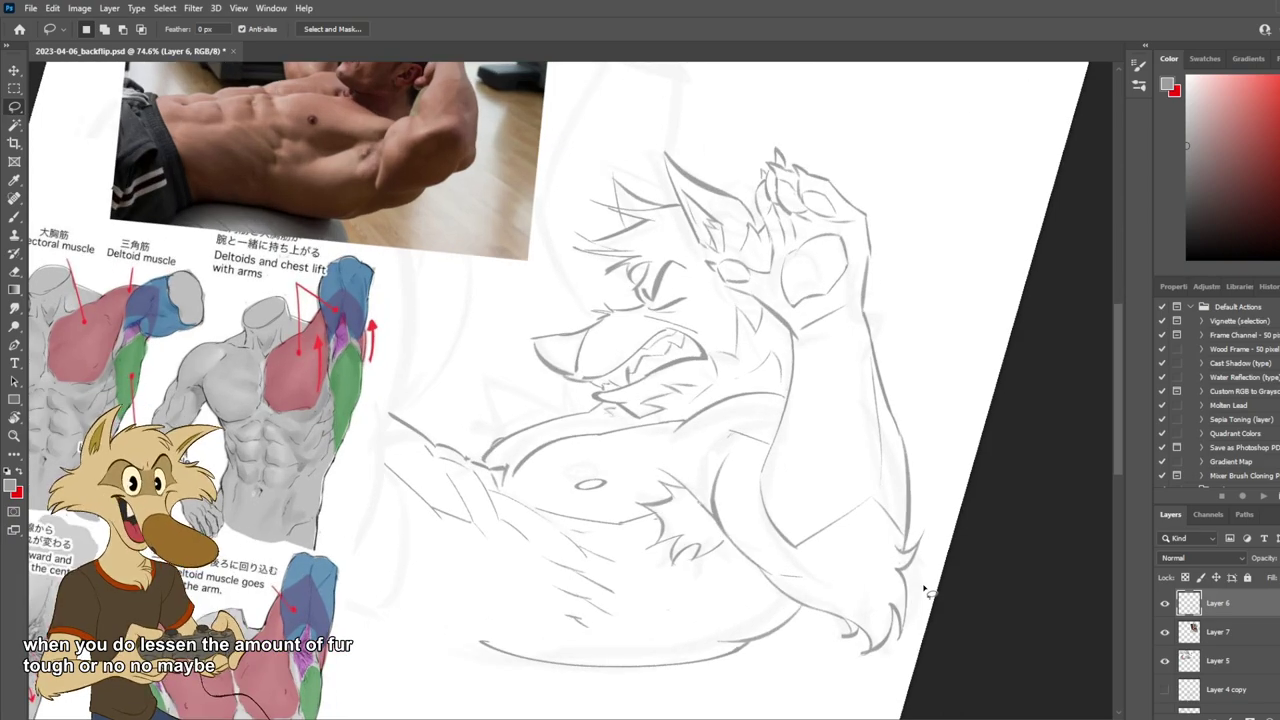
scroll(925, 590, down, 2)
scroll(925, 590, up, 1)
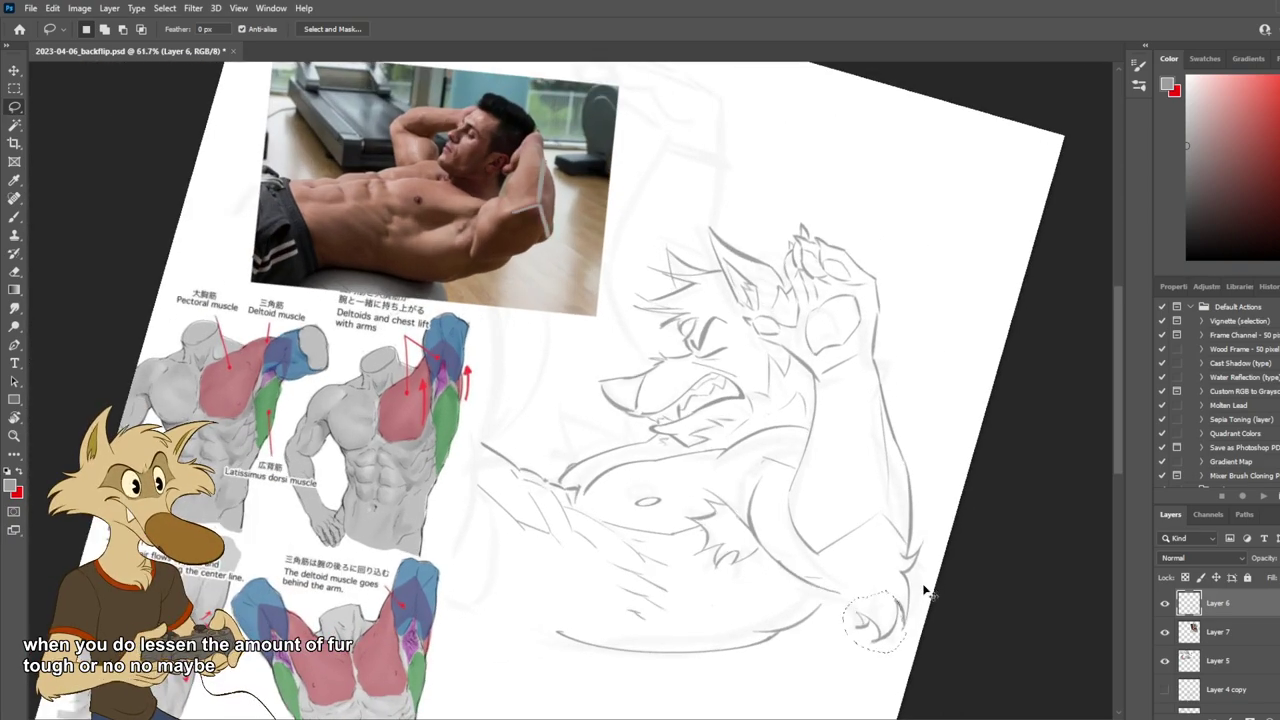
key(alt)
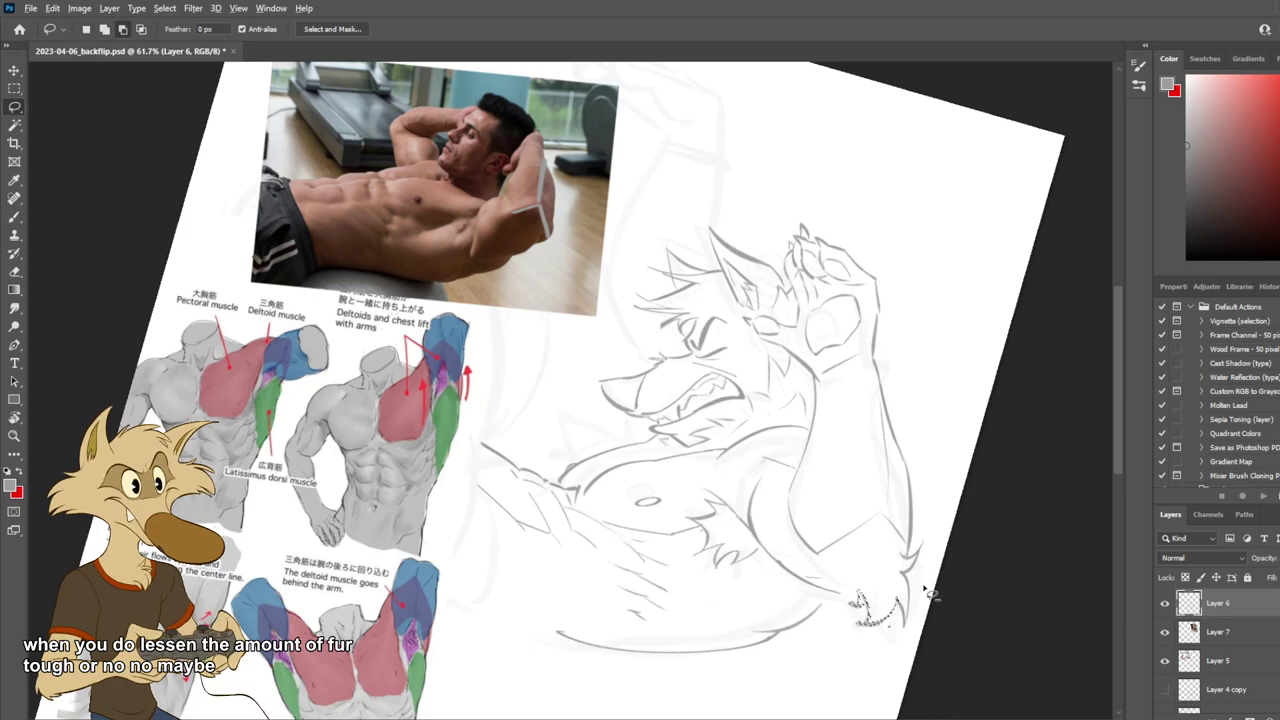
key(ctrl+d)
key(Escape)
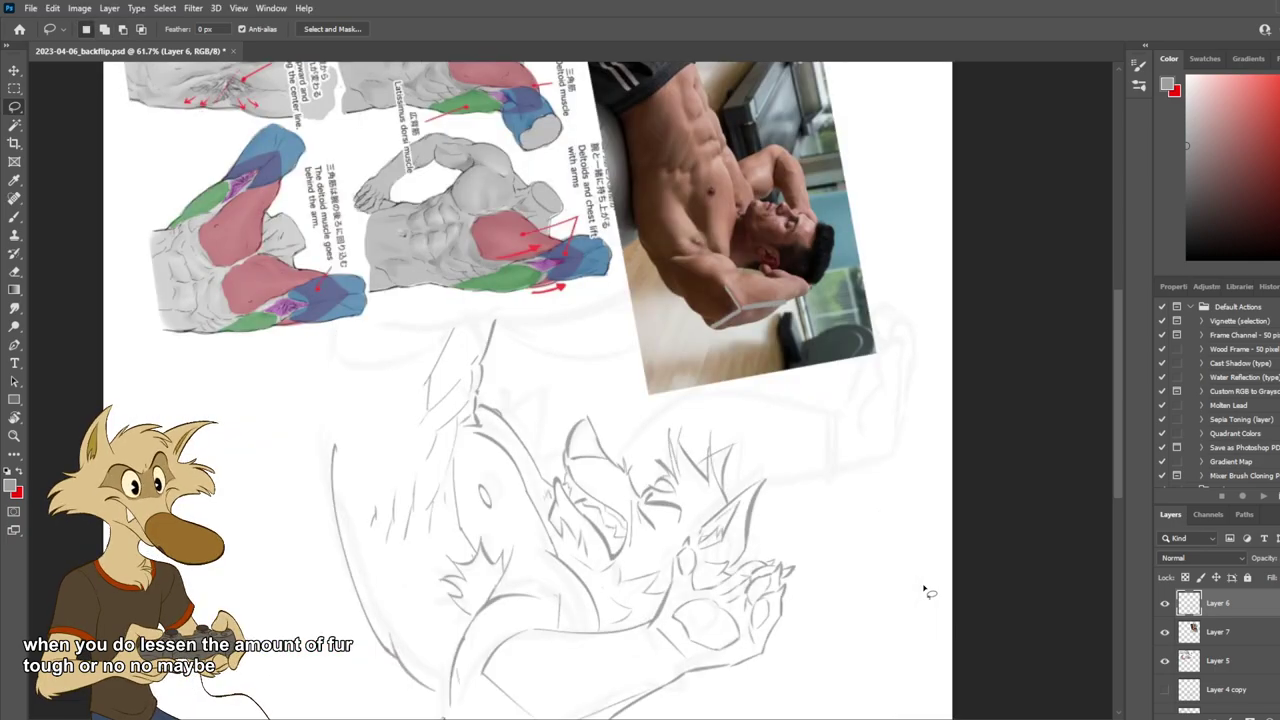
scroll(812, 468, down, 2)
scroll(815, 465, up, 1)
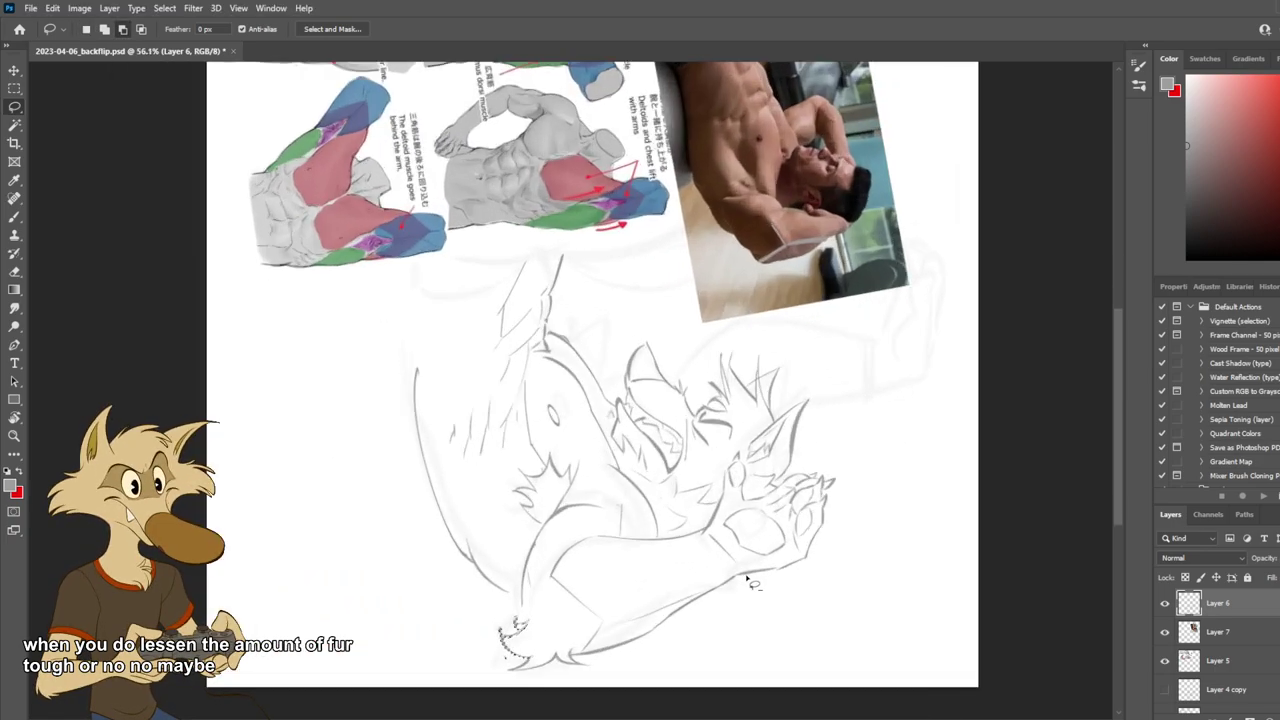
scroll(596, 620, up, 3)
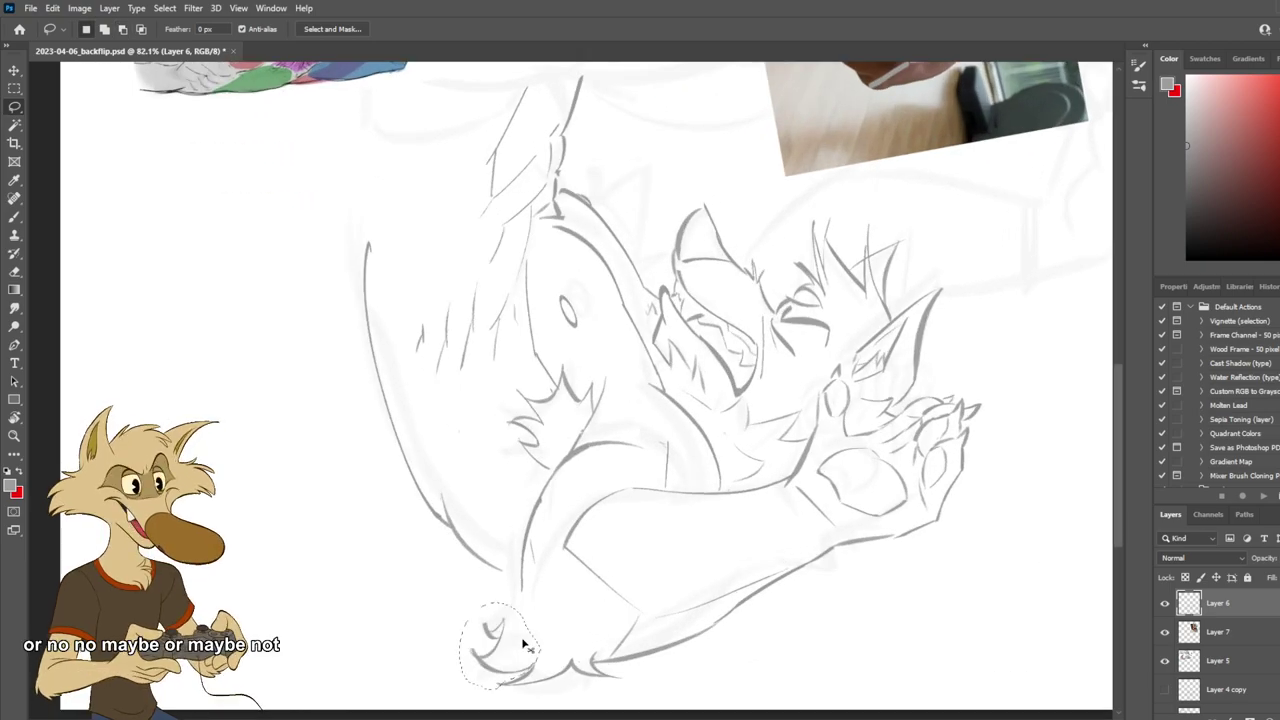
scroll(570, 605, down, 4)
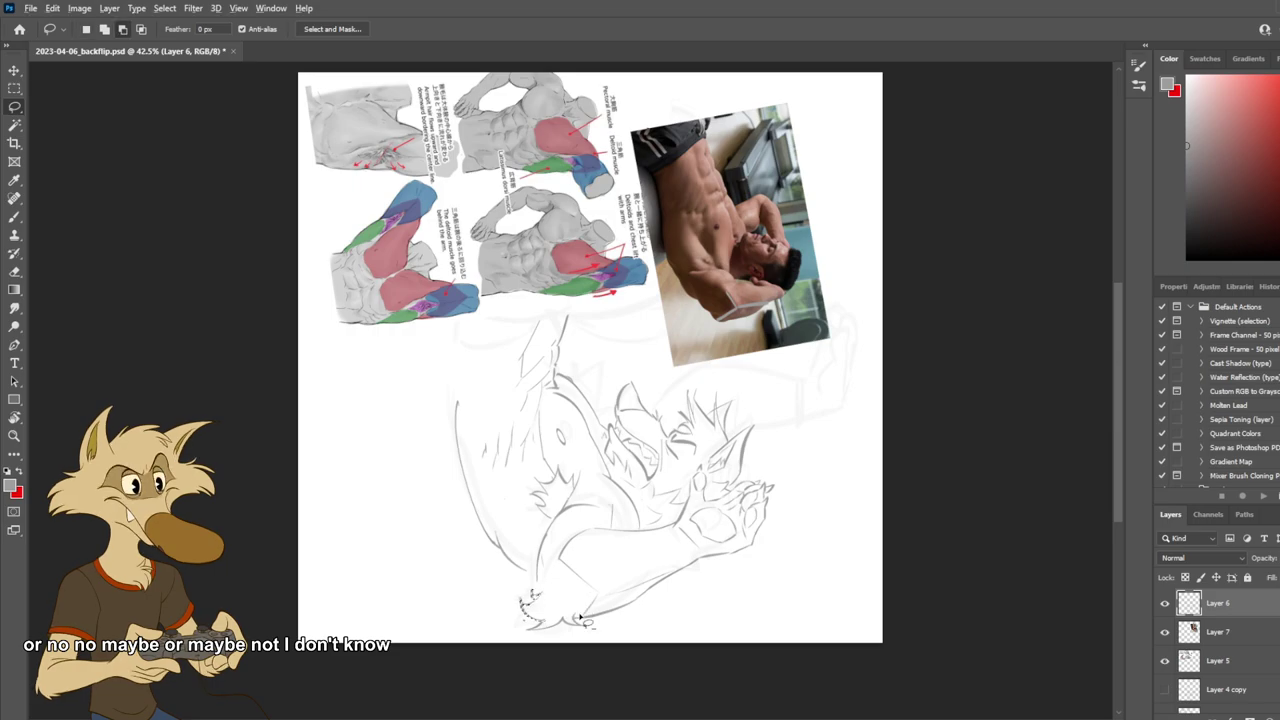
scroll(585, 609, up, 2)
scroll(575, 615, up, 1)
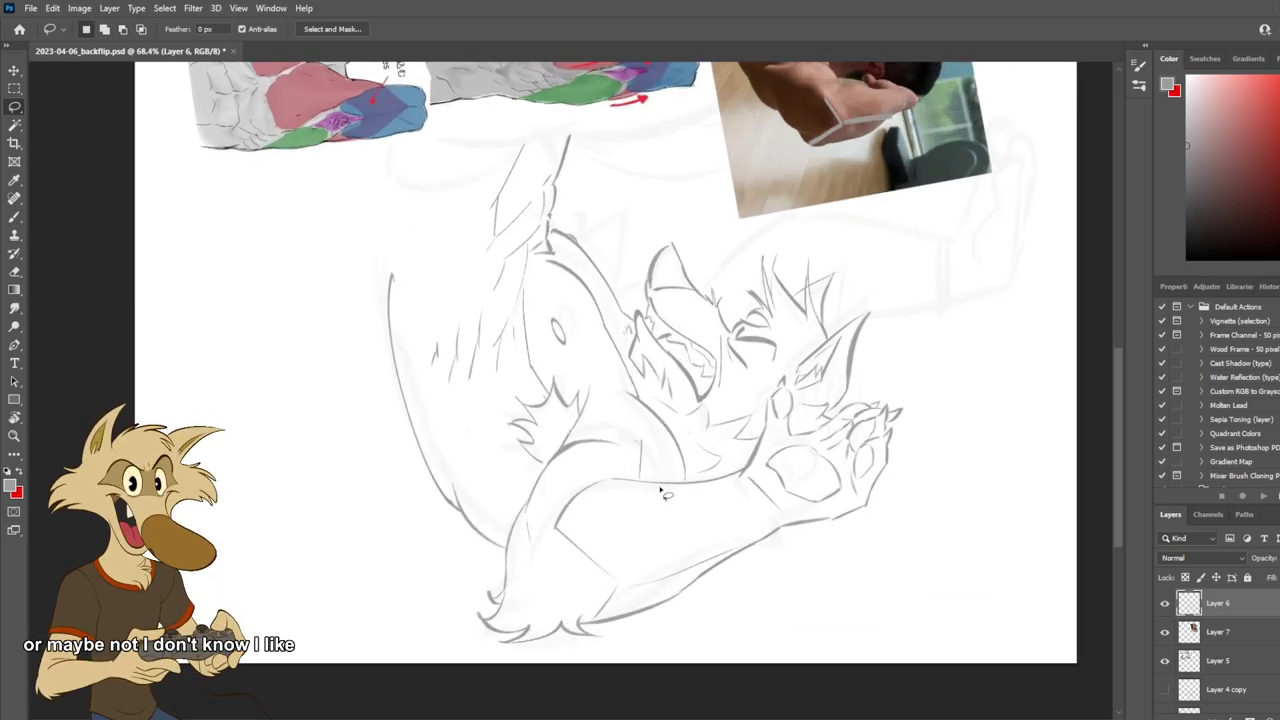
Rotate the canvas view to about -98° and touch up the elbow fur lines with the Eraser and Brush.
scroll(682, 538, down, 2)
key(r)
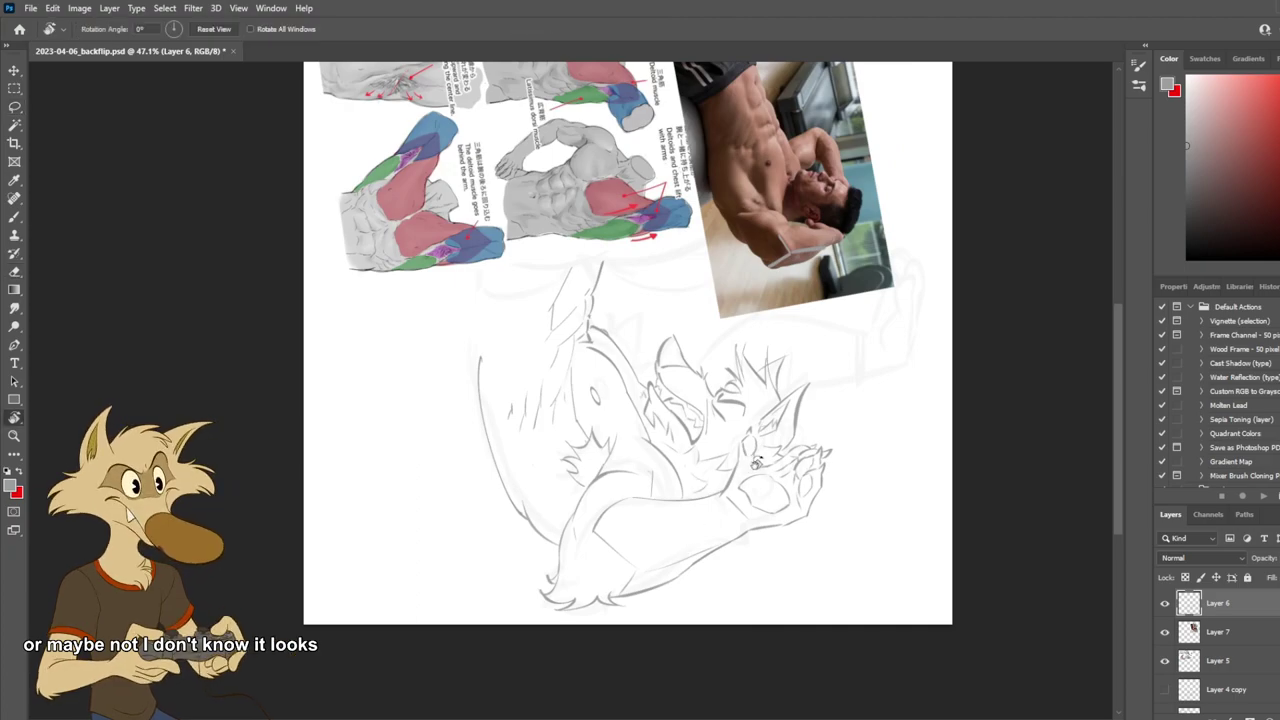
drag(760, 460, 590, 372)
scroll(590, 372, up, 5)
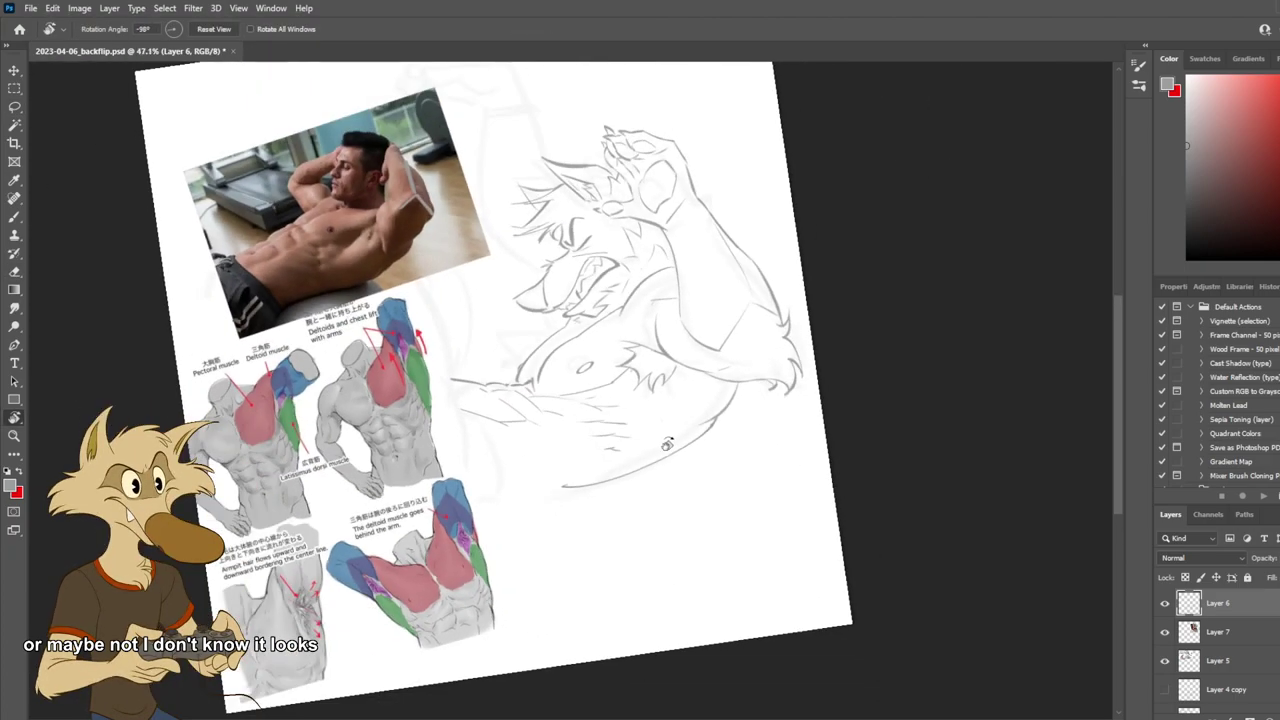
key(e)
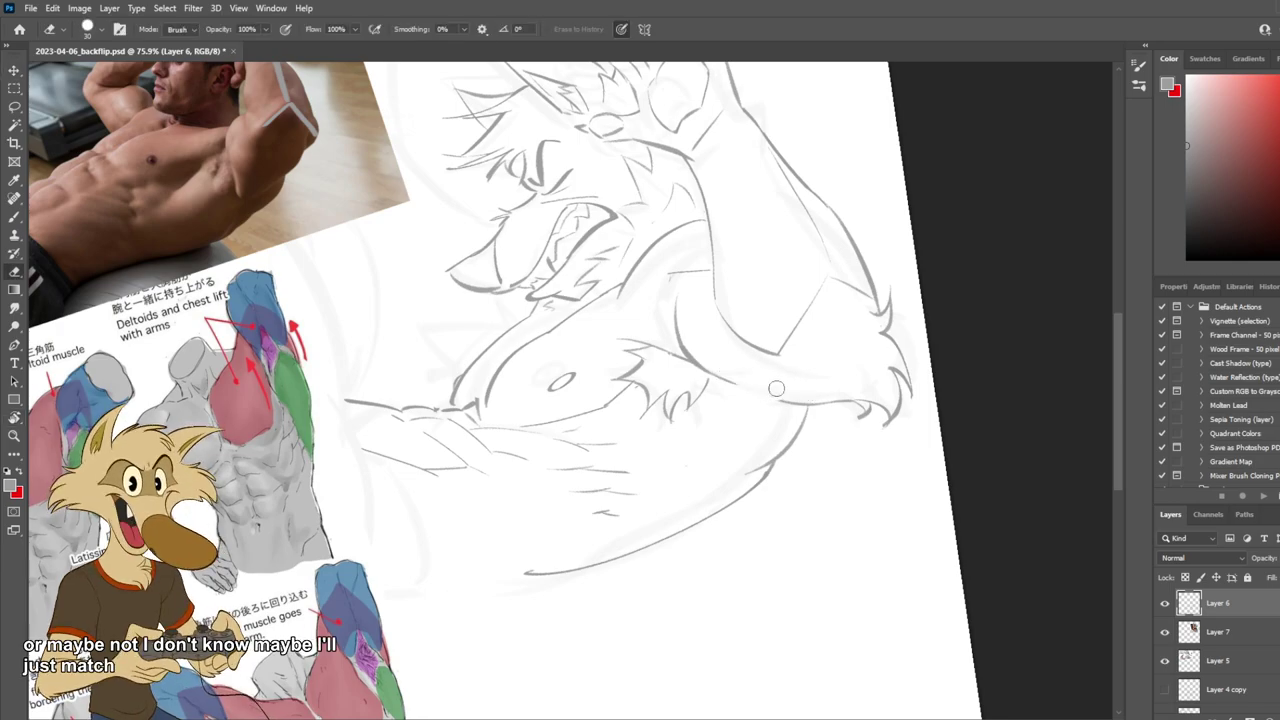
key(b)
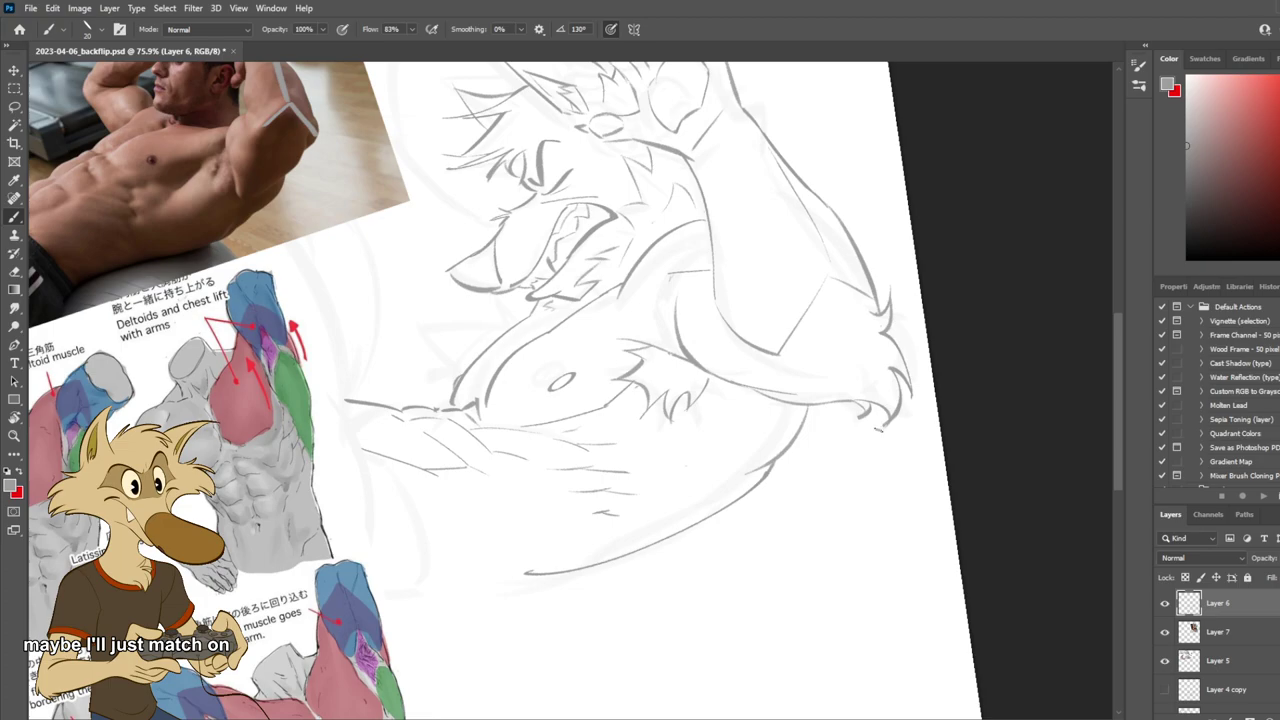
scroll(823, 466, down, 2)
scroll(811, 491, up, 3)
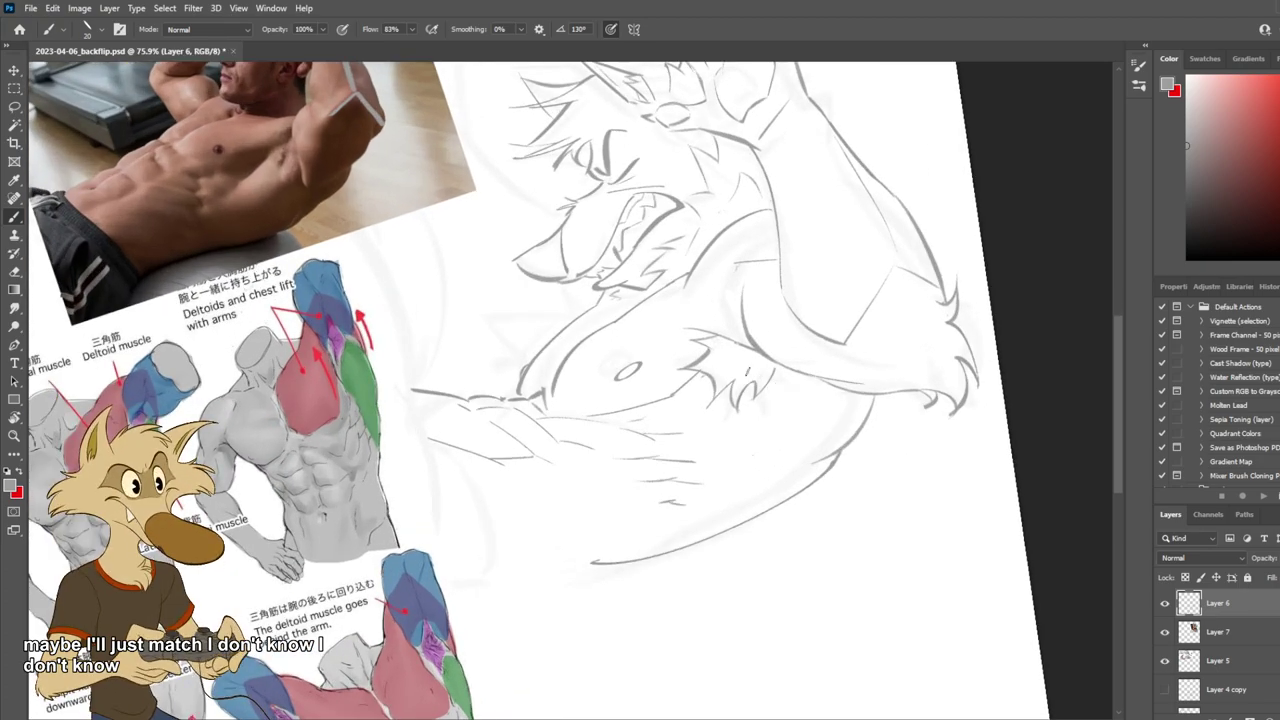
Try several short lines for the side muscle on the wolf's torso below the armpit.
drag(785, 388, 780, 466)
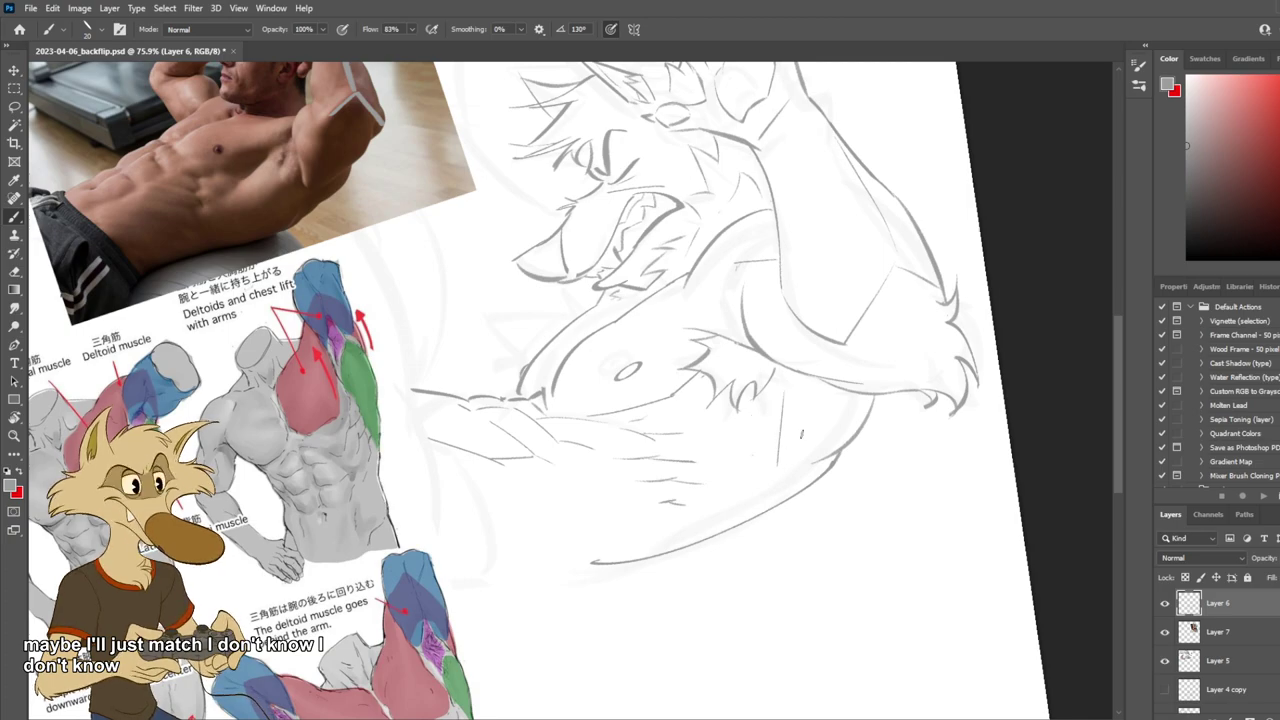
key(ctrl+z)
key(ctrl+z)
mouse_move(818, 405)
mouse_down()
mouse_move(817, 467)
mouse_move(809, 457)
mouse_up()
key(ctrl+z)
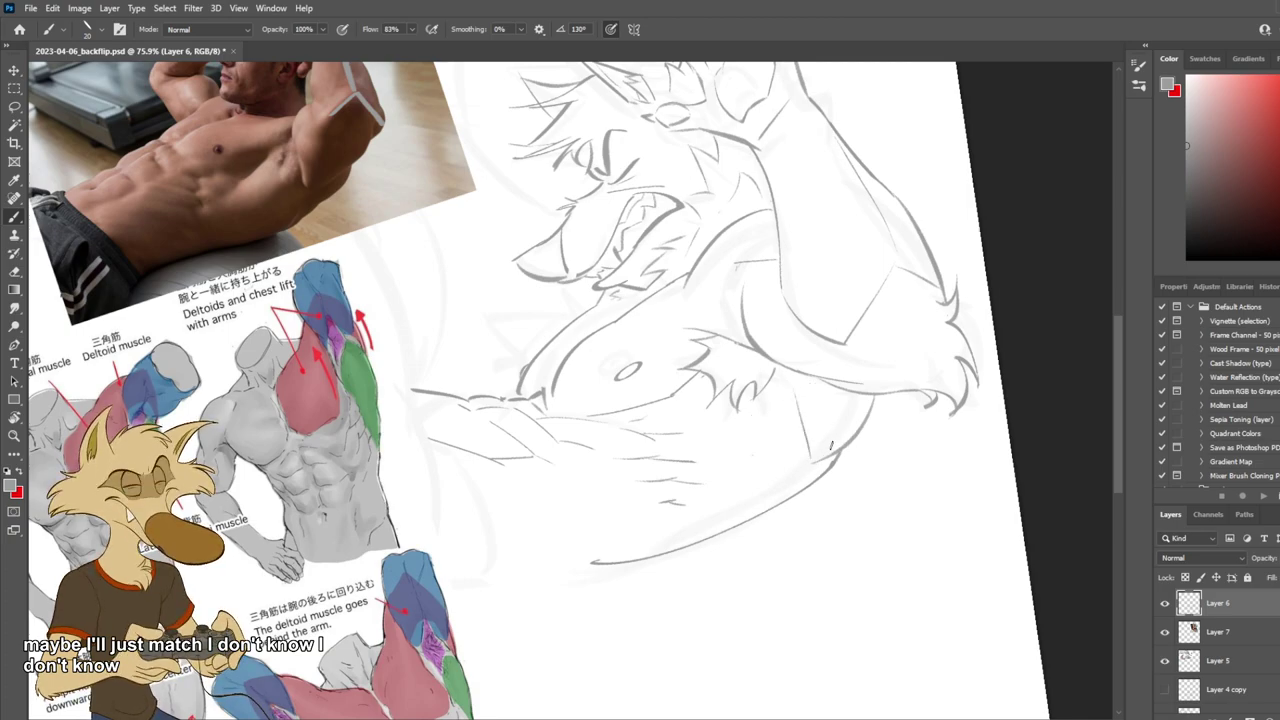
key(ctrl+z)
drag(783, 390, 803, 455)
key(ctrl+z)
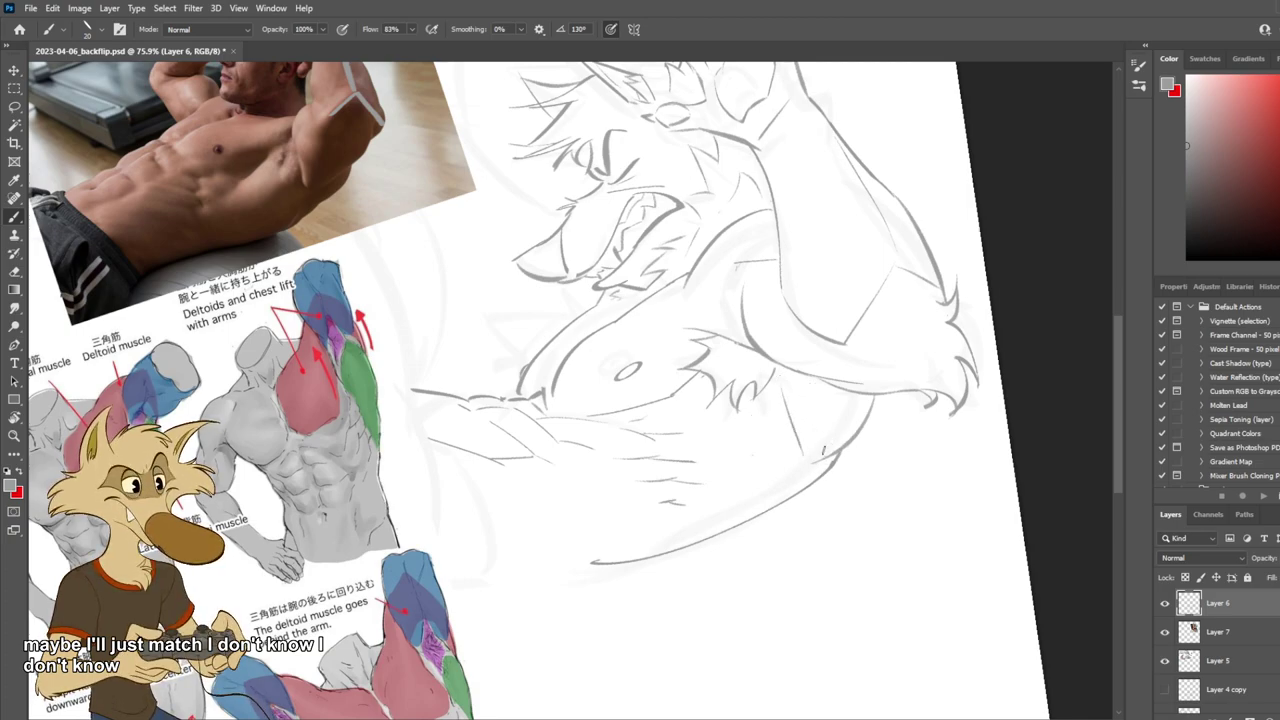
key(ctrl+z)
drag(770, 394, 769, 476)
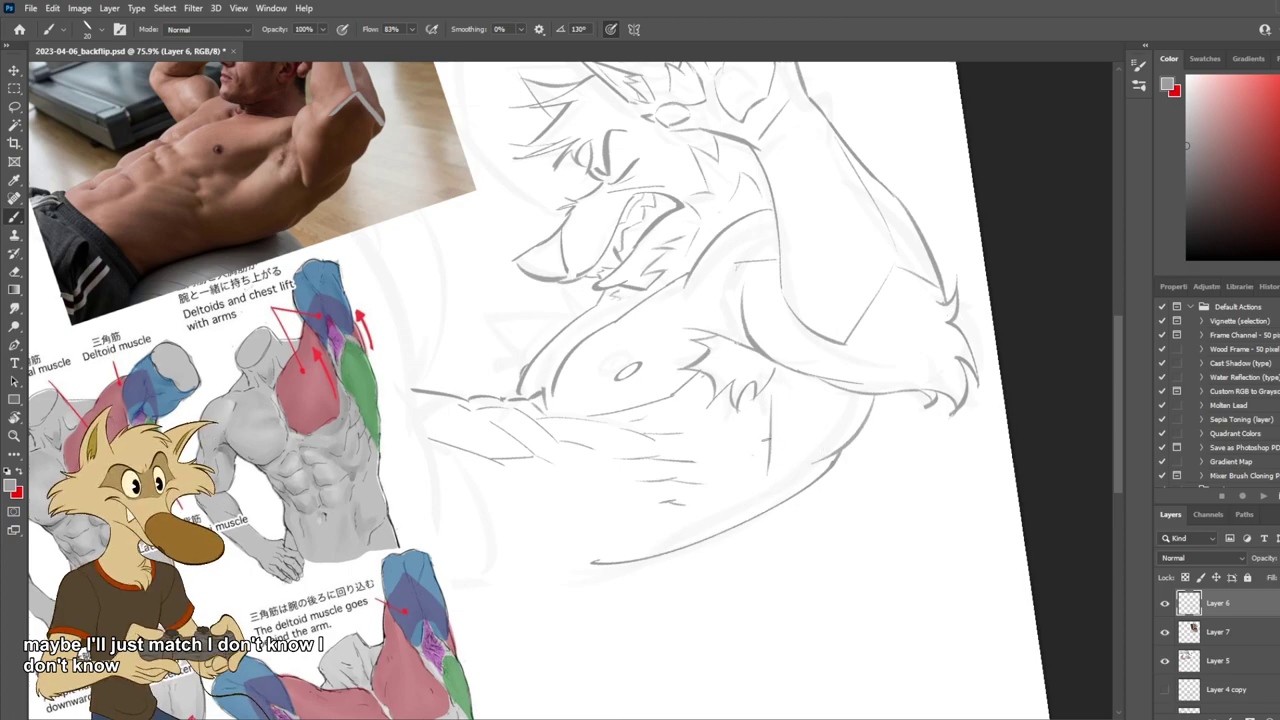
key(ctrl+z)
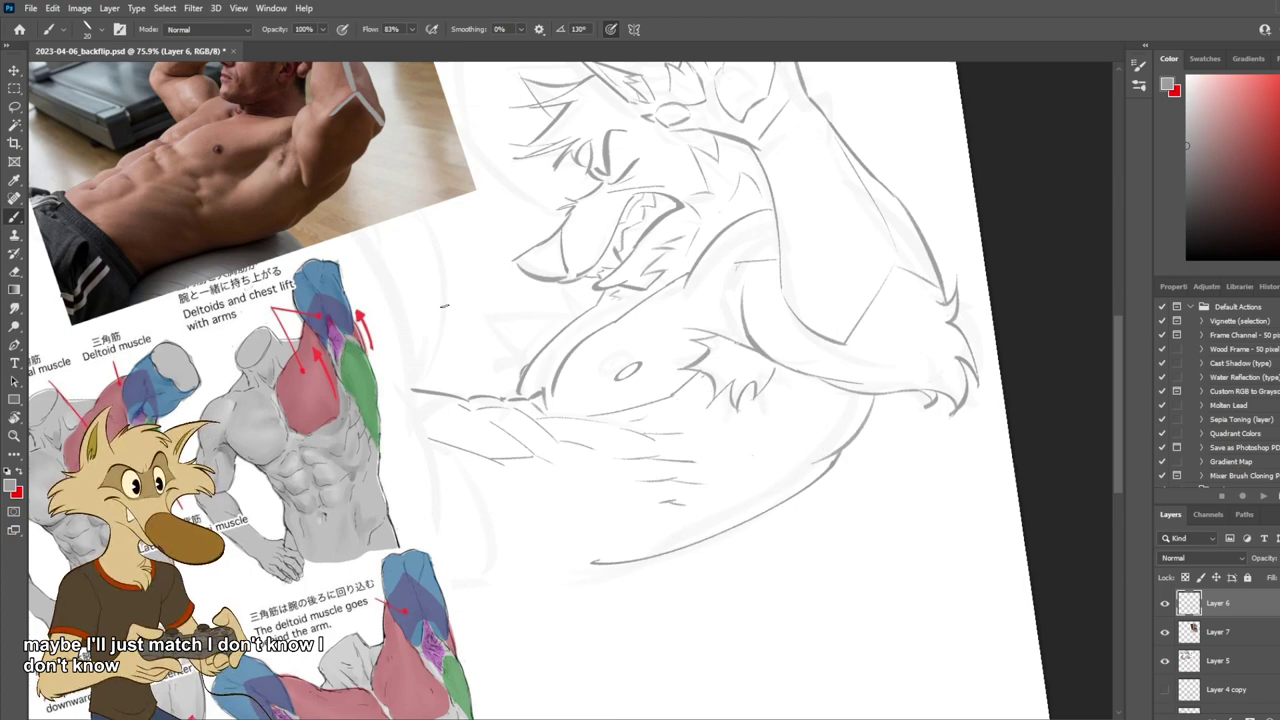
Brush curved contour lines over the man's side below the armpit in the reference photo to map the muscle shape.
mouse_move(264, 171)
mouse_down()
mouse_move(315, 200)
mouse_move(315, 186)
mouse_move(335, 188)
mouse_move(385, 231)
mouse_up()
key(ctrl+z)
key(ctrl+z)
key(ctrl+s)
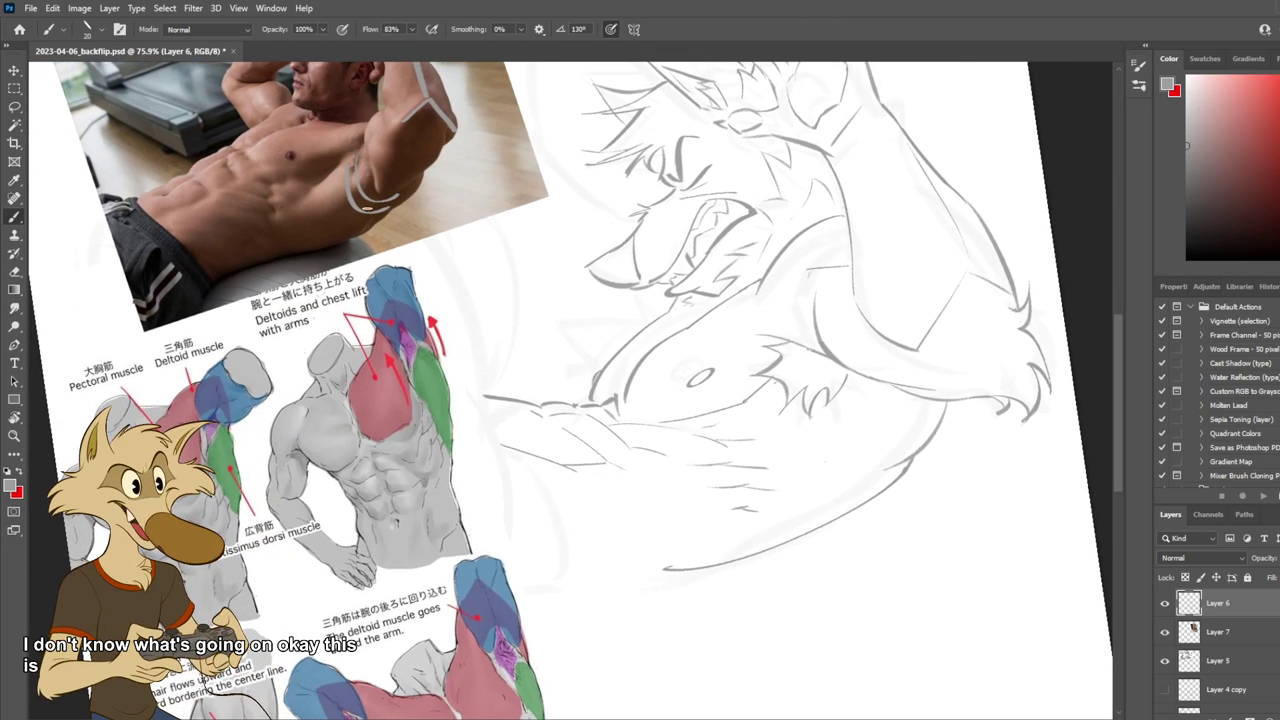
key(ctrl+z)
mouse_move(332, 191)
mouse_down()
mouse_move(374, 228)
mouse_move(390, 201)
mouse_move(350, 234)
mouse_move(371, 229)
mouse_up()
key(ctrl+z)
key(ctrl+z)
key(ctrl+z)
drag(352, 188, 340, 232)
drag(400, 194, 366, 230)
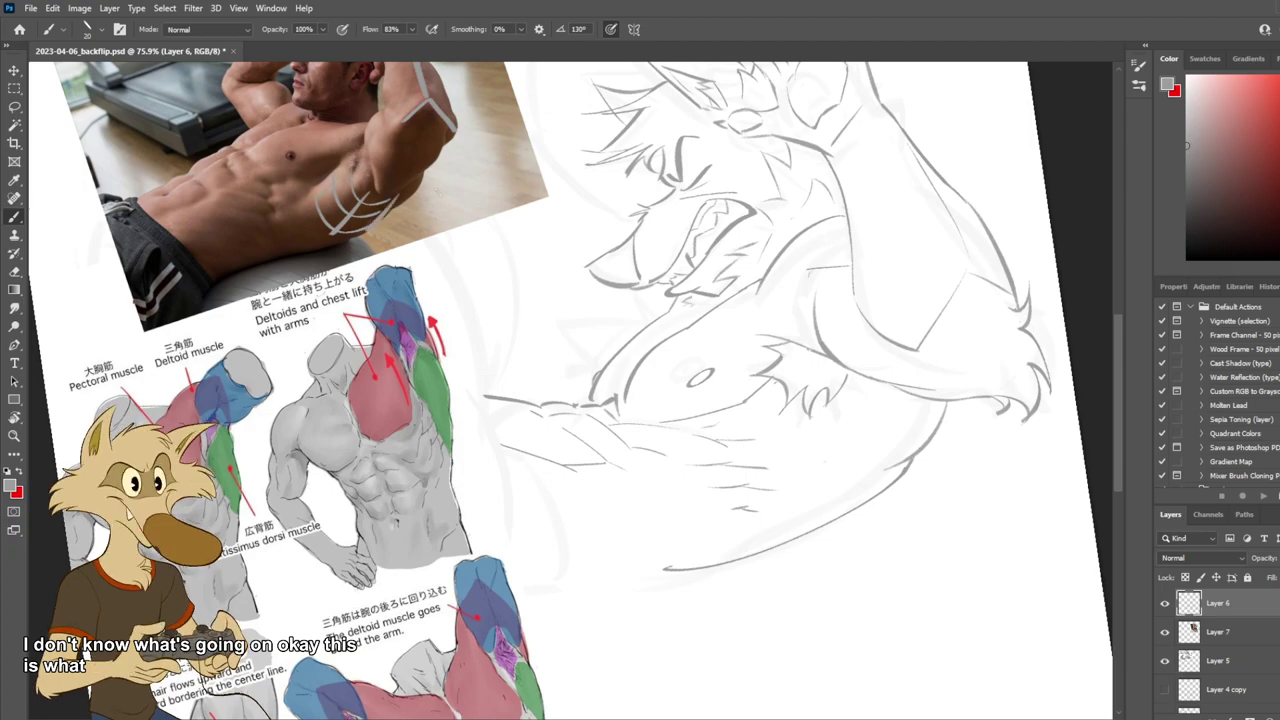
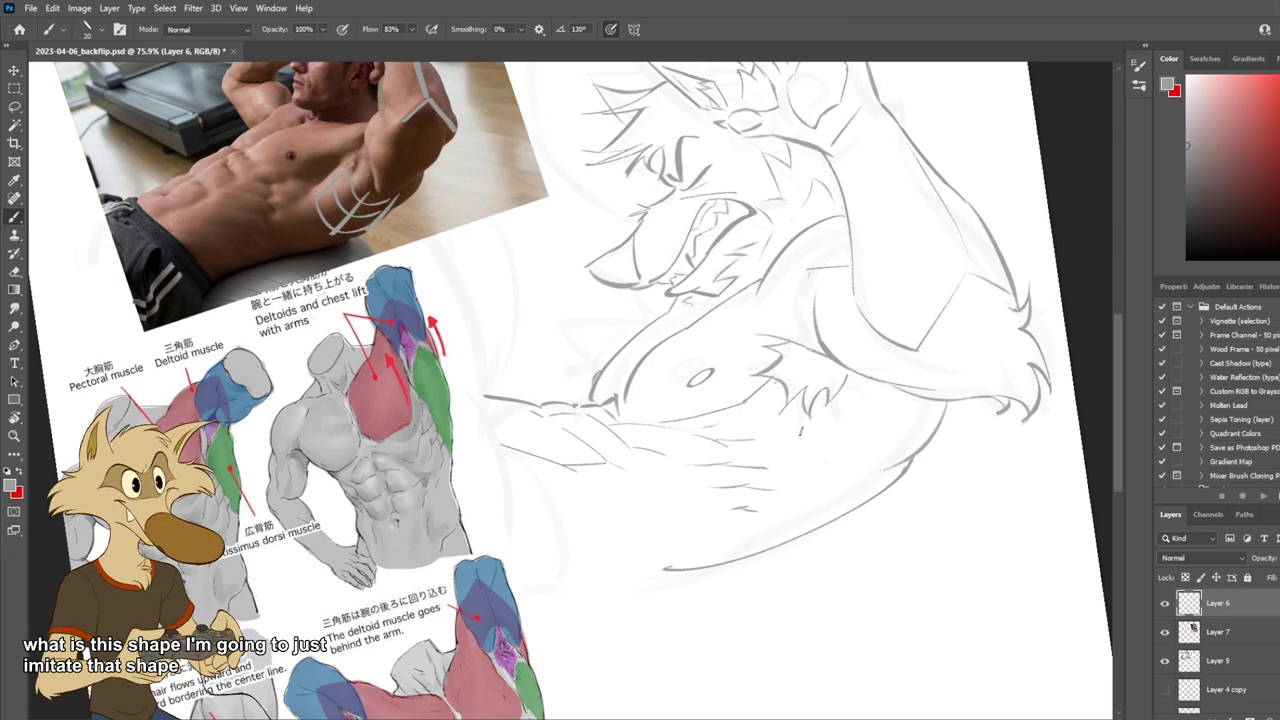
Draw a light curve on the wolf's side below the armpit, imitating the mapped muscle shape, and clean up where it meets the back outline.
drag(800, 432, 880, 470)
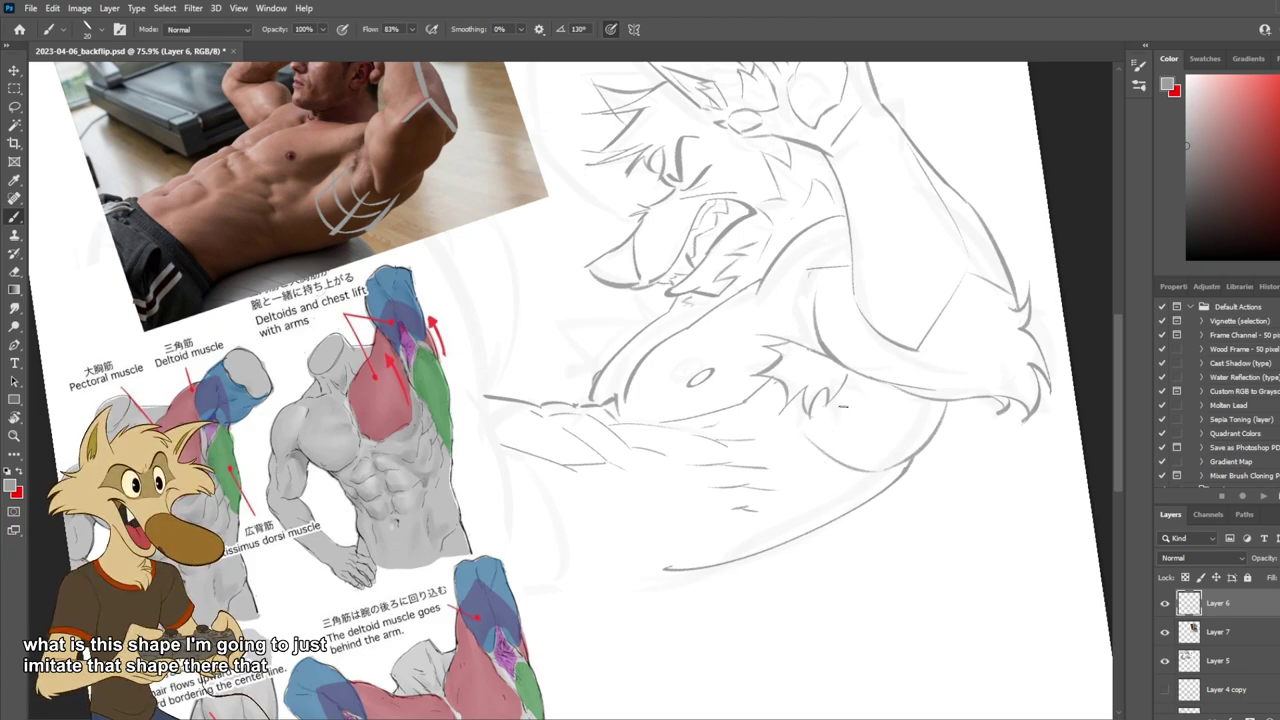
key(ctrl+z)
drag(782, 463, 836, 495)
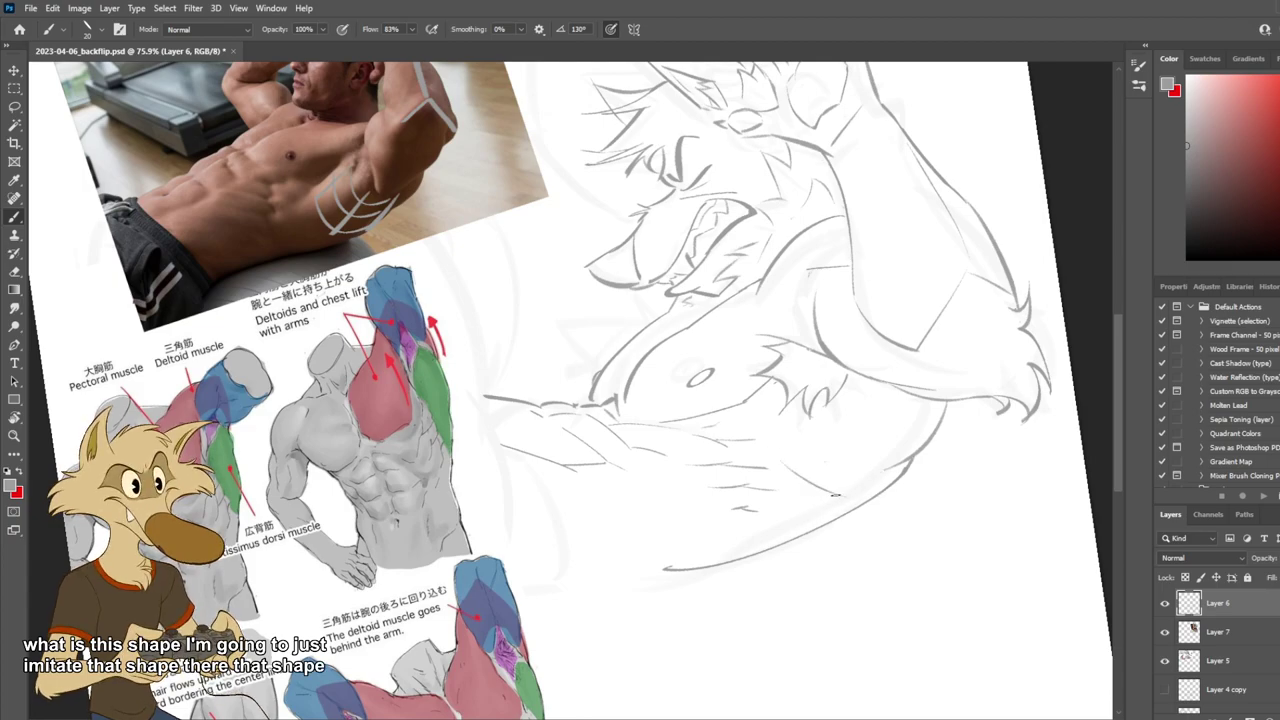
key(e)
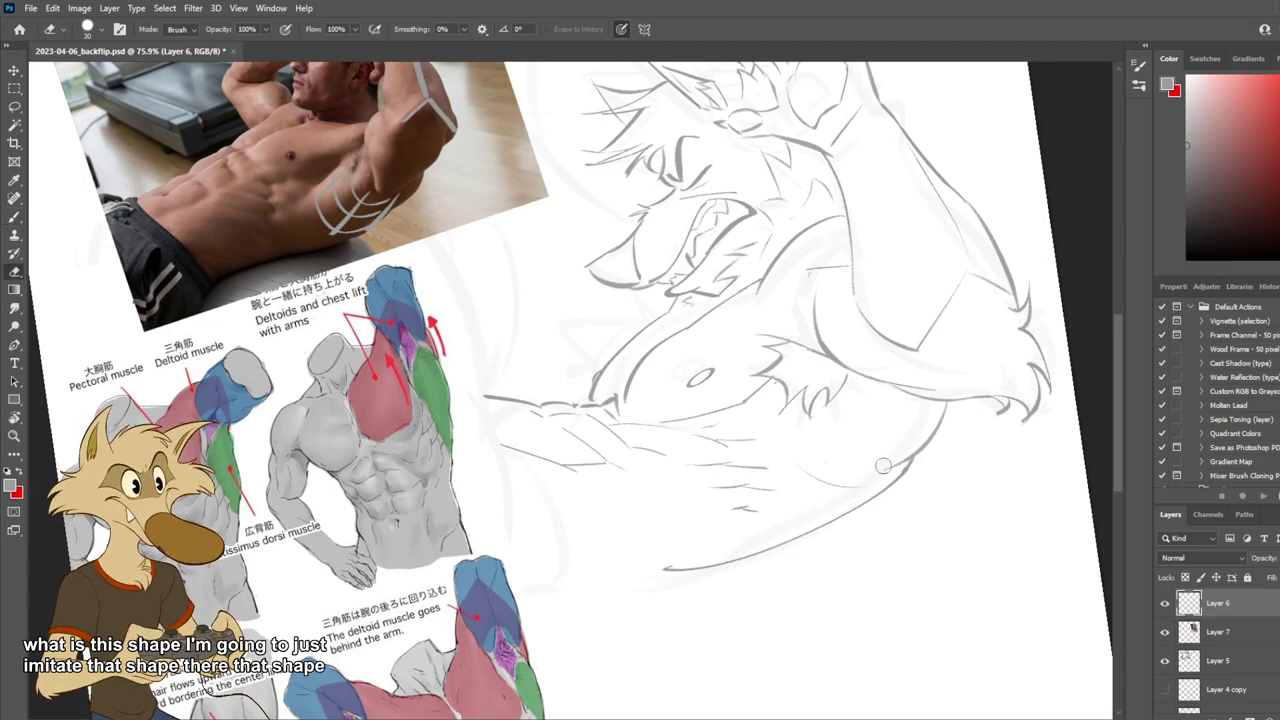
key(b)
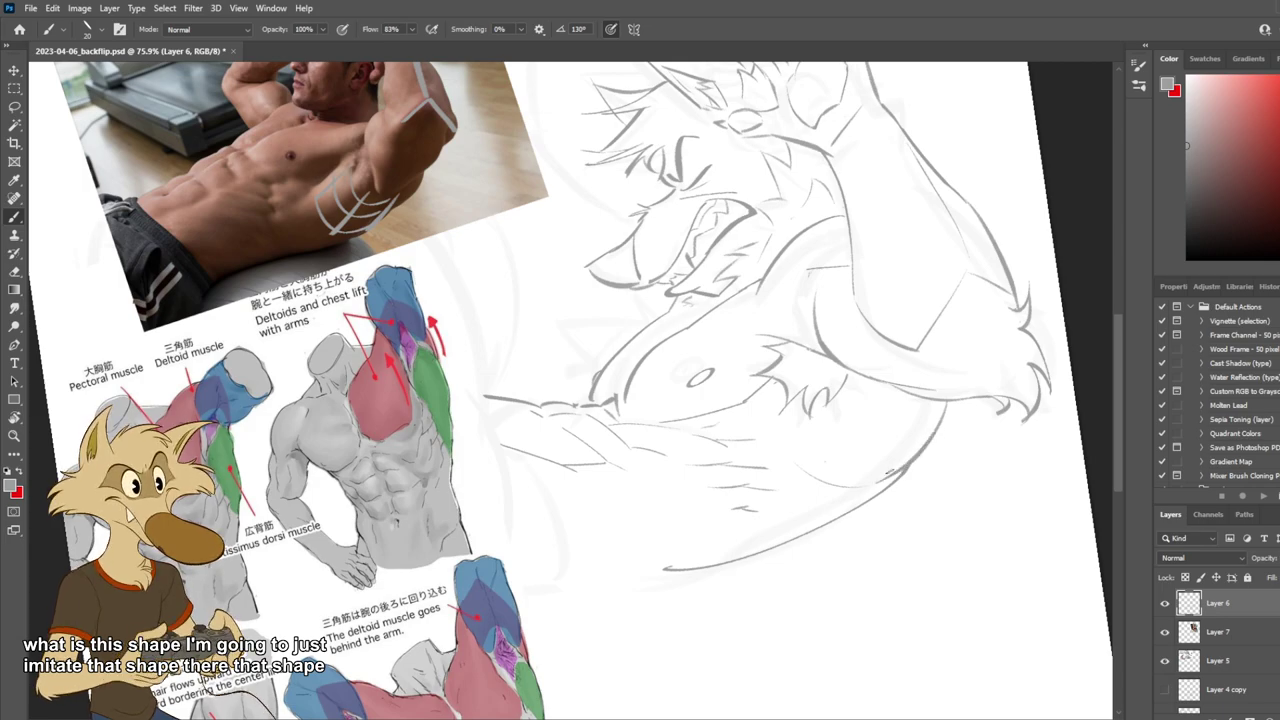
Extend the outline of the wolf's lower back toward the waist with the Brush and tidy its end.
scroll(815, 423, down, 5)
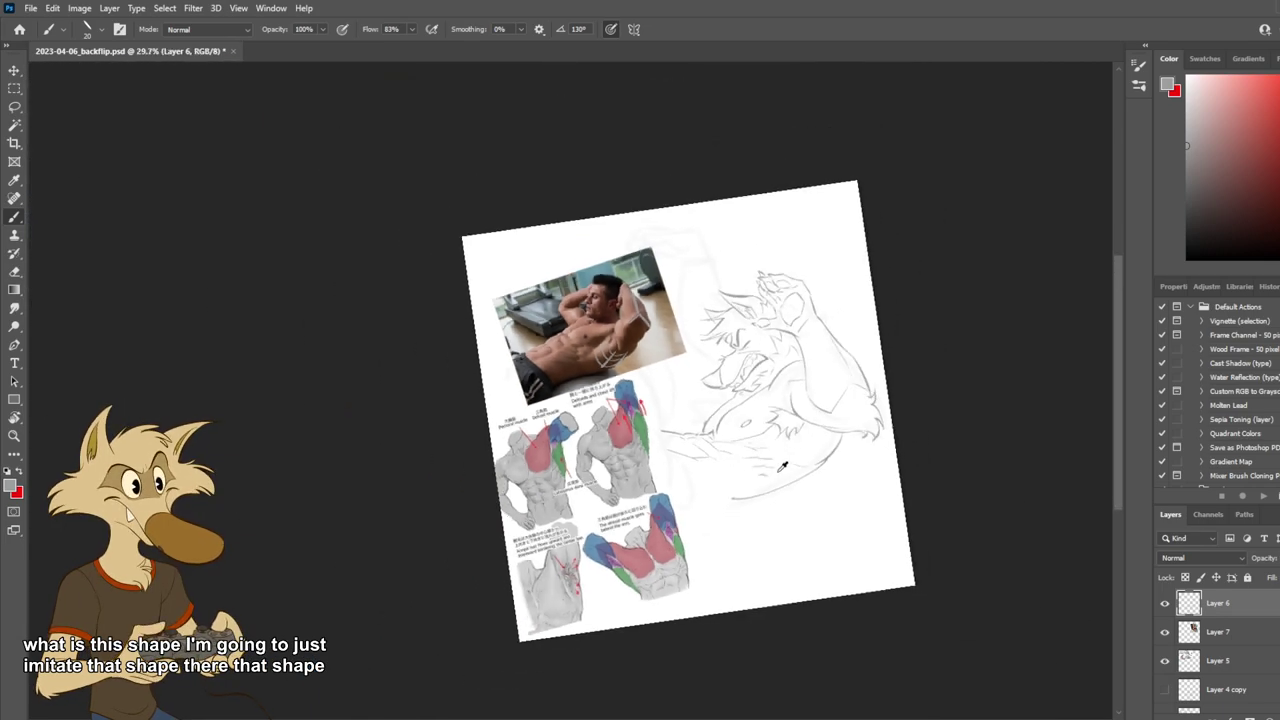
scroll(783, 471, up, 5)
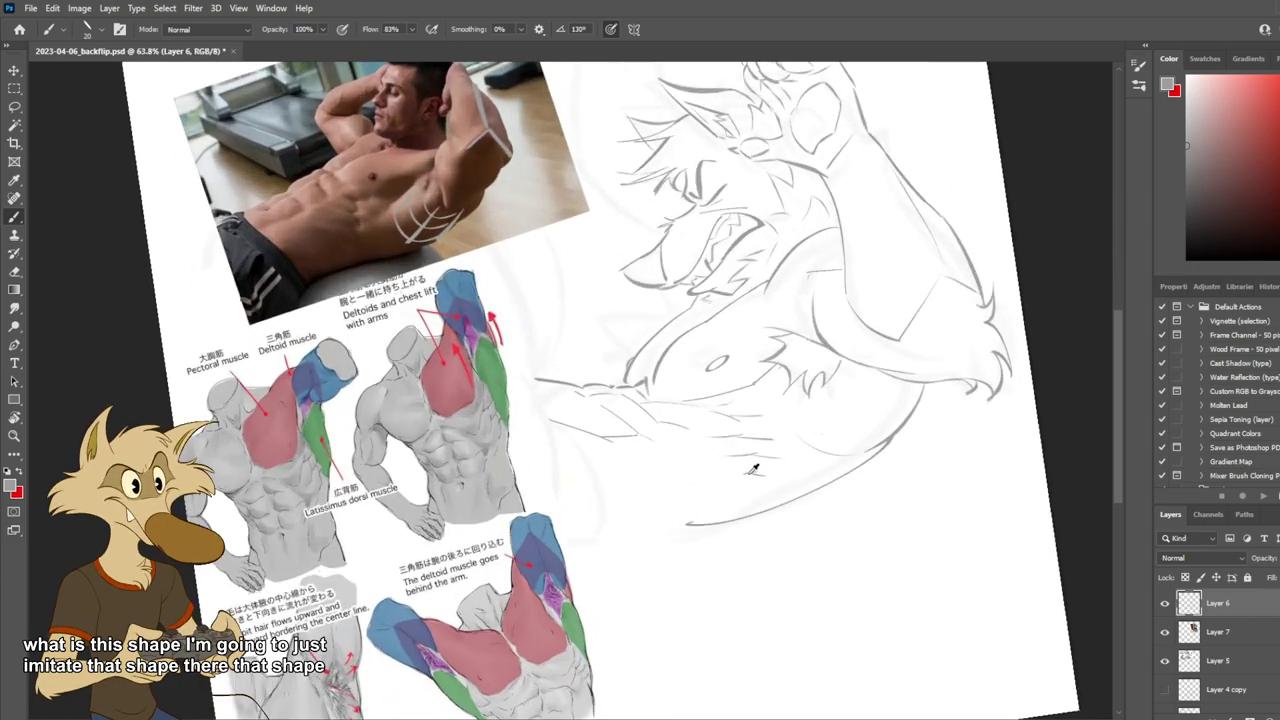
scroll(753, 468, up, 1)
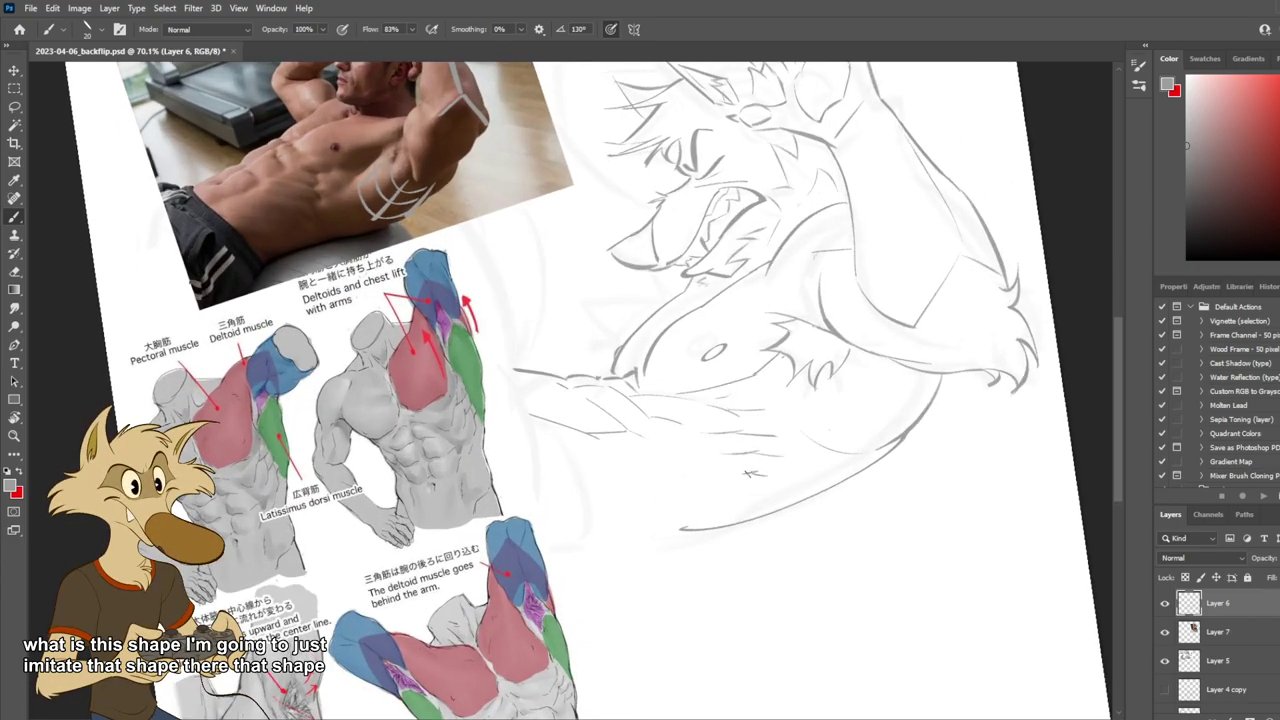
mouse_move(678, 527)
mouse_down()
mouse_move(604, 533)
mouse_move(736, 523)
mouse_move(698, 526)
mouse_up()
key(ctrl+z)
key(e)
key(b)
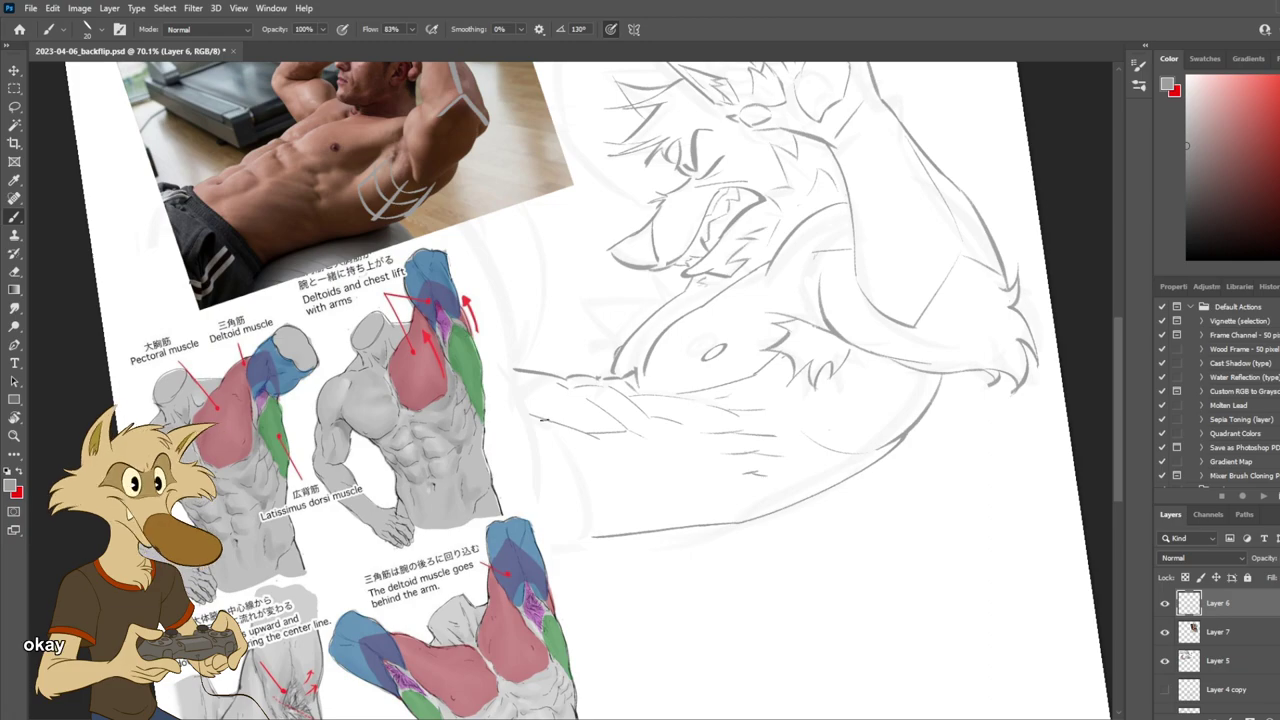
Draw the curved waistline where the wolf's pants begin, running from the belly down to the lower back outline.
mouse_move(515, 372)
mouse_down()
mouse_move(592, 478)
mouse_move(604, 518)
mouse_up()
key(ctrl+z)
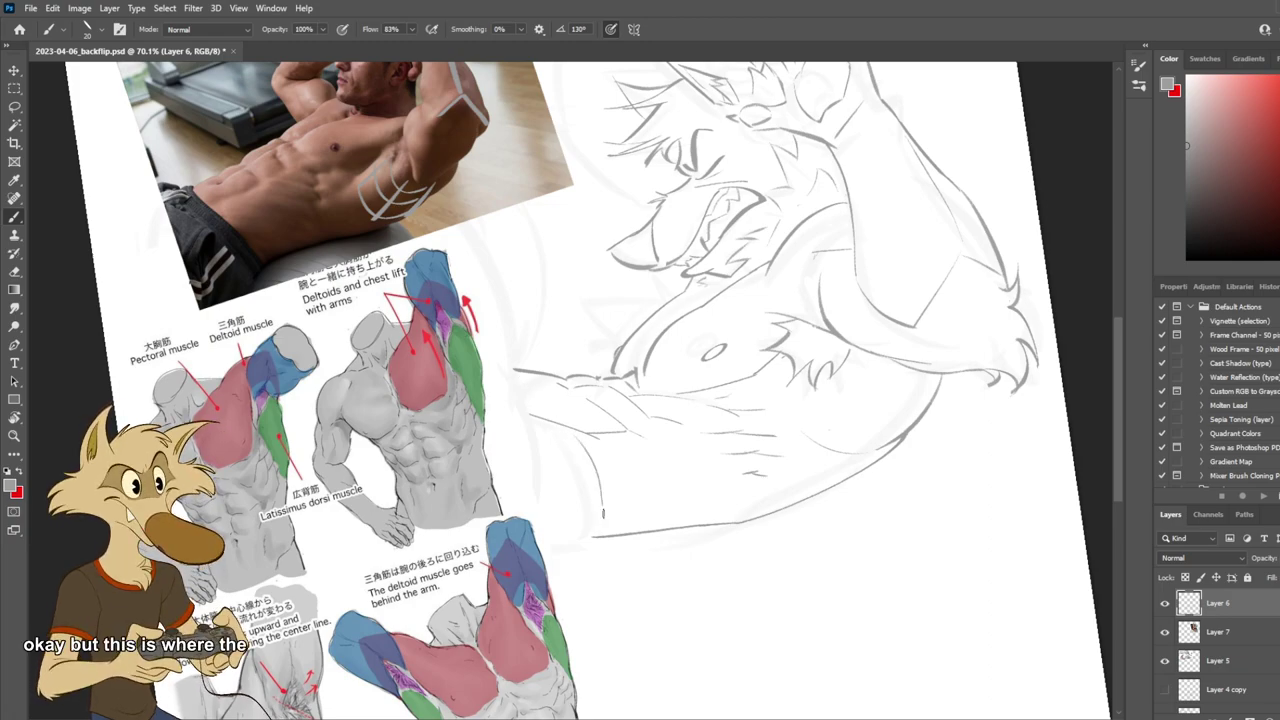
key(ctrl+z)
drag(584, 452, 607, 535)
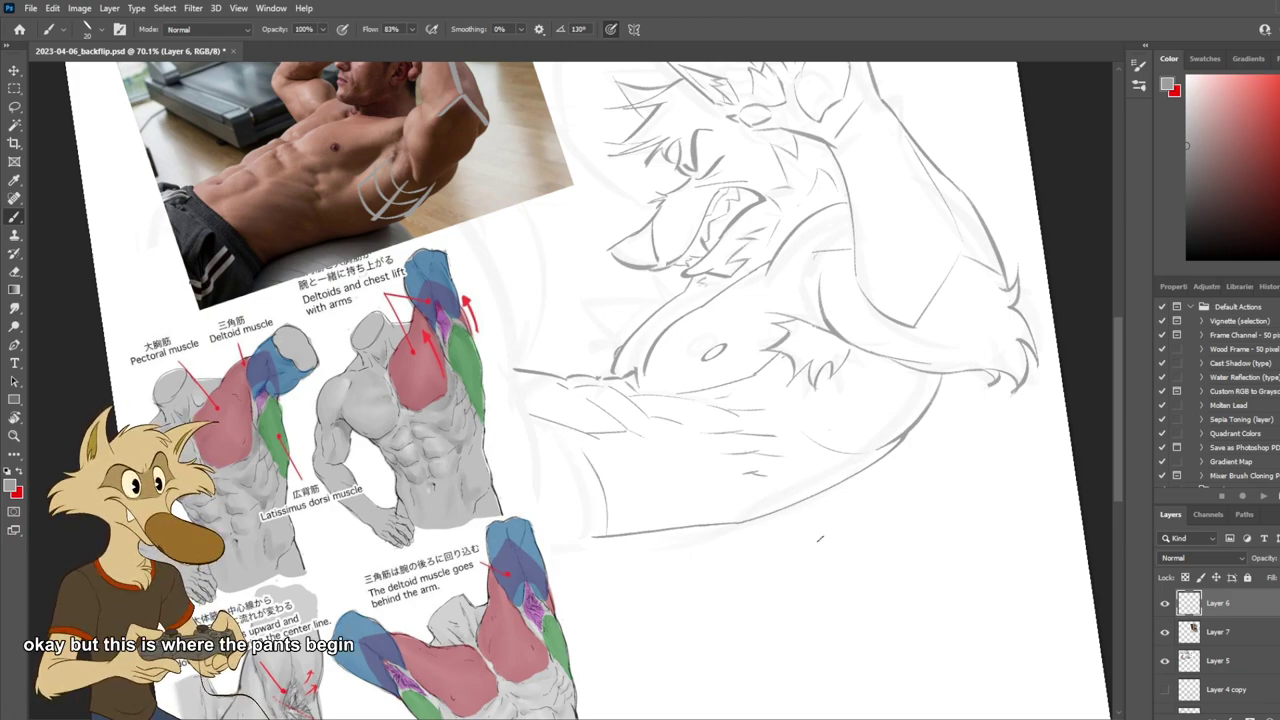
key(ctrl+z)
drag(594, 452, 614, 547)
key(ctrl+z)
mouse_move(600, 448)
mouse_down()
mouse_move(612, 530)
mouse_move(597, 541)
mouse_up()
key(ctrl+z)
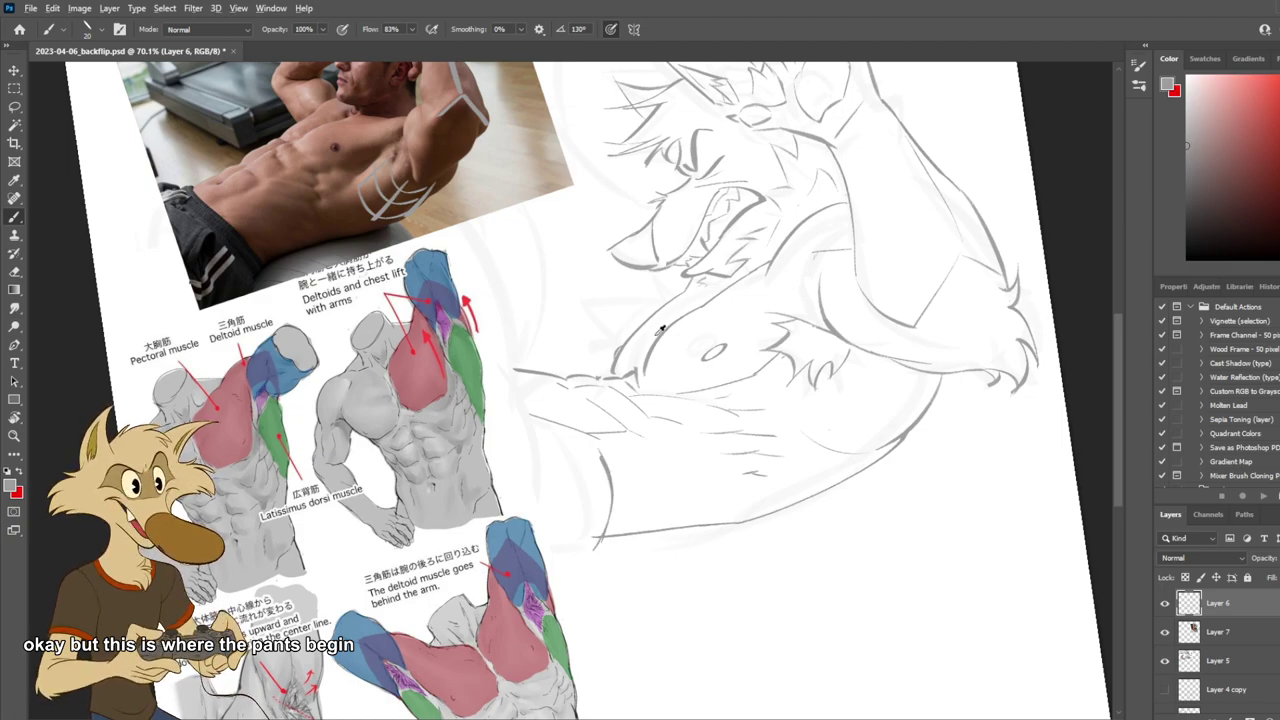
scroll(661, 328, down, 5)
scroll(665, 360, up, 5)
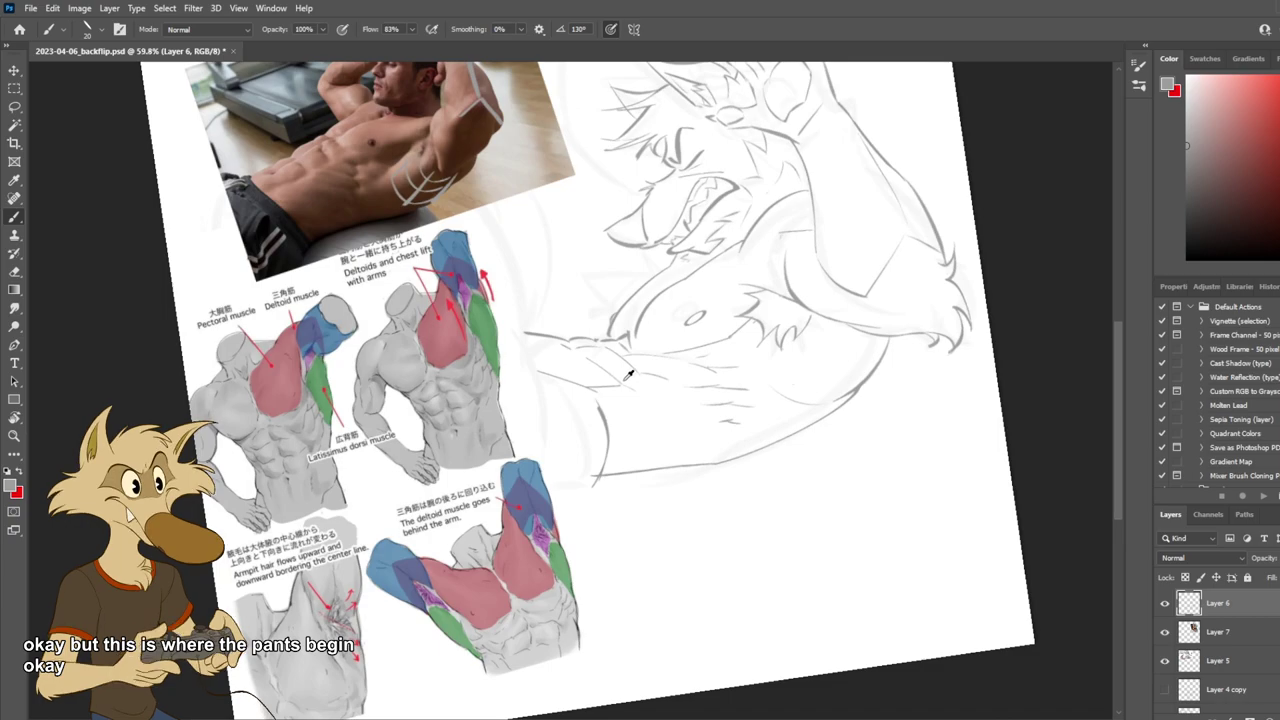
Draw the front edge of the wolf's pants as a curve from the tip of the belly down to the waistline.
drag(538, 368, 599, 405)
key(ctrl+z)
key(ctrl+z)
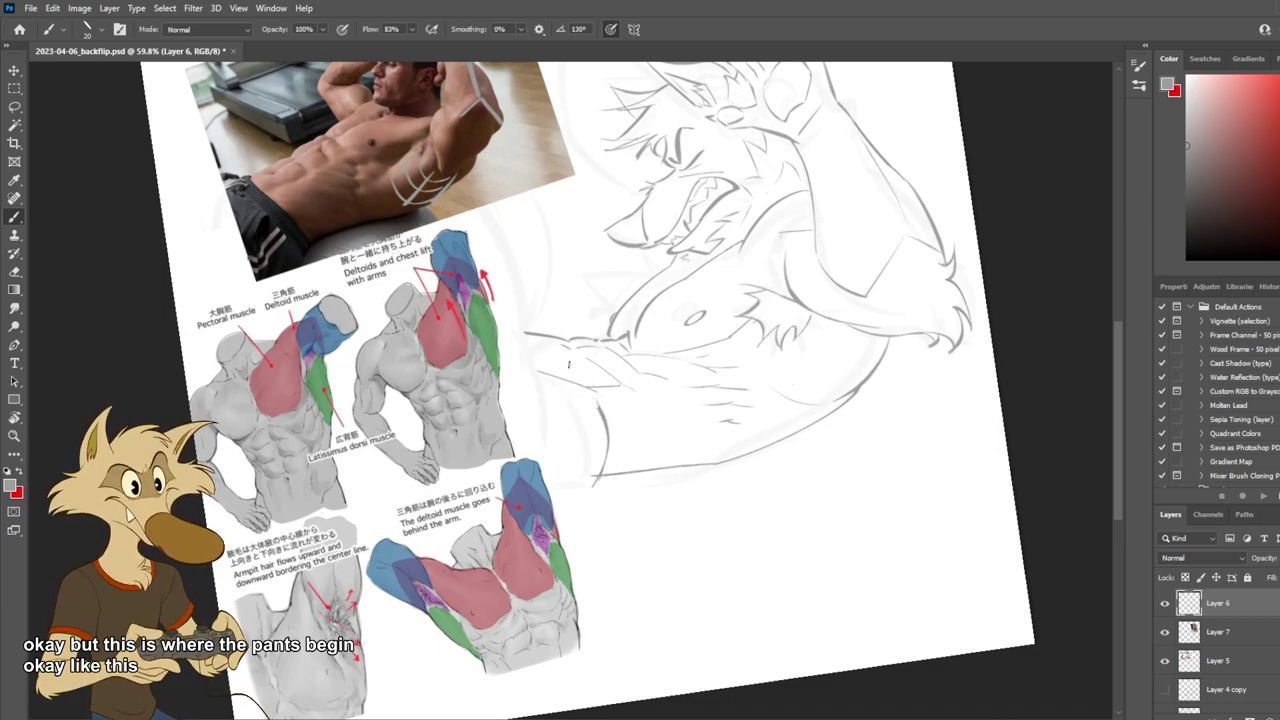
drag(546, 362, 609, 430)
key(ctrl+z)
key(ctrl+z)
drag(527, 352, 600, 478)
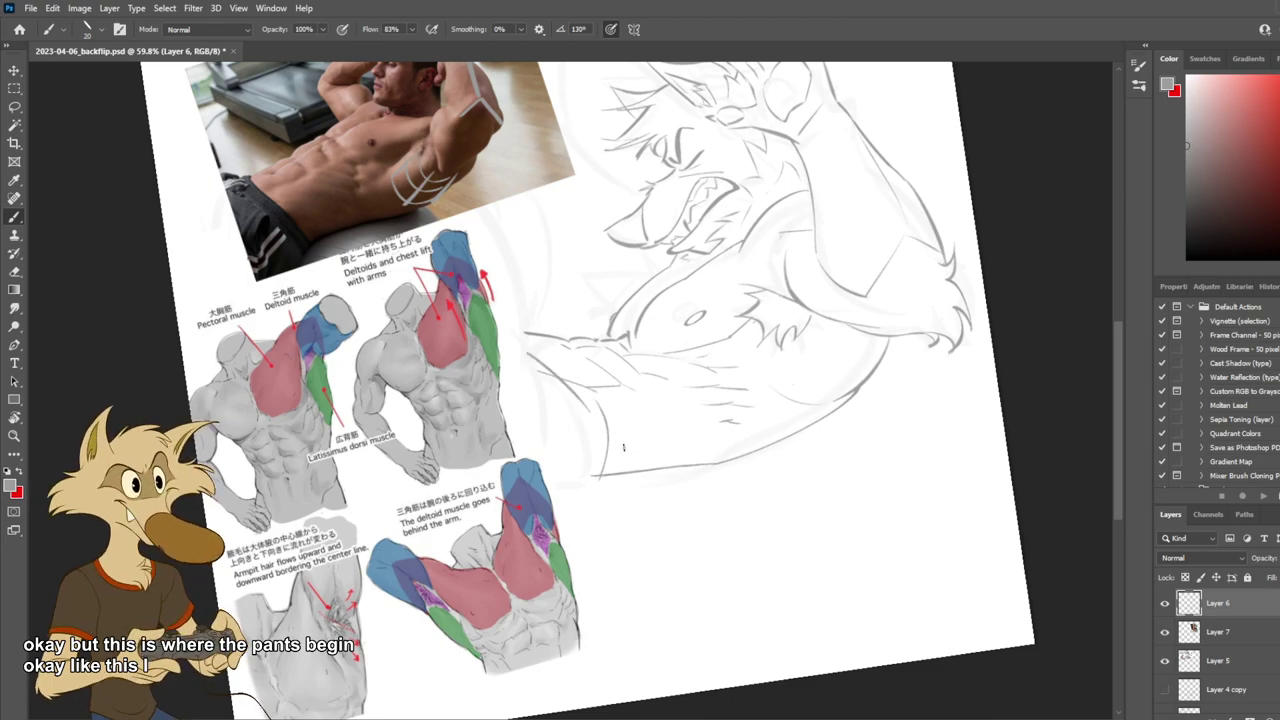
key(ctrl+z)
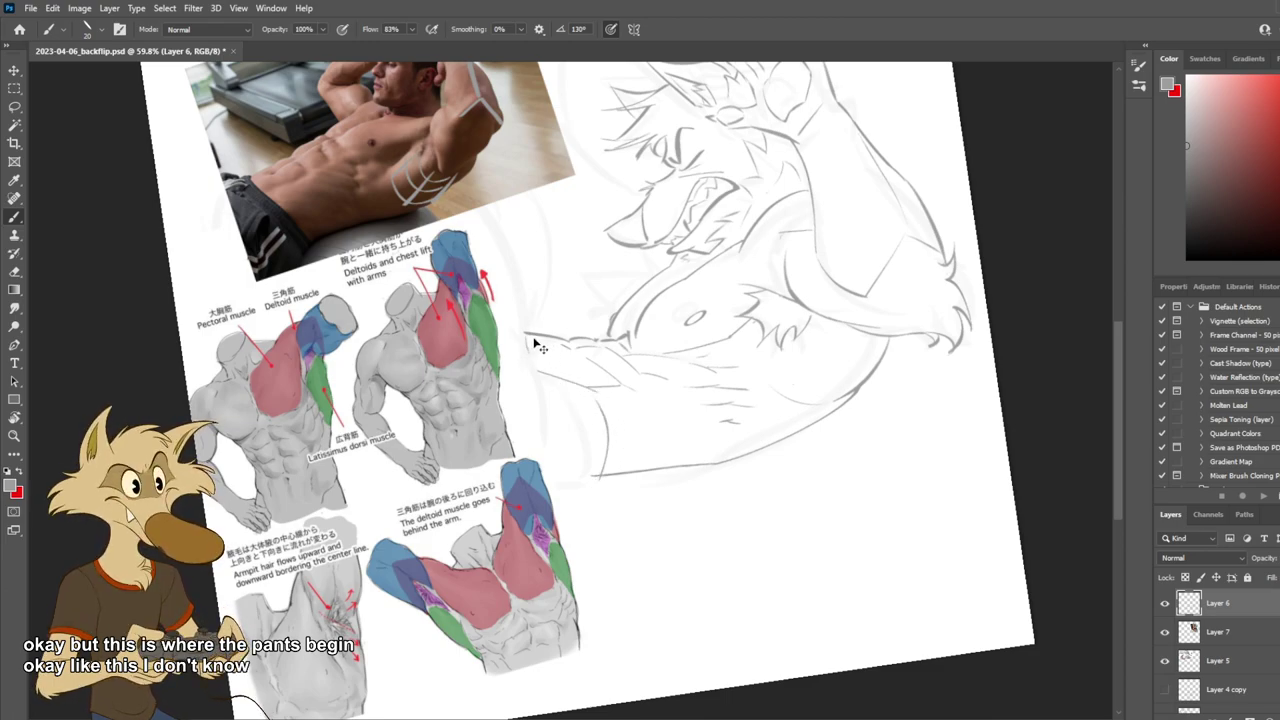
drag(528, 348, 590, 398)
key(ctrl+z)
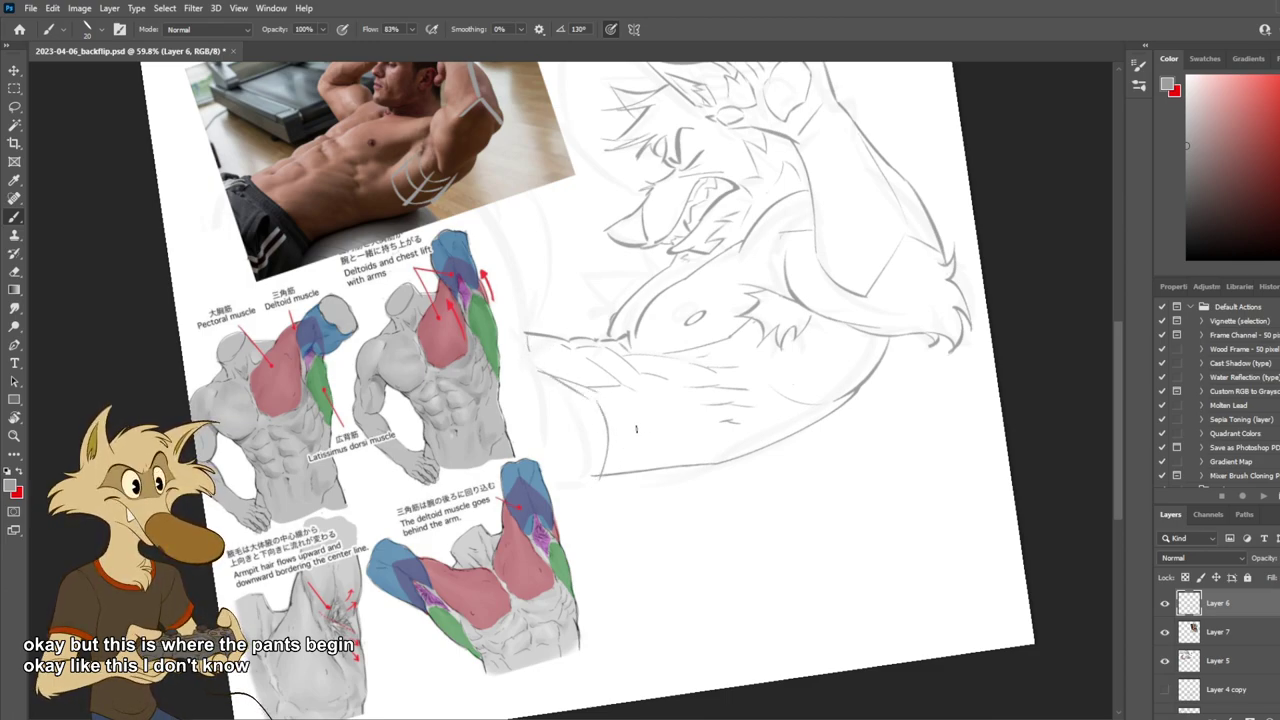
key(ctrl+z)
drag(538, 366, 591, 398)
key(ctrl+z)
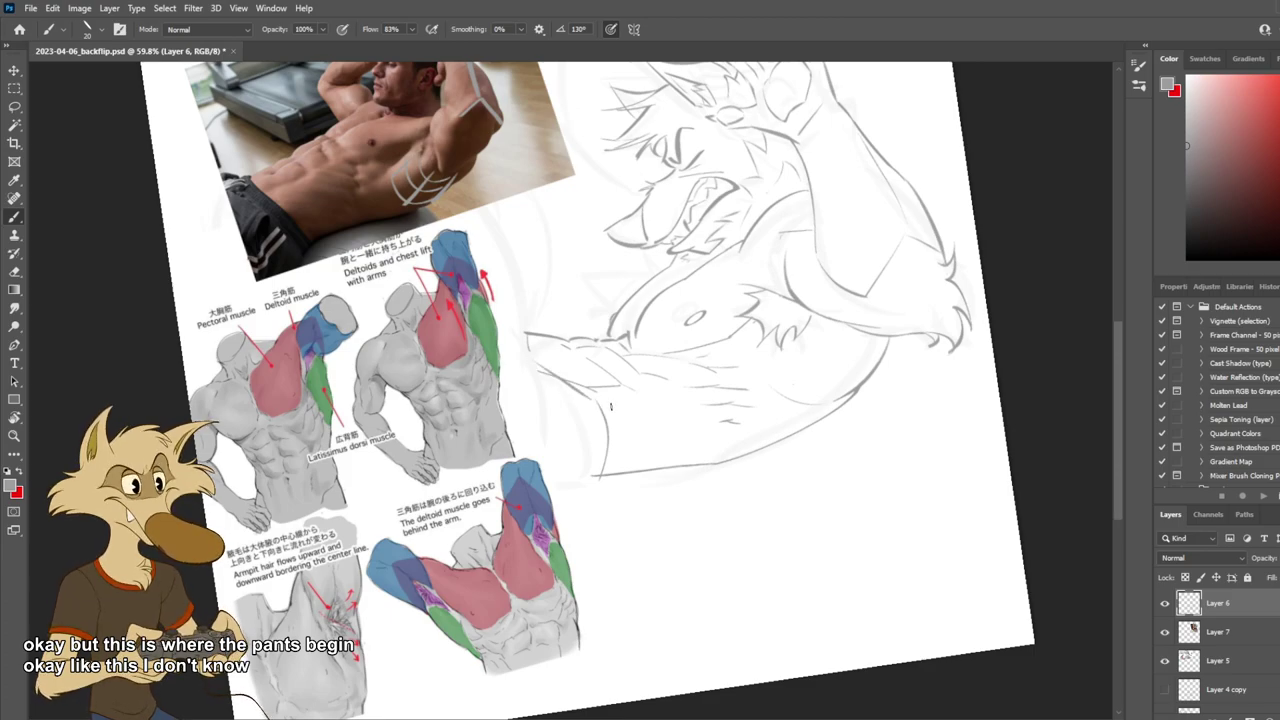
key(e)
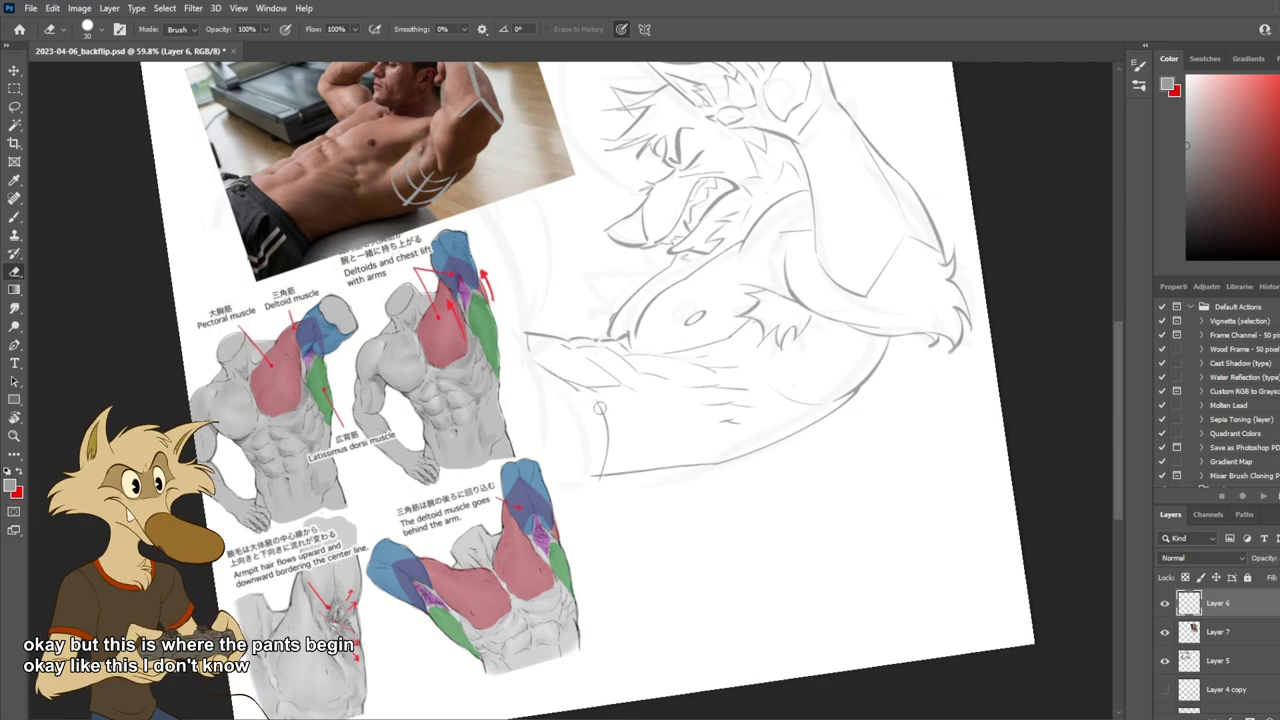
key(b)
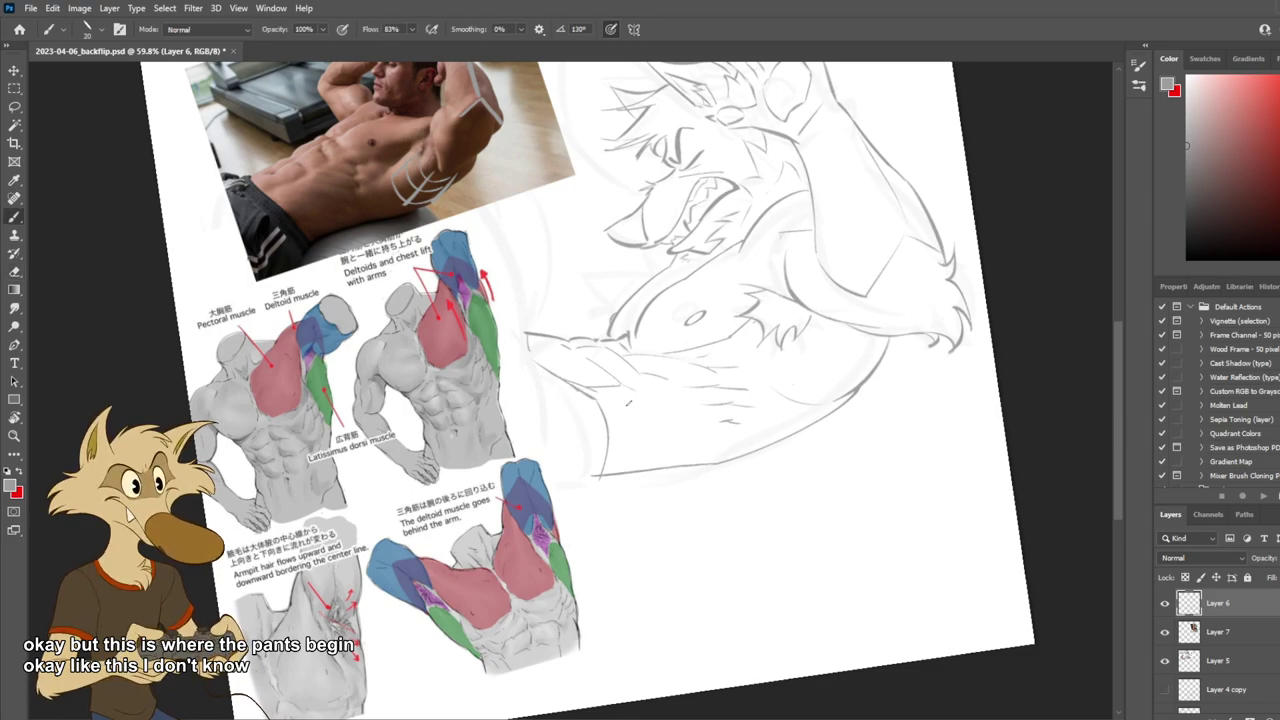
Hide the reference layers Layer 7 and Layer 5 so only the wolf sketch and its rough remain.
scroll(676, 398, down, 2)
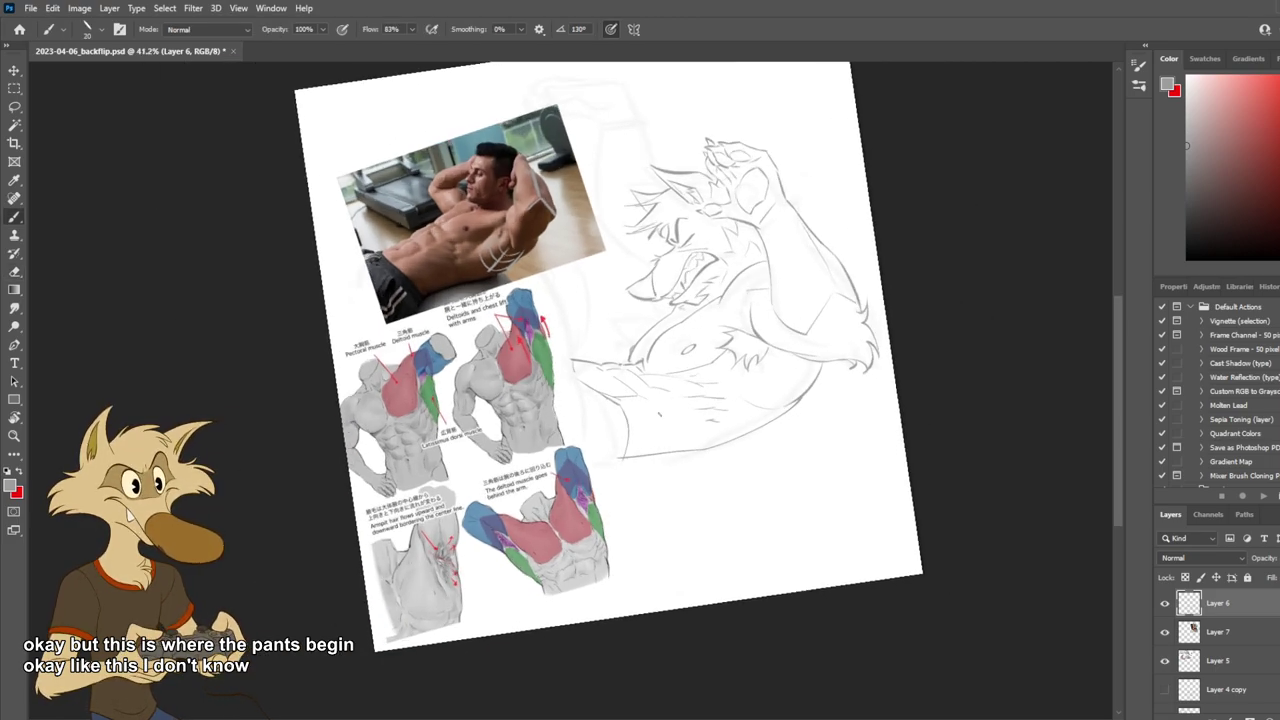
key(v)
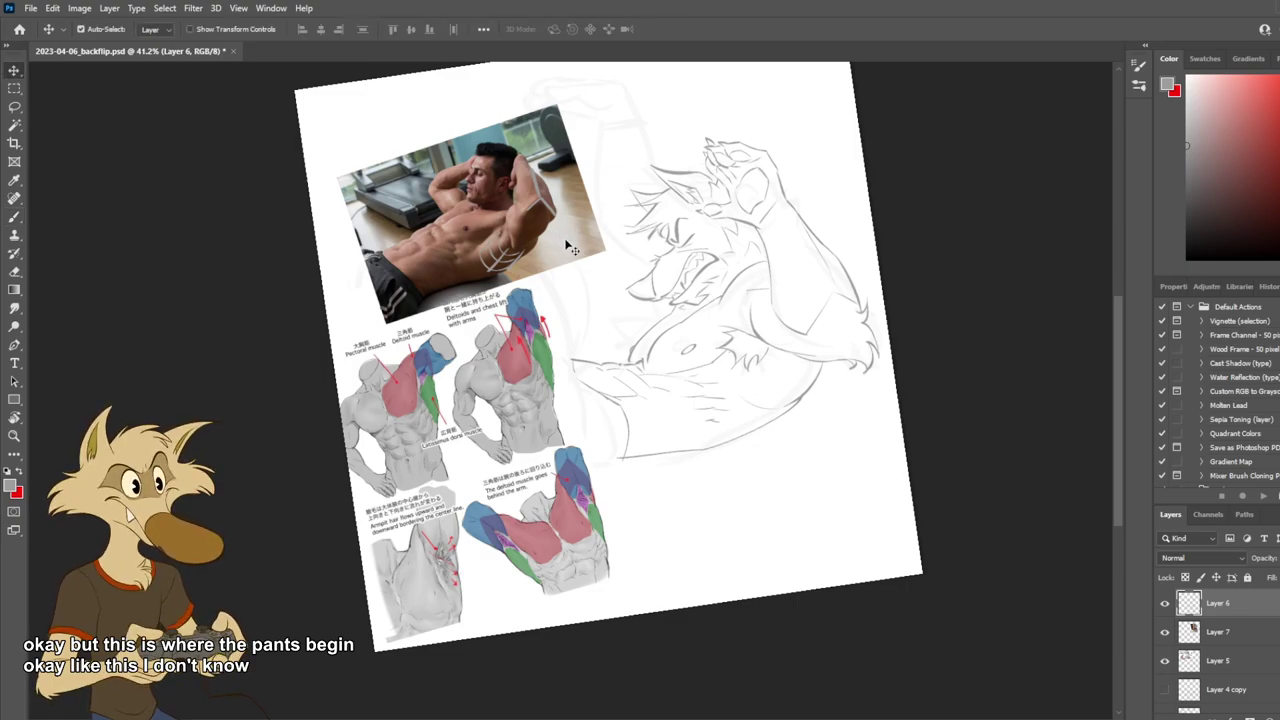
click(1180, 633)
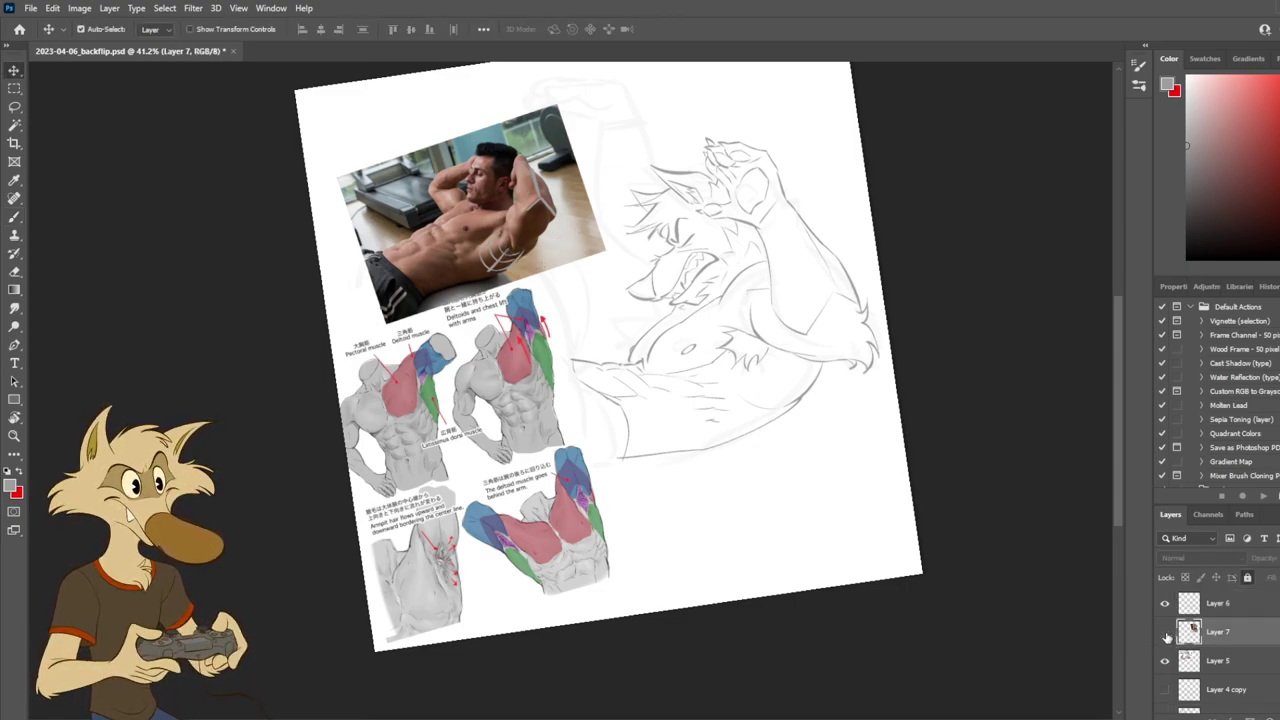
click(1165, 632)
click(1164, 659)
scroll(726, 469, down, 3)
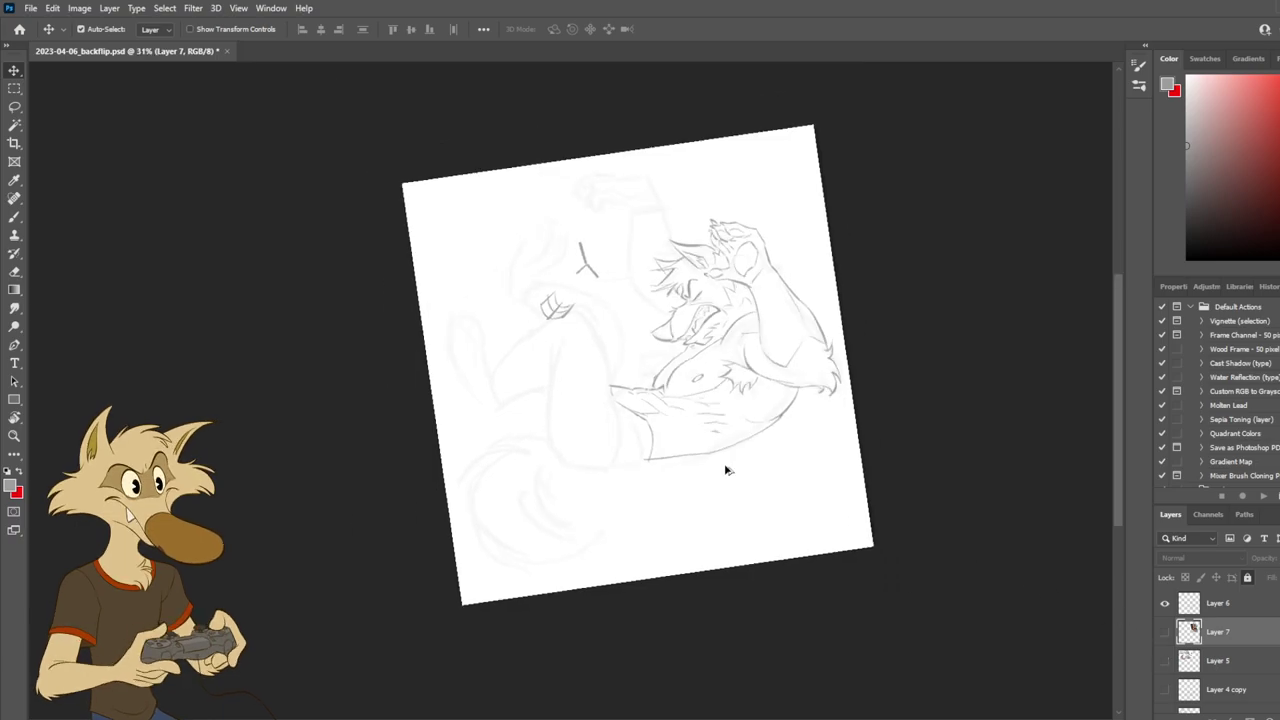
Lasso the stray marks over the raised legs on Layer 6, delete them and clear the selection.
scroll(603, 342, up, 3)
scroll(603, 343, up, 2)
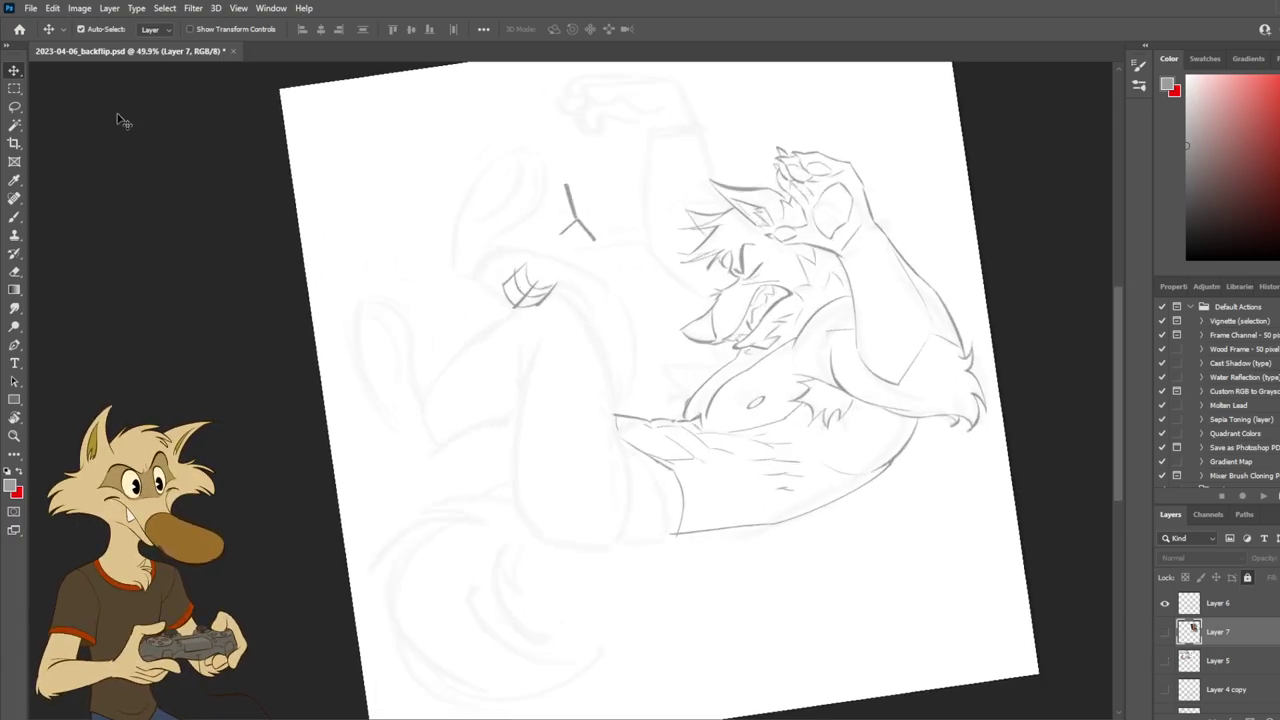
click(14, 106)
mouse_move(480, 173)
mouse_down()
mouse_move(468, 332)
mouse_move(605, 165)
mouse_move(592, 160)
mouse_up()
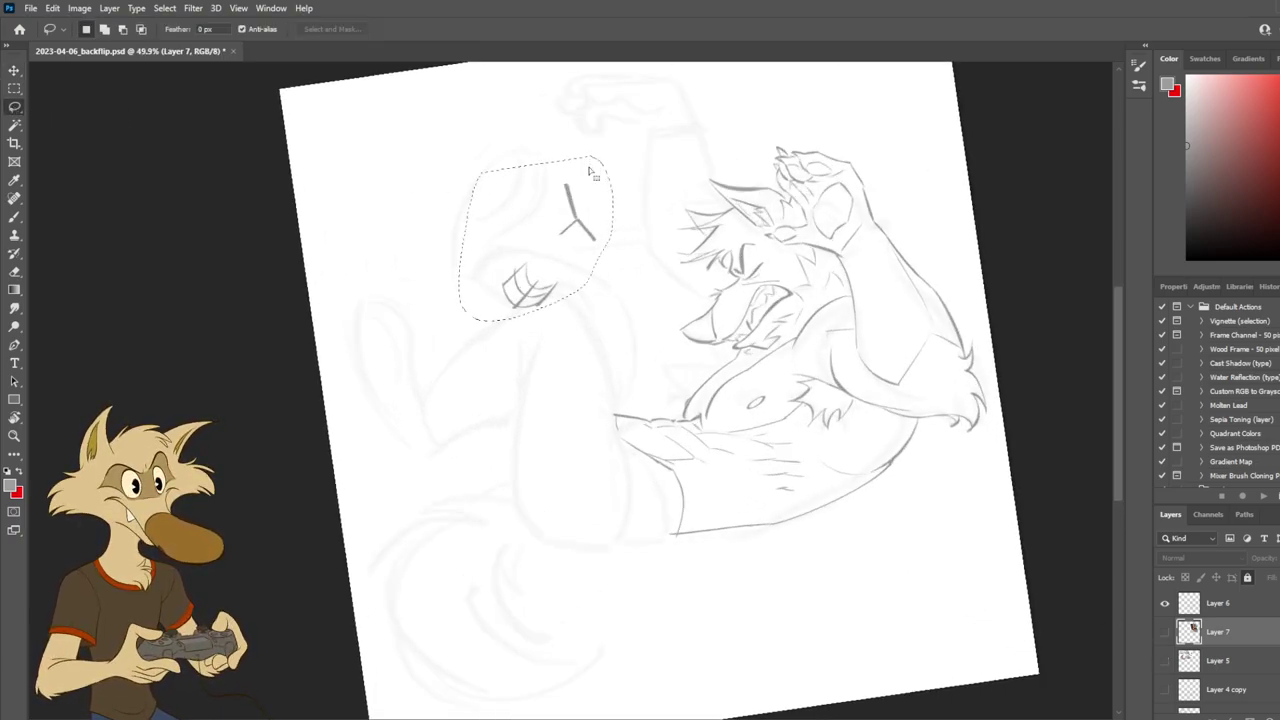
click(1212, 604)
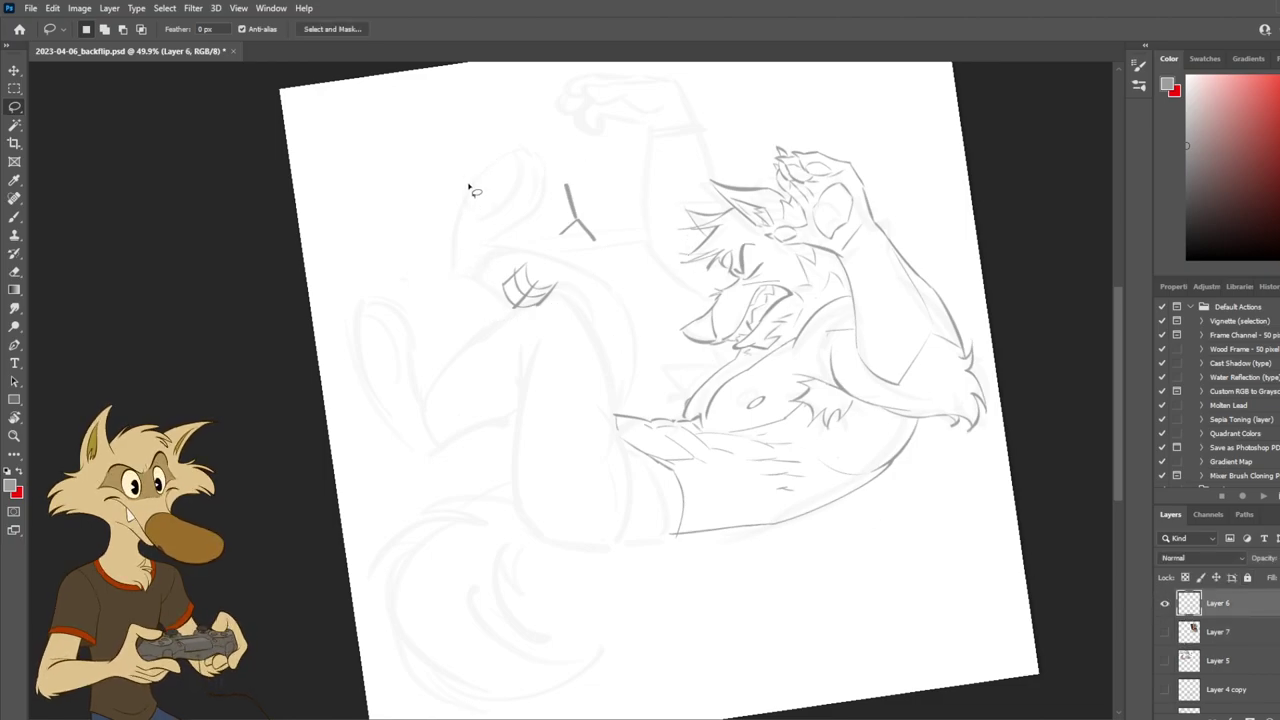
mouse_move(471, 188)
mouse_down()
mouse_move(589, 255)
mouse_move(576, 144)
mouse_move(553, 343)
mouse_move(588, 180)
mouse_up()
key(Delete)
key(ctrl+d)
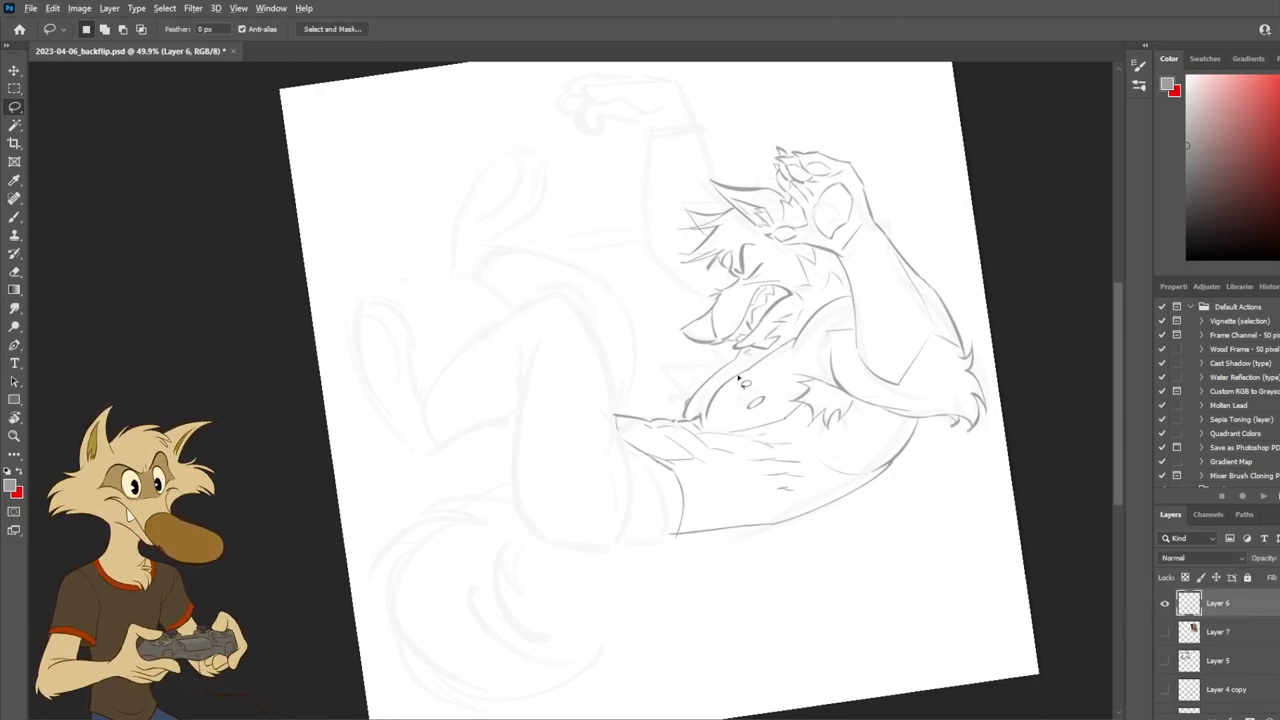
Erase the end of the waistline where it meets the wolf's lower back outline.
scroll(738, 378, down, 4)
scroll(738, 427, up, 3)
key(r)
mouse_move(838, 438)
mouse_down()
mouse_move(774, 506)
mouse_move(738, 523)
mouse_up()
scroll(739, 520, up, 2)
key(b)
key(e)
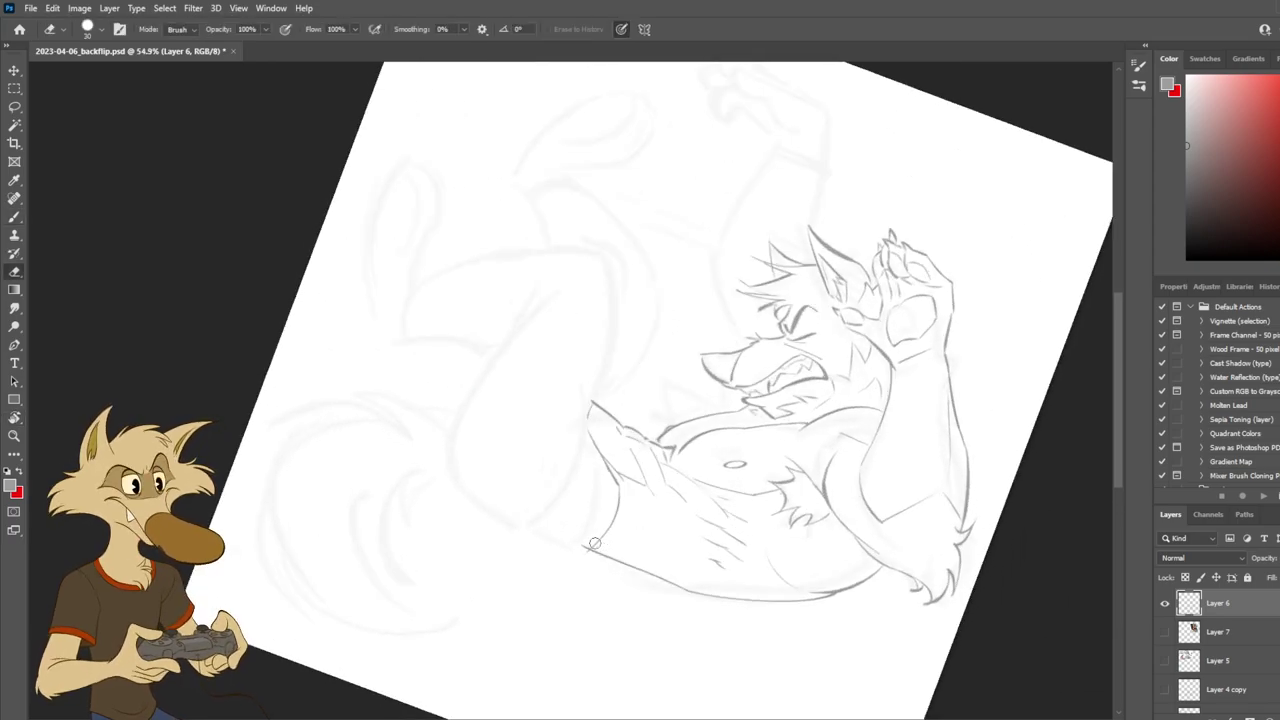
click(590, 548)
key(b)
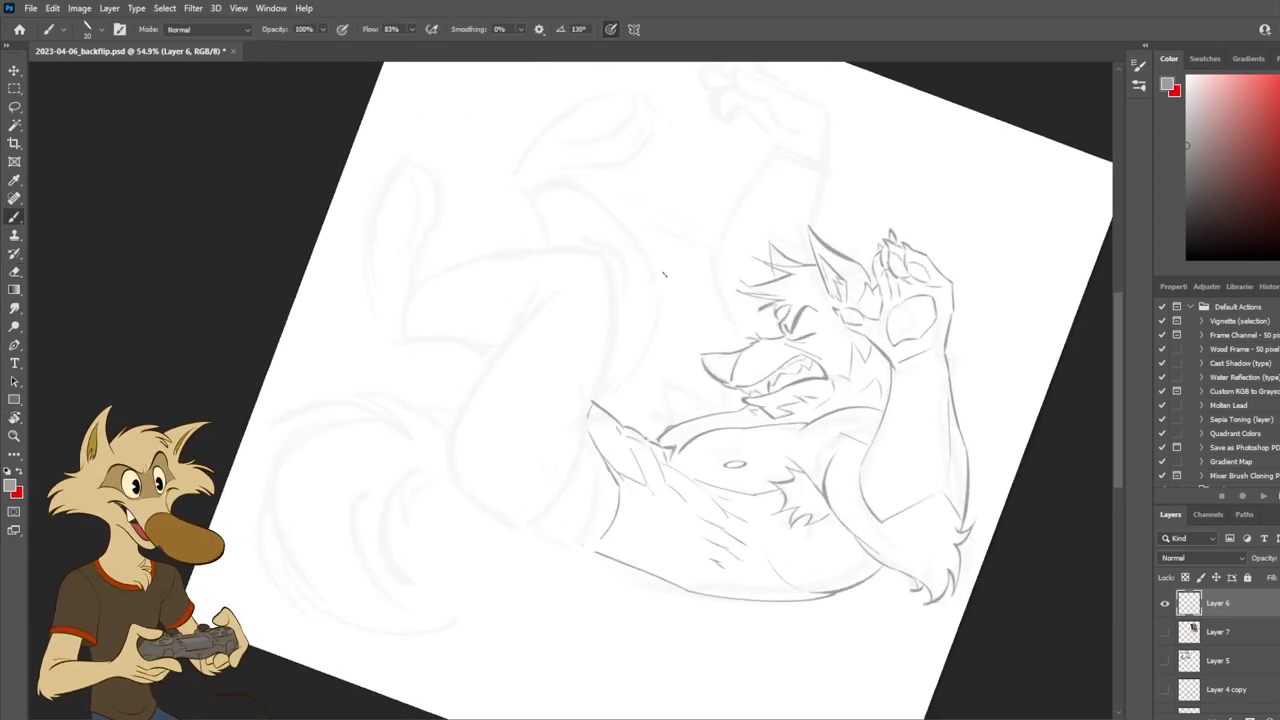
scroll(663, 273, down, 3)
scroll(677, 294, up, 2)
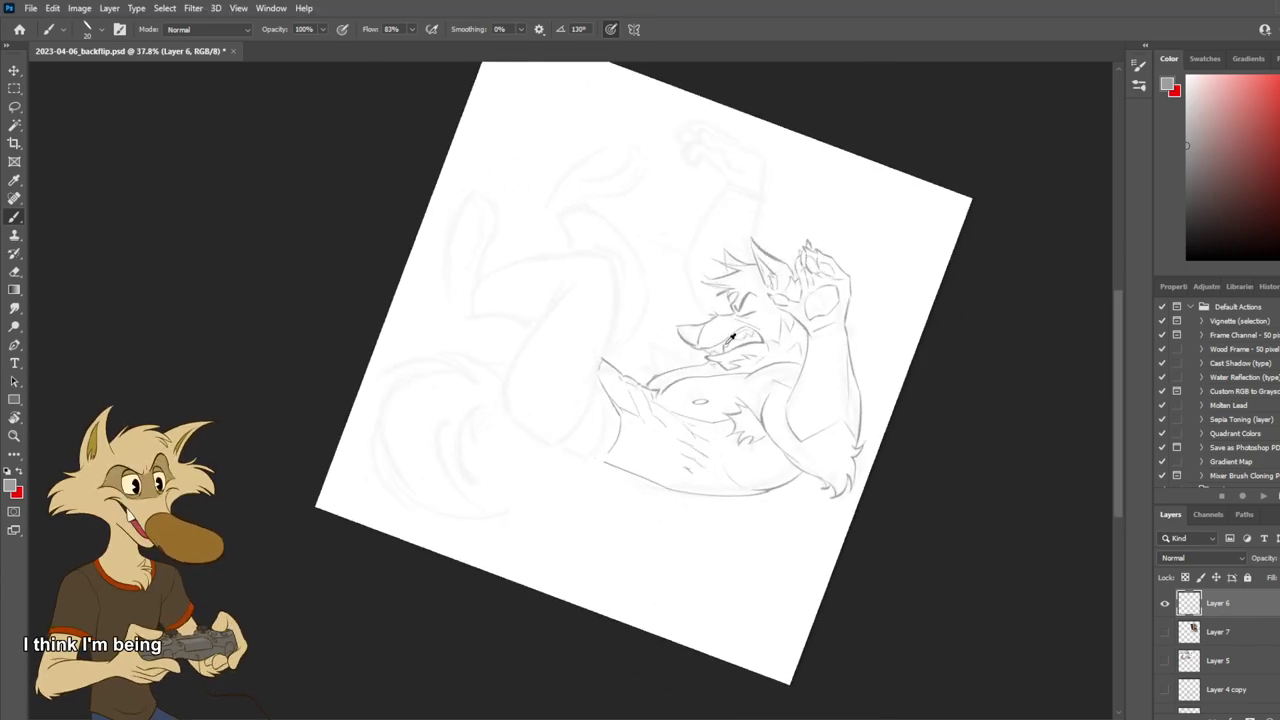
scroll(722, 327, down, 1)
scroll(722, 327, up, 2)
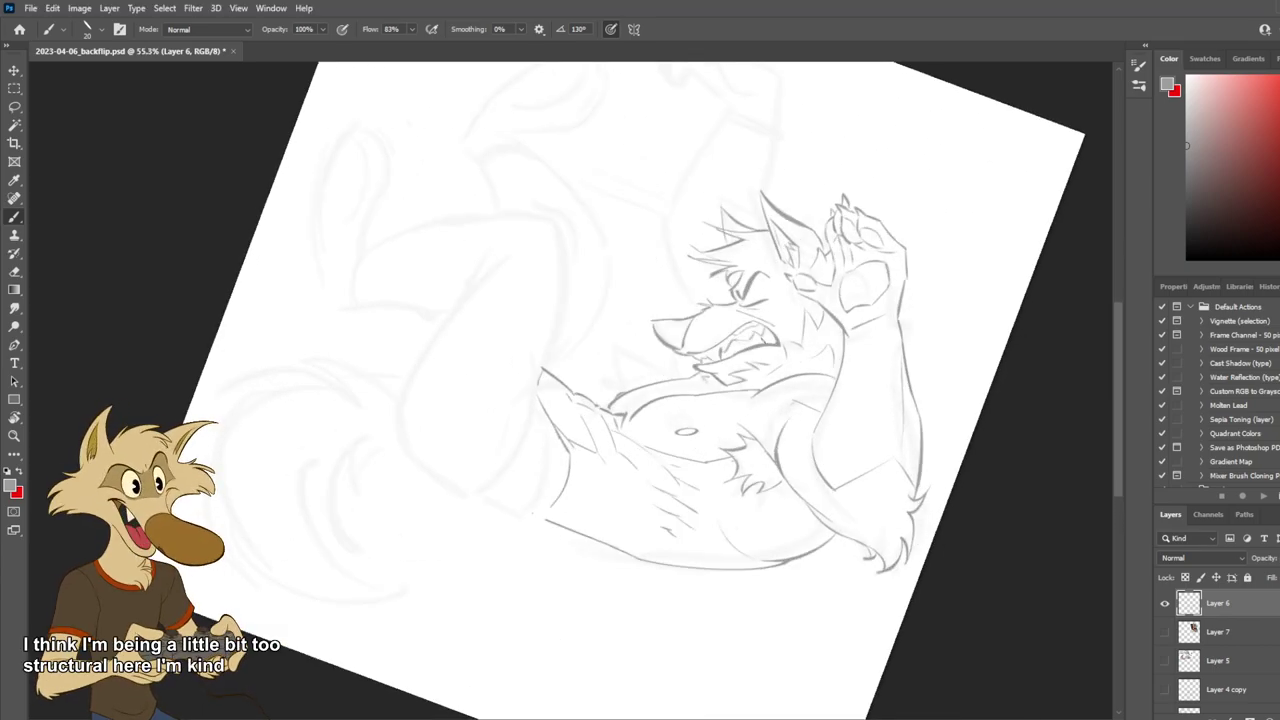
scroll(765, 345, down, 1)
scroll(760, 340, up, 1)
scroll(762, 350, down, 1)
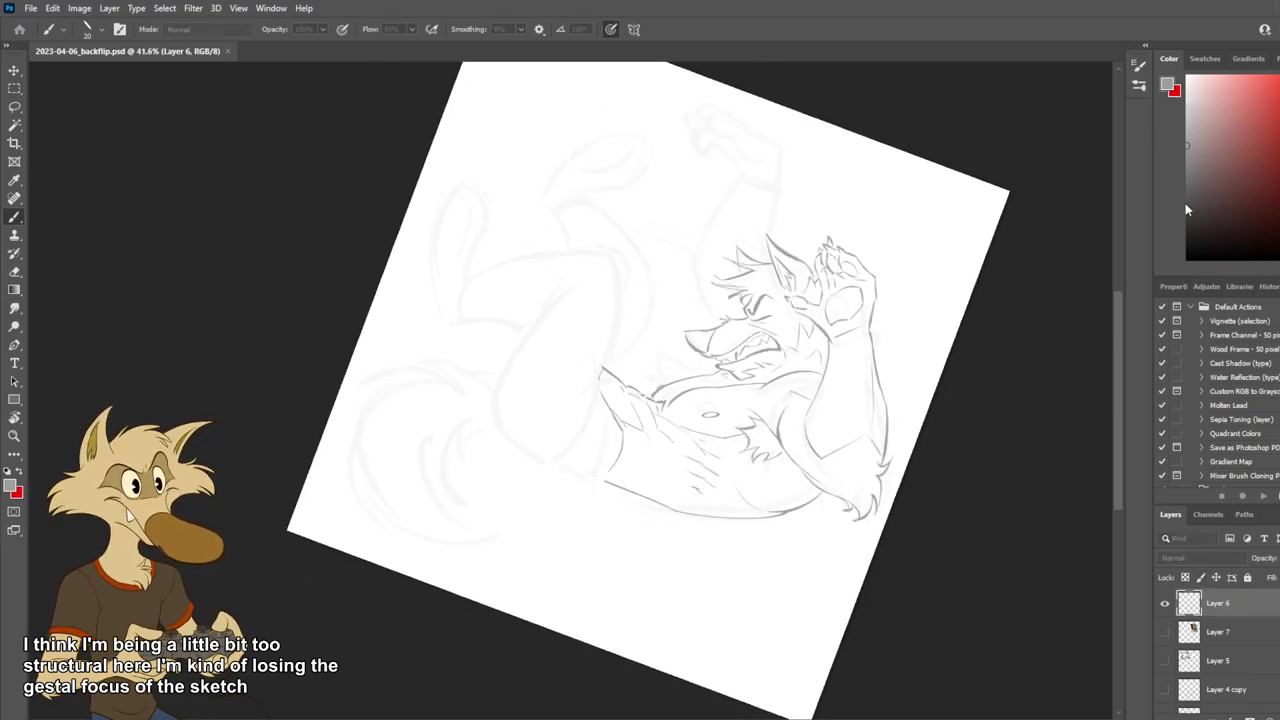
Duplicate Layer 6 and hide the original layer.
key(ctrl+j)
click(1164, 632)
drag(1224, 642, 1248, 625)
Move the 2nd ruff layer directly beneath Layer 6 copy and make Layer 6 copy the active layer.
scroll(1242, 660, down, 2)
click(1164, 690)
scroll(1248, 626, up, 2)
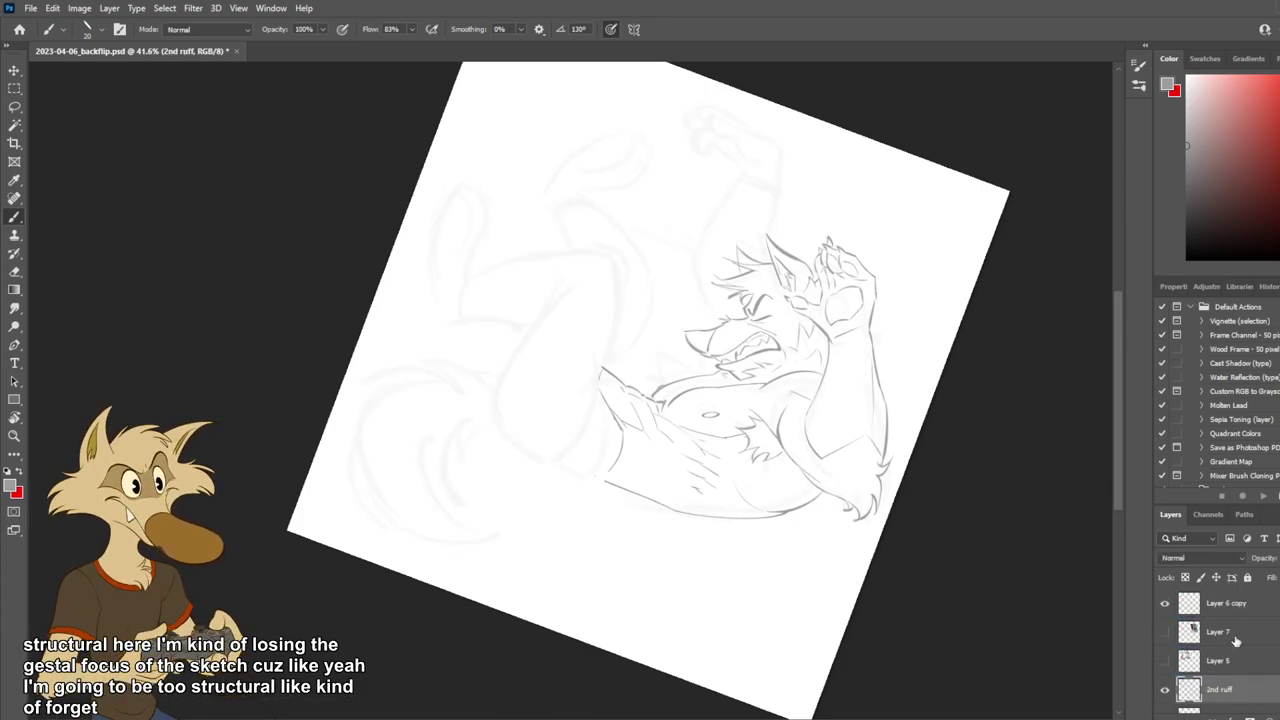
drag(1242, 677, 1249, 616)
click(1250, 608)
scroll(487, 302, up, 3)
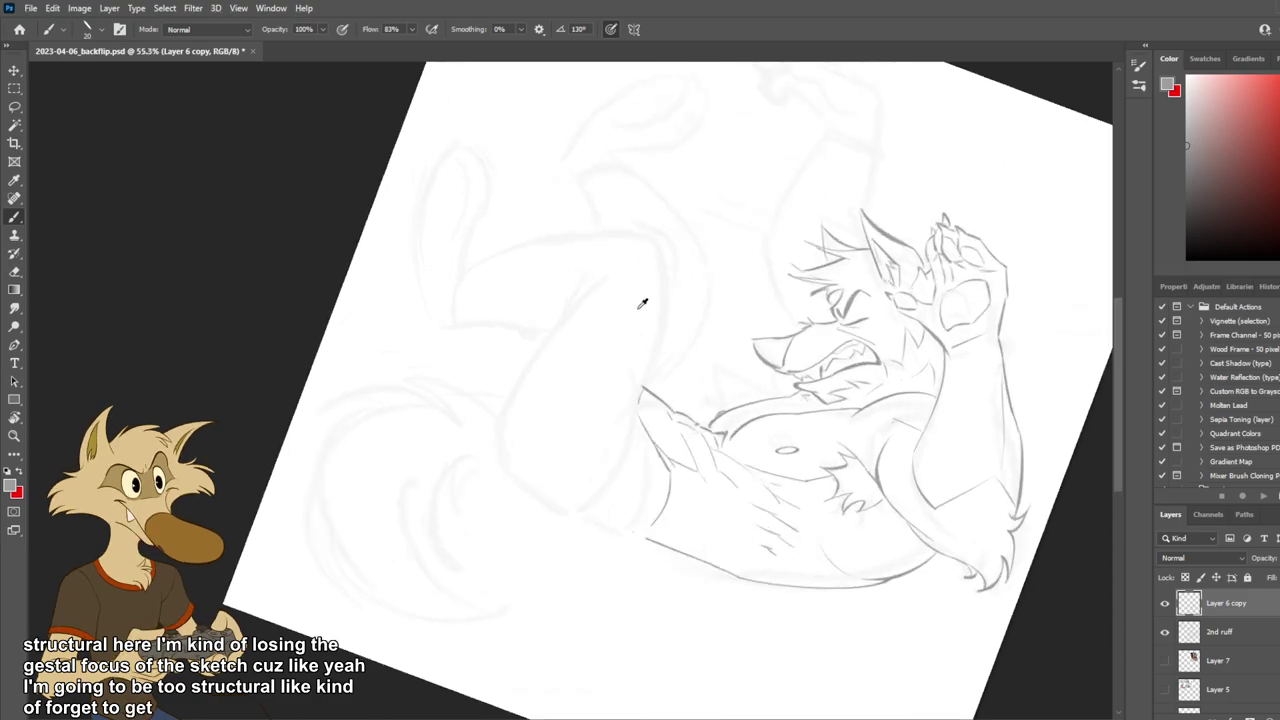
scroll(638, 307, down, 3)
scroll(785, 303, up, 5)
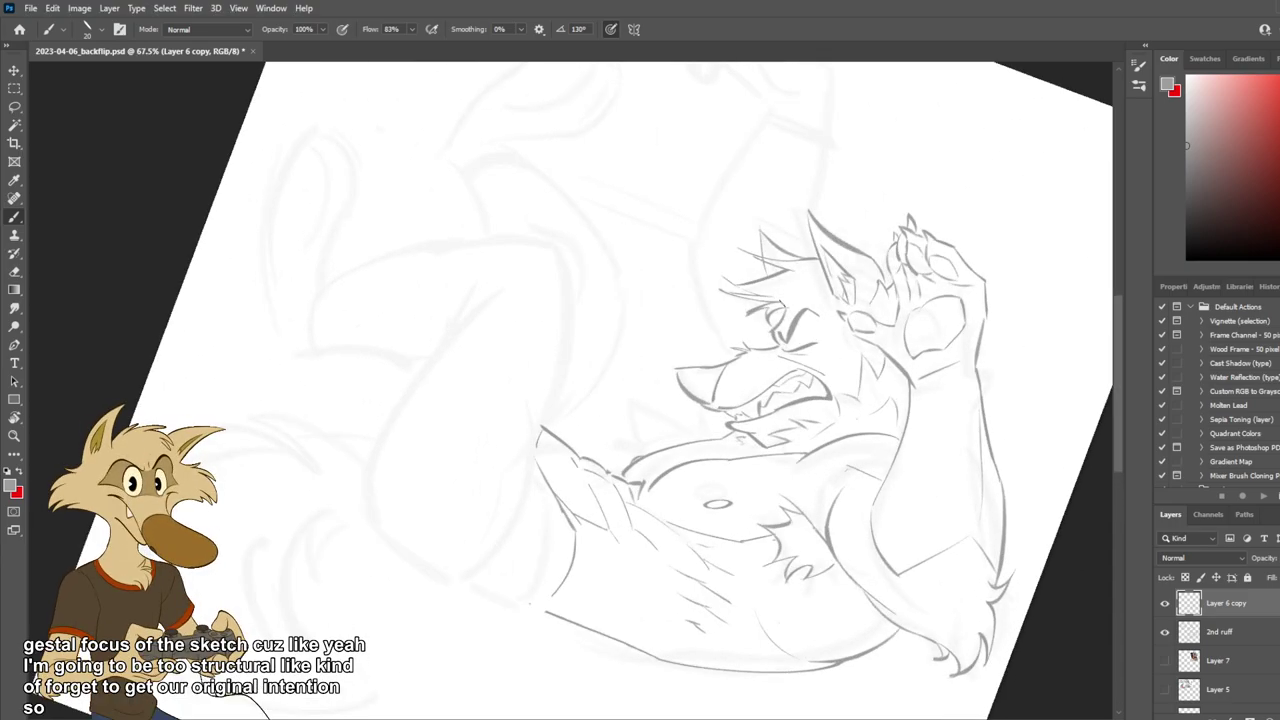
drag(515, 270, 451, 328)
key(ctrl+z)
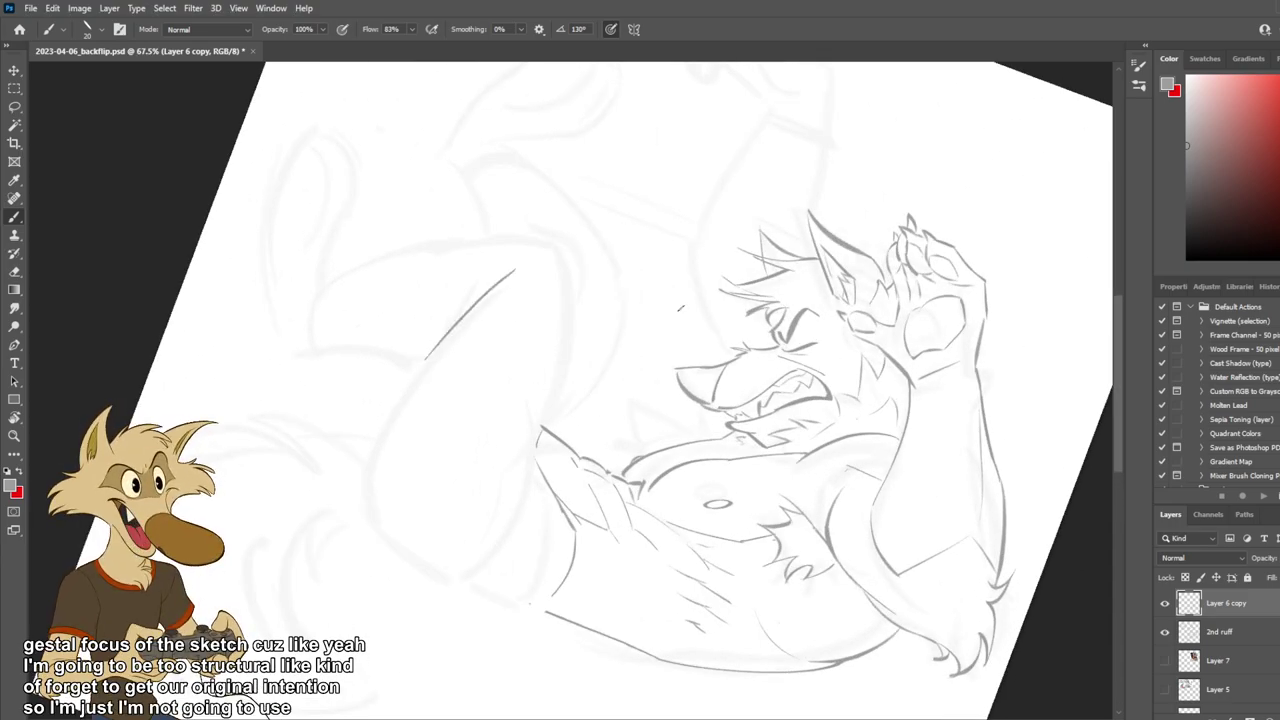
drag(570, 240, 545, 425)
key(ctrl+z)
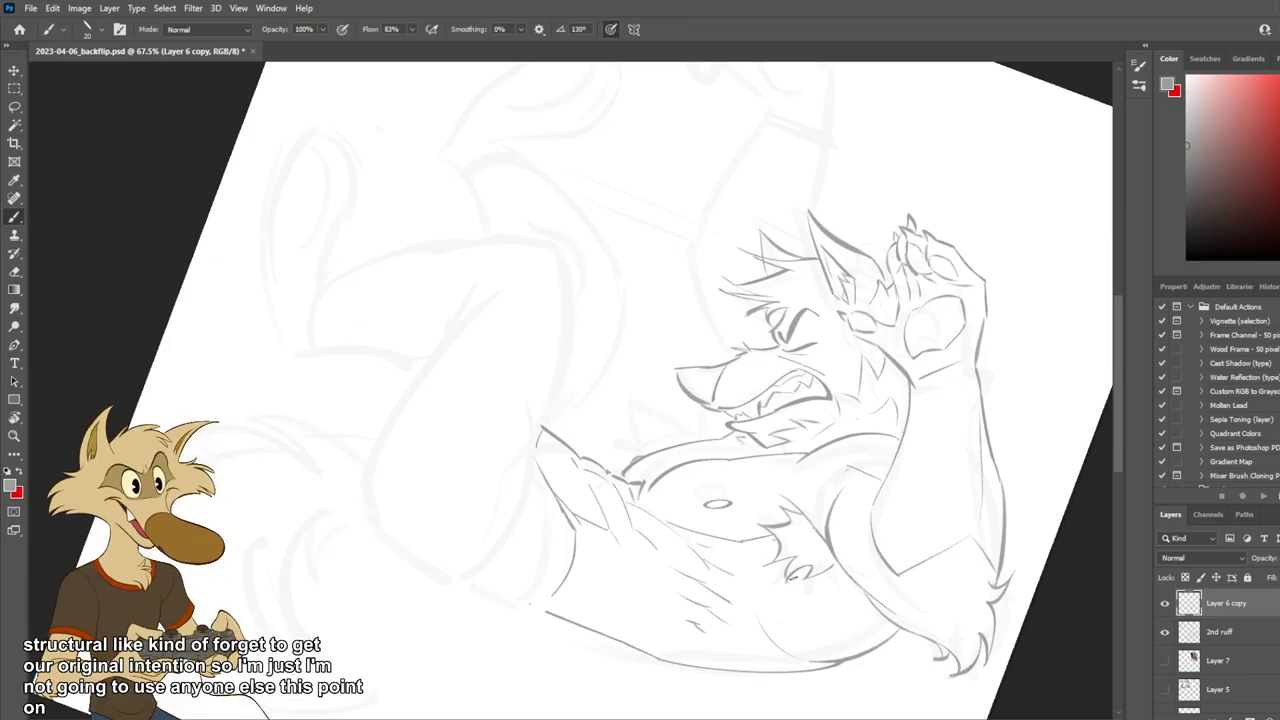
Draw a thin fold line across the pants just beneath the waistline, redoing the stroke until it follows the hip.
key(r)
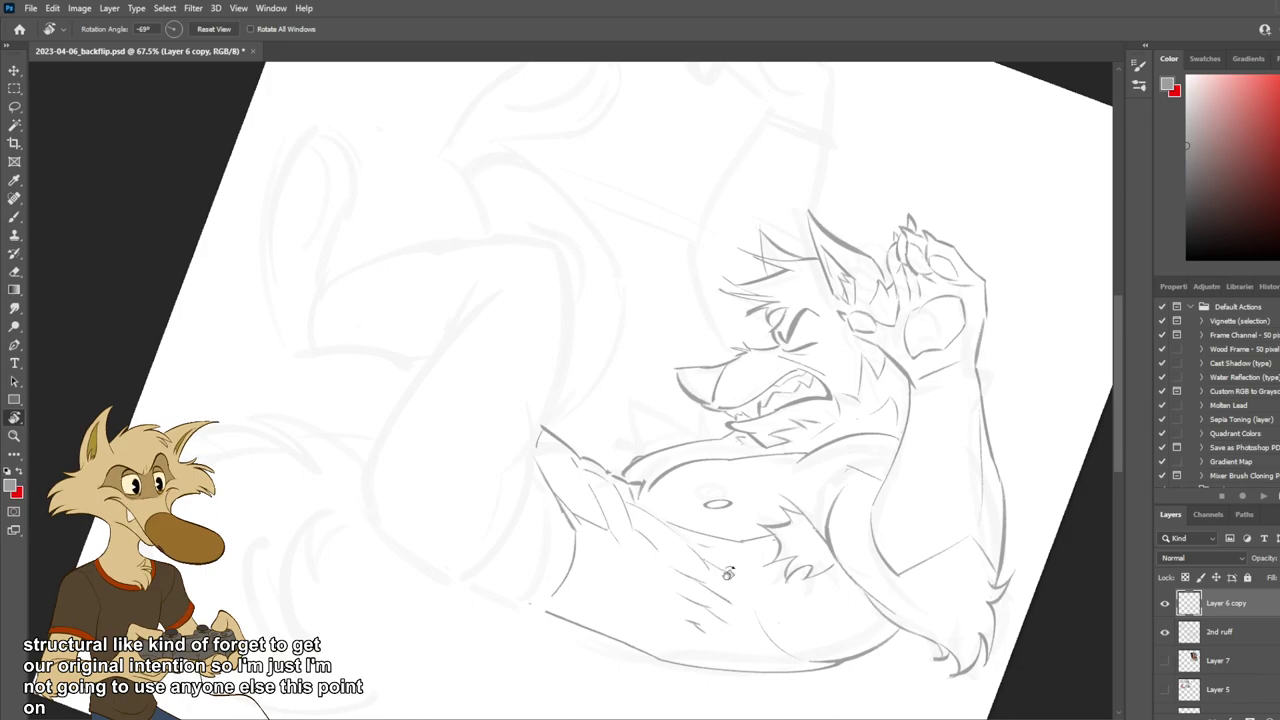
mouse_move(730, 573)
mouse_down()
mouse_move(739, 452)
mouse_move(682, 342)
mouse_up()
key(b)
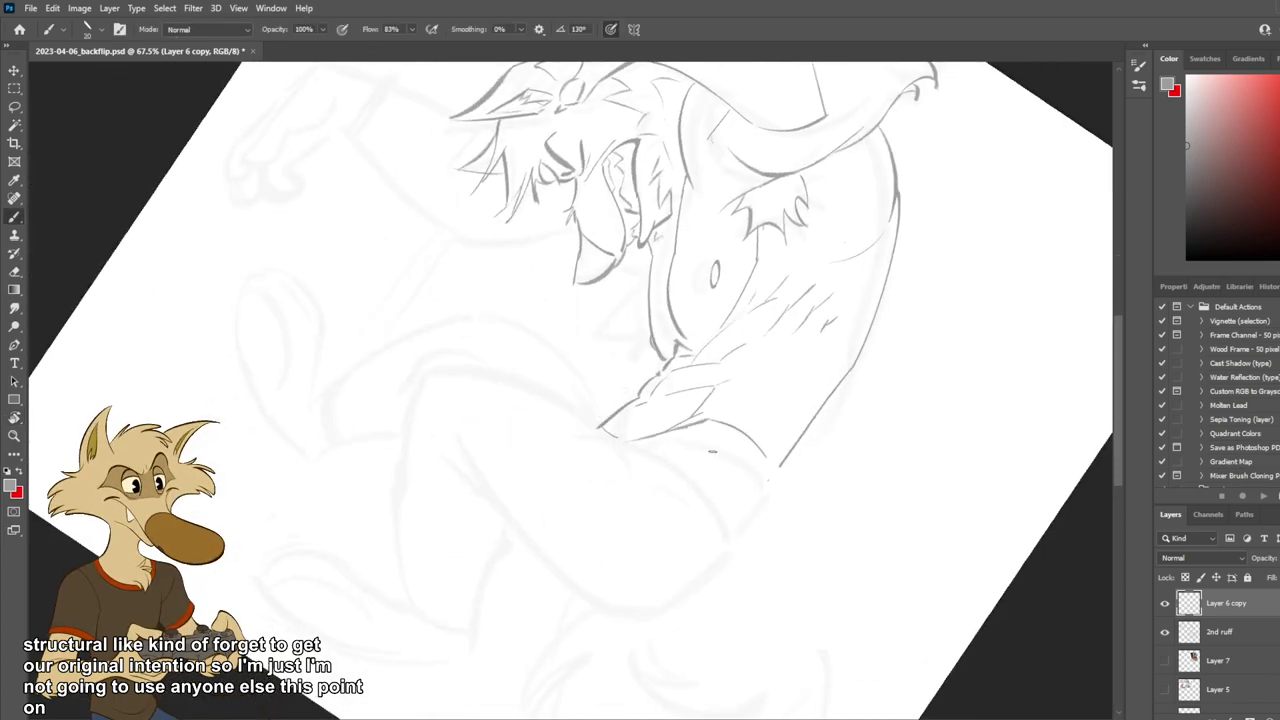
drag(622, 437, 750, 442)
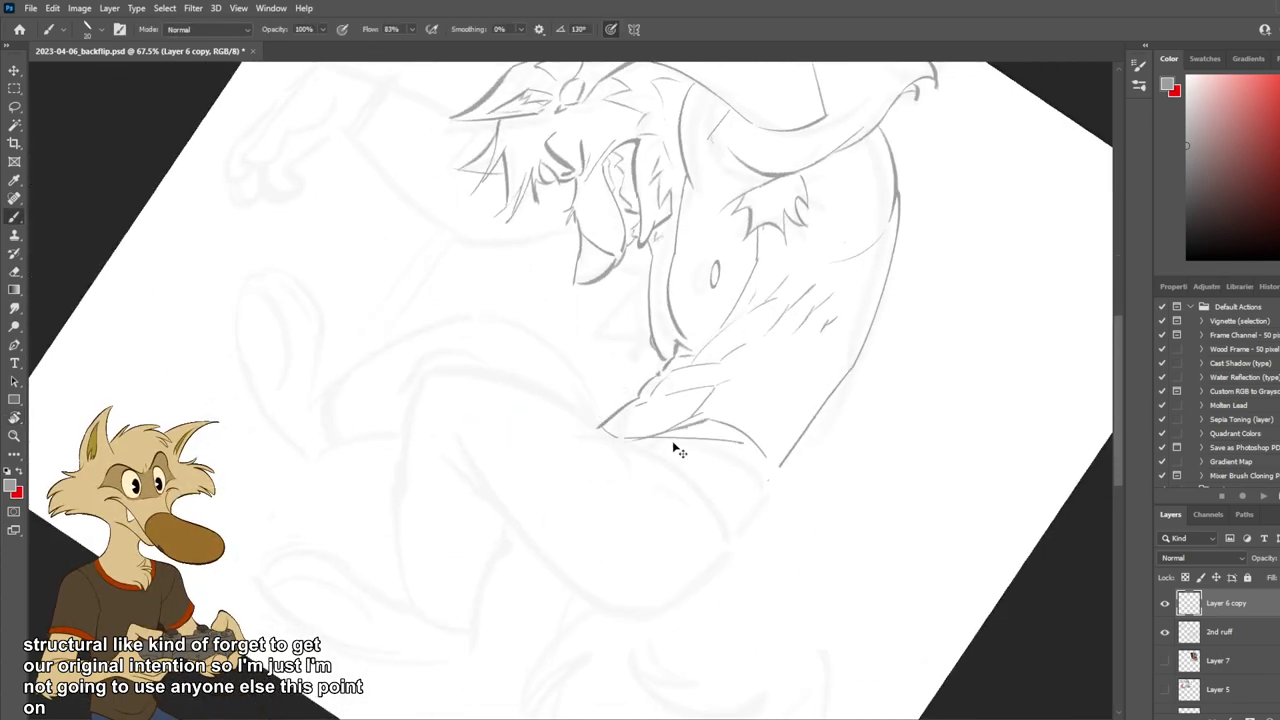
drag(612, 437, 742, 442)
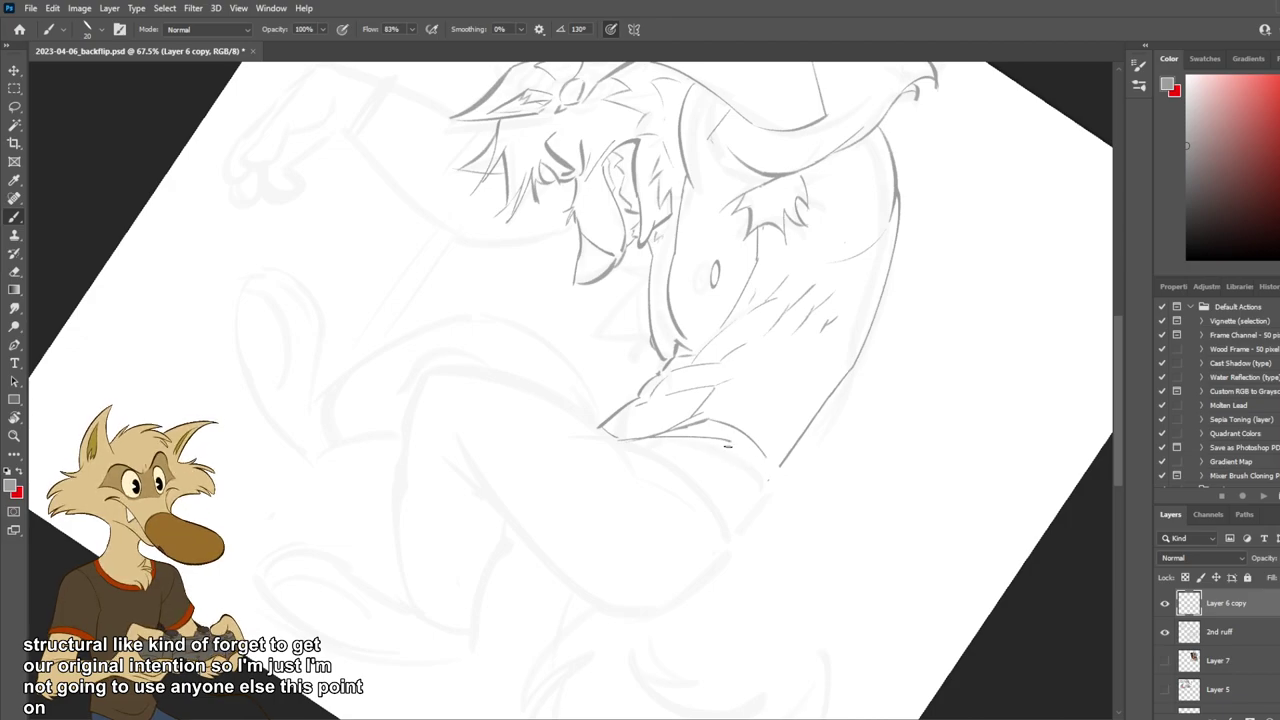
key(ctrl+z)
drag(618, 439, 768, 458)
key(ctrl+z)
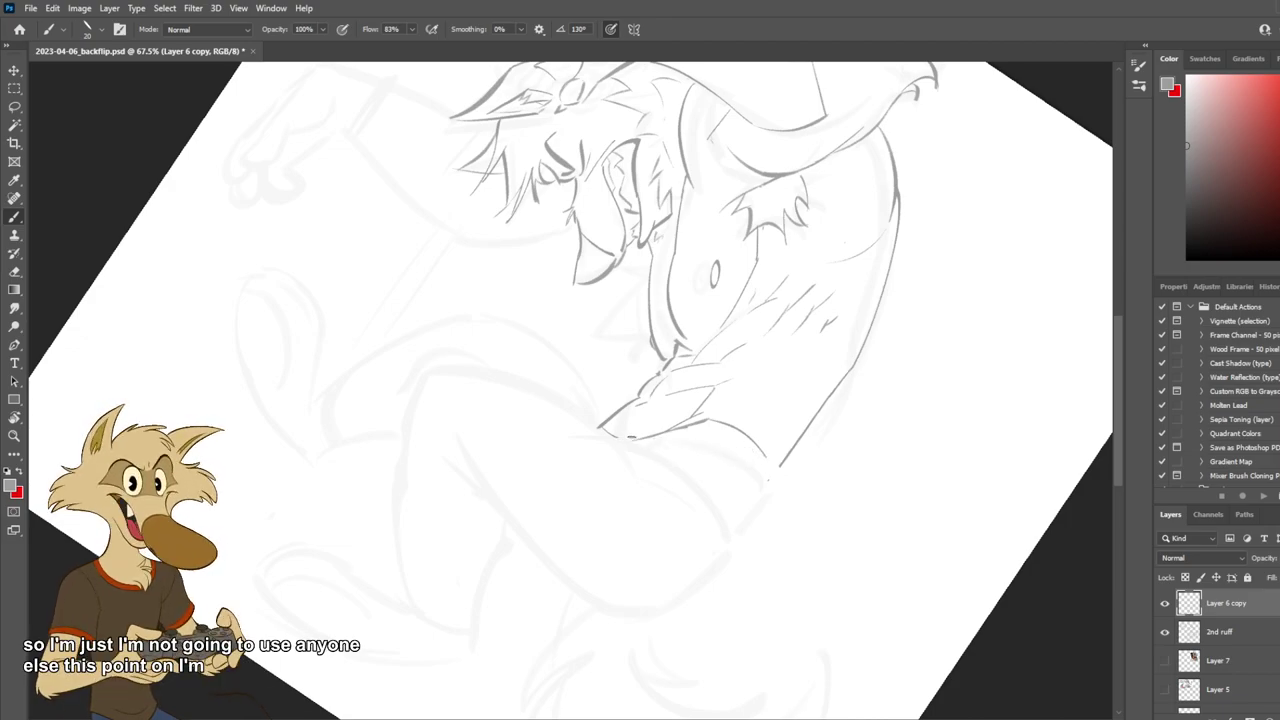
mouse_move(630, 439)
mouse_down()
mouse_move(741, 446)
mouse_move(729, 445)
mouse_up()
key(ctrl+z)
key(ctrl+z)
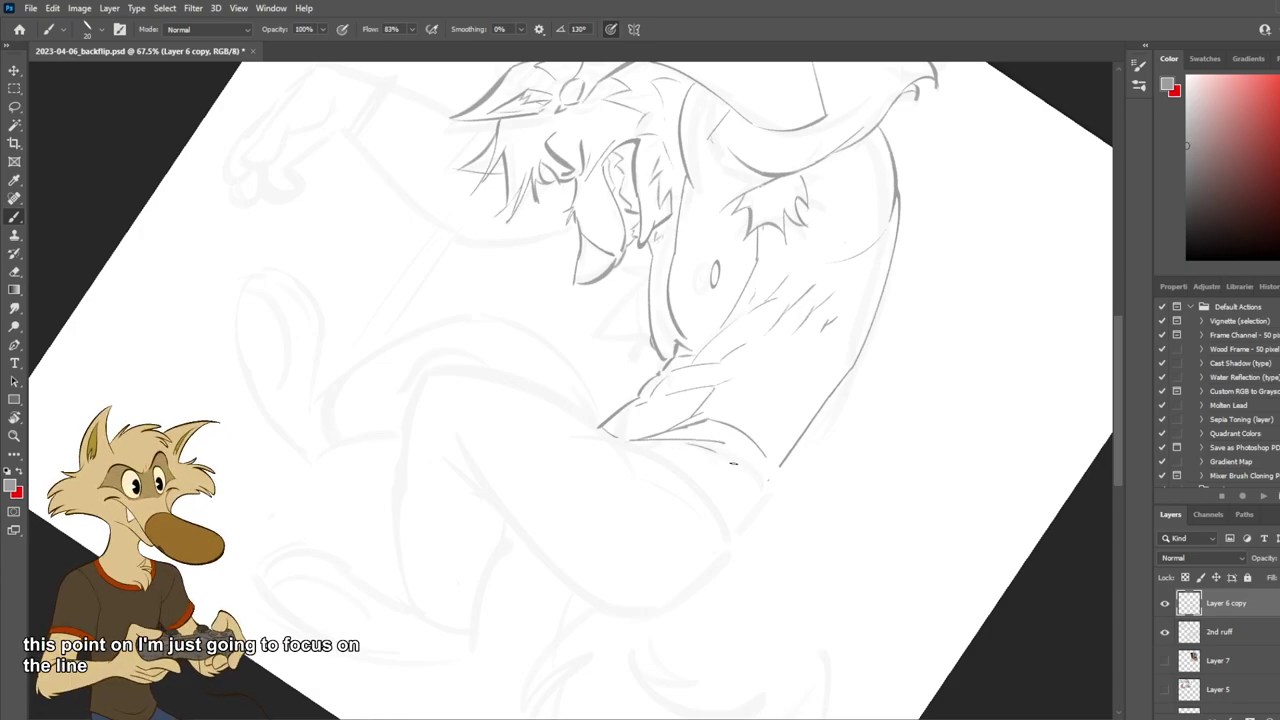
key(ctrl+z)
drag(638, 440, 755, 467)
key(ctrl+z)
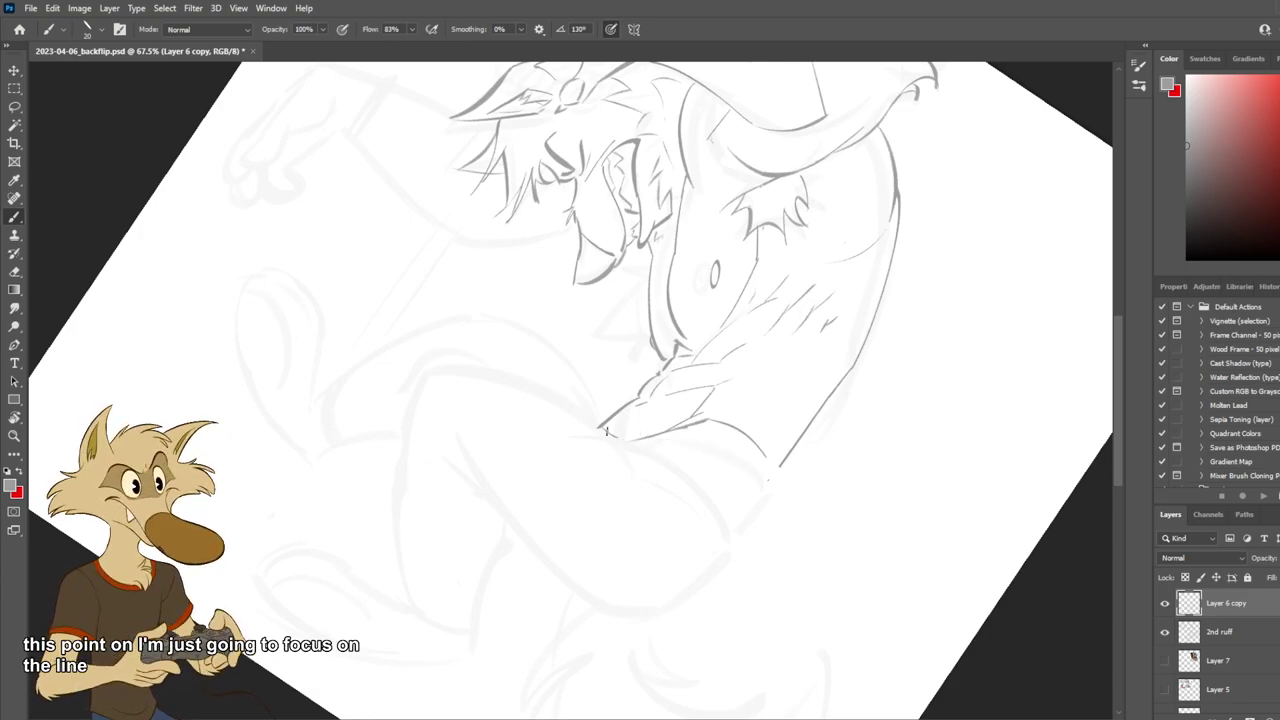
drag(586, 431, 753, 468)
key(ctrl+z)
mouse_move(619, 438)
mouse_down()
mouse_move(743, 457)
mouse_move(731, 459)
mouse_up()
key(ctrl+z)
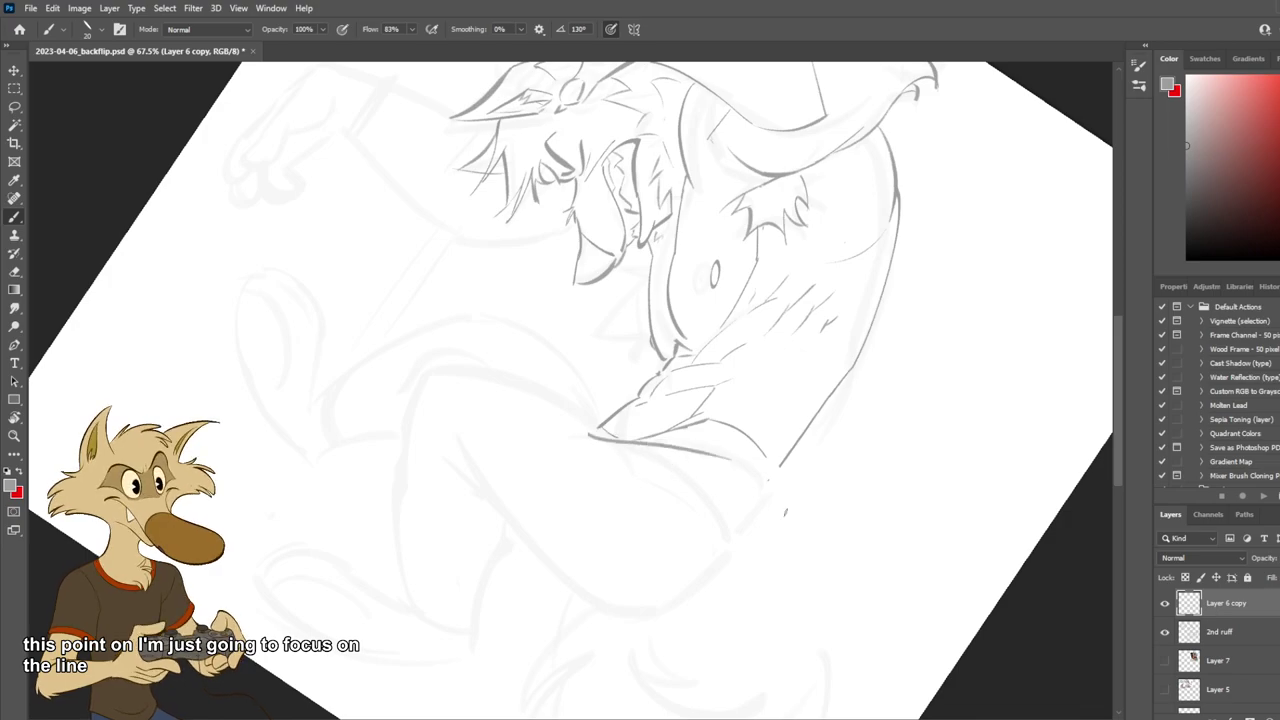
key(ctrl+z)
drag(602, 434, 720, 451)
key(ctrl+z)
drag(614, 436, 738, 446)
key(ctrl+z)
Add a short crease below the pants' fold line and undo the stray marks near the lower back.
scroll(733, 458, up, 4)
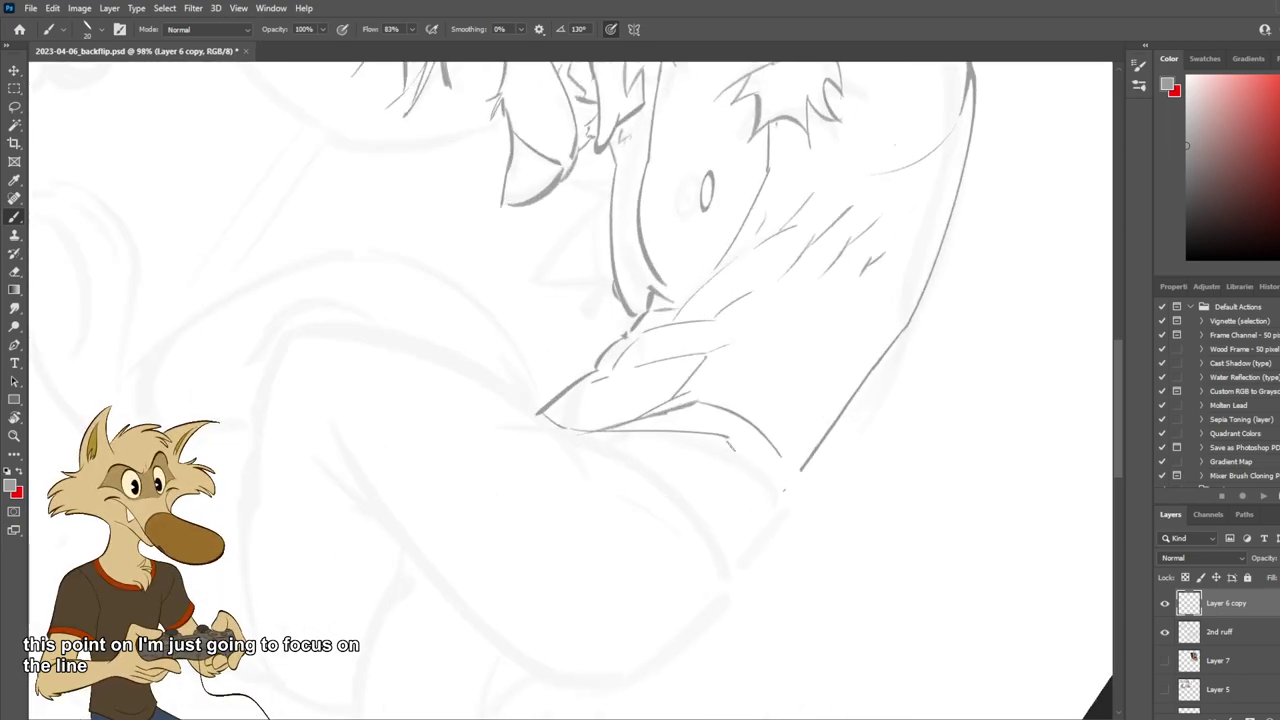
mouse_move(648, 441)
mouse_down()
mouse_move(699, 447)
mouse_move(790, 500)
mouse_up()
key(ctrl+z)
key(ctrl+z)
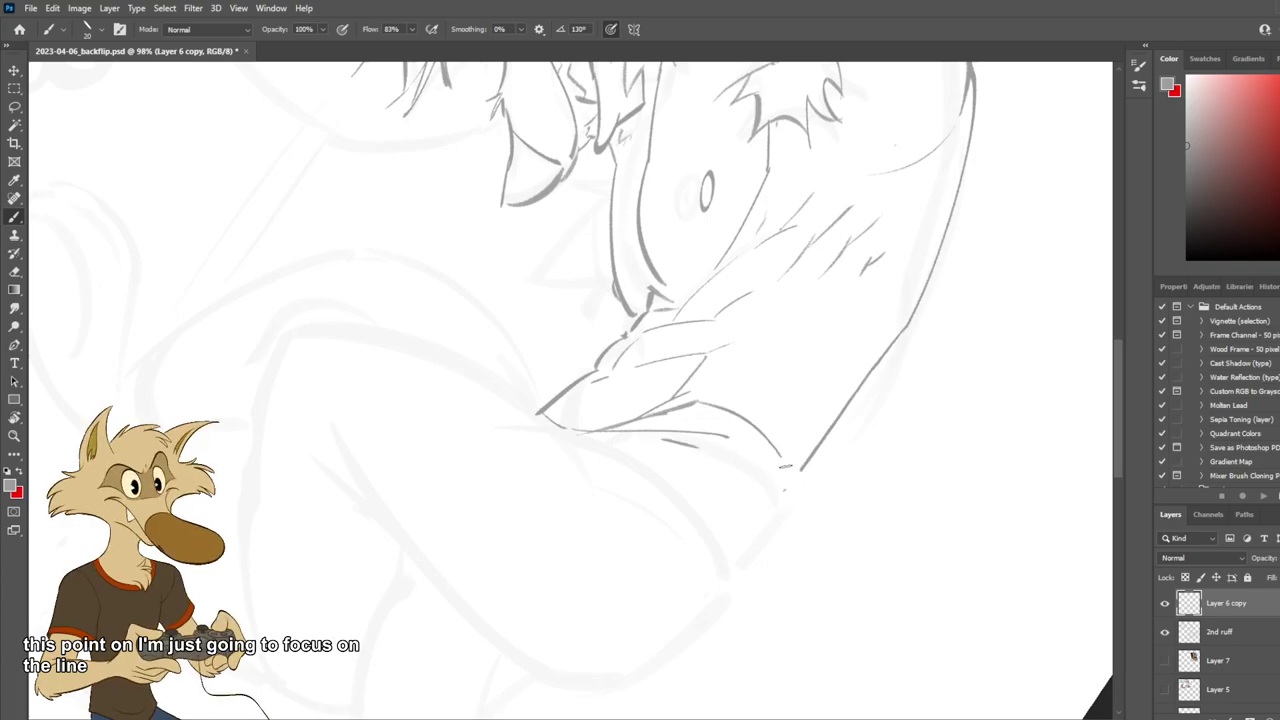
drag(778, 456, 790, 497)
key(ctrl+z)
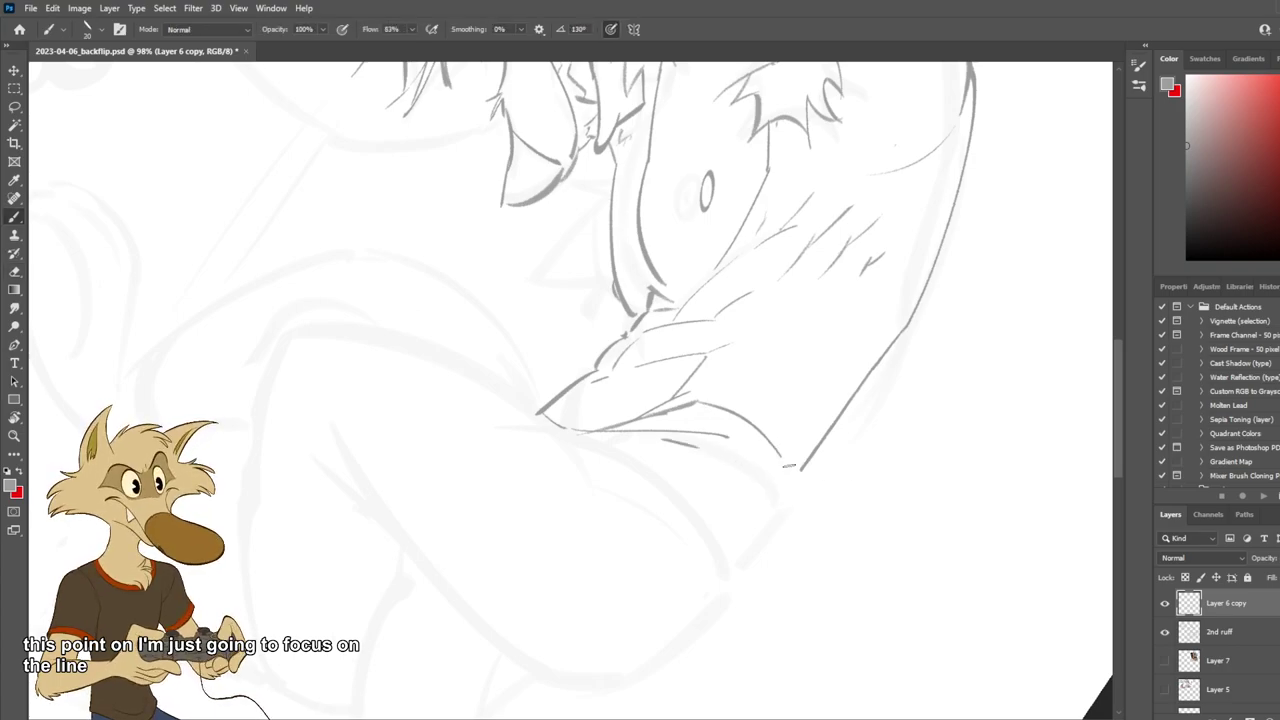
key(ctrl+z)
mouse_move(657, 413)
mouse_down()
mouse_move(556, 424)
mouse_move(664, 465)
mouse_up()
key(ctrl+z)
Draw a diagonal crease from just beyond the waistband's front corner down across the upper thigh, redoing the stroke until it fits.
drag(535, 421, 656, 462)
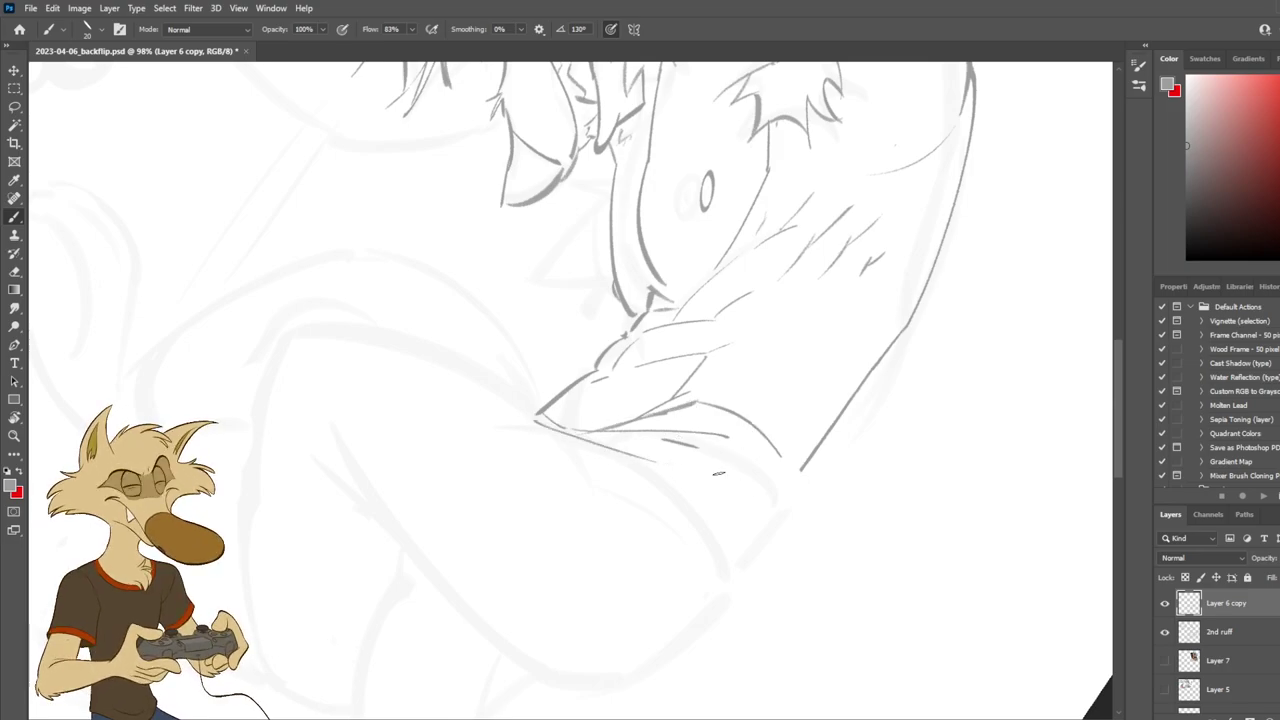
key(ctrl+z)
drag(528, 417, 657, 462)
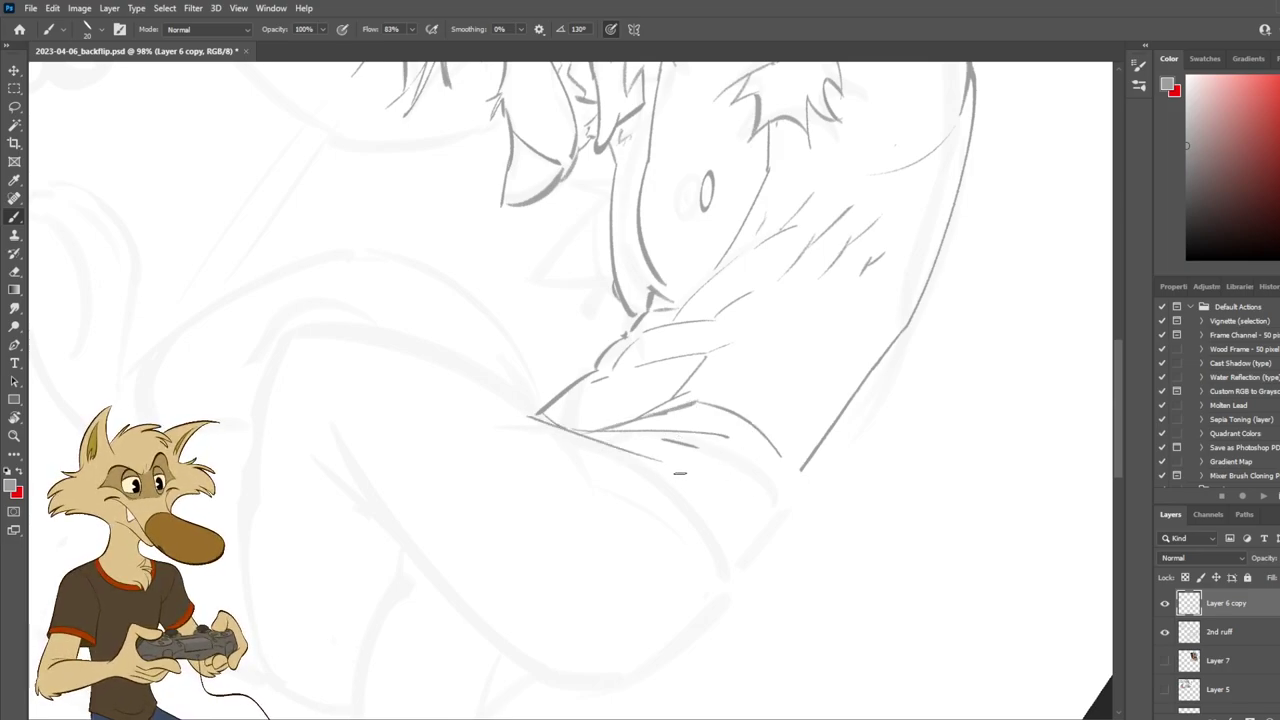
key(ctrl+z)
drag(505, 406, 700, 474)
key(ctrl+z)
drag(509, 408, 667, 464)
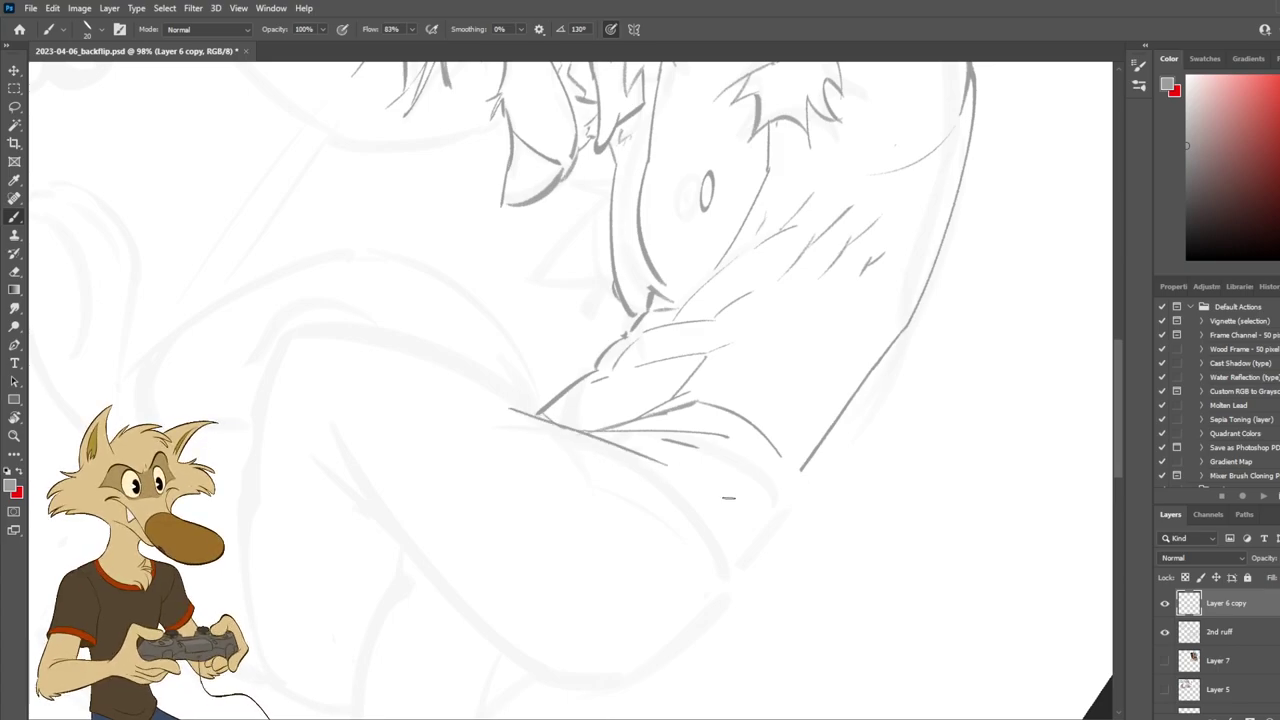
Try outlining the front of the raised thigh from the waist up to the bent knee.
drag(538, 411, 290, 321)
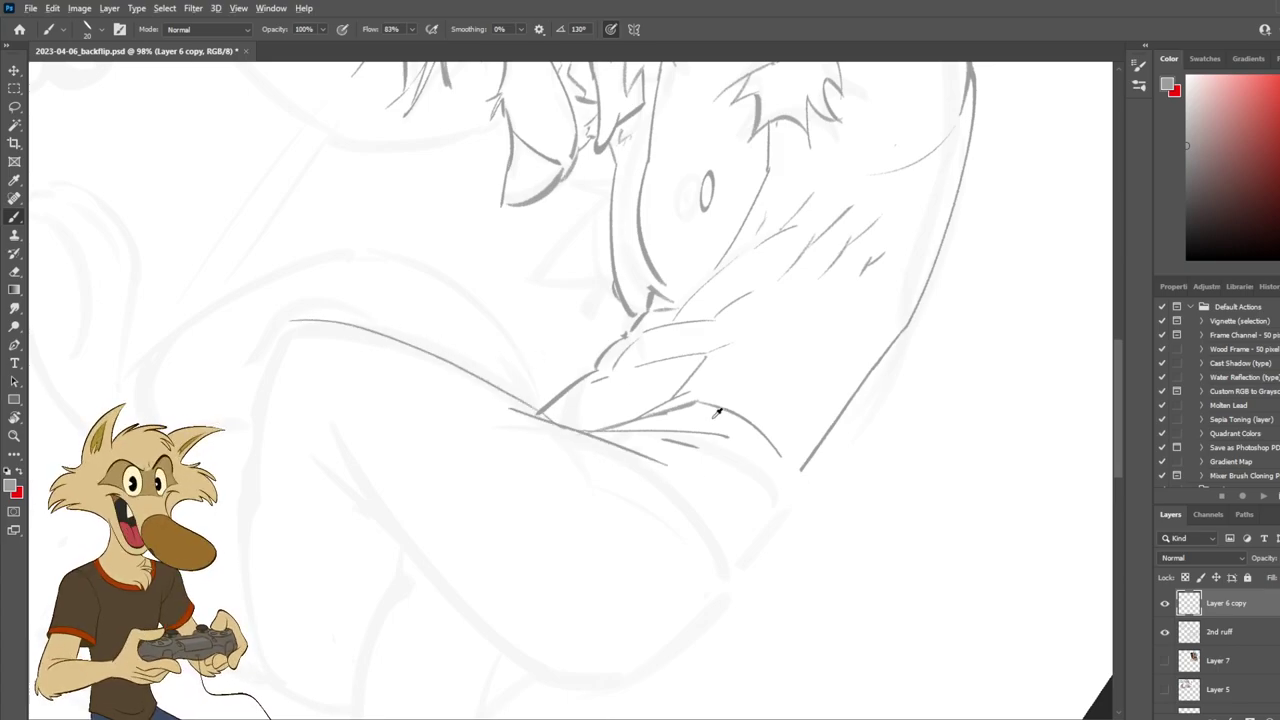
scroll(717, 412, down, 3)
scroll(713, 411, up, 1)
key(r)
mouse_move(754, 426)
mouse_down()
mouse_move(616, 527)
mouse_move(586, 523)
mouse_up()
key(b)
scroll(592, 492, up, 1)
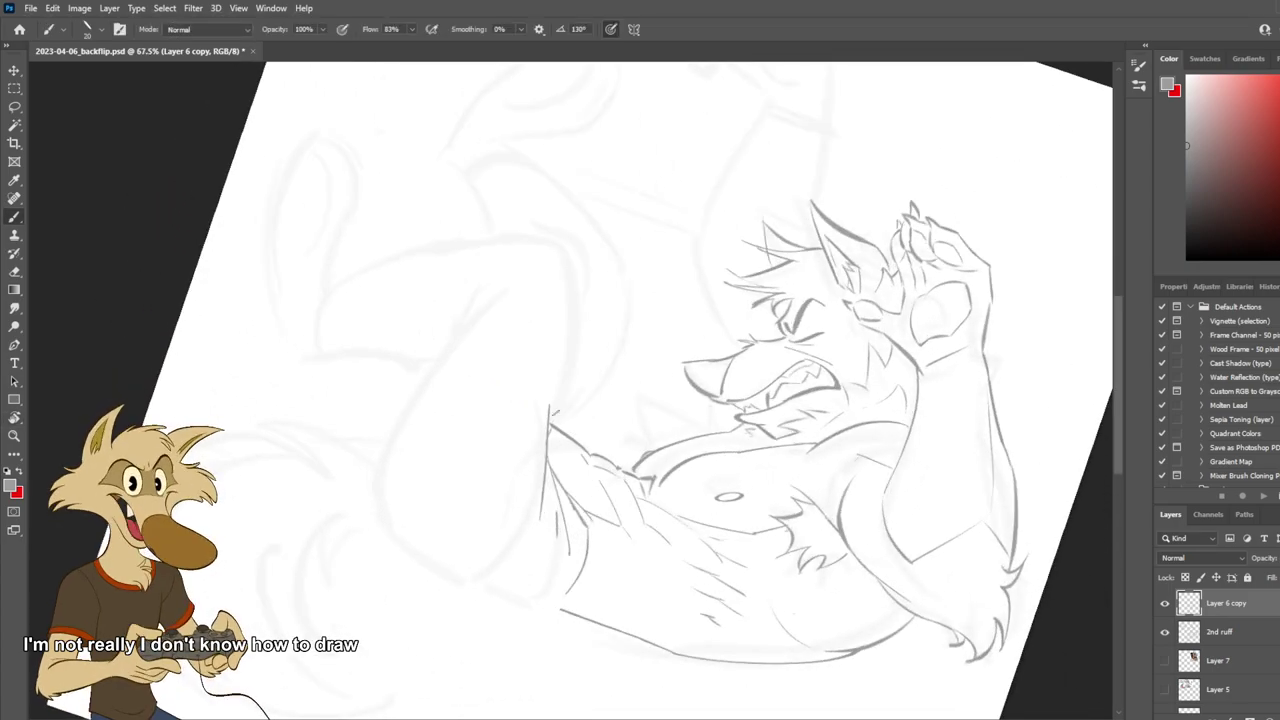
mouse_move(549, 441)
mouse_down()
mouse_move(586, 237)
mouse_move(566, 233)
mouse_move(540, 502)
mouse_up()
key(ctrl+z)
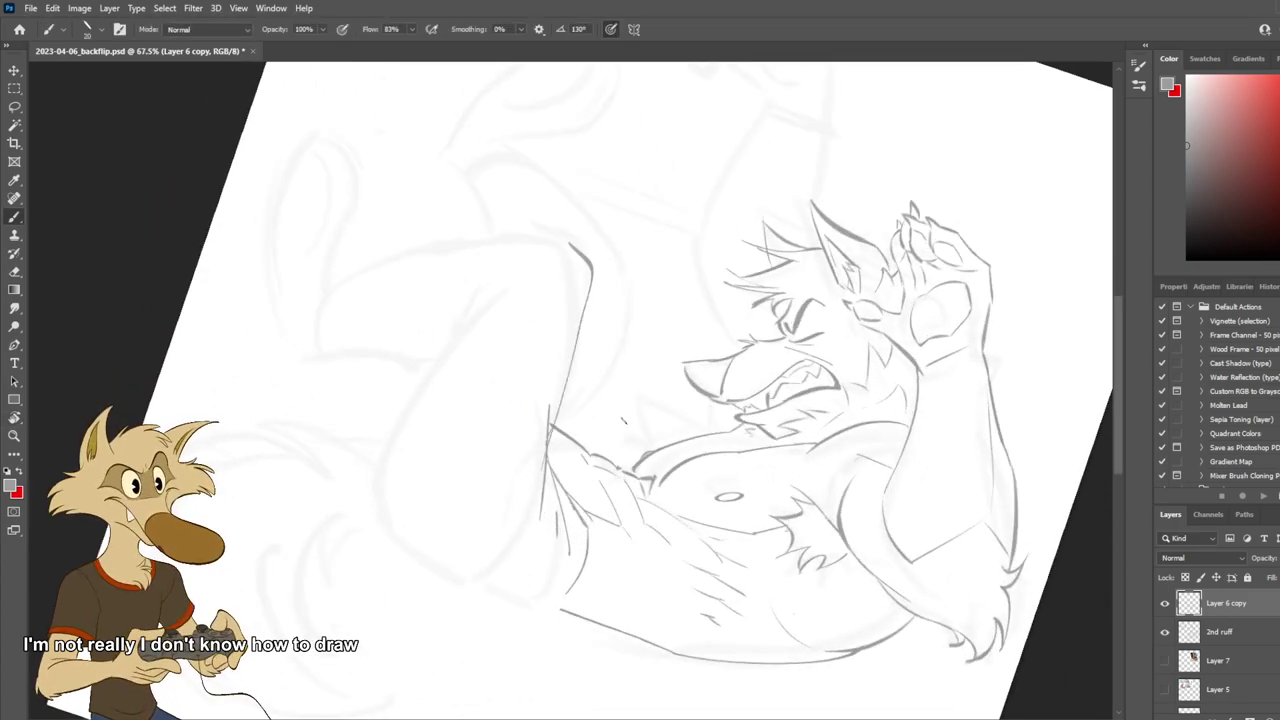
drag(510, 261, 419, 370)
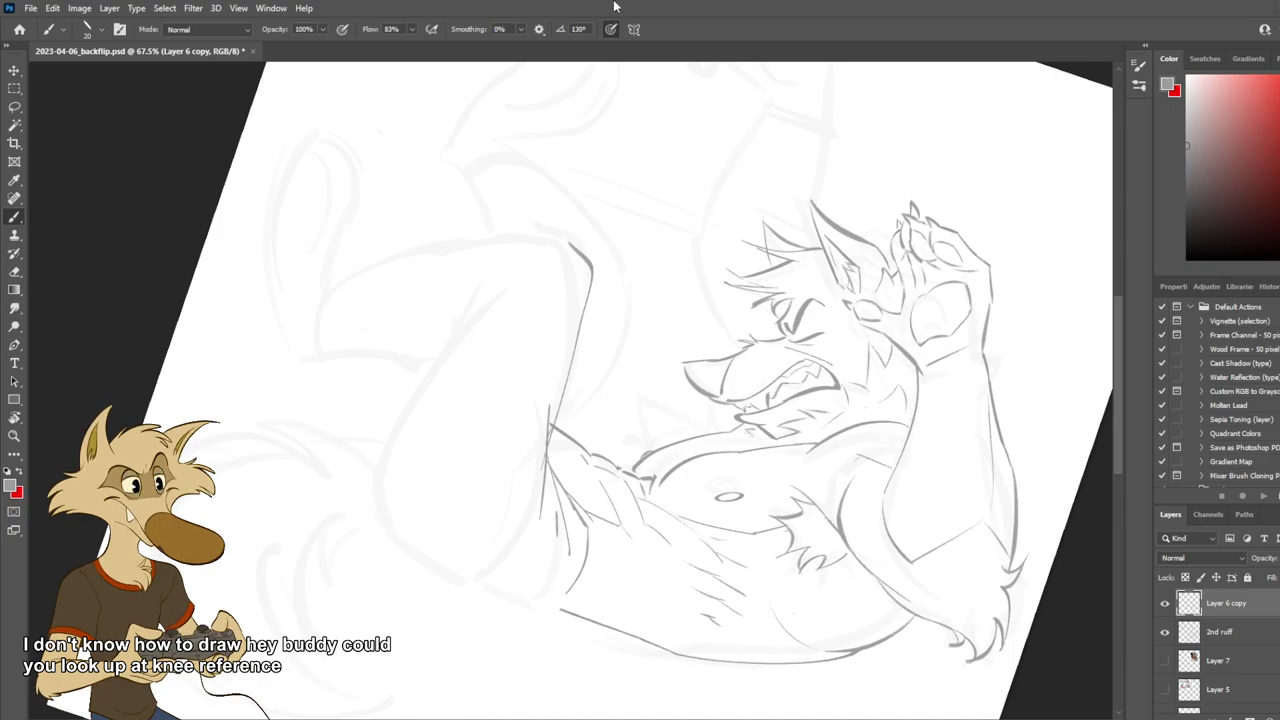
Try a curved outline running from the knee along the lower leg, then undo it.
scroll(543, 231, down, 2)
scroll(383, 193, up, 3)
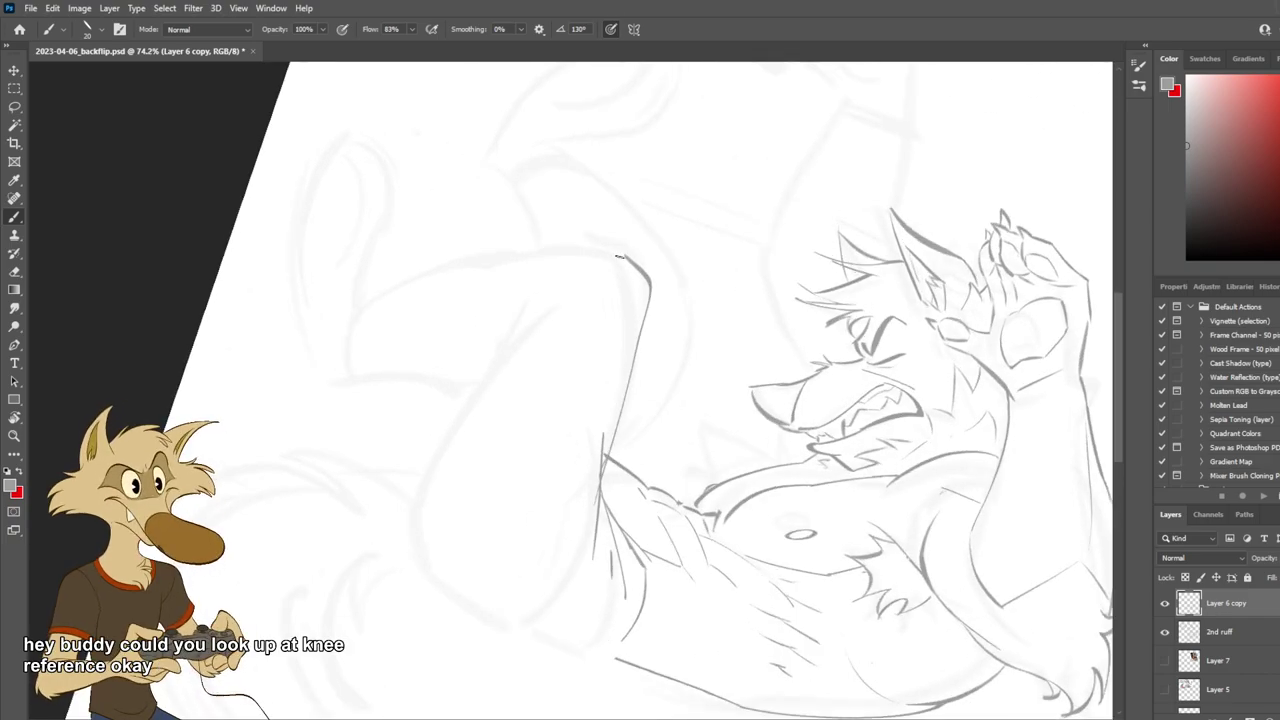
mouse_move(527, 250)
mouse_down()
mouse_move(624, 257)
mouse_move(522, 258)
mouse_move(394, 300)
mouse_up()
key(ctrl+z)
scroll(646, 284, down, 6)
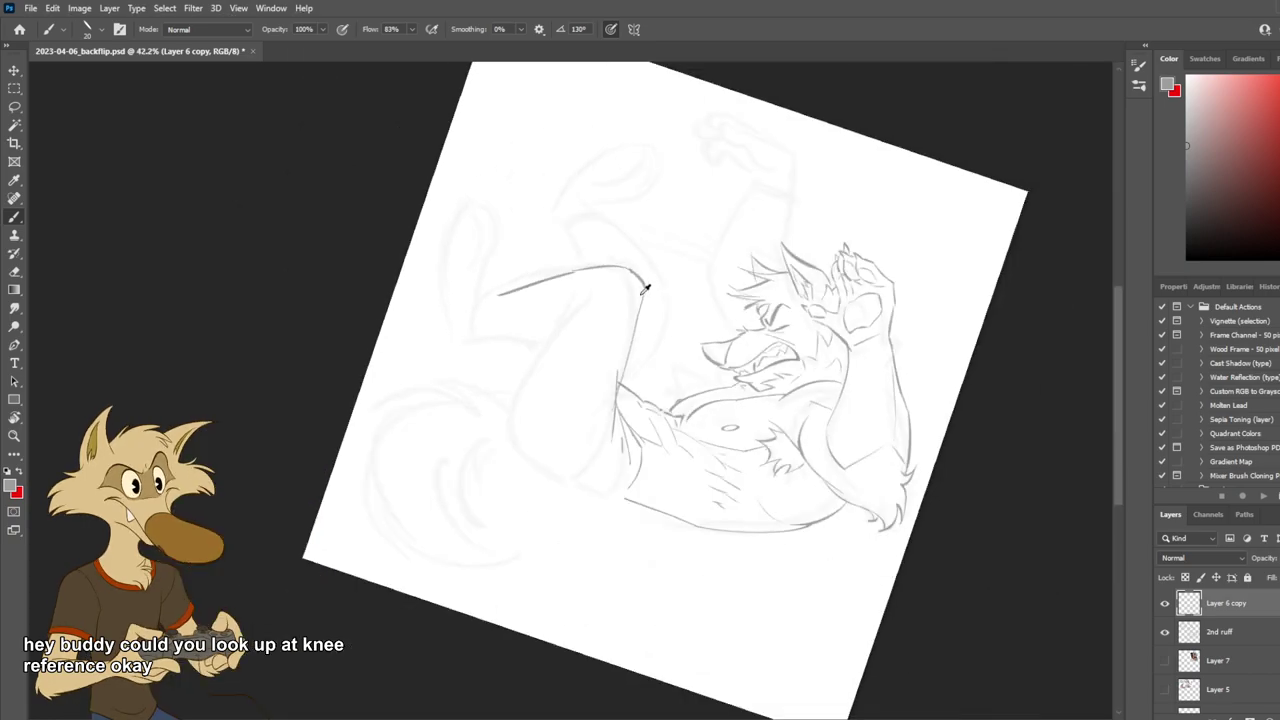
scroll(652, 272, up, 6)
key(ctrl+z)
key(ctrl+z)
scroll(650, 280, down, 5)
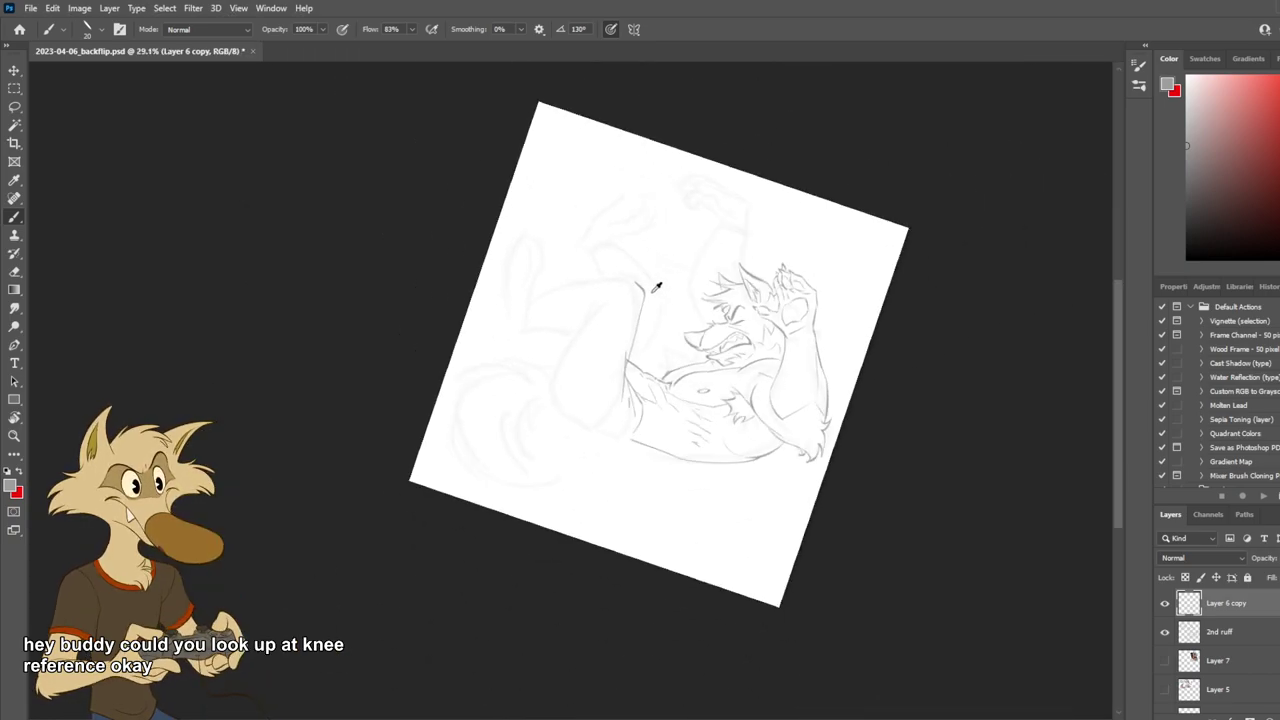
scroll(672, 262, up, 4)
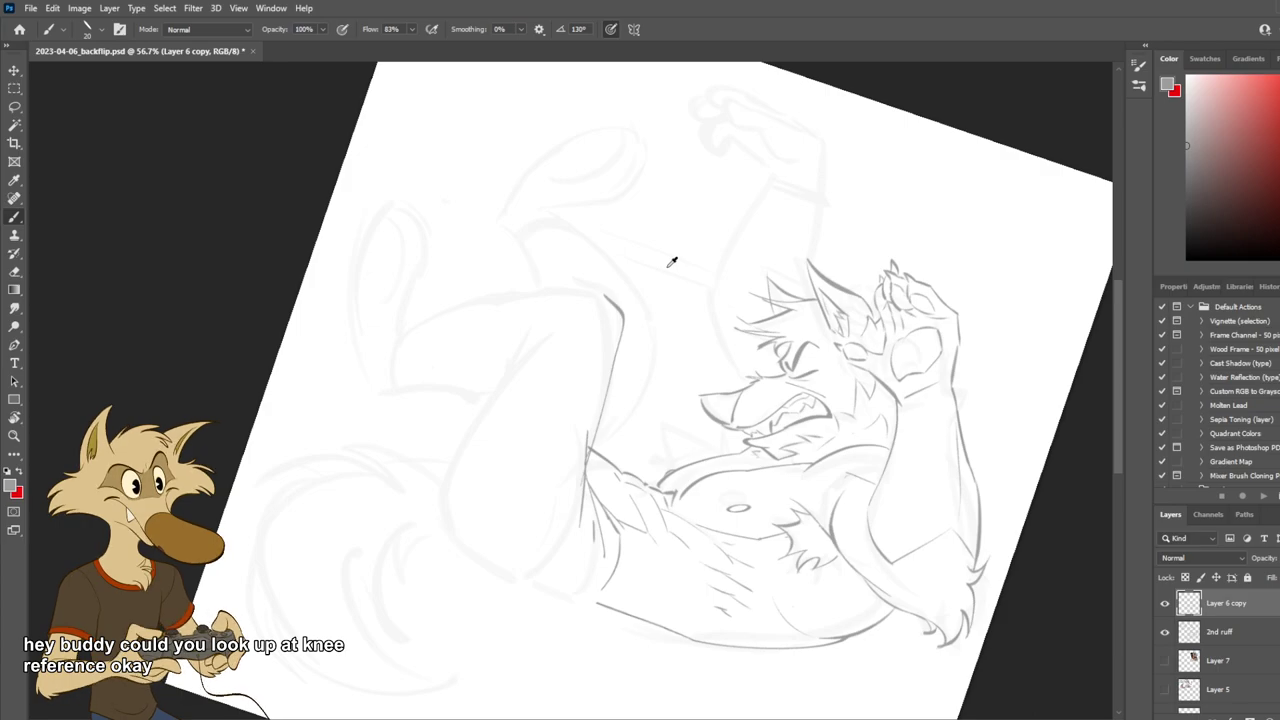
Undo the knee outline and try a single straighter stroke for the front of the thigh.
key(ctrl+z)
drag(615, 263, 590, 448)
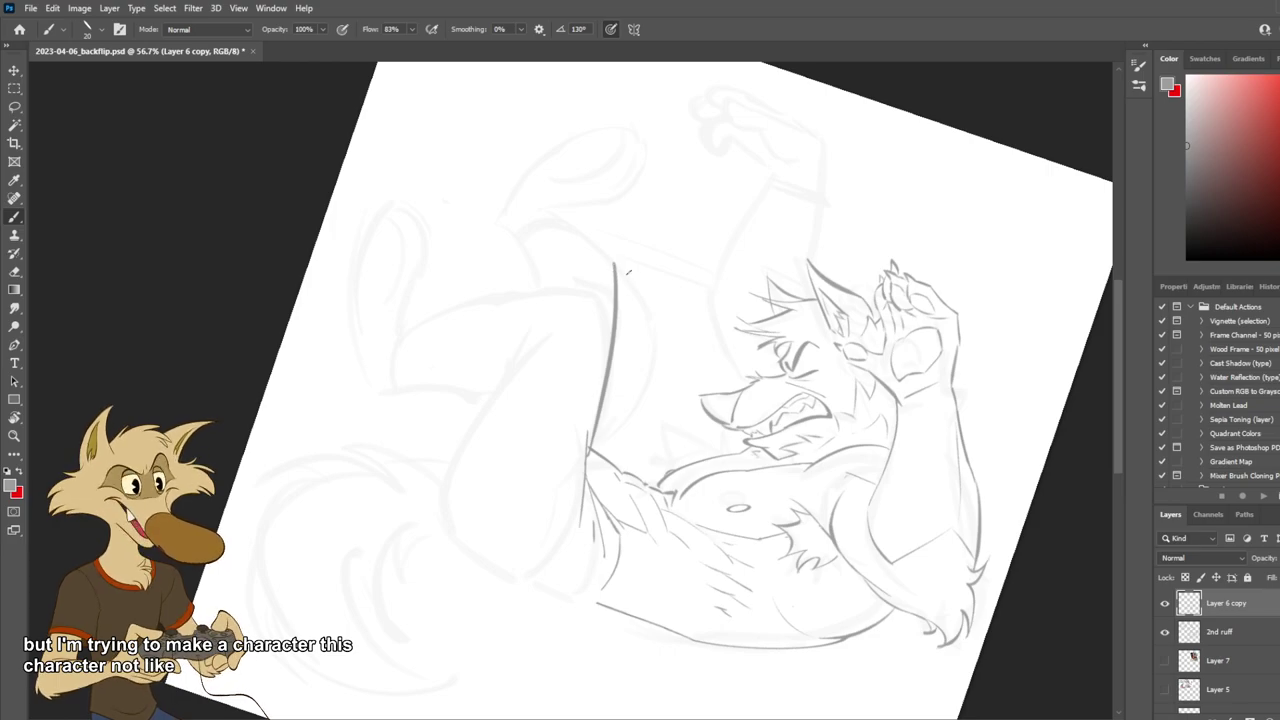
key(ctrl+z)
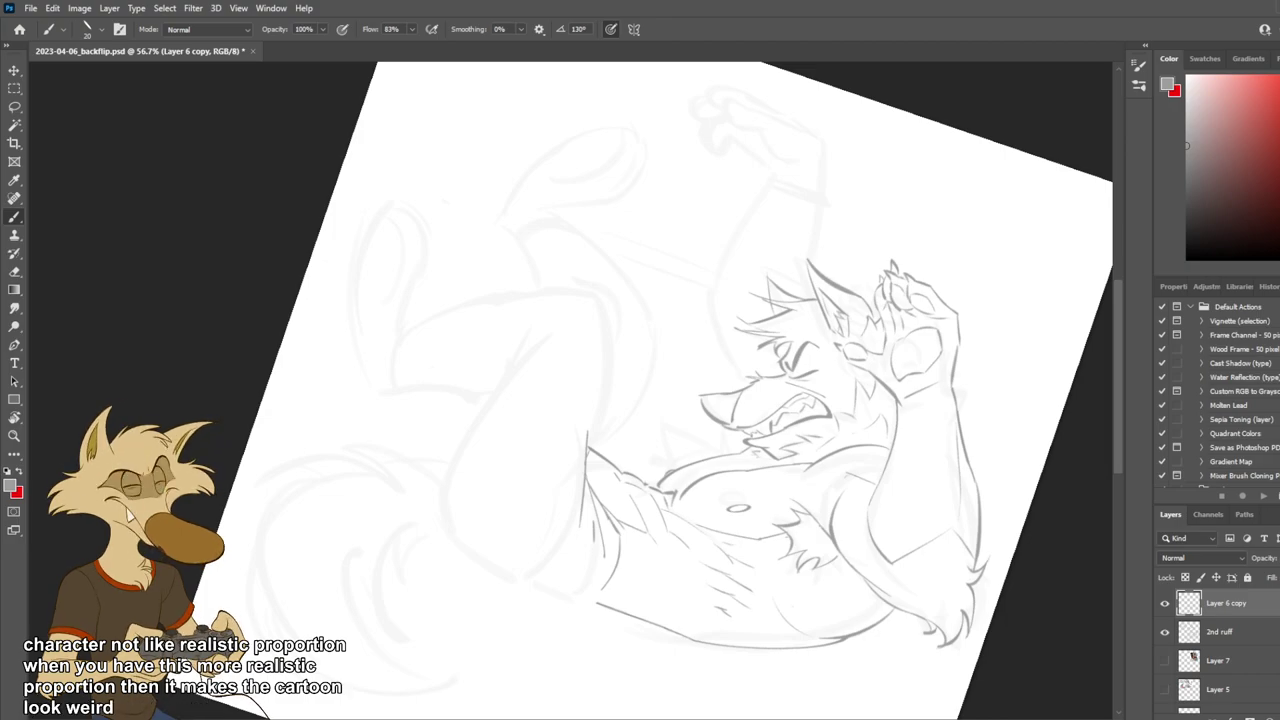
Try several slanted strokes for the back edge of the raised thigh, undoing each one.
scroll(680, 390, down, 3)
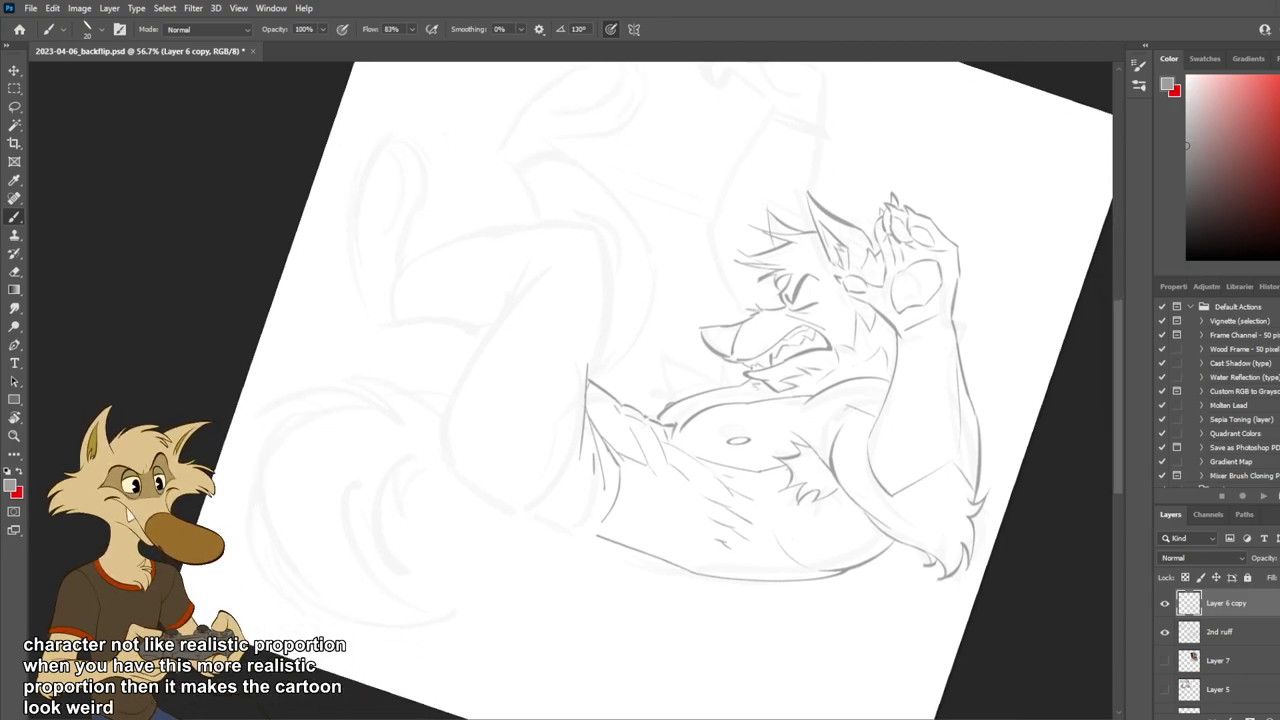
scroll(617, 452, down, 2)
scroll(582, 358, up, 1)
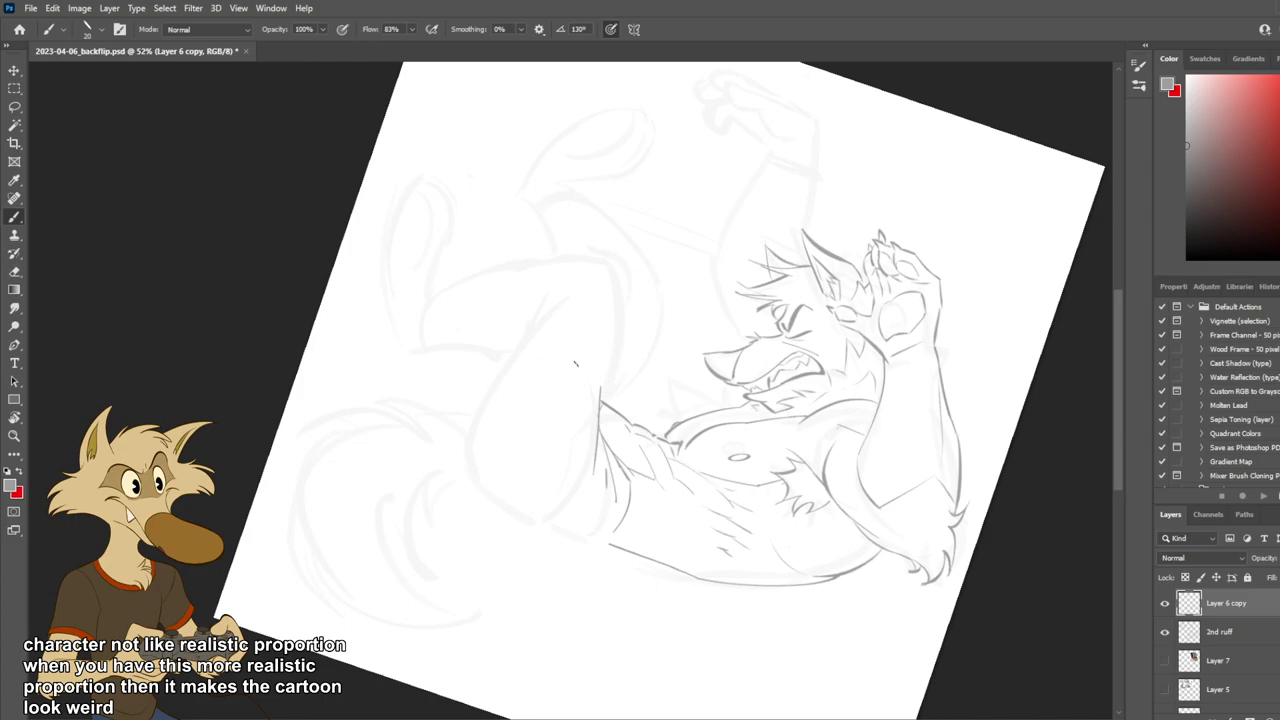
drag(558, 223, 513, 304)
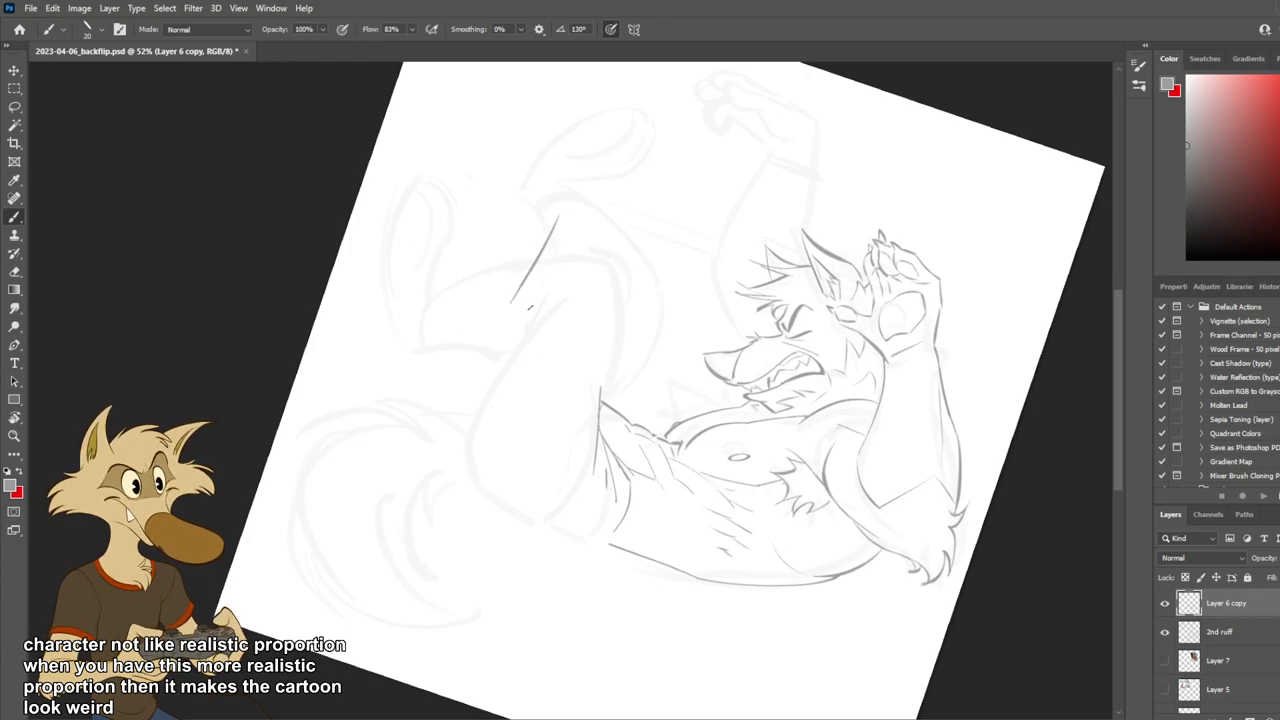
key(ctrl+z)
drag(547, 247, 481, 480)
key(ctrl+z)
drag(538, 272, 450, 434)
key(ctrl+z)
drag(544, 250, 478, 360)
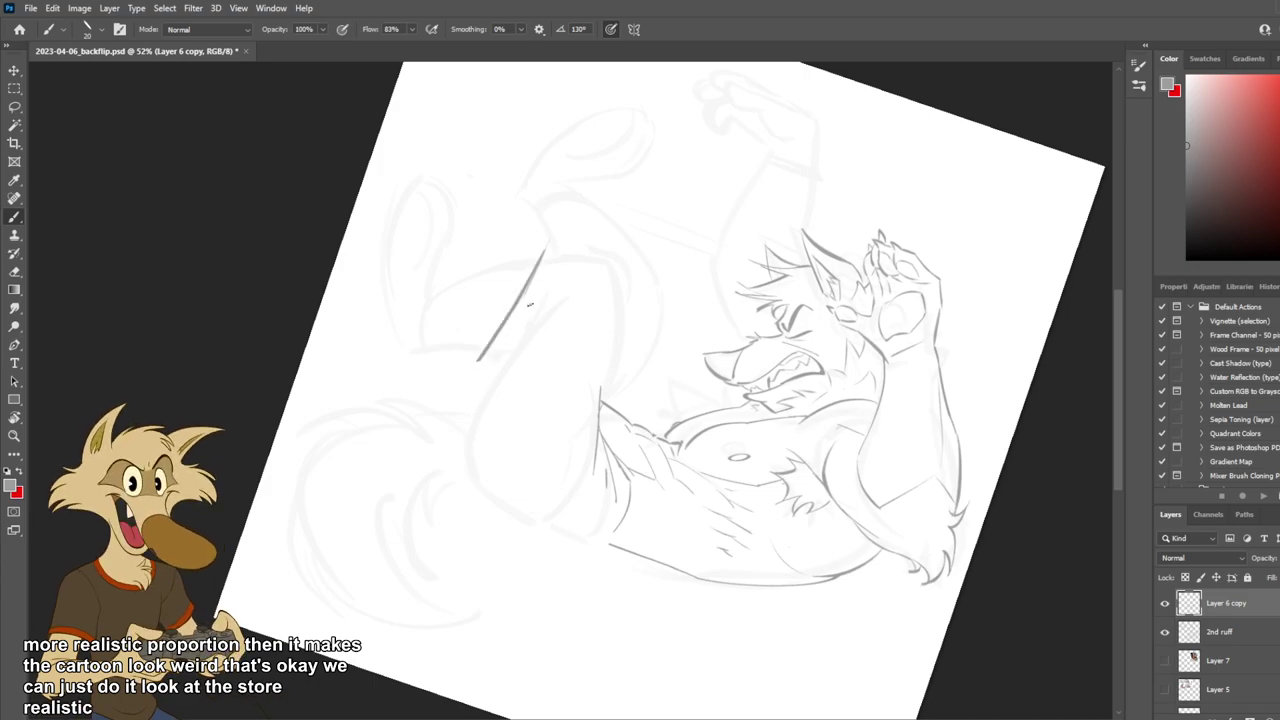
key(ctrl+z)
mouse_move(540, 258)
mouse_down()
mouse_move(510, 356)
mouse_move(478, 403)
mouse_move(467, 488)
mouse_up()
key(ctrl+z)
drag(475, 392, 463, 477)
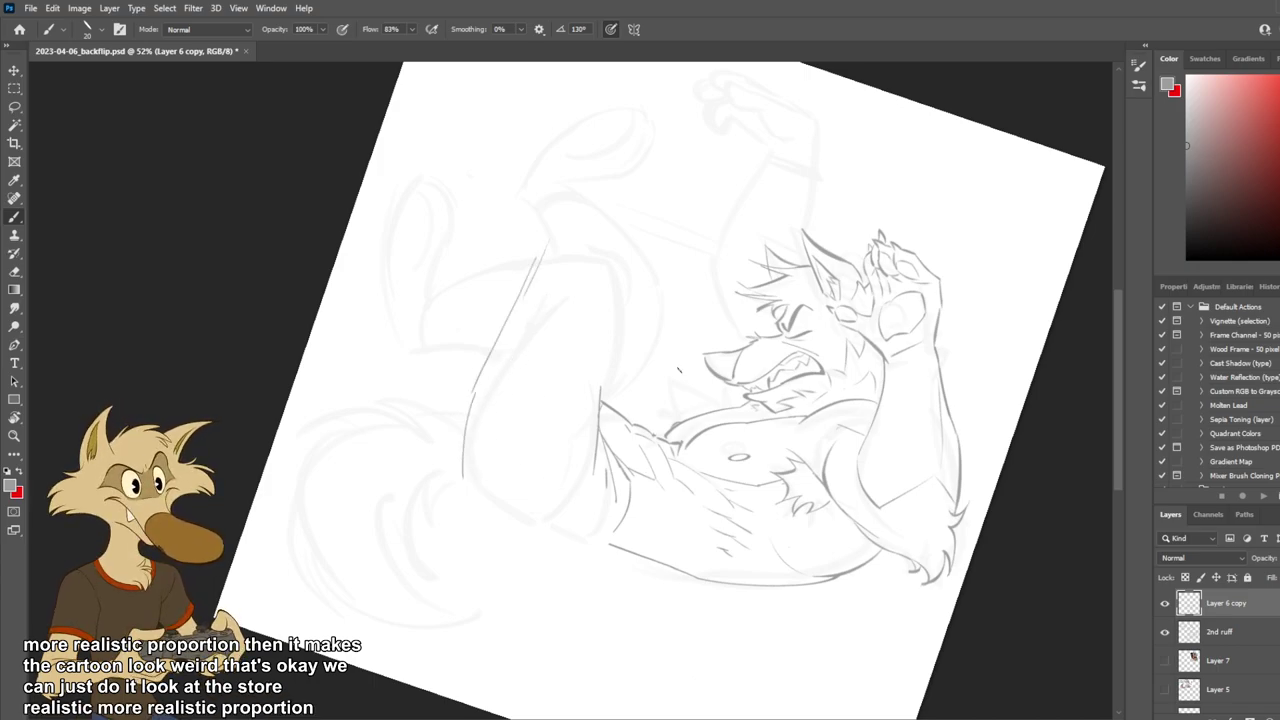
key(ctrl+z)
key(ctrl+z)
drag(528, 250, 444, 396)
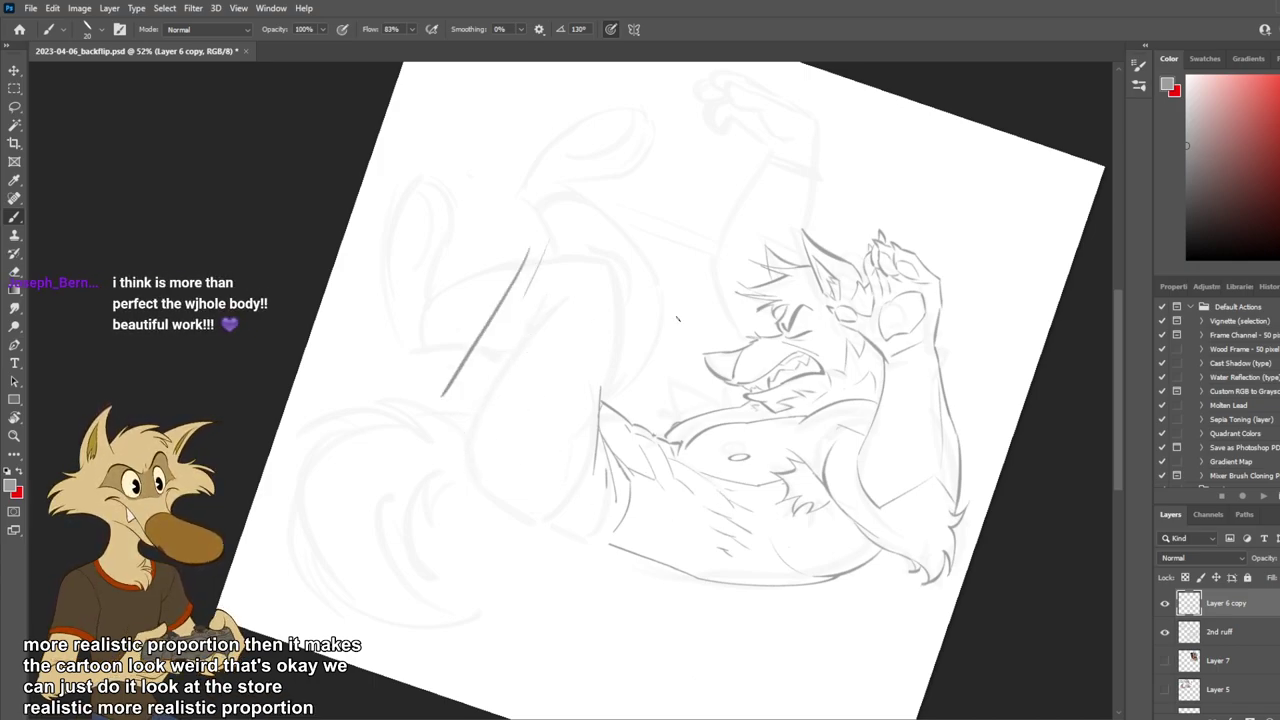
key(ctrl+z)
Draw the back edge of the raised thigh as a slanted line that curves around the buttock.
mouse_move(536, 244)
mouse_down()
mouse_move(472, 382)
mouse_move(485, 493)
mouse_up()
key(ctrl+z)
mouse_move(472, 376)
mouse_down()
mouse_move(488, 452)
mouse_move(473, 374)
mouse_move(510, 496)
mouse_move(618, 550)
mouse_up()
key(ctrl+z)
key(ctrl+z)
Extend the buttock outline toward the lower back with a firm straight stroke, redrawing it to end near the back line.
drag(482, 496, 604, 544)
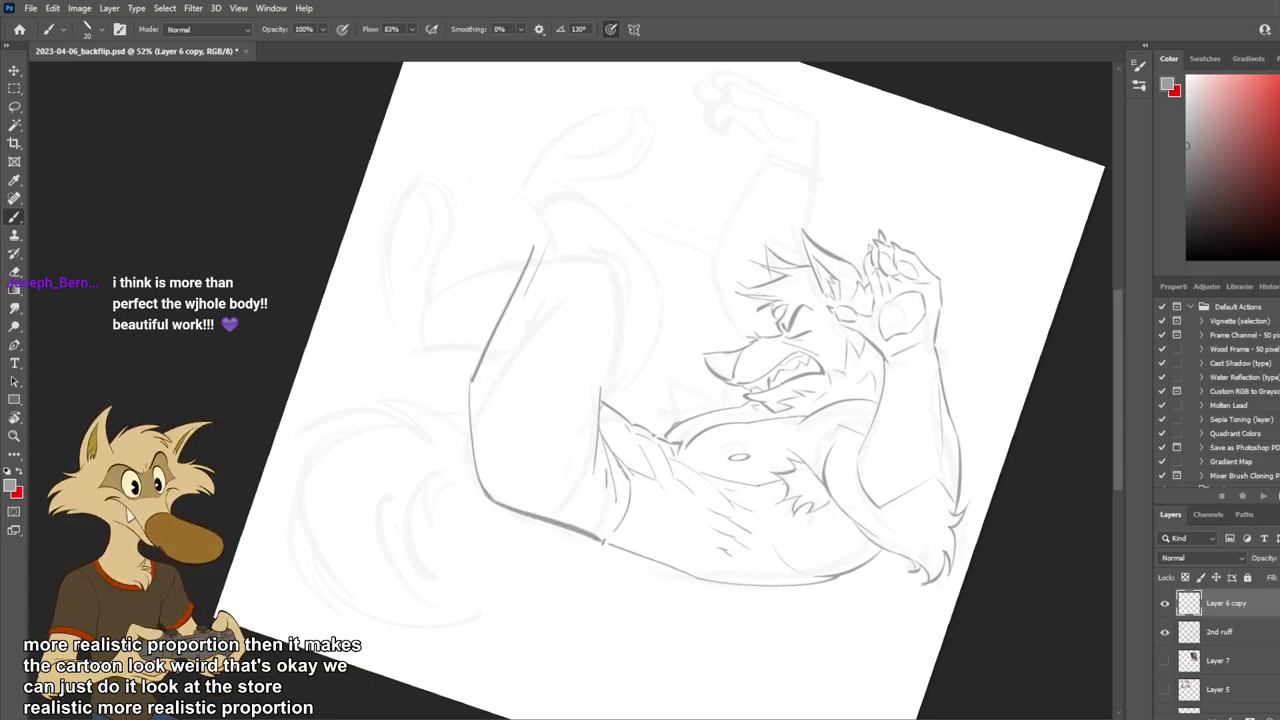
key(ctrl+z)
drag(490, 498, 597, 538)
key(ctrl+z)
key(ctrl+z)
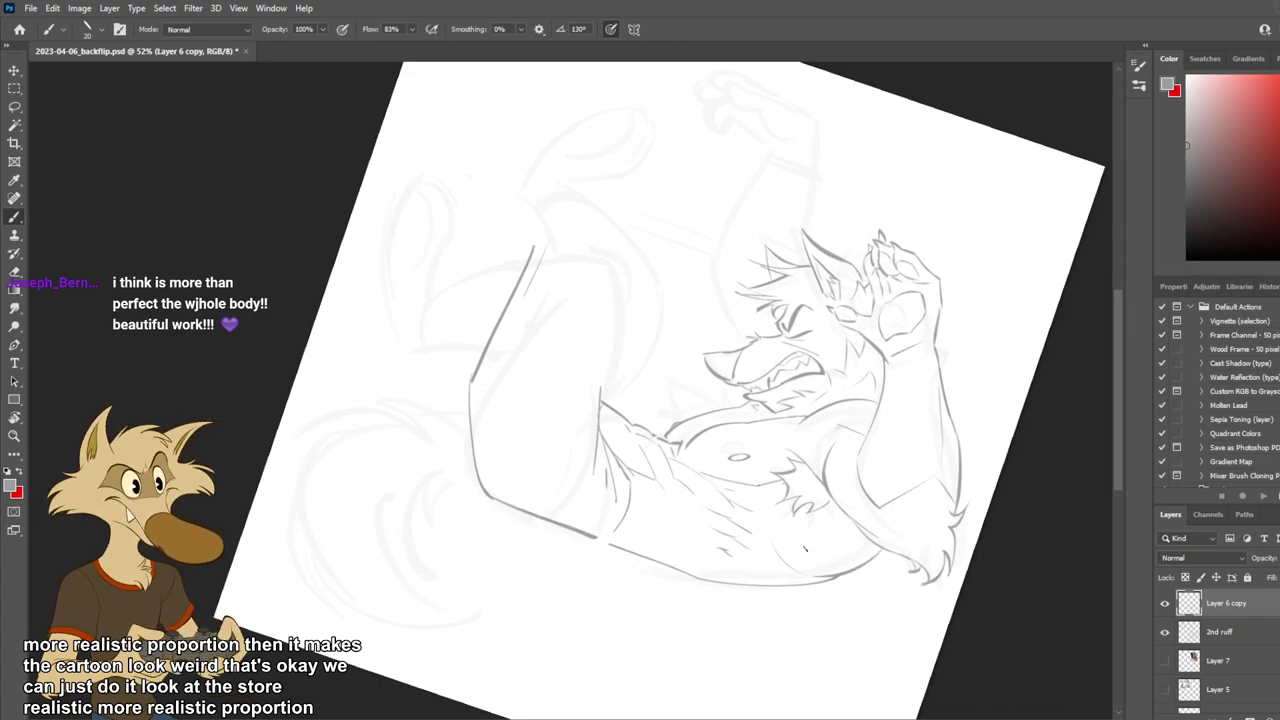
Reset the canvas rotation and draw the front edge of the thigh from the waist to the knee, redoing it slightly longer.
scroll(826, 537, down, 4)
key(Escape)
scroll(684, 361, down, 3)
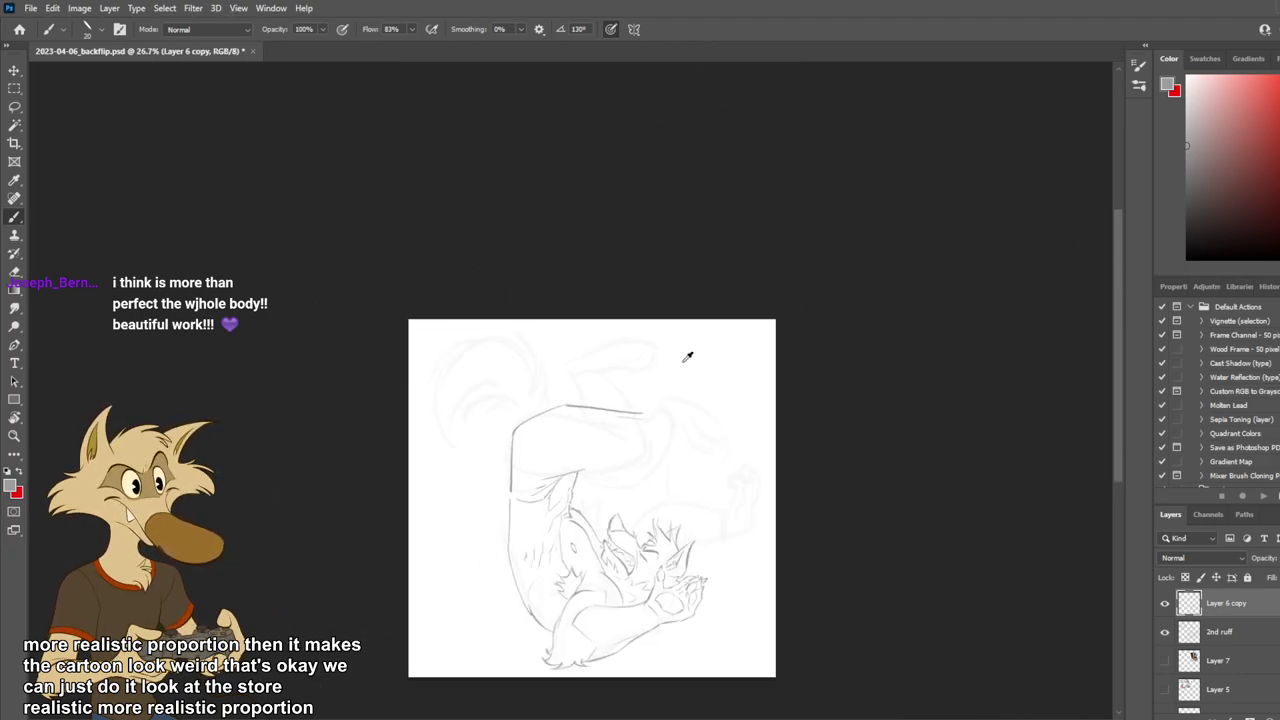
scroll(698, 500, up, 5)
drag(478, 408, 634, 368)
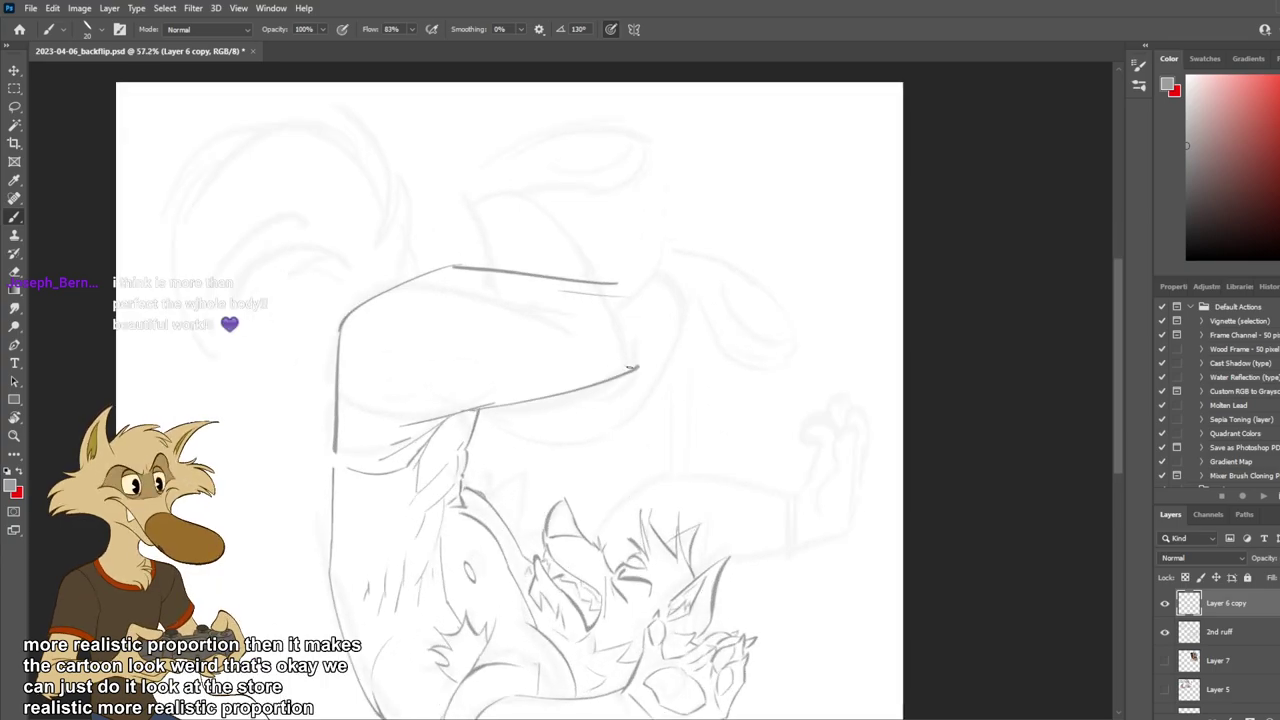
key(ctrl+z)
drag(476, 408, 656, 370)
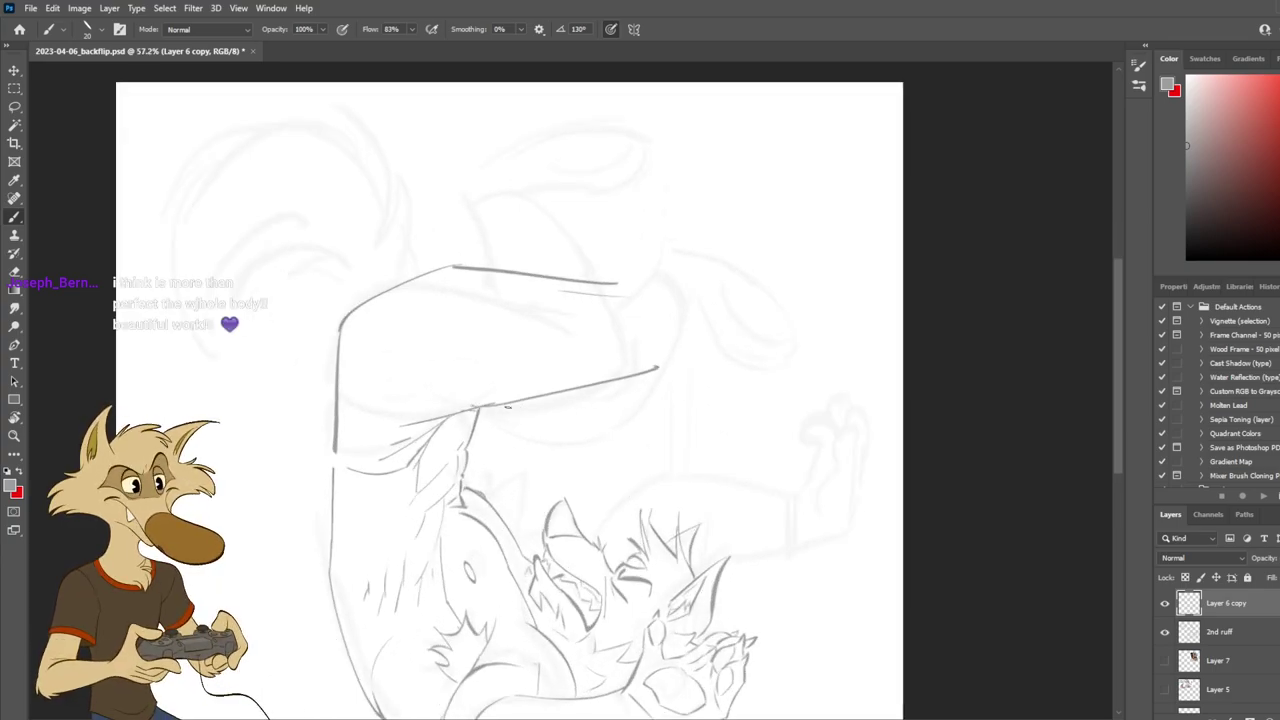
Redraw the underside of the raised thigh so it ends just short of the knee, and try curved strokes for the kneecap.
key(ctrl+z)
mouse_move(478, 407)
mouse_down()
mouse_move(629, 376)
mouse_move(651, 267)
mouse_up()
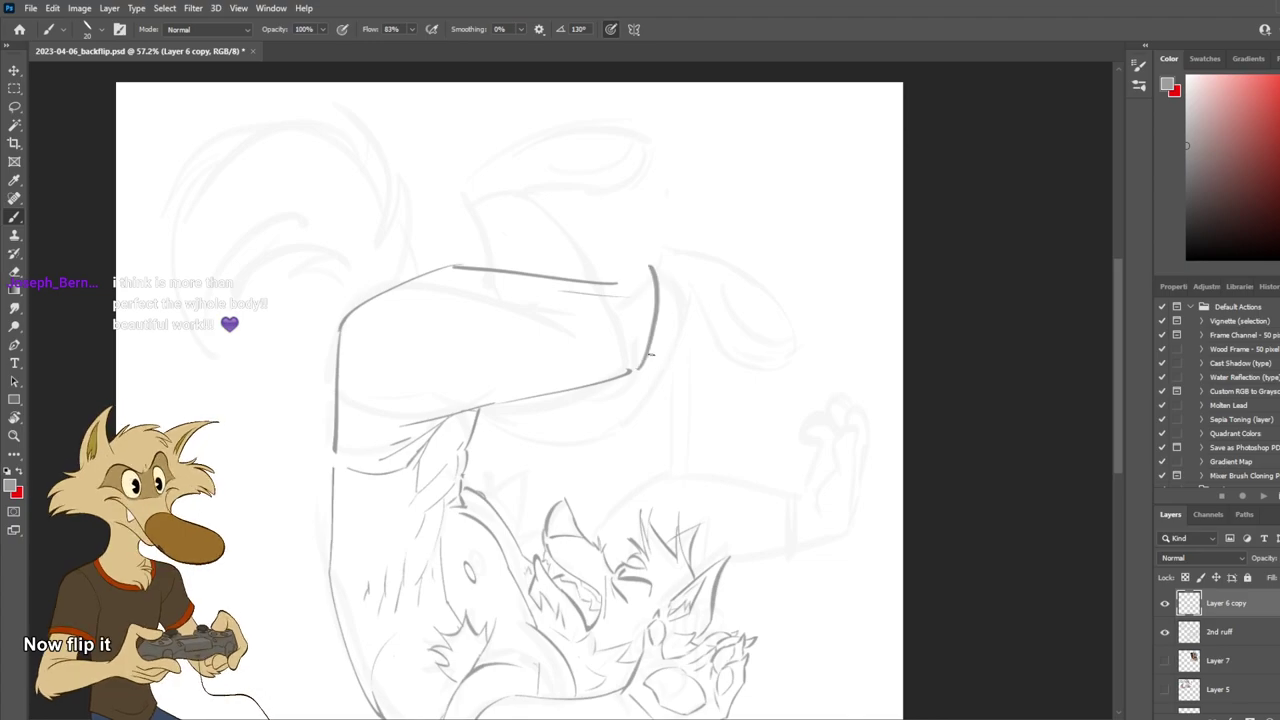
key(ctrl+z)
drag(652, 360, 626, 222)
key(ctrl+z)
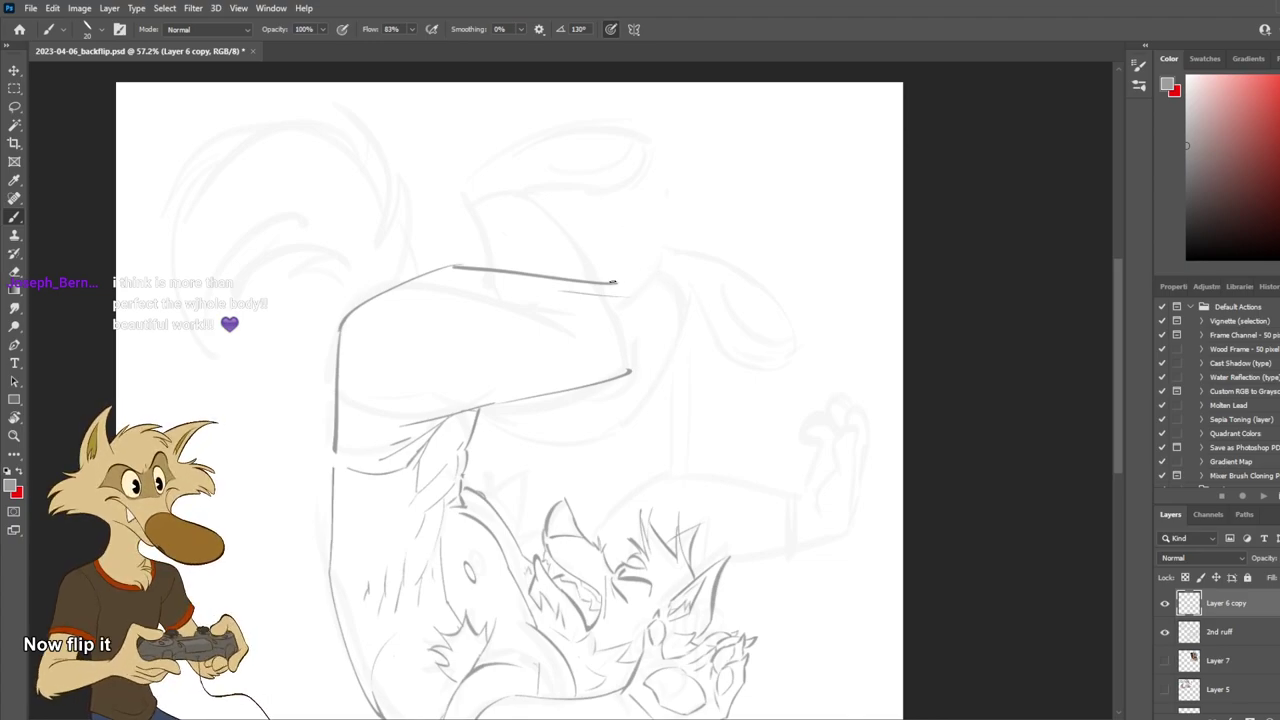
Erase the upper edge of the thigh and redraw it lower, sloping from the buttock toward the bend of the knee.
key(e)
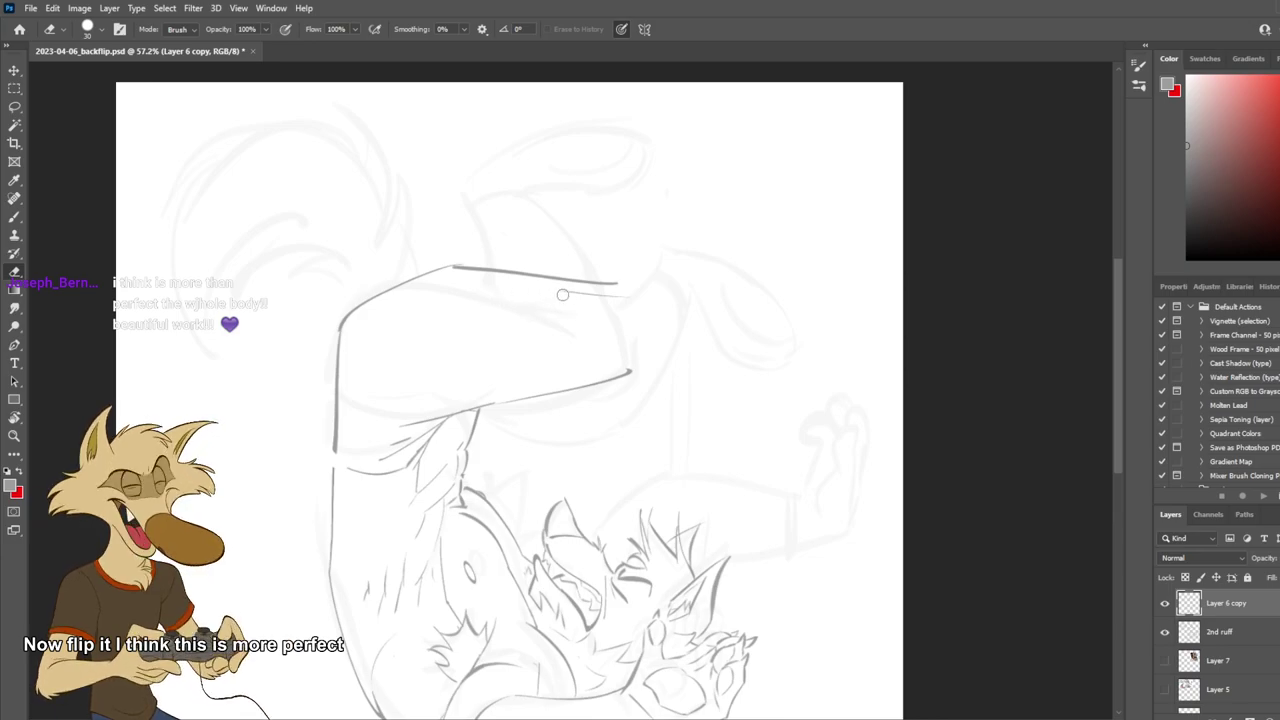
mouse_move(457, 266)
mouse_down()
mouse_move(645, 290)
mouse_move(439, 267)
mouse_move(620, 290)
mouse_move(490, 276)
mouse_move(631, 303)
mouse_move(474, 284)
mouse_move(662, 305)
mouse_move(431, 302)
mouse_move(451, 289)
mouse_move(592, 309)
mouse_up()
key(b)
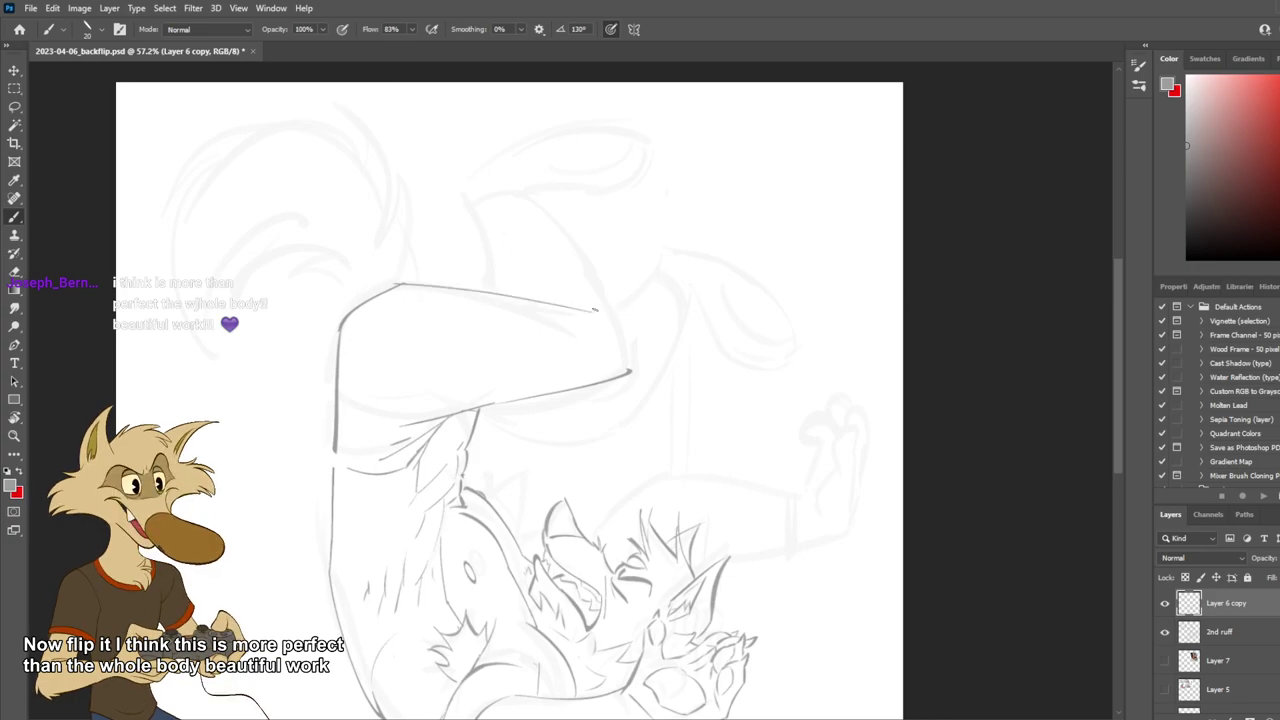
key(ctrl+z)
drag(405, 283, 560, 305)
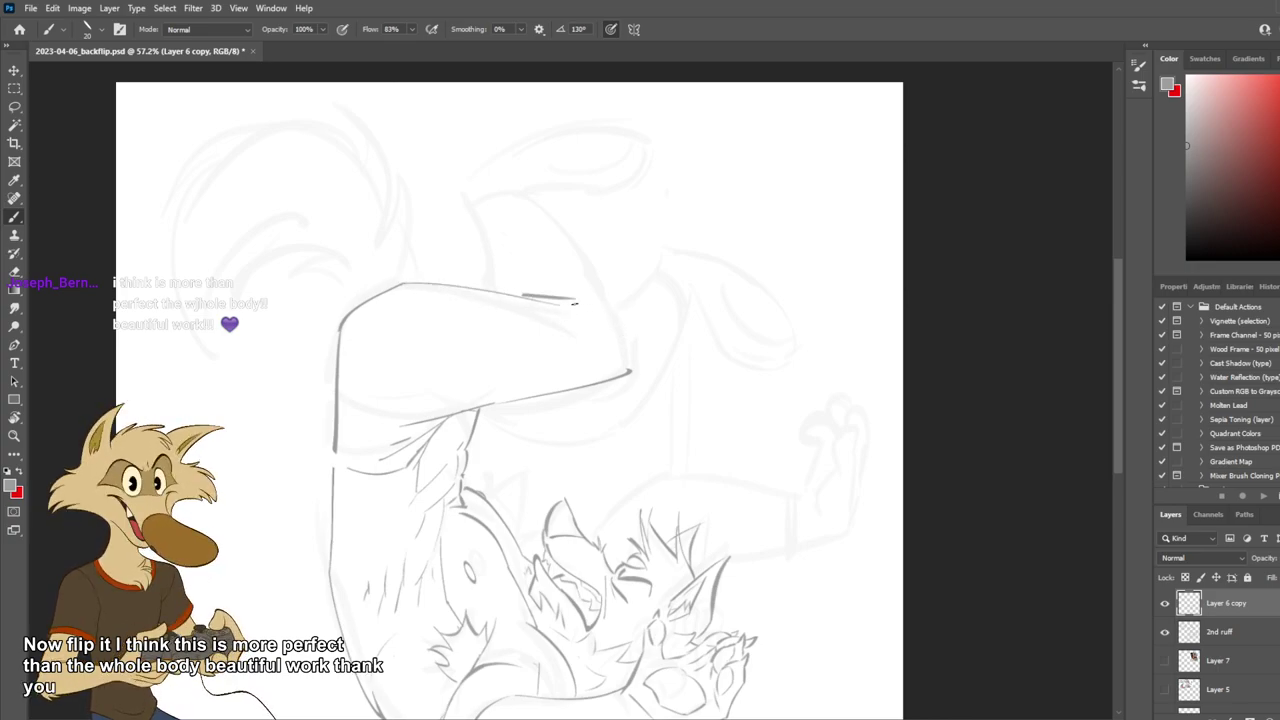
Sketch short pants creases in the bend of the knee, slanted fold lines up the calf and a small curve across the ankle.
key(ctrl+z)
mouse_move(524, 298)
mouse_down()
mouse_move(572, 289)
mouse_move(524, 293)
mouse_move(587, 294)
mouse_move(547, 291)
mouse_move(583, 266)
mouse_move(522, 295)
mouse_move(555, 281)
mouse_move(509, 289)
mouse_move(520, 236)
mouse_up()
key(ctrl+z)
key(ctrl+z)
key(ctrl+z)
key(ctrl+z)
key(ctrl+z)
key(ctrl+z)
key(ctrl+z)
key(ctrl+z)
drag(506, 290, 530, 205)
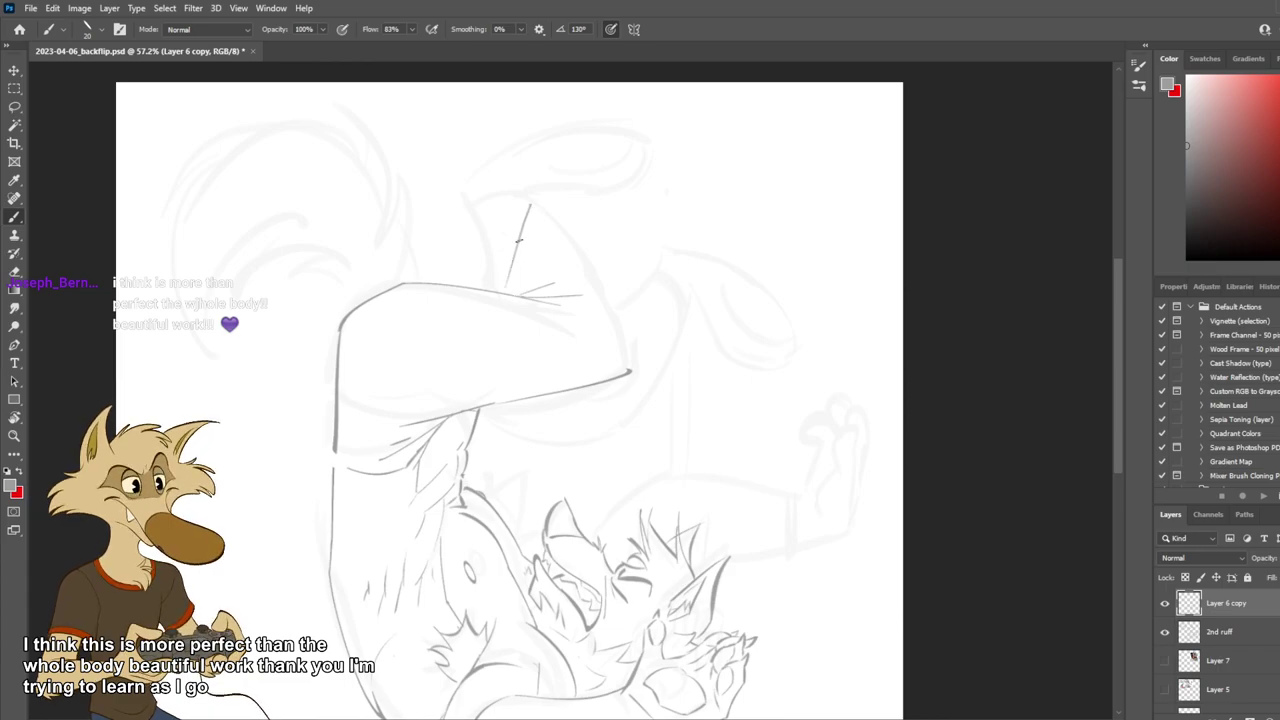
key(ctrl+z)
drag(502, 288, 521, 214)
mouse_move(503, 273)
mouse_down()
mouse_move(516, 214)
mouse_move(476, 247)
mouse_up()
key(ctrl+z)
key(ctrl+z)
mouse_move(526, 190)
mouse_down()
mouse_move(483, 215)
mouse_move(503, 186)
mouse_move(491, 237)
mouse_up()
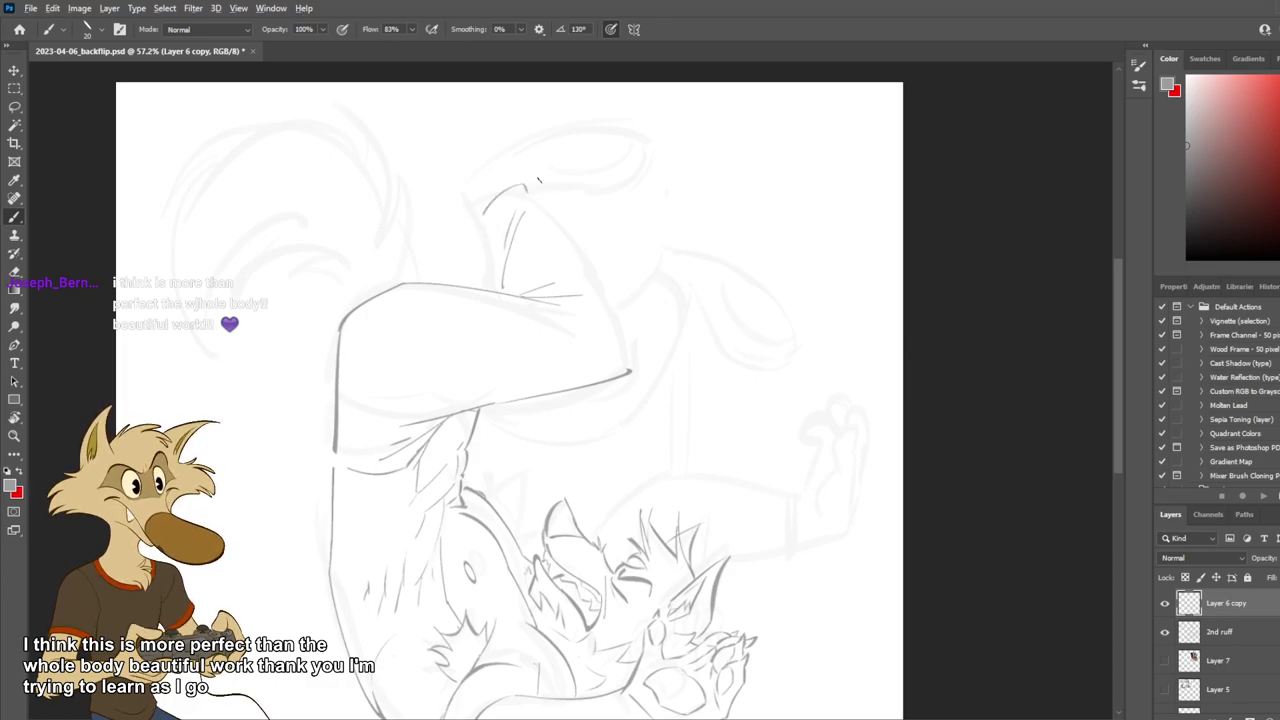
Try several strokes for the front edge of the lower leg from the ankle curve down to the knee.
scroll(540, 187, up, 2)
drag(521, 190, 577, 257)
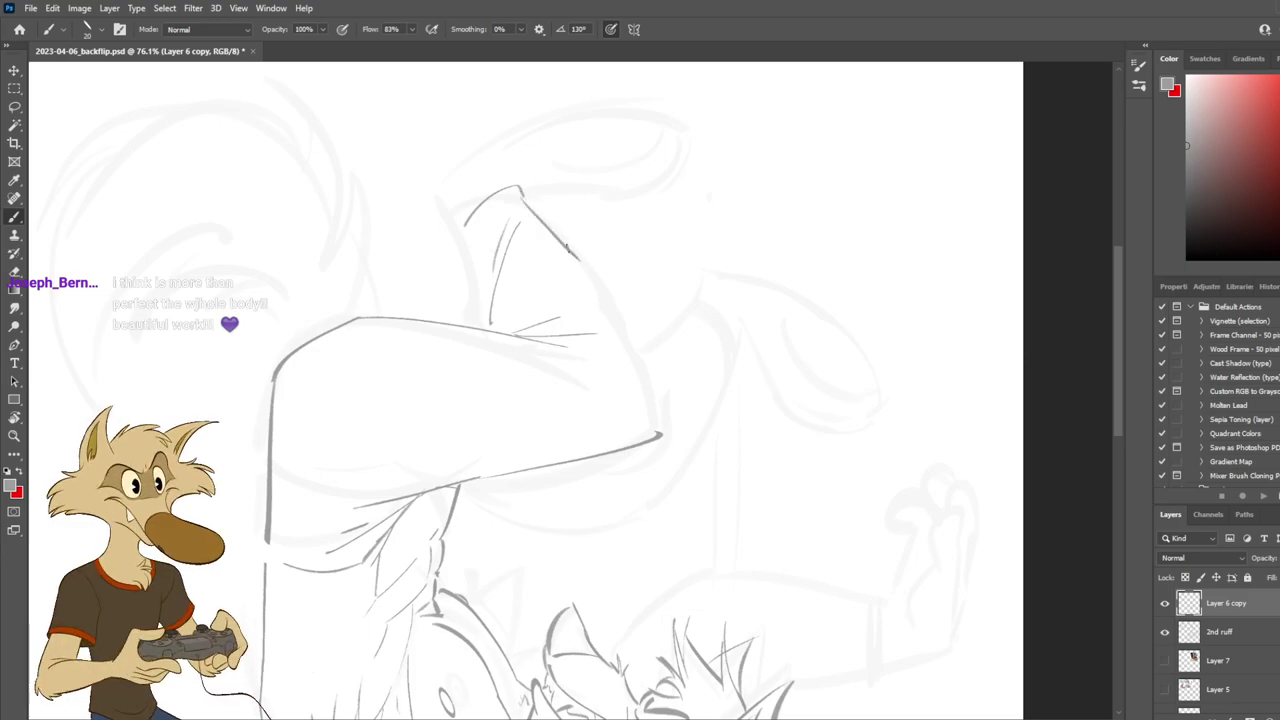
key(ctrl+z)
drag(524, 197, 601, 266)
key(ctrl+z)
drag(525, 199, 679, 458)
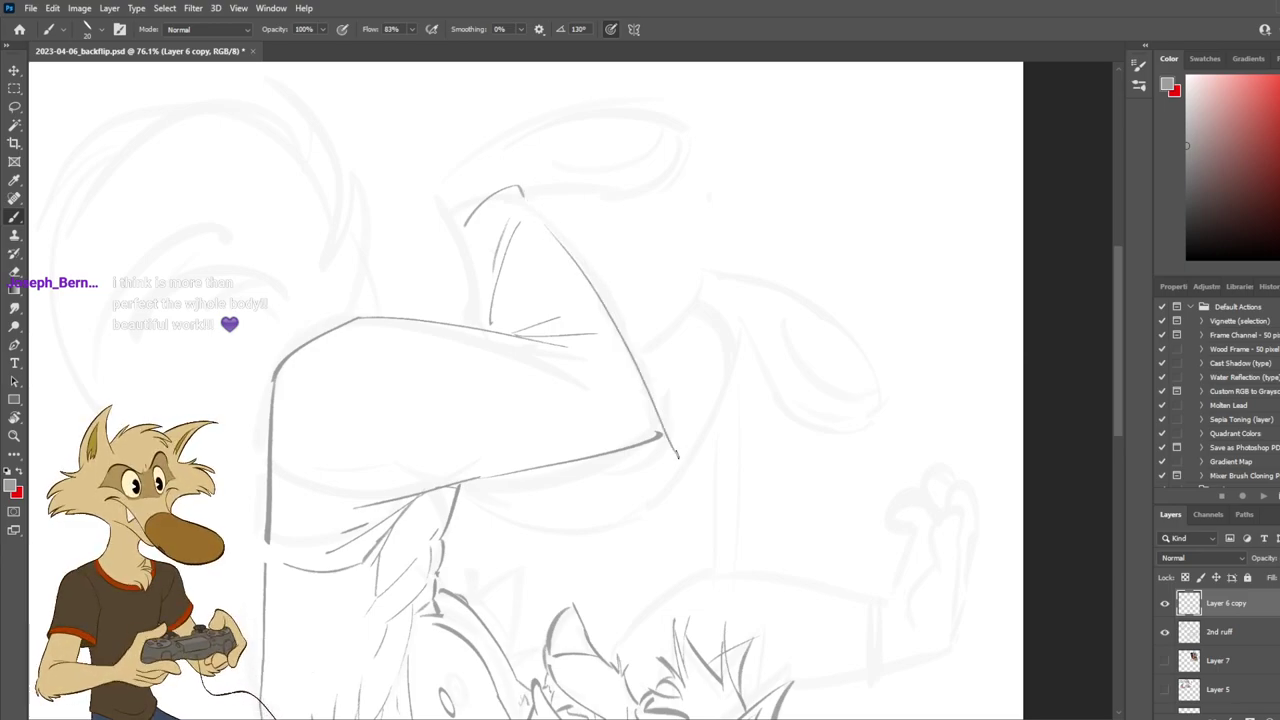
key(ctrl+z)
drag(533, 205, 660, 421)
key(ctrl+z)
drag(621, 320, 661, 432)
key(ctrl+z)
drag(630, 335, 532, 192)
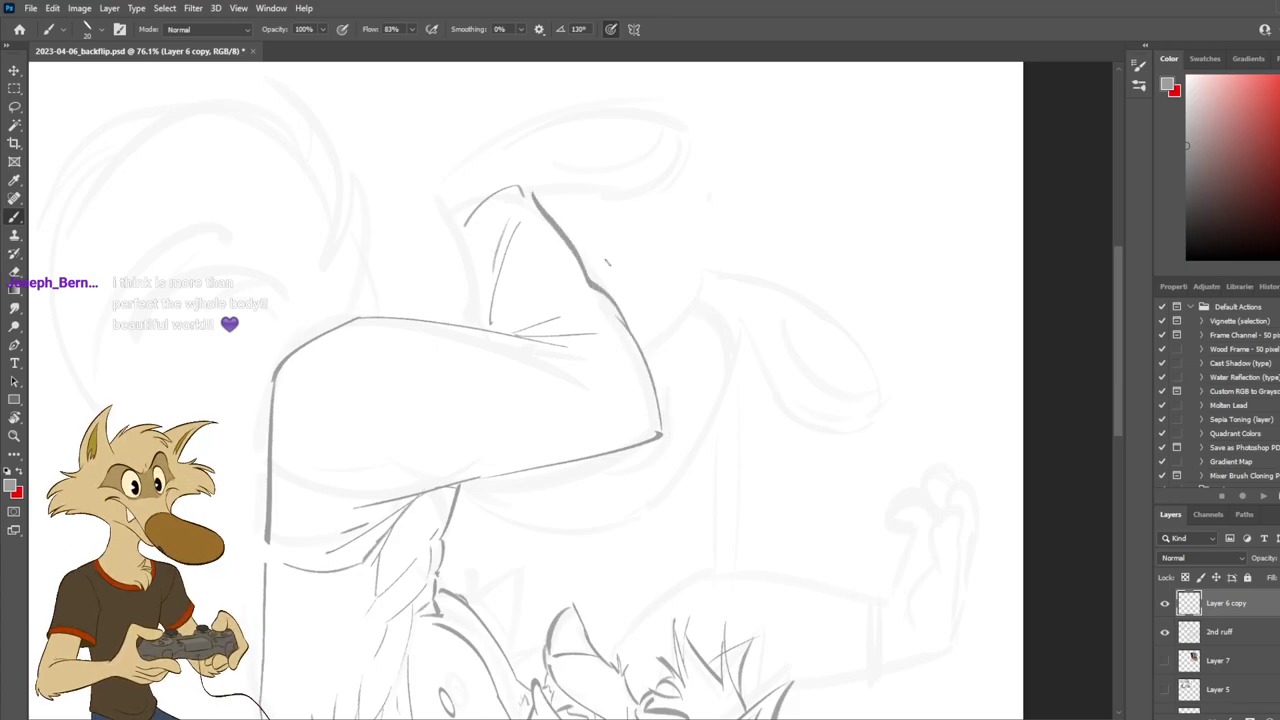
Lengthen the lower leg with a higher cuff curve and a new front edge running down to the knee.
scroll(590, 264, down, 5)
scroll(620, 270, up, 3)
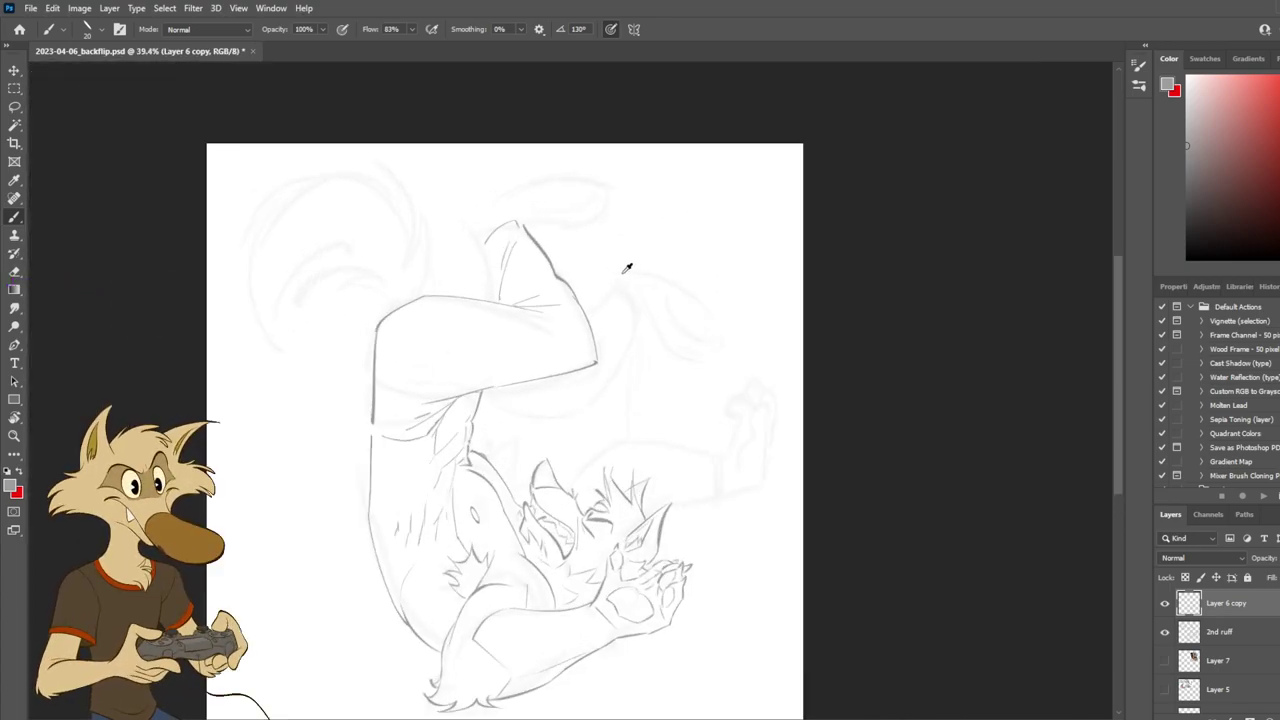
scroll(627, 268, up, 1)
scroll(588, 289, down, 1)
scroll(588, 289, up, 2)
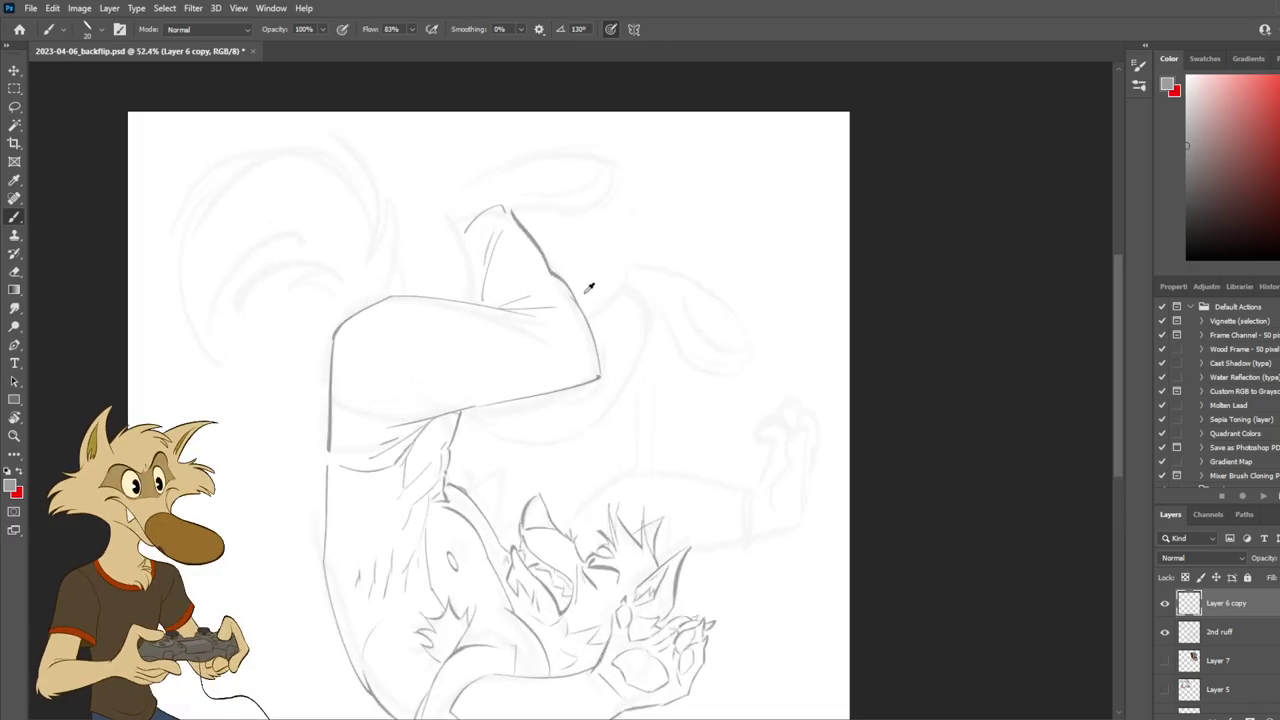
scroll(589, 287, down, 3)
scroll(583, 263, up, 7)
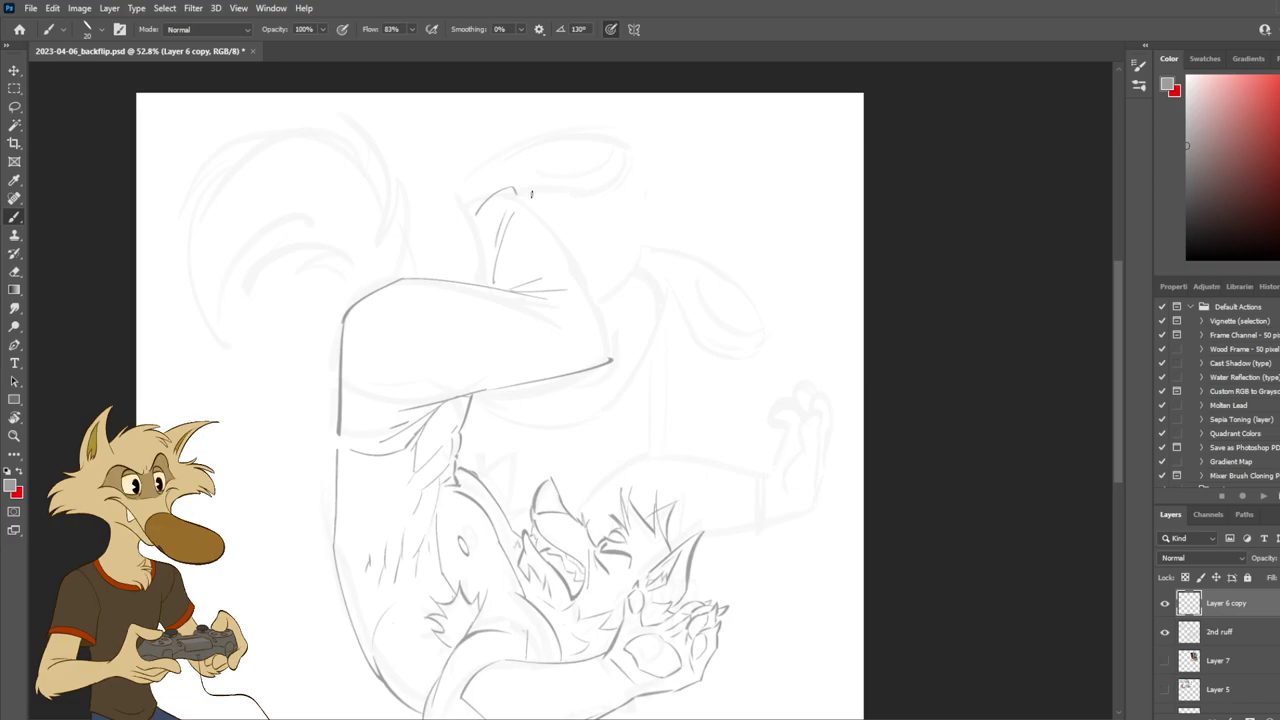
mouse_move(506, 155)
mouse_down()
mouse_move(465, 173)
mouse_move(598, 298)
mouse_up()
scroll(665, 312, down, 5)
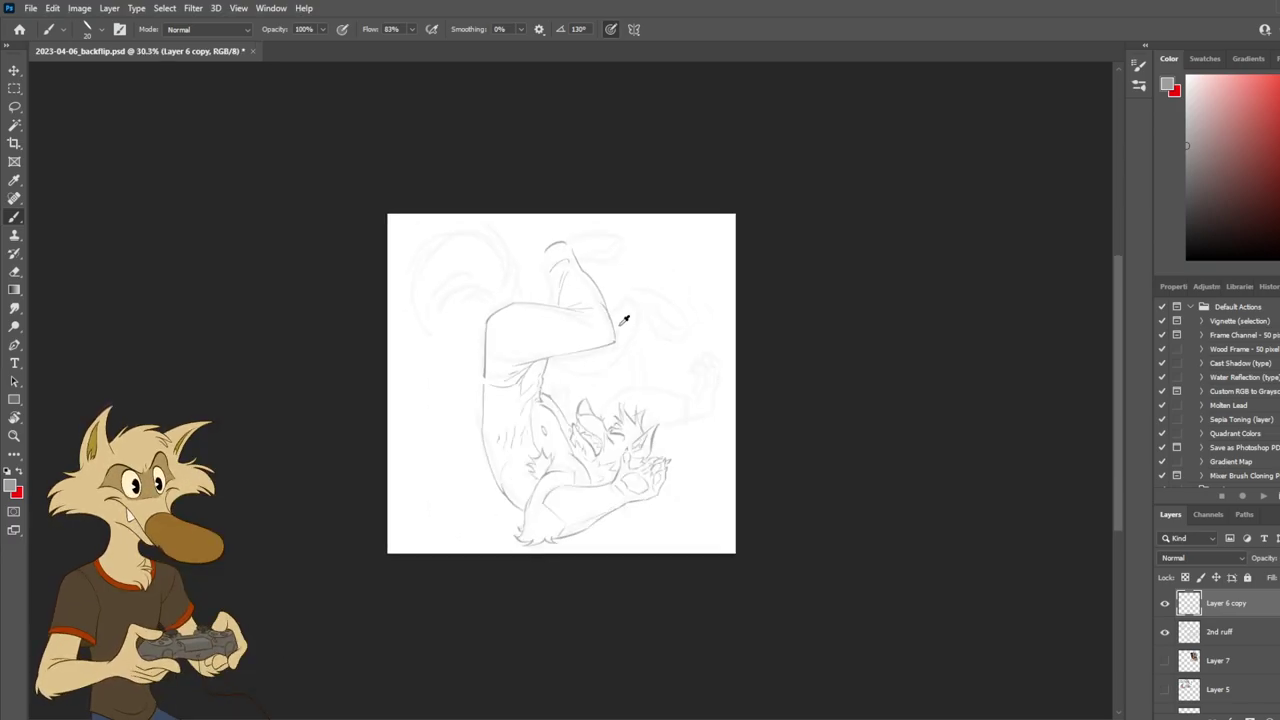
scroll(646, 317, up, 4)
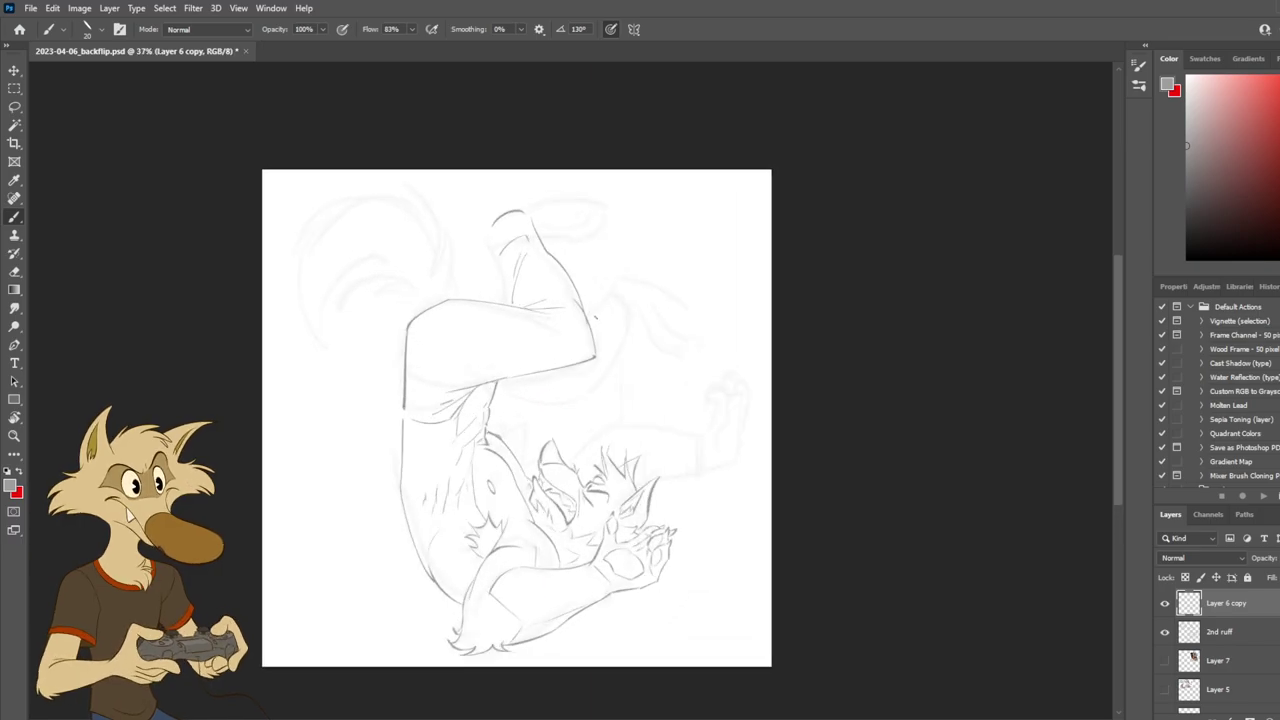
scroll(595, 317, up, 1)
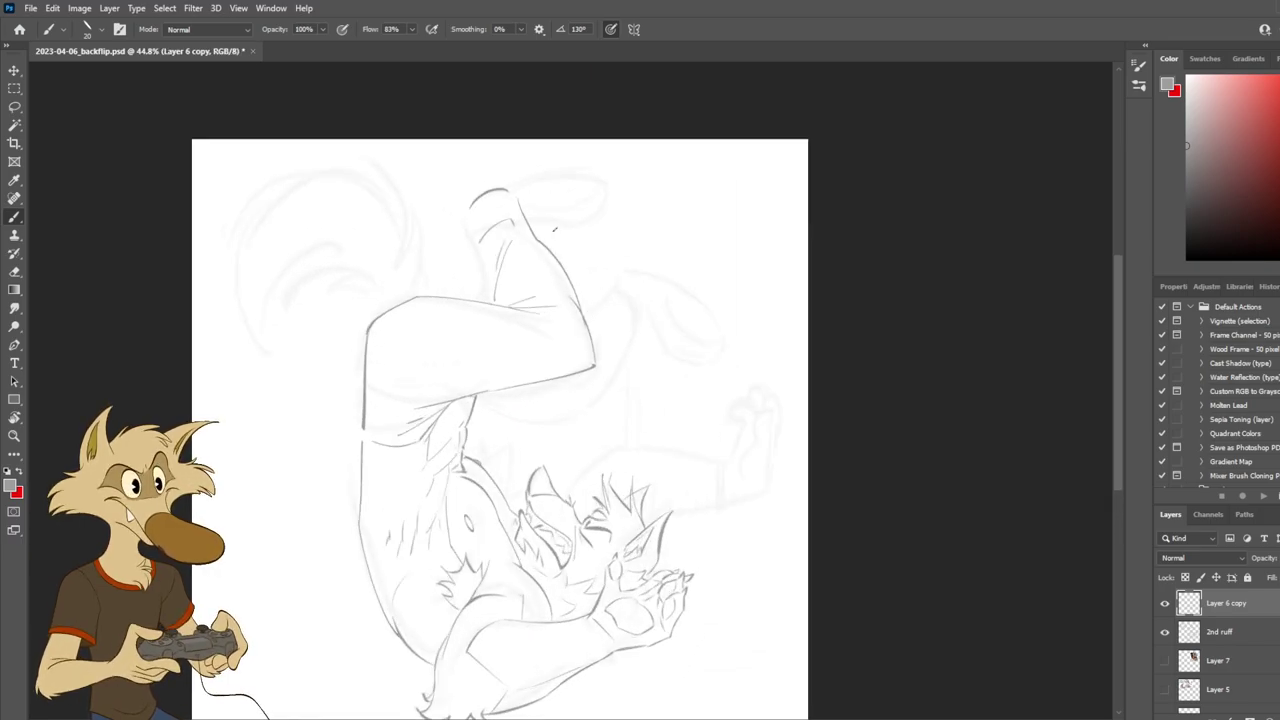
Rework the cuff curve at the end of the lower leg with firmer strokes and check the pose in a mirrored view.
key(e)
mouse_move(472, 206)
mouse_down()
mouse_move(517, 190)
mouse_move(504, 194)
mouse_move(524, 207)
mouse_move(493, 195)
mouse_move(494, 274)
mouse_up()
key(b)
key(ctrl+z)
key(ctrl+z)
key(ctrl+z)
key(ctrl+z)
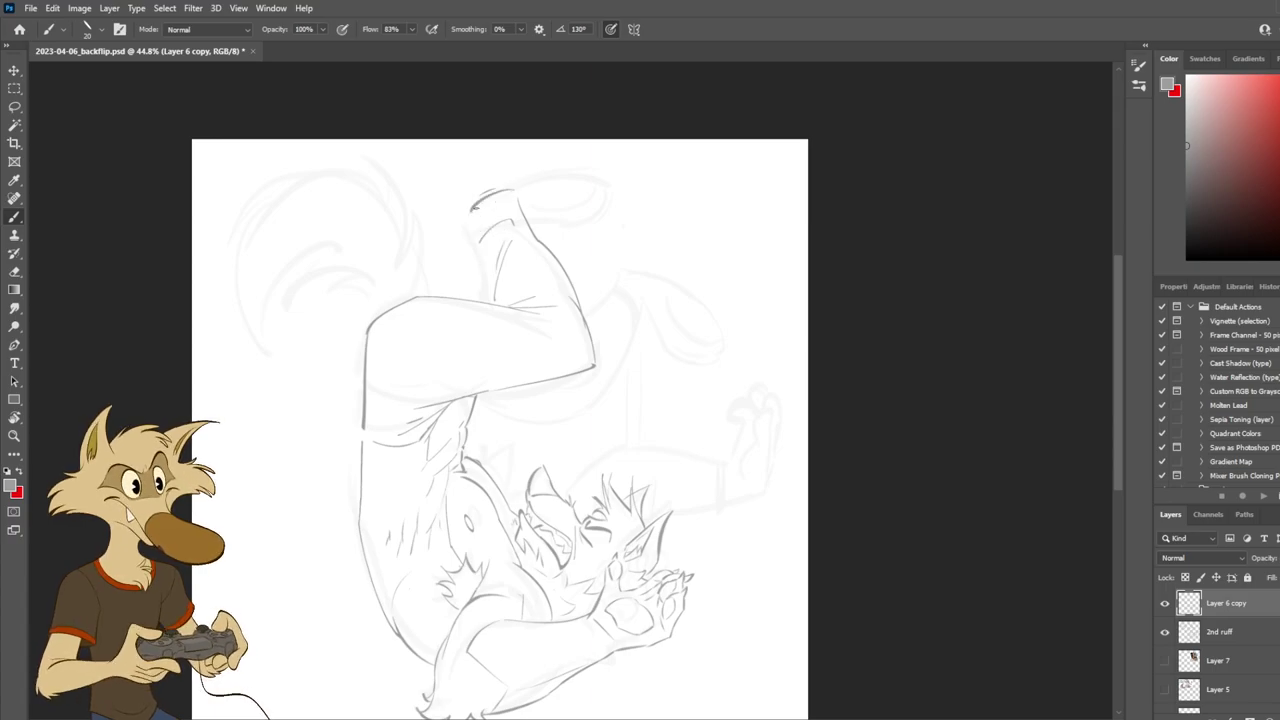
scroll(563, 328, down, 5)
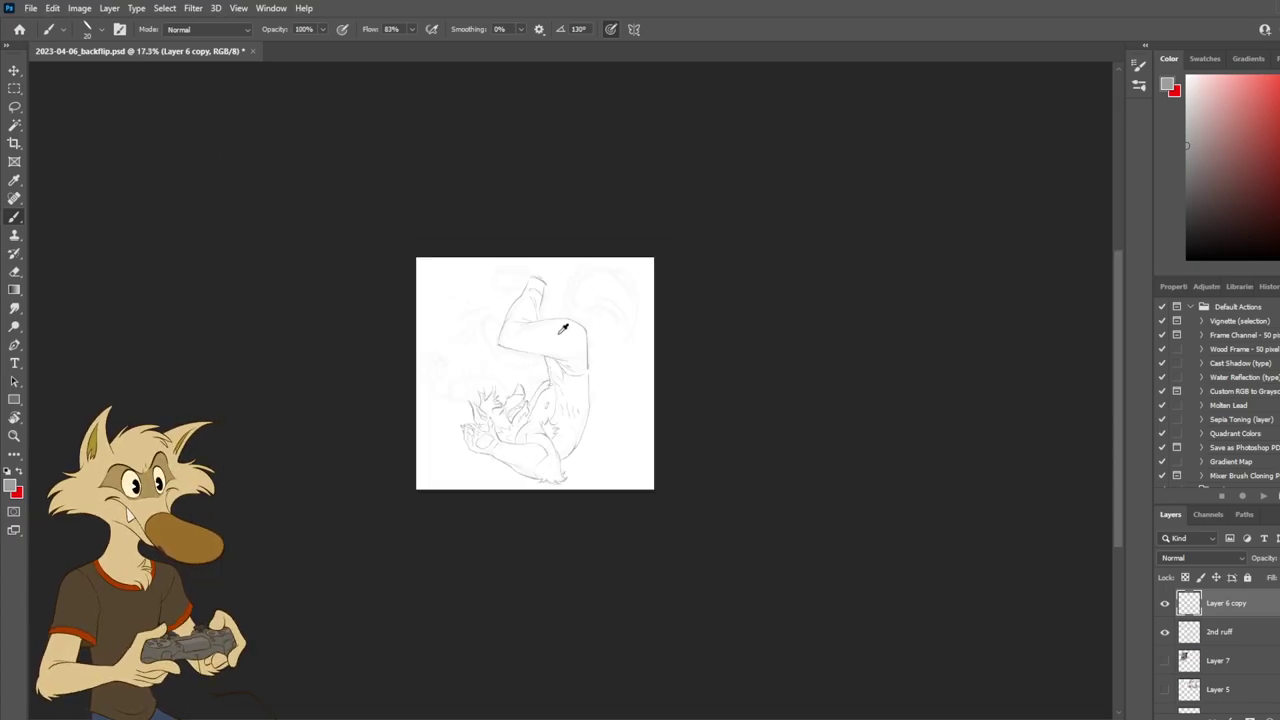
scroll(563, 328, up, 5)
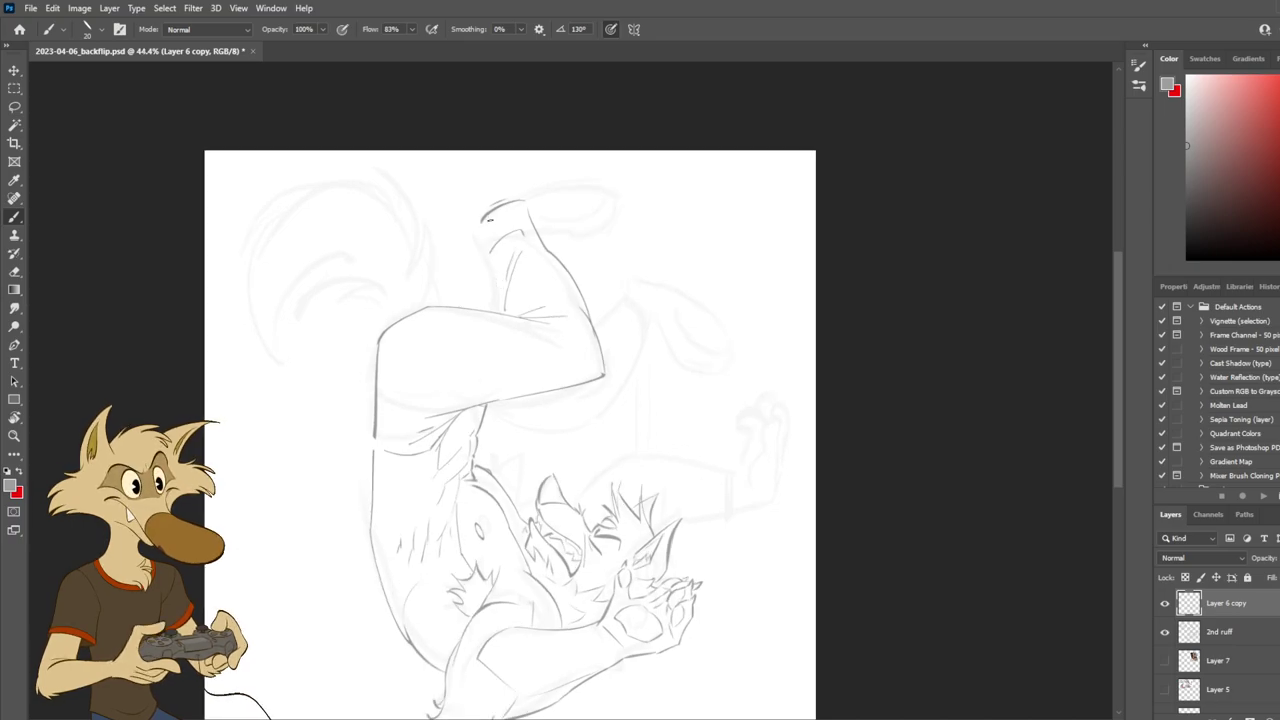
Draw the back edge of the lower leg as one thick stroke from the cuff down to the bend of the knee.
key(ctrl+z)
mouse_move(475, 203)
mouse_down()
mouse_move(521, 187)
mouse_move(492, 300)
mouse_up()
key(ctrl+z)
scroll(617, 260, down, 5)
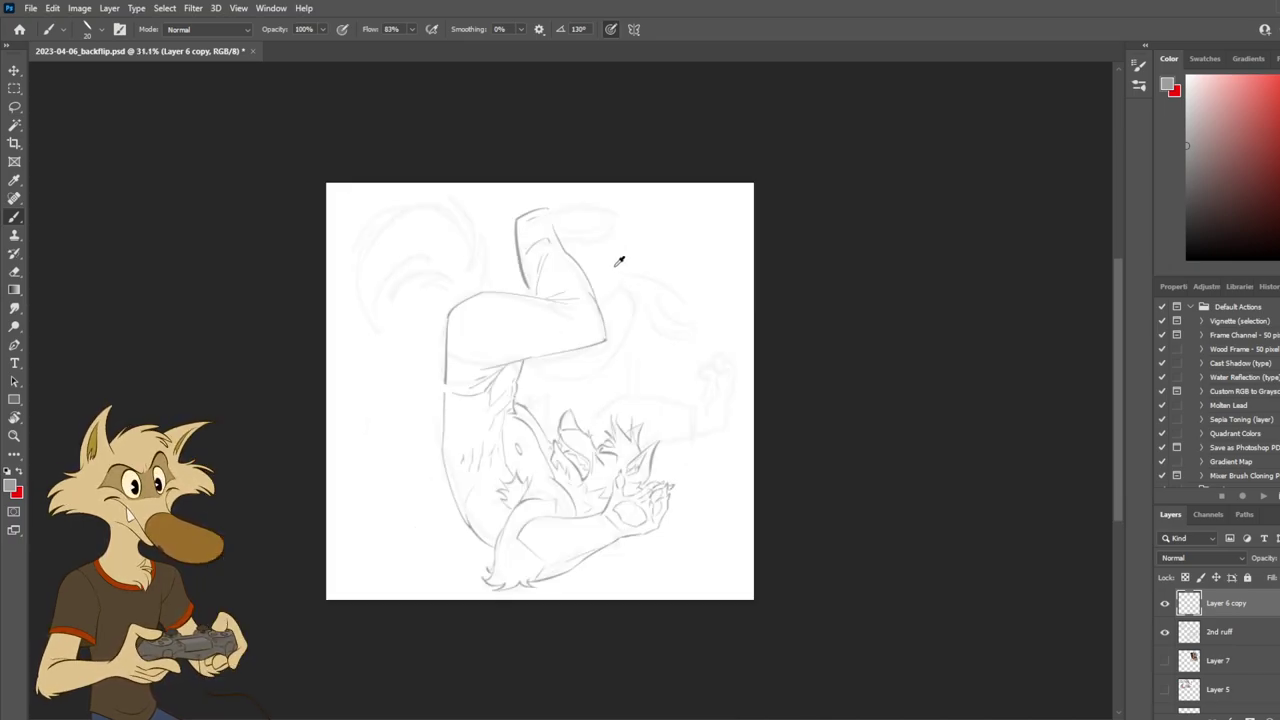
scroll(660, 264, up, 3)
scroll(660, 265, up, 1)
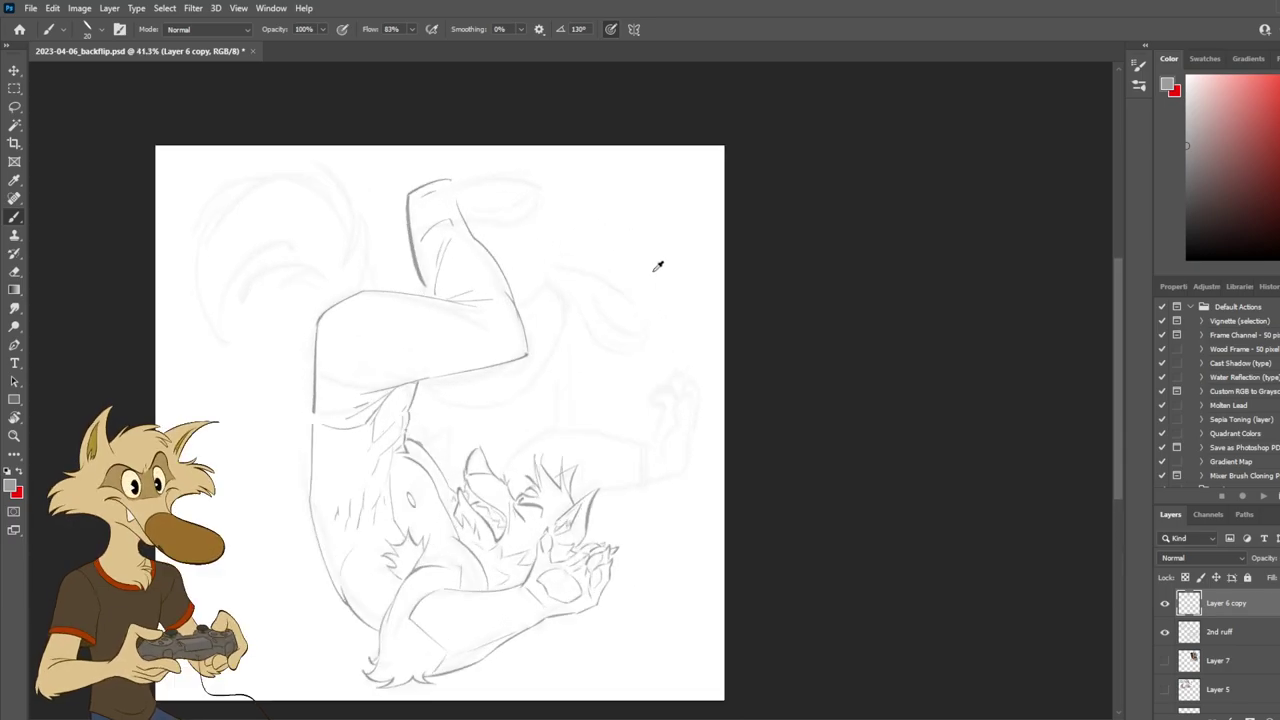
Extend the canvas with the Crop tool, adding space above the legs and along the side beyond the outstretched arm.
key(c)
drag(445, 146, 440, 117)
drag(729, 408, 739, 408)
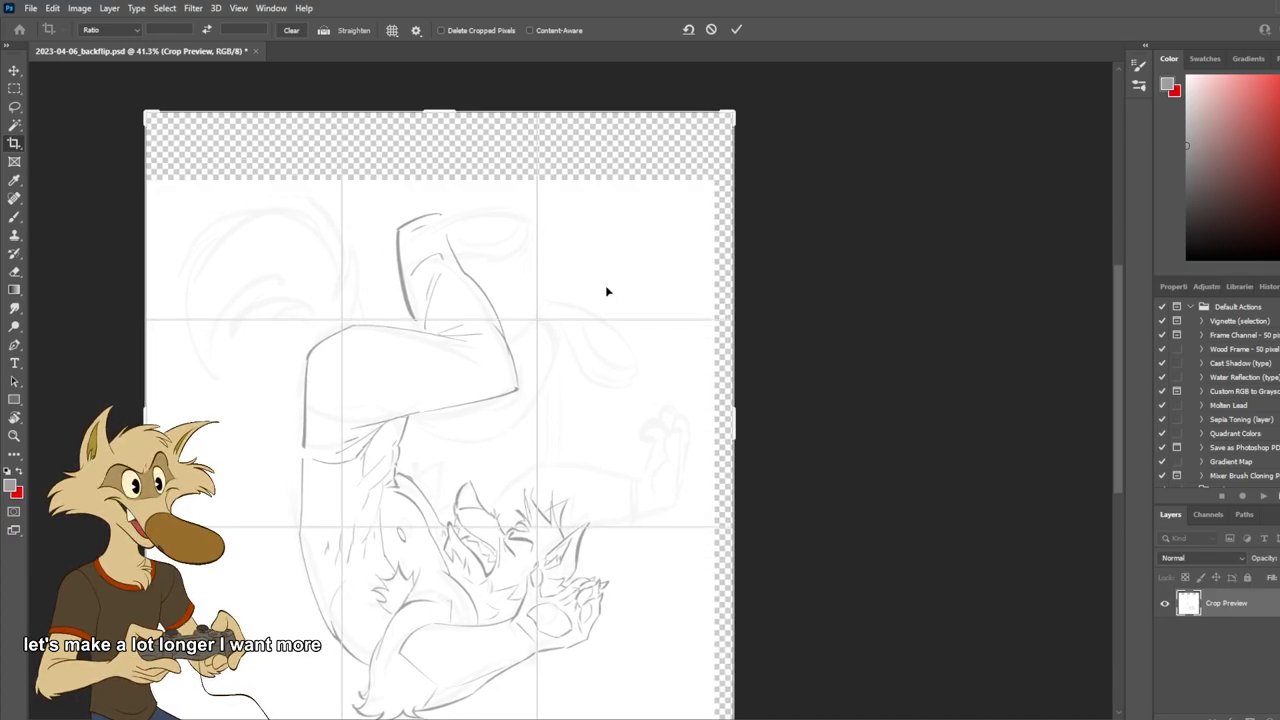
drag(735, 437, 746, 437)
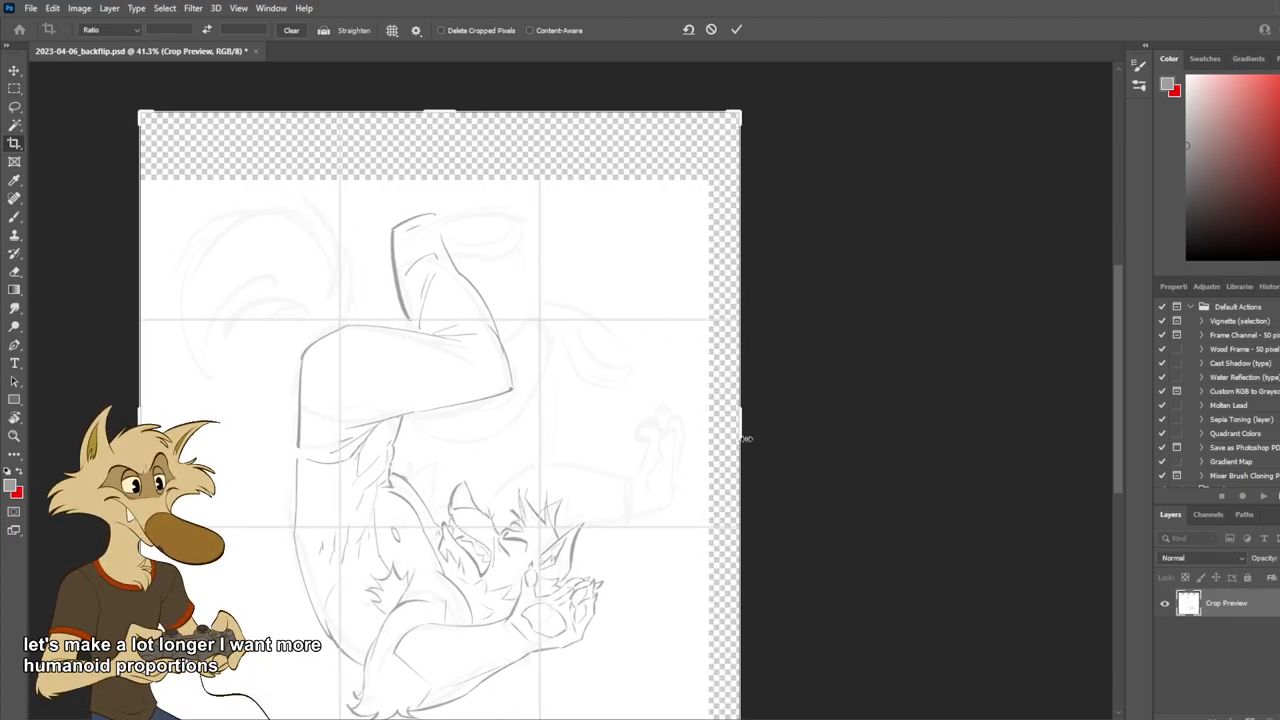
key(Return)
scroll(648, 385, down, 1)
Unlock Layer 0, sample its white as the background color and fill the layer to cover the added canvas area.
key(v)
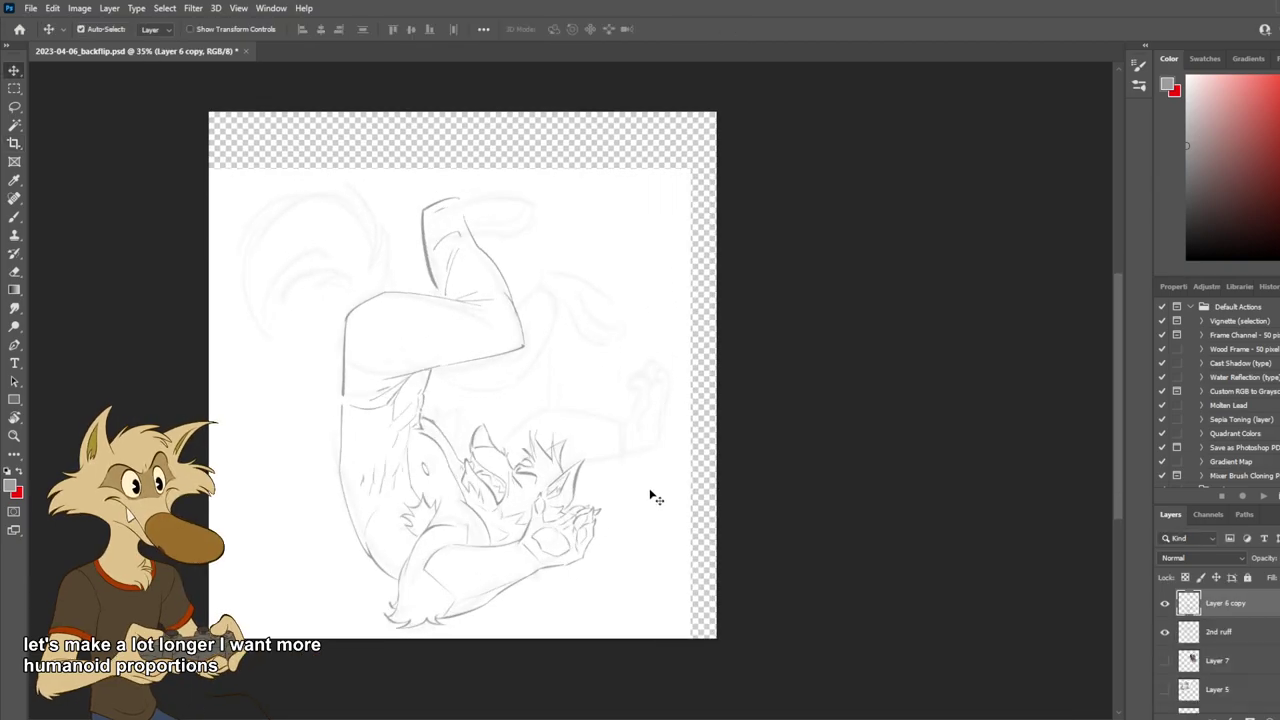
click(650, 493)
scroll(1229, 640, down, 5)
click(1226, 697)
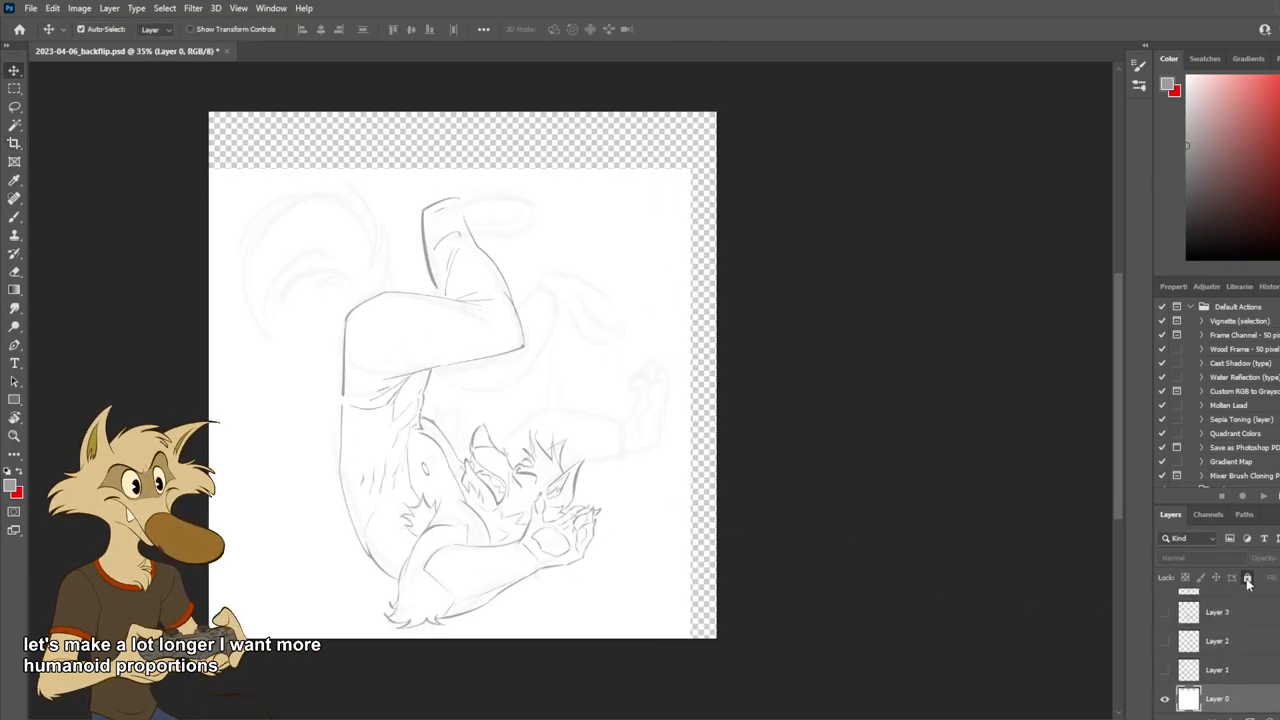
click(1247, 580)
key(b)
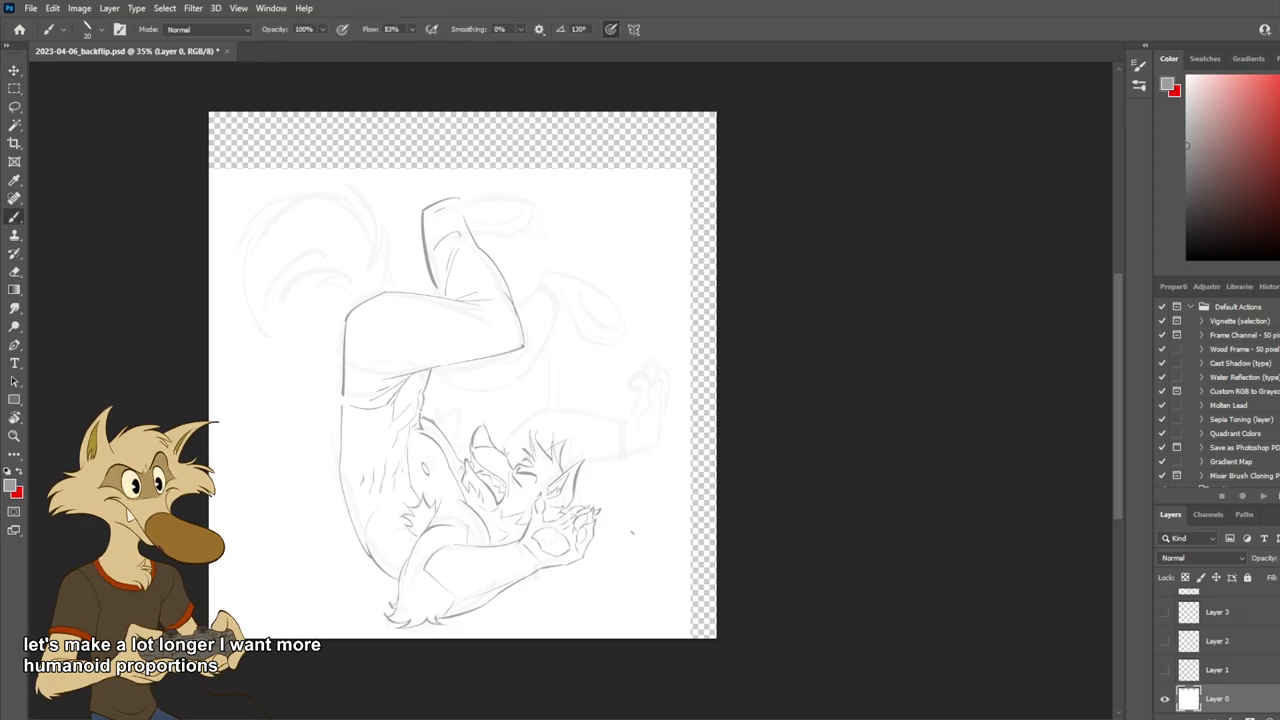
alt+click(631, 532)
key(x)
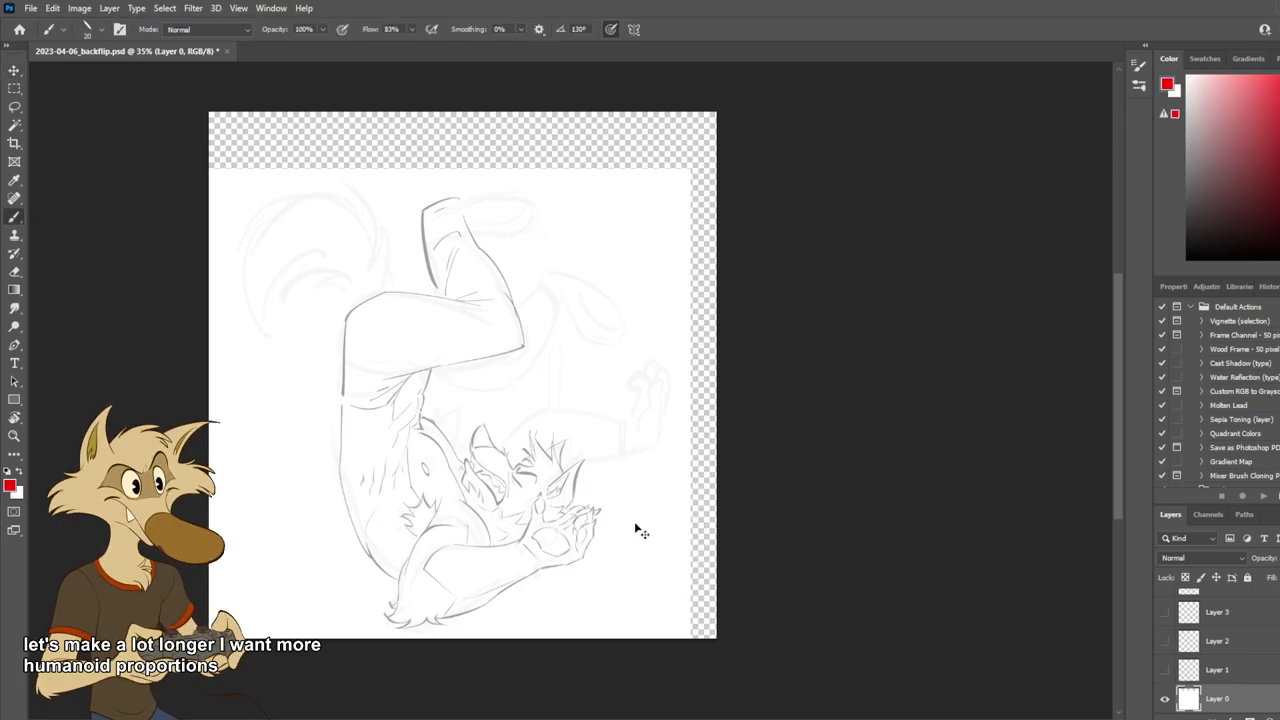
key(ctrl+BackSpace)
scroll(570, 442, up, 4)
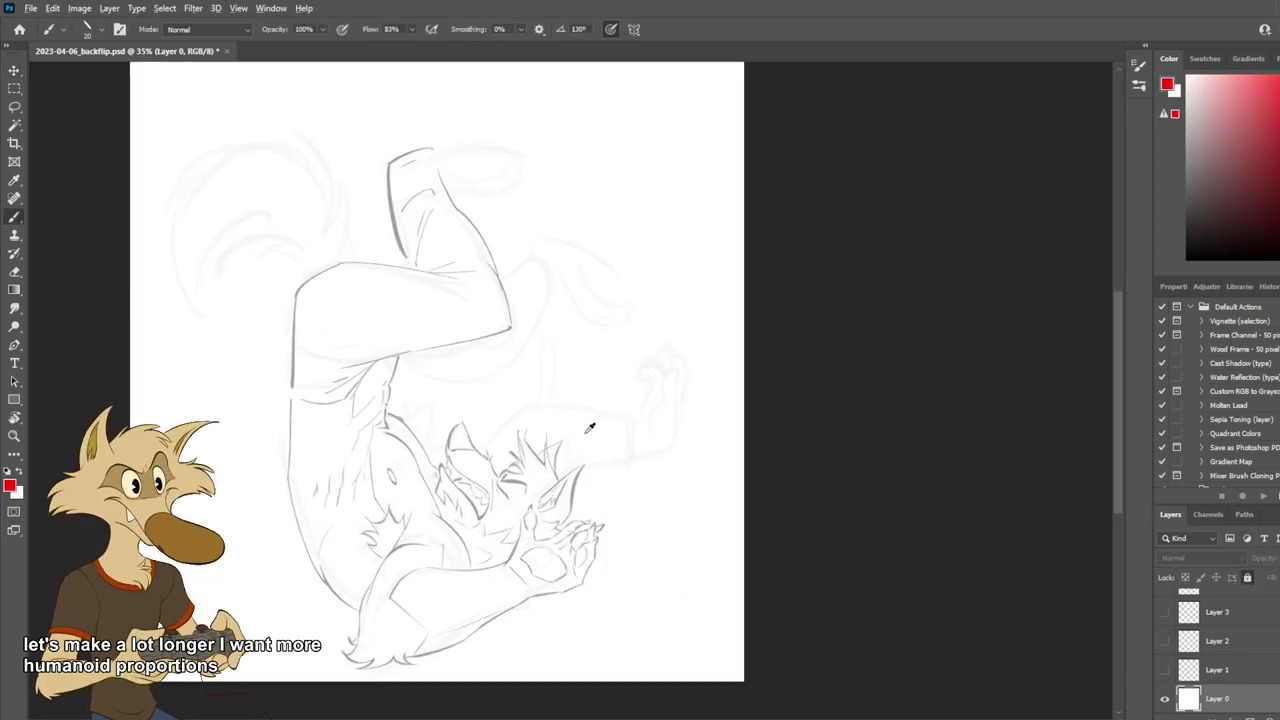
Return to Layer 6 copy with the gray line color sampled and close the front edge of the pants cuff.
key(v)
ctrl+click(429, 441)
key(b)
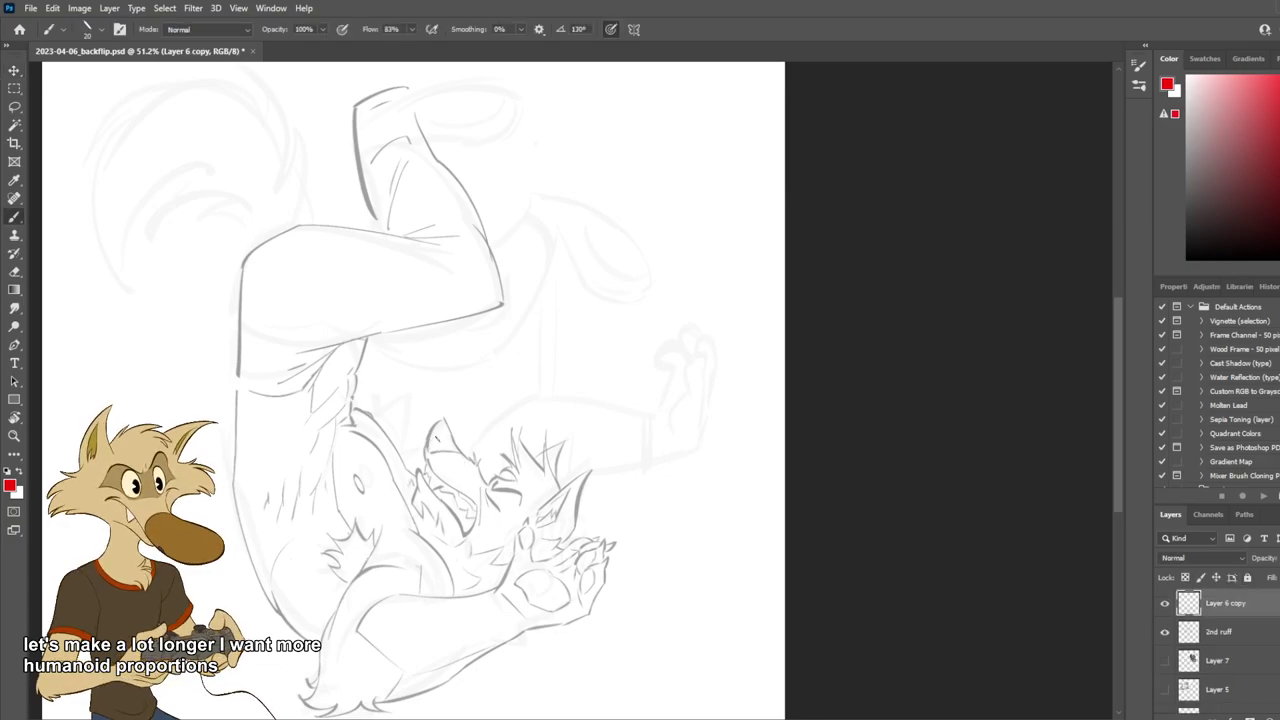
alt+click(433, 436)
scroll(490, 457, down, 5)
scroll(429, 157, up, 5)
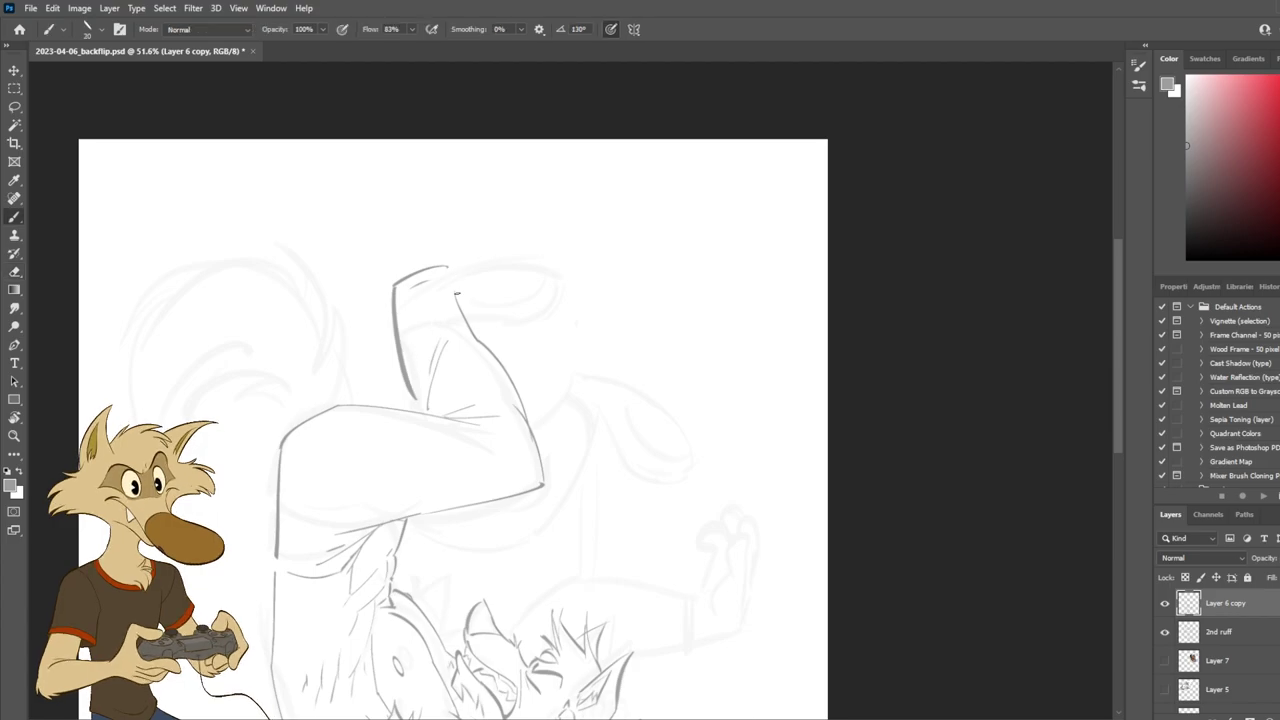
drag(451, 273, 456, 300)
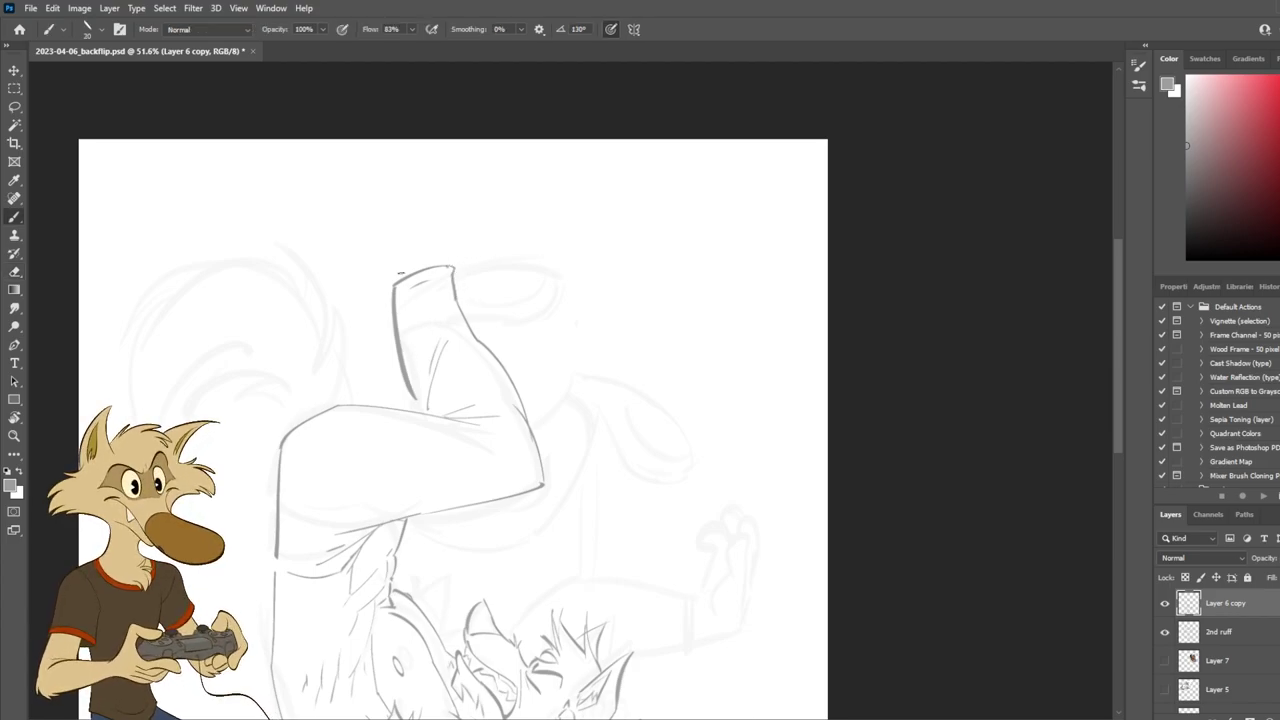
Sketch the raised foot from the cuff with a pointed heel, a long curved sole line and a line for its top.
drag(392, 274, 443, 221)
key(ctrl+z)
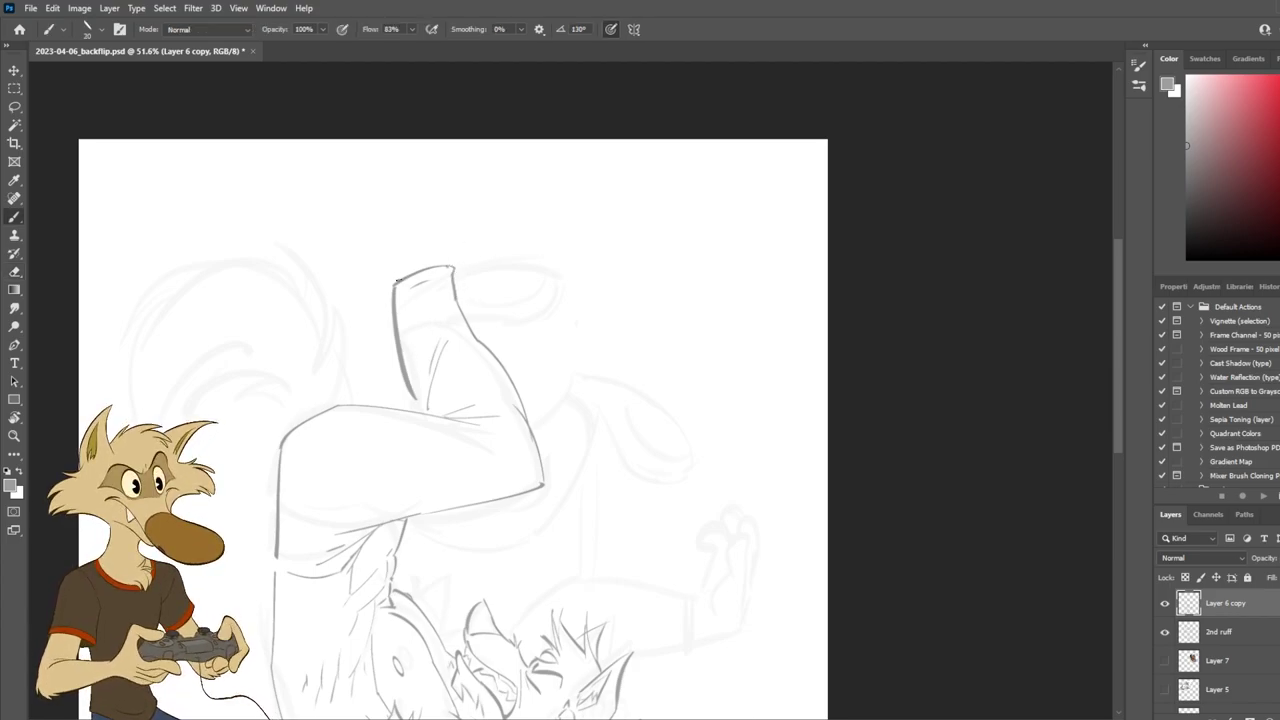
mouse_move(382, 252)
mouse_down()
mouse_move(430, 228)
mouse_move(492, 230)
mouse_move(456, 259)
mouse_move(530, 268)
mouse_up()
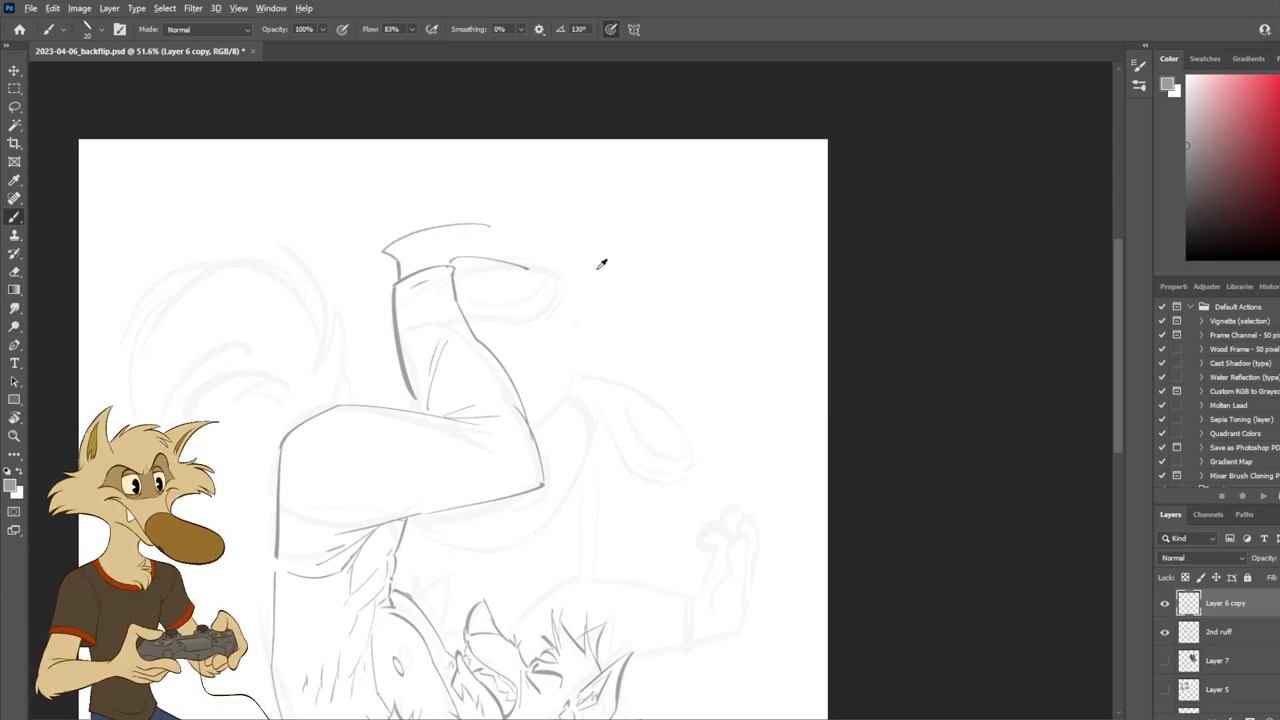
scroll(600, 263, down, 3)
scroll(606, 277, up, 2)
scroll(604, 295, up, 1)
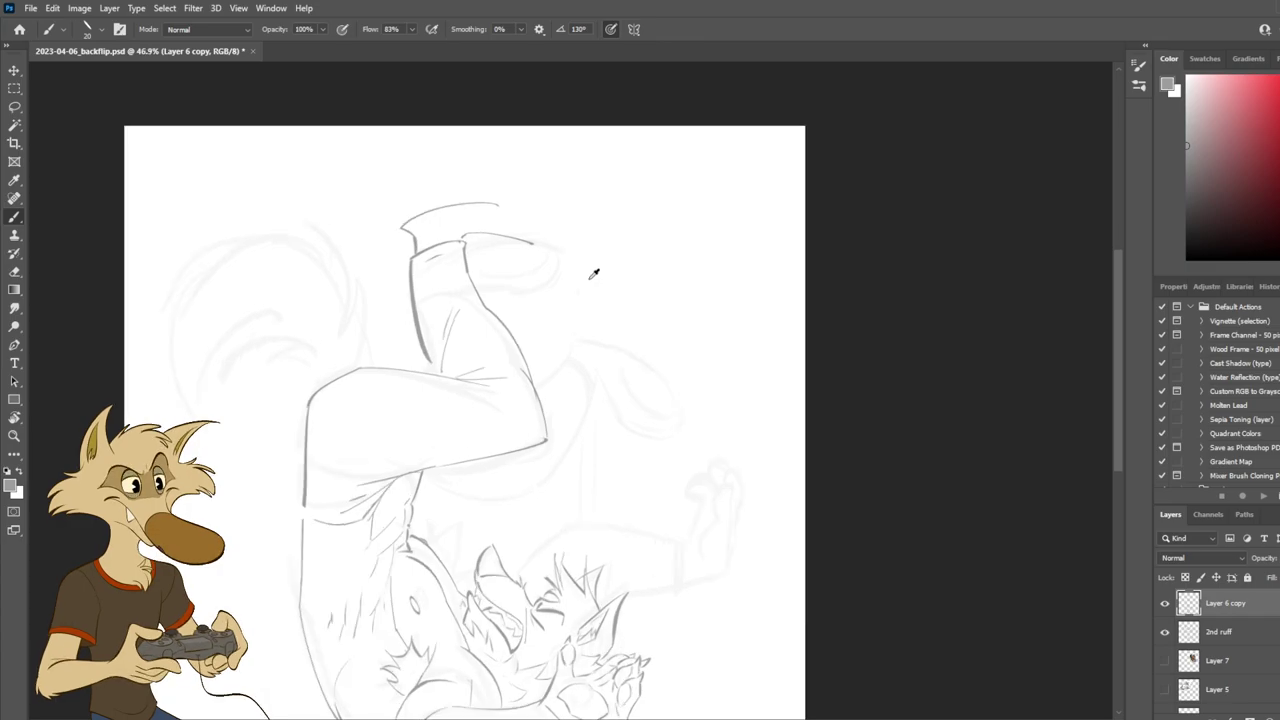
scroll(594, 274, down, 2)
scroll(593, 270, up, 1)
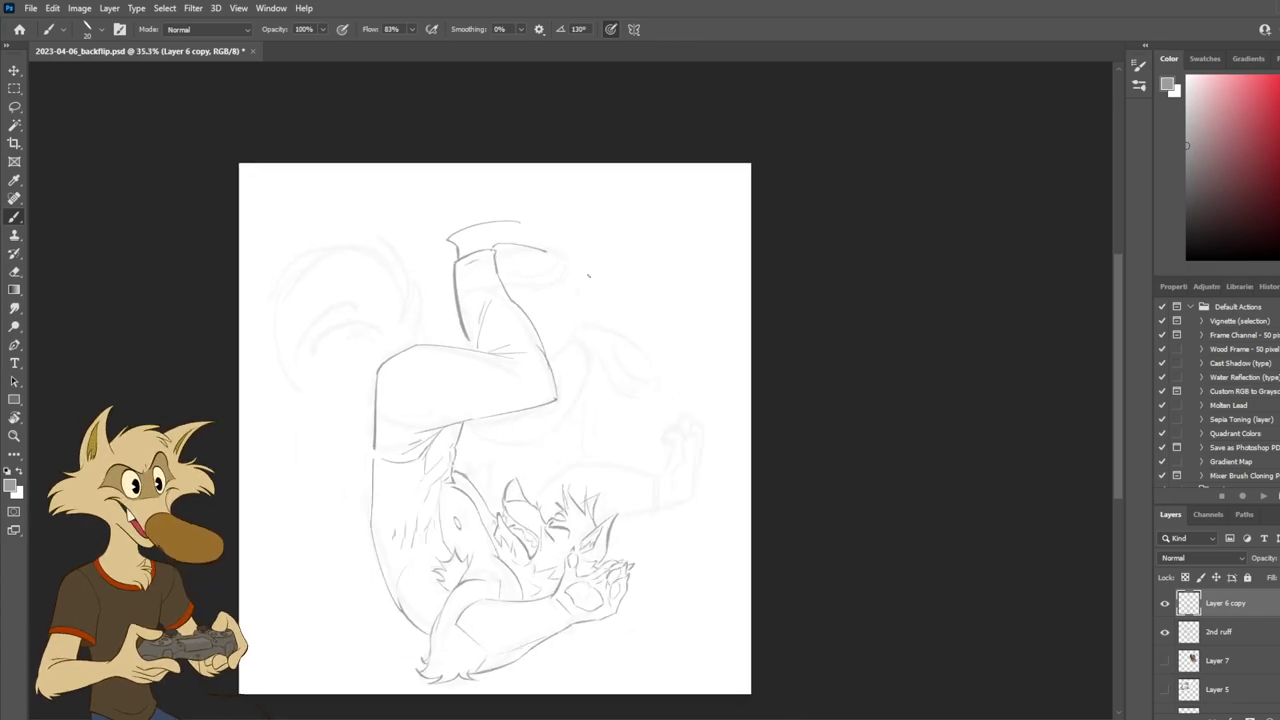
Lasso the raised lower leg, knee and foot and scale them up proportionally to about 115% to fit the larger canvas.
key(r)
drag(665, 263, 356, 204)
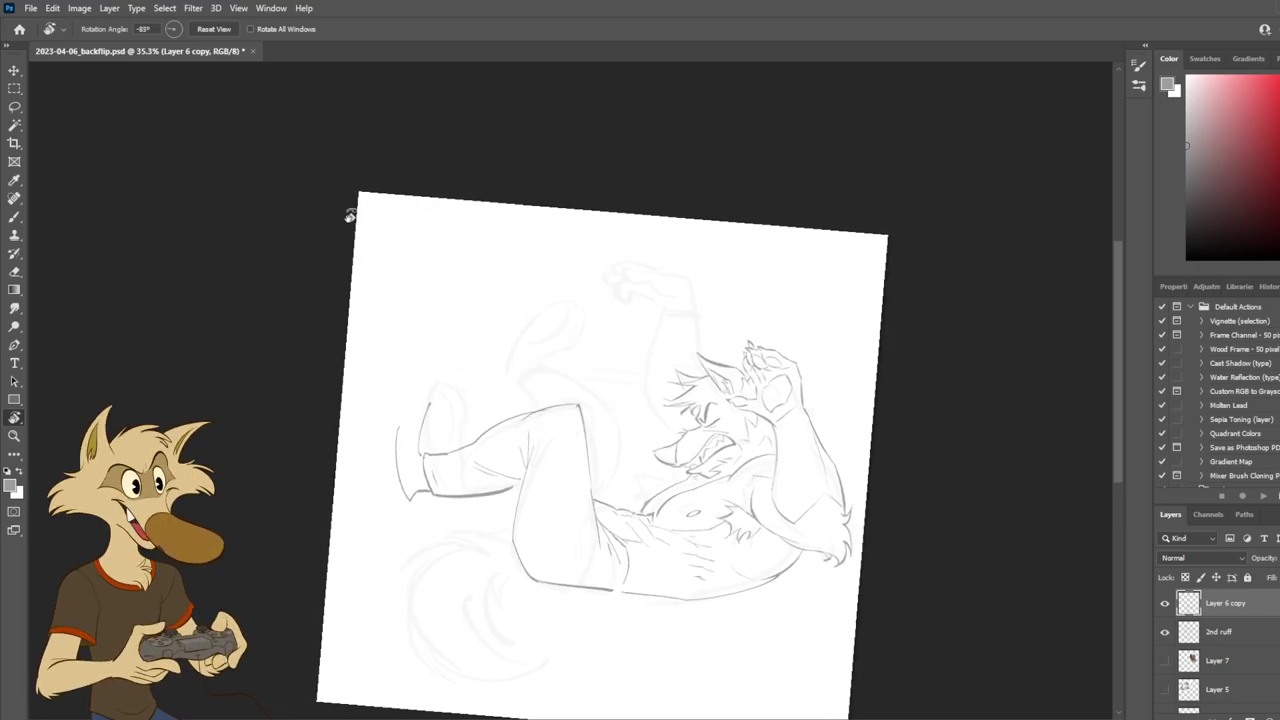
click(14, 88)
click(14, 107)
mouse_move(371, 309)
mouse_down()
mouse_move(391, 613)
mouse_move(516, 606)
mouse_move(572, 492)
mouse_move(446, 314)
mouse_up()
key(ctrl+t)
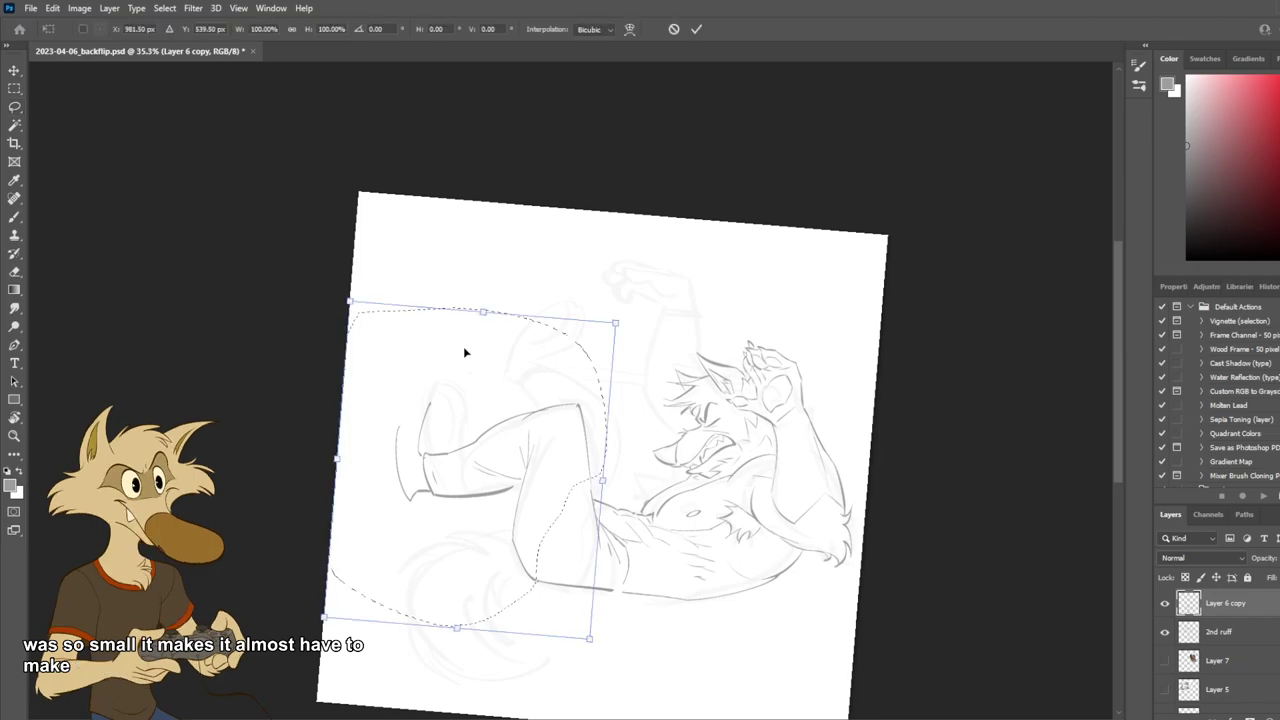
drag(345, 303, 315, 254)
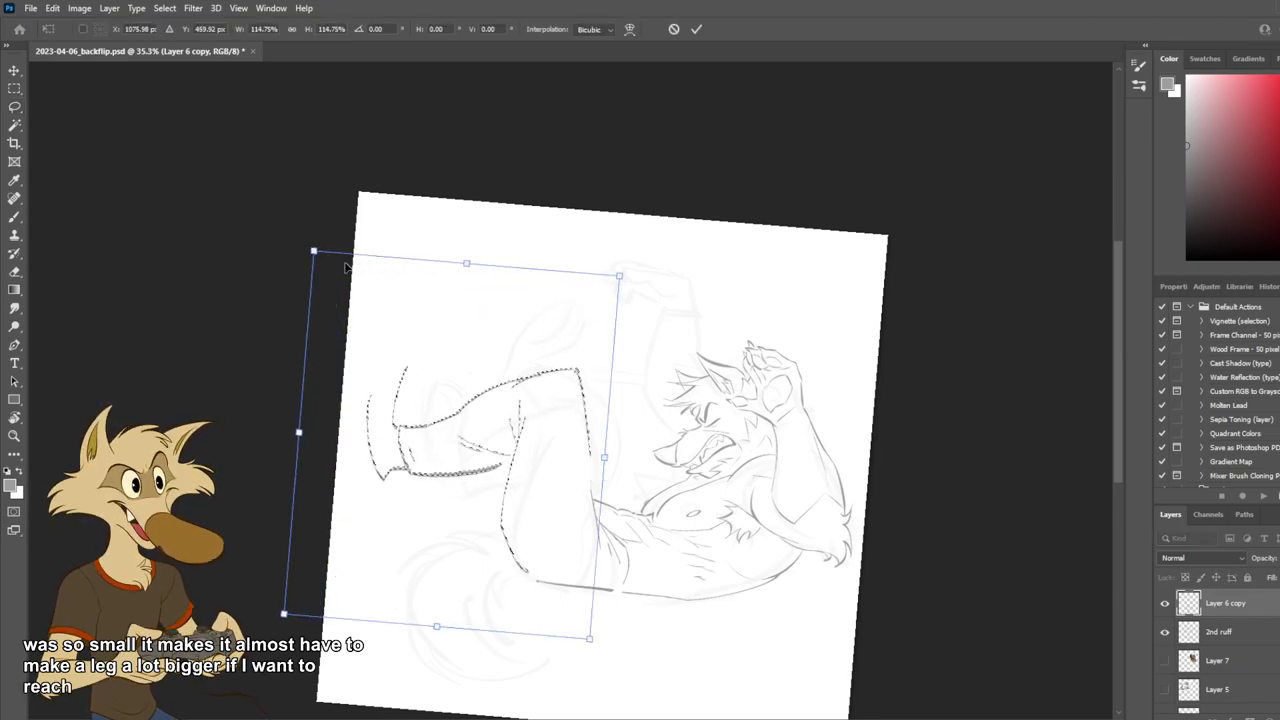
key(Return)
key(Escape)
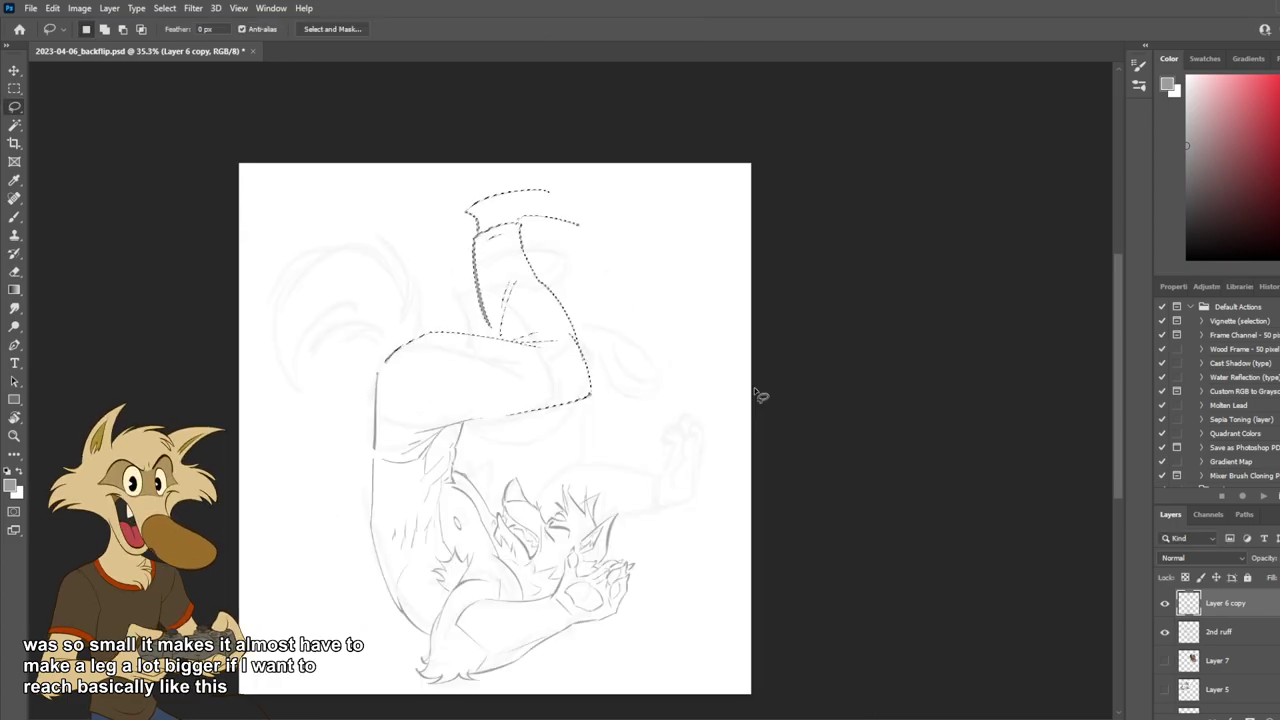
scroll(642, 384, down, 5)
scroll(652, 411, up, 1)
key(ctrl+z)
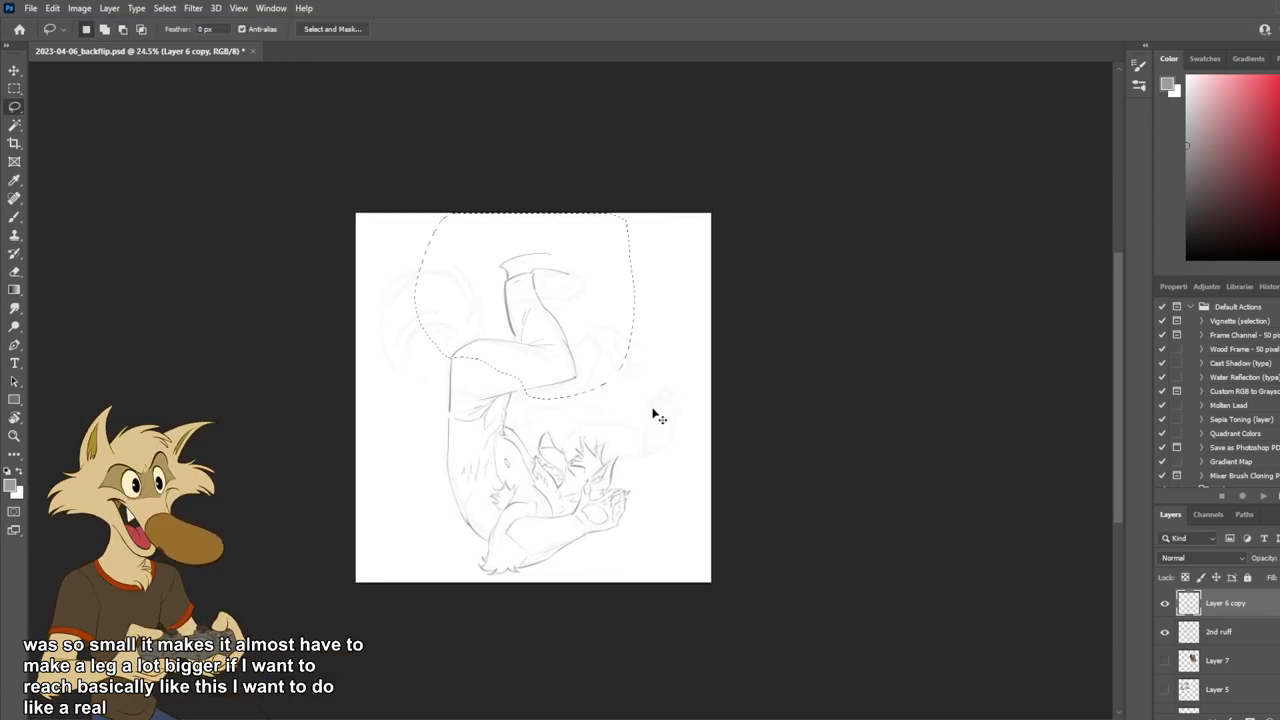
key(ctrl+shift+z)
scroll(621, 453, up, 4)
scroll(622, 455, down, 2)
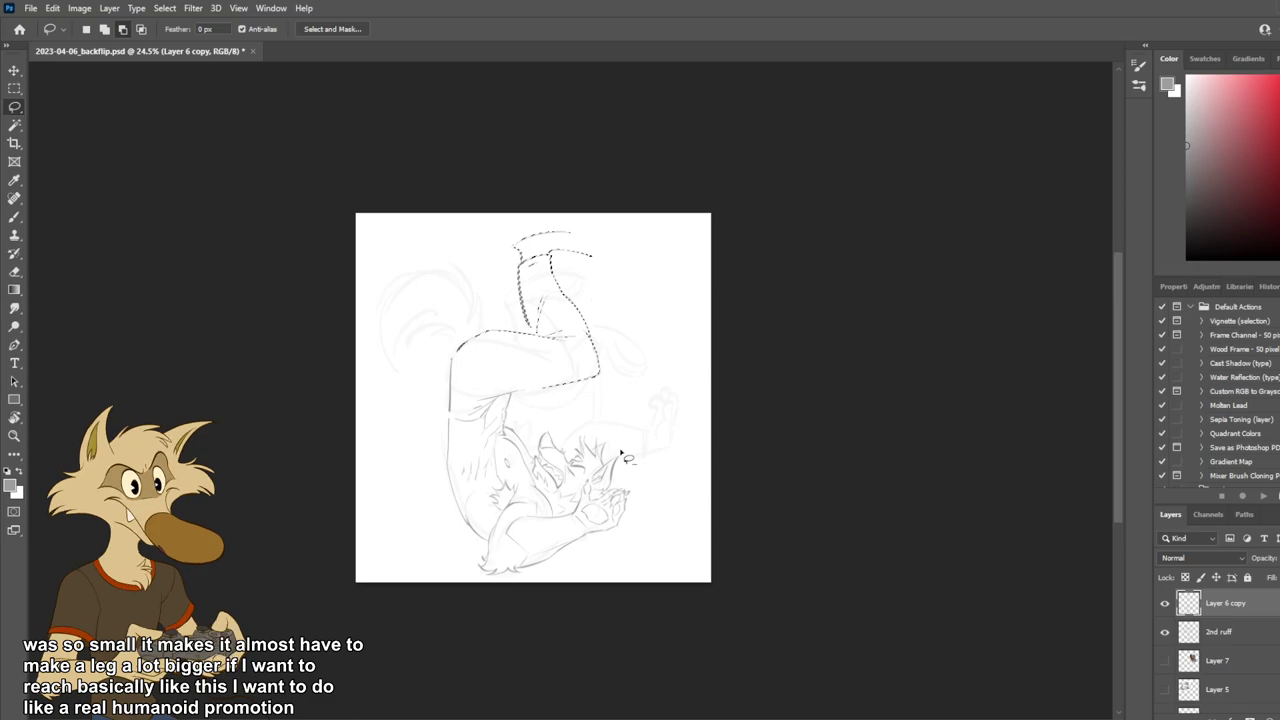
Try to enlarge the selected raised leg further toward the canvas edge.
scroll(622, 456, up, 2)
key(r)
drag(626, 445, 590, 355)
mouse_move(337, 380)
mouse_down()
mouse_move(312, 352)
mouse_move(309, 365)
mouse_up()
key(Return)
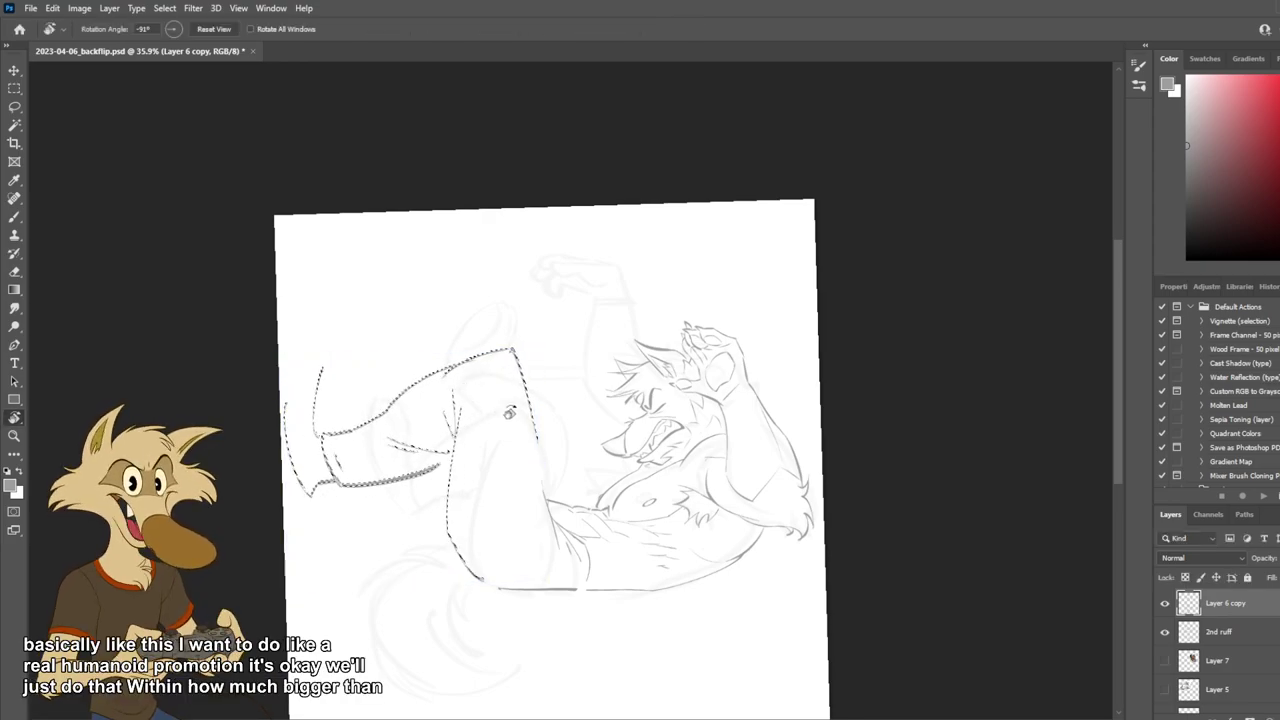
scroll(523, 429, down, 5)
scroll(523, 435, up, 4)
key(ctrl+z)
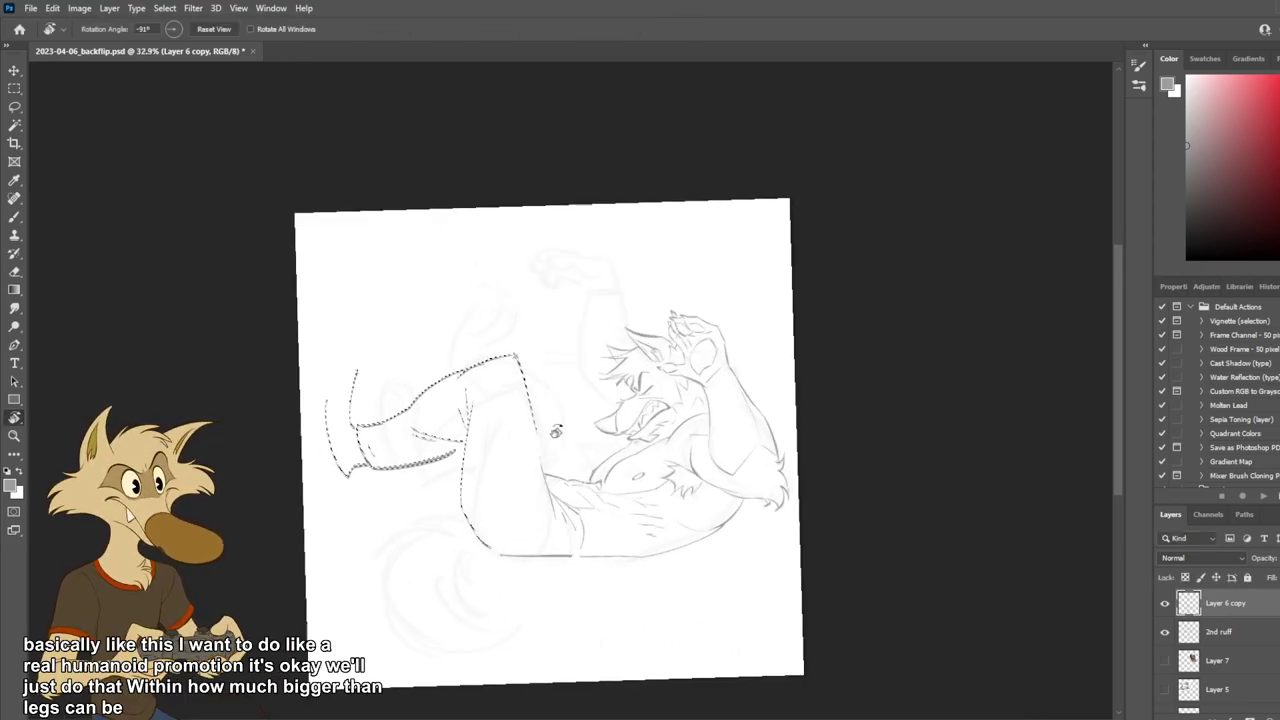
Lasso only the shin, cuff and foot and try shifting them outward from the knee to lengthen the lower leg.
click(12, 107)
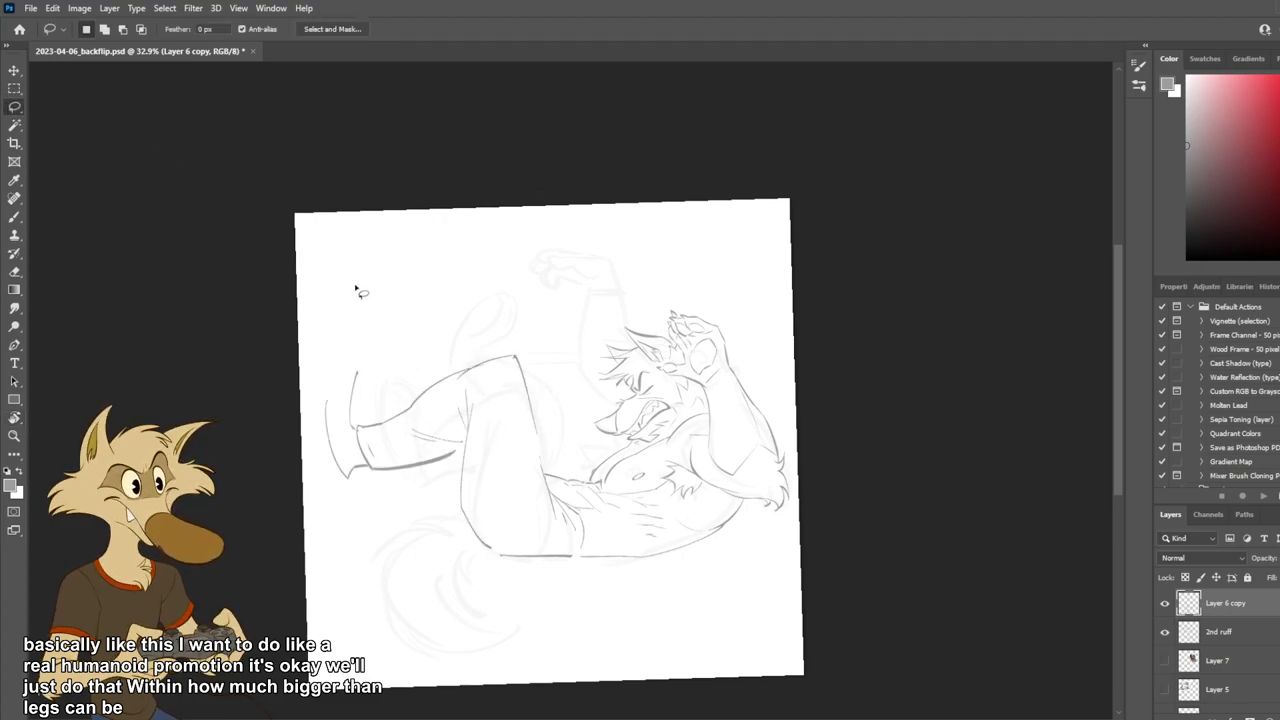
mouse_move(320, 332)
mouse_down()
mouse_move(321, 499)
mouse_move(433, 485)
mouse_move(458, 457)
mouse_move(392, 440)
mouse_move(433, 407)
mouse_move(378, 375)
mouse_up()
key(ctrl+t)
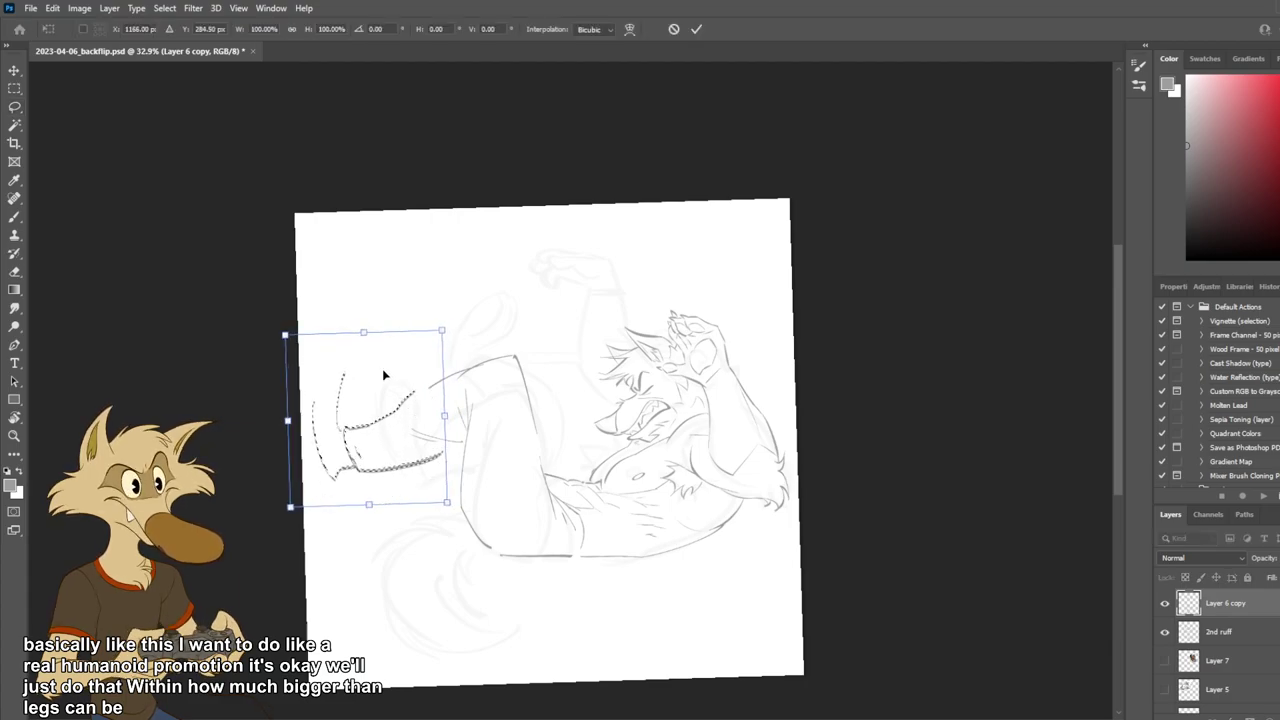
key(Return)
key(ctrl+d)
key(Escape)
scroll(519, 391, down, 10)
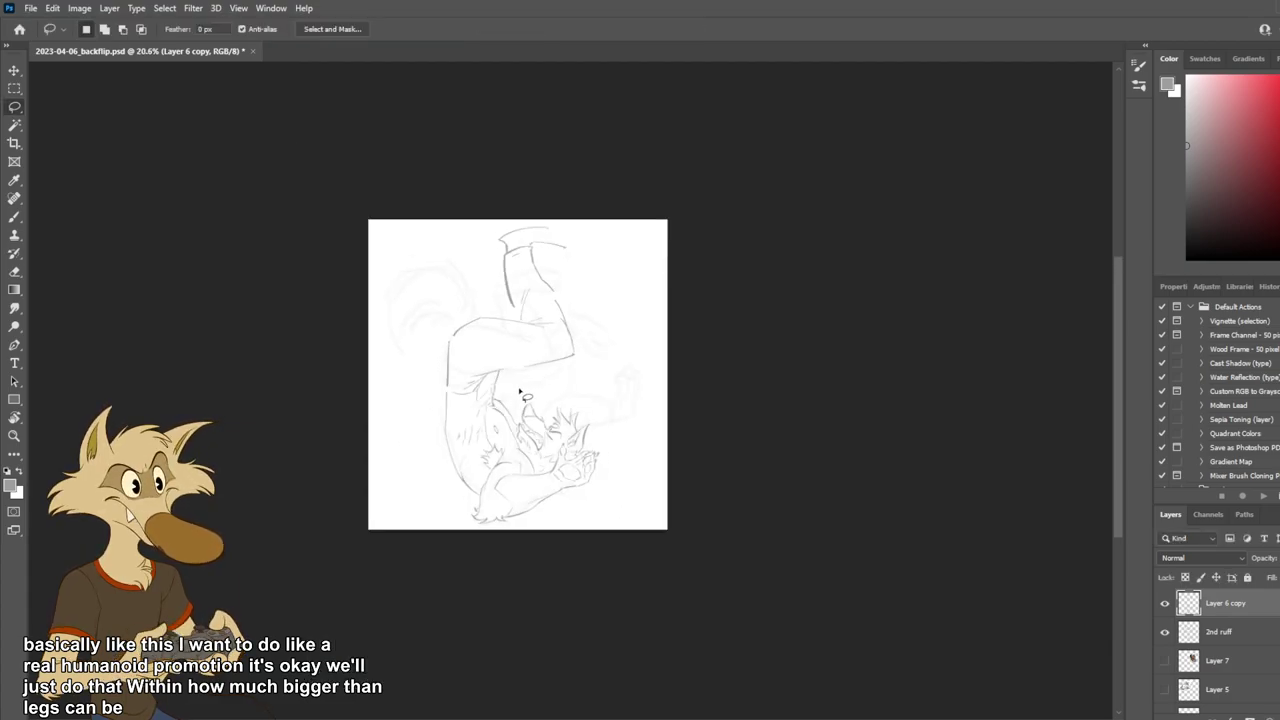
scroll(534, 400, up, 4)
scroll(536, 408, up, 4)
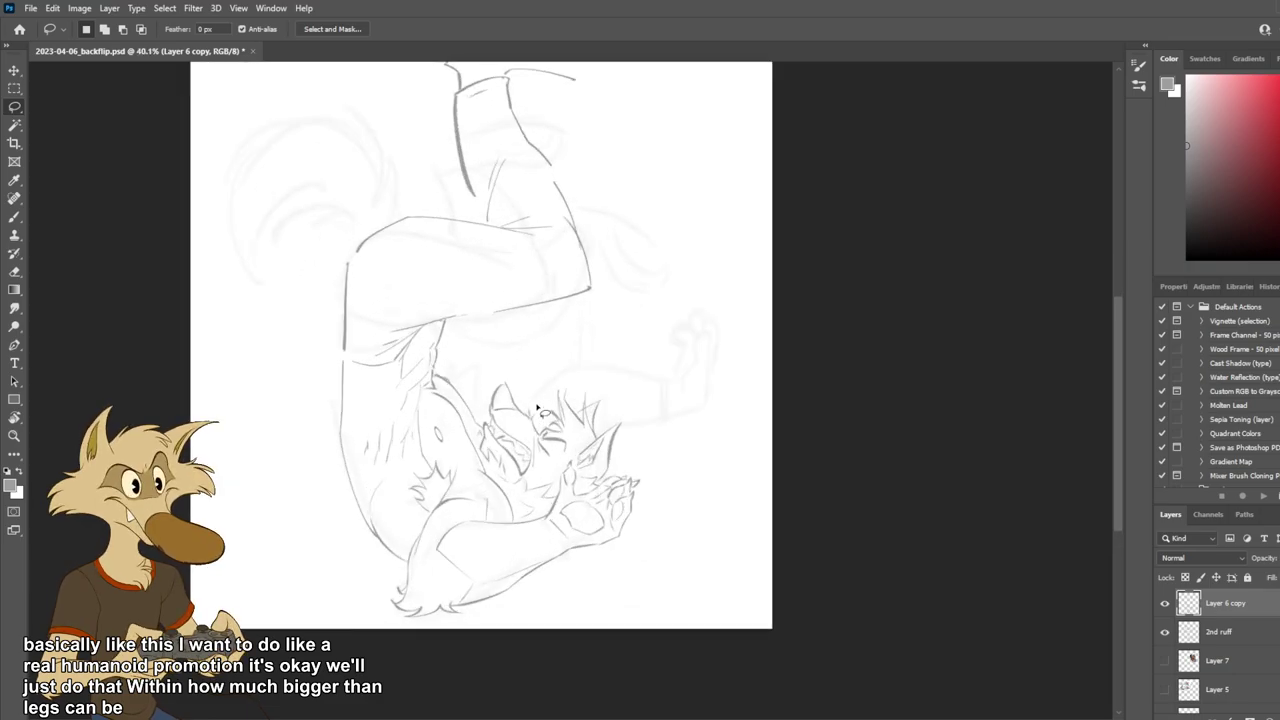
Undo the last shift and move the selected shin and foot outward by a smaller amount, leaving nothing selected.
scroll(537, 408, down, 1)
key(ctrl+z)
key(ctrl+z)
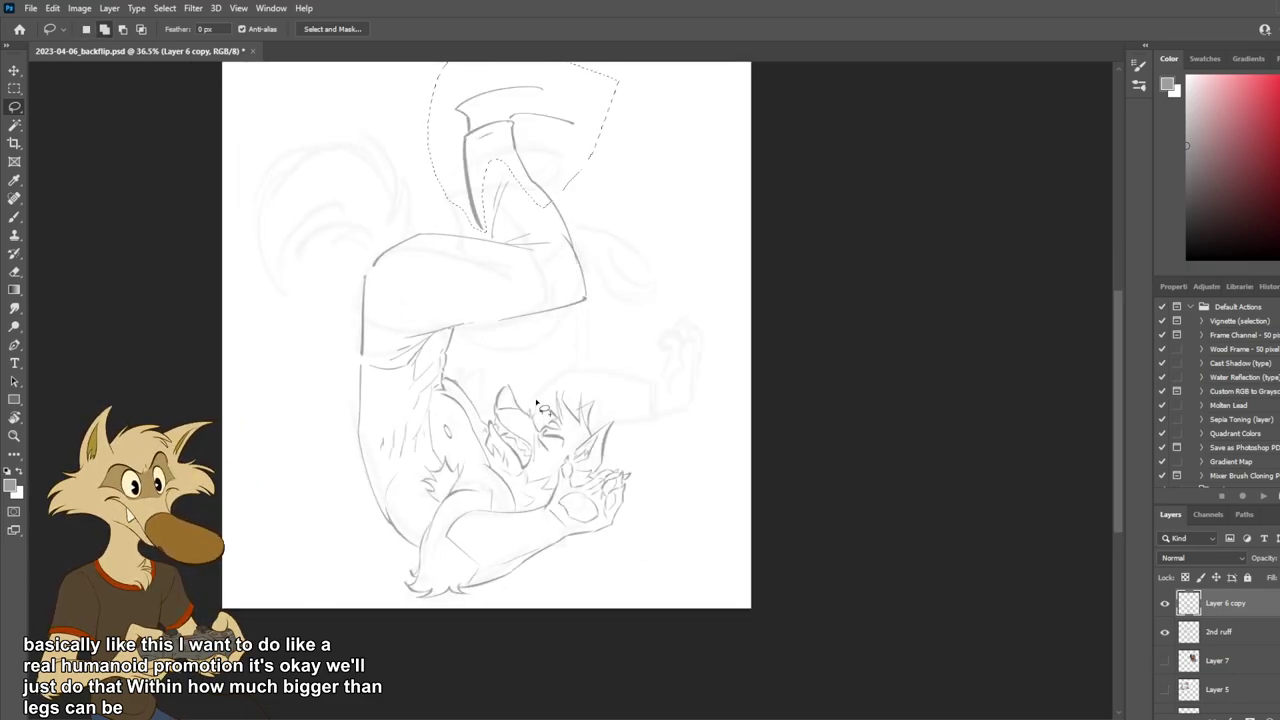
key(ctrl+shift+z)
scroll(536, 402, down, 2)
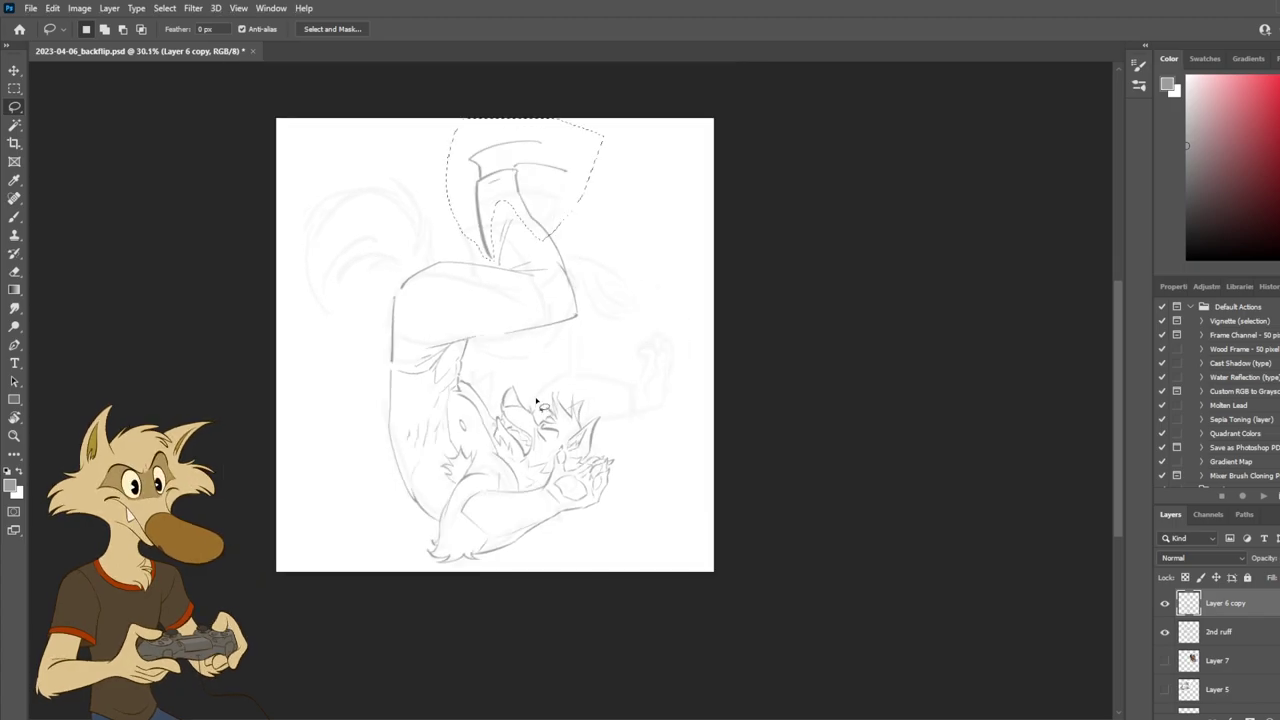
scroll(537, 352, down, 1)
scroll(542, 191, up, 3)
key(ctrl+t)
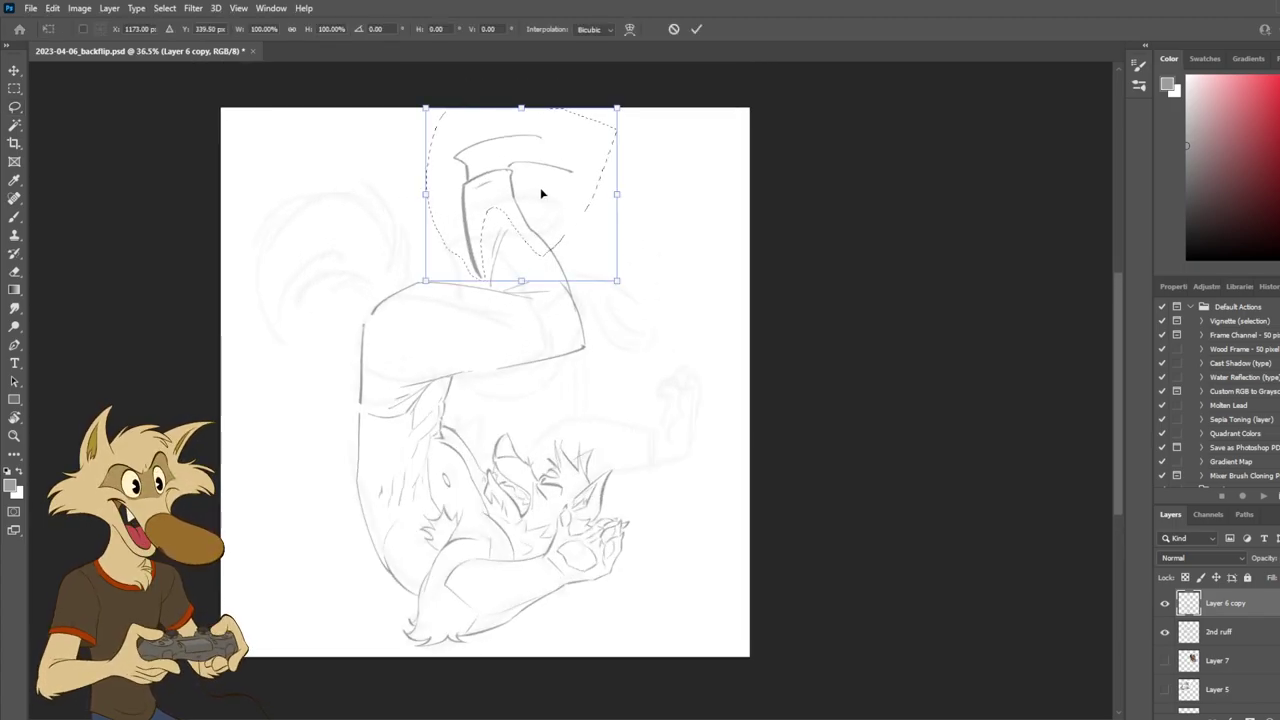
click(666, 259)
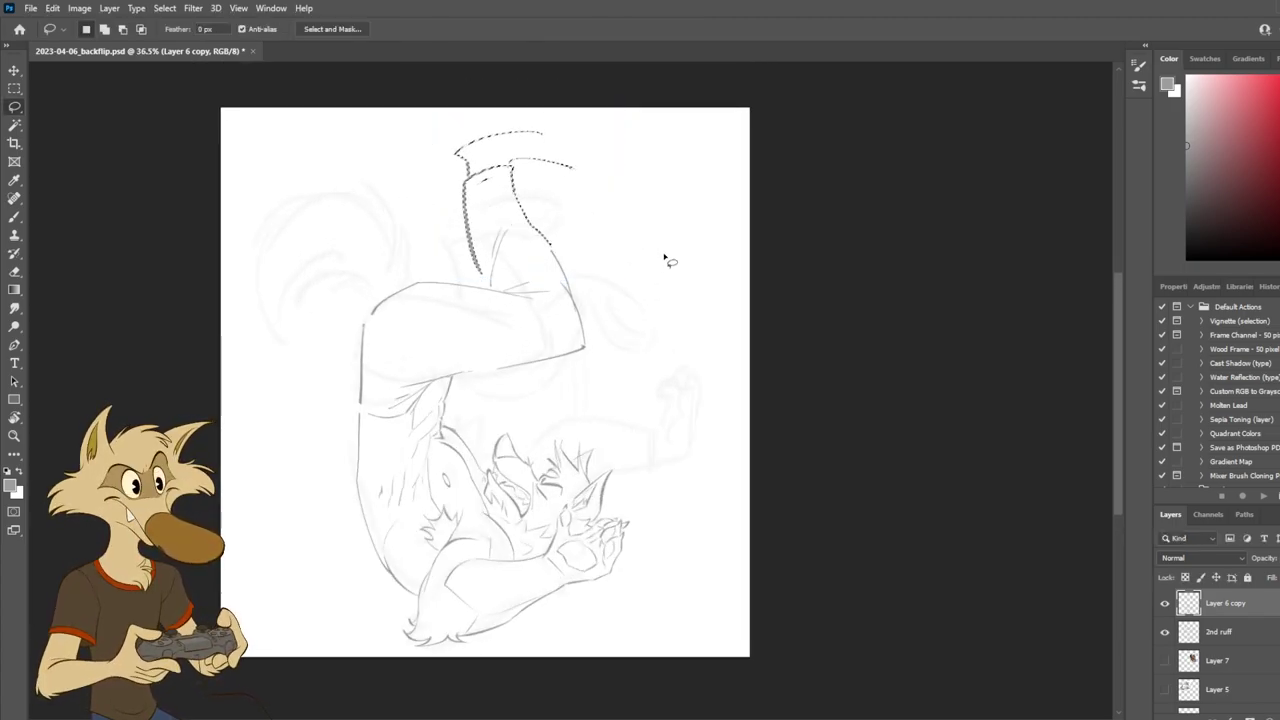
click(666, 259)
Close the gaps the move left in the shin outlines, at the knee crease and along the opposite edge.
scroll(556, 236, up, 4)
key(b)
drag(445, 285, 457, 313)
drag(546, 247, 564, 284)
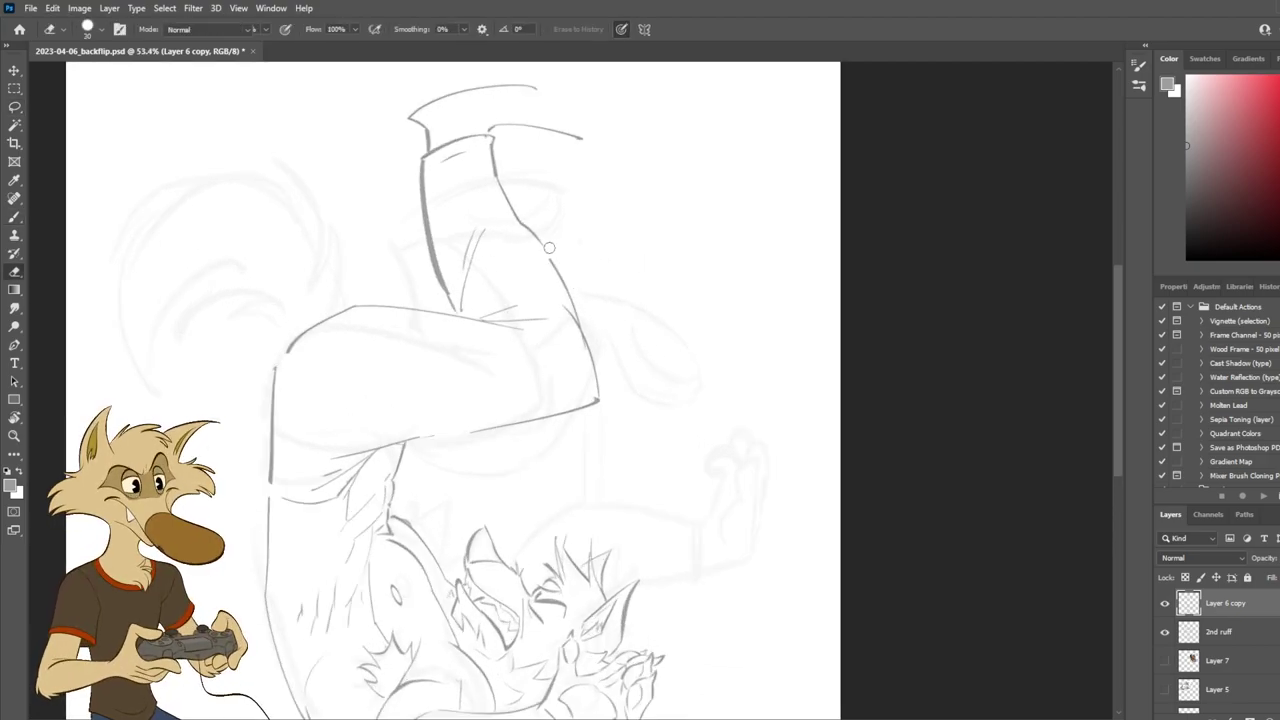
Discard a trial extension of the sole line and erase the line along the top of the foot.
drag(524, 88, 612, 110)
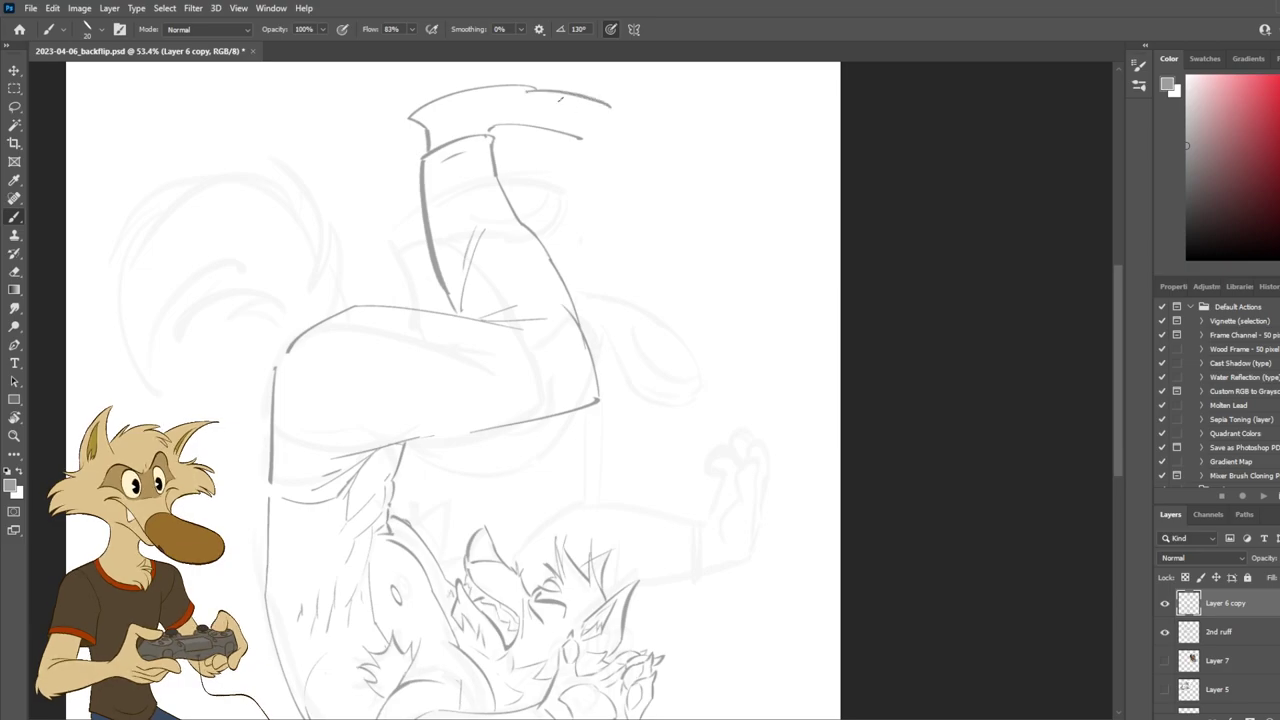
key(ctrl+z)
key(r)
mouse_move(722, 264)
mouse_down()
mouse_move(694, 211)
mouse_move(497, 189)
mouse_move(543, 211)
mouse_up()
key(e)
drag(325, 344, 293, 432)
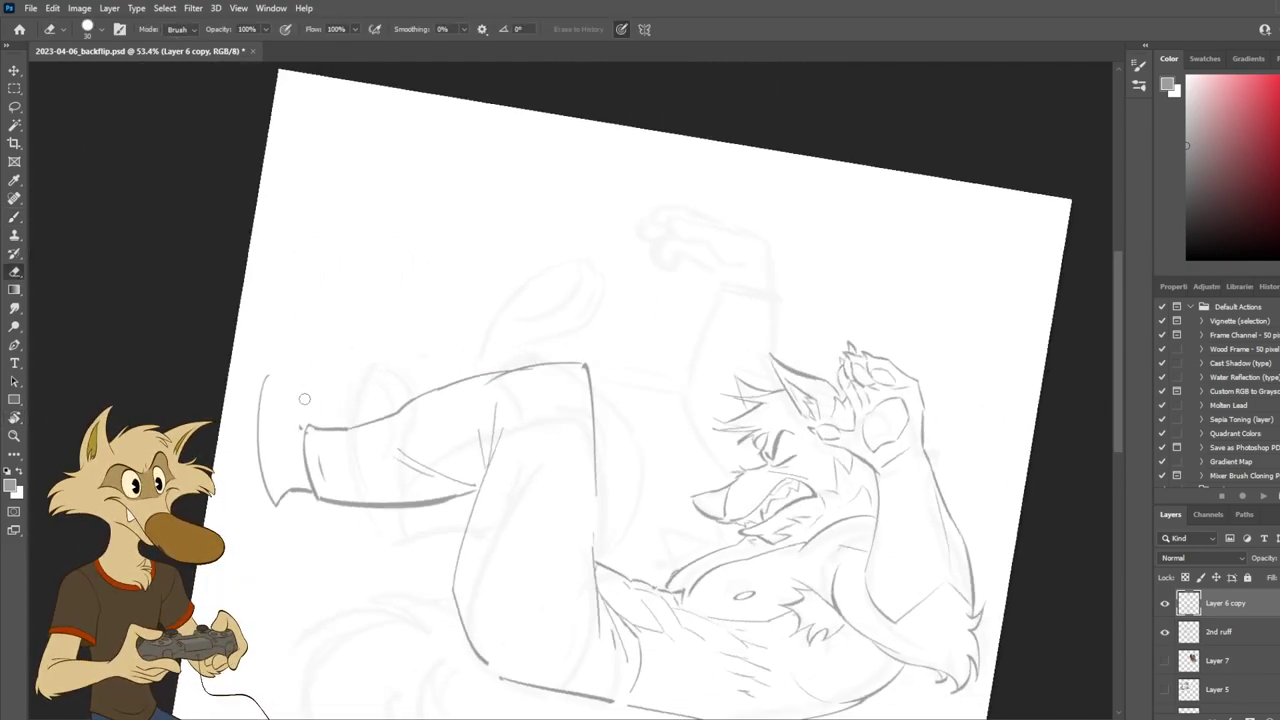
Extend the sole line with an inward curve around the ball of the foot, redrawing the stroke until its arc fits.
key(b)
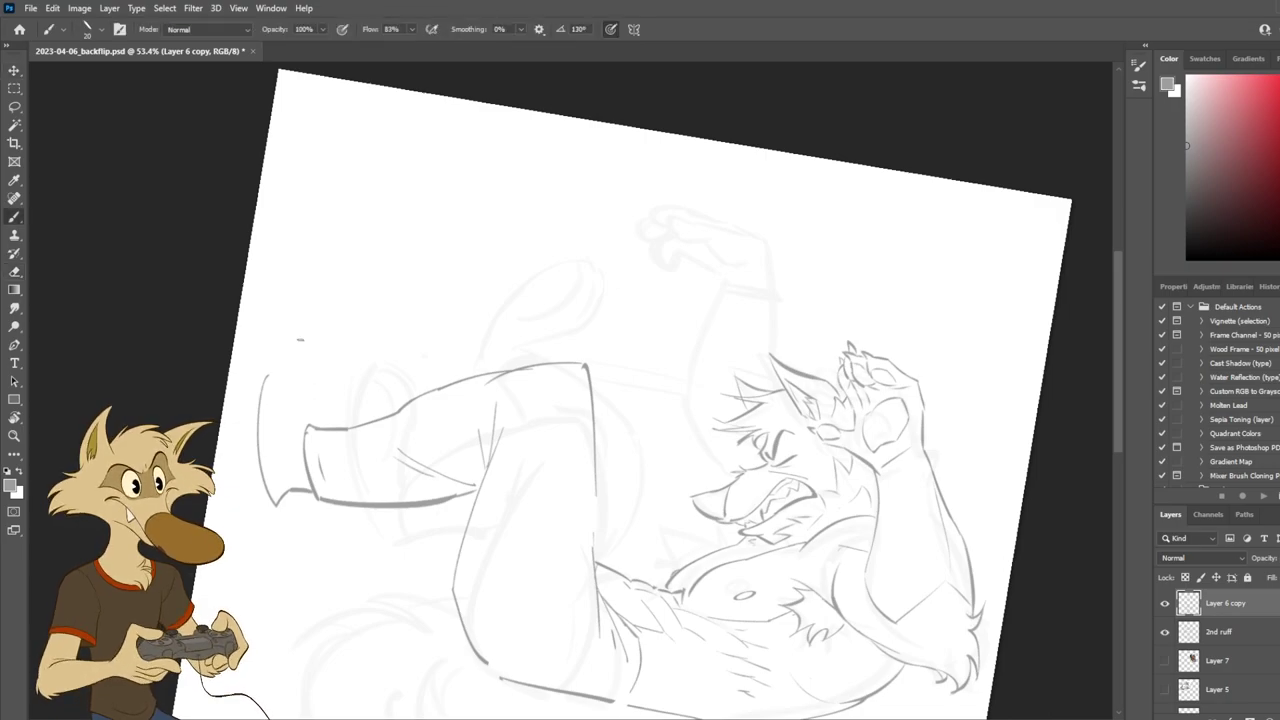
drag(304, 331, 262, 381)
key(ctrl+z)
drag(307, 329, 262, 380)
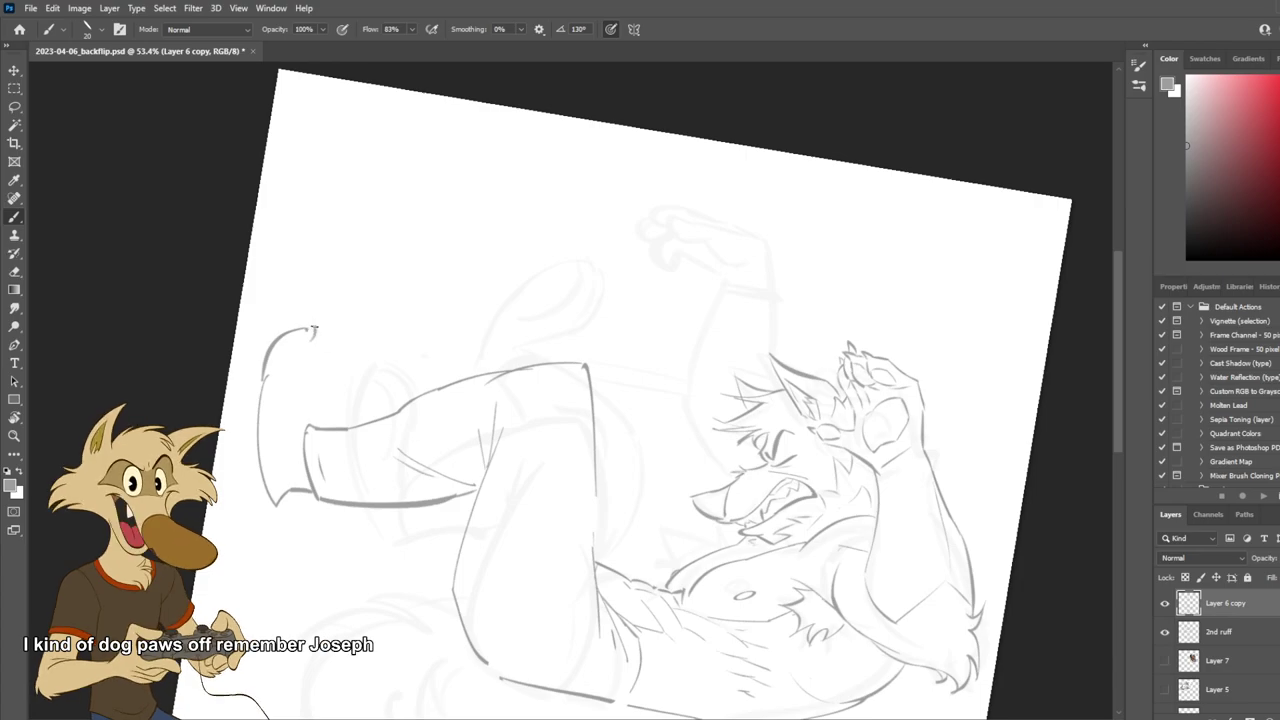
key(ctrl+z)
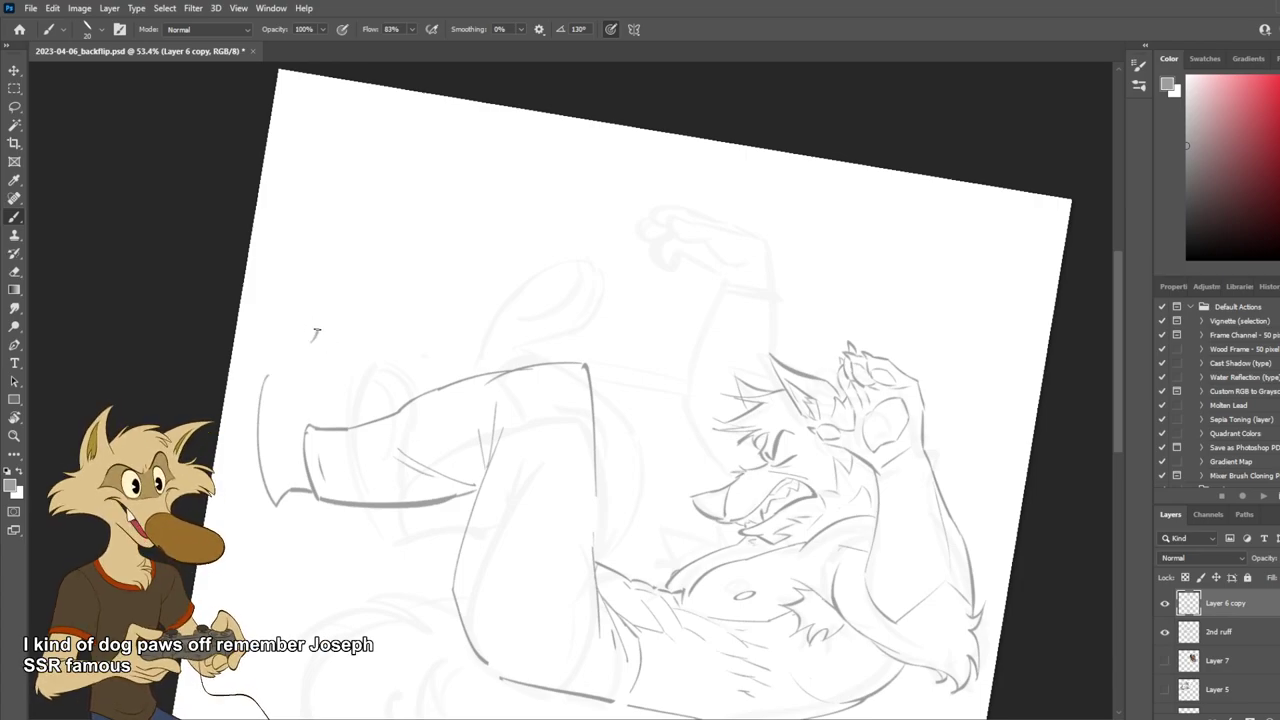
drag(305, 320, 264, 376)
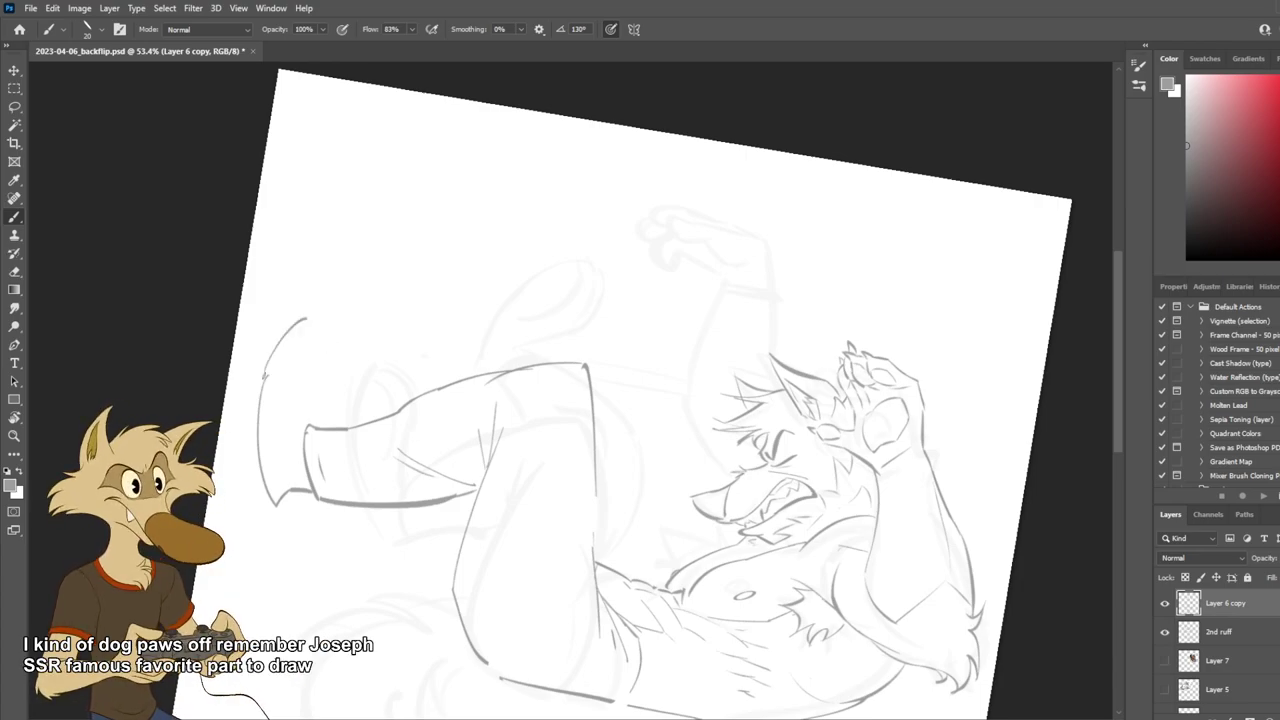
key(ctrl+z)
drag(304, 322, 263, 362)
key(ctrl+z)
key(ctrl+z)
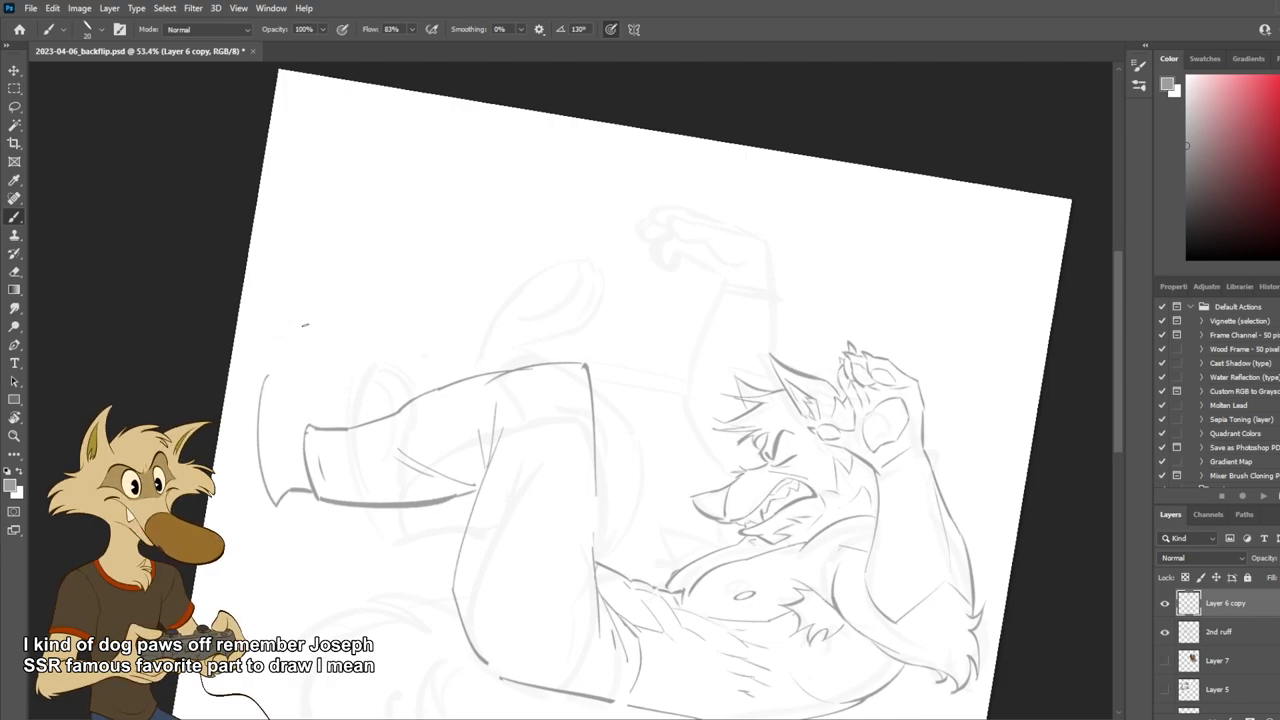
drag(305, 324, 263, 375)
key(ctrl+z)
key(ctrl+z)
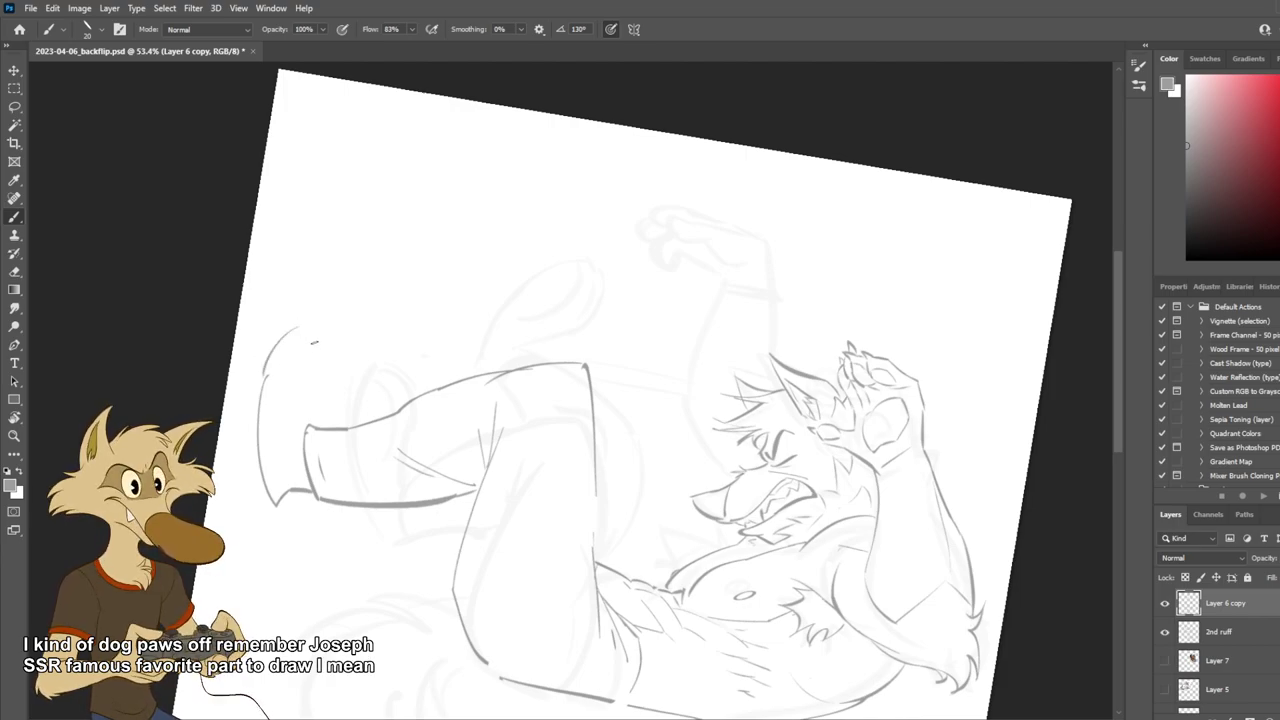
Sketch a short slanted line for the upper side of the forefoot, opposite the curved sole.
drag(331, 341, 316, 382)
key(ctrl+z)
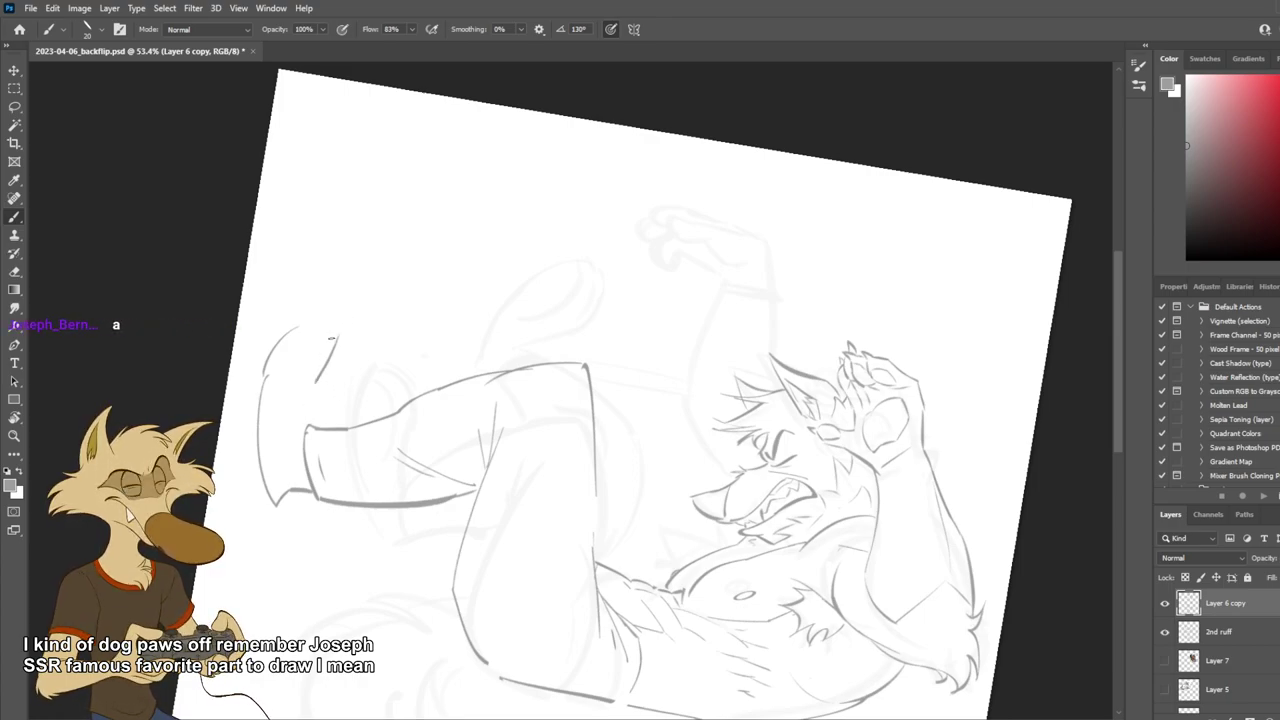
mouse_move(320, 347)
mouse_down()
mouse_move(304, 382)
mouse_move(331, 330)
mouse_move(323, 316)
mouse_move(300, 326)
mouse_move(322, 318)
mouse_move(304, 372)
mouse_up()
key(ctrl+z)
key(ctrl+z)
key(ctrl+z)
key(ctrl+z)
key(ctrl+z)
key(ctrl+z)
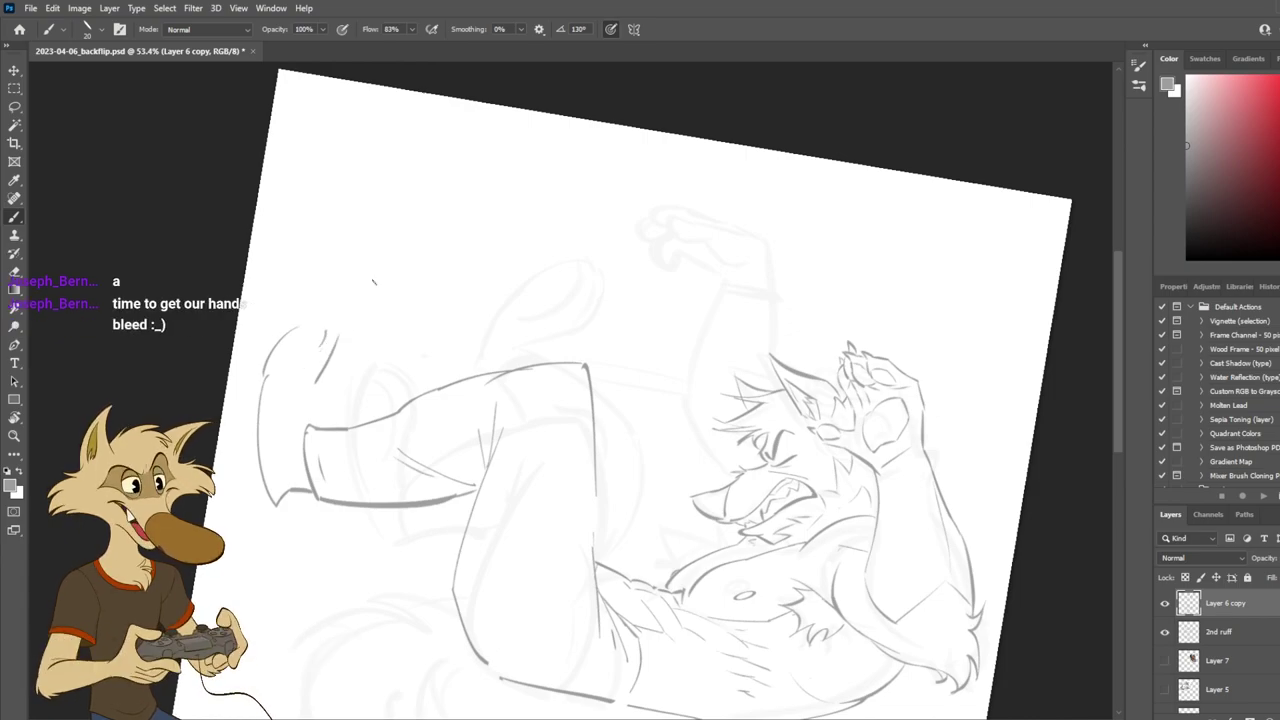
Carry the sole curve over the front of the foot and try a small pointed claw at its end.
scroll(212, 378, up, 2)
scroll(215, 373, up, 1)
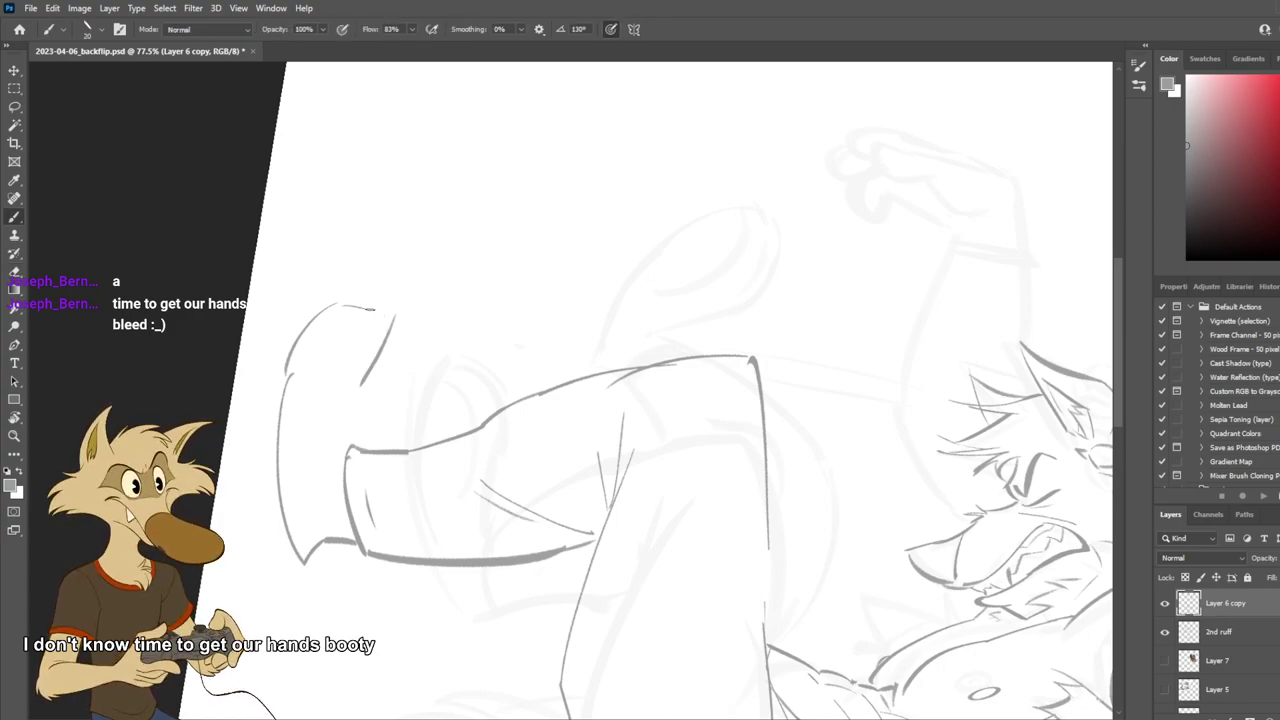
mouse_move(337, 304)
mouse_down()
mouse_move(377, 312)
mouse_move(367, 303)
mouse_move(394, 323)
mouse_up()
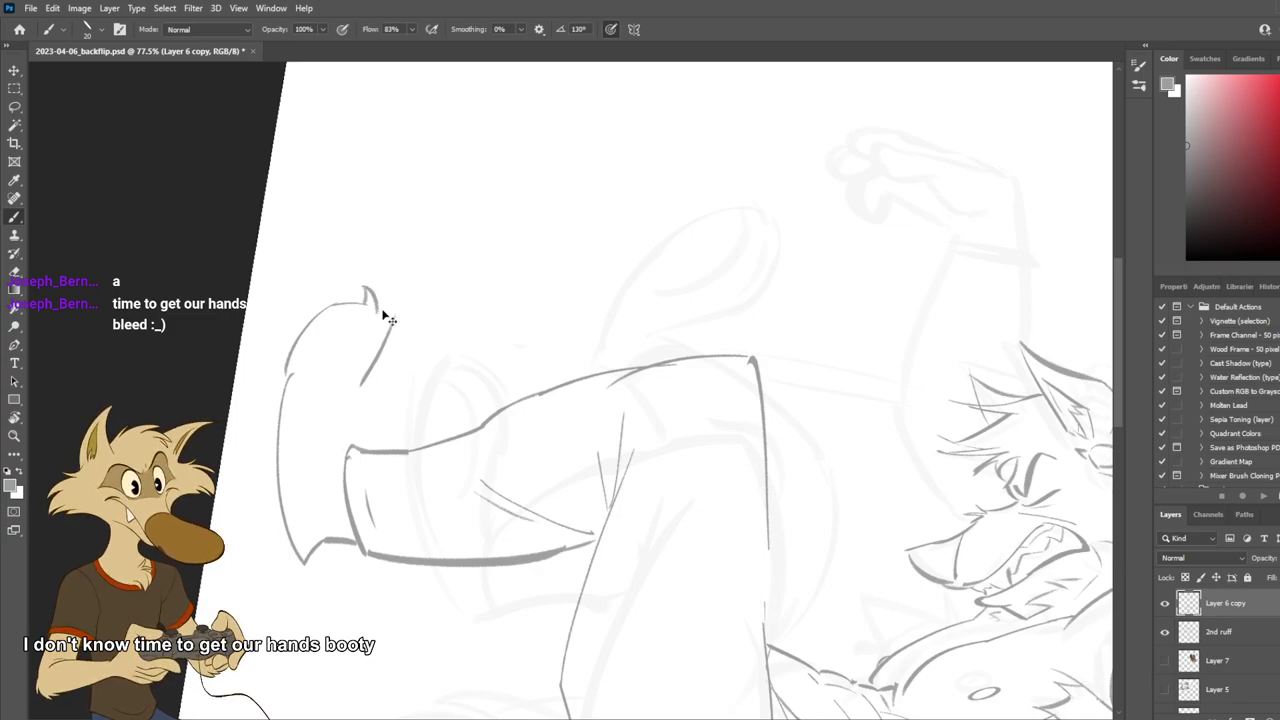
key(ctrl+z)
key(ctrl+z)
key(ctrl+z)
Replace the pointed heel with a blunter corner joined to the pants cuff by a light line.
mouse_move(302, 563)
mouse_down()
mouse_move(366, 544)
mouse_move(306, 561)
mouse_move(333, 536)
mouse_move(360, 544)
mouse_up()
key(e)
key(b)
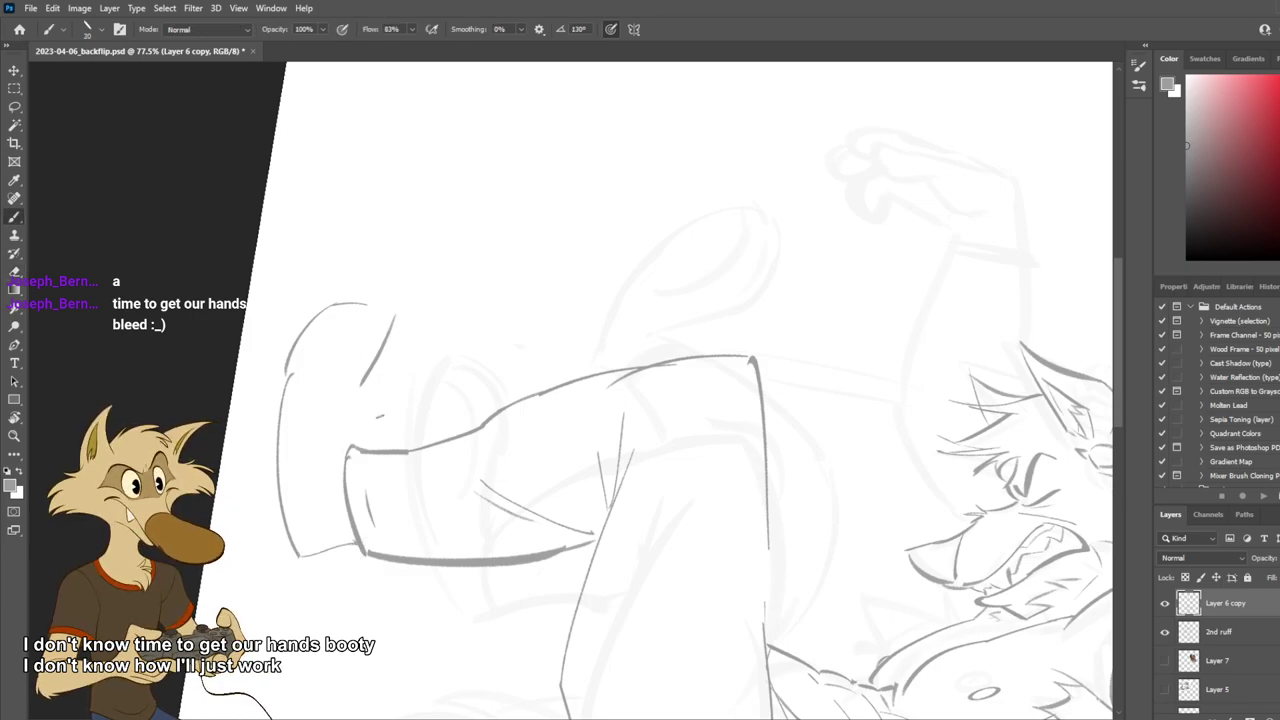
Try several short curved strokes for the toe edge between the sole curve and the slanted forefoot line.
mouse_move(341, 380)
mouse_down()
mouse_move(371, 334)
mouse_move(358, 358)
mouse_move(369, 312)
mouse_up()
key(ctrl+z)
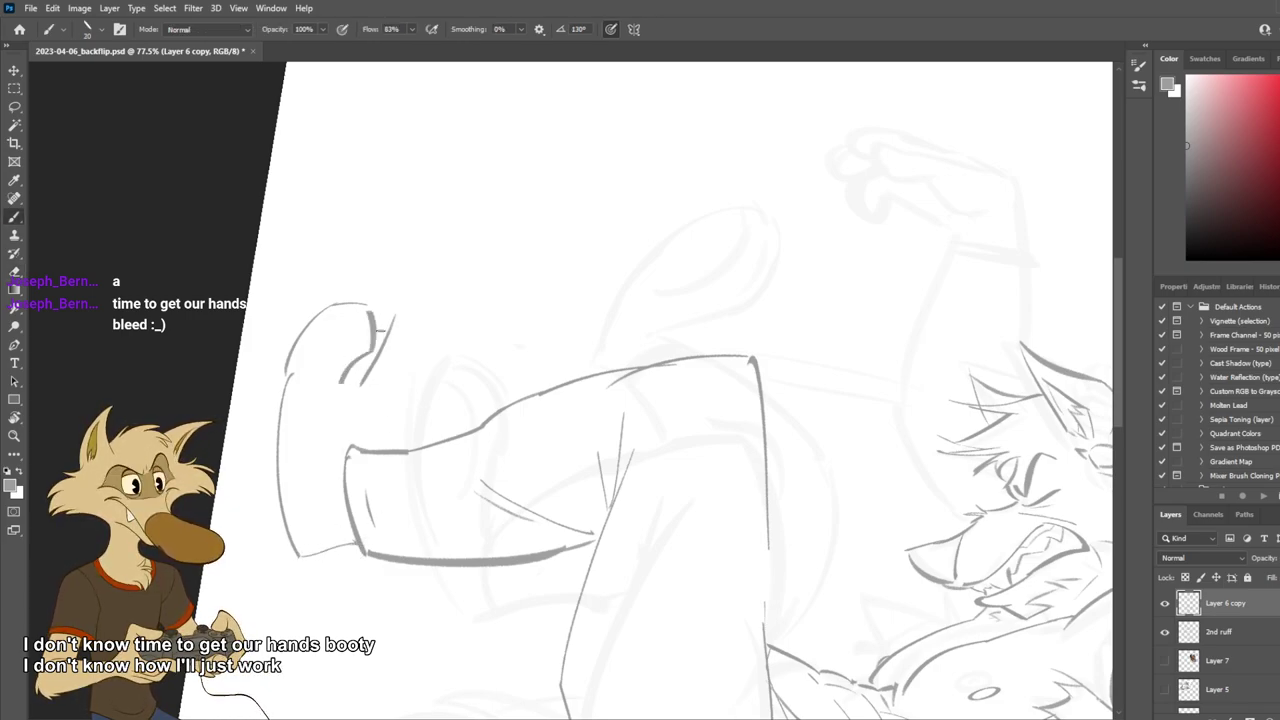
key(ctrl+z)
key(ctrl+z)
mouse_move(373, 356)
mouse_down()
mouse_move(328, 406)
mouse_move(350, 376)
mouse_up()
key(ctrl+z)
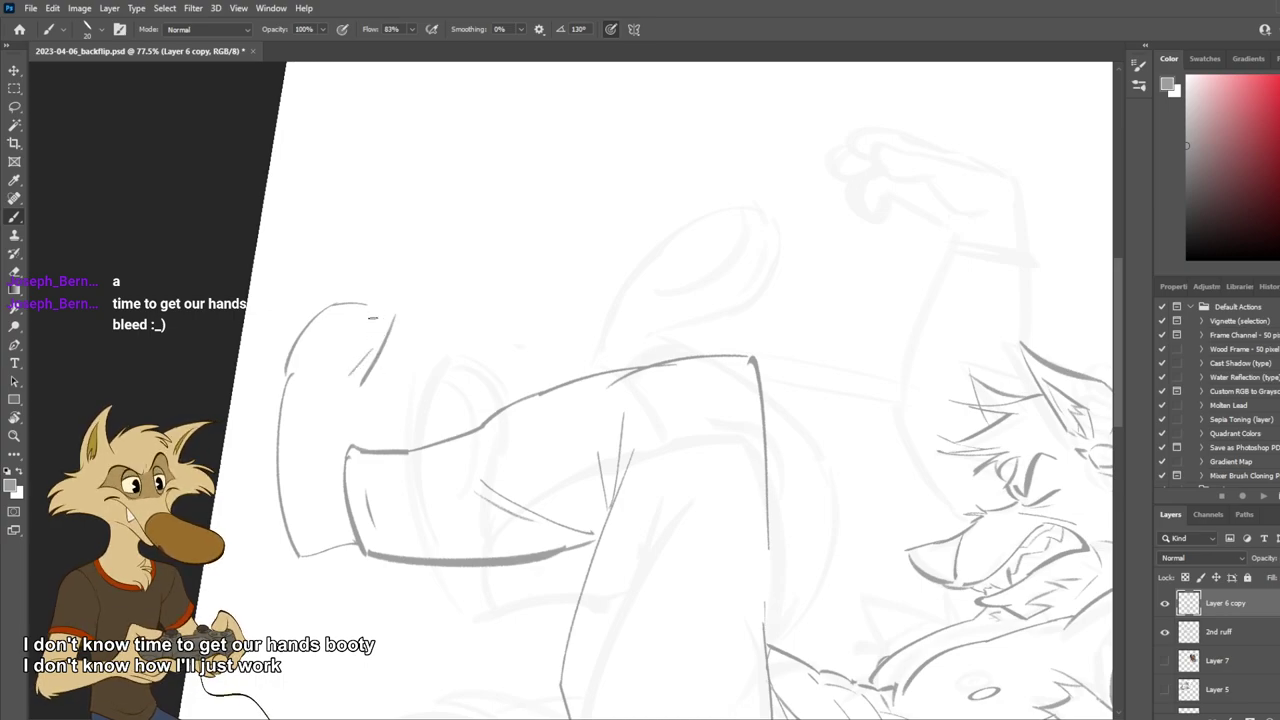
key(ctrl+z)
mouse_move(374, 309)
mouse_down()
mouse_move(374, 350)
mouse_move(391, 324)
mouse_move(369, 288)
mouse_move(366, 304)
mouse_move(394, 326)
mouse_move(366, 345)
mouse_up()
key(ctrl+z)
key(ctrl+z)
key(ctrl+z)
key(ctrl+z)
key(ctrl+z)
key(ctrl+z)
mouse_move(333, 373)
mouse_down()
mouse_move(370, 354)
mouse_move(358, 350)
mouse_up()
key(ctrl+z)
Clean up the overlap where the two sole strokes meet and test another toe edge curve.
key(e)
drag(289, 376, 281, 407)
key(b)
key(ctrl+z)
mouse_move(370, 304)
mouse_down()
mouse_move(381, 321)
mouse_move(342, 372)
mouse_up()
key(ctrl+z)
key(e)
key(b)
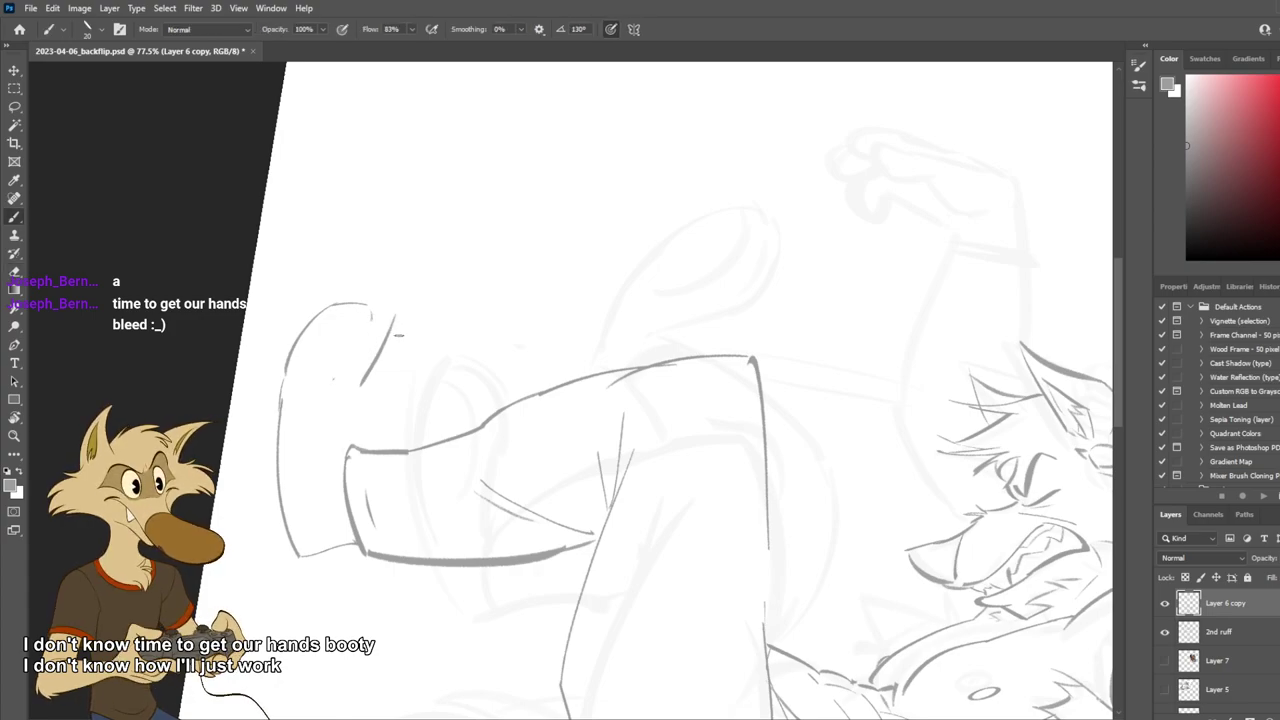
Draw small toes with pointed claws at the end of the foot and erase the slanted forefoot line below them.
mouse_move(346, 303)
mouse_down()
mouse_move(380, 291)
mouse_move(398, 306)
mouse_move(405, 292)
mouse_move(370, 318)
mouse_move(375, 297)
mouse_move(362, 308)
mouse_move(378, 318)
mouse_move(378, 300)
mouse_move(415, 313)
mouse_up()
key(ctrl+z)
key(ctrl+z)
key(ctrl+z)
key(ctrl+z)
key(ctrl+z)
key(ctrl+z)
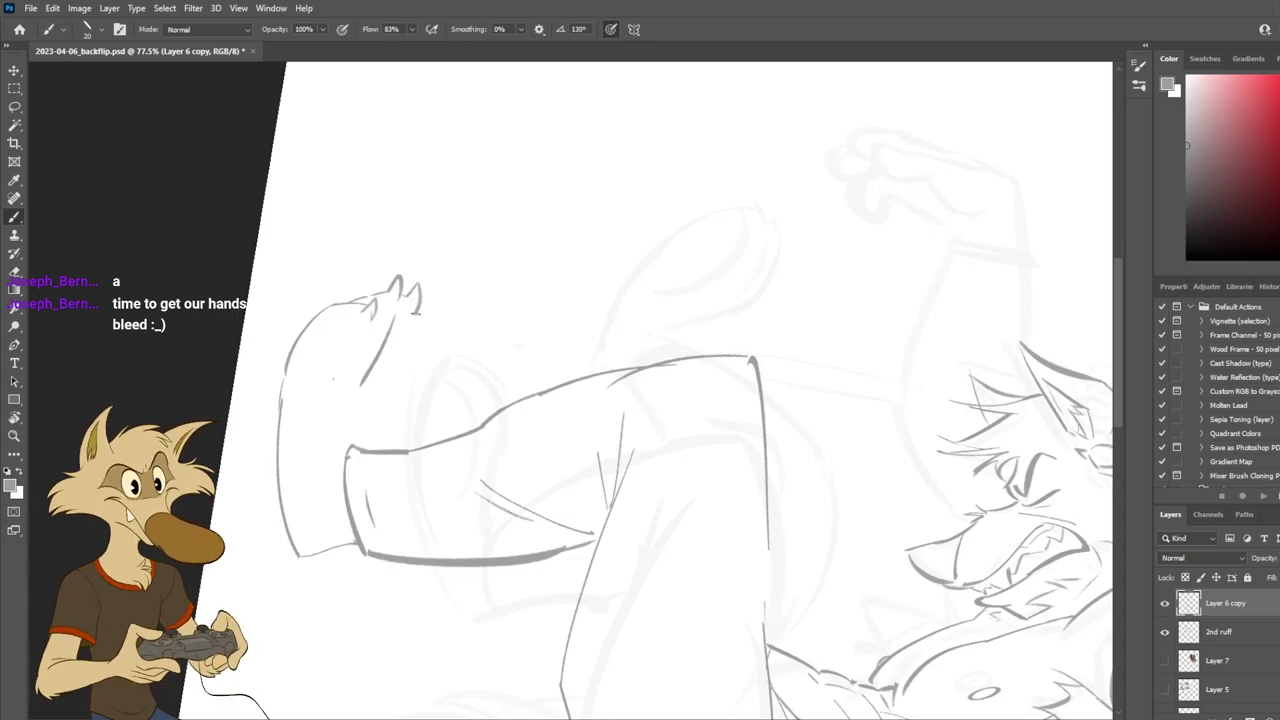
key(e)
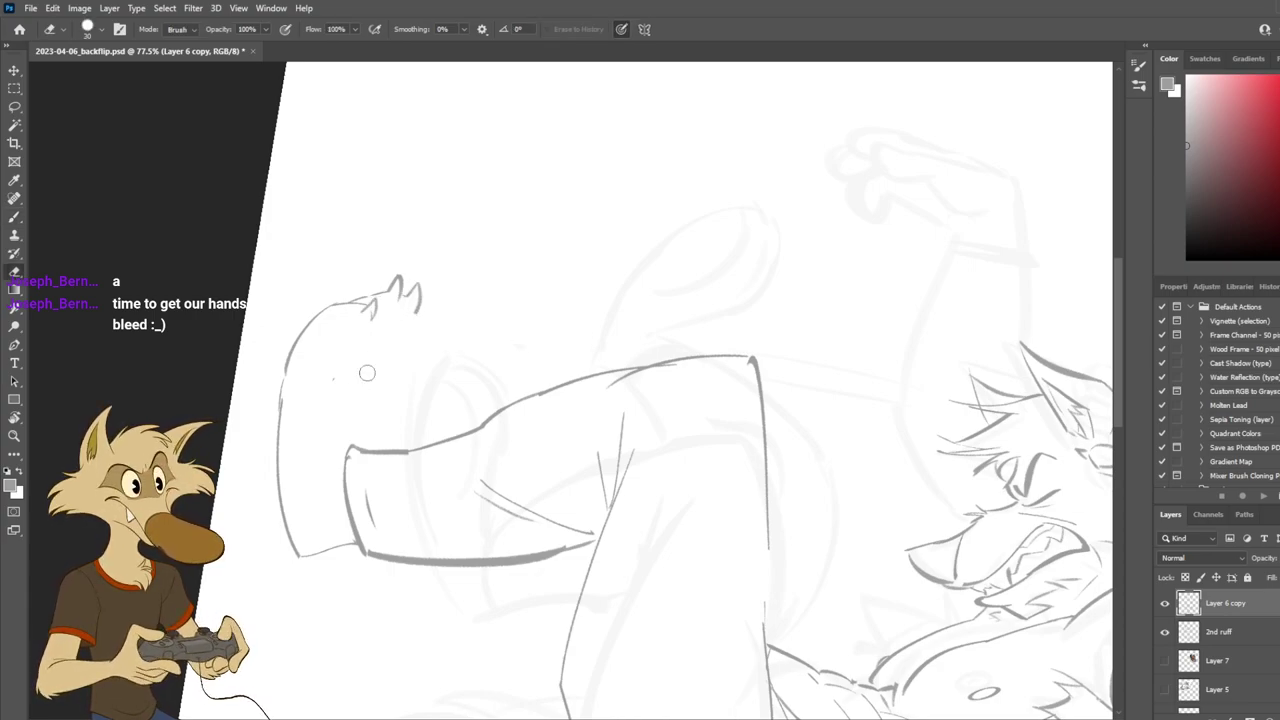
Erase stray marks inside the raised foot, then draw its front line below the first toe and a slanted ankle line up from the cuff.
drag(367, 373, 339, 367)
key(b)
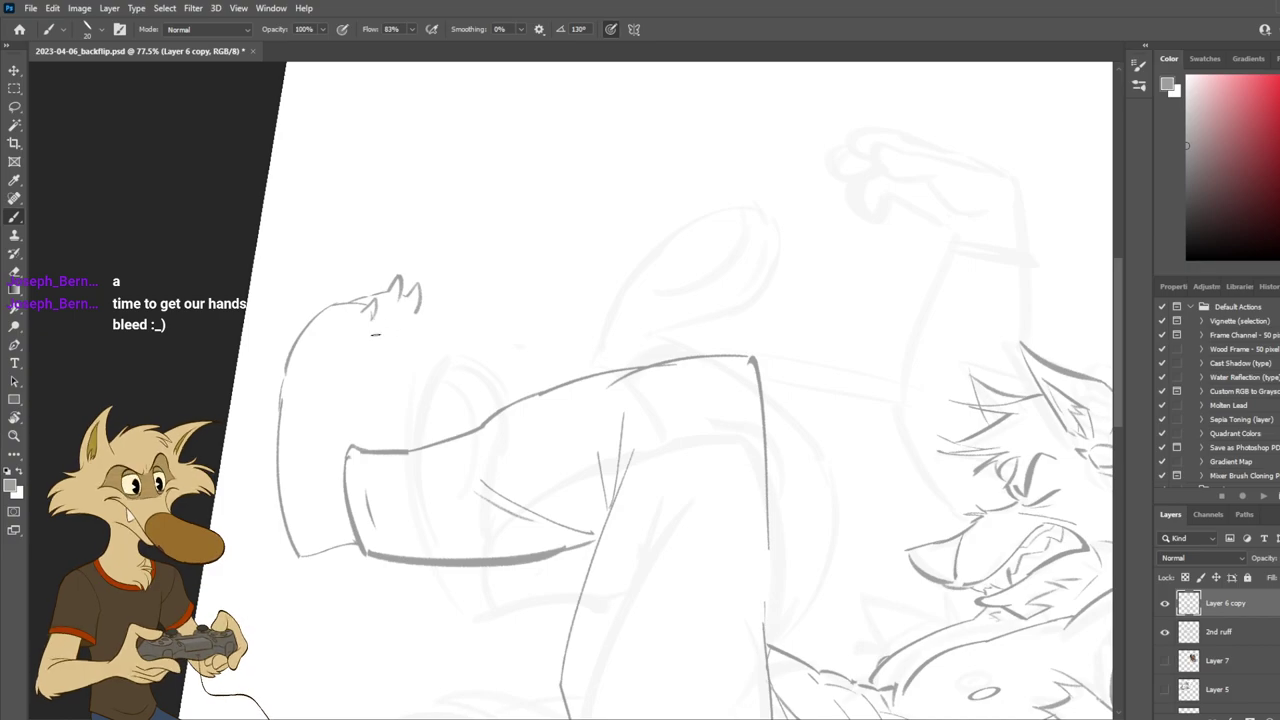
mouse_move(376, 308)
mouse_down()
mouse_move(372, 382)
mouse_move(366, 367)
mouse_up()
key(ctrl+z)
drag(418, 334, 350, 445)
key(ctrl+z)
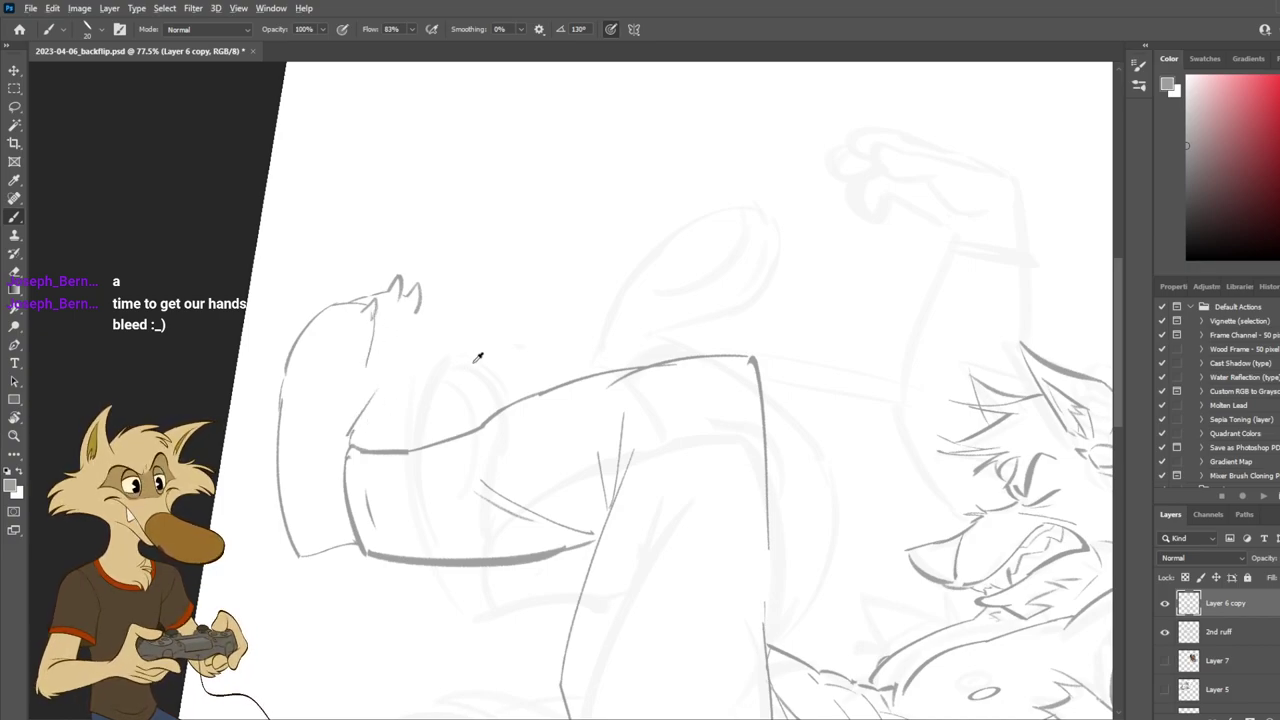
scroll(472, 402, down, 5)
scroll(490, 418, up, 5)
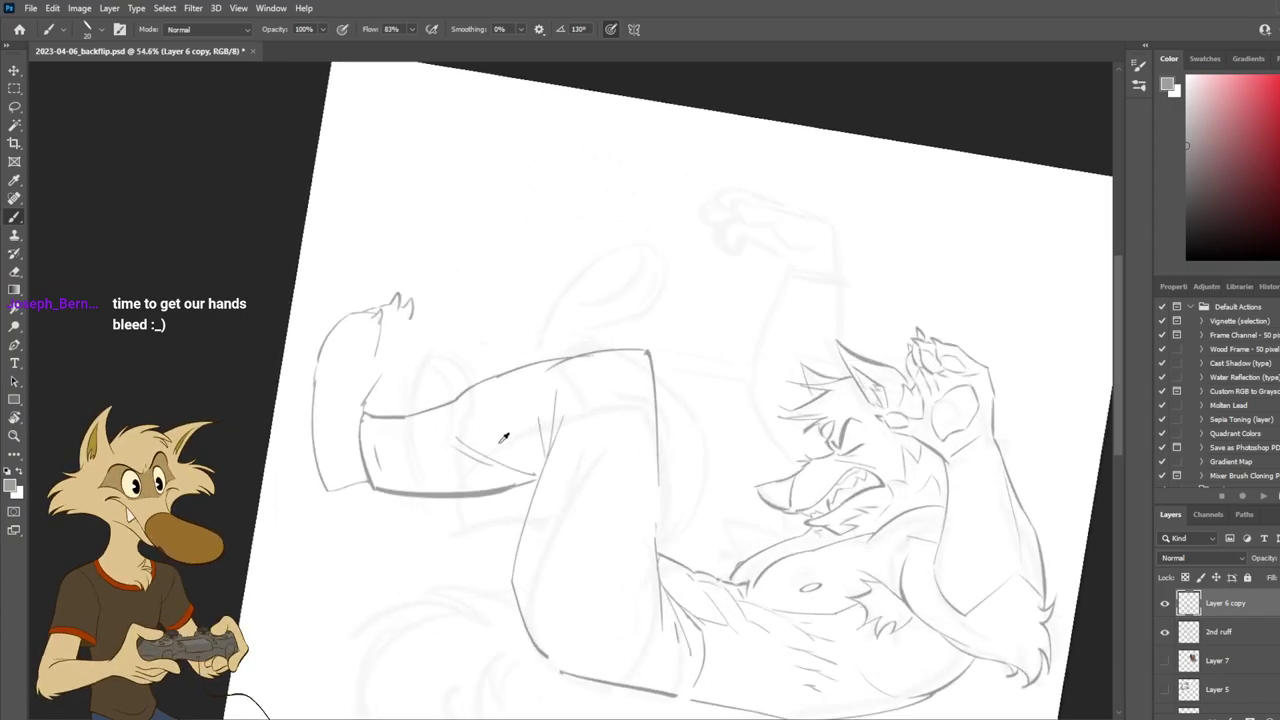
scroll(505, 445, down, 1)
scroll(594, 528, up, 1)
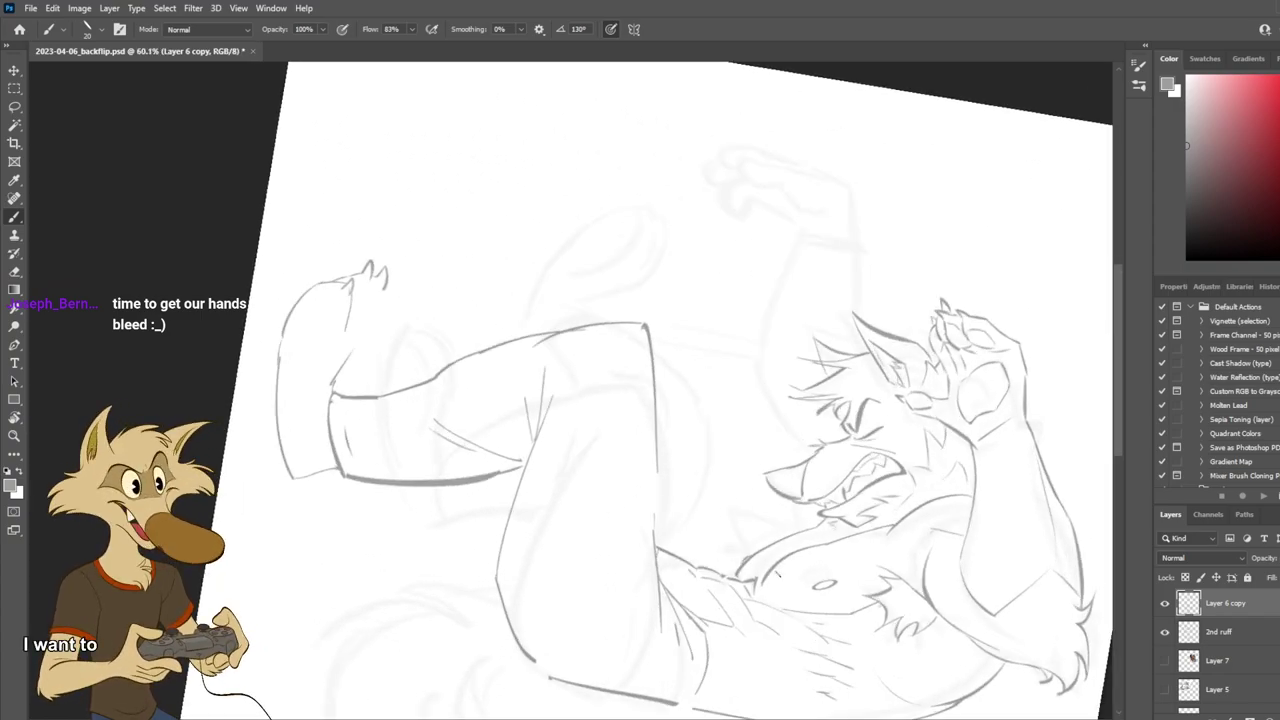
scroll(324, 344, up, 2)
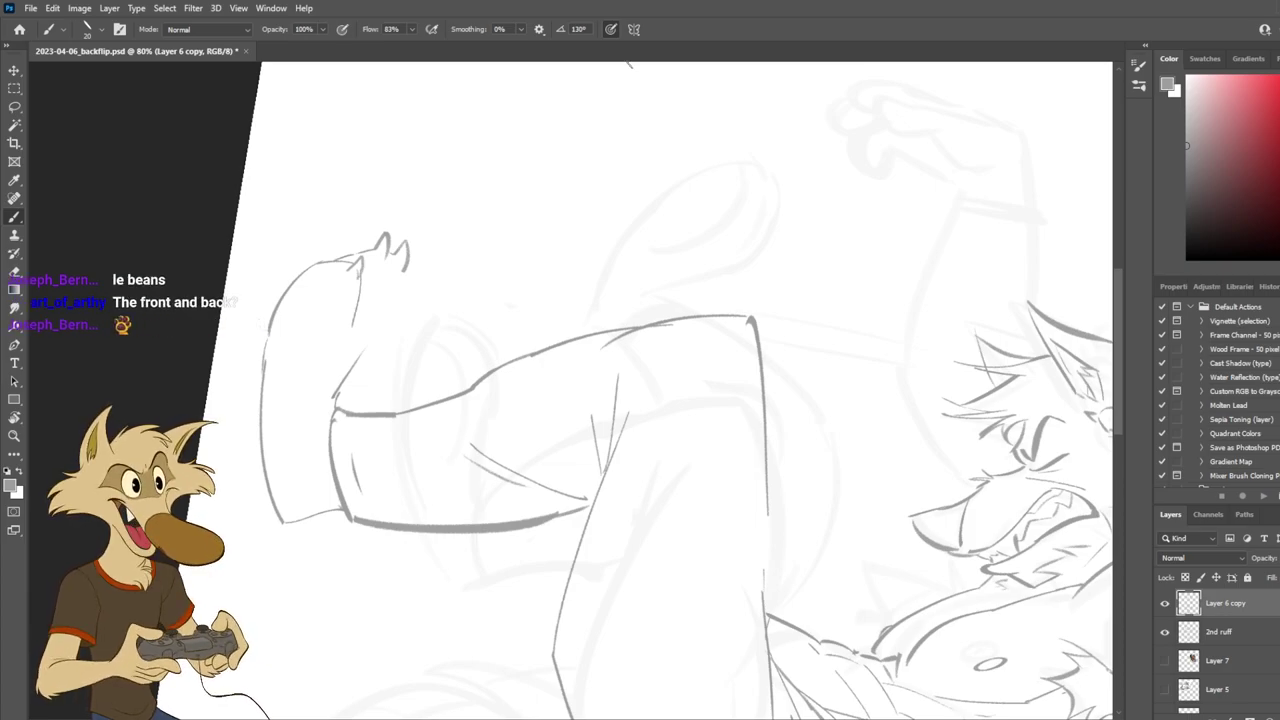
Erase the rounded upper part of the sole curve and try new strokes for the ball of the foot.
key(e)
mouse_move(304, 288)
mouse_down()
mouse_move(275, 327)
mouse_move(315, 284)
mouse_up()
key(b)
drag(267, 333, 320, 265)
key(ctrl+z)
mouse_move(267, 335)
mouse_down()
mouse_move(321, 267)
mouse_move(277, 327)
mouse_up()
key(ctrl+z)
key(ctrl+z)
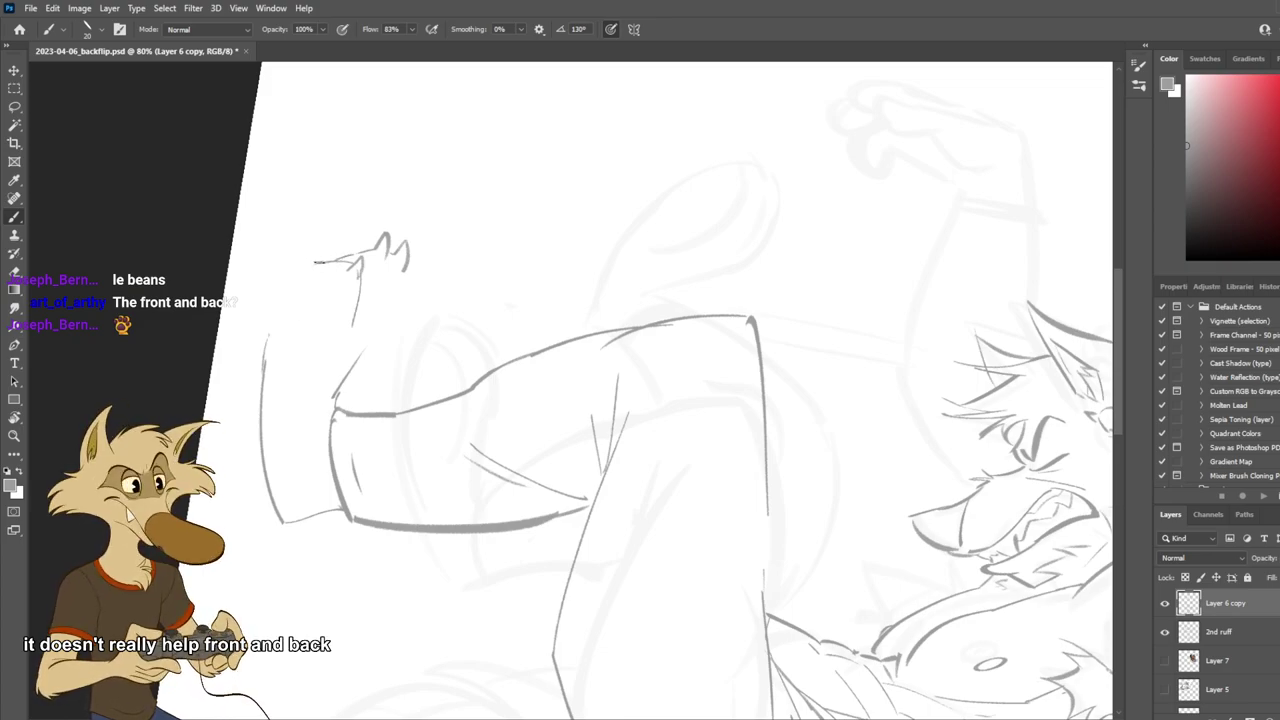
Try several rounded curves joining the toes to the sole line, plus a short inner stroke below the forefoot line.
drag(325, 263, 265, 340)
key(ctrl+z)
drag(327, 263, 268, 336)
key(ctrl+z)
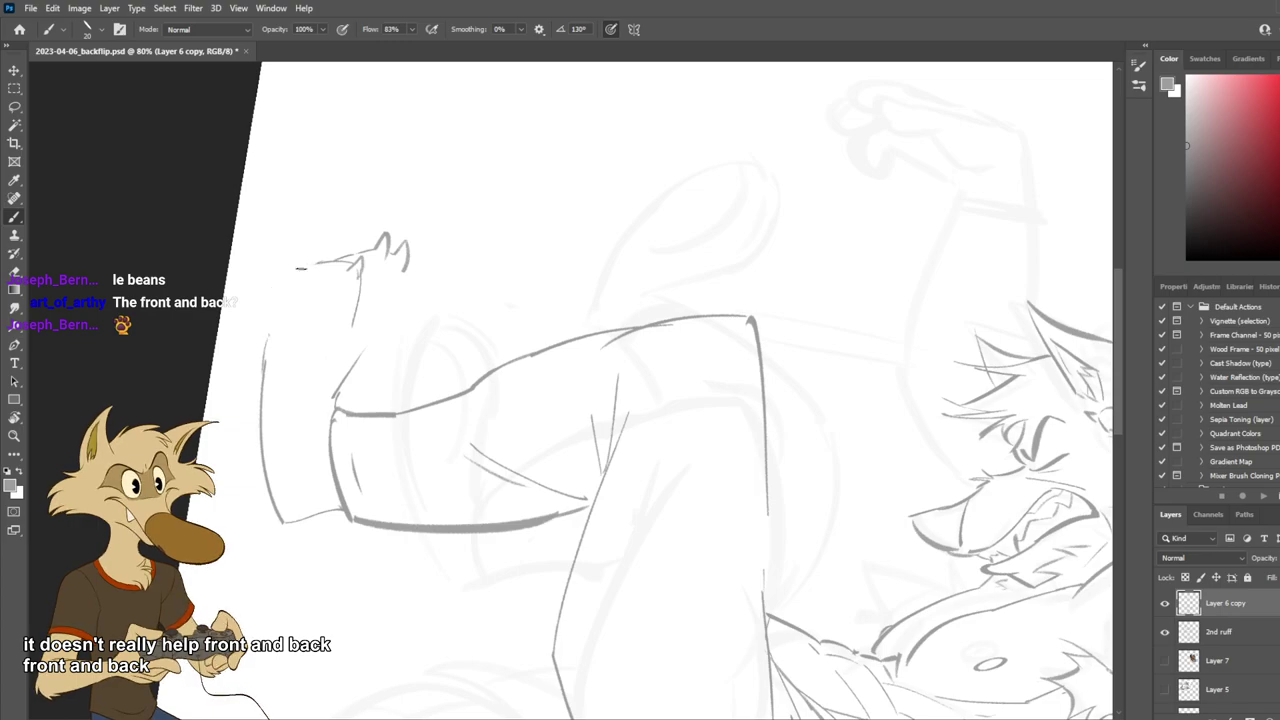
drag(318, 264, 268, 328)
drag(270, 326, 328, 260)
key(ctrl+z)
mouse_move(278, 307)
mouse_down()
mouse_move(325, 268)
mouse_move(272, 350)
mouse_up()
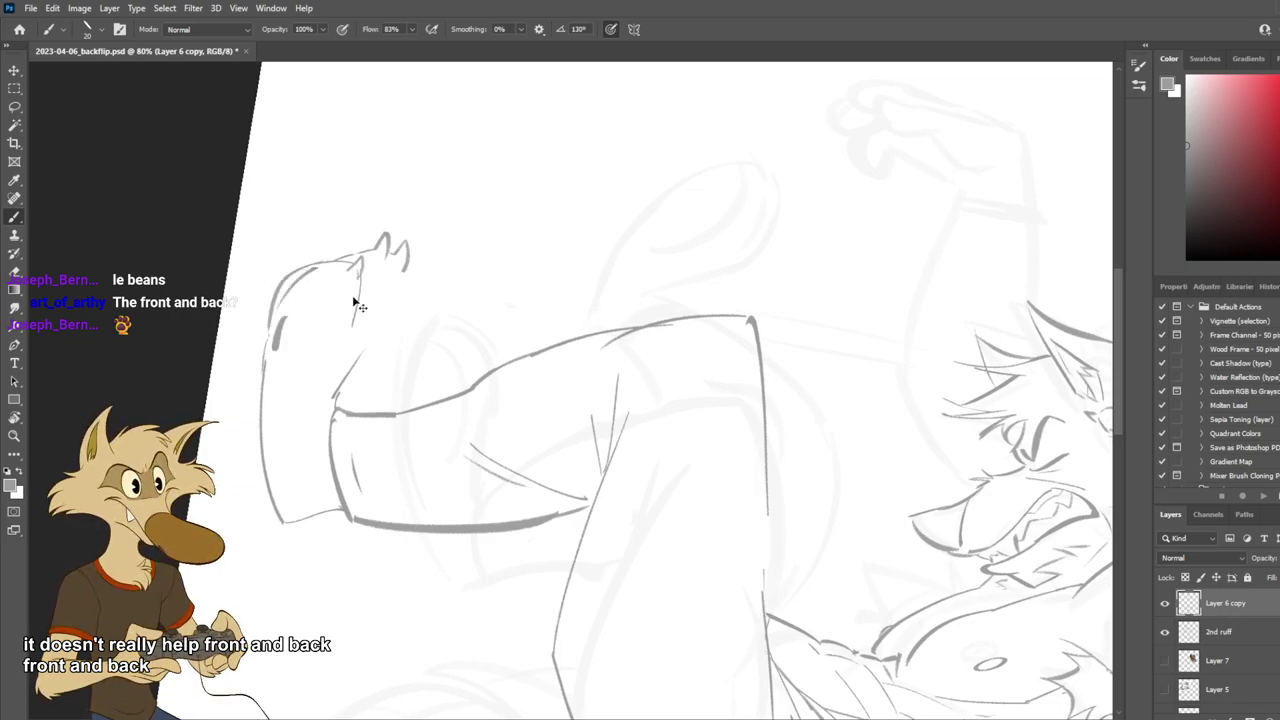
key(ctrl+z)
key(ctrl+z)
key(ctrl+z)
drag(356, 324, 322, 352)
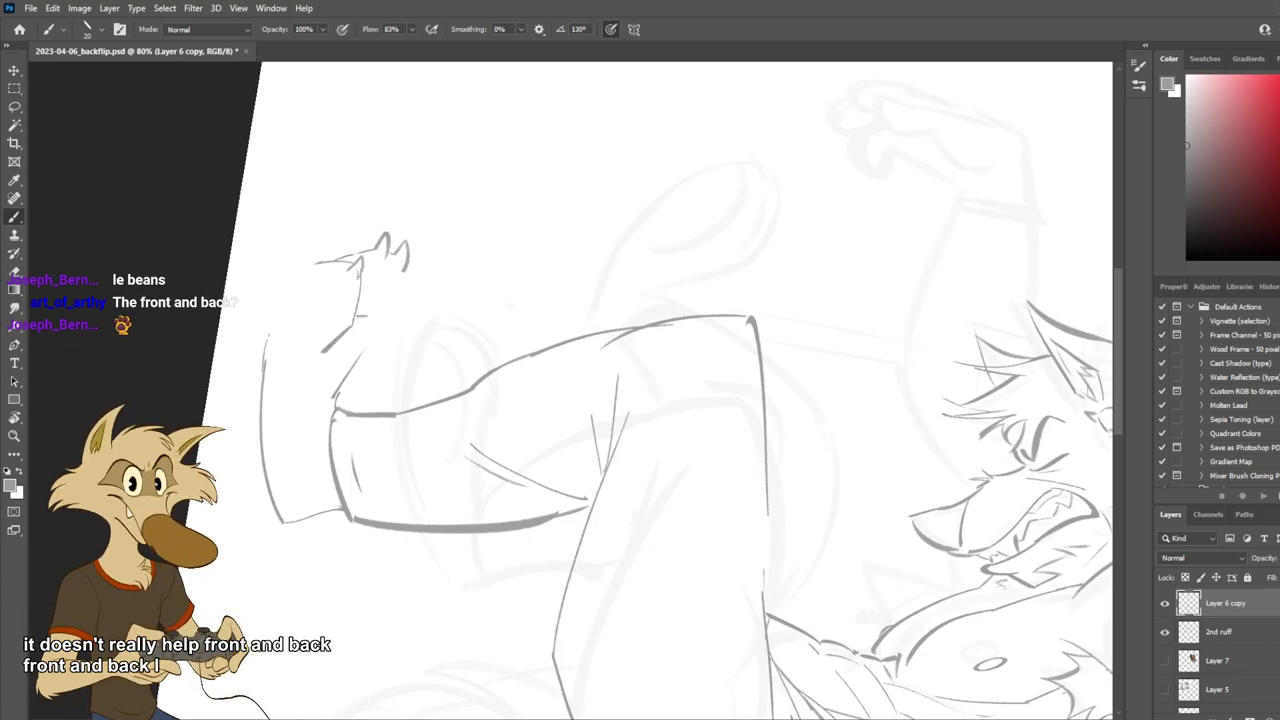
key(ctrl+z)
Remove the forefoot line below the first toe and draw a rounder, tighter curve for the ball of the foot.
key(e)
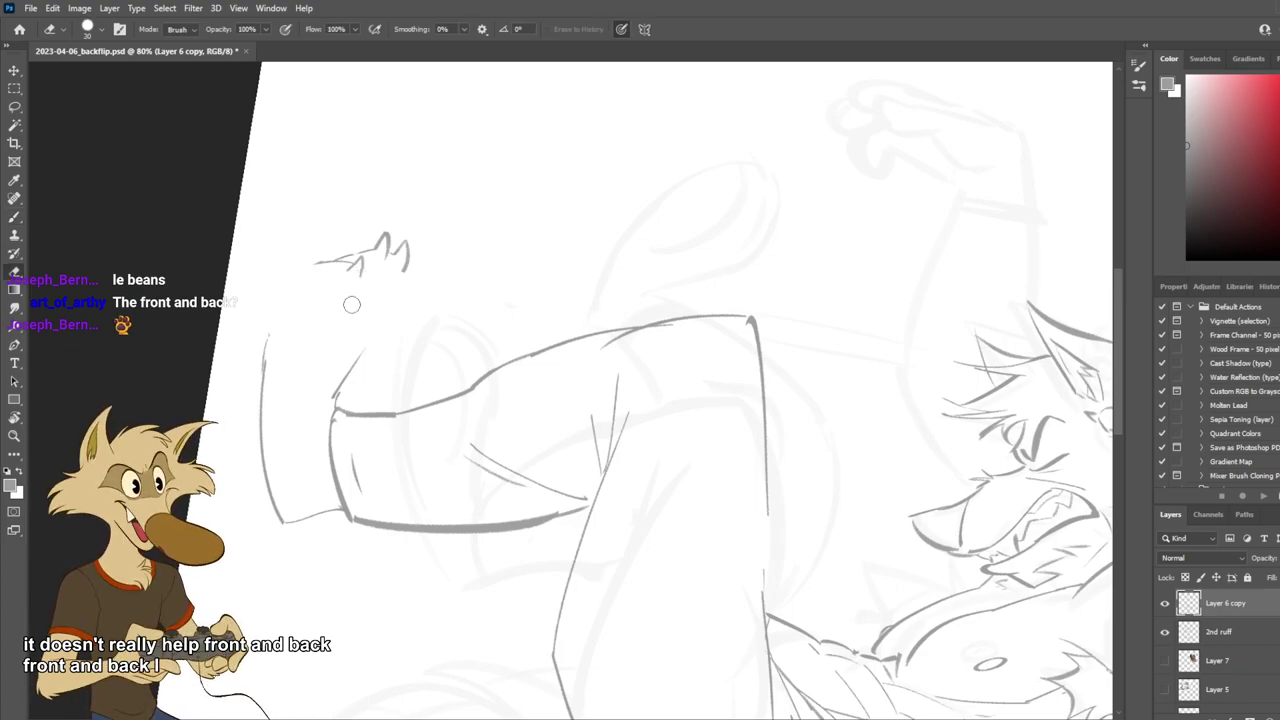
key(b)
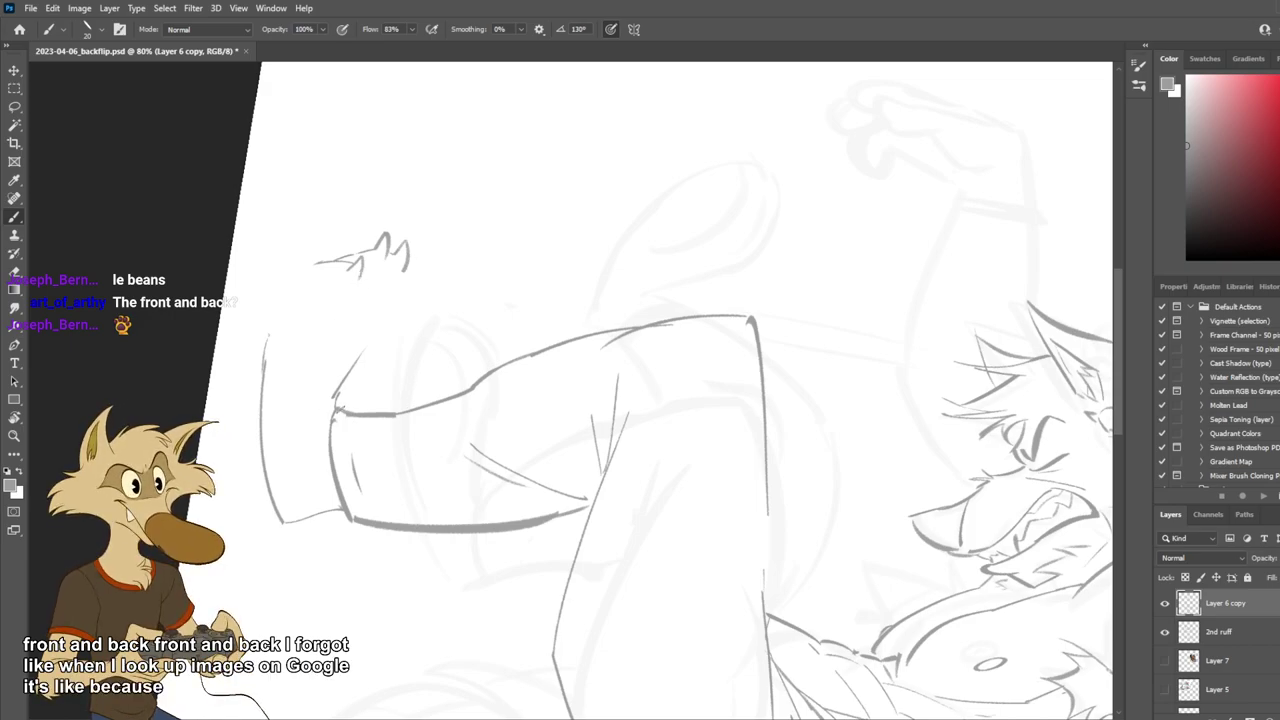
drag(312, 263, 286, 350)
key(ctrl+z)
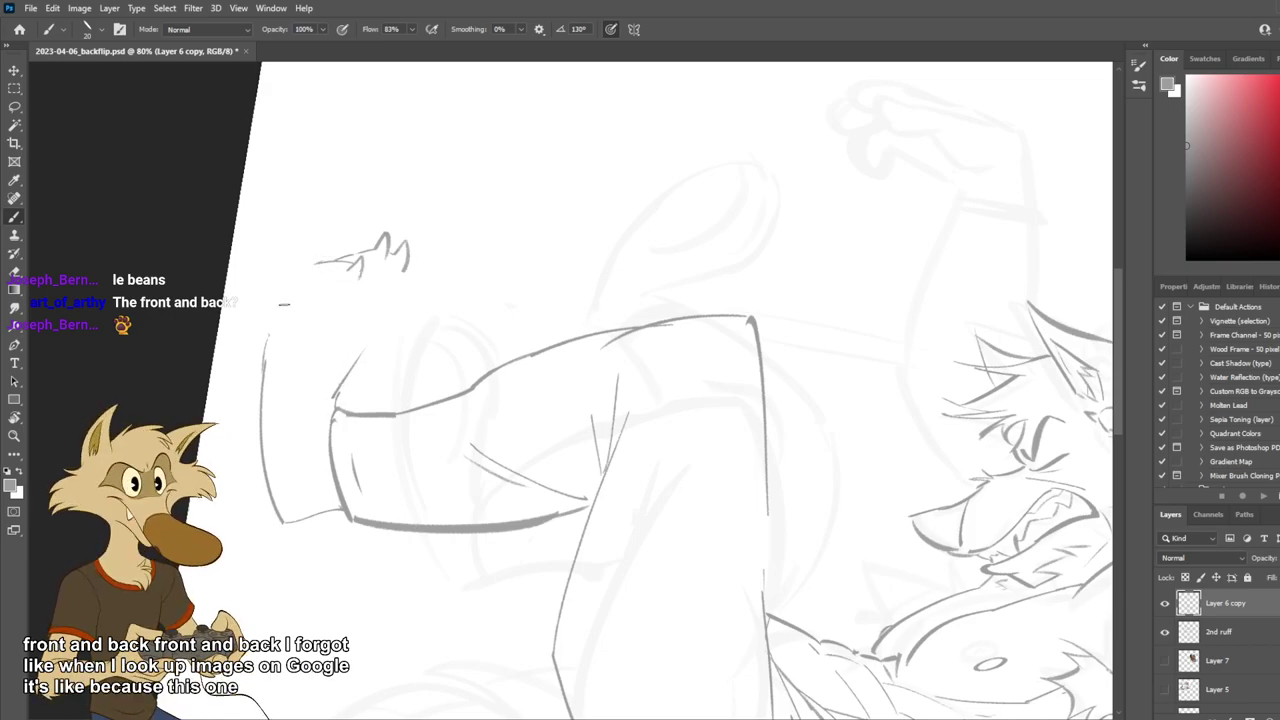
mouse_move(318, 267)
mouse_down()
mouse_move(279, 338)
mouse_move(310, 264)
mouse_move(280, 336)
mouse_move(282, 512)
mouse_up()
key(ctrl+z)
key(ctrl+z)
key(ctrl+z)
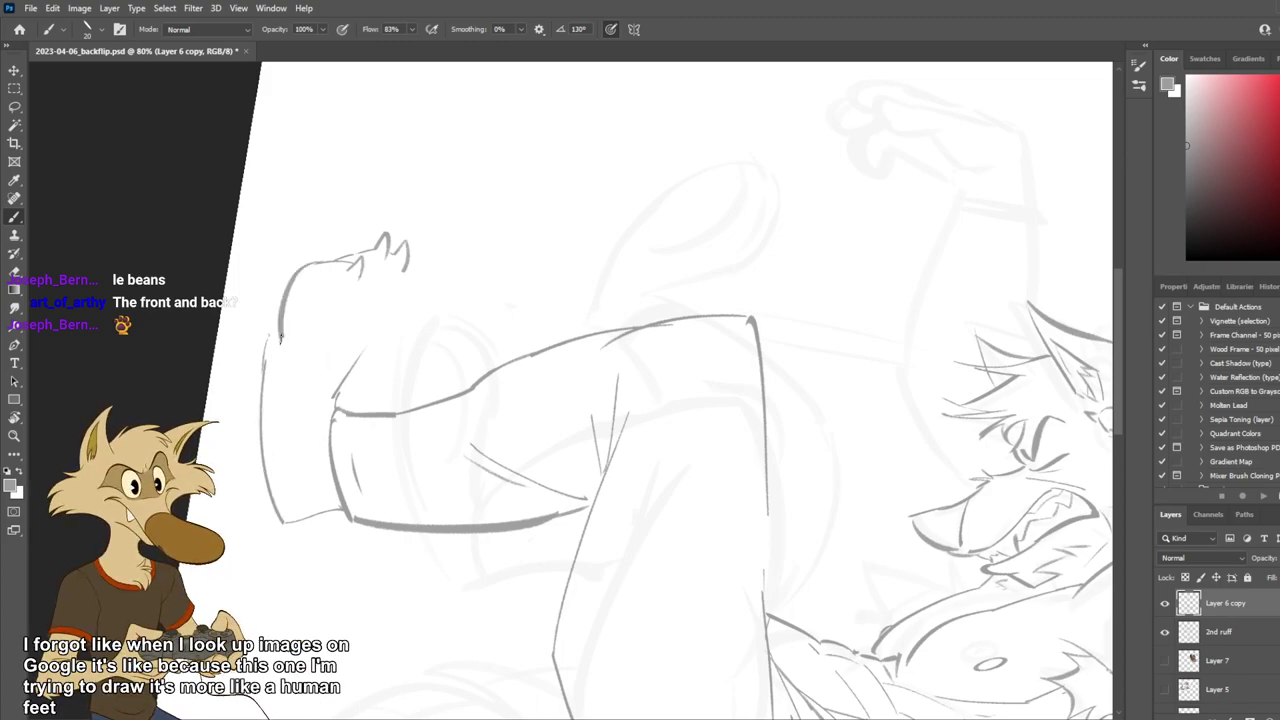
Draw a slimmer sole line from the ball to the heel, add a curved forefoot line, and erase the old outer sole line.
mouse_move(281, 335)
mouse_down()
mouse_move(307, 495)
mouse_move(293, 522)
mouse_up()
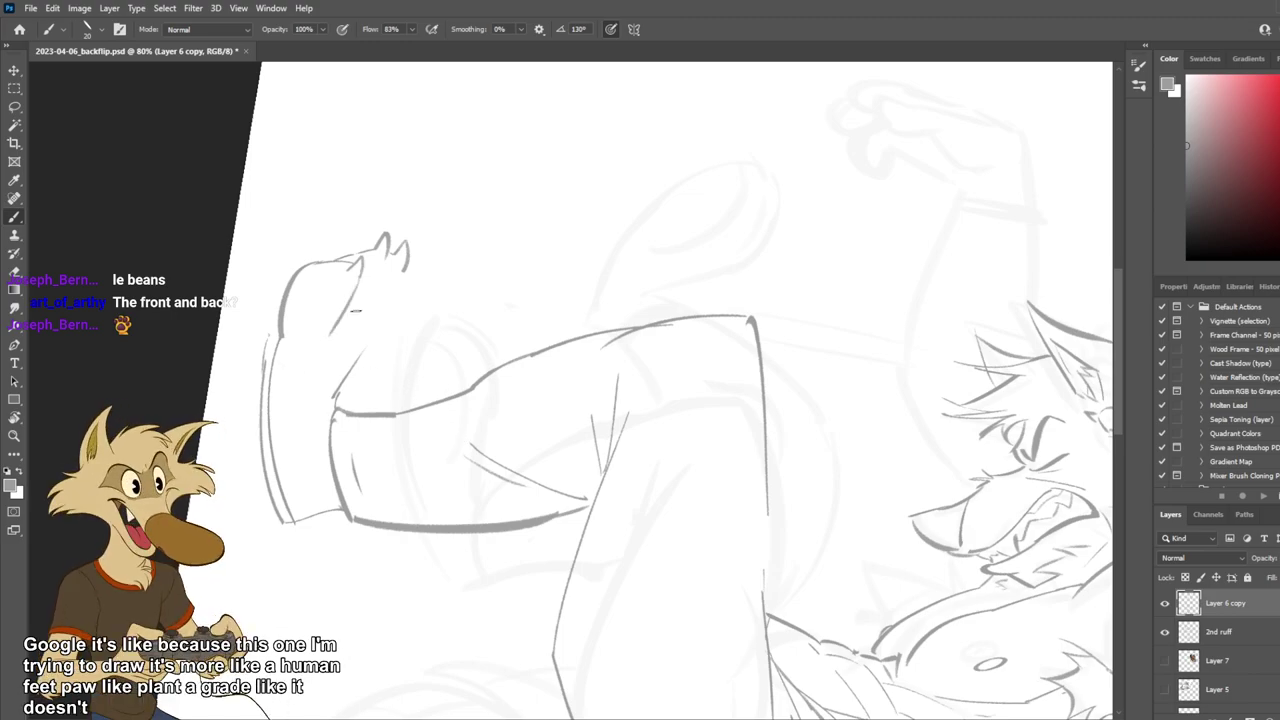
drag(361, 292, 338, 332)
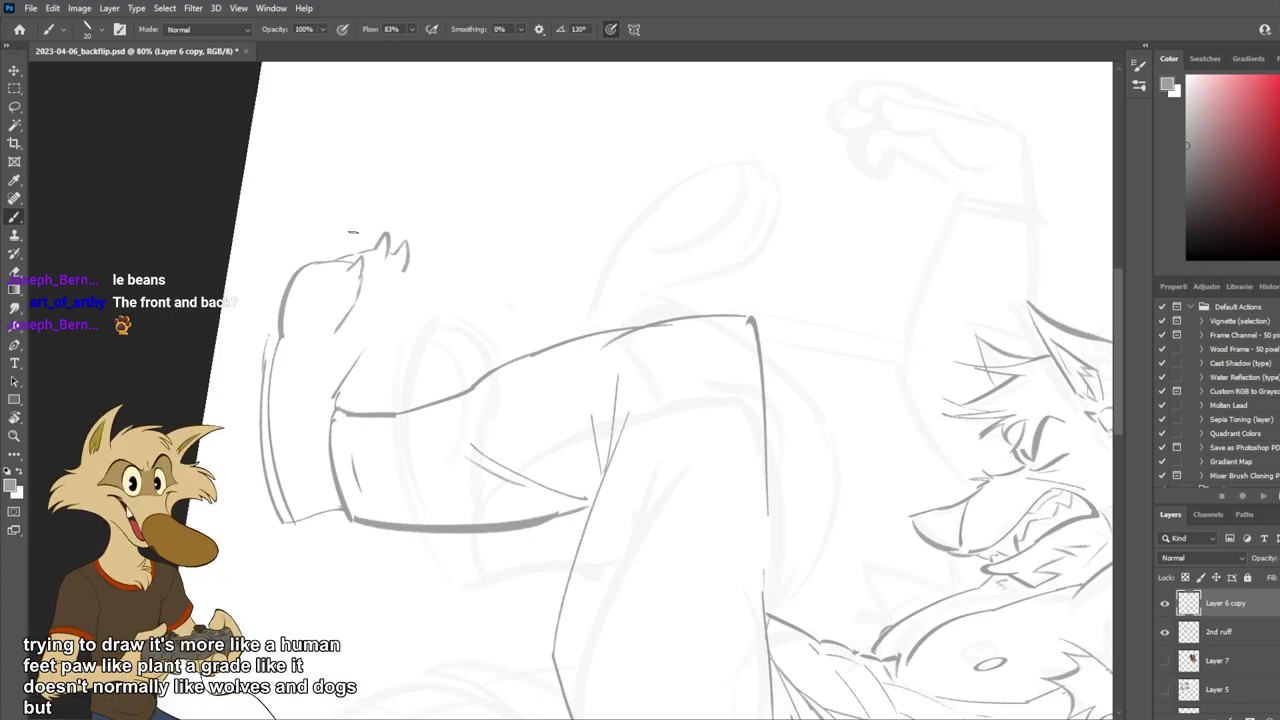
drag(279, 284, 281, 302)
key(ctrl+z)
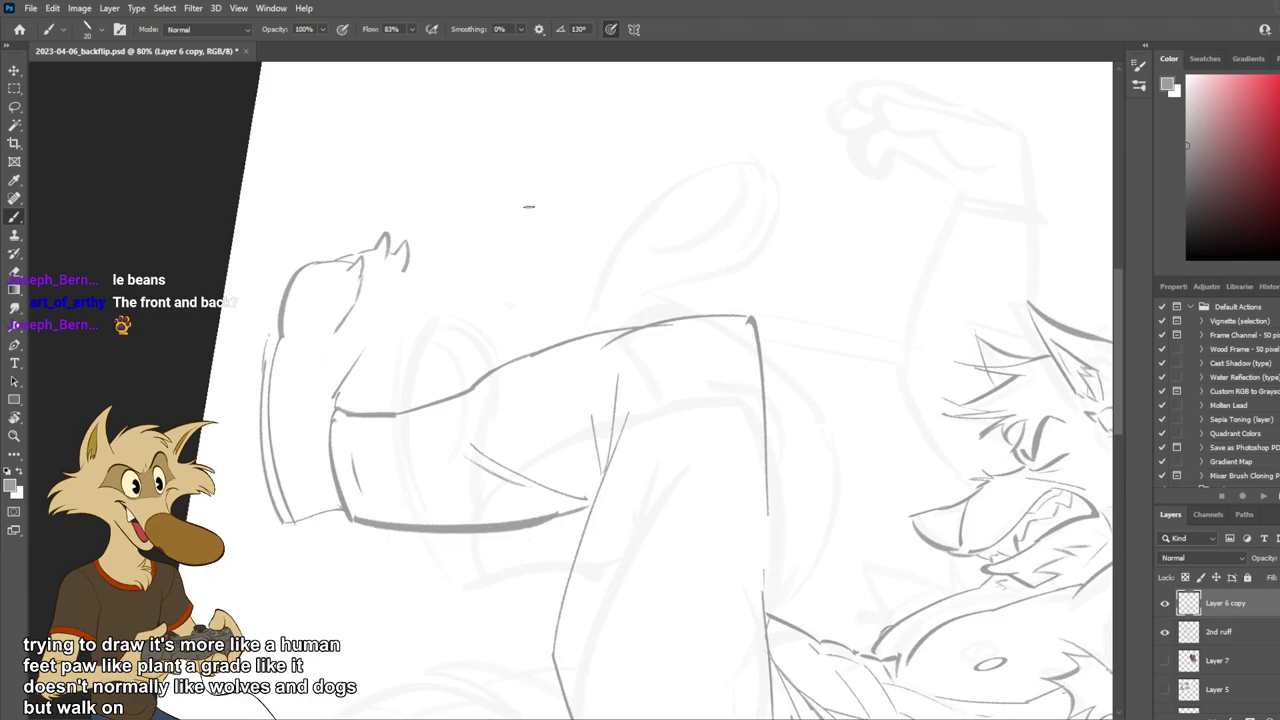
key(e)
mouse_move(263, 328)
mouse_down()
mouse_move(268, 495)
mouse_move(257, 407)
mouse_move(280, 520)
mouse_up()
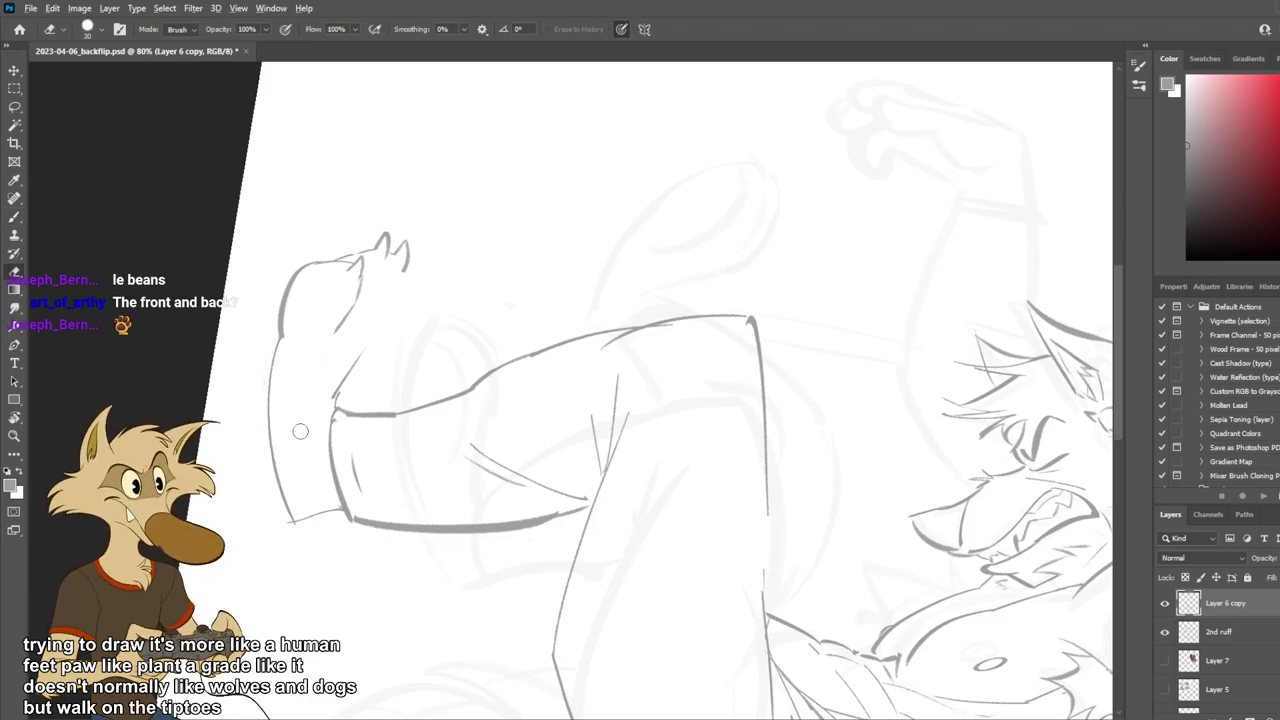
Try slanted strokes across the sole toward the heel to test a different foot angle.
scroll(344, 420, down, 5)
scroll(380, 407, up, 5)
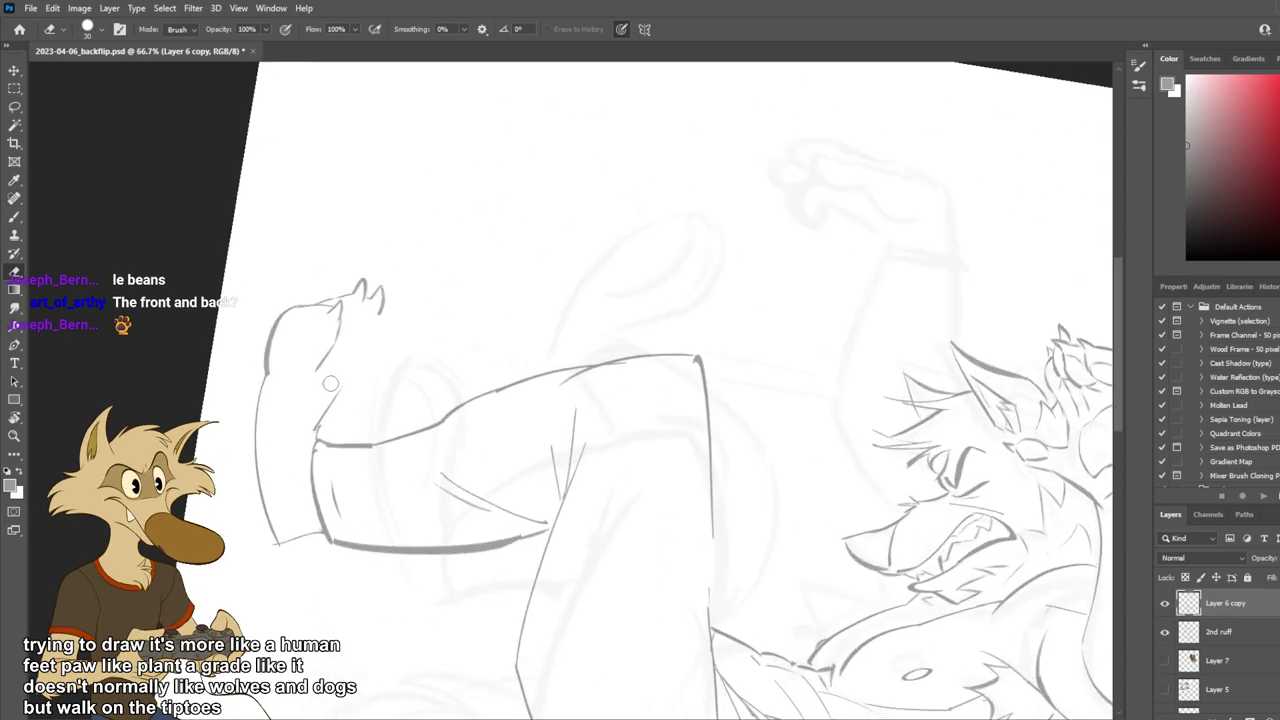
key(b)
drag(232, 430, 308, 549)
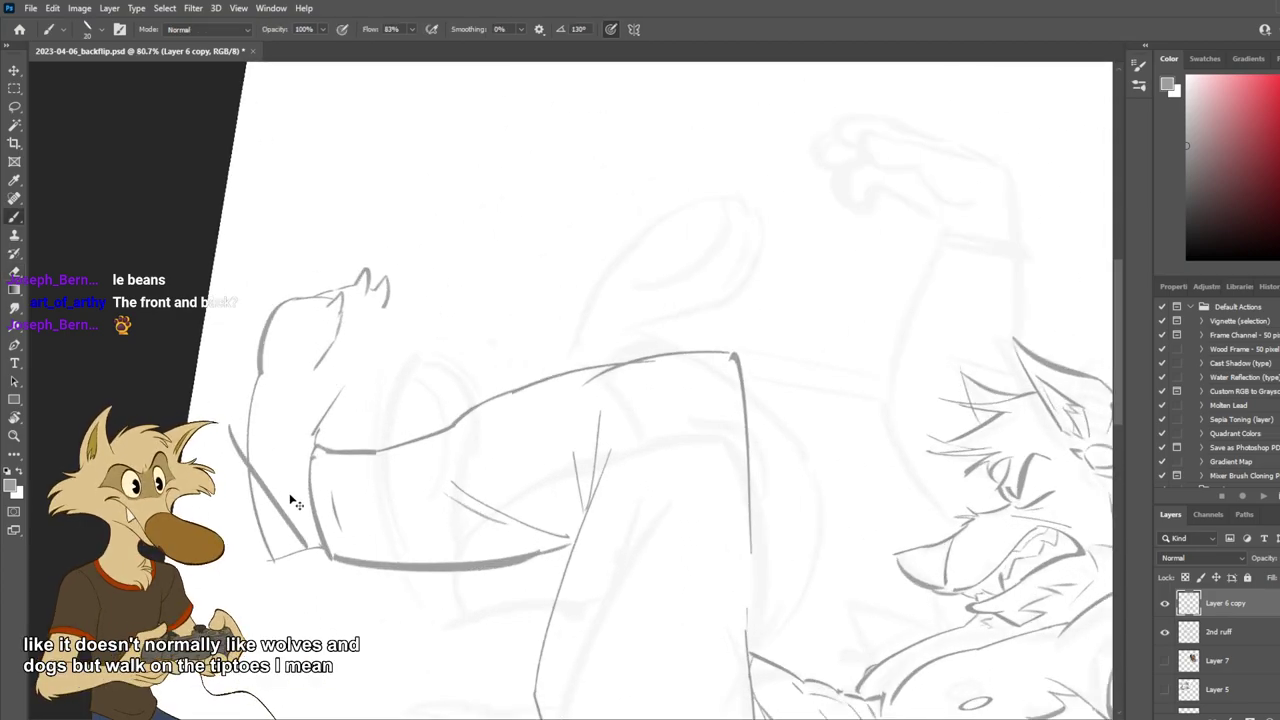
key(ctrl+z)
drag(236, 438, 328, 556)
key(ctrl+z)
drag(229, 407, 296, 524)
key(ctrl+z)
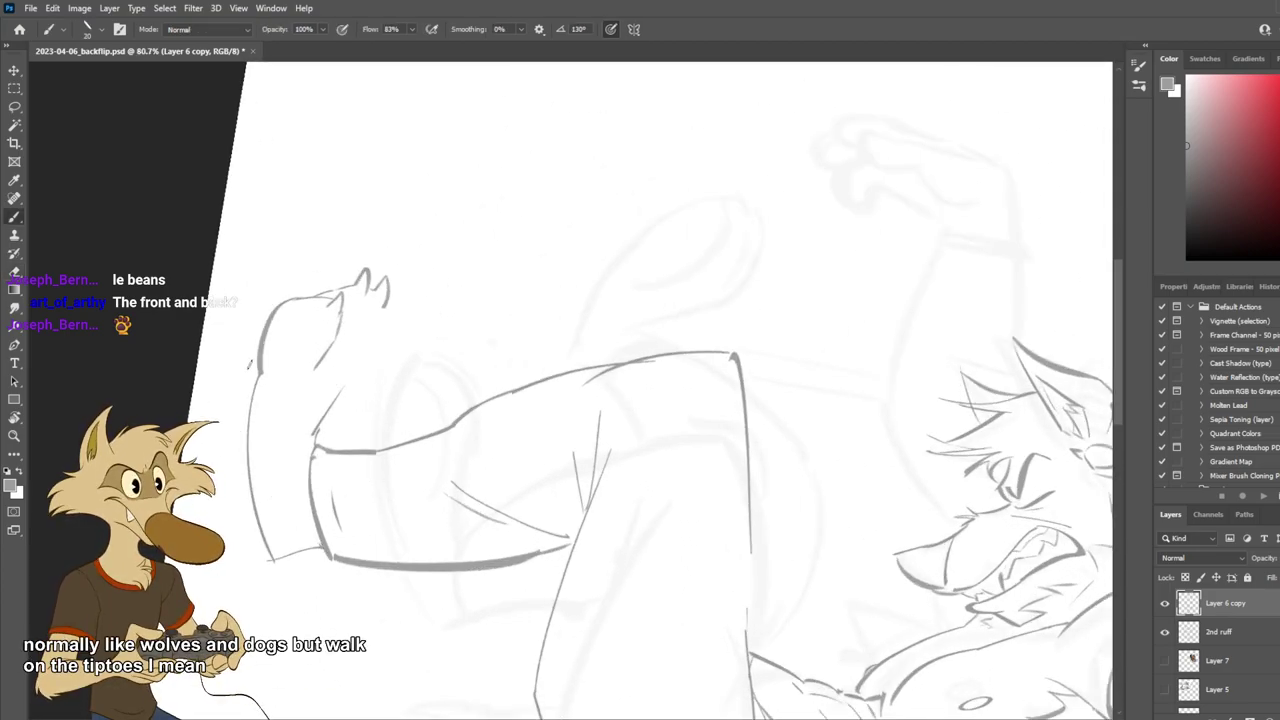
mouse_move(250, 364)
mouse_down()
mouse_move(288, 538)
mouse_move(257, 394)
mouse_up()
key(ctrl+z)
key(ctrl+z)
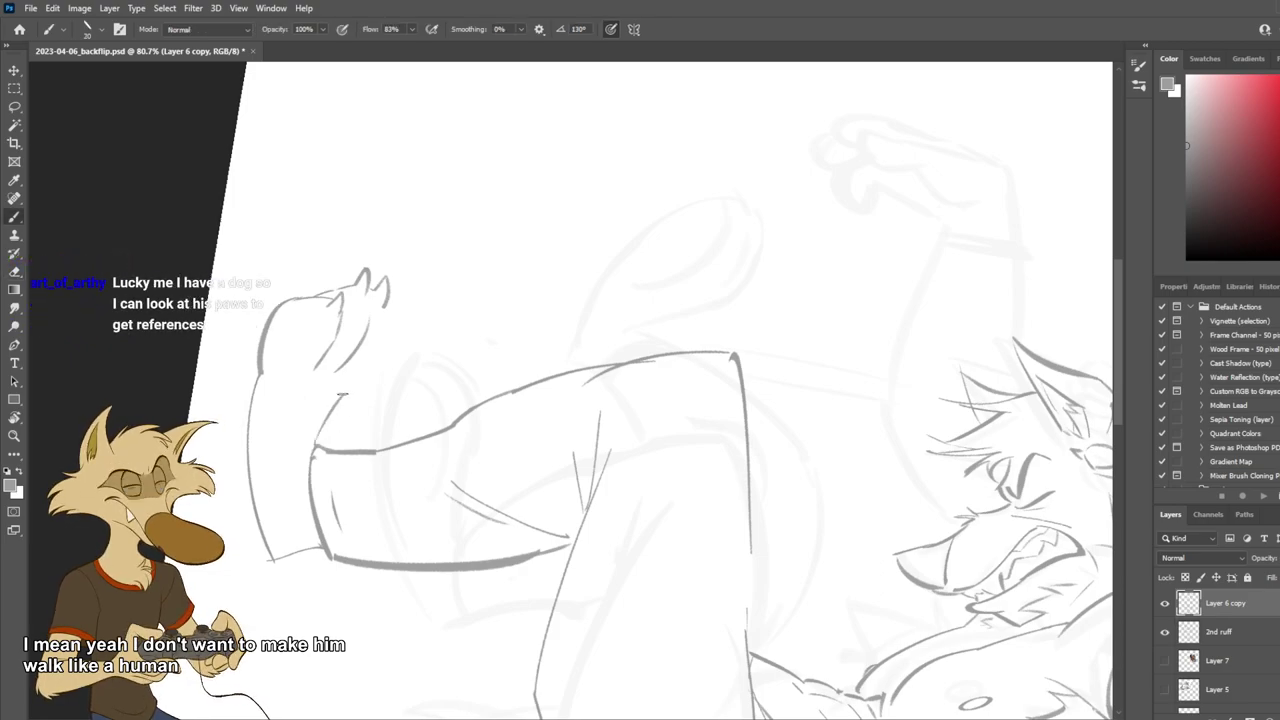
Draw the outer toe with its claw and connect the front edge of the foot to the ankle line.
drag(386, 303, 387, 342)
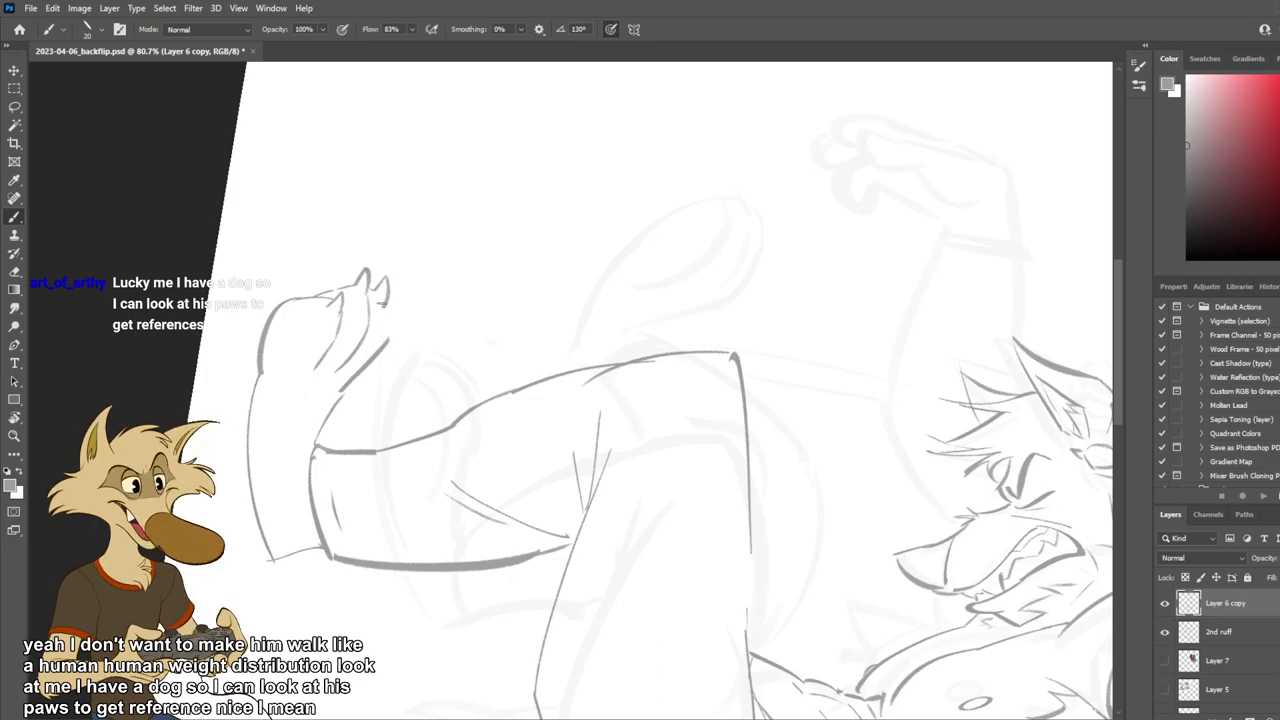
key(e)
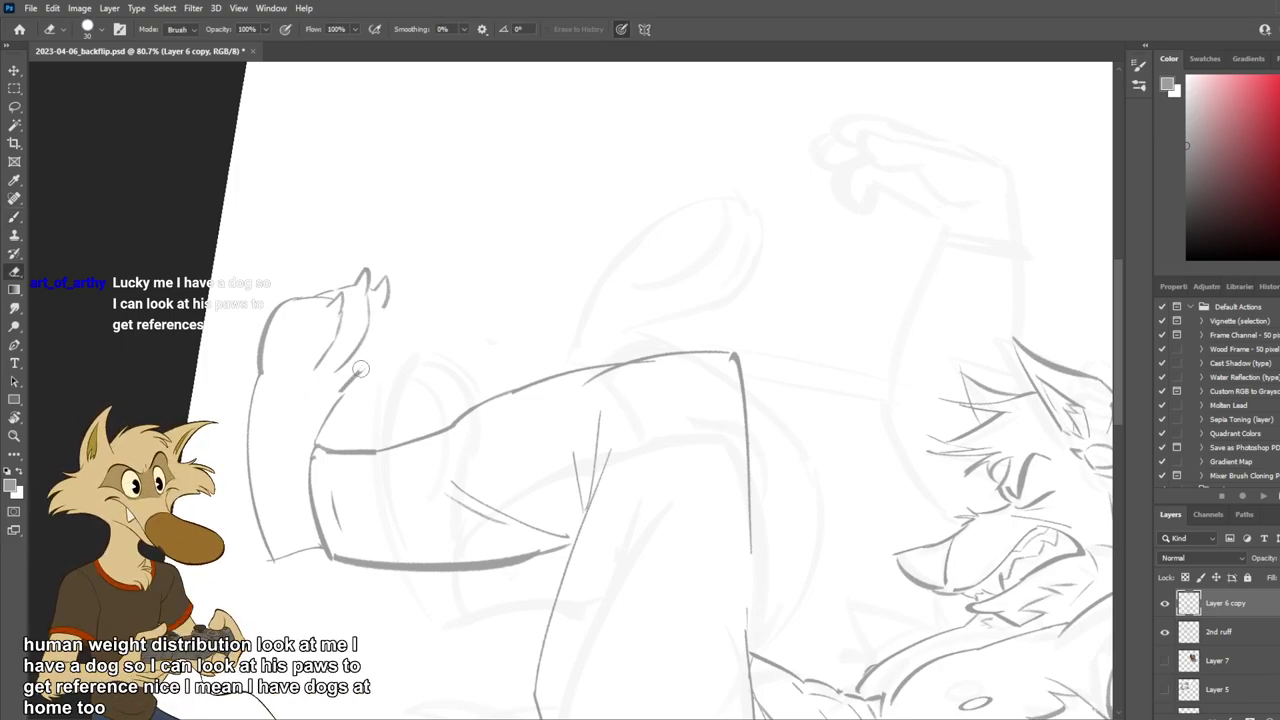
key(b)
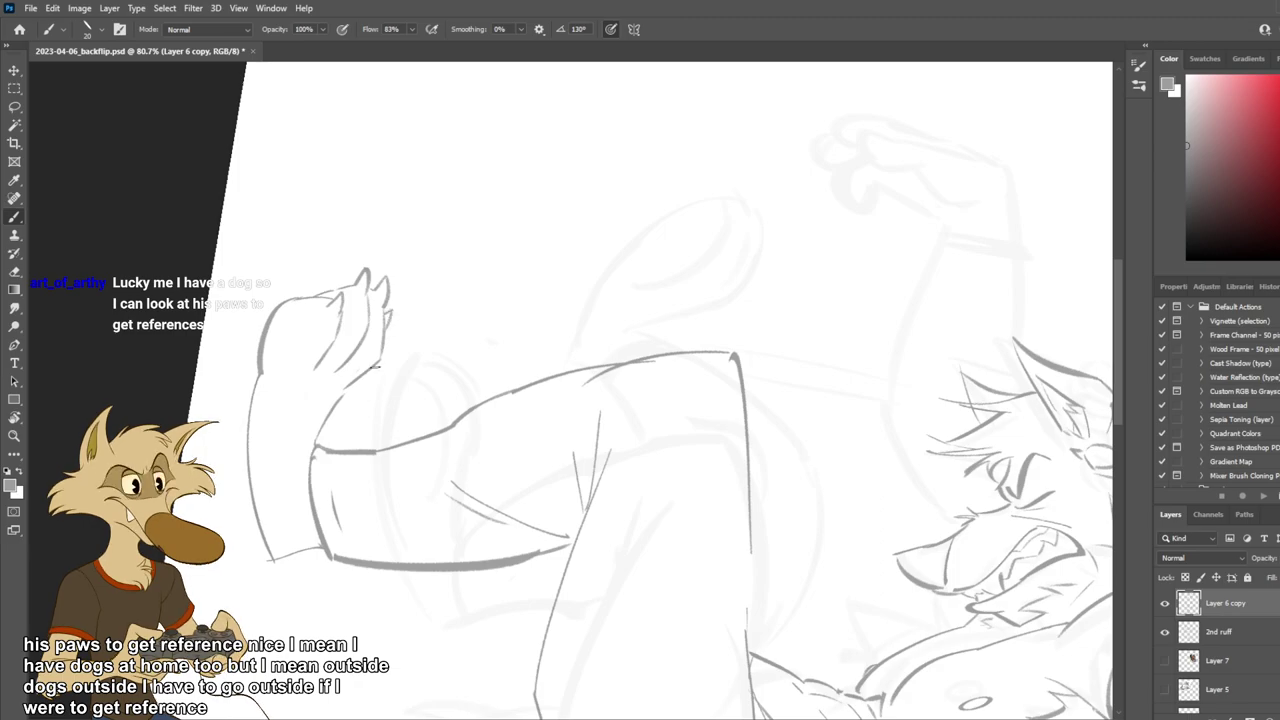
drag(370, 372, 342, 399)
Replace the first toe's claw with an upright pointed one and redraw the curved line running from it down the foot.
scroll(437, 394, down, 7)
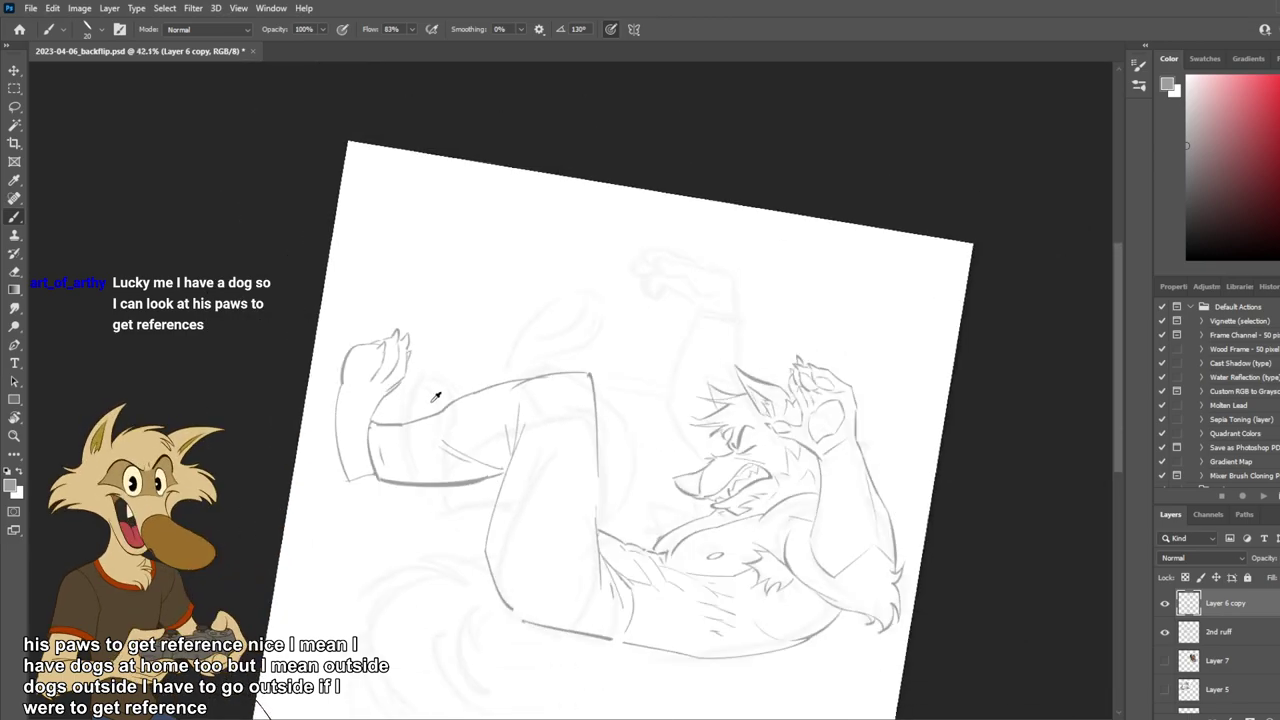
scroll(422, 407, up, 6)
scroll(398, 399, up, 2)
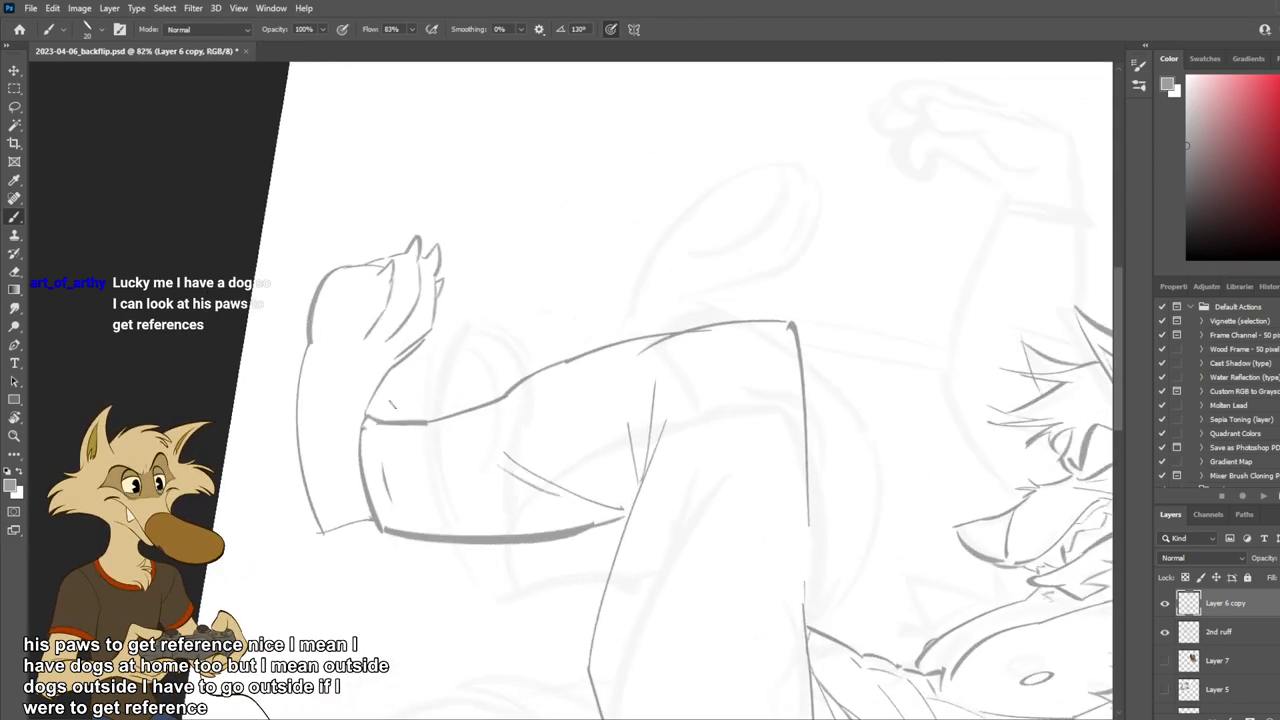
key(e)
drag(391, 274, 381, 281)
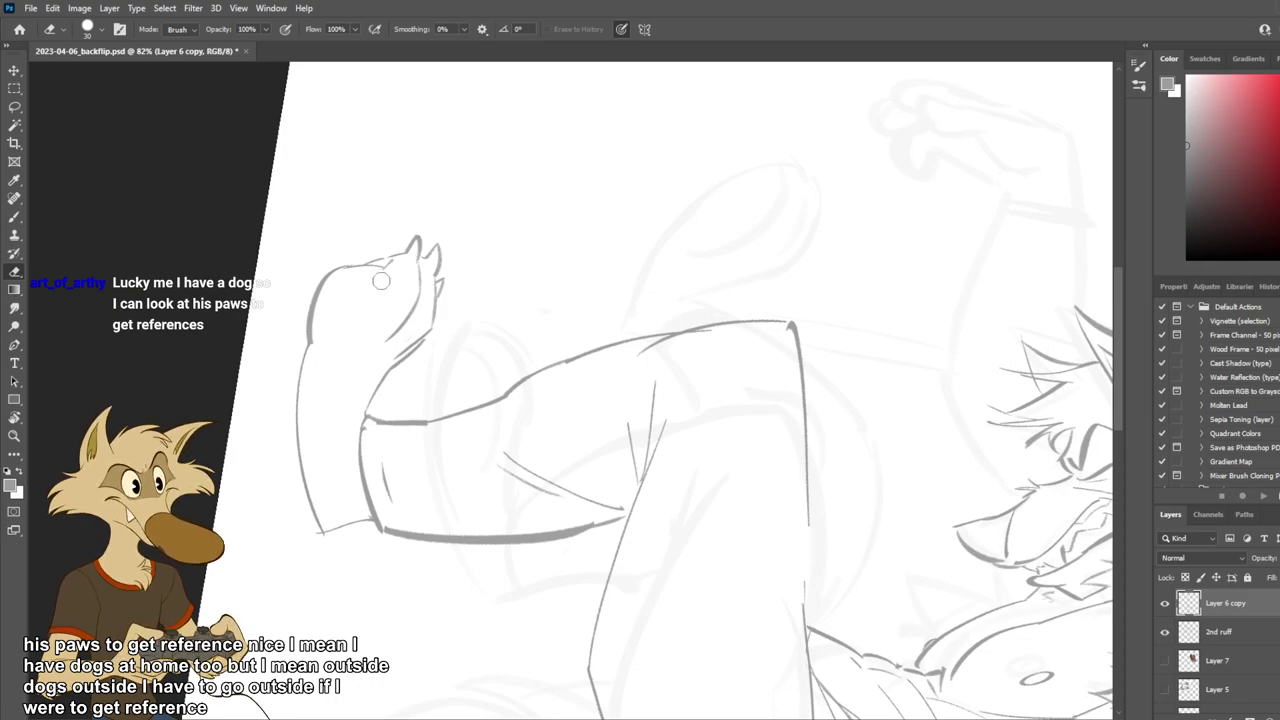
key(b)
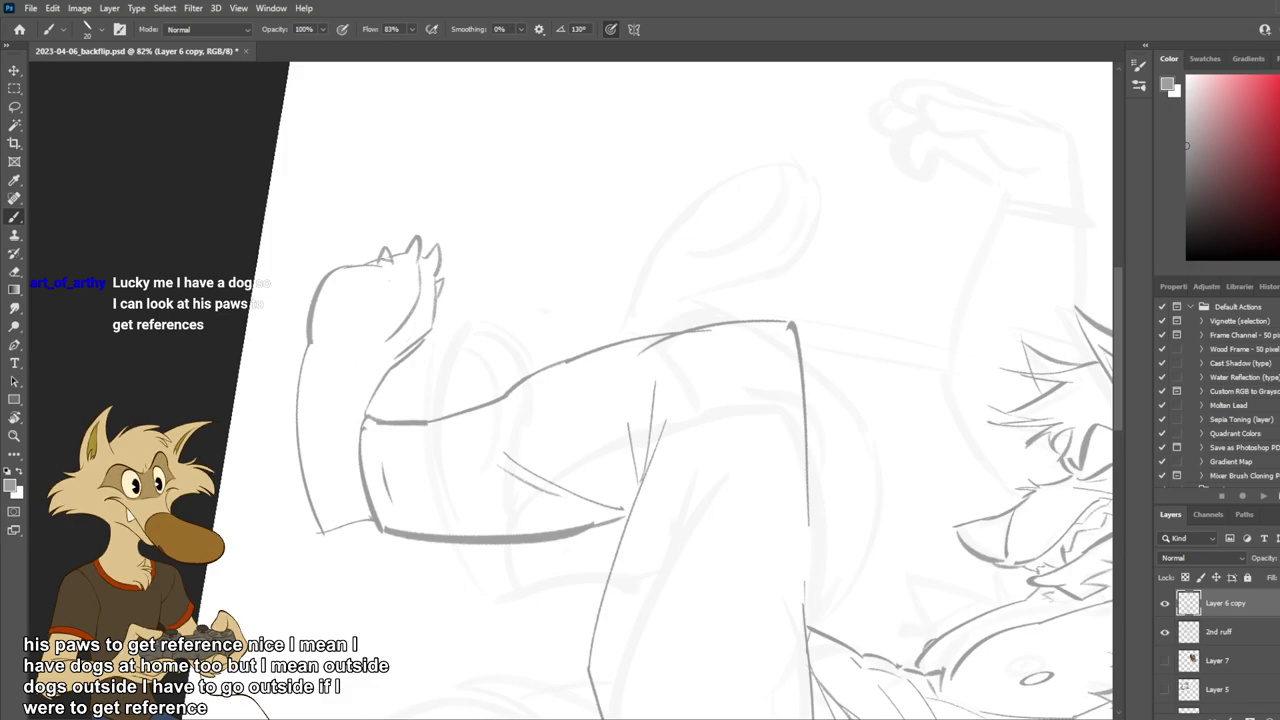
key(e)
key(b)
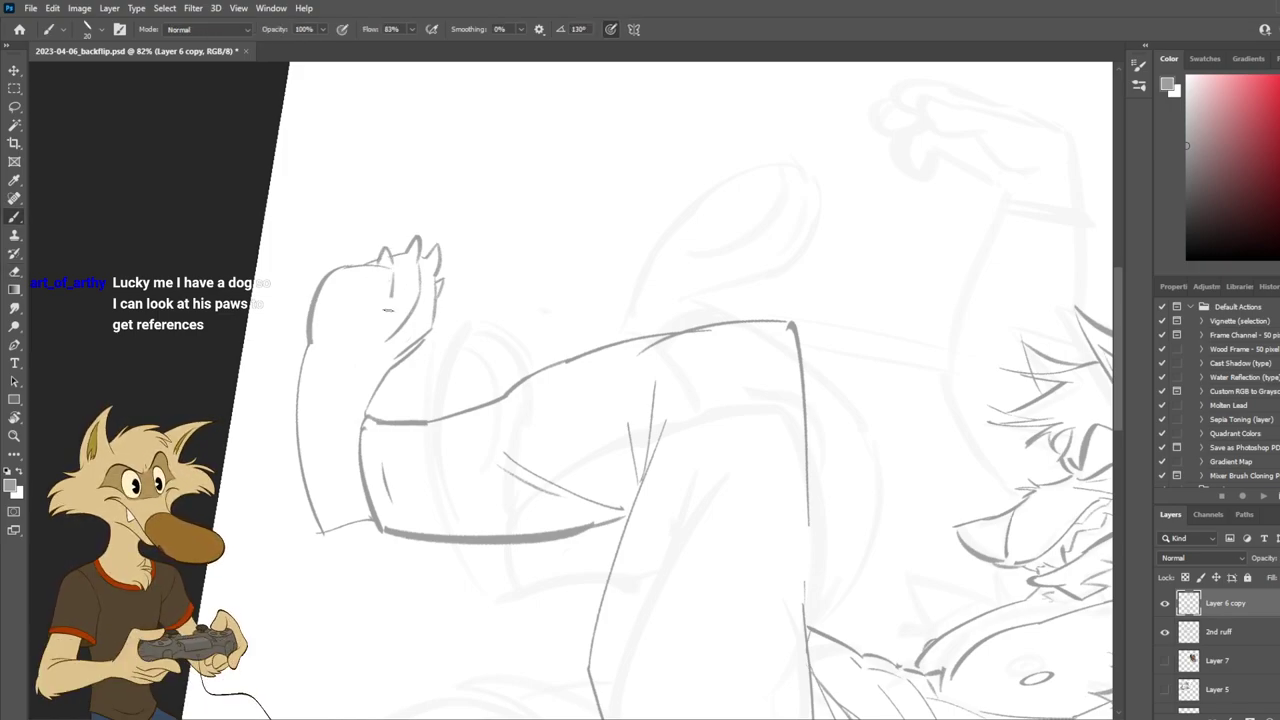
drag(392, 302, 355, 358)
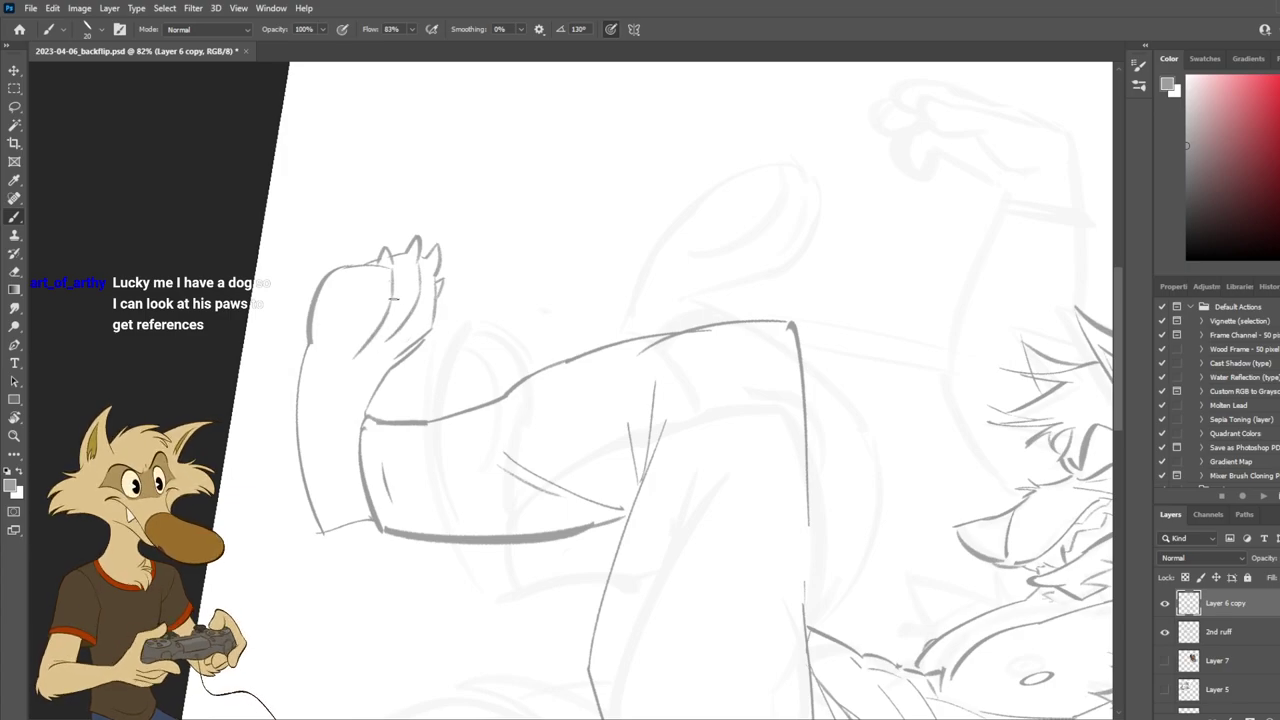
key(e)
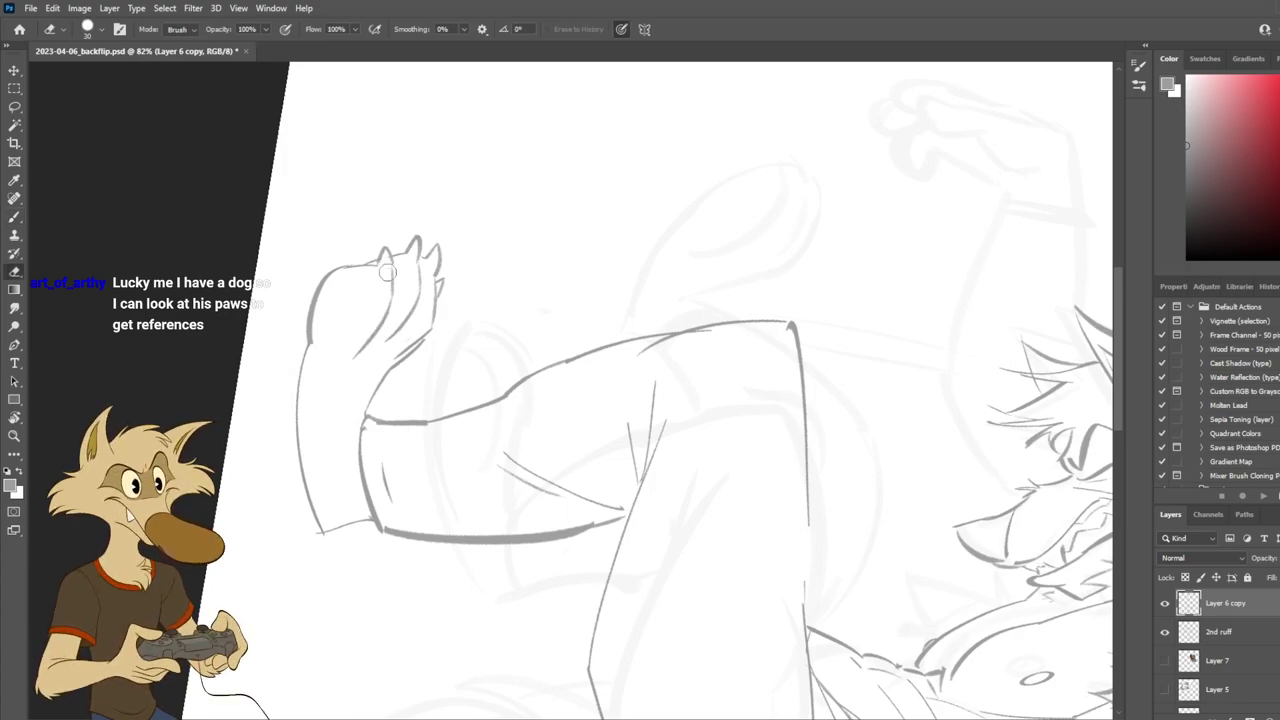
key(b)
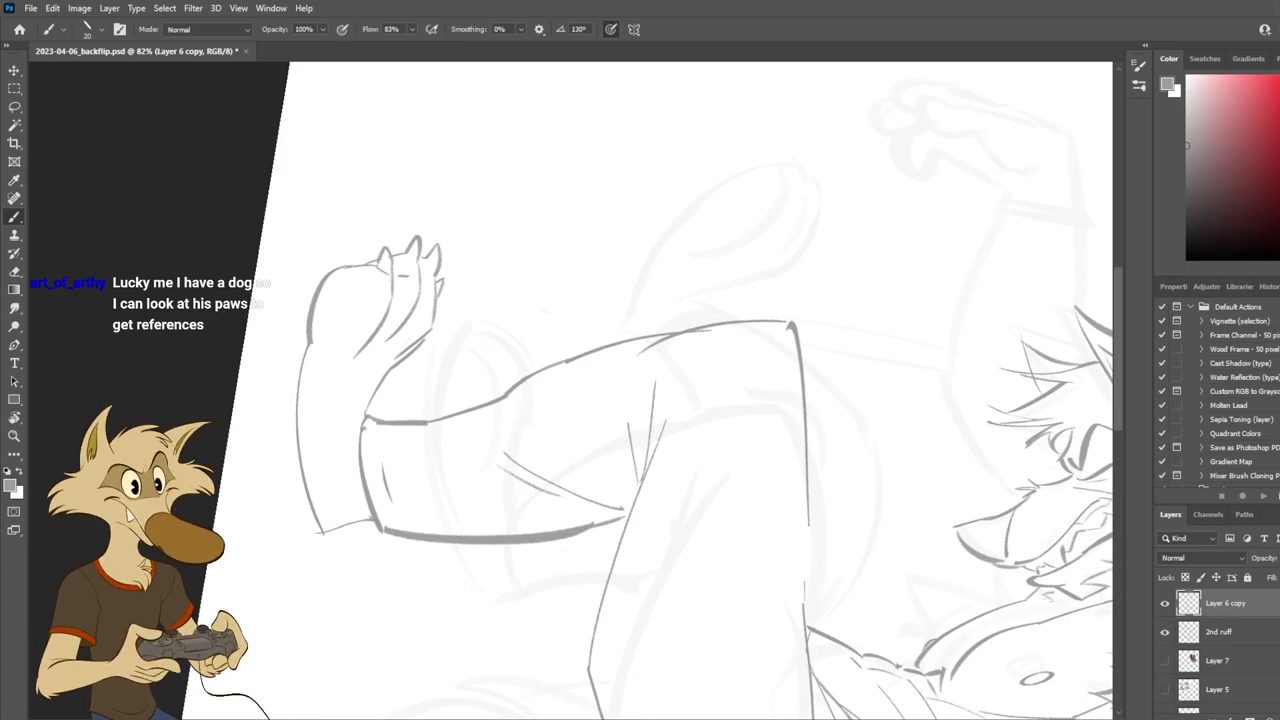
Erase the outline around the ball of the foot and redraw it as a softer curve, testing several strokes.
key(e)
mouse_move(371, 266)
mouse_down()
mouse_move(326, 279)
mouse_move(381, 263)
mouse_move(340, 275)
mouse_move(310, 341)
mouse_up()
key(b)
key(ctrl+z)
key(ctrl+z)
key(ctrl+z)
key(ctrl+z)
key(e)
key(b)
drag(330, 278, 310, 342)
key(ctrl+z)
mouse_move(365, 268)
mouse_down()
mouse_move(323, 310)
mouse_move(365, 286)
mouse_move(307, 332)
mouse_move(316, 351)
mouse_up()
key(ctrl+z)
key(ctrl+z)
key(ctrl+z)
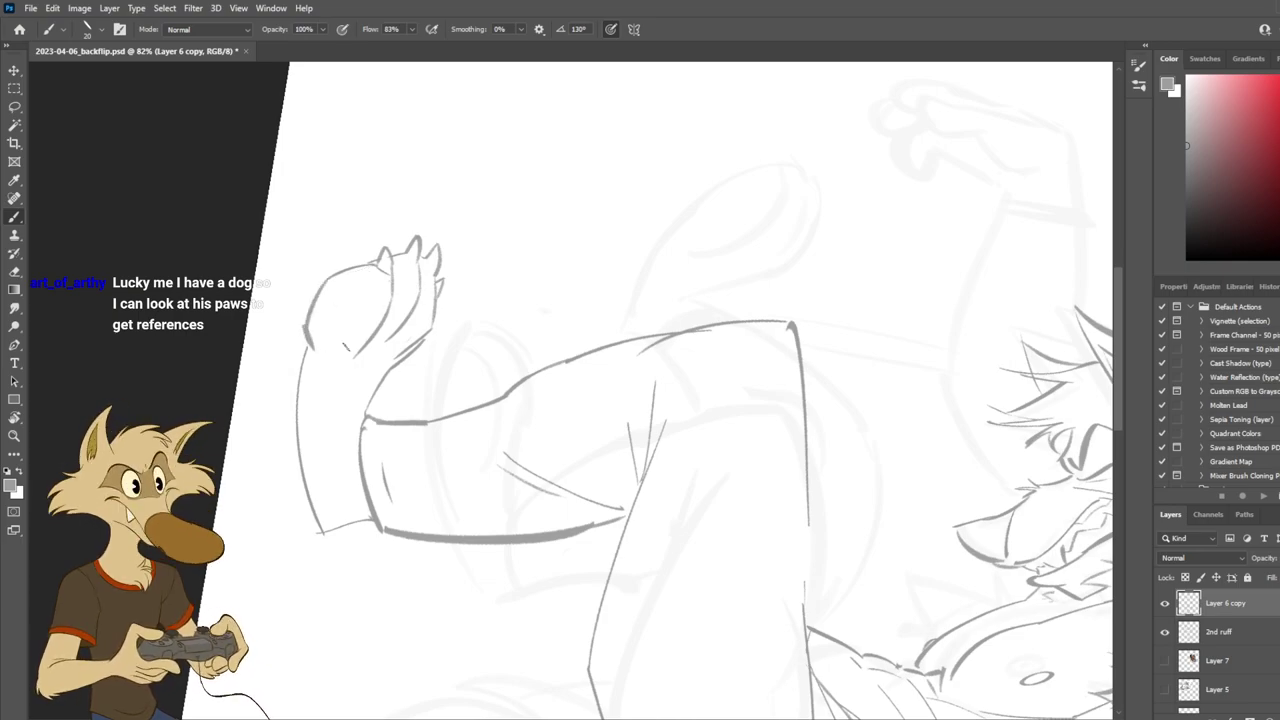
Erase the inner line running down from the toes of the raised foot and redraw it toward the ankle.
scroll(345, 350, down, 3)
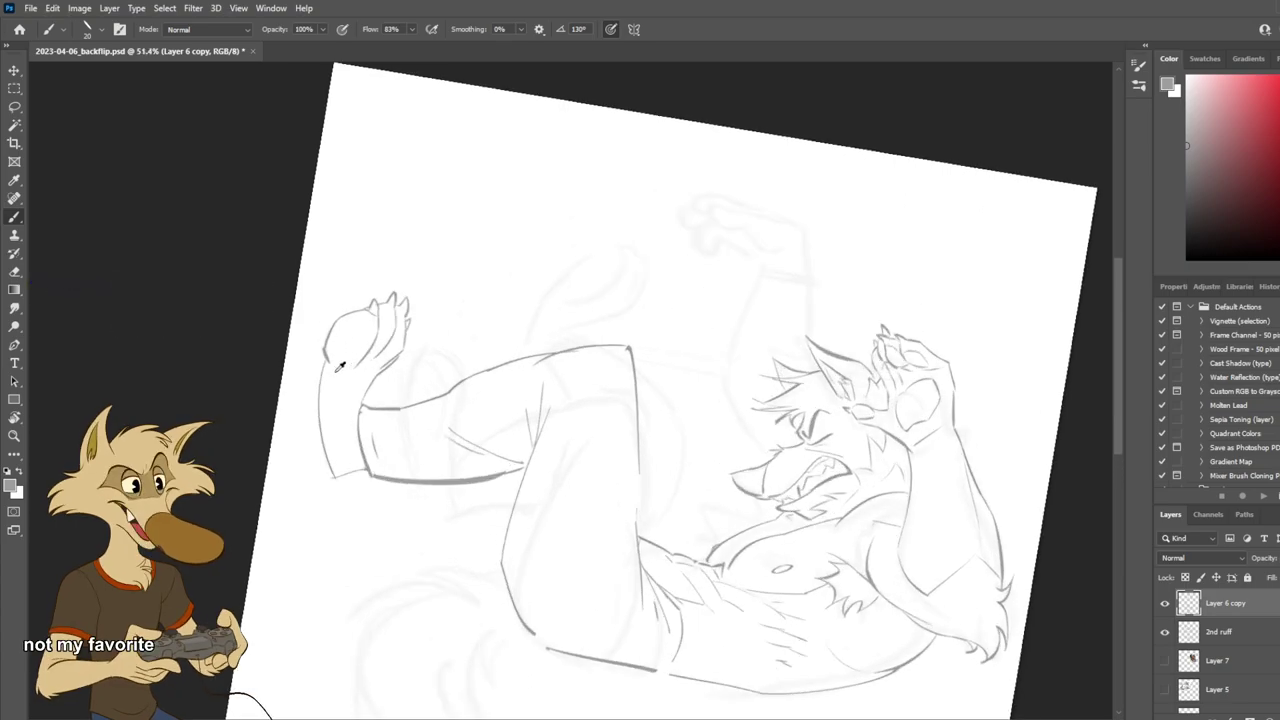
scroll(340, 366, up, 3)
key(e)
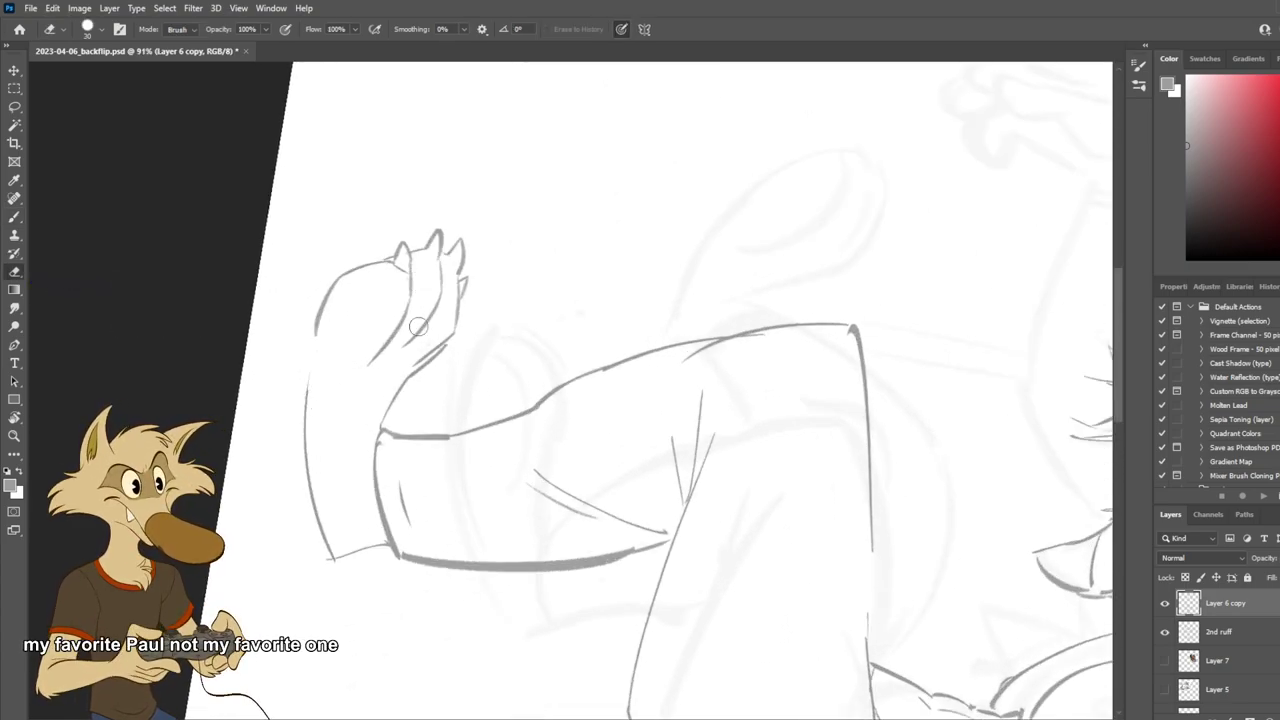
mouse_move(418, 285)
mouse_down()
mouse_move(412, 336)
mouse_move(376, 388)
mouse_up()
key(b)
drag(420, 328, 370, 380)
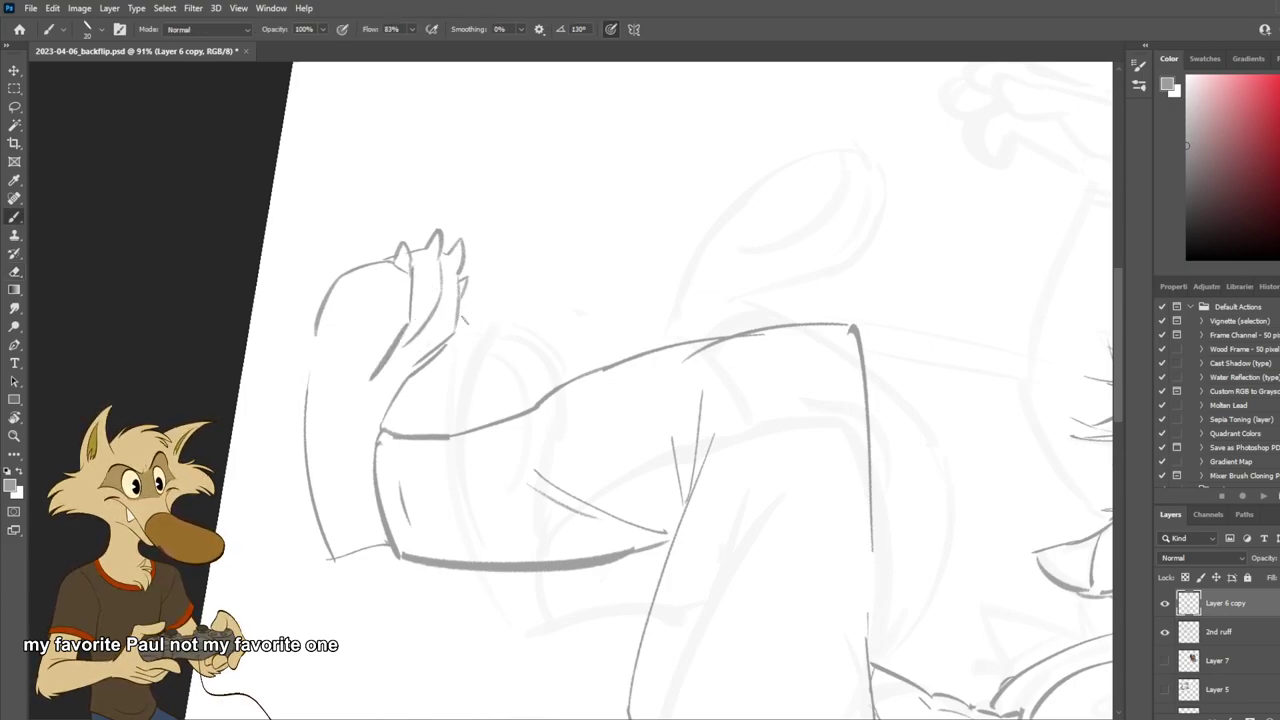
key(ctrl+z)
drag(410, 318, 370, 378)
key(ctrl+z)
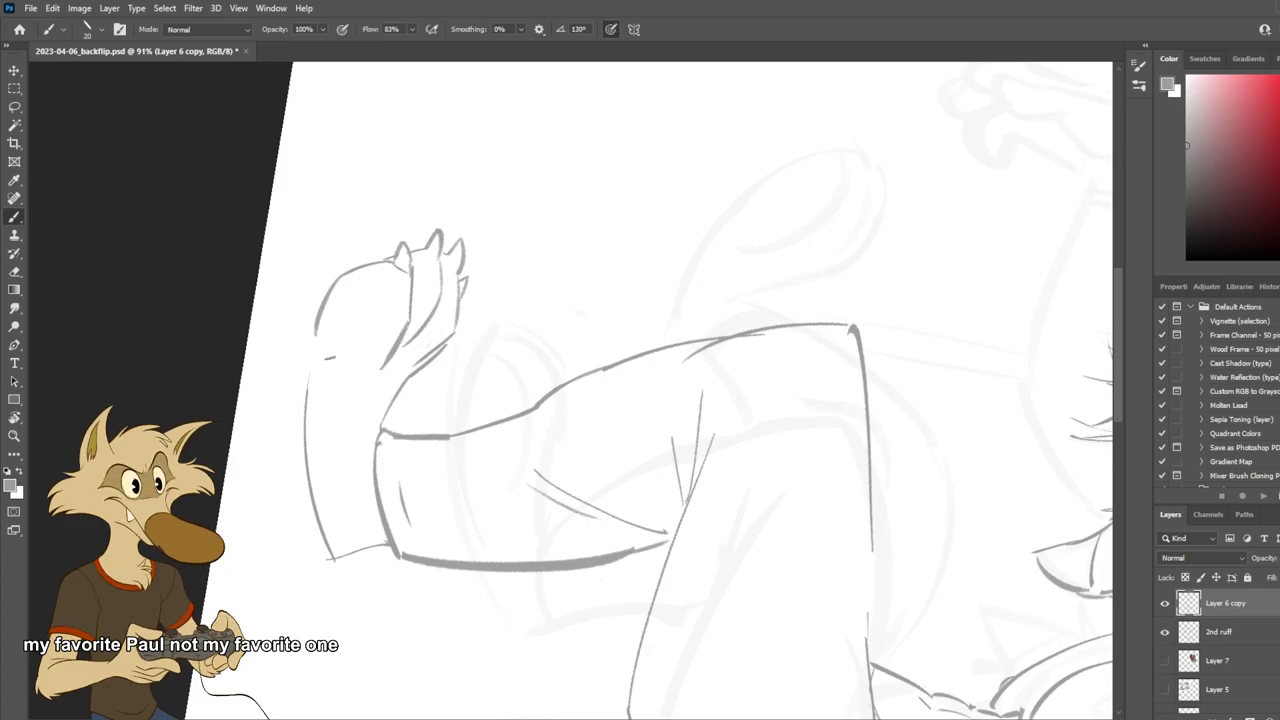
Try several curved strokes for the outer edge of the foot from the ball down toward the sole.
drag(336, 282, 318, 386)
key(ctrl+z)
drag(338, 278, 312, 450)
key(ctrl+z)
scroll(444, 588, down, 5)
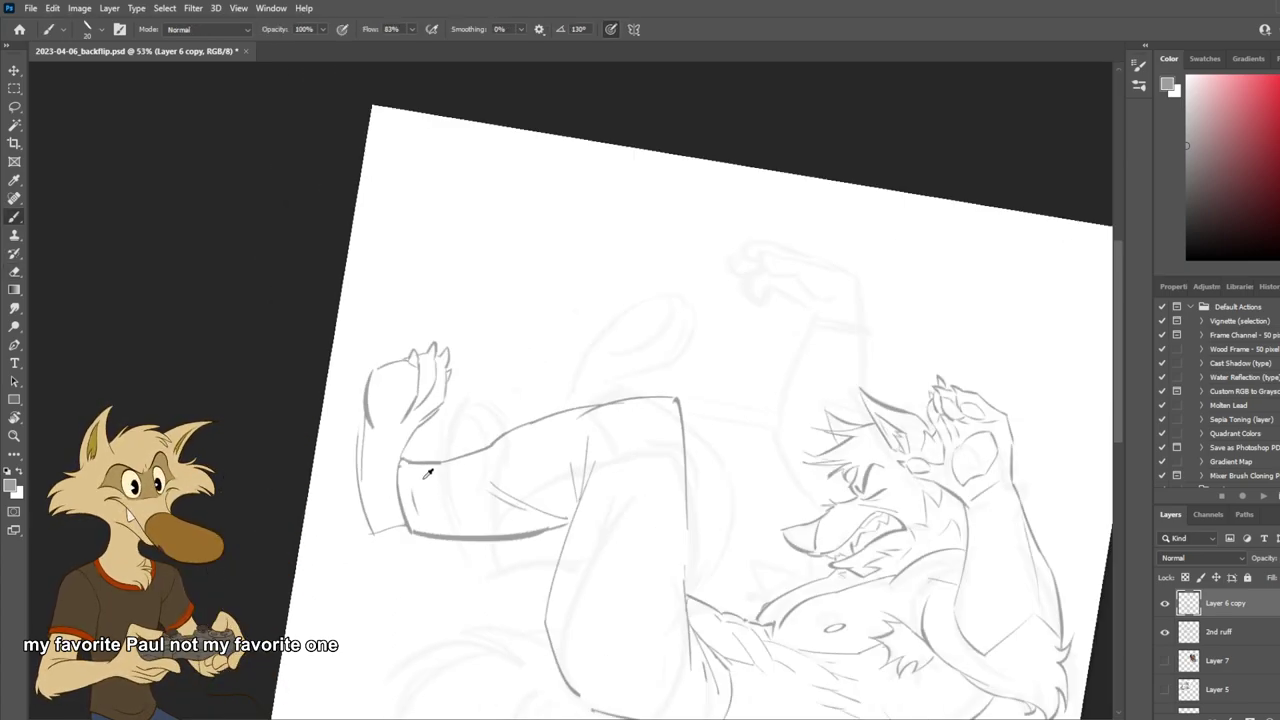
scroll(460, 487, up, 5)
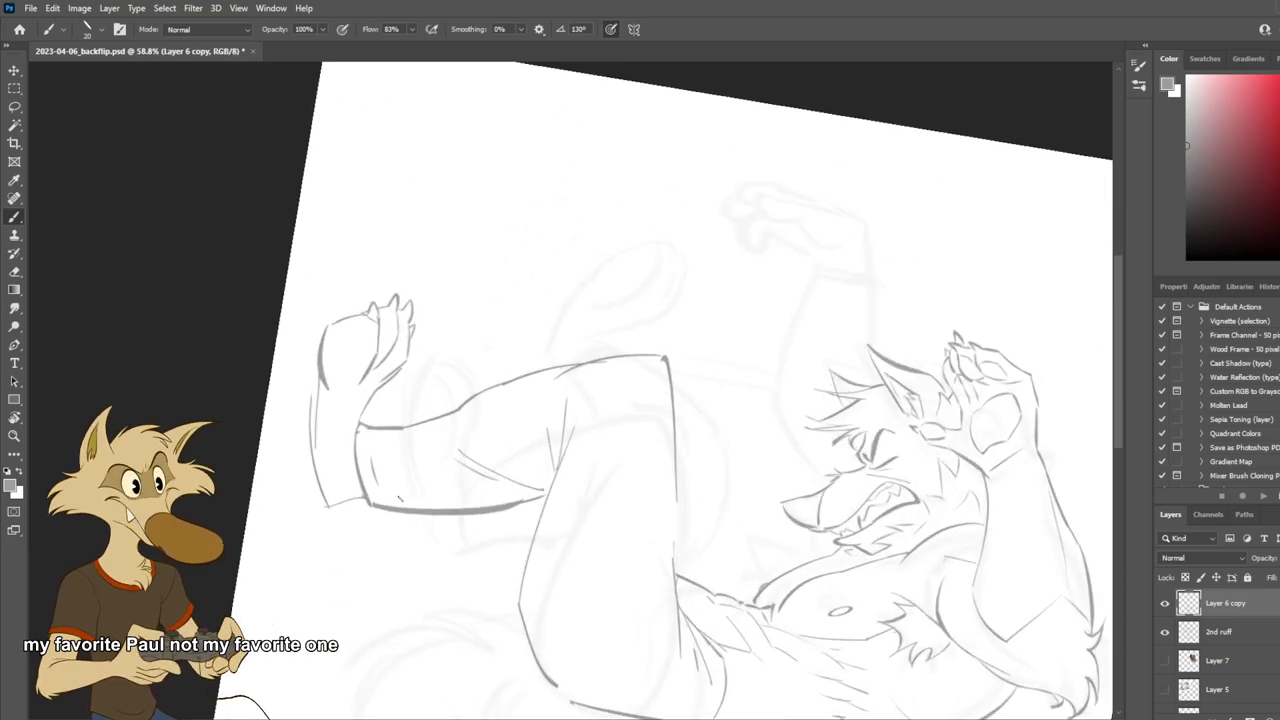
key(ctrl+z)
drag(313, 280, 300, 358)
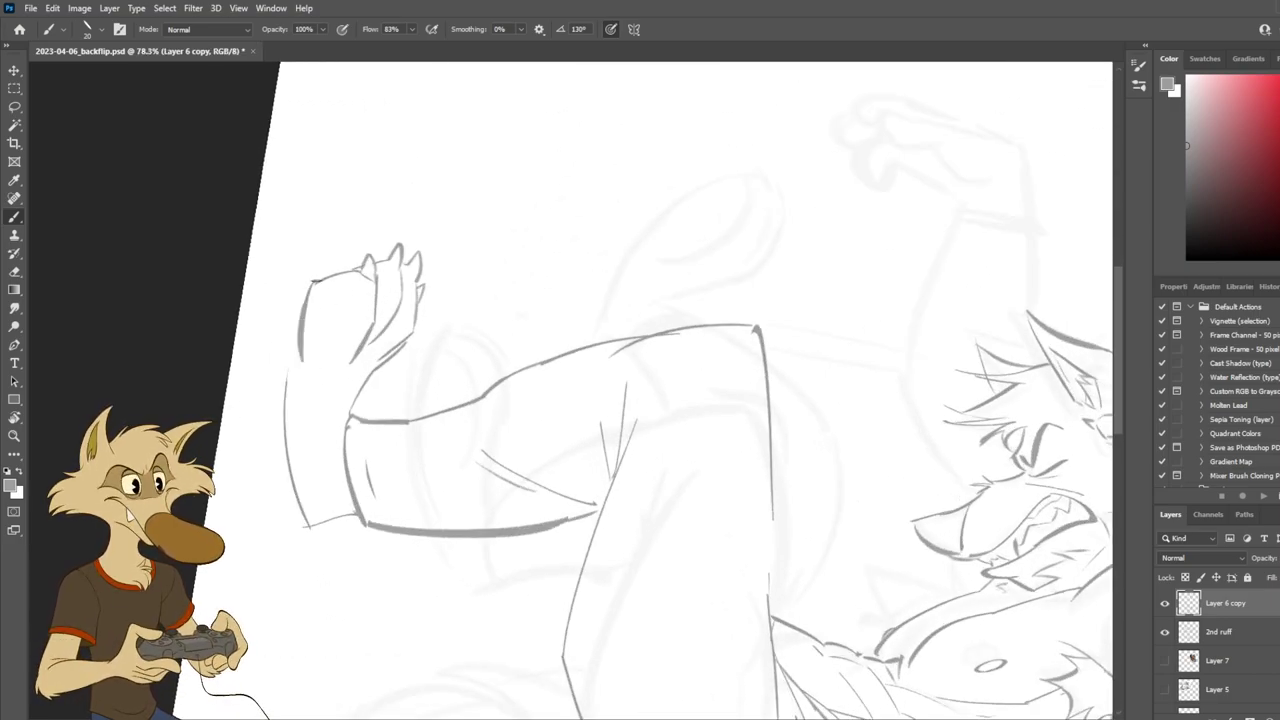
key(ctrl+z)
Redraw the outer contour from the ball of the foot into the sole, testing how it continues toward the heel.
mouse_move(312, 283)
mouse_down()
mouse_move(287, 365)
mouse_move(288, 444)
mouse_up()
key(e)
key(b)
drag(296, 372, 293, 481)
key(ctrl+z)
drag(296, 372, 289, 462)
key(ctrl+z)
key(ctrl+z)
key(ctrl+z)
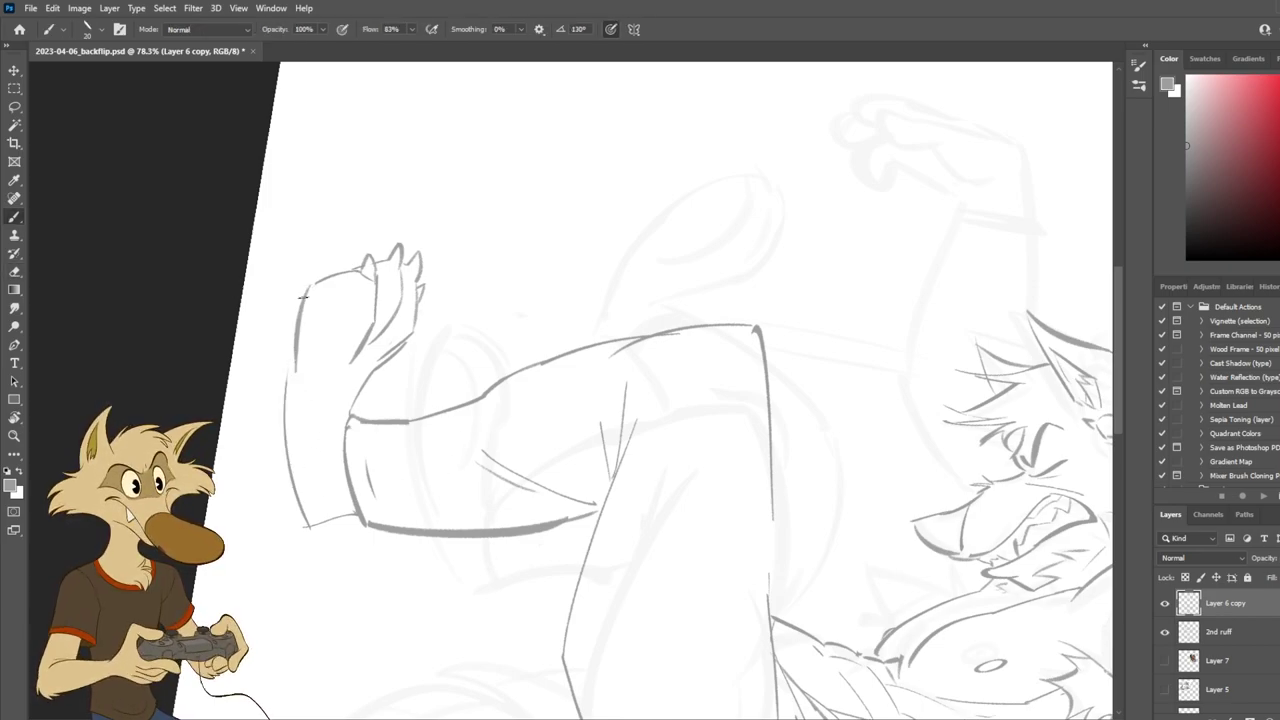
drag(309, 285, 287, 381)
key(ctrl+z)
Try a wider heel outline running down the sole and back to the pant cuff, checking it against the whole figure.
drag(277, 424, 360, 521)
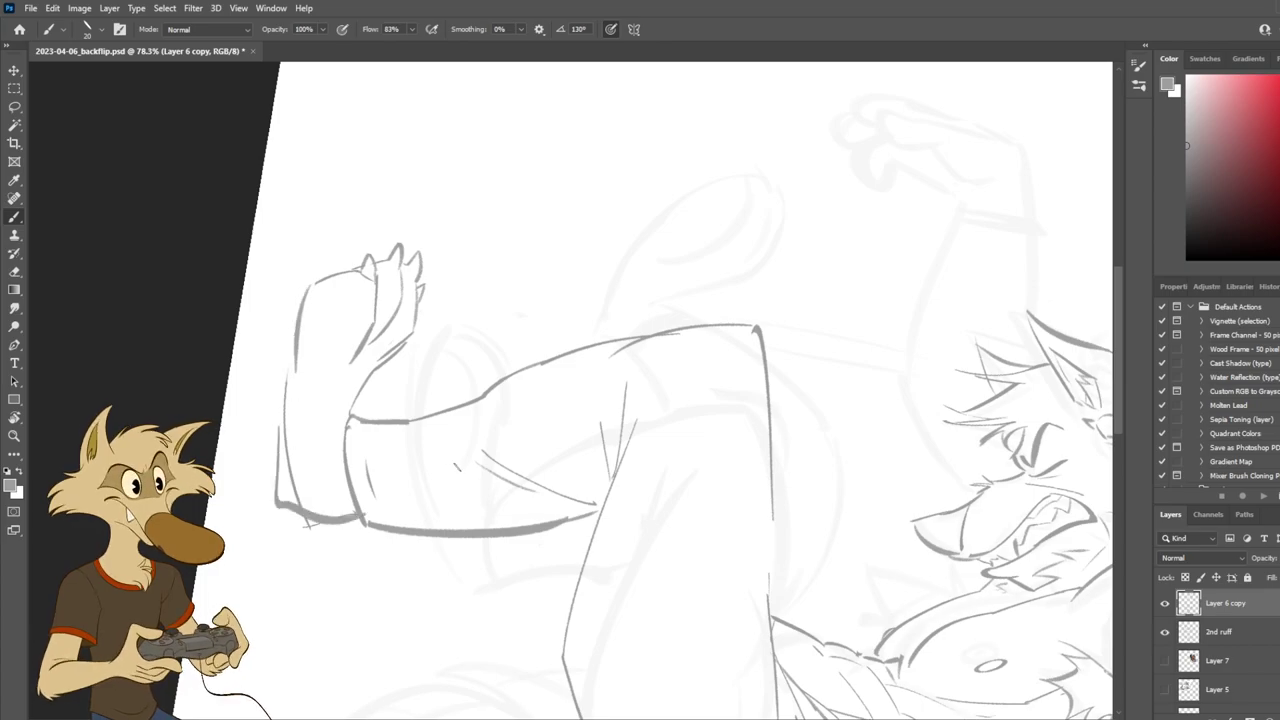
scroll(539, 484, down, 8)
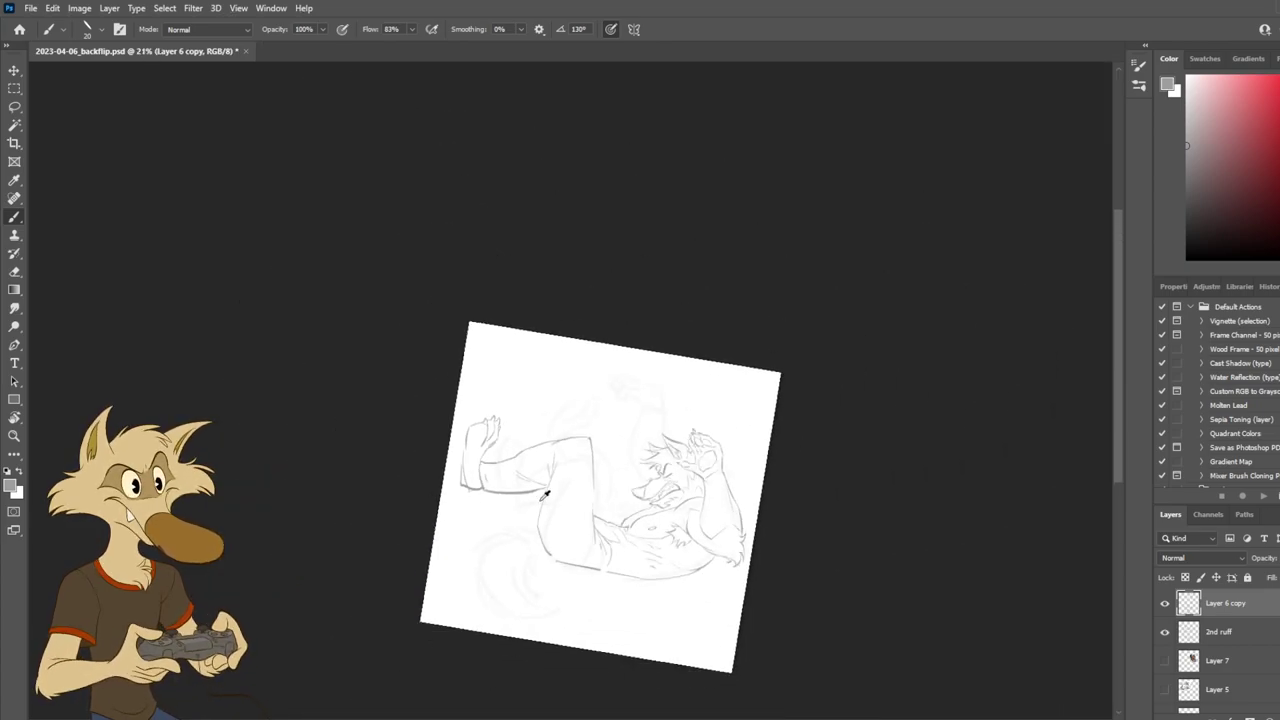
scroll(490, 496, up, 6)
scroll(540, 470, up, 2)
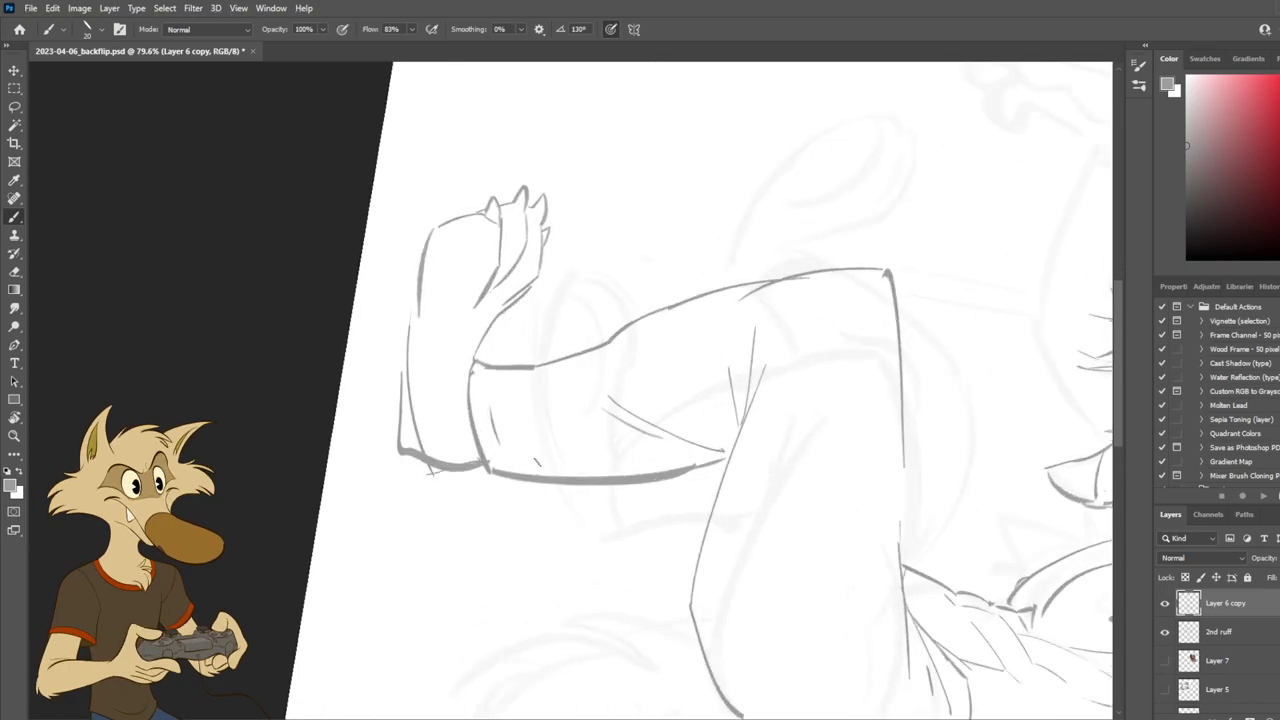
key(ctrl+z)
drag(406, 368, 399, 460)
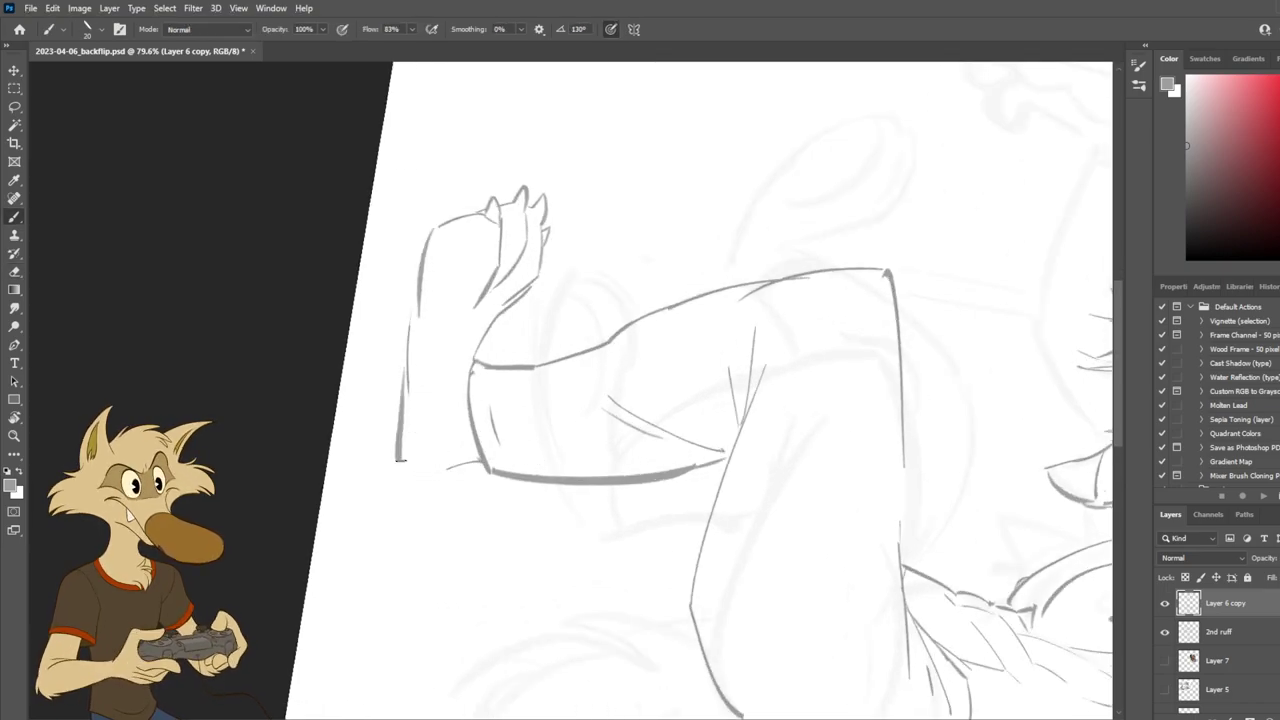
key(ctrl+z)
Extend the sole line down to the heel and close the heel with a stroke back to the pant cuff.
mouse_move(406, 368)
mouse_down()
mouse_move(401, 441)
mouse_move(488, 462)
mouse_move(474, 461)
mouse_up()
key(ctrl+z)
key(e)
key(b)
drag(402, 444, 488, 462)
key(ctrl+z)
key(ctrl+z)
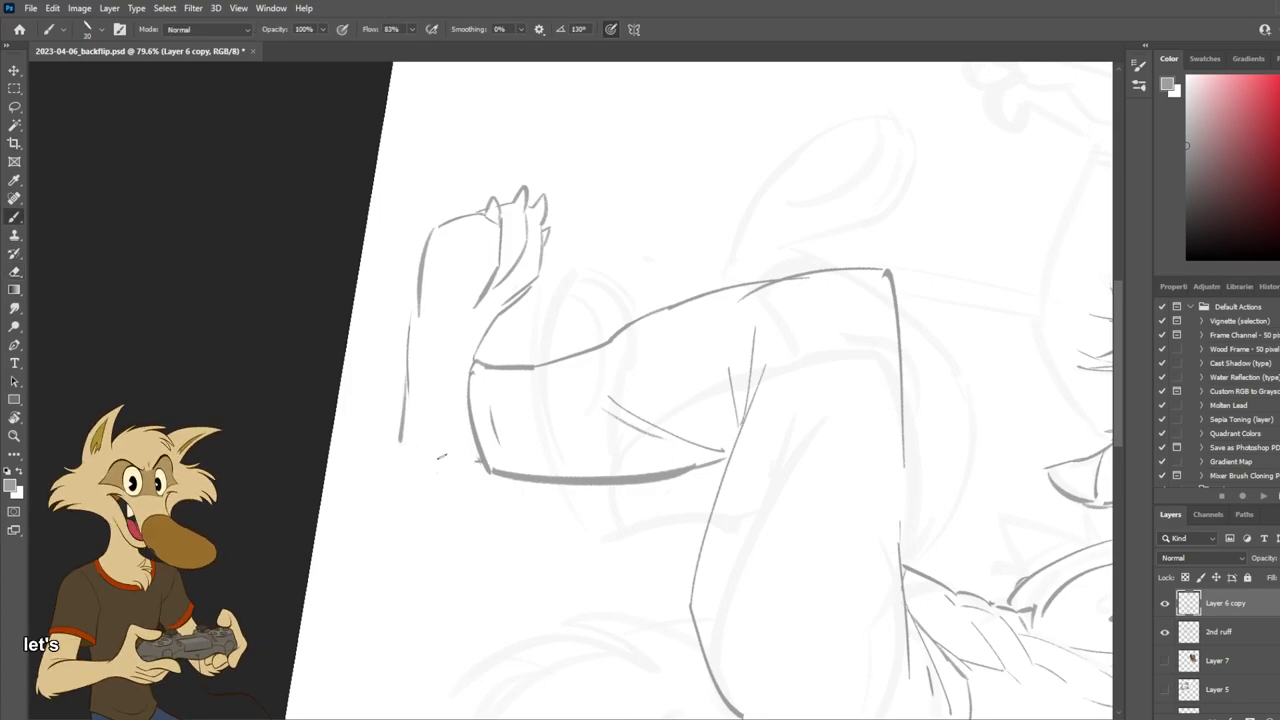
drag(402, 446, 482, 461)
Reset the canvas rotation and examine the new leg and foot within the whole upright figure.
scroll(548, 437, down, 7)
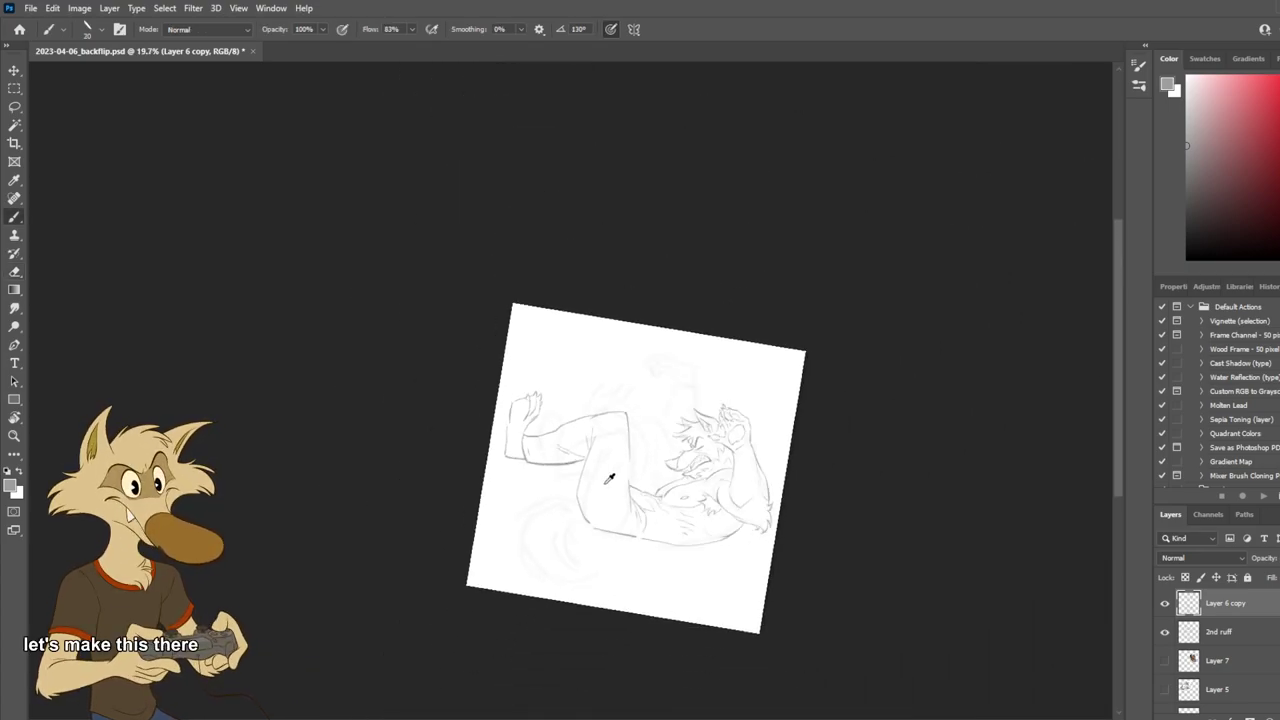
scroll(608, 480, up, 2)
key(Escape)
scroll(609, 420, down, 1)
scroll(609, 466, up, 3)
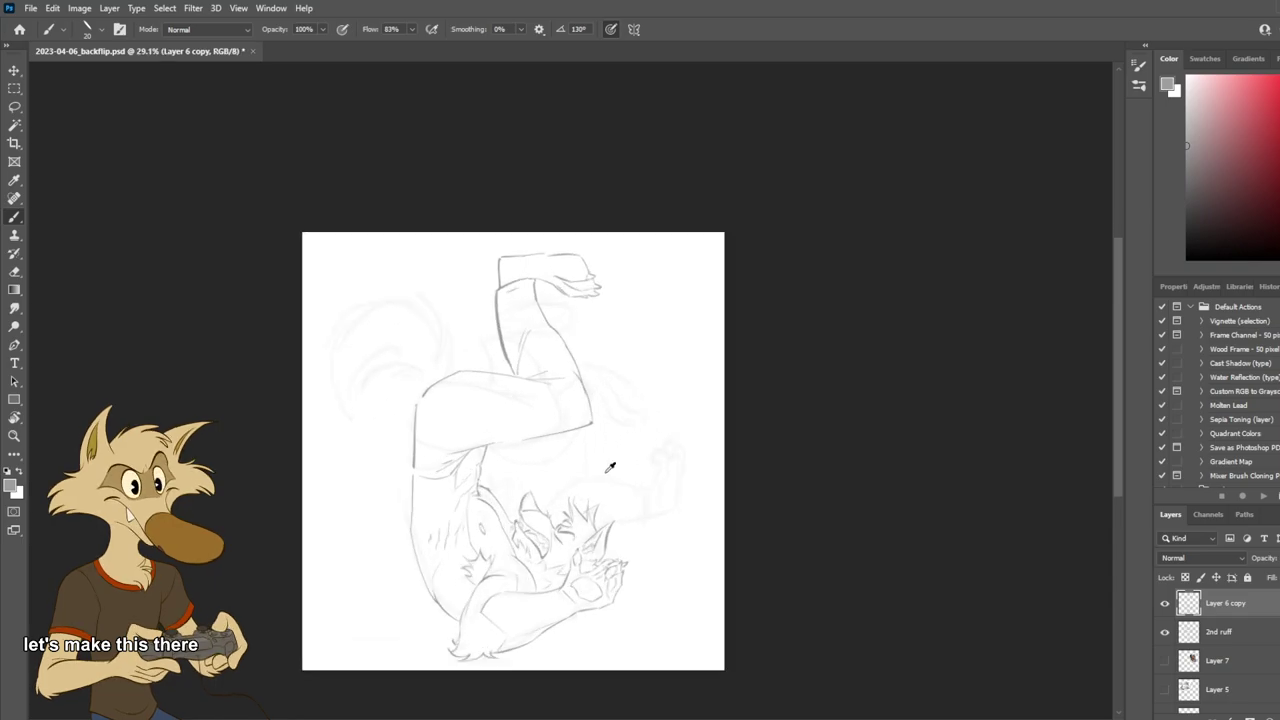
scroll(539, 218, up, 2)
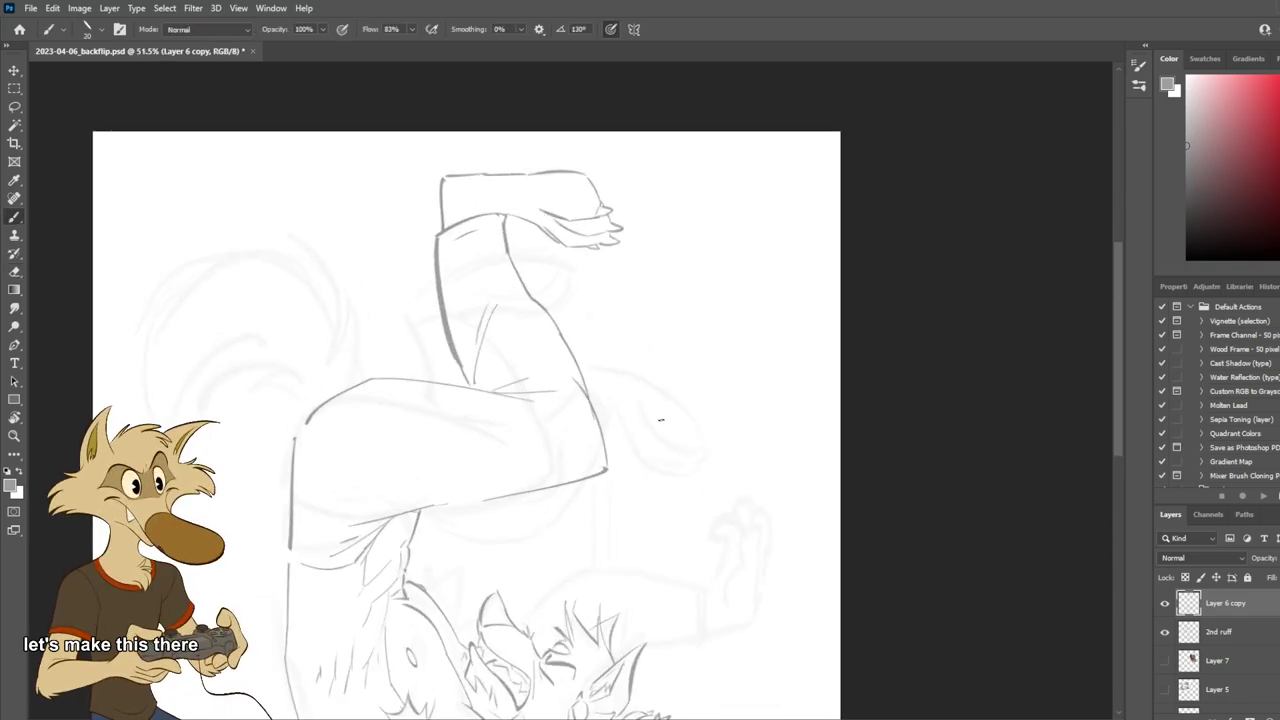
scroll(735, 465, down, 1)
scroll(694, 454, up, 1)
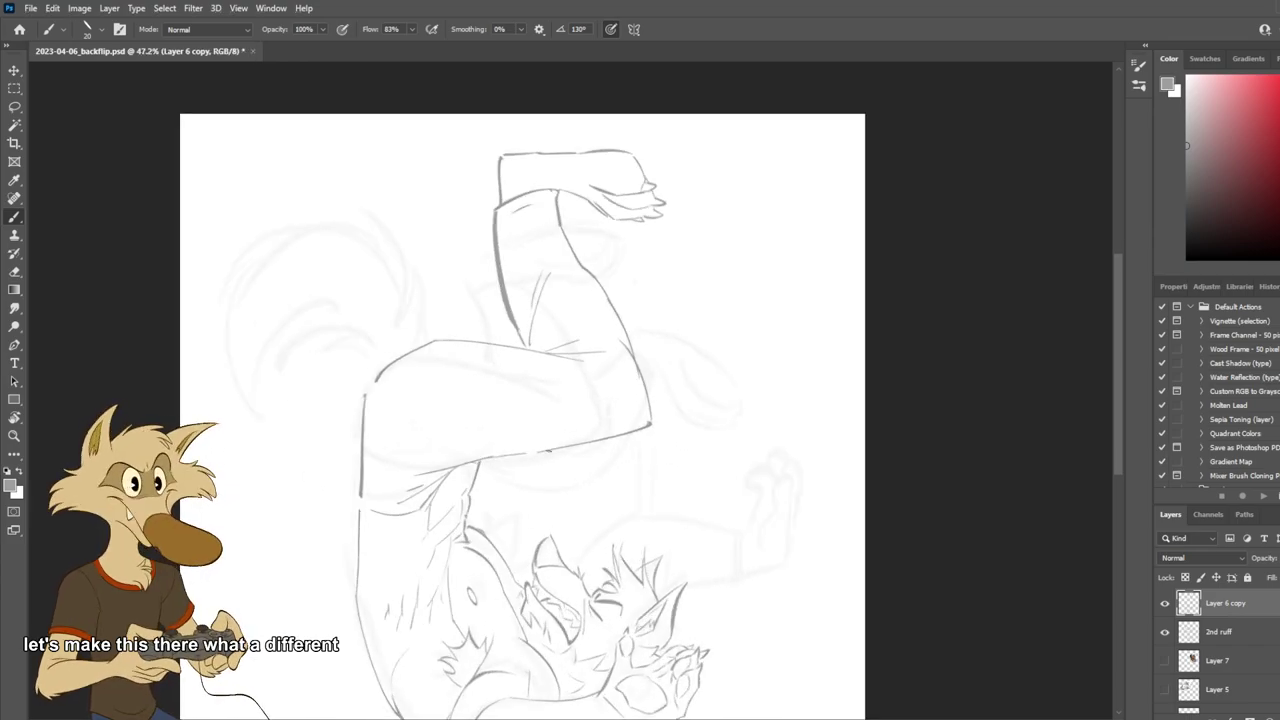
scroll(490, 410, down, 3)
scroll(515, 465, up, 2)
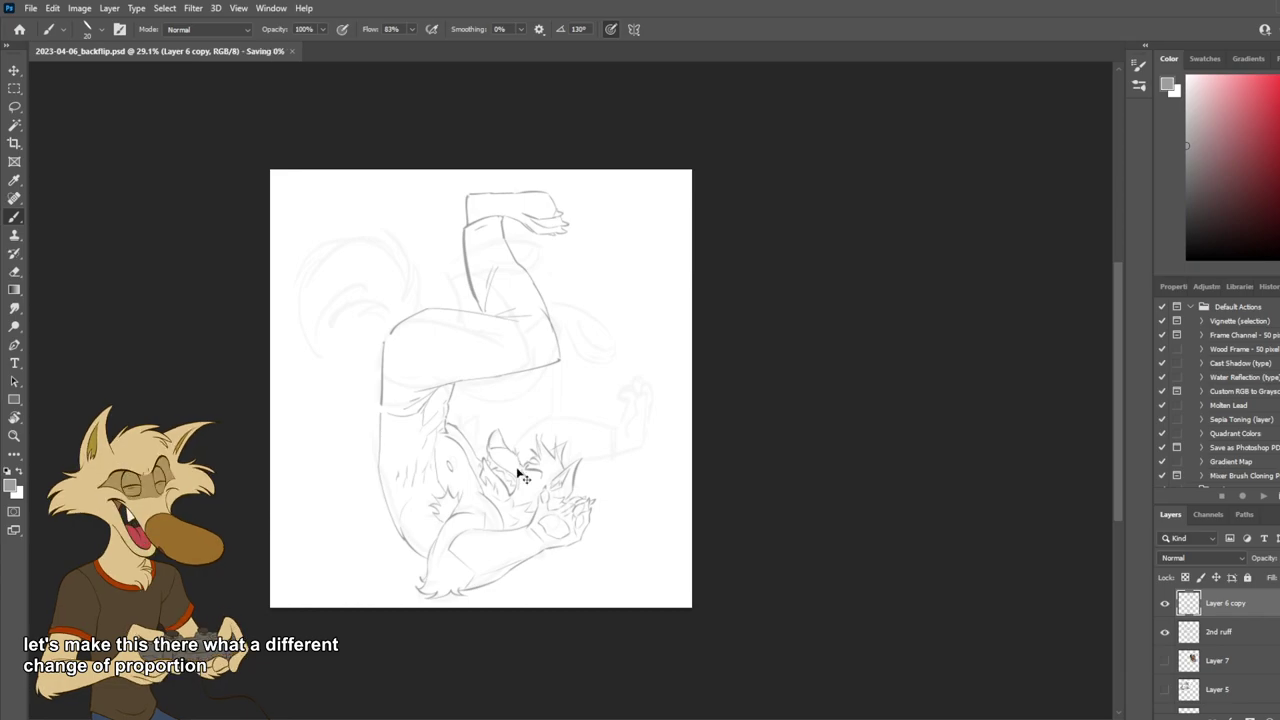
Hide and reshow Layer 6 copy to compare the new sketch's proportions with the 2nd ruff layer.
scroll(520, 470, down, 2)
scroll(557, 487, up, 1)
scroll(557, 487, up, 1)
click(1163, 605)
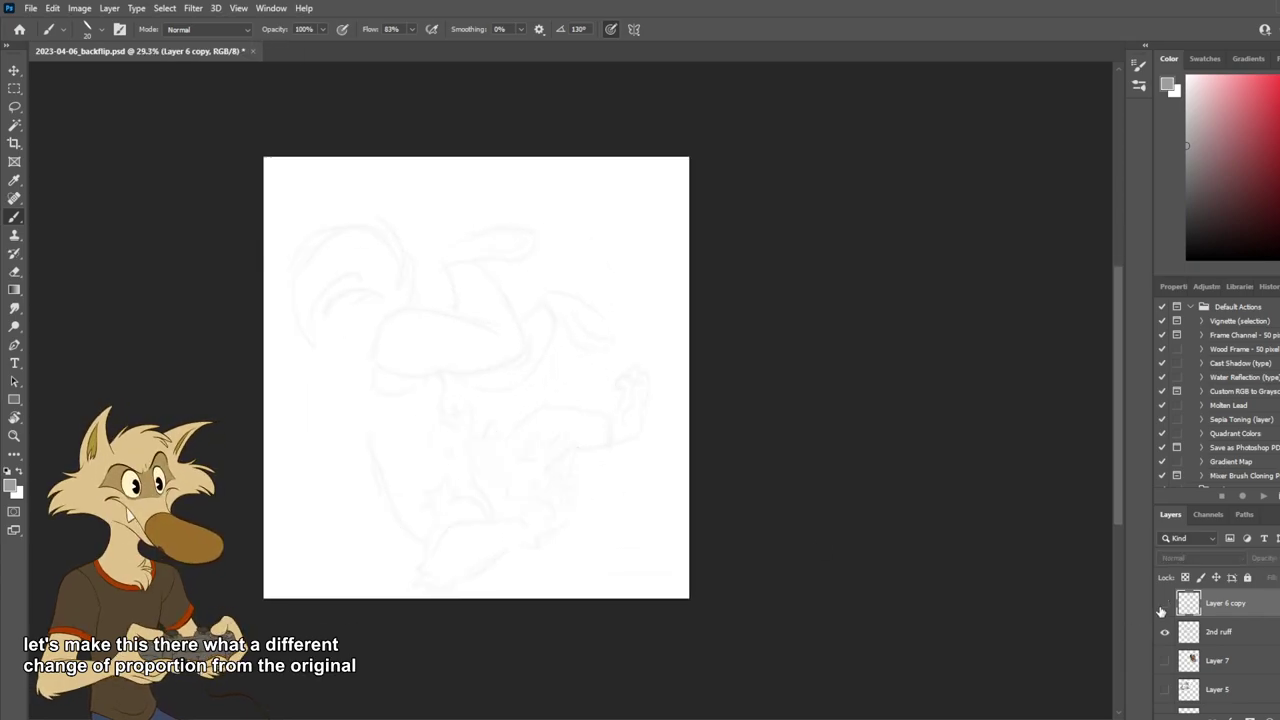
click(1163, 605)
scroll(564, 458, up, 3)
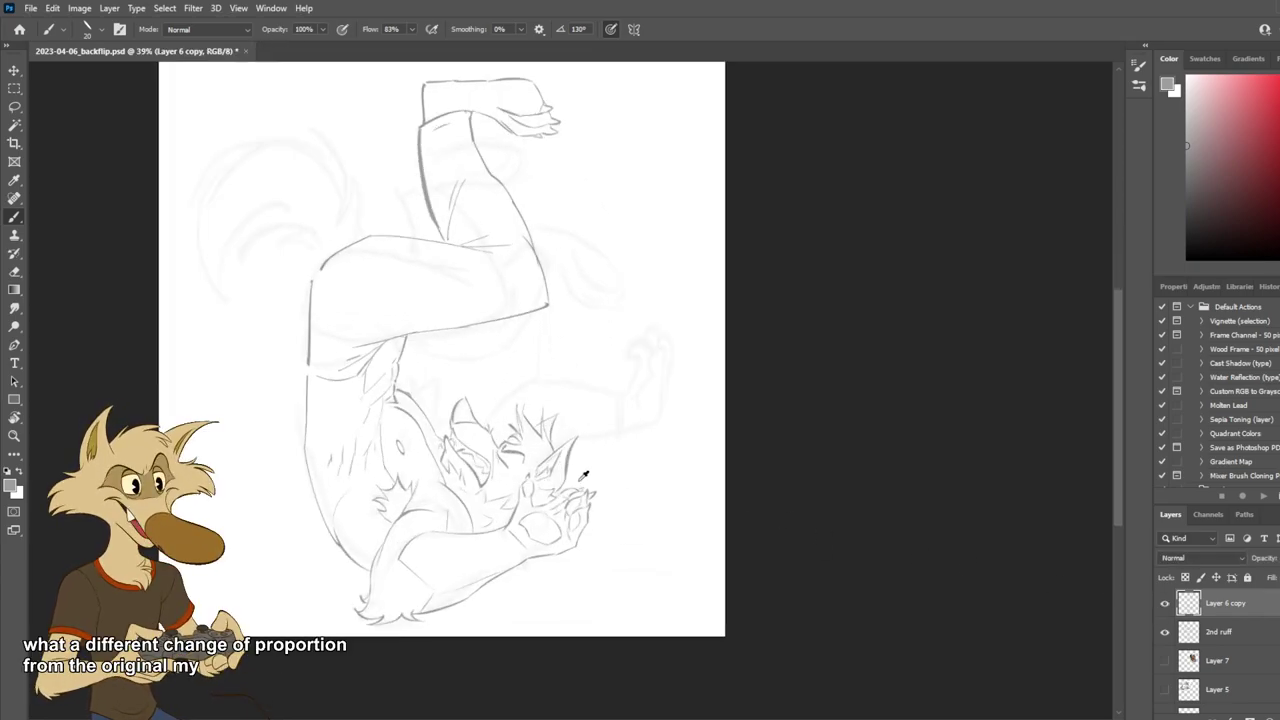
Draw a long line below the raised thigh for the second leg's thigh, retrying the stroke, and save the file.
drag(478, 328, 512, 337)
key(ctrl+z)
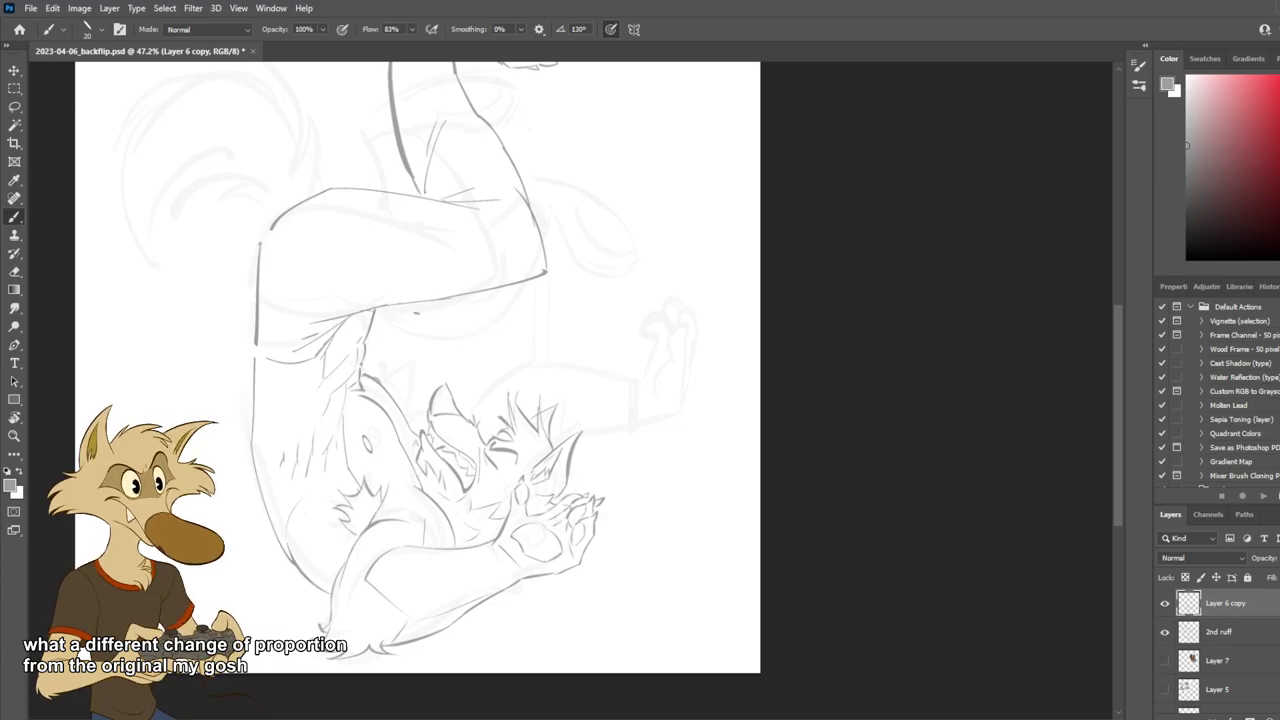
drag(389, 312, 526, 342)
key(ctrl+z)
drag(387, 313, 510, 336)
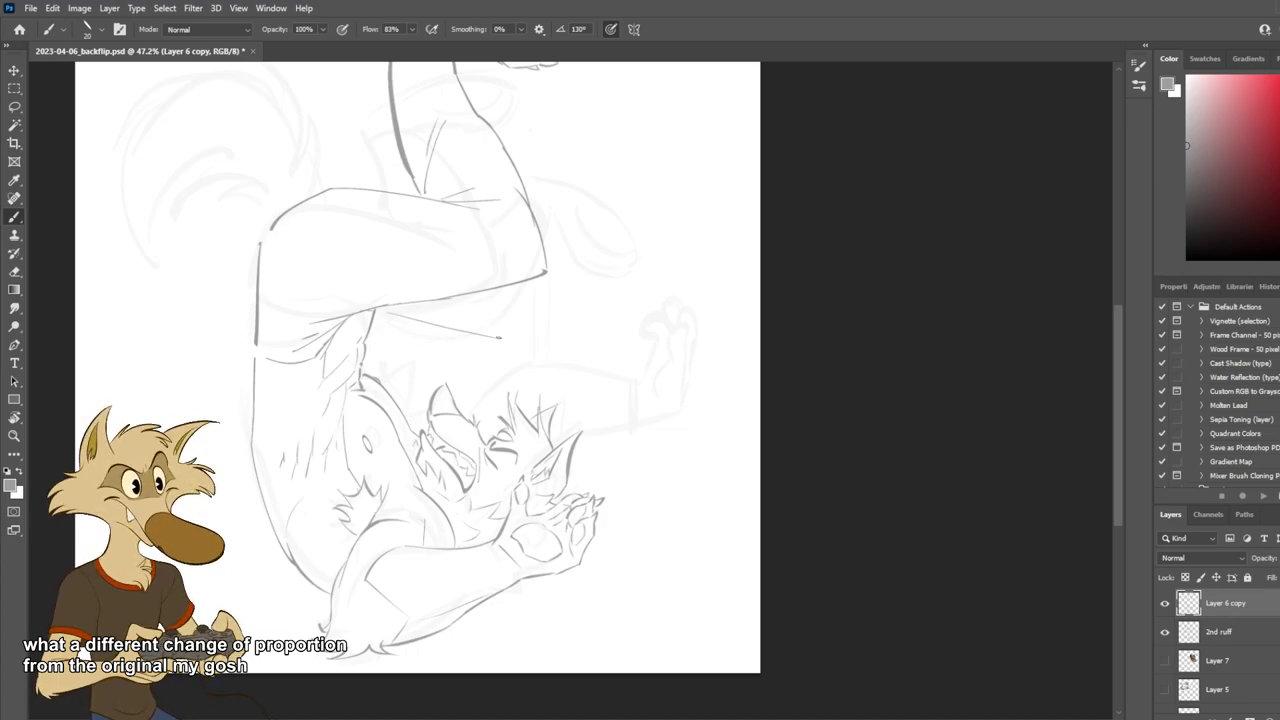
key(ctrl+z)
drag(384, 320, 532, 334)
key(ctrl+z)
key(ctrl+s)
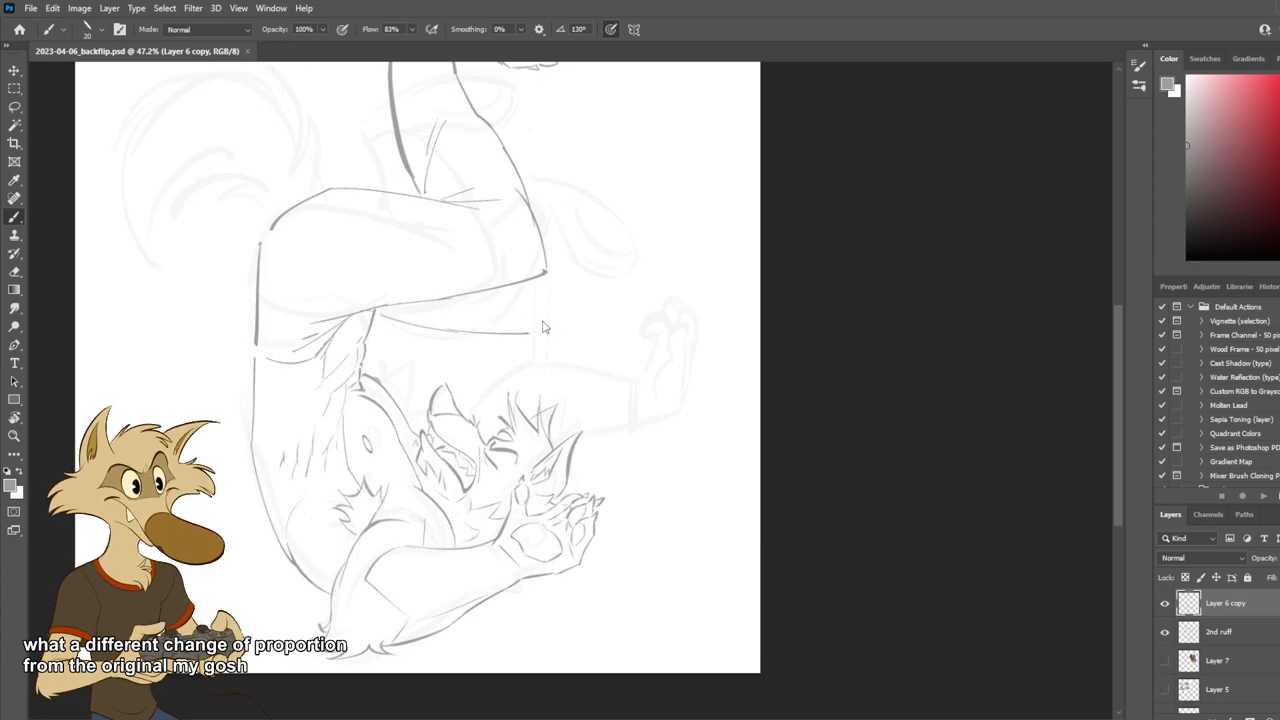
Rotate the canvas and try a curved shin line for the second leg, starting from its knee.
scroll(541, 321, down, 2)
key(r)
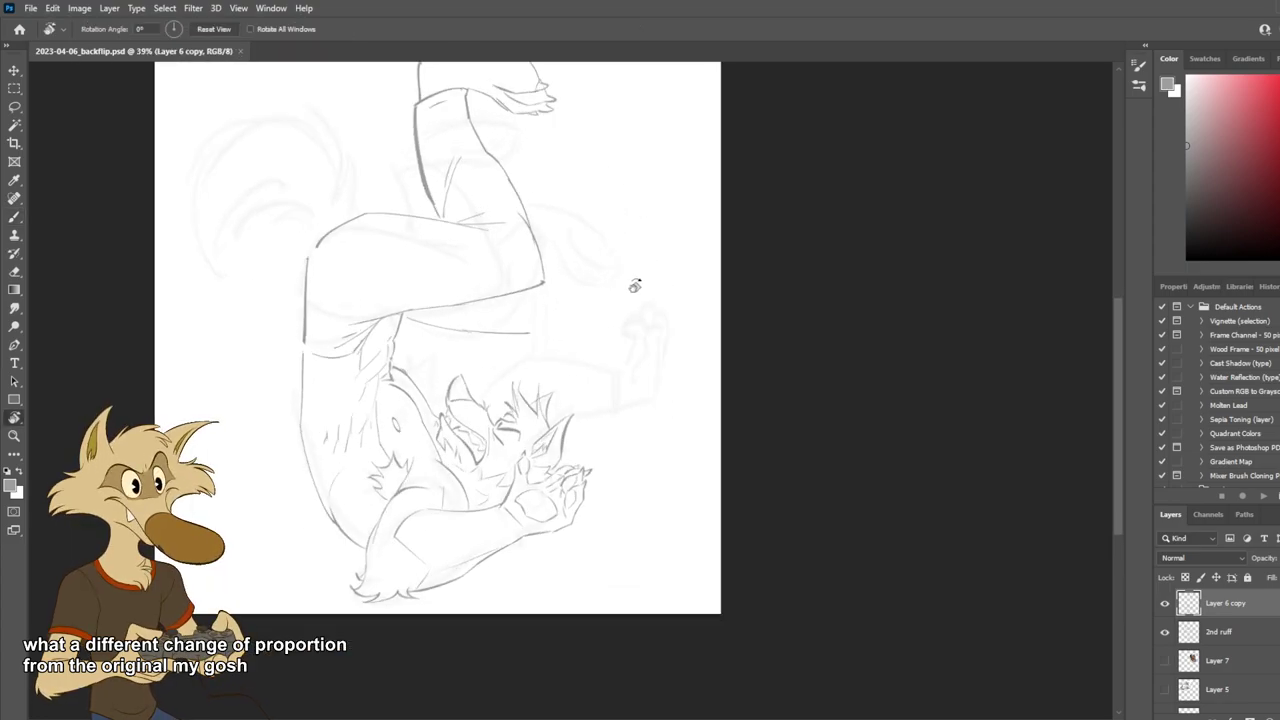
drag(634, 286, 441, 228)
key(b)
scroll(446, 316, up, 2)
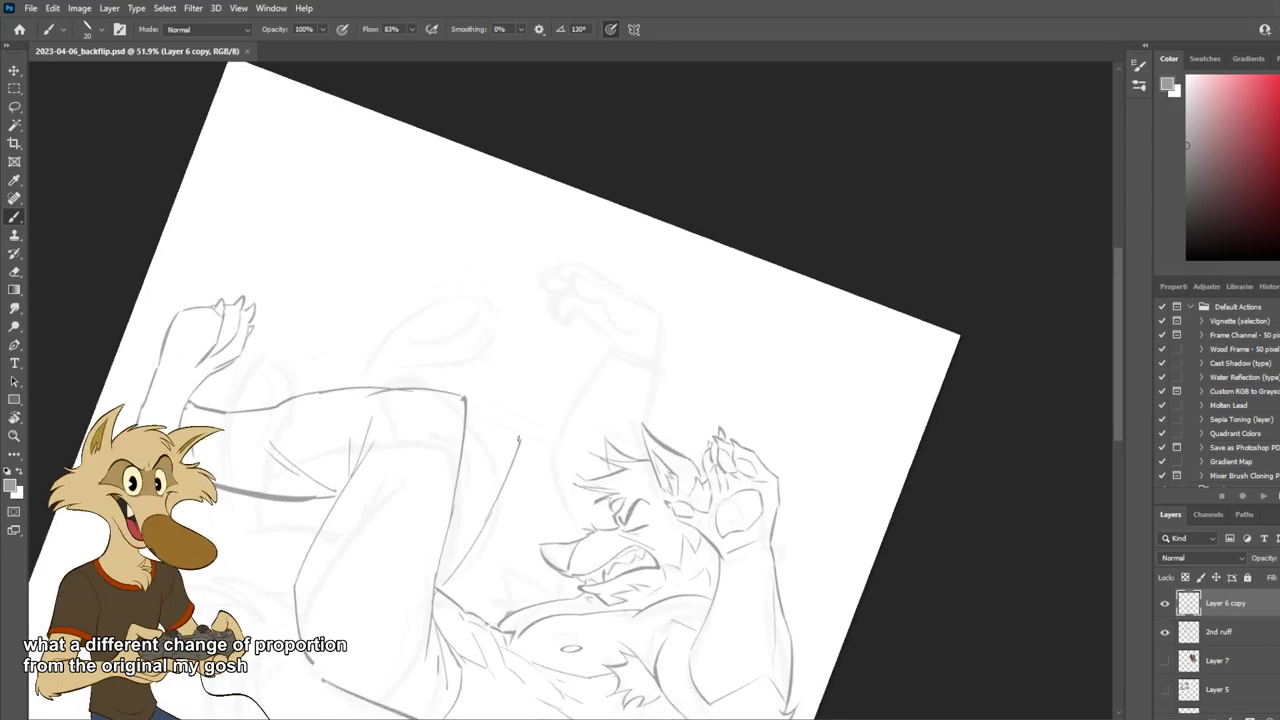
drag(522, 440, 410, 222)
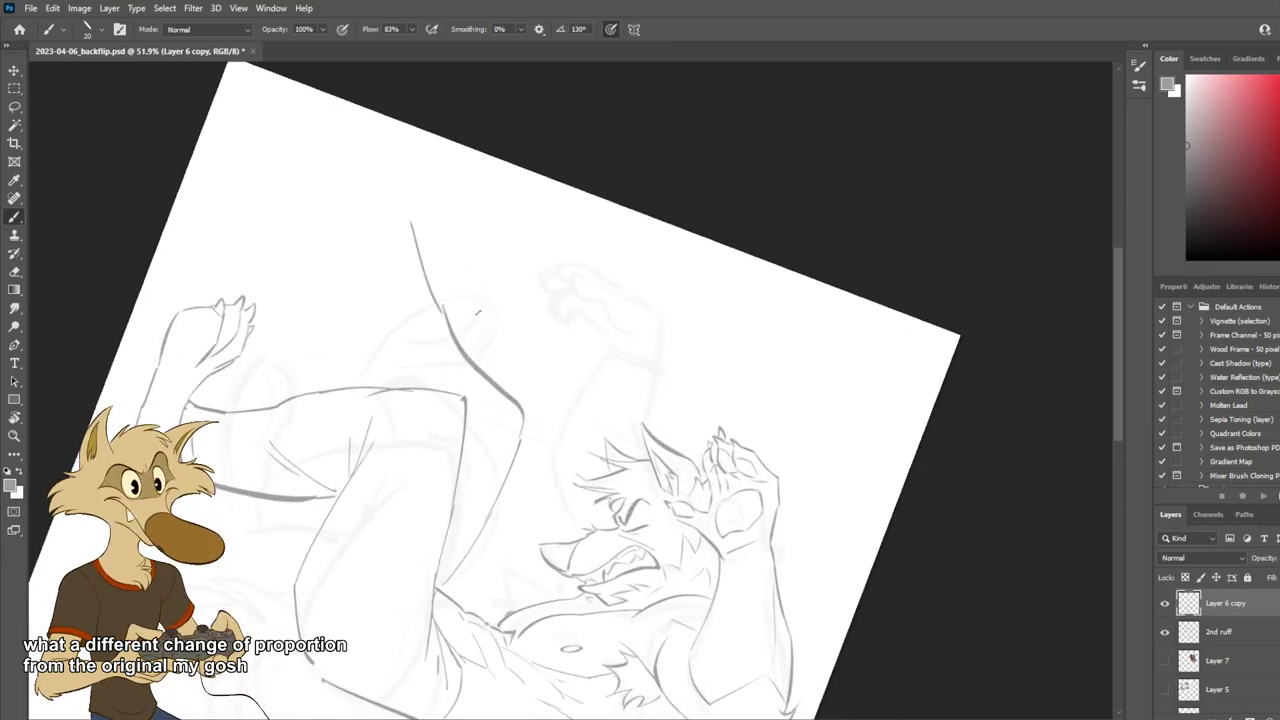
key(ctrl+z)
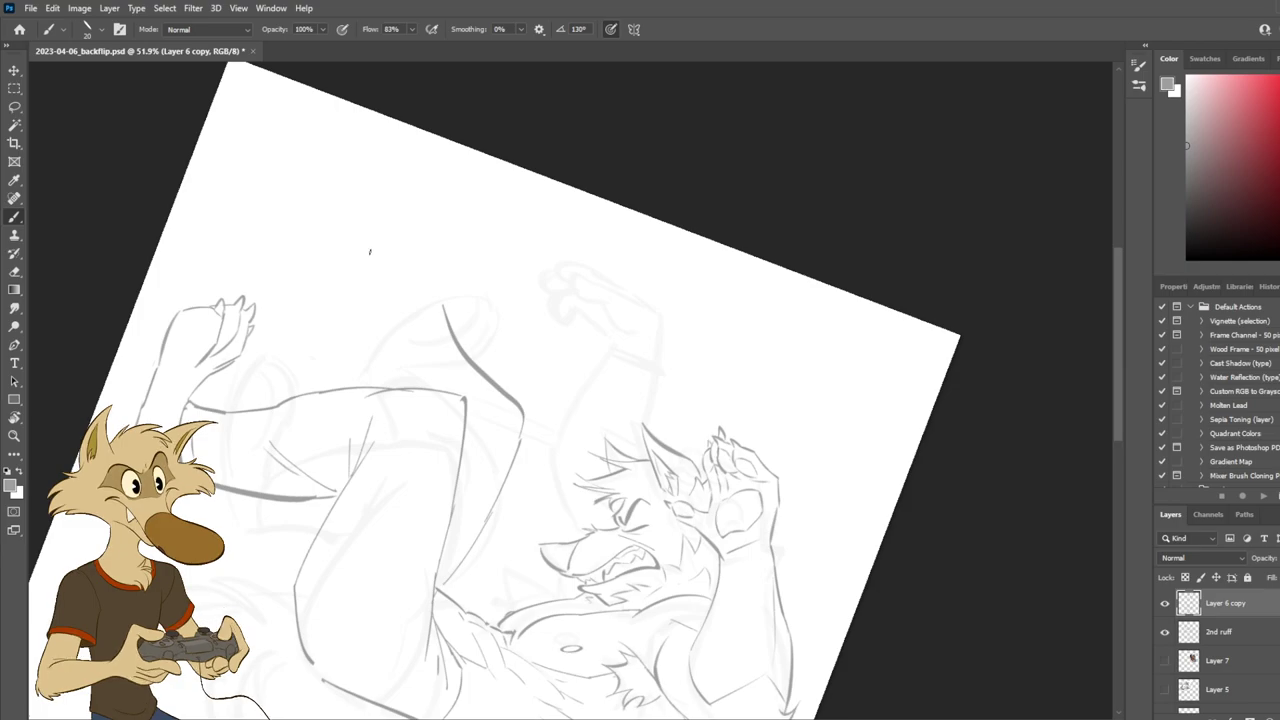
Try several strokes for the back of the second leg's shin and for its cuff, then undo them with the shin curve.
drag(369, 247, 381, 382)
key(ctrl+z)
drag(373, 225, 382, 378)
key(ctrl+z)
drag(381, 260, 388, 381)
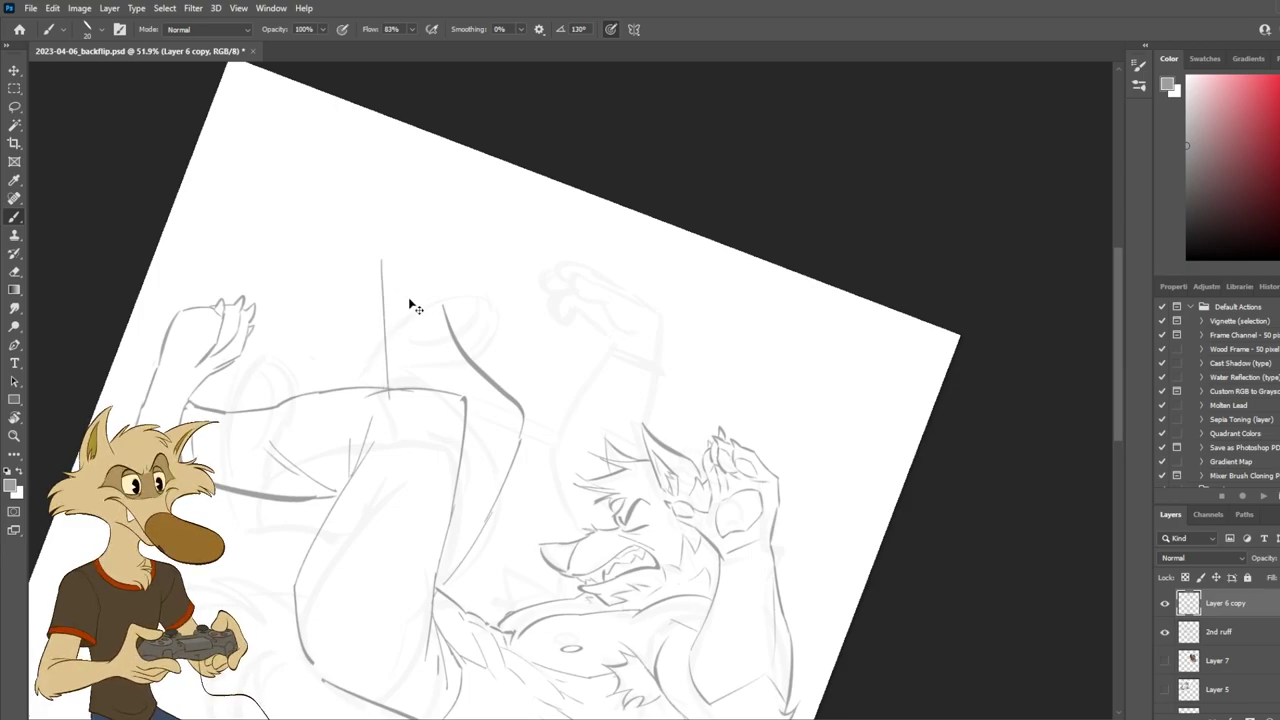
key(ctrl+z)
drag(399, 272, 391, 388)
drag(441, 299, 401, 277)
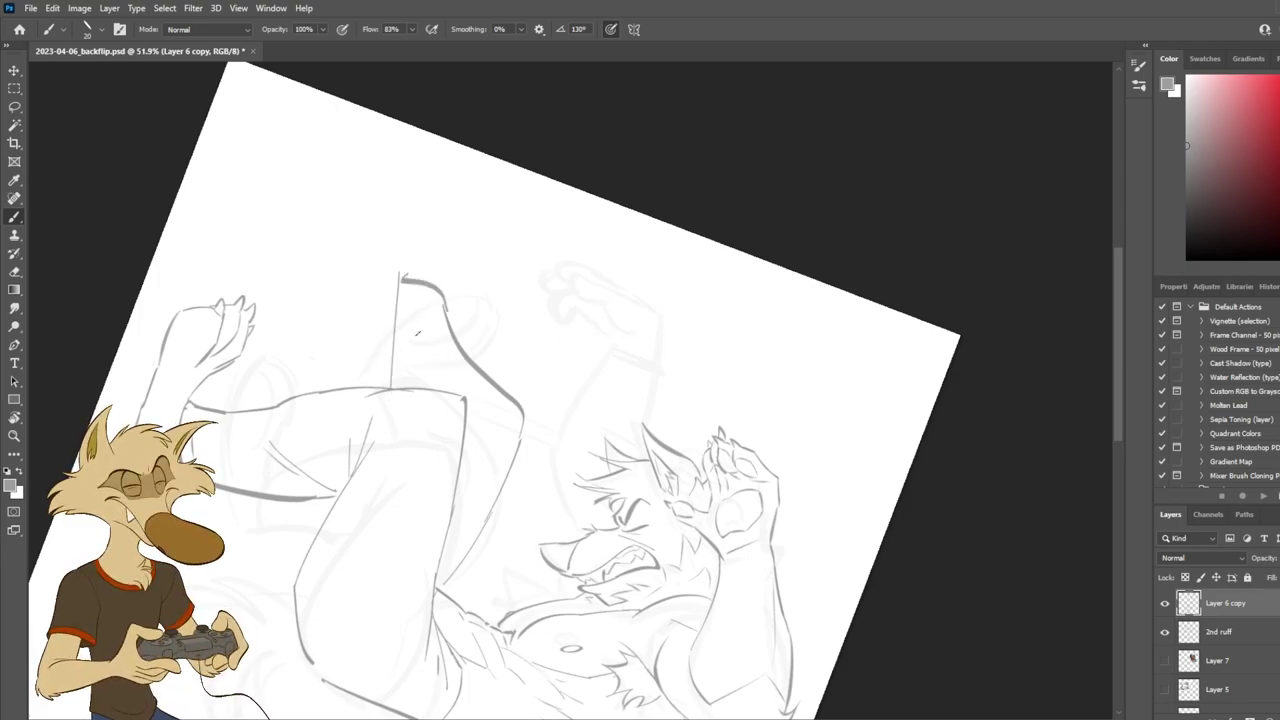
key(ctrl+z)
key(ctrl+z)
mouse_move(394, 322)
mouse_down()
mouse_move(437, 294)
mouse_move(523, 420)
mouse_up()
key(ctrl+z)
key(ctrl+z)
key(ctrl+z)
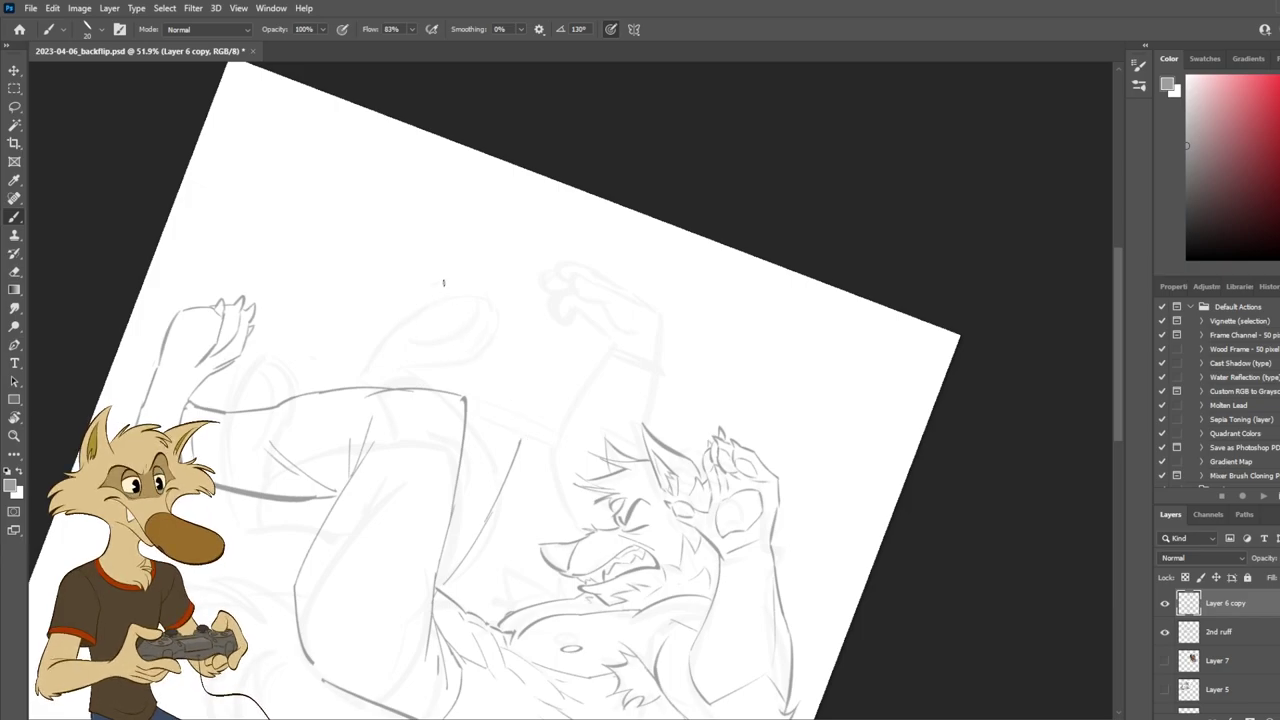
Redraw the second leg's shin as a straight diagonal line out from the knee, after testing cuff and calf strokes.
mouse_move(443, 283)
mouse_down()
mouse_move(522, 395)
mouse_move(528, 427)
mouse_move(417, 298)
mouse_up()
key(ctrl+z)
drag(370, 261, 456, 345)
key(ctrl+z)
key(ctrl+z)
key(ctrl+z)
drag(410, 258, 505, 412)
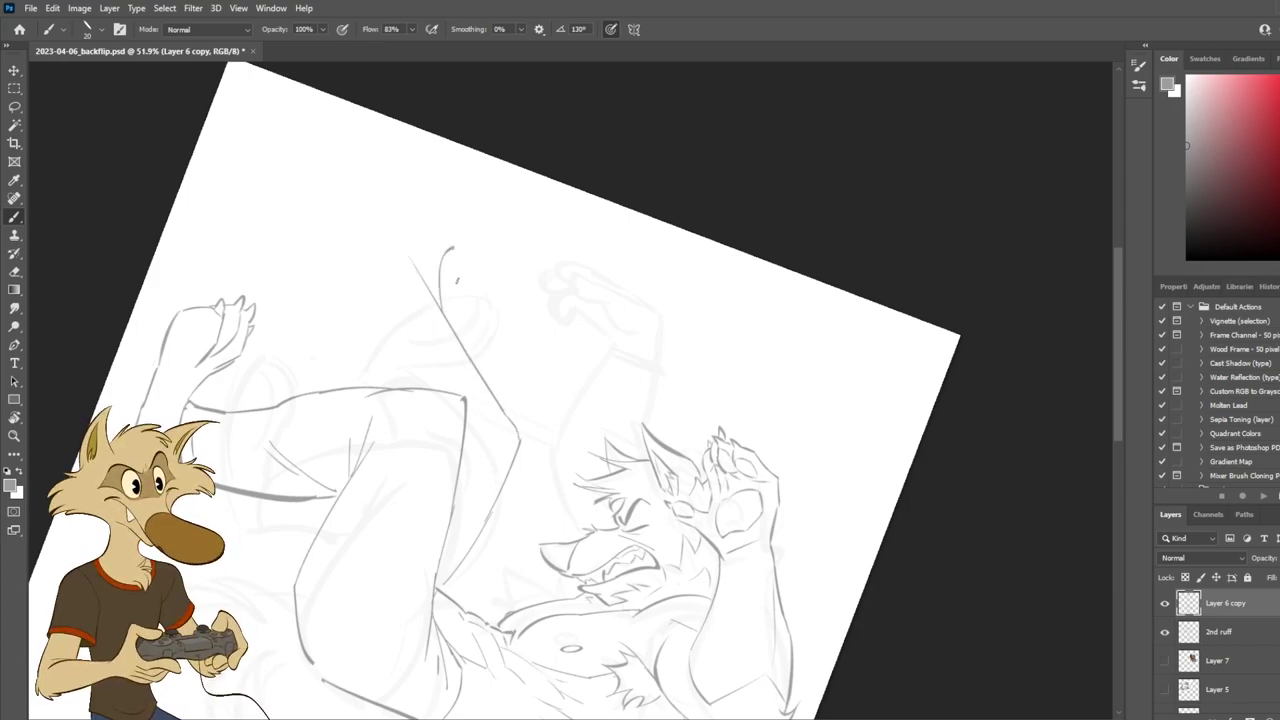
Mark the second ankle with a short curved stroke and add a straight line across the shin's end for the foot.
mouse_move(438, 300)
mouse_down()
mouse_move(467, 258)
mouse_move(458, 275)
mouse_up()
key(ctrl+z)
key(ctrl+z)
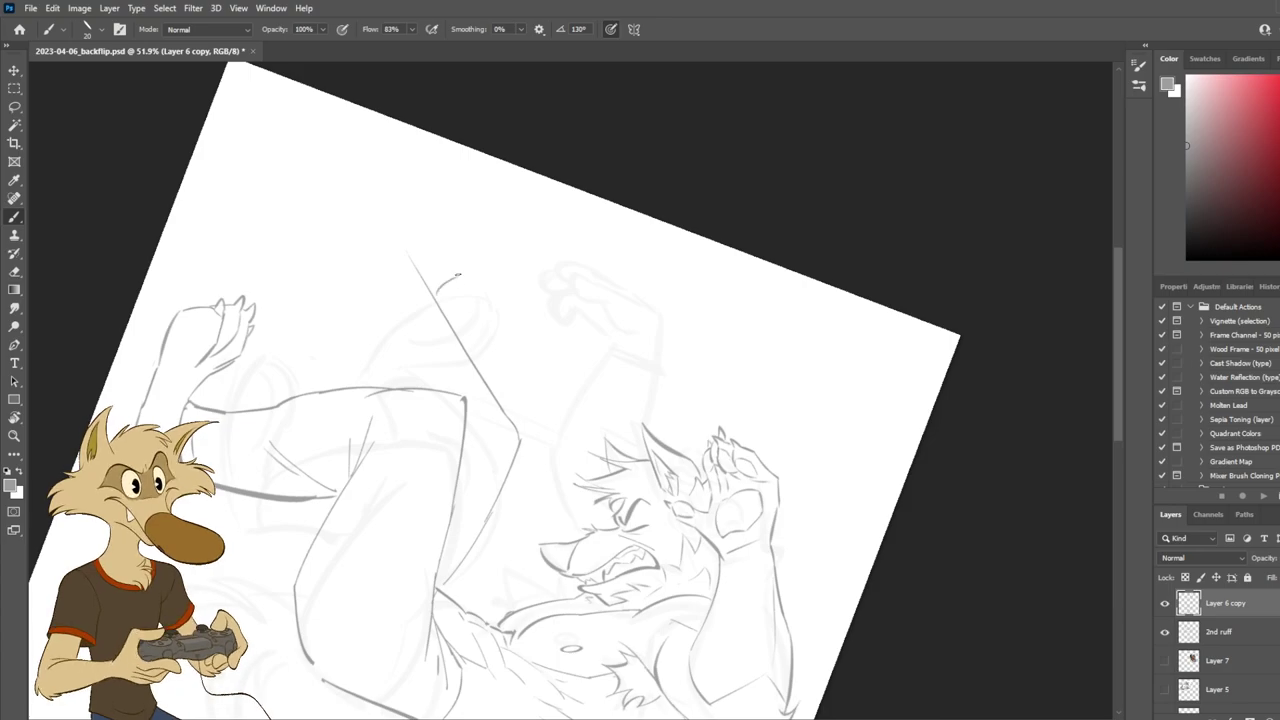
drag(466, 231, 378, 272)
key(Escape)
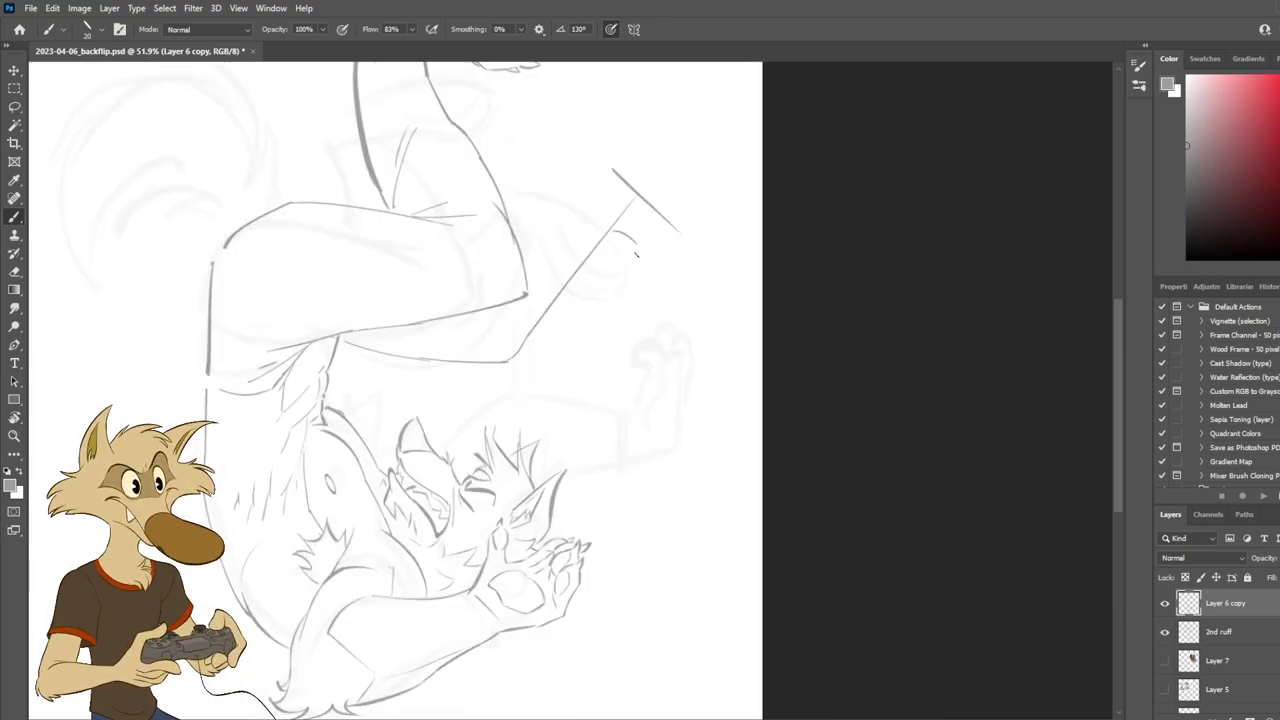
Draw the upper edge of the second leg's shin as a slightly curved line from the raised knee toward the ankle, redoing it until it fits.
scroll(640, 262, down, 3)
scroll(648, 276, up, 2)
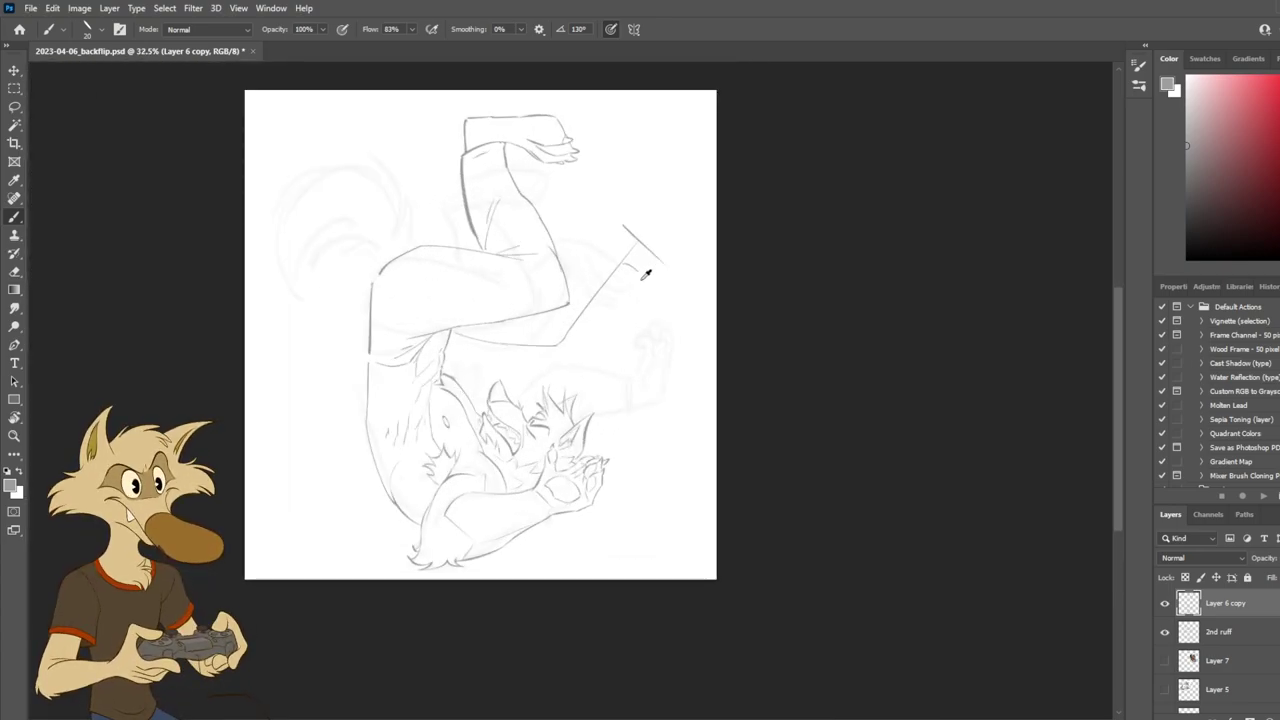
scroll(645, 274, up, 2)
drag(536, 265, 612, 211)
key(ctrl+z)
drag(538, 252, 610, 210)
key(ctrl+z)
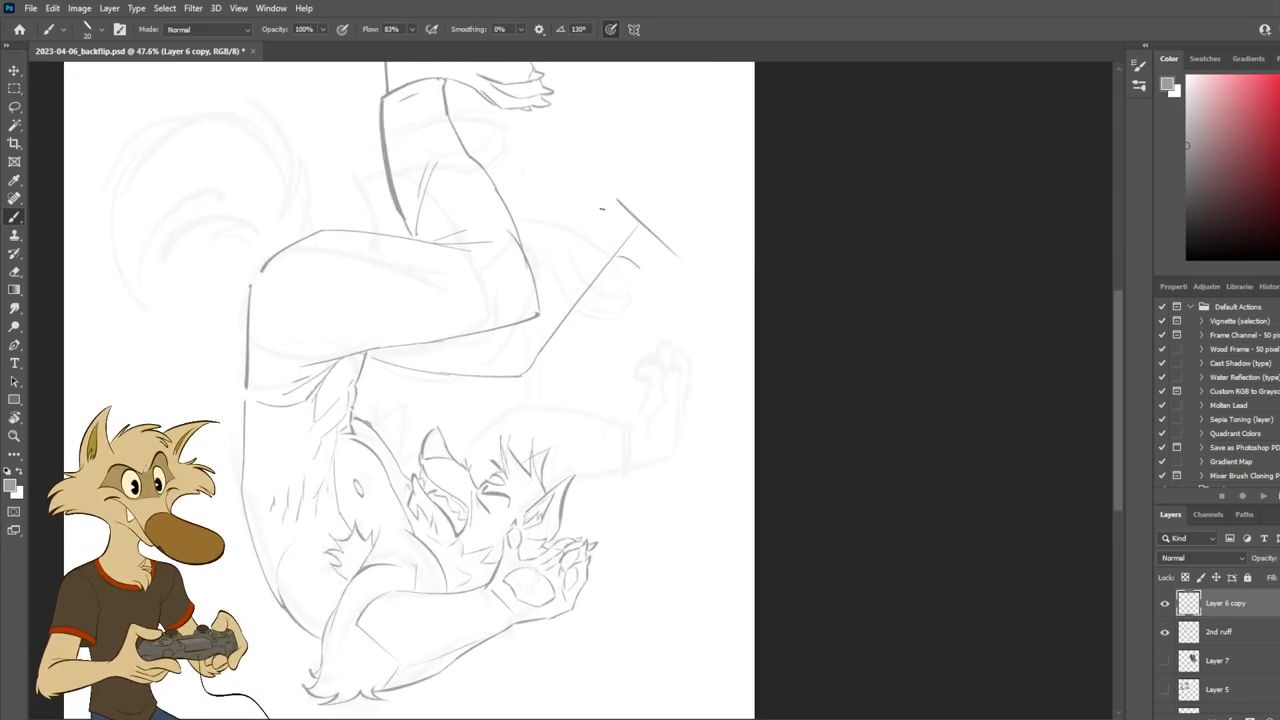
drag(531, 244, 604, 210)
scroll(639, 263, down, 1)
scroll(626, 275, up, 4)
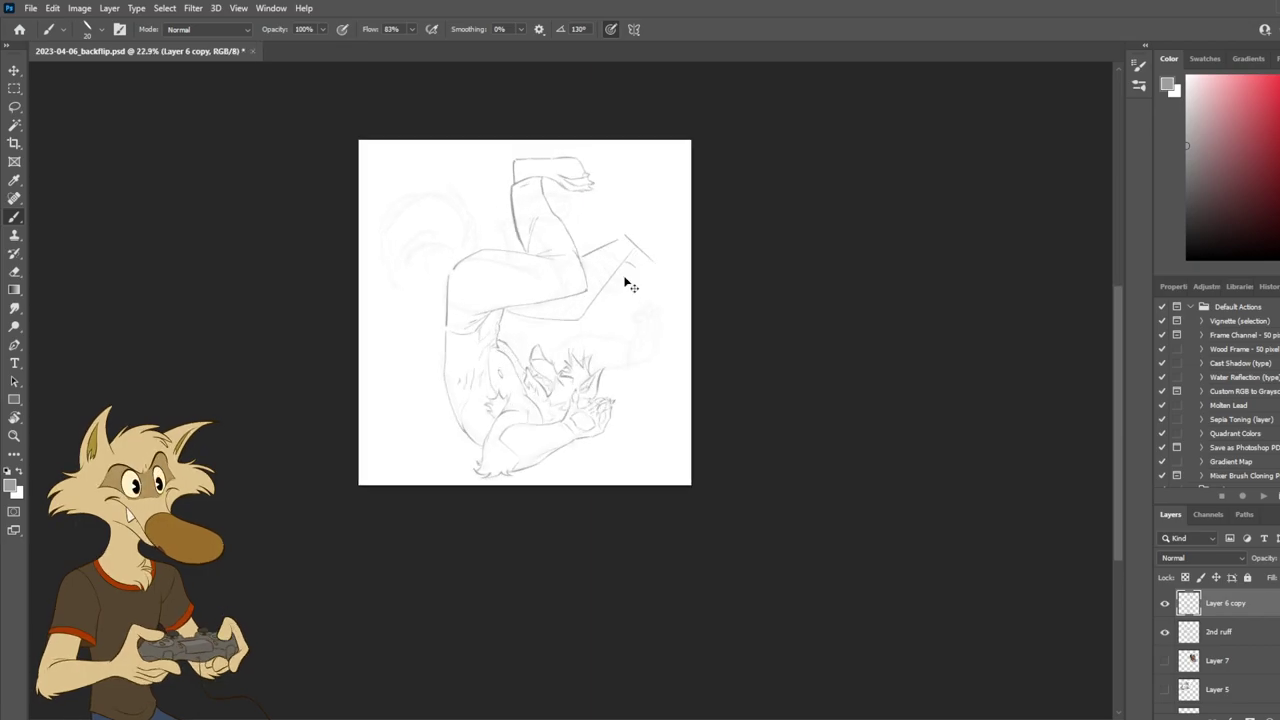
Mirror the canvas horizontally to check the new shin's proportions, and restore the original orientation.
key(ctrl+shift+h)
scroll(625, 277, up, 4)
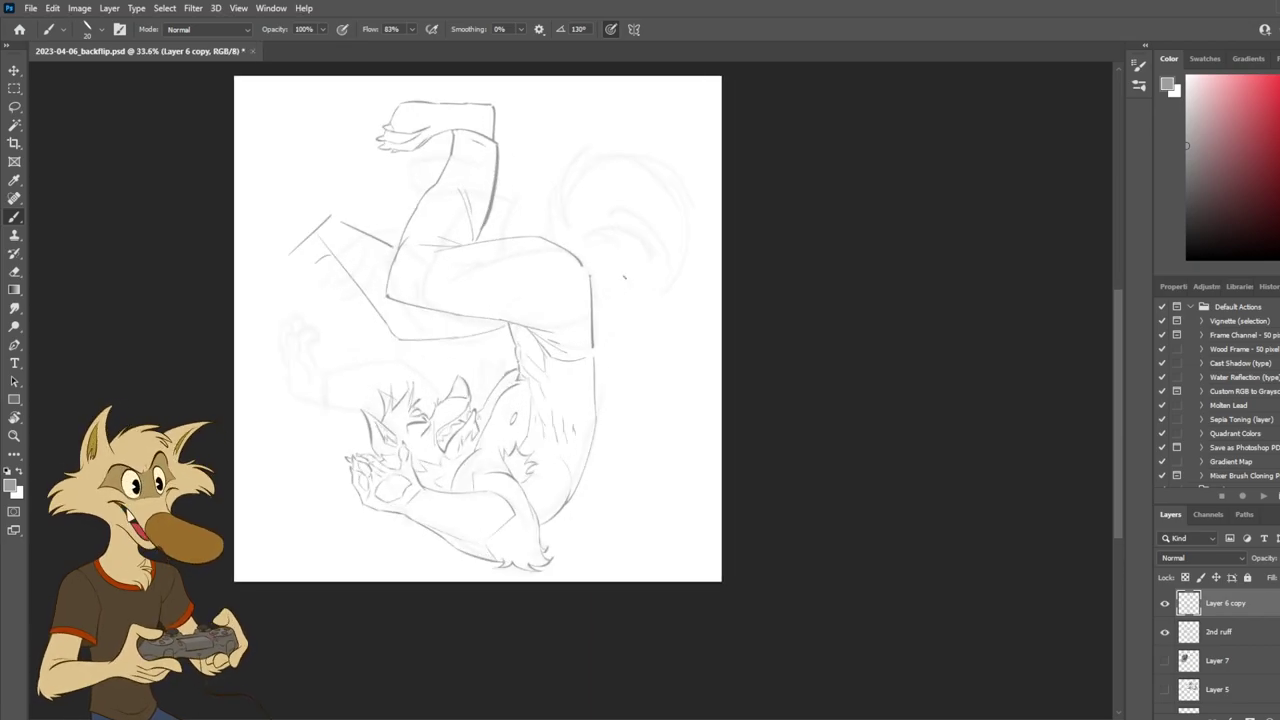
key(h)
scroll(615, 230, up, 2)
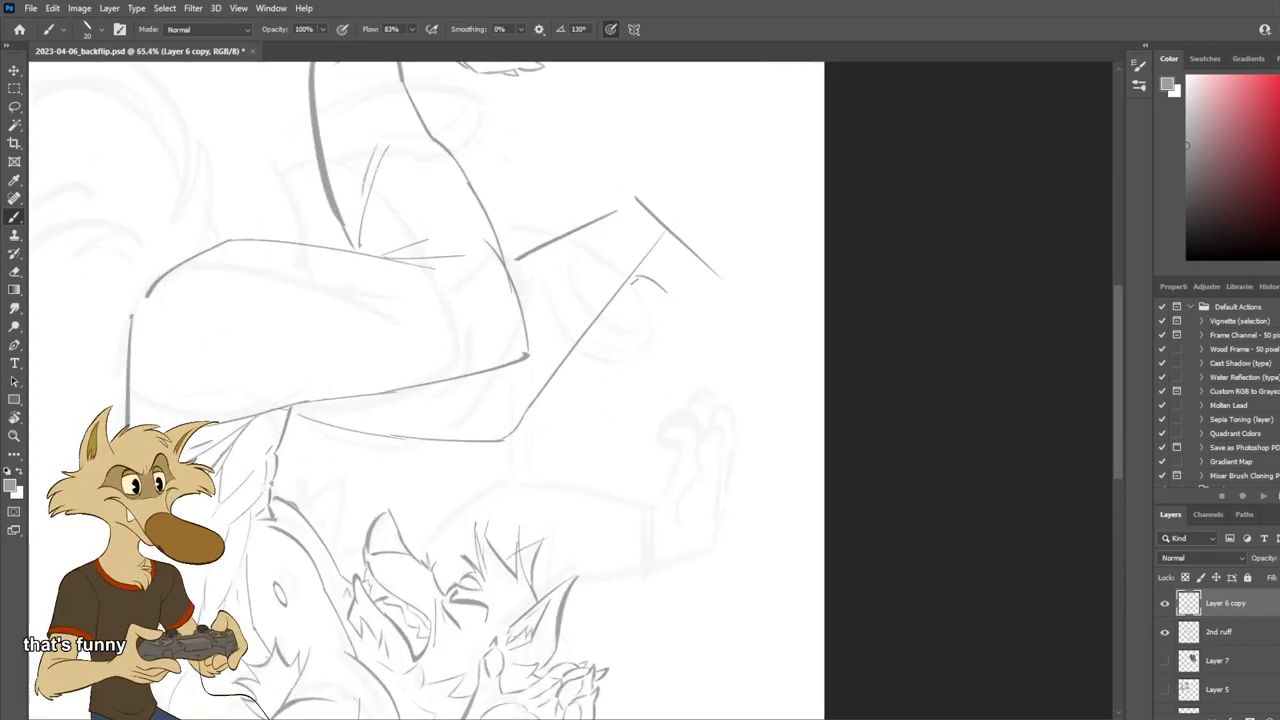
Draw a curved cuff line across the end of the second shin, undoing attempts that do not join both edges.
drag(597, 215, 632, 262)
key(ctrl+z)
drag(612, 208, 646, 256)
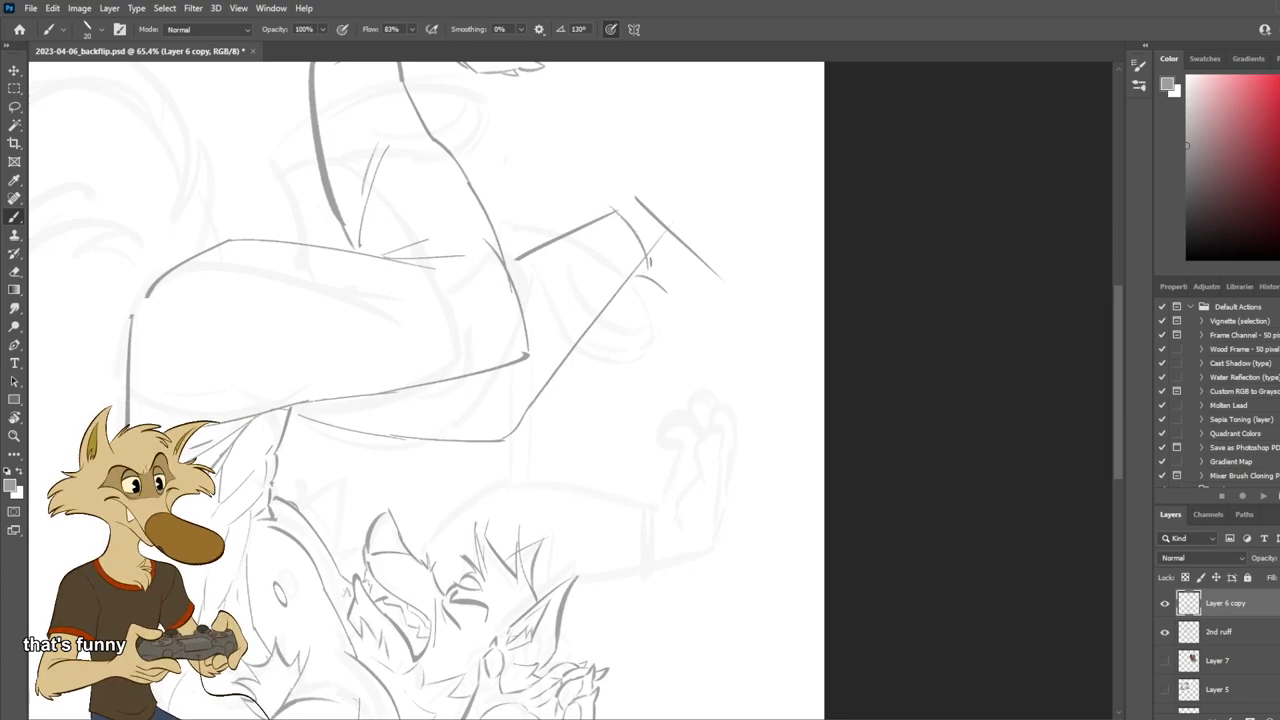
key(ctrl+z)
drag(618, 211, 646, 264)
scroll(640, 262, down, 3)
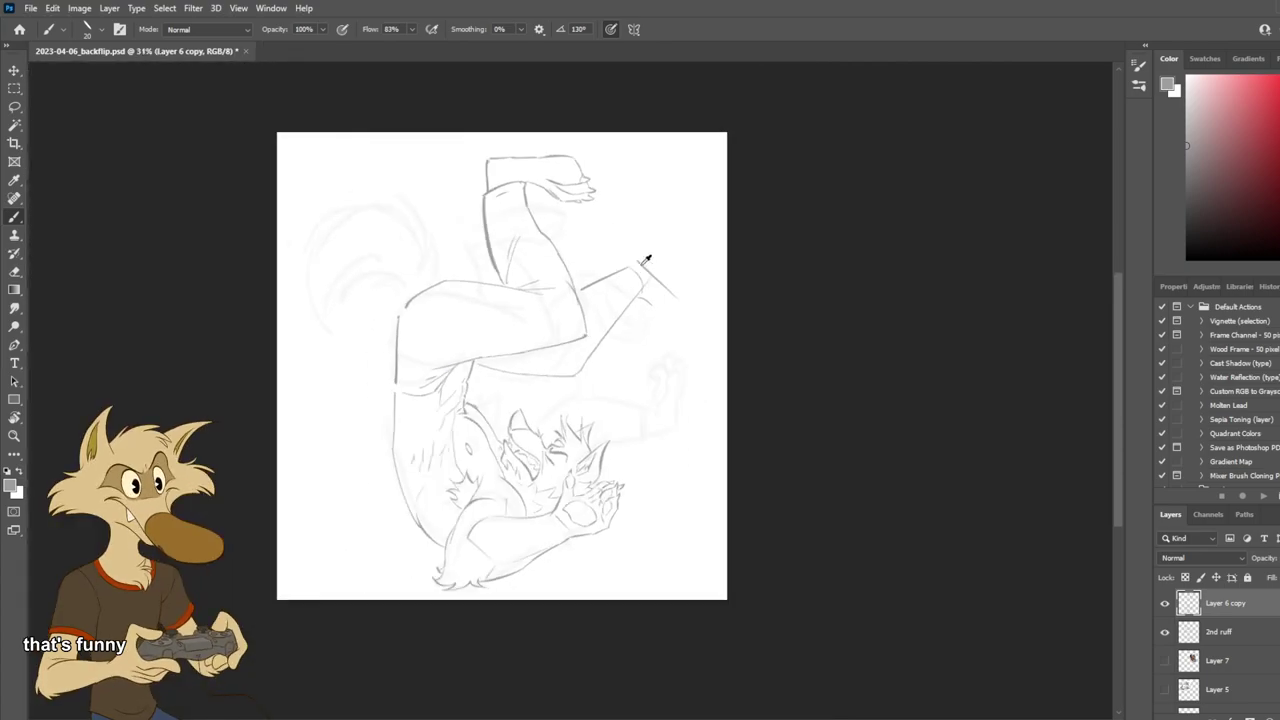
scroll(642, 262, up, 2)
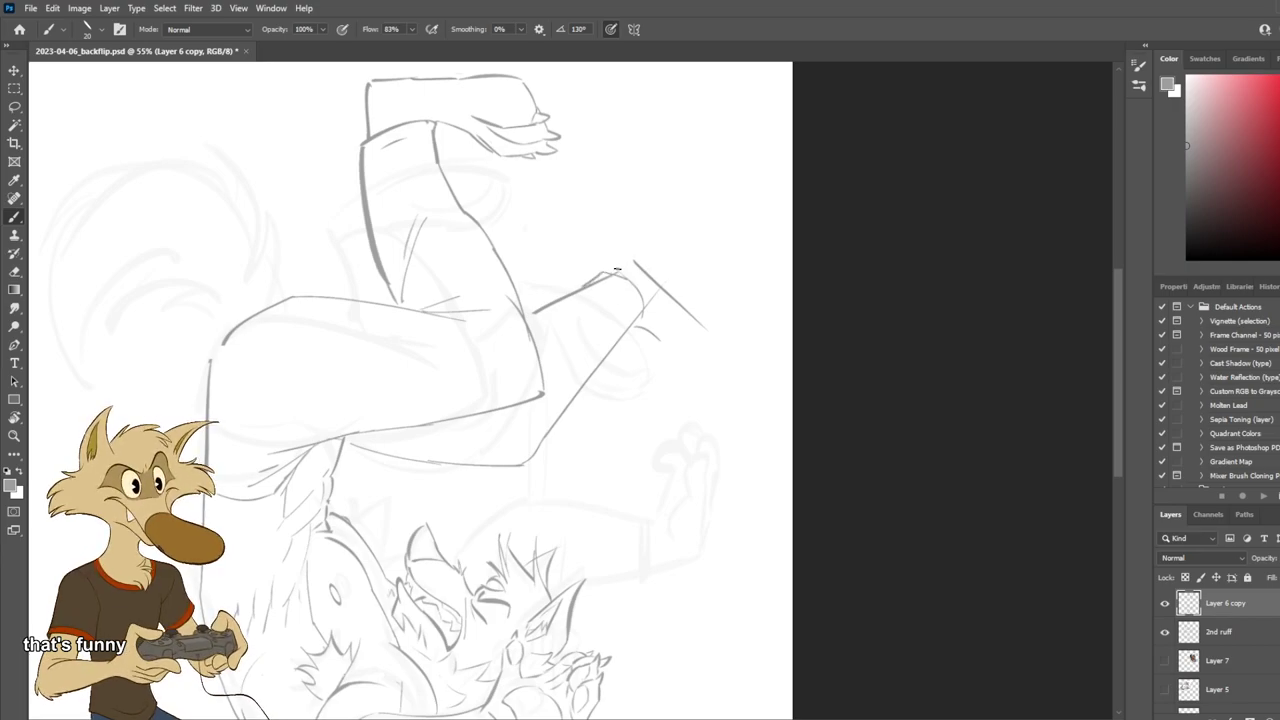
Shape the second foot's pointed heel, redraw its diagonal upper edge and rough in the lower edge from the ankle.
key(ctrl+z)
key(ctrl+z)
mouse_move(639, 260)
mouse_down()
mouse_move(652, 277)
mouse_move(637, 261)
mouse_up()
key(ctrl+z)
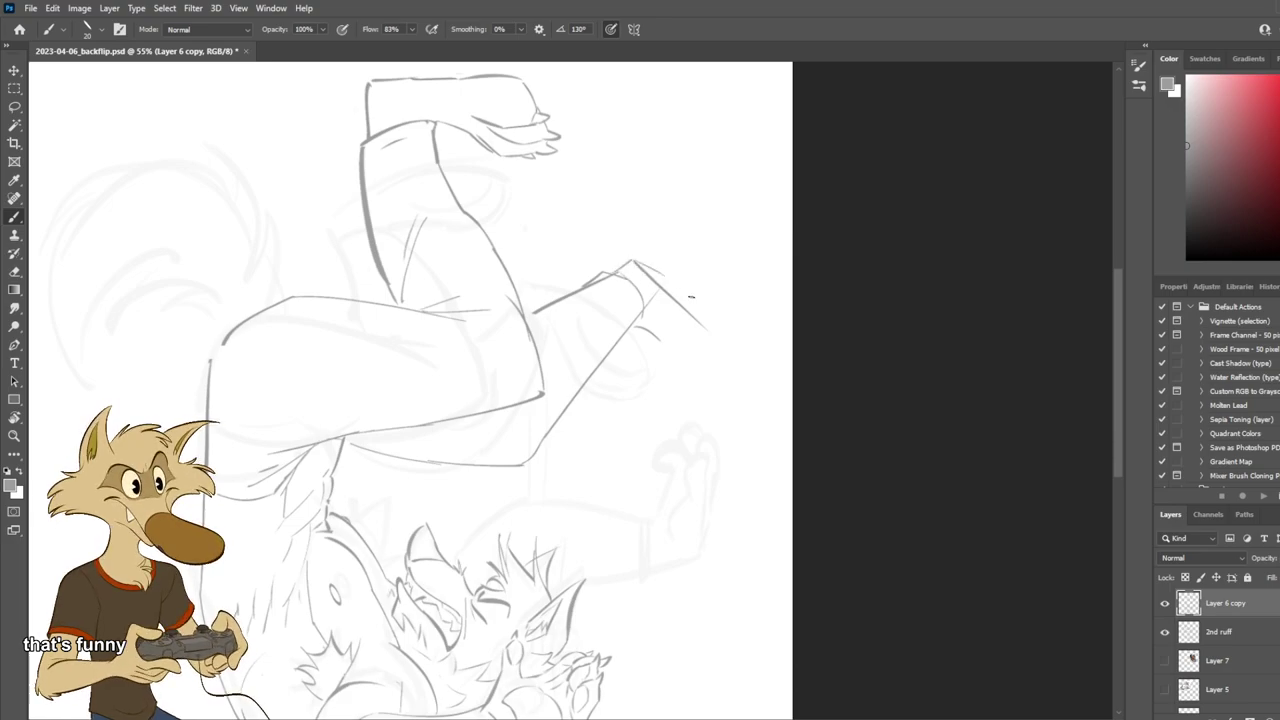
key(ctrl+z)
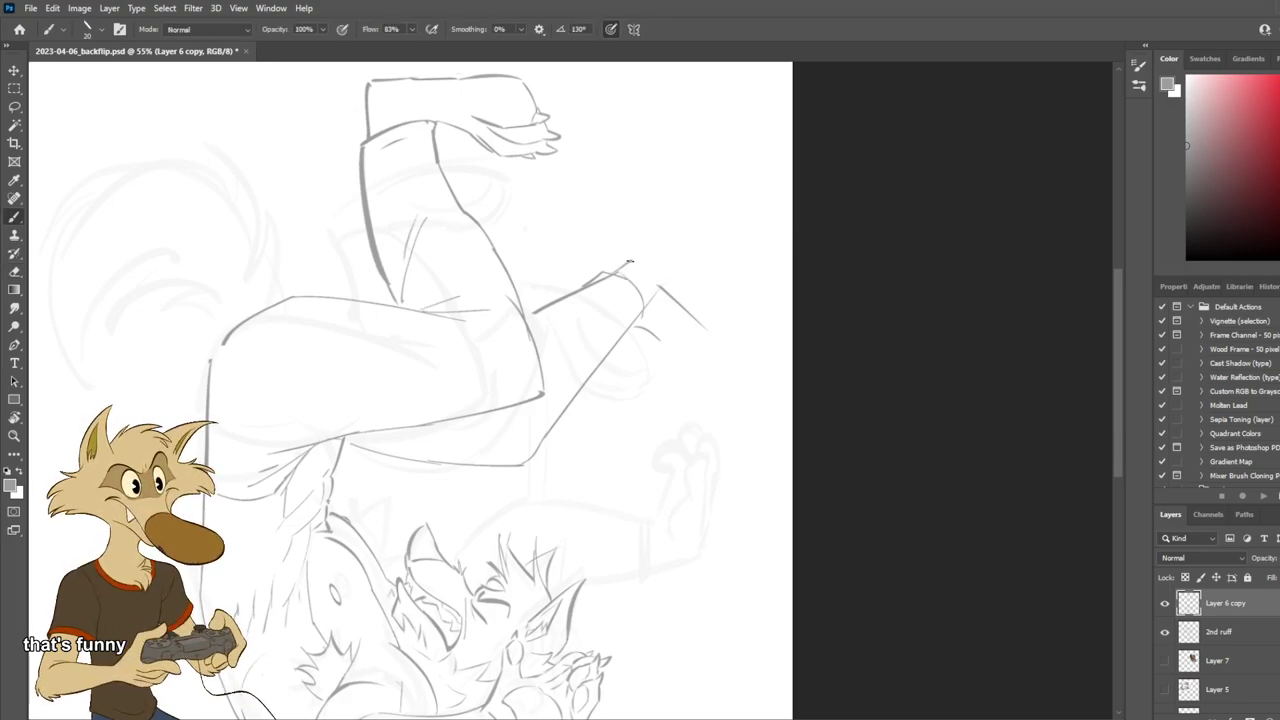
drag(632, 260, 718, 333)
key(ctrl+z)
mouse_move(640, 266)
mouse_down()
mouse_move(708, 330)
mouse_move(674, 360)
mouse_move(687, 371)
mouse_up()
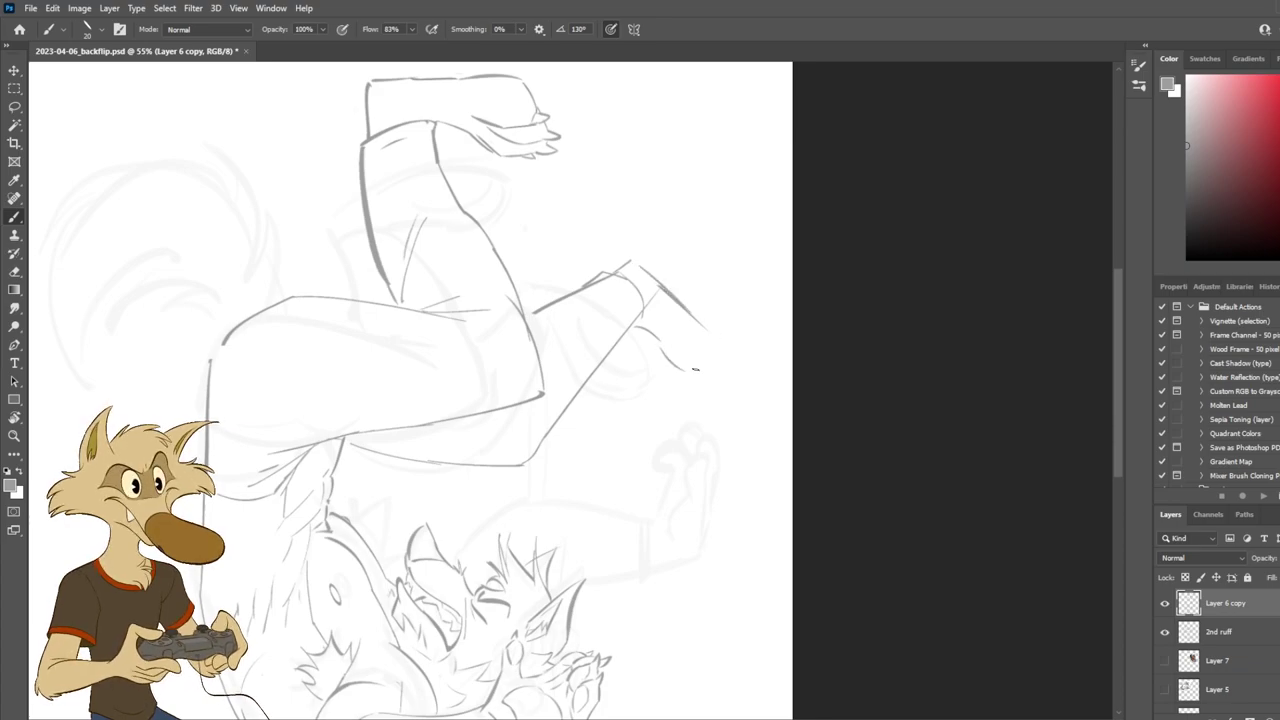
key(ctrl+z)
scroll(744, 391, up, 2)
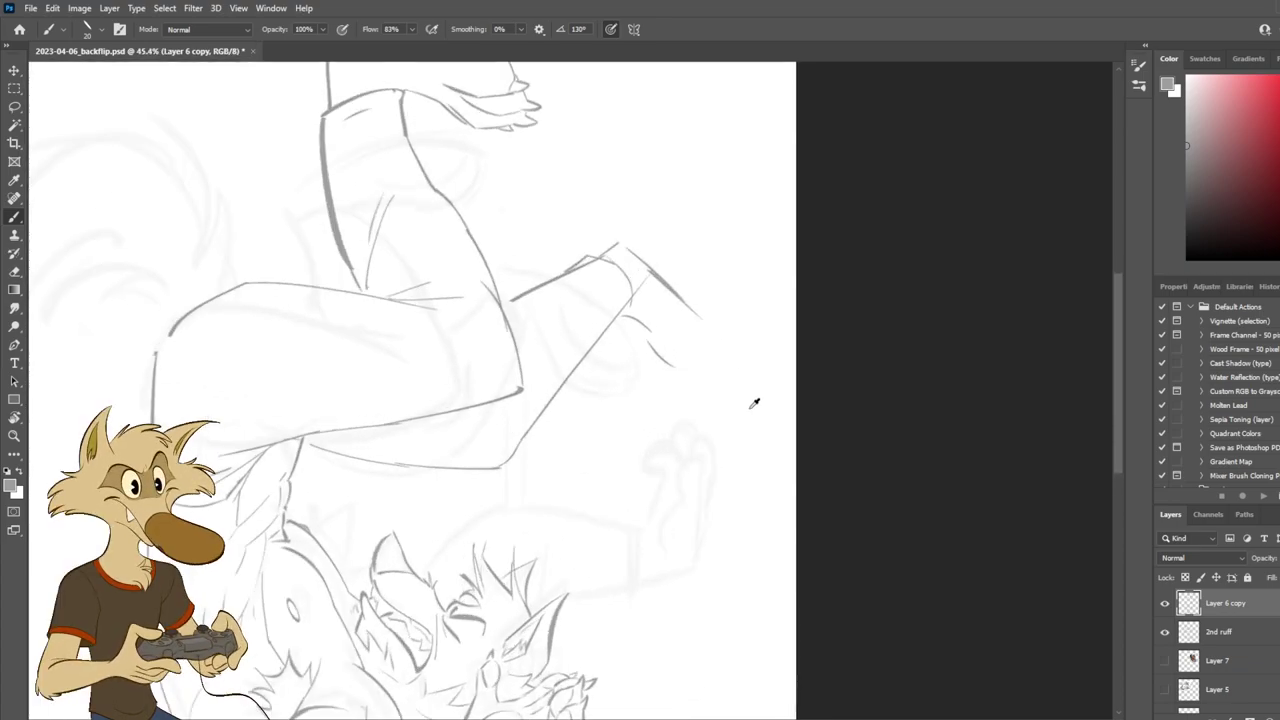
Rework the second foot's lower edge and mark the front curve where the toes end, undoing stray strokes.
key(ctrl+z)
mouse_move(637, 322)
mouse_down()
mouse_move(669, 358)
mouse_move(661, 346)
mouse_up()
key(ctrl+z)
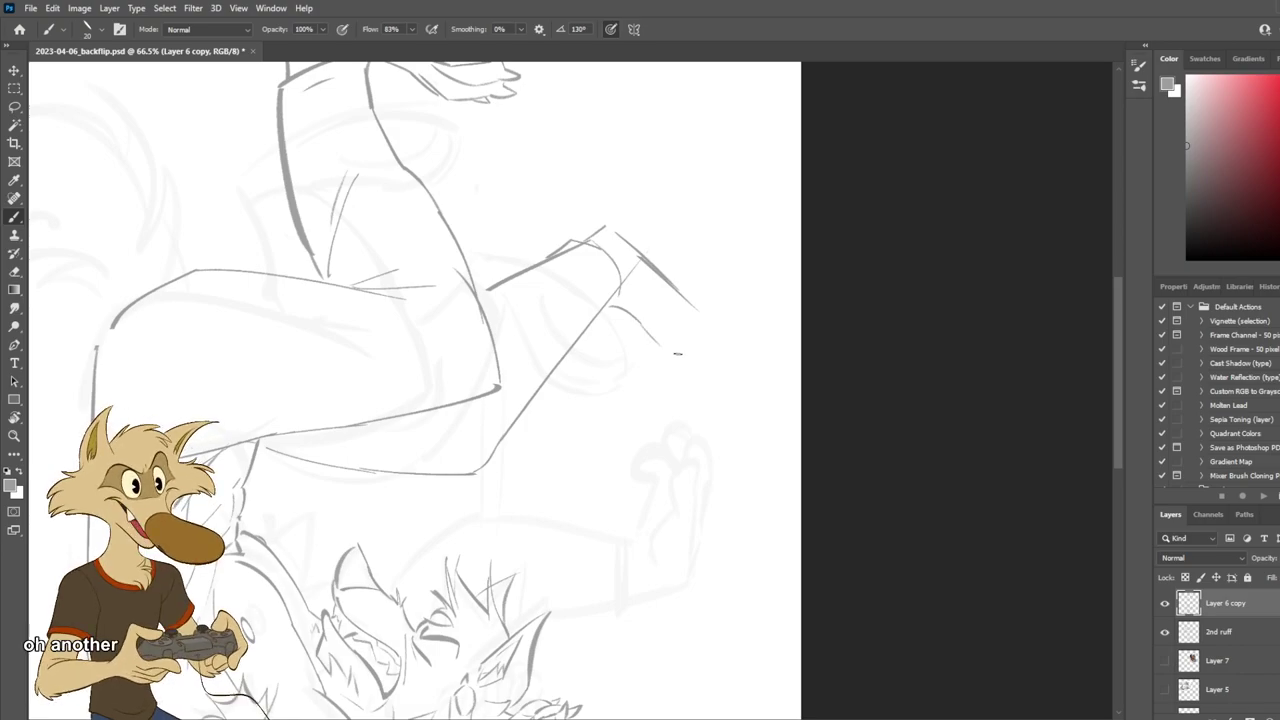
key(ctrl+z)
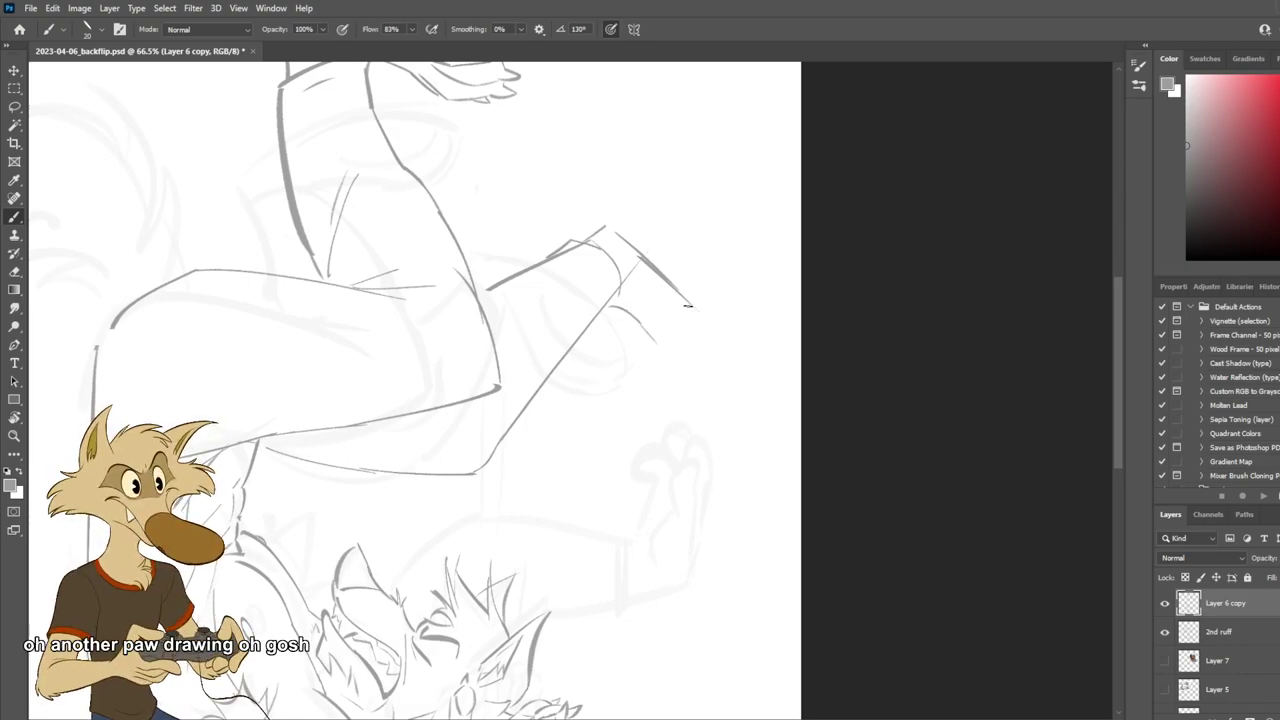
key(ctrl+z)
mouse_move(687, 304)
mouse_down()
mouse_move(726, 327)
mouse_move(715, 321)
mouse_move(672, 368)
mouse_move(719, 385)
mouse_up()
key(ctrl+z)
key(ctrl+z)
drag(724, 317, 750, 375)
key(ctrl+z)
scroll(700, 372, down, 7)
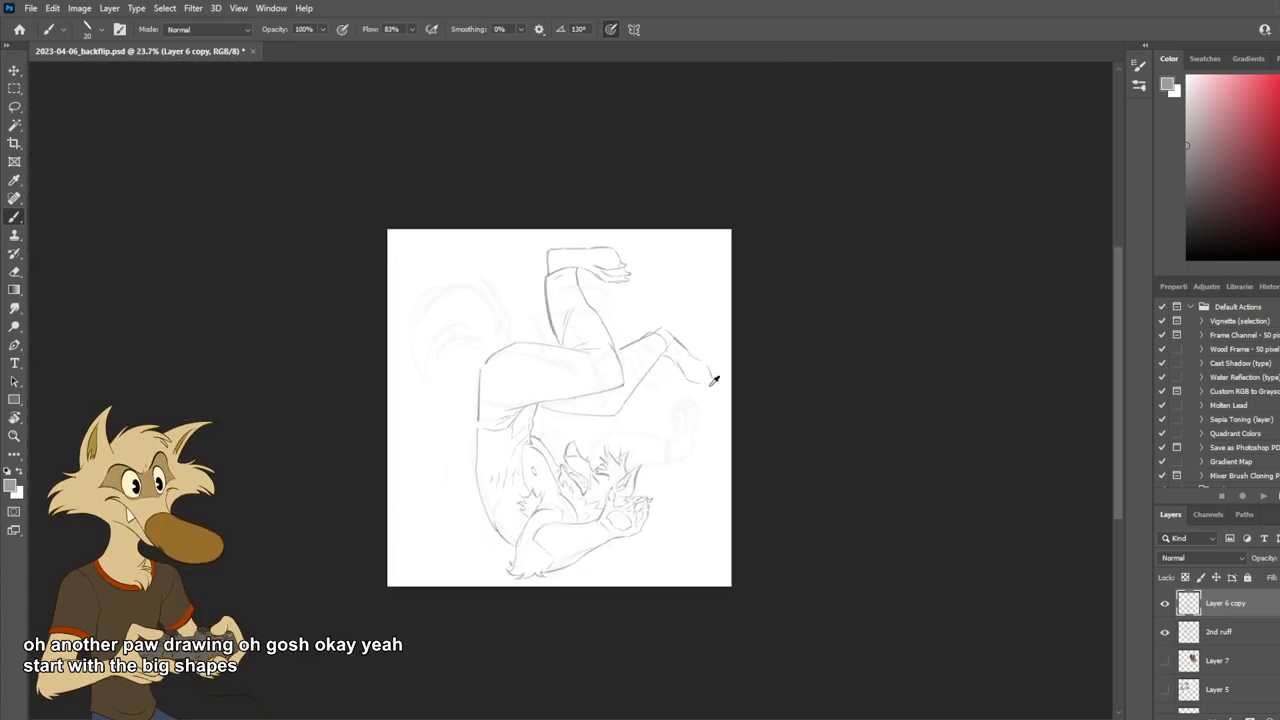
Close the second foot's outline and sketch its toes with small claws at the tip.
scroll(698, 386, up, 2)
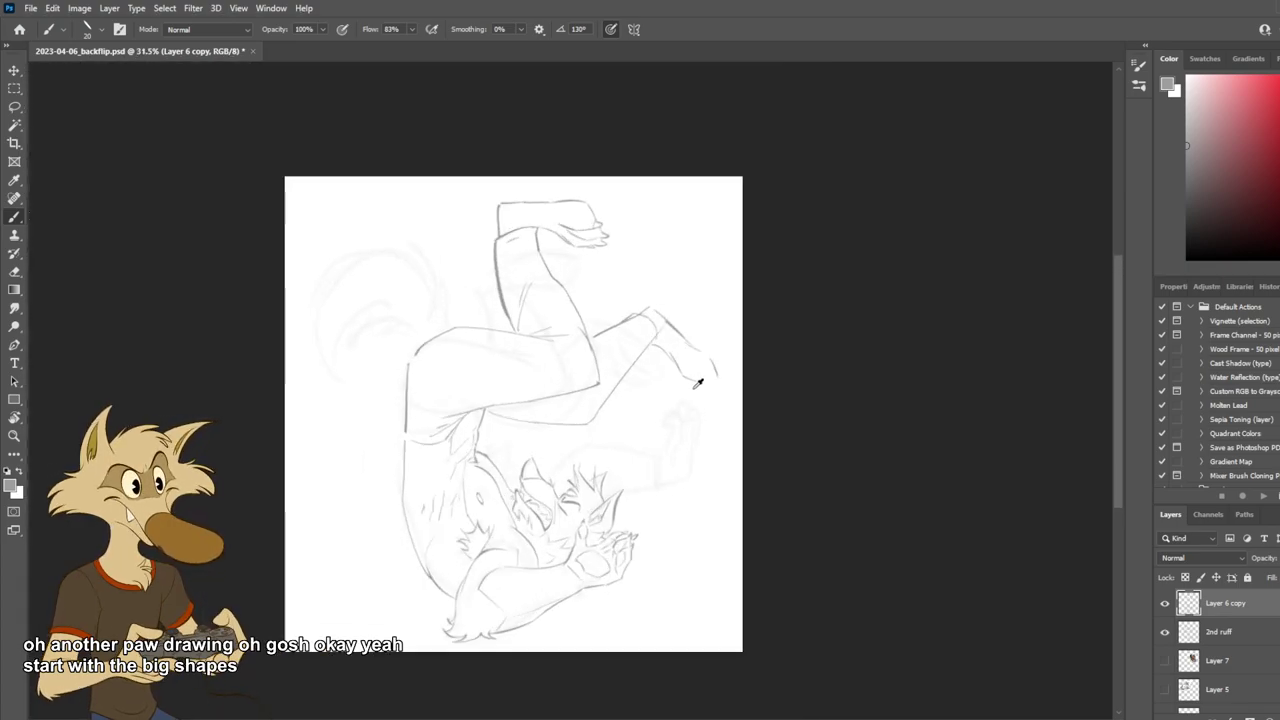
scroll(664, 382, up, 1)
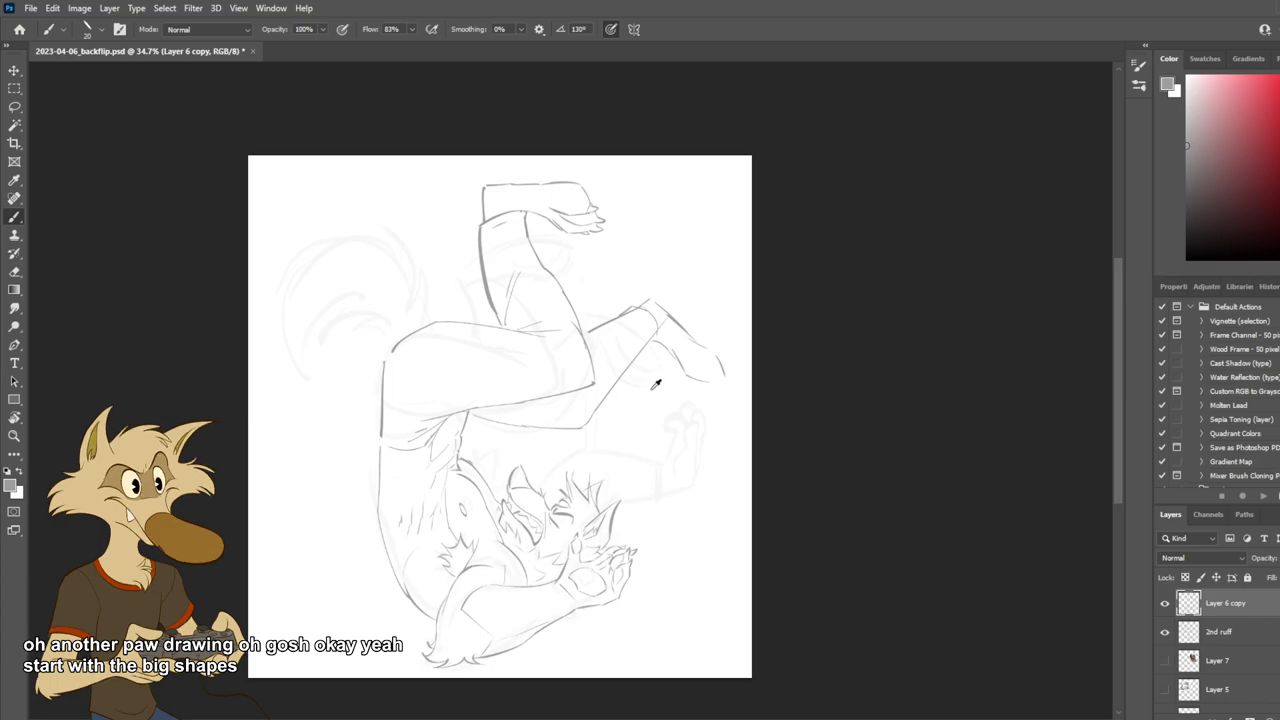
scroll(643, 387, down, 2)
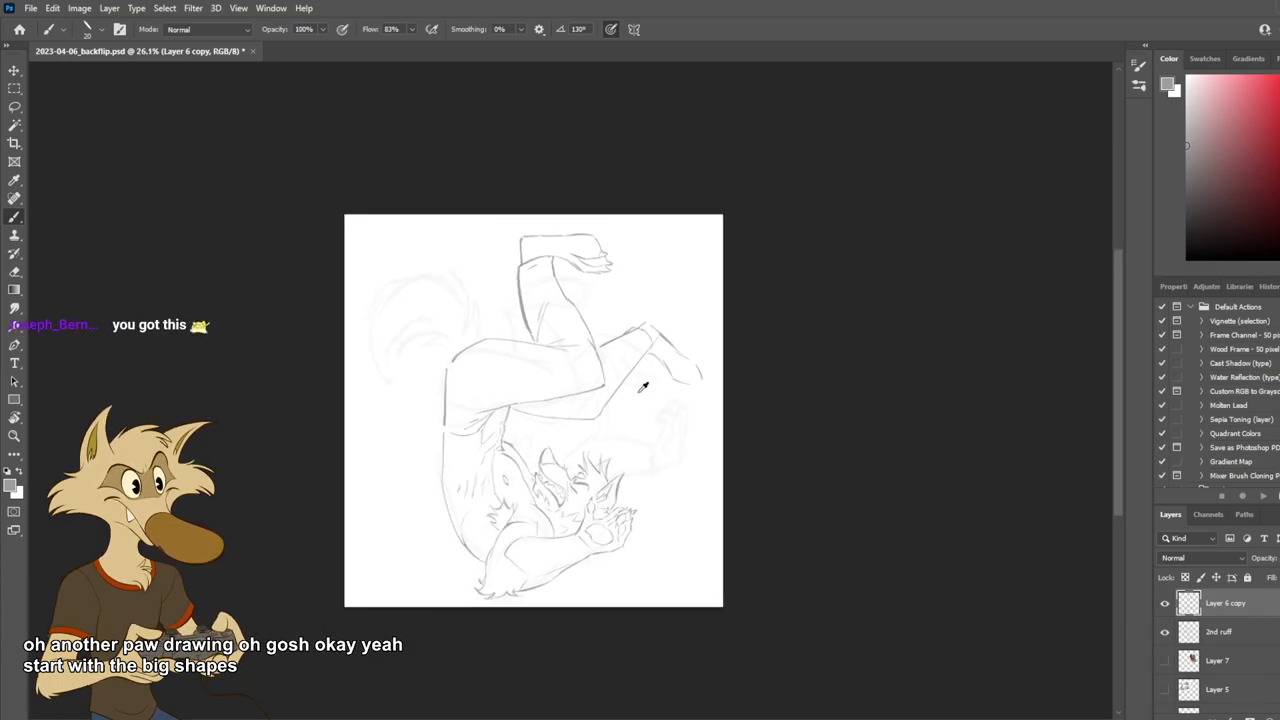
scroll(642, 385, down, 2)
scroll(640, 384, up, 5)
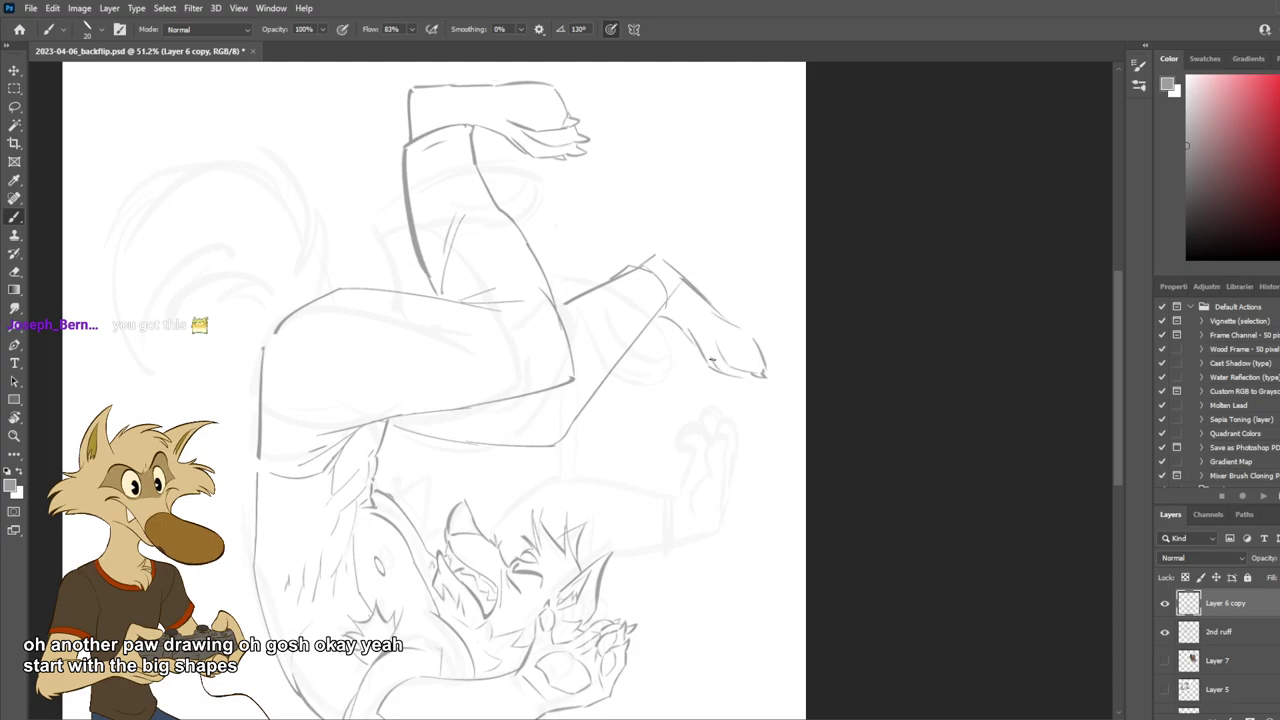
drag(716, 370, 752, 375)
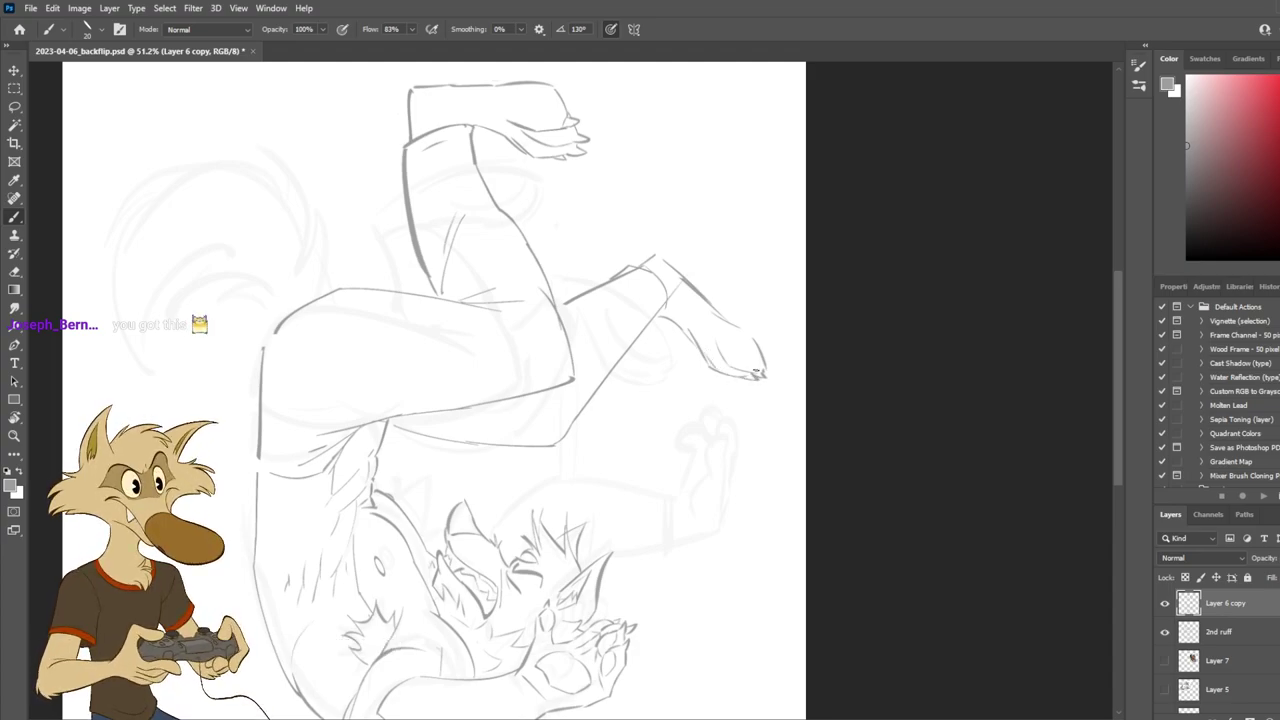
Check the second foot in a mirrored view of the canvas, restore the orientation and save the file.
key(ctrl+shift+h)
scroll(681, 419, down, 6)
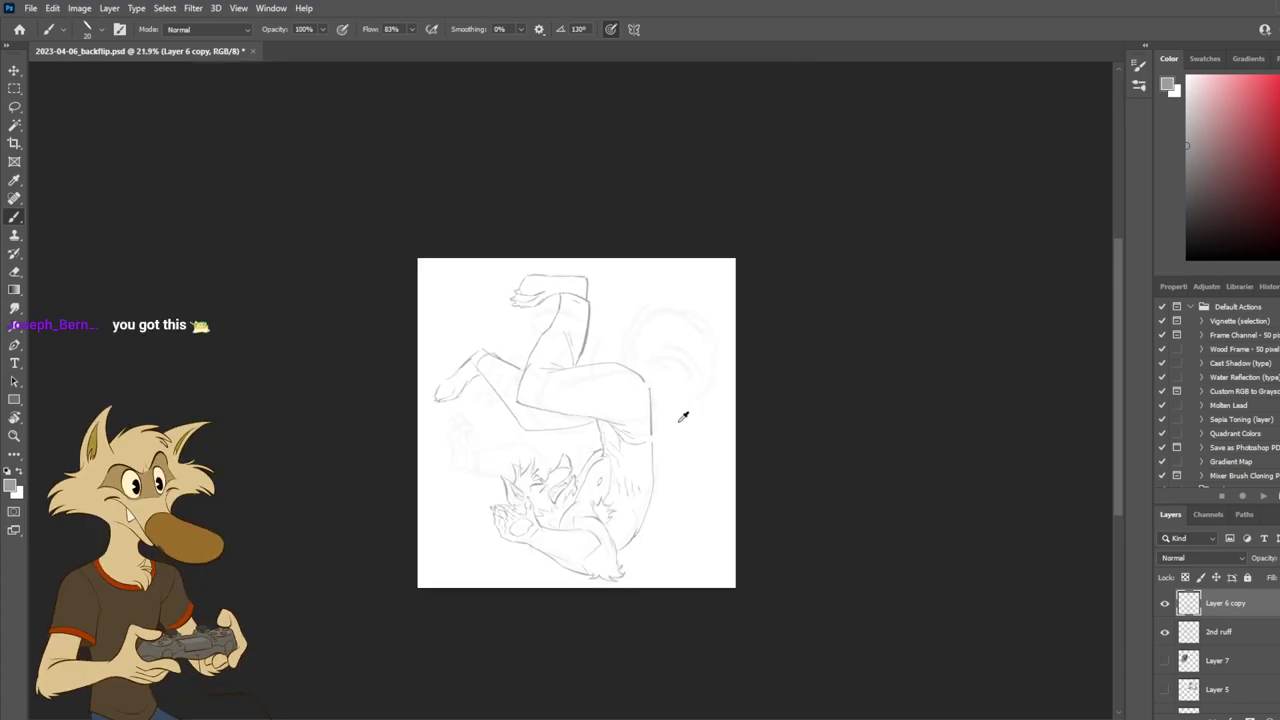
key(h)
scroll(678, 425, up, 5)
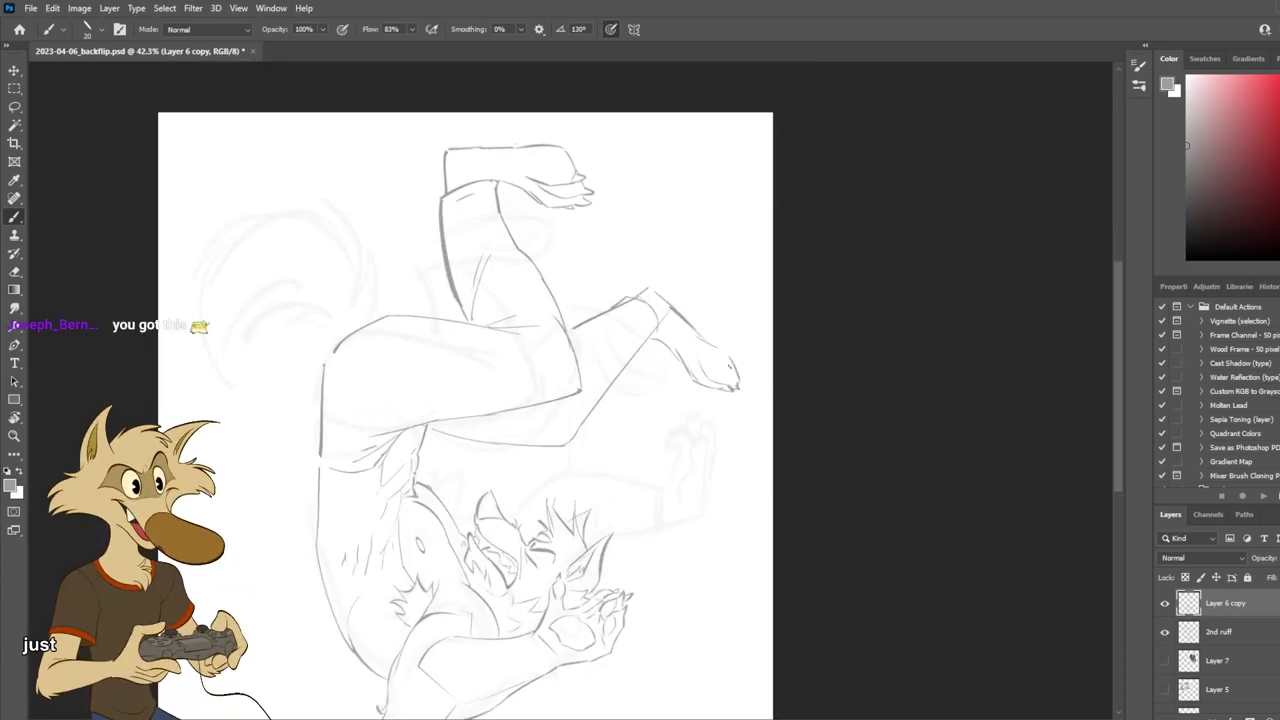
scroll(623, 200, up, 1)
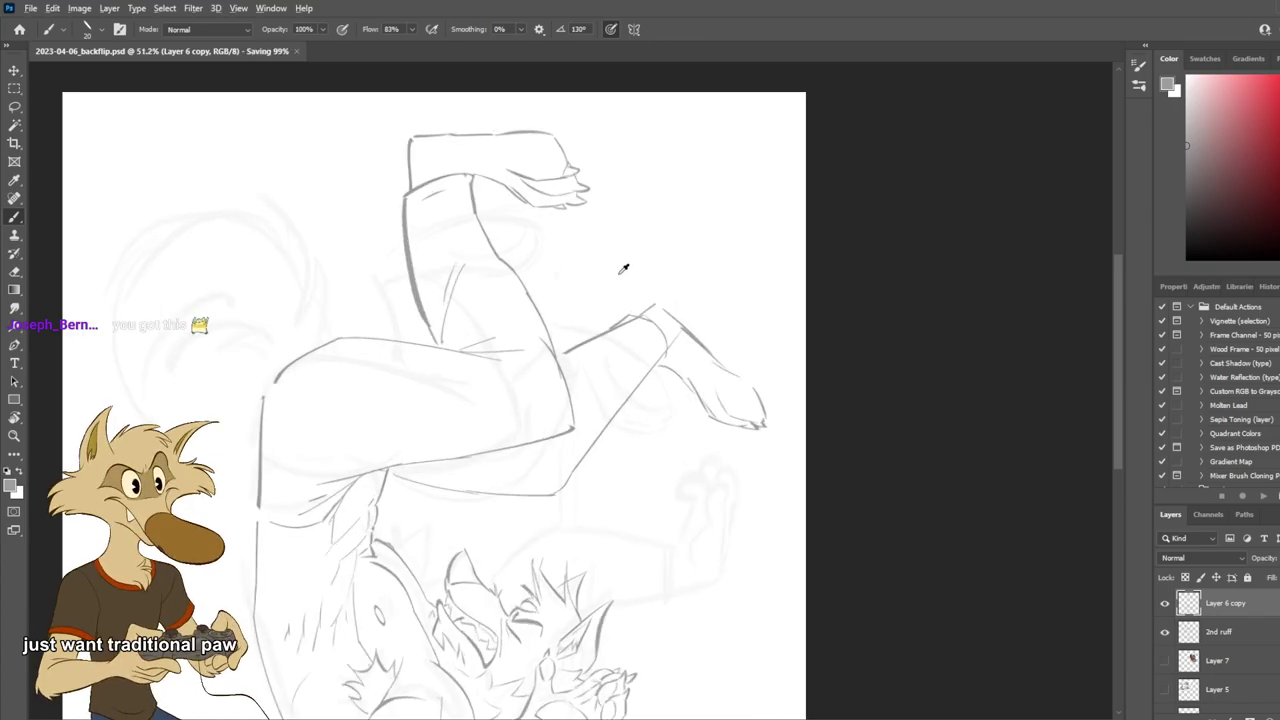
scroll(618, 235, down, 1)
scroll(565, 236, up, 1)
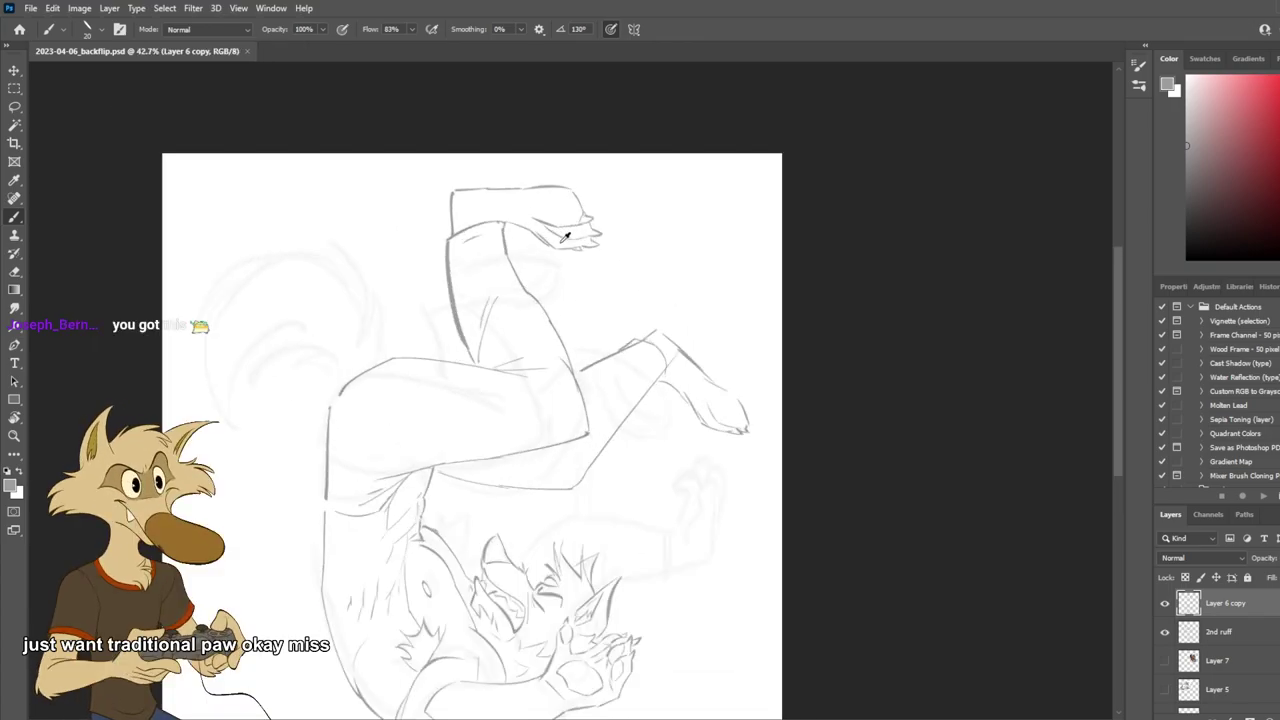
Duplicate the Layer 6 copy sketch layer and move the original beneath the 2nd ruff layer as a backup.
key(ctrl+j)
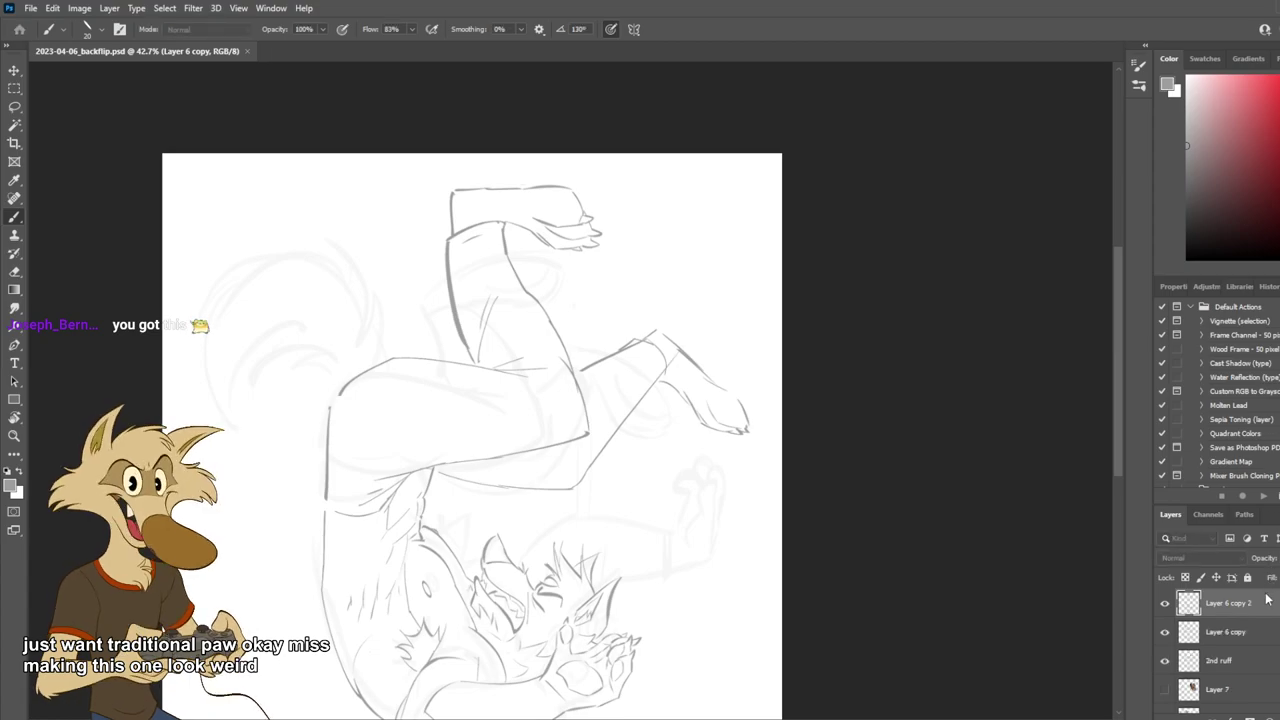
scroll(1252, 604, down, 1)
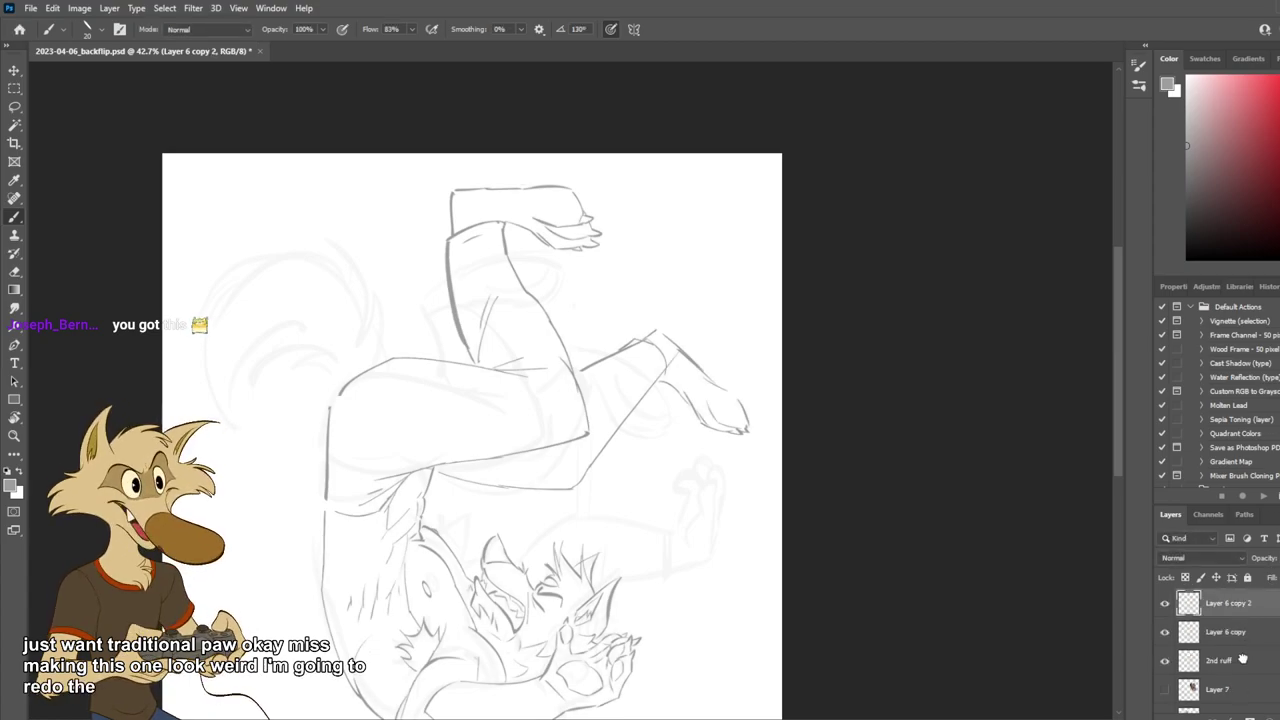
scroll(1236, 668, up, 1)
scroll(651, 451, up, 3)
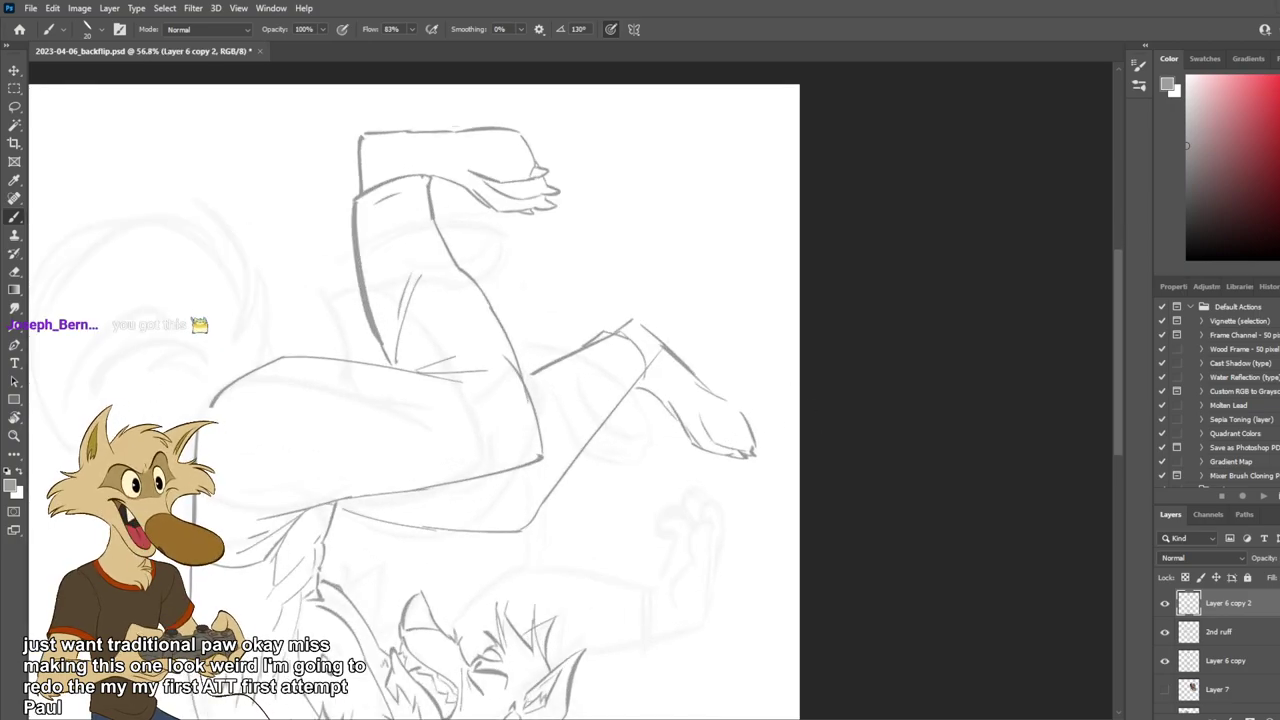
scroll(414, 390, down, 5)
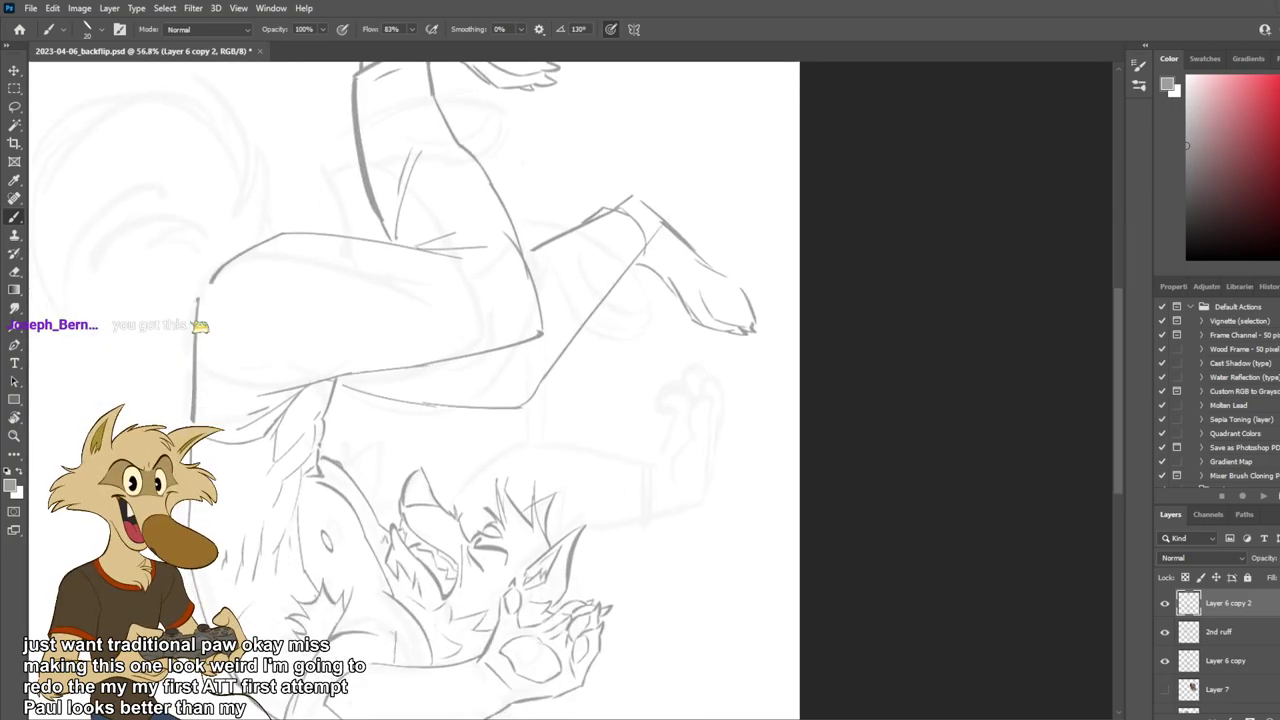
scroll(645, 394, down, 8)
scroll(622, 180, up, 9)
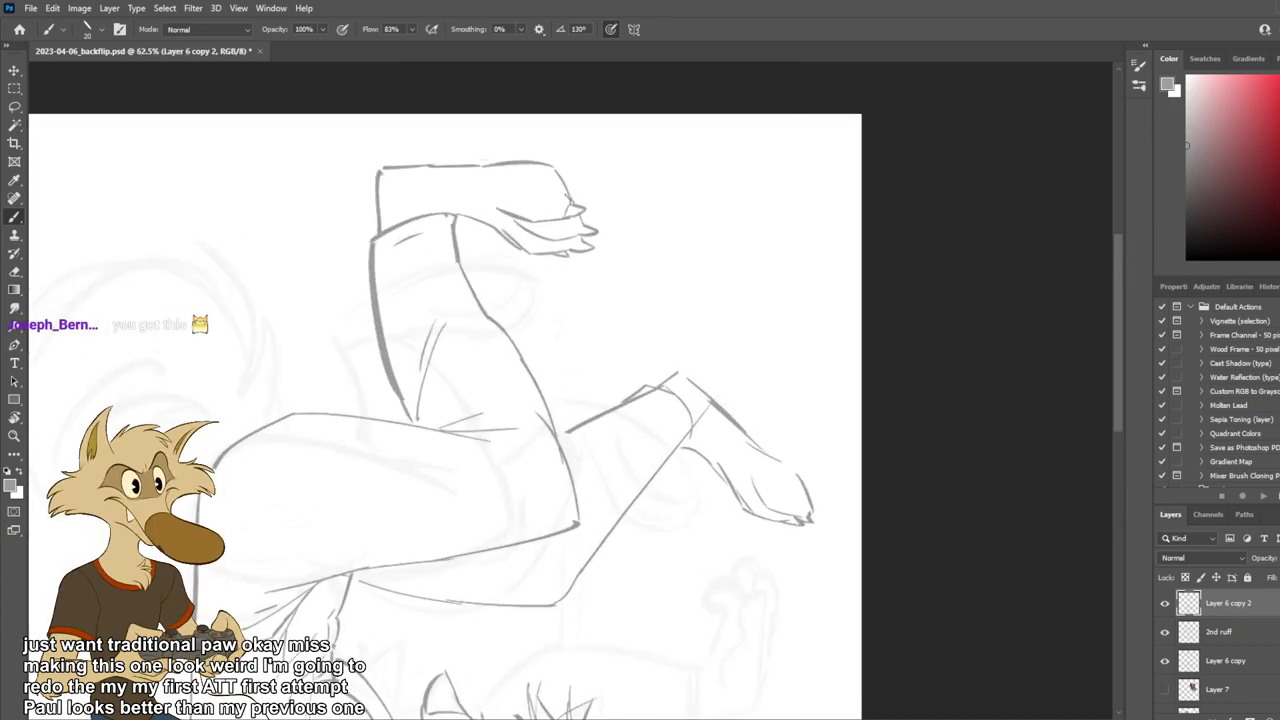
Hide Layer 6 copy and erase the raised foot's toes on the duplicate layer with the Eraser at size 70.
key(e)
key(bracketright)
key(bracketright)
key(bracketright)
key(bracketright)
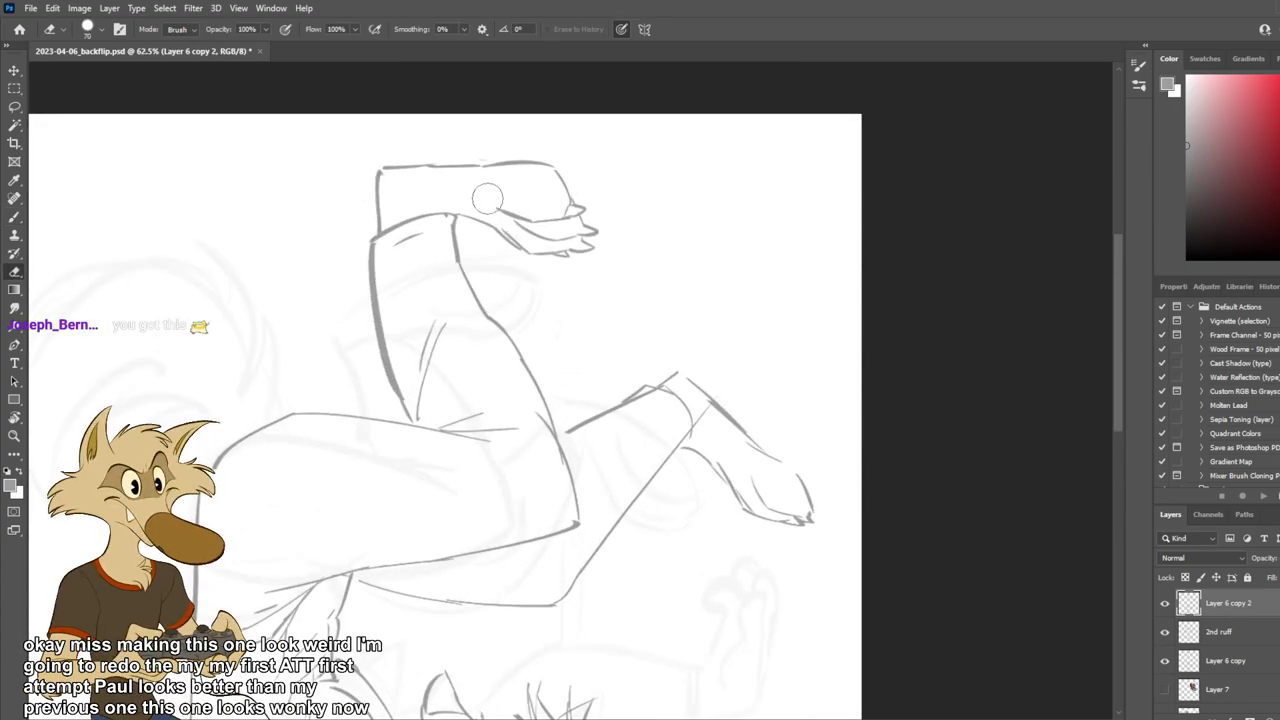
drag(488, 212, 493, 222)
key(ctrl+z)
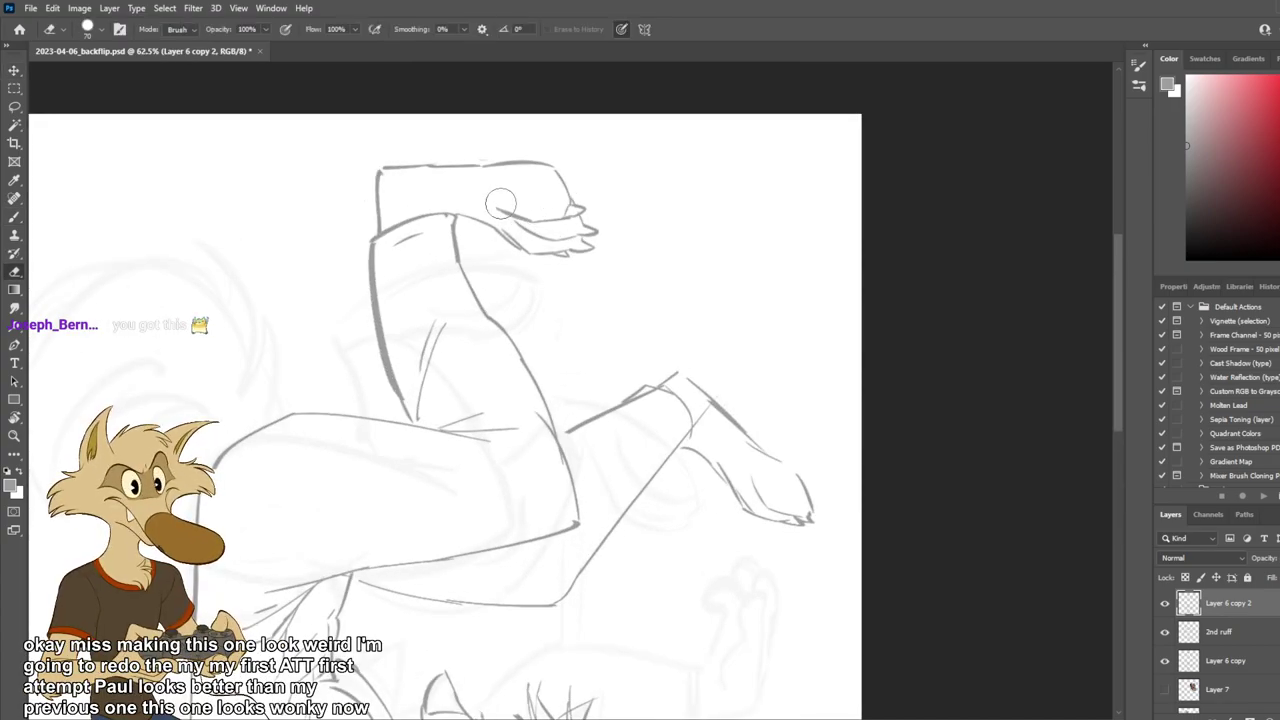
click(1165, 661)
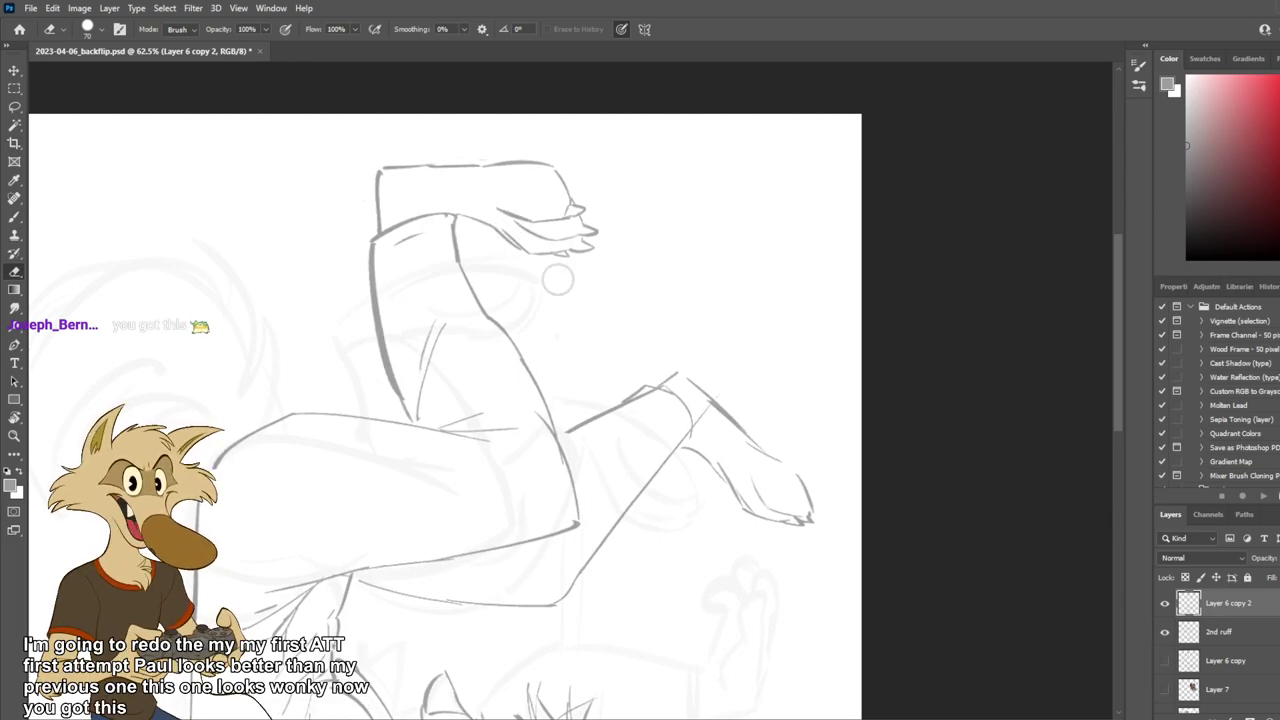
mouse_move(514, 224)
mouse_down()
mouse_move(584, 249)
mouse_move(604, 227)
mouse_move(547, 204)
mouse_move(532, 212)
mouse_move(597, 196)
mouse_move(575, 184)
mouse_move(640, 178)
mouse_up()
Redraw the raised foot's underside as a short line out from the ankle, undoing the strokes that extend it toward the toes.
key(b)
mouse_move(484, 216)
mouse_down()
mouse_move(543, 213)
mouse_move(513, 218)
mouse_move(557, 227)
mouse_up()
key(ctrl+z)
key(ctrl+z)
key(ctrl+z)
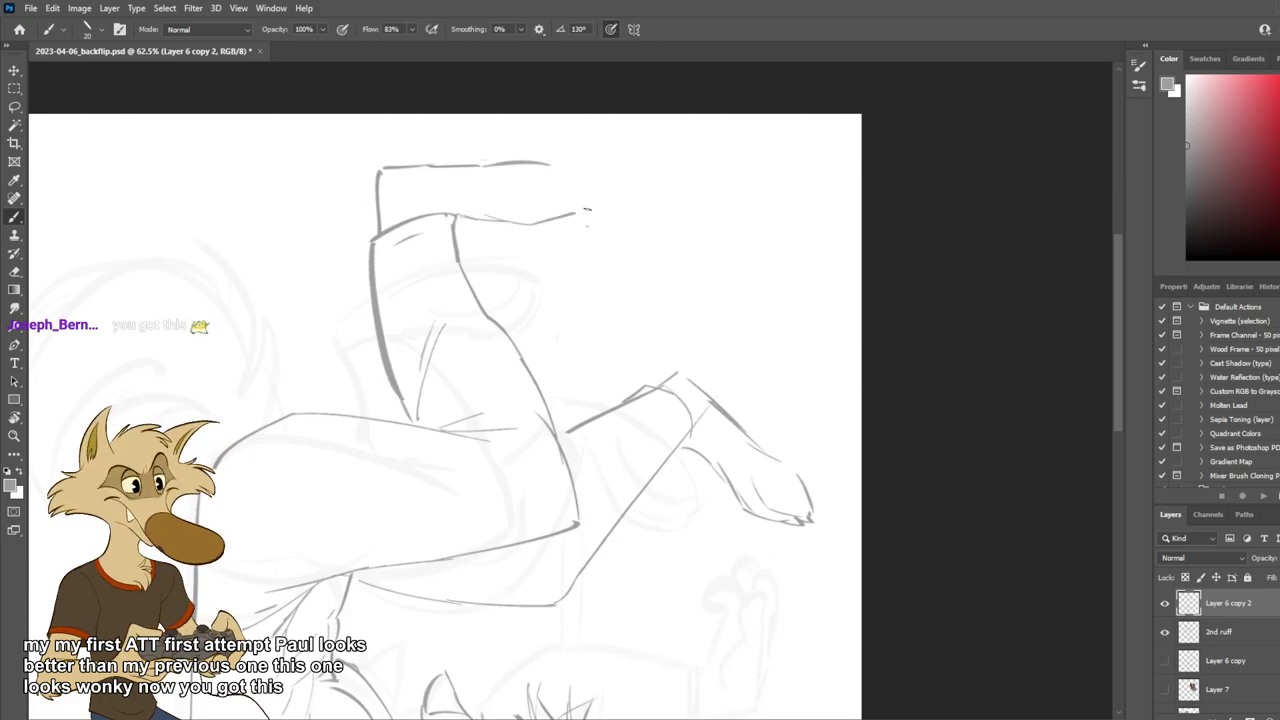
key(ctrl+z)
key(ctrl+z)
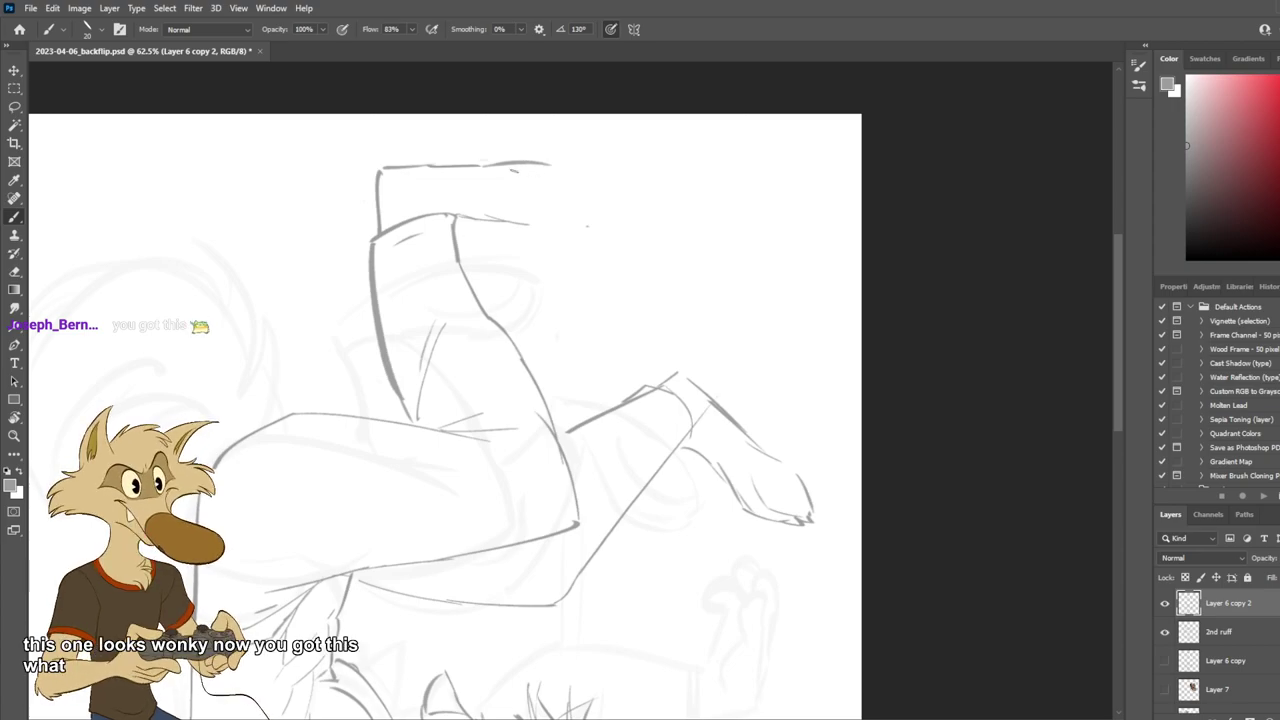
Try a stroke along the raised foot's top edge, undo it, and erase the outer end of the underside line.
mouse_move(507, 170)
mouse_down()
mouse_move(583, 167)
mouse_move(513, 170)
mouse_move(551, 167)
mouse_up()
key(ctrl+z)
key(e)
drag(505, 210, 530, 218)
scroll(658, 205, down, 5)
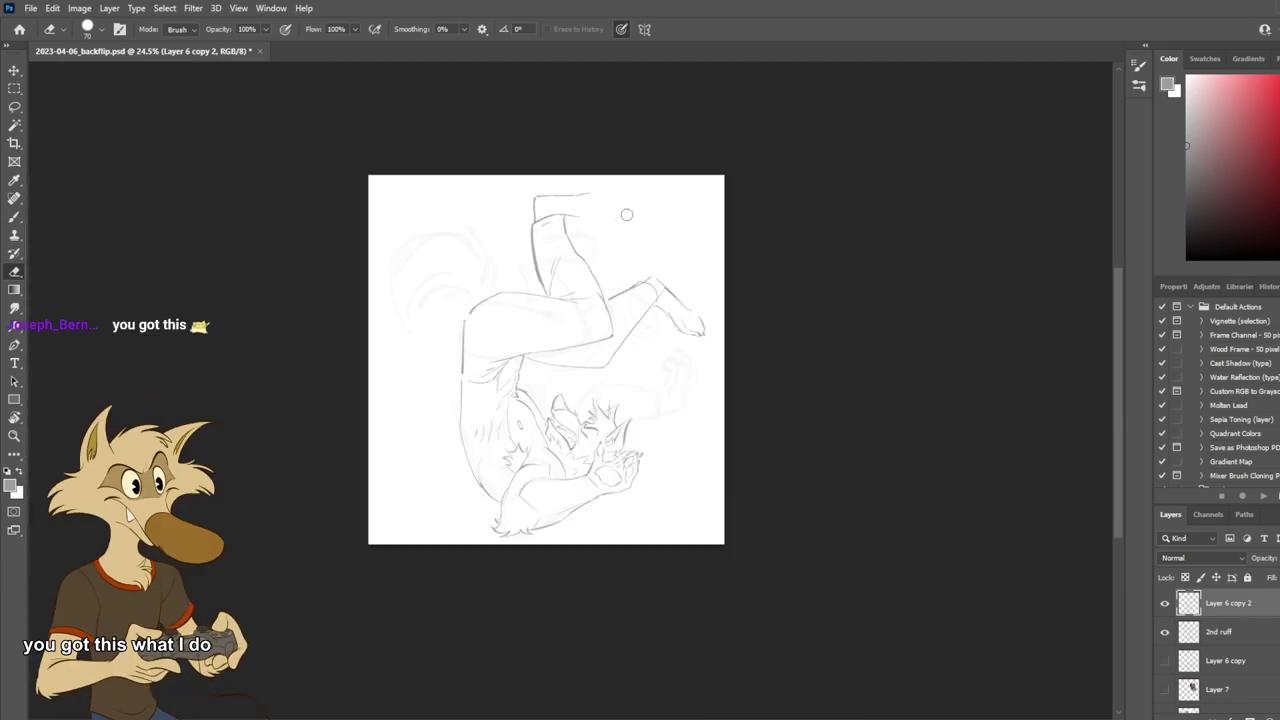
Redraw the raised foot's top edge as one long, slightly rising line out from the heel and erase the older line beneath it.
scroll(628, 216, up, 5)
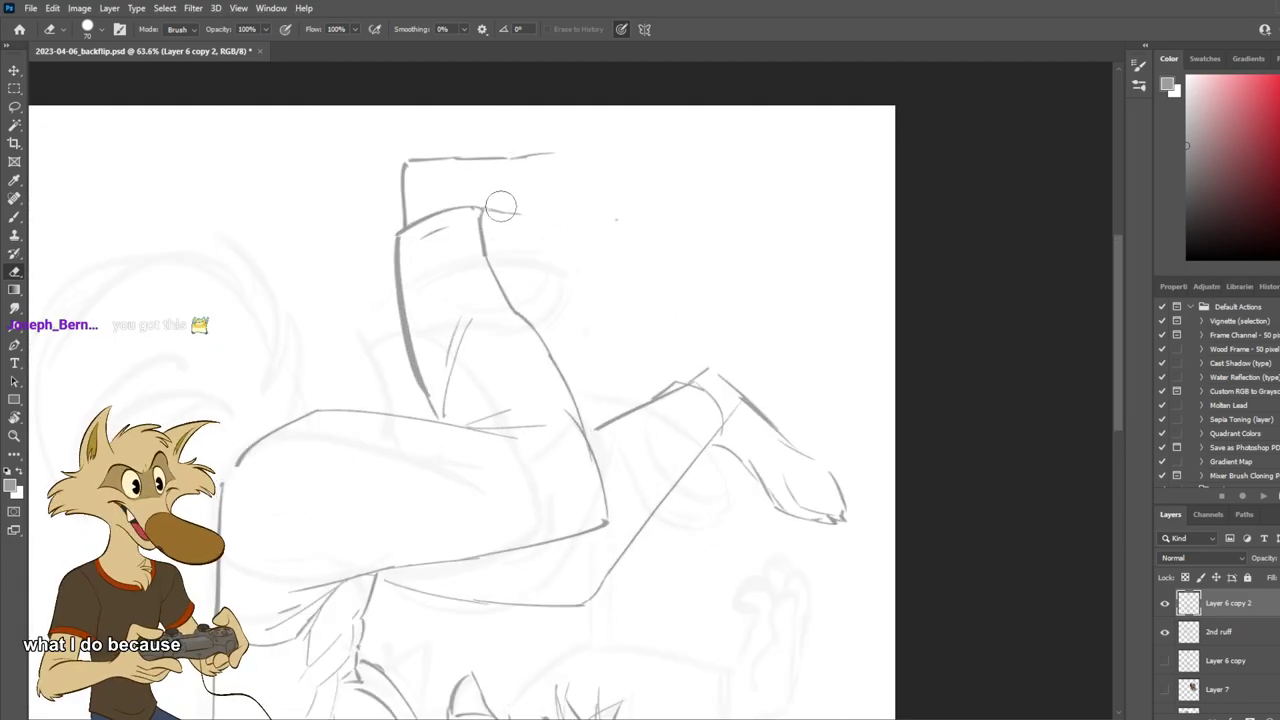
key(b)
drag(414, 163, 556, 144)
key(ctrl+z)
drag(414, 159, 571, 140)
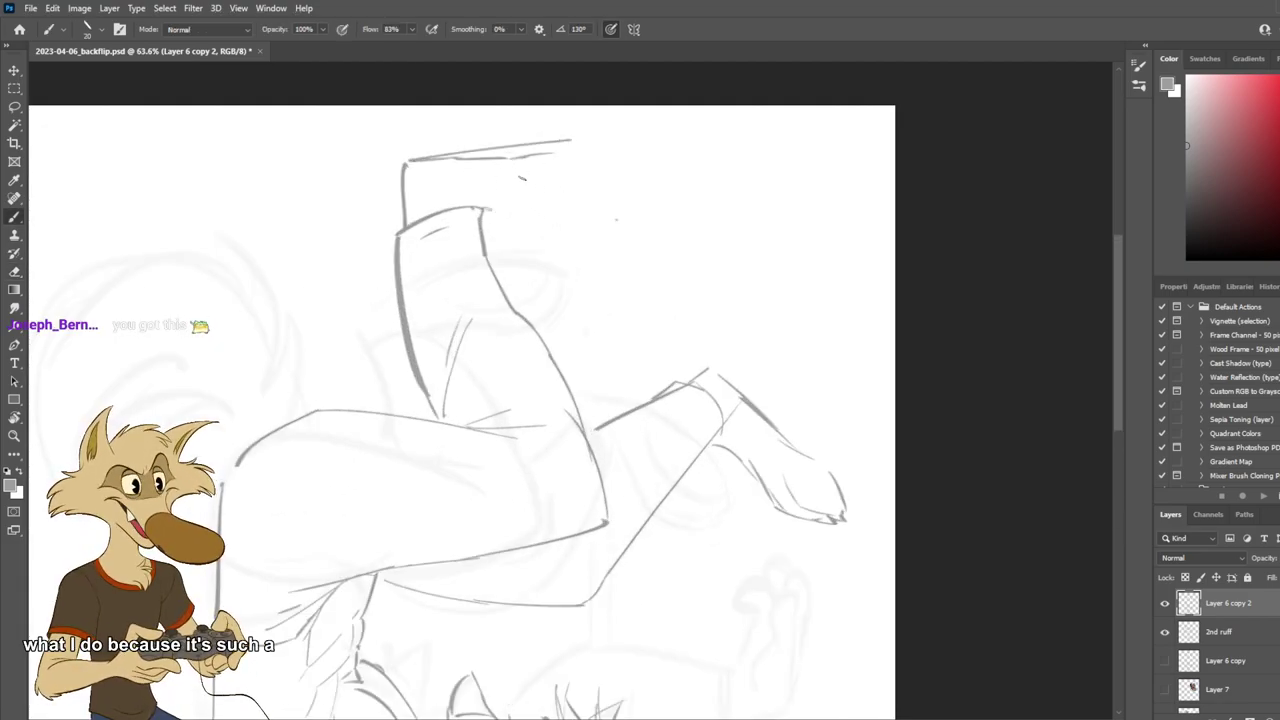
key(e)
drag(492, 168, 595, 157)
key(b)
key(ctrl+z)
Redraw the raised foot's underside as a nearly straight line from the ankle toward the ball of the foot.
mouse_move(482, 206)
mouse_down()
mouse_move(556, 198)
mouse_move(532, 200)
mouse_move(570, 216)
mouse_up()
key(ctrl+z)
key(ctrl+z)
drag(528, 200, 566, 204)
key(e)
key(b)
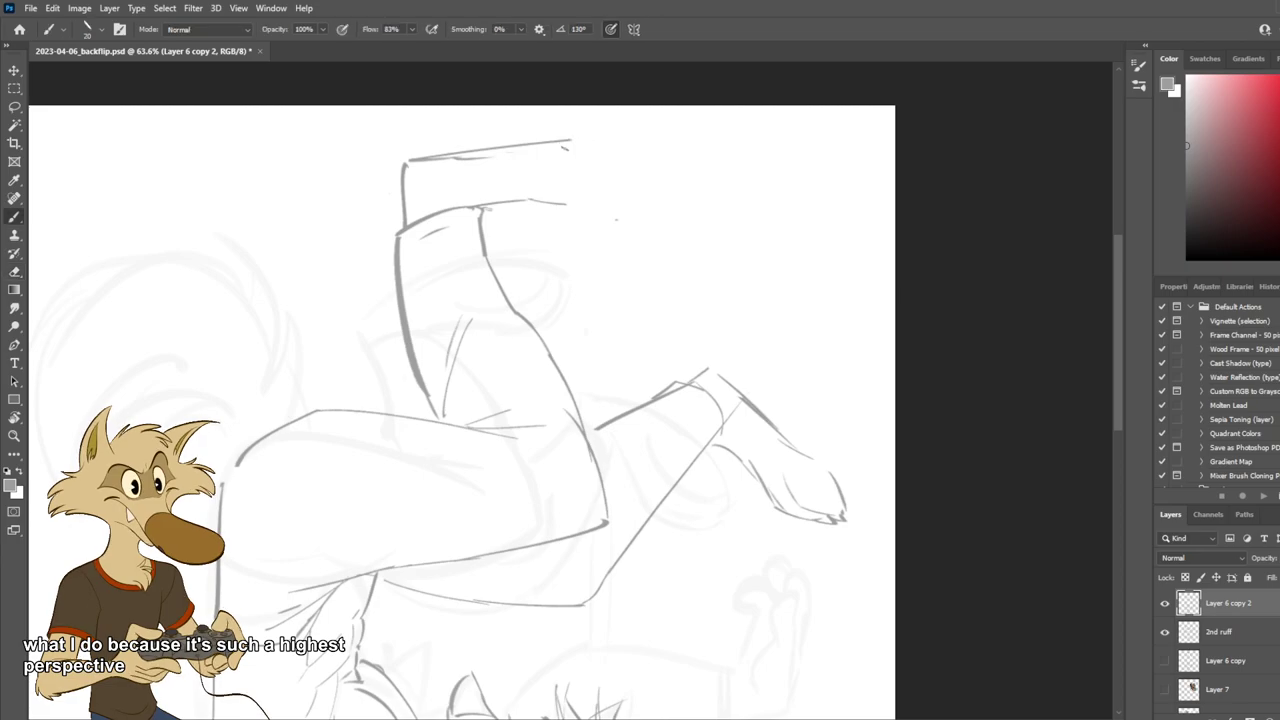
Extend the raised foot's top edge with a short stroke curving down toward the toes.
drag(530, 150, 624, 147)
key(ctrl+z)
key(ctrl+z)
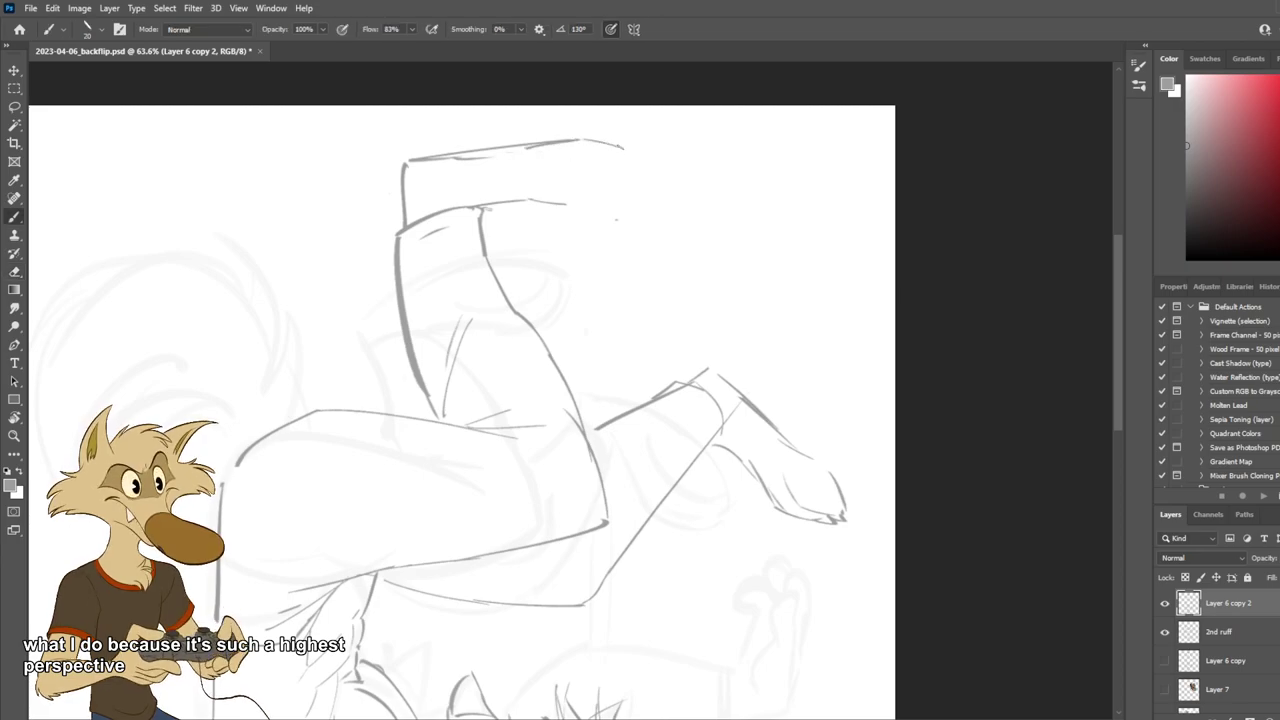
scroll(641, 155, down, 4)
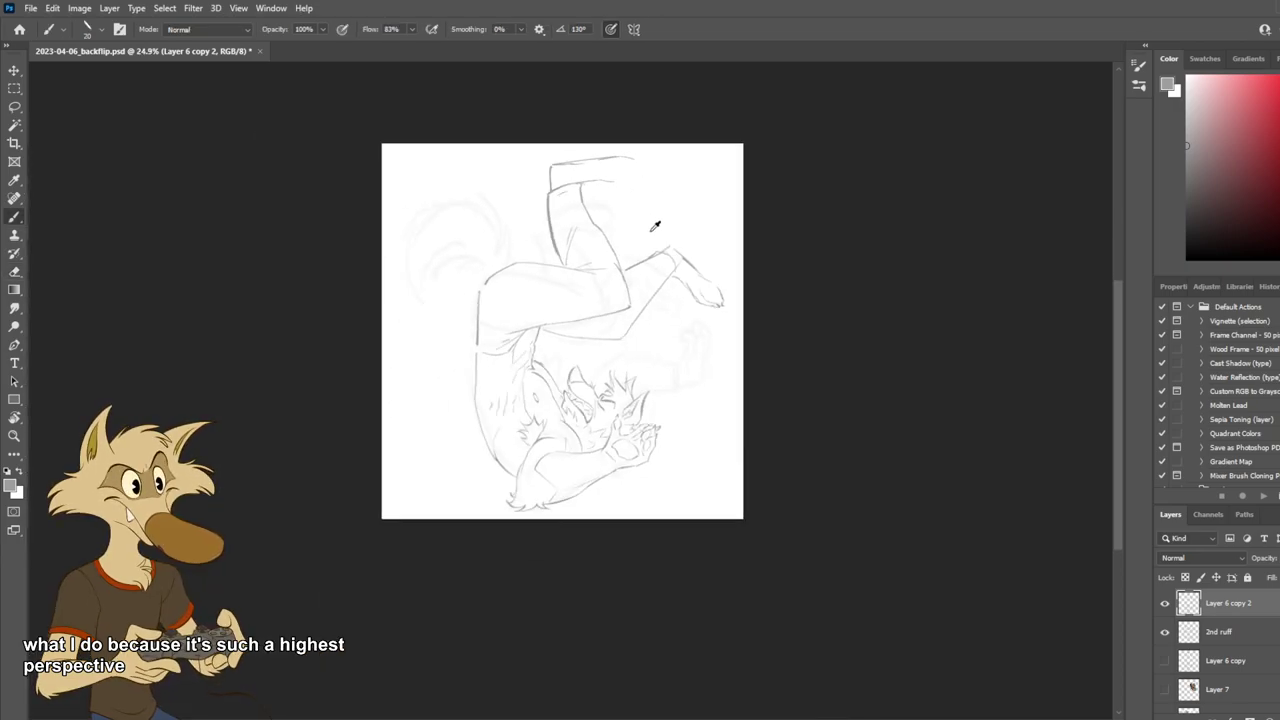
scroll(651, 223, down, 2)
scroll(654, 219, up, 2)
scroll(651, 191, up, 4)
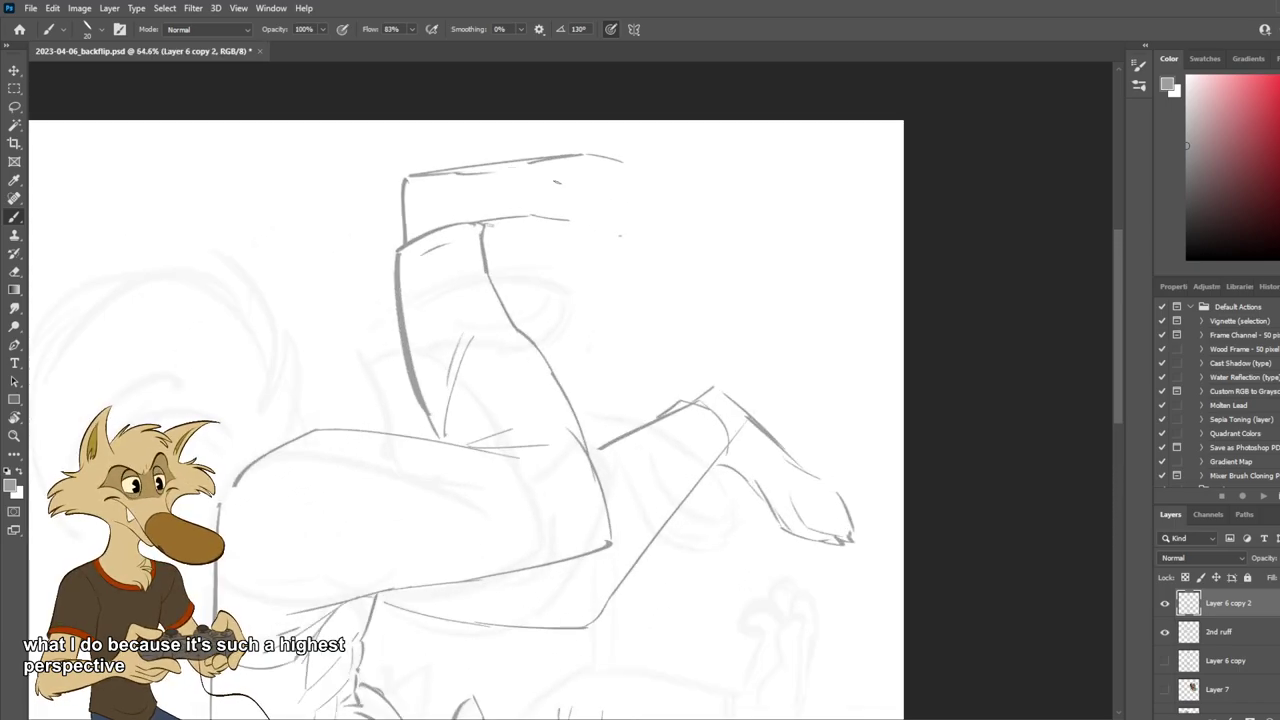
Sketch the raised foot's uppermost toe with a curved lower edge and a small pointed claw.
mouse_move(587, 192)
mouse_down()
mouse_move(629, 174)
mouse_move(650, 187)
mouse_up()
key(ctrl+z)
key(ctrl+z)
key(ctrl+z)
mouse_move(625, 169)
mouse_down()
mouse_move(668, 180)
mouse_move(670, 194)
mouse_up()
key(ctrl+z)
key(ctrl+z)
drag(638, 174, 656, 188)
key(ctrl+z)
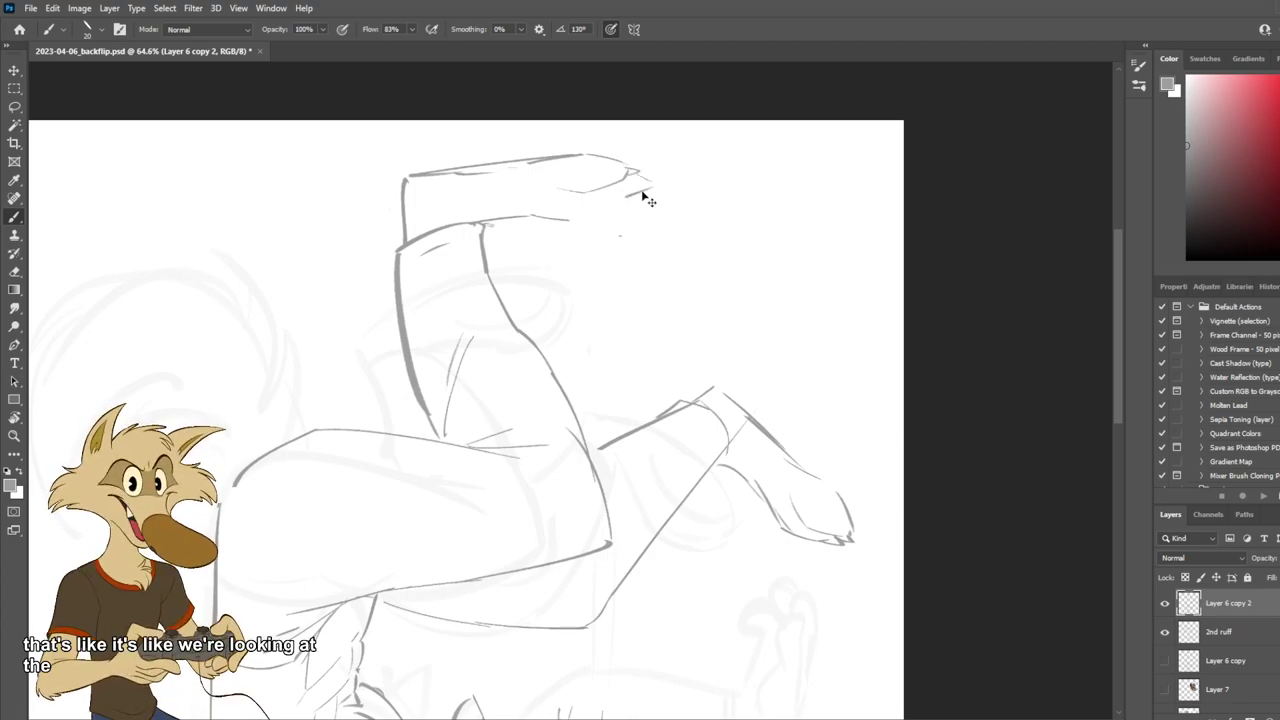
Add a second toe with a pointed claw just below the raised foot's first toe.
key(ctrl+z)
key(ctrl+z)
mouse_move(566, 204)
mouse_down()
mouse_move(626, 220)
mouse_move(648, 195)
mouse_up()
key(ctrl+z)
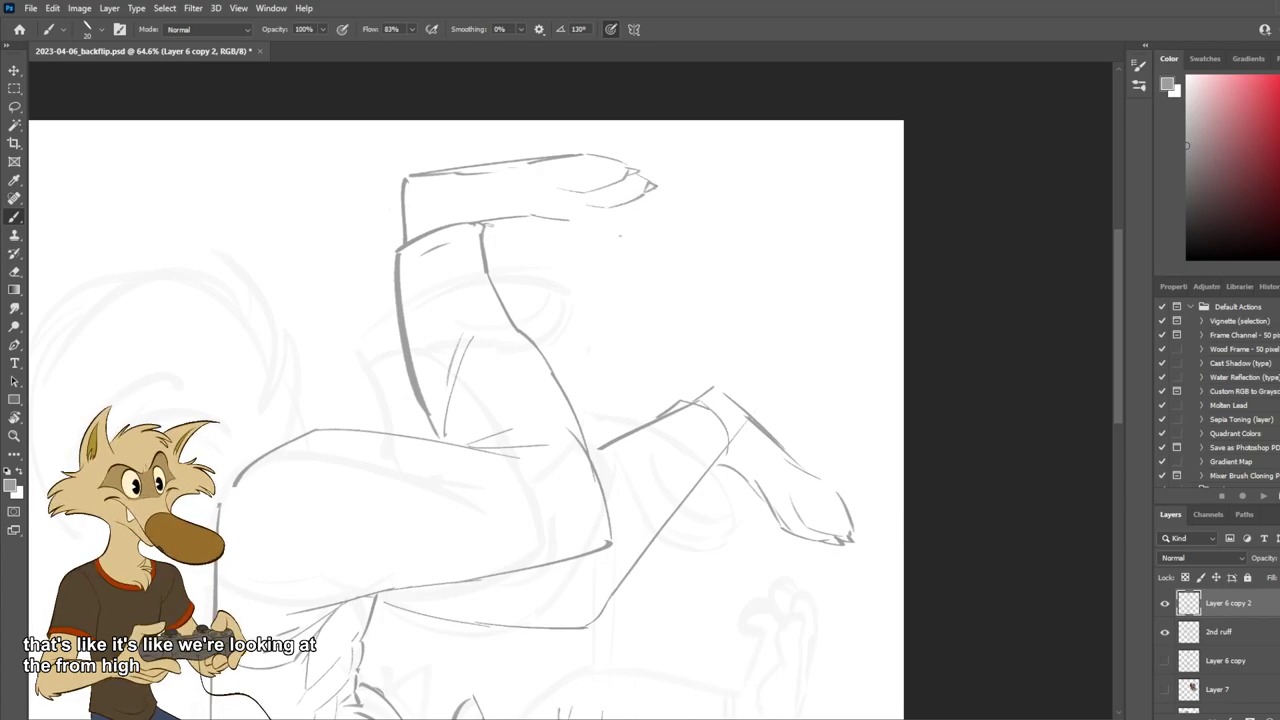
Sketch the raised foot's lowest toes and claws, then erase and redraw the underside's end so it joins them.
key(ctrl+z)
mouse_move(588, 210)
mouse_down()
mouse_move(624, 224)
mouse_move(650, 201)
mouse_up()
key(ctrl+z)
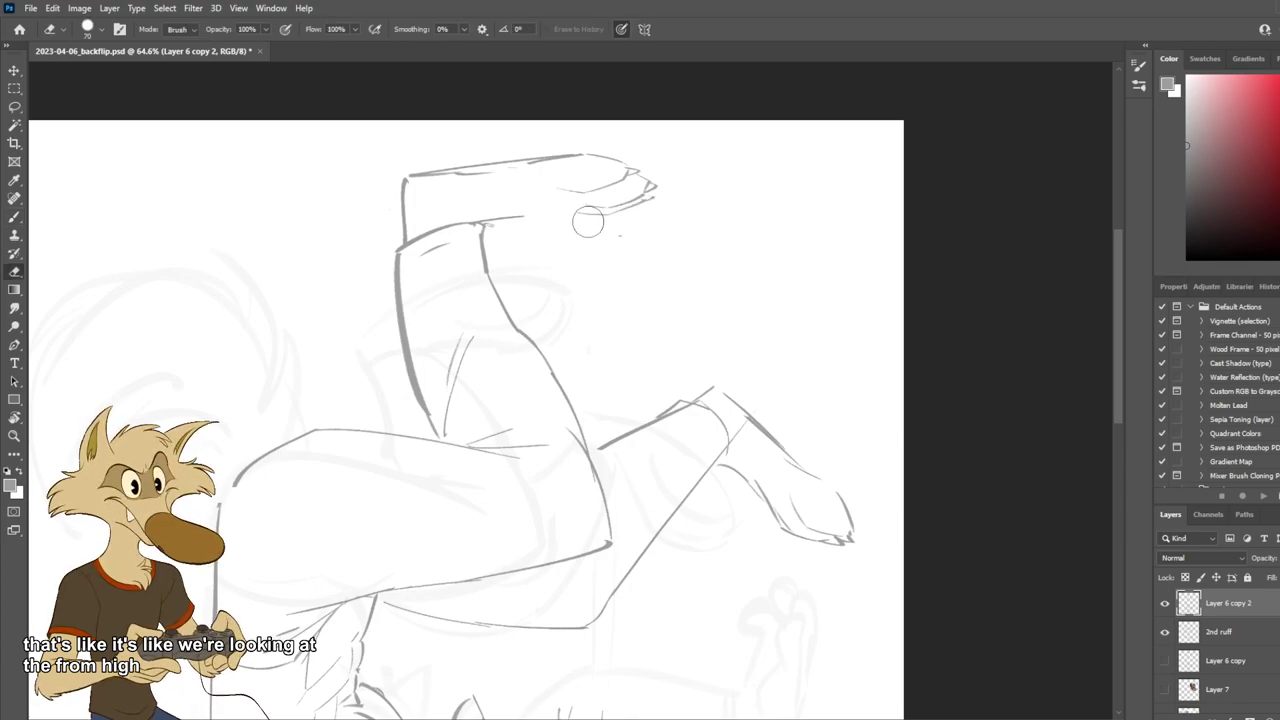
key(ctrl+z)
mouse_move(597, 223)
mouse_down()
mouse_move(643, 210)
mouse_move(628, 211)
mouse_up()
key(ctrl+z)
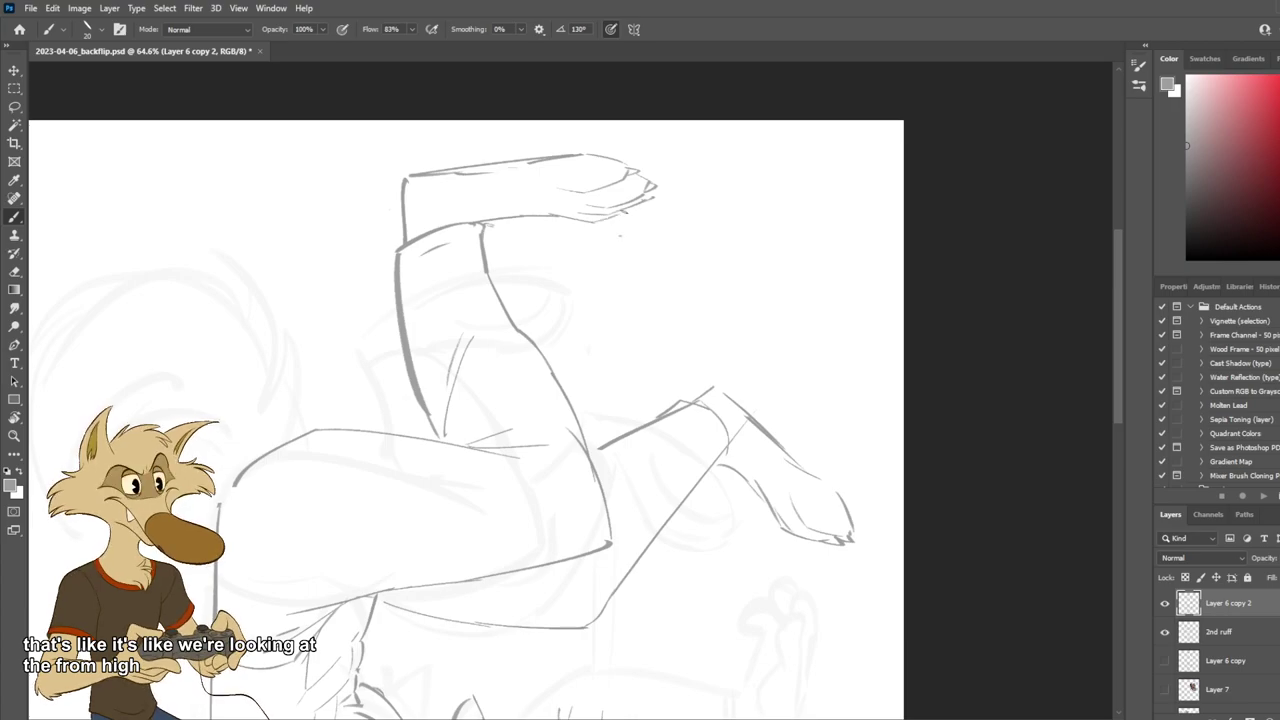
scroll(665, 245, down, 4)
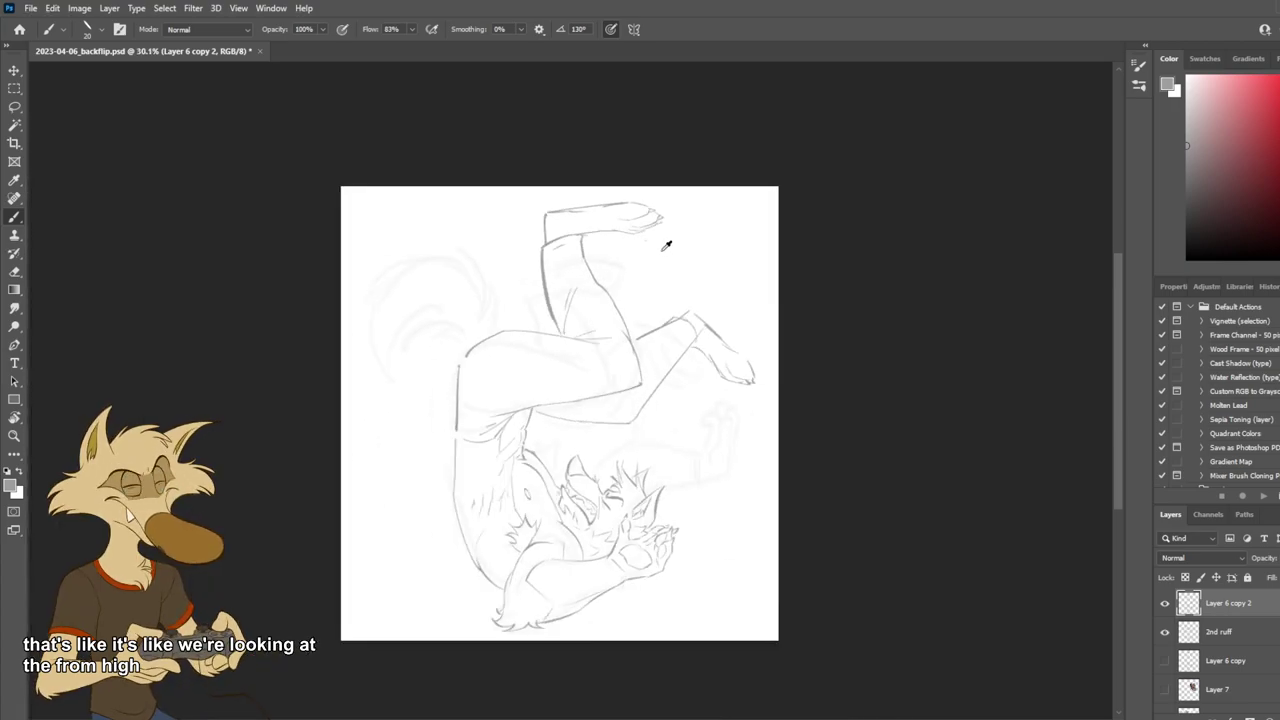
Compare the old and new raised foot by switching visibility between Layer 6 copy and Layer 6 copy 2.
scroll(665, 245, up, 1)
click(1164, 603)
click(1164, 660)
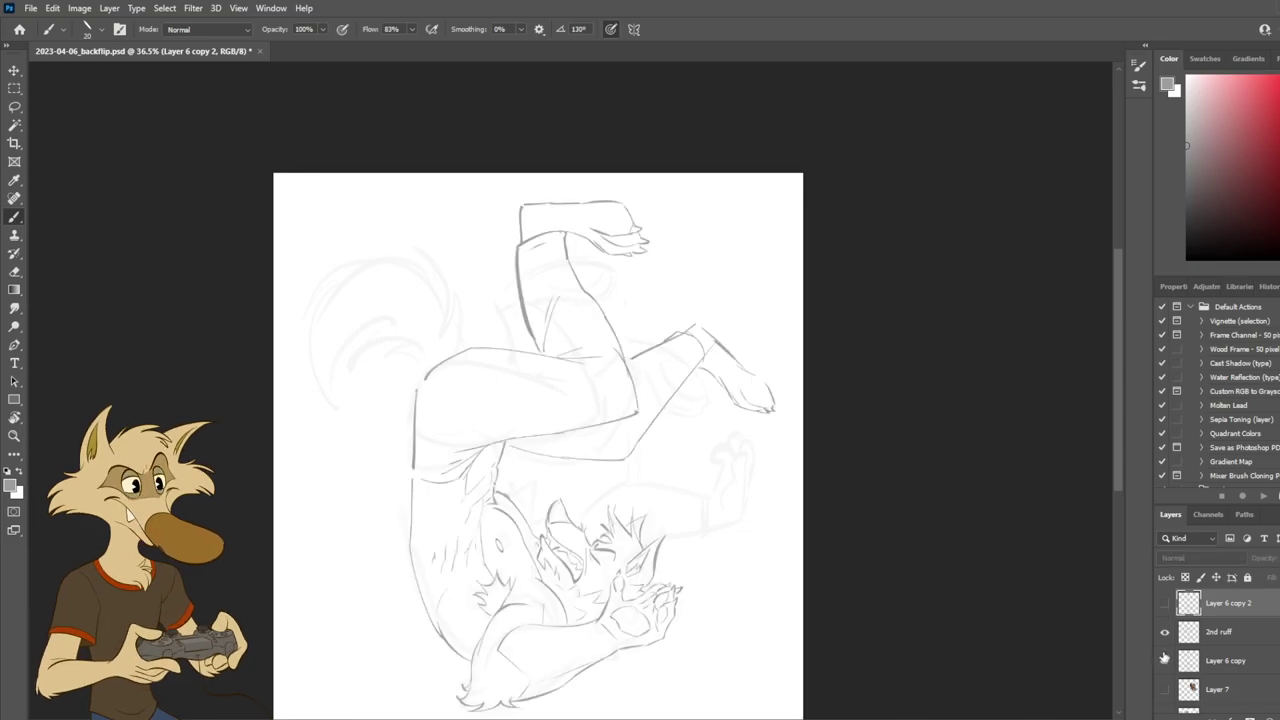
click(1164, 661)
click(1164, 632)
click(1164, 632)
click(1163, 604)
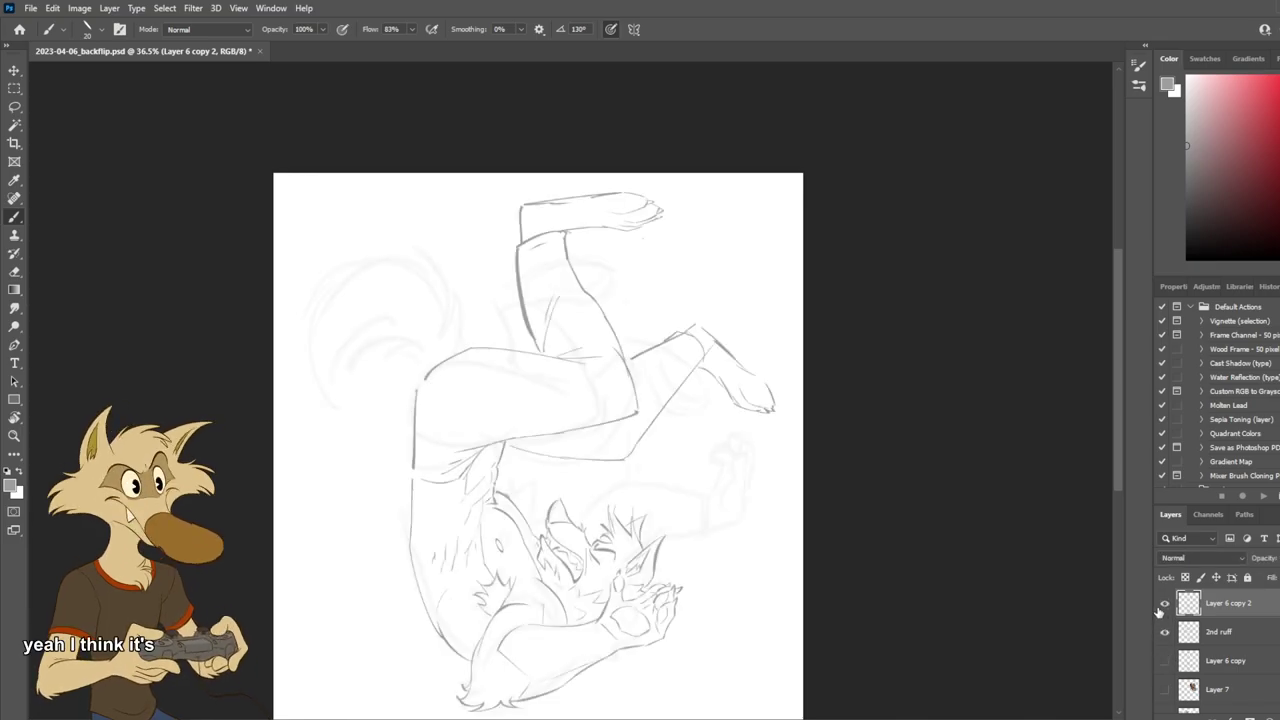
Examine the redrawn raised foot's size and angle against the whole figure.
scroll(637, 340, down, 2)
scroll(700, 306, down, 1)
scroll(628, 291, up, 4)
scroll(571, 266, up, 1)
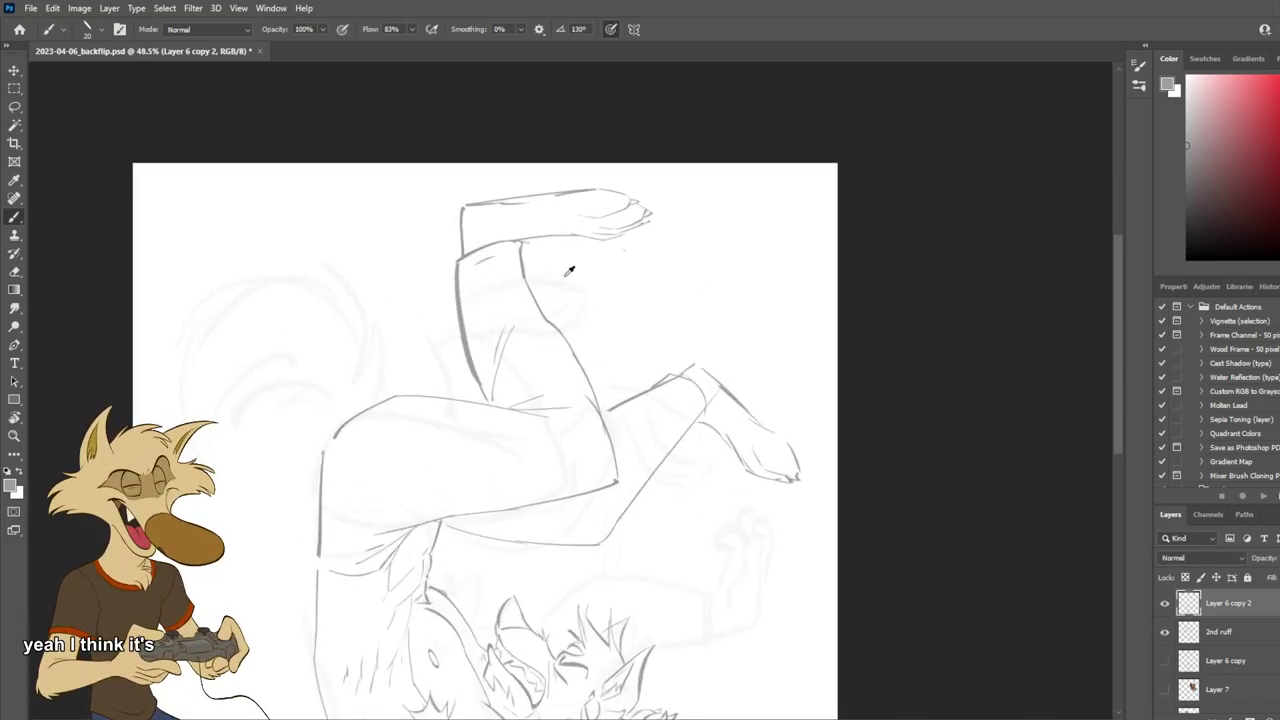
scroll(610, 269, down, 2)
scroll(610, 269, up, 2)
scroll(610, 269, down, 2)
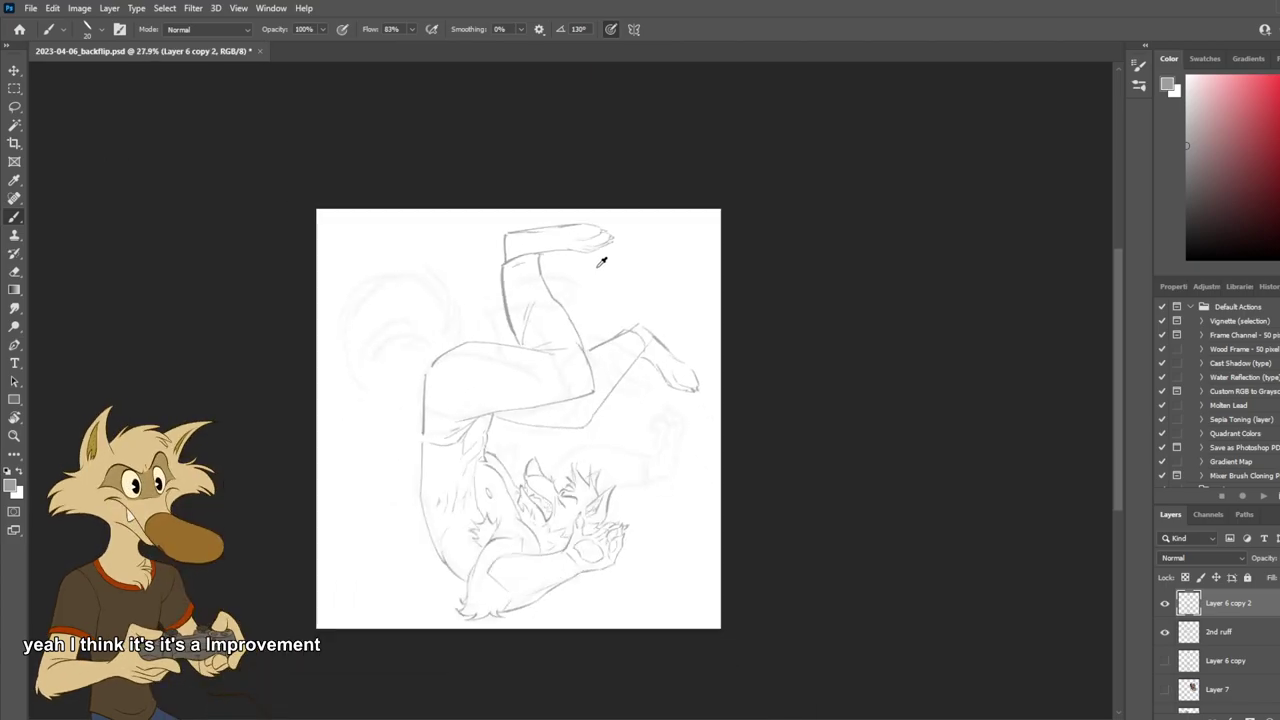
Erase the outer part of the raised foot's top edge and redraw it as a higher bump over the toes.
scroll(614, 286, up, 1)
scroll(600, 229, up, 2)
scroll(585, 210, up, 1)
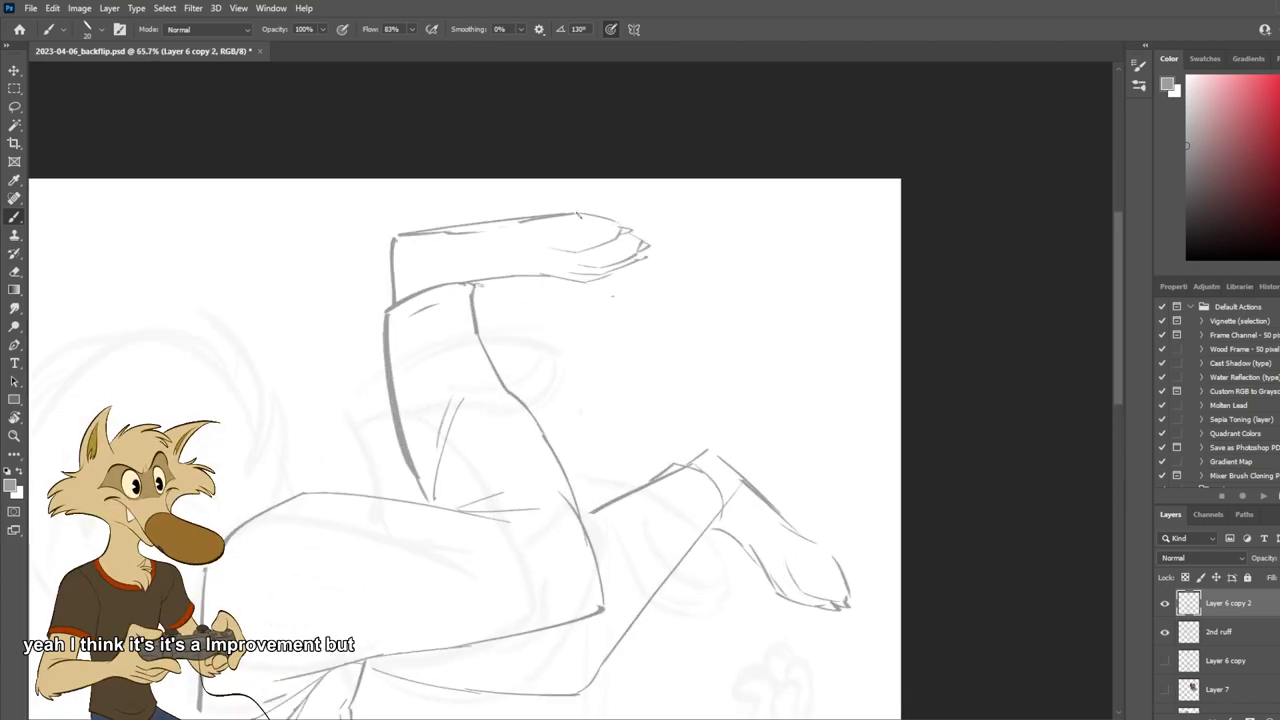
key(e)
mouse_move(522, 217)
mouse_down()
mouse_move(602, 213)
mouse_move(567, 208)
mouse_move(578, 206)
mouse_move(622, 227)
mouse_up()
key(b)
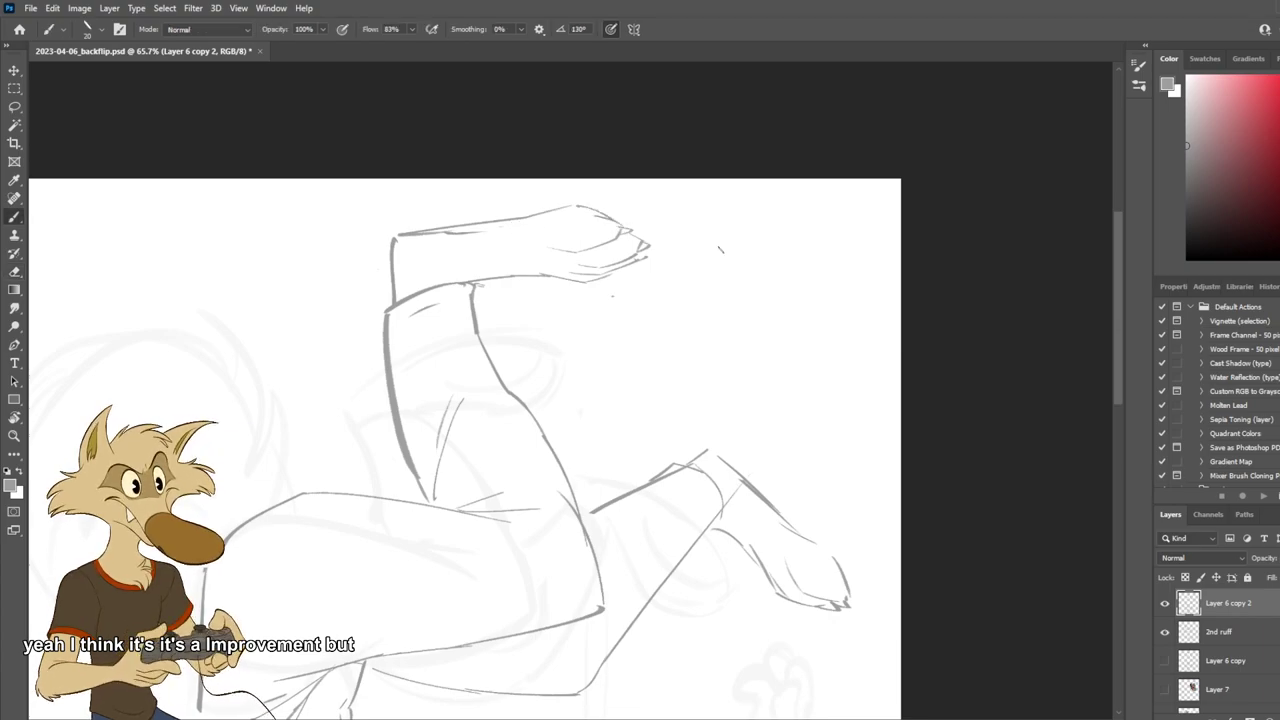
Clean up and redraw the line over the raised foot's uppermost toe, and save the document.
scroll(765, 253, down, 4)
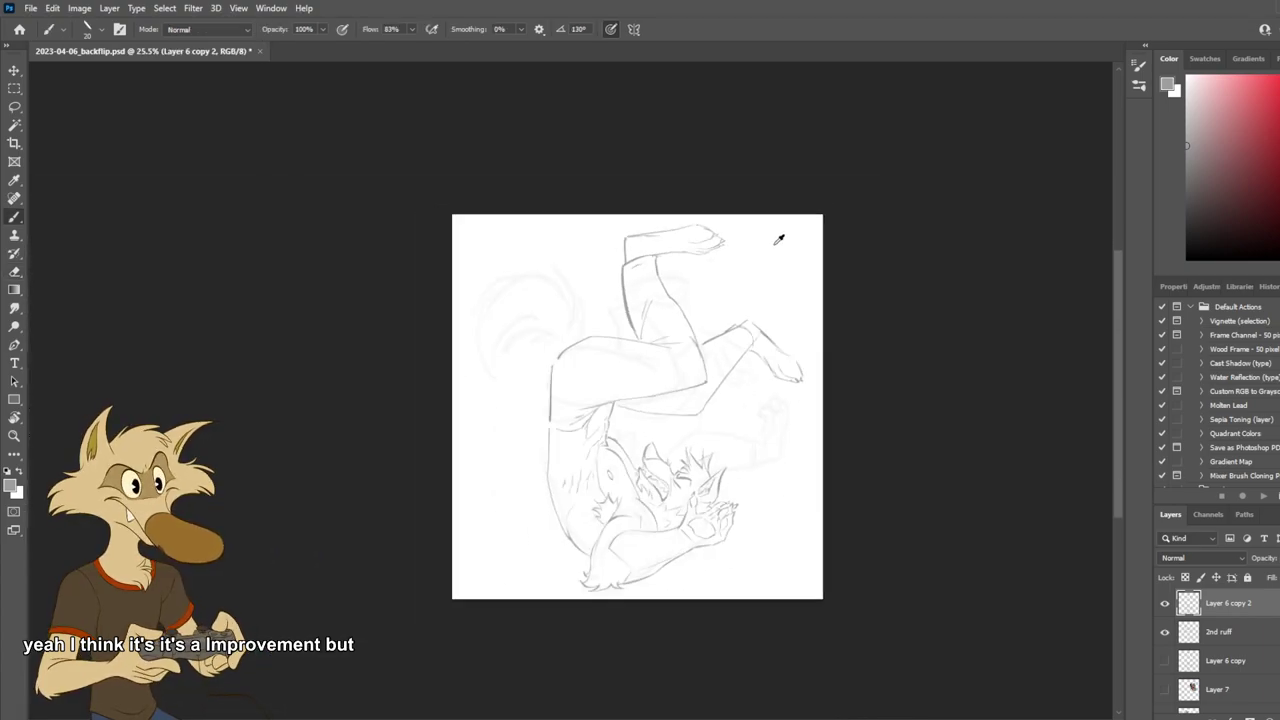
scroll(760, 240, up, 5)
key(e)
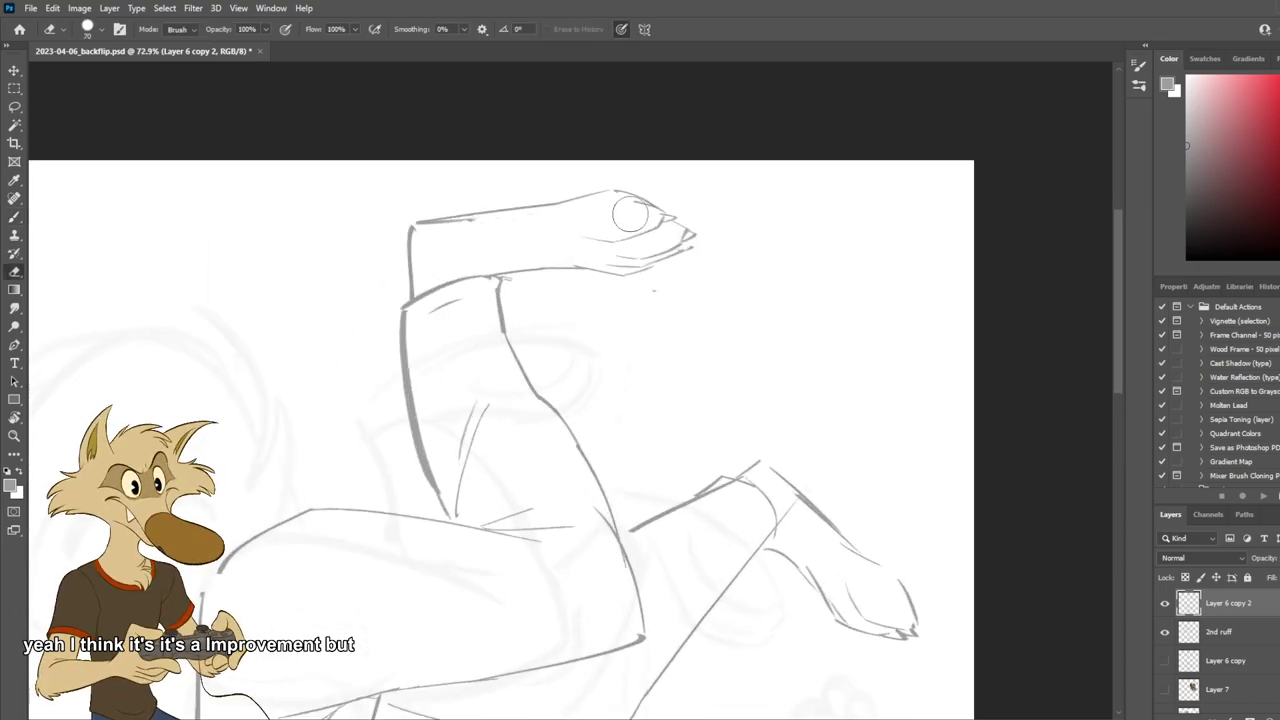
key(b)
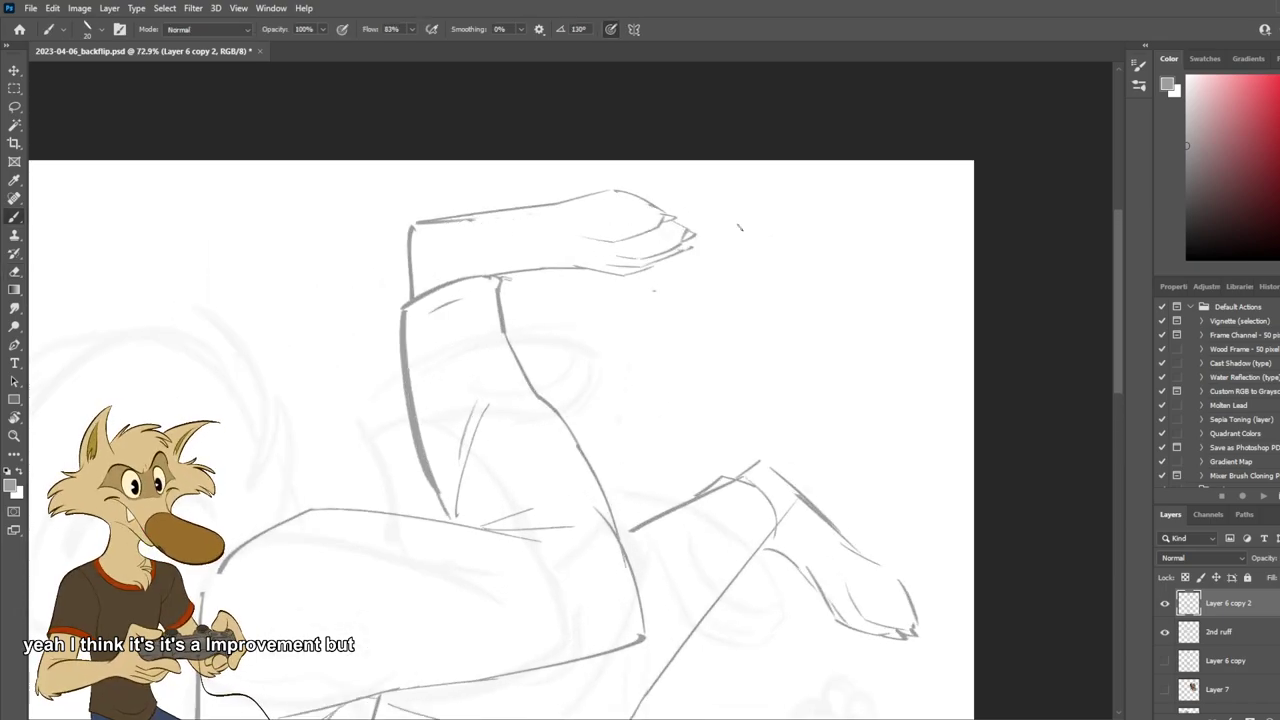
scroll(745, 228, down, 4)
scroll(763, 509, up, 4)
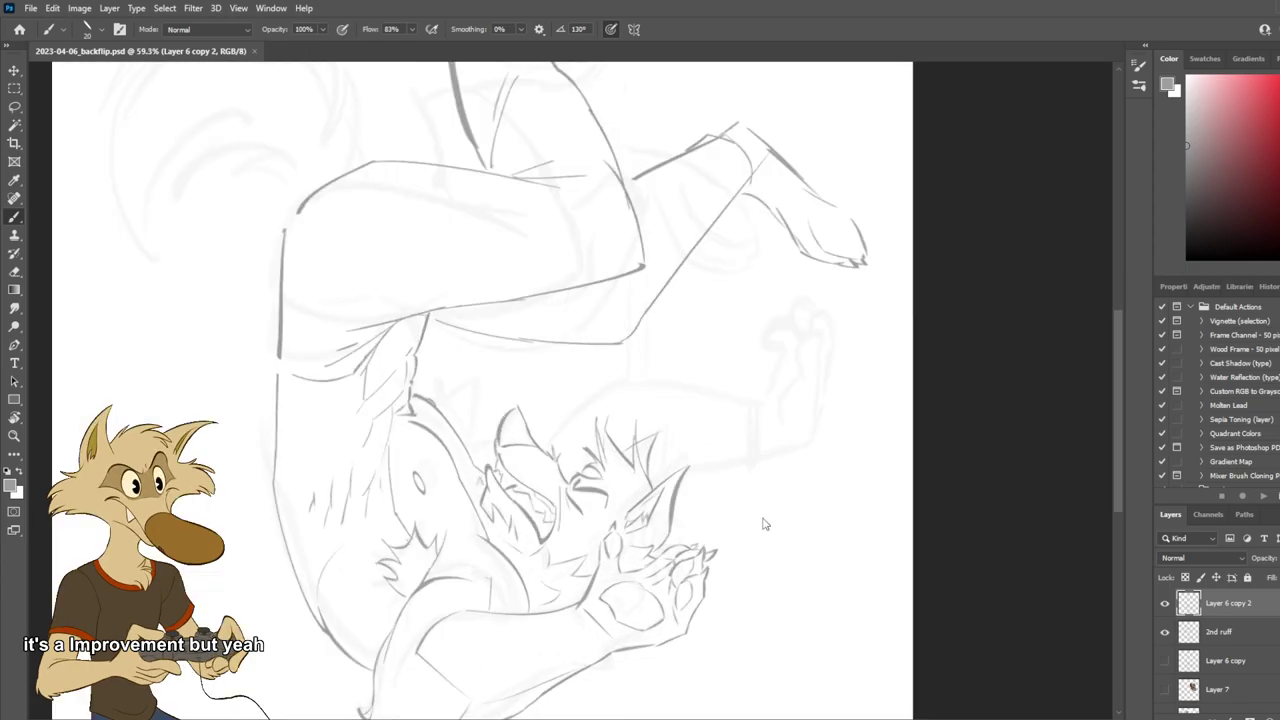
Duplicate Layer 6 copy 2, hide the original beneath the 2nd ruff layer, and make Layer 6 copy 3 active.
scroll(763, 524, down, 1)
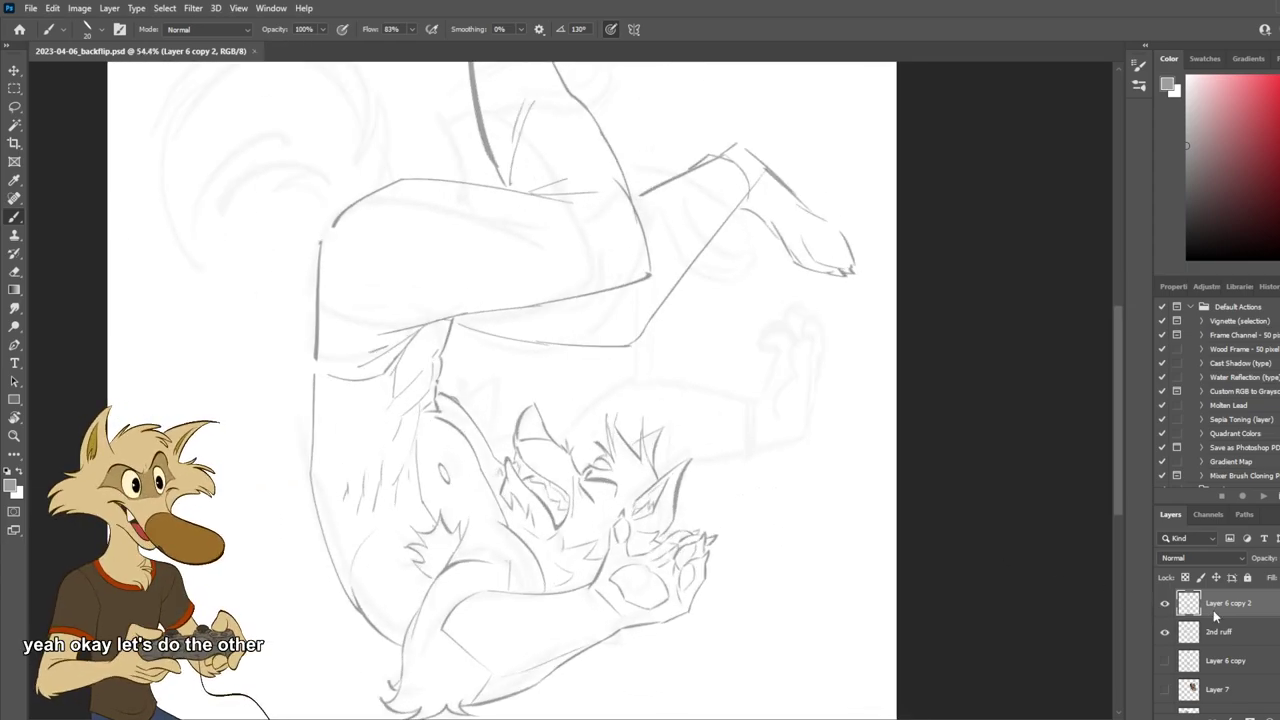
key(ctrl+j)
click(1165, 632)
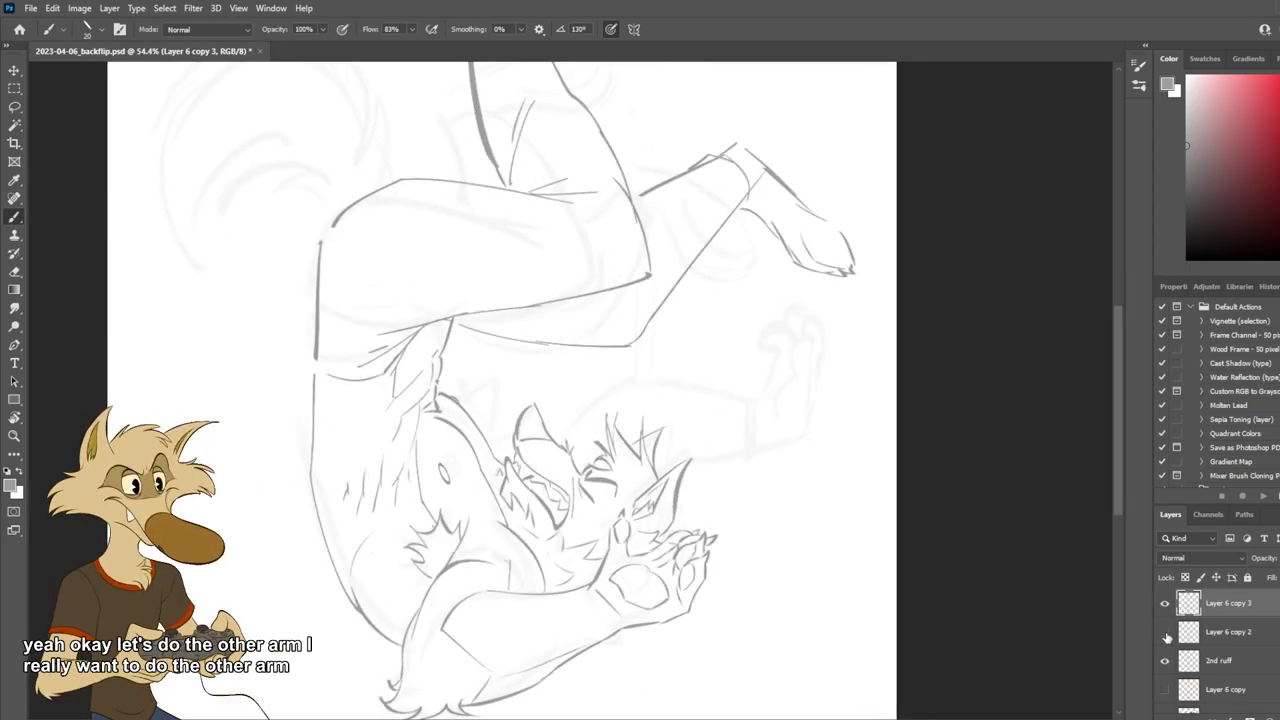
drag(1238, 632, 1233, 668)
click(1238, 614)
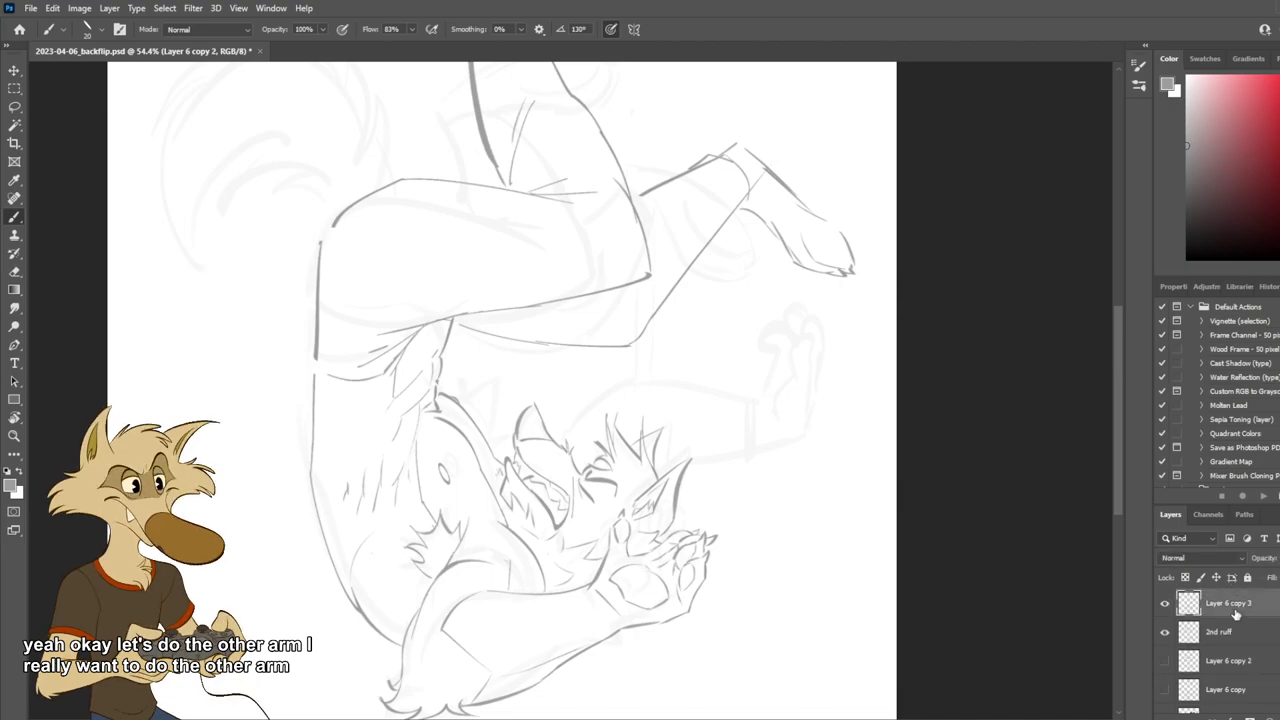
Try single curved strokes for the second arm's upper edge, rising from behind the muzzle, and undo them.
scroll(718, 492, up, 3)
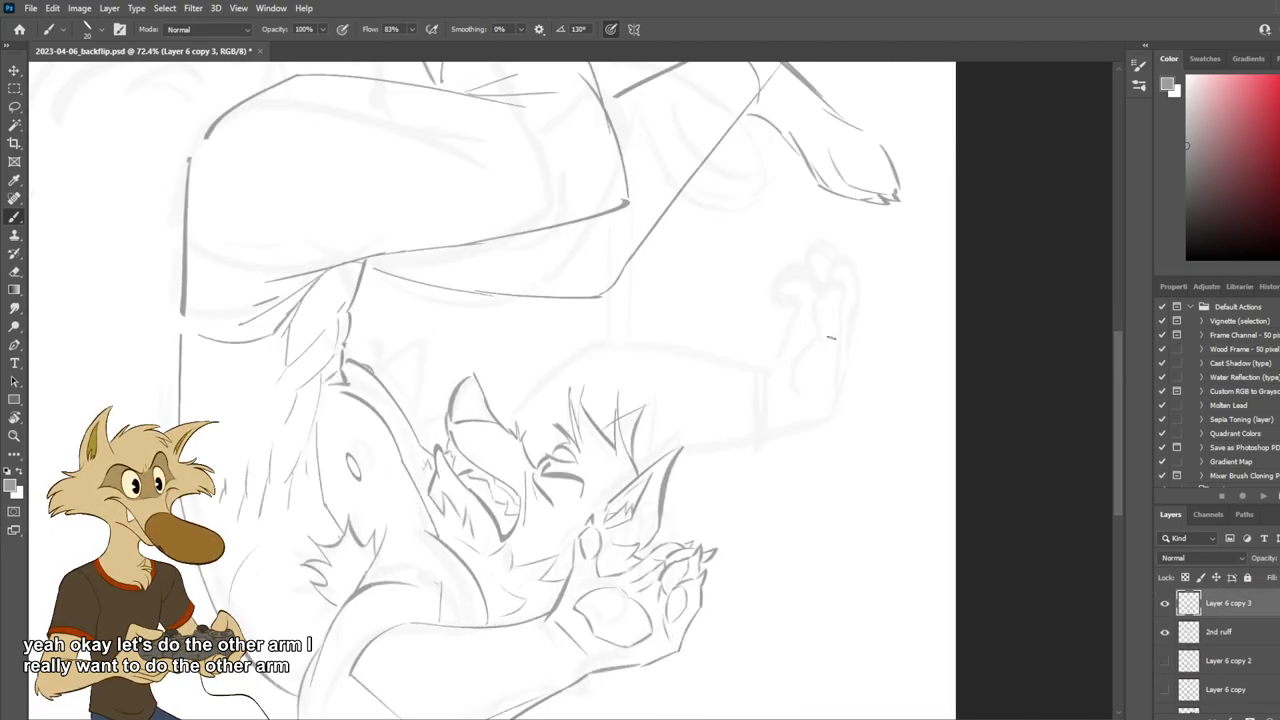
drag(606, 340, 522, 418)
key(ctrl+z)
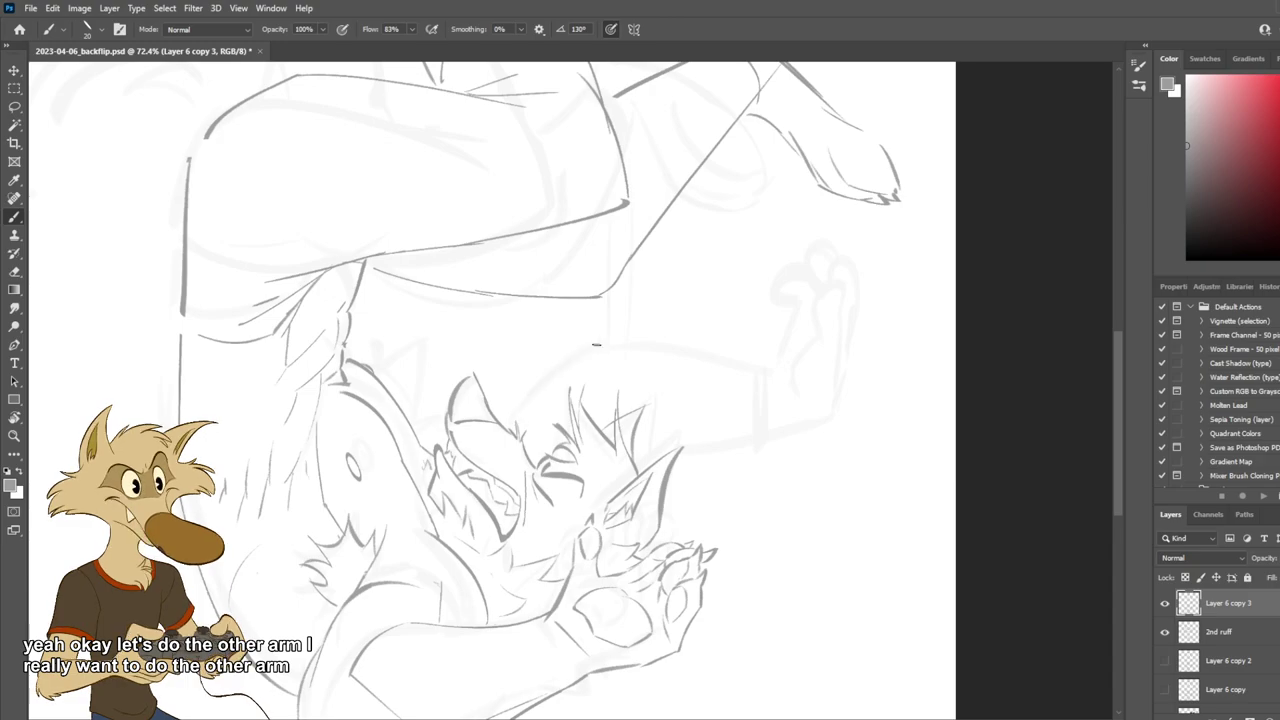
drag(598, 345, 511, 418)
key(ctrl+z)
key(ctrl+z)
drag(581, 353, 517, 417)
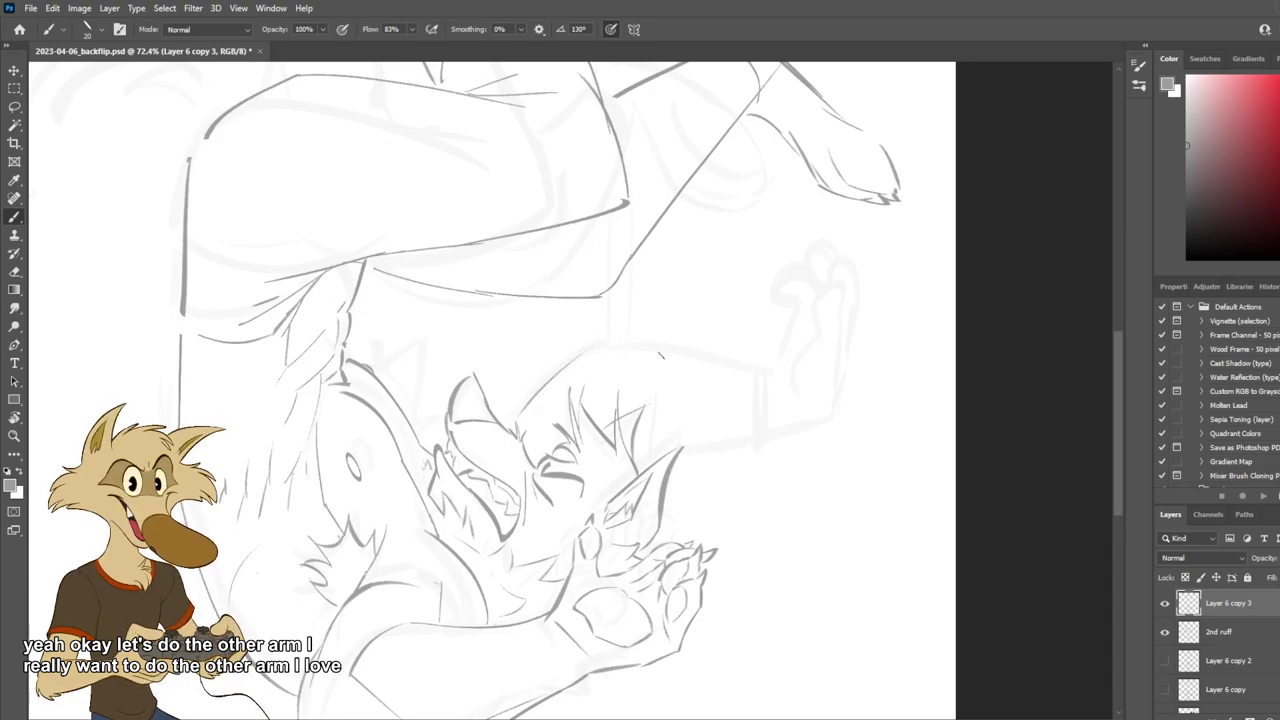
key(ctrl+z)
scroll(626, 369, down, 9)
scroll(697, 367, up, 5)
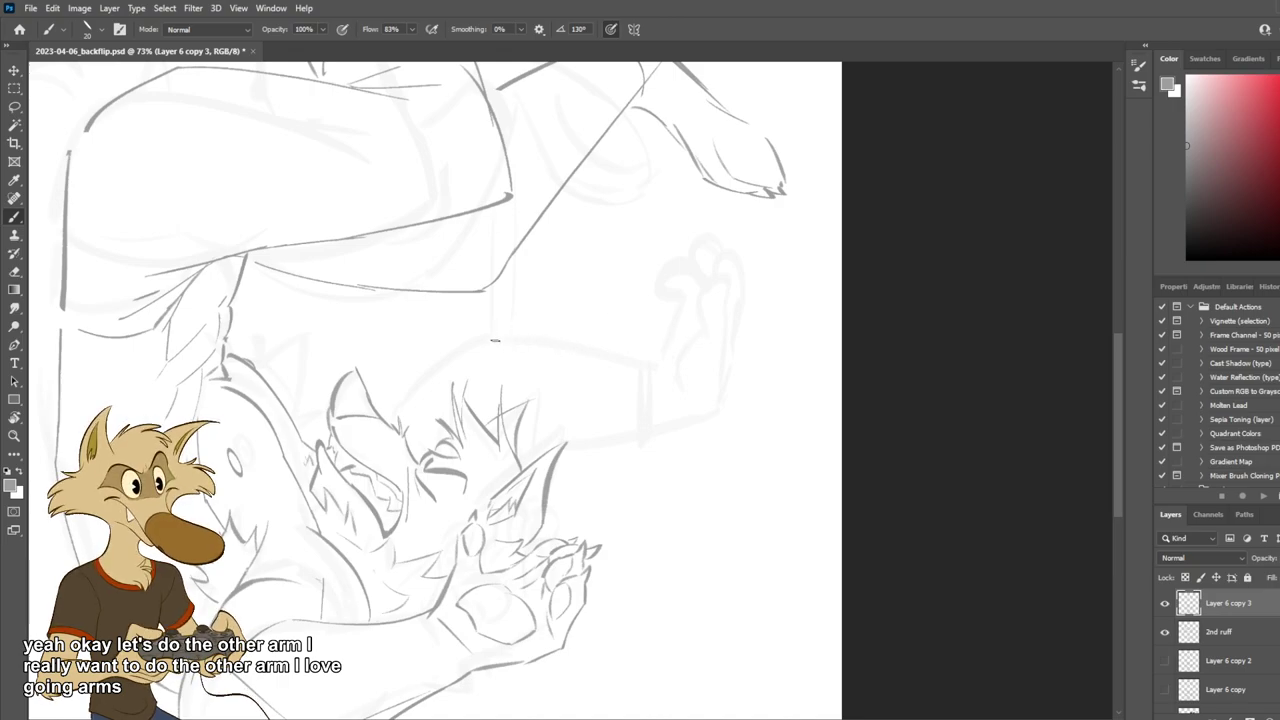
Try building the second arm's upper edge from shorter overlapping segments above the face, and undo them.
drag(492, 337, 461, 378)
key(ctrl+z)
mouse_move(492, 334)
mouse_down()
mouse_move(420, 369)
mouse_move(384, 415)
mouse_up()
key(ctrl+z)
drag(420, 368, 383, 416)
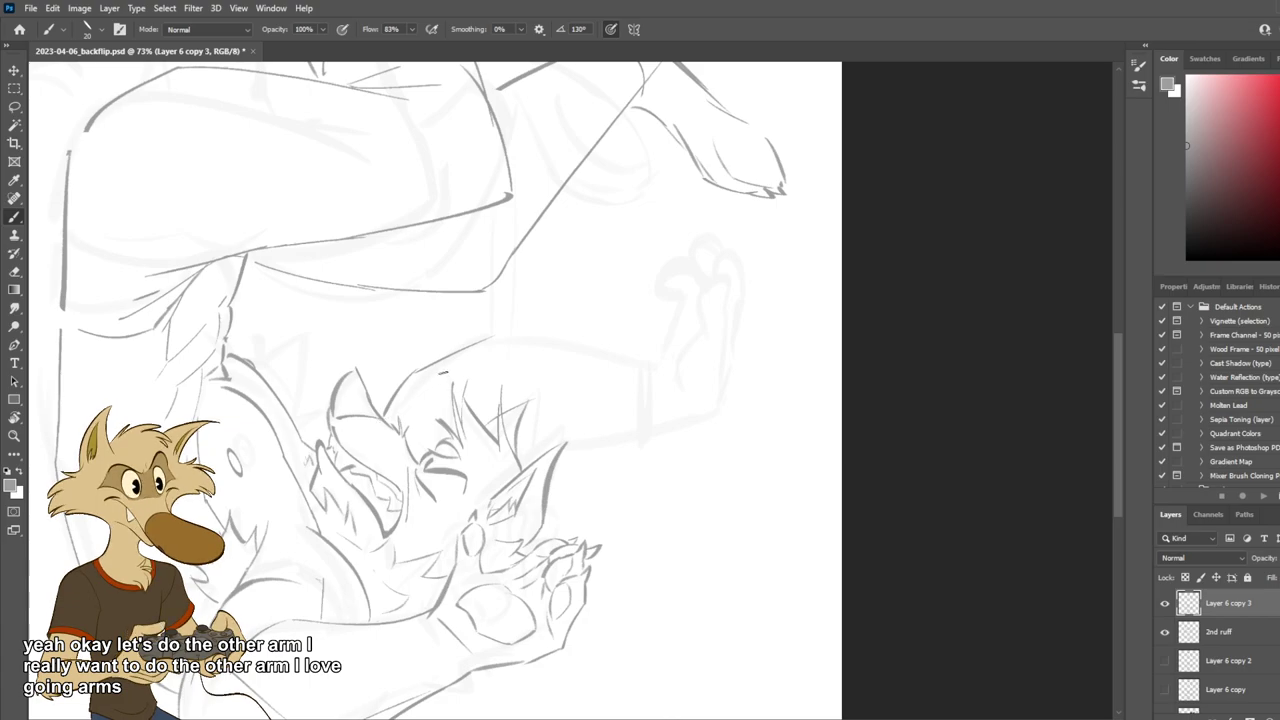
key(ctrl+z)
key(ctrl+z)
drag(508, 340, 417, 375)
key(ctrl+z)
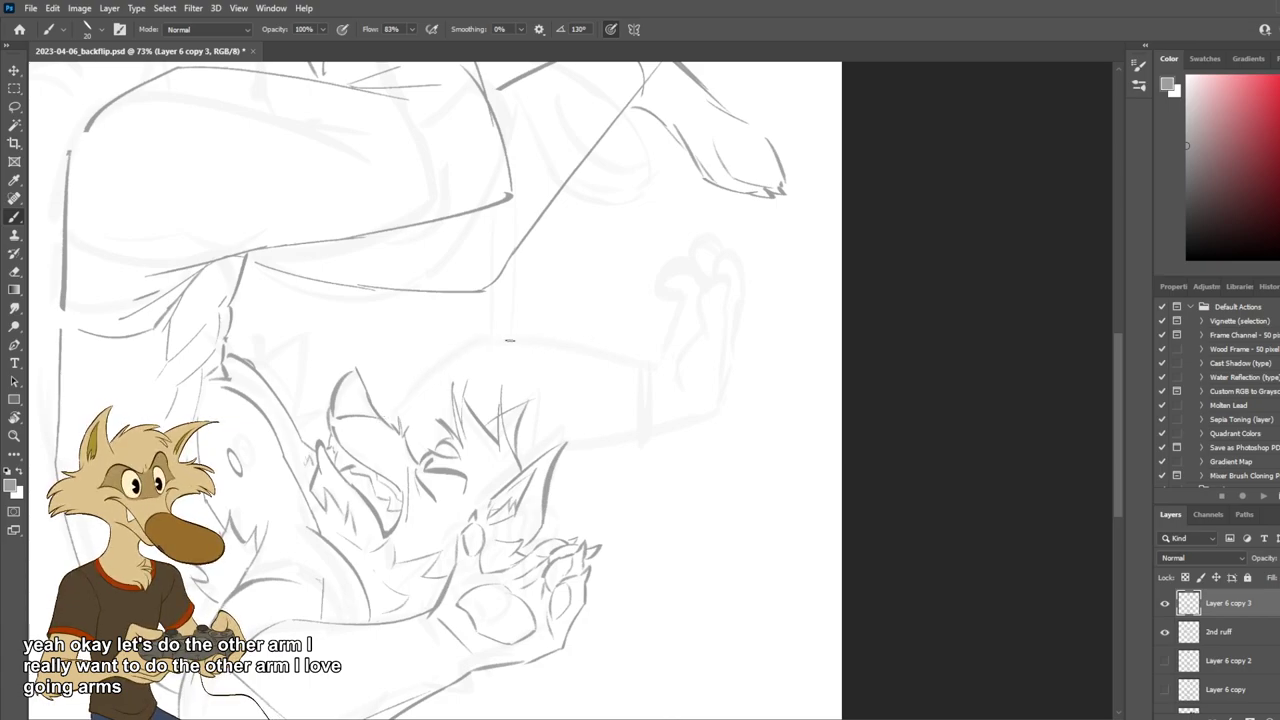
Draw the second arm's upper outline as an arc from behind the muzzle up over the hair tufts.
drag(510, 341, 408, 394)
key(ctrl+z)
mouse_move(504, 341)
mouse_down()
mouse_move(404, 386)
mouse_move(494, 361)
mouse_move(491, 347)
mouse_move(557, 349)
mouse_up()
key(ctrl+z)
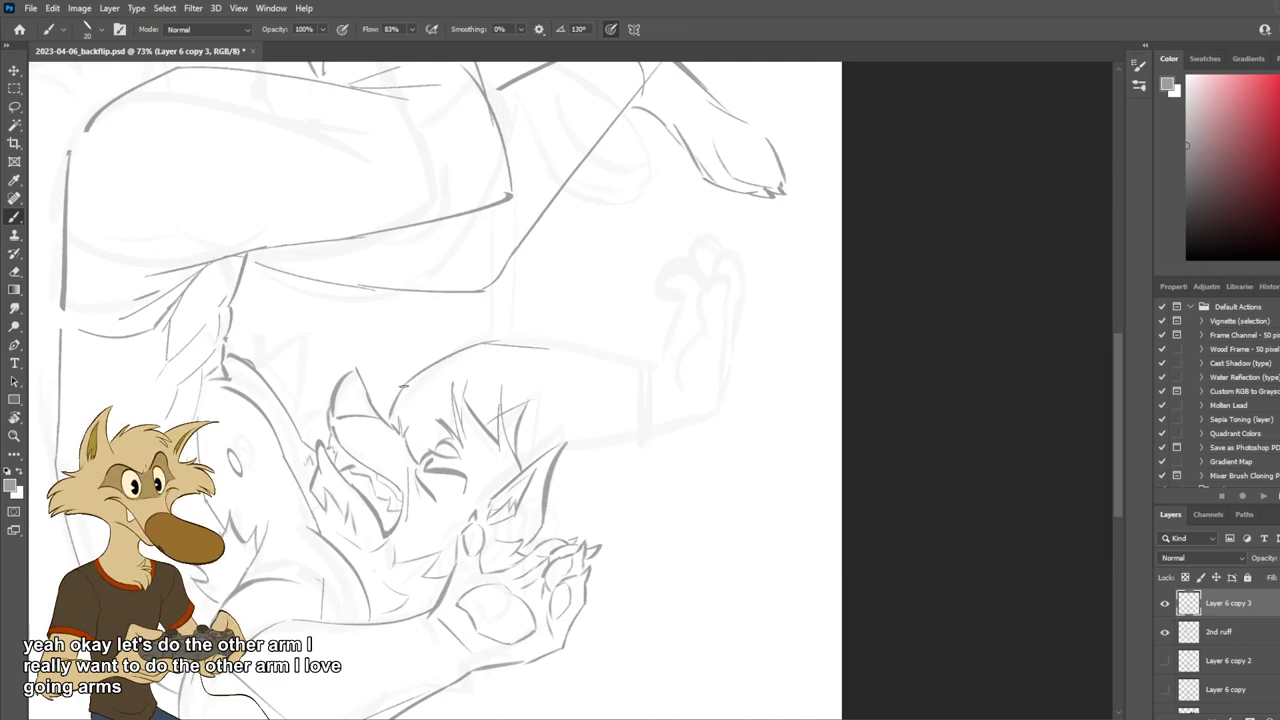
key(ctrl+z)
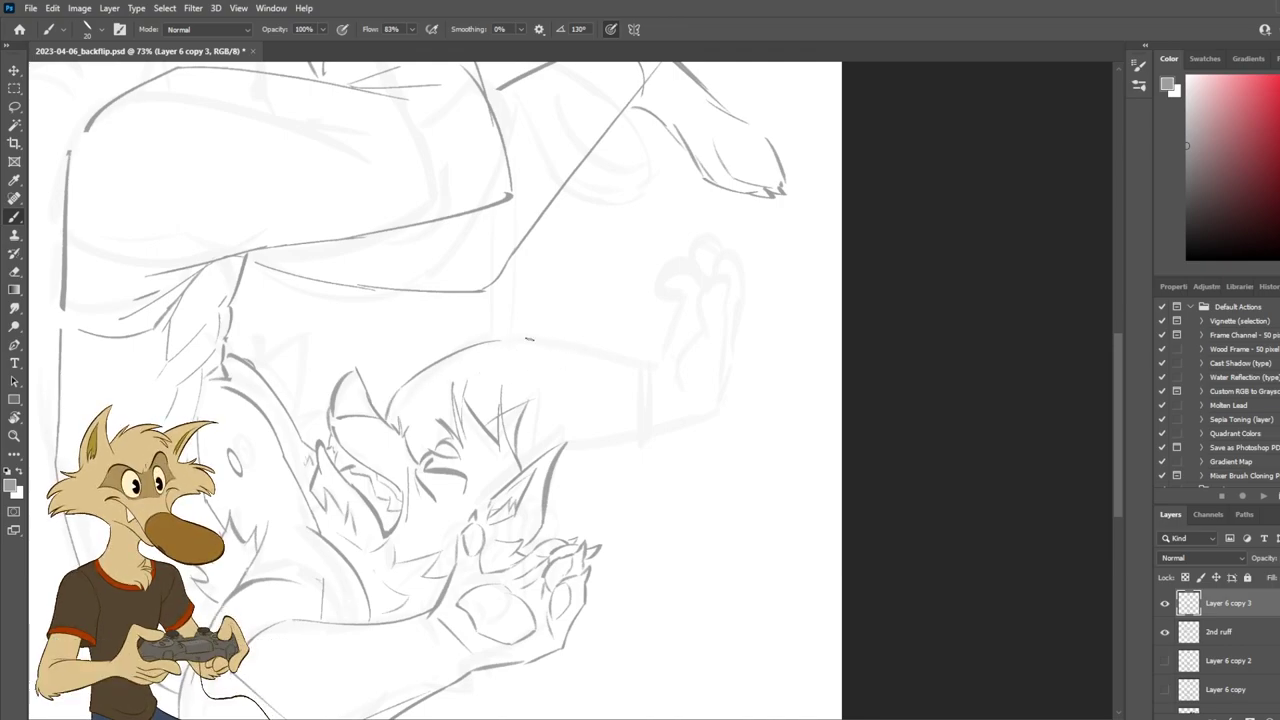
Continue the second arm's upper outline along the forearm, sloping down to the wrist of the rough paw.
mouse_move(498, 334)
mouse_down()
mouse_move(560, 339)
mouse_move(699, 388)
mouse_up()
key(ctrl+z)
key(ctrl+z)
key(ctrl+z)
drag(560, 339, 663, 375)
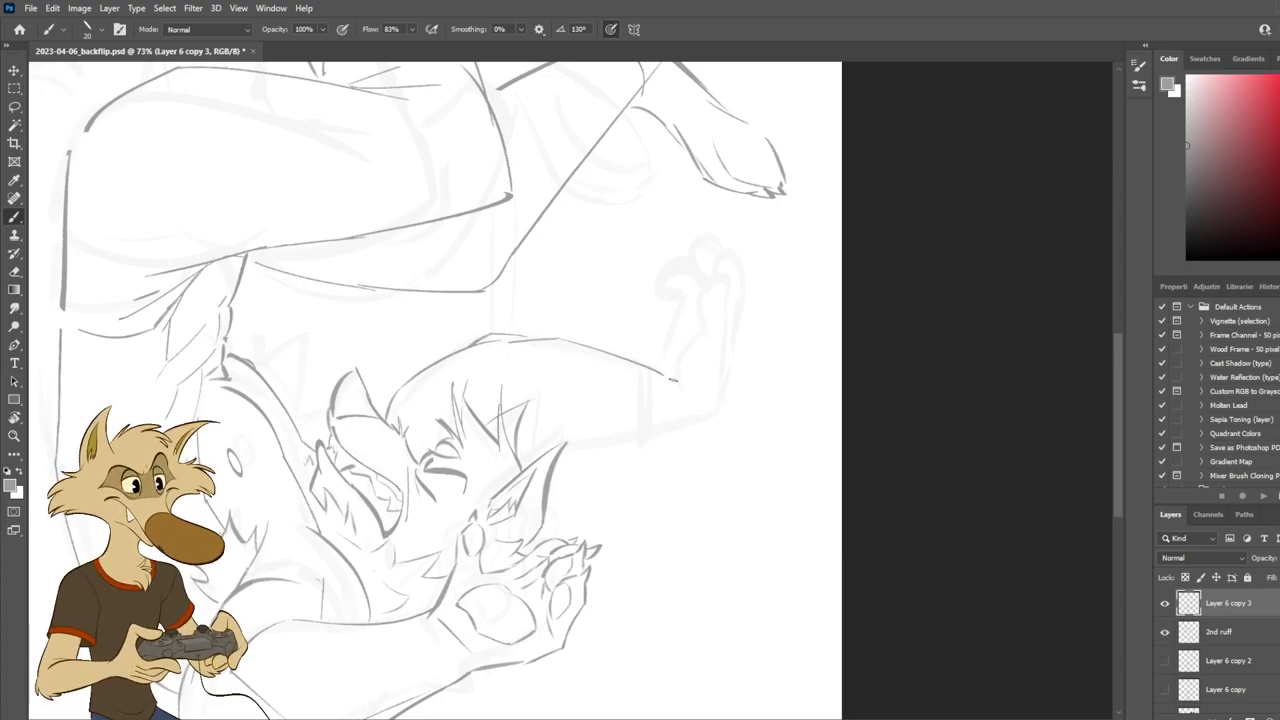
Draw the second forearm's lower edge as a nearly horizontal line from above the ear to the paw's base.
drag(546, 430, 705, 433)
key(ctrl+z)
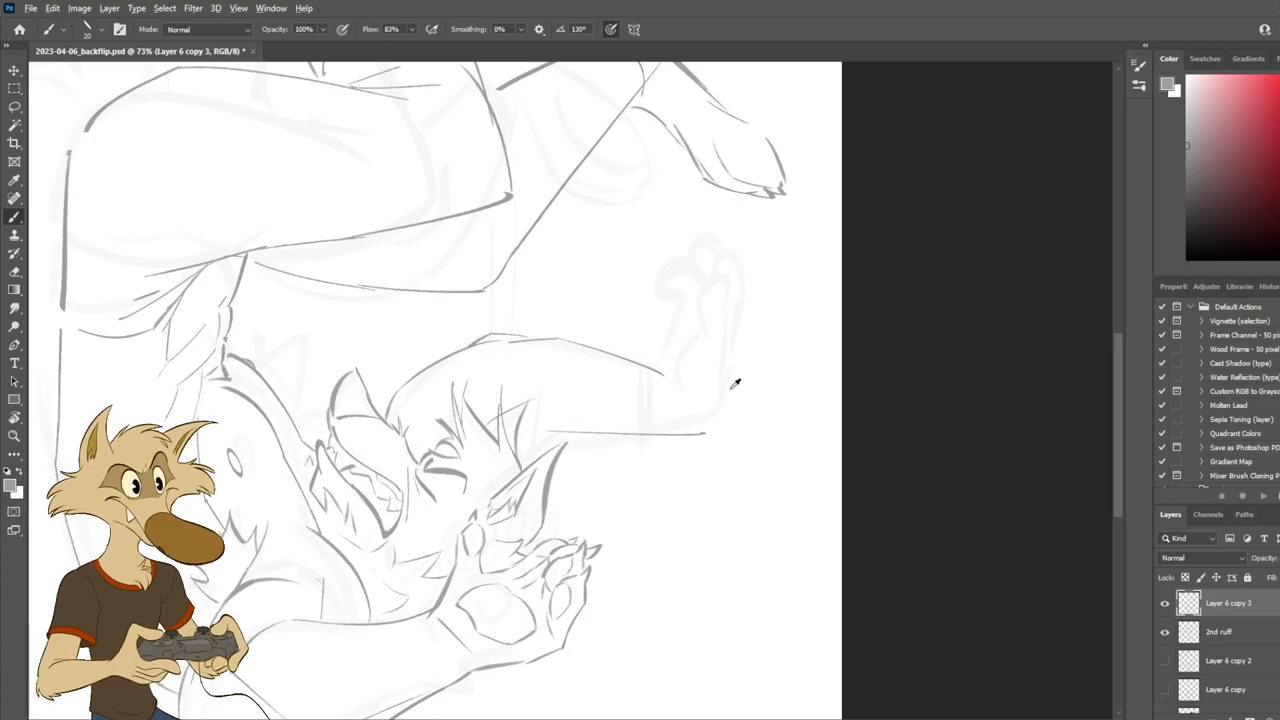
scroll(735, 385, down, 5)
scroll(683, 413, up, 3)
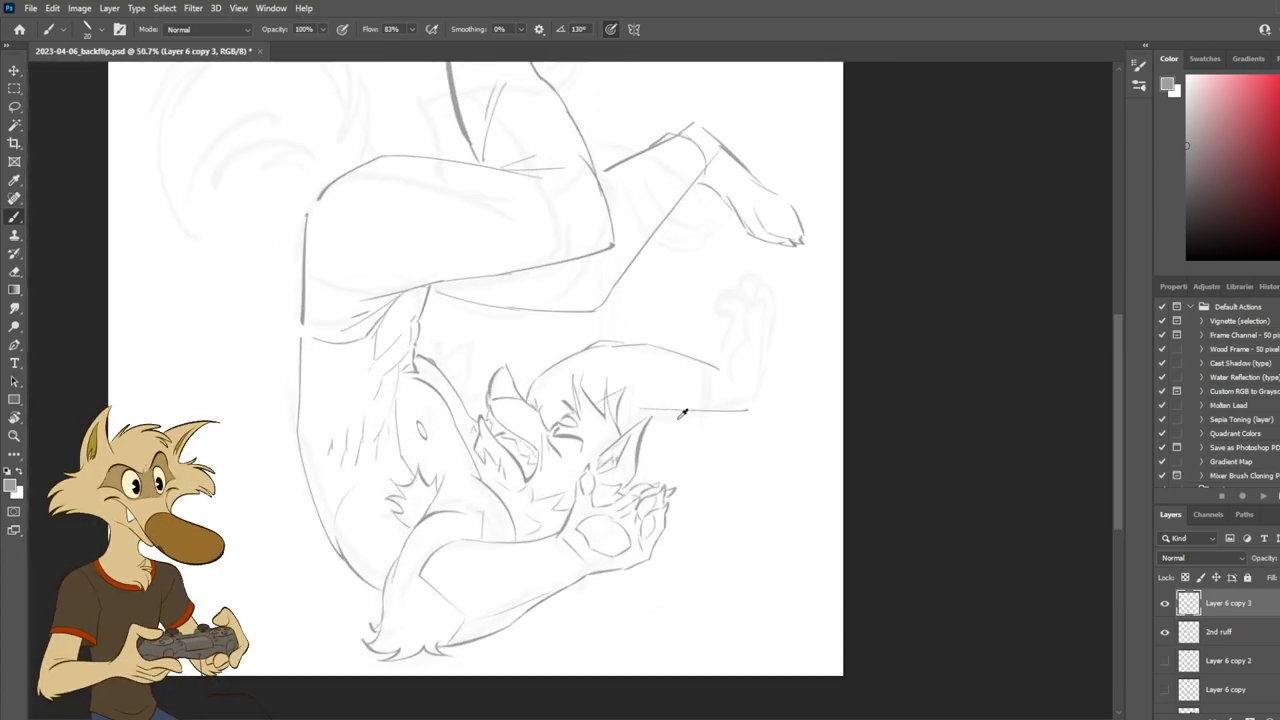
Redraw the second forearm's lower edge as a nearly straight line from the hair tufts past the rough paw's base, and save the file.
key(ctrl+z)
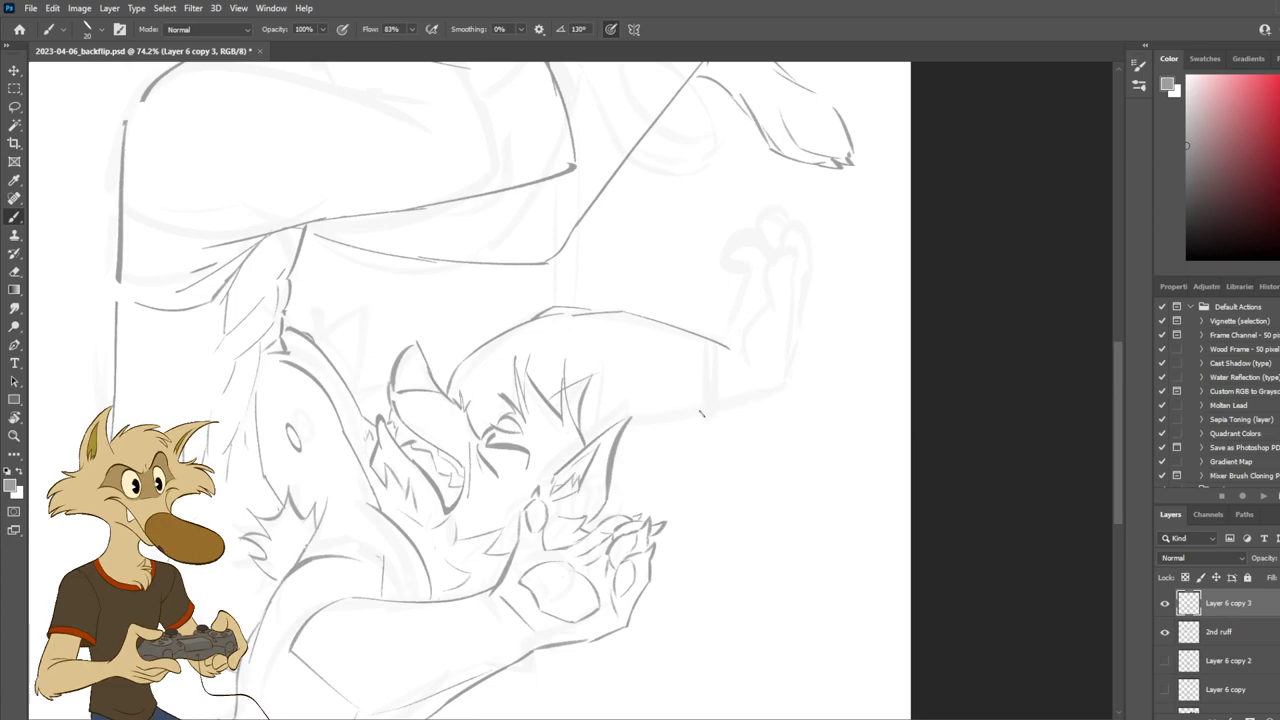
drag(626, 424, 761, 418)
key(ctrl+z)
drag(600, 407, 746, 407)
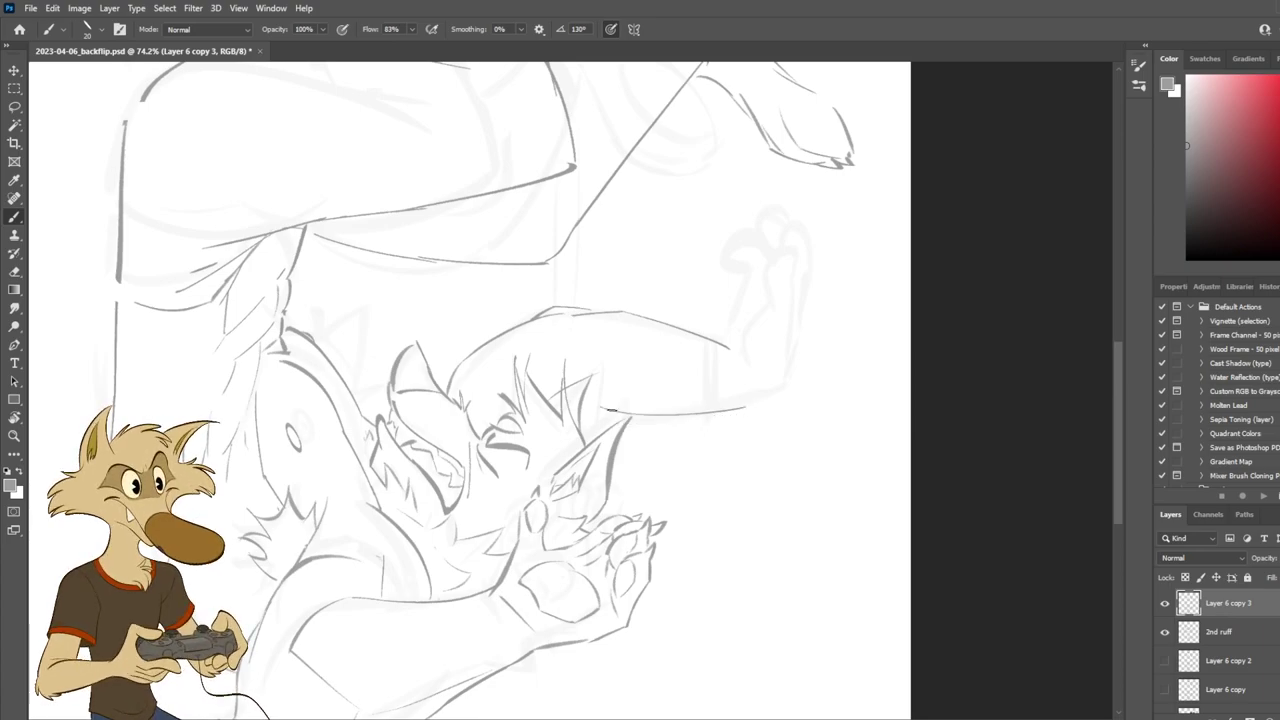
key(ctrl+z)
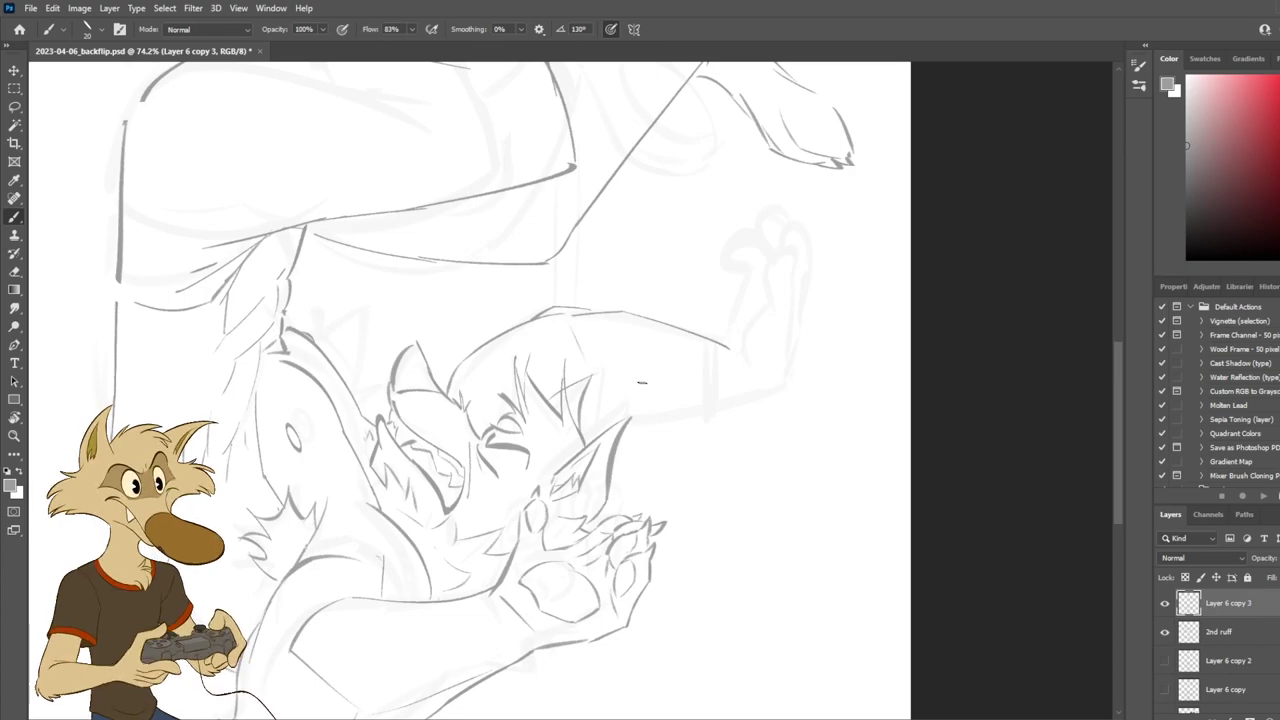
drag(608, 405, 763, 406)
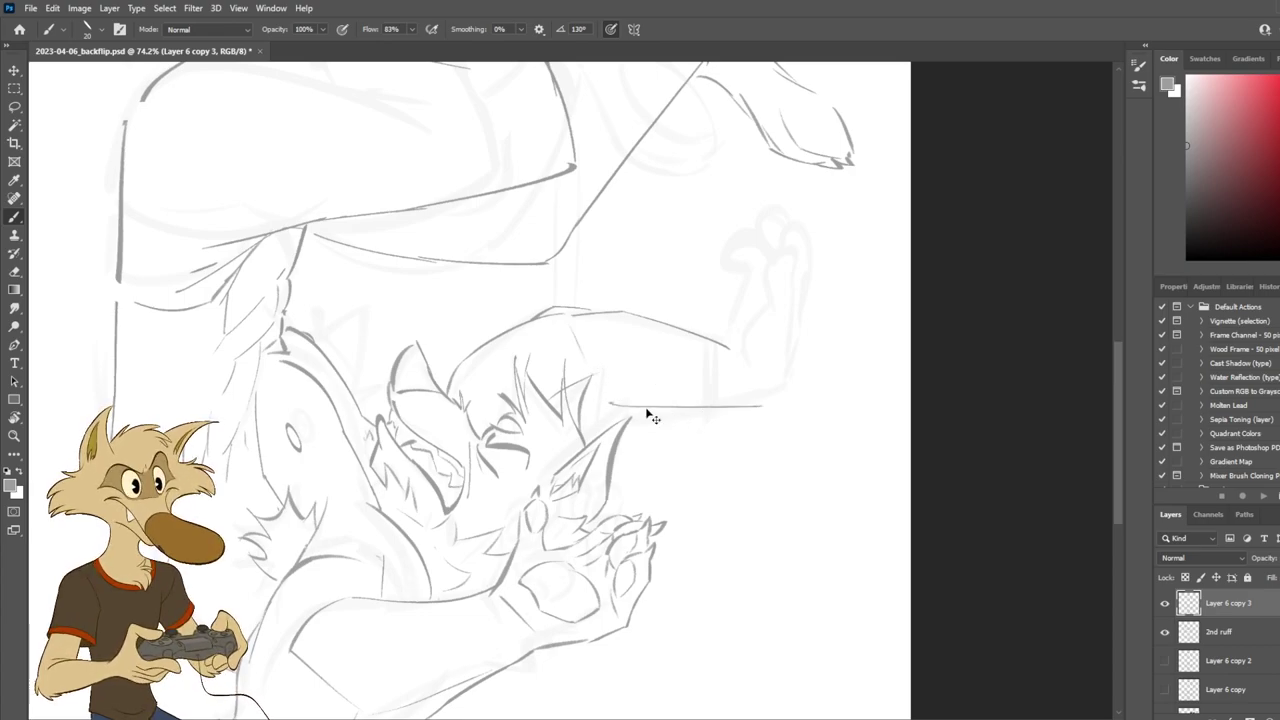
key(ctrl+z)
drag(612, 410, 780, 414)
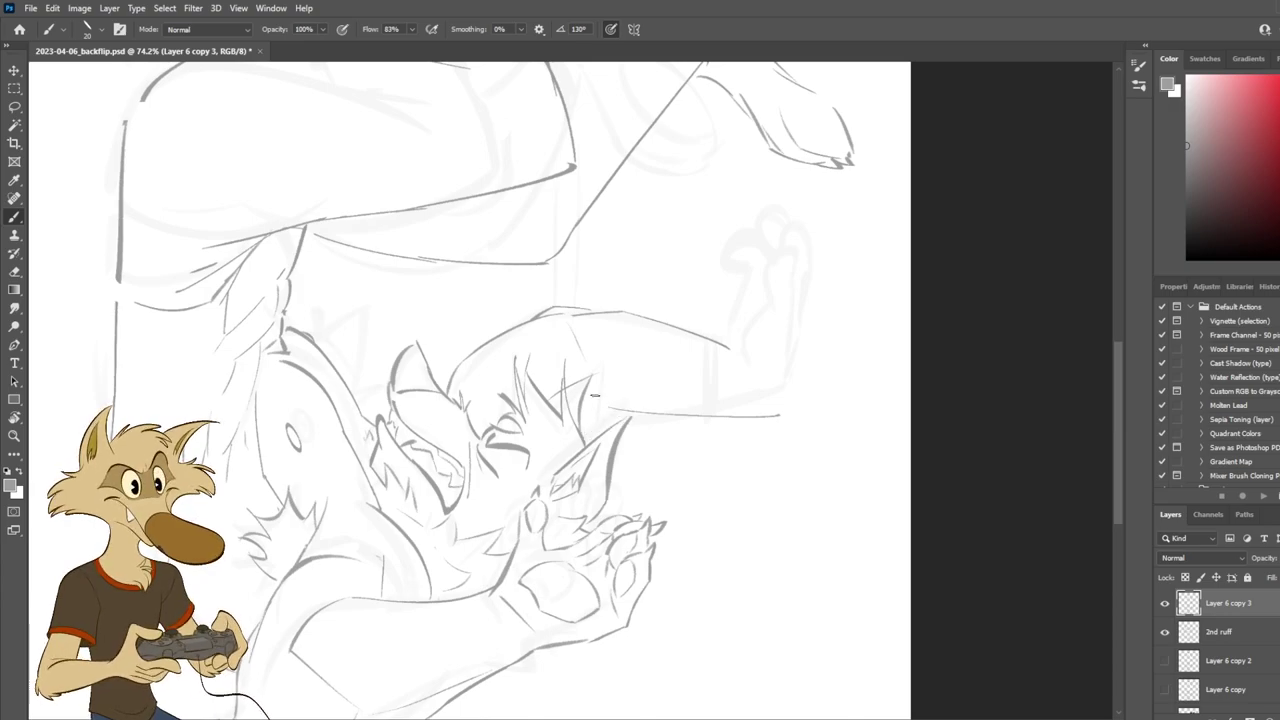
key(ctrl+s)
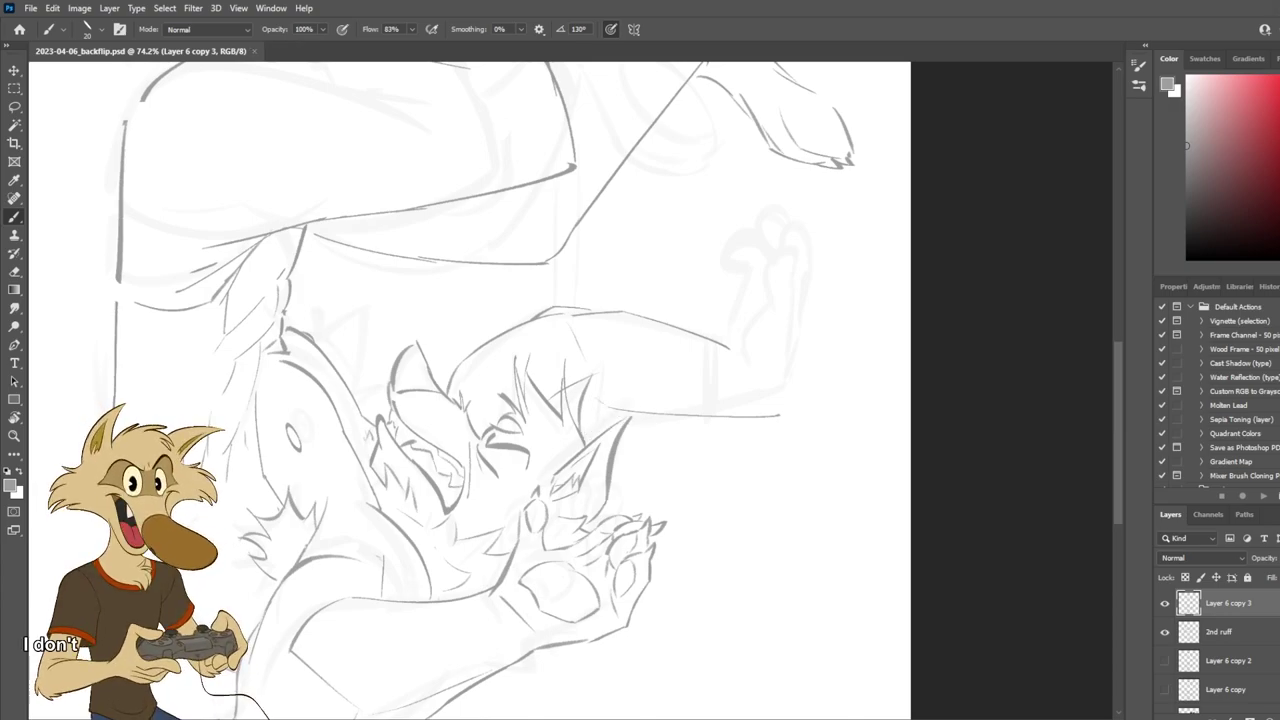
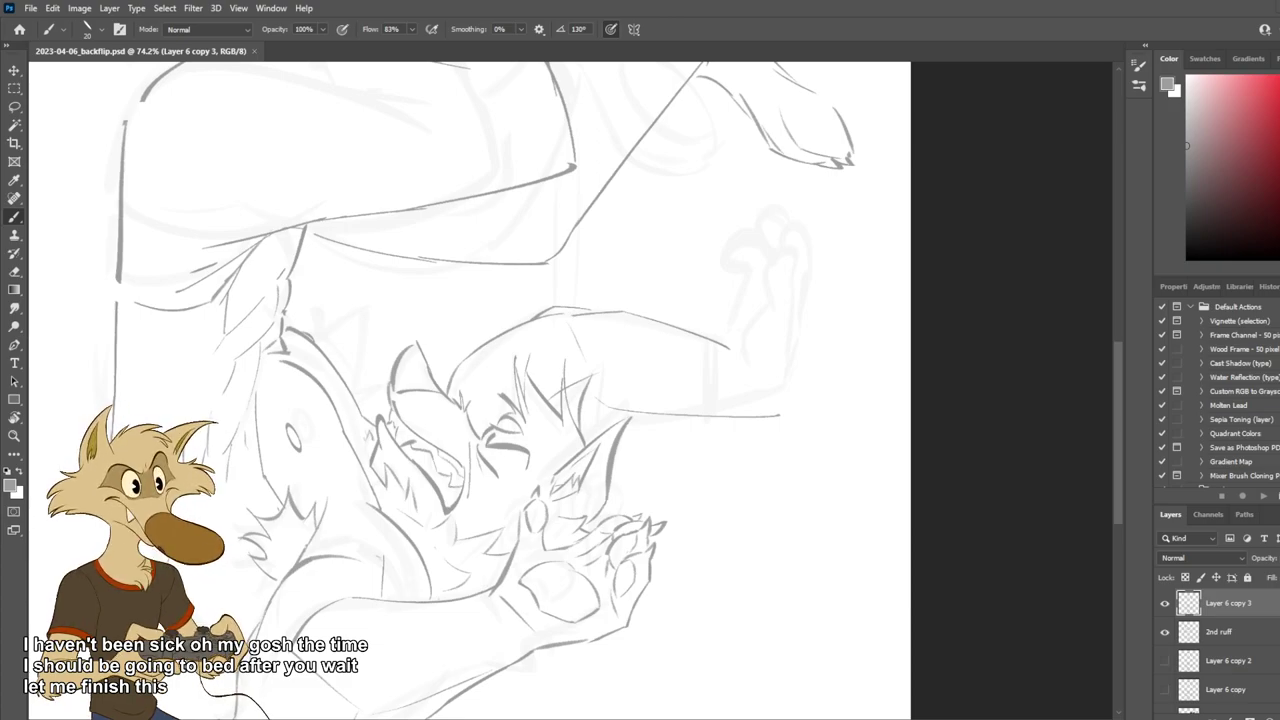
Curve the start of the second forearm's lower edge up into the hair tufts beside the ear with a short stroke.
scroll(690, 258, up, 2)
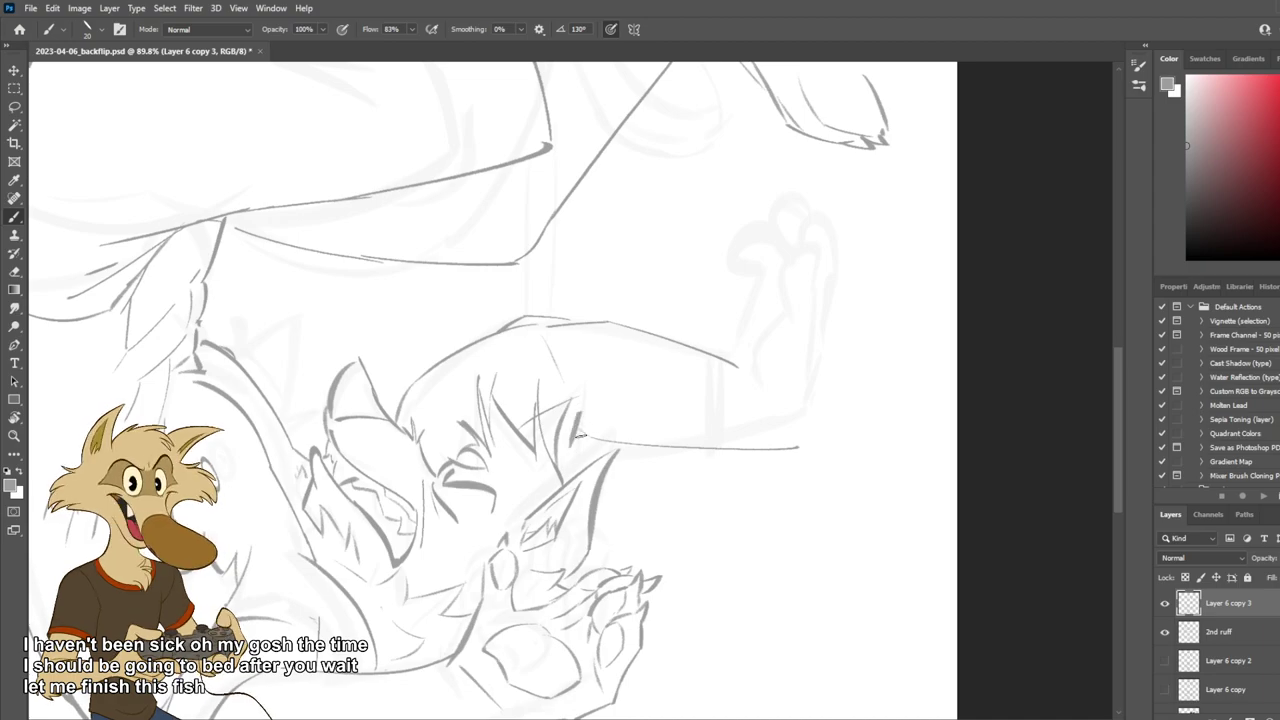
drag(558, 462, 576, 430)
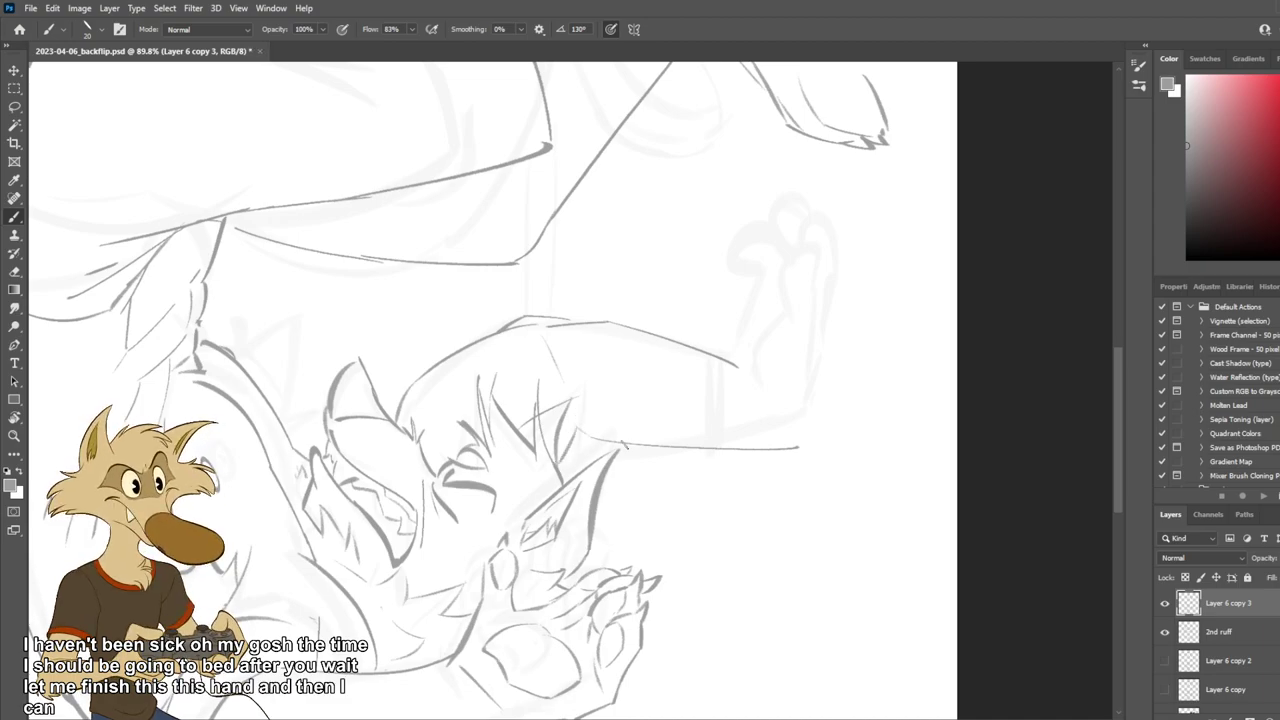
scroll(680, 487, down, 12)
scroll(683, 483, up, 5)
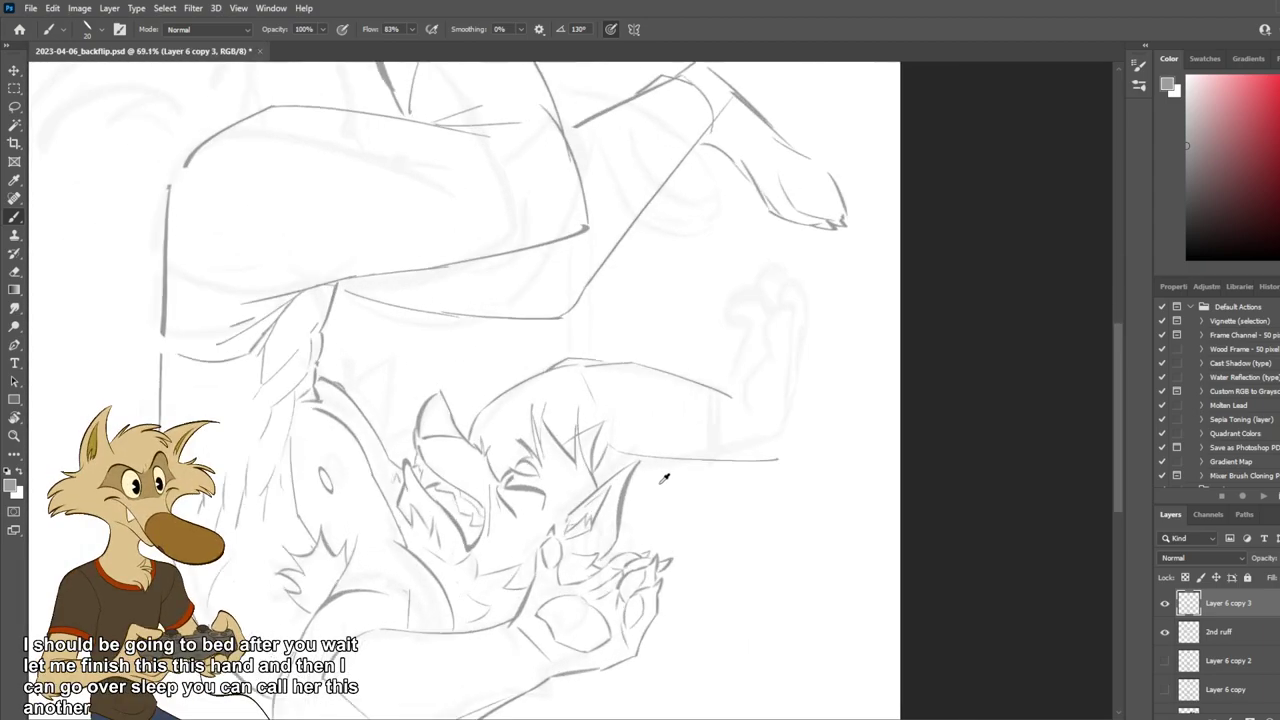
scroll(663, 471, down, 3)
scroll(645, 464, up, 2)
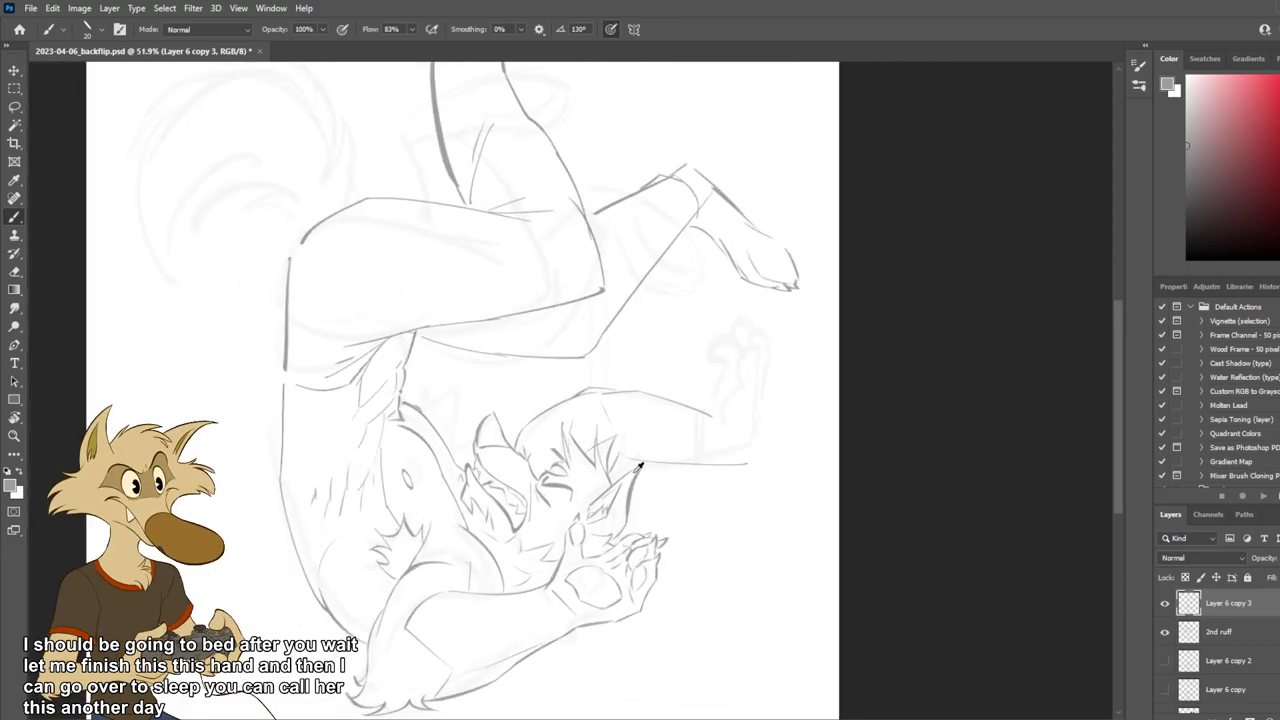
scroll(582, 459, up, 1)
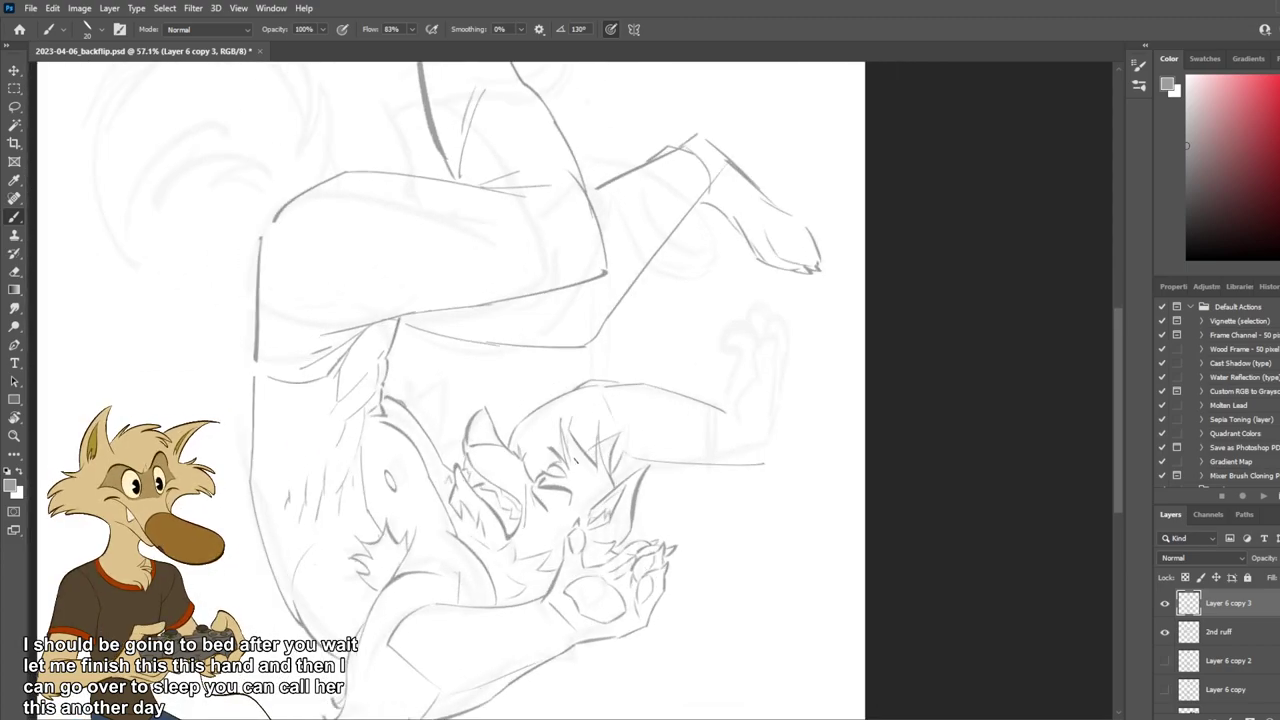
Try redrawing the second upper arm's outline where it descends behind the muzzle, and undo the attempts.
drag(565, 395, 511, 444)
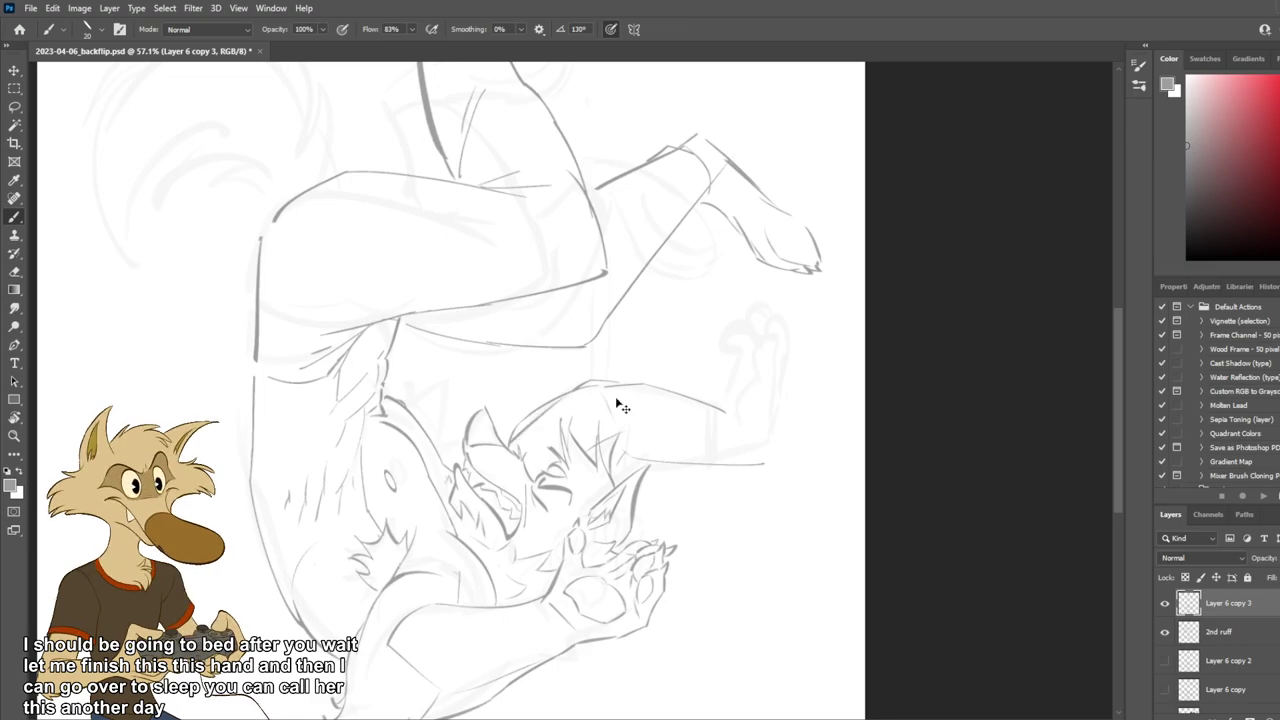
key(ctrl+z)
drag(565, 395, 510, 448)
key(e)
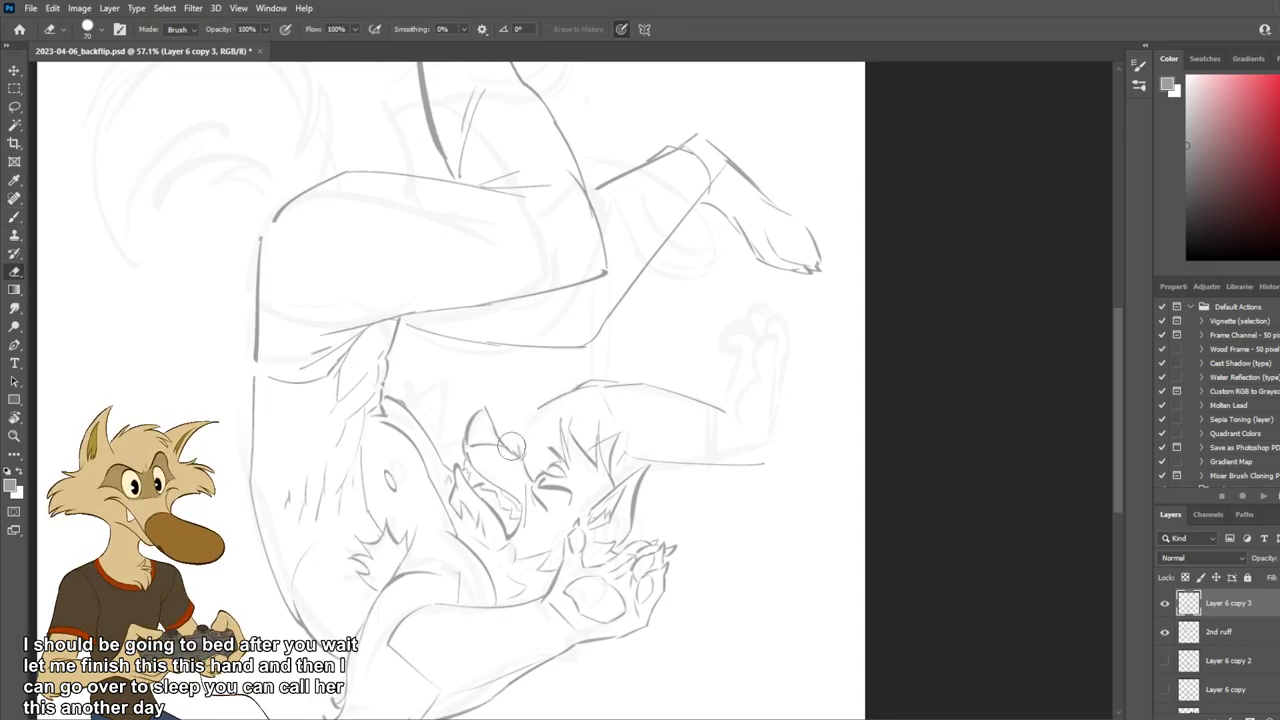
key(b)
drag(542, 410, 509, 447)
key(ctrl+z)
key(ctrl+z)
key(ctrl+z)
key(ctrl+z)
drag(543, 407, 510, 445)
key(ctrl+z)
key(ctrl+z)
key(ctrl+z)
key(ctrl+z)
key(ctrl+z)
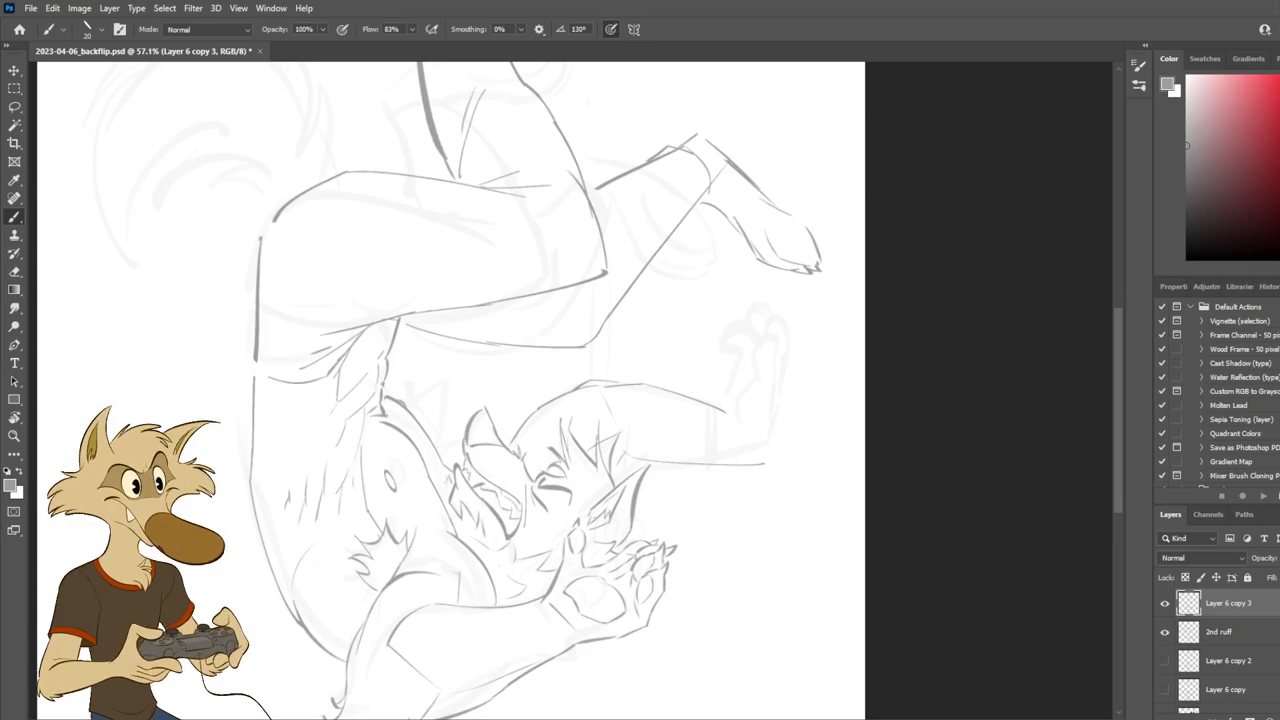
Try reshaping the inner end of the second forearm's lower edge beside the ear, and undo the last strokes.
scroll(824, 374, up, 2)
key(e)
drag(580, 475, 597, 473)
key(b)
key(e)
key(b)
key(ctrl+z)
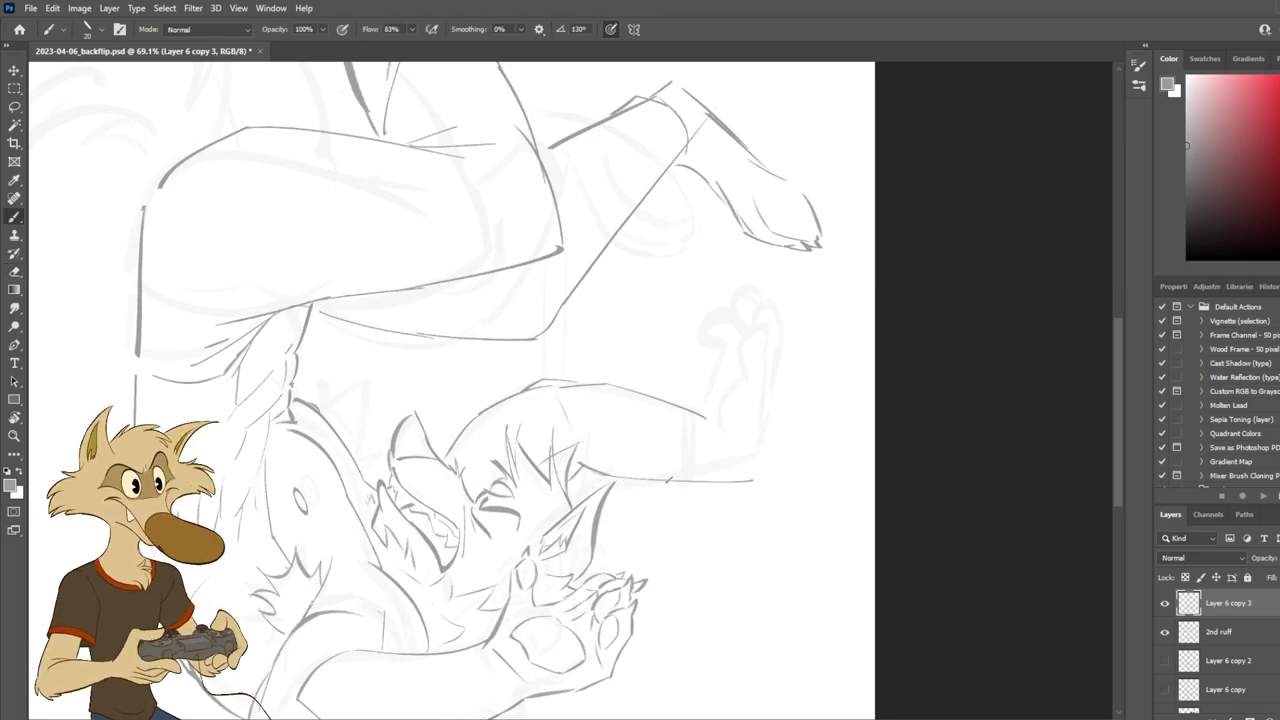
key(ctrl+z)
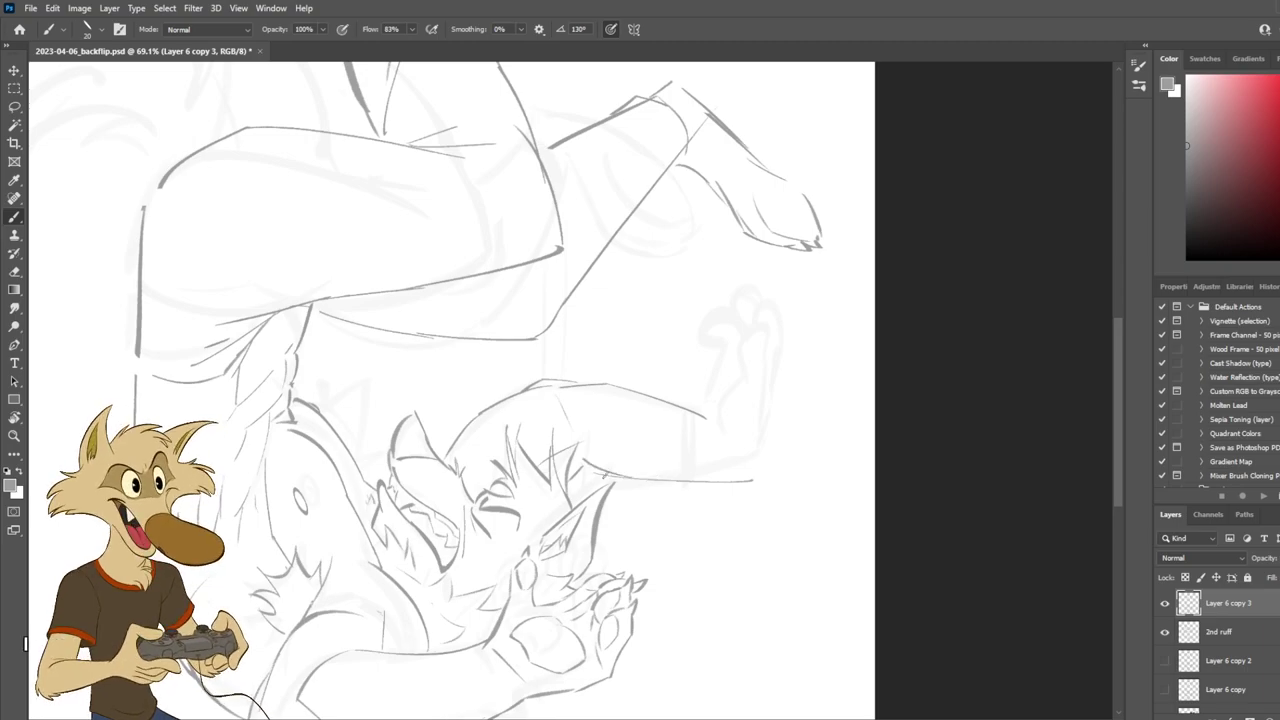
Erase the second forearm's lower edge and redraw it as a gently sloping line curving from the hair tufts to the wrist.
key(e)
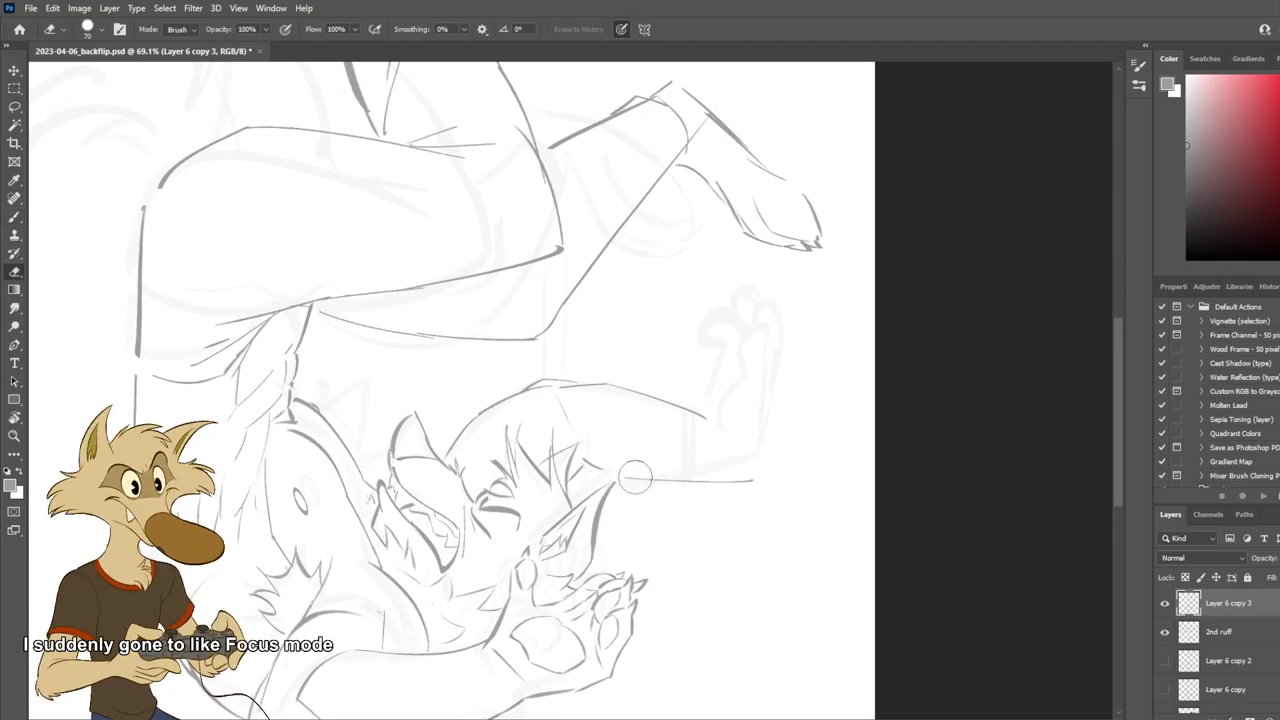
drag(636, 478, 757, 478)
key(b)
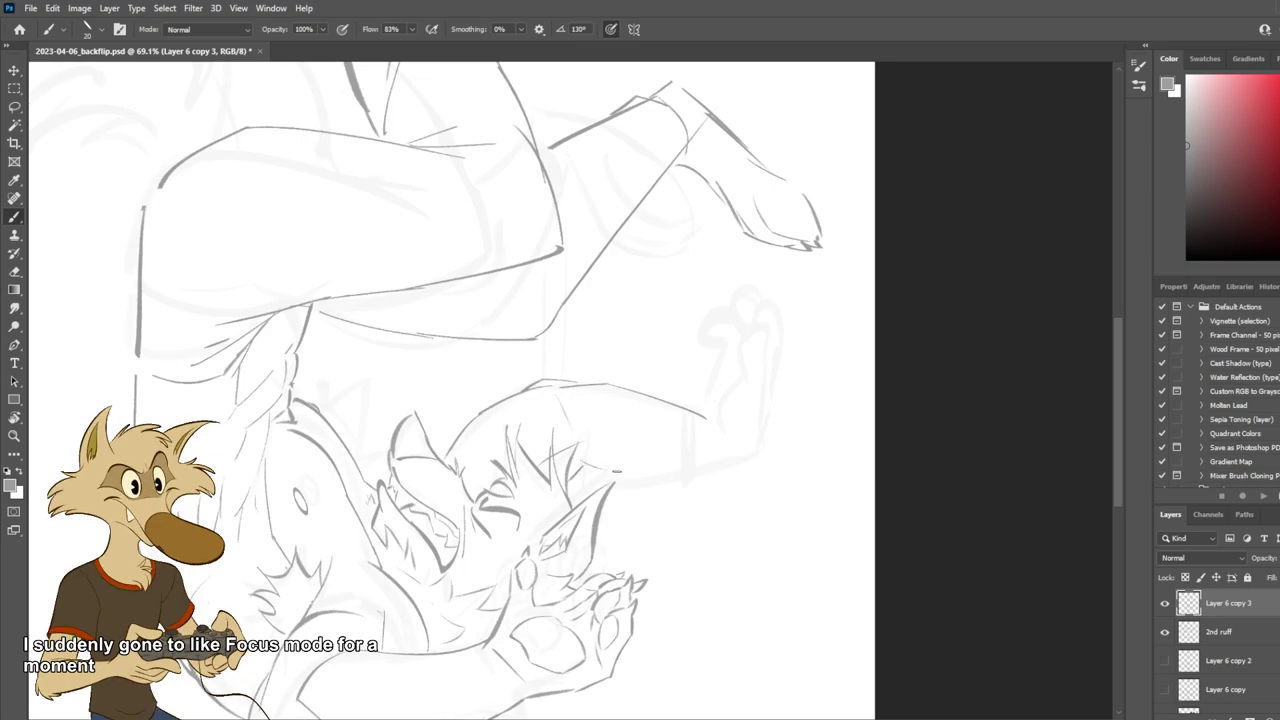
drag(584, 459, 714, 476)
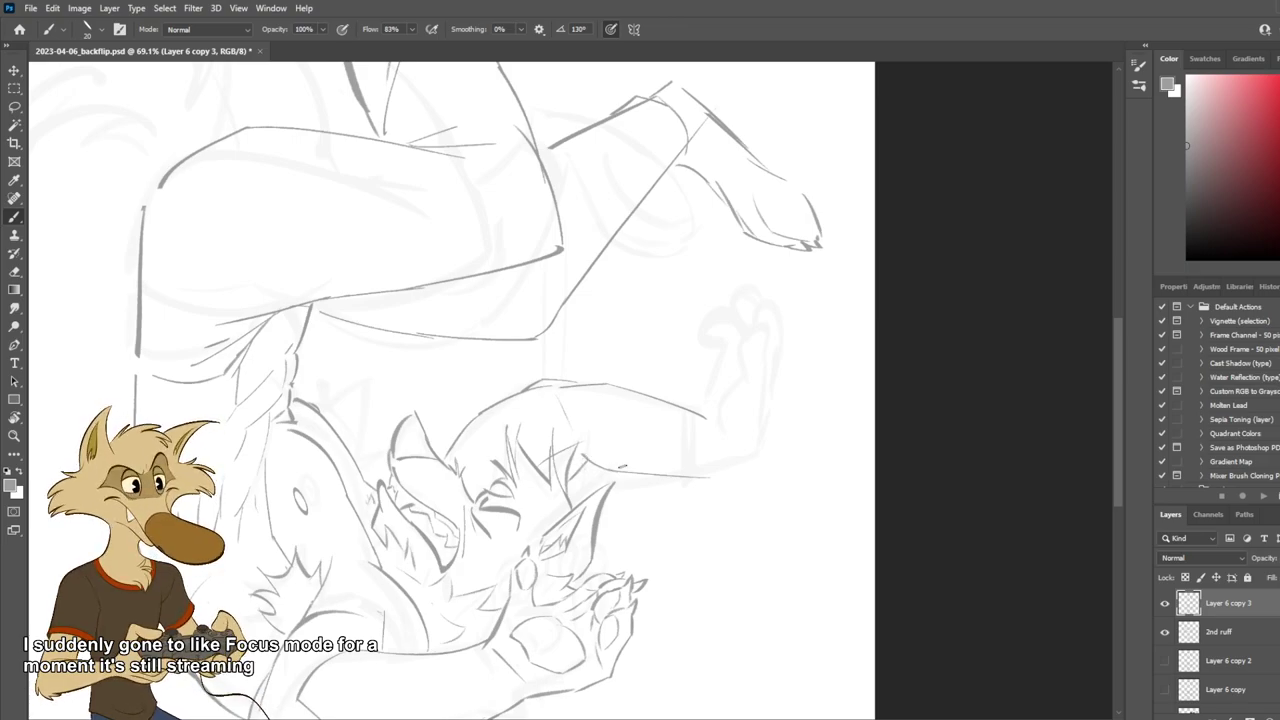
mouse_move(586, 447)
mouse_down()
mouse_move(592, 402)
mouse_move(617, 418)
mouse_move(707, 404)
mouse_move(790, 426)
mouse_move(714, 429)
mouse_move(589, 406)
mouse_move(590, 458)
mouse_up()
key(ctrl+z)
key(ctrl+z)
key(ctrl+z)
key(ctrl+z)
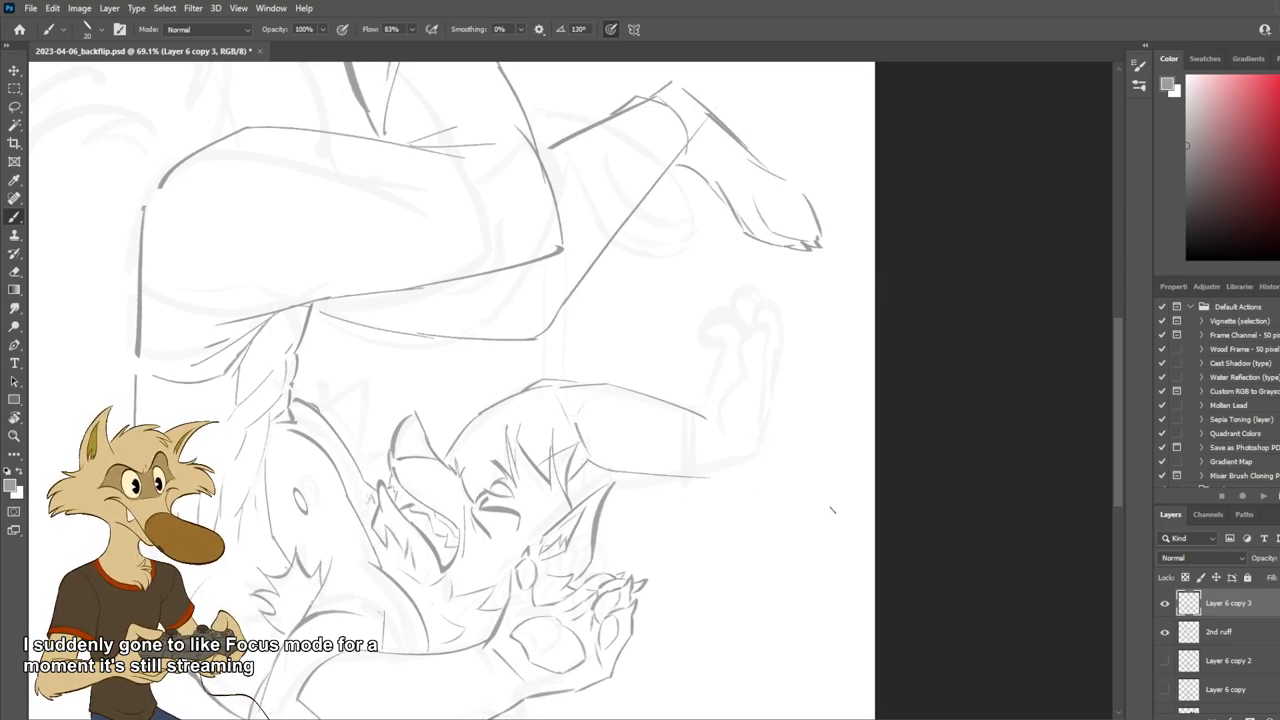
Try replacing the peak of the second arm's upper arc with a flatter, lower line above the hair.
scroll(795, 503, down, 5)
scroll(619, 484, up, 6)
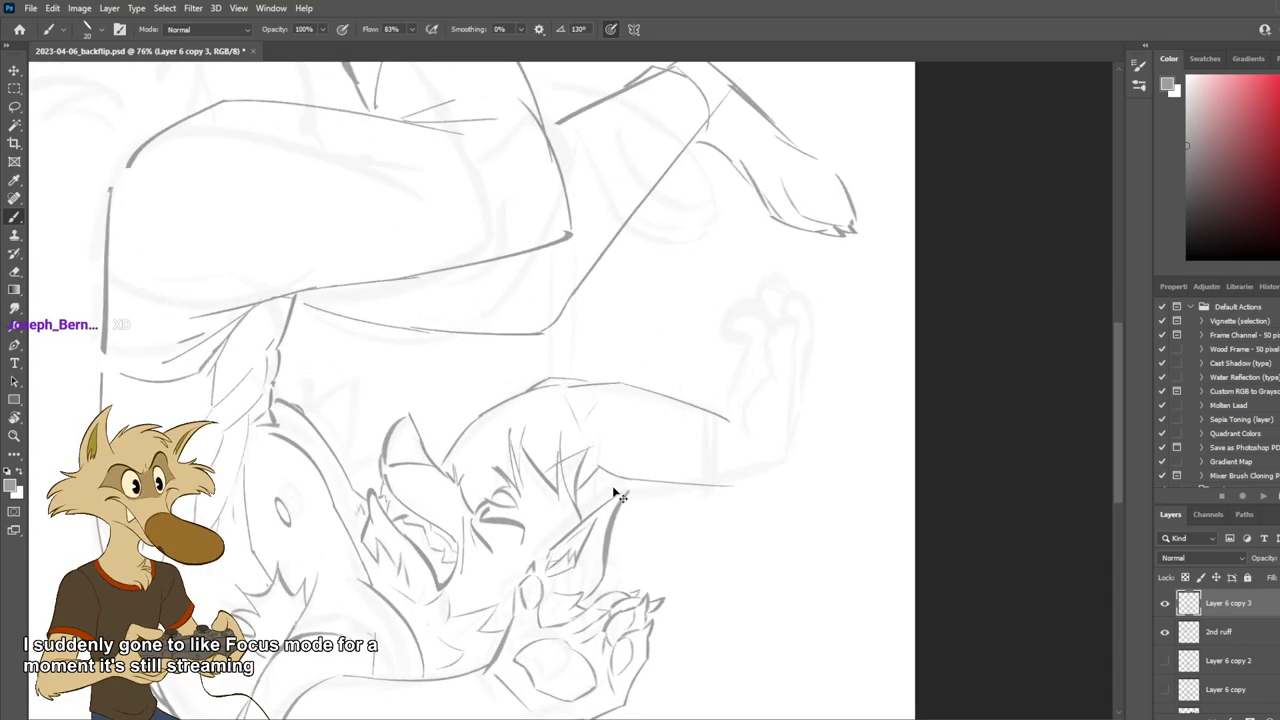
key(e)
mouse_move(560, 378)
mouse_down()
mouse_move(481, 412)
mouse_move(558, 403)
mouse_up()
key(b)
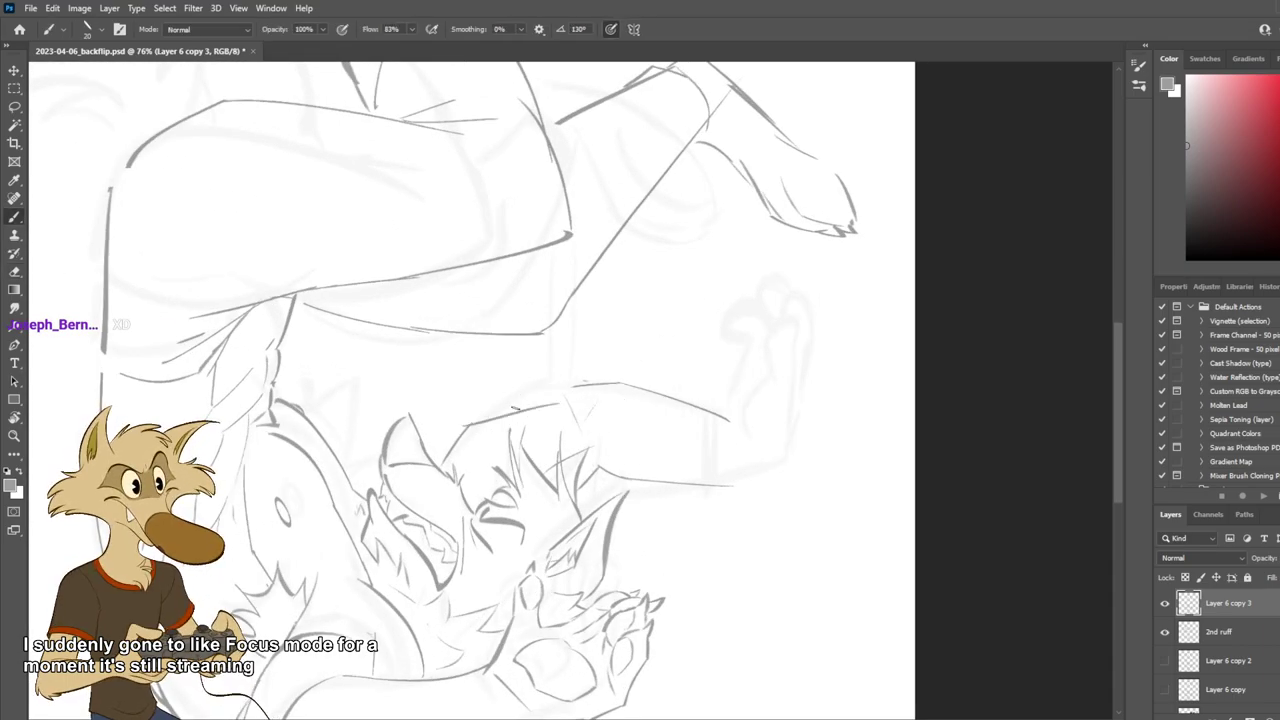
scroll(695, 388, down, 5)
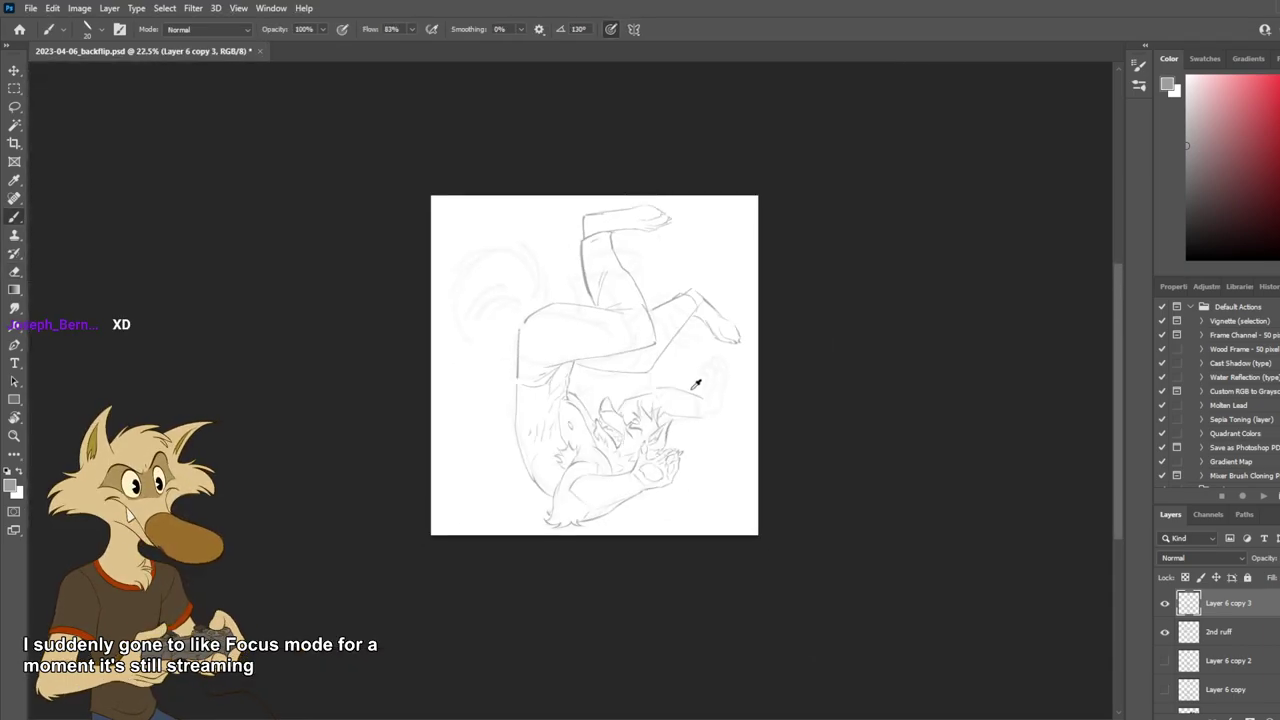
scroll(695, 385, up, 5)
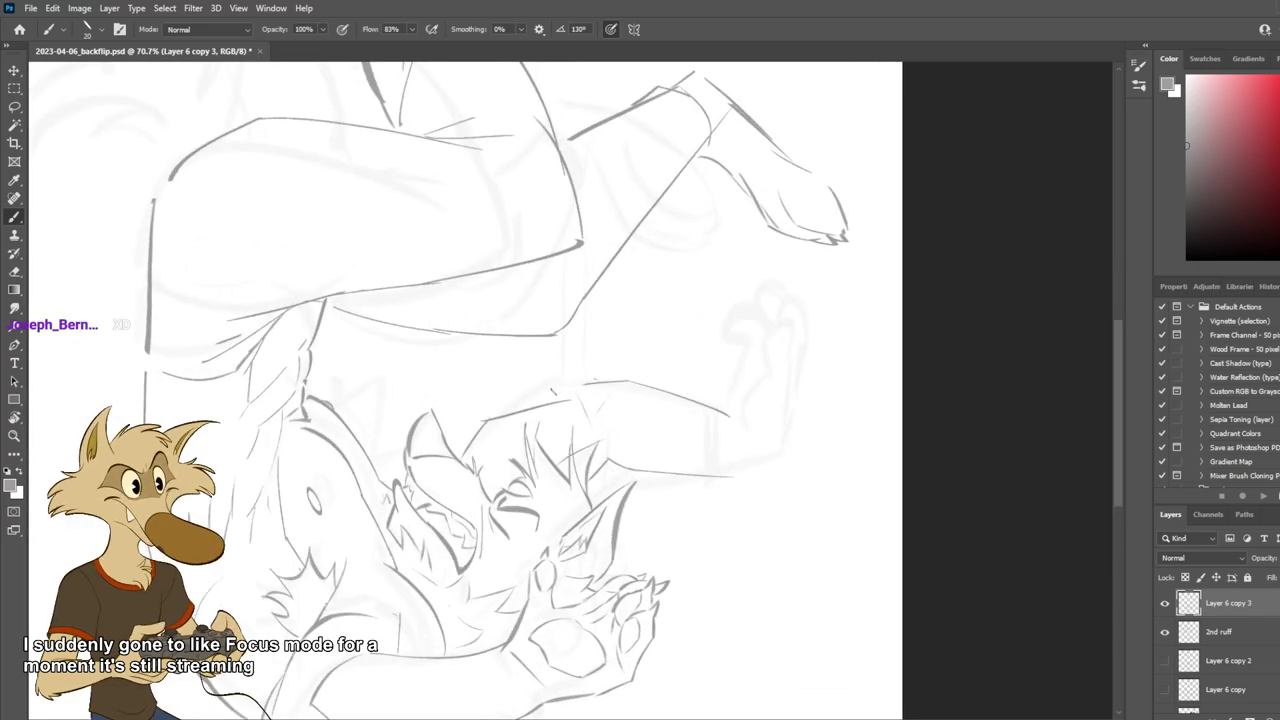
Try redrawing the flattened upper arm edge with fur tufts at the elbow, and undo back to the original arc.
drag(490, 417, 580, 398)
key(ctrl+z)
drag(492, 410, 587, 394)
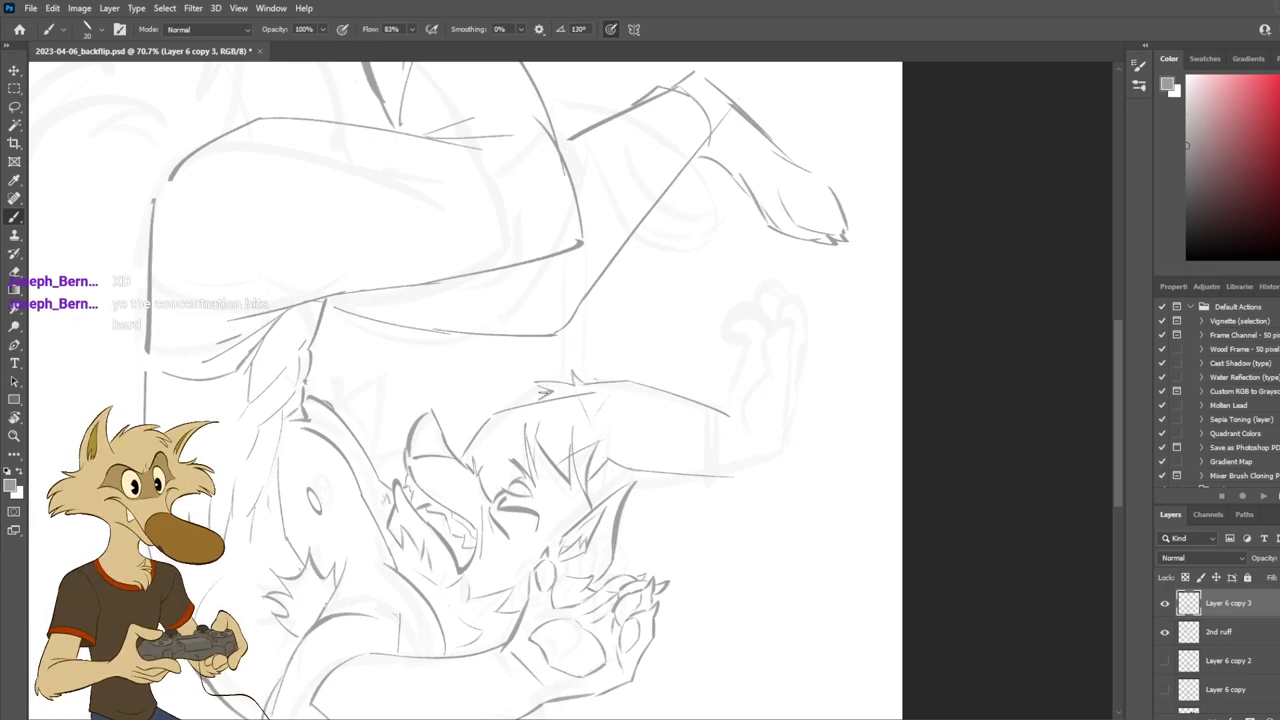
scroll(648, 372, down, 5)
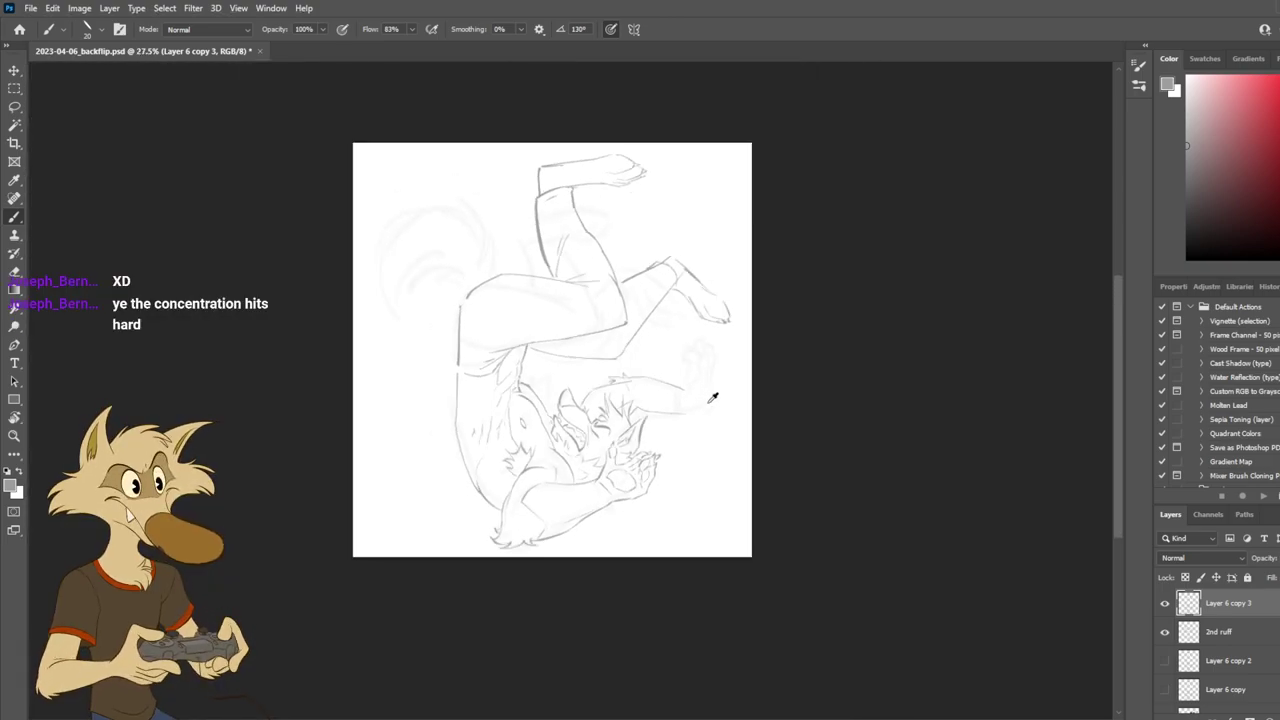
scroll(709, 400, up, 2)
key(ctrl+z)
key(ctrl+z)
key(ctrl+z)
scroll(680, 402, up, 2)
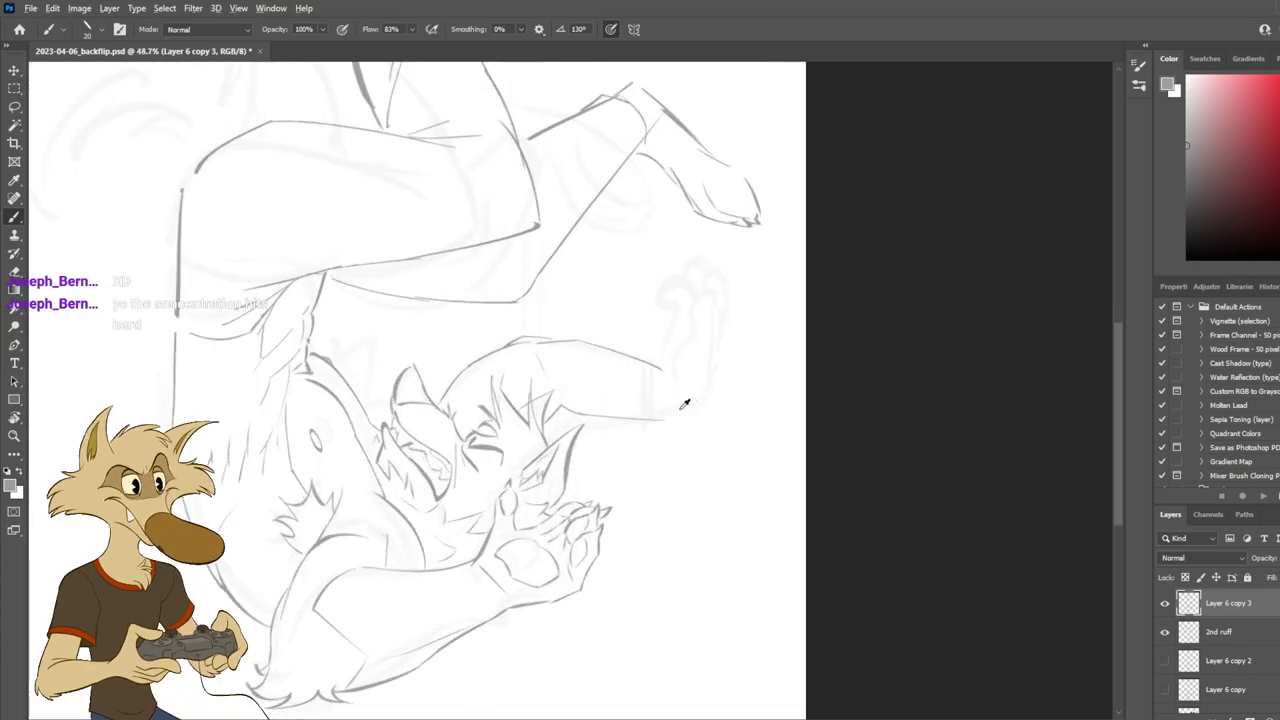
key(ctrl+z)
key(ctrl+z)
key(ctrl+z)
key(ctrl+z)
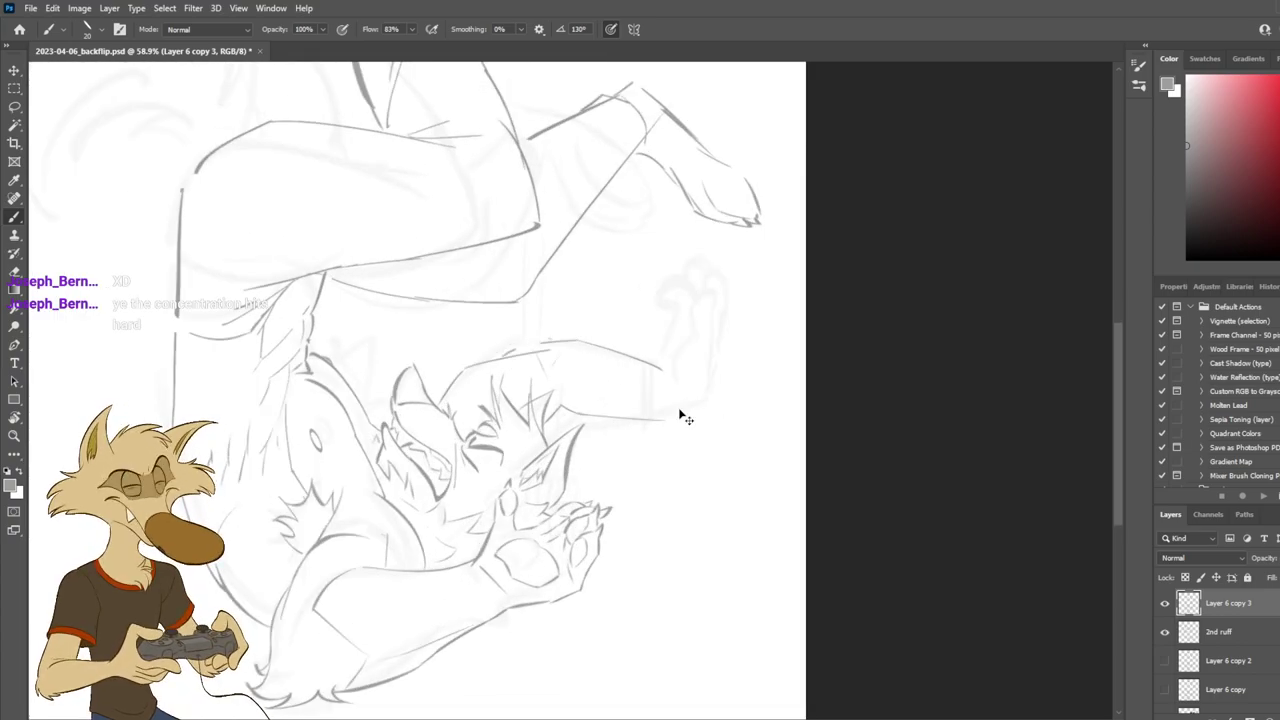
key(ctrl+shift+z)
Draw a small cluster of spiky fur tufts on top of the second arm's elbow bend.
scroll(640, 400, up, 1)
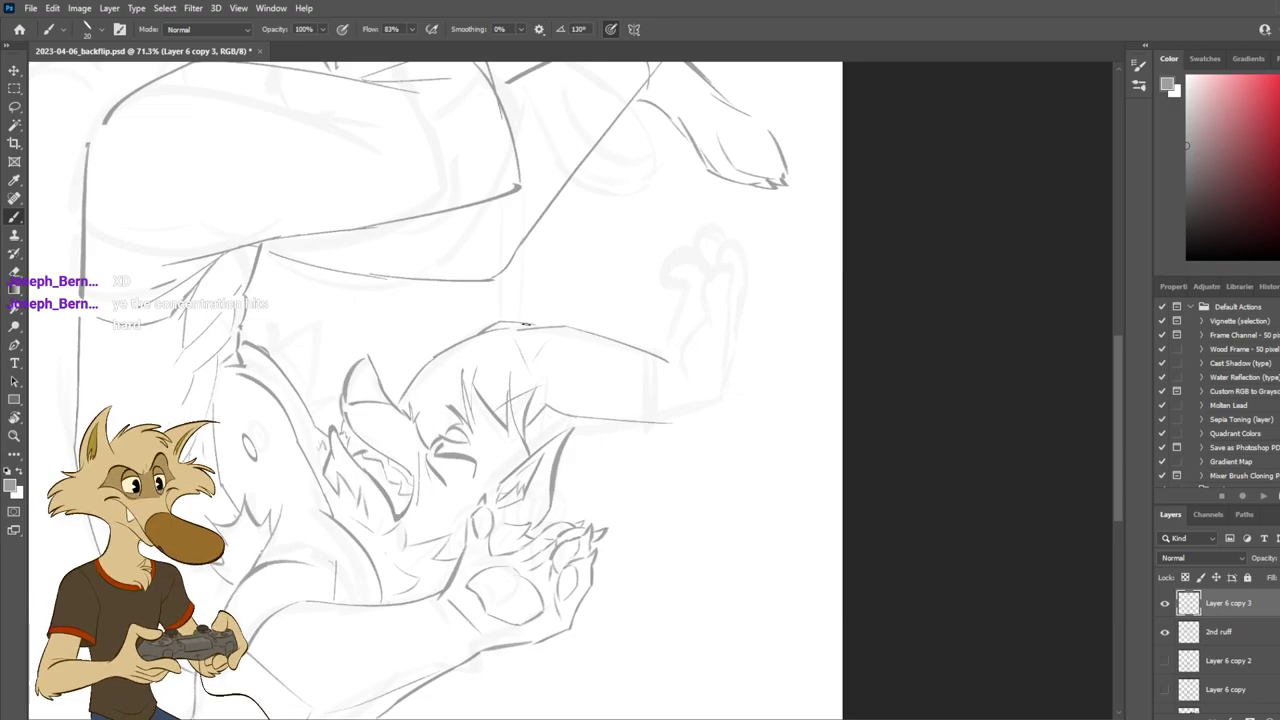
drag(505, 318, 480, 322)
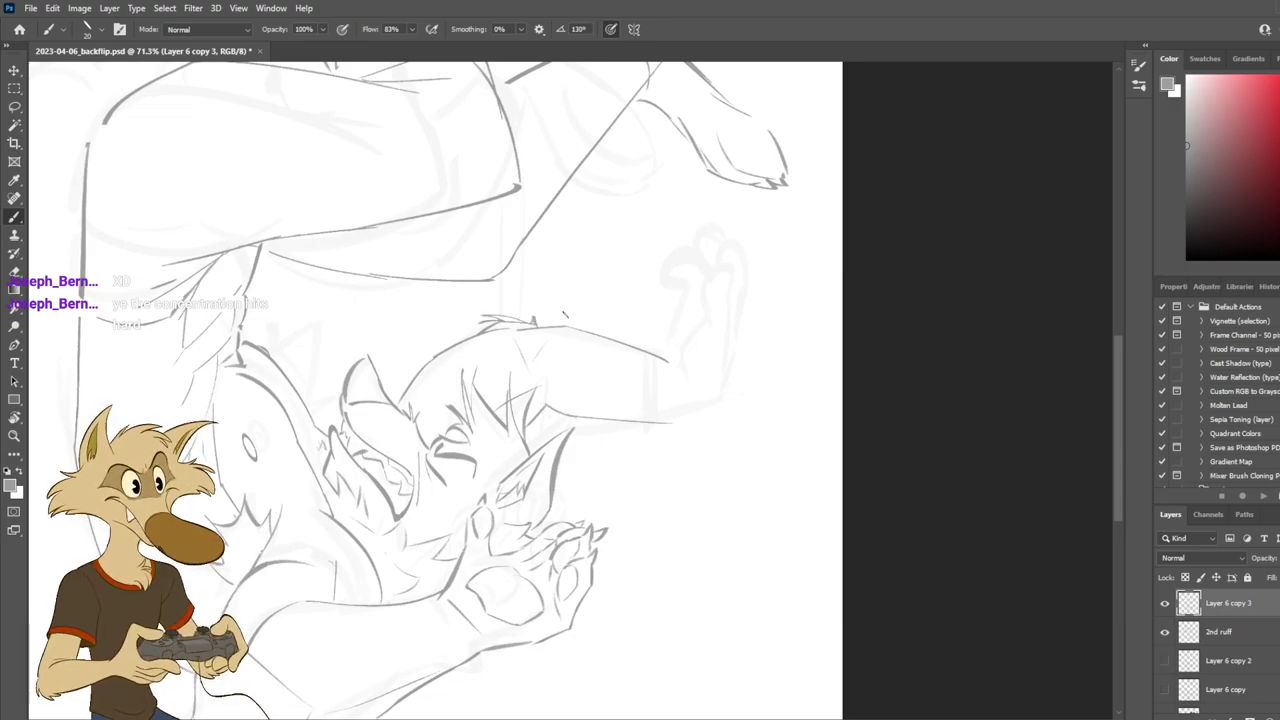
mouse_move(562, 320)
mouse_down()
mouse_move(478, 324)
mouse_move(503, 317)
mouse_up()
key(ctrl+z)
key(ctrl+z)
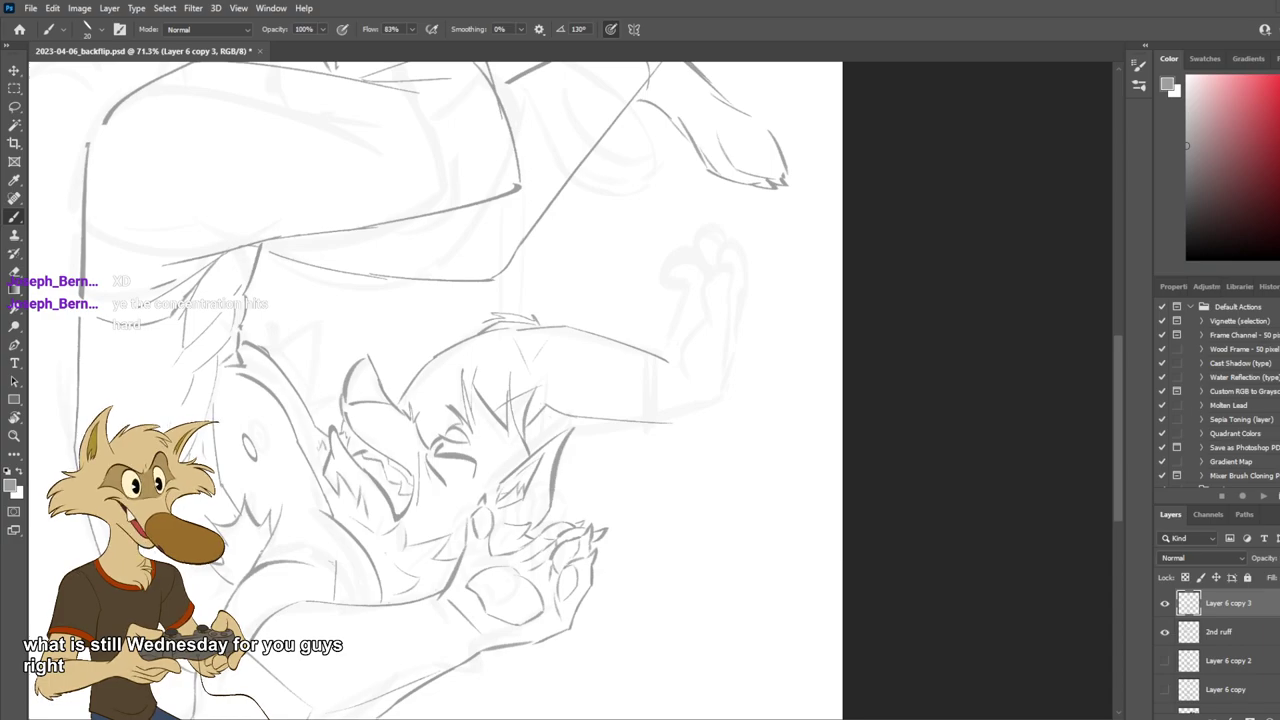
scroll(560, 277, down, 1)
scroll(558, 278, up, 2)
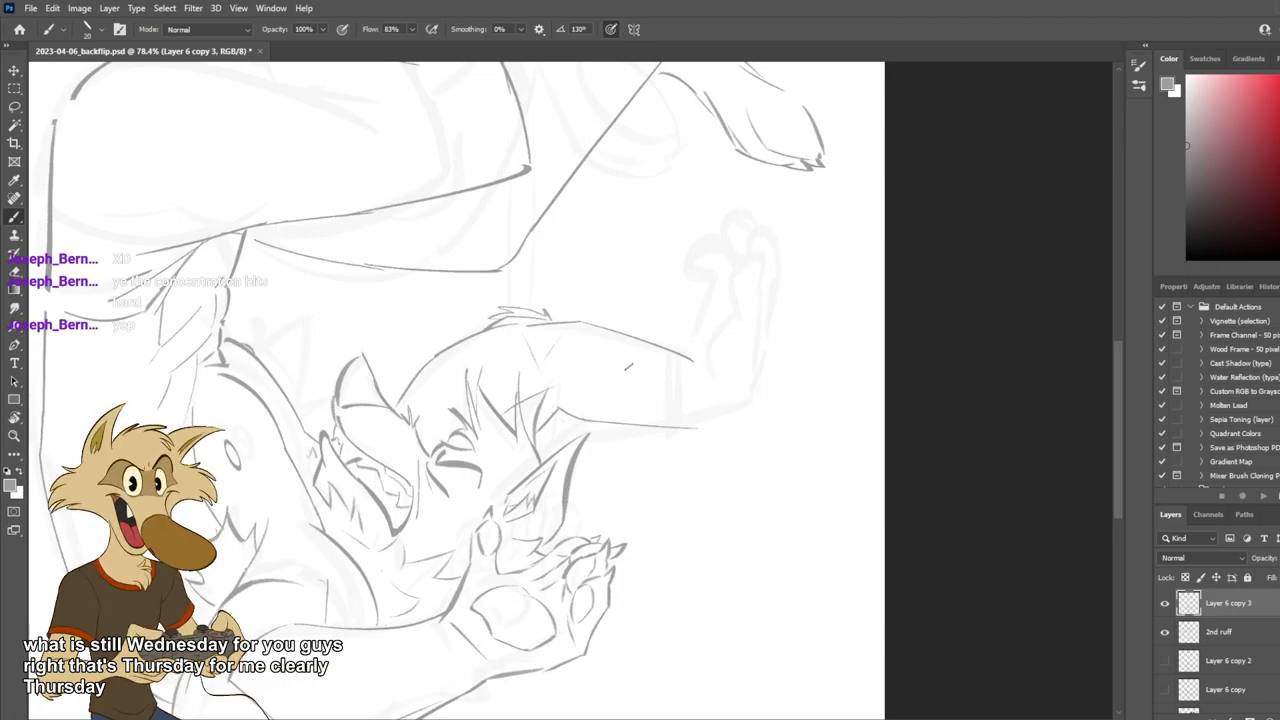
Draw a short downward crease inside the second arm's elbow, between the fur tufts and the forearm's lower edge.
key(e)
key(b)
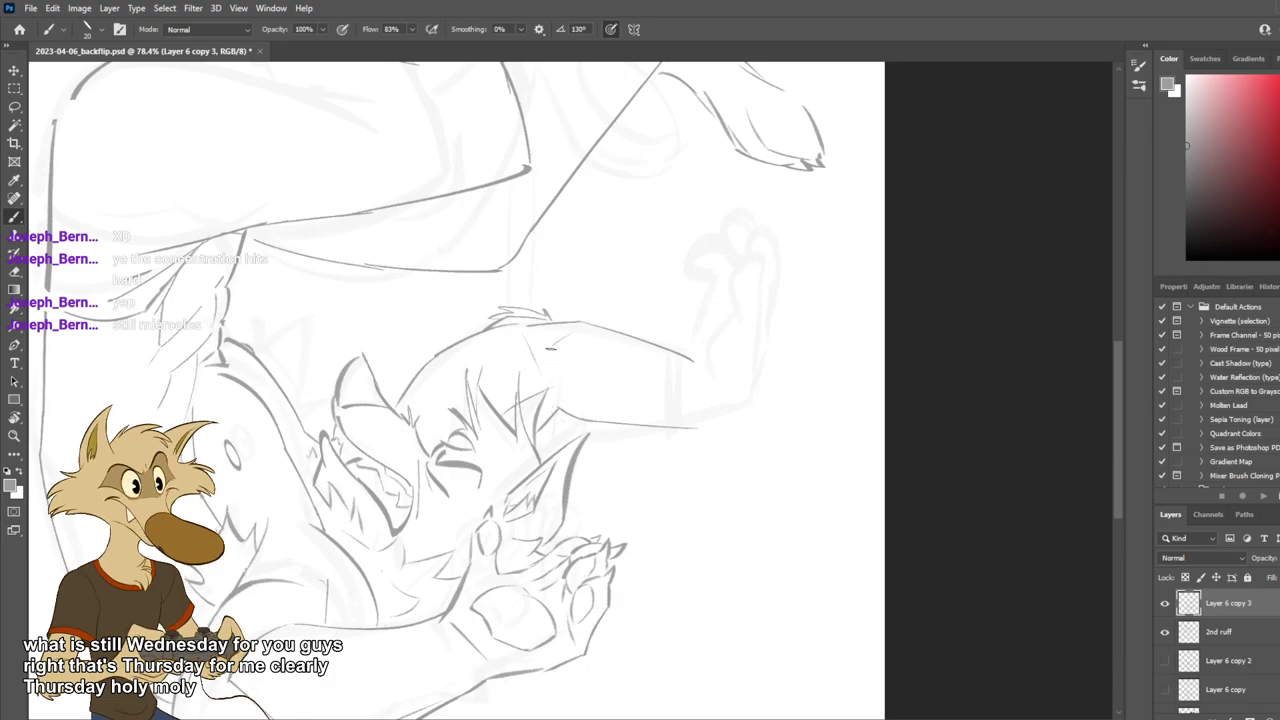
drag(550, 346, 549, 388)
scroll(628, 382, down, 5)
scroll(600, 405, up, 5)
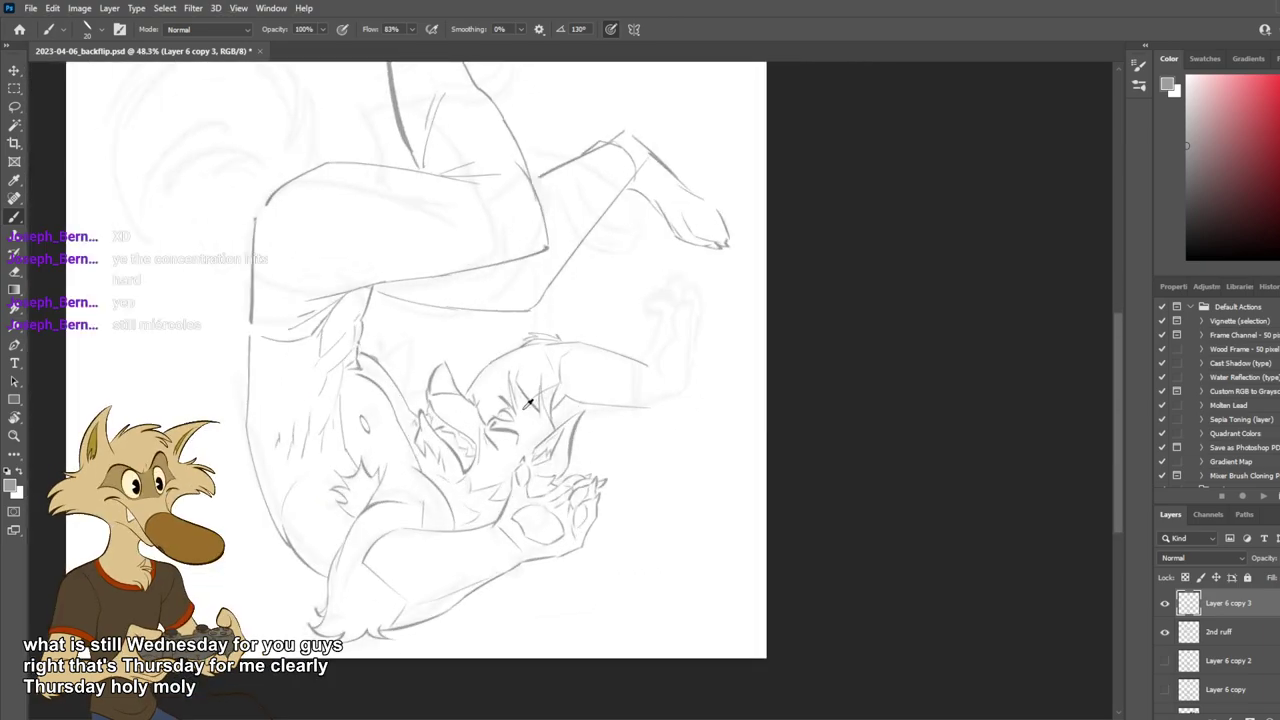
Rotate the canvas until the head is nearly upright and examine how the second arm connects behind the head.
scroll(455, 405, down, 2)
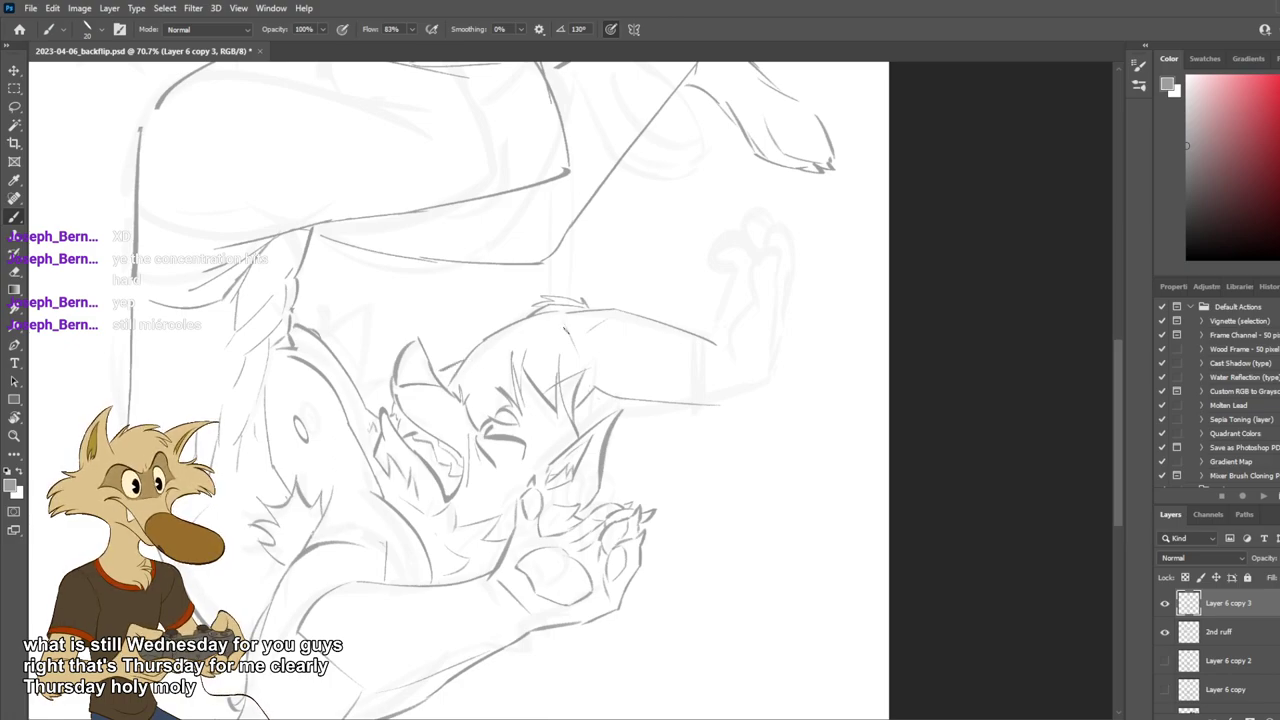
scroll(568, 328, down, 4)
scroll(591, 251, up, 3)
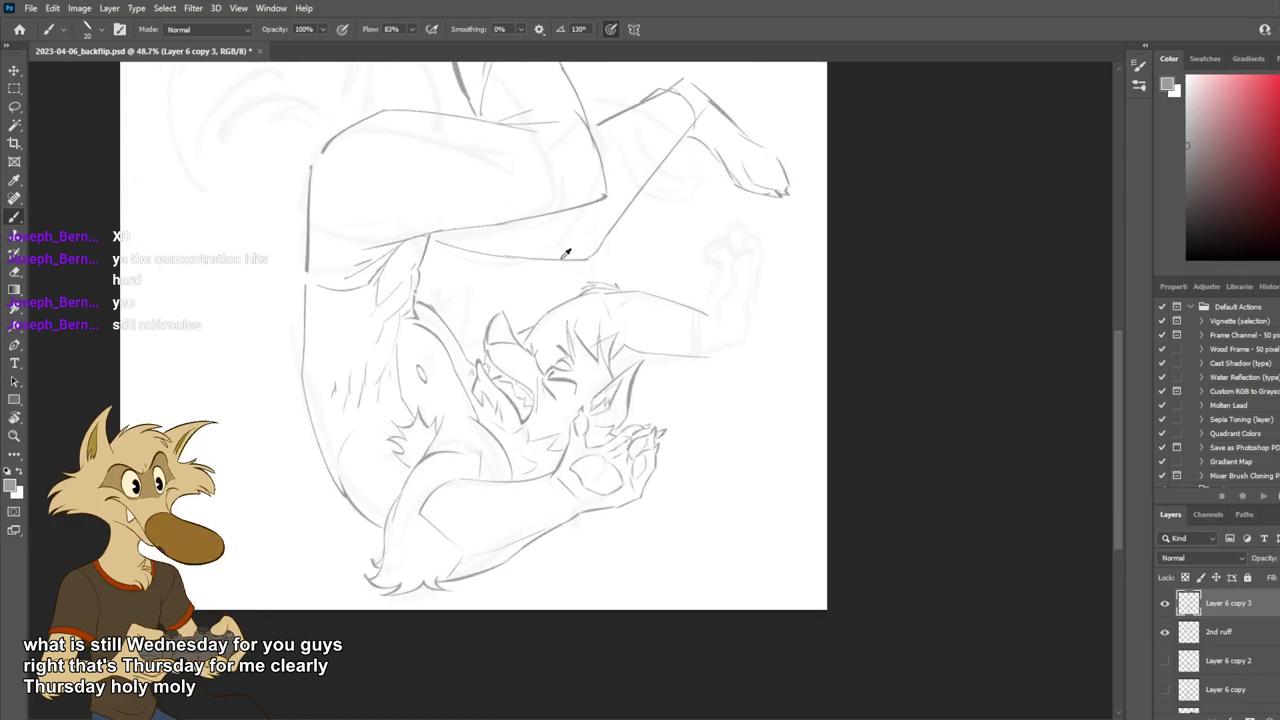
scroll(590, 256, up, 2)
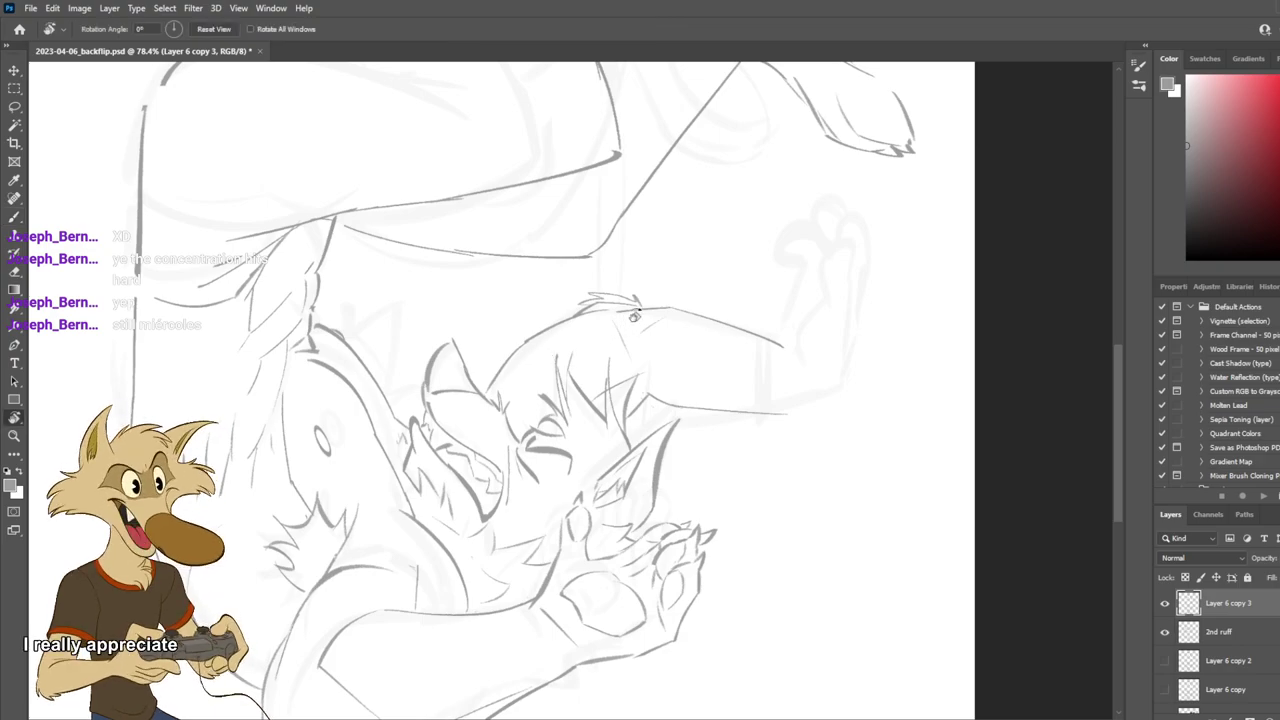
drag(604, 343, 530, 226)
scroll(530, 226, down, 4)
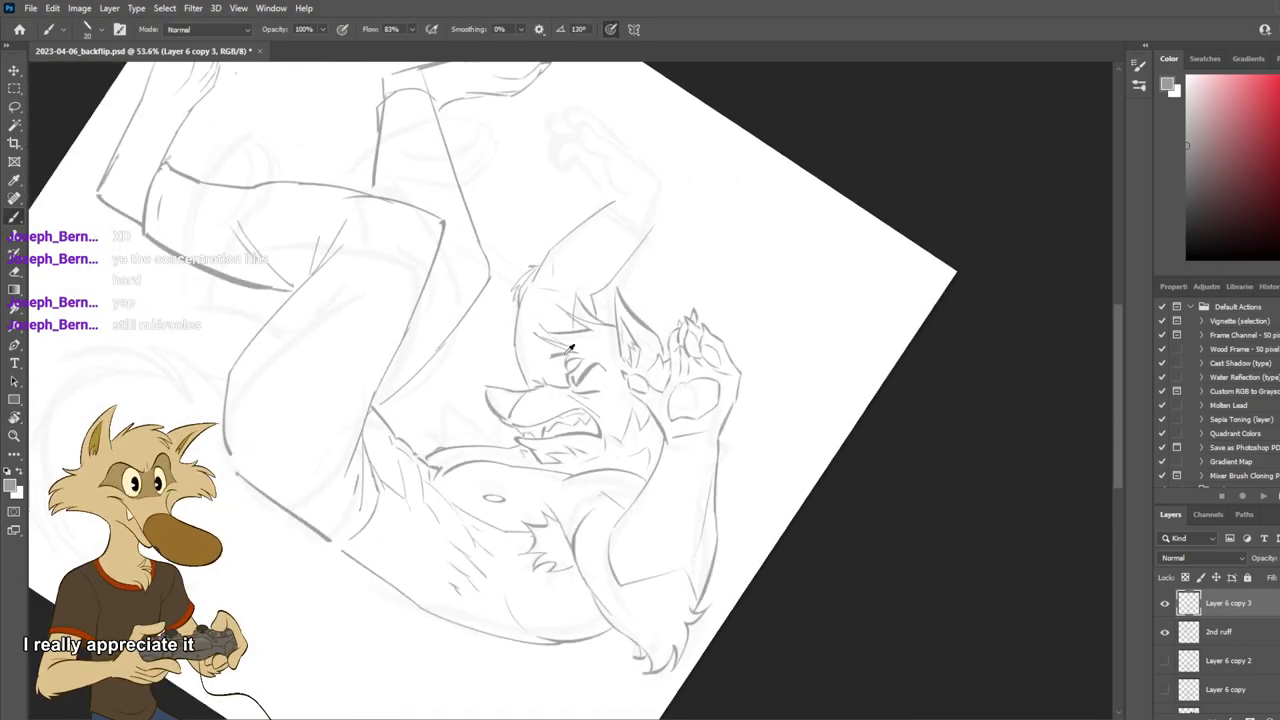
scroll(557, 266, up, 4)
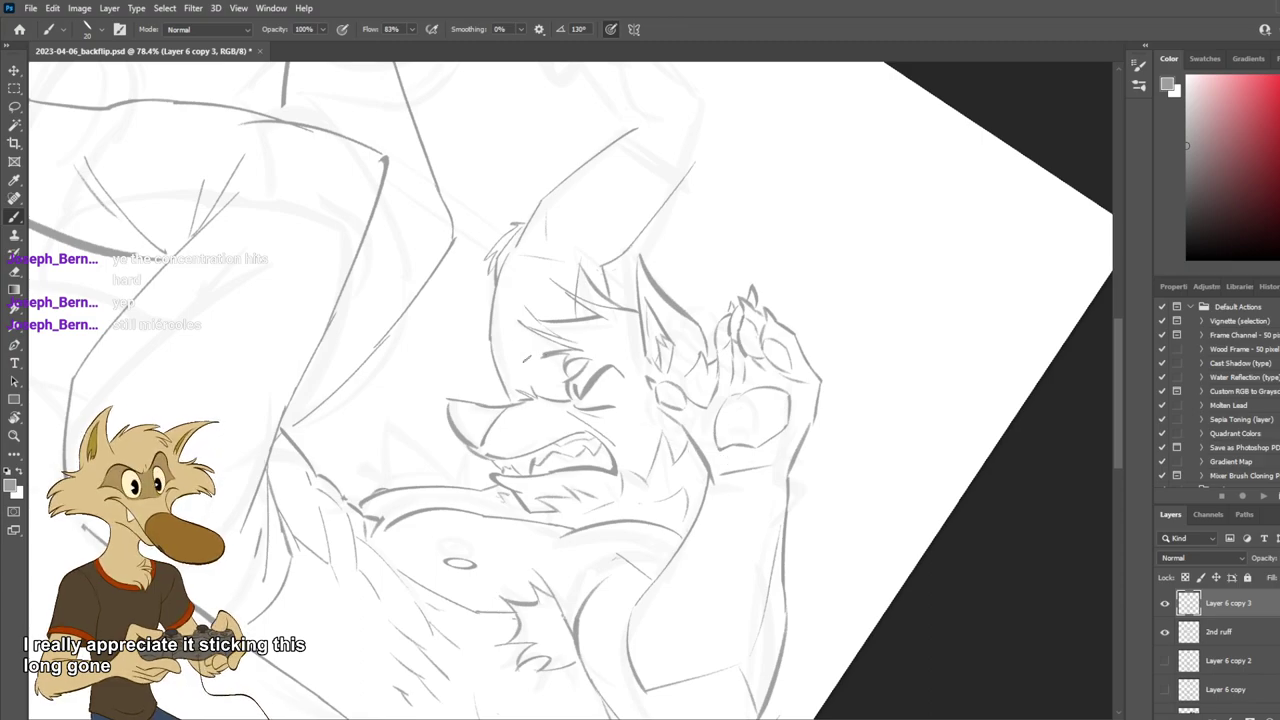
scroll(561, 349, down, 4)
scroll(561, 349, up, 4)
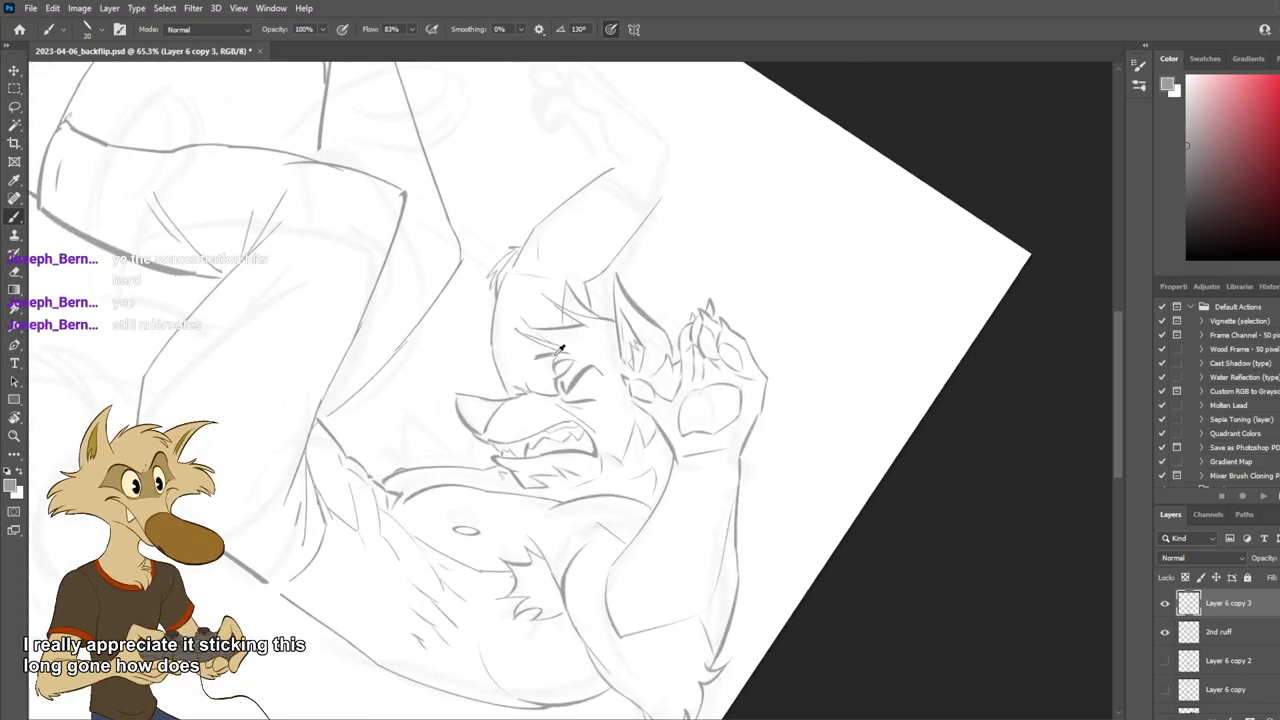
Draw a short diagonal line beneath the muzzle, linking the second arm to the chest.
key(e)
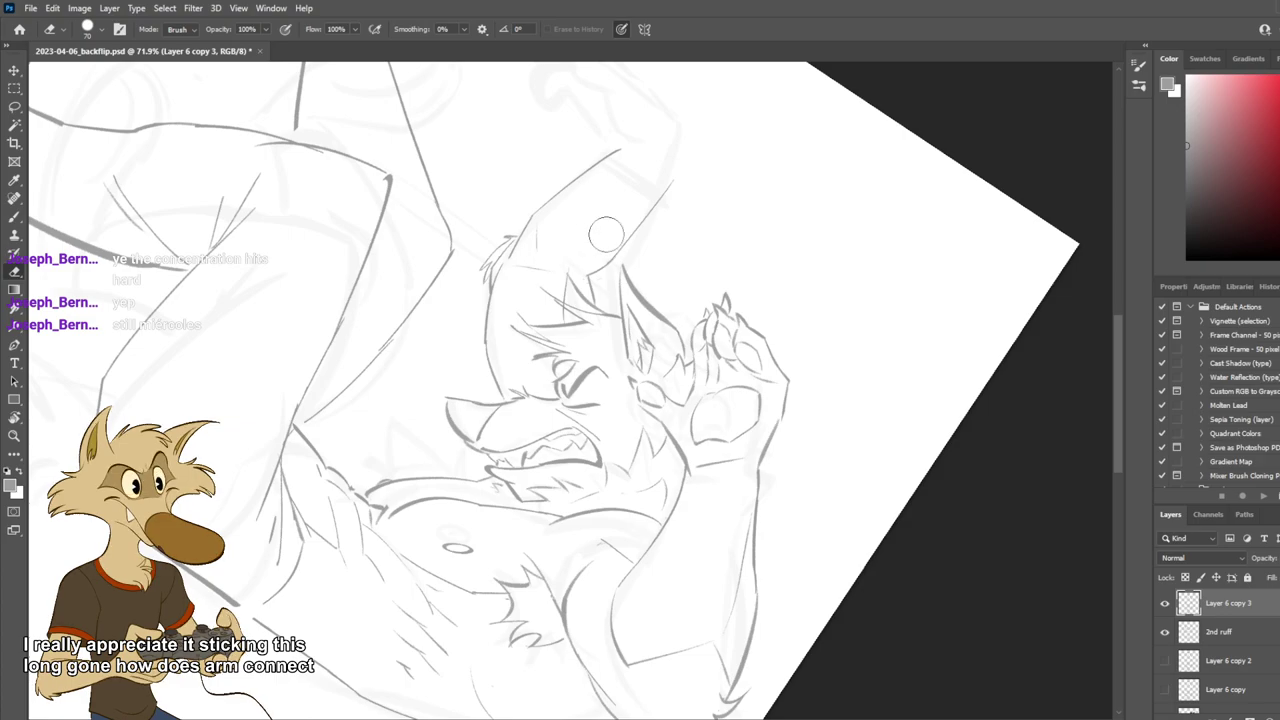
click(15, 108)
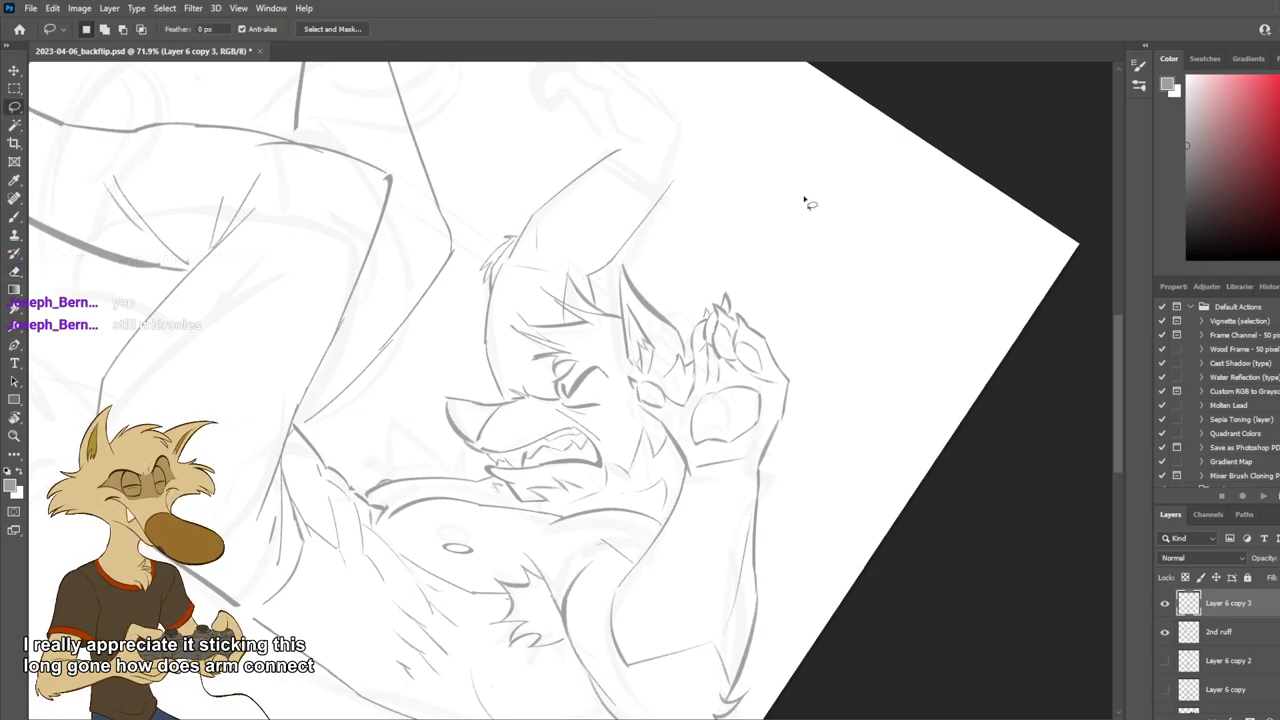
key(b)
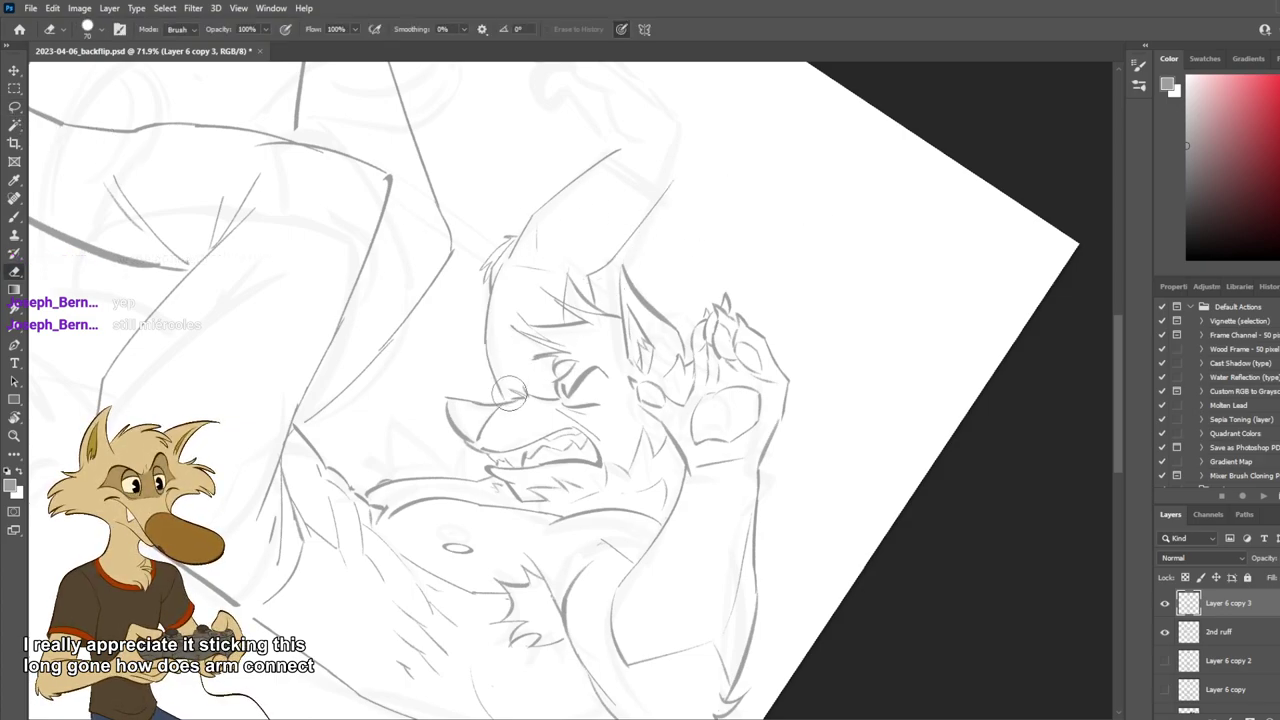
mouse_move(494, 453)
mouse_down()
mouse_move(467, 478)
mouse_move(494, 480)
mouse_move(464, 479)
mouse_up()
key(ctrl+z)
key(ctrl+z)
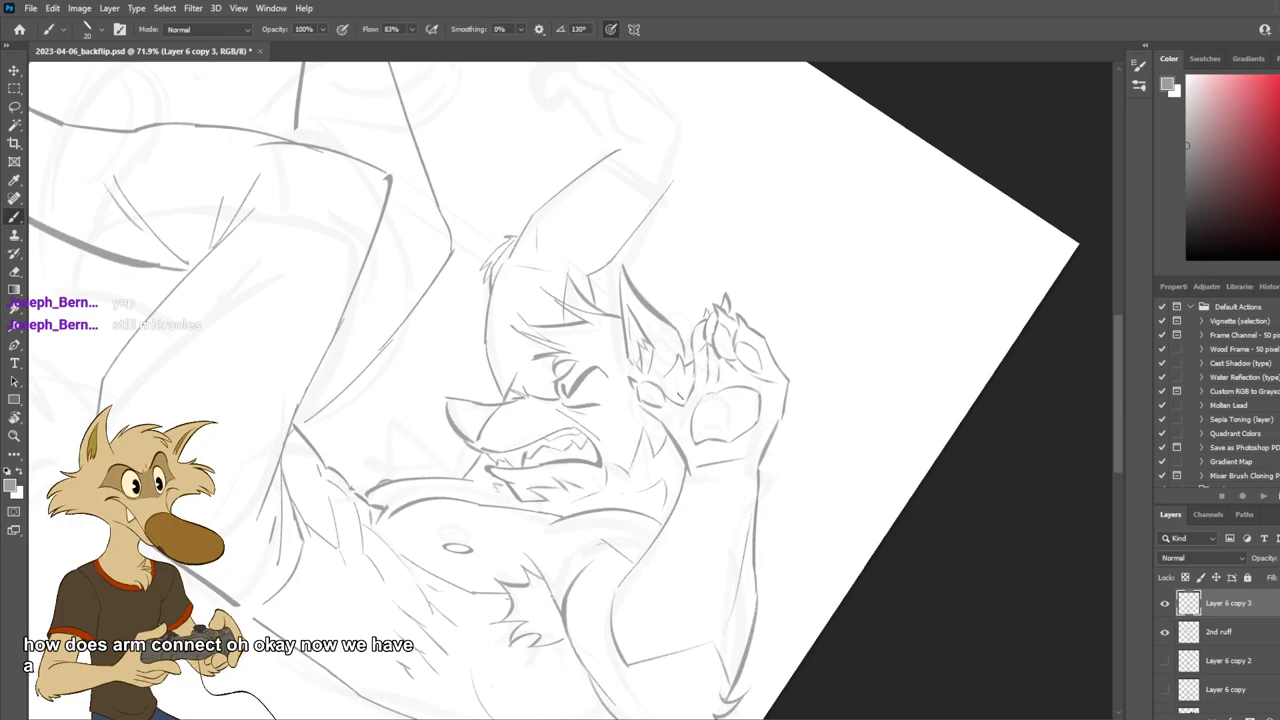
Try redrawing the second upper arm's outer edge with a heavier line running from the hair to the muzzle.
scroll(686, 404, down, 5)
scroll(686, 404, up, 4)
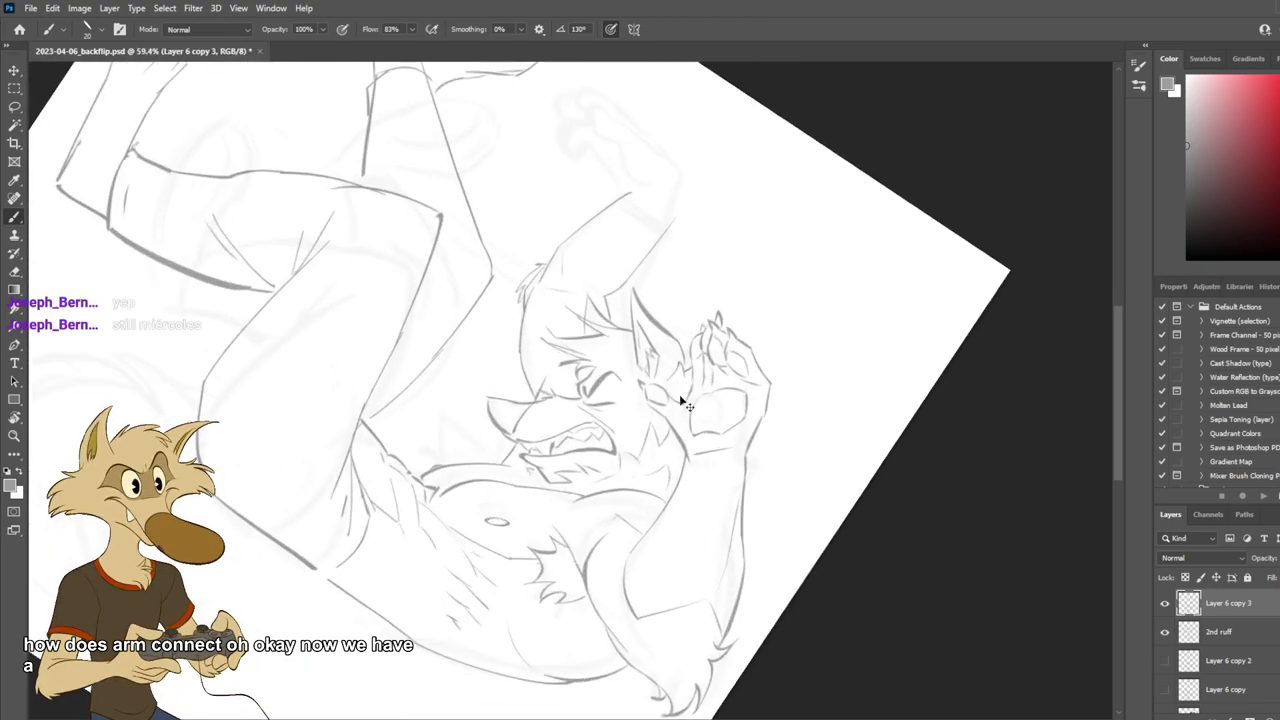
scroll(686, 404, up, 1)
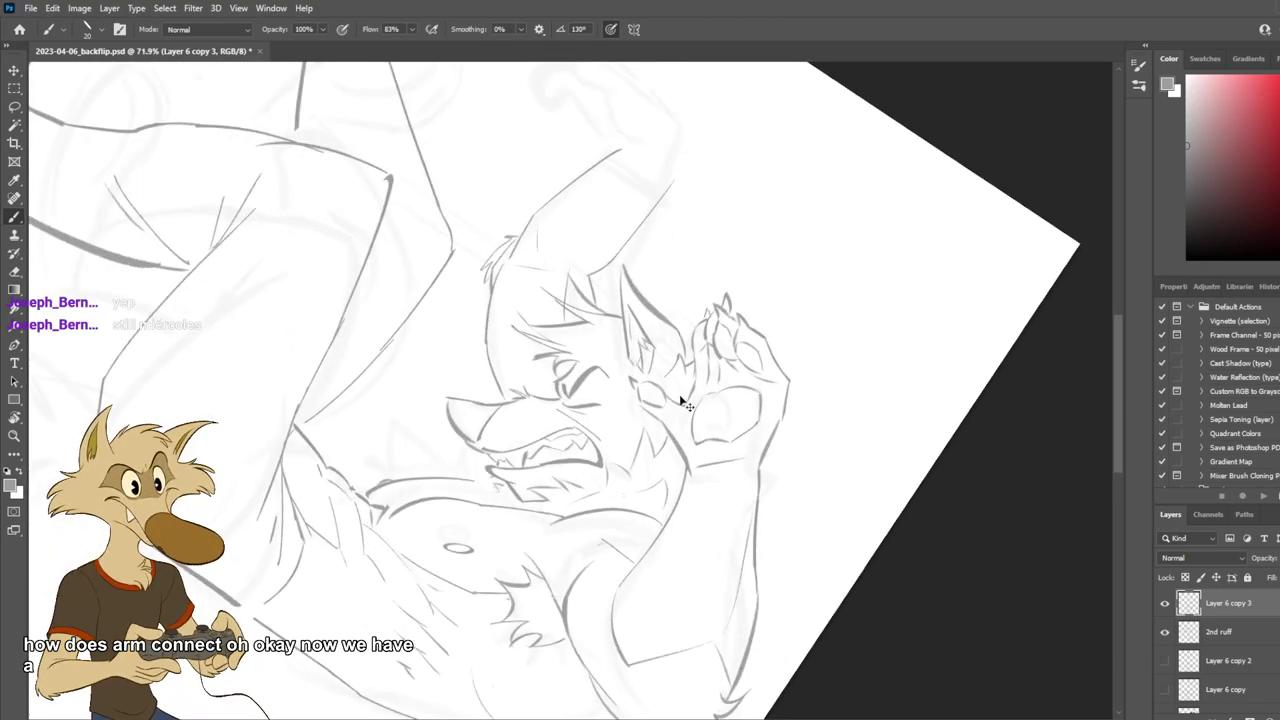
scroll(679, 394, up, 1)
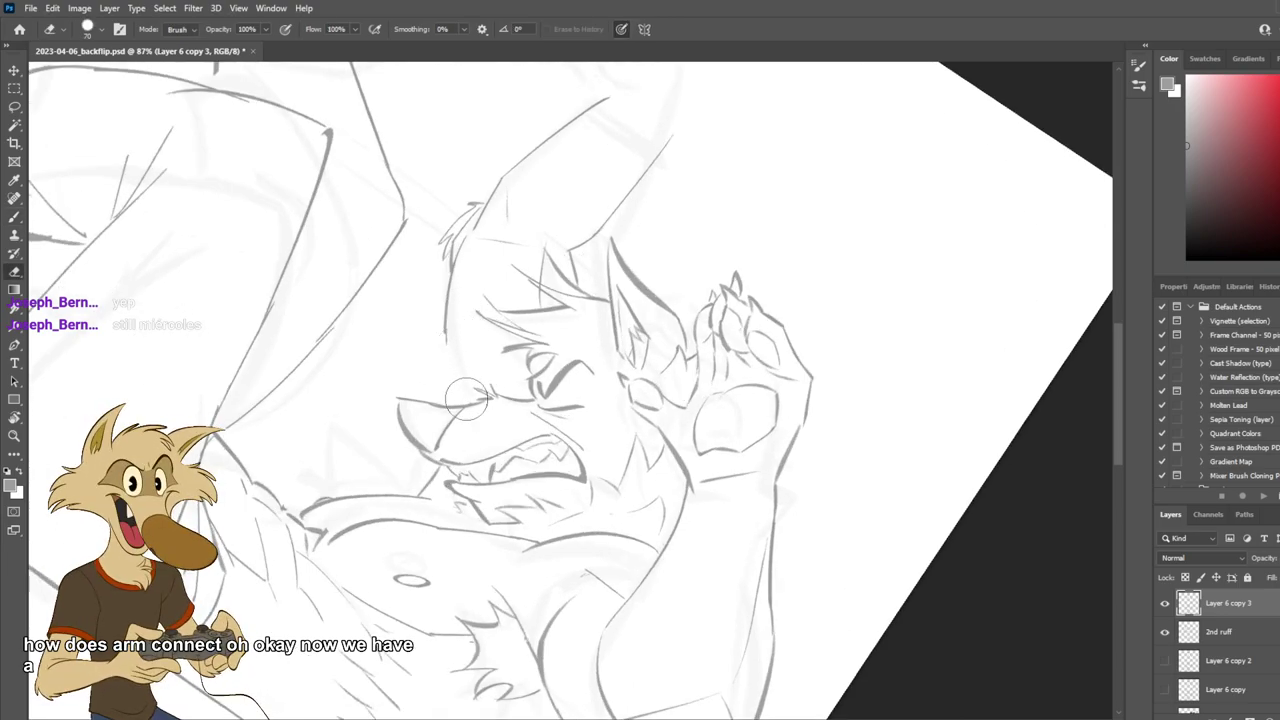
drag(449, 280, 455, 388)
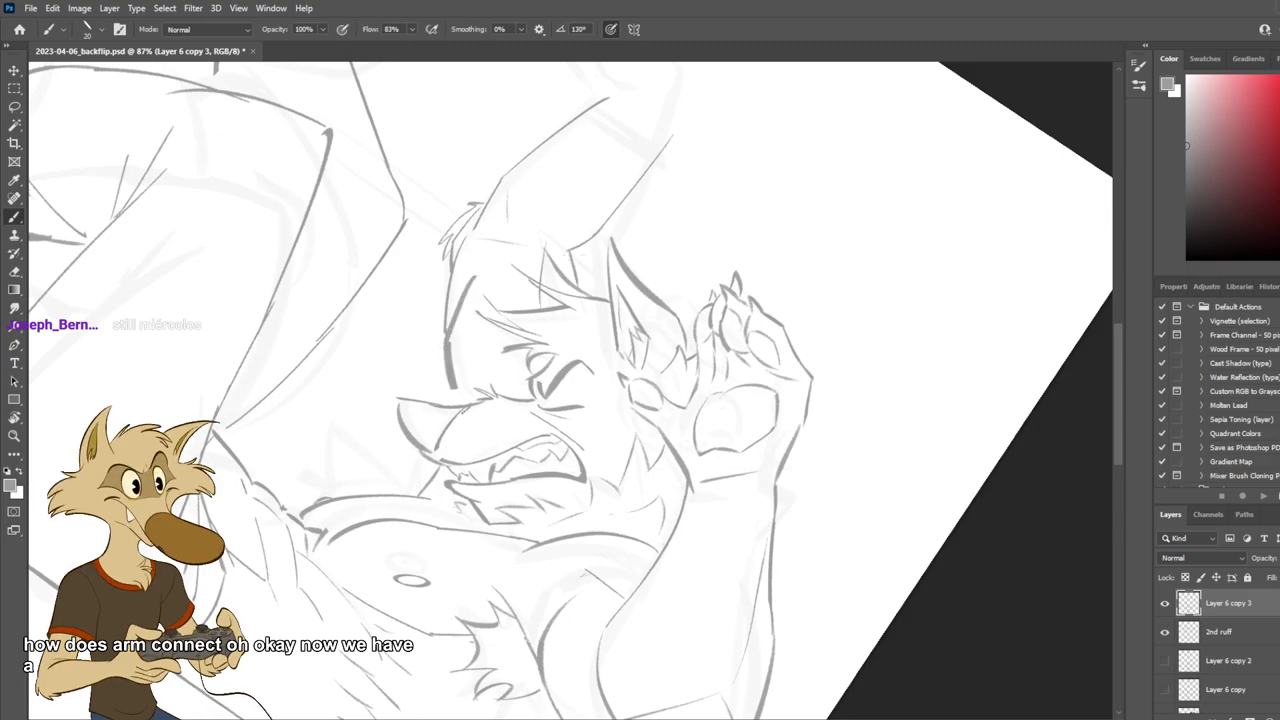
scroll(548, 378, down, 5)
scroll(545, 382, up, 4)
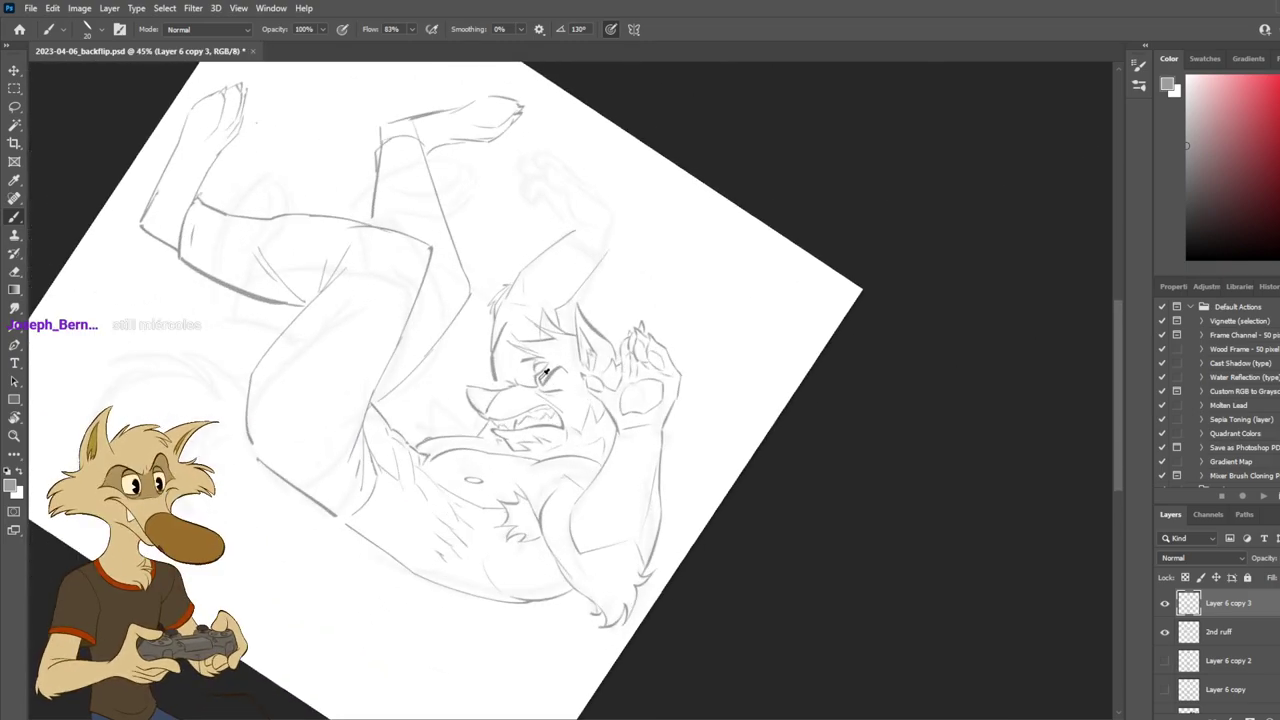
key(ctrl+z)
key(ctrl+z)
Extend the second upper arm's outer edge down to the muzzle bridge and compare the sketch with and without the line.
drag(489, 285, 466, 358)
key(ctrl+z)
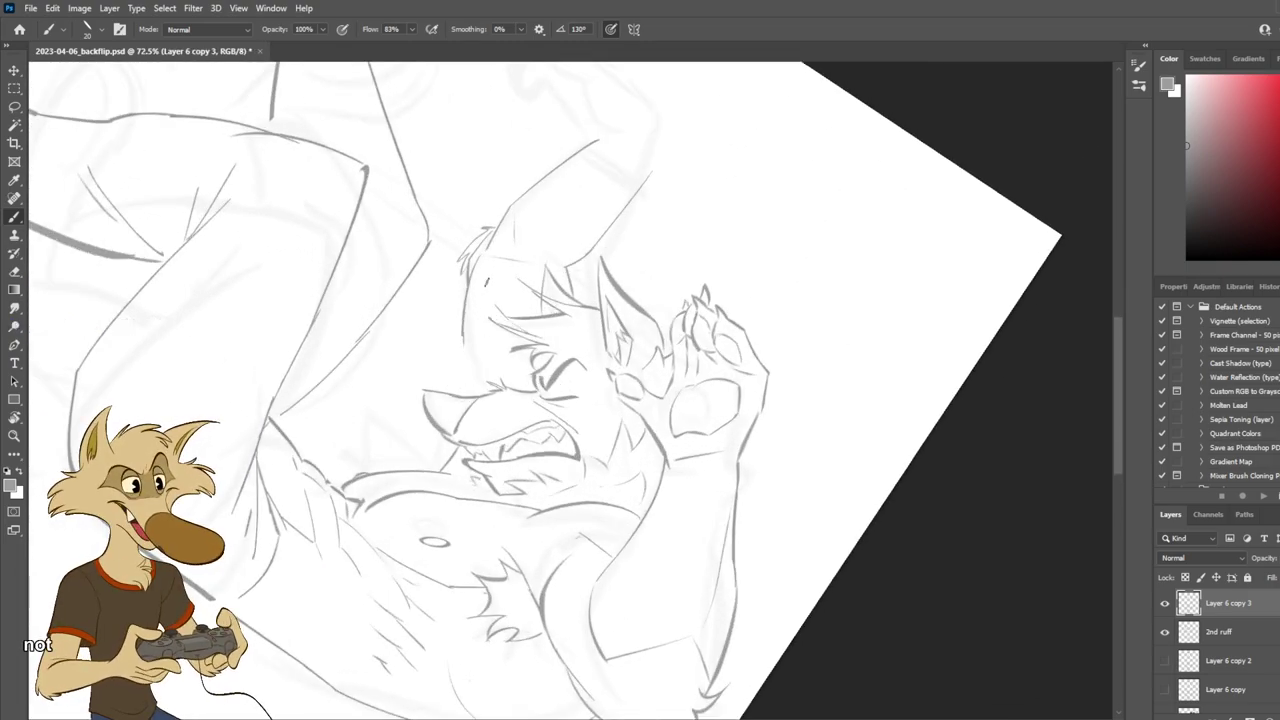
drag(480, 292, 469, 391)
key(ctrl+z)
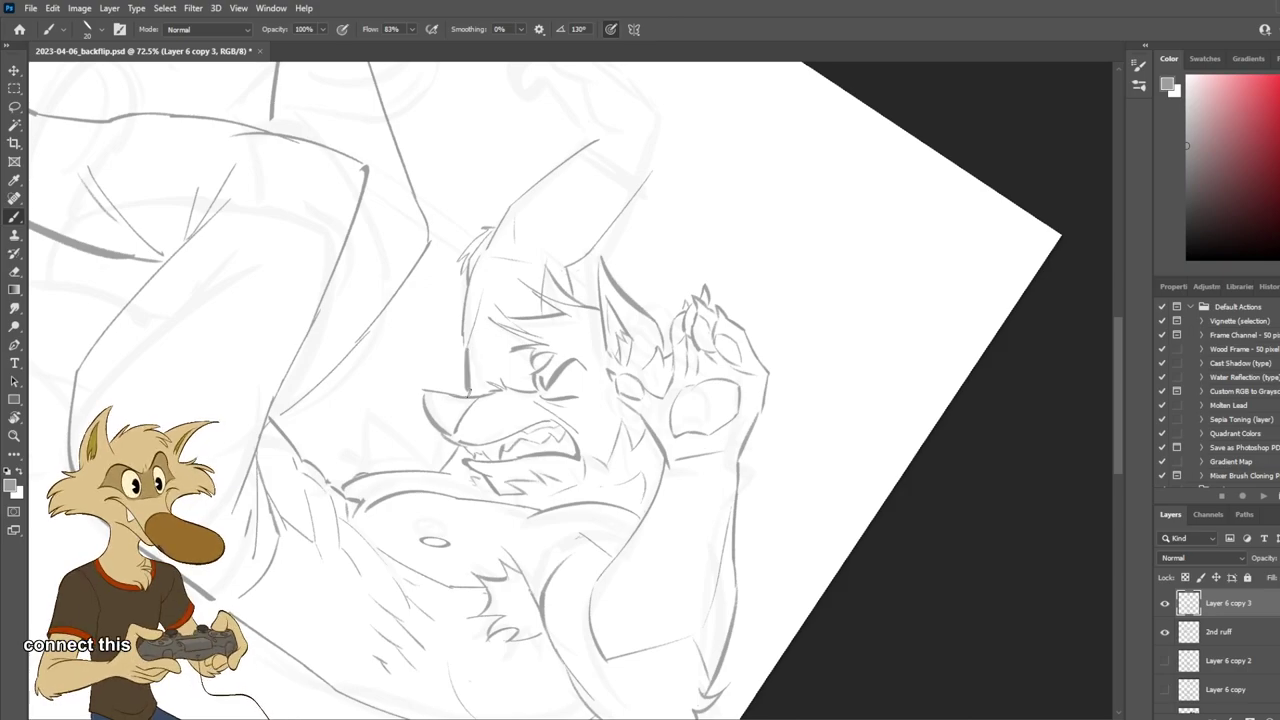
key(ctrl+z)
key(ctrl+shift+z)
key(ctrl+z)
key(ctrl+shift+z)
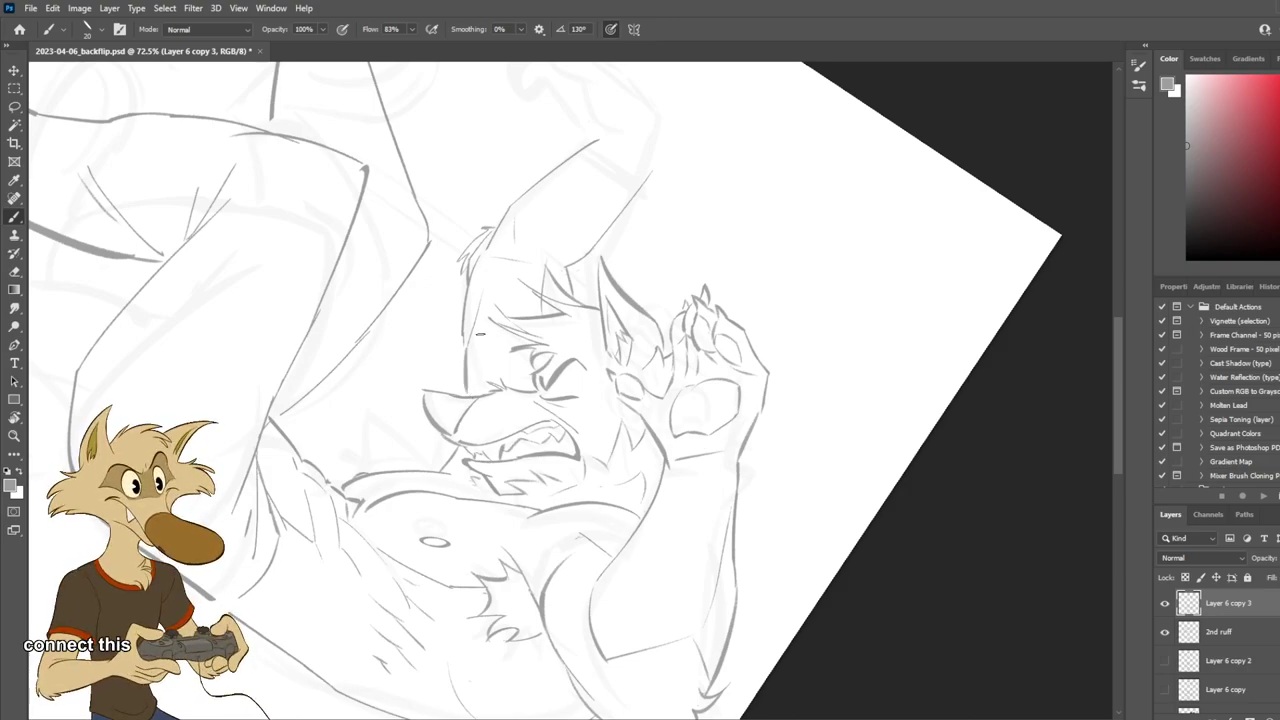
Erase the fine elbow fur and adjoining upper arm edge, and redraw the elbow fur as a simpler, larger tuft.
key(e)
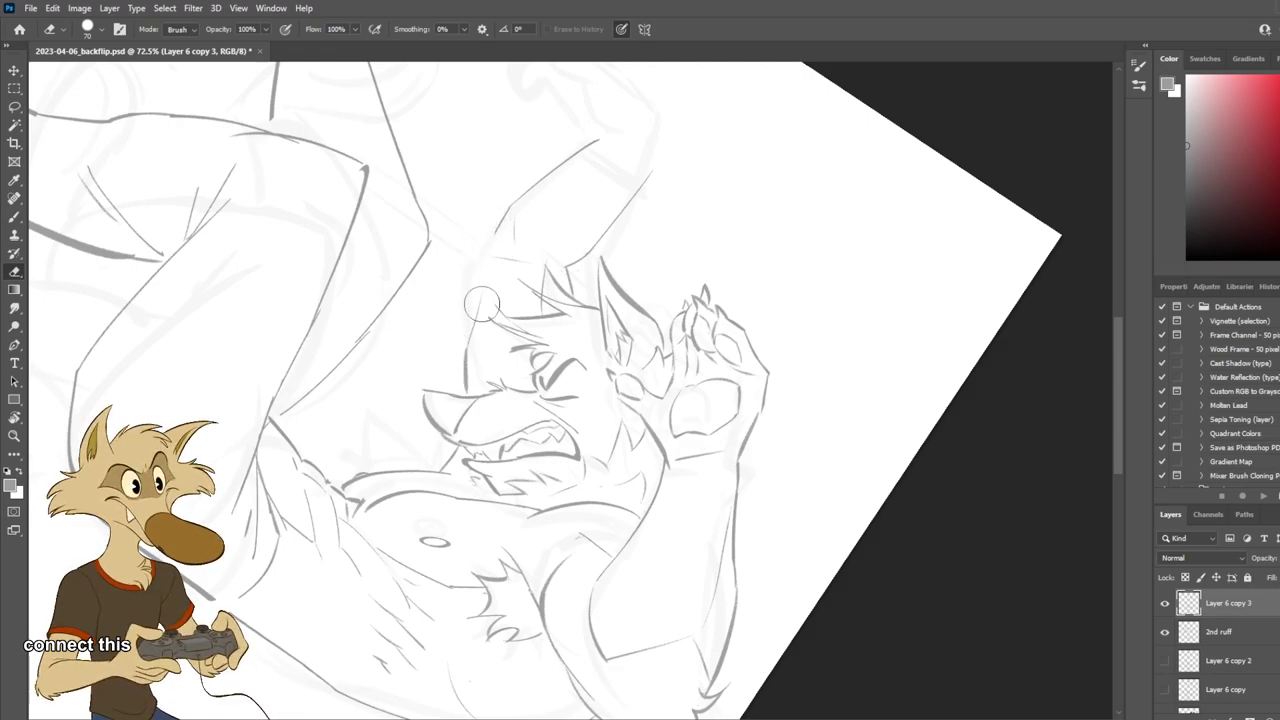
key(b)
drag(472, 261, 500, 216)
key(ctrl+z)
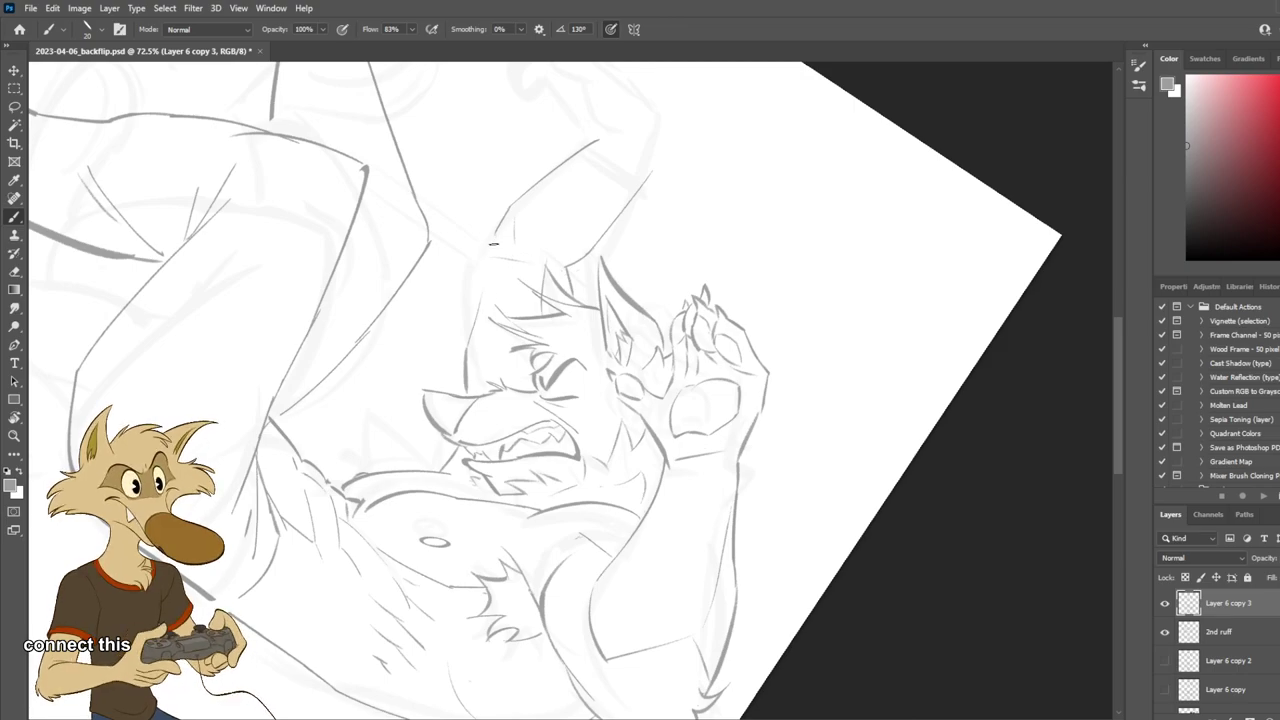
drag(481, 244, 462, 275)
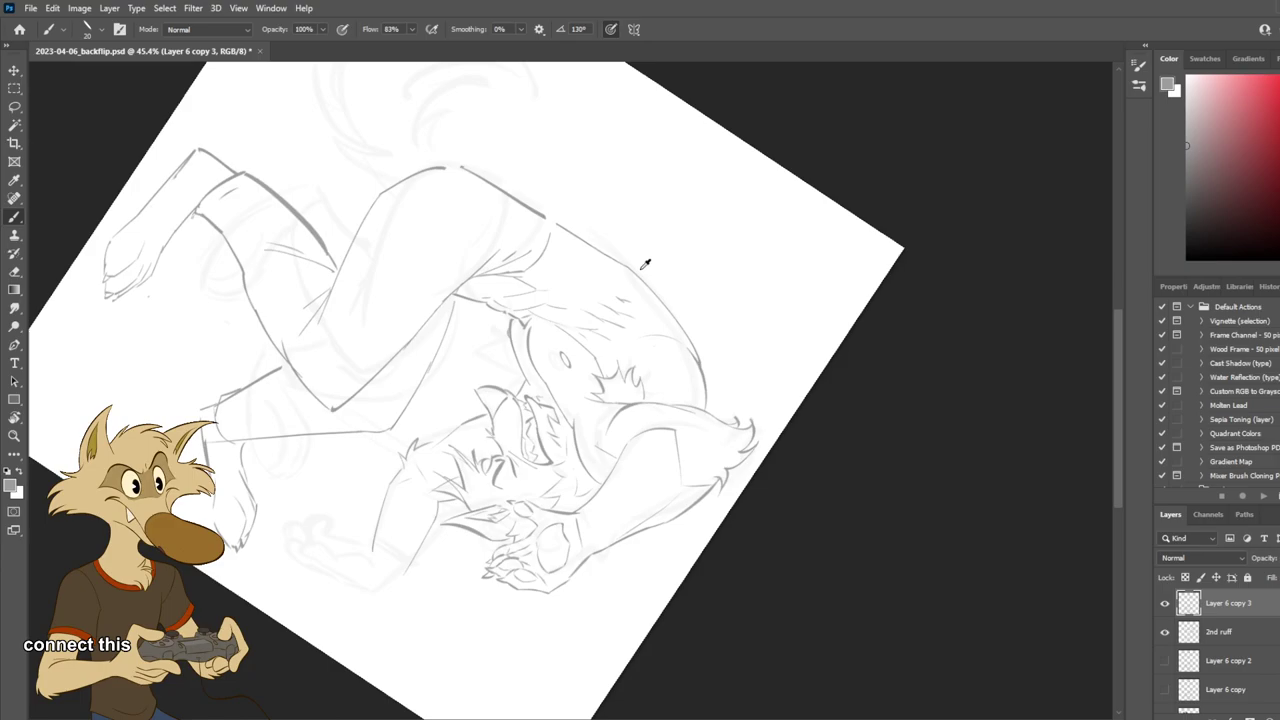
Compare the pose mirrored and unmirrored, and with the Layer 6 copy 3 layer hidden and shown.
scroll(645, 264, down, 3)
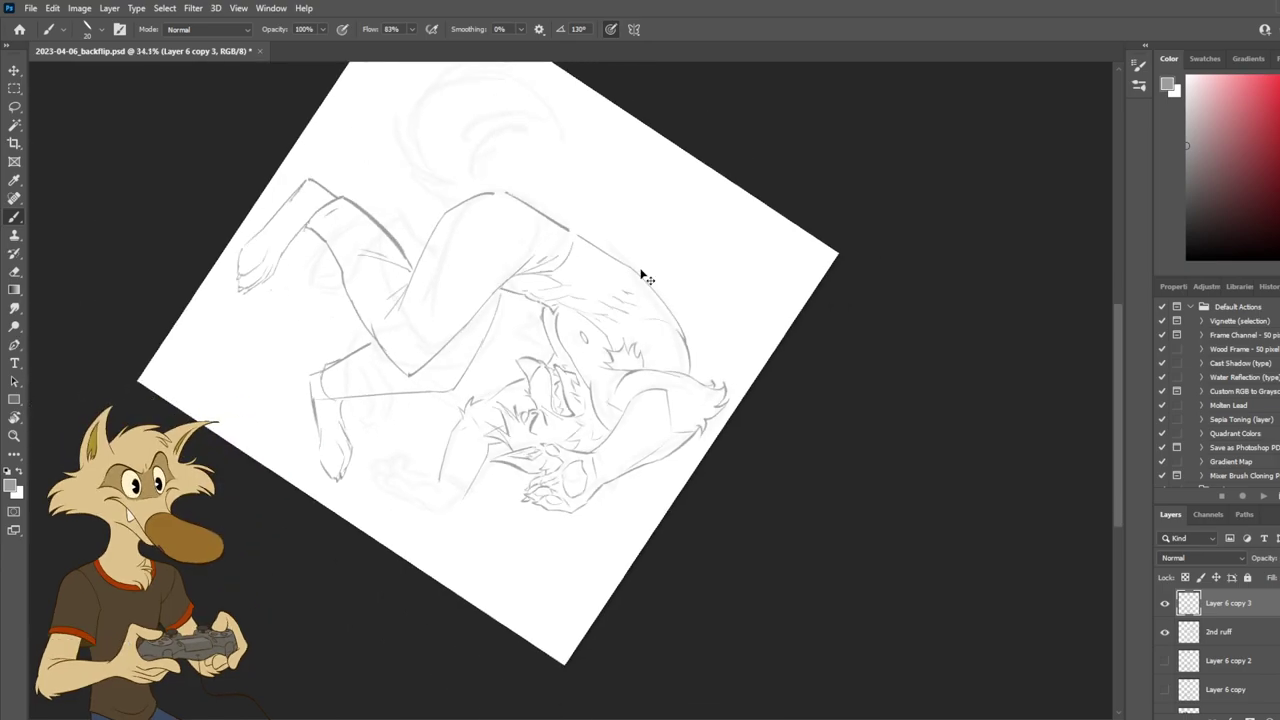
key(ctrl+shift+h)
scroll(645, 263, down, 1)
scroll(646, 262, up, 2)
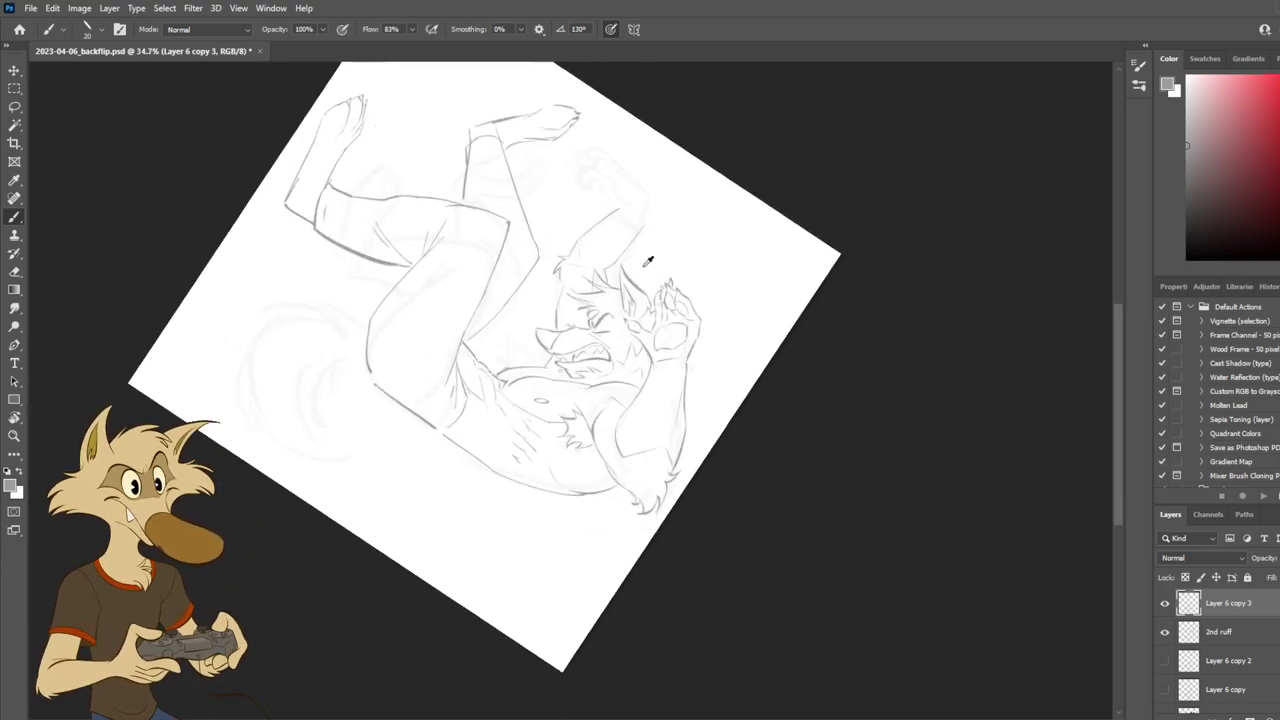
scroll(636, 252, down, 1)
scroll(632, 247, up, 1)
click(1164, 603)
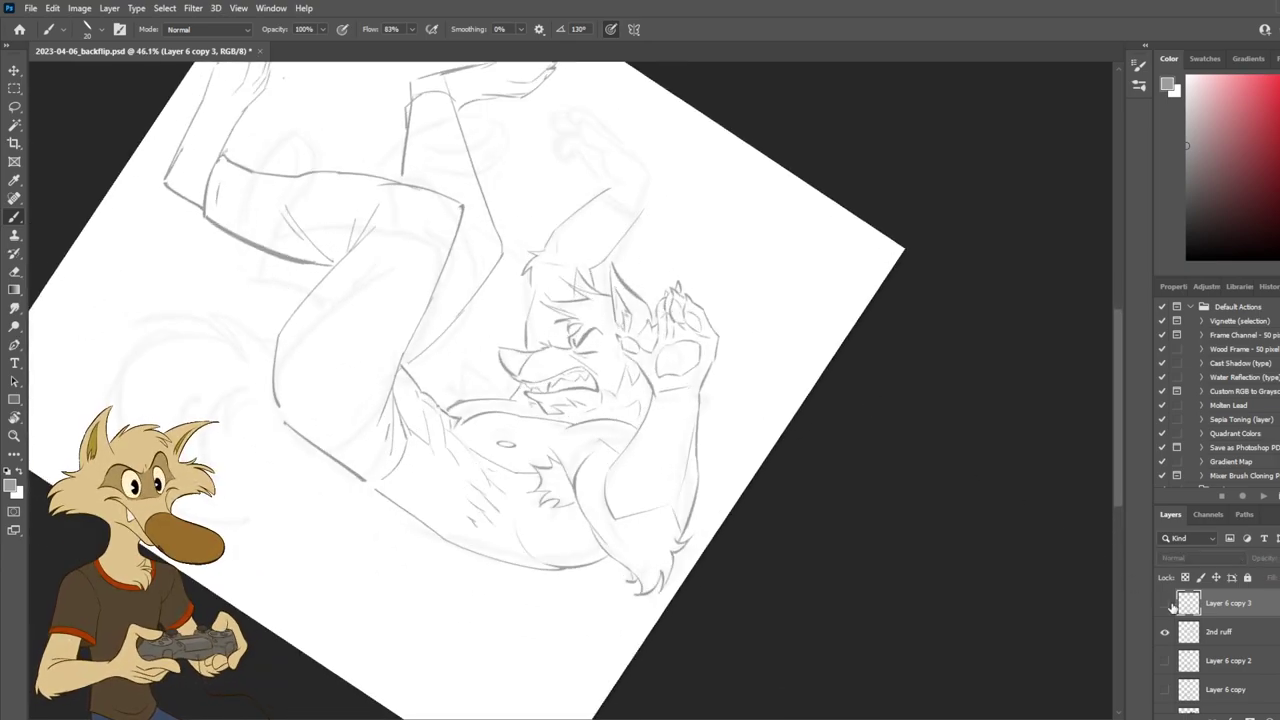
click(1165, 604)
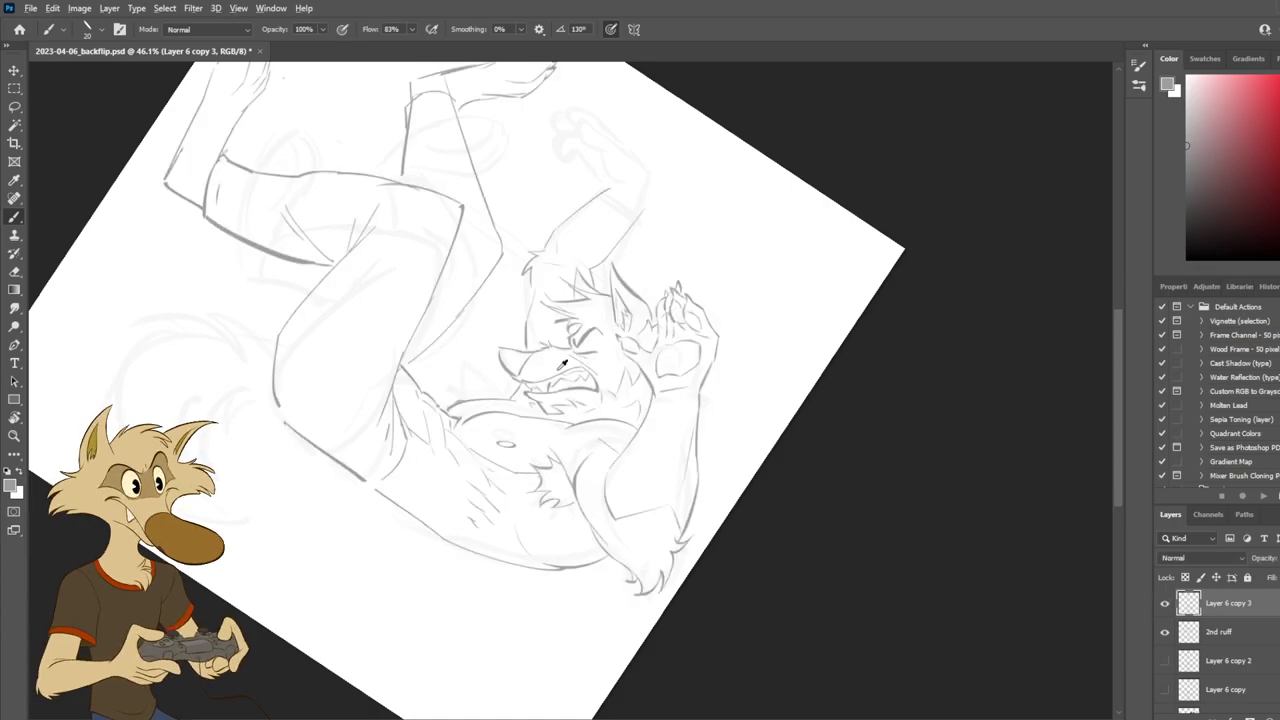
Redraw the second upper arm's outer edge as a fuller, bulging arc from the elbow tuft to the muzzle.
scroll(560, 365, down, 2)
scroll(549, 284, up, 3)
scroll(549, 284, up, 2)
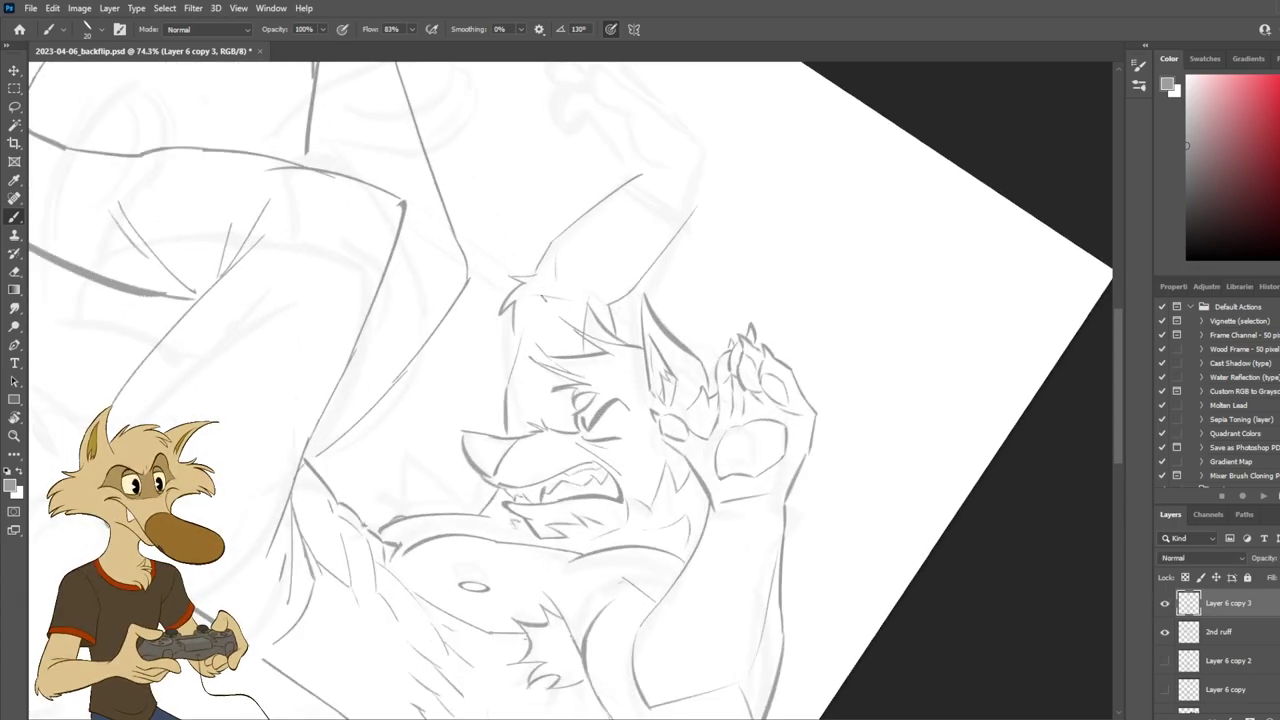
key(e)
key(b)
drag(512, 318, 502, 432)
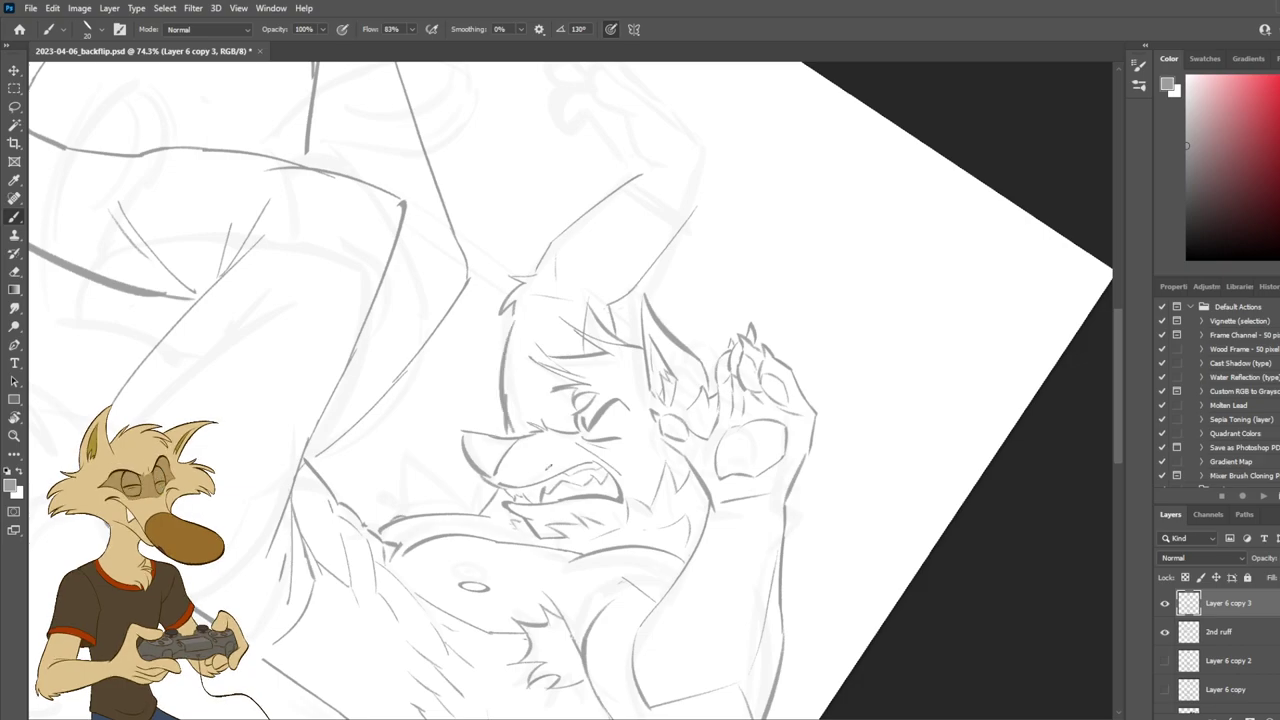
drag(516, 316, 497, 436)
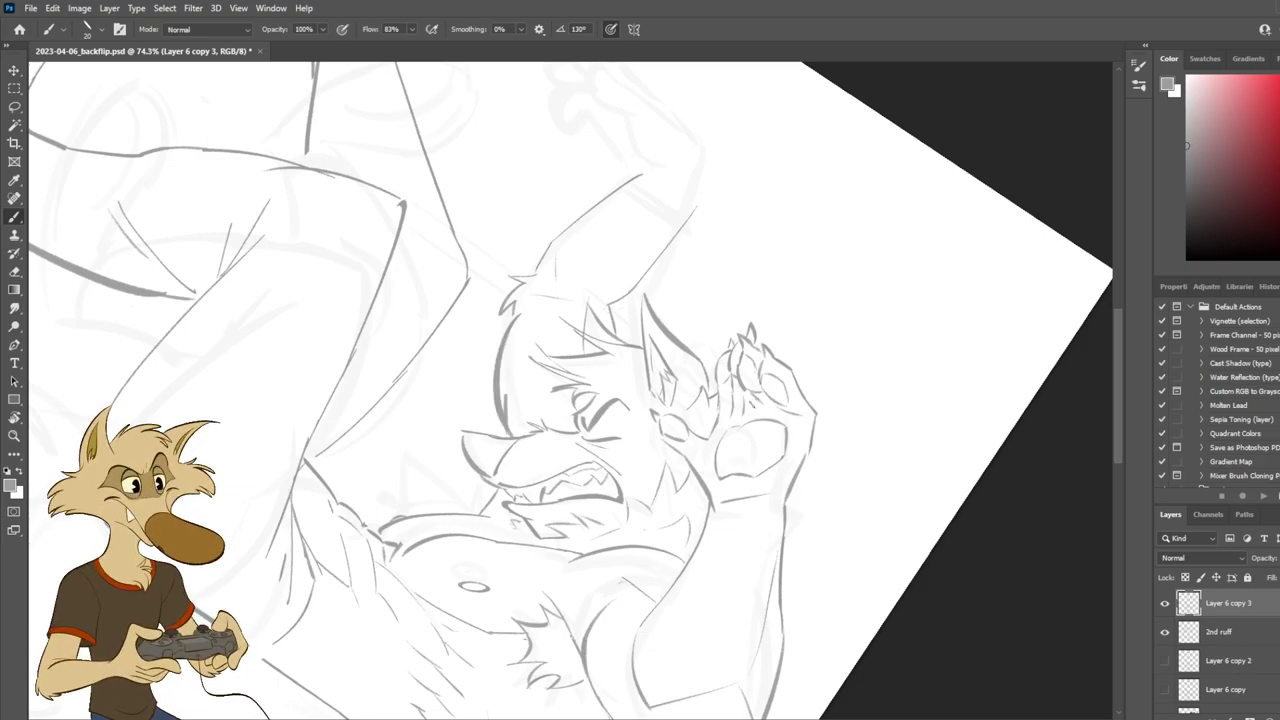
key(ctrl+z)
drag(518, 315, 502, 421)
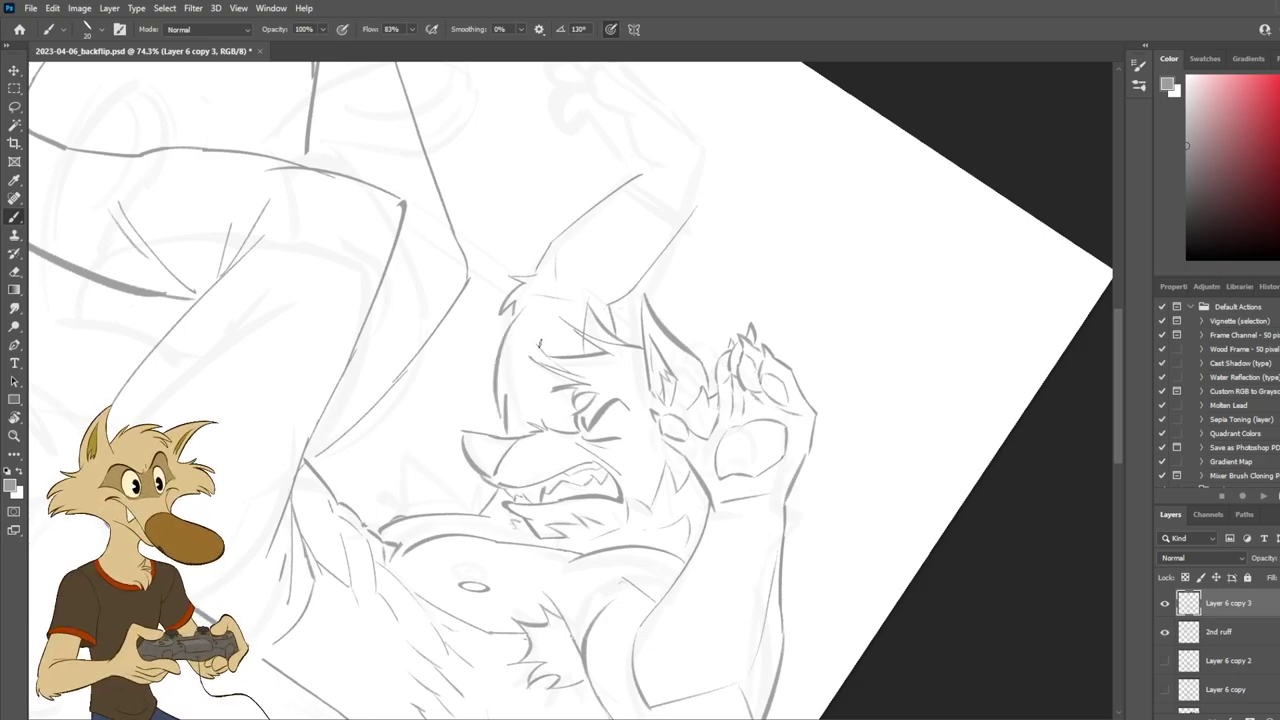
Compare the earlier and the redrawn elbow fur and upper arm edge by stepping back and forth through the edits.
scroll(626, 362, down, 6)
scroll(626, 362, up, 5)
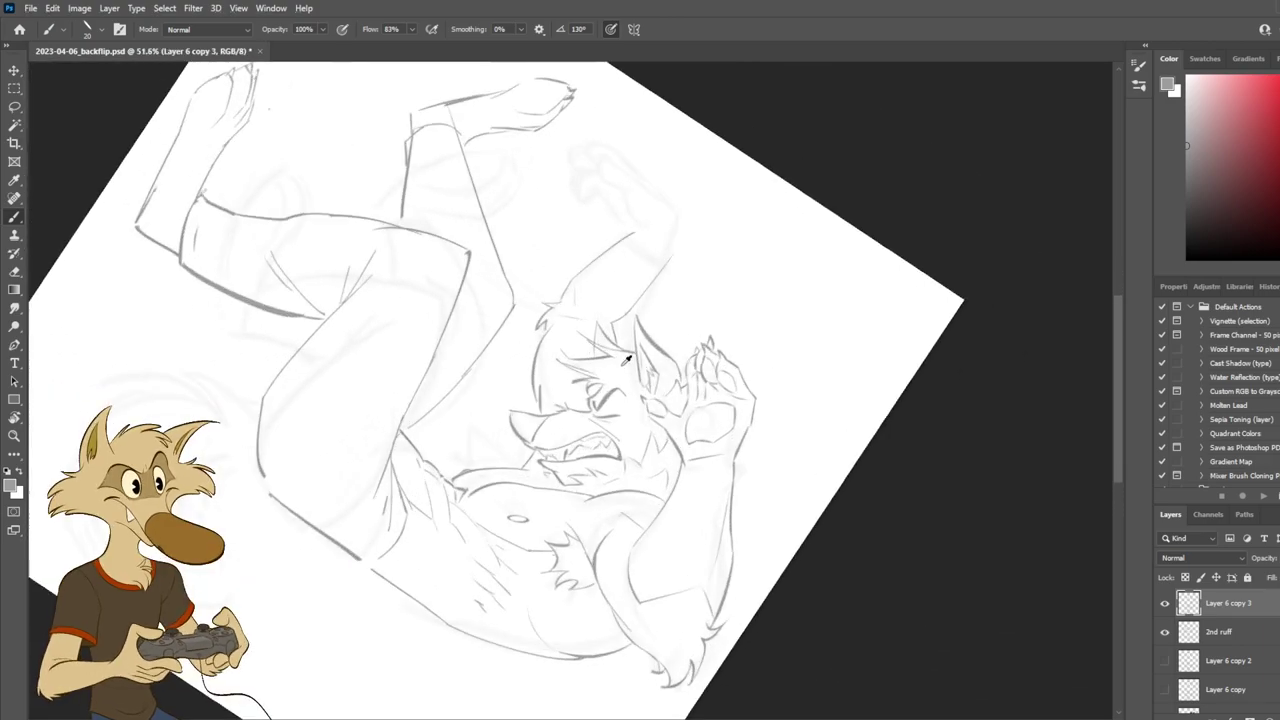
key(ctrl+z)
key(ctrl+z)
key(ctrl+z)
key(ctrl+z)
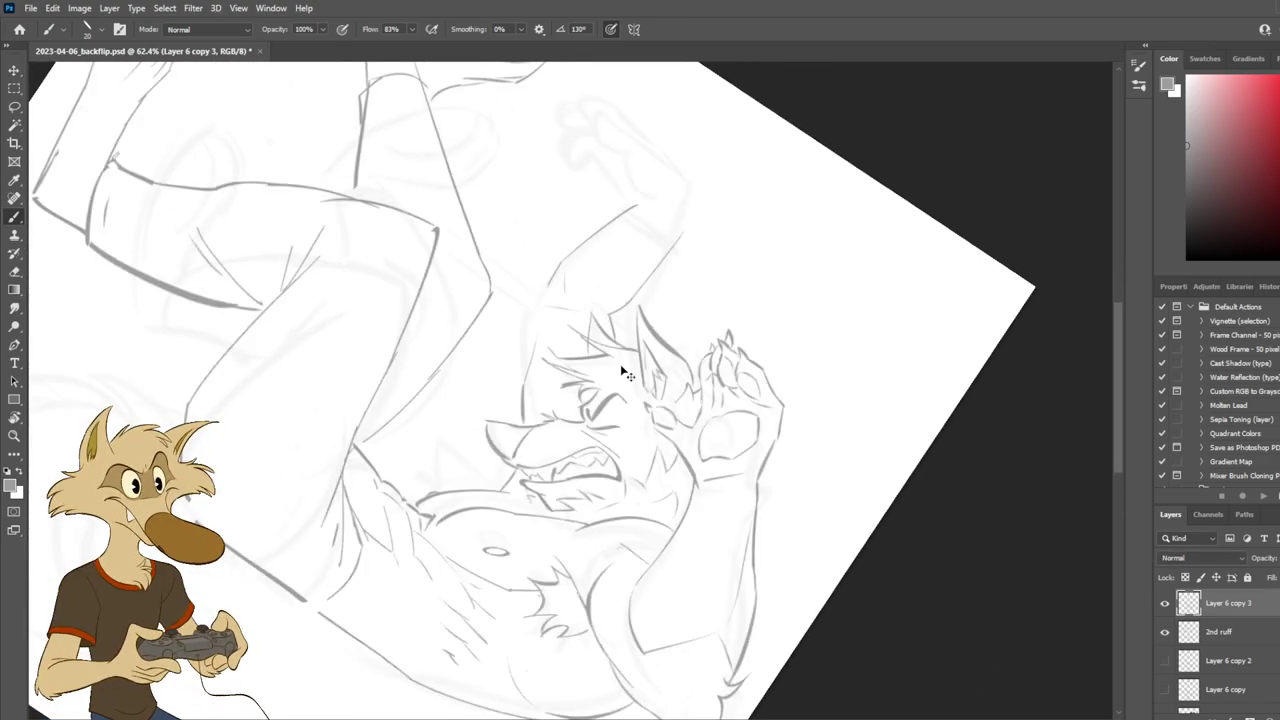
scroll(620, 364, down, 4)
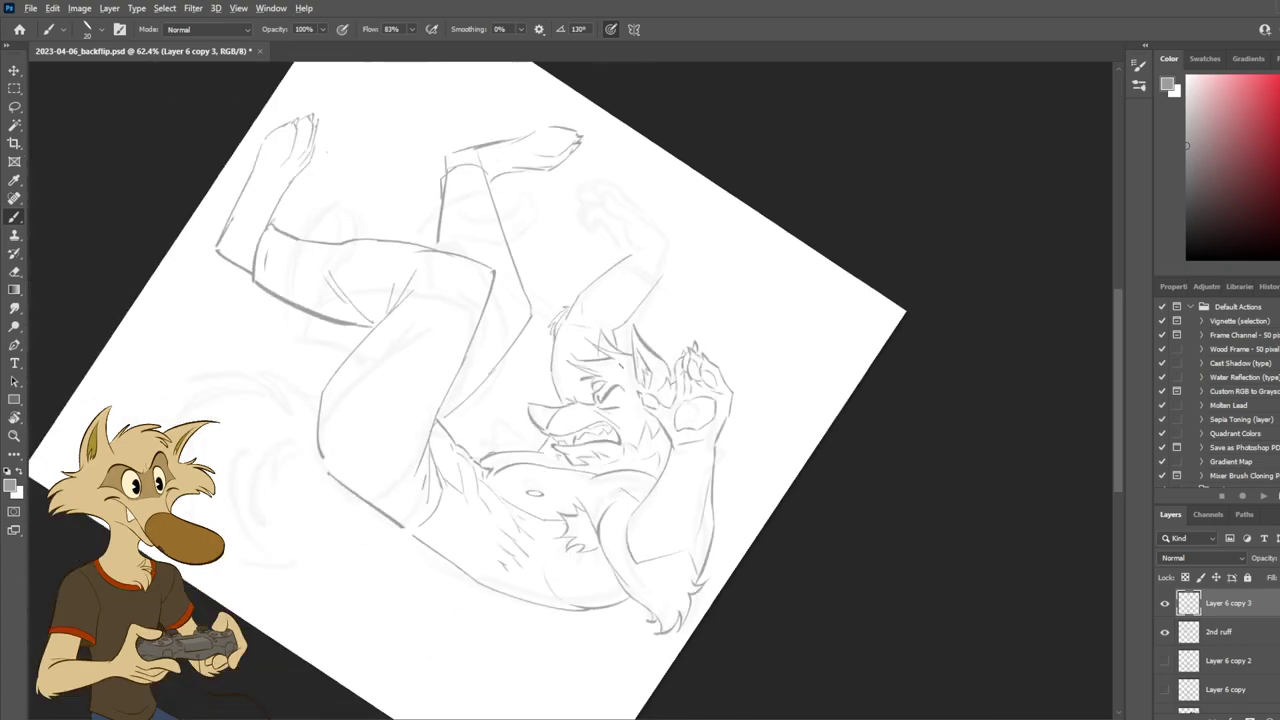
scroll(628, 358, up, 4)
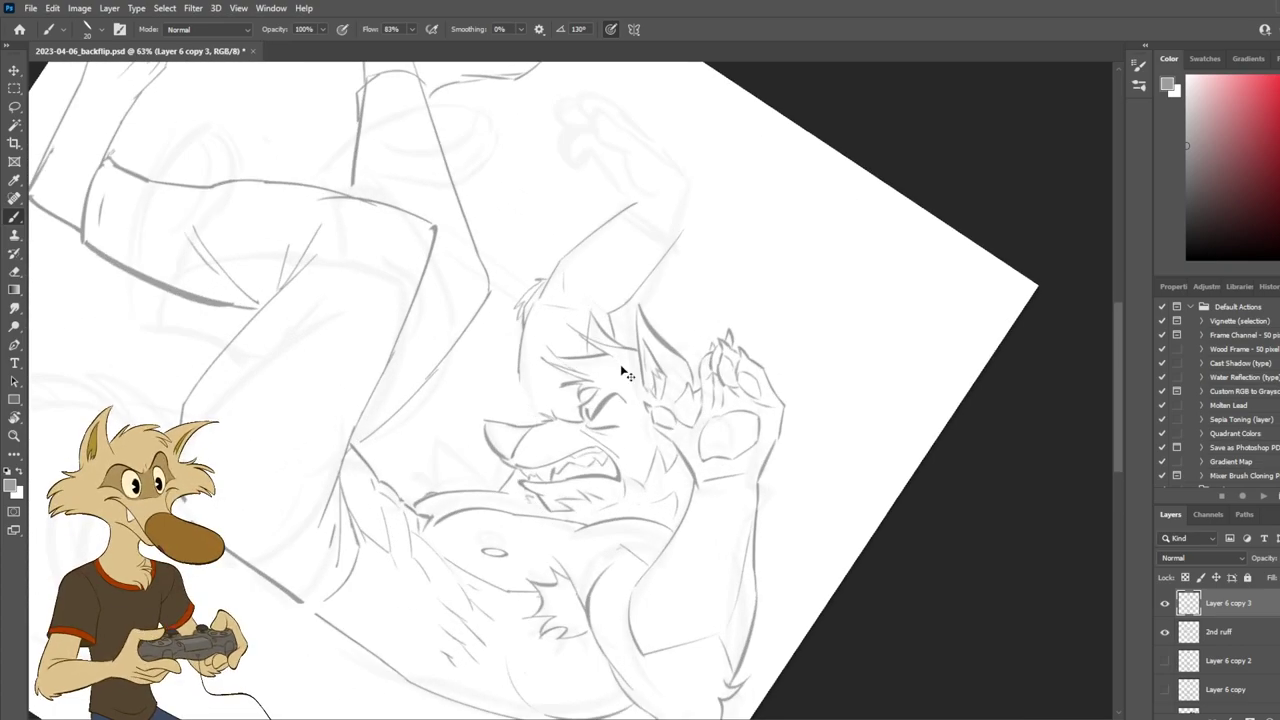
key(ctrl+shift+z)
key(ctrl+shift+z)
key(ctrl+shift+z)
key(ctrl+shift+z)
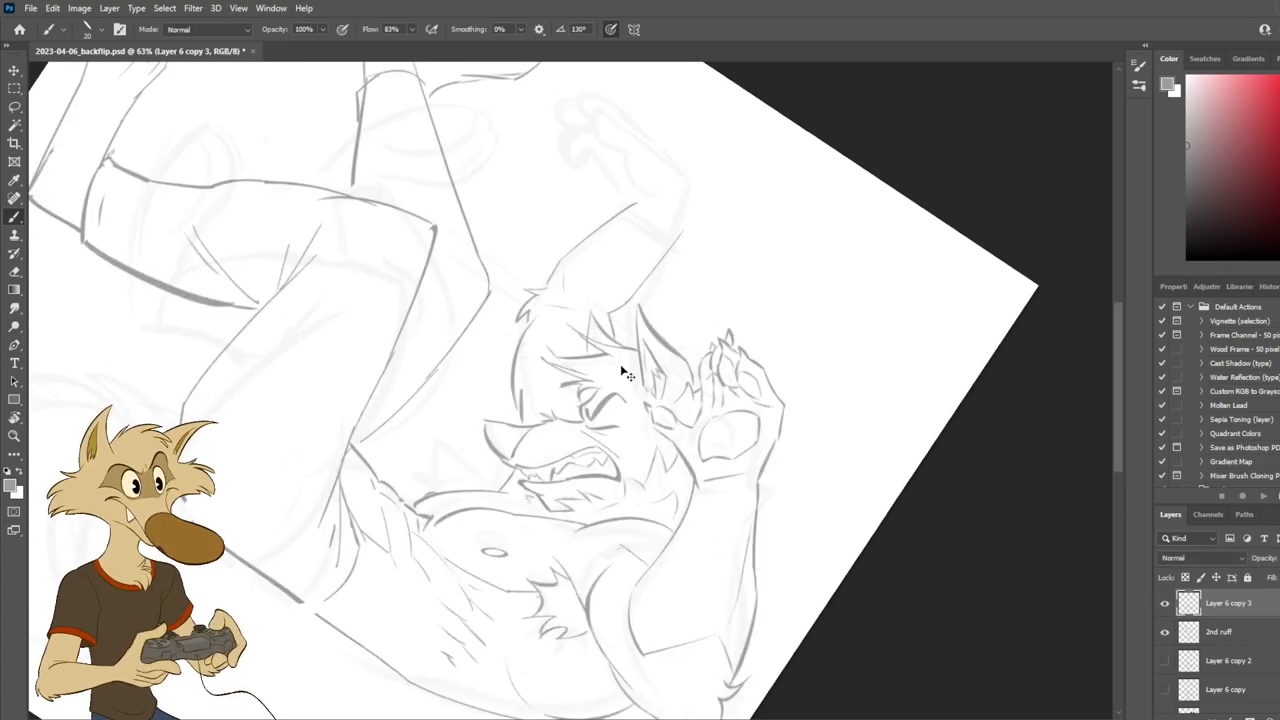
scroll(632, 380, up, 1)
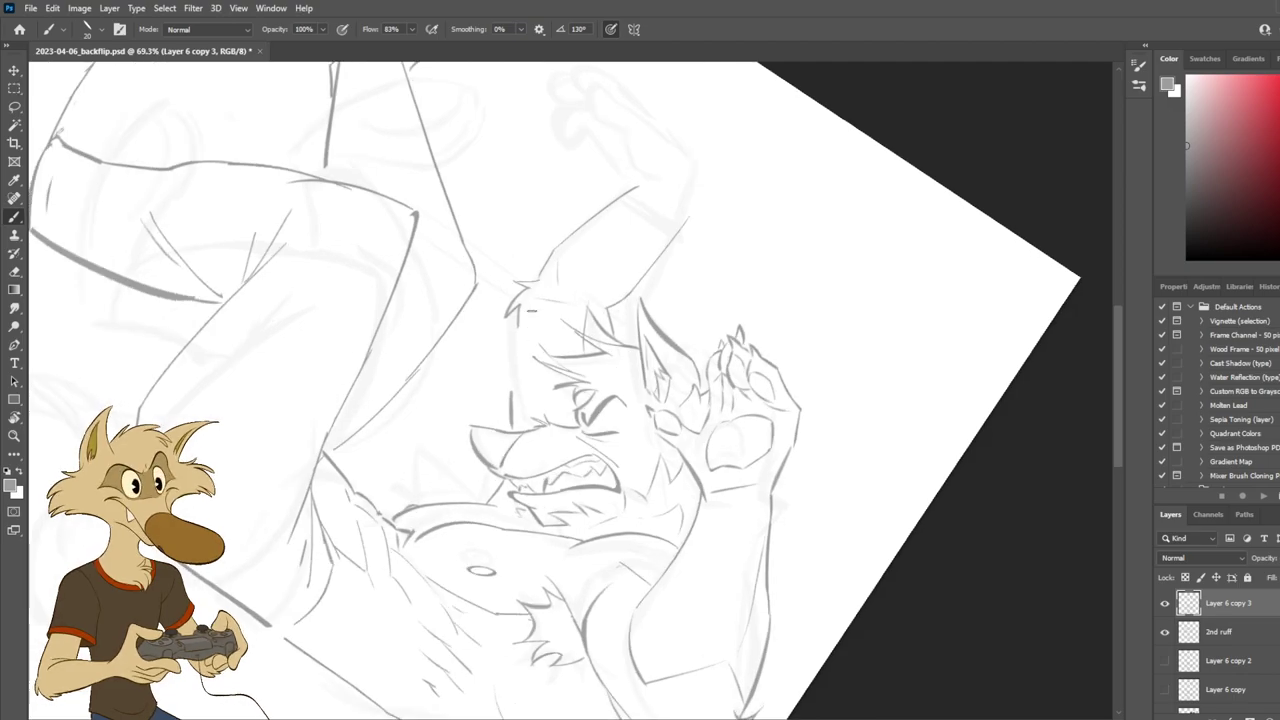
Redraw the second upper arm's outer edge as one continuous, gently curved line from the elbow tuft down toward the muzzle.
drag(523, 313, 510, 408)
key(ctrl+z)
drag(524, 312, 509, 407)
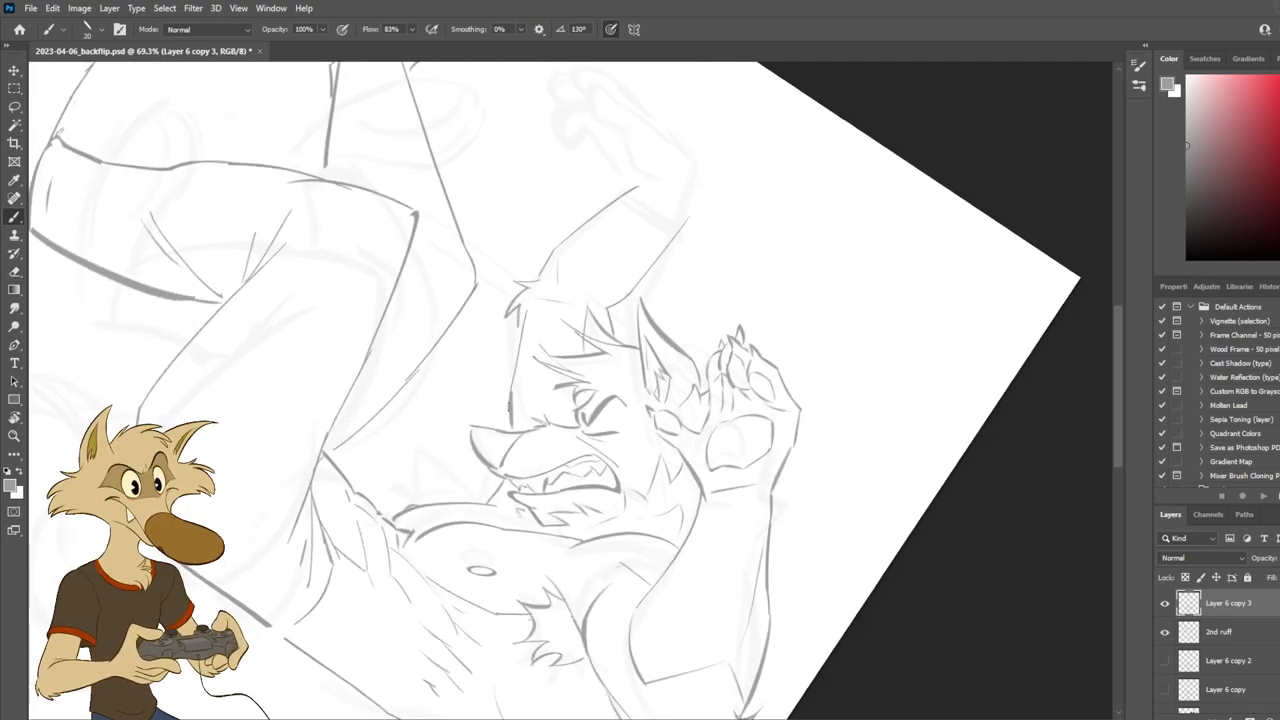
key(ctrl+z)
drag(523, 314, 511, 408)
key(ctrl+z)
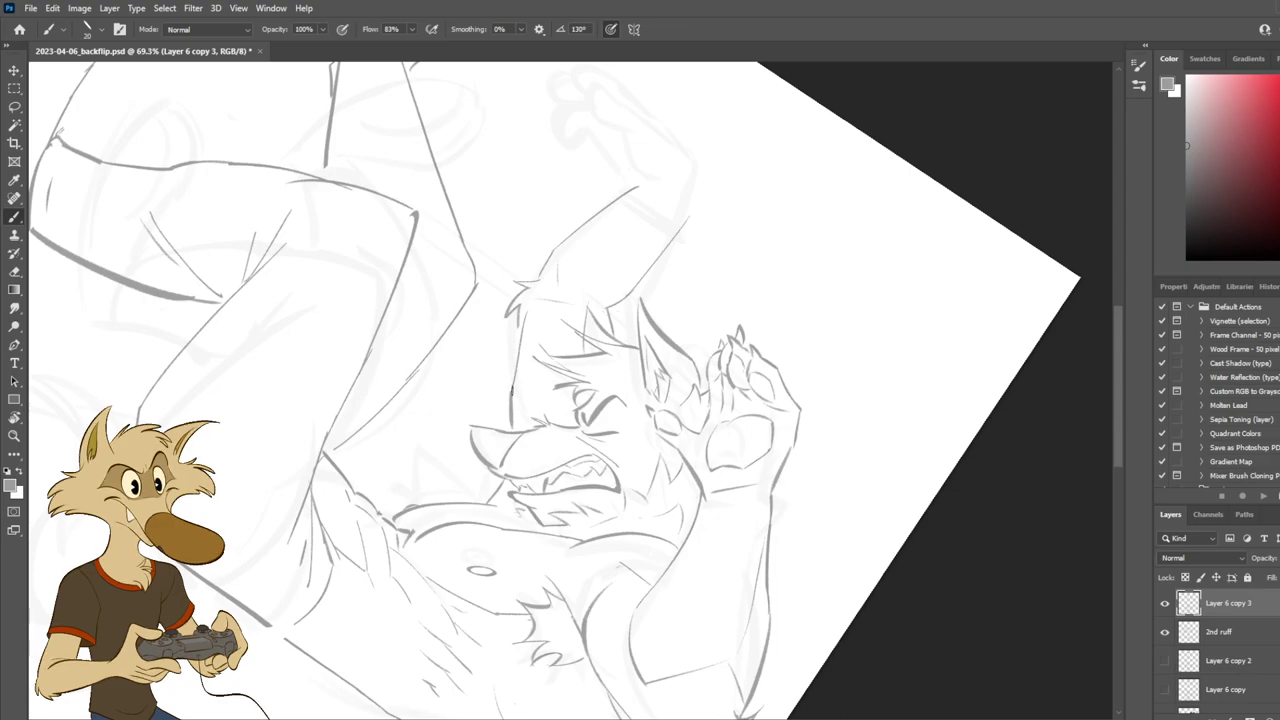
key(ctrl+z)
drag(522, 315, 512, 402)
key(ctrl+z)
key(ctrl+z)
drag(522, 314, 513, 400)
key(ctrl+z)
key(ctrl+z)
key(ctrl+shift+z)
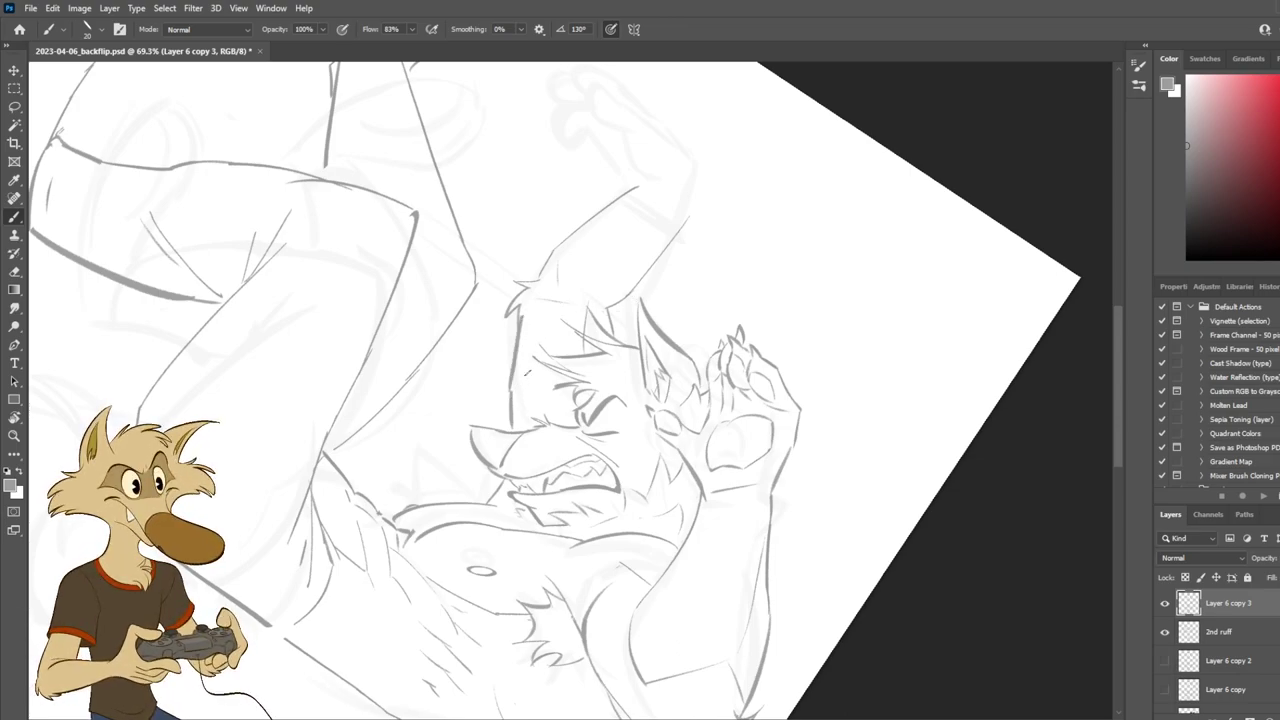
Compare the arm with and without the new outer edge line, keeping the line in place.
key(ctrl+z)
key(ctrl+shift+z)
key(ctrl+z)
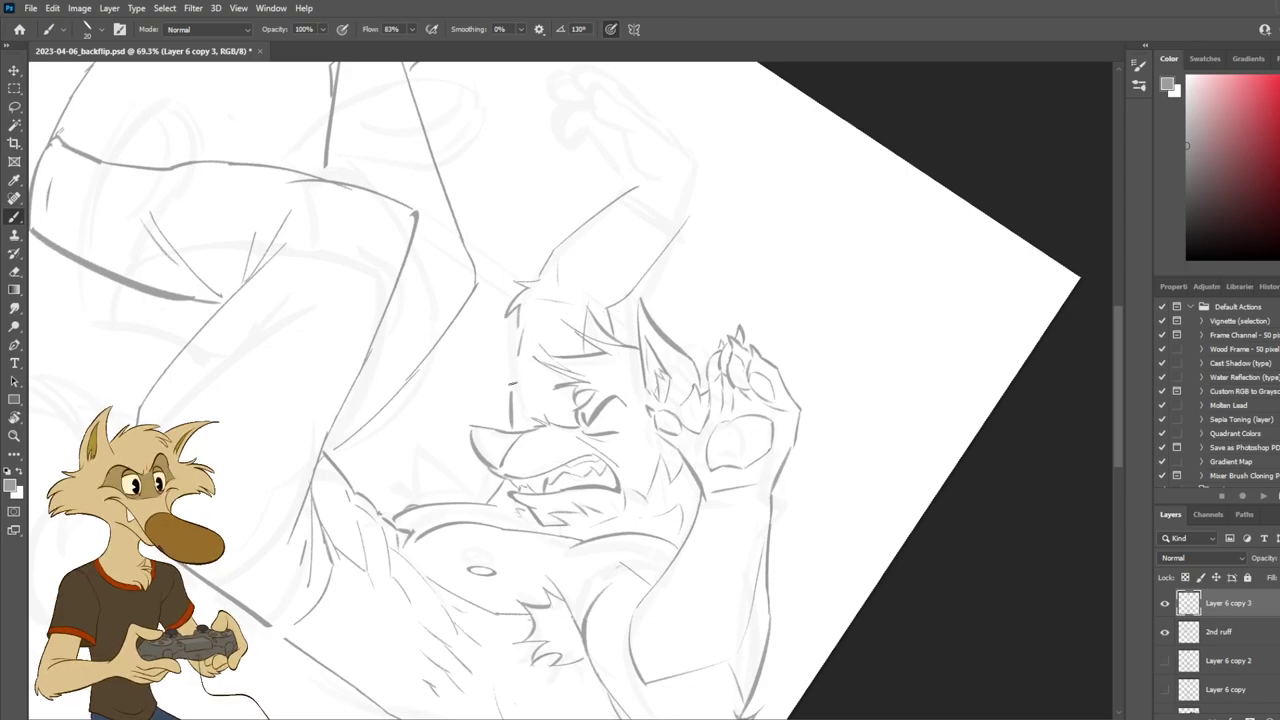
key(ctrl+shift+z)
Try a short line across the wrist end of the second forearm.
drag(696, 232, 674, 332)
mouse_move(621, 262)
mouse_down()
mouse_move(647, 301)
mouse_move(621, 260)
mouse_move(670, 294)
mouse_up()
key(ctrl+z)
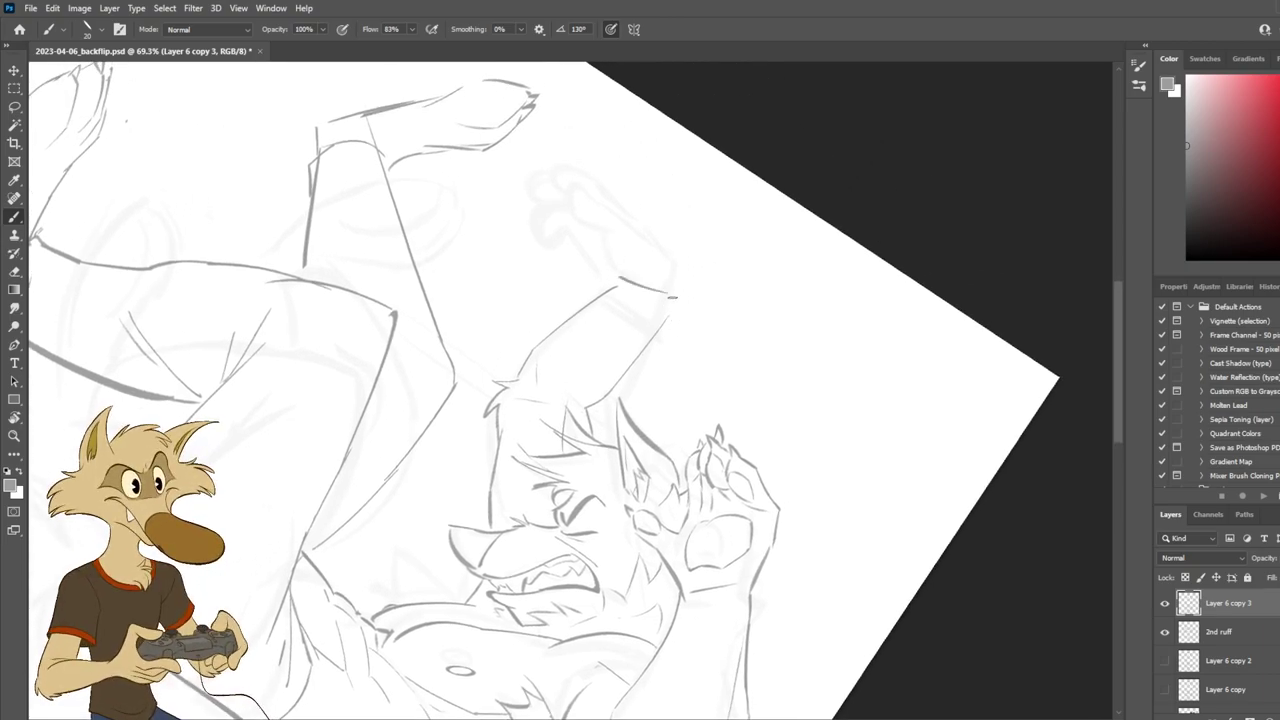
key(ctrl+z)
Return the canvas to its upright orientation and save the backflip document.
scroll(734, 332, down, 5)
key(Escape)
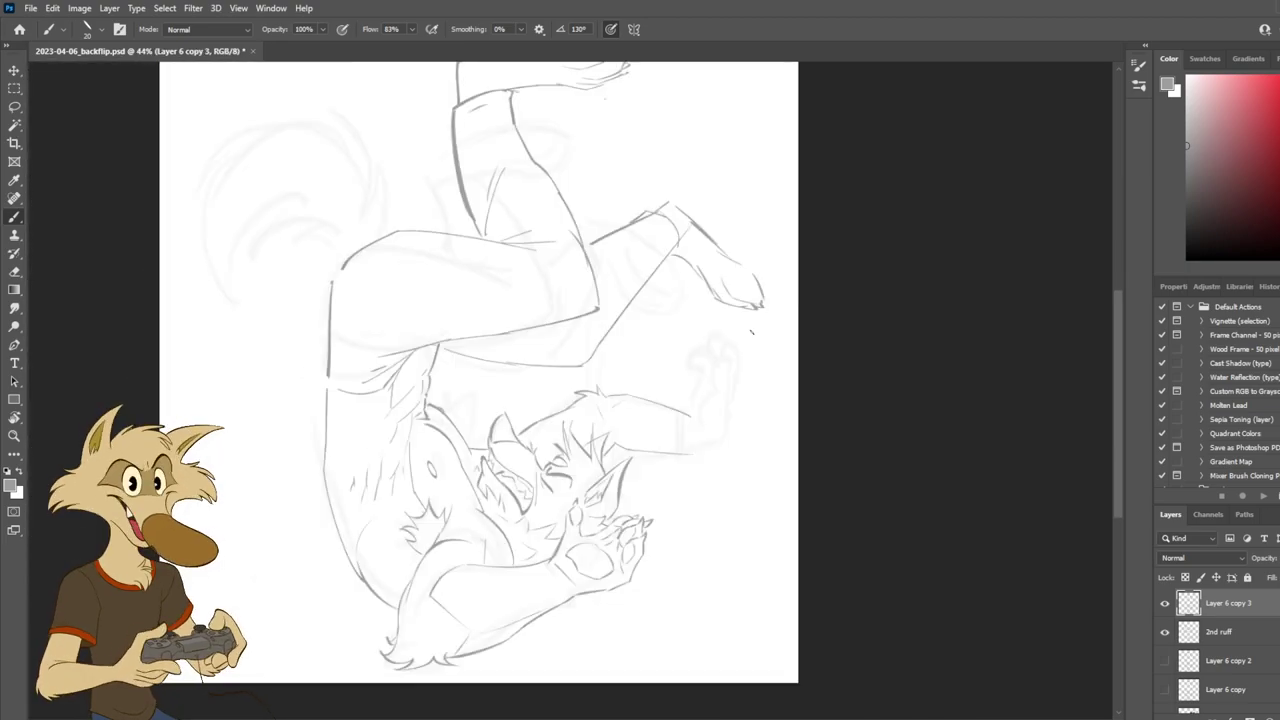
scroll(727, 318, down, 4)
scroll(771, 373, up, 5)
key(ctrl+s)
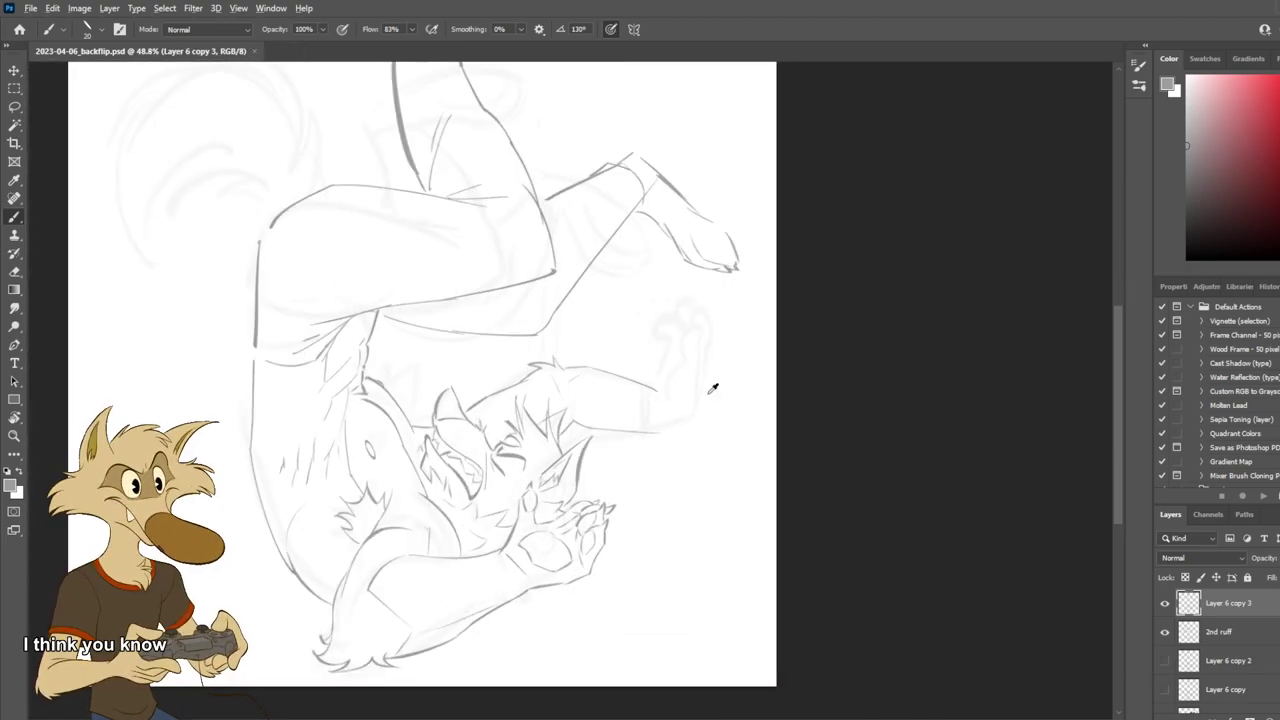
scroll(713, 392, down, 3)
scroll(713, 402, up, 2)
scroll(670, 260, down, 2)
scroll(614, 268, up, 3)
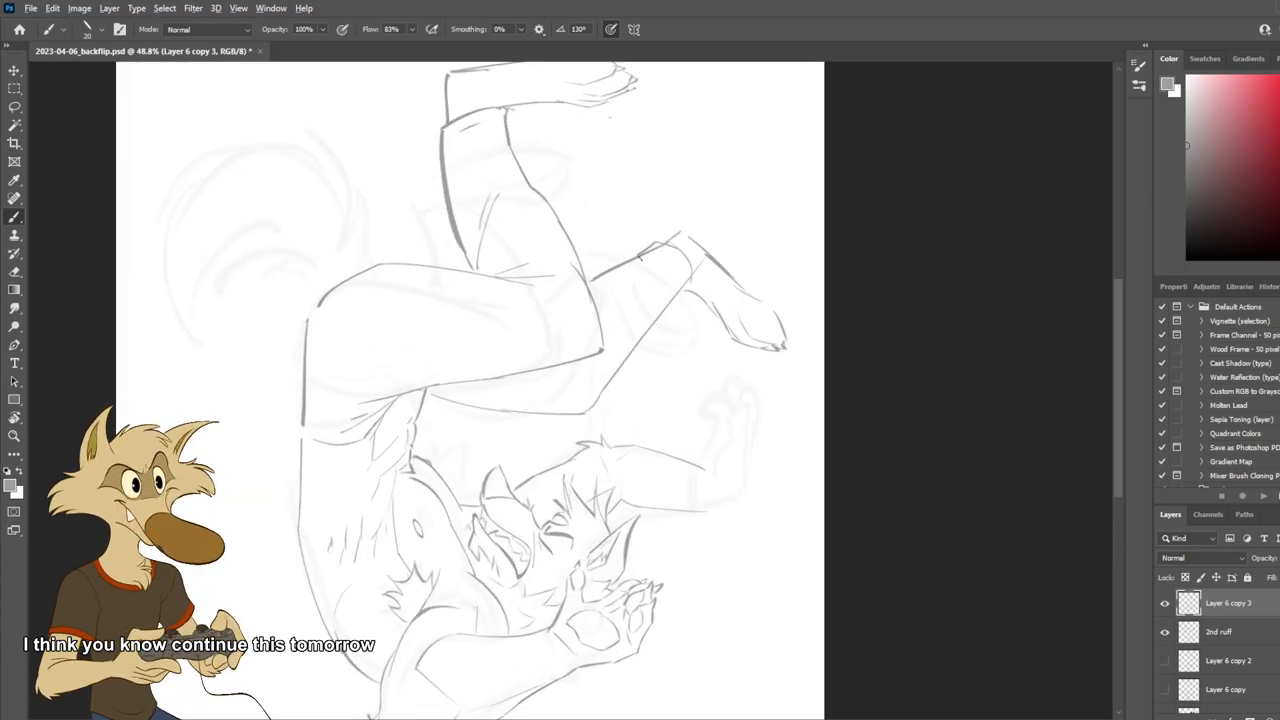
scroll(684, 340, down, 3)
scroll(684, 340, up, 2)
key(ctrl+s)
Examine the whole backflip pose at several view sizes and with the canvas temporarily rotated by 26°.
scroll(681, 370, up, 1)
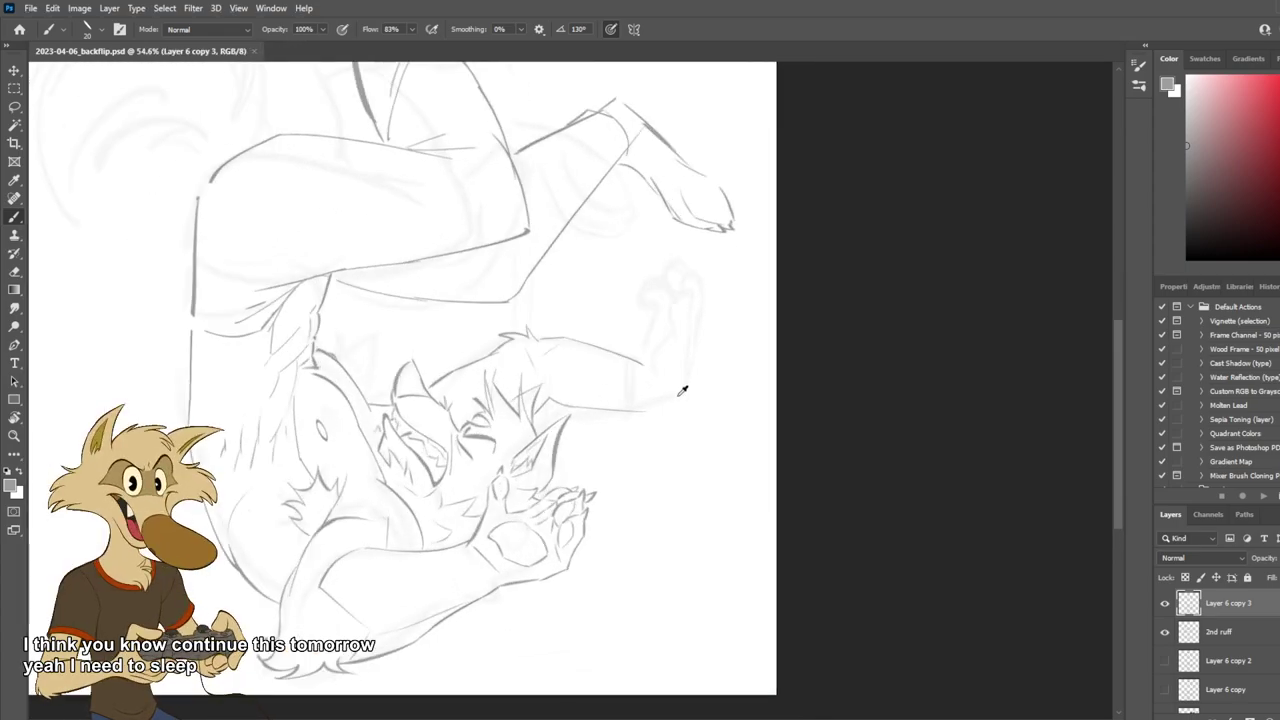
scroll(682, 390, down, 1)
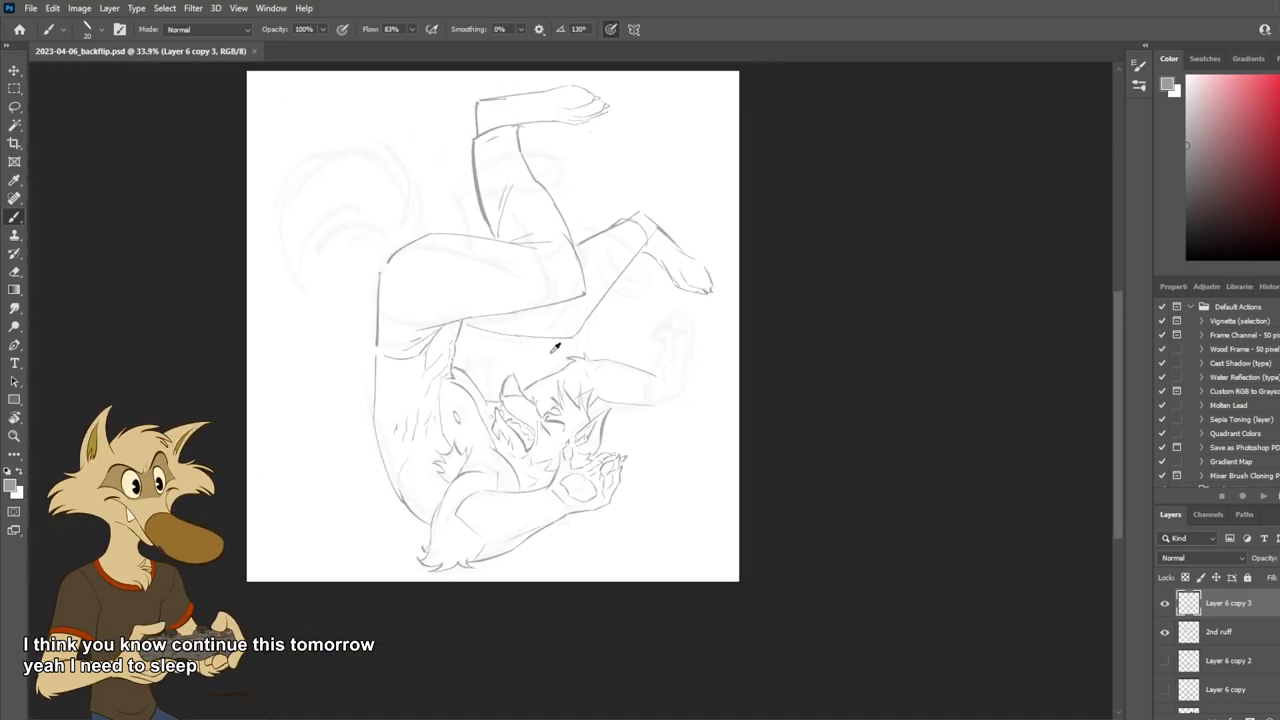
scroll(555, 347, down, 1)
scroll(543, 337, up, 2)
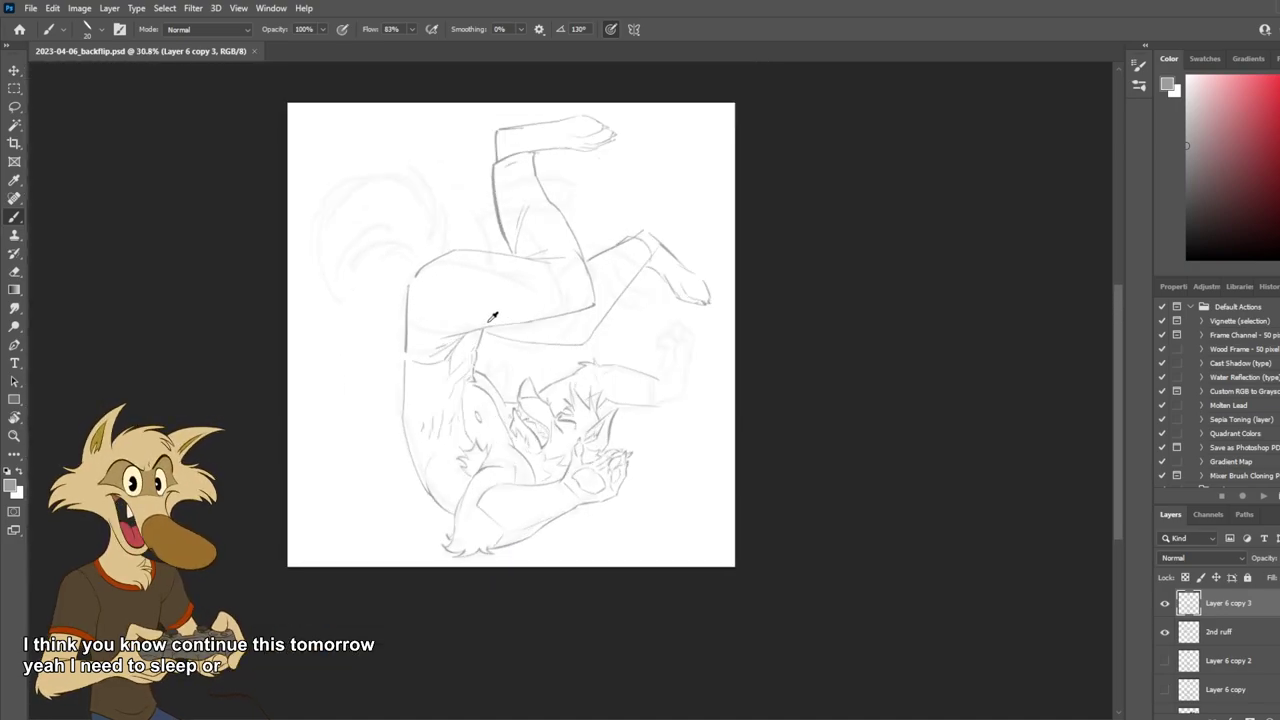
scroll(491, 329, down, 1)
scroll(598, 344, up, 2)
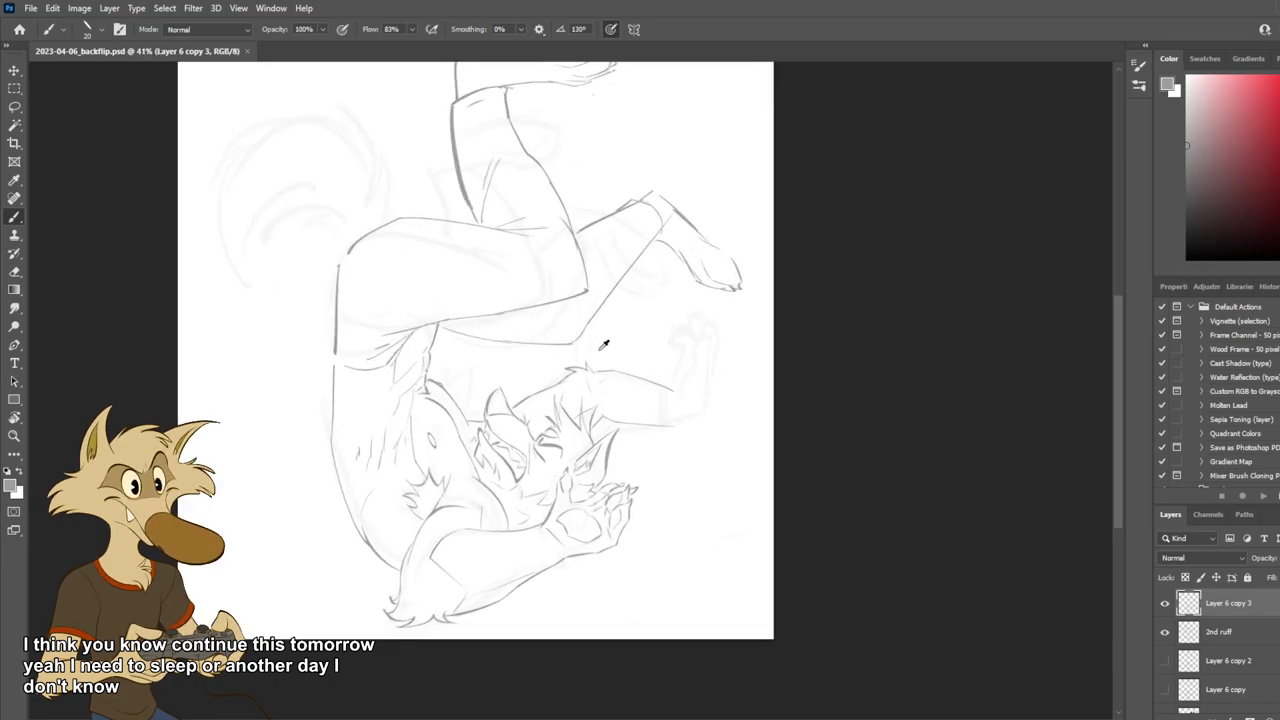
scroll(598, 344, down, 1)
scroll(602, 340, down, 1)
scroll(602, 340, up, 1)
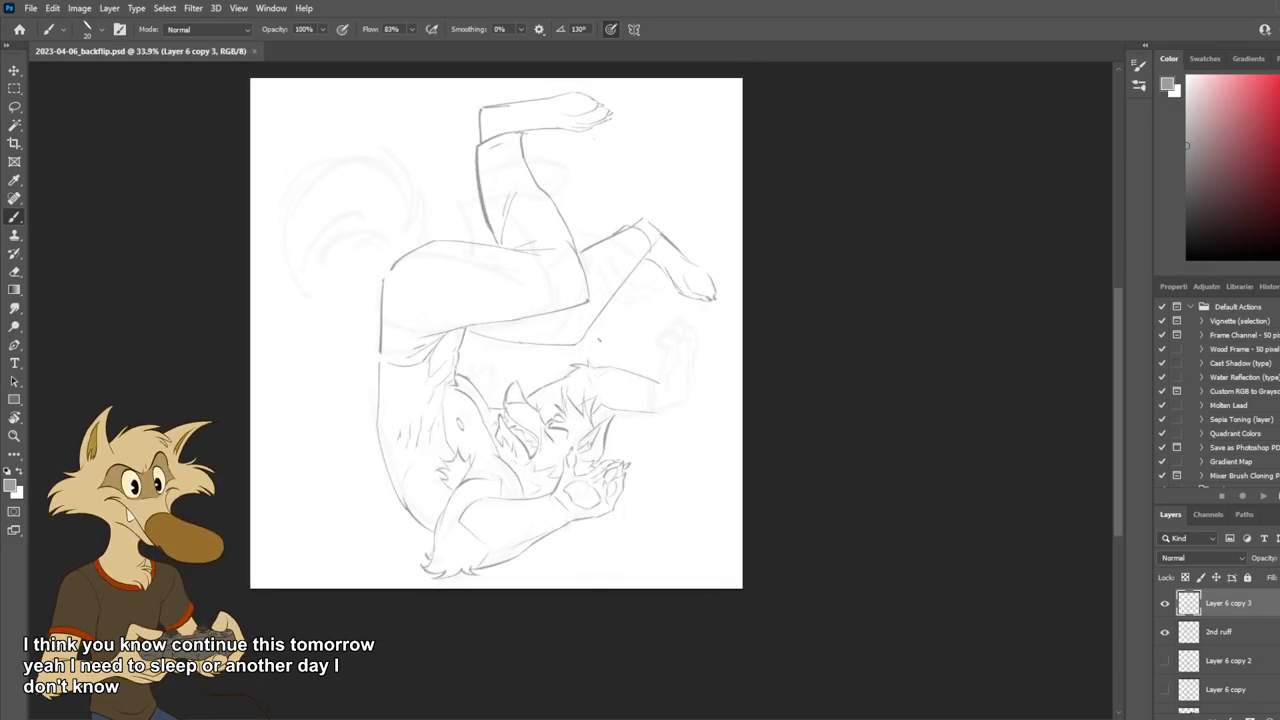
key(r)
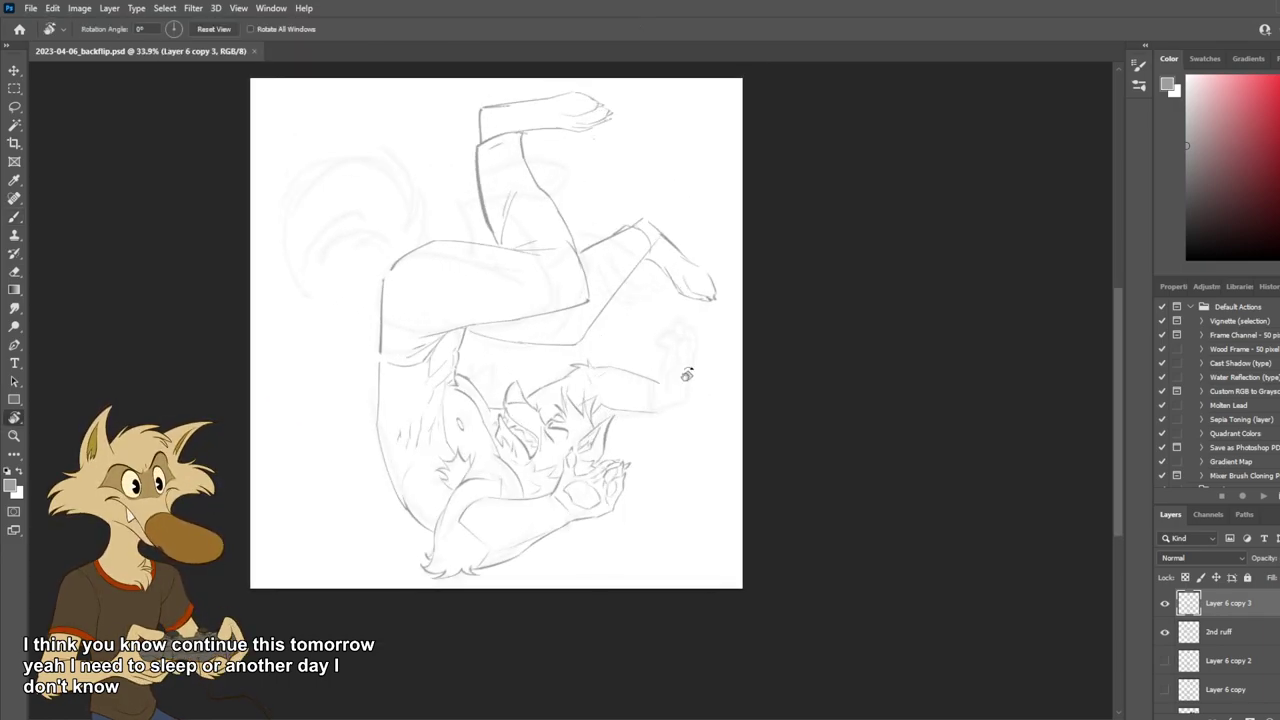
drag(688, 383, 809, 475)
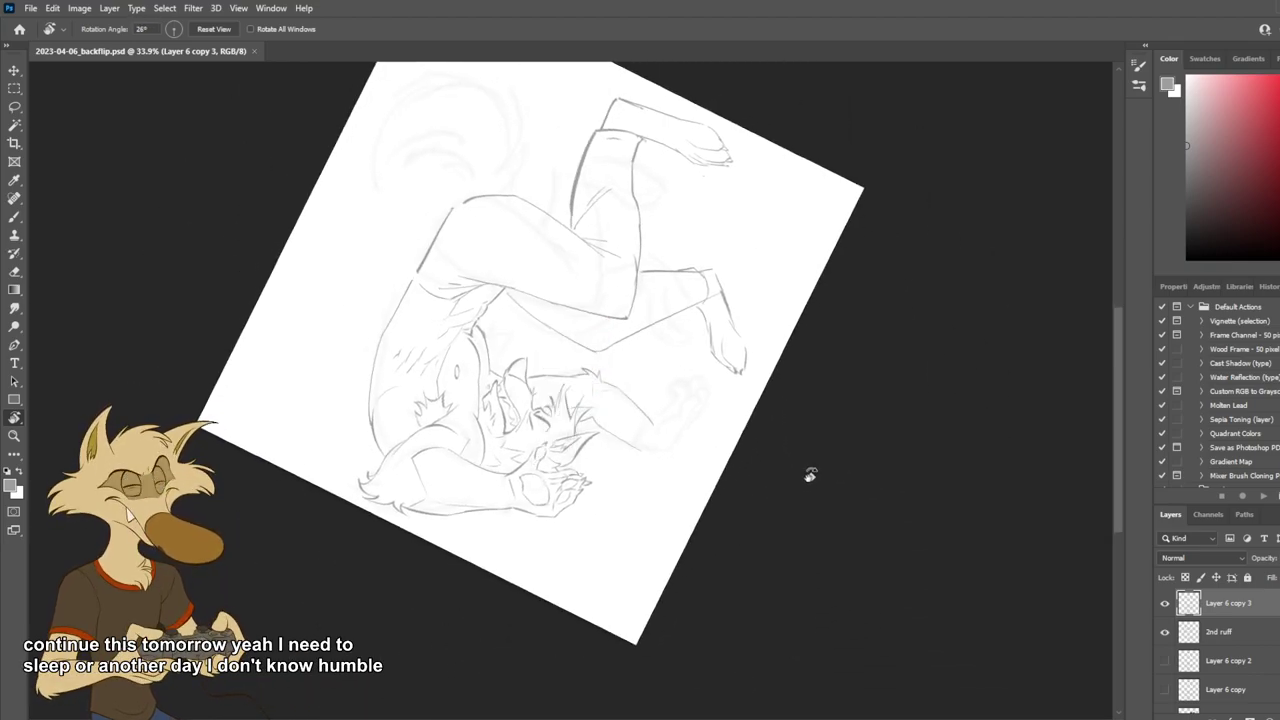
key(Escape)
scroll(609, 411, down, 2)
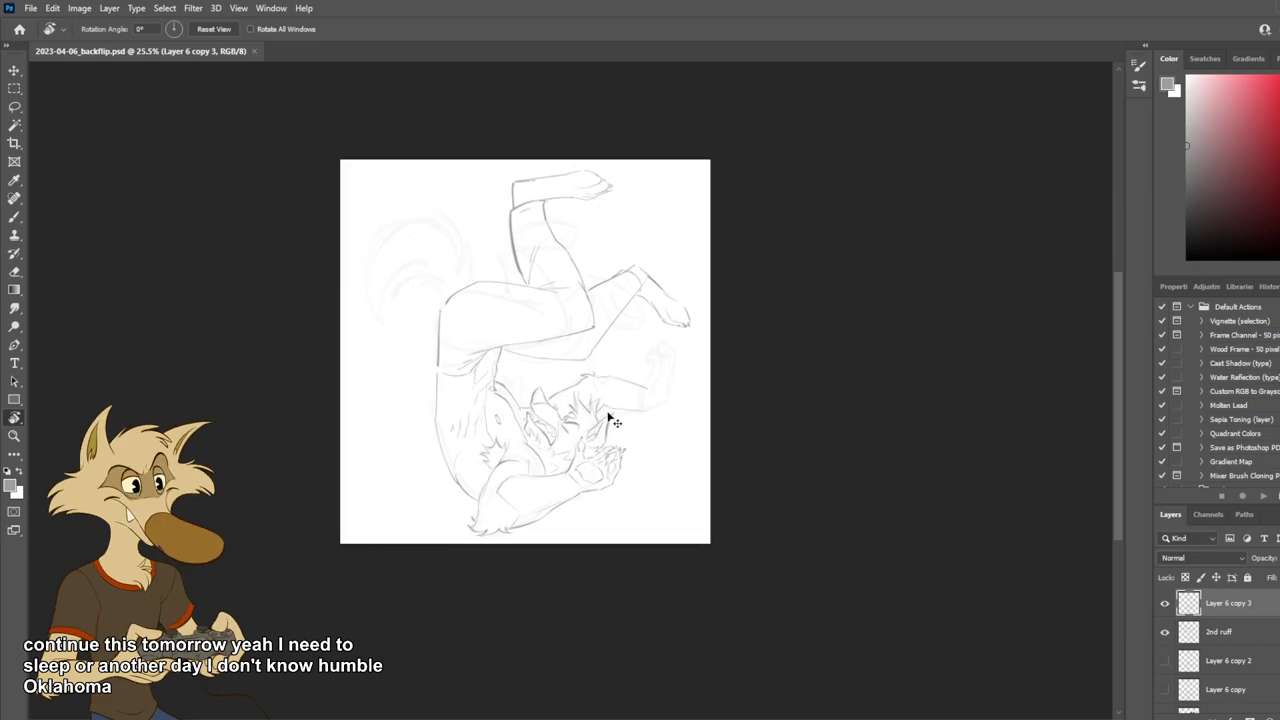
scroll(608, 420, up, 3)
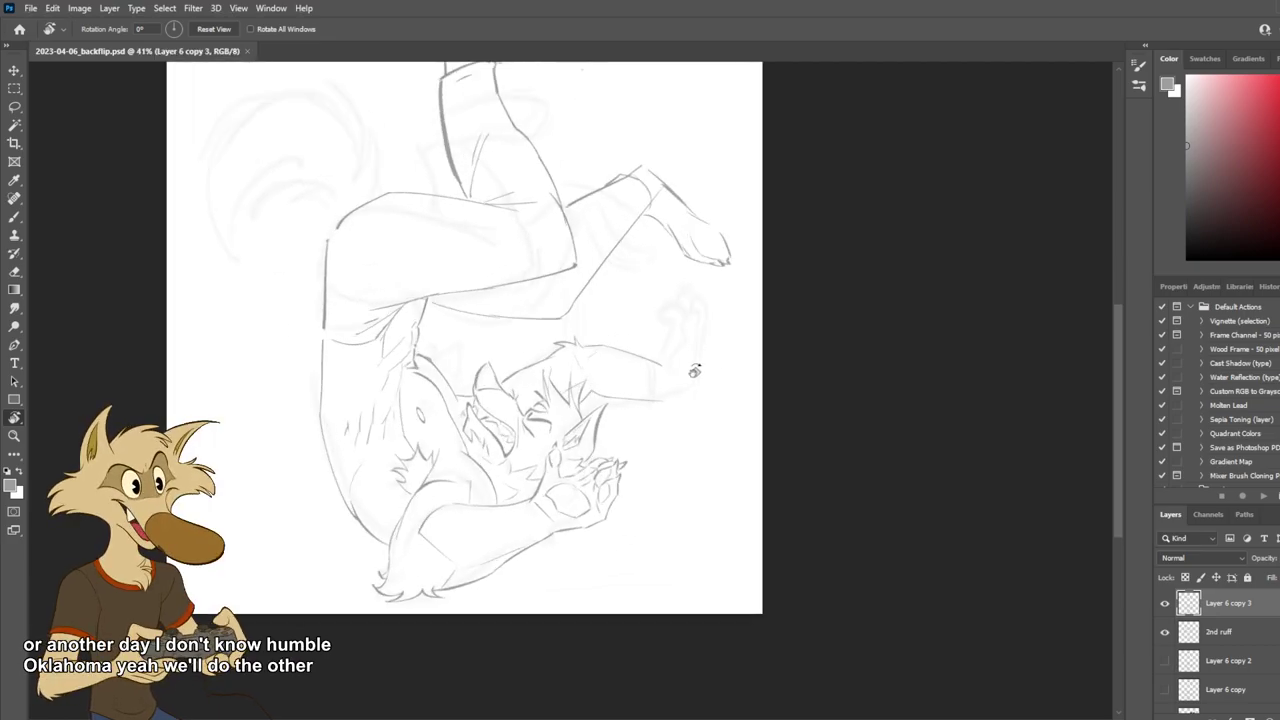
Close the saved backflip document after a last check of the full figure.
scroll(694, 350, down, 2)
scroll(690, 360, up, 1)
scroll(680, 360, down, 1)
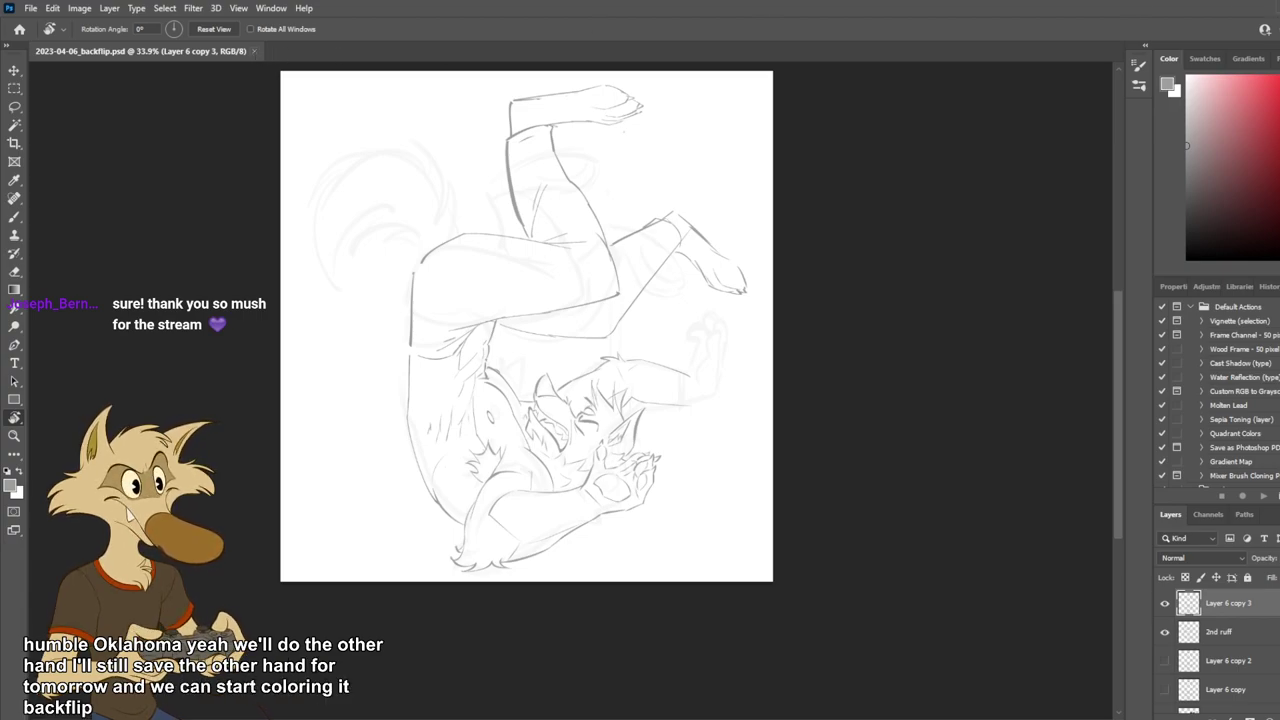
key(ctrl+w)
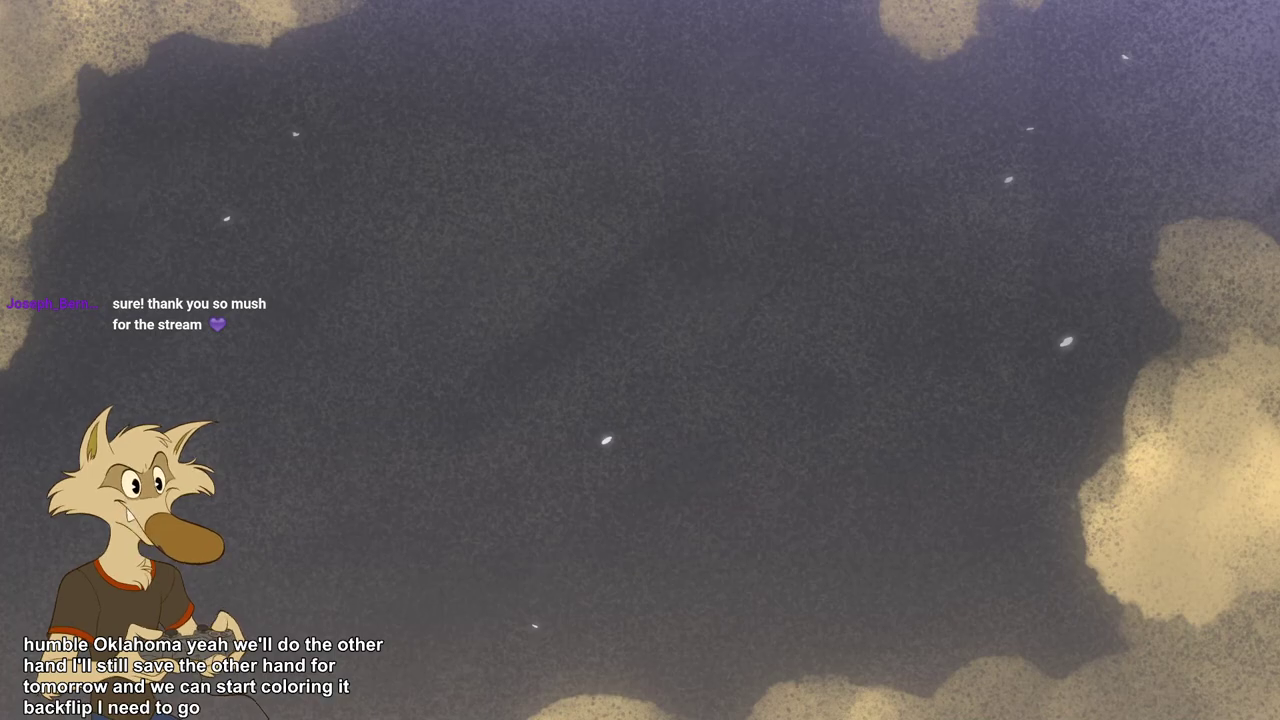